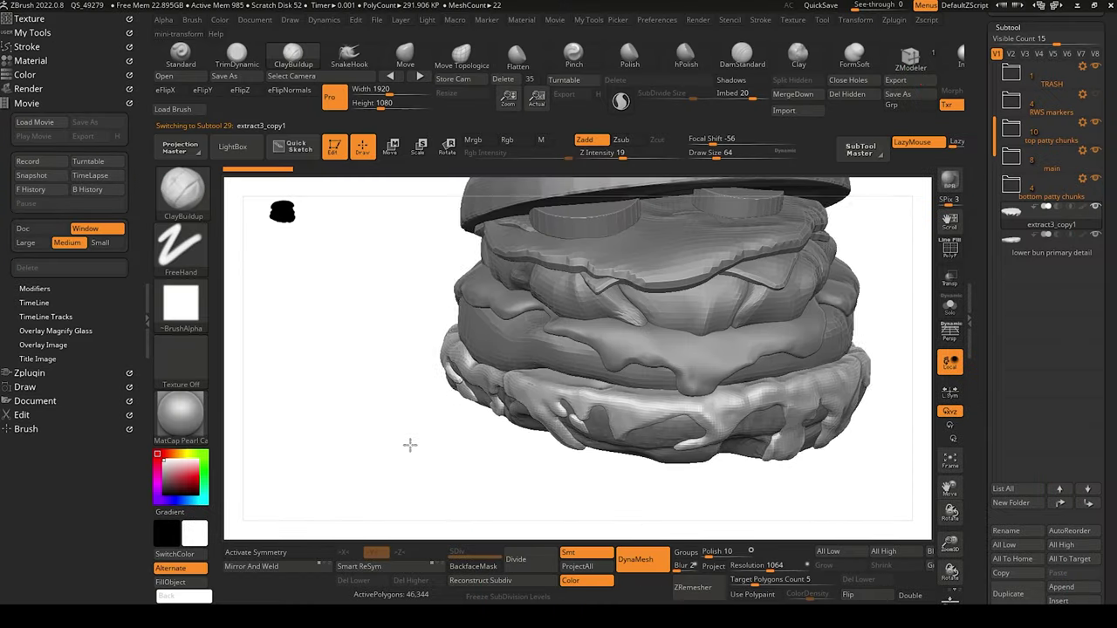
# Examine the melted cheese layer on the lower bun and compare its drips with the burger photos in the reference spread.
pyautogui.moveTo(410, 445); pyautogui.dragTo(405, 438)
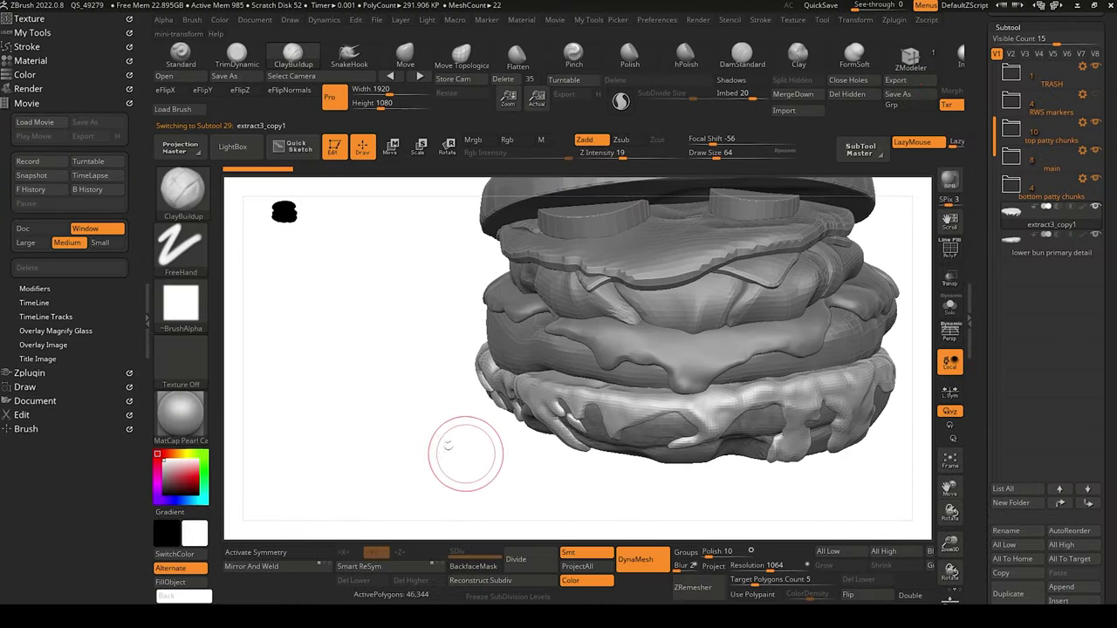
pyautogui.scroll(5, 505, 450)
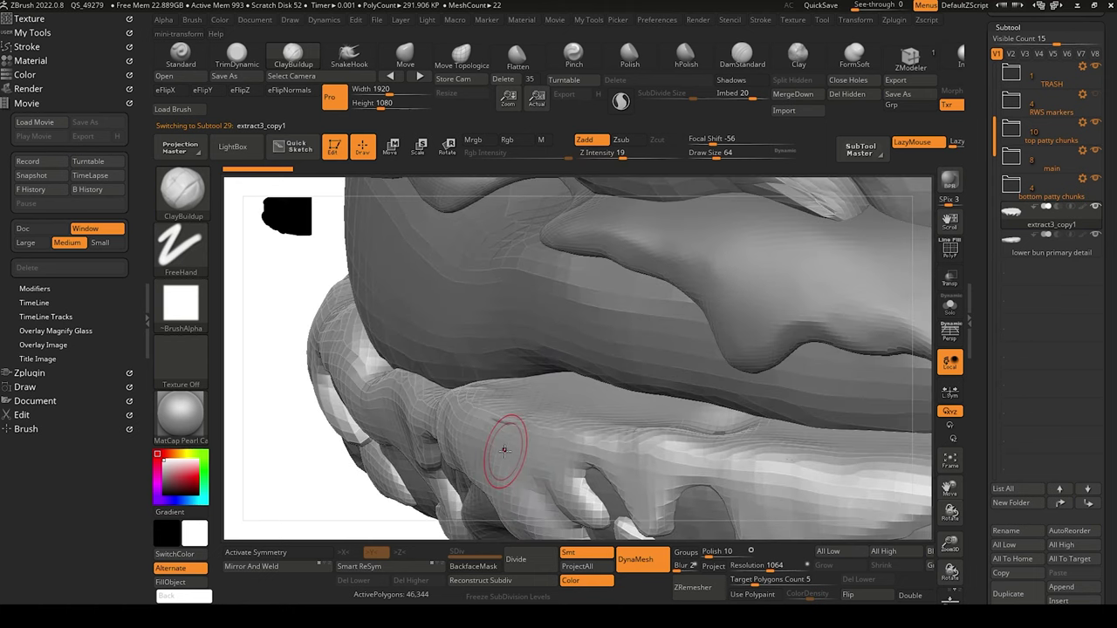
pyautogui.scroll(-6, 504, 449)
pyautogui.moveTo(401, 425)
pyautogui.mouseDown()
pyautogui.moveTo(437, 426)
pyautogui.moveTo(377, 434)
pyautogui.mouseUp()
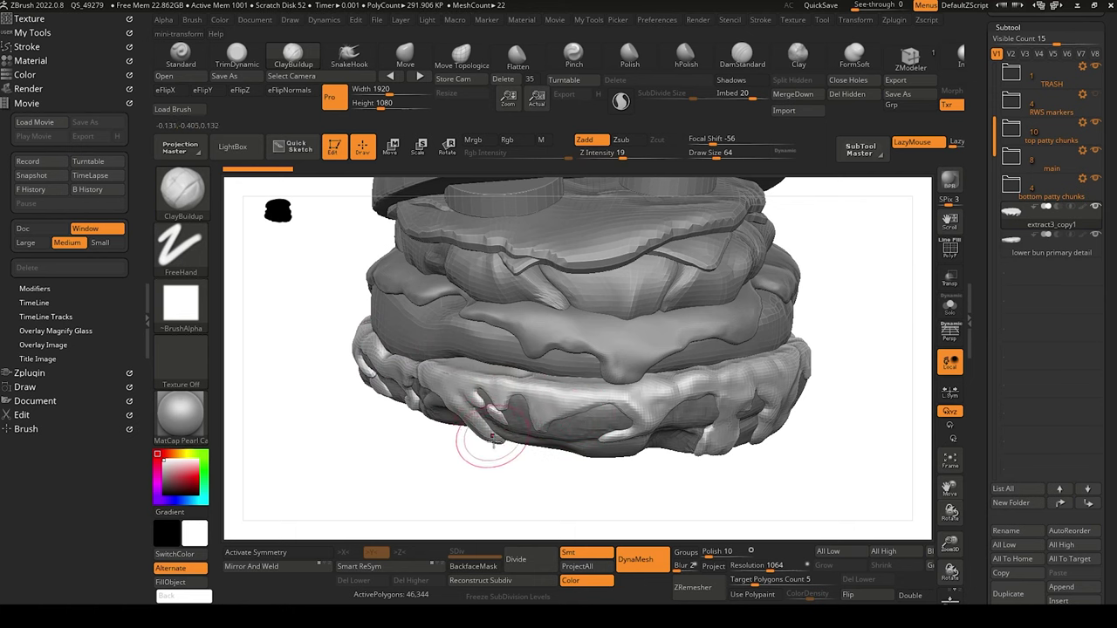
pyautogui.moveTo(476, 480)
pyautogui.mouseDown()
pyautogui.moveTo(516, 469)
pyautogui.moveTo(437, 474)
pyautogui.mouseUp()
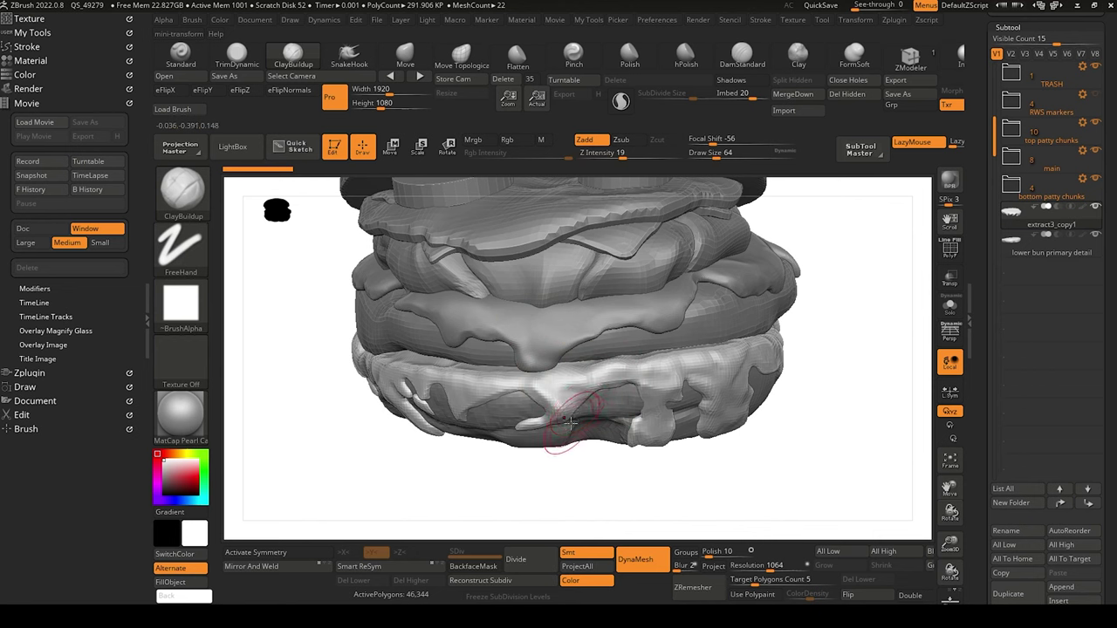
pyautogui.moveTo(506, 485)
pyautogui.mouseDown()
pyautogui.moveTo(526, 476)
pyautogui.moveTo(454, 500)
pyautogui.mouseUp()
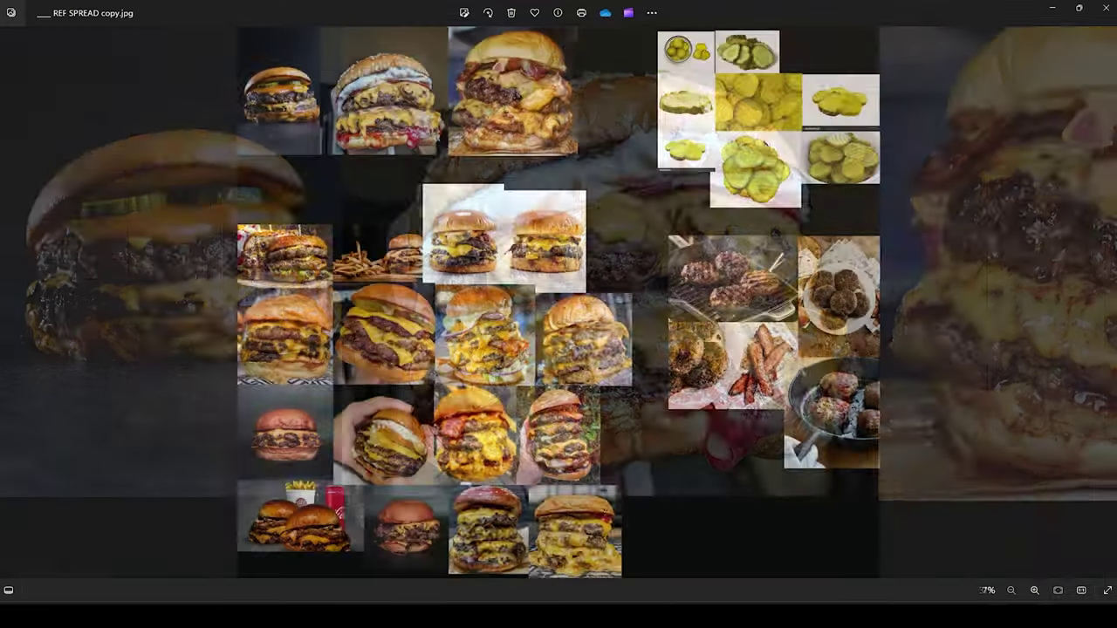
pyautogui.scroll(5, 429, 254)
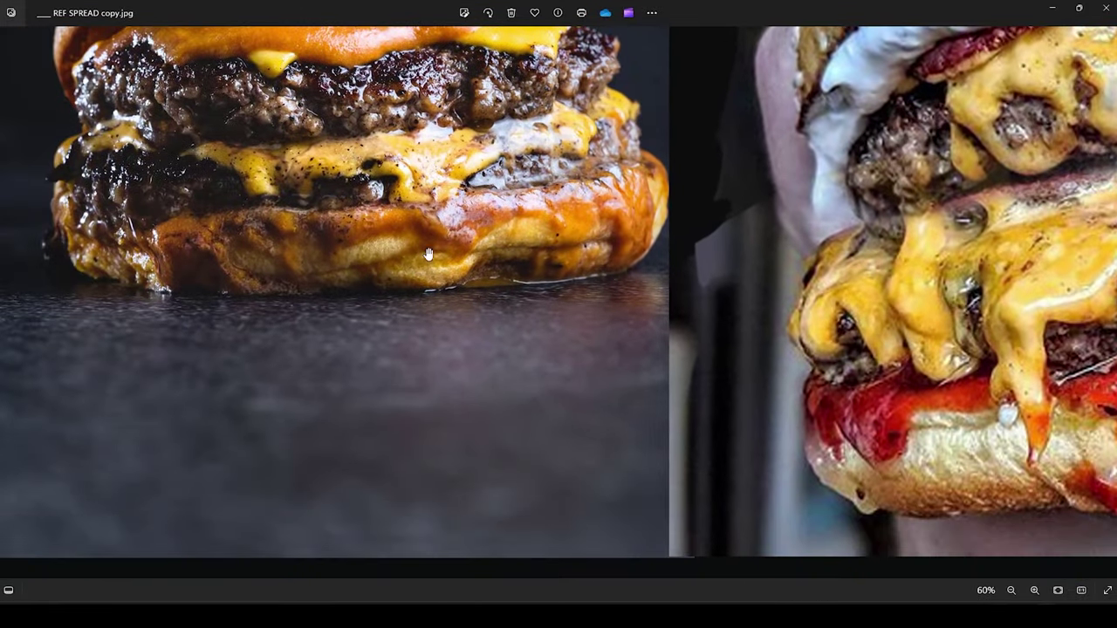
pyautogui.scroll(2, 429, 254)
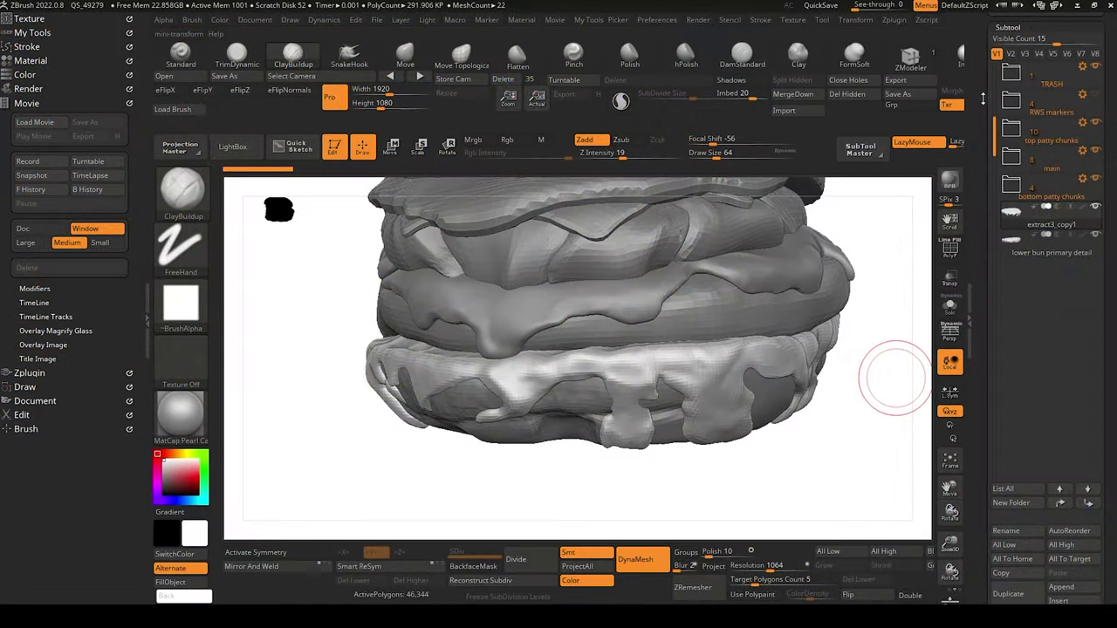
pyautogui.moveTo(347, 427)
pyautogui.mouseDown()
pyautogui.moveTo(331, 461)
pyautogui.moveTo(351, 413)
pyautogui.mouseUp()
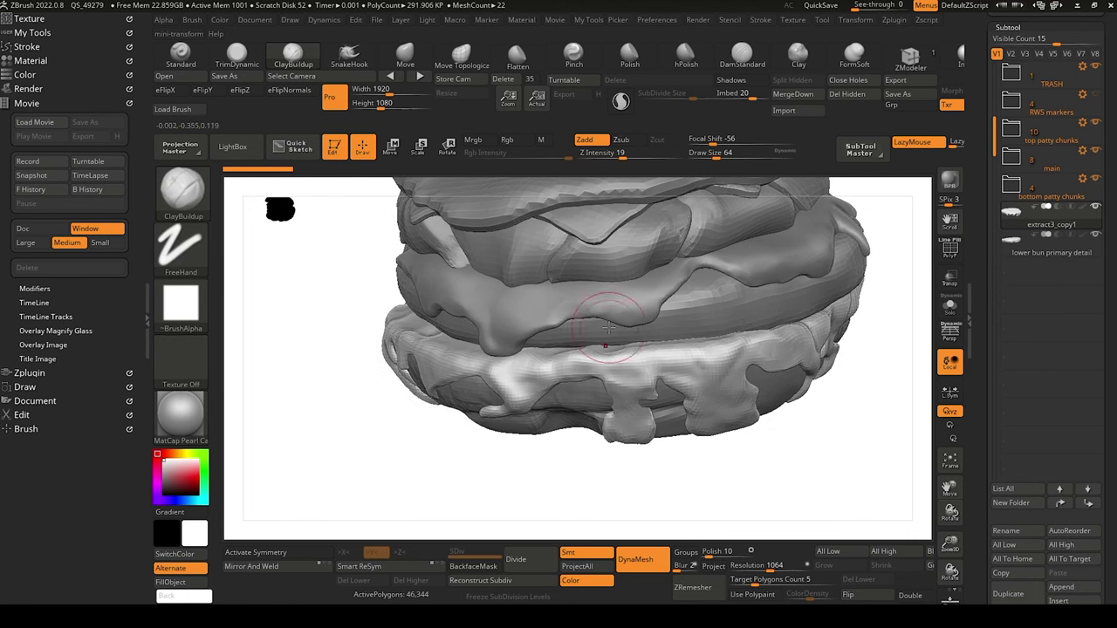
# Hide the bottom patty chunks, main and top patty chunks folders to expose the lower cheese layer.
pyautogui.click(1095, 180)
pyautogui.click(1095, 152)
pyautogui.click(1096, 124)
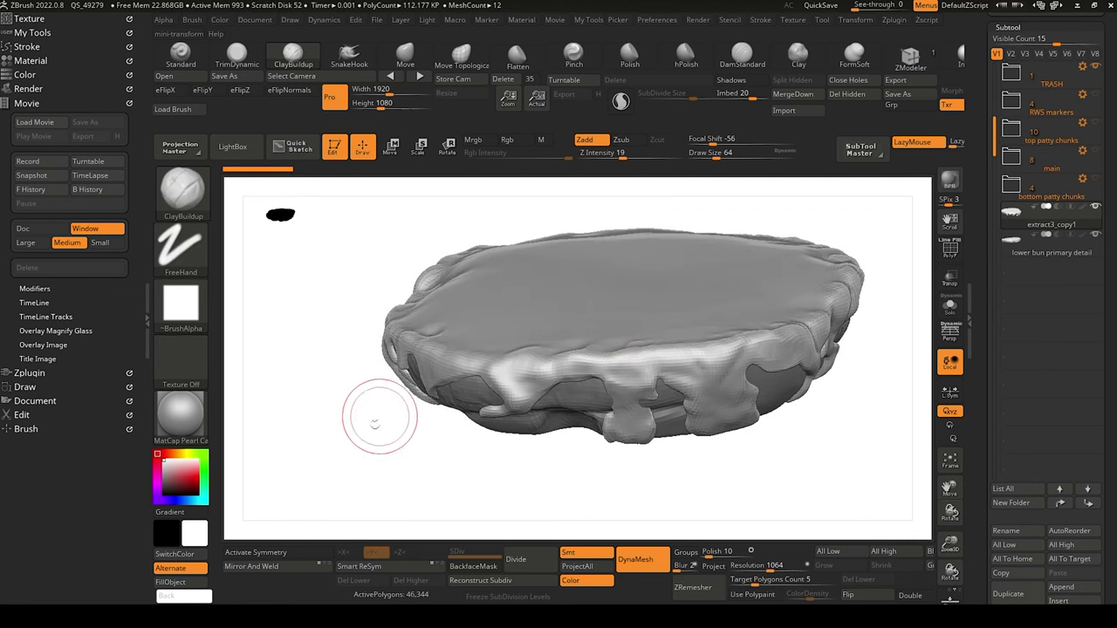
pyautogui.moveTo(380, 417)
pyautogui.keyDown('alt'); pyautogui.mouseDown()
pyautogui.moveTo(362, 447)
pyautogui.moveTo(372, 458)
pyautogui.mouseUp(); pyautogui.keyUp('alt')
# Reduce the draw size to 28 and enable BackfaceMask for the ClayBuildup brush.
pyautogui.press('[')
pyautogui.press('[')
pyautogui.click(471, 566)
pyautogui.moveTo(449, 474)
pyautogui.mouseDown()
pyautogui.moveTo(399, 462)
pyautogui.moveTo(404, 472)
pyautogui.moveTo(433, 457)
pyautogui.moveTo(427, 506)
pyautogui.moveTo(411, 485)
pyautogui.moveTo(428, 504)
pyautogui.moveTo(421, 458)
pyautogui.mouseUp()
pyautogui.press('[')
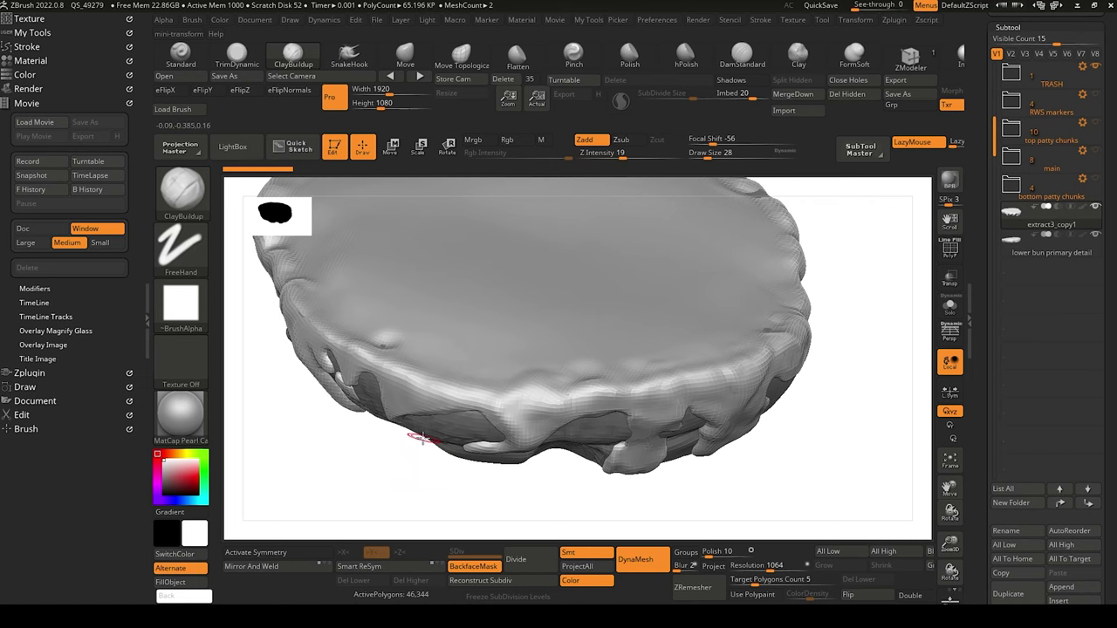
# Paint a MaskPen mask over the front rim and front drips of the cheese layer.
pyautogui.moveTo(424, 513); pyautogui.dragTo(420, 495)
pyautogui.press('ctrl')
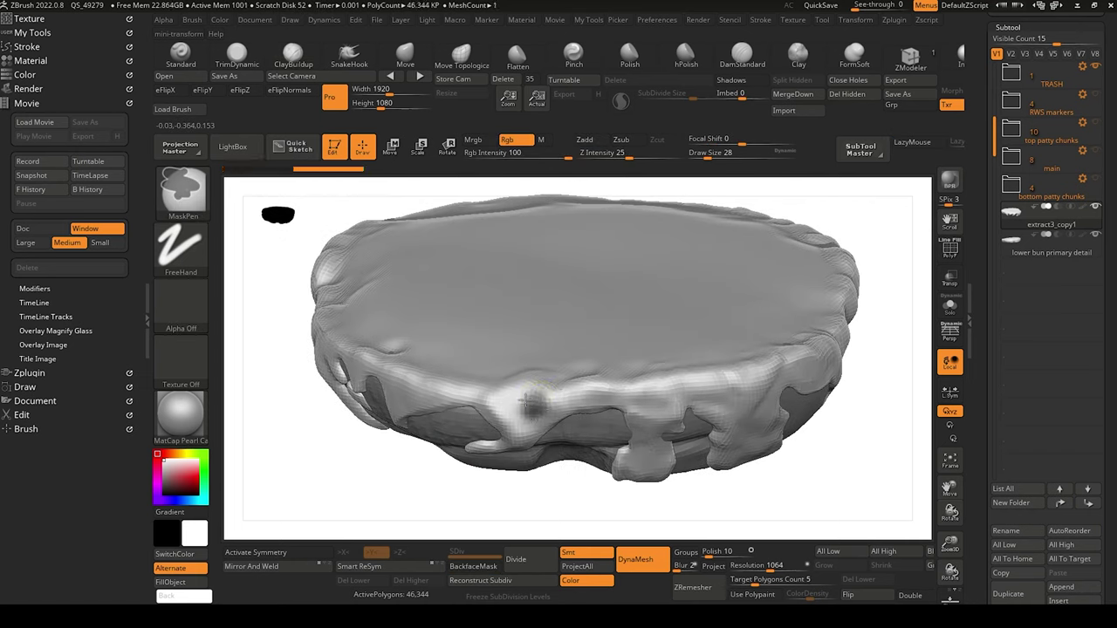
pyautogui.moveTo(527, 401)
pyautogui.keyDown('ctrl'); pyautogui.mouseDown()
pyautogui.moveTo(549, 409)
pyautogui.moveTo(481, 388)
pyautogui.moveTo(506, 366)
pyautogui.mouseUp(); pyautogui.keyUp('ctrl')
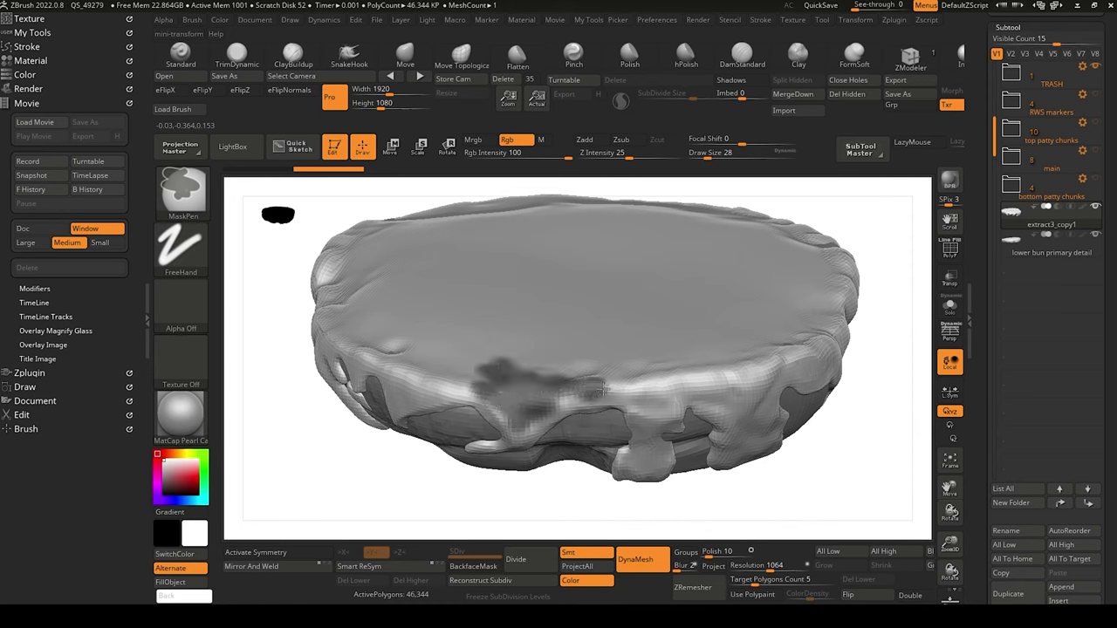
pyautogui.keyDown('ctrl'); pyautogui.moveTo(567, 395); pyautogui.dragTo(659, 412); pyautogui.keyUp('ctrl')
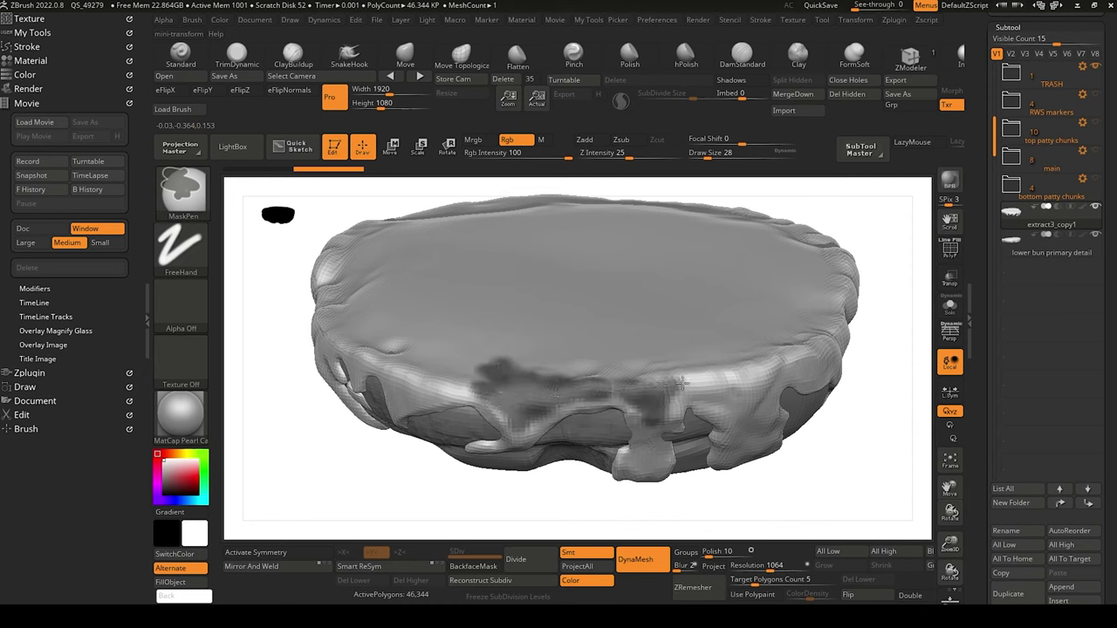
pyautogui.moveTo(489, 511); pyautogui.dragTo(646, 469)
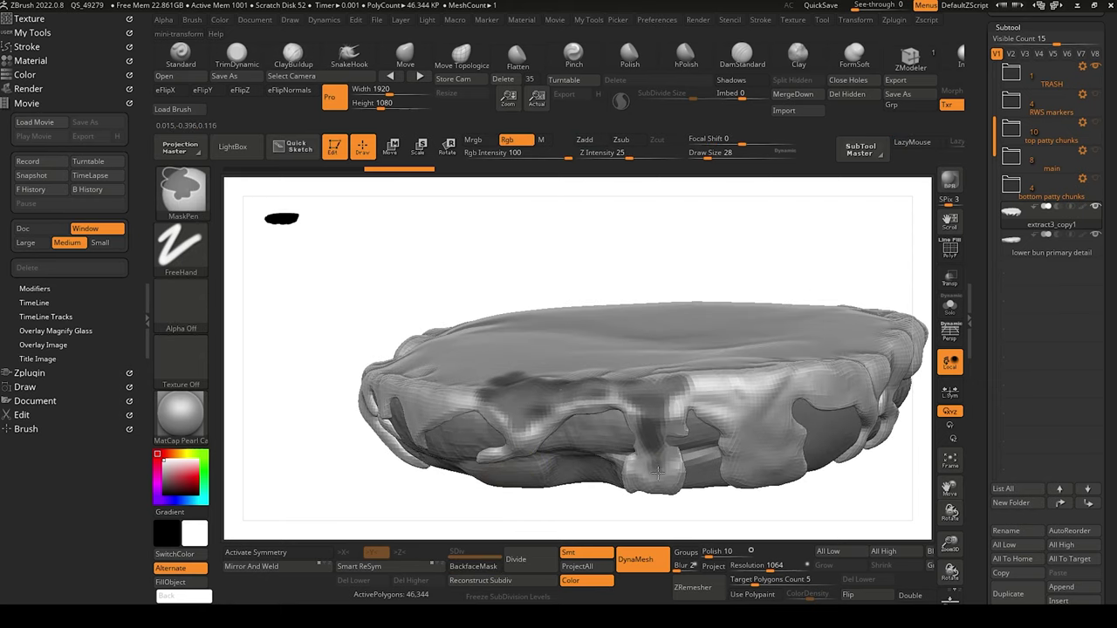
pyautogui.moveTo(678, 369)
pyautogui.keyDown('ctrl'); pyautogui.mouseDown()
pyautogui.moveTo(751, 384)
pyautogui.moveTo(734, 381)
pyautogui.moveTo(761, 436)
pyautogui.moveTo(759, 467)
pyautogui.mouseUp(); pyautogui.keyUp('ctrl')
pyautogui.moveTo(524, 512); pyautogui.dragTo(646, 489)
pyautogui.keyDown('ctrl'); pyautogui.moveTo(615, 362); pyautogui.dragTo(755, 340); pyautogui.keyUp('ctrl')
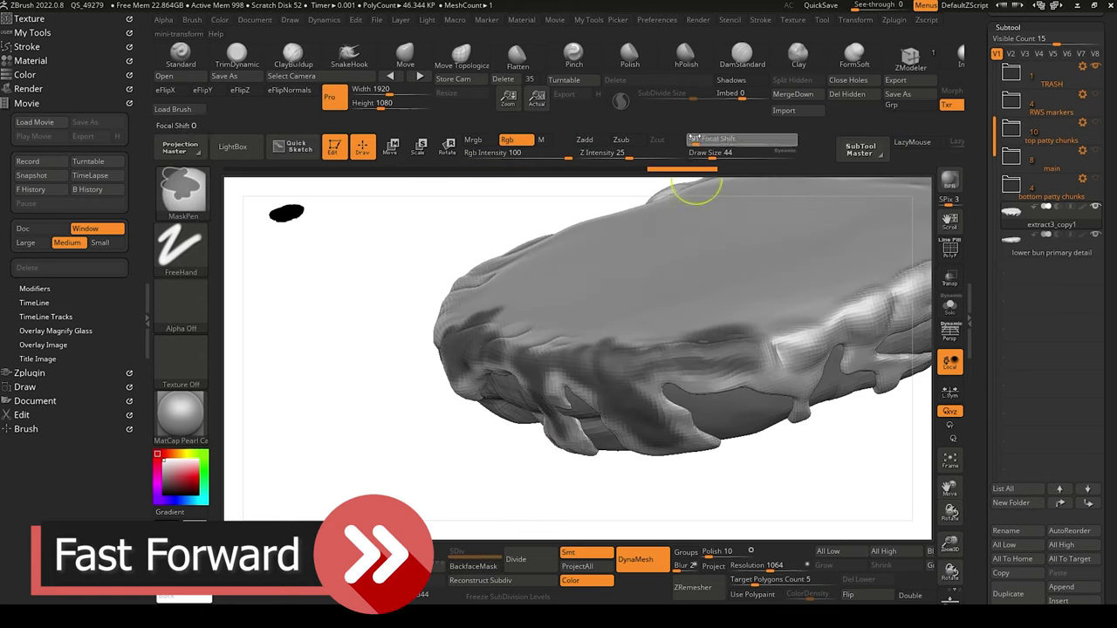
# Set MaskPen's focal shift to -100 and extend the mask around the cheese rim, using draw size 20 for the narrow drips.
pyautogui.moveTo(706, 192); pyautogui.dragTo(733, 235)
pyautogui.moveTo(724, 394)
pyautogui.keyDown('ctrl'); pyautogui.mouseDown()
pyautogui.moveTo(838, 377)
pyautogui.moveTo(860, 432)
pyautogui.mouseUp(); pyautogui.keyUp('ctrl')
pyautogui.moveTo(411, 402); pyautogui.dragTo(458, 451)
pyautogui.keyDown('ctrl'); pyautogui.moveTo(641, 371); pyautogui.dragTo(830, 364); pyautogui.keyUp('ctrl')
pyautogui.moveTo(541, 506); pyautogui.dragTo(611, 480)
pyautogui.moveTo(660, 350)
pyautogui.keyDown('ctrl'); pyautogui.mouseDown()
pyautogui.moveTo(761, 350)
pyautogui.moveTo(771, 423)
pyautogui.mouseUp(); pyautogui.keyUp('ctrl')
pyautogui.moveTo(524, 489); pyautogui.dragTo(567, 524)
pyautogui.keyDown('ctrl'); pyautogui.moveTo(611, 376); pyautogui.dragTo(838, 332); pyautogui.keyUp('ctrl')
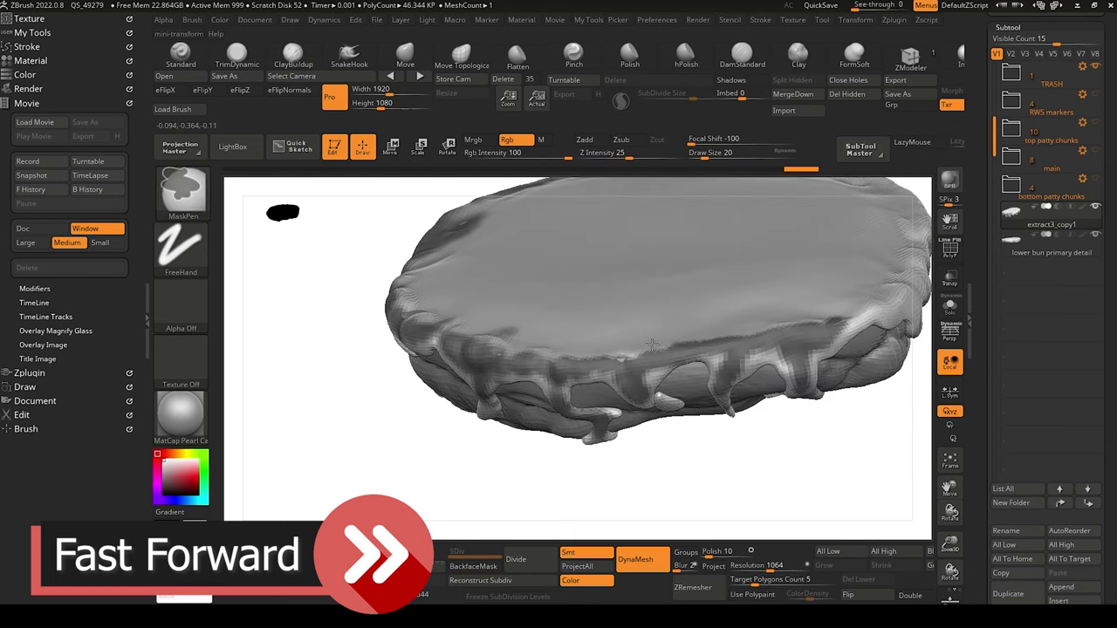
# Mask the remaining drips and fill the gaps between them and the upper rim of the cheese.
pyautogui.moveTo(610, 497); pyautogui.dragTo(542, 484)
pyautogui.keyDown('ctrl'); pyautogui.moveTo(497, 354); pyautogui.dragTo(621, 354); pyautogui.keyUp('ctrl')
pyautogui.moveTo(524, 498); pyautogui.dragTo(602, 462)
pyautogui.moveTo(489, 489); pyautogui.dragTo(559, 515)
pyautogui.keyDown('ctrl'); pyautogui.moveTo(646, 371); pyautogui.dragTo(720, 454); pyautogui.keyUp('ctrl')
pyautogui.keyDown('ctrl'); pyautogui.moveTo(716, 401); pyautogui.dragTo(799, 463); pyautogui.keyUp('ctrl')
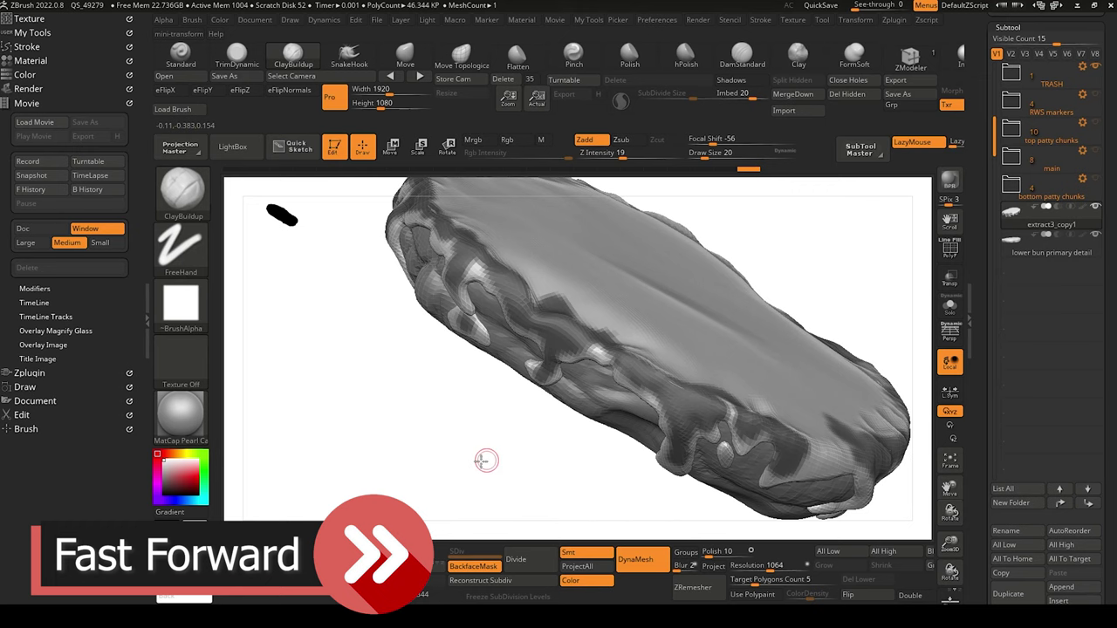
pyautogui.moveTo(487, 459); pyautogui.dragTo(559, 489)
pyautogui.keyDown('ctrl'); pyautogui.moveTo(699, 410); pyautogui.dragTo(680, 432); pyautogui.keyUp('ctrl')
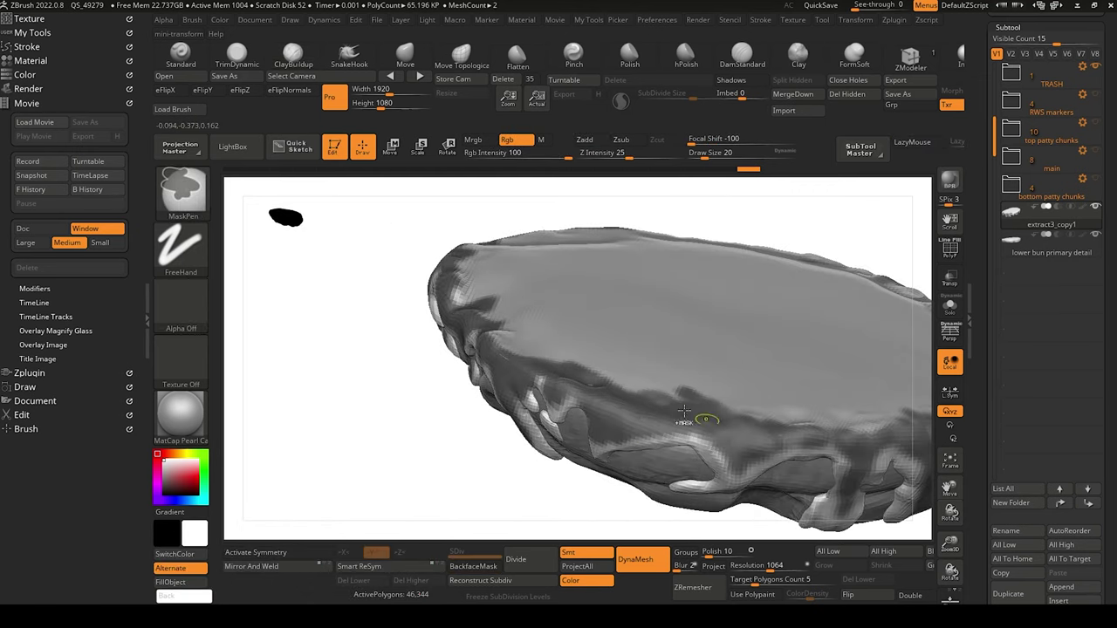
# Mask the entire flat top surface of the cheese with draw size 32.
pyautogui.moveTo(694, 529); pyautogui.dragTo(731, 463)
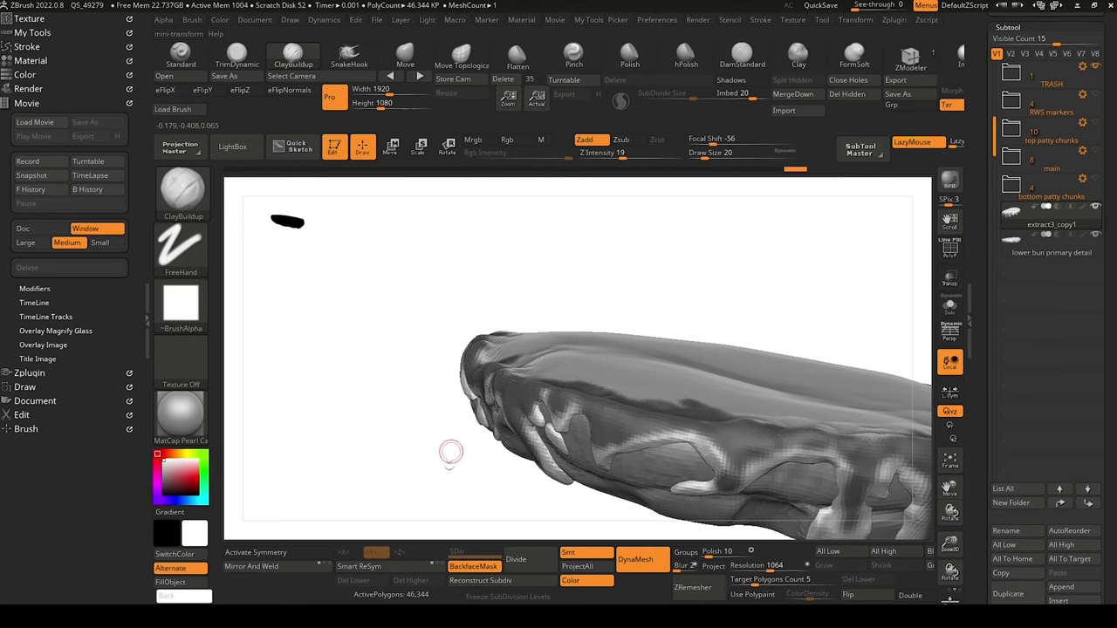
pyautogui.moveTo(451, 451)
pyautogui.mouseDown()
pyautogui.moveTo(425, 514)
pyautogui.moveTo(416, 507)
pyautogui.moveTo(427, 497)
pyautogui.mouseUp()
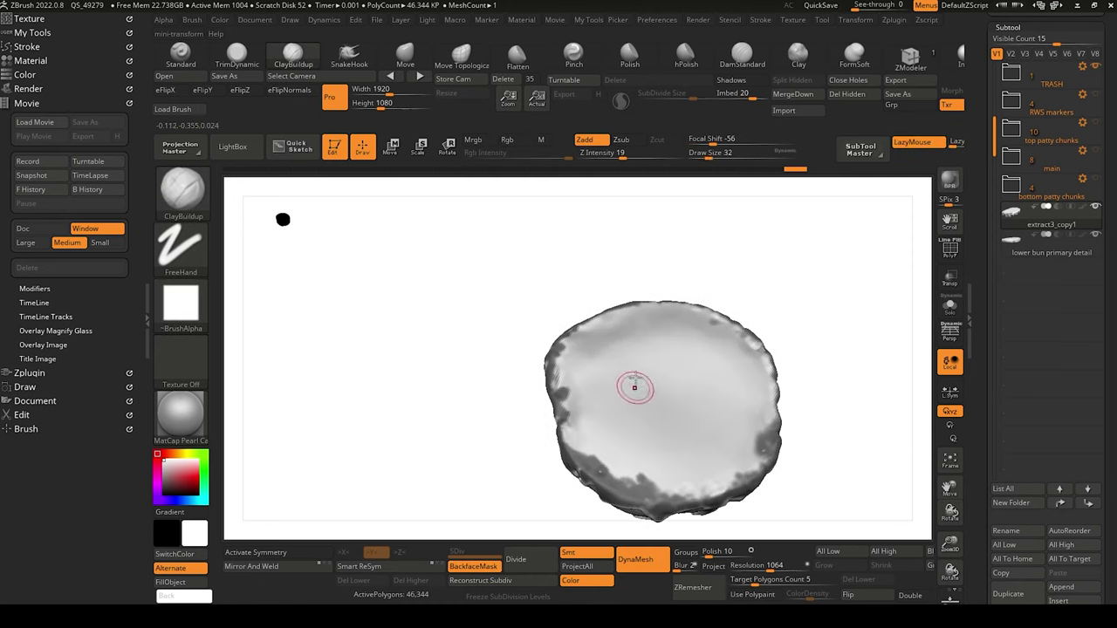
pyautogui.moveTo(637, 411)
pyautogui.keyDown('ctrl'); pyautogui.mouseDown()
pyautogui.moveTo(577, 436)
pyautogui.moveTo(632, 316)
pyautogui.moveTo(751, 463)
pyautogui.moveTo(668, 441)
pyautogui.moveTo(585, 384)
pyautogui.moveTo(636, 422)
pyautogui.moveTo(676, 393)
pyautogui.moveTo(716, 426)
pyautogui.mouseUp(); pyautogui.keyUp('ctrl')
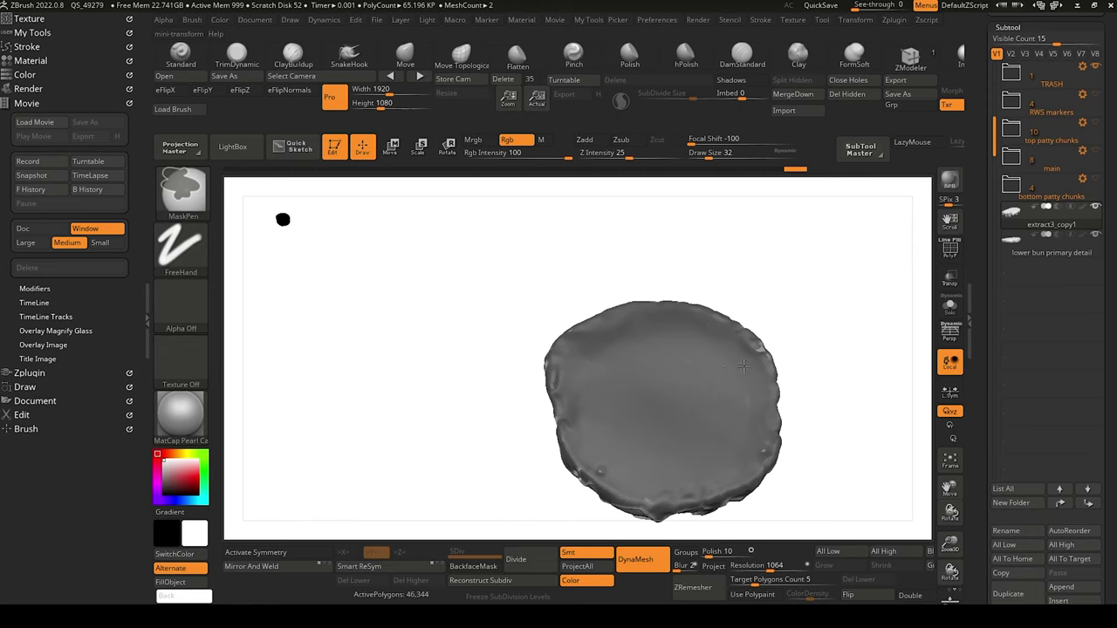
# Isolate the cheese layer, view its underside and enable BackfaceMask for the MaskPen brush.
pyautogui.moveTo(537, 367)
pyautogui.mouseDown()
pyautogui.moveTo(446, 337)
pyautogui.moveTo(427, 404)
pyautogui.moveTo(471, 445)
pyautogui.moveTo(437, 385)
pyautogui.moveTo(415, 410)
pyautogui.moveTo(398, 384)
pyautogui.moveTo(393, 426)
pyautogui.moveTo(334, 415)
pyautogui.moveTo(499, 529)
pyautogui.mouseUp()
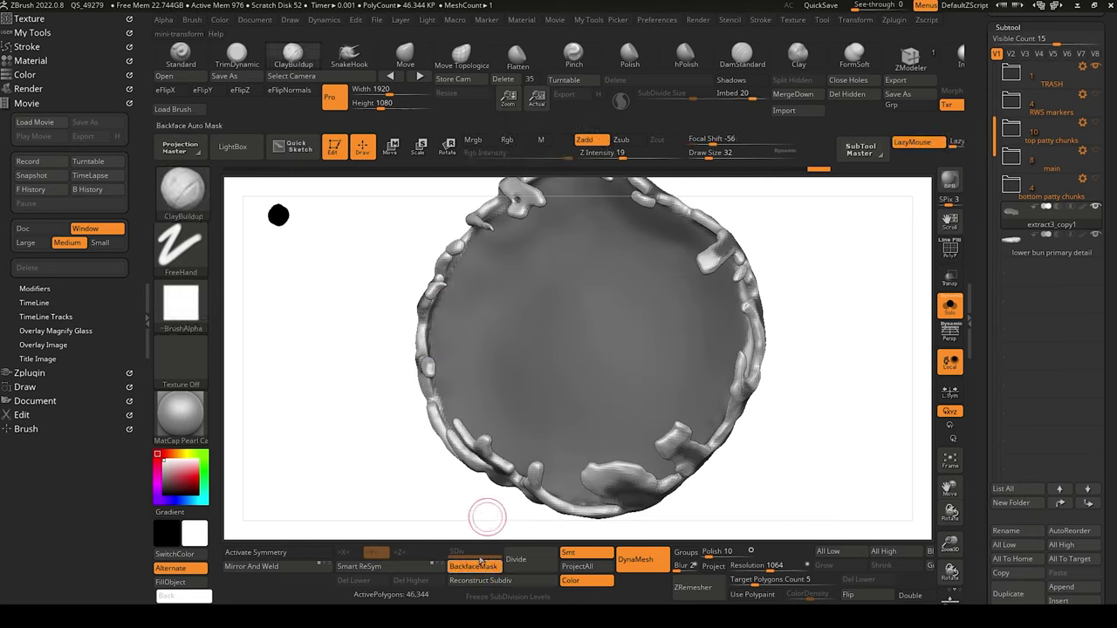
pyautogui.click(475, 568)
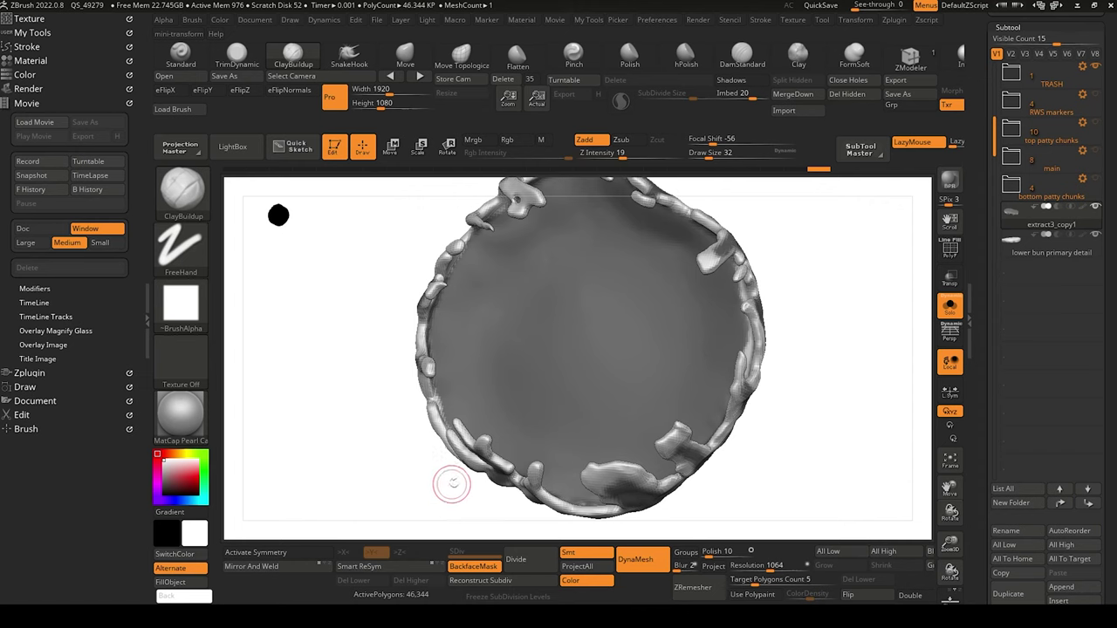
pyautogui.press('ctrl')
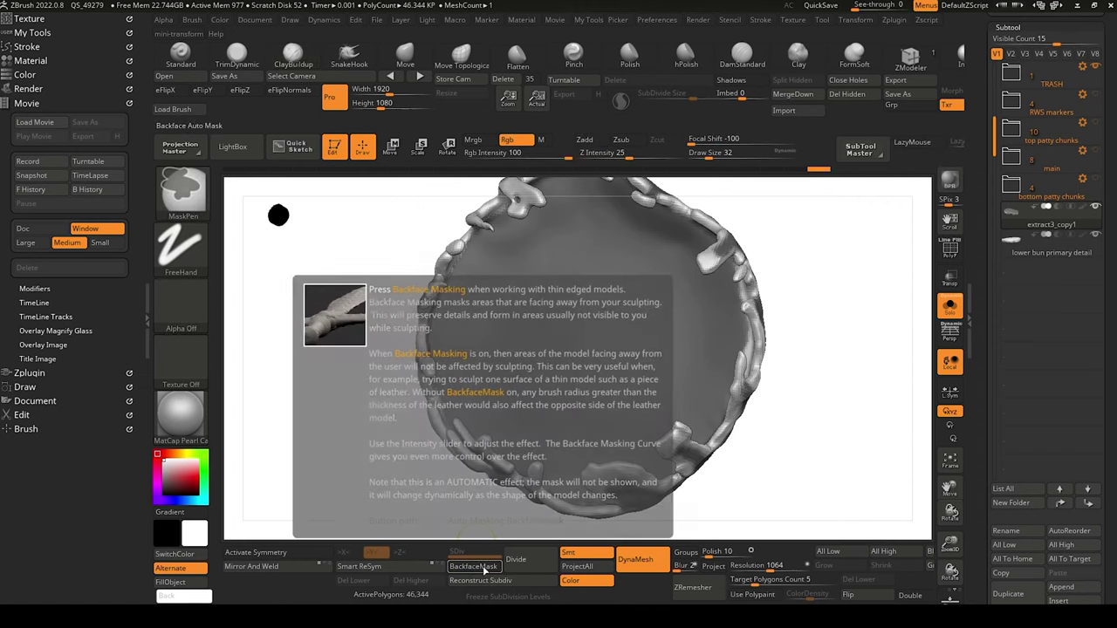
pyautogui.click(487, 572)
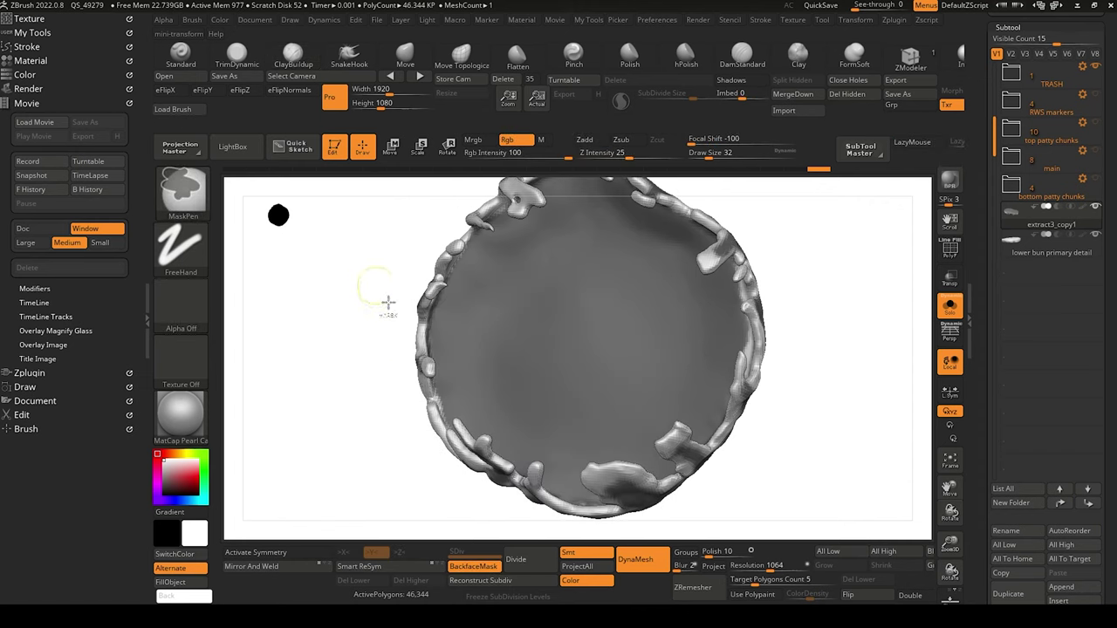
# Erase the mask from the underside of the cheese, from its centre out to the inner edge of the rim.
pyautogui.moveTo(366, 352); pyautogui.dragTo(358, 363)
pyautogui.moveTo(488, 406)
pyautogui.keyDown('ctrl'); pyautogui.keyDown('alt'); pyautogui.mouseDown()
pyautogui.moveTo(498, 430)
pyautogui.moveTo(445, 406)
pyautogui.moveTo(436, 323)
pyautogui.moveTo(463, 279)
pyautogui.moveTo(524, 445)
pyautogui.moveTo(581, 504)
pyautogui.mouseUp(); pyautogui.keyUp('alt'); pyautogui.keyUp('ctrl')
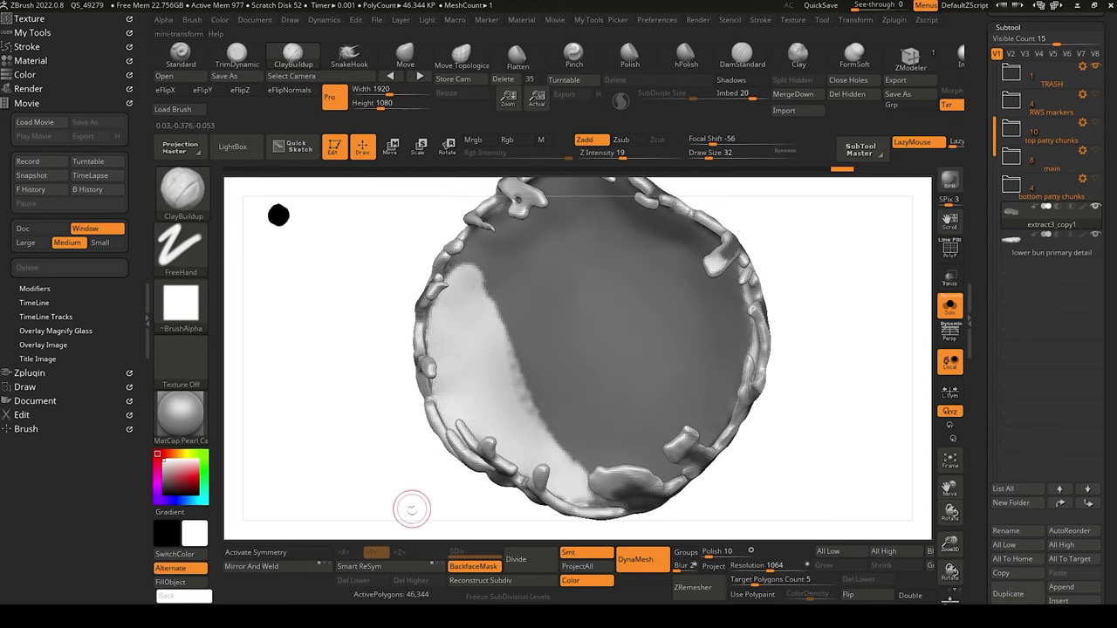
pyautogui.moveTo(411, 506)
pyautogui.mouseDown()
pyautogui.moveTo(508, 471)
pyautogui.moveTo(603, 523)
pyautogui.mouseUp()
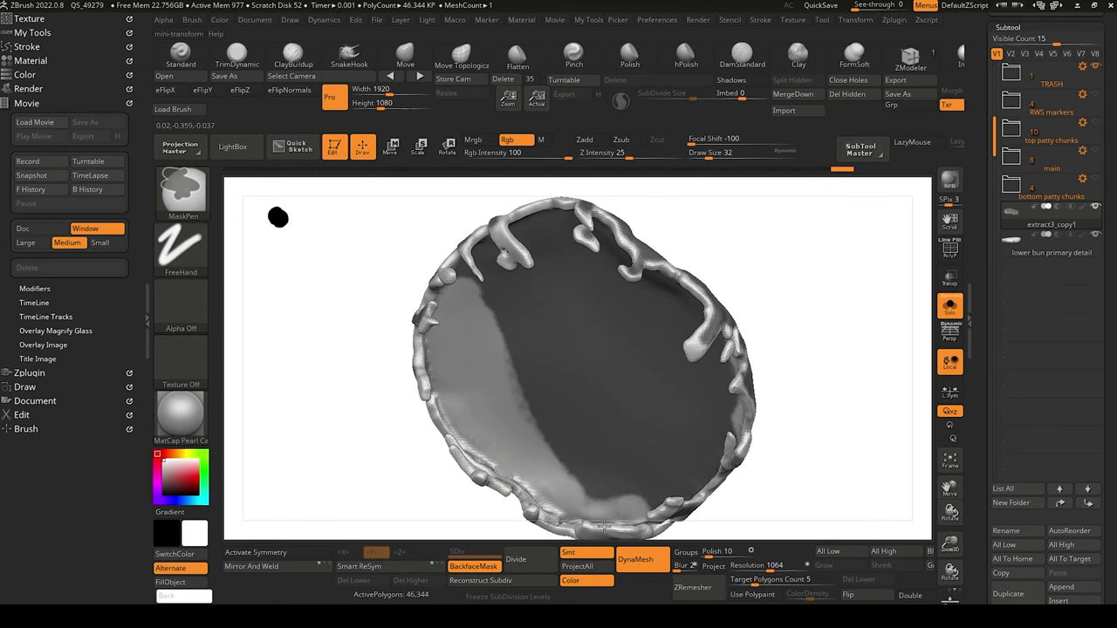
pyautogui.keyDown('ctrl'); pyautogui.keyDown('alt'); pyautogui.moveTo(716, 464); pyautogui.dragTo(688, 489); pyautogui.keyUp('alt'); pyautogui.keyUp('ctrl')
pyautogui.moveTo(396, 453); pyautogui.dragTo(494, 437)
pyautogui.moveTo(676, 494)
pyautogui.keyDown('ctrl'); pyautogui.keyDown('alt'); pyautogui.mouseDown()
pyautogui.moveTo(652, 454)
pyautogui.moveTo(563, 472)
pyautogui.moveTo(546, 388)
pyautogui.moveTo(755, 454)
pyautogui.moveTo(763, 353)
pyautogui.moveTo(736, 408)
pyautogui.moveTo(707, 340)
pyautogui.moveTo(659, 384)
pyautogui.moveTo(599, 344)
pyautogui.mouseUp(); pyautogui.keyUp('alt'); pyautogui.keyUp('ctrl')
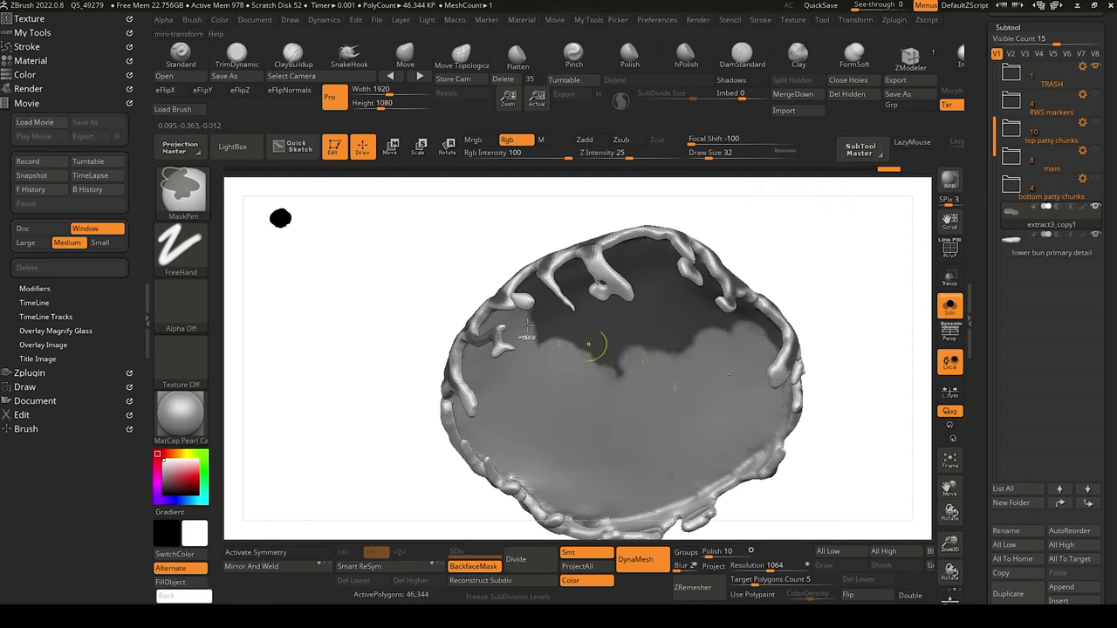
pyautogui.moveTo(343, 355); pyautogui.dragTo(365, 251)
pyautogui.moveTo(771, 373)
pyautogui.keyDown('ctrl'); pyautogui.keyDown('alt'); pyautogui.mouseDown()
pyautogui.moveTo(758, 331)
pyautogui.moveTo(773, 353)
pyautogui.moveTo(721, 258)
pyautogui.moveTo(703, 280)
pyautogui.moveTo(745, 346)
pyautogui.moveTo(701, 349)
pyautogui.moveTo(708, 325)
pyautogui.moveTo(656, 347)
pyautogui.moveTo(610, 339)
pyautogui.moveTo(543, 237)
pyautogui.moveTo(593, 210)
pyautogui.moveTo(642, 229)
pyautogui.moveTo(674, 277)
pyautogui.moveTo(587, 243)
pyautogui.mouseUp(); pyautogui.keyUp('alt'); pyautogui.keyUp('ctrl')
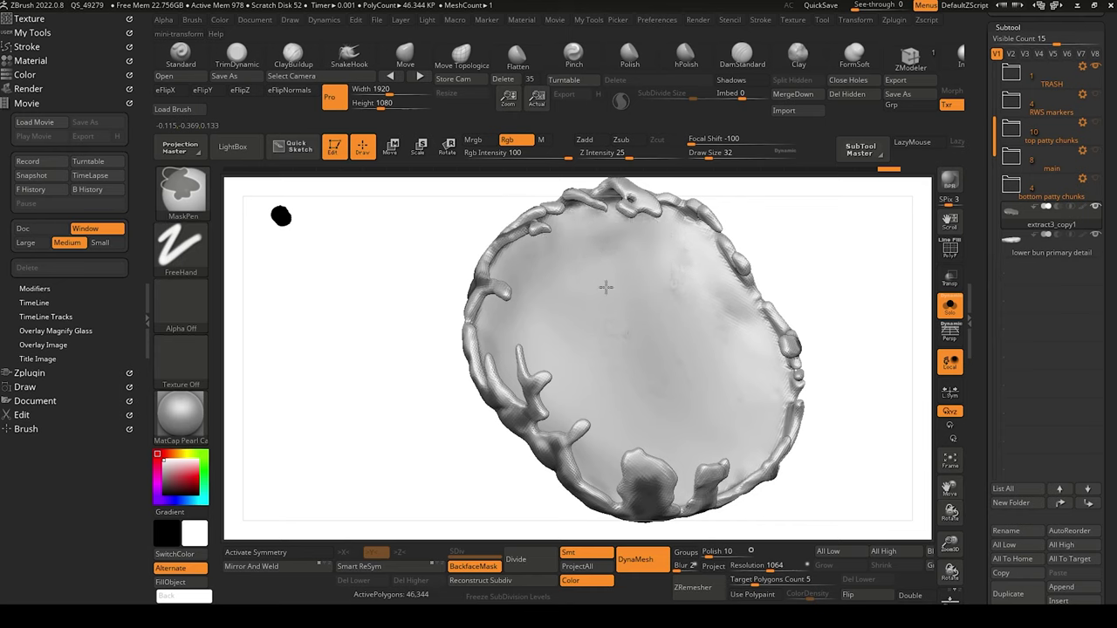
pyautogui.moveTo(370, 407); pyautogui.dragTo(411, 436)
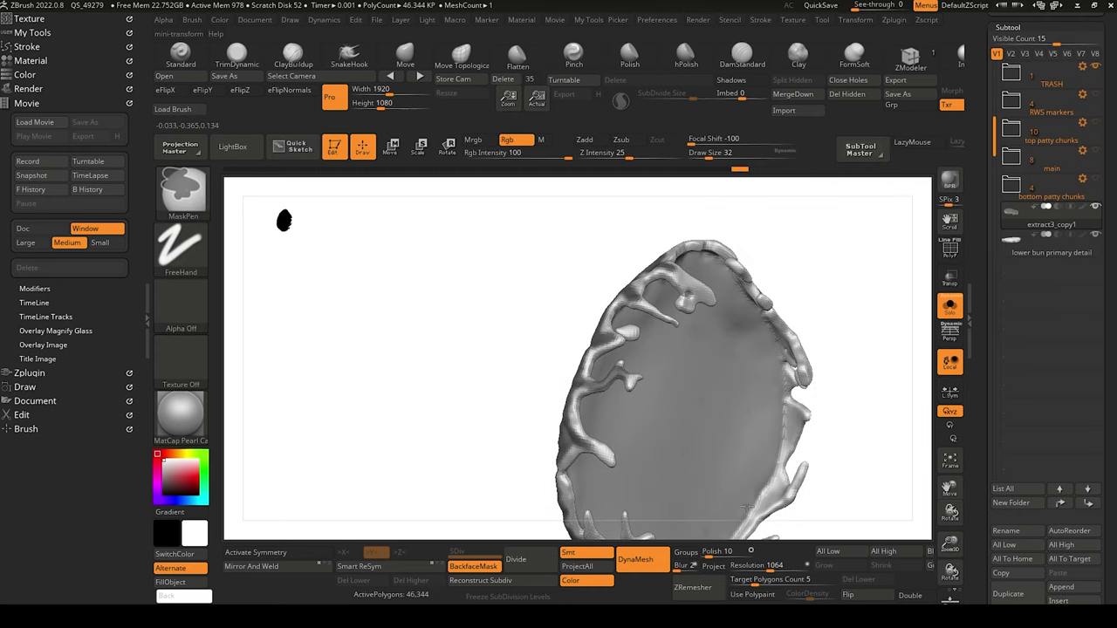
pyautogui.moveTo(375, 349); pyautogui.dragTo(474, 291)
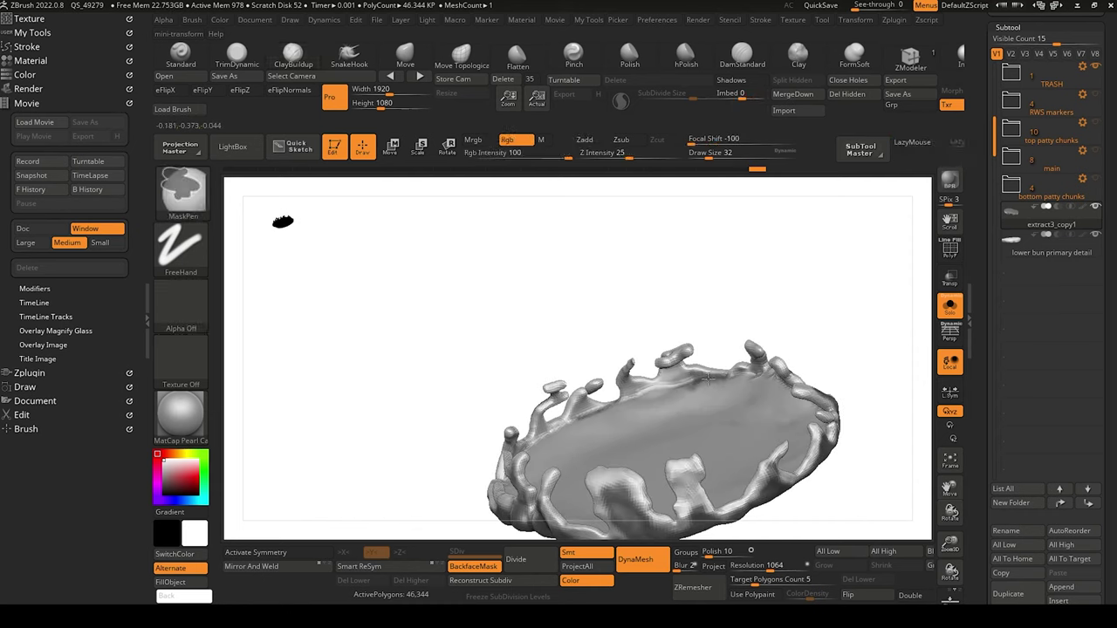
# Touch up the mask along the outer edge of the cheese layer's top surface with the MaskPen at draw size 32.
pyautogui.moveTo(372, 392)
pyautogui.mouseDown()
pyautogui.moveTo(341, 457)
pyautogui.moveTo(357, 469)
pyautogui.moveTo(380, 293)
pyautogui.moveTo(369, 323)
pyautogui.moveTo(399, 459)
pyautogui.moveTo(411, 421)
pyautogui.moveTo(404, 367)
pyautogui.moveTo(413, 402)
pyautogui.moveTo(441, 414)
pyautogui.moveTo(457, 385)
pyautogui.moveTo(491, 424)
pyautogui.moveTo(466, 369)
pyautogui.moveTo(414, 499)
pyautogui.moveTo(424, 433)
pyautogui.mouseUp()
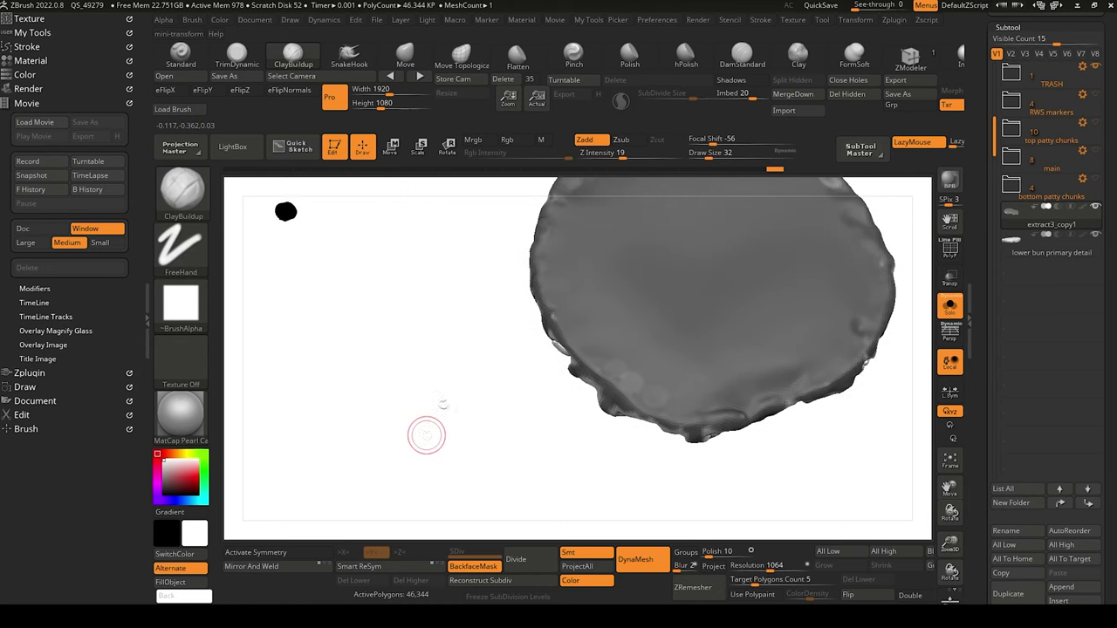
pyautogui.press('ctrl')
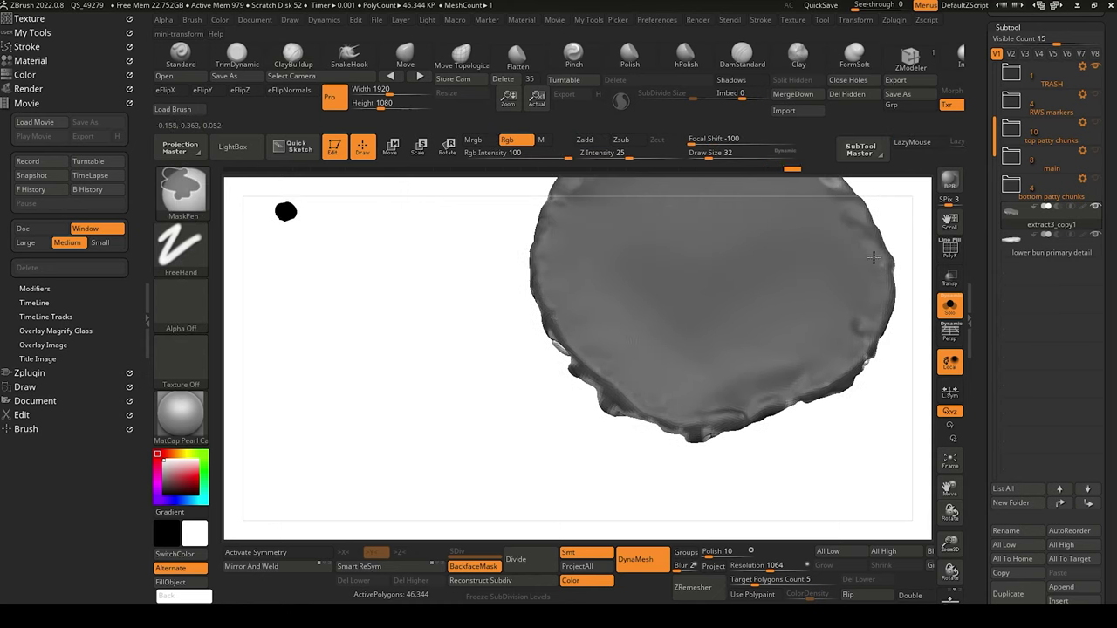
pyautogui.moveTo(476, 409); pyautogui.dragTo(364, 439)
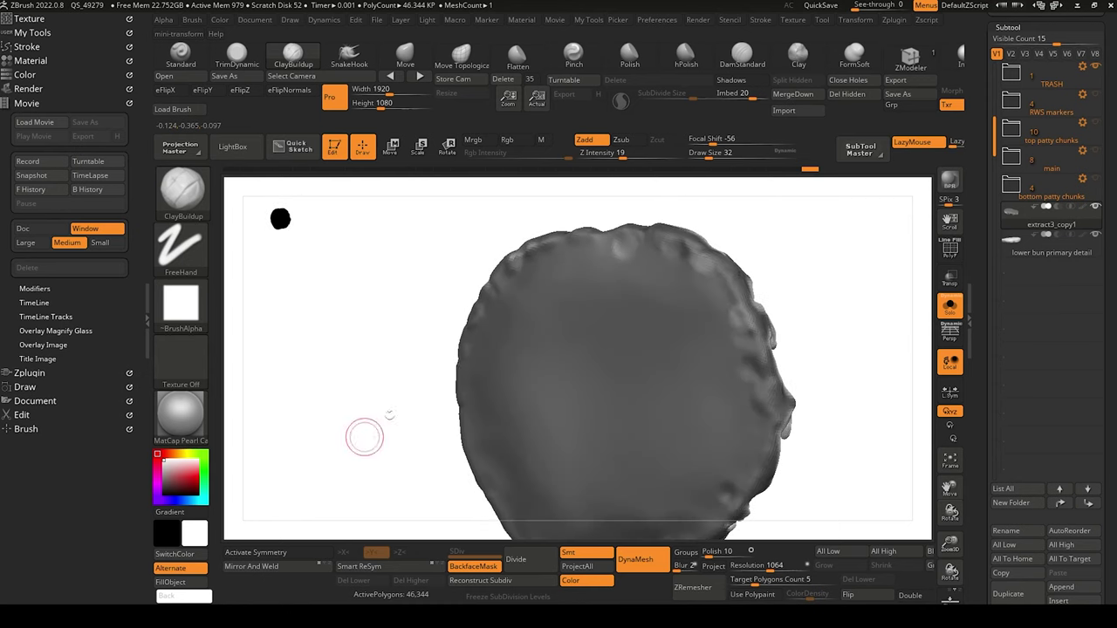
pyautogui.press('ctrl')
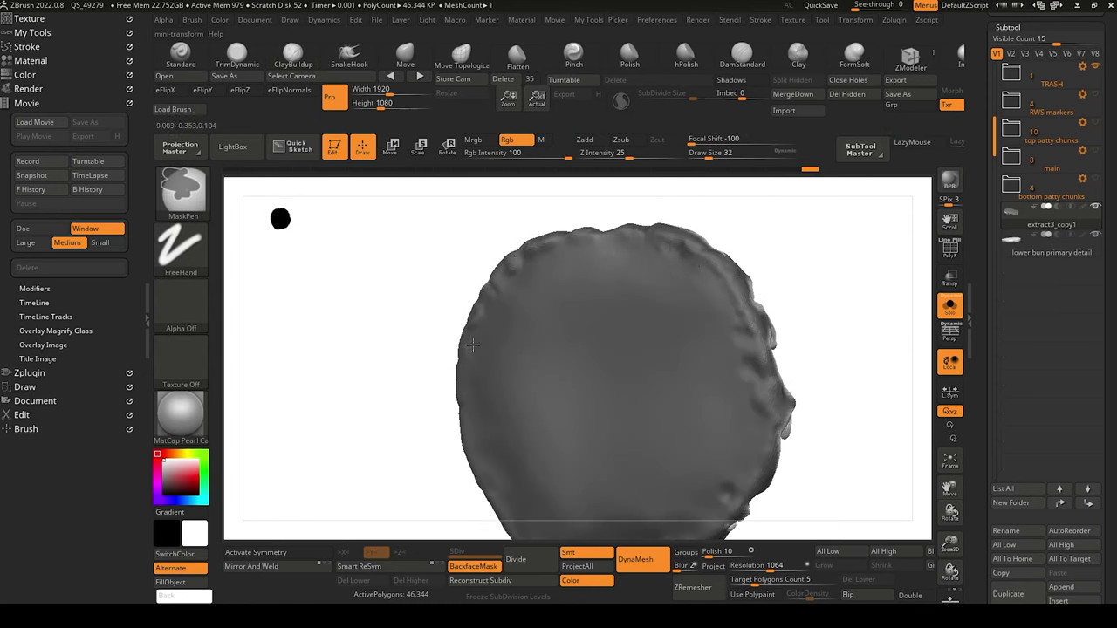
pyautogui.moveTo(417, 366)
pyautogui.mouseDown()
pyautogui.moveTo(285, 329)
pyautogui.moveTo(332, 337)
pyautogui.moveTo(452, 408)
pyautogui.moveTo(427, 297)
pyautogui.moveTo(341, 396)
pyautogui.moveTo(355, 341)
pyautogui.moveTo(361, 386)
pyautogui.moveTo(395, 343)
pyautogui.mouseUp()
pyautogui.press('ctrl')
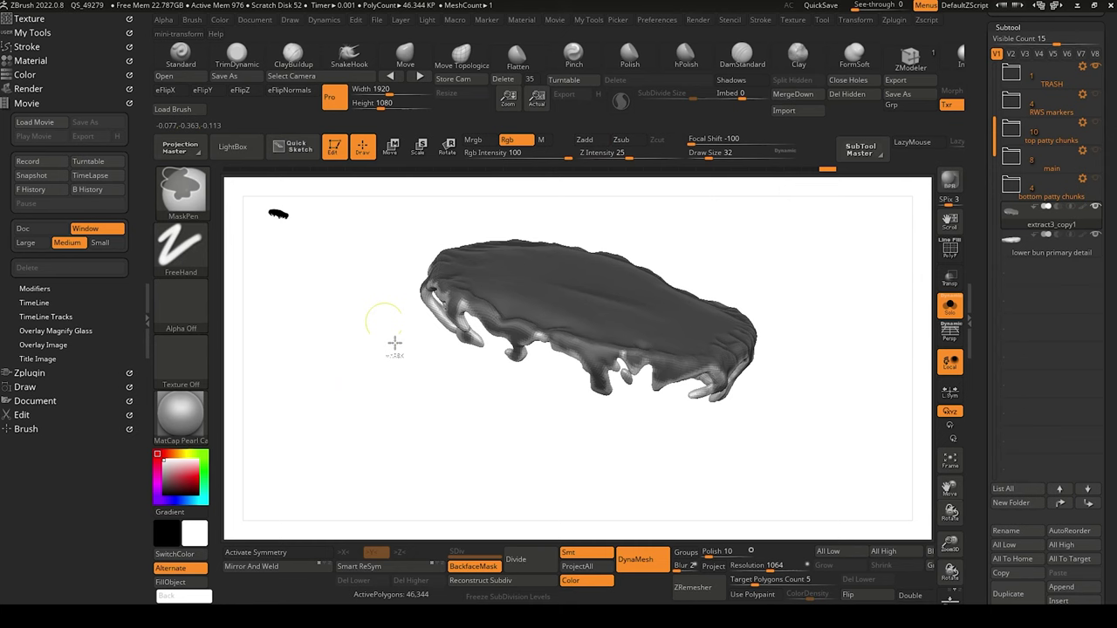
# Invert the mask on the cheese layer so its underside is masked, and blur the mask.
pyautogui.keyDown('ctrl'); pyautogui.click(389, 370); pyautogui.keyUp('ctrl')
pyautogui.moveTo(384, 386)
pyautogui.mouseDown()
pyautogui.moveTo(375, 367)
pyautogui.moveTo(391, 372)
pyautogui.mouseUp()
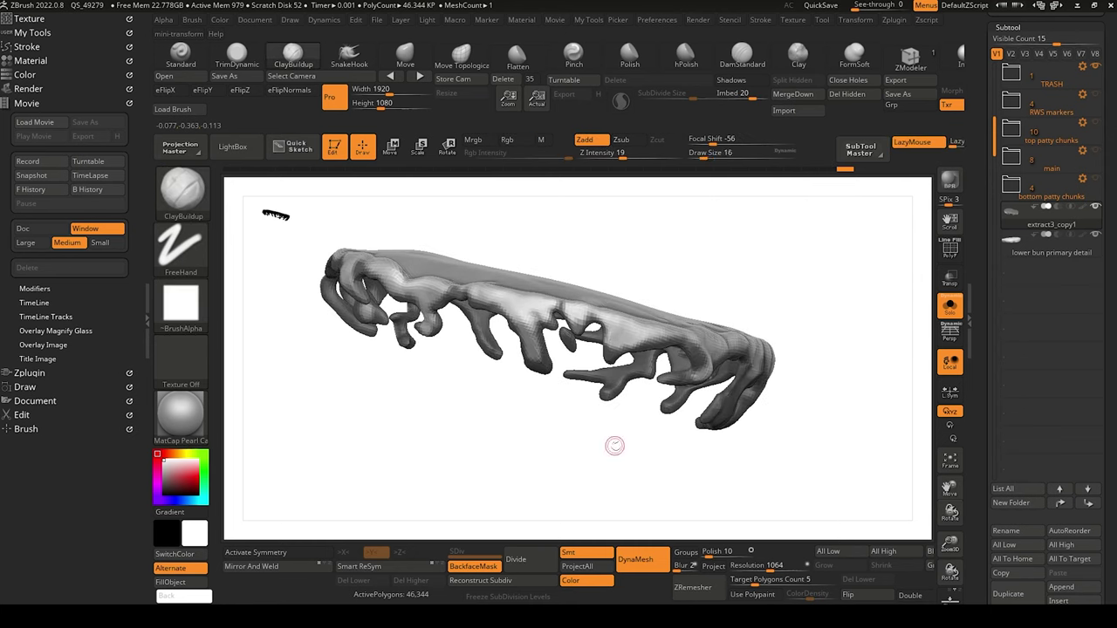
pyautogui.click(931, 551)
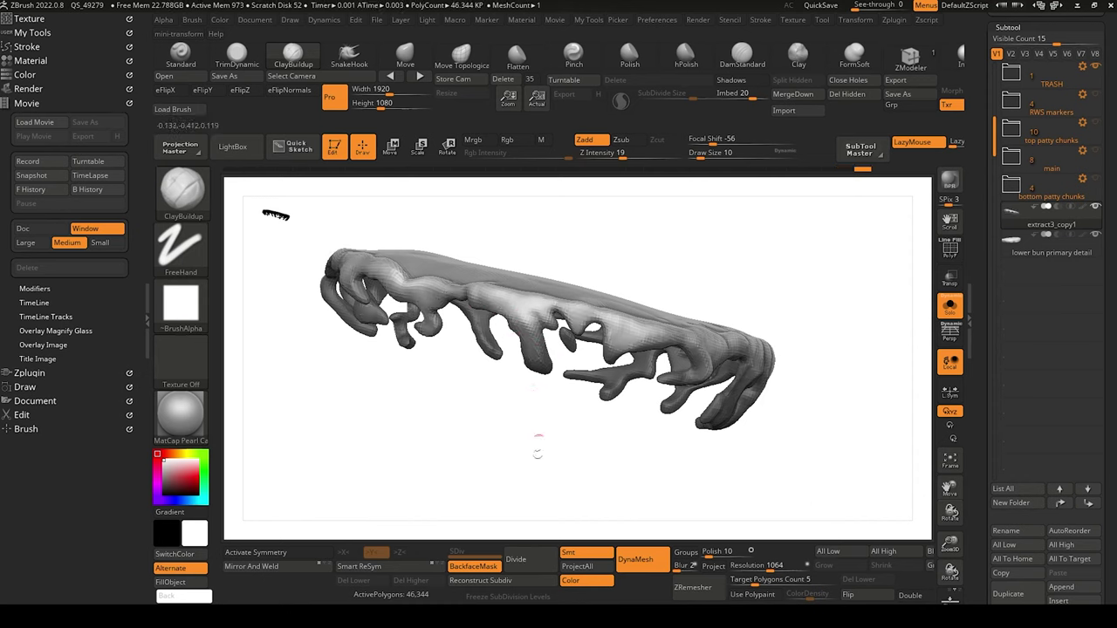
pyautogui.moveTo(538, 445); pyautogui.dragTo(568, 424)
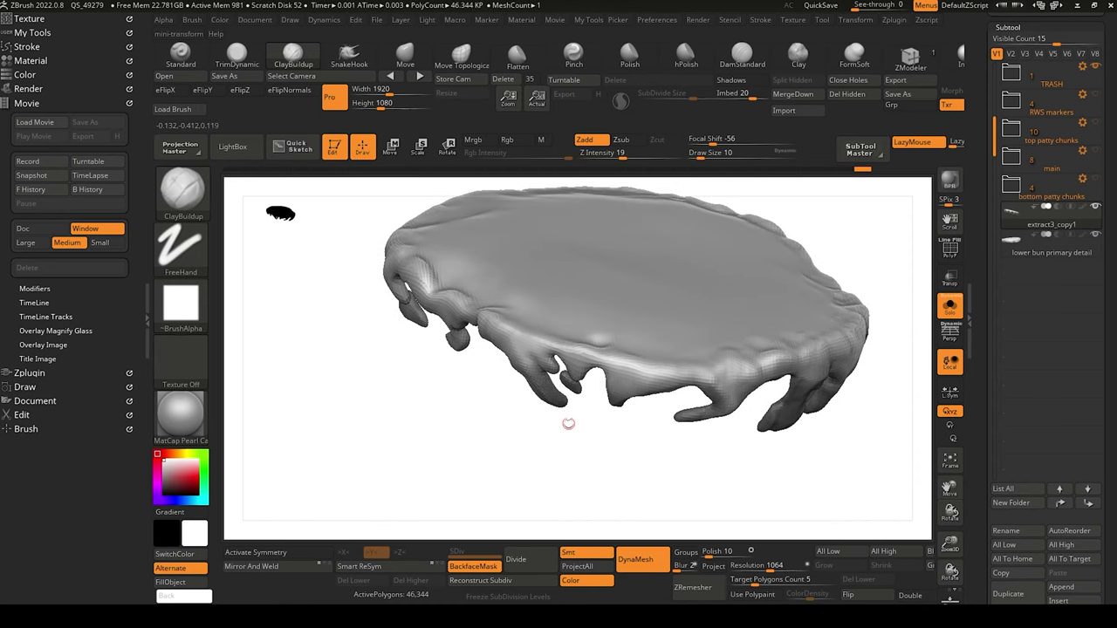
# Turn off Solo to show the lower bun detail under the cheese, and disable Color in the Project settings.
pyautogui.click(955, 315)
pyautogui.moveTo(429, 463); pyautogui.dragTo(423, 400)
pyautogui.scroll(-5, 984, 499)
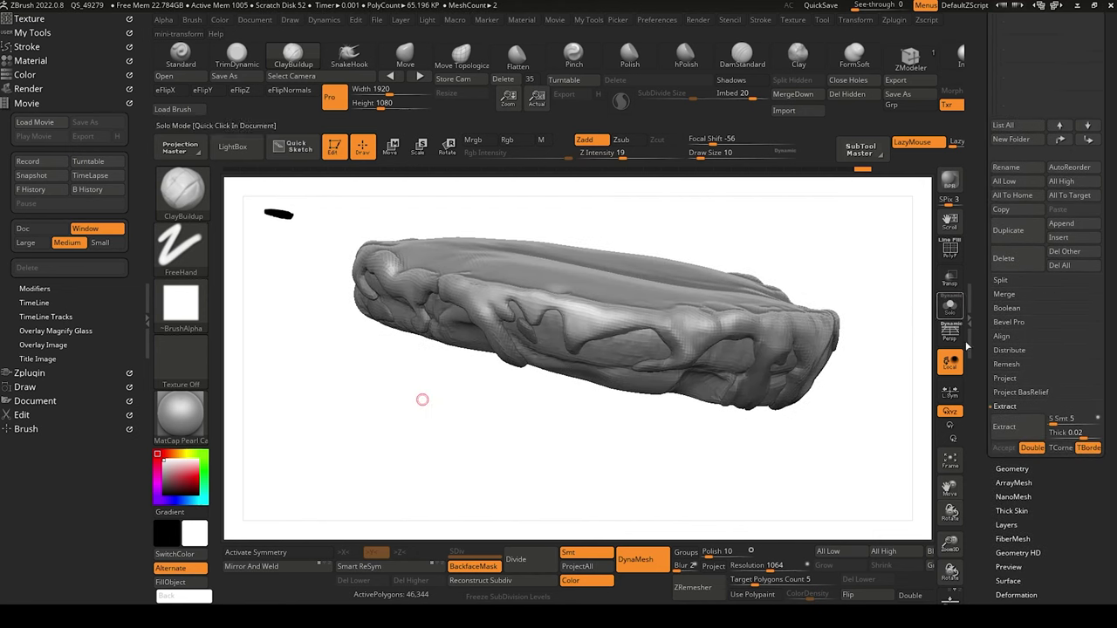
pyautogui.click(1005, 378)
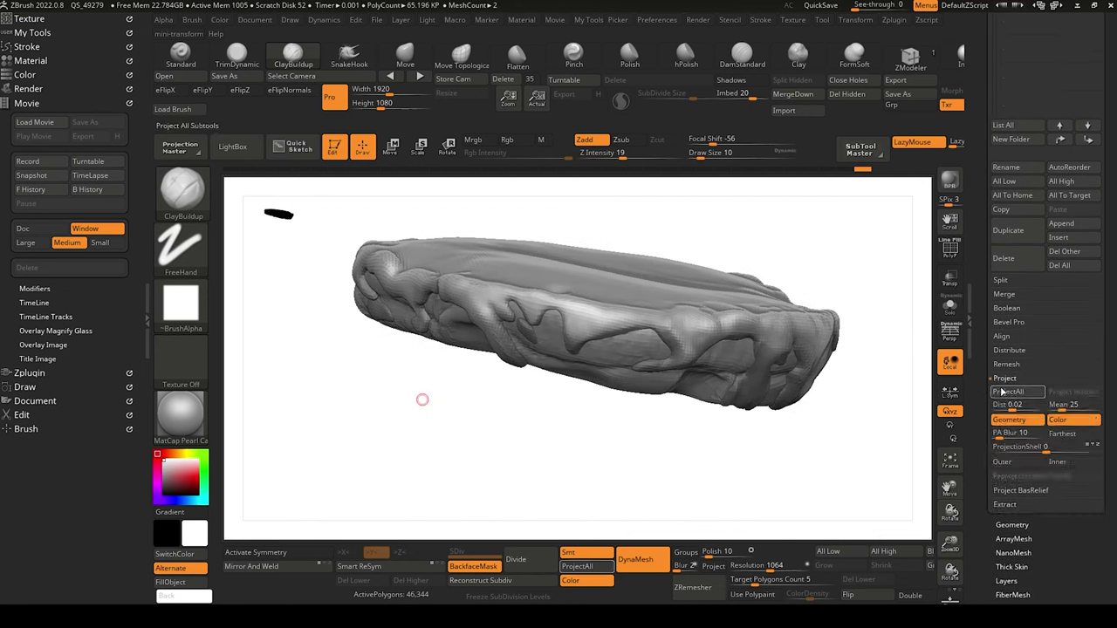
pyautogui.click(1069, 421)
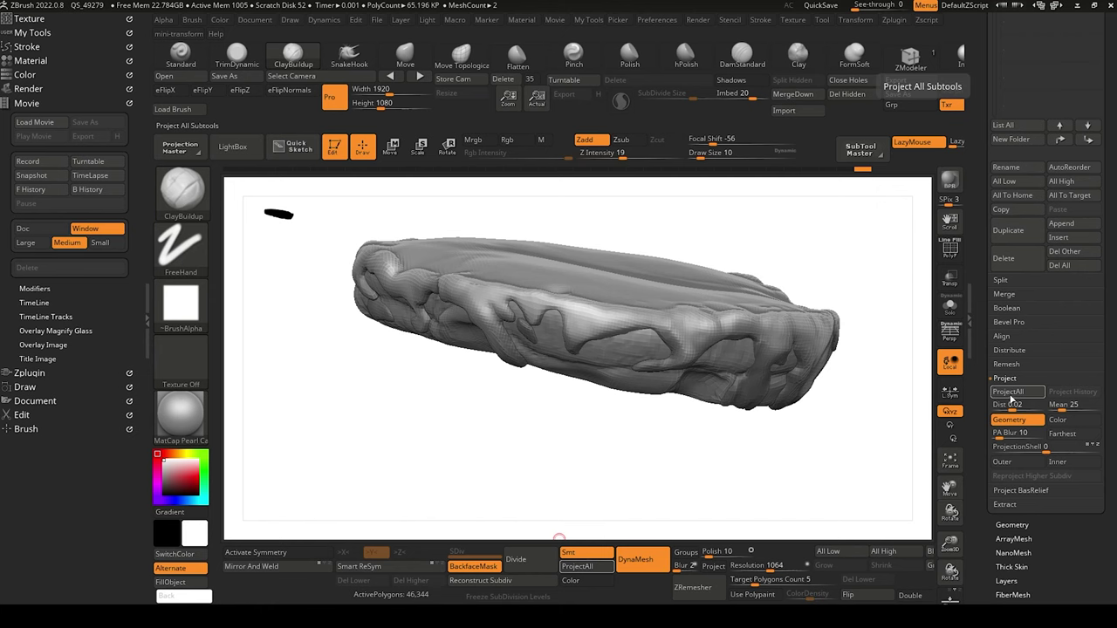
# Project the cheese layer onto the visible lower bun detail with ProjectAll at Dist 0.02.
pyautogui.moveTo(584, 434); pyautogui.dragTo(610, 400)
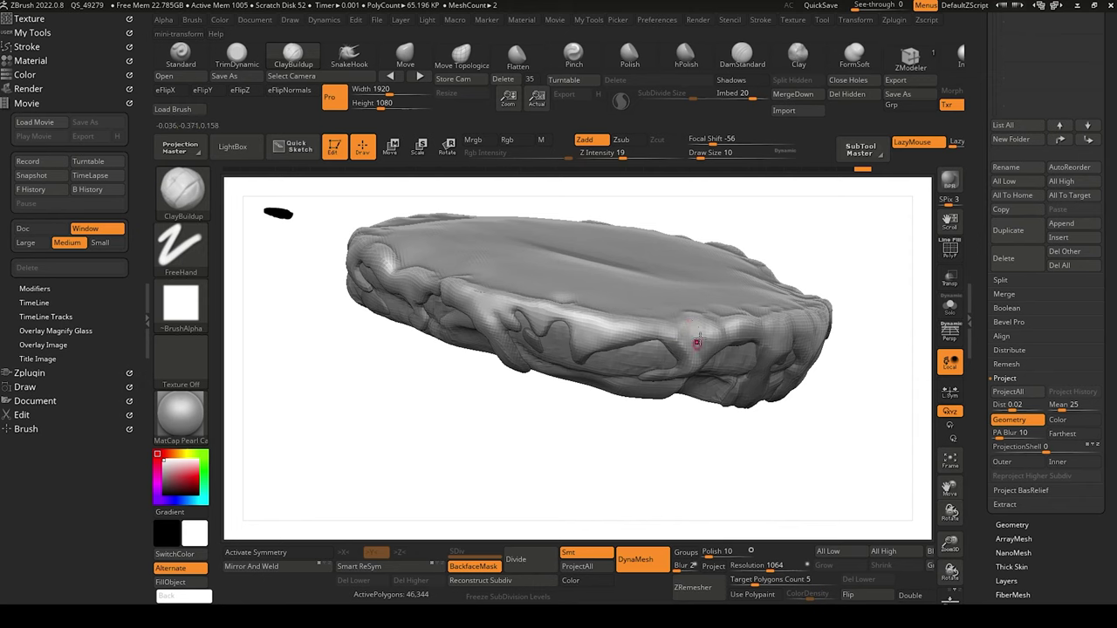
pyautogui.moveTo(646, 437); pyautogui.dragTo(657, 440)
pyautogui.moveTo(646, 393); pyautogui.dragTo(641, 461)
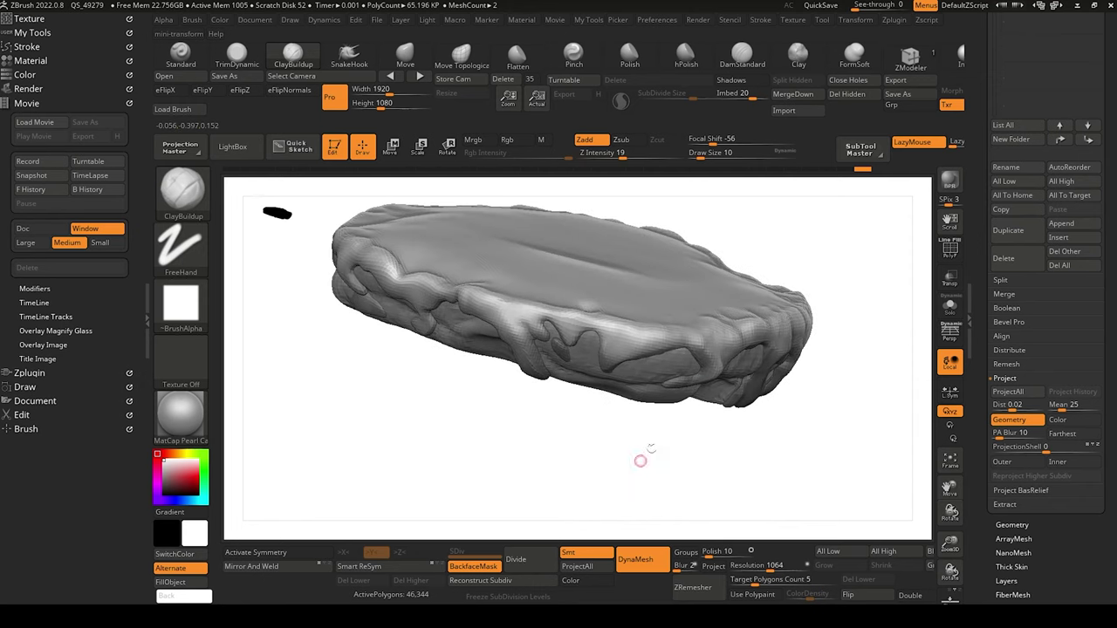
pyautogui.moveTo(586, 325); pyautogui.dragTo(631, 334)
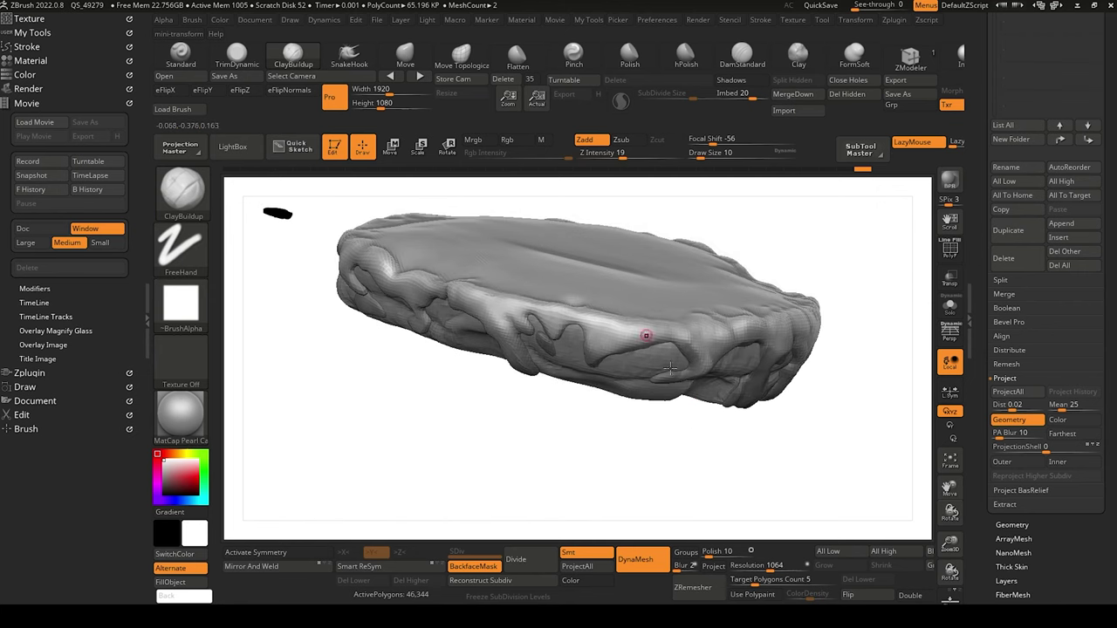
pyautogui.moveTo(670, 369); pyautogui.dragTo(659, 323)
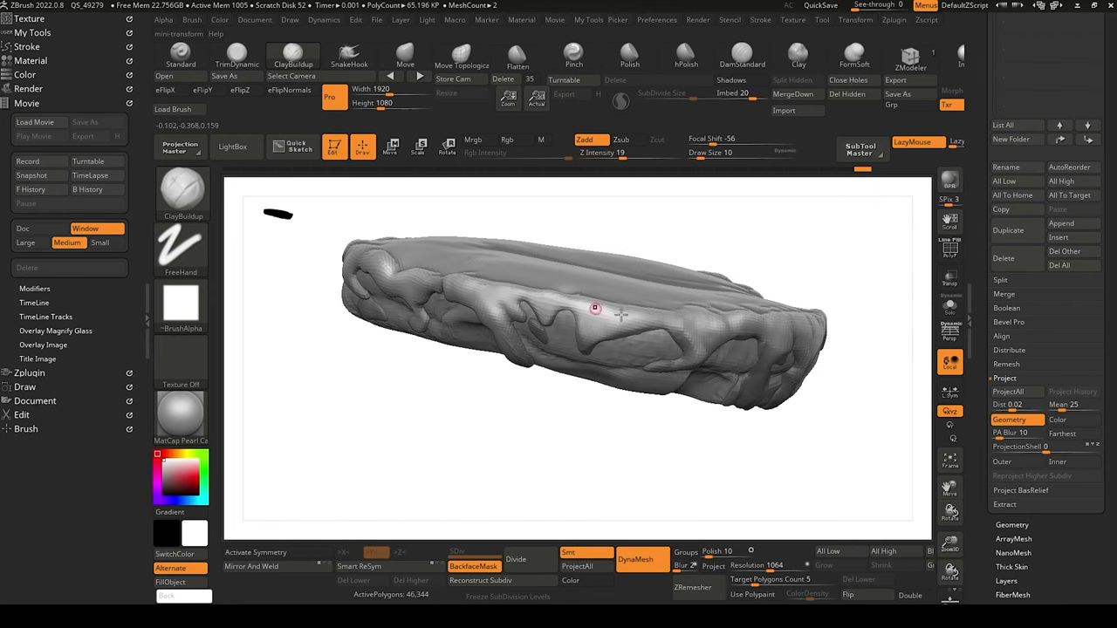
pyautogui.moveTo(645, 341); pyautogui.dragTo(669, 471)
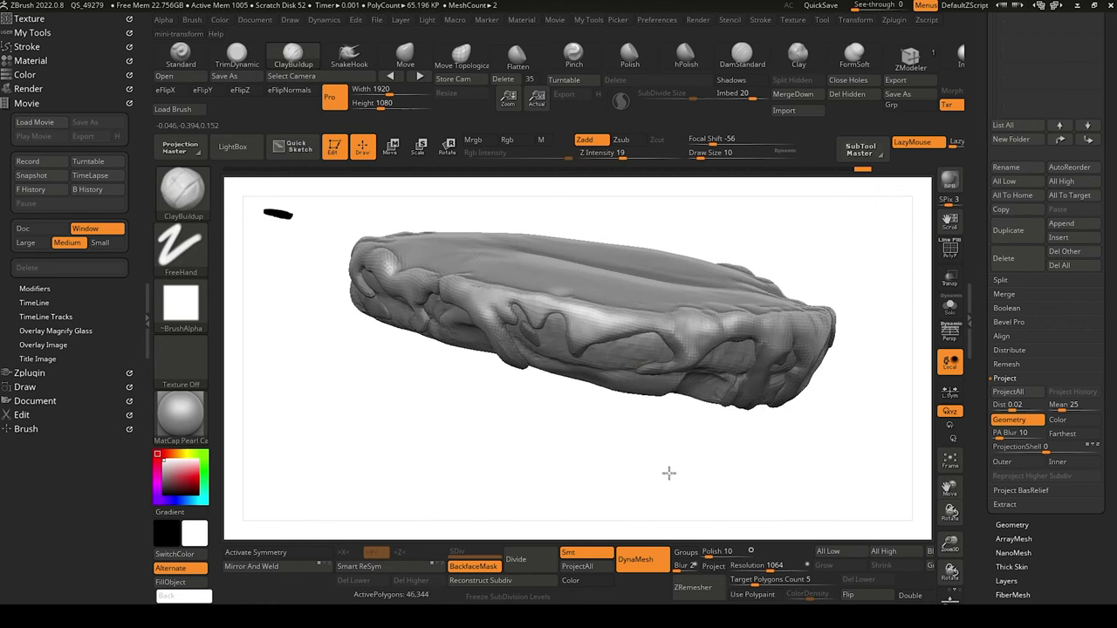
pyautogui.click(1009, 391)
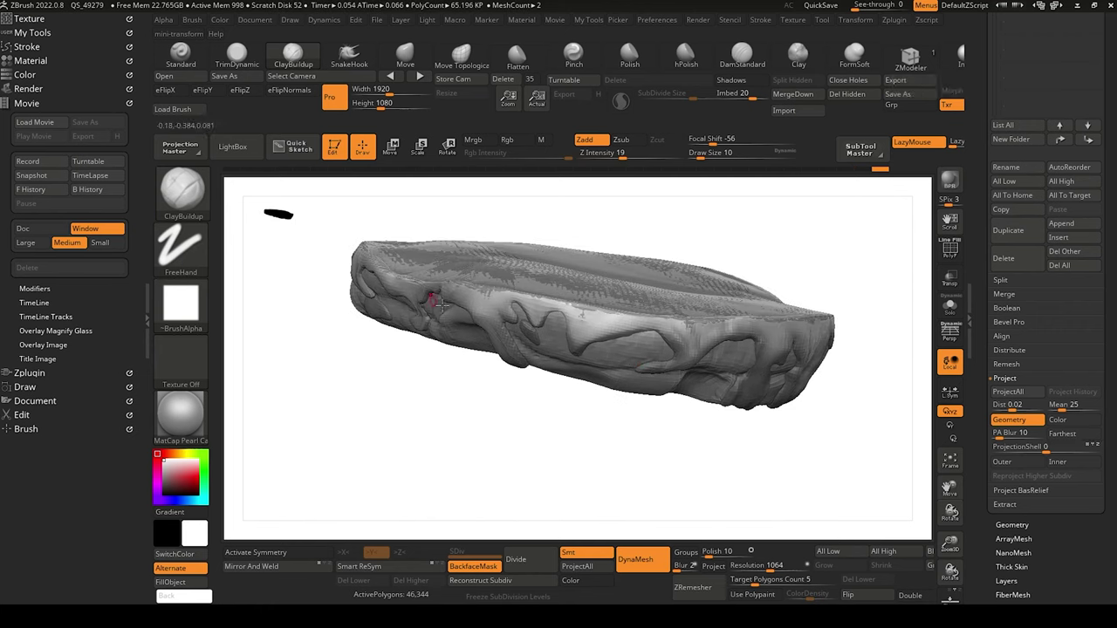
pyautogui.moveTo(491, 417); pyautogui.dragTo(390, 490)
pyautogui.moveTo(392, 489); pyautogui.dragTo(447, 424)
pyautogui.moveTo(334, 430); pyautogui.dragTo(515, 426)
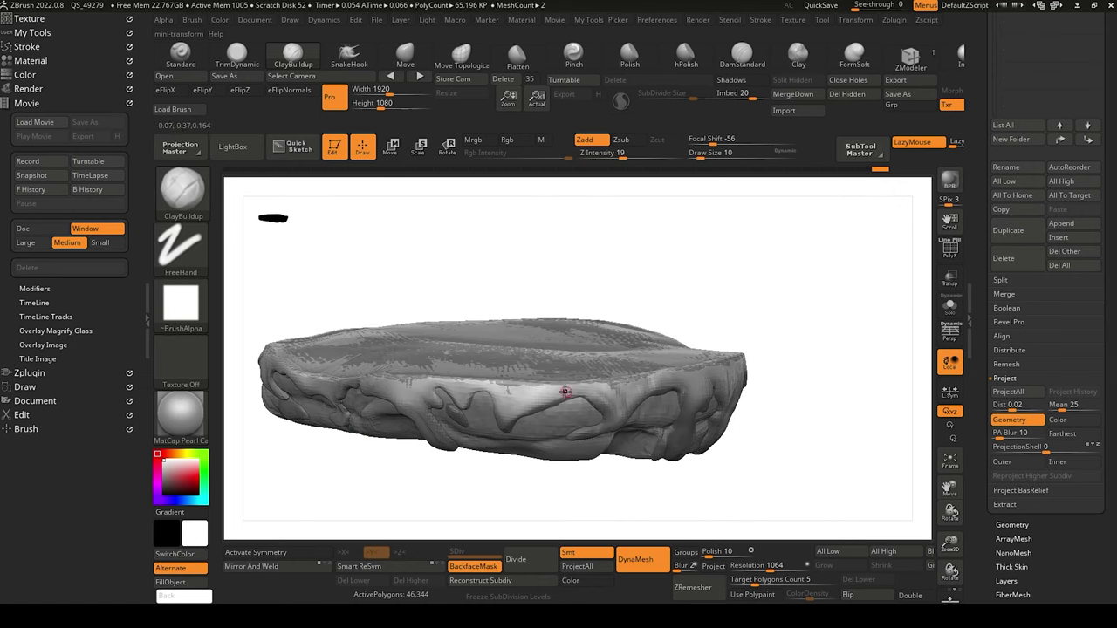
pyautogui.moveTo(565, 480); pyautogui.dragTo(494, 438)
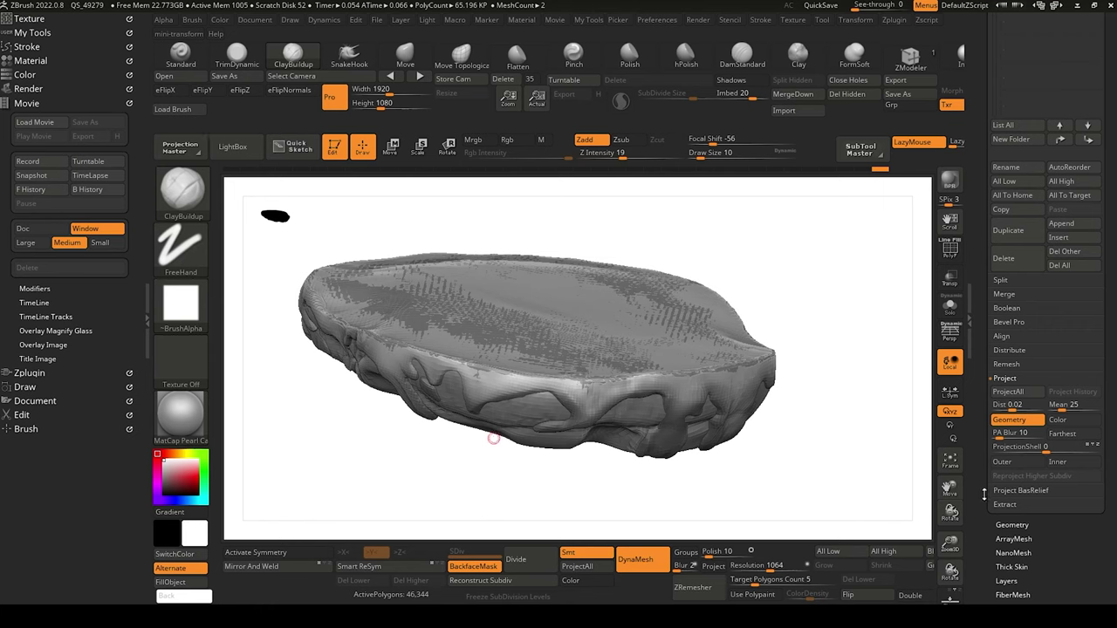
# Apply a slight Inflate deformation to the cheese layer so its top surface clears the mesh beneath.
pyautogui.scroll(-5, 984, 494)
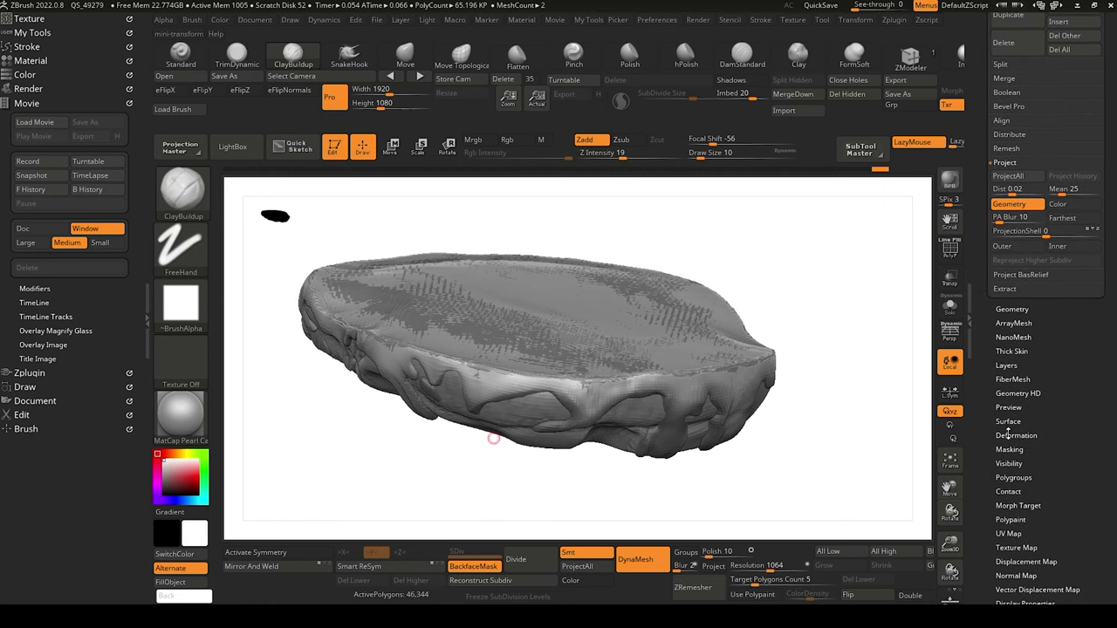
pyautogui.click(1013, 434)
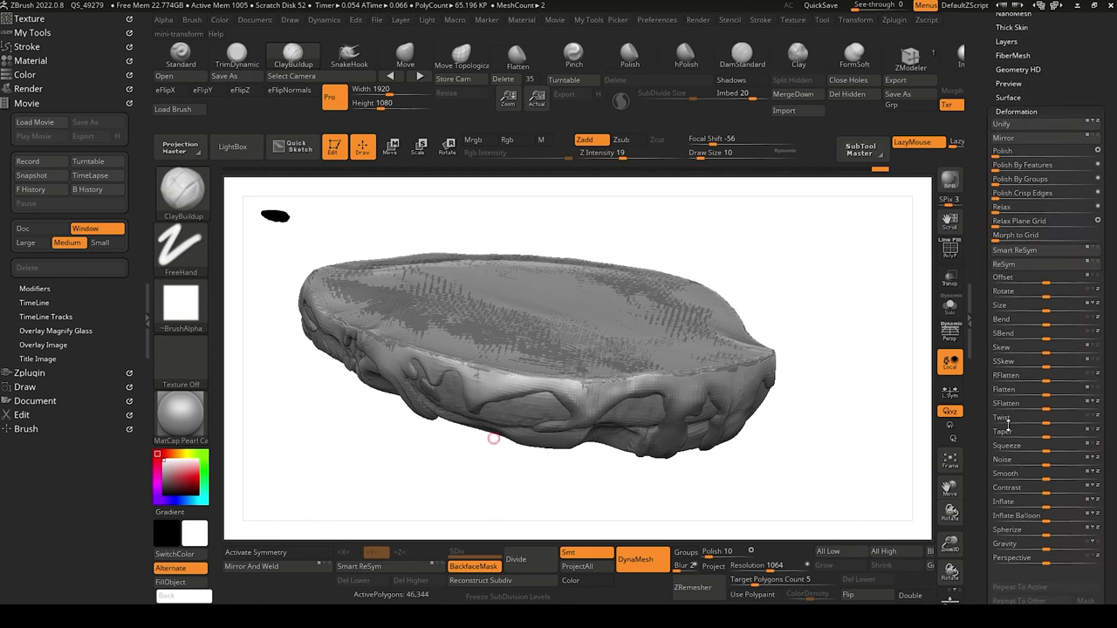
pyautogui.click(1019, 503)
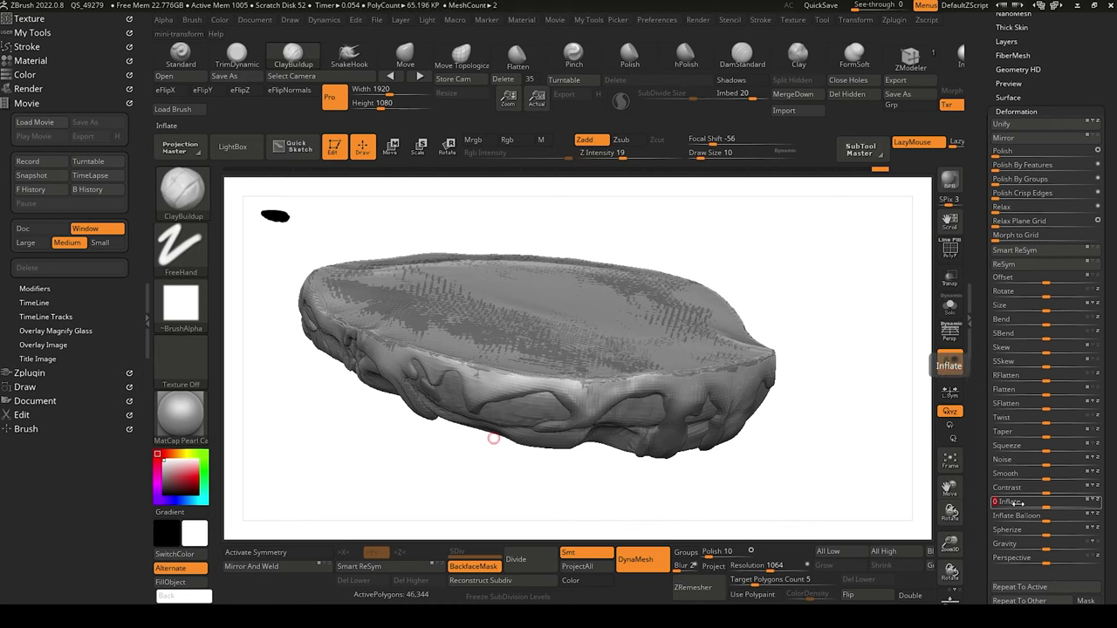
pyautogui.moveTo(1015, 503); pyautogui.dragTo(1017, 503)
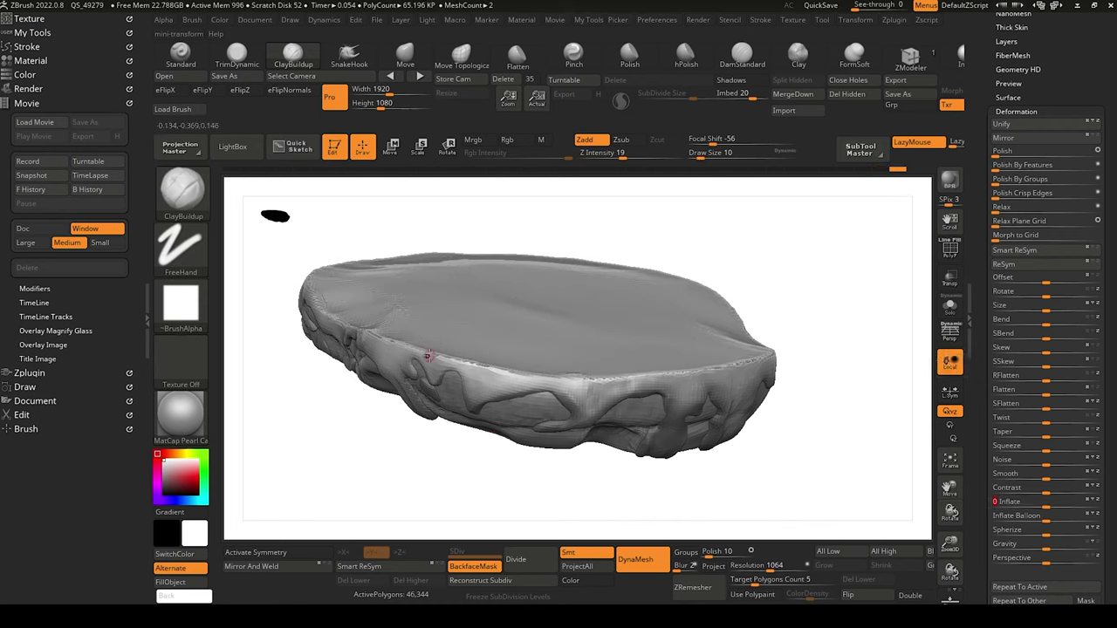
# Make the bottom patty chunks, main and top patty chunks folders visible and inspect the cheese against the whole burger.
pyautogui.keyDown('alt'); pyautogui.moveTo(558, 486); pyautogui.dragTo(455, 464); pyautogui.keyUp('alt')
pyautogui.moveTo(982, 138); pyautogui.dragTo(983, 298)
pyautogui.click(1009, 133)
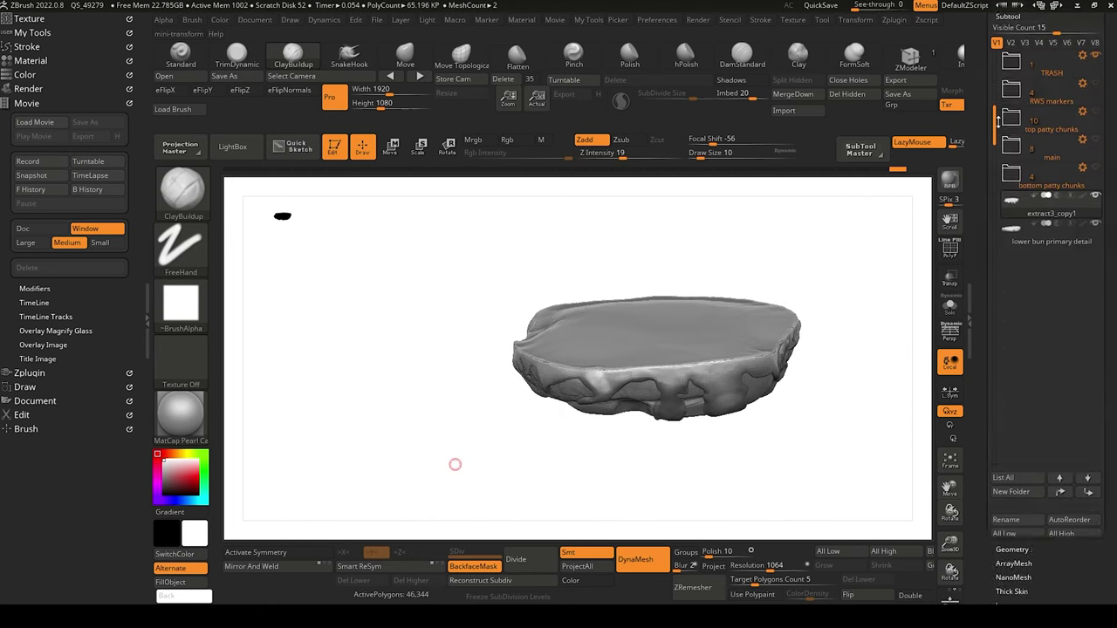
pyautogui.click(1098, 169)
pyautogui.click(1097, 141)
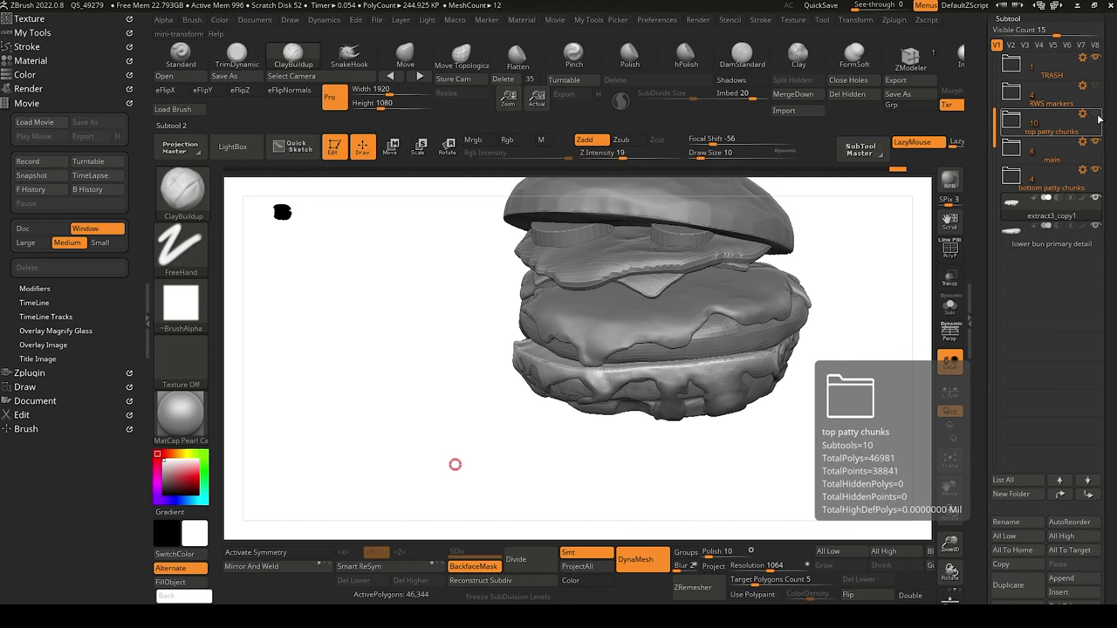
pyautogui.click(1097, 114)
pyautogui.moveTo(420, 389); pyautogui.dragTo(506, 422)
pyautogui.moveTo(398, 437); pyautogui.dragTo(456, 369)
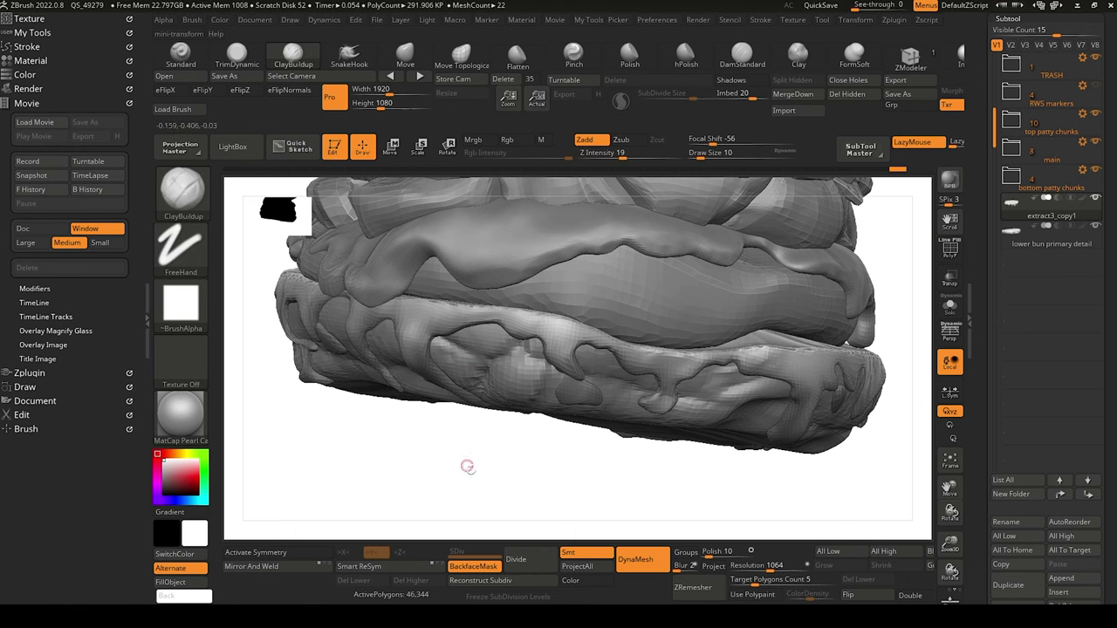
pyautogui.moveTo(466, 464); pyautogui.dragTo(461, 426)
pyautogui.moveTo(595, 500); pyautogui.dragTo(486, 370)
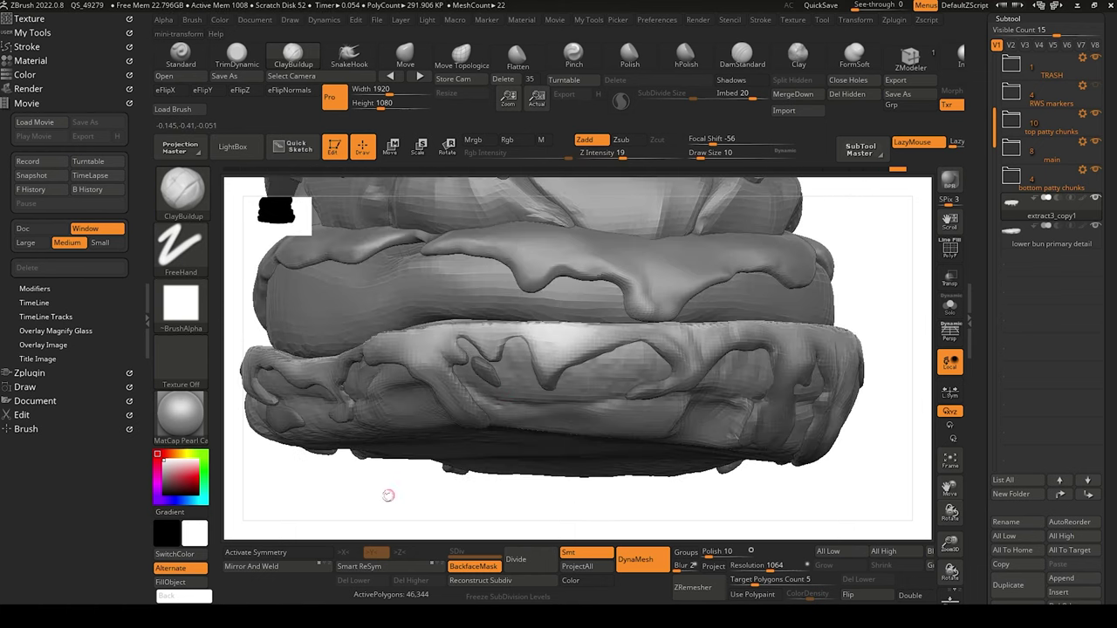
pyautogui.moveTo(388, 495); pyautogui.dragTo(408, 433)
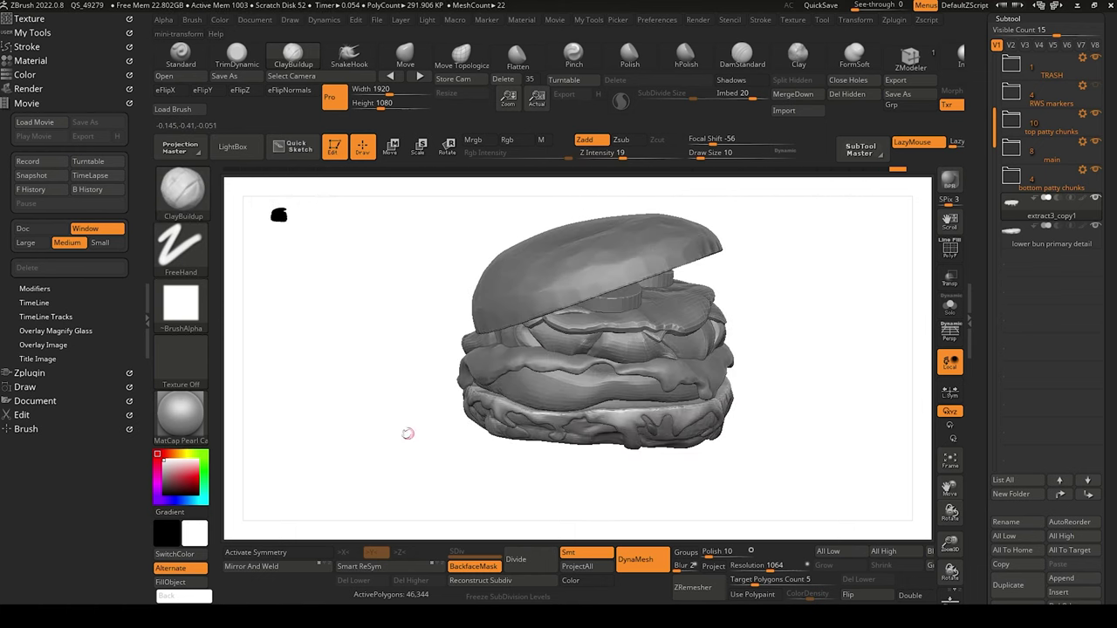
# Select the top bun, reset the gizmo's orientation and move the bun slightly sideways along the horizontal axis.
pyautogui.press('ctrl')
pyautogui.moveTo(385, 387)
pyautogui.mouseDown()
pyautogui.moveTo(394, 411)
pyautogui.moveTo(411, 399)
pyautogui.moveTo(379, 443)
pyautogui.moveTo(391, 359)
pyautogui.mouseUp()
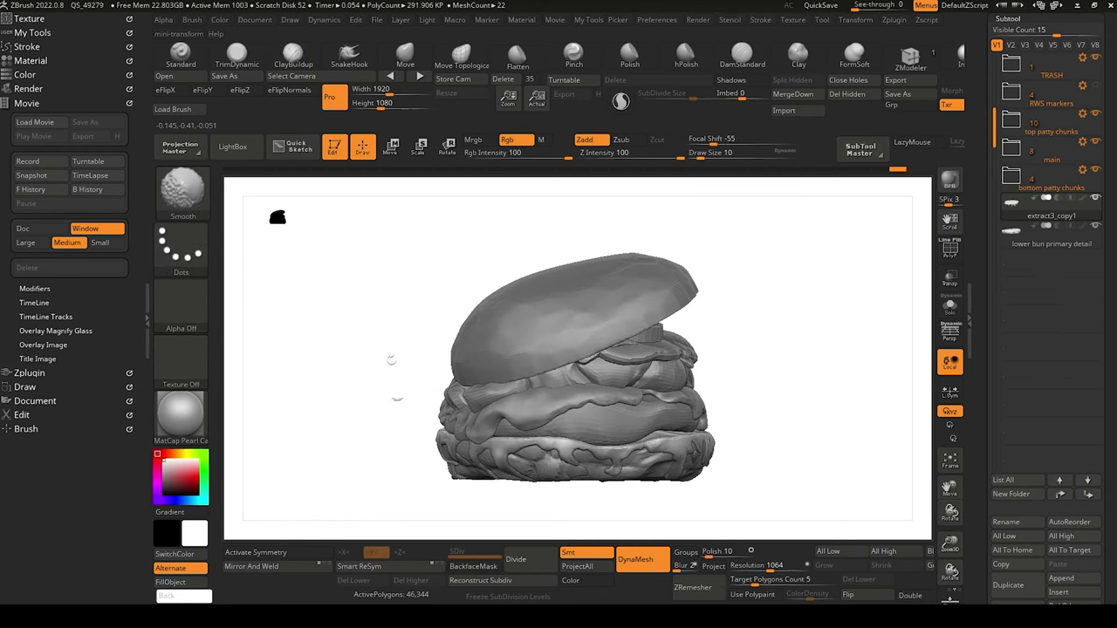
pyautogui.keyDown('alt'); pyautogui.click(543, 344); pyautogui.keyUp('alt')
pyautogui.click(391, 147)
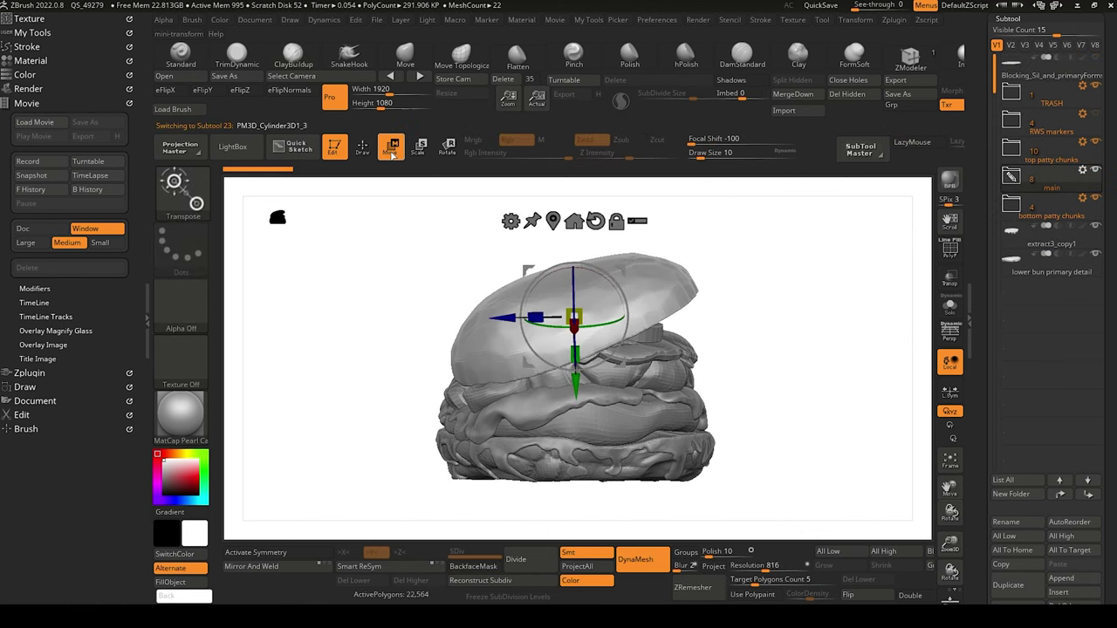
pyautogui.keyDown('alt'); pyautogui.click(595, 222); pyautogui.keyUp('alt')
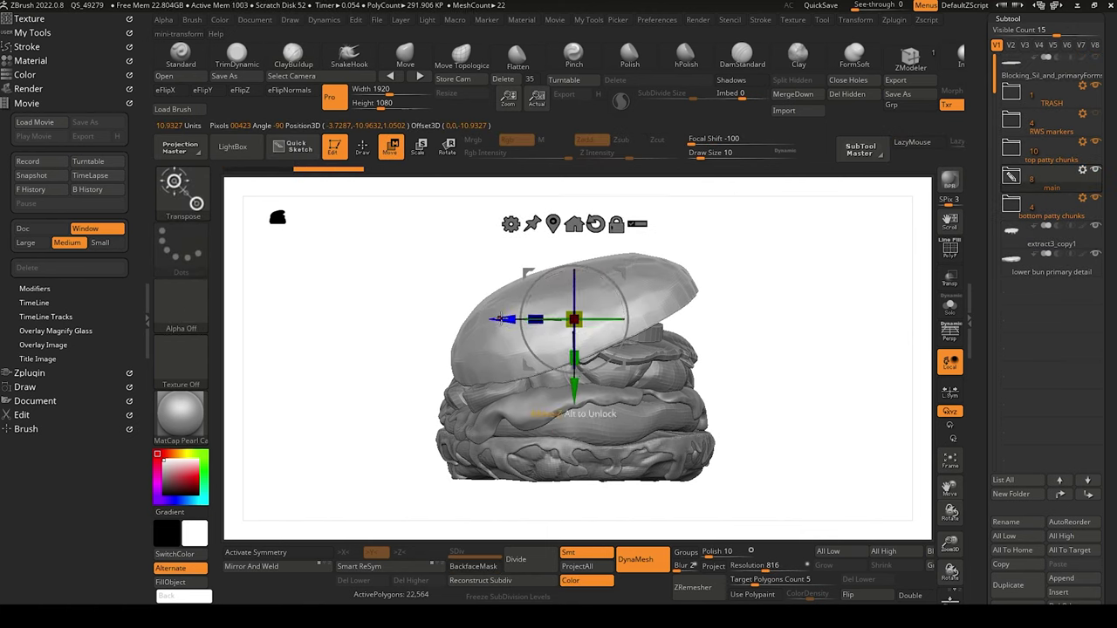
pyautogui.moveTo(501, 319); pyautogui.dragTo(495, 320)
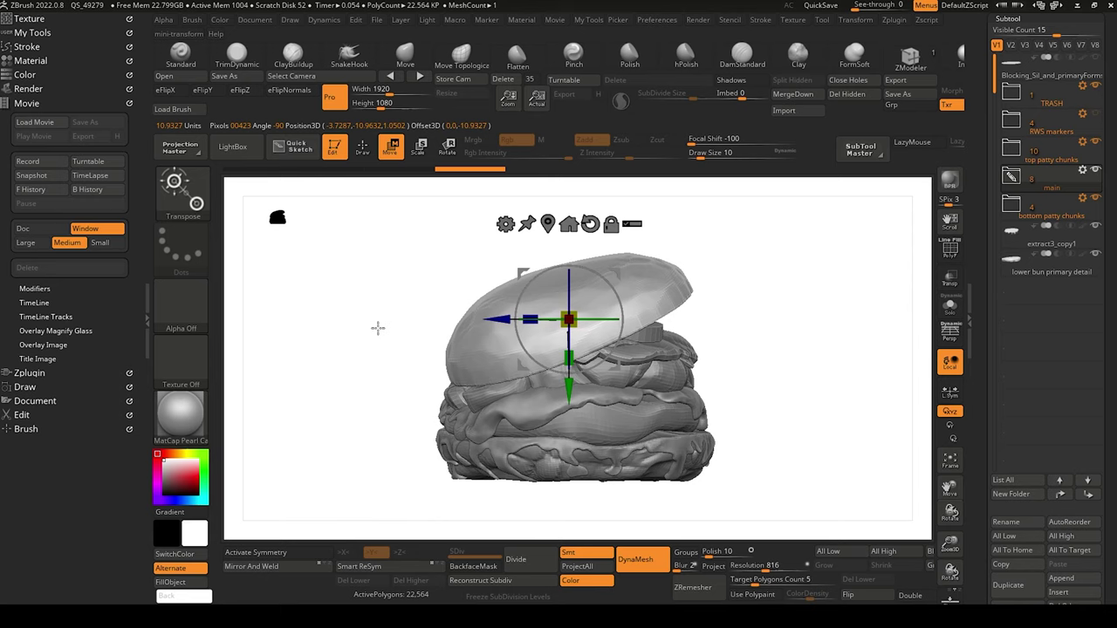
pyautogui.moveTo(378, 329)
pyautogui.mouseDown()
pyautogui.moveTo(355, 338)
pyautogui.moveTo(352, 300)
pyautogui.mouseUp()
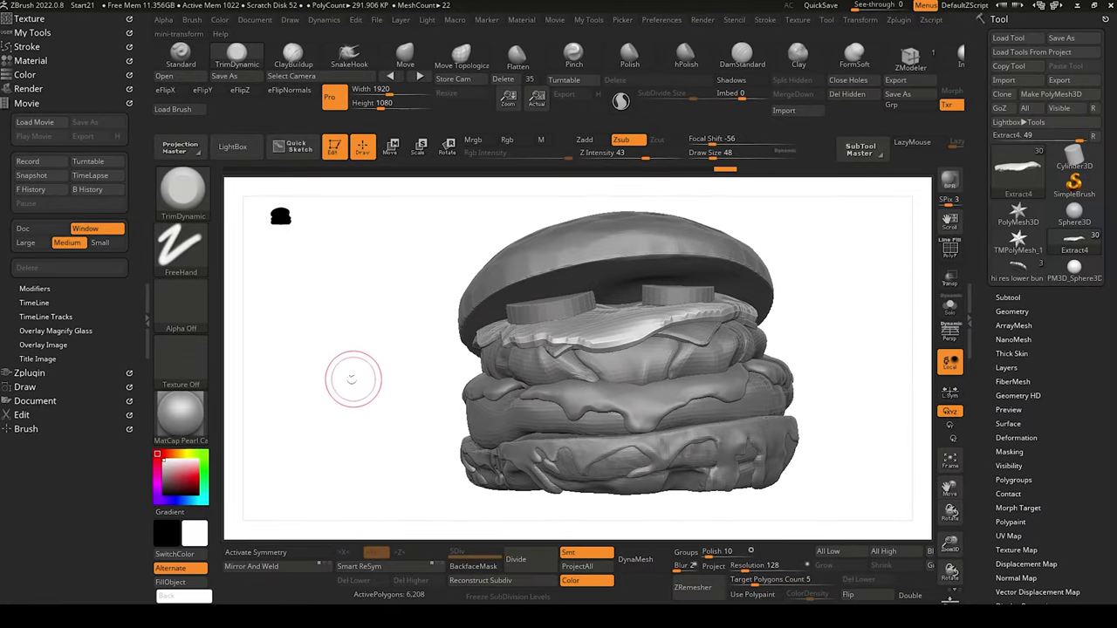
# Select the right-hand short cylinder beneath the top bun and isolate it with Solo.
pyautogui.moveTo(385, 364)
pyautogui.keyDown('alt'); pyautogui.mouseDown()
pyautogui.moveTo(351, 390)
pyautogui.moveTo(341, 377)
pyautogui.mouseUp(); pyautogui.keyUp('alt')
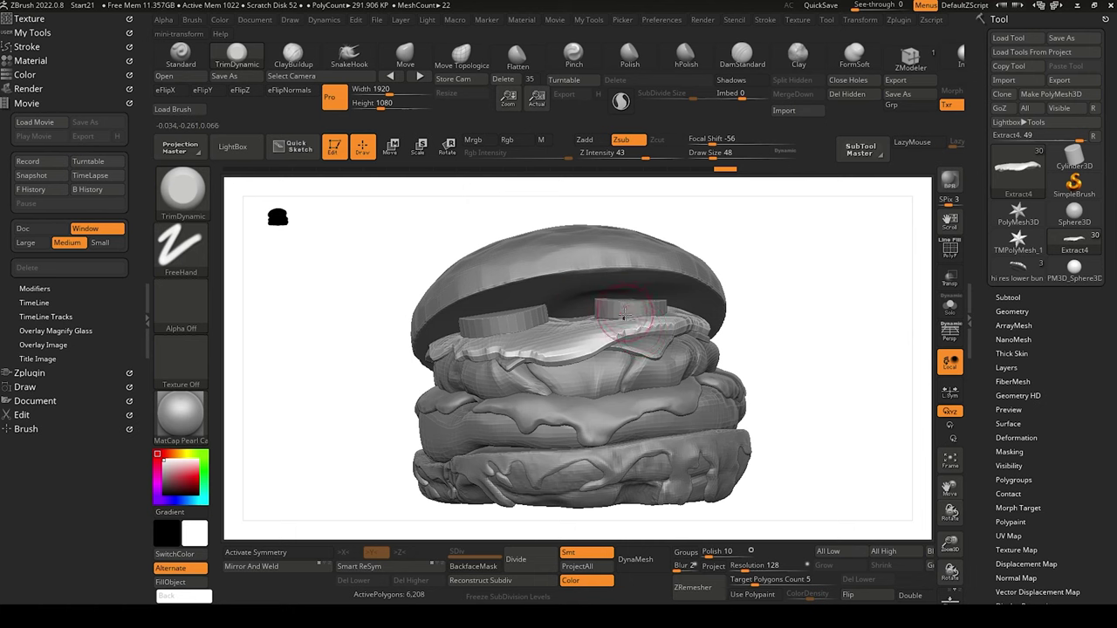
pyautogui.keyDown('alt'); pyautogui.click(623, 311); pyautogui.keyUp('alt')
pyautogui.keyDown('alt'); pyautogui.moveTo(340, 249); pyautogui.dragTo(344, 284); pyautogui.keyUp('alt')
pyautogui.click(420, 149)
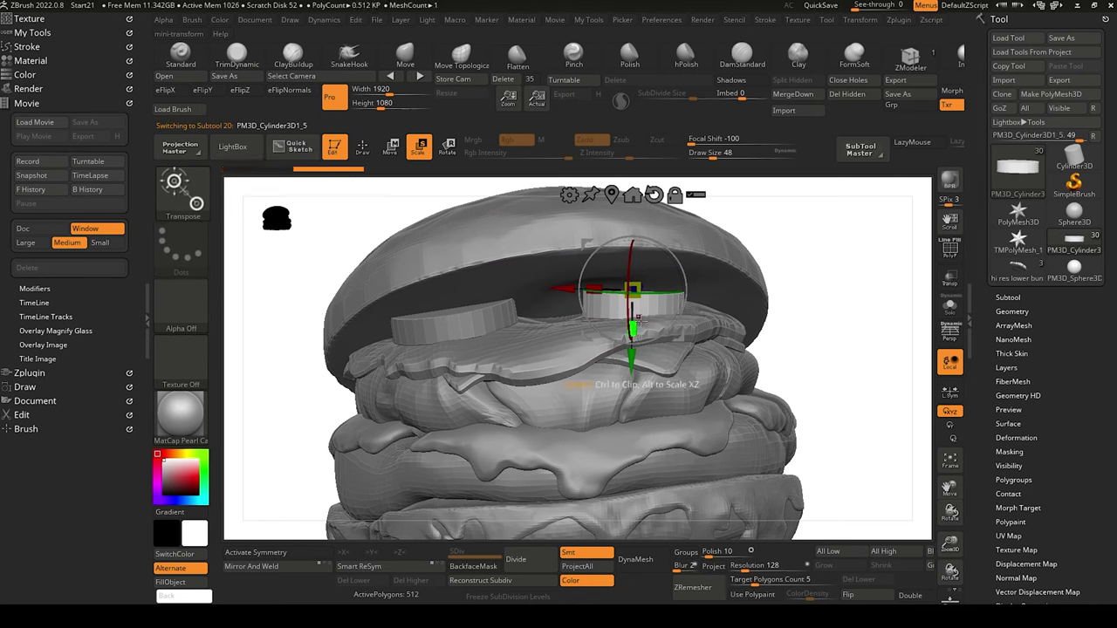
pyautogui.click(951, 307)
pyautogui.keyDown('alt'); pyautogui.moveTo(420, 354); pyautogui.dragTo(463, 425); pyautogui.keyUp('alt')
# Subdivide the isolated cylinder to level 3 and delete its lower subdivision levels.
pyautogui.click(525, 560)
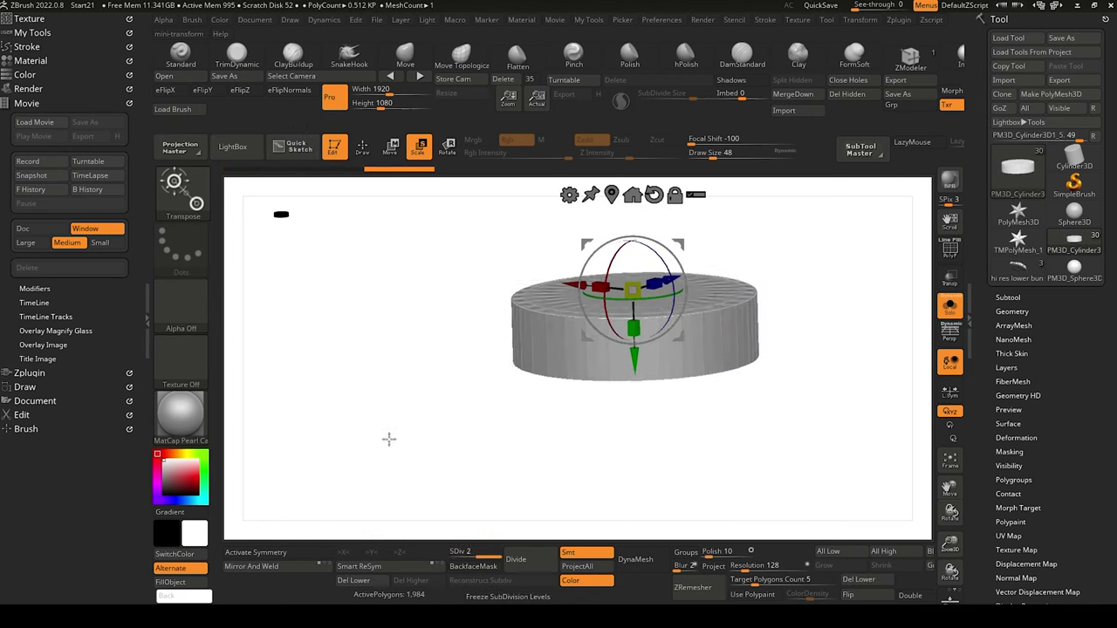
pyautogui.moveTo(390, 439); pyautogui.dragTo(436, 458)
pyautogui.click(527, 556)
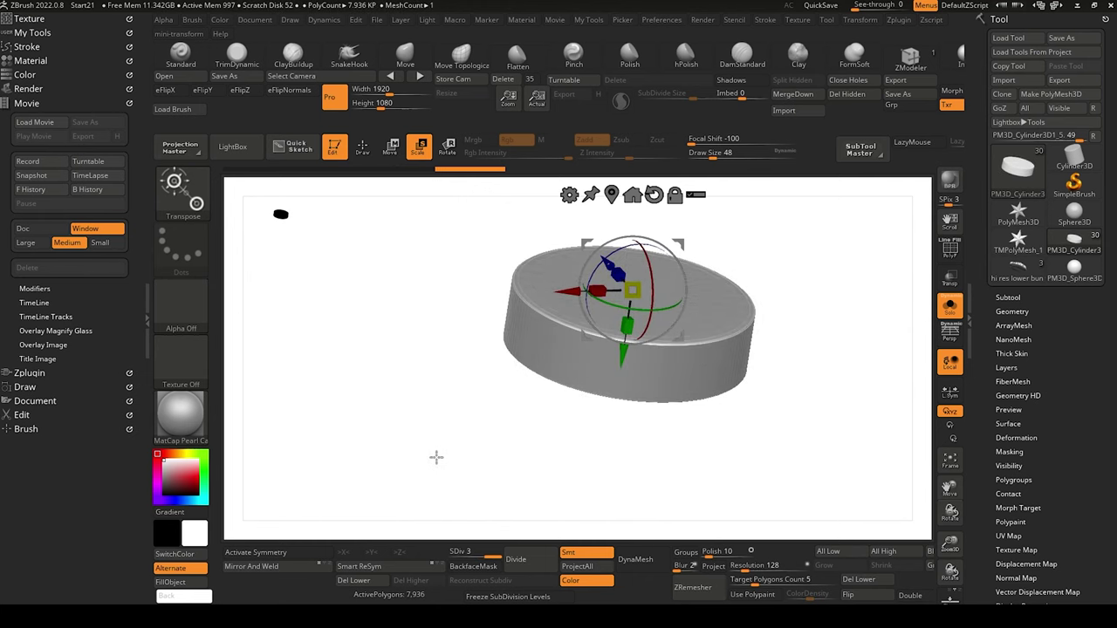
pyautogui.click(353, 580)
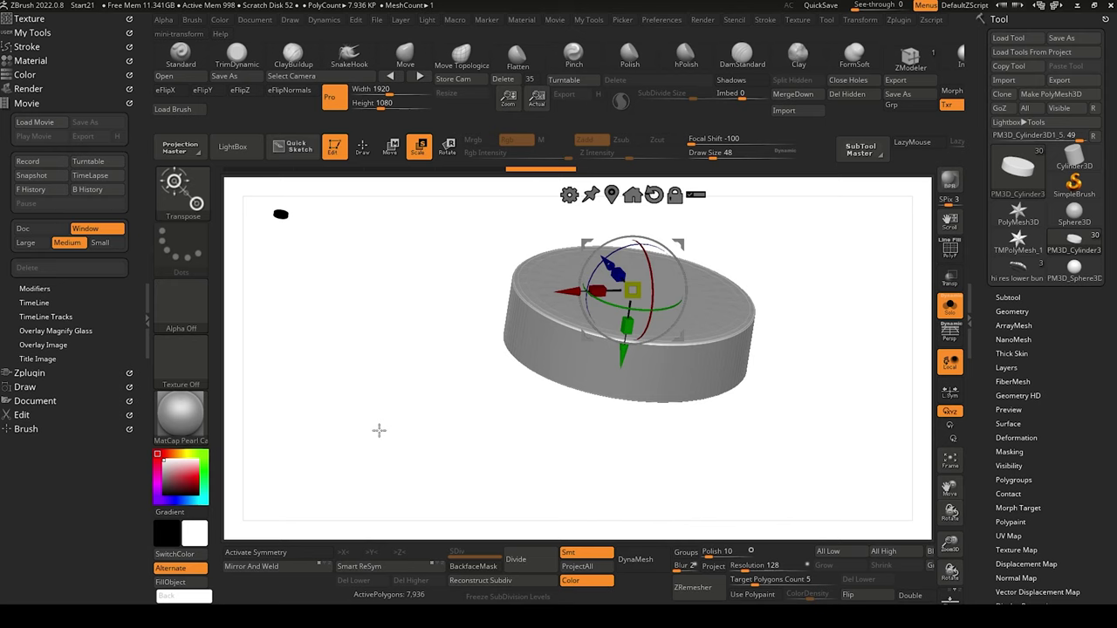
pyautogui.moveTo(379, 428); pyautogui.dragTo(406, 390)
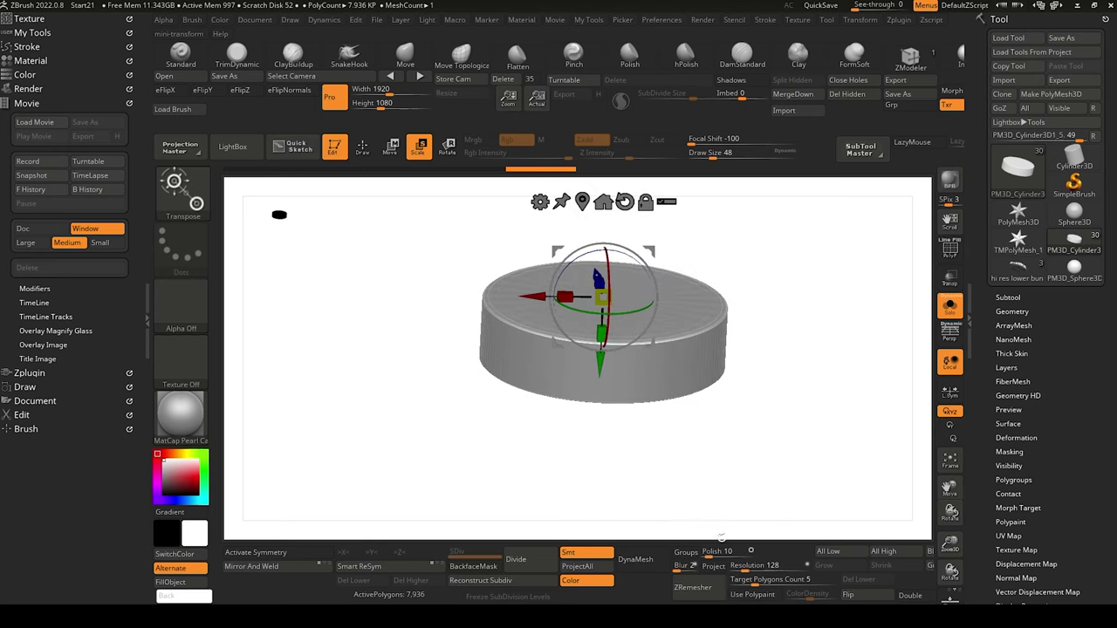
# Try DynaMesh on the cylinder at resolutions 648, 2096 and 1616, undoing each result.
pyautogui.click(637, 559)
pyautogui.hotkey('ctrl', 'z')
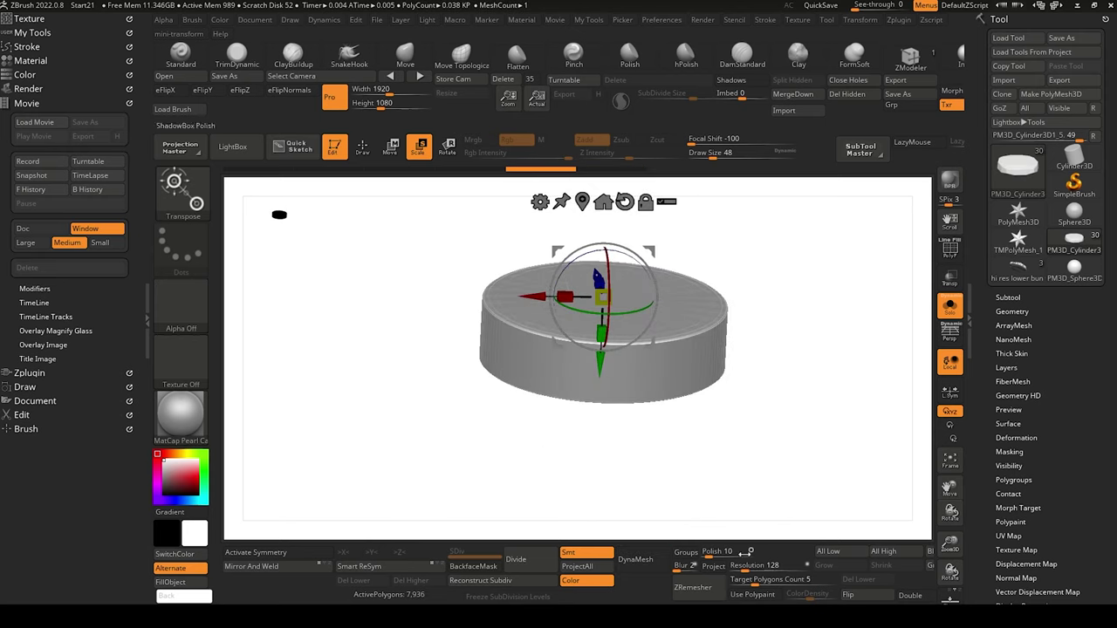
pyautogui.click(642, 566)
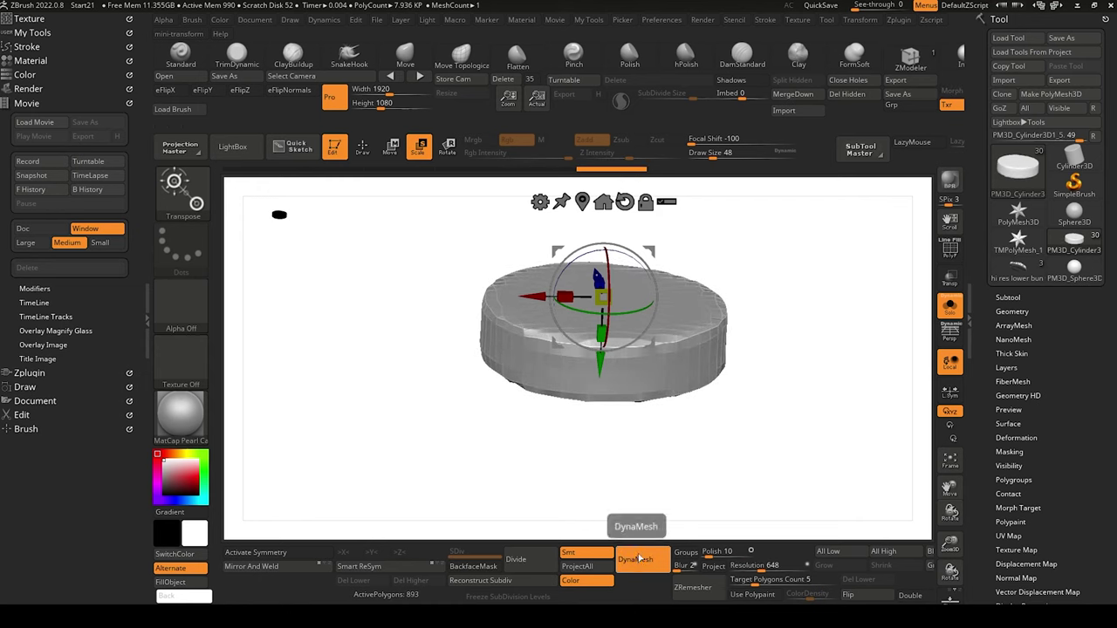
pyautogui.hotkey('ctrl', 'z')
pyautogui.click(785, 566)
pyautogui.click(646, 563)
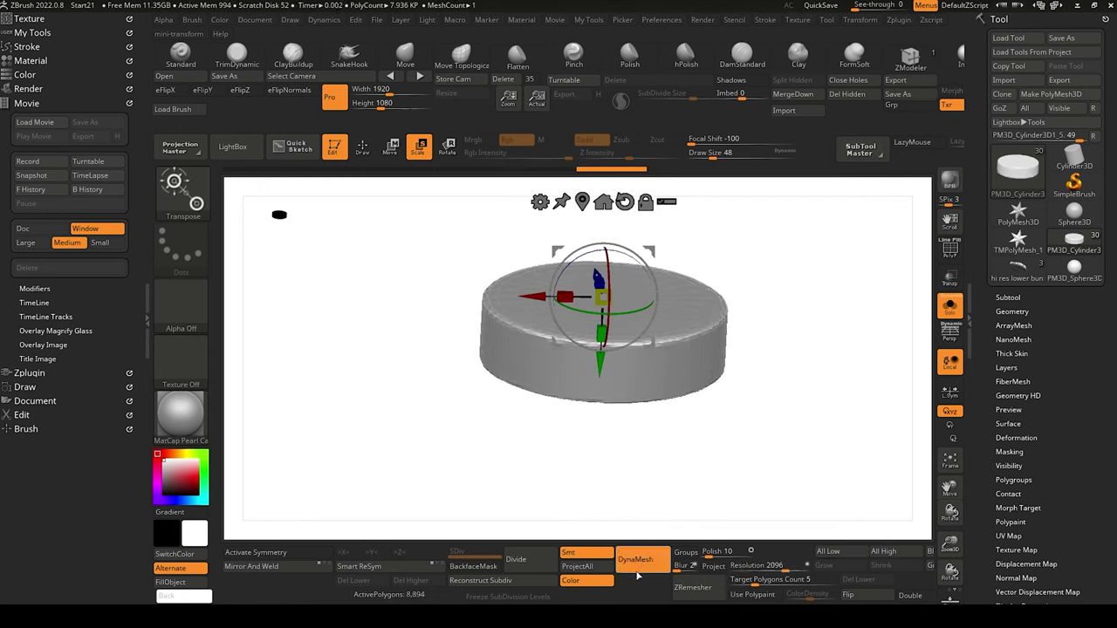
pyautogui.moveTo(479, 430); pyautogui.dragTo(506, 464)
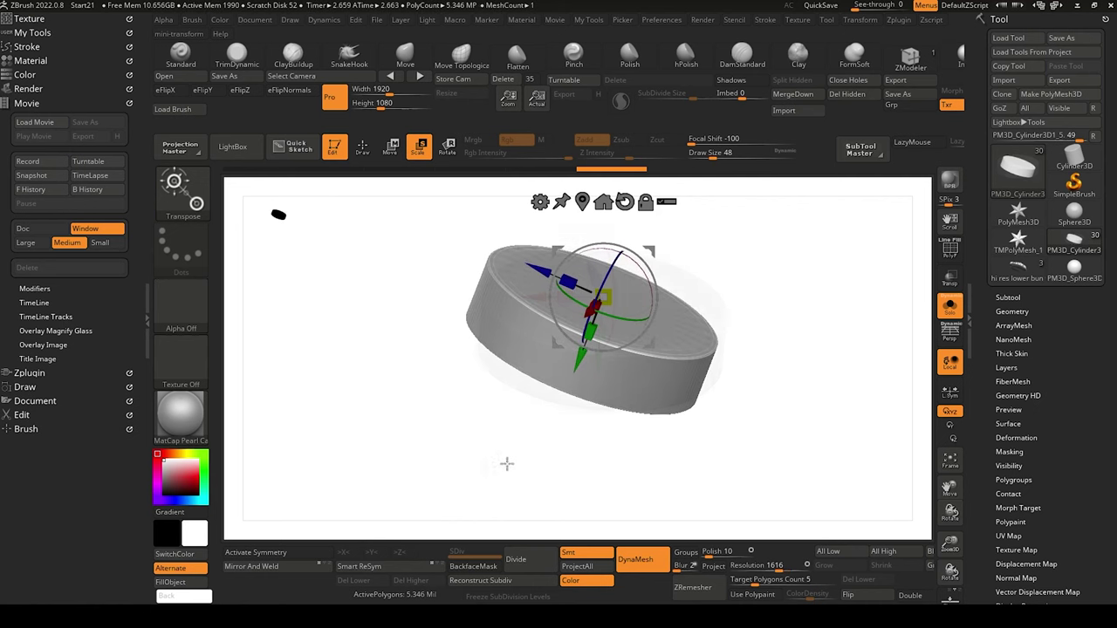
pyautogui.hotkey('ctrl', 'z')
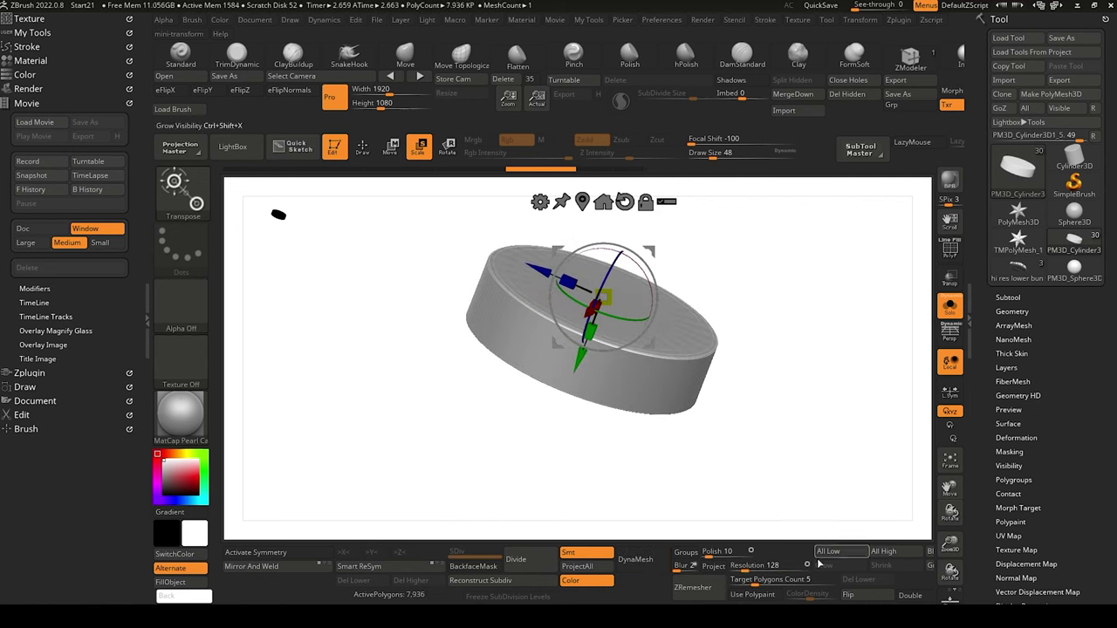
# Remesh the cylinder with DynaMesh at resolution 160 and check its mesh density with the polyframe shown.
pyautogui.moveTo(745, 570); pyautogui.dragTo(767, 572)
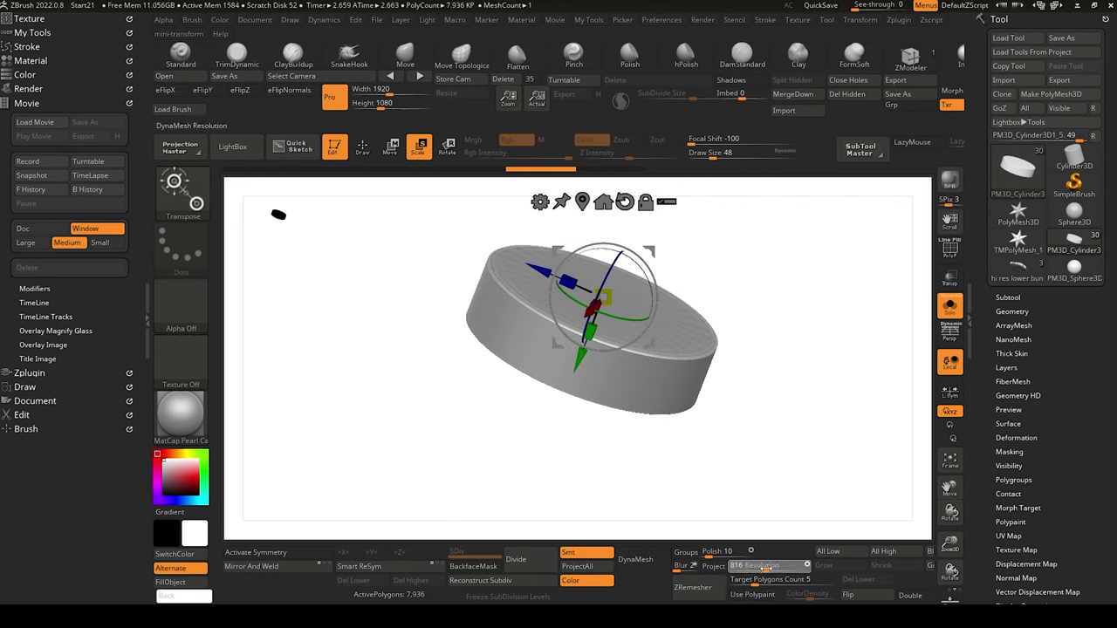
pyautogui.click(772, 569)
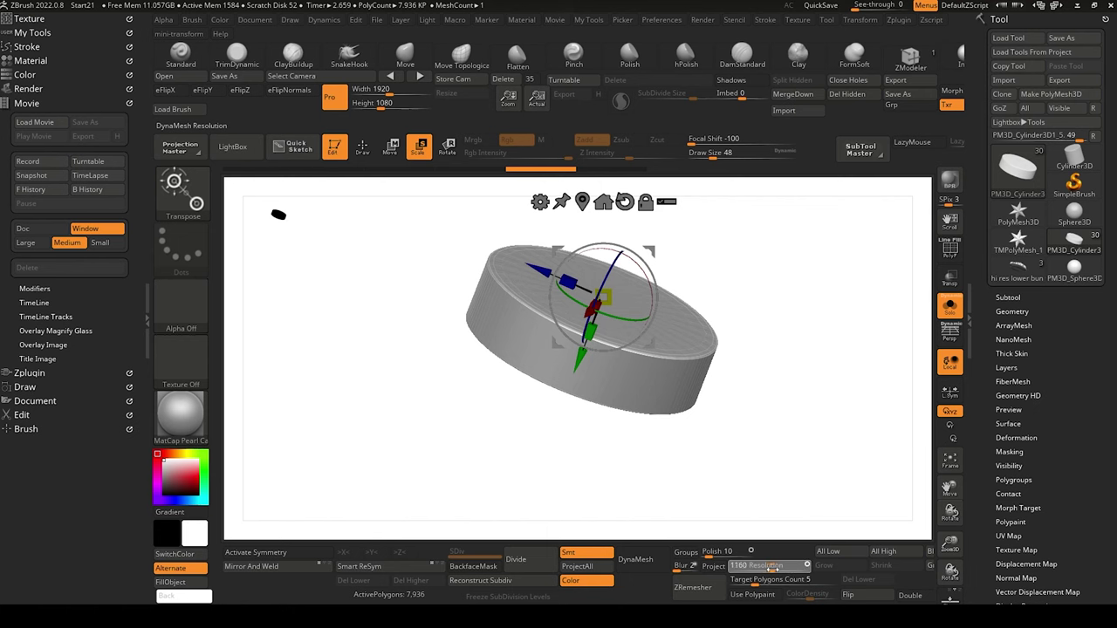
pyautogui.click(773, 568)
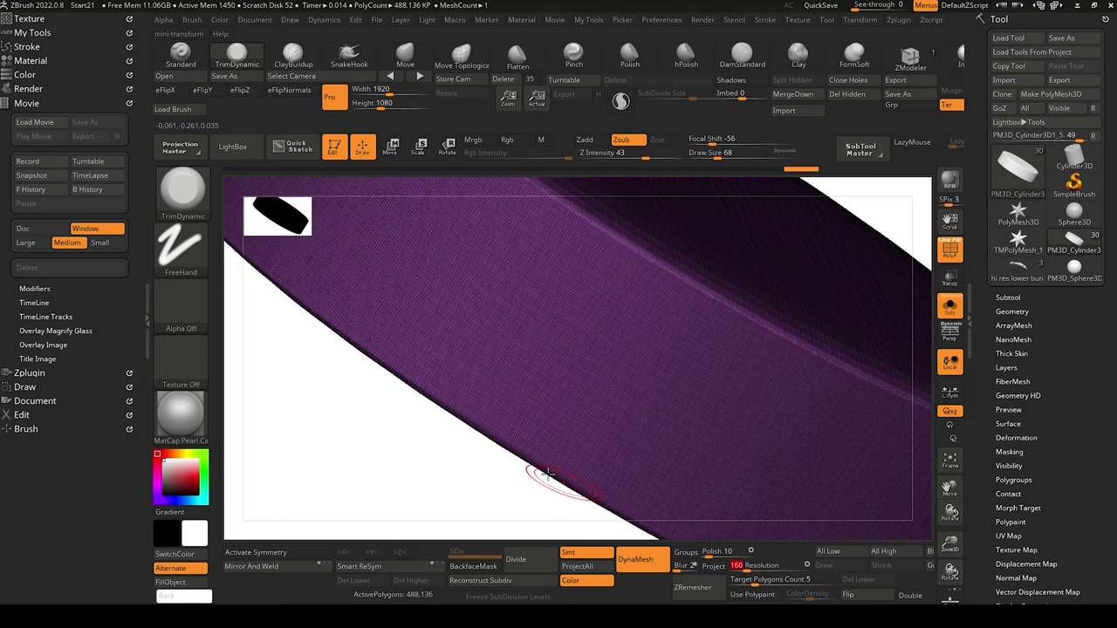
pyautogui.press('shift')
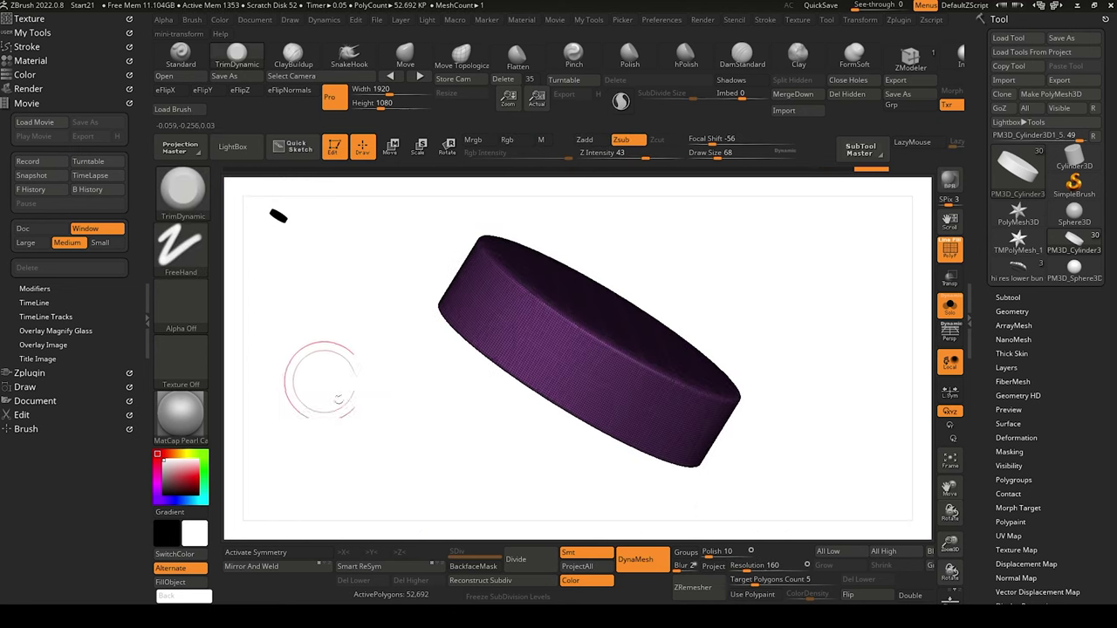
pyautogui.moveTo(321, 380)
pyautogui.mouseDown()
pyautogui.moveTo(375, 463)
pyautogui.moveTo(419, 393)
pyautogui.moveTo(399, 468)
pyautogui.moveTo(413, 464)
pyautogui.moveTo(423, 426)
pyautogui.moveTo(419, 440)
pyautogui.mouseUp()
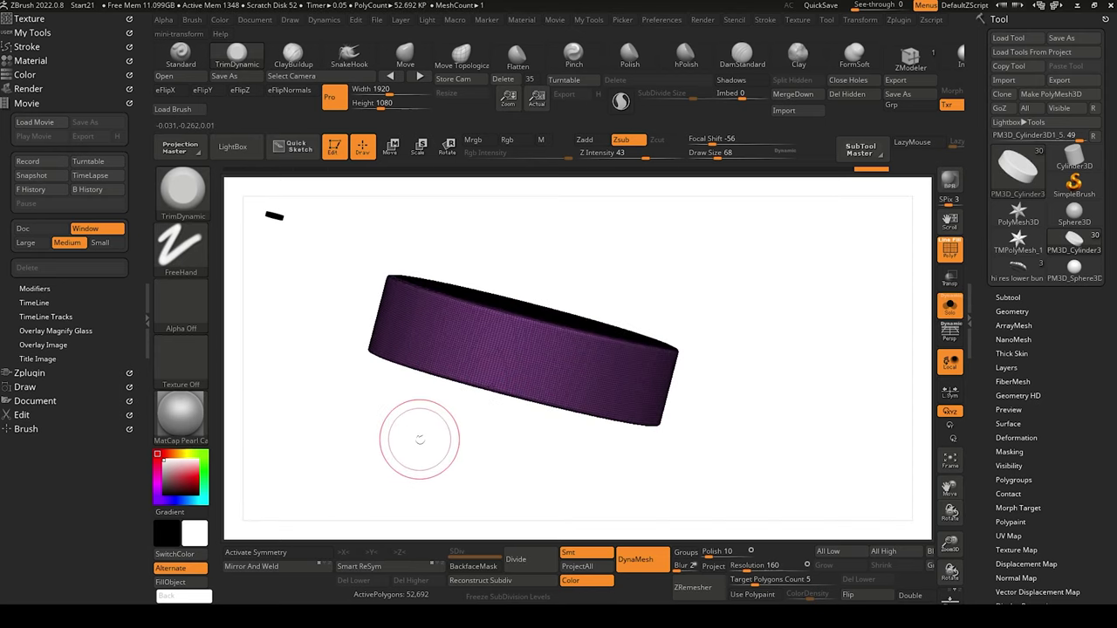
pyautogui.moveTo(983, 496); pyautogui.dragTo(982, 428)
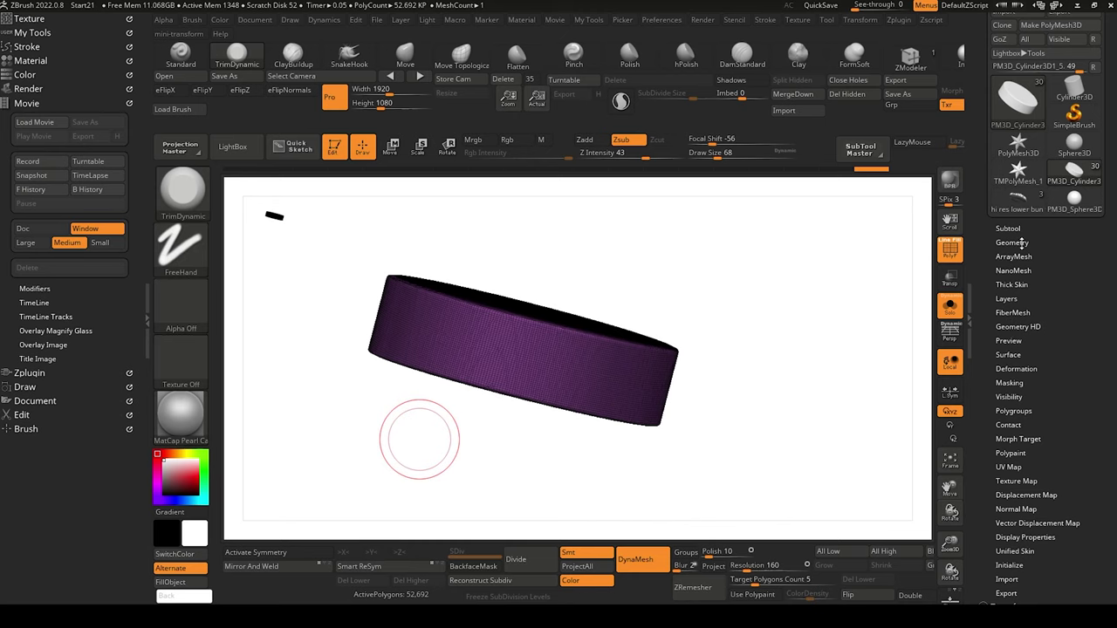
pyautogui.click(1008, 354)
pyautogui.click(1004, 369)
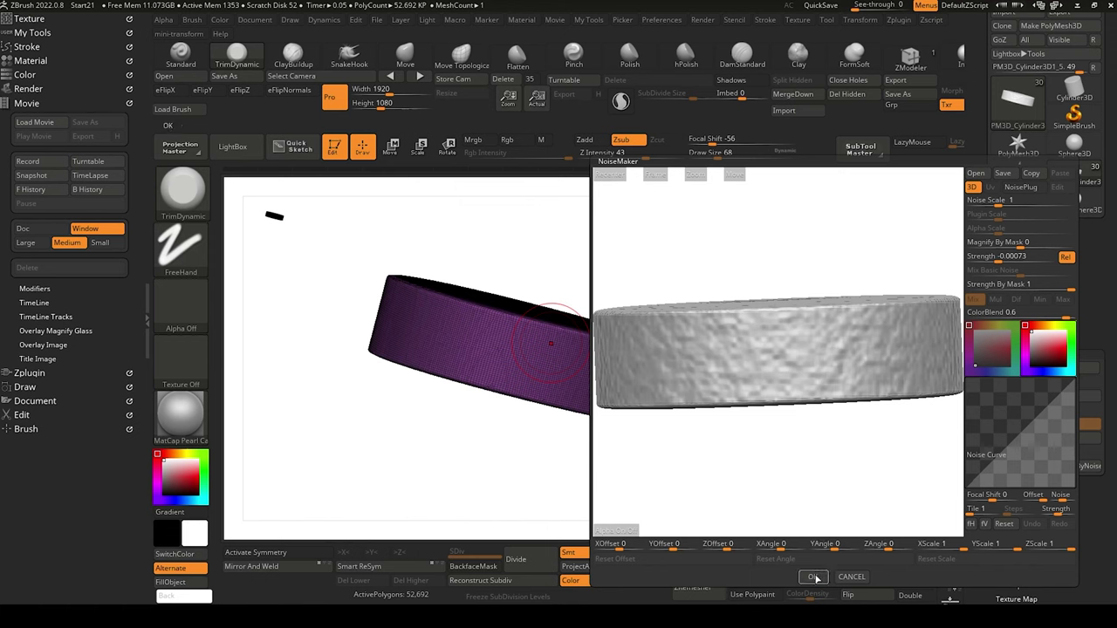
pyautogui.click(846, 576)
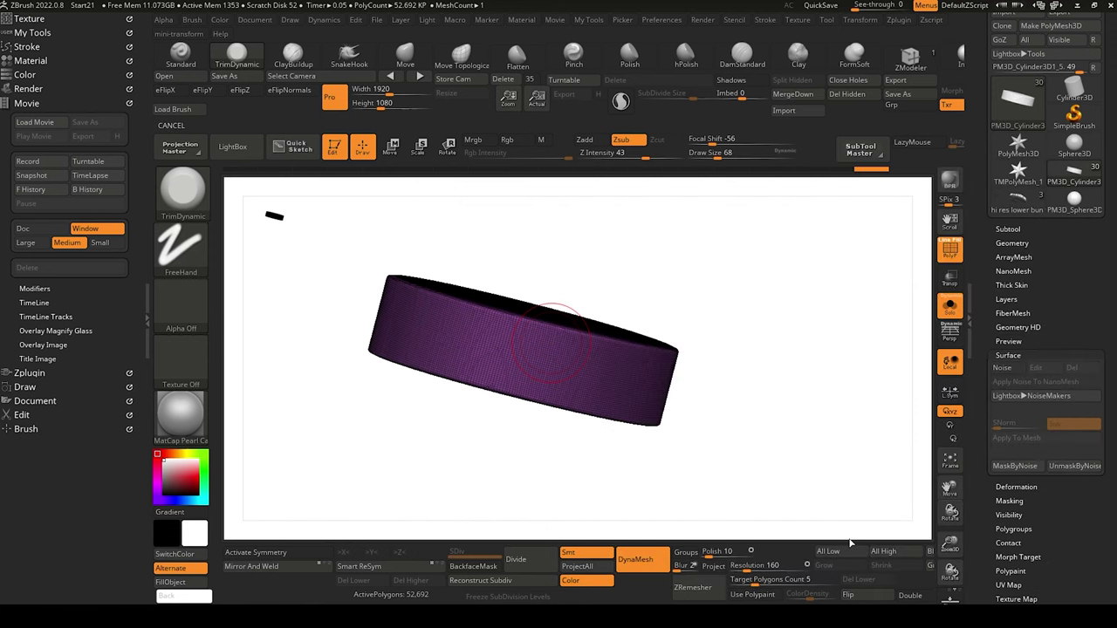
# Add a new layer to the cylinder and hide the polyframe.
pyautogui.click(1007, 300)
pyautogui.click(1004, 469)
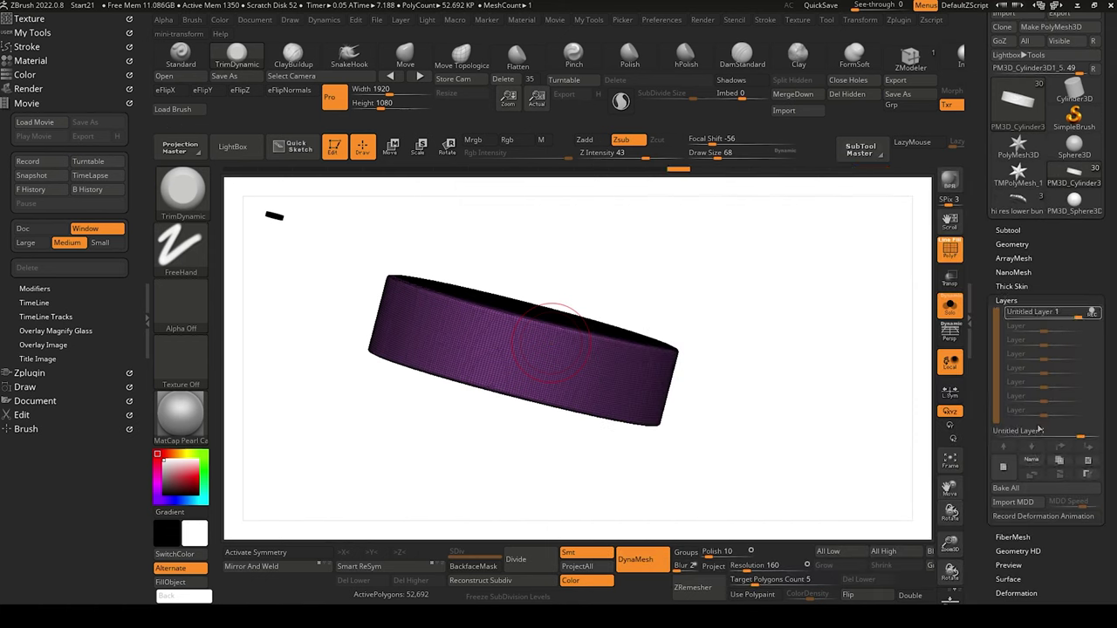
pyautogui.scroll(-4, 998, 391)
pyautogui.click(951, 253)
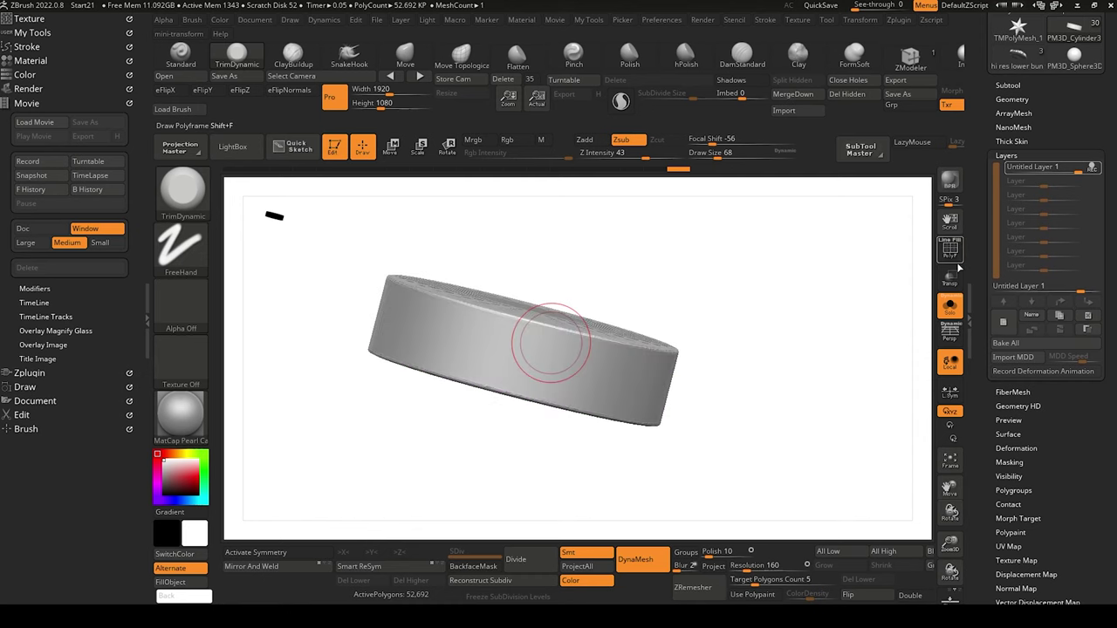
pyautogui.moveTo(536, 462); pyautogui.dragTo(564, 483)
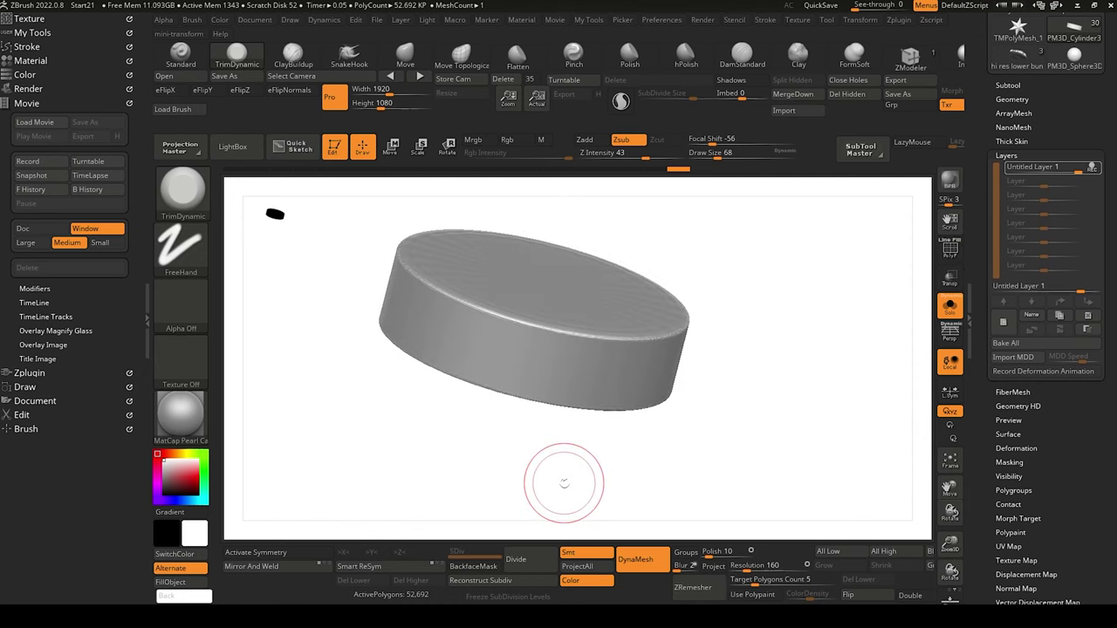
# Add surface noise to the cylinder with Noise Scale 185.3384 and Strength -0.00191.
pyautogui.click(1002, 433)
pyautogui.click(1014, 208)
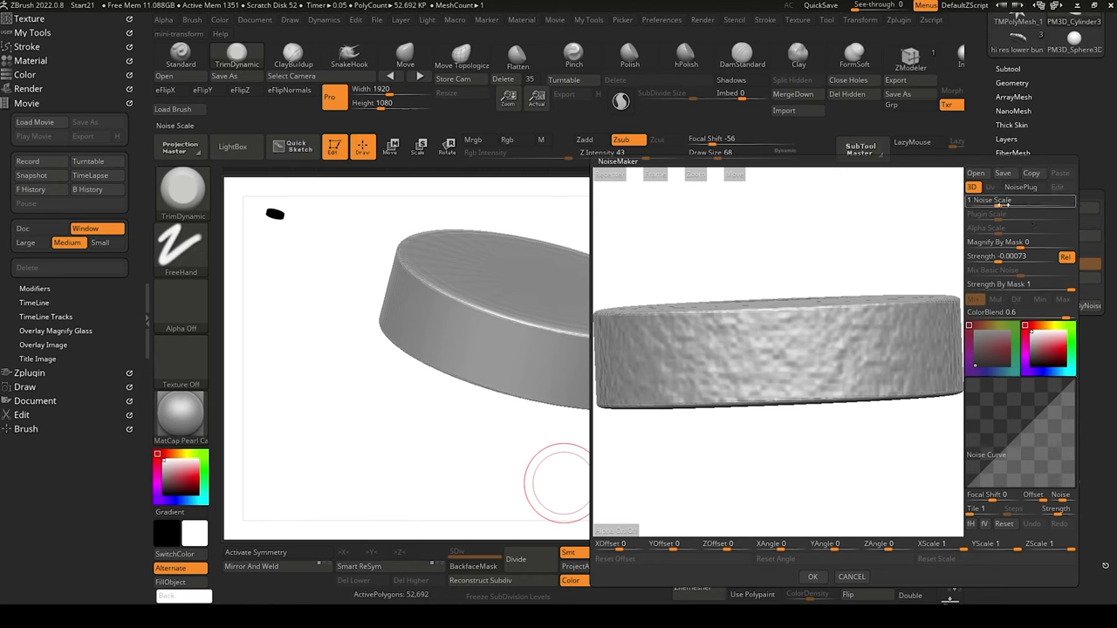
pyautogui.moveTo(1003, 203); pyautogui.dragTo(1060, 199)
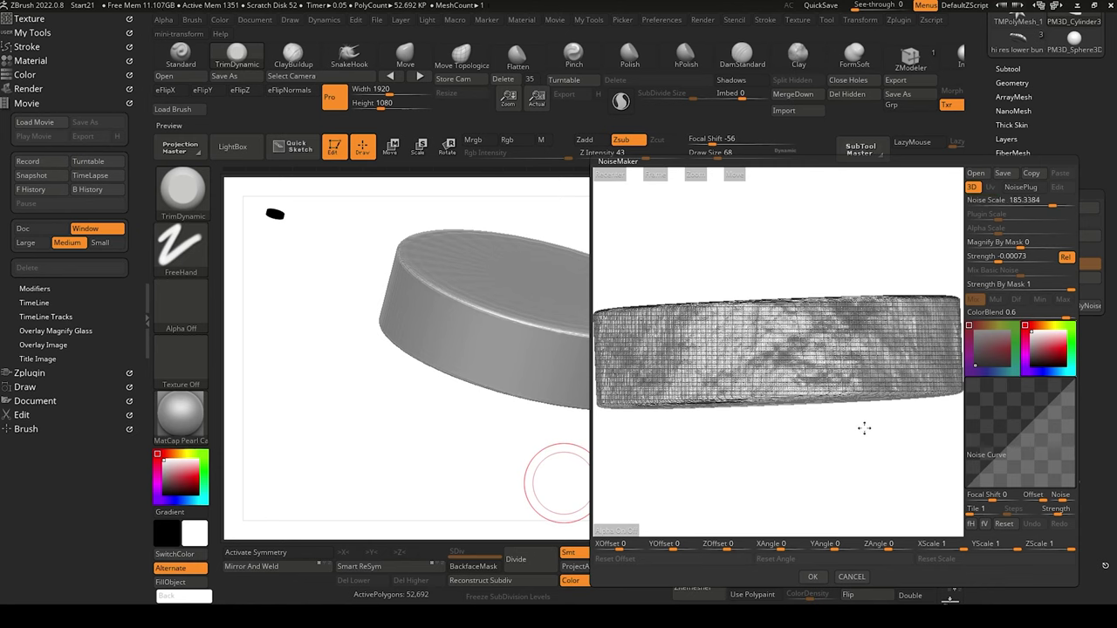
pyautogui.click(997, 257)
pyautogui.moveTo(998, 260); pyautogui.dragTo(1004, 256)
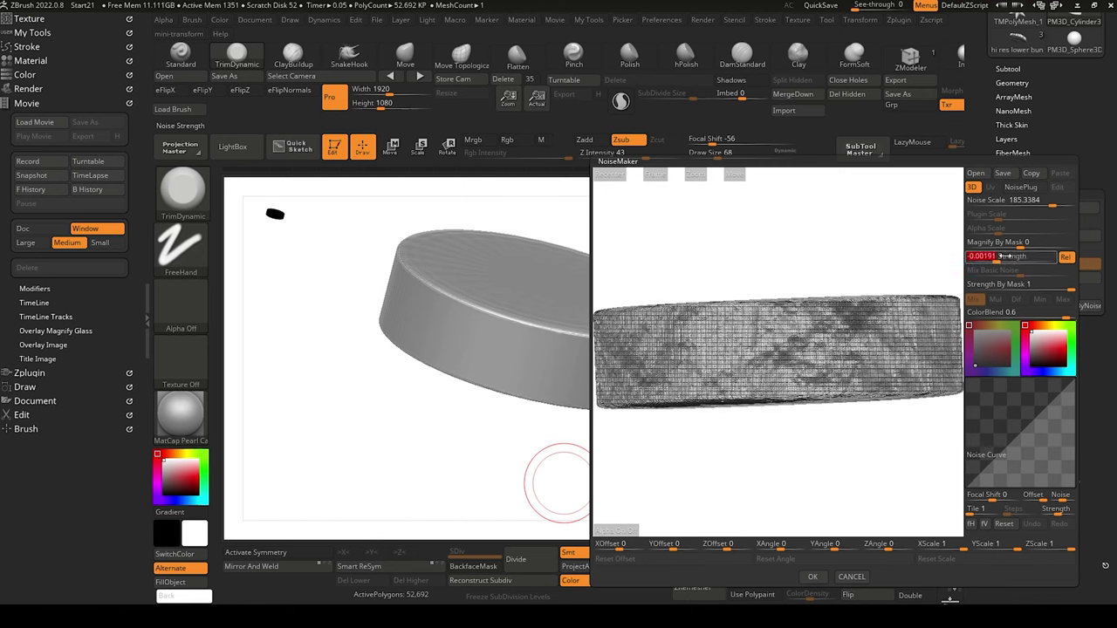
pyautogui.click(812, 578)
pyautogui.moveTo(453, 445)
pyautogui.mouseDown()
pyautogui.moveTo(450, 499)
pyautogui.moveTo(442, 454)
pyautogui.mouseUp()
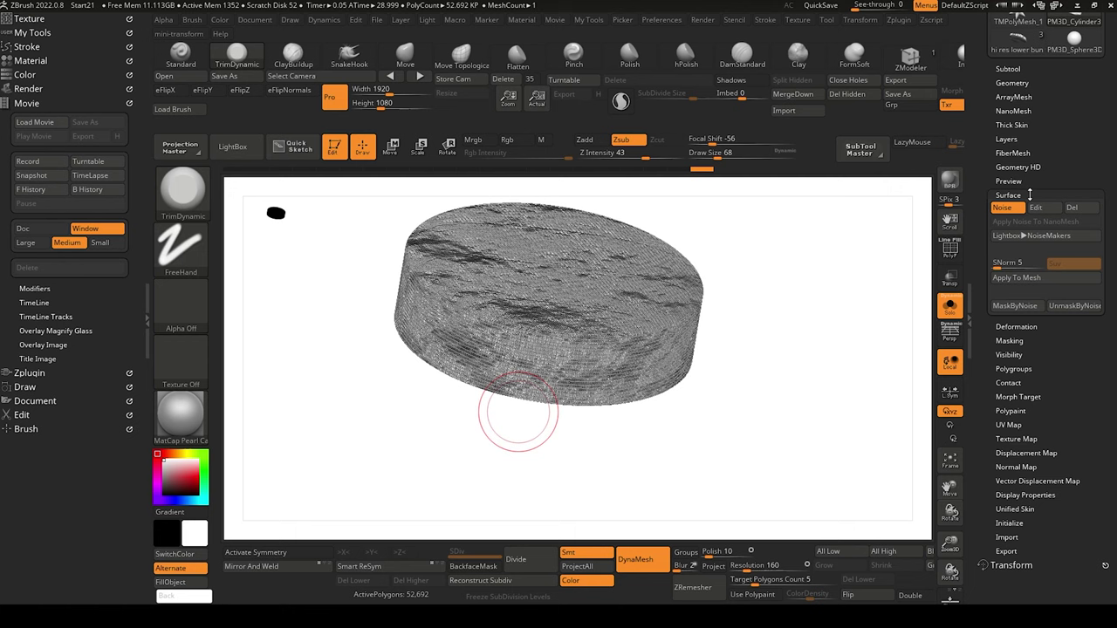
# Try applying the surface noise to the cylinder mesh and inspect the deformation from several angles.
pyautogui.click(1025, 281)
pyautogui.moveTo(757, 384); pyautogui.dragTo(680, 449)
pyautogui.moveTo(472, 461); pyautogui.dragTo(425, 412)
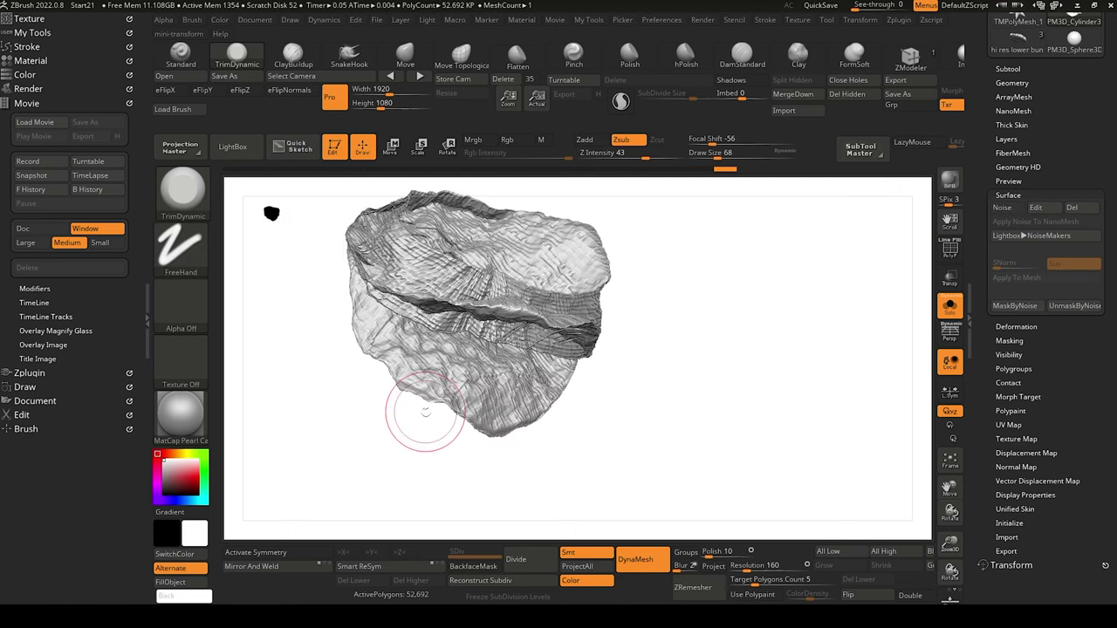
# Test the layer's intensity at 0, restore it to 1, and undo the noise applied to the mesh.
pyautogui.click(1007, 139)
pyautogui.click(1058, 149)
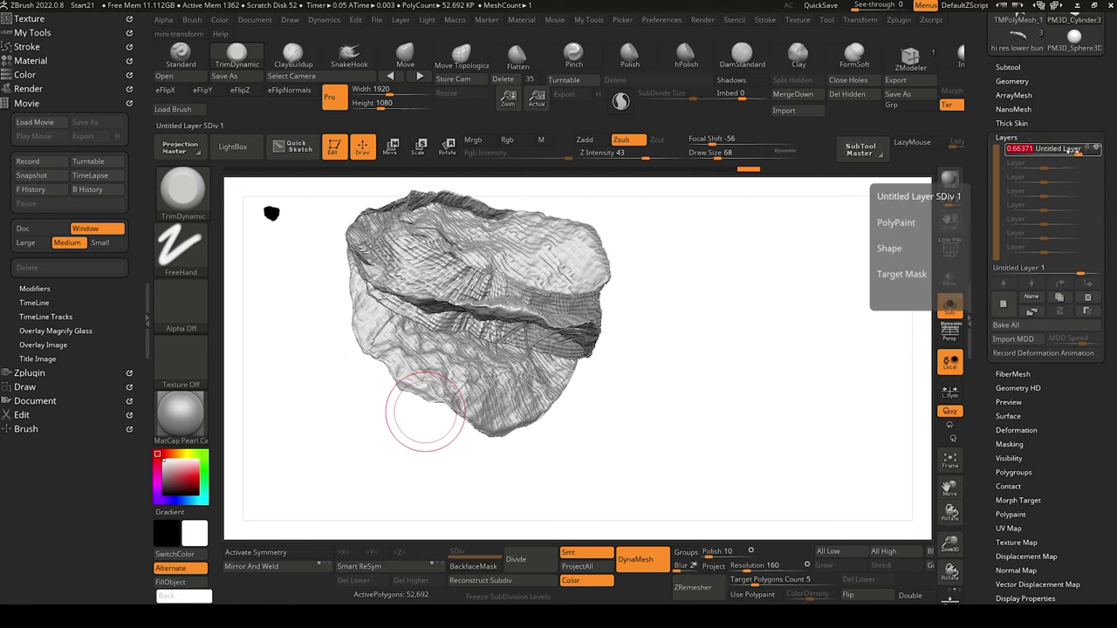
pyautogui.moveTo(1079, 149); pyautogui.dragTo(1046, 150)
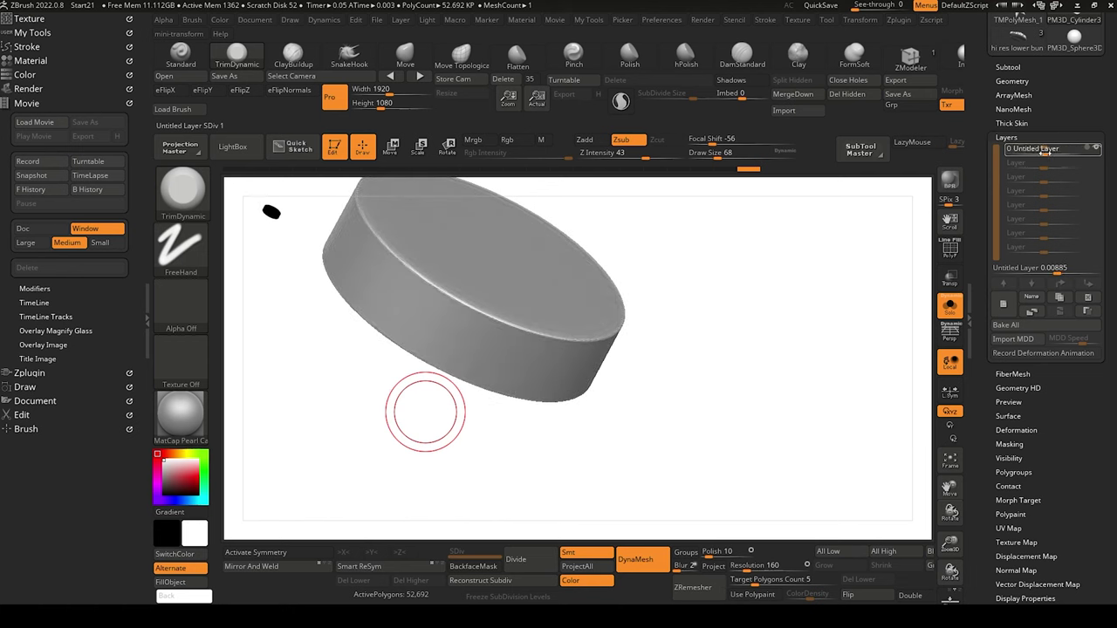
pyautogui.click(1045, 152)
pyautogui.write('1')
pyautogui.press('Return')
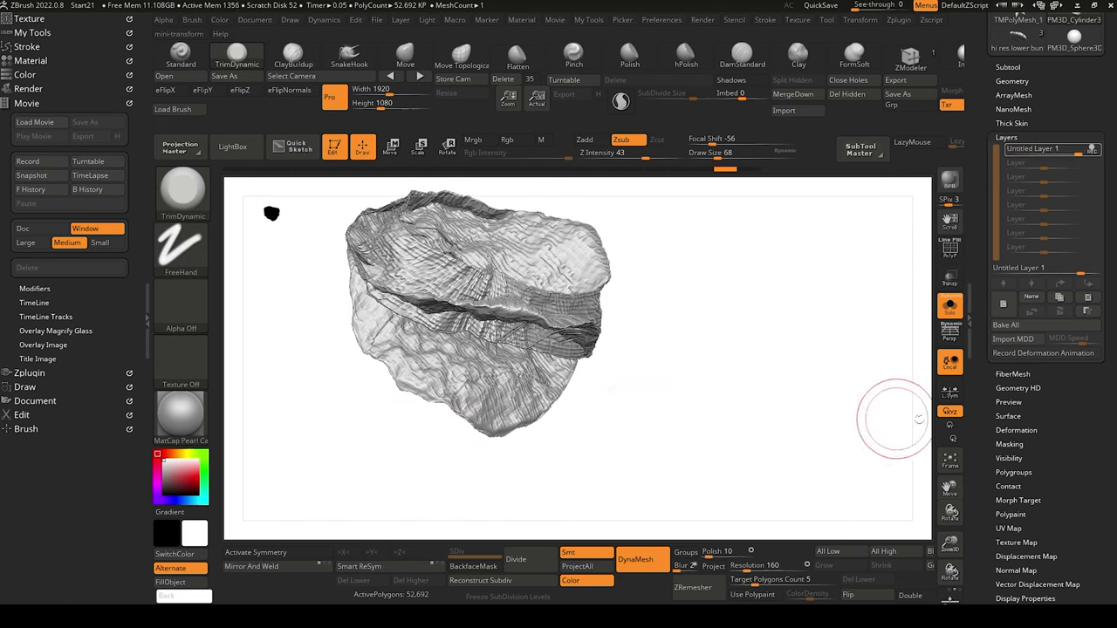
pyautogui.click(1005, 416)
pyautogui.hotkey('ctrl', 'z')
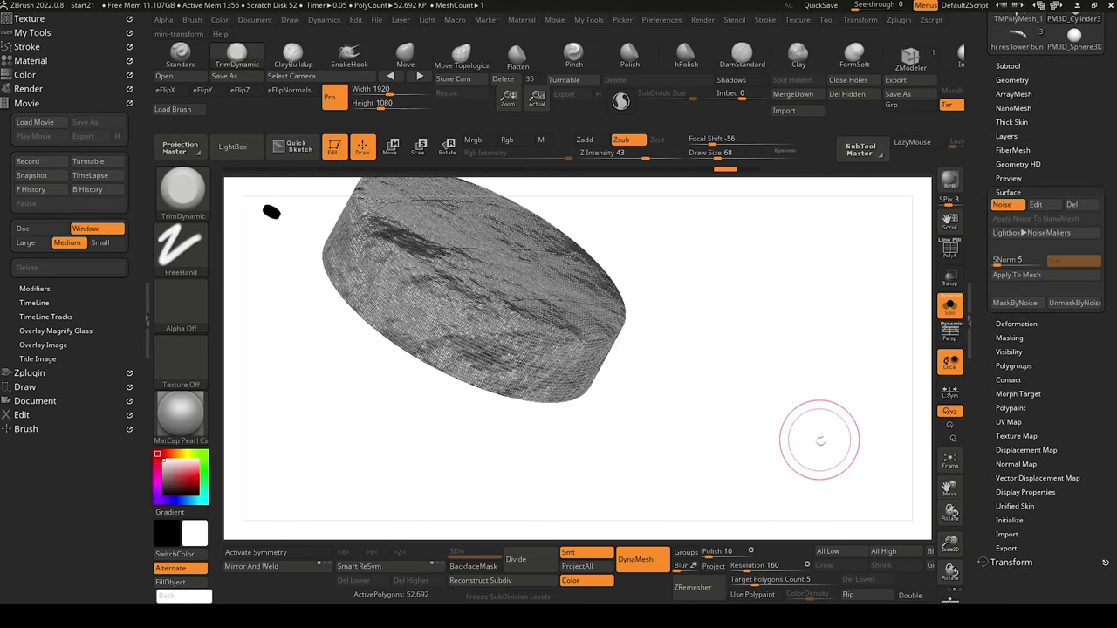
# Edit the surface noise to Noise Scale 47.16745 and Strength -0.00029, and apply it to the cylinder mesh.
pyautogui.click(1036, 205)
pyautogui.moveTo(1030, 199); pyautogui.dragTo(995, 201)
pyautogui.moveTo(1000, 257); pyautogui.dragTo(1001, 258)
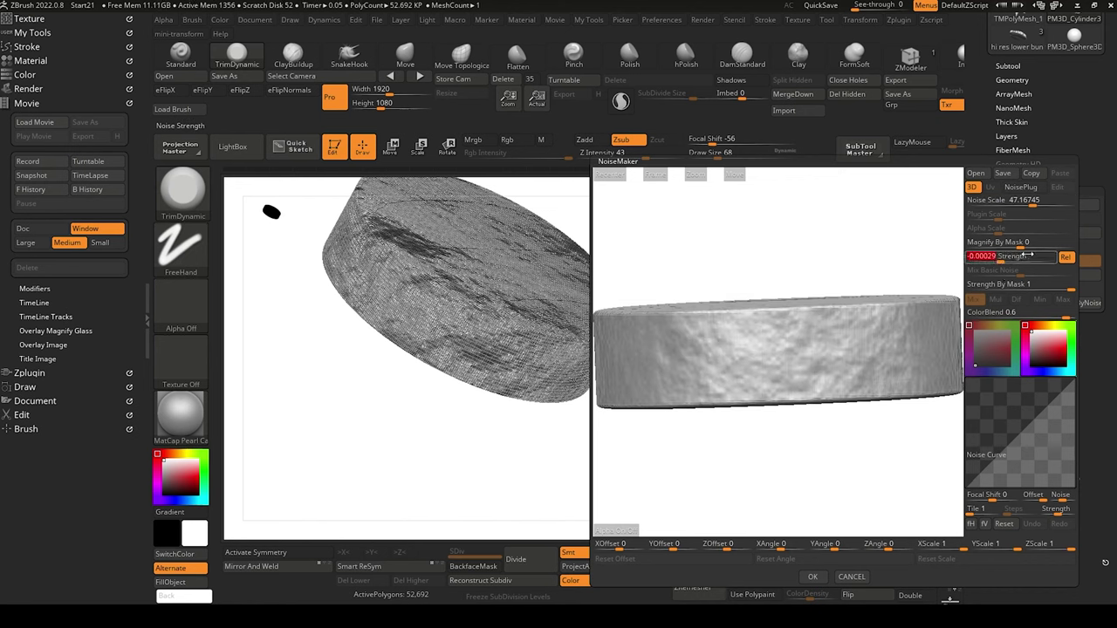
pyautogui.click(812, 578)
pyautogui.moveTo(848, 411); pyautogui.dragTo(461, 463)
pyautogui.click(1005, 280)
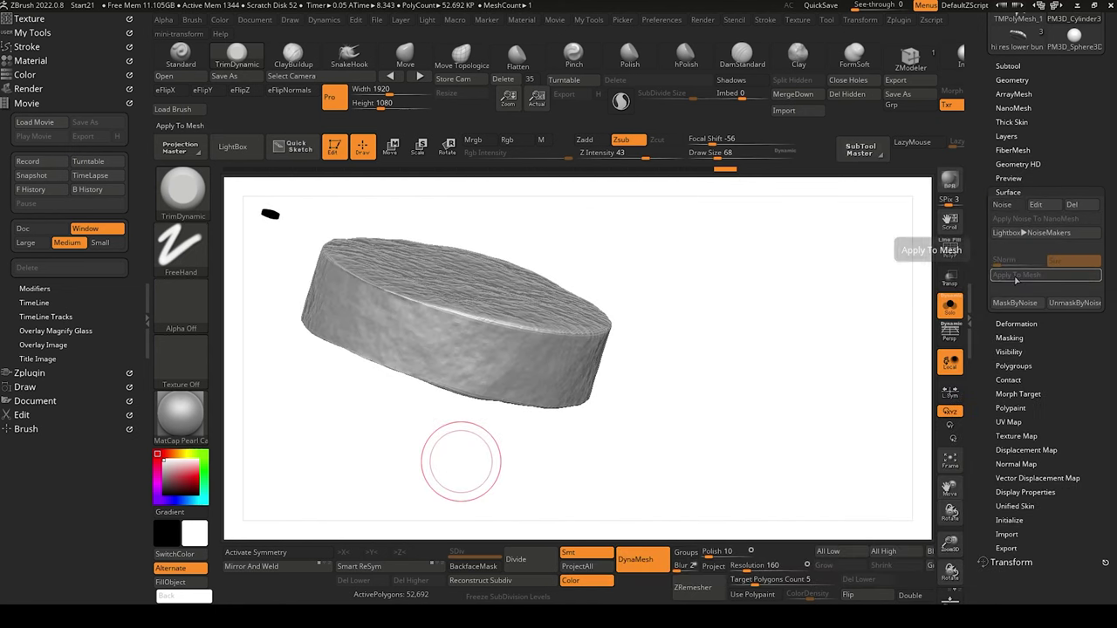
# Add a second layer to the cylinder slice in its layer stack.
pyautogui.moveTo(376, 369); pyautogui.dragTo(409, 410)
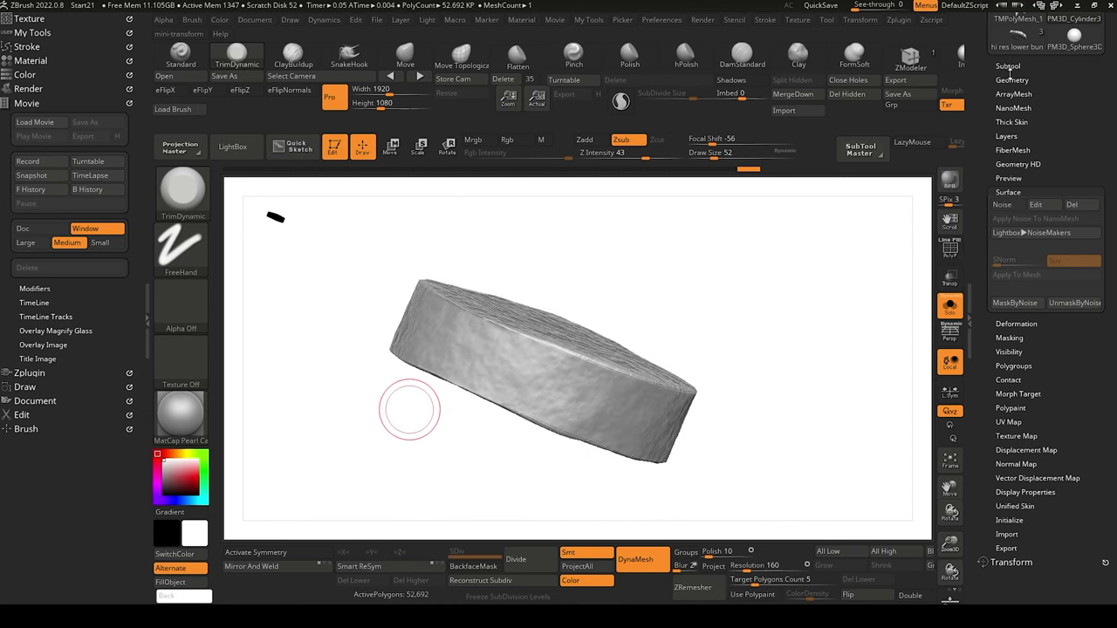
pyautogui.click(1008, 67)
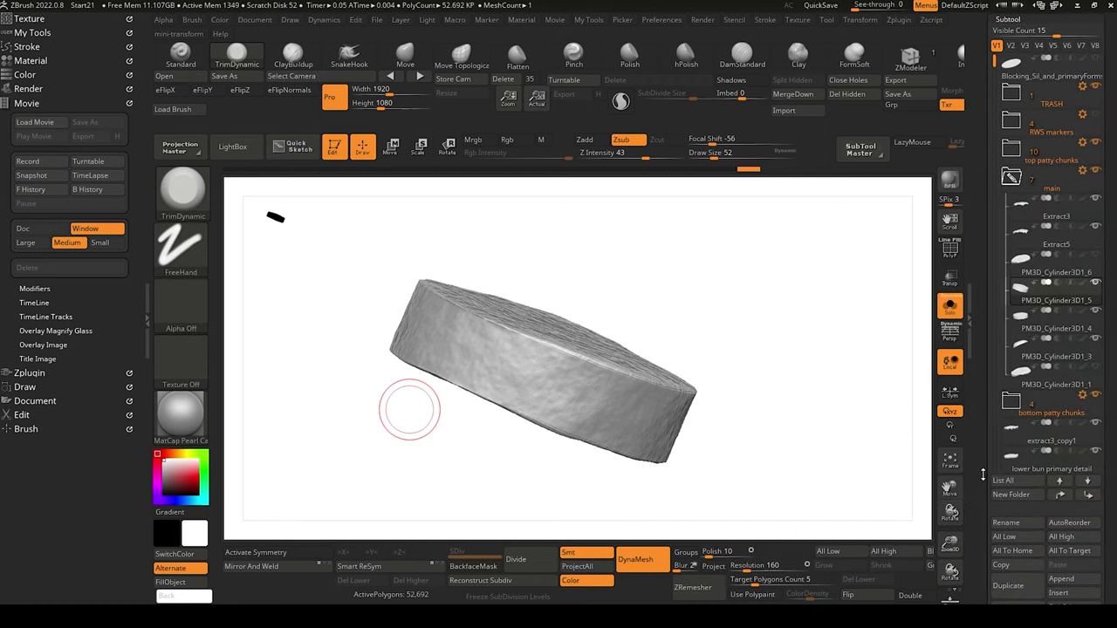
pyautogui.moveTo(983, 474); pyautogui.dragTo(988, 342)
pyautogui.click(1006, 410)
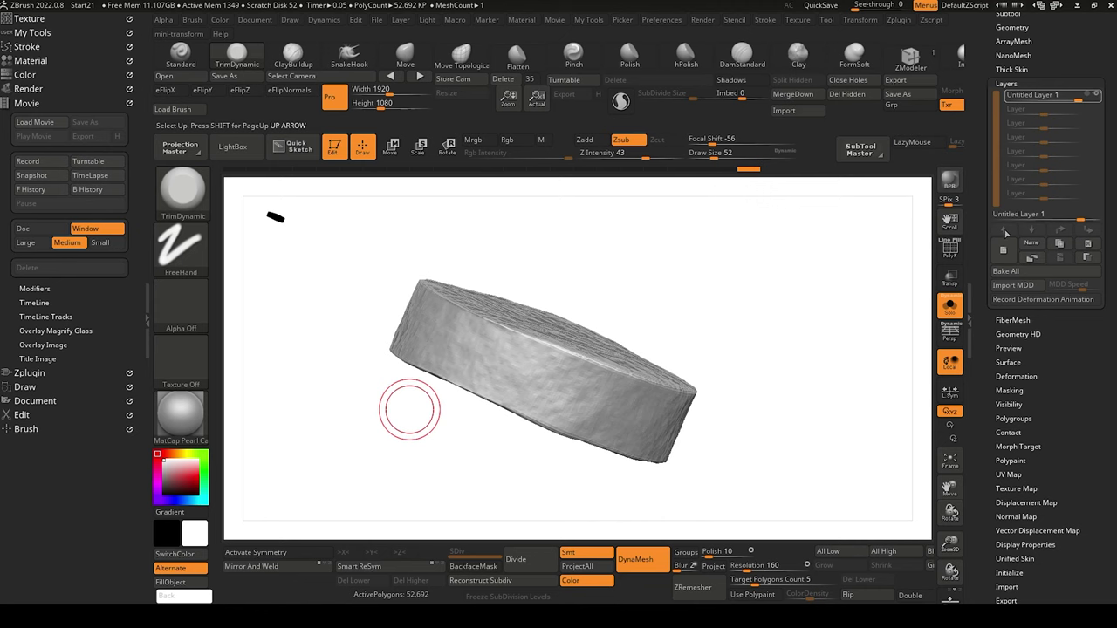
pyautogui.click(1010, 255)
pyautogui.scroll(-1, 1013, 279)
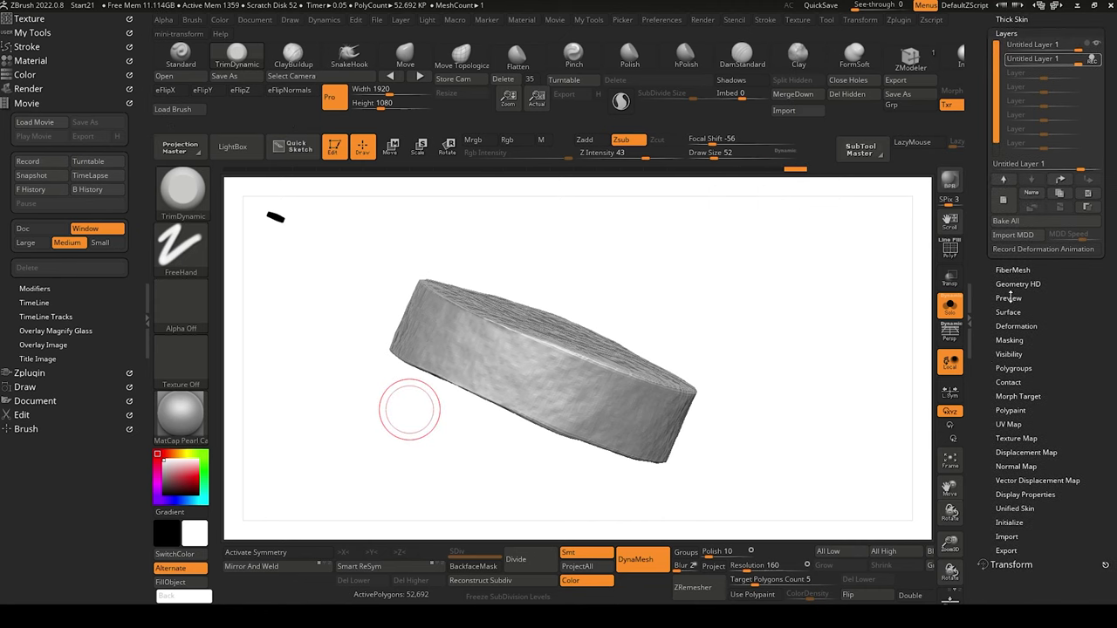
# Paint a mask over the cylinder slice's side wall all the way around, leaving the flat faces unmasked.
pyautogui.click(1015, 326)
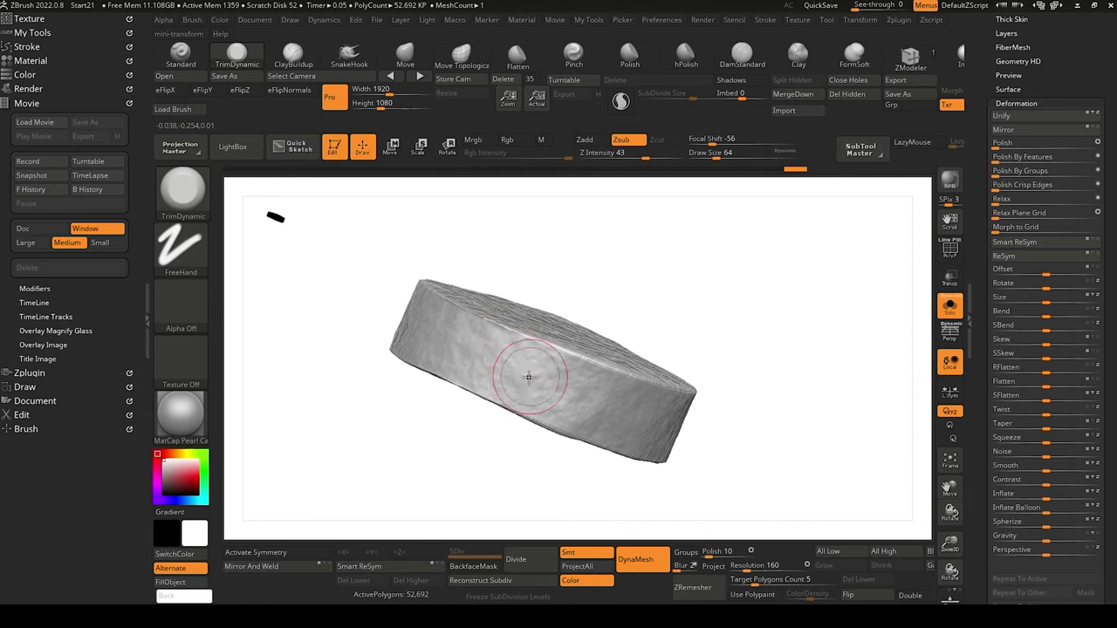
pyautogui.press('ctrl')
pyautogui.moveTo(567, 391)
pyautogui.keyDown('ctrl'); pyautogui.mouseDown()
pyautogui.moveTo(524, 359)
pyautogui.moveTo(572, 393)
pyautogui.mouseUp(); pyautogui.keyUp('ctrl')
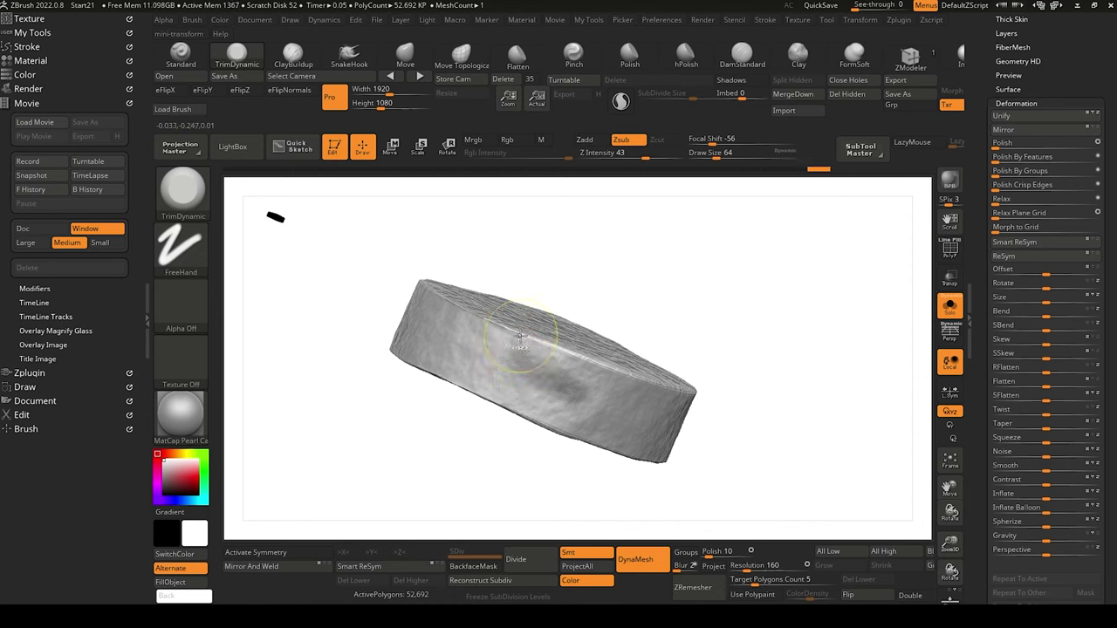
pyautogui.keyDown('ctrl'); pyautogui.moveTo(740, 140); pyautogui.dragTo(676, 132); pyautogui.keyUp('ctrl')
pyautogui.moveTo(529, 373)
pyautogui.keyDown('ctrl'); pyautogui.mouseDown()
pyautogui.moveTo(572, 395)
pyautogui.moveTo(516, 364)
pyautogui.moveTo(629, 419)
pyautogui.moveTo(496, 370)
pyautogui.moveTo(659, 427)
pyautogui.moveTo(424, 327)
pyautogui.moveTo(616, 425)
pyautogui.mouseUp(); pyautogui.keyUp('ctrl')
pyautogui.moveTo(391, 441); pyautogui.dragTo(489, 436)
pyautogui.moveTo(480, 366)
pyautogui.keyDown('ctrl'); pyautogui.mouseDown()
pyautogui.moveTo(358, 301)
pyautogui.moveTo(498, 349)
pyautogui.moveTo(292, 266)
pyautogui.moveTo(383, 310)
pyautogui.moveTo(349, 296)
pyautogui.moveTo(436, 300)
pyautogui.mouseUp(); pyautogui.keyUp('ctrl')
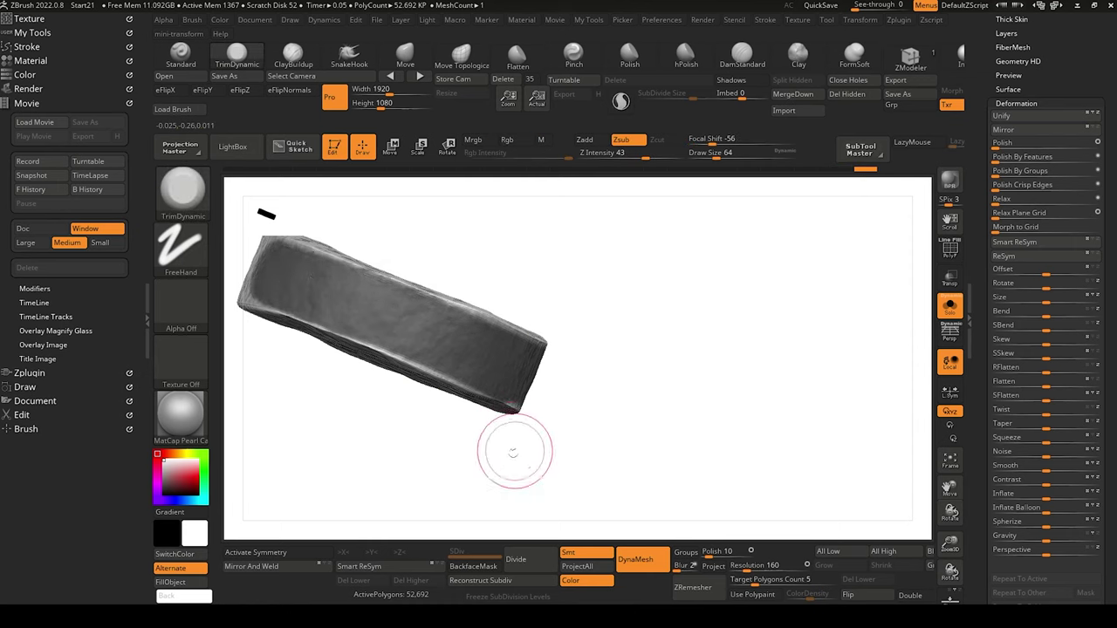
pyautogui.moveTo(515, 454); pyautogui.dragTo(459, 457)
pyautogui.moveTo(376, 401)
pyautogui.keyDown('alt'); pyautogui.mouseDown()
pyautogui.moveTo(574, 467)
pyautogui.moveTo(424, 424)
pyautogui.moveTo(643, 375)
pyautogui.moveTo(558, 336)
pyautogui.moveTo(633, 406)
pyautogui.moveTo(498, 345)
pyautogui.moveTo(649, 385)
pyautogui.moveTo(611, 328)
pyautogui.mouseUp(); pyautogui.keyUp('alt')
pyautogui.moveTo(446, 383)
pyautogui.mouseDown()
pyautogui.moveTo(514, 466)
pyautogui.moveTo(534, 457)
pyautogui.mouseUp()
pyautogui.moveTo(609, 364)
pyautogui.keyDown('ctrl'); pyautogui.mouseDown()
pyautogui.moveTo(556, 343)
pyautogui.moveTo(541, 366)
pyautogui.moveTo(467, 311)
pyautogui.moveTo(524, 288)
pyautogui.mouseUp(); pyautogui.keyUp('ctrl')
pyautogui.moveTo(419, 428)
pyautogui.mouseDown()
pyautogui.moveTo(422, 512)
pyautogui.moveTo(436, 502)
pyautogui.moveTo(419, 314)
pyautogui.mouseUp()
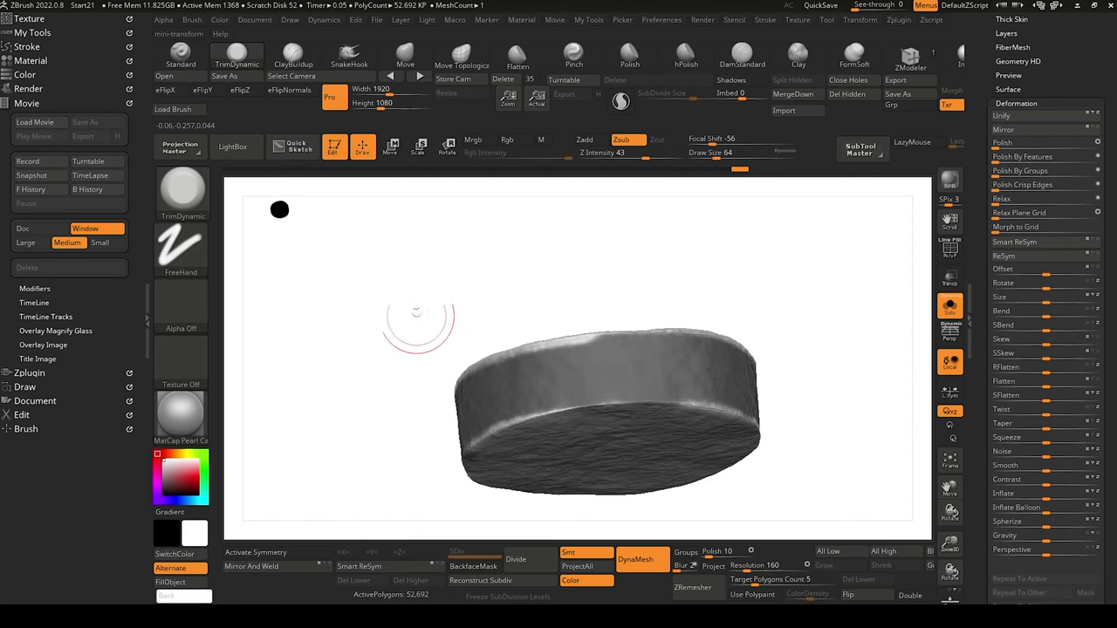
pyautogui.moveTo(360, 391)
pyautogui.mouseDown()
pyautogui.moveTo(338, 425)
pyautogui.moveTo(424, 341)
pyautogui.moveTo(410, 427)
pyautogui.moveTo(370, 435)
pyautogui.moveTo(417, 436)
pyautogui.moveTo(399, 429)
pyautogui.mouseUp()
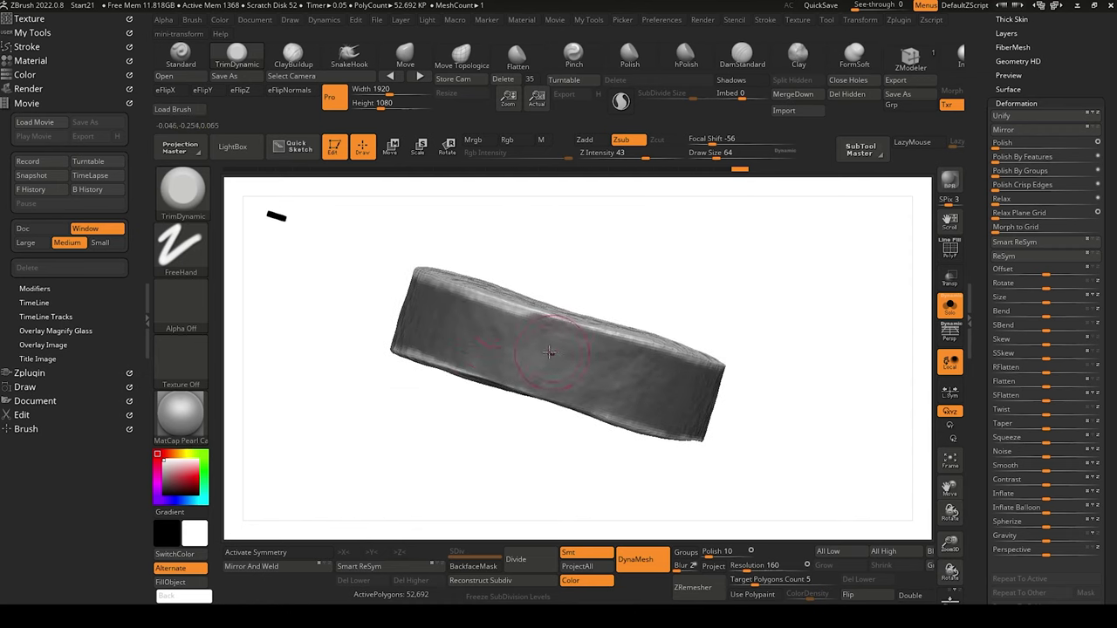
pyautogui.press('ctrl')
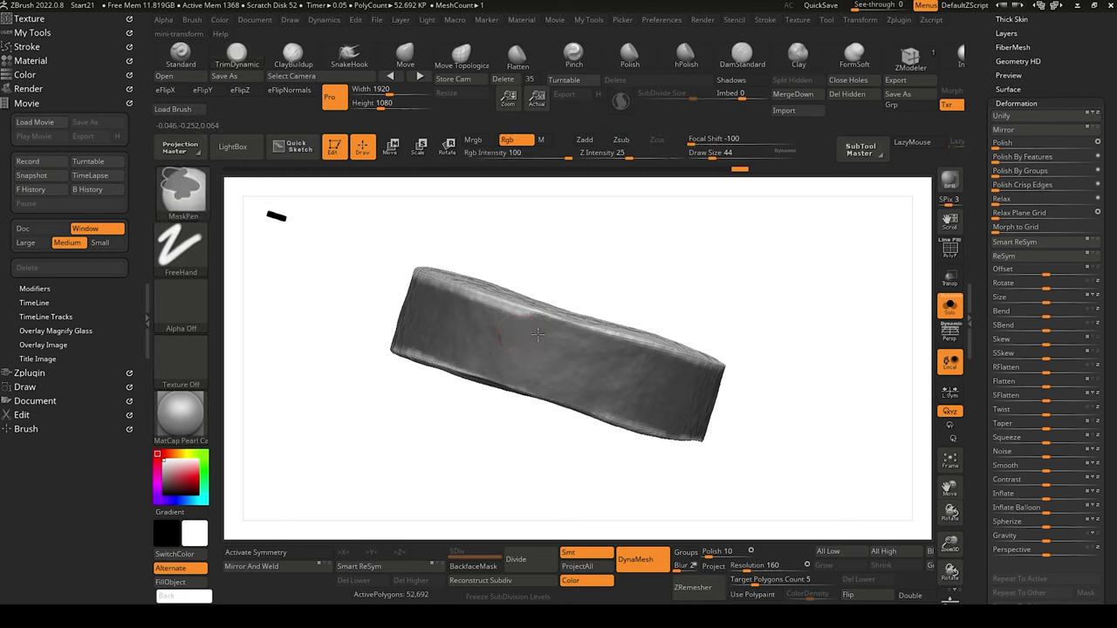
pyautogui.moveTo(536, 331); pyautogui.dragTo(449, 303)
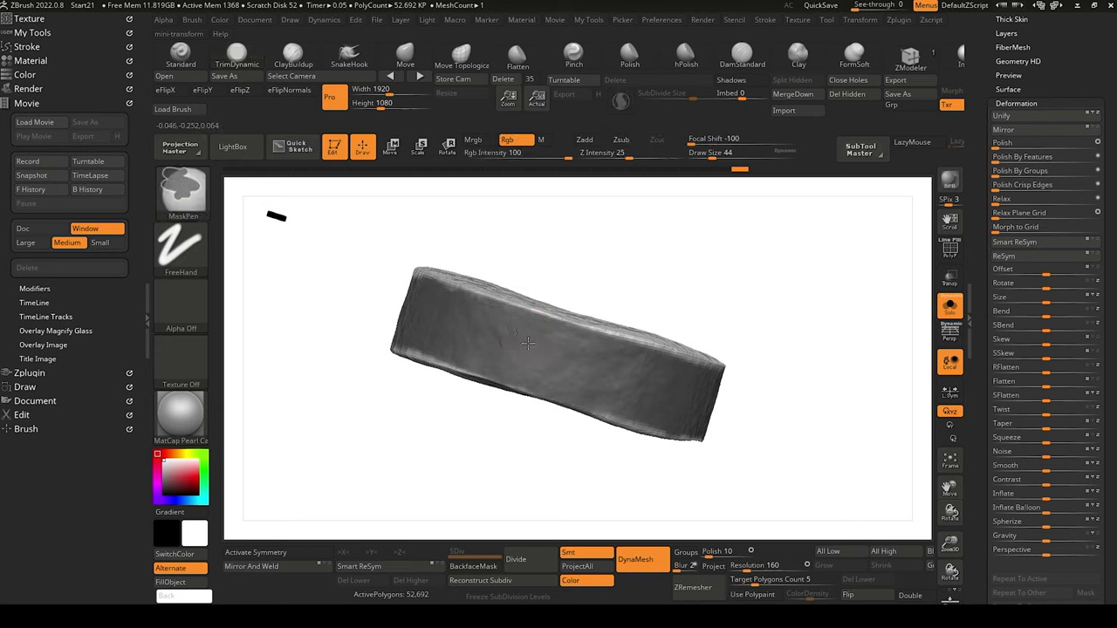
pyautogui.moveTo(492, 399)
pyautogui.mouseDown()
pyautogui.moveTo(462, 419)
pyautogui.moveTo(698, 374)
pyautogui.mouseUp()
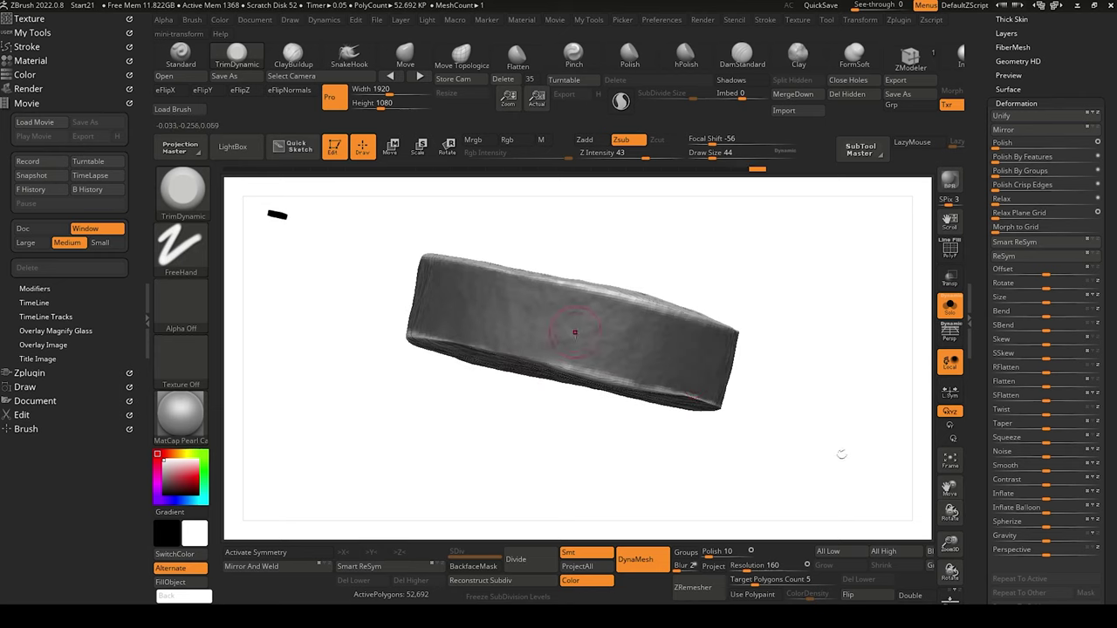
# Invert the mask and soften the noise on the cylinder's side wall with the Smooth deformation.
pyautogui.keyDown('ctrl'); pyautogui.moveTo(814, 468); pyautogui.dragTo(823, 474); pyautogui.keyUp('ctrl')
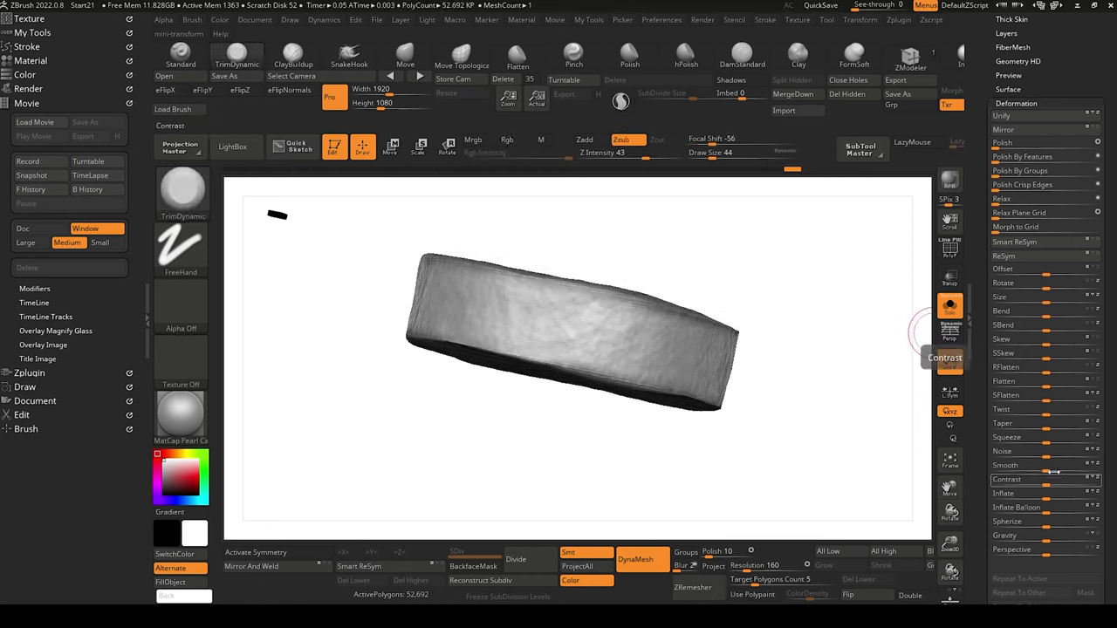
pyautogui.moveTo(1046, 453)
pyautogui.mouseDown()
pyautogui.moveTo(1082, 459)
pyautogui.moveTo(1068, 469)
pyautogui.moveTo(1079, 471)
pyautogui.mouseUp()
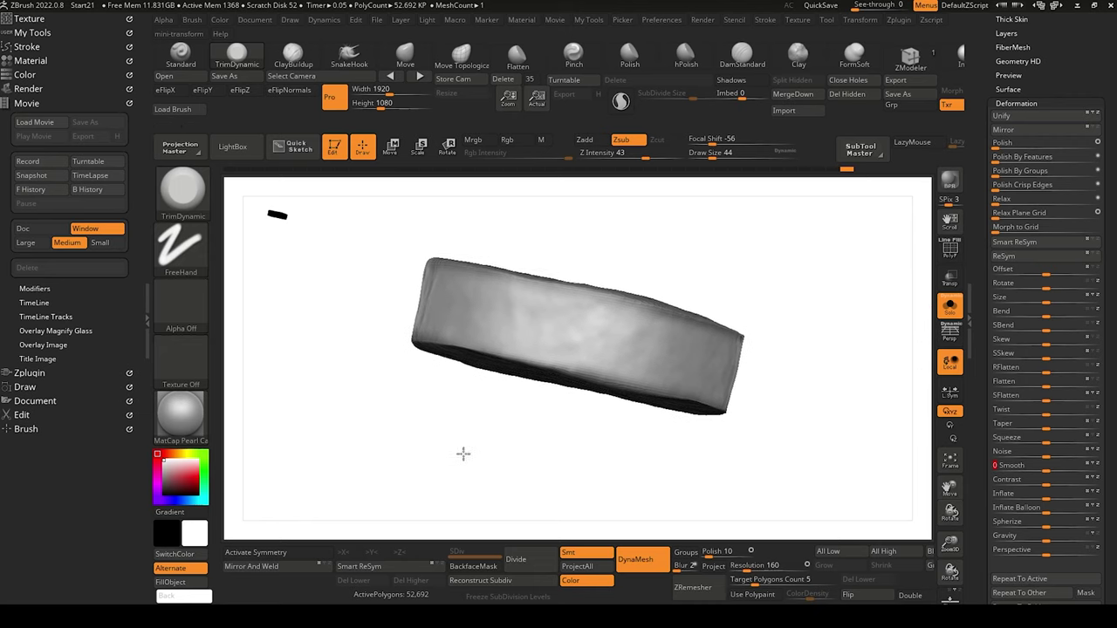
pyautogui.moveTo(463, 454); pyautogui.dragTo(368, 419)
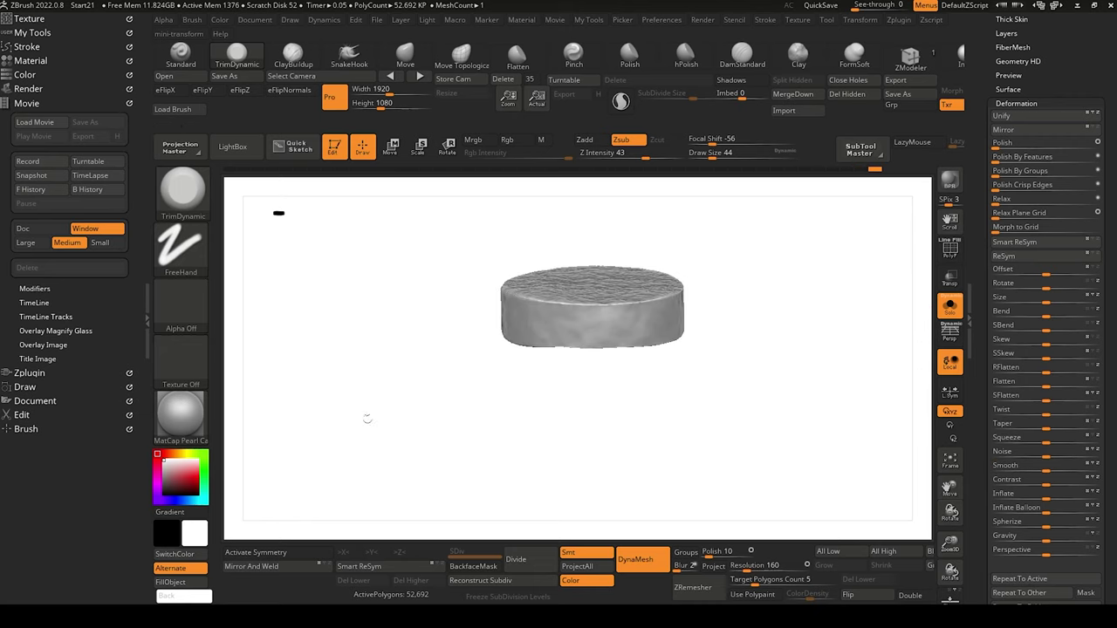
pyautogui.moveTo(434, 394); pyautogui.dragTo(463, 399)
# Show the other burger parts around the slice, reduce the brush size and open the subtool list.
pyautogui.click(954, 316)
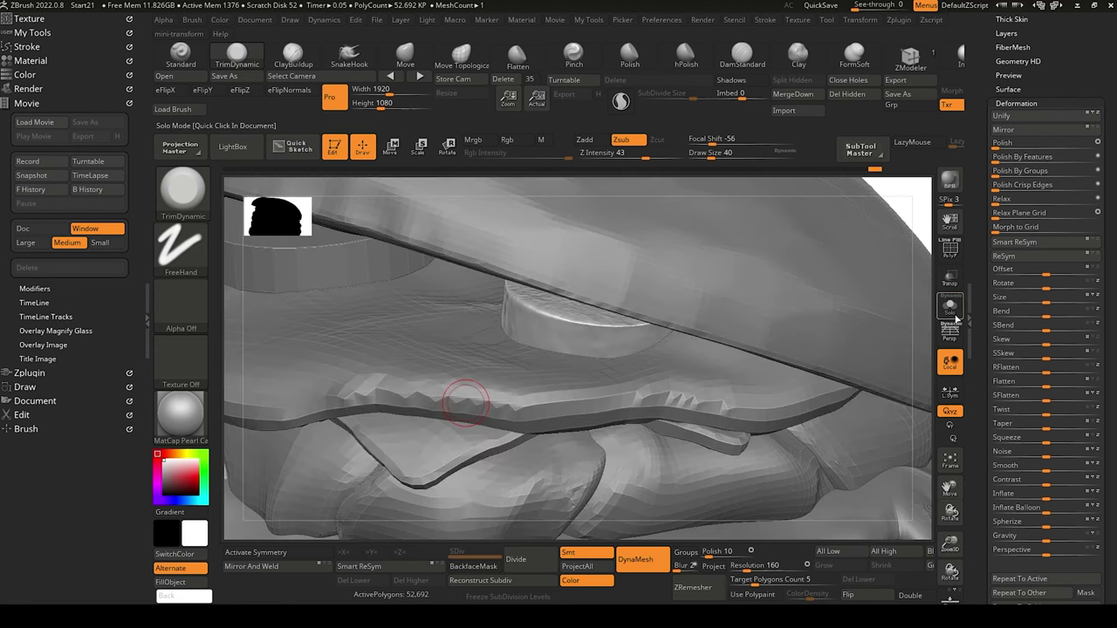
pyautogui.moveTo(950, 544); pyautogui.dragTo(899, 421)
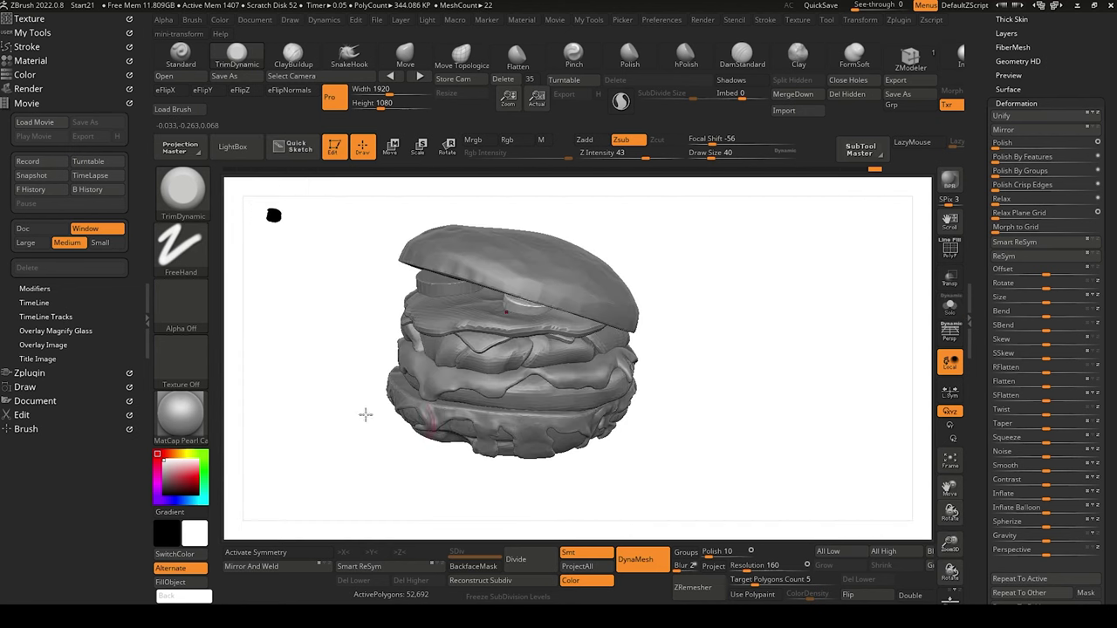
pyautogui.moveTo(364, 414)
pyautogui.keyDown('shift'); pyautogui.mouseDown()
pyautogui.moveTo(369, 424)
pyautogui.moveTo(316, 471)
pyautogui.mouseUp(); pyautogui.keyUp('shift')
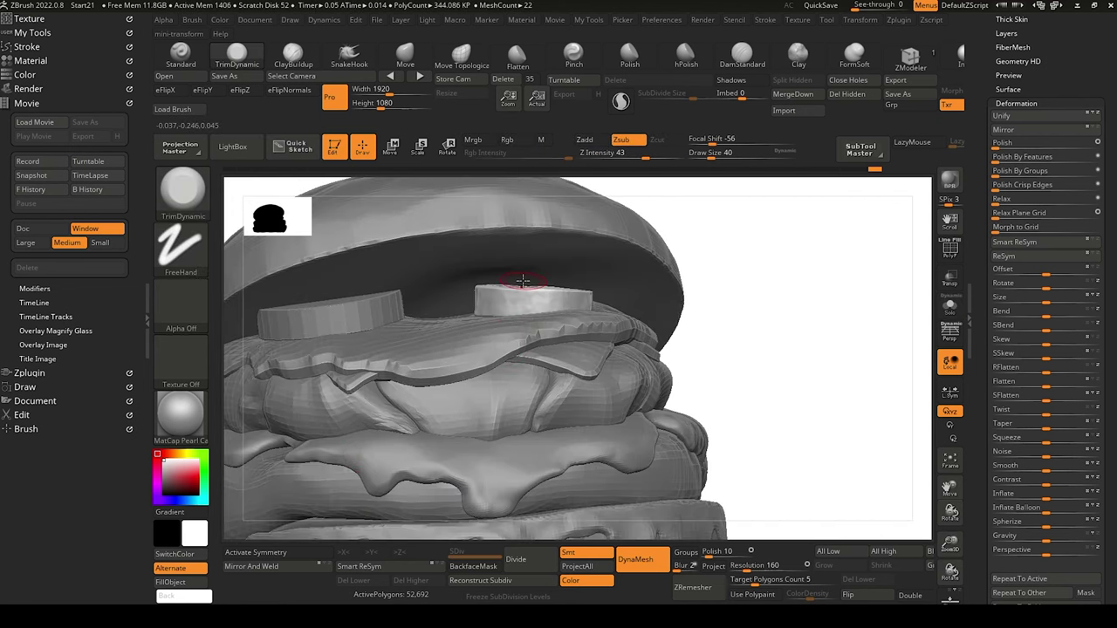
pyautogui.press('[')
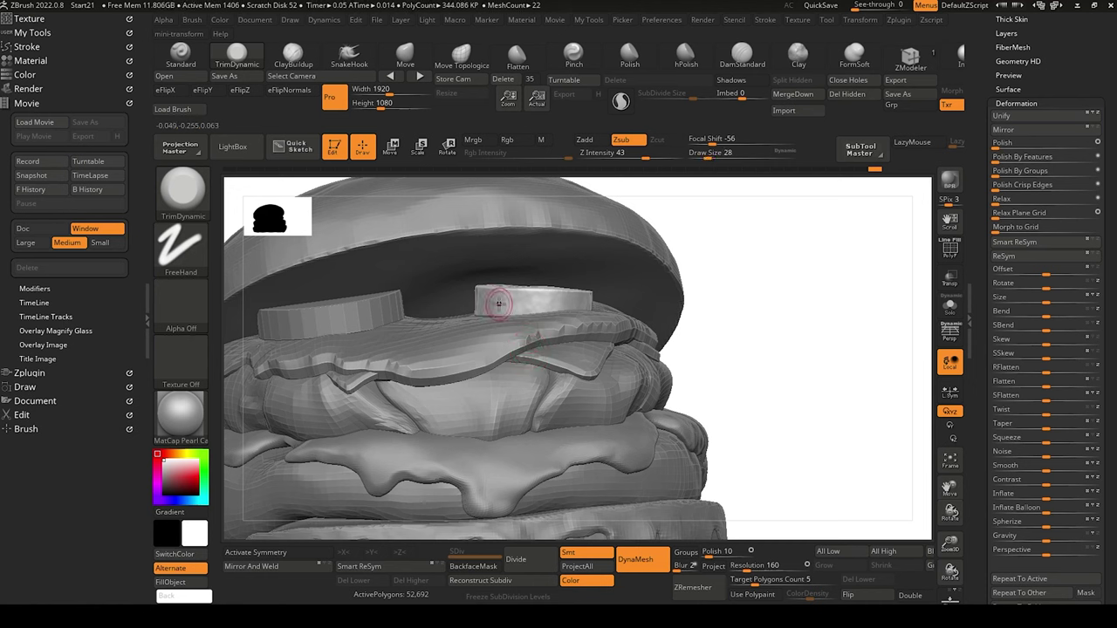
pyautogui.scroll(3, 1002, 133)
pyautogui.click(1008, 85)
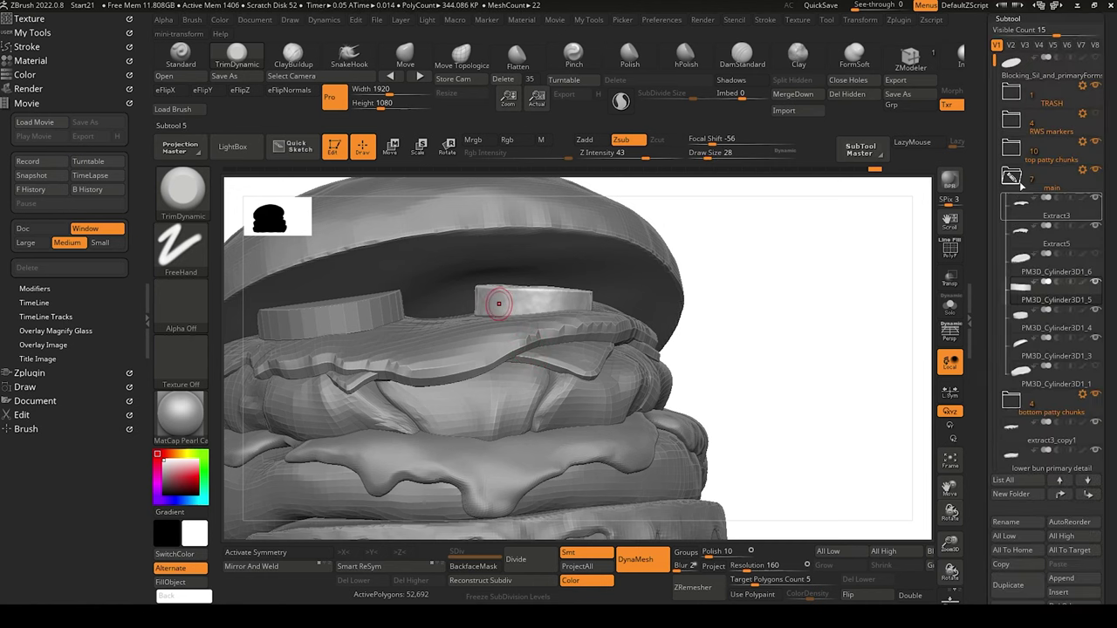
# Mask irregular patches along the lower front of the slice's side wall with the MaskPen.
pyautogui.keyDown('alt'); pyautogui.moveTo(860, 497); pyautogui.dragTo(880, 508); pyautogui.keyUp('alt')
pyautogui.keyDown('alt'); pyautogui.moveTo(876, 471); pyautogui.dragTo(871, 481); pyautogui.keyUp('alt')
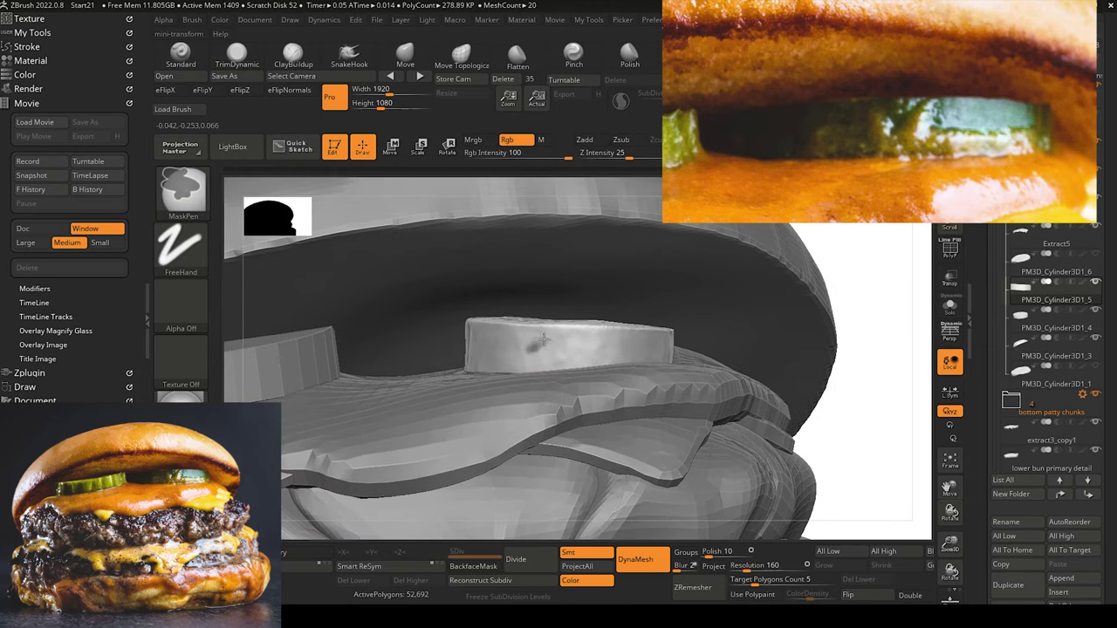
pyautogui.keyDown('ctrl'); pyautogui.moveTo(530, 363); pyautogui.dragTo(533, 353); pyautogui.keyUp('ctrl')
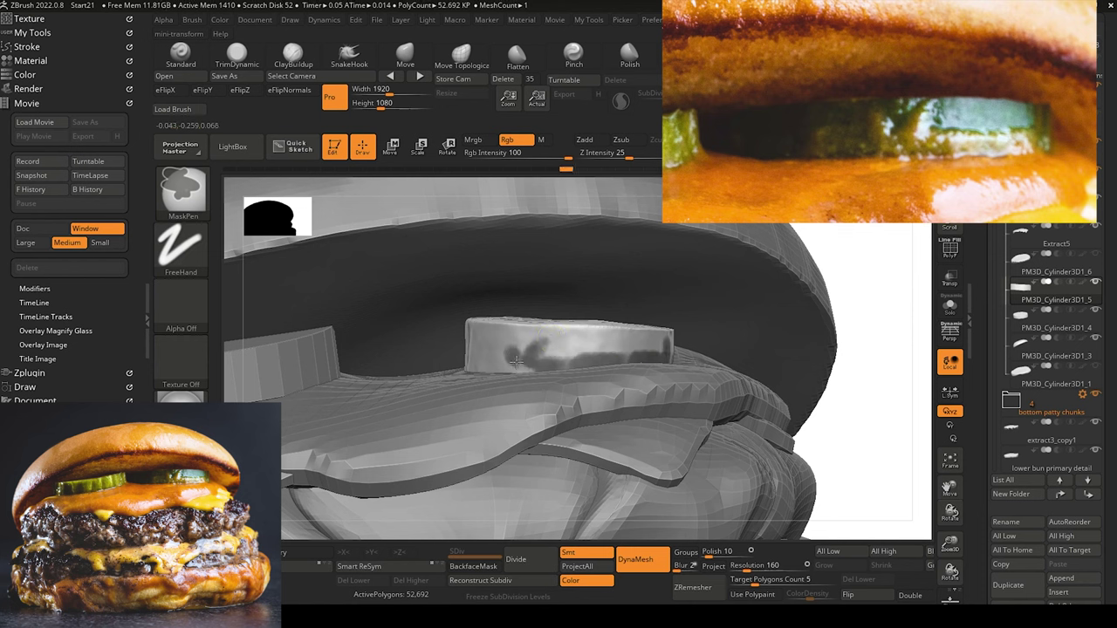
pyautogui.press('alt')
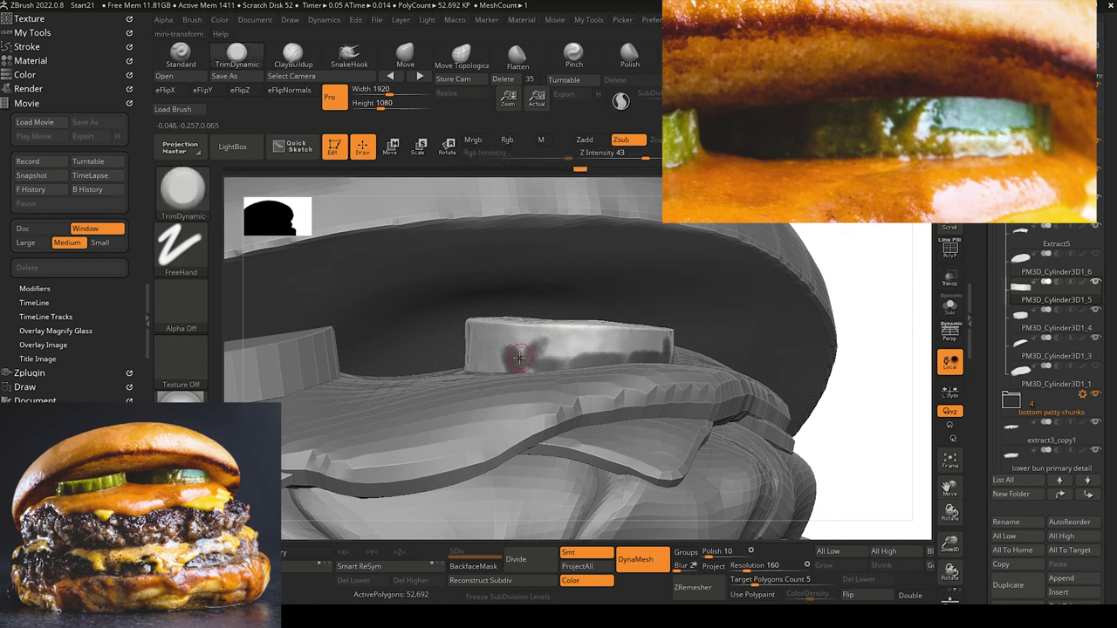
pyautogui.press('ctrl')
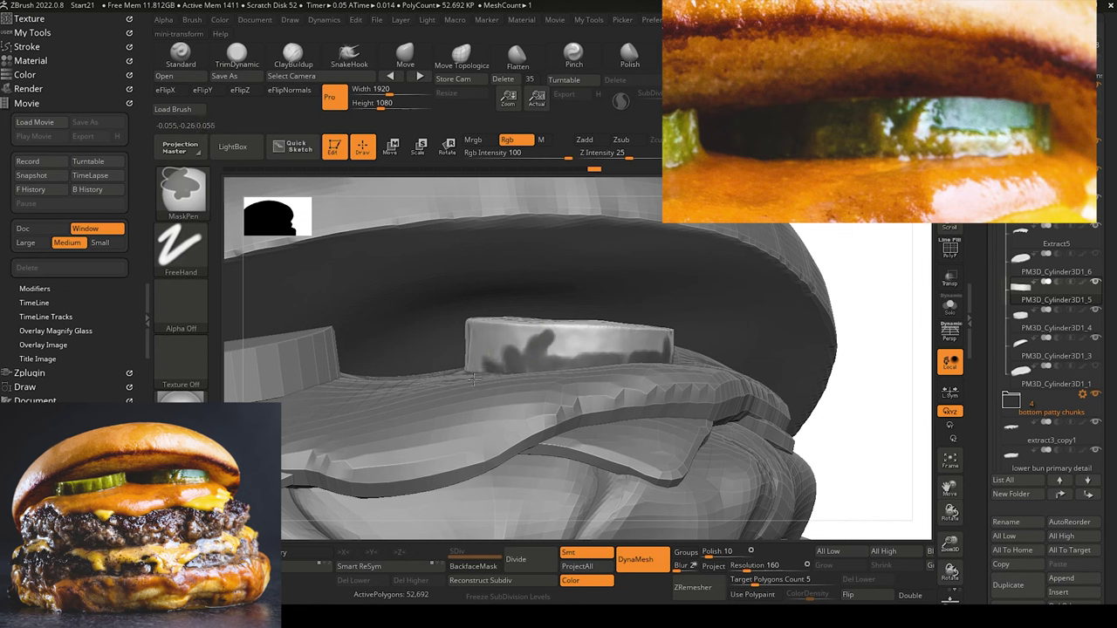
pyautogui.moveTo(830, 455); pyautogui.dragTo(803, 443)
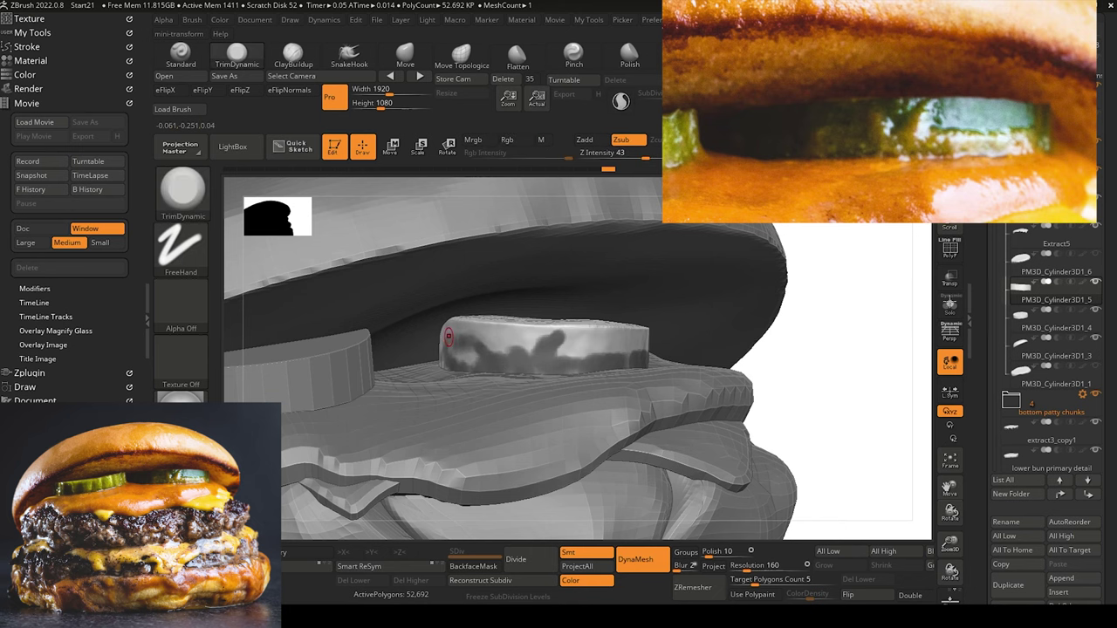
# Isolate the slice and continue the irregular, wavy mask around the rest of its lower side wall.
pyautogui.click(949, 306)
pyautogui.moveTo(701, 489); pyautogui.dragTo(747, 501)
pyautogui.moveTo(601, 476); pyautogui.dragTo(610, 471)
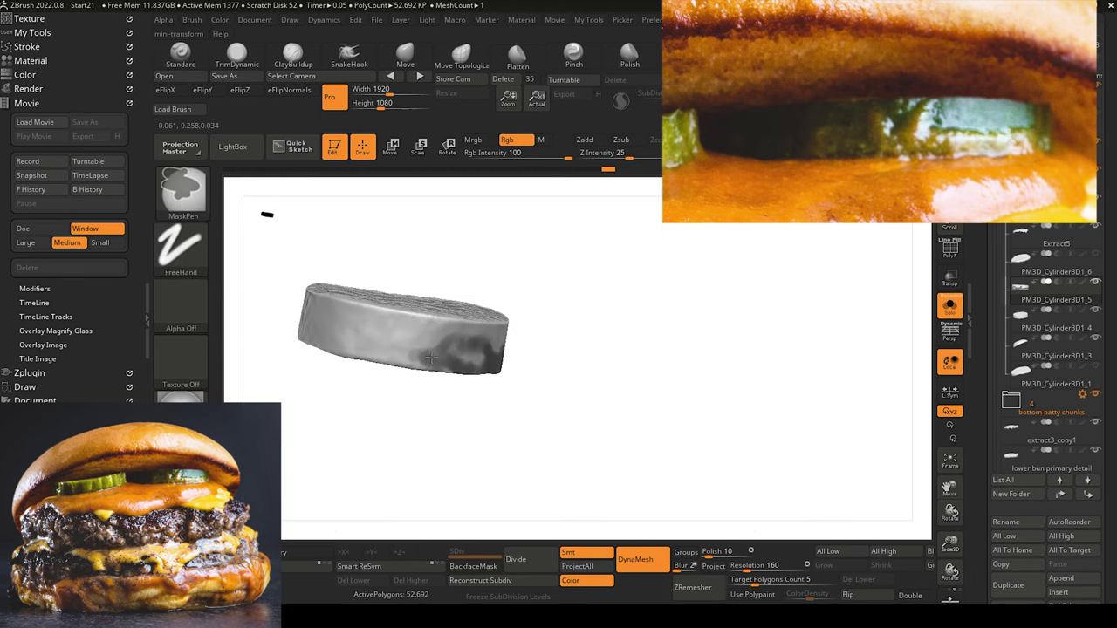
pyautogui.moveTo(405, 353); pyautogui.dragTo(403, 354)
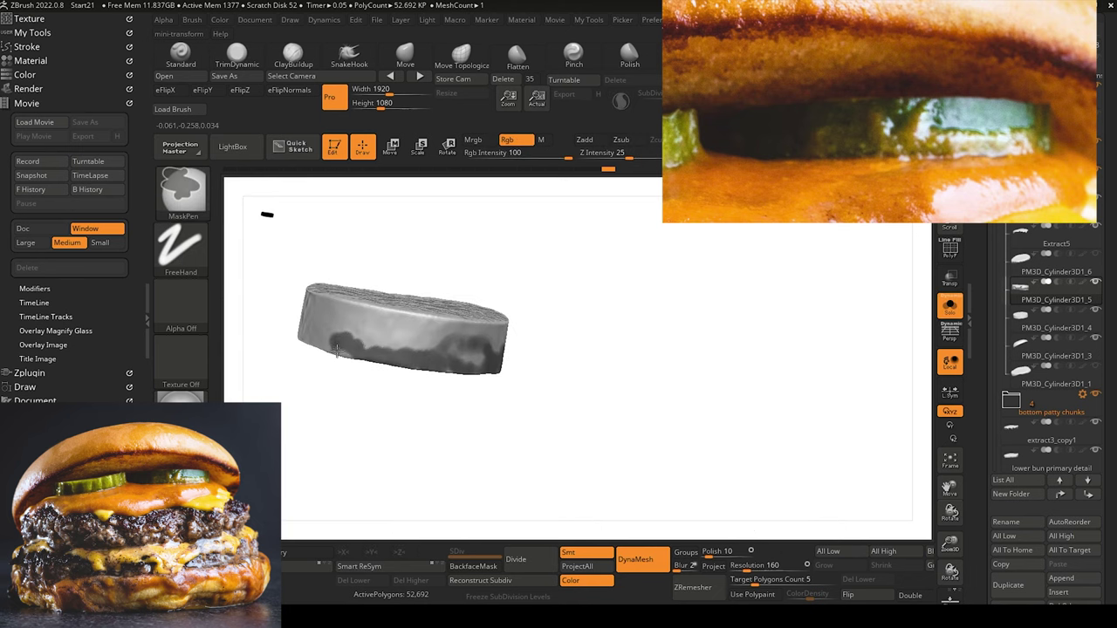
pyautogui.moveTo(357, 425); pyautogui.dragTo(443, 454)
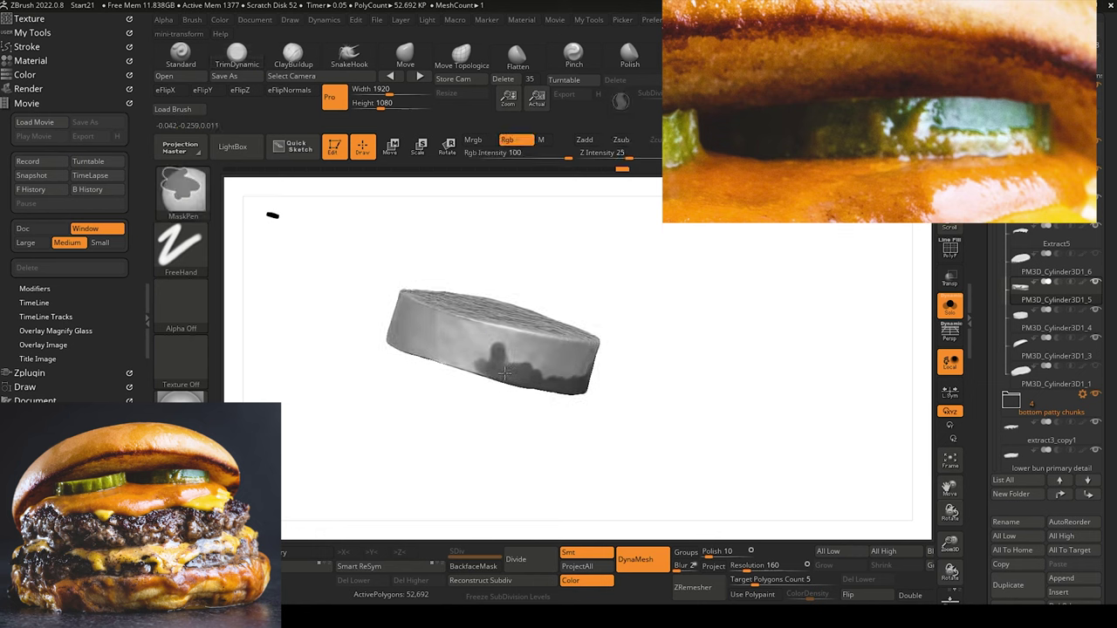
pyautogui.moveTo(439, 357); pyautogui.dragTo(484, 363)
pyautogui.moveTo(443, 447); pyautogui.dragTo(414, 432)
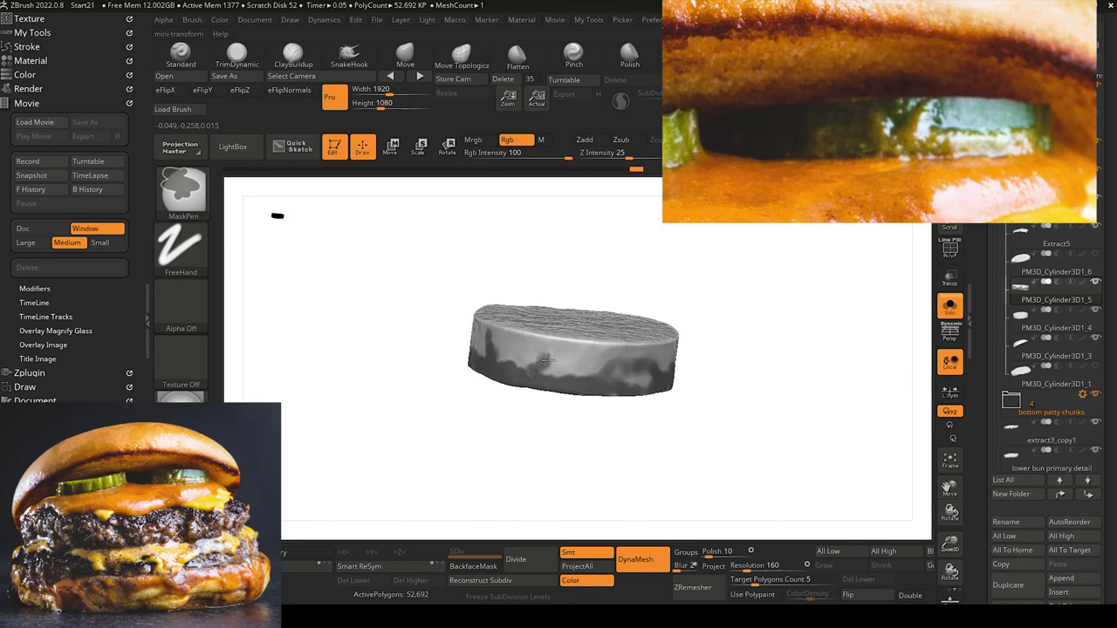
pyautogui.moveTo(439, 441)
pyautogui.mouseDown()
pyautogui.moveTo(478, 454)
pyautogui.moveTo(429, 451)
pyautogui.mouseUp()
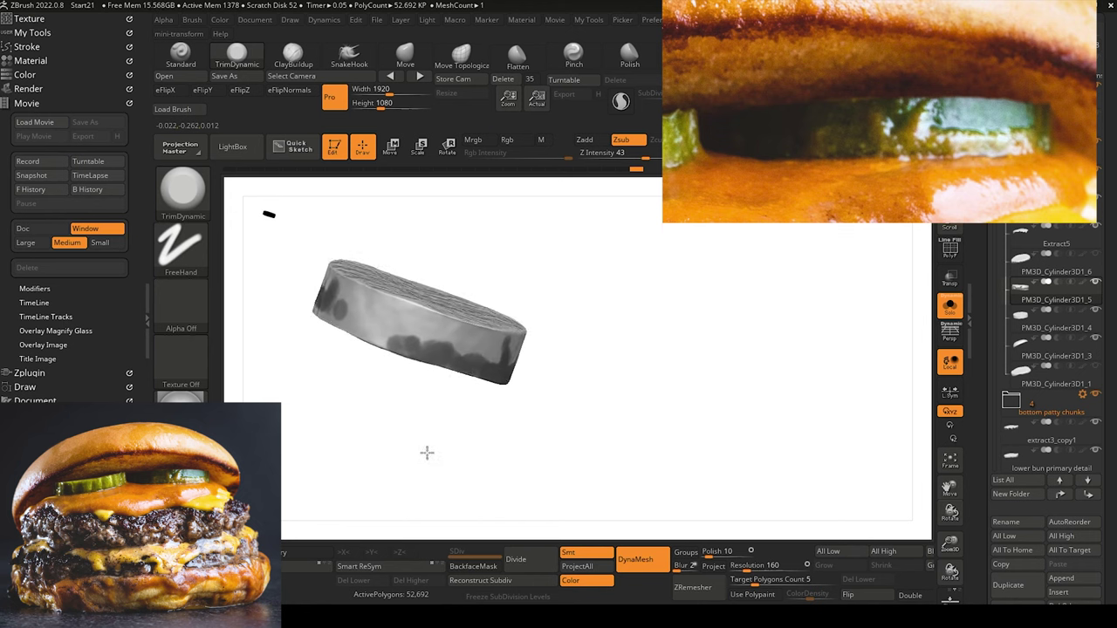
pyautogui.press('ctrl')
pyautogui.moveTo(406, 337)
pyautogui.keyDown('ctrl'); pyautogui.mouseDown()
pyautogui.moveTo(410, 323)
pyautogui.moveTo(372, 330)
pyautogui.mouseUp(); pyautogui.keyUp('ctrl')
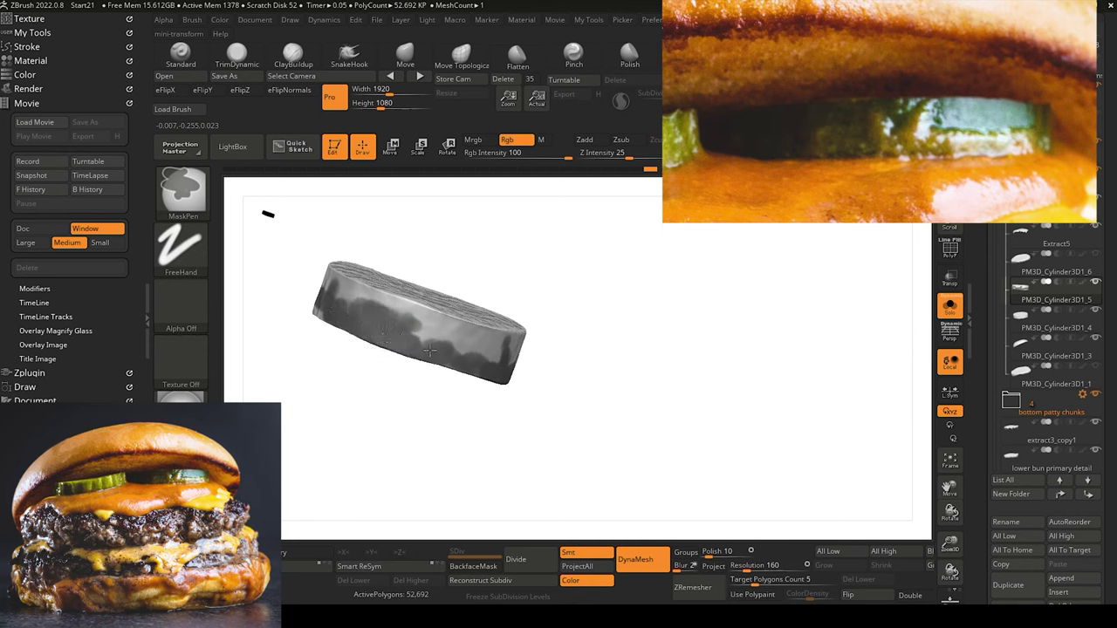
pyautogui.moveTo(392, 404)
pyautogui.mouseDown()
pyautogui.moveTo(426, 424)
pyautogui.moveTo(429, 441)
pyautogui.moveTo(473, 437)
pyautogui.moveTo(501, 459)
pyautogui.moveTo(482, 344)
pyautogui.mouseUp()
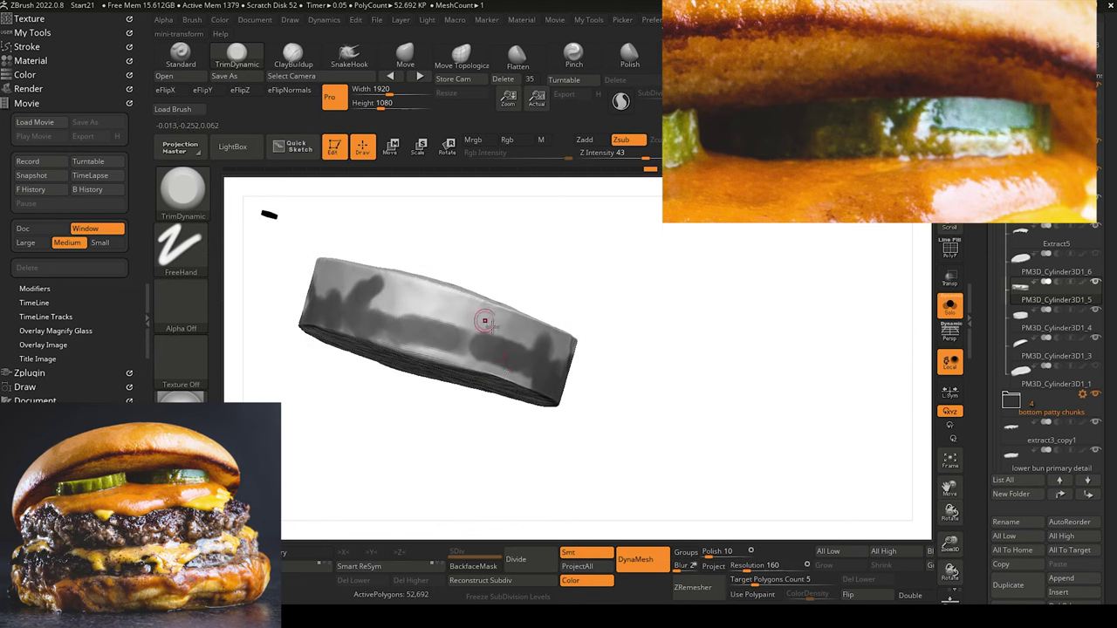
pyautogui.press('ctrl')
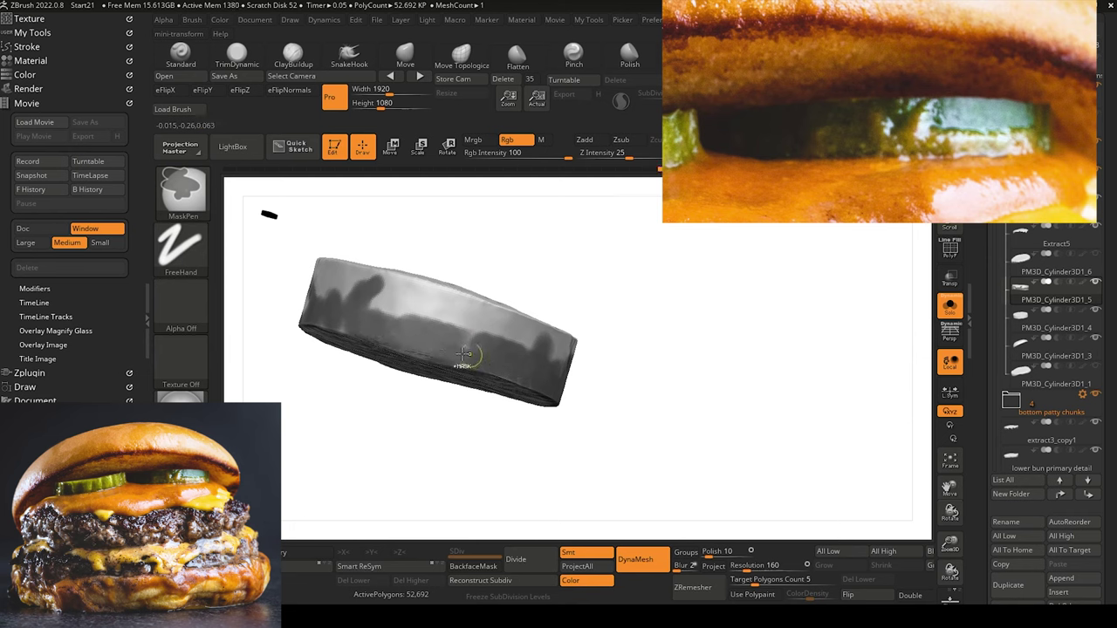
# Show all the burger parts again and view the masked slice within the whole burger.
pyautogui.moveTo(448, 440)
pyautogui.keyDown('alt'); pyautogui.mouseDown()
pyautogui.moveTo(437, 432)
pyautogui.moveTo(439, 384)
pyautogui.mouseUp(); pyautogui.keyUp('alt')
pyautogui.click(950, 307)
pyautogui.moveTo(806, 481); pyautogui.dragTo(831, 501)
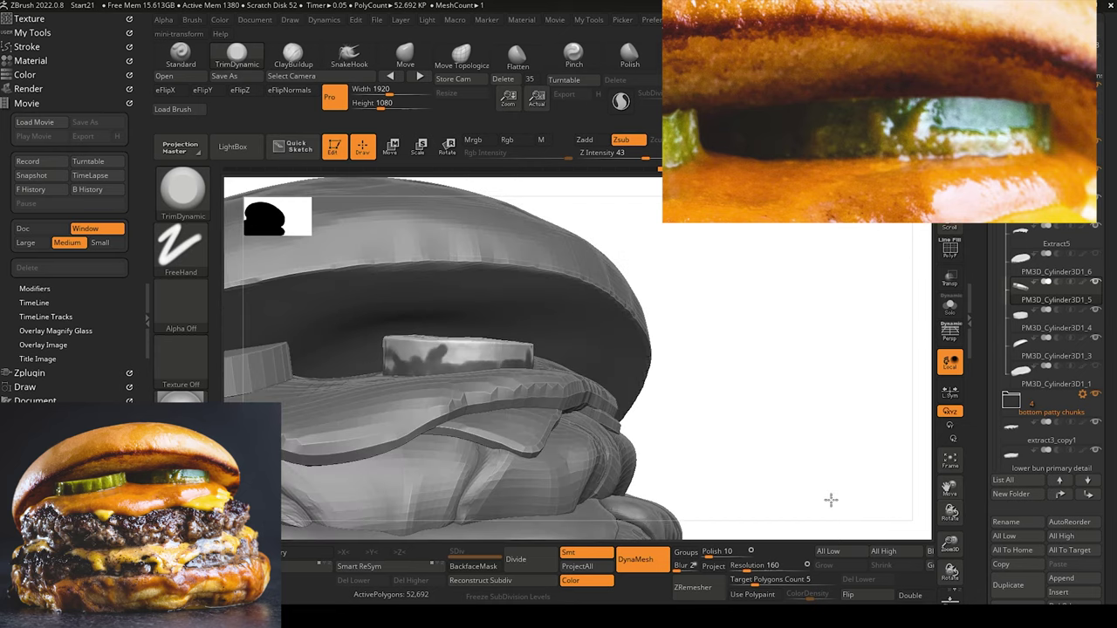
pyautogui.keyDown('alt'); pyautogui.moveTo(764, 467); pyautogui.dragTo(920, 402); pyautogui.keyUp('alt')
pyautogui.keyDown('alt'); pyautogui.moveTo(879, 457); pyautogui.dragTo(812, 371); pyautogui.keyUp('alt')
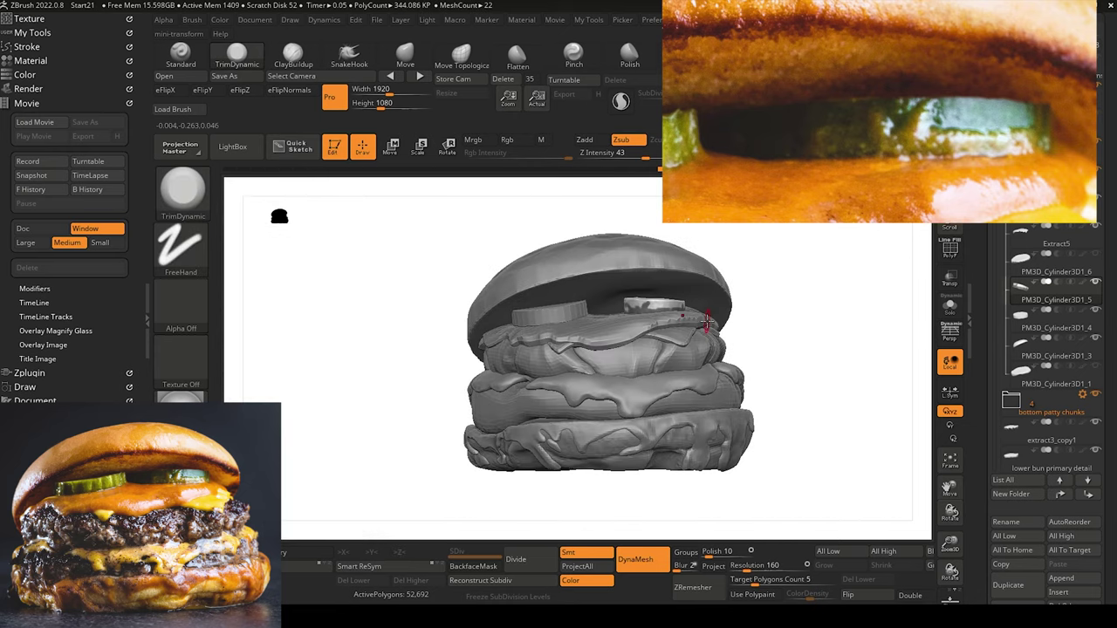
# Try an extraction of the masked patches on the pickle slice's side wall with a thickness of 0.01.
pyautogui.keyDown('alt'); pyautogui.moveTo(352, 386); pyautogui.dragTo(319, 397); pyautogui.keyUp('alt')
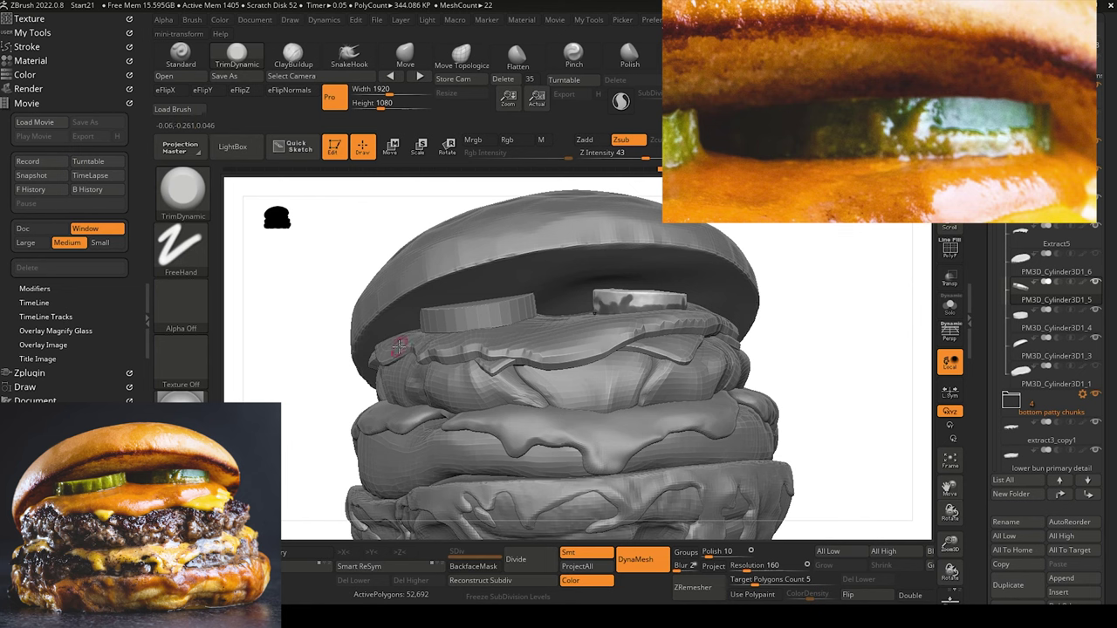
pyautogui.moveTo(983, 495); pyautogui.dragTo(980, 399)
pyautogui.moveTo(984, 539); pyautogui.dragTo(983, 453)
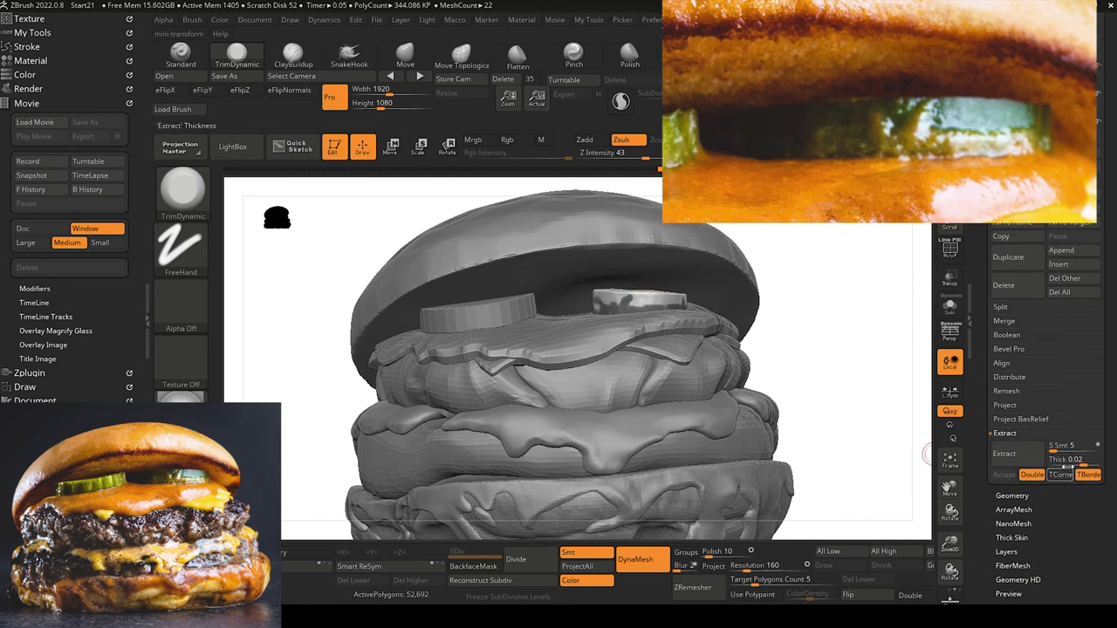
pyautogui.click(1075, 459)
pyautogui.press('Return')
pyautogui.click(1004, 454)
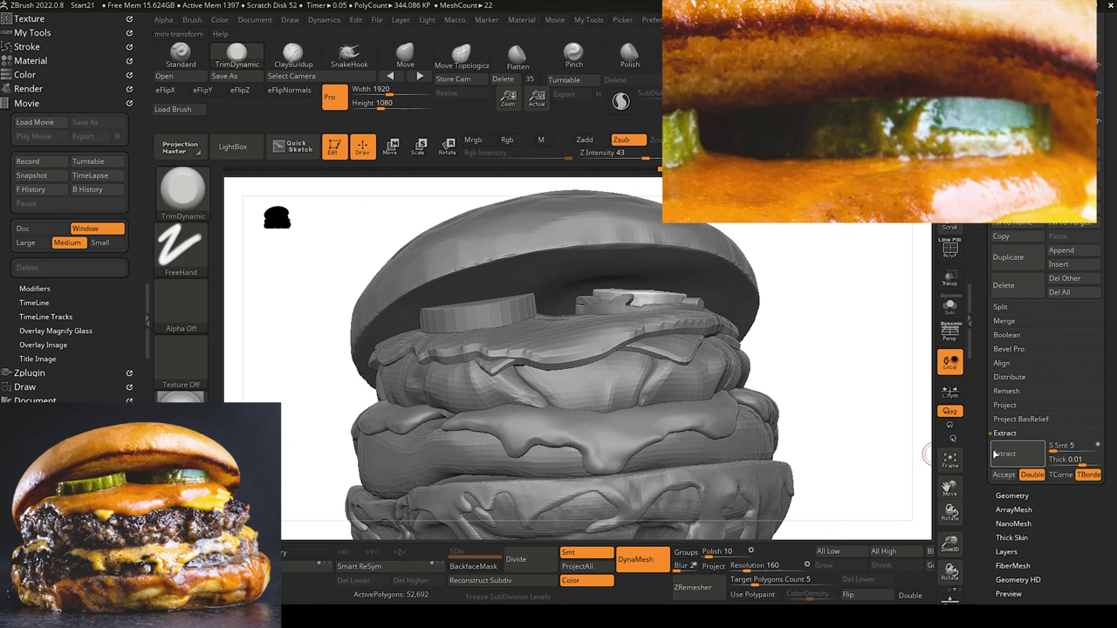
# Extract the masked patches of the pickle slice at a thickness of 0.001 and accept them as a new subtool.
pyautogui.click(1072, 460)
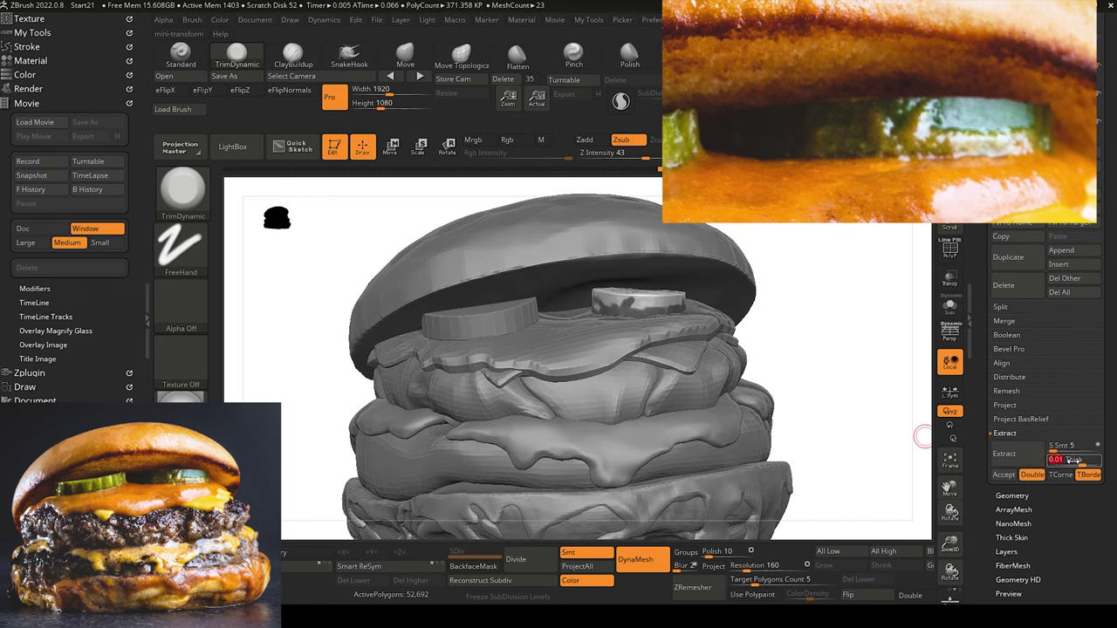
pyautogui.press('BackSpace')
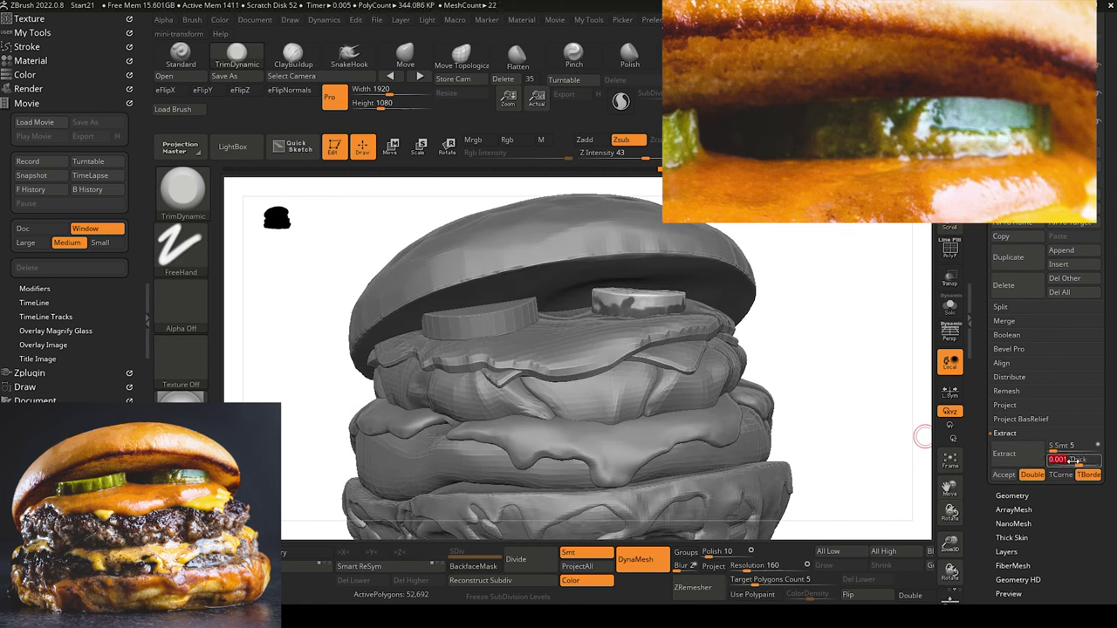
pyautogui.click(1004, 453)
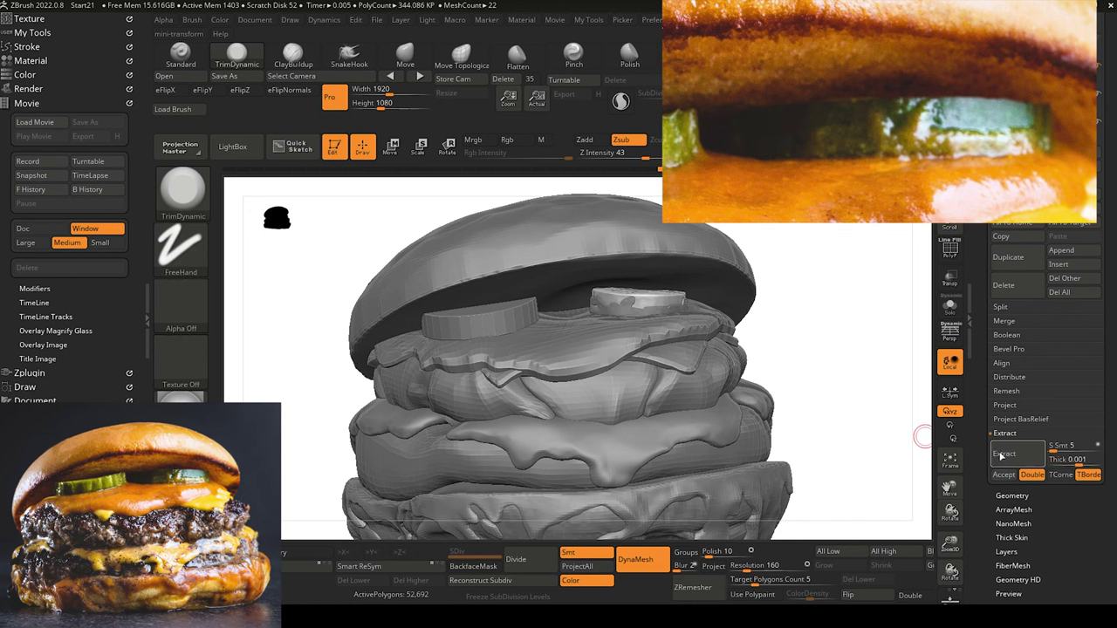
pyautogui.click(1004, 474)
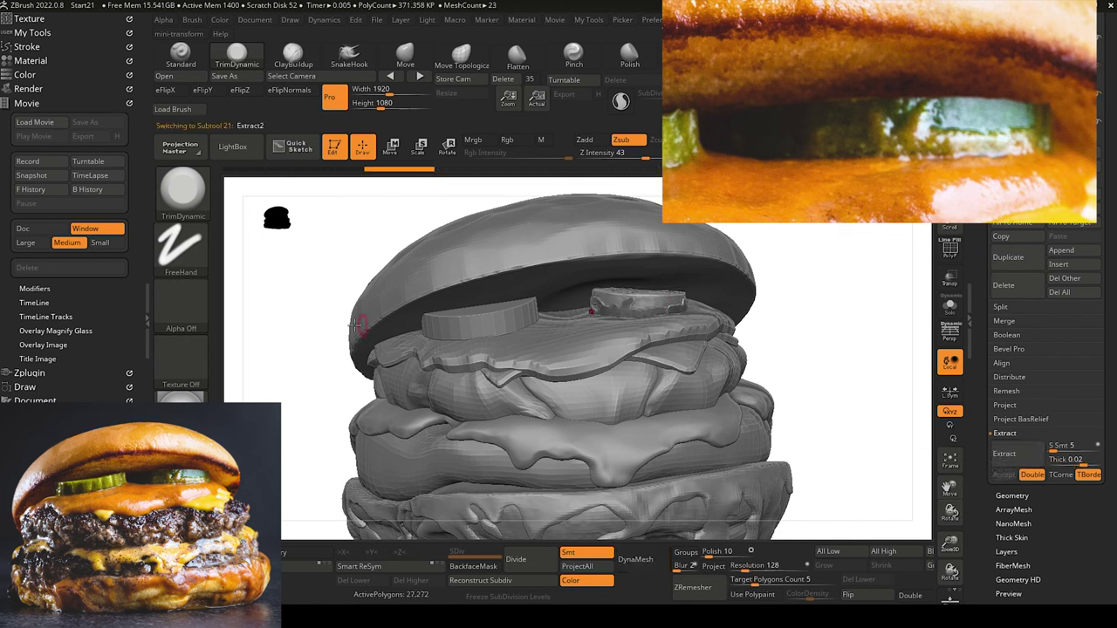
# Soften the extracted rim piece with the Smooth deformation and clear its mask.
pyautogui.moveTo(990, 600); pyautogui.dragTo(991, 520)
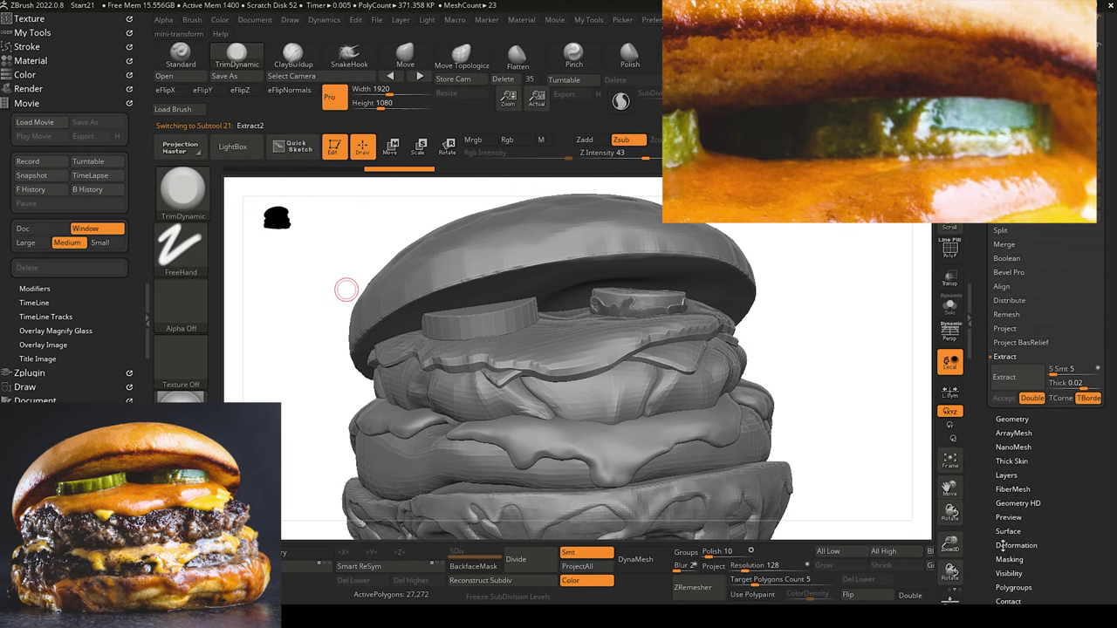
pyautogui.click(1013, 547)
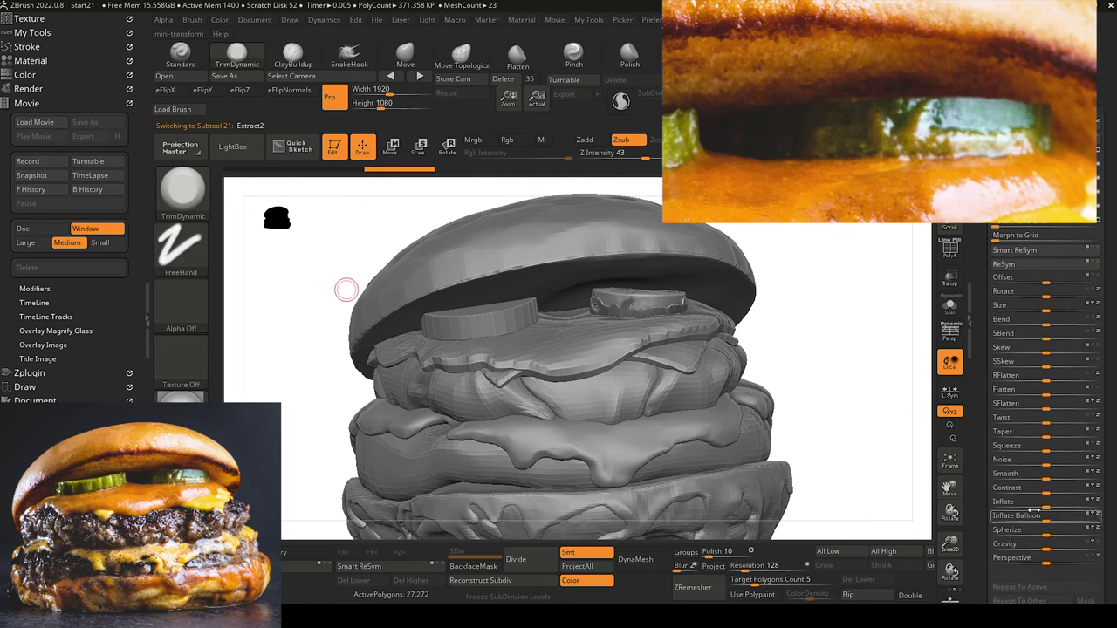
pyautogui.moveTo(1054, 477); pyautogui.dragTo(1094, 474)
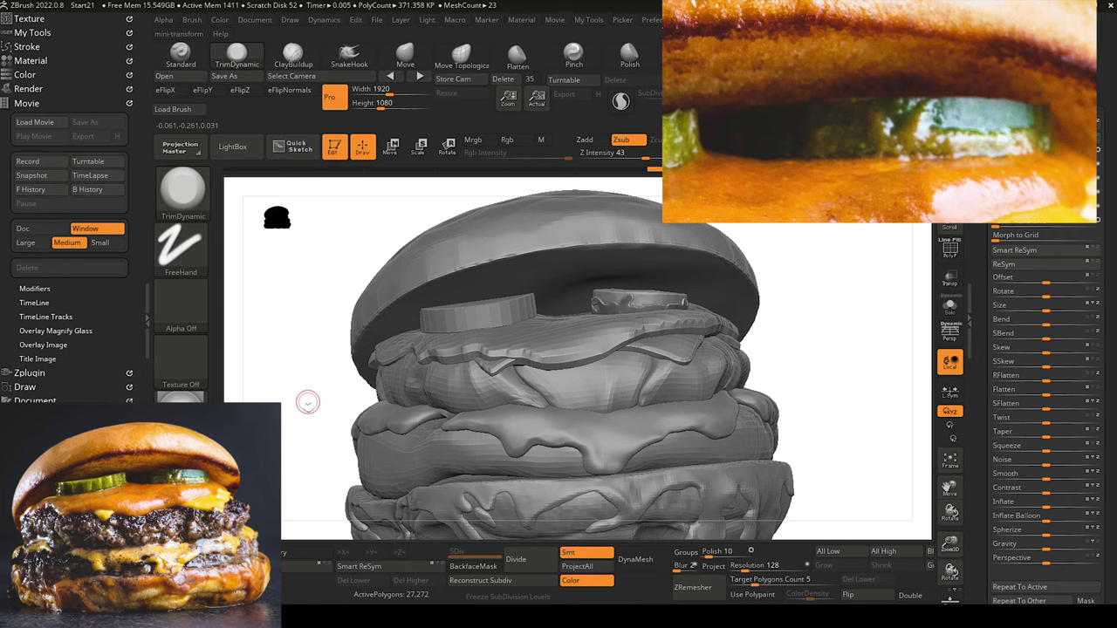
pyautogui.keyDown('alt'); pyautogui.moveTo(306, 401); pyautogui.dragTo(299, 396); pyautogui.keyUp('alt')
pyautogui.keyDown('ctrl'); pyautogui.click(326, 416); pyautogui.keyUp('ctrl')
# Build up volume along the front of the extracted rim with the ClayBuildup brush, changing its alpha to the round Alpha 58.
pyautogui.moveTo(319, 359)
pyautogui.mouseDown()
pyautogui.moveTo(334, 399)
pyautogui.moveTo(309, 379)
pyautogui.moveTo(296, 400)
pyautogui.moveTo(380, 485)
pyautogui.mouseUp()
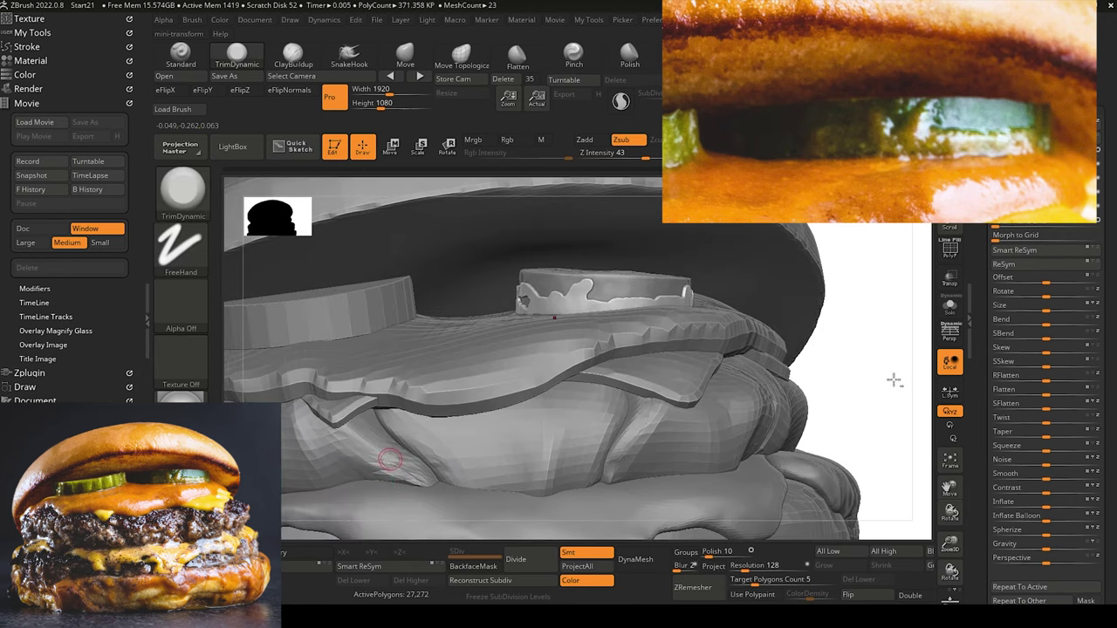
pyautogui.keyDown('alt'); pyautogui.moveTo(894, 380); pyautogui.dragTo(913, 491); pyautogui.keyUp('alt')
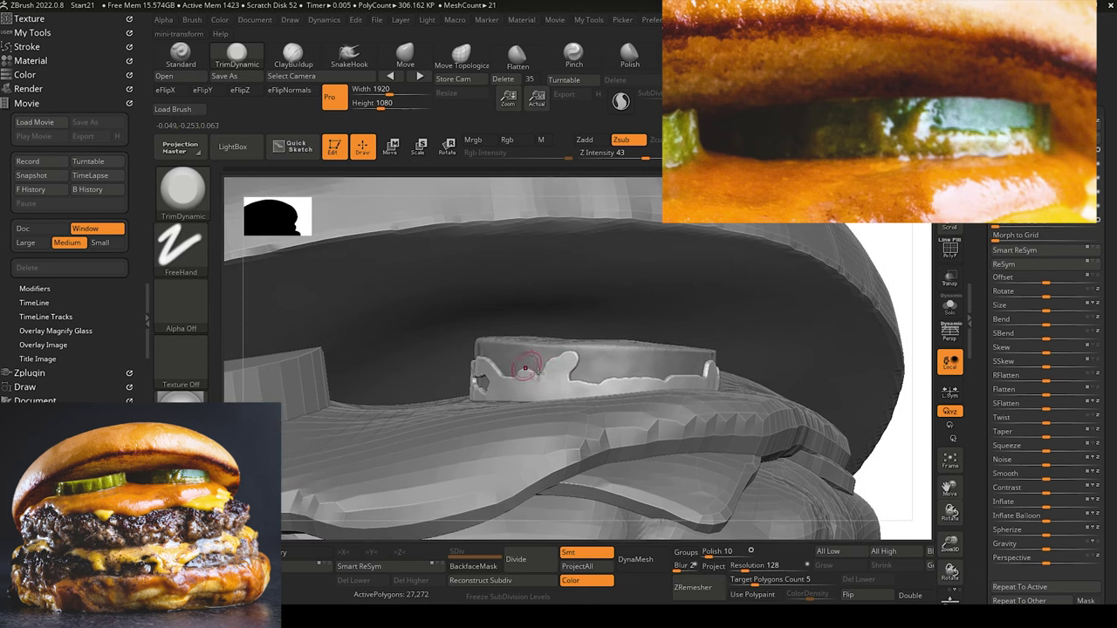
pyautogui.press('b')
pyautogui.press('c')
pyautogui.press('b')
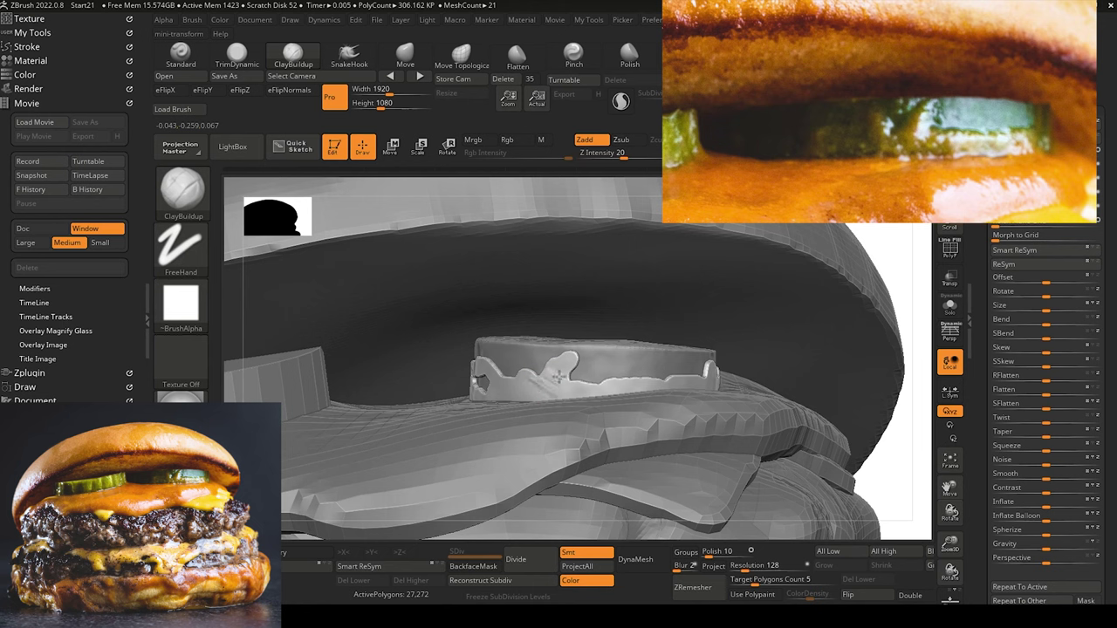
pyautogui.press('shift')
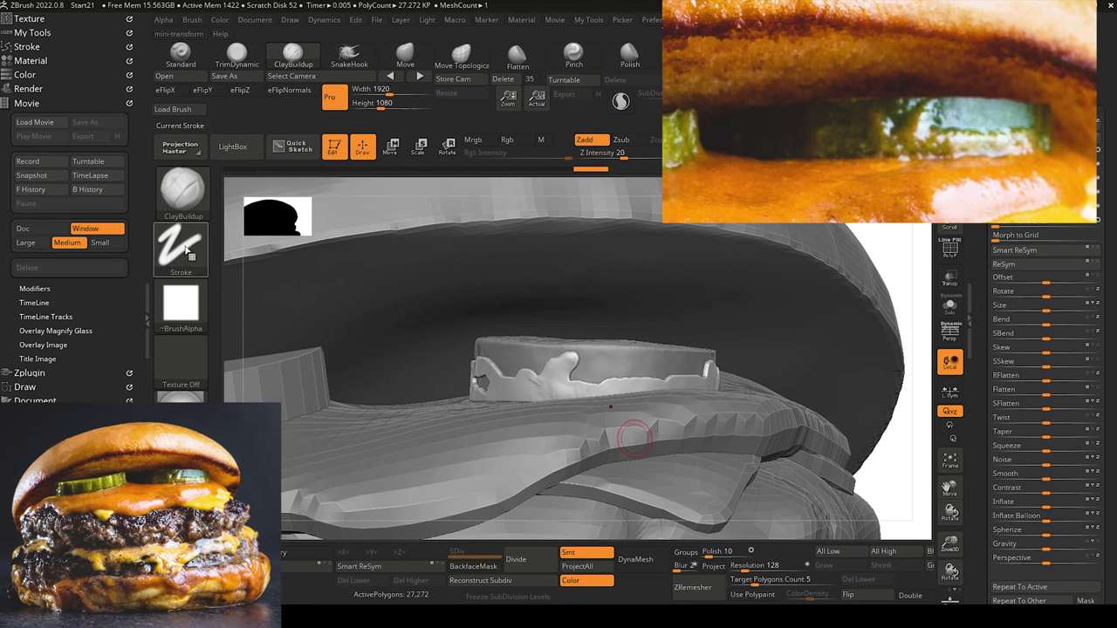
pyautogui.click(187, 304)
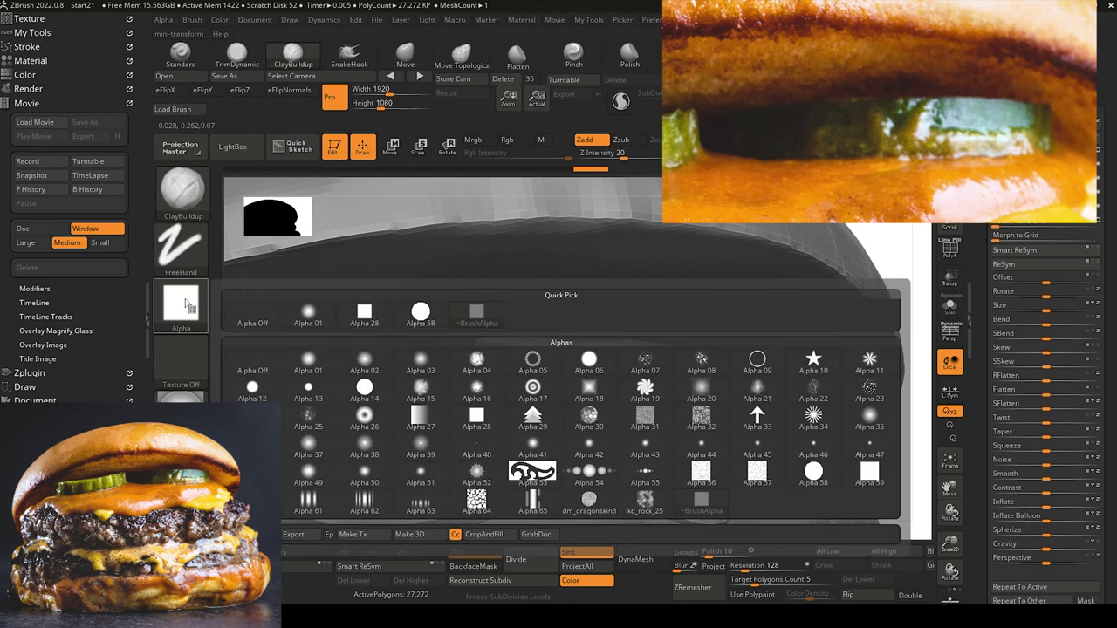
pyautogui.click(420, 314)
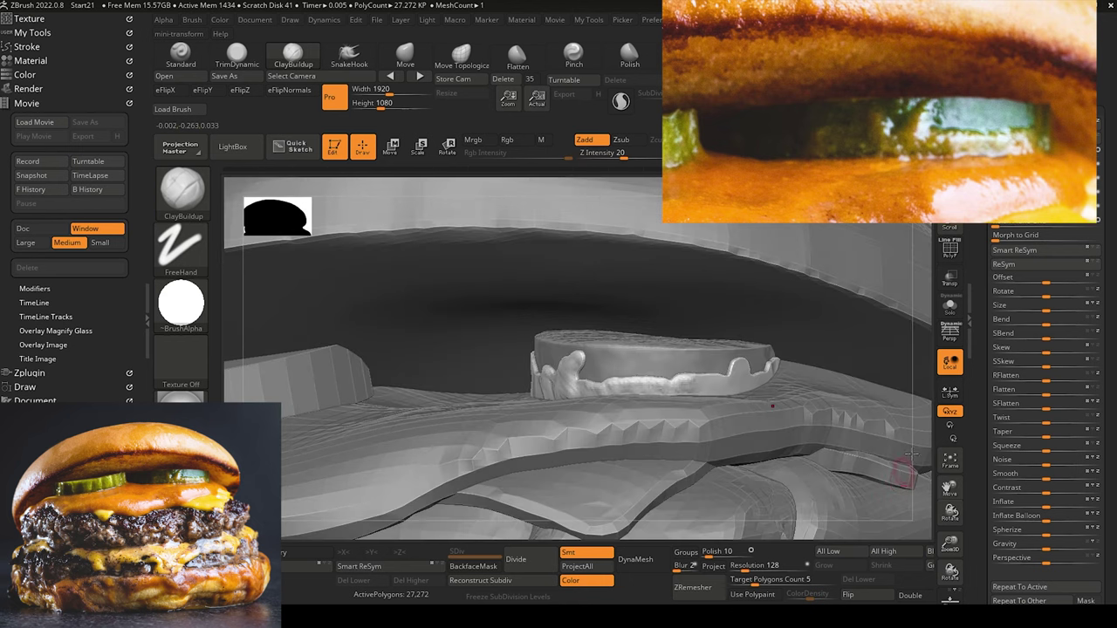
# Isolate the extracted rim and build up uneven, bumpy volume along its outer face with ClayBuildup.
pyautogui.click(951, 306)
pyautogui.keyDown('alt'); pyautogui.moveTo(500, 330); pyautogui.dragTo(354, 362); pyautogui.keyUp('alt')
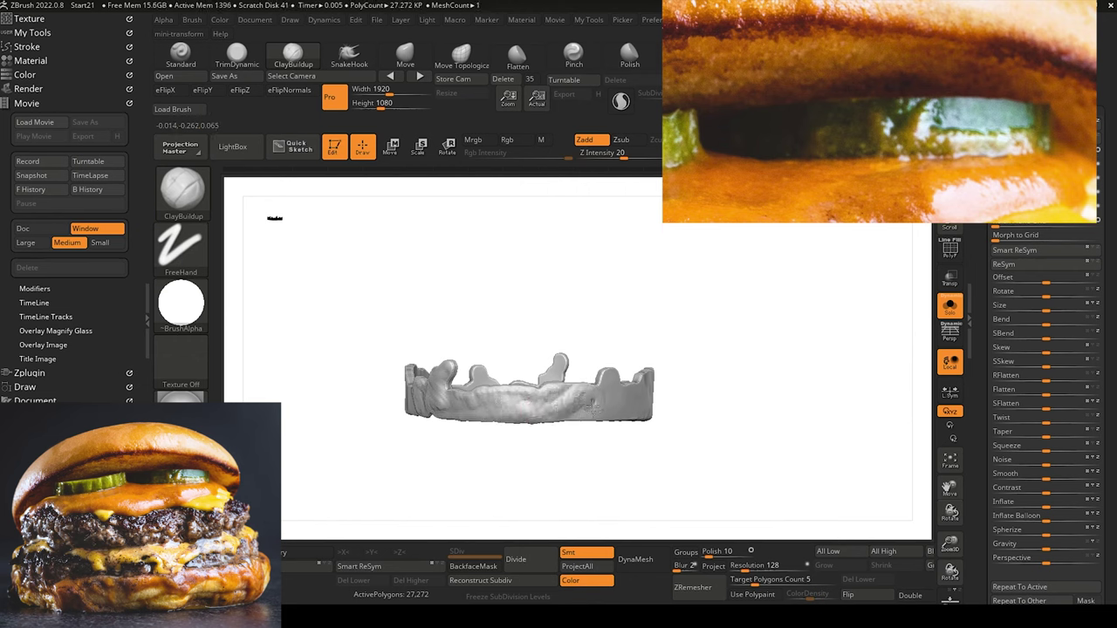
pyautogui.moveTo(601, 422)
pyautogui.mouseDown()
pyautogui.moveTo(387, 364)
pyautogui.moveTo(394, 444)
pyautogui.moveTo(616, 467)
pyautogui.mouseUp()
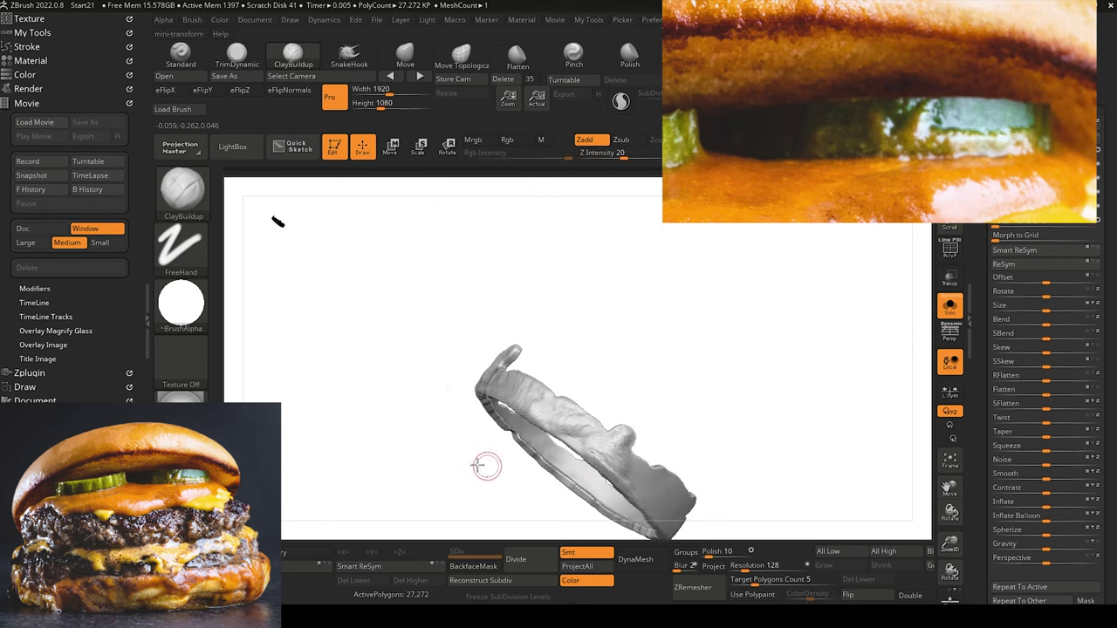
pyautogui.moveTo(487, 464)
pyautogui.mouseDown()
pyautogui.moveTo(417, 390)
pyautogui.moveTo(580, 379)
pyautogui.moveTo(572, 374)
pyautogui.moveTo(563, 388)
pyautogui.moveTo(641, 416)
pyautogui.mouseUp()
pyautogui.moveTo(524, 309); pyautogui.dragTo(576, 410)
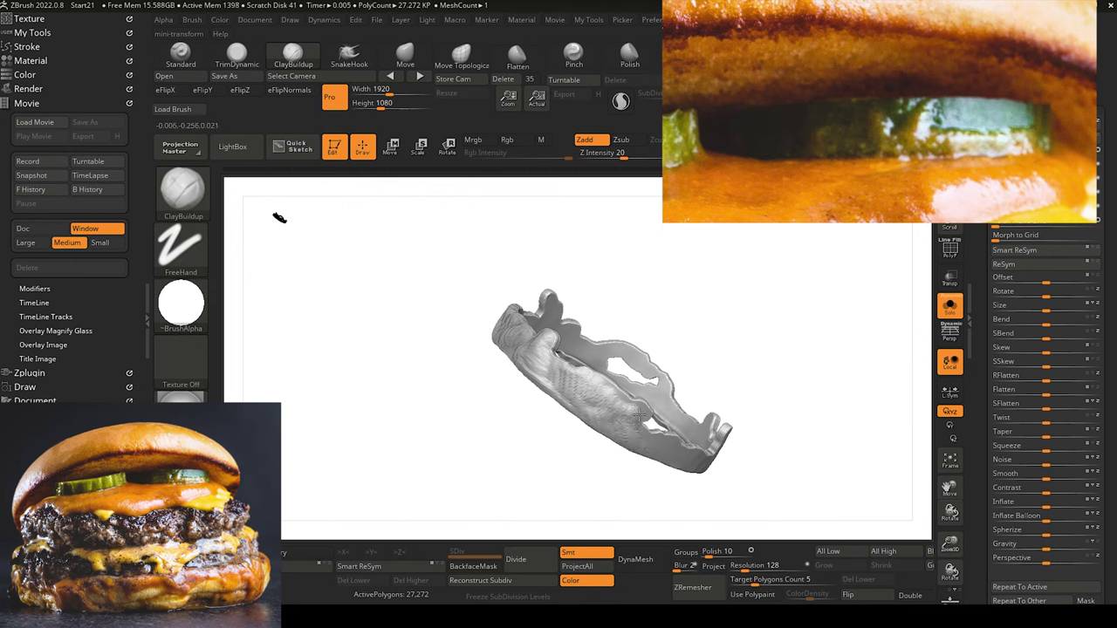
pyautogui.moveTo(626, 409)
pyautogui.mouseDown()
pyautogui.moveTo(612, 432)
pyautogui.moveTo(631, 410)
pyautogui.mouseUp()
pyautogui.moveTo(569, 463); pyautogui.dragTo(575, 402)
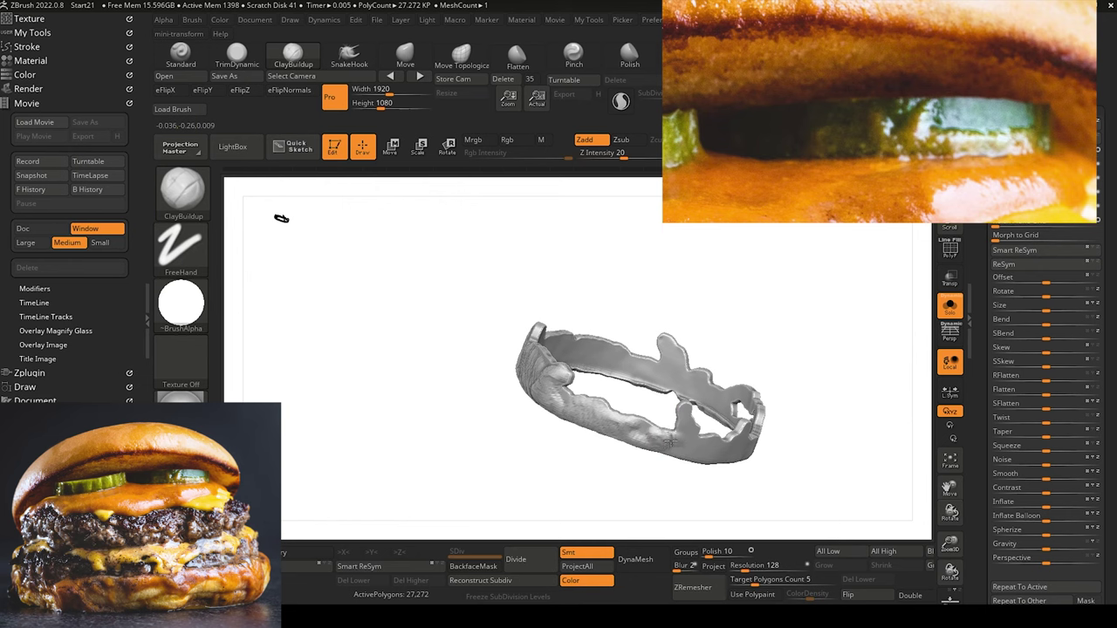
# Continue the lumpy clay build-up around the remaining flat sections, raised tabs and opening edges of the rim.
pyautogui.moveTo(689, 443); pyautogui.dragTo(496, 434)
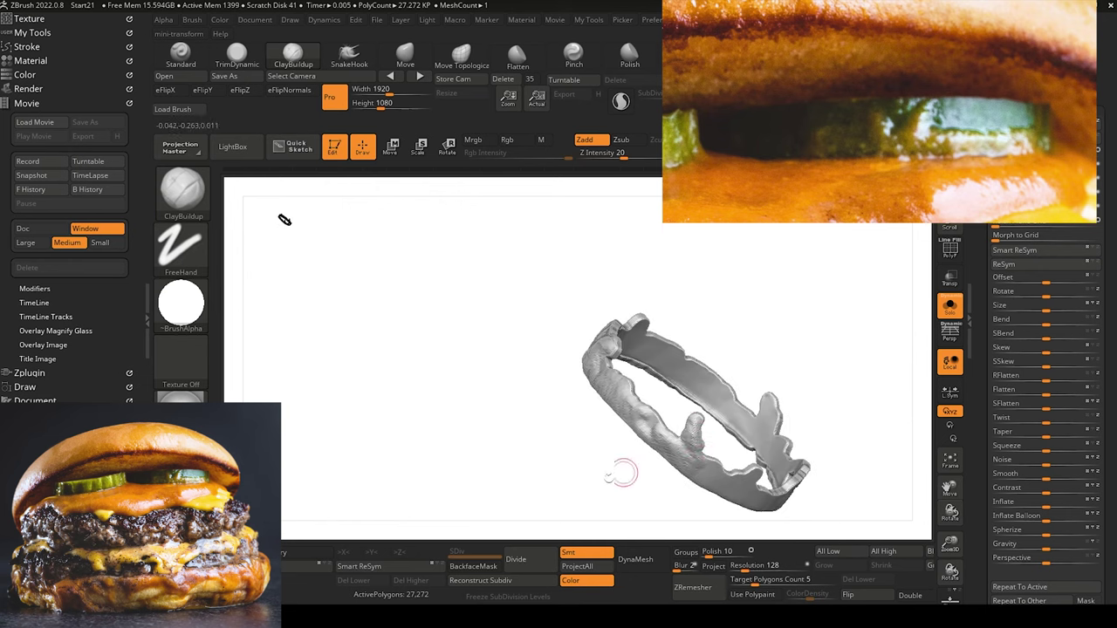
pyautogui.moveTo(619, 470); pyautogui.dragTo(549, 439)
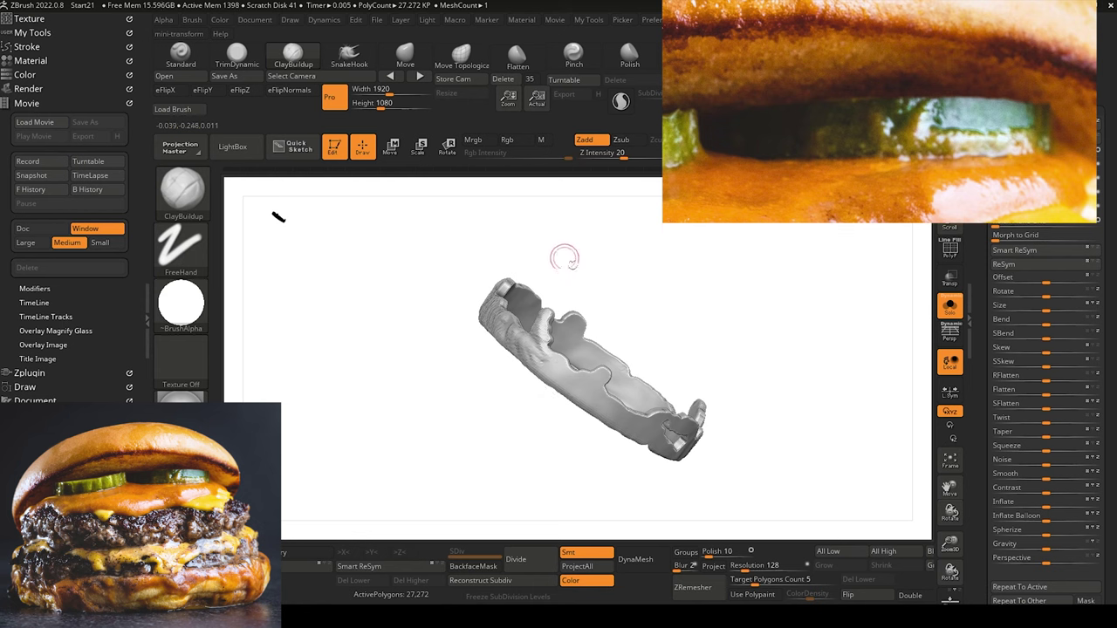
pyautogui.moveTo(559, 367)
pyautogui.mouseDown()
pyautogui.moveTo(591, 398)
pyautogui.moveTo(597, 381)
pyautogui.mouseUp()
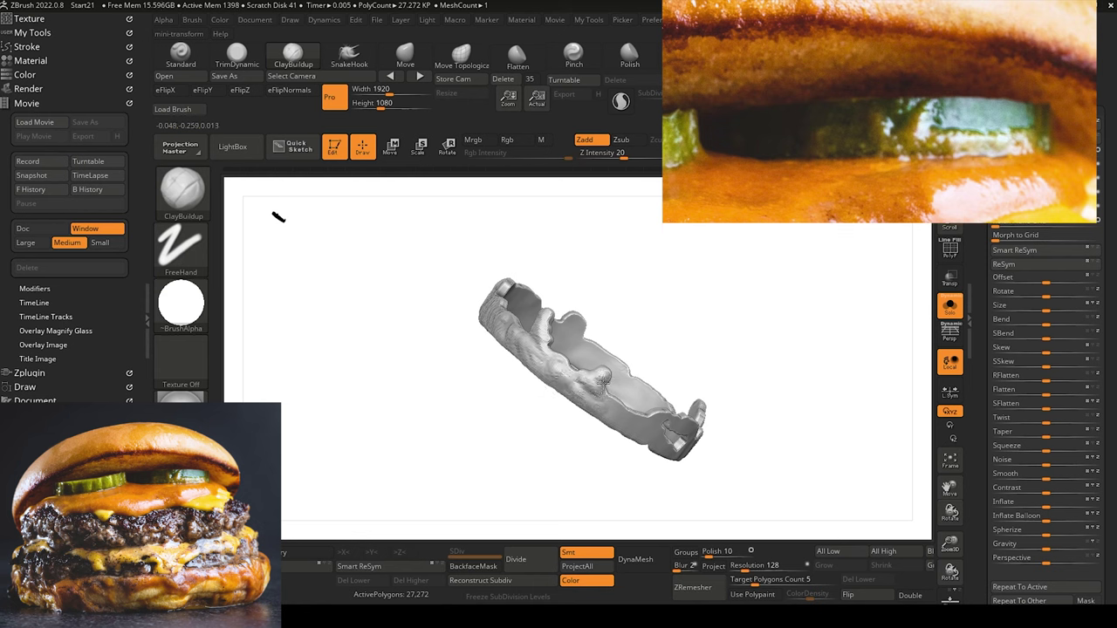
pyautogui.moveTo(531, 449); pyautogui.dragTo(508, 416)
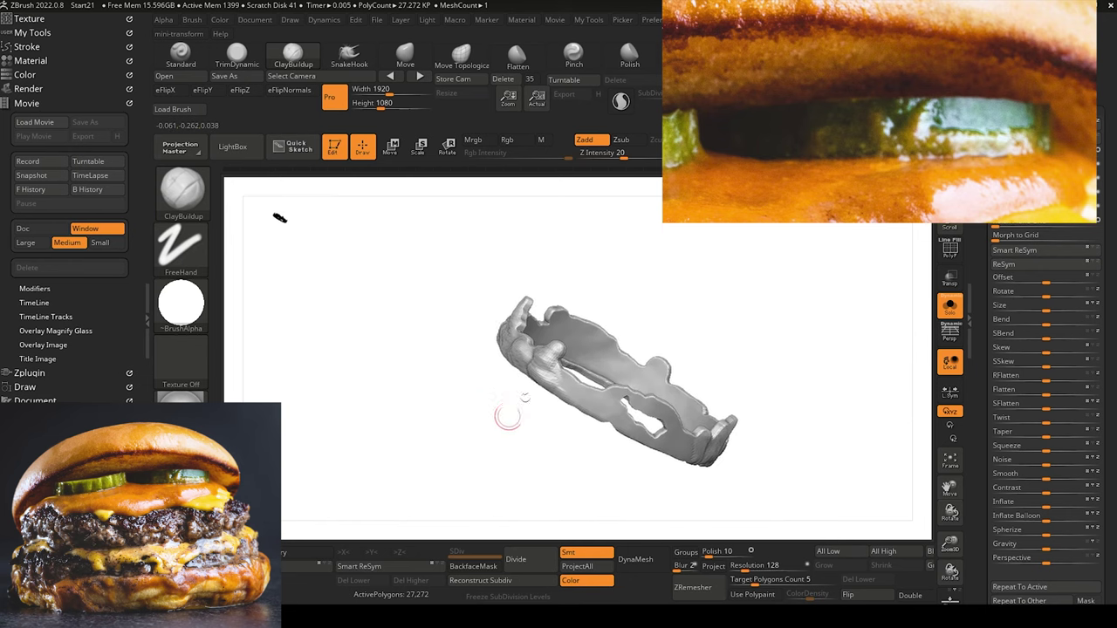
pyautogui.moveTo(594, 416); pyautogui.dragTo(630, 433)
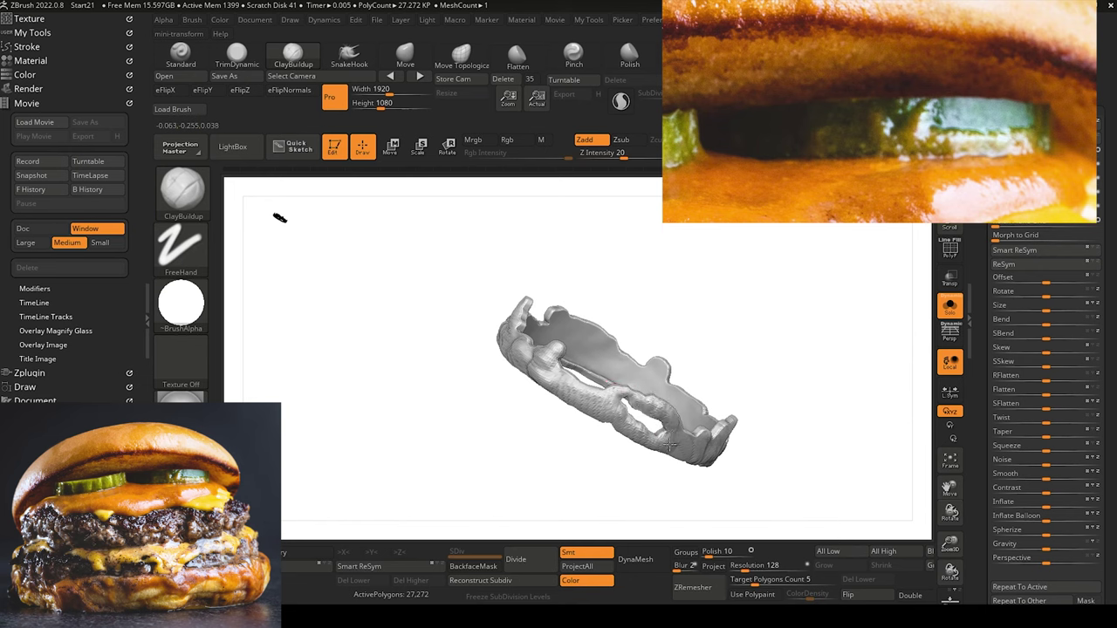
pyautogui.moveTo(599, 462); pyautogui.dragTo(644, 426)
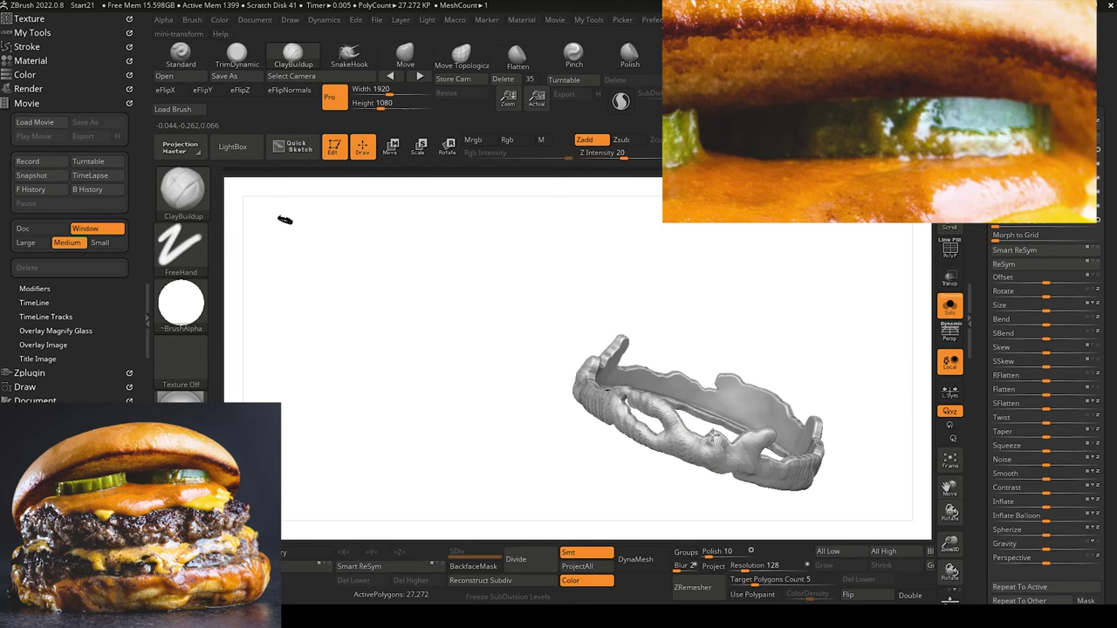
pyautogui.moveTo(556, 457); pyautogui.dragTo(590, 480)
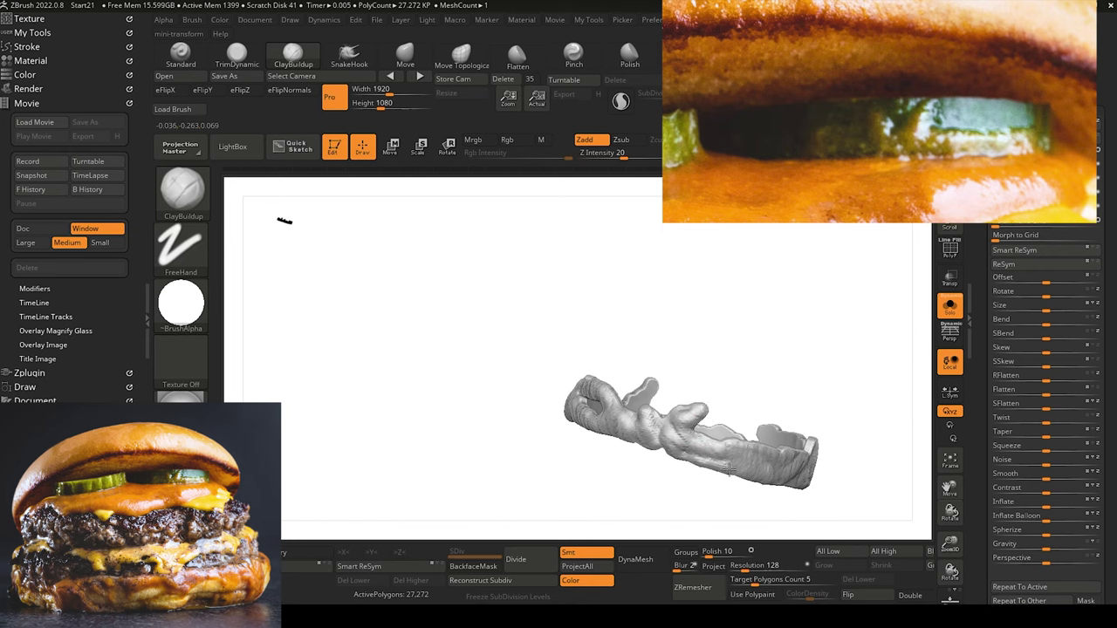
pyautogui.keyDown('alt'); pyautogui.moveTo(482, 433); pyautogui.dragTo(502, 339); pyautogui.keyUp('alt')
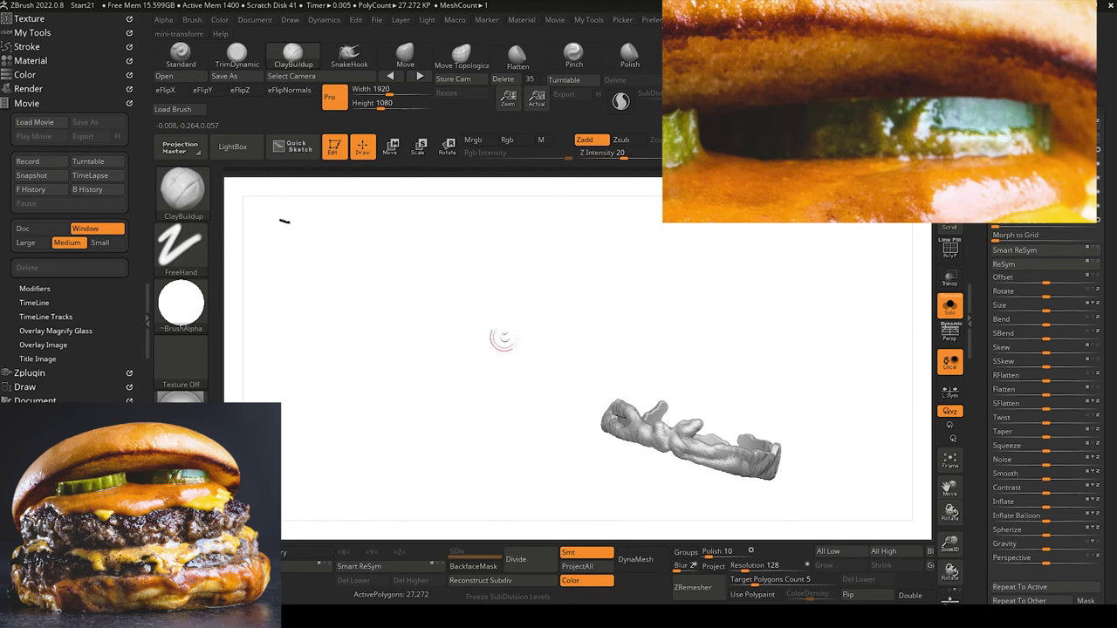
# Show all the burger parts again and view the sculpted rim on the pickle slice within the whole burger.
pyautogui.click(950, 312)
pyautogui.moveTo(884, 506); pyautogui.dragTo(359, 371)
pyautogui.moveTo(359, 371); pyautogui.dragTo(328, 342)
pyautogui.moveTo(344, 407); pyautogui.dragTo(363, 471)
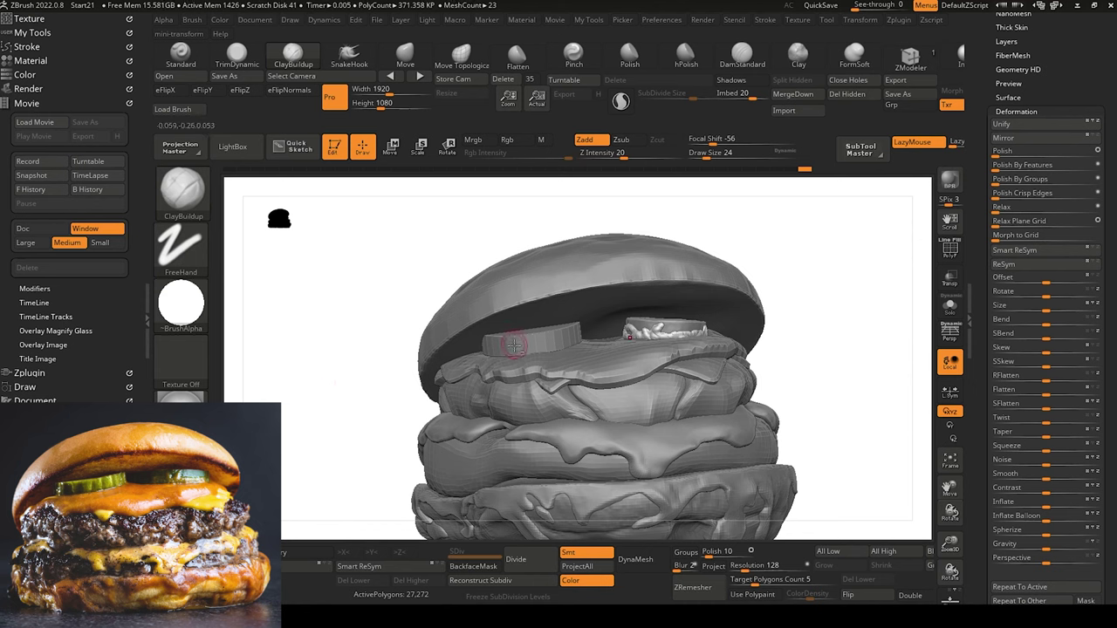
# Subdivide the other, still plain pickle slice under the top bun twice and delete its lower subdivision levels.
pyautogui.keyDown('alt'); pyautogui.click(515, 347); pyautogui.keyUp('alt')
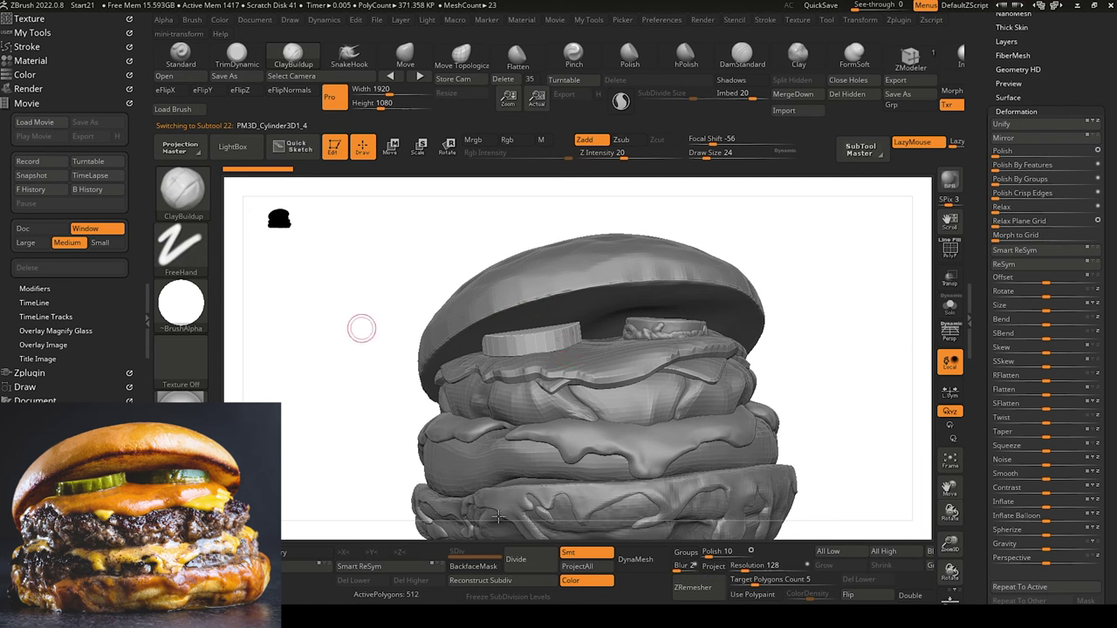
pyautogui.click(522, 561)
pyautogui.click(522, 561)
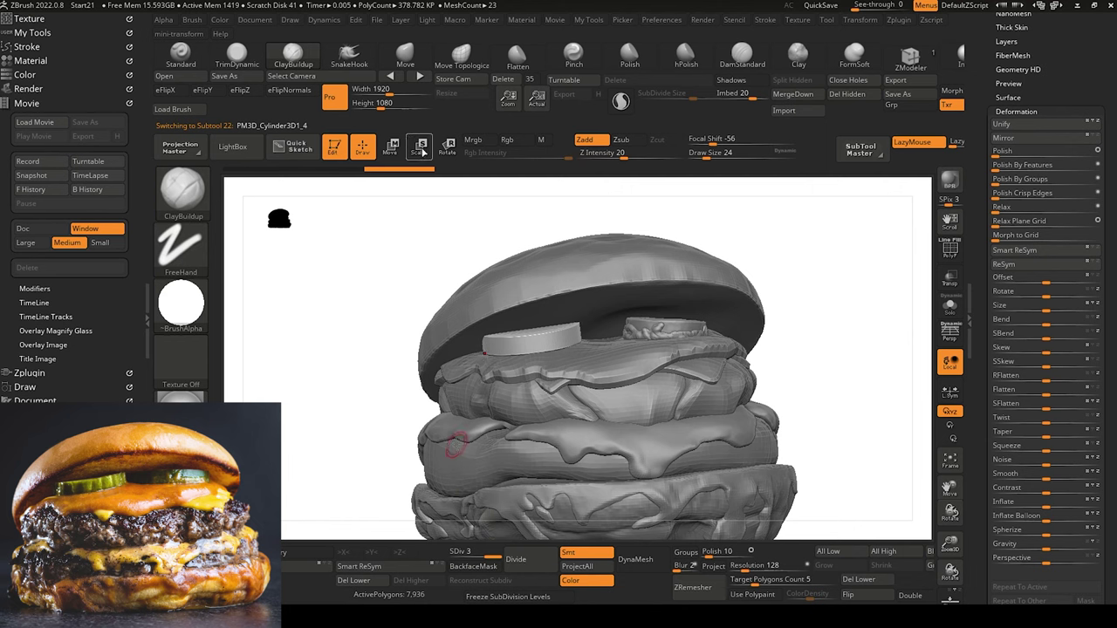
pyautogui.click(419, 146)
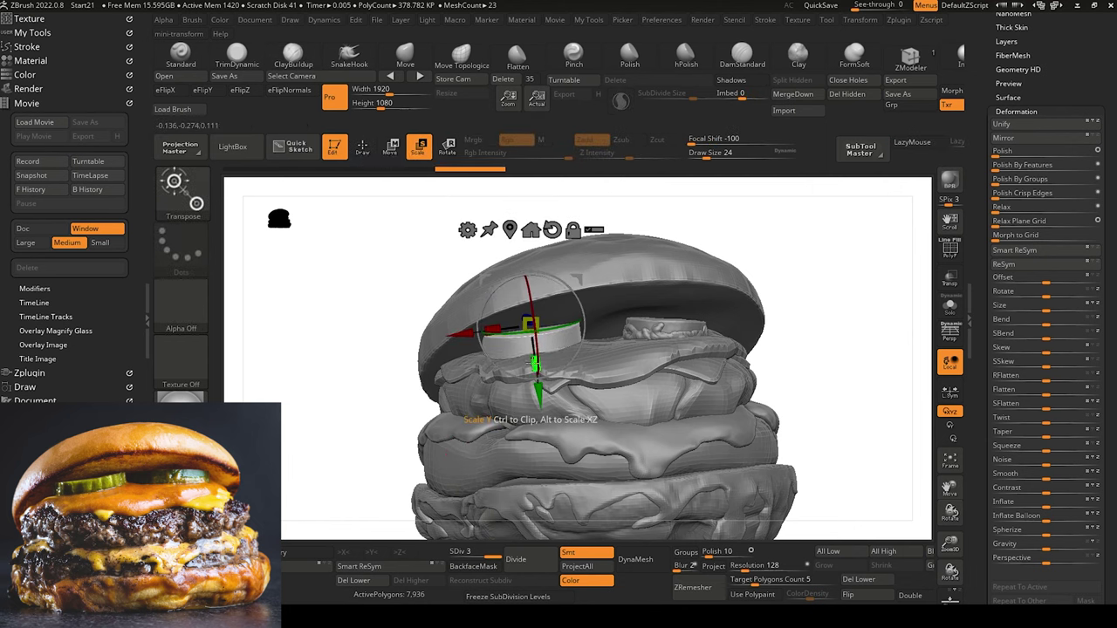
pyautogui.click(353, 581)
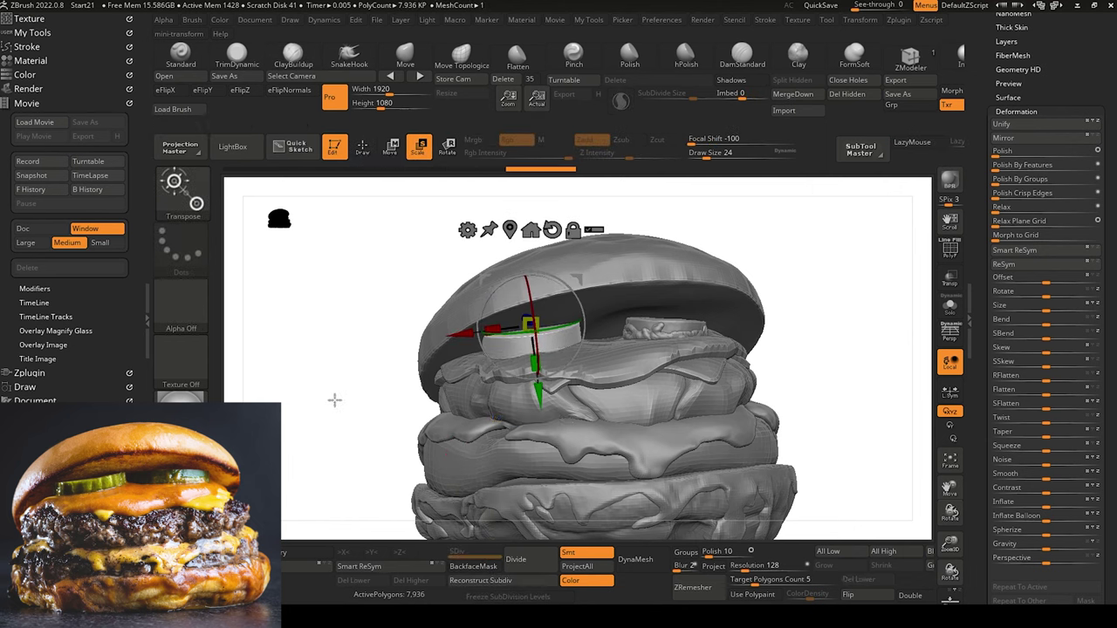
# Isolate the plain pickle slice and remesh it with DynaMesh at resolution 304.
pyautogui.moveTo(335, 400)
pyautogui.mouseDown()
pyautogui.moveTo(342, 437)
pyautogui.moveTo(351, 394)
pyautogui.mouseUp()
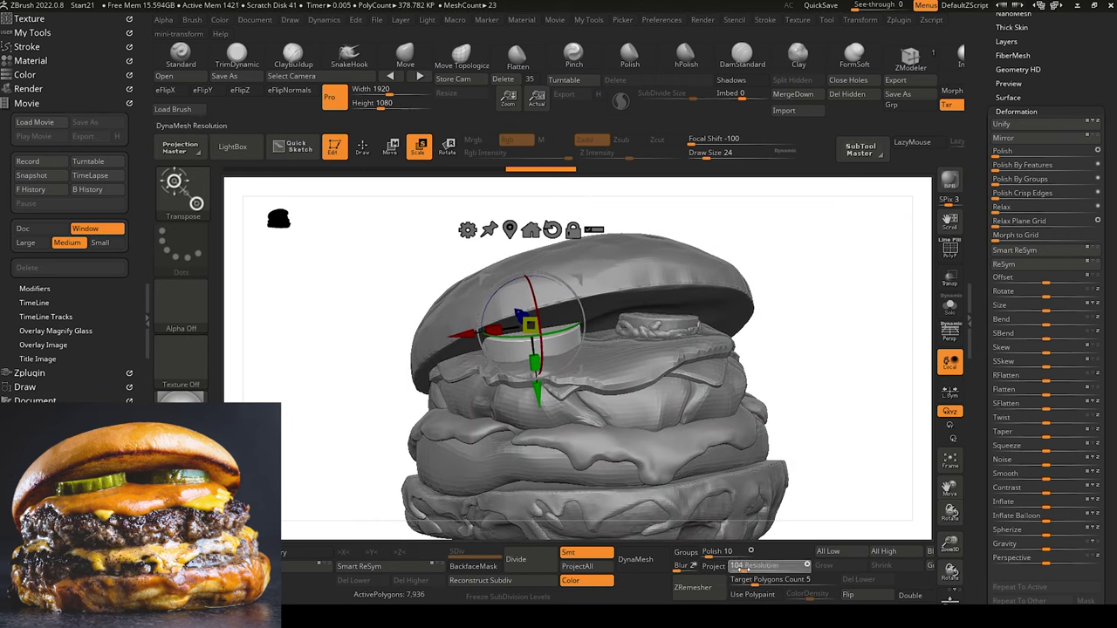
pyautogui.click(950, 305)
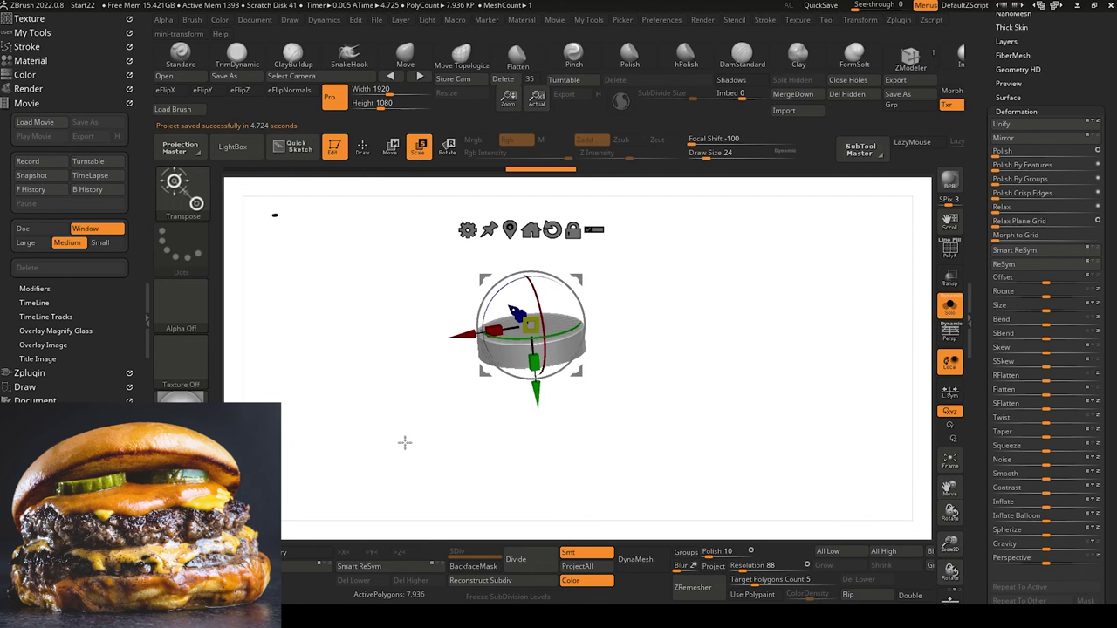
pyautogui.click(638, 559)
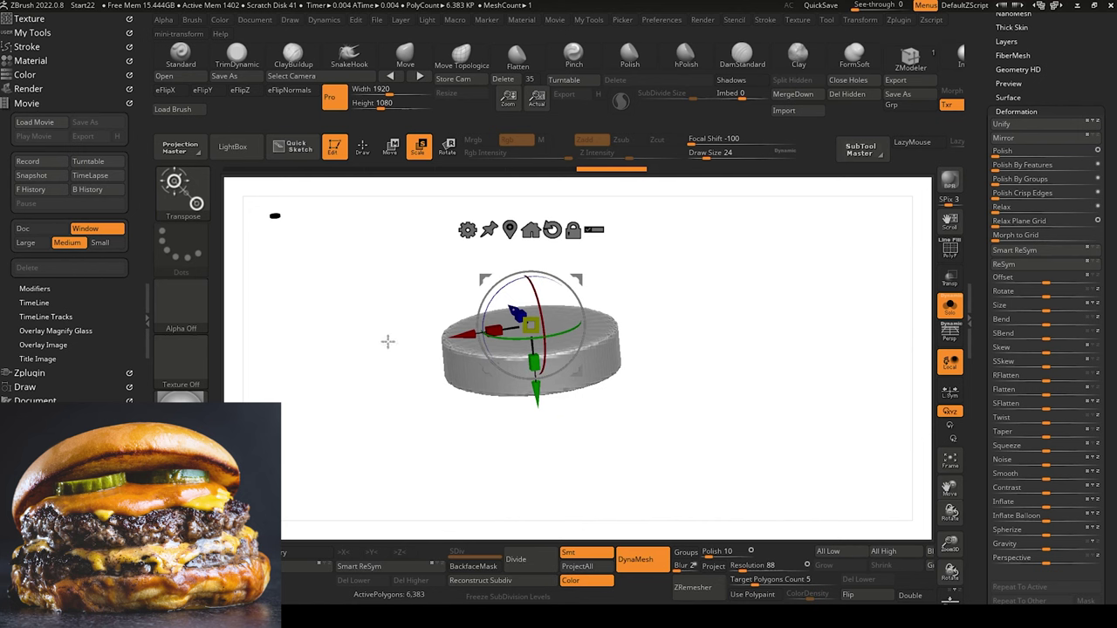
pyautogui.hotkey('ctrl', 'z')
pyautogui.moveTo(753, 567); pyautogui.dragTo(752, 570)
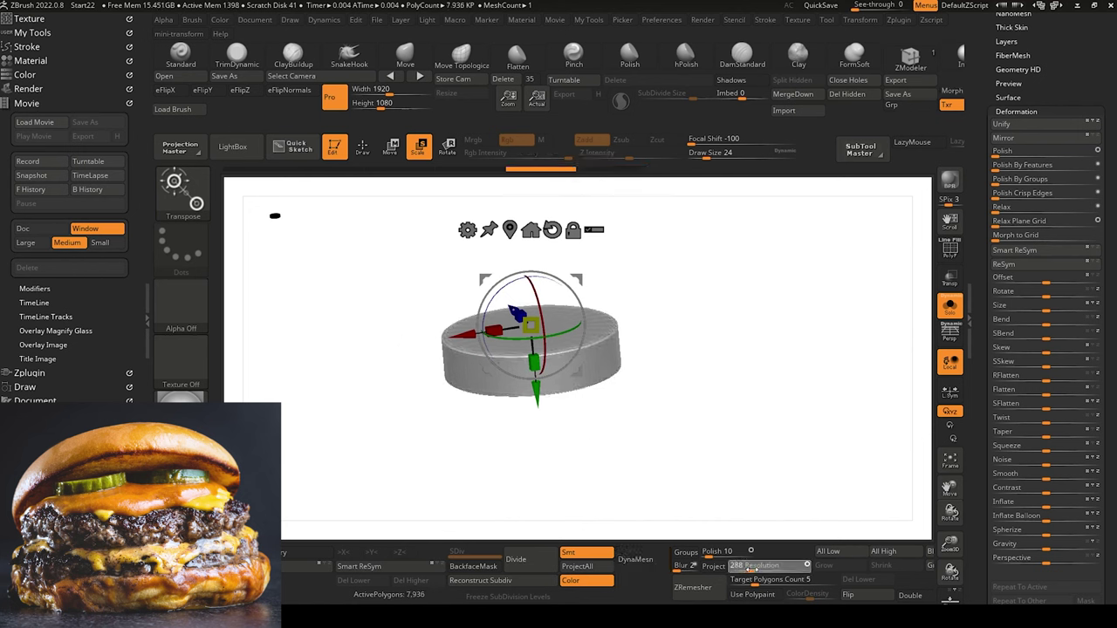
pyautogui.press('Return')
pyautogui.click(635, 559)
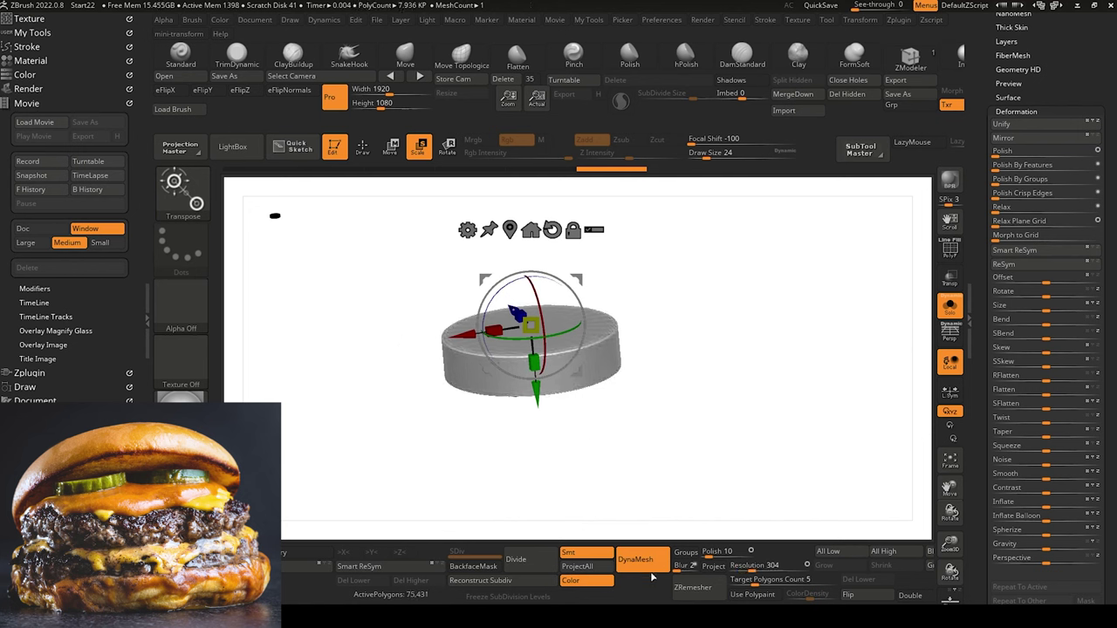
# Show the whole burger and build vertical ridges with ClayBuildup along the remeshed slice's front side.
pyautogui.click(950, 306)
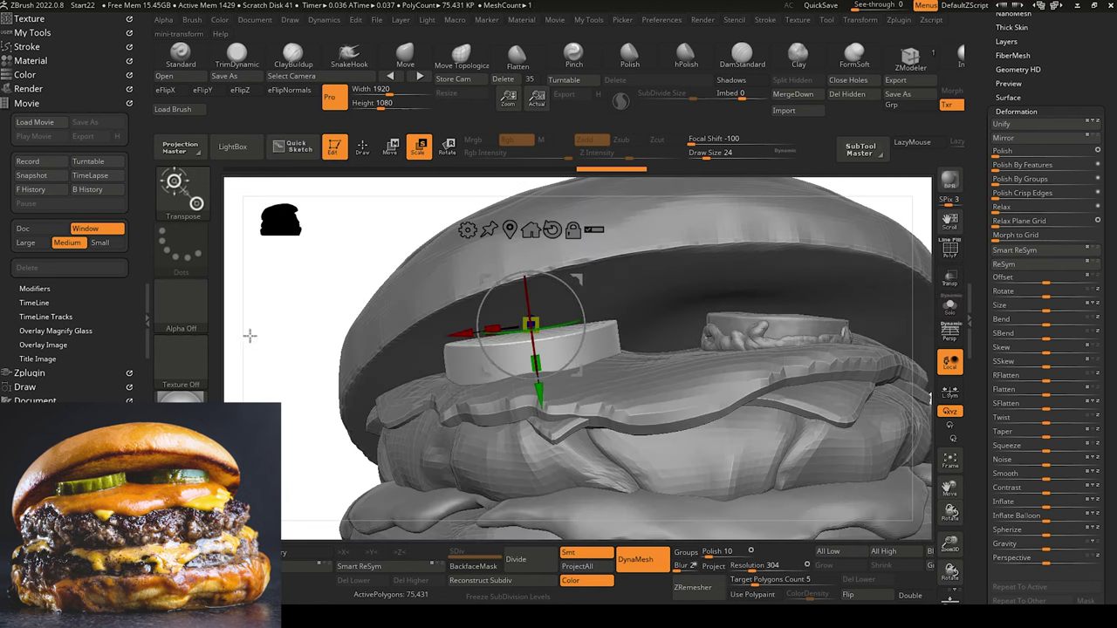
pyautogui.press('q')
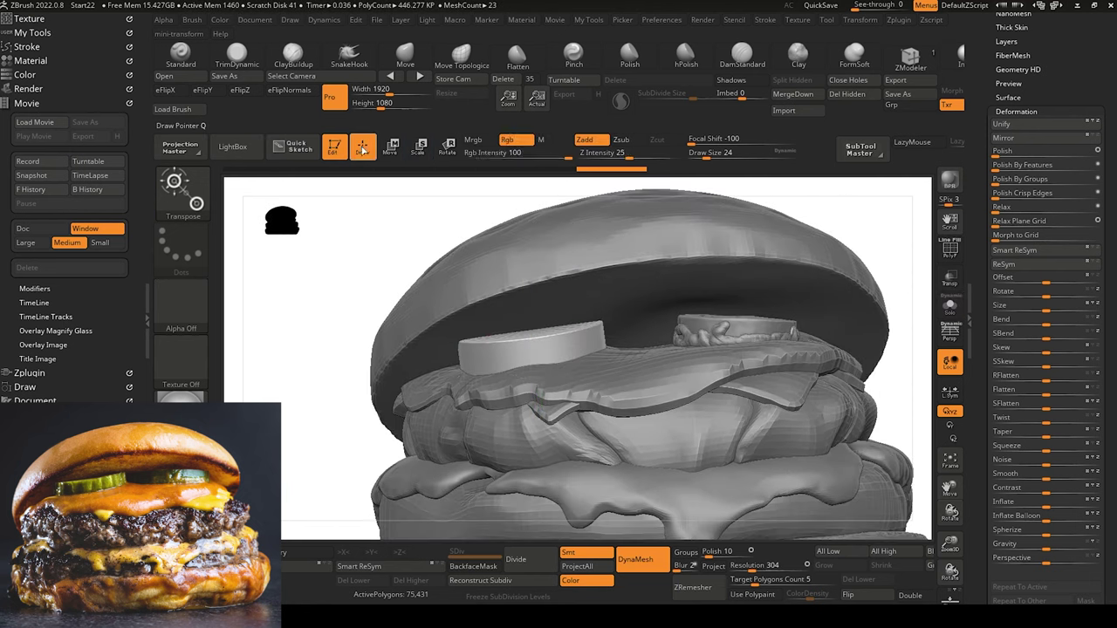
pyautogui.keyDown('alt'); pyautogui.moveTo(306, 327); pyautogui.dragTo(294, 310); pyautogui.keyUp('alt')
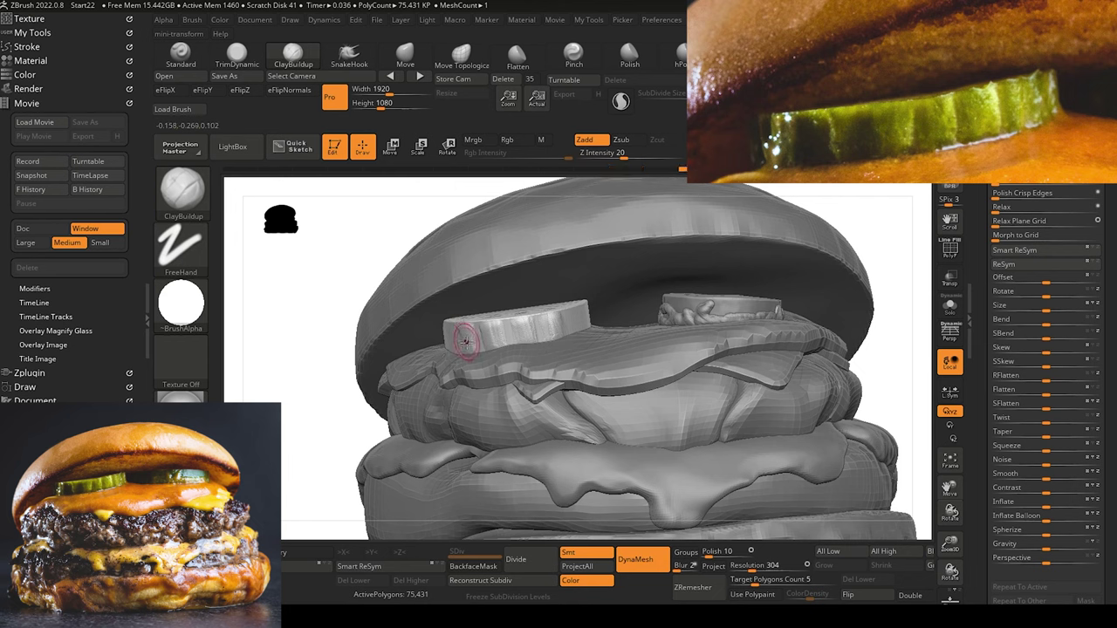
pyautogui.moveTo(308, 270); pyautogui.dragTo(332, 256)
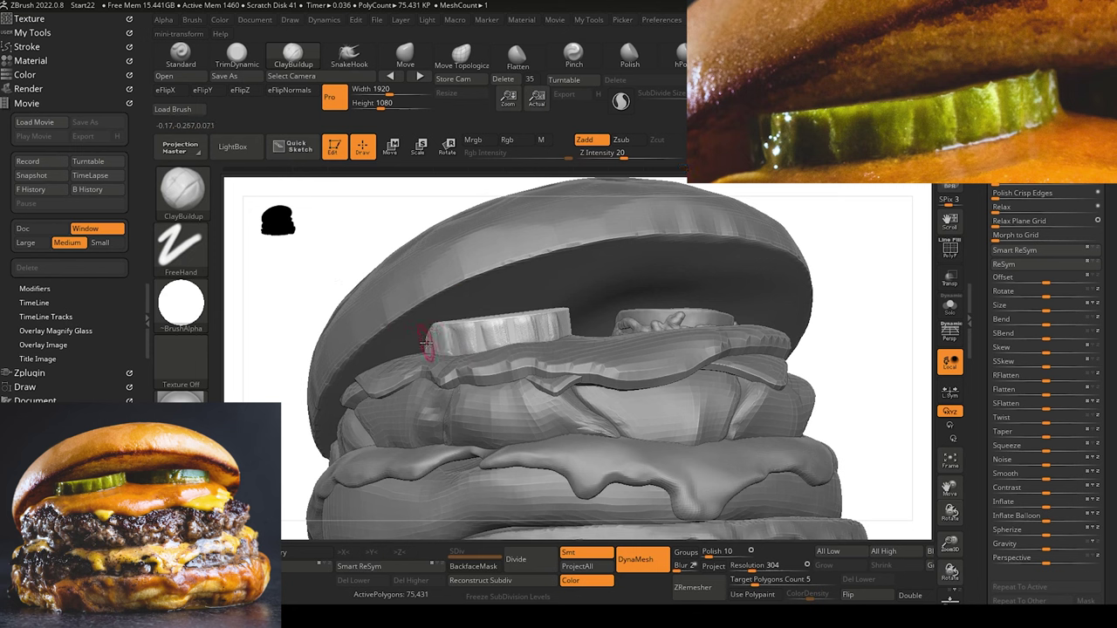
pyautogui.moveTo(324, 262); pyautogui.dragTo(349, 250)
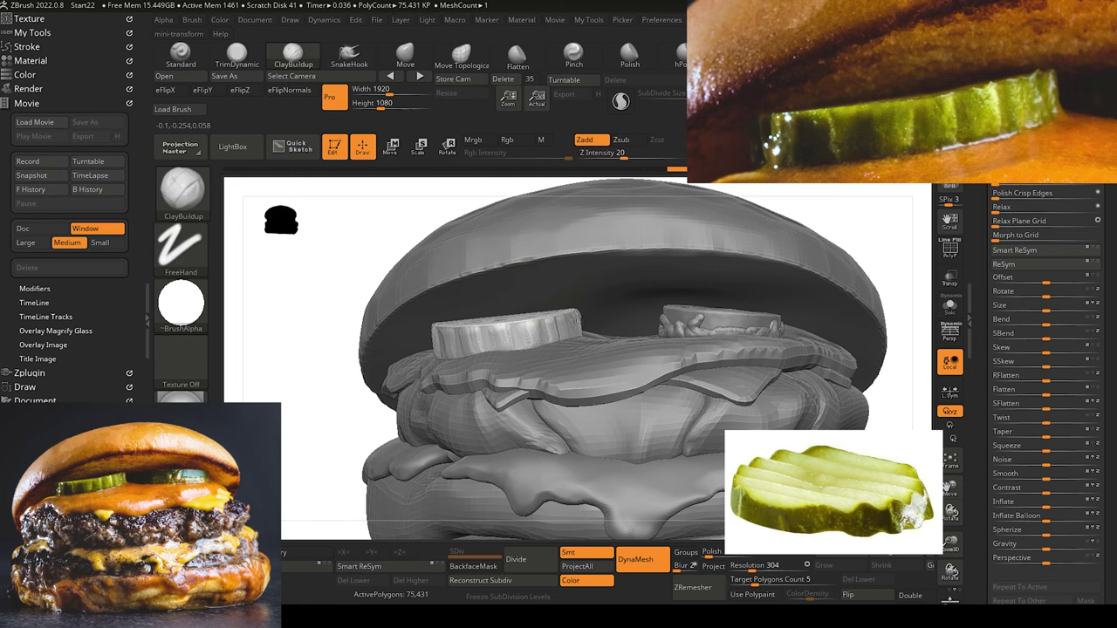
# Isolate the slice and continue the vertical ClayBuildup ridges farther around its side wall.
pyautogui.click(951, 309)
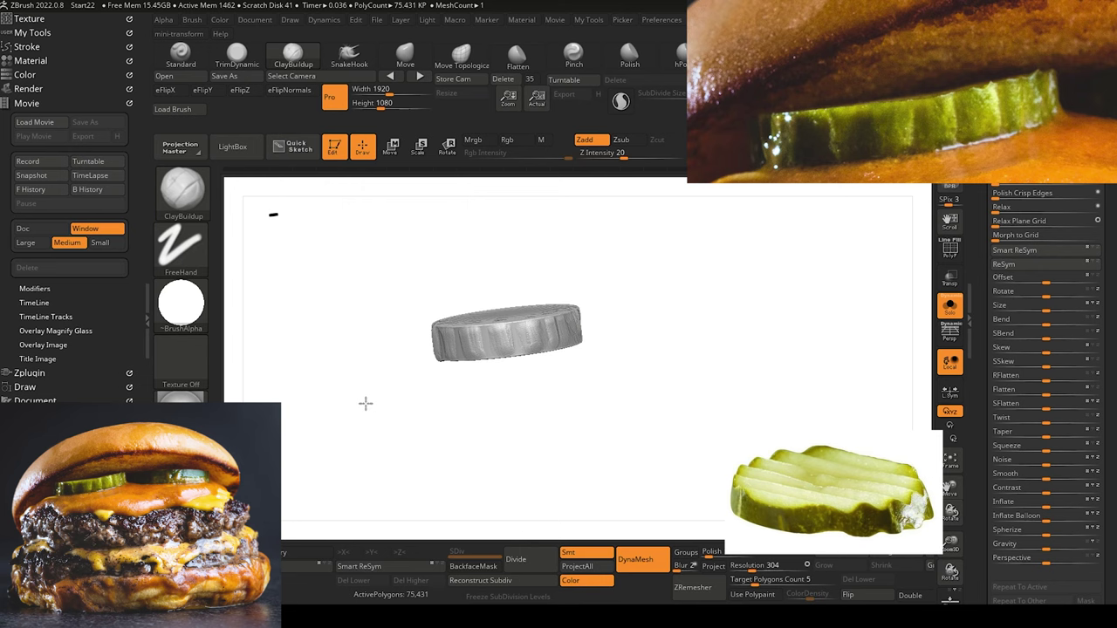
pyautogui.moveTo(364, 404); pyautogui.dragTo(382, 389)
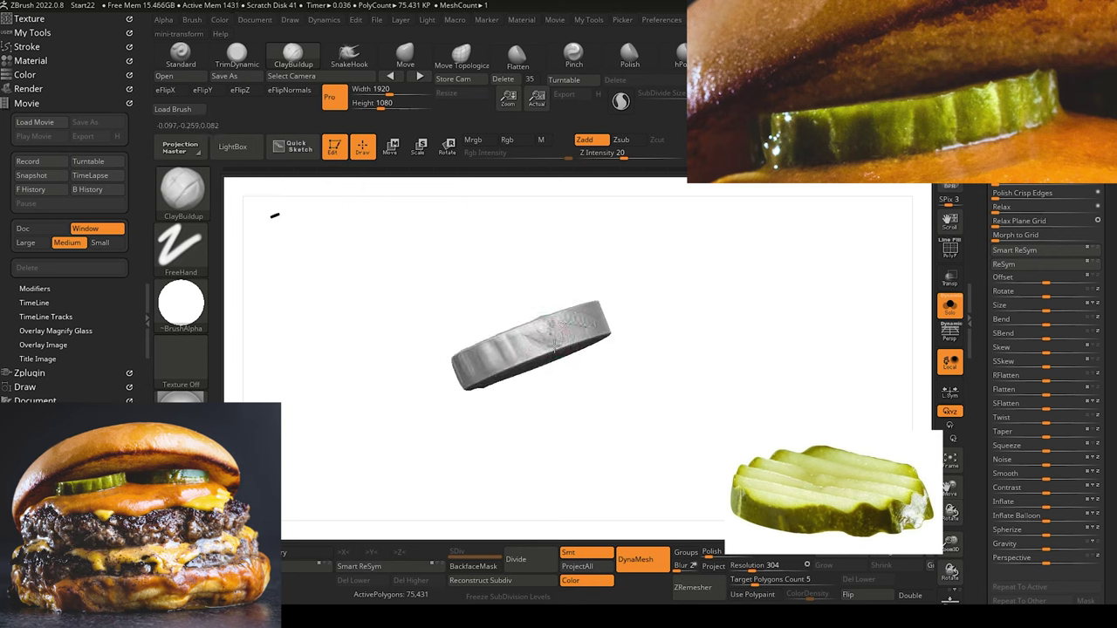
pyautogui.moveTo(593, 366); pyautogui.dragTo(483, 357)
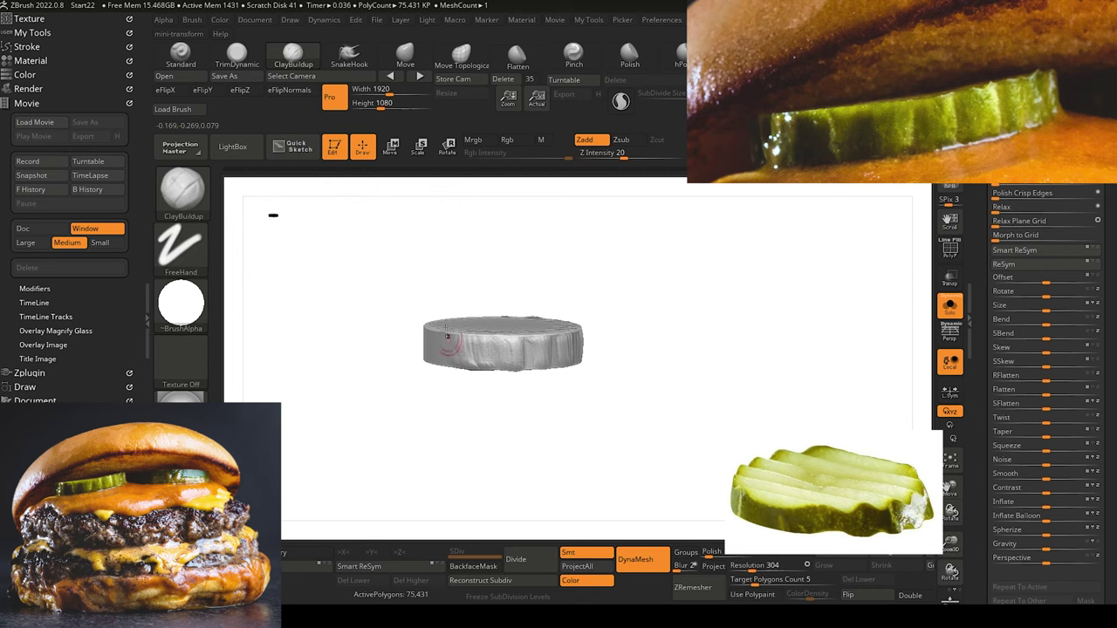
pyautogui.moveTo(428, 331); pyautogui.dragTo(443, 314)
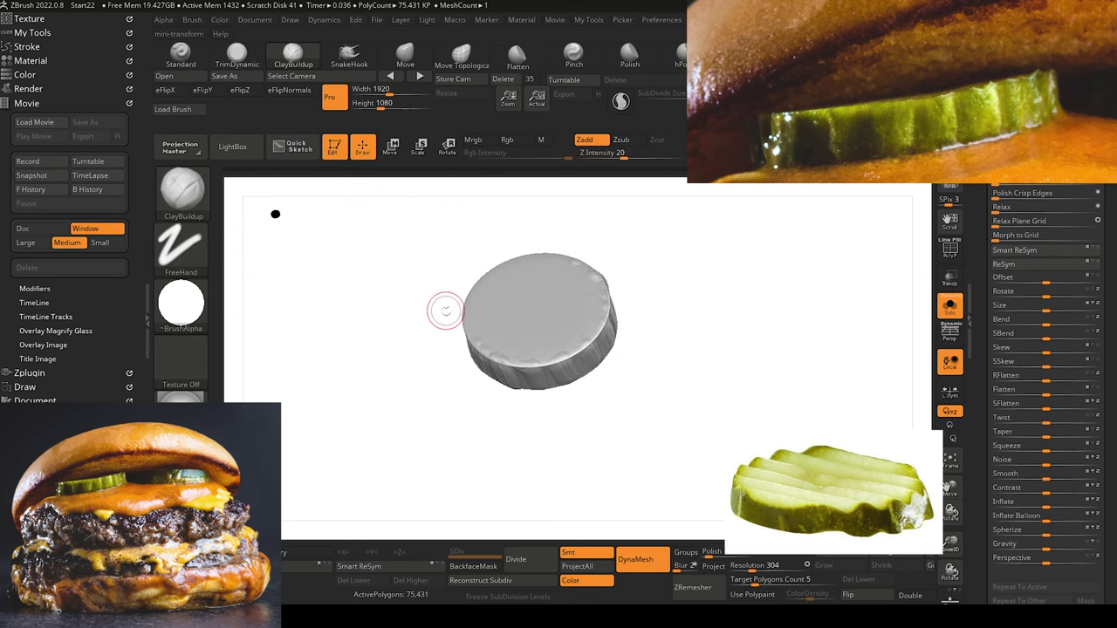
# Sculpt parallel straight ridges across the whole top face of the pickle slice with ClayBuildup, from one edge to the other.
pyautogui.moveTo(455, 232); pyautogui.dragTo(444, 240)
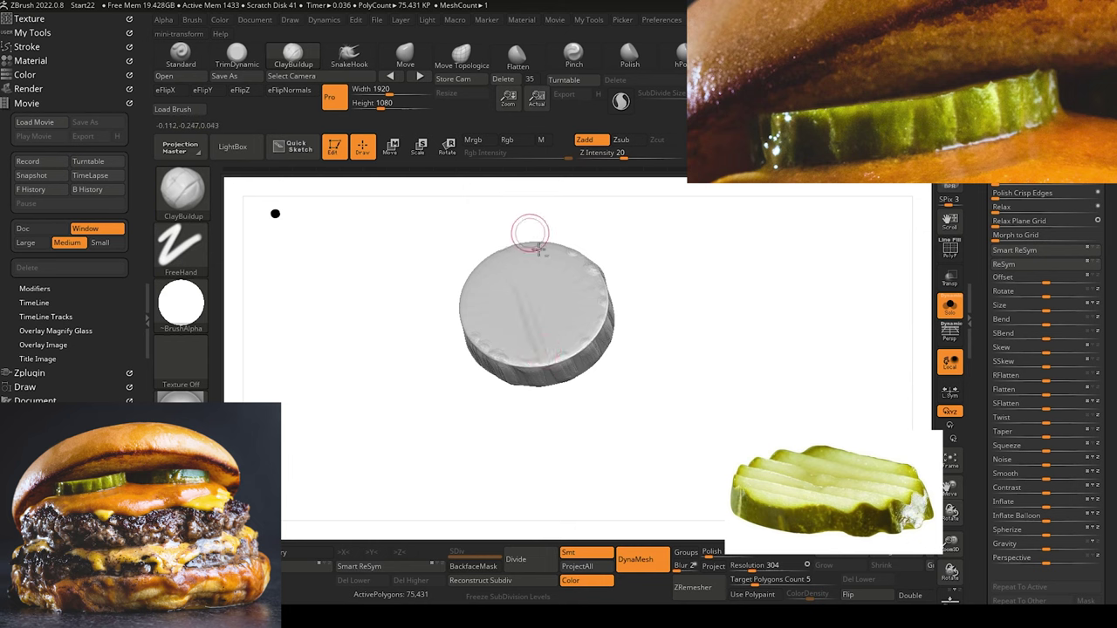
pyautogui.moveTo(505, 191); pyautogui.dragTo(445, 267)
pyautogui.moveTo(586, 312); pyautogui.dragTo(598, 346)
pyautogui.moveTo(569, 241); pyautogui.dragTo(599, 345)
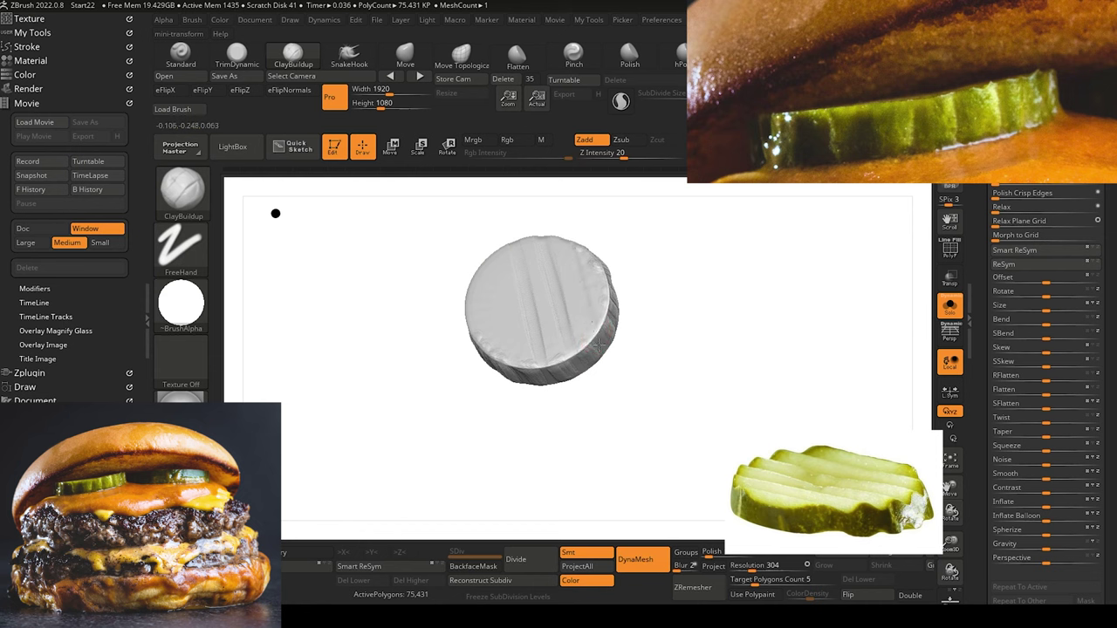
pyautogui.moveTo(563, 234); pyautogui.dragTo(604, 360)
pyautogui.moveTo(552, 205)
pyautogui.mouseDown()
pyautogui.moveTo(407, 264)
pyautogui.moveTo(429, 264)
pyautogui.mouseUp()
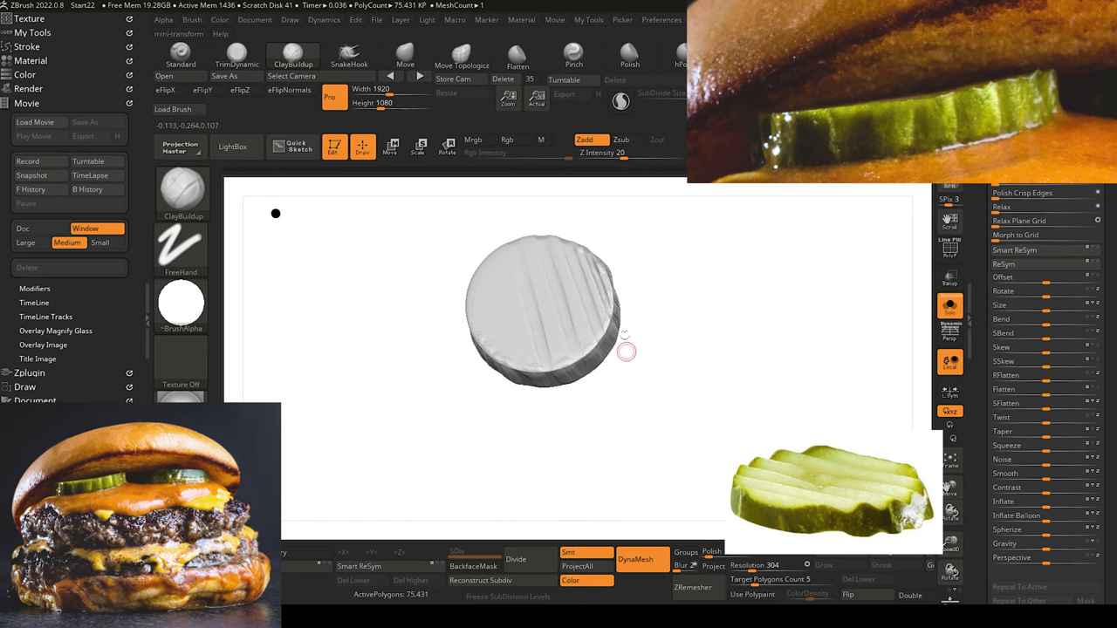
pyautogui.moveTo(626, 347)
pyautogui.mouseDown()
pyautogui.moveTo(411, 288)
pyautogui.moveTo(606, 306)
pyautogui.moveTo(448, 276)
pyautogui.moveTo(497, 282)
pyautogui.mouseUp()
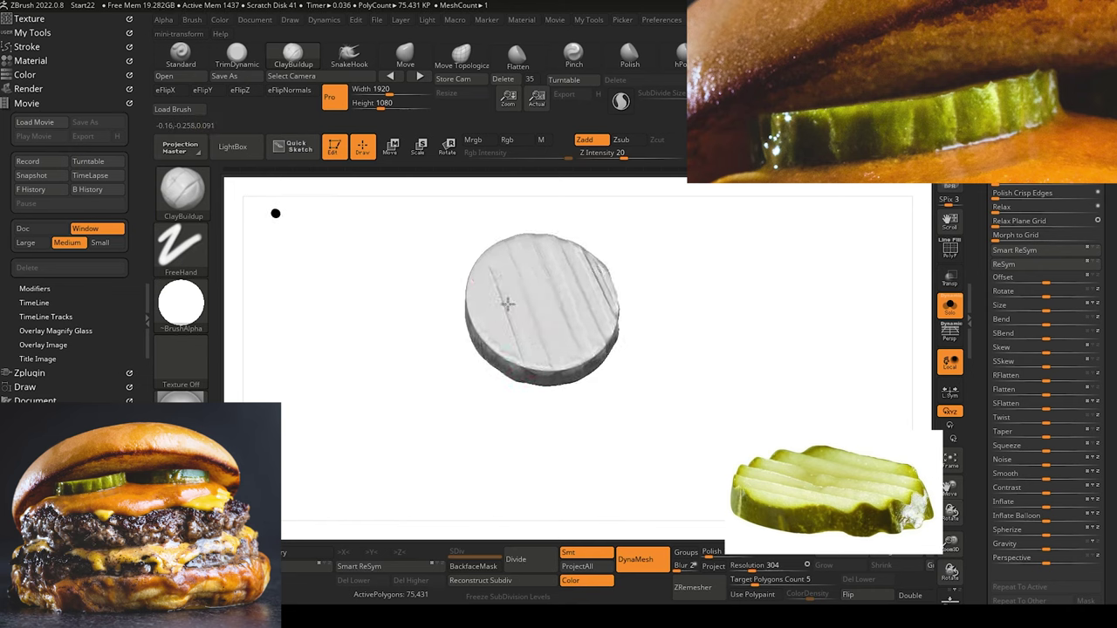
pyautogui.moveTo(527, 374)
pyautogui.mouseDown()
pyautogui.moveTo(399, 265)
pyautogui.moveTo(498, 349)
pyautogui.mouseUp()
pyautogui.moveTo(481, 285); pyautogui.dragTo(504, 359)
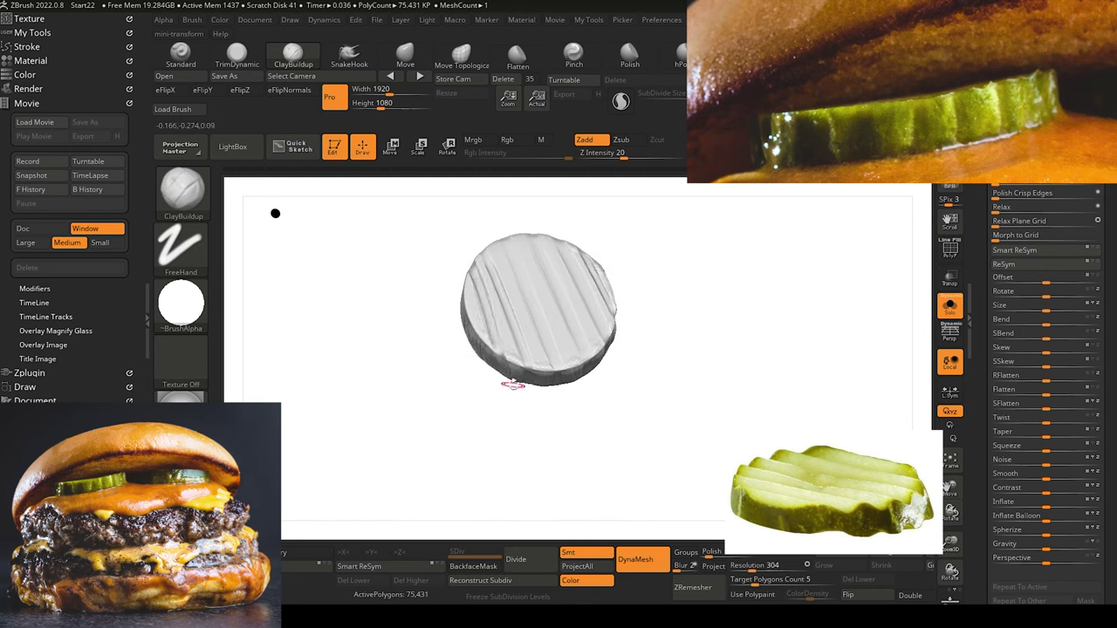
pyautogui.moveTo(406, 327)
pyautogui.mouseDown()
pyautogui.moveTo(443, 349)
pyautogui.moveTo(500, 355)
pyautogui.mouseUp()
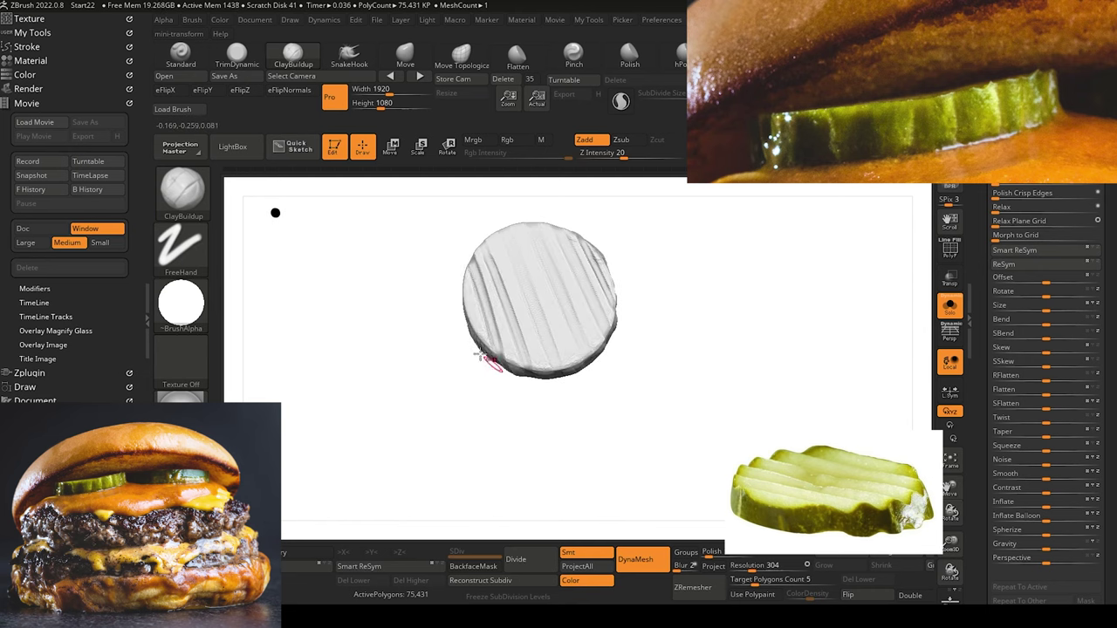
# Add vertical ClayBuildup ridges to the still smooth stretch of the slice's side, lining them up with the top face's ridges.
pyautogui.moveTo(381, 296)
pyautogui.mouseDown()
pyautogui.moveTo(429, 388)
pyautogui.moveTo(389, 259)
pyautogui.moveTo(417, 398)
pyautogui.mouseUp()
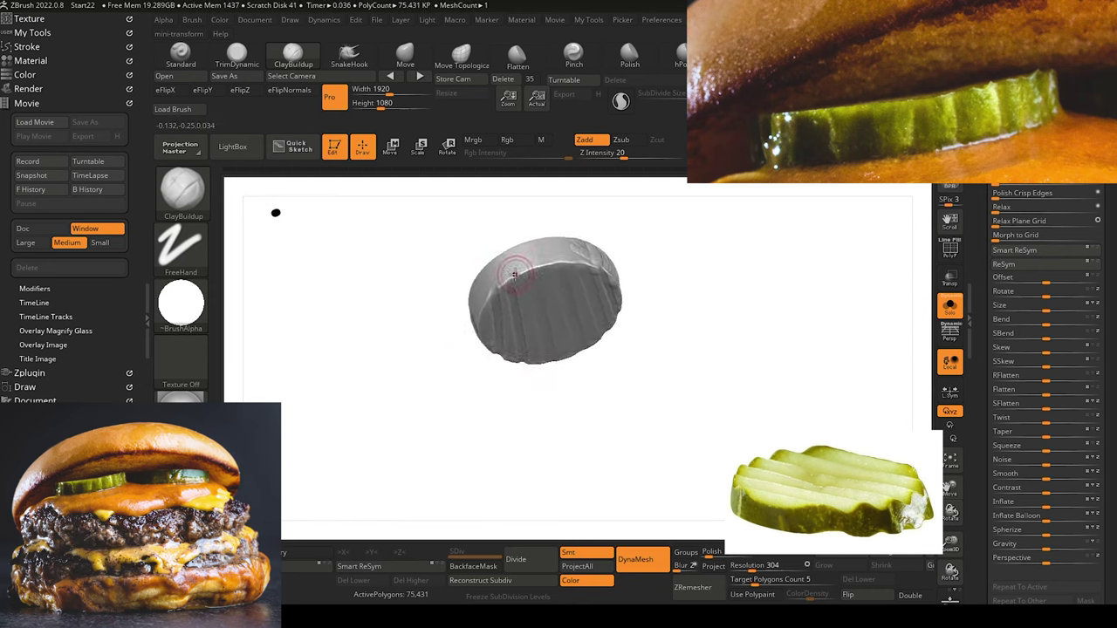
pyautogui.moveTo(528, 260)
pyautogui.mouseDown()
pyautogui.moveTo(548, 244)
pyautogui.moveTo(507, 238)
pyautogui.moveTo(574, 254)
pyautogui.mouseUp()
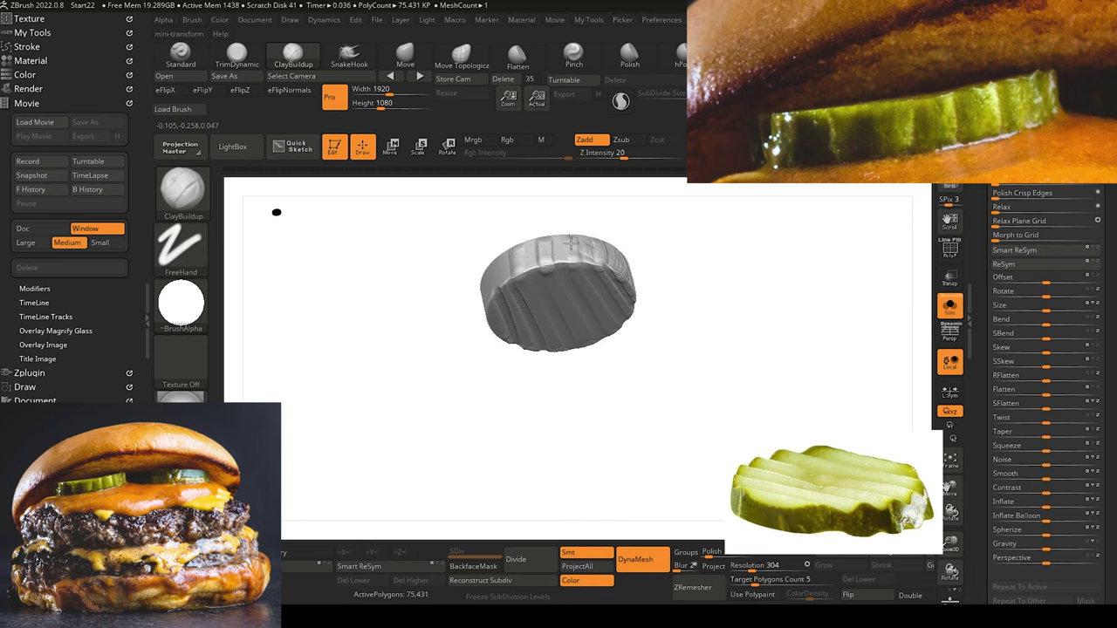
pyautogui.moveTo(436, 249)
pyautogui.mouseDown()
pyautogui.moveTo(499, 252)
pyautogui.moveTo(487, 285)
pyautogui.moveTo(387, 288)
pyautogui.moveTo(449, 302)
pyautogui.moveTo(422, 319)
pyautogui.moveTo(521, 301)
pyautogui.mouseUp()
pyautogui.moveTo(445, 276)
pyautogui.mouseDown()
pyautogui.moveTo(533, 302)
pyautogui.moveTo(552, 331)
pyautogui.moveTo(545, 316)
pyautogui.mouseUp()
pyautogui.moveTo(556, 276); pyautogui.dragTo(563, 288)
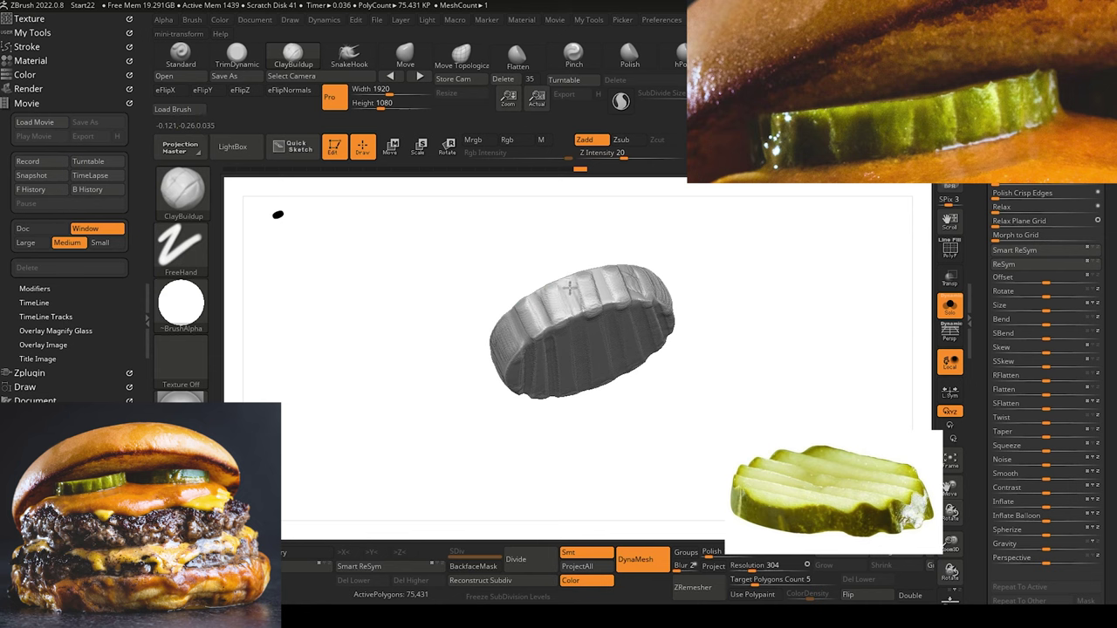
pyautogui.moveTo(466, 252); pyautogui.dragTo(569, 292)
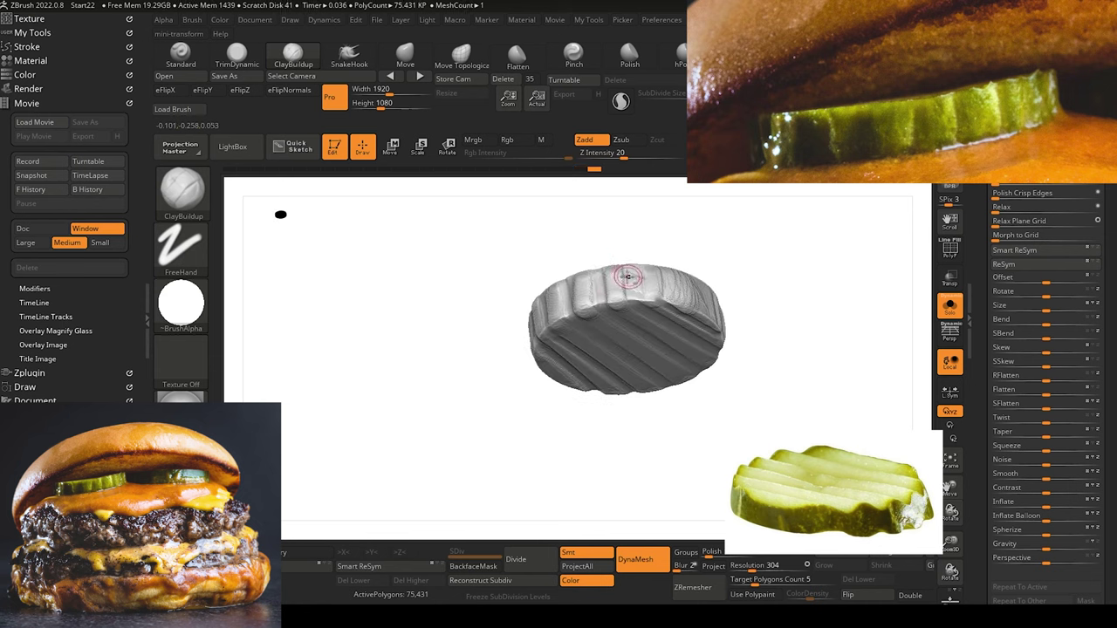
# Build up the remaining flat areas of the slice's side and top edge with ClayBuildup, joining the ridges into a wavy rim.
pyautogui.moveTo(489, 319); pyautogui.dragTo(545, 314)
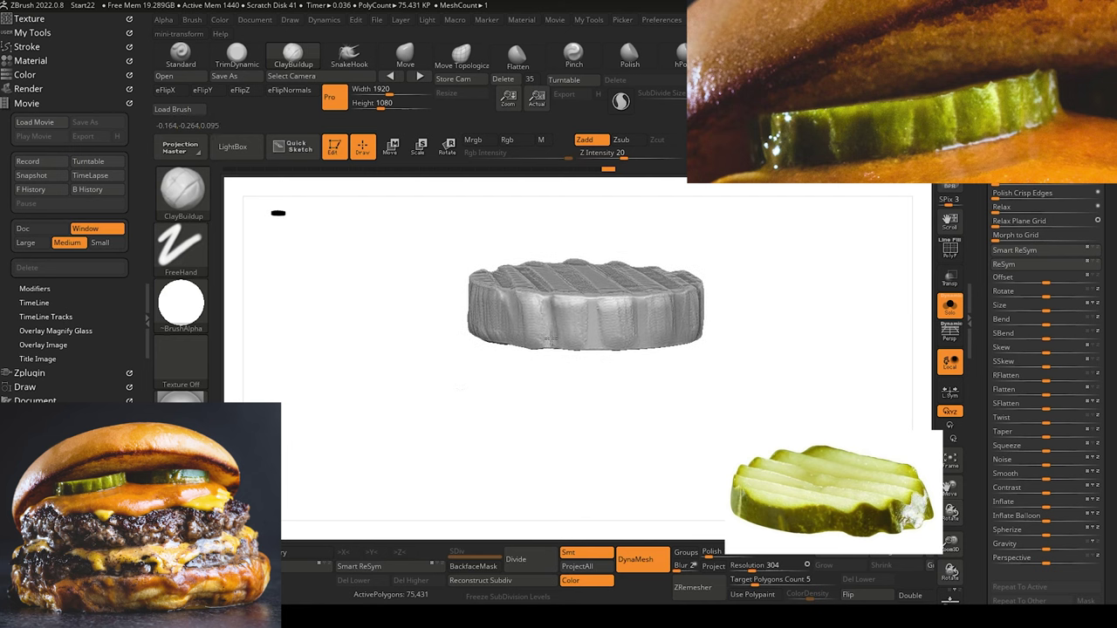
pyautogui.moveTo(591, 399); pyautogui.dragTo(626, 247)
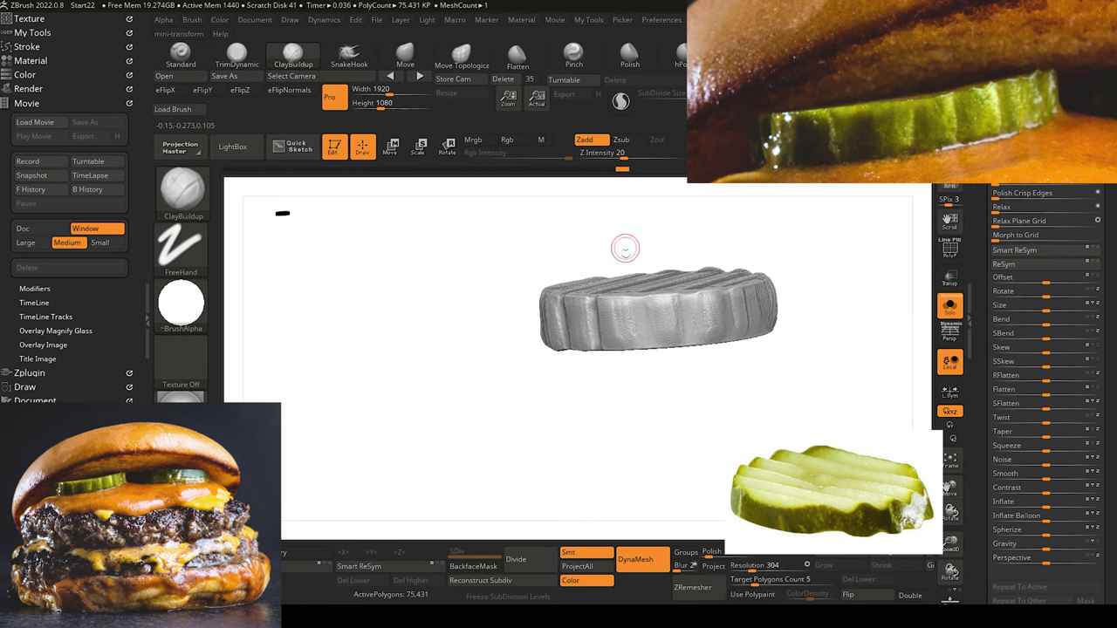
pyautogui.moveTo(619, 403); pyautogui.dragTo(631, 393)
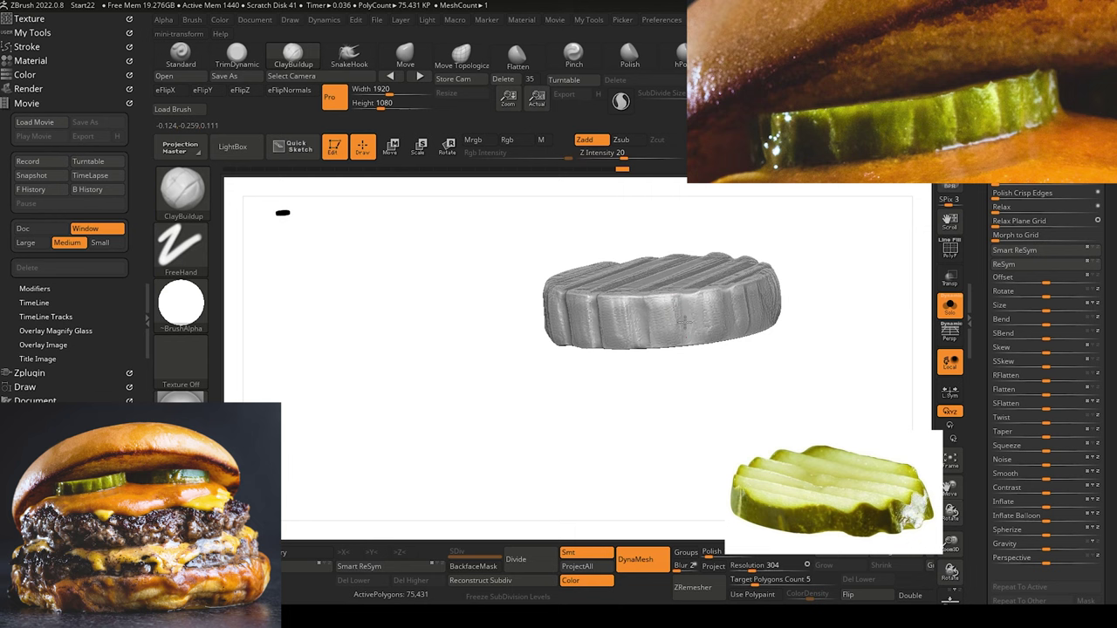
pyautogui.moveTo(633, 471); pyautogui.dragTo(669, 364)
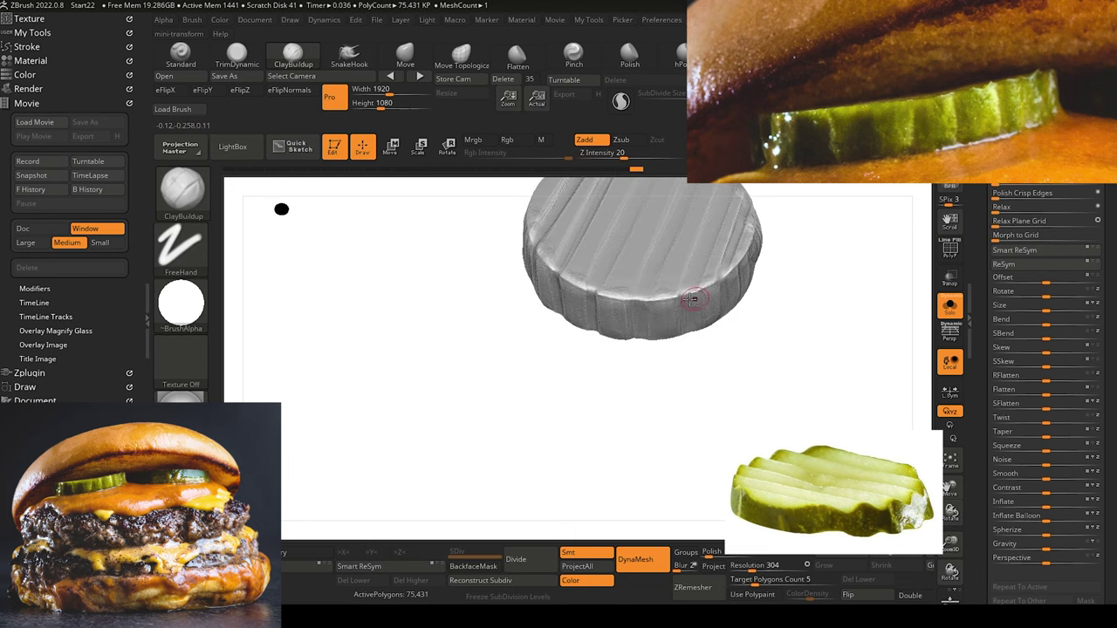
pyautogui.moveTo(626, 407); pyautogui.dragTo(688, 327)
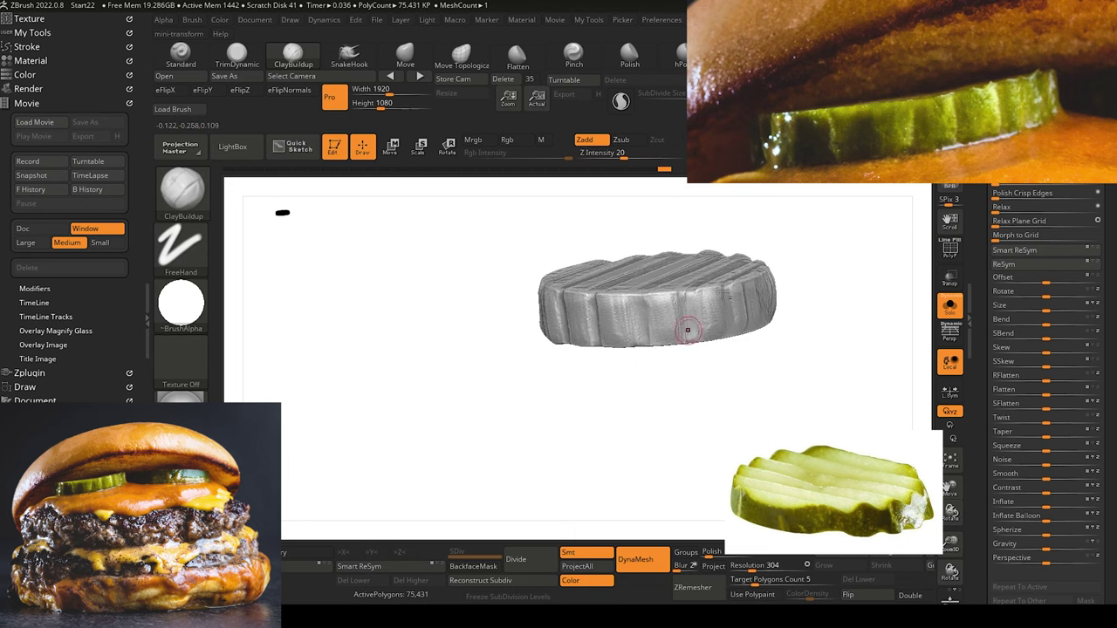
pyautogui.moveTo(734, 385); pyautogui.dragTo(541, 299)
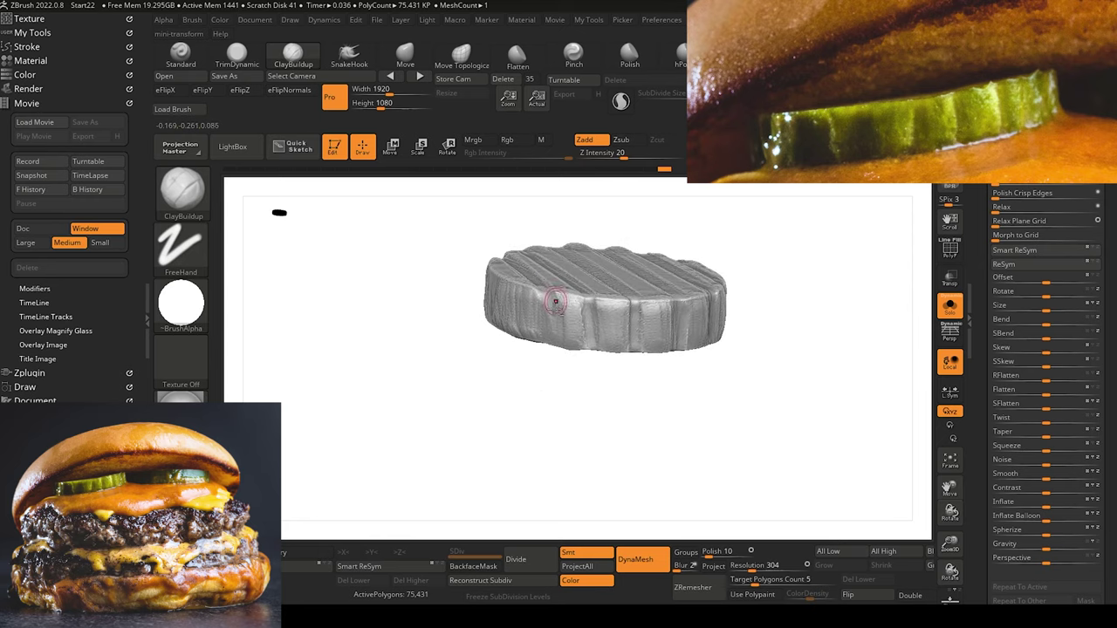
pyautogui.moveTo(486, 392); pyautogui.dragTo(535, 301)
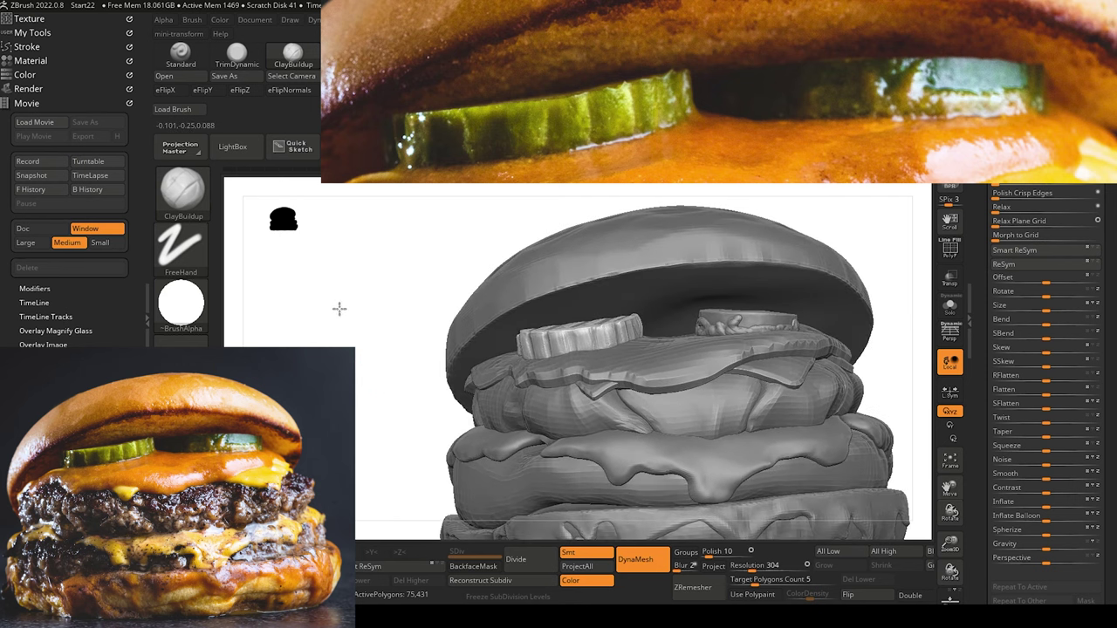
# Select the other pickle slice, the one with the clay rim, move its pivot down to its base and scale its thickness up slightly.
pyautogui.keyDown('alt'); pyautogui.click(744, 306); pyautogui.keyUp('alt')
pyautogui.press('w')
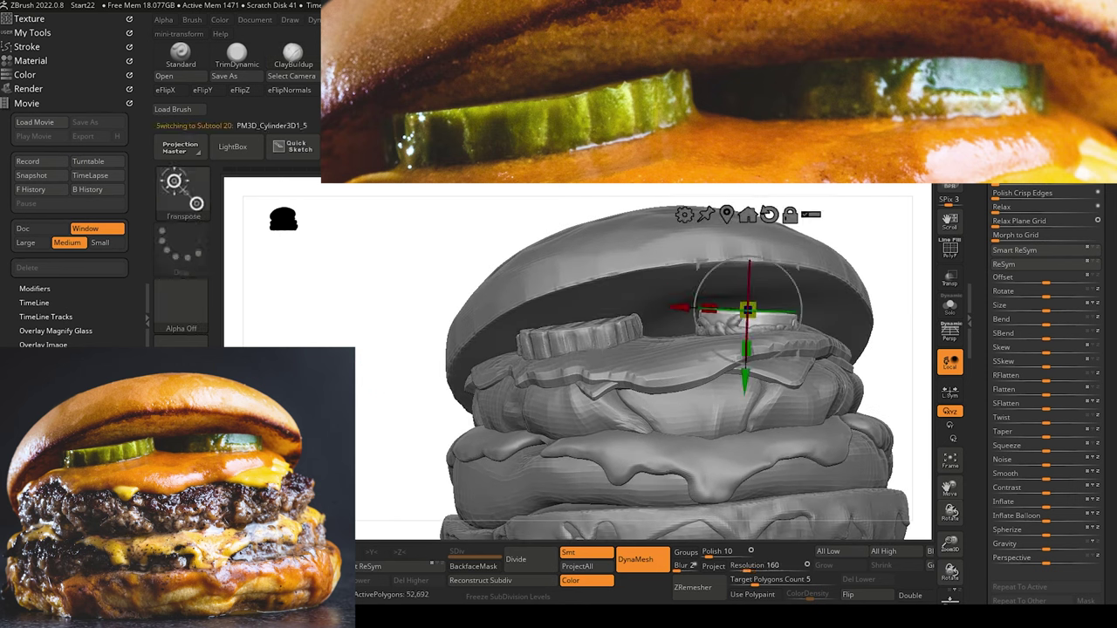
pyautogui.moveTo(745, 347); pyautogui.dragTo(746, 376)
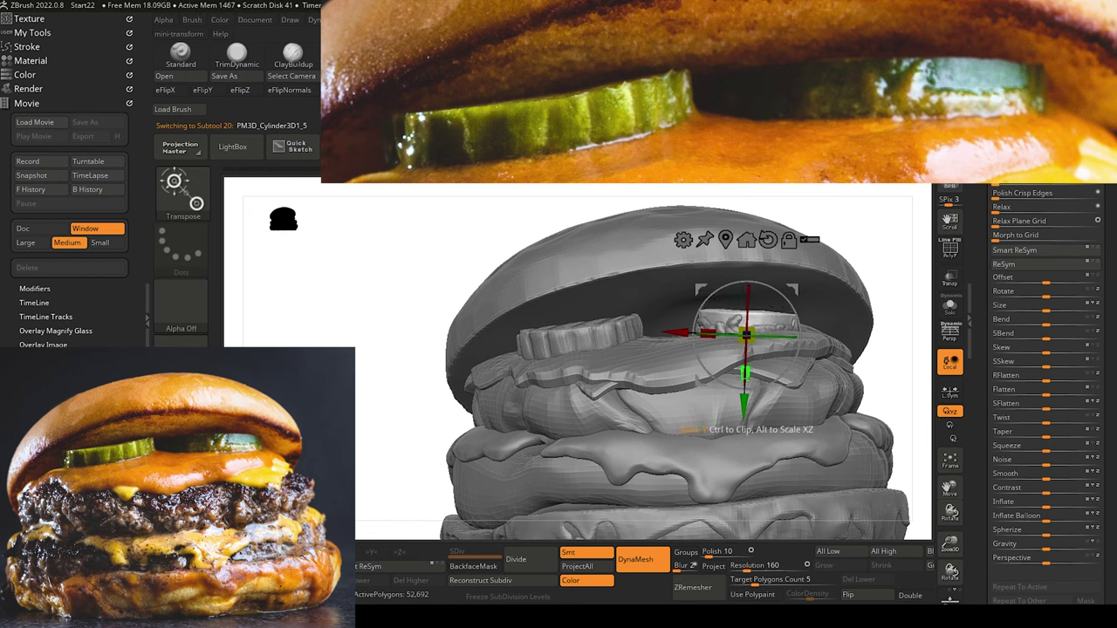
pyautogui.moveTo(745, 374); pyautogui.dragTo(745, 376)
# Select the crinkle-cut pickle slice and build up the ridges near one end of its side with ClayBuildup.
pyautogui.keyDown('alt'); pyautogui.moveTo(394, 341); pyautogui.dragTo(332, 237); pyautogui.keyUp('alt')
pyautogui.keyDown('alt'); pyautogui.click(523, 336); pyautogui.keyUp('alt')
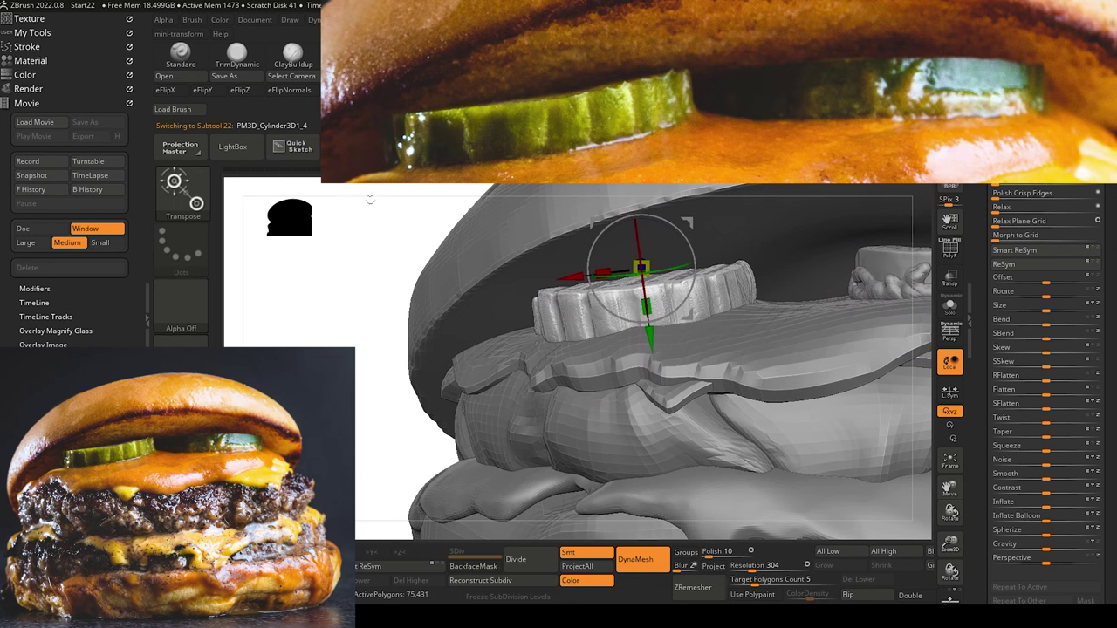
pyautogui.press('q')
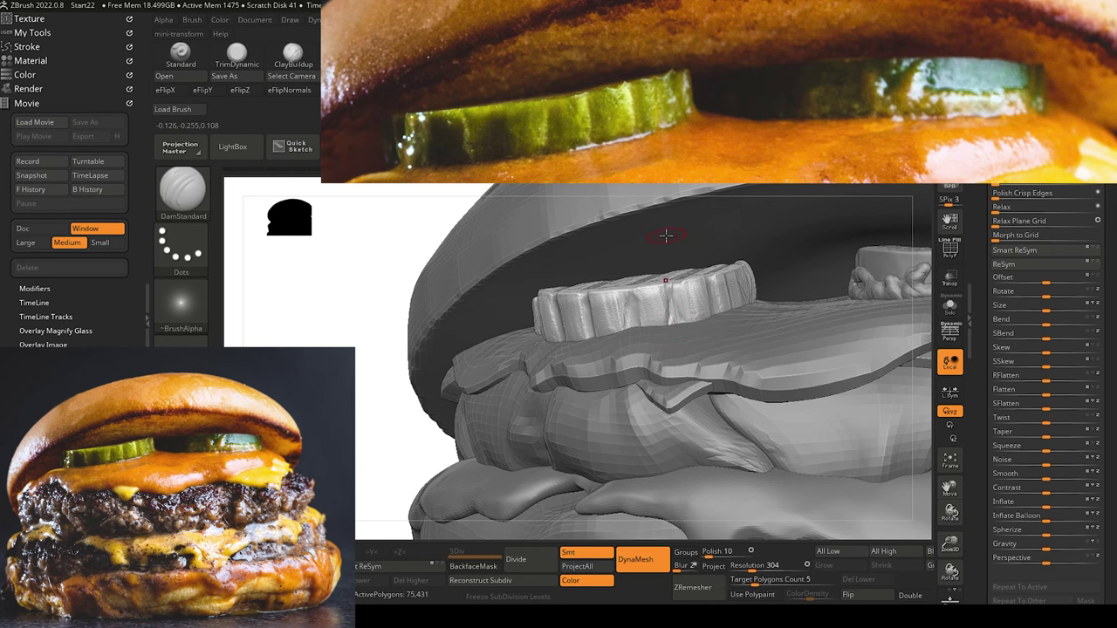
pyautogui.moveTo(665, 236); pyautogui.dragTo(670, 269, button='right')
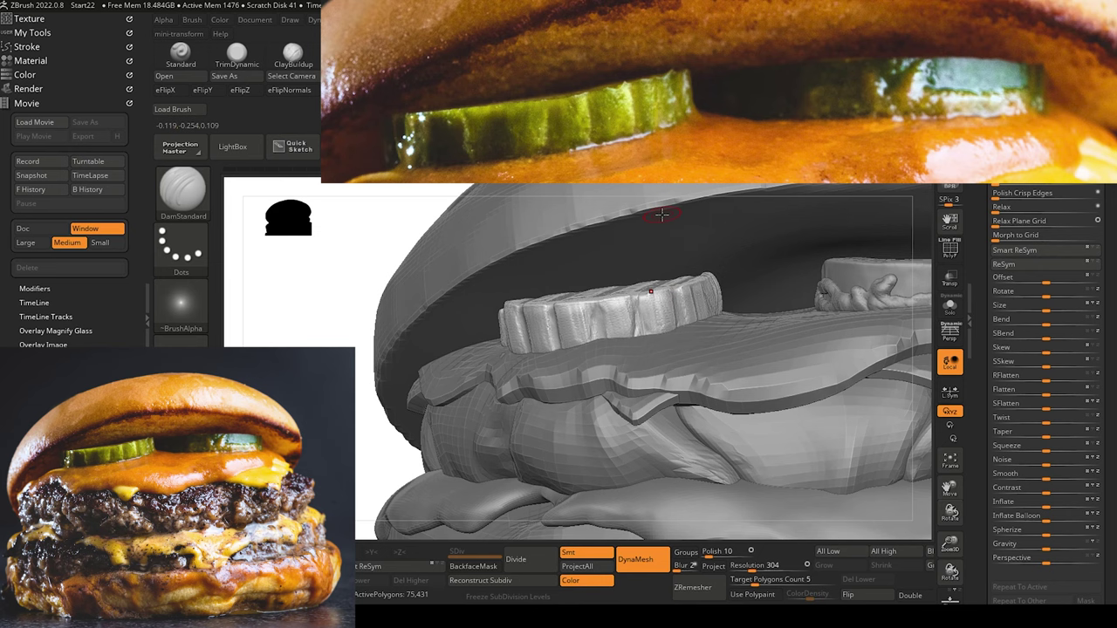
pyautogui.moveTo(329, 249); pyautogui.dragTo(364, 290, button='right')
pyautogui.moveTo(294, 230); pyautogui.dragTo(254, 245, button='right')
pyautogui.click(282, 61)
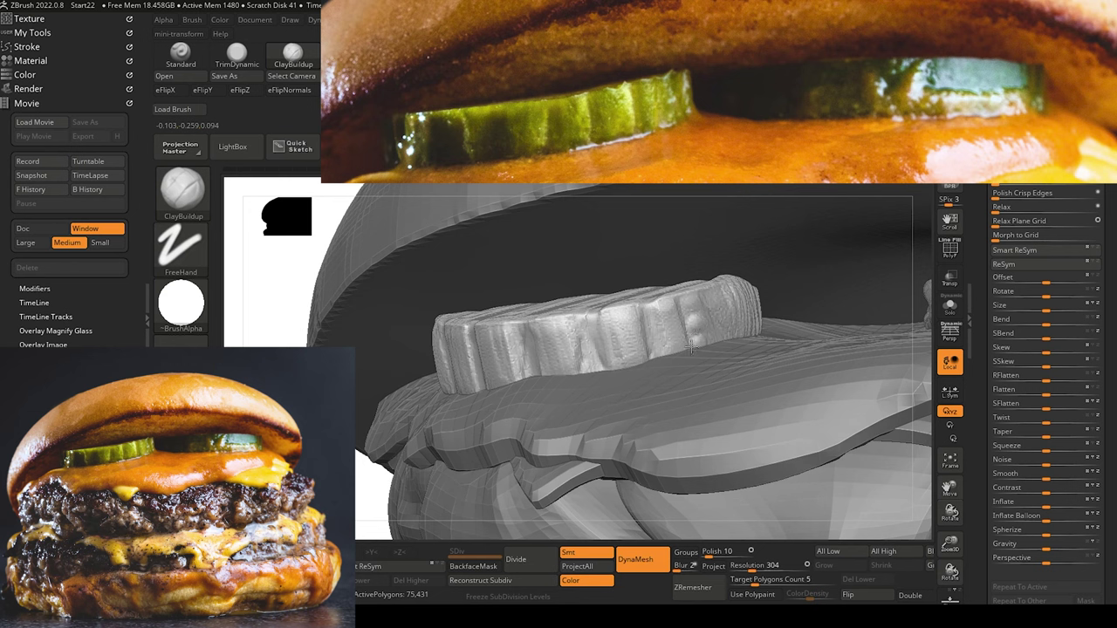
pyautogui.moveTo(689, 333); pyautogui.dragTo(694, 271)
pyautogui.moveTo(693, 325); pyautogui.dragTo(696, 353)
# Refine the ridges along the rest of the crinkle-cut slice's side, smoothing the clay near its other end.
pyautogui.moveTo(360, 462); pyautogui.dragTo(371, 445)
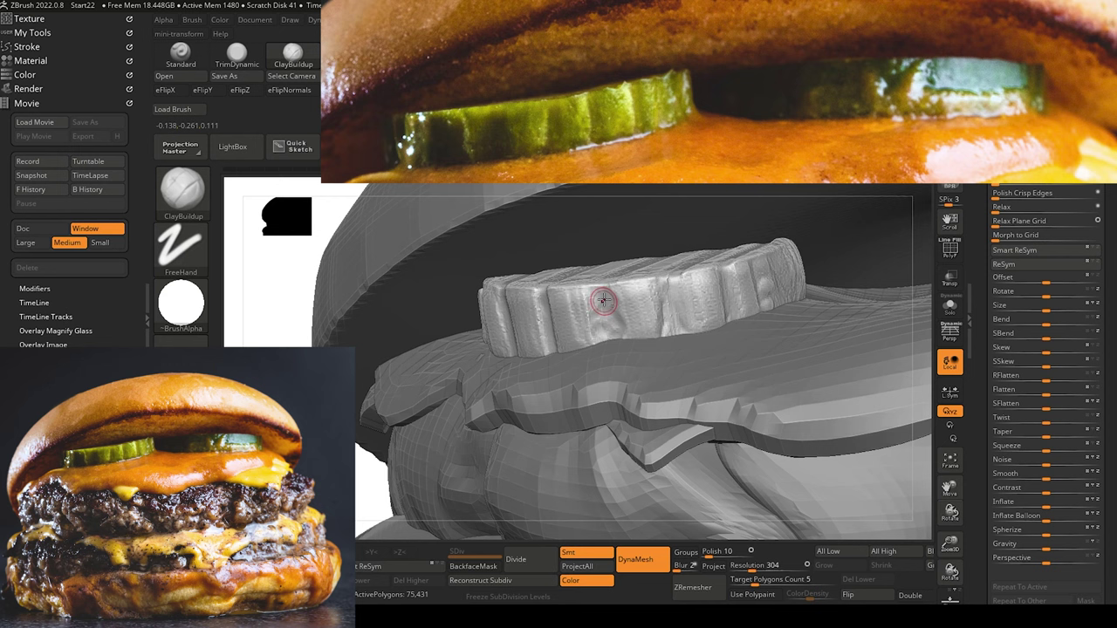
pyautogui.keyDown('alt'); pyautogui.moveTo(280, 298); pyautogui.dragTo(359, 254); pyautogui.keyUp('alt')
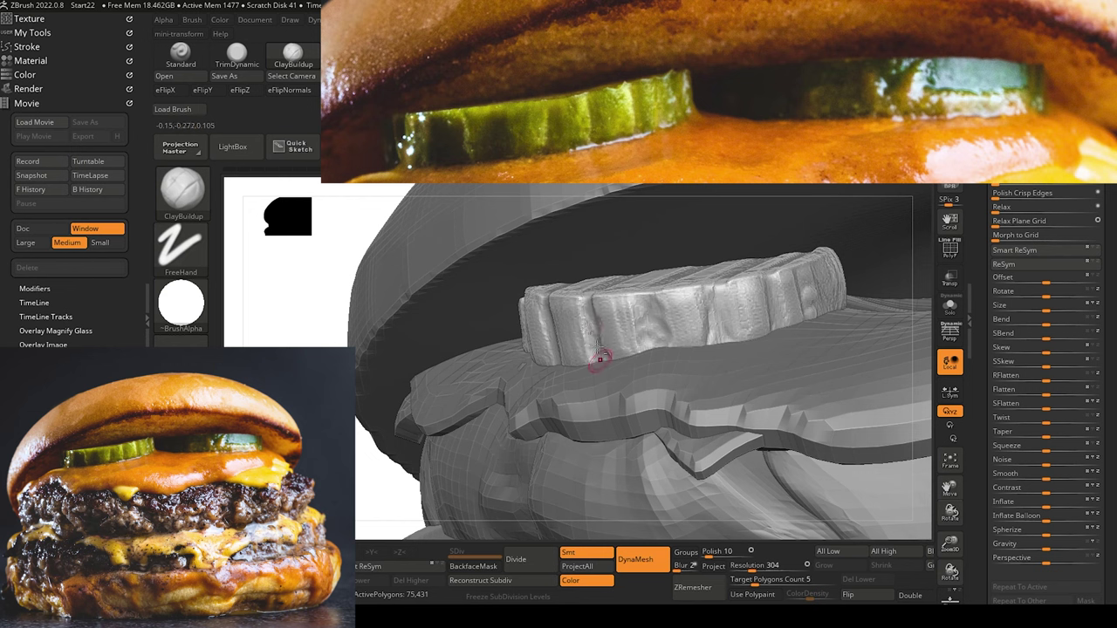
pyautogui.moveTo(326, 330); pyautogui.dragTo(345, 297)
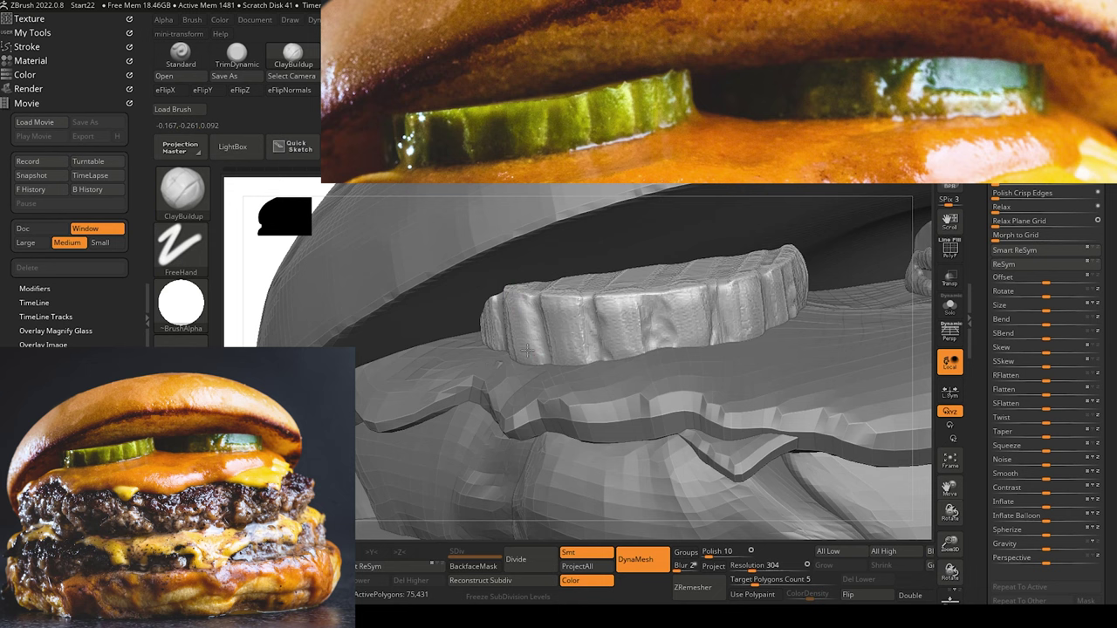
pyautogui.moveTo(334, 310); pyautogui.dragTo(512, 299)
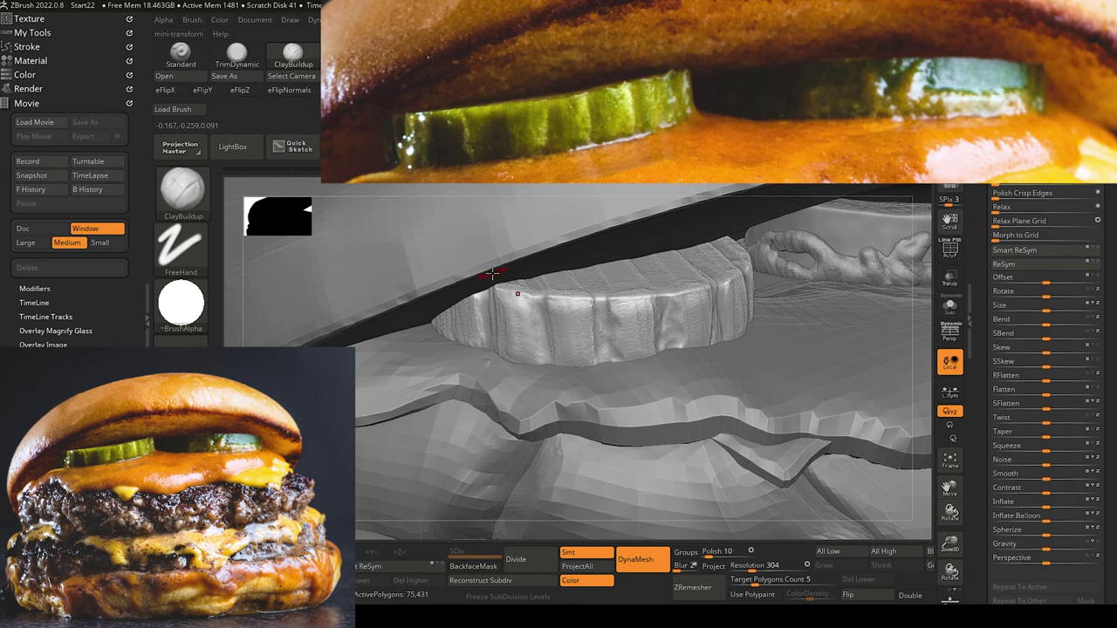
pyautogui.keyDown('alt'); pyautogui.moveTo(494, 273); pyautogui.dragTo(292, 322, button='right'); pyautogui.keyUp('alt')
pyautogui.moveTo(292, 321)
pyautogui.mouseDown()
pyautogui.moveTo(269, 306)
pyautogui.moveTo(279, 319)
pyautogui.moveTo(415, 328)
pyautogui.moveTo(393, 335)
pyautogui.mouseUp()
pyautogui.keyDown('shift'); pyautogui.moveTo(516, 325); pyautogui.dragTo(516, 347); pyautogui.keyUp('shift')
pyautogui.moveTo(411, 328); pyautogui.dragTo(402, 339)
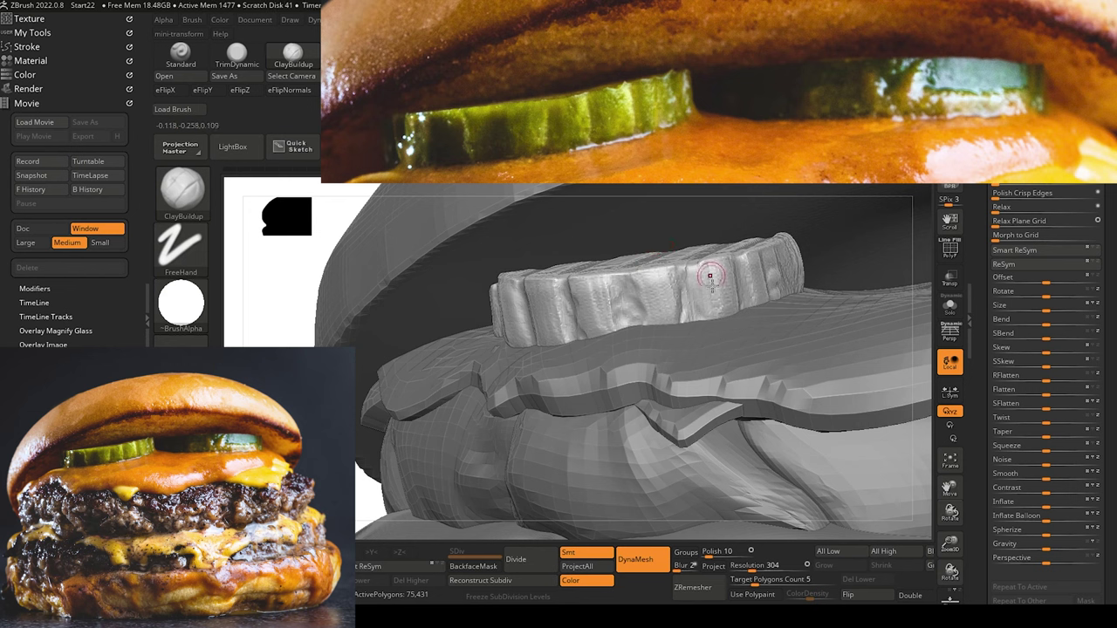
# Nudge the top edge at the middle of the crinkle-cut slice's side with the Move brush.
pyautogui.press('b')
pyautogui.press('m')
pyautogui.press('v')
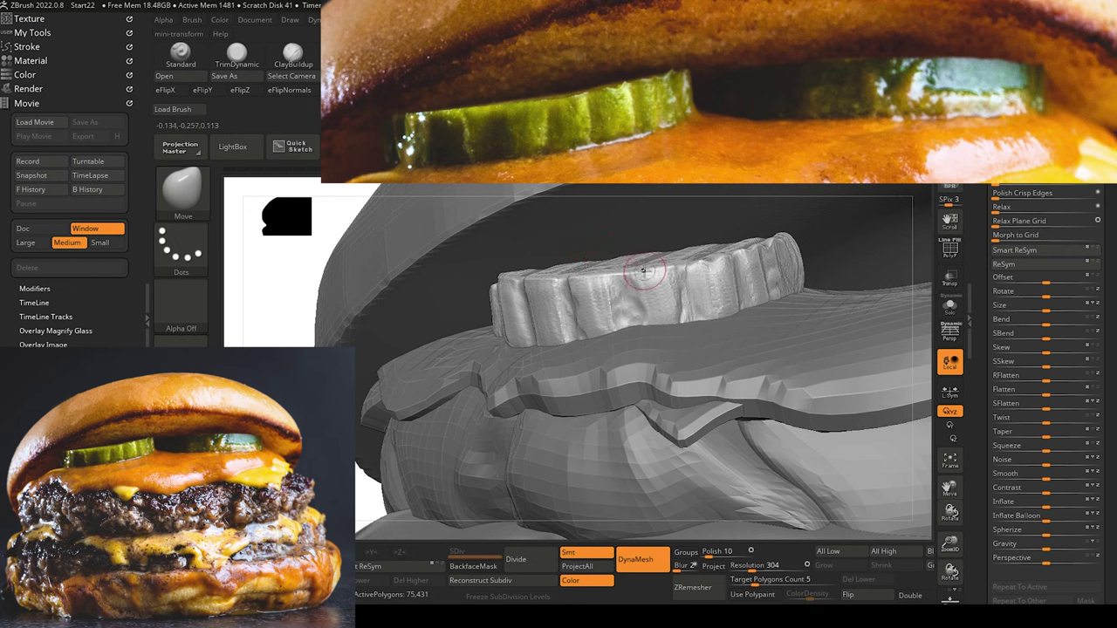
pyautogui.moveTo(646, 274); pyautogui.dragTo(637, 272)
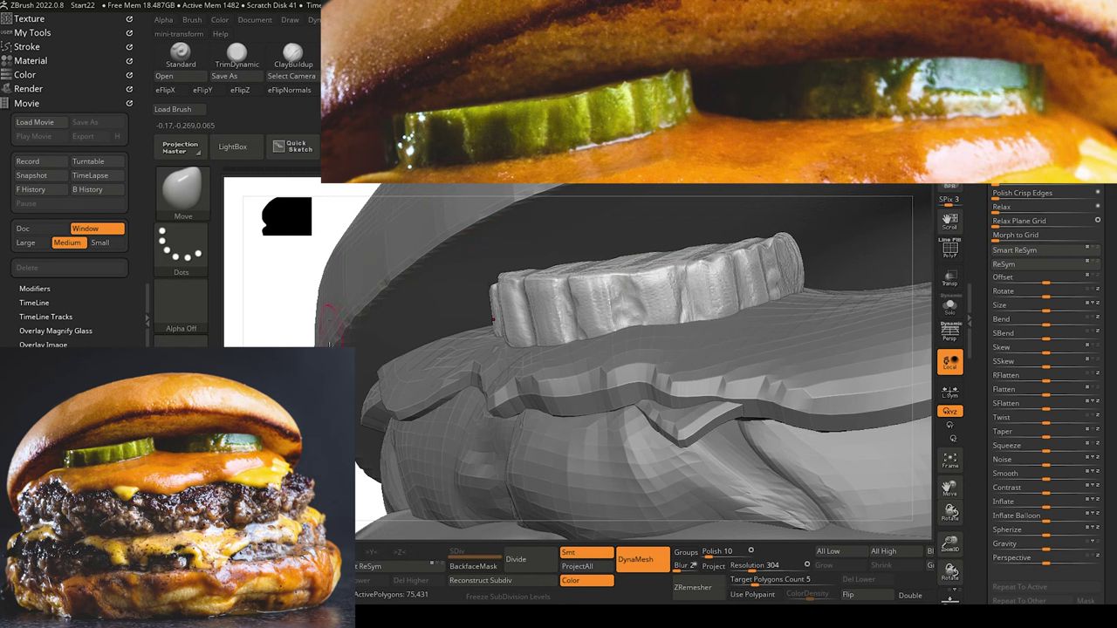
# Select the rimmed pickle slice and compare both slices and the whole burger with the reference photos.
pyautogui.moveTo(329, 344)
pyautogui.keyDown('alt'); pyautogui.mouseDown()
pyautogui.moveTo(306, 340)
pyautogui.moveTo(325, 413)
pyautogui.moveTo(359, 403)
pyautogui.moveTo(348, 362)
pyautogui.mouseUp(); pyautogui.keyUp('alt')
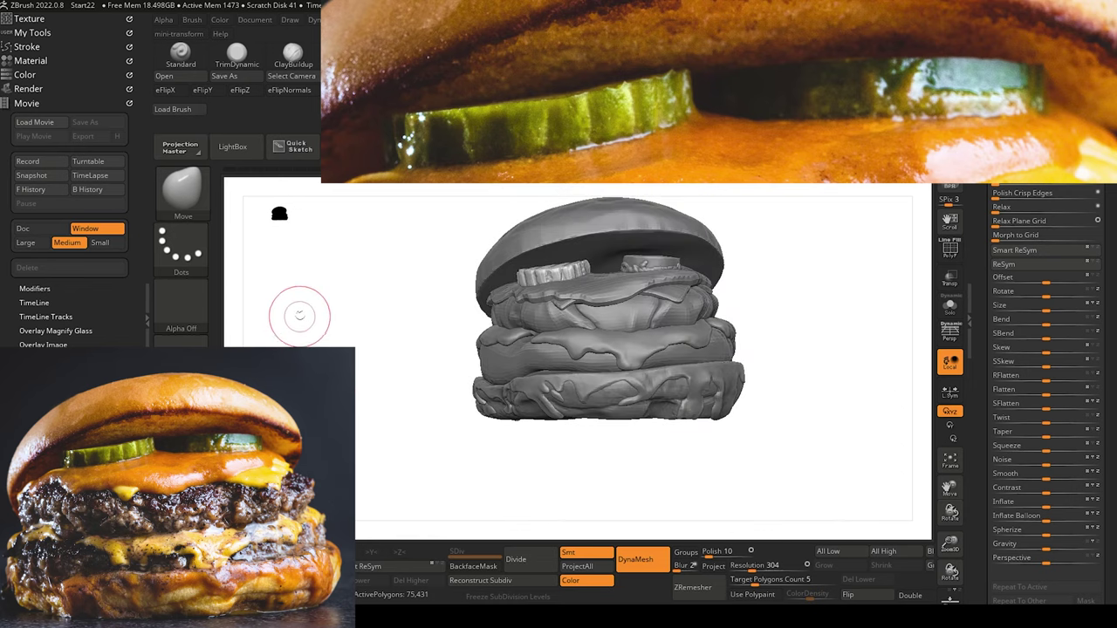
pyautogui.keyDown('alt'); pyautogui.moveTo(316, 349); pyautogui.dragTo(322, 362); pyautogui.keyUp('alt')
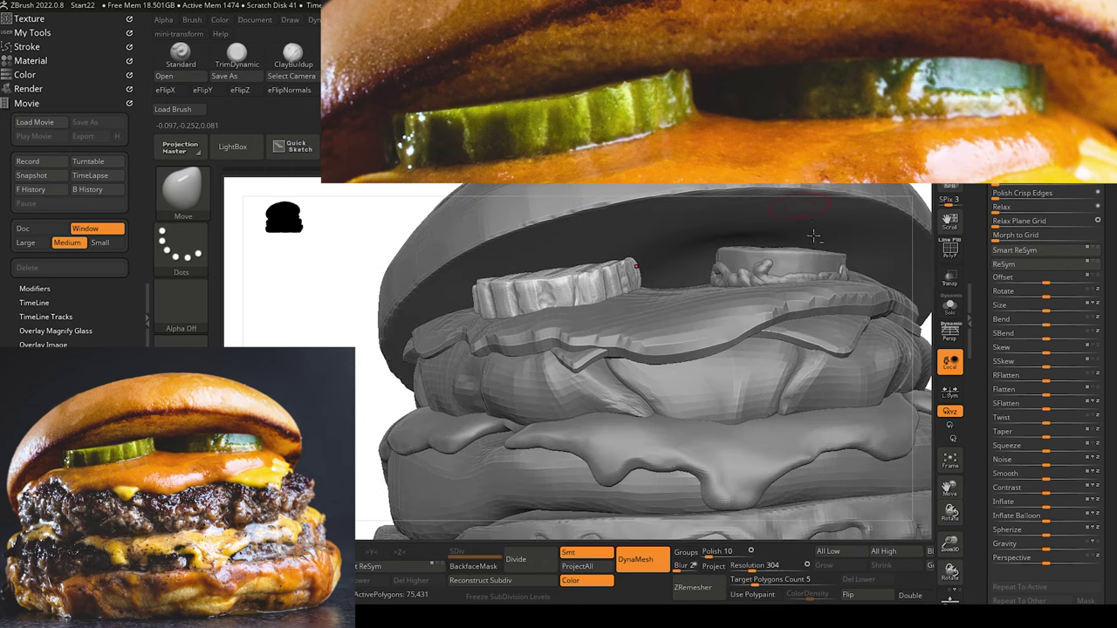
pyautogui.keyDown('alt'); pyautogui.click(823, 258); pyautogui.keyUp('alt')
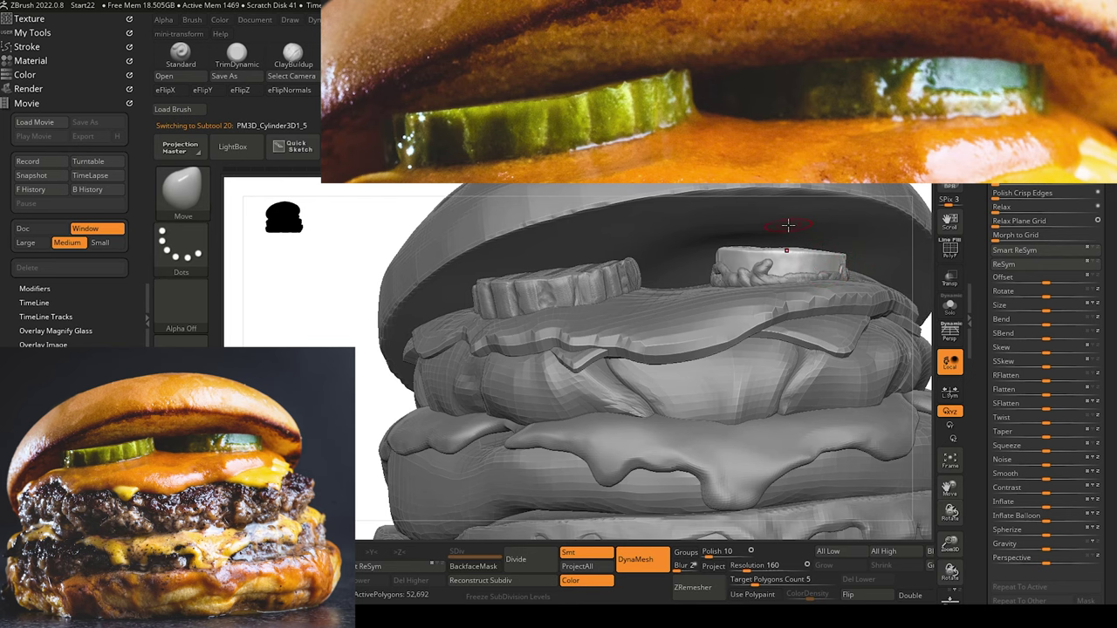
pyautogui.moveTo(325, 303)
pyautogui.keyDown('alt'); pyautogui.mouseDown()
pyautogui.moveTo(320, 319)
pyautogui.moveTo(289, 323)
pyautogui.moveTo(295, 341)
pyautogui.moveTo(329, 320)
pyautogui.mouseUp(); pyautogui.keyUp('alt')
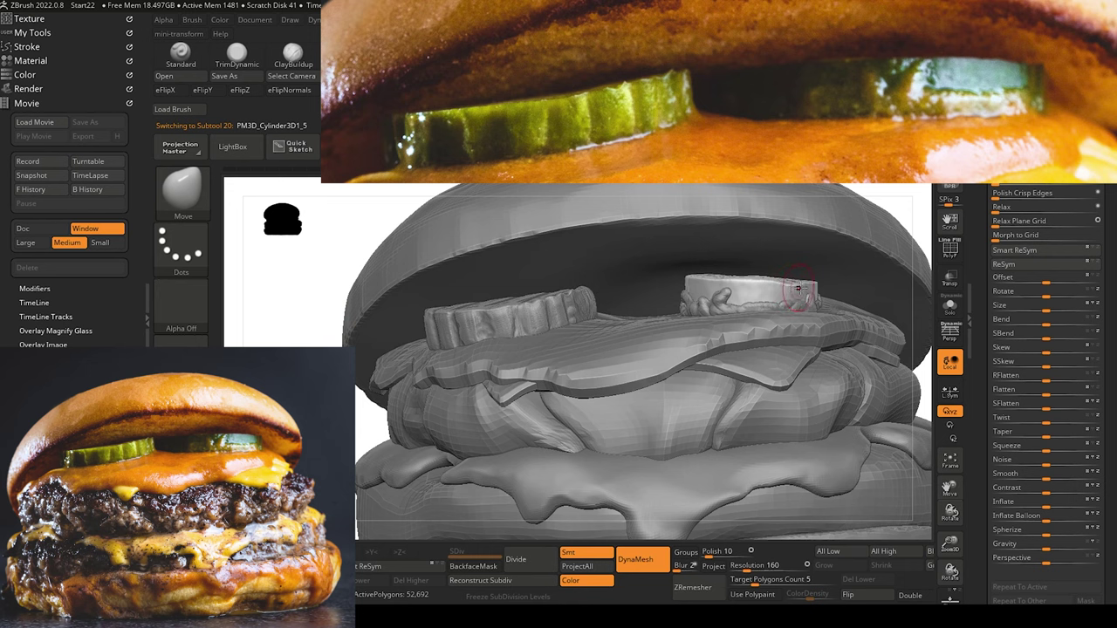
pyautogui.moveTo(331, 197); pyautogui.dragTo(322, 224)
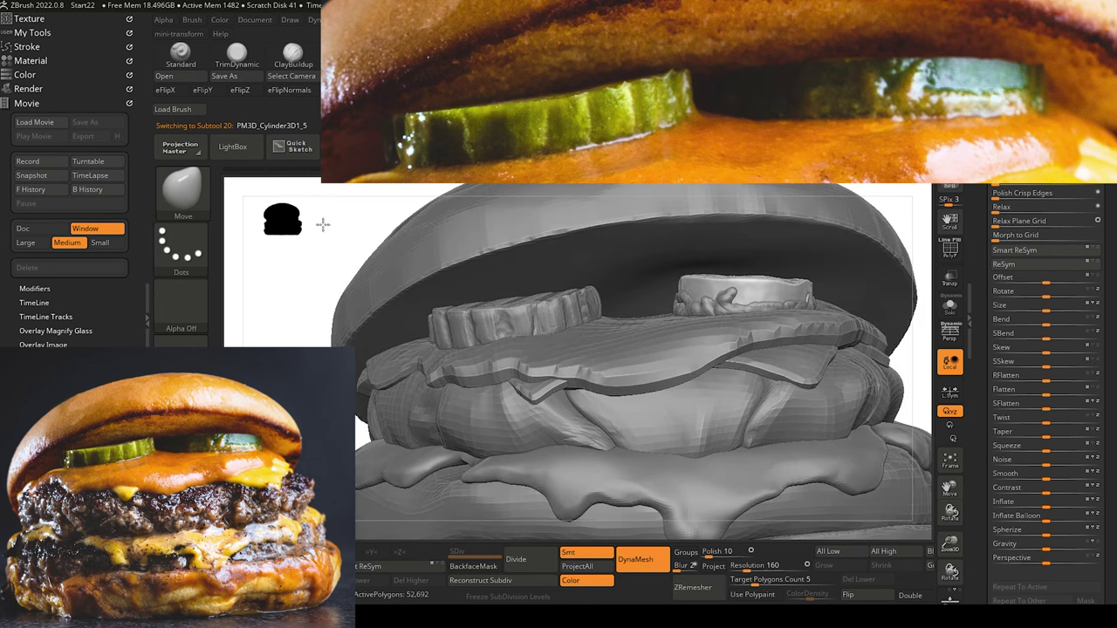
pyautogui.hotkey('ctrl', 'z')
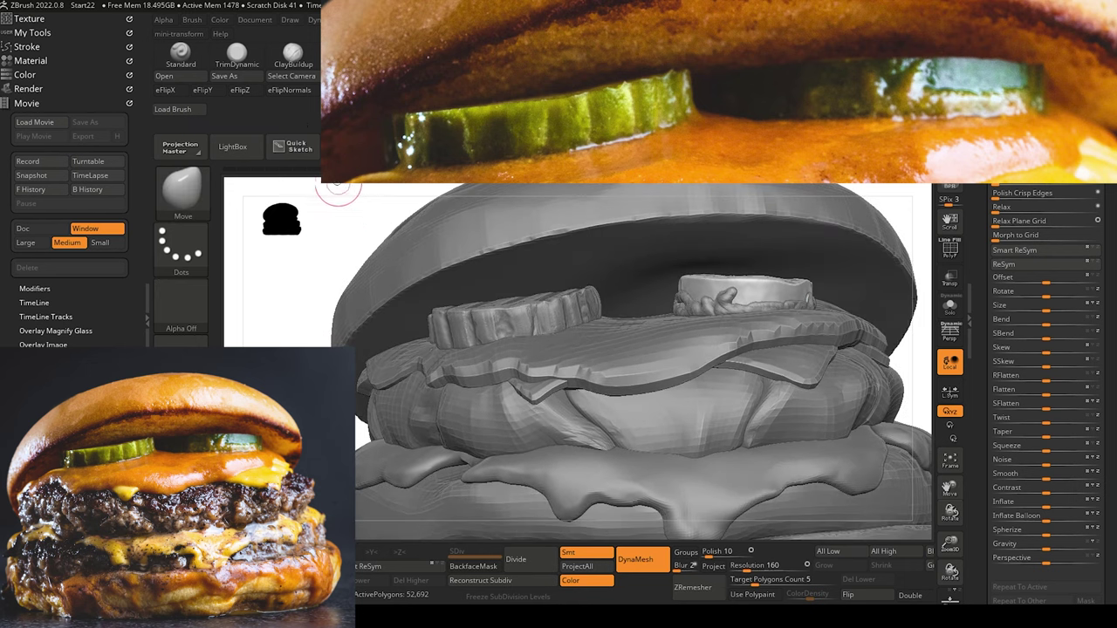
pyautogui.press('f')
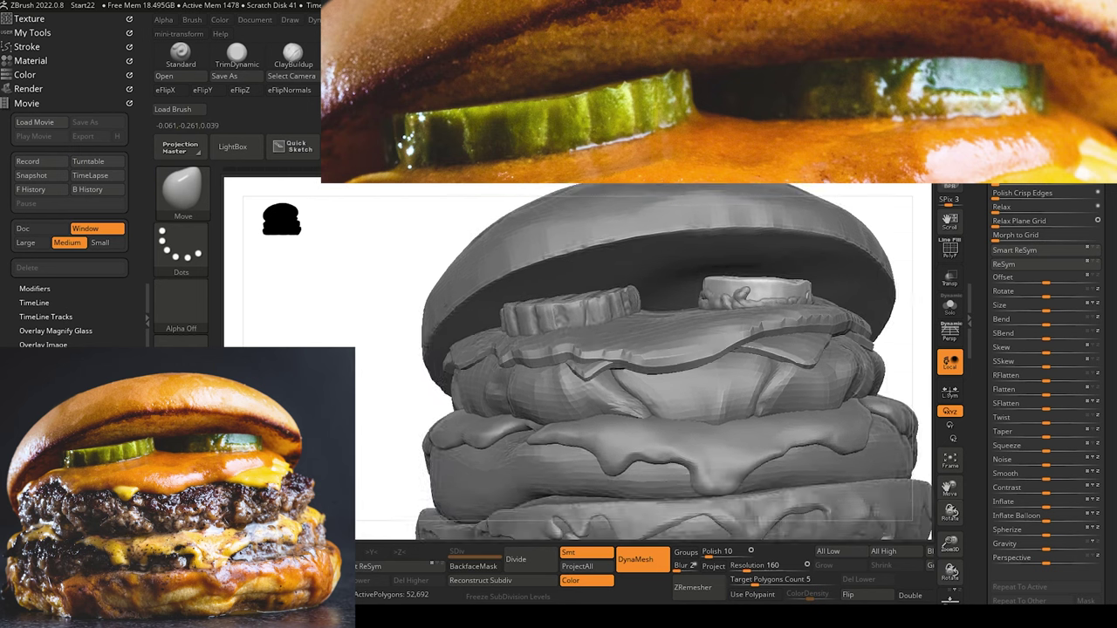
pyautogui.moveTo(323, 301)
pyautogui.mouseDown()
pyautogui.moveTo(319, 337)
pyautogui.moveTo(336, 328)
pyautogui.moveTo(319, 331)
pyautogui.moveTo(336, 338)
pyautogui.moveTo(331, 312)
pyautogui.moveTo(346, 316)
pyautogui.moveTo(332, 313)
pyautogui.moveTo(330, 370)
pyautogui.mouseUp()
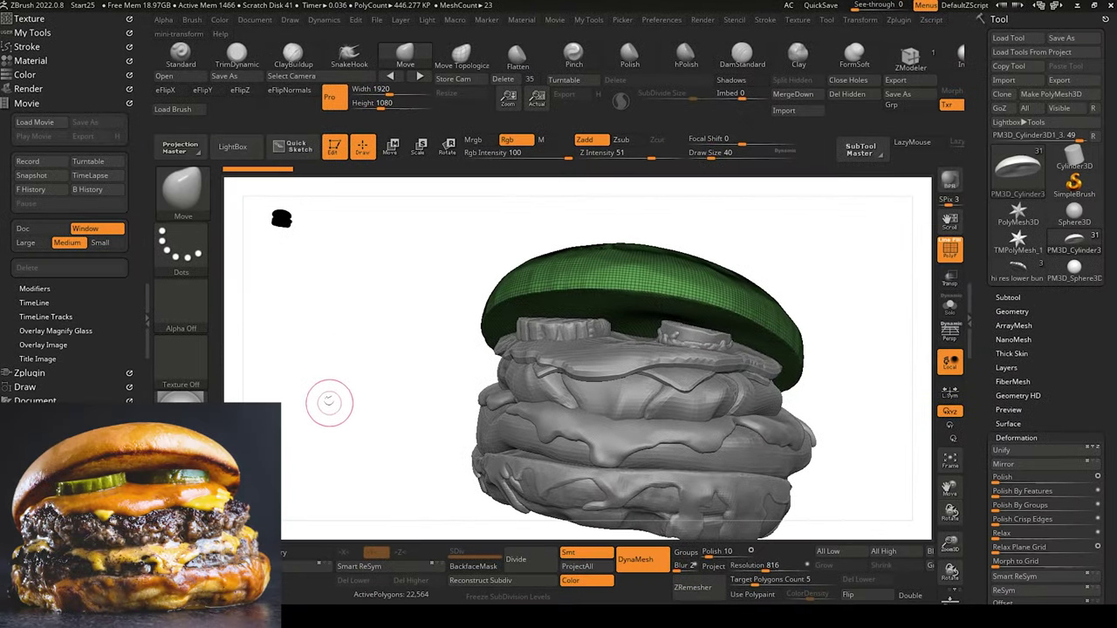
# Reduce the draw size to 16 and switch to the ZModeler brush for editing the top bun's polygons.
pyautogui.moveTo(326, 399); pyautogui.dragTo(578, 312)
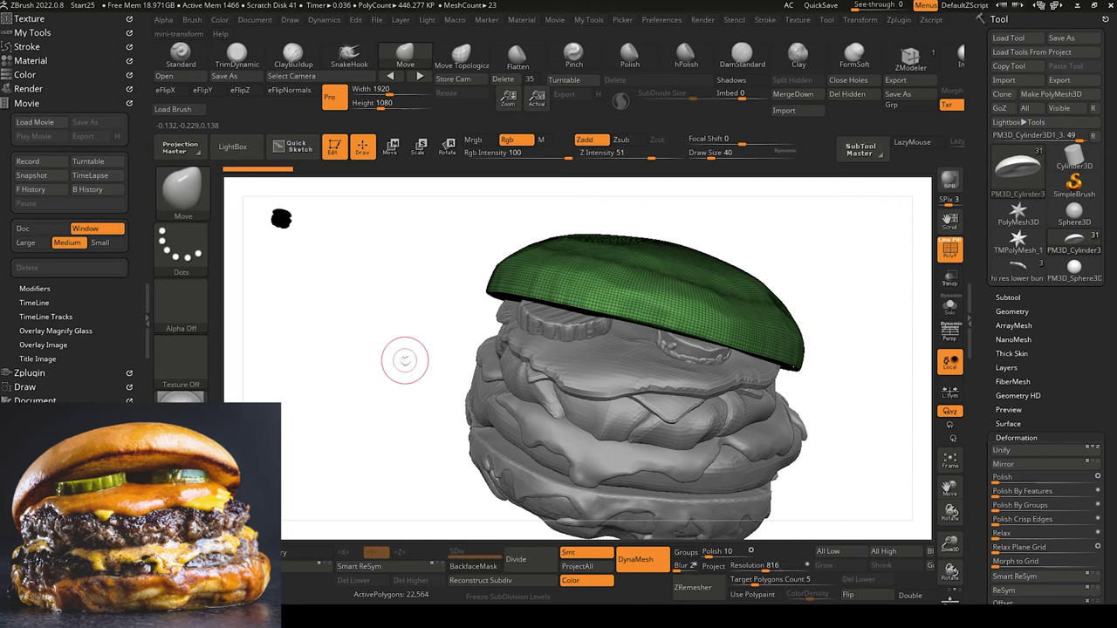
pyautogui.press('[')
pyautogui.press('[')
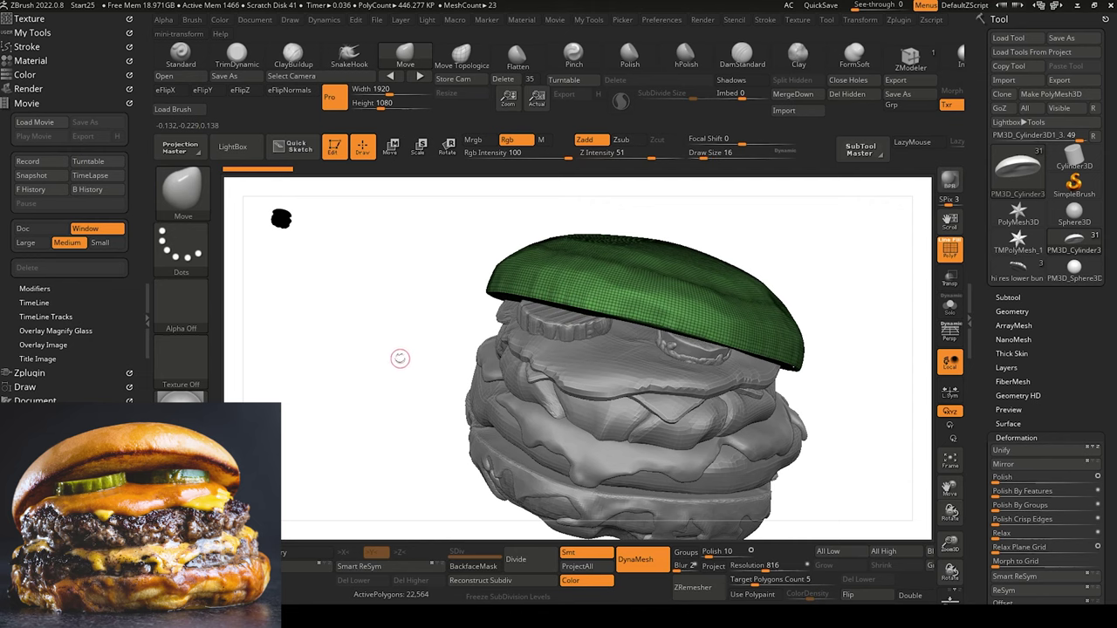
pyautogui.click(186, 195)
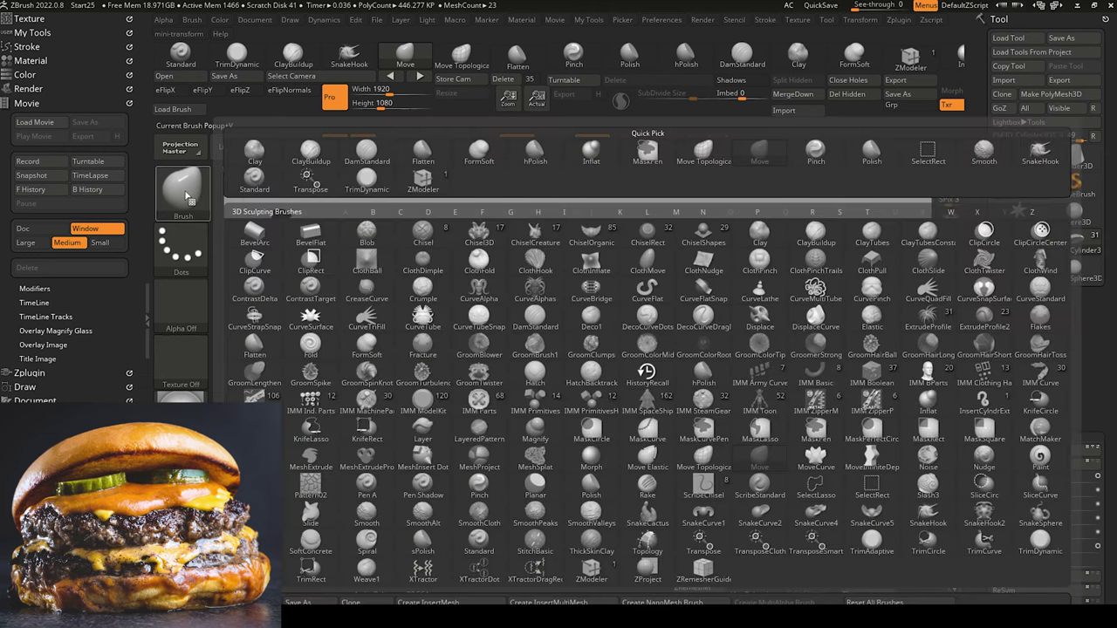
pyautogui.click(592, 575)
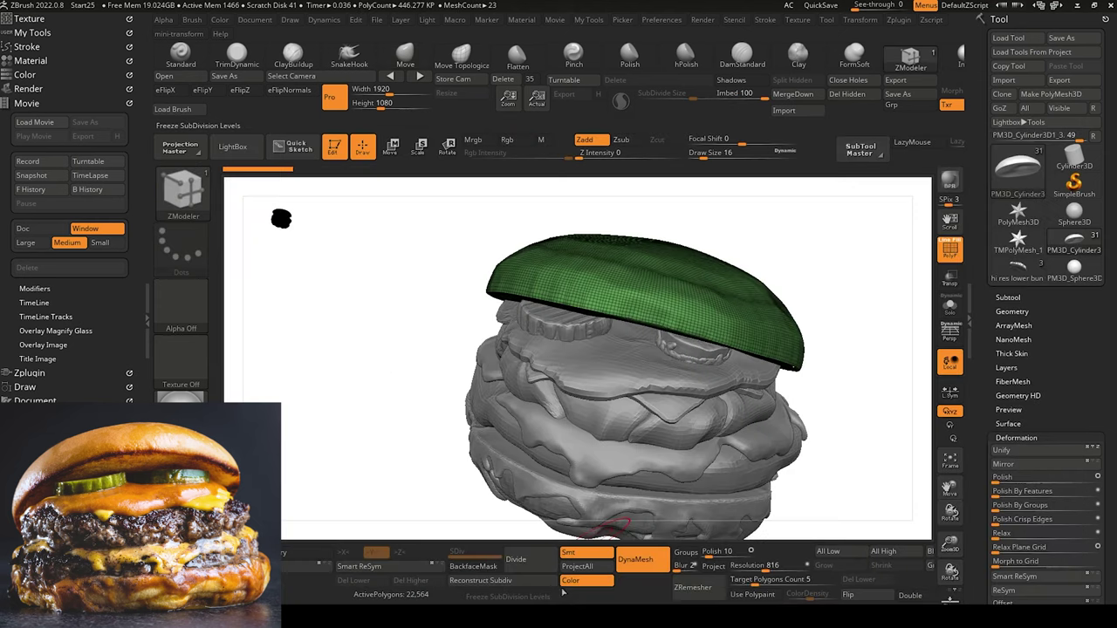
pyautogui.keyDown('alt'); pyautogui.moveTo(393, 361); pyautogui.dragTo(397, 436); pyautogui.keyUp('alt')
pyautogui.moveTo(312, 362); pyautogui.dragTo(349, 379)
pyautogui.moveTo(271, 387); pyautogui.dragTo(267, 364)
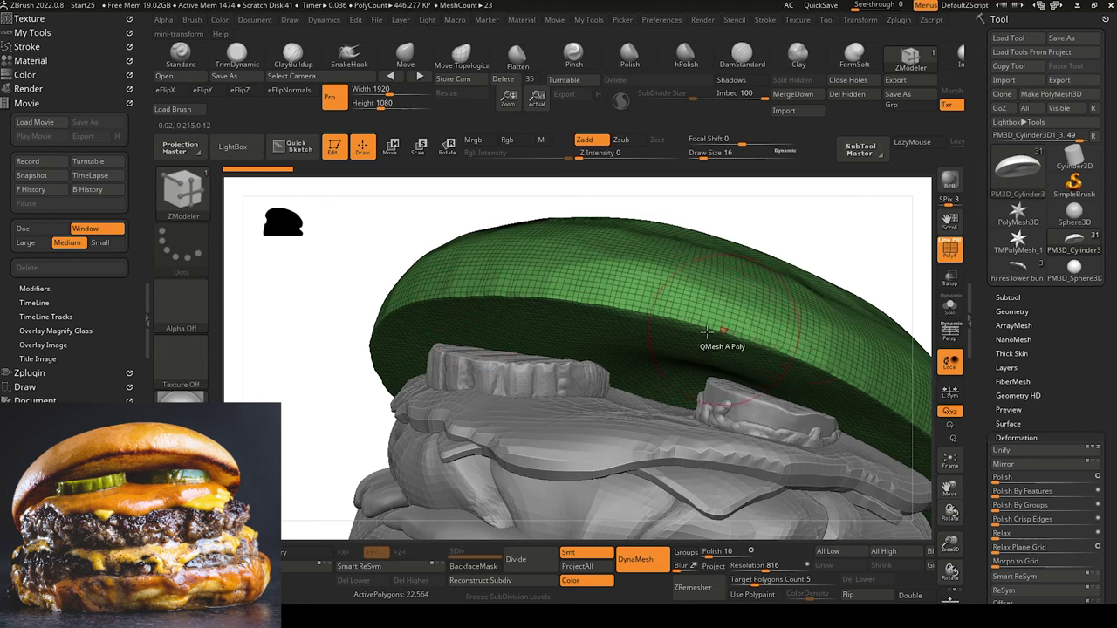
# Set the ZModeler polygon action to PolyGroup with Polyloop as its target on the top bun.
pyautogui.moveTo(327, 445)
pyautogui.keyDown('alt'); pyautogui.mouseDown()
pyautogui.moveTo(317, 419)
pyautogui.moveTo(325, 425)
pyautogui.mouseUp(); pyautogui.keyUp('alt')
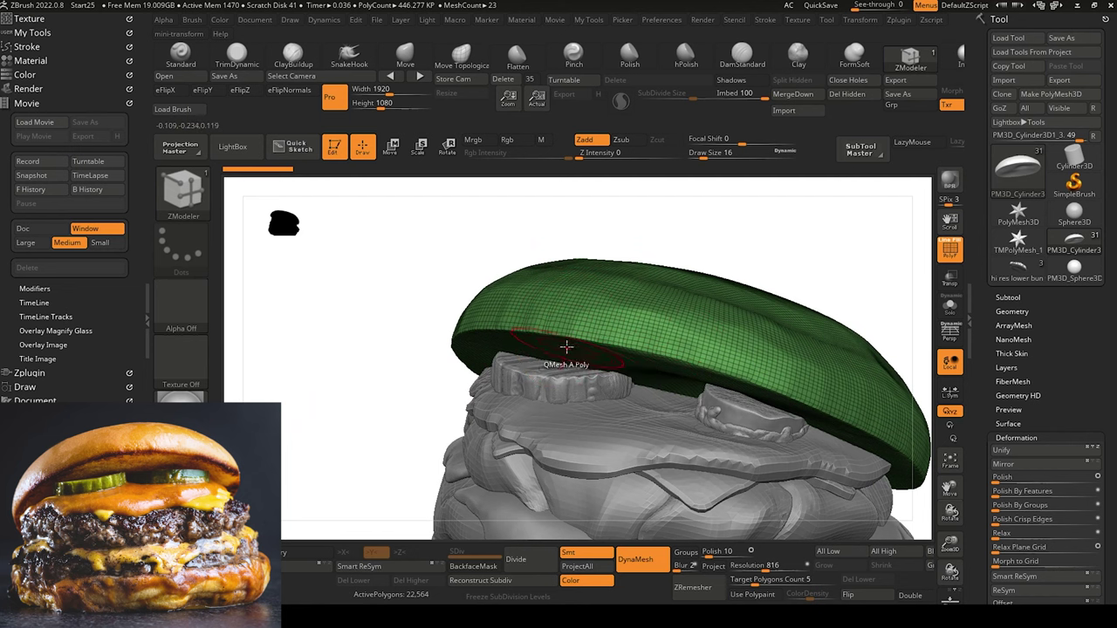
pyautogui.moveTo(362, 467); pyautogui.dragTo(350, 410)
pyautogui.moveTo(276, 379); pyautogui.dragTo(391, 391)
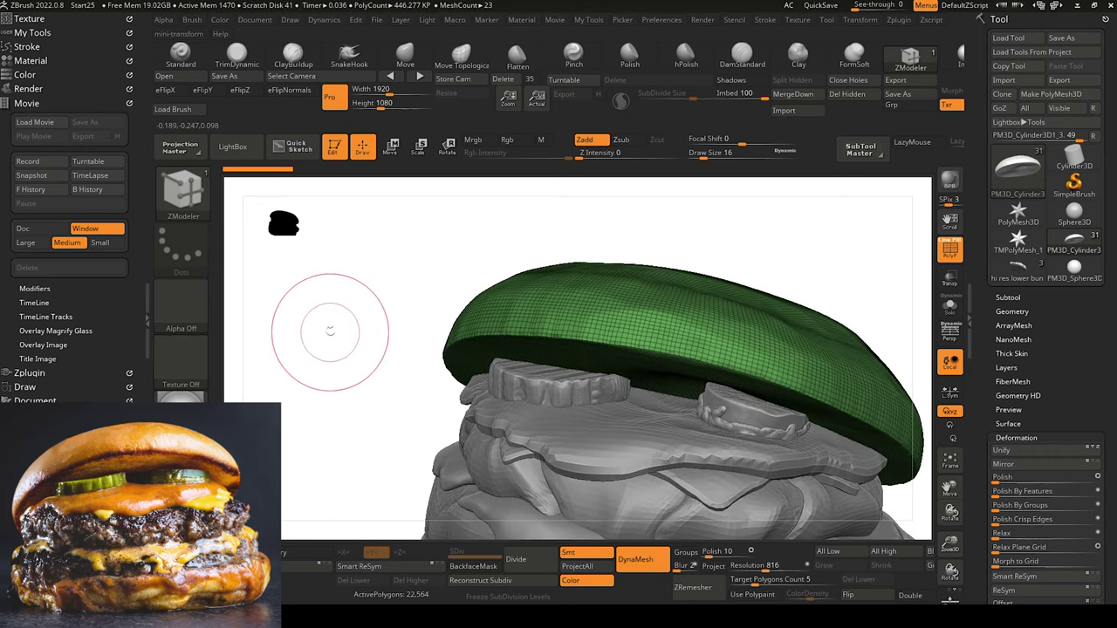
pyautogui.keyDown('alt'); pyautogui.moveTo(272, 331); pyautogui.dragTo(306, 359); pyautogui.keyUp('alt')
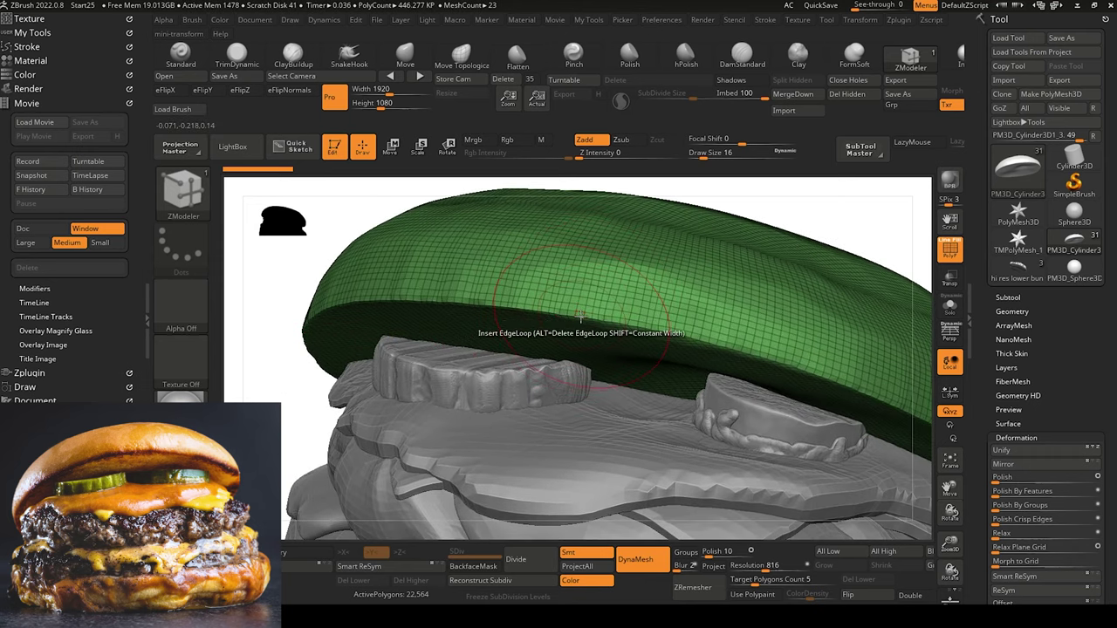
pyautogui.press('space')
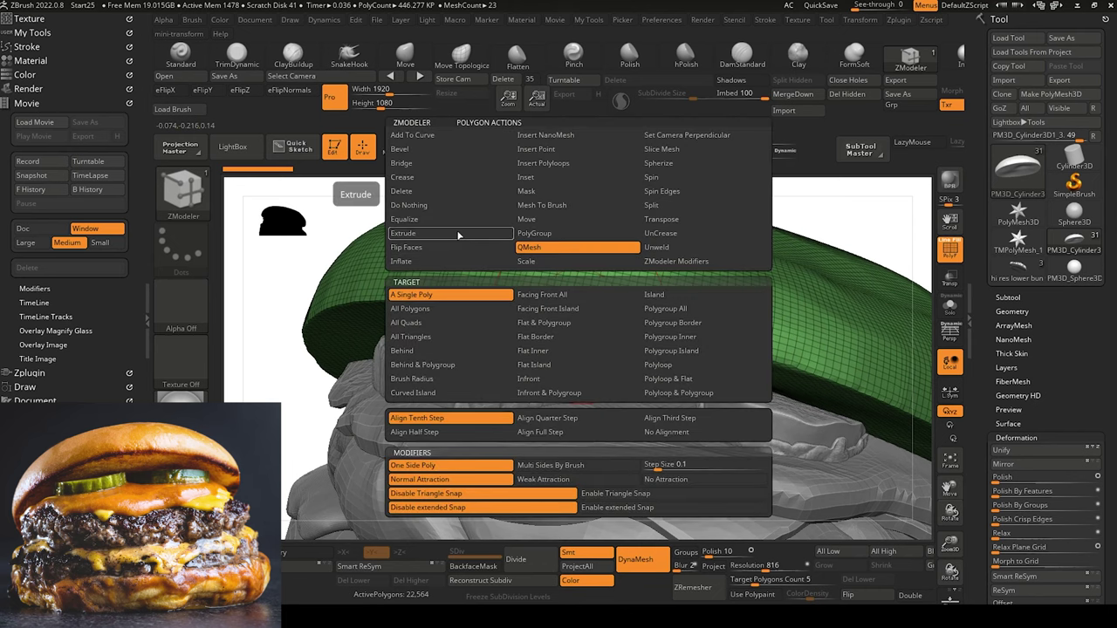
pyautogui.click(543, 234)
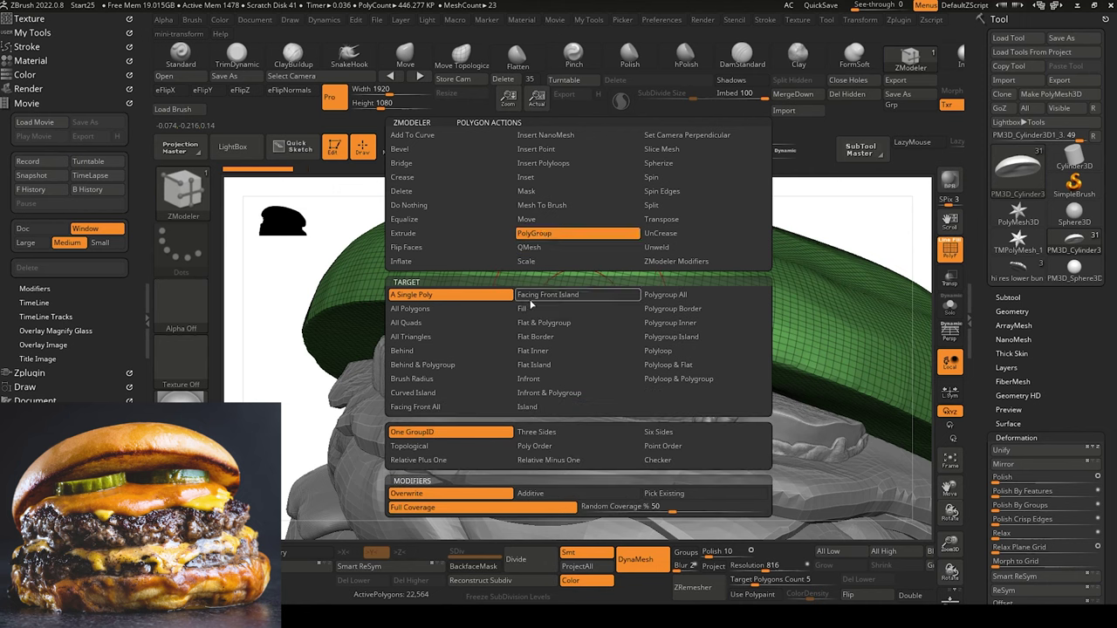
pyautogui.click(662, 352)
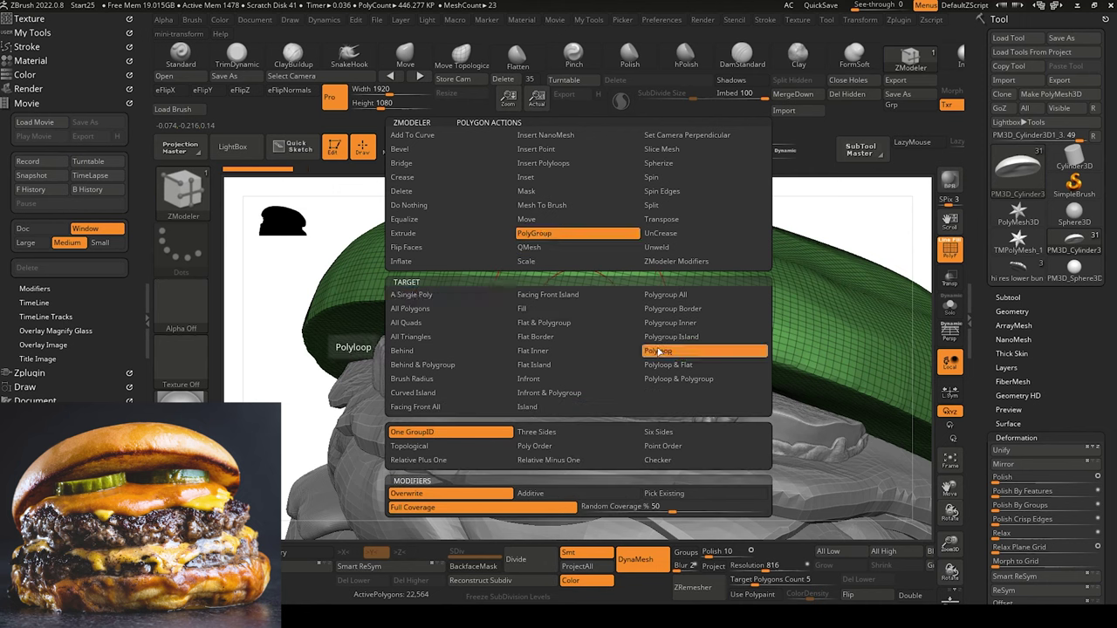
# Isolate the top bun in Solo mode and assign a separate polygroup to the polyloop along its lower outer edge.
pyautogui.keyDown('alt'); pyautogui.moveTo(255, 279); pyautogui.dragTo(296, 296); pyautogui.keyUp('alt')
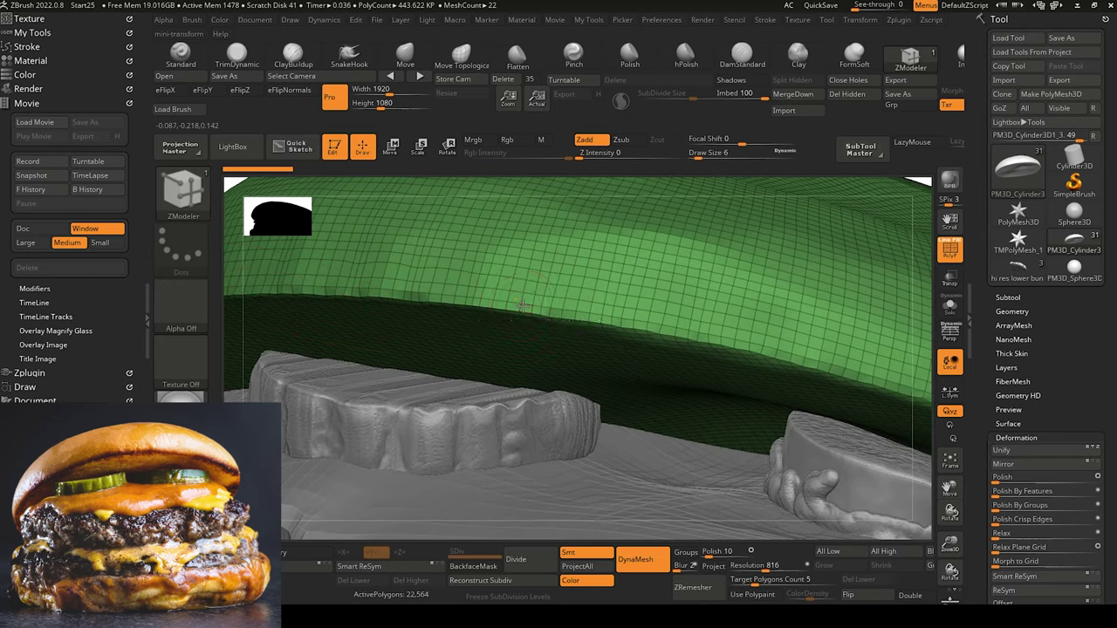
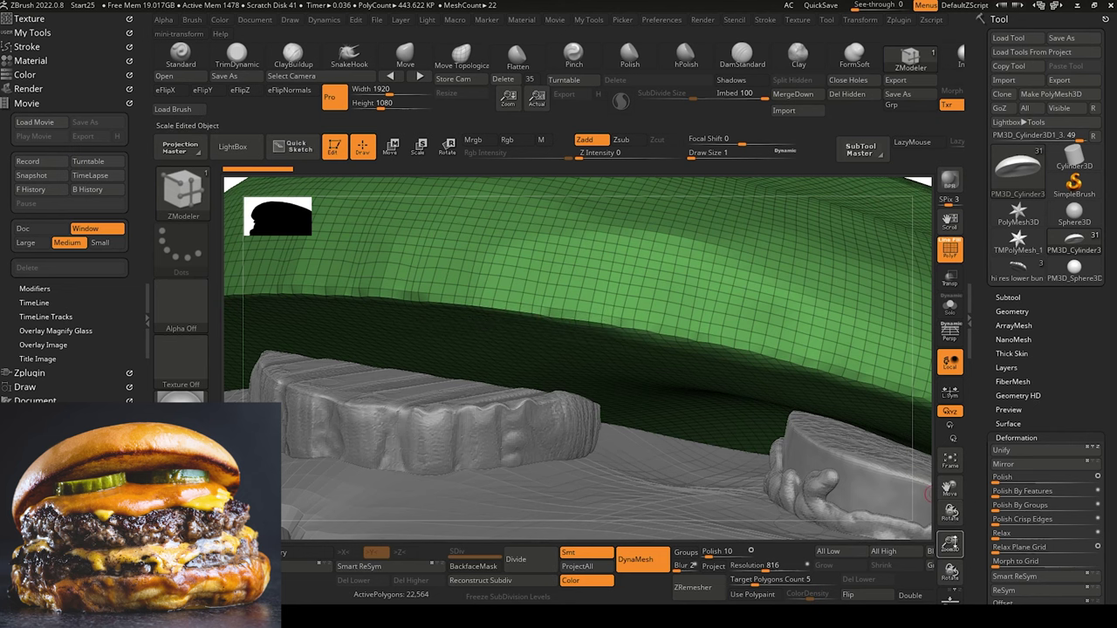
pyautogui.click(950, 307)
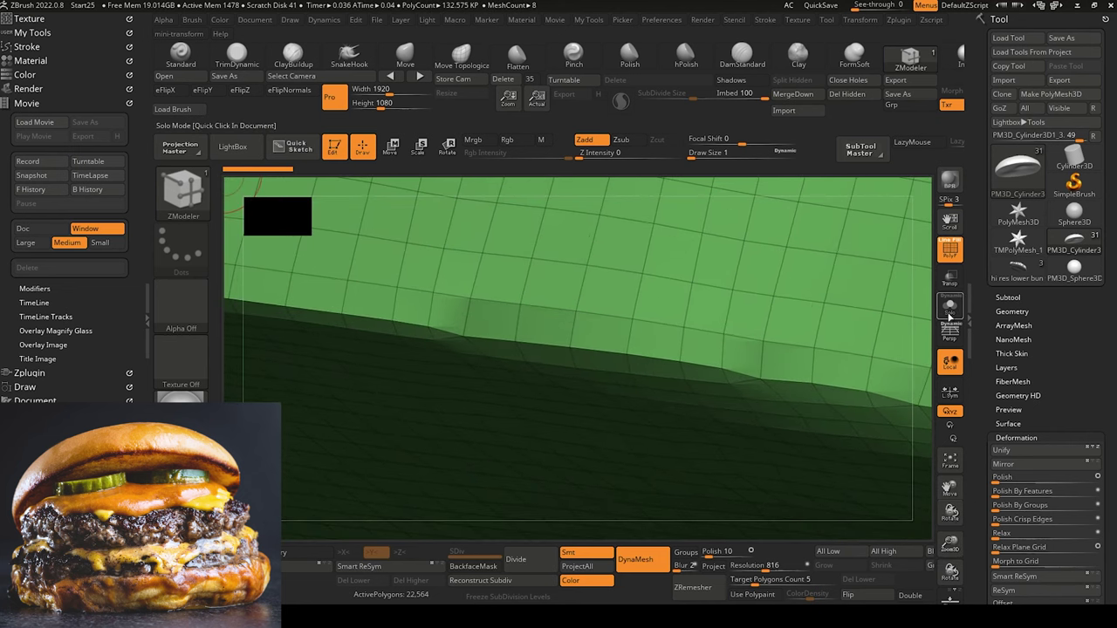
pyautogui.click(949, 316)
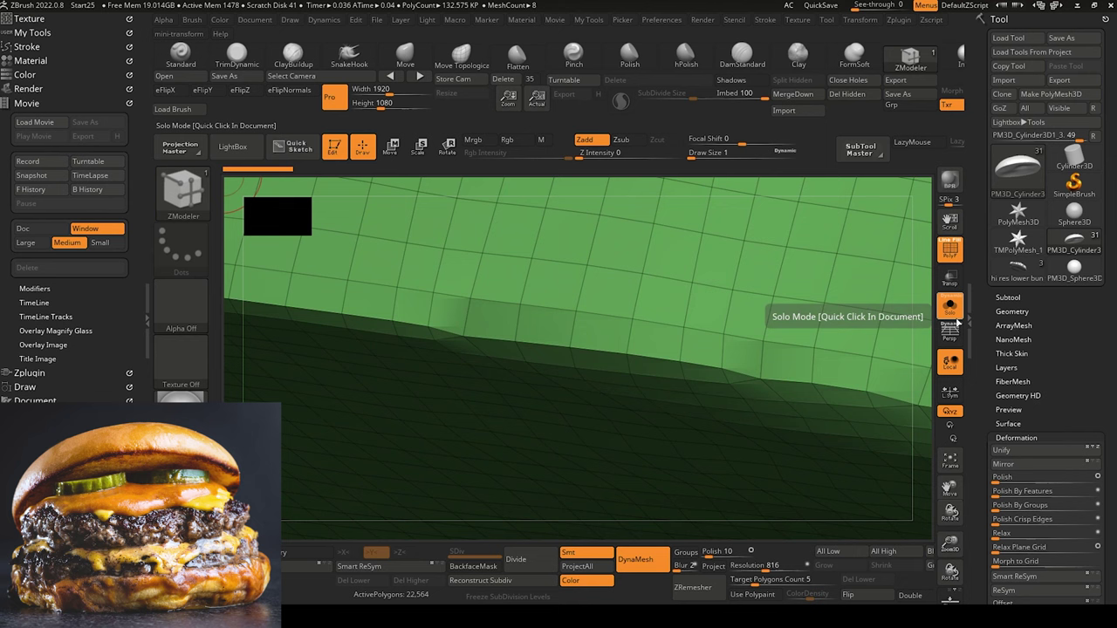
pyautogui.click(555, 327)
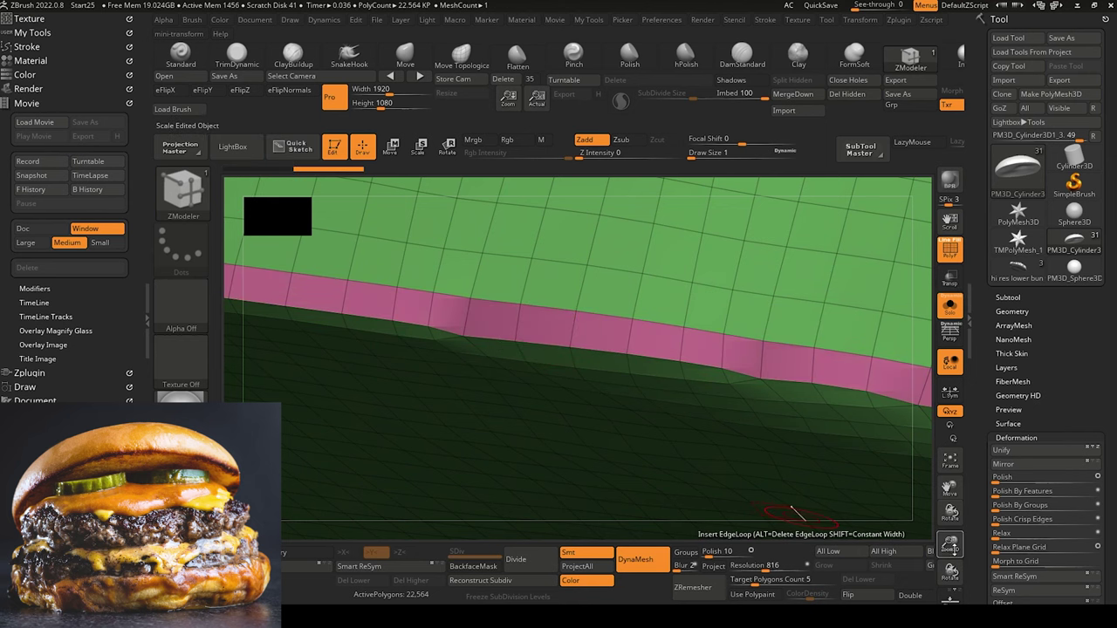
# Hide the polyloop polygroup along the top bun's lower outer edge.
pyautogui.moveTo(951, 546); pyautogui.dragTo(698, 340)
pyautogui.moveTo(462, 288); pyautogui.dragTo(320, 315)
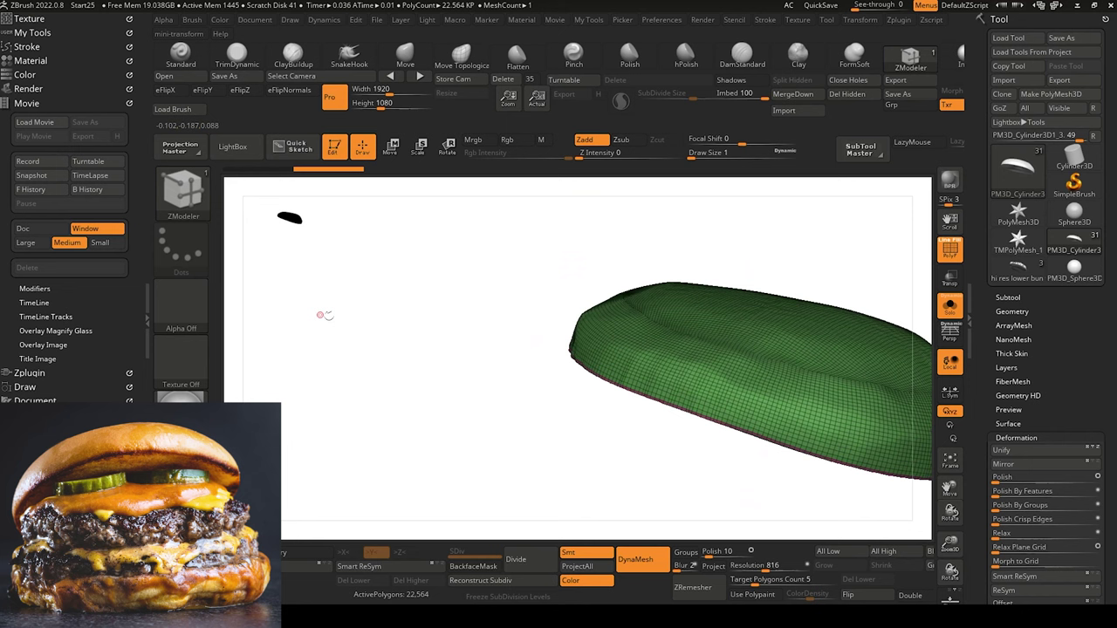
pyautogui.moveTo(399, 382)
pyautogui.mouseDown()
pyautogui.moveTo(431, 324)
pyautogui.moveTo(389, 357)
pyautogui.moveTo(381, 384)
pyautogui.moveTo(405, 410)
pyautogui.moveTo(376, 400)
pyautogui.mouseUp()
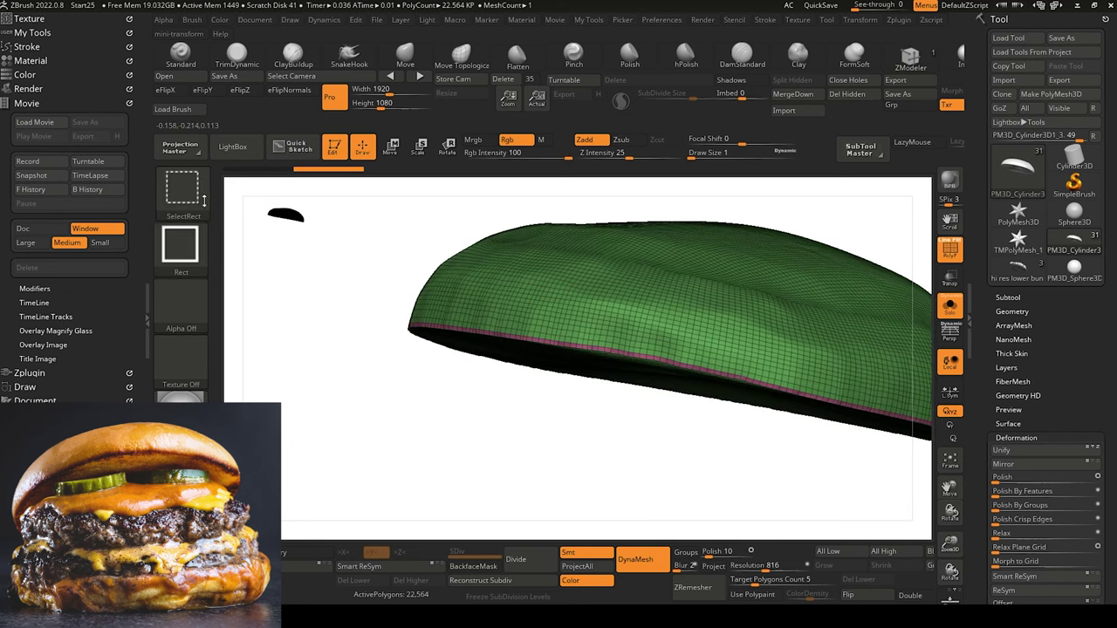
pyautogui.keyDown('ctrl'); pyautogui.keyDown('alt'); pyautogui.keyDown('shift'); pyautogui.click(511, 339); pyautogui.keyUp('shift'); pyautogui.keyUp('alt'); pyautogui.keyUp('ctrl')
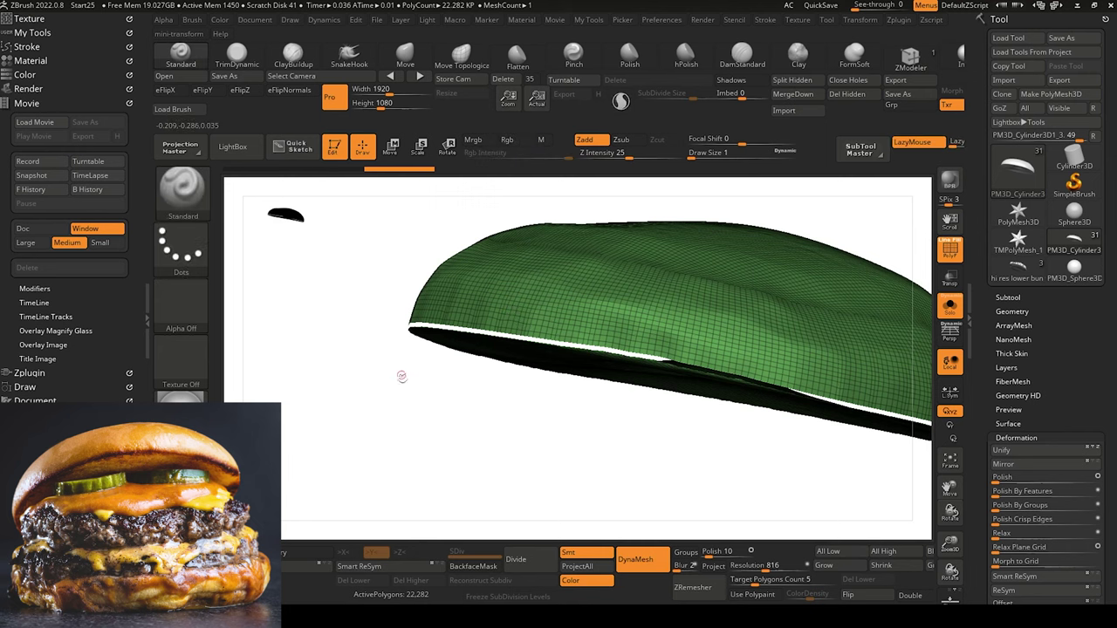
pyautogui.moveTo(402, 376); pyautogui.dragTo(435, 378)
pyautogui.moveTo(493, 415); pyautogui.dragTo(577, 317)
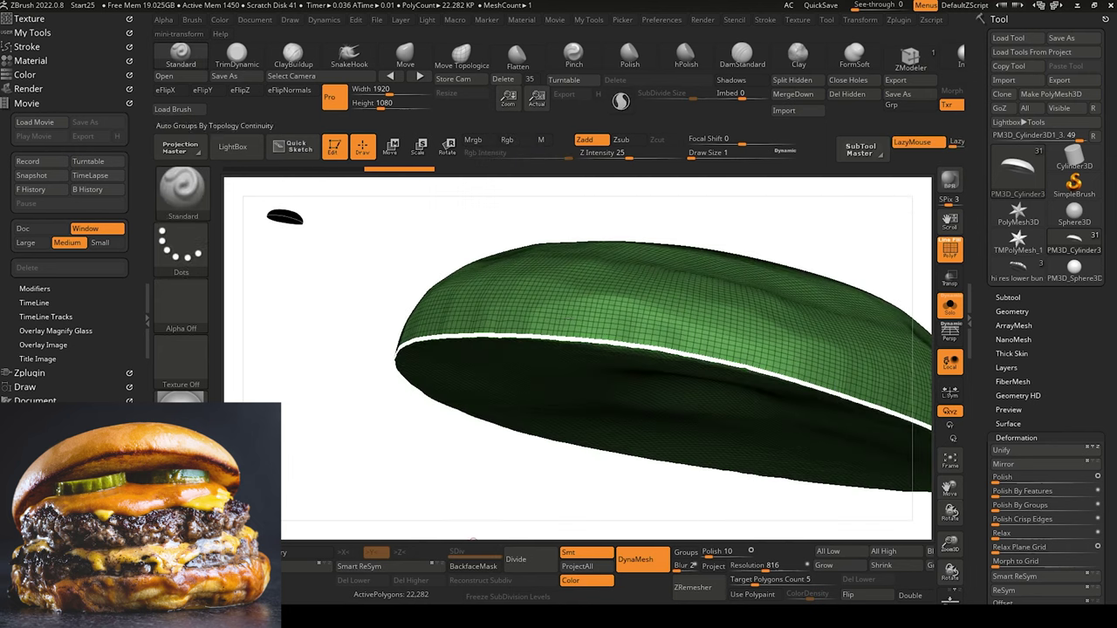
# Apply Auto Groups to the visible bun parts so the outer shell and underside get polygroups by topology continuity.
pyautogui.click(874, 599)
pyautogui.moveTo(412, 472); pyautogui.dragTo(392, 428)
pyautogui.click(873, 600)
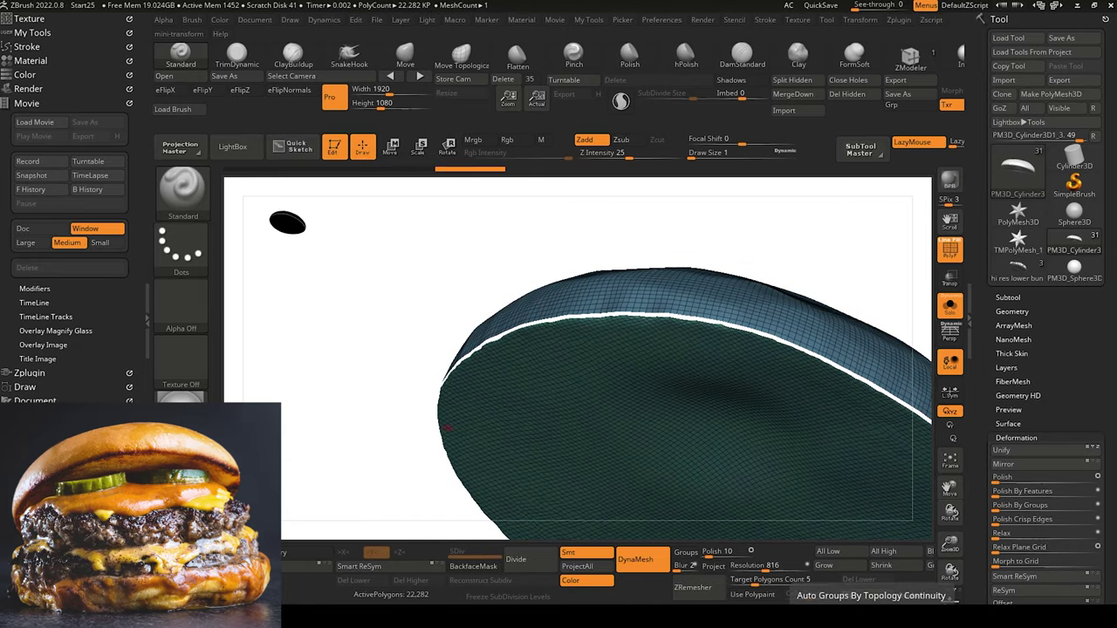
pyautogui.click(873, 601)
pyautogui.click(873, 600)
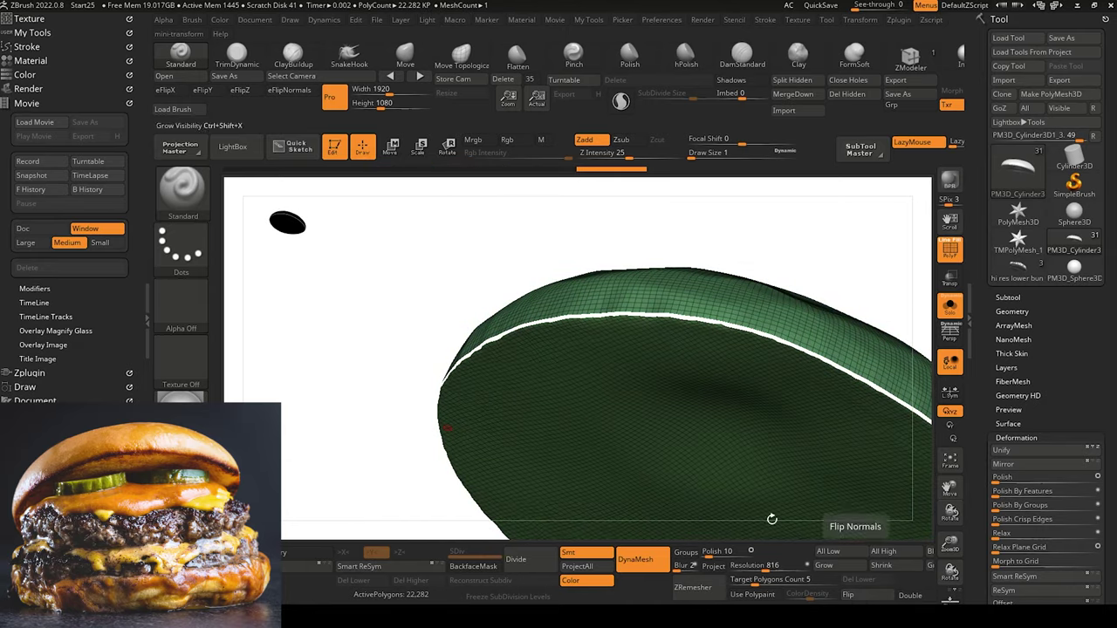
# Isolate the bun's outer shell, assign it a new contrasting polygroup, and unhide the whole bun.
pyautogui.moveTo(772, 520); pyautogui.dragTo(653, 408)
pyautogui.moveTo(302, 375); pyautogui.dragTo(336, 341)
pyautogui.keyDown('ctrl'); pyautogui.keyDown('shift'); pyautogui.click(605, 378); pyautogui.keyUp('shift'); pyautogui.keyUp('ctrl')
pyautogui.moveTo(477, 359)
pyautogui.mouseDown()
pyautogui.moveTo(312, 398)
pyautogui.moveTo(340, 382)
pyautogui.mouseUp()
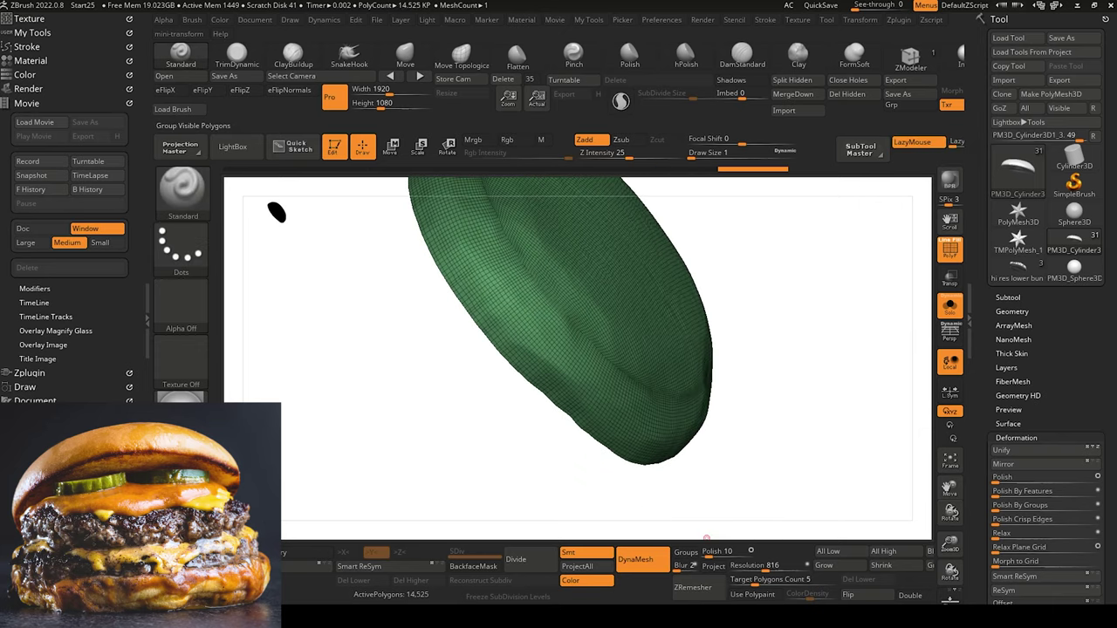
pyautogui.hotkey('ctrl', 'w')
pyautogui.hotkey('ctrl', 'w')
pyautogui.hotkey('ctrl', 'w')
pyautogui.hotkey('ctrl', 'w')
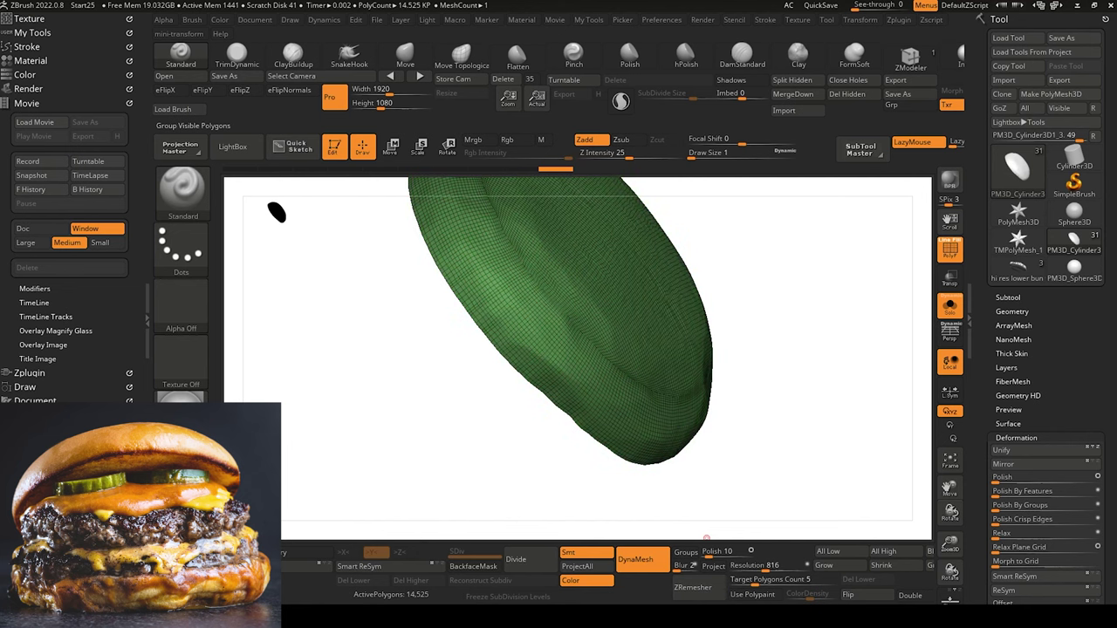
pyautogui.keyDown('ctrl'); pyautogui.keyDown('shift'); pyautogui.click(376, 350); pyautogui.keyUp('shift'); pyautogui.keyUp('ctrl')
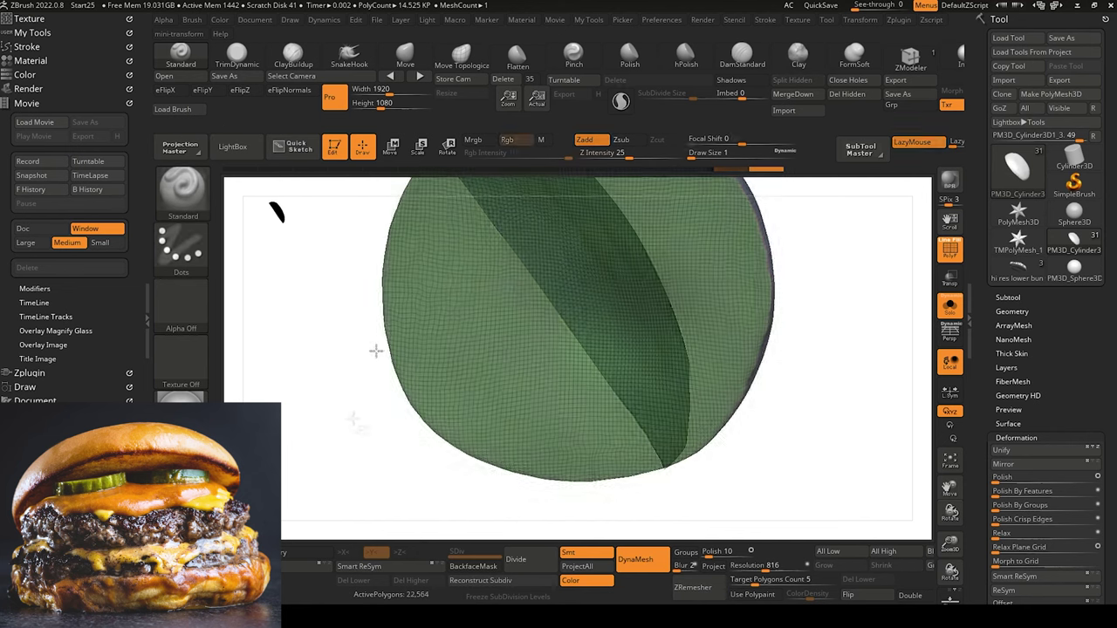
pyautogui.moveTo(376, 350); pyautogui.dragTo(381, 397)
# Move the top bun subtool out of the main folder to the end of the subtool list and rename it "top bun orignial copy".
pyautogui.click(1006, 299)
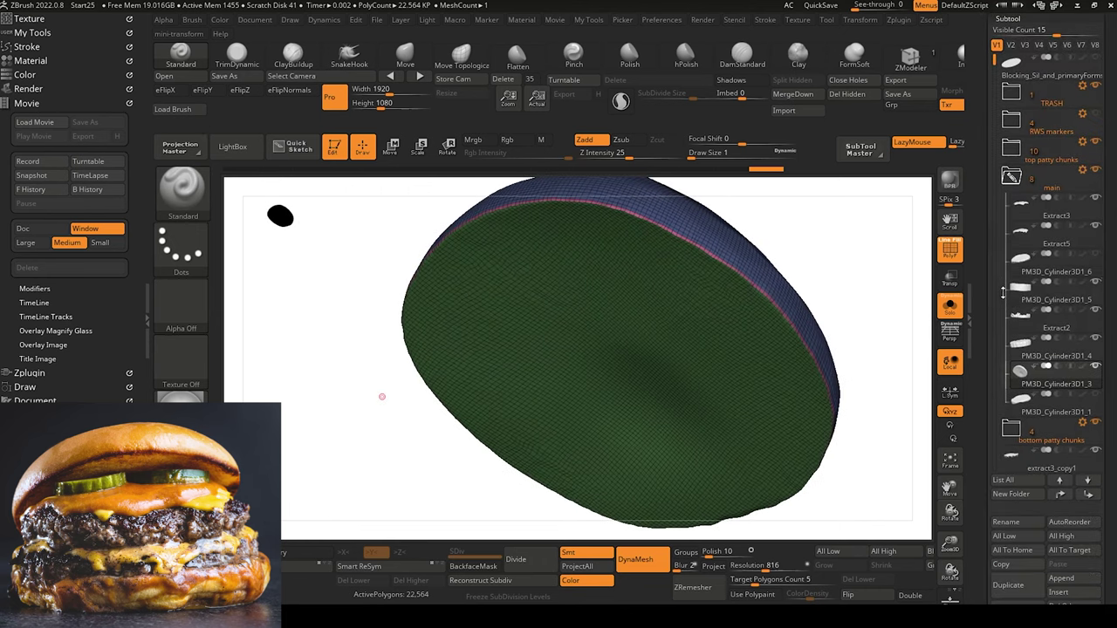
pyautogui.moveTo(994, 61); pyautogui.dragTo(998, 131)
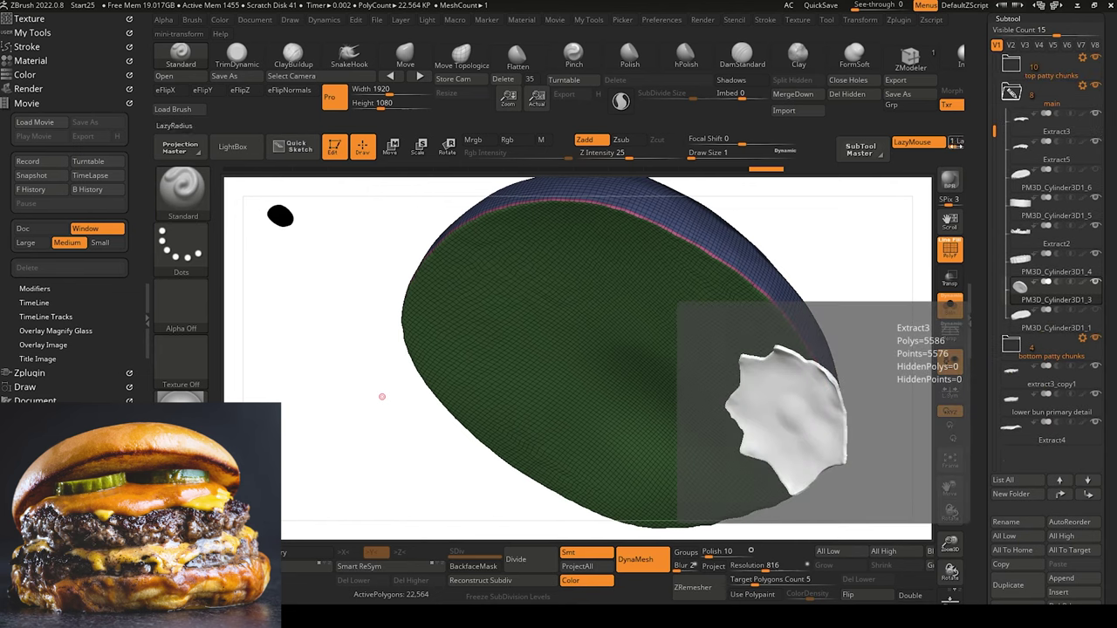
pyautogui.keyDown('shift'); pyautogui.click(1088, 495); pyautogui.keyUp('shift')
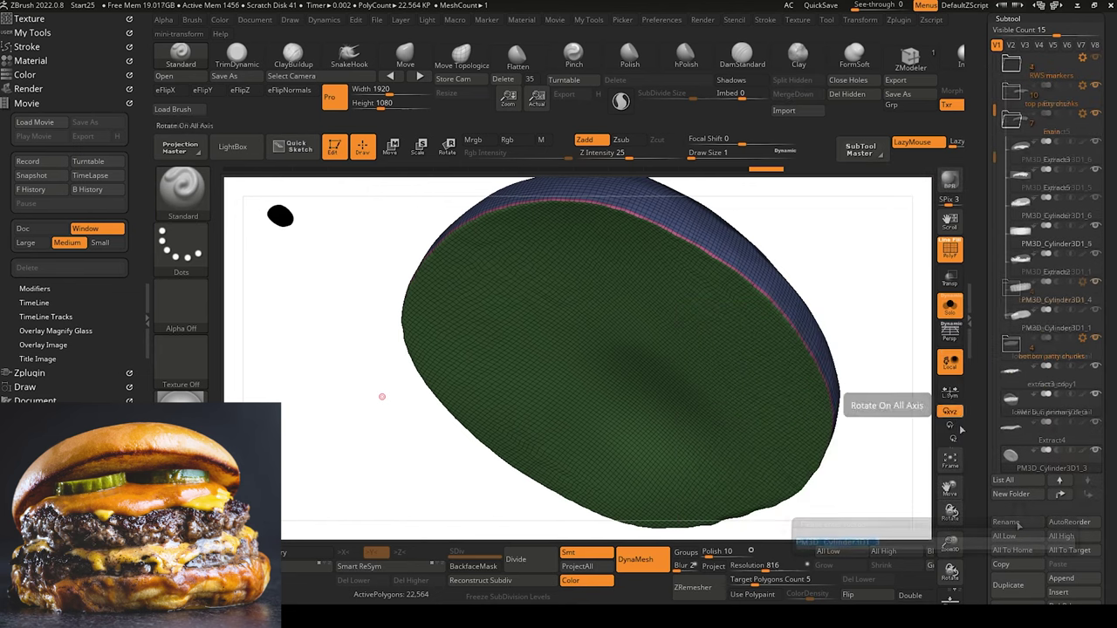
pyautogui.click(1012, 523)
pyautogui.write('to')
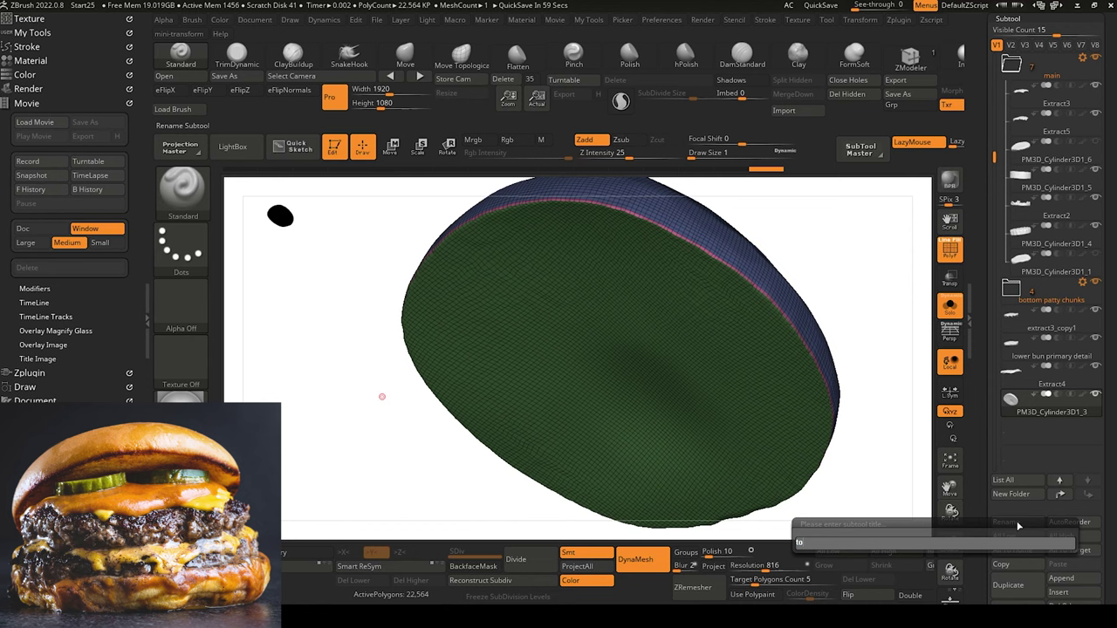
pyautogui.write('p bun orignial co')
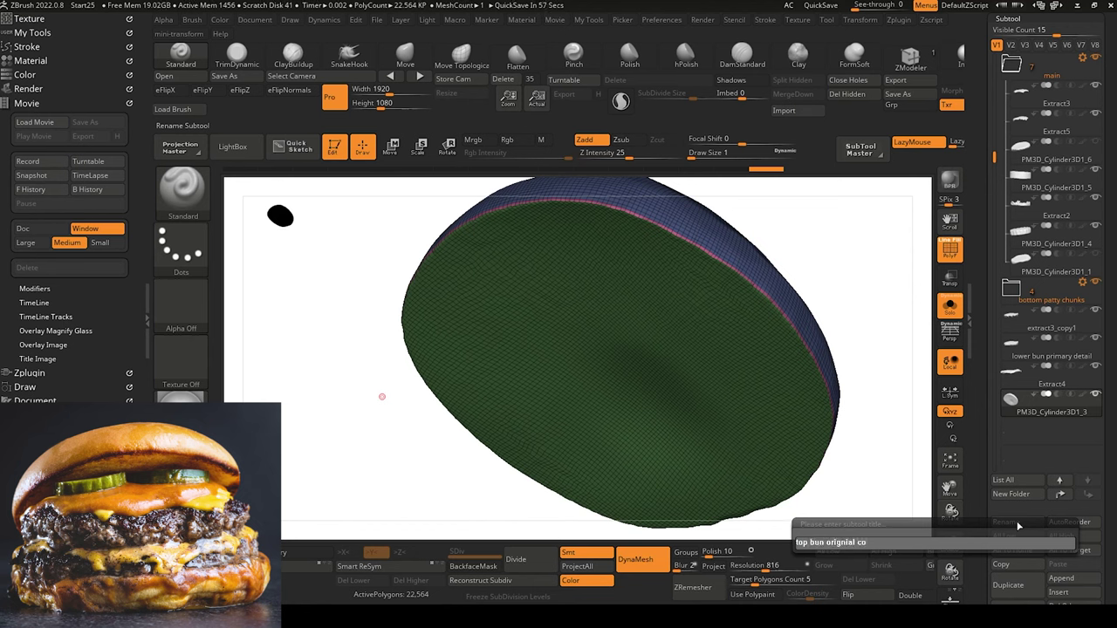
pyautogui.write('py')
pyautogui.press('Return')
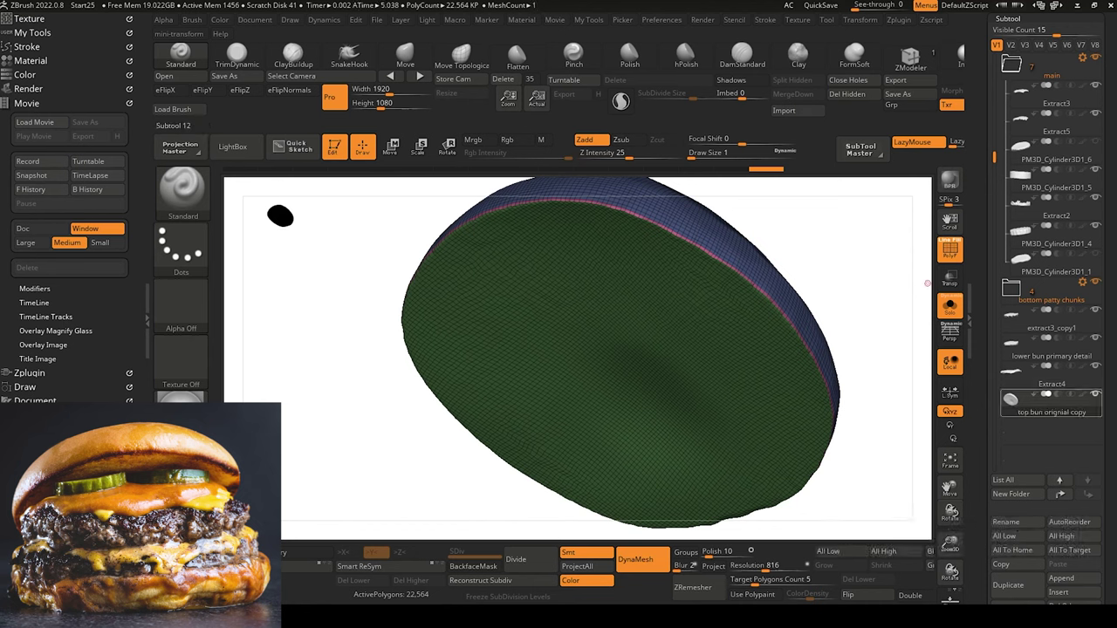
# Duplicate the "top bun orignial copy" subtool to make three working copies.
pyautogui.click(1008, 585)
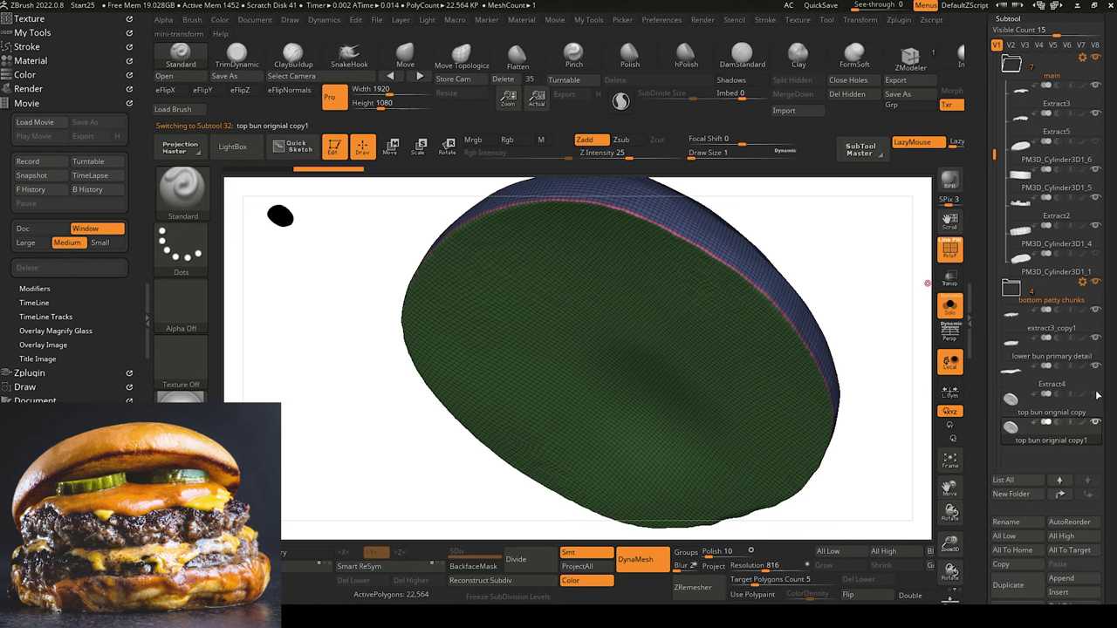
pyautogui.click(1013, 586)
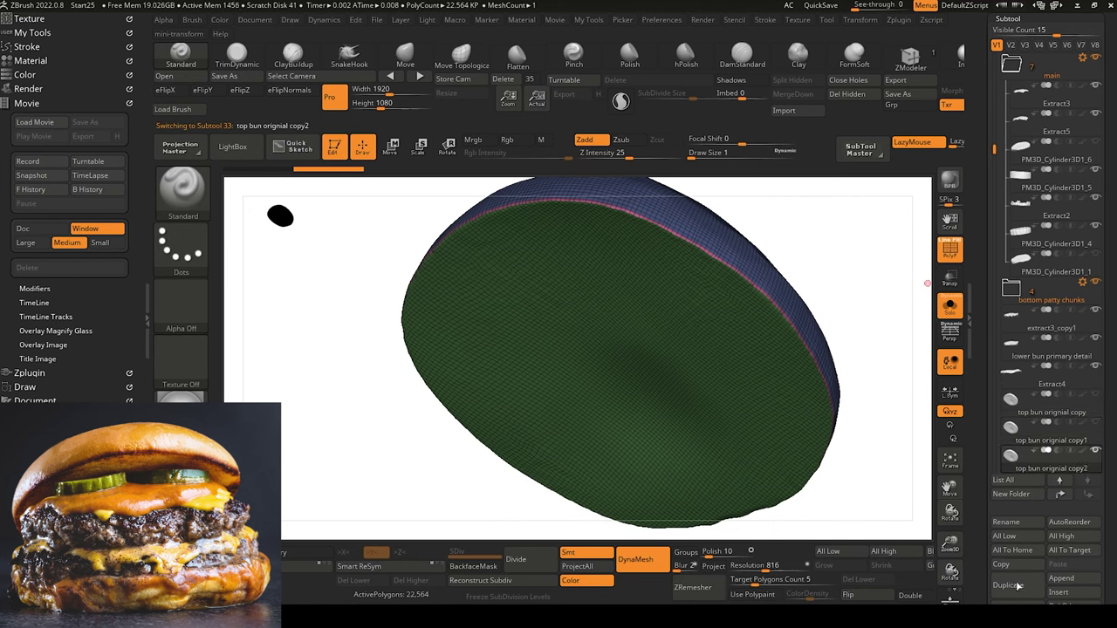
pyautogui.click(1018, 586)
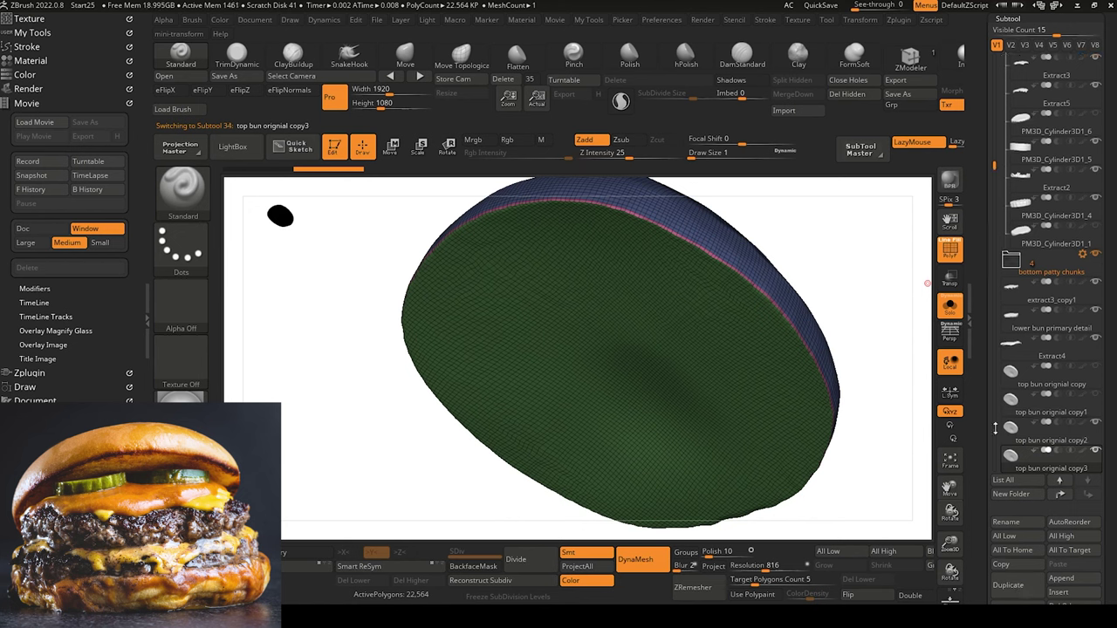
# Rename the first top bun duplicate as "topBun_innards_crumbs".
pyautogui.click(1009, 411)
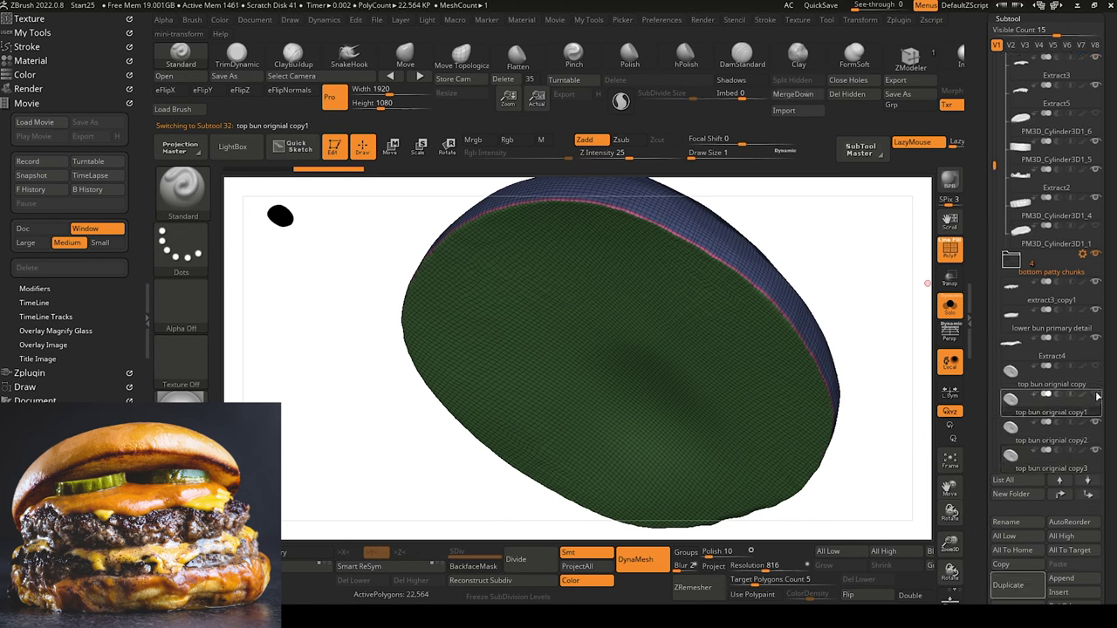
pyautogui.click(1009, 523)
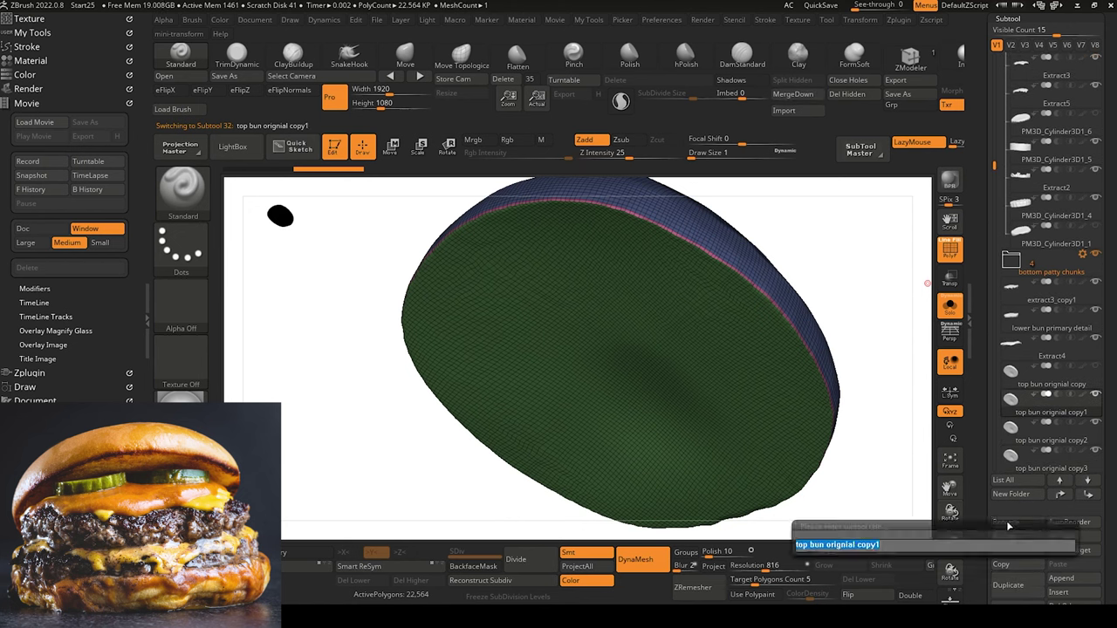
pyautogui.write('crumbs')
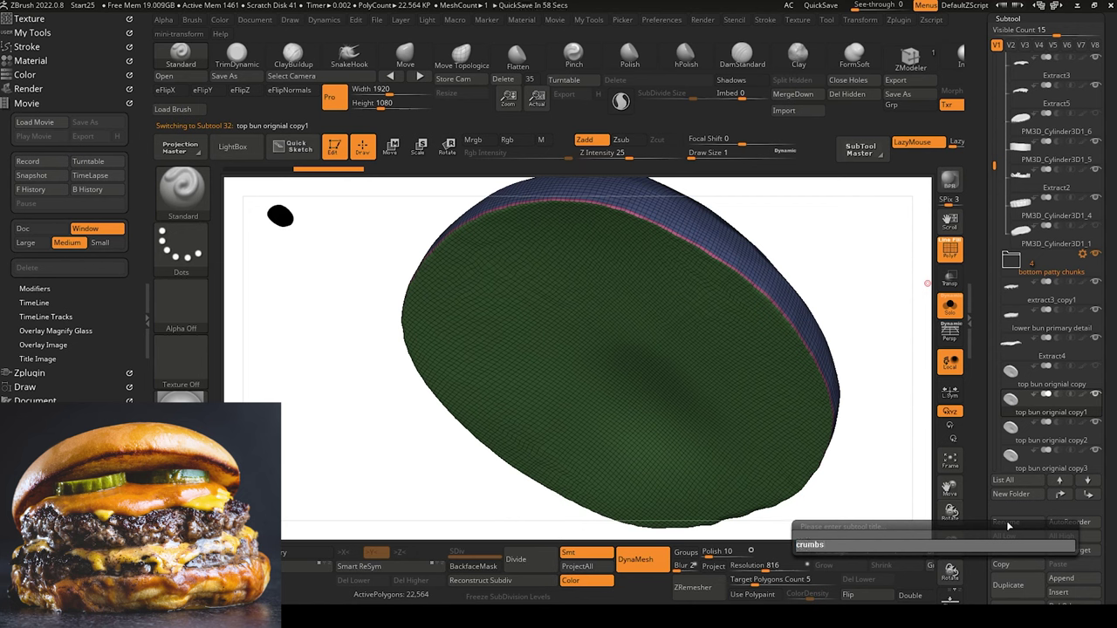
pyautogui.write('_inna')
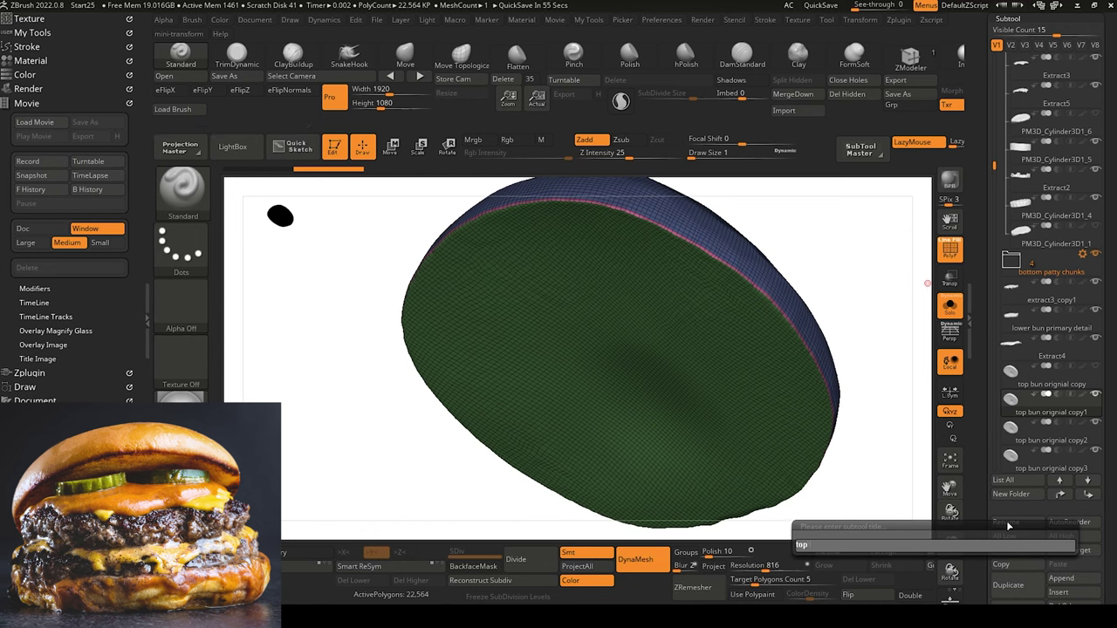
pyautogui.write('topBun_innards_crumbs')
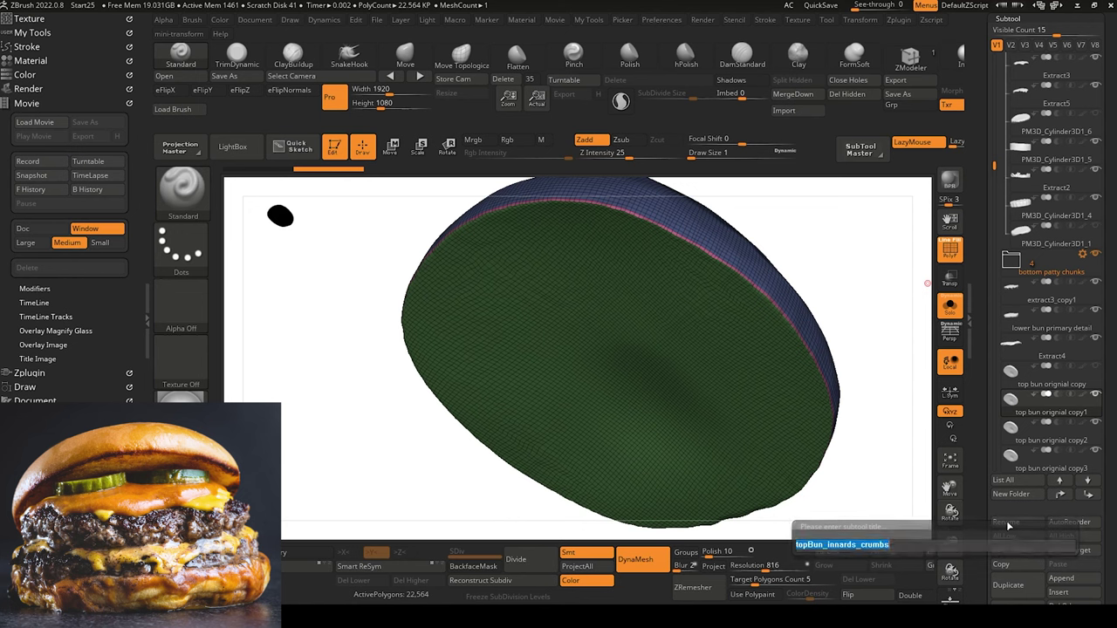
pyautogui.press('Return')
# Rename the second top bun duplicate as "topBun_Singe".
pyautogui.click(1013, 428)
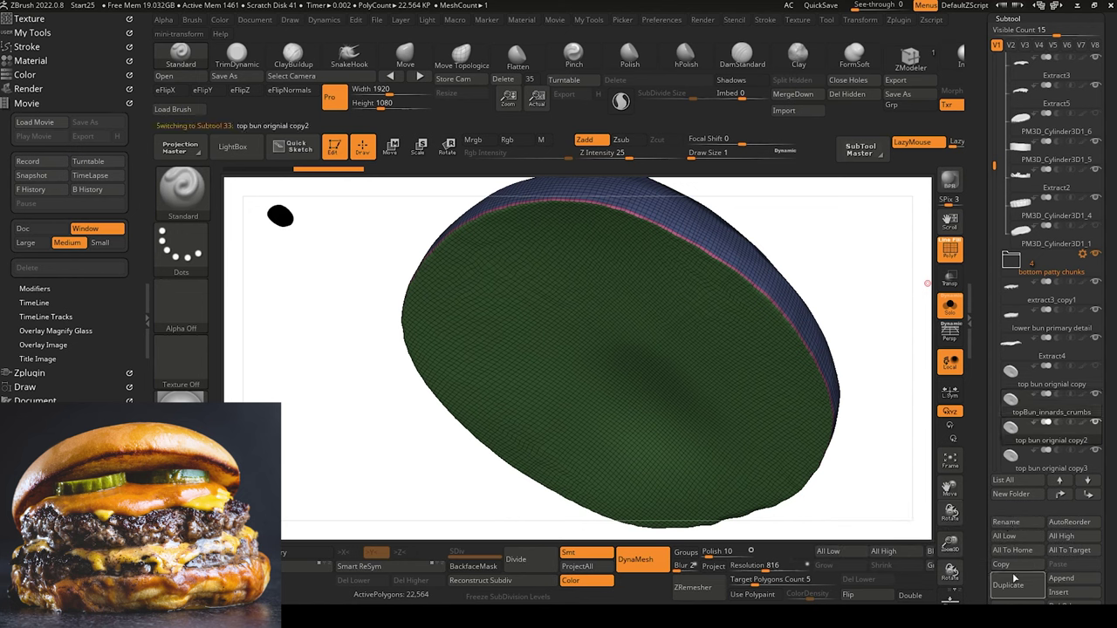
pyautogui.click(1009, 526)
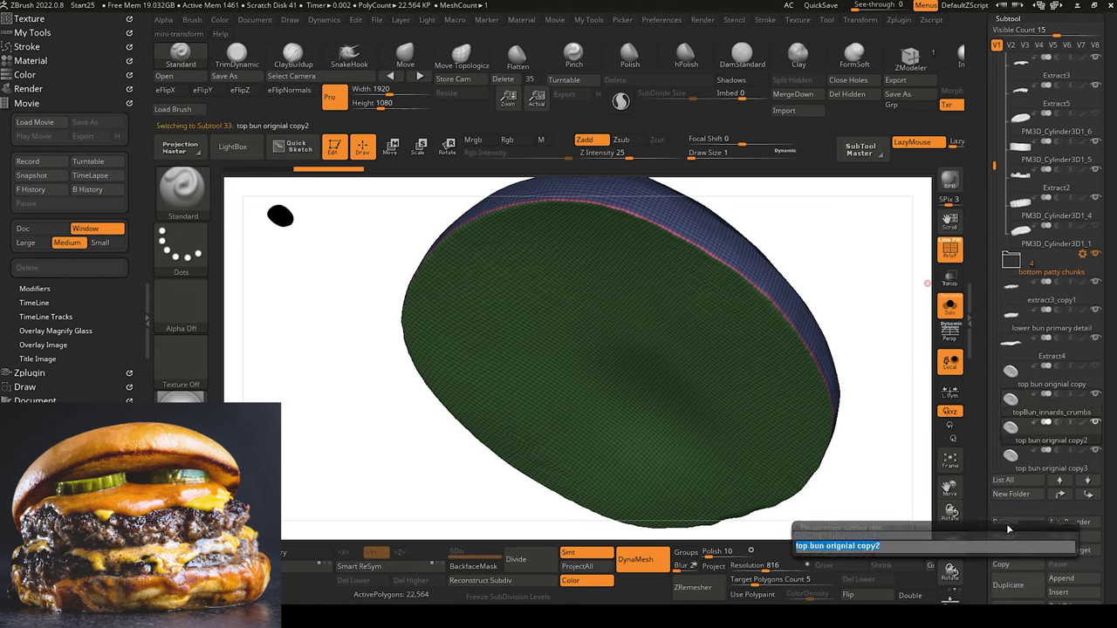
pyautogui.write('topBGun')
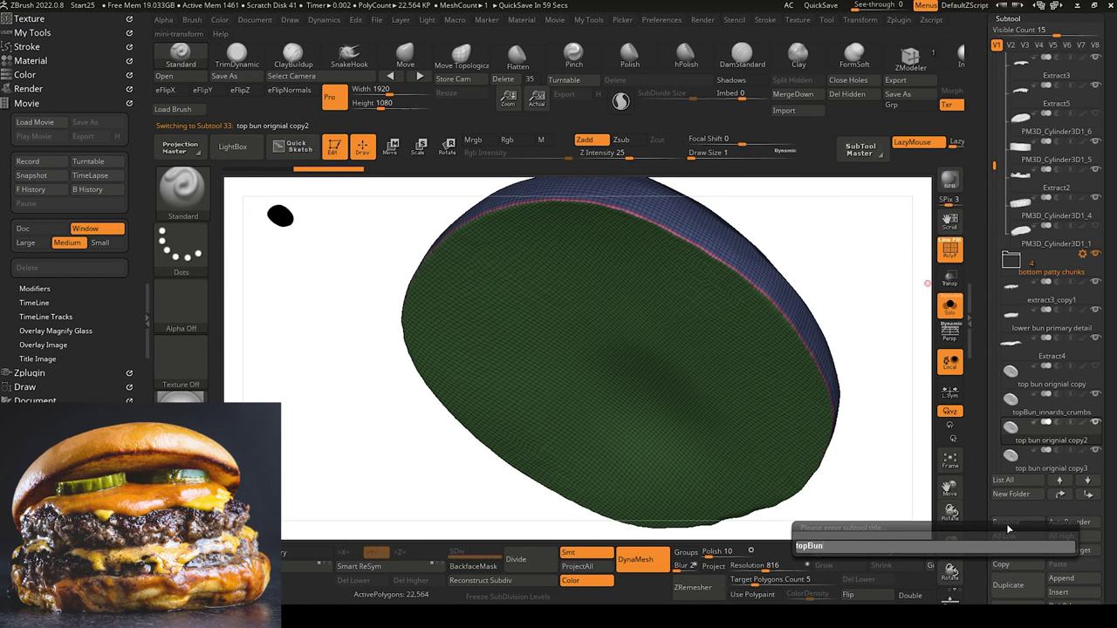
pyautogui.write('_Singe')
pyautogui.press('Return')
# Rename the third top bun duplicate as "topBun_Shell".
pyautogui.click(1013, 460)
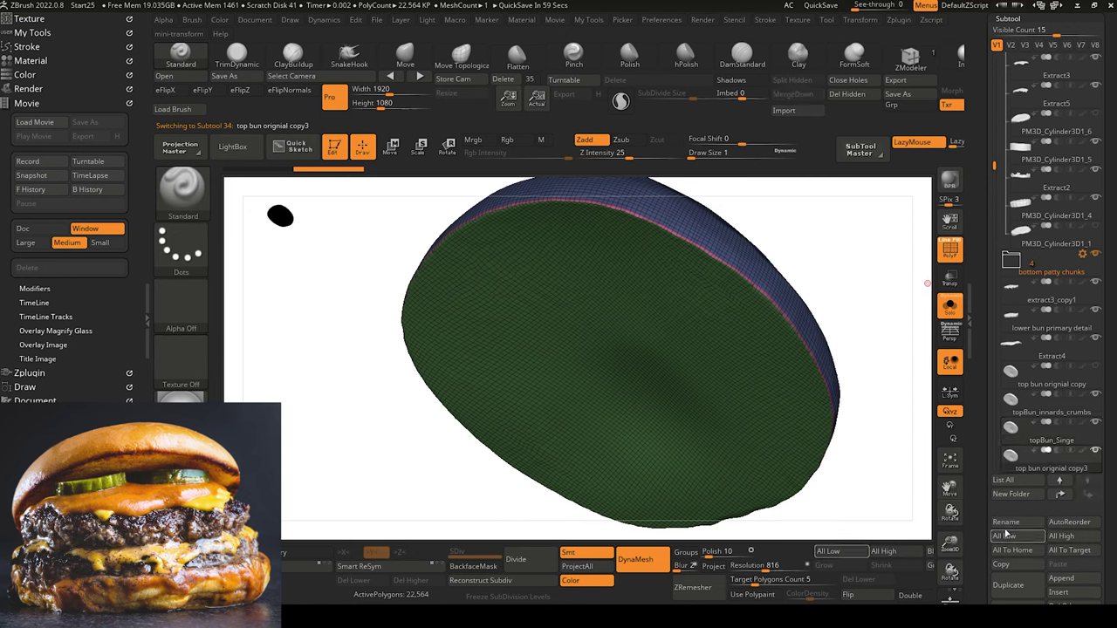
pyautogui.click(1004, 522)
pyautogui.write('To')
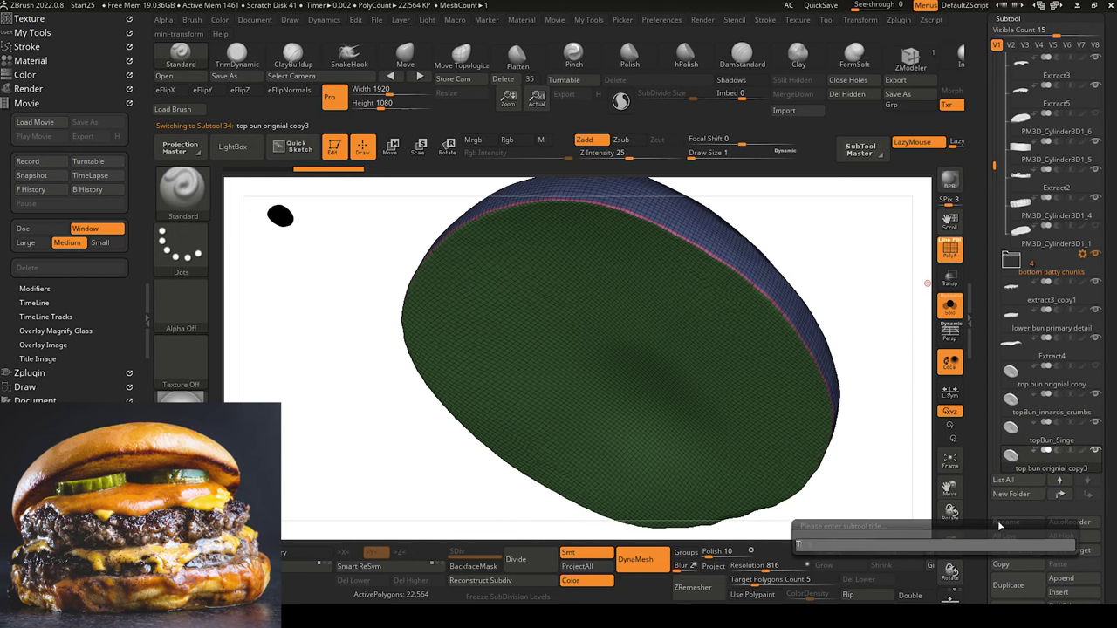
pyautogui.write('pBun_')
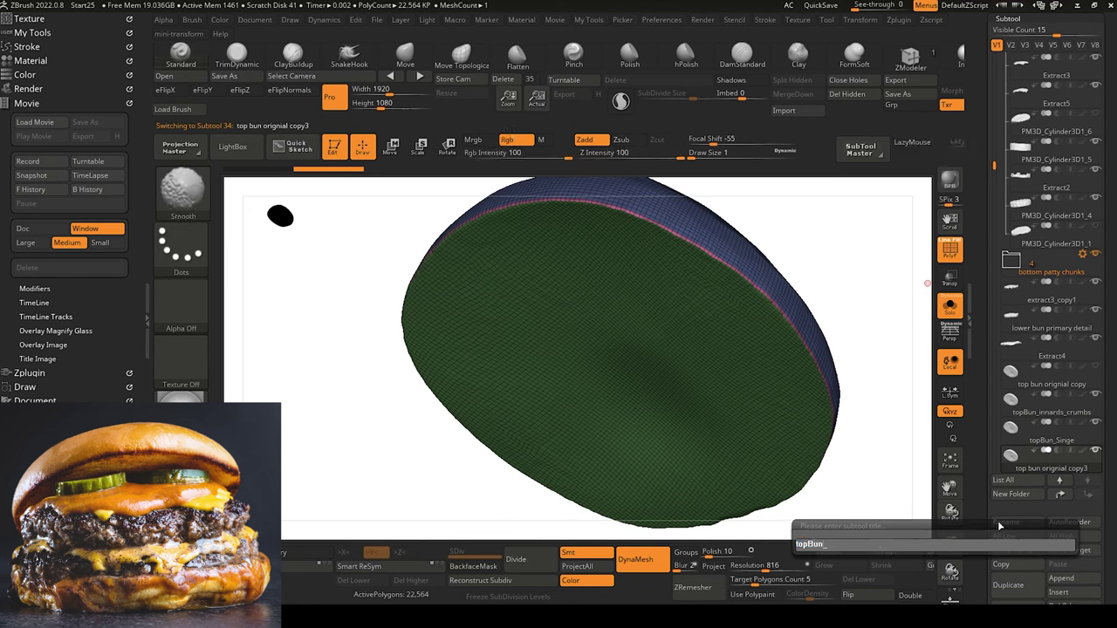
pyautogui.write('Shell')
pyautogui.press('Return')
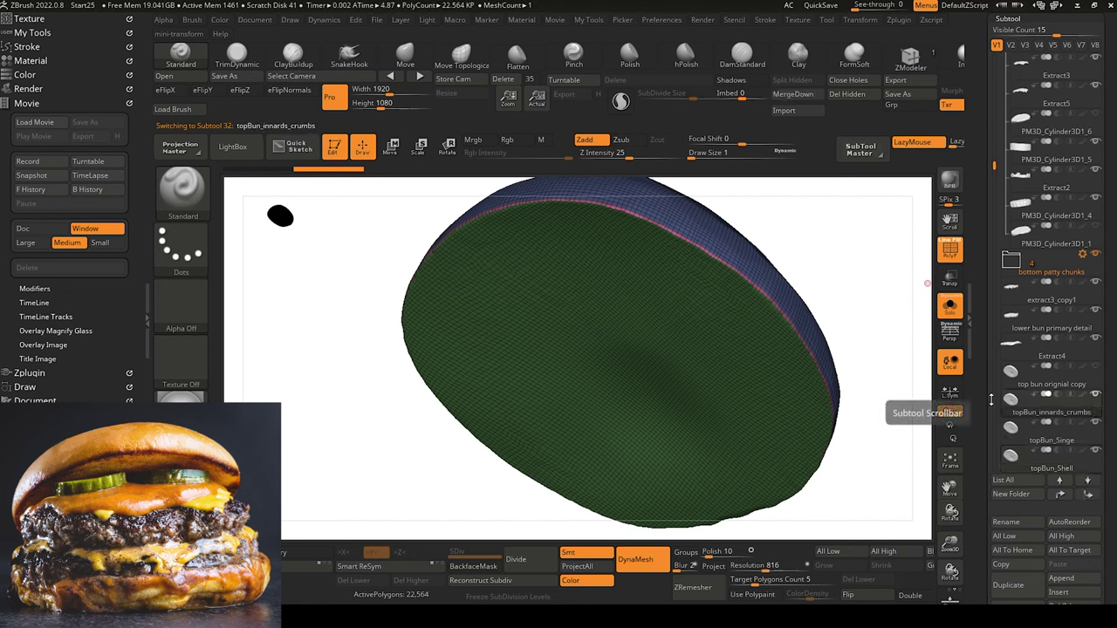
# On topBun_innards_crumbs, isolate the flat underside polygroup and delete the hidden geometry.
pyautogui.moveTo(362, 357)
pyautogui.mouseDown()
pyautogui.moveTo(344, 378)
pyautogui.moveTo(363, 351)
pyautogui.mouseUp()
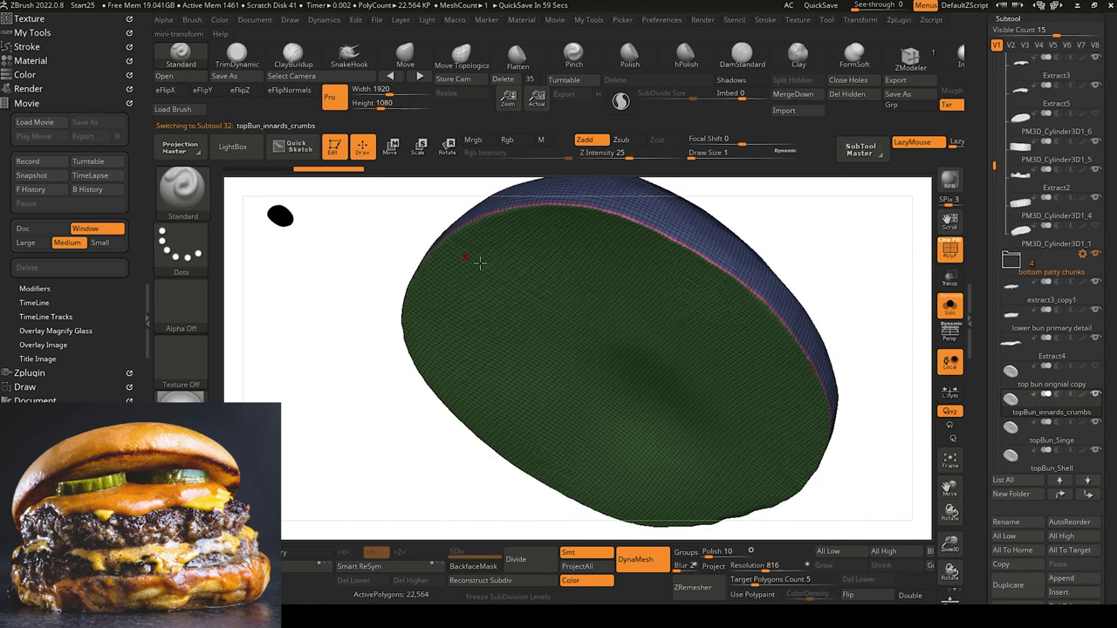
pyautogui.hotkey('ctrl', 'shift')
pyautogui.keyDown('ctrl'); pyautogui.keyDown('shift'); pyautogui.click(552, 325); pyautogui.keyUp('shift'); pyautogui.keyUp('ctrl')
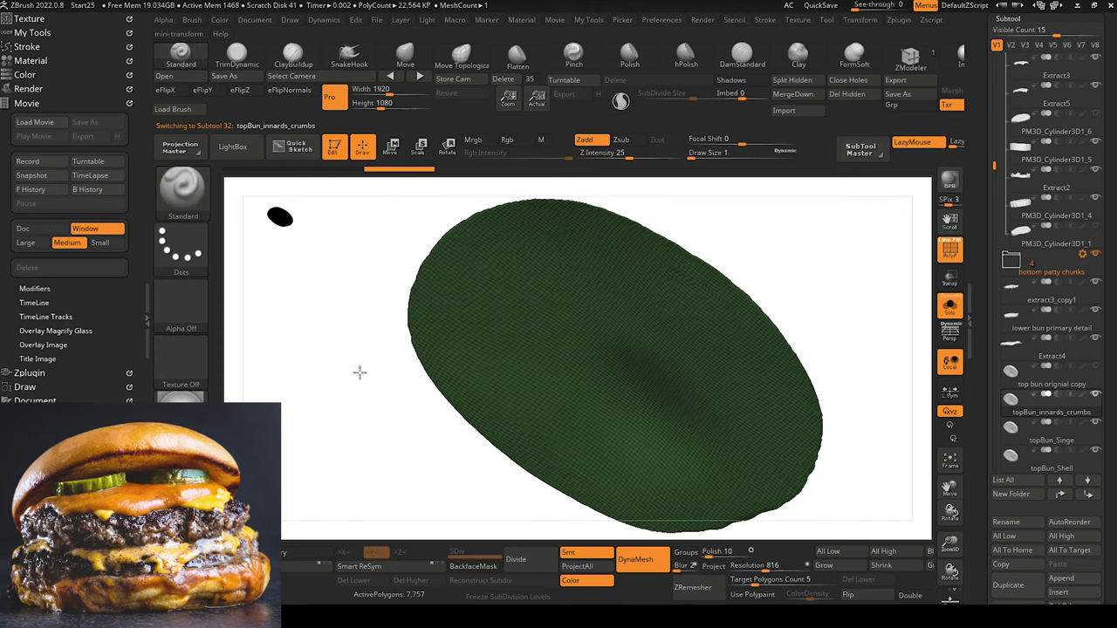
pyautogui.click(844, 92)
pyautogui.moveTo(417, 352); pyautogui.dragTo(425, 348)
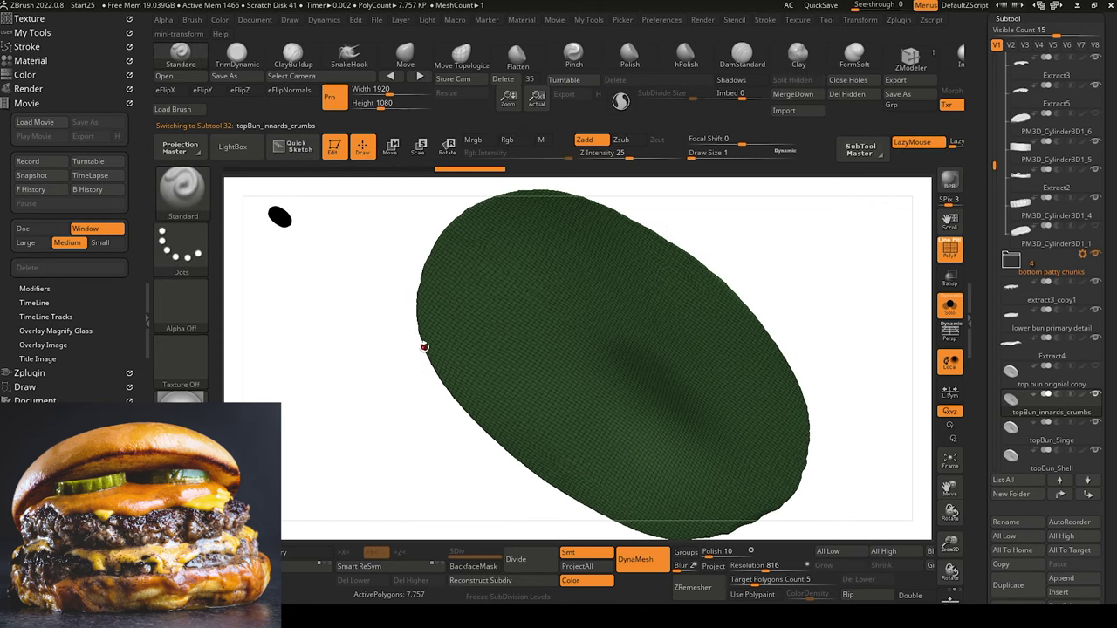
# On topBun_Singe, isolate the thin edge-loop polygroup between the flat underside and the bun's outer surface.
pyautogui.click(1019, 439)
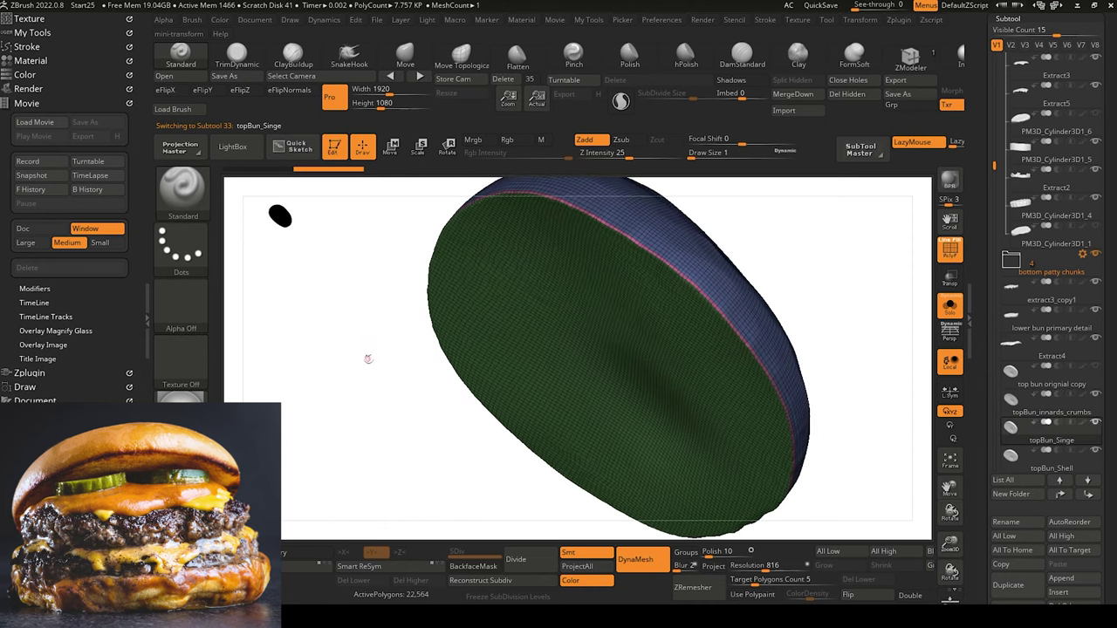
pyautogui.moveTo(352, 346)
pyautogui.mouseDown()
pyautogui.moveTo(344, 387)
pyautogui.moveTo(362, 333)
pyautogui.mouseUp()
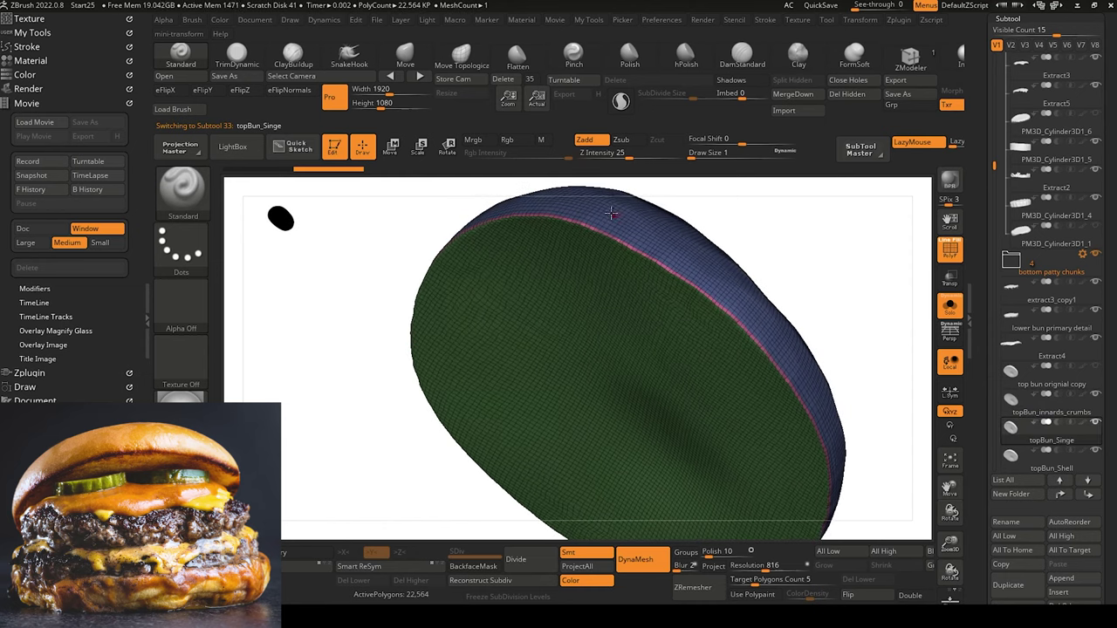
pyautogui.hotkey('ctrl', 'shift')
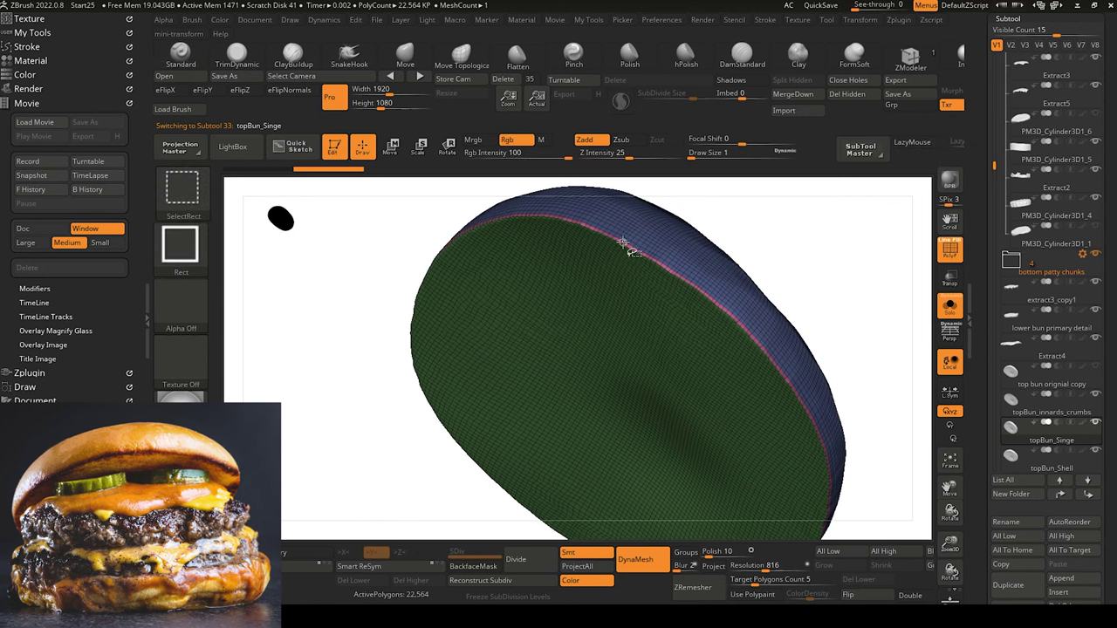
pyautogui.keyDown('ctrl'); pyautogui.keyDown('shift'); pyautogui.click(621, 241); pyautogui.keyUp('shift'); pyautogui.keyUp('ctrl')
pyautogui.keyDown('ctrl'); pyautogui.keyDown('shift'); pyautogui.click(393, 218); pyautogui.keyUp('shift'); pyautogui.keyUp('ctrl')
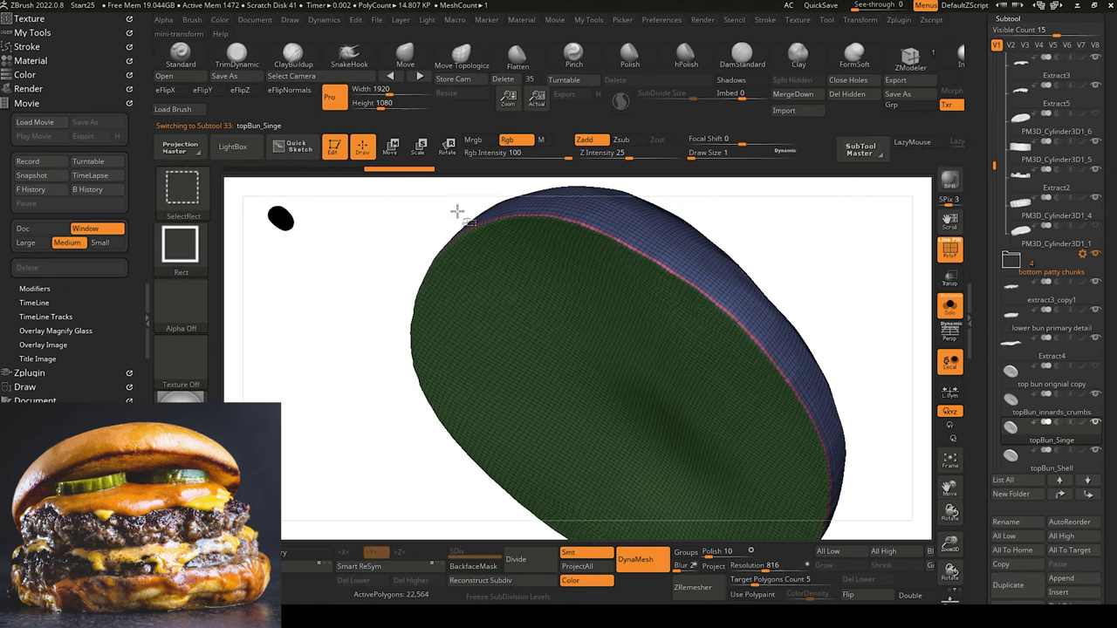
pyautogui.keyDown('ctrl'); pyautogui.keyDown('shift'); pyautogui.click(625, 245); pyautogui.keyUp('shift'); pyautogui.keyUp('ctrl')
pyautogui.keyDown('ctrl'); pyautogui.keyDown('shift'); pyautogui.click(625, 243); pyautogui.keyUp('shift'); pyautogui.keyUp('ctrl')
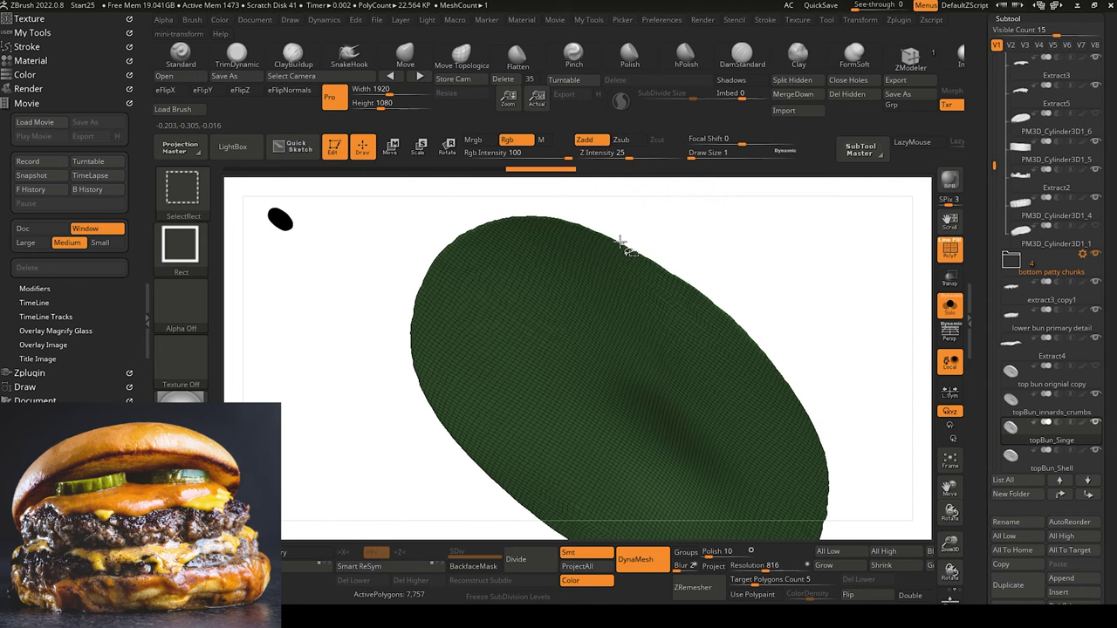
pyautogui.keyDown('ctrl'); pyautogui.keyDown('shift'); pyautogui.moveTo(414, 233); pyautogui.dragTo(364, 275); pyautogui.keyUp('shift'); pyautogui.keyUp('ctrl')
pyautogui.keyDown('ctrl'); pyautogui.keyDown('shift'); pyautogui.click(650, 237); pyautogui.keyUp('shift'); pyautogui.keyUp('ctrl')
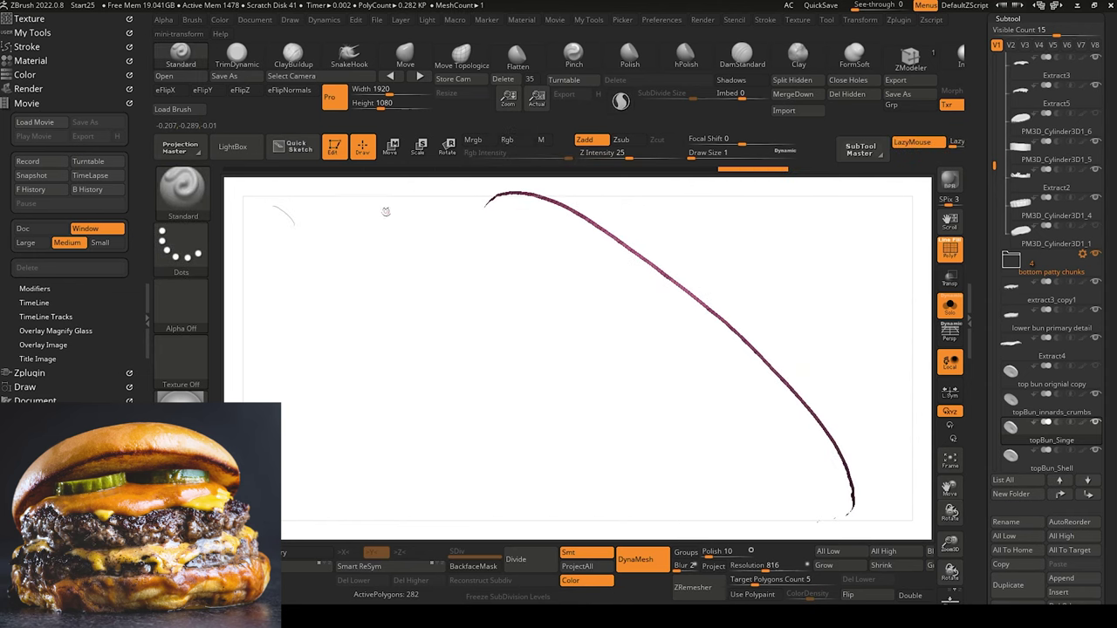
# Collapse the tray beside the viewport and grow the visibility of the isolated singe edge loop by three steps.
pyautogui.click(147, 316)
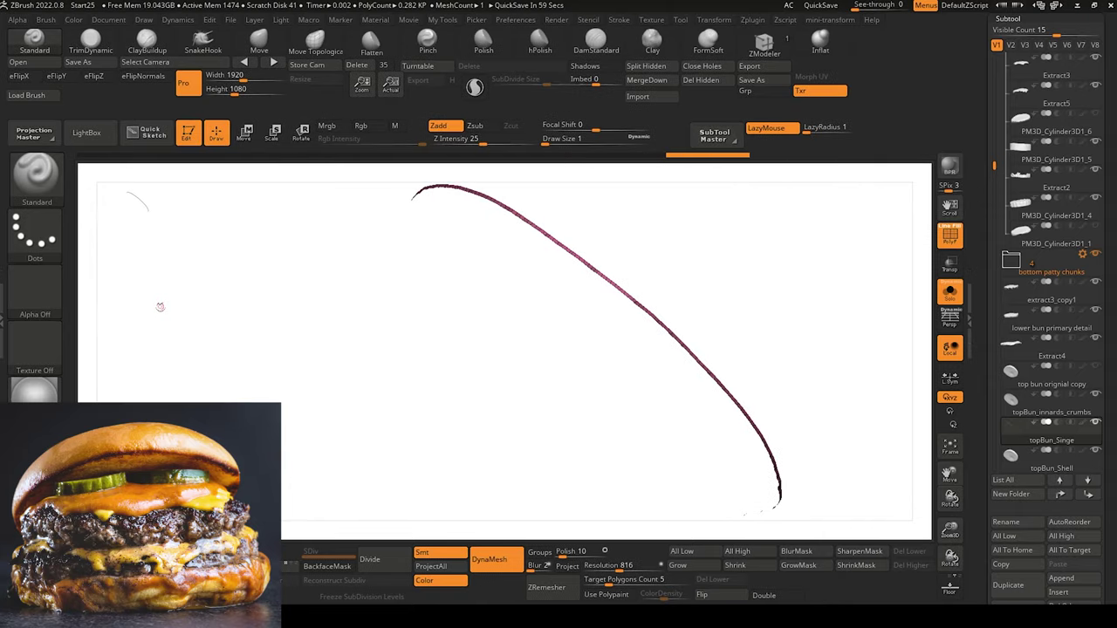
pyautogui.click(698, 567)
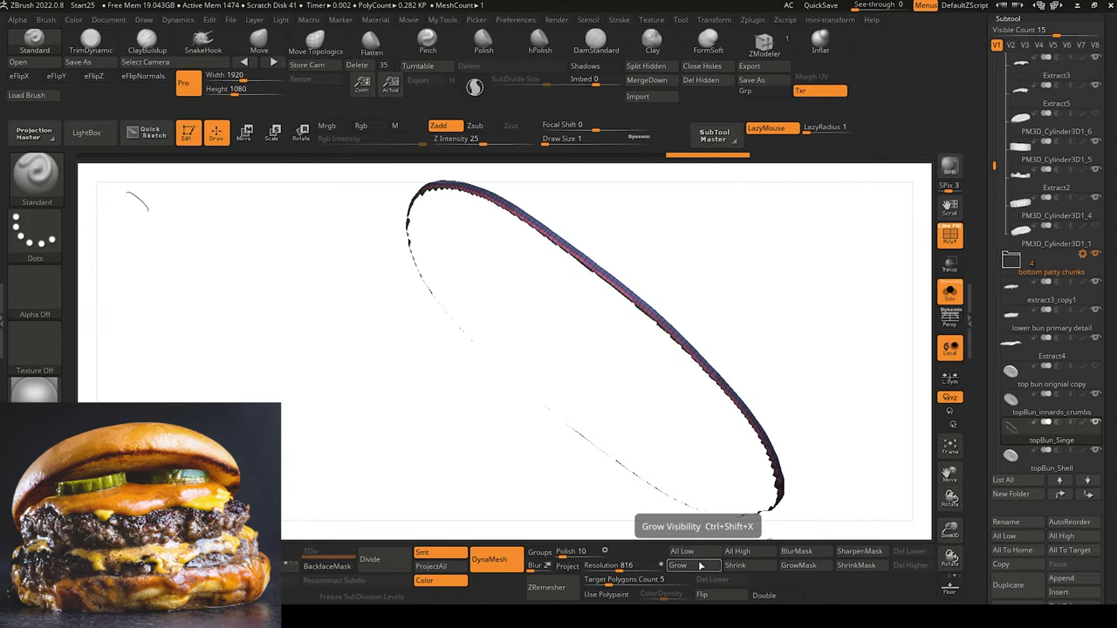
pyautogui.click(699, 567)
pyautogui.click(698, 567)
pyautogui.moveTo(457, 420); pyautogui.dragTo(467, 353)
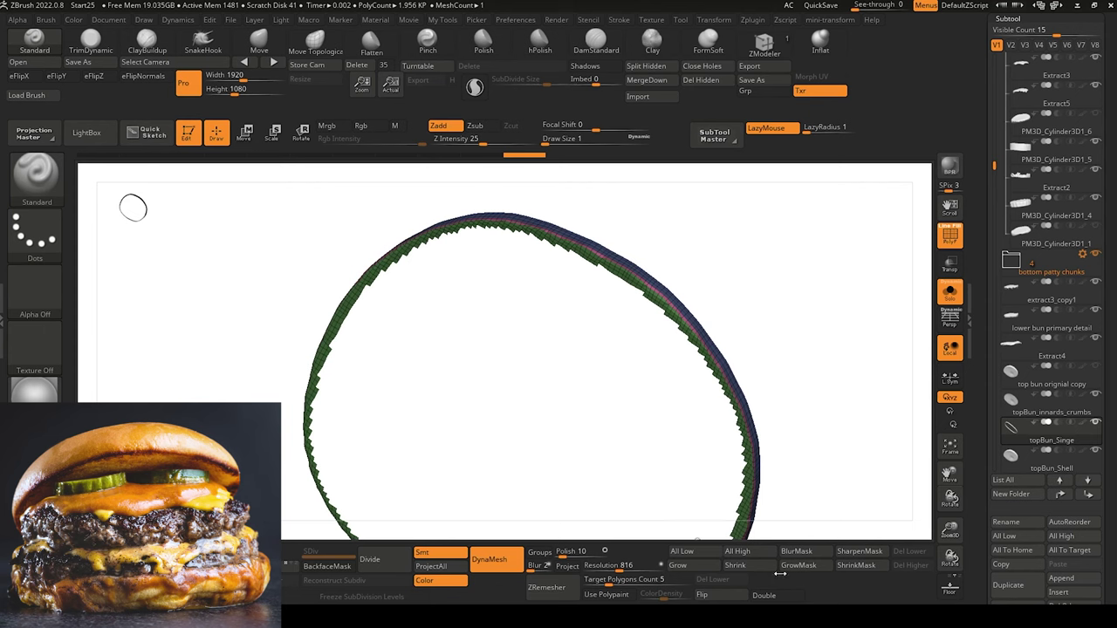
pyautogui.moveTo(626, 455); pyautogui.dragTo(649, 472)
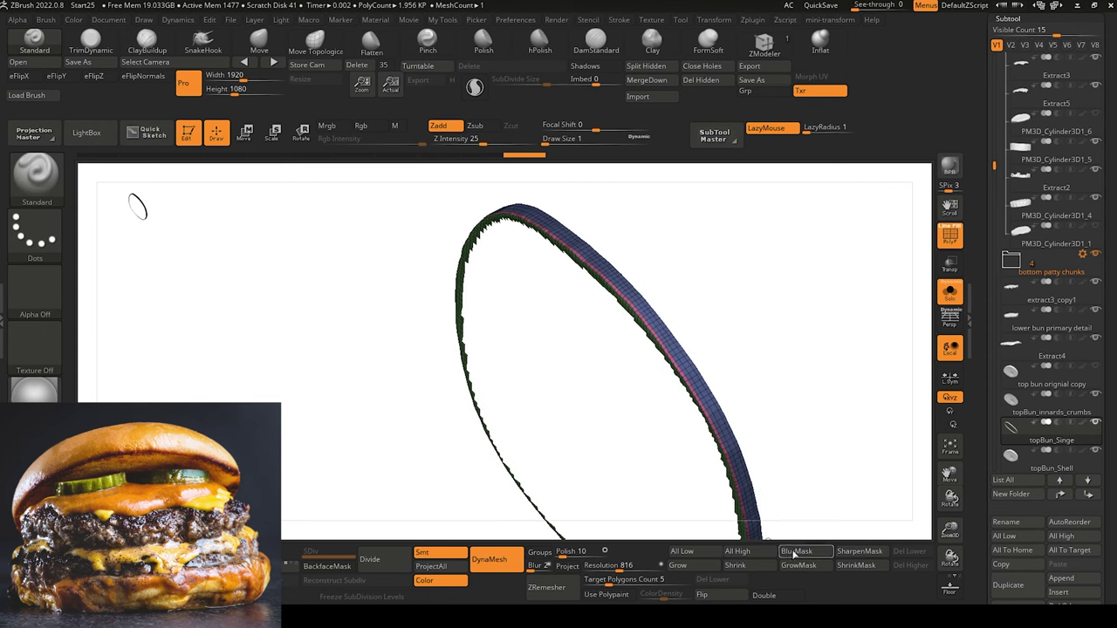
# Grow the visible singe ring three more steps and turn the whole band into one polygroup.
pyautogui.click(702, 568)
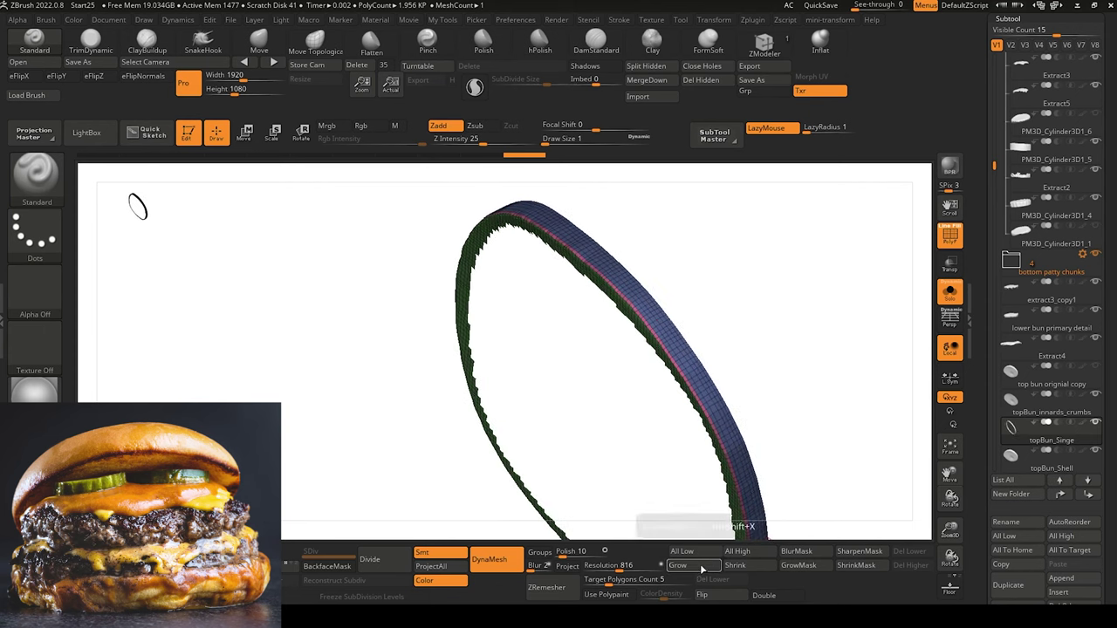
pyautogui.click(703, 567)
pyautogui.click(703, 567)
pyautogui.moveTo(354, 391); pyautogui.dragTo(338, 318)
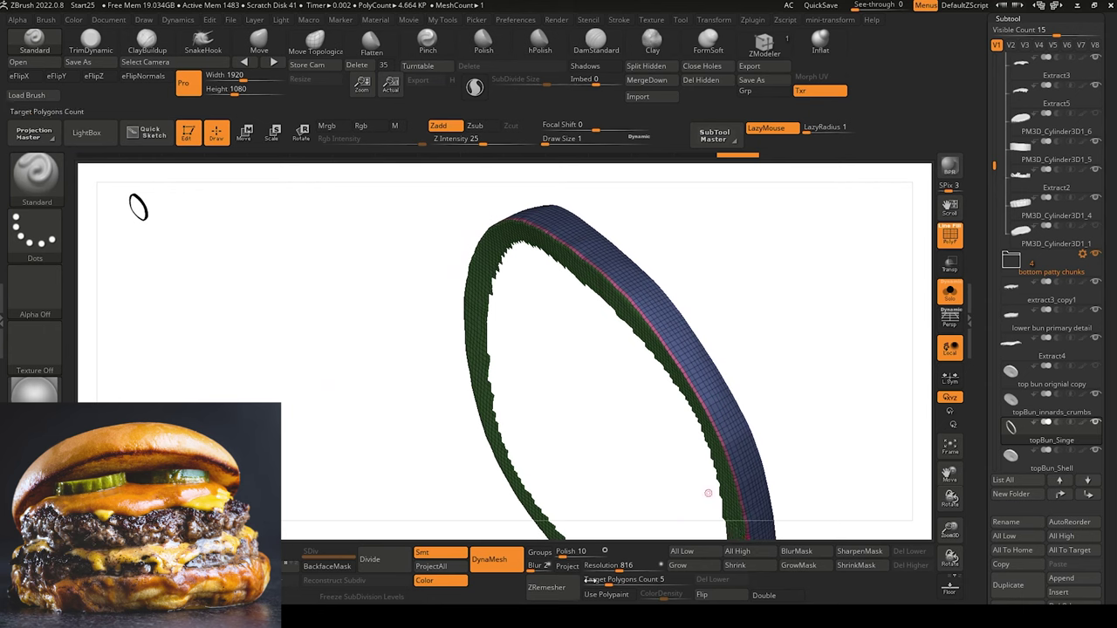
pyautogui.moveTo(708, 493); pyautogui.dragTo(604, 296)
pyautogui.moveTo(470, 327)
pyautogui.mouseDown()
pyautogui.moveTo(491, 388)
pyautogui.moveTo(471, 382)
pyautogui.moveTo(484, 352)
pyautogui.mouseUp()
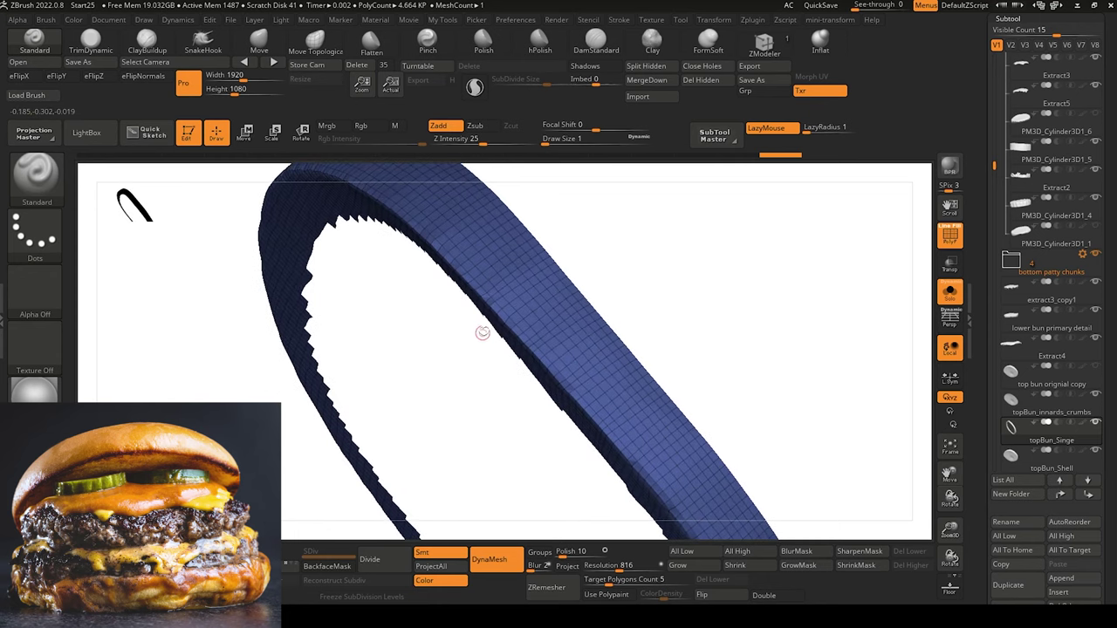
# With ZModeler, assign a separate polygroup to one polyloop along the ring's outer side, and delete the ring's hidden geometry.
pyautogui.click(61, 176)
pyautogui.click(276, 179)
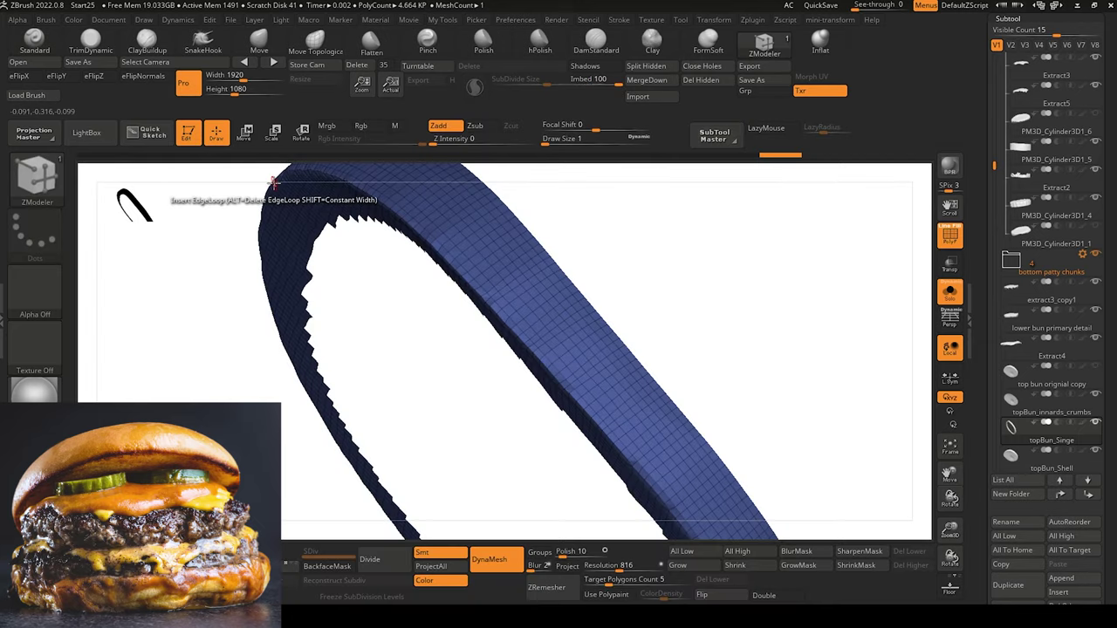
pyautogui.click(575, 337)
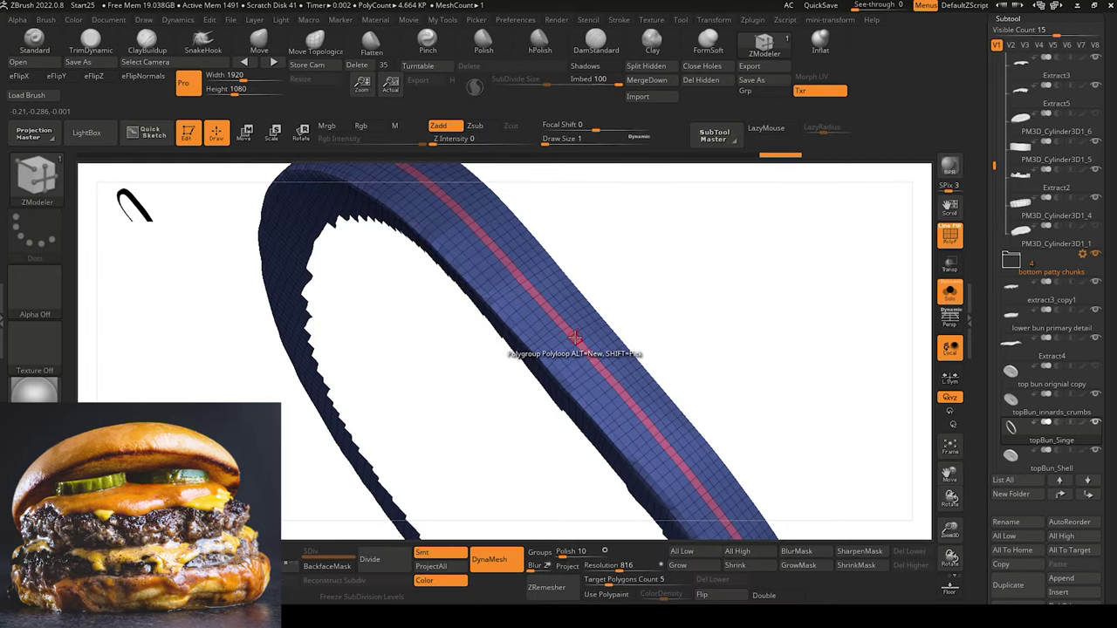
pyautogui.keyDown('ctrl'); pyautogui.keyDown('shift'); pyautogui.click(353, 233); pyautogui.keyUp('shift'); pyautogui.keyUp('ctrl')
pyautogui.hotkey('ctrl', 'z')
pyautogui.moveTo(227, 311); pyautogui.dragTo(530, 374)
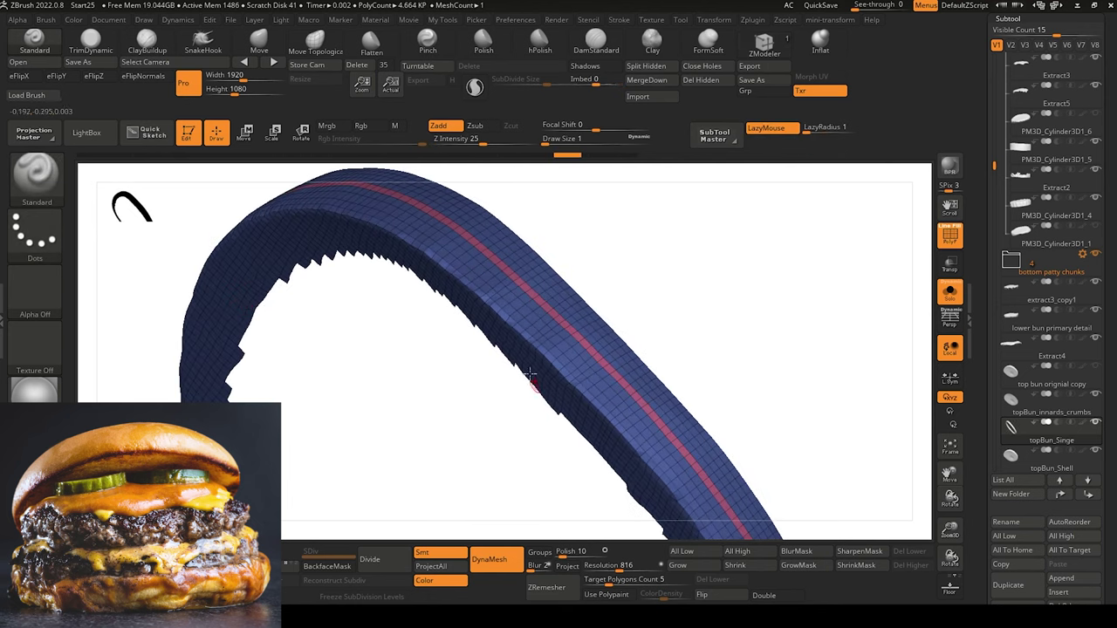
pyautogui.click(701, 79)
pyautogui.moveTo(455, 347)
pyautogui.mouseDown()
pyautogui.moveTo(424, 399)
pyautogui.moveTo(465, 359)
pyautogui.mouseUp()
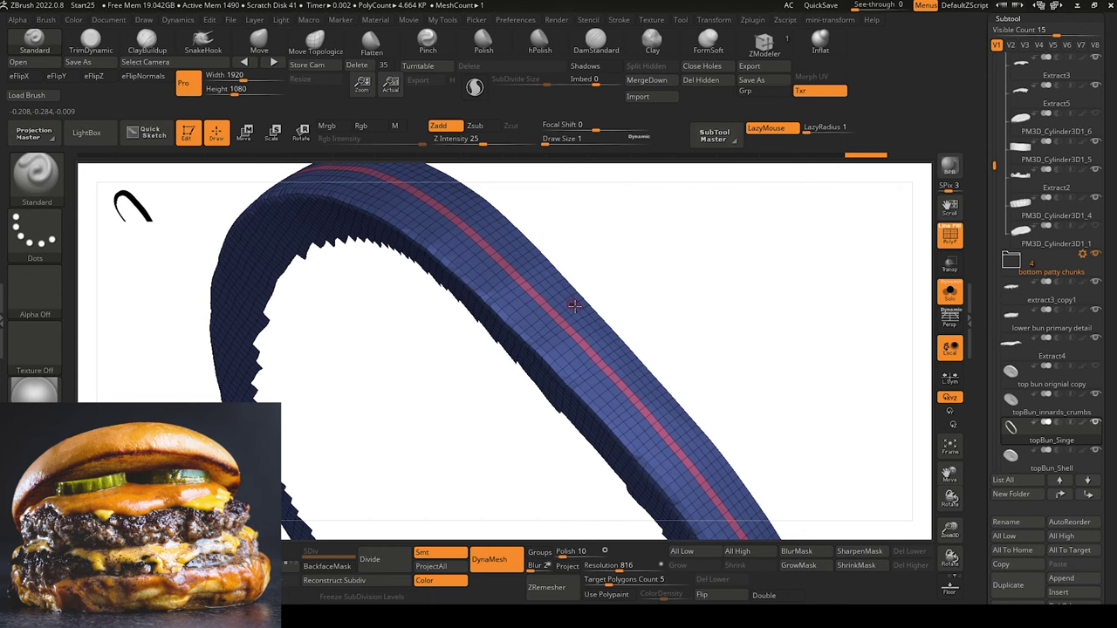
# With ZModeler's Polygroup Polyloop action, extend the new polygroup across the remaining outer loops of the singe ring.
pyautogui.hotkey('ctrl', 'shift')
pyautogui.press('b')
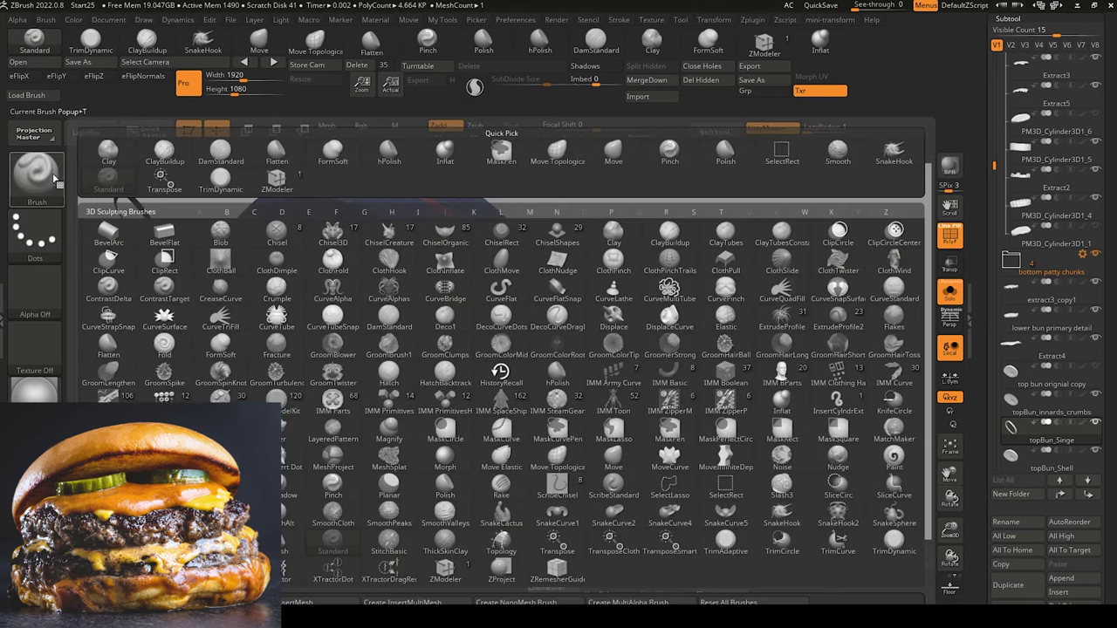
pyautogui.click(275, 179)
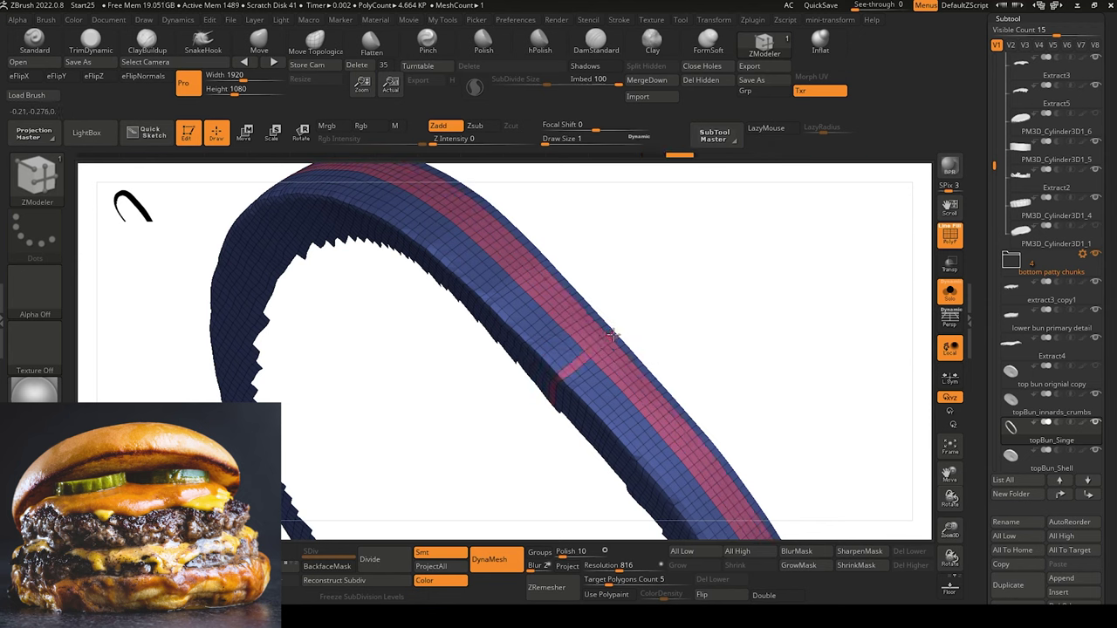
pyautogui.click(622, 342)
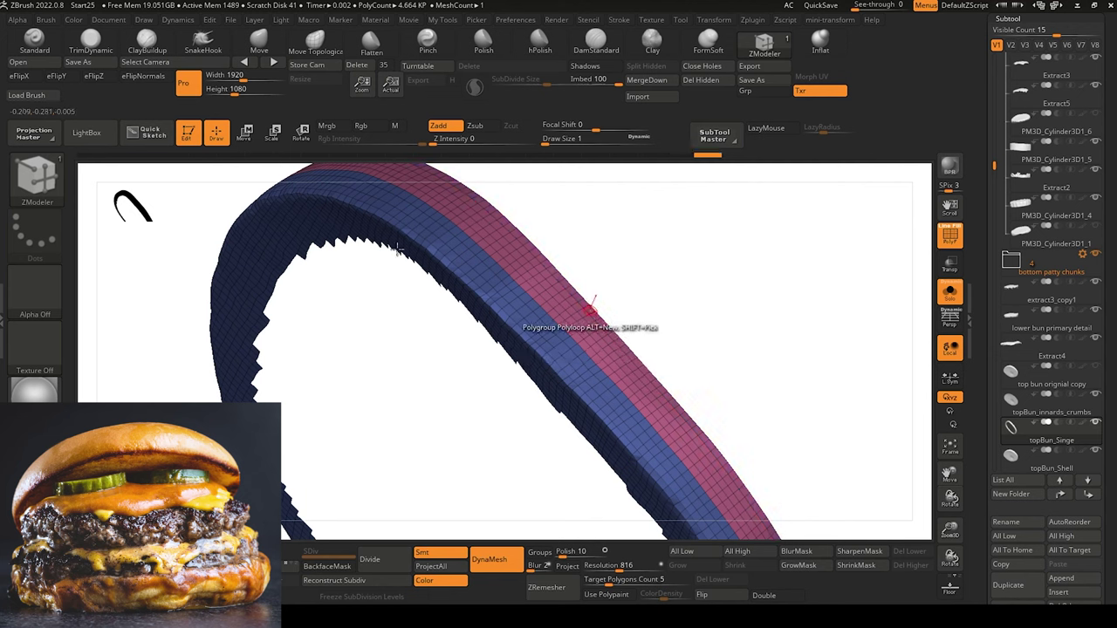
# Hide the singe ring's outer polygroup strip and delete the hidden geometry, keeping only the inner rim band.
pyautogui.hotkey('ctrl', 'shift')
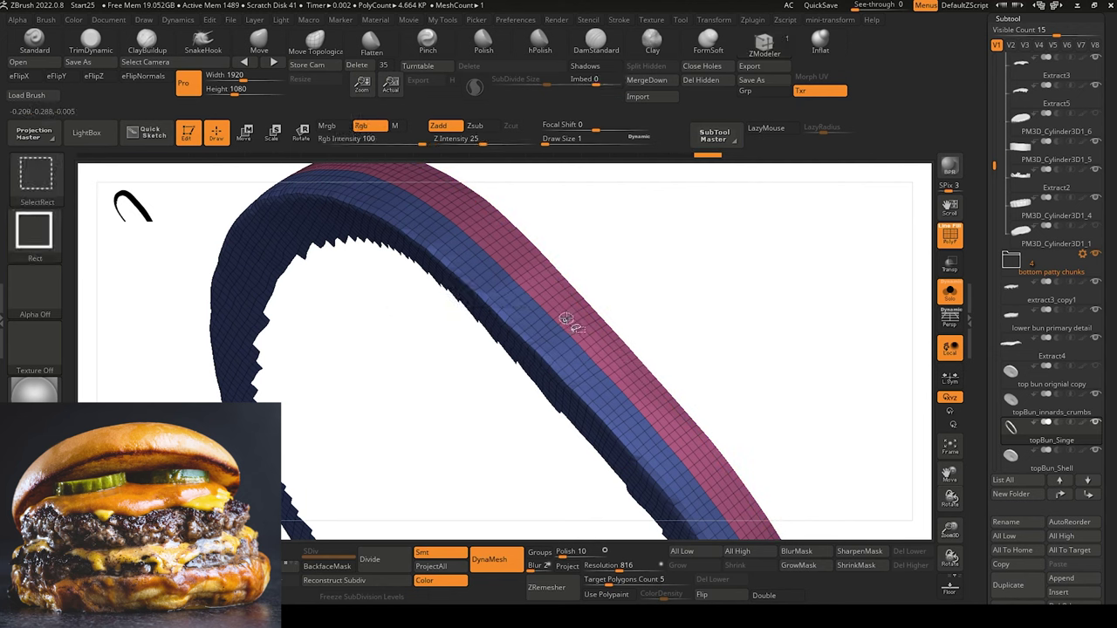
pyautogui.keyDown('ctrl'); pyautogui.keyDown('shift'); pyautogui.click(590, 346); pyautogui.keyUp('shift'); pyautogui.keyUp('ctrl')
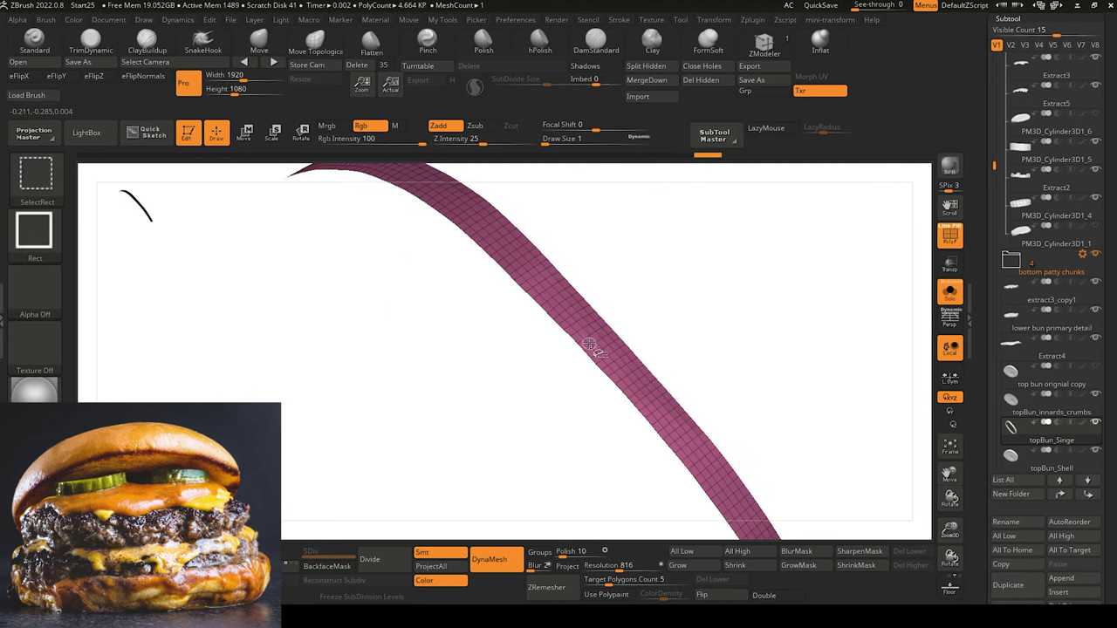
pyautogui.keyDown('ctrl'); pyautogui.keyDown('shift'); pyautogui.click(481, 392); pyautogui.keyUp('shift'); pyautogui.keyUp('ctrl')
pyautogui.keyDown('ctrl'); pyautogui.keyDown('shift'); pyautogui.click(570, 324); pyautogui.keyUp('shift'); pyautogui.keyUp('ctrl')
pyautogui.moveTo(473, 377)
pyautogui.keyDown('ctrl'); pyautogui.keyDown('shift'); pyautogui.mouseDown()
pyautogui.moveTo(489, 405)
pyautogui.moveTo(456, 439)
pyautogui.moveTo(489, 417)
pyautogui.mouseUp(); pyautogui.keyUp('shift'); pyautogui.keyUp('ctrl')
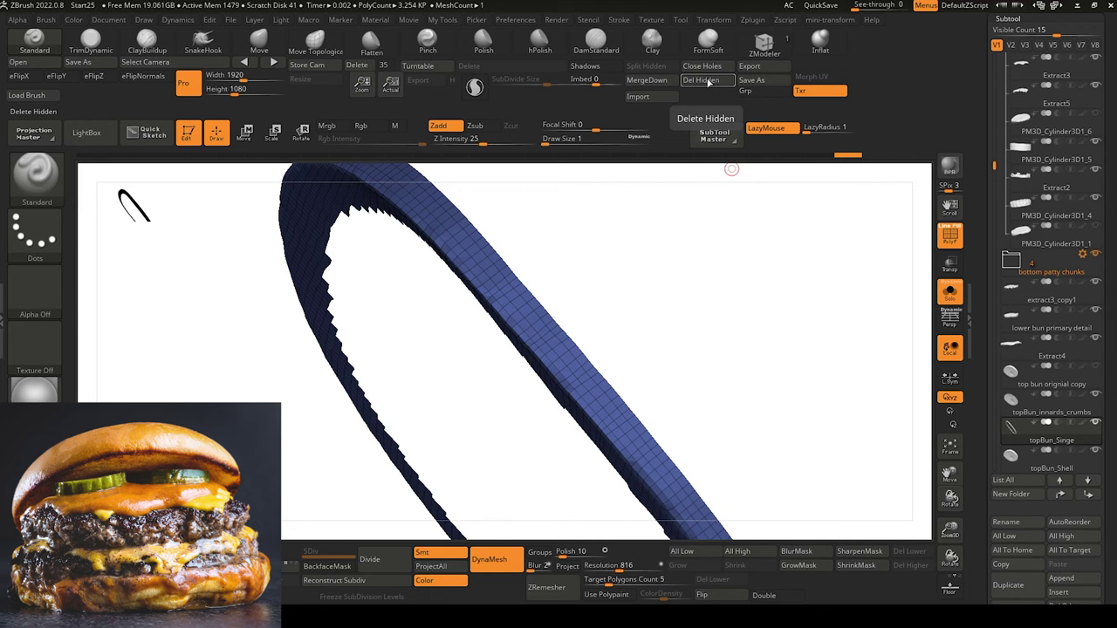
pyautogui.click(704, 81)
# Turn off solo display to show the singe ring in place on the whole burger.
pyautogui.click(950, 294)
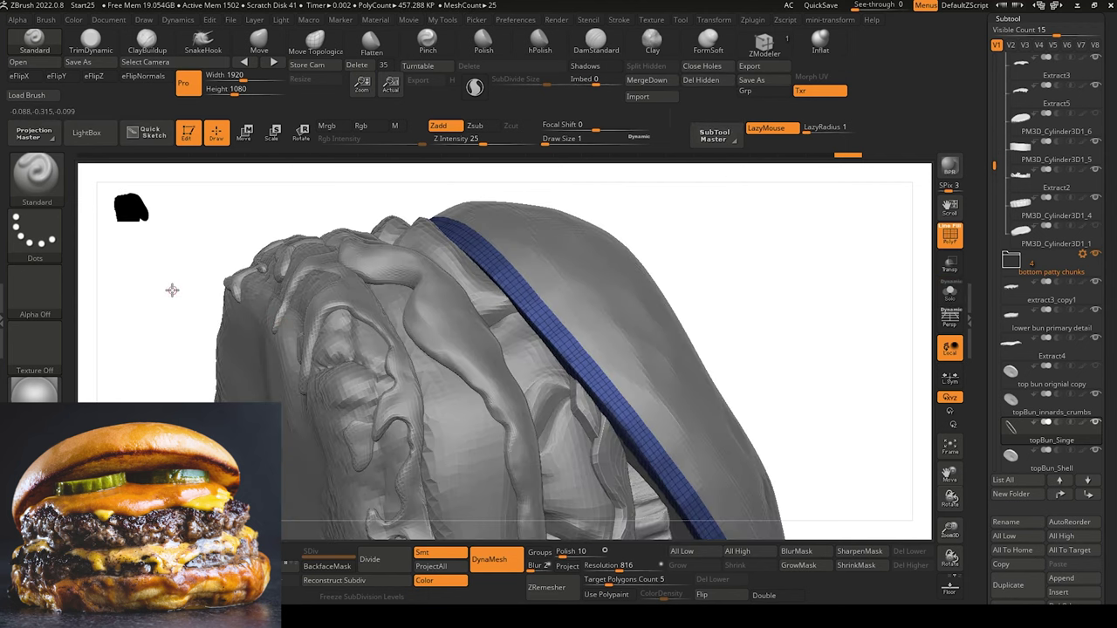
pyautogui.moveTo(169, 289); pyautogui.dragTo(260, 242)
pyautogui.moveTo(348, 269); pyautogui.dragTo(337, 244)
pyautogui.moveTo(411, 276); pyautogui.dragTo(426, 174)
pyautogui.moveTo(224, 286)
pyautogui.mouseDown()
pyautogui.moveTo(222, 215)
pyautogui.moveTo(264, 369)
pyautogui.moveTo(174, 294)
pyautogui.moveTo(189, 302)
pyautogui.moveTo(209, 283)
pyautogui.mouseUp()
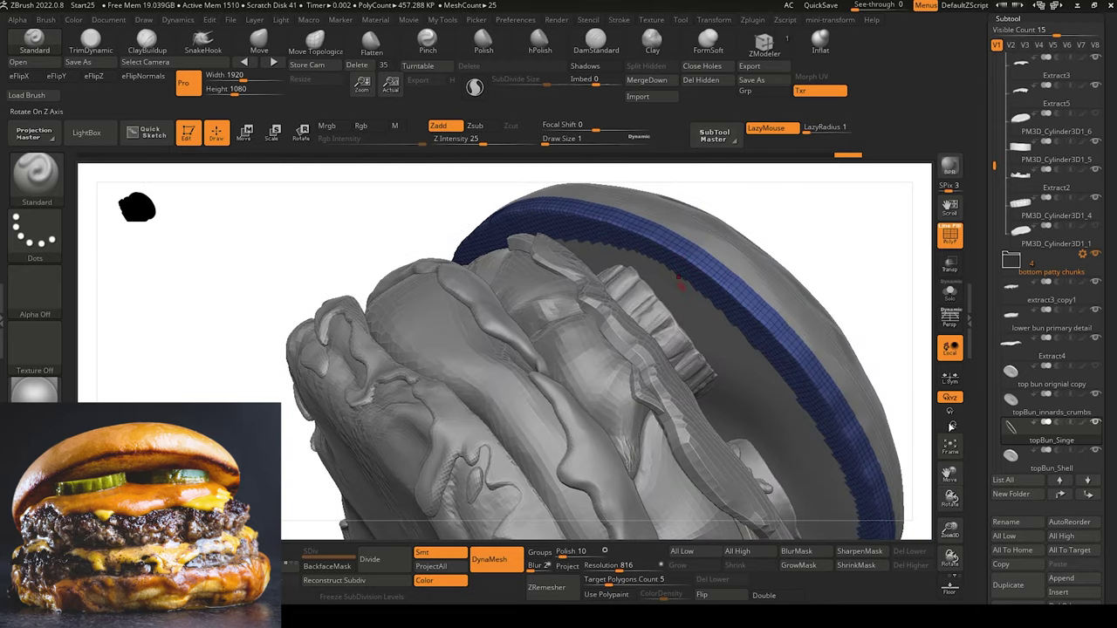
# On topBun_Shell, hide the flat underside polygroup and delete the hidden geometry.
pyautogui.click(1010, 456)
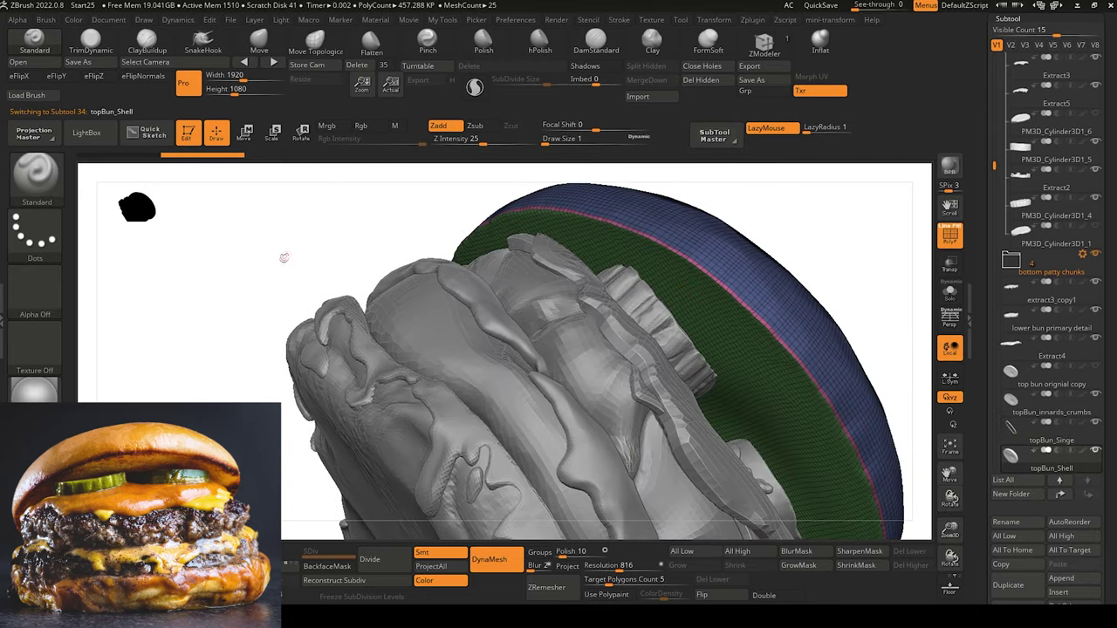
pyautogui.moveTo(284, 257); pyautogui.dragTo(250, 248)
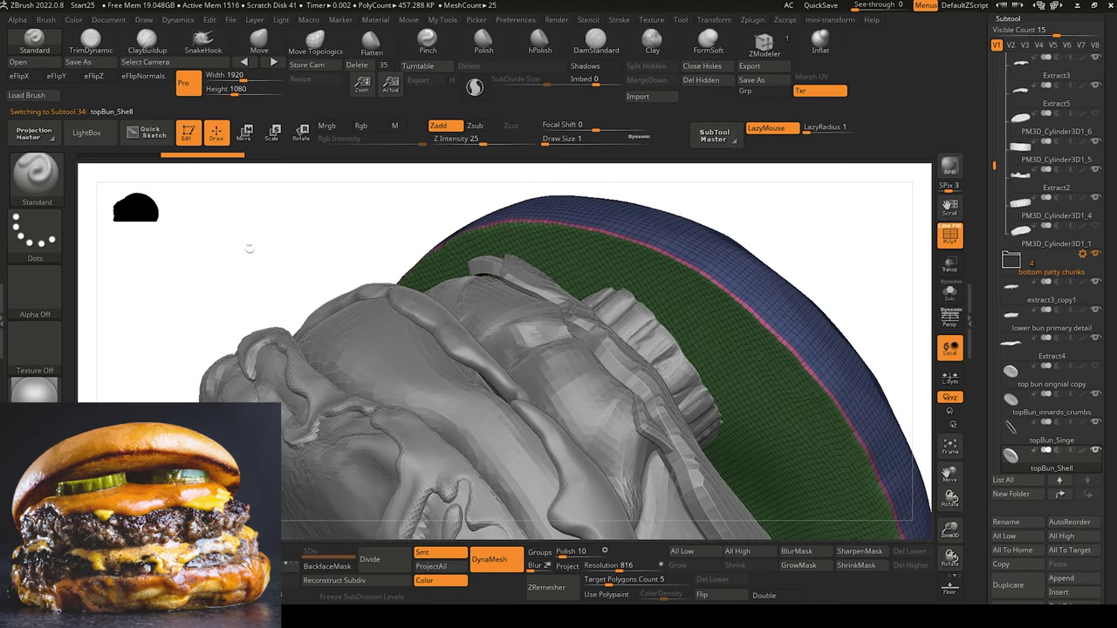
pyautogui.hotkey('ctrl', 'shift')
pyautogui.hotkey('ctrl', 'shift')
pyautogui.hotkey('ctrl', 'shift')
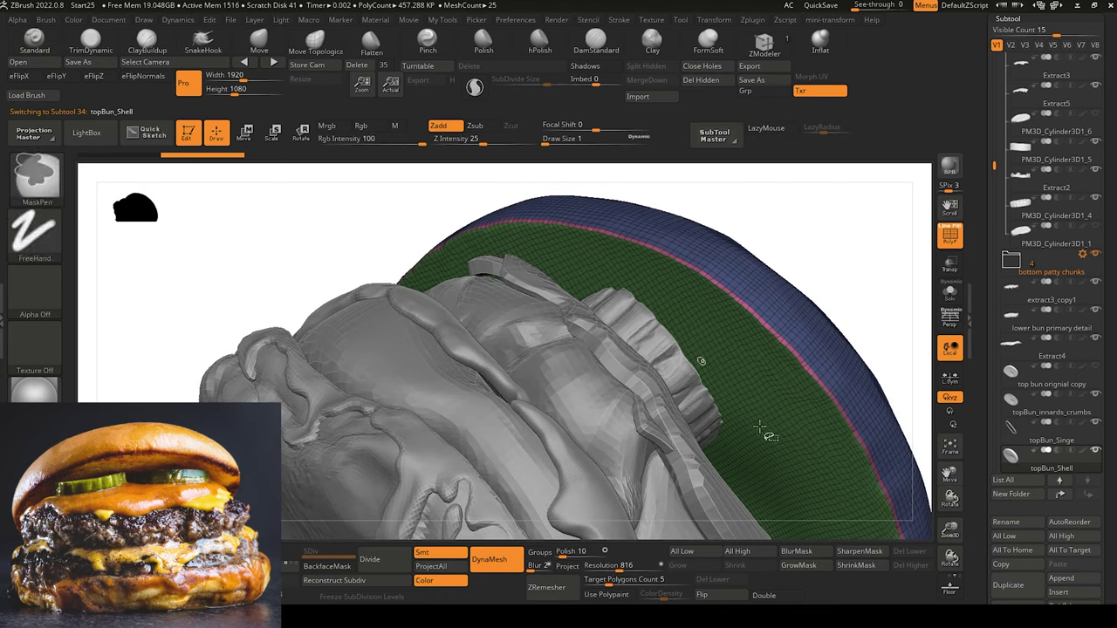
pyautogui.keyDown('ctrl'); pyautogui.keyDown('shift'); pyautogui.click(756, 427); pyautogui.keyUp('shift'); pyautogui.keyUp('ctrl')
pyautogui.keyDown('ctrl'); pyautogui.keyDown('shift'); pyautogui.click(287, 230); pyautogui.keyUp('shift'); pyautogui.keyUp('ctrl')
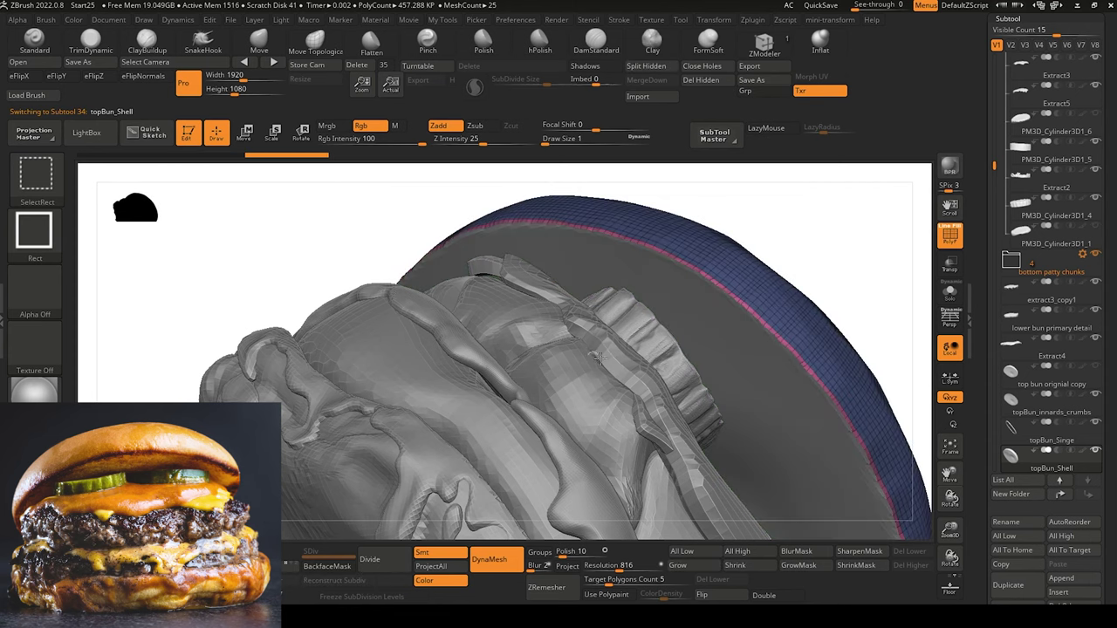
pyautogui.moveTo(328, 251)
pyautogui.mouseDown()
pyautogui.moveTo(264, 254)
pyautogui.moveTo(286, 229)
pyautogui.moveTo(194, 209)
pyautogui.moveTo(224, 227)
pyautogui.moveTo(212, 189)
pyautogui.mouseUp()
pyautogui.click(699, 79)
# Make the shell one polygroup and give it a thin thickness with ZModeler's Extrude action targeting All Polygons.
pyautogui.click(44, 174)
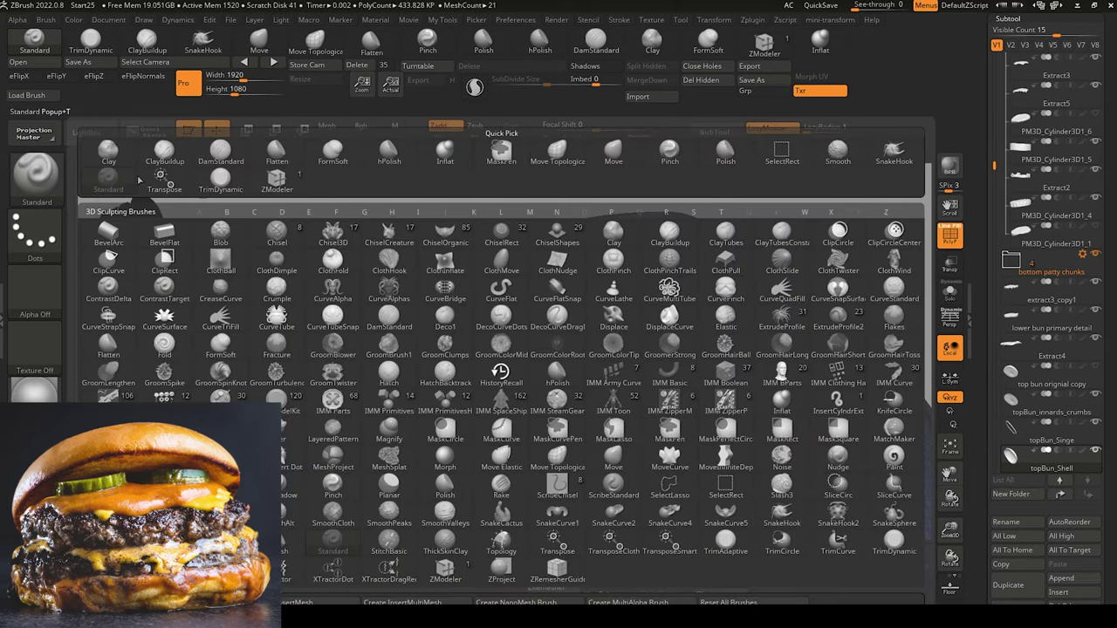
pyautogui.click(284, 183)
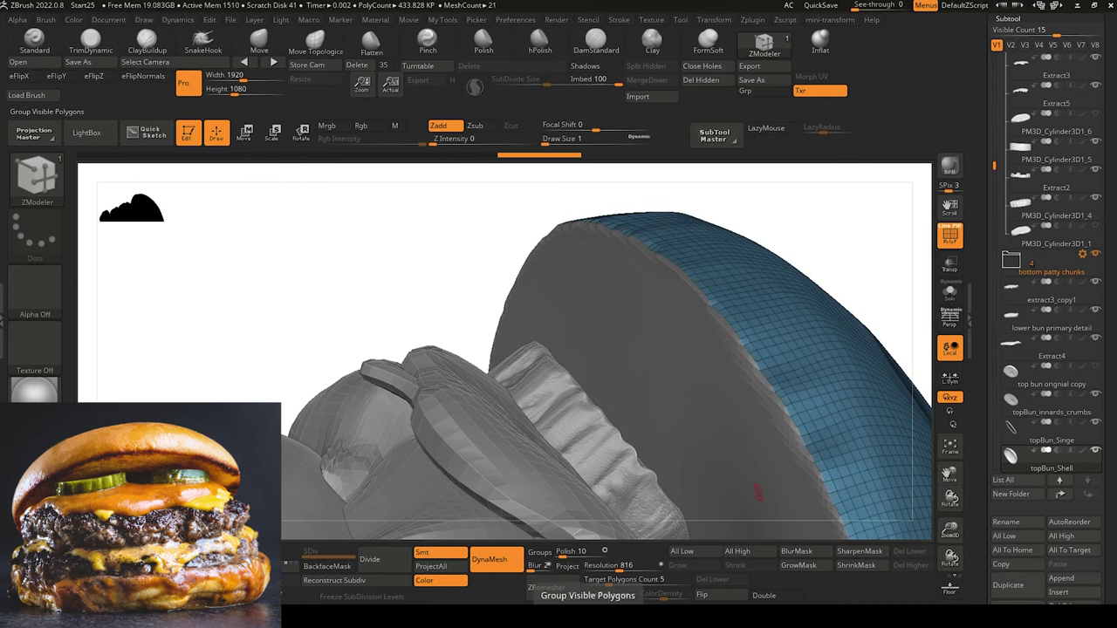
pyautogui.press('space')
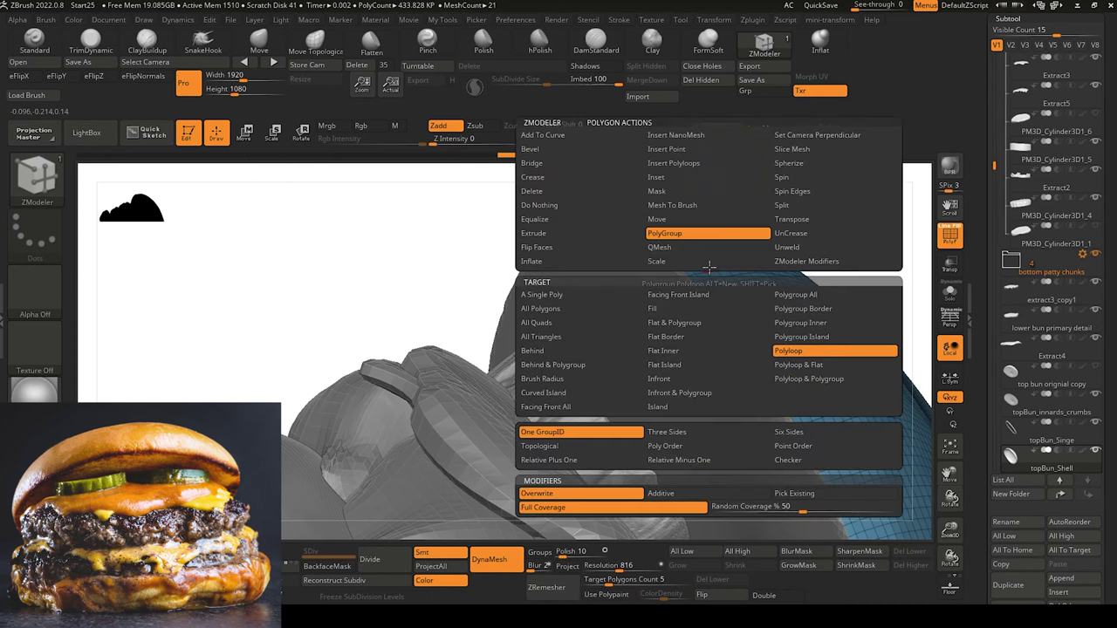
pyautogui.click(533, 233)
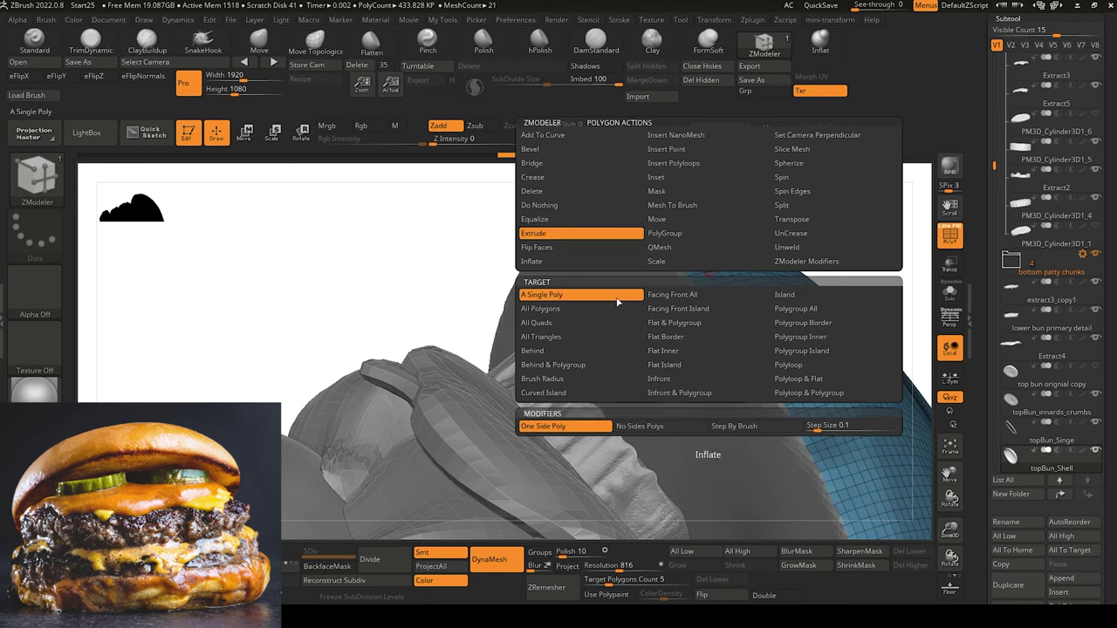
pyautogui.click(612, 311)
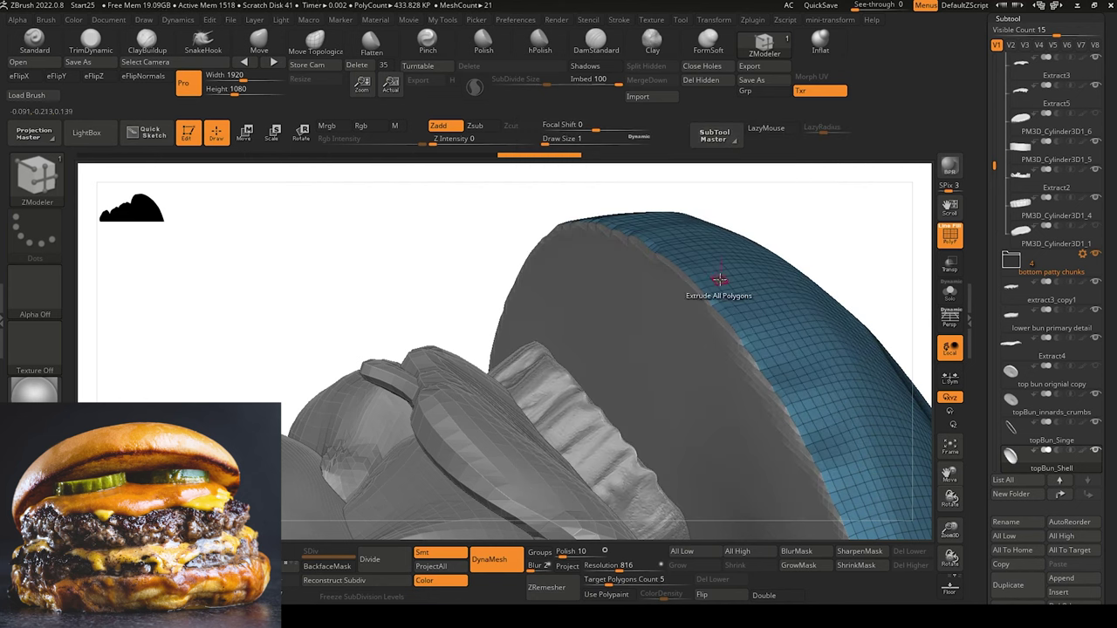
pyautogui.moveTo(719, 280); pyautogui.dragTo(721, 287)
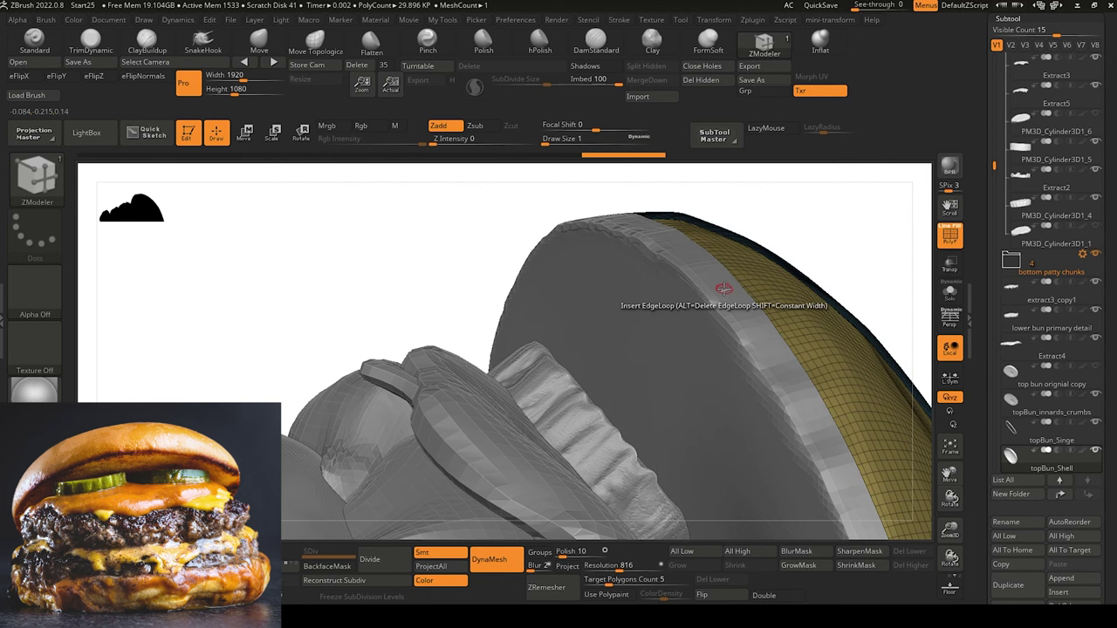
# Flip the polygon normals of topBun_Shell so its surface faces outwards.
pyautogui.moveTo(332, 283); pyautogui.dragTo(242, 206)
pyautogui.click(1013, 585)
pyautogui.moveTo(983, 559); pyautogui.dragTo(1000, 459)
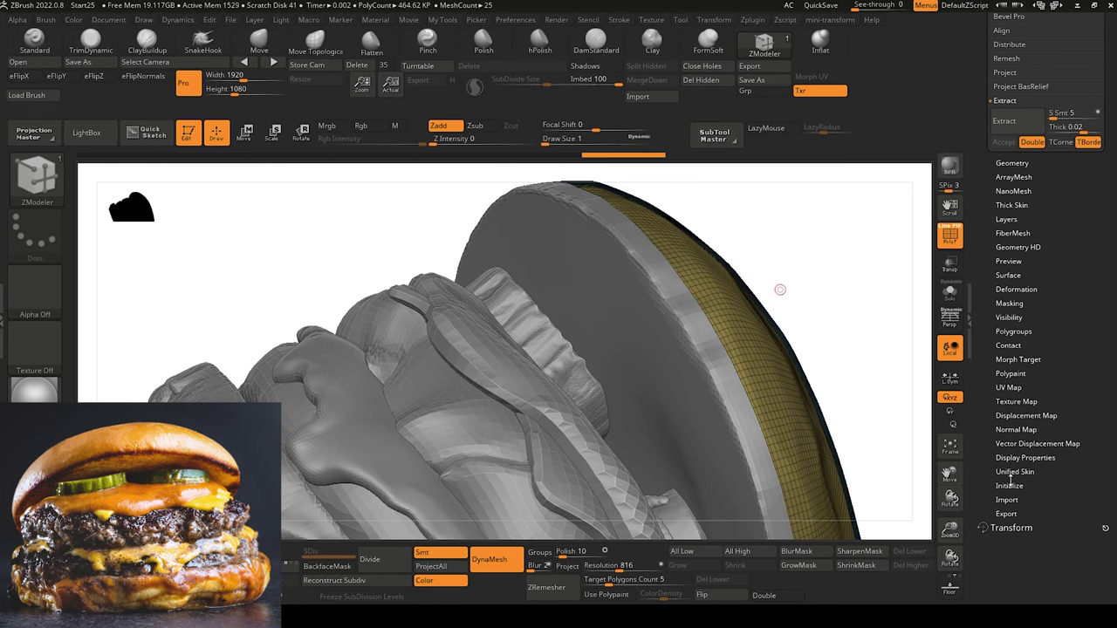
pyautogui.click(1012, 458)
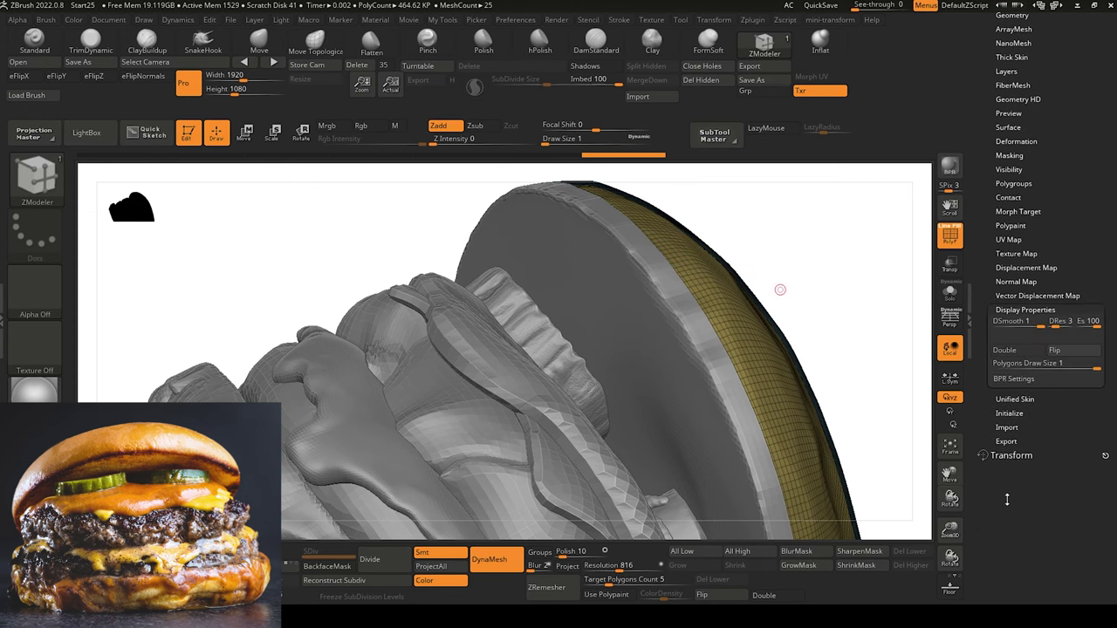
pyautogui.click(1068, 352)
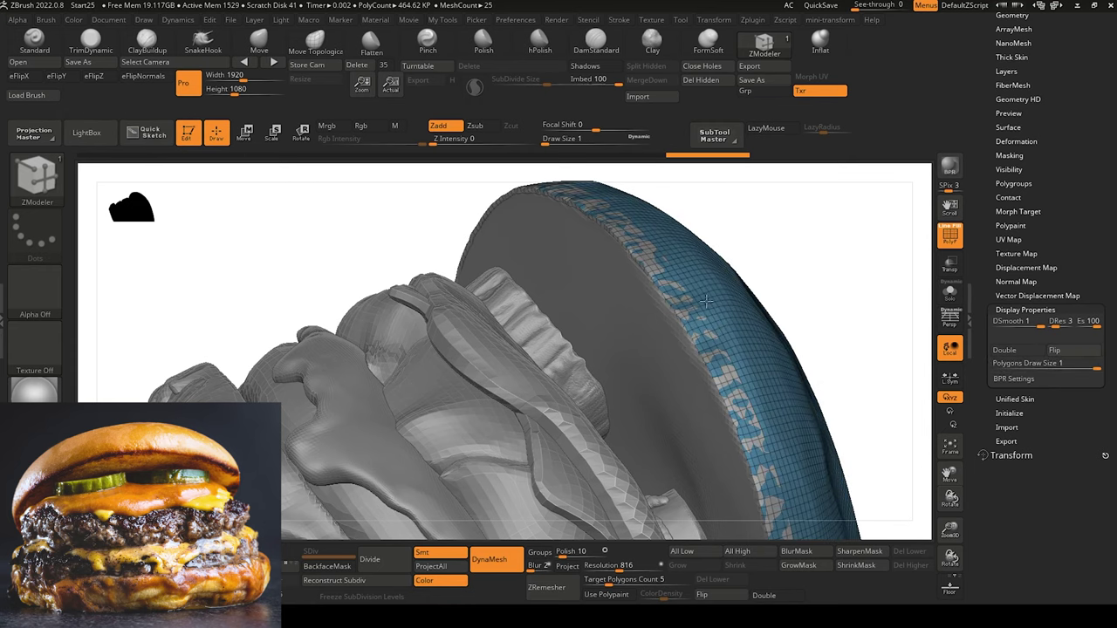
pyautogui.moveTo(359, 217); pyautogui.dragTo(389, 204)
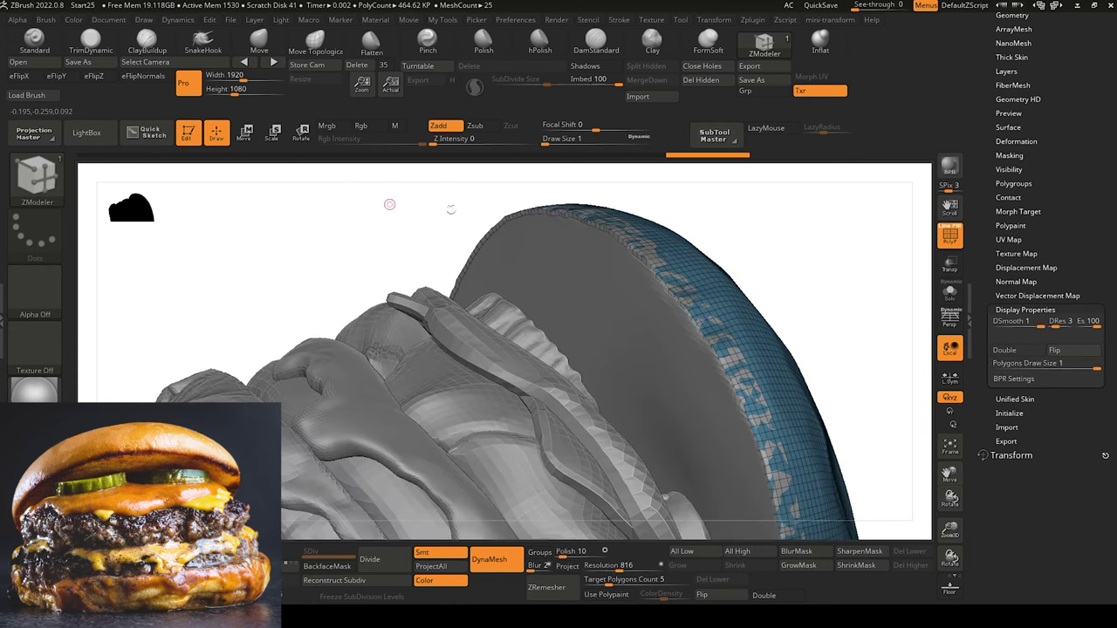
# Isolate topBun_Shell and assign an inner edge loop near the rim its own polygroup with ZModeler's PolyGroup action targeting Polyloop.
pyautogui.click(952, 302)
pyautogui.moveTo(335, 290); pyautogui.dragTo(349, 401)
pyautogui.moveTo(357, 326); pyautogui.dragTo(716, 362)
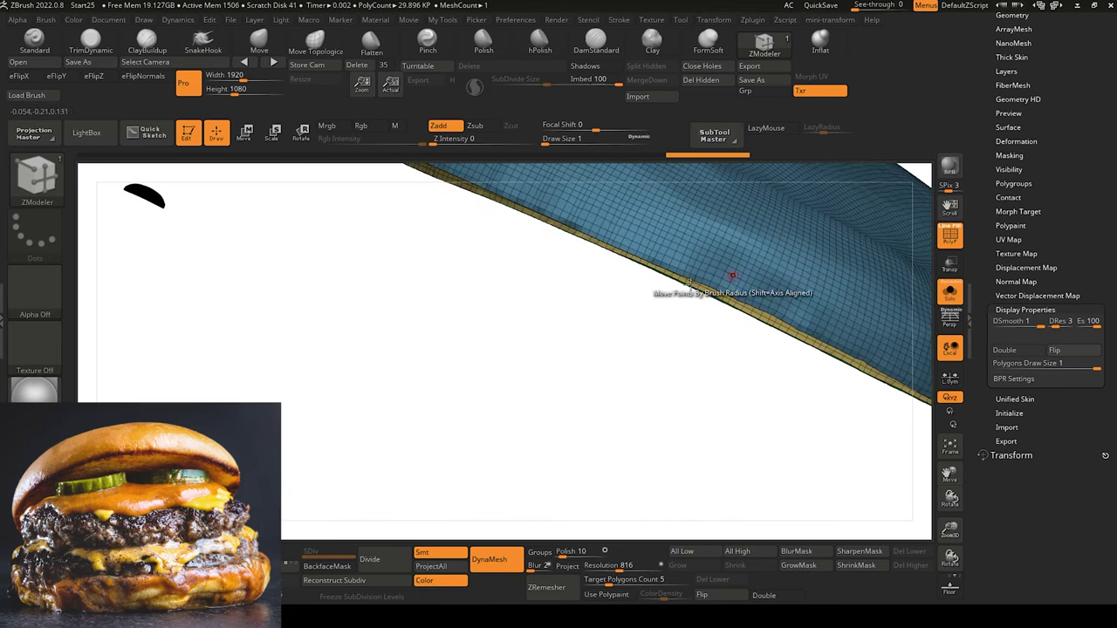
pyautogui.moveTo(446, 394); pyautogui.dragTo(467, 292)
pyautogui.moveTo(287, 265); pyautogui.dragTo(270, 227)
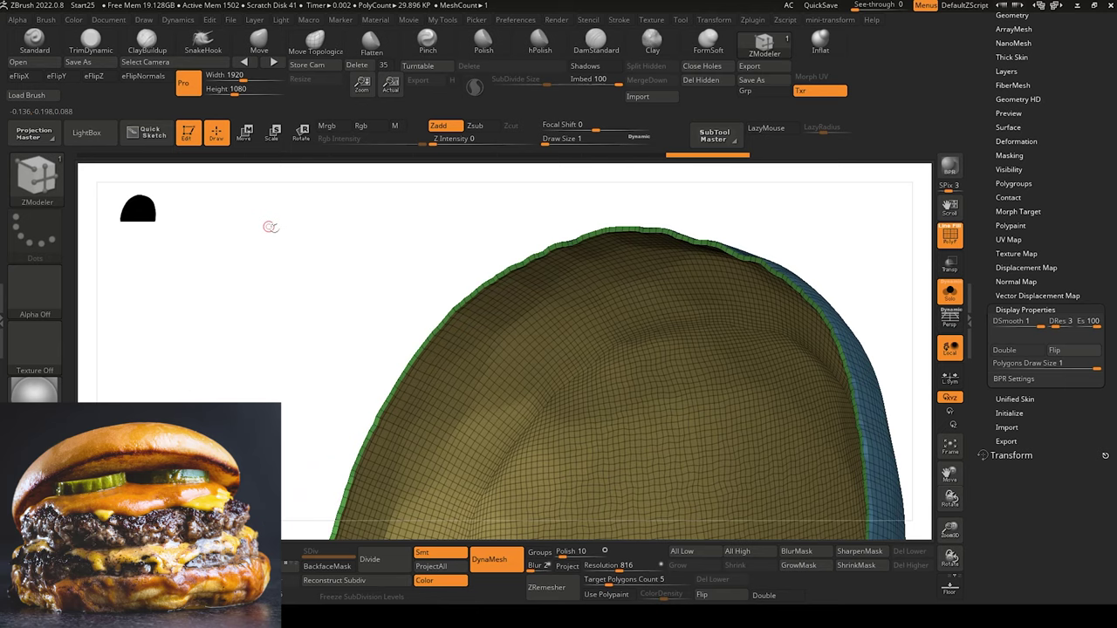
pyautogui.moveTo(271, 227); pyautogui.dragTo(348, 271, button='right')
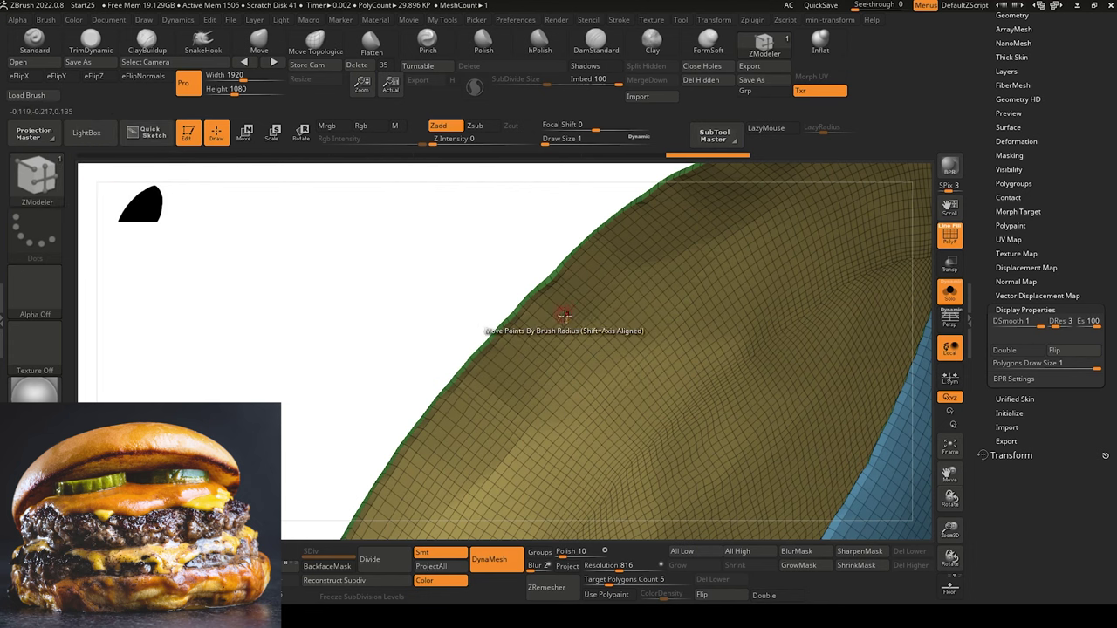
pyautogui.press('space')
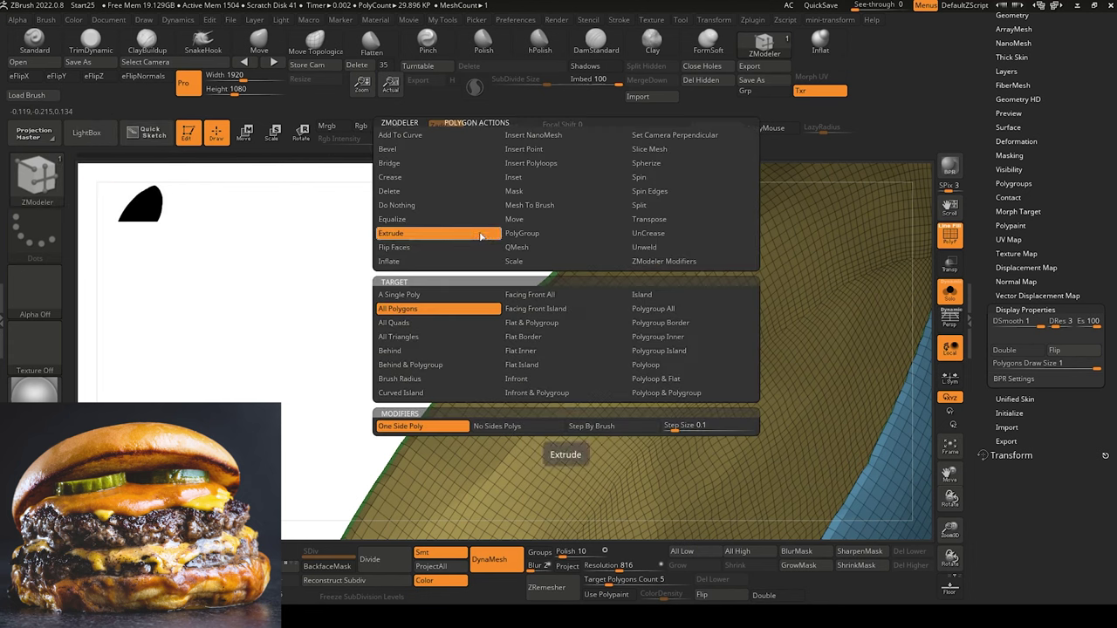
pyautogui.click(520, 237)
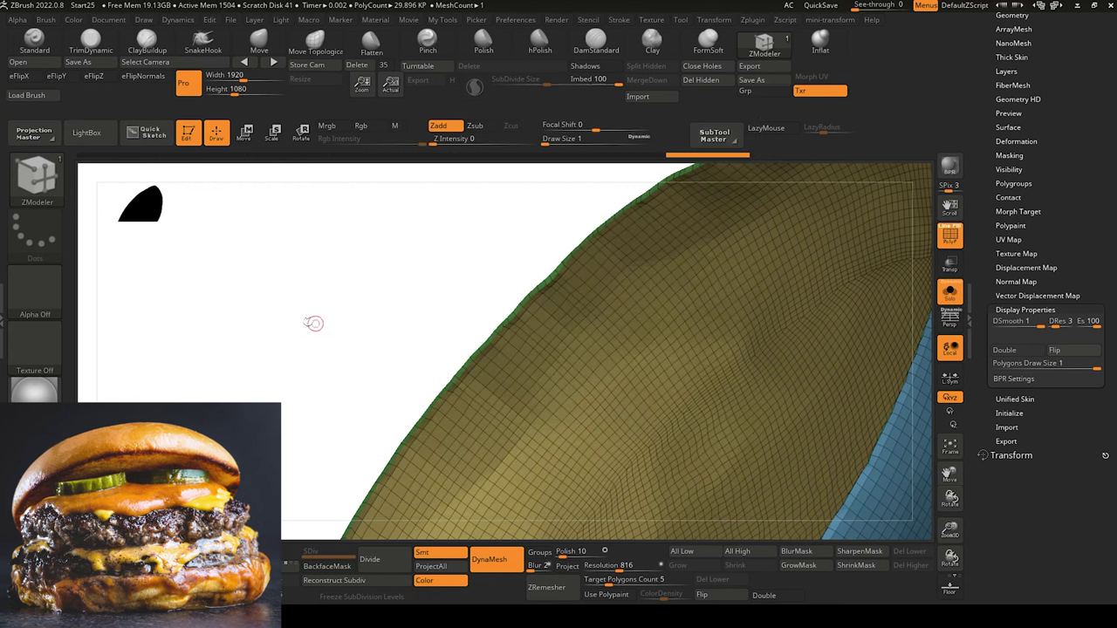
pyautogui.click(560, 315)
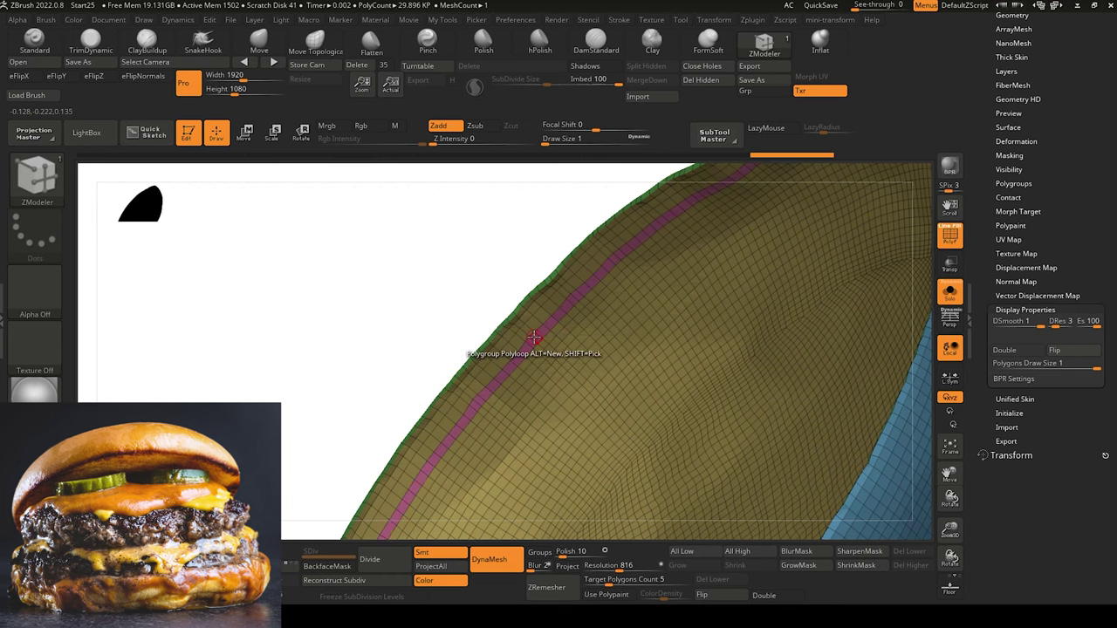
pyautogui.moveTo(304, 284); pyautogui.dragTo(302, 283)
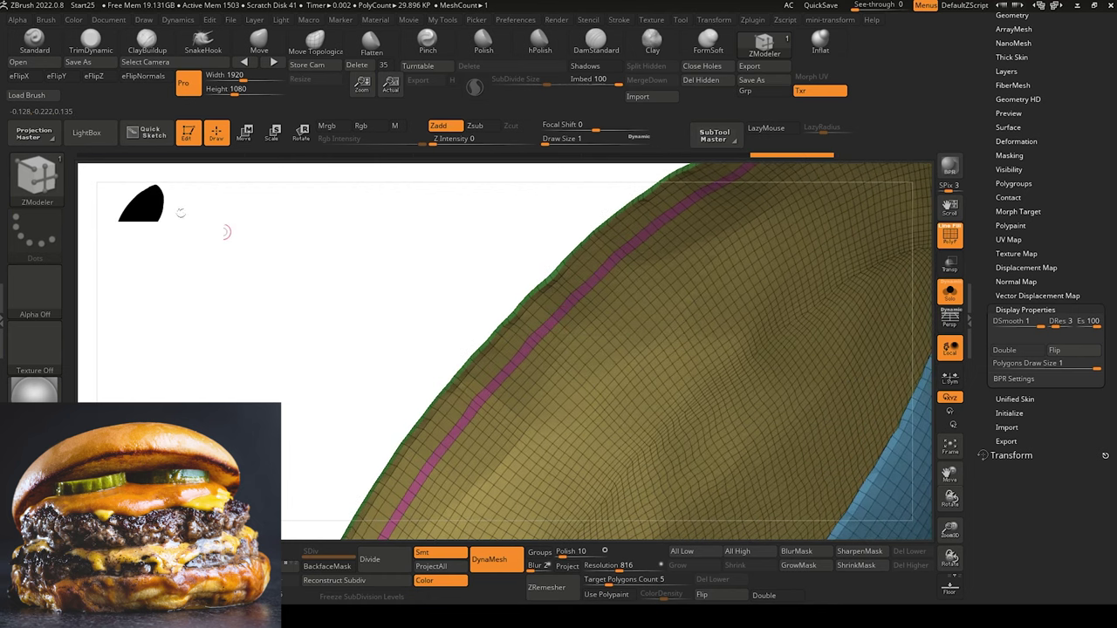
# Isolate the shell's inner-surface polygroup, split it with Auto Groups by topology continuity, and restore the full mesh's visibility.
pyautogui.click(35, 40)
pyautogui.keyDown('ctrl'); pyautogui.keyDown('shift'); pyautogui.click(599, 378); pyautogui.keyUp('shift'); pyautogui.keyUp('ctrl')
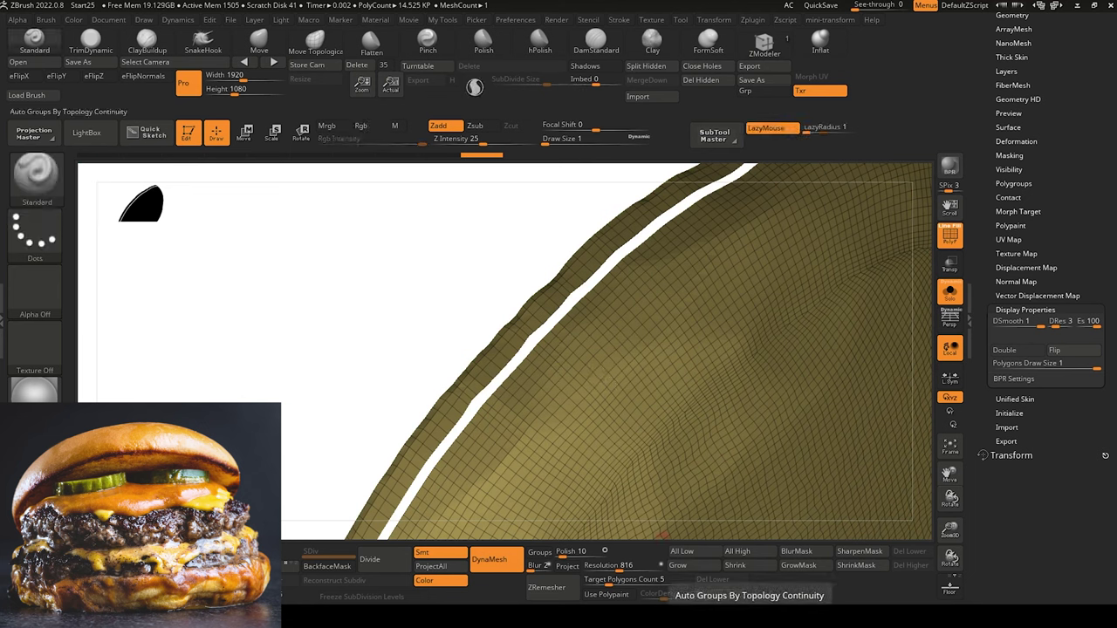
pyautogui.click(756, 613)
pyautogui.keyDown('ctrl'); pyautogui.keyDown('shift'); pyautogui.click(369, 319); pyautogui.keyUp('shift'); pyautogui.keyUp('ctrl')
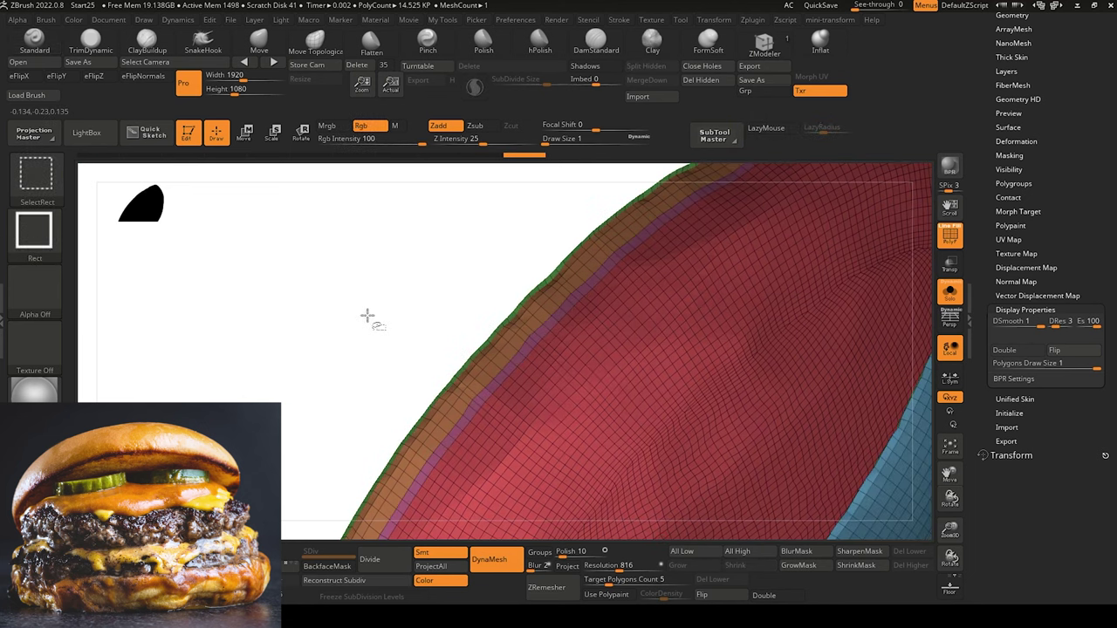
# Hide the large inner-surface polygroup of the shell and delete the hidden geometry, keeping the narrow inner lip.
pyautogui.keyDown('ctrl'); pyautogui.keyDown('shift'); pyautogui.click(593, 442); pyautogui.keyUp('shift'); pyautogui.keyUp('ctrl')
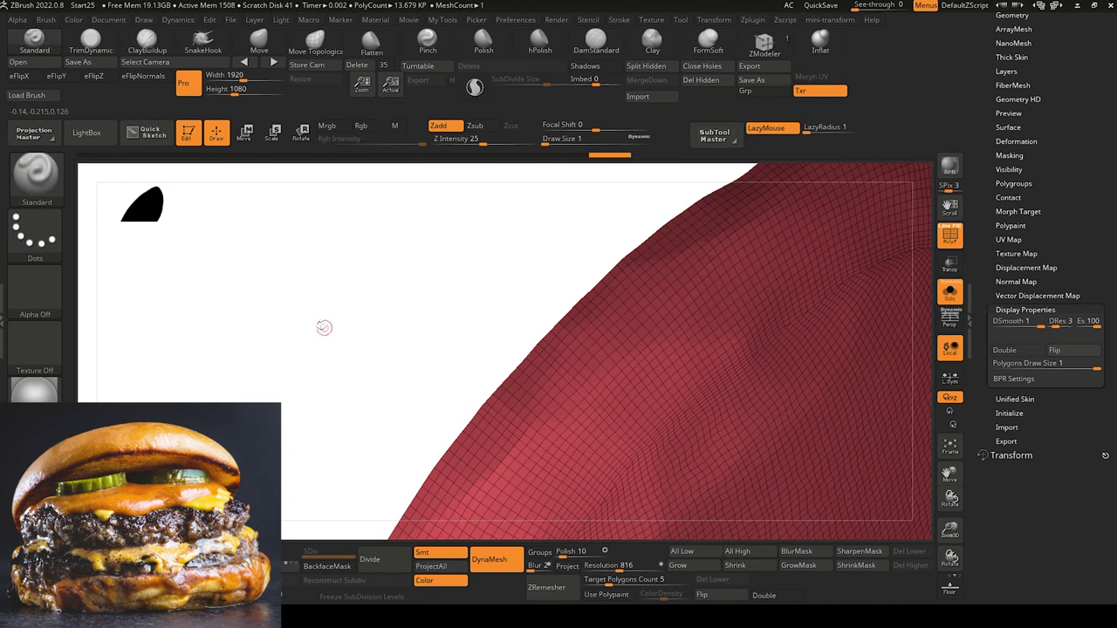
pyautogui.keyDown('ctrl'); pyautogui.keyDown('shift'); pyautogui.moveTo(324, 324); pyautogui.dragTo(358, 397); pyautogui.keyUp('shift'); pyautogui.keyUp('ctrl')
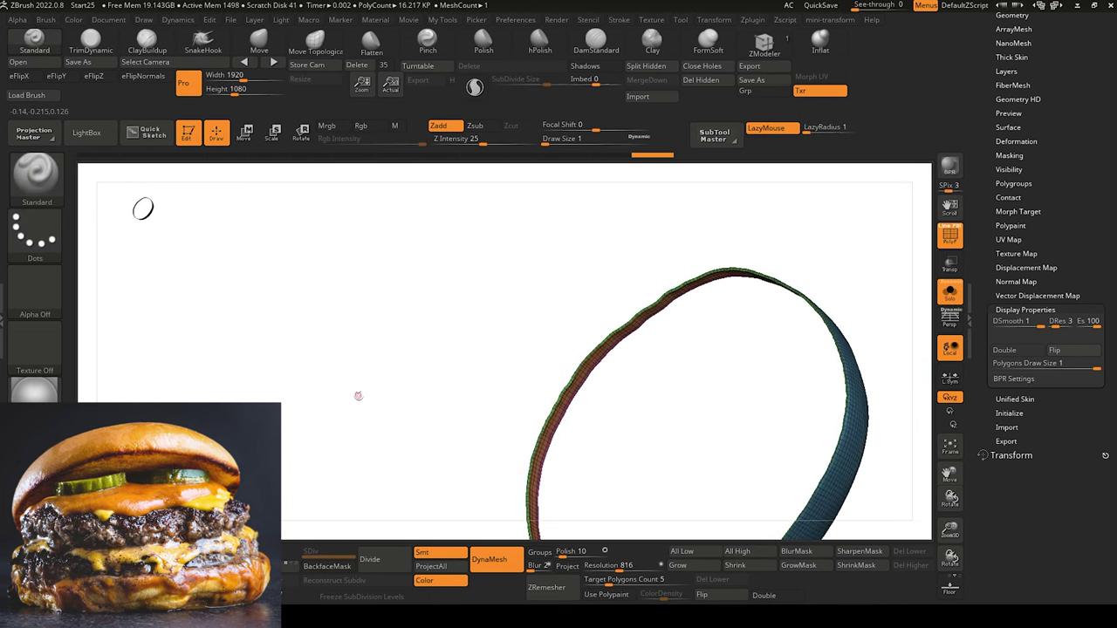
pyautogui.click(696, 80)
# Turn off solo display and hide the topBun_Singe subtool to show the shell directly against the crumb interior.
pyautogui.moveTo(381, 320); pyautogui.dragTo(428, 279)
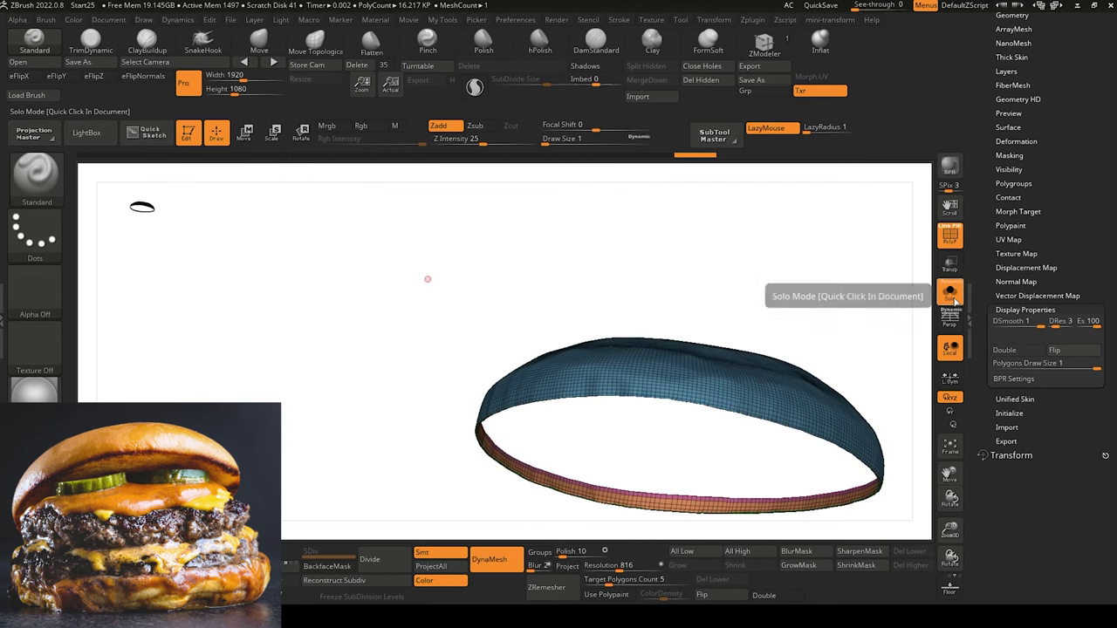
pyautogui.click(954, 300)
pyautogui.moveTo(398, 260); pyautogui.dragTo(355, 268)
pyautogui.moveTo(987, 108); pyautogui.dragTo(1018, 149)
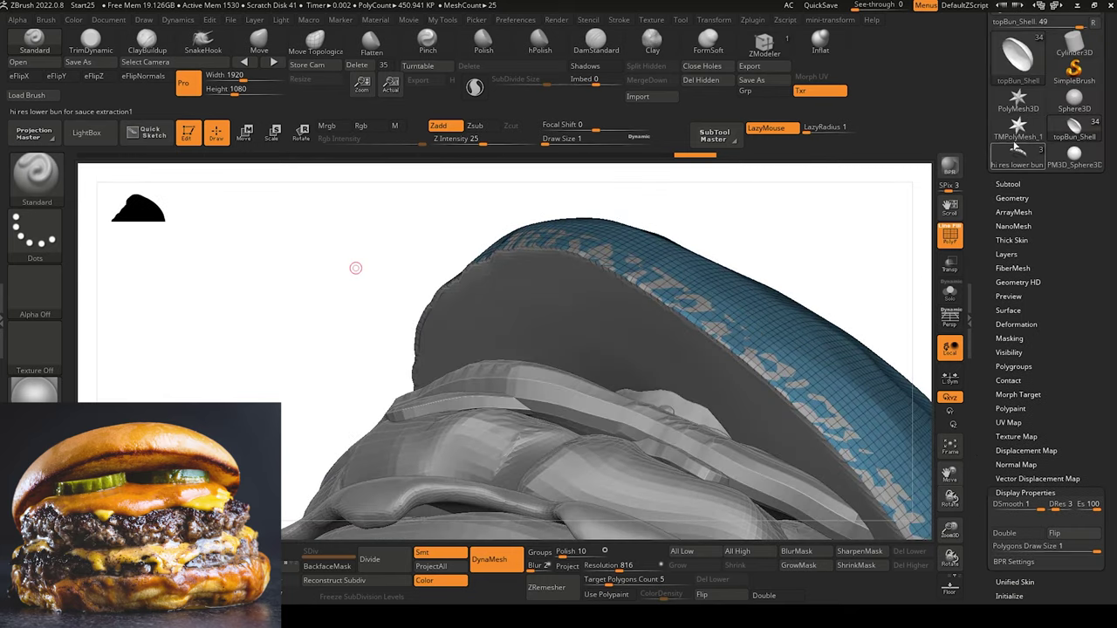
pyautogui.click(1008, 184)
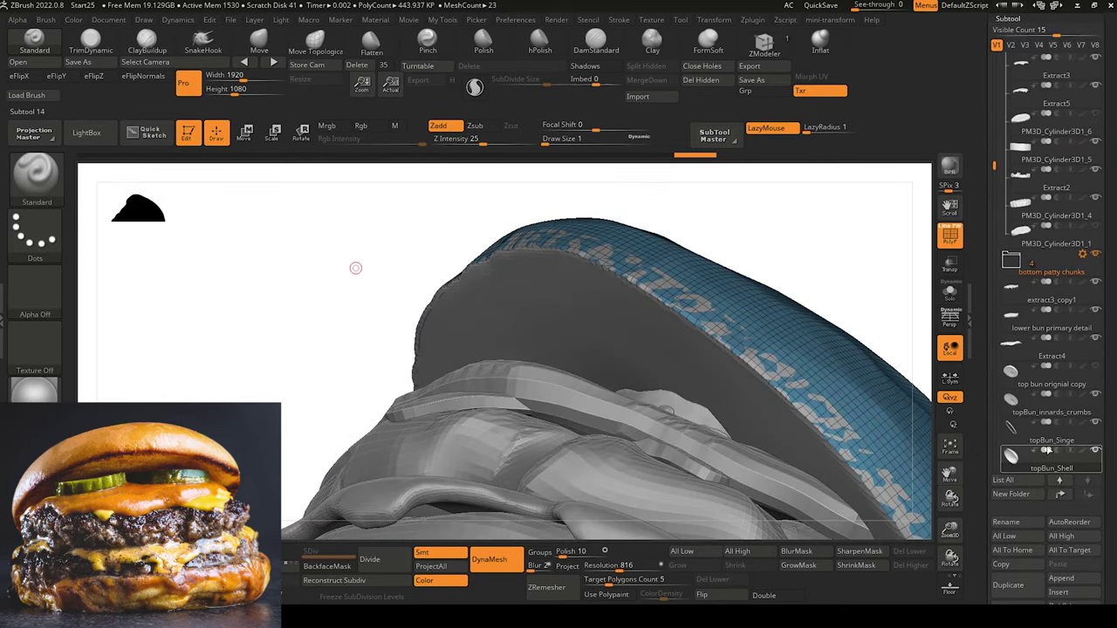
pyautogui.click(1097, 428)
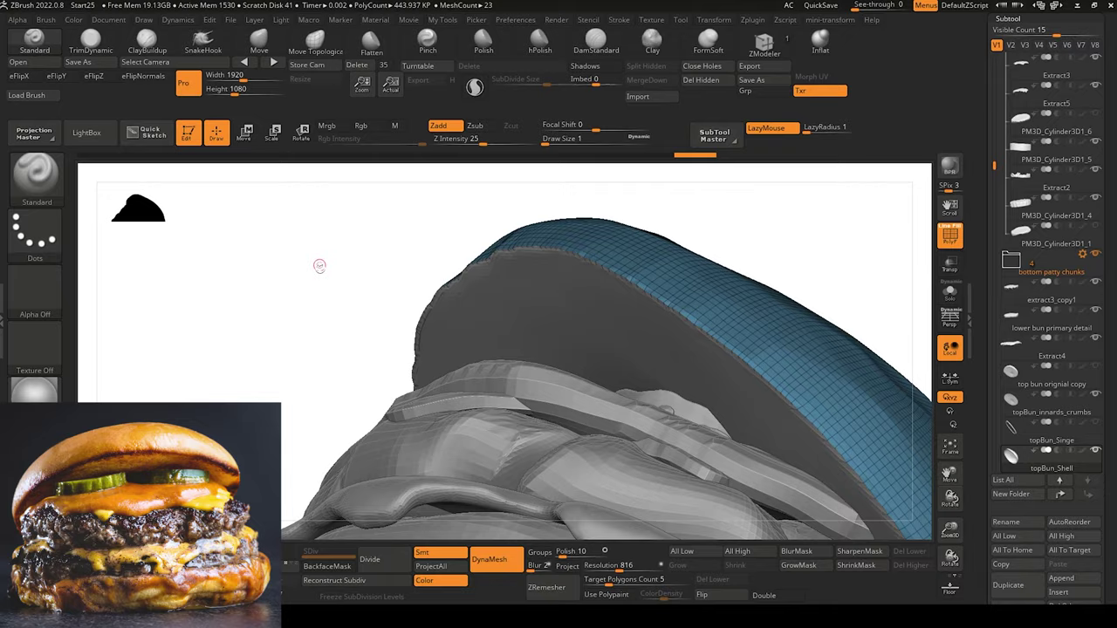
pyautogui.moveTo(317, 262); pyautogui.dragTo(327, 272)
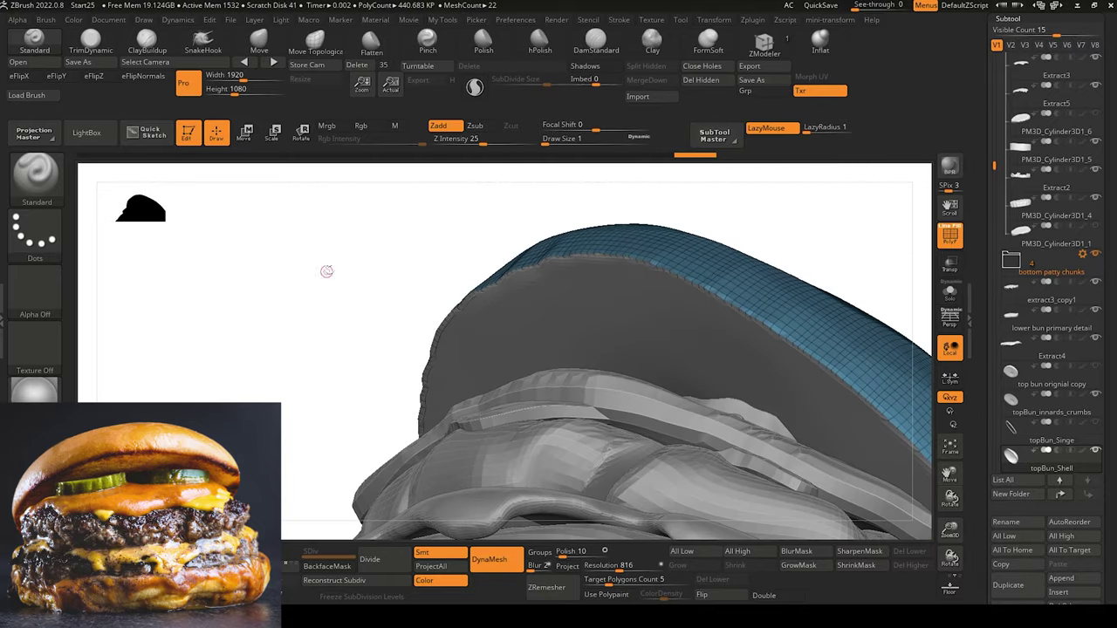
# Examine how topBun_innards_crumbs meets topBun_Shell around the top bun's rim.
pyautogui.click(59, 173)
pyautogui.keyDown('alt'); pyautogui.click(630, 334); pyautogui.keyUp('alt')
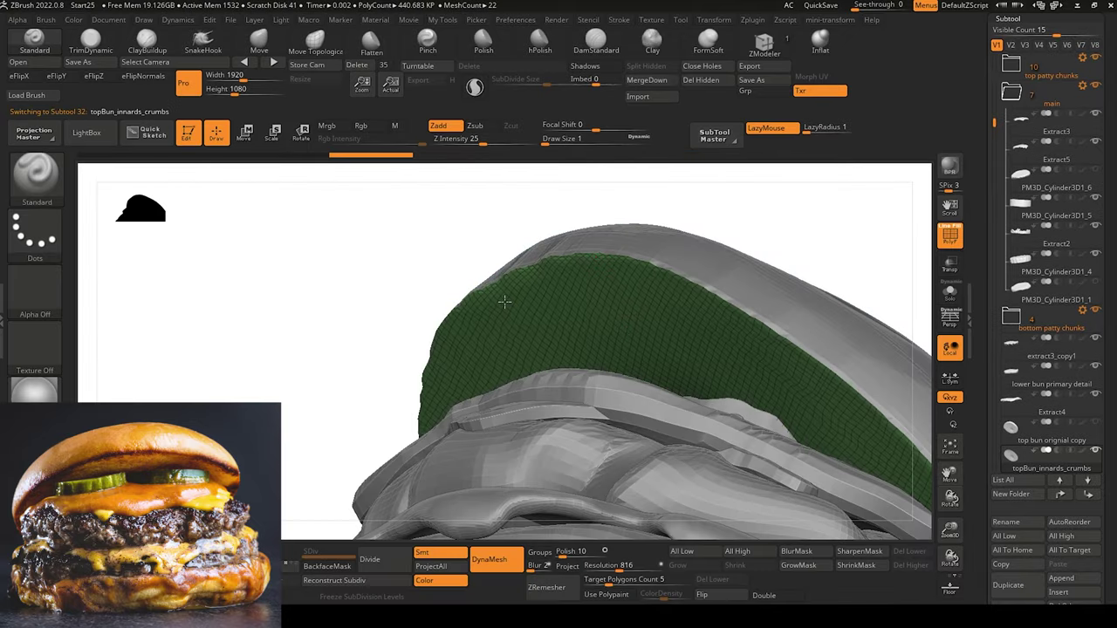
pyautogui.moveTo(363, 282); pyautogui.dragTo(355, 267)
pyautogui.moveTo(445, 305); pyautogui.dragTo(479, 292)
pyautogui.scroll(-2, 1022, 419)
pyautogui.click(1035, 456)
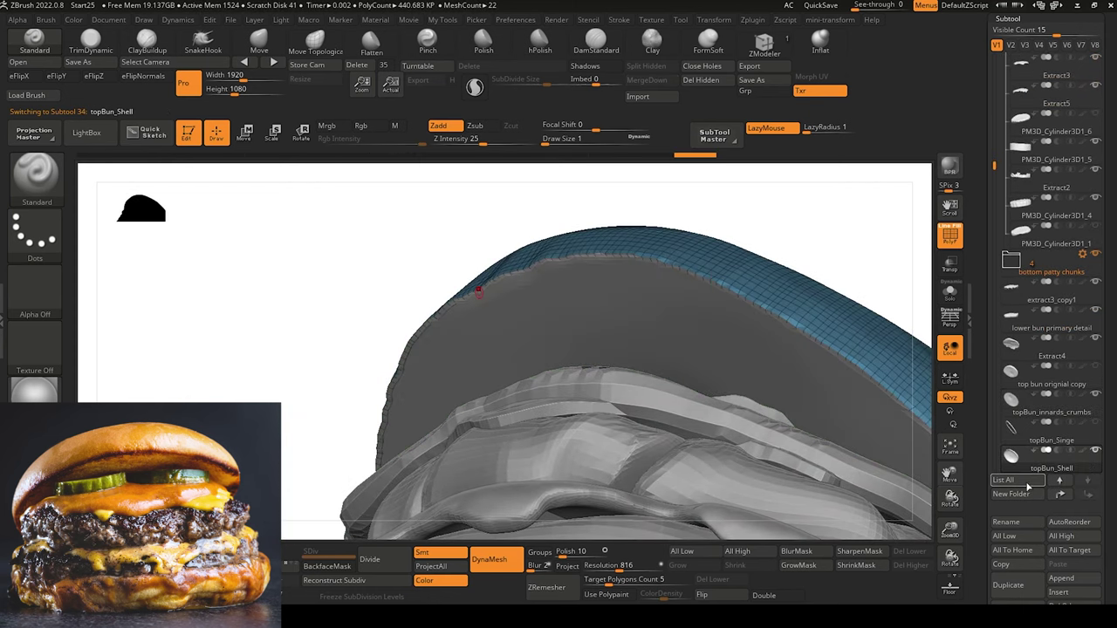
pyautogui.moveTo(335, 274); pyautogui.dragTo(290, 269)
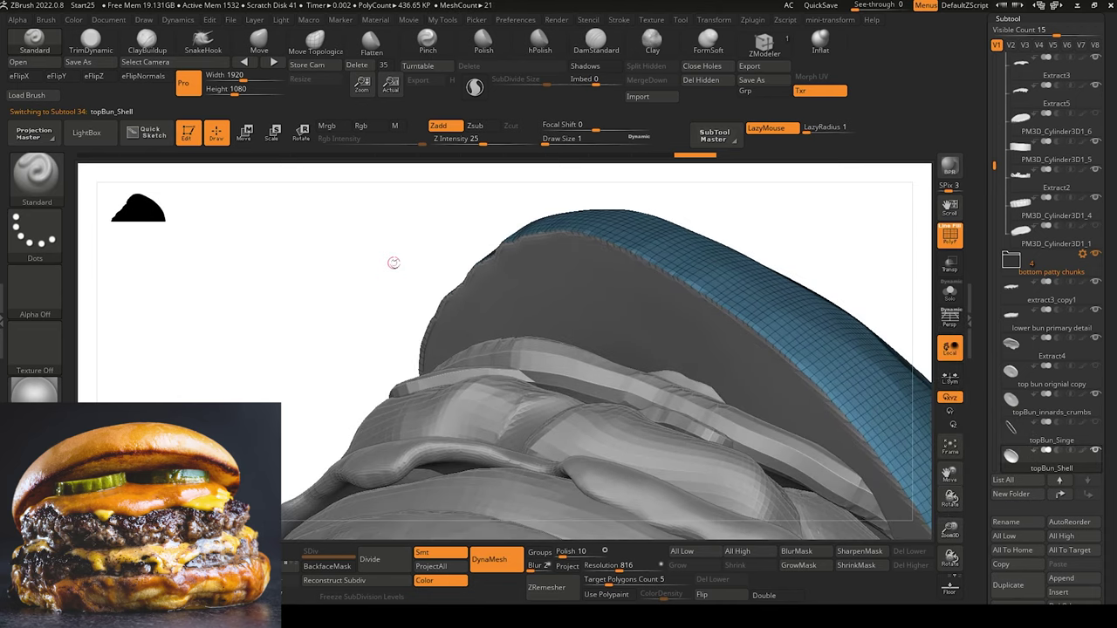
# On topBun_innards_crumbs, adjust the edge around the front and side with the Move brush at draw size 34 to fit the shell.
pyautogui.click(1014, 407)
pyautogui.press('b')
pyautogui.press('m')
pyautogui.press('v')
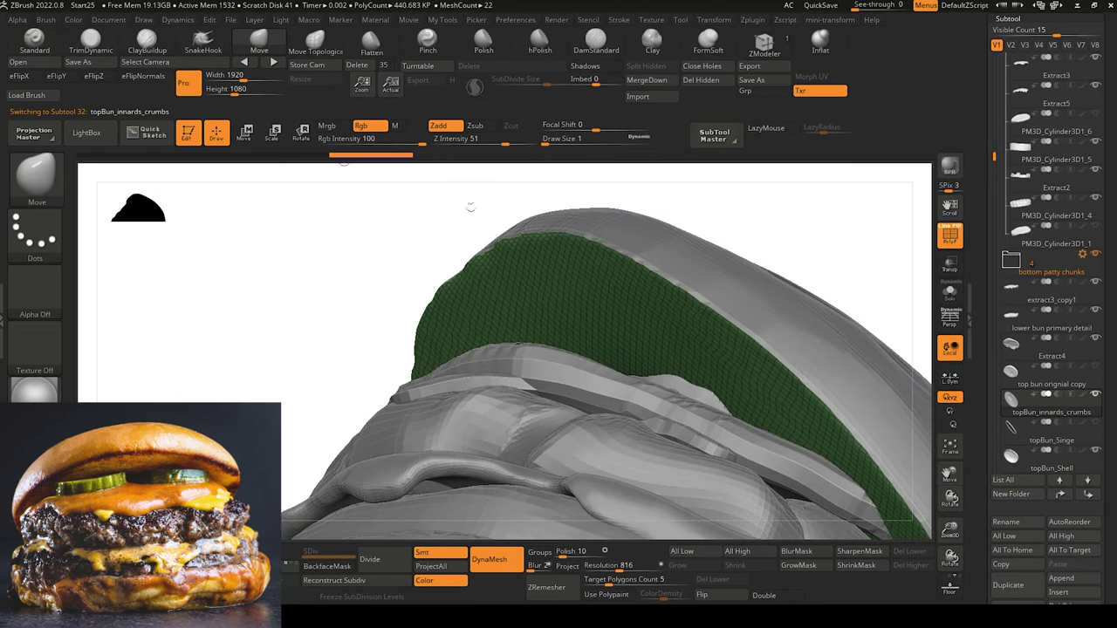
pyautogui.press(']')
pyautogui.press(']')
pyautogui.moveTo(424, 232); pyautogui.dragTo(477, 210)
pyautogui.moveTo(587, 237); pyautogui.dragTo(602, 228)
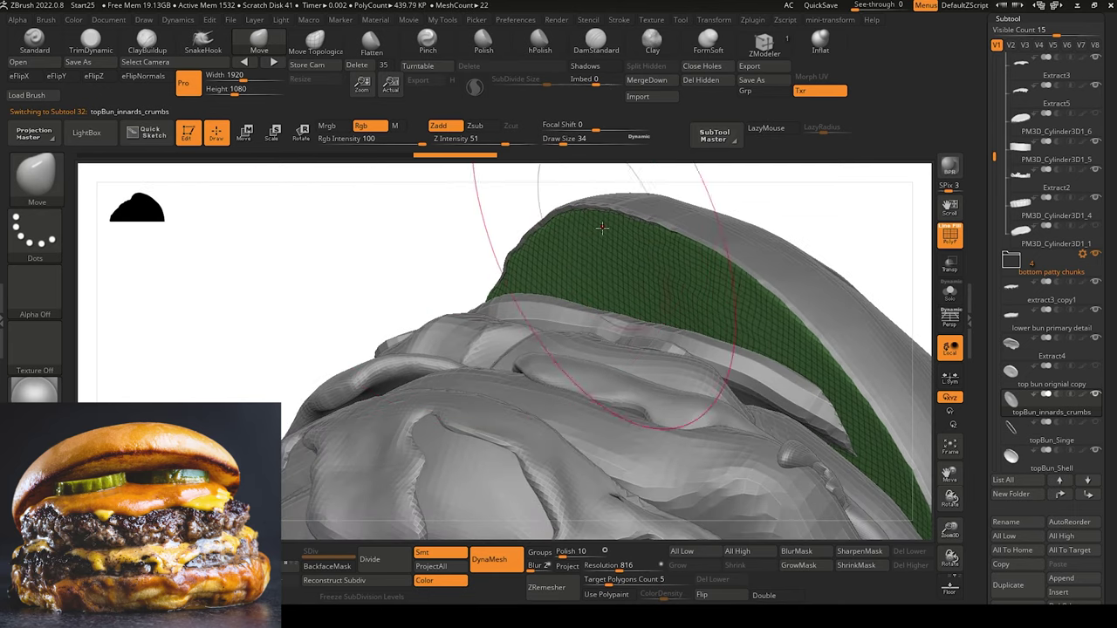
pyautogui.moveTo(419, 213); pyautogui.dragTo(469, 197)
pyautogui.moveTo(623, 218); pyautogui.dragTo(672, 242)
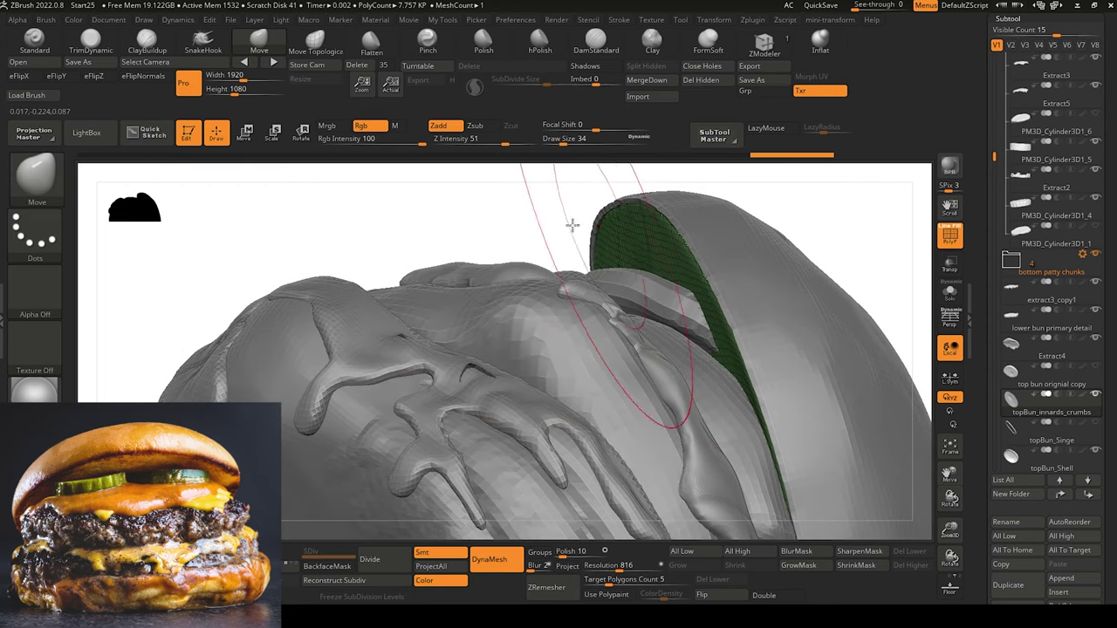
pyautogui.moveTo(571, 227)
pyautogui.mouseDown()
pyautogui.moveTo(436, 217)
pyautogui.moveTo(449, 200)
pyautogui.moveTo(719, 251)
pyautogui.mouseUp()
pyautogui.moveTo(454, 223); pyautogui.dragTo(370, 220)
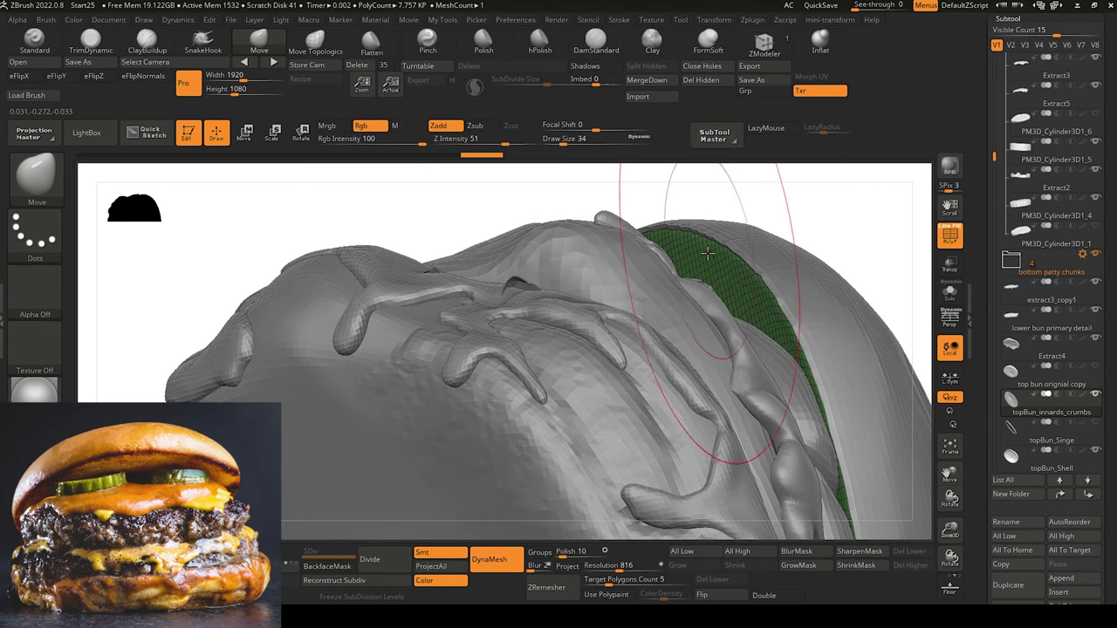
pyautogui.moveTo(705, 252); pyautogui.dragTo(713, 254)
pyautogui.moveTo(422, 213); pyautogui.dragTo(350, 225)
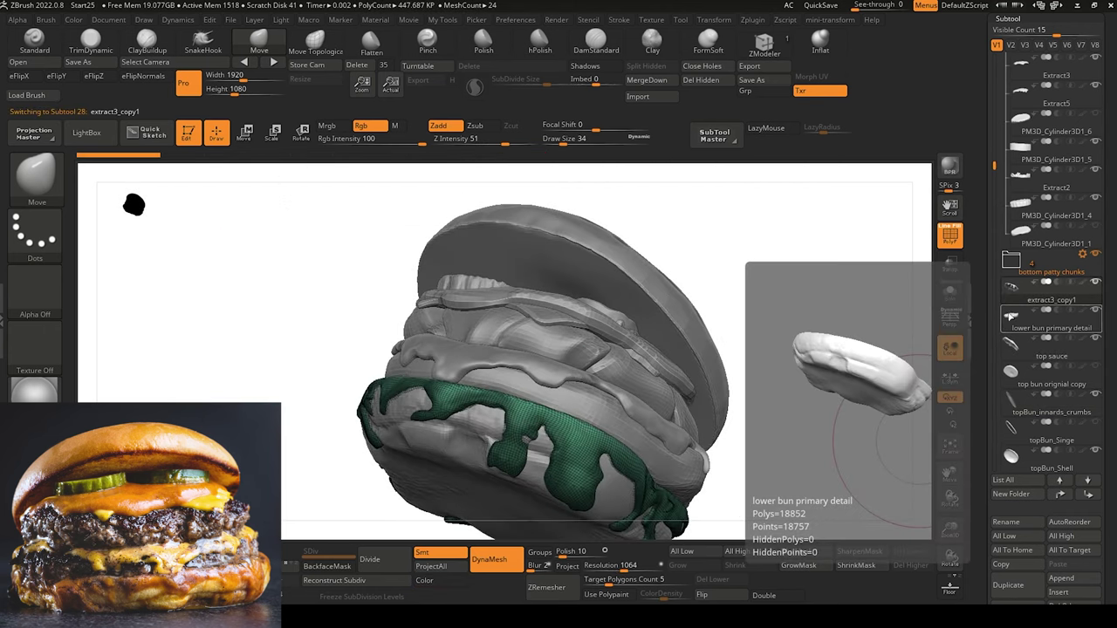
# Rename the extract3_copy1 subtool as bottom sauce.
pyautogui.click(1010, 522)
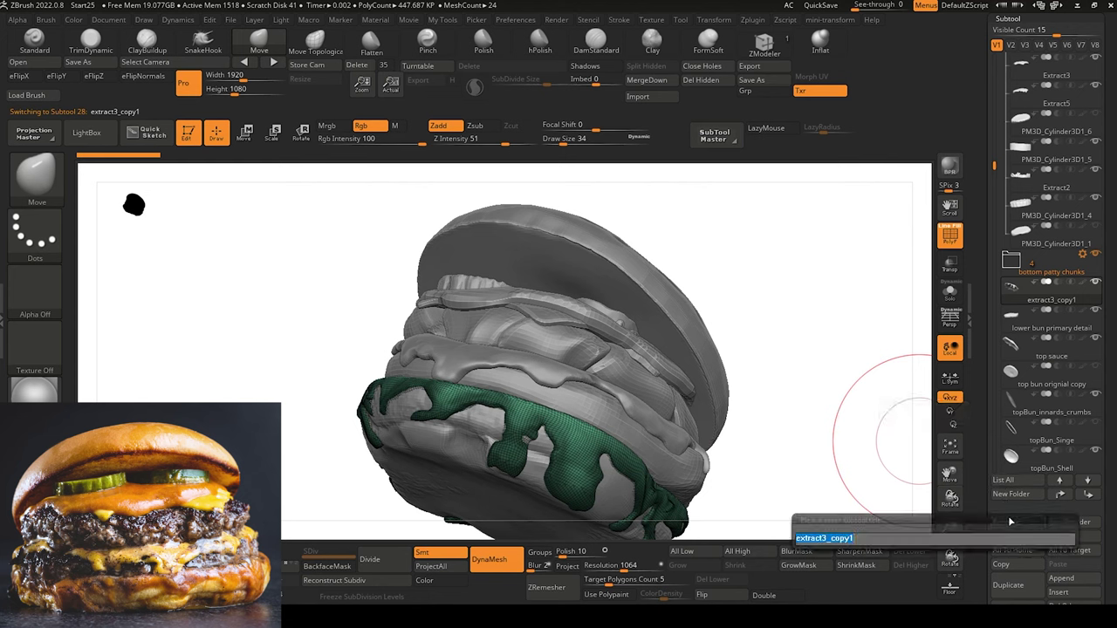
pyautogui.write('bottom sauce')
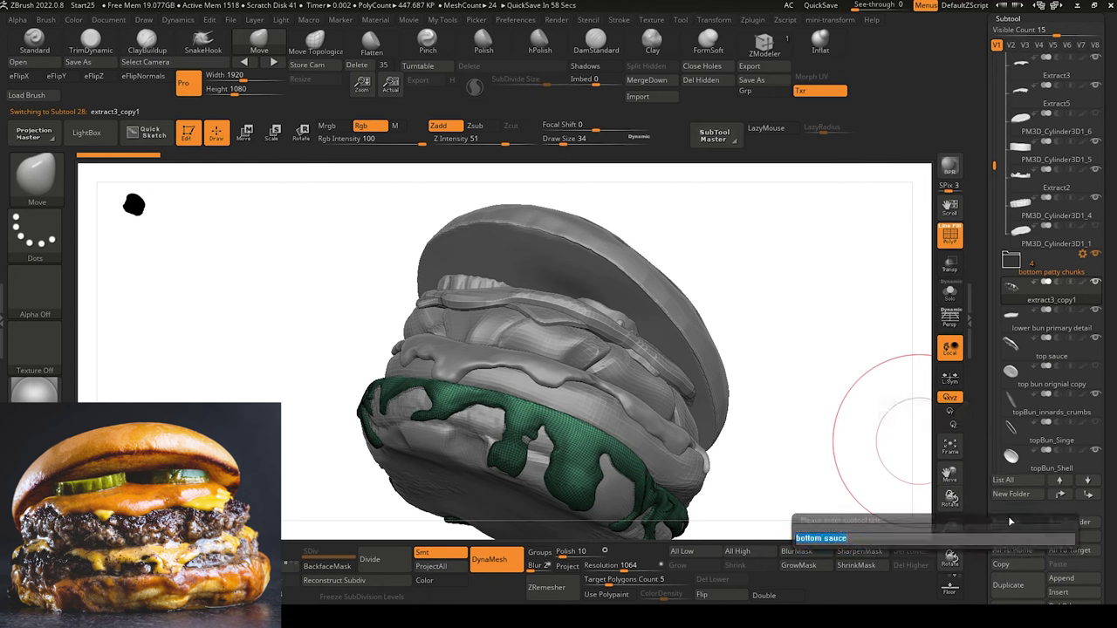
pyautogui.press('Return')
# Rename the bottom sauce subtool as sauce bottom.
pyautogui.click(1013, 324)
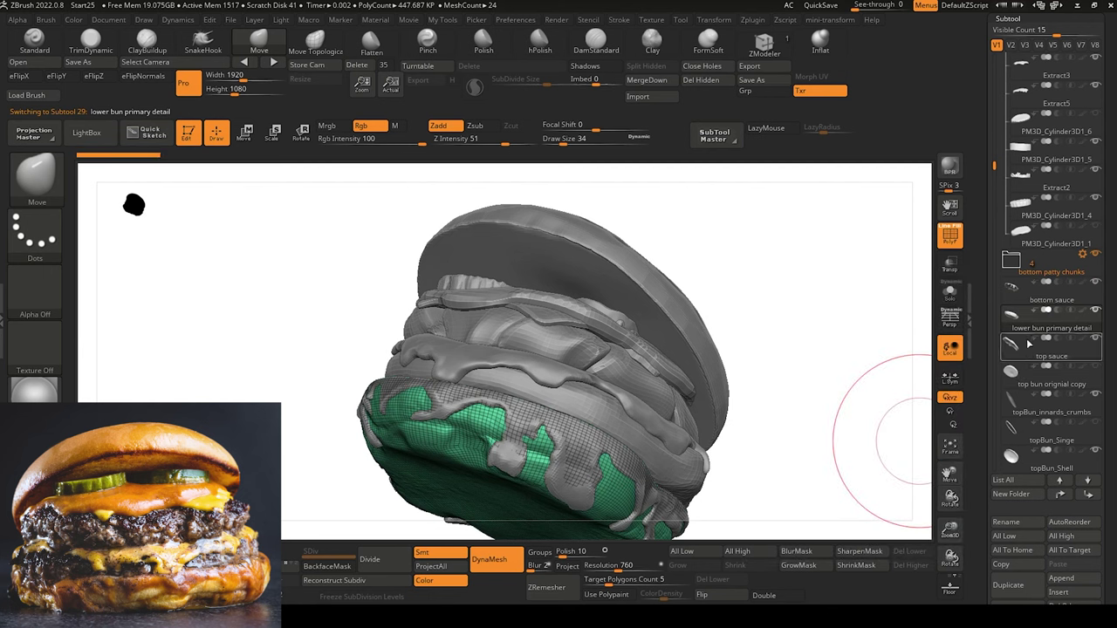
pyautogui.click(1010, 289)
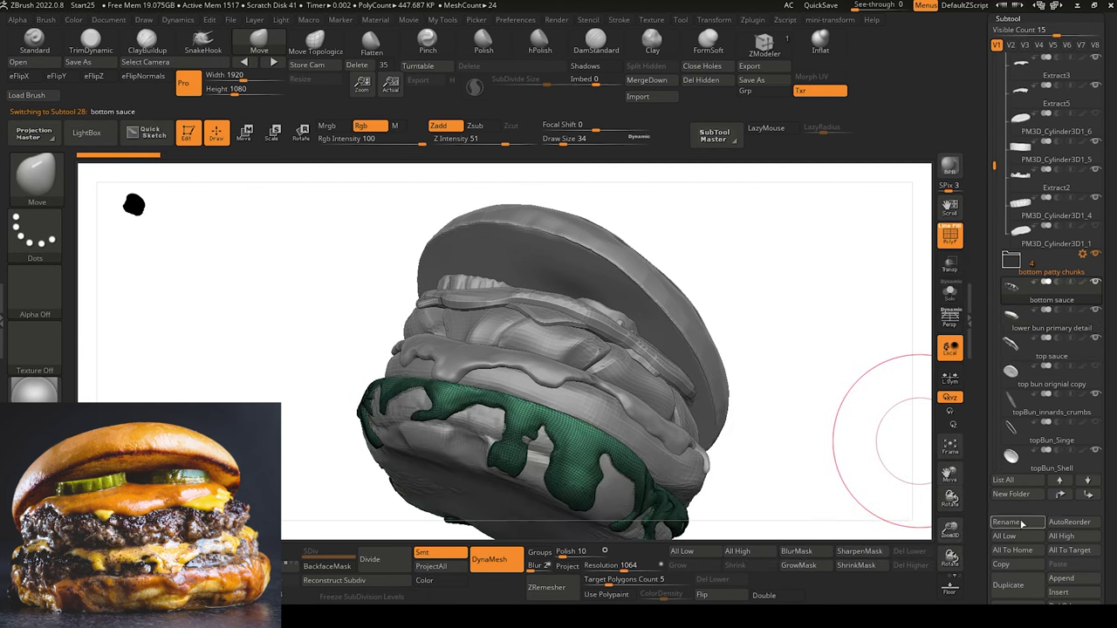
pyautogui.click(1021, 522)
pyautogui.write('sauce bot')
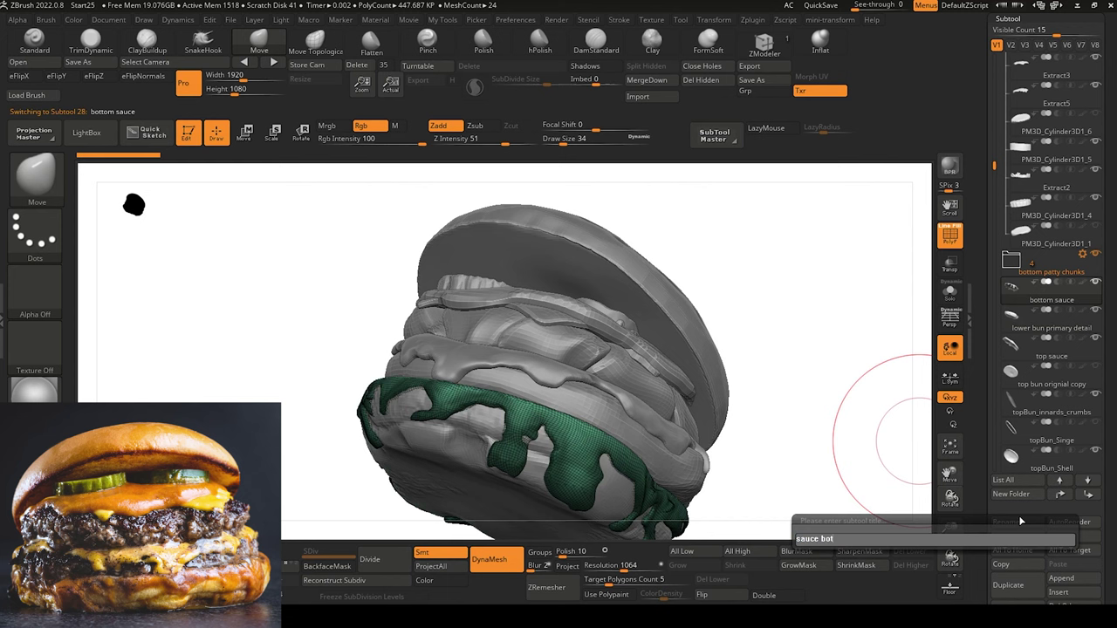
pyautogui.write('tom')
pyautogui.press('Return')
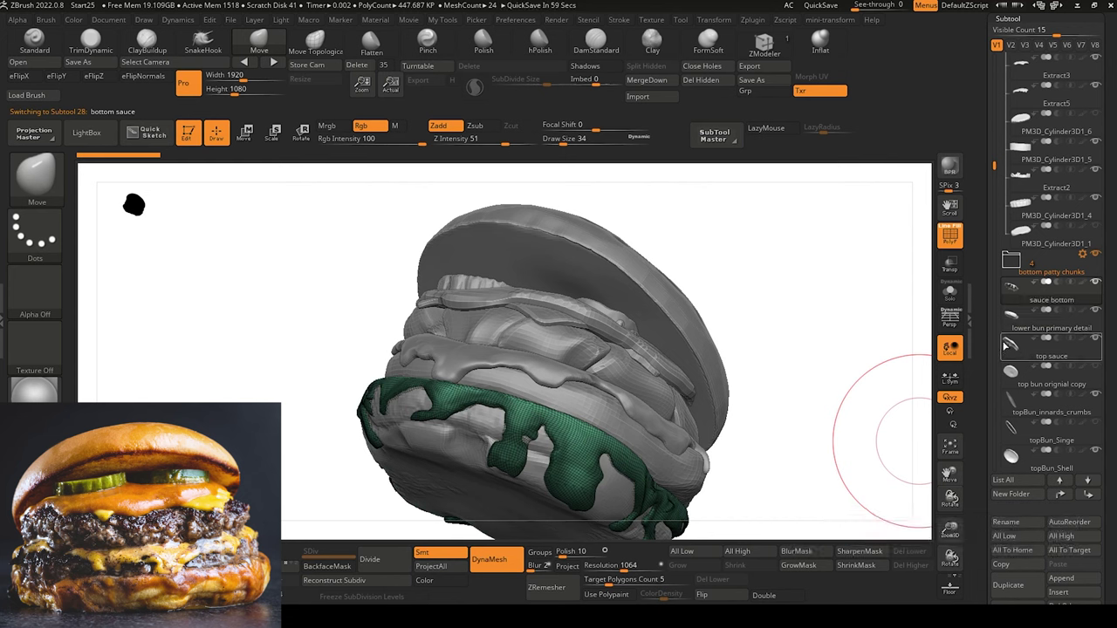
# Rename the top sauce subtool as sauce top.
pyautogui.click(1010, 346)
pyautogui.click(1005, 523)
pyautogui.write('sa')
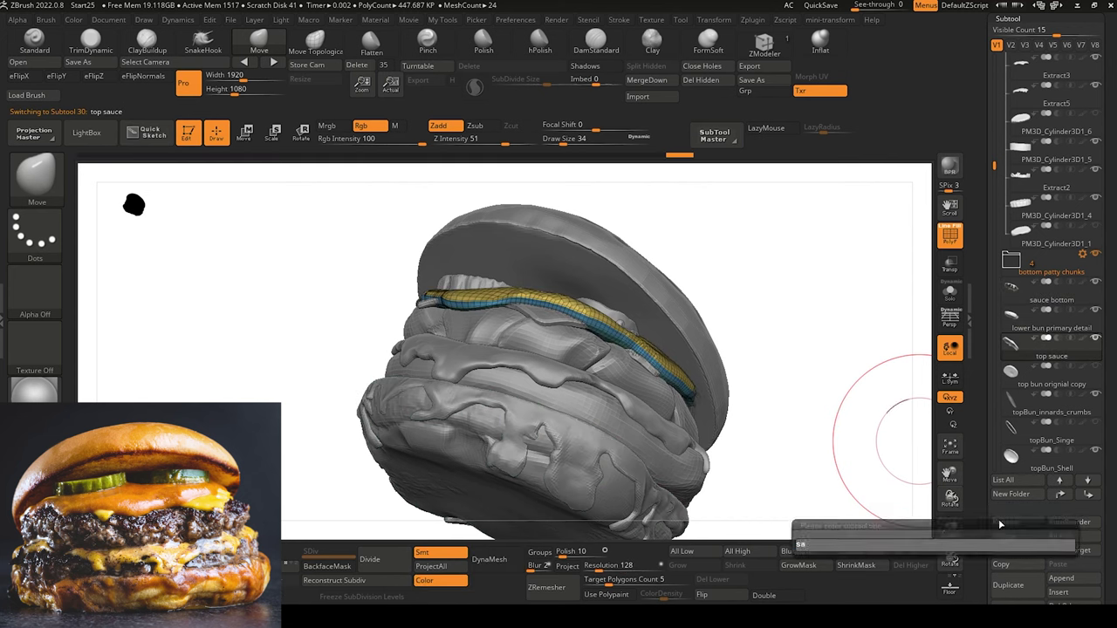
pyautogui.write('uce top')
pyautogui.press('Return')
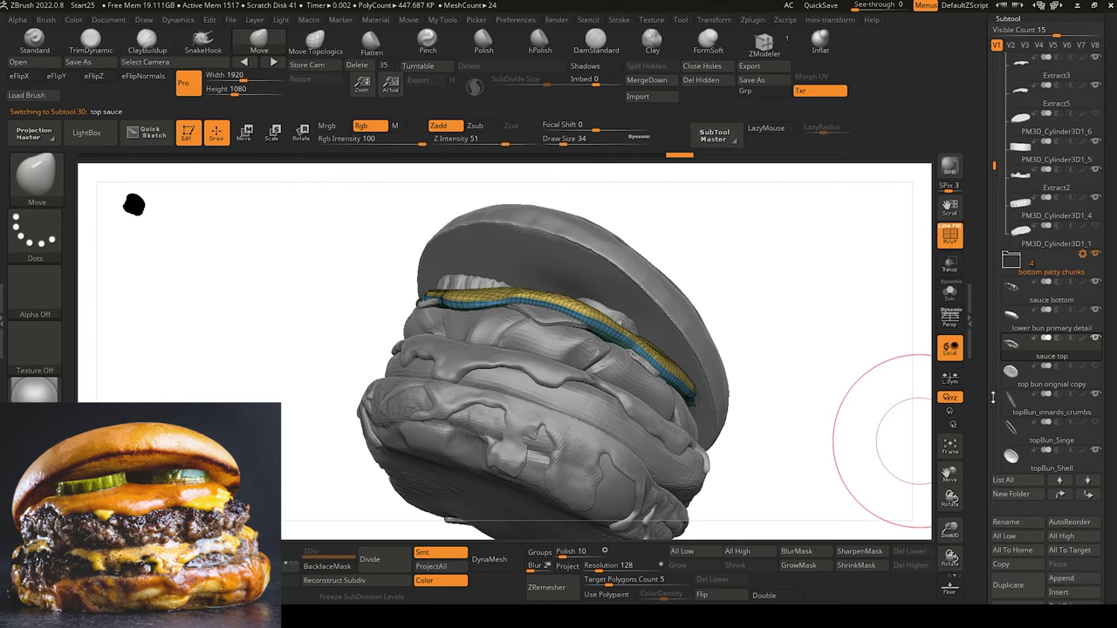
# Move the top bun orignial copy subtool to the start of the subtool list and into the TRASH folder.
pyautogui.click(1012, 373)
pyautogui.moveTo(771, 284)
pyautogui.mouseDown()
pyautogui.moveTo(778, 319)
pyautogui.moveTo(776, 302)
pyautogui.mouseUp()
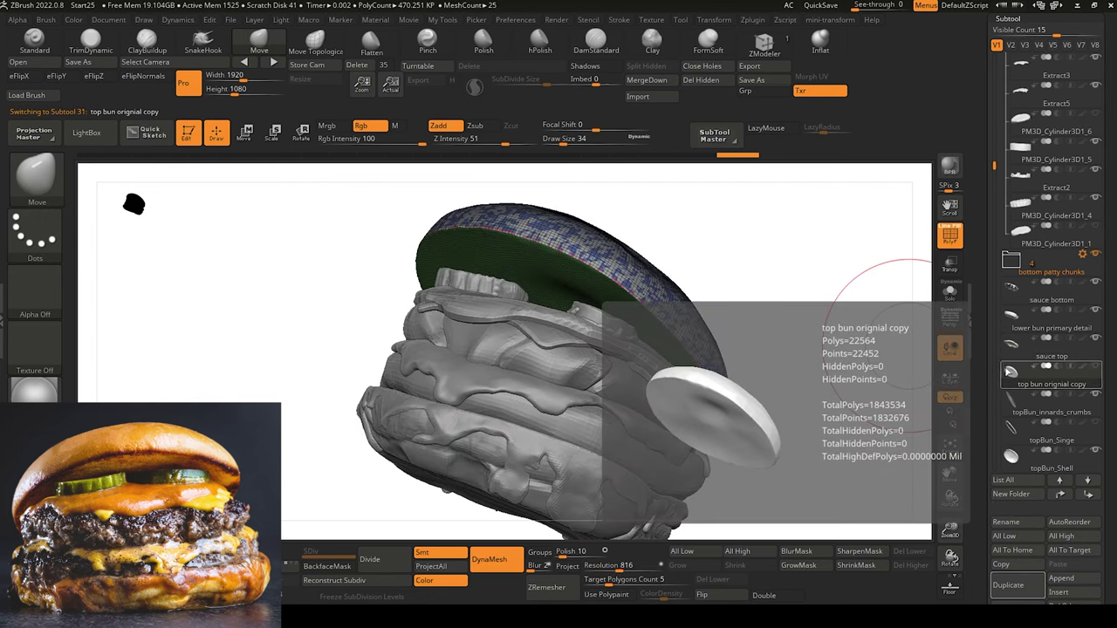
pyautogui.moveTo(711, 255); pyautogui.dragTo(899, 349)
pyautogui.keyDown('shift'); pyautogui.click(1061, 496); pyautogui.keyUp('shift')
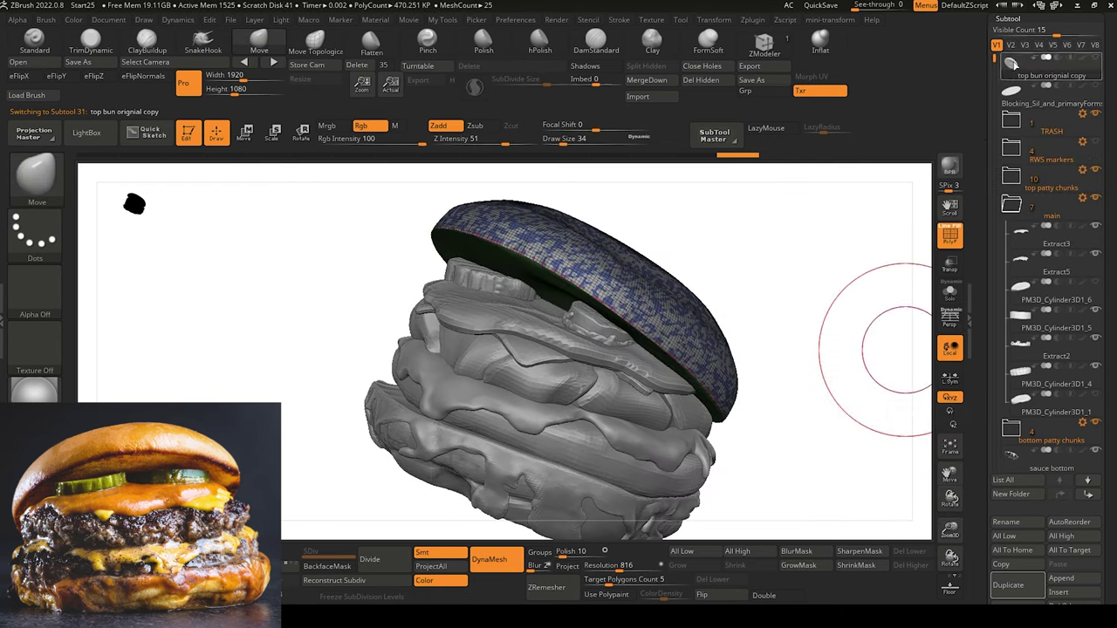
pyautogui.moveTo(1013, 64); pyautogui.dragTo(1018, 122)
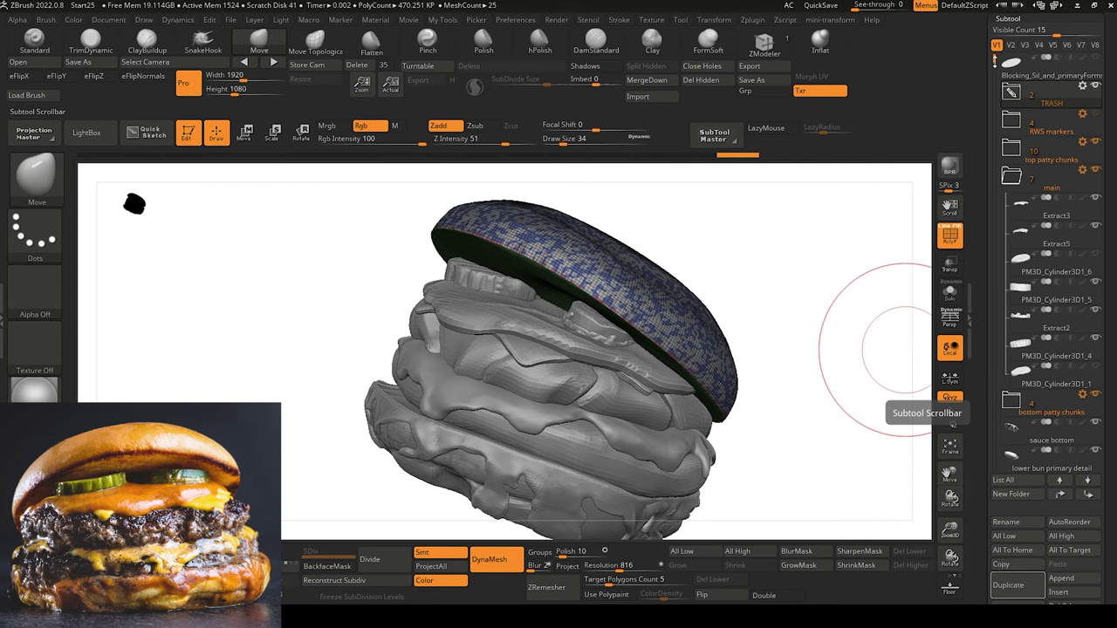
pyautogui.scroll(-5, 995, 409)
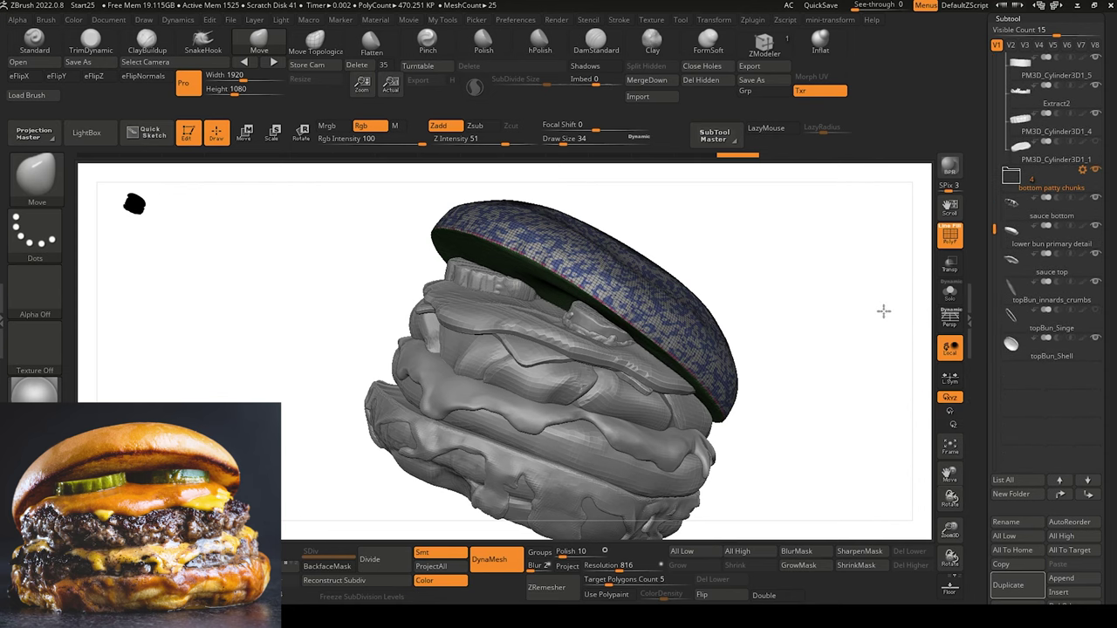
# Create a subtool folder named top bun containing topBun_innards_crumbs.
pyautogui.moveTo(884, 312); pyautogui.dragTo(811, 454)
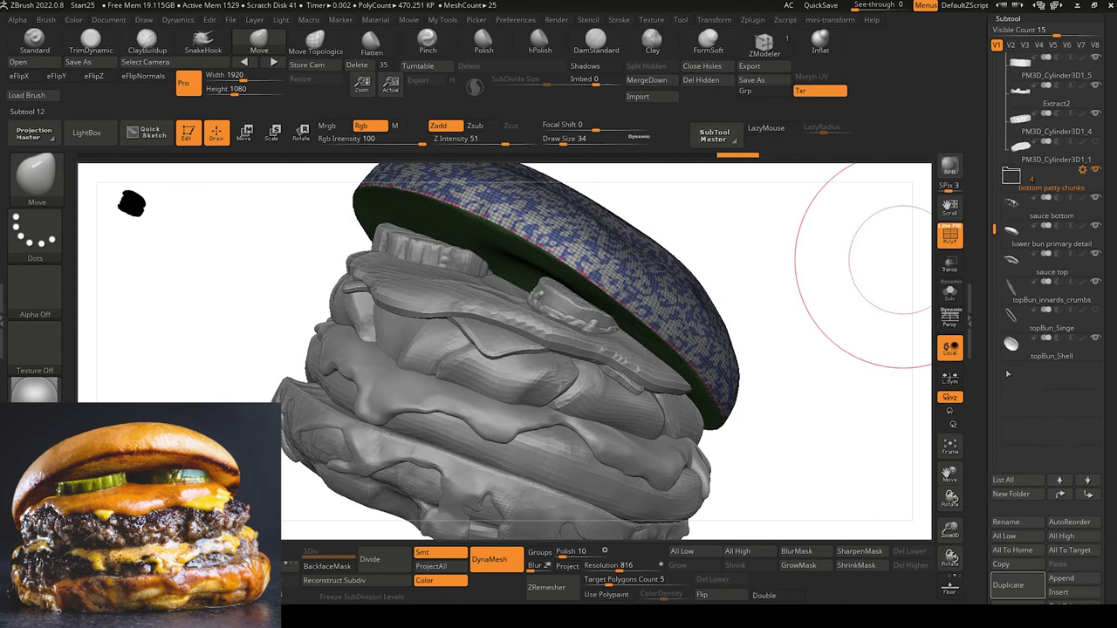
pyautogui.moveTo(885, 387); pyautogui.dragTo(873, 341)
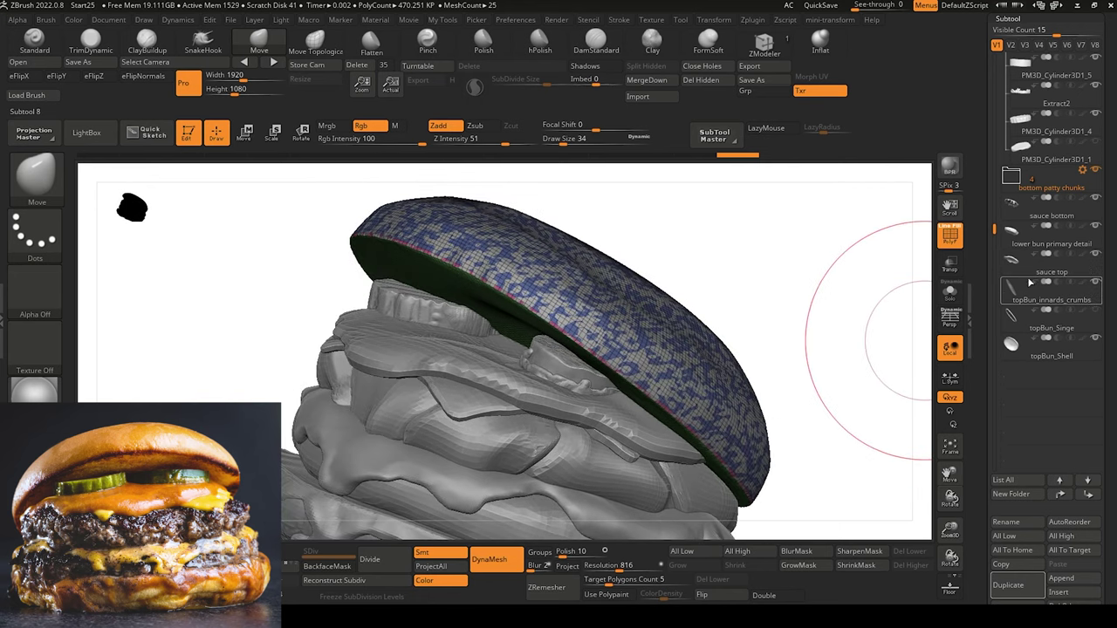
pyautogui.click(1008, 289)
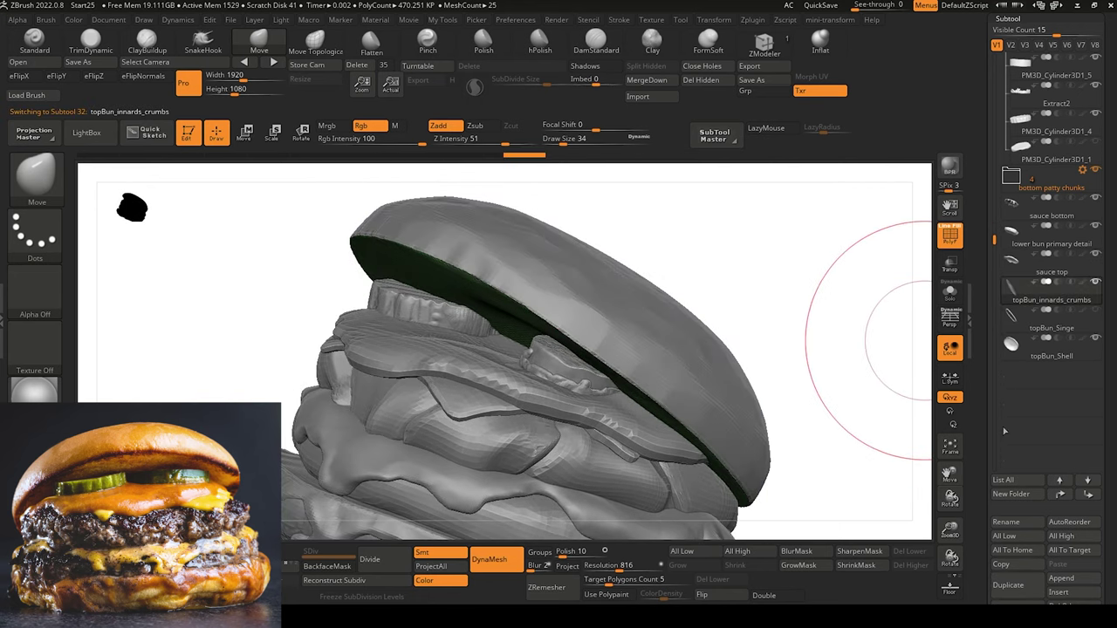
pyautogui.click(1012, 495)
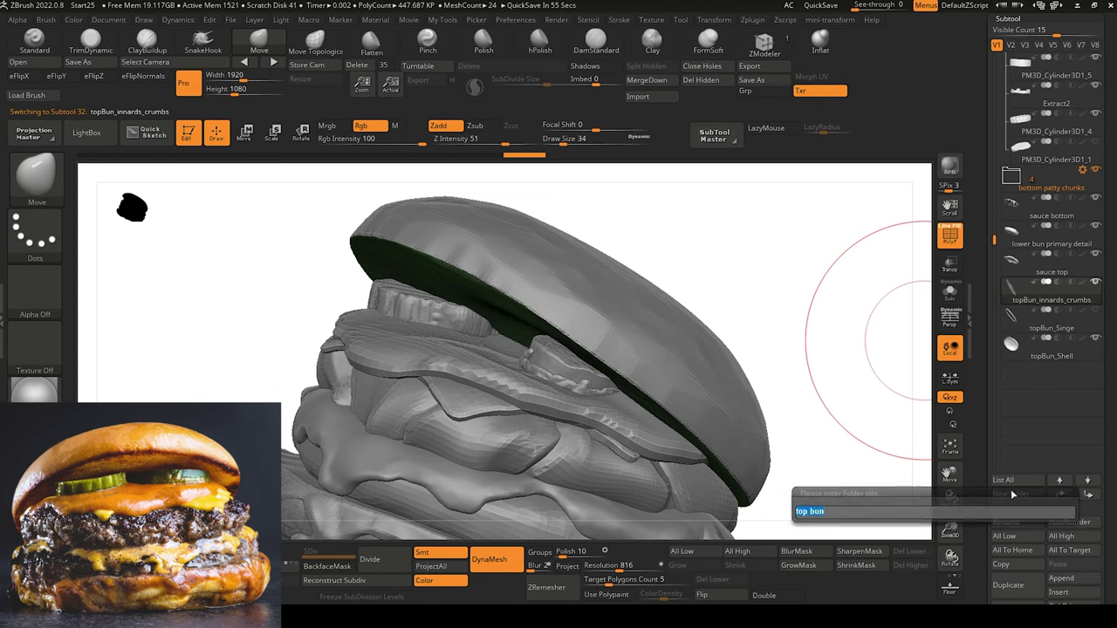
pyautogui.press('Return')
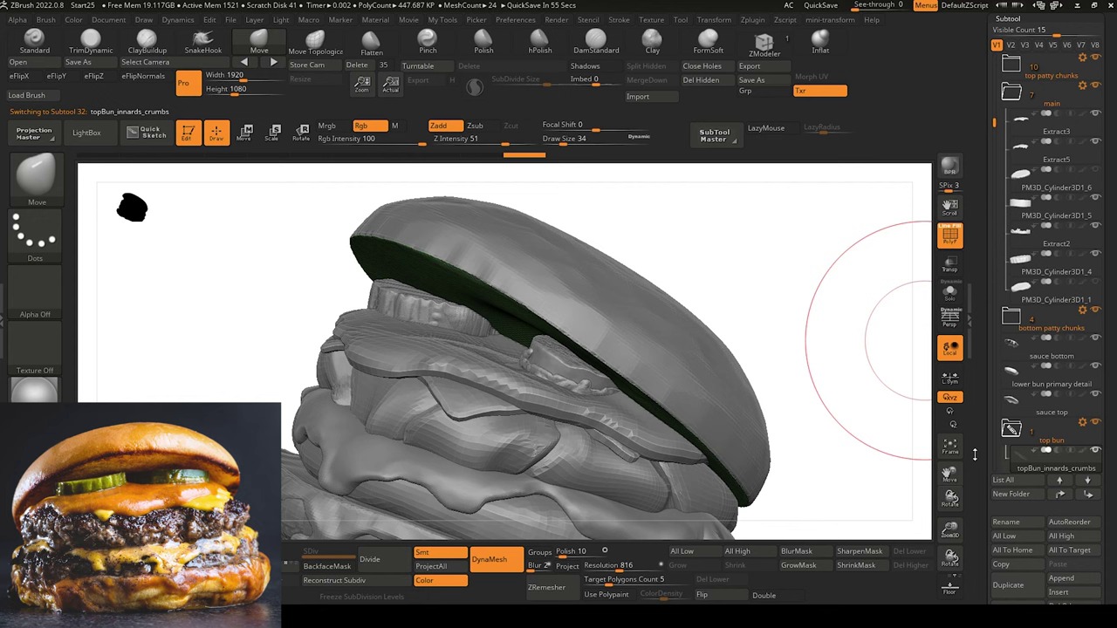
# Collapse the main folder and add topBun_Singe and topBun_Shell to the top bun folder.
pyautogui.click(1009, 98)
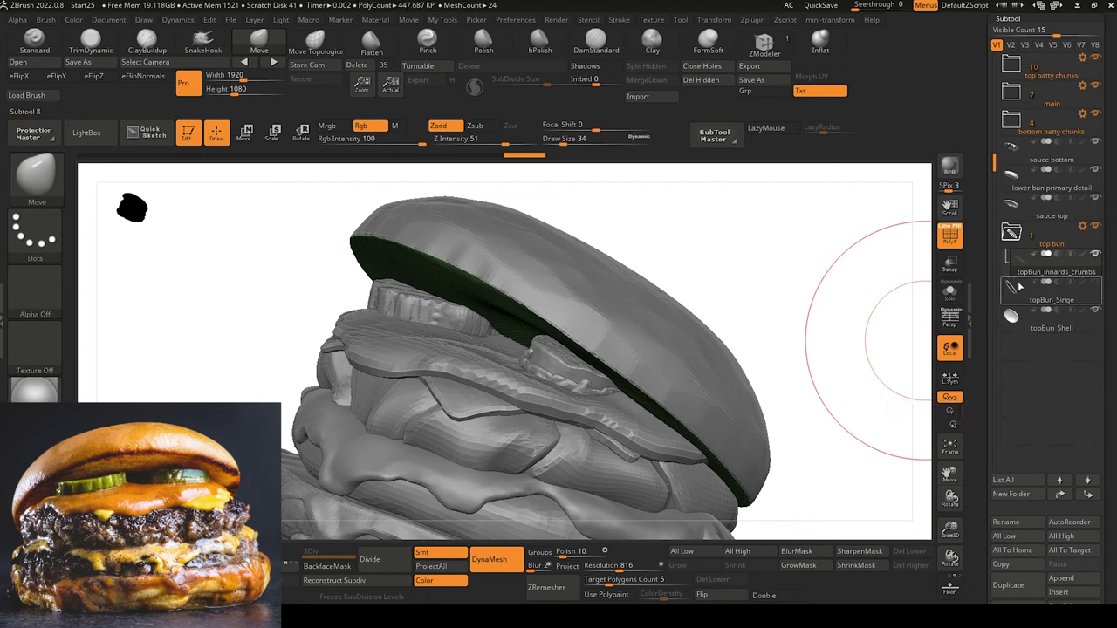
pyautogui.moveTo(1014, 289); pyautogui.dragTo(1016, 262)
pyautogui.click(1010, 320)
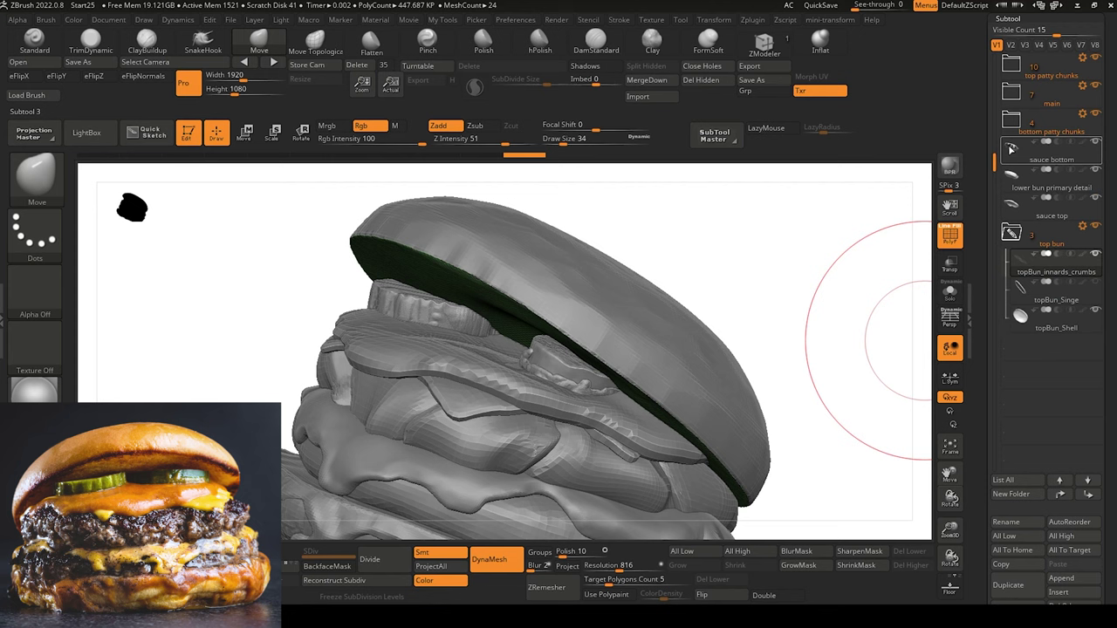
# Hide all subtools in the main folder.
pyautogui.click(1097, 86)
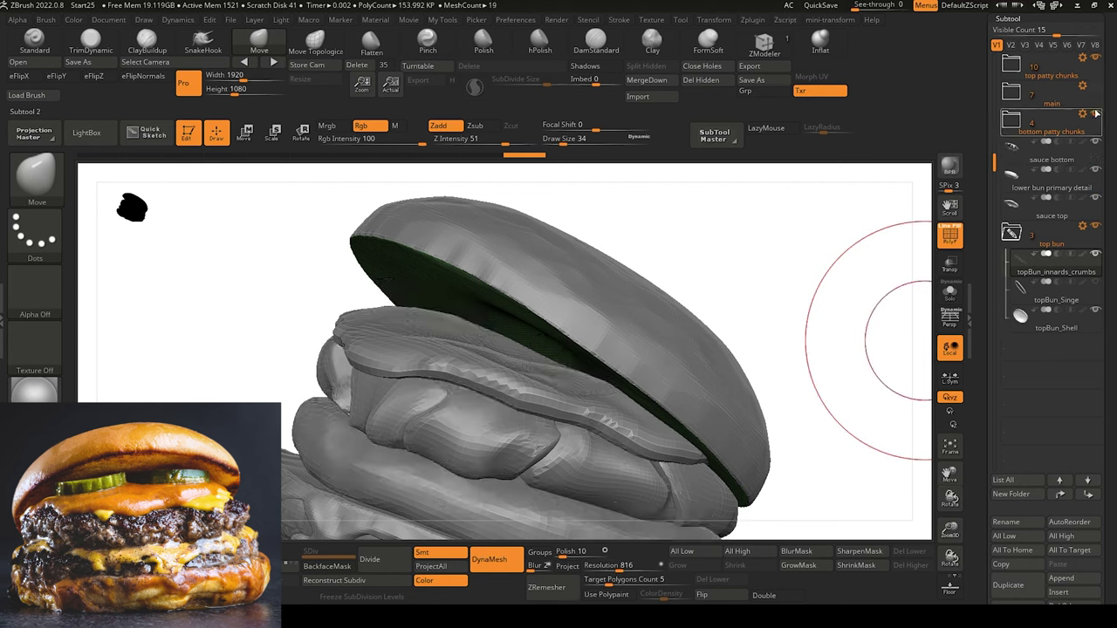
# Hide the patty chunks, both sauces and the lower bun so only the top bun group is displayed.
pyautogui.click(1097, 114)
pyautogui.click(1097, 141)
pyautogui.click(1097, 169)
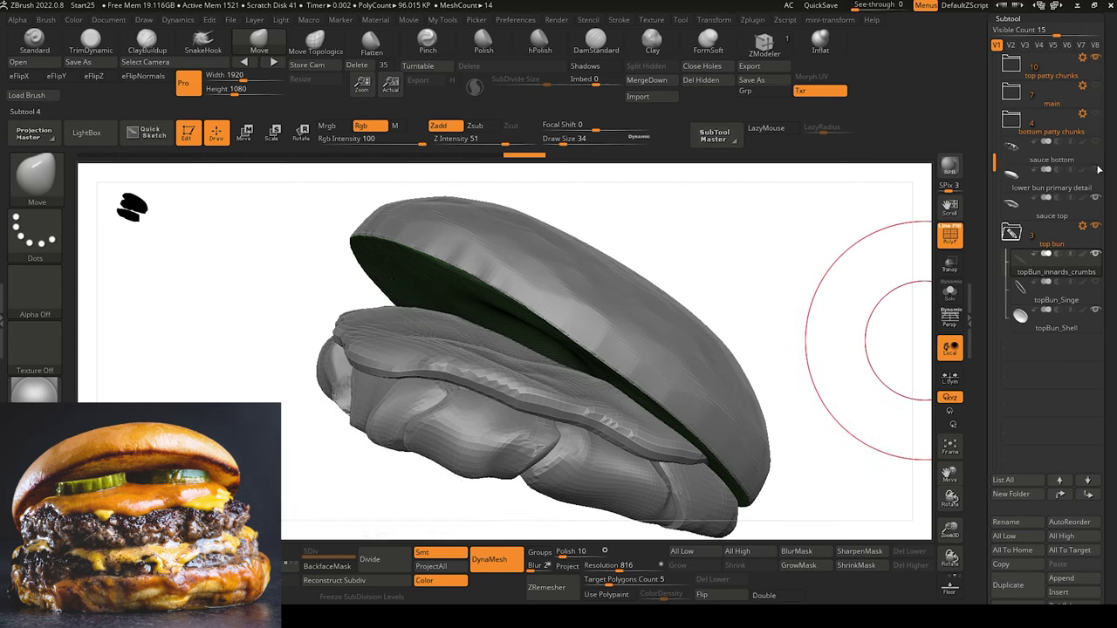
pyautogui.click(1097, 197)
pyautogui.click(1096, 224)
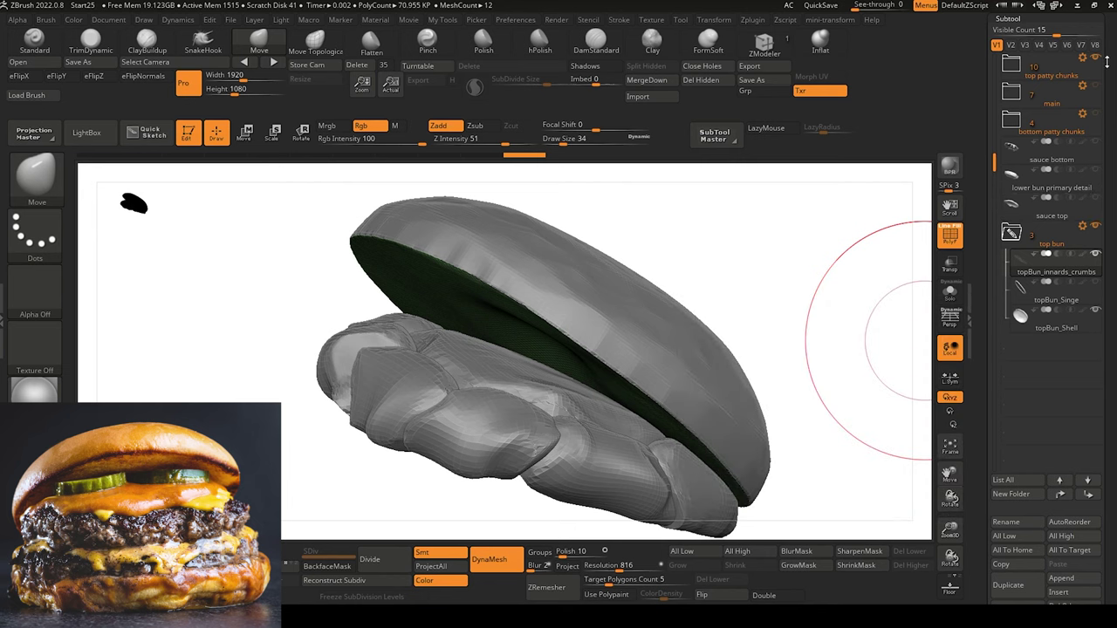
pyautogui.click(1097, 58)
pyautogui.scroll(3, 1004, 174)
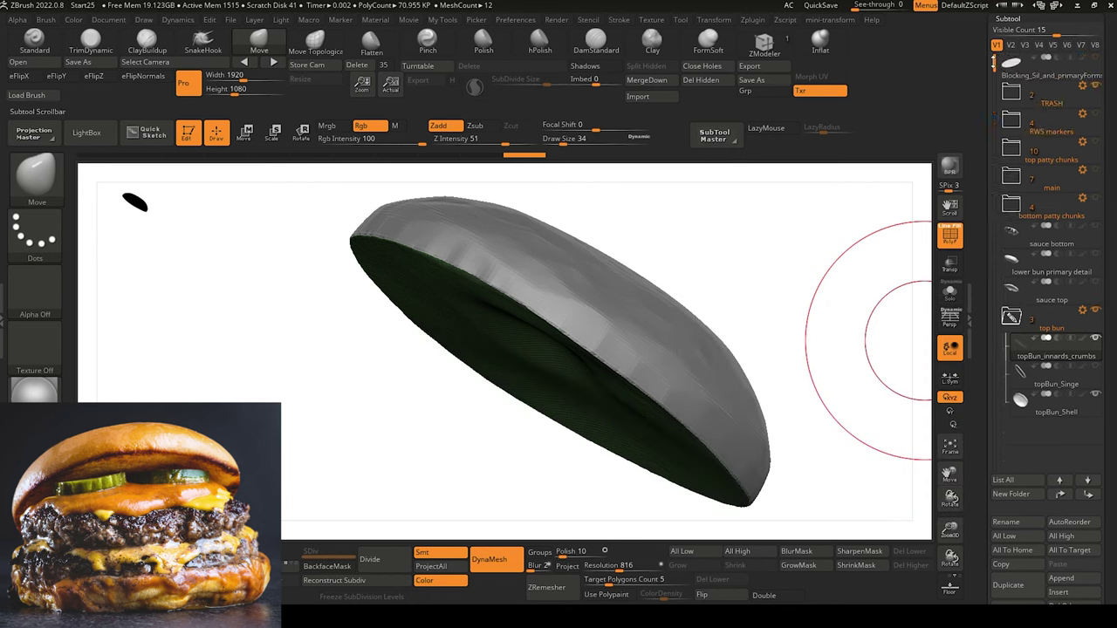
# Select the topBun_innards_crumbs subtool and start pulling its edge out to the bun shell's rim with the Move brush.
pyautogui.moveTo(1022, 356)
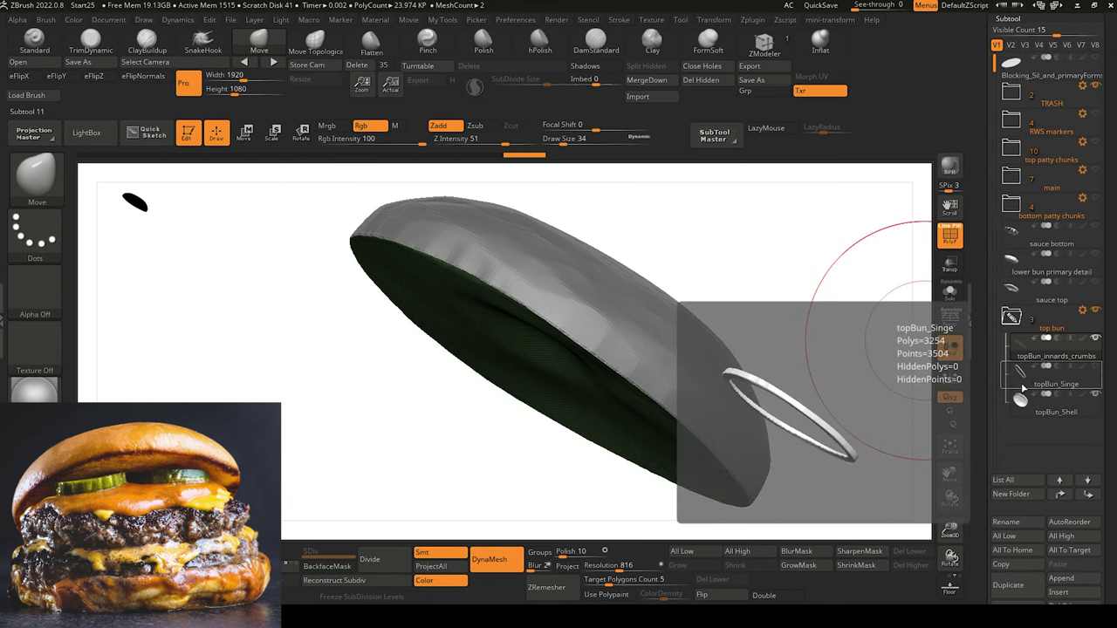
pyautogui.click(1022, 407)
pyautogui.click(1022, 347)
pyautogui.moveTo(283, 349); pyautogui.dragTo(287, 258)
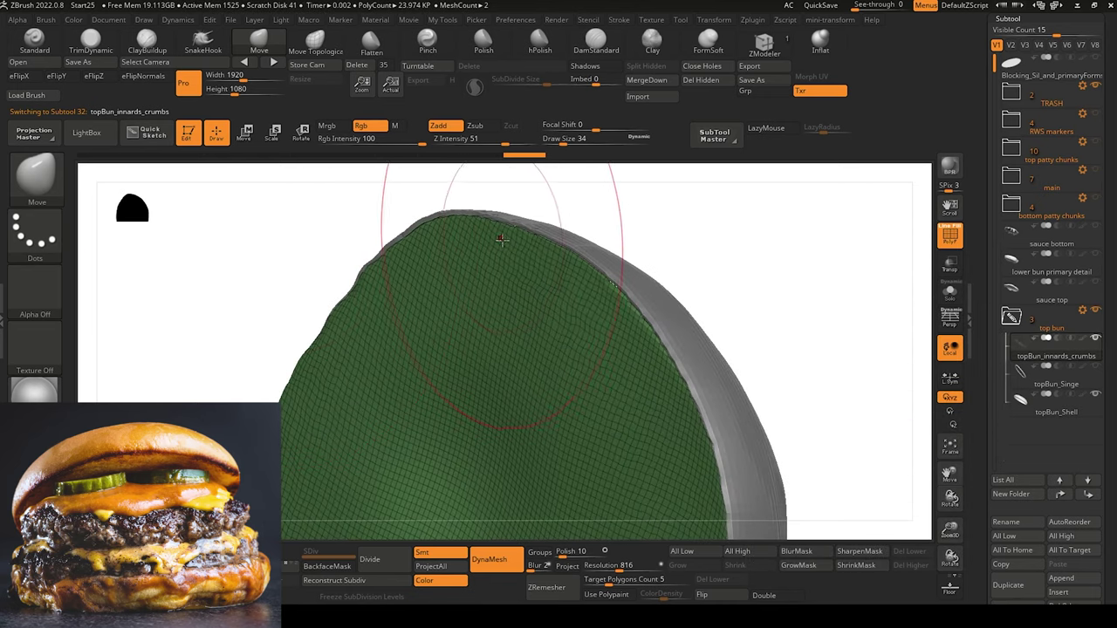
pyautogui.moveTo(502, 240); pyautogui.dragTo(500, 228)
pyautogui.moveTo(321, 229); pyautogui.dragTo(369, 199)
pyautogui.moveTo(360, 245)
pyautogui.mouseDown()
pyautogui.moveTo(322, 228)
pyautogui.moveTo(340, 244)
pyautogui.moveTo(818, 280)
pyautogui.mouseUp()
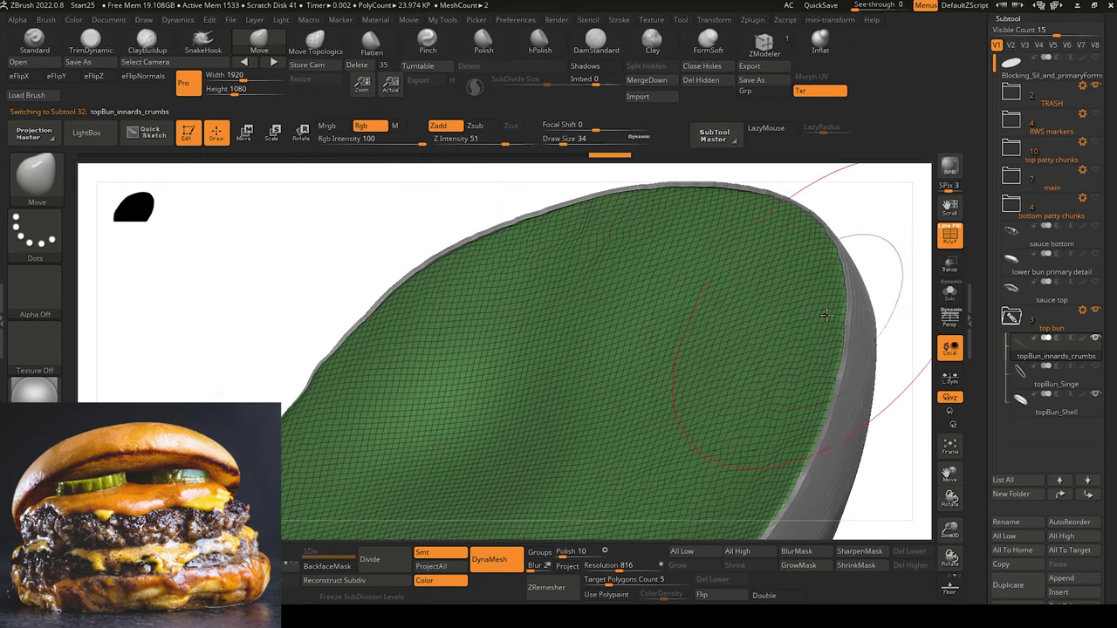
pyautogui.moveTo(324, 242); pyautogui.dragTo(369, 217)
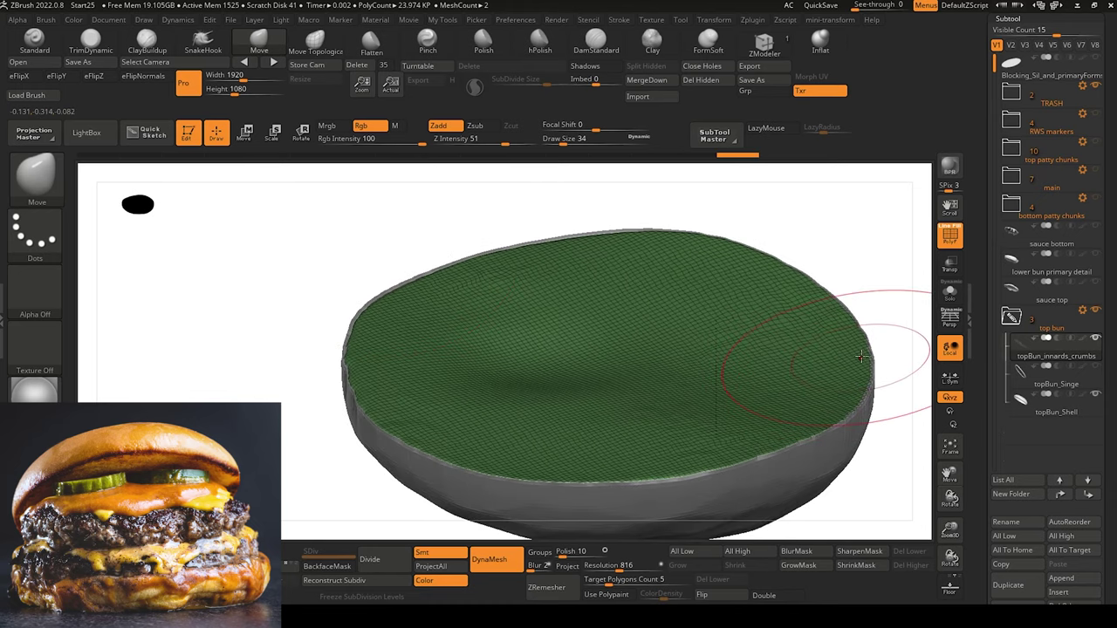
# Fit the remaining edge of the crumb surface to the shell around the rim and reduce the draw size to 30.
pyautogui.moveTo(337, 287); pyautogui.dragTo(237, 236)
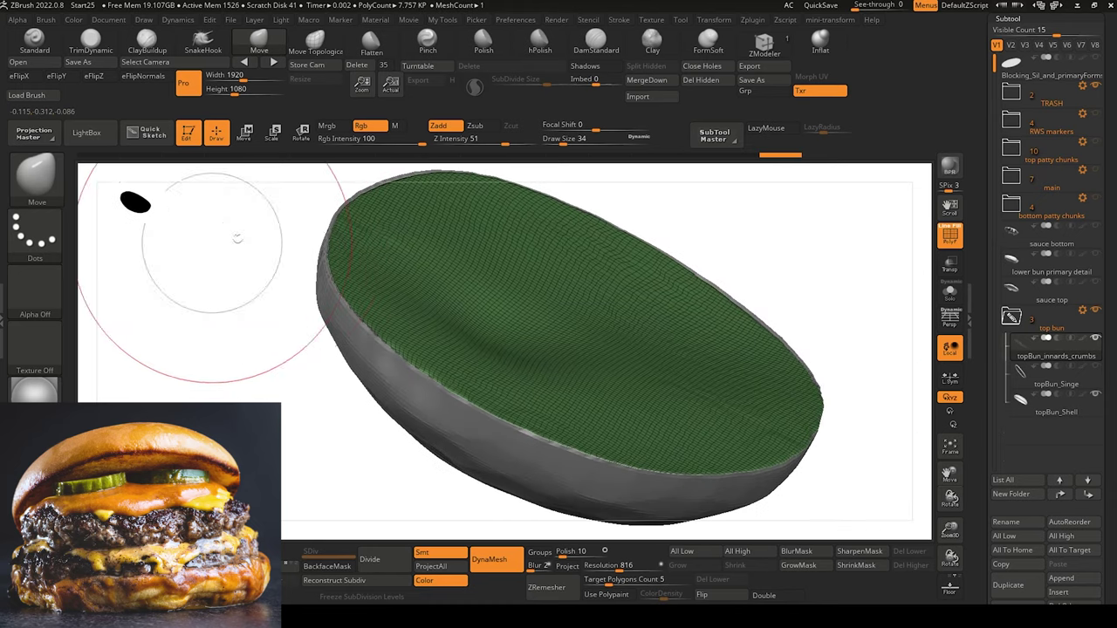
pyautogui.moveTo(277, 310); pyautogui.dragTo(318, 288)
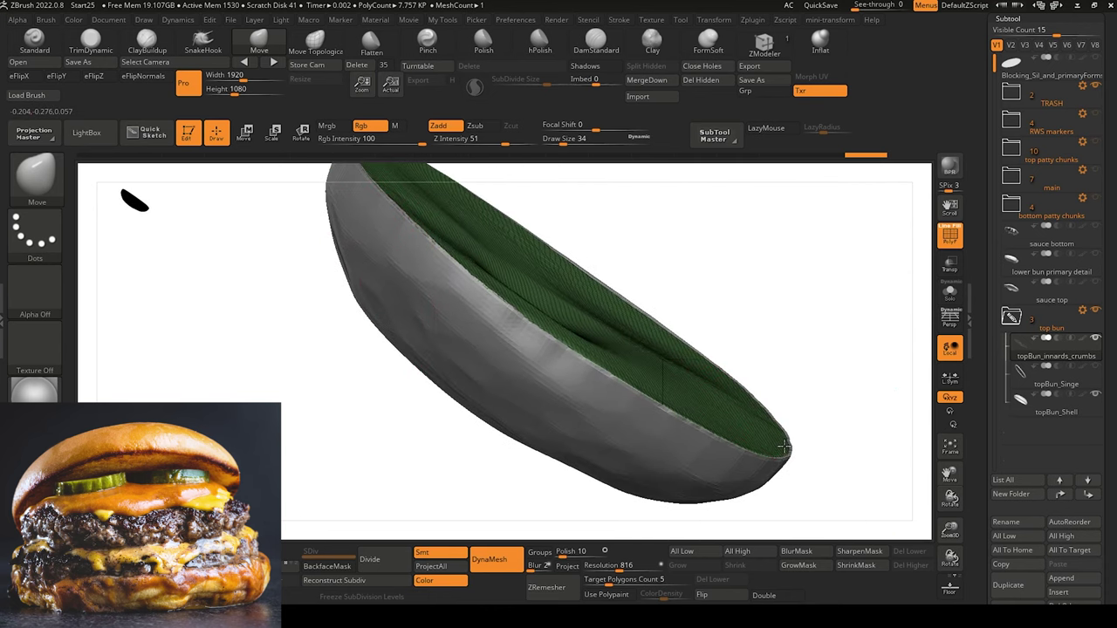
pyautogui.moveTo(340, 349)
pyautogui.mouseDown()
pyautogui.moveTo(317, 344)
pyautogui.moveTo(323, 353)
pyautogui.mouseUp()
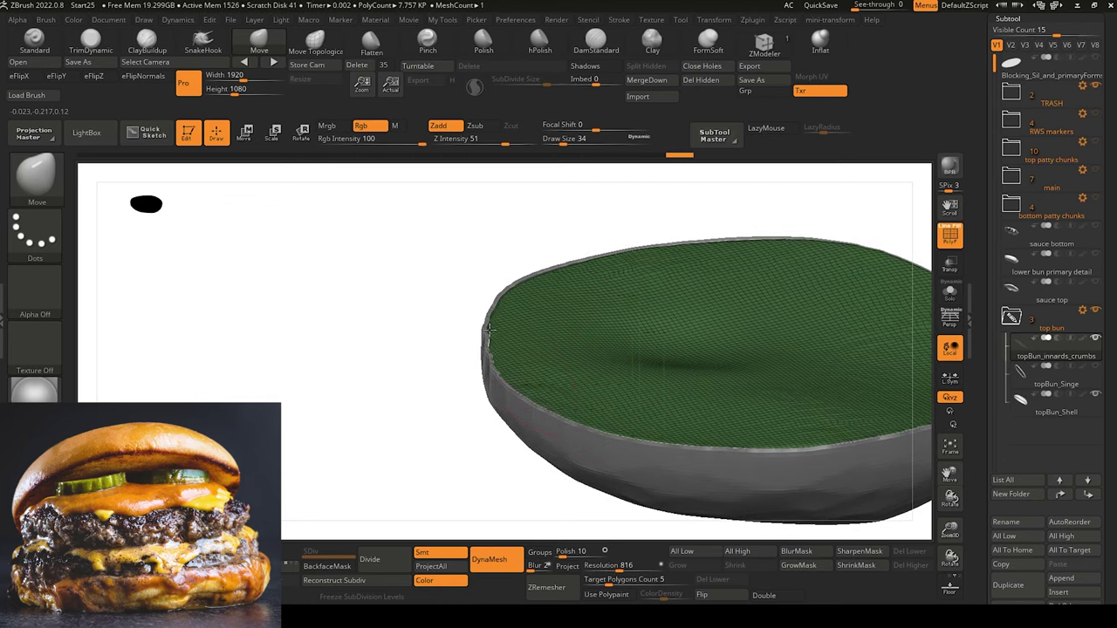
pyautogui.moveTo(428, 334); pyautogui.dragTo(480, 336)
pyautogui.moveTo(436, 375)
pyautogui.mouseDown()
pyautogui.moveTo(361, 404)
pyautogui.moveTo(357, 311)
pyautogui.moveTo(364, 336)
pyautogui.moveTo(394, 294)
pyautogui.mouseUp()
pyautogui.moveTo(493, 393); pyautogui.dragTo(548, 343)
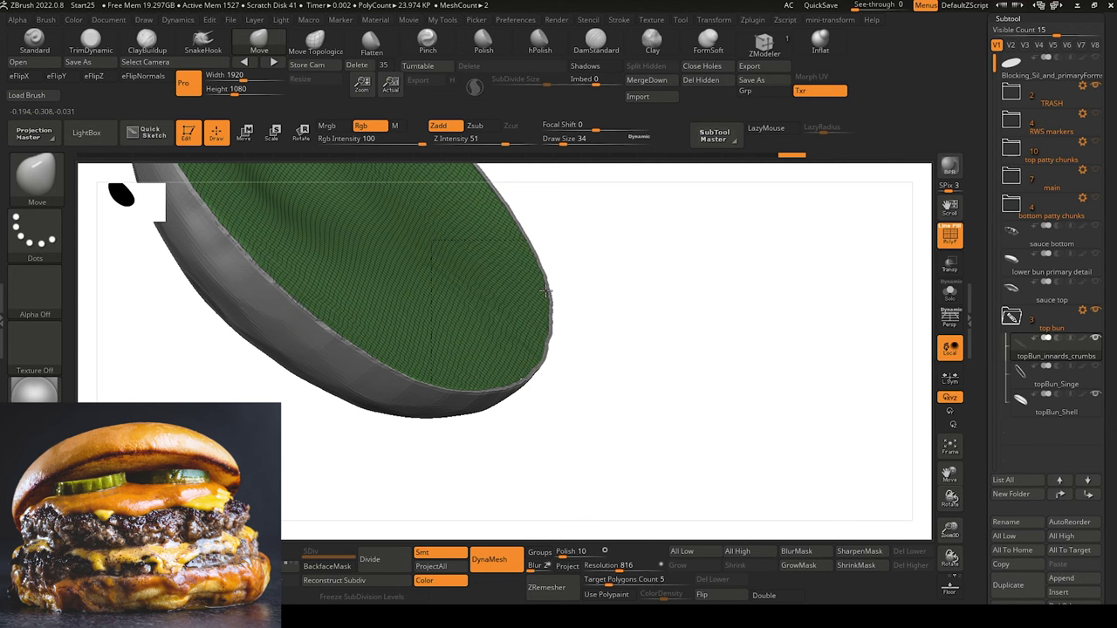
pyautogui.moveTo(547, 302)
pyautogui.mouseDown()
pyautogui.moveTo(543, 467)
pyautogui.moveTo(461, 469)
pyautogui.moveTo(209, 294)
pyautogui.moveTo(410, 347)
pyautogui.moveTo(433, 486)
pyautogui.moveTo(425, 438)
pyautogui.moveTo(438, 431)
pyautogui.mouseUp()
pyautogui.press('[')
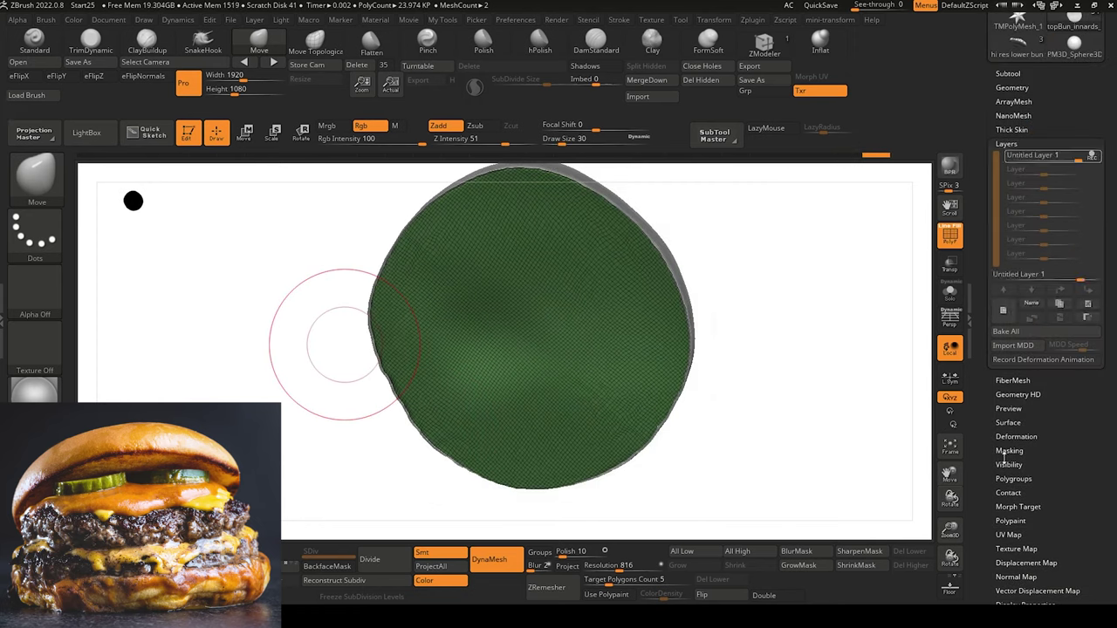
# Turn off the polyframe display and add surface noise with a noise scale of 18.95554 to the crumb surface.
pyautogui.click(1009, 423)
pyautogui.click(954, 238)
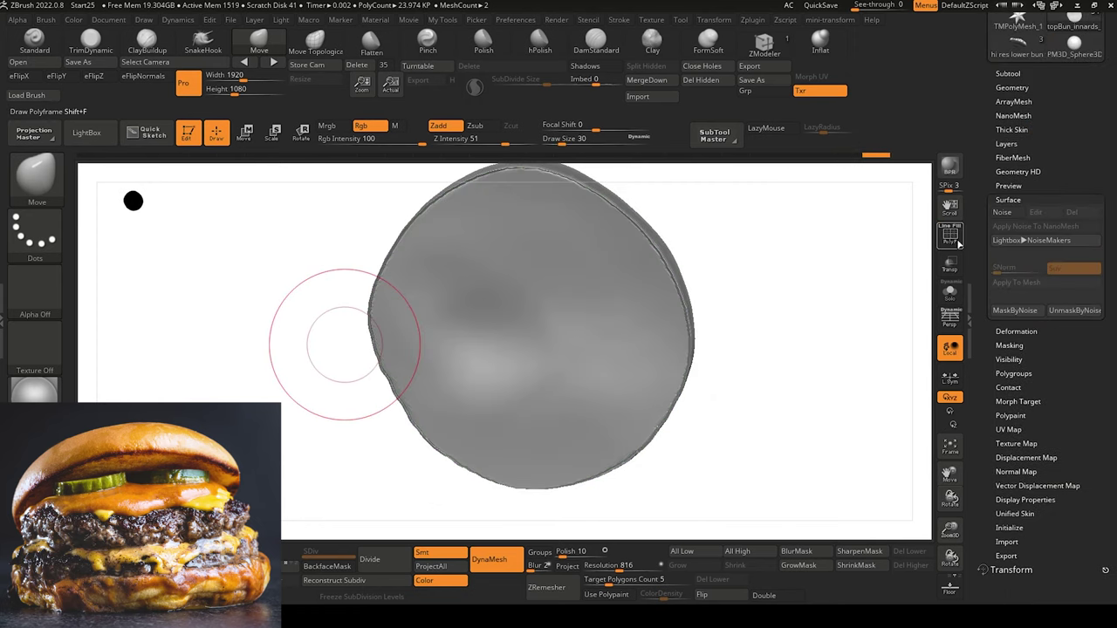
pyautogui.keyDown('alt'); pyautogui.moveTo(264, 297); pyautogui.dragTo(302, 312); pyautogui.keyUp('alt')
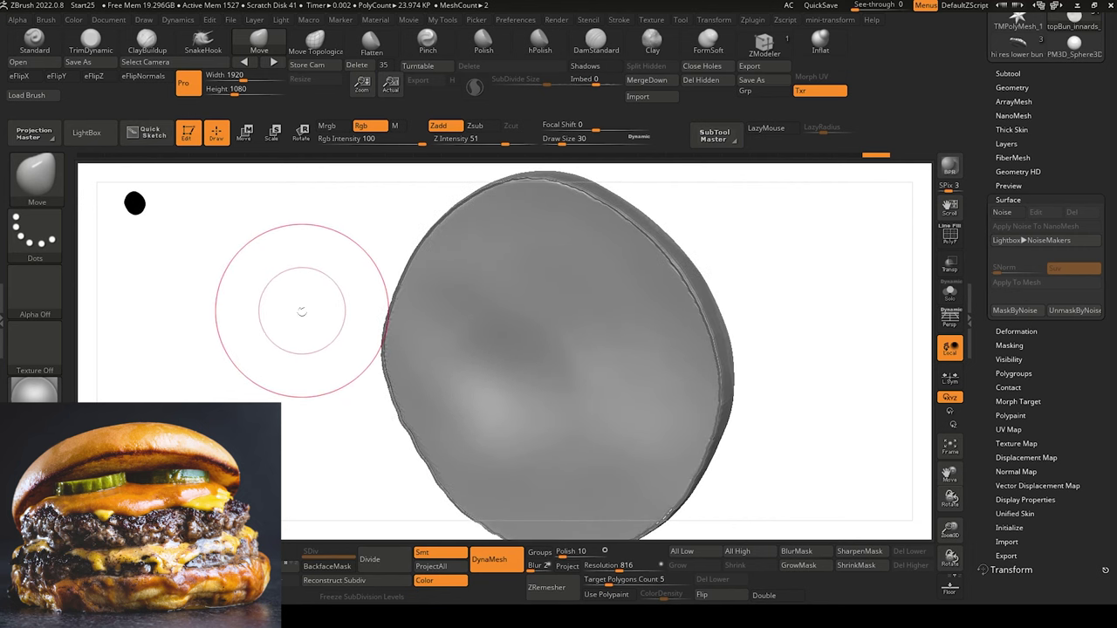
pyautogui.click(1004, 213)
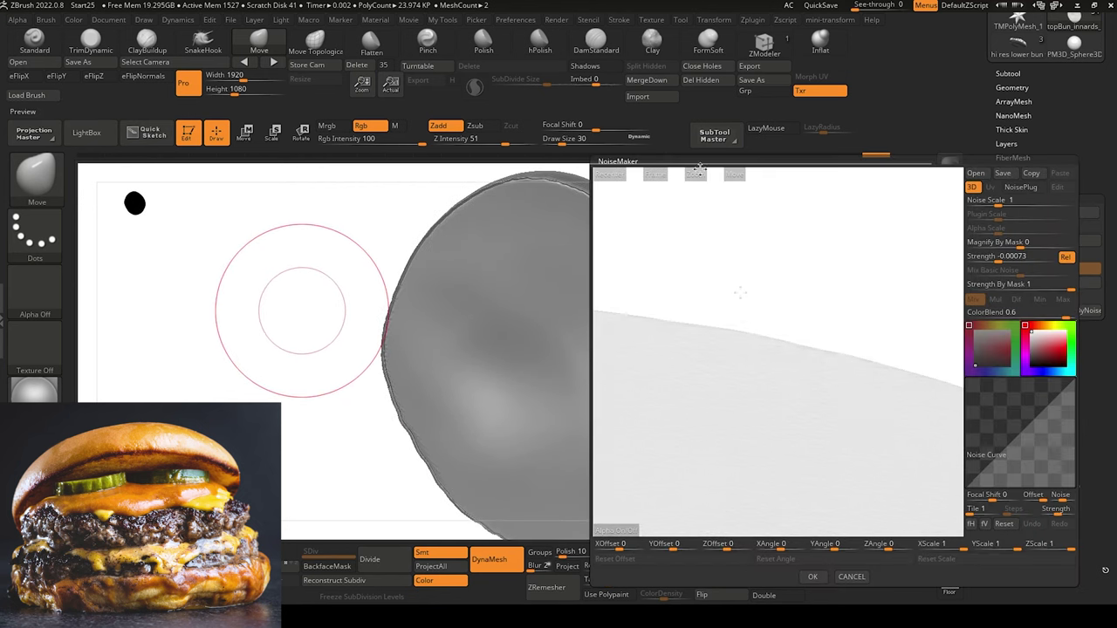
pyautogui.click(660, 177)
pyautogui.moveTo(721, 457); pyautogui.dragTo(716, 441)
pyautogui.moveTo(1014, 199); pyautogui.dragTo(1026, 190)
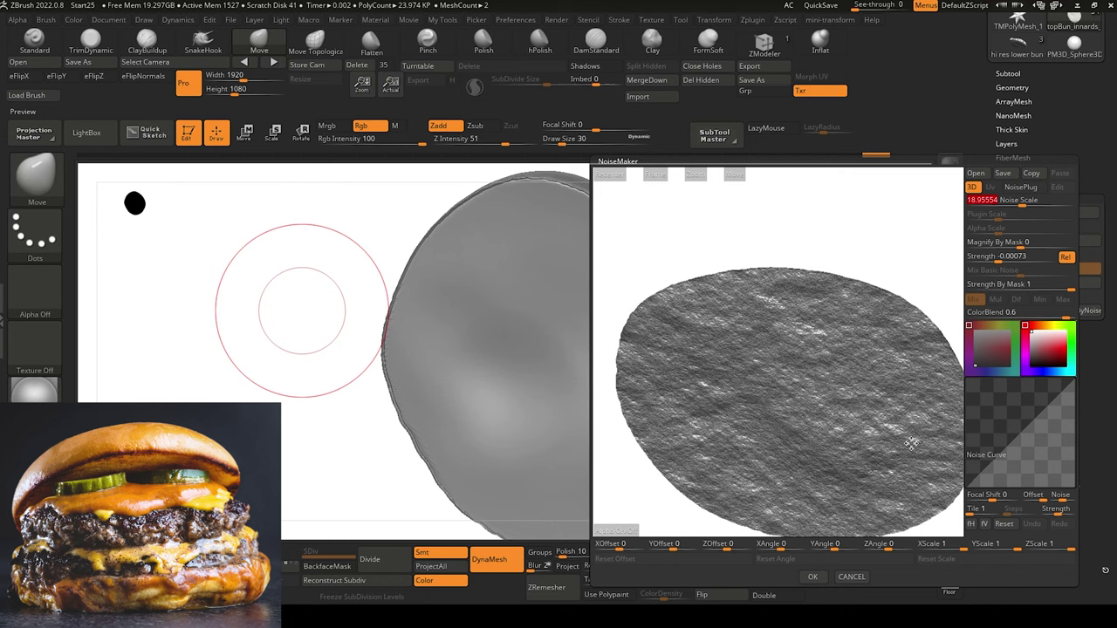
pyautogui.click(813, 576)
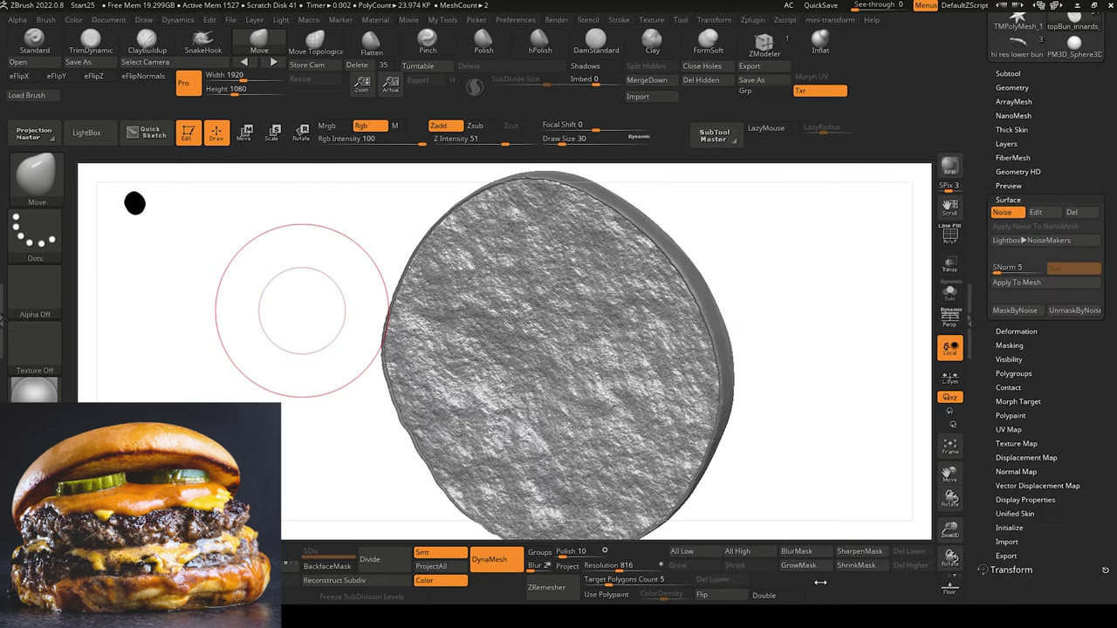
# Apply the surface noise to the crumb mesh and check the result from the side.
pyautogui.moveTo(299, 337)
pyautogui.mouseDown()
pyautogui.moveTo(280, 341)
pyautogui.moveTo(302, 322)
pyautogui.moveTo(332, 353)
pyautogui.moveTo(351, 315)
pyautogui.mouseUp()
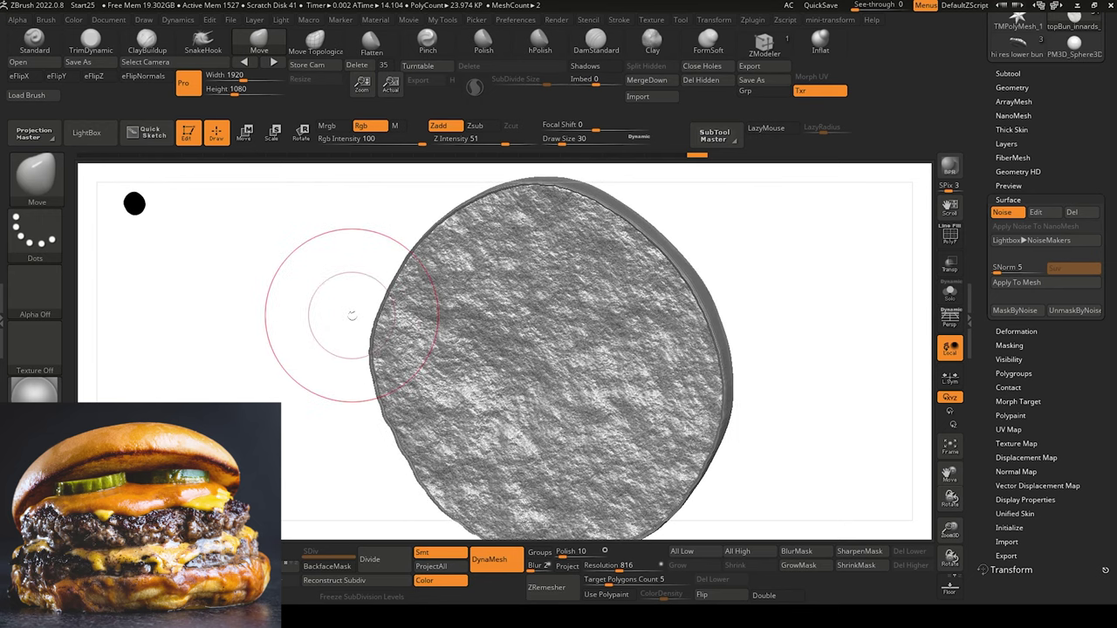
pyautogui.scroll(1, 985, 209)
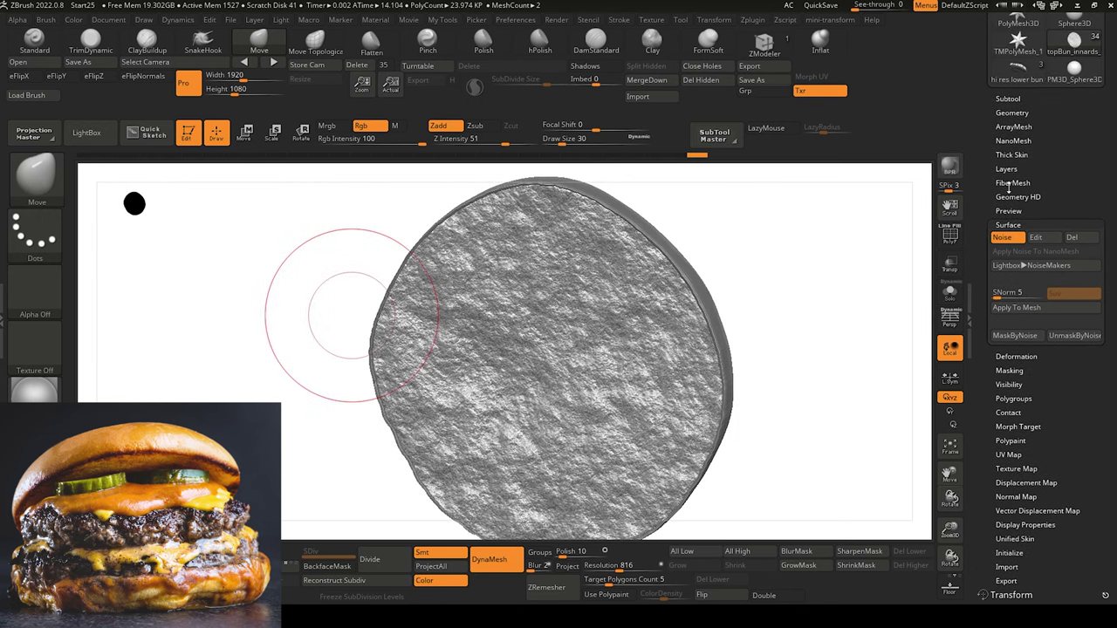
pyautogui.click(1035, 307)
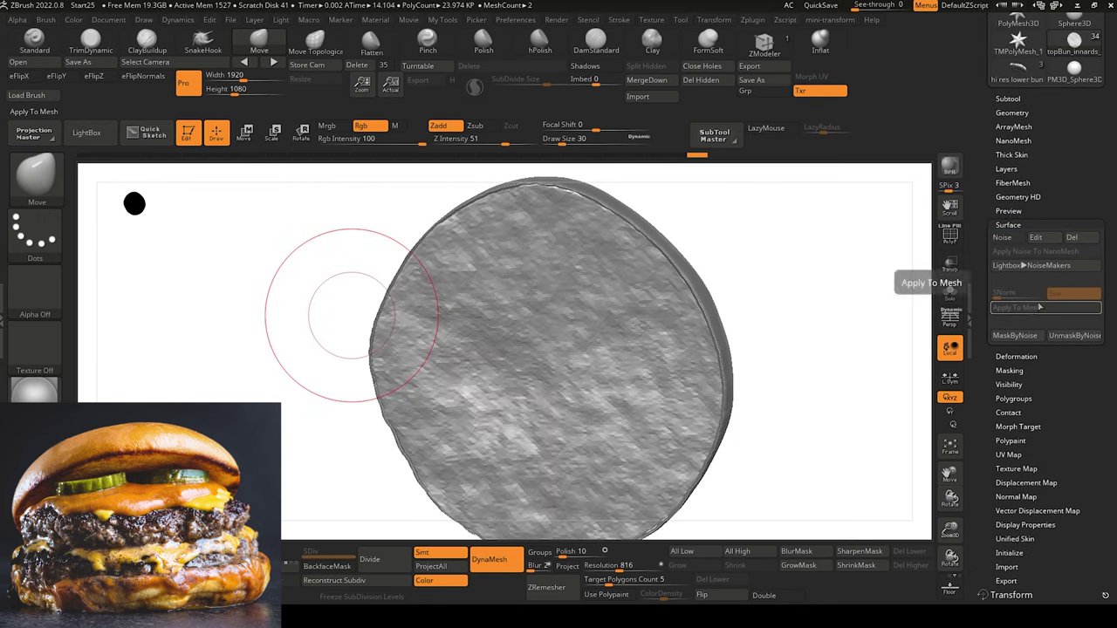
pyautogui.moveTo(288, 319)
pyautogui.mouseDown()
pyautogui.moveTo(254, 289)
pyautogui.moveTo(314, 399)
pyautogui.moveTo(282, 331)
pyautogui.moveTo(326, 307)
pyautogui.moveTo(297, 302)
pyautogui.moveTo(305, 346)
pyautogui.mouseUp()
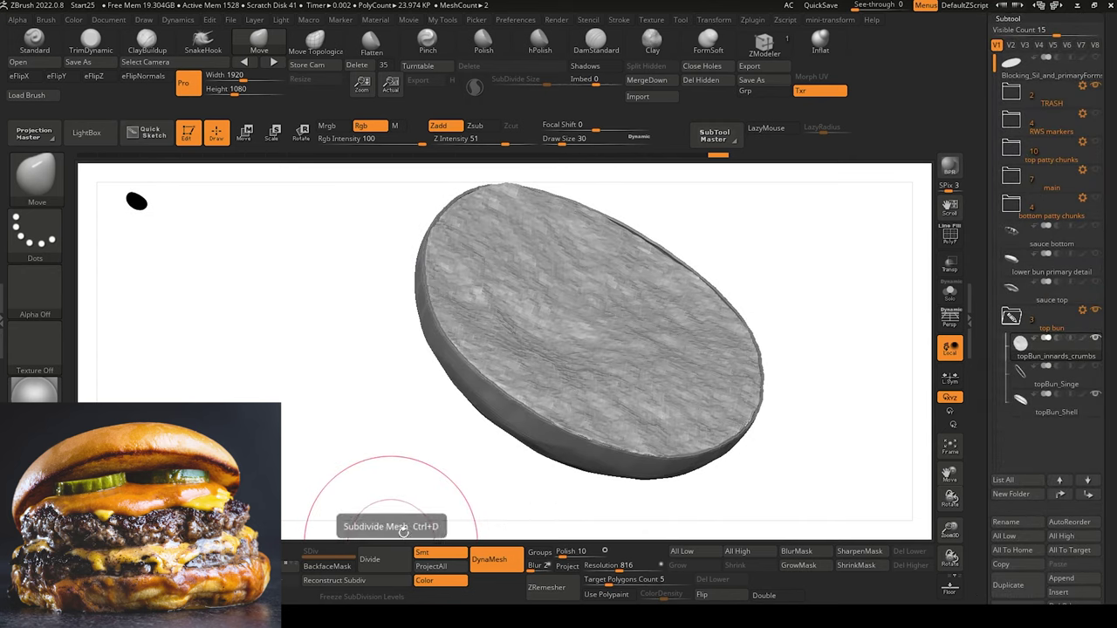
# Duplicate the topBun_innards_crumbs subtool and bake all layers on the copy.
pyautogui.click(1006, 588)
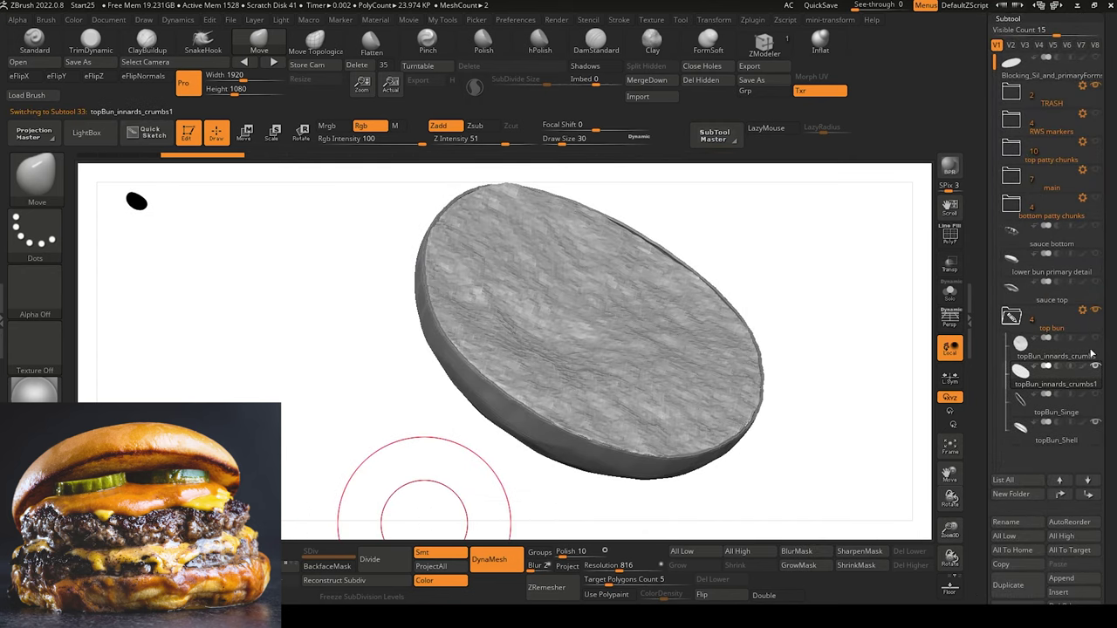
pyautogui.scroll(-8, 978, 478)
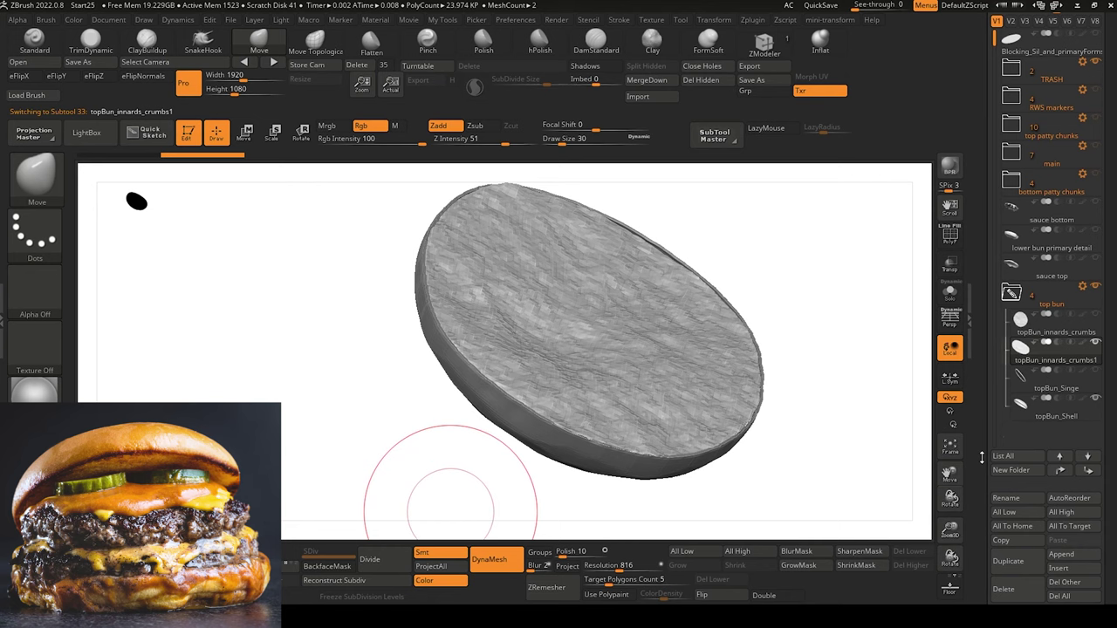
pyautogui.click(1005, 527)
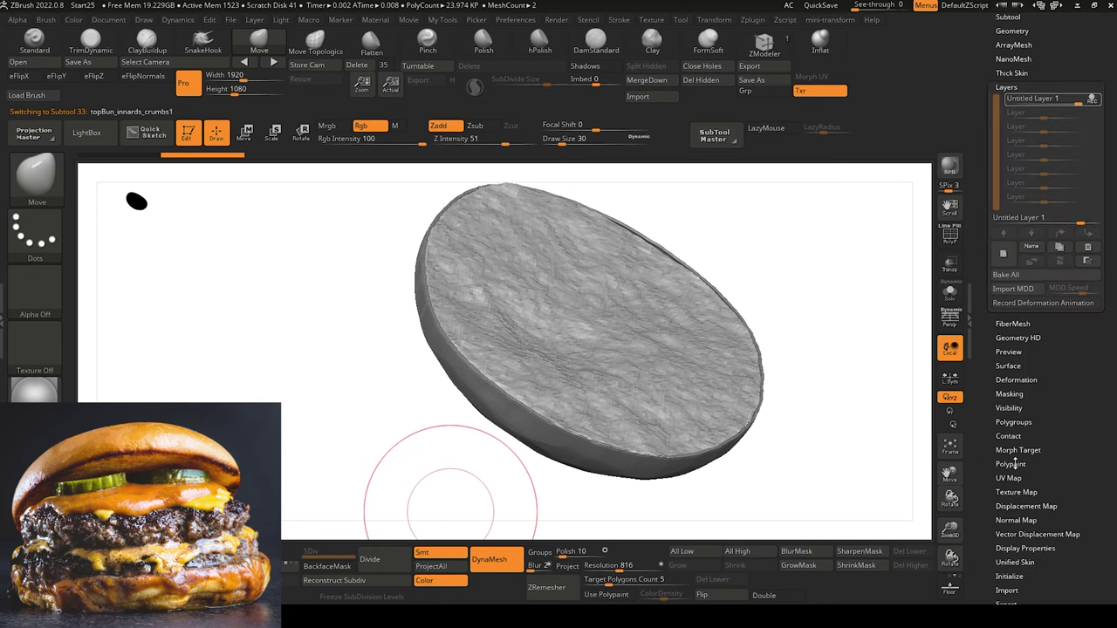
pyautogui.click(1006, 274)
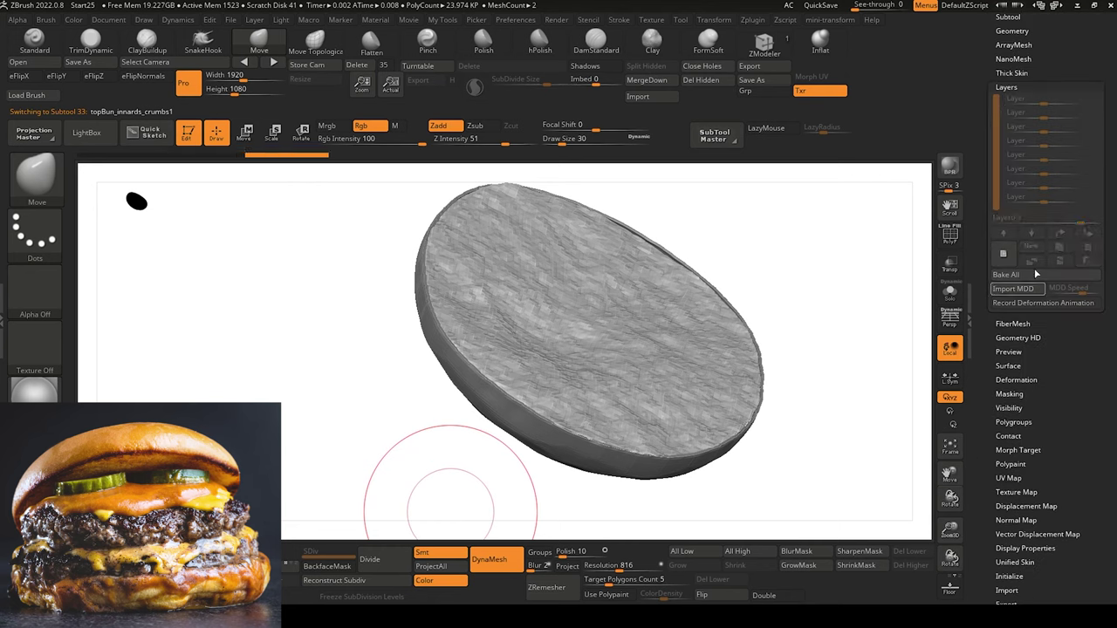
# Subdivide the duplicated crumb surface to level 3, face its flat side and reduce the draw size to 7.
pyautogui.moveTo(274, 349); pyautogui.dragTo(374, 529)
pyautogui.moveTo(326, 432)
pyautogui.mouseDown()
pyautogui.moveTo(317, 460)
pyautogui.moveTo(344, 465)
pyautogui.moveTo(337, 447)
pyautogui.moveTo(294, 446)
pyautogui.mouseUp()
pyautogui.press('[')
pyautogui.press('[')
pyautogui.press('[')
pyautogui.press('[')
pyautogui.press('[')
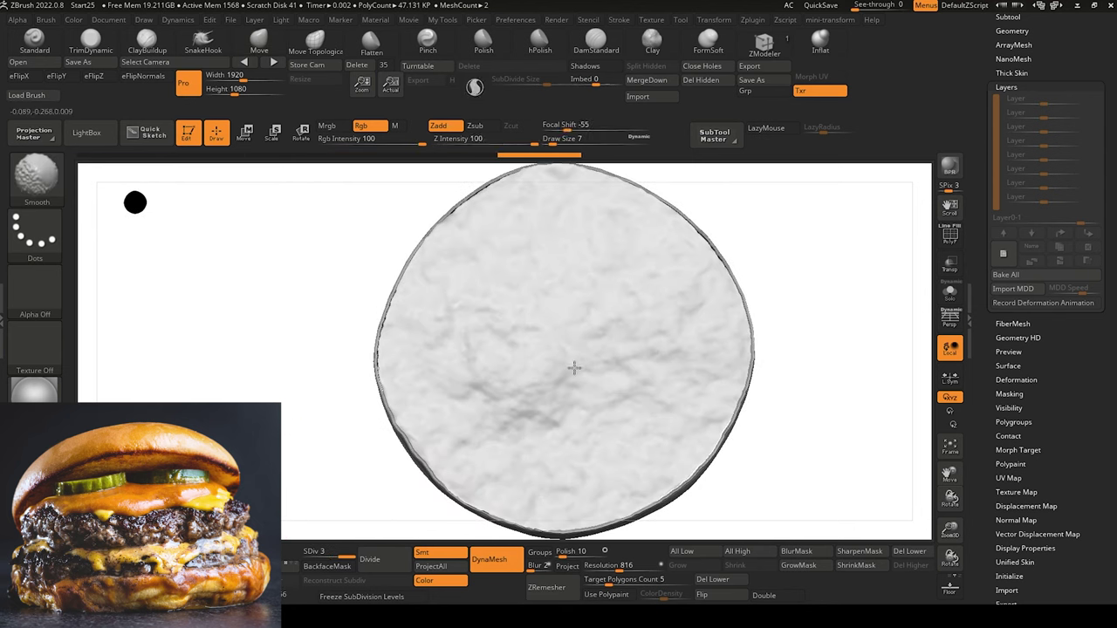
# Assign the speckled Alpha 08 to the MaskPen brush and enlarge the draw size to 14.
pyautogui.keyDown('ctrl'); pyautogui.click(39, 179); pyautogui.keyUp('ctrl')
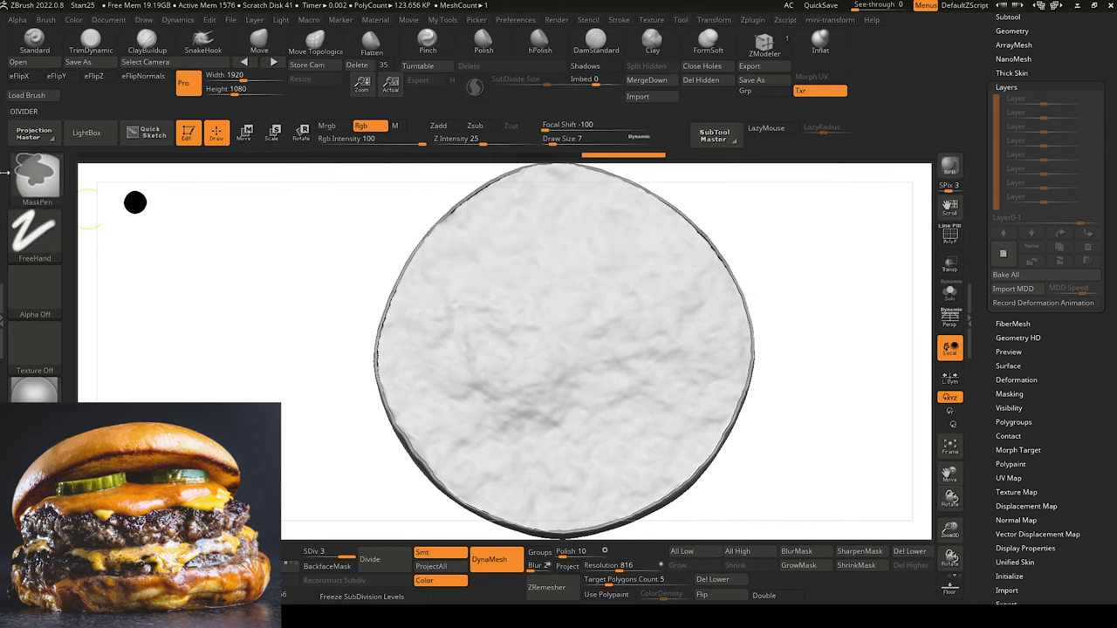
pyautogui.click(44, 293)
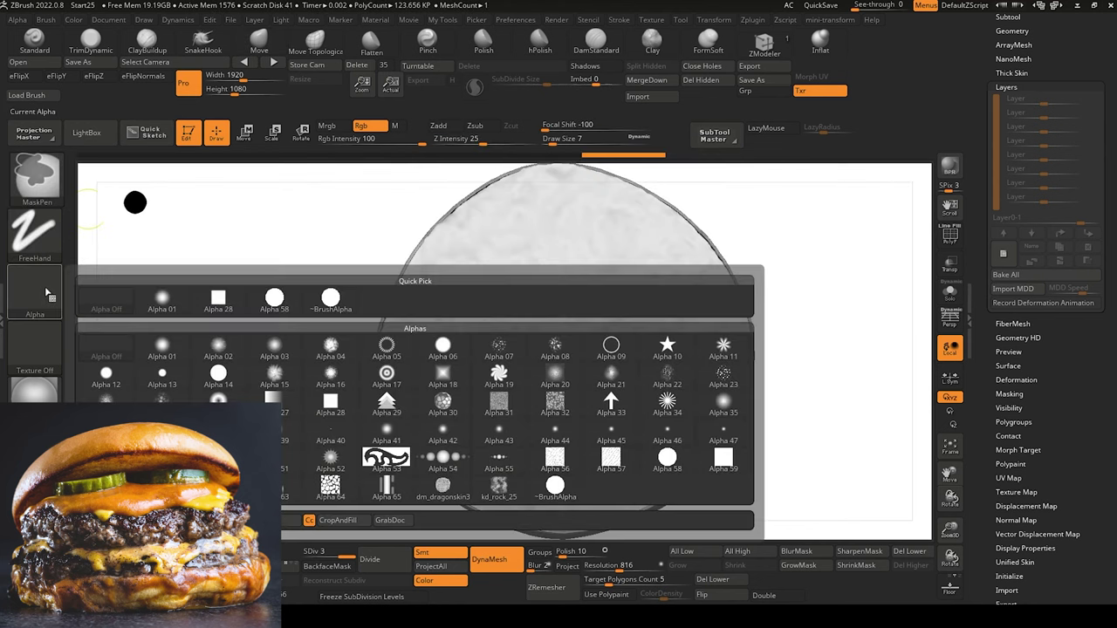
pyautogui.click(543, 351)
pyautogui.press('space')
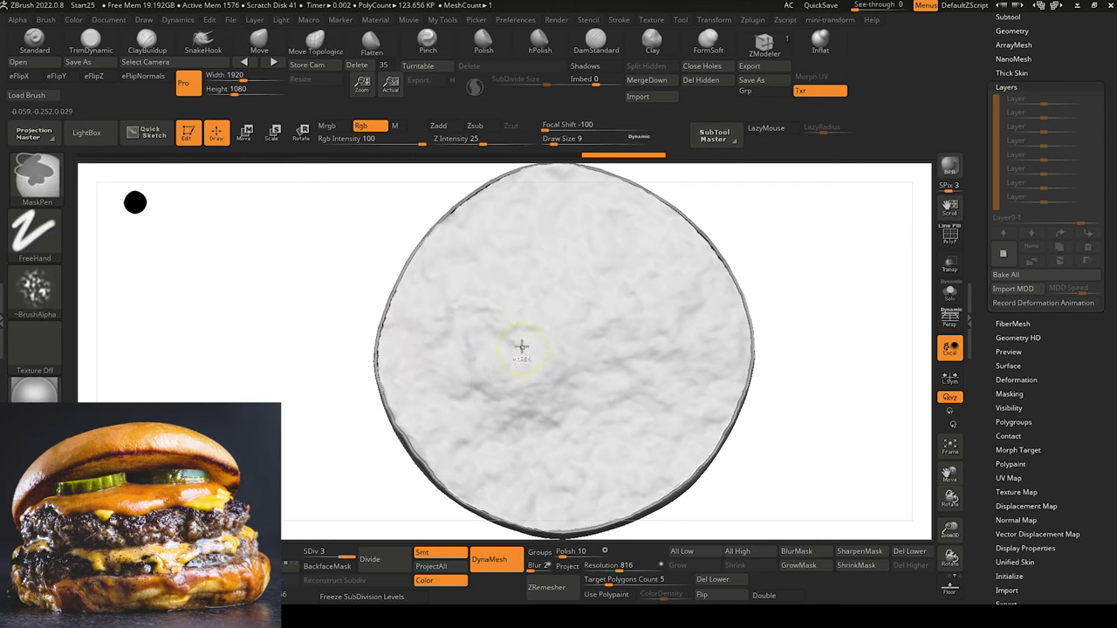
pyautogui.press(']')
pyautogui.press(']')
pyautogui.press('[')
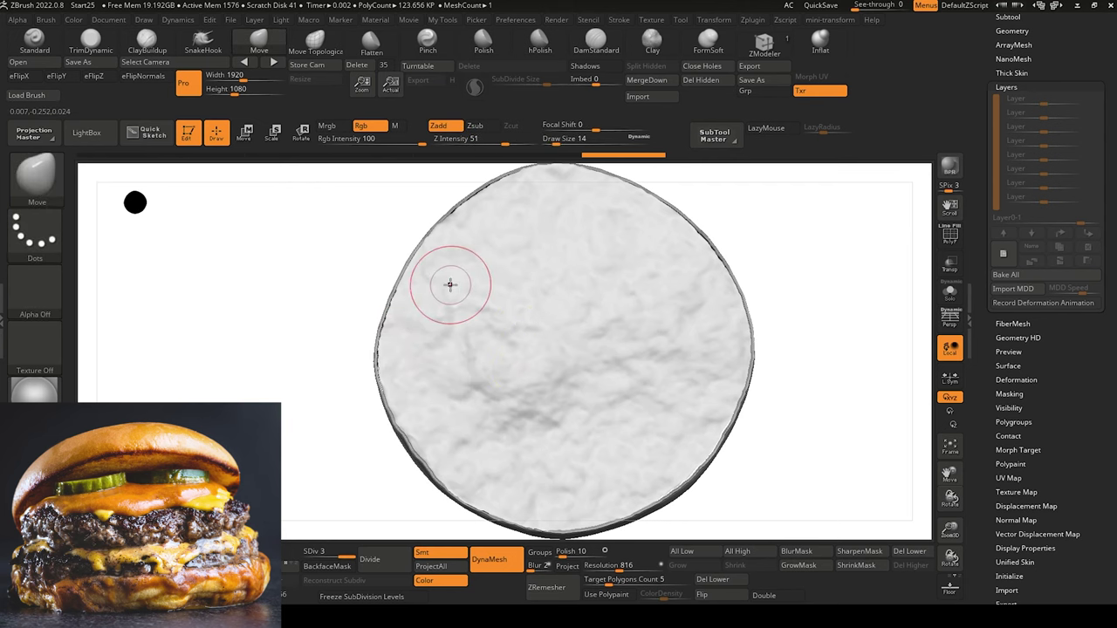
# Try the Dots stroke for the MaskPen brush and reselect the Move brush.
pyautogui.click(39, 231)
pyautogui.click(100, 241)
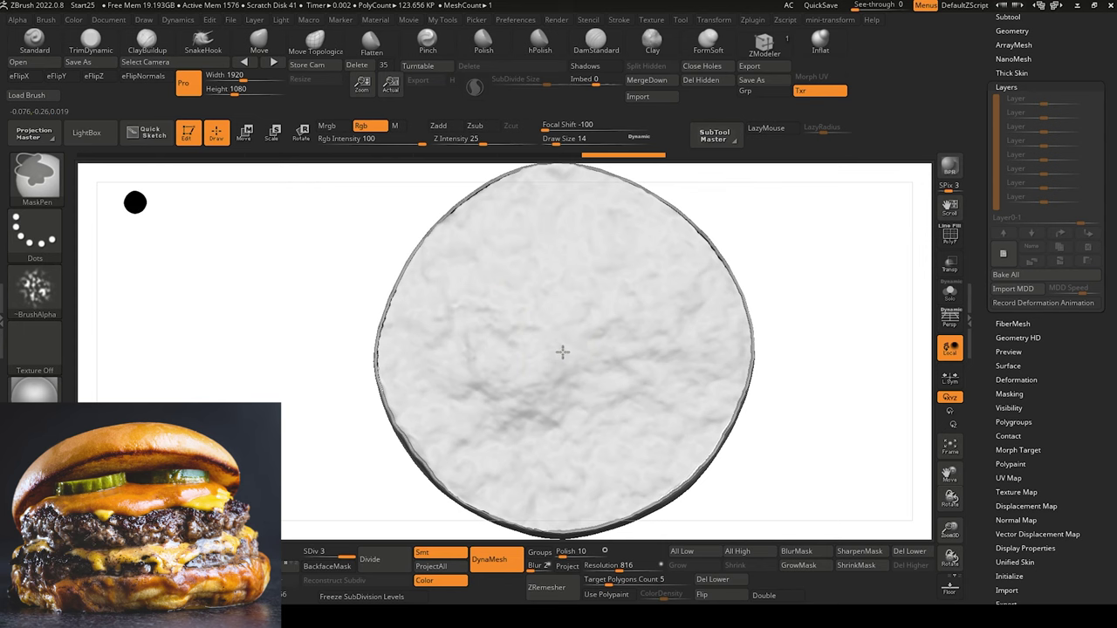
pyautogui.press('b')
pyautogui.press('m')
pyautogui.press('v')
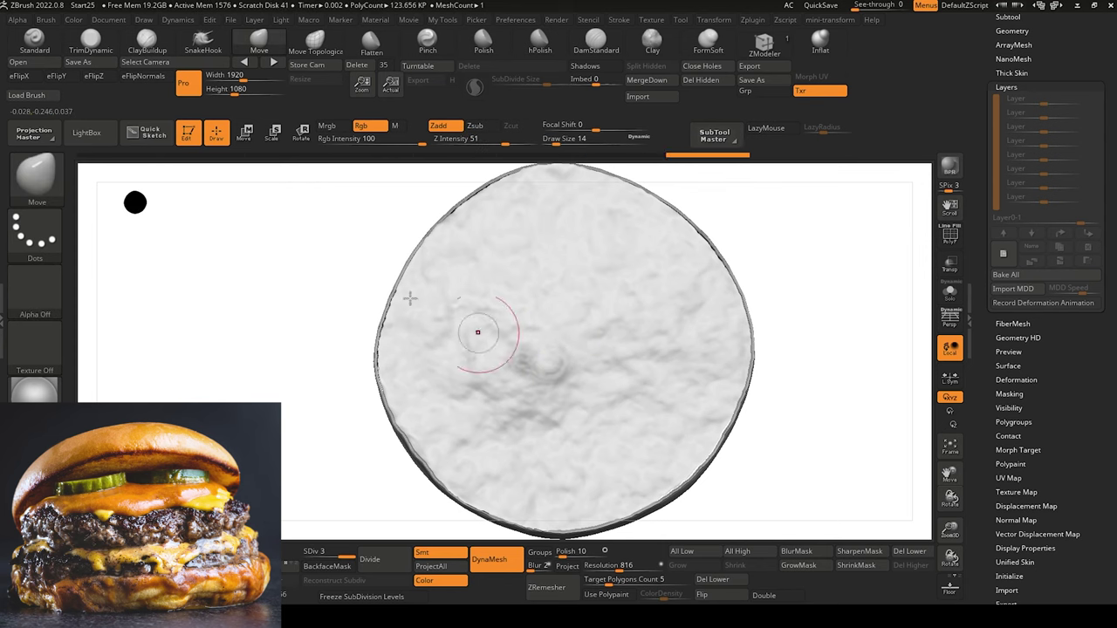
# Set the MaskPen stroke to Color Spray, test it with speckled mask strokes on the flat side and undo them.
pyautogui.keyDown('ctrl'); pyautogui.click(40, 240); pyautogui.keyUp('ctrl')
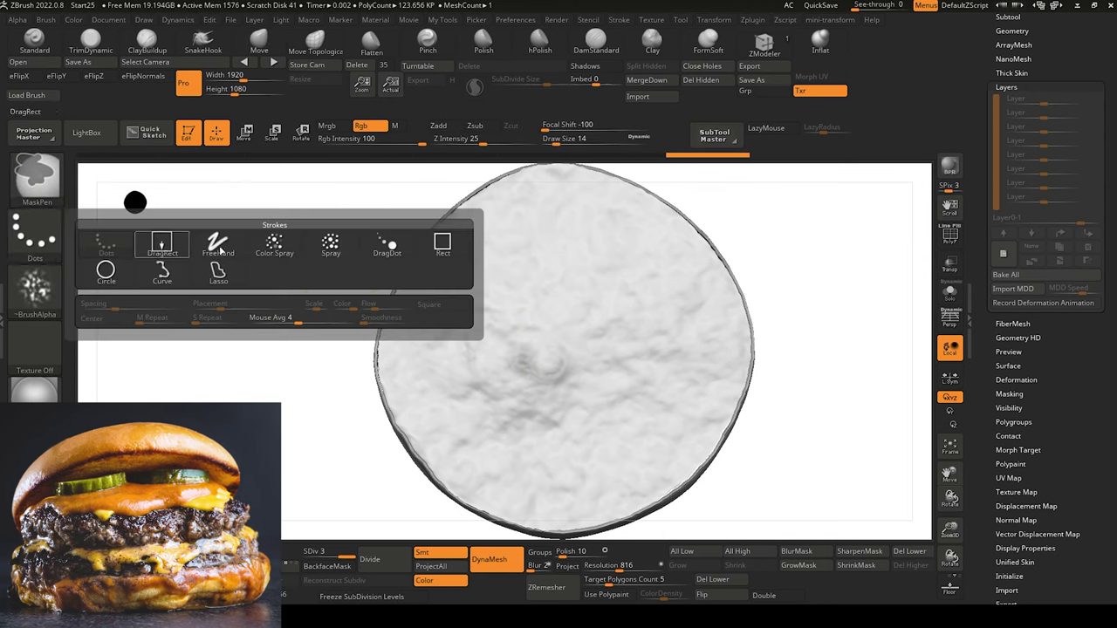
pyautogui.keyDown('ctrl'); pyautogui.click(300, 251); pyautogui.keyUp('ctrl')
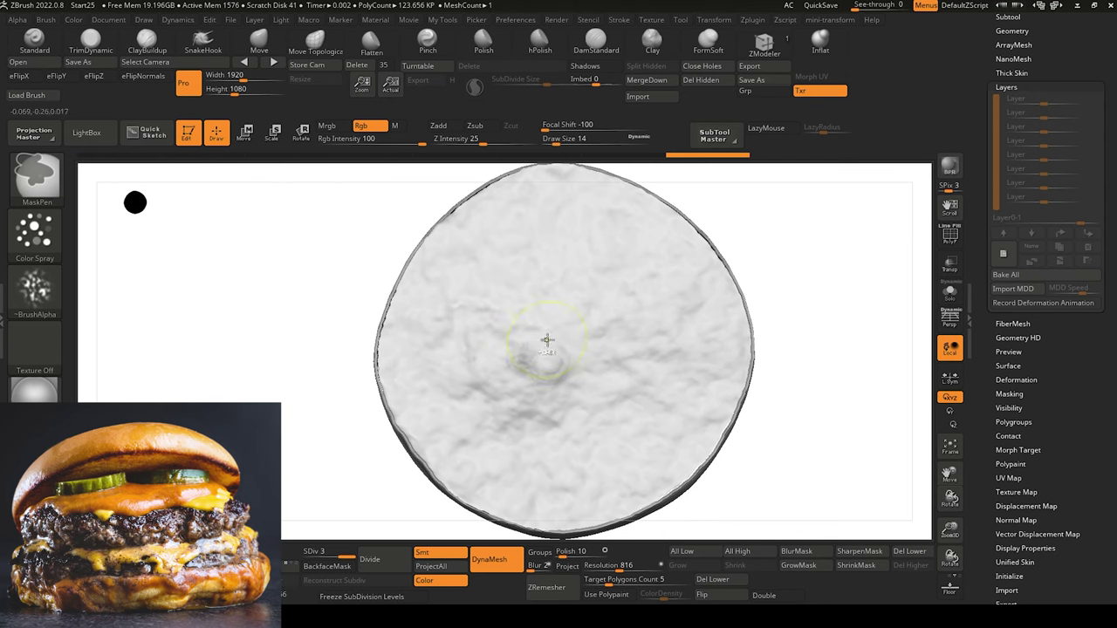
pyautogui.moveTo(544, 341)
pyautogui.keyDown('ctrl'); pyautogui.mouseDown()
pyautogui.moveTo(536, 385)
pyautogui.moveTo(570, 336)
pyautogui.mouseUp(); pyautogui.keyUp('ctrl')
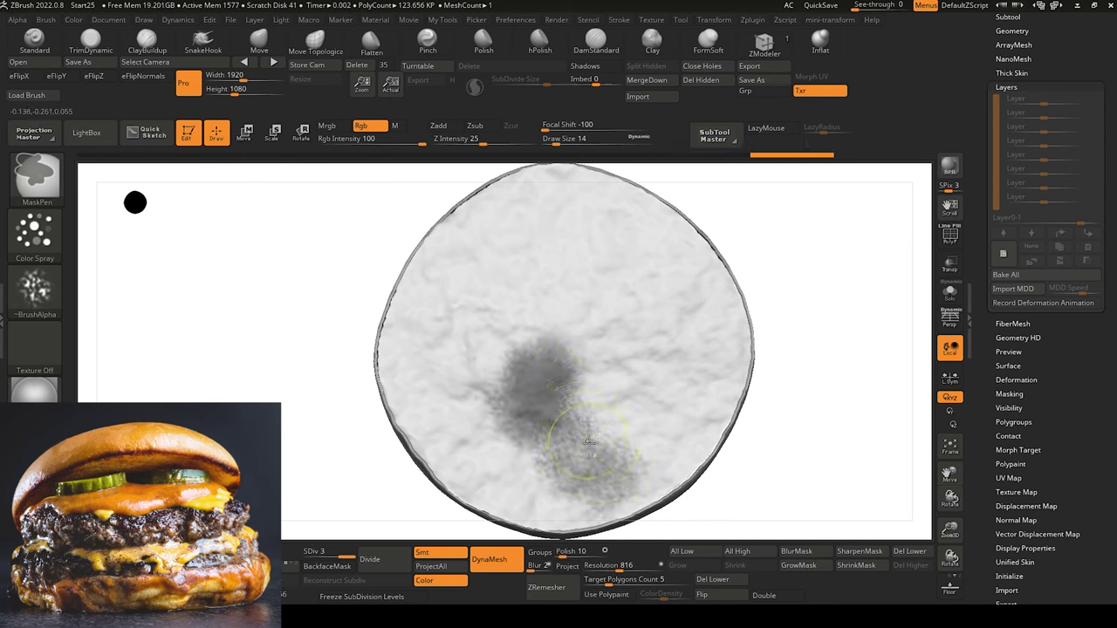
pyautogui.moveTo(588, 441)
pyautogui.keyDown('ctrl'); pyautogui.mouseDown()
pyautogui.moveTo(624, 375)
pyautogui.moveTo(594, 249)
pyautogui.moveTo(629, 292)
pyautogui.mouseUp(); pyautogui.keyUp('ctrl')
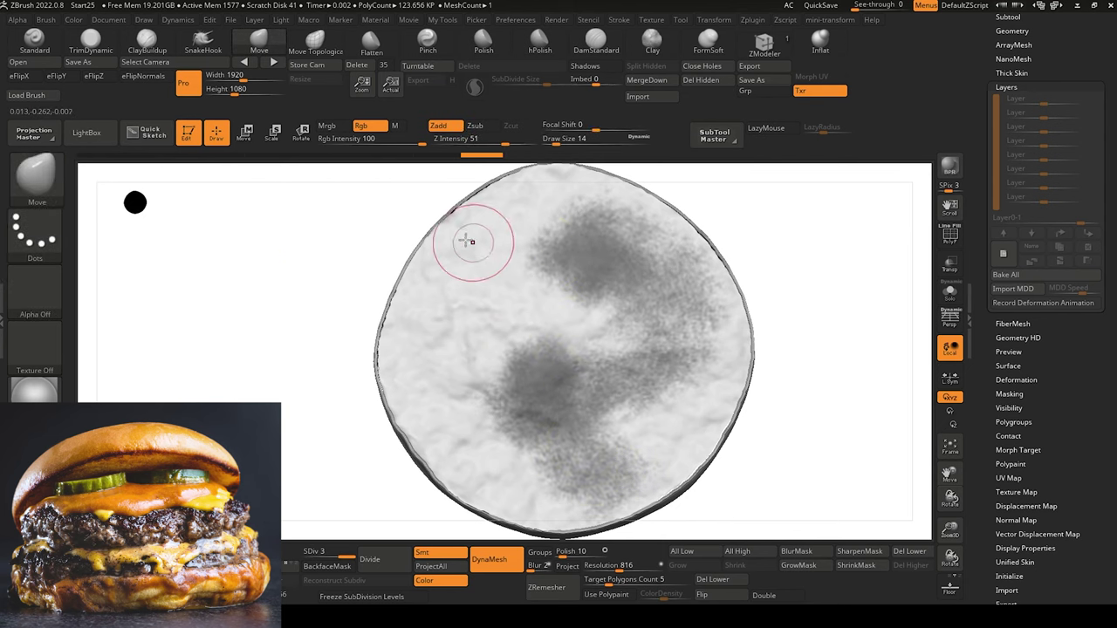
pyautogui.hotkey('ctrl', 'z')
pyautogui.hotkey('ctrl', 'z')
# Enlarge the draw size to 30 and spray a speckled mask over broad patches of the bun's flat side.
pyautogui.press(']')
pyautogui.press(']')
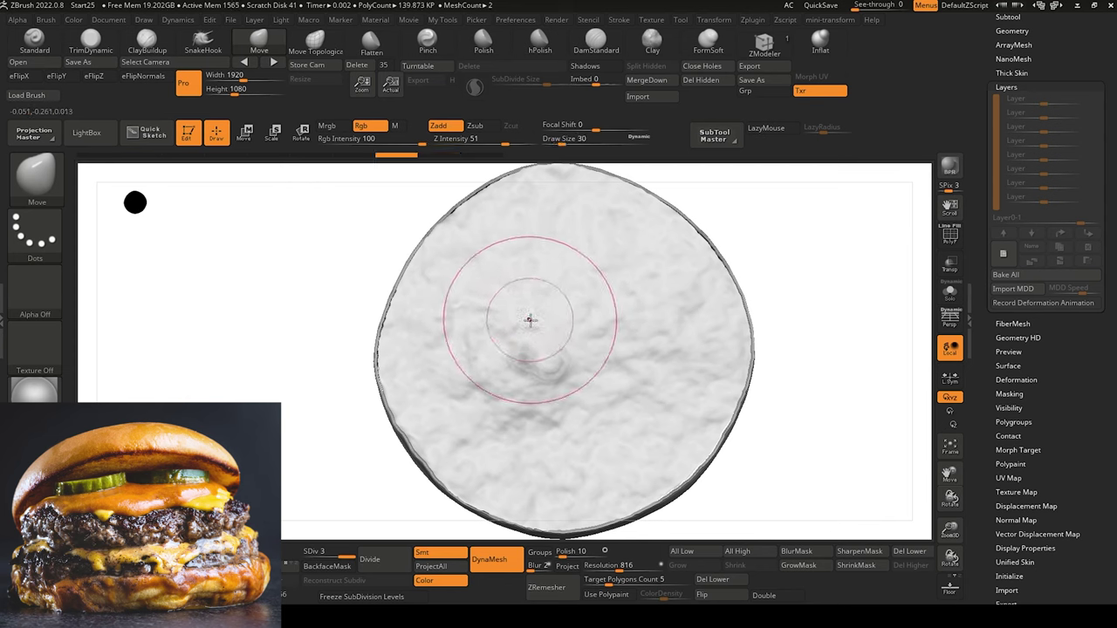
pyautogui.press('ctrl')
pyautogui.moveTo(559, 360)
pyautogui.keyDown('ctrl'); pyautogui.mouseDown()
pyautogui.moveTo(541, 384)
pyautogui.moveTo(463, 316)
pyautogui.moveTo(555, 210)
pyautogui.mouseUp(); pyautogui.keyUp('ctrl')
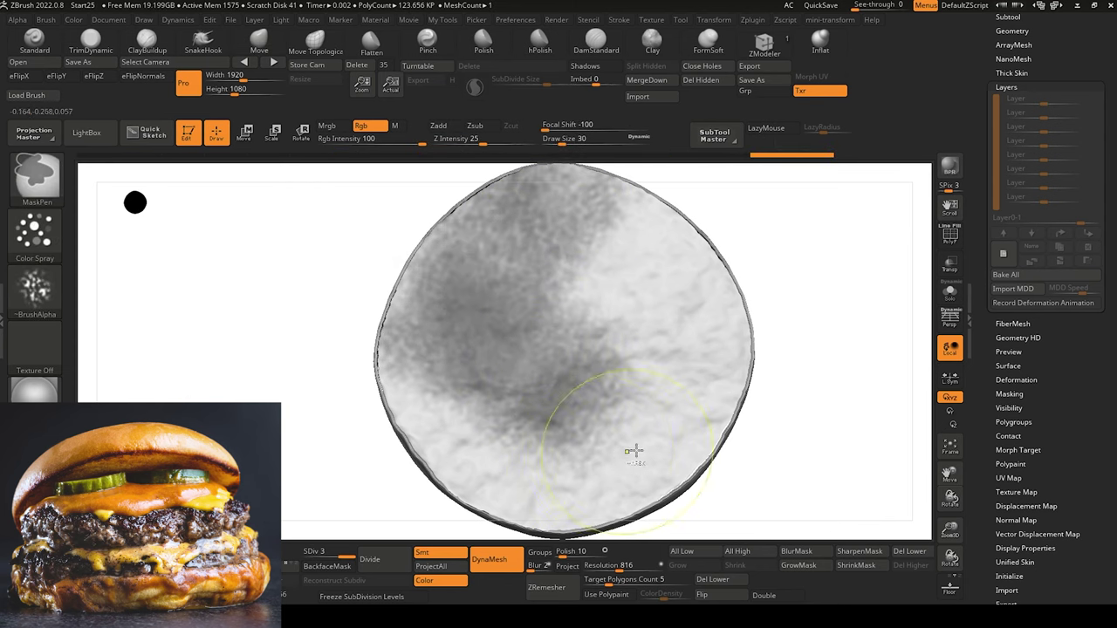
pyautogui.keyDown('ctrl'); pyautogui.moveTo(635, 451); pyautogui.dragTo(688, 423); pyautogui.keyUp('ctrl')
pyautogui.keyDown('ctrl'); pyautogui.moveTo(699, 355); pyautogui.dragTo(701, 361); pyautogui.keyUp('ctrl')
pyautogui.moveTo(476, 458)
pyautogui.keyDown('ctrl'); pyautogui.mouseDown()
pyautogui.moveTo(486, 468)
pyautogui.moveTo(488, 427)
pyautogui.mouseUp(); pyautogui.keyUp('ctrl')
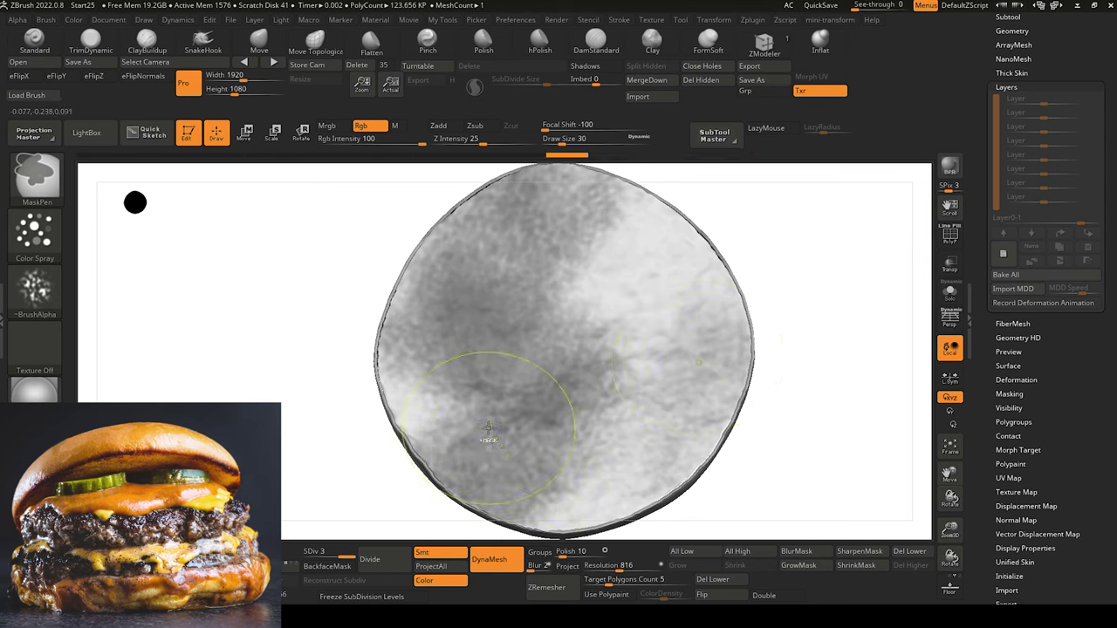
# Sharpen the speckled mask on the flat side and reduce the draw size to 7.
pyautogui.moveTo(309, 376)
pyautogui.keyDown('alt'); pyautogui.mouseDown()
pyautogui.moveTo(299, 358)
pyautogui.moveTo(317, 349)
pyautogui.moveTo(324, 307)
pyautogui.moveTo(322, 368)
pyautogui.moveTo(335, 337)
pyautogui.mouseUp(); pyautogui.keyUp('alt')
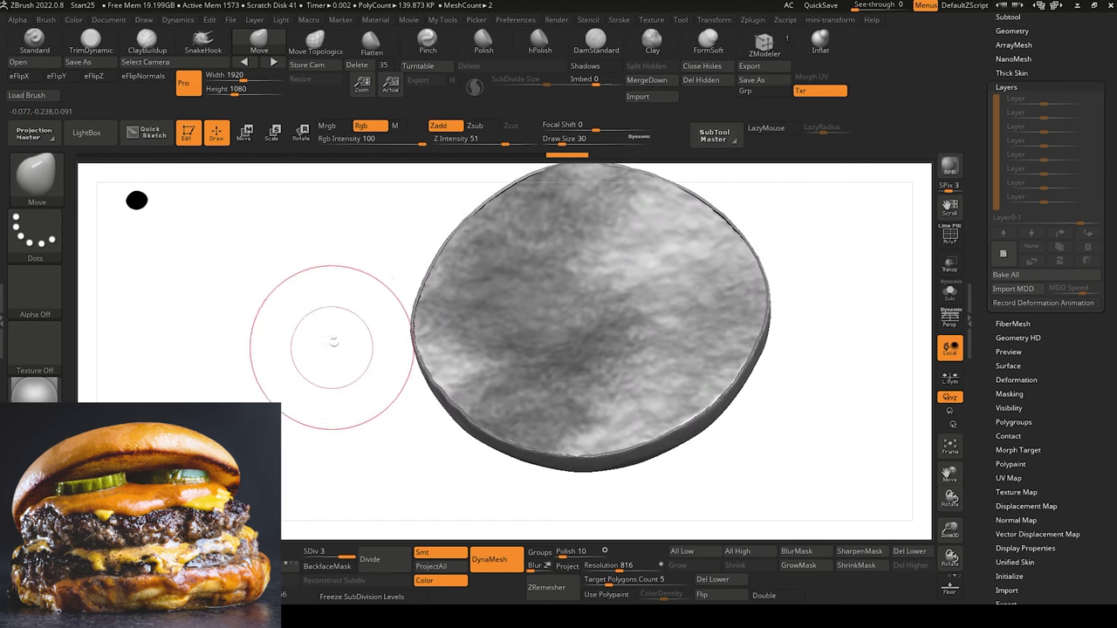
pyautogui.click(858, 552)
pyautogui.moveTo(811, 498)
pyautogui.mouseDown()
pyautogui.moveTo(346, 398)
pyautogui.moveTo(340, 411)
pyautogui.mouseUp()
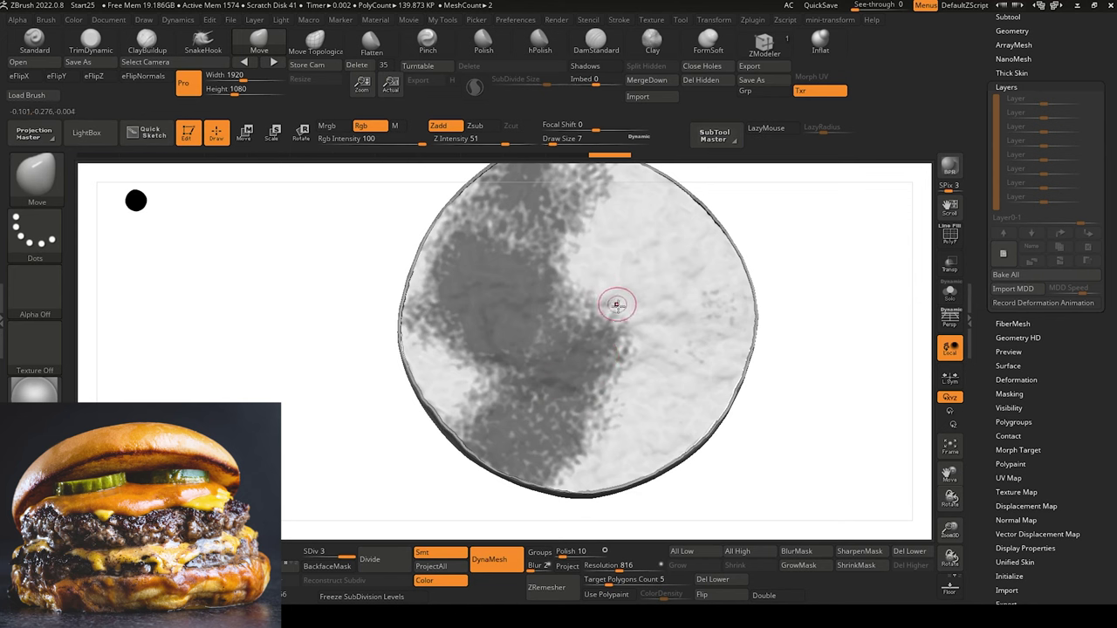
# Open the alpha image import for the MaskPen brush and show the files as extra large icons.
pyautogui.press('ctrl')
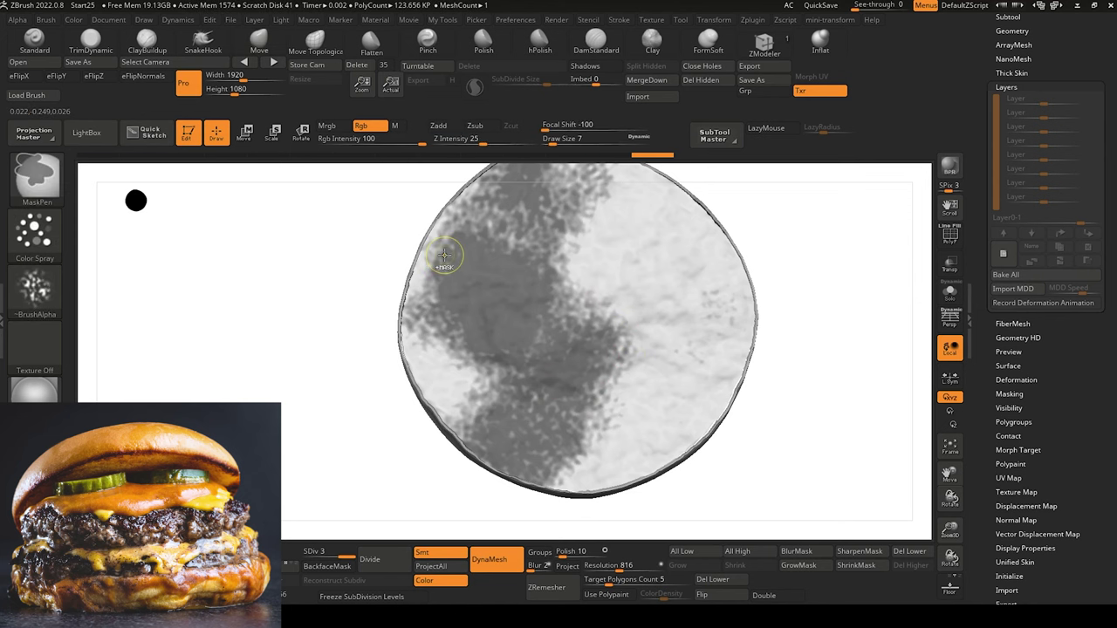
pyautogui.click(40, 294)
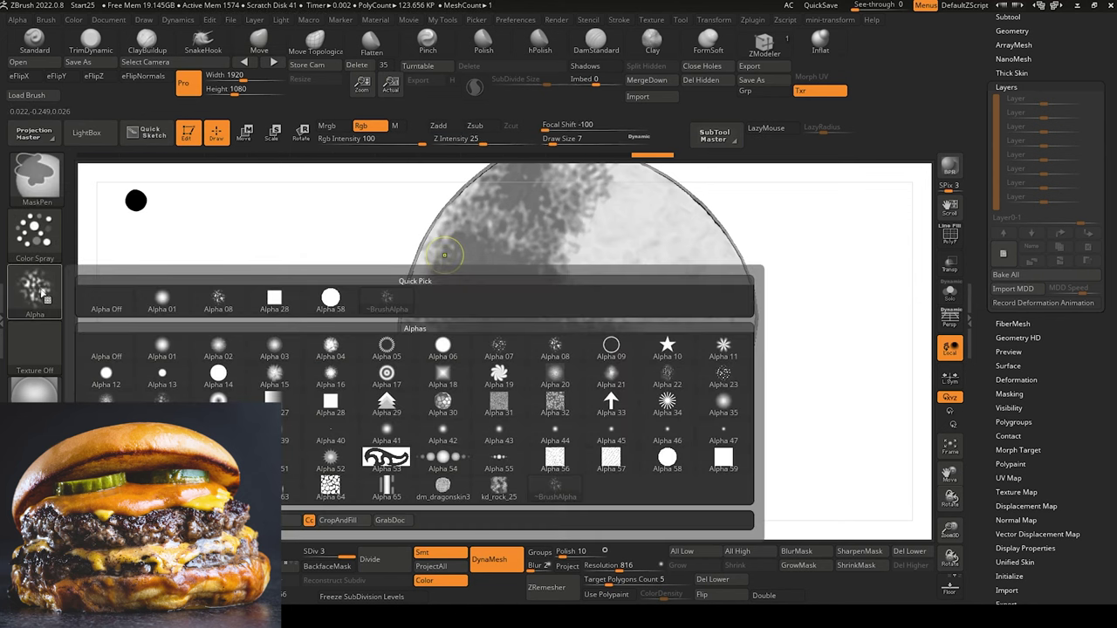
pyautogui.click(42, 294)
pyautogui.click(45, 297)
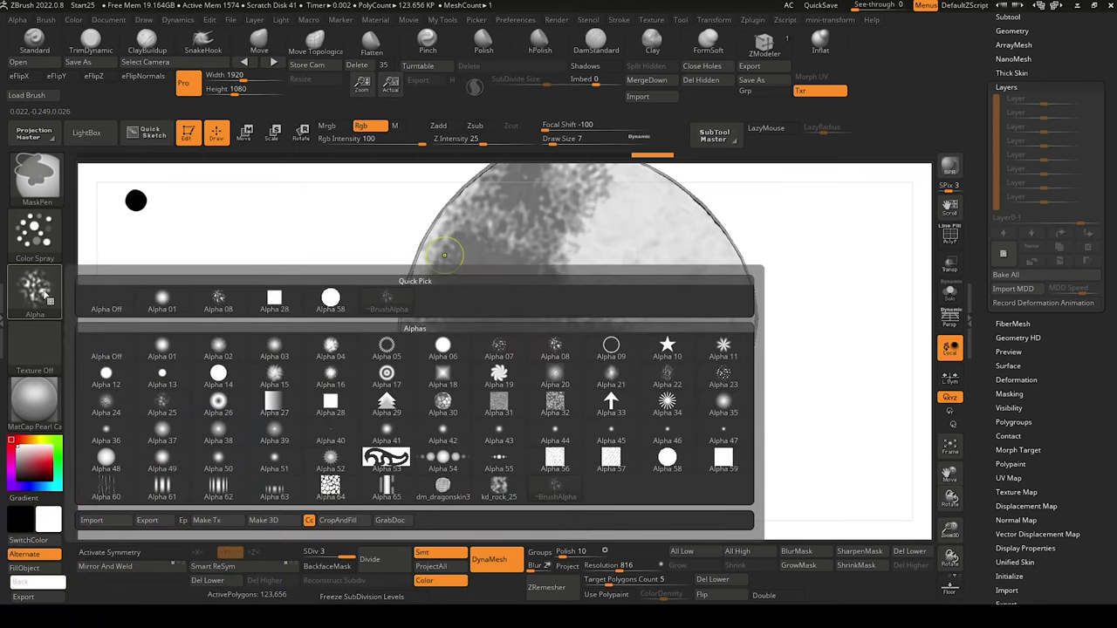
pyautogui.click(111, 522)
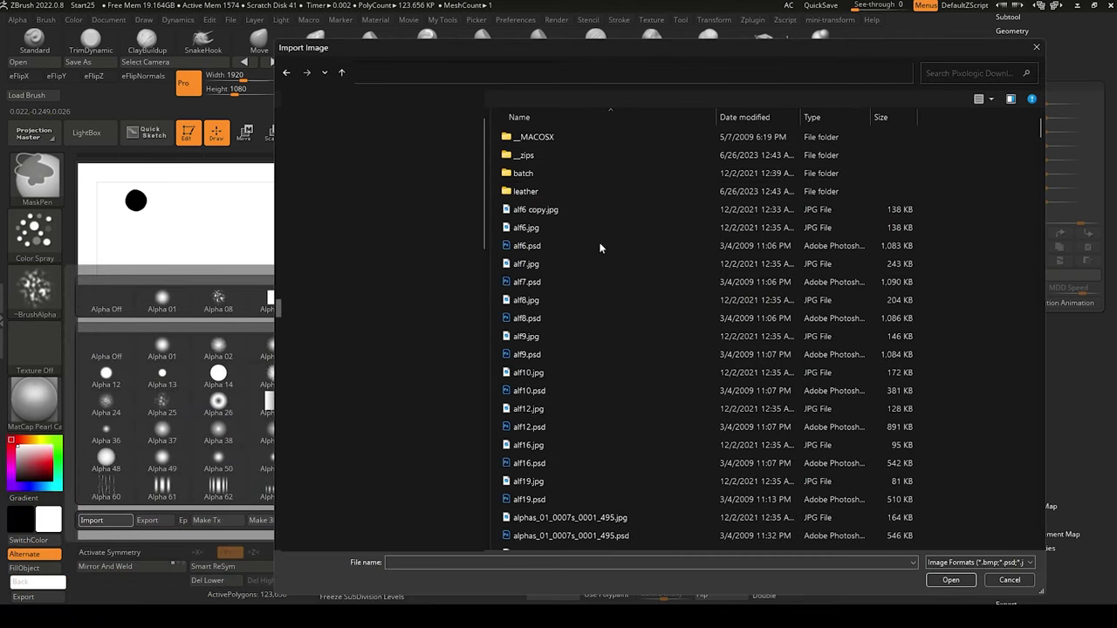
pyautogui.rightClick(671, 263)
pyautogui.moveTo(701, 275)
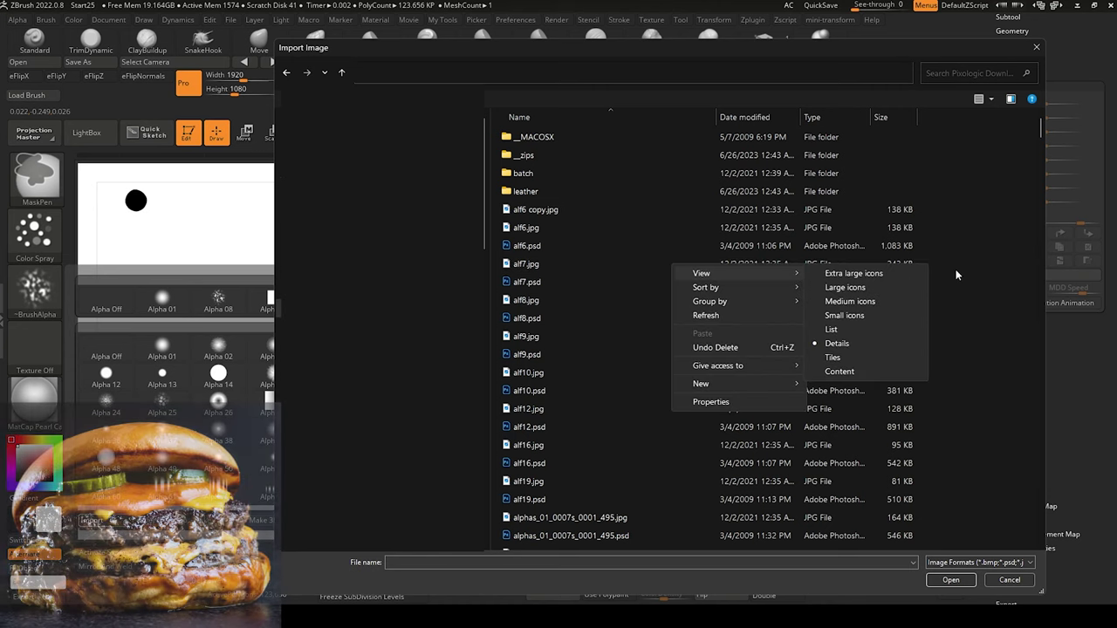
pyautogui.click(899, 273)
# Import alphas_01_0007s_0009_500.jpg as the MaskPen alpha.
pyautogui.scroll(-5, 897, 286)
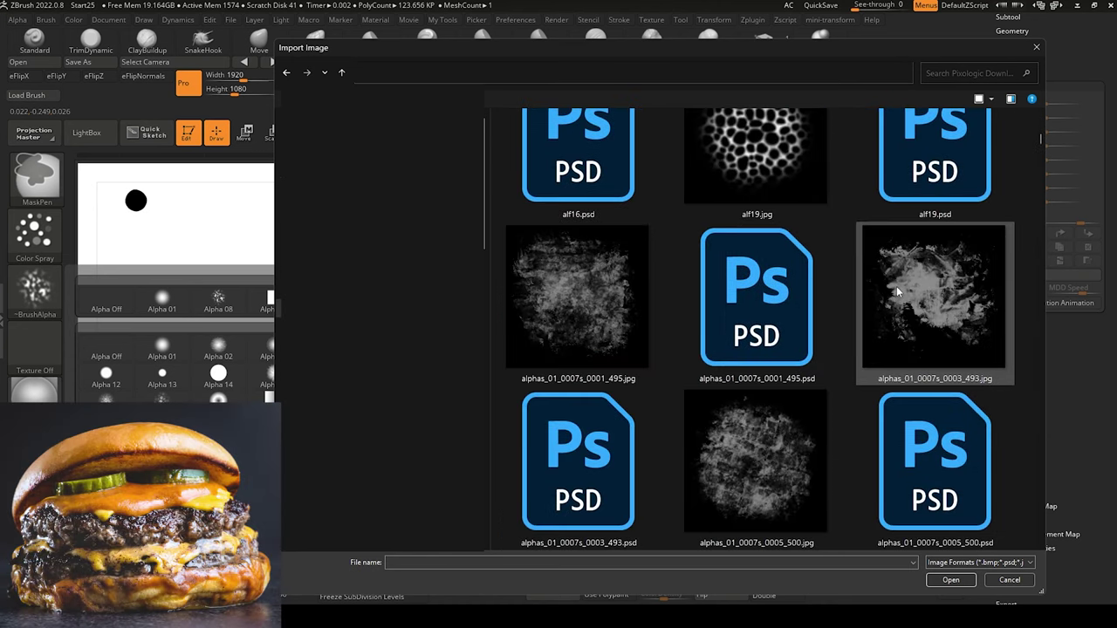
pyautogui.scroll(-2, 896, 286)
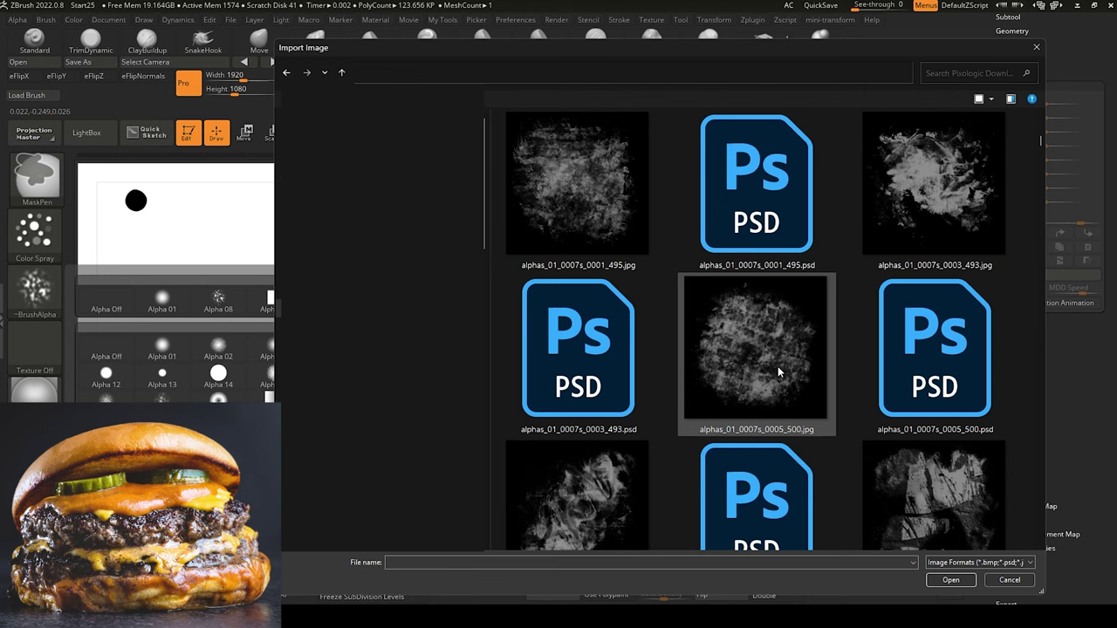
pyautogui.scroll(-1, 779, 373)
pyautogui.click(556, 498)
pyautogui.click(929, 452)
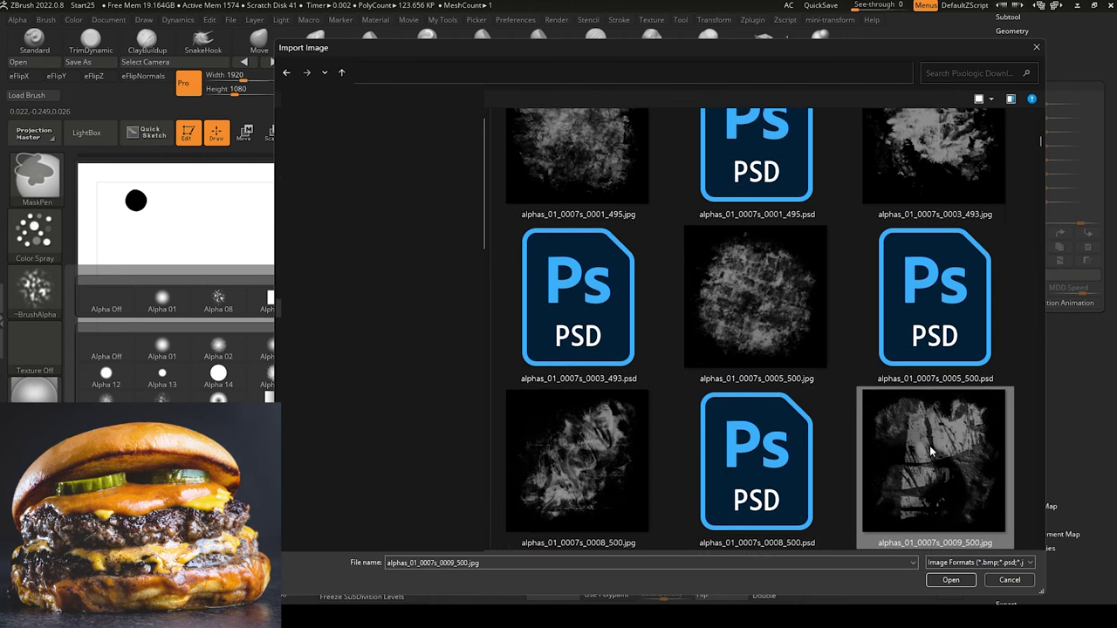
pyautogui.doubleClick(940, 454)
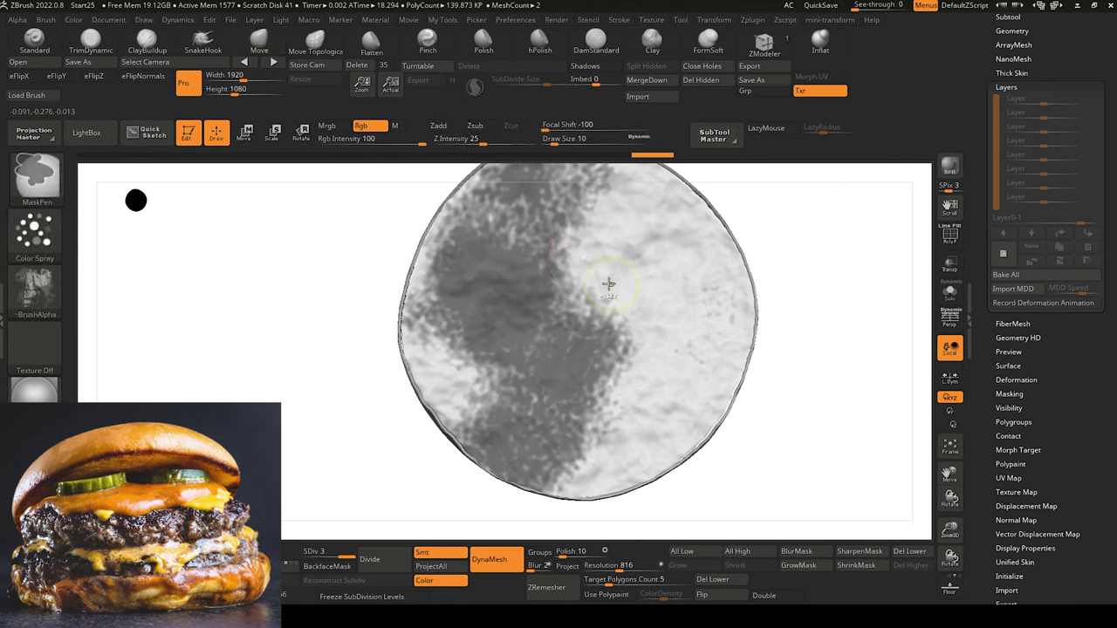
# Spray more mask across the flat side with the imported alpha at draw size 10 and erase the mask around its centre.
pyautogui.moveTo(606, 282)
pyautogui.keyDown('ctrl'); pyautogui.mouseDown()
pyautogui.moveTo(720, 336)
pyautogui.moveTo(588, 361)
pyautogui.moveTo(601, 432)
pyautogui.moveTo(517, 381)
pyautogui.mouseUp(); pyautogui.keyUp('ctrl')
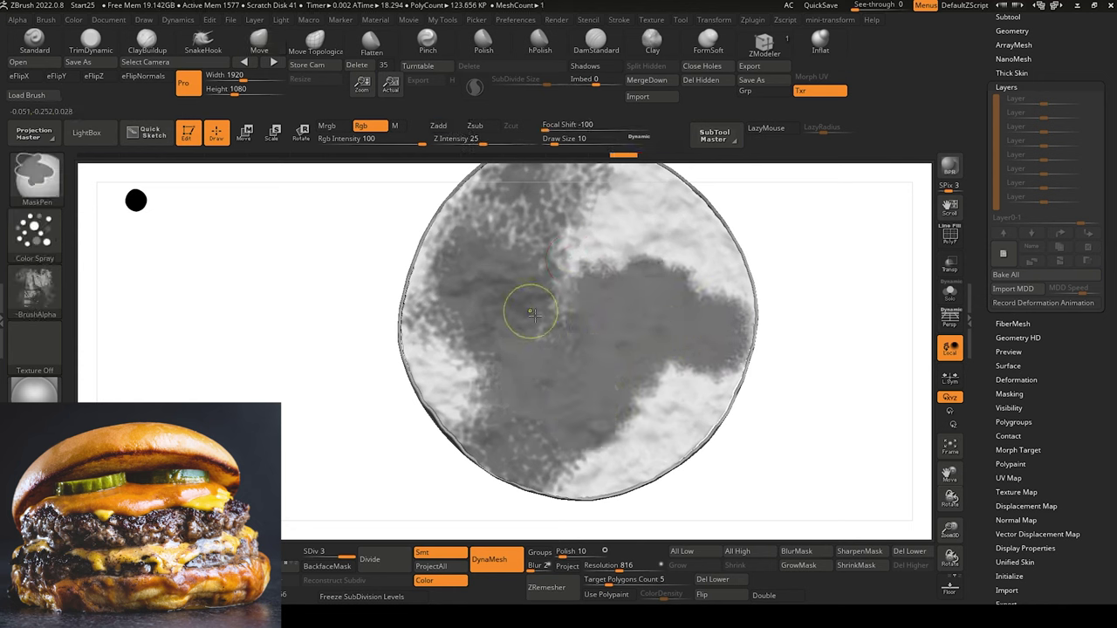
pyautogui.moveTo(533, 315)
pyautogui.keyDown('ctrl'); pyautogui.keyDown('alt'); pyautogui.mouseDown()
pyautogui.moveTo(553, 319)
pyautogui.moveTo(564, 345)
pyautogui.moveTo(559, 320)
pyautogui.moveTo(628, 401)
pyautogui.moveTo(593, 454)
pyautogui.moveTo(454, 336)
pyautogui.moveTo(468, 278)
pyautogui.mouseUp(); pyautogui.keyUp('alt'); pyautogui.keyUp('ctrl')
pyautogui.moveTo(376, 201)
pyautogui.mouseDown()
pyautogui.moveTo(340, 265)
pyautogui.moveTo(522, 261)
pyautogui.moveTo(541, 288)
pyautogui.moveTo(500, 271)
pyautogui.mouseUp()
# Sharpen, blur and invert the mask on the bun's flat side.
pyautogui.moveTo(328, 300)
pyautogui.keyDown('alt'); pyautogui.mouseDown()
pyautogui.moveTo(329, 315)
pyautogui.moveTo(268, 234)
pyautogui.moveTo(341, 342)
pyautogui.moveTo(383, 353)
pyautogui.mouseUp(); pyautogui.keyUp('alt')
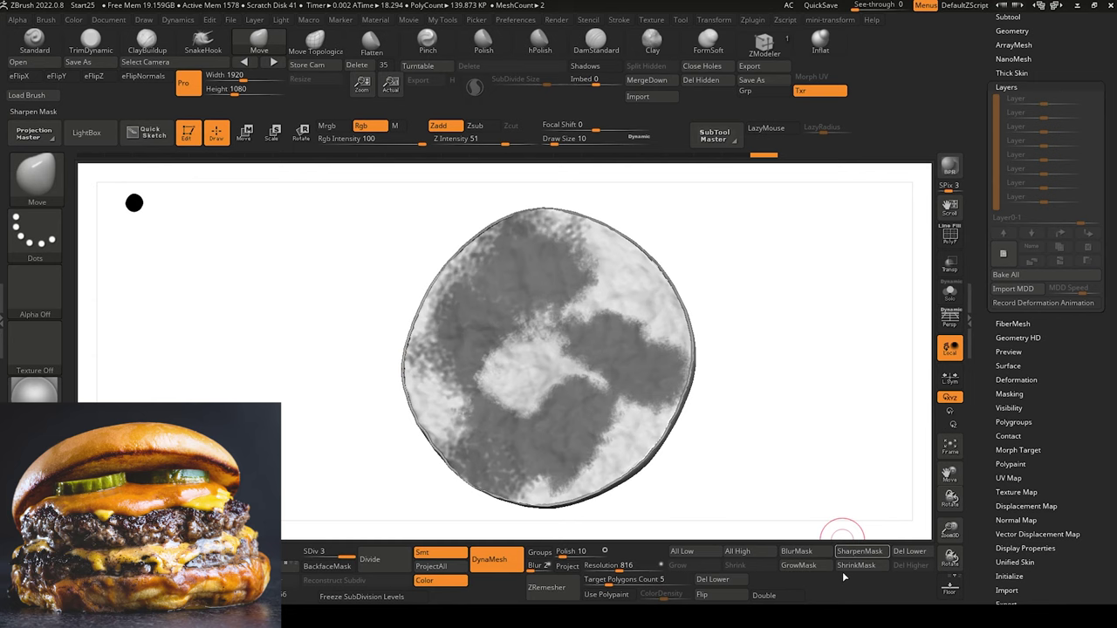
pyautogui.click(811, 553)
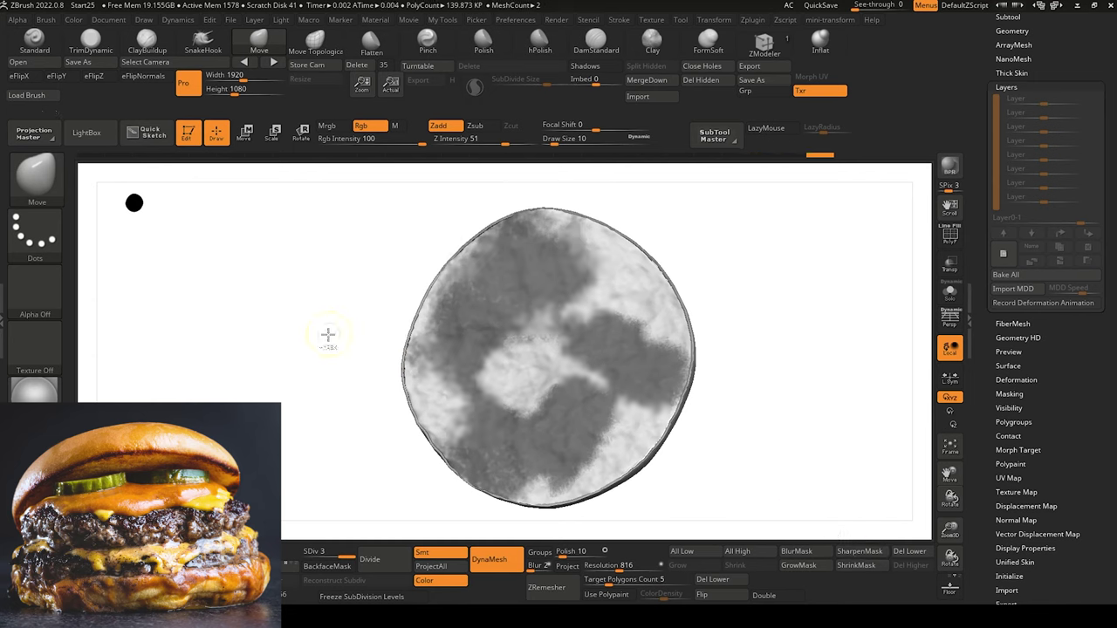
pyautogui.moveTo(327, 334); pyautogui.dragTo(298, 229)
# Apply the Inflate deformation to the unmasked areas and clear the mask.
pyautogui.click(1017, 380)
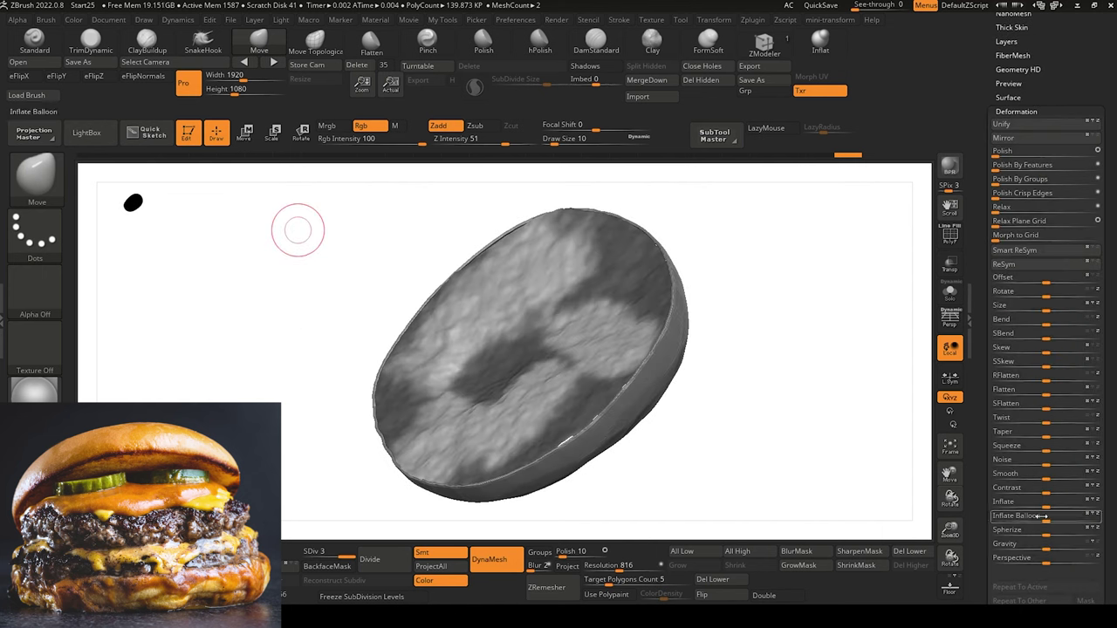
pyautogui.moveTo(1045, 507); pyautogui.dragTo(1044, 507)
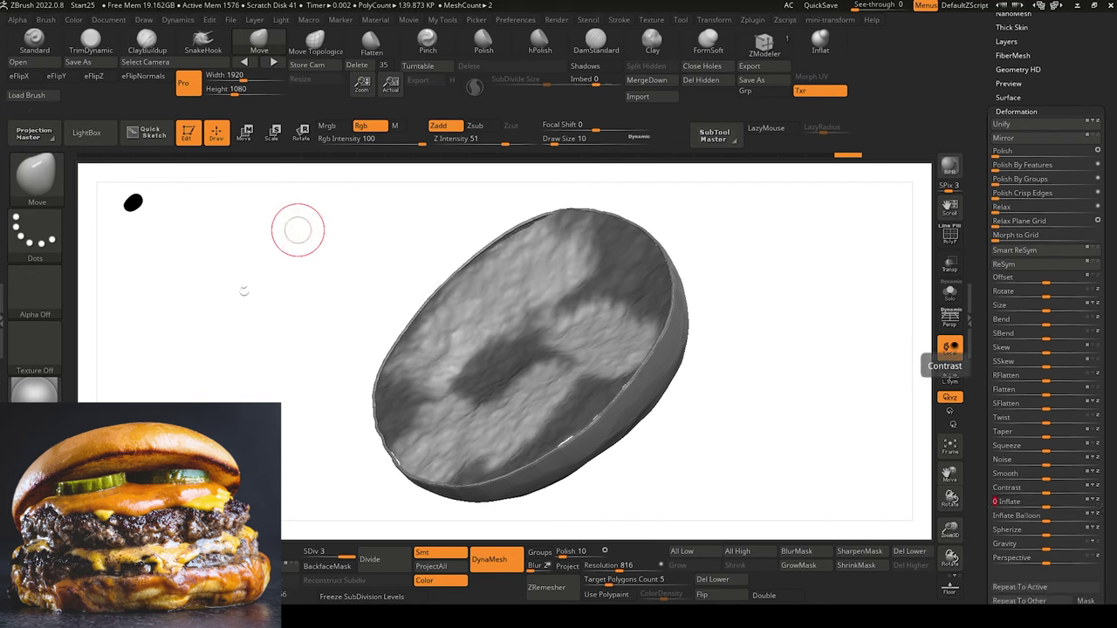
pyautogui.moveTo(239, 289)
pyautogui.mouseDown()
pyautogui.moveTo(302, 253)
pyautogui.moveTo(341, 310)
pyautogui.moveTo(307, 317)
pyautogui.moveTo(276, 382)
pyautogui.moveTo(282, 443)
pyautogui.moveTo(282, 404)
pyautogui.moveTo(315, 332)
pyautogui.moveTo(289, 327)
pyautogui.moveTo(361, 287)
pyautogui.moveTo(308, 292)
pyautogui.moveTo(393, 353)
pyautogui.moveTo(405, 242)
pyautogui.moveTo(366, 339)
pyautogui.moveTo(323, 329)
pyautogui.moveTo(321, 307)
pyautogui.mouseUp()
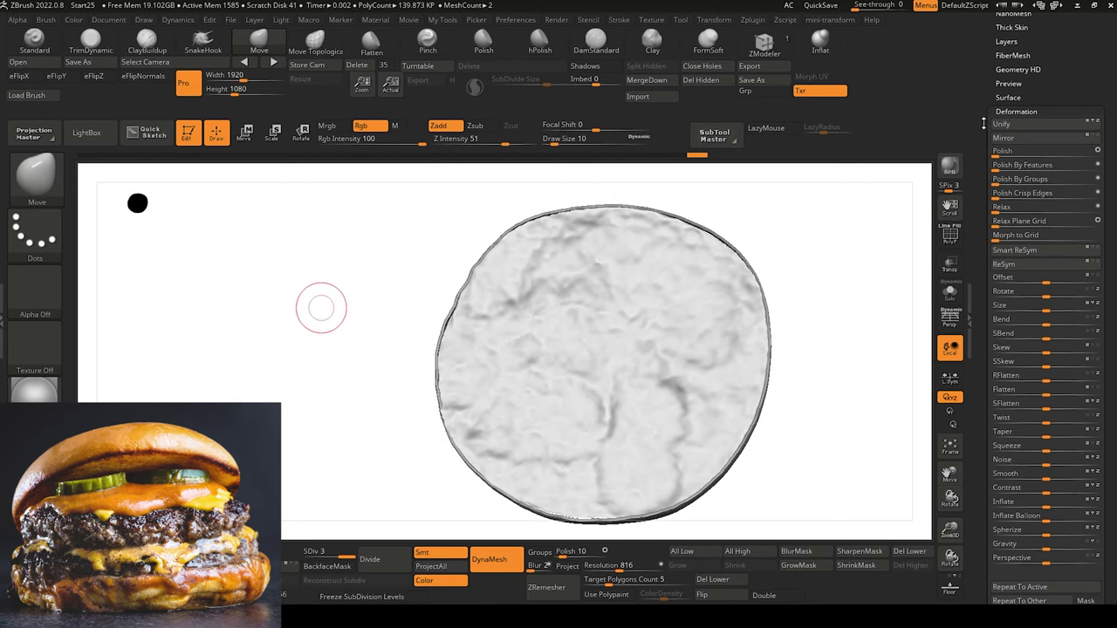
# Adjust the outline of the crumb surface's indented rim with the Move brush at draw size 26.
pyautogui.scroll(3, 991, 130)
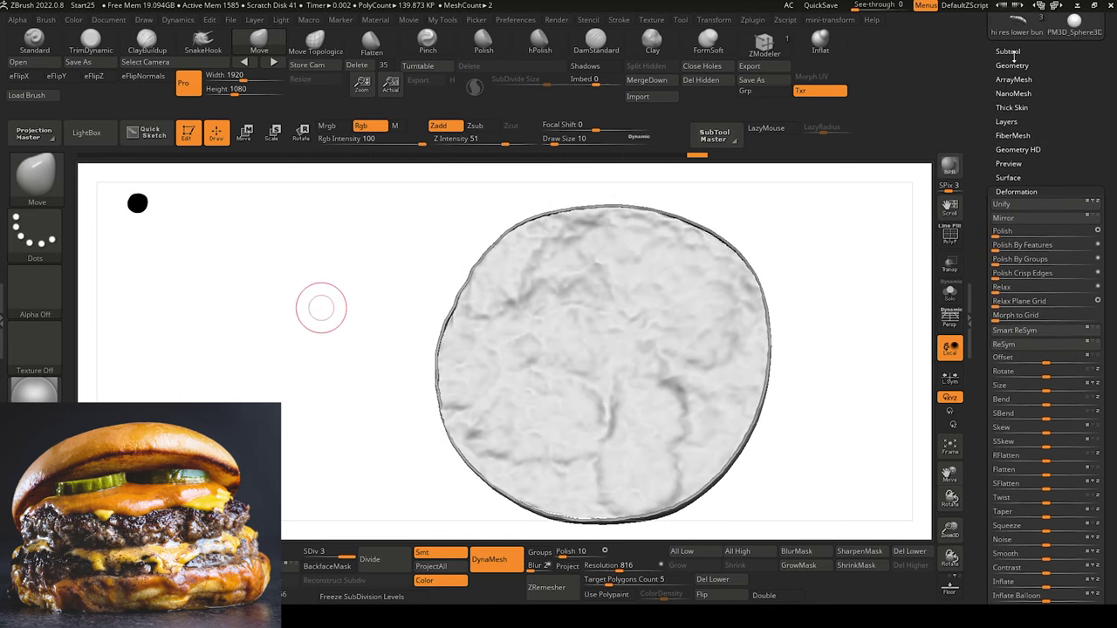
pyautogui.click(1006, 121)
pyautogui.scroll(2, 1038, 218)
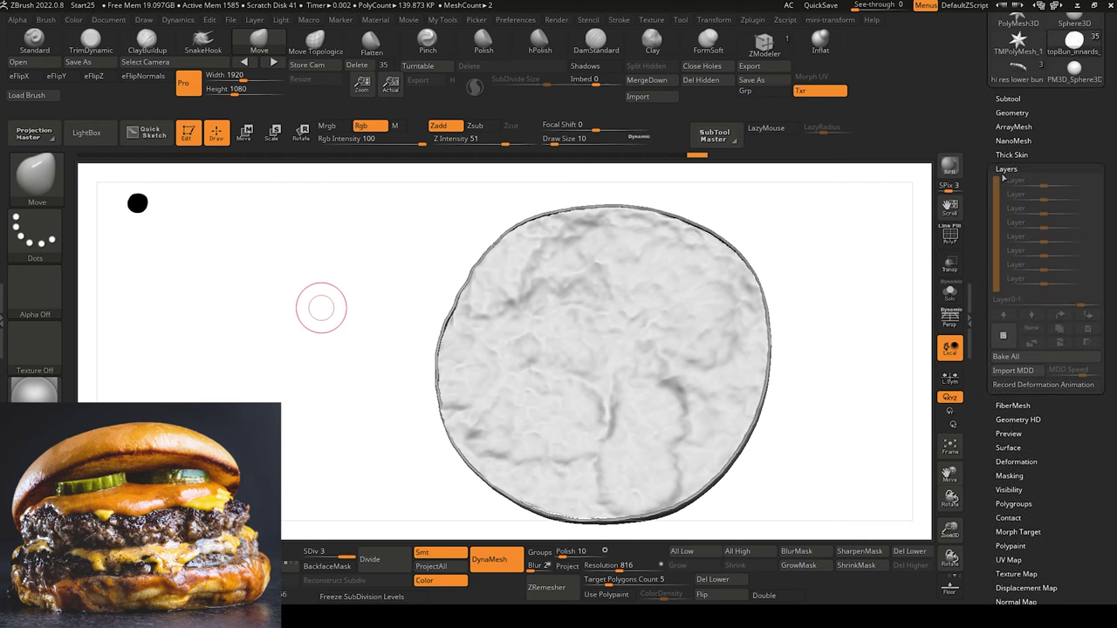
pyautogui.moveTo(387, 292); pyautogui.dragTo(587, 351)
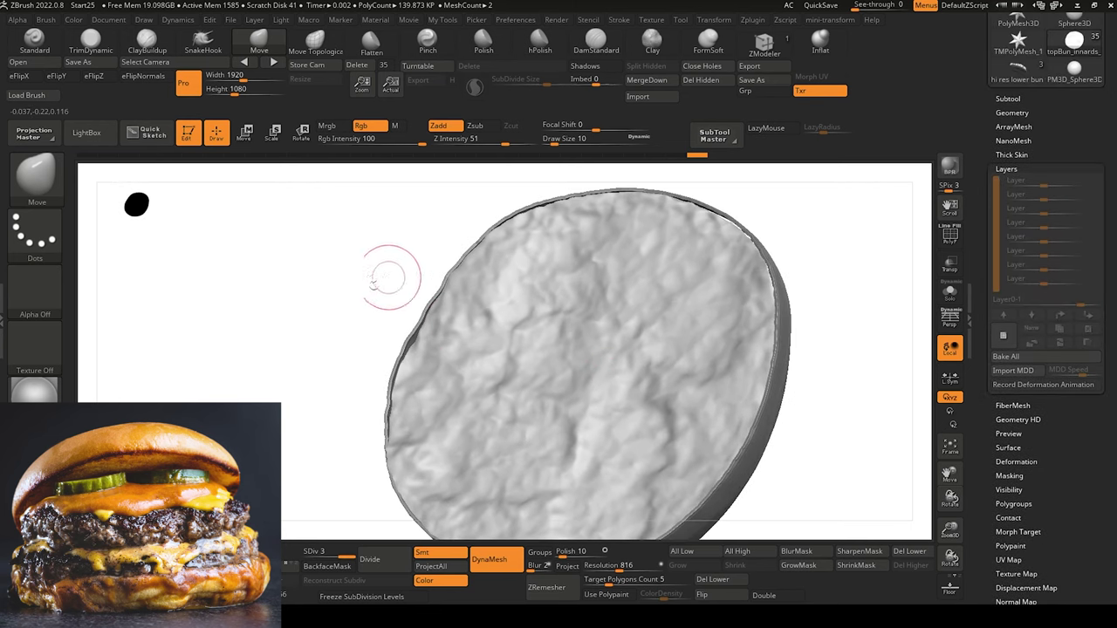
pyautogui.moveTo(387, 278); pyautogui.dragTo(333, 265)
pyautogui.click(262, 40)
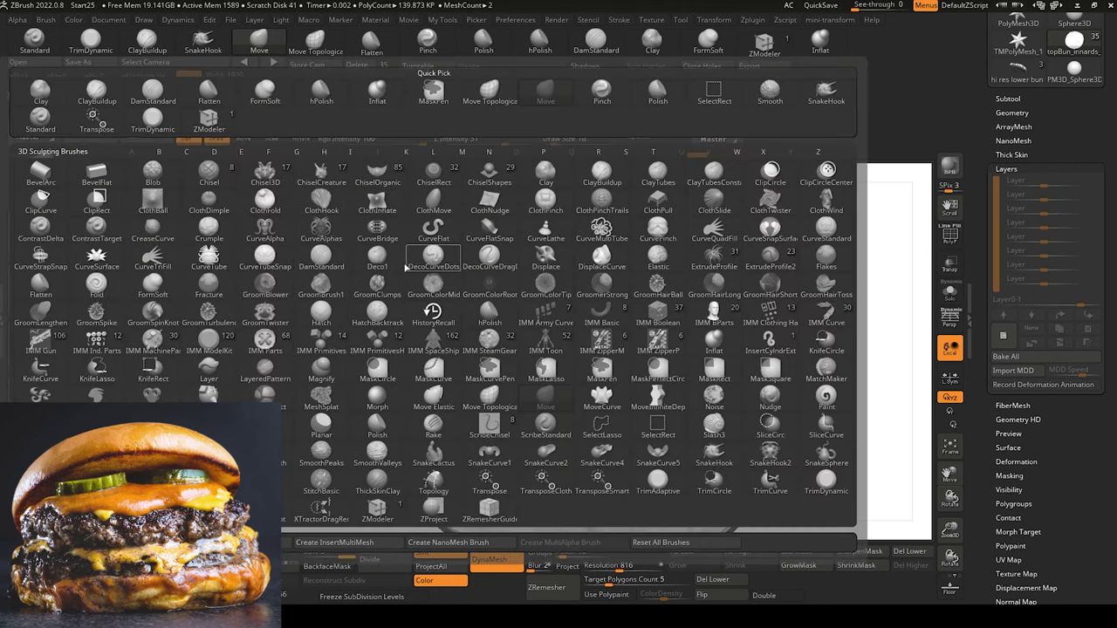
pyautogui.press(']')
pyautogui.moveTo(394, 321); pyautogui.dragTo(390, 321)
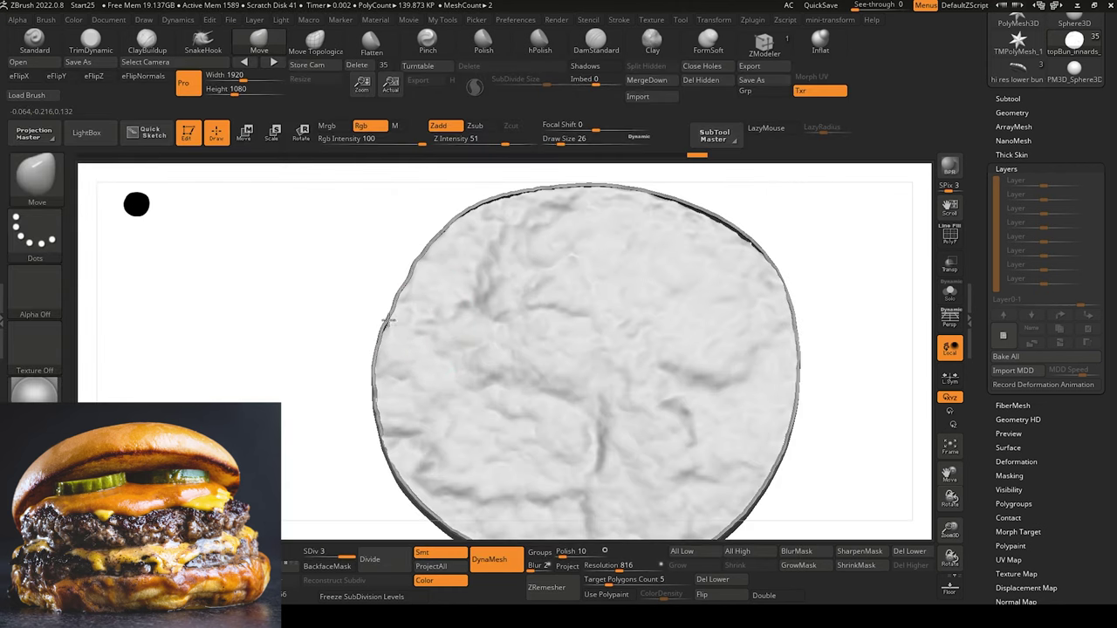
# Add a new layer to the crumb surface and activate surface Noise on it.
pyautogui.moveTo(336, 205); pyautogui.dragTo(349, 233)
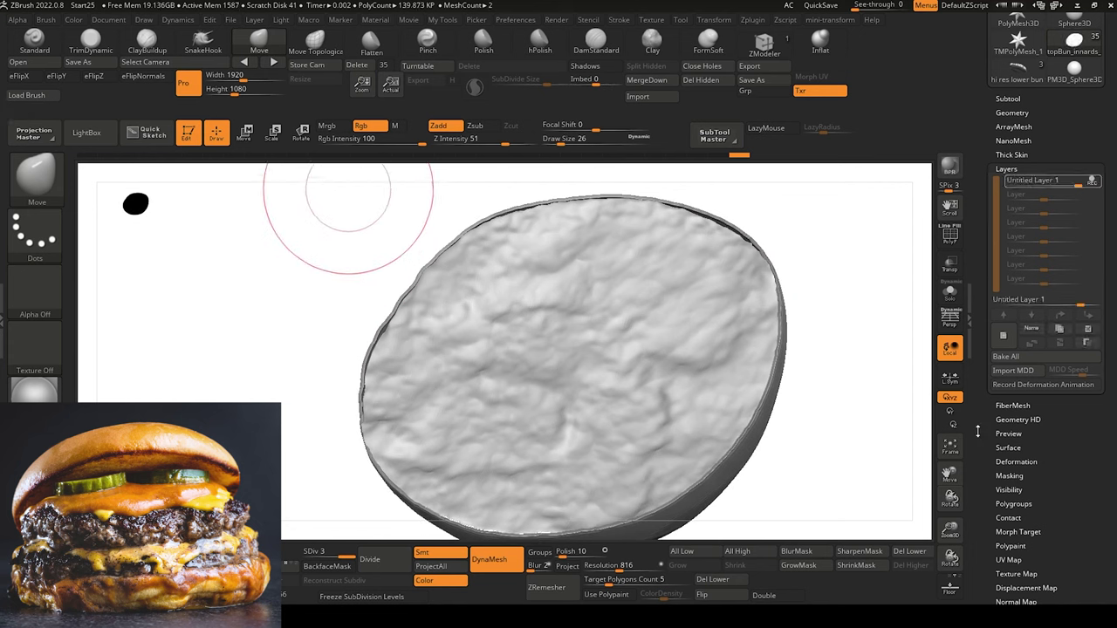
pyautogui.scroll(-1, 977, 432)
pyautogui.click(1009, 420)
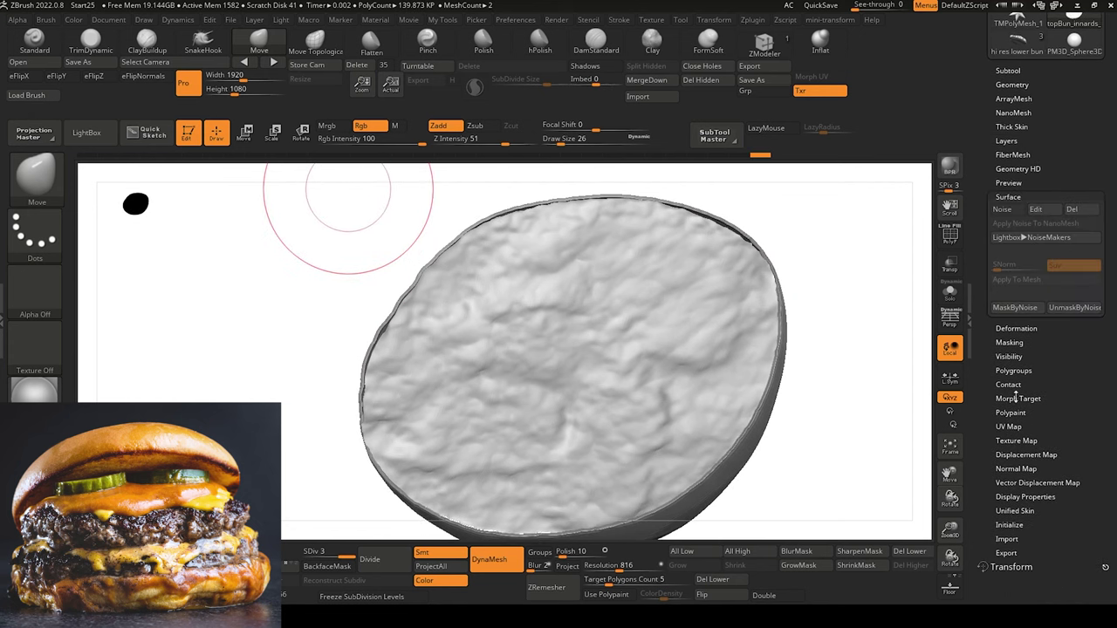
pyautogui.click(1013, 210)
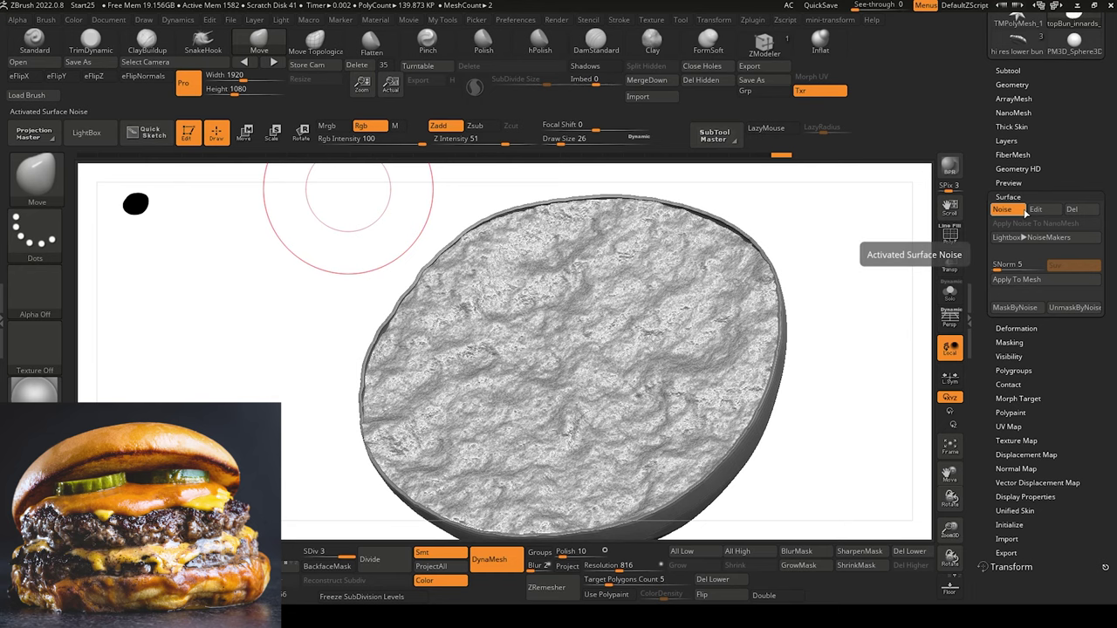
# Set the surface noise scale to 4.02016 and bend the noise curve downward into a concave shape.
pyautogui.click(1028, 236)
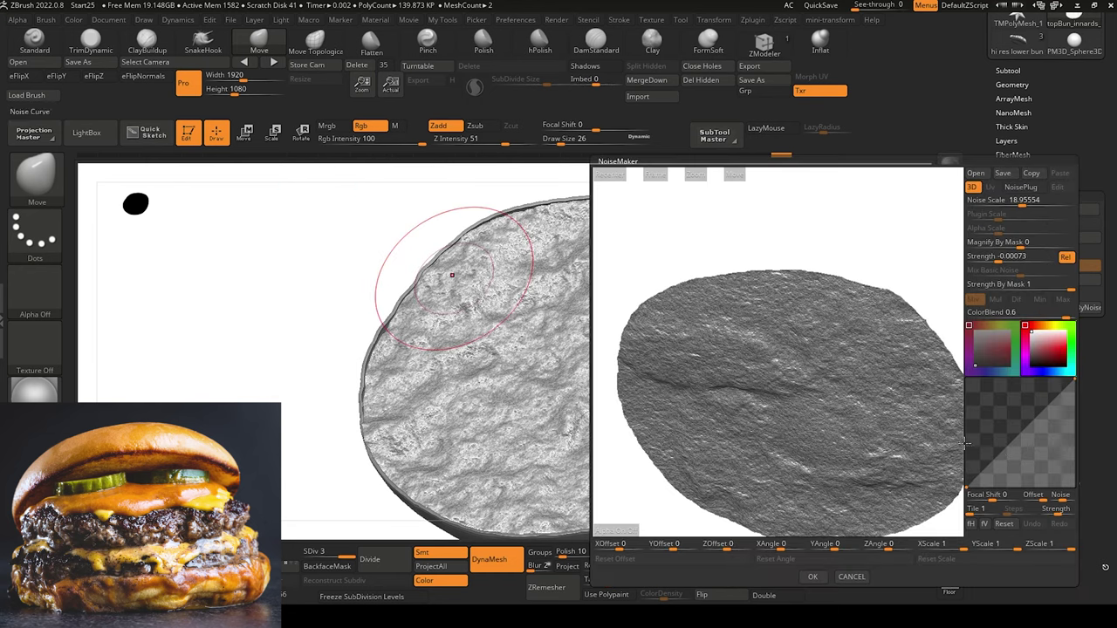
pyautogui.moveTo(1017, 201)
pyautogui.mouseDown()
pyautogui.moveTo(1003, 201)
pyautogui.moveTo(1032, 206)
pyautogui.mouseUp()
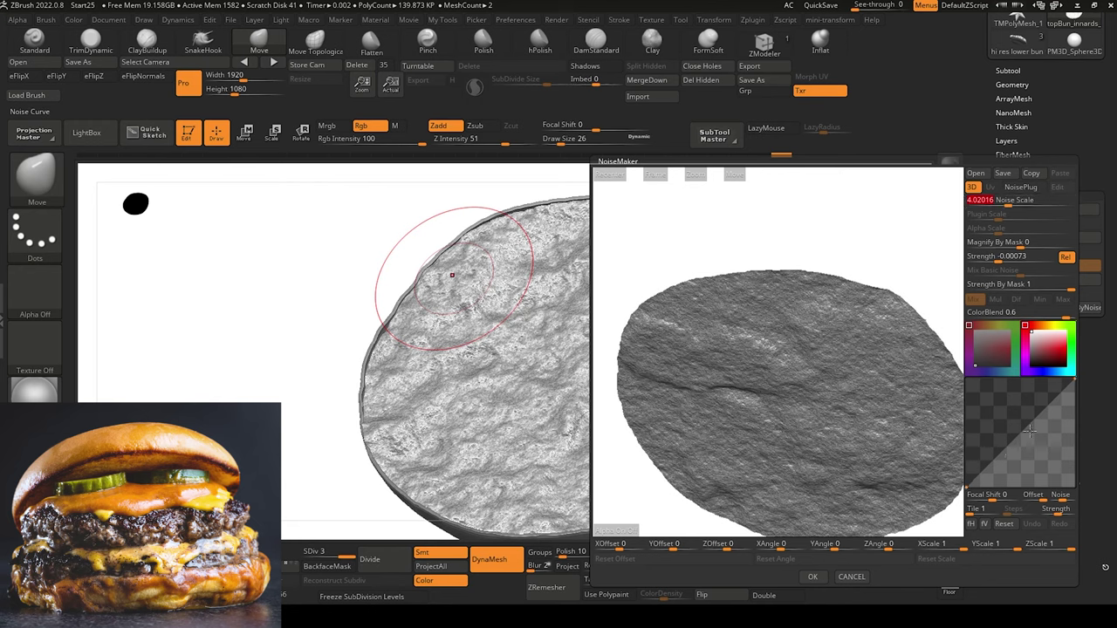
pyautogui.moveTo(1030, 431); pyautogui.dragTo(1034, 437)
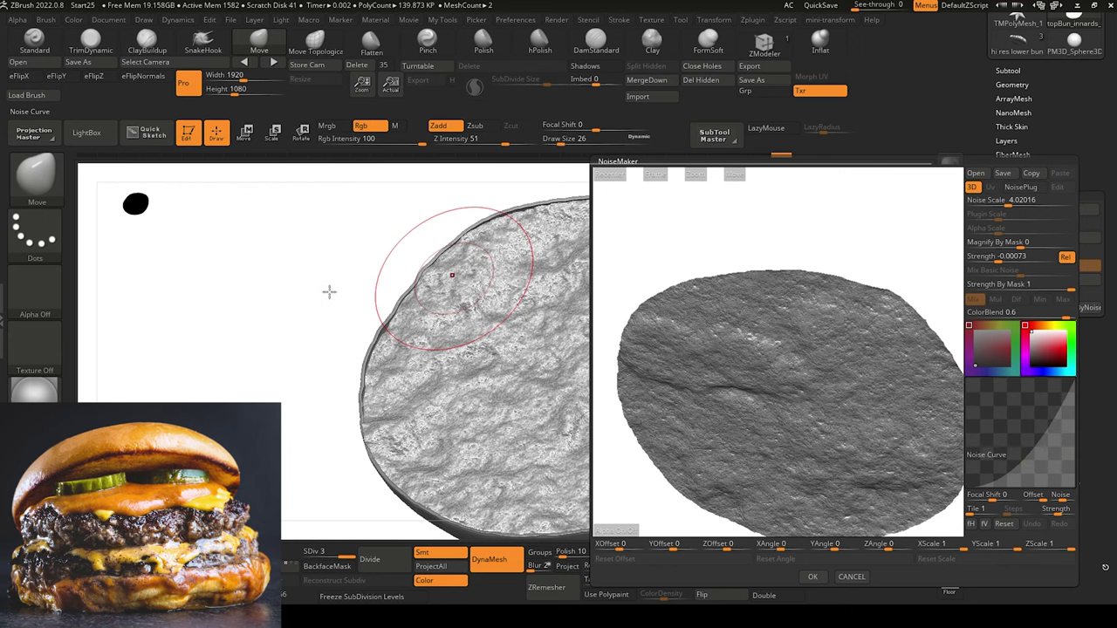
pyautogui.click(811, 577)
# Apply the finer surface noise to the crumb surface's mesh on the current layer.
pyautogui.moveTo(307, 319); pyautogui.dragTo(338, 314)
pyautogui.click(1019, 141)
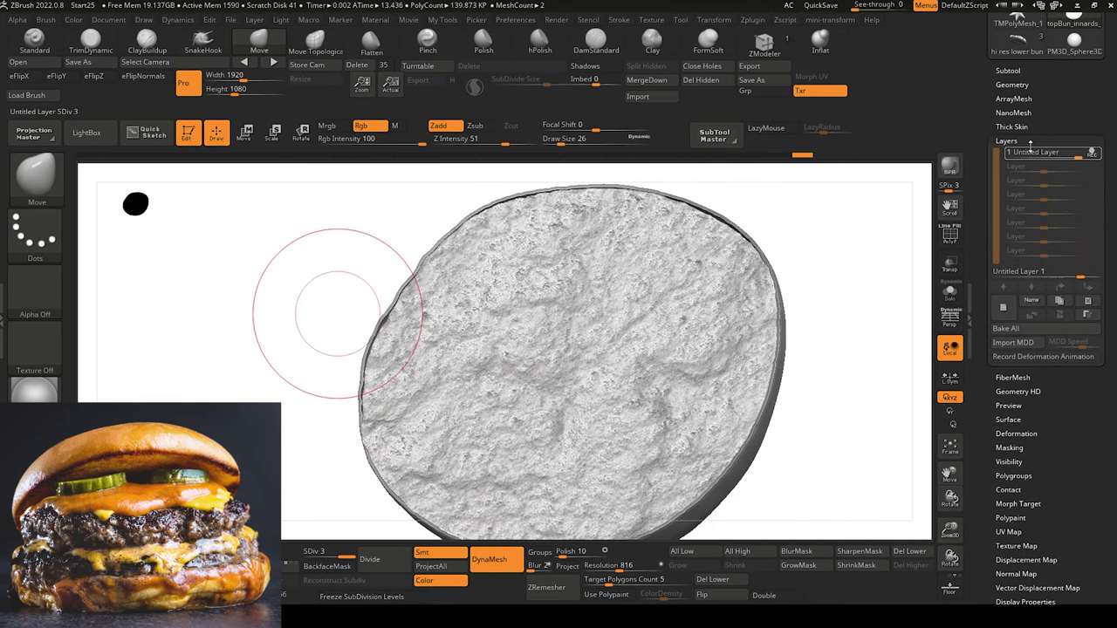
pyautogui.click(1008, 420)
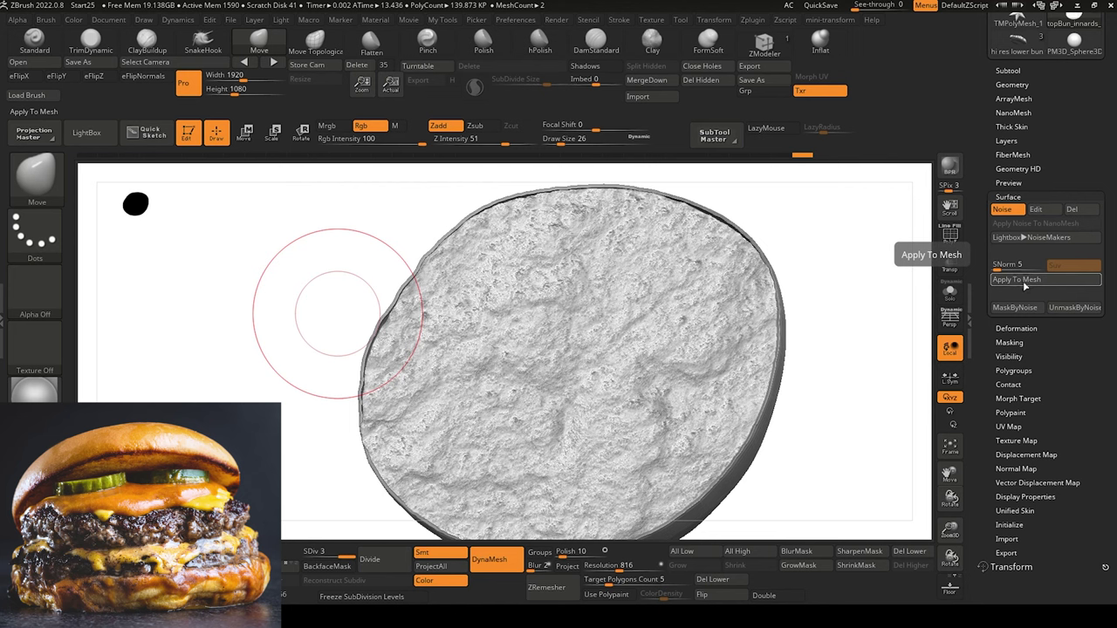
pyautogui.click(1025, 283)
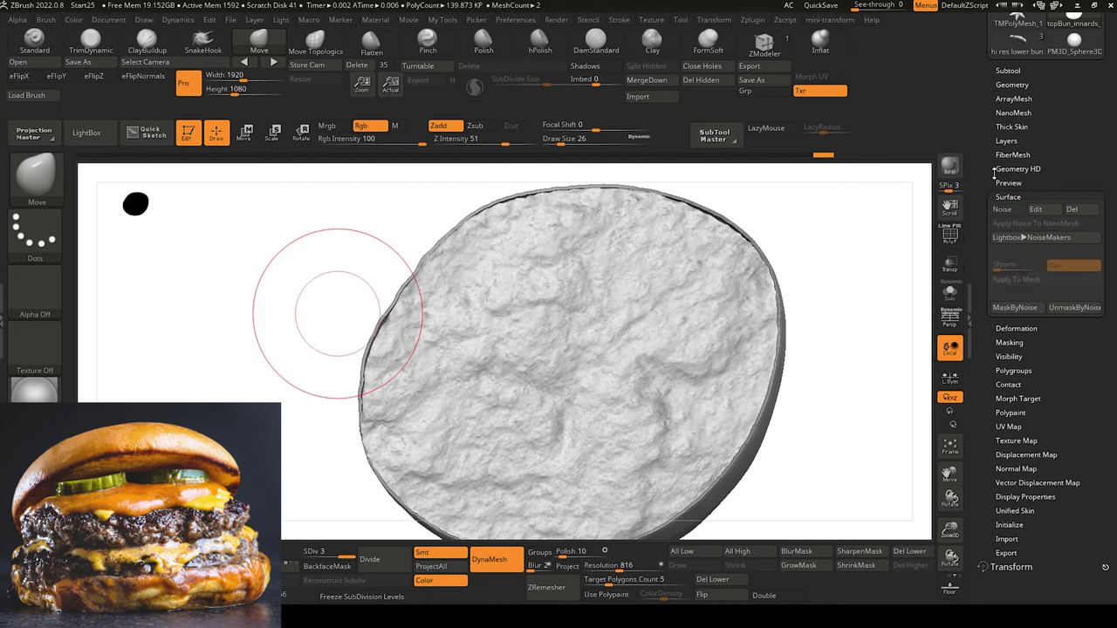
# Add a second layer to the crumb surface, reactivate surface Noise and apply it to the mesh.
pyautogui.click(1006, 142)
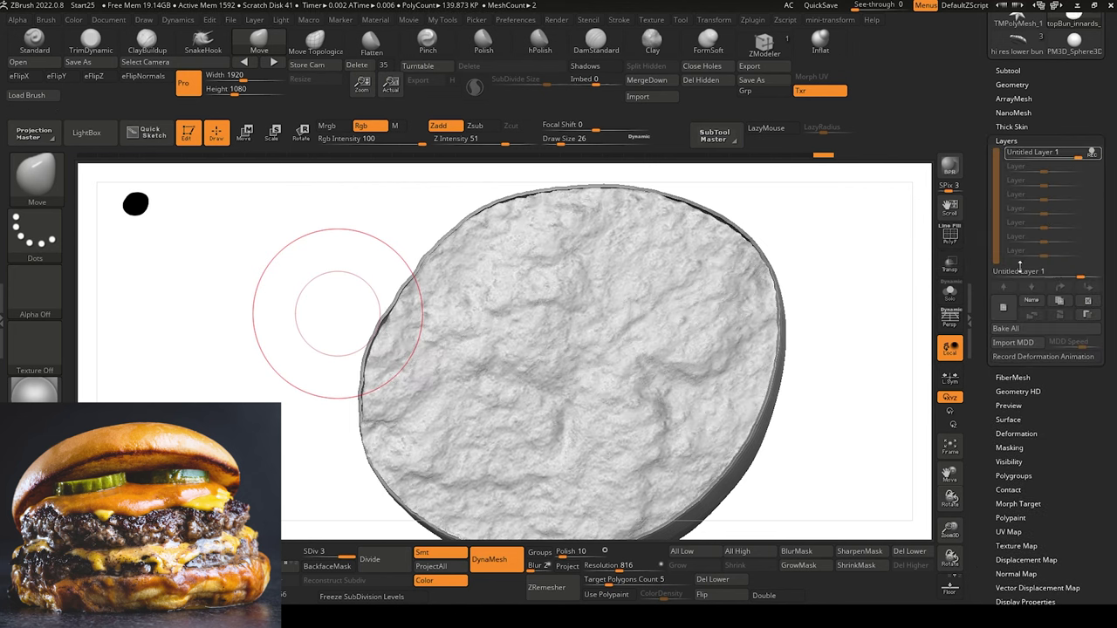
pyautogui.click(1011, 309)
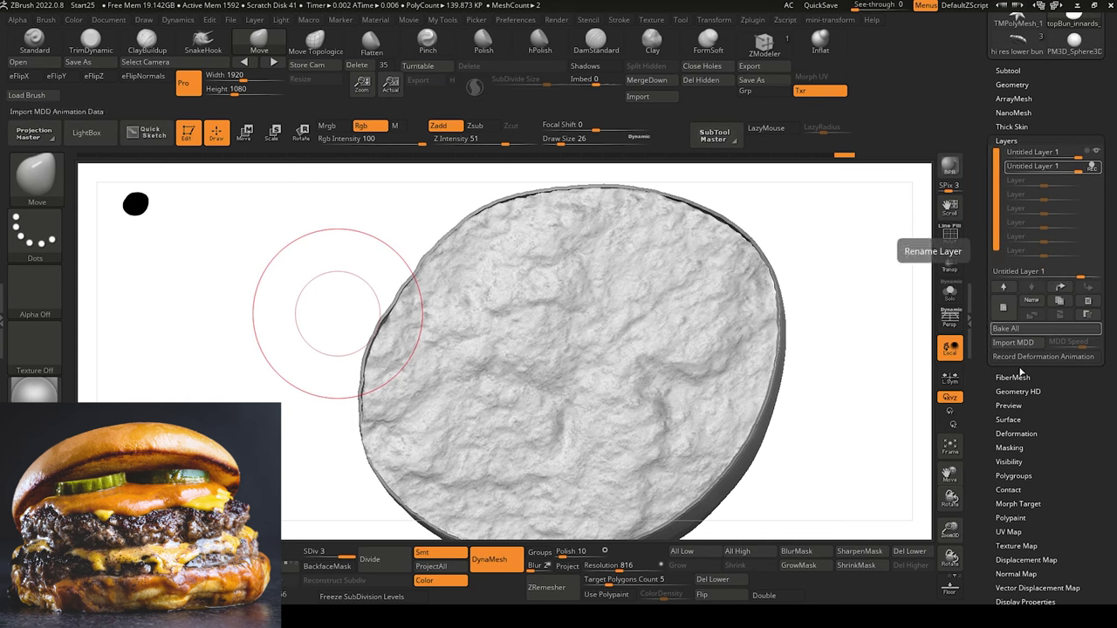
pyautogui.click(1008, 420)
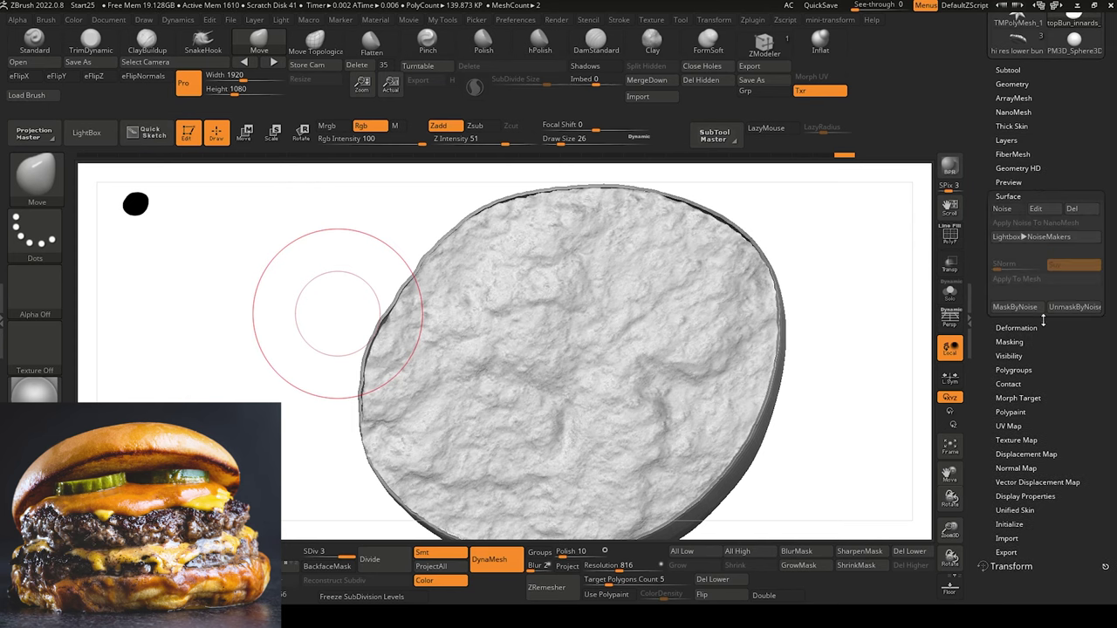
pyautogui.click(1007, 209)
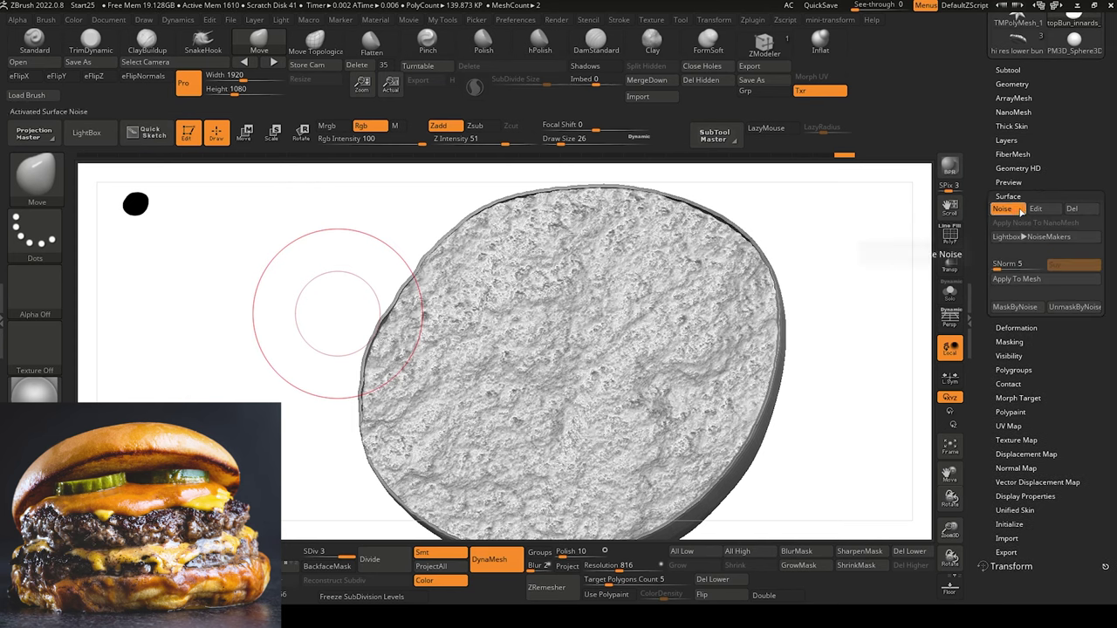
pyautogui.click(1030, 280)
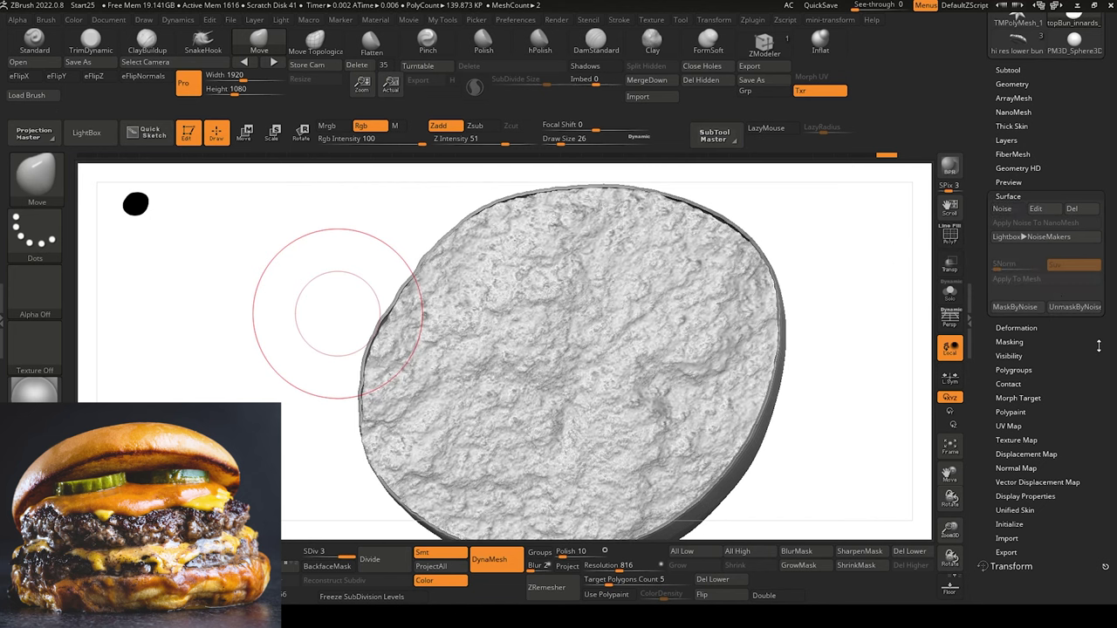
# Reduce the Move brush's draw size to 10.
pyautogui.moveTo(294, 296); pyautogui.dragTo(316, 371)
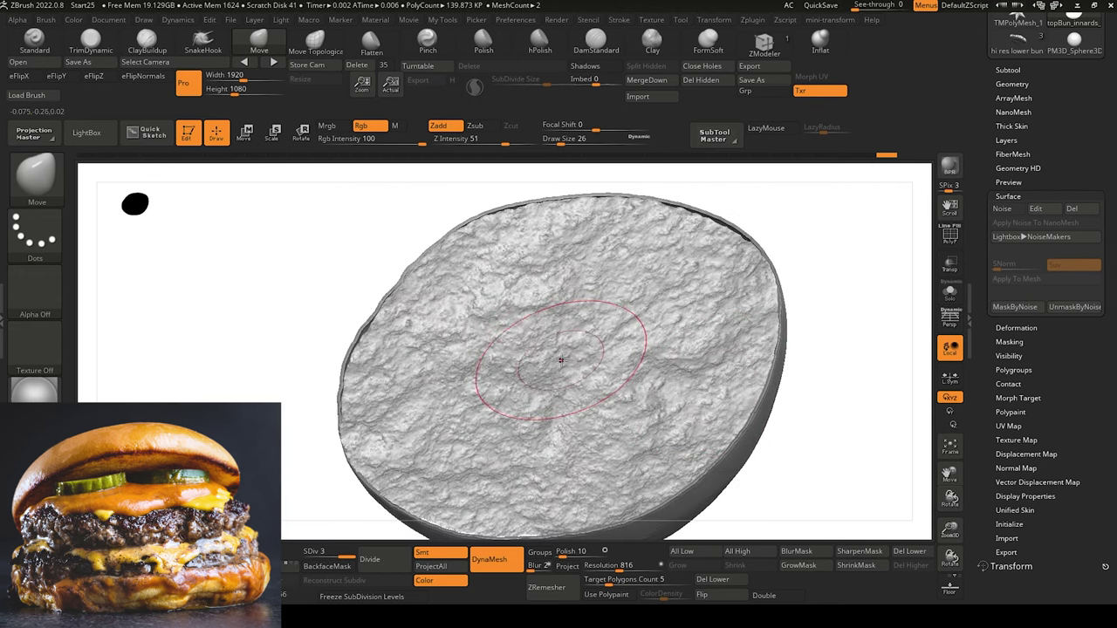
pyautogui.press('[')
pyautogui.press('[')
pyautogui.press('[')
pyautogui.press('[')
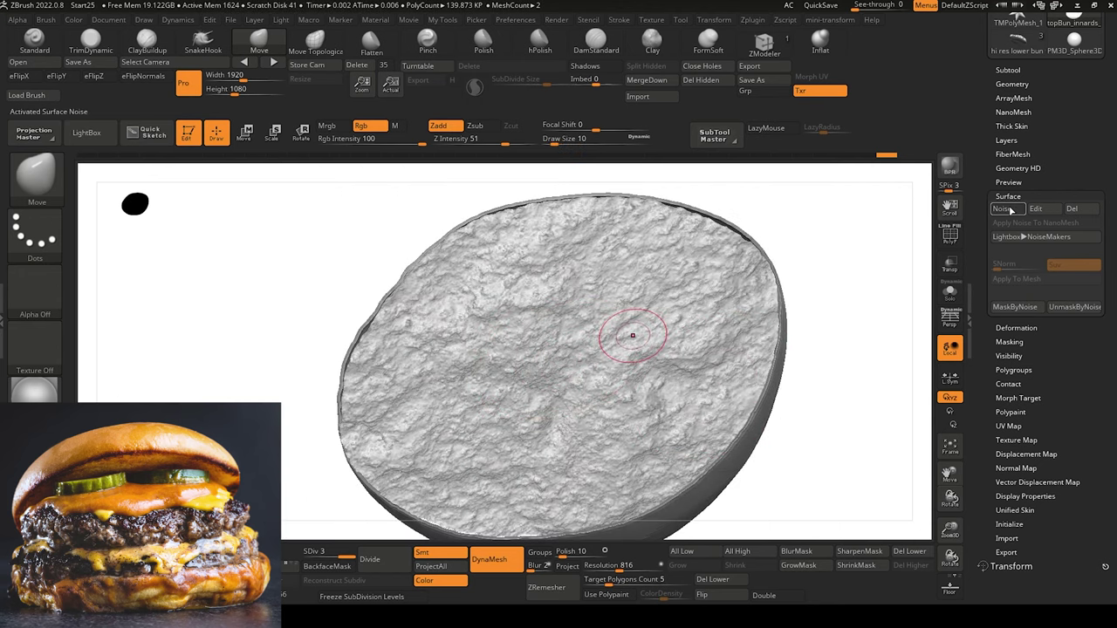
# Reactivate surface Noise with a slightly adjusted curve and strength -0.00292, and apply it to the crumb mesh.
pyautogui.click(1006, 209)
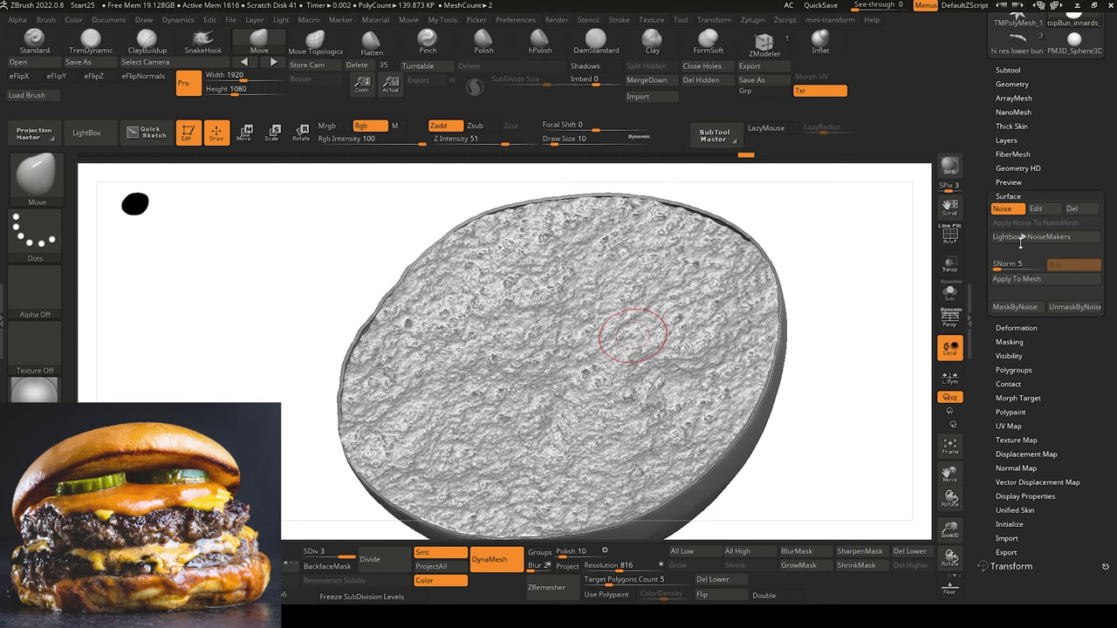
pyautogui.click(1023, 237)
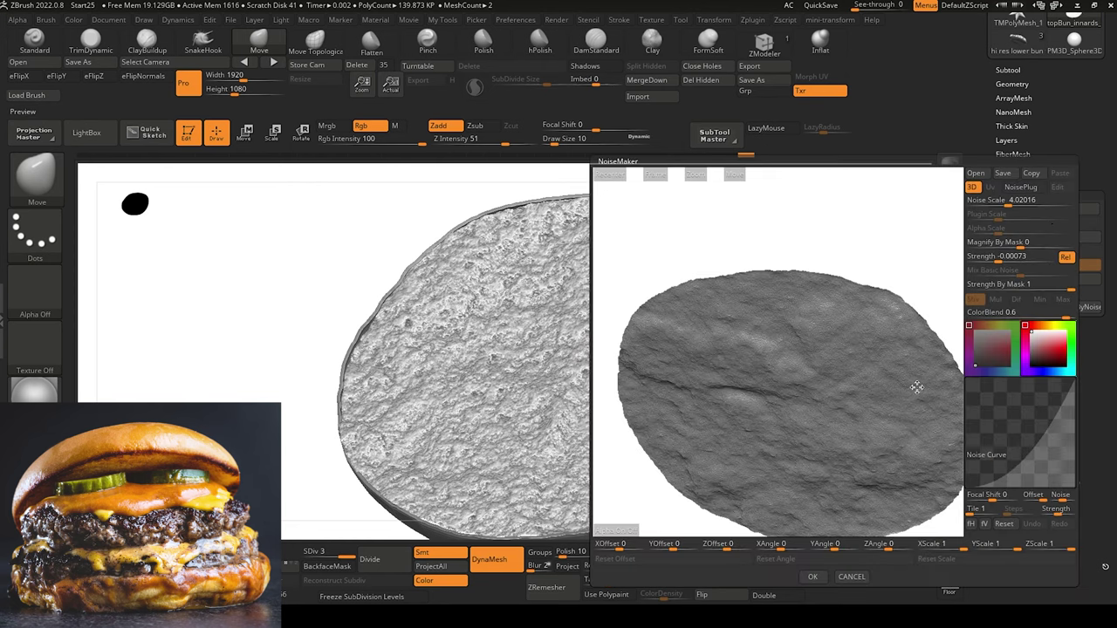
pyautogui.moveTo(1041, 442); pyautogui.dragTo(1038, 442)
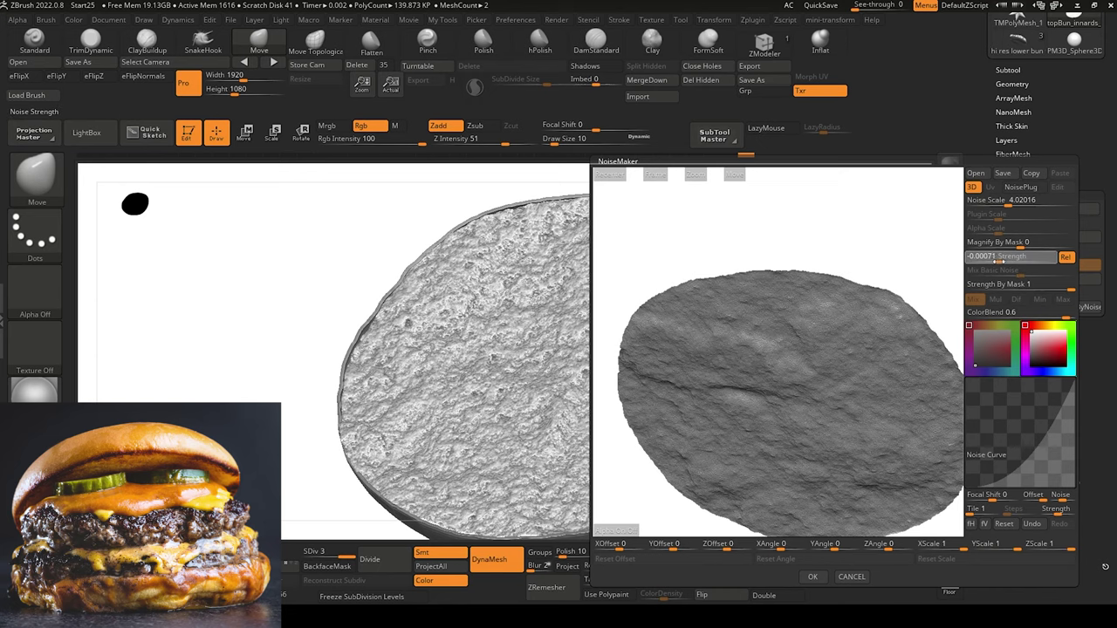
pyautogui.moveTo(996, 261); pyautogui.dragTo(994, 261)
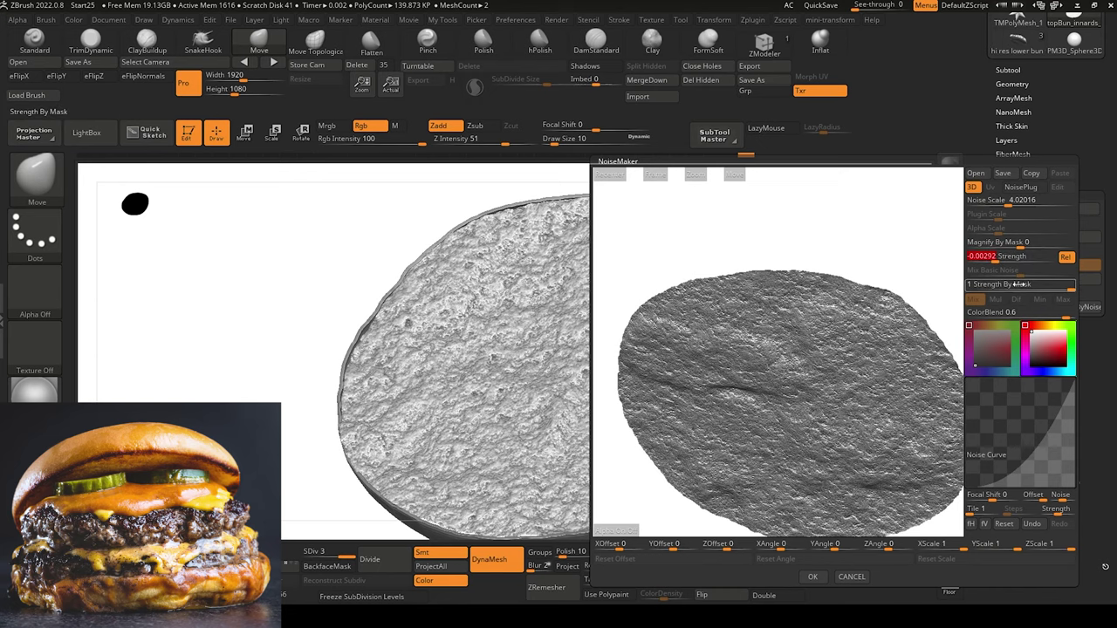
pyautogui.click(812, 577)
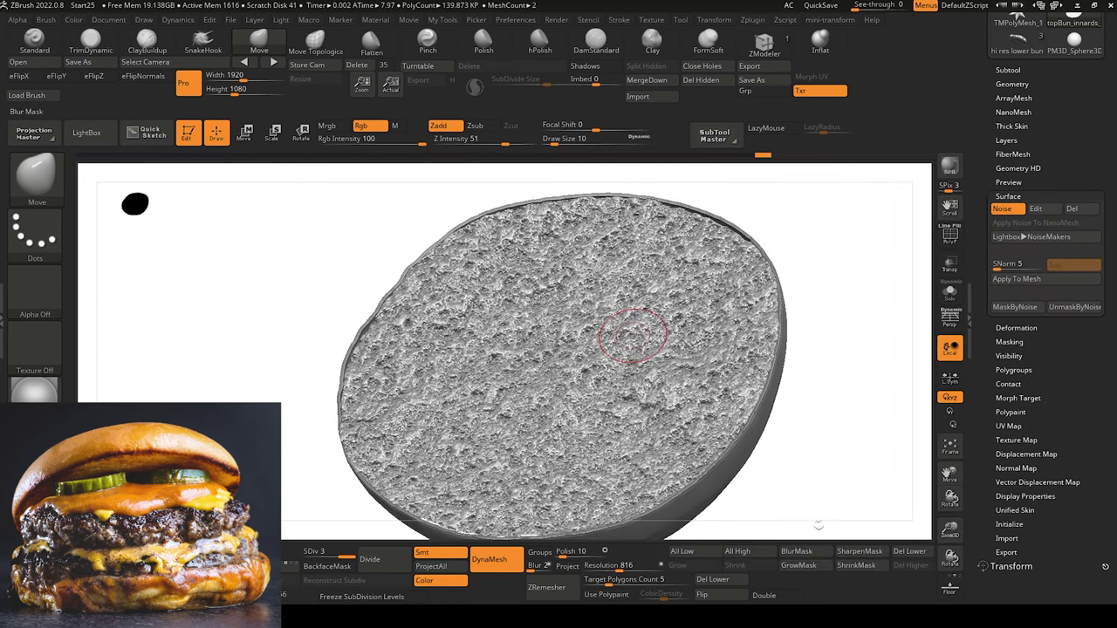
pyautogui.click(1032, 279)
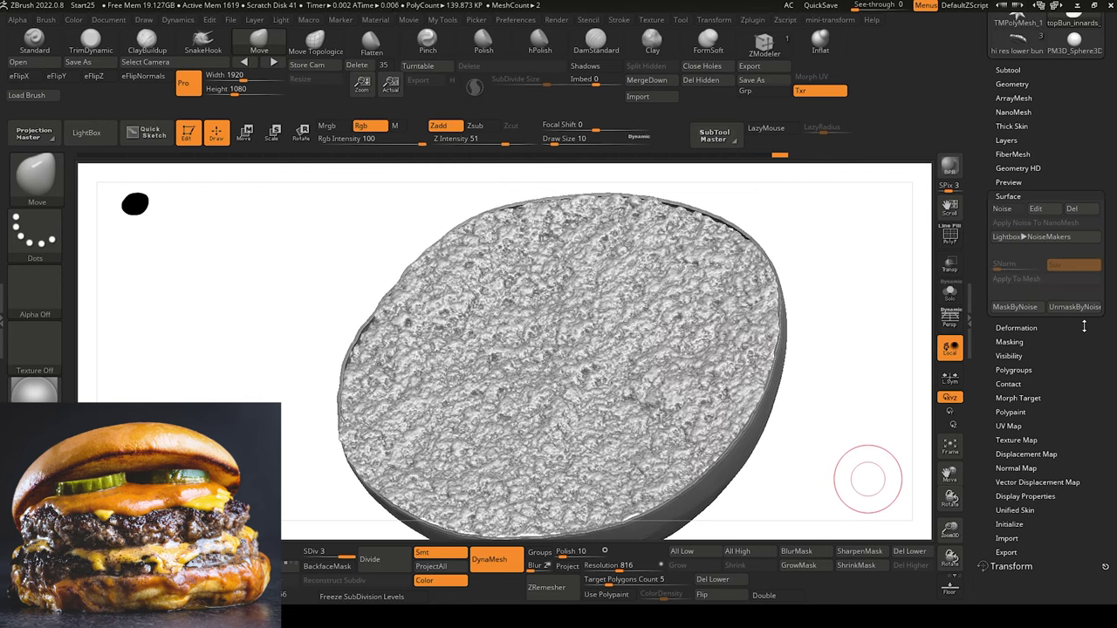
# Subdivide the crumb mesh to level 4 with layer recording off, and apply the surface Noise to it again.
pyautogui.moveTo(298, 365); pyautogui.dragTo(260, 299)
pyautogui.click(378, 553)
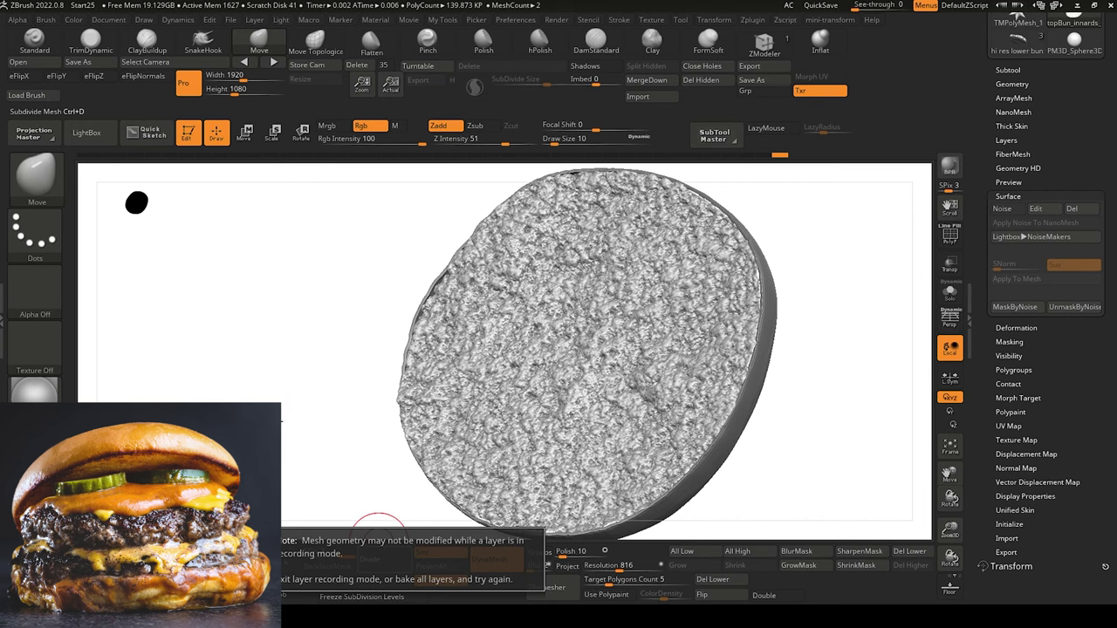
pyautogui.click(1007, 141)
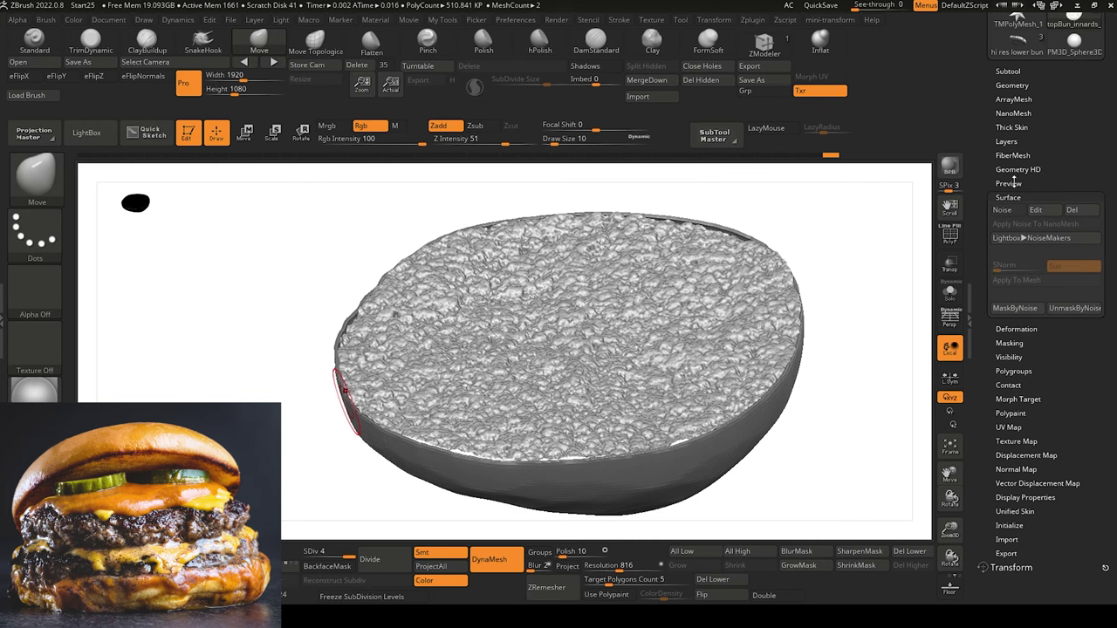
pyautogui.click(1002, 209)
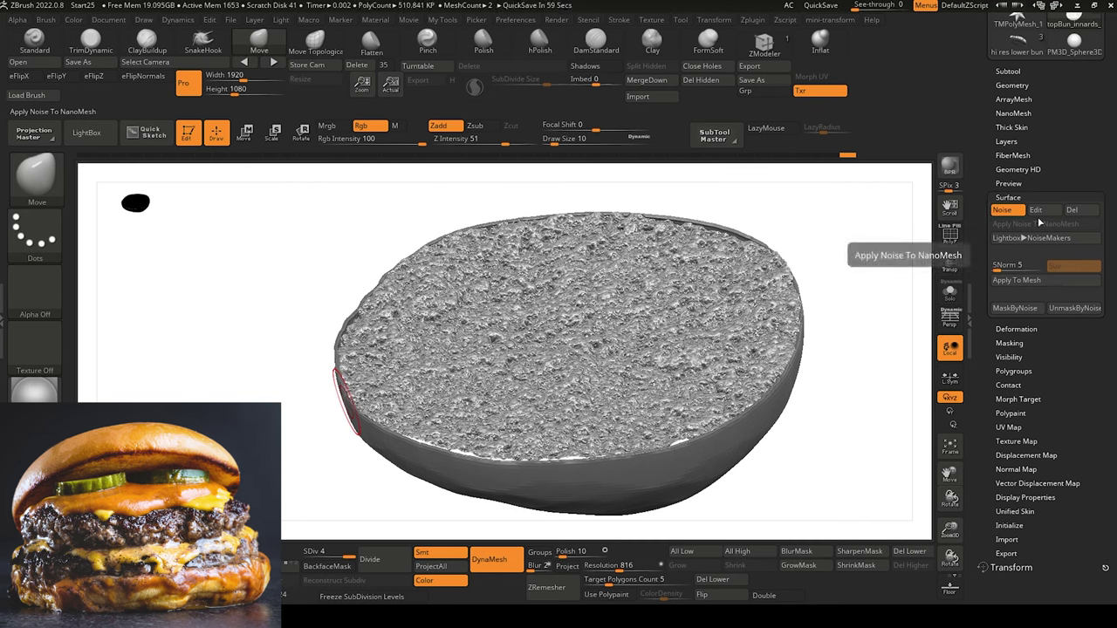
pyautogui.click(1034, 281)
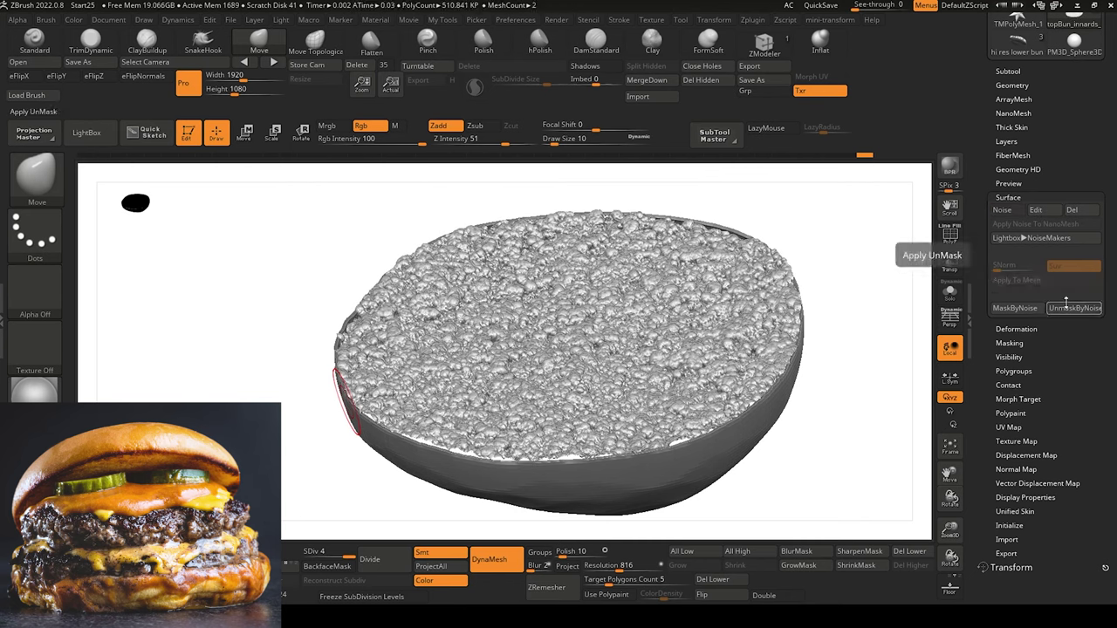
# Examine the bumpy crumb surface and how it fits inside the bun's rim from several angles.
pyautogui.moveTo(269, 318)
pyautogui.mouseDown()
pyautogui.moveTo(293, 333)
pyautogui.moveTo(273, 295)
pyautogui.moveTo(283, 353)
pyautogui.moveTo(305, 375)
pyautogui.mouseUp()
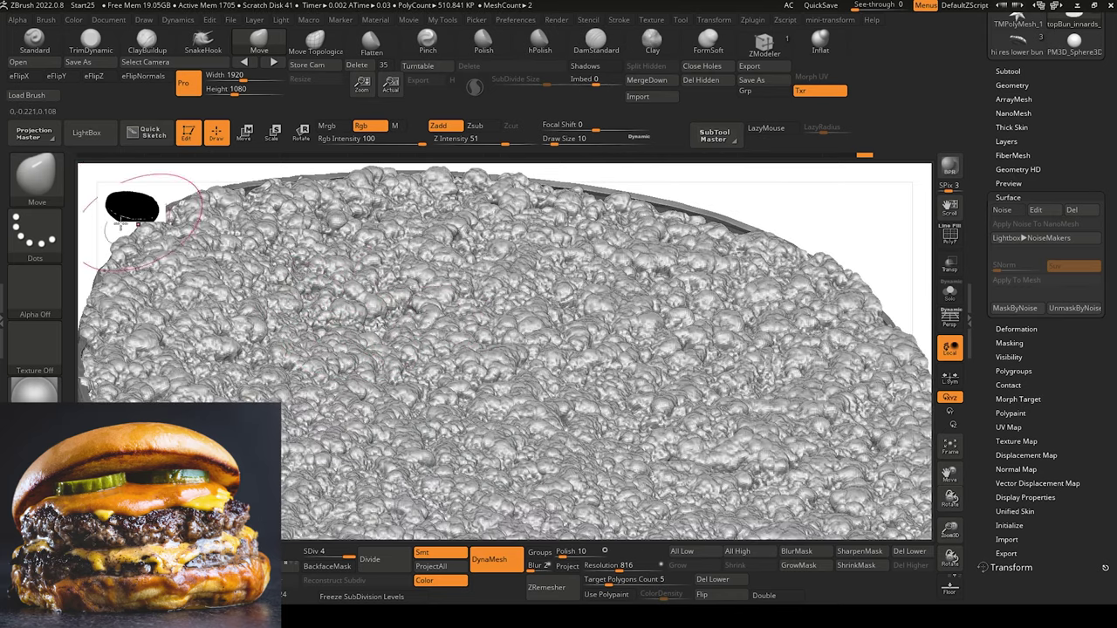
pyautogui.moveTo(138, 223); pyautogui.dragTo(185, 256)
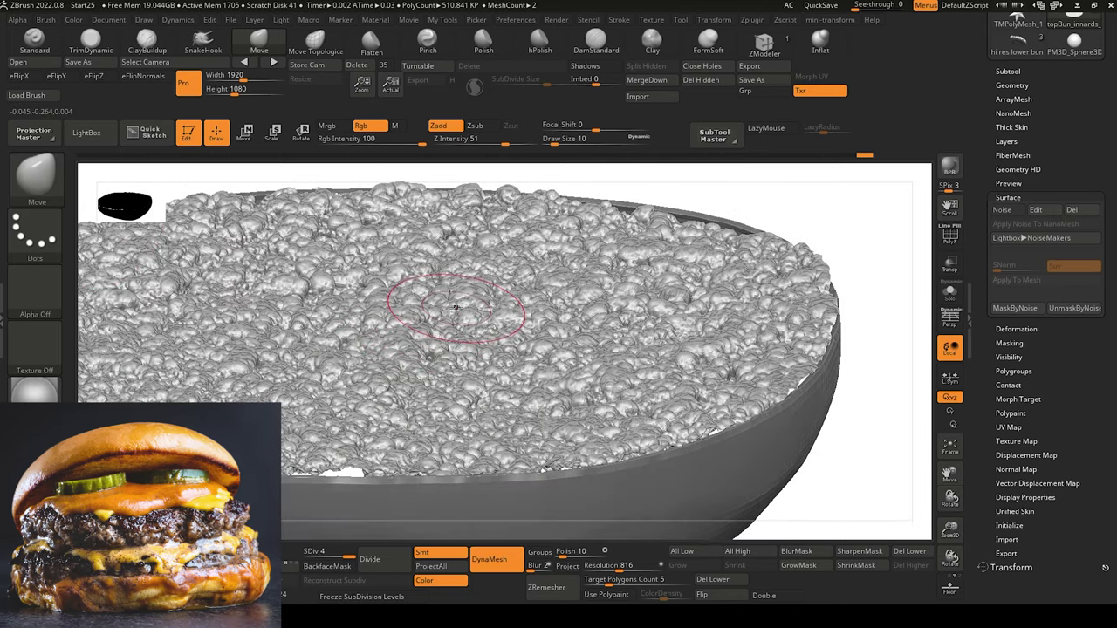
pyautogui.moveTo(885, 407); pyautogui.dragTo(872, 449)
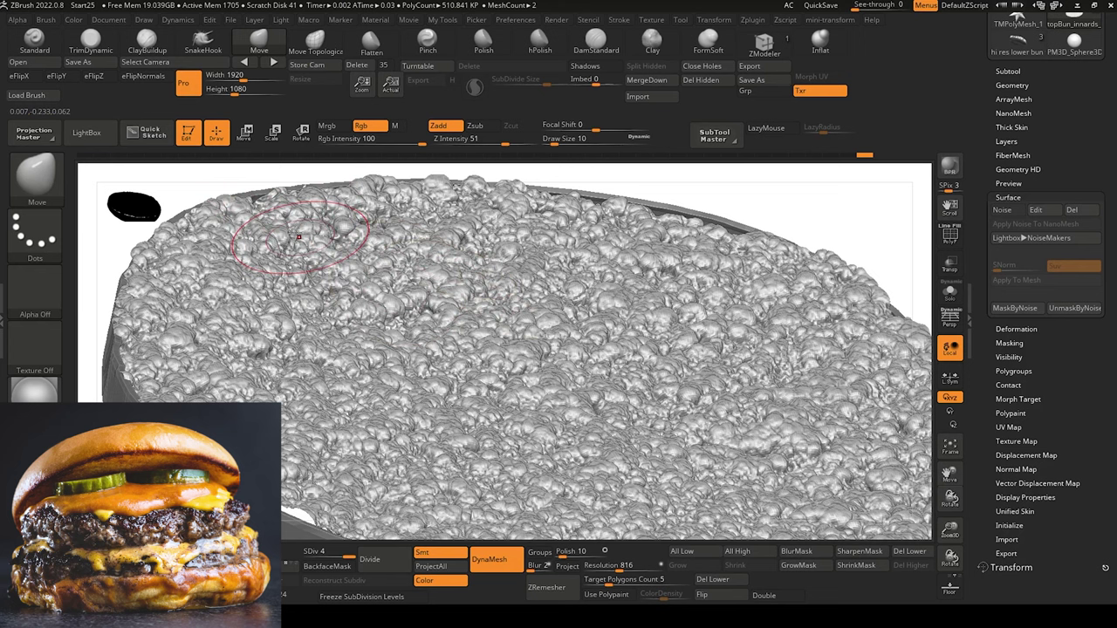
pyautogui.press(']')
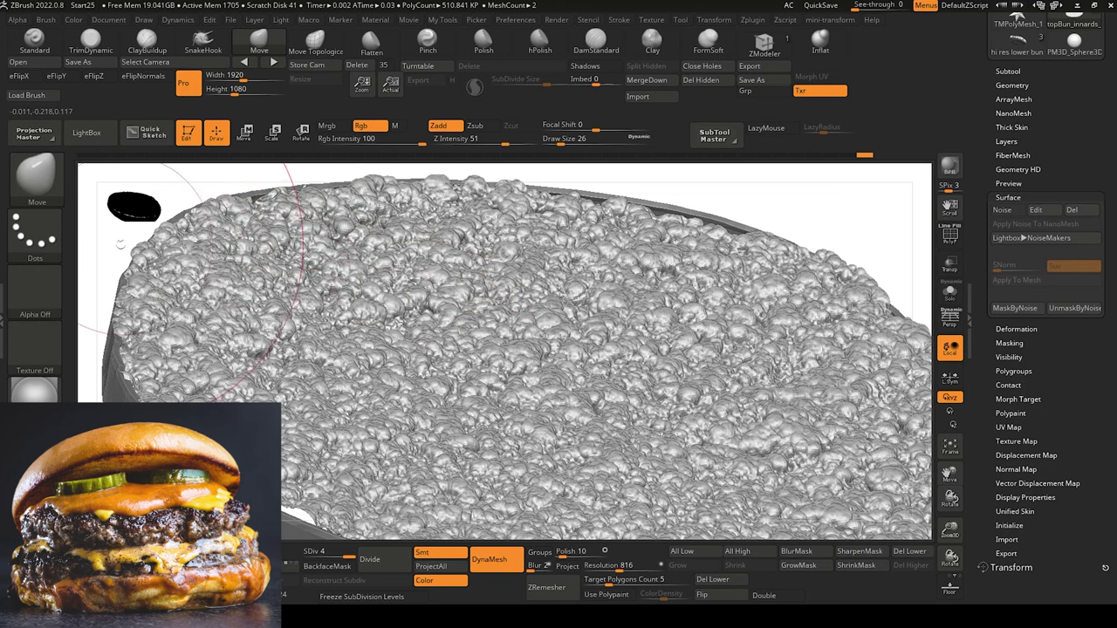
pyautogui.keyDown('alt'); pyautogui.moveTo(111, 242); pyautogui.dragTo(85, 226); pyautogui.keyUp('alt')
pyautogui.keyDown('alt'); pyautogui.moveTo(152, 247); pyautogui.dragTo(190, 276); pyautogui.keyUp('alt')
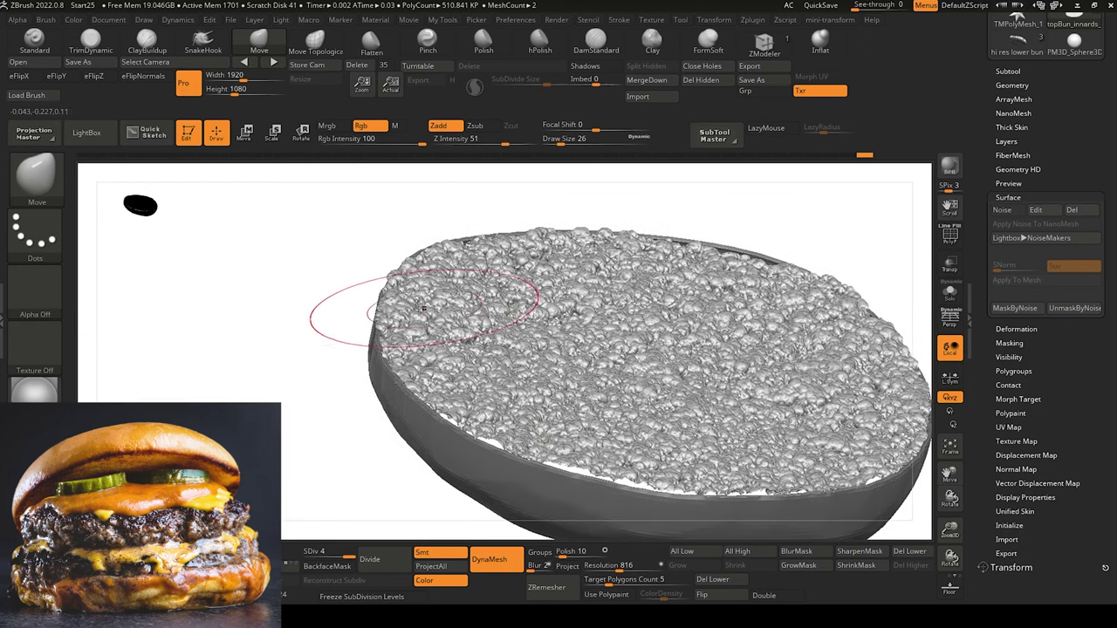
pyautogui.moveTo(300, 293); pyautogui.dragTo(237, 310)
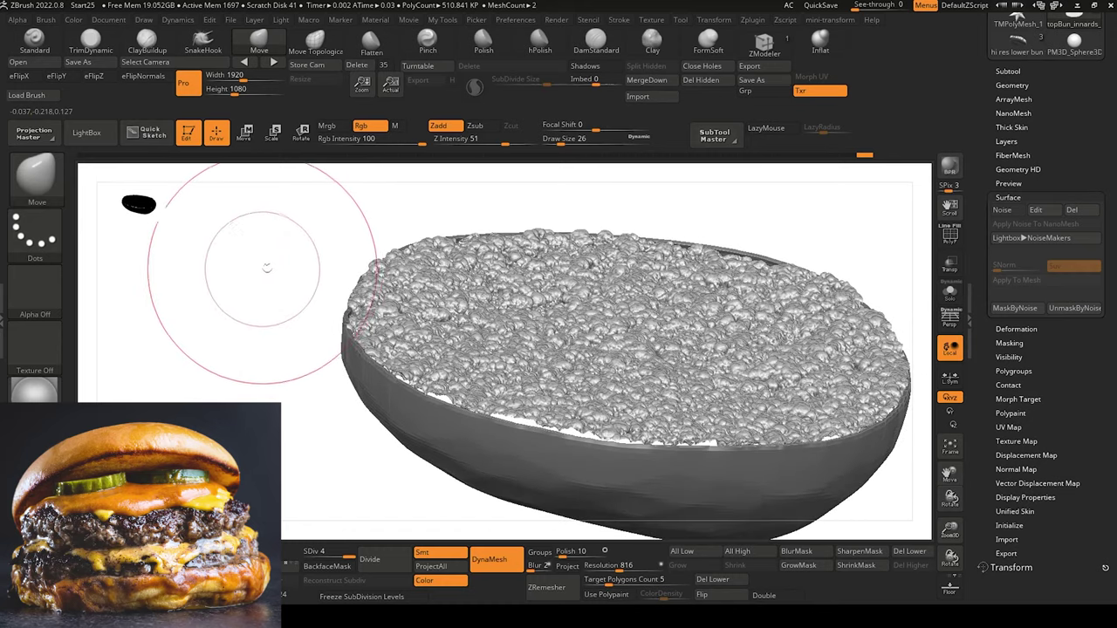
pyautogui.moveTo(267, 270); pyautogui.dragTo(305, 265)
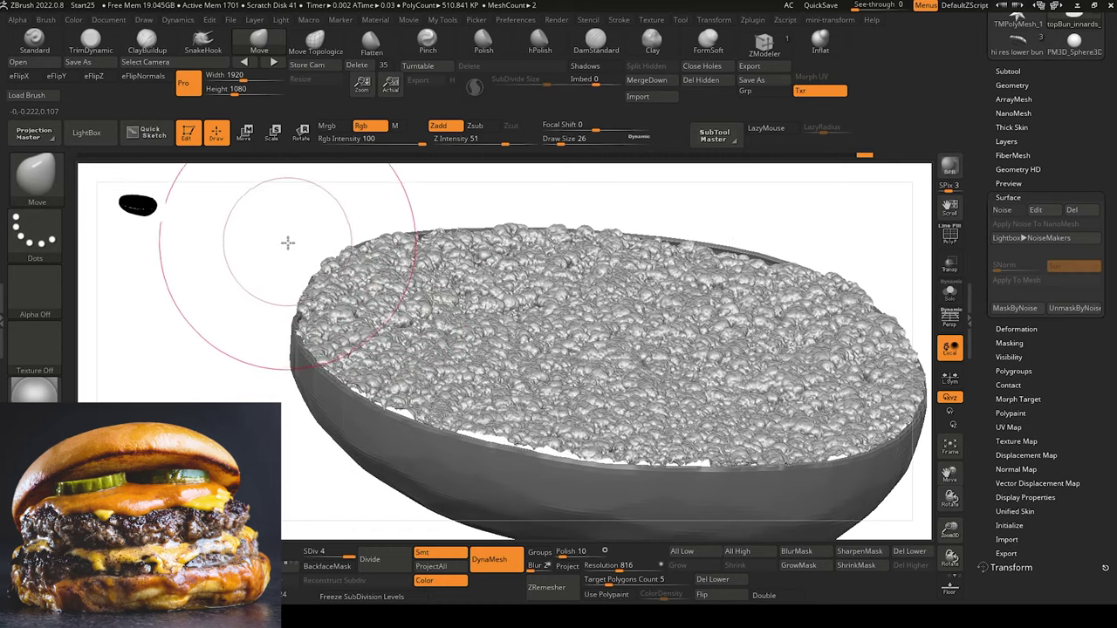
pyautogui.moveTo(287, 242)
pyautogui.mouseDown()
pyautogui.moveTo(292, 251)
pyautogui.moveTo(236, 201)
pyautogui.mouseUp()
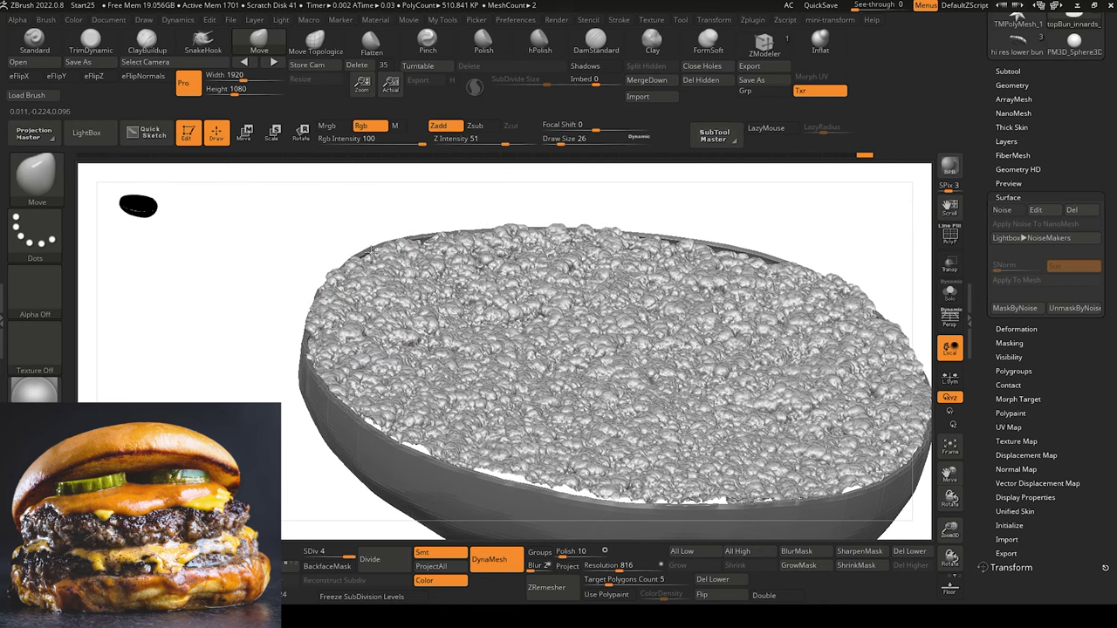
pyautogui.moveTo(377, 242)
pyautogui.mouseDown()
pyautogui.moveTo(277, 332)
pyautogui.moveTo(428, 242)
pyautogui.moveTo(457, 206)
pyautogui.moveTo(225, 225)
pyautogui.mouseUp()
# Adjust the crumb surface's edge along the bun's rim with the Move brush at draw sizes 14 and 22.
pyautogui.press(']')
pyautogui.press('[')
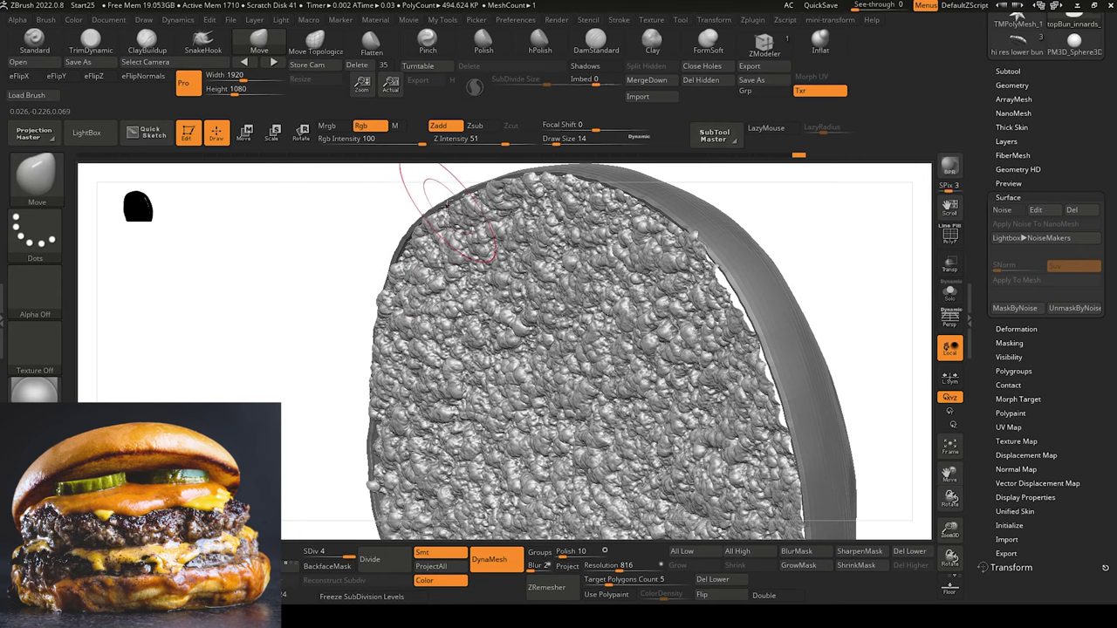
pyautogui.moveTo(415, 183); pyautogui.dragTo(253, 289)
pyautogui.press(']')
pyautogui.moveTo(534, 214); pyautogui.dragTo(502, 184)
pyautogui.moveTo(692, 187); pyautogui.dragTo(688, 197)
pyautogui.press('[')
pyautogui.press('[')
pyautogui.press('[')
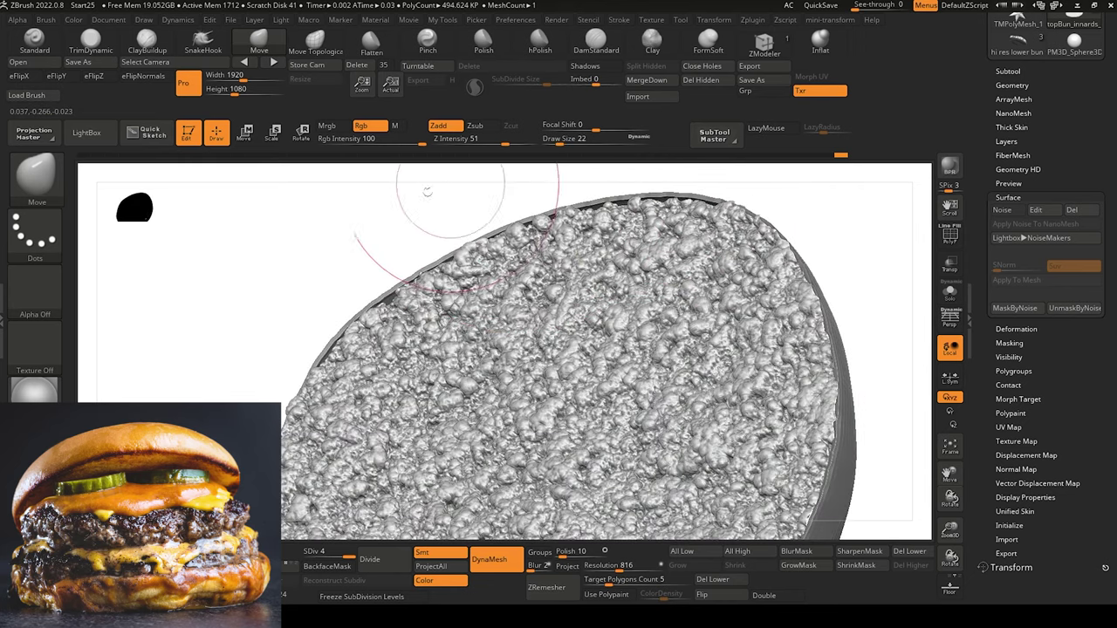
# Pull the crumb surface's edge toward the bun's rim with the Move brush at draw sizes 18 and 14.
pyautogui.moveTo(450, 185)
pyautogui.mouseDown()
pyautogui.moveTo(428, 193)
pyautogui.moveTo(685, 247)
pyautogui.mouseUp()
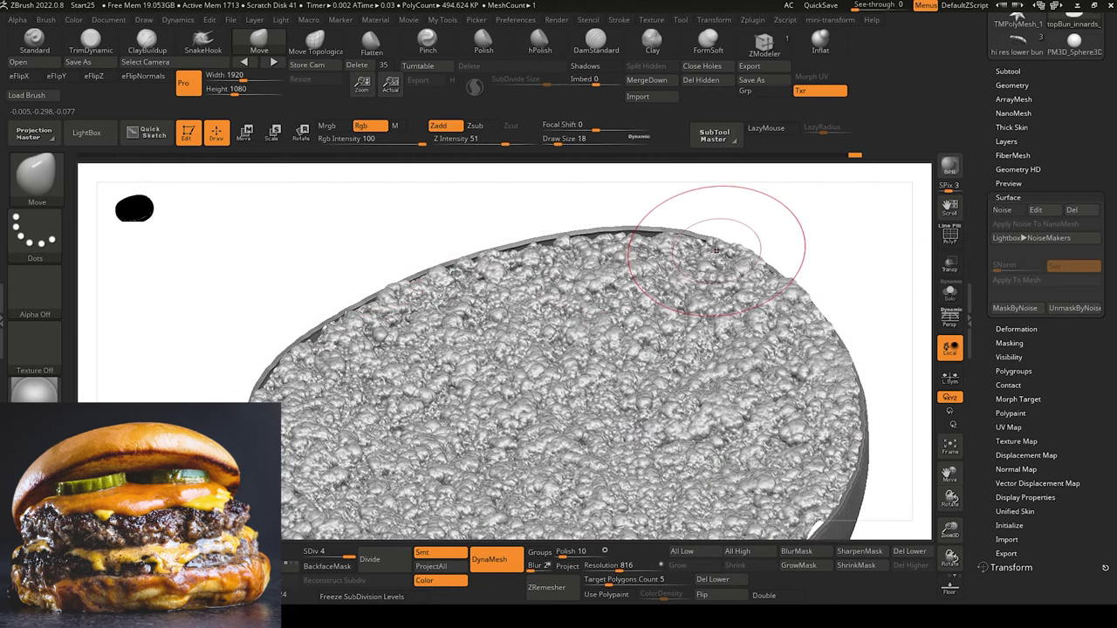
pyautogui.moveTo(602, 195); pyautogui.dragTo(538, 234)
pyautogui.moveTo(721, 218); pyautogui.dragTo(735, 226)
pyautogui.moveTo(811, 337); pyautogui.dragTo(718, 254)
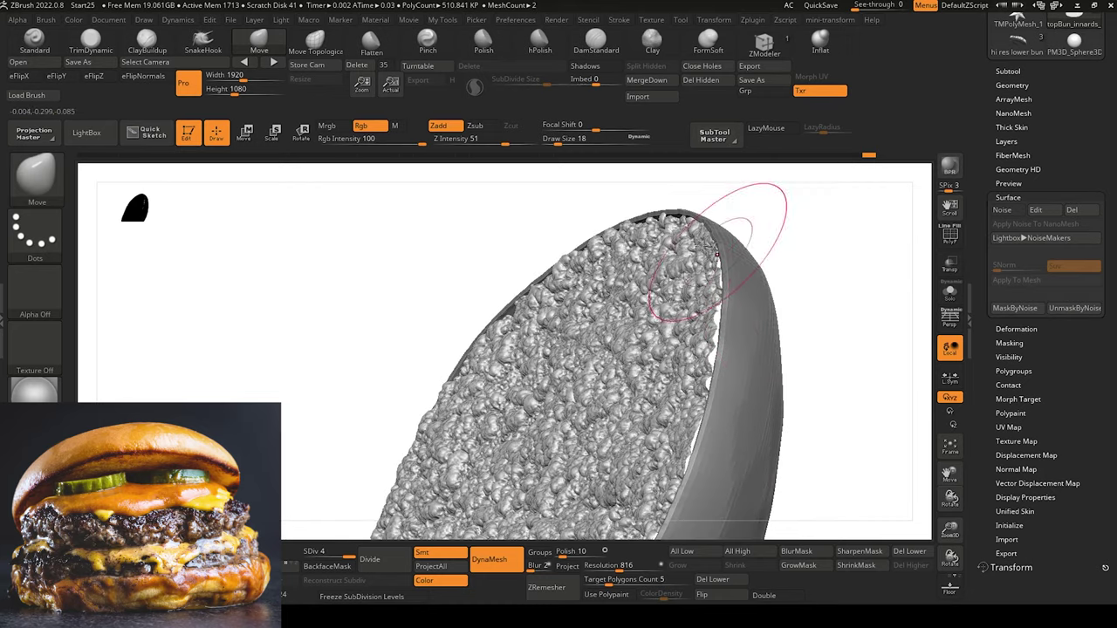
pyautogui.moveTo(544, 206); pyautogui.dragTo(594, 209)
pyautogui.press('[')
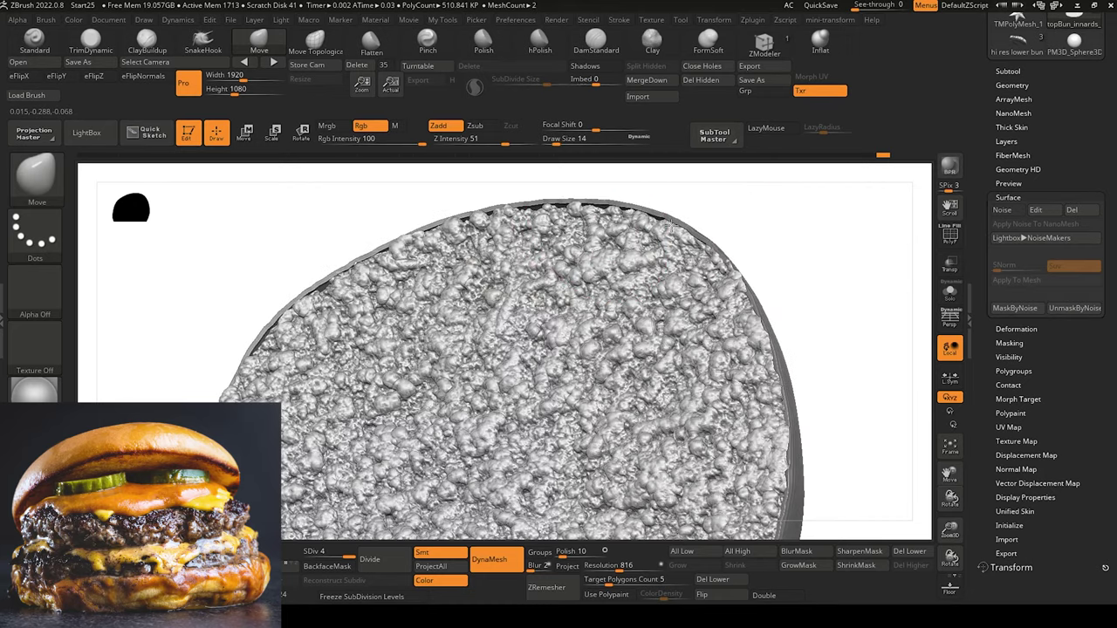
pyautogui.moveTo(724, 261)
pyautogui.mouseDown()
pyautogui.moveTo(716, 280)
pyautogui.moveTo(715, 255)
pyautogui.mouseUp()
pyautogui.keyDown('alt'); pyautogui.click(710, 264); pyautogui.keyUp('alt')
# Fit the next stretch of the crumb edge to the bun's rim using the Move brush at draw sizes 22 and 26.
pyautogui.moveTo(327, 242); pyautogui.dragTo(420, 171)
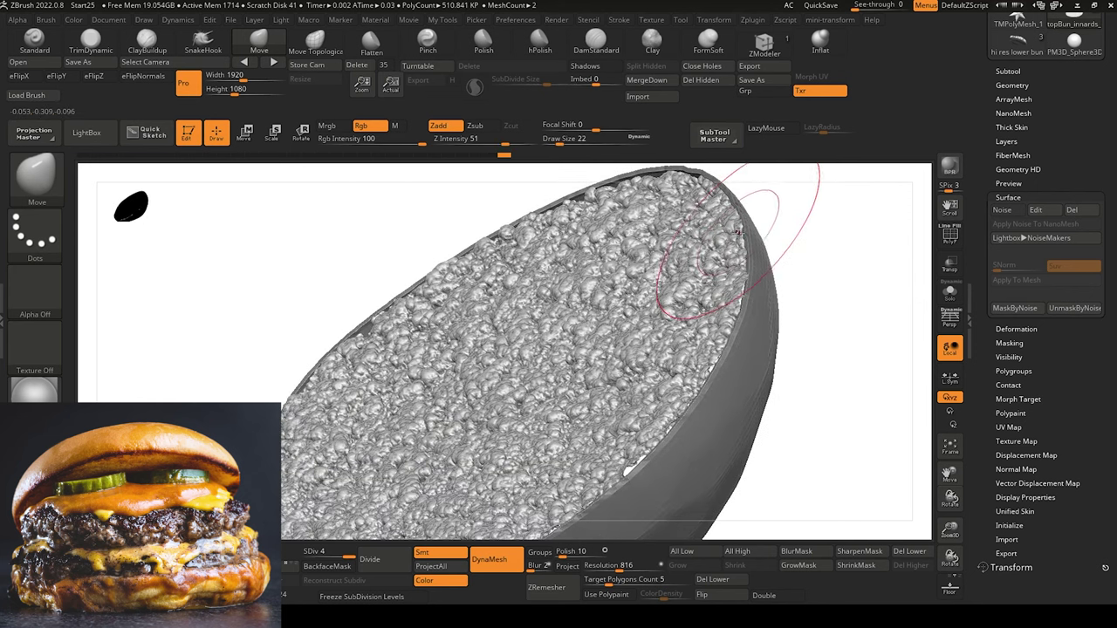
pyautogui.moveTo(811, 381); pyautogui.dragTo(749, 246)
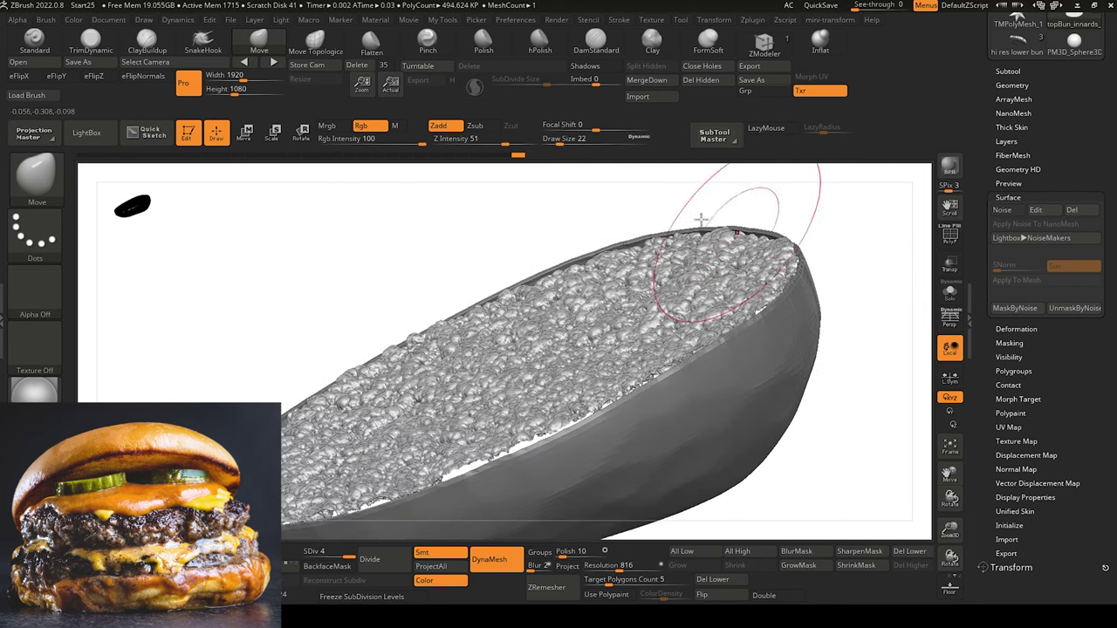
pyautogui.moveTo(701, 219); pyautogui.dragTo(689, 239)
pyautogui.moveTo(381, 229)
pyautogui.mouseDown()
pyautogui.moveTo(414, 217)
pyautogui.moveTo(412, 200)
pyautogui.moveTo(325, 253)
pyautogui.moveTo(255, 205)
pyautogui.mouseUp()
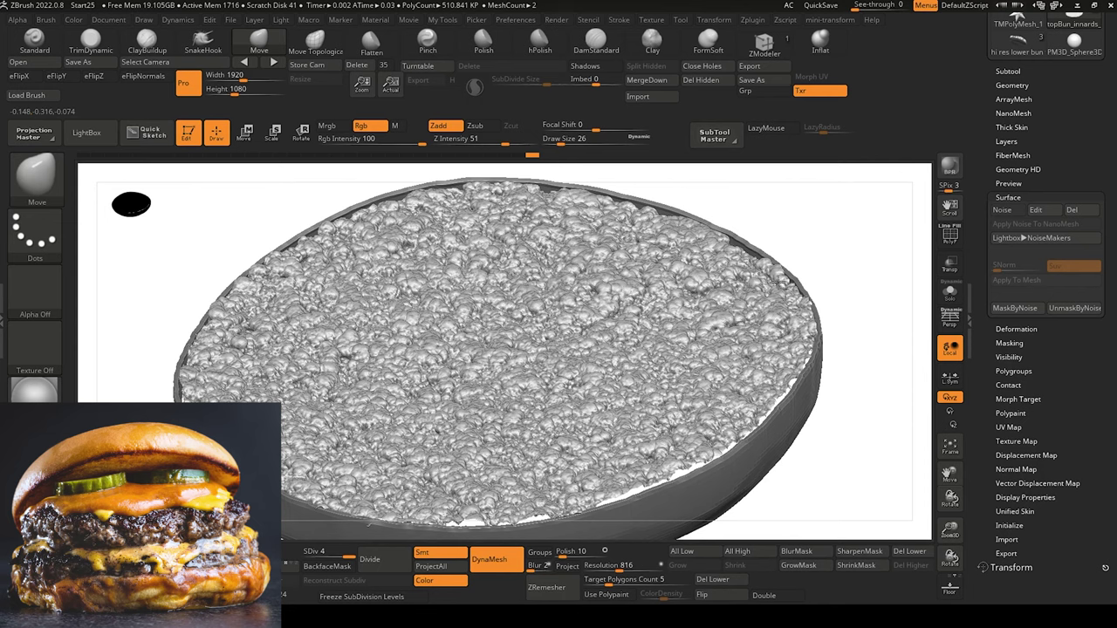
pyautogui.moveTo(860, 424); pyautogui.dragTo(785, 277)
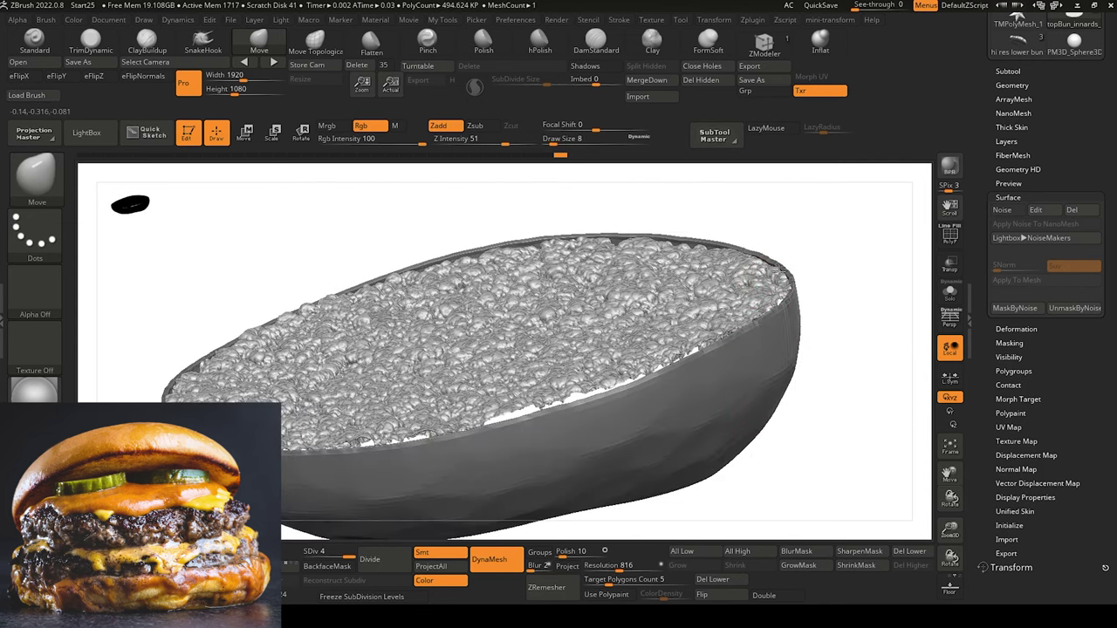
pyautogui.moveTo(835, 371); pyautogui.dragTo(873, 341)
pyautogui.moveTo(885, 501); pyautogui.dragTo(861, 550)
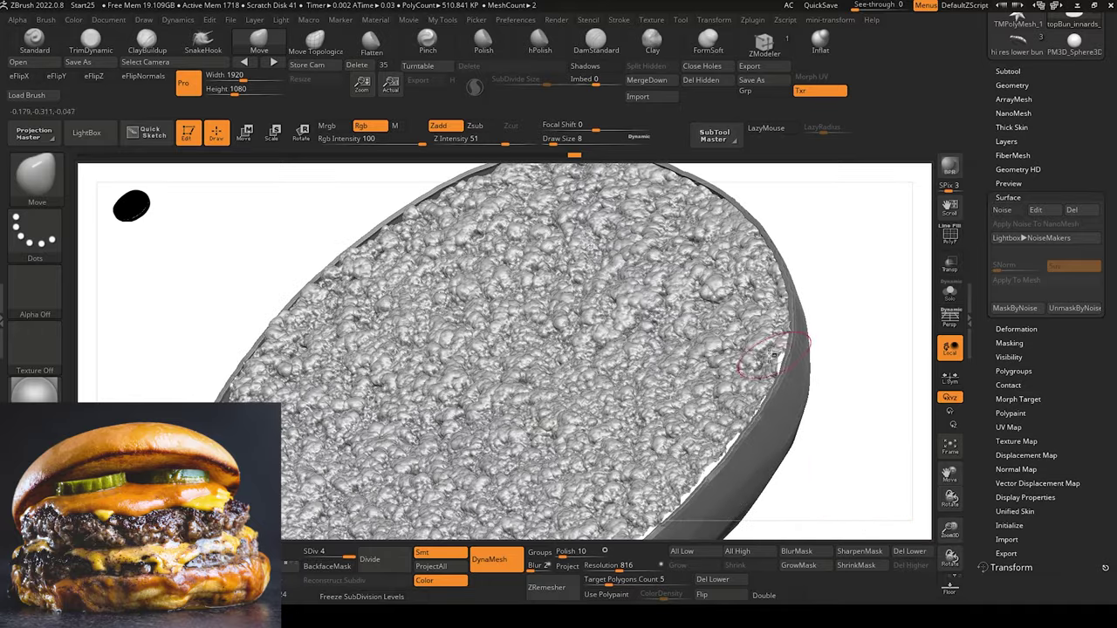
# Push the crumb edge into the white gaps along the rim with the Move brush at draw sizes 8, 18 and 14.
pyautogui.moveTo(772, 354); pyautogui.dragTo(808, 400)
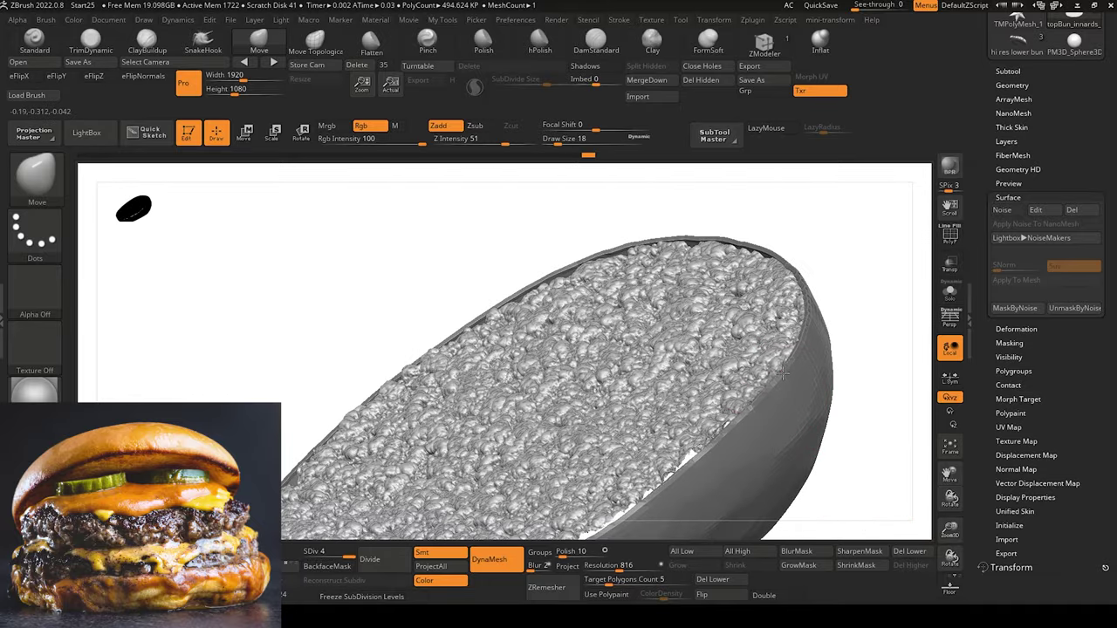
pyautogui.moveTo(475, 241); pyautogui.dragTo(437, 271)
pyautogui.moveTo(852, 475)
pyautogui.keyDown('alt'); pyautogui.mouseDown()
pyautogui.moveTo(843, 463)
pyautogui.moveTo(830, 474)
pyautogui.moveTo(768, 322)
pyautogui.mouseUp(); pyautogui.keyUp('alt')
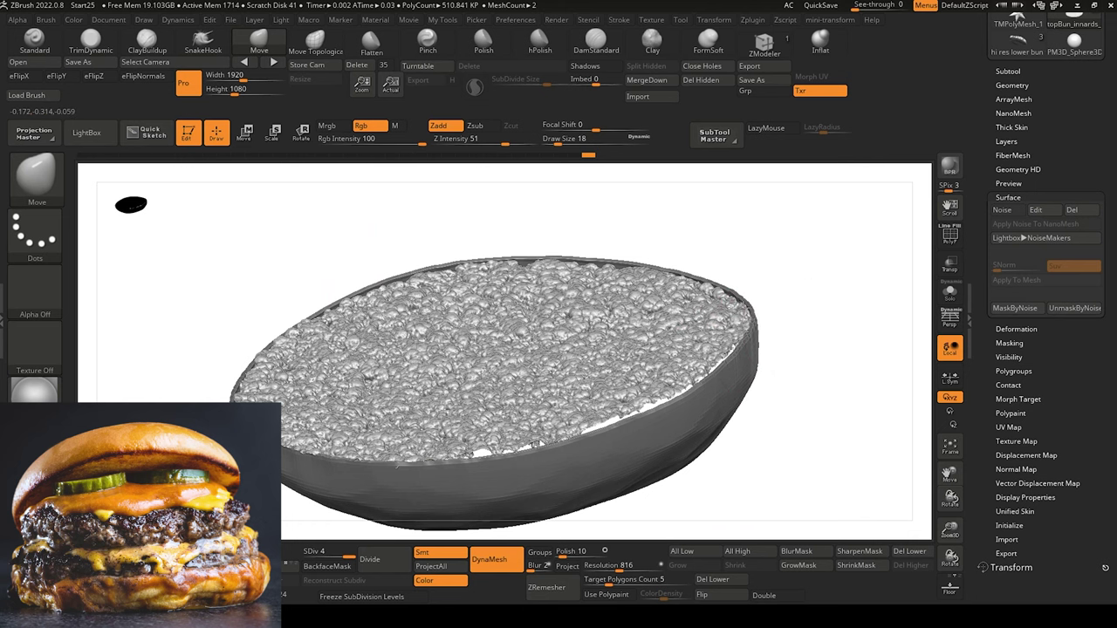
pyautogui.moveTo(838, 419)
pyautogui.mouseDown()
pyautogui.moveTo(808, 454)
pyautogui.moveTo(731, 295)
pyautogui.mouseUp()
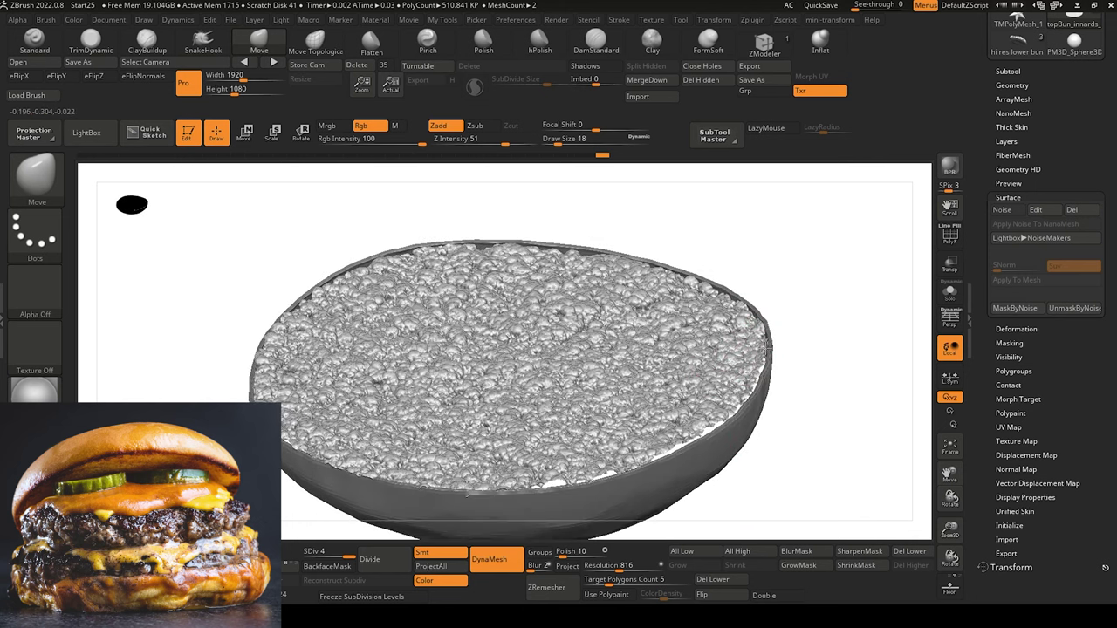
pyautogui.moveTo(768, 344)
pyautogui.mouseDown()
pyautogui.moveTo(814, 497)
pyautogui.moveTo(740, 351)
pyautogui.moveTo(781, 466)
pyautogui.moveTo(749, 348)
pyautogui.mouseUp()
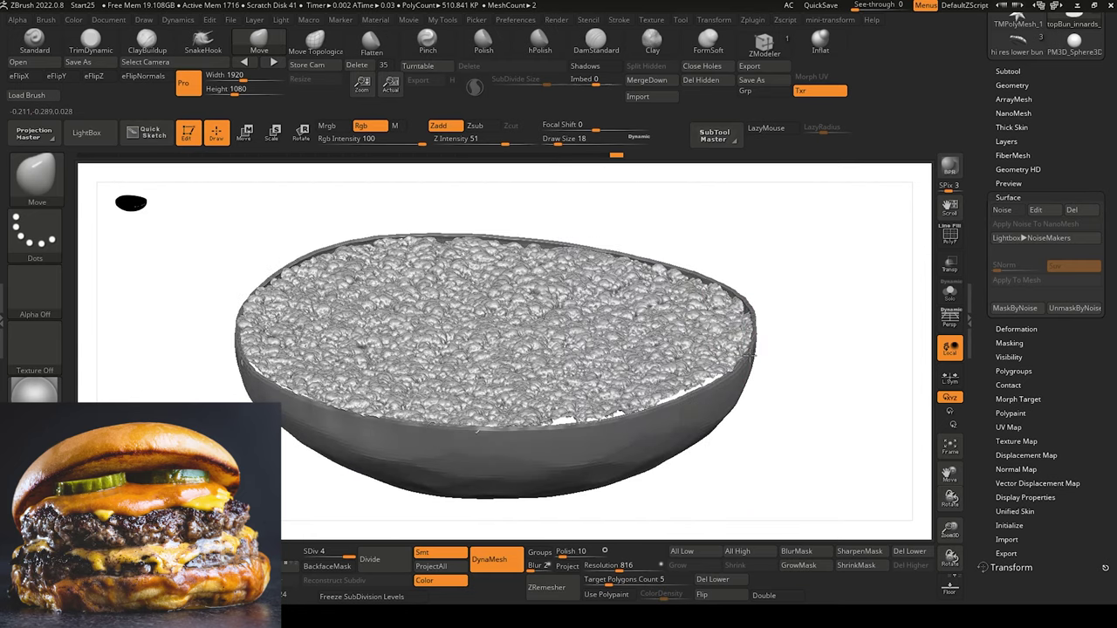
pyautogui.moveTo(769, 451)
pyautogui.mouseDown()
pyautogui.moveTo(722, 363)
pyautogui.moveTo(753, 415)
pyautogui.moveTo(748, 483)
pyautogui.moveTo(758, 419)
pyautogui.moveTo(766, 466)
pyautogui.mouseUp()
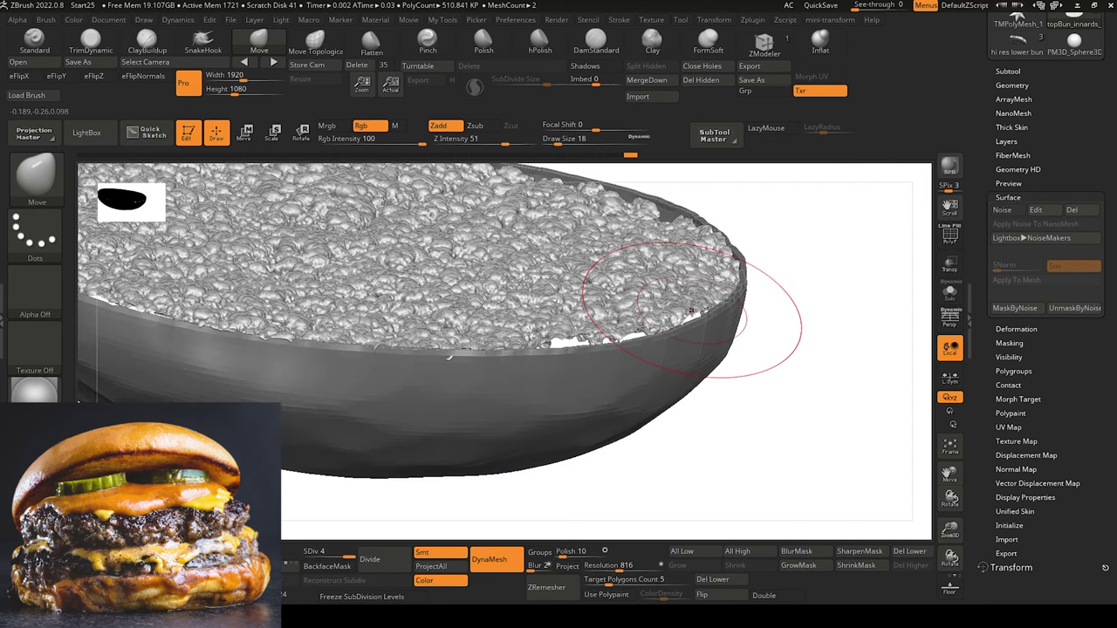
pyautogui.moveTo(688, 328)
pyautogui.mouseDown()
pyautogui.moveTo(742, 392)
pyautogui.moveTo(698, 323)
pyautogui.moveTo(731, 466)
pyautogui.moveTo(721, 448)
pyautogui.moveTo(734, 437)
pyautogui.moveTo(716, 463)
pyautogui.moveTo(738, 406)
pyautogui.mouseUp()
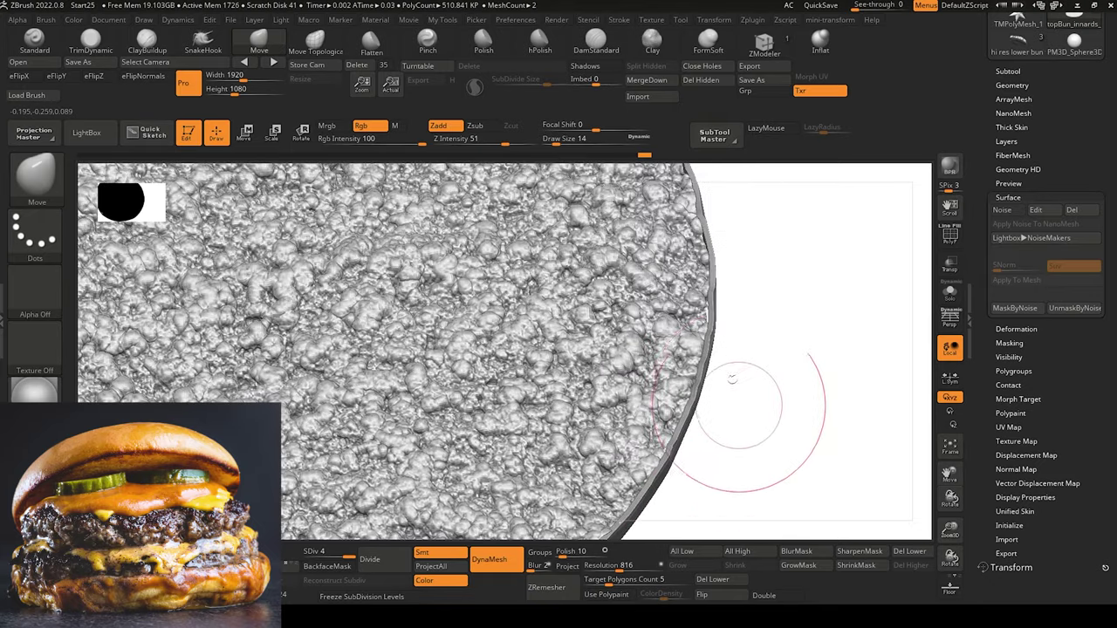
pyautogui.moveTo(707, 307)
pyautogui.mouseDown()
pyautogui.moveTo(748, 466)
pyautogui.moveTo(721, 353)
pyautogui.moveTo(756, 460)
pyautogui.moveTo(601, 421)
pyautogui.moveTo(692, 352)
pyautogui.moveTo(591, 369)
pyautogui.moveTo(673, 334)
pyautogui.moveTo(564, 309)
pyautogui.moveTo(644, 299)
pyautogui.moveTo(638, 274)
pyautogui.moveTo(630, 336)
pyautogui.moveTo(638, 307)
pyautogui.mouseUp()
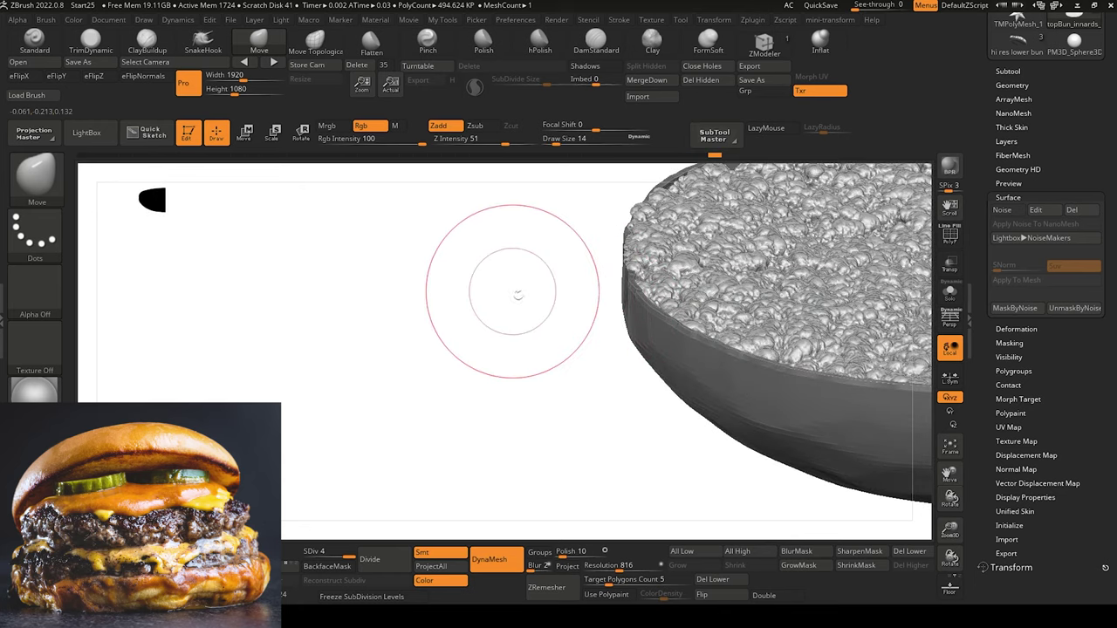
# Close the crumb edge gaps on the opposite side of the bun with smaller Move brush strokes at draw sizes 7 to 9.
pyautogui.moveTo(516, 294)
pyautogui.mouseDown()
pyautogui.moveTo(479, 316)
pyautogui.moveTo(516, 337)
pyautogui.mouseUp()
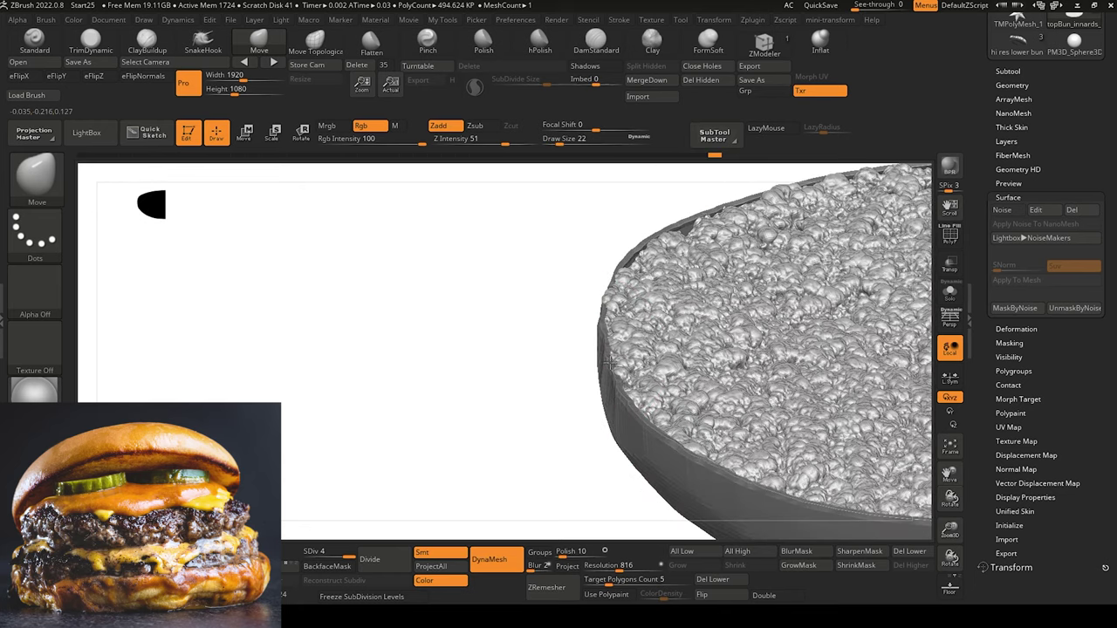
pyautogui.press('[')
pyautogui.moveTo(561, 300); pyautogui.dragTo(612, 296)
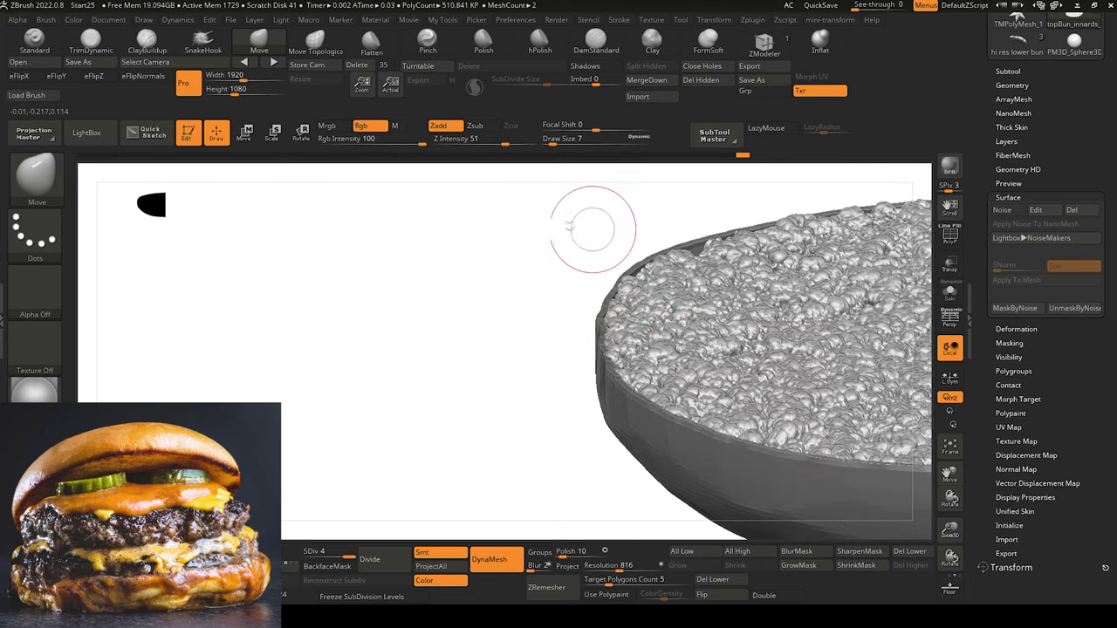
pyautogui.moveTo(569, 226)
pyautogui.mouseDown()
pyautogui.moveTo(586, 213)
pyautogui.moveTo(511, 234)
pyautogui.moveTo(574, 286)
pyautogui.mouseUp()
pyautogui.press('[')
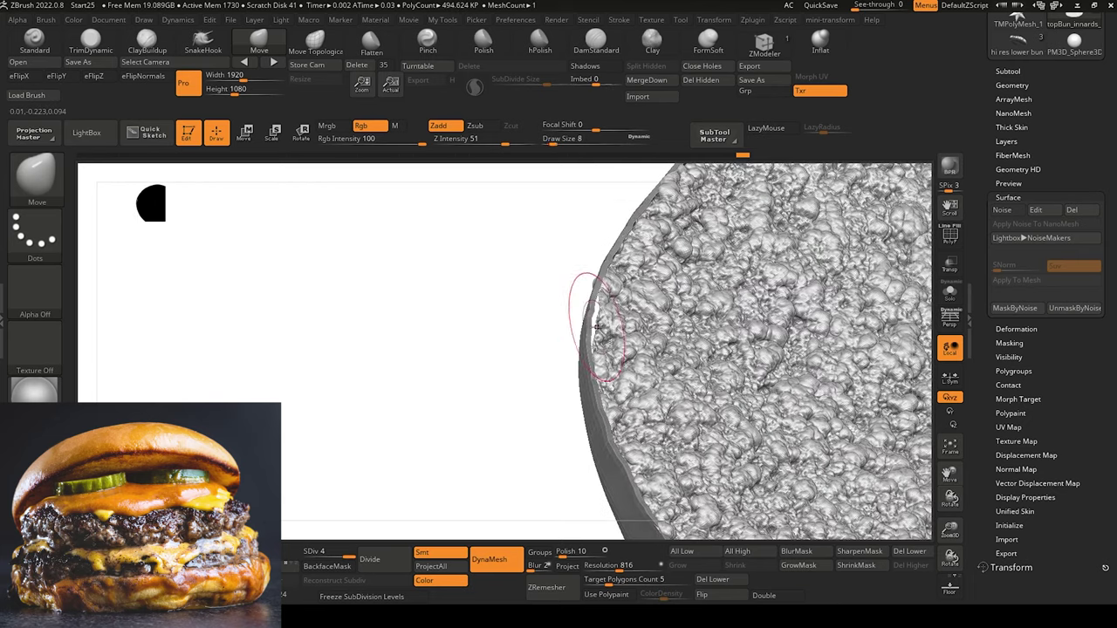
pyautogui.moveTo(631, 228)
pyautogui.mouseDown()
pyautogui.moveTo(571, 222)
pyautogui.moveTo(623, 219)
pyautogui.moveTo(521, 304)
pyautogui.moveTo(463, 305)
pyautogui.moveTo(445, 413)
pyautogui.moveTo(459, 446)
pyautogui.mouseUp()
pyautogui.moveTo(449, 389)
pyautogui.mouseDown()
pyautogui.moveTo(429, 392)
pyautogui.moveTo(464, 259)
pyautogui.moveTo(440, 398)
pyautogui.moveTo(457, 352)
pyautogui.moveTo(456, 376)
pyautogui.moveTo(469, 369)
pyautogui.moveTo(421, 407)
pyautogui.moveTo(428, 384)
pyautogui.moveTo(427, 399)
pyautogui.moveTo(404, 389)
pyautogui.moveTo(401, 323)
pyautogui.moveTo(432, 324)
pyautogui.moveTo(451, 399)
pyautogui.moveTo(422, 378)
pyautogui.moveTo(453, 404)
pyautogui.mouseUp()
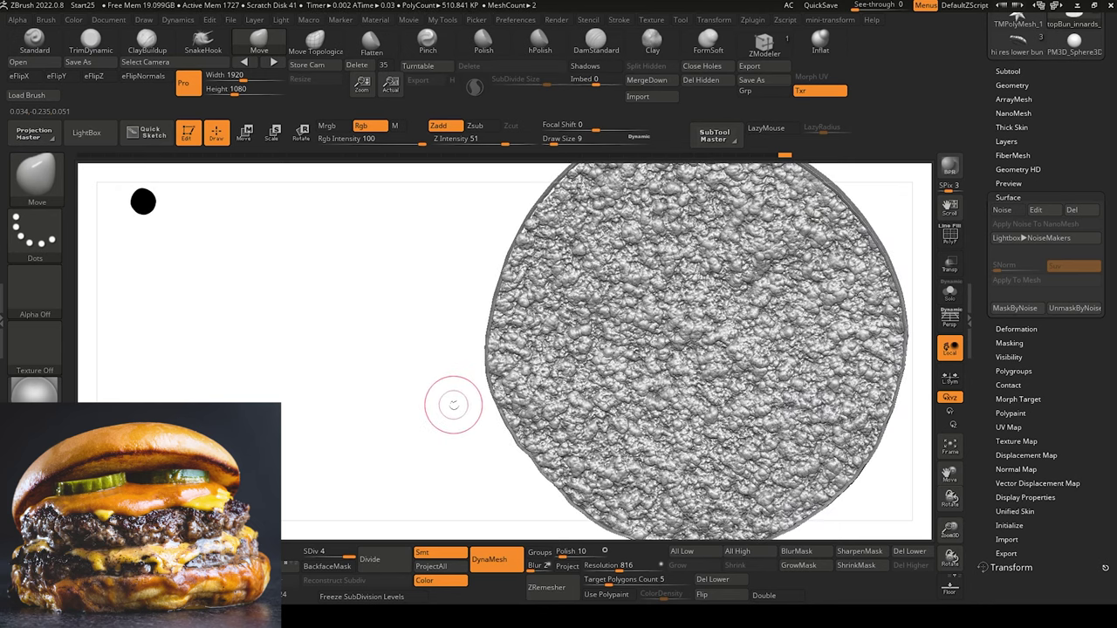
# Unhide the burger's sauce subtools and the main, top patty chunks and RWS markers folders to show the whole burger.
pyautogui.click(1008, 72)
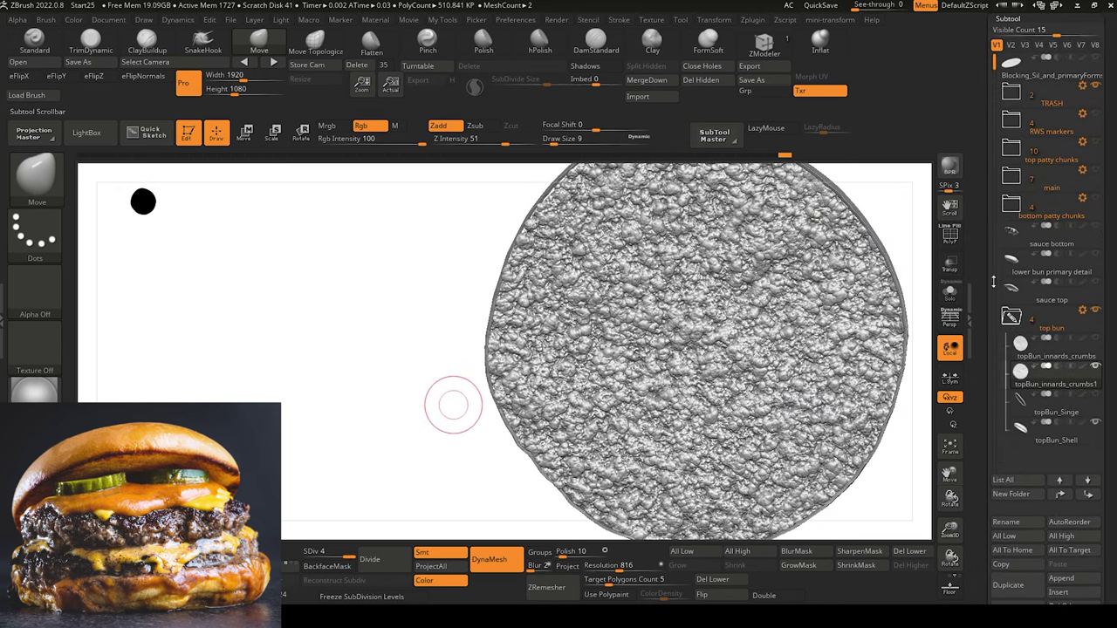
pyautogui.click(1097, 281)
pyautogui.click(1097, 227)
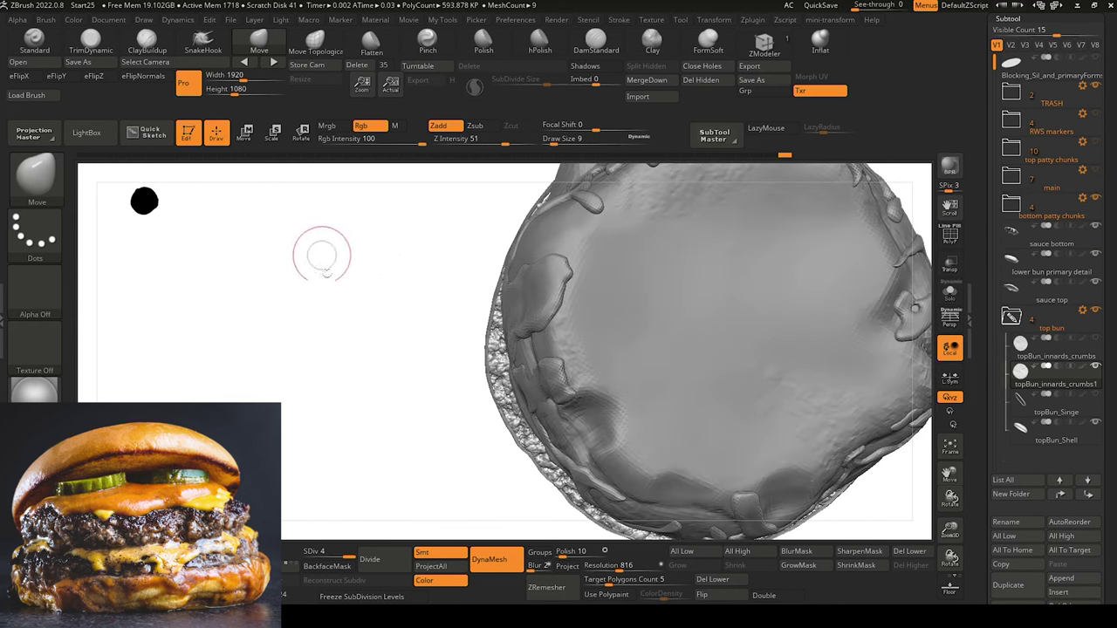
pyautogui.moveTo(320, 252); pyautogui.dragTo(326, 402)
pyautogui.moveTo(308, 362); pyautogui.dragTo(290, 303)
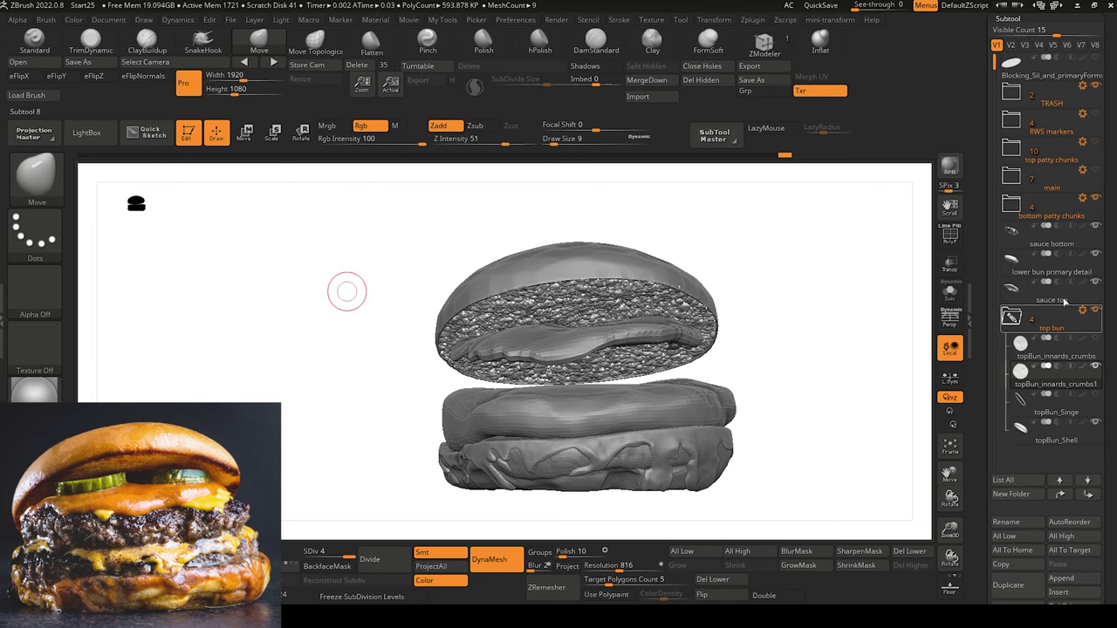
pyautogui.click(1096, 171)
pyautogui.click(1096, 143)
pyautogui.click(1097, 115)
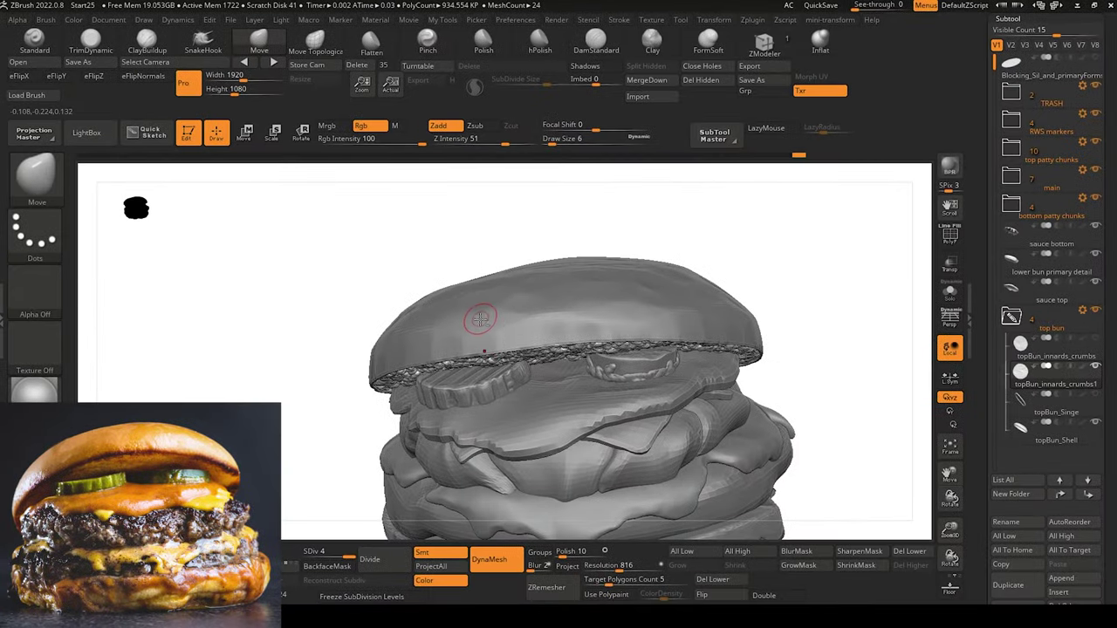
# Select topBun_Shell and set up the Smooth brush with draw size 18 and Z intensity 3.
pyautogui.keyDown('alt'); pyautogui.click(483, 324); pyautogui.keyUp('alt')
pyautogui.moveTo(333, 285); pyautogui.dragTo(310, 306)
pyautogui.press(']')
pyautogui.press(']')
pyautogui.press(']')
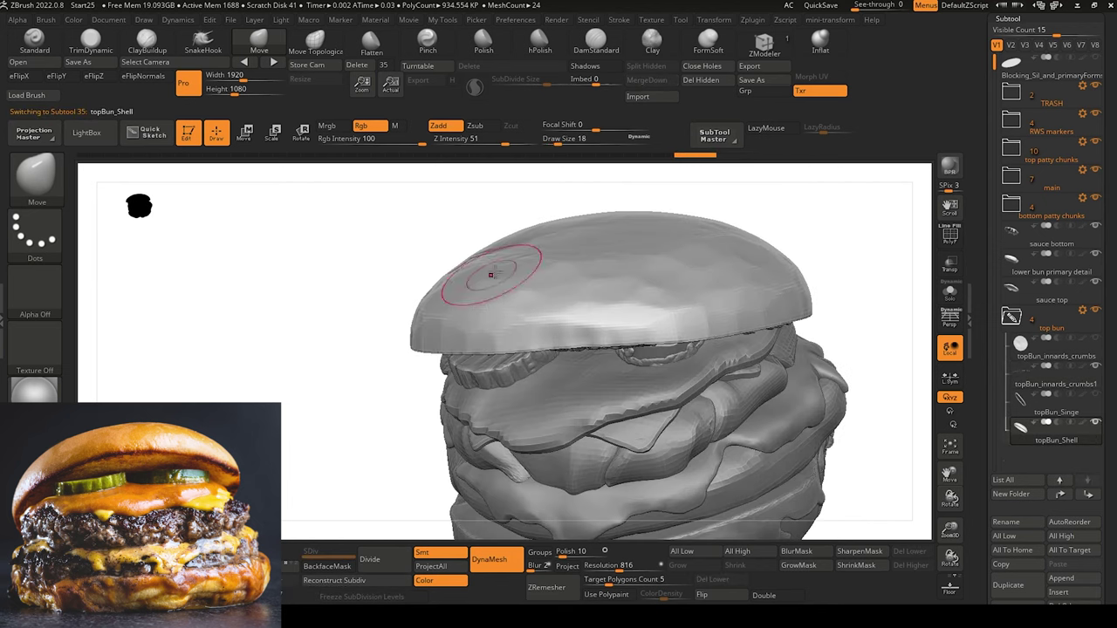
pyautogui.moveTo(495, 272)
pyautogui.keyDown('shift'); pyautogui.mouseDown()
pyautogui.moveTo(559, 330)
pyautogui.moveTo(524, 284)
pyautogui.mouseUp(); pyautogui.keyUp('shift')
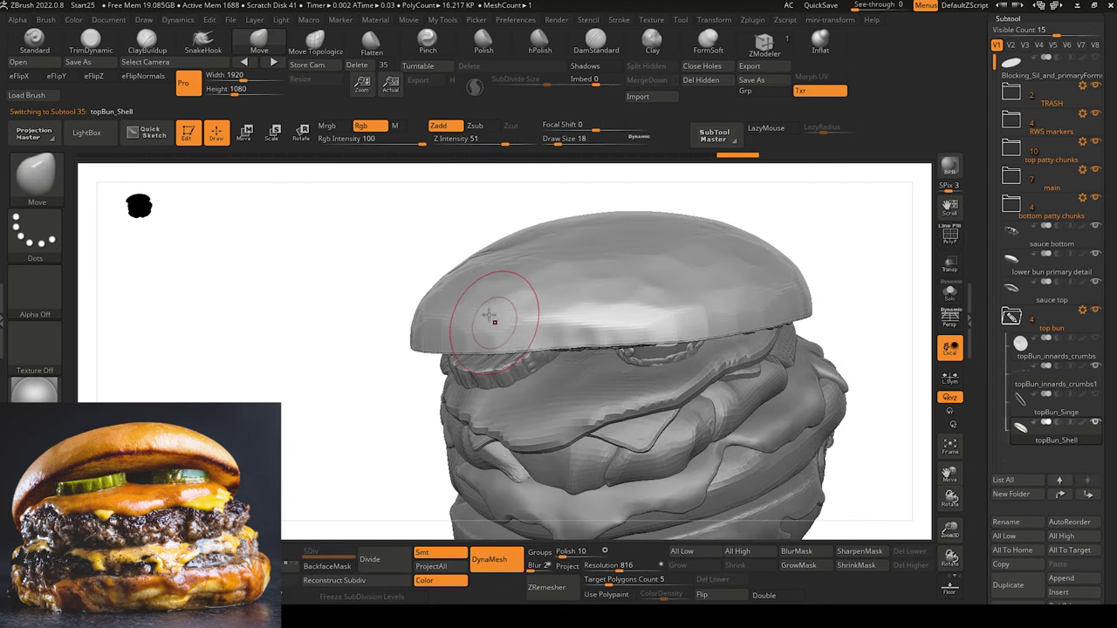
pyautogui.keyDown('shift'); pyautogui.click(450, 140); pyautogui.keyUp('shift')
pyautogui.write('3')
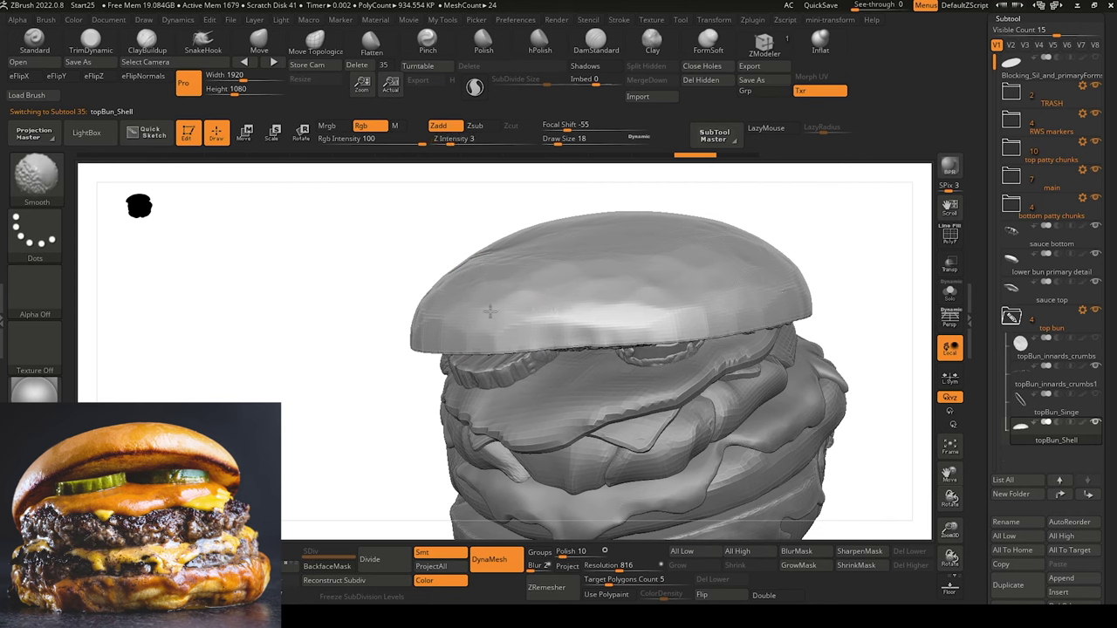
# Smooth the faceted areas of the top bun shell from all sides with light Smooth brush strokes.
pyautogui.moveTo(341, 312); pyautogui.dragTo(449, 292)
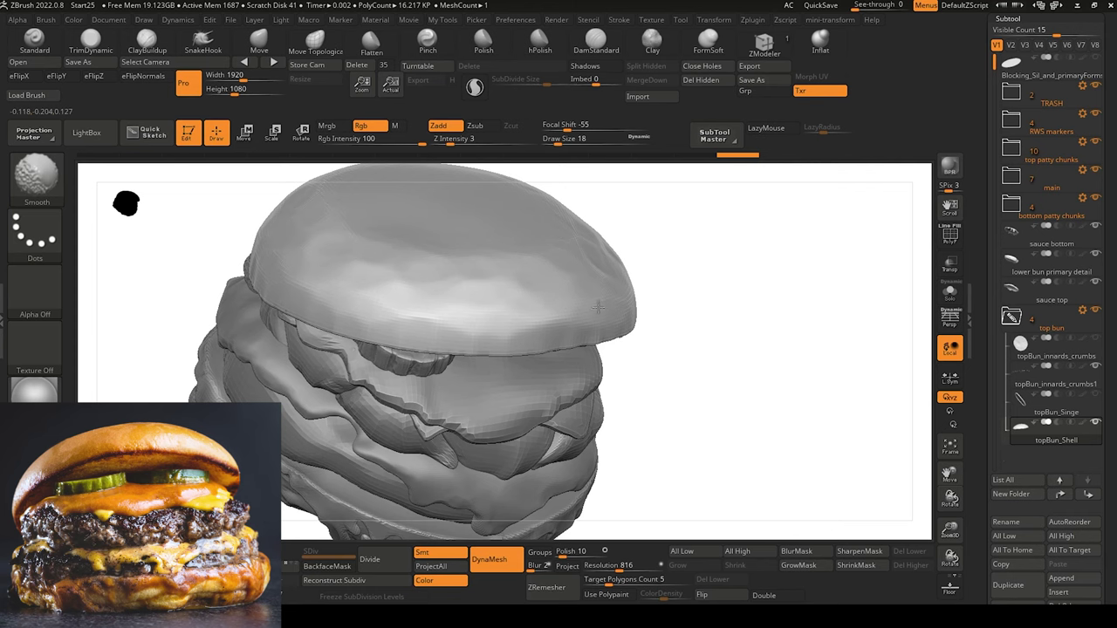
pyautogui.keyDown('shift'); pyautogui.moveTo(563, 264); pyautogui.dragTo(573, 272); pyautogui.keyUp('shift')
pyautogui.keyDown('alt'); pyautogui.moveTo(689, 459); pyautogui.dragTo(527, 322); pyautogui.keyUp('alt')
pyautogui.moveTo(284, 291)
pyautogui.keyDown('shift'); pyautogui.mouseDown()
pyautogui.moveTo(270, 267)
pyautogui.moveTo(298, 330)
pyautogui.moveTo(252, 337)
pyautogui.moveTo(261, 316)
pyautogui.mouseUp(); pyautogui.keyUp('shift')
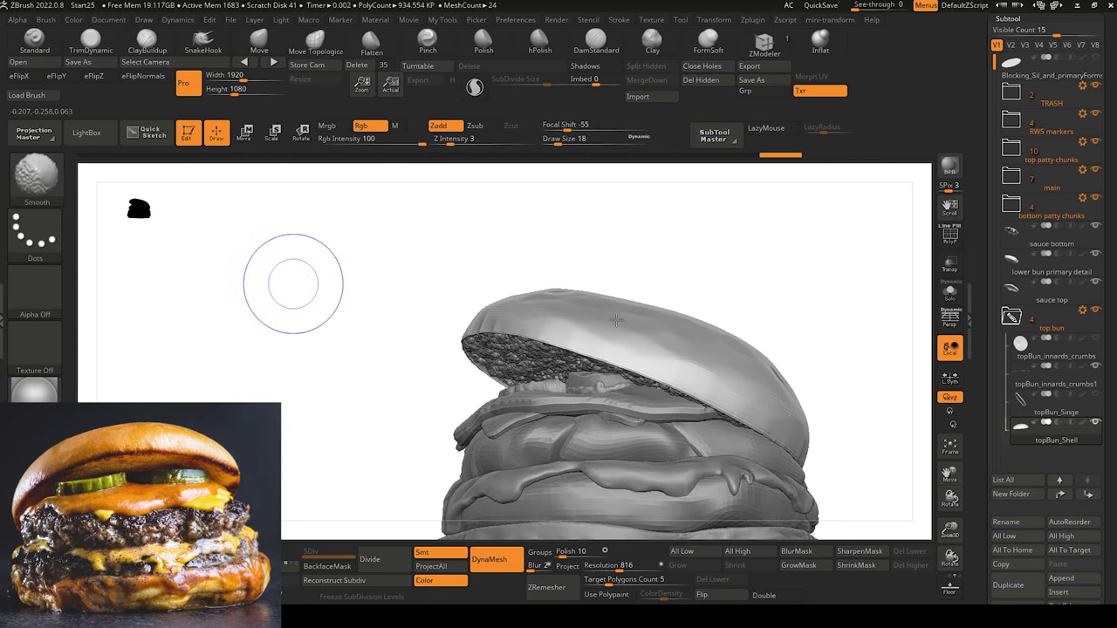
pyautogui.keyDown('shift'); pyautogui.moveTo(606, 304); pyautogui.dragTo(622, 327); pyautogui.keyUp('shift')
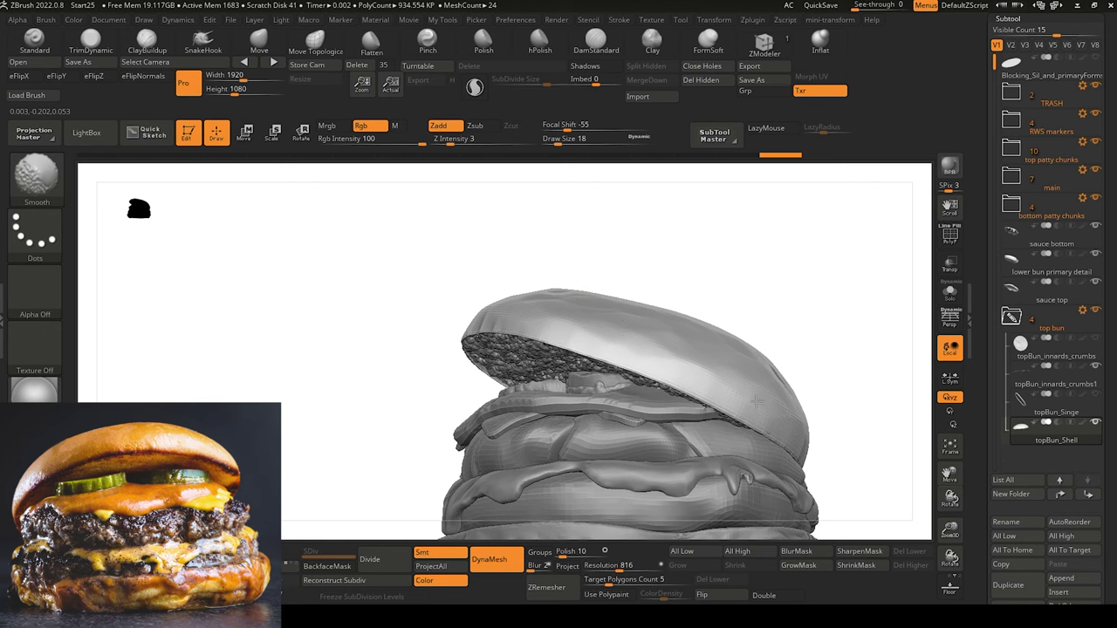
pyautogui.keyDown('shift'); pyautogui.moveTo(765, 386); pyautogui.dragTo(765, 363); pyautogui.keyUp('shift')
pyautogui.moveTo(436, 339)
pyautogui.mouseDown()
pyautogui.moveTo(381, 374)
pyautogui.moveTo(242, 333)
pyautogui.mouseUp()
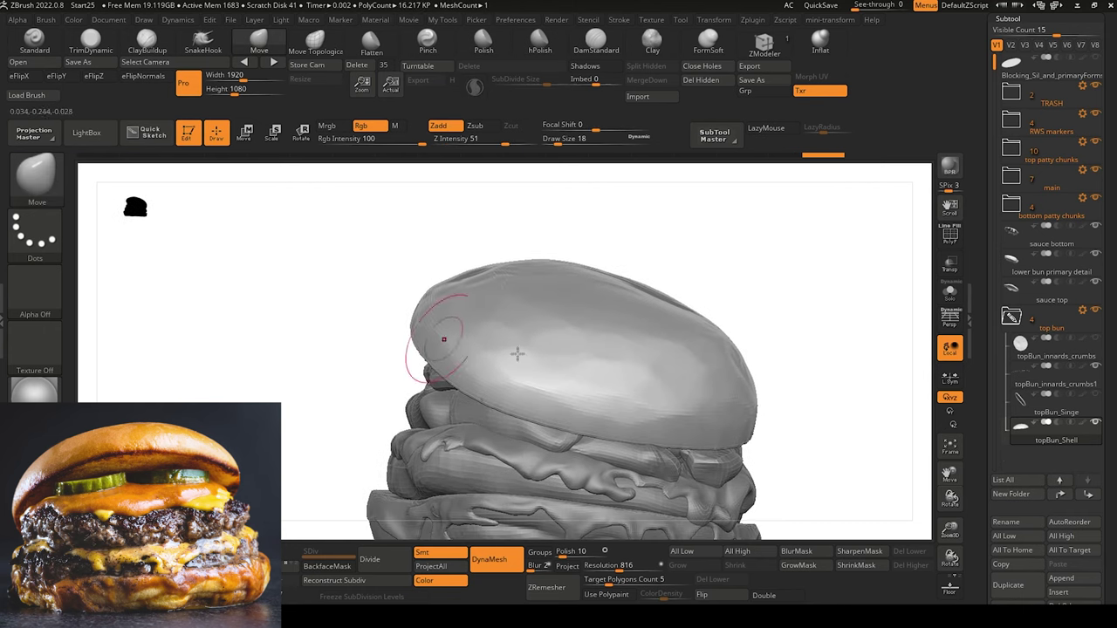
pyautogui.keyDown('shift'); pyautogui.moveTo(614, 377); pyautogui.dragTo(638, 403); pyautogui.keyUp('shift')
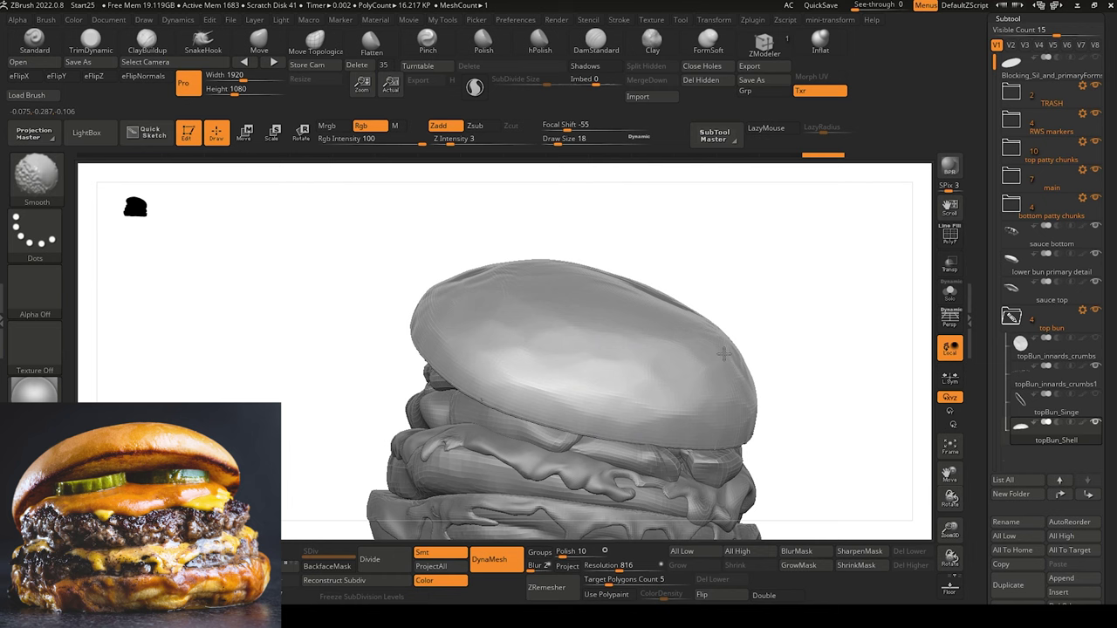
pyautogui.moveTo(369, 349)
pyautogui.mouseDown()
pyautogui.moveTo(384, 342)
pyautogui.moveTo(296, 374)
pyautogui.moveTo(306, 314)
pyautogui.mouseUp()
pyautogui.keyDown('shift'); pyautogui.moveTo(552, 320); pyautogui.dragTo(574, 343); pyautogui.keyUp('shift')
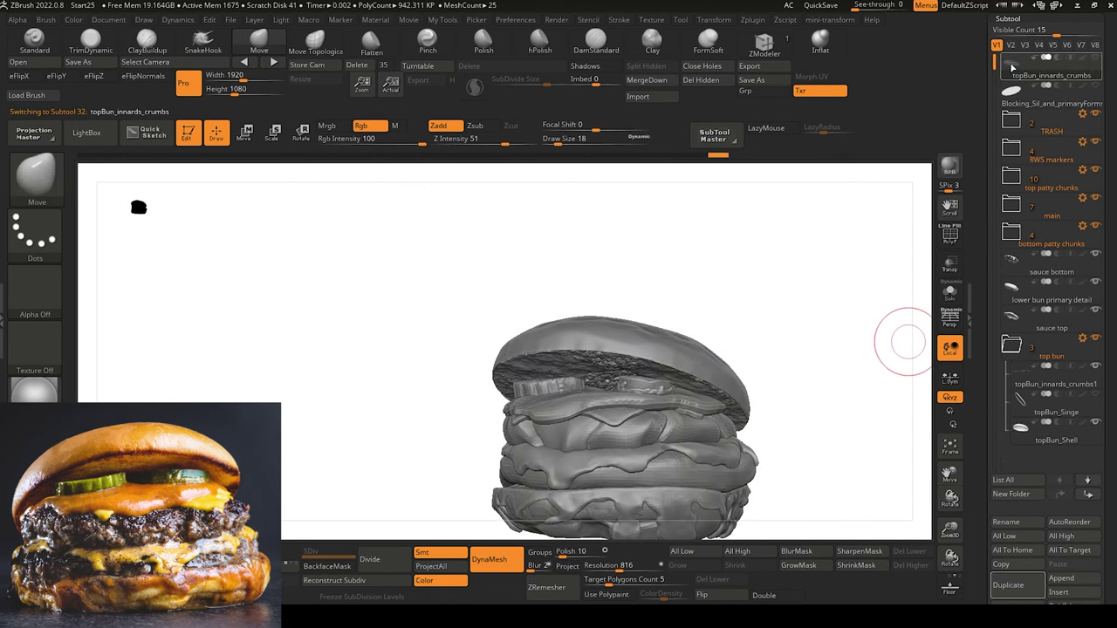
# Move the topBun_innards_crumbs subtool into the TRASH folder and duplicate topBun_Shell.
pyautogui.scroll(-1, 1027, 340)
pyautogui.moveTo(1027, 350)
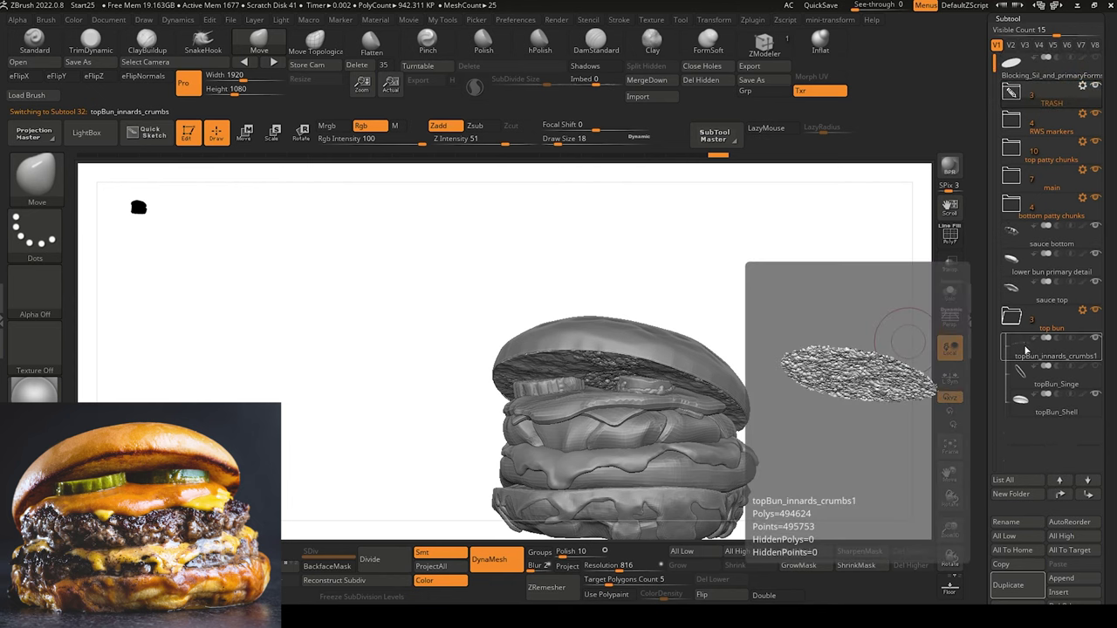
pyautogui.click(1021, 403)
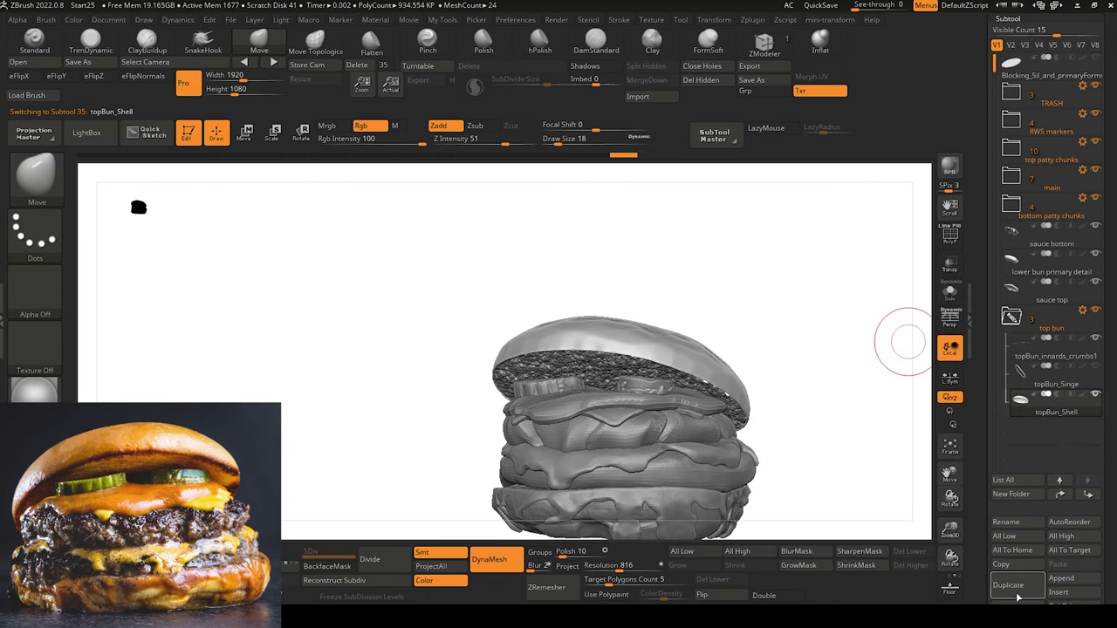
pyautogui.click(1015, 588)
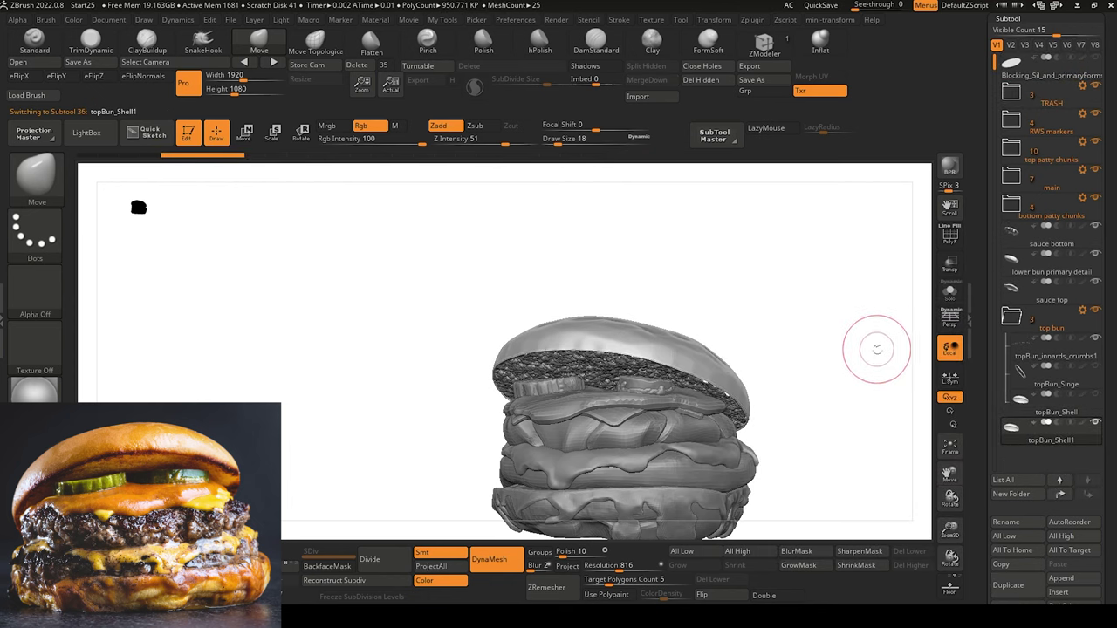
# Add surface noise to the topBun_Shell1 duplicate with a noise scale of 160.66421 and strength -0.00073.
pyautogui.moveTo(877, 349); pyautogui.dragTo(879, 369)
pyautogui.moveTo(380, 337); pyautogui.dragTo(299, 341)
pyautogui.scroll(-5, 992, 471)
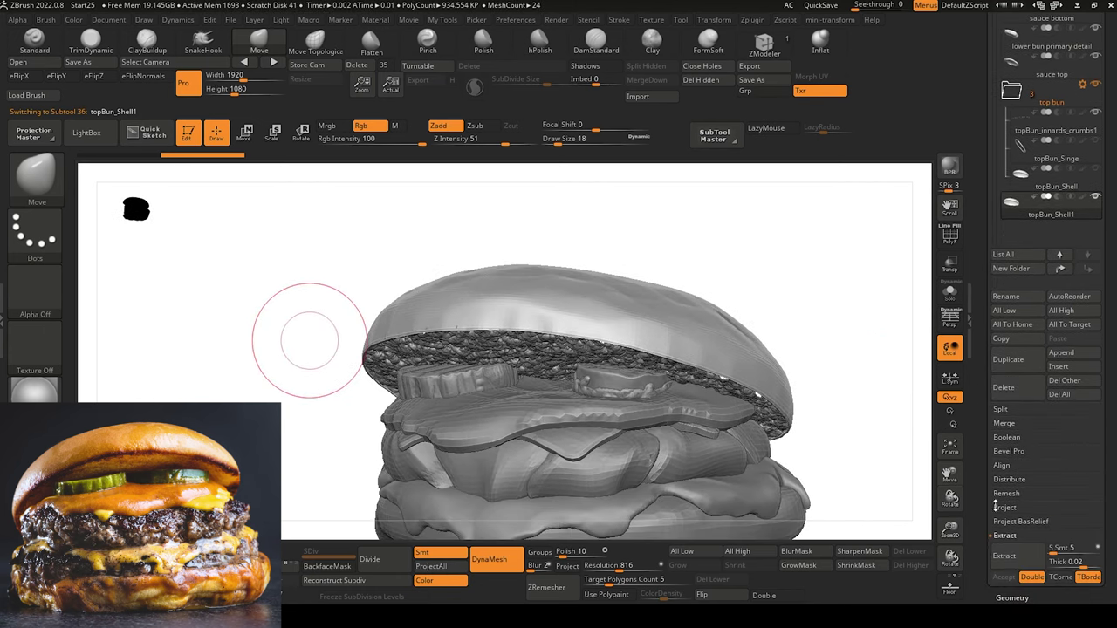
pyautogui.scroll(-3, 995, 507)
pyautogui.moveTo(986, 563); pyautogui.dragTo(984, 503)
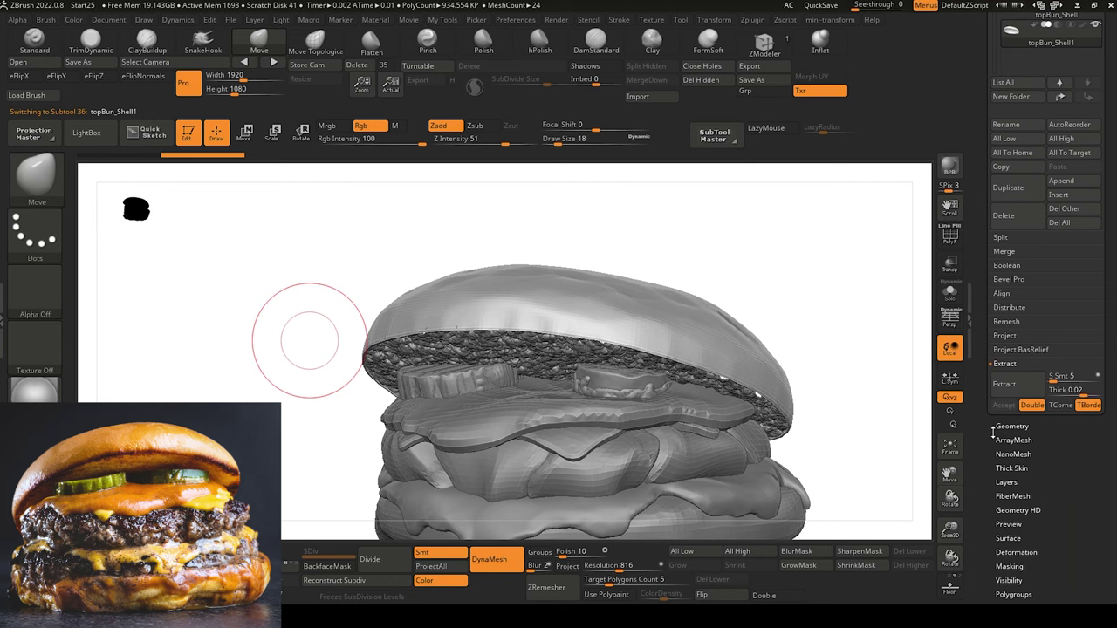
pyautogui.click(1007, 480)
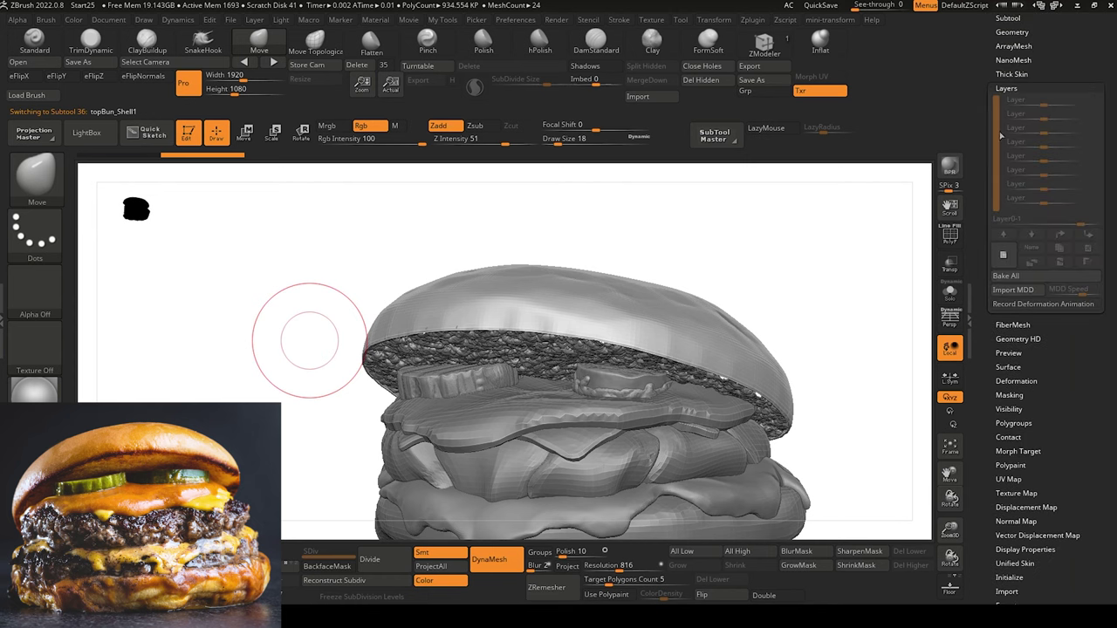
pyautogui.click(1009, 366)
pyautogui.click(1004, 156)
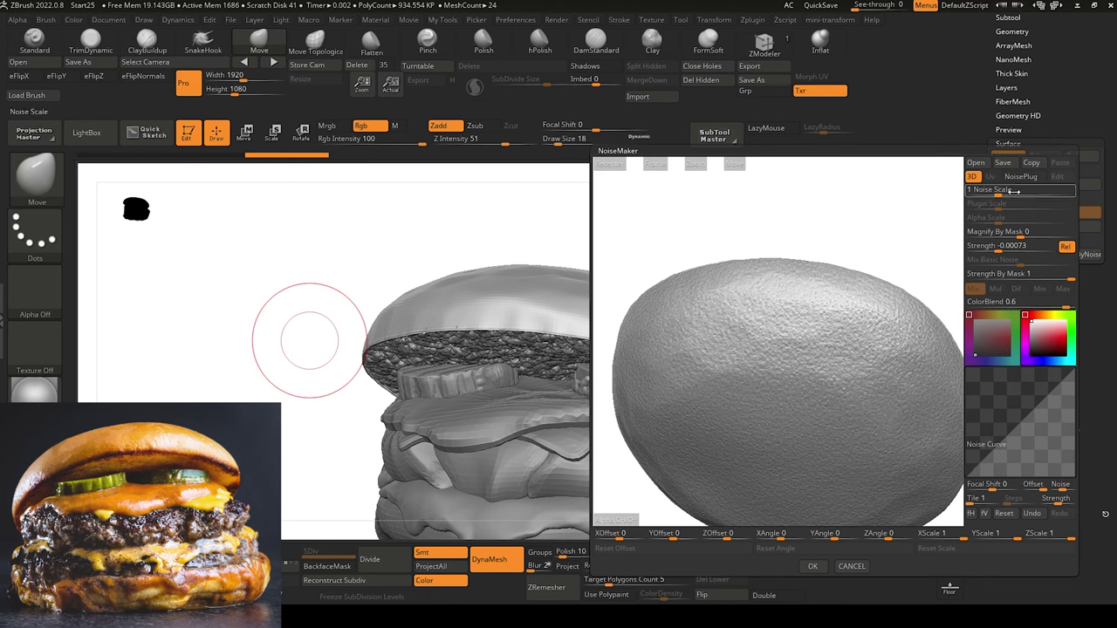
pyautogui.moveTo(1013, 192); pyautogui.dragTo(1051, 180)
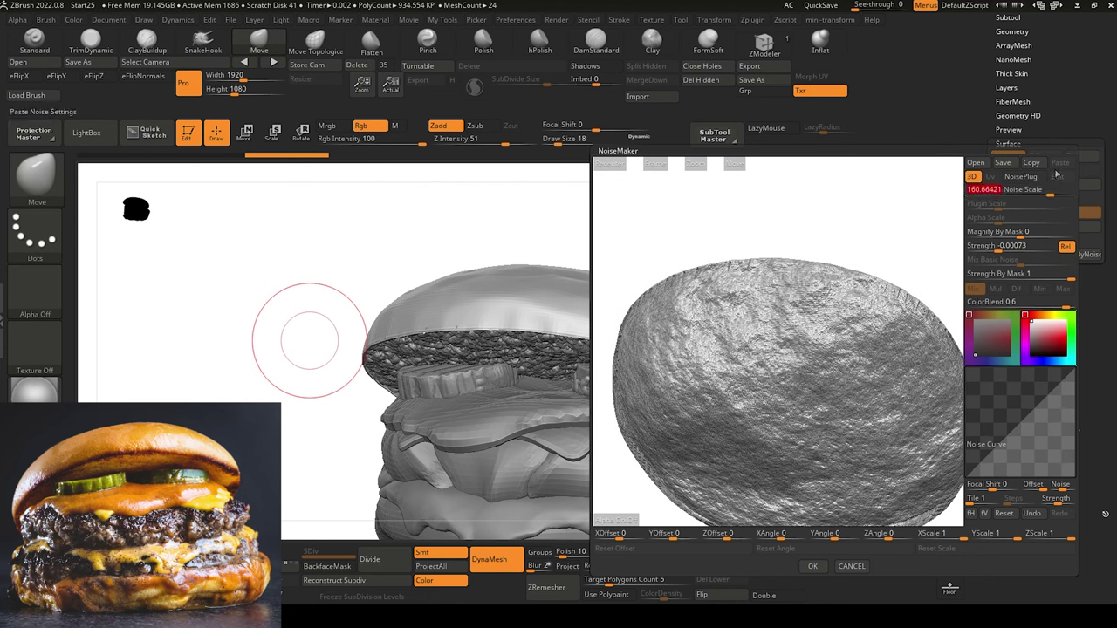
pyautogui.click(813, 566)
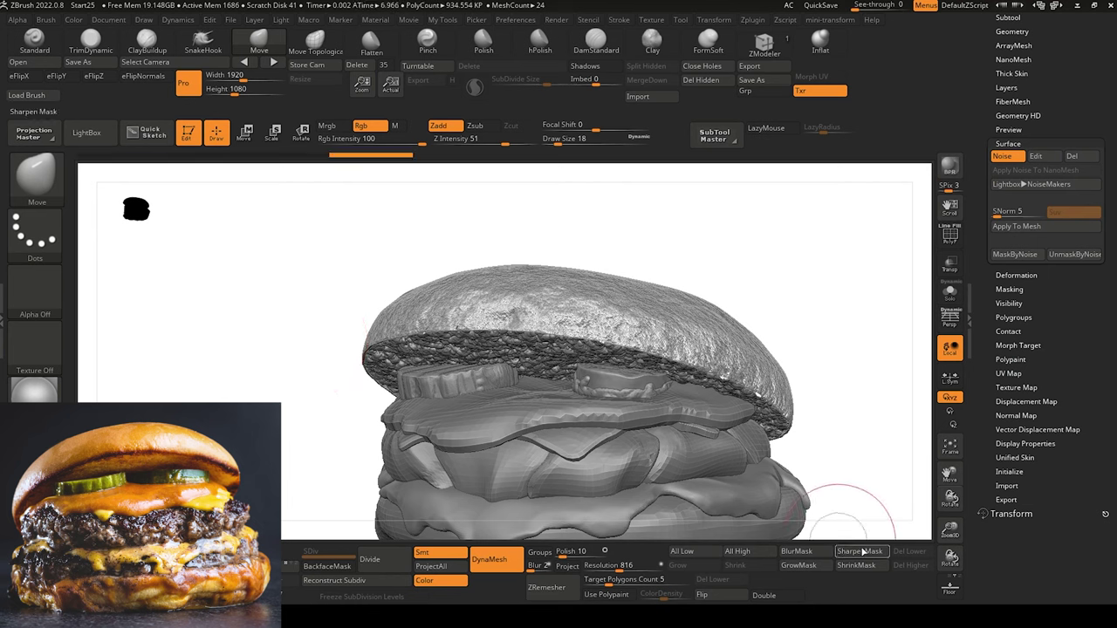
# Apply the surface noise to the topBun_Shell1 mesh, undo it and apply it again.
pyautogui.click(1043, 228)
pyautogui.moveTo(305, 328); pyautogui.dragTo(276, 261)
pyautogui.hotkey('ctrl', 'z')
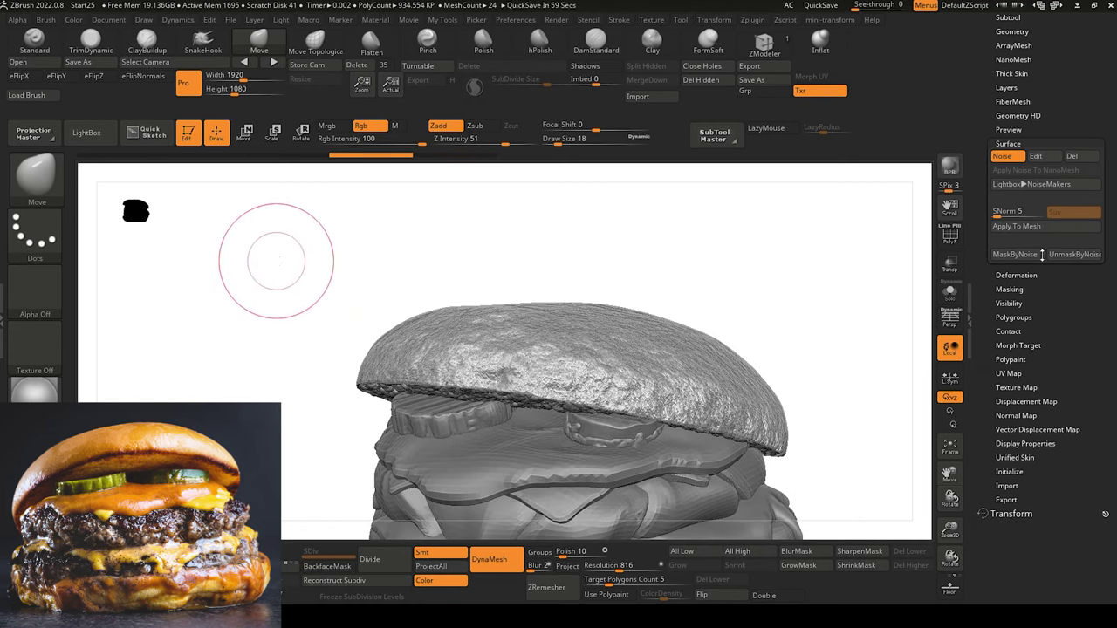
pyautogui.click(1033, 227)
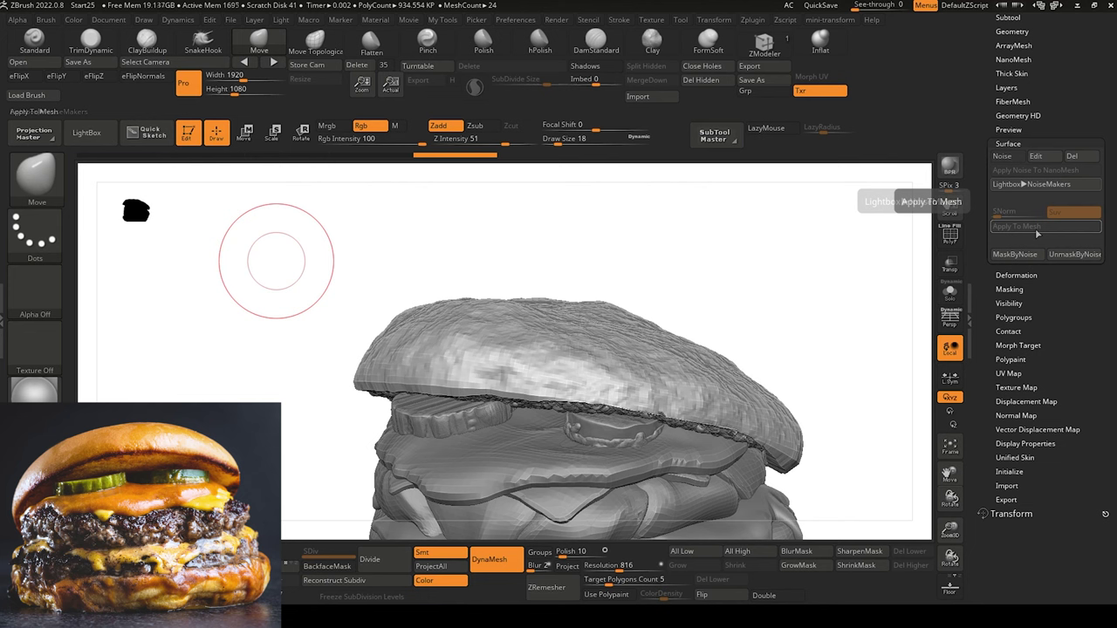
# Set the untitled layer's intensity to 0.2 and toggle the layer off and on to compare the bun's surface.
pyautogui.click(1009, 87)
pyautogui.click(1045, 98)
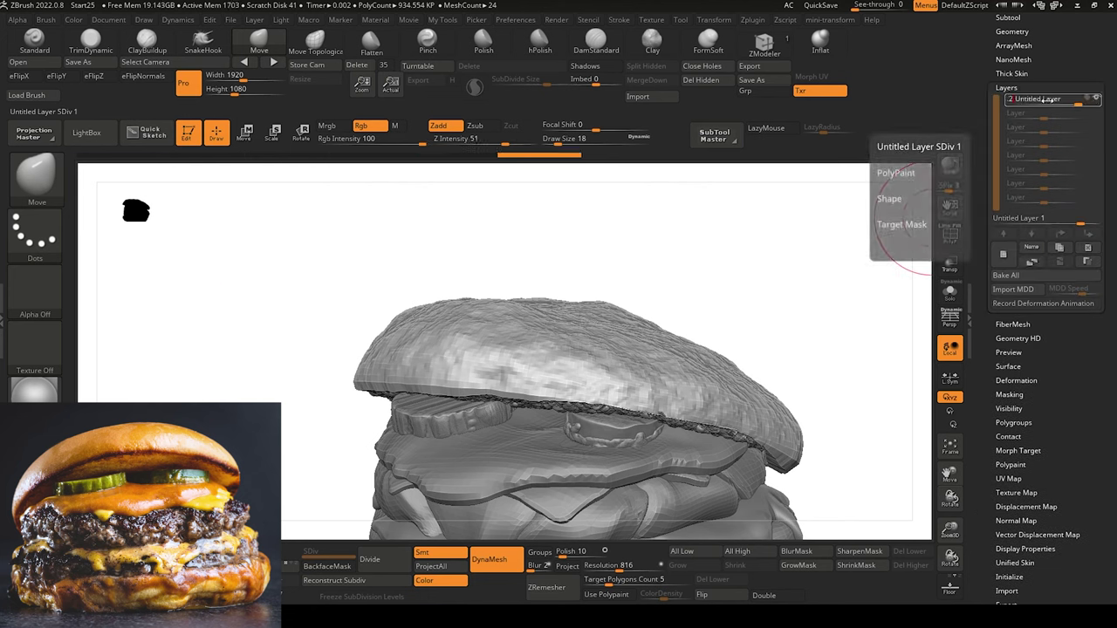
pyautogui.moveTo(1046, 100); pyautogui.dragTo(1050, 101)
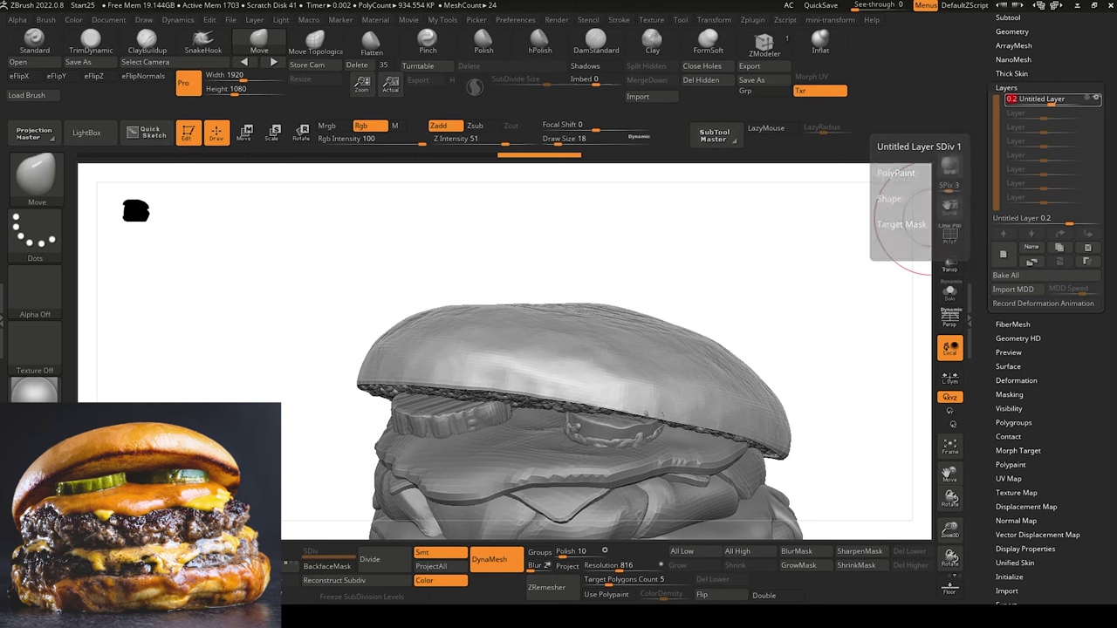
pyautogui.click(1098, 103)
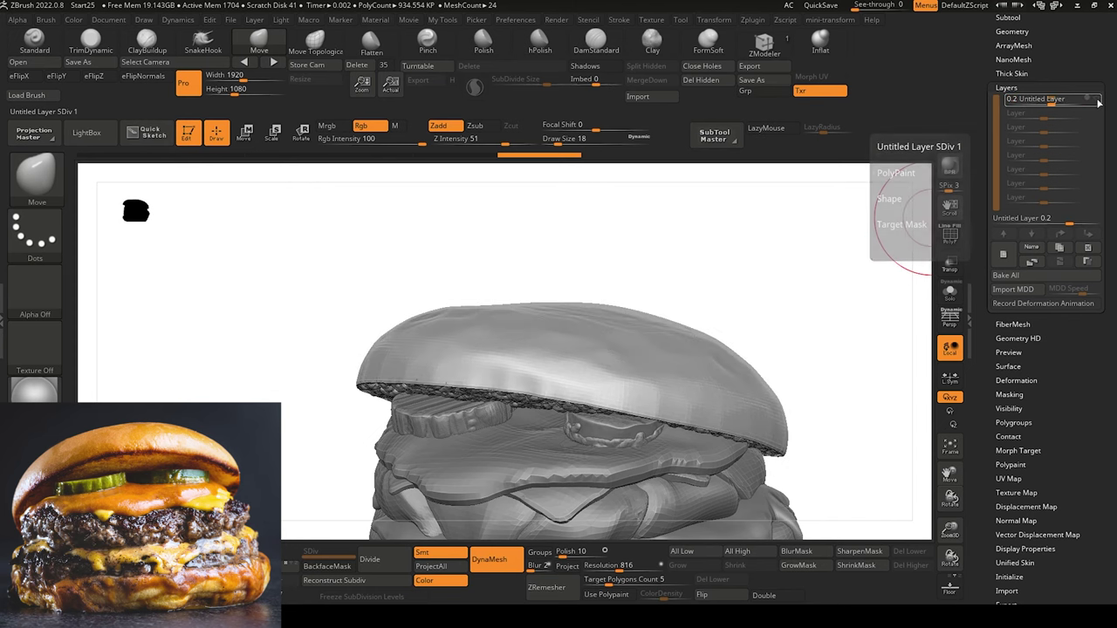
pyautogui.click(1098, 102)
pyautogui.click(1098, 102)
pyautogui.click(1098, 103)
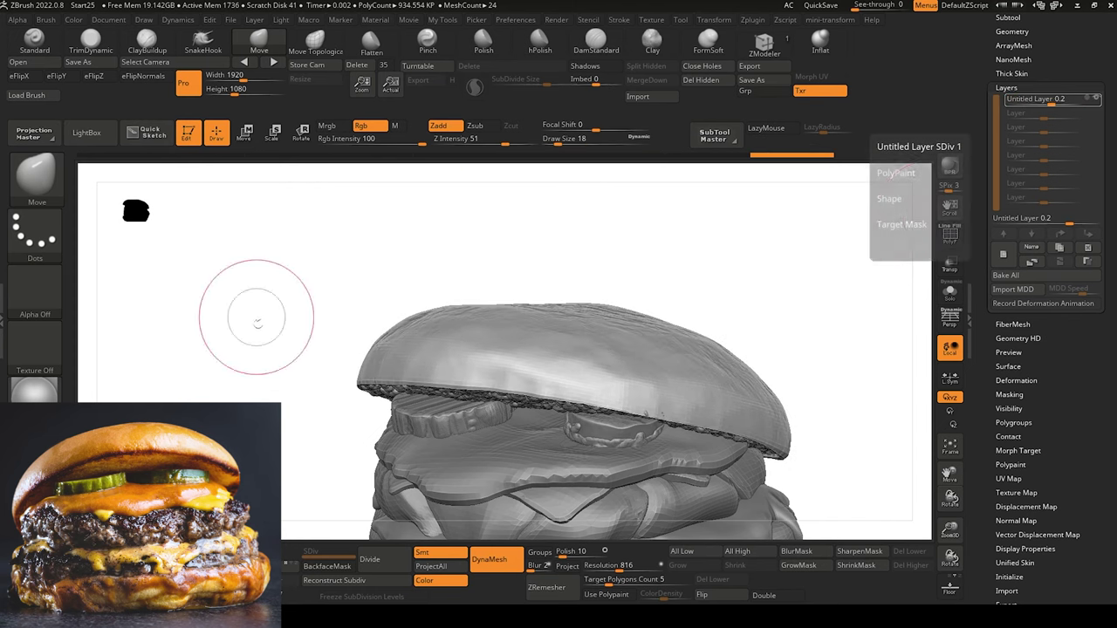
pyautogui.moveTo(250, 320); pyautogui.dragTo(250, 372)
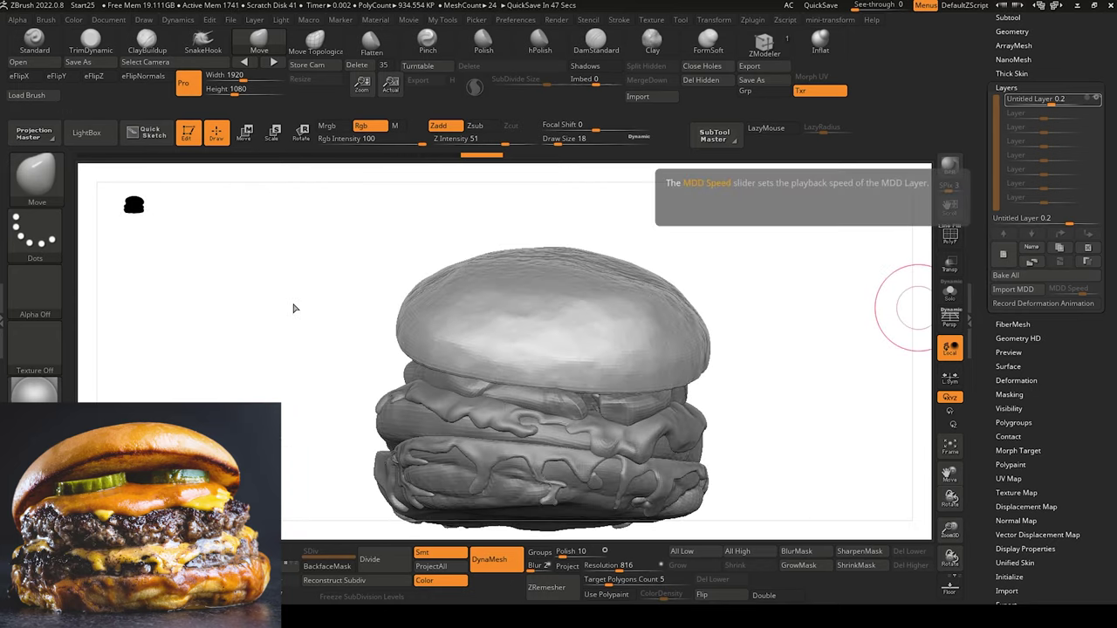
pyautogui.moveTo(294, 309)
pyautogui.mouseDown()
pyautogui.moveTo(311, 319)
pyautogui.moveTo(294, 328)
pyautogui.mouseUp()
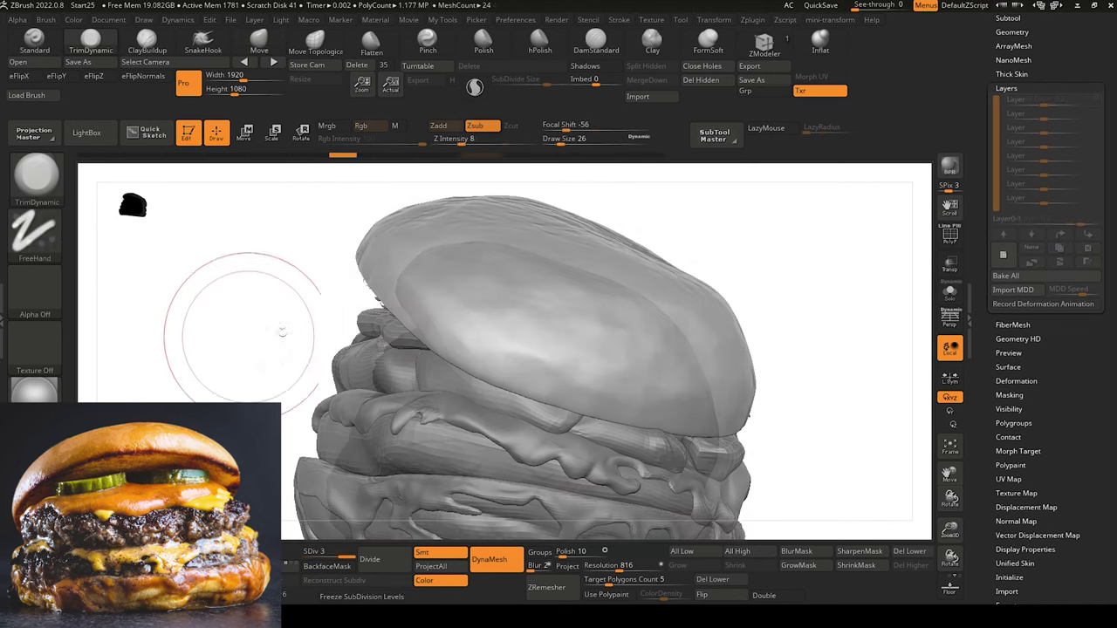
# Flatten the lower back area of the top bun shell using TrimDynamic with draw size 18 and Z intensity 8.
pyautogui.moveTo(473, 348)
pyautogui.mouseDown()
pyautogui.moveTo(459, 306)
pyautogui.moveTo(464, 323)
pyautogui.mouseUp()
pyautogui.moveTo(467, 333); pyautogui.dragTo(452, 316)
pyautogui.moveTo(458, 315); pyautogui.dragTo(465, 343)
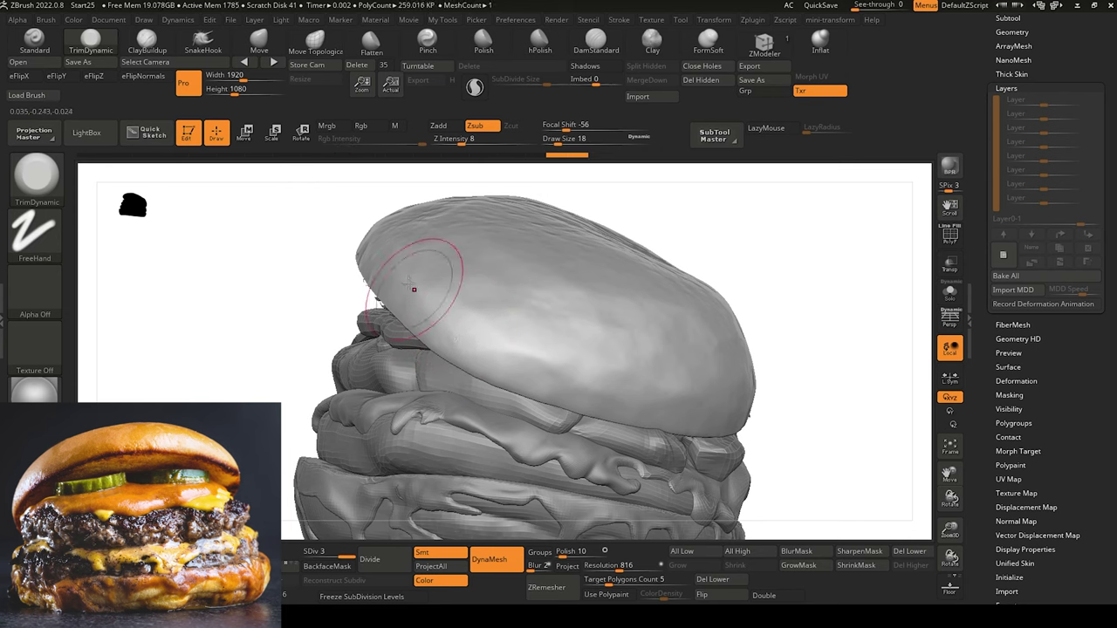
pyautogui.moveTo(440, 297); pyautogui.dragTo(435, 311)
pyautogui.moveTo(487, 343); pyautogui.dragTo(506, 368)
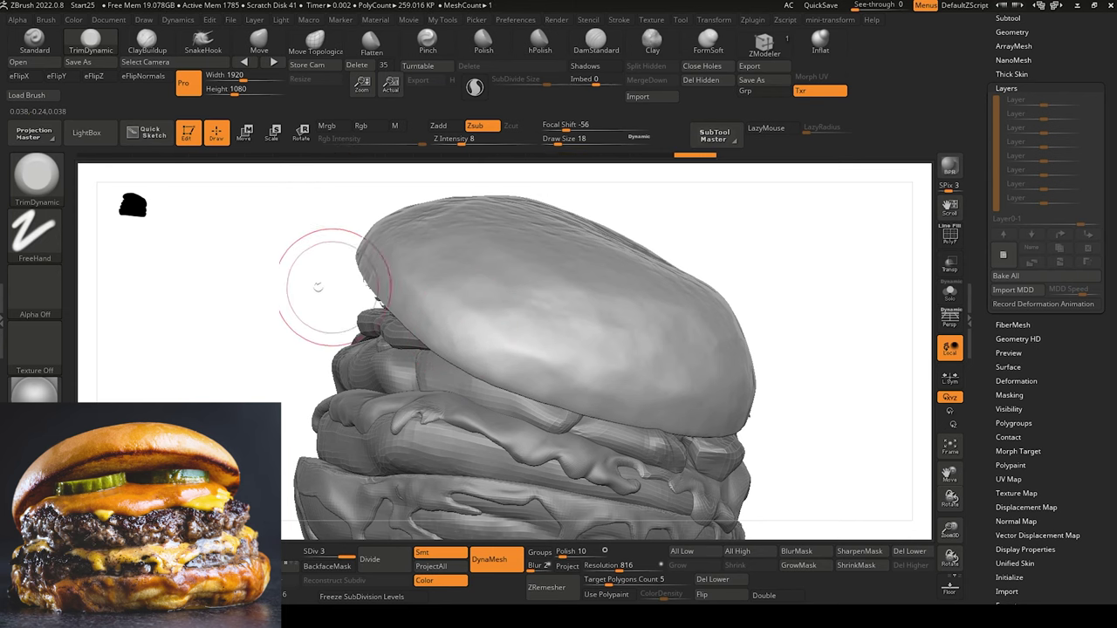
pyautogui.moveTo(317, 288); pyautogui.dragTo(281, 263)
pyautogui.moveTo(486, 349); pyautogui.dragTo(504, 357)
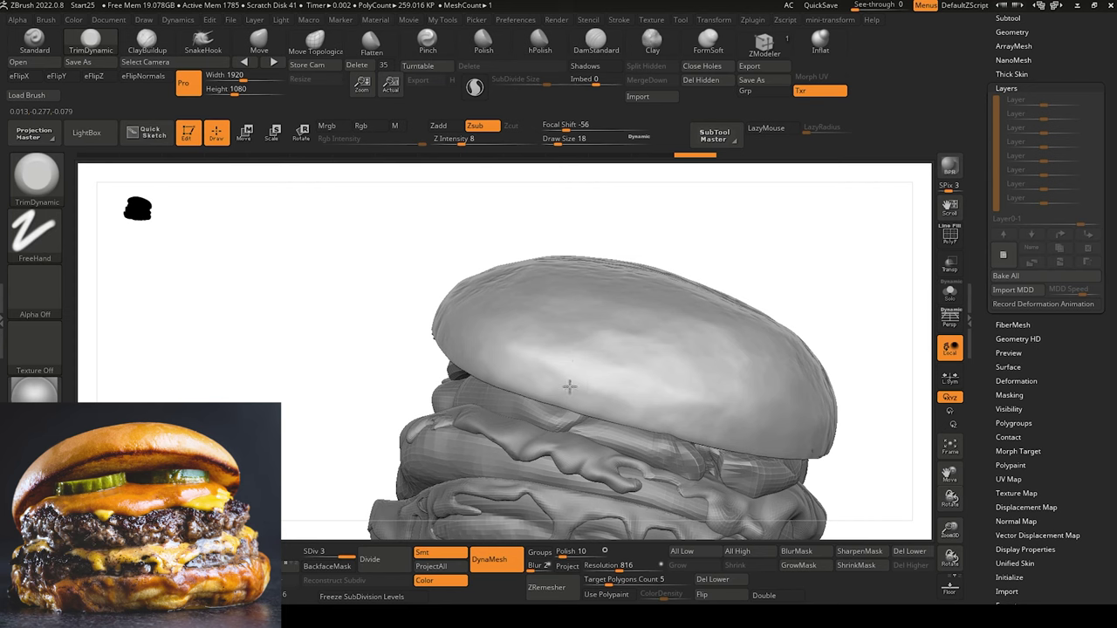
pyautogui.click(632, 397)
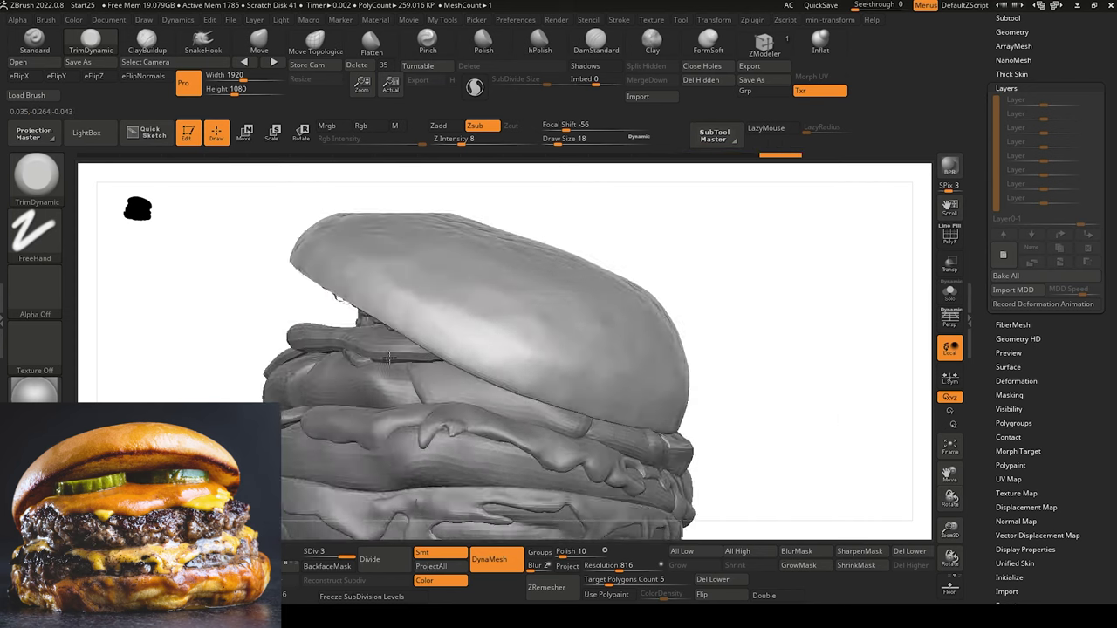
pyautogui.moveTo(582, 374); pyautogui.dragTo(595, 391)
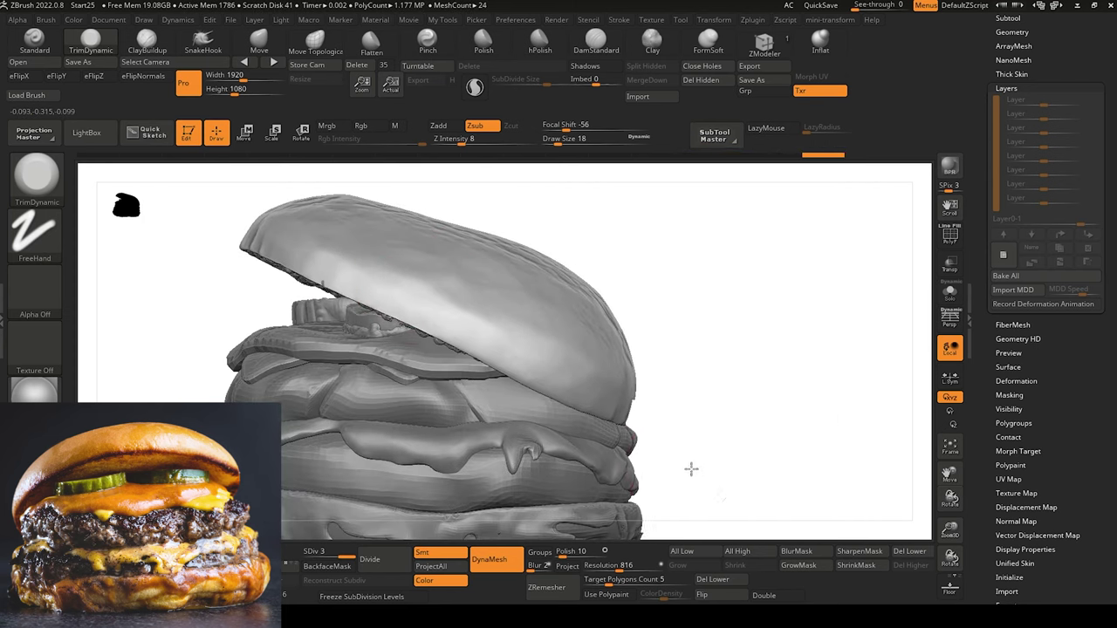
pyautogui.moveTo(690, 468); pyautogui.dragTo(684, 456)
# Raise TrimDynamic's Z intensity to 18 and flatten patches along the top bun shell's side and front.
pyautogui.click(476, 140)
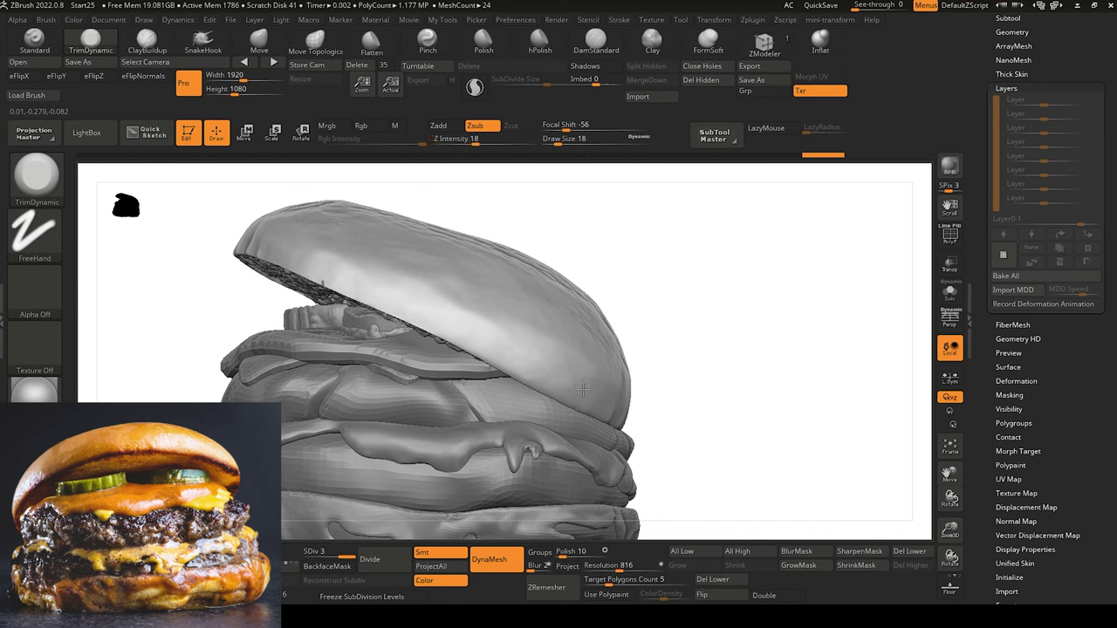
pyautogui.moveTo(583, 389); pyautogui.dragTo(591, 393)
pyautogui.moveTo(494, 330); pyautogui.dragTo(516, 345)
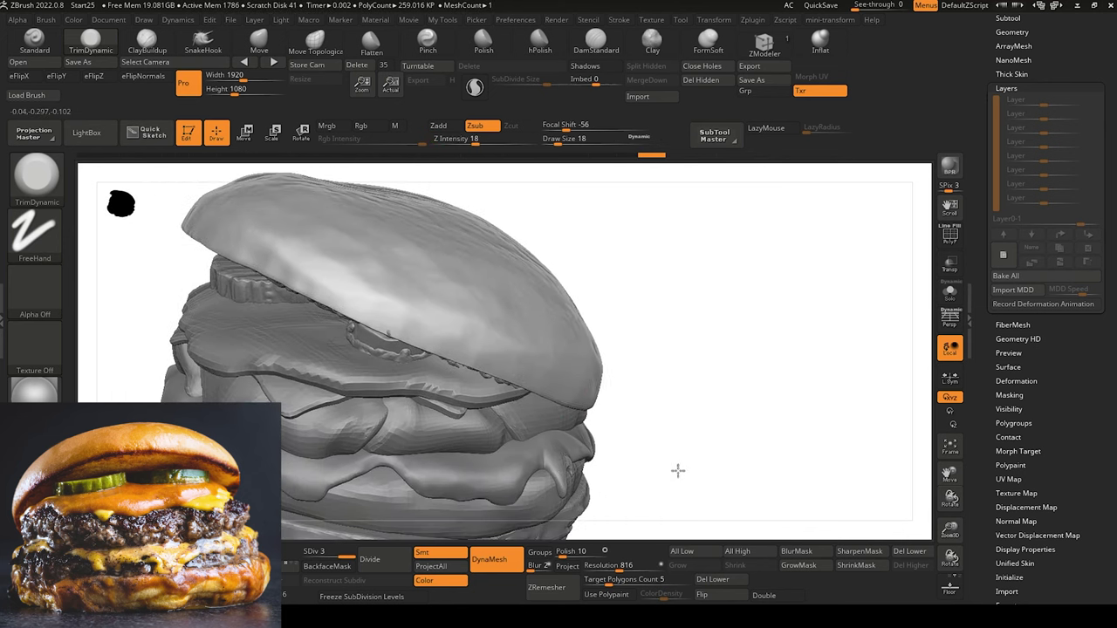
pyautogui.moveTo(473, 342); pyautogui.dragTo(480, 347)
pyautogui.moveTo(375, 304); pyautogui.dragTo(400, 320)
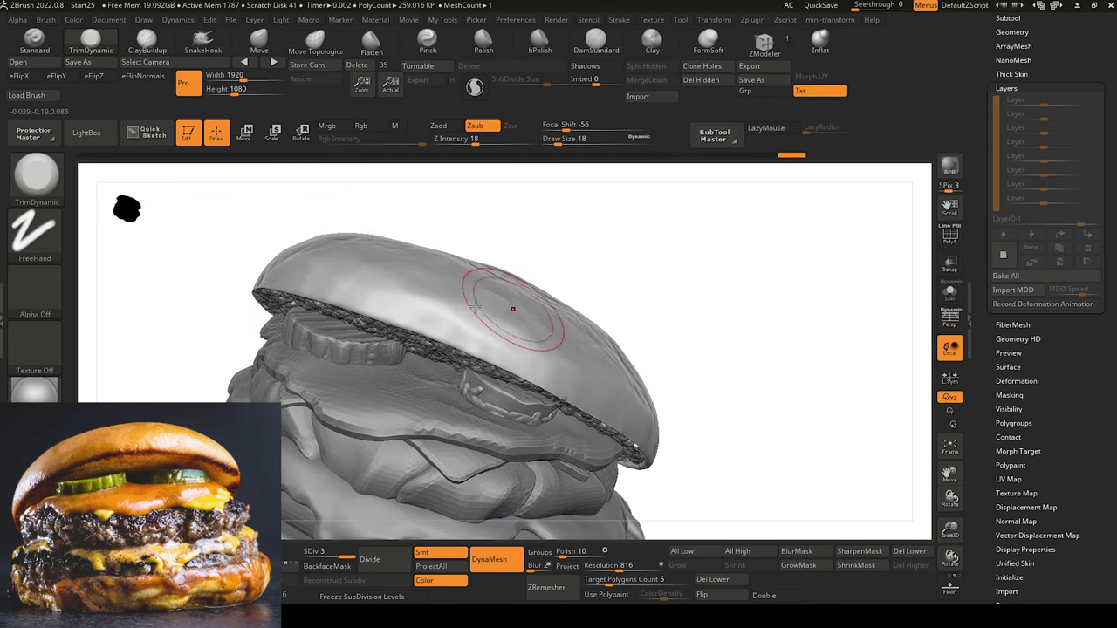
pyautogui.moveTo(470, 331)
pyautogui.mouseDown()
pyautogui.moveTo(436, 286)
pyautogui.moveTo(474, 324)
pyautogui.mouseUp()
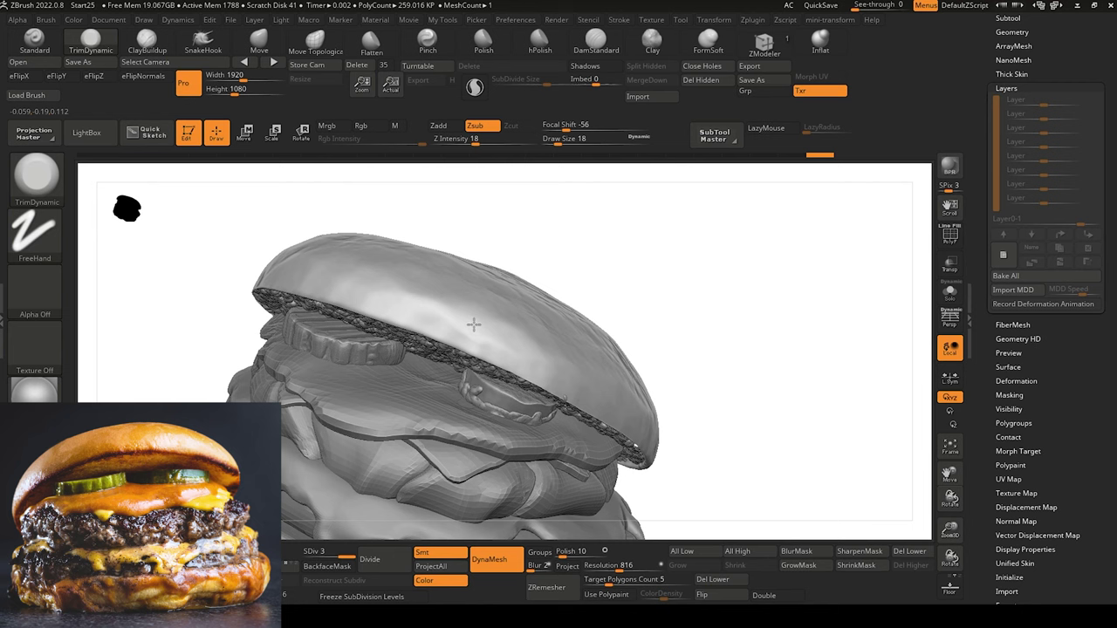
pyautogui.moveTo(454, 285); pyautogui.dragTo(460, 282)
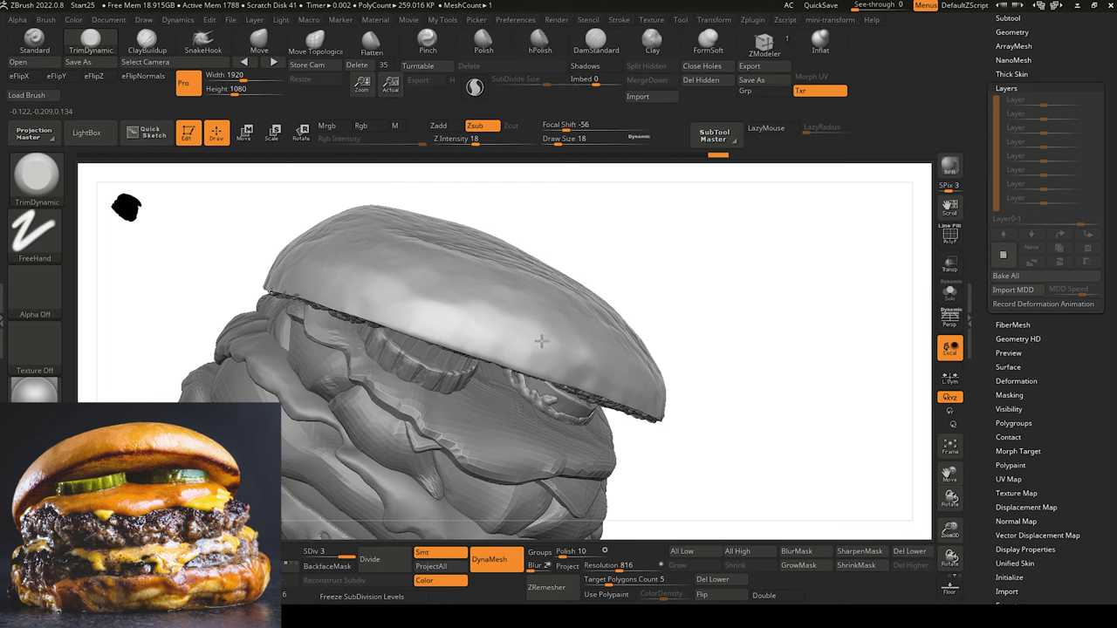
# Continue the TrimDynamic planes around the bun's remaining side and crown, undoing one stroke along the way.
pyautogui.moveTo(437, 259); pyautogui.dragTo(441, 254)
pyautogui.moveTo(454, 314); pyautogui.dragTo(401, 287)
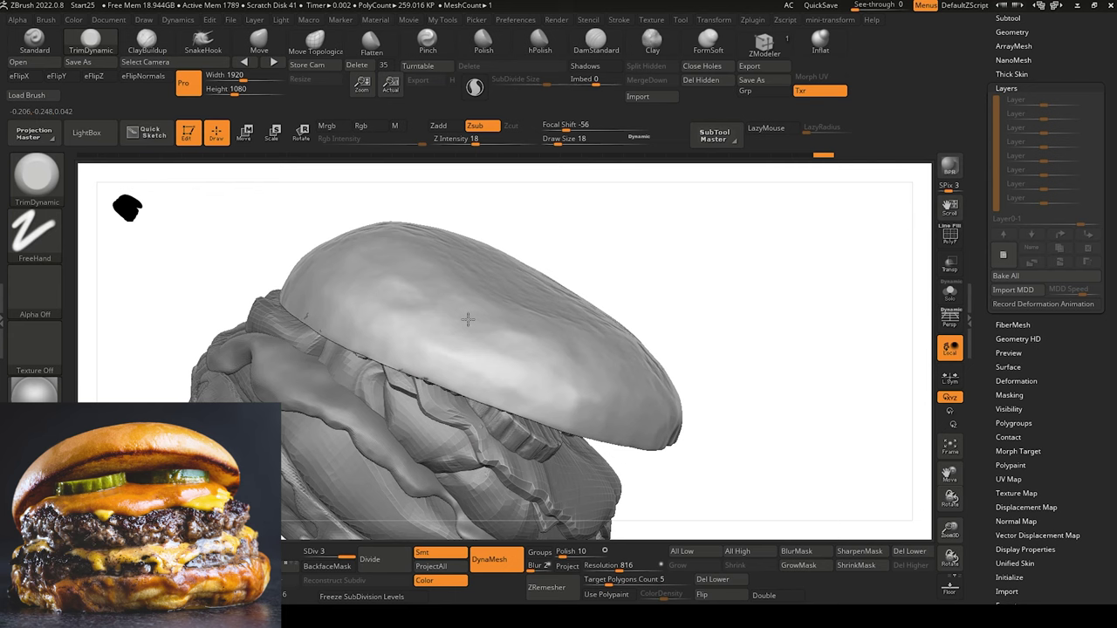
pyautogui.moveTo(468, 319); pyautogui.dragTo(434, 331)
pyautogui.moveTo(166, 280); pyautogui.dragTo(289, 317)
pyautogui.moveTo(611, 359); pyautogui.dragTo(591, 377)
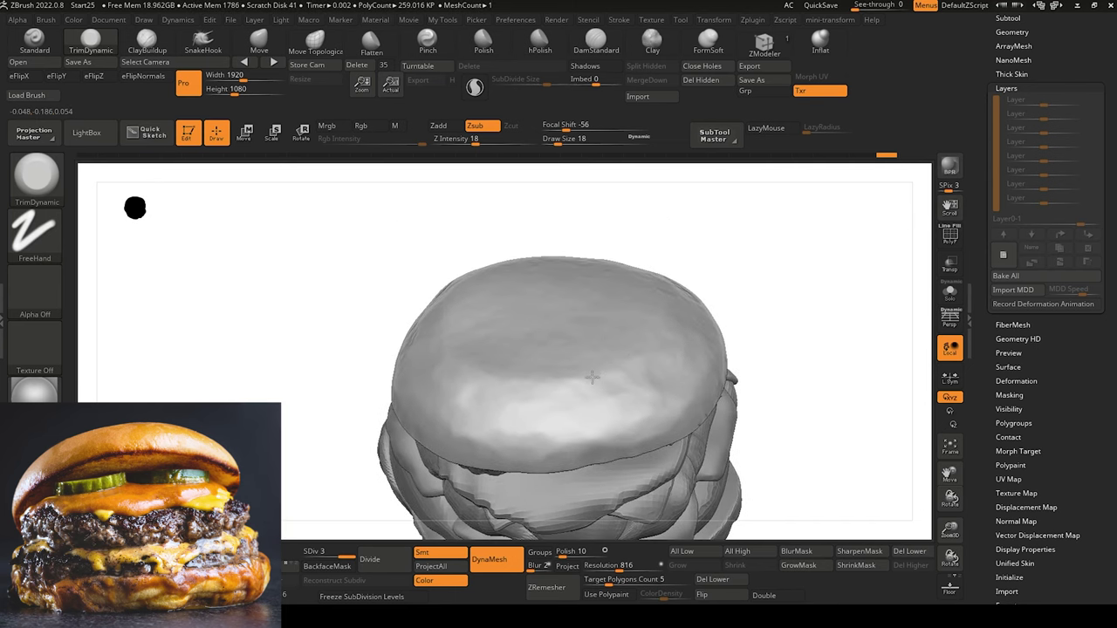
pyautogui.hotkey('ctrl', 'z')
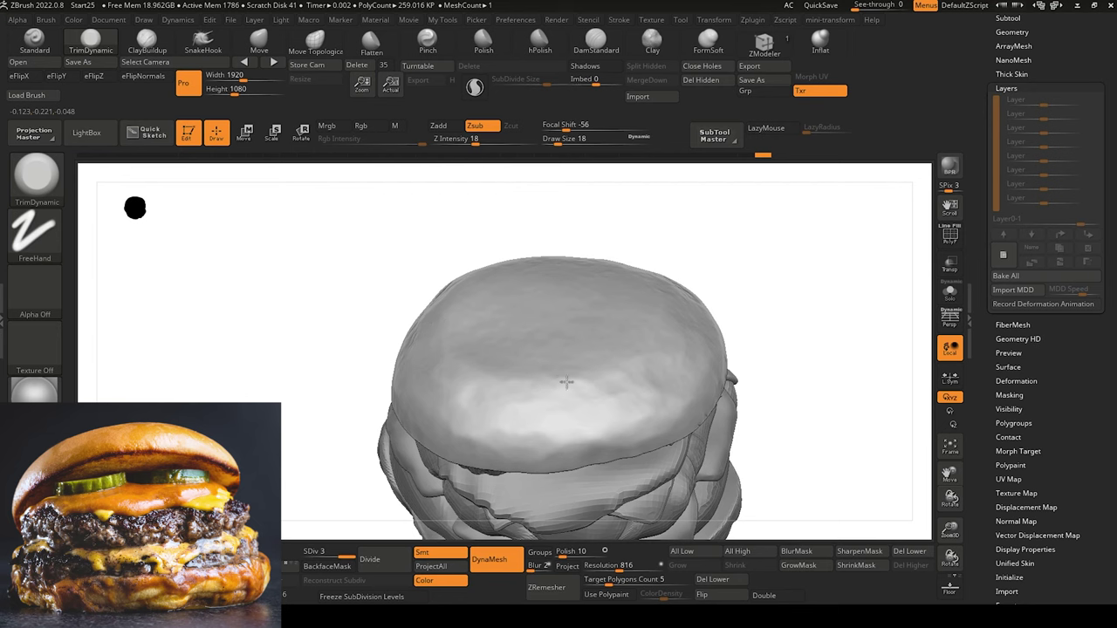
pyautogui.moveTo(564, 382); pyautogui.dragTo(443, 340)
# Adjust the top bun shell's rim around the crumb underside using the Move brush at draw size 10.
pyautogui.moveTo(262, 262)
pyautogui.mouseDown()
pyautogui.moveTo(279, 311)
pyautogui.moveTo(276, 210)
pyautogui.mouseUp()
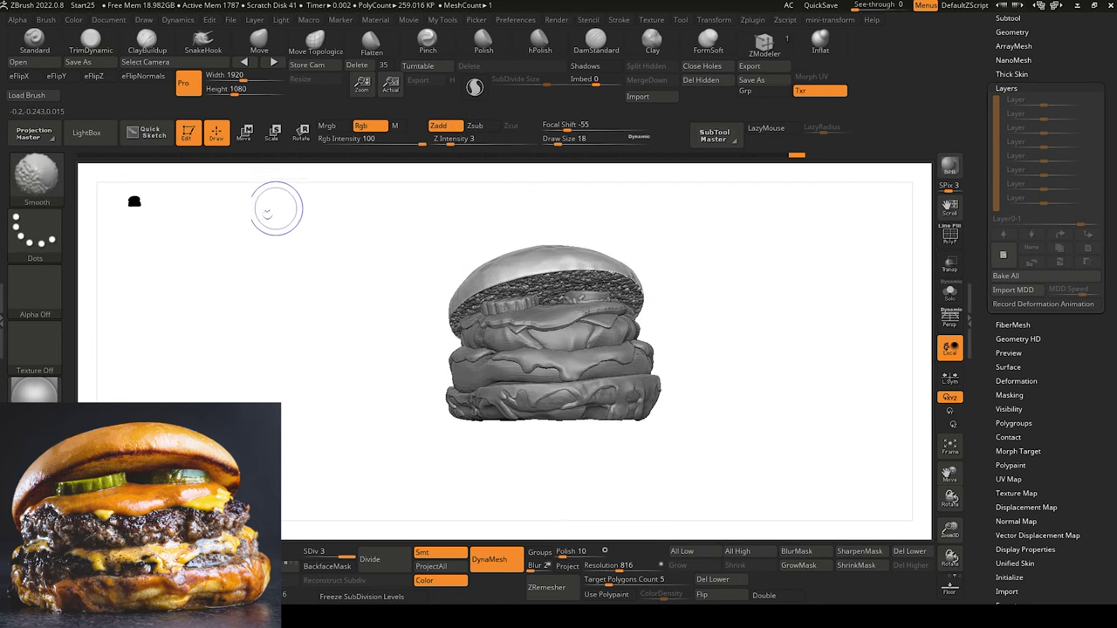
pyautogui.moveTo(288, 332)
pyautogui.mouseDown()
pyautogui.moveTo(319, 387)
pyautogui.moveTo(306, 377)
pyautogui.moveTo(334, 393)
pyautogui.mouseUp()
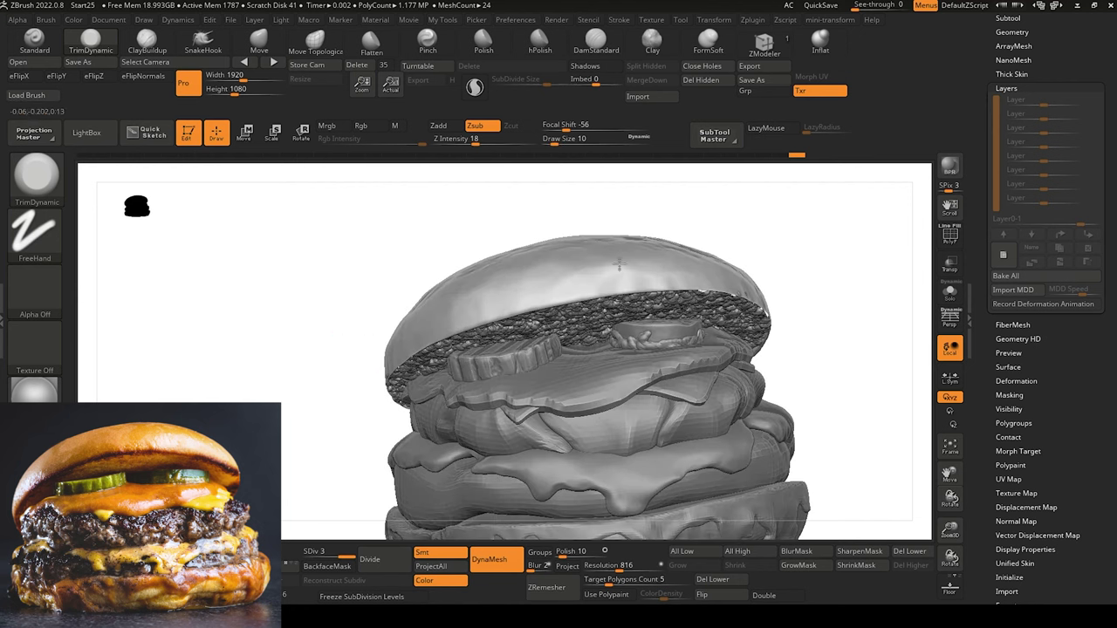
pyautogui.moveTo(320, 262)
pyautogui.keyDown('alt'); pyautogui.mouseDown()
pyautogui.moveTo(315, 300)
pyautogui.moveTo(346, 324)
pyautogui.moveTo(326, 259)
pyautogui.moveTo(305, 270)
pyautogui.moveTo(294, 324)
pyautogui.moveTo(303, 337)
pyautogui.moveTo(312, 312)
pyautogui.moveTo(317, 323)
pyautogui.mouseUp(); pyautogui.keyUp('alt')
pyautogui.click(261, 42)
pyautogui.moveTo(439, 203); pyautogui.dragTo(425, 195)
pyautogui.moveTo(663, 339); pyautogui.dragTo(668, 325)
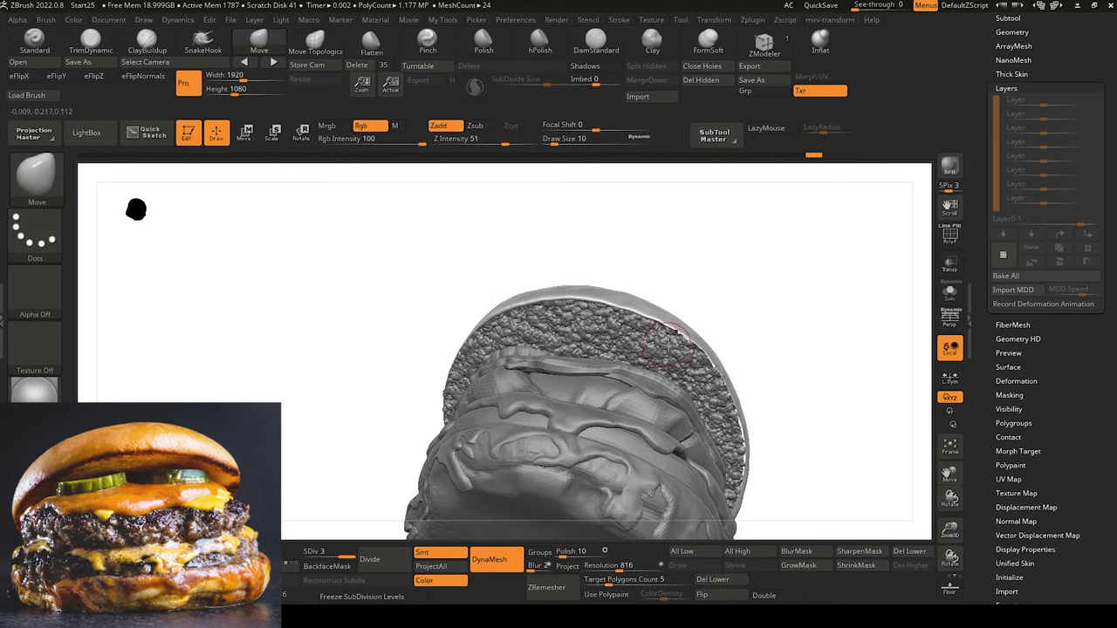
pyautogui.moveTo(502, 266)
pyautogui.mouseDown()
pyautogui.moveTo(673, 316)
pyautogui.moveTo(674, 332)
pyautogui.mouseUp()
pyautogui.keyDown('alt'); pyautogui.click(675, 340); pyautogui.keyUp('alt')
pyautogui.moveTo(459, 202); pyautogui.dragTo(342, 176)
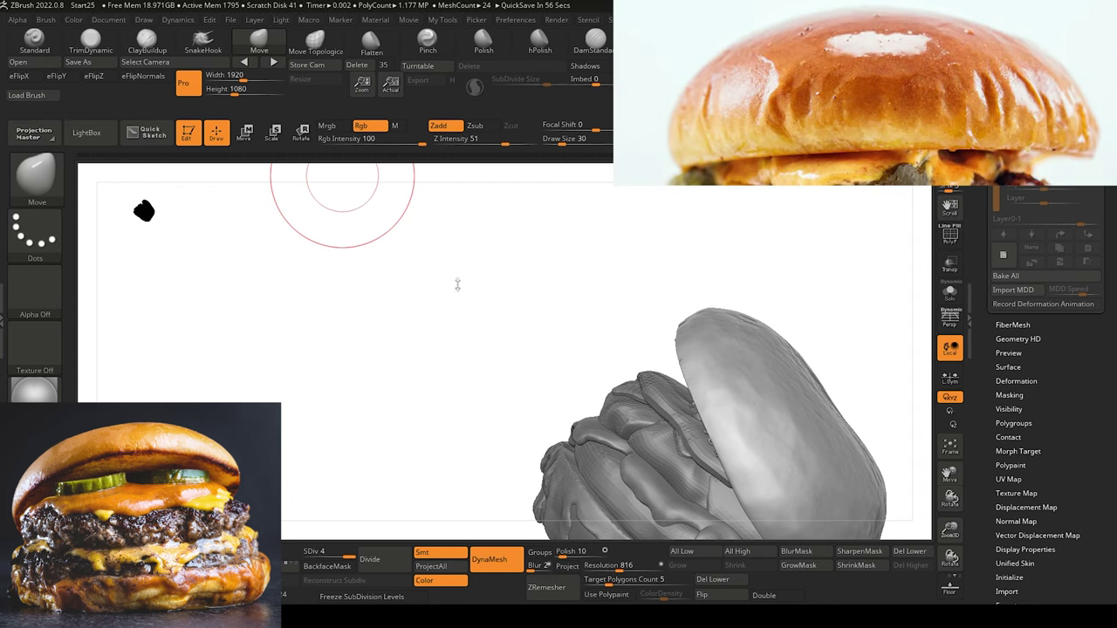
# Carve the first vertical wrinkles above the right front rim of the top bun shell using DamStandard at draw size 8.
pyautogui.moveTo(457, 285); pyautogui.dragTo(404, 280)
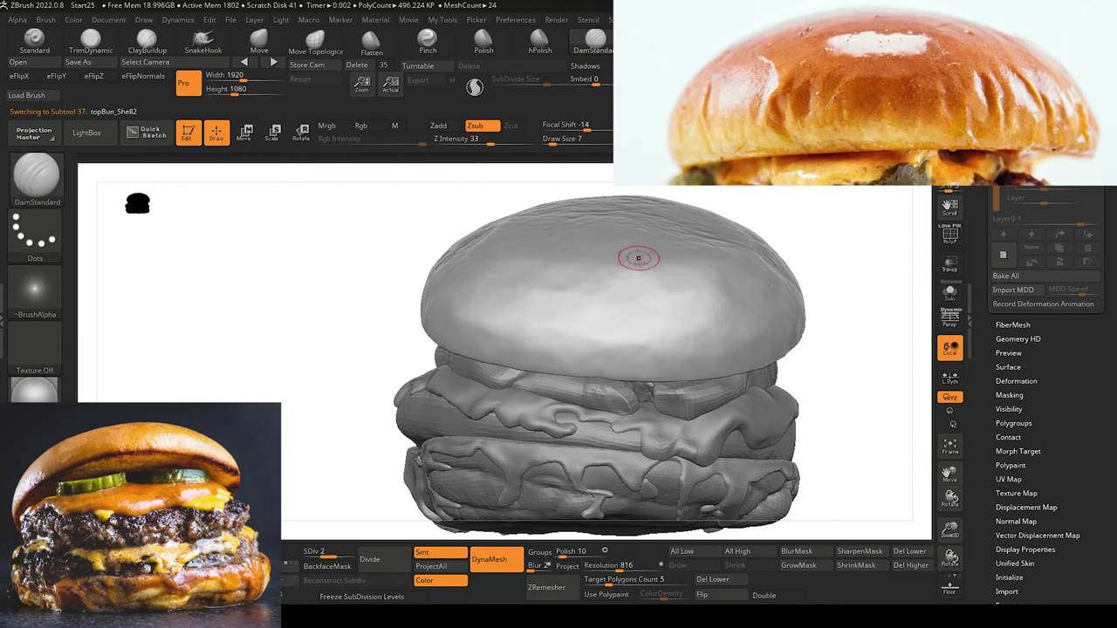
pyautogui.moveTo(377, 300); pyautogui.dragTo(349, 275)
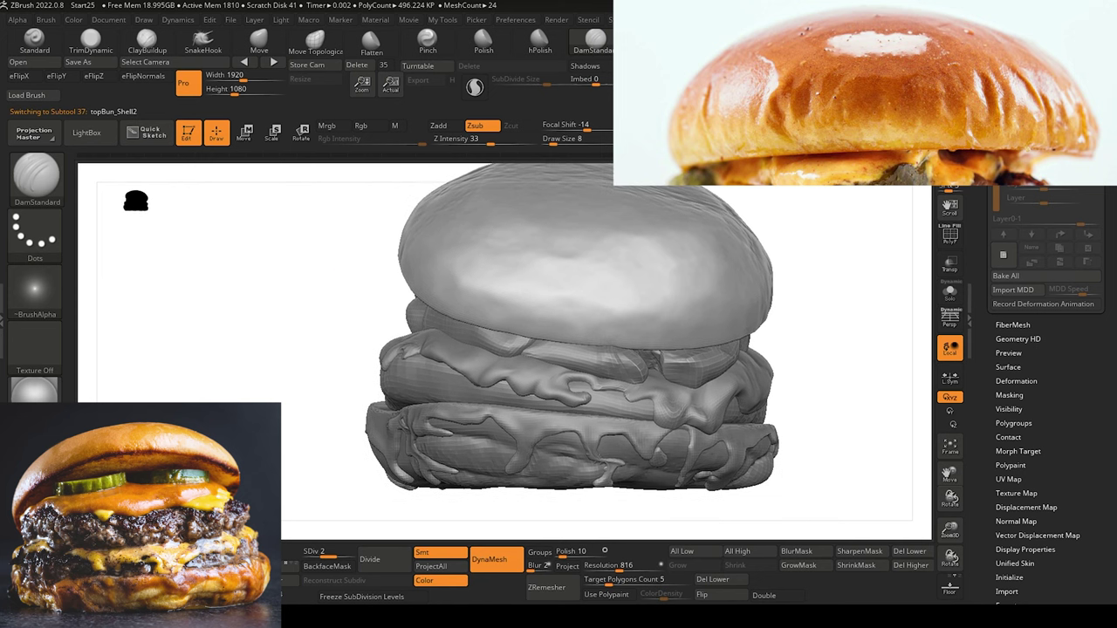
pyautogui.hotkey('ctrl', 'z')
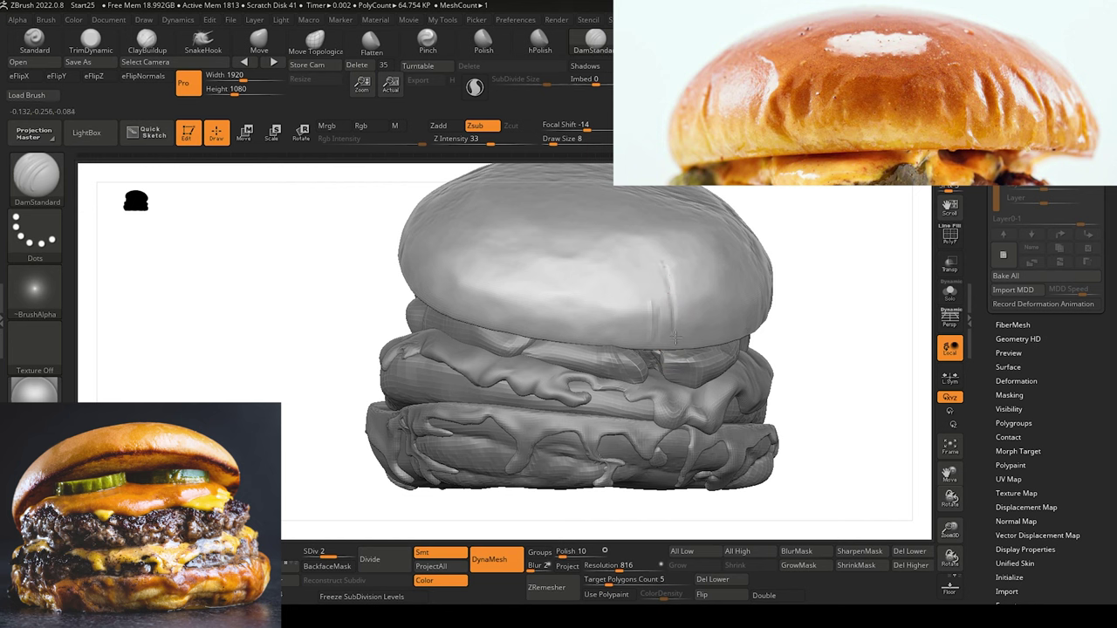
pyautogui.moveTo(670, 307); pyautogui.dragTo(670, 336)
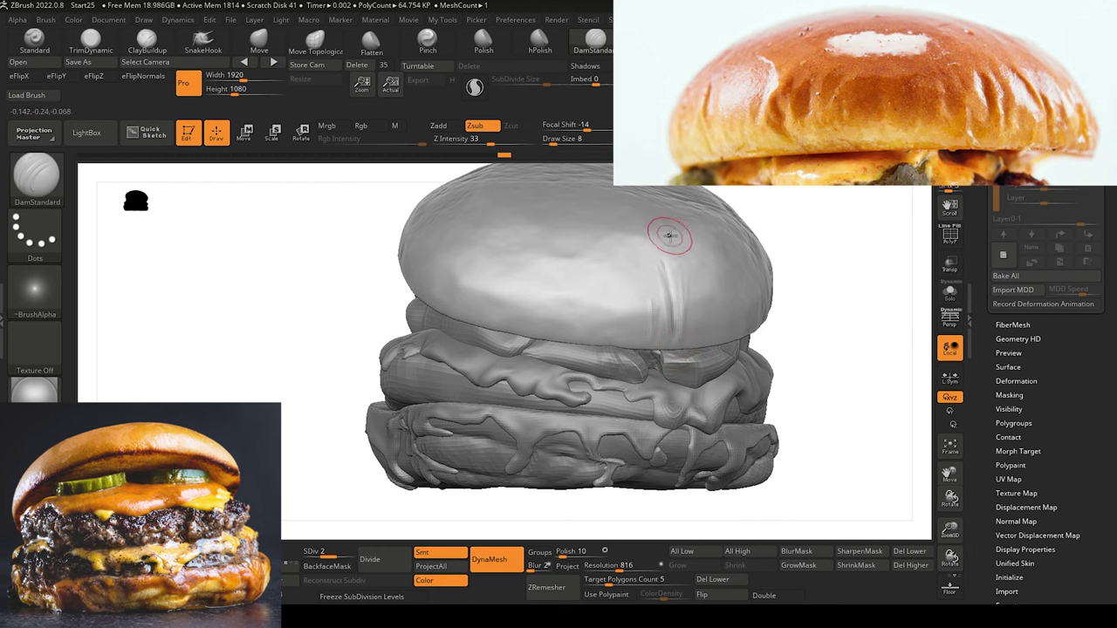
pyautogui.moveTo(823, 453)
pyautogui.mouseDown()
pyautogui.moveTo(838, 464)
pyautogui.moveTo(798, 445)
pyautogui.mouseUp()
pyautogui.moveTo(633, 253); pyautogui.dragTo(644, 263)
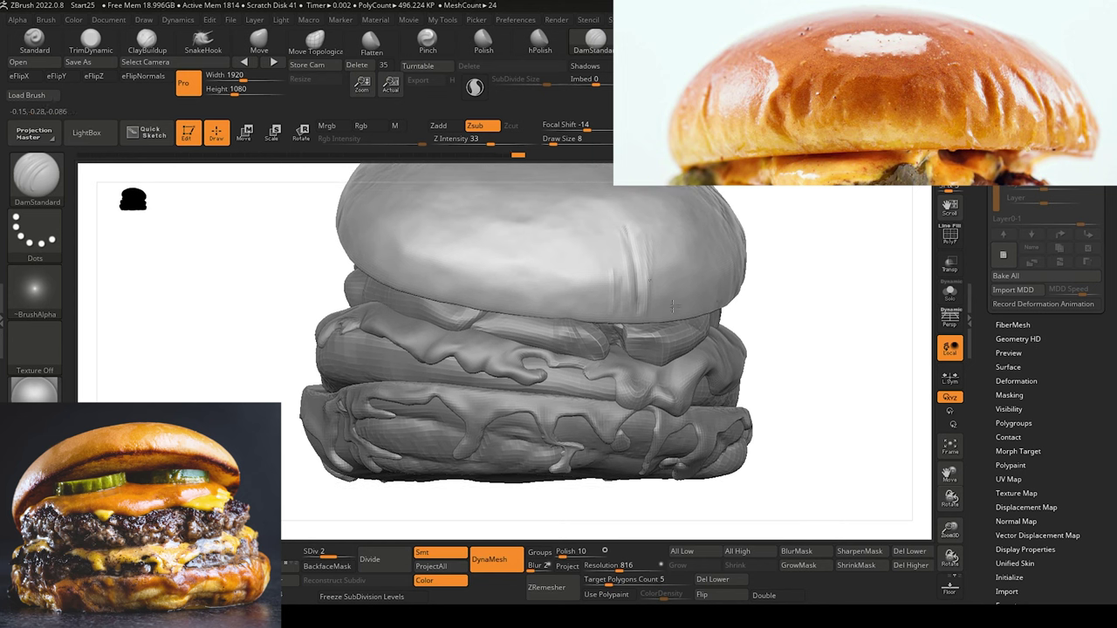
# Add slanted DamStandard wrinkles farther around the bun shell's right front side, running from mid-height down to the rim.
pyautogui.moveTo(648, 267); pyautogui.dragTo(650, 250)
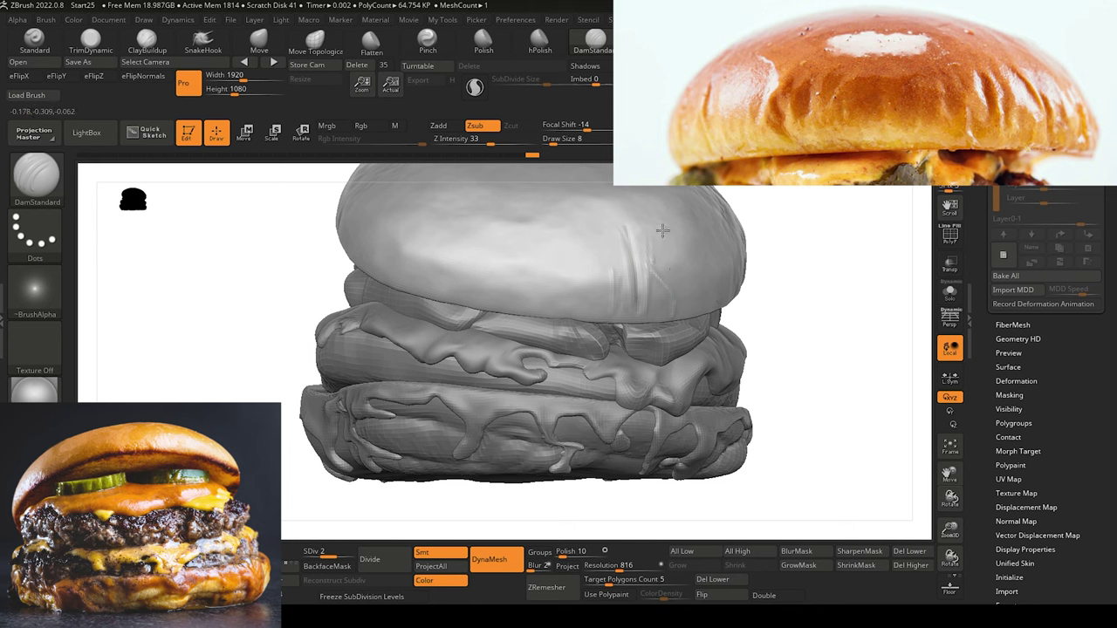
pyautogui.moveTo(688, 289); pyautogui.dragTo(672, 249)
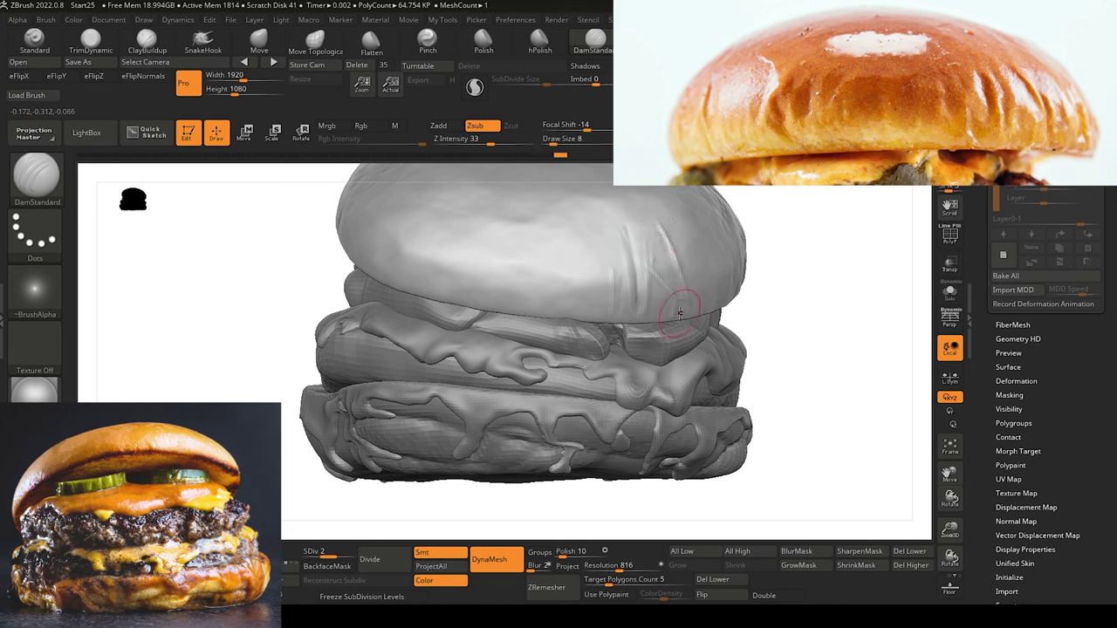
pyautogui.moveTo(662, 246); pyautogui.dragTo(643, 220)
pyautogui.moveTo(692, 297); pyautogui.dragTo(698, 279)
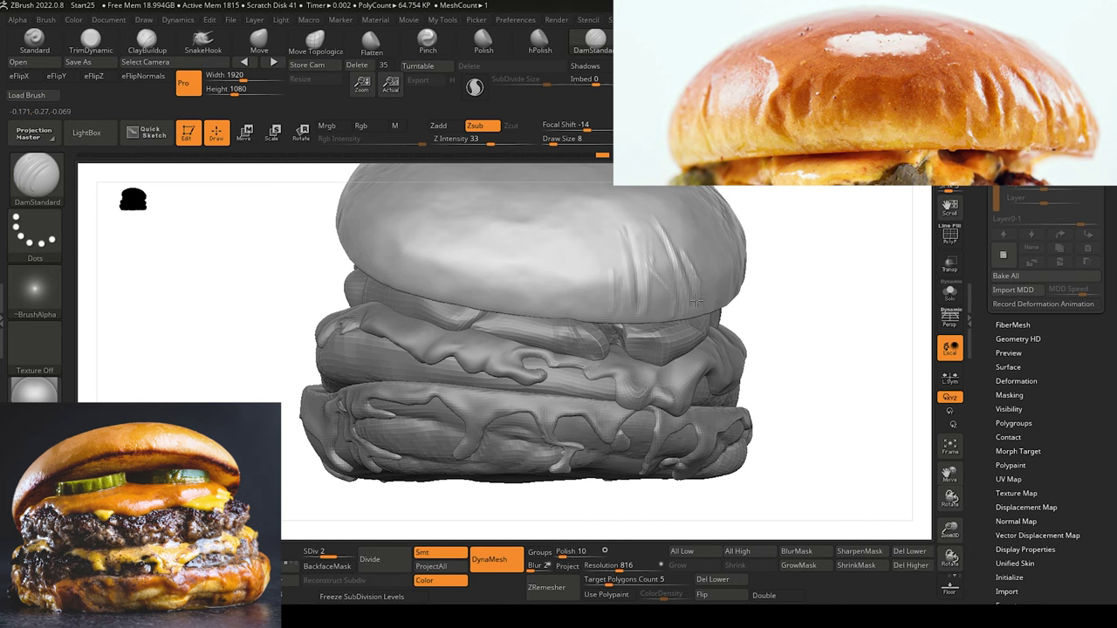
pyautogui.moveTo(698, 314); pyautogui.dragTo(699, 286)
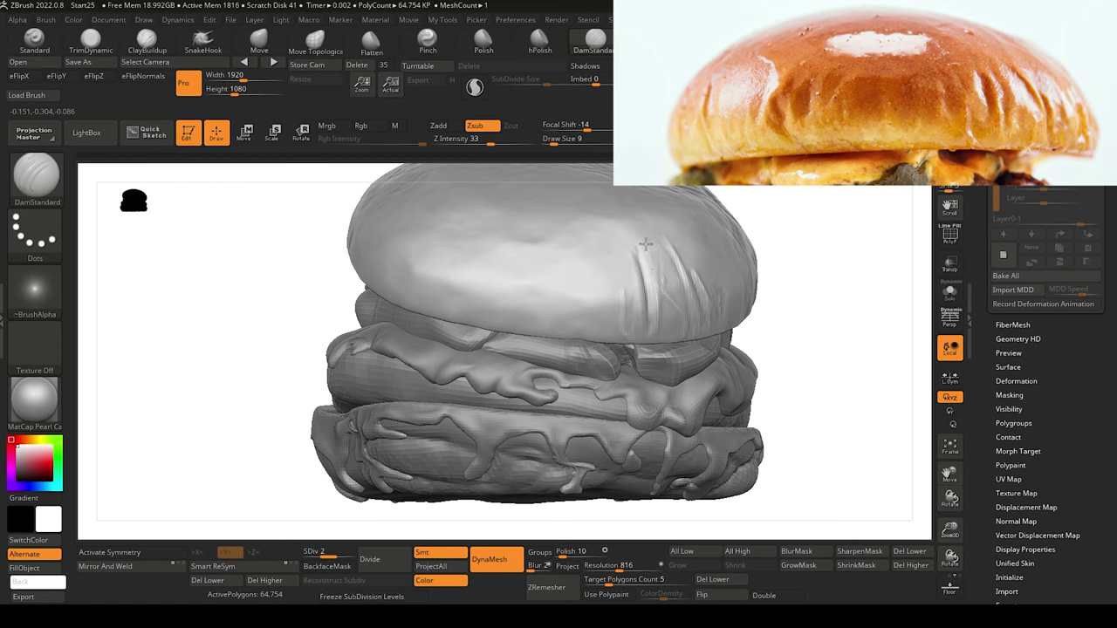
pyautogui.keyDown('alt'); pyautogui.moveTo(786, 397); pyautogui.dragTo(769, 370); pyautogui.keyUp('alt')
# Flatten the ridges between the right front wrinkles using TrimDynamic at draw sizes 7 and 6.
pyautogui.click(90, 40)
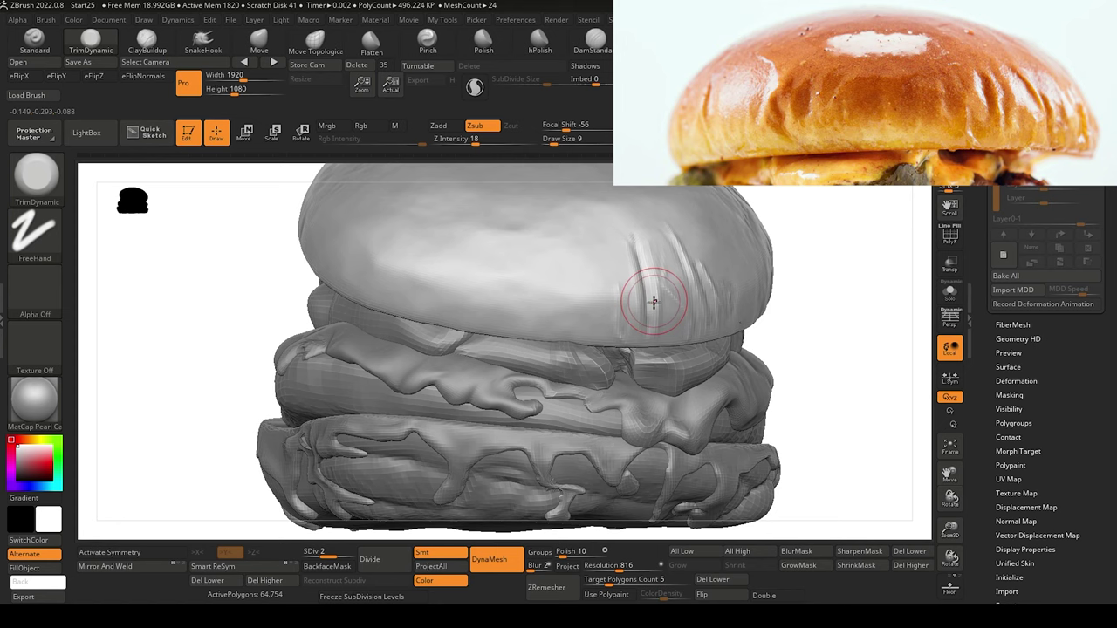
pyautogui.press('[')
pyautogui.moveTo(648, 271); pyautogui.dragTo(653, 287)
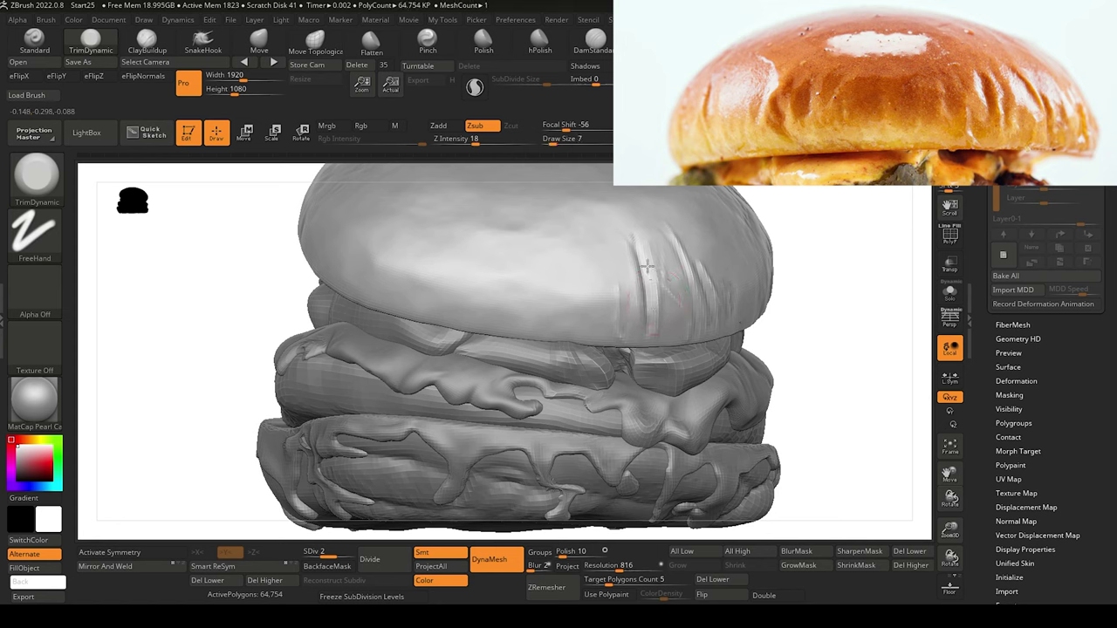
pyautogui.moveTo(638, 247); pyautogui.dragTo(645, 298)
pyautogui.moveTo(243, 250)
pyautogui.keyDown('alt'); pyautogui.mouseDown()
pyautogui.moveTo(253, 260)
pyautogui.moveTo(240, 266)
pyautogui.mouseUp(); pyautogui.keyUp('alt')
pyautogui.moveTo(148, 281); pyautogui.dragTo(134, 288)
pyautogui.moveTo(586, 282); pyautogui.dragTo(597, 316)
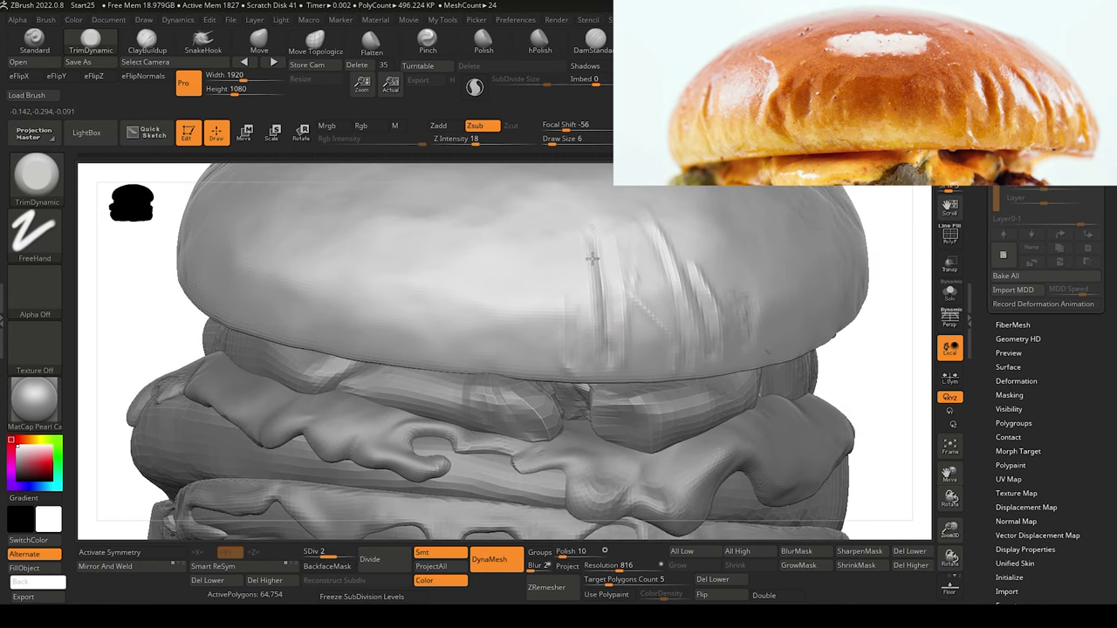
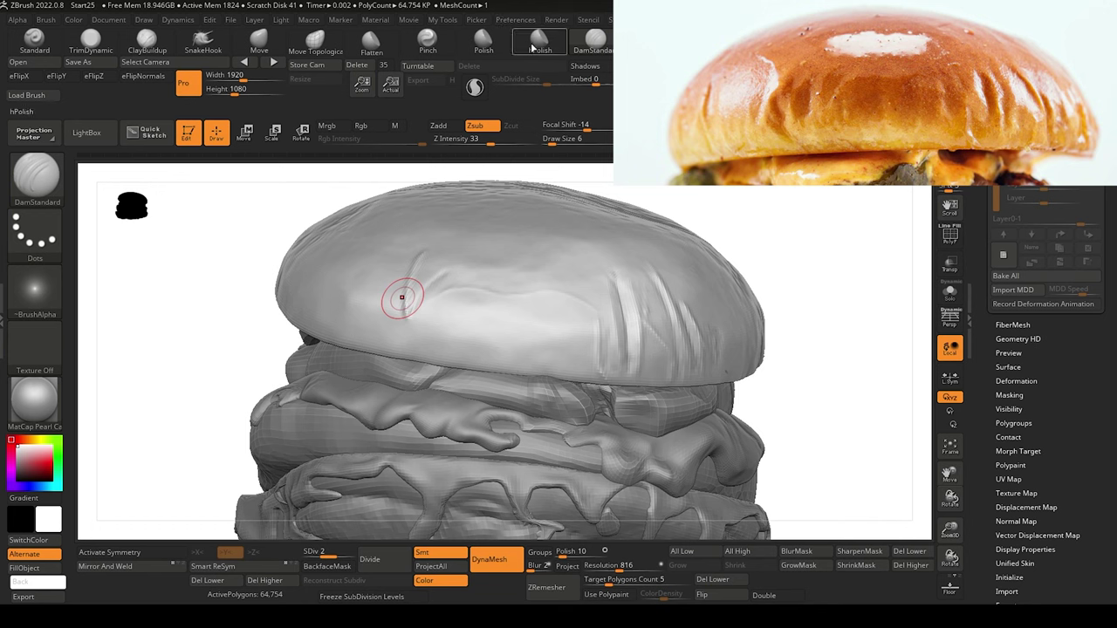
# Flatten around the forked crease on the bun's left front with Flatten at draw size 5, and recarve its branch with DamStandard at size 6.
pyautogui.click(371, 41)
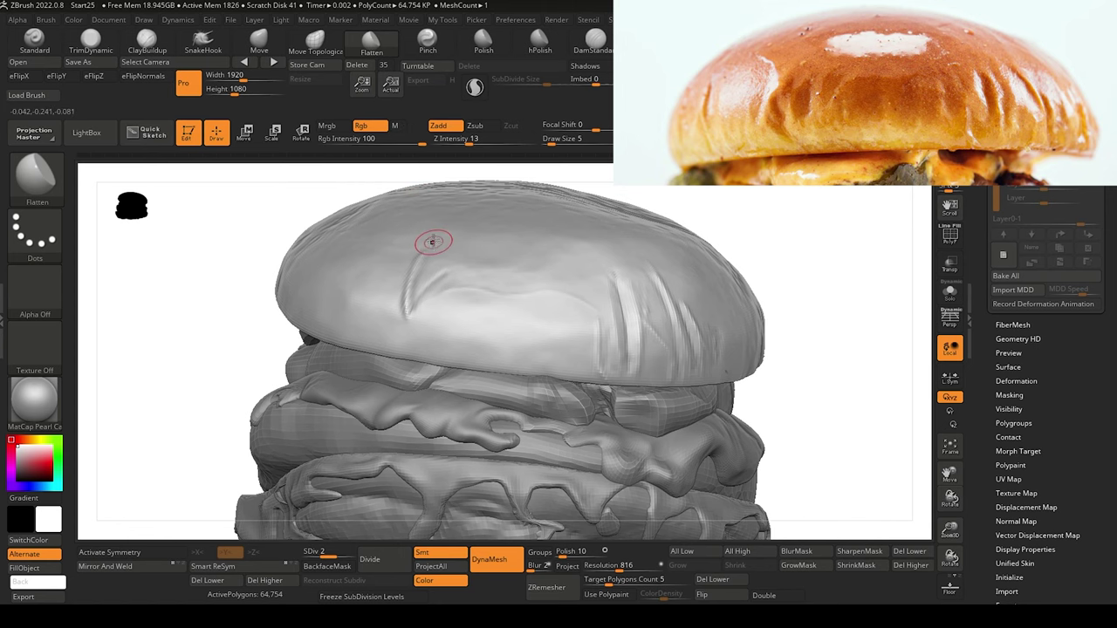
pyautogui.moveTo(190, 249)
pyautogui.mouseDown()
pyautogui.moveTo(209, 262)
pyautogui.moveTo(200, 279)
pyautogui.moveTo(180, 244)
pyautogui.moveTo(194, 265)
pyautogui.moveTo(200, 170)
pyautogui.mouseUp()
pyautogui.press('b')
pyautogui.press('d')
pyautogui.press('s')
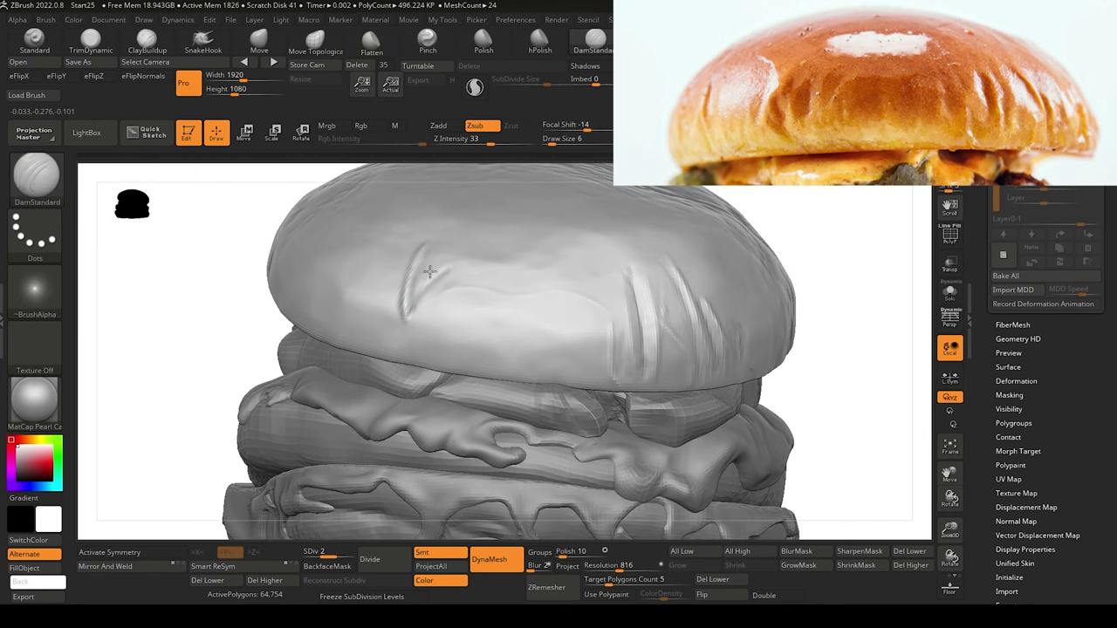
pyautogui.moveTo(442, 262); pyautogui.dragTo(428, 277)
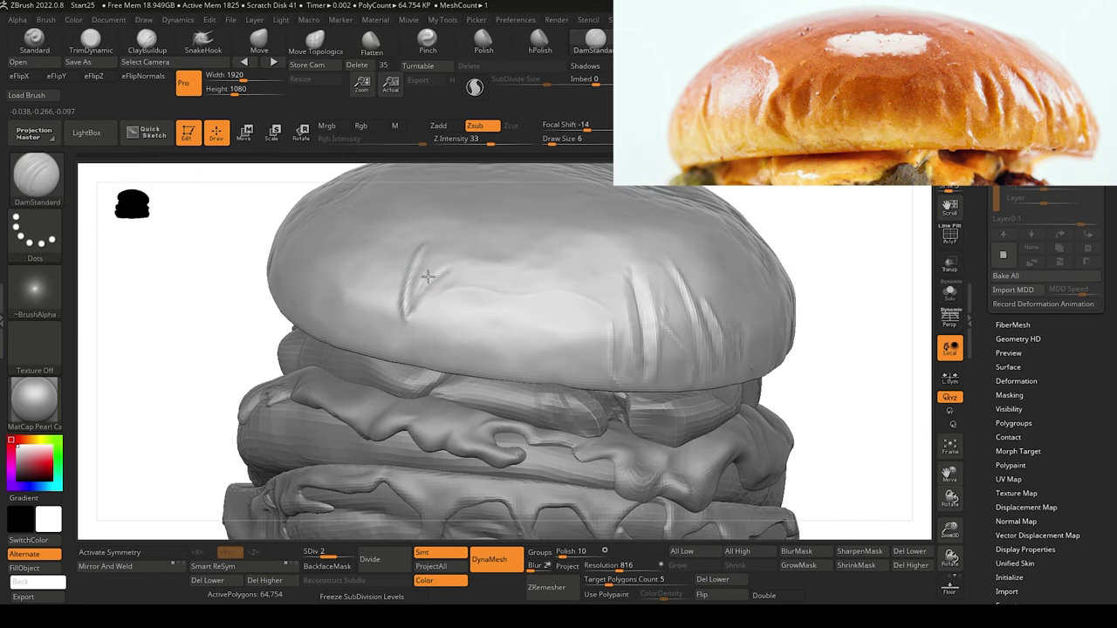
# Deepen the left front forked crease at subdivision level 2 with DamStandard size 7, and soften its upper end with Smooth.
pyautogui.click(315, 551)
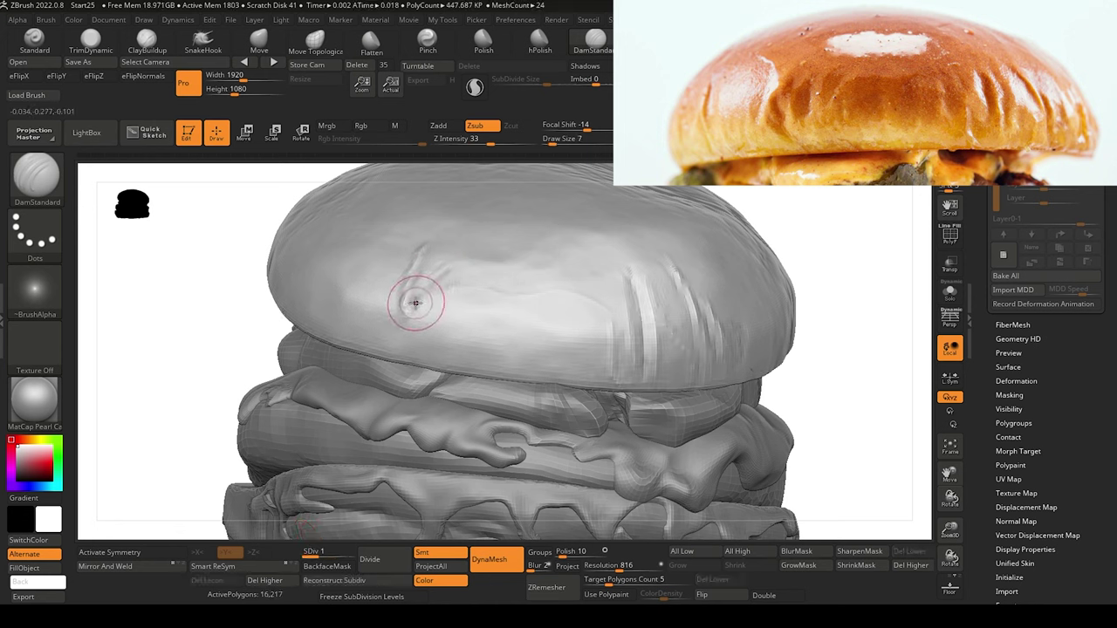
pyautogui.press('d')
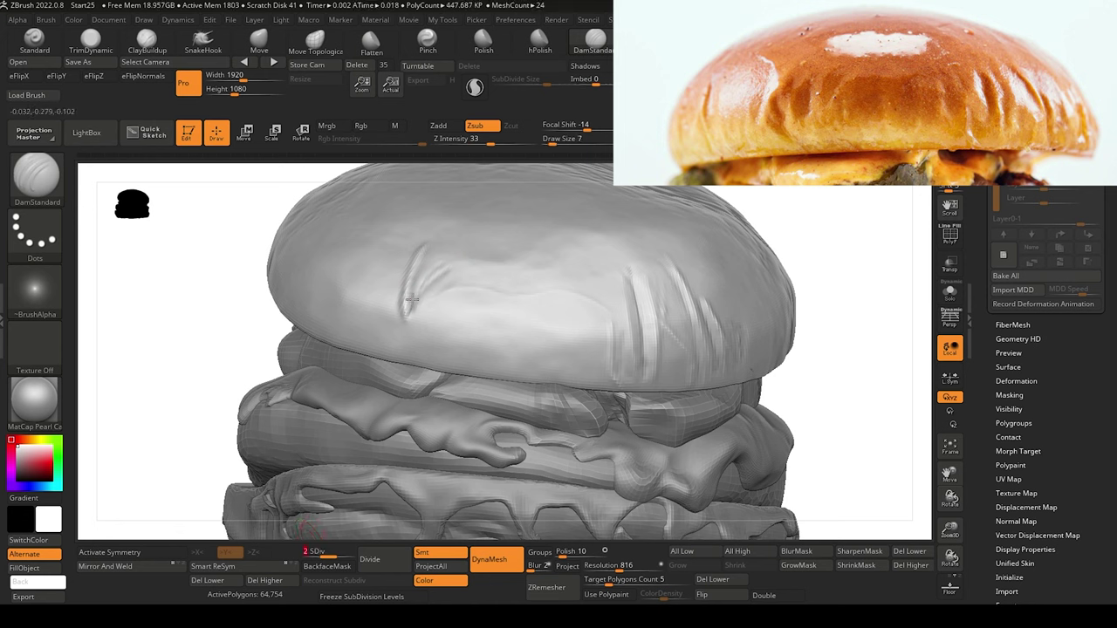
pyautogui.moveTo(445, 248); pyautogui.dragTo(406, 312)
pyautogui.moveTo(407, 312)
pyautogui.mouseDown()
pyautogui.moveTo(423, 277)
pyautogui.moveTo(407, 313)
pyautogui.mouseUp()
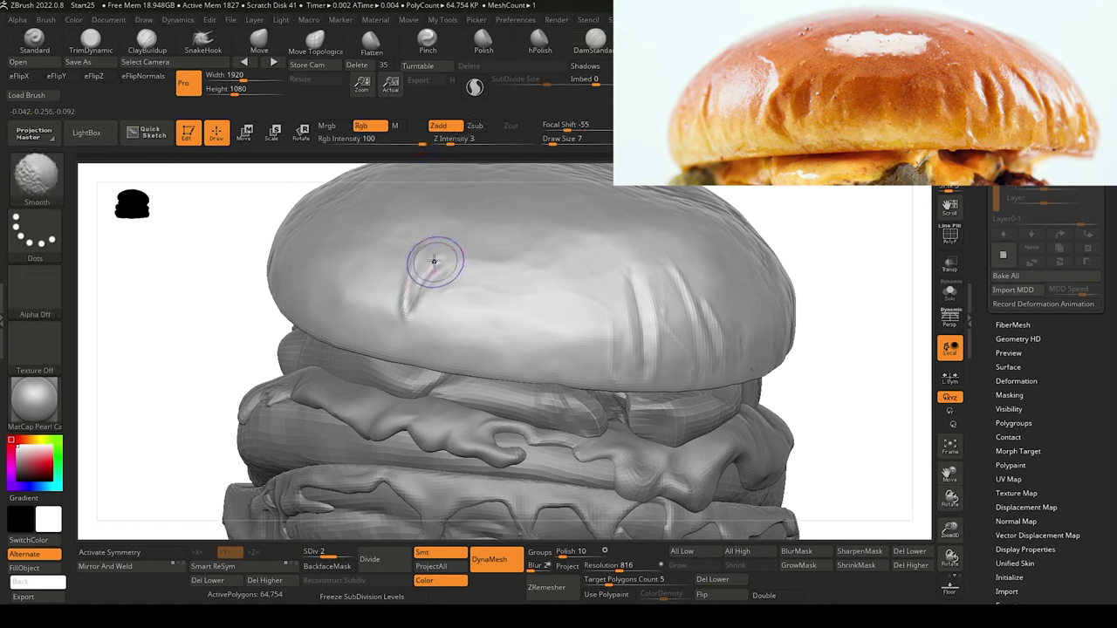
pyautogui.moveTo(435, 262)
pyautogui.keyDown('shift'); pyautogui.mouseDown()
pyautogui.moveTo(434, 252)
pyautogui.moveTo(436, 273)
pyautogui.mouseUp(); pyautogui.keyUp('shift')
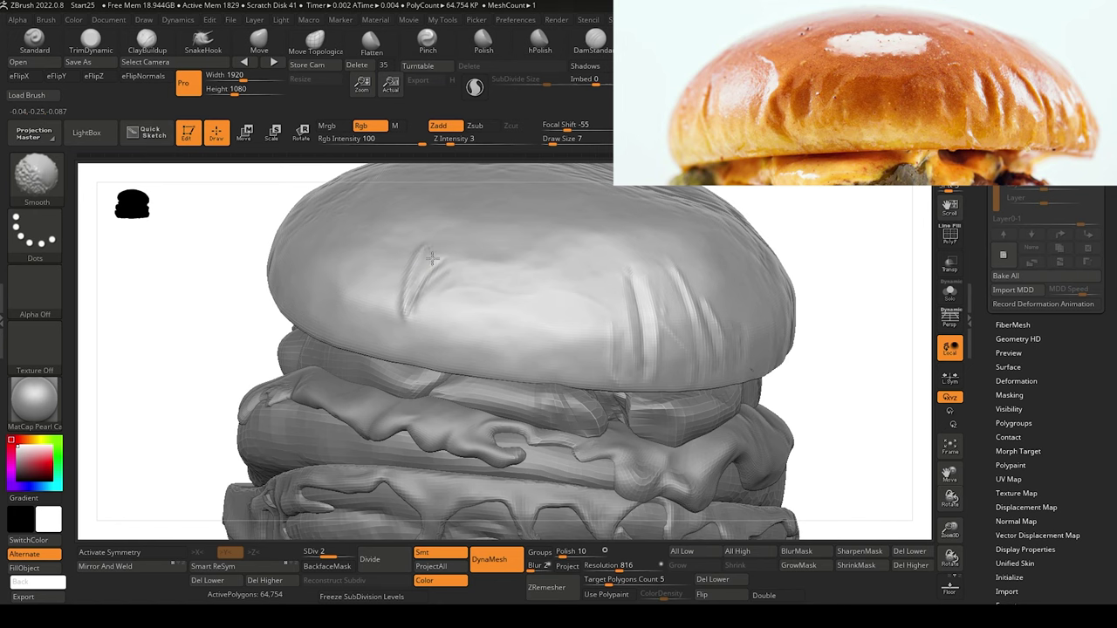
pyautogui.keyDown('shift'); pyautogui.moveTo(432, 259); pyautogui.dragTo(438, 260); pyautogui.keyUp('shift')
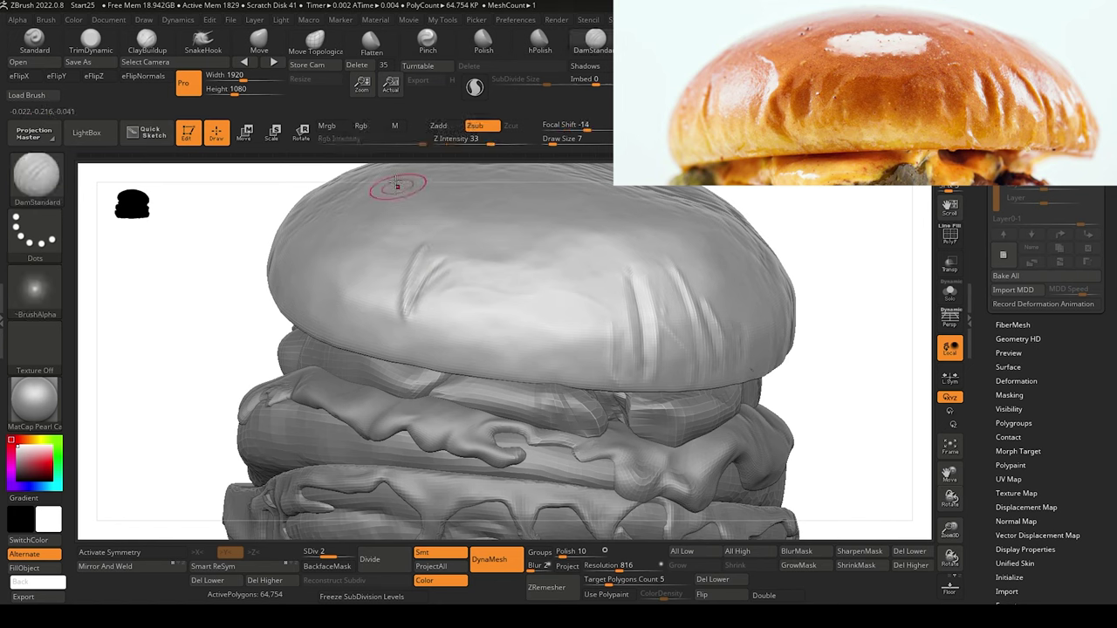
pyautogui.hotkey('ctrl', 'z')
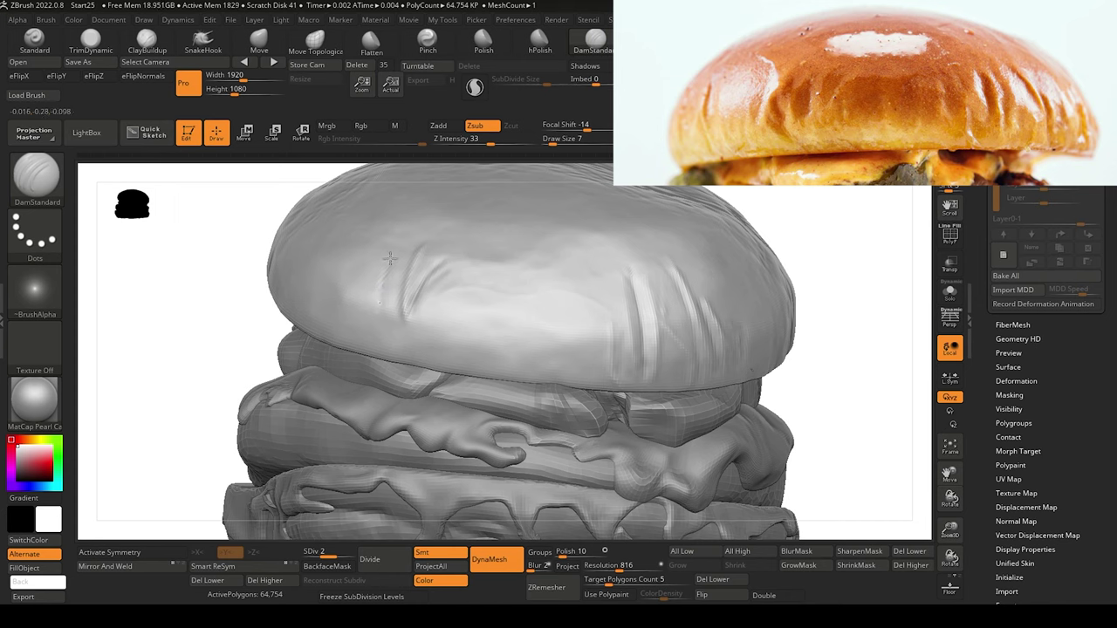
# Carve more wrinkles beside the forked crease, plus a long curved crease toward the bun's left side, using DamStandard.
pyautogui.moveTo(382, 287); pyautogui.dragTo(381, 311)
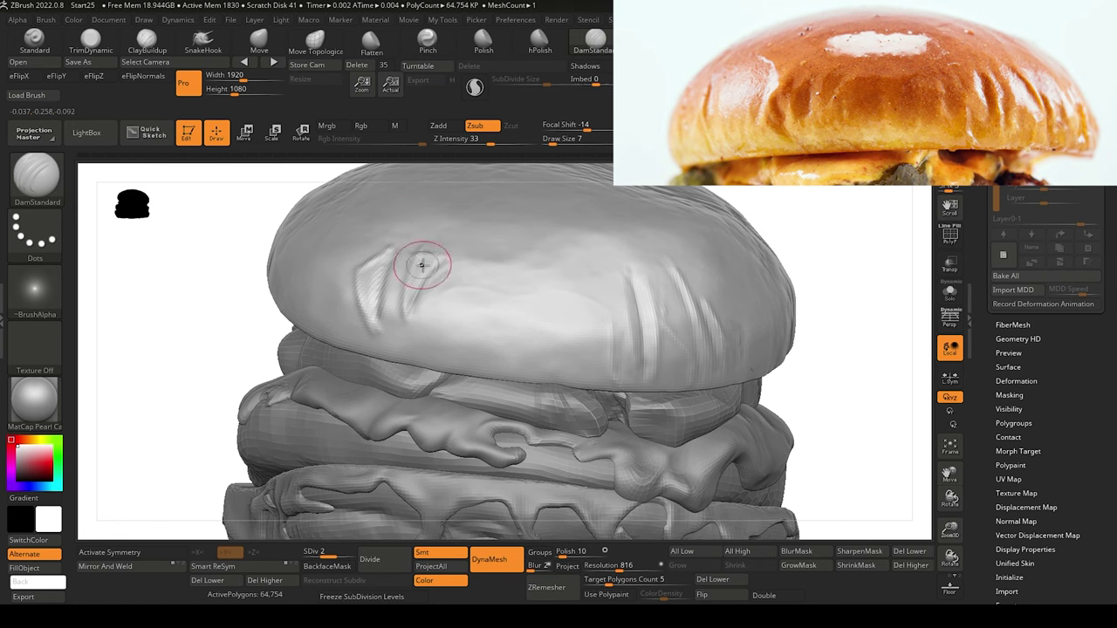
pyautogui.moveTo(441, 258); pyautogui.dragTo(431, 261)
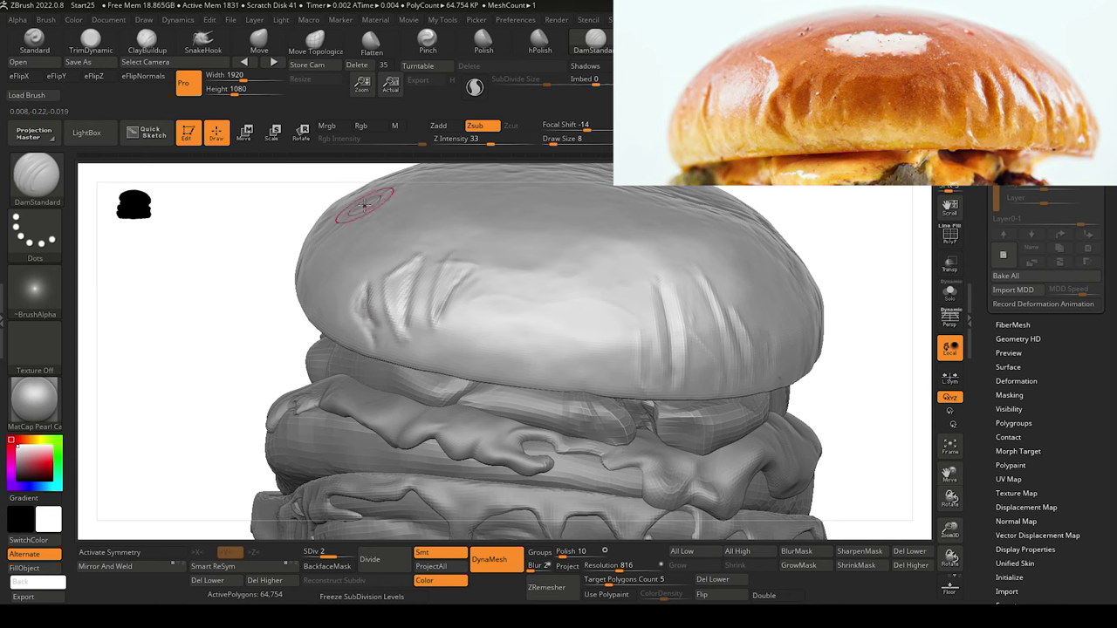
pyautogui.press('[')
pyautogui.moveTo(408, 267); pyautogui.dragTo(403, 324)
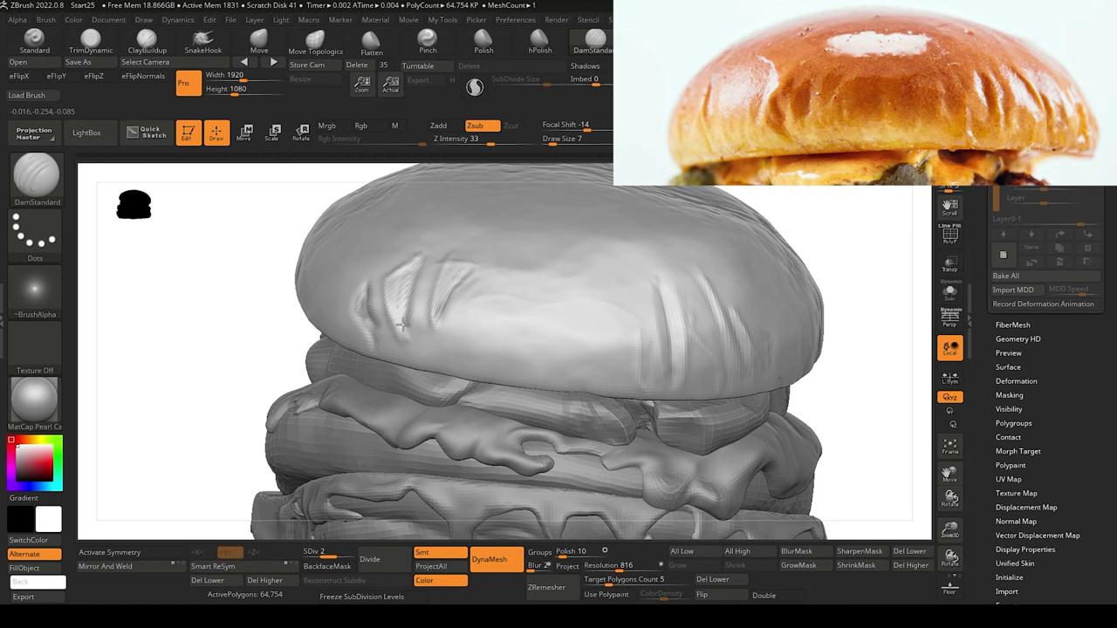
pyautogui.moveTo(224, 282)
pyautogui.keyDown('alt'); pyautogui.mouseDown()
pyautogui.moveTo(254, 352)
pyautogui.moveTo(267, 347)
pyautogui.mouseUp(); pyautogui.keyUp('alt')
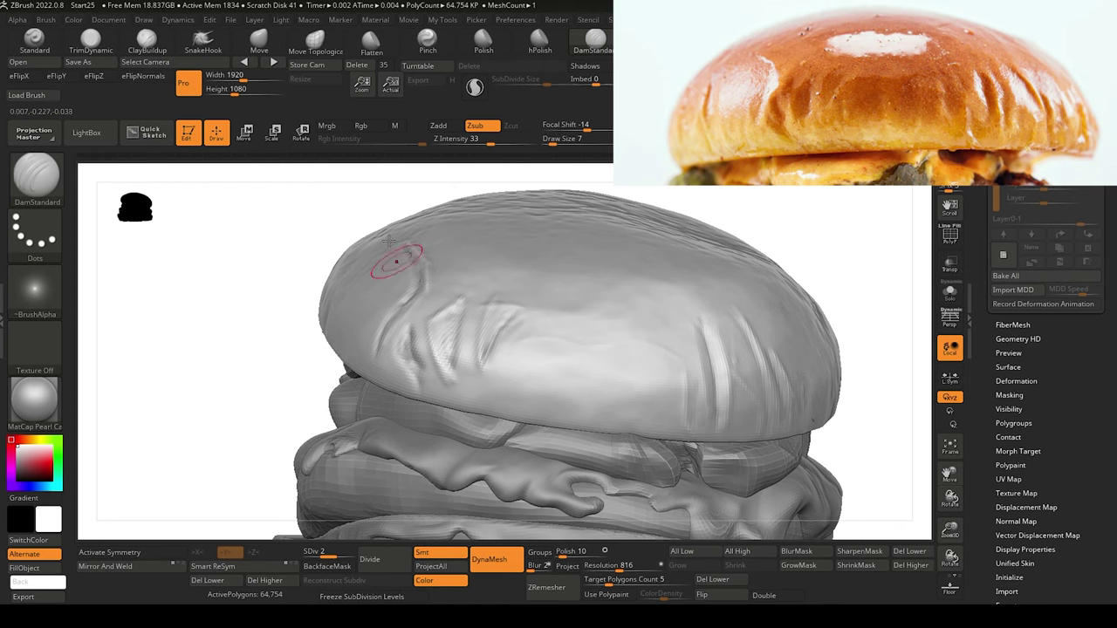
# Flatten the edges of the long curved crease with TrimDynamic and recarve its groove with DamStandard at draw size 7.
pyautogui.press('b')
pyautogui.press('t')
pyautogui.press('d')
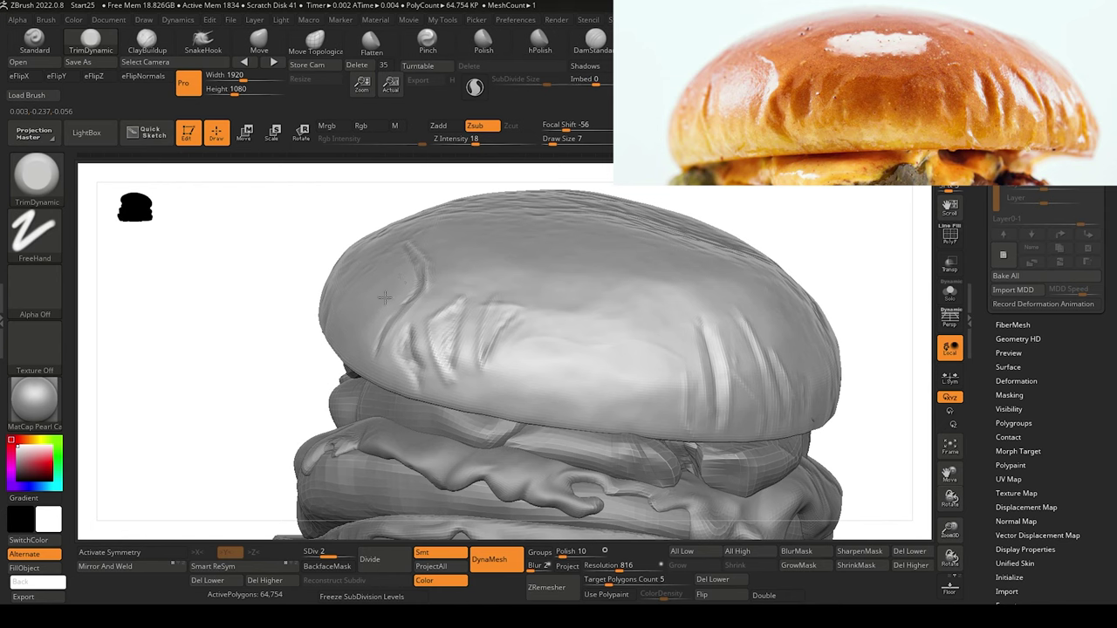
pyautogui.click(595, 39)
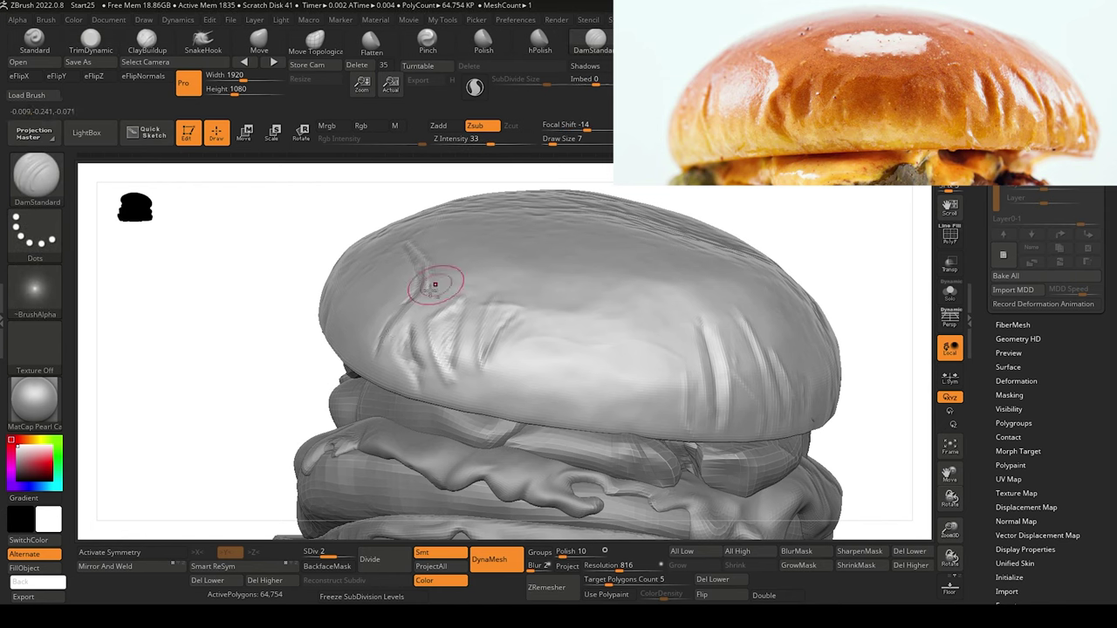
pyautogui.moveTo(385, 355)
pyautogui.mouseDown()
pyautogui.moveTo(434, 283)
pyautogui.moveTo(434, 292)
pyautogui.moveTo(424, 259)
pyautogui.moveTo(430, 268)
pyautogui.mouseUp()
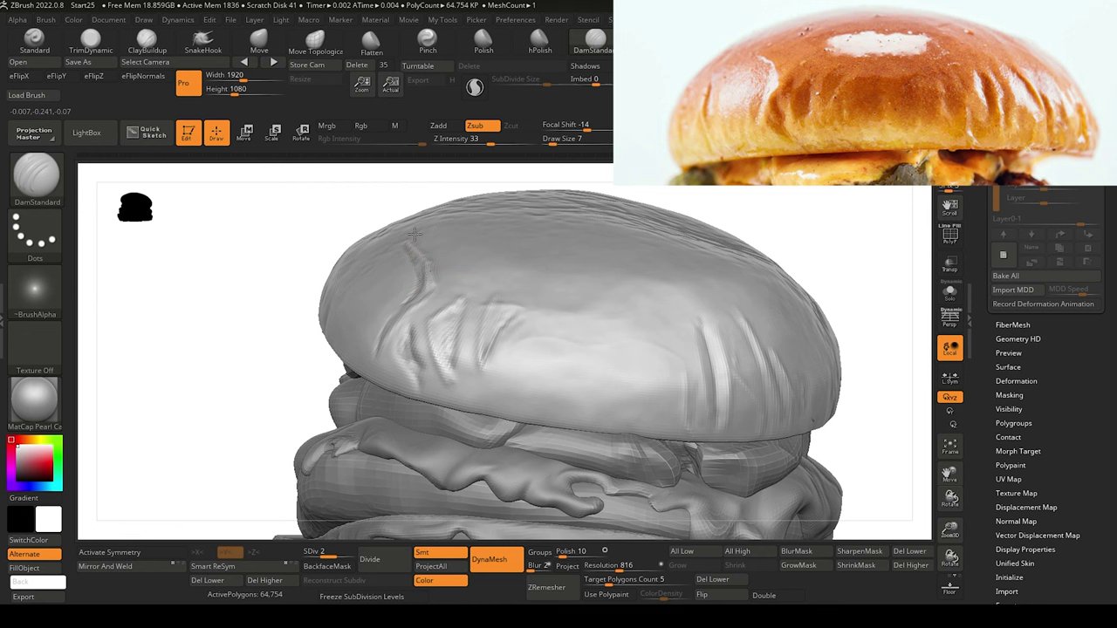
# Build up volume beside the curved crease's upper end with ClayBuildup at draw size 8, and smooth it into the surface.
pyautogui.press('b')
pyautogui.press('c')
pyautogui.press('b')
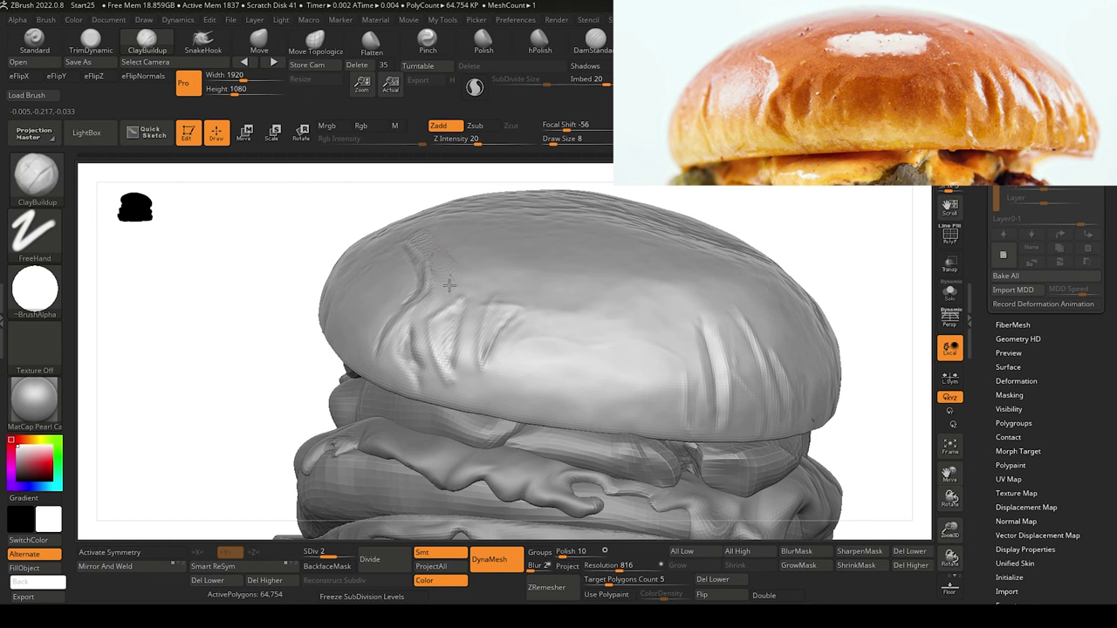
pyautogui.press('shift')
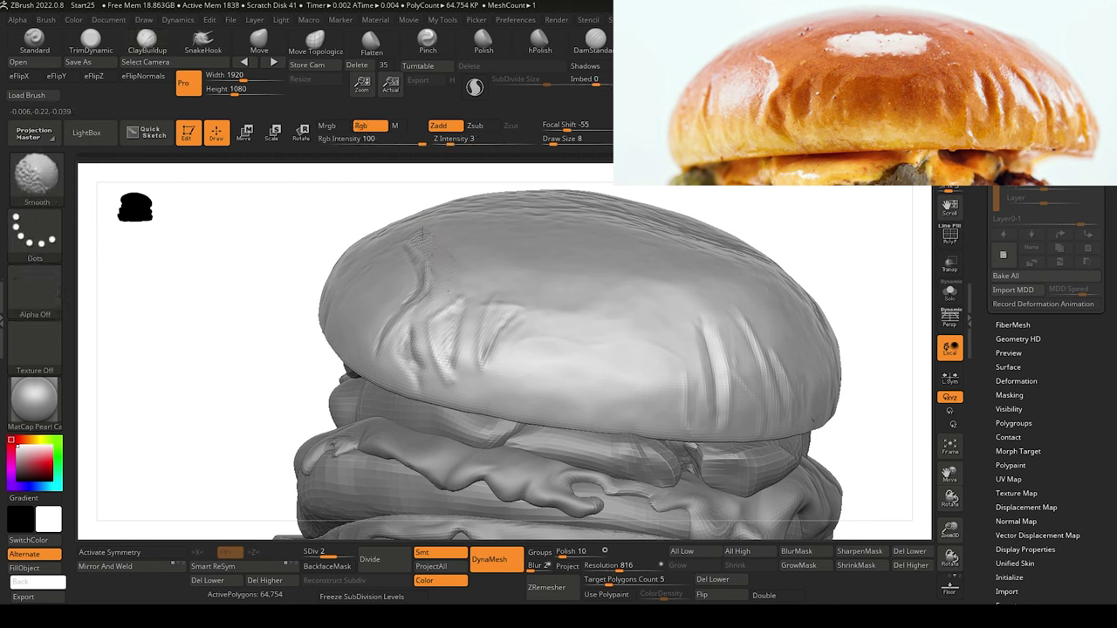
pyautogui.keyDown('shift'); pyautogui.moveTo(422, 235); pyautogui.dragTo(443, 264); pyautogui.keyUp('shift')
# Carve an arching wrinkle from the curved crease's upper end down to the bun's left rim using DamStandard at draw size 8.
pyautogui.moveTo(285, 301); pyautogui.dragTo(308, 310)
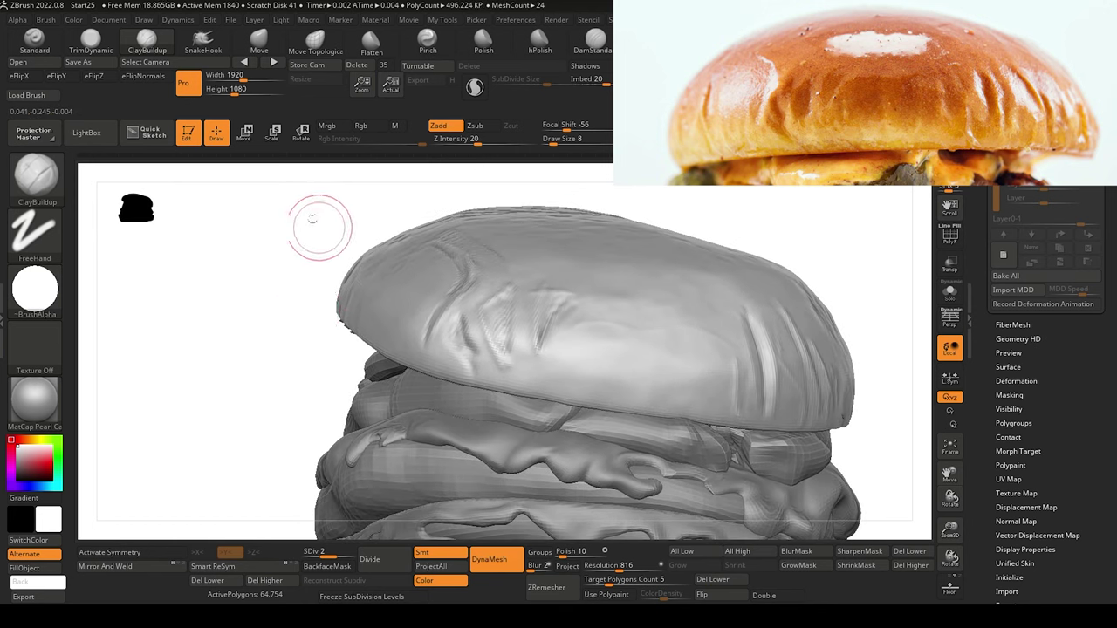
pyautogui.moveTo(294, 271); pyautogui.dragTo(320, 259)
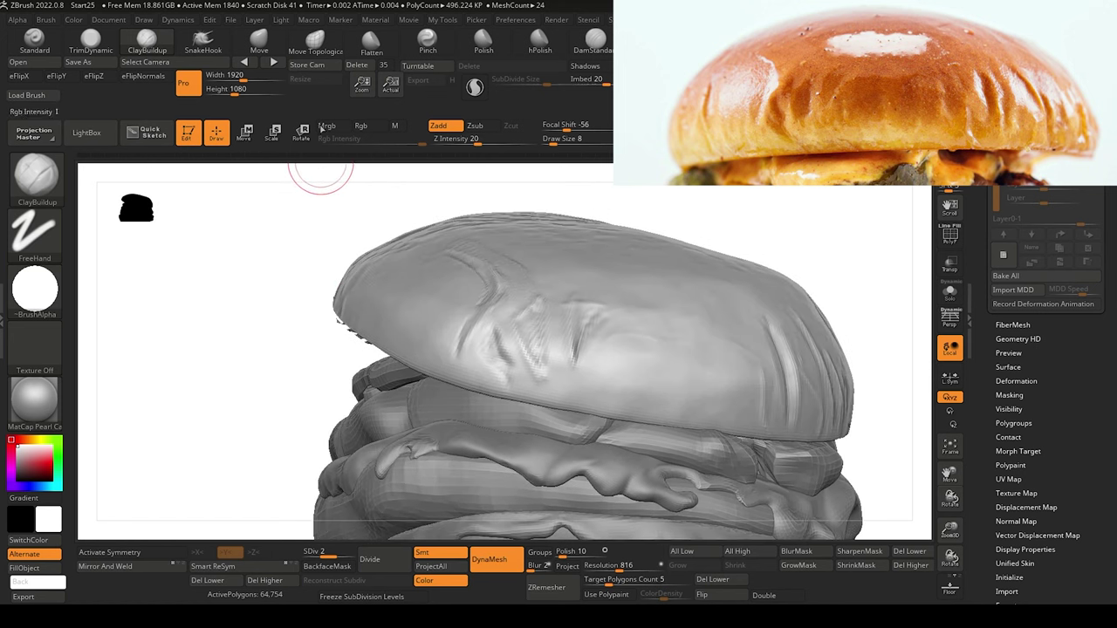
pyautogui.click(594, 46)
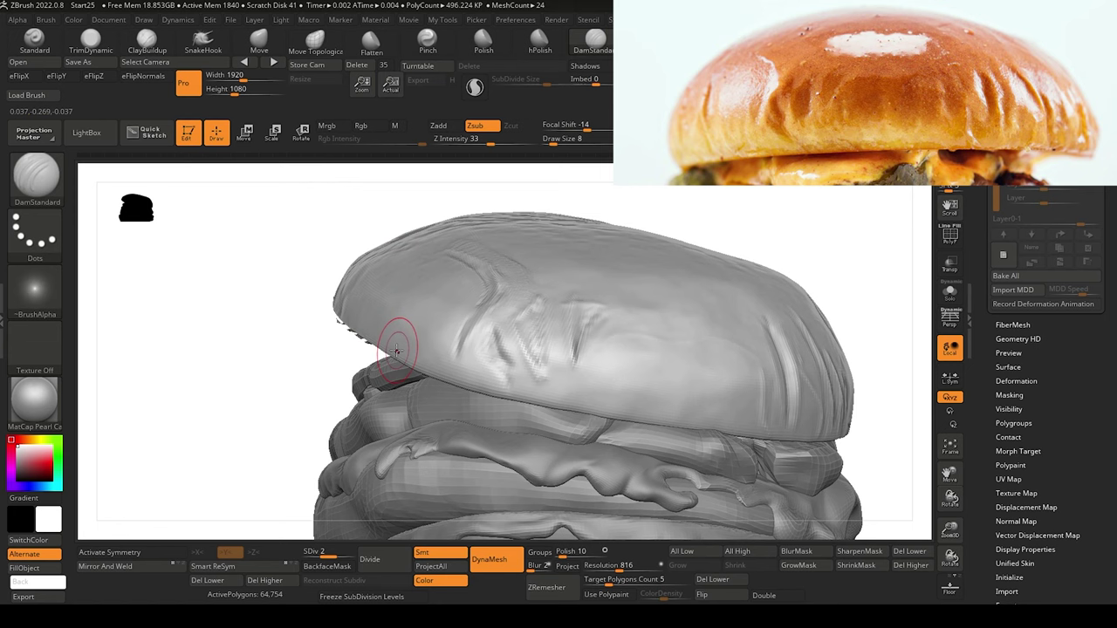
pyautogui.moveTo(434, 265)
pyautogui.mouseDown()
pyautogui.moveTo(393, 342)
pyautogui.moveTo(409, 279)
pyautogui.mouseUp()
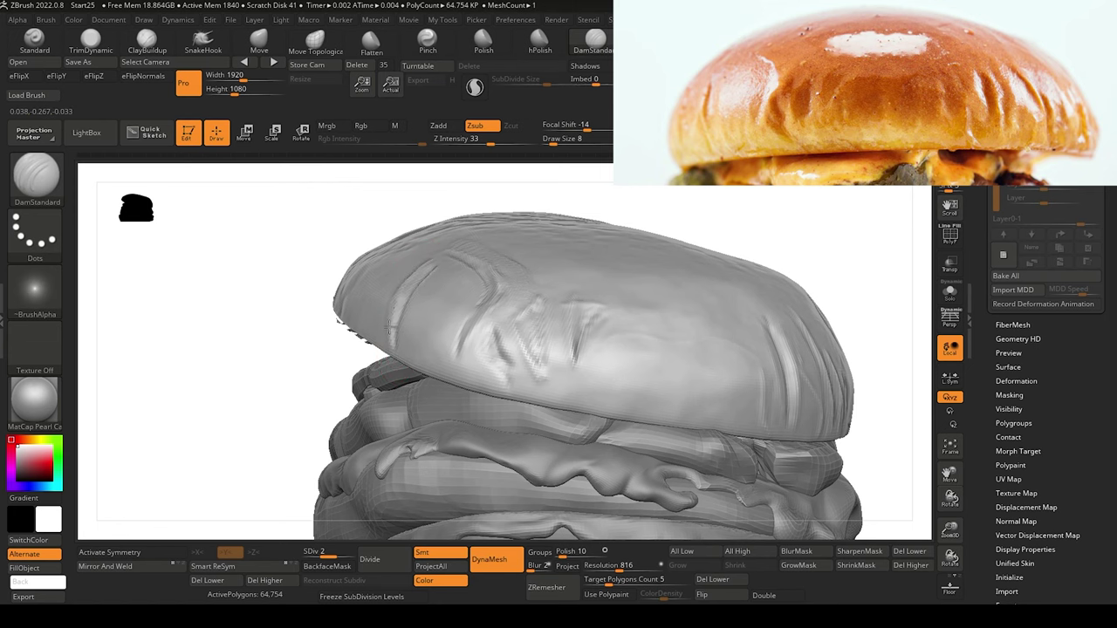
# Deepen the lower end of the arching wrinkle at the bun's left rim with DamStandard and smooth its upper part.
pyautogui.moveTo(389, 329); pyautogui.dragTo(391, 336)
pyautogui.moveTo(271, 229); pyautogui.dragTo(332, 224)
pyautogui.moveTo(399, 266)
pyautogui.keyDown('shift'); pyautogui.mouseDown()
pyautogui.moveTo(394, 249)
pyautogui.moveTo(393, 264)
pyautogui.moveTo(404, 252)
pyautogui.mouseUp(); pyautogui.keyUp('shift')
pyautogui.moveTo(99, 292)
pyautogui.mouseDown()
pyautogui.moveTo(120, 291)
pyautogui.moveTo(232, 212)
pyautogui.mouseUp()
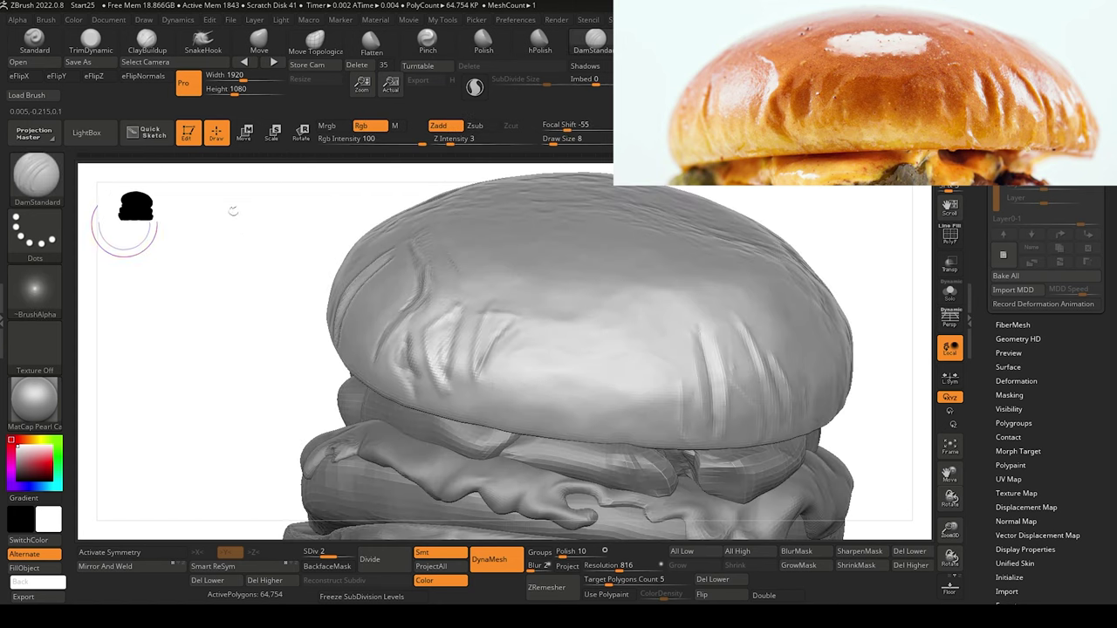
pyautogui.keyDown('alt'); pyautogui.moveTo(122, 224); pyautogui.dragTo(147, 188); pyautogui.keyUp('alt')
pyautogui.moveTo(272, 331)
pyautogui.keyDown('alt'); pyautogui.mouseDown()
pyautogui.moveTo(304, 376)
pyautogui.moveTo(254, 340)
pyautogui.moveTo(267, 344)
pyautogui.moveTo(247, 319)
pyautogui.moveTo(255, 329)
pyautogui.moveTo(222, 311)
pyautogui.mouseUp(); pyautogui.keyUp('alt')
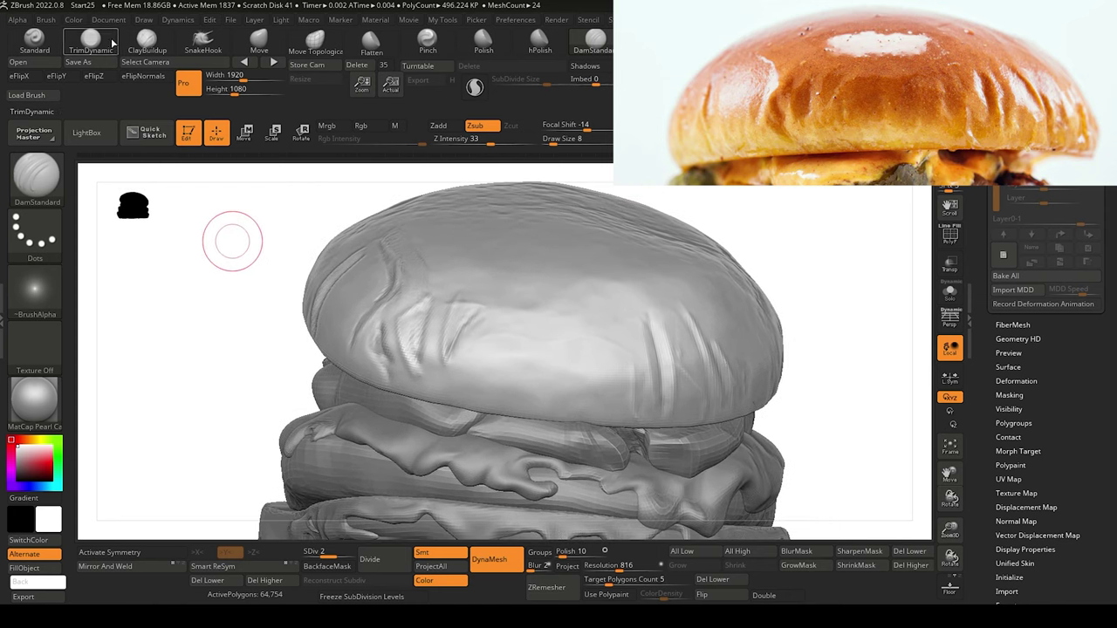
# Build up the bun's front between the two wrinkle groups with ClayBuildup at draw size 14, and smooth it.
pyautogui.press('b')
pyautogui.press('c')
pyautogui.press('b')
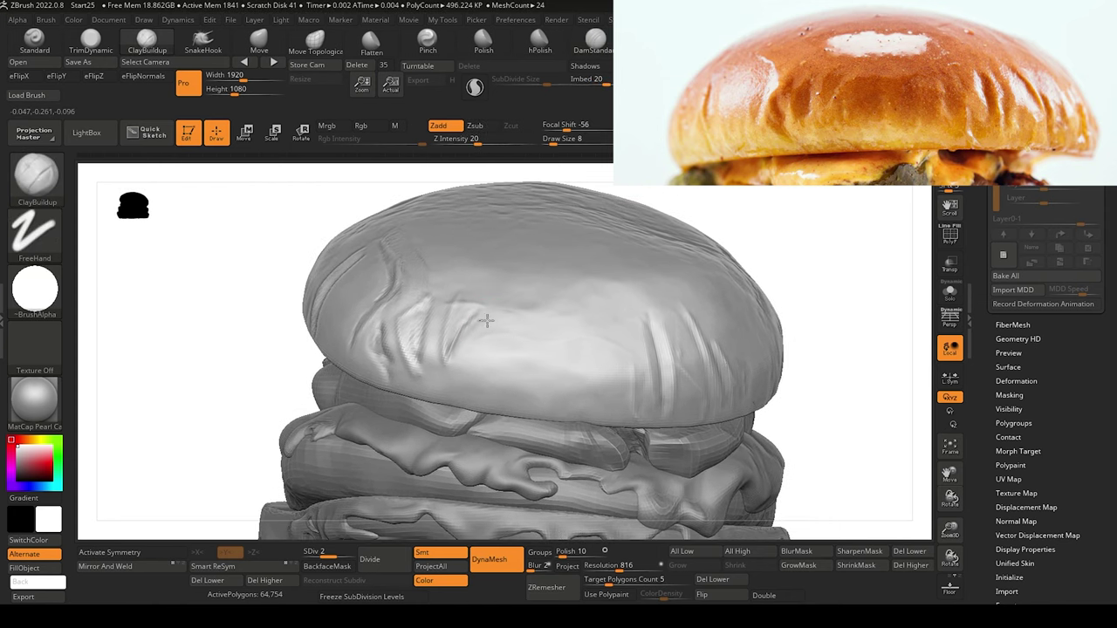
pyautogui.press(']')
pyautogui.press('shift')
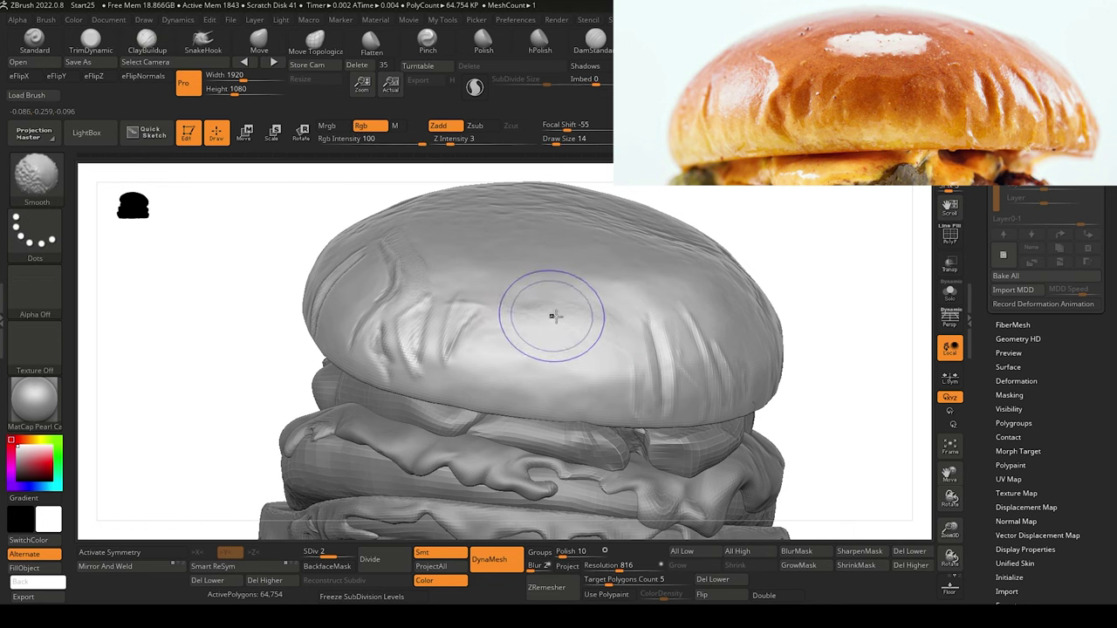
pyautogui.press('shift')
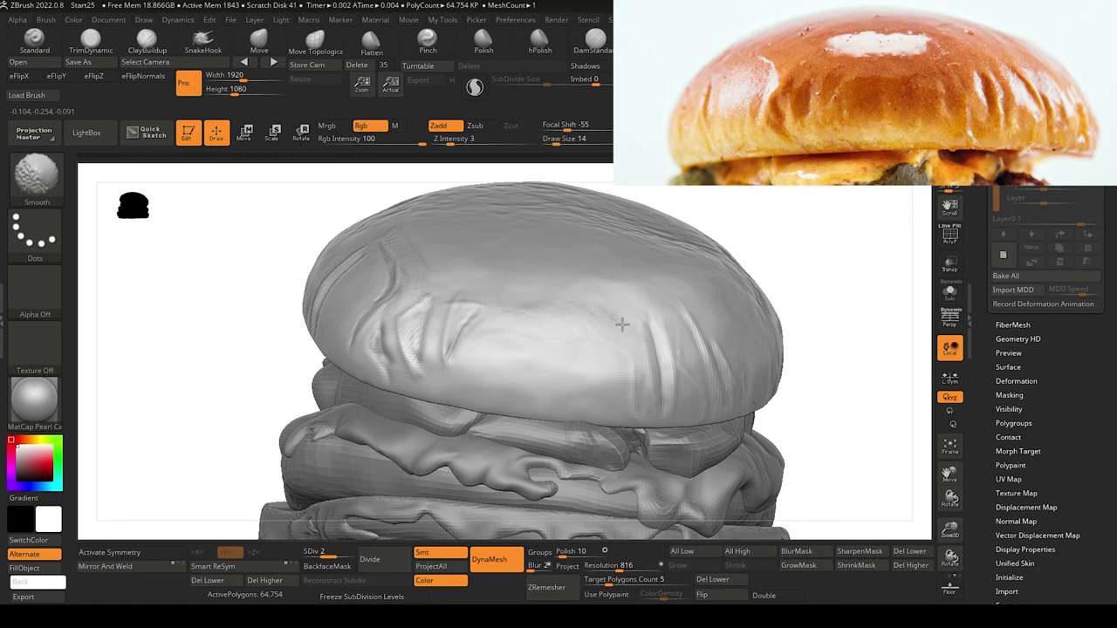
pyautogui.keyDown('shift'); pyautogui.moveTo(458, 139); pyautogui.dragTo(462, 138); pyautogui.keyUp('shift')
pyautogui.moveTo(232, 307)
pyautogui.mouseDown()
pyautogui.moveTo(211, 282)
pyautogui.moveTo(220, 300)
pyautogui.mouseUp()
# Flatten the front surface between the wrinkle groups with TrimDynamic at draw size 10, raising its Z intensity to 41.
pyautogui.click(113, 43)
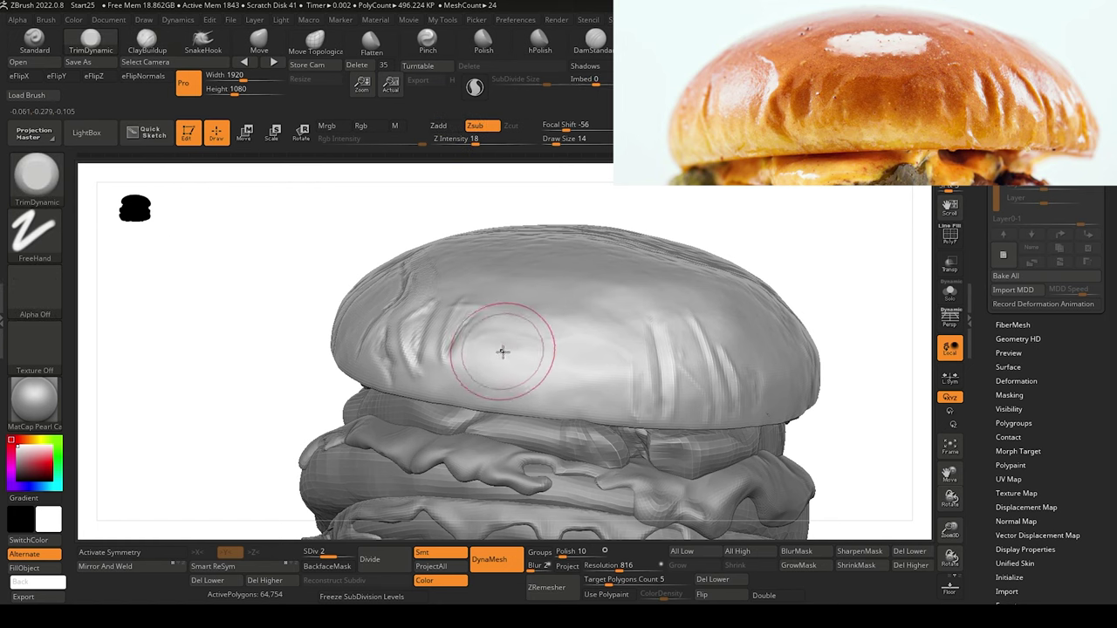
pyautogui.press('[')
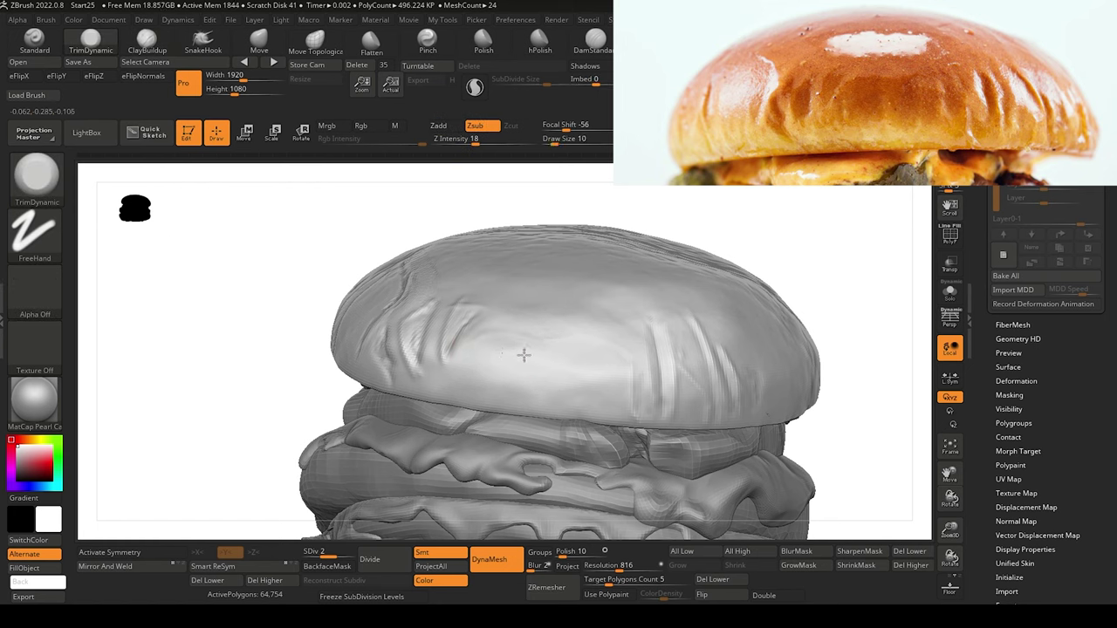
pyautogui.moveTo(523, 366); pyautogui.dragTo(477, 351)
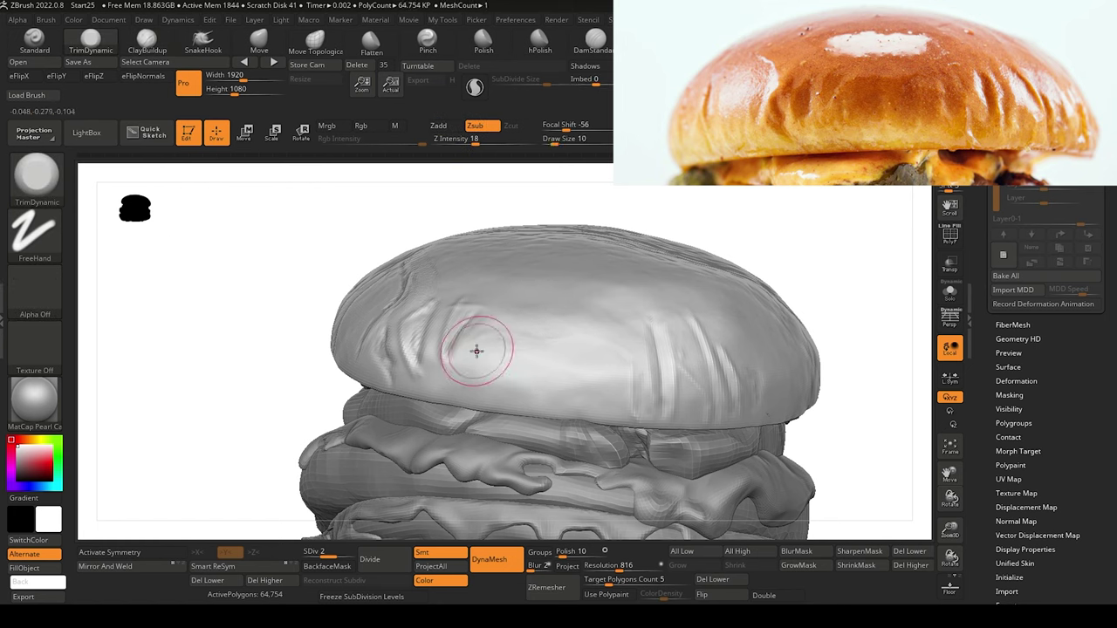
pyautogui.moveTo(527, 385); pyautogui.dragTo(529, 366, button='right')
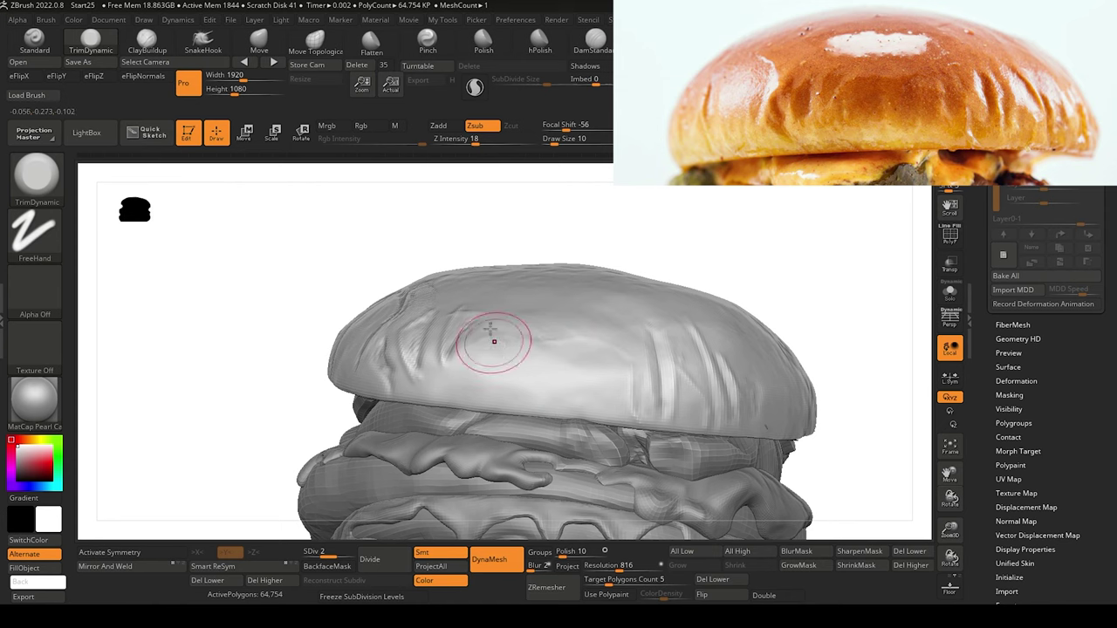
pyautogui.moveTo(476, 142); pyautogui.dragTo(498, 141)
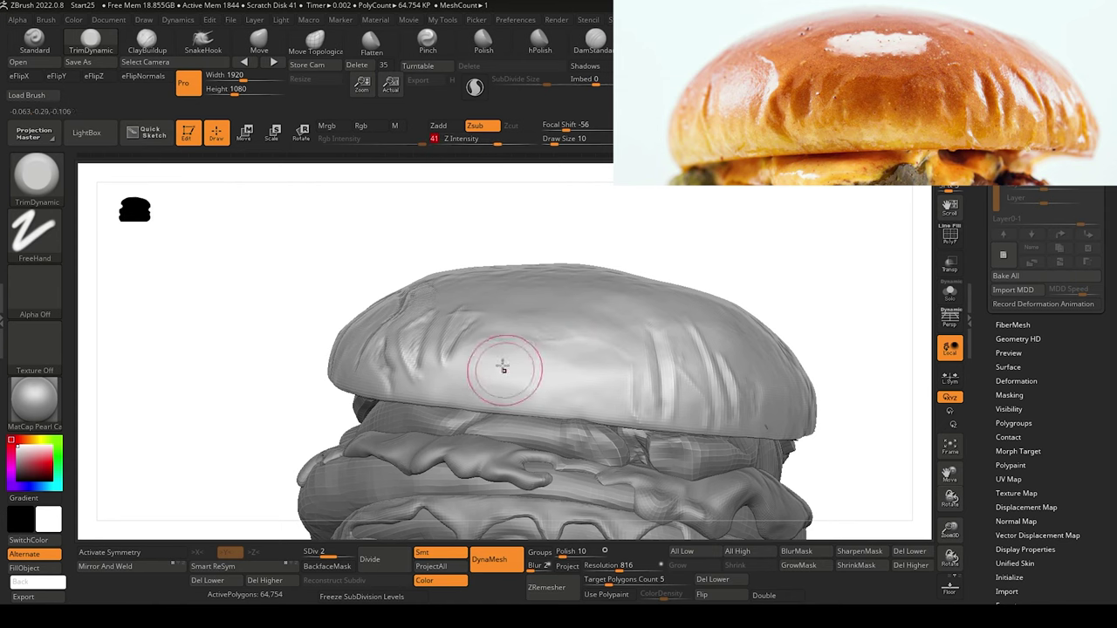
pyautogui.moveTo(284, 303)
pyautogui.mouseDown()
pyautogui.moveTo(254, 315)
pyautogui.moveTo(272, 317)
pyautogui.mouseUp()
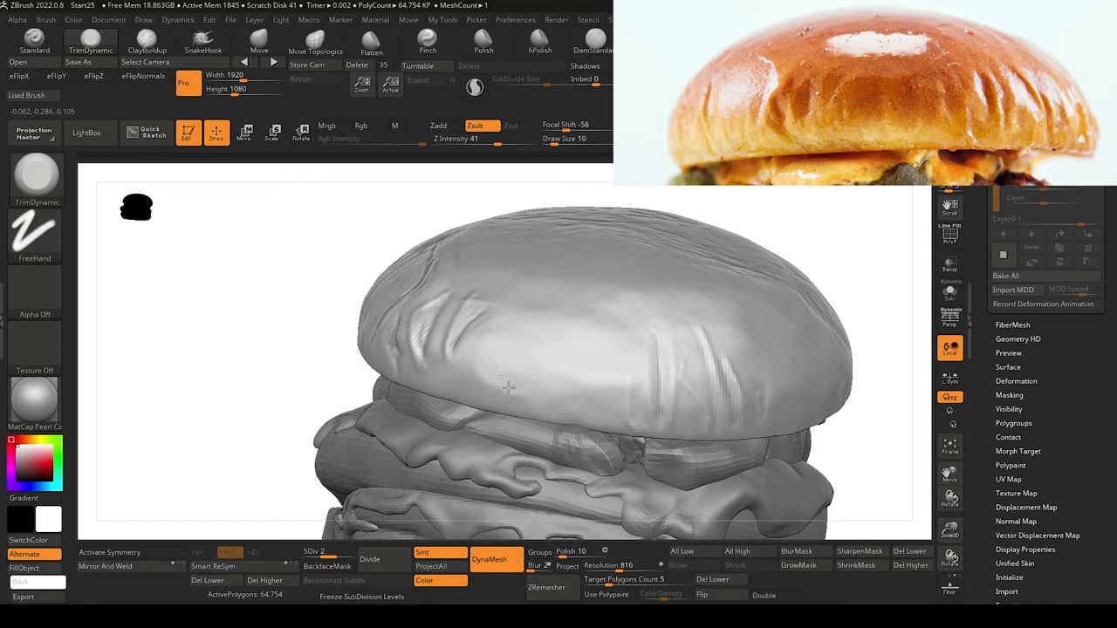
pyautogui.moveTo(262, 274); pyautogui.dragTo(314, 275)
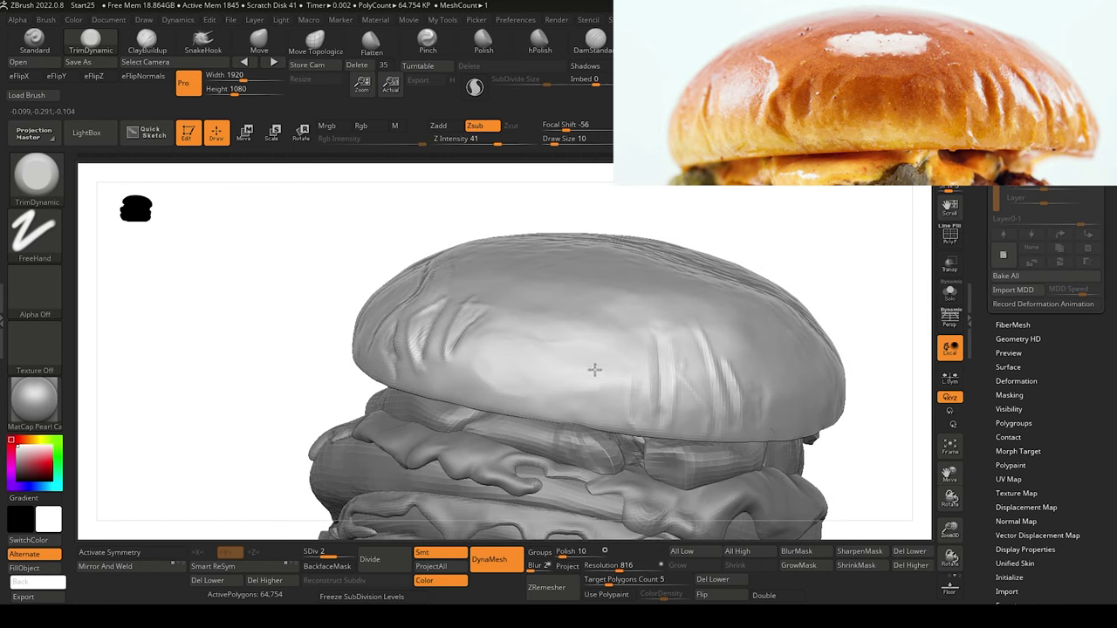
pyautogui.moveTo(241, 308)
pyautogui.mouseDown()
pyautogui.moveTo(270, 312)
pyautogui.moveTo(244, 329)
pyautogui.moveTo(228, 286)
pyautogui.moveTo(249, 324)
pyautogui.mouseUp()
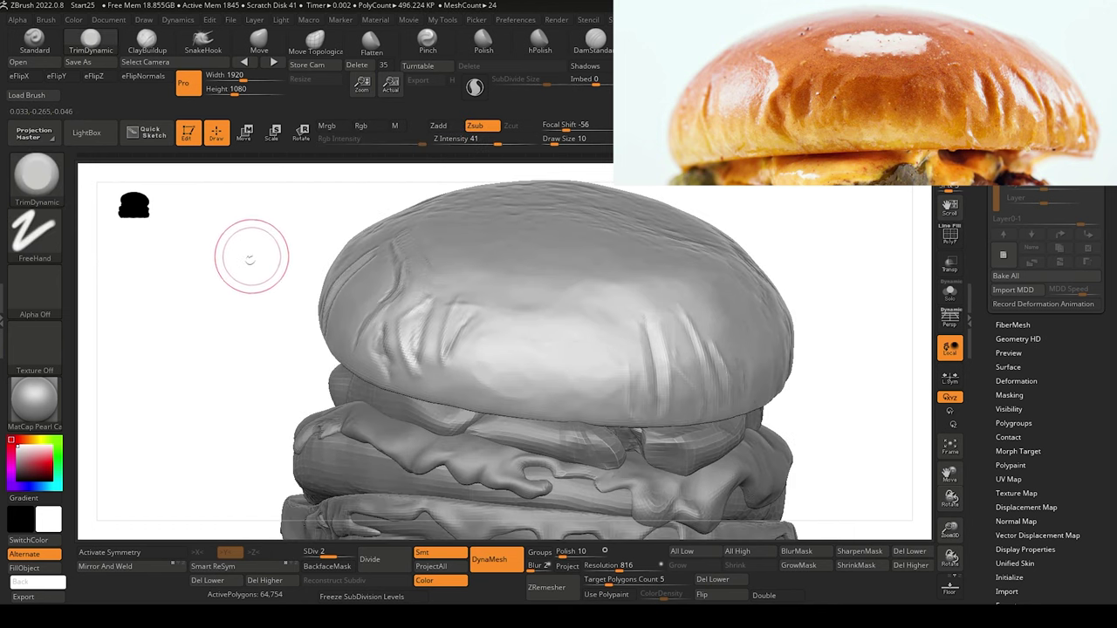
pyautogui.moveTo(224, 293); pyautogui.dragTo(237, 267)
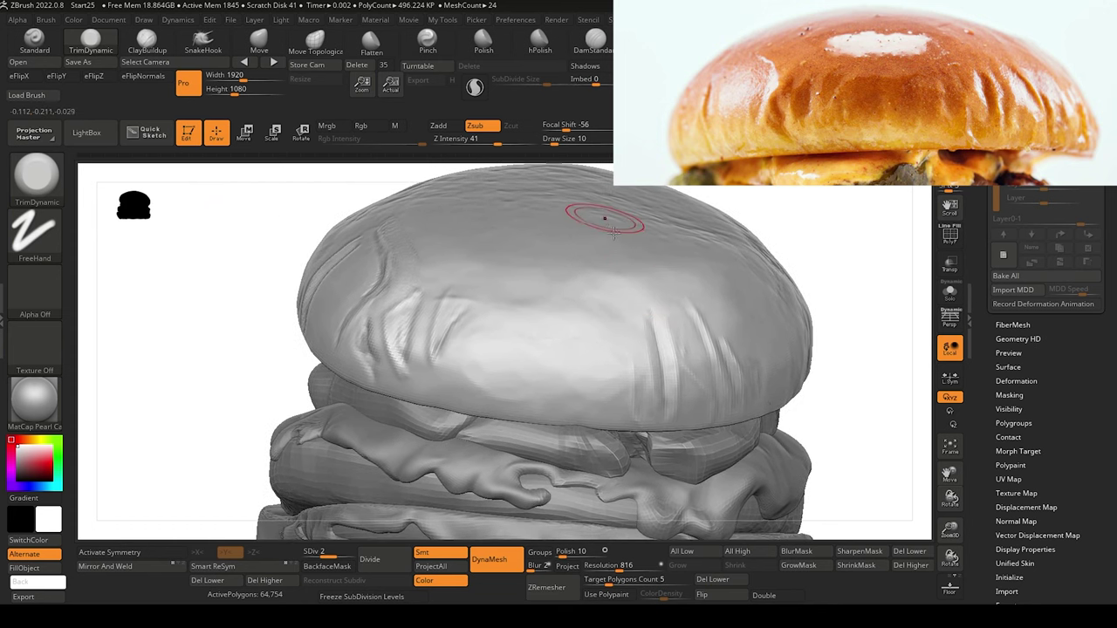
# Recarve the innermost crease of the right wrinkle group down toward the rim with DamStandard at draw size 6.
pyautogui.click(594, 41)
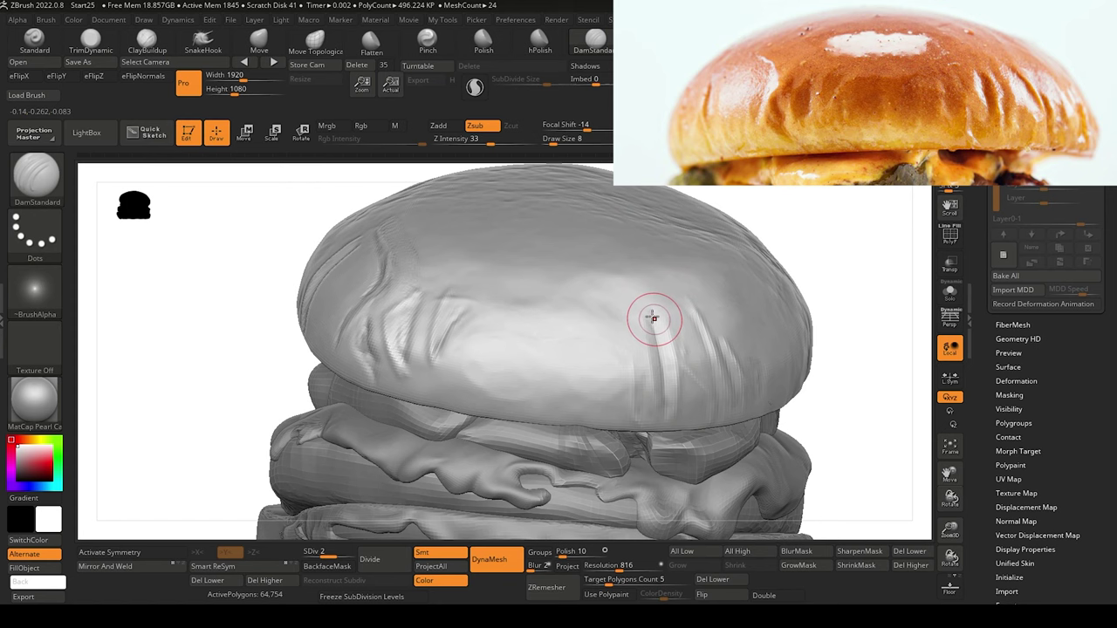
pyautogui.moveTo(651, 310); pyautogui.dragTo(673, 341)
pyautogui.moveTo(647, 306); pyautogui.dragTo(675, 367)
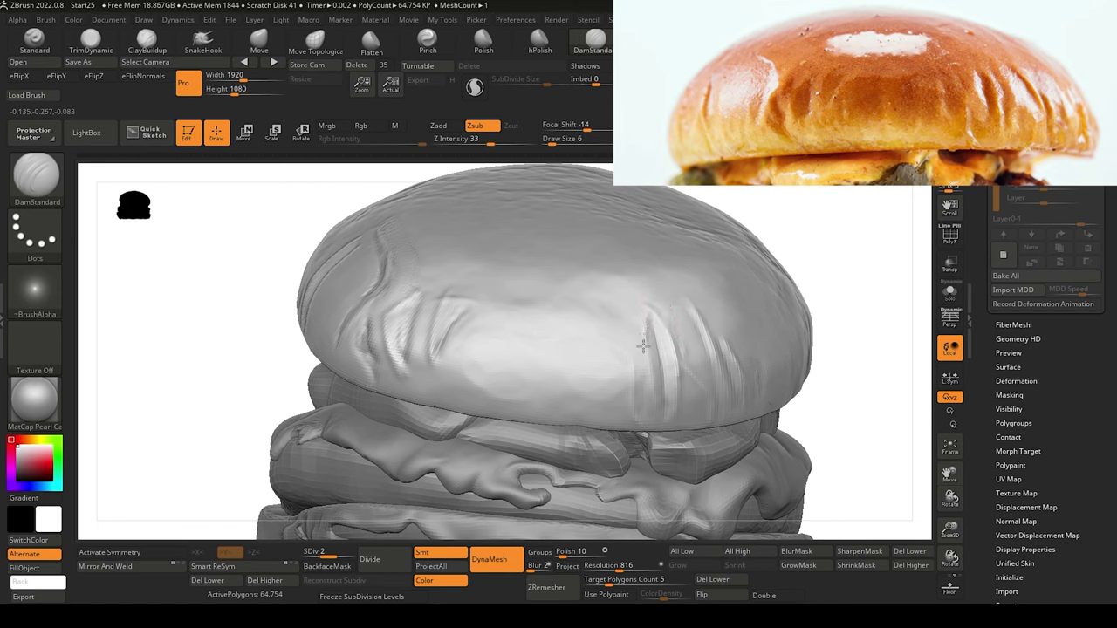
pyautogui.moveTo(642, 346); pyautogui.dragTo(652, 373)
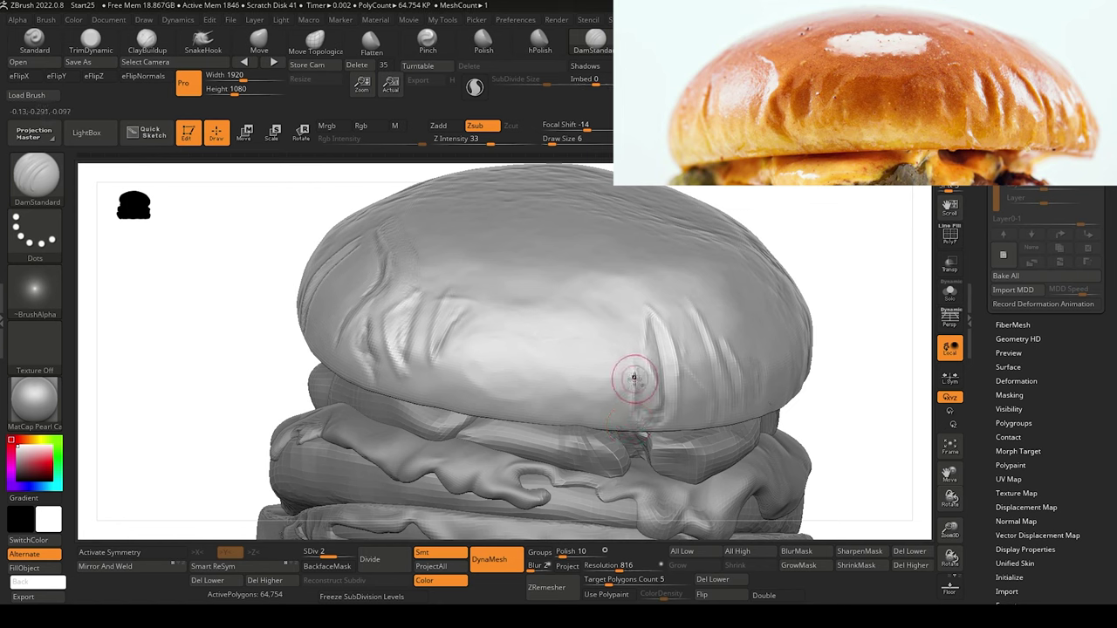
pyautogui.moveTo(237, 287)
pyautogui.mouseDown()
pyautogui.moveTo(260, 261)
pyautogui.moveTo(225, 302)
pyautogui.mouseUp()
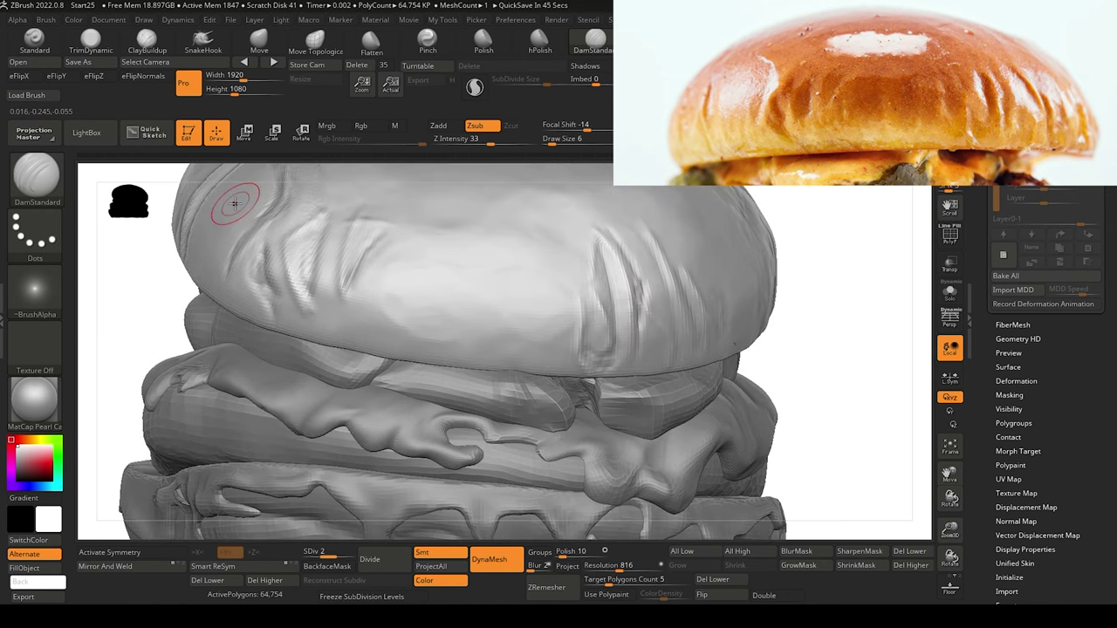
# Build up folds between the lower ends of the right group's creases with ClayBuildup at draw size 5.
pyautogui.press('b')
pyautogui.press('c')
pyautogui.press('b')
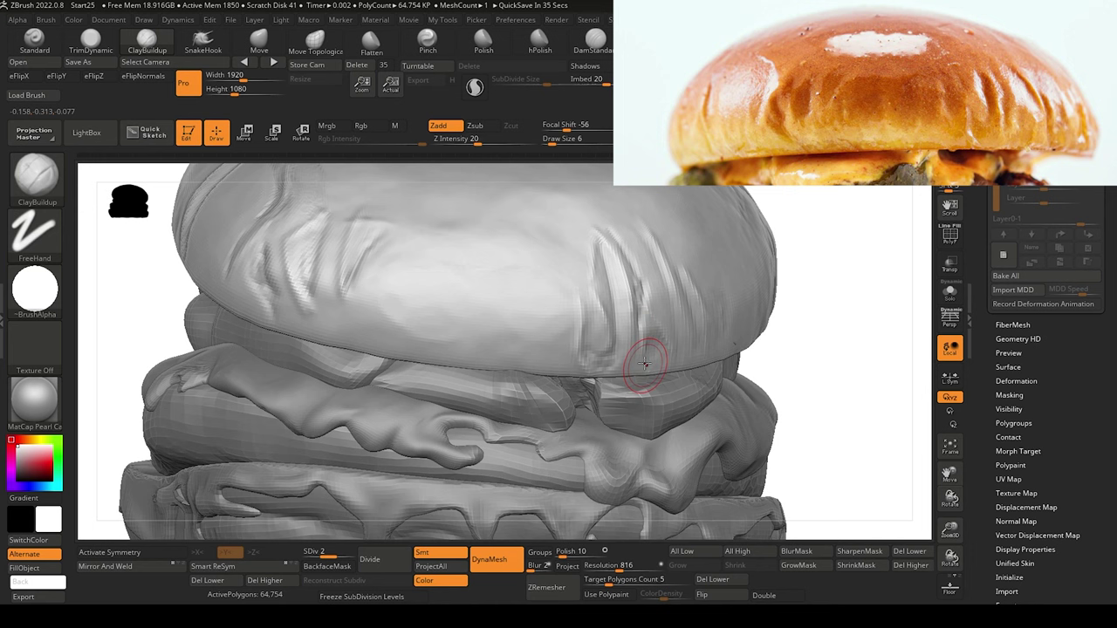
pyautogui.press('[')
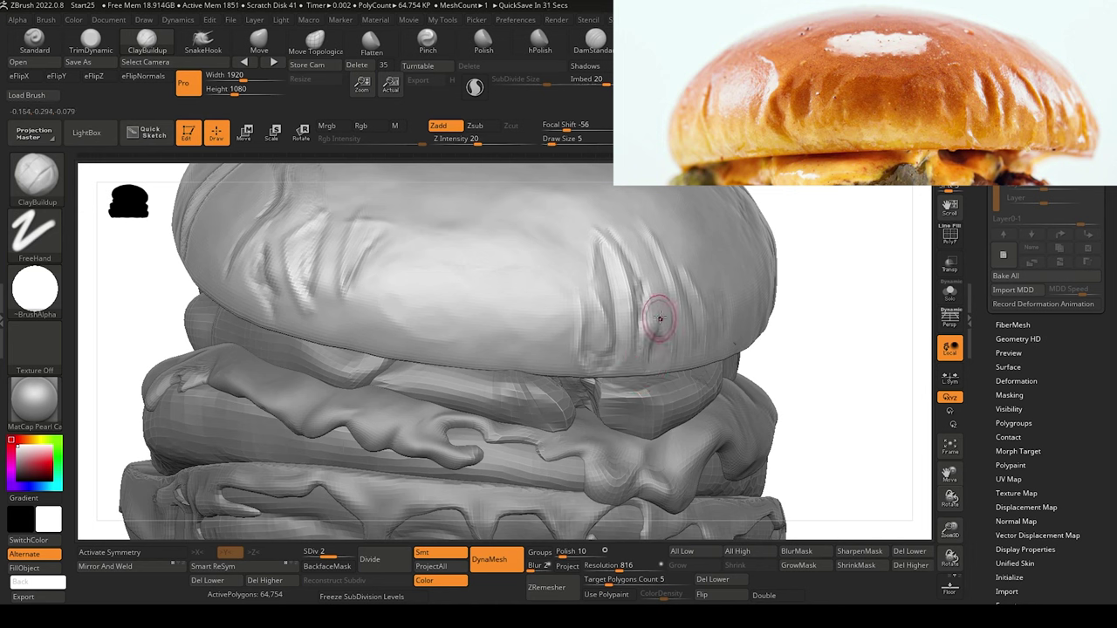
pyautogui.moveTo(660, 319)
pyautogui.mouseDown()
pyautogui.moveTo(661, 257)
pyautogui.moveTo(666, 269)
pyautogui.moveTo(649, 256)
pyautogui.moveTo(654, 313)
pyautogui.mouseUp()
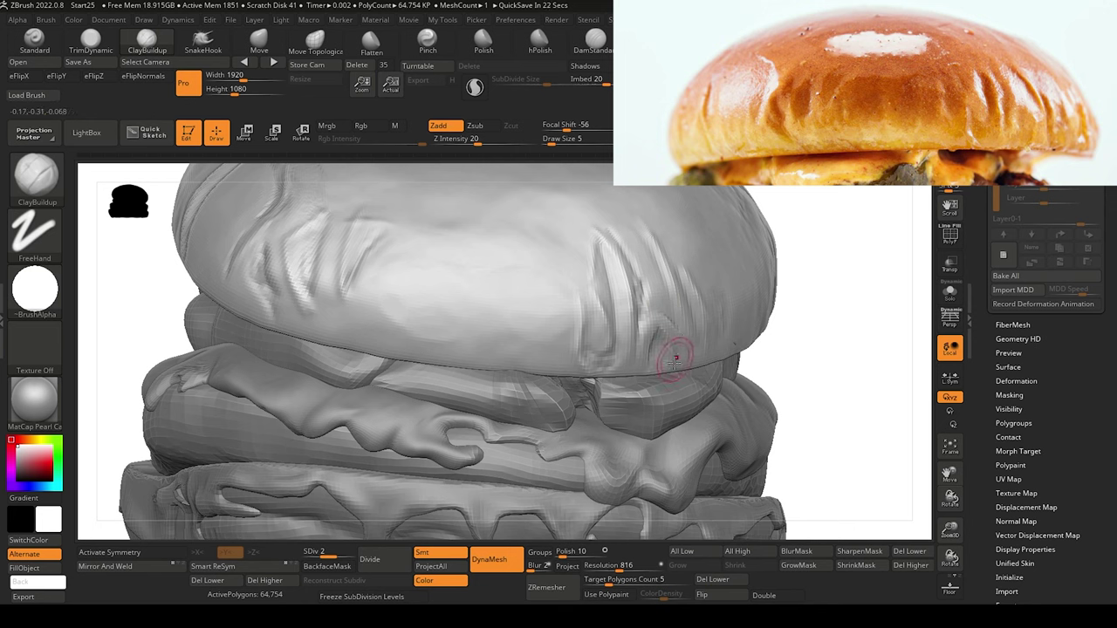
# Carve narrow creases along the outer side of the right wrinkle group with DamStandard at draw size 4.
pyautogui.press('b')
pyautogui.press('d')
pyautogui.press('s')
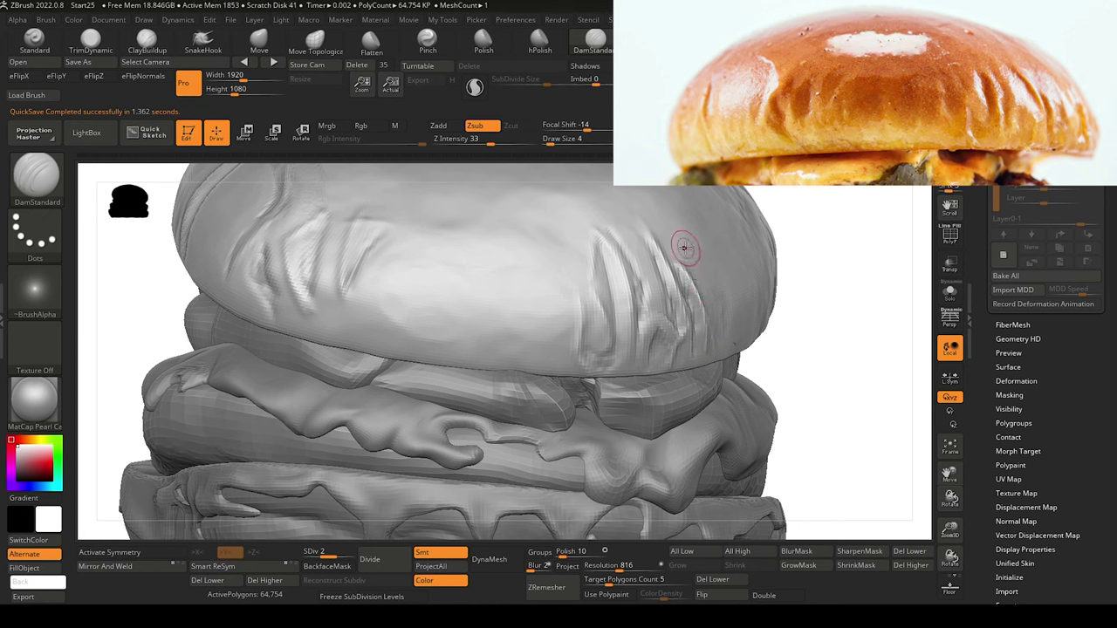
# Raise thin ridges beside the right group's outermost creases with ClayBuildup at draw sizes 4 to 5.
pyautogui.press('b')
pyautogui.press('c')
pyautogui.press('b')
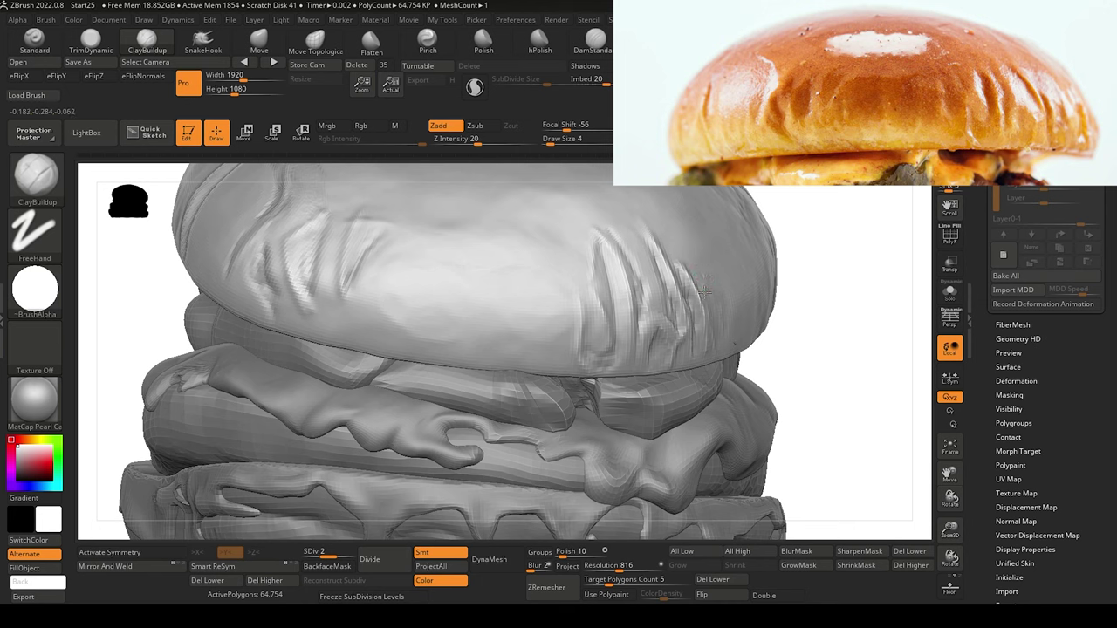
pyautogui.press(']')
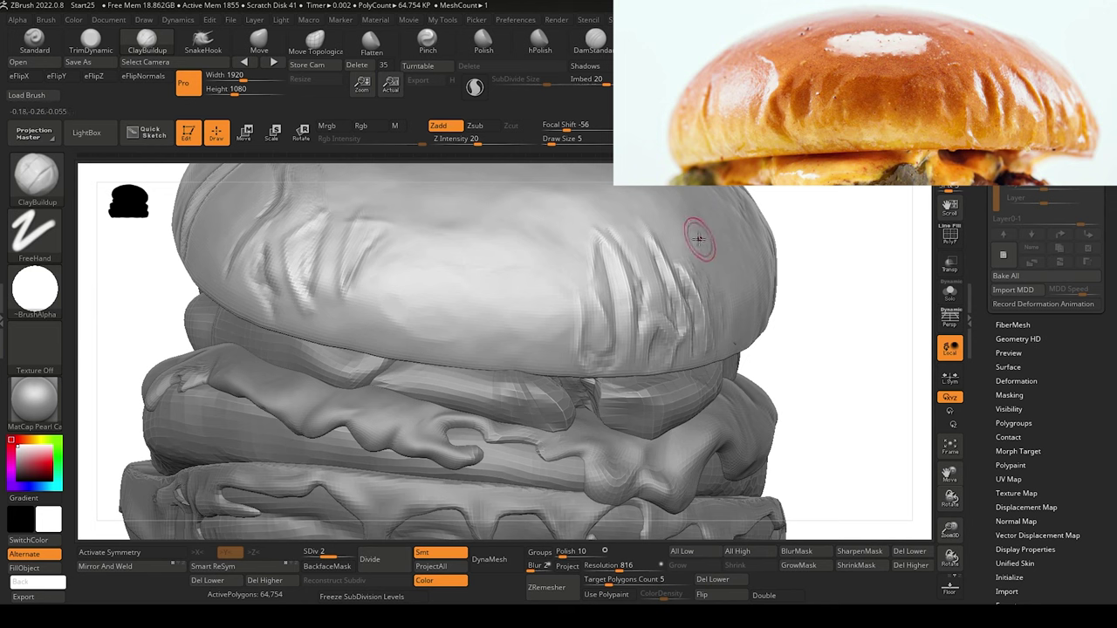
pyautogui.press('[')
pyautogui.press(']')
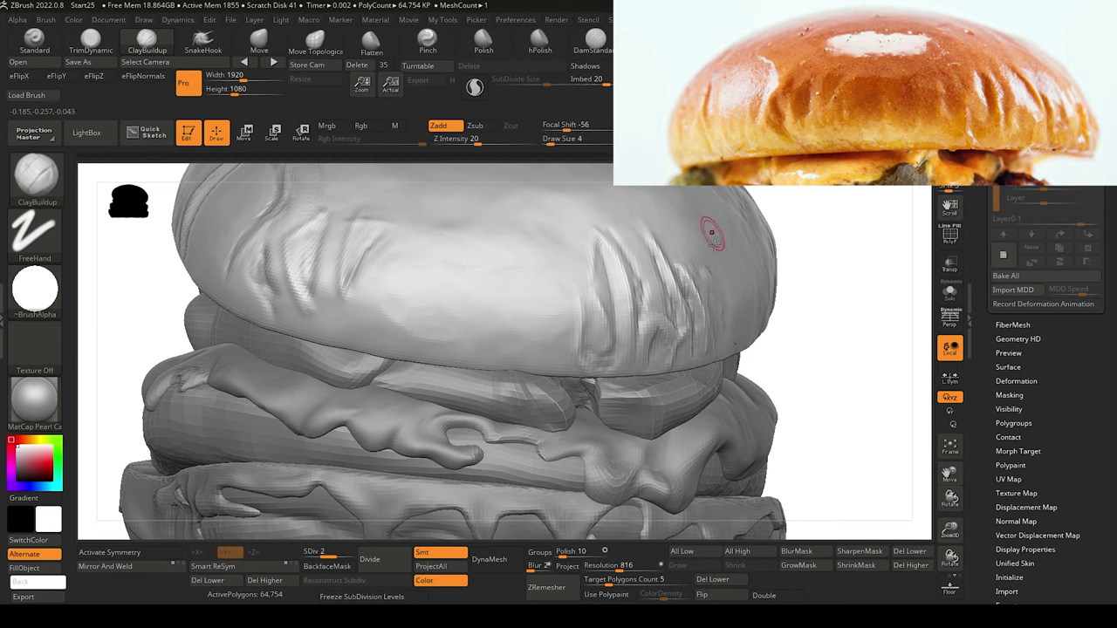
pyautogui.press(']')
pyautogui.press(']')
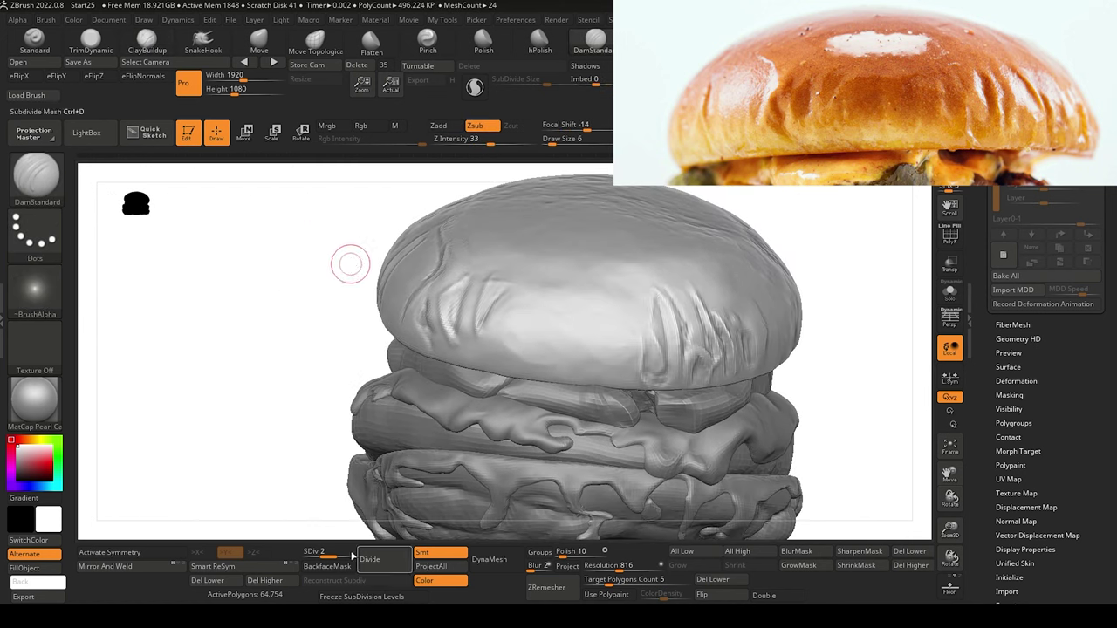
# Drop the bun to subdivision level 1 and adjust the form of its left side with the Move brush.
pyautogui.click(316, 554)
pyautogui.moveTo(315, 327); pyautogui.dragTo(307, 307)
pyautogui.press(']')
pyautogui.press(']')
pyautogui.press(']')
pyautogui.press(']')
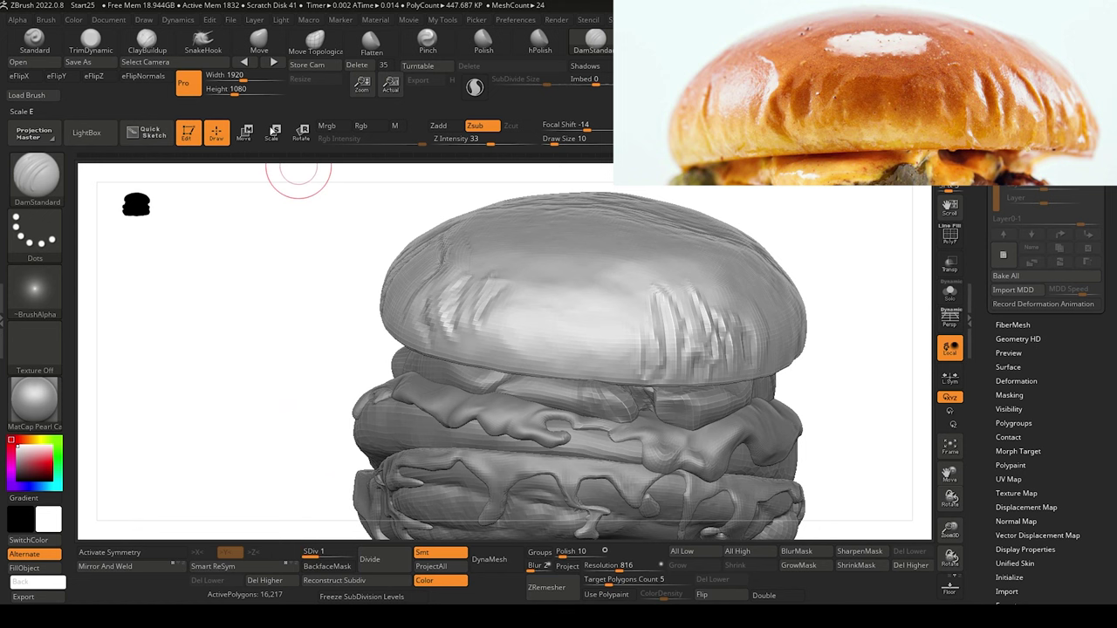
pyautogui.click(259, 40)
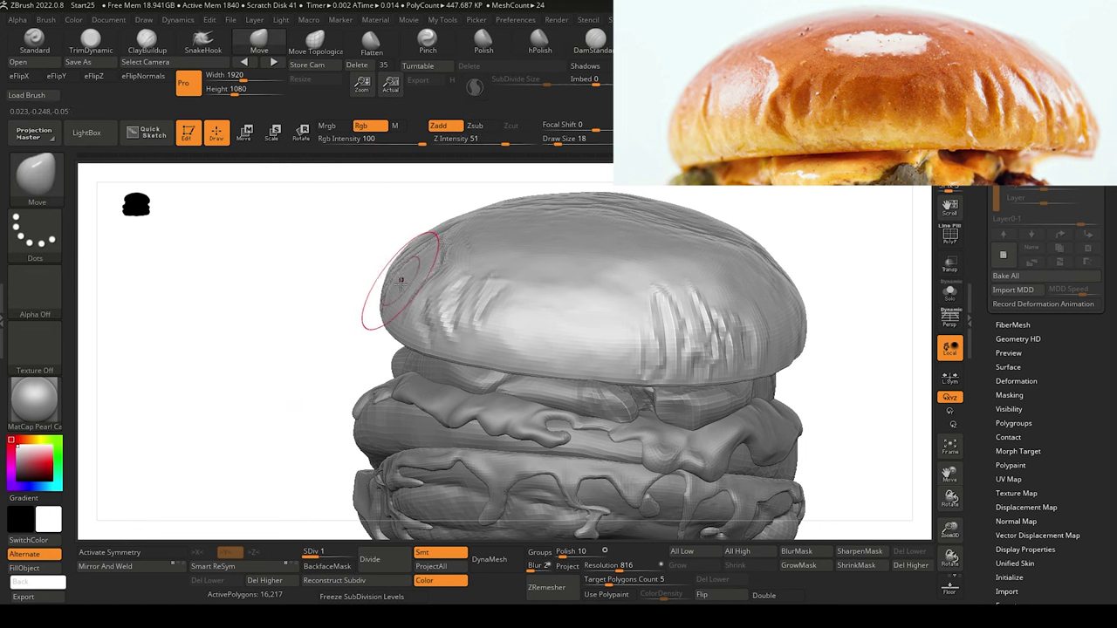
pyautogui.moveTo(406, 279)
pyautogui.mouseDown()
pyautogui.moveTo(397, 273)
pyautogui.moveTo(411, 287)
pyautogui.mouseUp()
pyautogui.press('[')
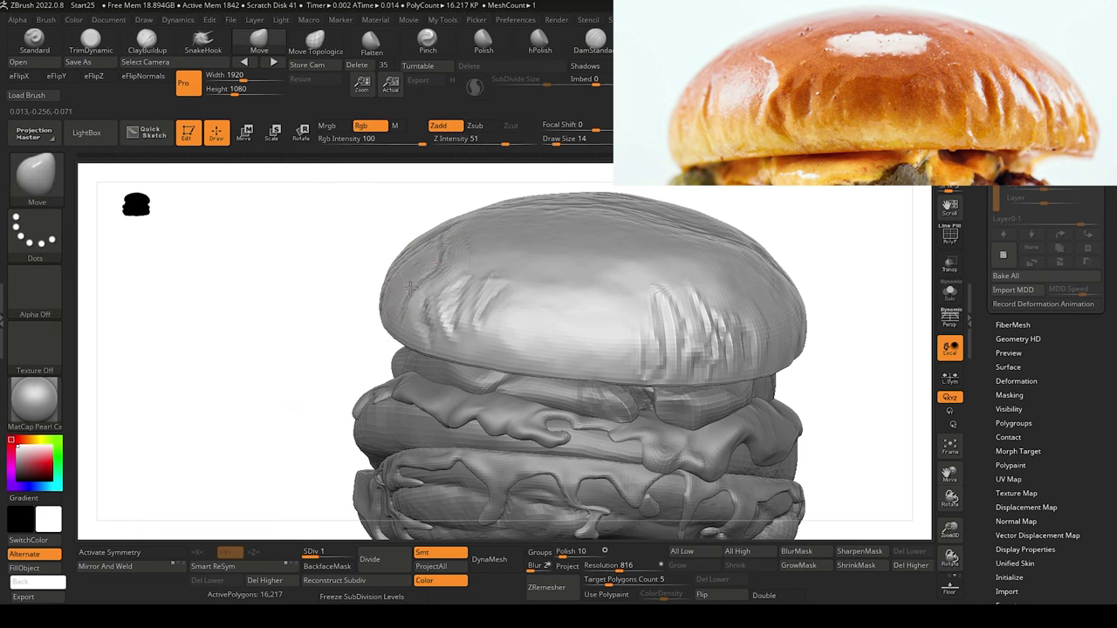
pyautogui.press(']')
pyautogui.press(']')
pyautogui.moveTo(337, 268); pyautogui.dragTo(359, 275)
pyautogui.moveTo(435, 292); pyautogui.dragTo(428, 279)
pyautogui.press(']')
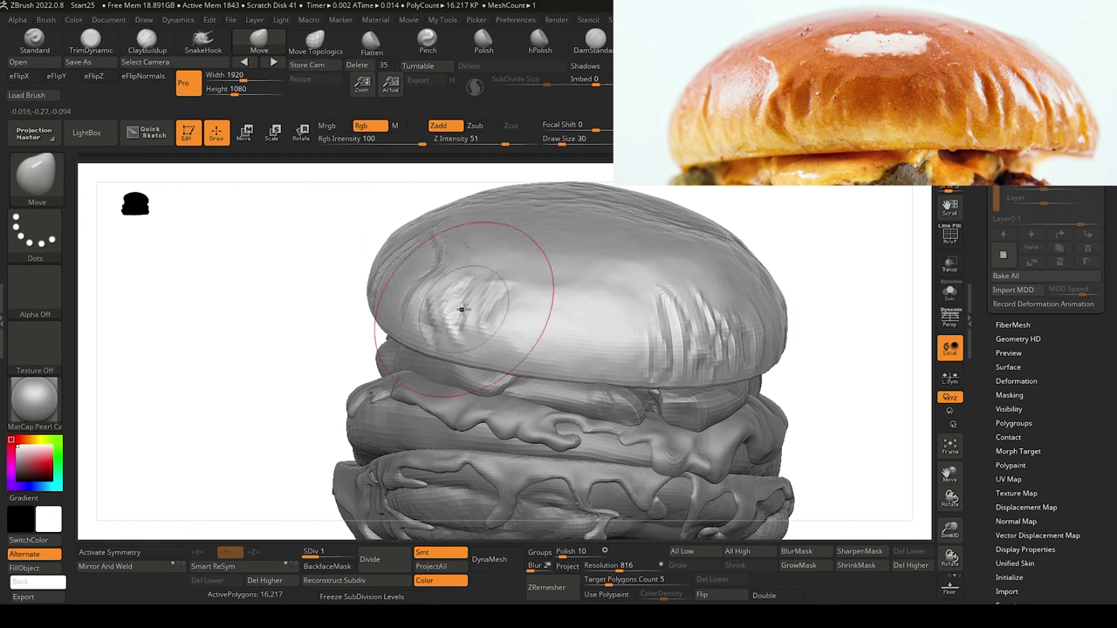
# Refine the form of the bun's left side with the Move brush at draw sizes 18 to 30.
pyautogui.press('[')
pyautogui.press('[')
pyautogui.press('[')
pyautogui.press('[')
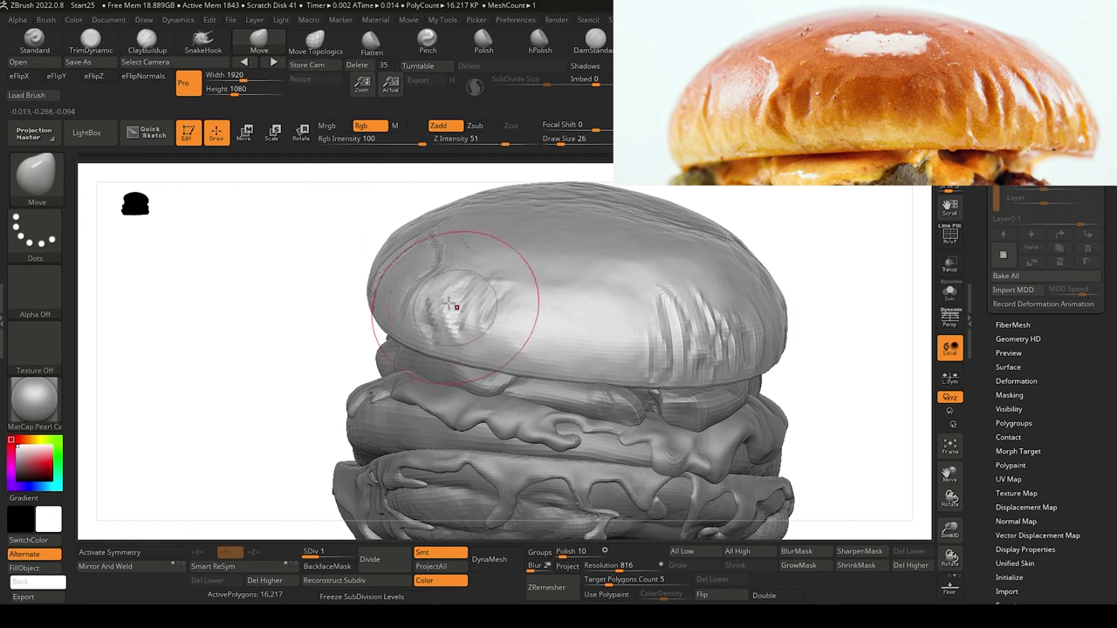
pyautogui.press('[')
pyautogui.press('[')
pyautogui.press('[')
pyautogui.press('[')
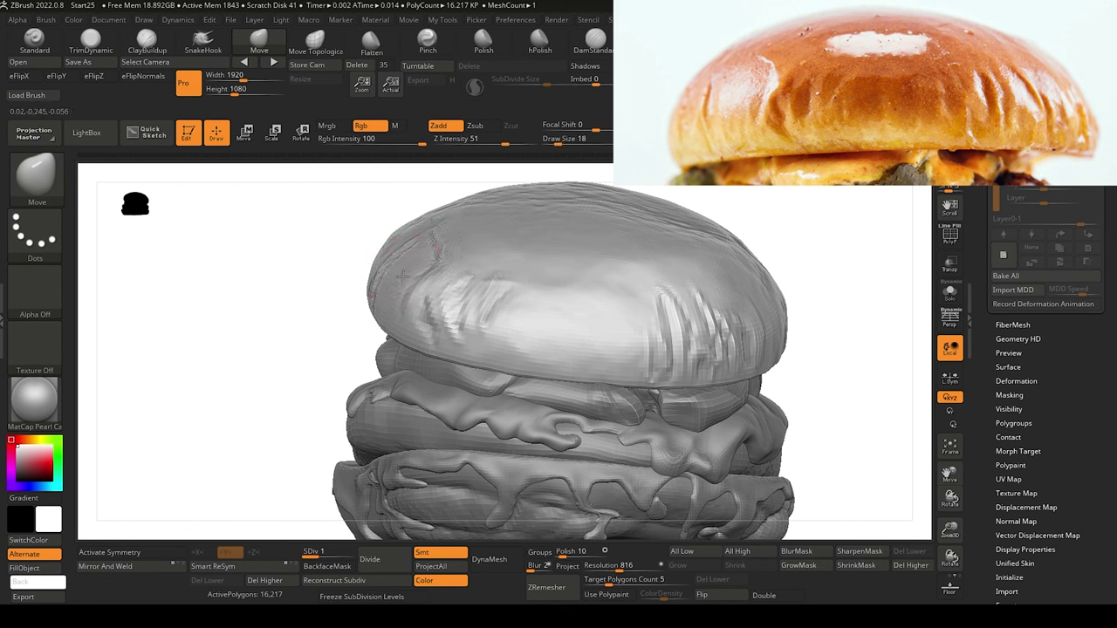
pyautogui.press(']')
pyautogui.press(']')
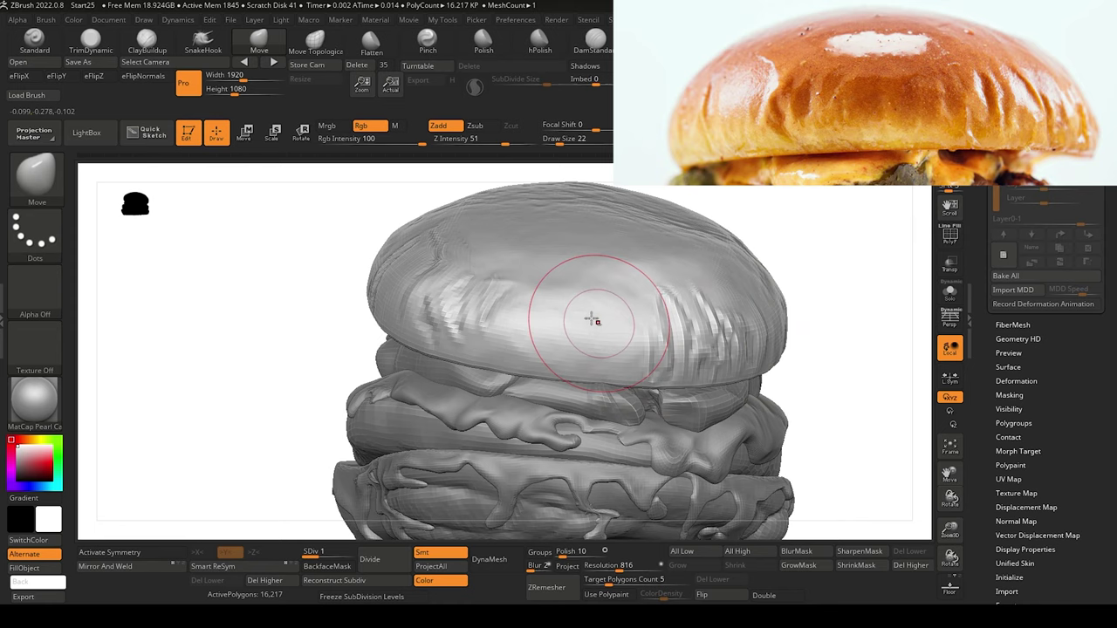
# Adjust the inner edge of the right wrinkle group with the Move brush at draw sizes 7 to 10.
pyautogui.moveTo(307, 295); pyautogui.dragTo(257, 287)
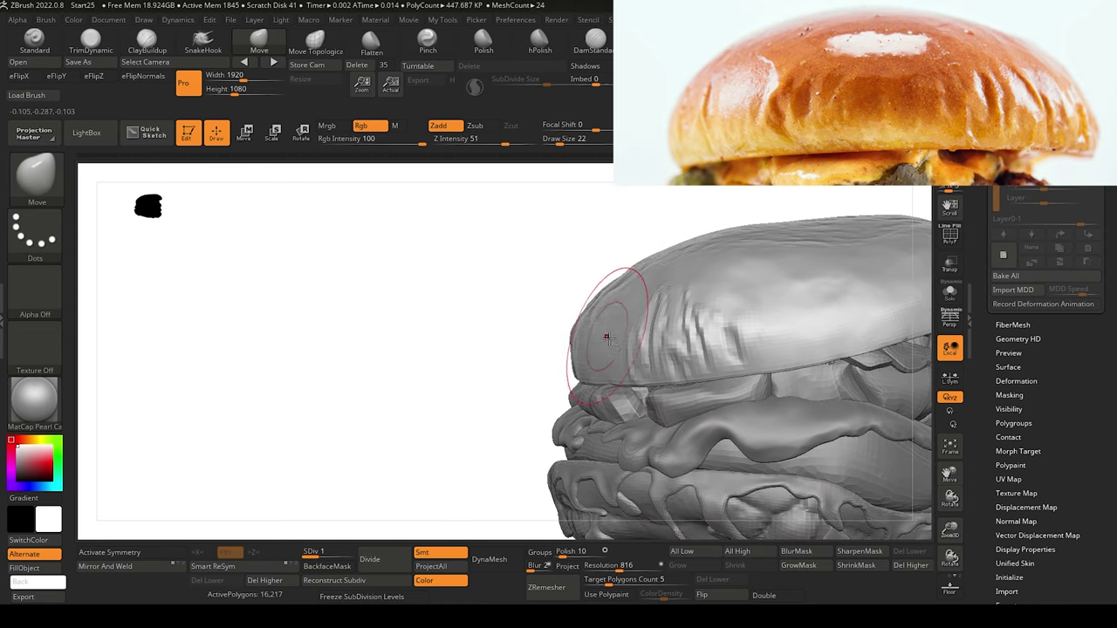
pyautogui.moveTo(454, 316); pyautogui.dragTo(538, 326)
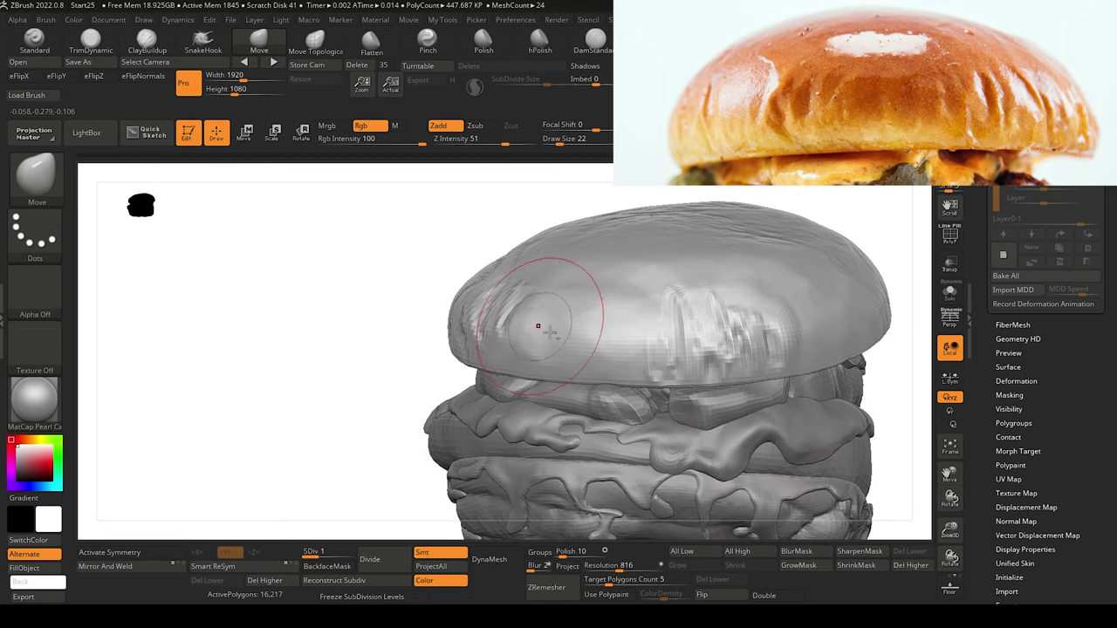
pyautogui.moveTo(403, 297)
pyautogui.mouseDown()
pyautogui.moveTo(330, 307)
pyautogui.moveTo(301, 336)
pyautogui.mouseUp()
pyautogui.press('[')
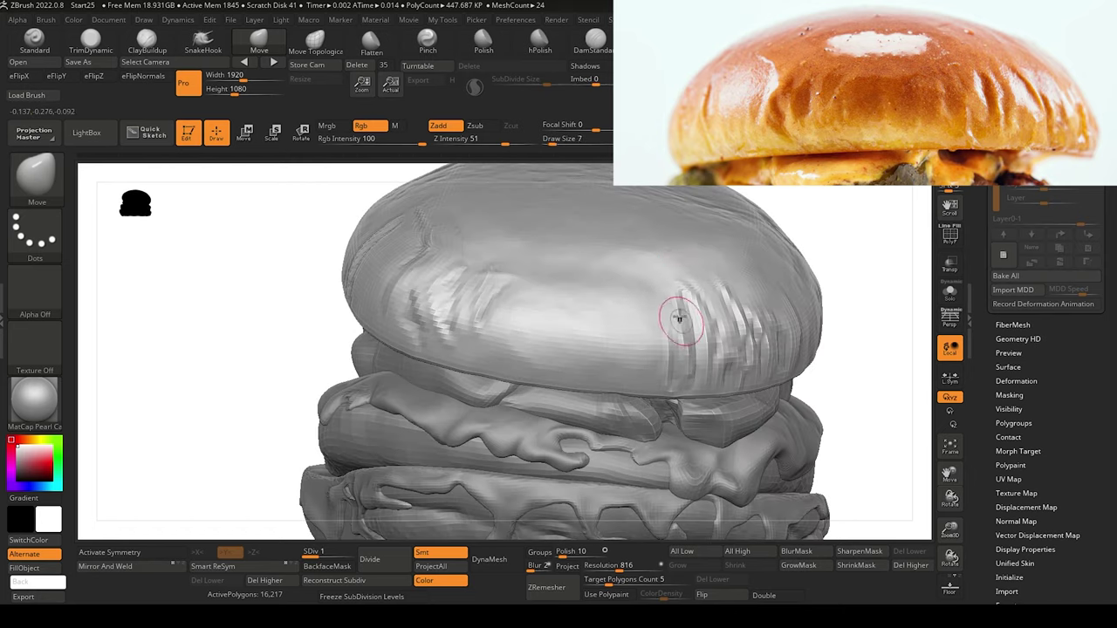
pyautogui.press(']')
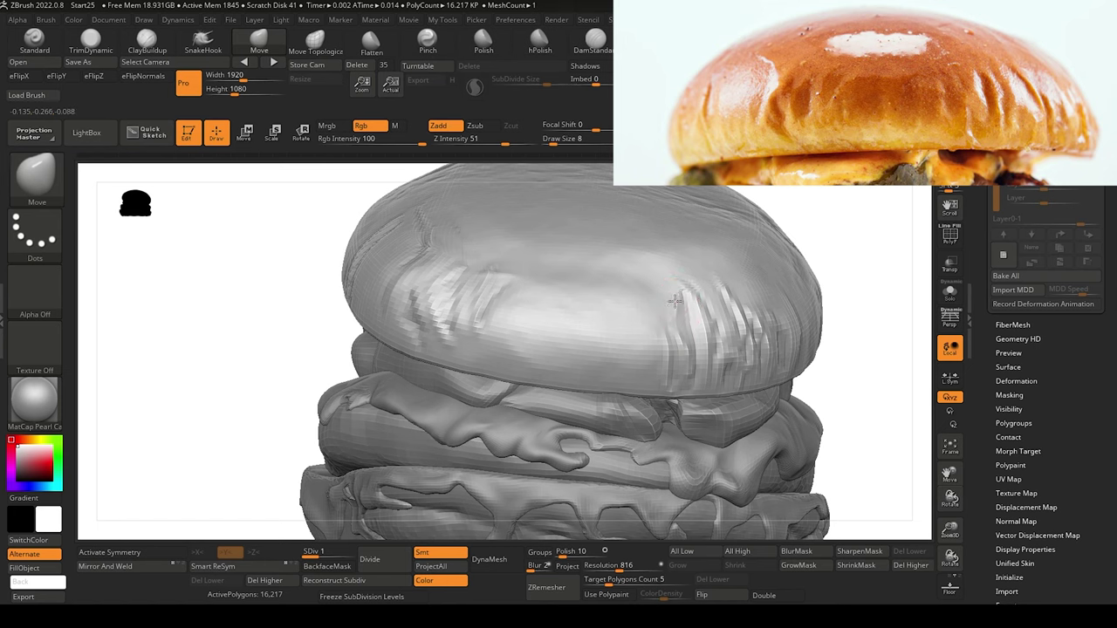
pyautogui.moveTo(676, 311); pyautogui.dragTo(680, 308)
pyautogui.press(']')
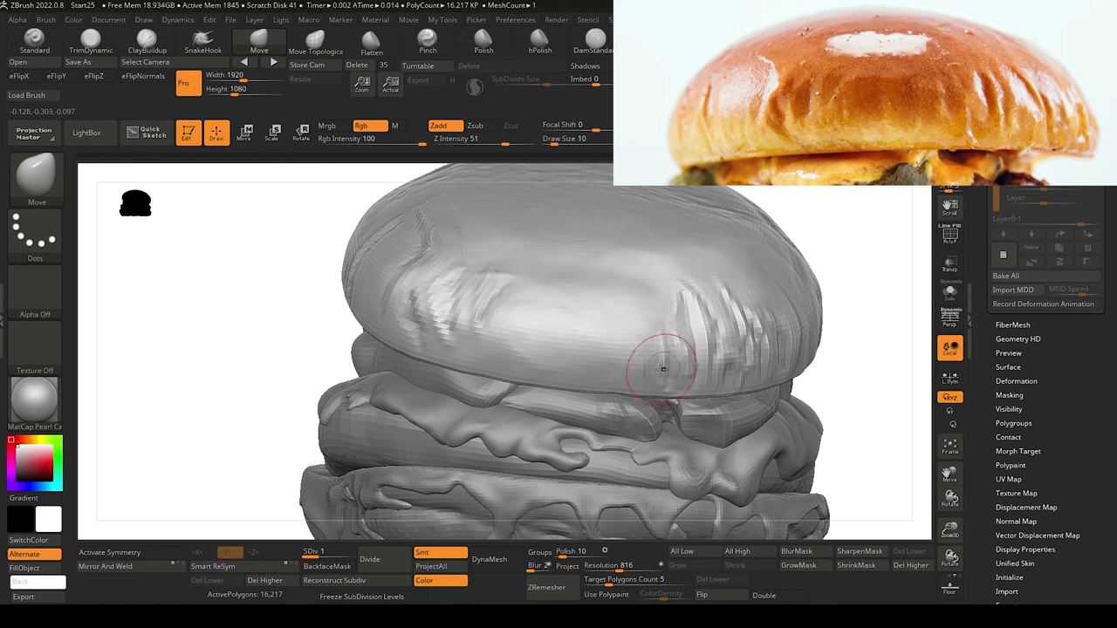
pyautogui.press('[')
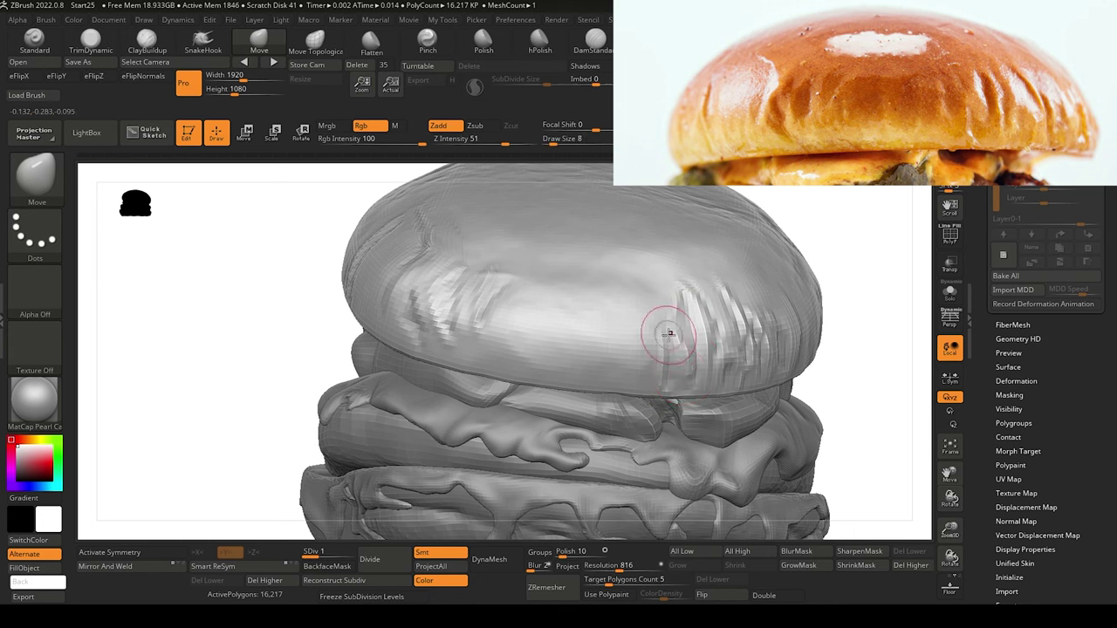
# Raise the bun to subdivision level 2 and carve the right group's innermost creases with DamStandard at draw size 7.
pyautogui.press('b')
pyautogui.press('d')
pyautogui.press('s')
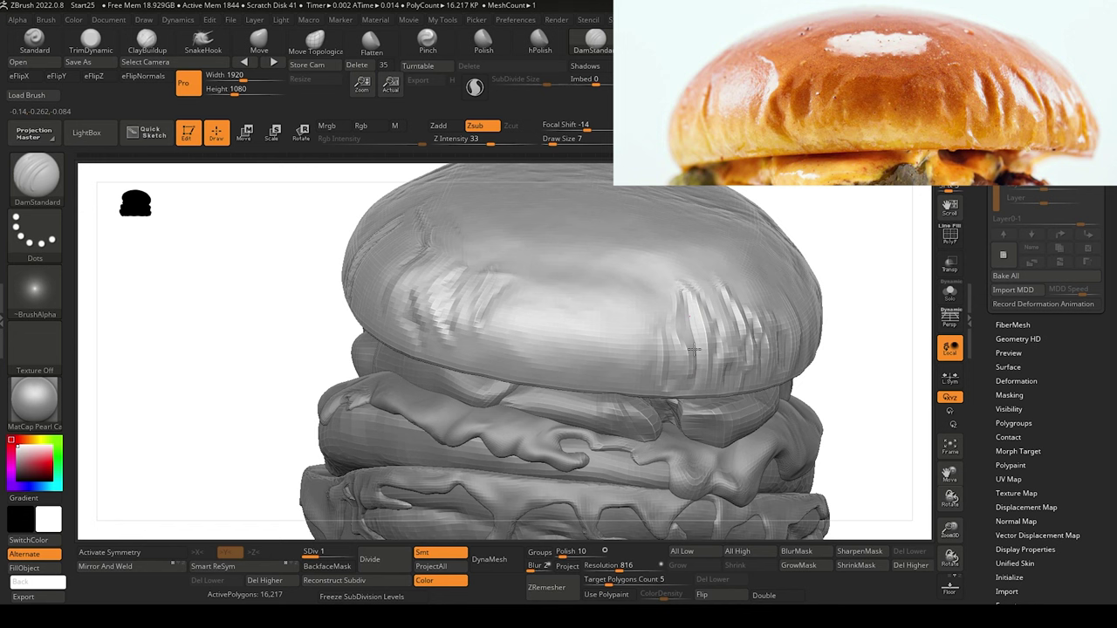
pyautogui.click(328, 552)
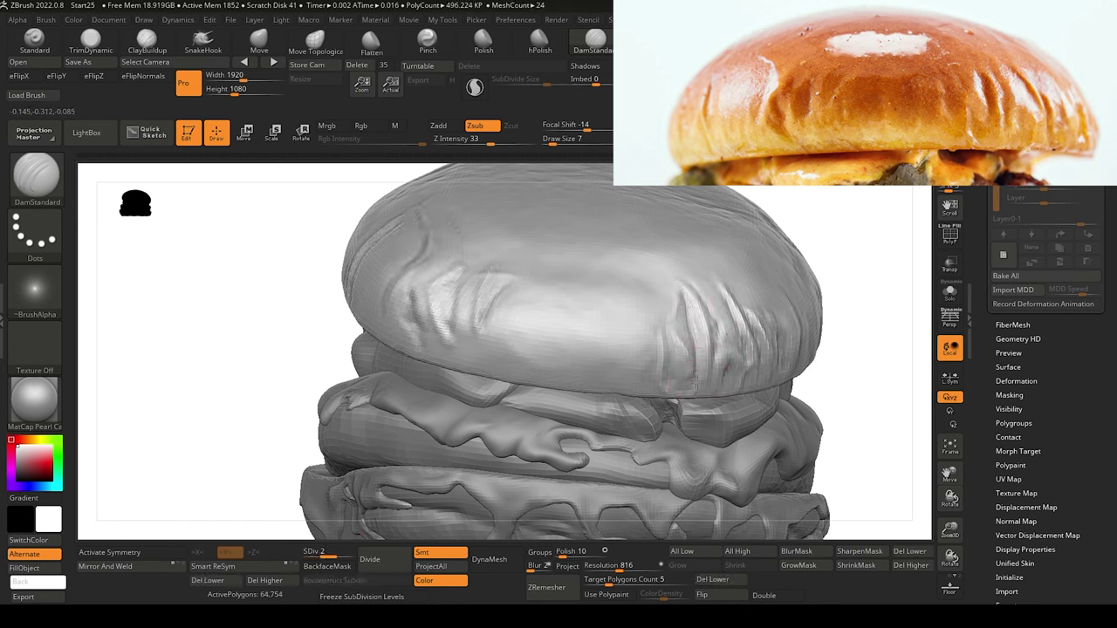
pyautogui.moveTo(696, 381); pyautogui.dragTo(695, 393)
pyautogui.moveTo(679, 292); pyautogui.dragTo(690, 375)
pyautogui.keyDown('alt'); pyautogui.moveTo(282, 314); pyautogui.dragTo(699, 362); pyautogui.keyUp('alt')
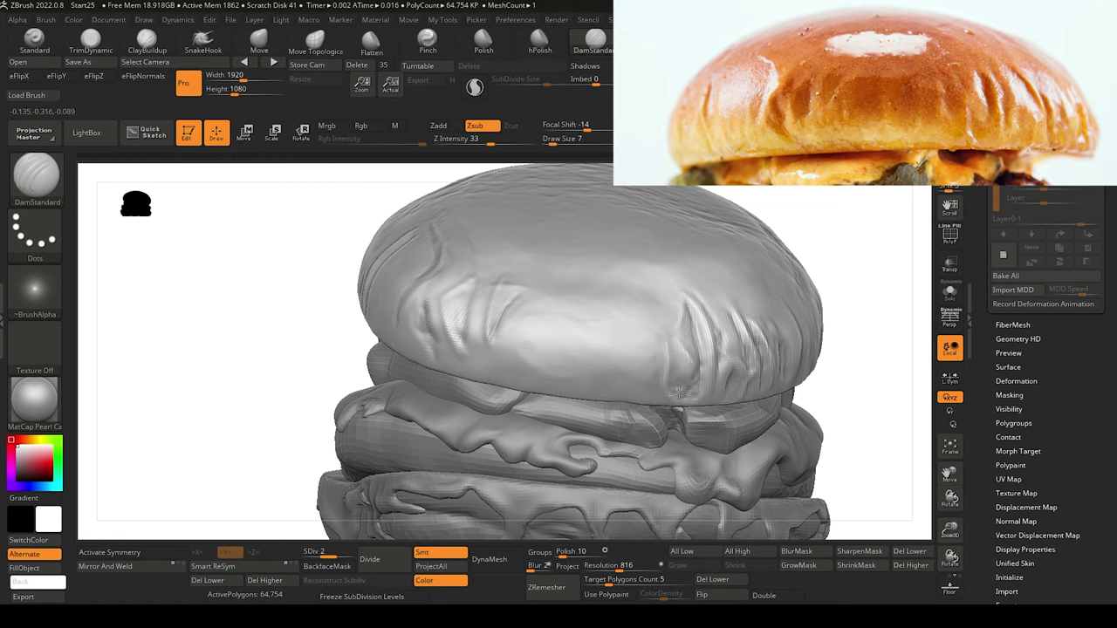
pyautogui.moveTo(685, 304); pyautogui.dragTo(690, 364)
pyautogui.moveTo(686, 321); pyautogui.dragTo(682, 395)
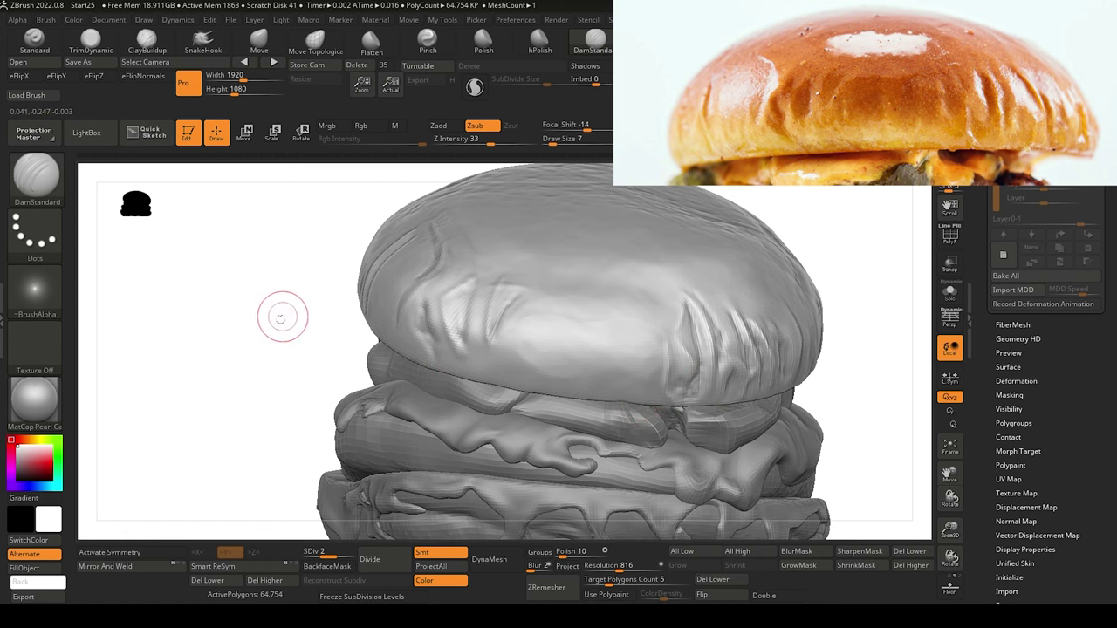
# Build up and blend the surface around the upper ends of the right group's creases with ClayBuildup at draw sizes 6 to 9.
pyautogui.keyDown('alt'); pyautogui.moveTo(283, 318); pyautogui.dragTo(255, 274); pyautogui.keyUp('alt')
pyautogui.keyDown('alt'); pyautogui.moveTo(296, 315); pyautogui.dragTo(317, 377); pyautogui.keyUp('alt')
pyautogui.click(146, 39)
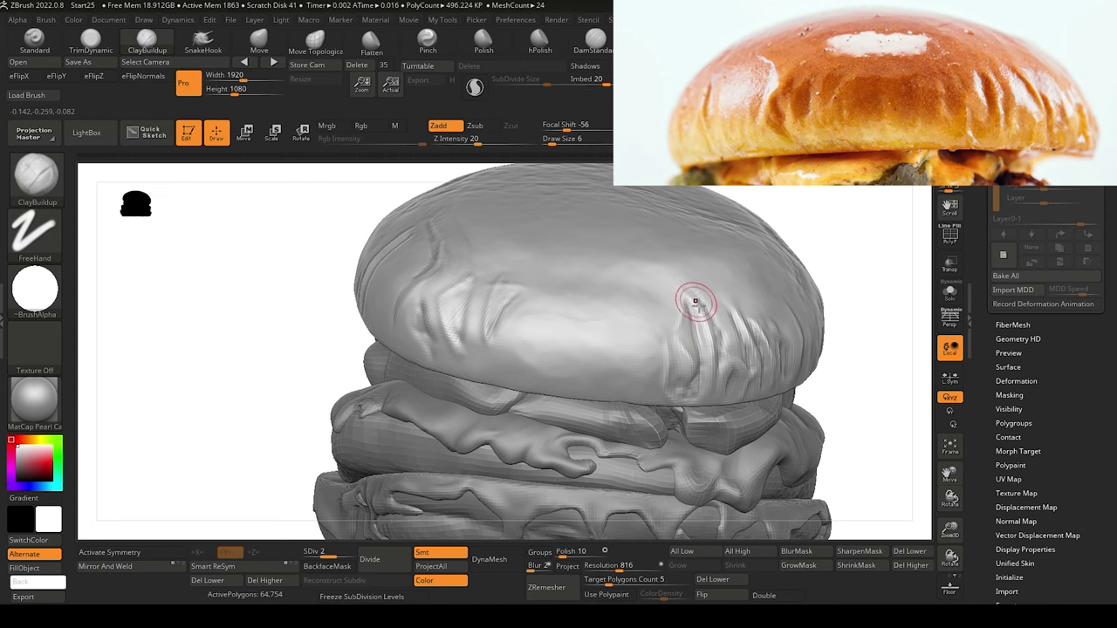
pyautogui.moveTo(705, 314); pyautogui.dragTo(669, 269)
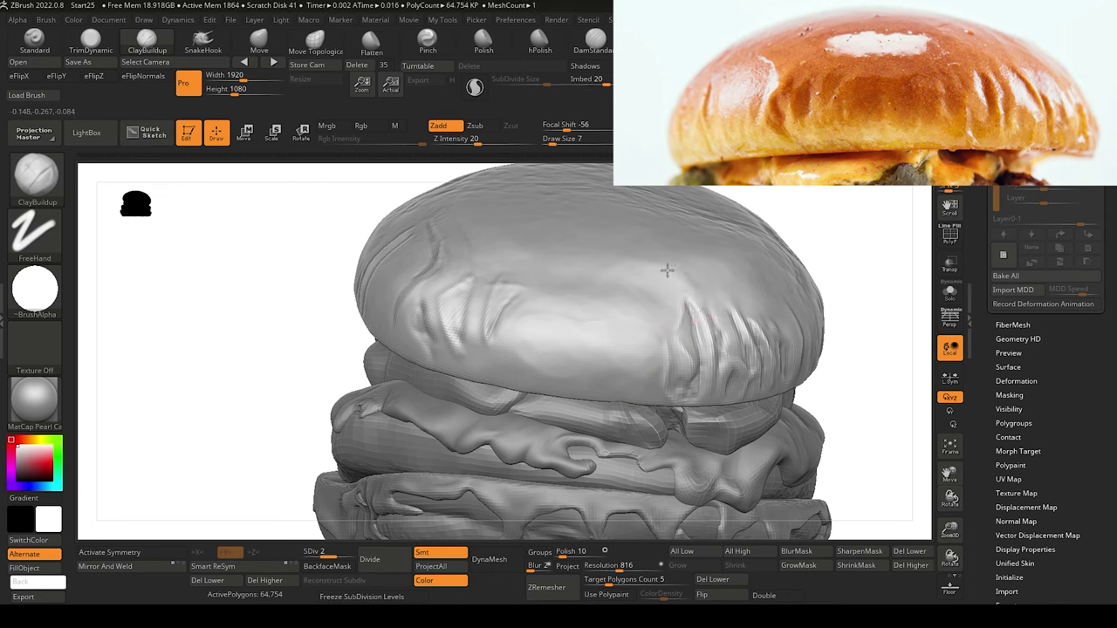
pyautogui.press(']')
pyautogui.moveTo(696, 309); pyautogui.dragTo(690, 300)
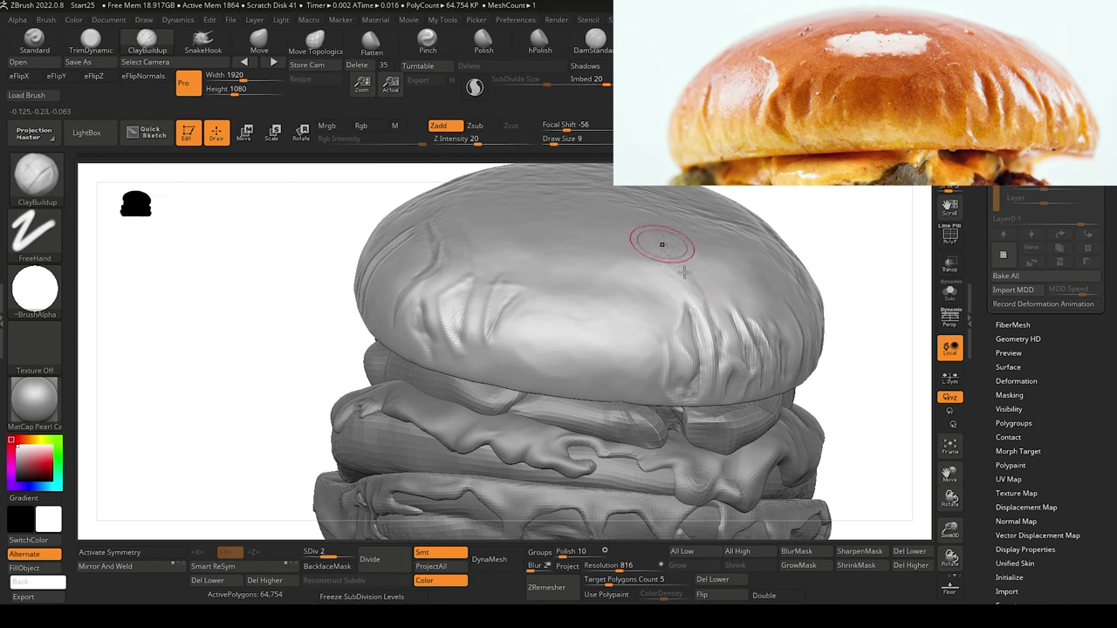
pyautogui.press('shift')
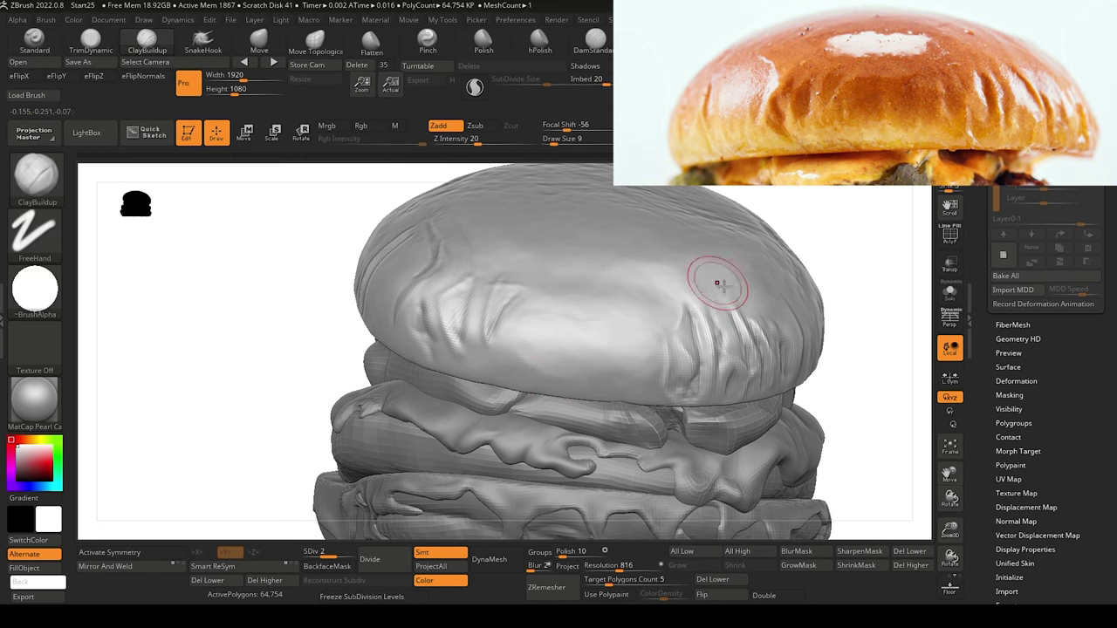
# Refine the left wrinkle group with ClayBuildup and DamStandard at draw size 5, dropping the bun to subdivision level 1.
pyautogui.press('[')
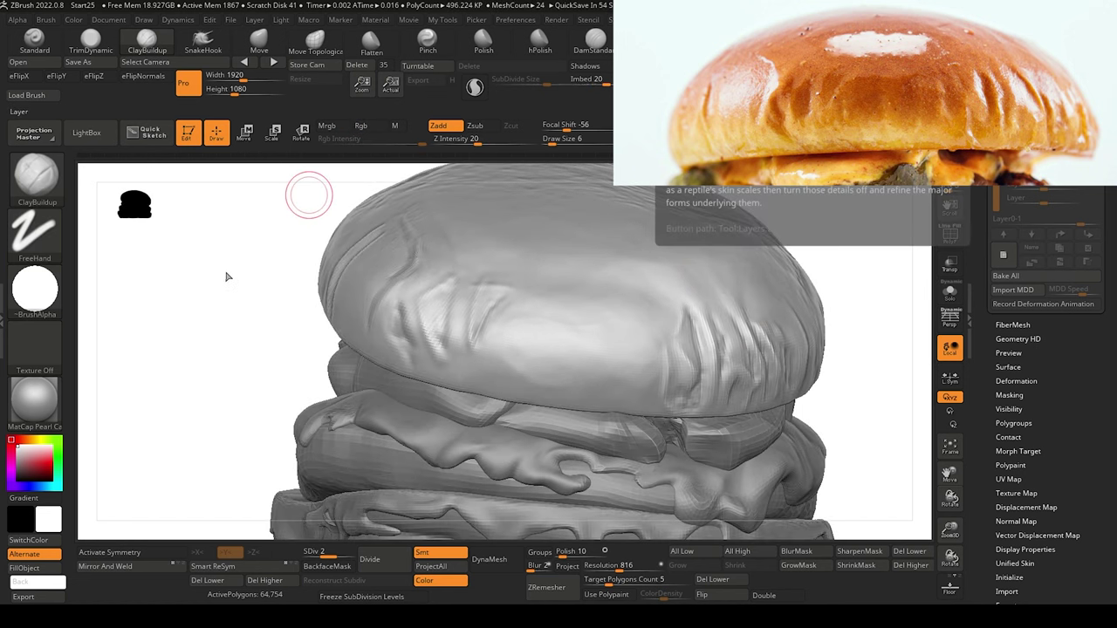
pyautogui.press('[')
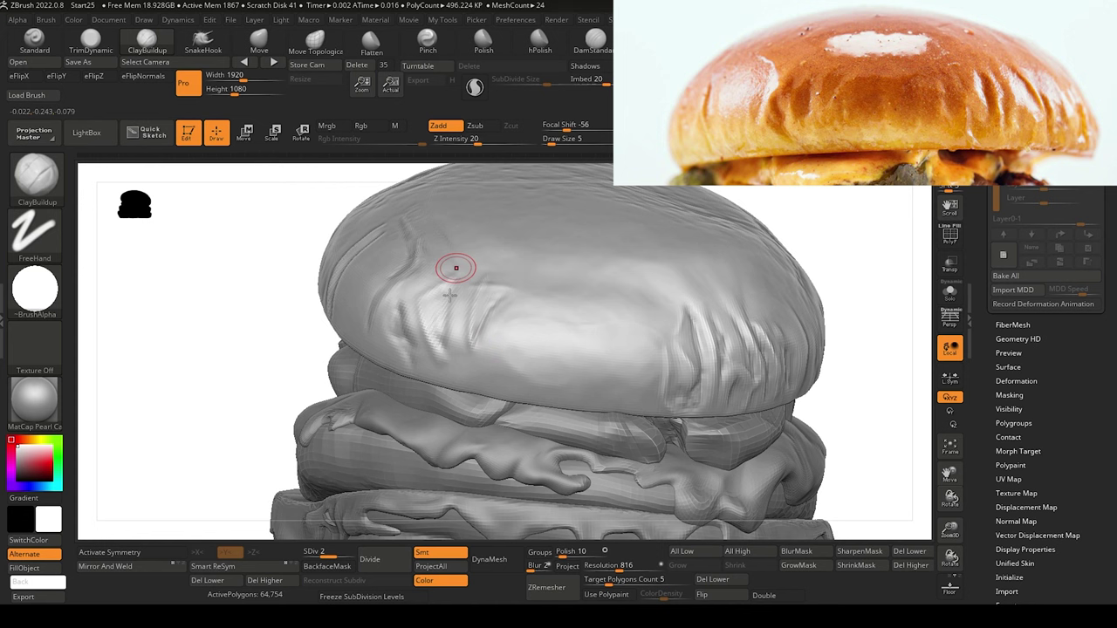
pyautogui.click(592, 44)
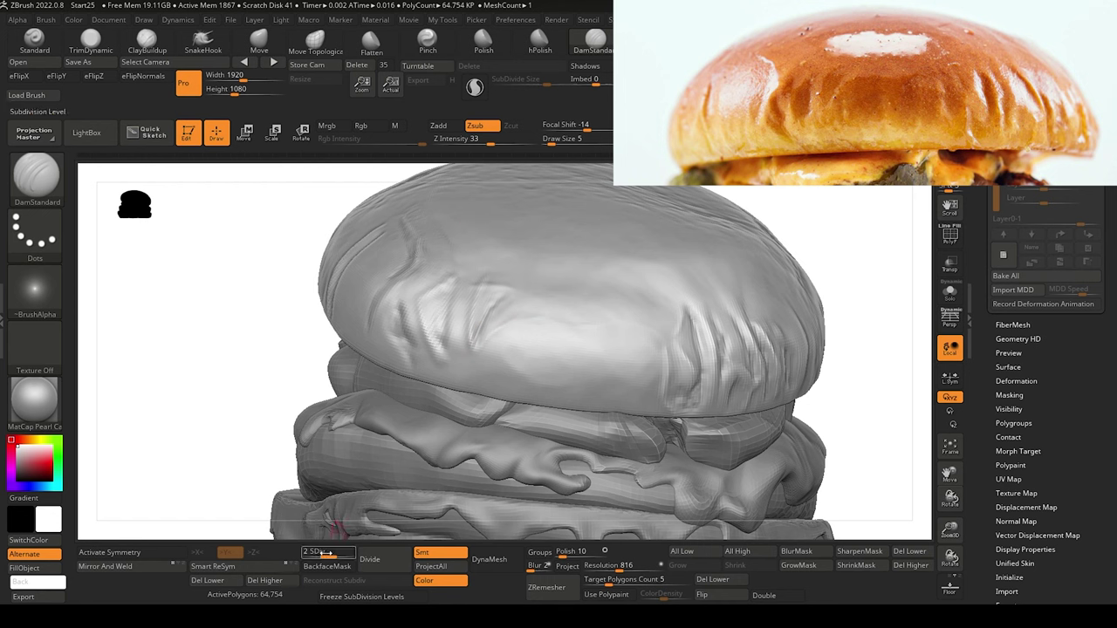
pyautogui.moveTo(325, 552); pyautogui.dragTo(311, 553)
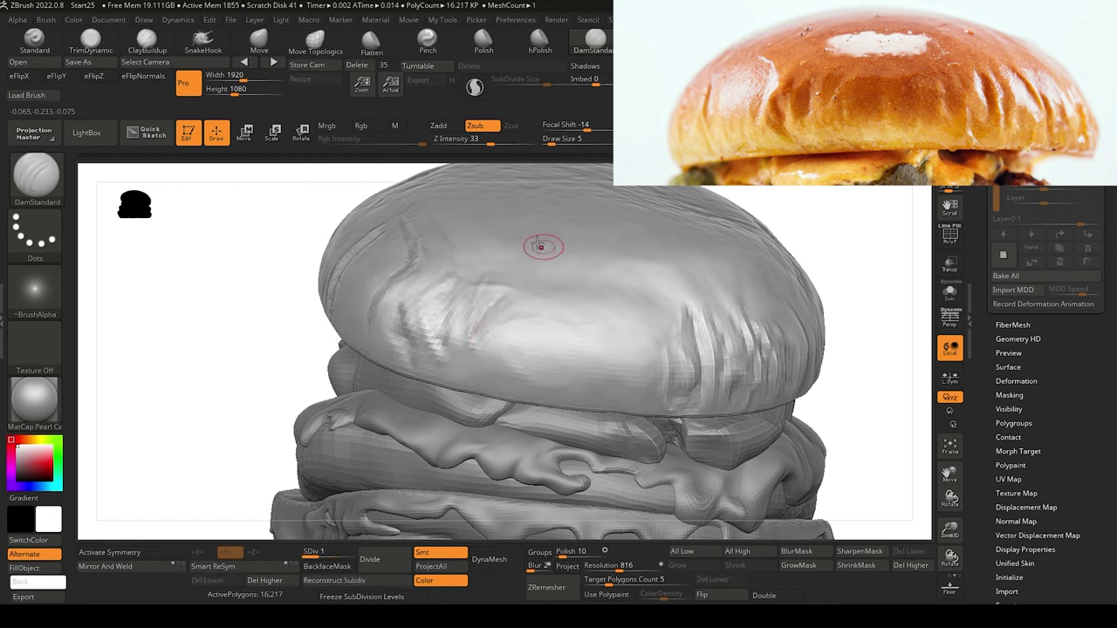
pyautogui.press(']')
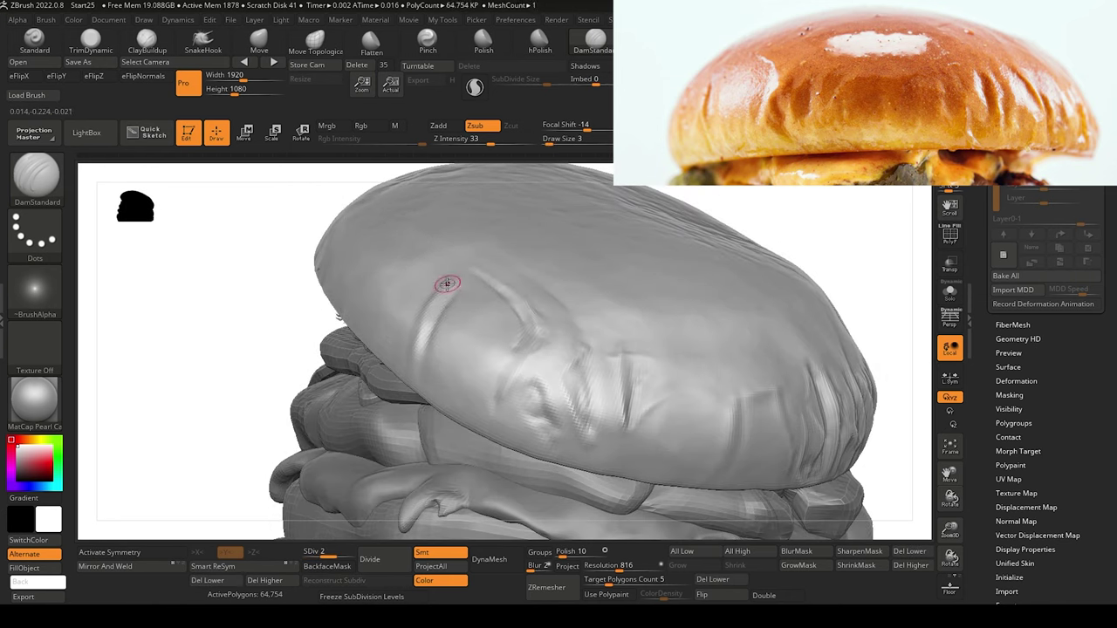
# Carve a group of steep creases on the bun's far left side with DamStandard at draw sizes 3 to 6.
pyautogui.moveTo(448, 285); pyautogui.dragTo(430, 324)
pyautogui.moveTo(436, 297); pyautogui.dragTo(423, 349)
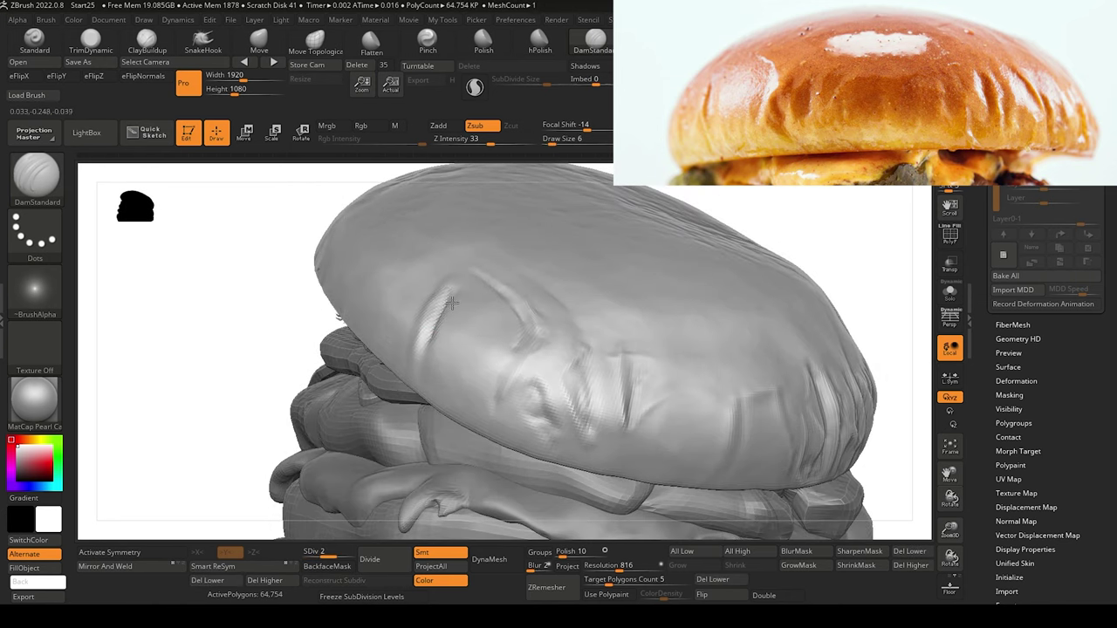
pyautogui.moveTo(452, 279); pyautogui.dragTo(412, 386)
pyautogui.moveTo(285, 371); pyautogui.dragTo(341, 354)
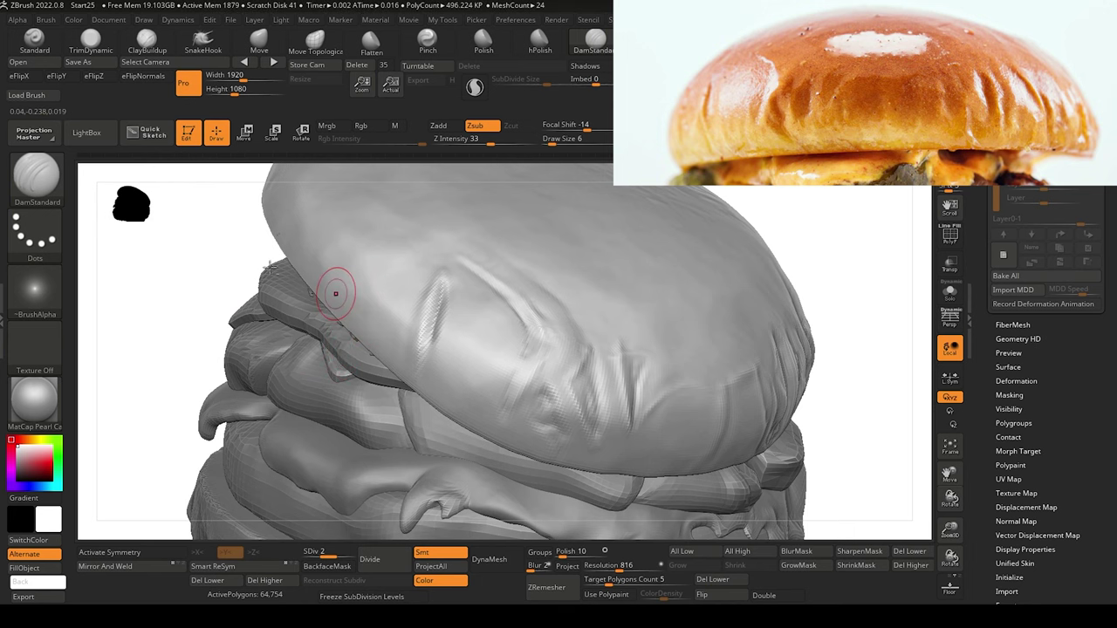
pyautogui.moveTo(180, 264)
pyautogui.mouseDown()
pyautogui.moveTo(276, 259)
pyautogui.moveTo(267, 296)
pyautogui.moveTo(571, 252)
pyautogui.mouseUp()
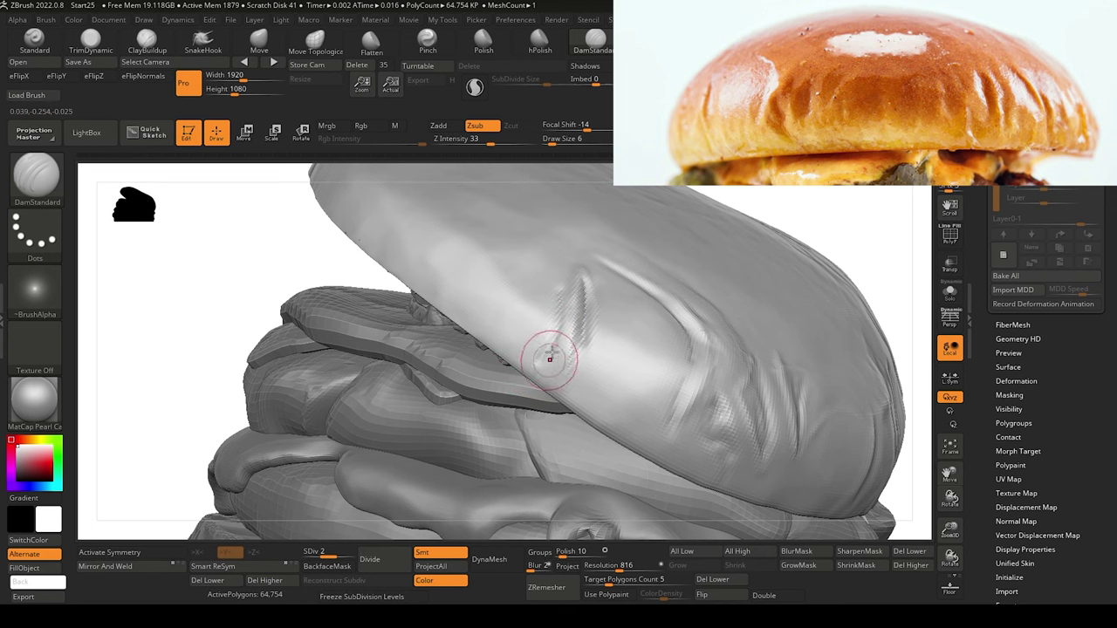
pyautogui.moveTo(224, 251)
pyautogui.mouseDown()
pyautogui.moveTo(336, 284)
pyautogui.moveTo(231, 289)
pyautogui.moveTo(219, 269)
pyautogui.moveTo(260, 240)
pyautogui.mouseUp()
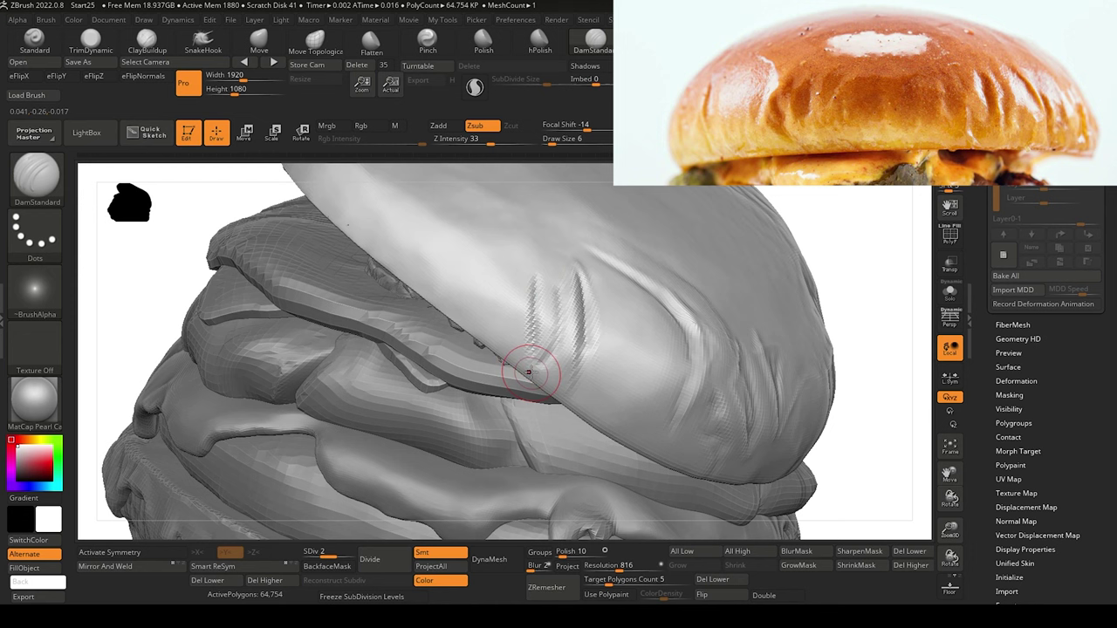
# Build up the ridges between the far left creases with ClayBuildup at draw size 6 and smooth them.
pyautogui.click(152, 42)
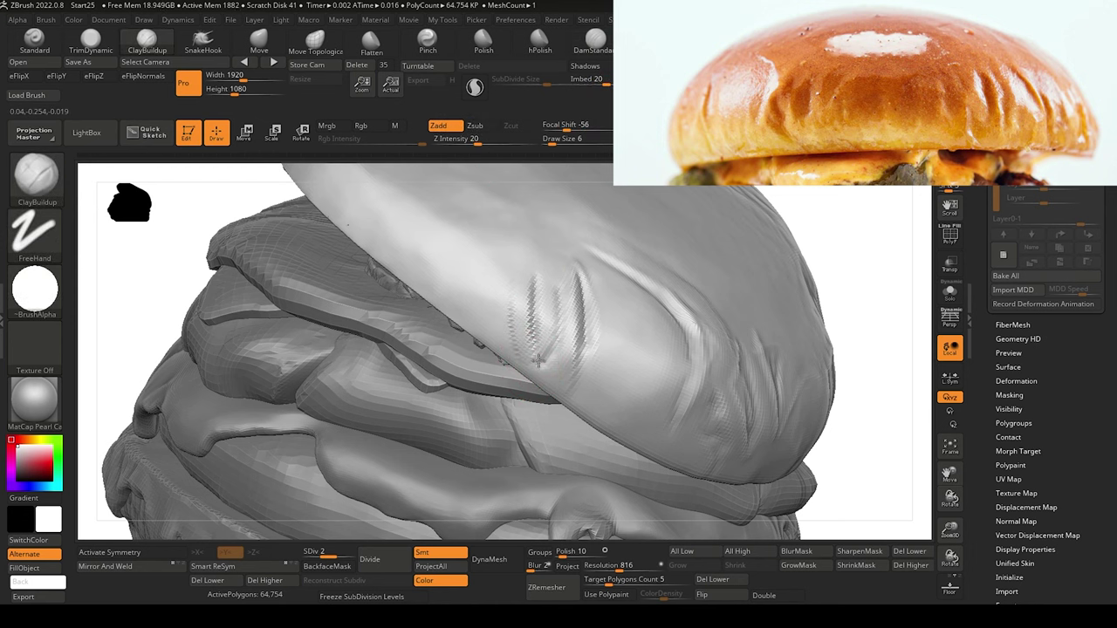
pyautogui.keyDown('shift'); pyautogui.moveTo(550, 292); pyautogui.dragTo(547, 318); pyautogui.keyUp('shift')
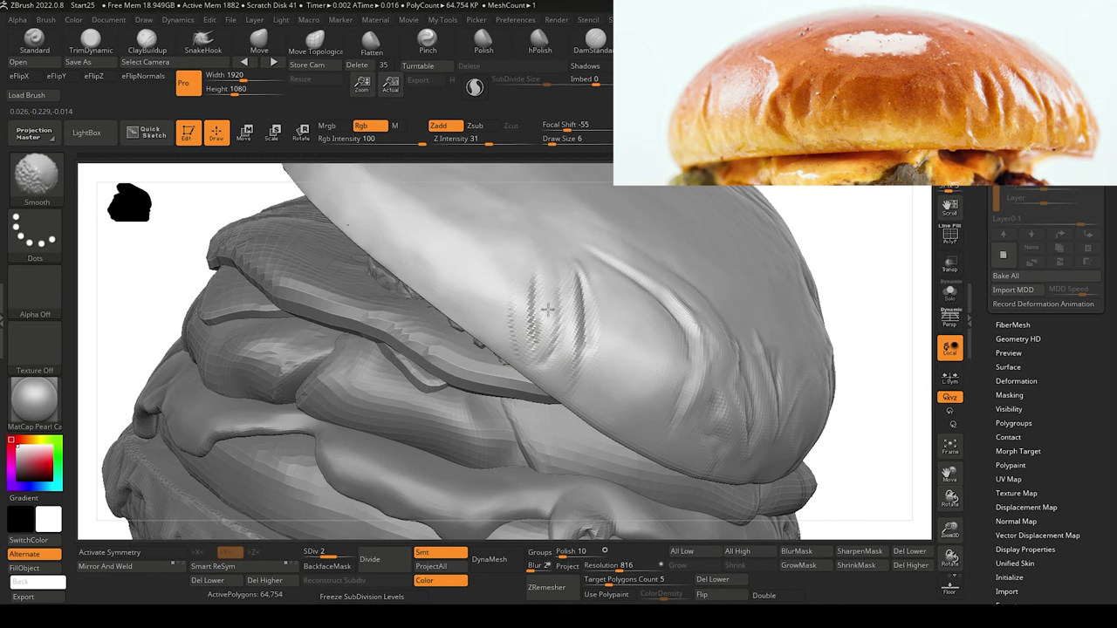
pyautogui.moveTo(98, 247)
pyautogui.mouseDown()
pyautogui.moveTo(122, 239)
pyautogui.moveTo(126, 204)
pyautogui.moveTo(232, 330)
pyautogui.moveTo(219, 249)
pyautogui.mouseUp()
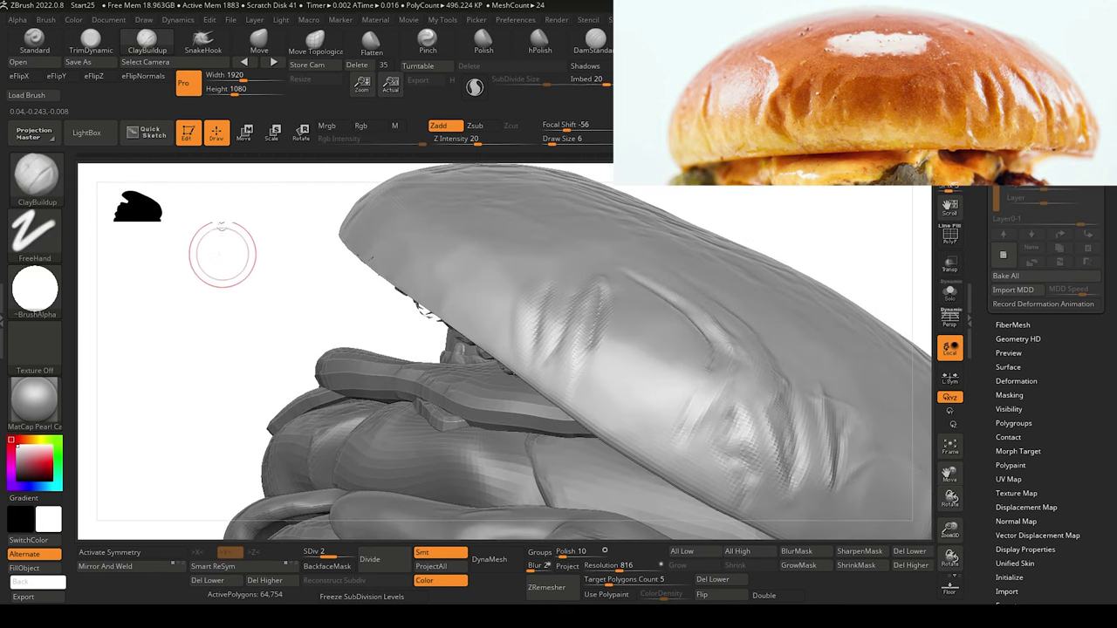
# Flatten the ridges of the far left wrinkles with TrimDynamic at draw sizes 3 to 5.
pyautogui.press('b')
pyautogui.press('t')
pyautogui.press('d')
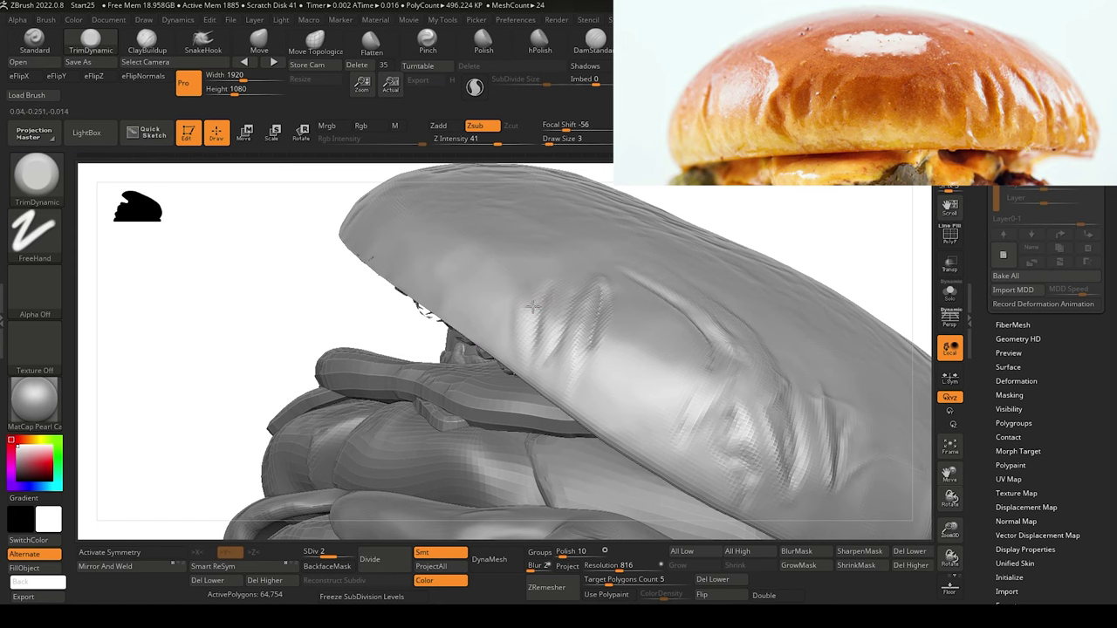
pyautogui.moveTo(531, 309); pyautogui.dragTo(537, 296)
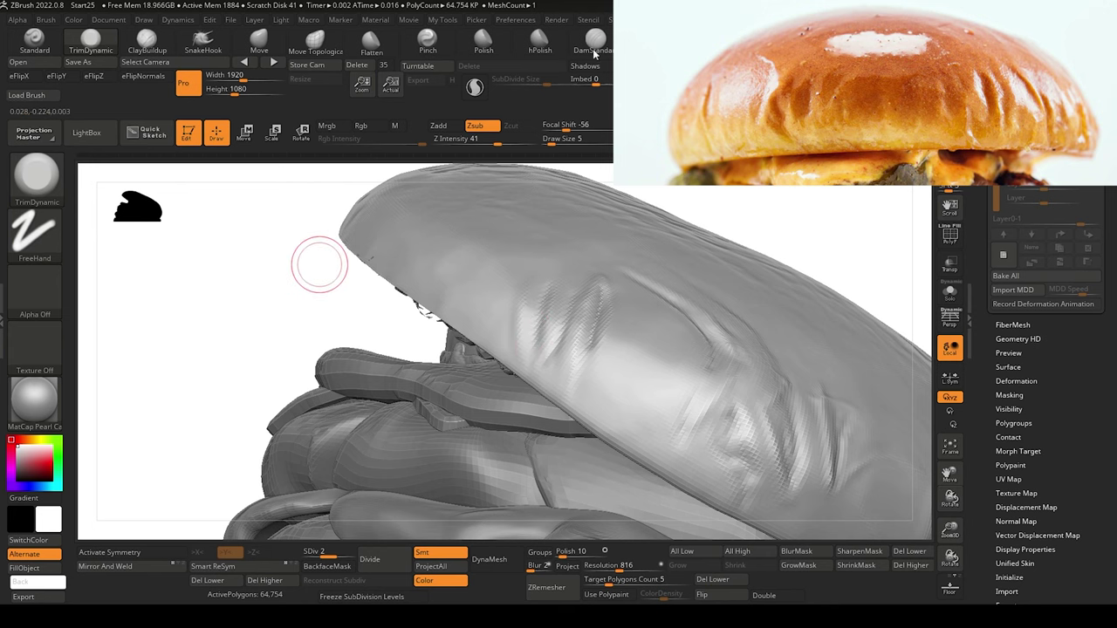
# Deepen the far left creases and carve a crease at the inner edge of the left front group with DamStandard at draw size 5.
pyautogui.press('b')
pyautogui.press('d')
pyautogui.press('s')
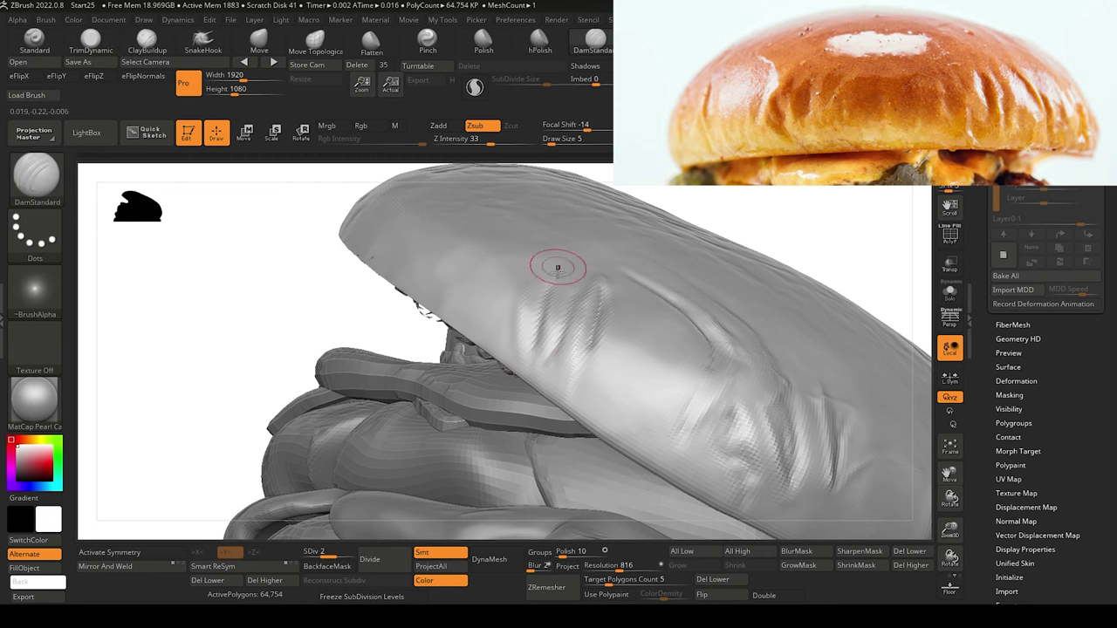
pyautogui.moveTo(326, 320); pyautogui.dragTo(358, 347)
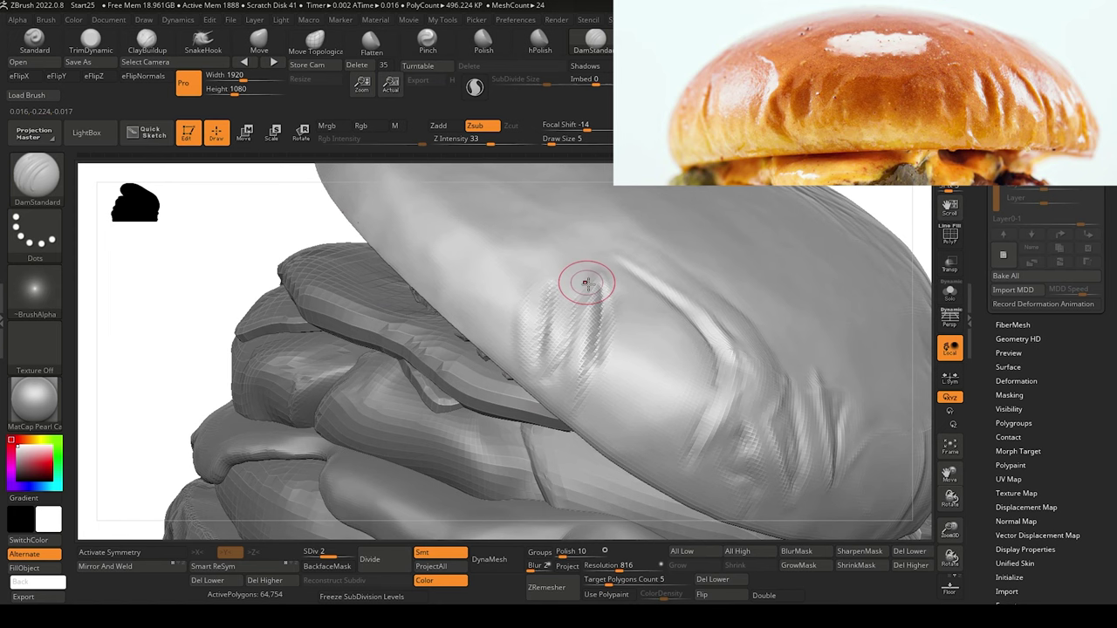
pyautogui.moveTo(234, 237); pyautogui.dragTo(274, 223)
pyautogui.moveTo(314, 187)
pyautogui.mouseDown()
pyautogui.moveTo(344, 326)
pyautogui.moveTo(322, 324)
pyautogui.moveTo(331, 369)
pyautogui.moveTo(254, 301)
pyautogui.moveTo(281, 297)
pyautogui.mouseUp()
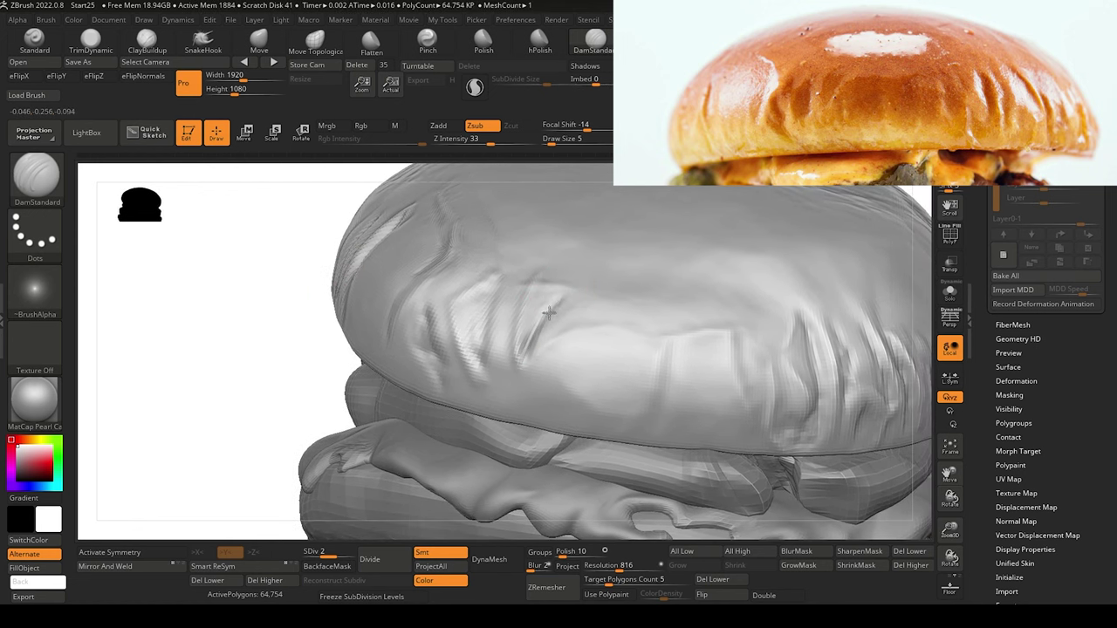
# Build up the ridges of the bun's left front wrinkles with ClayBuildup at draw size 5 and smooth them.
pyautogui.moveTo(287, 270)
pyautogui.mouseDown()
pyautogui.moveTo(308, 273)
pyautogui.moveTo(274, 277)
pyautogui.mouseUp()
pyautogui.click(148, 43)
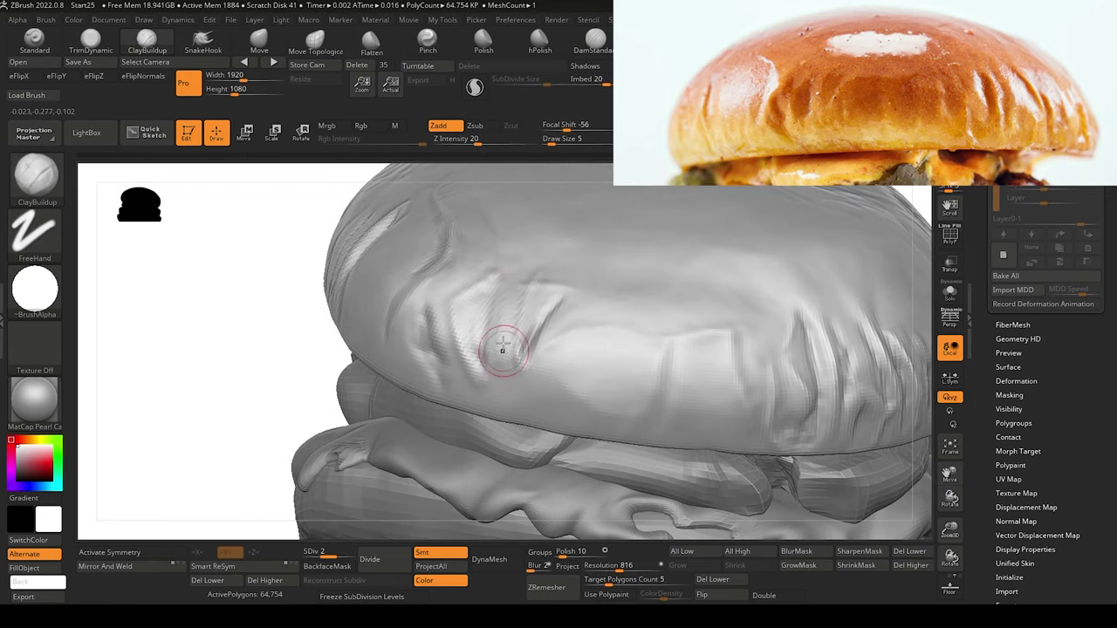
pyautogui.press('shift')
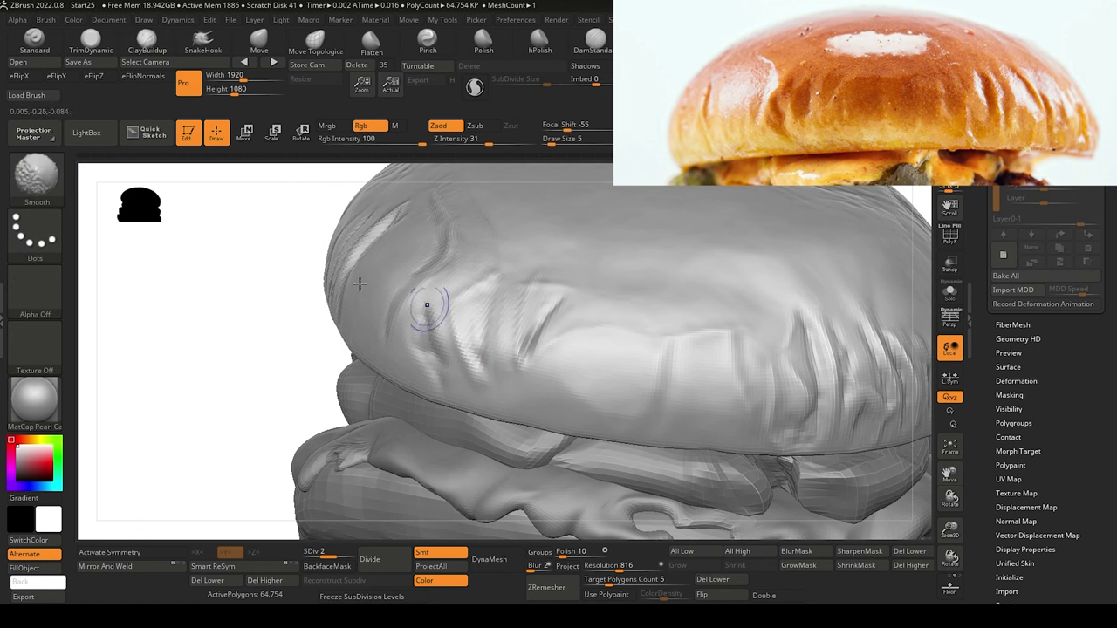
pyautogui.moveTo(257, 306); pyautogui.dragTo(357, 232)
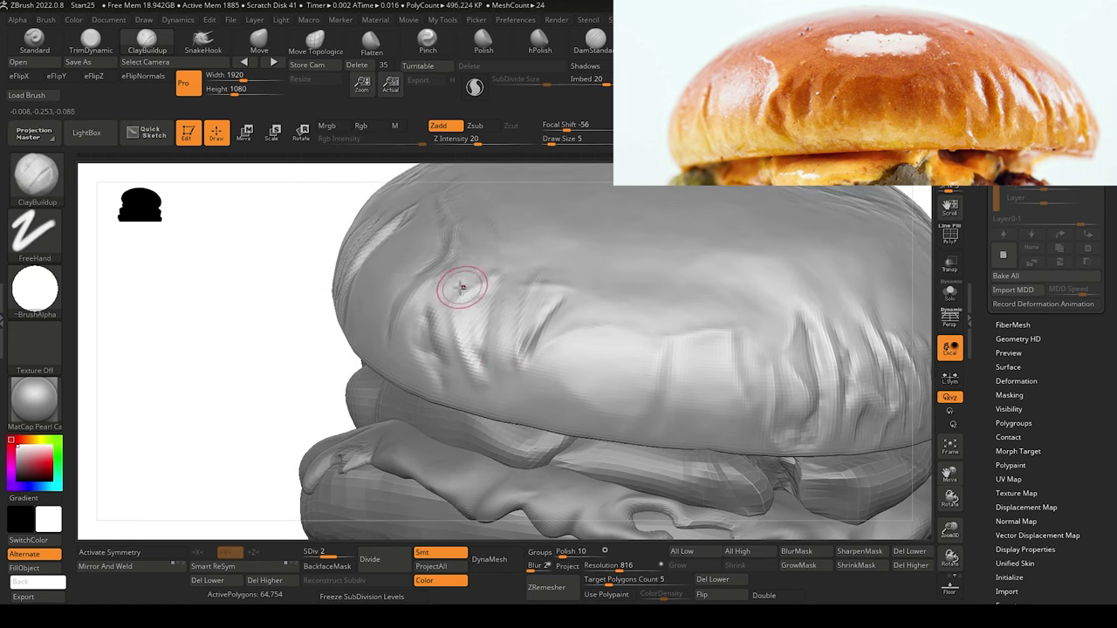
# Carve jagged, branching creases along the outer side of the left front group with DamStandard at draw sizes 3 to 6.
pyautogui.click(595, 39)
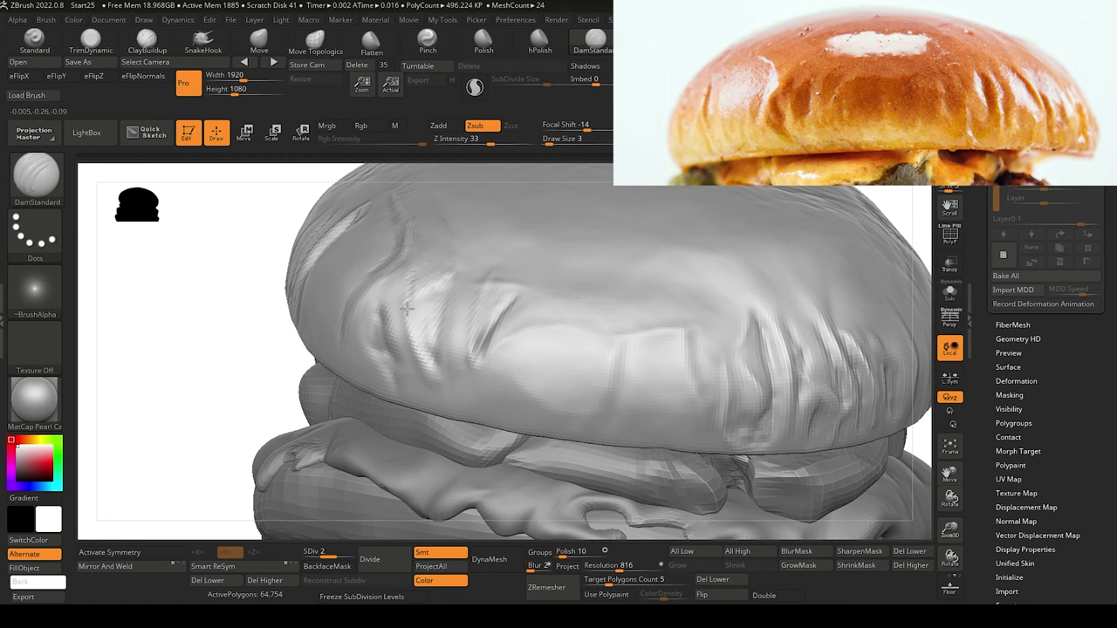
pyautogui.moveTo(407, 308)
pyautogui.mouseDown()
pyautogui.moveTo(407, 276)
pyautogui.moveTo(404, 289)
pyautogui.mouseUp()
pyautogui.moveTo(402, 303); pyautogui.dragTo(390, 305)
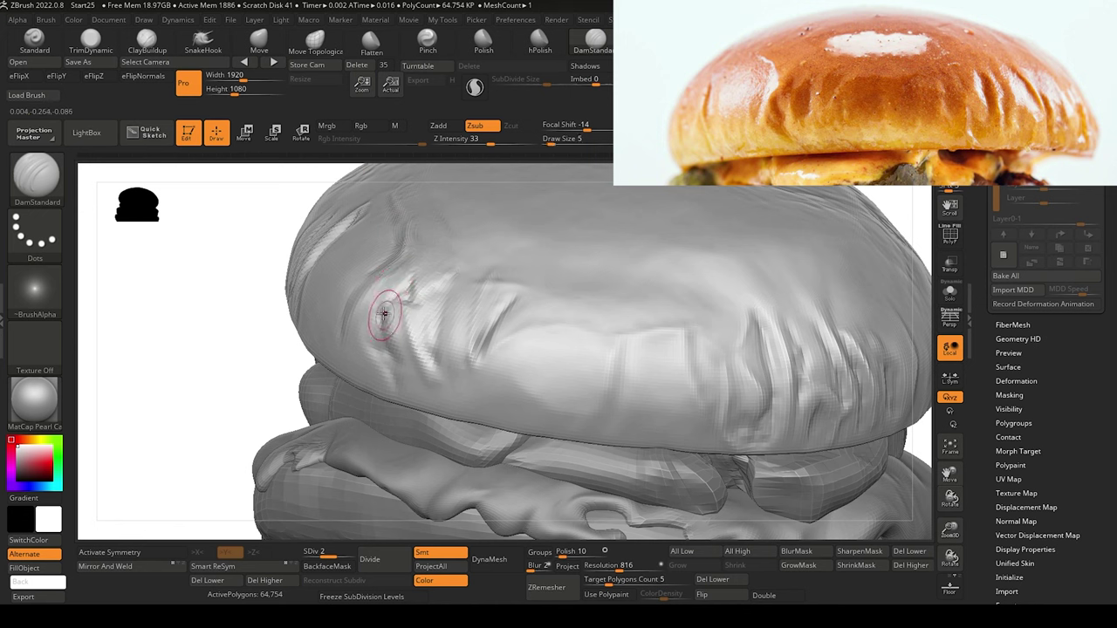
pyautogui.moveTo(385, 308); pyautogui.dragTo(392, 353)
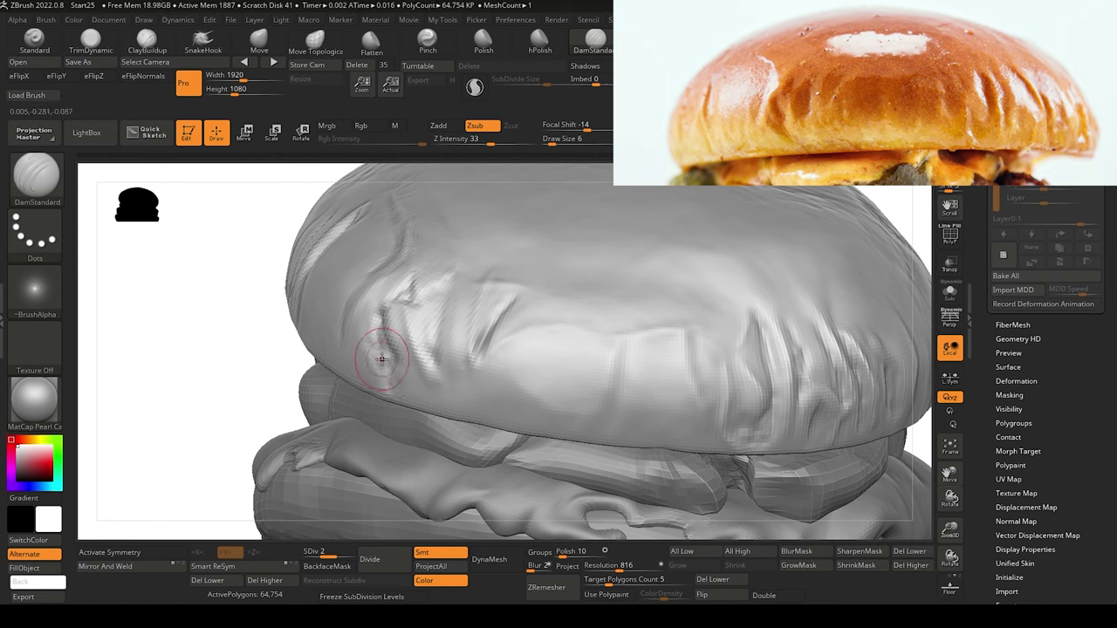
pyautogui.moveTo(374, 353); pyautogui.dragTo(373, 316)
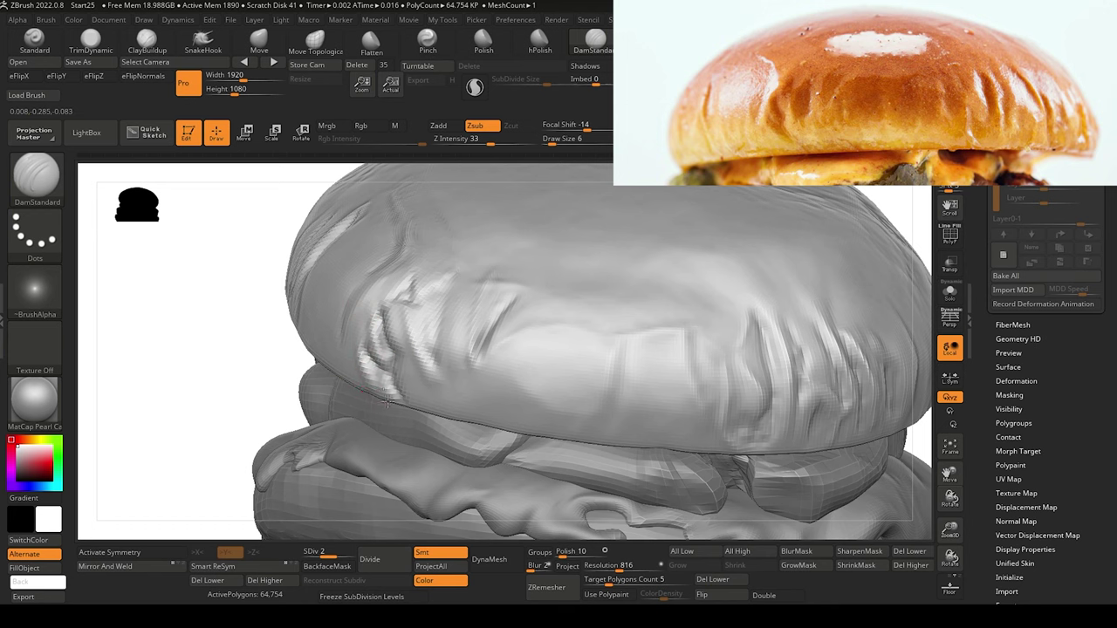
# Build up the lower rim beside the left front creases with ClayBuildup at draw size 8 and smooth it.
pyautogui.moveTo(221, 340); pyautogui.dragTo(229, 317)
pyautogui.click(147, 41)
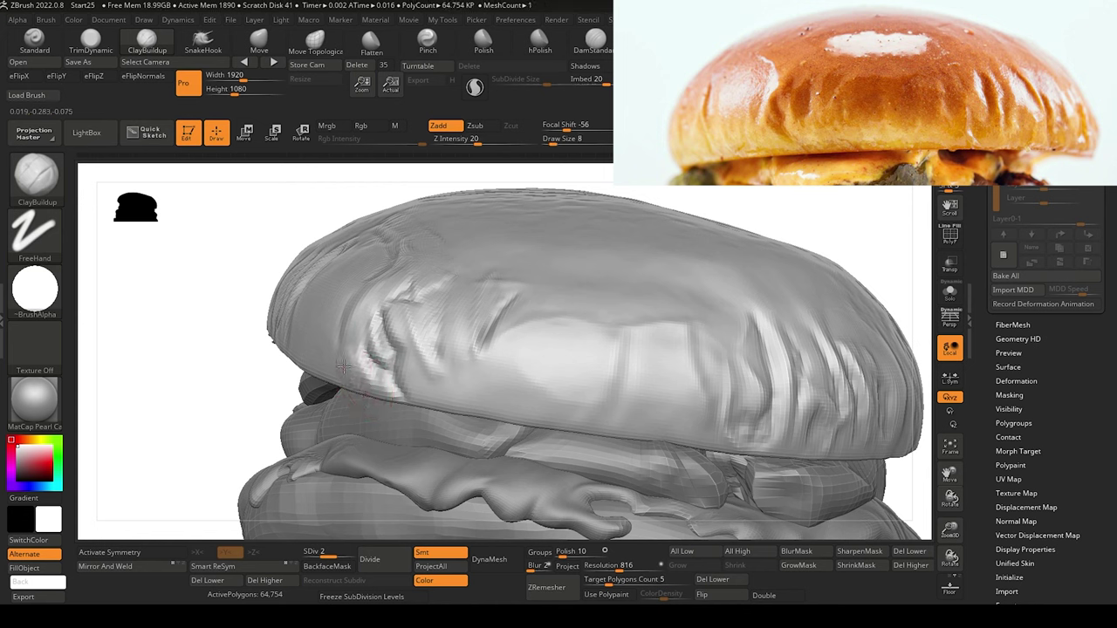
pyautogui.moveTo(353, 381); pyautogui.dragTo(343, 344)
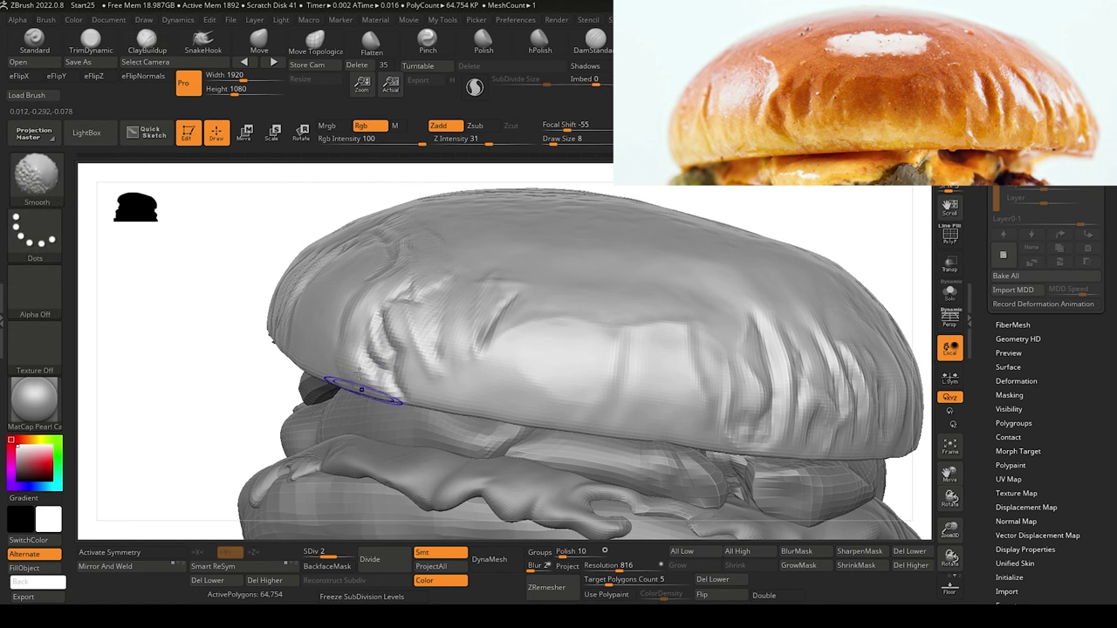
# Switch the display material to PolySkin and frame the top bun.
pyautogui.keyDown('alt'); pyautogui.moveTo(205, 363); pyautogui.dragTo(136, 306); pyautogui.keyUp('alt')
pyautogui.click(39, 400)
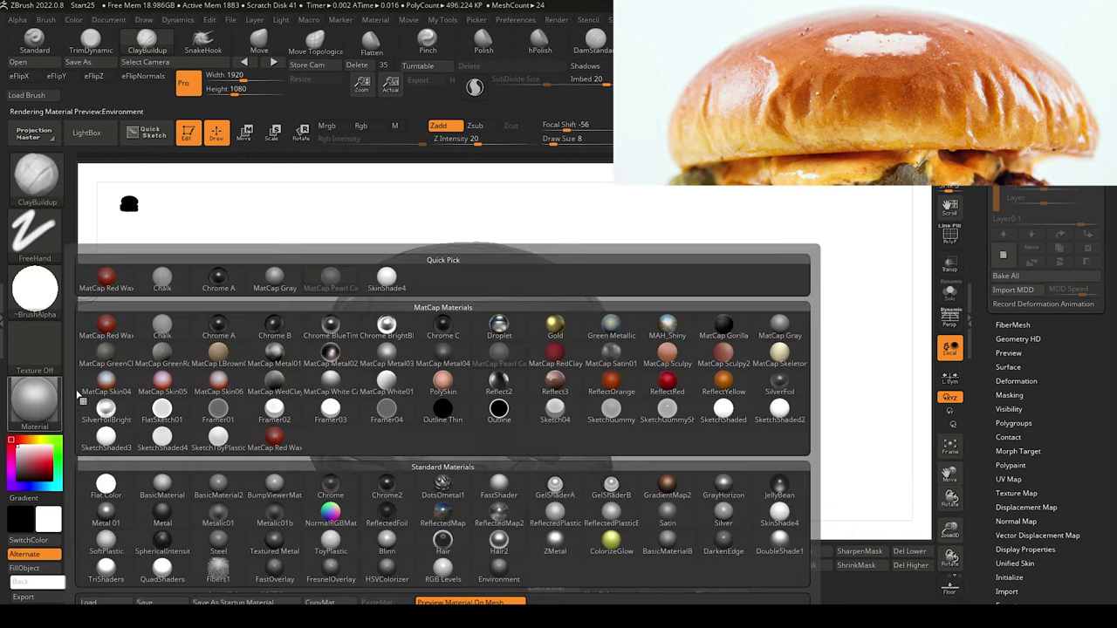
pyautogui.click(442, 383)
pyautogui.moveTo(223, 356)
pyautogui.mouseDown()
pyautogui.moveTo(223, 309)
pyautogui.moveTo(227, 341)
pyautogui.moveTo(204, 366)
pyautogui.moveTo(273, 370)
pyautogui.moveTo(242, 350)
pyautogui.moveTo(200, 284)
pyautogui.moveTo(237, 341)
pyautogui.moveTo(246, 391)
pyautogui.moveTo(239, 384)
pyautogui.mouseUp()
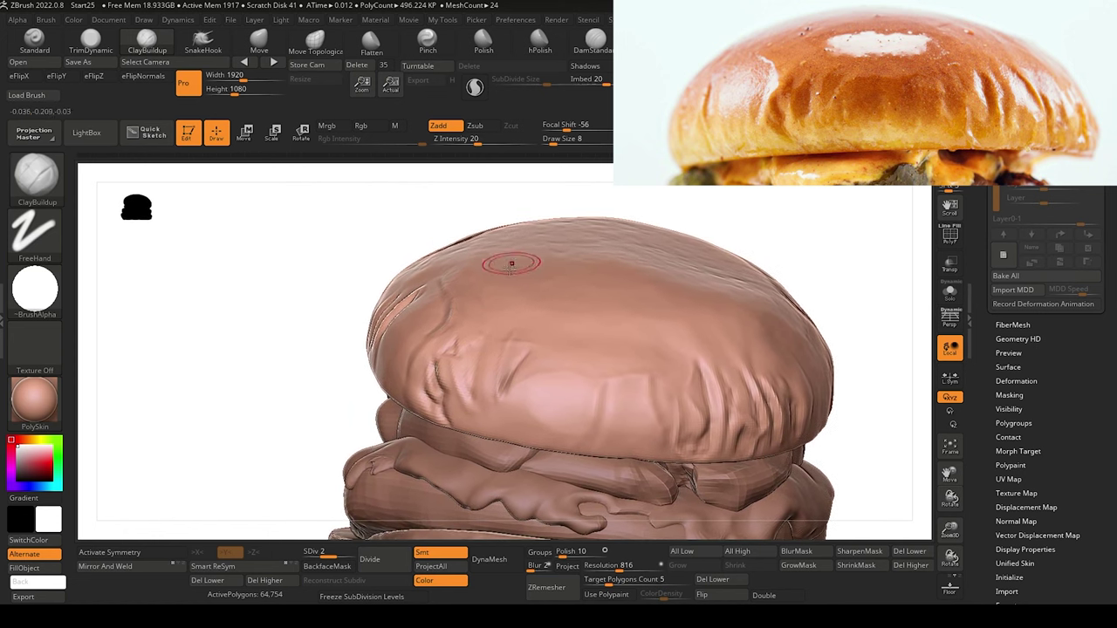
# Refine the bun's middle front surface with DamStandard and ClayBuildup strokes at draw size 8, smoothing the transitions.
pyautogui.press('shift')
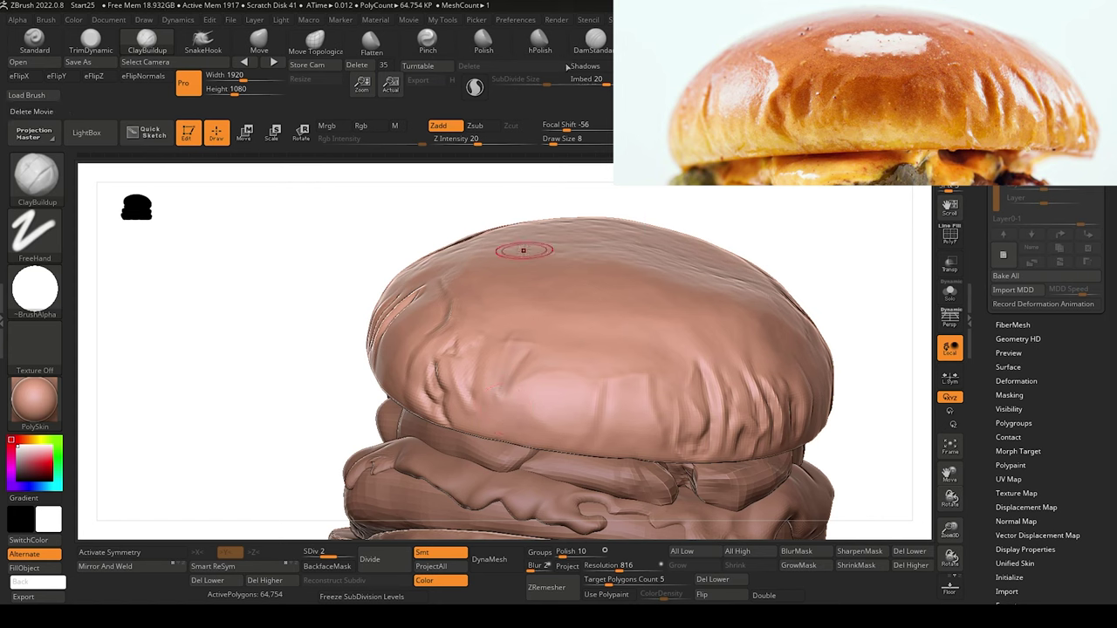
pyautogui.press('b')
pyautogui.press('d')
pyautogui.press('s')
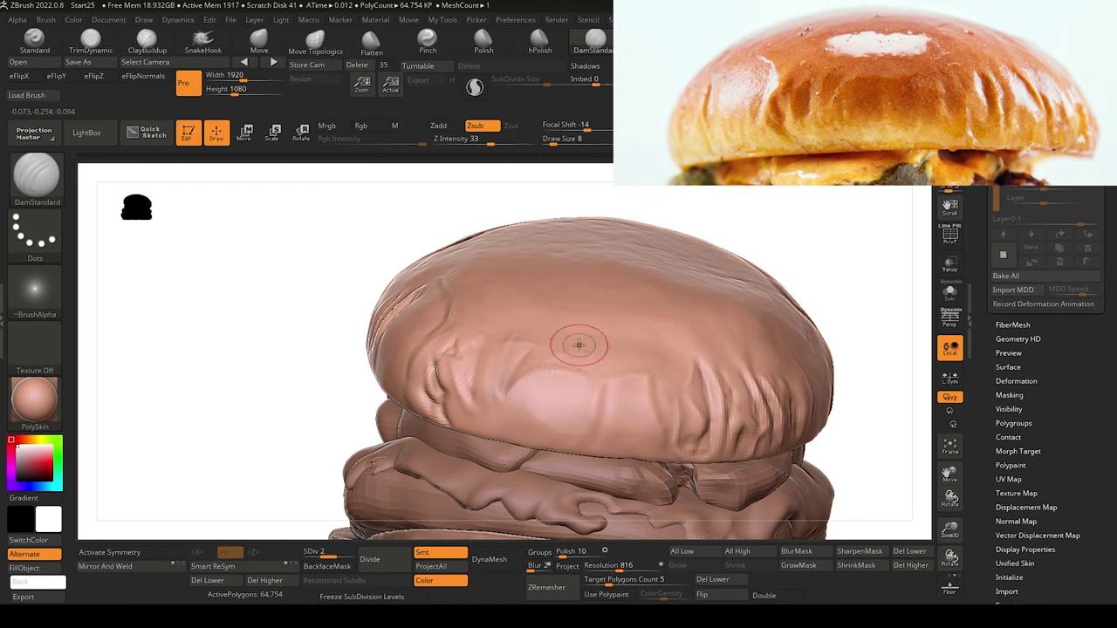
pyautogui.click(146, 39)
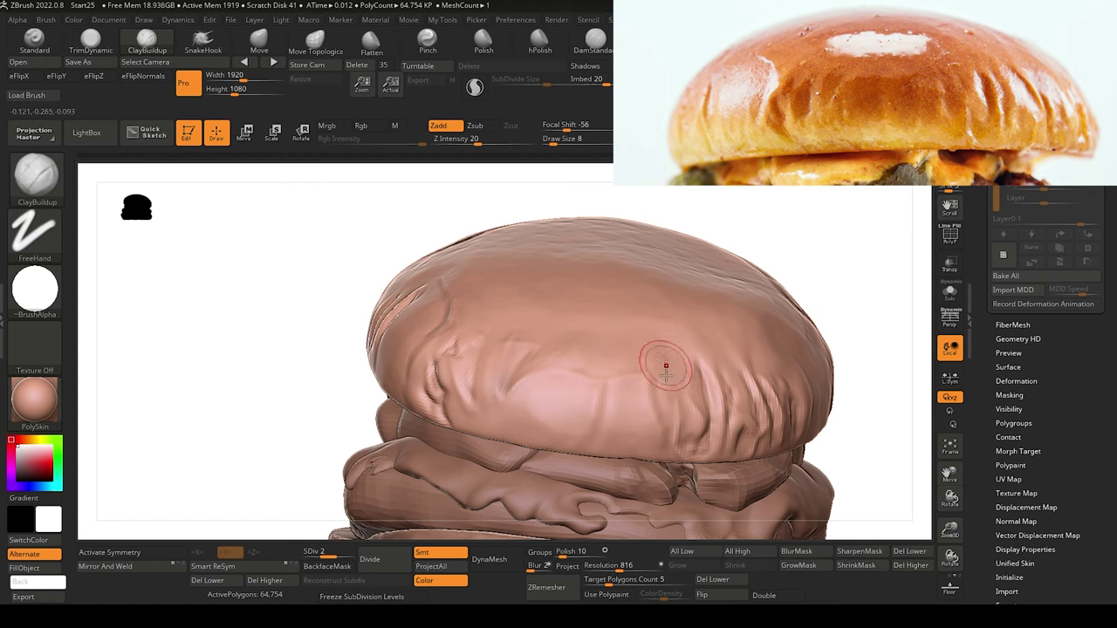
pyautogui.press('shift')
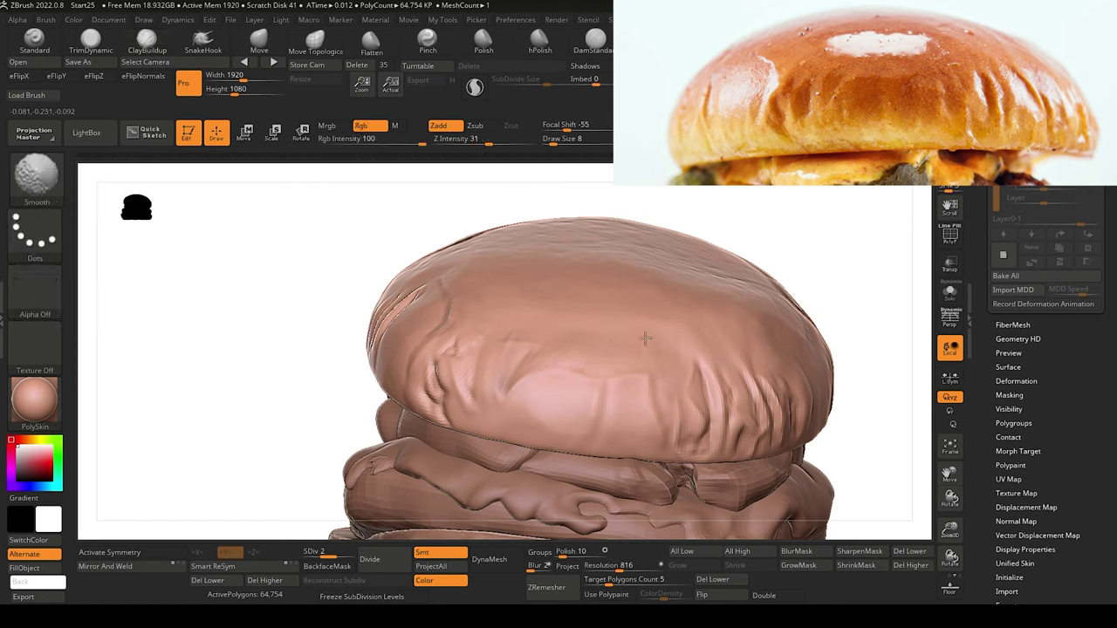
# Check the whole burger against the reference photos and smooth the bun's front above the wrinkles at draw size 8.
pyautogui.keyDown('alt'); pyautogui.moveTo(341, 389); pyautogui.dragTo(150, 220); pyautogui.keyUp('alt')
pyautogui.press('shift')
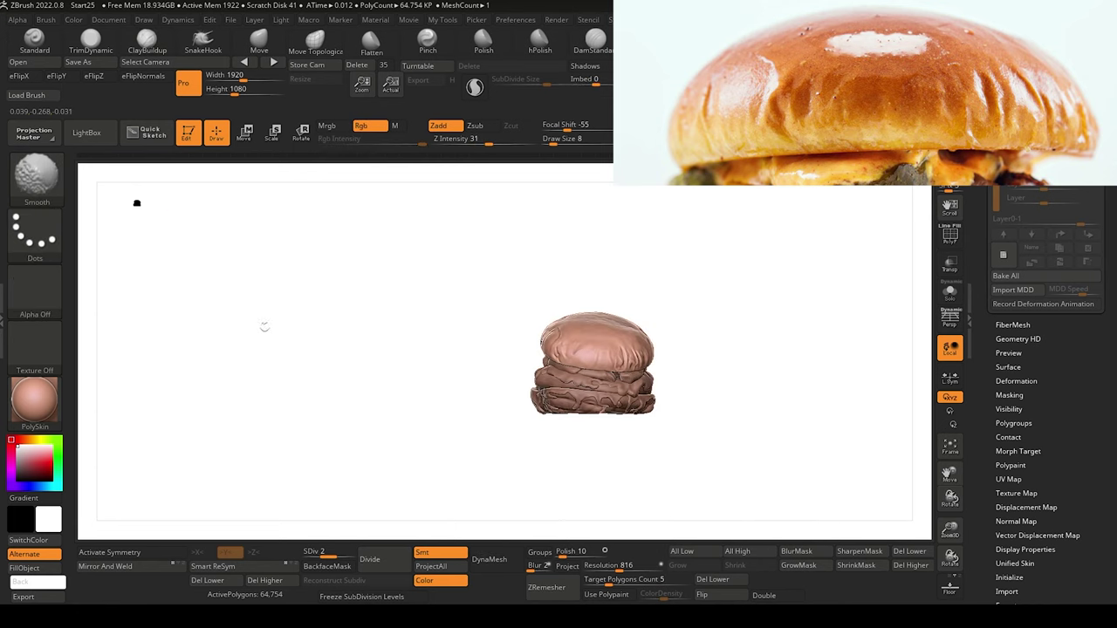
pyautogui.keyDown('alt'); pyautogui.moveTo(262, 339); pyautogui.dragTo(322, 358); pyautogui.keyUp('alt')
pyautogui.press('shift')
pyautogui.moveTo(225, 356)
pyautogui.mouseDown()
pyautogui.moveTo(162, 347)
pyautogui.moveTo(169, 364)
pyautogui.moveTo(146, 377)
pyautogui.moveTo(135, 364)
pyautogui.mouseUp()
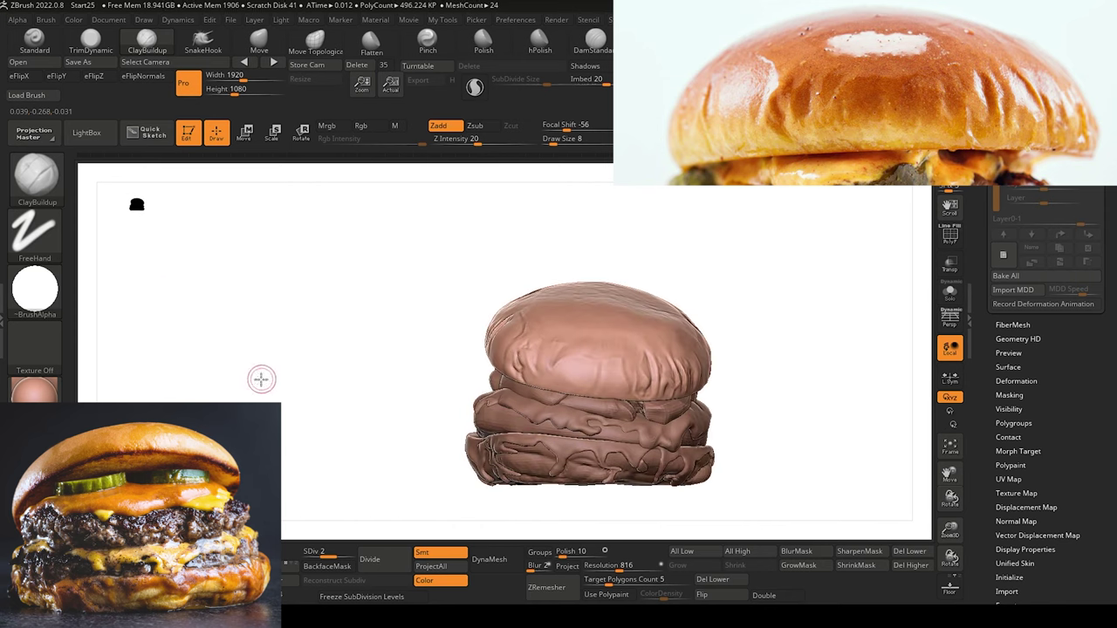
pyautogui.moveTo(261, 379)
pyautogui.keyDown('alt'); pyautogui.mouseDown()
pyautogui.moveTo(272, 395)
pyautogui.moveTo(99, 398)
pyautogui.moveTo(255, 393)
pyautogui.moveTo(255, 417)
pyautogui.mouseUp(); pyautogui.keyUp('alt')
pyautogui.moveTo(619, 314)
pyautogui.keyDown('shift'); pyautogui.mouseDown()
pyautogui.moveTo(610, 345)
pyautogui.moveTo(583, 348)
pyautogui.mouseUp(); pyautogui.keyUp('shift')
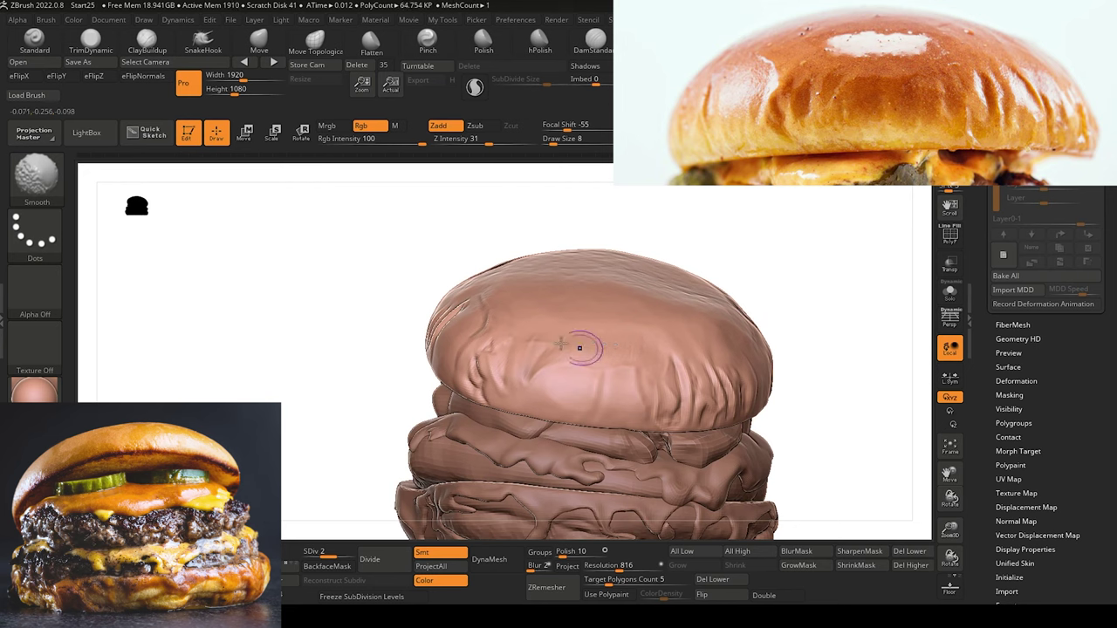
# Inspect the bun from the front and side, and collapse the top bun folder in the subtool list.
pyautogui.moveTo(317, 317)
pyautogui.keyDown('alt'); pyautogui.mouseDown()
pyautogui.moveTo(326, 317)
pyautogui.moveTo(277, 307)
pyautogui.moveTo(364, 312)
pyautogui.moveTo(323, 297)
pyautogui.mouseUp(); pyautogui.keyUp('alt')
pyautogui.moveTo(323, 297)
pyautogui.keyDown('alt'); pyautogui.mouseDown()
pyautogui.moveTo(322, 347)
pyautogui.moveTo(232, 291)
pyautogui.moveTo(264, 291)
pyautogui.moveTo(279, 349)
pyautogui.moveTo(241, 340)
pyautogui.moveTo(297, 326)
pyautogui.moveTo(282, 353)
pyautogui.moveTo(268, 302)
pyautogui.moveTo(416, 327)
pyautogui.mouseUp(); pyautogui.keyUp('alt')
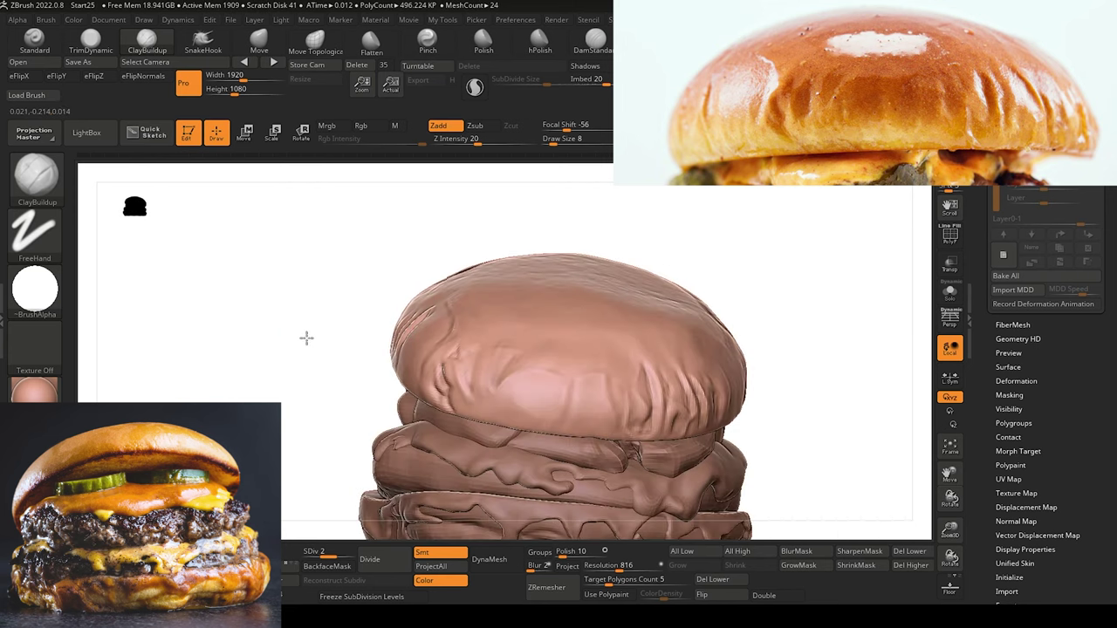
pyautogui.moveTo(306, 337)
pyautogui.keyDown('alt'); pyautogui.mouseDown()
pyautogui.moveTo(295, 304)
pyautogui.moveTo(320, 309)
pyautogui.moveTo(304, 312)
pyautogui.moveTo(334, 364)
pyautogui.moveTo(271, 355)
pyautogui.mouseUp(); pyautogui.keyUp('alt')
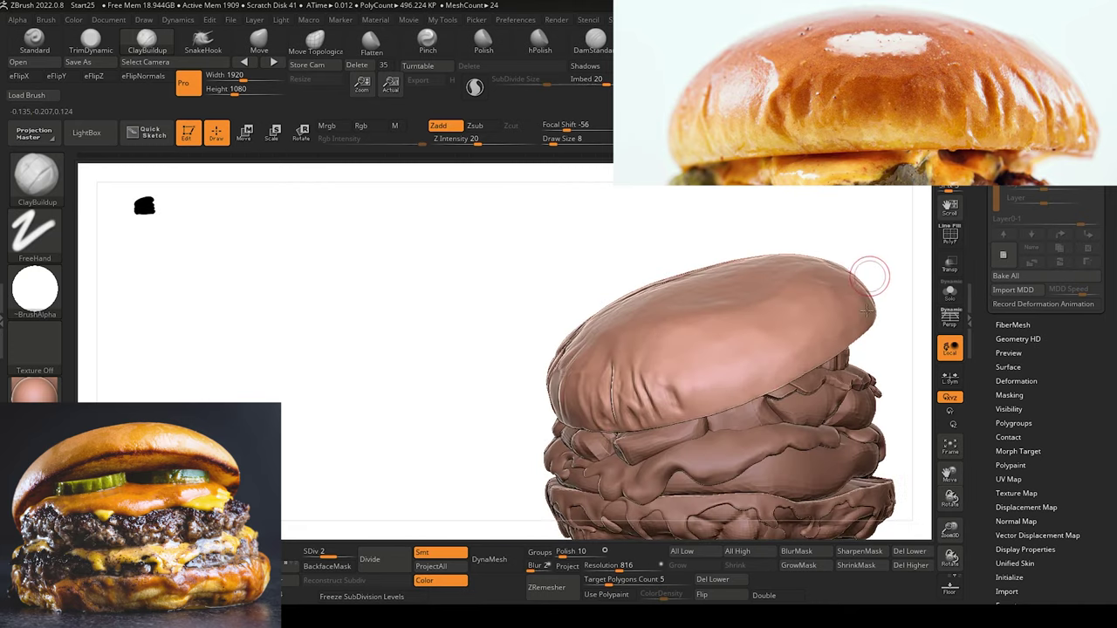
pyautogui.moveTo(356, 336); pyautogui.dragTo(308, 318)
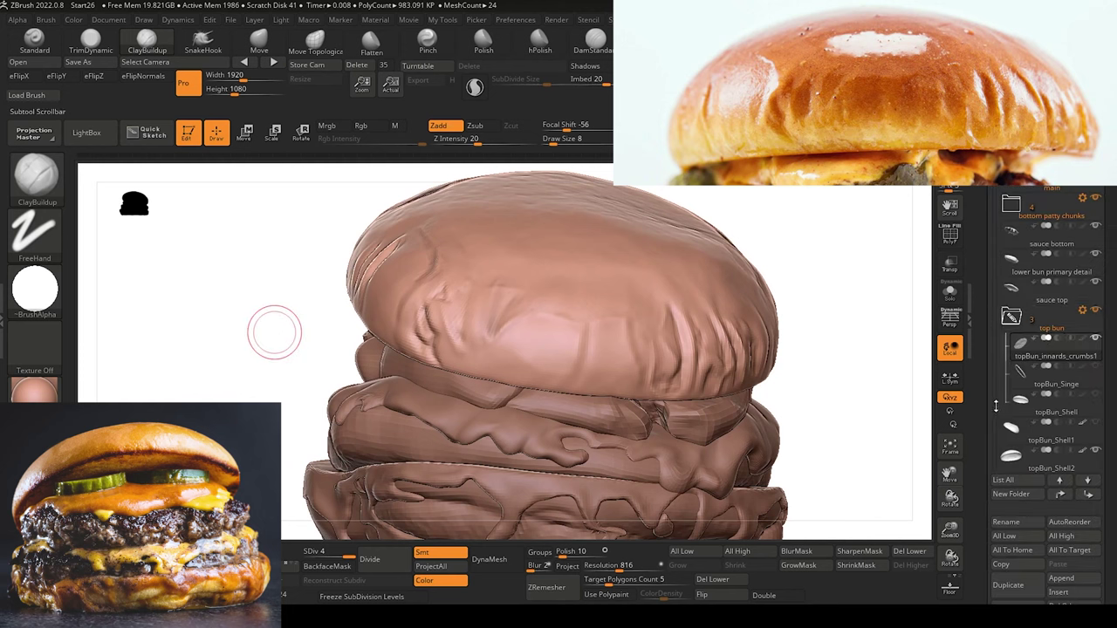
pyautogui.moveTo(984, 401); pyautogui.dragTo(985, 384)
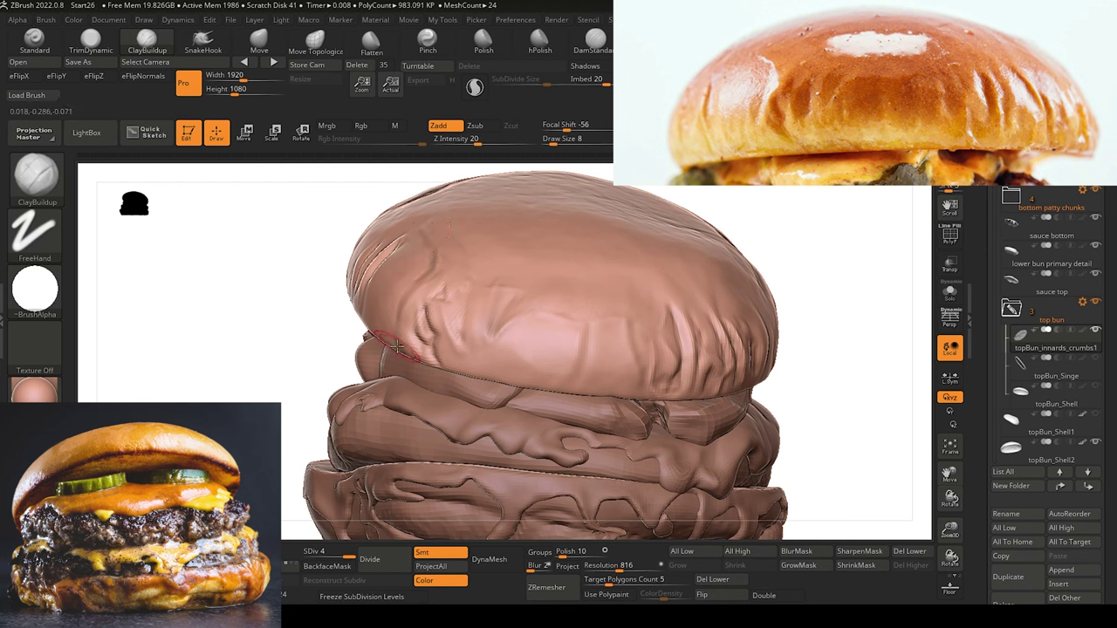
pyautogui.click(1012, 308)
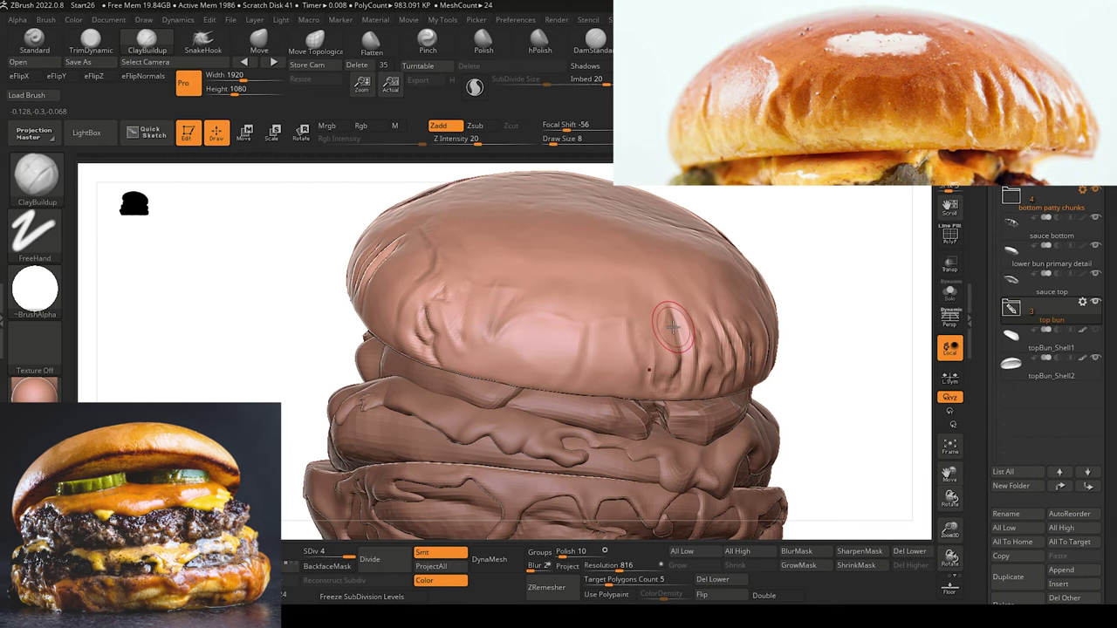
pyautogui.moveTo(301, 323); pyautogui.dragTo(229, 322)
pyautogui.moveTo(229, 322)
pyautogui.mouseDown()
pyautogui.moveTo(242, 320)
pyautogui.moveTo(287, 367)
pyautogui.mouseUp()
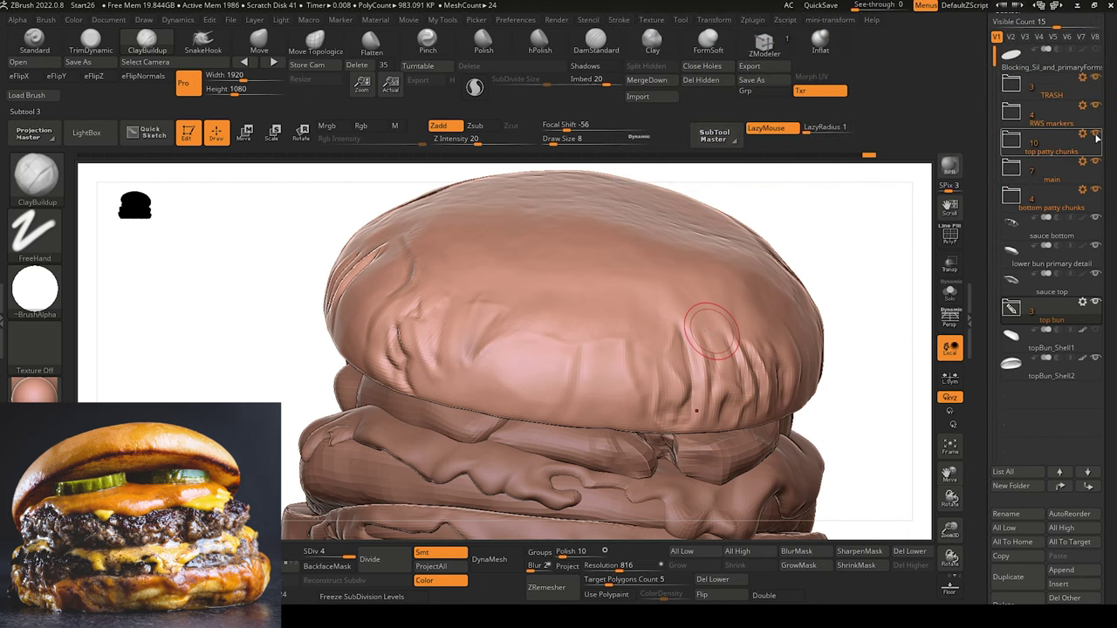
# Hide the top patty chunks, main and bottom patty chunks folders, plus the sauce bottom and lower bun primary detail subtools.
pyautogui.click(1097, 136)
pyautogui.click(1096, 163)
pyautogui.click(1096, 191)
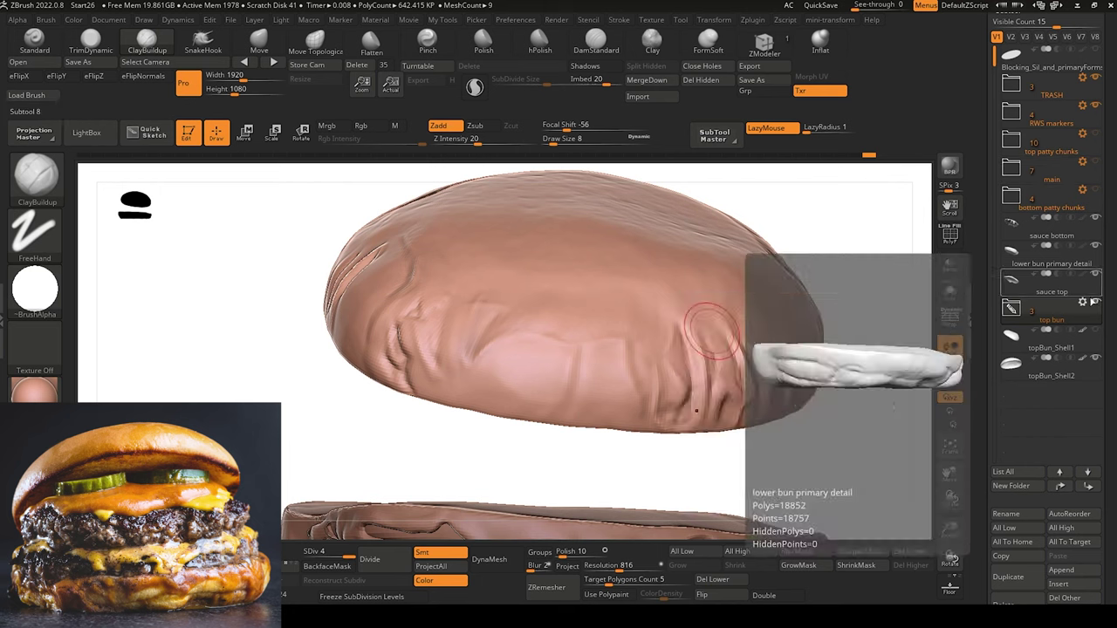
pyautogui.click(1097, 219)
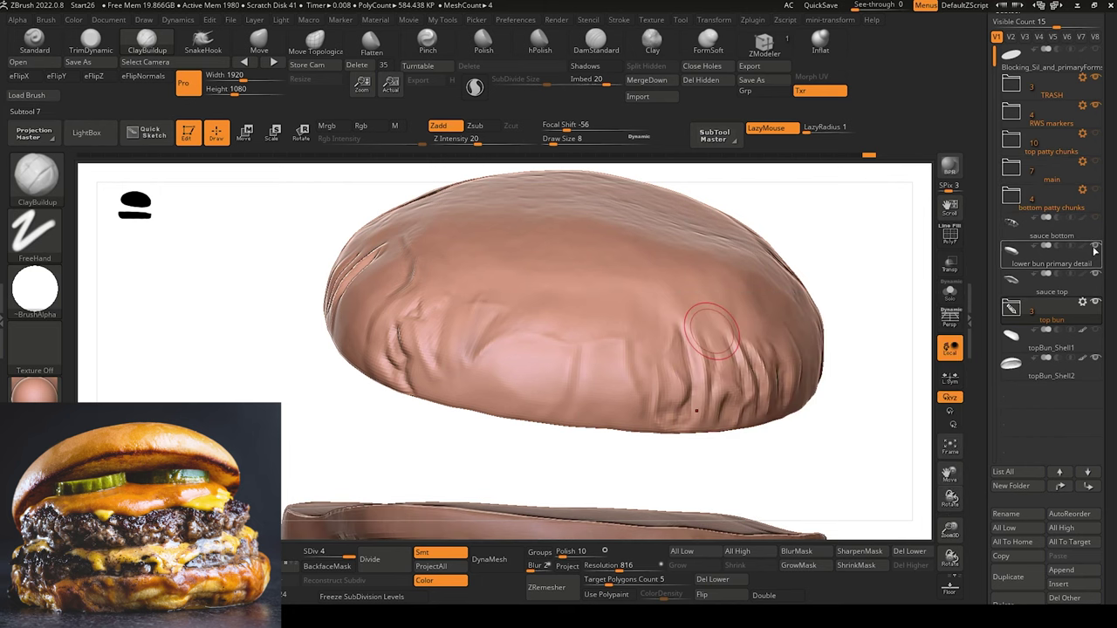
pyautogui.click(1096, 247)
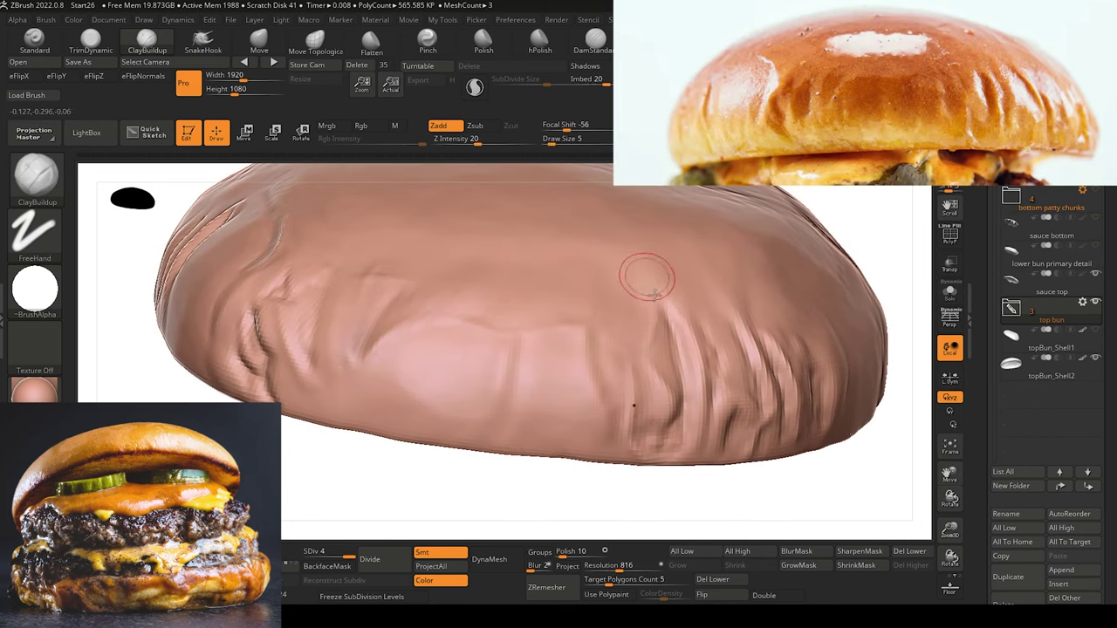
# Select topBun_Shell2 and deepen the right front creases with DamStandard at draw size 3 and Z intensity 43.
pyautogui.press('[')
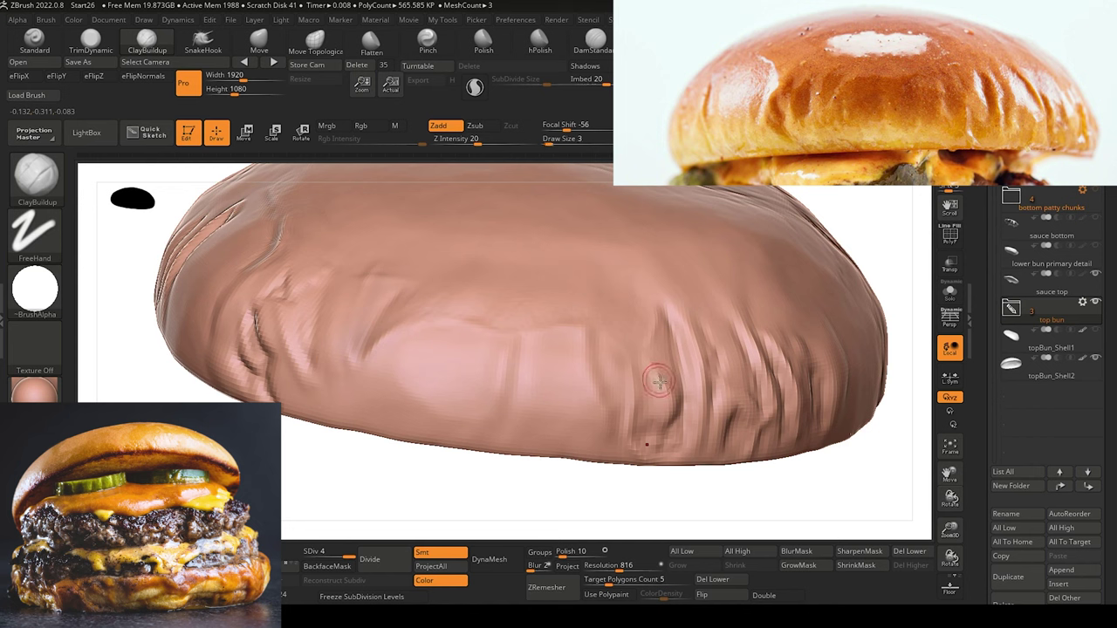
pyautogui.press('b')
pyautogui.press('d')
pyautogui.press('s')
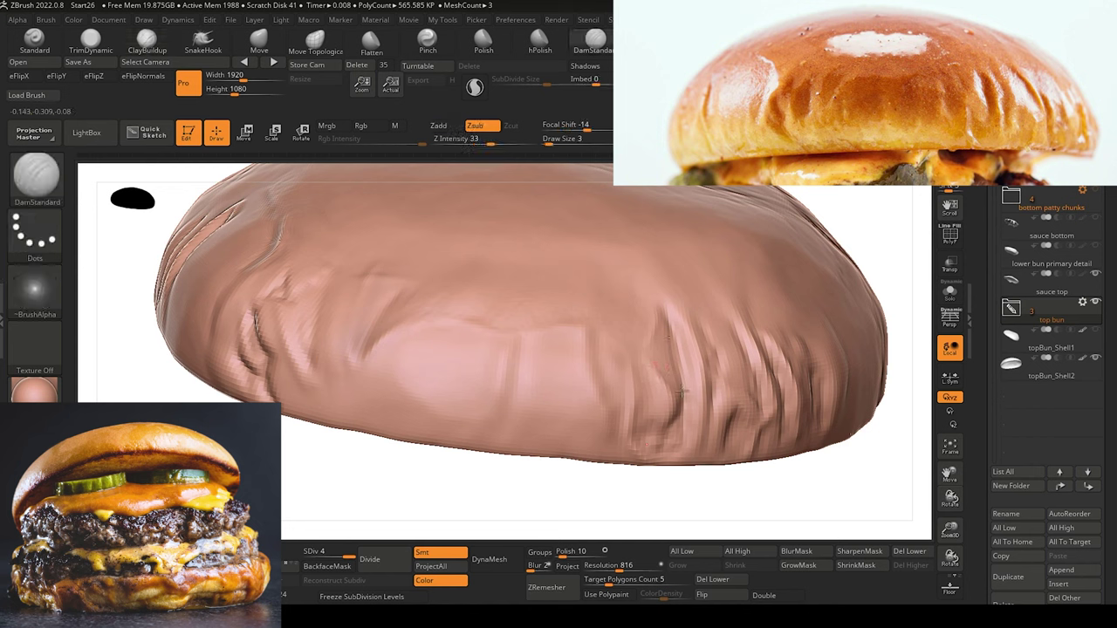
pyautogui.keyDown('alt'); pyautogui.click(658, 280); pyautogui.keyUp('alt')
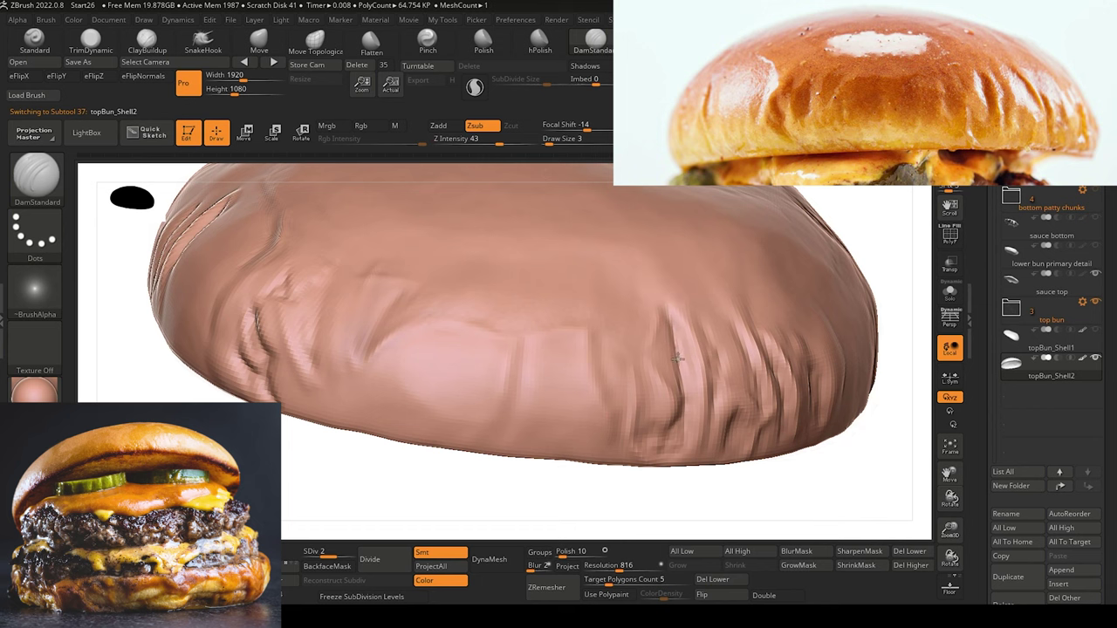
pyautogui.moveTo(636, 499)
pyautogui.mouseDown()
pyautogui.moveTo(629, 509)
pyautogui.moveTo(616, 494)
pyautogui.moveTo(639, 515)
pyautogui.moveTo(646, 505)
pyautogui.mouseUp()
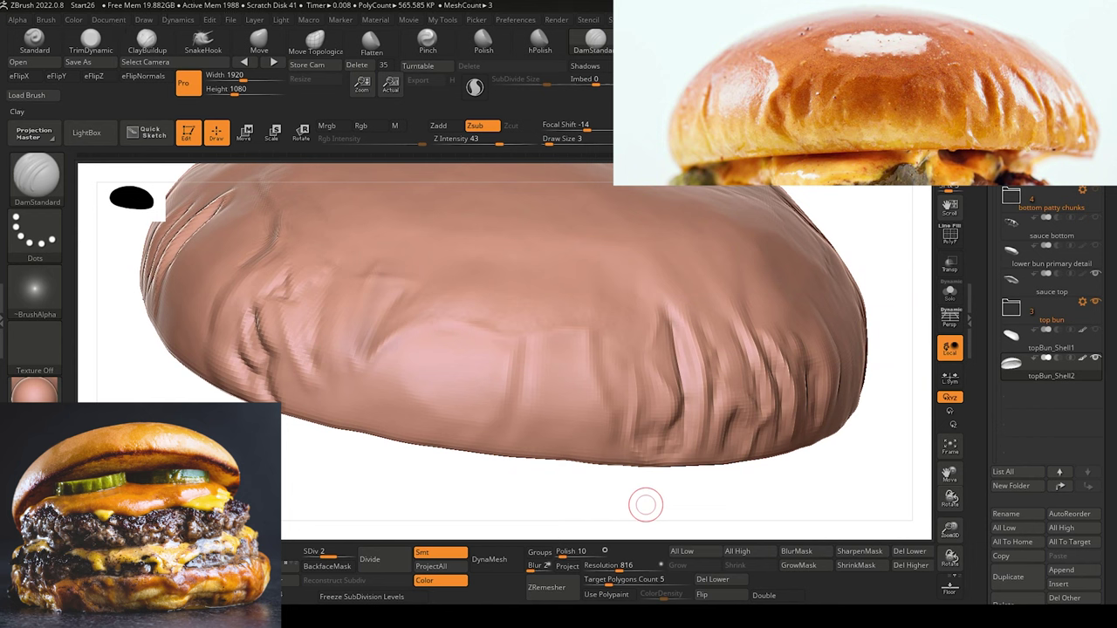
# Build up the ridge between the right front creases with the Clay brush at draw size 3.
pyautogui.click(652, 41)
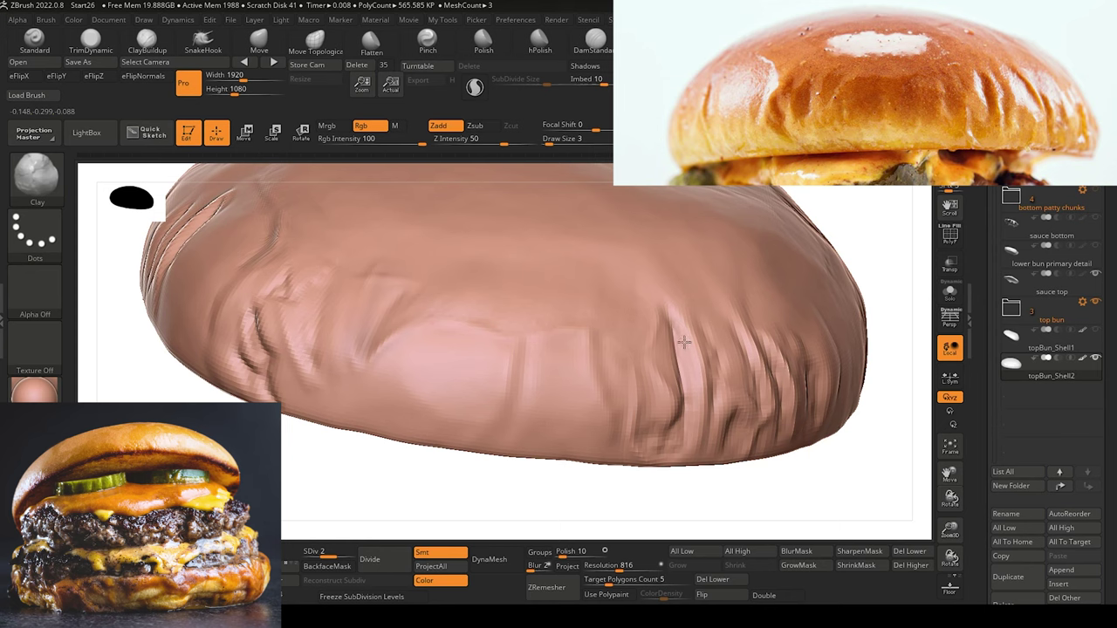
pyautogui.moveTo(685, 342); pyautogui.dragTo(697, 410)
pyautogui.moveTo(686, 510)
pyautogui.mouseDown()
pyautogui.moveTo(669, 448)
pyautogui.moveTo(681, 493)
pyautogui.mouseUp()
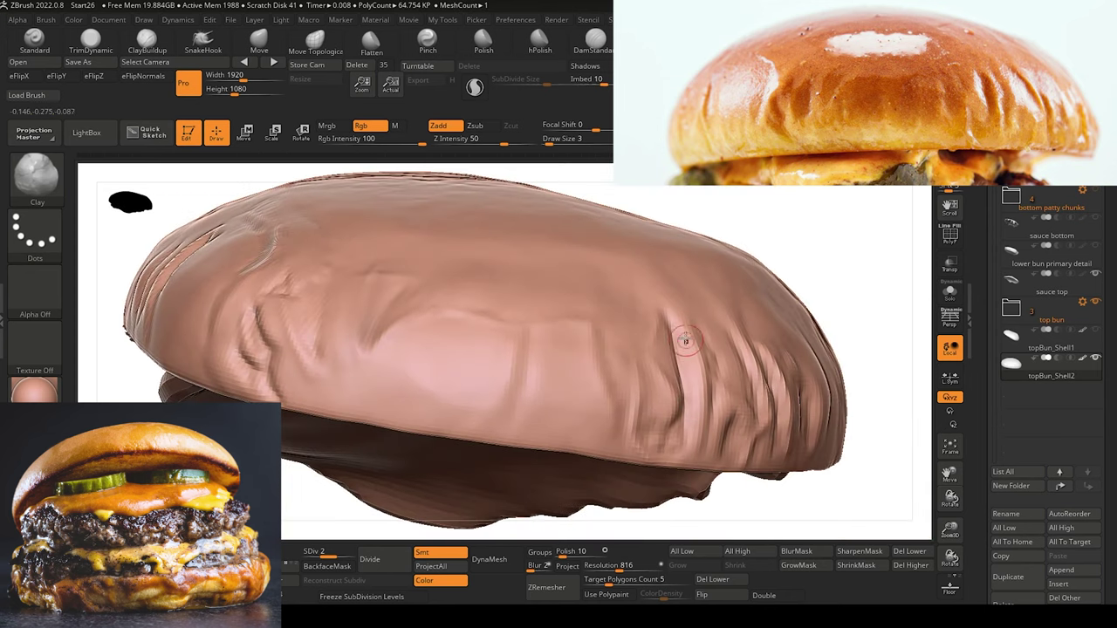
pyautogui.moveTo(693, 392); pyautogui.dragTo(288, 453, button='right')
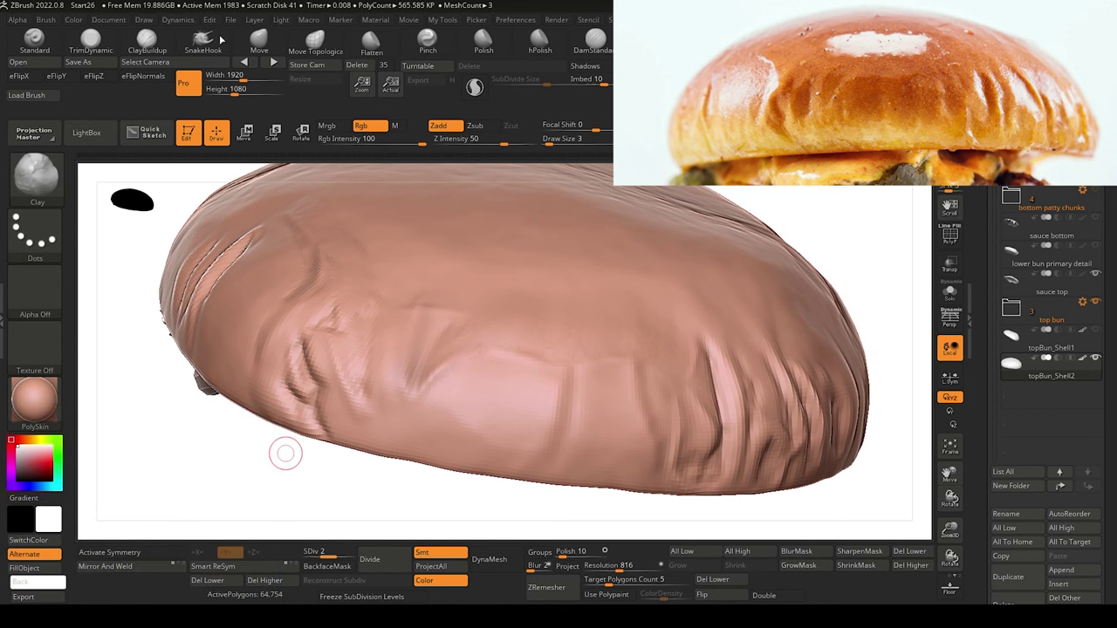
# Carve the right front creases deeper along their length with DamStandard at draw size 4 and Z intensity 43.
pyautogui.click(595, 39)
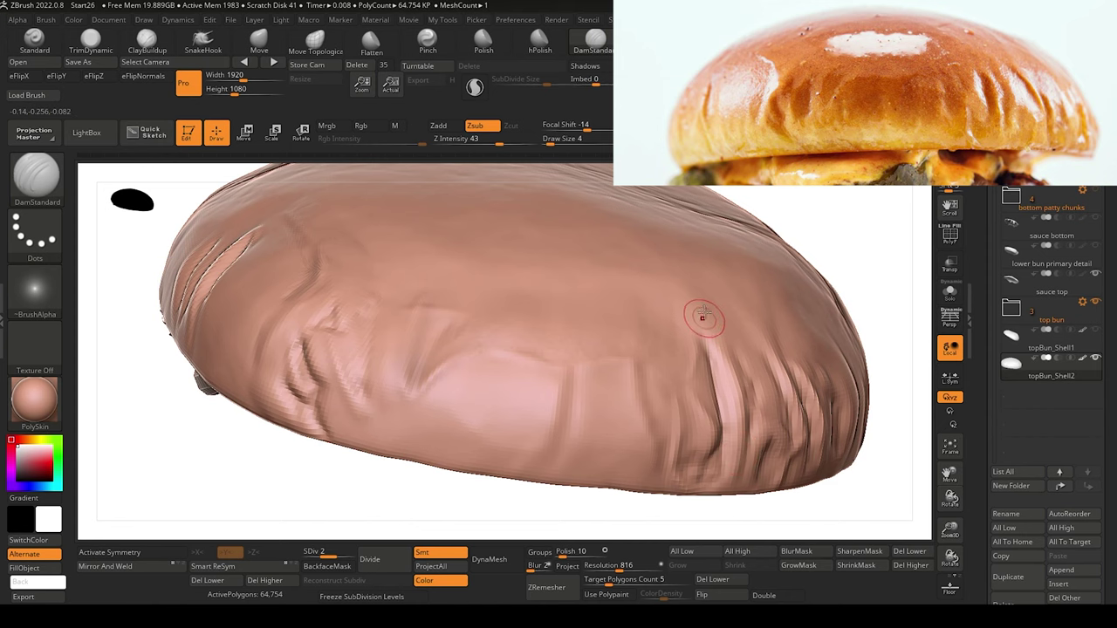
pyautogui.moveTo(733, 387); pyautogui.dragTo(736, 450)
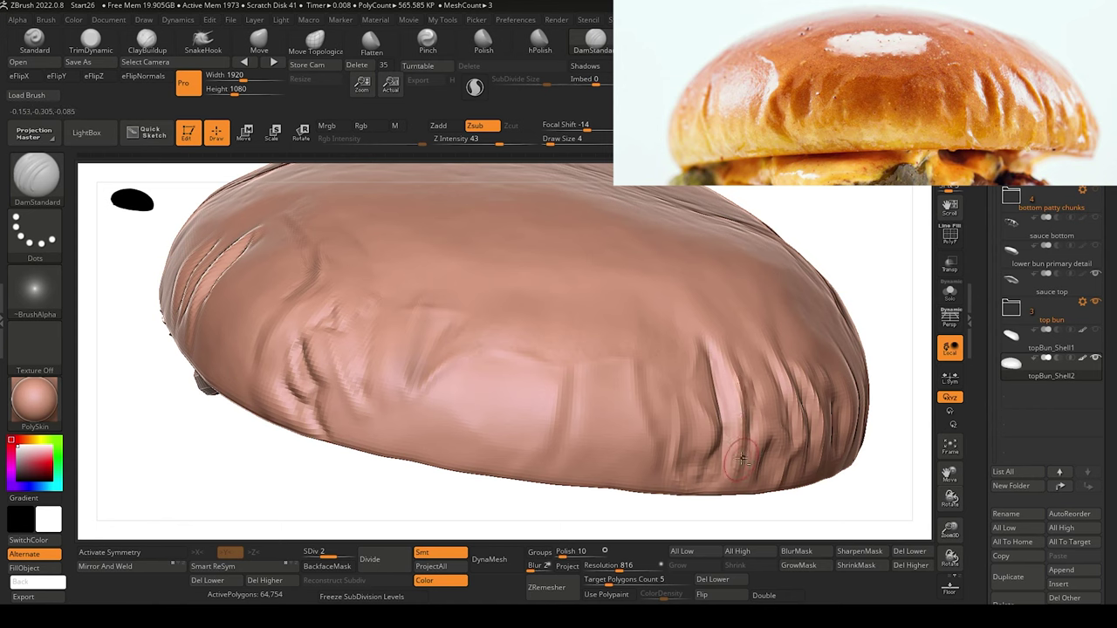
pyautogui.moveTo(740, 460); pyautogui.dragTo(746, 365)
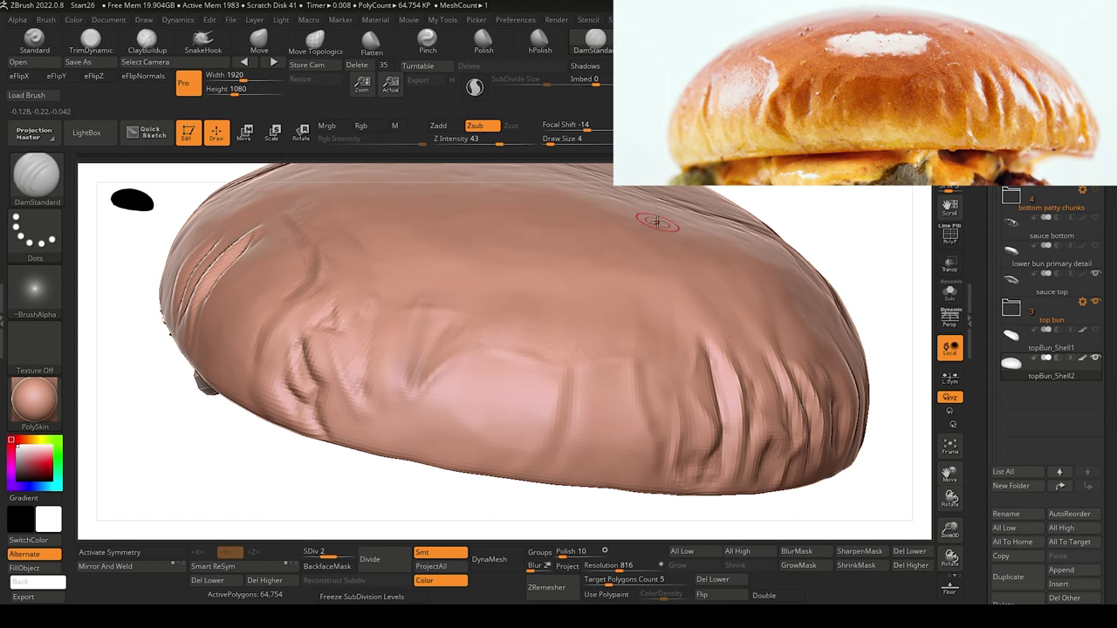
# Build up and smooth the right front ridges with ClayBuildup at Z intensity 20, then recut their creases with DamStandard at draw size 5.
pyautogui.click(144, 42)
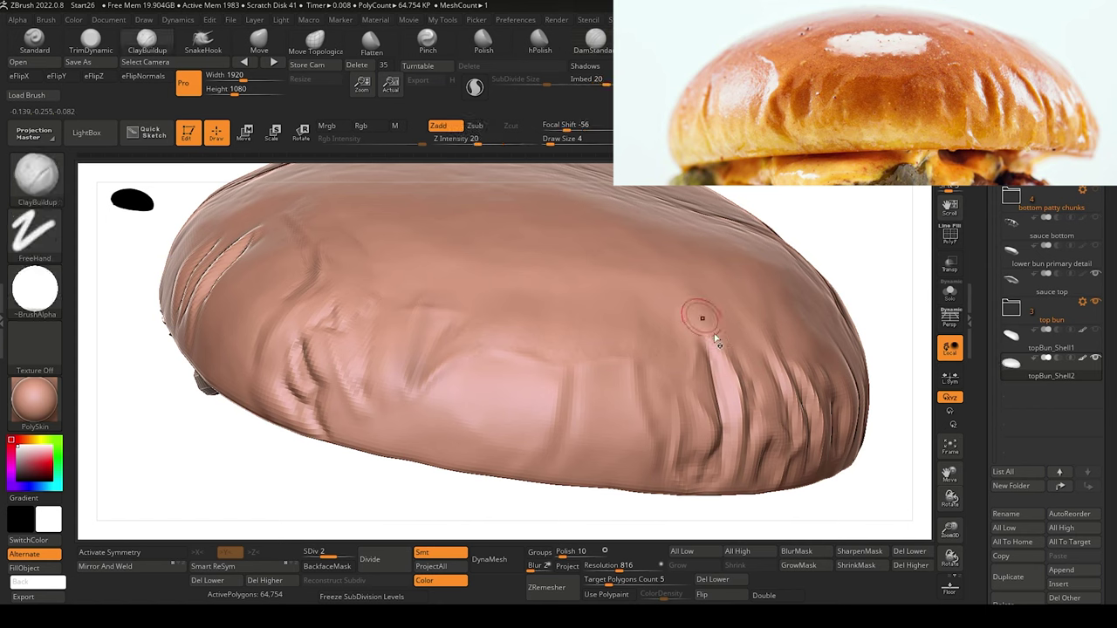
pyautogui.press(']')
pyautogui.press('shift')
pyautogui.press('b')
pyautogui.press('d')
pyautogui.press('s')
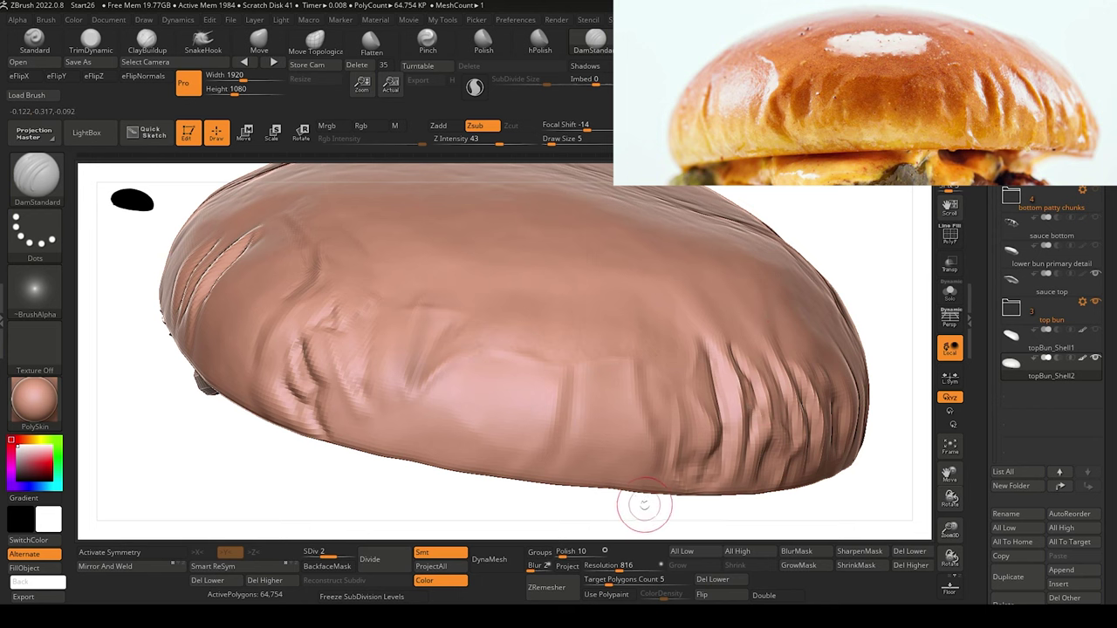
# Build up the lower ends of the right front wrinkles with the Clay brush at draw size 4.
pyautogui.moveTo(638, 501)
pyautogui.keyDown('alt'); pyautogui.mouseDown()
pyautogui.moveTo(643, 455)
pyautogui.moveTo(656, 492)
pyautogui.moveTo(658, 466)
pyautogui.mouseUp(); pyautogui.keyUp('alt')
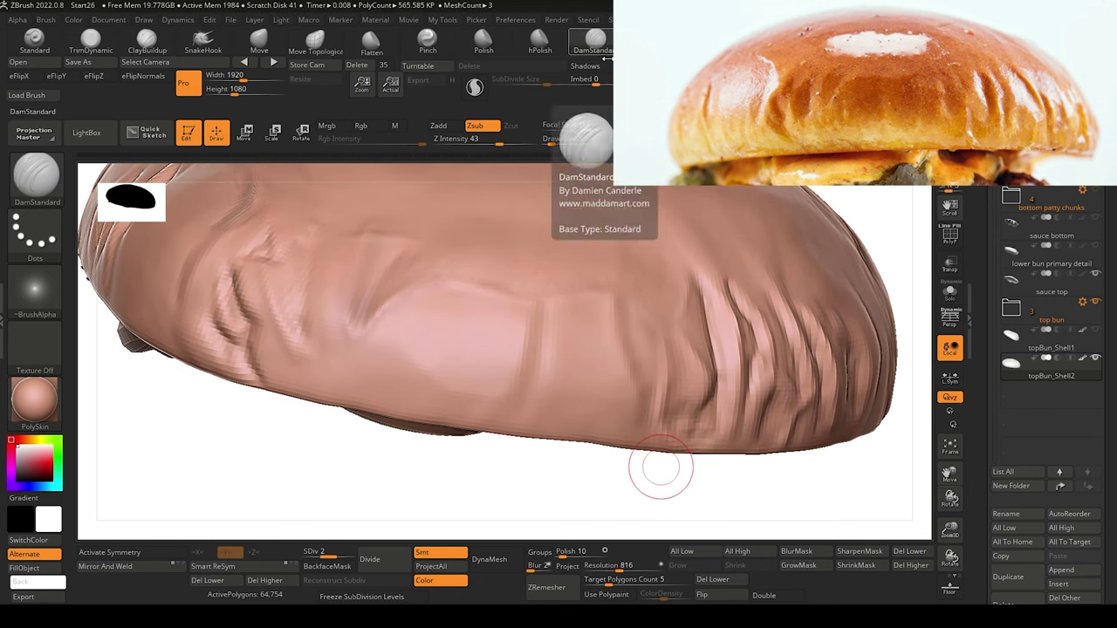
pyautogui.click(652, 41)
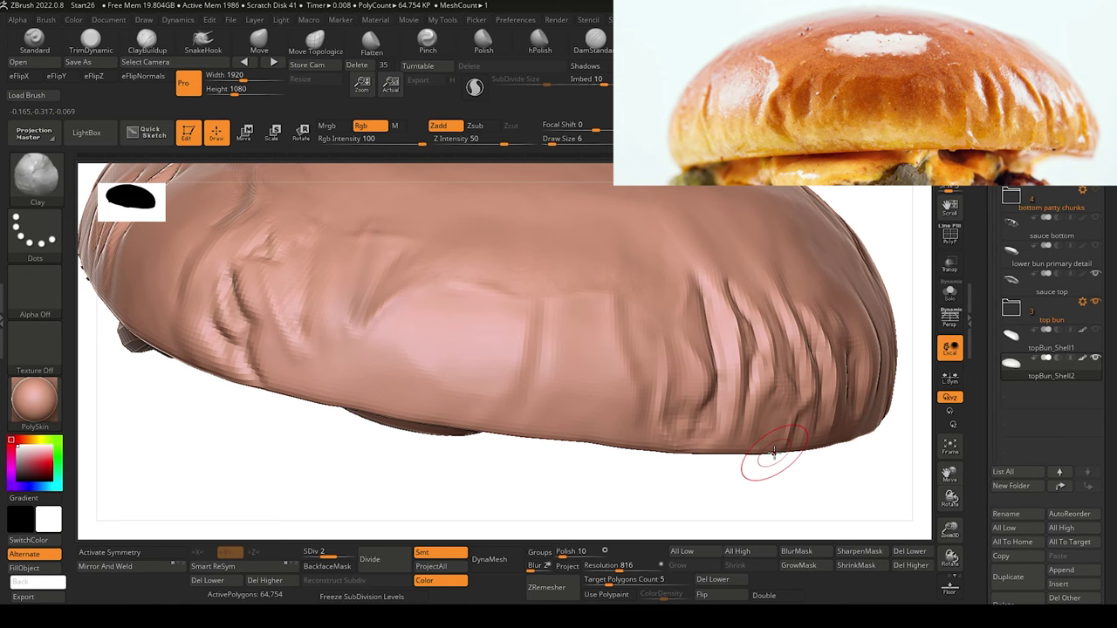
pyautogui.press('[')
pyautogui.press('[')
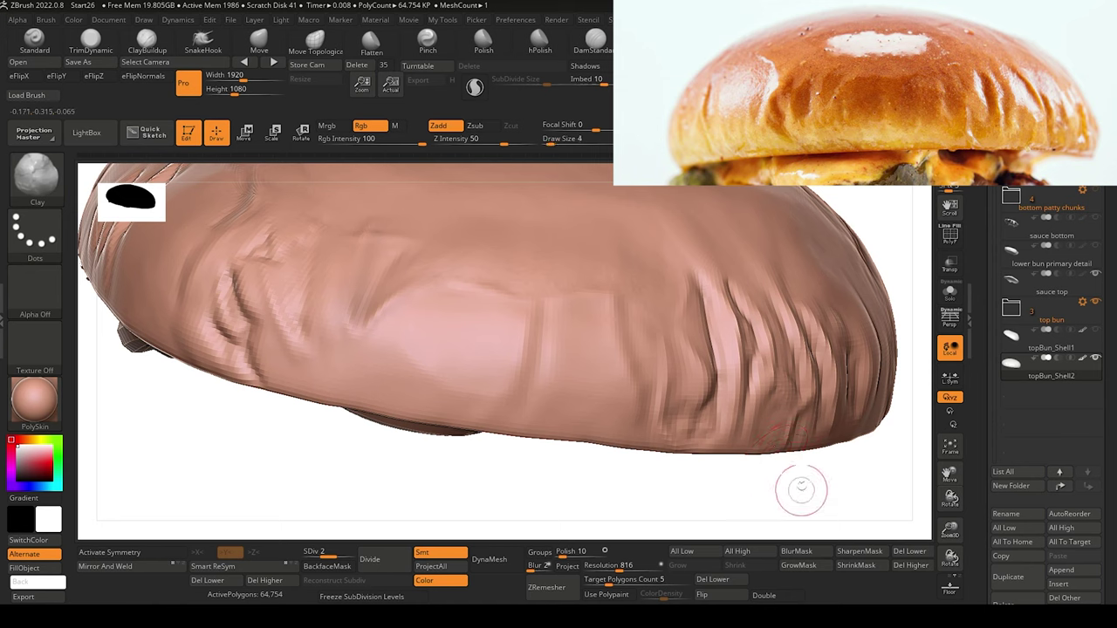
# Carve a short crease between the right front wrinkles near the bun's lower edge with DamStandard at draw size 4.
pyautogui.click(594, 41)
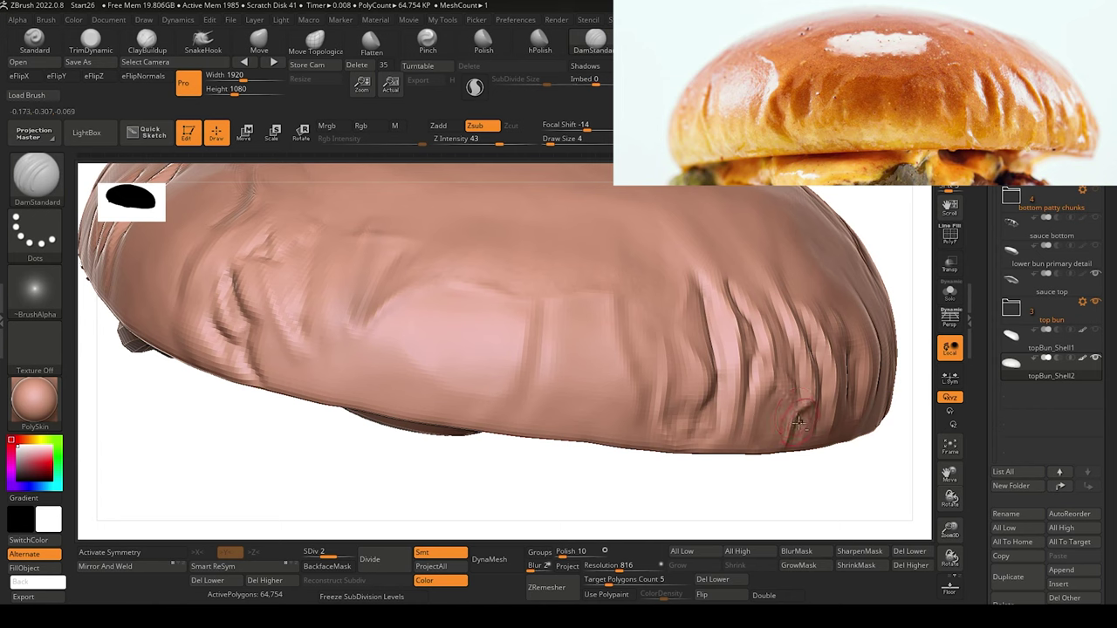
pyautogui.moveTo(745, 503)
pyautogui.mouseDown()
pyautogui.moveTo(710, 498)
pyautogui.moveTo(735, 521)
pyautogui.mouseUp()
pyautogui.moveTo(740, 524); pyautogui.dragTo(740, 508)
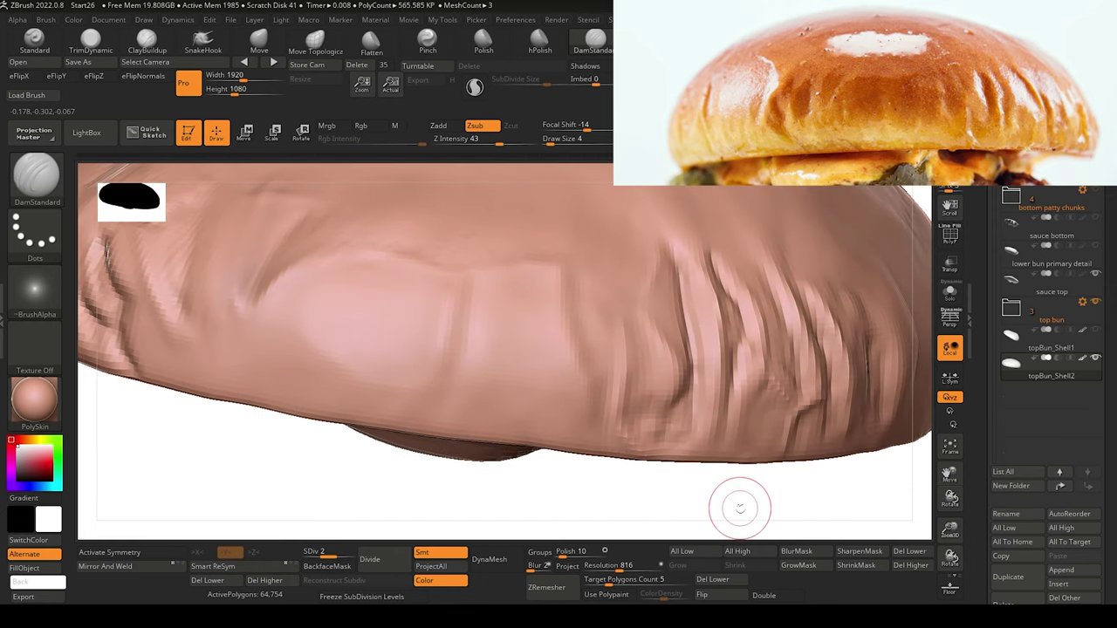
# Add Clay volume beside the short lower crease and flatten it with TrimDynamic at Z intensity 41.
pyautogui.press('b')
pyautogui.press('c')
pyautogui.press('l')
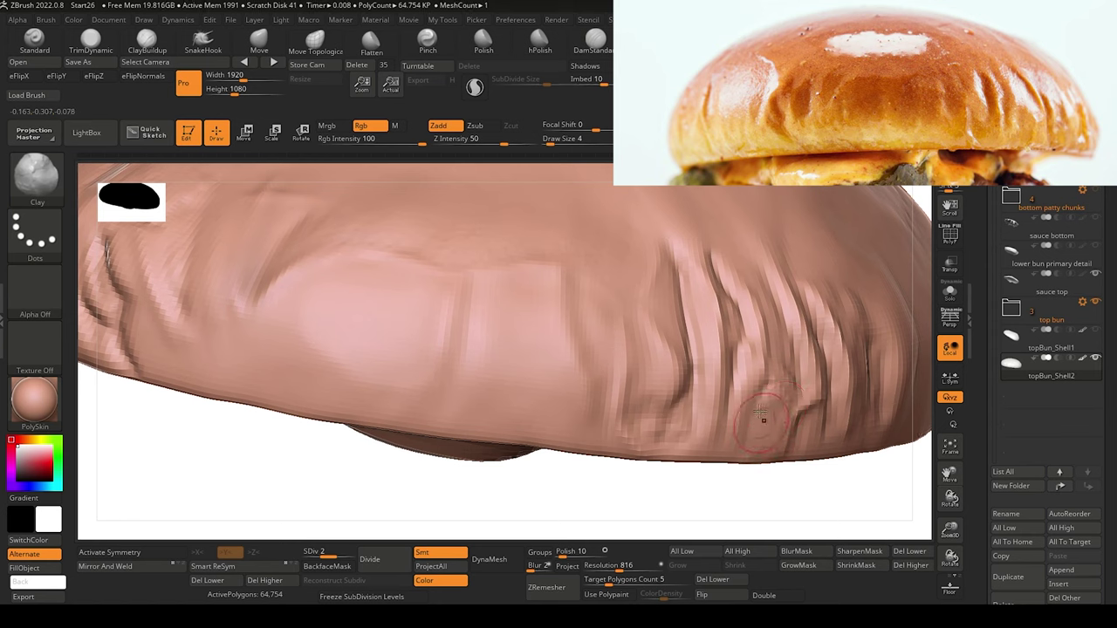
pyautogui.click(91, 40)
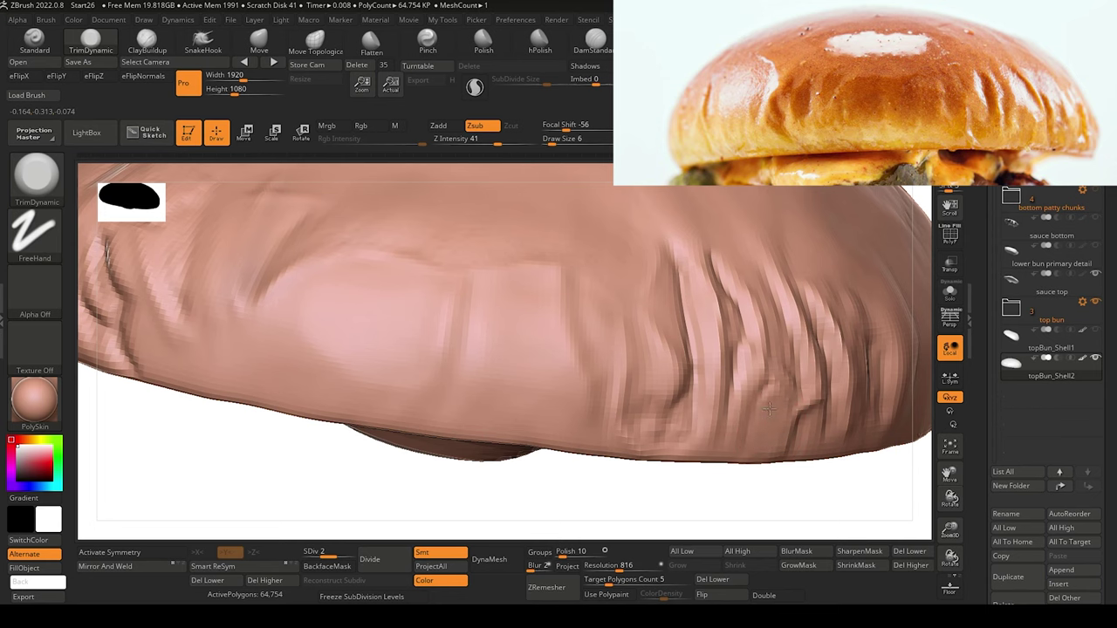
pyautogui.moveTo(742, 489)
pyautogui.mouseDown()
pyautogui.moveTo(731, 501)
pyautogui.moveTo(741, 514)
pyautogui.moveTo(715, 486)
pyautogui.moveTo(693, 489)
pyautogui.moveTo(707, 506)
pyautogui.moveTo(671, 474)
pyautogui.moveTo(680, 470)
pyautogui.mouseUp()
pyautogui.press('[')
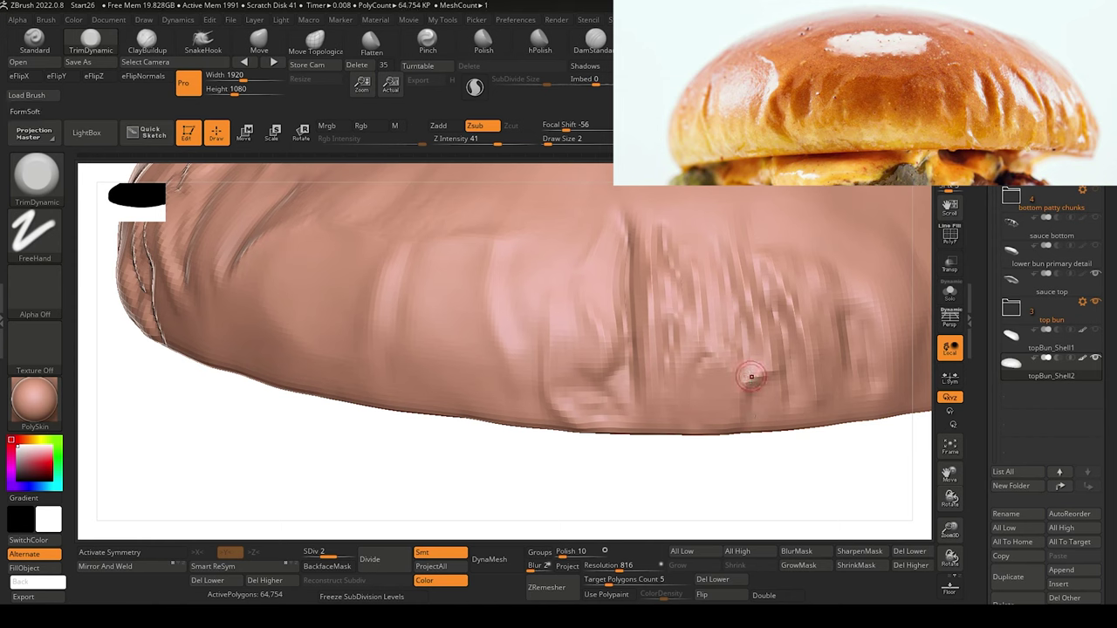
# Build up the area beneath the right front wrinkles with the Clay brush at draw size 3.
pyautogui.press('b')
pyautogui.press('c')
pyautogui.press('l')
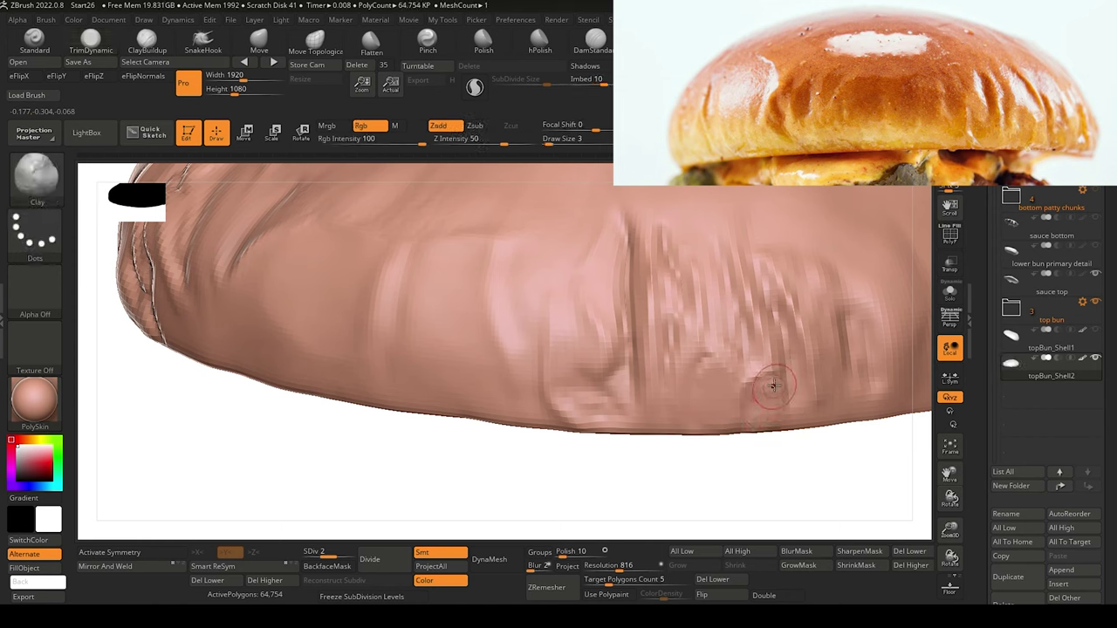
pyautogui.moveTo(737, 489); pyautogui.dragTo(747, 439)
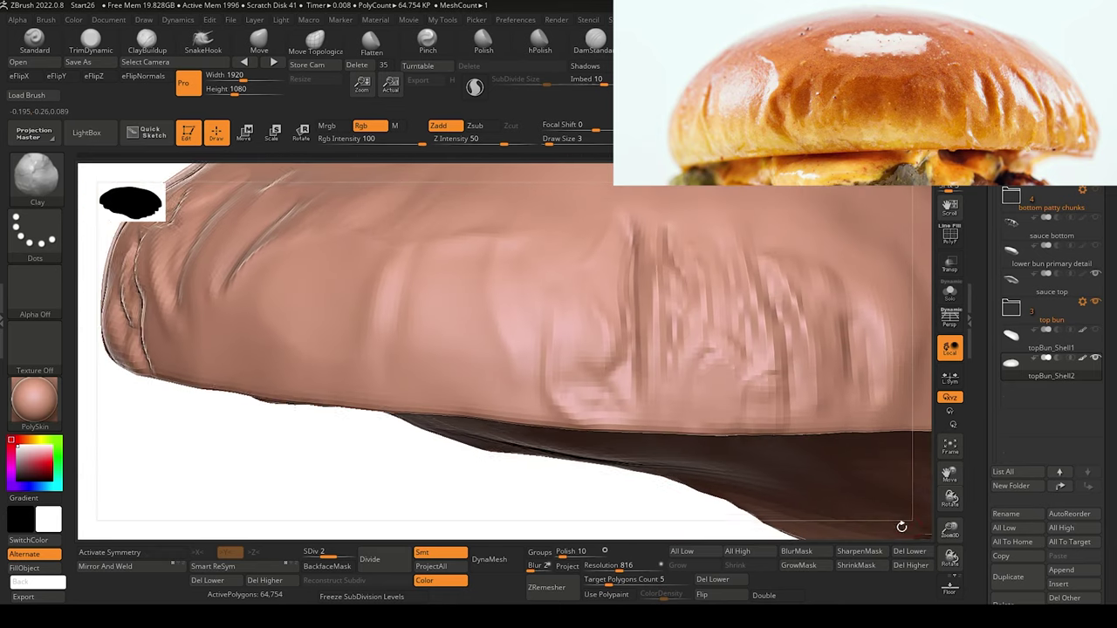
# Flatten the built-up area at the base of the right front wrinkles with TrimDynamic at draw size 4.
pyautogui.press('b')
pyautogui.press('t')
pyautogui.press('d')
pyautogui.moveTo(775, 417); pyautogui.dragTo(766, 405)
pyautogui.press(']')
pyautogui.press(']')
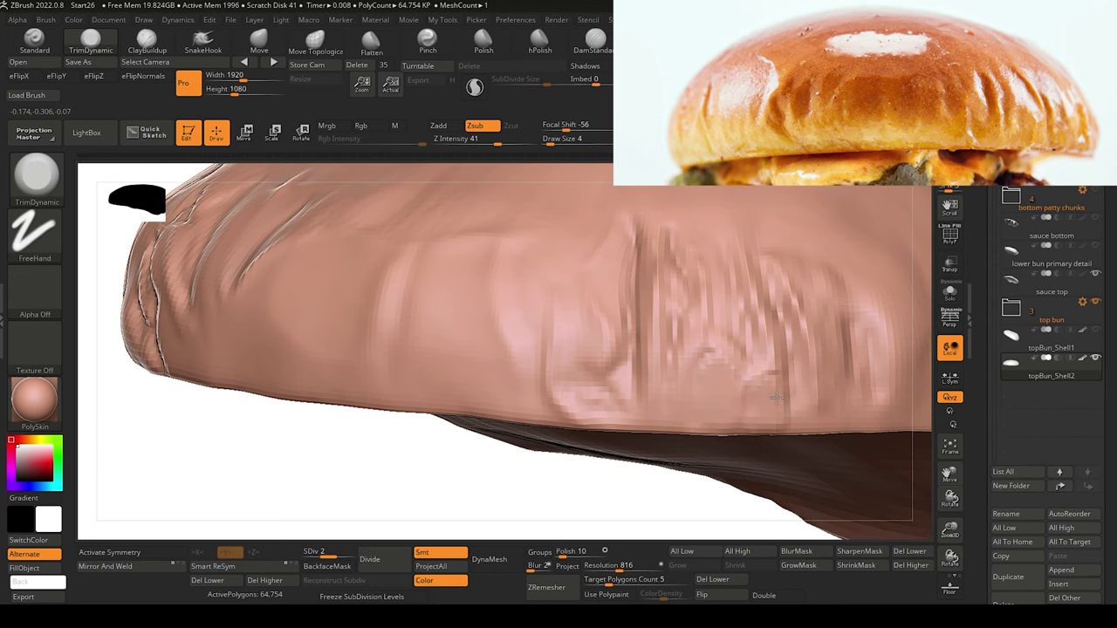
pyautogui.moveTo(650, 502)
pyautogui.mouseDown()
pyautogui.moveTo(661, 516)
pyautogui.moveTo(649, 529)
pyautogui.moveTo(651, 515)
pyautogui.mouseUp()
pyautogui.moveTo(731, 507); pyautogui.dragTo(762, 366)
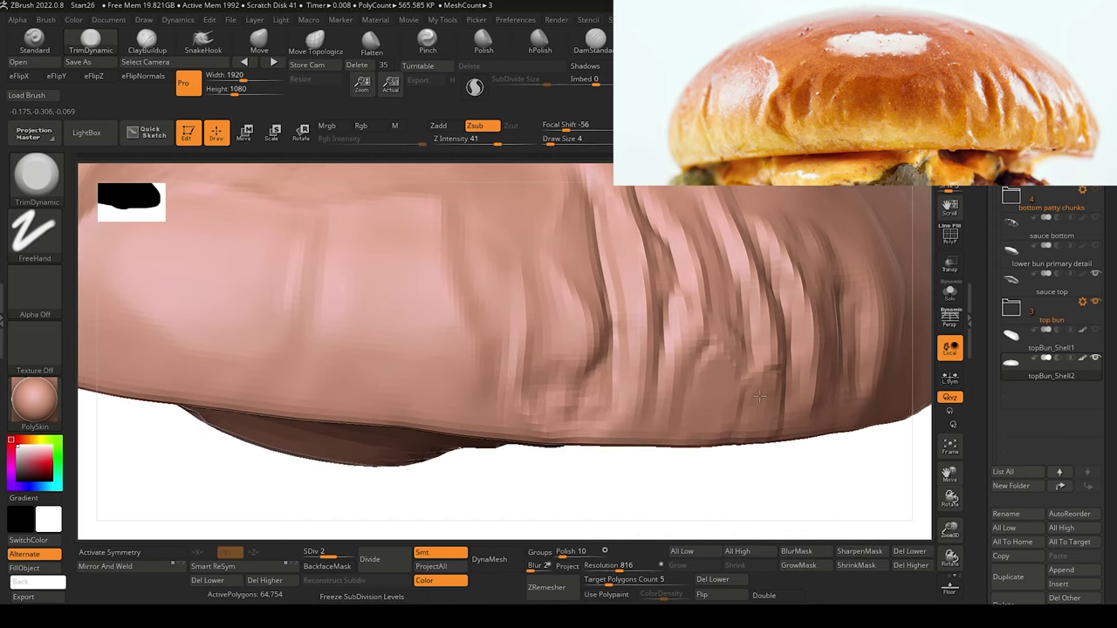
# Raise the shell to subdivision level 3 and trim the planes between the lower right creases with TrimDynamic.
pyautogui.click(351, 555)
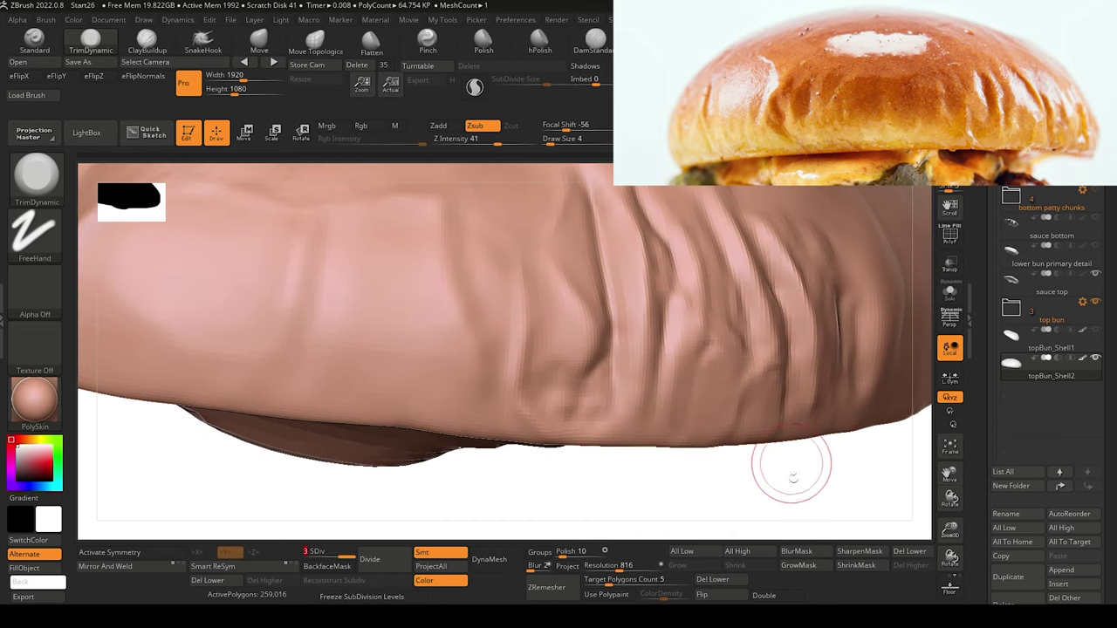
pyautogui.moveTo(791, 476); pyautogui.dragTo(771, 436)
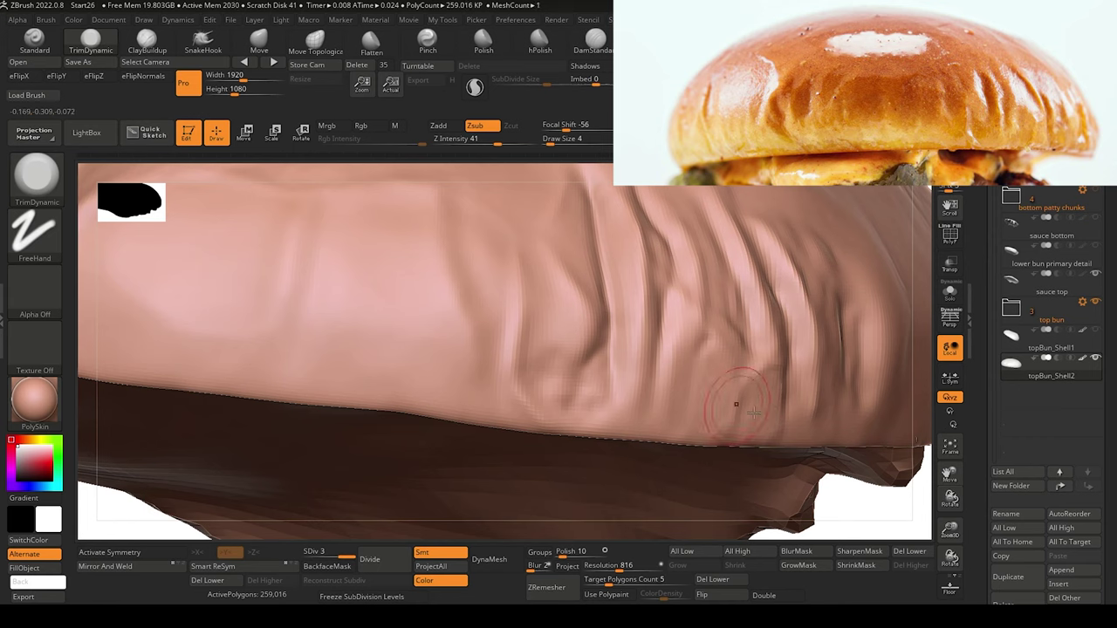
pyautogui.moveTo(835, 512)
pyautogui.mouseDown()
pyautogui.moveTo(856, 512)
pyautogui.moveTo(835, 481)
pyautogui.moveTo(840, 532)
pyautogui.moveTo(838, 493)
pyautogui.mouseUp()
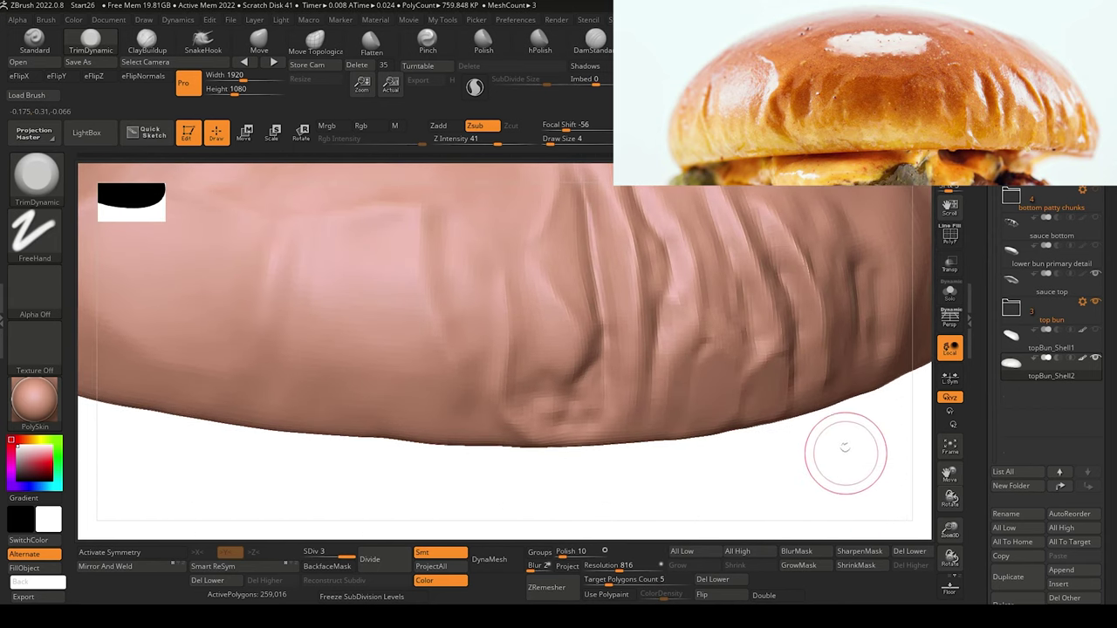
# Sharpen the fine creases in the right front wrinkle group with DamStandard at draw size 3.
pyautogui.press('b')
pyautogui.press('d')
pyautogui.press('s')
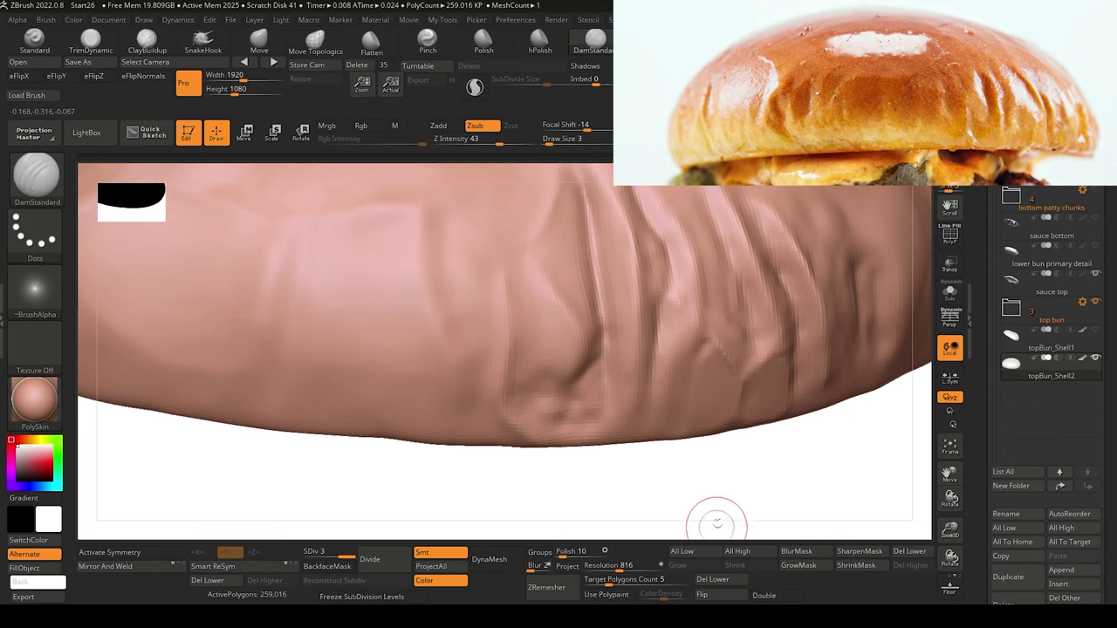
pyautogui.moveTo(725, 489)
pyautogui.mouseDown()
pyautogui.moveTo(723, 451)
pyautogui.moveTo(726, 496)
pyautogui.moveTo(741, 477)
pyautogui.moveTo(739, 499)
pyautogui.mouseUp()
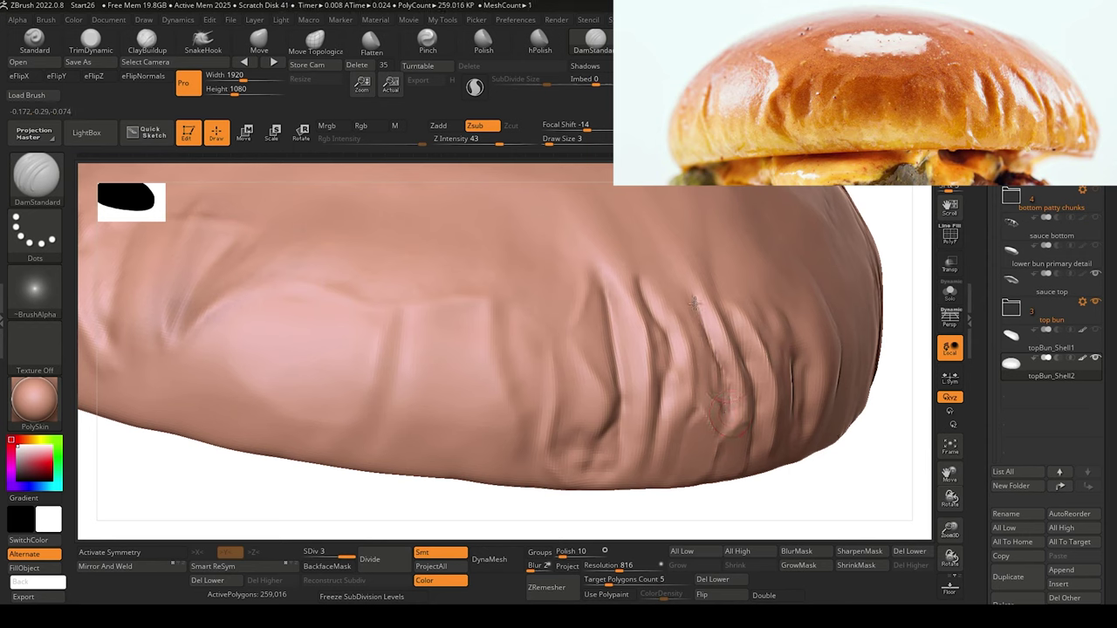
pyautogui.moveTo(736, 508)
pyautogui.mouseDown()
pyautogui.moveTo(728, 516)
pyautogui.moveTo(731, 506)
pyautogui.mouseUp()
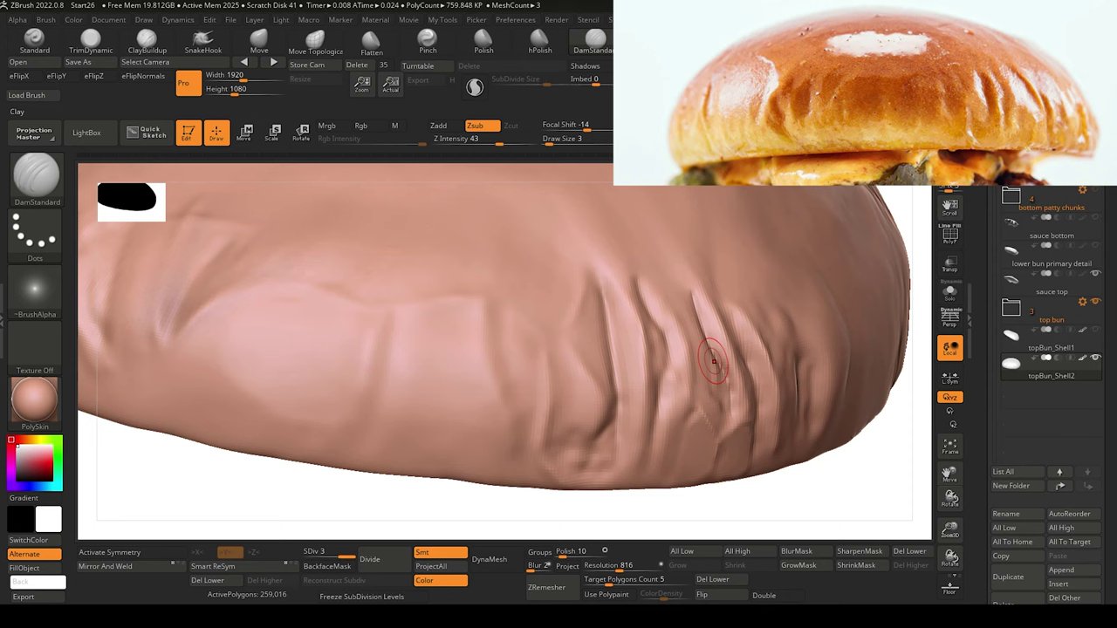
# Build up the narrow folds beside the sharpened creases with the Clay brush at draw size 3.
pyautogui.press('b')
pyautogui.press('c')
pyautogui.press('l')
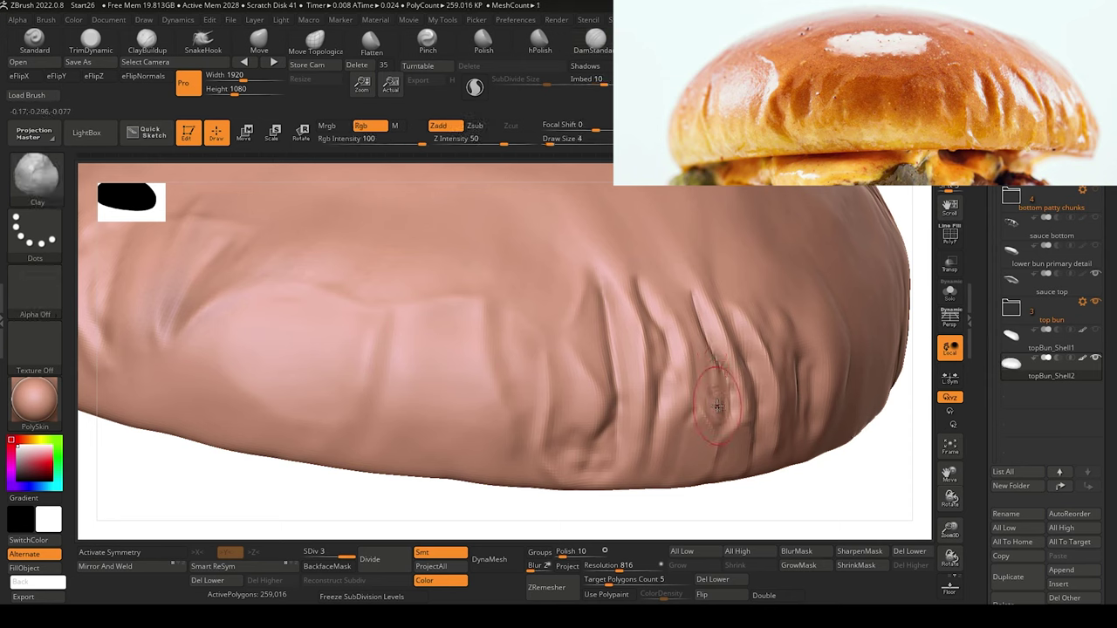
pyautogui.press('[')
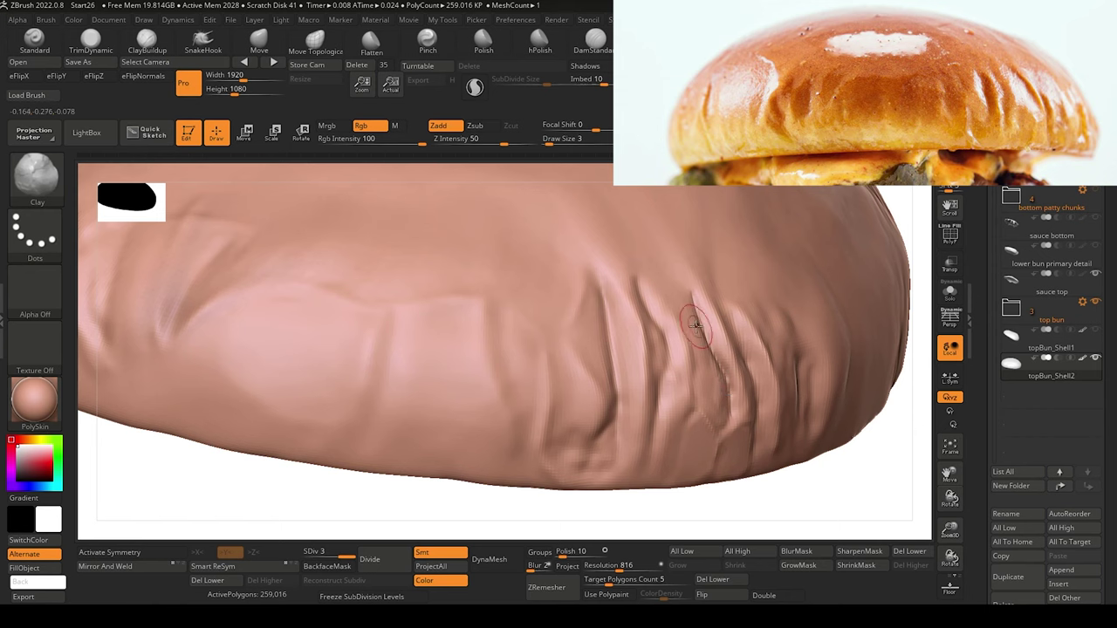
# Flatten the narrow folds and lower planes of the right front wrinkles with TrimDynamic at draw size 3.
pyautogui.press('b')
pyautogui.press('t')
pyautogui.press('d')
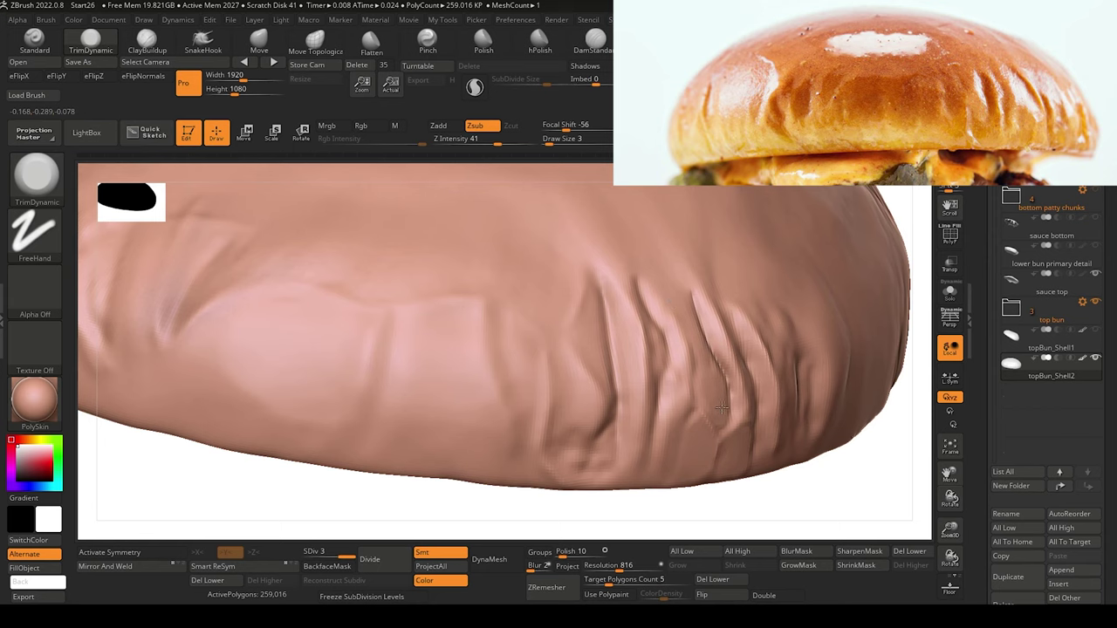
pyautogui.moveTo(692, 517)
pyautogui.mouseDown(button='right')
pyautogui.moveTo(555, 489)
pyautogui.moveTo(548, 500)
pyautogui.moveTo(568, 515)
pyautogui.moveTo(630, 508)
pyautogui.moveTo(611, 493)
pyautogui.moveTo(626, 511)
pyautogui.moveTo(642, 501)
pyautogui.mouseUp(button='right')
pyautogui.scroll(5, 611, 493)
pyautogui.moveTo(642, 500); pyautogui.dragTo(638, 499)
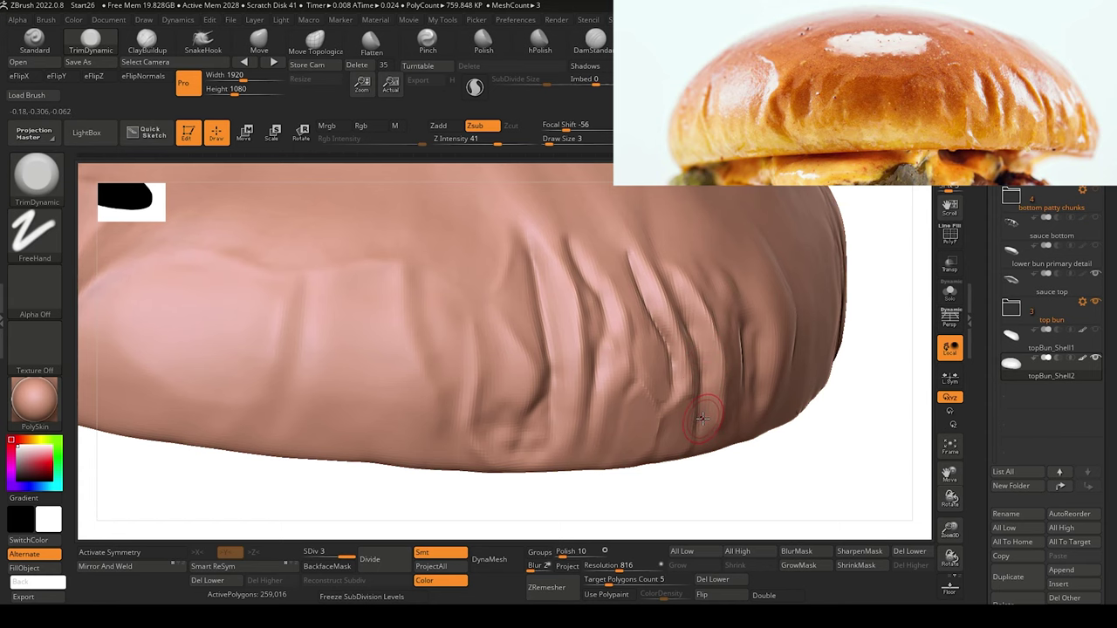
# Carve the left edge of the right front wrinkle group with DamStandard at draw size 3 and build up beside it with ClayBuildup.
pyautogui.keyDown('alt'); pyautogui.moveTo(680, 486); pyautogui.dragTo(626, 469); pyautogui.keyUp('alt')
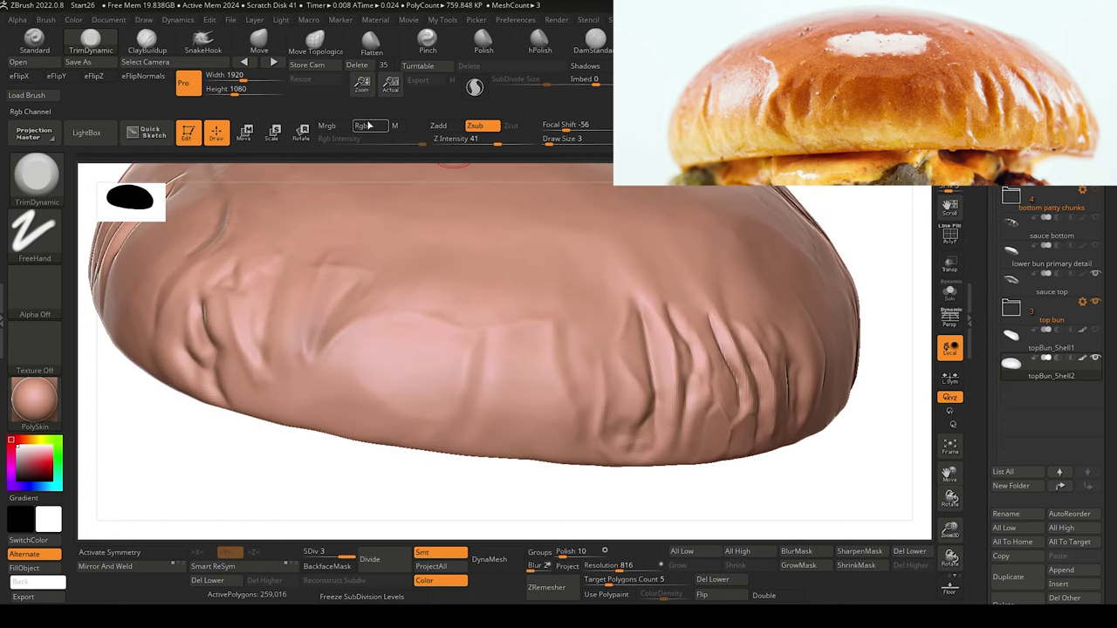
pyautogui.click(596, 40)
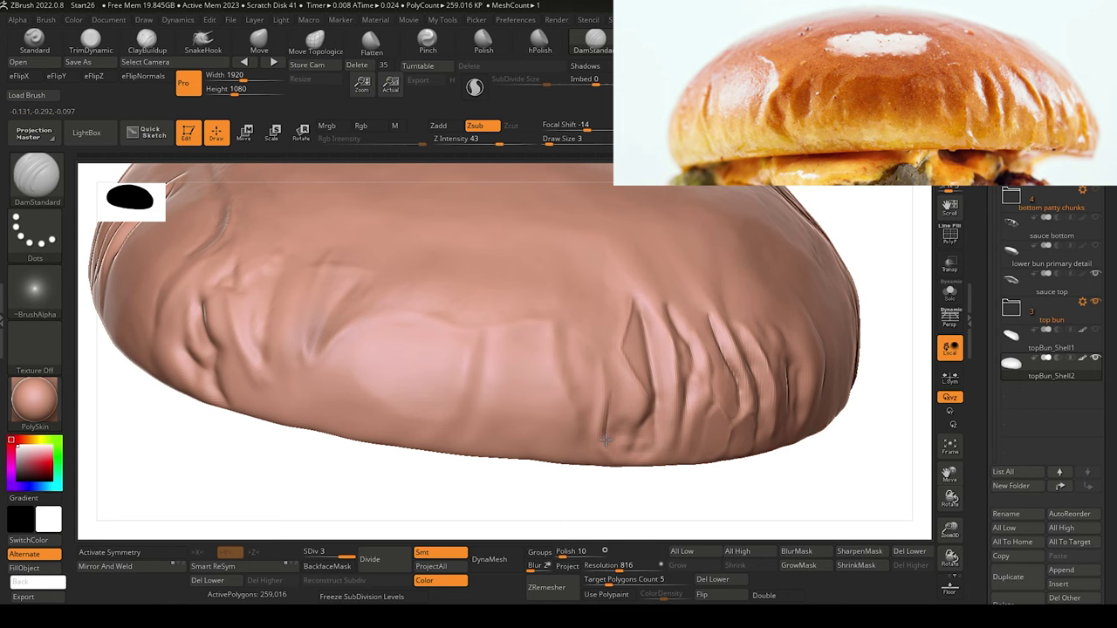
pyautogui.click(151, 42)
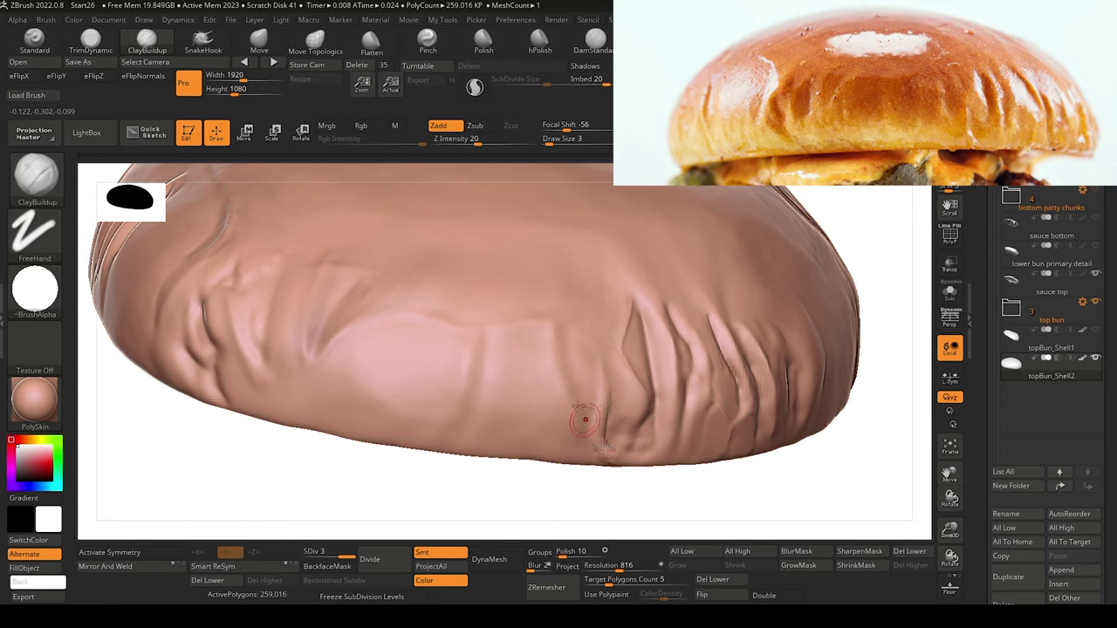
pyautogui.moveTo(597, 395); pyautogui.dragTo(606, 443)
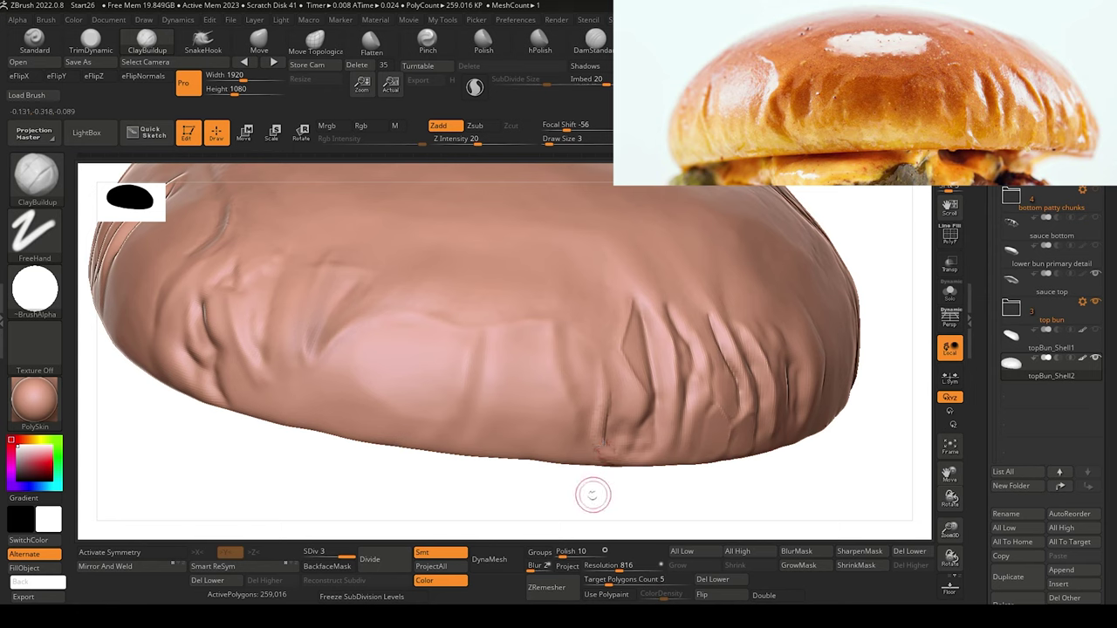
# At subdivision level 2, carve a crease left of the right front wrinkle group with DamStandard and flatten beside it with TrimDynamic, draw size 5.
pyautogui.moveTo(581, 497); pyautogui.dragTo(585, 474)
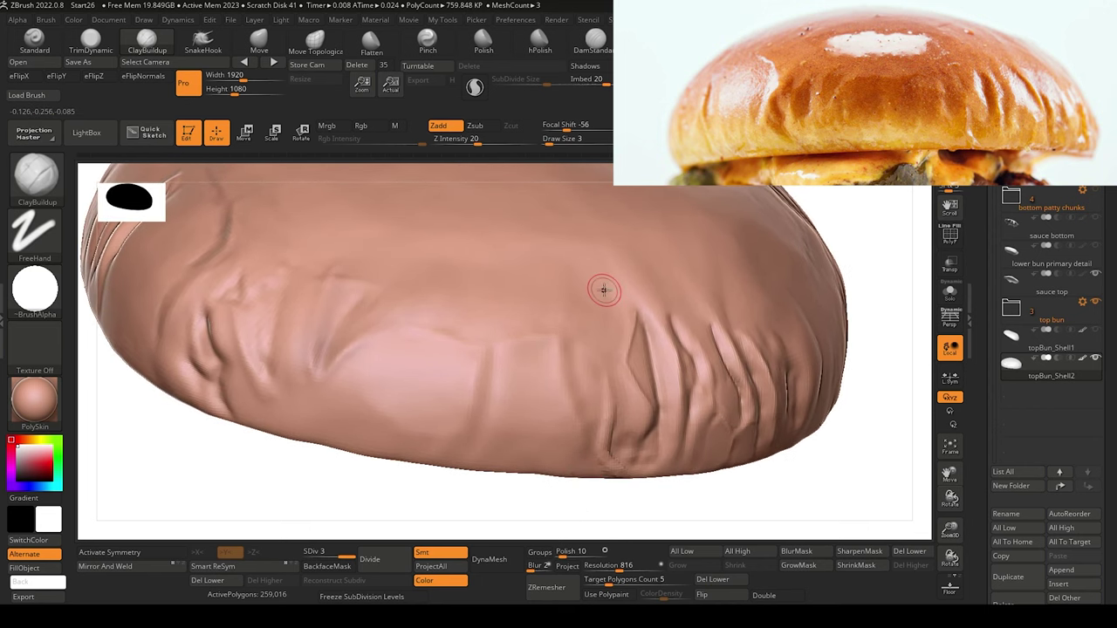
pyautogui.press('b')
pyautogui.press('d')
pyautogui.press('s')
pyautogui.press('[')
pyautogui.press('[')
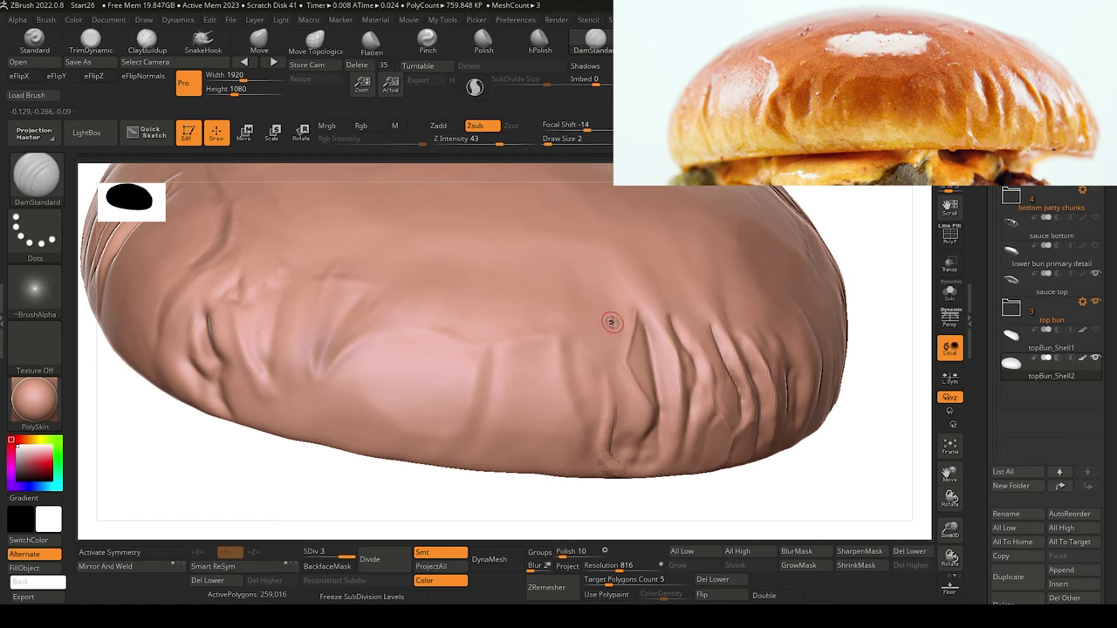
pyautogui.click(330, 556)
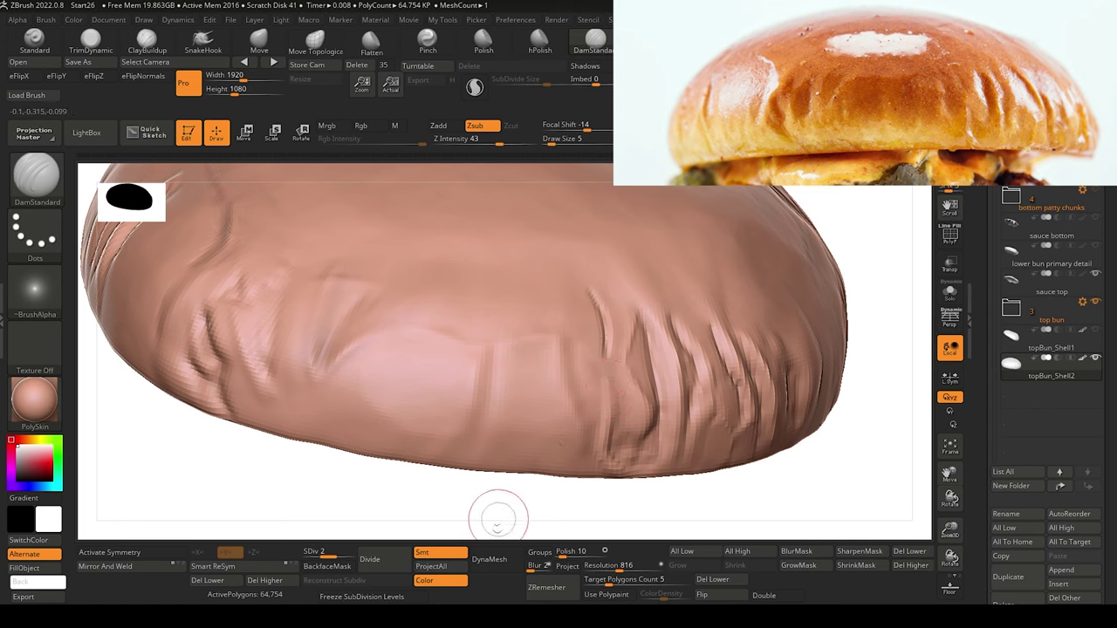
pyautogui.click(90, 41)
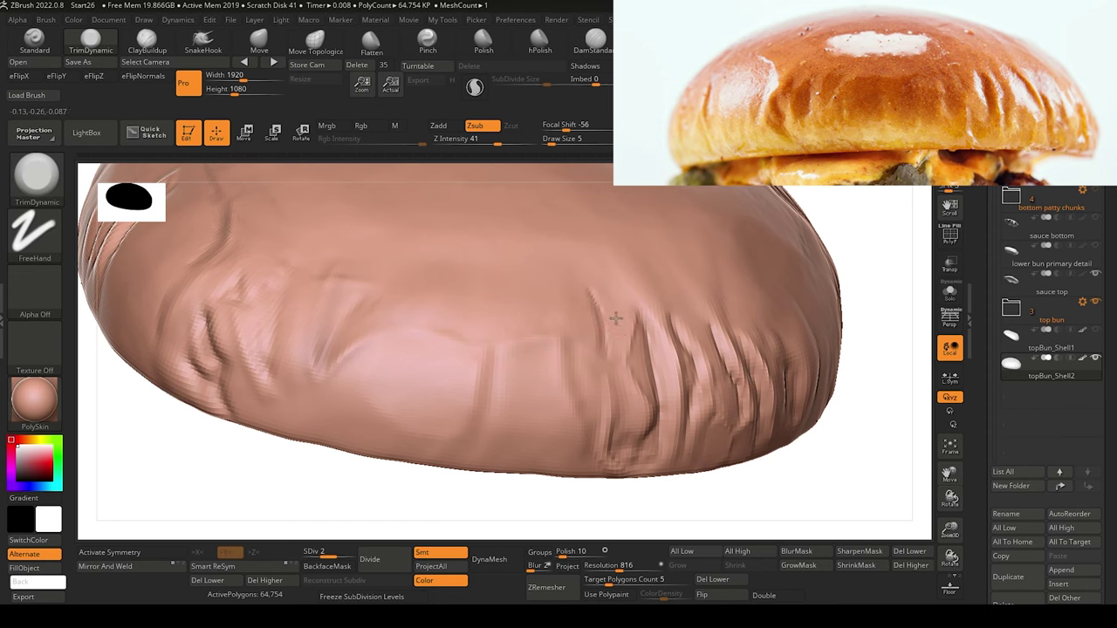
pyautogui.moveTo(498, 506)
pyautogui.mouseDown()
pyautogui.moveTo(521, 504)
pyautogui.moveTo(492, 503)
pyautogui.mouseUp()
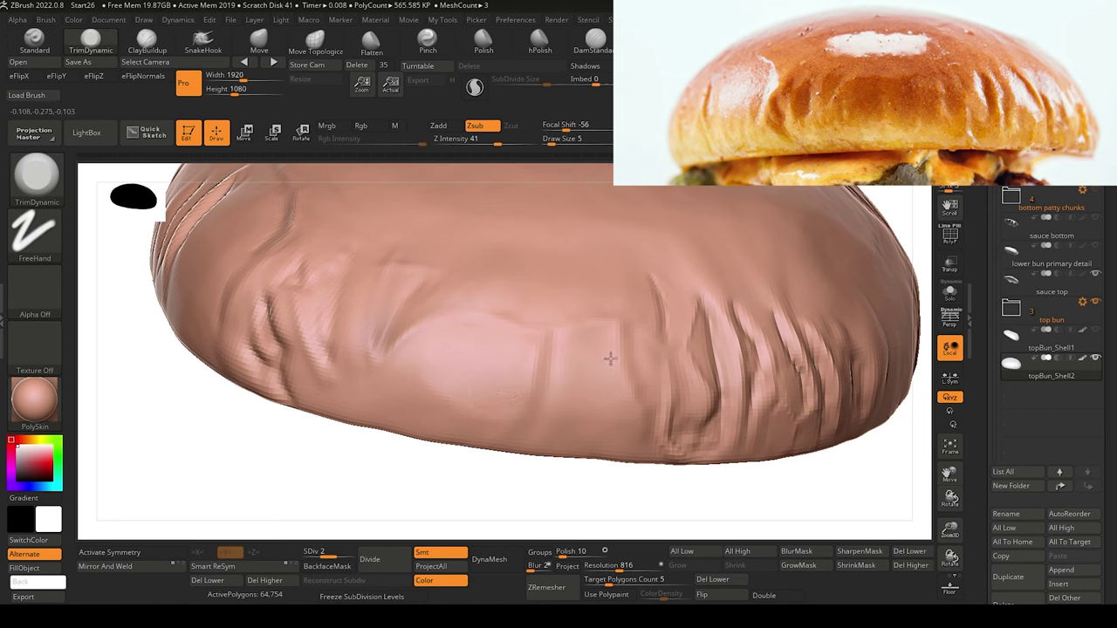
# Carve a short vertical crease in the middle of the bun's front side with DamStandard at draw size 5 and smooth the neighbouring crease.
pyautogui.press('b')
pyautogui.press('d')
pyautogui.press('s')
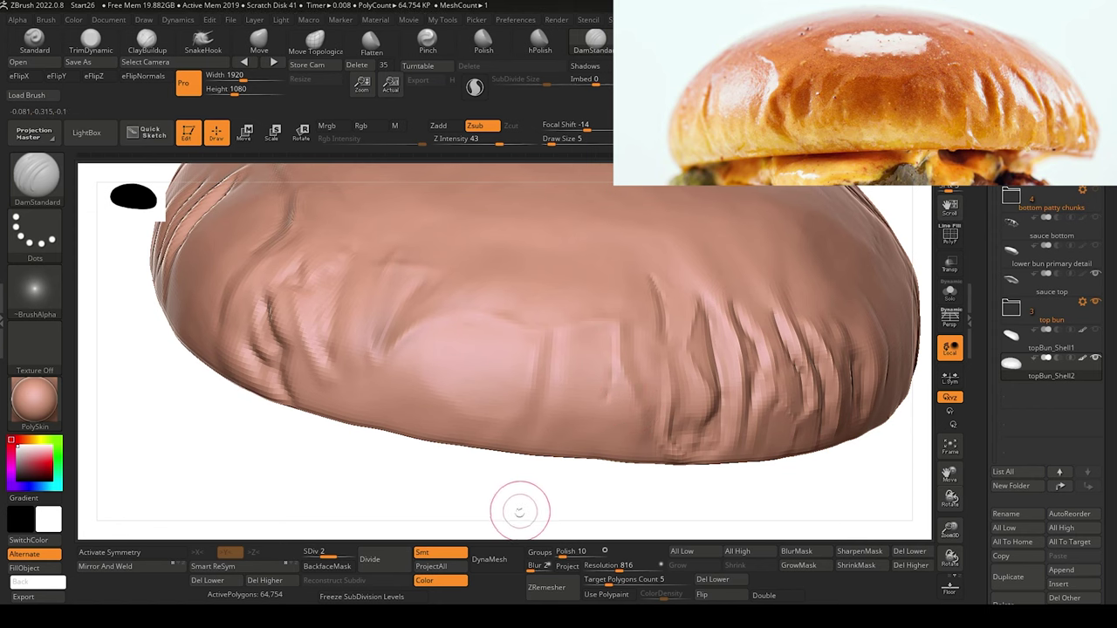
pyautogui.keyDown('alt'); pyautogui.moveTo(511, 512); pyautogui.dragTo(562, 516); pyautogui.keyUp('alt')
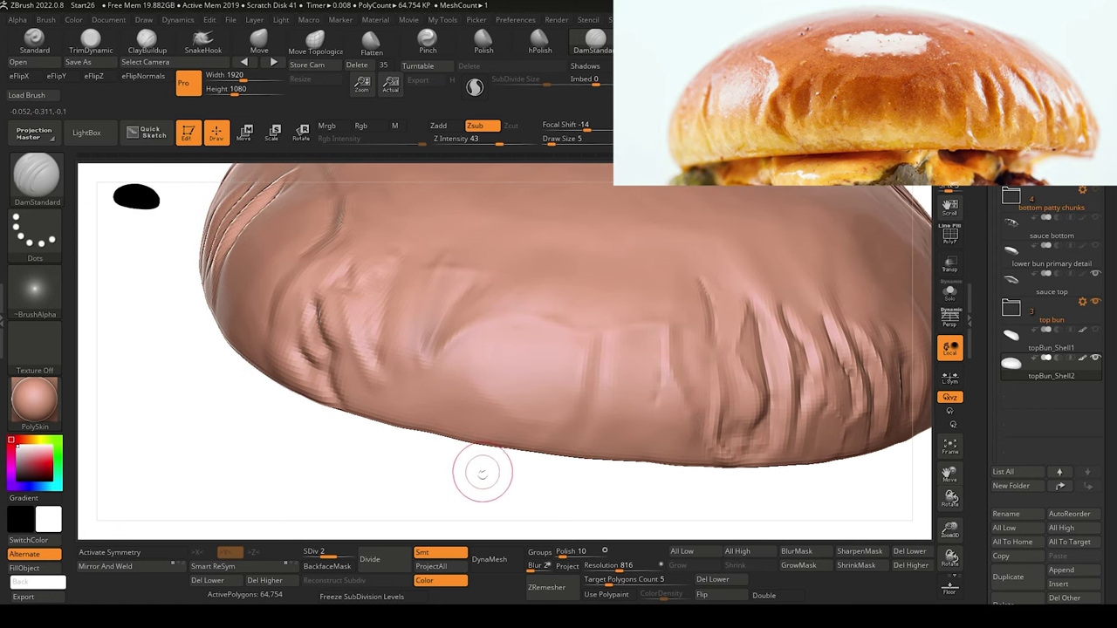
pyautogui.moveTo(463, 466)
pyautogui.mouseDown()
pyautogui.moveTo(461, 480)
pyautogui.moveTo(474, 479)
pyautogui.moveTo(347, 289)
pyautogui.mouseUp()
pyautogui.moveTo(463, 460); pyautogui.dragTo(530, 515)
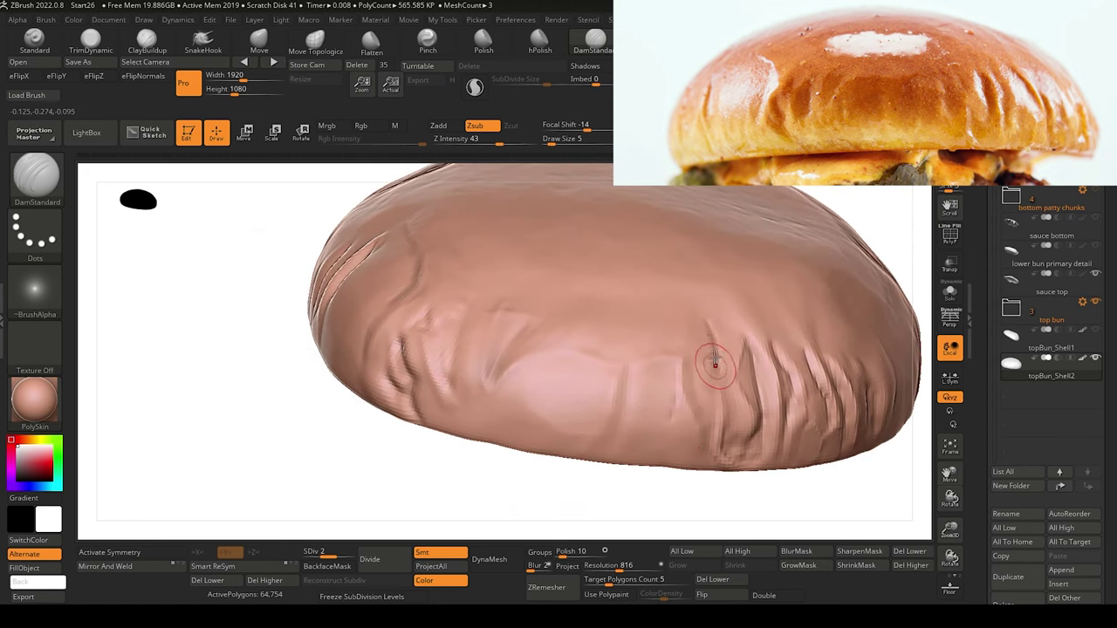
pyautogui.press('shift')
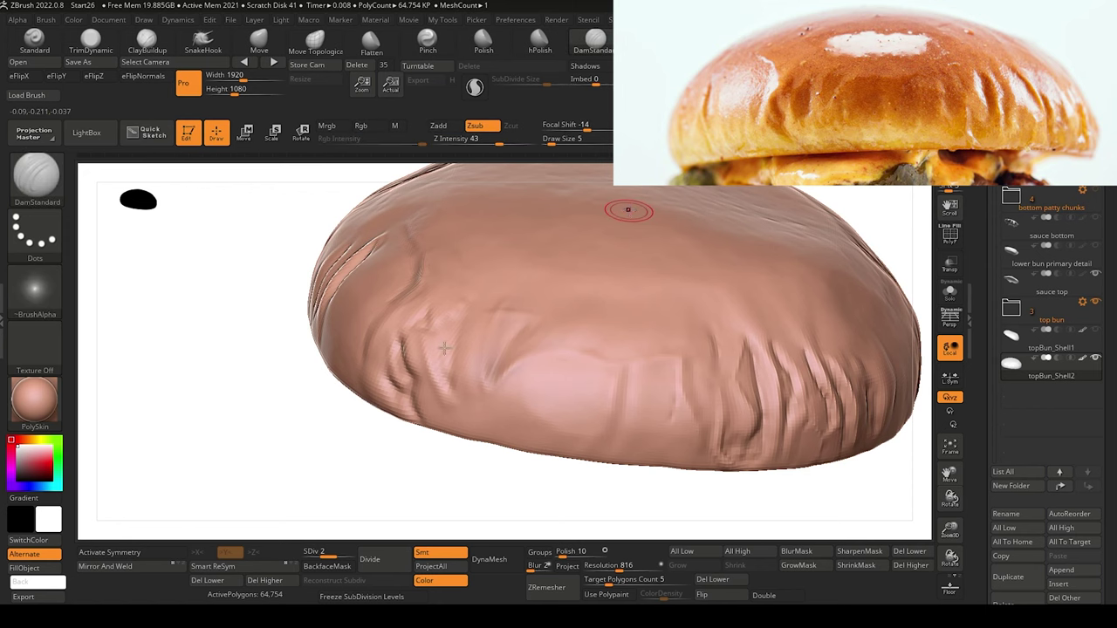
# Deepen the diagonal crease between the left wrinkles and the smooth front bulge with DamStandard at draw size 5.
pyautogui.keyDown('alt'); pyautogui.moveTo(455, 471); pyautogui.dragTo(462, 468); pyautogui.keyUp('alt')
pyautogui.moveTo(387, 449); pyautogui.dragTo(399, 463)
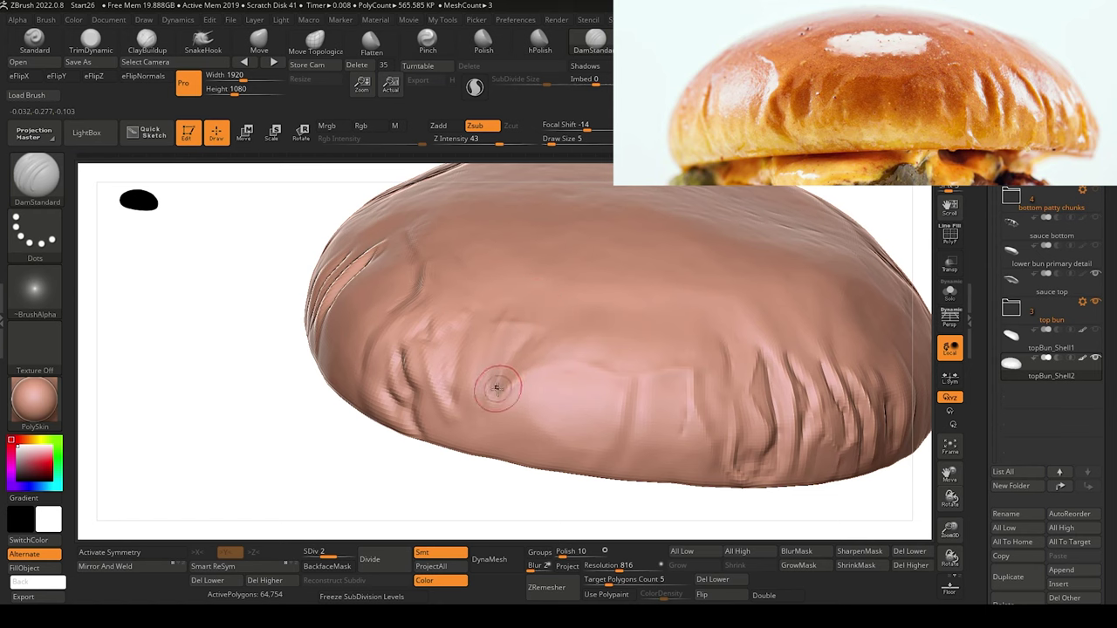
pyautogui.moveTo(531, 339); pyautogui.dragTo(526, 343)
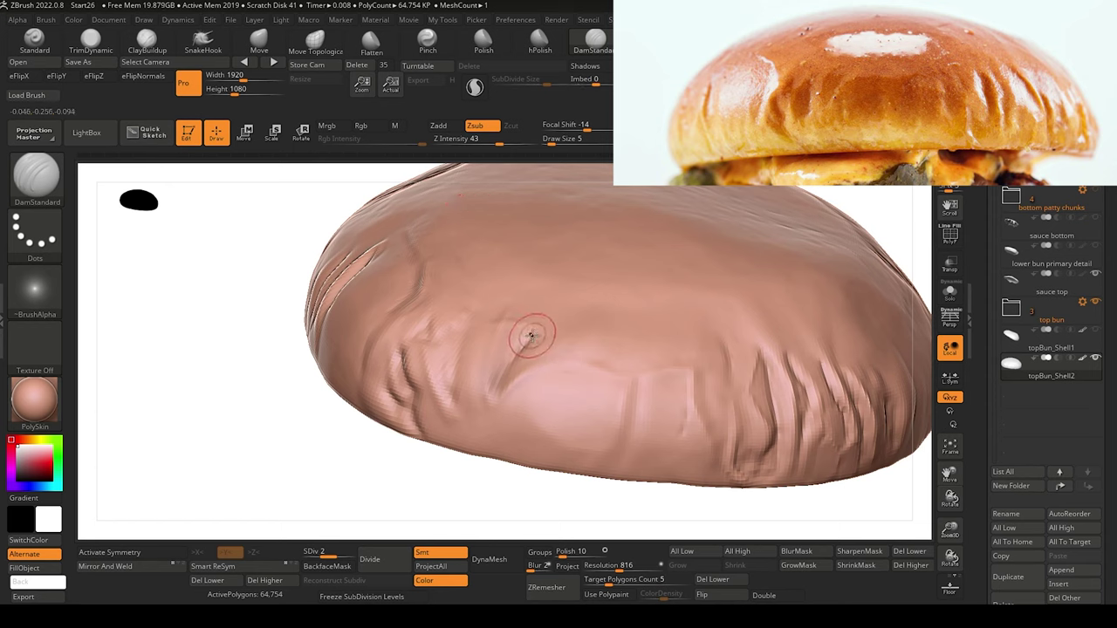
pyautogui.moveTo(531, 337); pyautogui.dragTo(534, 330)
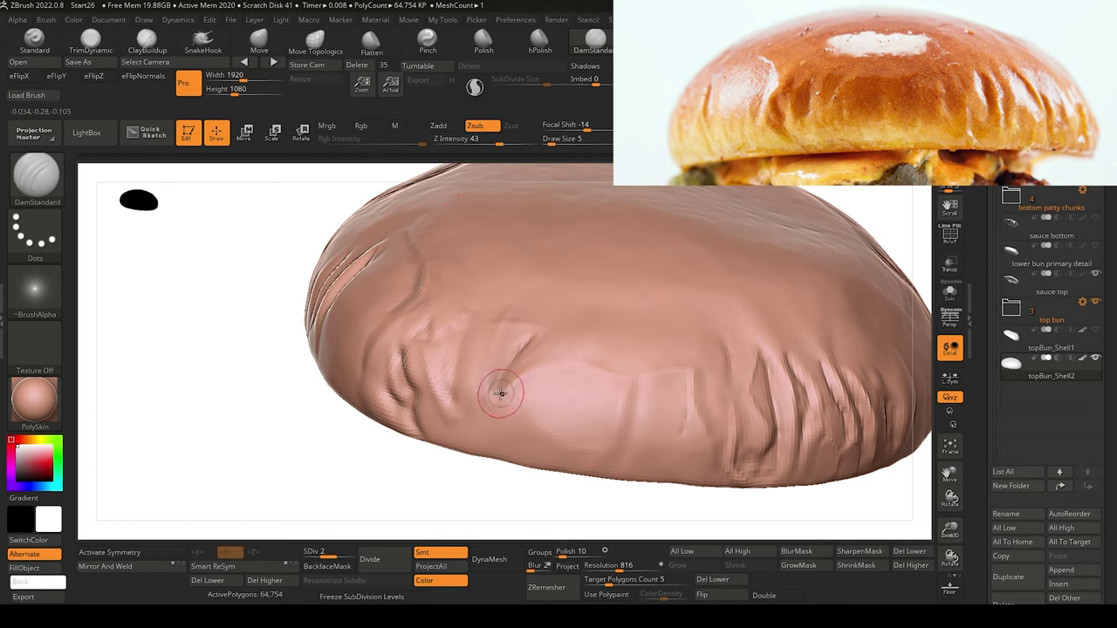
pyautogui.moveTo(496, 402); pyautogui.dragTo(506, 388)
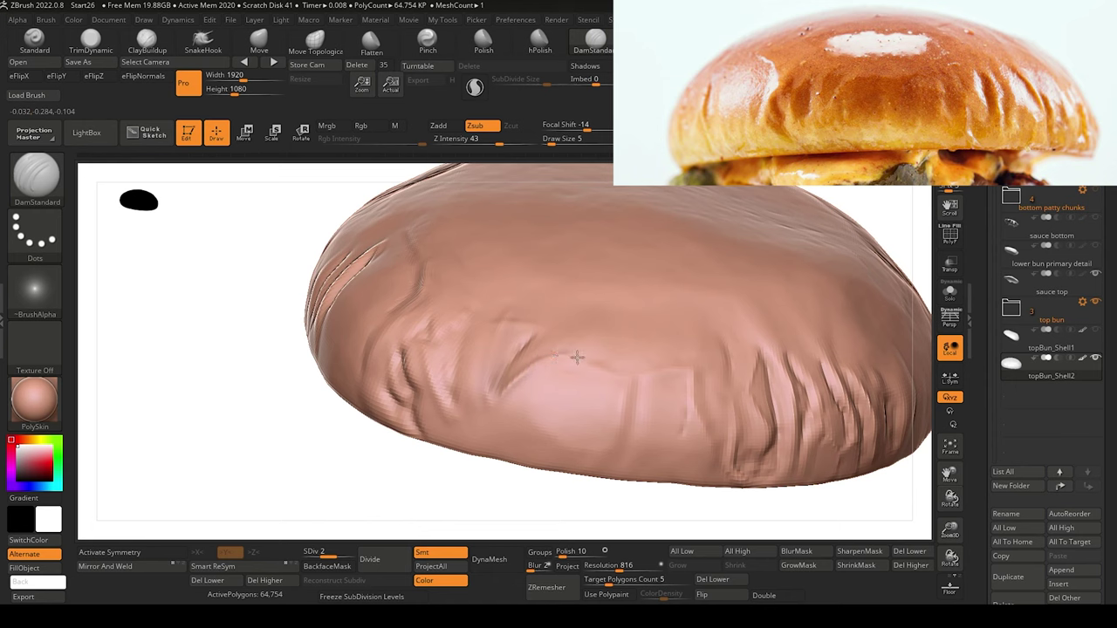
# Build up the surface beside the deepened diagonal crease with the Clay brush at draw size 4.
pyautogui.press('b')
pyautogui.press('c')
pyautogui.press('l')
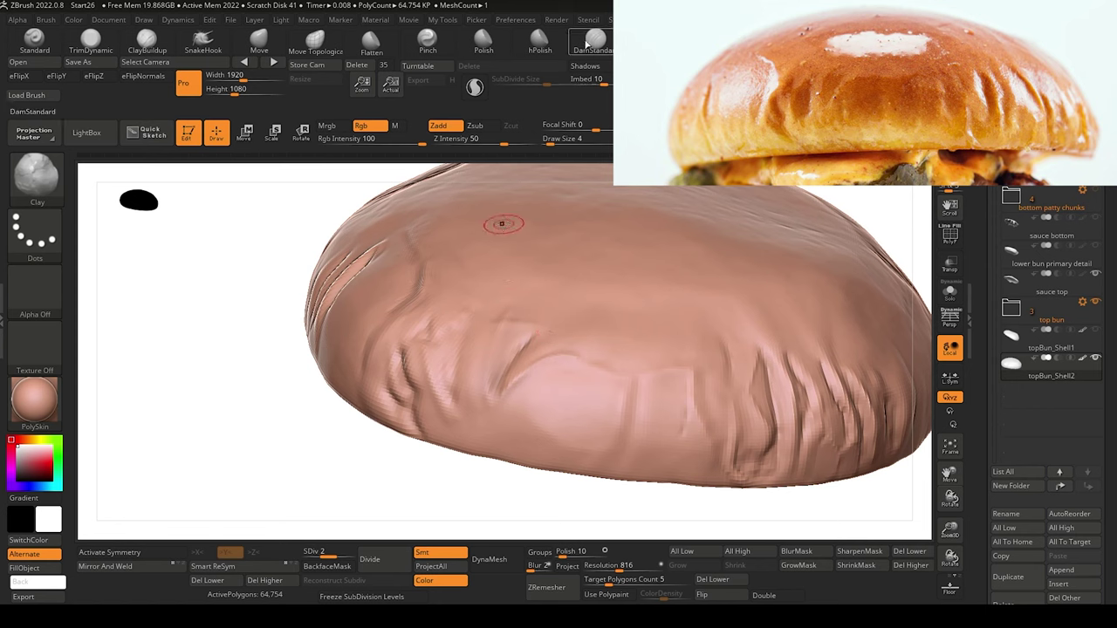
# Carve the left and upper edges of the wedge-shaped fold beside the diagonal crease with DamStandard at draw size 4 and smooth the fold.
pyautogui.click(593, 40)
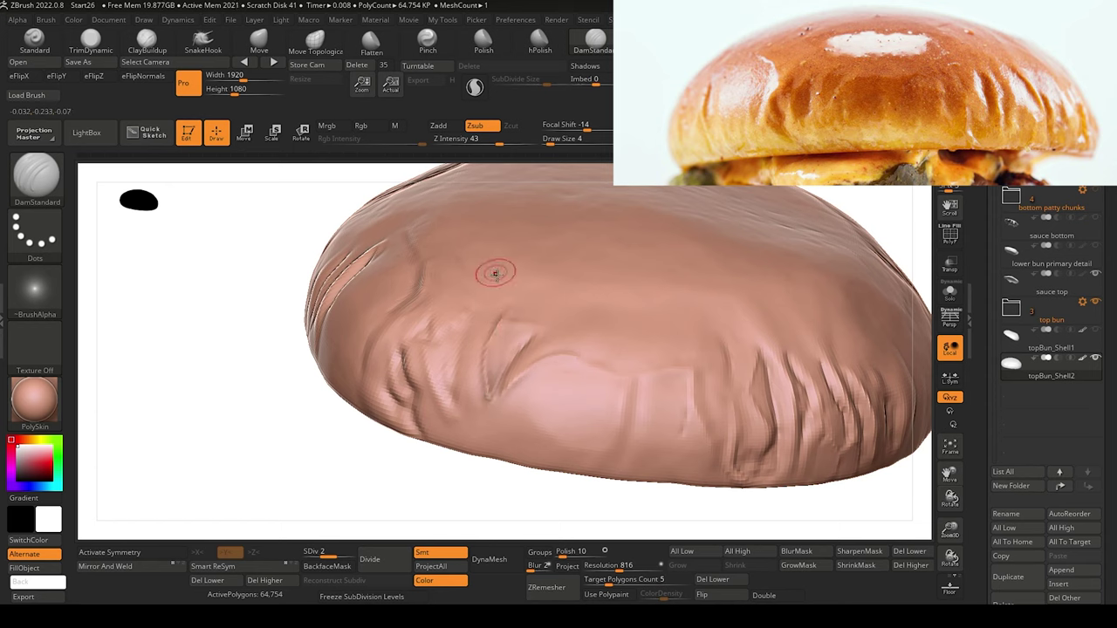
pyautogui.moveTo(414, 500); pyautogui.dragTo(384, 554)
pyautogui.moveTo(377, 511)
pyautogui.mouseDown()
pyautogui.moveTo(369, 451)
pyautogui.moveTo(392, 477)
pyautogui.mouseUp()
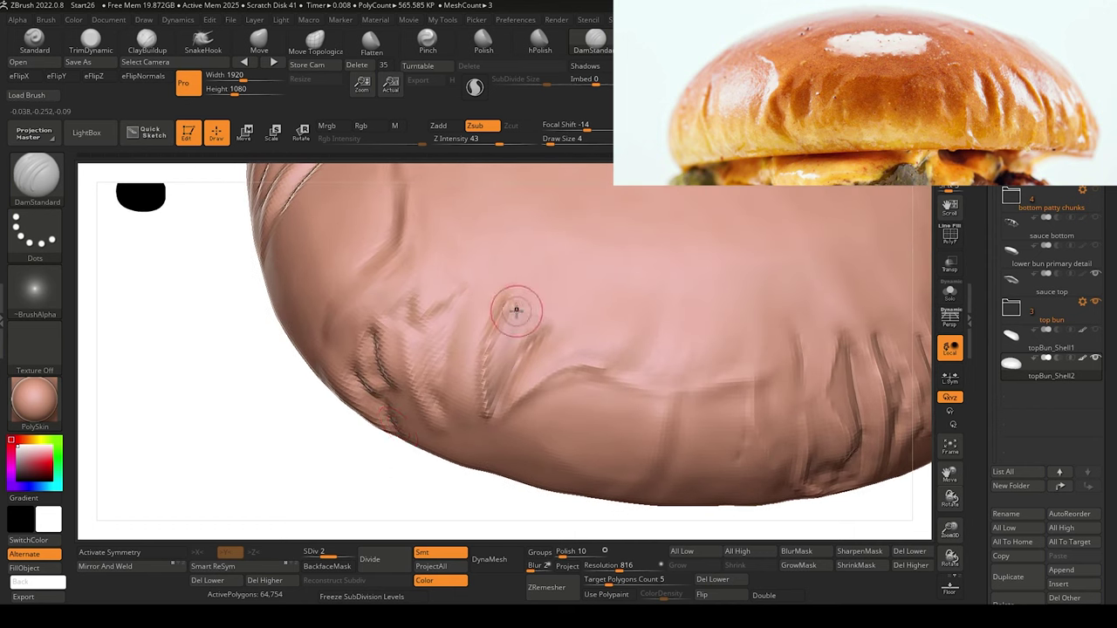
pyautogui.moveTo(526, 310); pyautogui.dragTo(546, 318)
pyautogui.moveTo(509, 303); pyautogui.dragTo(552, 322)
pyautogui.moveTo(250, 403)
pyautogui.mouseDown()
pyautogui.moveTo(207, 419)
pyautogui.moveTo(227, 424)
pyautogui.mouseUp()
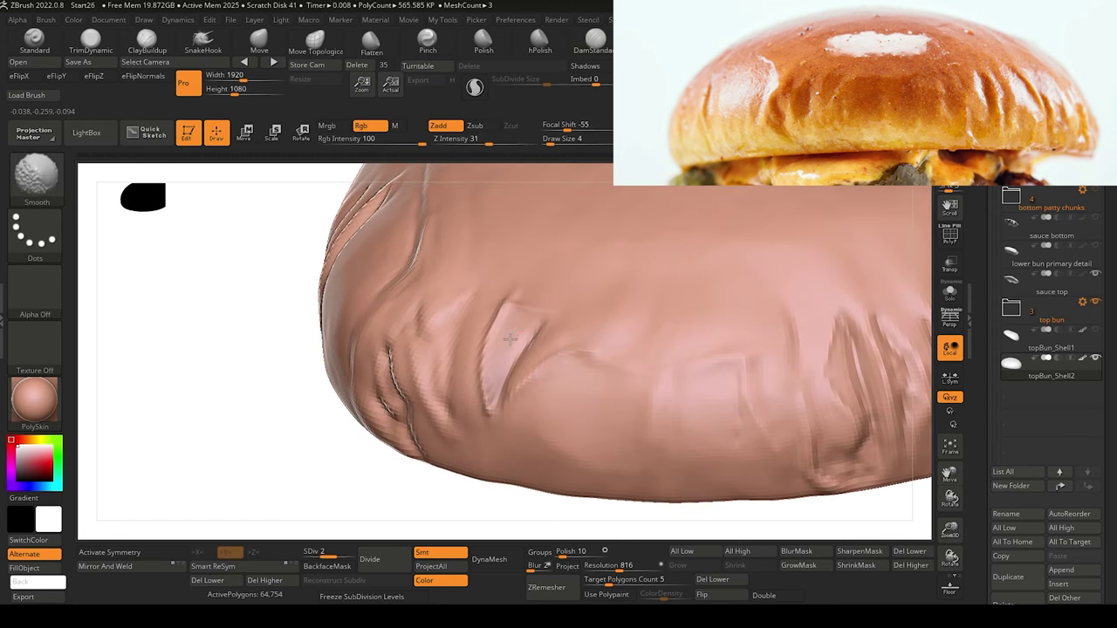
pyautogui.moveTo(491, 385)
pyautogui.keyDown('shift'); pyautogui.mouseDown()
pyautogui.moveTo(511, 320)
pyautogui.moveTo(471, 408)
pyautogui.mouseUp(); pyautogui.keyUp('shift')
pyautogui.moveTo(302, 478)
pyautogui.mouseDown()
pyautogui.moveTo(362, 520)
pyautogui.moveTo(327, 491)
pyautogui.moveTo(337, 503)
pyautogui.moveTo(350, 493)
pyautogui.mouseUp()
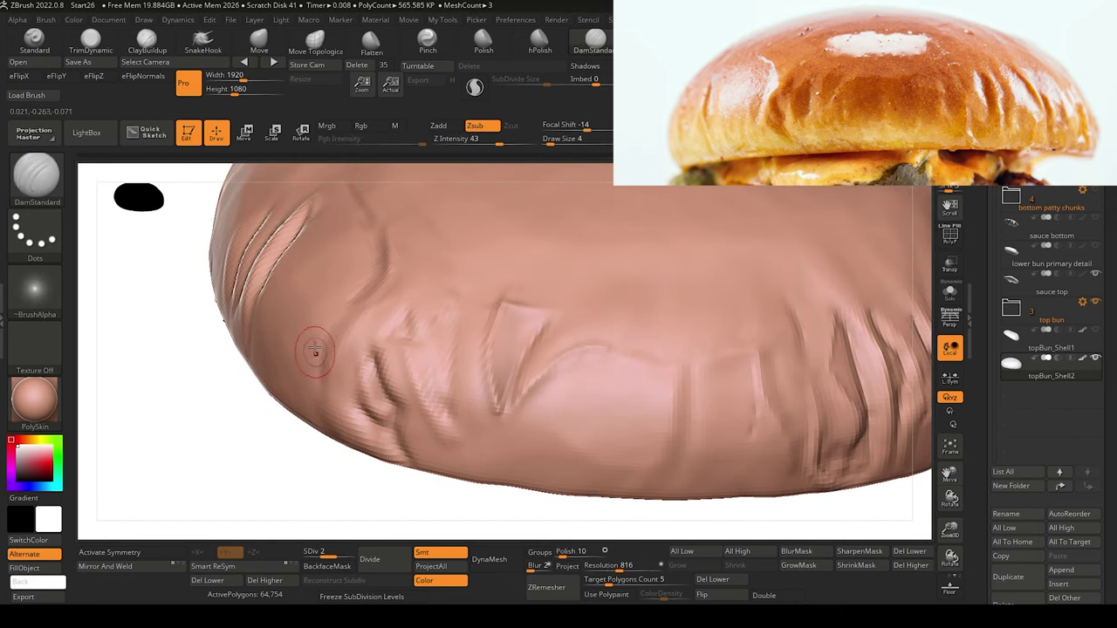
# Build up the bulge under the arched front fold with the Clay brush at draw size 4 and smooth the added volume.
pyautogui.press('b')
pyautogui.press('c')
pyautogui.press('l')
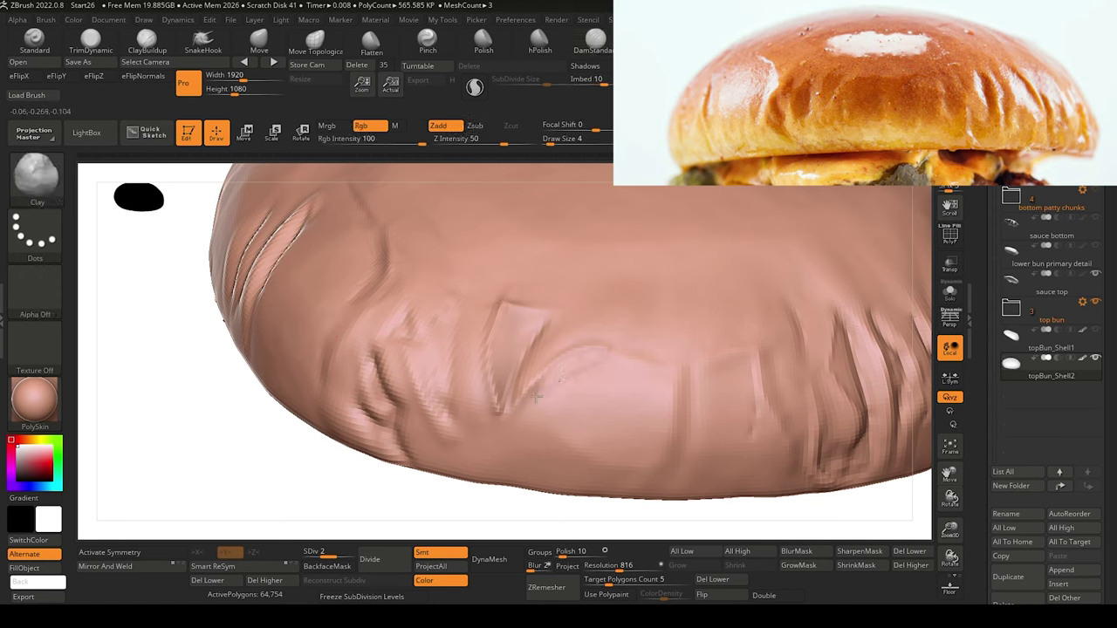
pyautogui.moveTo(595, 367); pyautogui.dragTo(551, 398)
pyautogui.moveTo(610, 365); pyautogui.dragTo(562, 394)
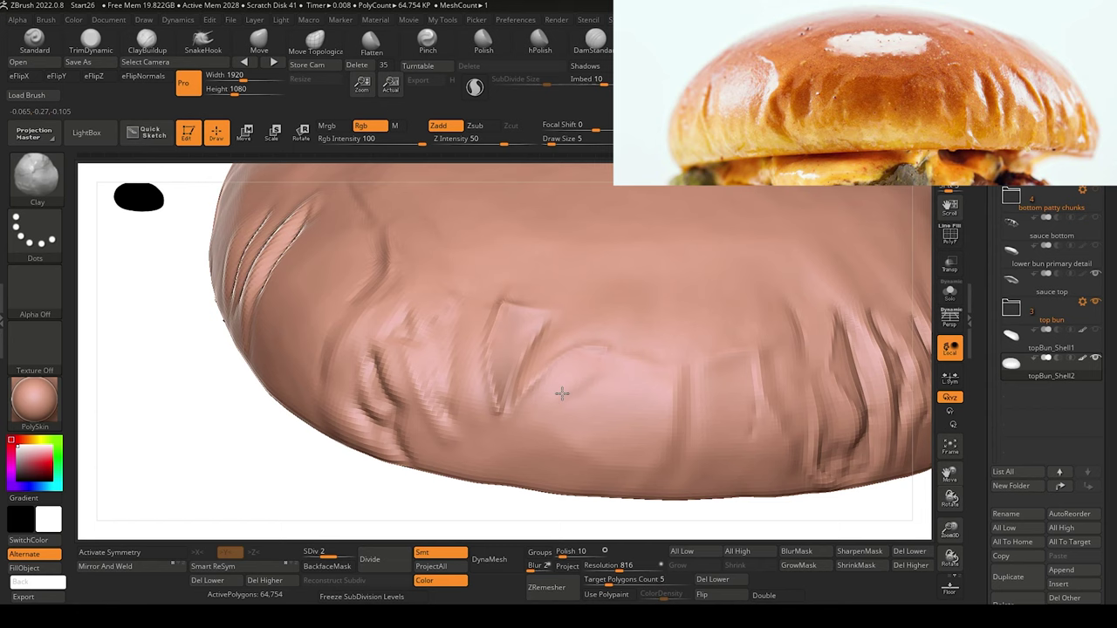
pyautogui.press('shift')
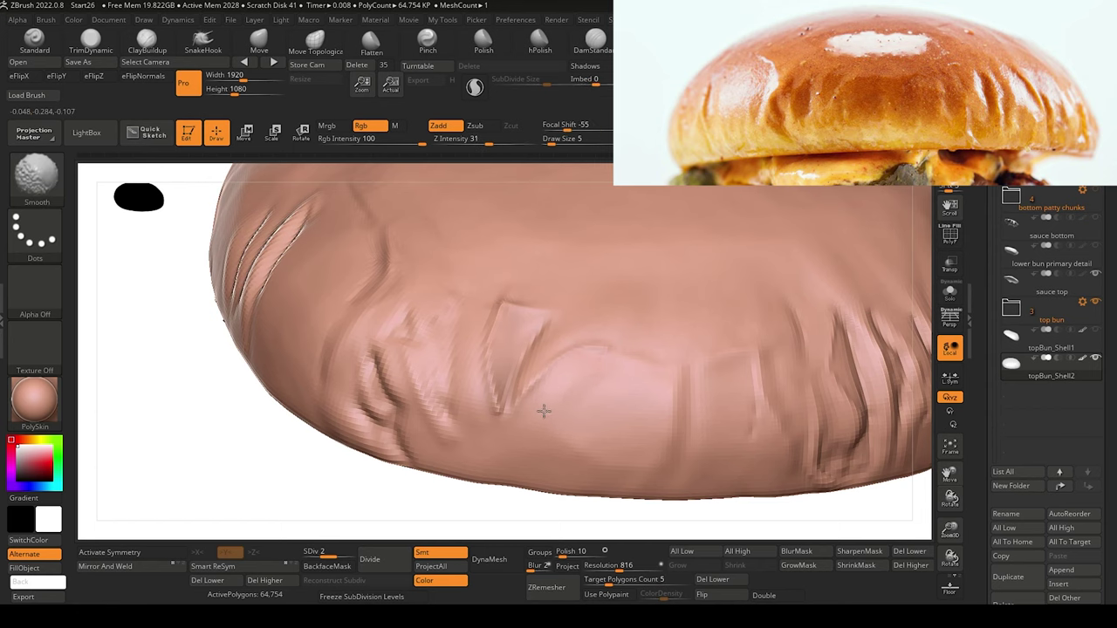
pyautogui.keyDown('alt'); pyautogui.moveTo(292, 467); pyautogui.dragTo(193, 348); pyautogui.keyUp('alt')
pyautogui.moveTo(263, 407)
pyautogui.mouseDown()
pyautogui.moveTo(231, 424)
pyautogui.moveTo(357, 521)
pyautogui.mouseUp()
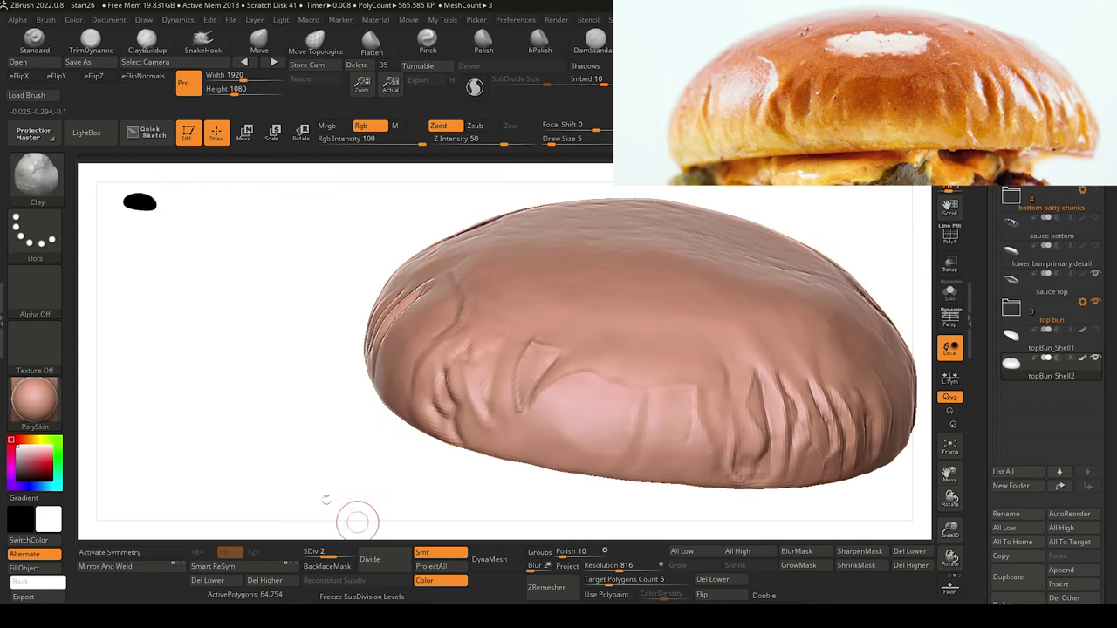
# Deepen a crease in the top bun's left wrinkles with DamStandard, and refine them with TrimDynamic at subdivision level 3.
pyautogui.keyDown('alt'); pyautogui.moveTo(287, 485); pyautogui.dragTo(298, 412); pyautogui.keyUp('alt')
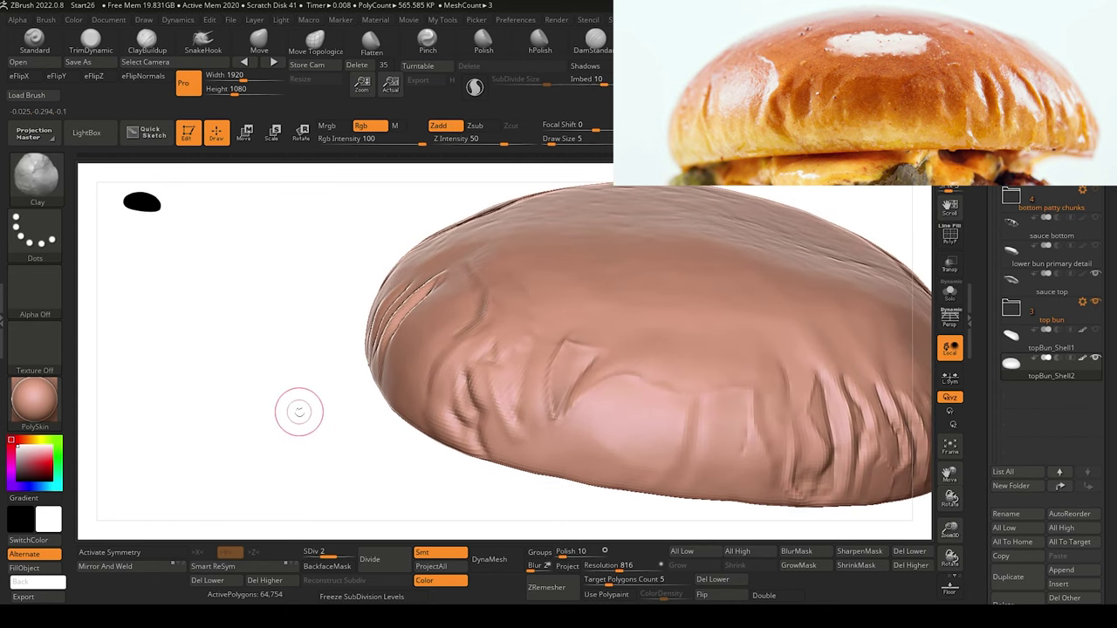
pyautogui.click(595, 40)
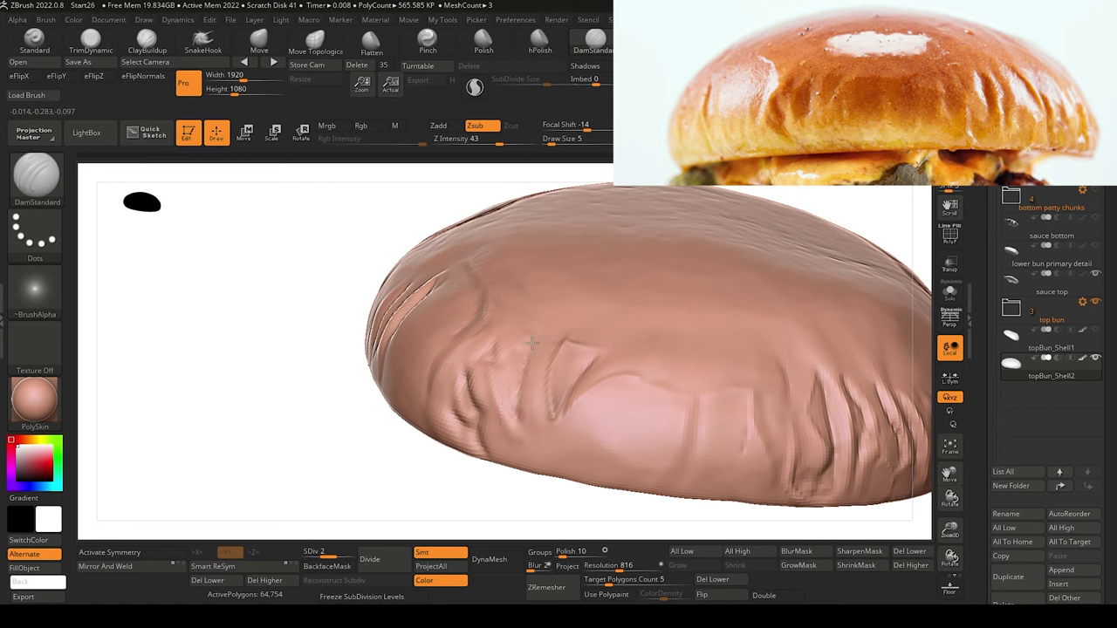
pyautogui.click(96, 40)
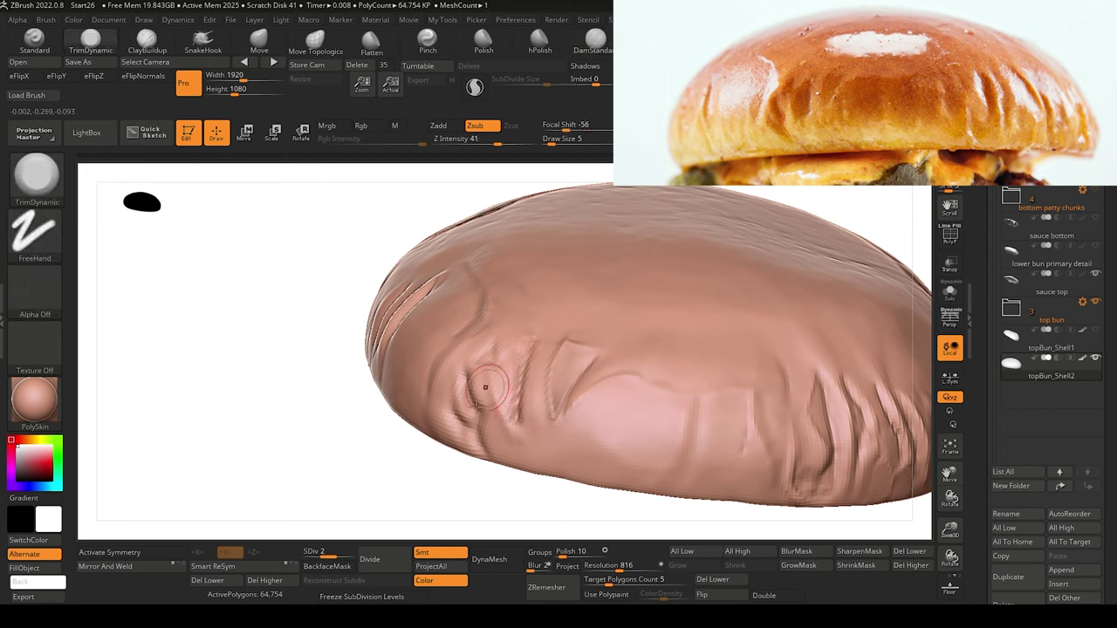
pyautogui.press('d')
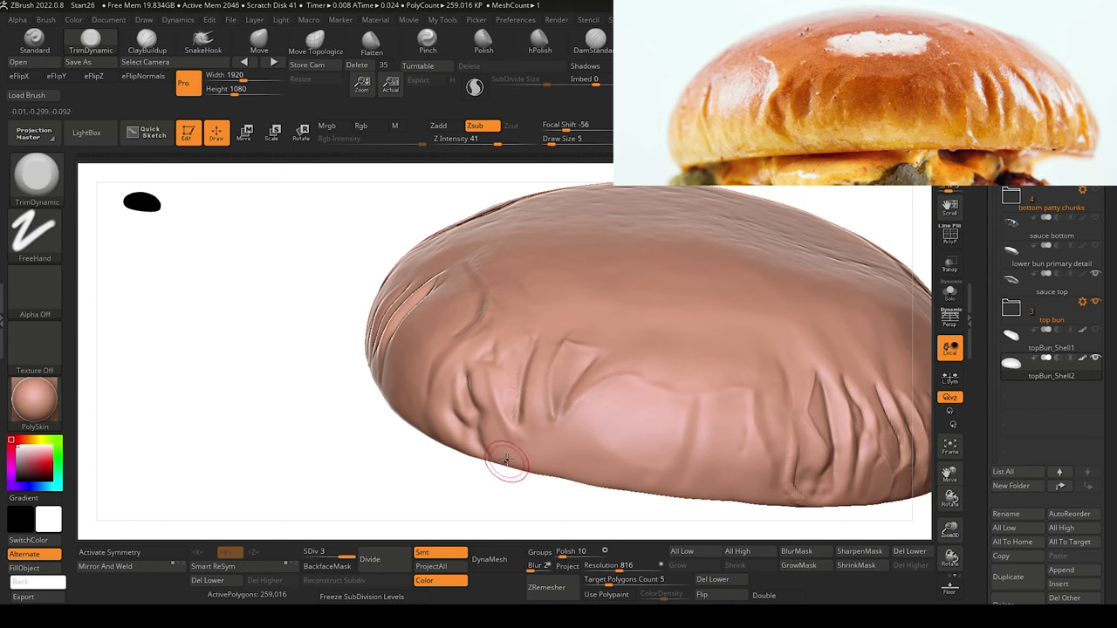
# Carve sharper creases into the top bun's left wrinkle cluster with DamStandard at draw size 4.
pyautogui.press('[')
pyautogui.press('b')
pyautogui.press('d')
pyautogui.press('s')
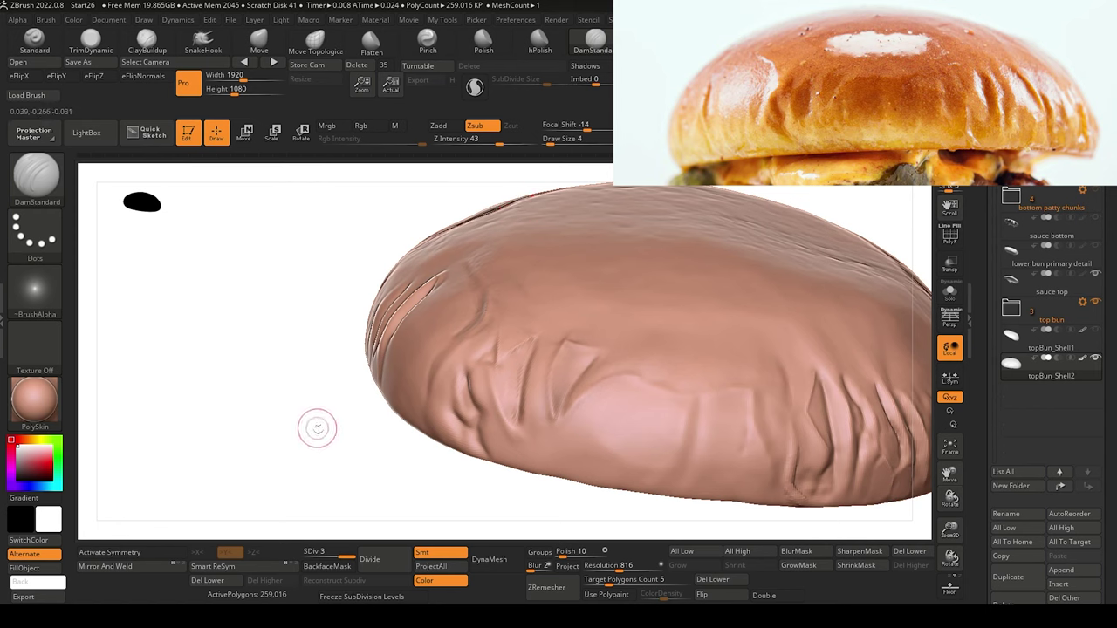
pyautogui.moveTo(314, 431)
pyautogui.mouseDown()
pyautogui.moveTo(340, 439)
pyautogui.moveTo(329, 428)
pyautogui.mouseUp()
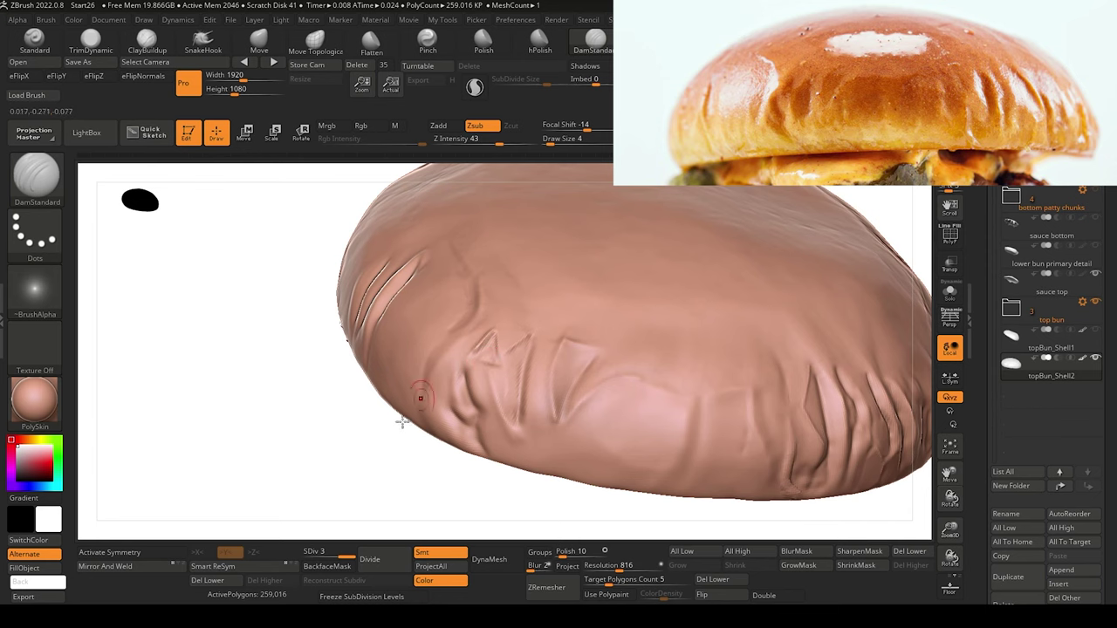
# Build up the surface above the triangular wrinkles with ClayBuildup at draw size 3 and smooth the strokes.
pyautogui.moveTo(403, 422)
pyautogui.mouseDown()
pyautogui.moveTo(324, 437)
pyautogui.moveTo(305, 411)
pyautogui.mouseUp()
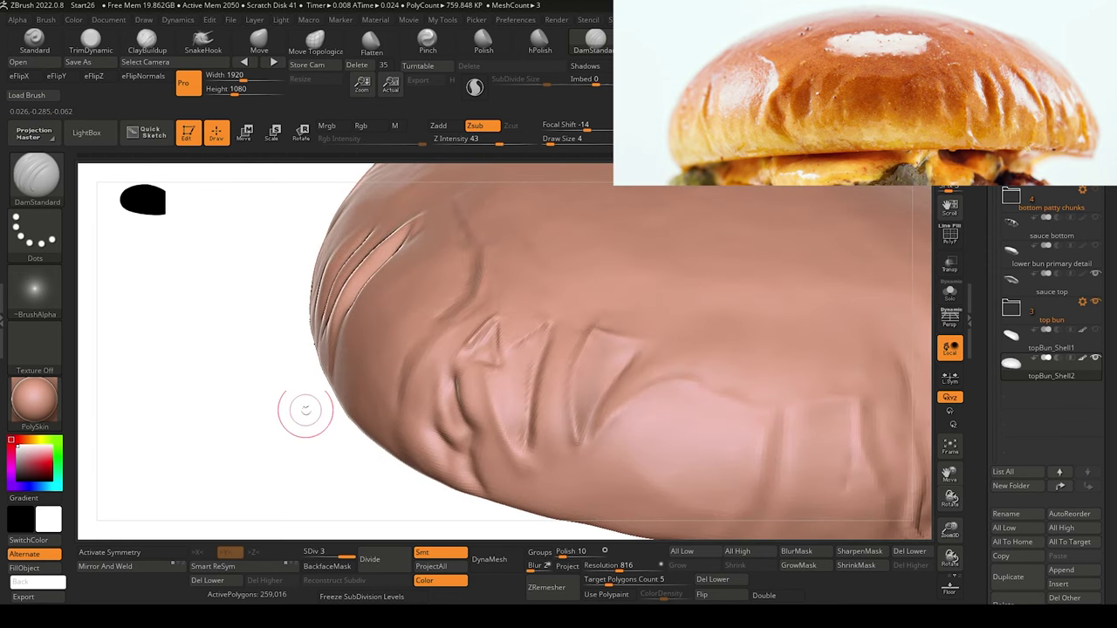
pyautogui.press('b')
pyautogui.press('c')
pyautogui.press('b')
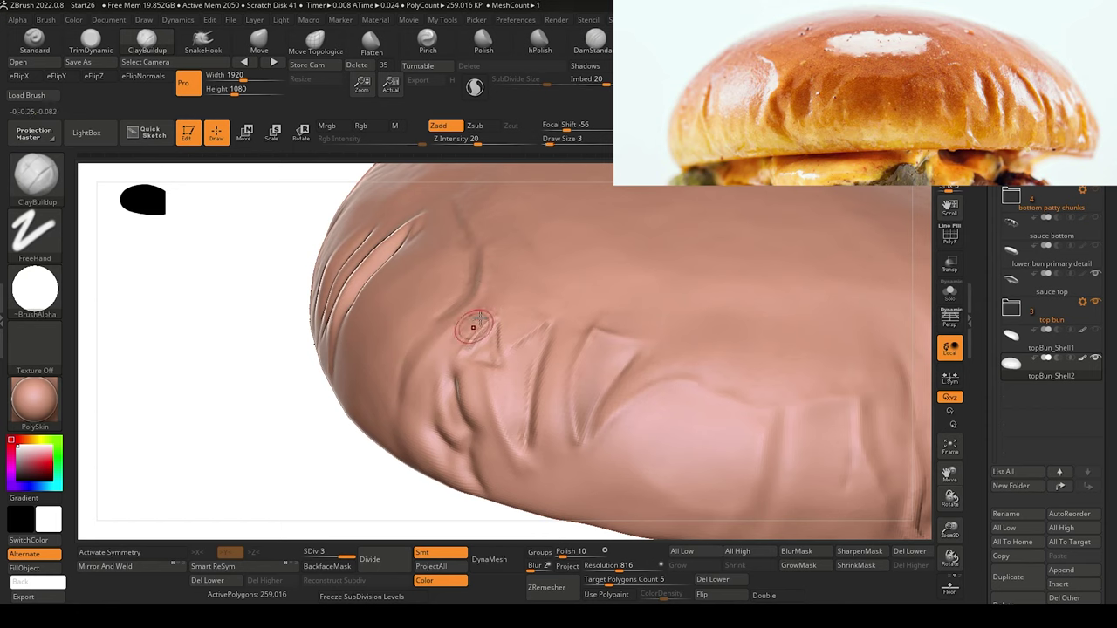
pyautogui.press('shift')
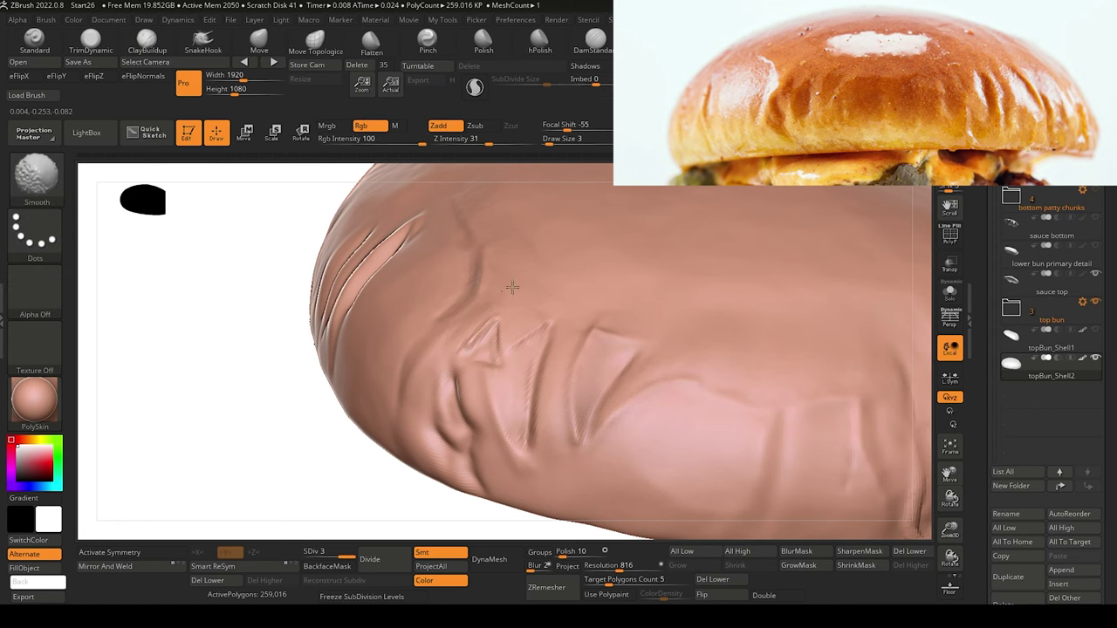
# Trim the folds around the left wrinkles and upper curved crease with TrimDynamic, reducing the draw size to 3.
pyautogui.keyDown('alt'); pyautogui.moveTo(310, 421); pyautogui.dragTo(276, 317); pyautogui.keyUp('alt')
pyautogui.moveTo(302, 391)
pyautogui.mouseDown()
pyautogui.moveTo(291, 372)
pyautogui.moveTo(304, 350)
pyautogui.mouseUp()
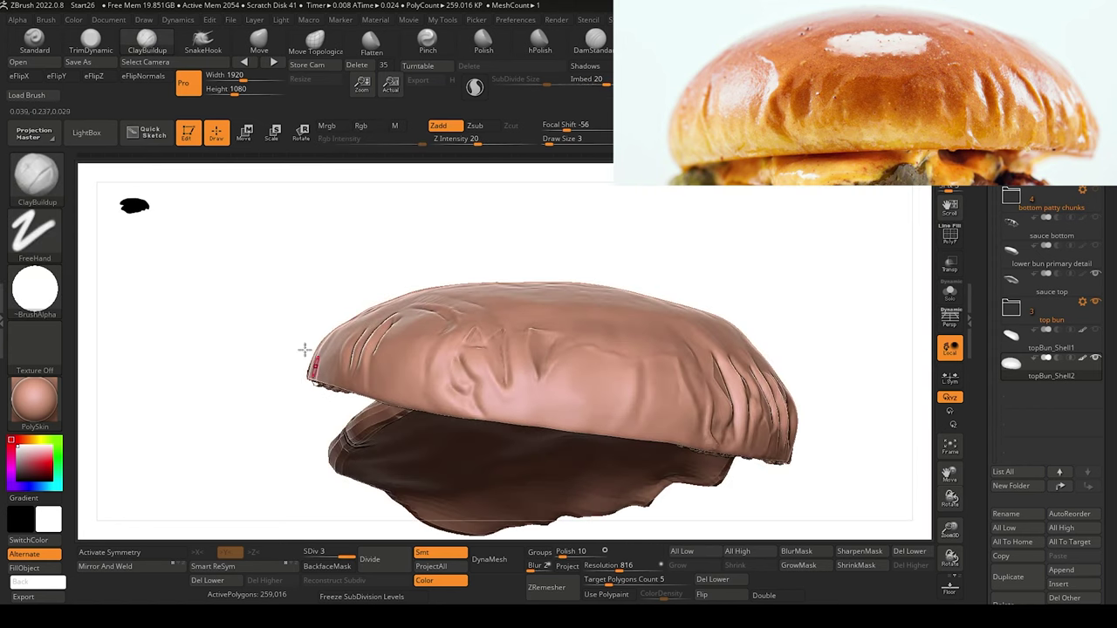
pyautogui.moveTo(225, 367); pyautogui.dragTo(234, 428)
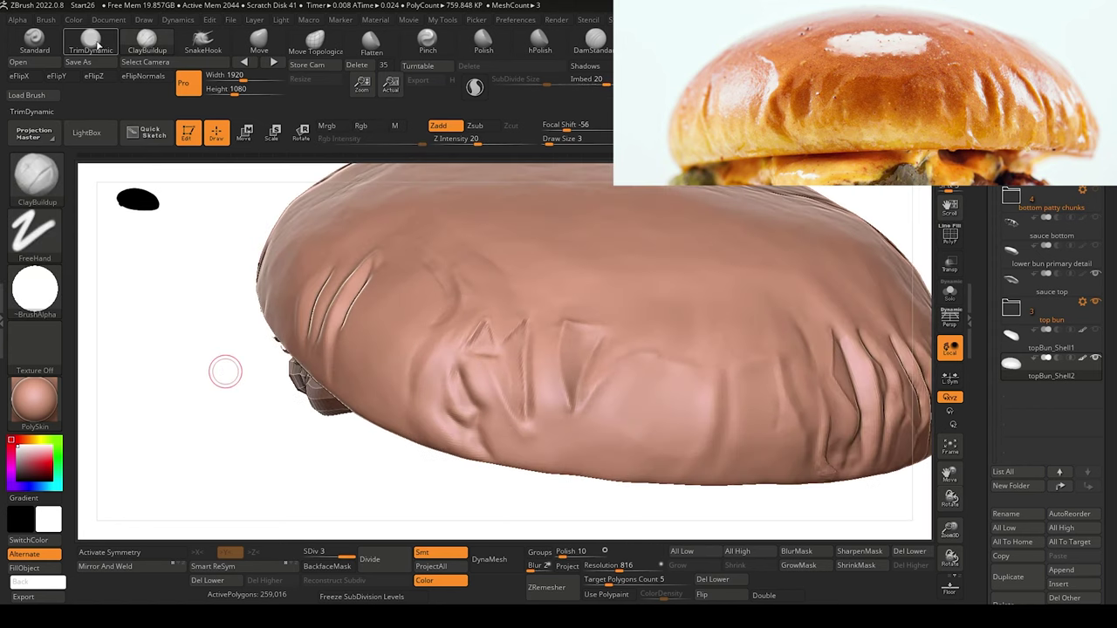
pyautogui.click(92, 41)
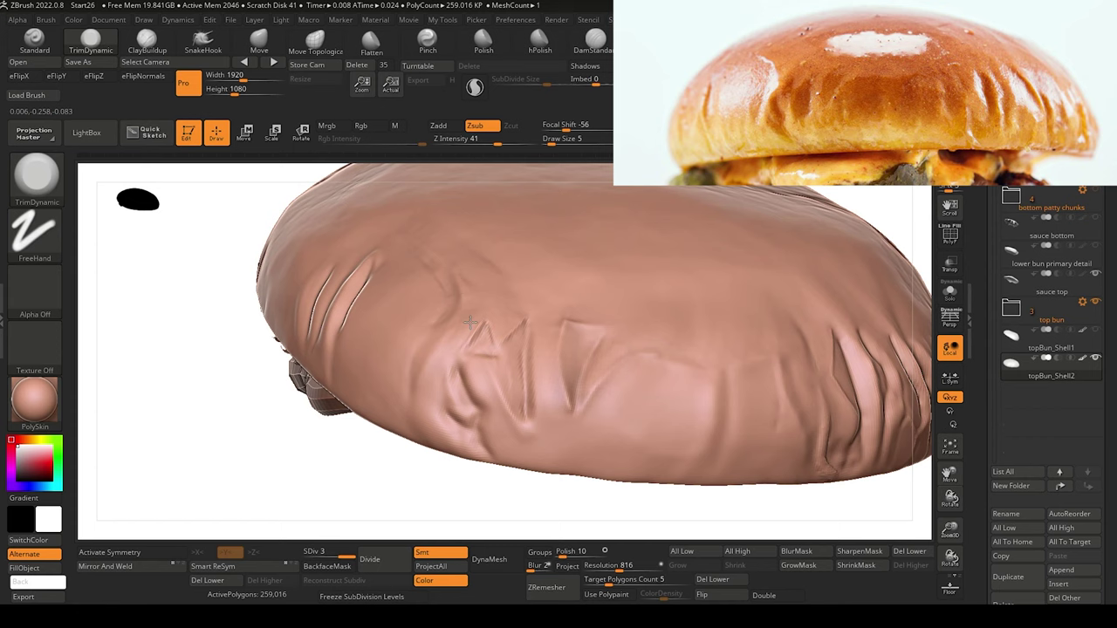
pyautogui.moveTo(264, 443)
pyautogui.mouseDown()
pyautogui.moveTo(234, 429)
pyautogui.moveTo(247, 479)
pyautogui.moveTo(256, 419)
pyautogui.moveTo(257, 429)
pyautogui.moveTo(287, 424)
pyautogui.moveTo(282, 433)
pyautogui.mouseUp()
pyautogui.press('[')
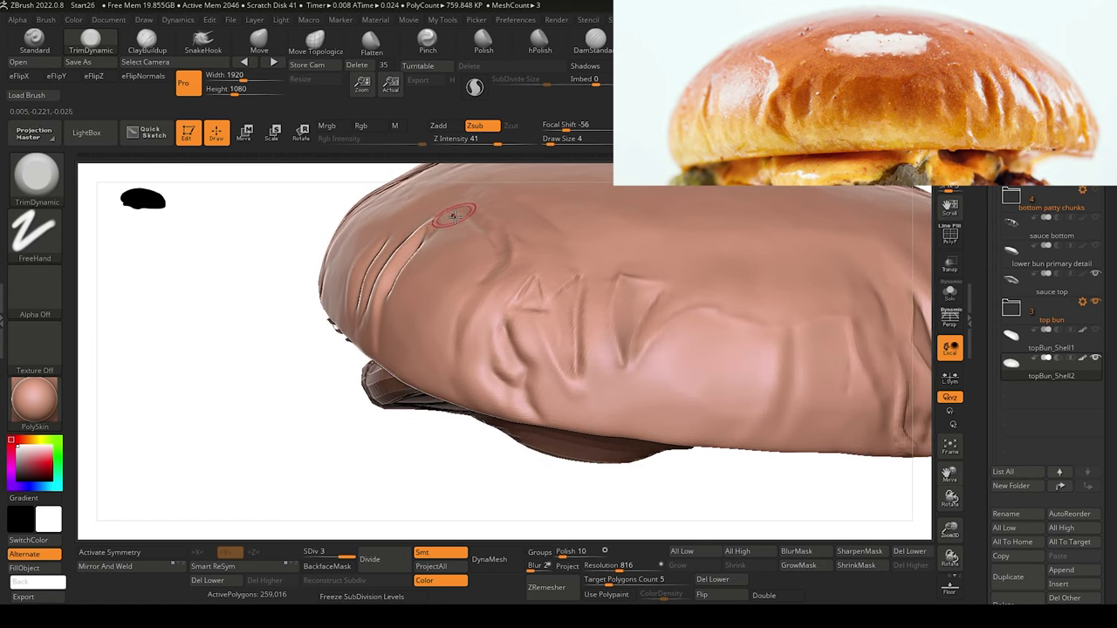
pyautogui.press('[')
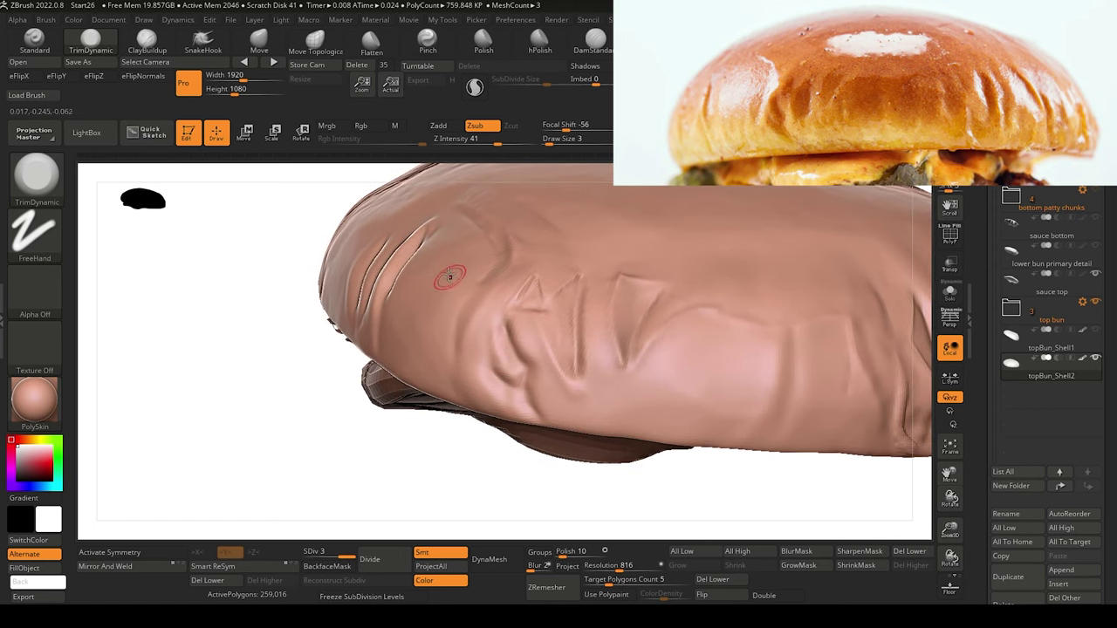
# Carve the folds of the left wrinkle cluster down to the bun's lower edge with DamStandard at draw size 3.
pyautogui.click(598, 51)
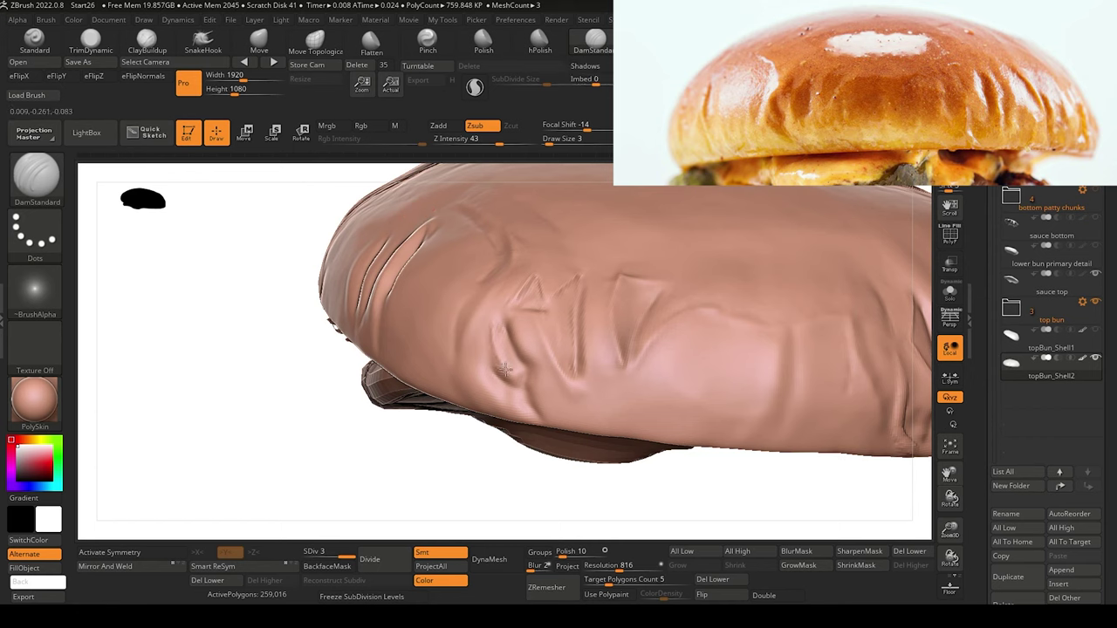
pyautogui.moveTo(514, 385); pyautogui.dragTo(491, 349)
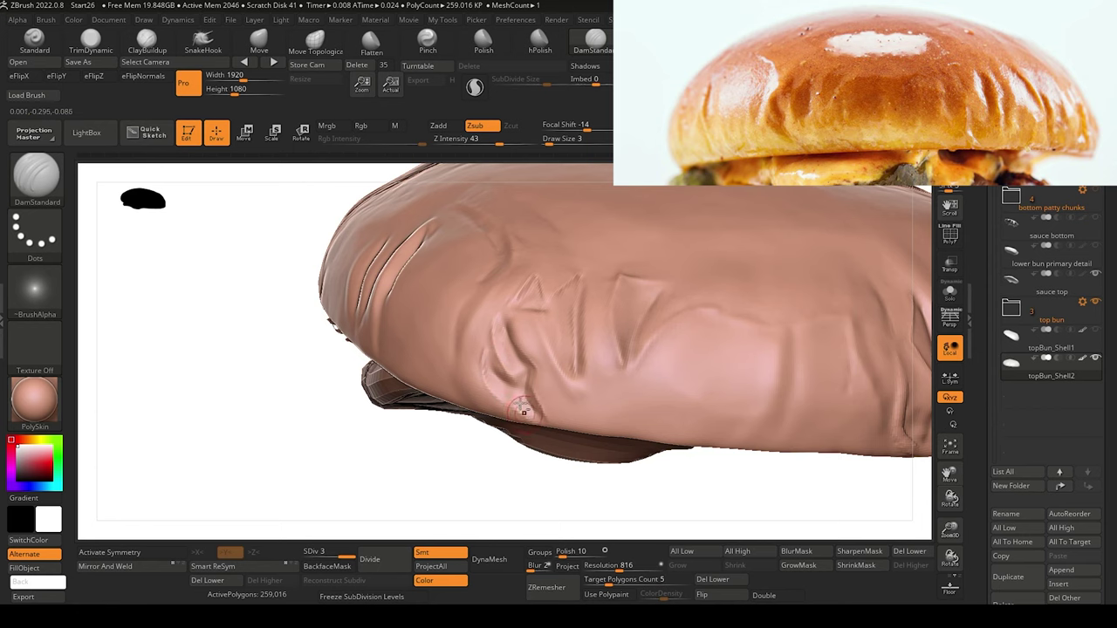
pyautogui.moveTo(311, 367)
pyautogui.mouseDown()
pyautogui.moveTo(323, 441)
pyautogui.moveTo(349, 409)
pyautogui.mouseUp()
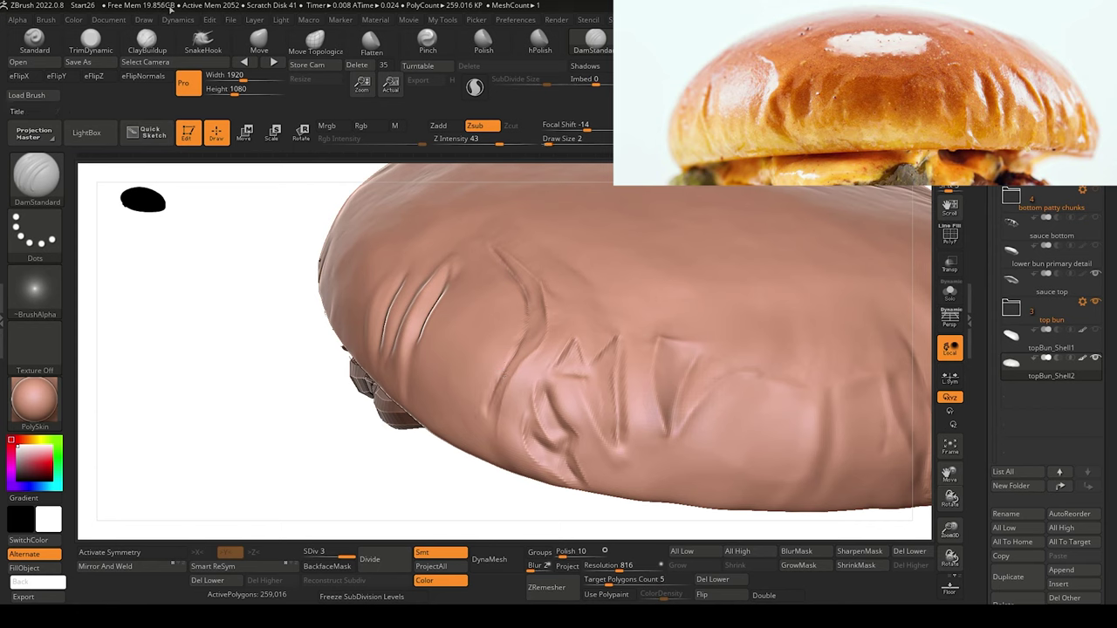
# Add soft volume between the slits and the curved crease with ClayBuildup at draw size 5, and smooth it.
pyautogui.click(147, 39)
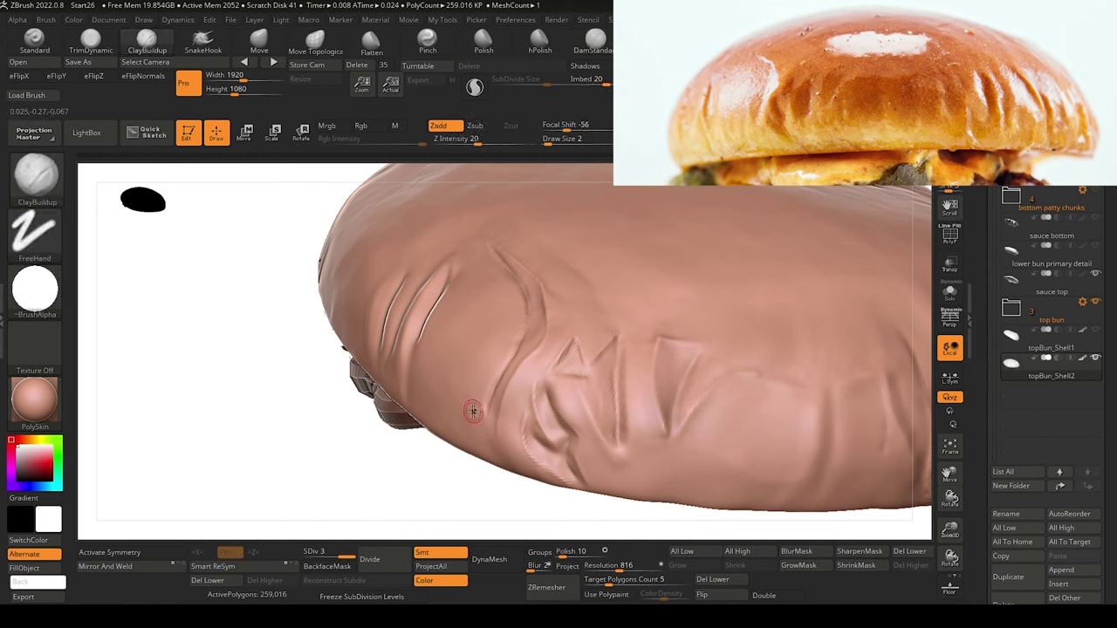
pyautogui.press(']')
pyautogui.press(']')
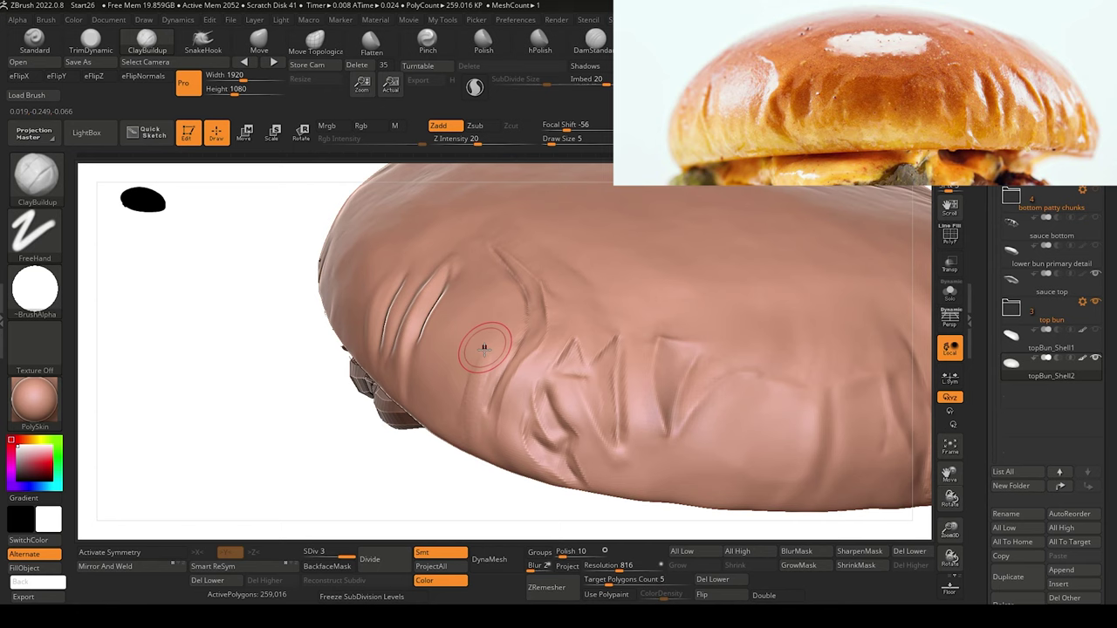
pyautogui.press(']')
pyautogui.press('shift')
pyautogui.keyDown('shift'); pyautogui.moveTo(473, 388); pyautogui.dragTo(480, 373); pyautogui.keyUp('shift')
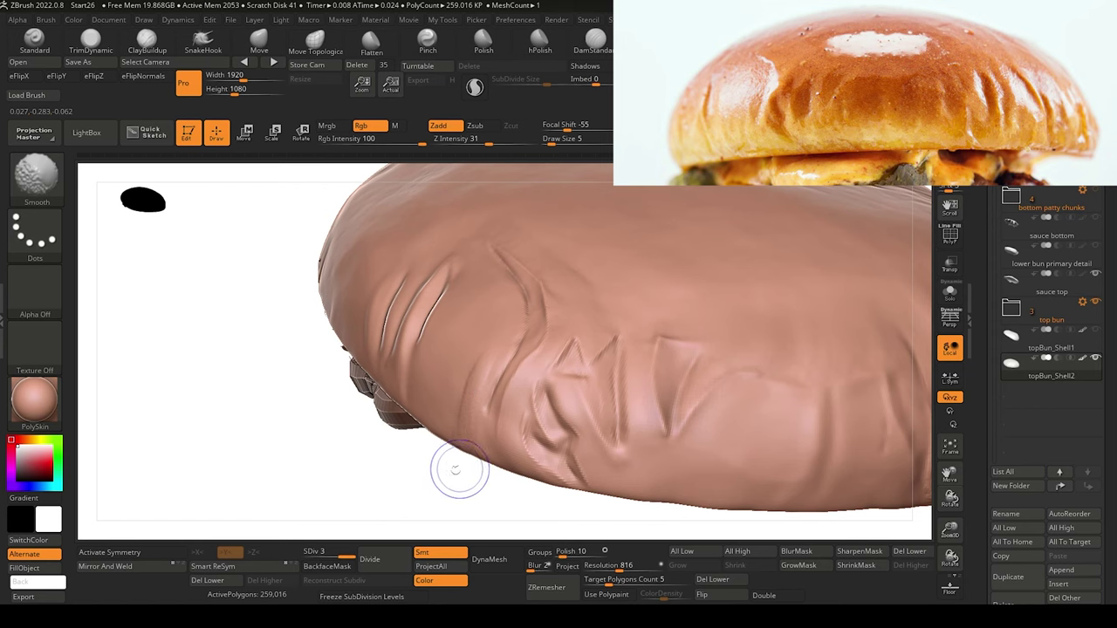
# Flatten the ridges beside the slits and the curved crease with TrimDynamic at draw size 2.
pyautogui.moveTo(404, 501)
pyautogui.keyDown('alt'); pyautogui.mouseDown()
pyautogui.moveTo(384, 384)
pyautogui.moveTo(339, 332)
pyautogui.moveTo(341, 279)
pyautogui.moveTo(357, 409)
pyautogui.mouseUp(); pyautogui.keyUp('alt')
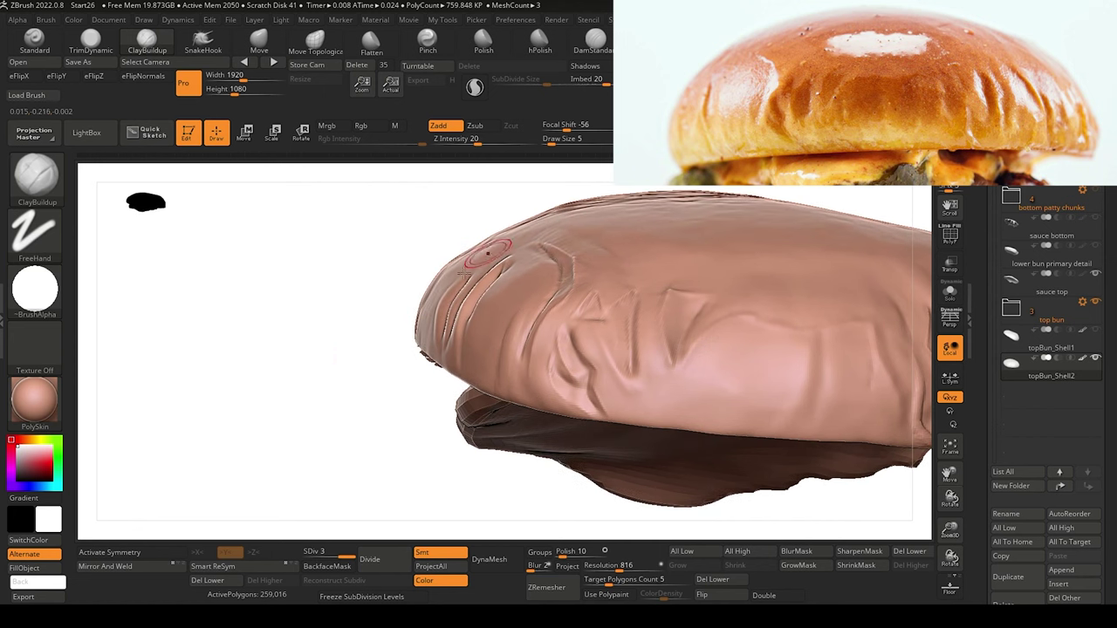
pyautogui.press('b')
pyautogui.press('t')
pyautogui.press('d')
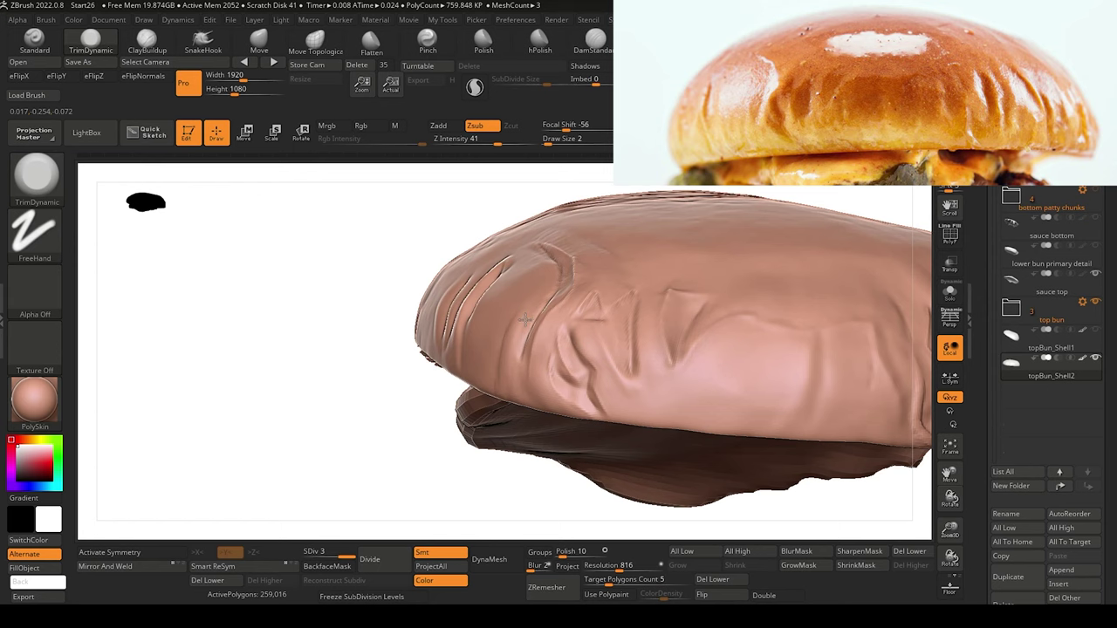
# Extend and sharpen the slanted slits on the bun's left side with DamStandard at draw size 2.
pyautogui.click(590, 42)
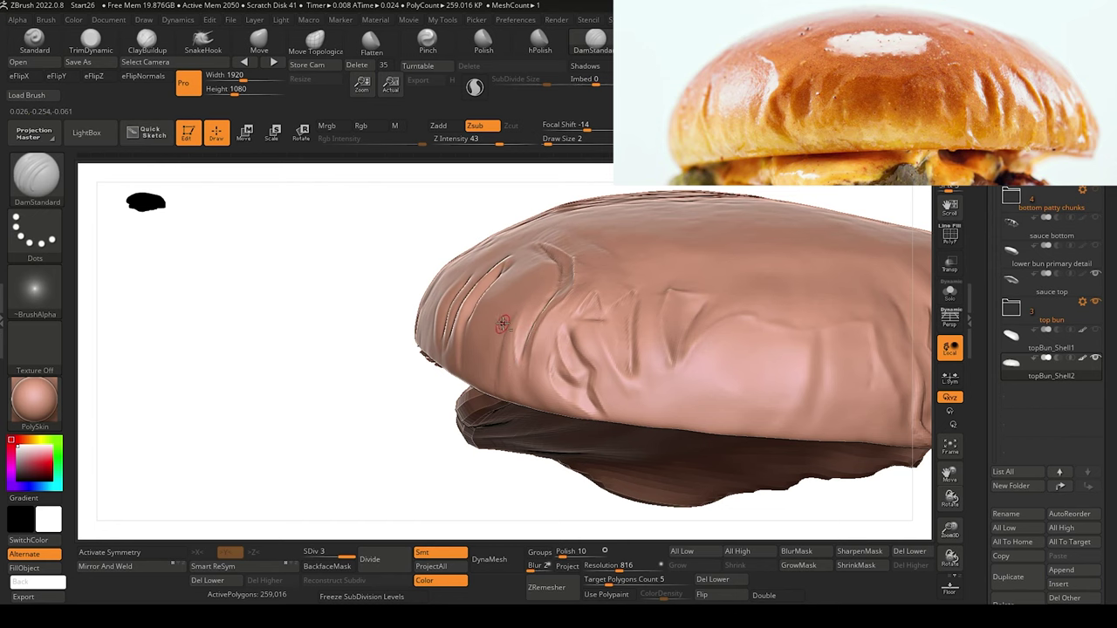
pyautogui.moveTo(379, 331); pyautogui.dragTo(421, 452)
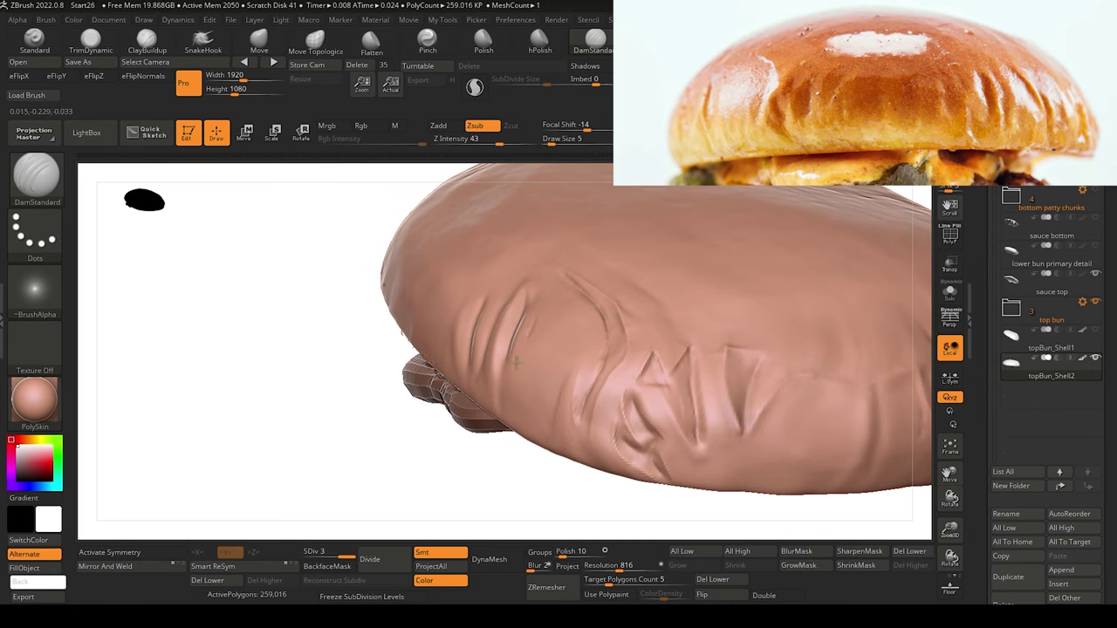
pyautogui.moveTo(517, 310); pyautogui.dragTo(521, 303)
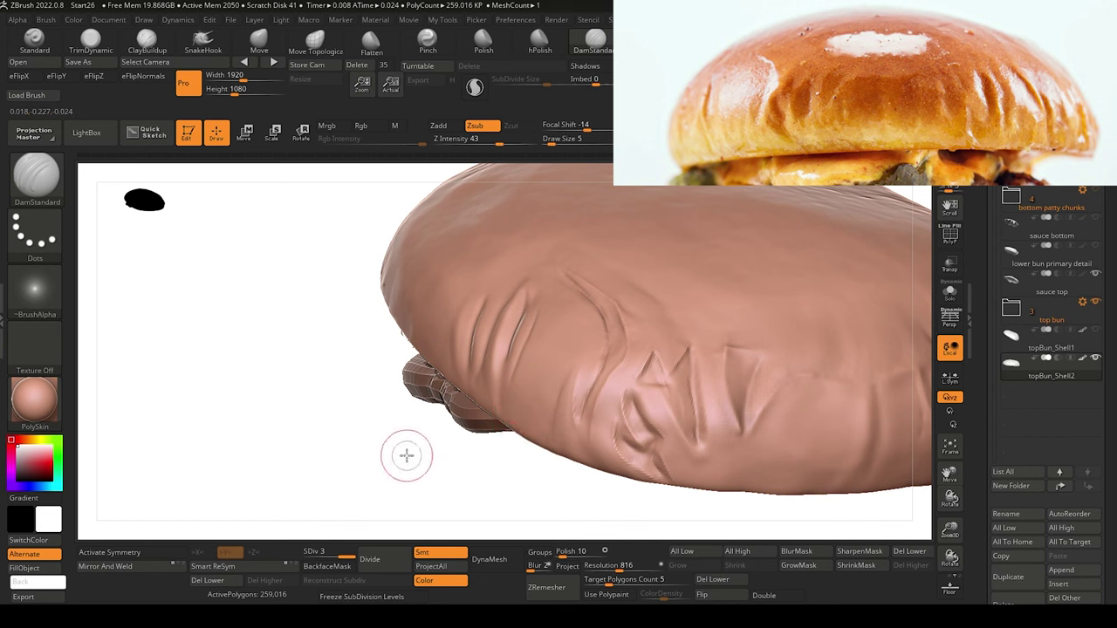
pyautogui.moveTo(408, 457); pyautogui.dragTo(413, 428)
# Shape folds from the slits toward the bun's lower edge with ClayBuildup and DamStandard at draw size 4.
pyautogui.click(148, 41)
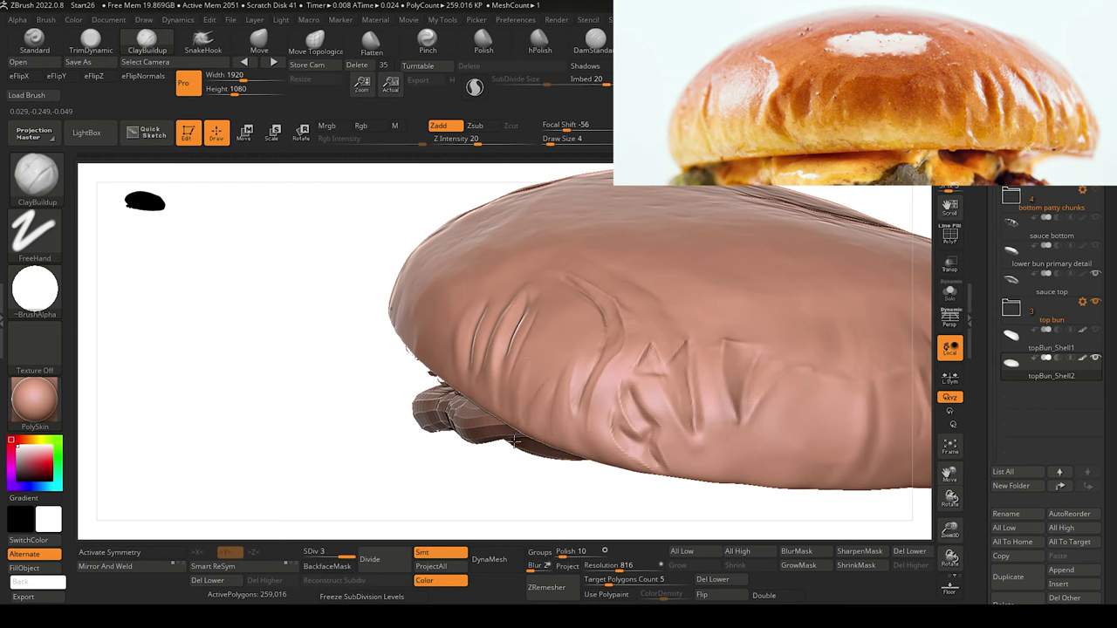
pyautogui.click(594, 39)
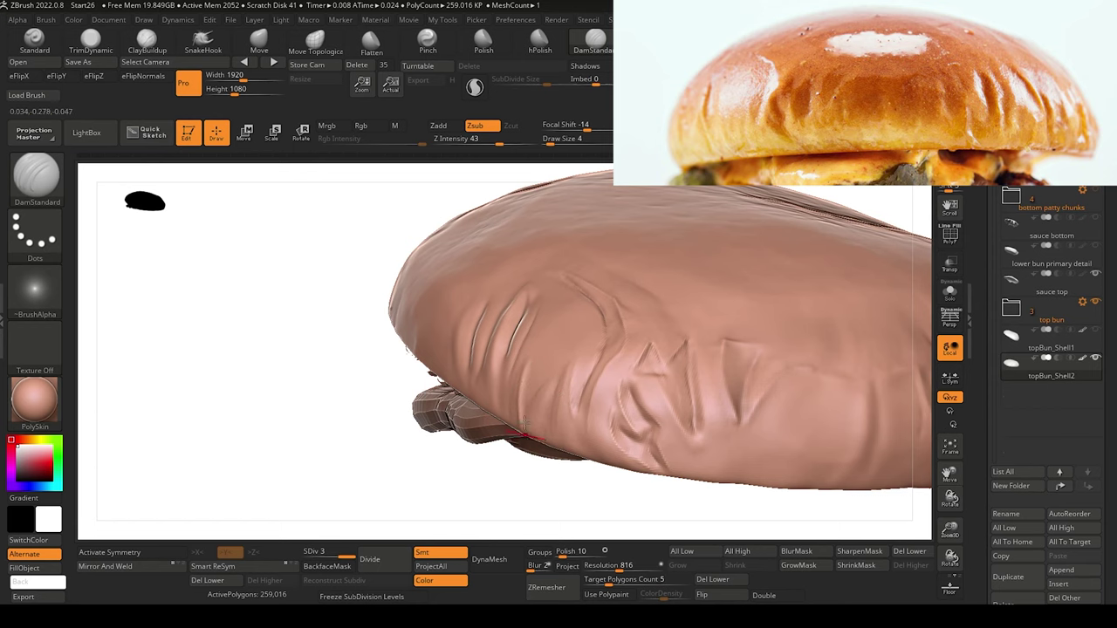
pyautogui.press('shift')
# Examine the top bun's wrinkles from several angles and distances against the burger reference.
pyautogui.keyDown('alt'); pyautogui.moveTo(369, 395); pyautogui.dragTo(286, 224); pyautogui.keyUp('alt')
pyautogui.moveTo(368, 350); pyautogui.dragTo(331, 369)
pyautogui.keyDown('ctrl'); pyautogui.moveTo(336, 377); pyautogui.dragTo(297, 408, button='right'); pyautogui.keyUp('ctrl')
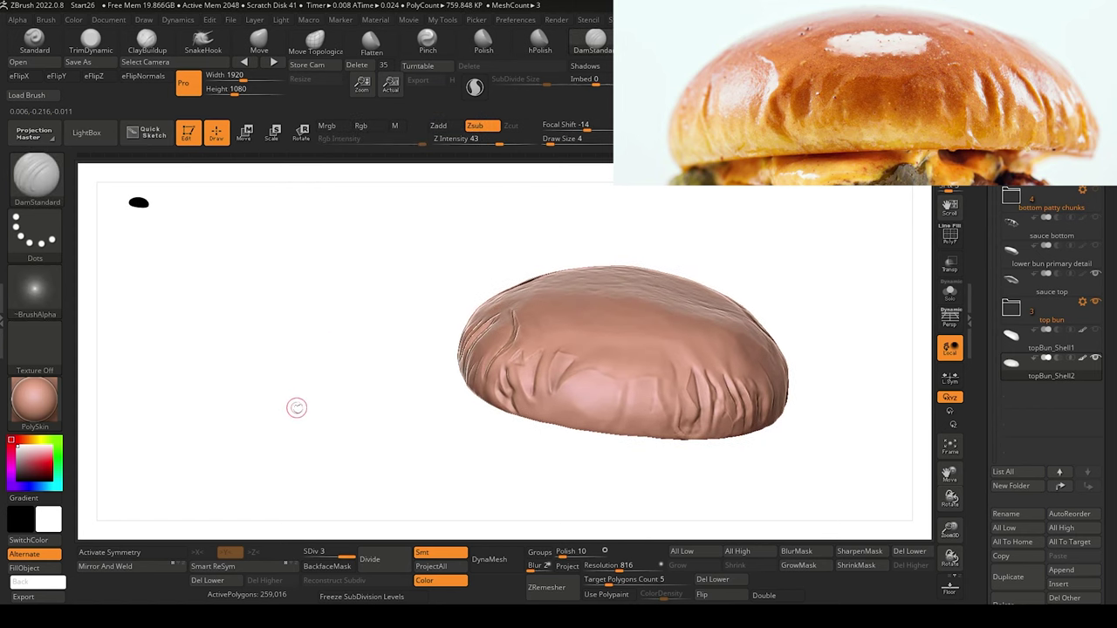
pyautogui.moveTo(317, 316); pyautogui.dragTo(325, 328, button='right')
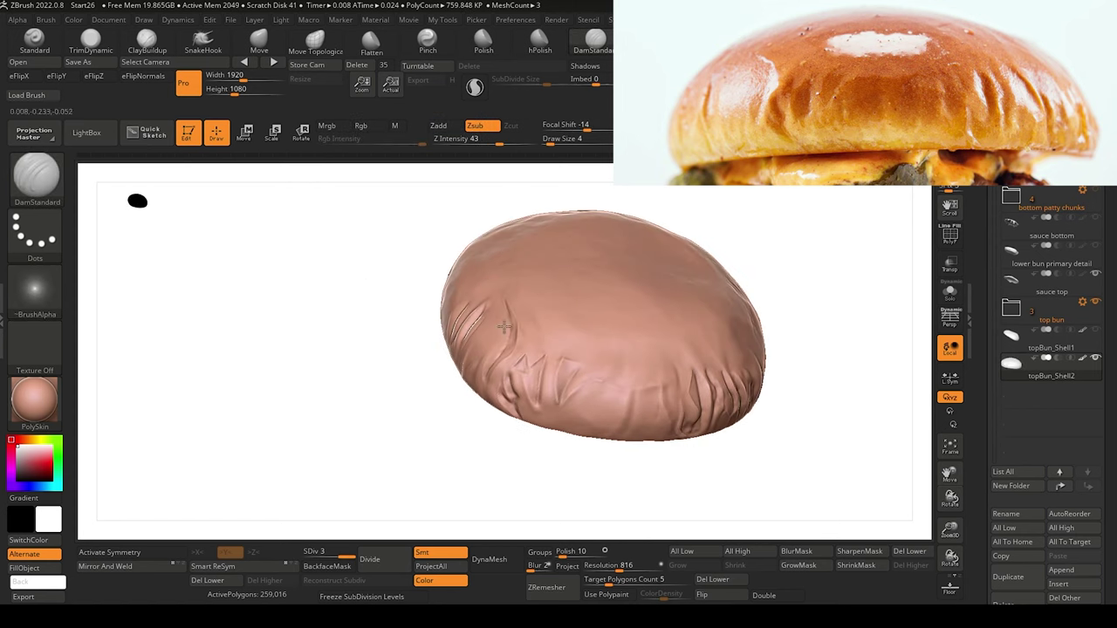
pyautogui.moveTo(348, 368); pyautogui.dragTo(354, 327, button='right')
pyautogui.moveTo(456, 415)
pyautogui.mouseDown(button='right')
pyautogui.moveTo(425, 431)
pyautogui.moveTo(438, 430)
pyautogui.mouseUp(button='right')
pyautogui.moveTo(438, 430)
pyautogui.keyDown('ctrl'); pyautogui.mouseDown(button='right')
pyautogui.moveTo(445, 454)
pyautogui.moveTo(322, 401)
pyautogui.mouseUp(button='right'); pyautogui.keyUp('ctrl')
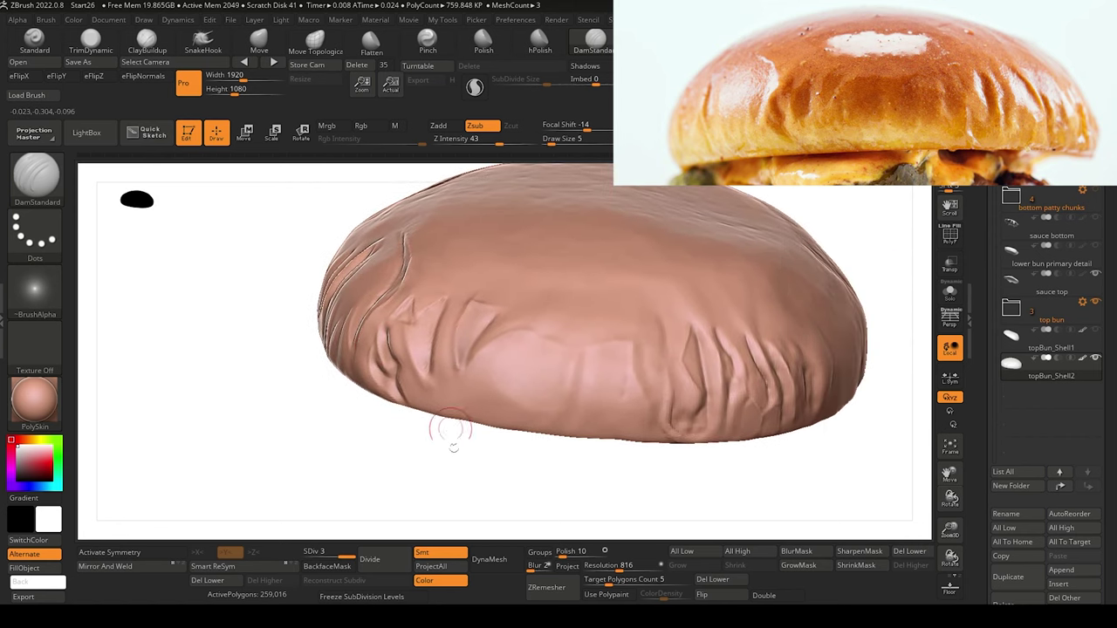
pyautogui.moveTo(450, 466); pyautogui.dragTo(315, 367, button='right')
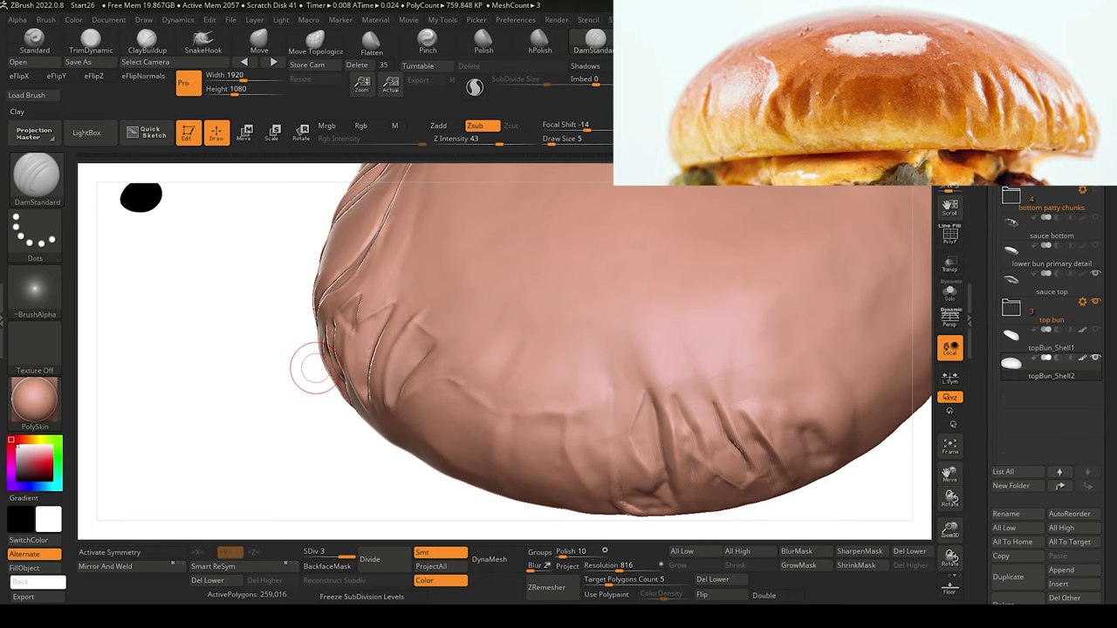
# Add soft vertical folds to the smooth area between the two wrinkle clusters with Clay at draw size 6.
pyautogui.press('b')
pyautogui.press('c')
pyautogui.press('l')
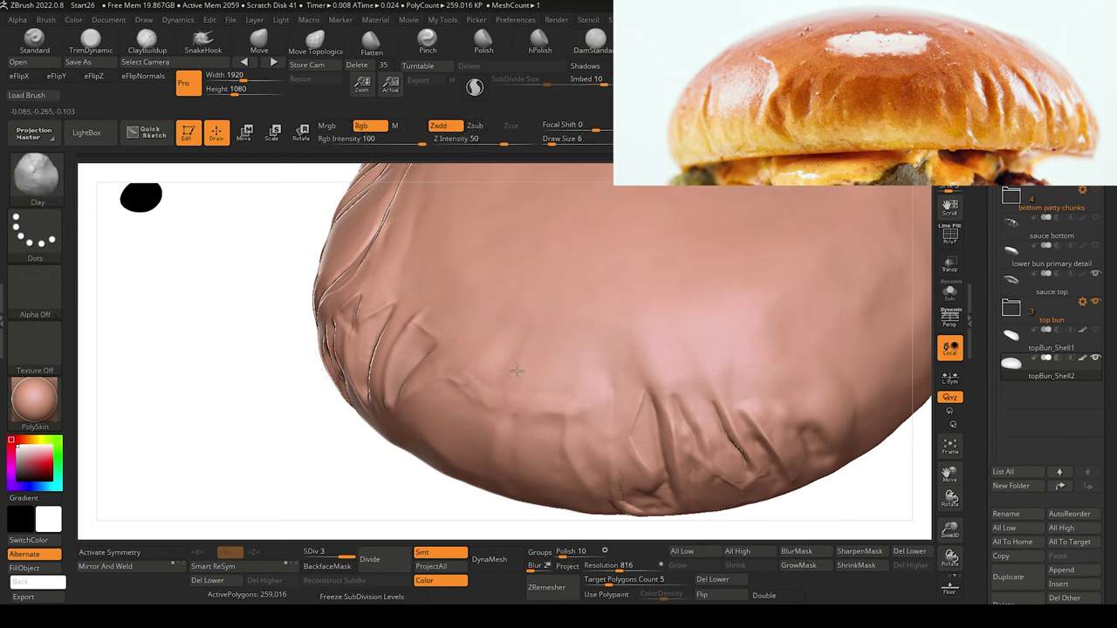
pyautogui.moveTo(517, 371); pyautogui.dragTo(549, 302)
pyautogui.moveTo(533, 383)
pyautogui.mouseDown()
pyautogui.moveTo(575, 384)
pyautogui.moveTo(569, 403)
pyautogui.mouseUp()
# Flatten the new folds between the wrinkle clusters with TrimDynamic, enlarging the draw size to 8, and check the whole bun.
pyautogui.click(91, 41)
pyautogui.moveTo(481, 359); pyautogui.dragTo(489, 376)
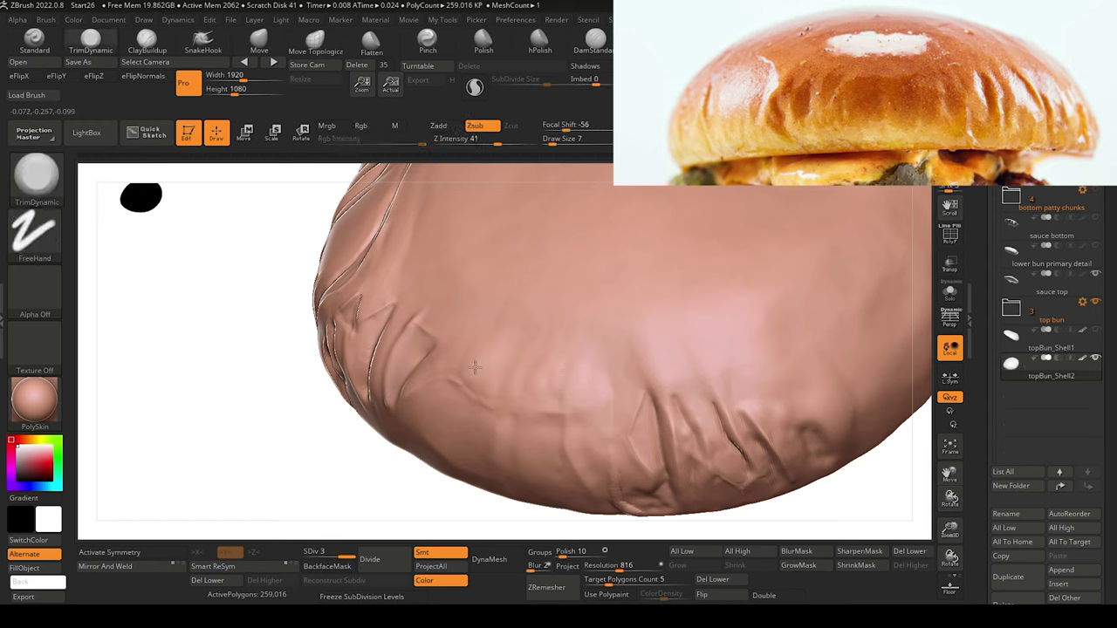
pyautogui.press(']')
pyautogui.moveTo(536, 386); pyautogui.dragTo(475, 439, button='right')
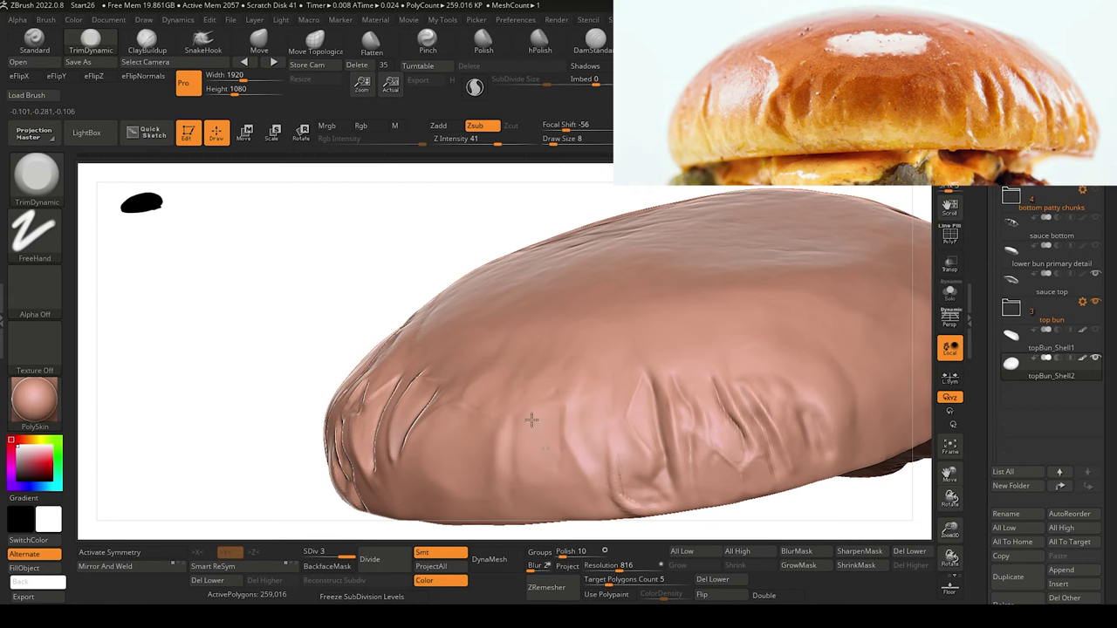
pyautogui.moveTo(257, 385)
pyautogui.keyDown('alt'); pyautogui.mouseDown()
pyautogui.moveTo(159, 339)
pyautogui.moveTo(268, 355)
pyautogui.moveTo(290, 373)
pyautogui.mouseUp(); pyautogui.keyUp('alt')
pyautogui.moveTo(290, 373)
pyautogui.mouseDown(button='right')
pyautogui.moveTo(374, 453)
pyautogui.moveTo(339, 440)
pyautogui.mouseUp(button='right')
pyautogui.moveTo(339, 441); pyautogui.dragTo(356, 460)
pyautogui.moveTo(356, 459); pyautogui.dragTo(359, 467, button='right')
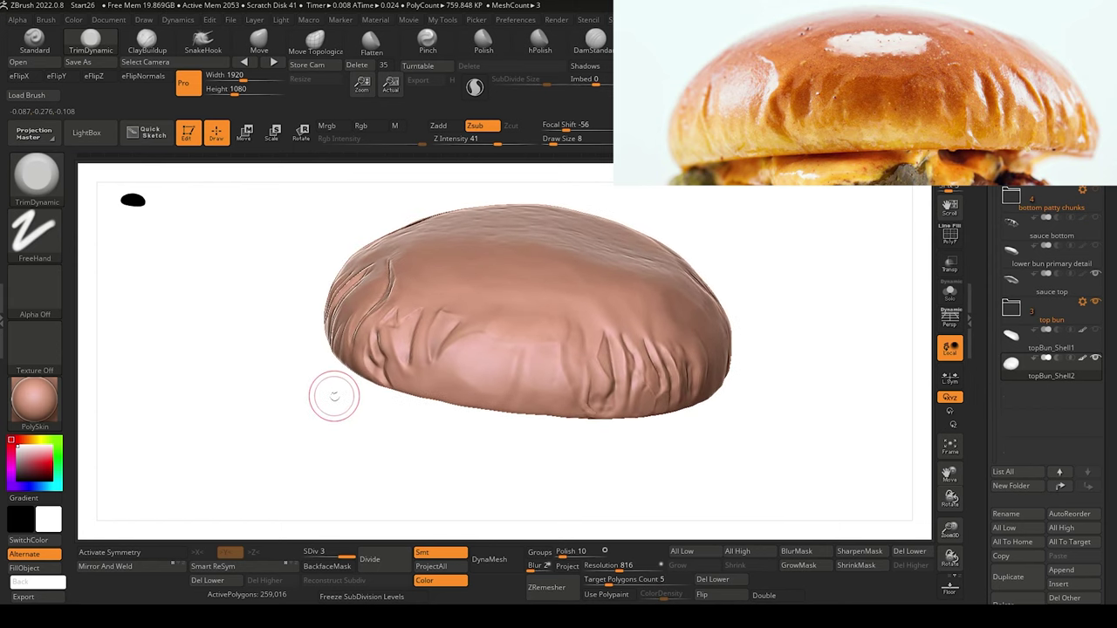
# Unhide the remaining patty, sauce and bun parts so the top bun can be judged on the whole burger.
pyautogui.moveTo(581, 289); pyautogui.dragTo(344, 444, button='right')
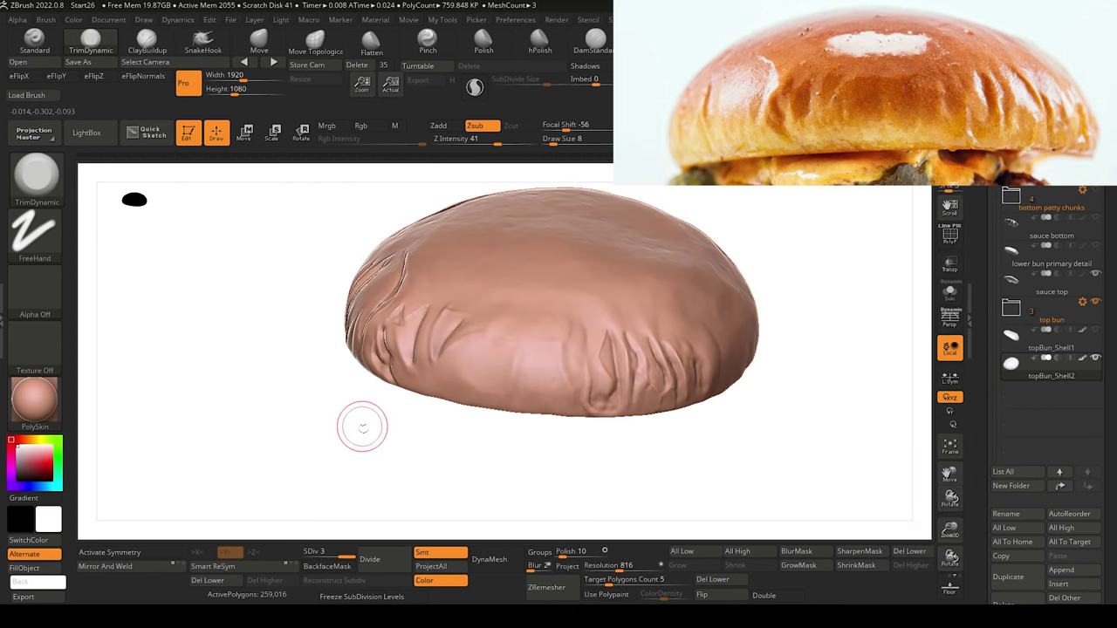
pyautogui.moveTo(344, 424); pyautogui.dragTo(356, 392, button='right')
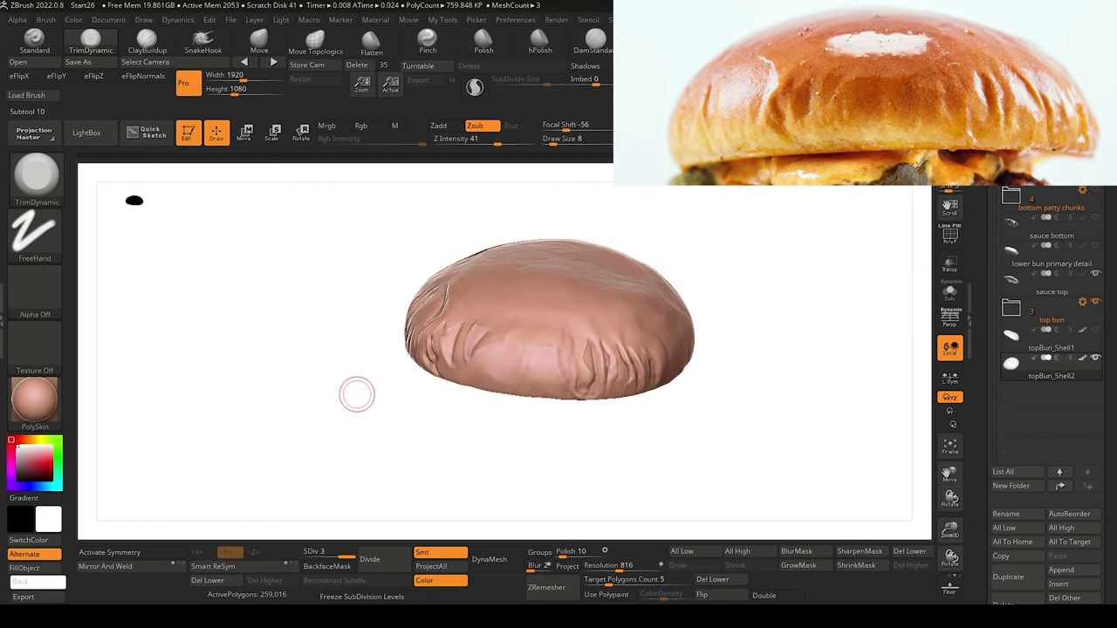
pyautogui.click(1012, 308)
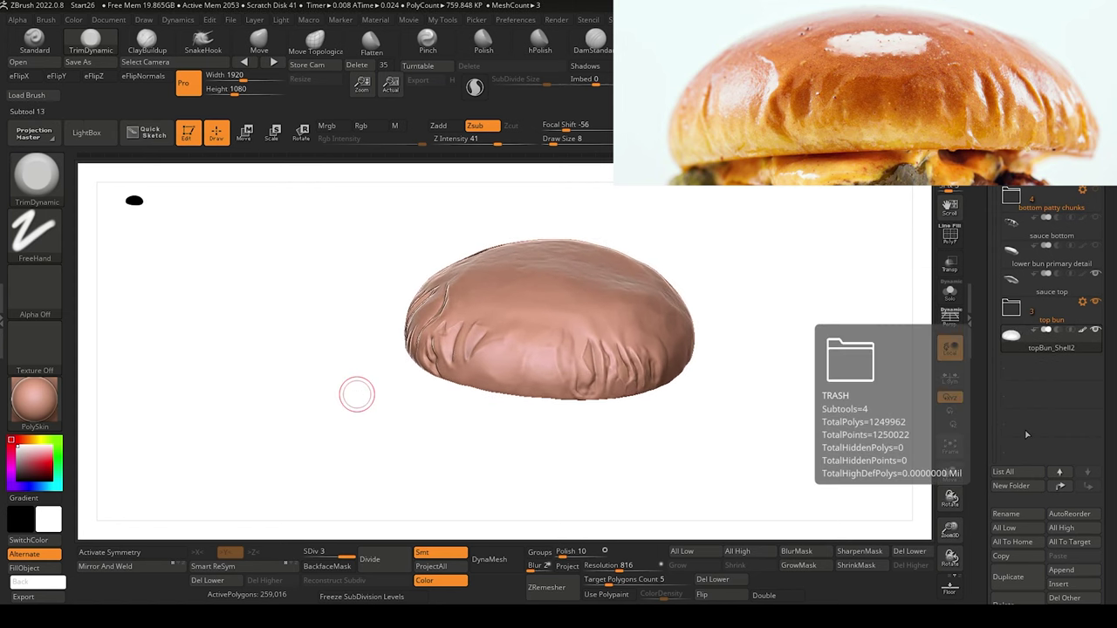
pyautogui.click(1099, 226)
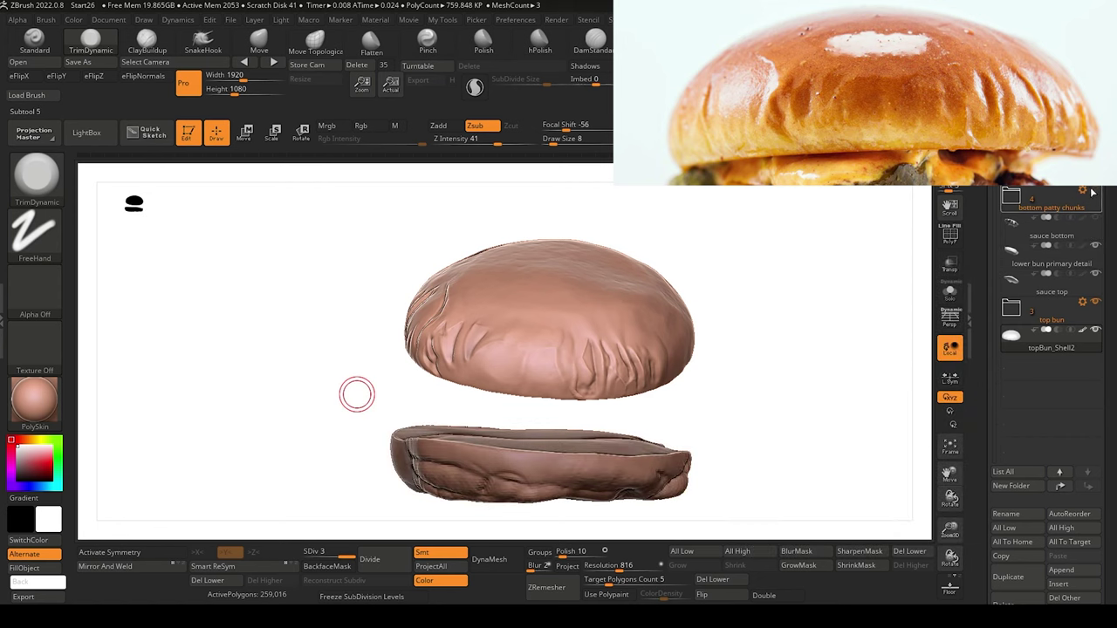
pyautogui.click(1097, 222)
pyautogui.click(1097, 190)
pyautogui.click(1096, 162)
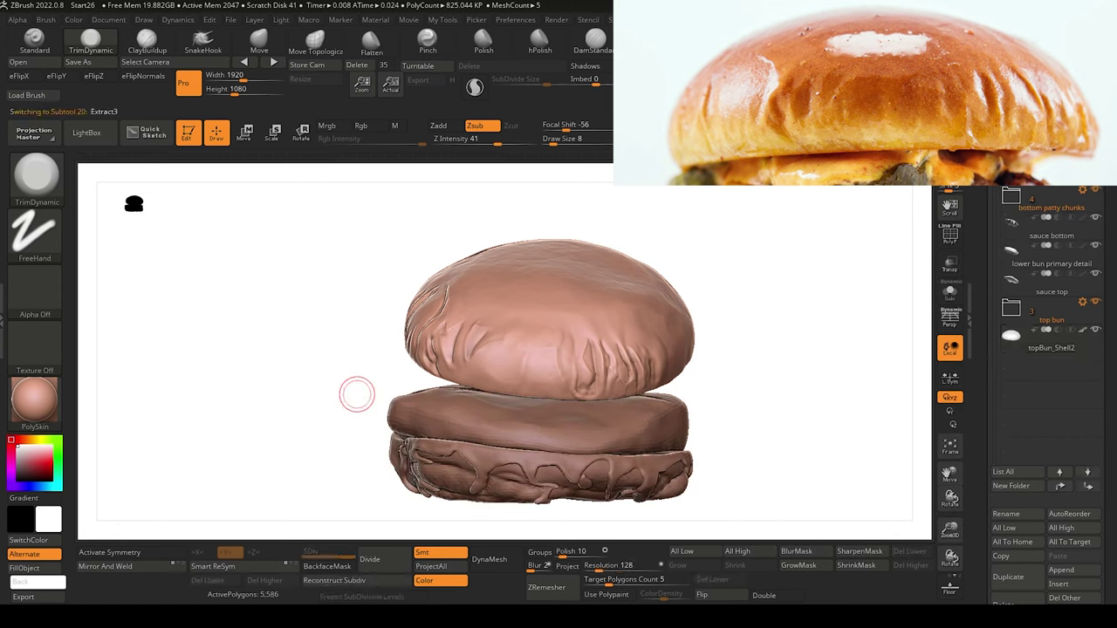
# Examine the top bun's shape and wrinkles on the assembled burger, near and far, against the reference photos.
pyautogui.keyDown('alt'); pyautogui.moveTo(294, 378); pyautogui.dragTo(259, 323); pyautogui.keyUp('alt')
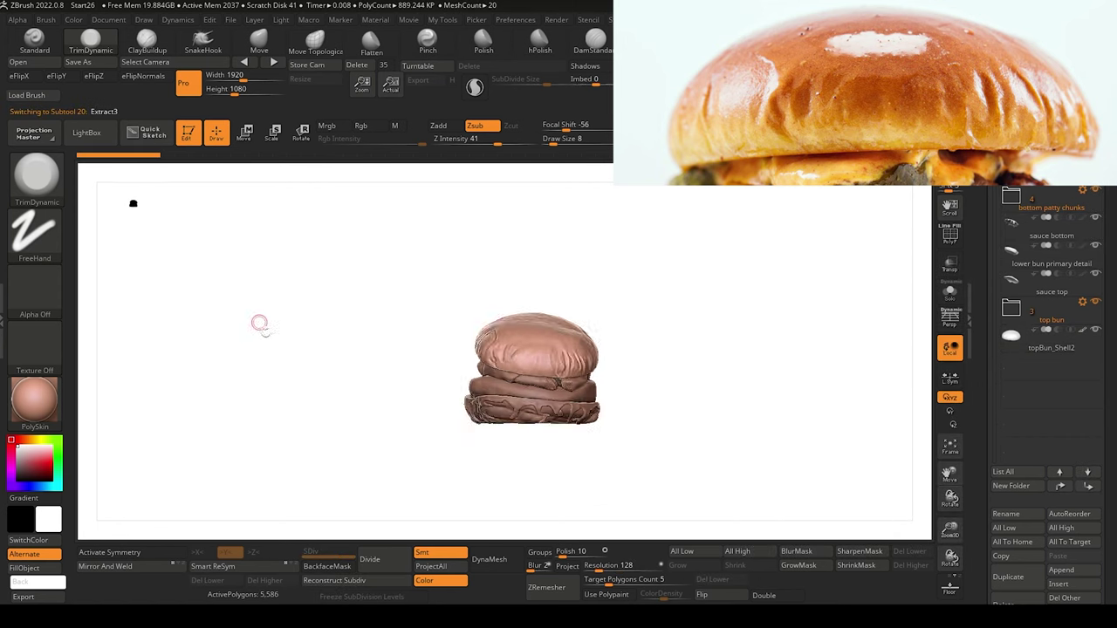
pyautogui.keyDown('ctrl'); pyautogui.moveTo(273, 388); pyautogui.dragTo(320, 469, button='right'); pyautogui.keyUp('ctrl')
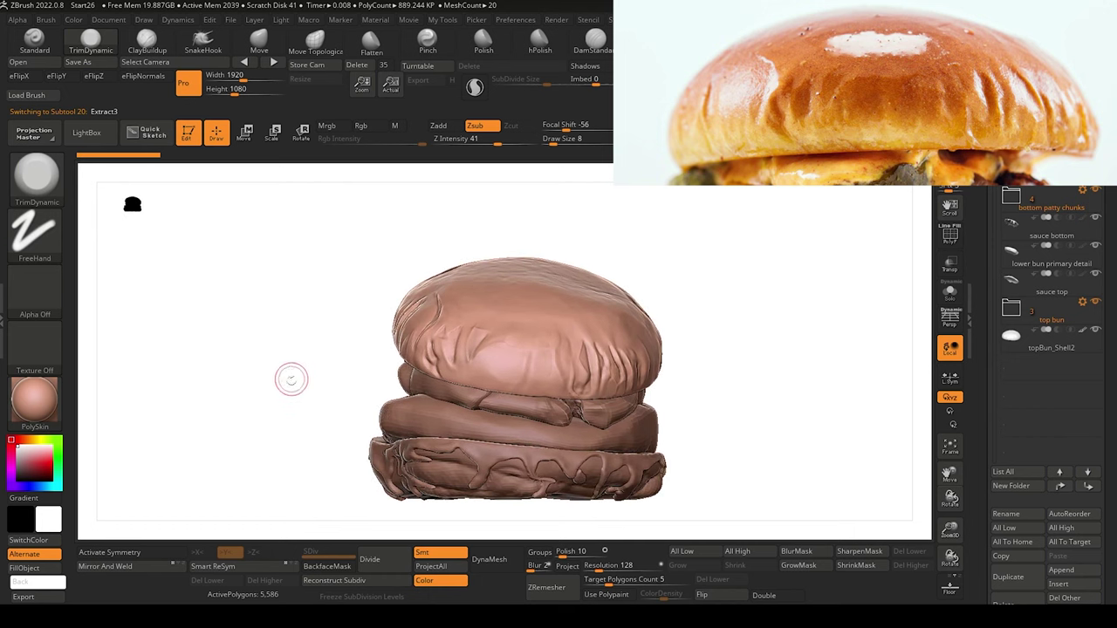
pyautogui.moveTo(288, 376); pyautogui.dragTo(266, 393, button='right')
pyautogui.moveTo(266, 393)
pyautogui.mouseDown(button='right')
pyautogui.moveTo(277, 445)
pyautogui.moveTo(264, 357)
pyautogui.moveTo(247, 411)
pyautogui.moveTo(219, 412)
pyautogui.moveTo(245, 416)
pyautogui.moveTo(232, 427)
pyautogui.moveTo(236, 415)
pyautogui.moveTo(250, 454)
pyautogui.moveTo(219, 434)
pyautogui.moveTo(229, 446)
pyautogui.moveTo(149, 337)
pyautogui.moveTo(244, 337)
pyautogui.mouseUp(button='right')
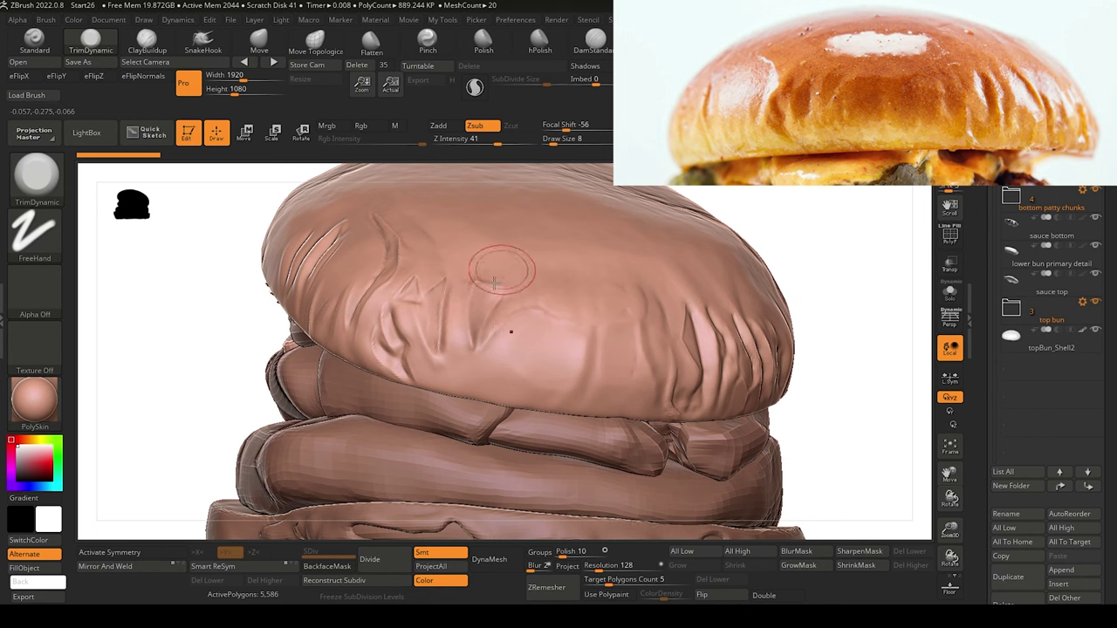
pyautogui.moveTo(494, 283); pyautogui.dragTo(472, 319)
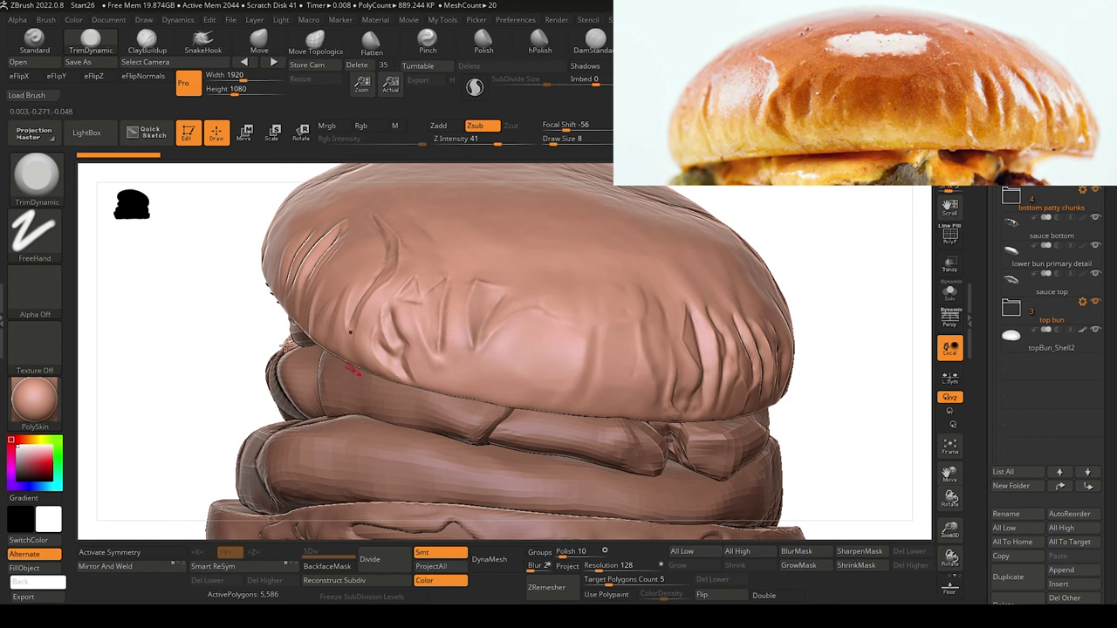
pyautogui.moveTo(190, 345); pyautogui.dragTo(218, 292)
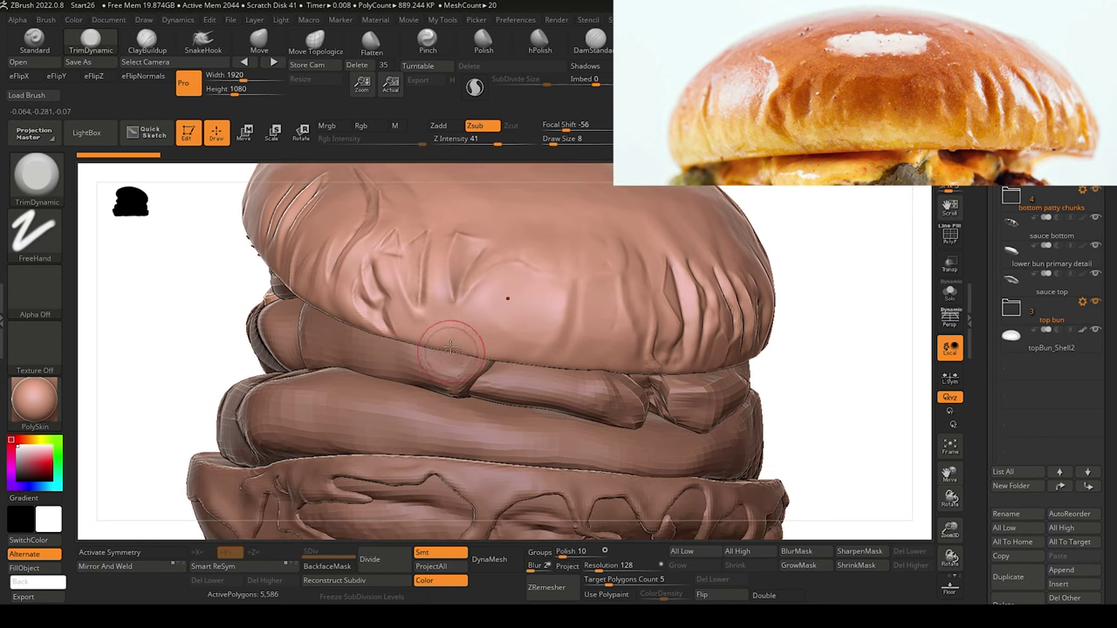
pyautogui.keyDown('alt'); pyautogui.moveTo(185, 321); pyautogui.dragTo(127, 257); pyautogui.keyUp('alt')
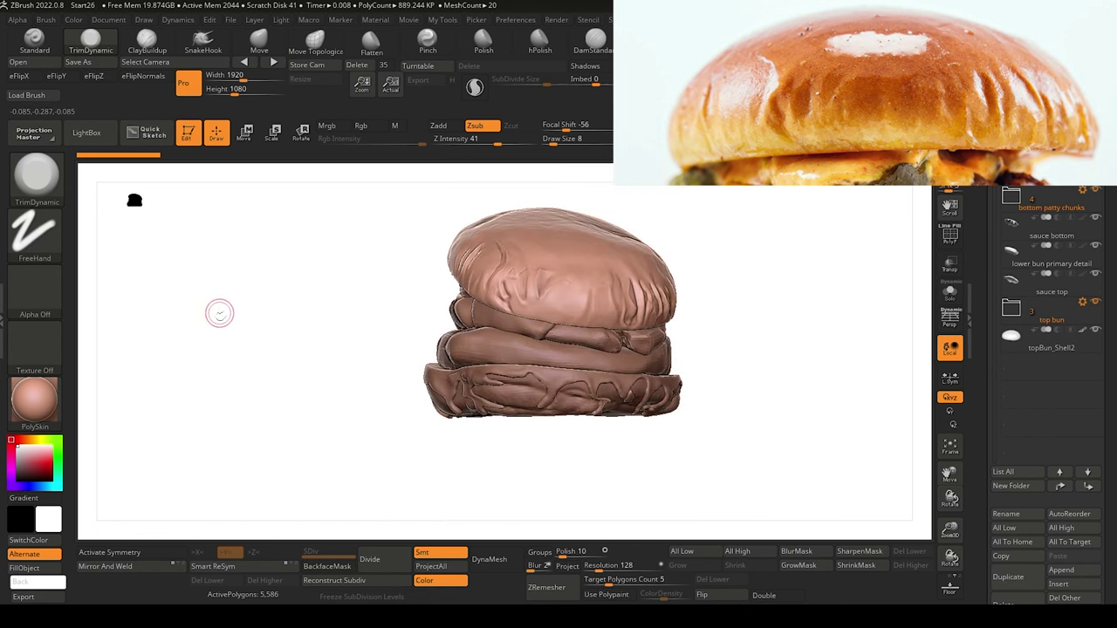
pyautogui.moveTo(223, 325)
pyautogui.mouseDown()
pyautogui.moveTo(302, 358)
pyautogui.moveTo(276, 437)
pyautogui.moveTo(287, 426)
pyautogui.moveTo(302, 463)
pyautogui.mouseUp()
pyautogui.press('ctrl')
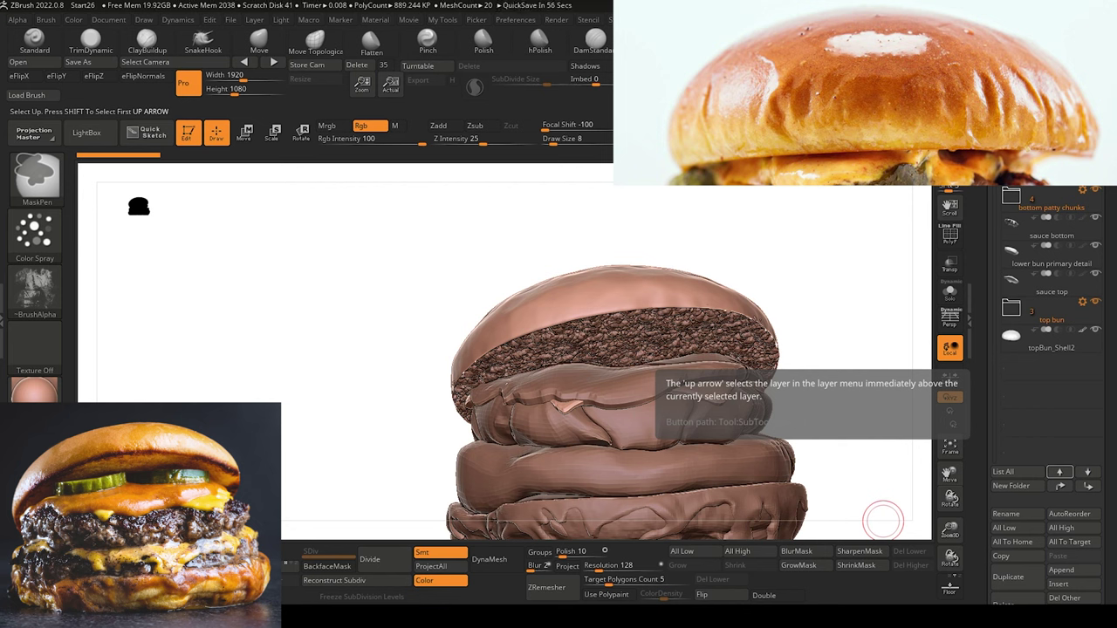
pyautogui.moveTo(374, 331)
pyautogui.mouseDown()
pyautogui.moveTo(331, 367)
pyautogui.moveTo(311, 302)
pyautogui.moveTo(302, 327)
pyautogui.moveTo(305, 269)
pyautogui.mouseUp()
pyautogui.press('[')
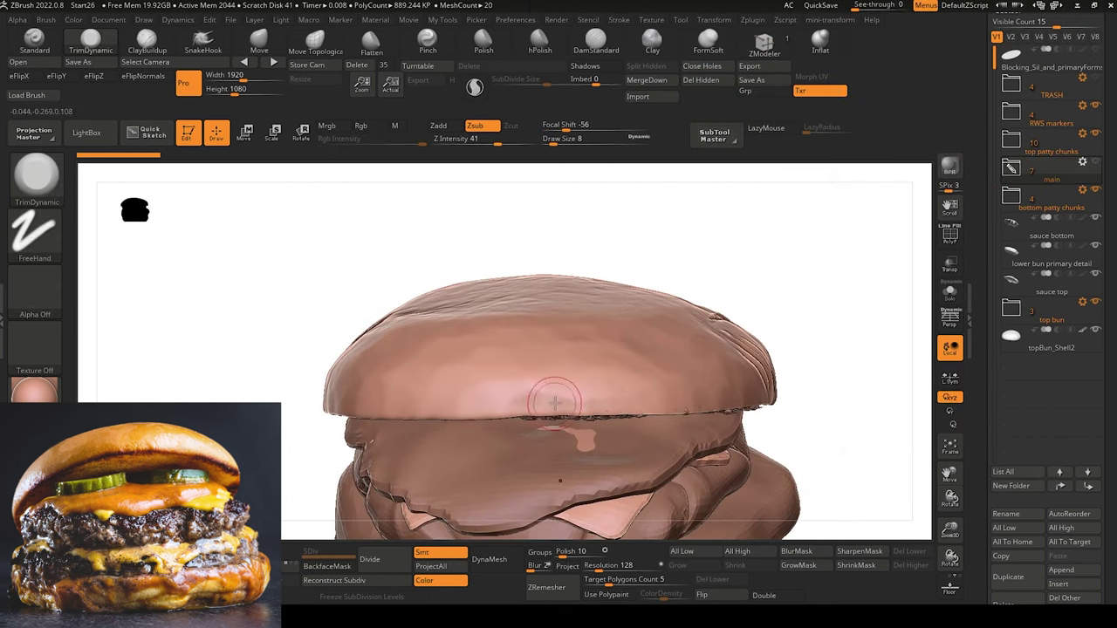
# Select topBun_Shell2 and build up soft bumps along its smooth lower edge with ClayBuildup at draw size 8.
pyautogui.click(147, 39)
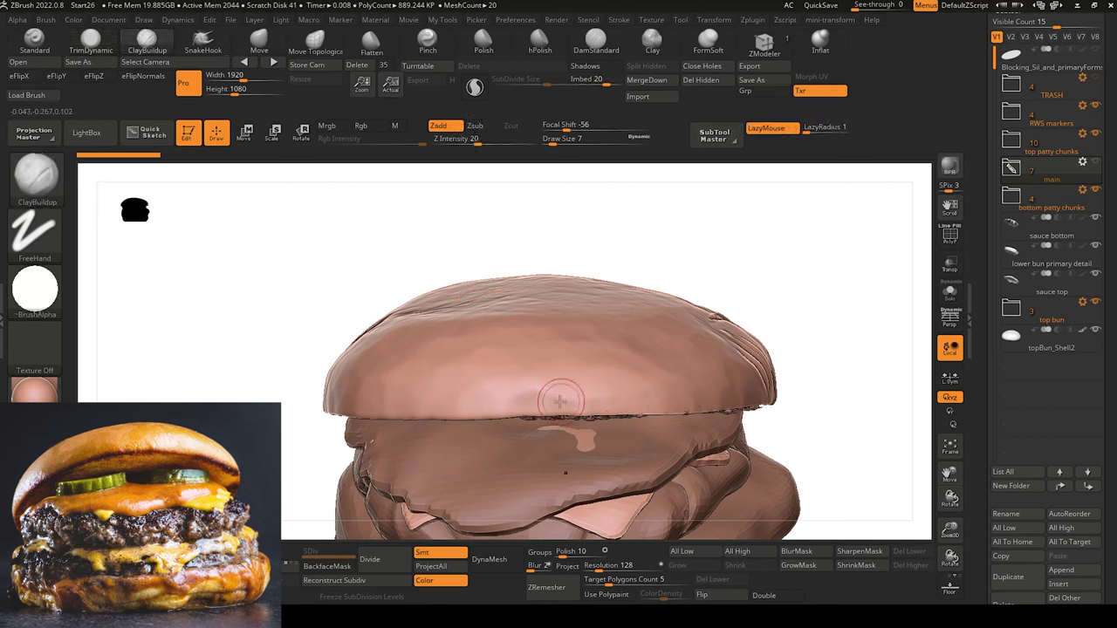
pyautogui.press(']')
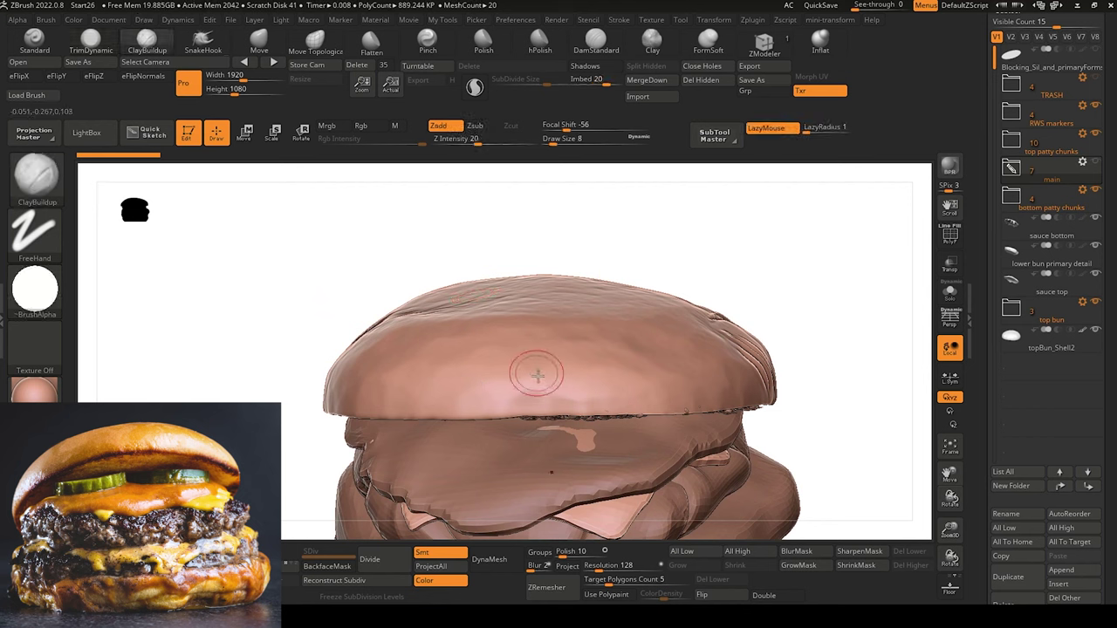
pyautogui.keyDown('alt'); pyautogui.click(532, 380); pyautogui.keyUp('alt')
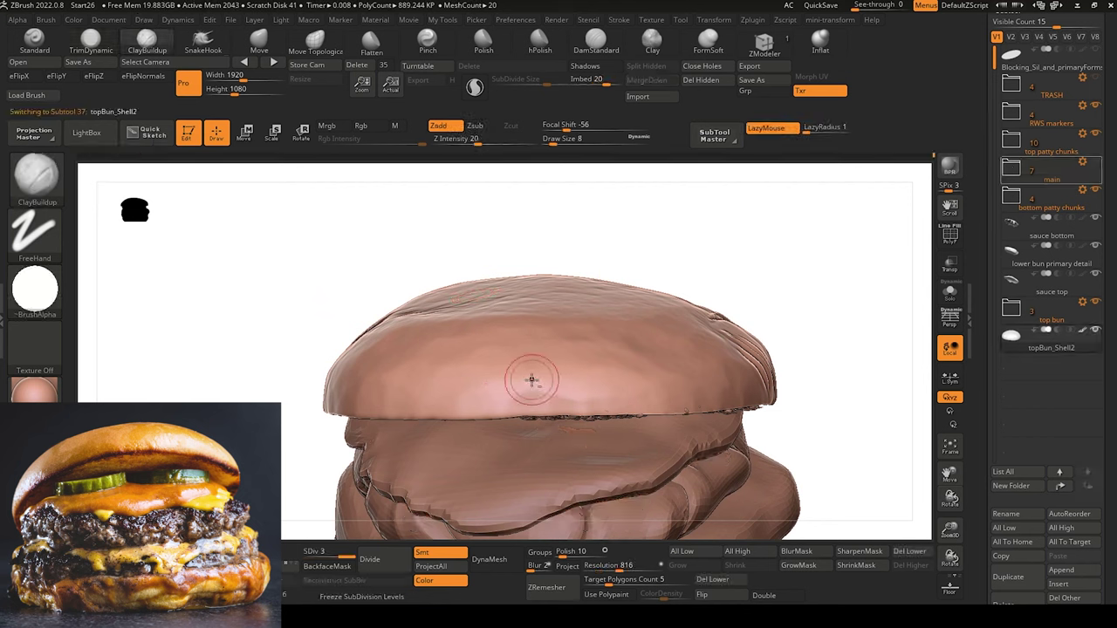
pyautogui.moveTo(549, 392); pyautogui.dragTo(541, 381)
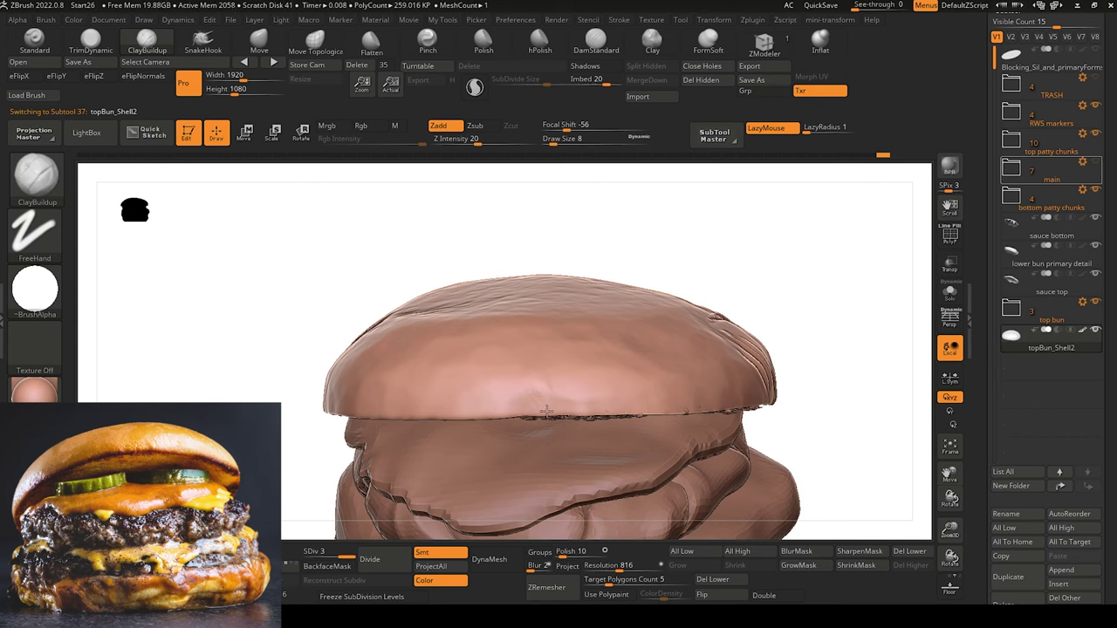
pyautogui.moveTo(297, 302); pyautogui.dragTo(294, 324)
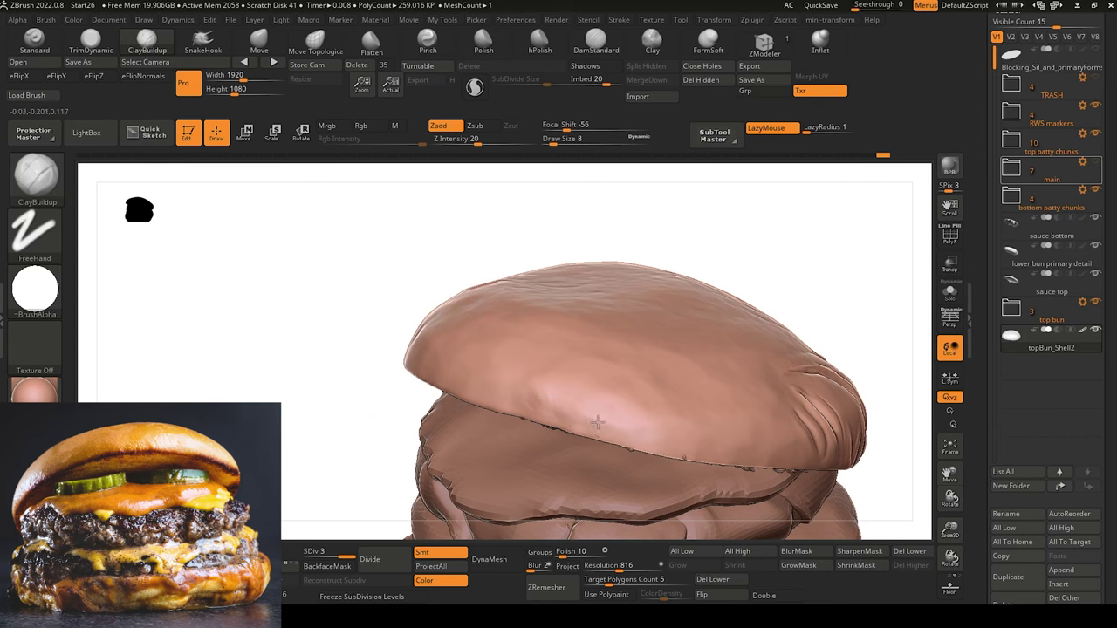
pyautogui.moveTo(598, 422); pyautogui.dragTo(612, 436)
# Add subtle unevenness across the bun's smooth open side with ClayBuildup, working from several angles.
pyautogui.keyDown('alt'); pyautogui.moveTo(357, 352); pyautogui.dragTo(311, 329); pyautogui.keyUp('alt')
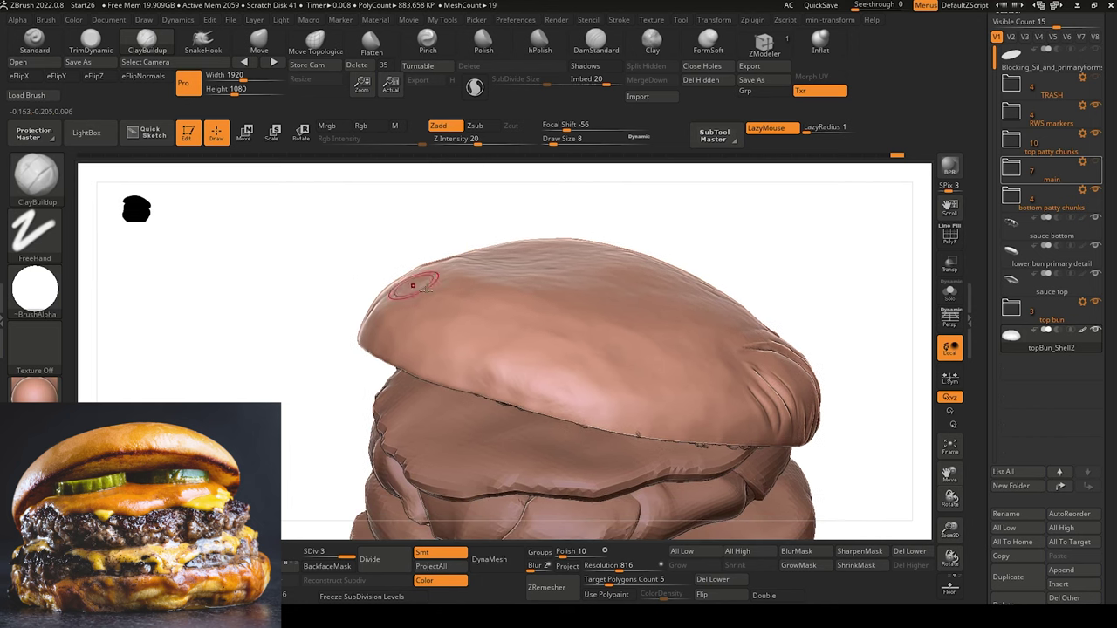
pyautogui.moveTo(336, 295); pyautogui.dragTo(317, 317)
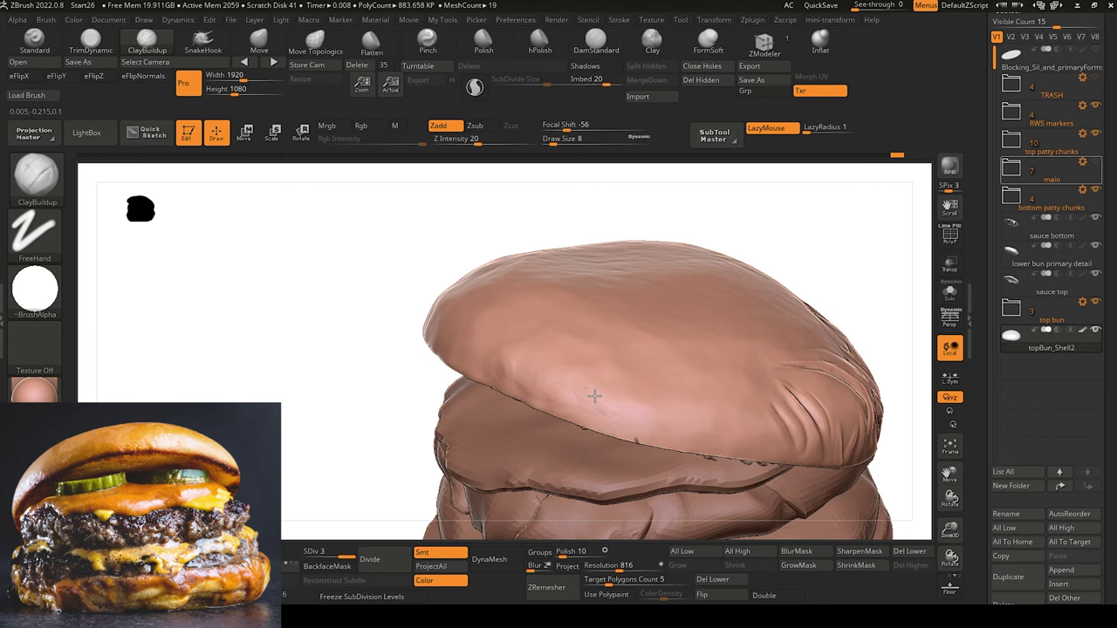
pyautogui.moveTo(349, 361); pyautogui.dragTo(222, 352)
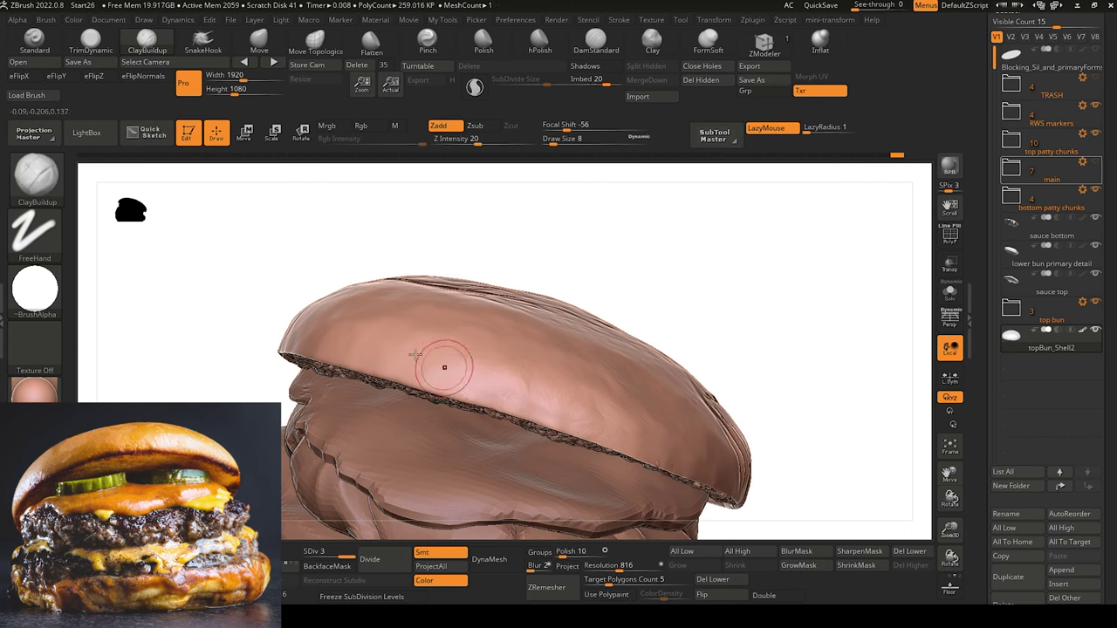
pyautogui.moveTo(232, 347); pyautogui.dragTo(257, 367)
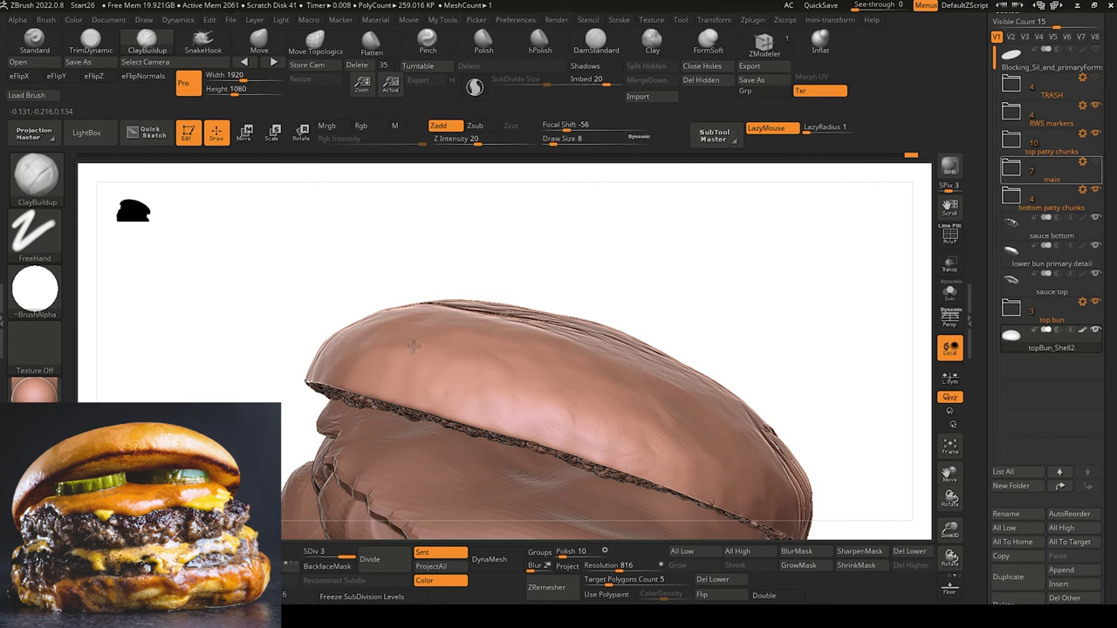
pyautogui.moveTo(323, 306); pyautogui.dragTo(335, 338)
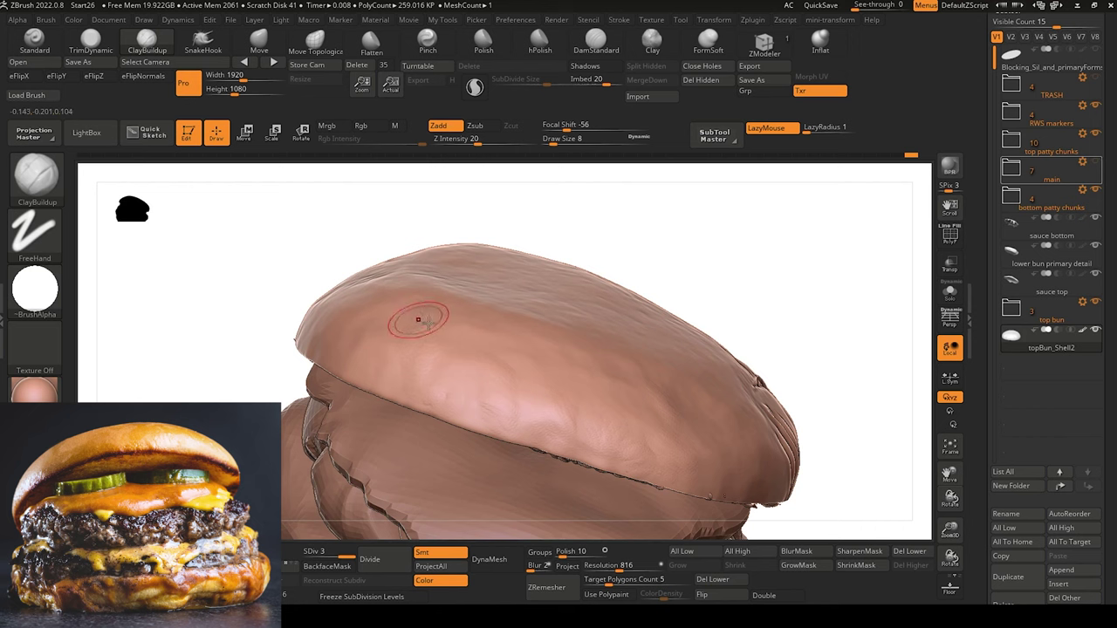
# Add faint volume to the smooth surface beside the side wrinkle cluster with ClayBuildup.
pyautogui.keyDown('alt'); pyautogui.moveTo(214, 367); pyautogui.dragTo(192, 273); pyautogui.keyUp('alt')
pyautogui.moveTo(195, 337)
pyautogui.keyDown('alt'); pyautogui.mouseDown()
pyautogui.moveTo(227, 399)
pyautogui.moveTo(207, 392)
pyautogui.moveTo(225, 332)
pyautogui.moveTo(285, 346)
pyautogui.mouseUp(); pyautogui.keyUp('alt')
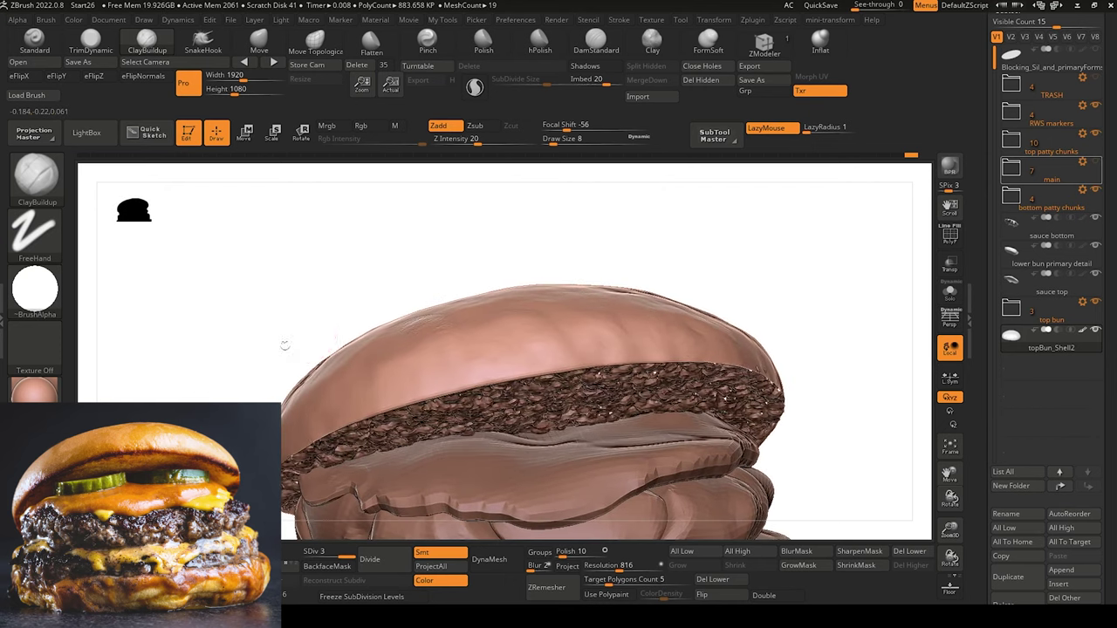
pyautogui.moveTo(412, 378); pyautogui.dragTo(403, 392)
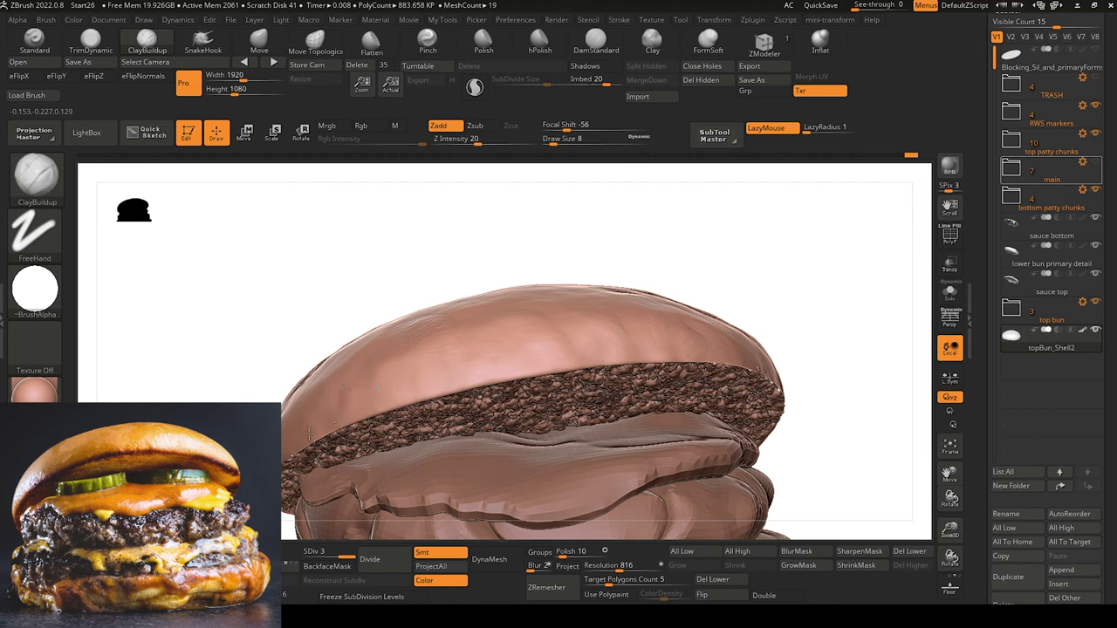
pyautogui.moveTo(309, 433); pyautogui.dragTo(318, 440)
pyautogui.keyDown('alt'); pyautogui.moveTo(198, 337); pyautogui.dragTo(178, 288); pyautogui.keyUp('alt')
pyautogui.moveTo(225, 392); pyautogui.dragTo(206, 352)
pyautogui.moveTo(266, 368)
pyautogui.mouseDown()
pyautogui.moveTo(210, 399)
pyautogui.moveTo(223, 397)
pyautogui.moveTo(213, 418)
pyautogui.moveTo(180, 397)
pyautogui.moveTo(178, 376)
pyautogui.mouseUp()
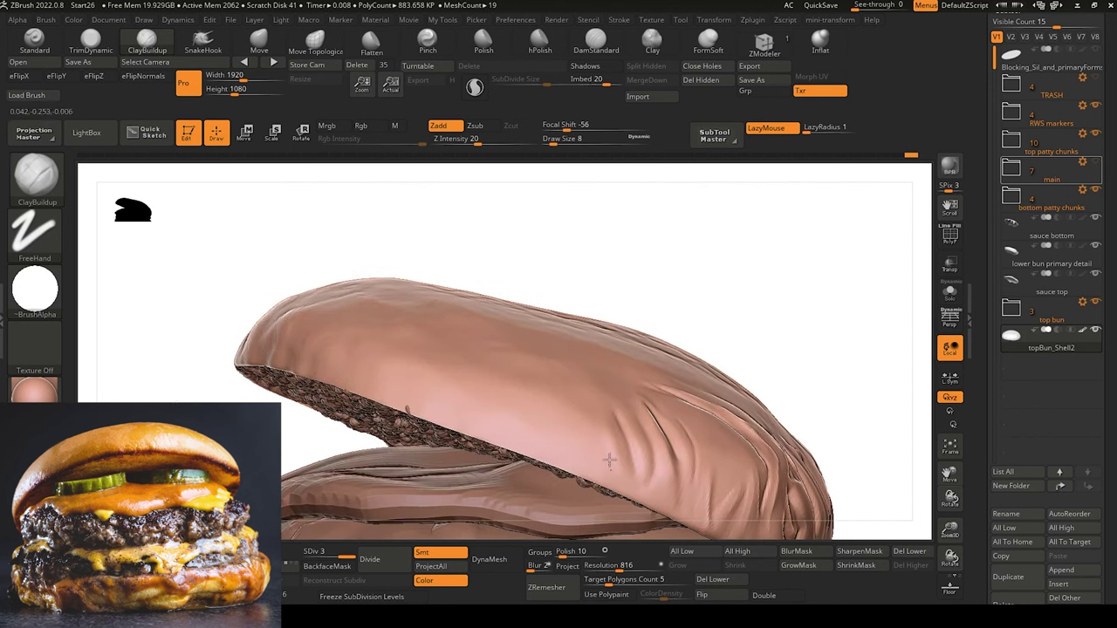
pyautogui.moveTo(604, 472)
pyautogui.mouseDown()
pyautogui.moveTo(562, 411)
pyautogui.moveTo(529, 408)
pyautogui.mouseUp()
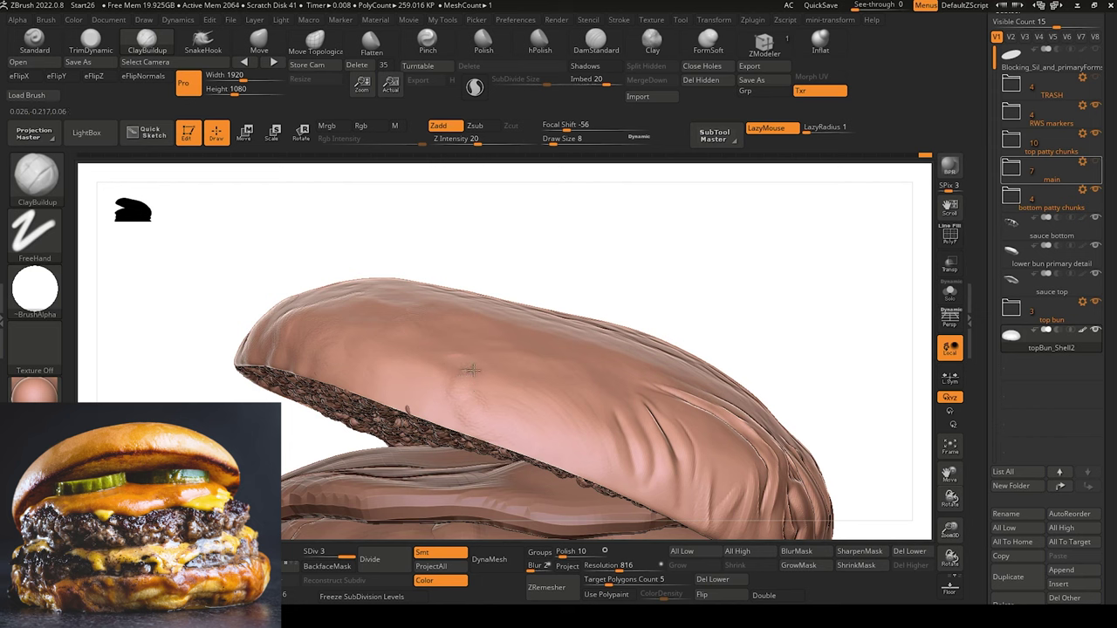
pyautogui.press('shift')
# Refine the small raised lump near the lower edge beside the side wrinkles and soften it with Smooth.
pyautogui.keyDown('alt'); pyautogui.moveTo(228, 349); pyautogui.dragTo(273, 437); pyautogui.keyUp('alt')
pyautogui.moveTo(709, 527); pyautogui.dragTo(680, 506)
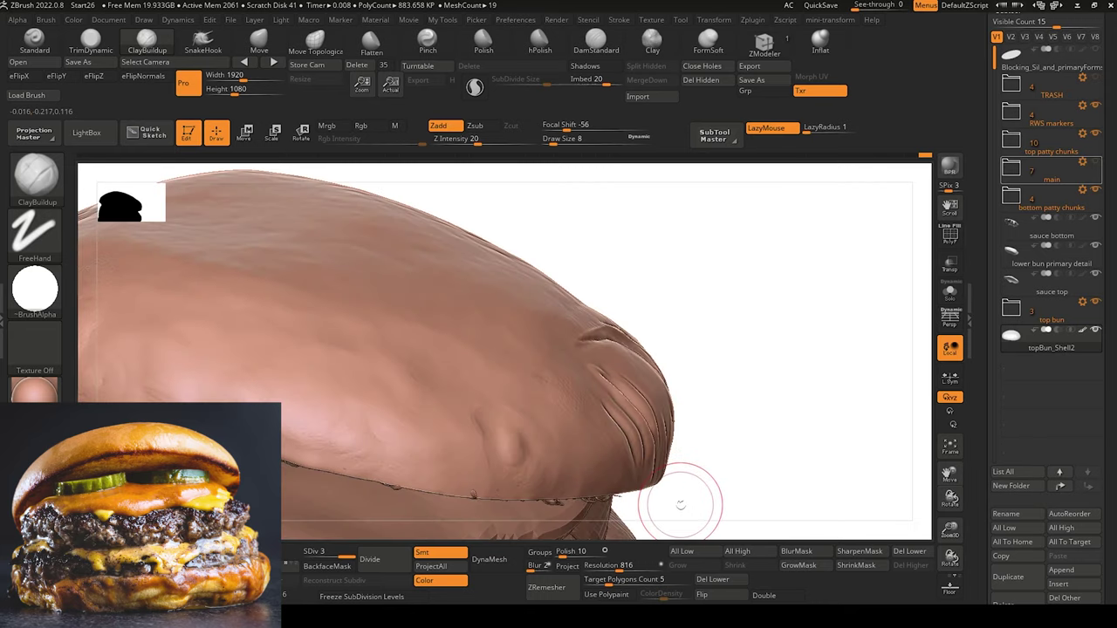
pyautogui.moveTo(491, 415); pyautogui.dragTo(495, 425)
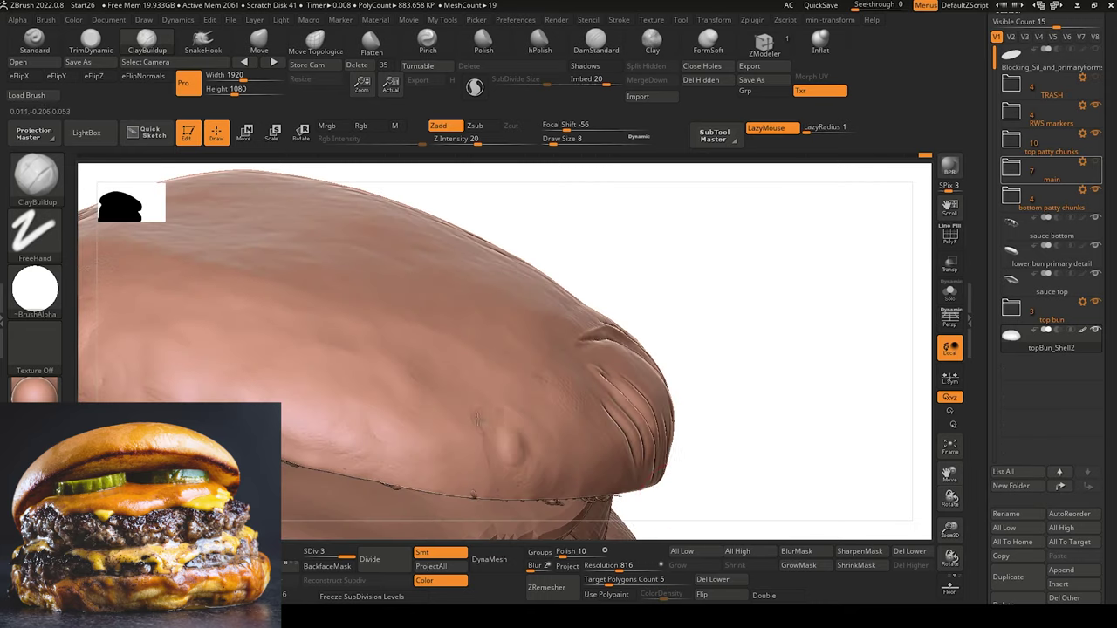
pyautogui.press('shift')
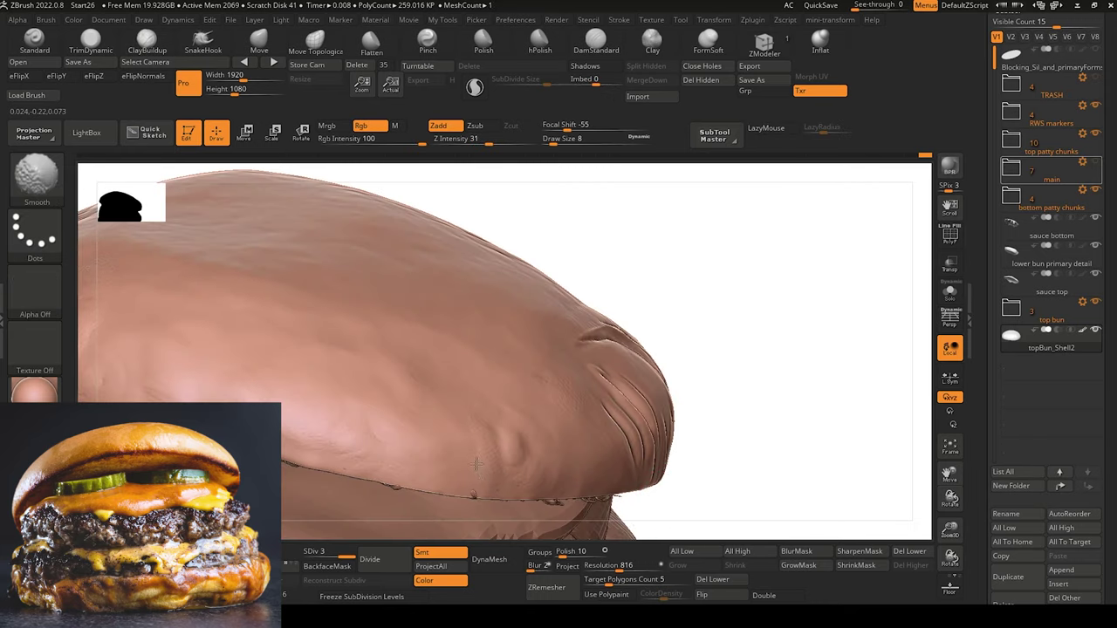
pyautogui.keyDown('shift'); pyautogui.moveTo(477, 452); pyautogui.dragTo(525, 462); pyautogui.keyUp('shift')
# Check the burger from afar and from below, and select the topBun_innards_crumbs1 subtool under the bun.
pyautogui.moveTo(728, 507)
pyautogui.keyDown('alt'); pyautogui.mouseDown()
pyautogui.moveTo(199, 313)
pyautogui.moveTo(236, 329)
pyautogui.mouseUp(); pyautogui.keyUp('alt')
pyautogui.keyDown('alt'); pyautogui.moveTo(234, 373); pyautogui.dragTo(381, 349); pyautogui.keyUp('alt')
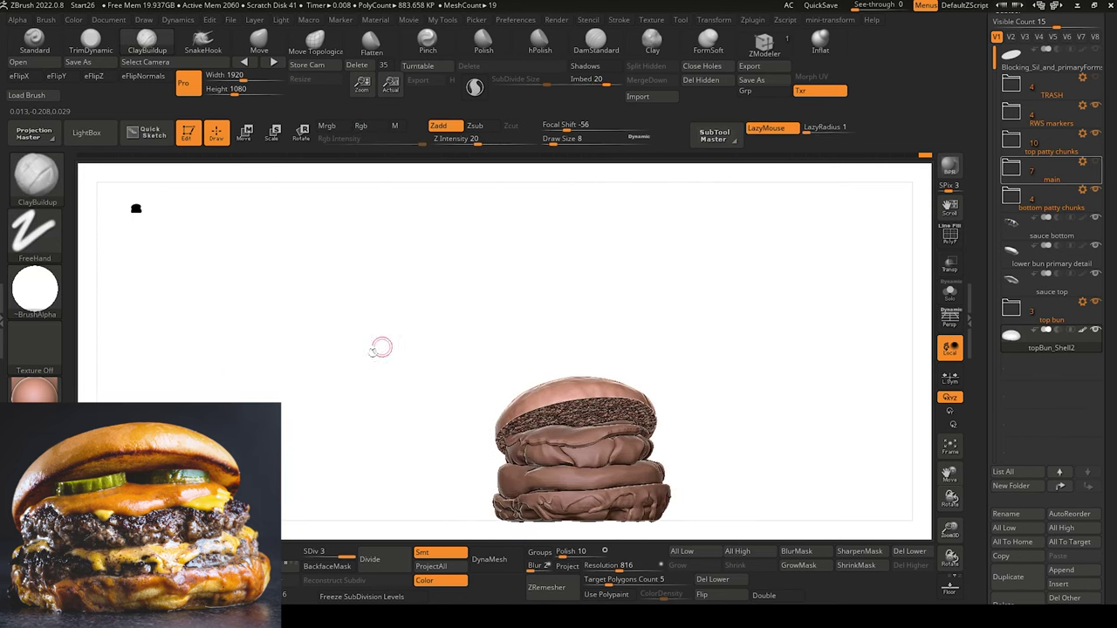
pyautogui.moveTo(283, 390); pyautogui.dragTo(164, 297)
pyautogui.keyDown('alt'); pyautogui.moveTo(264, 379); pyautogui.dragTo(288, 306); pyautogui.keyUp('alt')
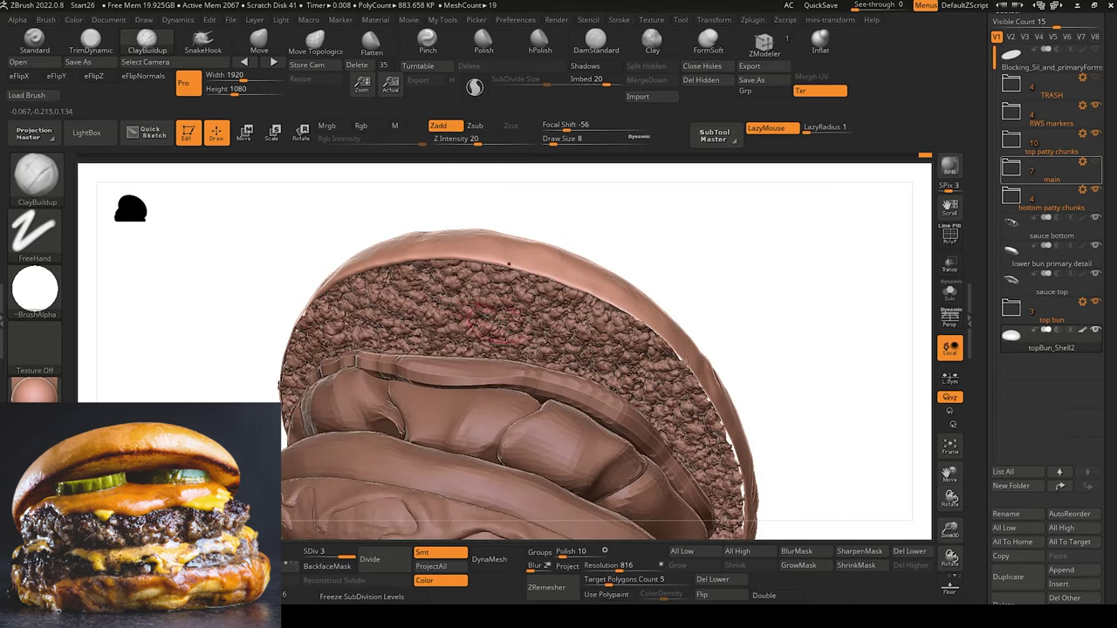
pyautogui.keyDown('alt'); pyautogui.click(486, 325); pyautogui.keyUp('alt')
pyautogui.moveTo(195, 306); pyautogui.dragTo(160, 286)
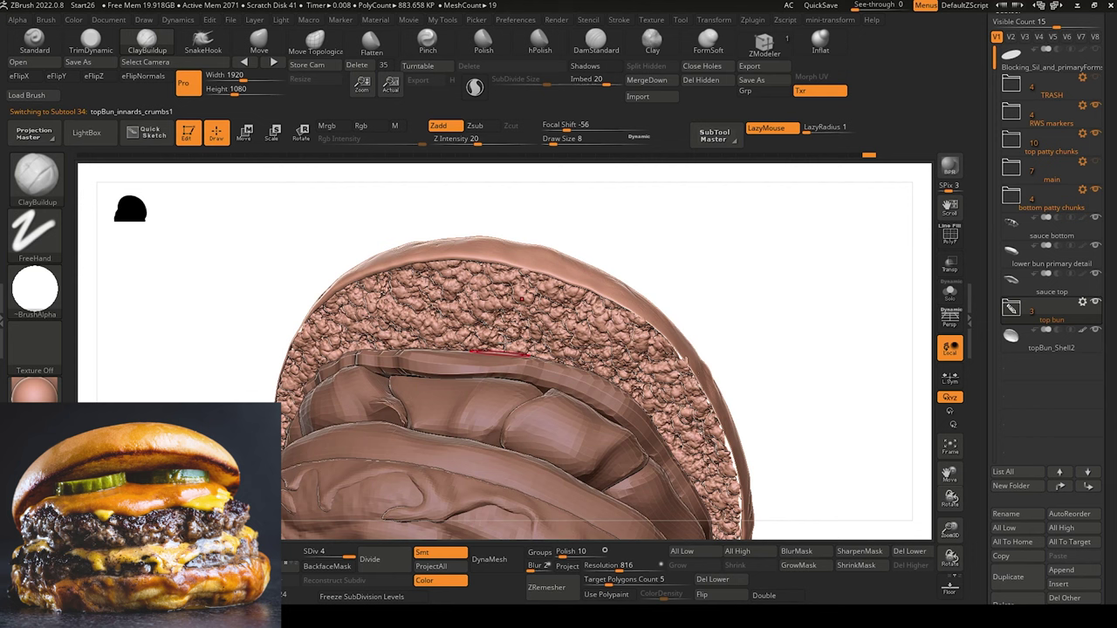
# Switch to the image viewer and maximize the burger bun reference picture with the grilled bun faces.
pyautogui.hotkey('alt', 'Tab')
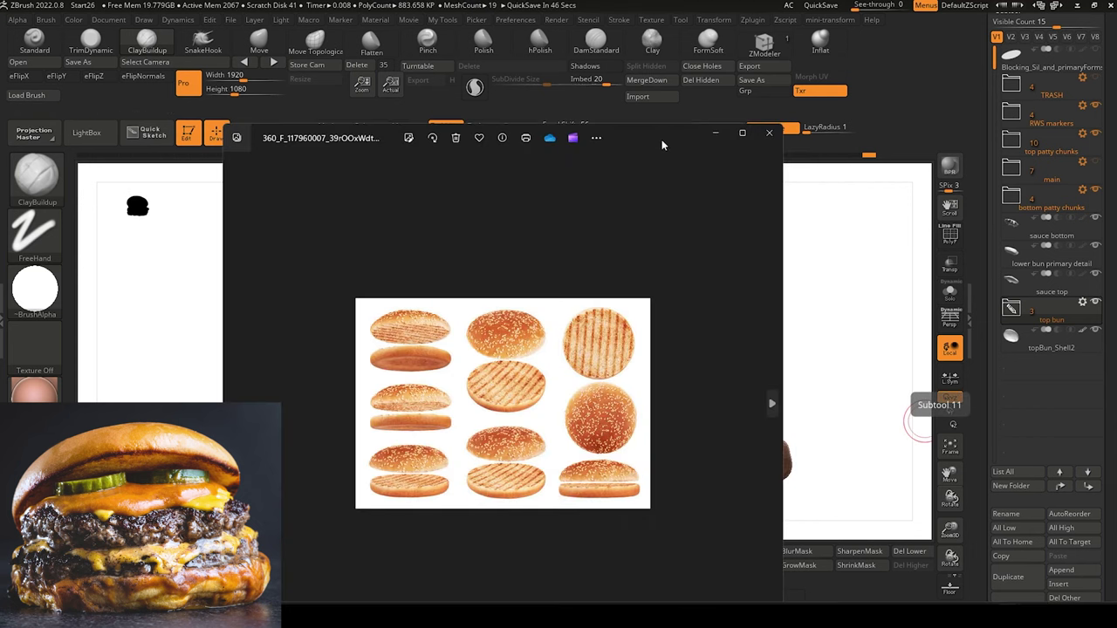
pyautogui.doubleClick(662, 134)
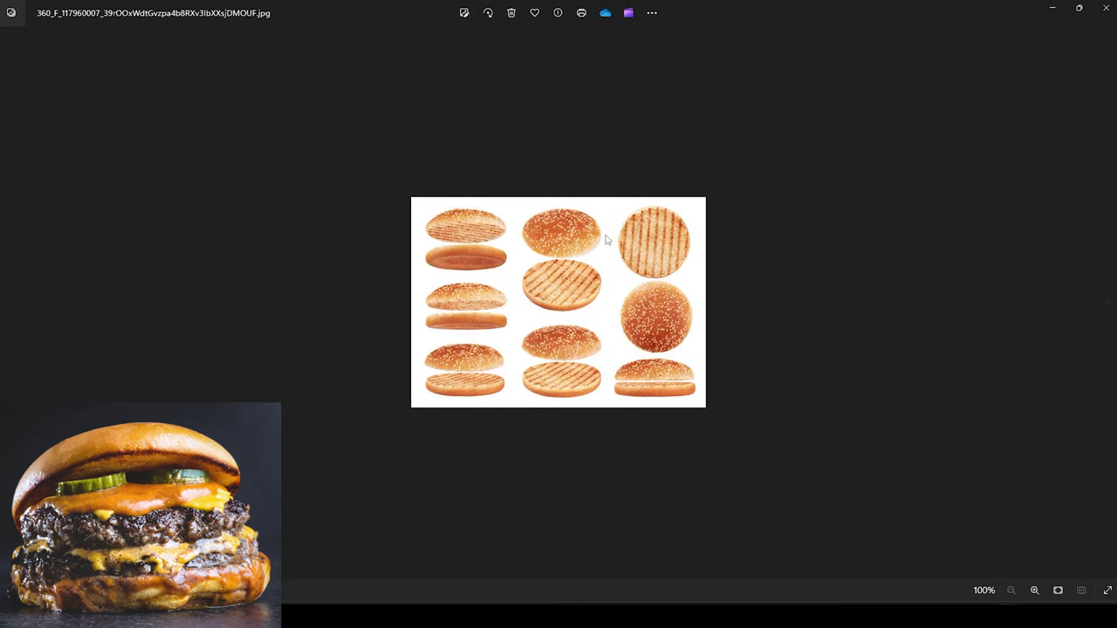
# Look through the burger bun reference photos, examining the cut faces and crumb texture of the brioche and burger-layer buns.
pyautogui.press('Right')
pyautogui.press('Right')
pyautogui.press('Right')
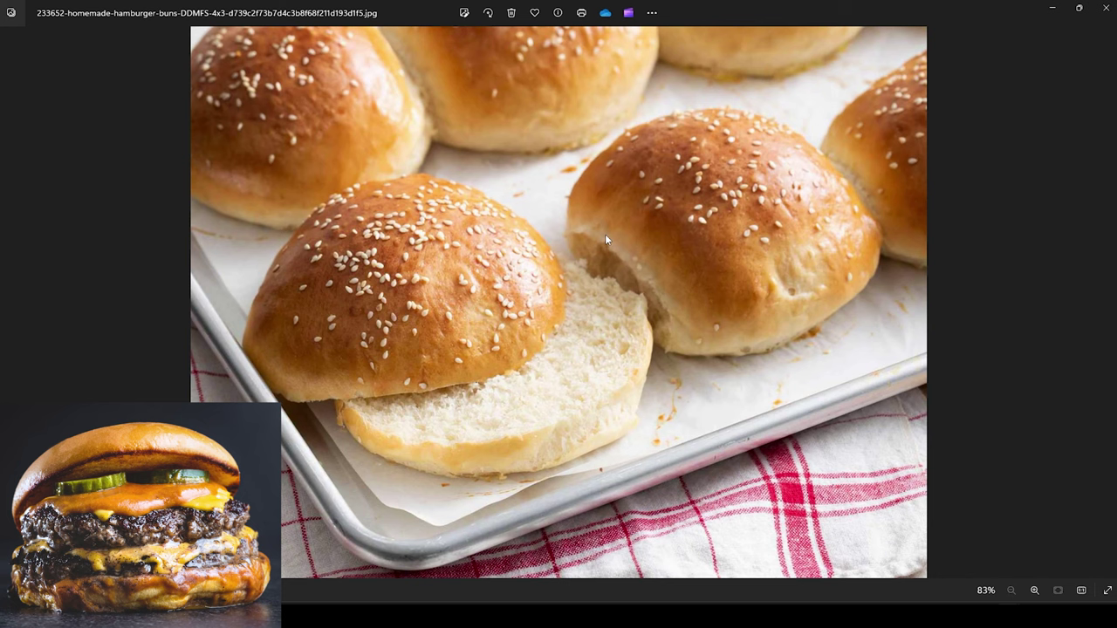
pyautogui.press('Right')
pyautogui.press('Right')
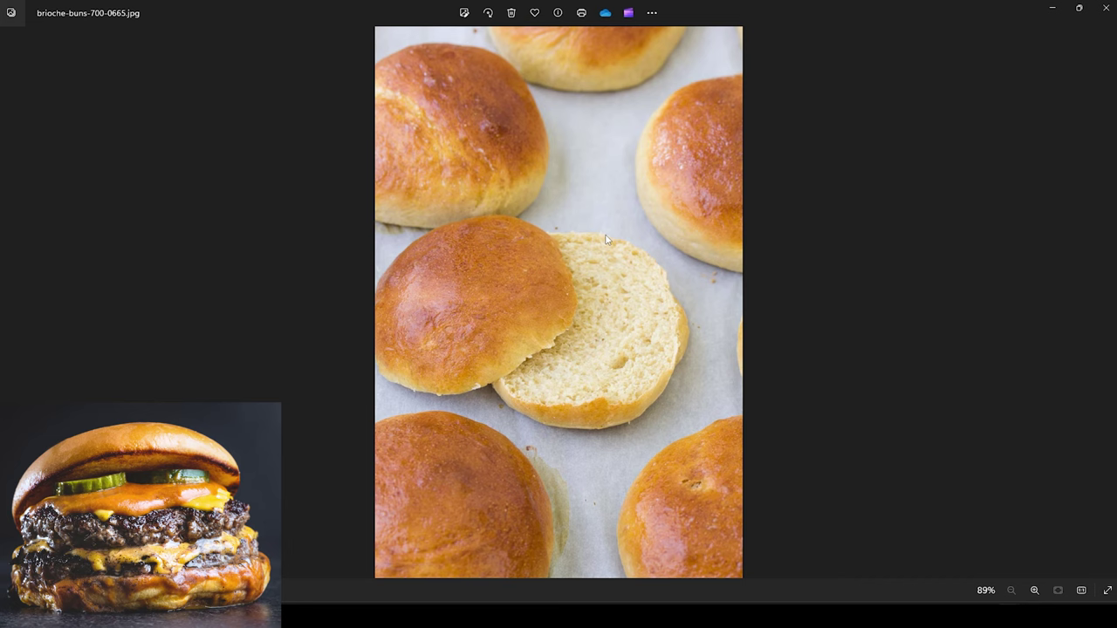
pyautogui.press('Right')
pyautogui.press('Right')
pyautogui.press('Right')
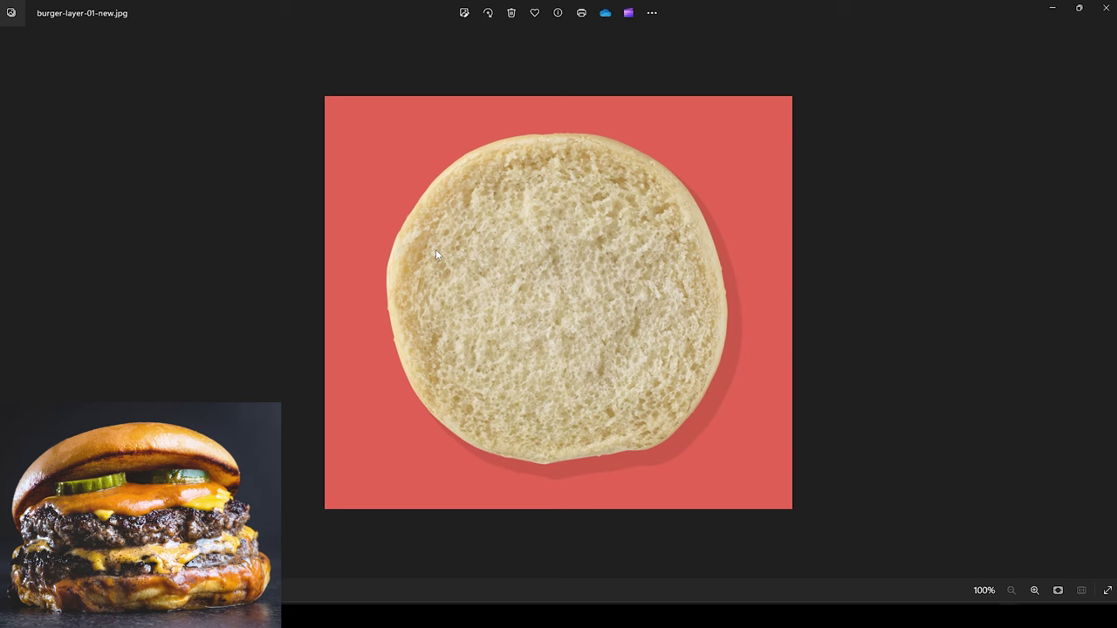
pyautogui.press('Right')
pyautogui.press('Right')
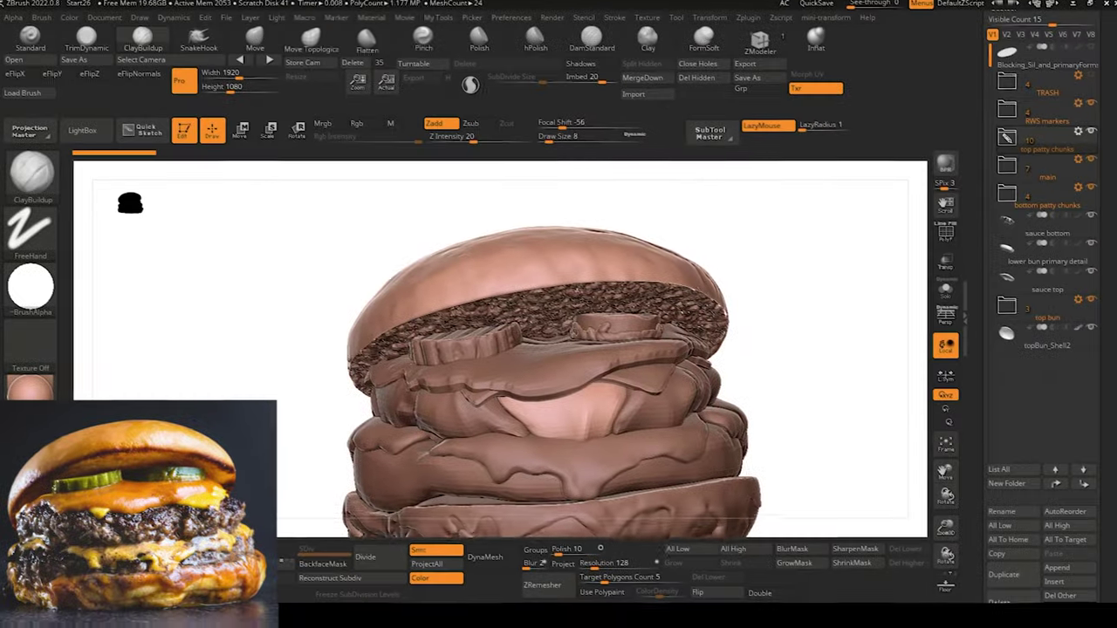
# Switch back to ZBrush, set the draw size to 5, and subdivide the top patty chunk left of the front middle one to level 2.
pyautogui.keyDown('alt'); pyautogui.moveTo(204, 336); pyautogui.dragTo(199, 393); pyautogui.keyUp('alt')
pyautogui.keyDown('alt'); pyautogui.moveTo(187, 471); pyautogui.dragTo(179, 374); pyautogui.keyUp('alt')
pyautogui.scroll(2, 178, 384)
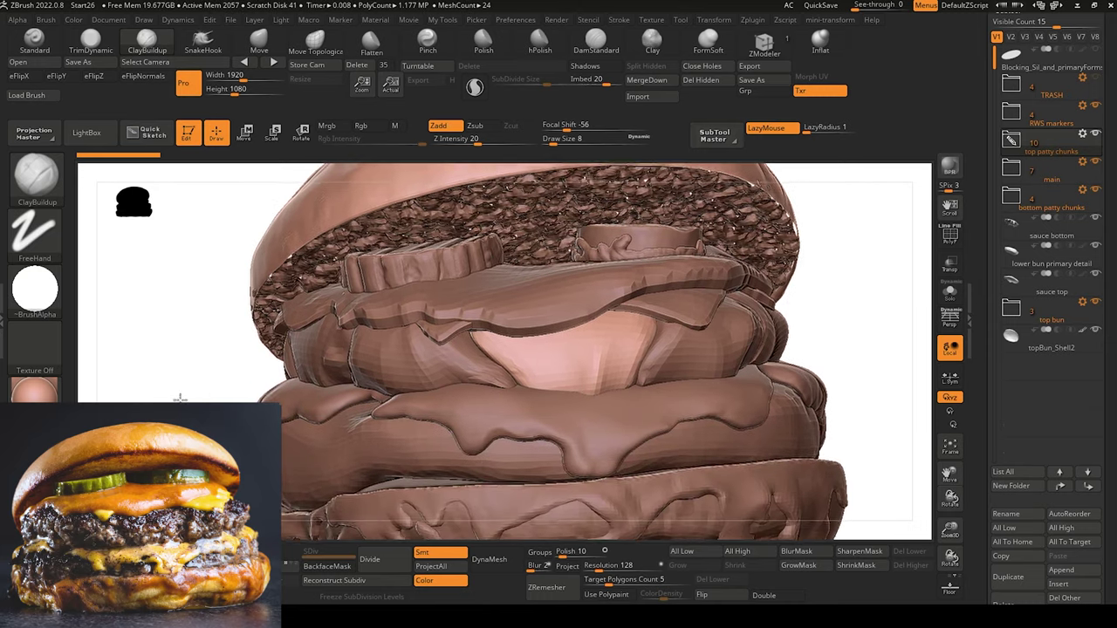
pyautogui.press('[')
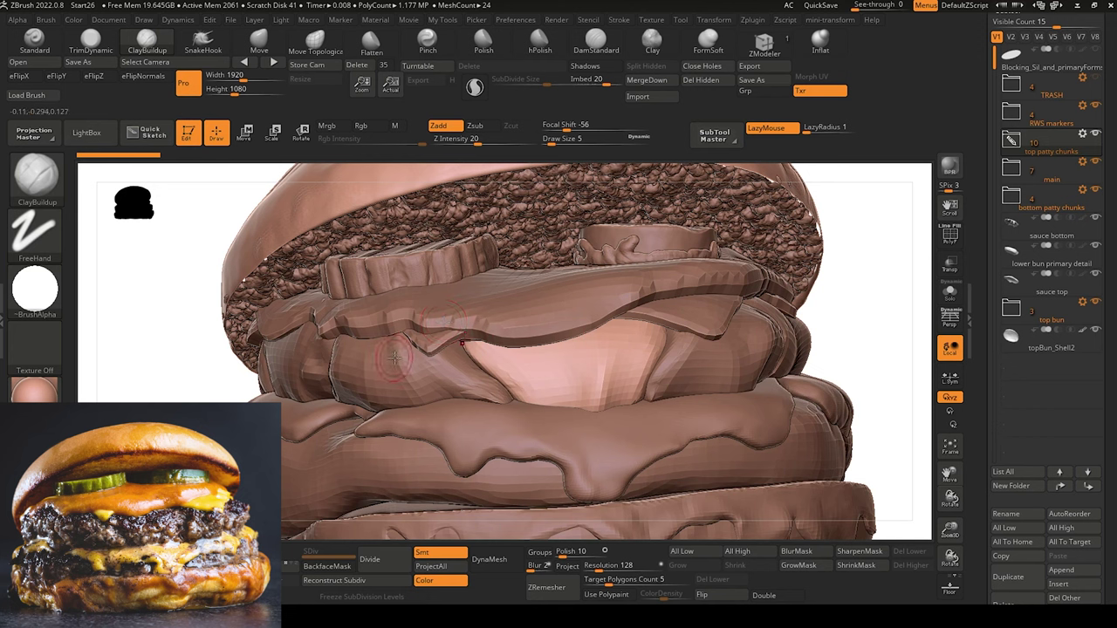
pyautogui.keyDown('alt'); pyautogui.click(397, 384); pyautogui.keyUp('alt')
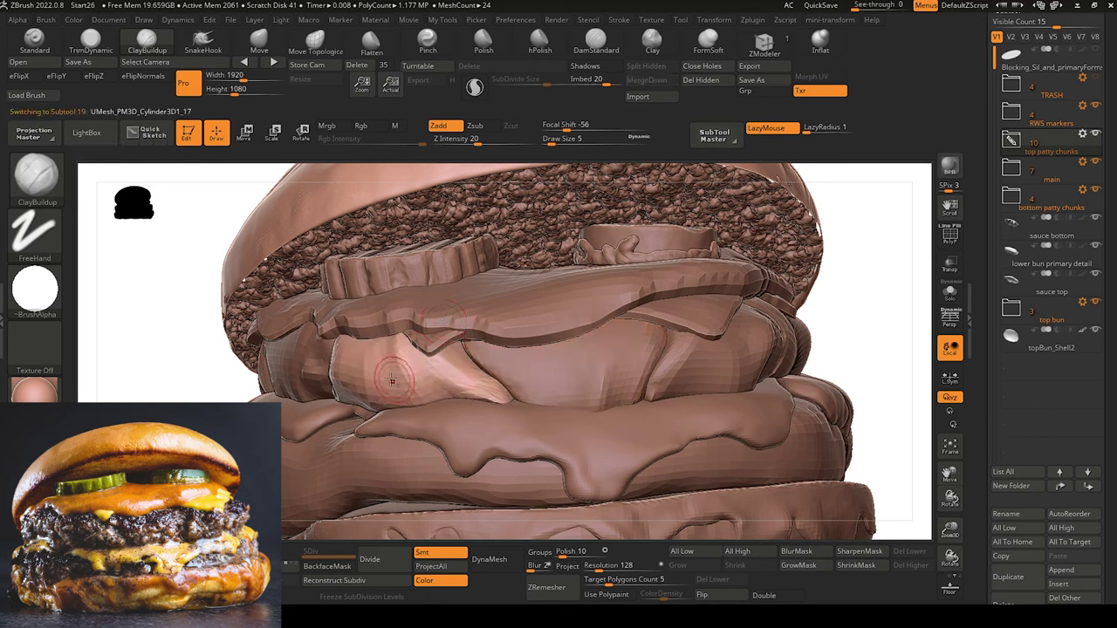
pyautogui.hotkey('ctrl', 'd')
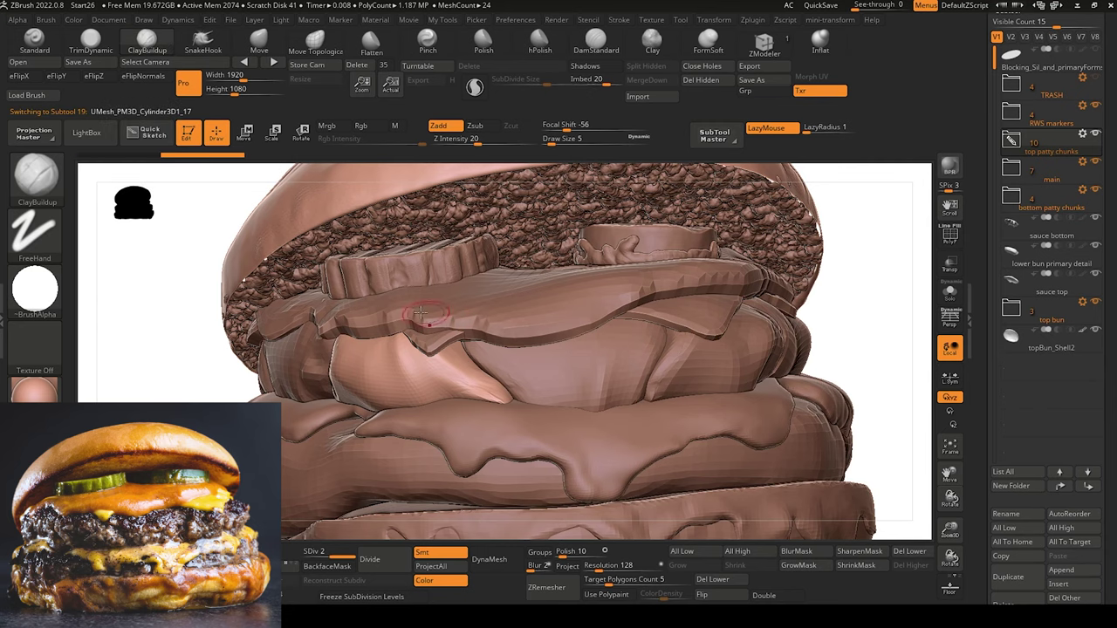
# Raise the ClayBuildup intensity and sculpt folds into the left patty chunk's inner end, subdividing the chunk to level 3.
pyautogui.moveTo(471, 138); pyautogui.dragTo(485, 140)
pyautogui.moveTo(471, 319)
pyautogui.mouseDown()
pyautogui.moveTo(476, 384)
pyautogui.moveTo(494, 395)
pyautogui.moveTo(444, 378)
pyautogui.moveTo(431, 347)
pyautogui.moveTo(459, 363)
pyautogui.mouseUp()
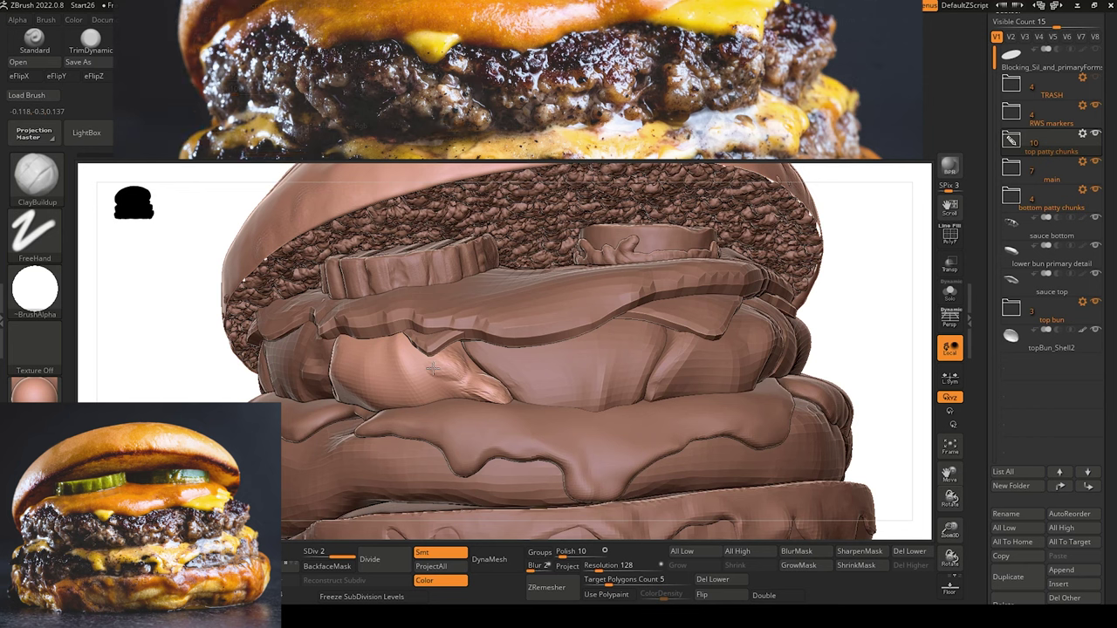
pyautogui.moveTo(423, 351)
pyautogui.mouseDown()
pyautogui.moveTo(403, 373)
pyautogui.moveTo(420, 384)
pyautogui.moveTo(405, 386)
pyautogui.moveTo(420, 368)
pyautogui.mouseUp()
pyautogui.click(375, 559)
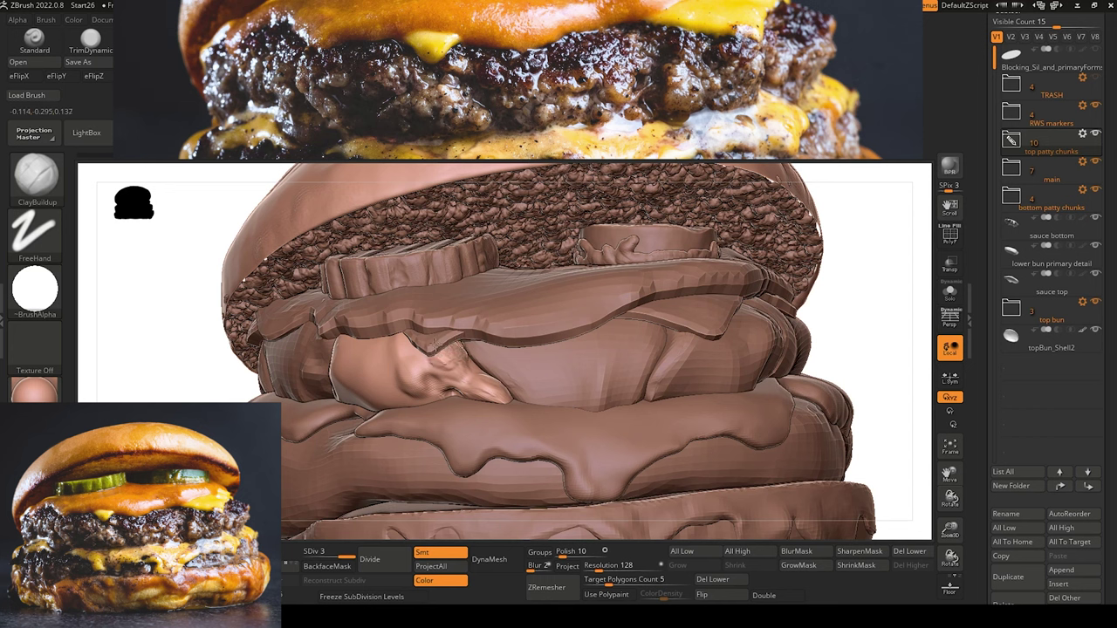
# Subdivide the middle top patty chunk to level 3 and sculpt shallow ridges and round lumps toward its right end with ClayBuildup.
pyautogui.keyDown('alt'); pyautogui.click(472, 336); pyautogui.keyUp('alt')
pyautogui.click(375, 558)
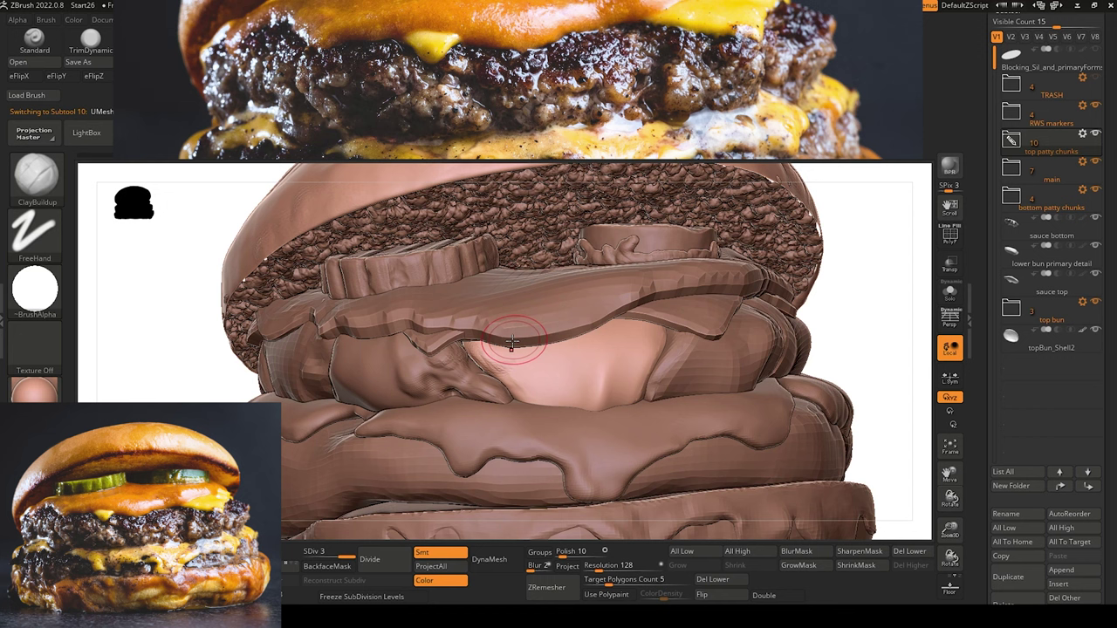
pyautogui.moveTo(511, 349)
pyautogui.mouseDown()
pyautogui.moveTo(521, 363)
pyautogui.moveTo(514, 350)
pyautogui.mouseUp()
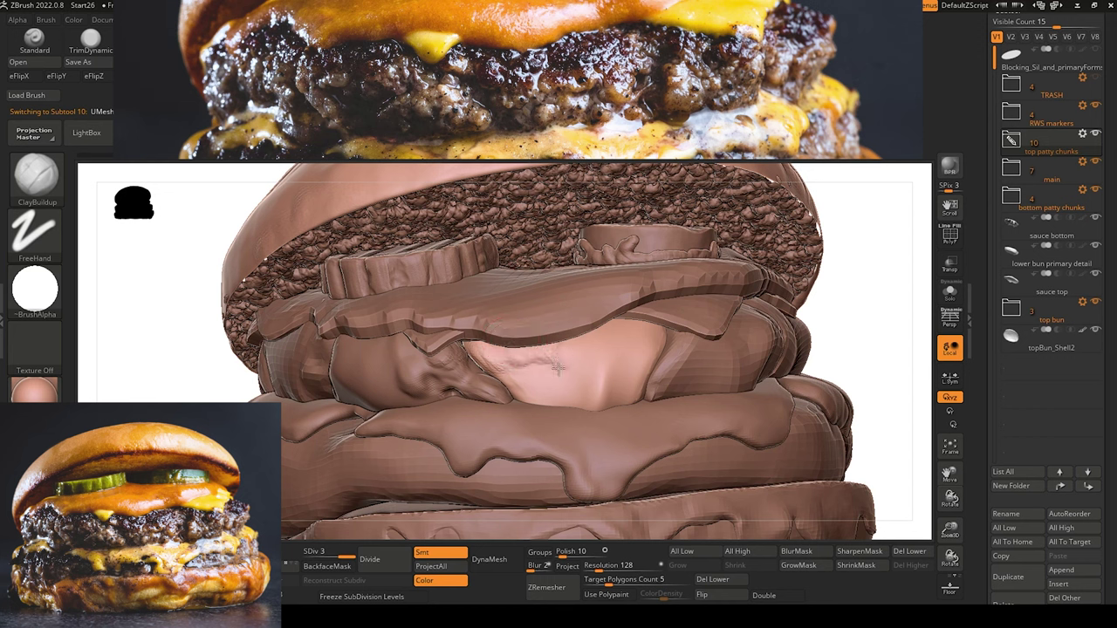
pyautogui.moveTo(558, 369)
pyautogui.mouseDown()
pyautogui.moveTo(602, 351)
pyautogui.moveTo(576, 359)
pyautogui.moveTo(611, 332)
pyautogui.moveTo(615, 355)
pyautogui.moveTo(625, 332)
pyautogui.moveTo(614, 370)
pyautogui.moveTo(615, 354)
pyautogui.mouseUp()
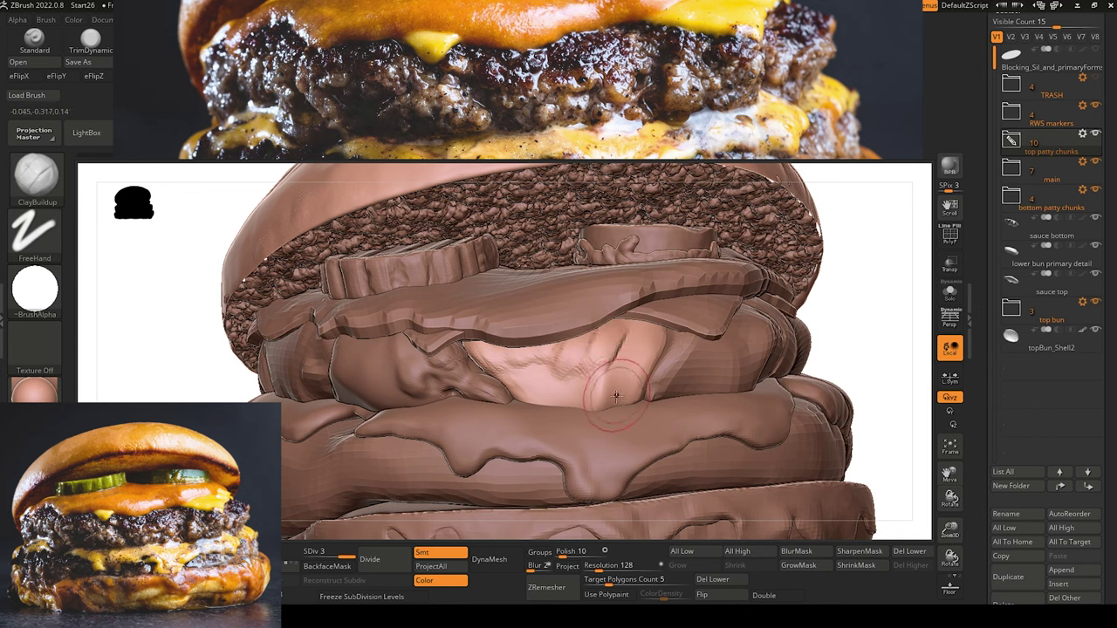
pyautogui.moveTo(616, 396)
pyautogui.mouseDown()
pyautogui.moveTo(628, 375)
pyautogui.moveTo(607, 384)
pyautogui.moveTo(619, 367)
pyautogui.moveTo(603, 377)
pyautogui.moveTo(620, 365)
pyautogui.mouseUp()
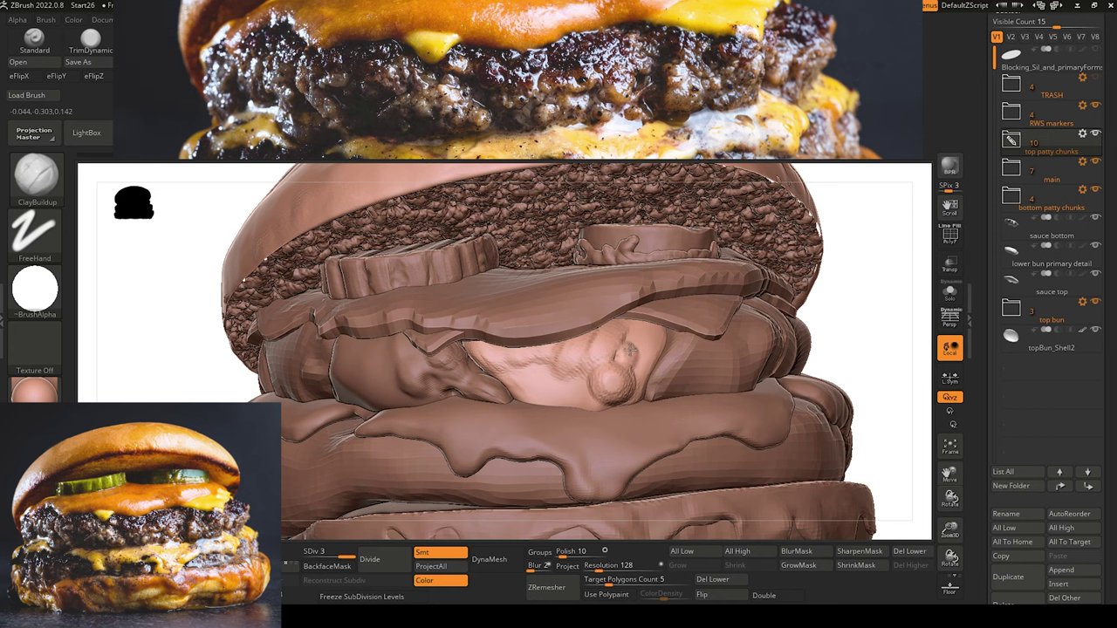
pyautogui.moveTo(627, 352); pyautogui.dragTo(641, 348)
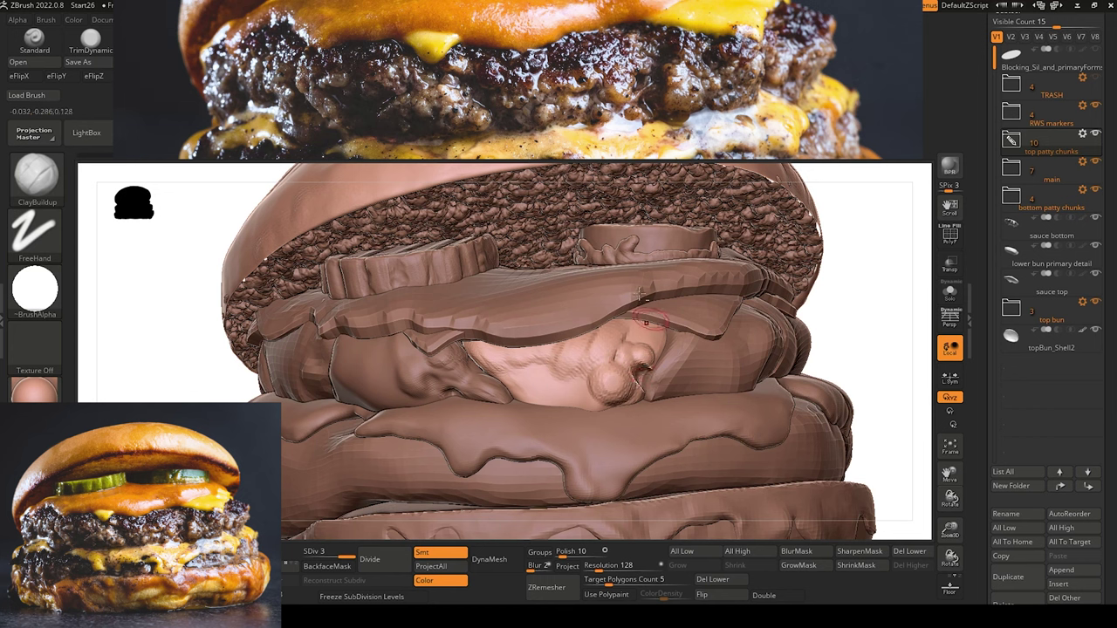
# Subdivide the top patty chunk right of the middle one to level 3 and build rounded meat lumps across its face with ClayBuildup.
pyautogui.keyDown('alt'); pyautogui.click(655, 377); pyautogui.keyUp('alt')
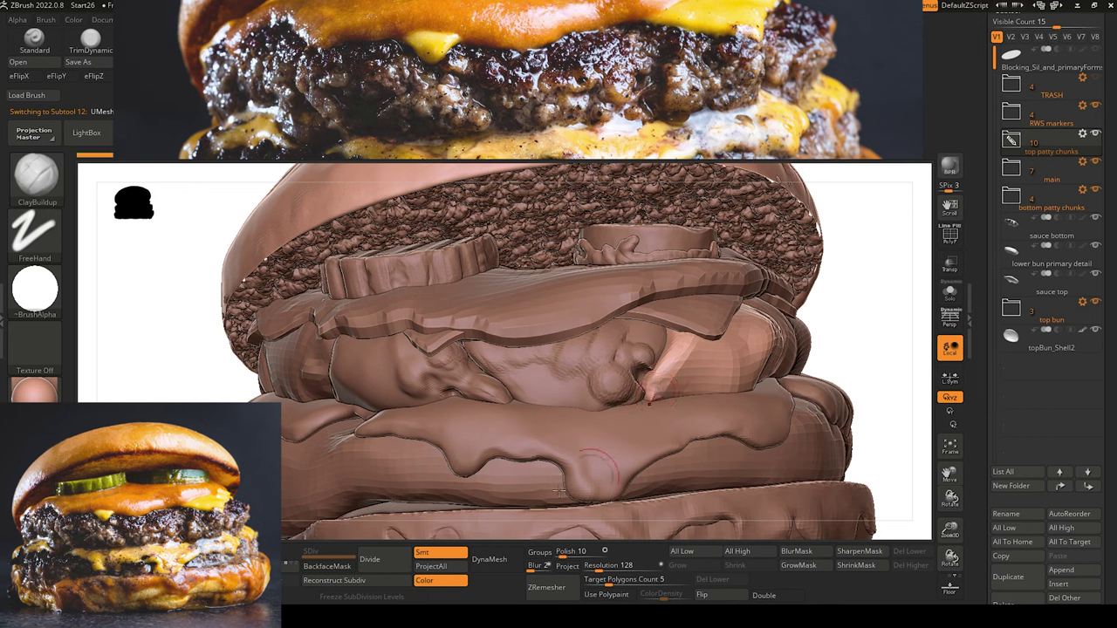
pyautogui.click(384, 564)
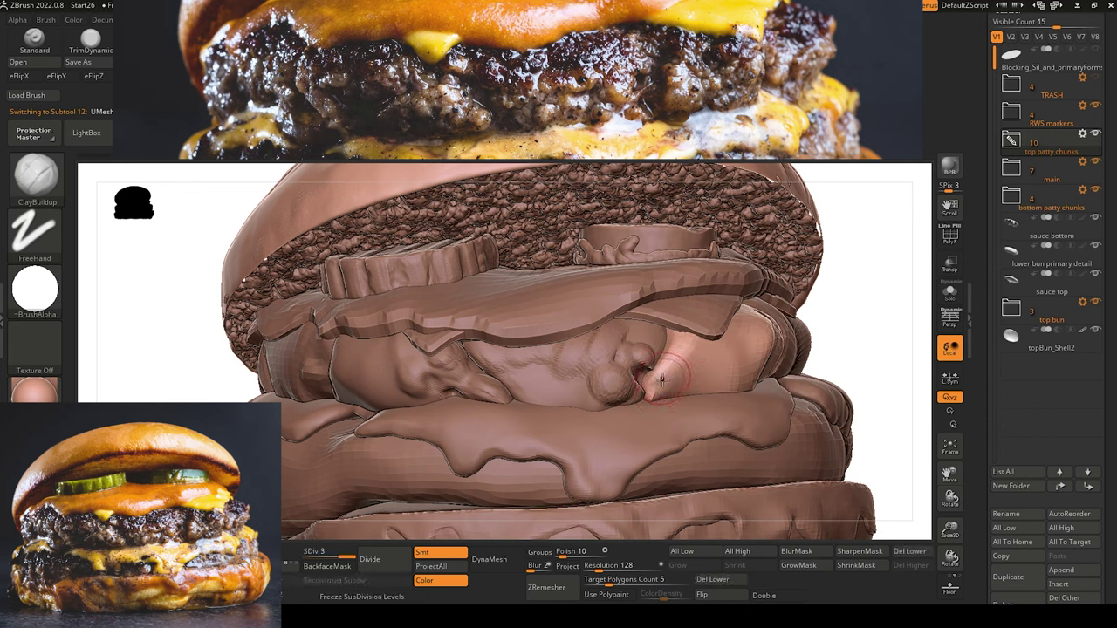
pyautogui.moveTo(648, 389); pyautogui.dragTo(670, 350)
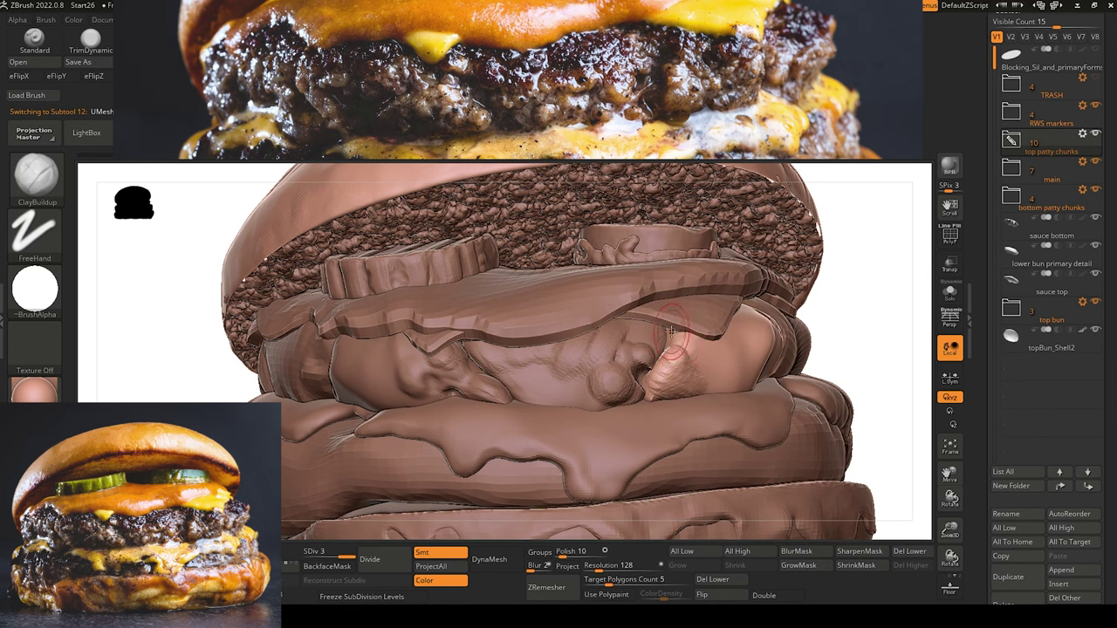
pyautogui.moveTo(676, 337)
pyautogui.mouseDown()
pyautogui.moveTo(696, 344)
pyautogui.moveTo(693, 332)
pyautogui.mouseUp()
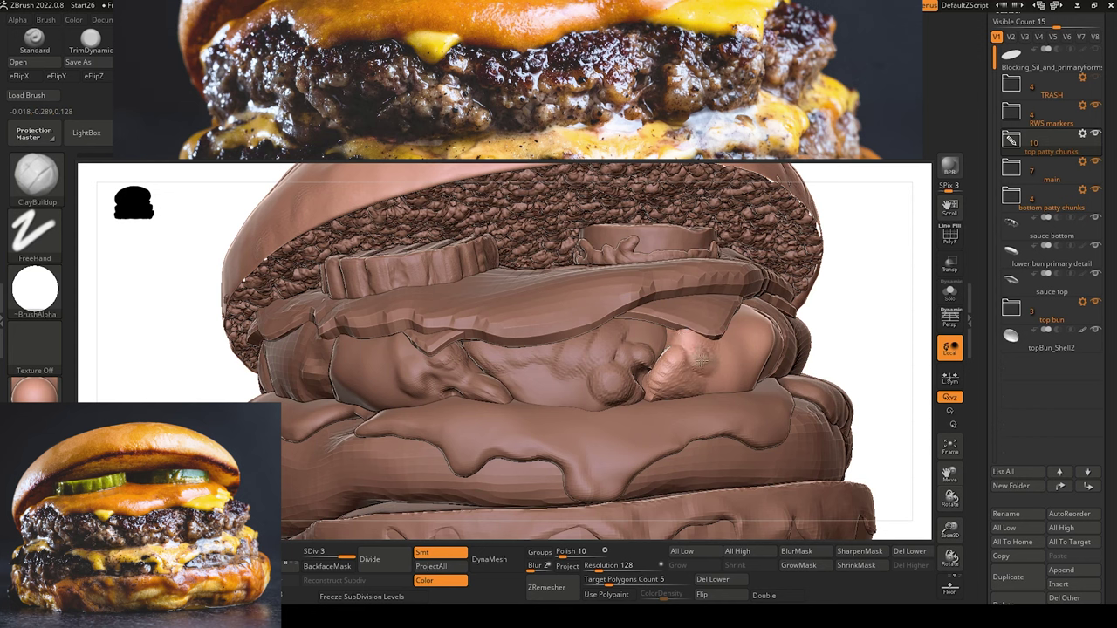
pyautogui.moveTo(702, 360); pyautogui.dragTo(710, 378)
pyautogui.moveTo(727, 344)
pyautogui.mouseDown()
pyautogui.moveTo(758, 348)
pyautogui.moveTo(756, 321)
pyautogui.moveTo(746, 328)
pyautogui.moveTo(755, 326)
pyautogui.mouseUp()
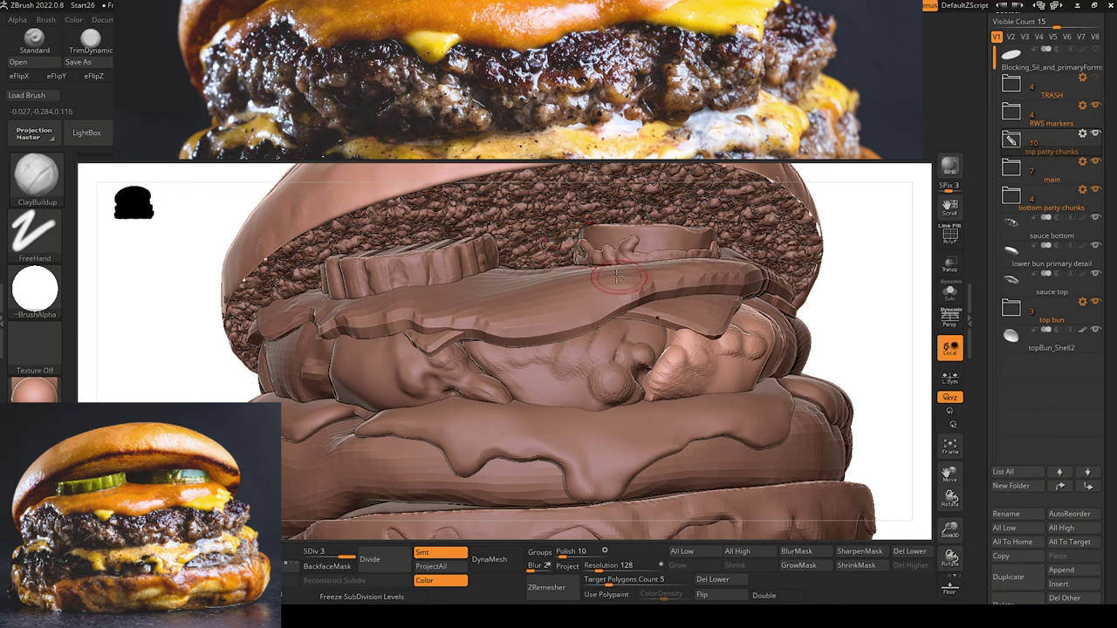
# Add small round lumps along the middle patty chunk's lower edge with ClayBuildup and cut creases into its surface with DamStandard.
pyautogui.keyDown('alt'); pyautogui.click(644, 328); pyautogui.keyUp('alt')
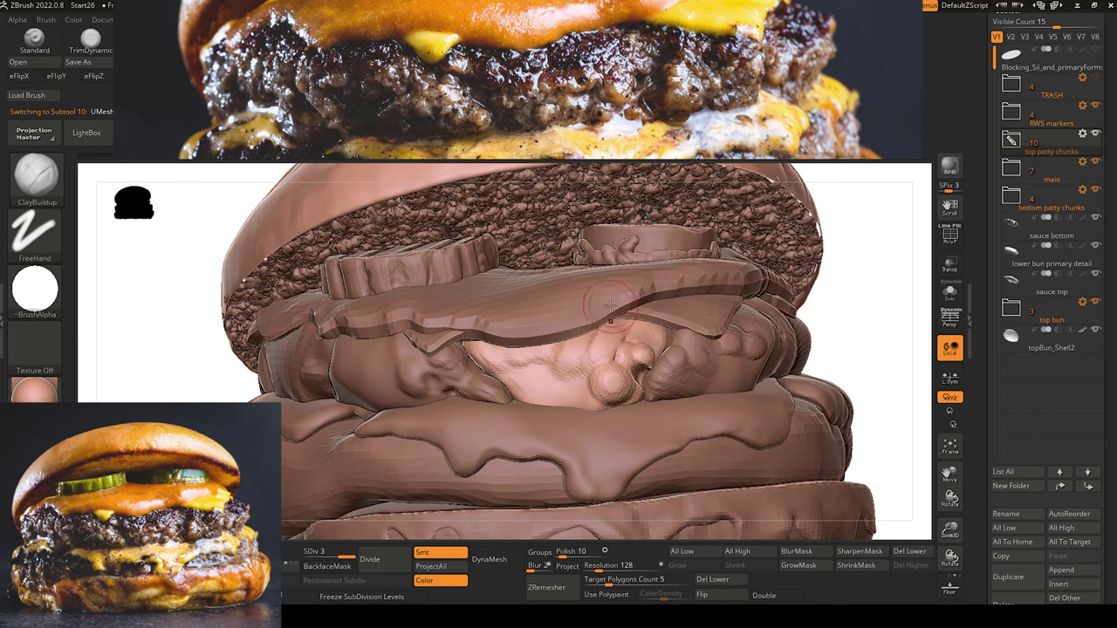
pyautogui.click(585, 406)
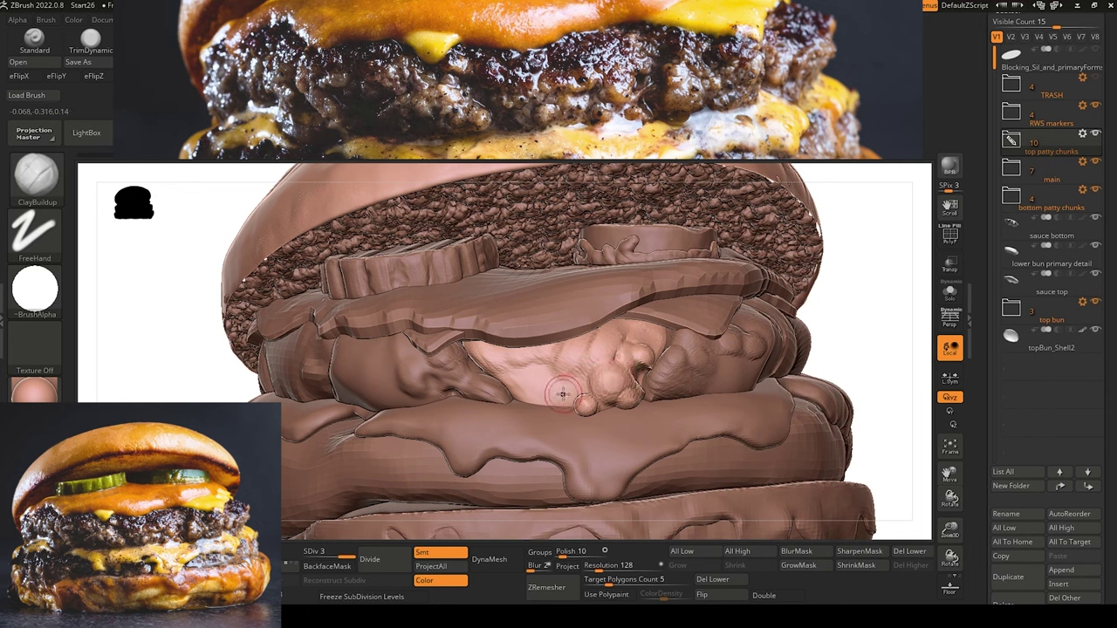
pyautogui.press('b')
pyautogui.press('d')
pyautogui.press('s')
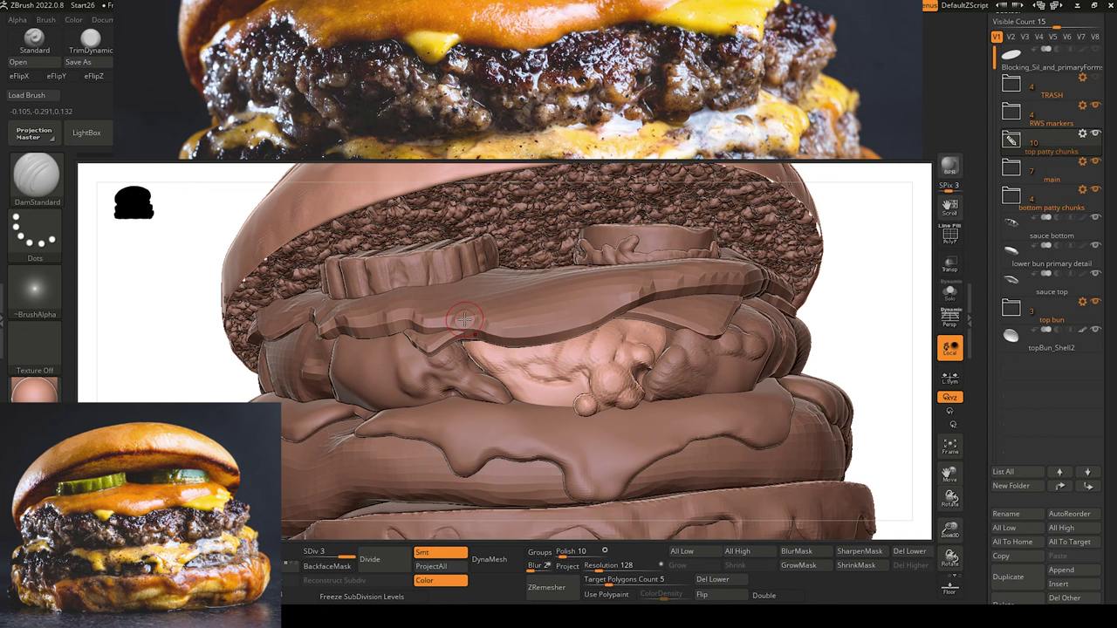
# Build up irregular meat lumps on the middle patty chunk's lower left area with ClayBuildup and adjust them with Move Topological.
pyautogui.press('b')
pyautogui.press('c')
pyautogui.press('b')
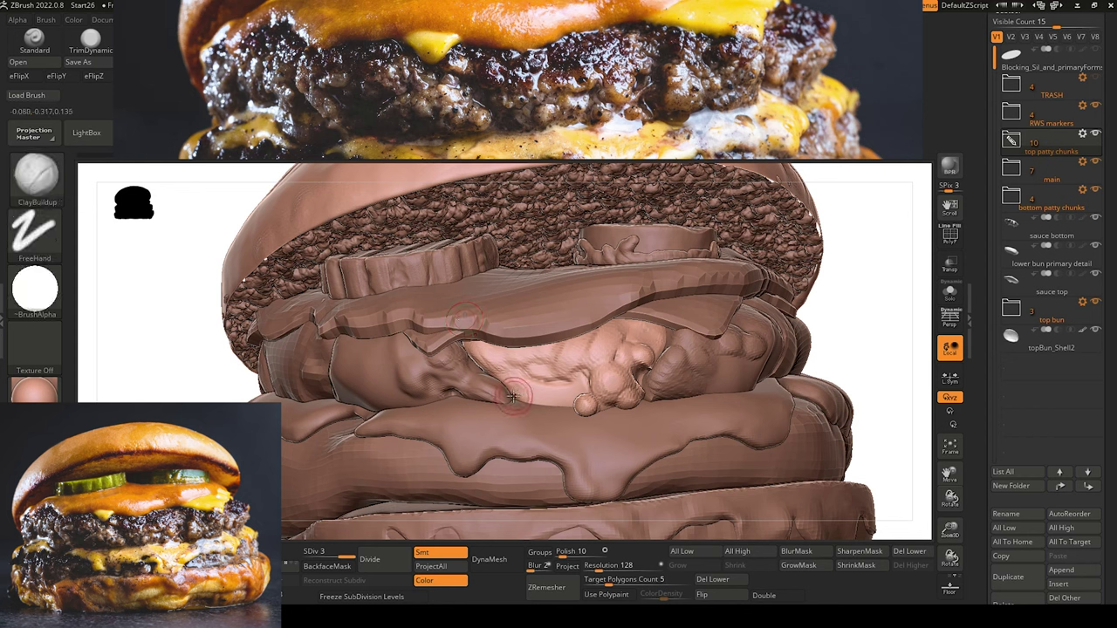
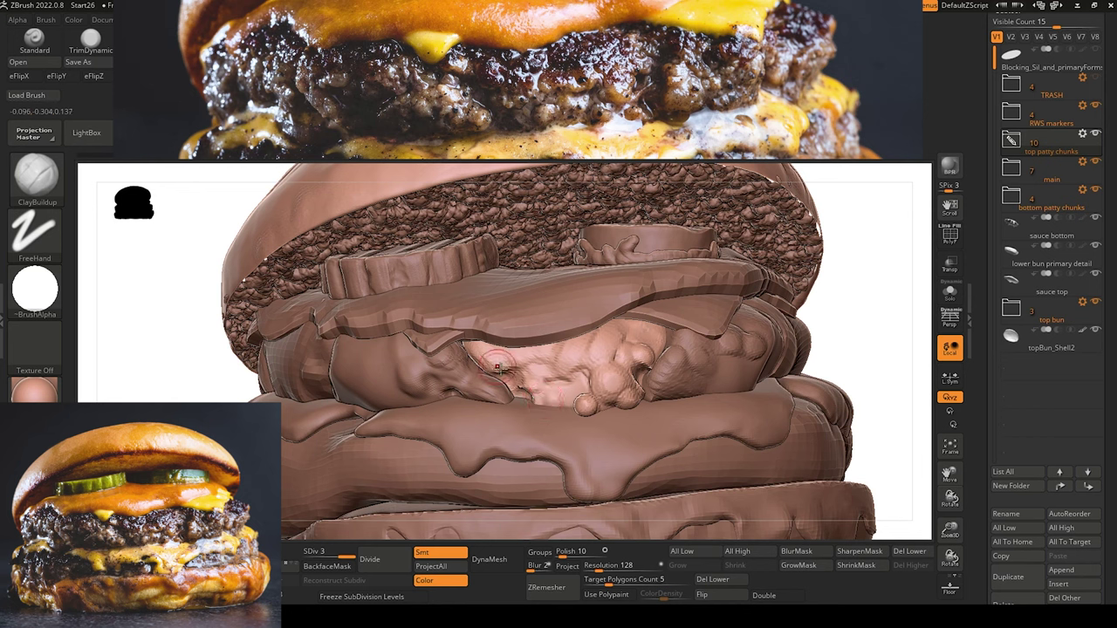
pyautogui.press('b')
pyautogui.press('m')
pyautogui.press('t')
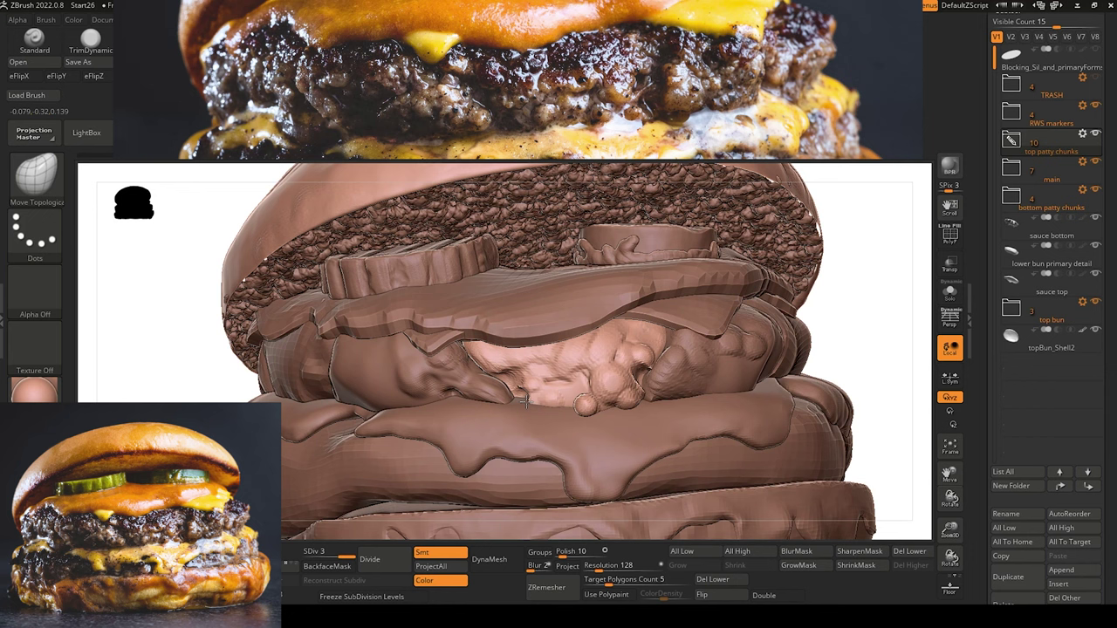
# Fill the middle patty chunk's lower edge with more ClayBuildup lumps, define the gaps with DamStandard, and smooth the surface.
pyautogui.press('b')
pyautogui.press('c')
pyautogui.press('b')
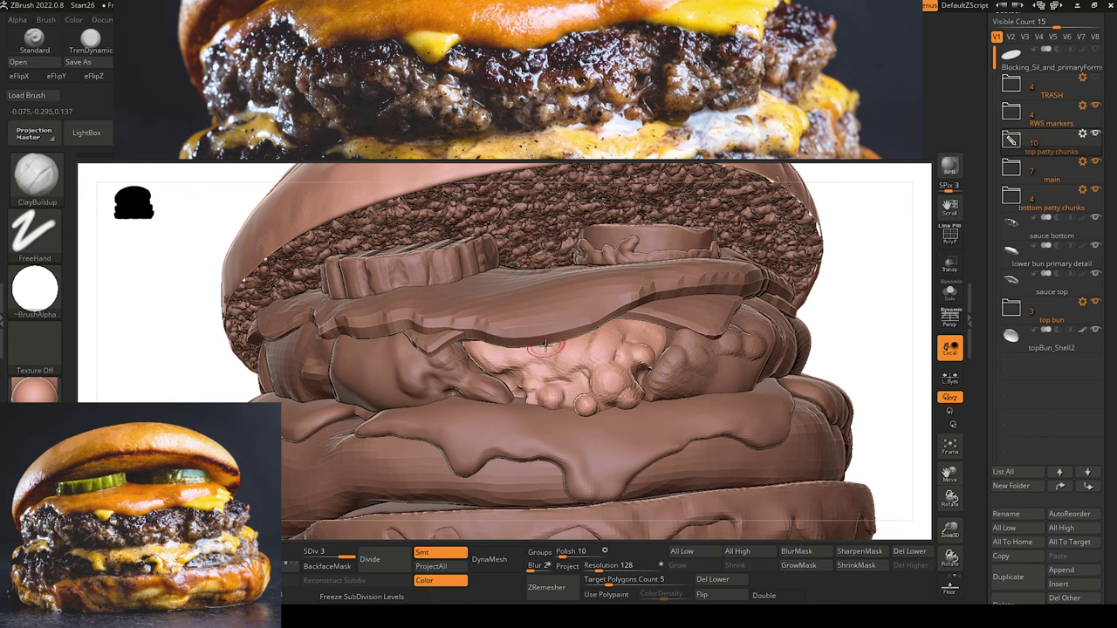
pyautogui.press('b')
pyautogui.press('d')
pyautogui.press('s')
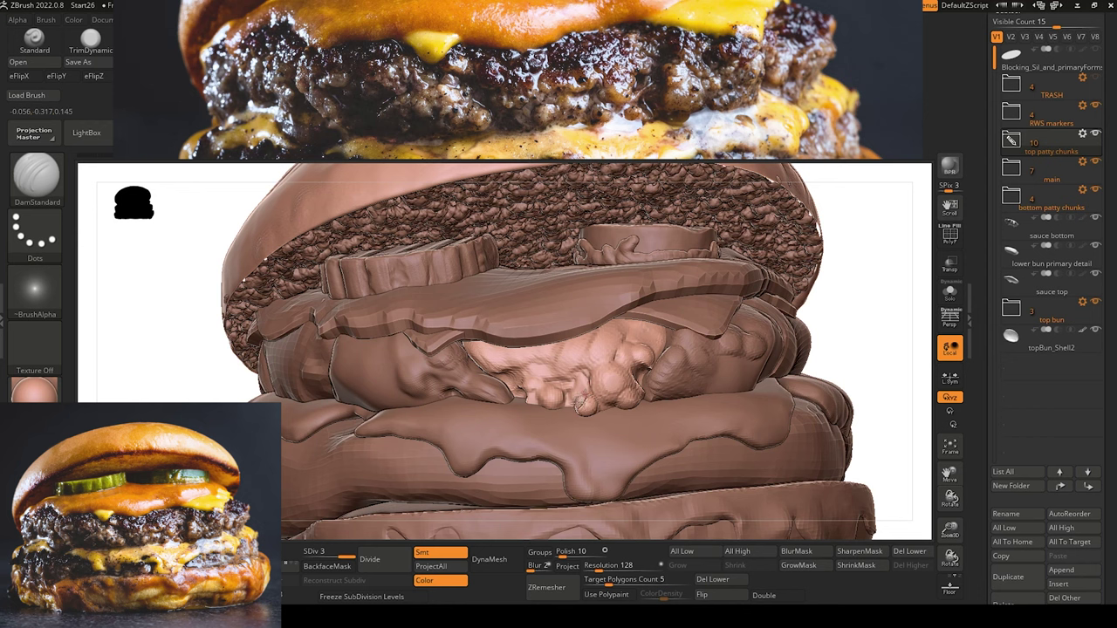
pyautogui.press('shift')
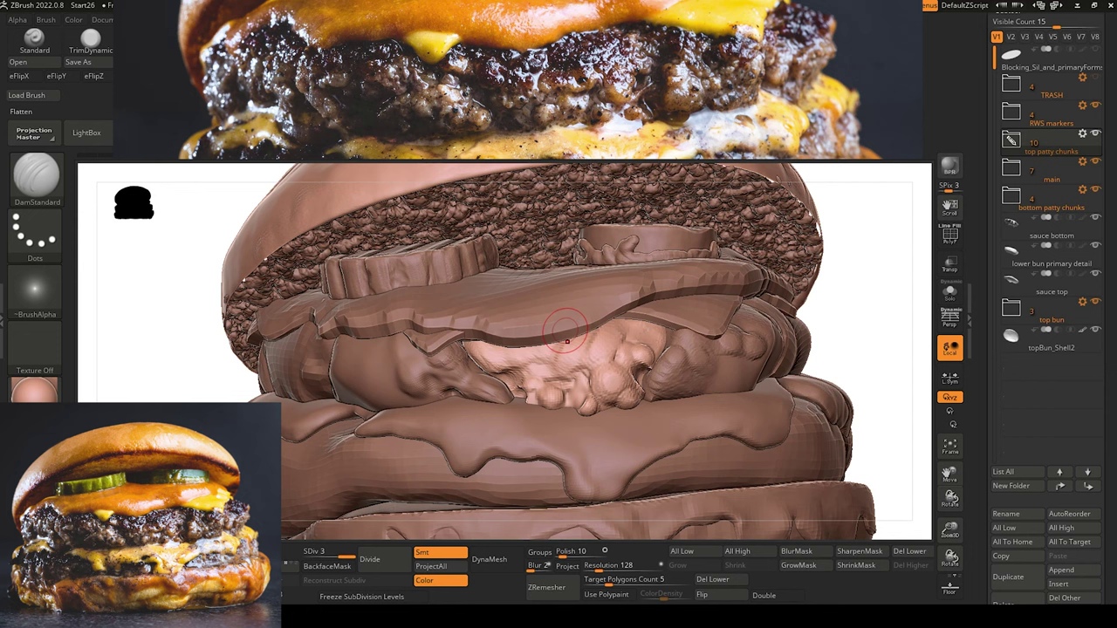
# Nudge the middle patty chunk's forms with Move and enlarge the small lump at its lower edge with ClayBuildup.
pyautogui.press('b')
pyautogui.press('m')
pyautogui.press('v')
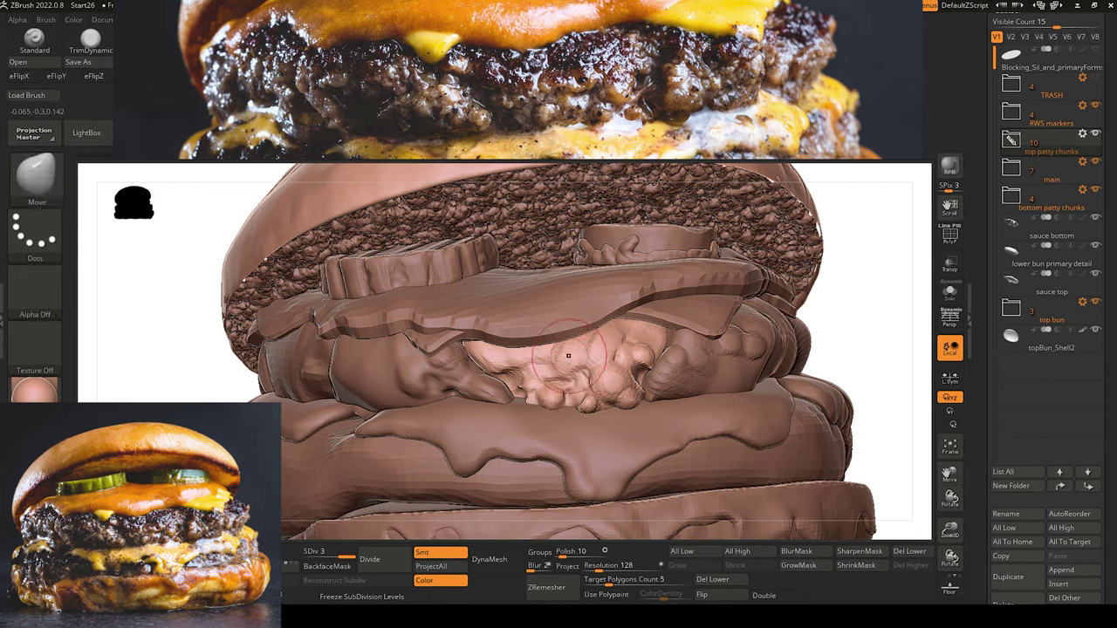
pyautogui.press('b')
pyautogui.press('c')
pyautogui.press('b')
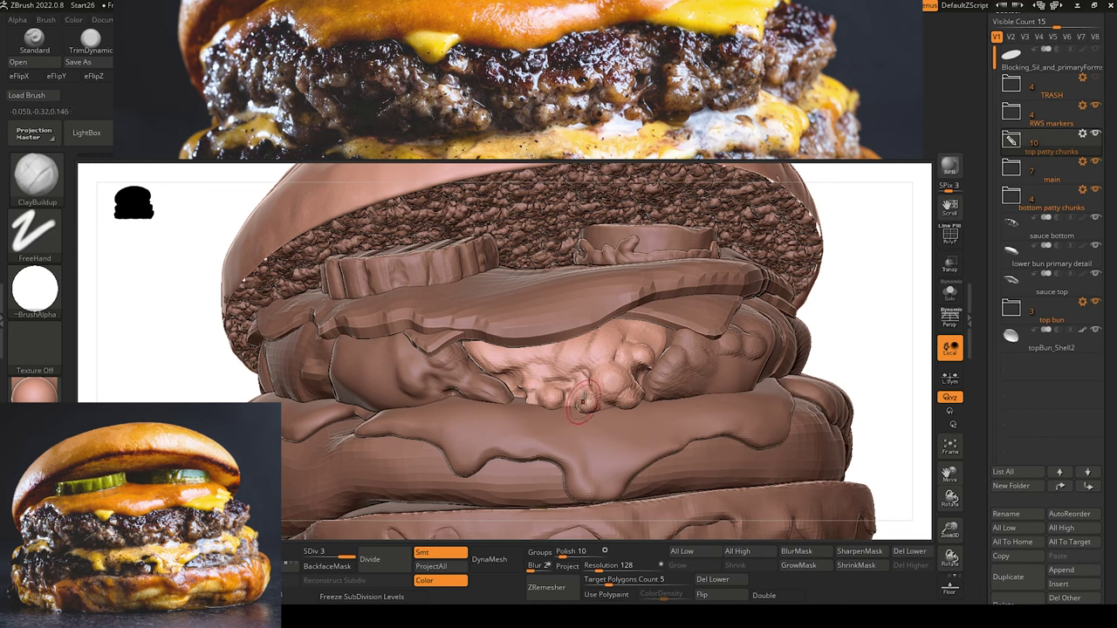
pyautogui.moveTo(583, 402); pyautogui.dragTo(588, 396)
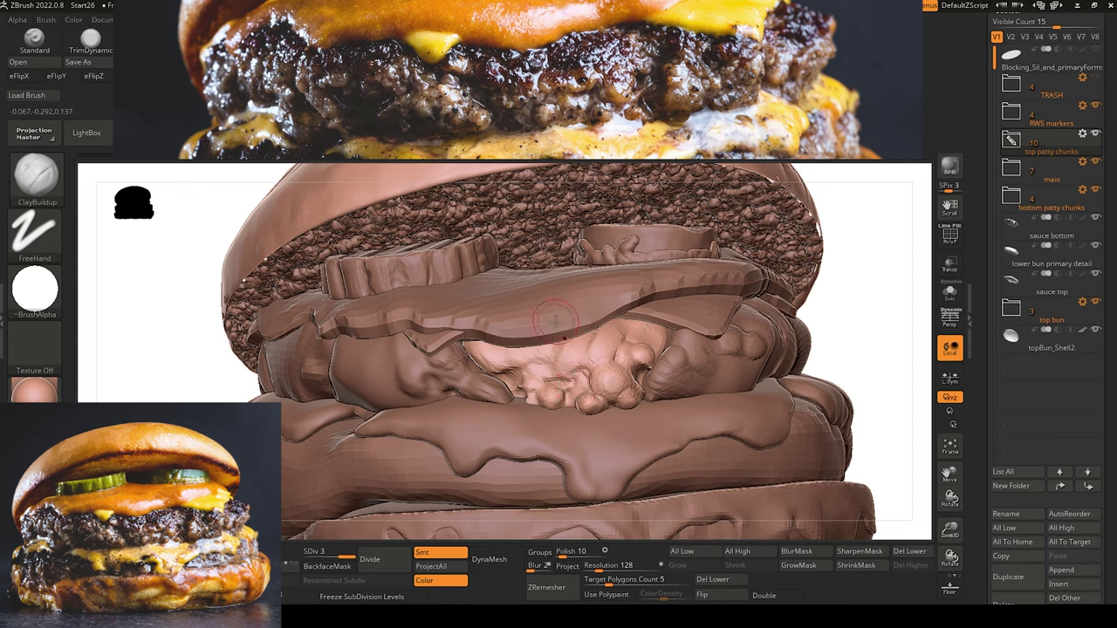
# Carve deeper creases between the middle patty chunk's lumps with DamStandard and refine the surrounding volume with ClayBuildup.
pyautogui.press('b')
pyautogui.press('d')
pyautogui.press('s')
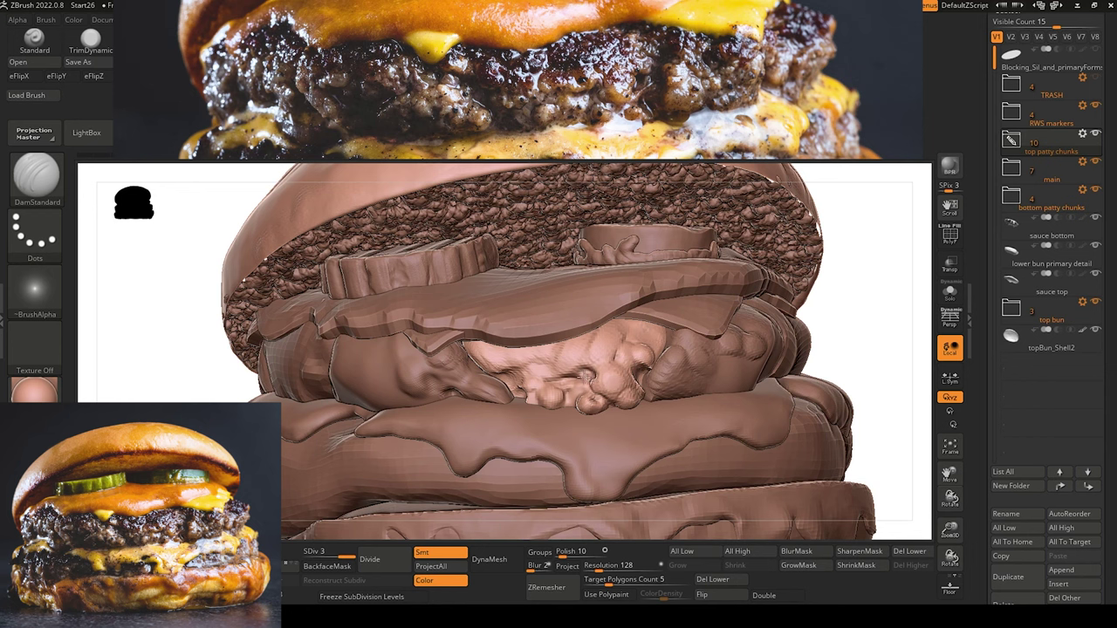
pyautogui.press('b')
pyautogui.press('c')
pyautogui.press('b')
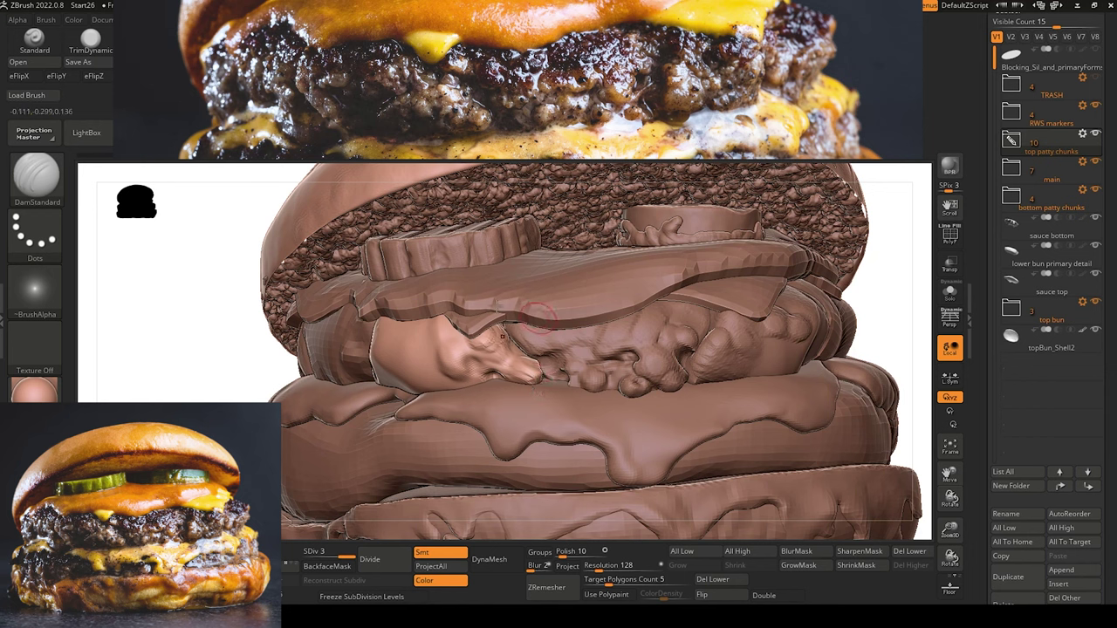
# Carve a crease along the left patty chunk's right half with DamStandard and build small irregular meat lumps beside it with ClayBuildup.
pyautogui.moveTo(494, 324); pyautogui.dragTo(531, 386)
pyautogui.press('b')
pyautogui.press('c')
pyautogui.press('b')
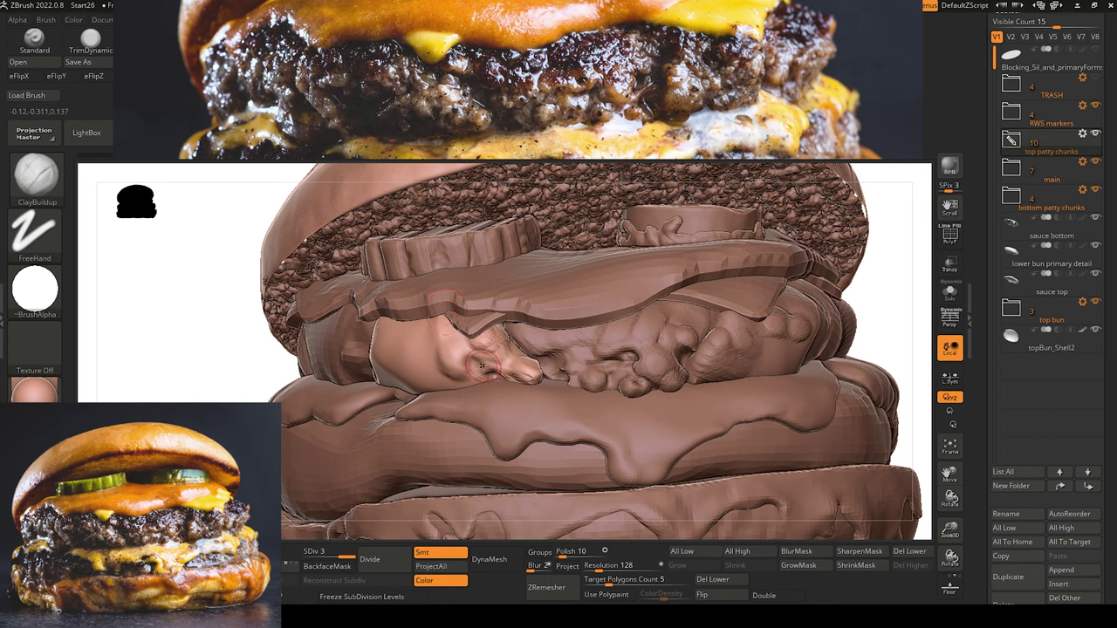
pyautogui.moveTo(483, 366); pyautogui.dragTo(482, 378)
pyautogui.moveTo(496, 350); pyautogui.dragTo(500, 379)
pyautogui.moveTo(482, 329); pyautogui.dragTo(498, 373)
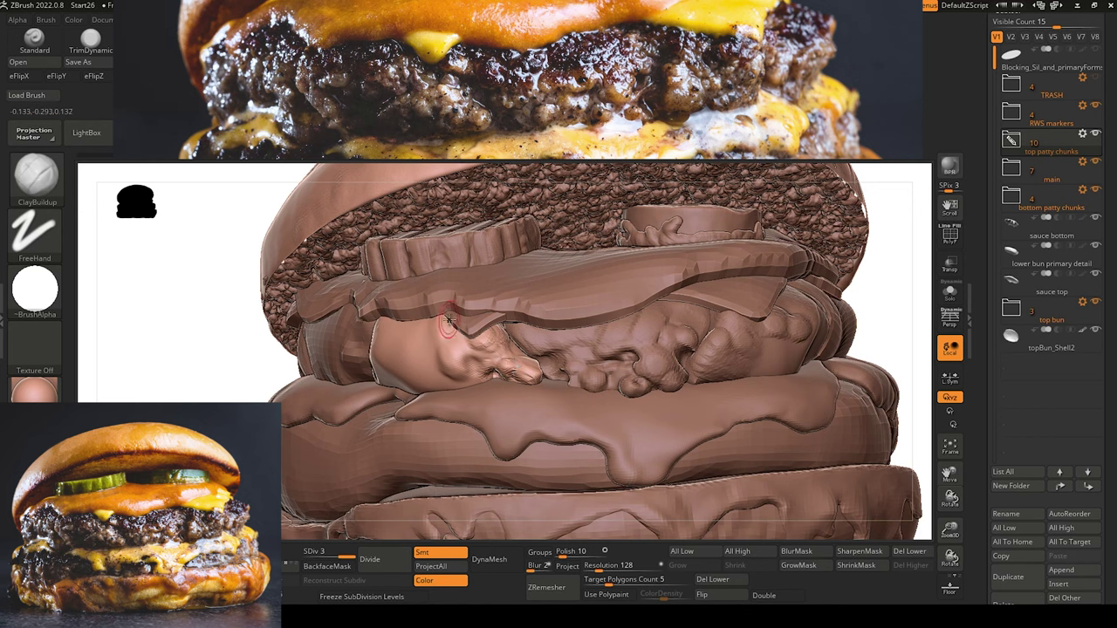
pyautogui.moveTo(473, 368)
pyautogui.mouseDown()
pyautogui.moveTo(470, 381)
pyautogui.moveTo(463, 351)
pyautogui.moveTo(469, 378)
pyautogui.mouseUp()
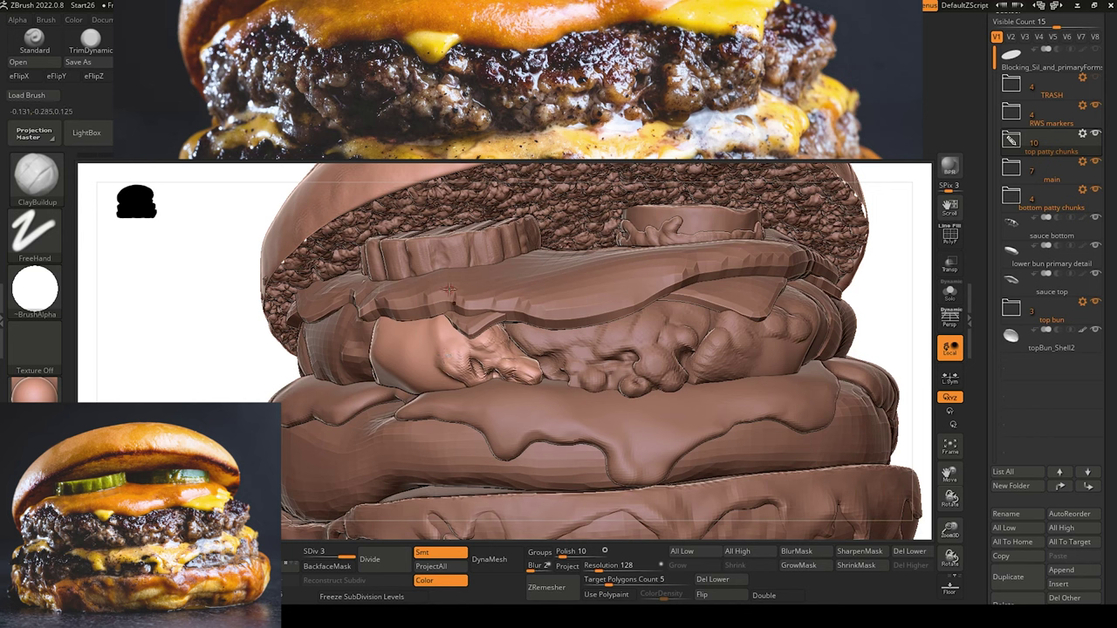
# Carve creases into the left patty chunk's smooth outer end with DamStandard and raise uneven volume around them with ClayBuildup.
pyautogui.press('b')
pyautogui.press('d')
pyautogui.press('s')
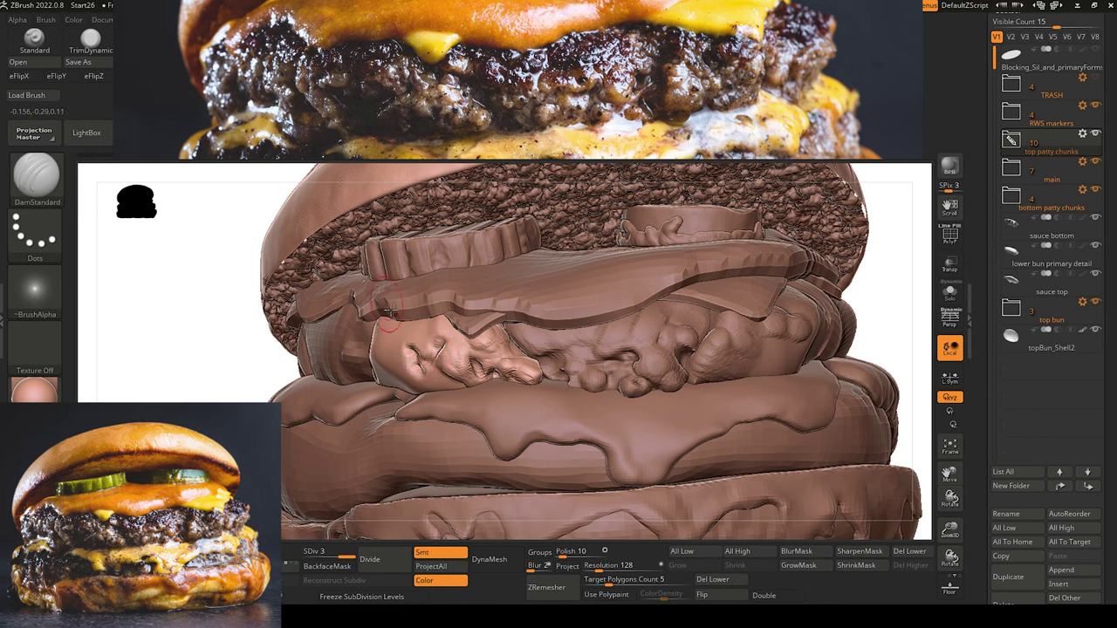
pyautogui.moveTo(406, 342)
pyautogui.mouseDown()
pyautogui.moveTo(422, 385)
pyautogui.moveTo(419, 375)
pyautogui.mouseUp()
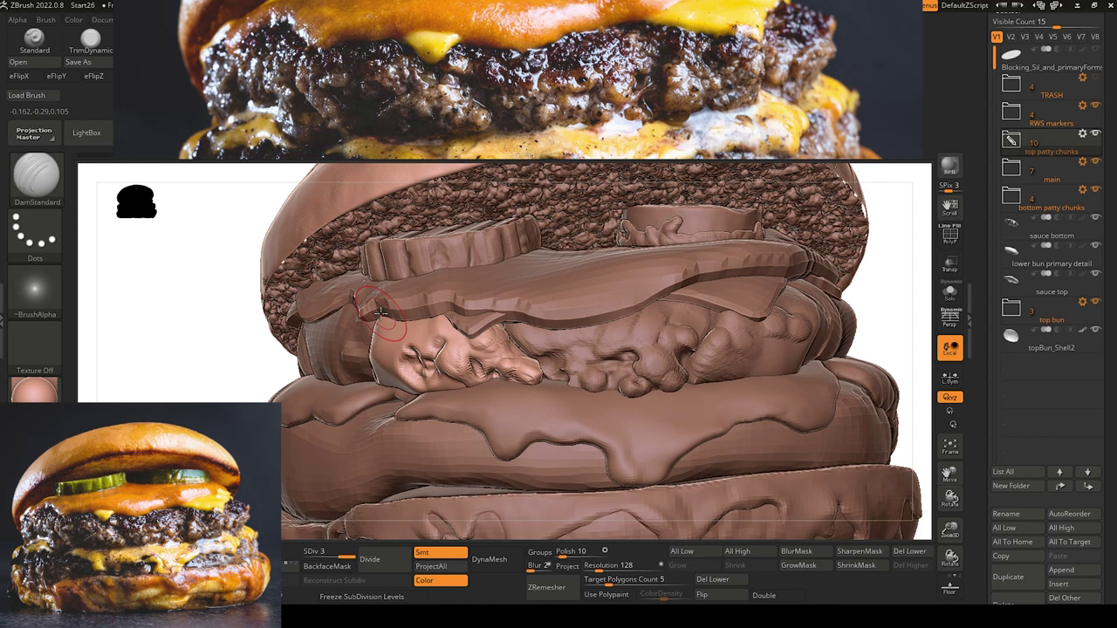
pyautogui.press('b')
pyautogui.press('c')
pyautogui.press('b')
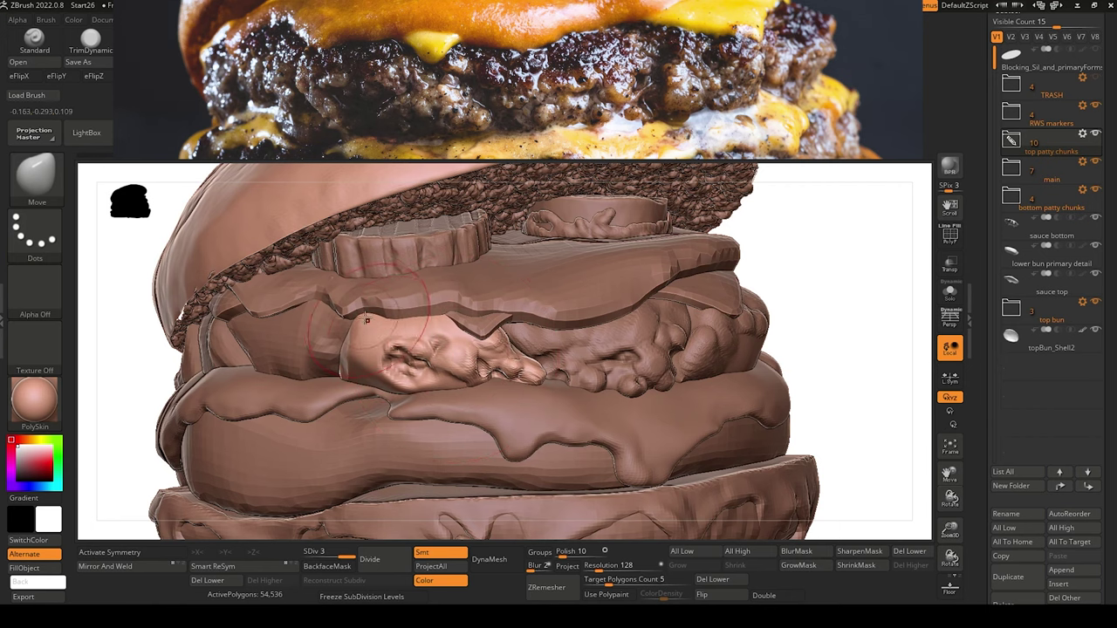
pyautogui.moveTo(125, 251); pyautogui.dragTo(106, 259)
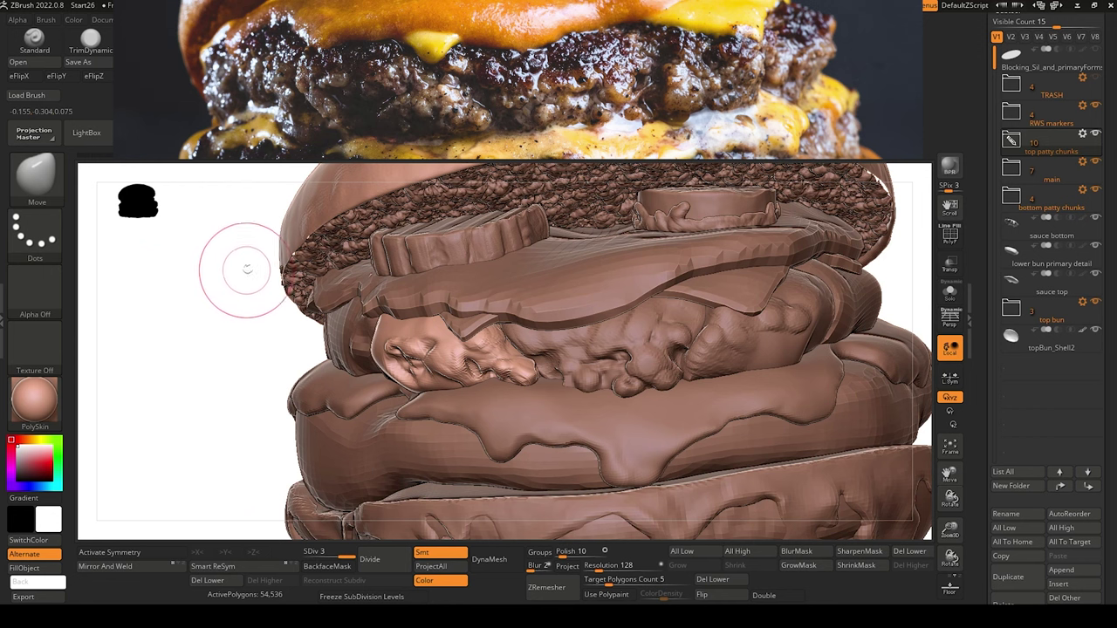
# Smooth the rough hollow in the left patty chunk's outer end and redefine its folds with DamStandard.
pyautogui.press('b')
pyautogui.press('d')
pyautogui.press('s')
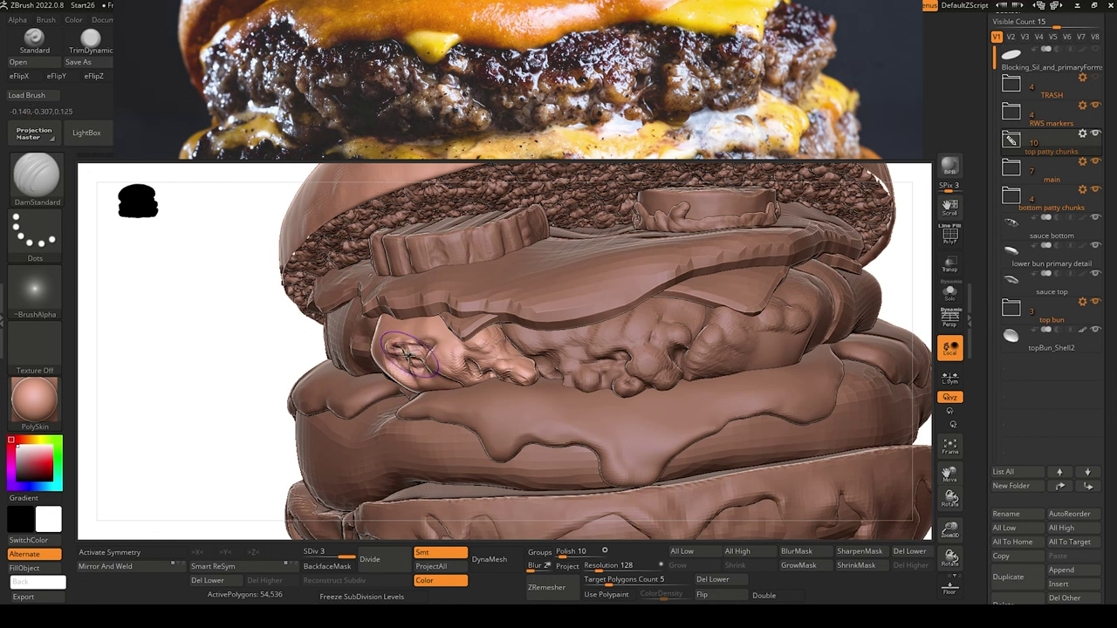
pyautogui.keyDown('shift'); pyautogui.moveTo(410, 357); pyautogui.dragTo(409, 347); pyautogui.keyUp('shift')
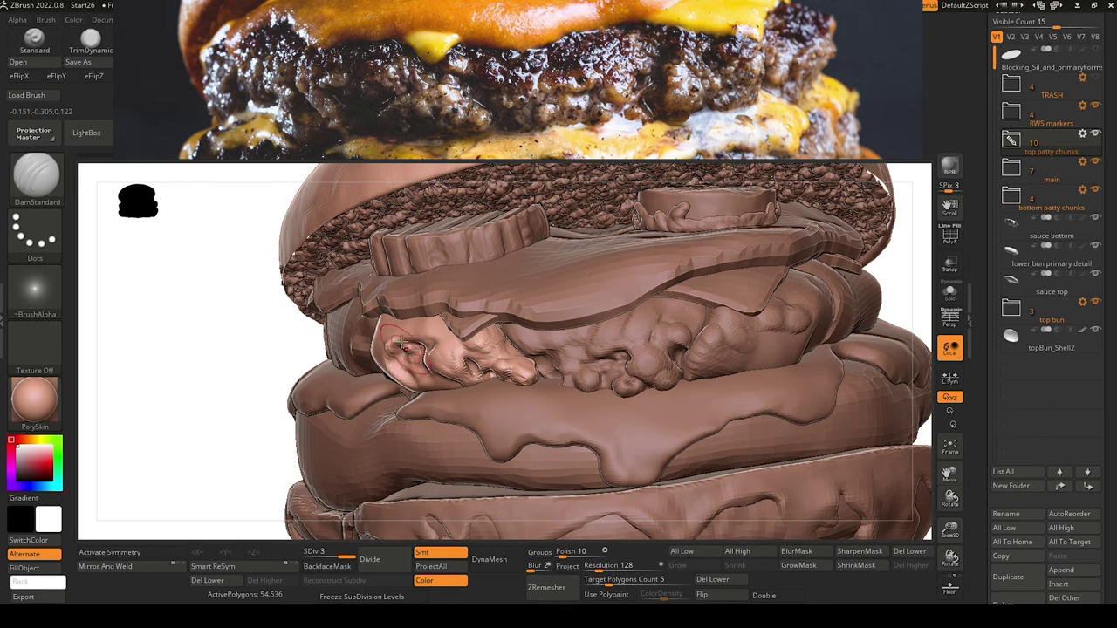
pyautogui.moveTo(402, 343); pyautogui.dragTo(412, 351)
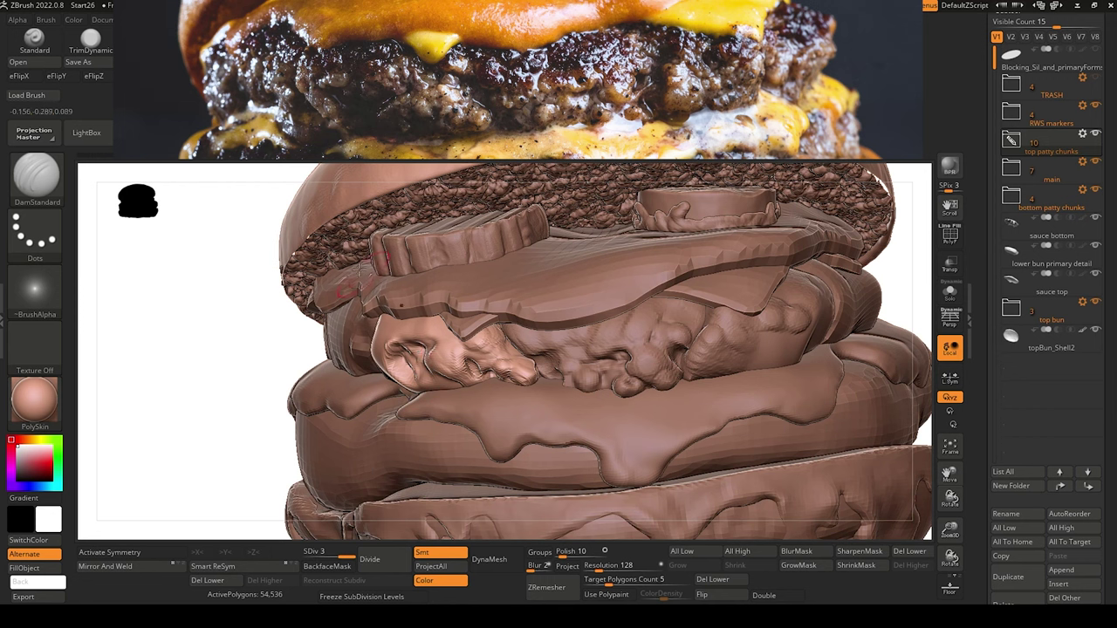
# Shift the left patty chunk's central forms with Move Topological and cut fine creases between them with DamStandard.
pyautogui.press('b')
pyautogui.press('m')
pyautogui.press('t')
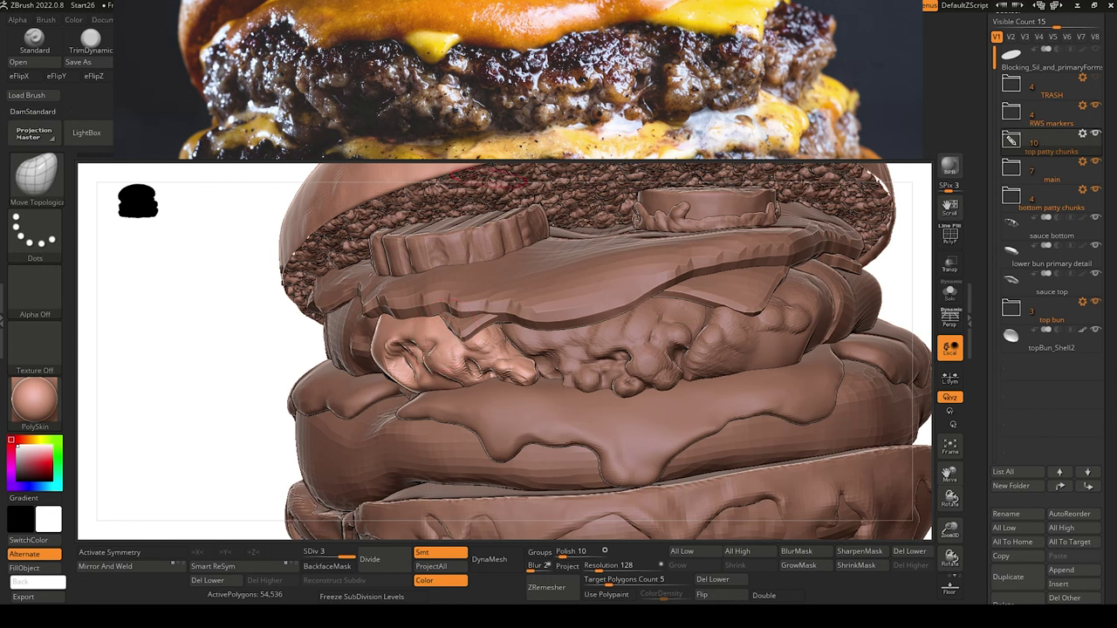
pyautogui.press('b')
pyautogui.press('d')
pyautogui.press('s')
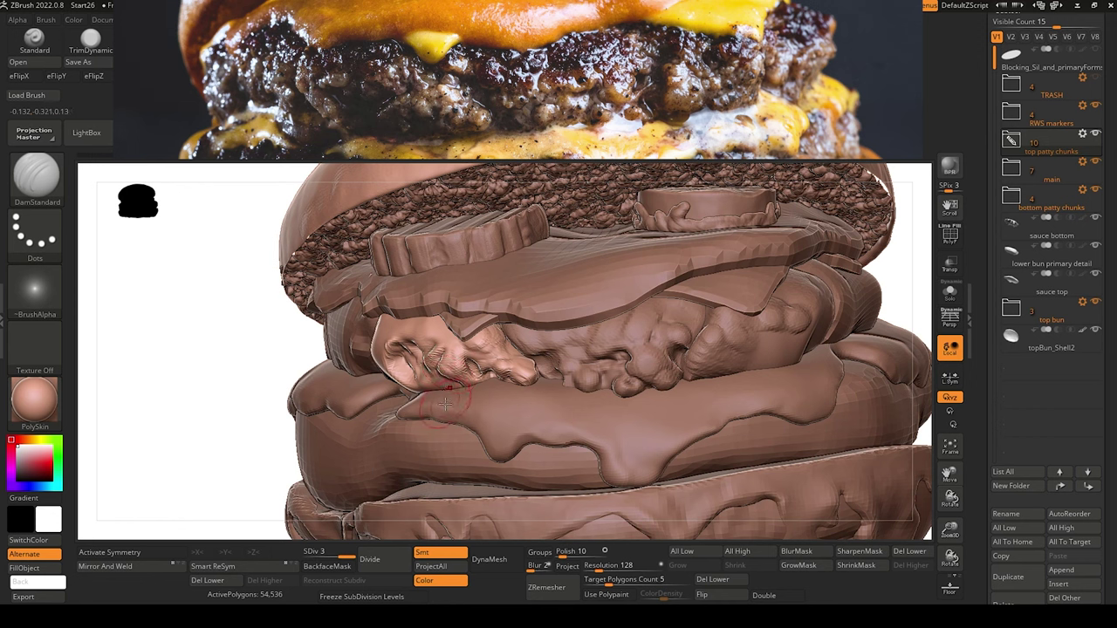
# Reshape the lumps along the left patty chunk's lower edge with Move Topological.
pyautogui.press('b')
pyautogui.press('m')
pyautogui.press('t')
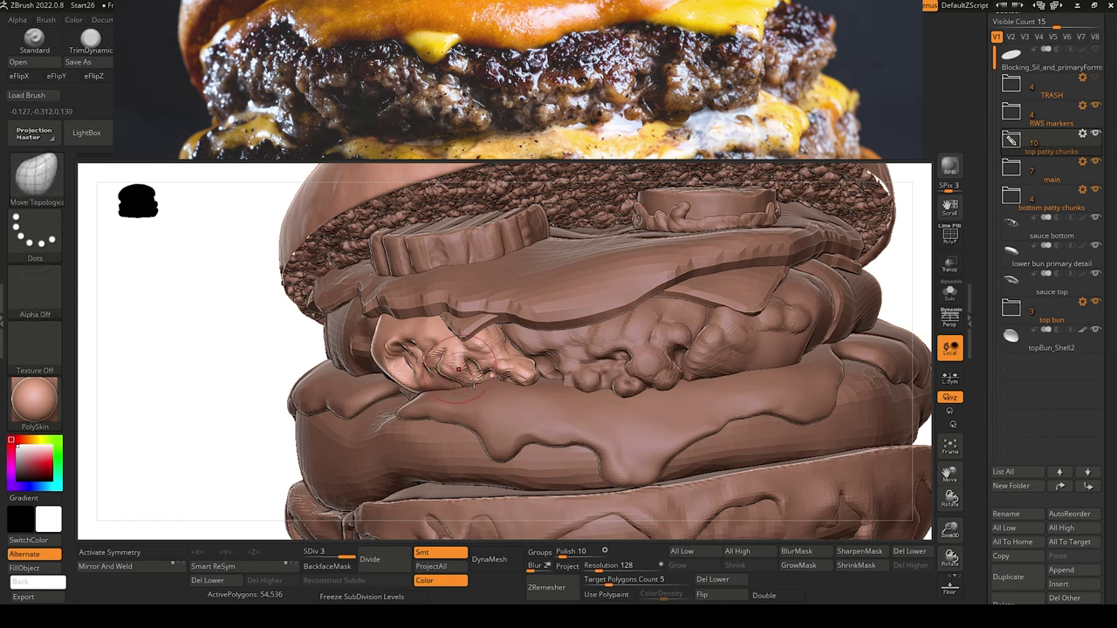
pyautogui.moveTo(477, 377)
pyautogui.mouseDown()
pyautogui.moveTo(481, 399)
pyautogui.moveTo(484, 388)
pyautogui.mouseUp()
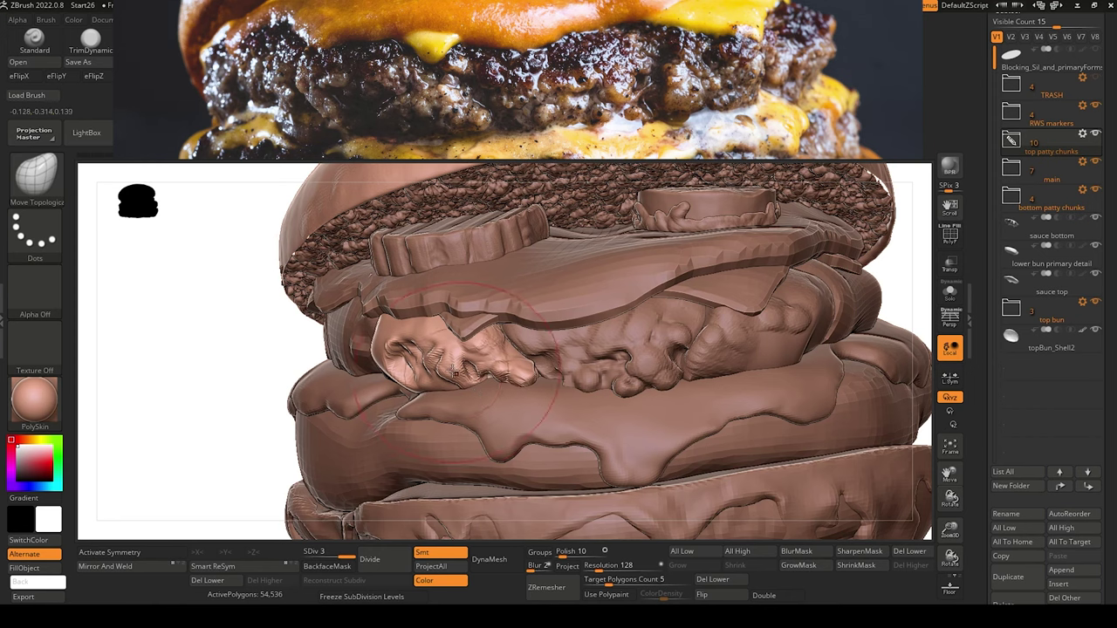
pyautogui.moveTo(266, 397); pyautogui.dragTo(221, 382)
pyautogui.moveTo(460, 384); pyautogui.dragTo(459, 373)
pyautogui.moveTo(301, 336); pyautogui.dragTo(365, 338)
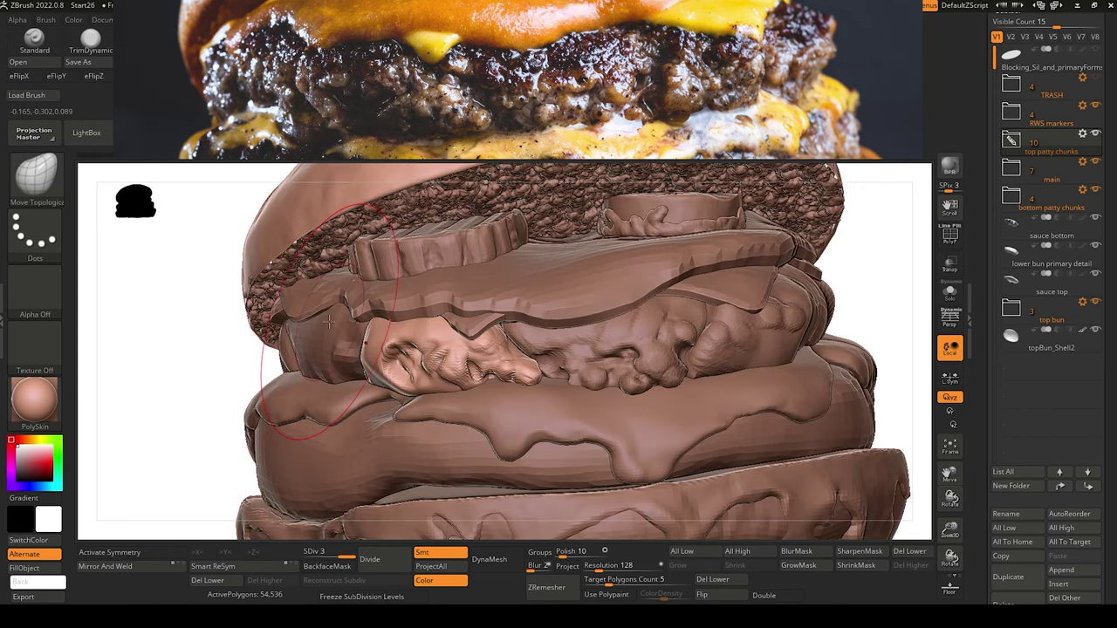
# Lift the top sauce's lower edge above the cheese corner with Move Topological, and make the cheese slice active for adjustment.
pyautogui.keyDown('alt'); pyautogui.click(479, 327); pyautogui.keyUp('alt')
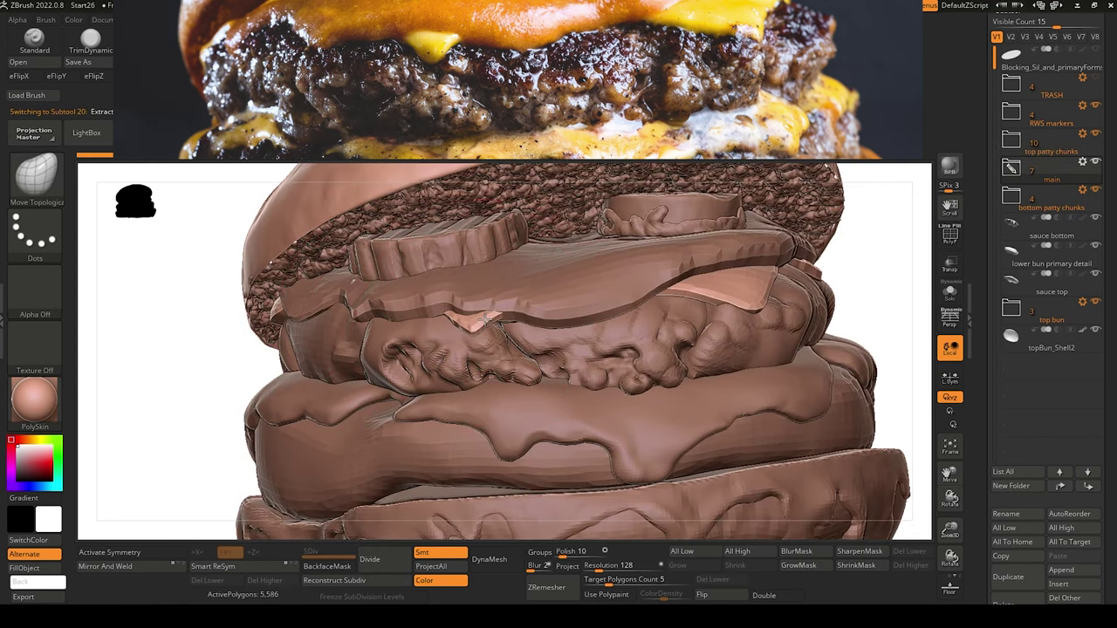
pyautogui.keyDown('alt'); pyautogui.click(497, 316); pyautogui.keyUp('alt')
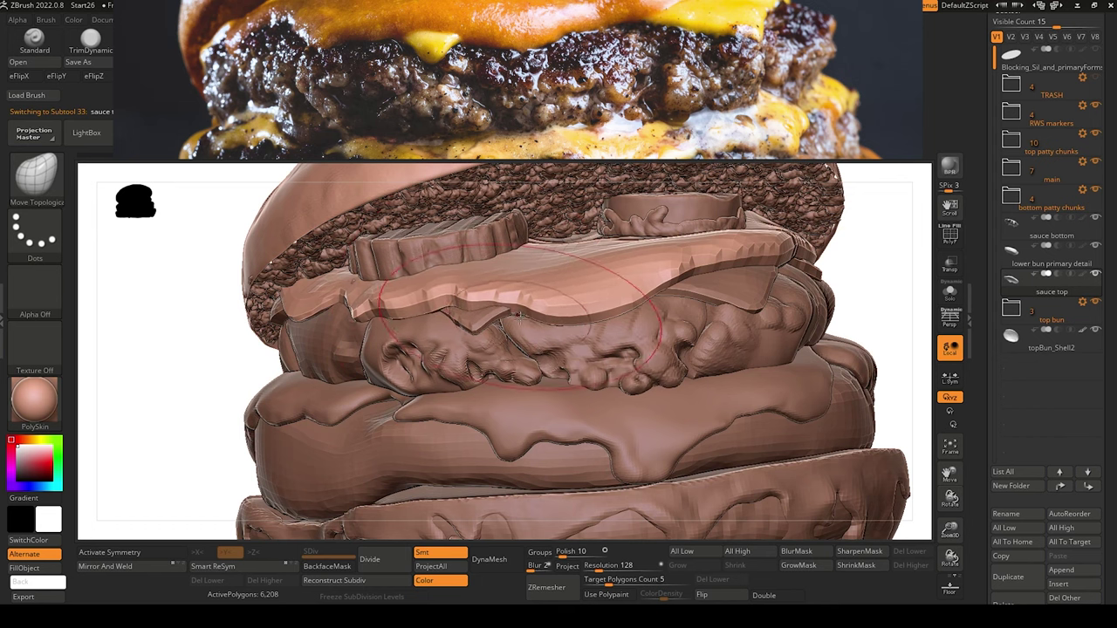
pyautogui.moveTo(520, 316); pyautogui.dragTo(521, 308)
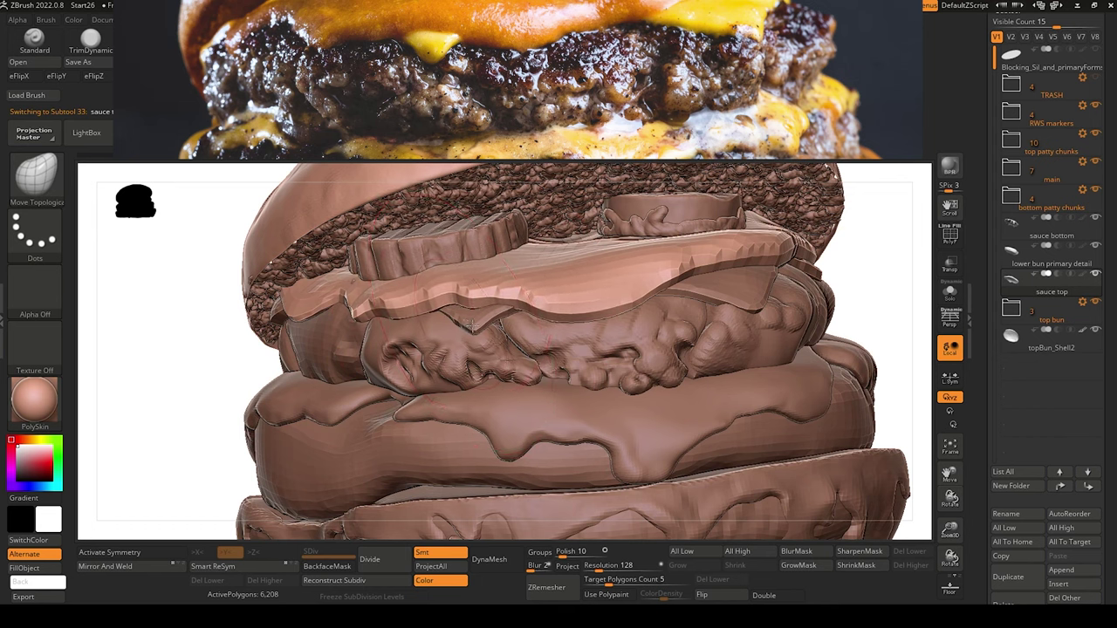
pyautogui.keyDown('alt'); pyautogui.click(471, 325); pyautogui.keyUp('alt')
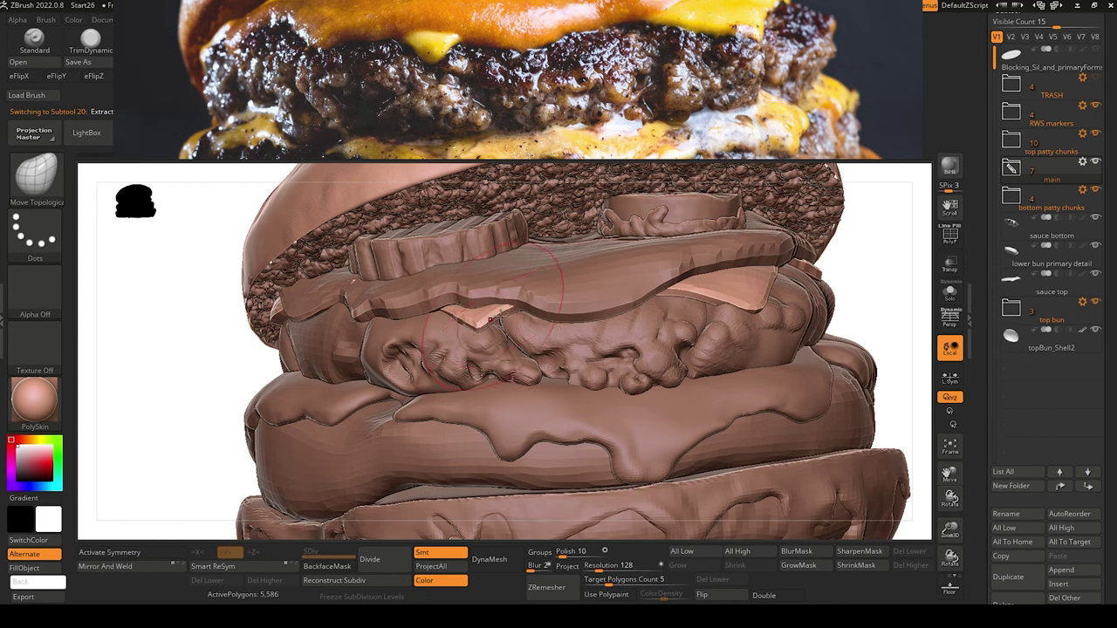
# Define the left patty chunk under the cheese corner with DamStandard and extend the middle chunk's upper left edge toward it with Move Topological.
pyautogui.press('b')
pyautogui.press('d')
pyautogui.press('s')
pyautogui.keyDown('alt'); pyautogui.click(464, 346); pyautogui.keyUp('alt')
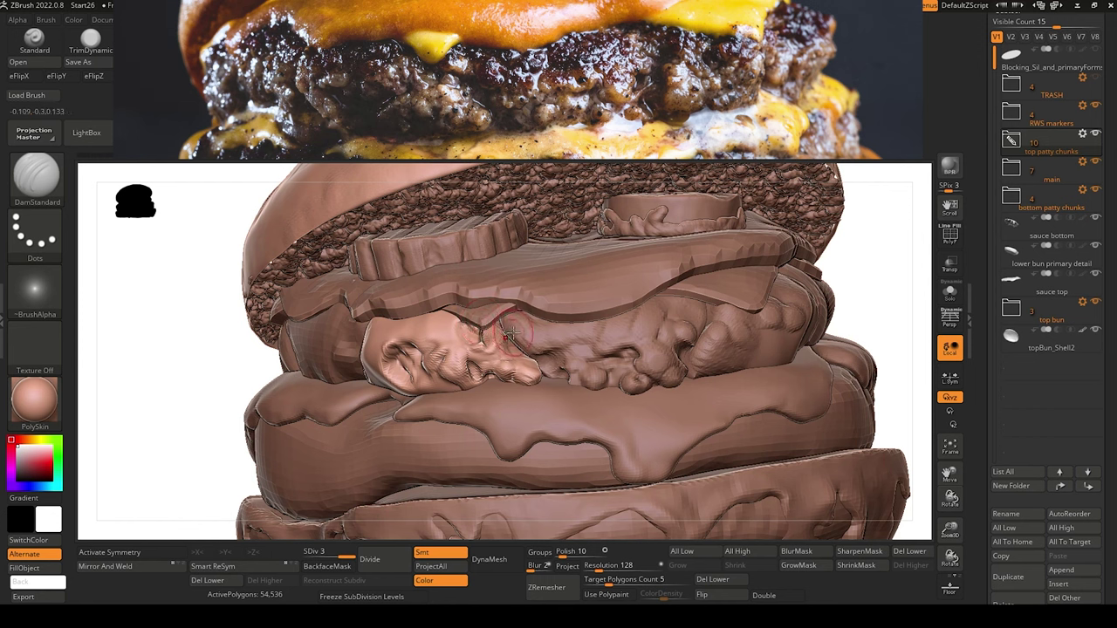
pyautogui.keyDown('alt'); pyautogui.click(517, 337); pyautogui.keyUp('alt')
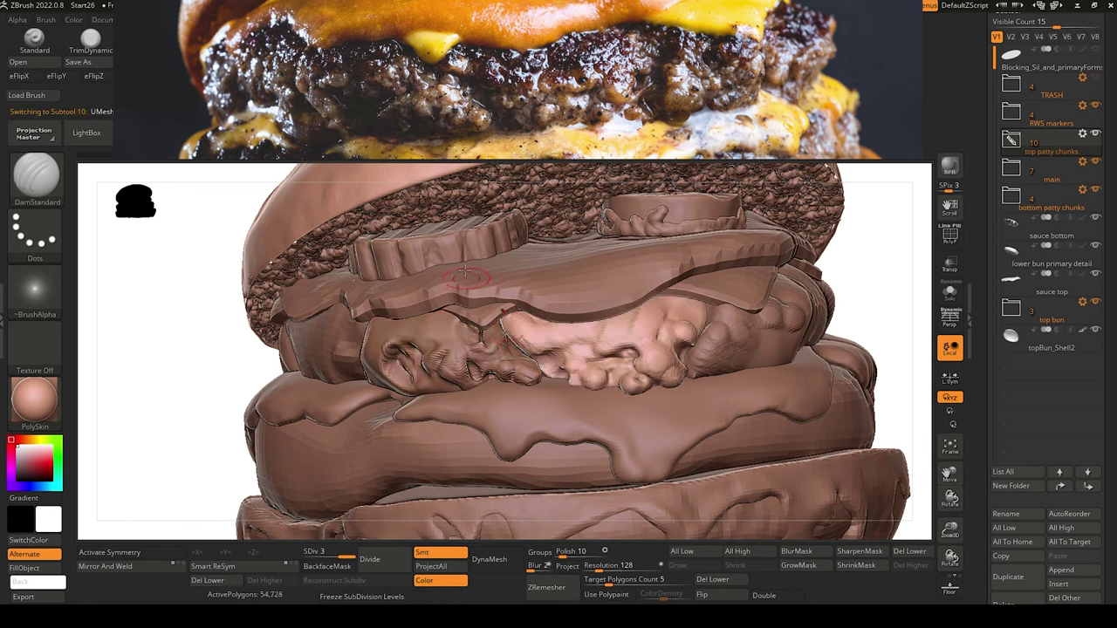
pyautogui.click(349, 39)
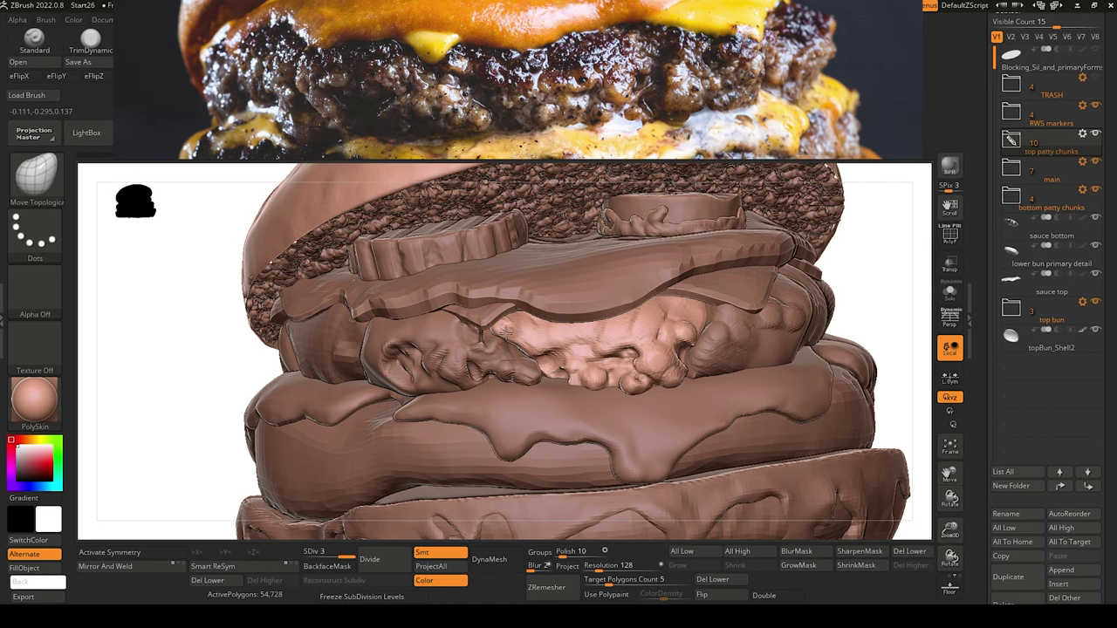
pyautogui.keyDown('alt'); pyautogui.moveTo(197, 317); pyautogui.dragTo(220, 255); pyautogui.keyUp('alt')
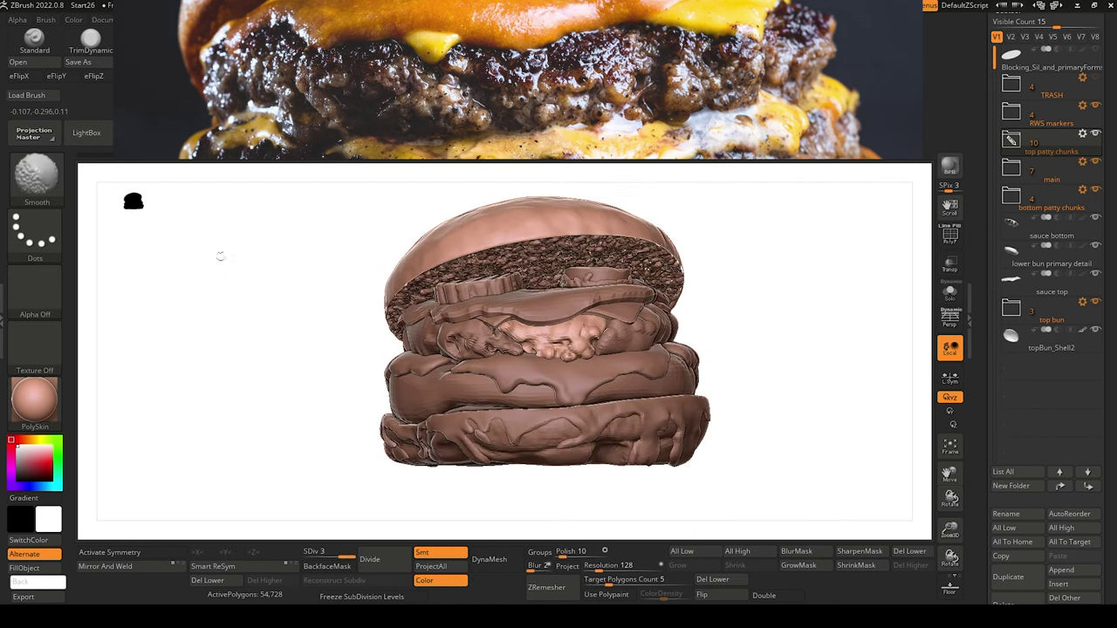
pyautogui.keyDown('ctrl'); pyautogui.moveTo(218, 277); pyautogui.dragTo(269, 317, button='right'); pyautogui.keyUp('ctrl')
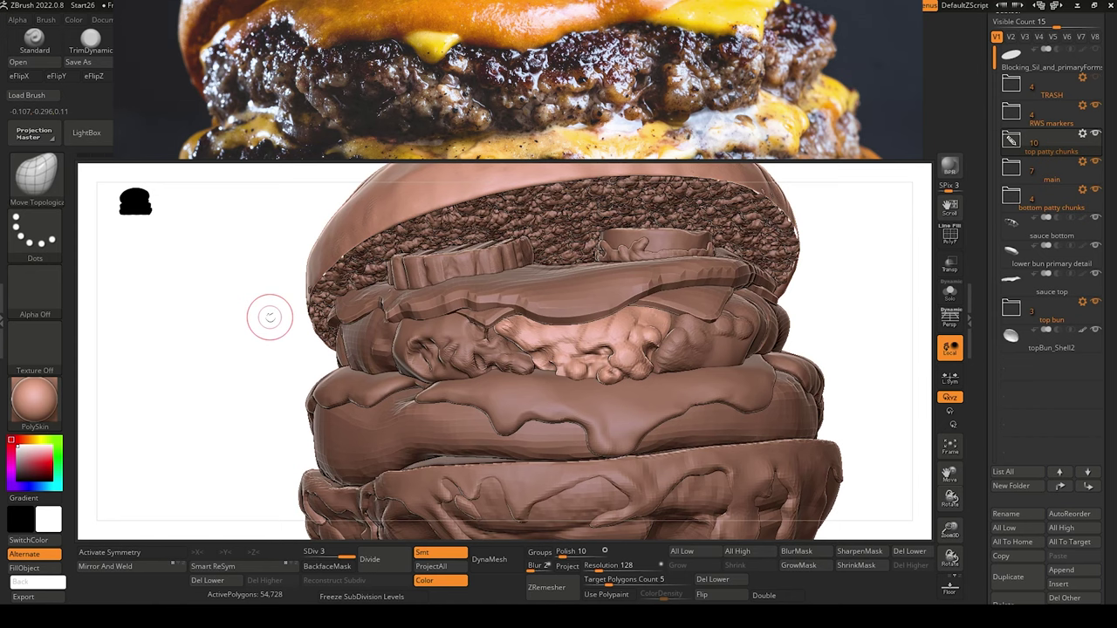
pyautogui.moveTo(237, 289)
pyautogui.keyDown('ctrl'); pyautogui.mouseDown(button='right')
pyautogui.moveTo(232, 314)
pyautogui.moveTo(245, 330)
pyautogui.mouseUp(button='right'); pyautogui.keyUp('ctrl')
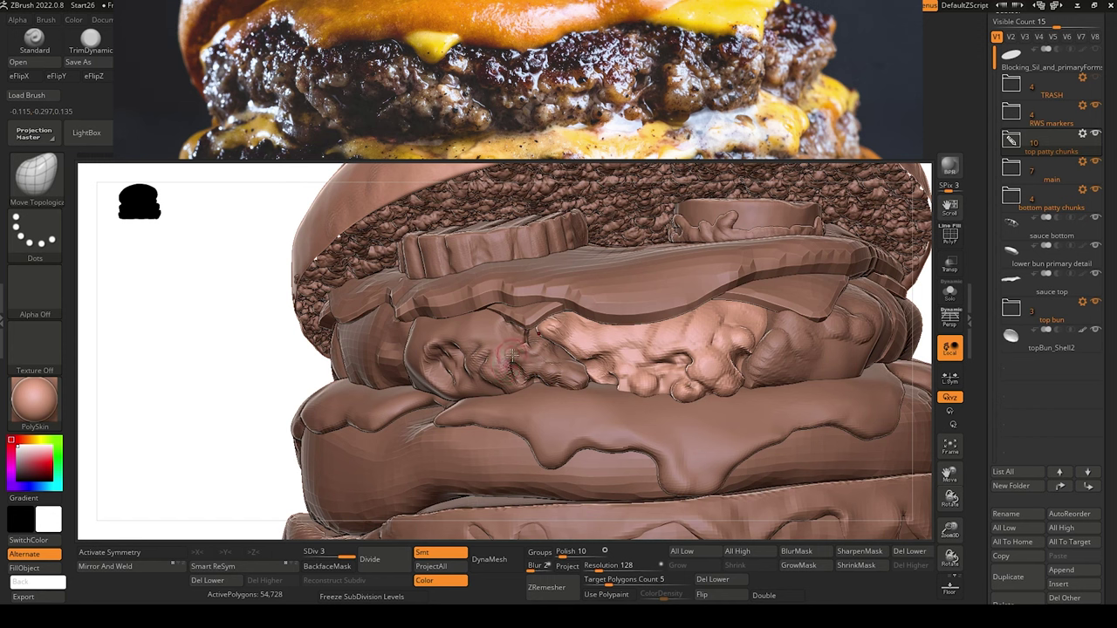
# Add ClayBuildup volume to the left patty chunk's center and carve sharper gaps between its right-hand lumps with DamStandard.
pyautogui.keyDown('alt'); pyautogui.click(503, 358); pyautogui.keyUp('alt')
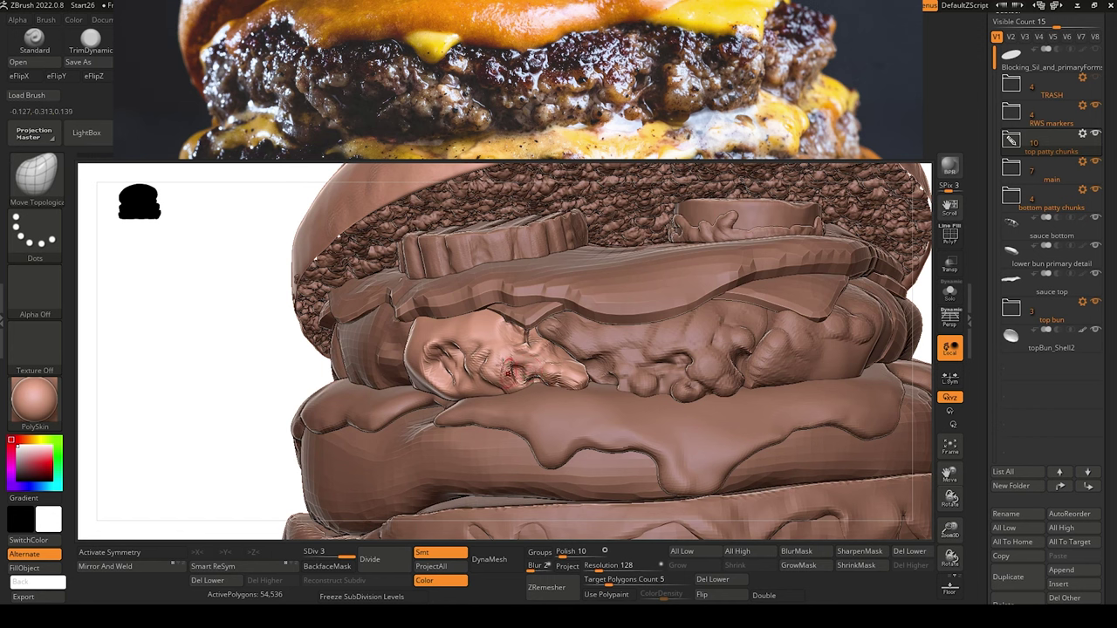
pyautogui.press('b')
pyautogui.press('c')
pyautogui.press('b')
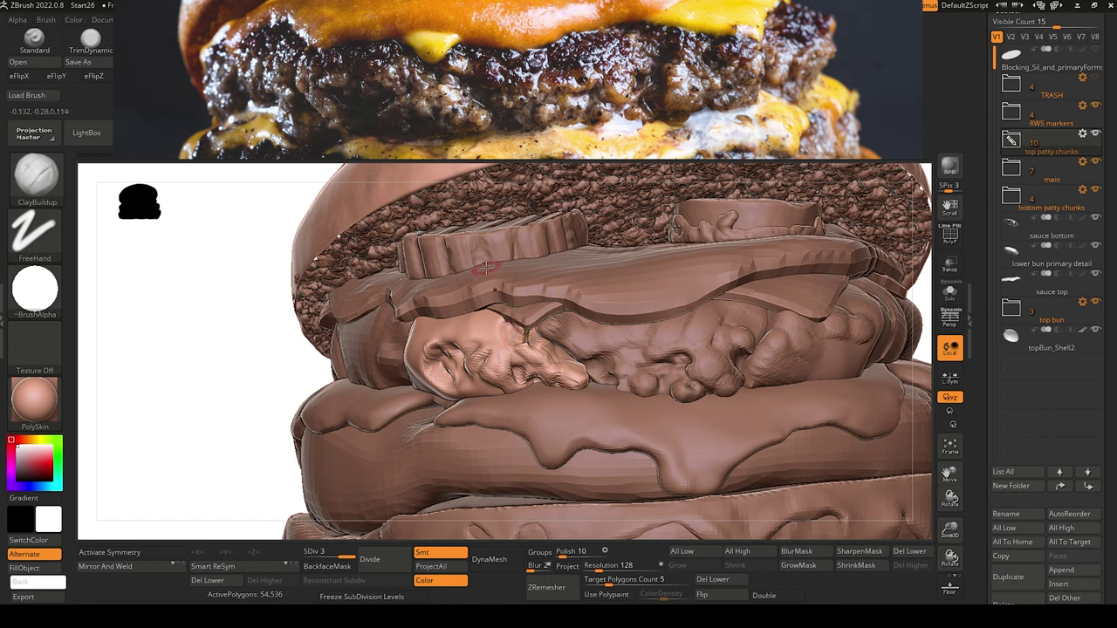
pyautogui.press('b')
pyautogui.press('d')
pyautogui.press('s')
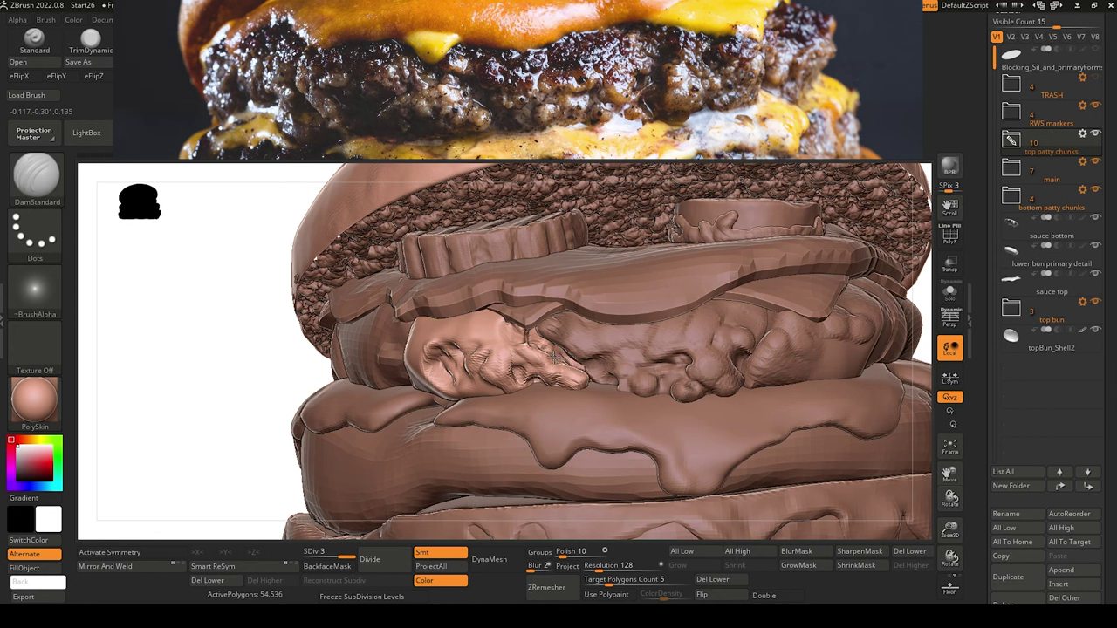
# Adjust the meeting edges of the middle and left patty chunks with Move Topological.
pyautogui.keyDown('alt'); pyautogui.click(594, 379); pyautogui.keyUp('alt')
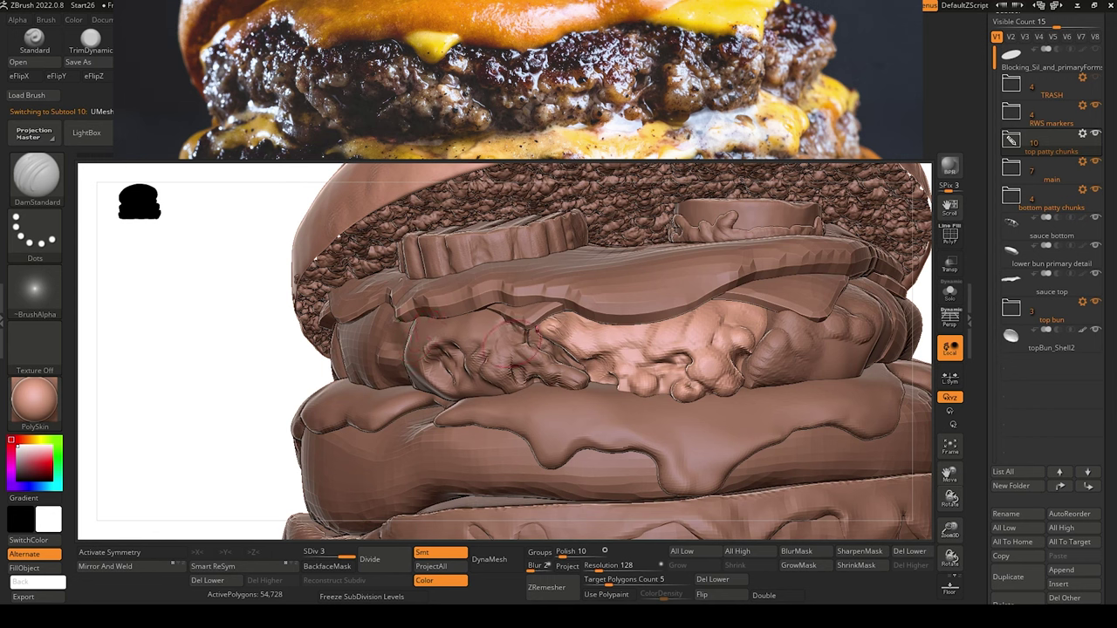
pyautogui.press('b')
pyautogui.press('m')
pyautogui.press('t')
pyautogui.keyDown('alt'); pyautogui.click(536, 351); pyautogui.keyUp('alt')
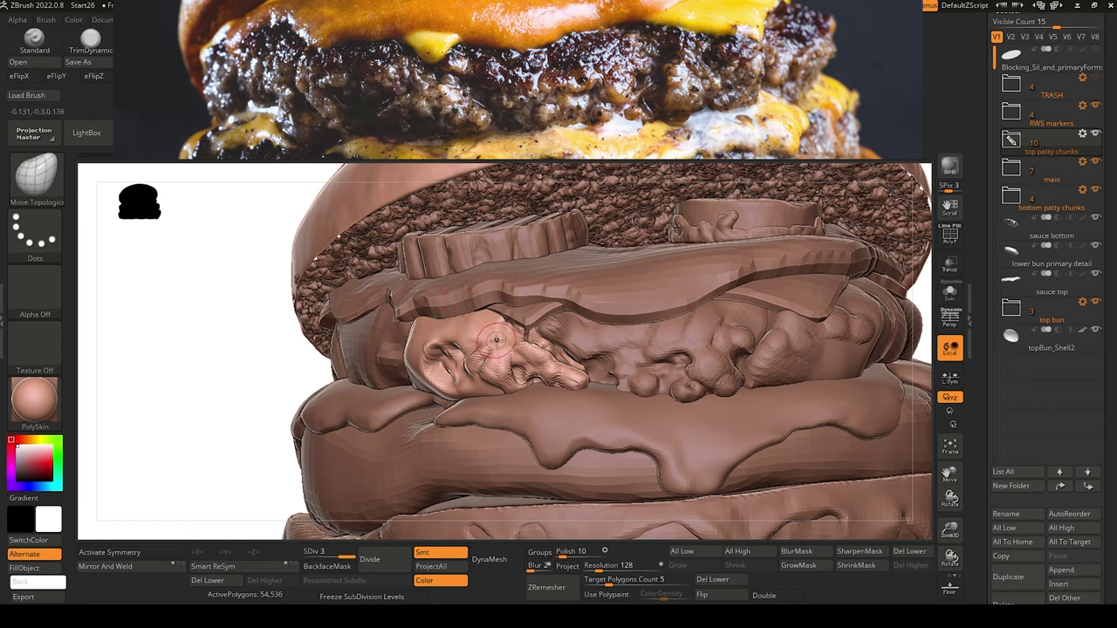
# Deepen the hollow in the left patty chunk's outer end with DamStandard and roughen its rim with ClayBuildup lumps.
pyautogui.press('b')
pyautogui.press('d')
pyautogui.press('s')
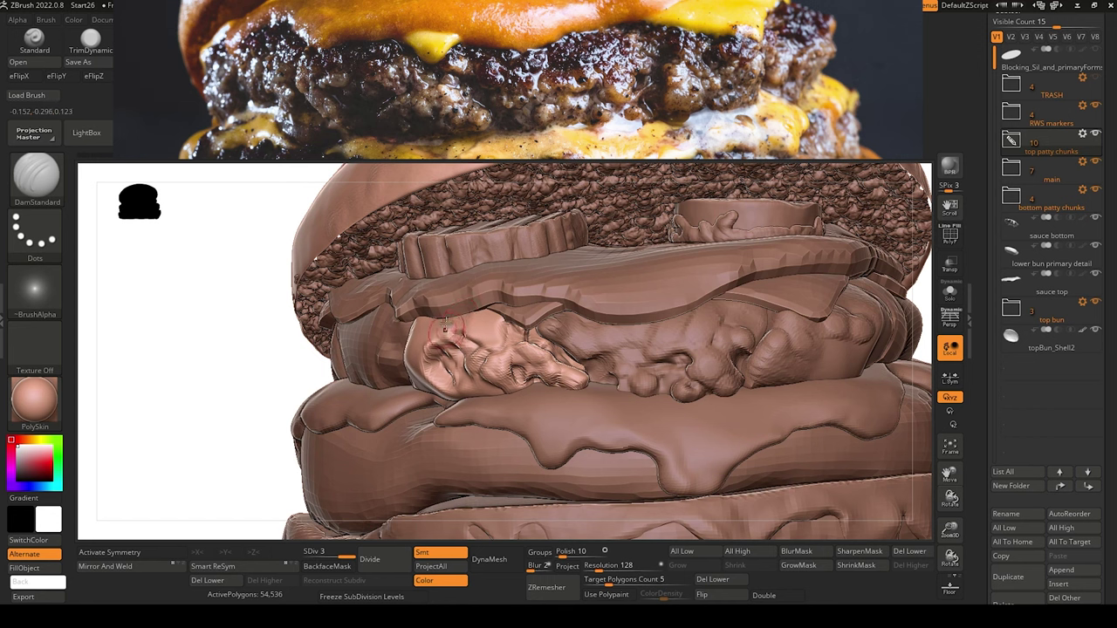
pyautogui.press('b')
pyautogui.press('c')
pyautogui.press('b')
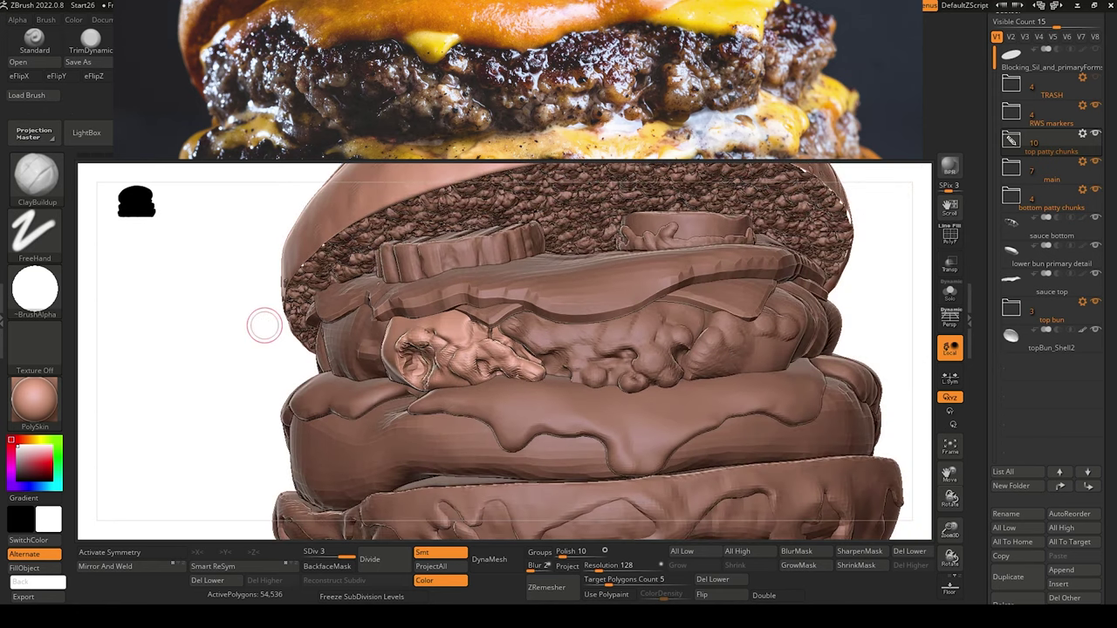
# Carve creases between the right patty chunk's lumps with DamStandard and refine the surrounding volume with ClayBuildup.
pyautogui.keyDown('alt'); pyautogui.click(710, 349); pyautogui.keyUp('alt')
pyautogui.press('b')
pyautogui.press('d')
pyautogui.press('s')
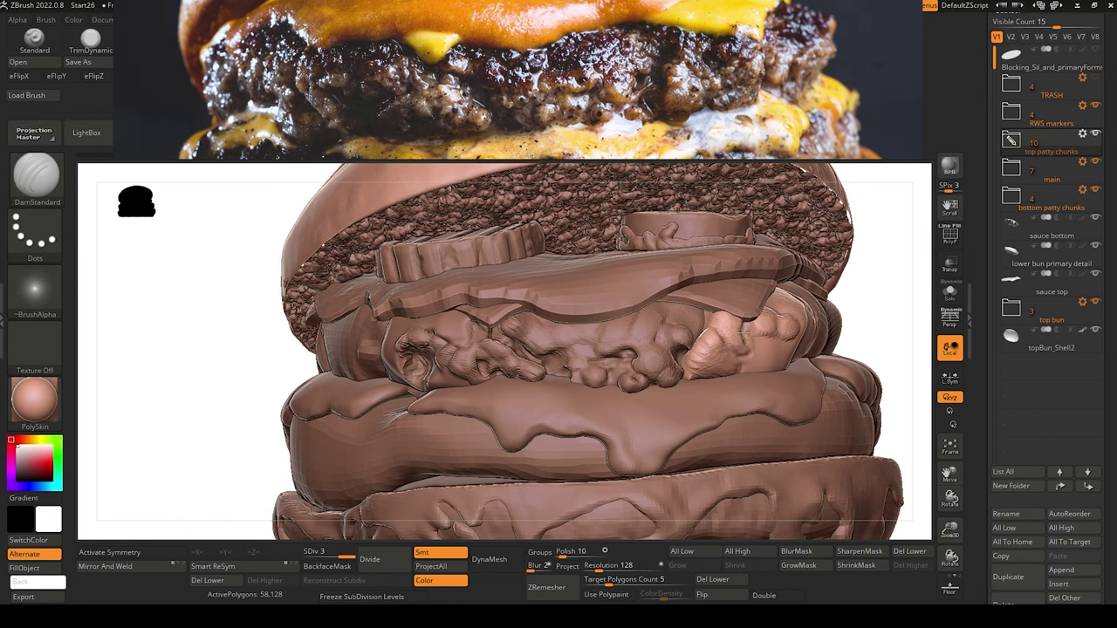
pyautogui.moveTo(744, 333)
pyautogui.mouseDown()
pyautogui.moveTo(738, 318)
pyautogui.moveTo(756, 348)
pyautogui.mouseUp()
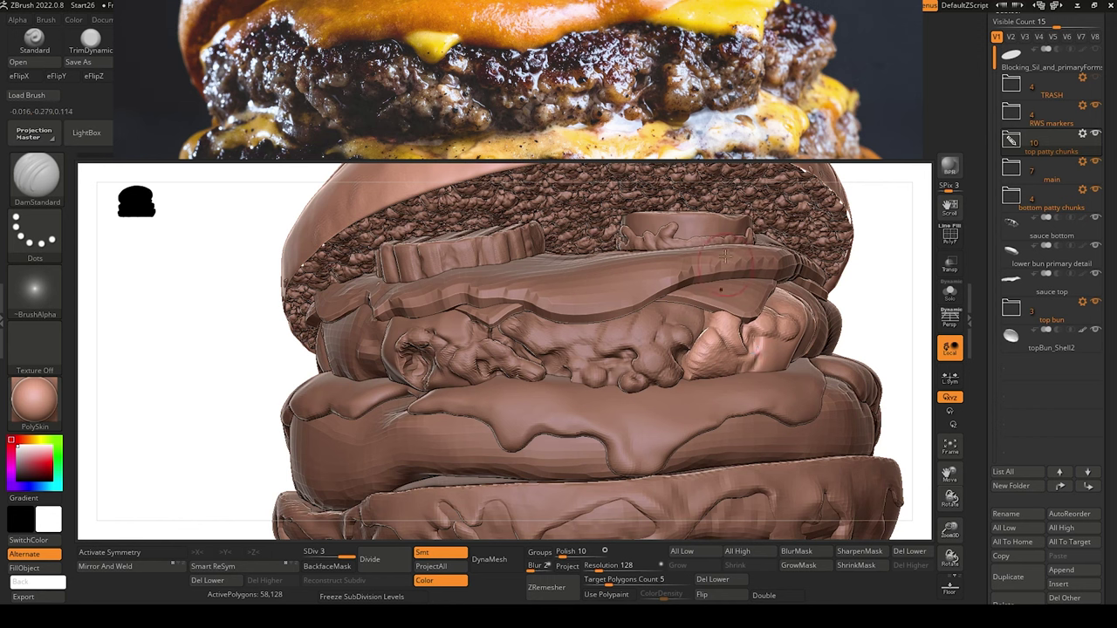
pyautogui.press('b')
pyautogui.press('c')
pyautogui.press('b')
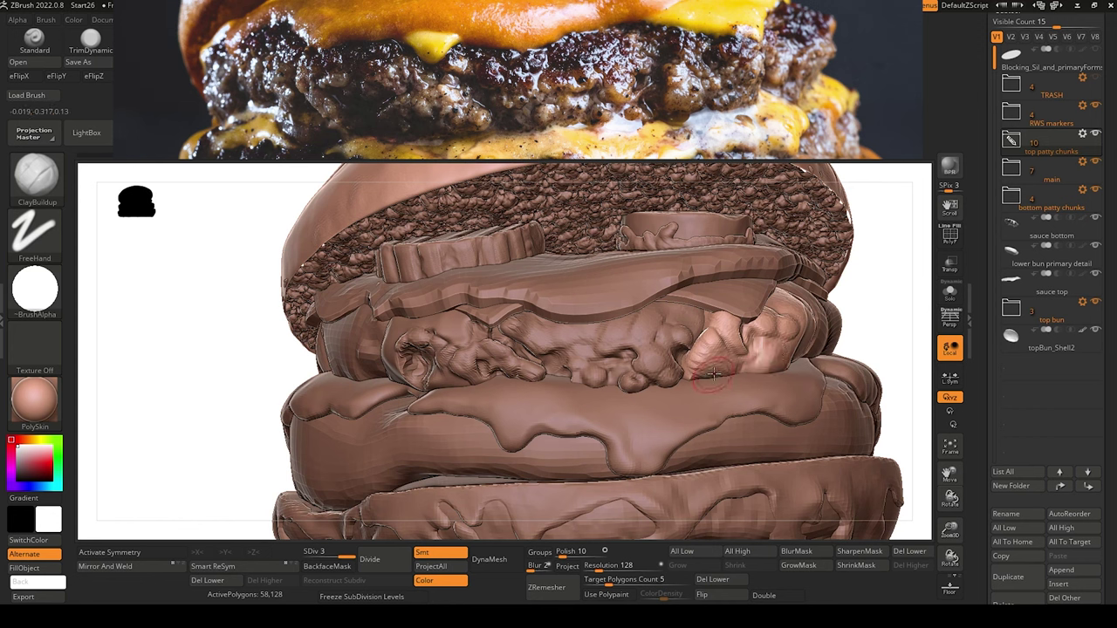
# Reshape the exposed cheese slice corner above the right patty chunk with Move Topological.
pyautogui.keyDown('alt'); pyautogui.moveTo(200, 352); pyautogui.dragTo(210, 297); pyautogui.keyUp('alt')
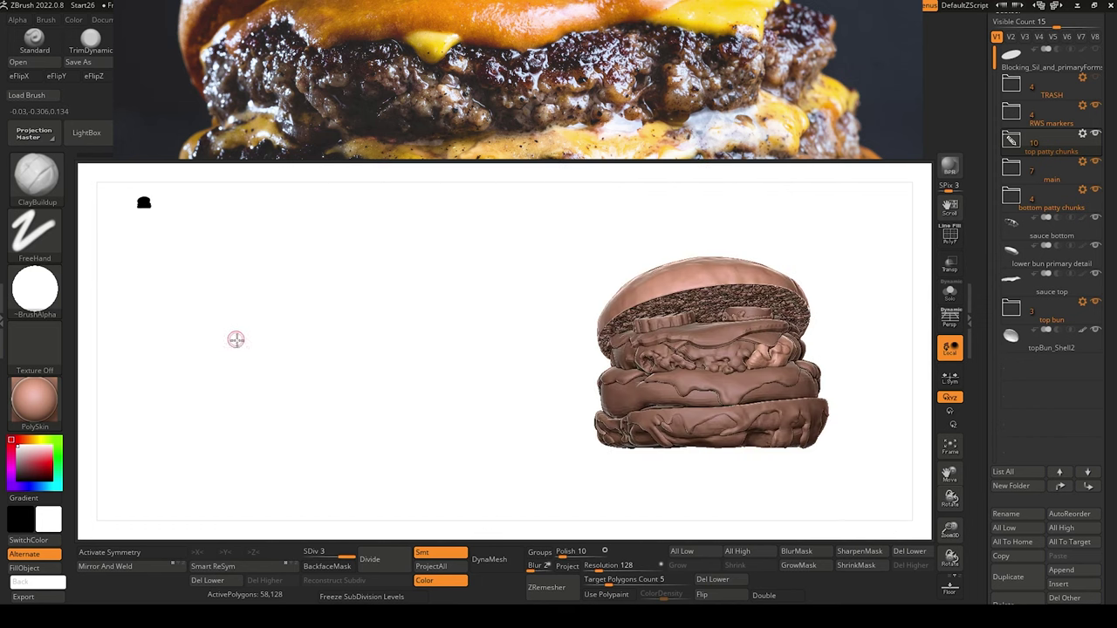
pyautogui.moveTo(237, 340); pyautogui.dragTo(207, 365)
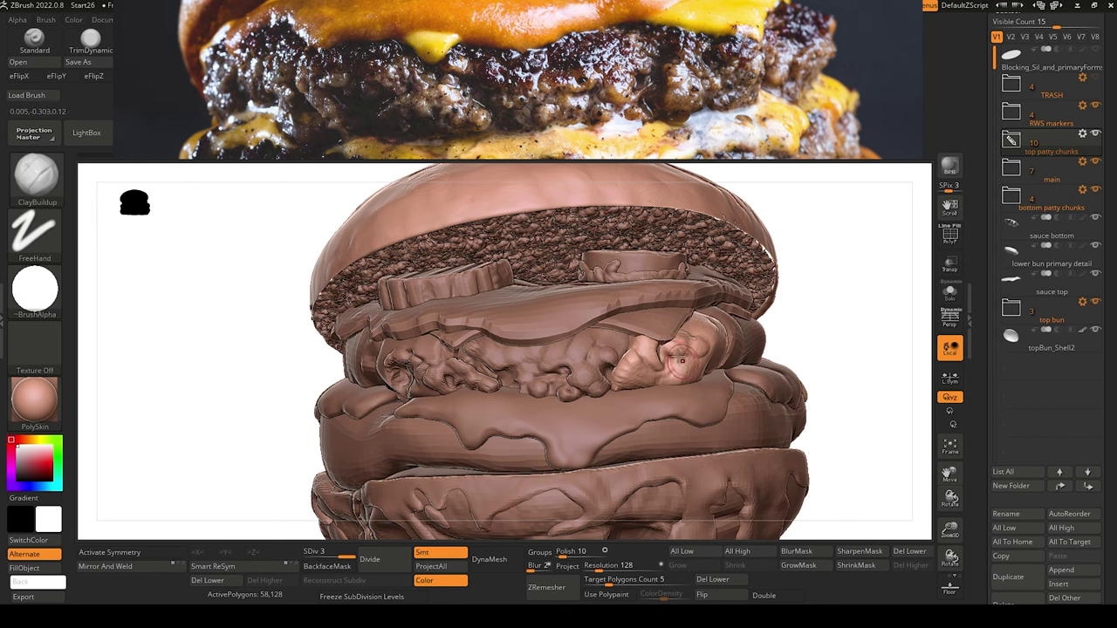
pyautogui.moveTo(222, 302)
pyautogui.keyDown('alt'); pyautogui.mouseDown()
pyautogui.moveTo(232, 316)
pyautogui.moveTo(187, 218)
pyautogui.mouseUp(); pyautogui.keyUp('alt')
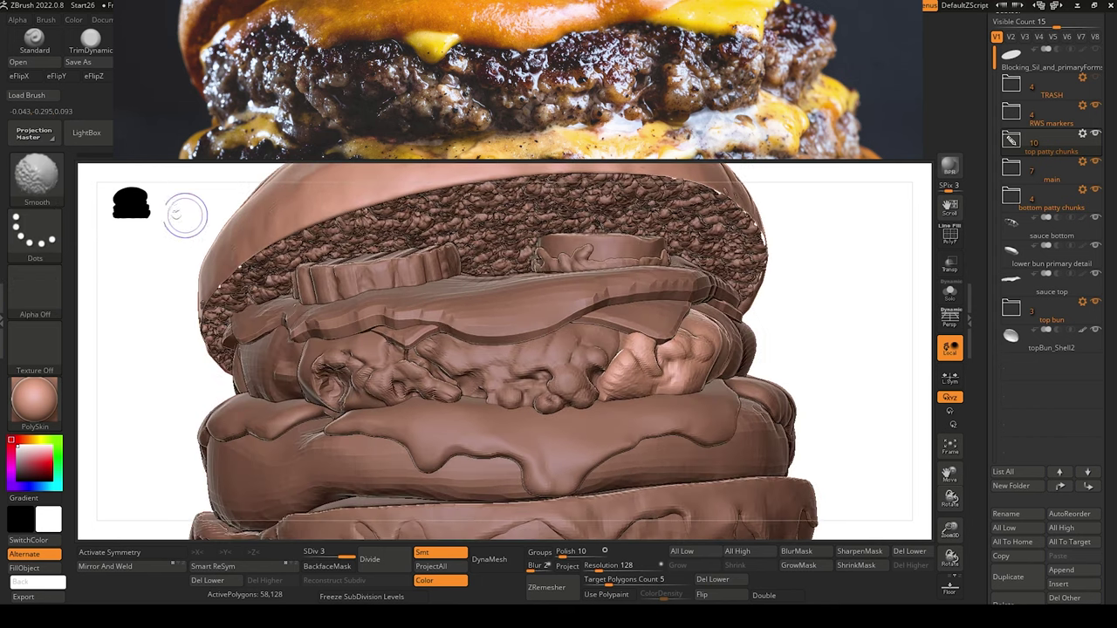
pyautogui.moveTo(152, 290); pyautogui.dragTo(170, 289)
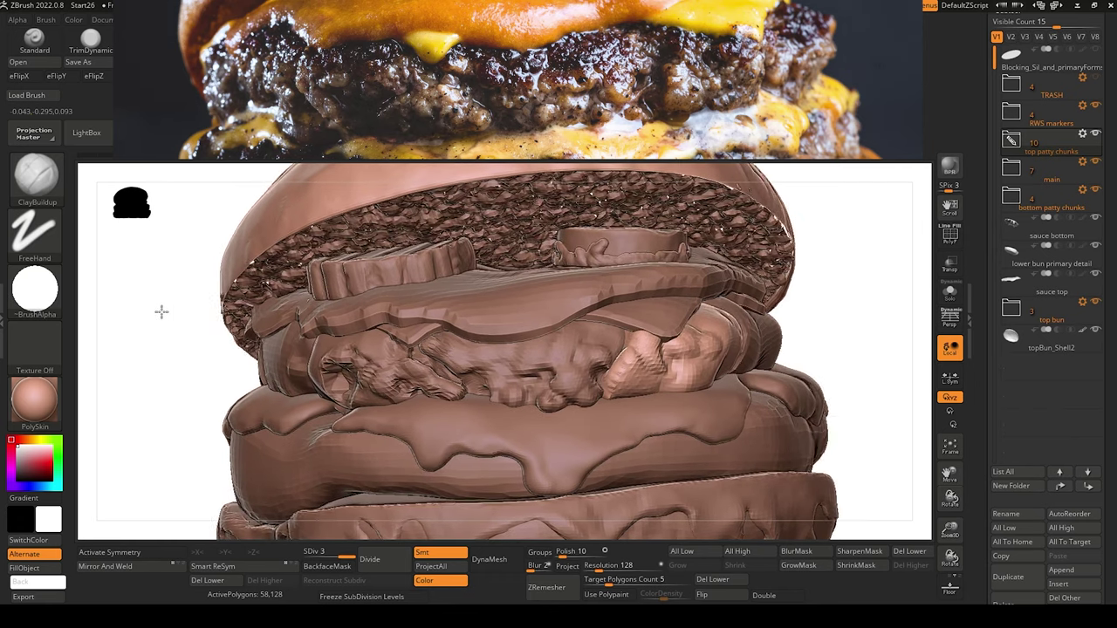
pyautogui.keyDown('alt'); pyautogui.click(666, 330); pyautogui.keyUp('alt')
pyautogui.moveTo(668, 329)
pyautogui.mouseDown()
pyautogui.moveTo(673, 316)
pyautogui.moveTo(699, 326)
pyautogui.mouseUp()
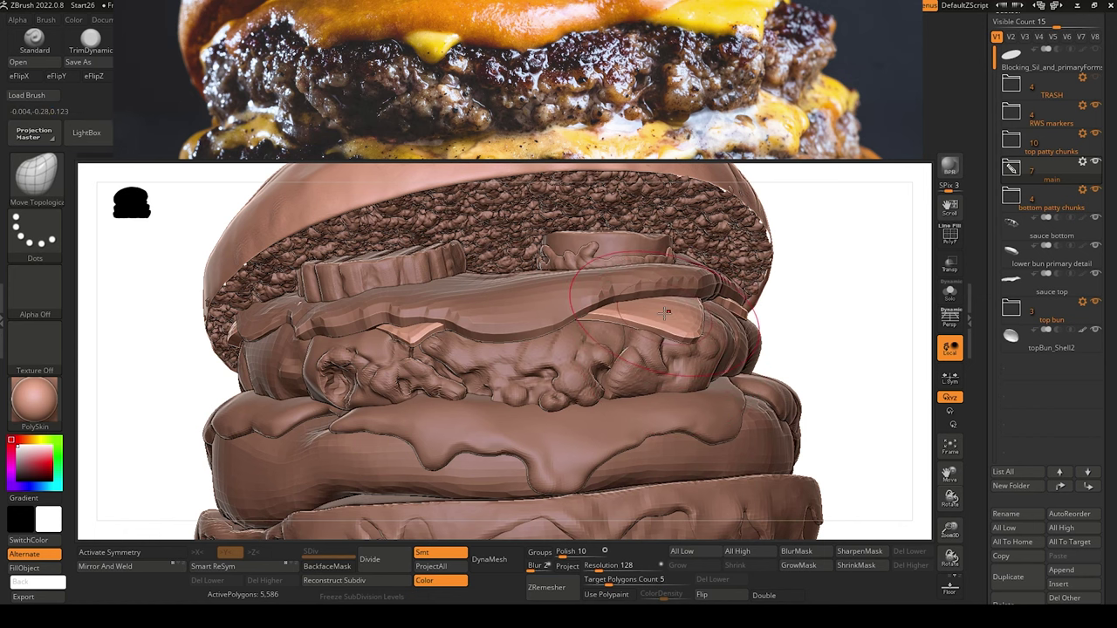
pyautogui.moveTo(689, 330); pyautogui.dragTo(707, 332)
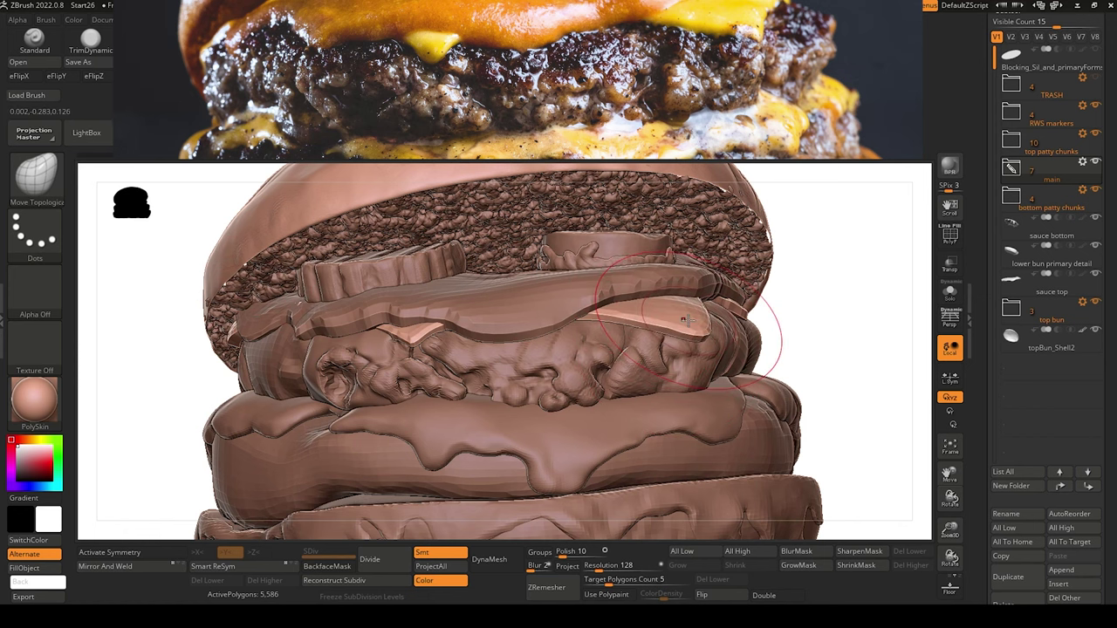
pyautogui.moveTo(210, 305)
pyautogui.mouseDown()
pyautogui.moveTo(185, 352)
pyautogui.moveTo(209, 311)
pyautogui.moveTo(215, 330)
pyautogui.mouseUp()
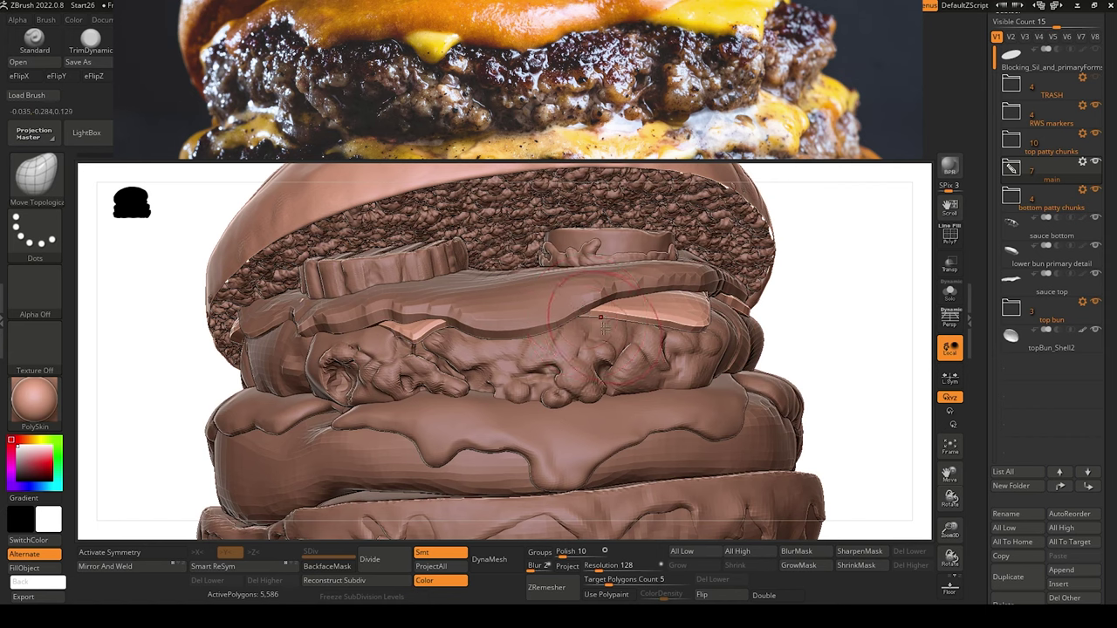
pyautogui.keyDown('shift'); pyautogui.moveTo(179, 290); pyautogui.dragTo(185, 279); pyautogui.keyUp('shift')
pyautogui.moveTo(131, 262)
pyautogui.mouseDown()
pyautogui.moveTo(132, 337)
pyautogui.moveTo(186, 324)
pyautogui.mouseUp()
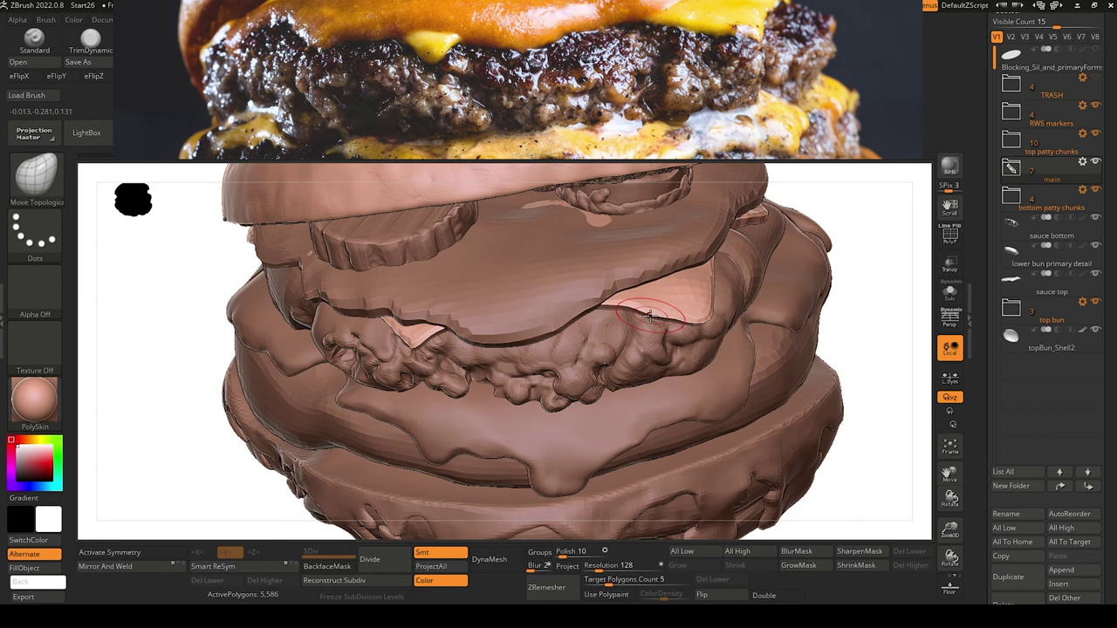
pyautogui.moveTo(209, 289); pyautogui.dragTo(207, 267)
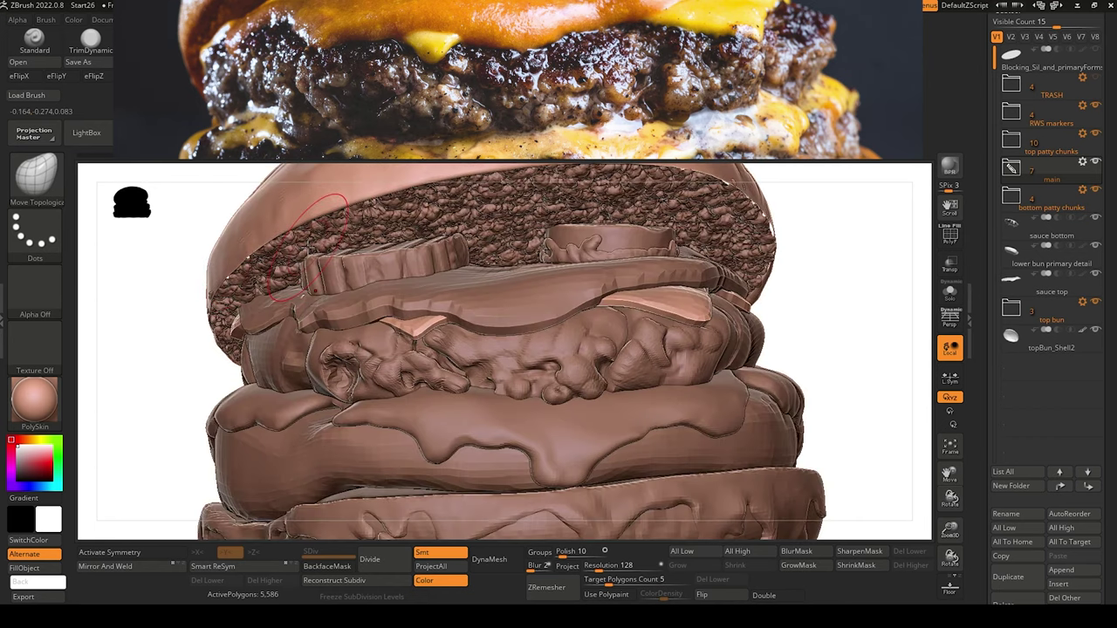
pyautogui.keyDown('alt'); pyautogui.click(604, 302); pyautogui.keyUp('alt')
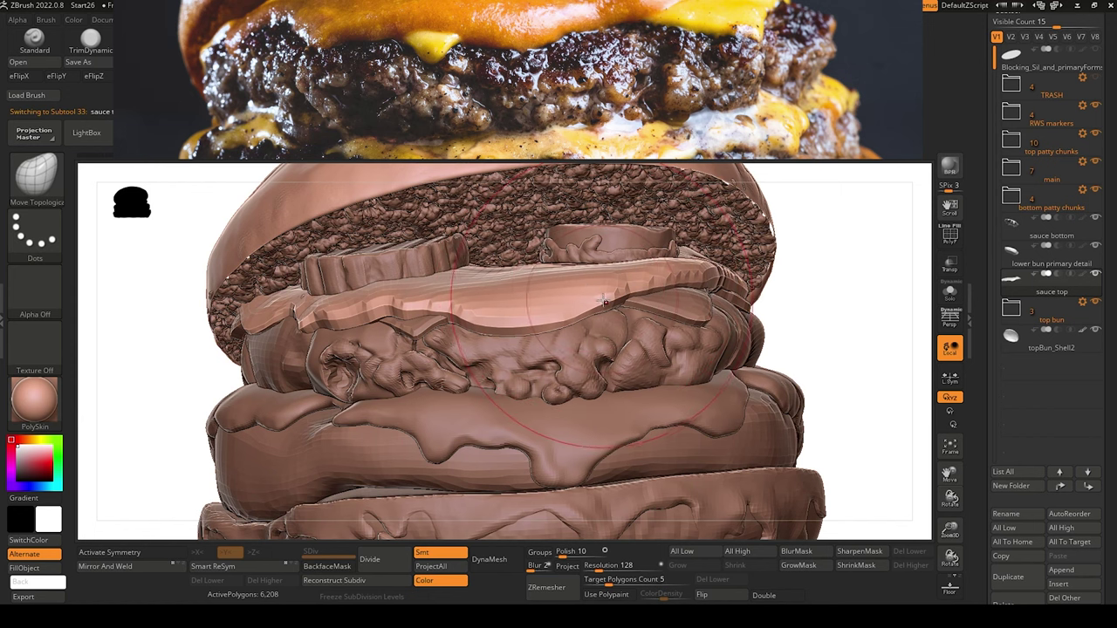
pyautogui.hotkey('ctrl', 'c')
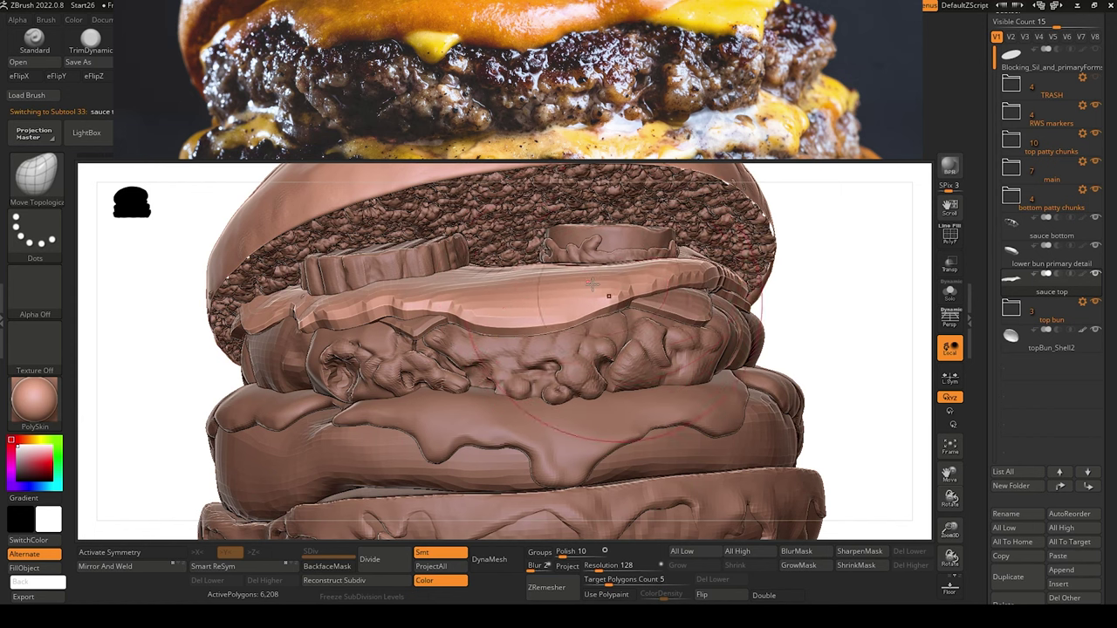
pyautogui.moveTo(178, 346)
pyautogui.keyDown('ctrl'); pyautogui.mouseDown(button='right')
pyautogui.moveTo(177, 297)
pyautogui.moveTo(209, 364)
pyautogui.moveTo(172, 350)
pyautogui.mouseUp(button='right'); pyautogui.keyUp('ctrl')
pyautogui.moveTo(173, 350)
pyautogui.mouseDown()
pyautogui.moveTo(182, 364)
pyautogui.moveTo(175, 353)
pyautogui.mouseUp()
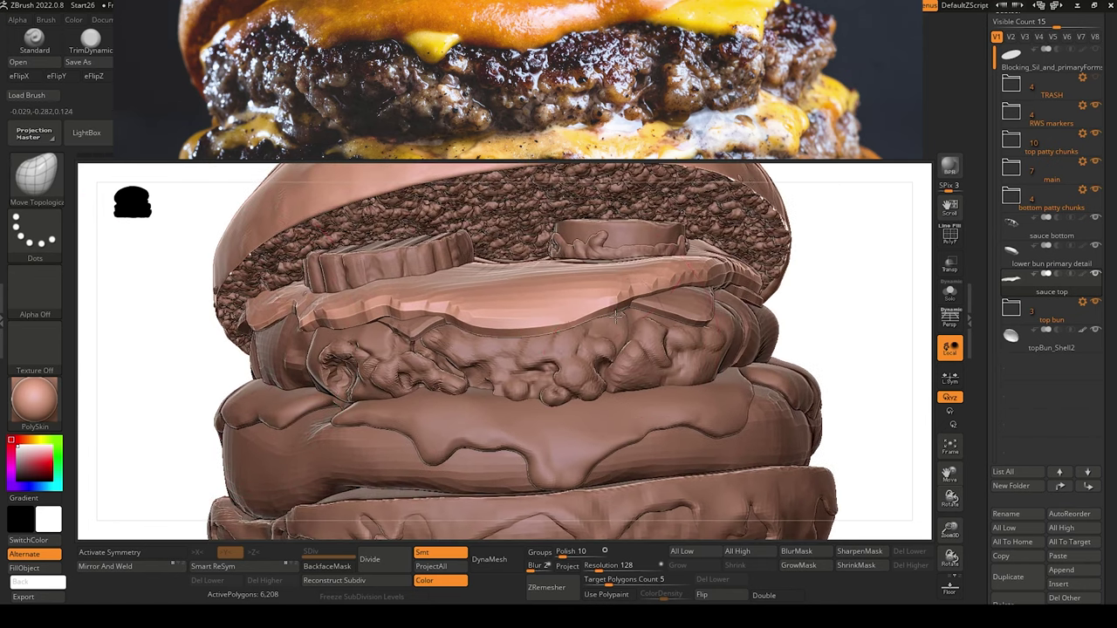
# Refine the right patty chunk's upper lumps beneath the cheese slice with ClayBuildup and crease them with DamStandard.
pyautogui.press('b')
pyautogui.press('c')
pyautogui.press('b')
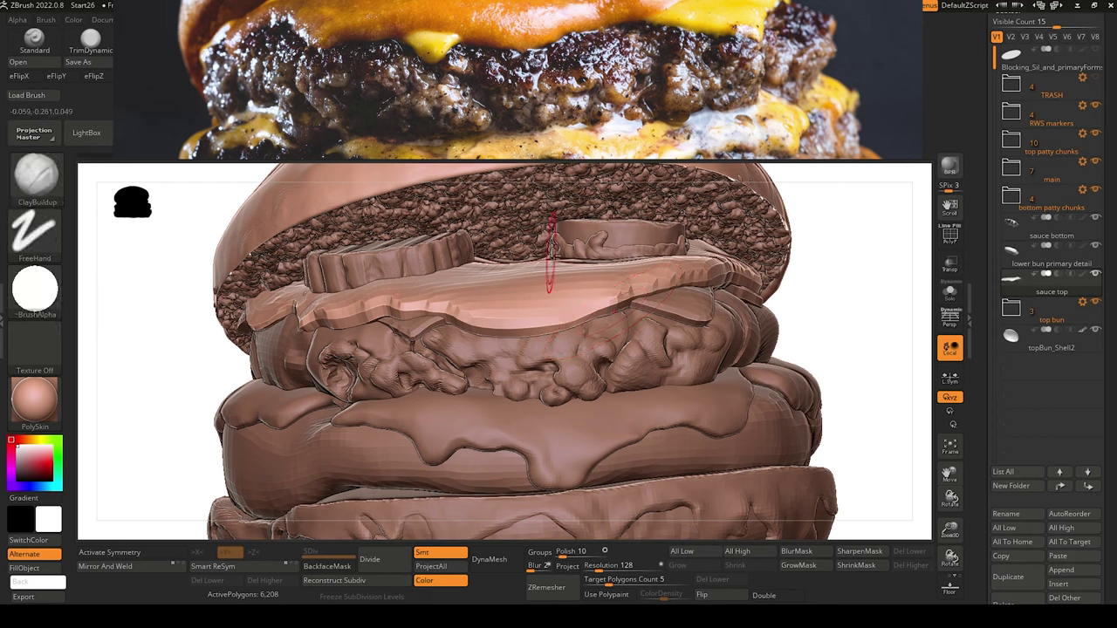
pyautogui.keyDown('alt'); pyautogui.click(639, 327); pyautogui.keyUp('alt')
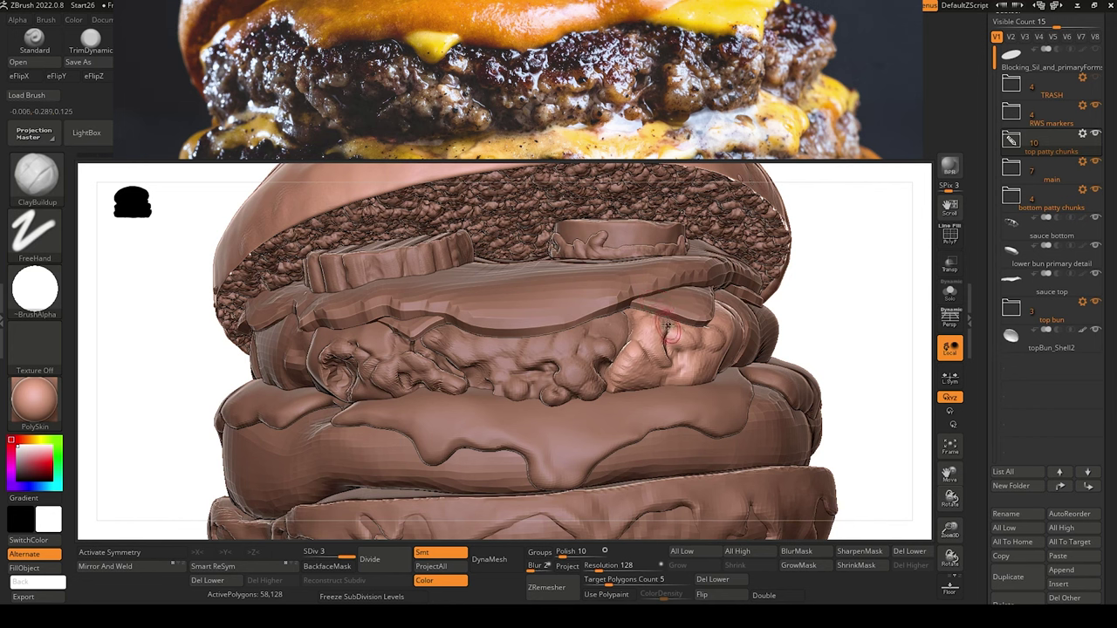
pyautogui.press('b')
pyautogui.press('d')
pyautogui.press('s')
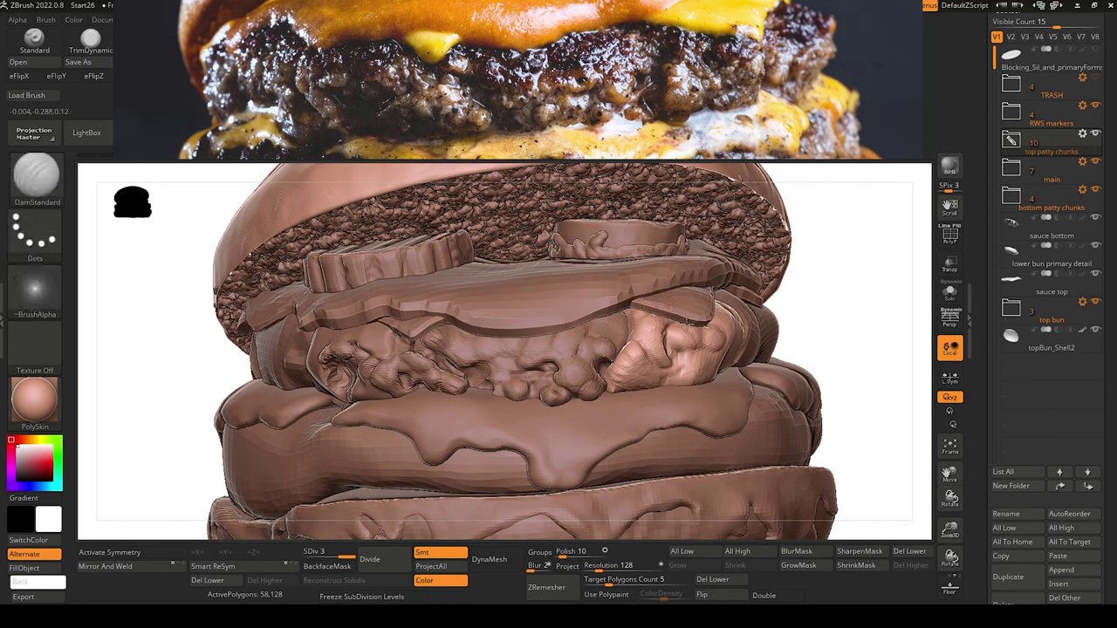
# Roughen the smooth outer end of the left patty chunk with ClayBuildup lumps and grooves.
pyautogui.keyDown('alt'); pyautogui.moveTo(176, 320); pyautogui.dragTo(94, 232); pyautogui.keyUp('alt')
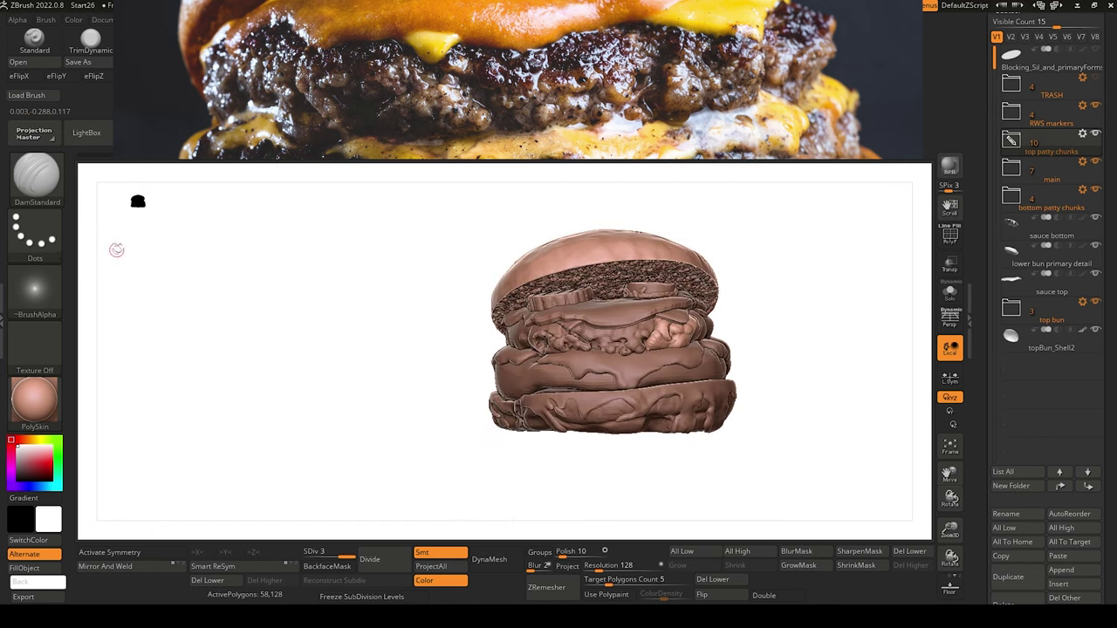
pyautogui.keyDown('alt'); pyautogui.moveTo(157, 276); pyautogui.dragTo(234, 320); pyautogui.keyUp('alt')
pyautogui.moveTo(200, 355)
pyautogui.mouseDown()
pyautogui.moveTo(197, 332)
pyautogui.moveTo(175, 331)
pyautogui.moveTo(206, 326)
pyautogui.moveTo(135, 342)
pyautogui.moveTo(192, 337)
pyautogui.mouseUp()
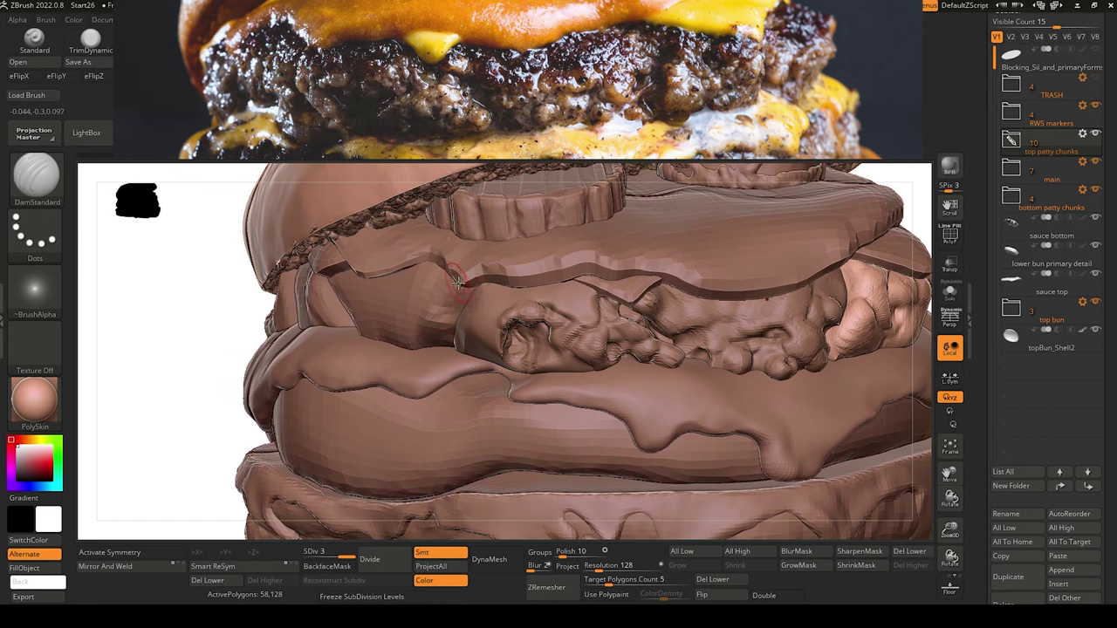
pyautogui.keyDown('alt'); pyautogui.click(468, 328); pyautogui.keyUp('alt')
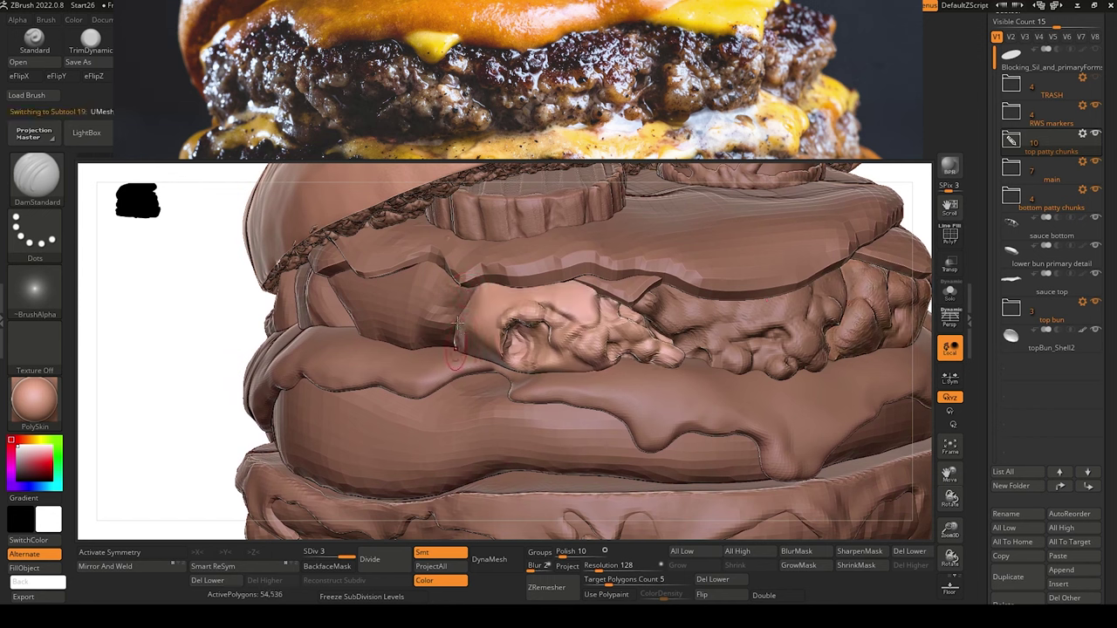
pyautogui.press('b')
pyautogui.press('c')
pyautogui.press('b')
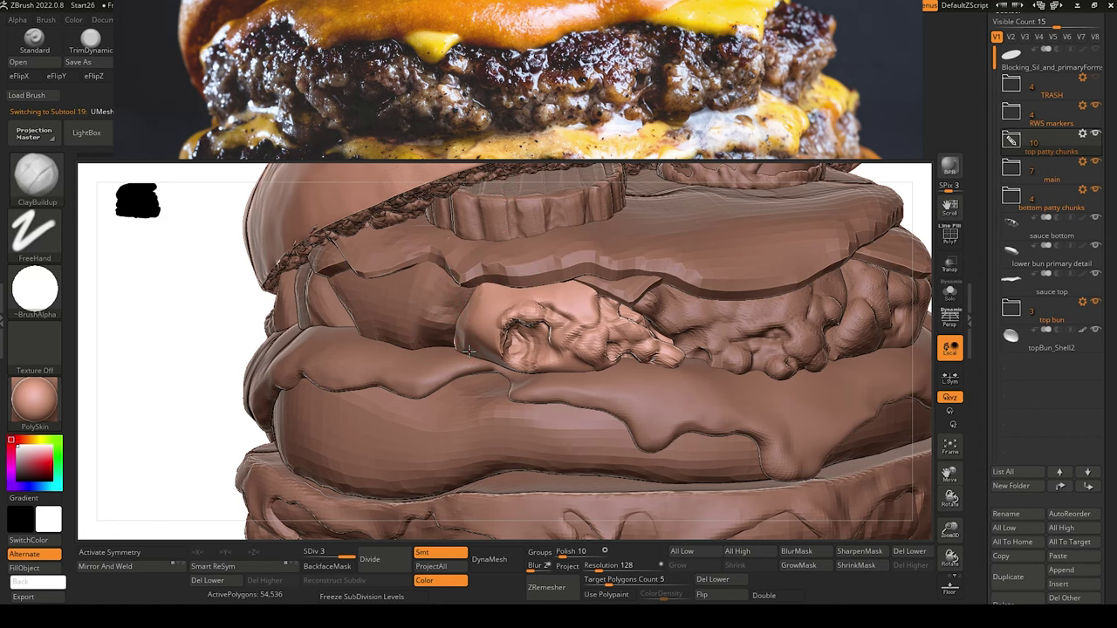
pyautogui.click(36, 176)
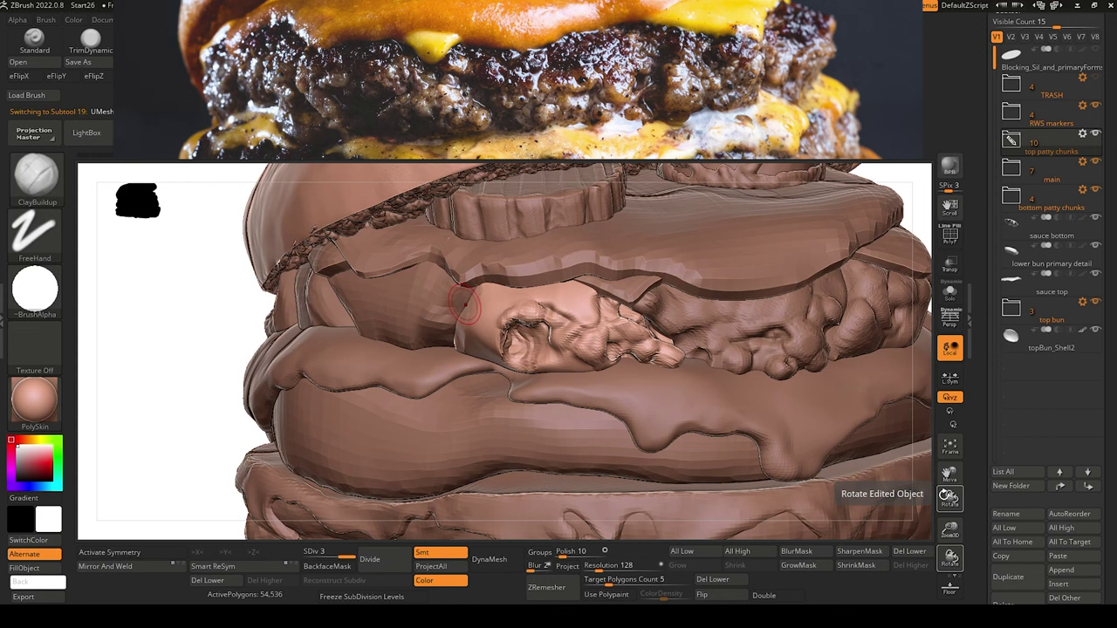
pyautogui.keyDown('alt'); pyautogui.moveTo(466, 301); pyautogui.dragTo(464, 346); pyautogui.keyUp('alt')
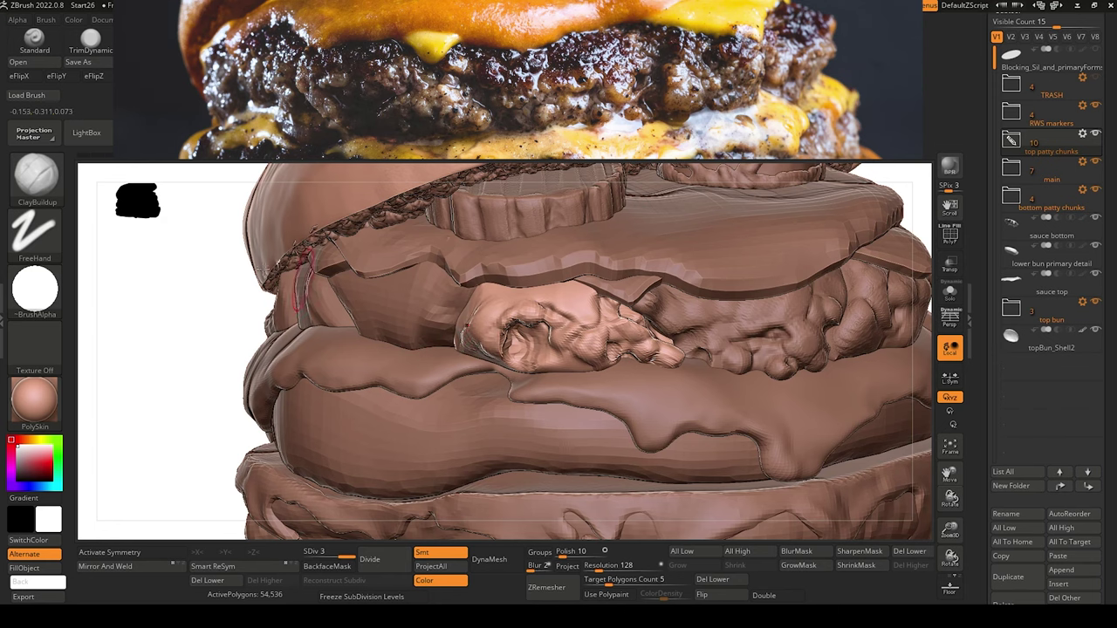
pyautogui.moveTo(249, 266)
pyautogui.mouseDown()
pyautogui.moveTo(230, 279)
pyautogui.moveTo(254, 253)
pyautogui.mouseUp()
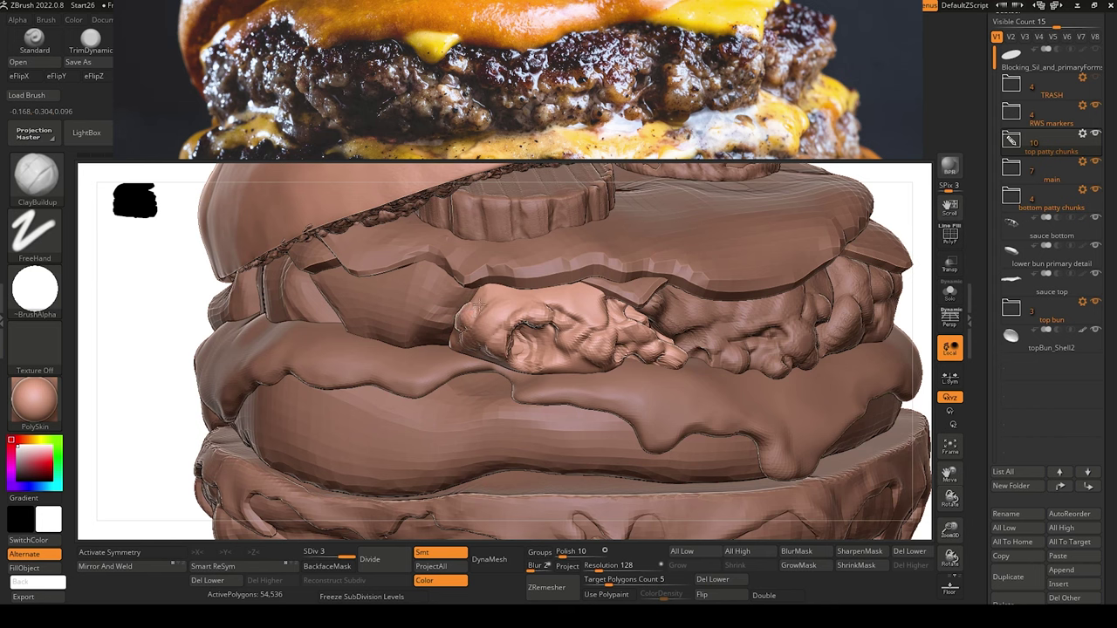
# Carve sharp creases around the hollow and outer rim of the left patty chunk with DamStandard.
pyautogui.moveTo(166, 281); pyautogui.dragTo(229, 307)
pyautogui.press('b')
pyautogui.press('d')
pyautogui.press('s')
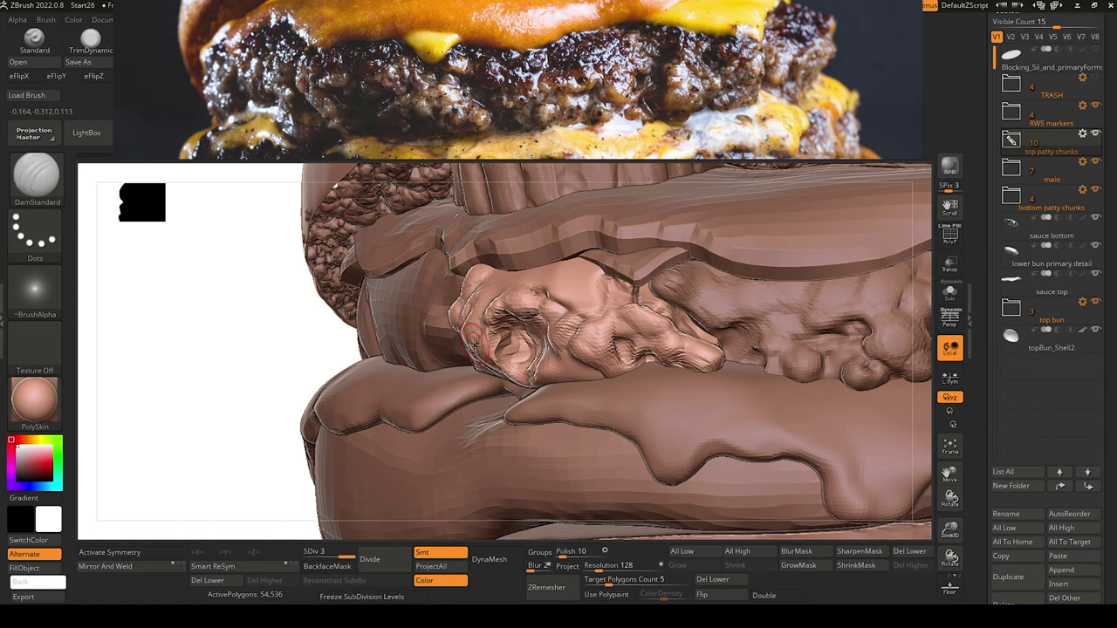
# Build up raised lumps with ClayBuildup on the smooth neighboring patty chunk, beside its border with the left patty chunk.
pyautogui.keyDown('alt'); pyautogui.moveTo(232, 312); pyautogui.dragTo(287, 312); pyautogui.keyUp('alt')
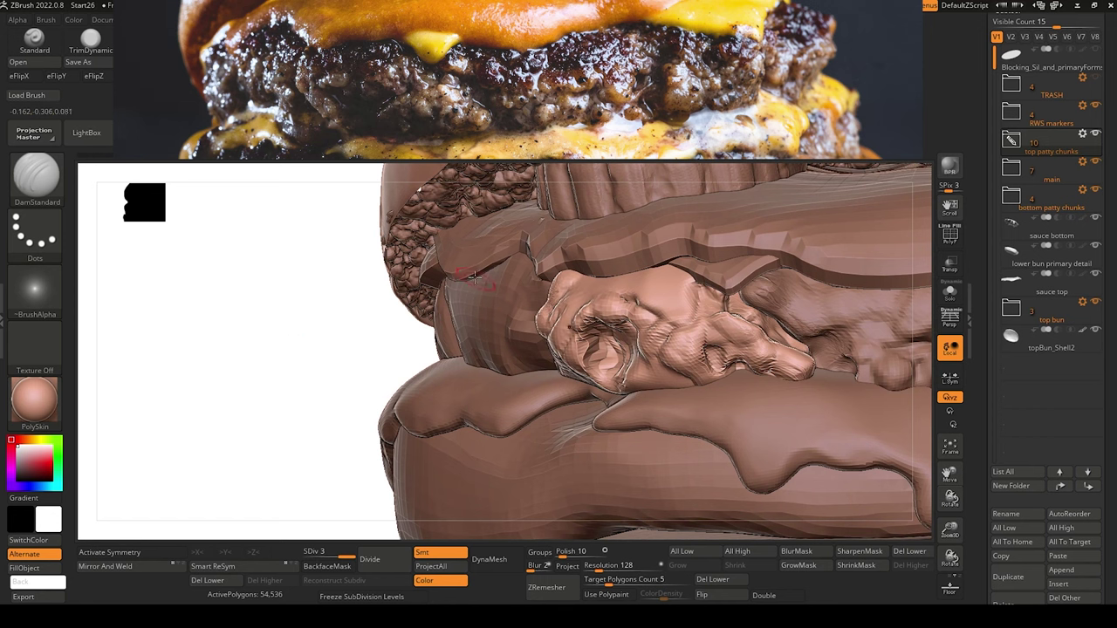
pyautogui.press('b')
pyautogui.press('c')
pyautogui.press('b')
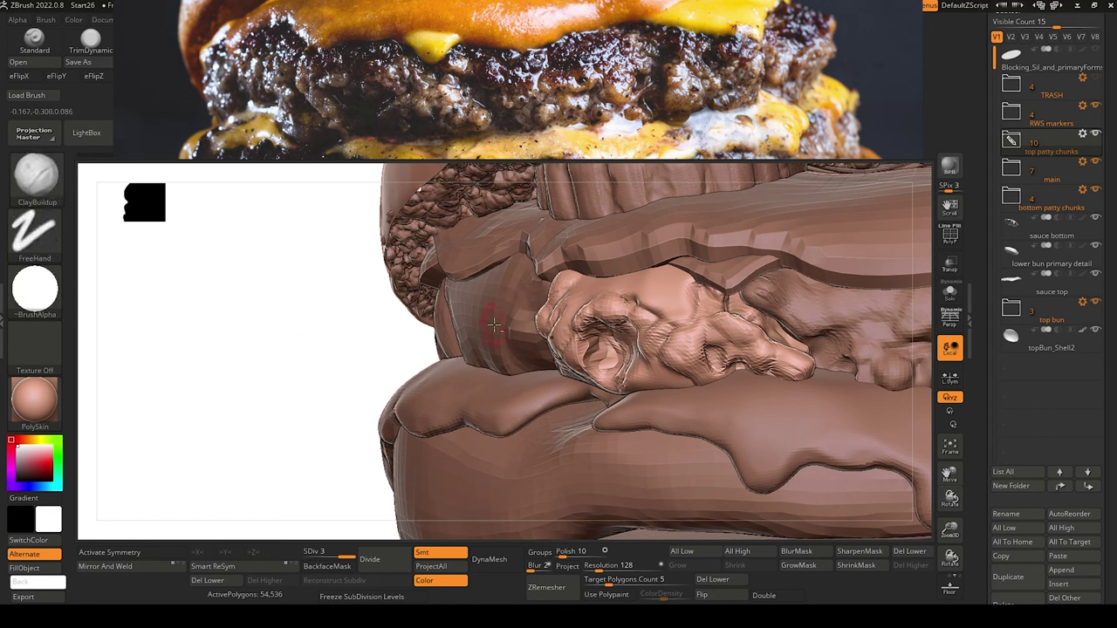
pyautogui.keyDown('alt'); pyautogui.click(495, 327); pyautogui.keyUp('alt')
pyautogui.click(382, 561)
pyautogui.click(382, 561)
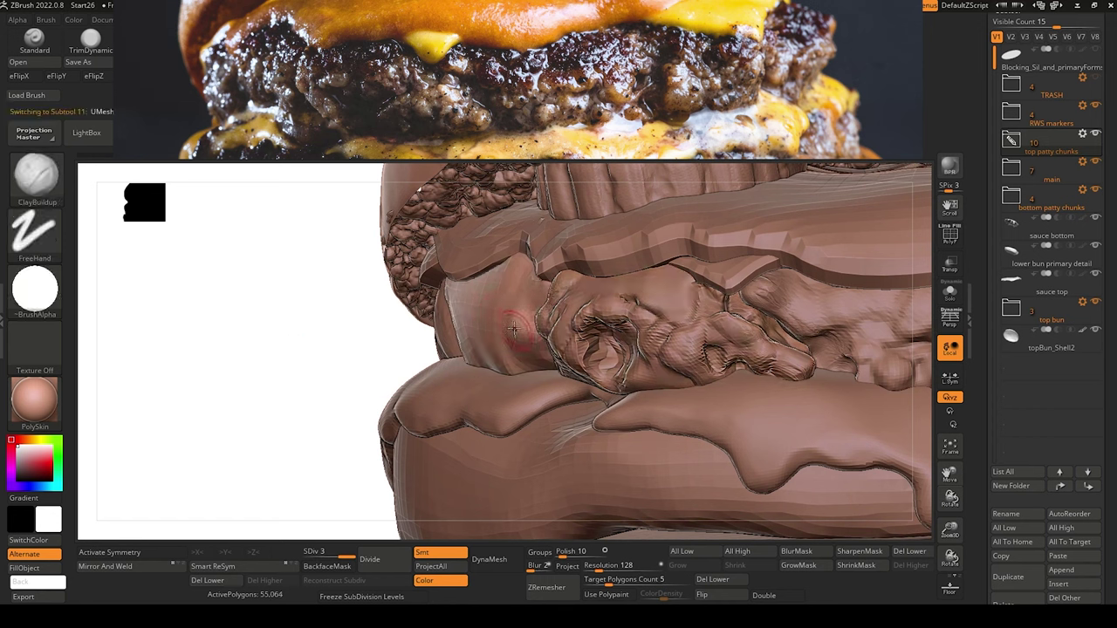
pyautogui.moveTo(523, 329); pyautogui.dragTo(518, 338)
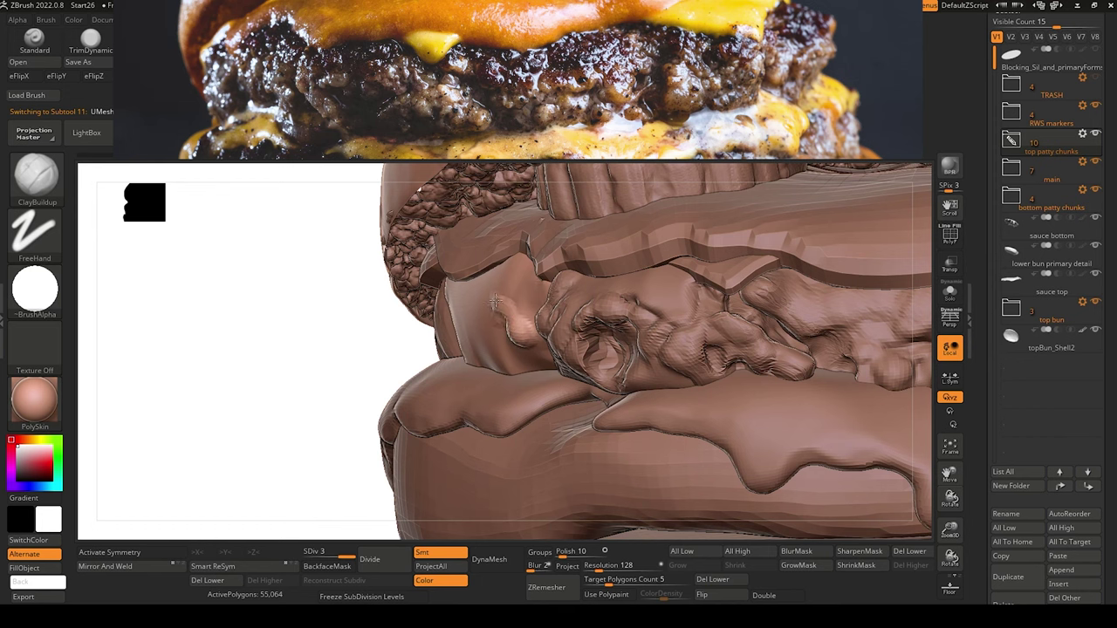
pyautogui.moveTo(495, 301)
pyautogui.mouseDown()
pyautogui.moveTo(510, 305)
pyautogui.moveTo(512, 276)
pyautogui.mouseUp()
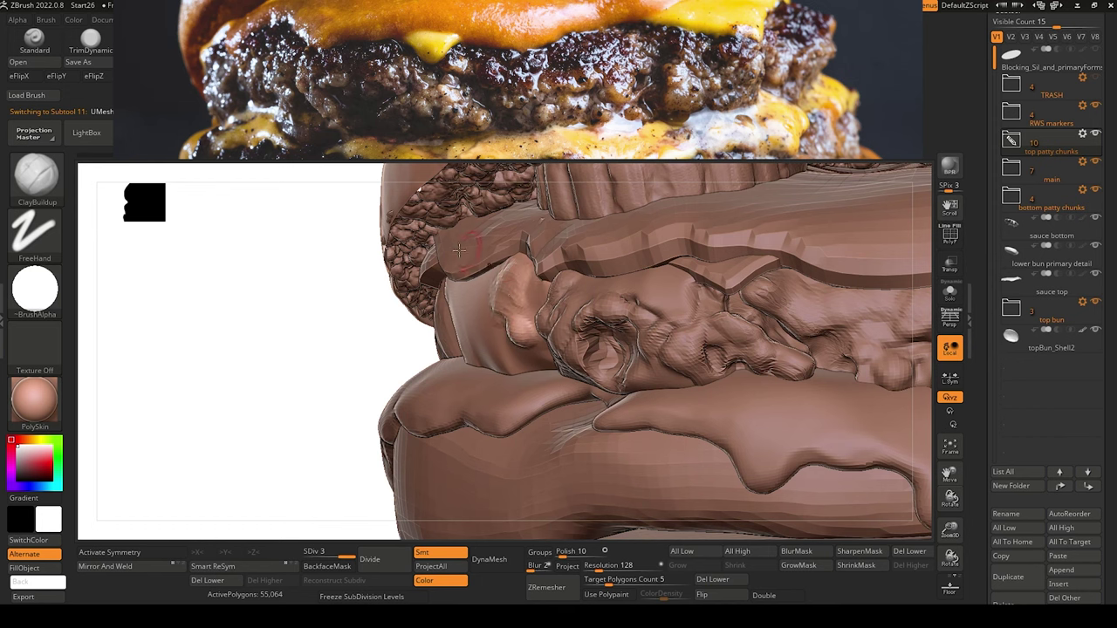
# Extend the ClayBuildup lumps down to the neighboring chunk's lower edge and inward across its face.
pyautogui.moveTo(338, 308); pyautogui.dragTo(377, 309)
pyautogui.moveTo(552, 295)
pyautogui.mouseDown()
pyautogui.moveTo(540, 318)
pyautogui.moveTo(550, 325)
pyautogui.mouseUp()
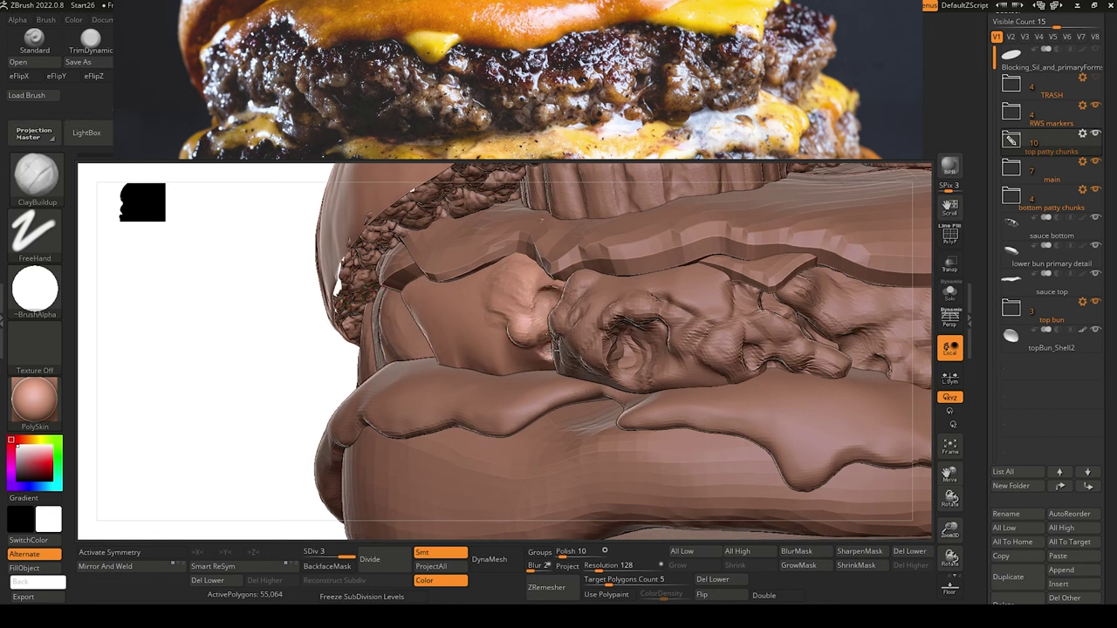
pyautogui.moveTo(517, 358); pyautogui.dragTo(517, 375)
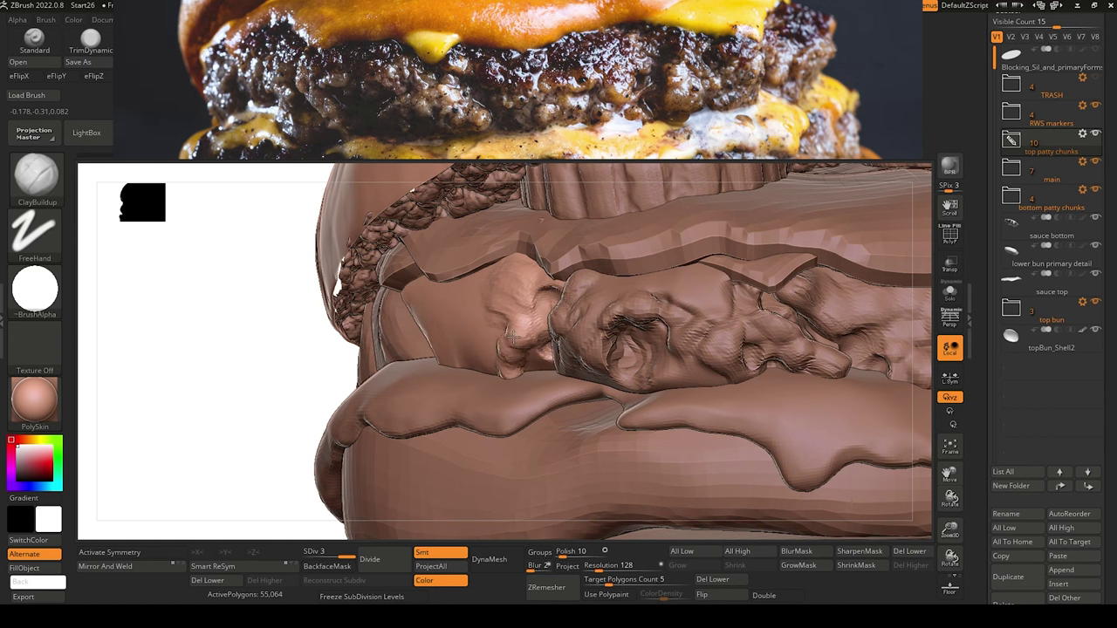
pyautogui.moveTo(275, 301); pyautogui.dragTo(280, 319)
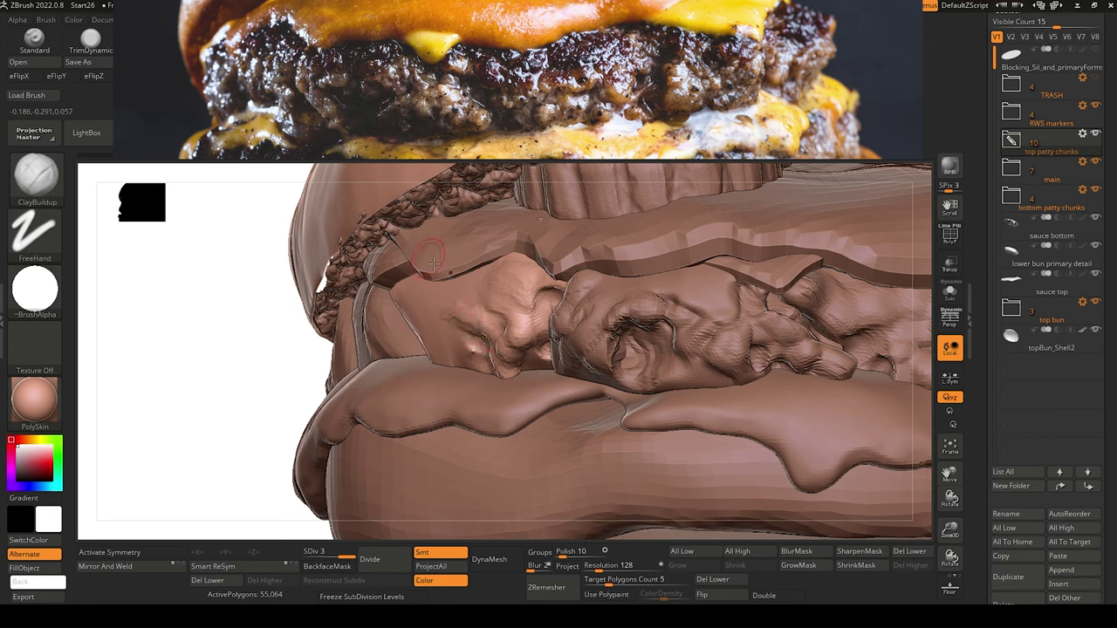
pyautogui.moveTo(477, 308)
pyautogui.mouseDown()
pyautogui.moveTo(508, 289)
pyautogui.moveTo(473, 309)
pyautogui.moveTo(474, 335)
pyautogui.mouseUp()
# Shape the neighboring chunk's remaining outer face and add small ClayBuildup lumps along its lower edge above the sauce.
pyautogui.moveTo(224, 311)
pyautogui.mouseDown()
pyautogui.moveTo(186, 312)
pyautogui.moveTo(250, 297)
pyautogui.moveTo(250, 274)
pyautogui.mouseUp()
pyautogui.moveTo(554, 360); pyautogui.dragTo(518, 337)
pyautogui.moveTo(514, 299)
pyautogui.mouseDown()
pyautogui.moveTo(539, 330)
pyautogui.moveTo(530, 329)
pyautogui.mouseUp()
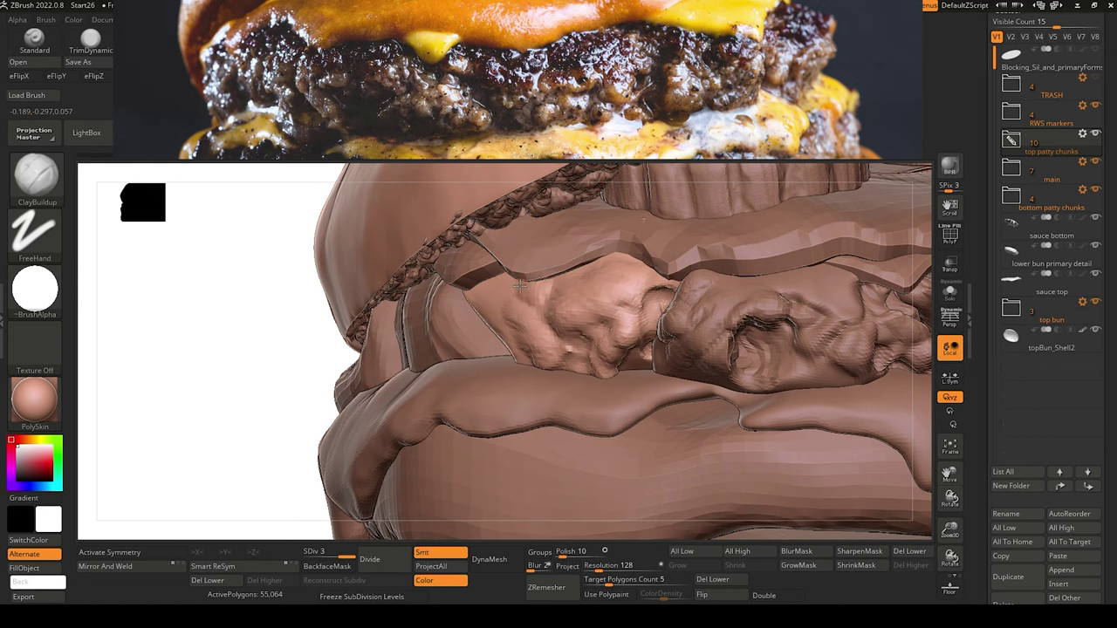
pyautogui.moveTo(216, 269); pyautogui.dragTo(229, 295)
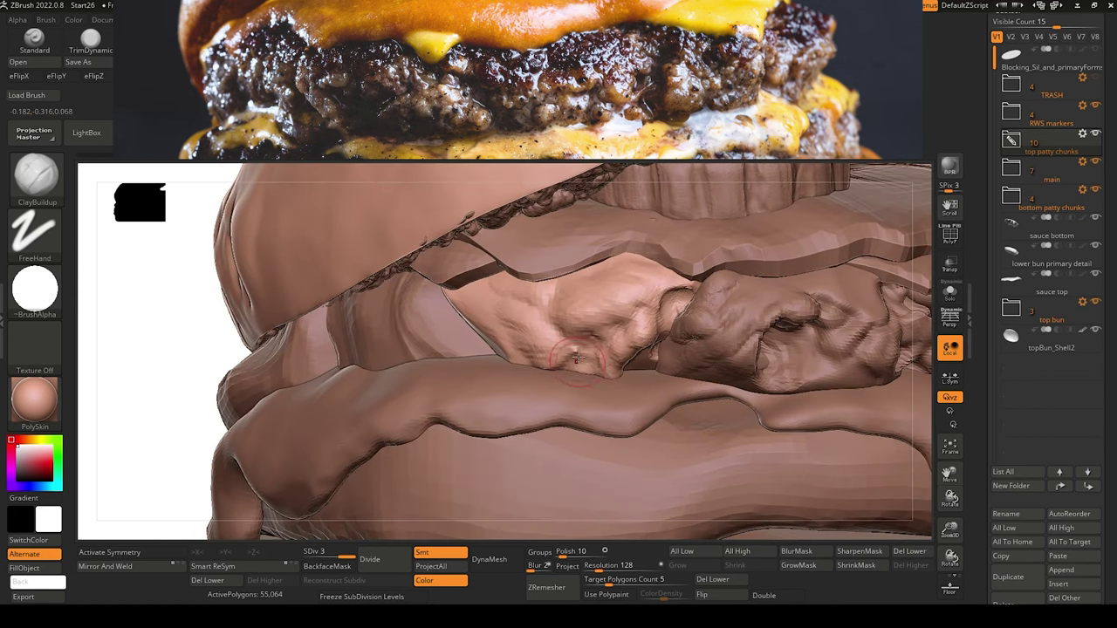
pyautogui.moveTo(577, 357); pyautogui.dragTo(590, 369)
pyautogui.press('f')
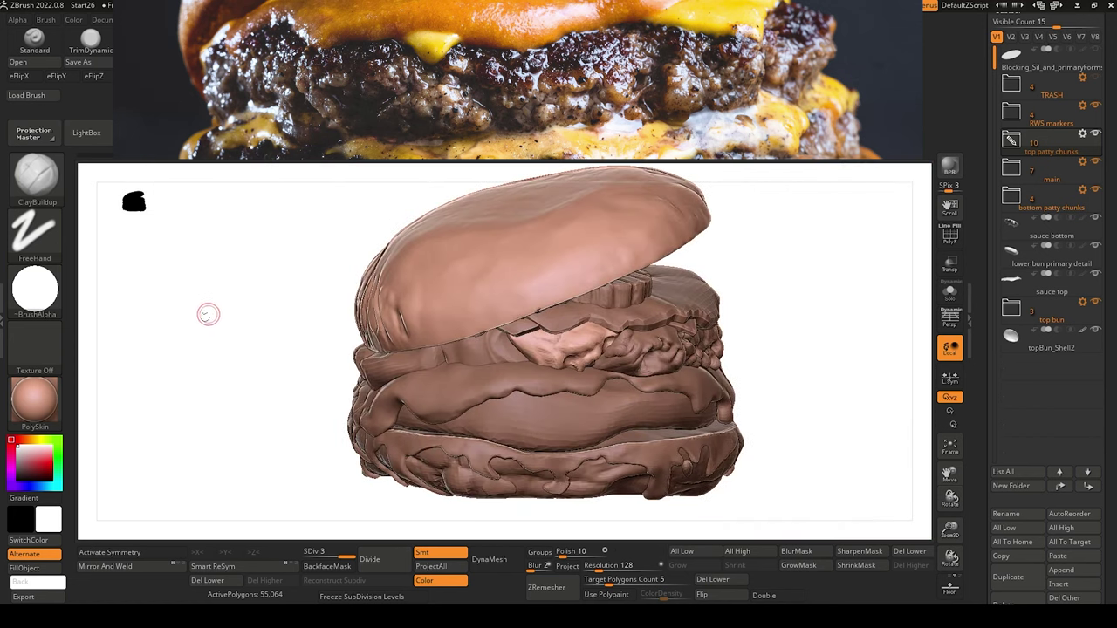
pyautogui.moveTo(208, 314)
pyautogui.mouseDown()
pyautogui.moveTo(195, 321)
pyautogui.moveTo(214, 337)
pyautogui.moveTo(193, 316)
pyautogui.moveTo(214, 312)
pyautogui.moveTo(188, 320)
pyautogui.mouseUp()
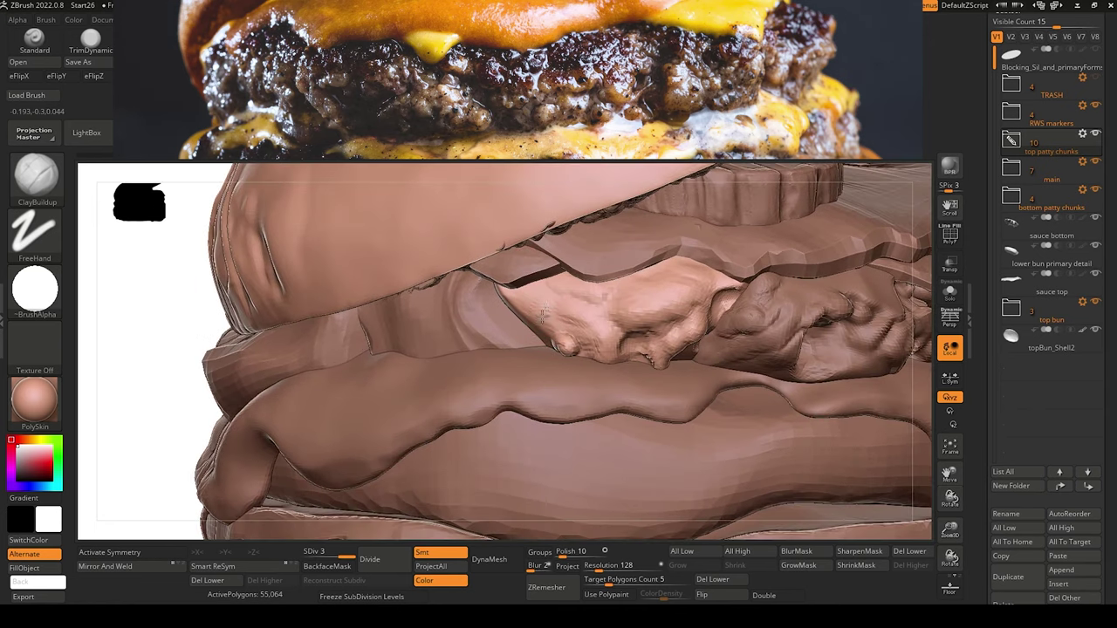
# Select the smooth patty chunk tucked under the bun beside the sculpted chunks and subdivide it to level 3.
pyautogui.moveTo(150, 325); pyautogui.dragTo(182, 314)
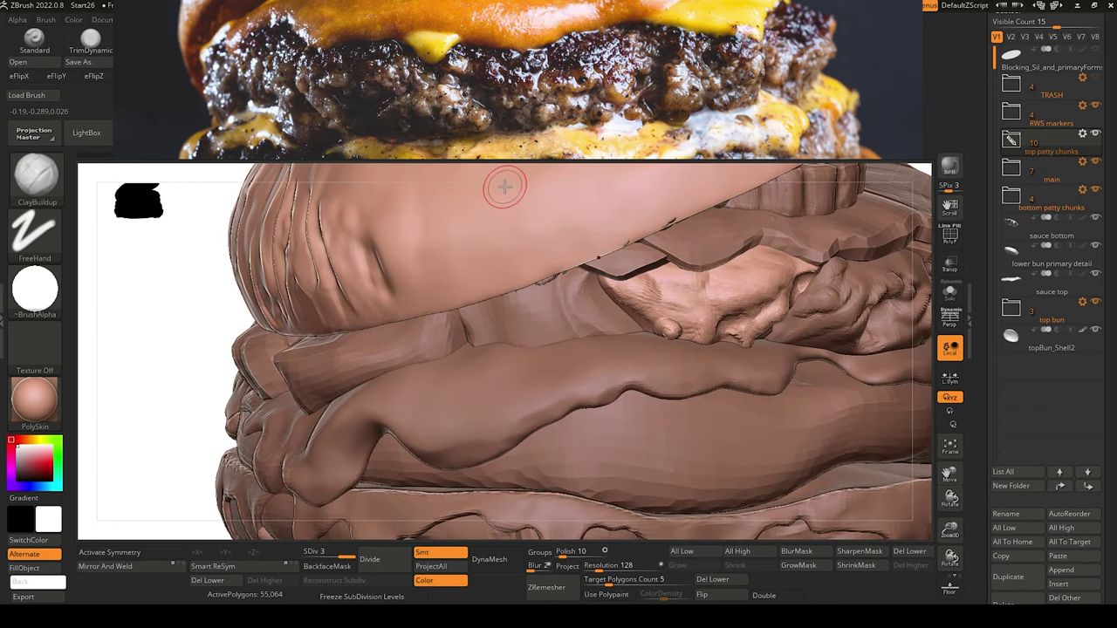
pyautogui.keyDown('alt'); pyautogui.click(541, 309); pyautogui.keyUp('alt')
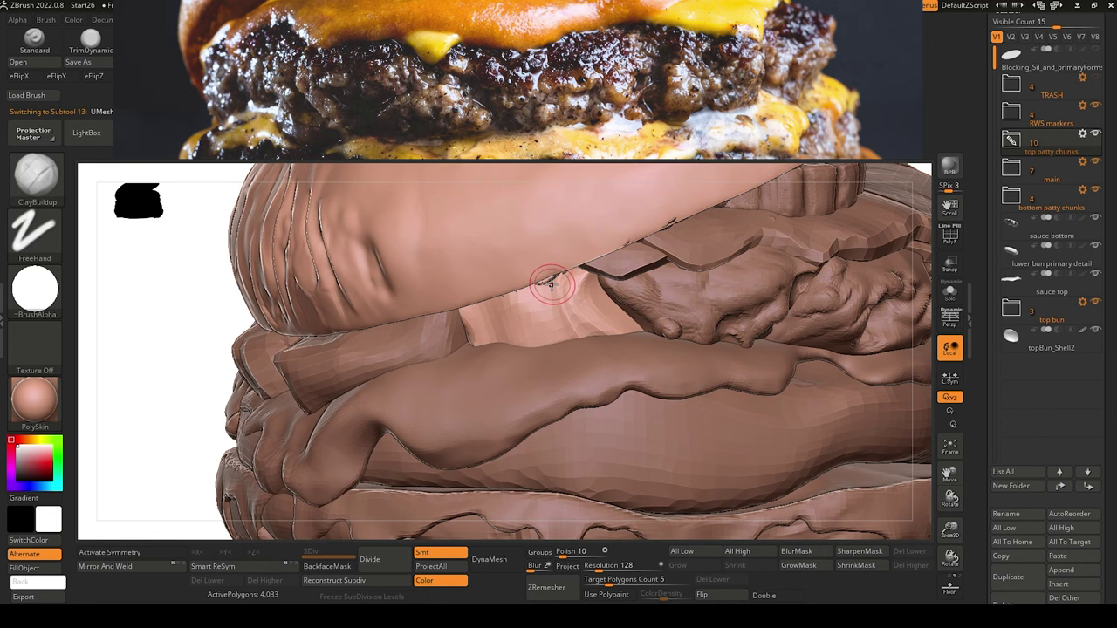
pyautogui.doubleClick(375, 561)
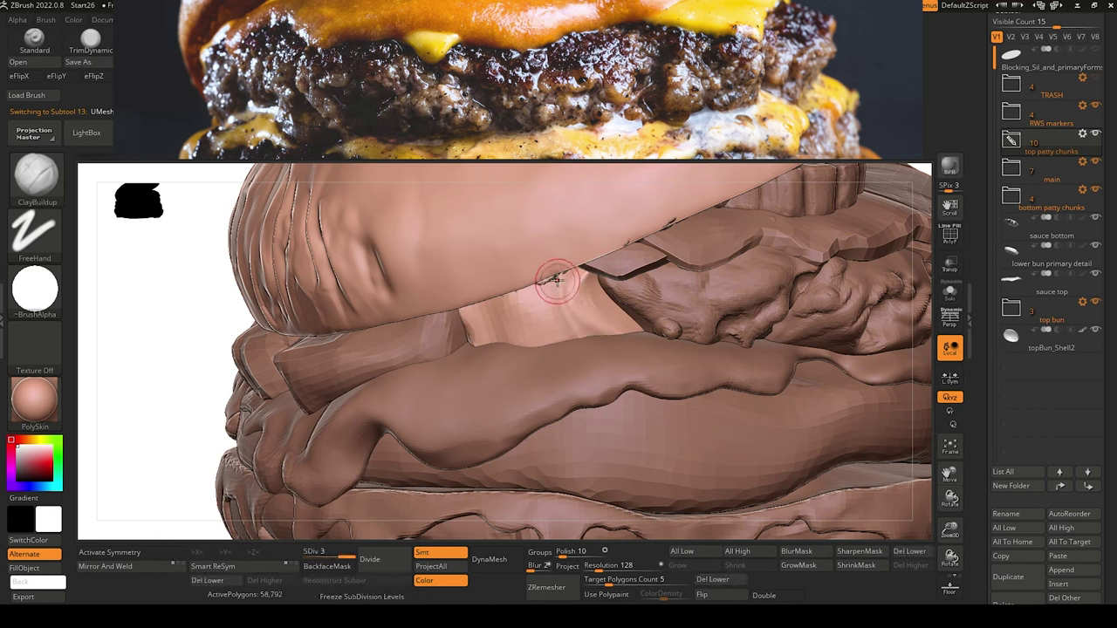
# Carve creases into the chunk under the bun with DamStandard and build up lumps along its lower edge with ClayBuildup.
pyautogui.press('b')
pyautogui.press('d')
pyautogui.press('s')
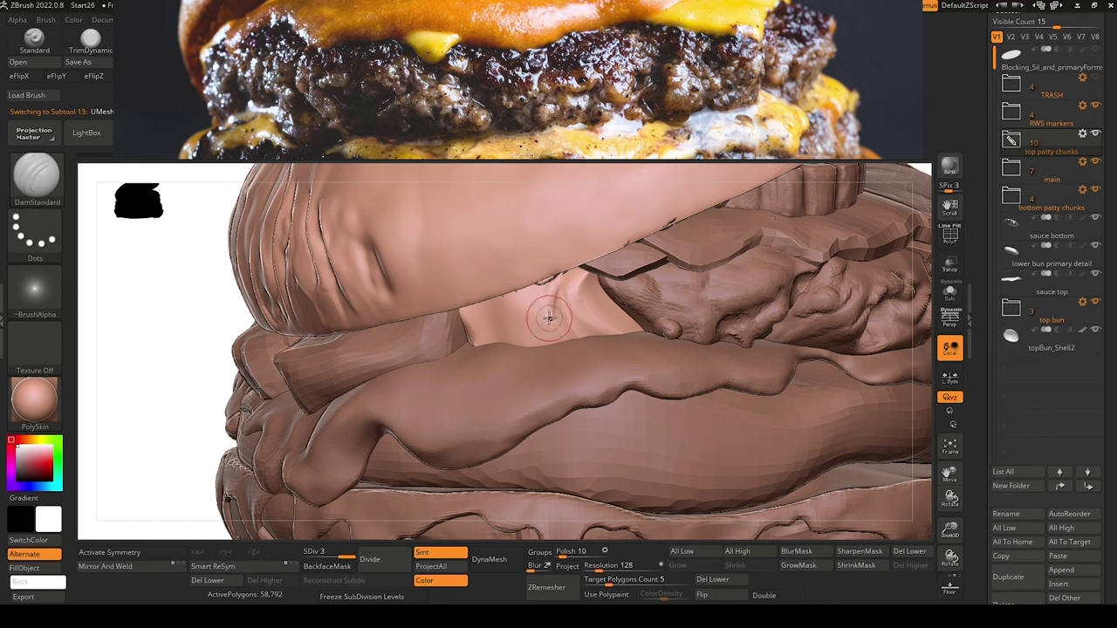
pyautogui.moveTo(527, 327); pyautogui.dragTo(512, 317)
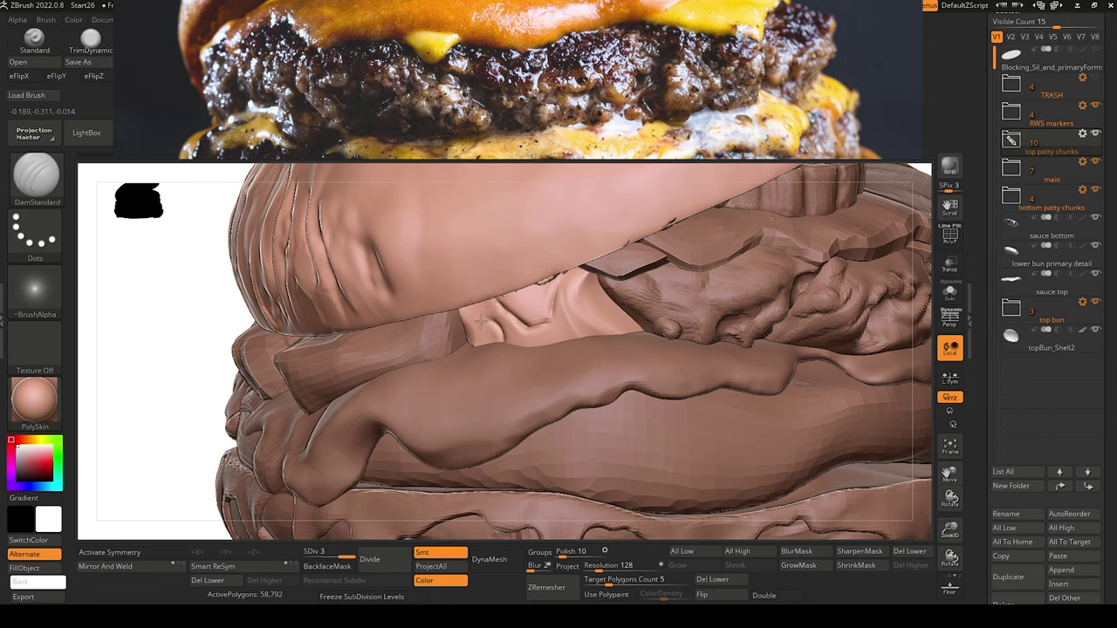
pyautogui.moveTo(481, 322)
pyautogui.mouseDown()
pyautogui.moveTo(477, 338)
pyautogui.moveTo(498, 330)
pyautogui.moveTo(491, 340)
pyautogui.mouseUp()
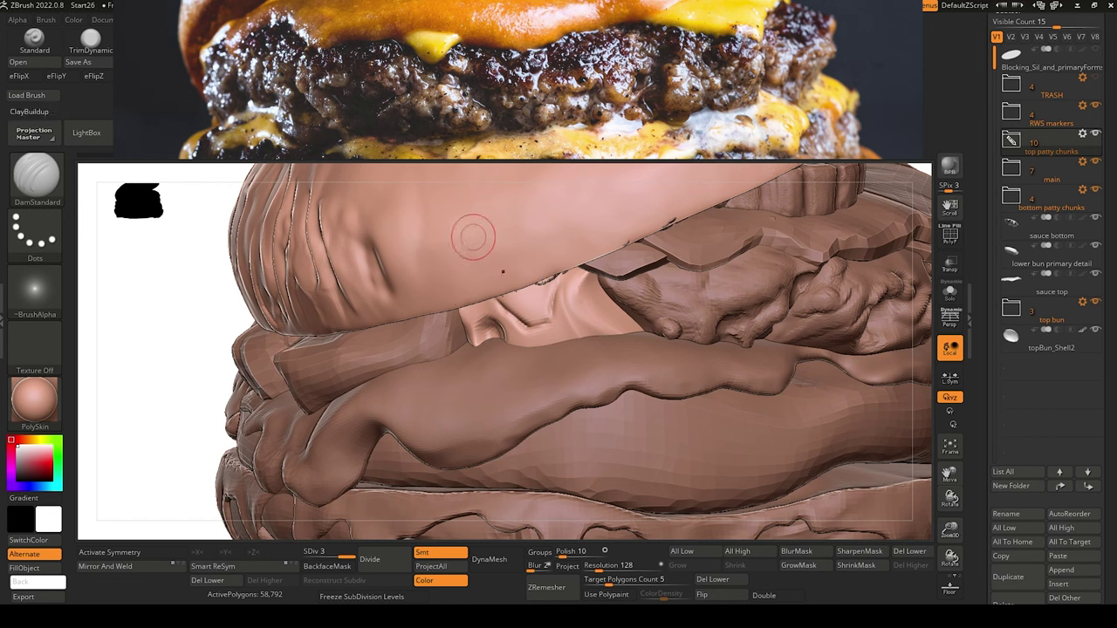
pyautogui.click(503, 271)
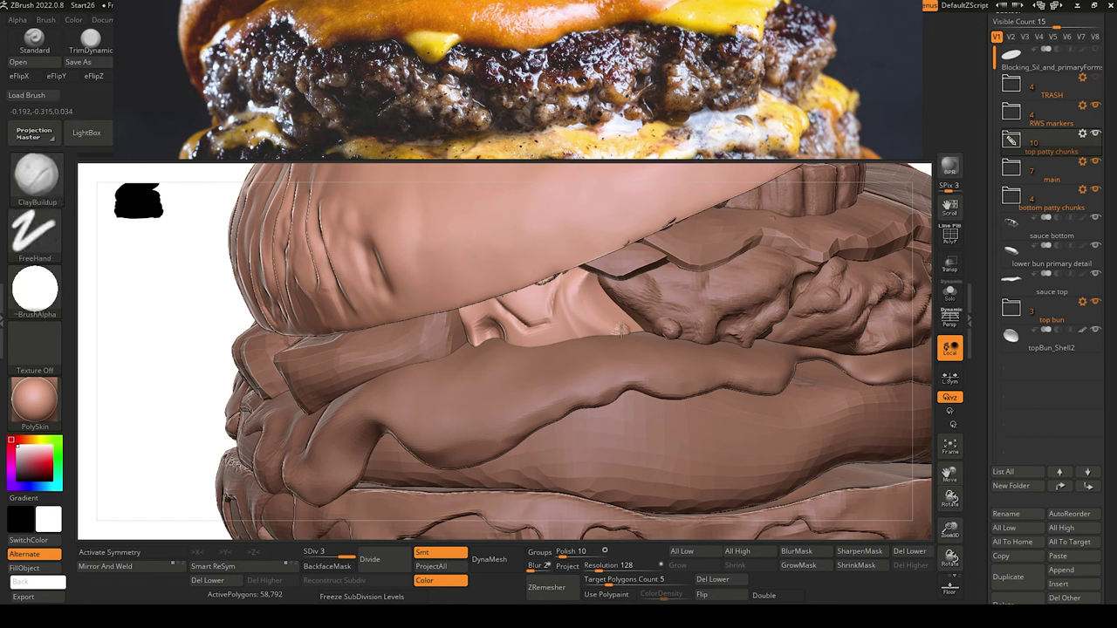
pyautogui.moveTo(600, 348)
pyautogui.mouseDown()
pyautogui.moveTo(598, 319)
pyautogui.moveTo(527, 348)
pyautogui.moveTo(530, 331)
pyautogui.mouseUp()
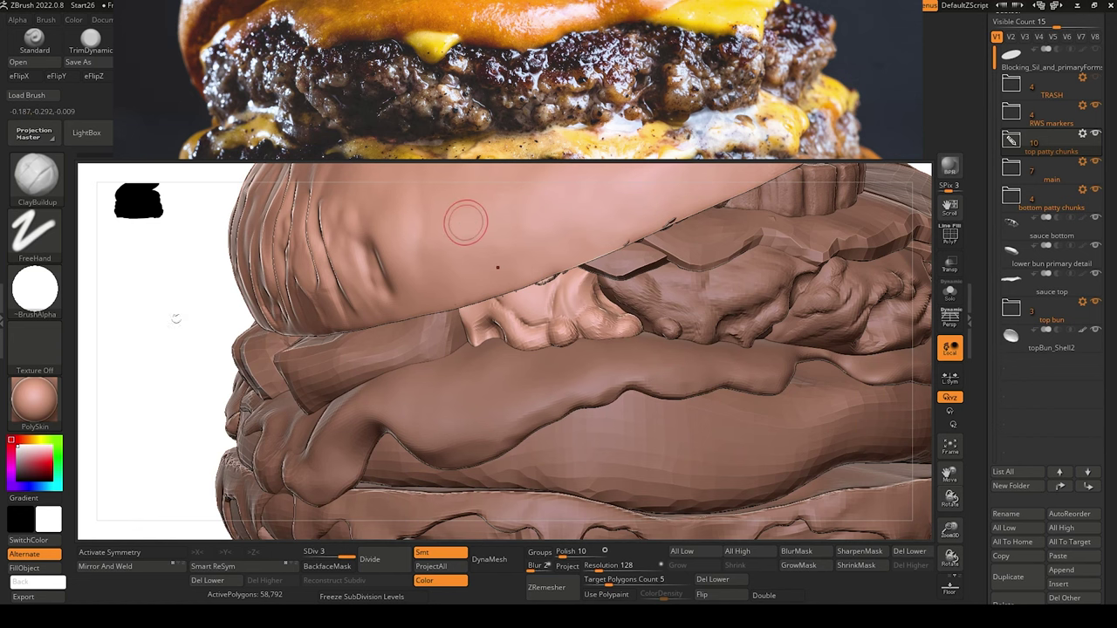
# Select the top sauce layer above the sculpted patty chunks and activate the Move brush.
pyautogui.keyDown('alt'); pyautogui.moveTo(174, 318); pyautogui.dragTo(82, 186); pyautogui.keyUp('alt')
pyautogui.moveTo(277, 325); pyautogui.dragTo(314, 416)
pyautogui.moveTo(234, 330); pyautogui.dragTo(272, 325)
pyautogui.moveTo(228, 310); pyautogui.dragTo(257, 318)
pyautogui.moveTo(256, 318)
pyautogui.keyDown('ctrl'); pyautogui.mouseDown(button='right')
pyautogui.moveTo(282, 352)
pyautogui.moveTo(277, 297)
pyautogui.moveTo(238, 330)
pyautogui.mouseUp(button='right'); pyautogui.keyUp('ctrl')
pyautogui.moveTo(323, 347)
pyautogui.mouseDown(button='right')
pyautogui.moveTo(285, 361)
pyautogui.moveTo(320, 359)
pyautogui.moveTo(302, 366)
pyautogui.moveTo(224, 381)
pyautogui.moveTo(274, 392)
pyautogui.moveTo(309, 346)
pyautogui.mouseUp(button='right')
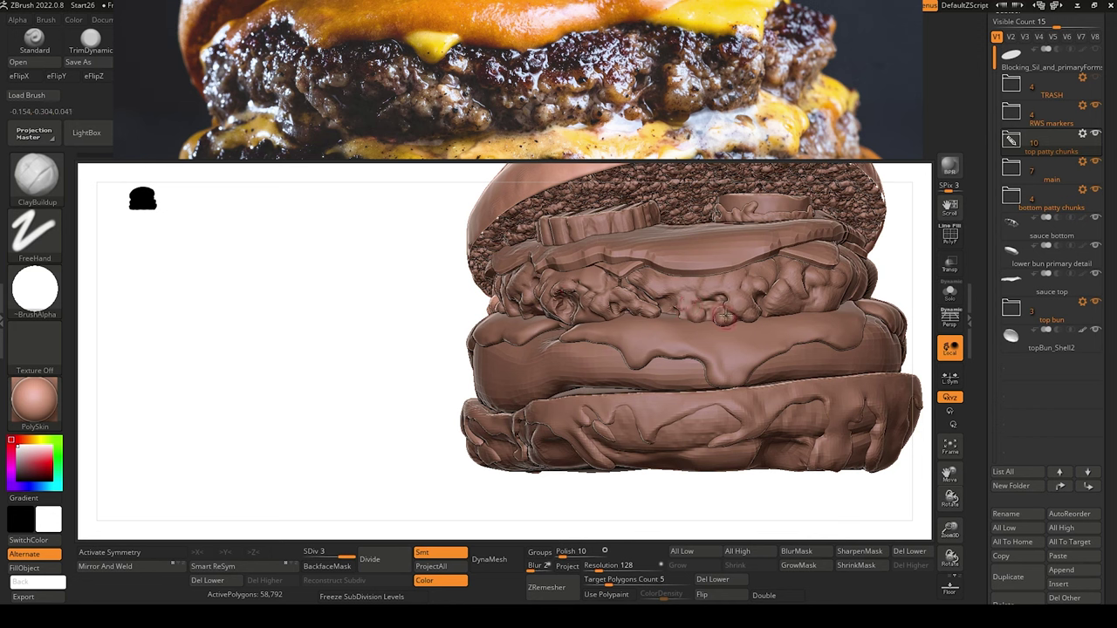
pyautogui.keyDown('alt'); pyautogui.click(669, 242); pyautogui.keyUp('alt')
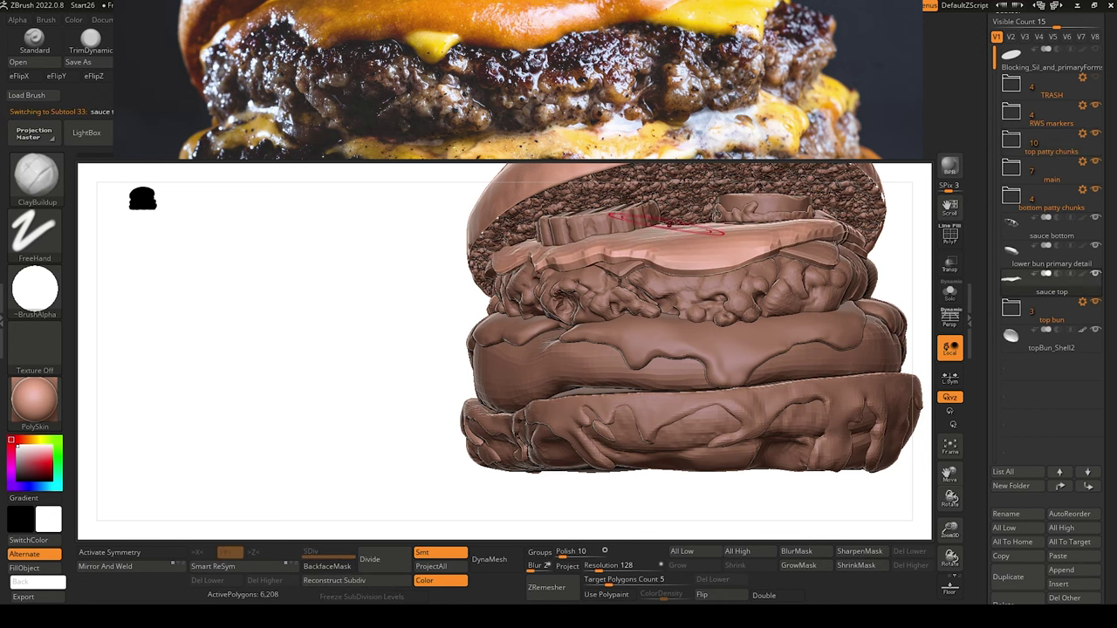
pyautogui.press('b')
pyautogui.press('m')
pyautogui.press('v')
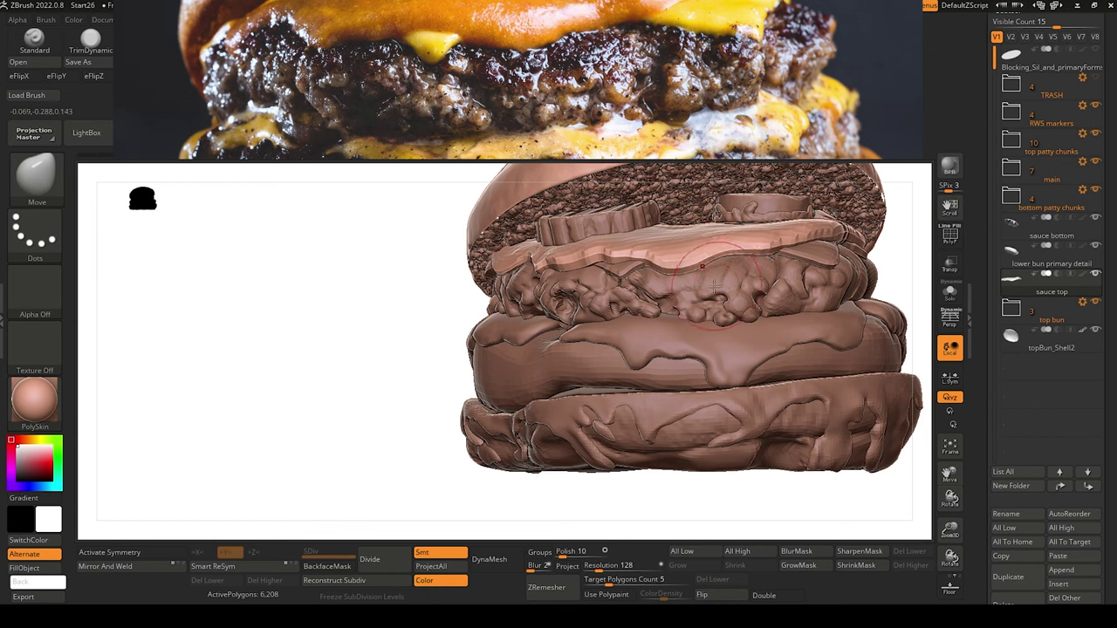
# Subdivide the two smooth patty chunks beneath the wrinkled side of the top bun to level 3.
pyautogui.keyDown('ctrl'); pyautogui.moveTo(340, 251); pyautogui.dragTo(264, 205, button='right'); pyautogui.keyUp('ctrl')
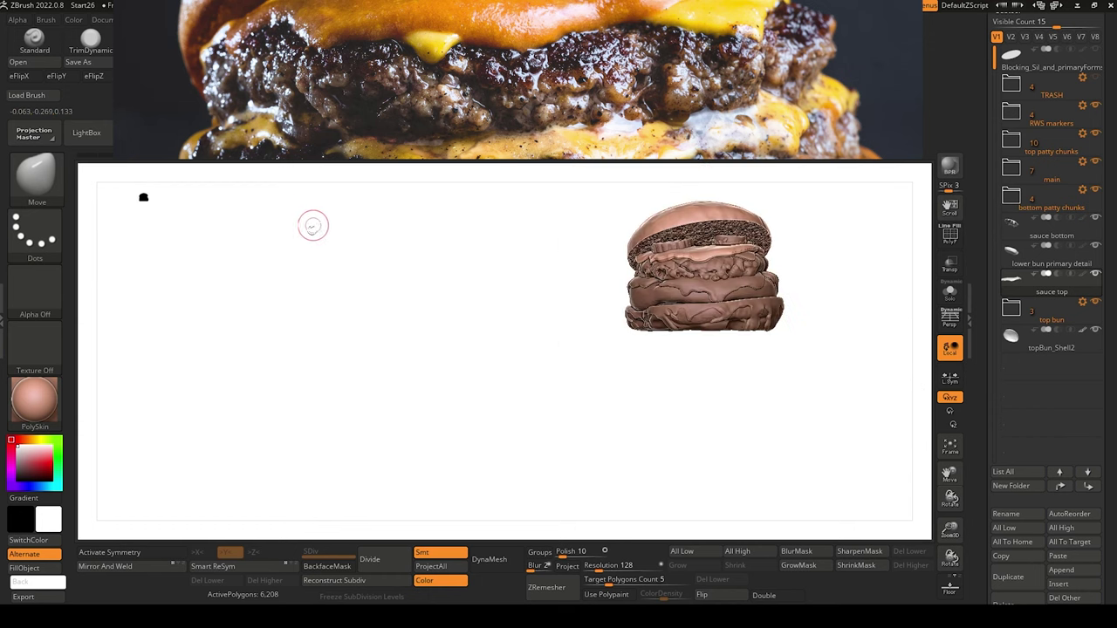
pyautogui.keyDown('ctrl'); pyautogui.moveTo(326, 245); pyautogui.dragTo(408, 369, button='right'); pyautogui.keyUp('ctrl')
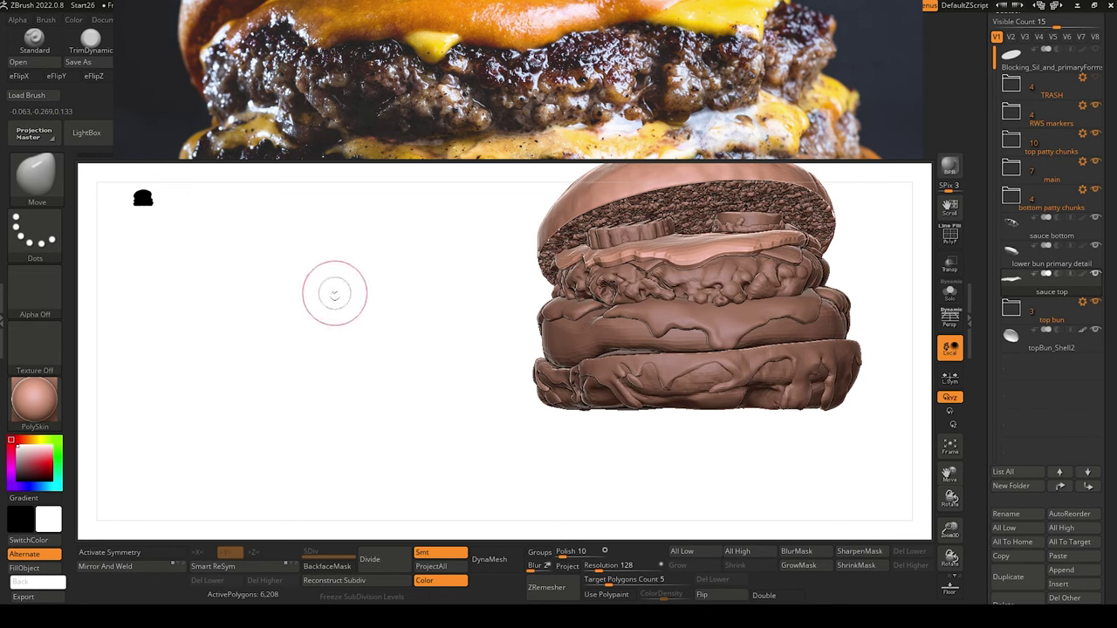
pyautogui.moveTo(333, 294)
pyautogui.mouseDown()
pyautogui.moveTo(345, 327)
pyautogui.moveTo(364, 317)
pyautogui.moveTo(339, 309)
pyautogui.moveTo(381, 301)
pyautogui.moveTo(361, 314)
pyautogui.mouseUp()
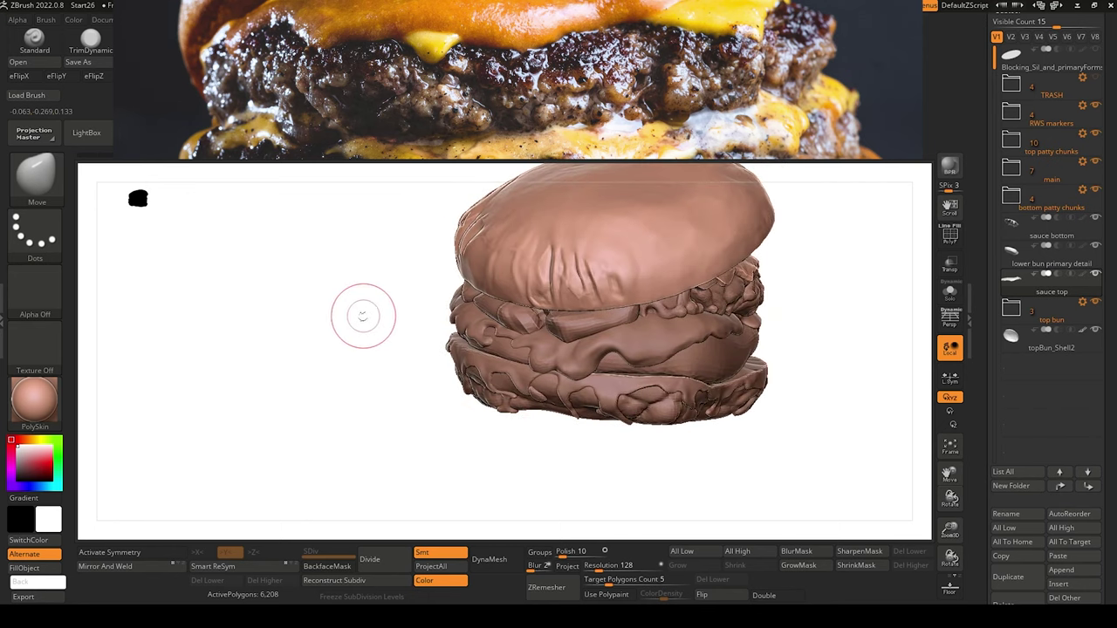
pyautogui.press('ctrl')
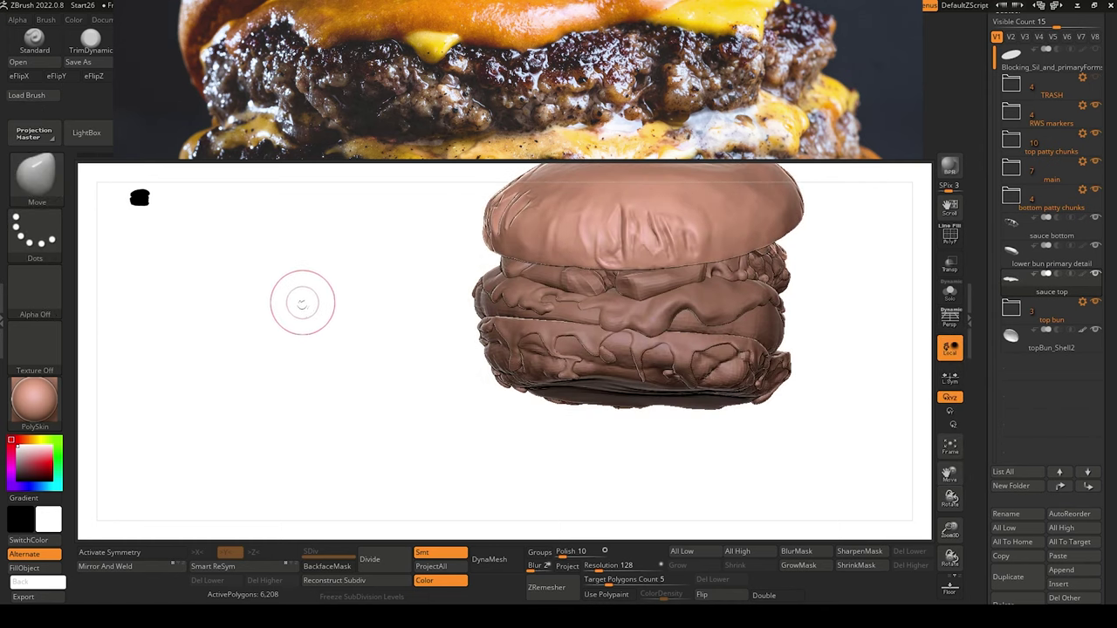
pyautogui.moveTo(302, 304)
pyautogui.keyDown('alt'); pyautogui.mouseDown()
pyautogui.moveTo(310, 356)
pyautogui.moveTo(230, 305)
pyautogui.moveTo(351, 312)
pyautogui.mouseUp(); pyautogui.keyUp('alt')
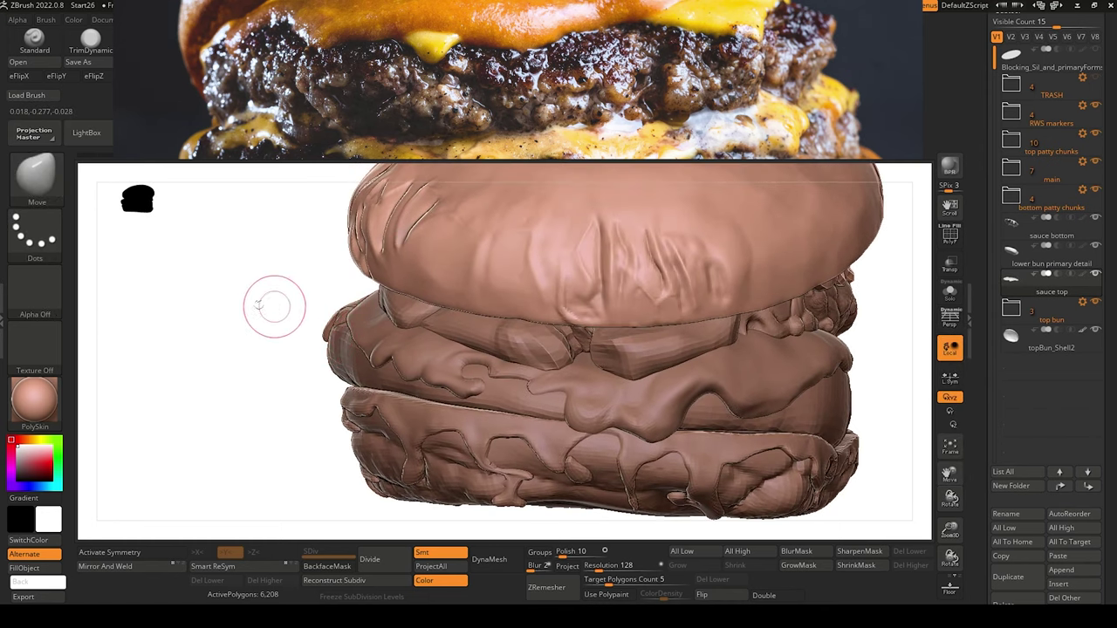
pyautogui.keyDown('alt'); pyautogui.moveTo(243, 312); pyautogui.dragTo(241, 351); pyautogui.keyUp('alt')
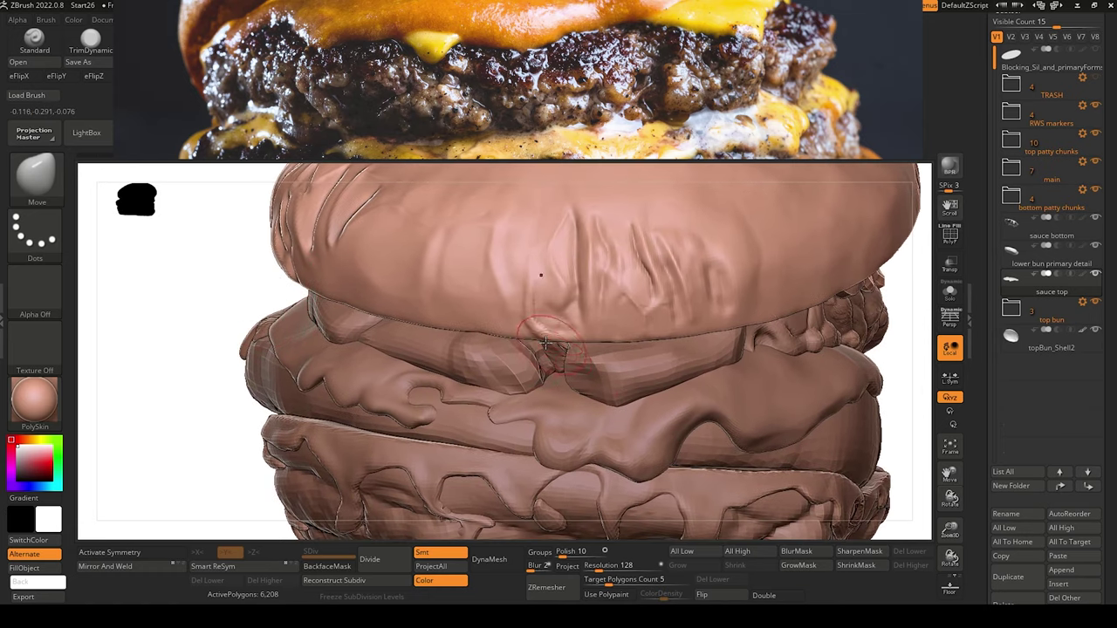
pyautogui.keyDown('alt'); pyautogui.click(582, 381); pyautogui.keyUp('alt')
pyautogui.click(375, 563)
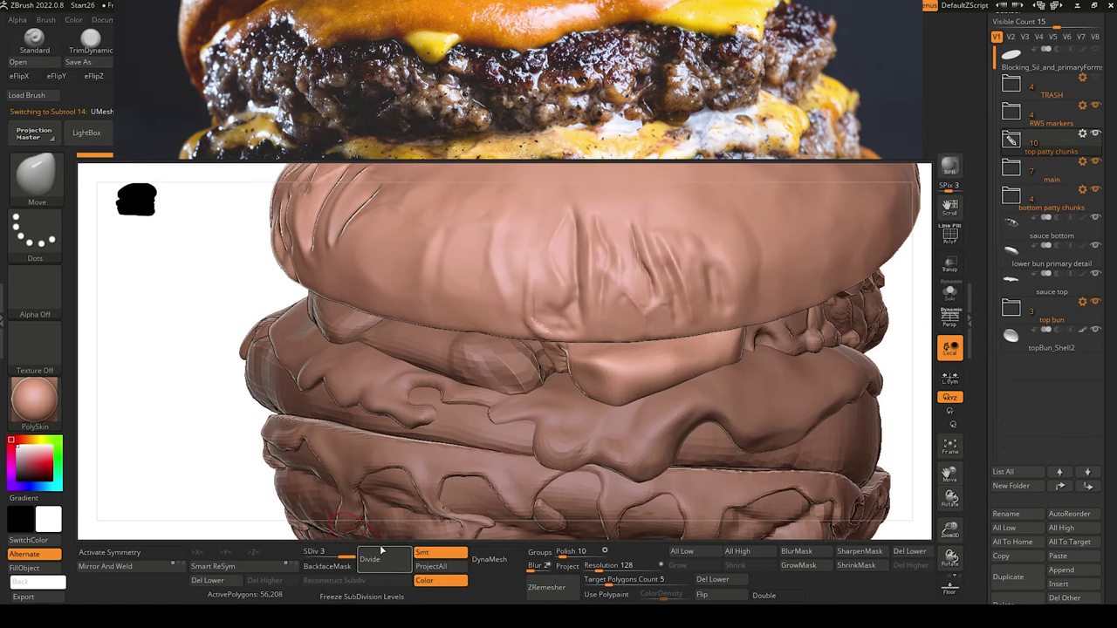
pyautogui.keyDown('alt'); pyautogui.click(501, 365); pyautogui.keyUp('alt')
pyautogui.click(393, 563)
pyautogui.click(392, 556)
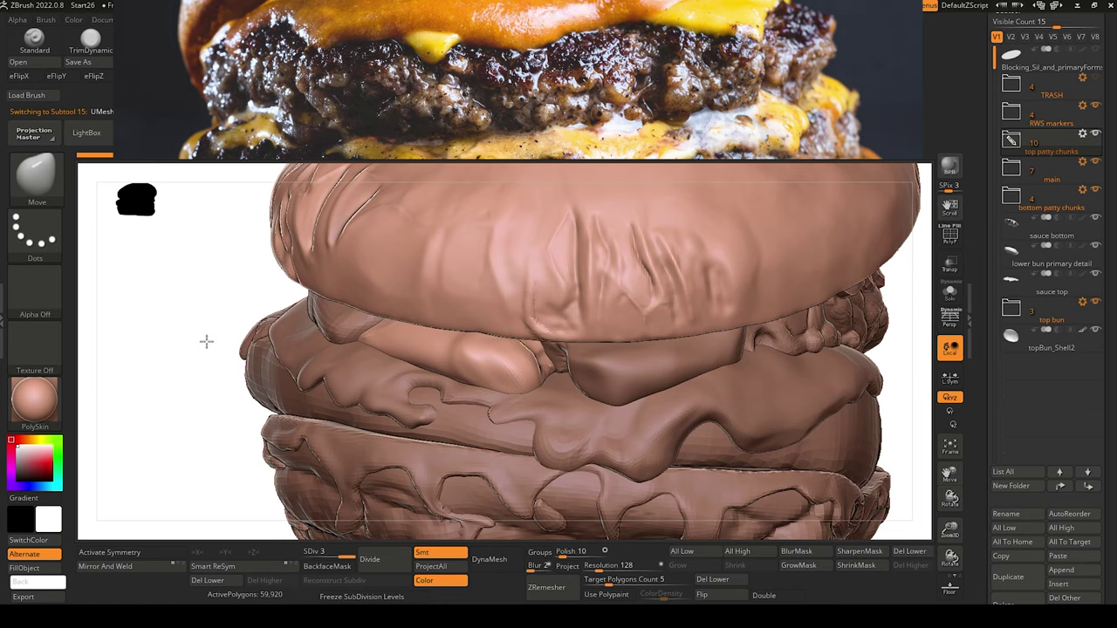
# Hide the top bun folder and move the topBun_Shell2 subtool into it.
pyautogui.moveTo(207, 341)
pyautogui.mouseDown()
pyautogui.moveTo(212, 324)
pyautogui.moveTo(207, 337)
pyautogui.moveTo(163, 291)
pyautogui.mouseUp()
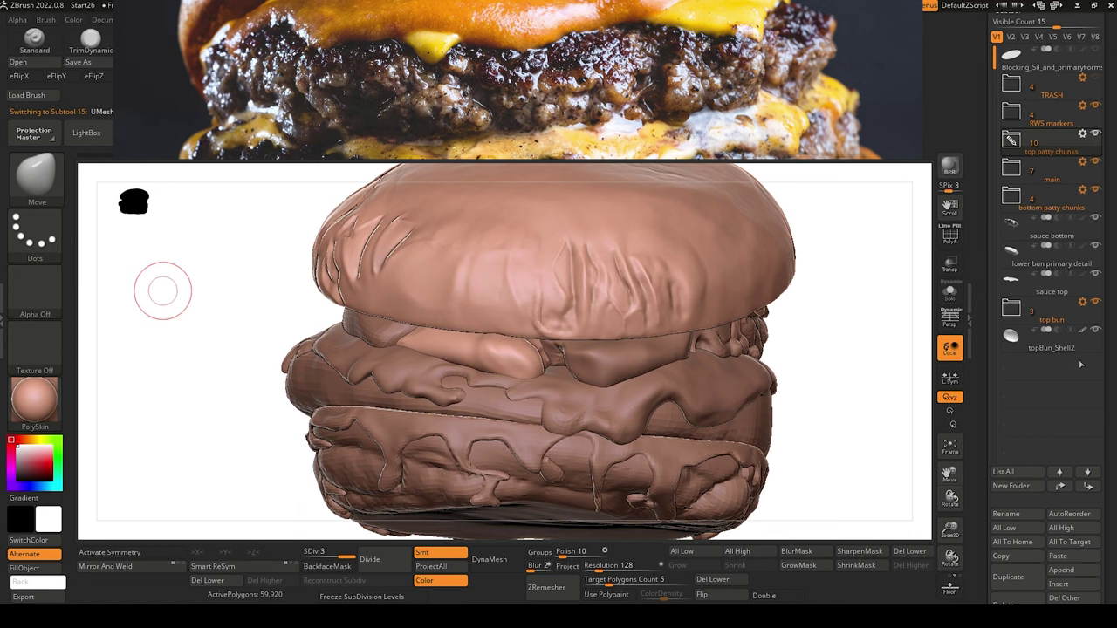
pyautogui.moveTo(1095, 309)
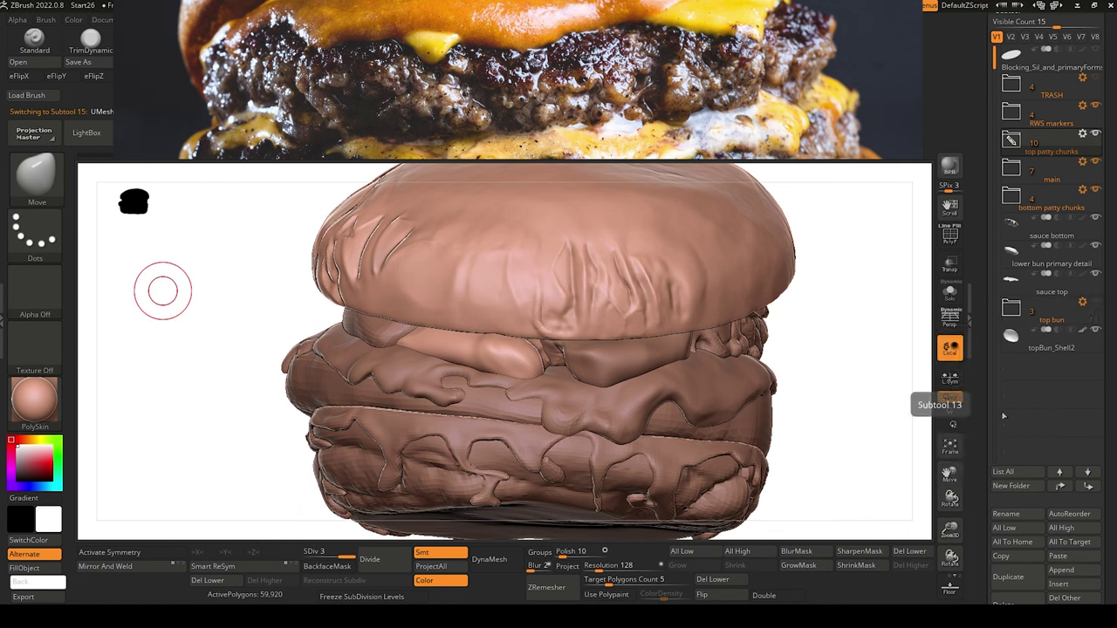
pyautogui.moveTo(1015, 331); pyautogui.dragTo(1013, 316)
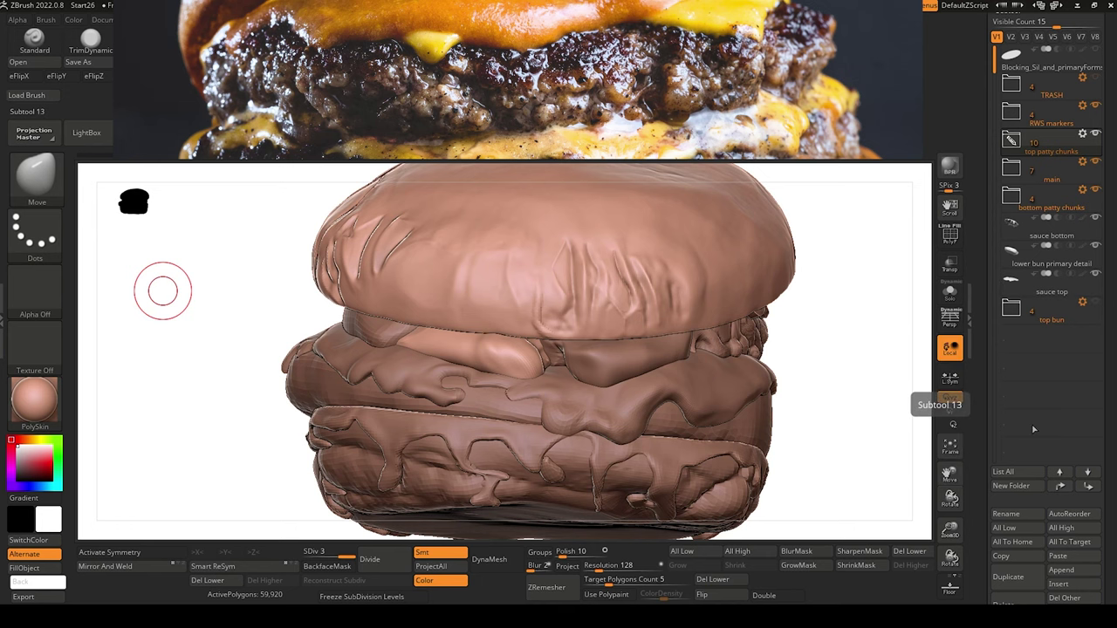
# Build up a ClayBuildup ridge across the smooth chunk beside the sculpted ones and a curled lump around a hollow at their border.
pyautogui.keyDown('alt'); pyautogui.click(583, 381); pyautogui.keyUp('alt')
pyautogui.moveTo(261, 322)
pyautogui.mouseDown()
pyautogui.moveTo(250, 329)
pyautogui.moveTo(268, 316)
pyautogui.mouseUp()
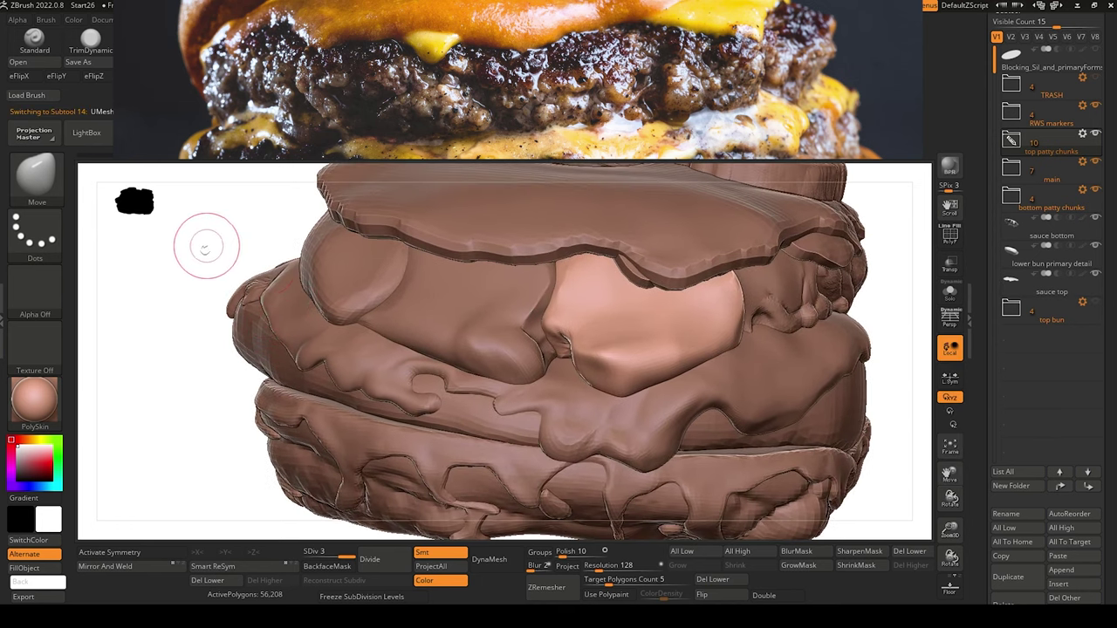
pyautogui.moveTo(207, 247)
pyautogui.mouseDown()
pyautogui.moveTo(214, 262)
pyautogui.moveTo(173, 259)
pyautogui.mouseUp()
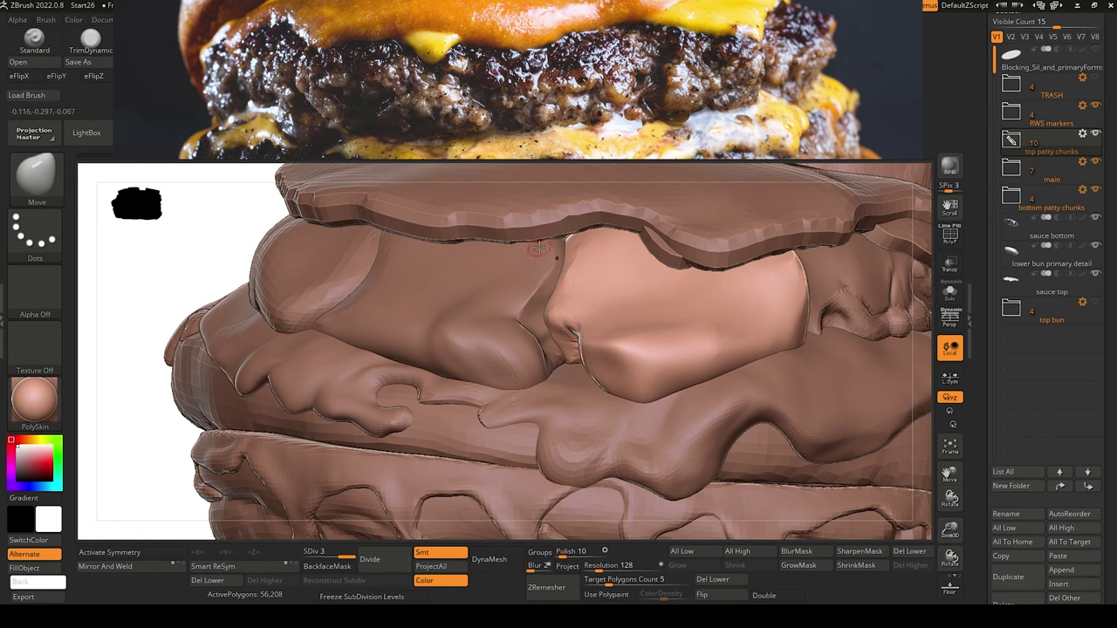
pyautogui.press('b')
pyautogui.press('c')
pyautogui.press('b')
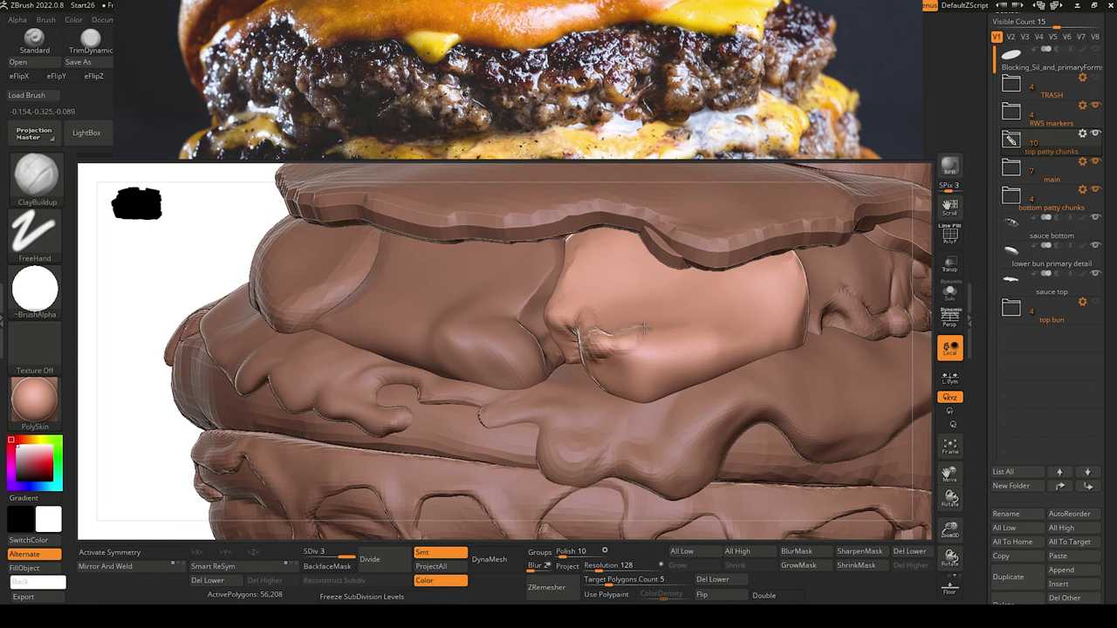
pyautogui.moveTo(653, 325); pyautogui.dragTo(686, 321)
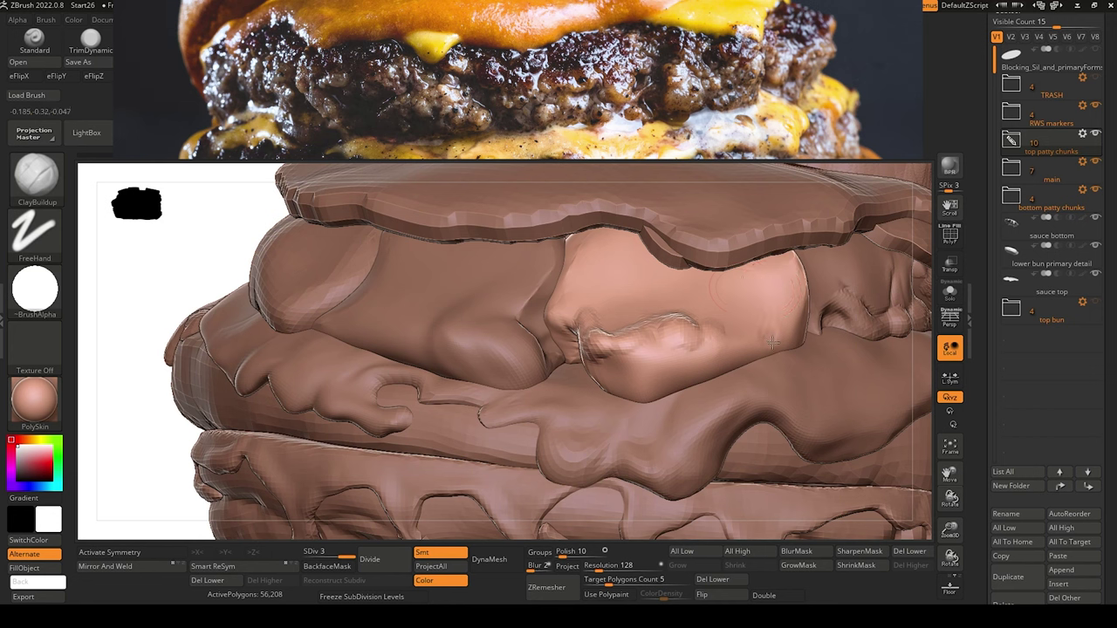
pyautogui.moveTo(764, 335)
pyautogui.mouseDown()
pyautogui.moveTo(775, 302)
pyautogui.moveTo(764, 302)
pyautogui.moveTo(790, 291)
pyautogui.moveTo(777, 284)
pyautogui.moveTo(732, 339)
pyautogui.moveTo(694, 340)
pyautogui.mouseUp()
# Add small ClayBuildup lumps along the chunk's lower edge above the sauce and roughen the face below its ridge.
pyautogui.keyDown('alt'); pyautogui.moveTo(175, 262); pyautogui.dragTo(105, 189); pyautogui.keyUp('alt')
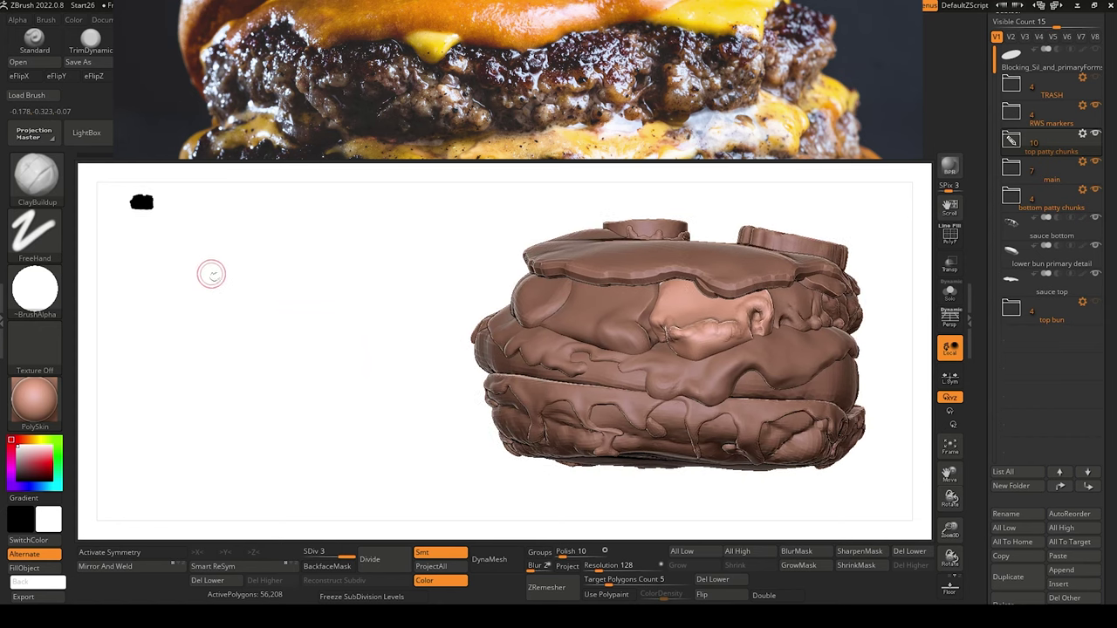
pyautogui.moveTo(211, 276)
pyautogui.mouseDown()
pyautogui.moveTo(224, 312)
pyautogui.moveTo(162, 232)
pyautogui.moveTo(145, 229)
pyautogui.moveTo(163, 244)
pyautogui.moveTo(213, 239)
pyautogui.mouseUp()
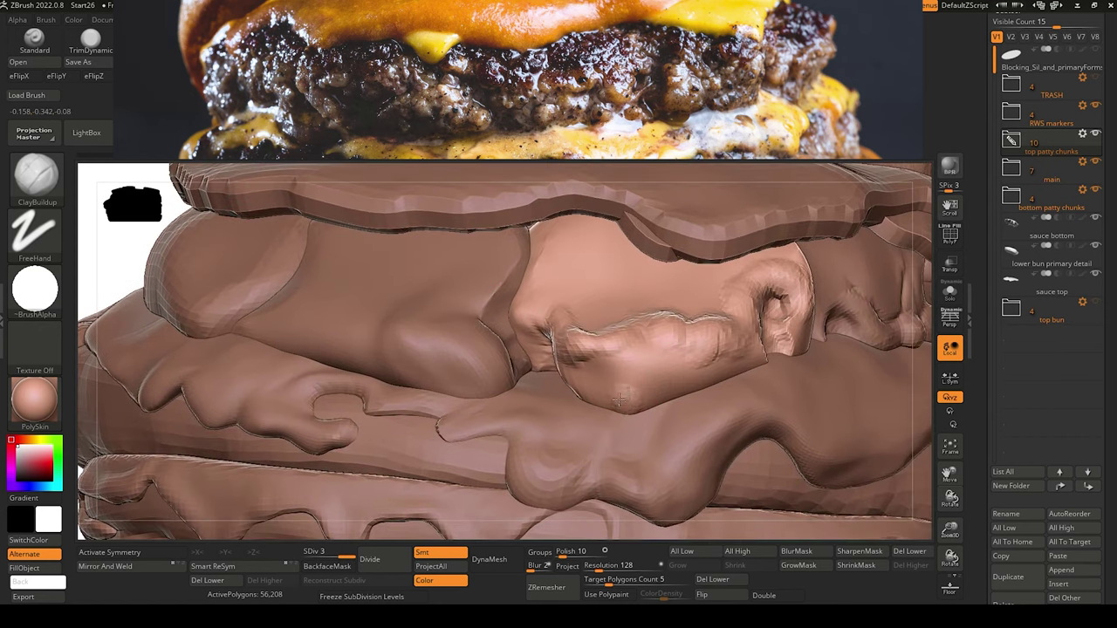
pyautogui.moveTo(633, 408)
pyautogui.mouseDown()
pyautogui.moveTo(627, 390)
pyautogui.moveTo(609, 396)
pyautogui.mouseUp()
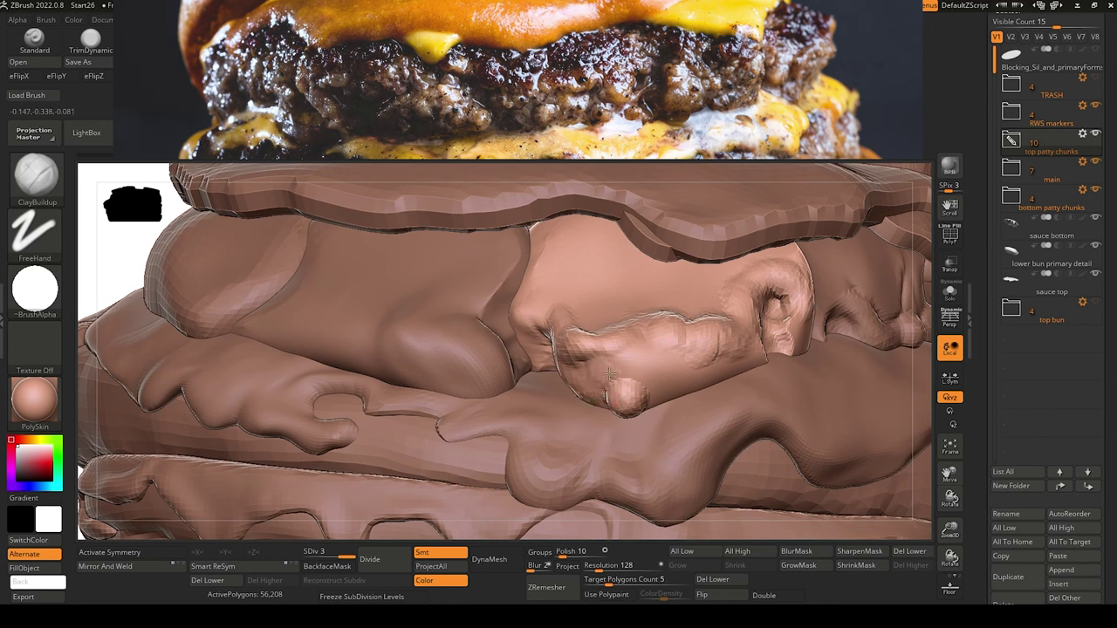
pyautogui.moveTo(581, 376); pyautogui.dragTo(598, 391)
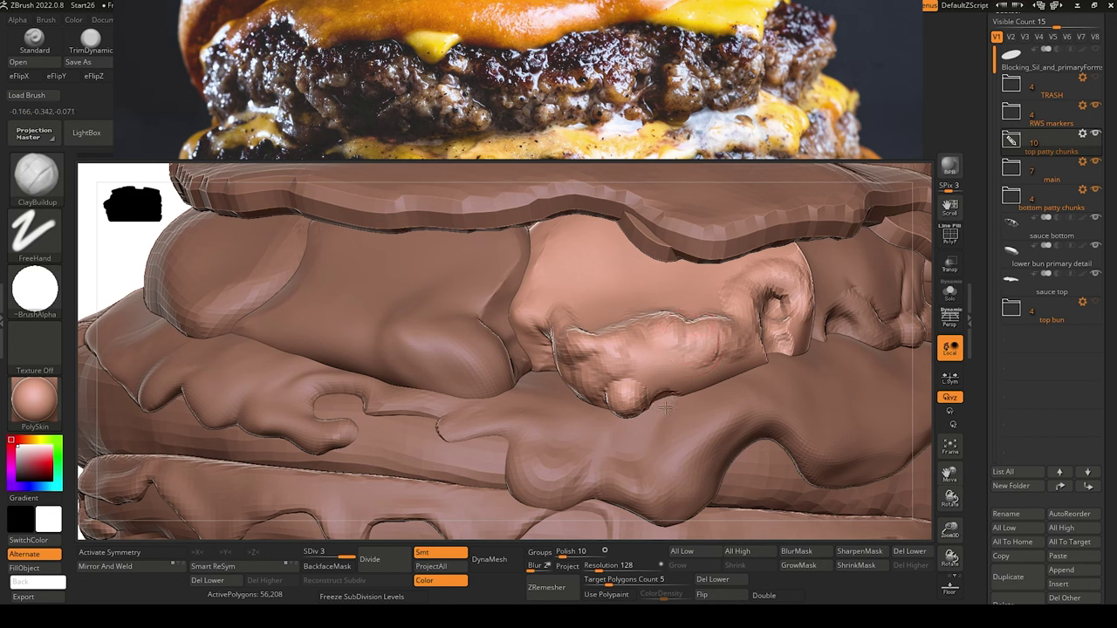
pyautogui.moveTo(678, 391); pyautogui.dragTo(657, 344)
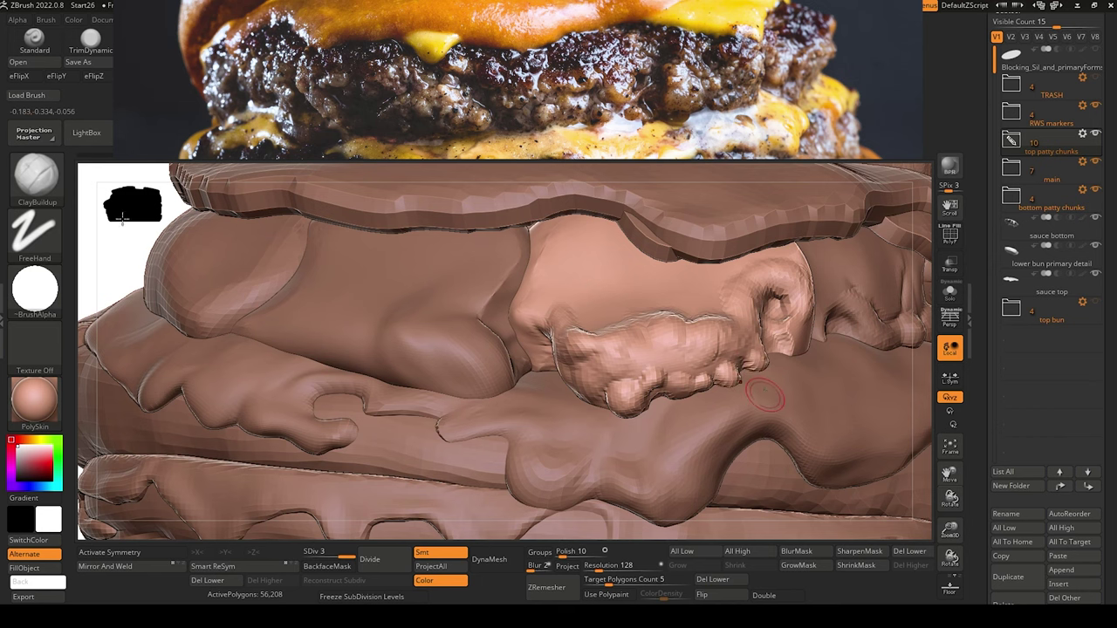
# Texture the chunk's smooth upper face and its edge facing the unsculpted chunk with ClayBuildup strokes.
pyautogui.keyDown('alt'); pyautogui.moveTo(116, 248); pyautogui.dragTo(77, 175); pyautogui.keyUp('alt')
pyautogui.moveTo(272, 293); pyautogui.dragTo(306, 419)
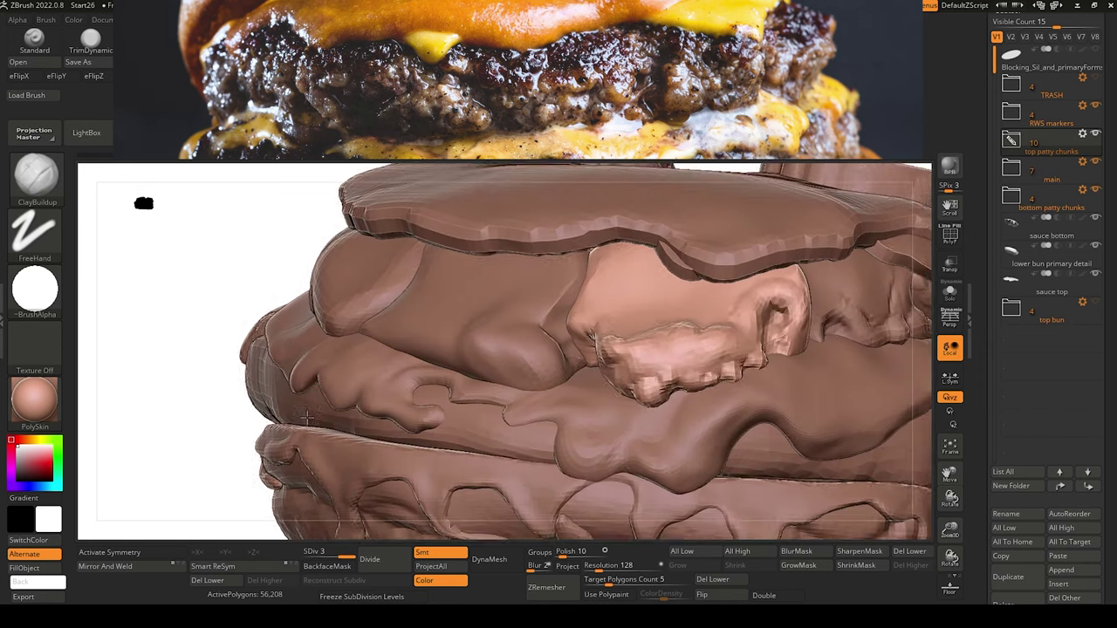
pyautogui.moveTo(307, 417)
pyautogui.keyDown('ctrl'); pyautogui.mouseDown(button='right')
pyautogui.moveTo(172, 262)
pyautogui.moveTo(226, 244)
pyautogui.mouseUp(button='right'); pyautogui.keyUp('ctrl')
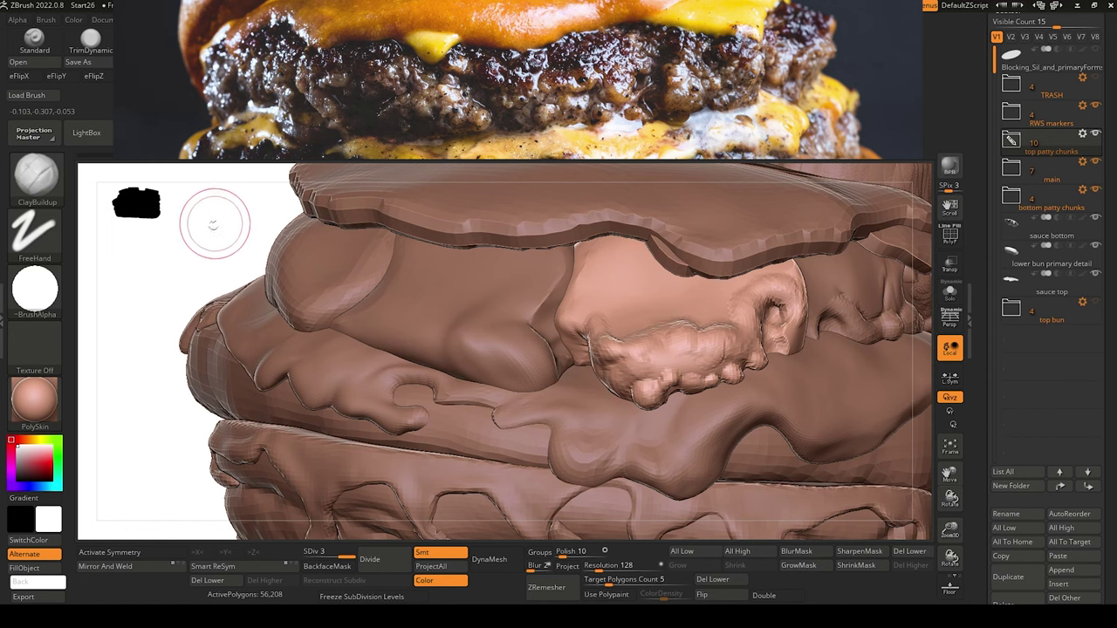
pyautogui.moveTo(215, 224); pyautogui.dragTo(219, 219)
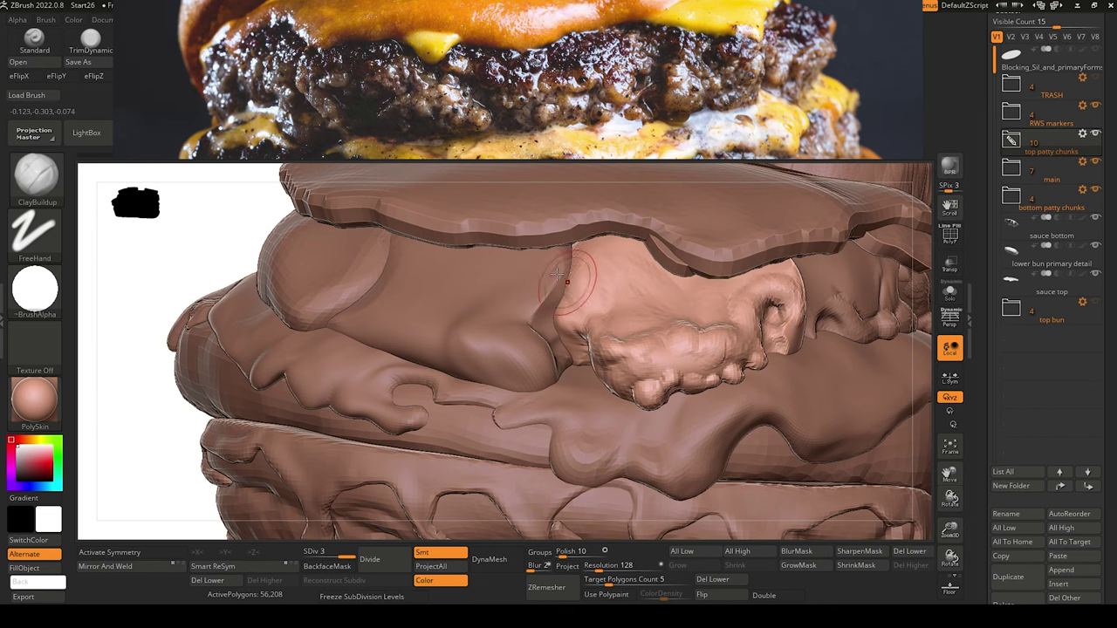
pyautogui.moveTo(147, 237)
pyautogui.keyDown('alt'); pyautogui.mouseDown()
pyautogui.moveTo(232, 306)
pyautogui.moveTo(240, 341)
pyautogui.moveTo(145, 233)
pyautogui.mouseUp(); pyautogui.keyUp('alt')
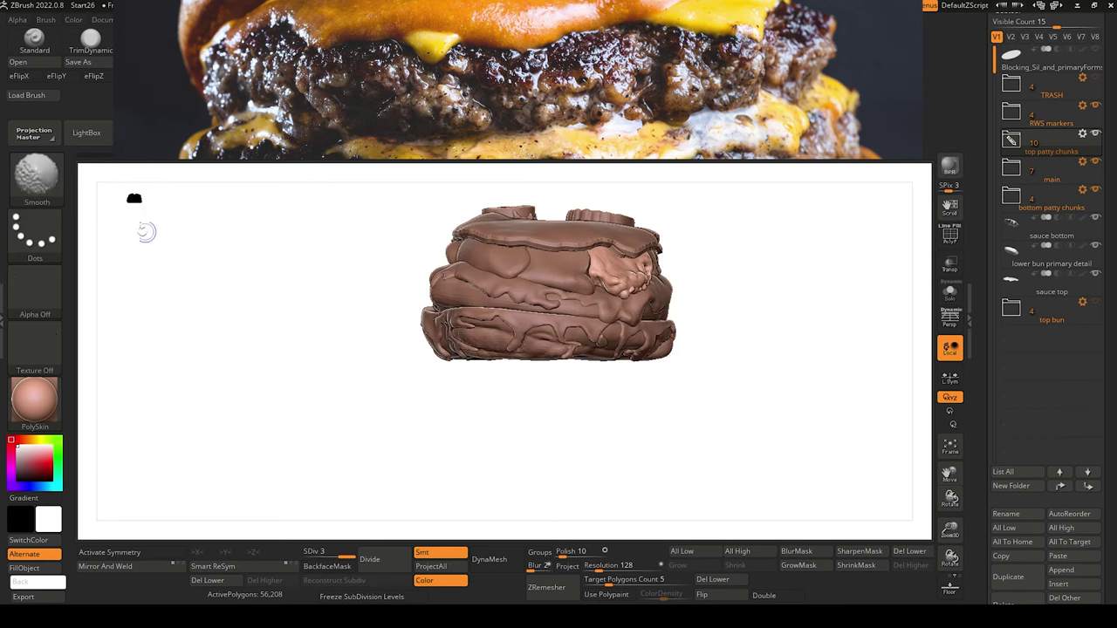
# Select the smooth chunk beside the sculpted one and build up a thick ClayBuildup roll along its lower edge and a ridge along its opposite border.
pyautogui.moveTo(236, 342)
pyautogui.keyDown('alt'); pyautogui.mouseDown()
pyautogui.moveTo(253, 369)
pyautogui.moveTo(251, 342)
pyautogui.mouseUp(); pyautogui.keyUp('alt')
pyautogui.moveTo(145, 244)
pyautogui.keyDown('alt'); pyautogui.mouseDown()
pyautogui.moveTo(208, 252)
pyautogui.moveTo(170, 276)
pyautogui.mouseUp(); pyautogui.keyUp('alt')
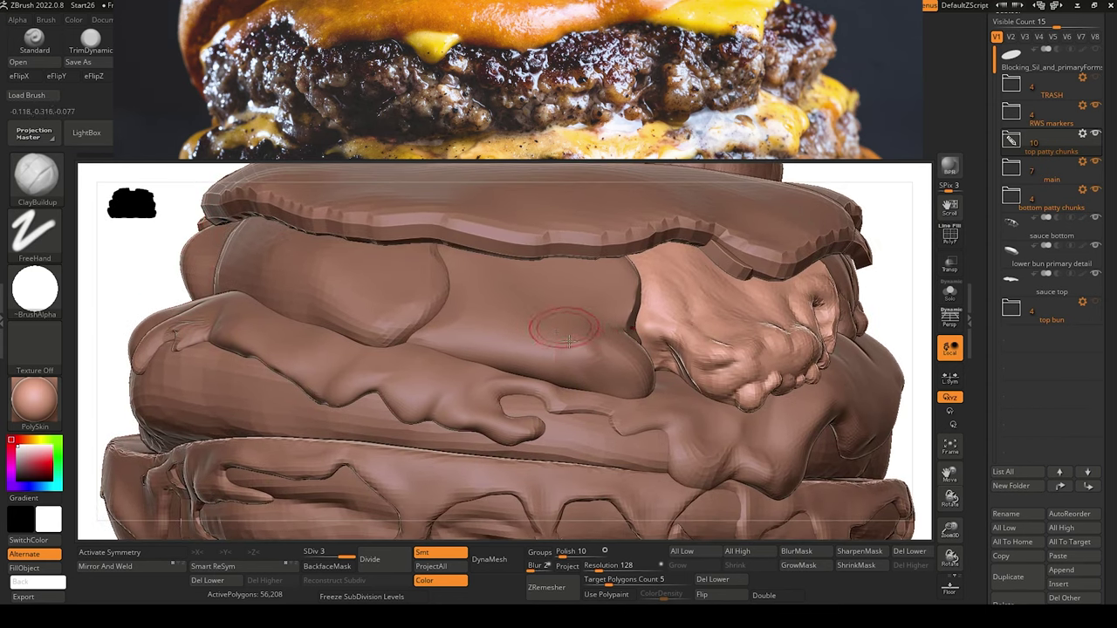
pyautogui.keyDown('alt'); pyautogui.click(595, 351); pyautogui.keyUp('alt')
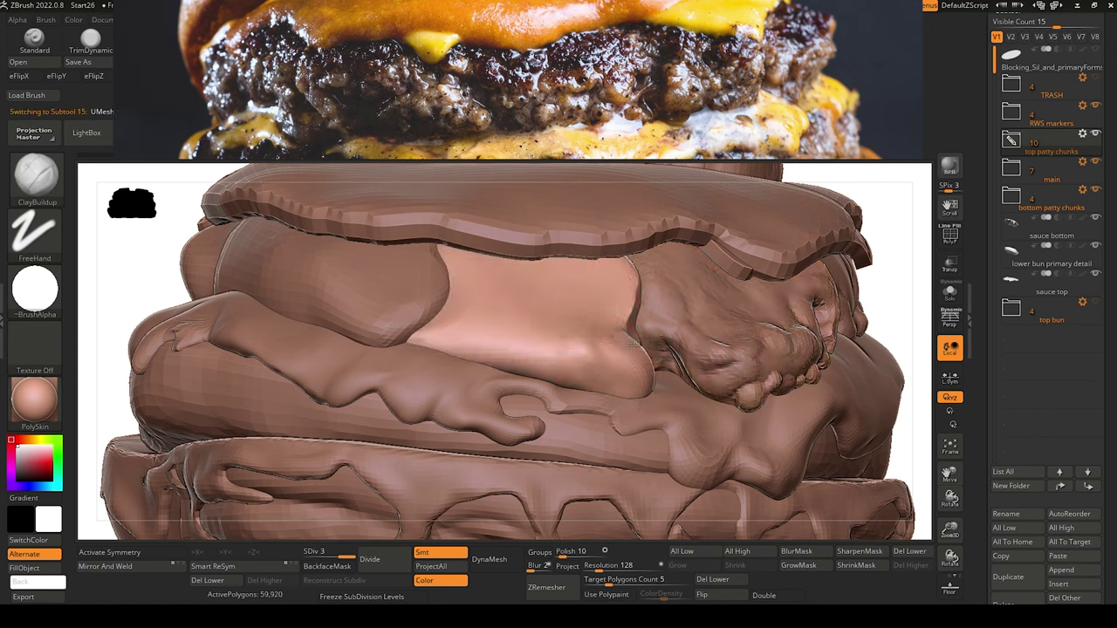
pyautogui.moveTo(632, 345)
pyautogui.mouseDown()
pyautogui.moveTo(627, 363)
pyautogui.moveTo(608, 358)
pyautogui.moveTo(594, 328)
pyautogui.moveTo(550, 338)
pyautogui.moveTo(524, 323)
pyautogui.moveTo(529, 344)
pyautogui.moveTo(453, 281)
pyautogui.moveTo(495, 289)
pyautogui.moveTo(490, 319)
pyautogui.moveTo(475, 317)
pyautogui.moveTo(490, 339)
pyautogui.moveTo(512, 333)
pyautogui.mouseUp()
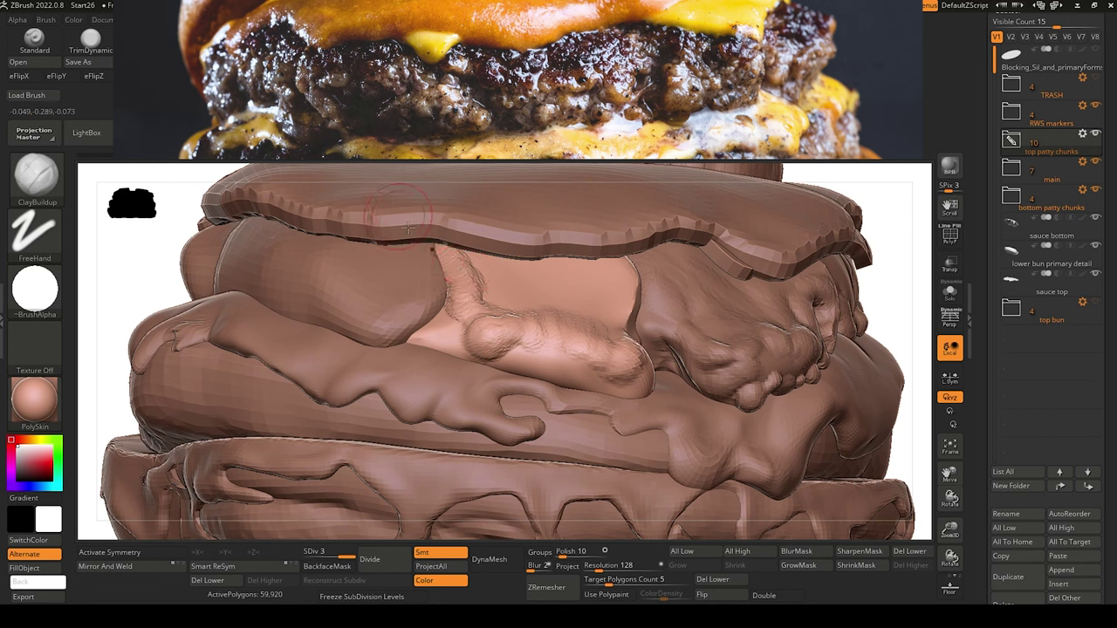
pyautogui.moveTo(434, 268)
pyautogui.mouseDown()
pyautogui.moveTo(457, 332)
pyautogui.moveTo(460, 323)
pyautogui.moveTo(452, 338)
pyautogui.moveTo(447, 322)
pyautogui.mouseUp()
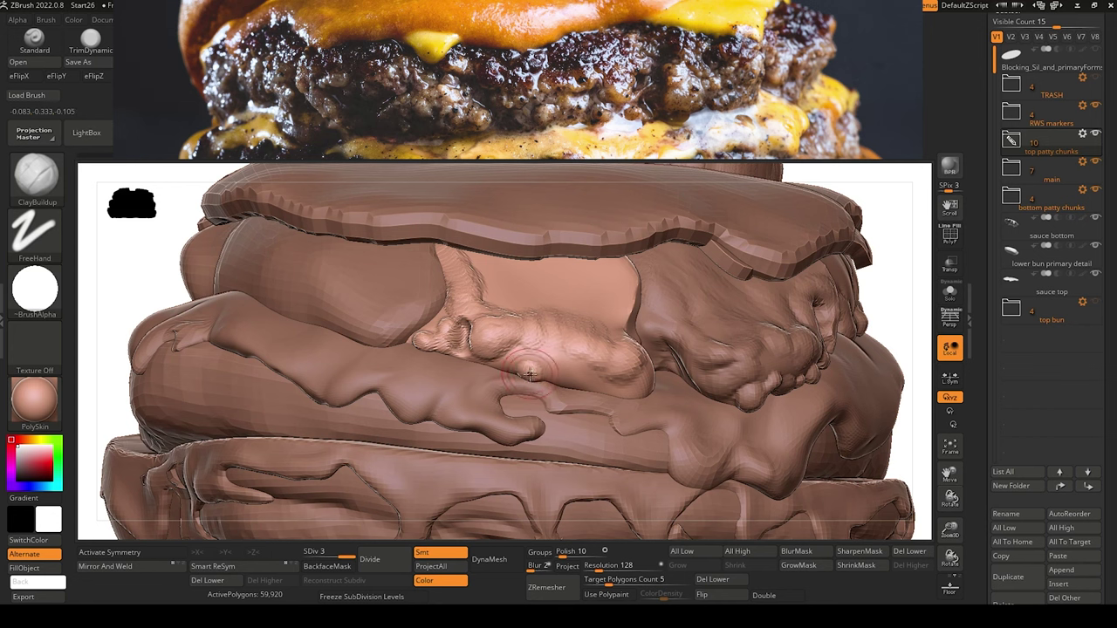
# Add small rounded ClayBuildup lumps along the underside of the chunk's thick lower roll, above the sauce.
pyautogui.moveTo(524, 376); pyautogui.dragTo(534, 367)
pyautogui.hotkey('ctrl', 'z')
pyautogui.moveTo(572, 359); pyautogui.dragTo(563, 373)
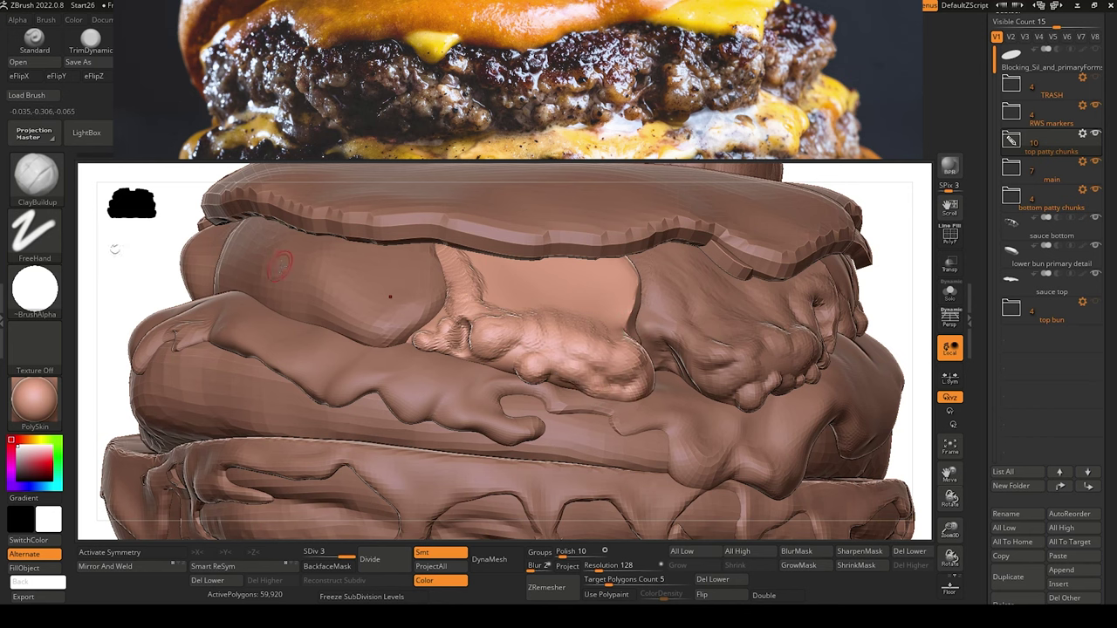
# Carve DamStandard creases between the chunk's lumps, a hollow in the end of its roll and a fine line across its upper face.
pyautogui.keyDown('alt'); pyautogui.moveTo(115, 271); pyautogui.dragTo(103, 236); pyautogui.keyUp('alt')
pyautogui.moveTo(177, 308); pyautogui.dragTo(231, 428)
pyautogui.moveTo(113, 262); pyautogui.dragTo(142, 282)
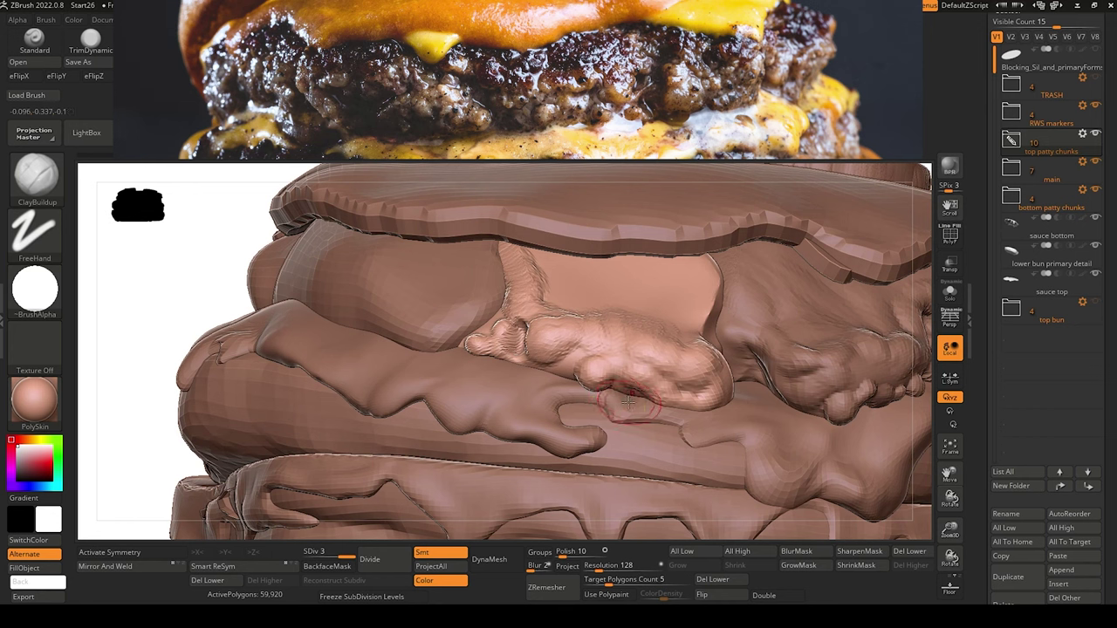
pyautogui.press('b')
pyautogui.press('d')
pyautogui.press('s')
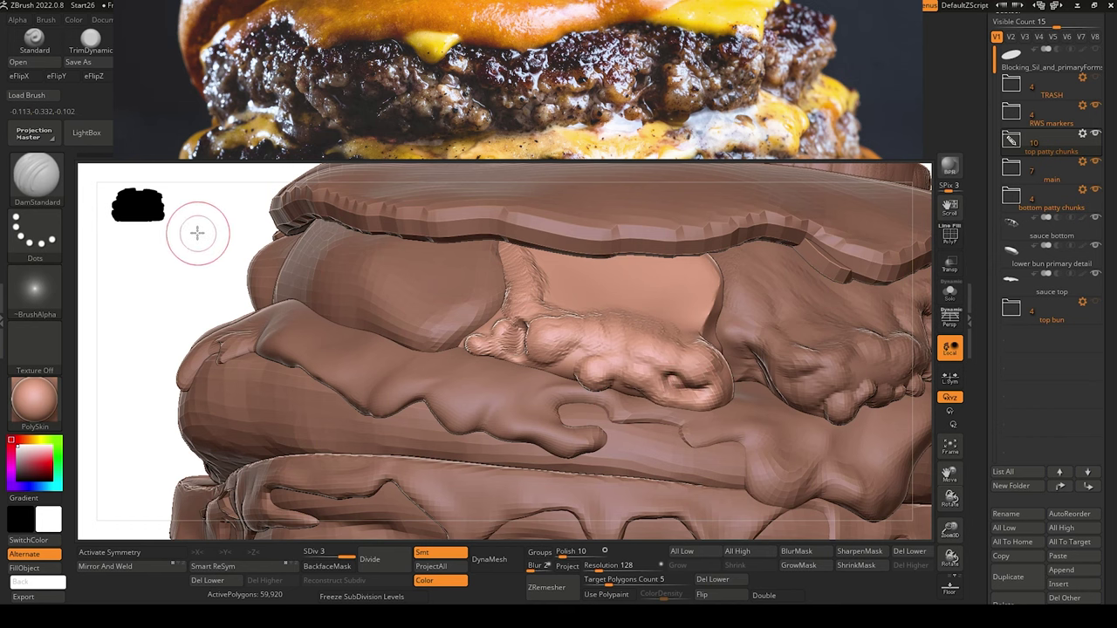
pyautogui.moveTo(200, 227); pyautogui.dragTo(242, 217)
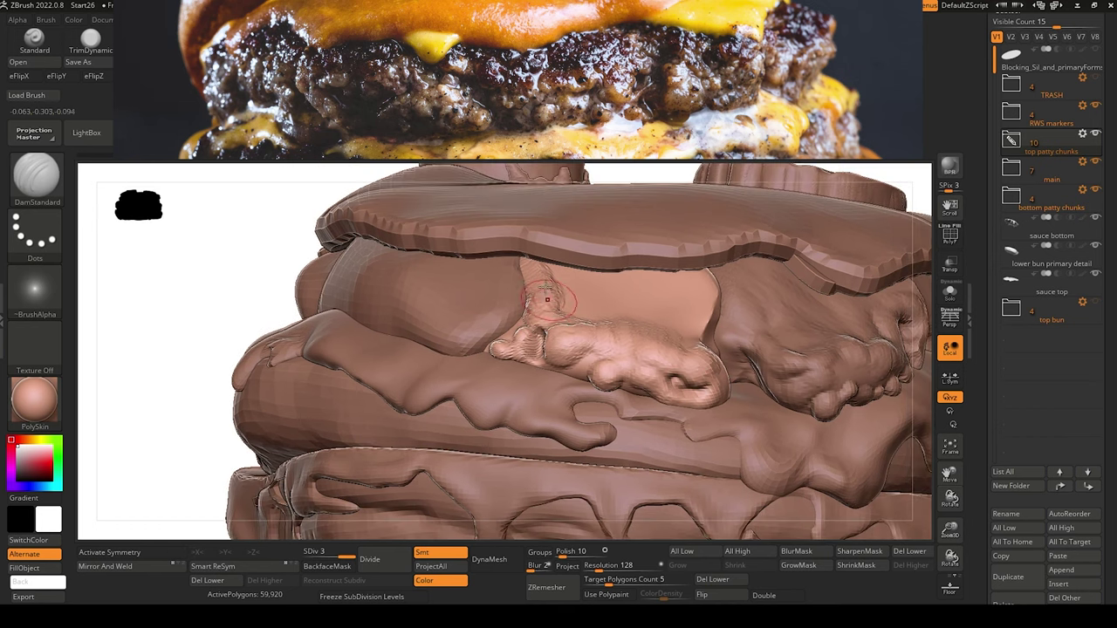
pyautogui.moveTo(574, 367)
pyautogui.mouseDown()
pyautogui.moveTo(601, 362)
pyautogui.moveTo(579, 350)
pyautogui.mouseUp()
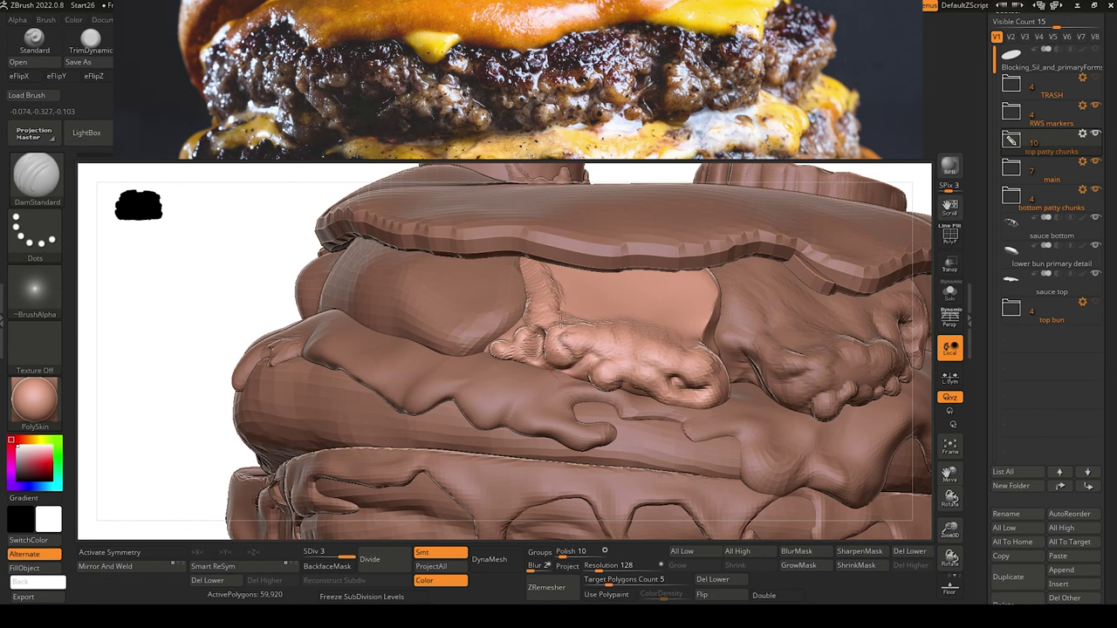
pyautogui.moveTo(580, 358)
pyautogui.mouseDown()
pyautogui.moveTo(562, 345)
pyautogui.moveTo(594, 311)
pyautogui.moveTo(593, 347)
pyautogui.moveTo(627, 314)
pyautogui.moveTo(624, 302)
pyautogui.moveTo(652, 293)
pyautogui.mouseUp()
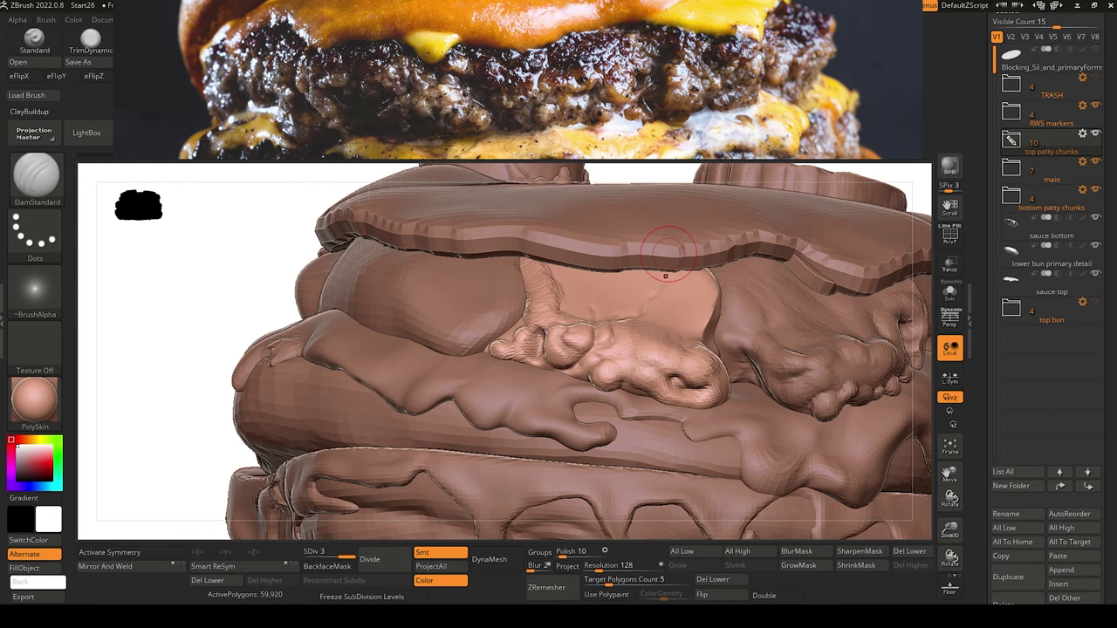
# Build up uneven ClayBuildup ridges over the chunk's smooth upper face, blending them into its lower roll.
pyautogui.click(665, 276)
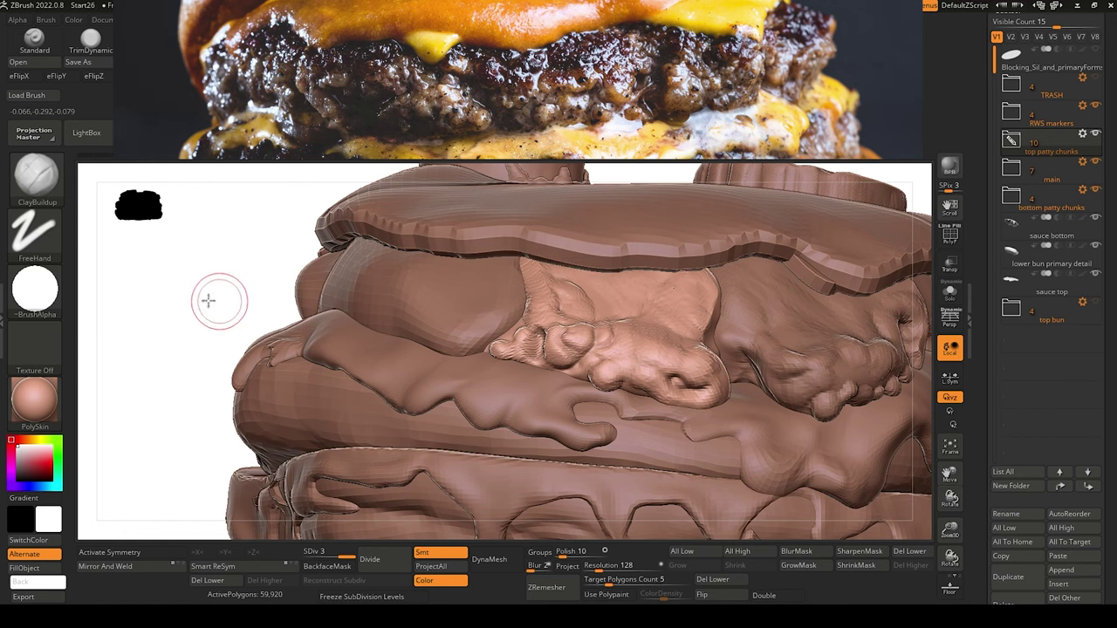
pyautogui.press('f')
pyautogui.moveTo(206, 317)
pyautogui.keyDown('alt'); pyautogui.mouseDown()
pyautogui.moveTo(222, 346)
pyautogui.moveTo(205, 347)
pyautogui.moveTo(217, 369)
pyautogui.moveTo(202, 357)
pyautogui.moveTo(229, 382)
pyautogui.moveTo(274, 362)
pyautogui.mouseUp(); pyautogui.keyUp('alt')
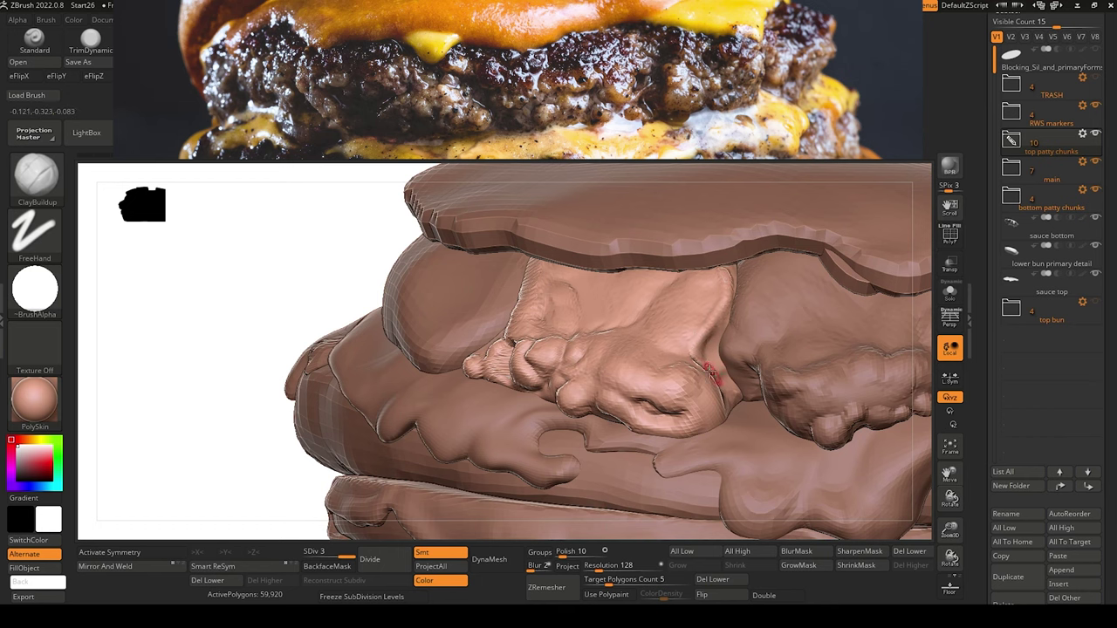
# Select the unsculpted top patty chunk beyond the large smooth one and subdivide it to SDiv 3.
pyautogui.press('f')
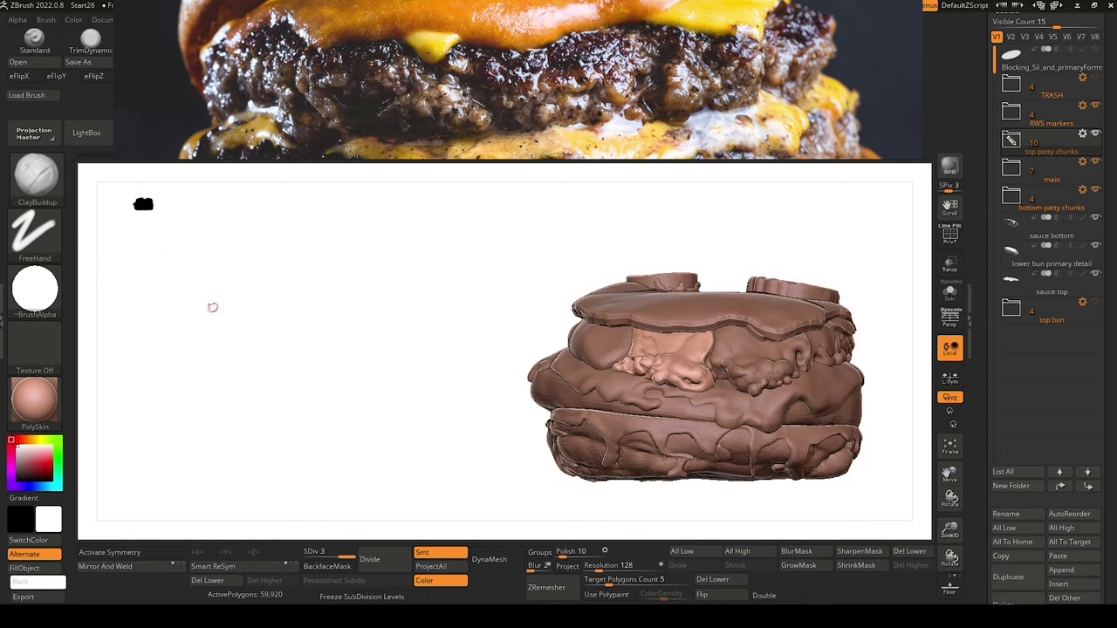
pyautogui.moveTo(211, 315)
pyautogui.mouseDown()
pyautogui.moveTo(234, 334)
pyautogui.moveTo(182, 352)
pyautogui.moveTo(213, 369)
pyautogui.moveTo(178, 325)
pyautogui.moveTo(227, 347)
pyautogui.moveTo(232, 383)
pyautogui.moveTo(277, 377)
pyautogui.moveTo(230, 365)
pyautogui.moveTo(320, 487)
pyautogui.mouseUp()
pyautogui.keyDown('alt'); pyautogui.moveTo(181, 359); pyautogui.dragTo(316, 349); pyautogui.keyUp('alt')
pyautogui.keyDown('alt'); pyautogui.click(583, 358); pyautogui.keyUp('alt')
pyautogui.moveTo(250, 303); pyautogui.dragTo(271, 313)
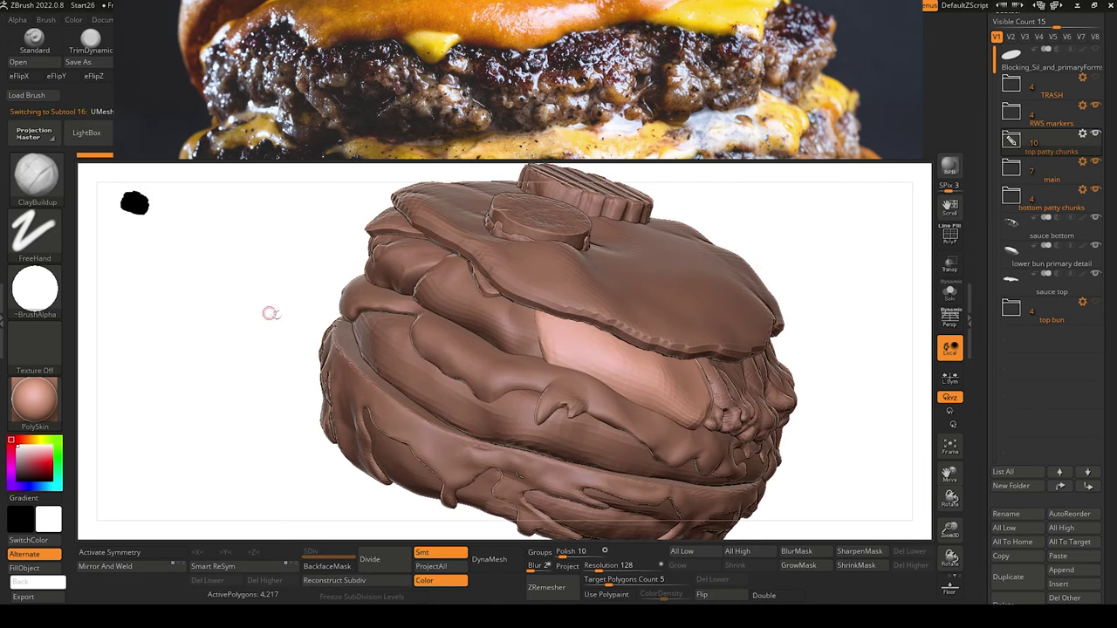
pyautogui.keyDown('alt'); pyautogui.click(472, 309); pyautogui.keyUp('alt')
pyautogui.click(388, 561)
pyautogui.click(386, 559)
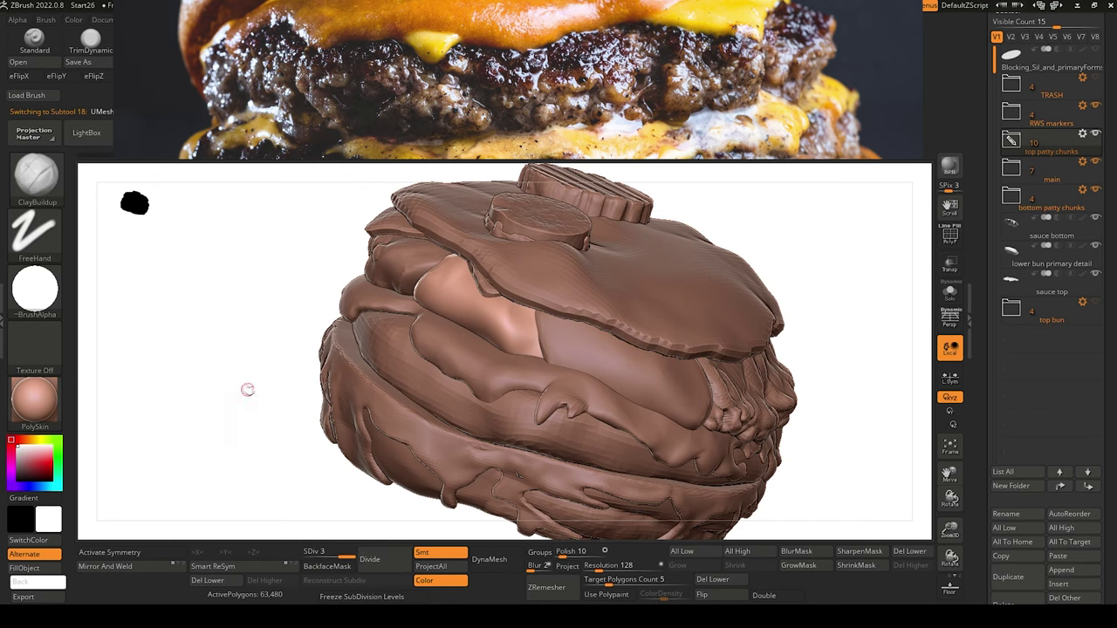
# Build up ClayBuildup texture across the subdivided chunk's face and small lumps at its lower corner beside the sculpted chunk.
pyautogui.moveTo(250, 387)
pyautogui.keyDown('shift'); pyautogui.mouseDown()
pyautogui.moveTo(153, 325)
pyautogui.moveTo(179, 320)
pyautogui.moveTo(223, 359)
pyautogui.mouseUp(); pyautogui.keyUp('shift')
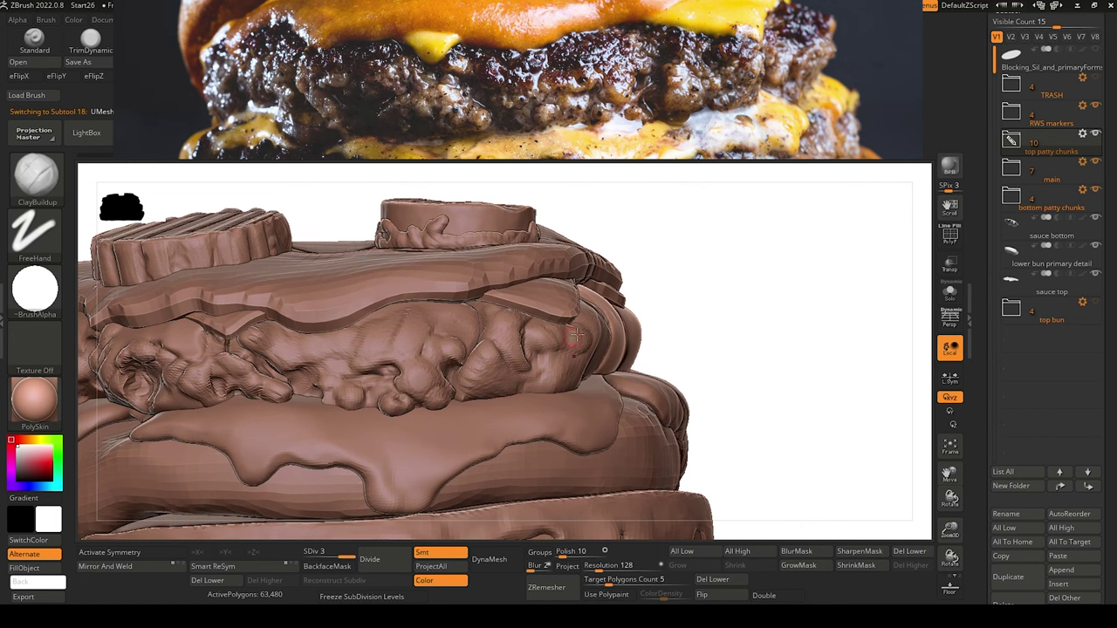
pyautogui.moveTo(750, 401)
pyautogui.mouseDown()
pyautogui.moveTo(739, 425)
pyautogui.moveTo(763, 444)
pyautogui.moveTo(751, 461)
pyautogui.moveTo(714, 472)
pyautogui.mouseUp()
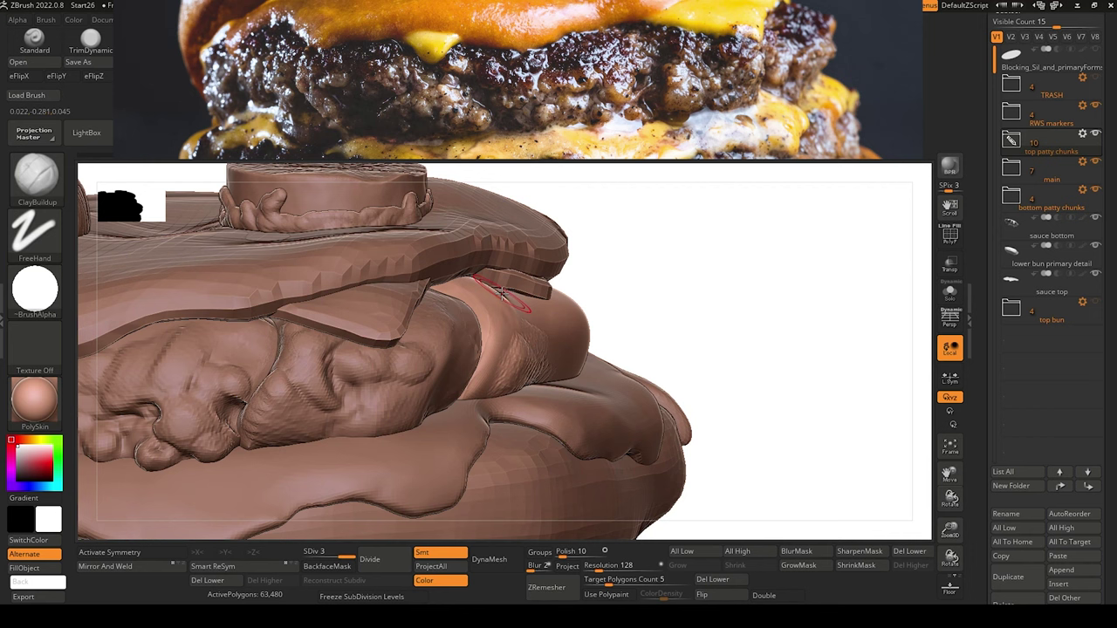
pyautogui.moveTo(522, 343)
pyautogui.mouseDown()
pyautogui.moveTo(526, 317)
pyautogui.moveTo(522, 342)
pyautogui.moveTo(596, 312)
pyautogui.moveTo(530, 318)
pyautogui.mouseUp()
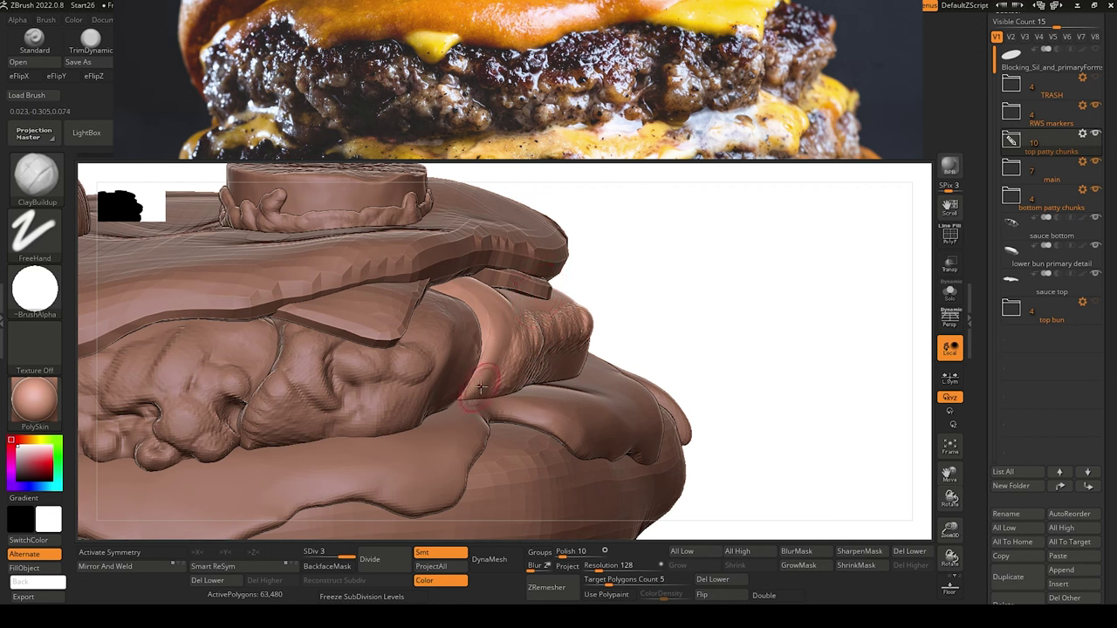
pyautogui.moveTo(496, 387)
pyautogui.mouseDown()
pyautogui.moveTo(513, 379)
pyautogui.moveTo(501, 330)
pyautogui.mouseUp()
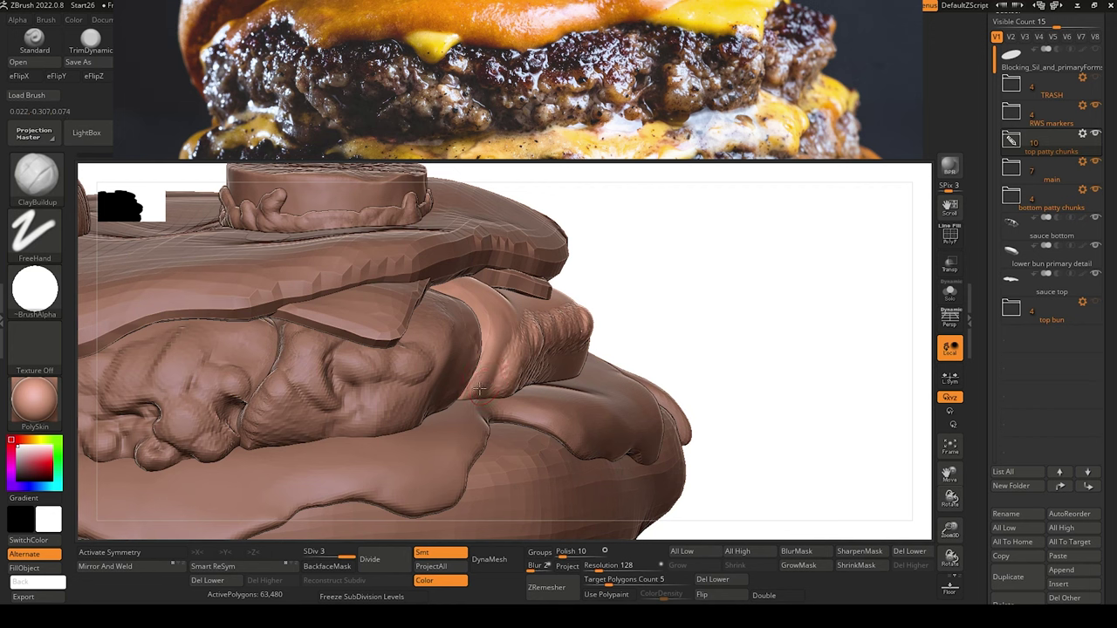
pyautogui.moveTo(480, 388); pyautogui.dragTo(490, 377)
pyautogui.moveTo(487, 318); pyautogui.dragTo(489, 365)
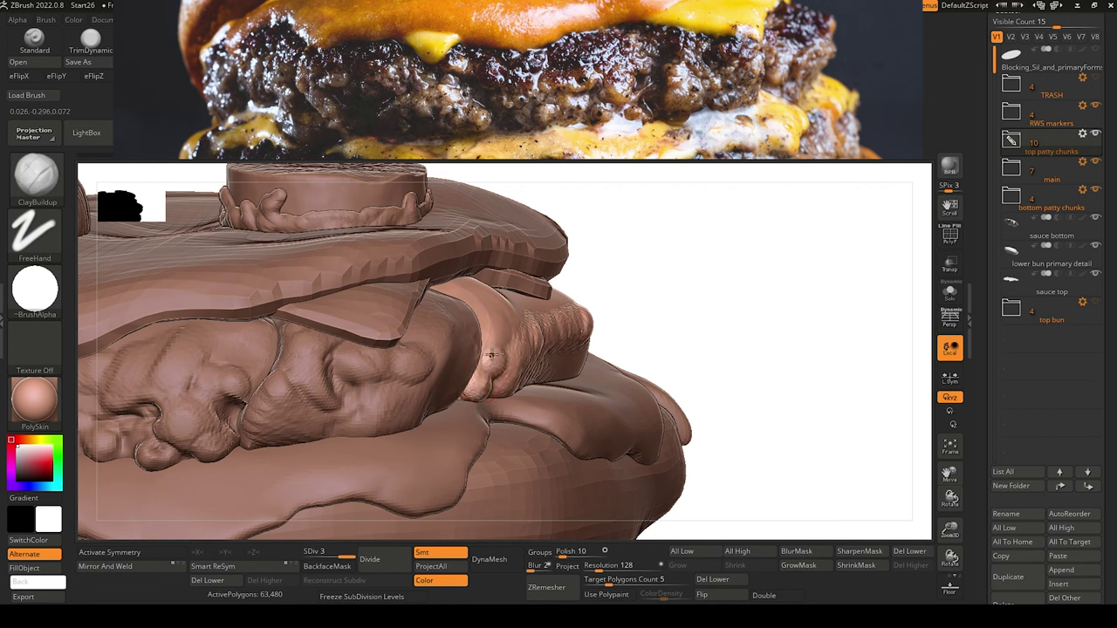
# Switch to DamStandard, turn on BackfaceMask for it and keep the chunk at subdivision level 3.
pyautogui.moveTo(713, 353)
pyautogui.mouseDown()
pyautogui.moveTo(706, 388)
pyautogui.moveTo(704, 370)
pyautogui.mouseUp()
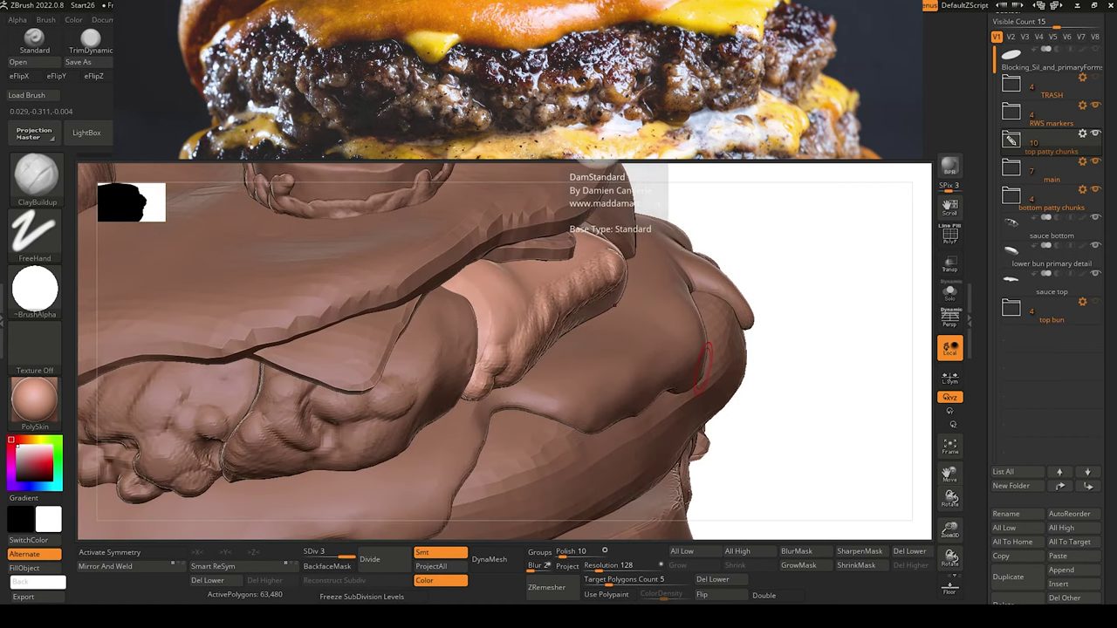
pyautogui.press('b')
pyautogui.press('d')
pyautogui.press('s')
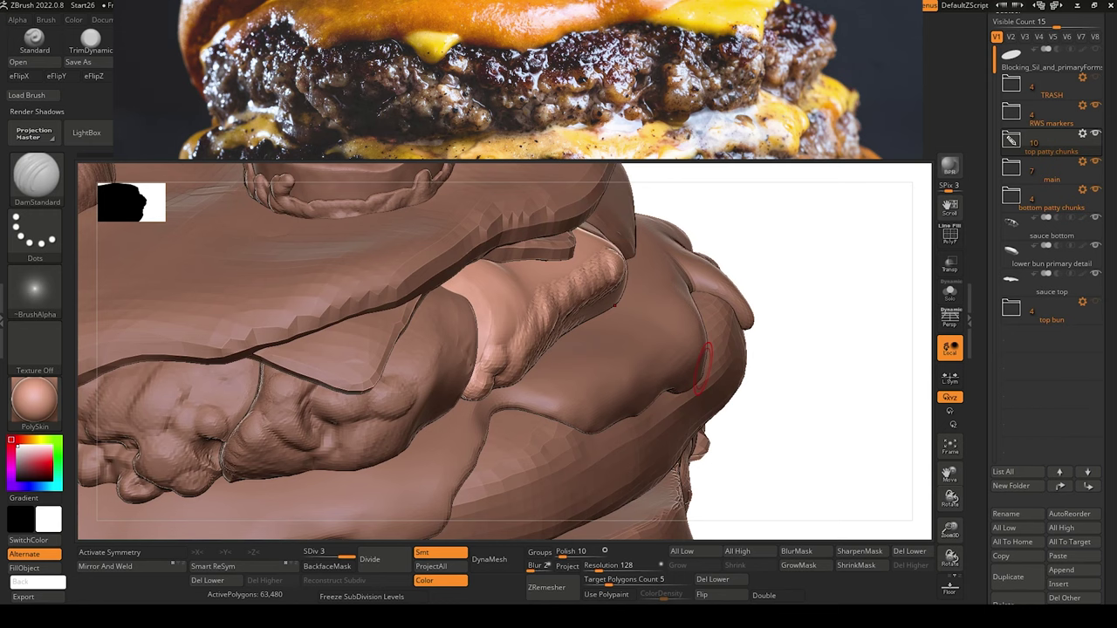
pyautogui.moveTo(826, 347); pyautogui.dragTo(830, 334)
pyautogui.click(316, 555)
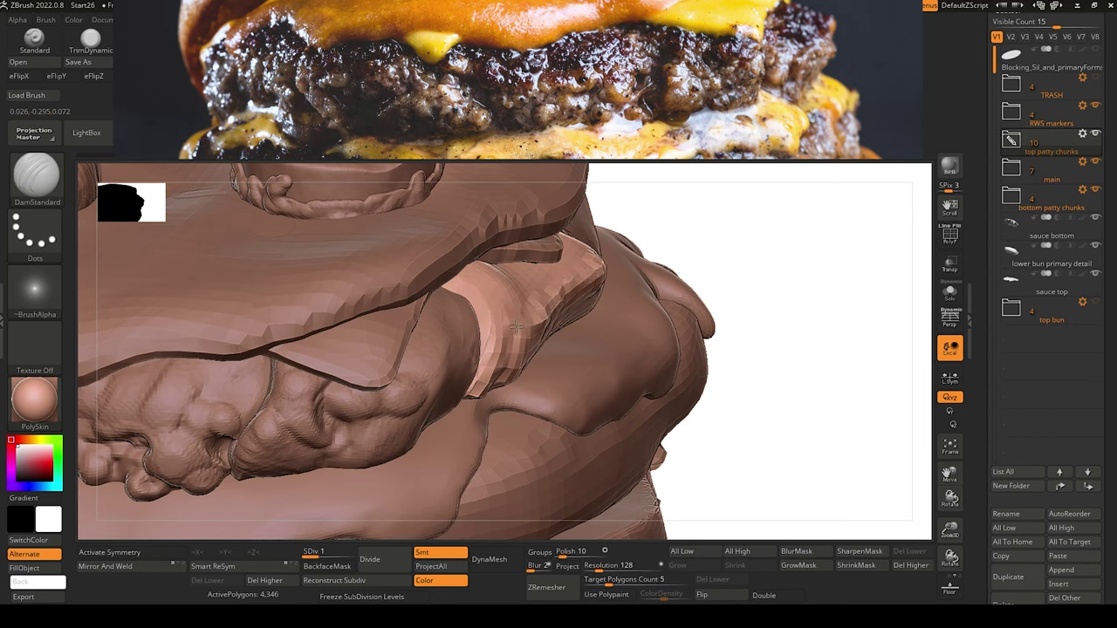
pyautogui.click(327, 567)
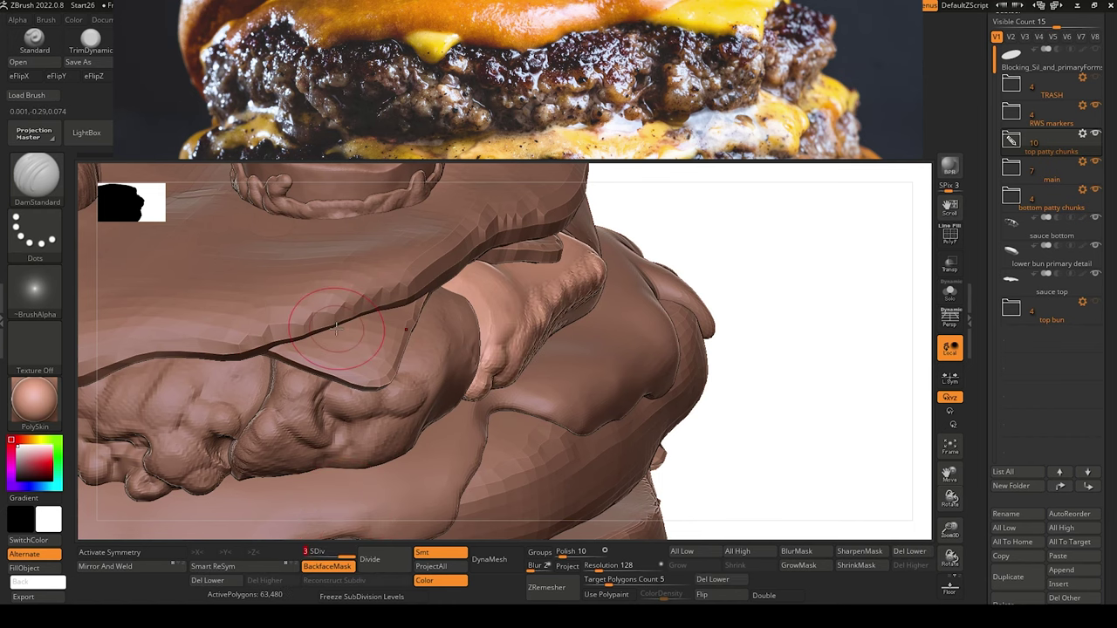
pyautogui.press('d')
pyautogui.press('d')
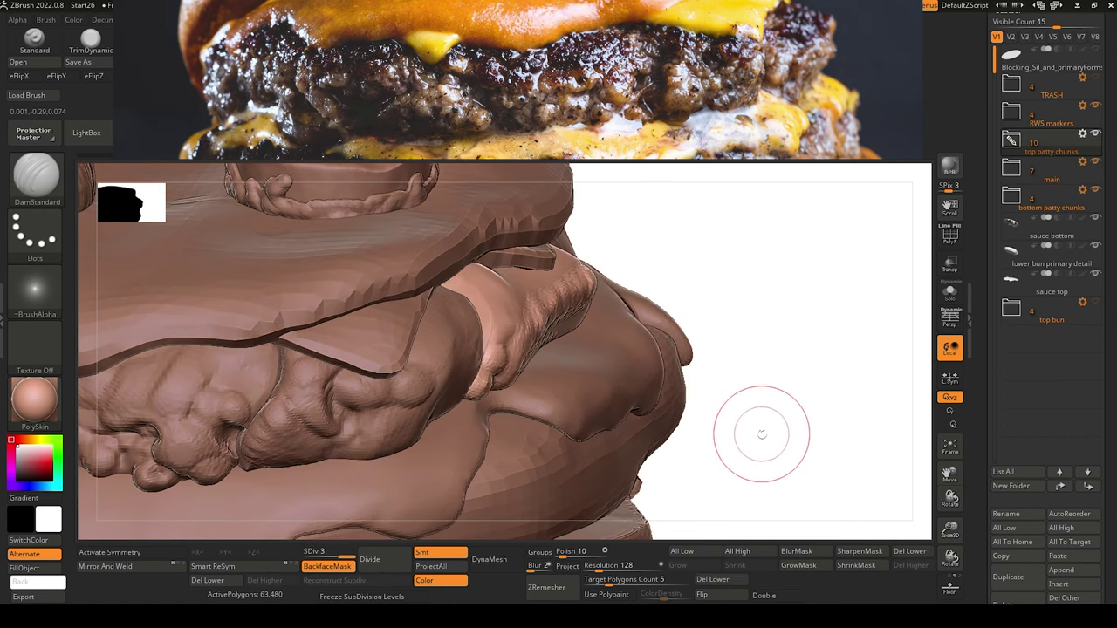
pyautogui.moveTo(761, 435)
pyautogui.mouseDown()
pyautogui.moveTo(770, 462)
pyautogui.moveTo(765, 443)
pyautogui.mouseUp()
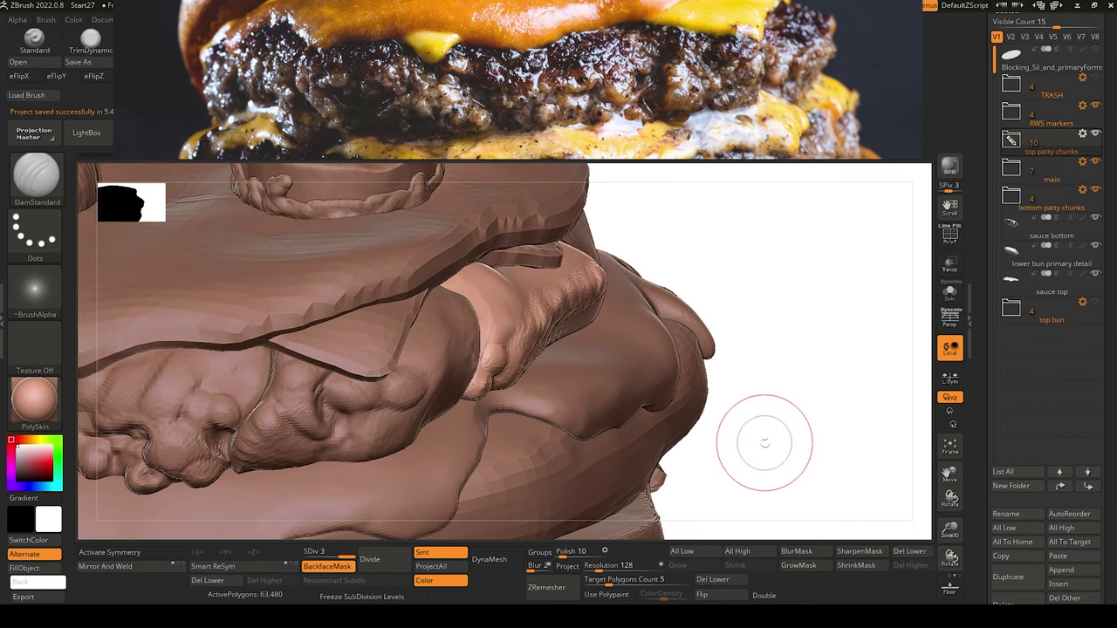
# Shape a curled ClayBuildup lump around a hollow on the chunk's upper face beneath the cheese, undoing the unwanted stroke.
pyautogui.press('b')
pyautogui.press('c')
pyautogui.press('b')
pyautogui.moveTo(500, 316)
pyautogui.mouseDown()
pyautogui.moveTo(494, 295)
pyautogui.moveTo(512, 303)
pyautogui.moveTo(491, 314)
pyautogui.mouseUp()
pyautogui.hotkey('ctrl', 'z')
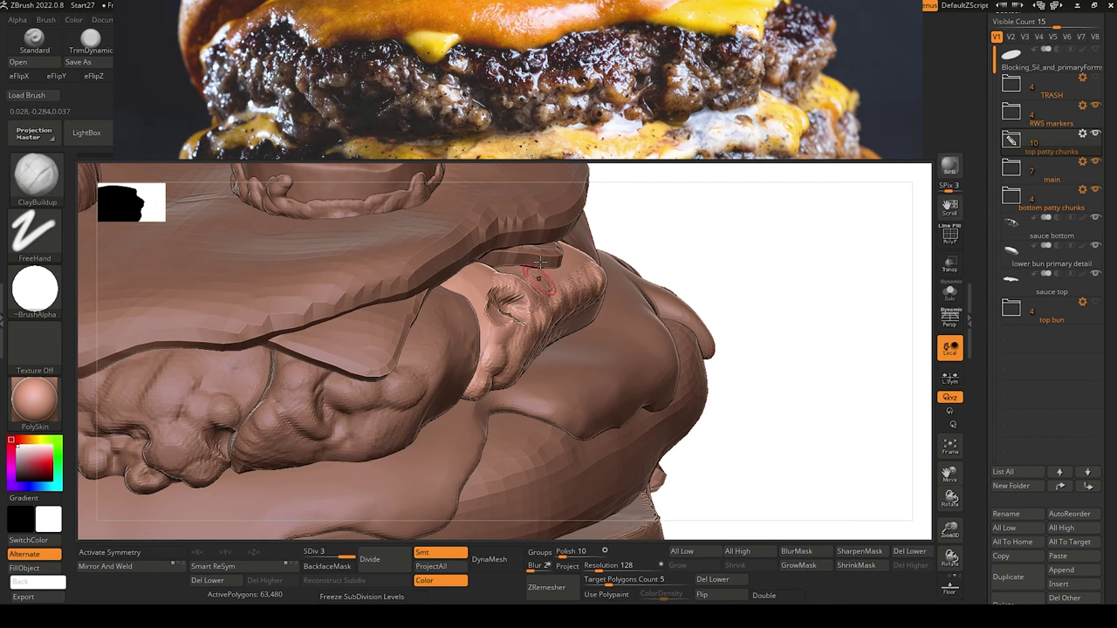
# Flatten and soften the chunk's roughened ridge with TrimDynamic.
pyautogui.moveTo(762, 502)
pyautogui.mouseDown()
pyautogui.moveTo(698, 476)
pyautogui.moveTo(729, 483)
pyautogui.moveTo(728, 450)
pyautogui.mouseUp()
pyautogui.click(91, 40)
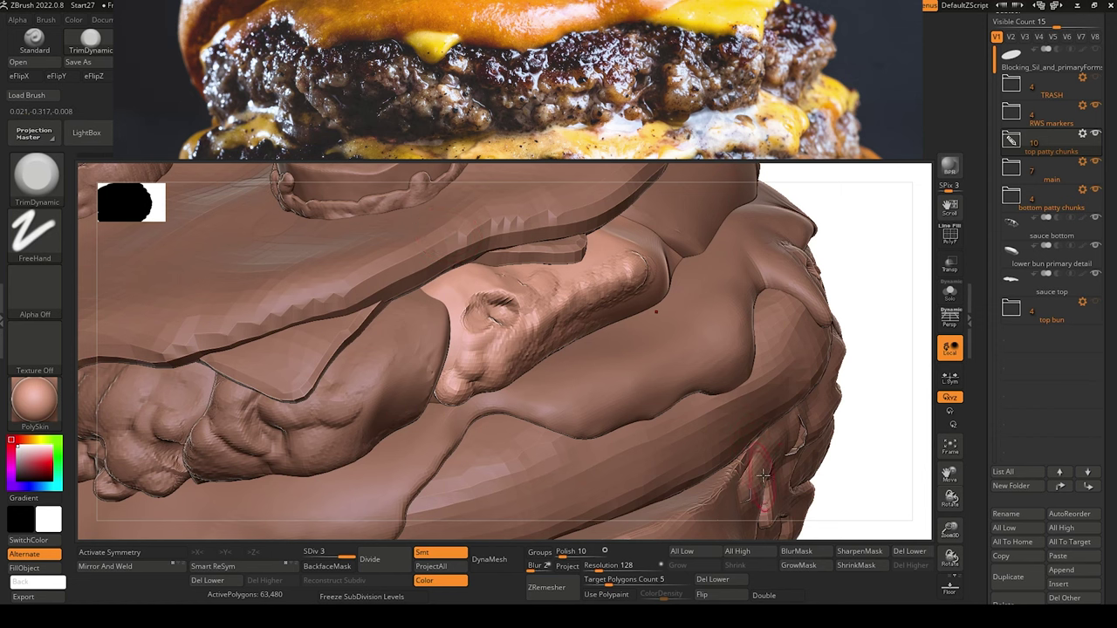
pyautogui.keyDown('alt'); pyautogui.moveTo(860, 470); pyautogui.dragTo(761, 467); pyautogui.keyUp('alt')
pyautogui.moveTo(124, 248)
pyautogui.mouseDown()
pyautogui.moveTo(115, 251)
pyautogui.moveTo(150, 229)
pyautogui.mouseUp()
pyautogui.keyDown('shift'); pyautogui.moveTo(150, 228); pyautogui.dragTo(288, 220); pyautogui.keyUp('shift')
pyautogui.moveTo(208, 248)
pyautogui.keyDown('alt'); pyautogui.mouseDown()
pyautogui.moveTo(219, 279)
pyautogui.moveTo(168, 285)
pyautogui.moveTo(179, 294)
pyautogui.moveTo(179, 190)
pyautogui.mouseUp(); pyautogui.keyUp('alt')
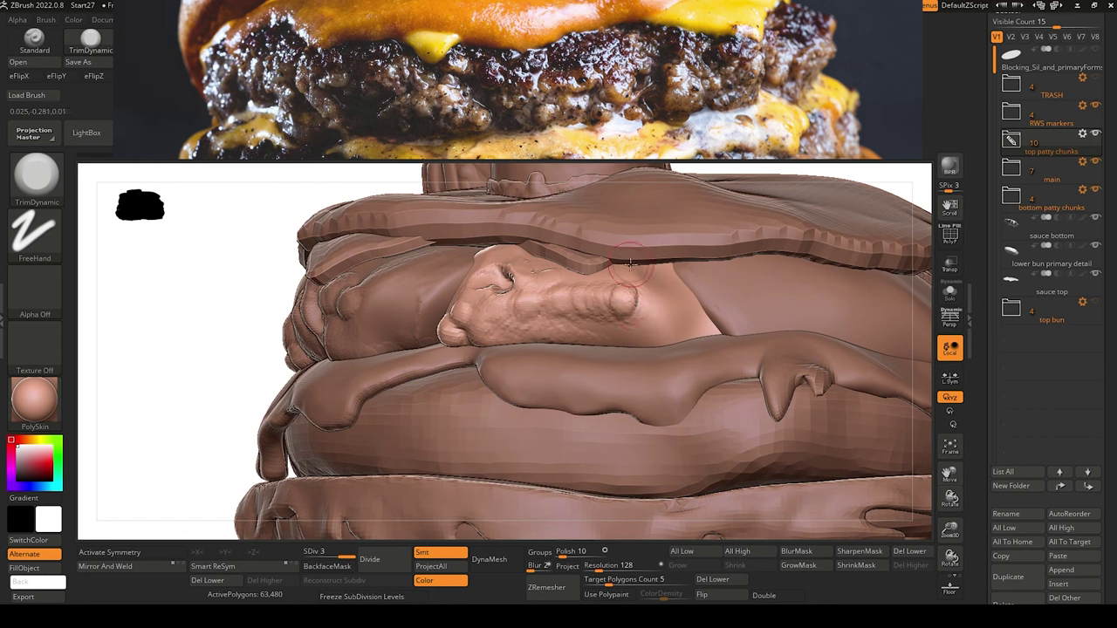
# Extend the chunk's ridge with a curved ClayBuildup lump toward the neighbouring smooth chunk and texture the area below it.
pyautogui.press('b')
pyautogui.press('c')
pyautogui.press('b')
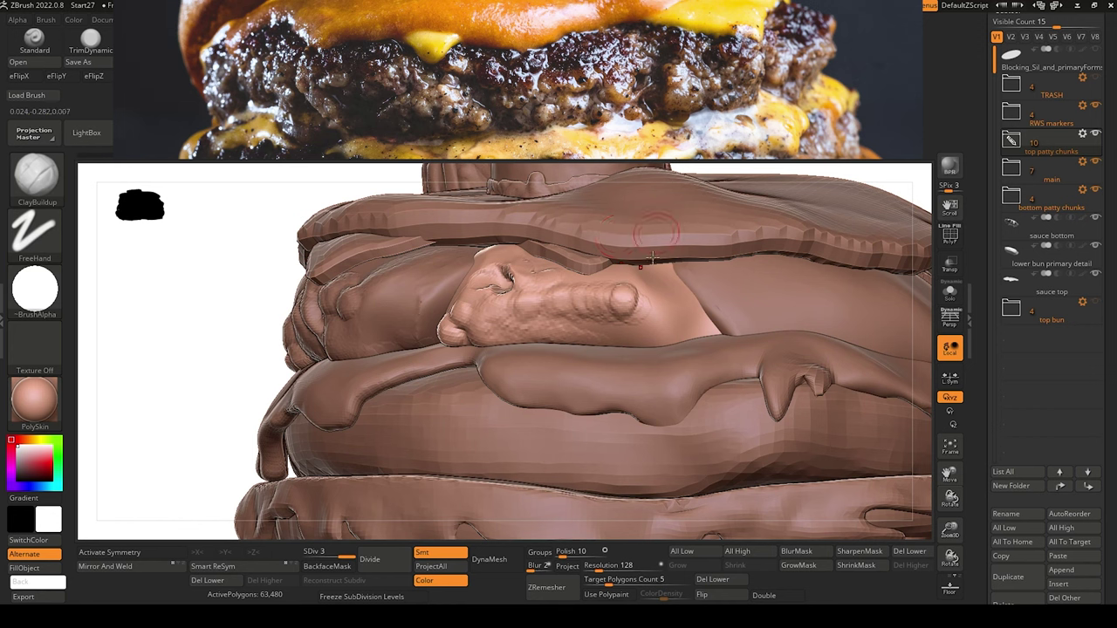
pyautogui.moveTo(622, 297); pyautogui.dragTo(683, 316)
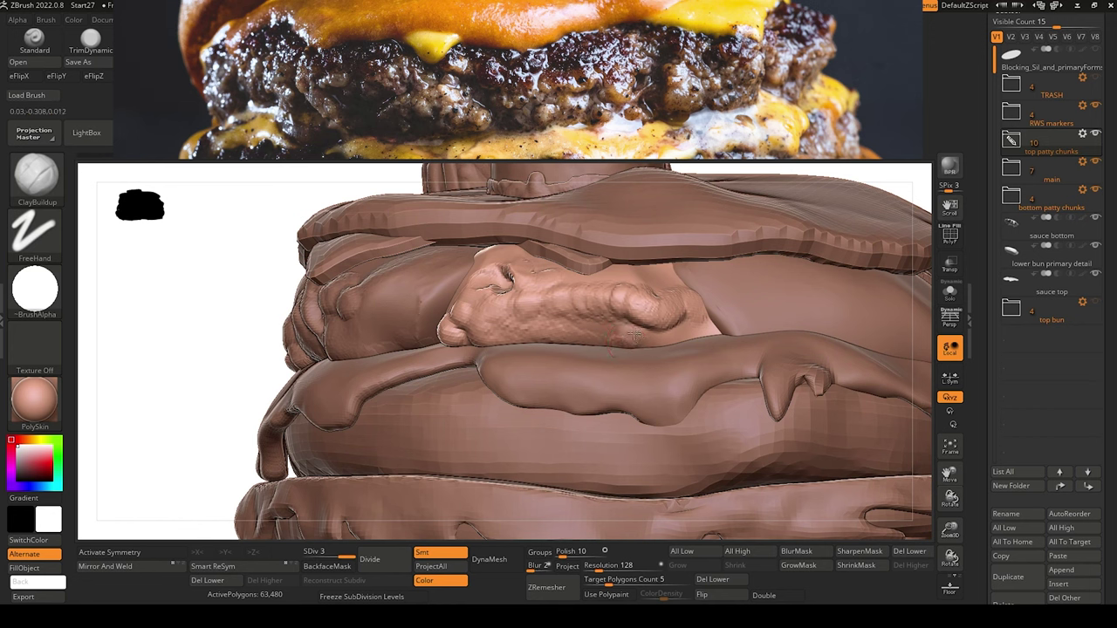
# Carve DamStandard creases around the curved lump and between the bumps across the chunk's face.
pyautogui.press('b')
pyautogui.press('d')
pyautogui.press('s')
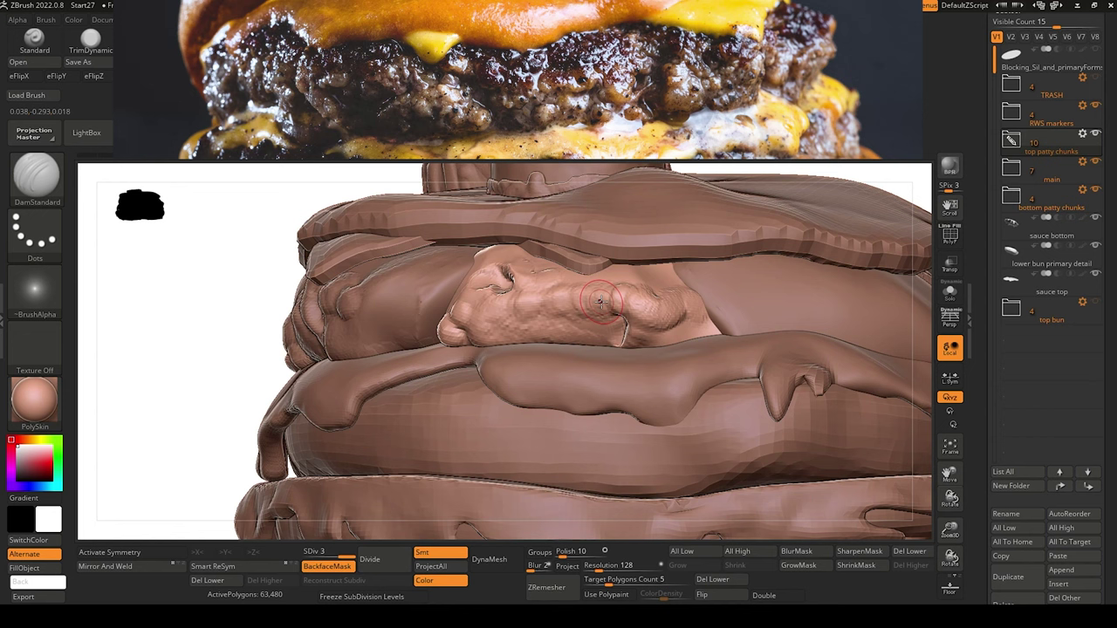
pyautogui.keyDown('alt'); pyautogui.moveTo(226, 312); pyautogui.dragTo(297, 401); pyautogui.keyUp('alt')
pyautogui.moveTo(646, 340)
pyautogui.mouseDown()
pyautogui.moveTo(673, 328)
pyautogui.moveTo(675, 305)
pyautogui.moveTo(683, 328)
pyautogui.moveTo(673, 330)
pyautogui.moveTo(690, 330)
pyautogui.mouseUp()
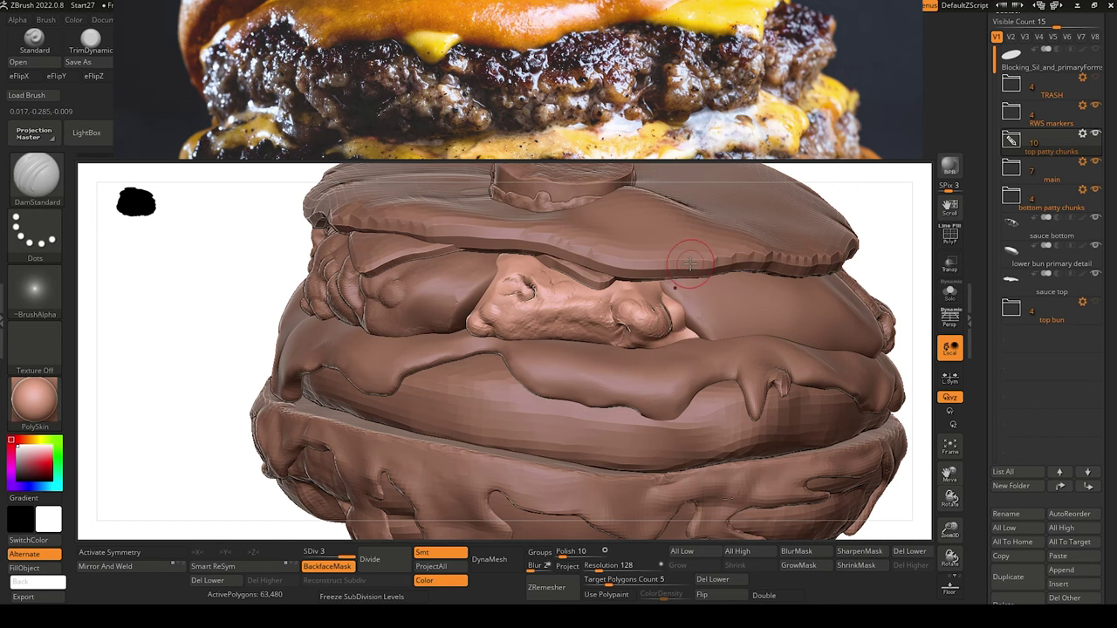
pyautogui.keyDown('alt'); pyautogui.moveTo(269, 265); pyautogui.dragTo(207, 193); pyautogui.keyUp('alt')
pyautogui.moveTo(280, 233); pyautogui.dragTo(347, 341)
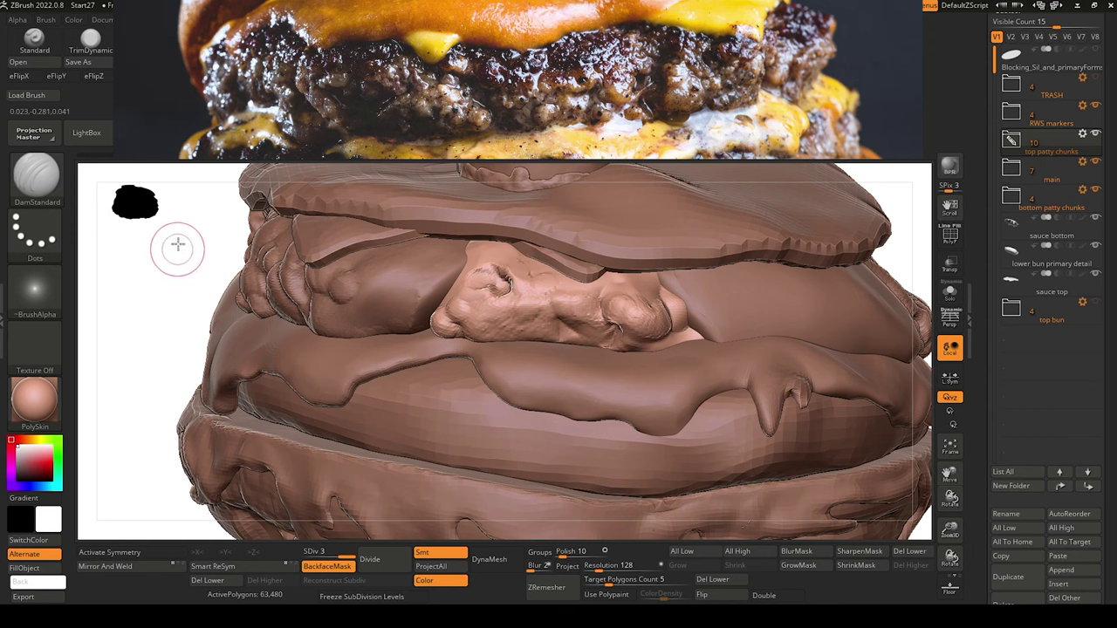
pyautogui.moveTo(175, 244); pyautogui.dragTo(237, 193)
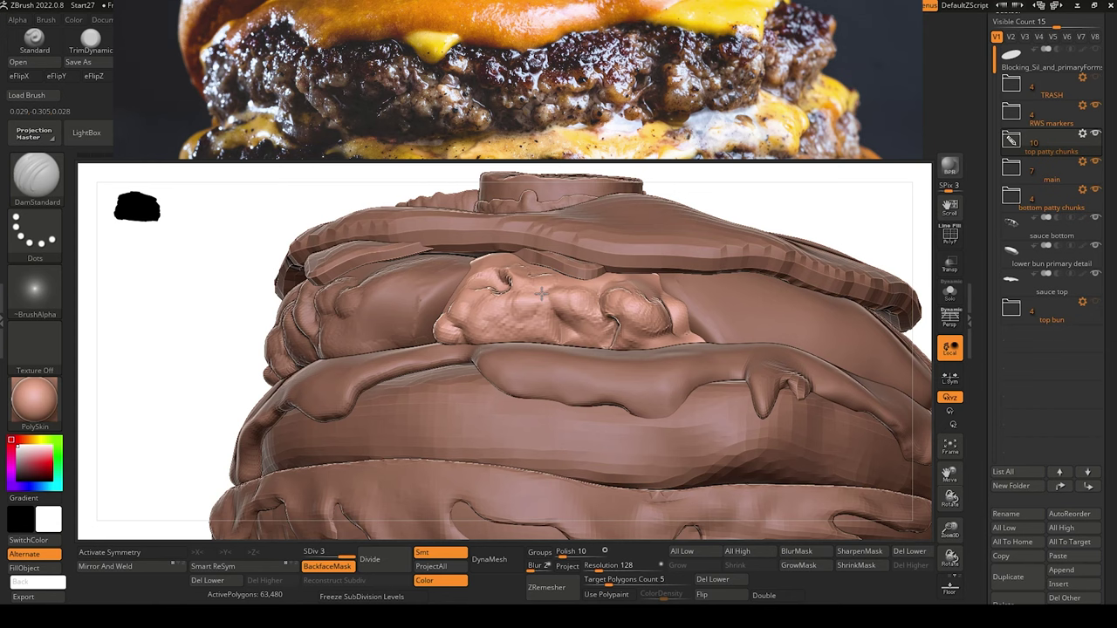
# Build small rounded ClayBuildup lumps along the chunk's lower edge and around the hollow beneath the cheese.
pyautogui.moveTo(190, 255); pyautogui.dragTo(195, 169)
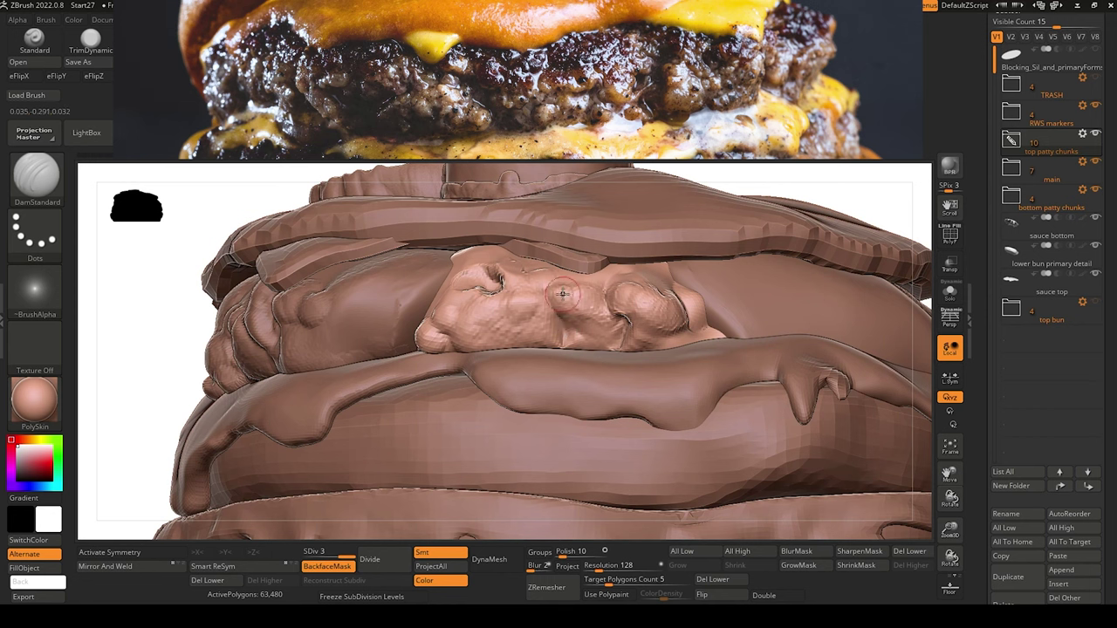
pyautogui.press('b')
pyautogui.press('c')
pyautogui.press('b')
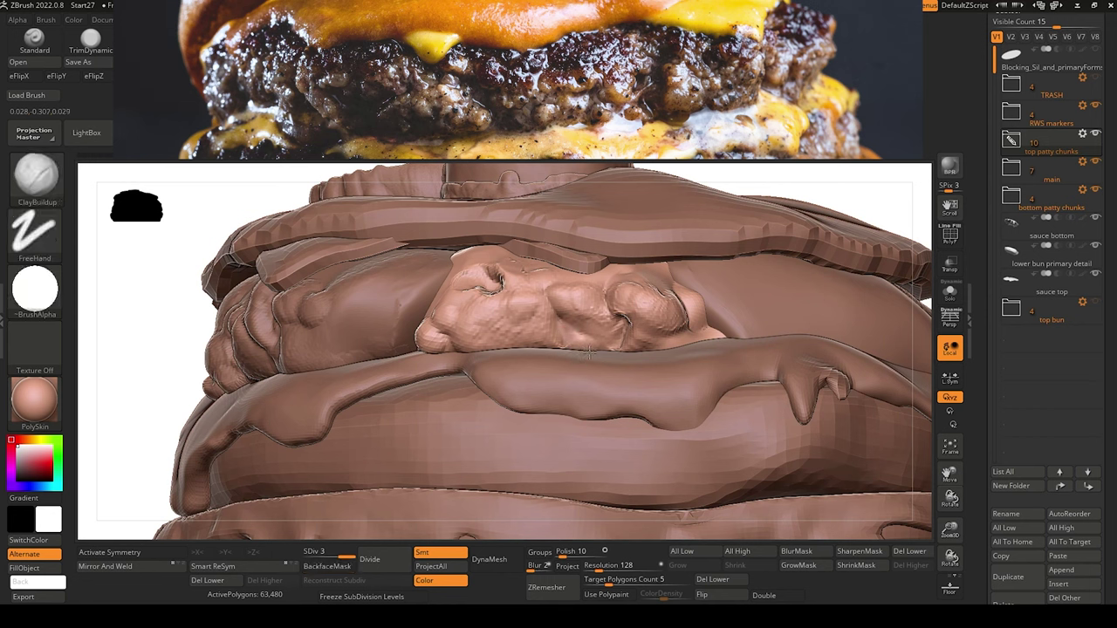
pyautogui.moveTo(180, 344)
pyautogui.keyDown('ctrl'); pyautogui.mouseDown(button='right')
pyautogui.moveTo(165, 297)
pyautogui.moveTo(221, 365)
pyautogui.moveTo(175, 359)
pyautogui.moveTo(201, 310)
pyautogui.moveTo(192, 319)
pyautogui.moveTo(202, 333)
pyautogui.moveTo(172, 277)
pyautogui.mouseUp(button='right'); pyautogui.keyUp('ctrl')
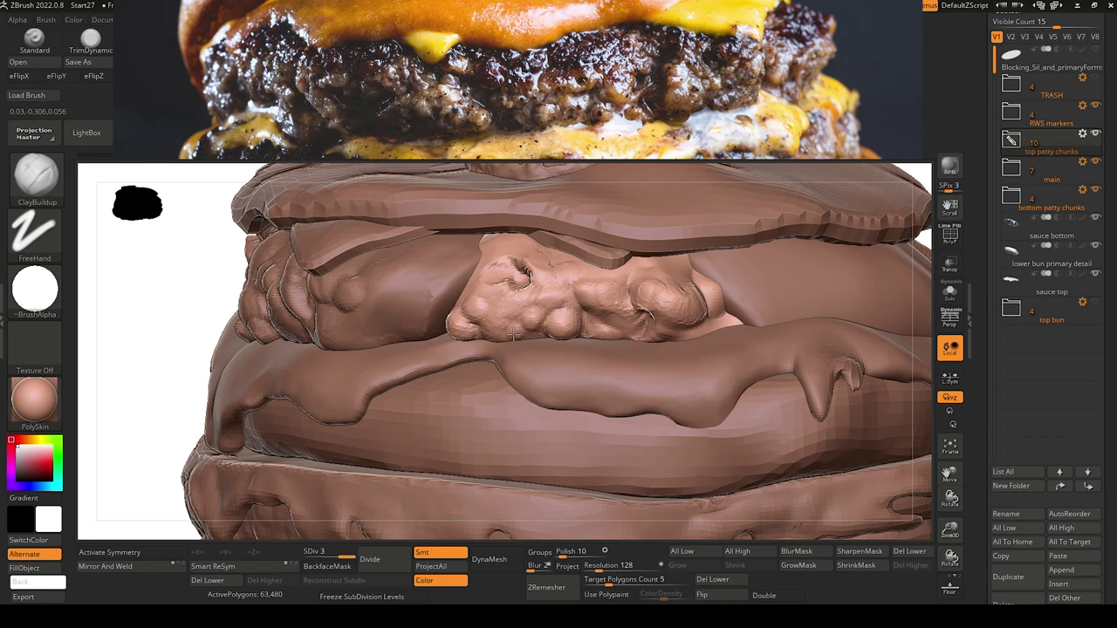
pyautogui.moveTo(487, 328); pyautogui.dragTo(492, 311)
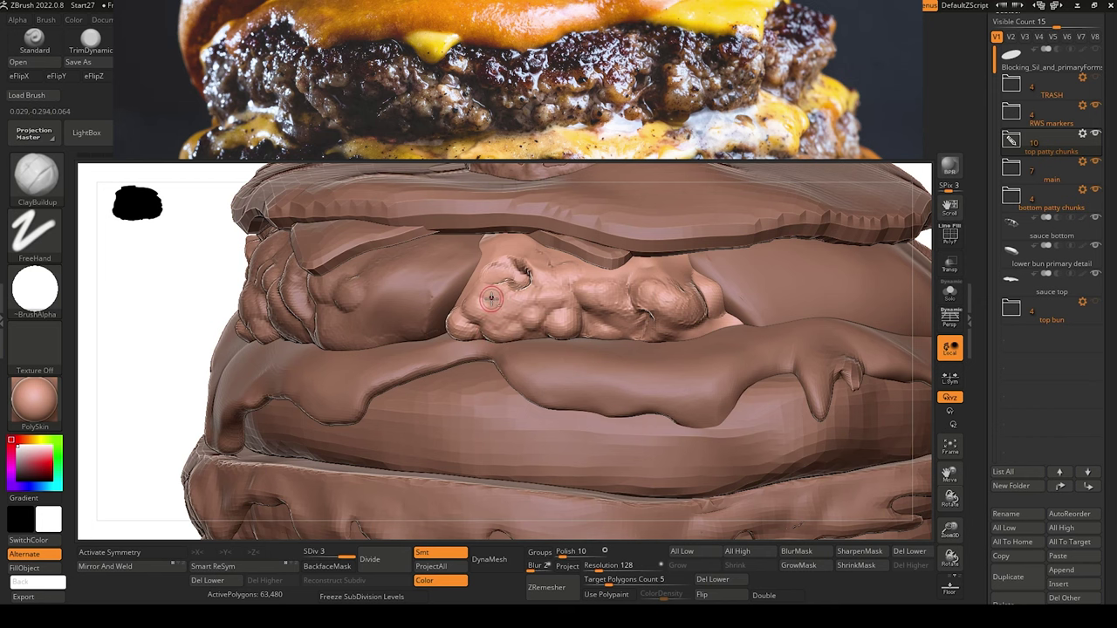
# Make the neighbouring smooth patty chunk active and build rounded ClayBuildup lumps across its face and lower edge.
pyautogui.moveTo(155, 282)
pyautogui.keyDown('alt'); pyautogui.mouseDown()
pyautogui.moveTo(201, 287)
pyautogui.moveTo(201, 311)
pyautogui.moveTo(197, 289)
pyautogui.moveTo(200, 306)
pyautogui.moveTo(246, 326)
pyautogui.mouseUp(); pyautogui.keyUp('alt')
pyautogui.moveTo(199, 287); pyautogui.dragTo(219, 266)
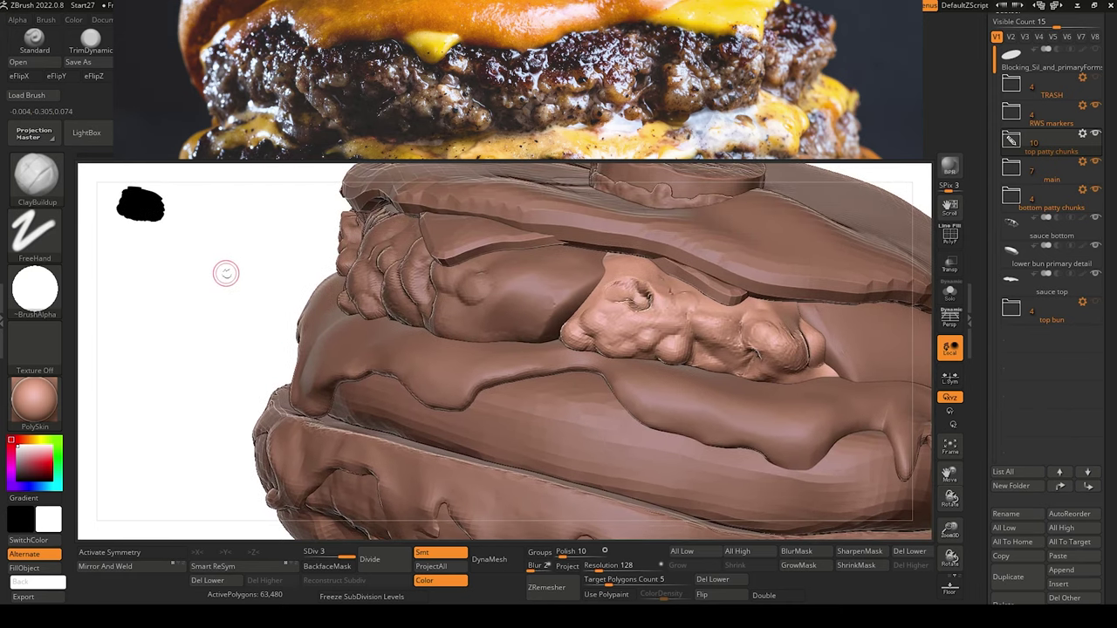
pyautogui.keyDown('alt'); pyautogui.click(457, 302); pyautogui.keyUp('alt')
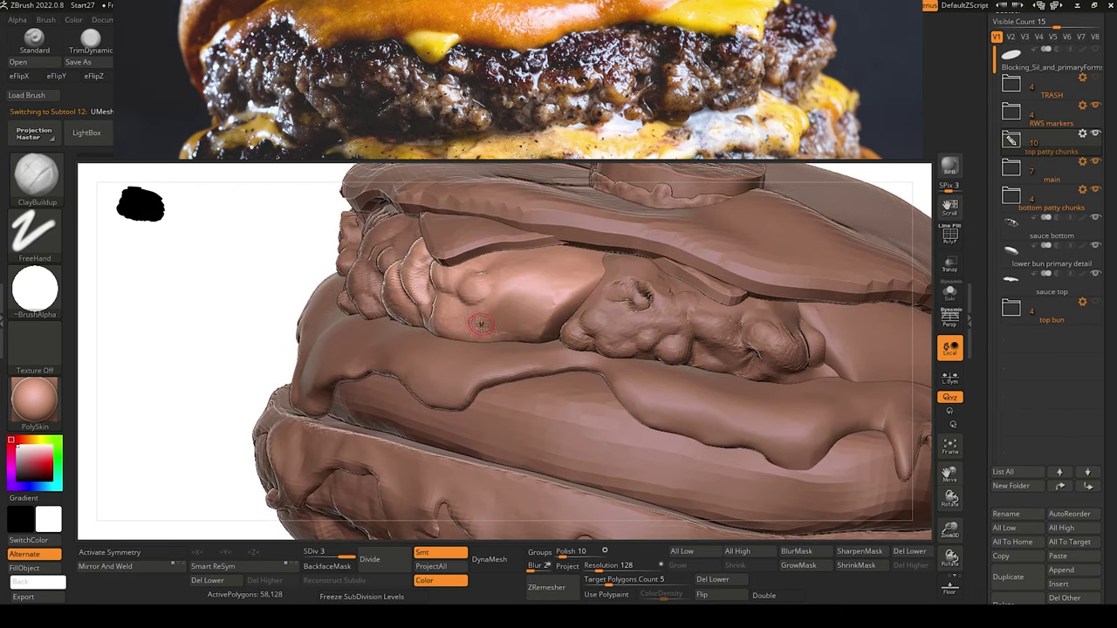
pyautogui.click(472, 288)
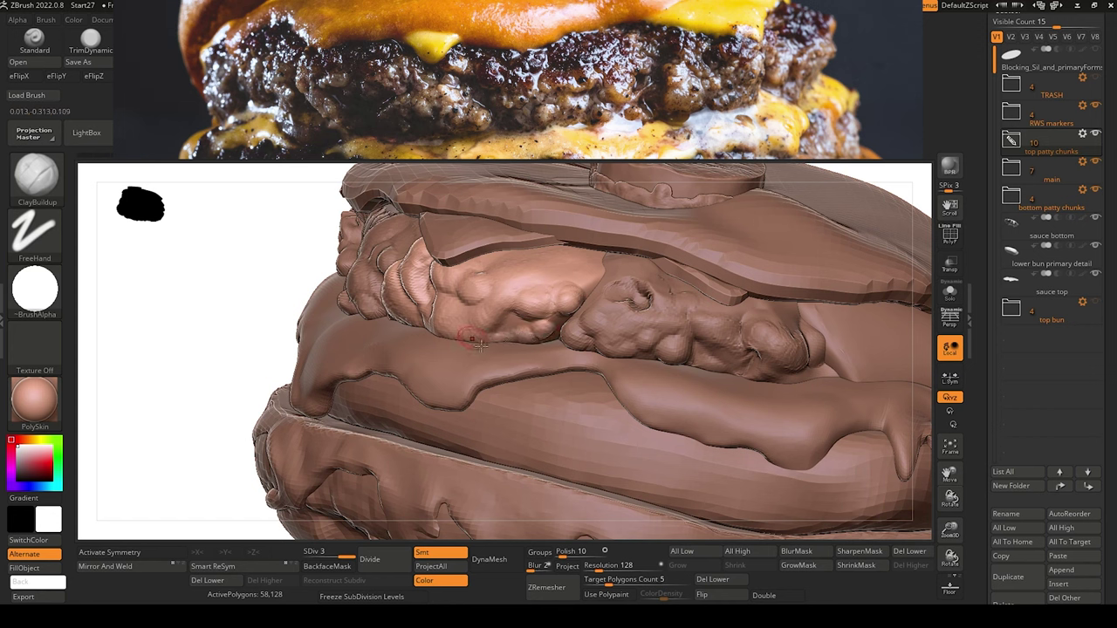
# Carve DamStandard creases between the new lumps across the chunk's face.
pyautogui.press('b')
pyautogui.press('d')
pyautogui.press('s')
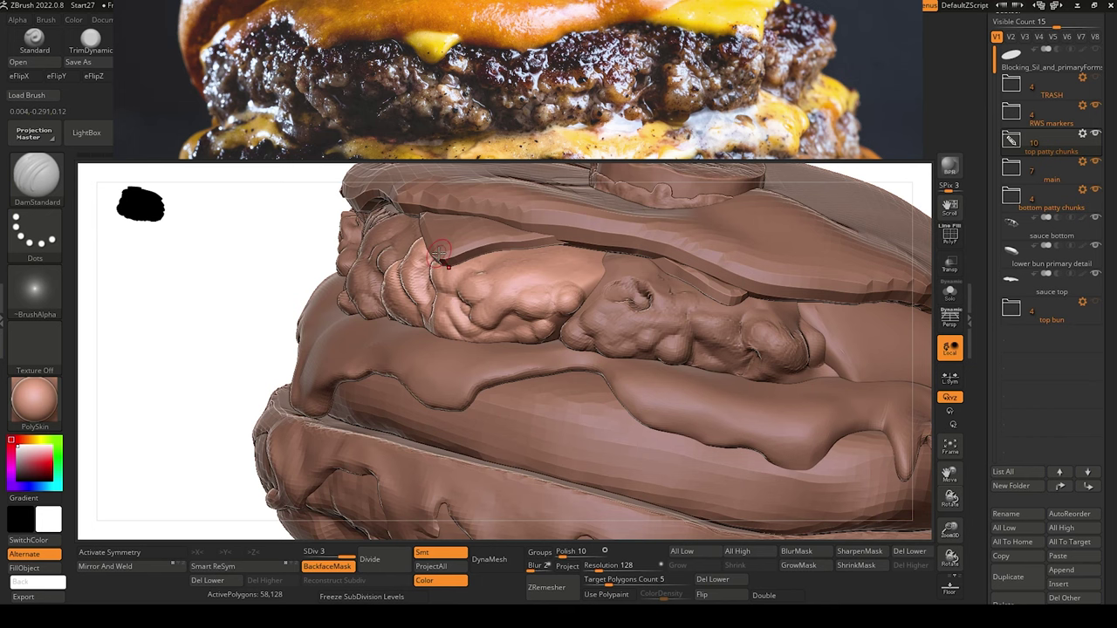
pyautogui.moveTo(220, 303)
pyautogui.keyDown('alt'); pyautogui.mouseDown()
pyautogui.moveTo(208, 279)
pyautogui.moveTo(235, 324)
pyautogui.moveTo(209, 334)
pyautogui.moveTo(230, 349)
pyautogui.moveTo(243, 295)
pyautogui.mouseUp(); pyautogui.keyUp('alt')
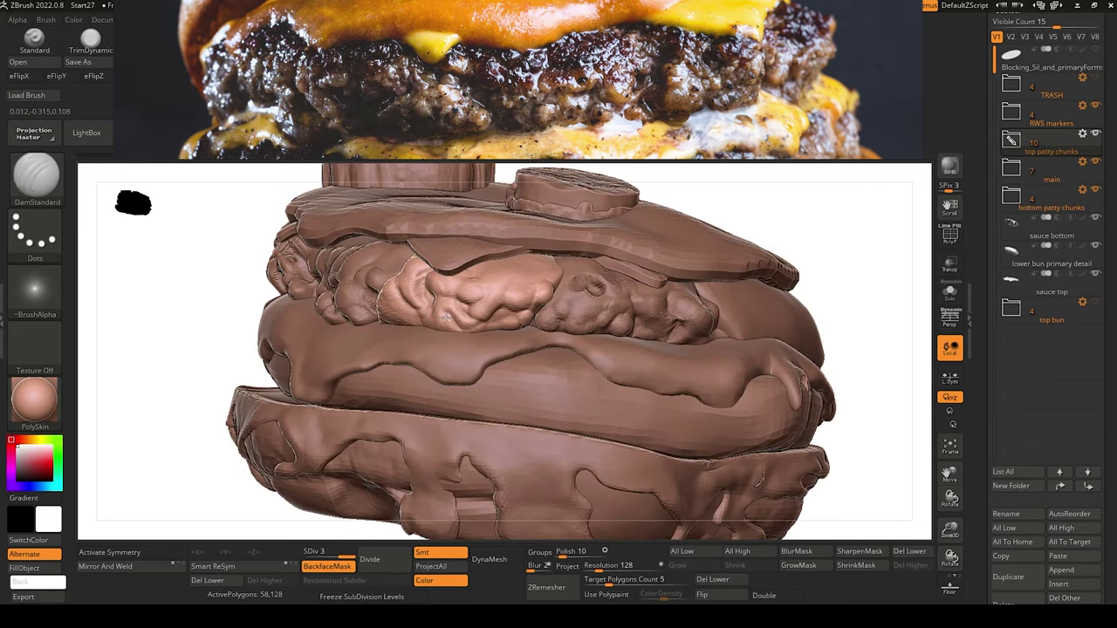
pyautogui.keyDown('alt'); pyautogui.moveTo(218, 301); pyautogui.dragTo(245, 294); pyautogui.keyUp('alt')
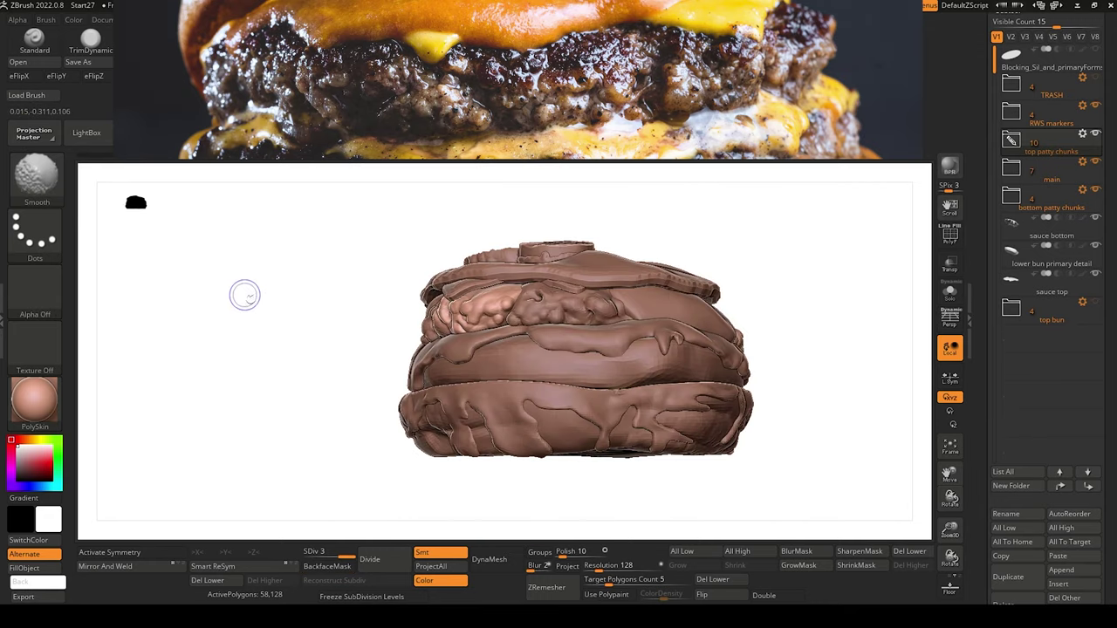
# Make the smooth chunk beneath the wide cheese overhang active and build a wavy ClayBuildup ridge along its face, with a small lump below.
pyautogui.keyDown('alt'); pyautogui.moveTo(281, 336); pyautogui.dragTo(339, 358); pyautogui.keyUp('alt')
pyautogui.moveTo(561, 467)
pyautogui.keyDown('shift'); pyautogui.mouseDown()
pyautogui.moveTo(603, 477)
pyautogui.moveTo(545, 415)
pyautogui.mouseUp(); pyautogui.keyUp('shift')
pyautogui.moveTo(566, 454)
pyautogui.mouseDown()
pyautogui.moveTo(538, 459)
pyautogui.moveTo(311, 327)
pyautogui.moveTo(276, 361)
pyautogui.moveTo(314, 414)
pyautogui.moveTo(292, 341)
pyautogui.moveTo(190, 338)
pyautogui.mouseUp()
pyautogui.keyDown('alt'); pyautogui.click(508, 349); pyautogui.keyUp('alt')
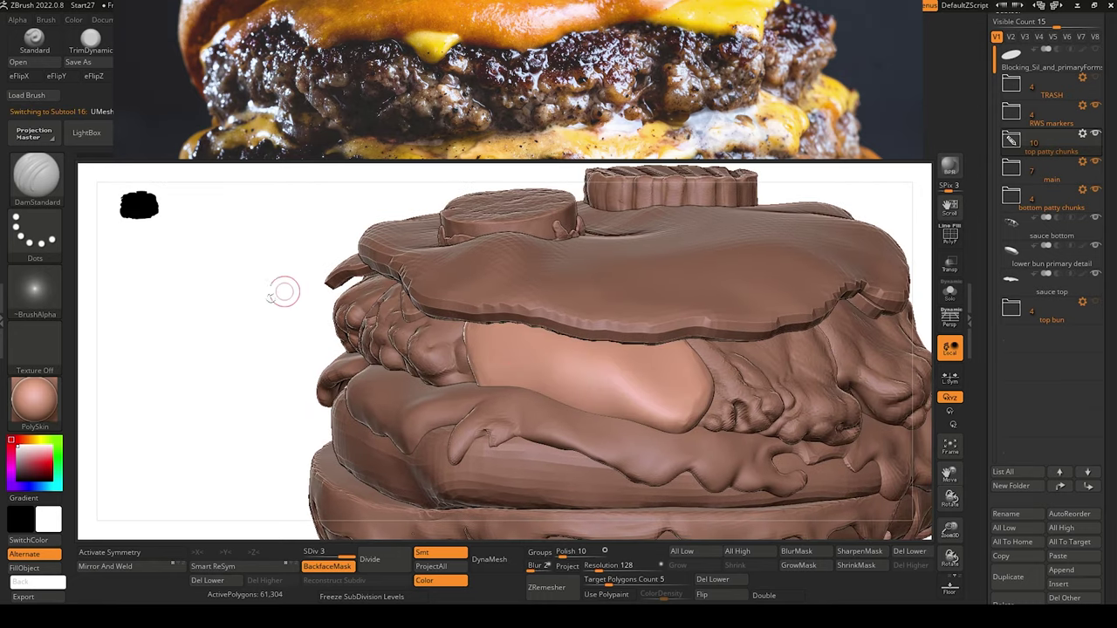
pyautogui.moveTo(283, 293); pyautogui.dragTo(273, 280)
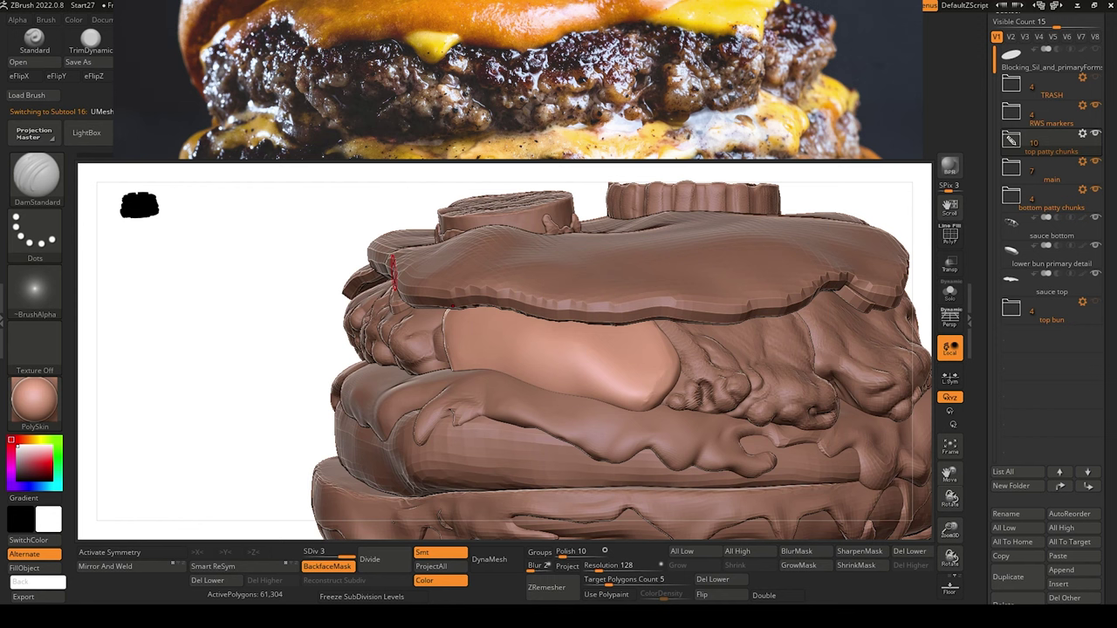
pyautogui.press('b')
pyautogui.press('c')
pyautogui.press('b')
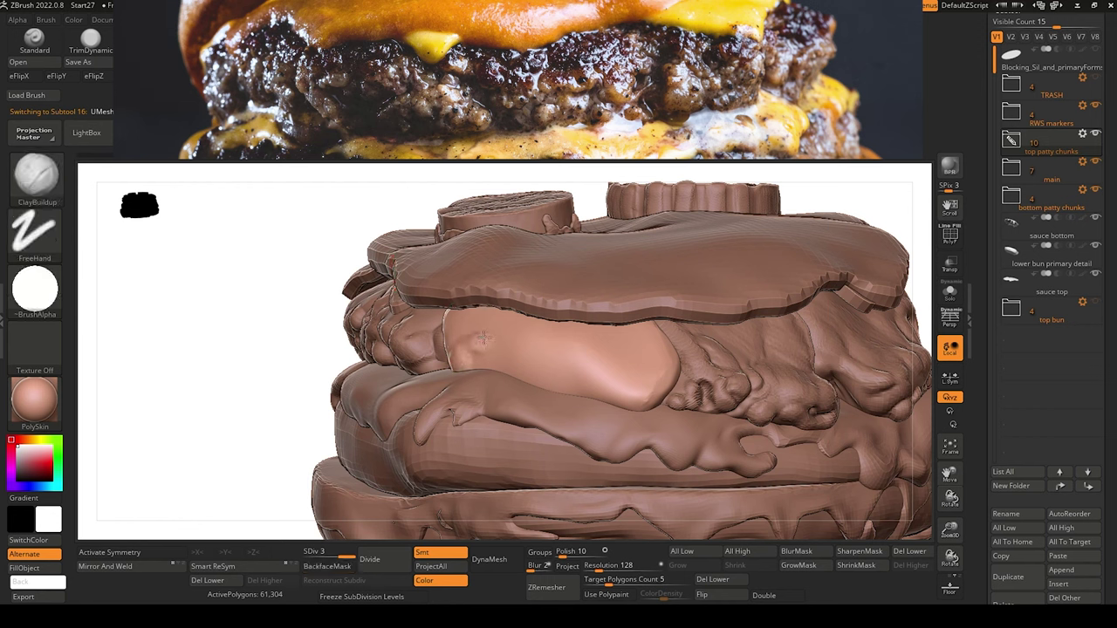
pyautogui.moveTo(483, 337)
pyautogui.mouseDown()
pyautogui.moveTo(515, 332)
pyautogui.moveTo(502, 349)
pyautogui.moveTo(527, 356)
pyautogui.mouseUp()
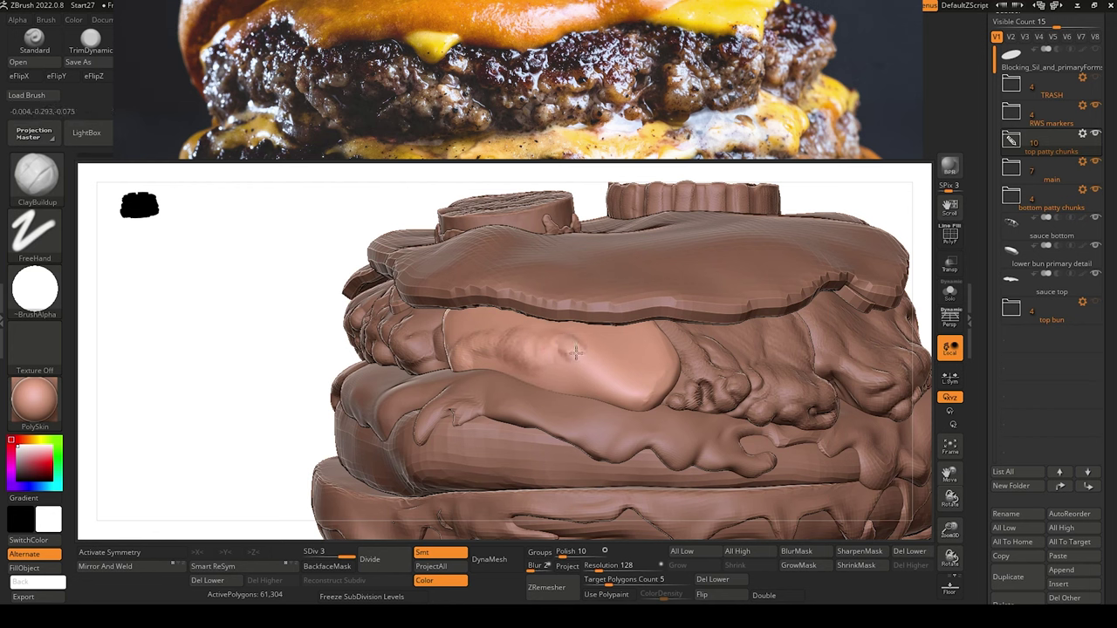
pyautogui.moveTo(583, 364)
pyautogui.mouseDown()
pyautogui.moveTo(603, 357)
pyautogui.moveTo(625, 384)
pyautogui.moveTo(649, 385)
pyautogui.mouseUp()
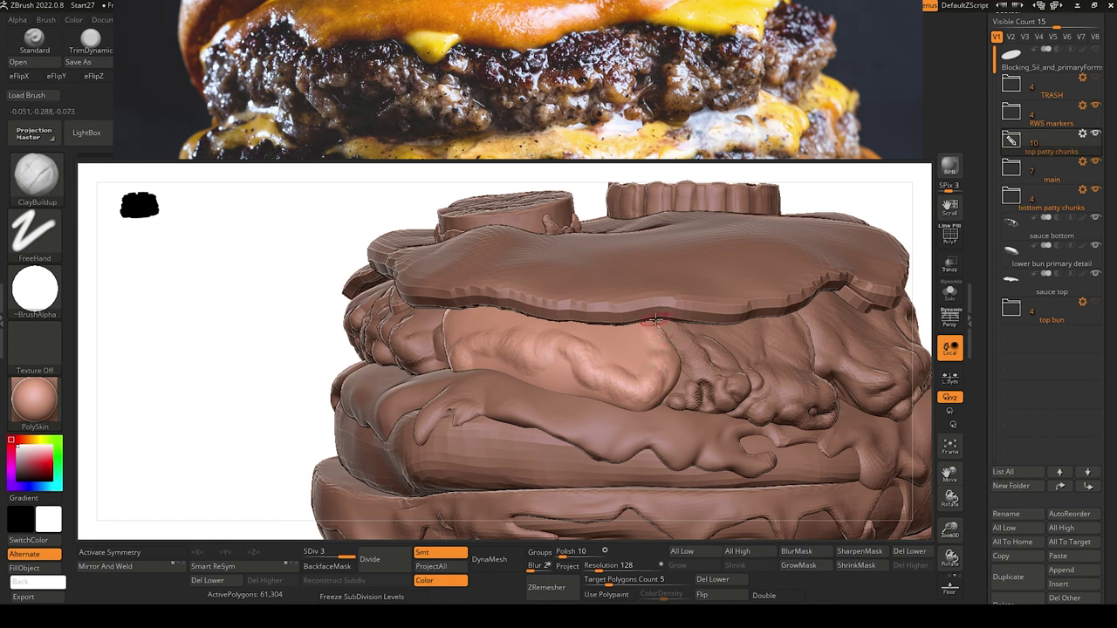
pyautogui.moveTo(467, 347); pyautogui.dragTo(525, 377)
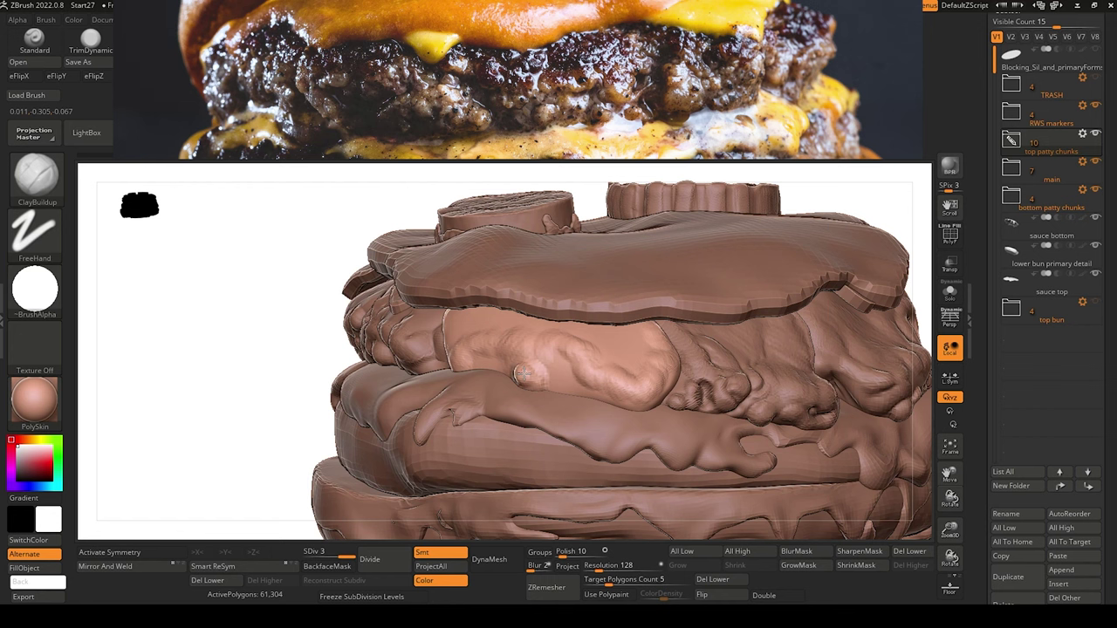
# Carve DamStandard creases along the ridge and into the chunk's lower edge.
pyautogui.press('b')
pyautogui.press('d')
pyautogui.press('s')
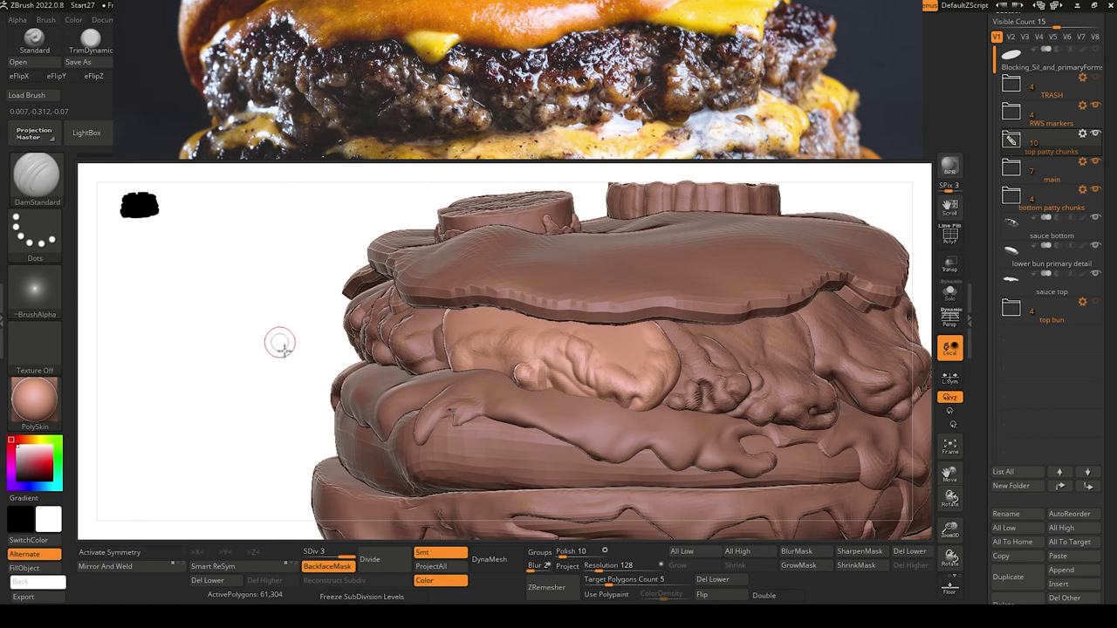
# Raise larger ClayBuildup lumps over the chunk's middle and thick end, and roughen its narrow end.
pyautogui.keyDown('alt'); pyautogui.moveTo(280, 344); pyautogui.dragTo(226, 262); pyautogui.keyUp('alt')
pyautogui.keyDown('alt'); pyautogui.moveTo(268, 375); pyautogui.dragTo(307, 458); pyautogui.keyUp('alt')
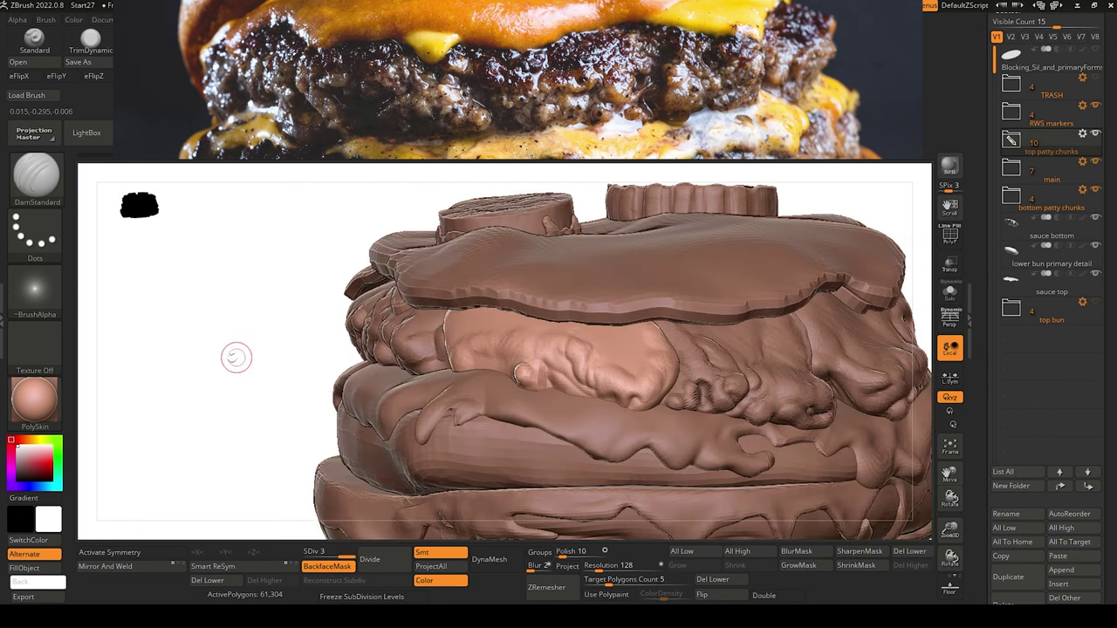
pyautogui.moveTo(237, 357); pyautogui.dragTo(208, 345)
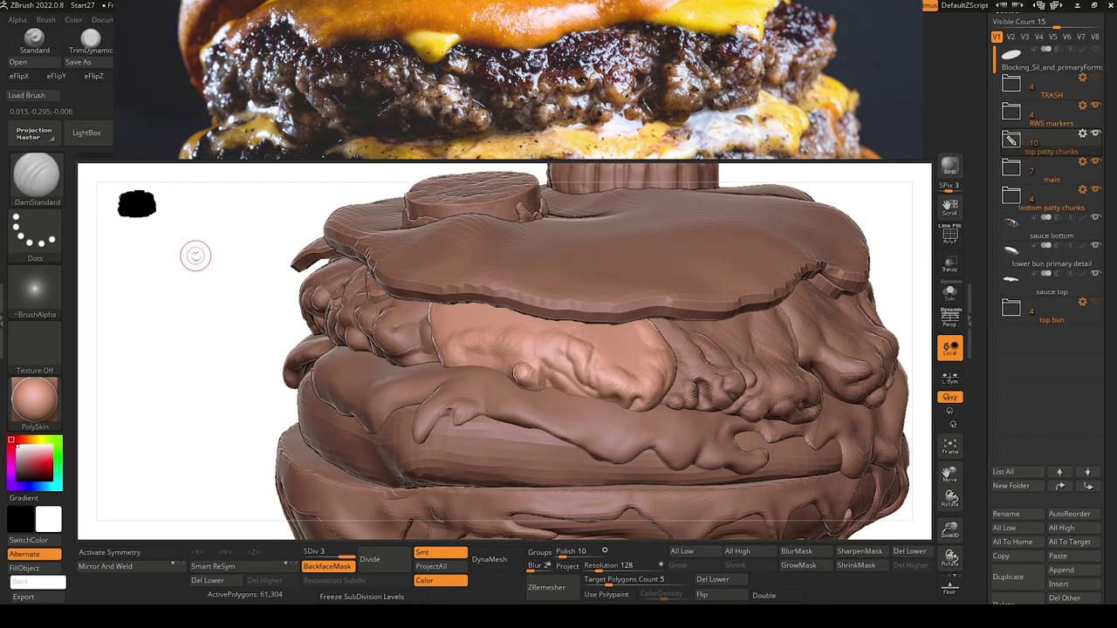
pyautogui.press('b')
pyautogui.press('c')
pyautogui.press('b')
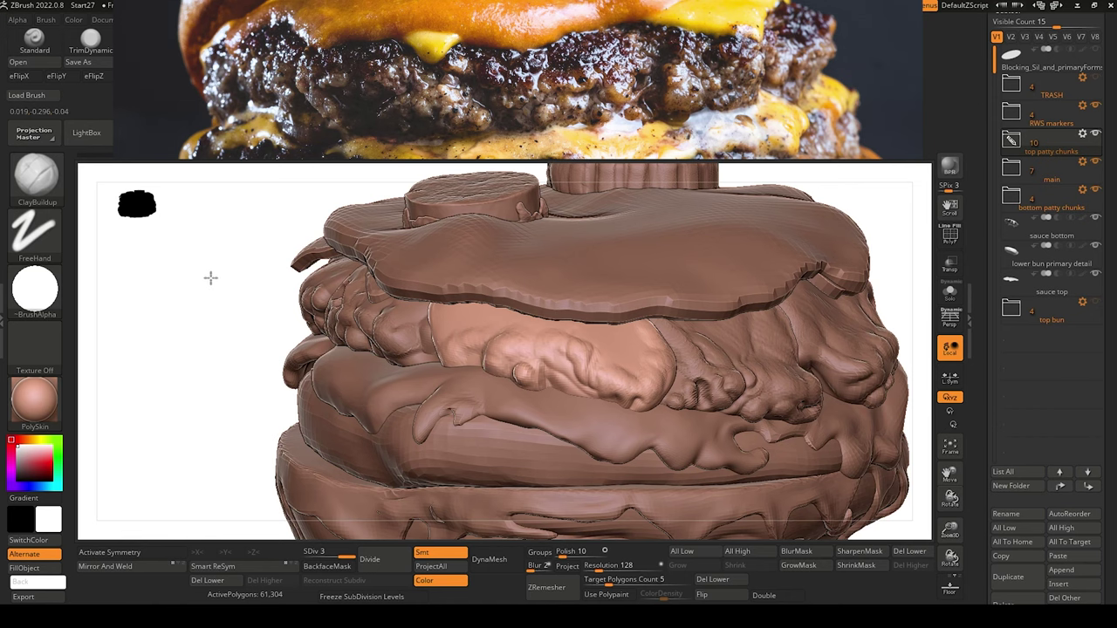
pyautogui.moveTo(209, 276); pyautogui.dragTo(293, 280, button='right')
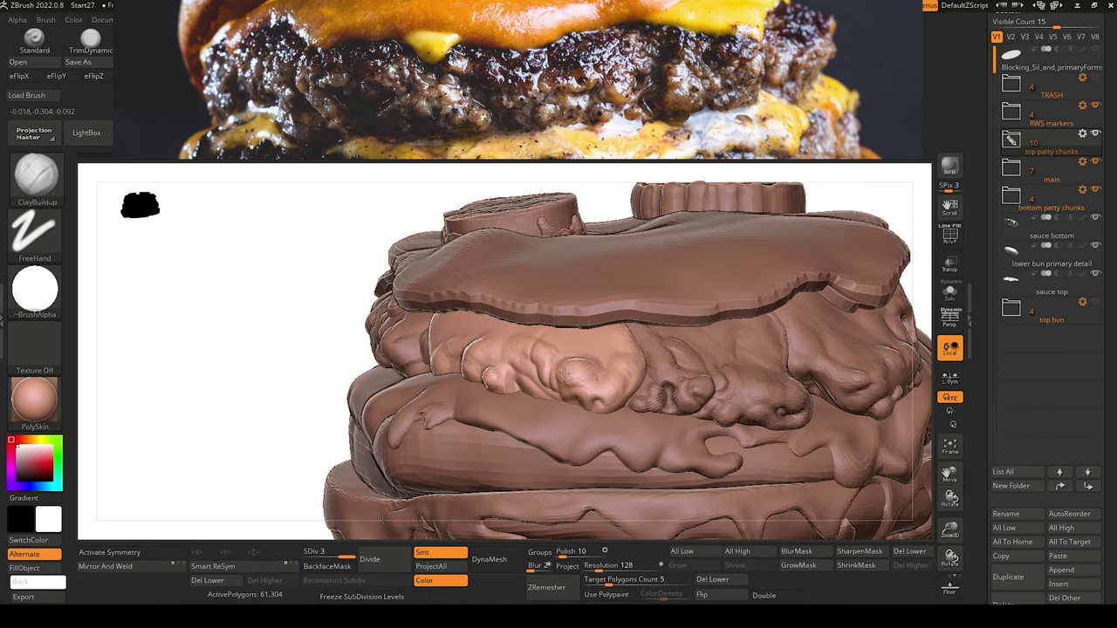
pyautogui.keyDown('ctrl'); pyautogui.moveTo(247, 319); pyautogui.dragTo(210, 317, button='right'); pyautogui.keyUp('ctrl')
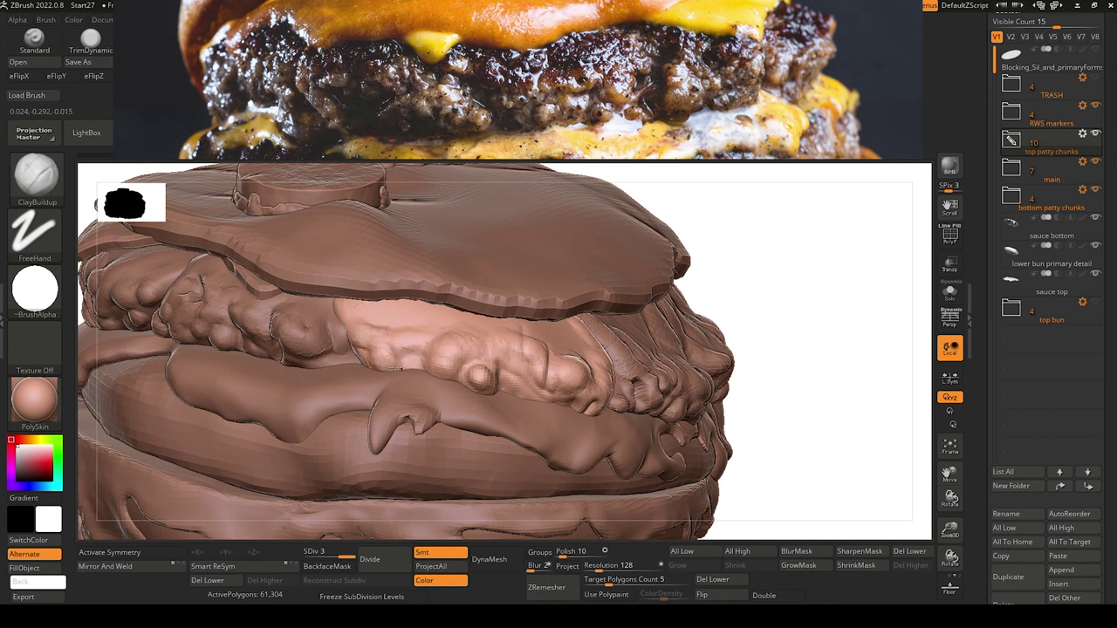
pyautogui.keyDown('alt'); pyautogui.click(346, 367); pyautogui.keyUp('alt')
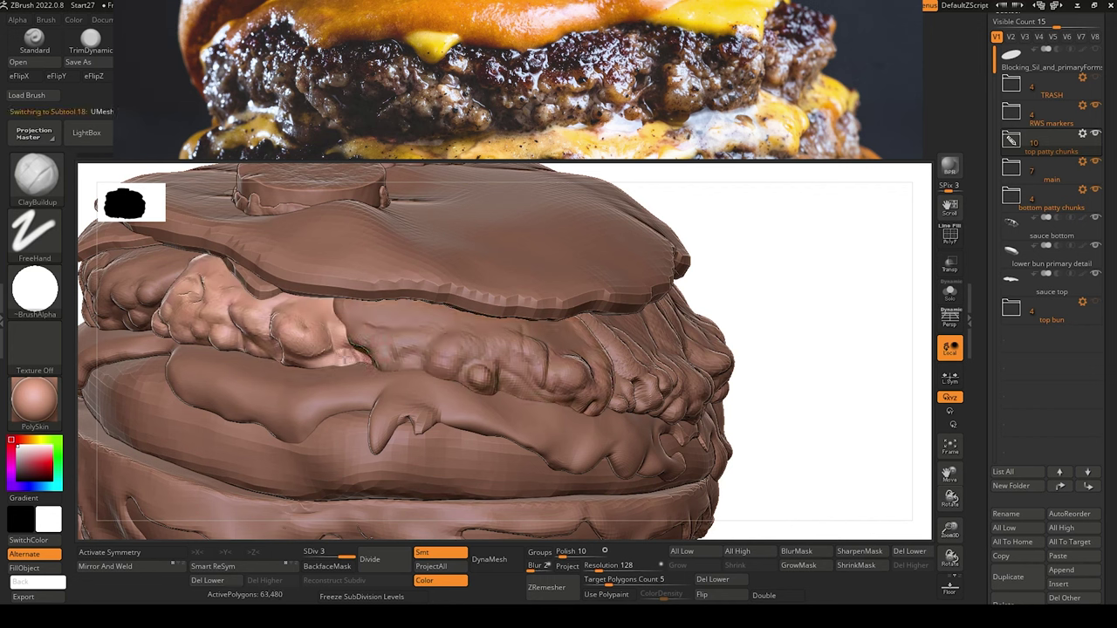
pyautogui.keyDown('alt'); pyautogui.click(360, 330); pyautogui.keyUp('alt')
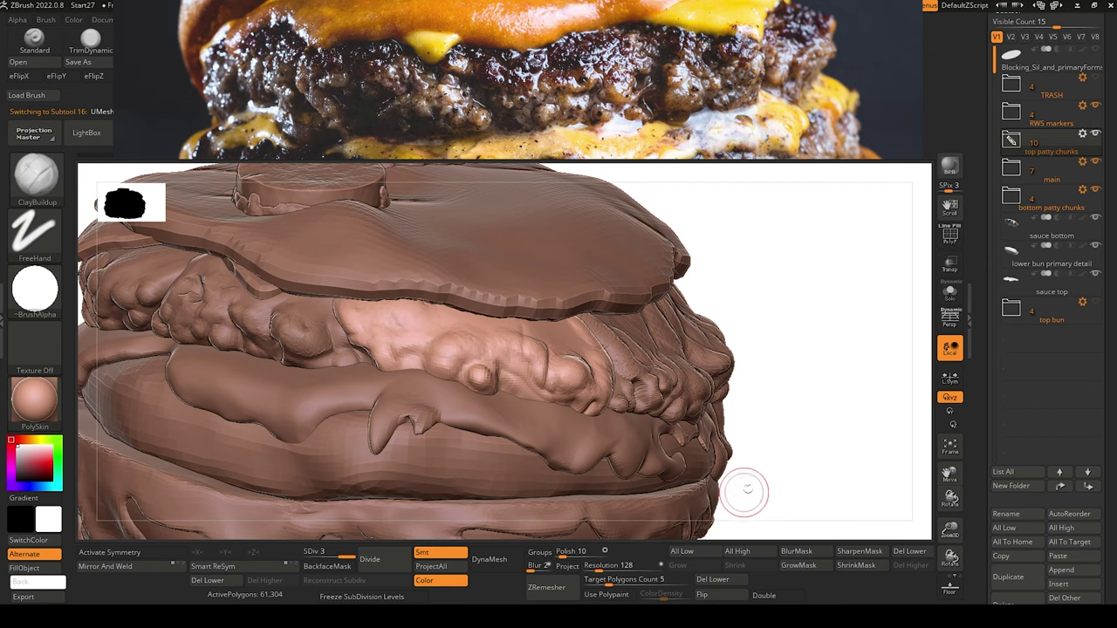
# Add small ClayBuildup bumps beside the round lump on the chunk's lower edge.
pyautogui.keyDown('alt'); pyautogui.moveTo(744, 493); pyautogui.dragTo(588, 320); pyautogui.keyUp('alt')
pyautogui.keyDown('shift'); pyautogui.moveTo(197, 261); pyautogui.dragTo(178, 245); pyautogui.keyUp('shift')
pyautogui.moveTo(201, 298); pyautogui.dragTo(188, 317)
pyautogui.moveTo(187, 317); pyautogui.dragTo(182, 323)
pyautogui.moveTo(183, 323); pyautogui.dragTo(289, 391)
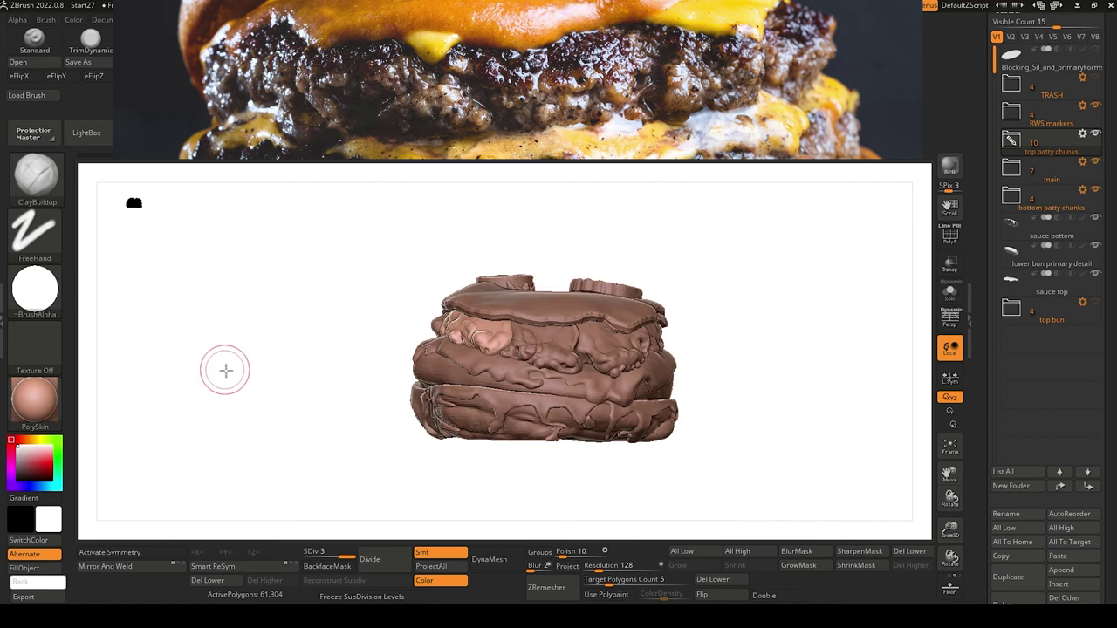
pyautogui.moveTo(225, 371); pyautogui.dragTo(335, 401)
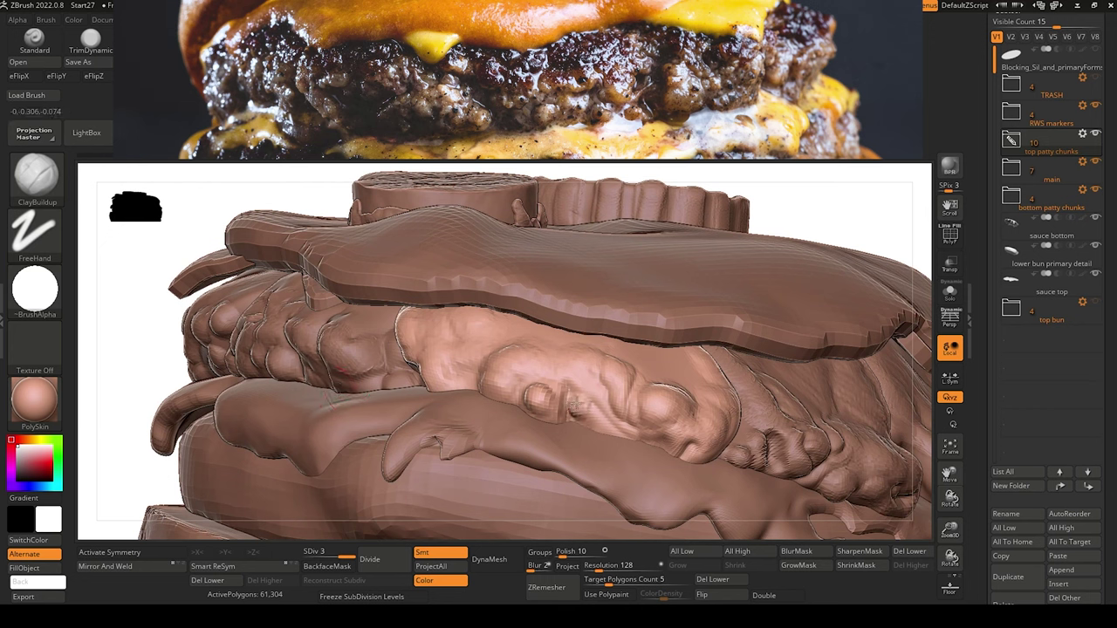
pyautogui.moveTo(571, 413); pyautogui.dragTo(601, 390)
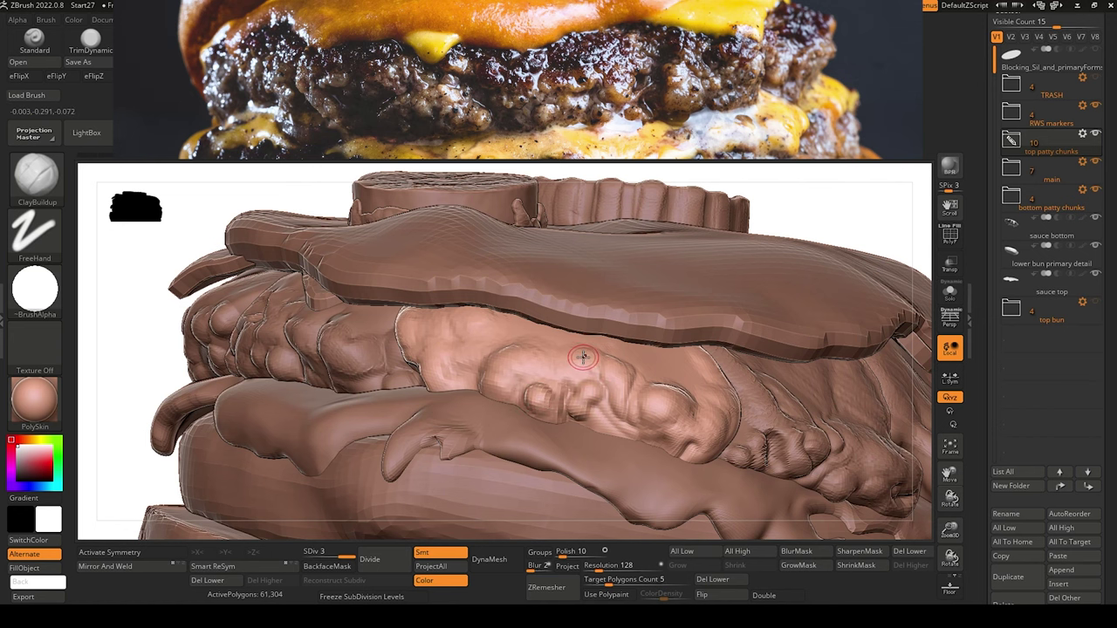
# Build ClayBuildup bumps on the chunk's narrow end and fill out its lower edge above the sauce.
pyautogui.keyDown('alt'); pyautogui.moveTo(161, 323); pyautogui.dragTo(138, 246); pyautogui.keyUp('alt')
pyautogui.moveTo(217, 340); pyautogui.dragTo(280, 428)
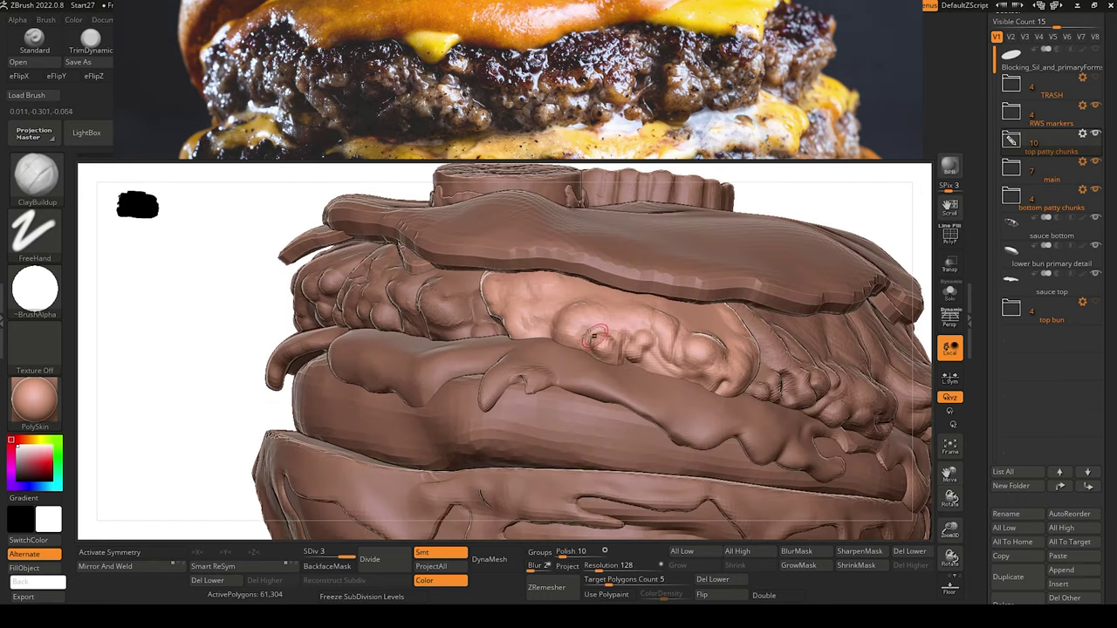
pyautogui.moveTo(213, 254); pyautogui.dragTo(239, 243)
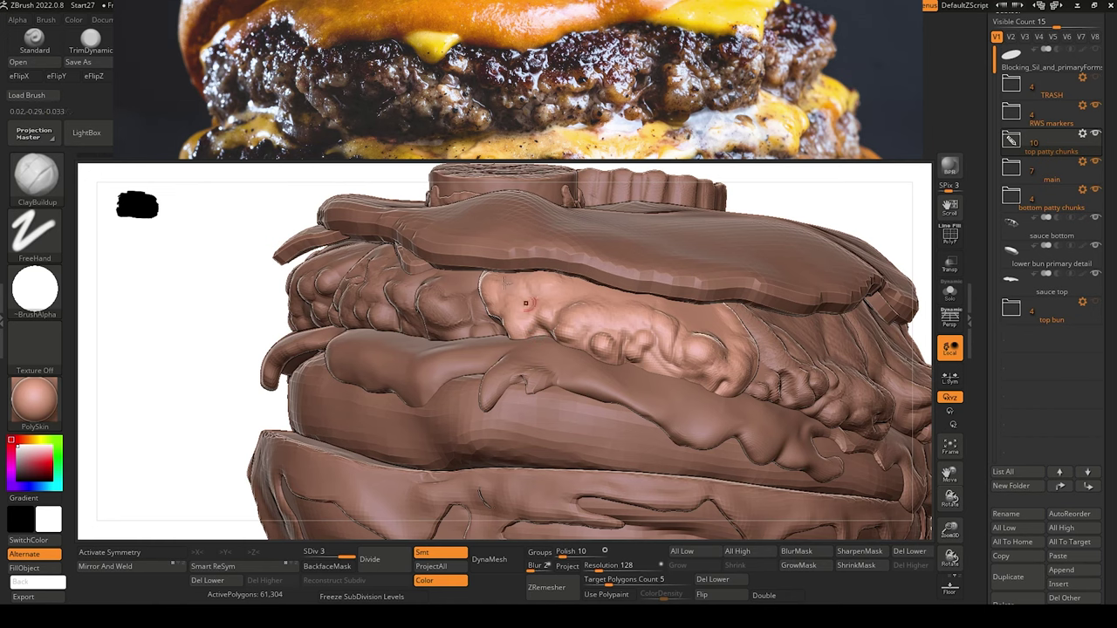
pyautogui.keyDown('alt'); pyautogui.moveTo(216, 274); pyautogui.dragTo(198, 255); pyautogui.keyUp('alt')
pyautogui.keyDown('ctrl'); pyautogui.moveTo(198, 256); pyautogui.dragTo(280, 388, button='right'); pyautogui.keyUp('ctrl')
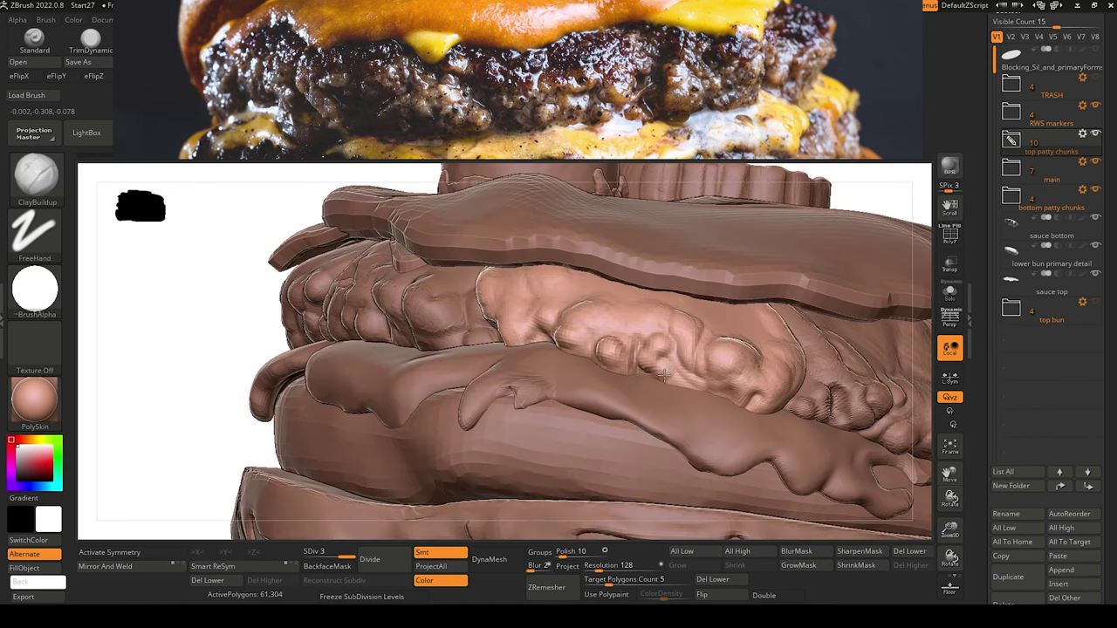
# Refine the chunk's middle with more ClayBuildup texture on and between the lumps, checking it against the whole burger.
pyautogui.keyDown('ctrl'); pyautogui.moveTo(186, 291); pyautogui.dragTo(90, 207, button='right'); pyautogui.keyUp('ctrl')
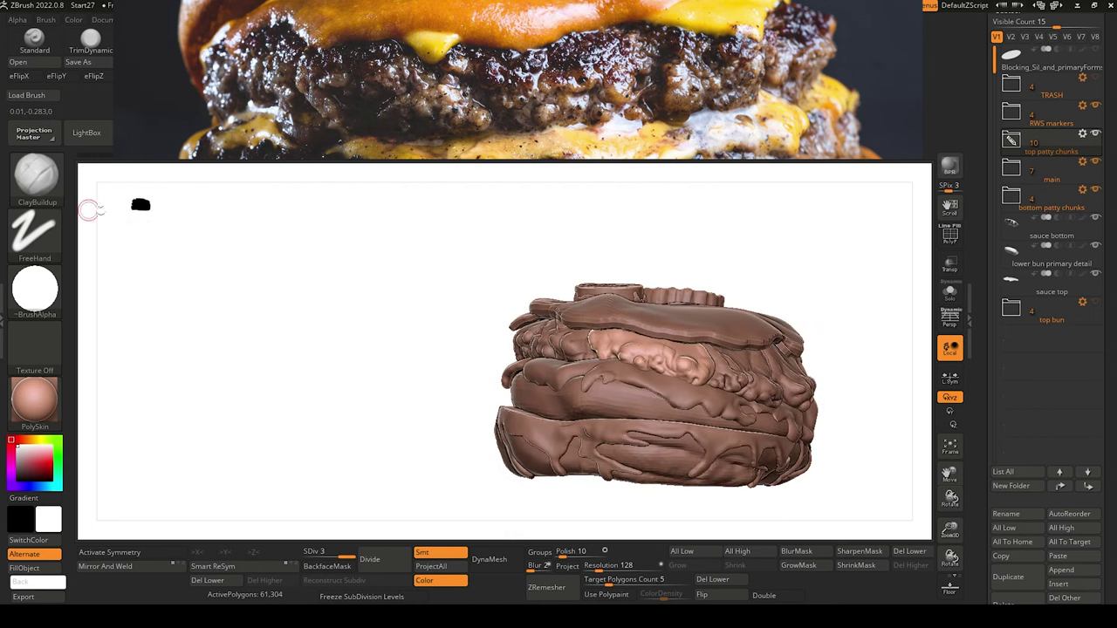
pyautogui.moveTo(203, 288); pyautogui.dragTo(266, 392)
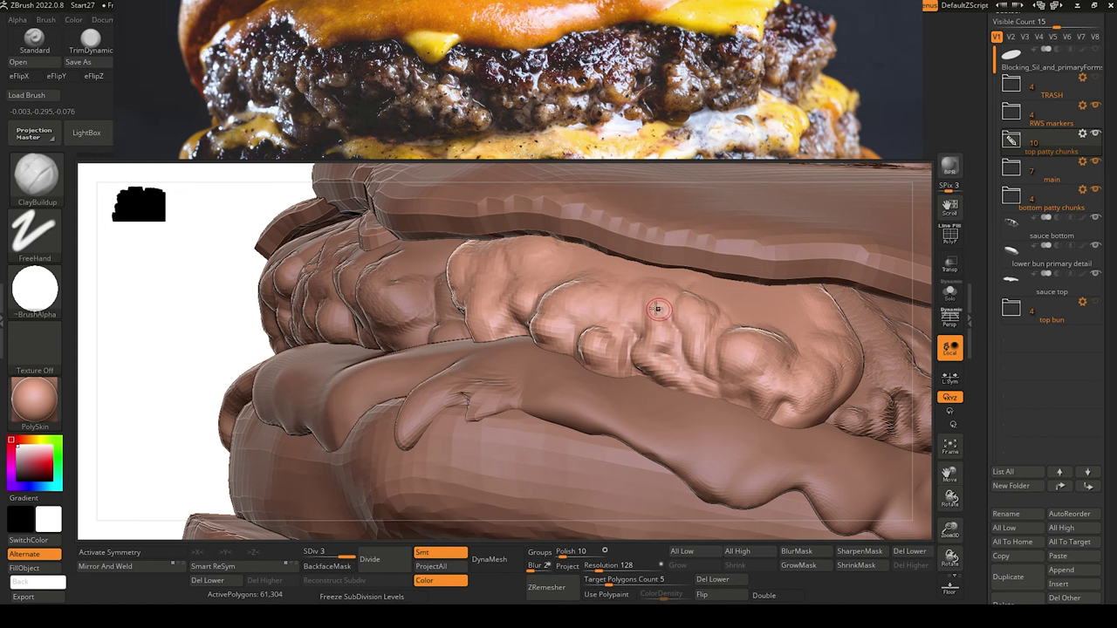
pyautogui.keyDown('alt'); pyautogui.moveTo(208, 290); pyautogui.dragTo(86, 212); pyautogui.keyUp('alt')
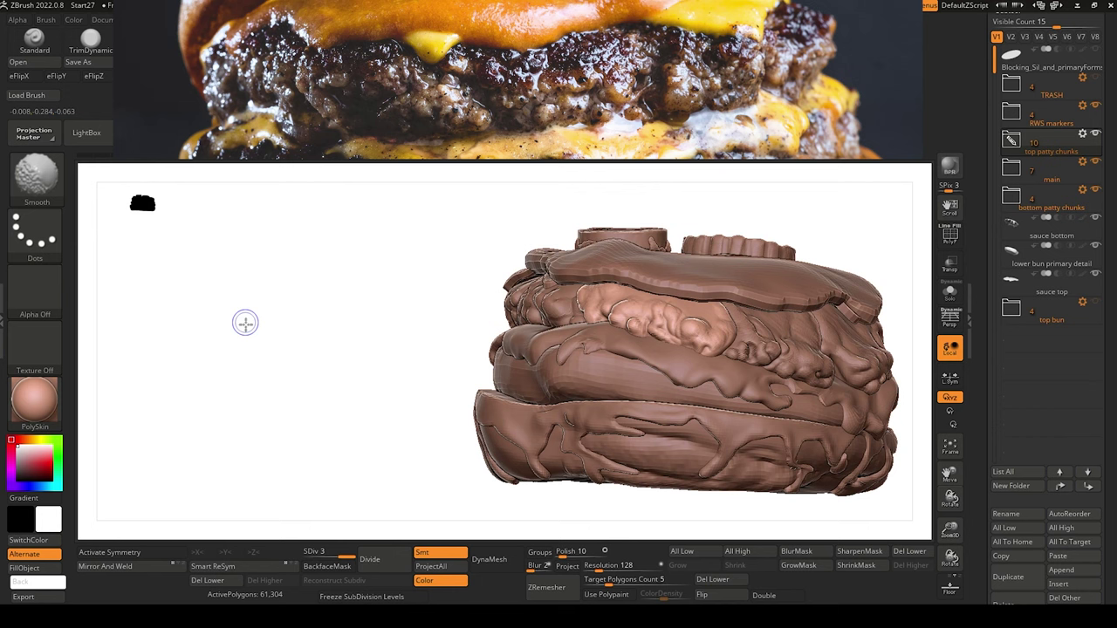
pyautogui.moveTo(244, 322)
pyautogui.keyDown('shift'); pyautogui.mouseDown()
pyautogui.moveTo(261, 327)
pyautogui.moveTo(143, 196)
pyautogui.mouseUp(); pyautogui.keyUp('shift')
pyautogui.moveTo(321, 339)
pyautogui.mouseDown()
pyautogui.moveTo(357, 401)
pyautogui.moveTo(419, 412)
pyautogui.mouseUp()
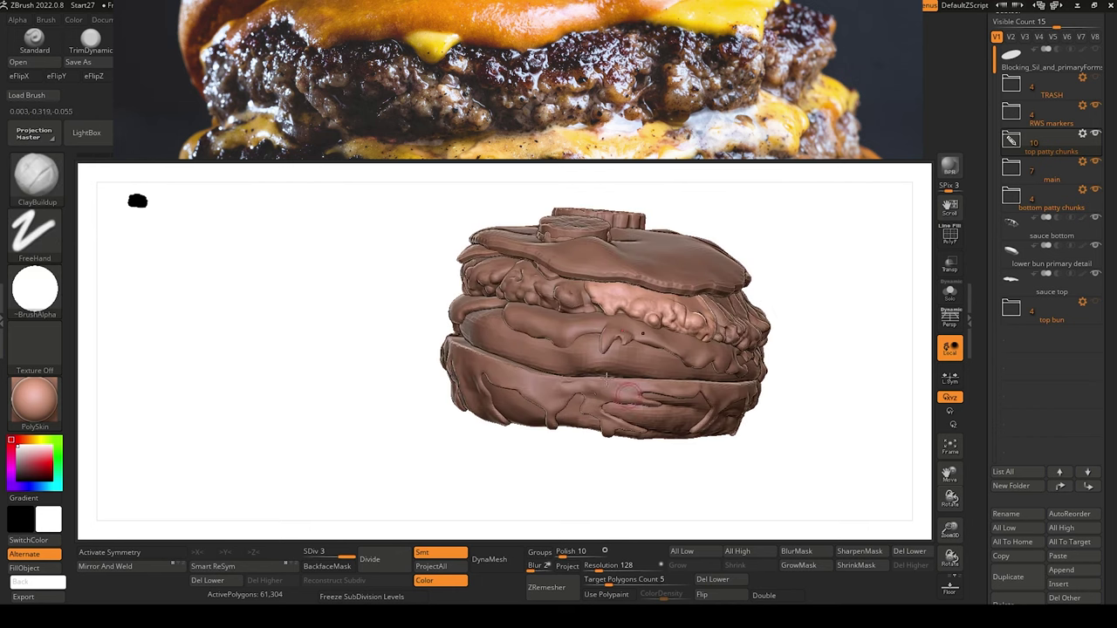
pyautogui.keyDown('alt'); pyautogui.moveTo(304, 328); pyautogui.dragTo(519, 463); pyautogui.keyUp('alt')
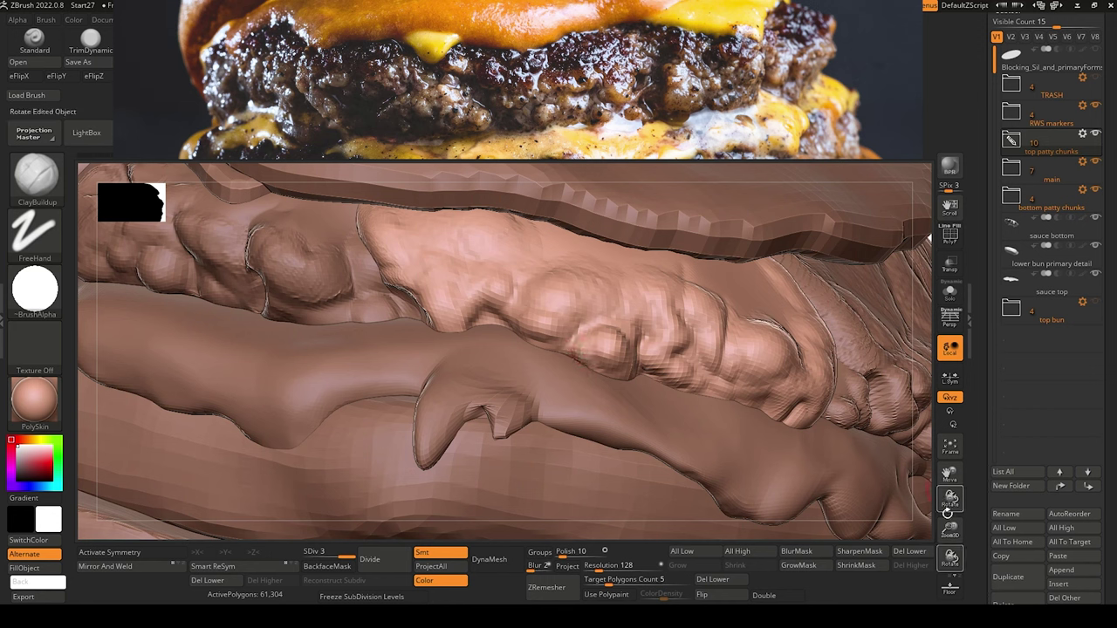
# Unhide the top bun folder, select the top bun and review the whole burger from the front and sides, switching to the Move Topological brush.
pyautogui.moveTo(950, 529); pyautogui.dragTo(894, 335)
pyautogui.moveTo(329, 298)
pyautogui.mouseDown()
pyautogui.moveTo(341, 342)
pyautogui.moveTo(324, 335)
pyautogui.moveTo(364, 347)
pyautogui.moveTo(288, 341)
pyautogui.moveTo(244, 319)
pyautogui.moveTo(282, 332)
pyautogui.moveTo(309, 318)
pyautogui.mouseUp()
pyautogui.click(1096, 303)
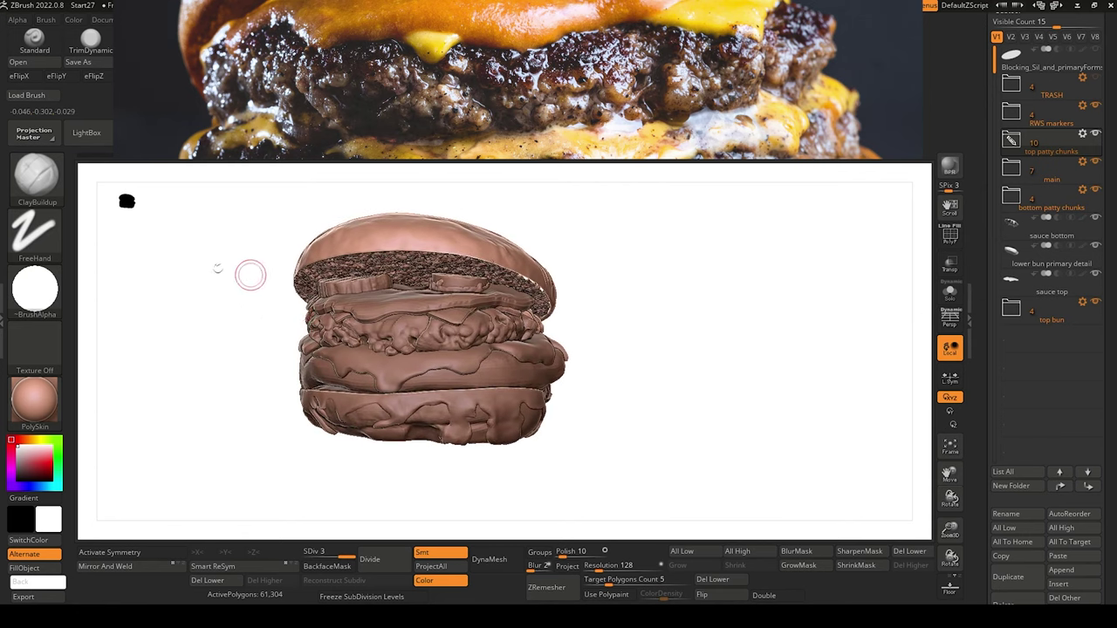
pyautogui.moveTo(250, 271); pyautogui.dragTo(267, 347)
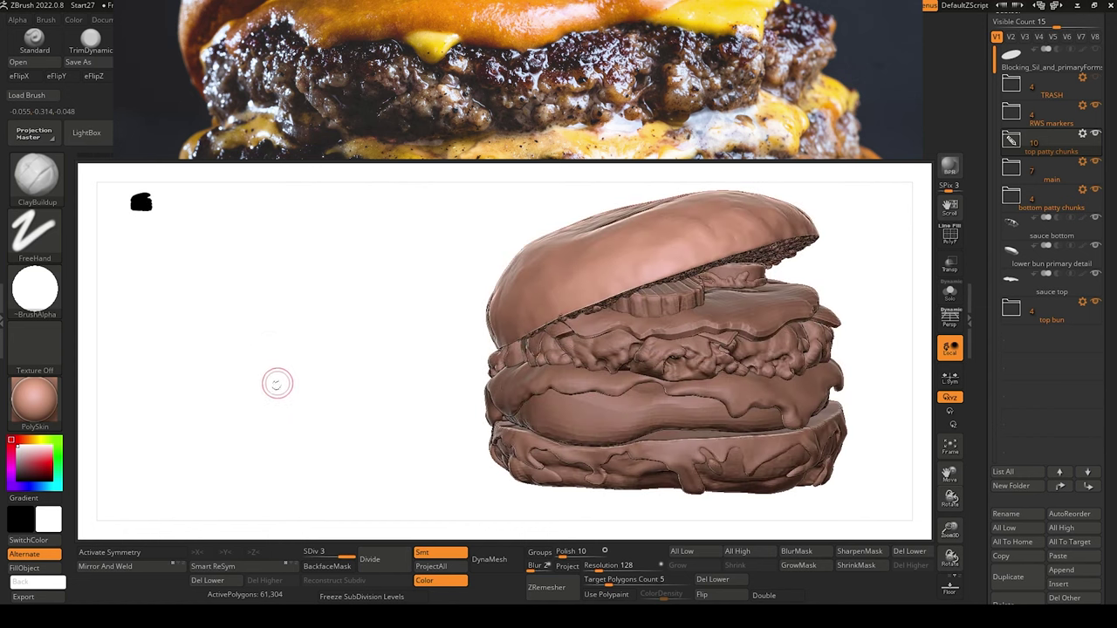
pyautogui.moveTo(276, 384)
pyautogui.keyDown('alt'); pyautogui.mouseDown()
pyautogui.moveTo(260, 372)
pyautogui.moveTo(267, 387)
pyautogui.moveTo(299, 340)
pyautogui.moveTo(192, 367)
pyautogui.moveTo(242, 373)
pyautogui.moveTo(254, 399)
pyautogui.mouseUp(); pyautogui.keyUp('alt')
pyautogui.keyDown('alt'); pyautogui.click(465, 304); pyautogui.keyUp('alt')
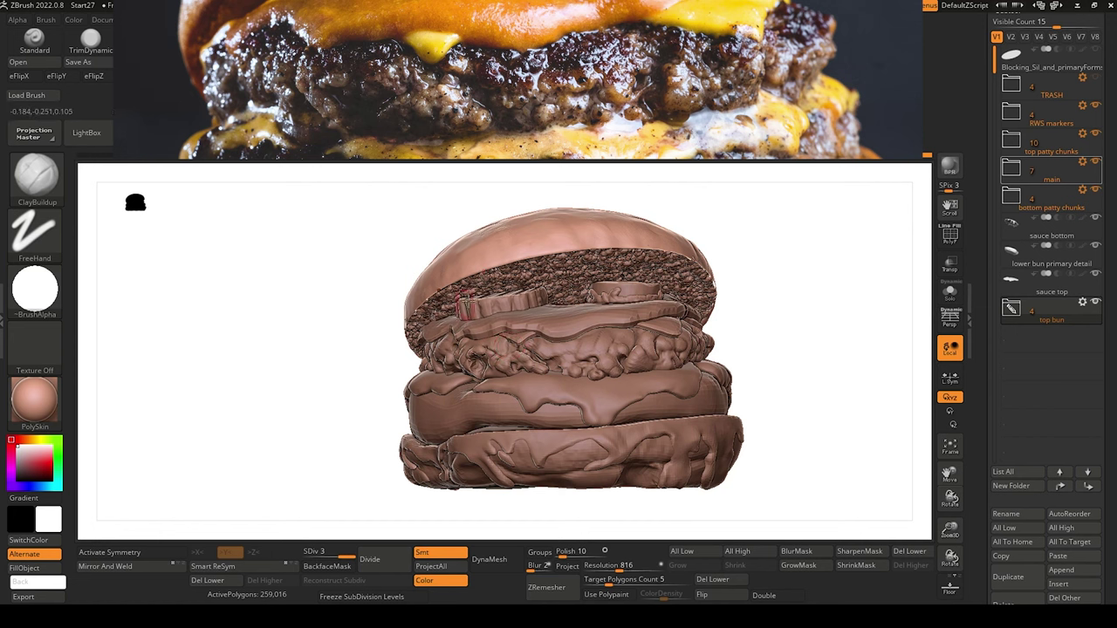
pyautogui.moveTo(362, 338); pyautogui.dragTo(398, 380)
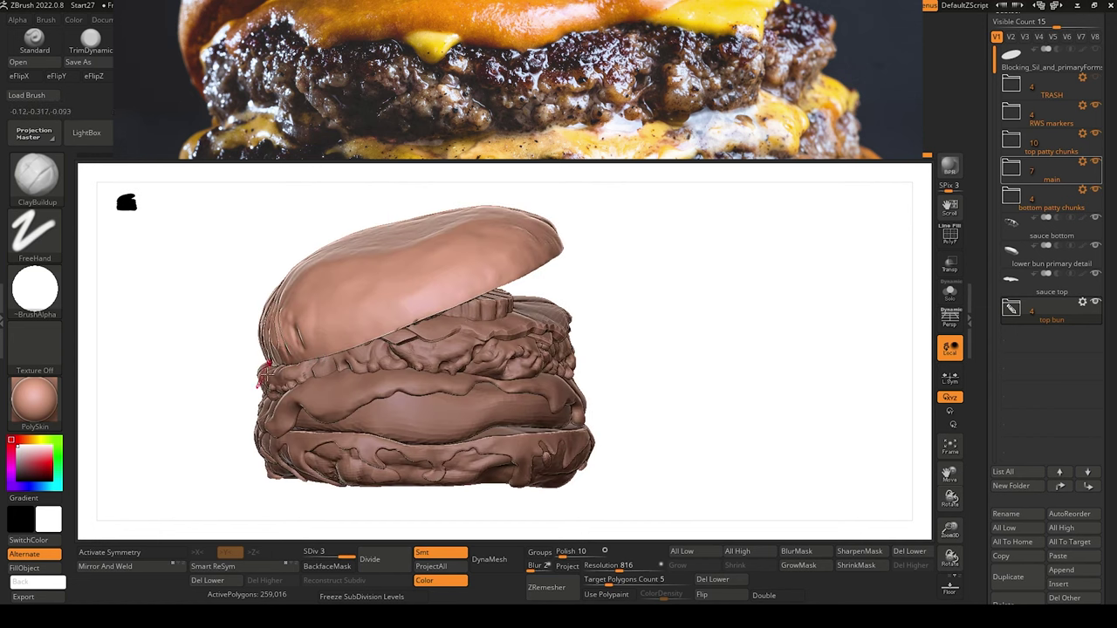
pyautogui.moveTo(232, 355); pyautogui.dragTo(252, 369)
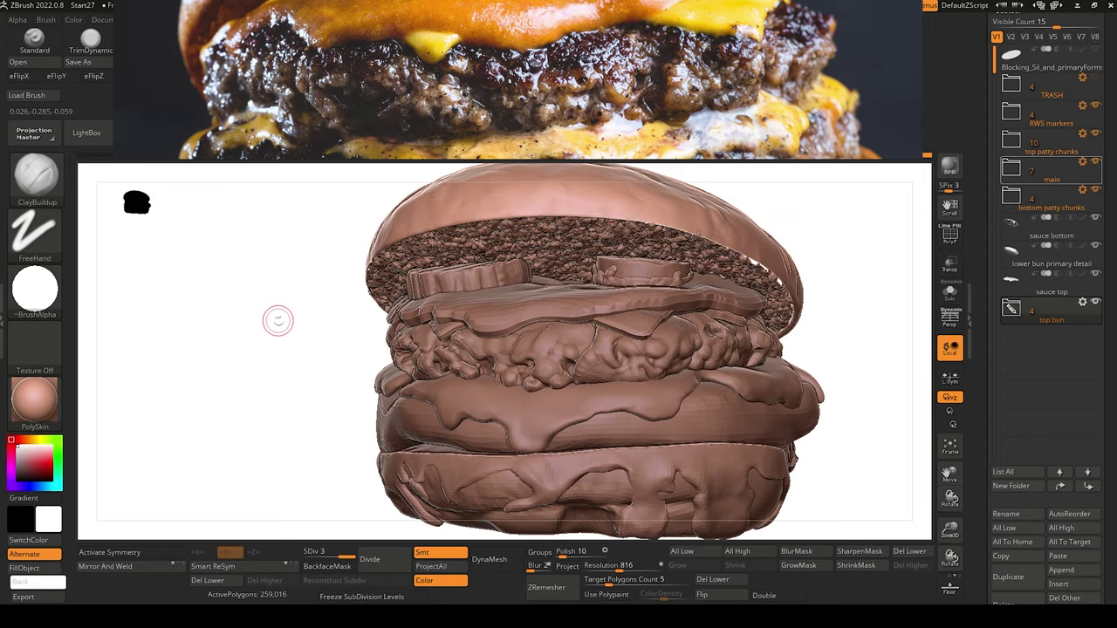
pyautogui.moveTo(279, 319)
pyautogui.mouseDown()
pyautogui.moveTo(239, 354)
pyautogui.moveTo(207, 347)
pyautogui.mouseUp()
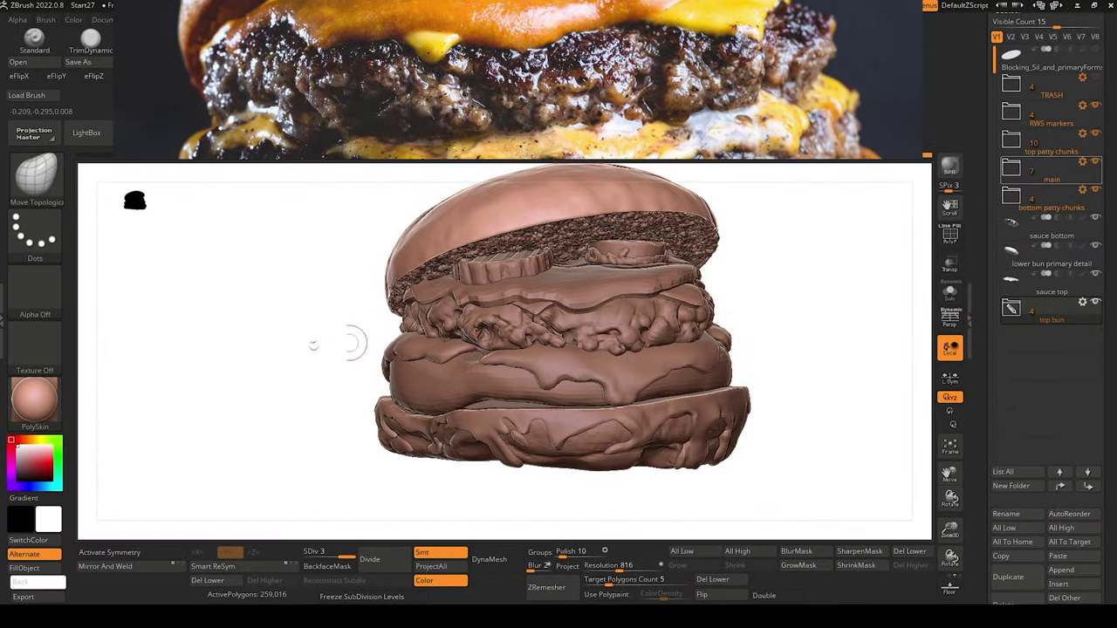
pyautogui.moveTo(313, 345); pyautogui.dragTo(337, 357)
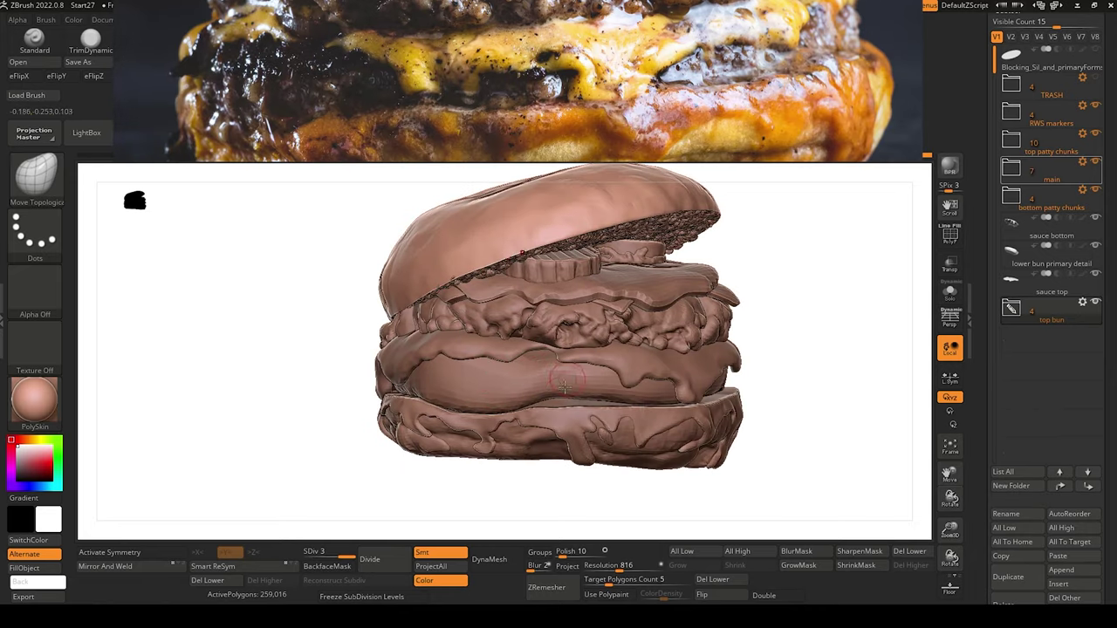
pyautogui.moveTo(288, 342); pyautogui.dragTo(265, 346)
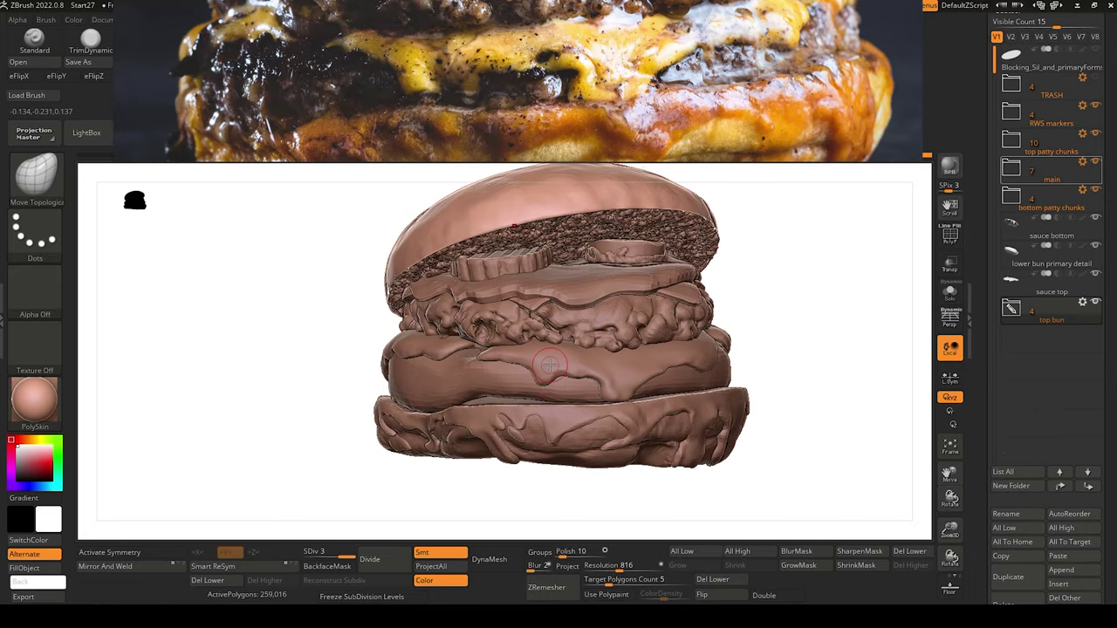
# Switch to the reference photo spread and examine the lower patty and bottom bun of the dark-background burger.
pyautogui.moveTo(1012, 140)
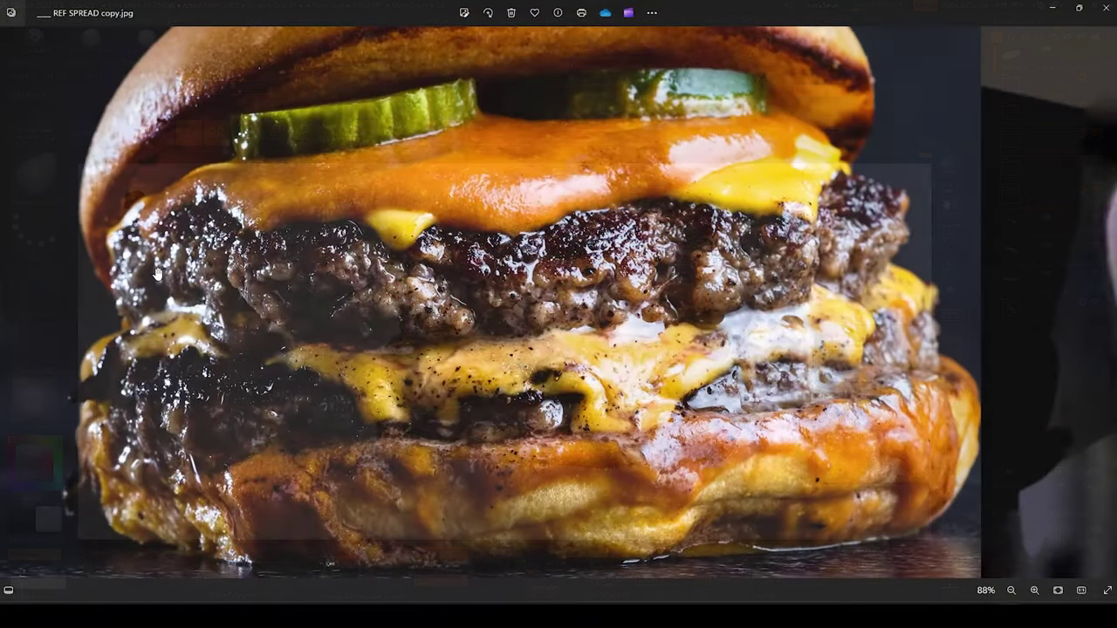
pyautogui.scroll(2, 218, 288)
pyautogui.moveTo(229, 450); pyautogui.dragTo(270, 297)
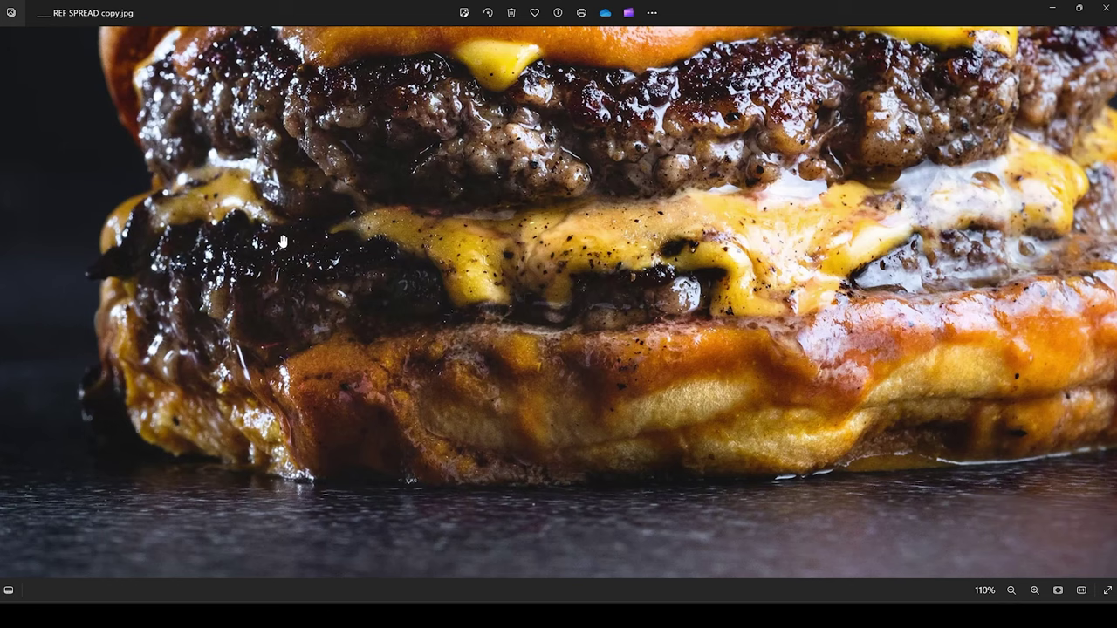
pyautogui.scroll(-2, 668, 298)
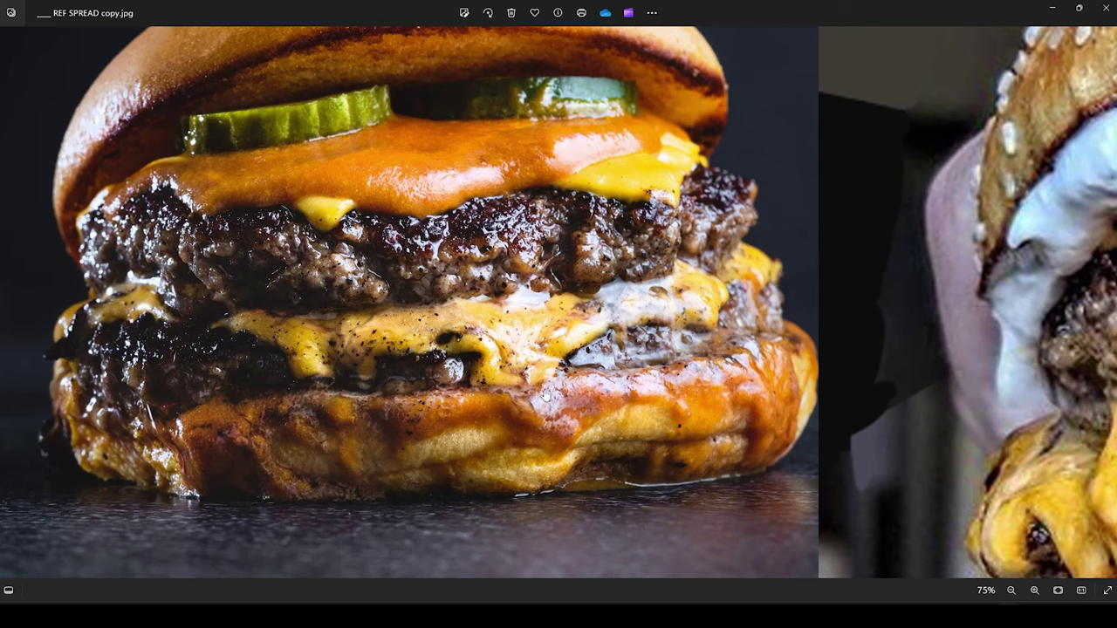
# Examine the lower patties and dripping cheese on the other two reference burgers.
pyautogui.scroll(-4, 692, 340)
pyautogui.moveTo(692, 340); pyautogui.dragTo(538, 269)
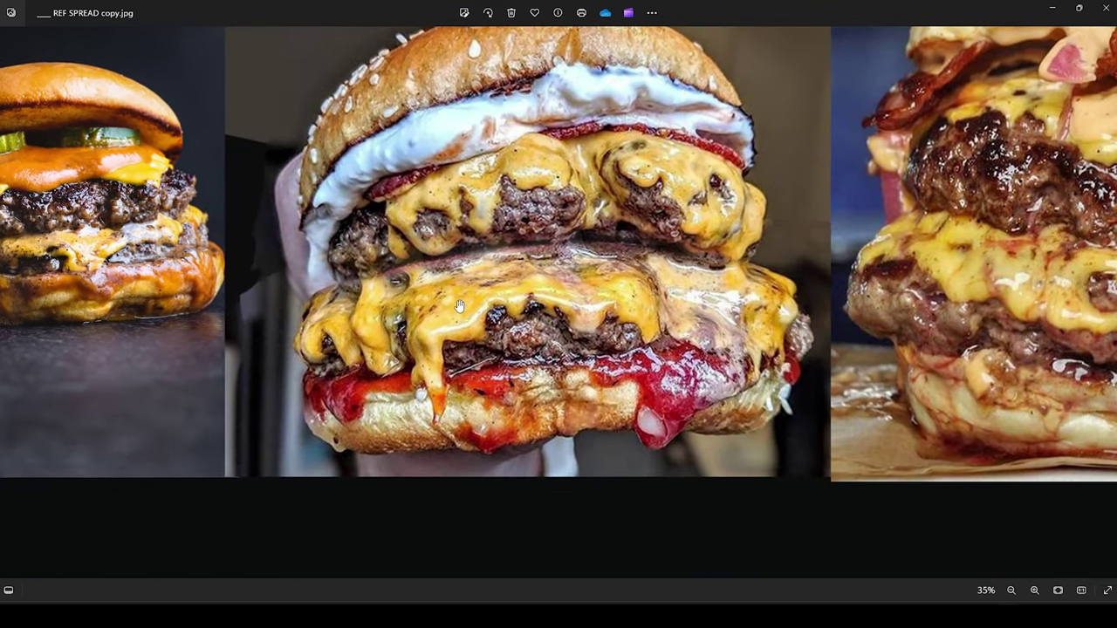
pyautogui.scroll(1, 616, 361)
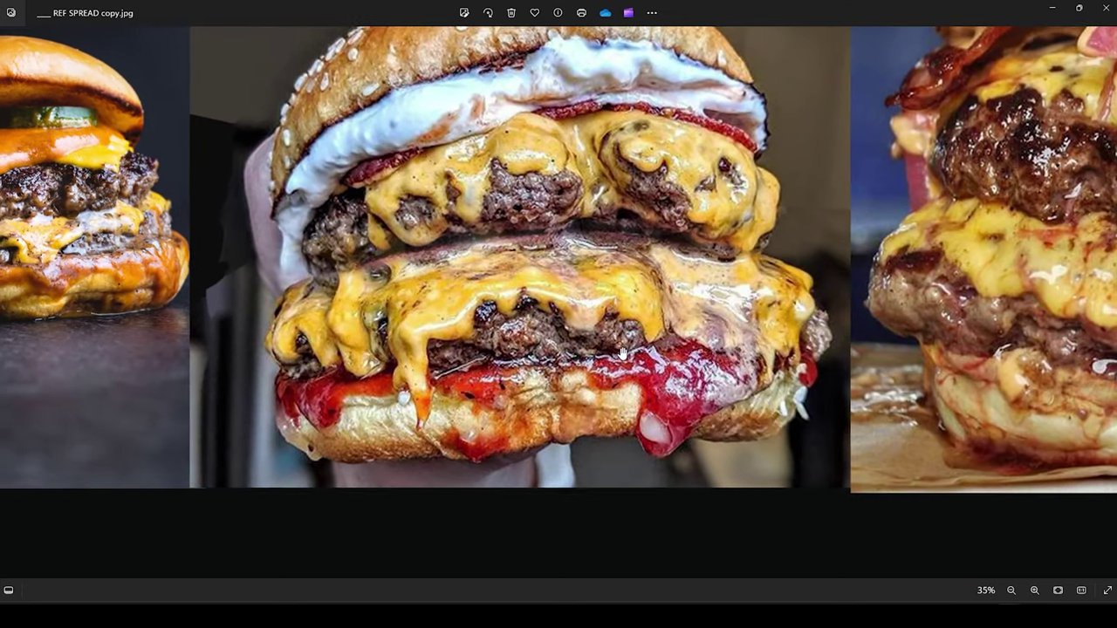
pyautogui.scroll(-4, 620, 360)
pyautogui.moveTo(622, 358); pyautogui.dragTo(318, 288)
pyautogui.scroll(3, 650, 294)
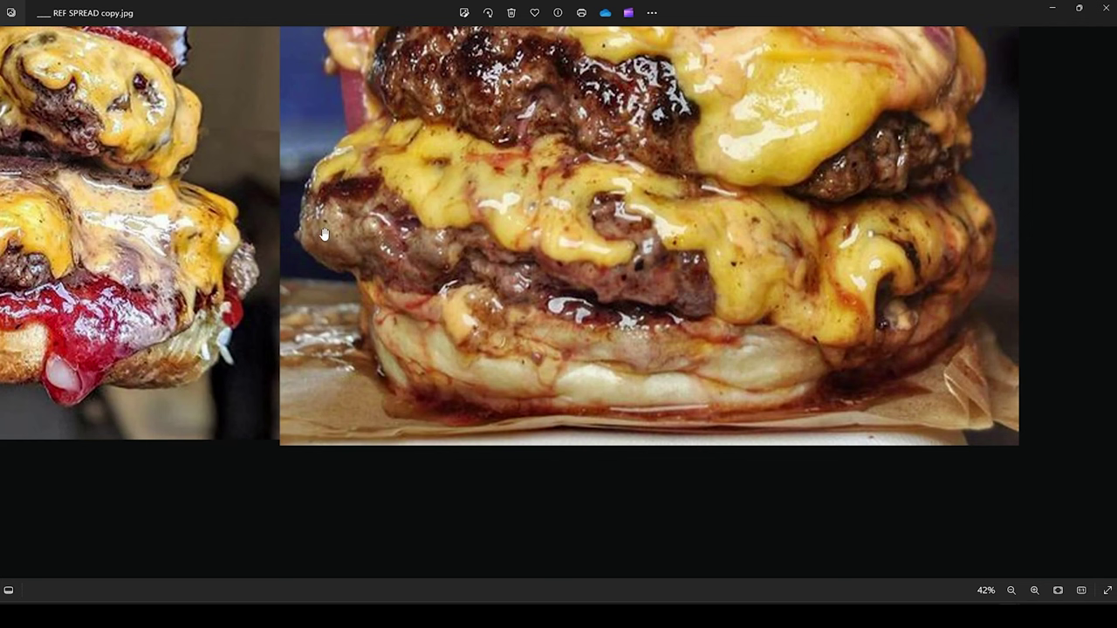
pyautogui.scroll(-3, 325, 234)
pyautogui.moveTo(281, 234); pyautogui.dragTo(694, 350)
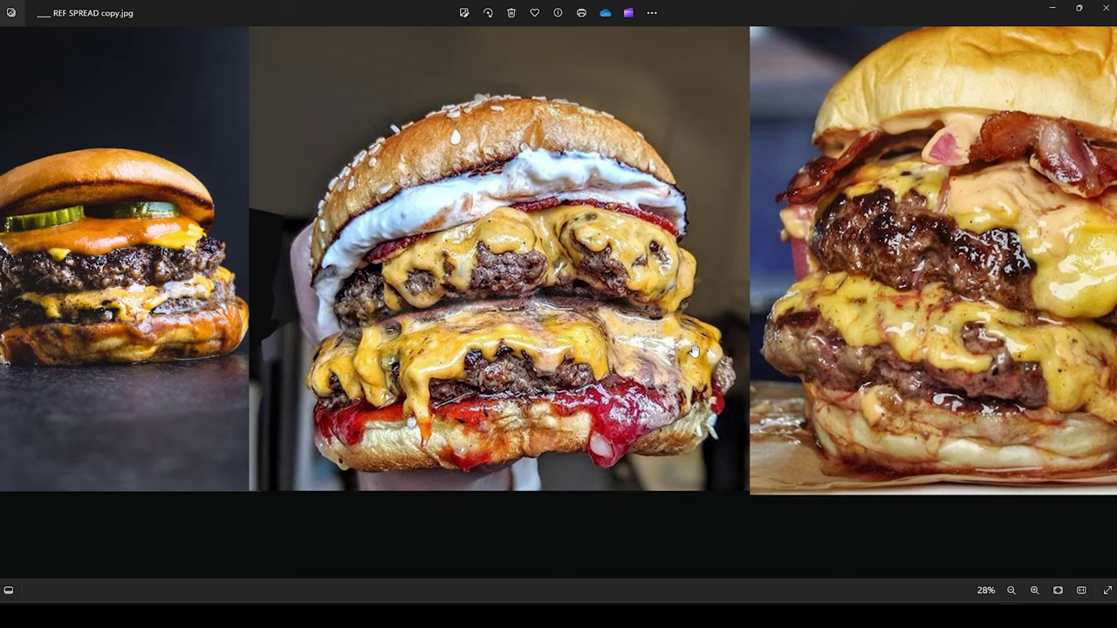
pyautogui.moveTo(218, 307); pyautogui.dragTo(288, 292)
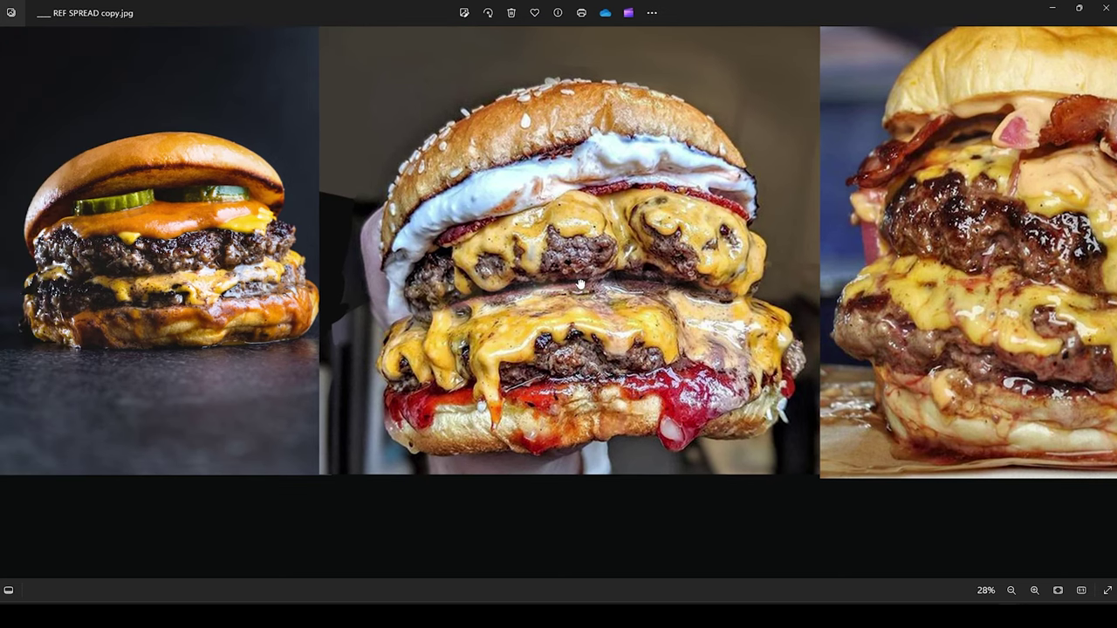
# Study the dark-background burger's lower patty where it shows between cheese and bottom bun, and return to the sculpt.
pyautogui.scroll(3, 192, 269)
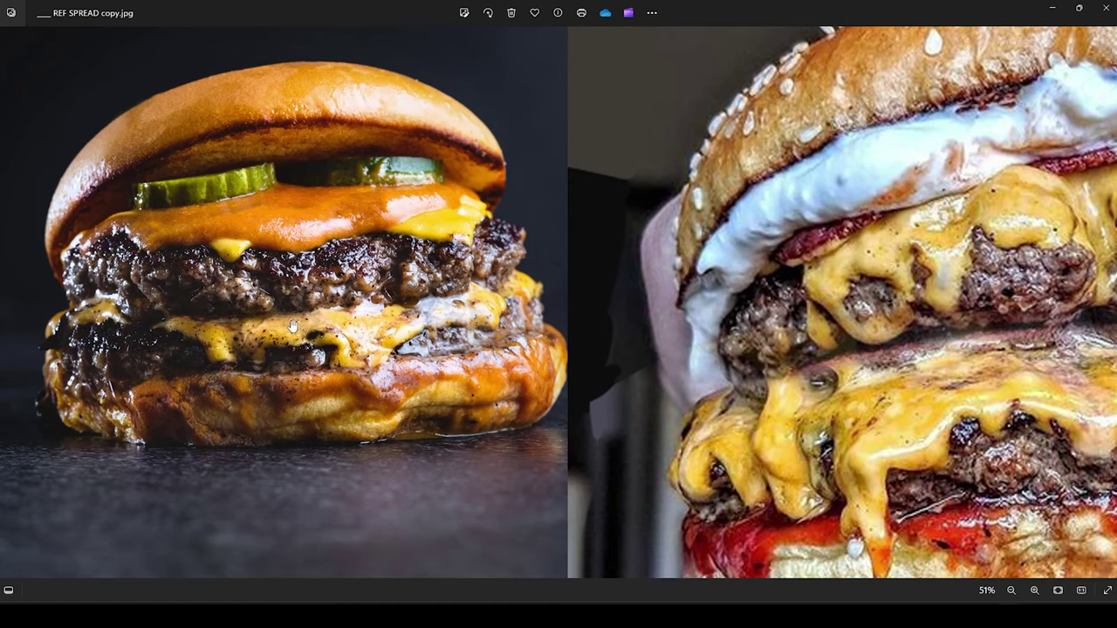
pyautogui.scroll(2, 342, 281)
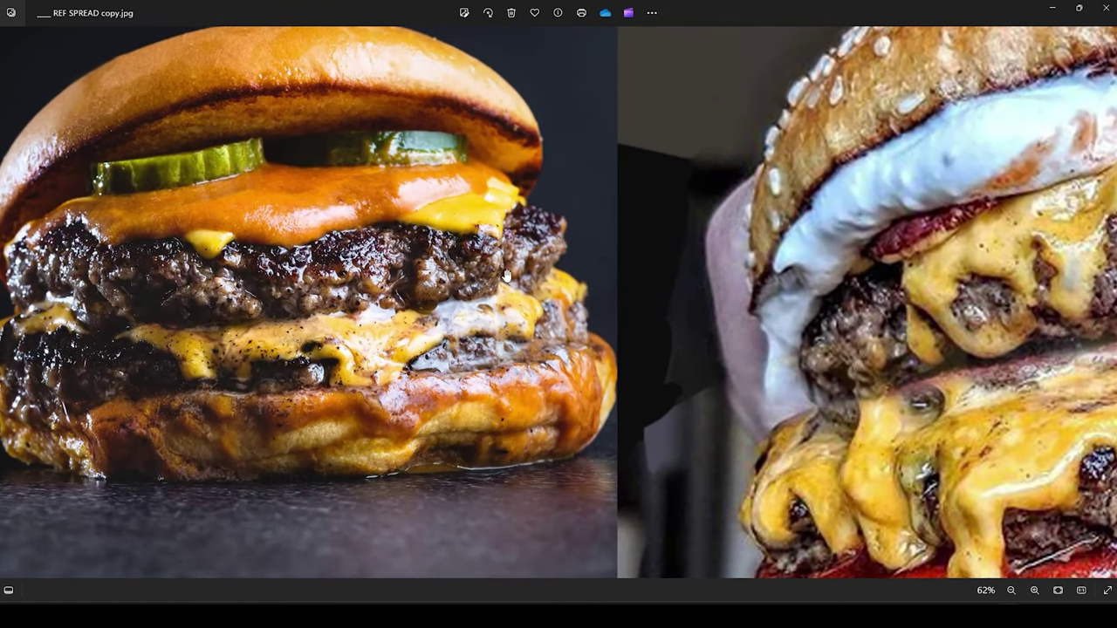
pyautogui.moveTo(196, 408); pyautogui.dragTo(392, 369)
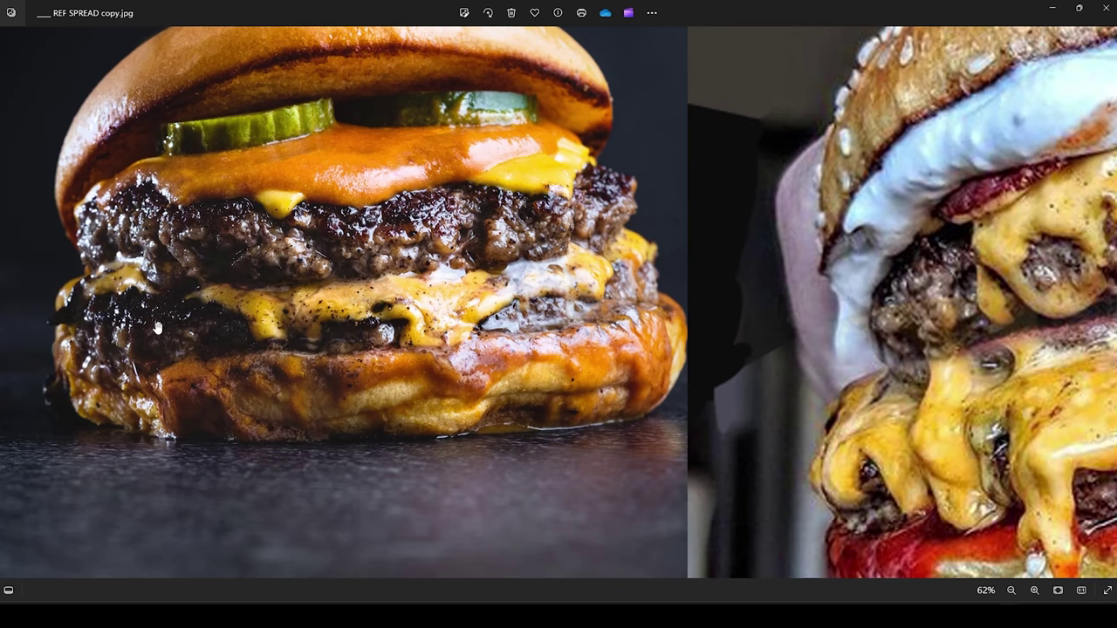
pyautogui.scroll(3, 158, 327)
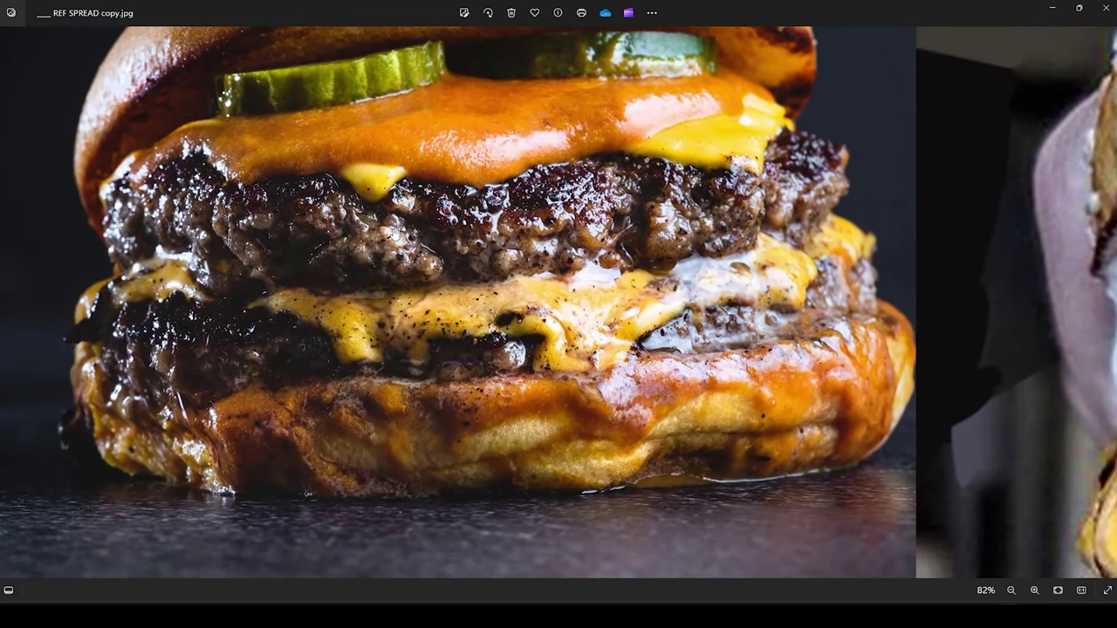
pyautogui.moveTo(395, 234); pyautogui.dragTo(387, 348)
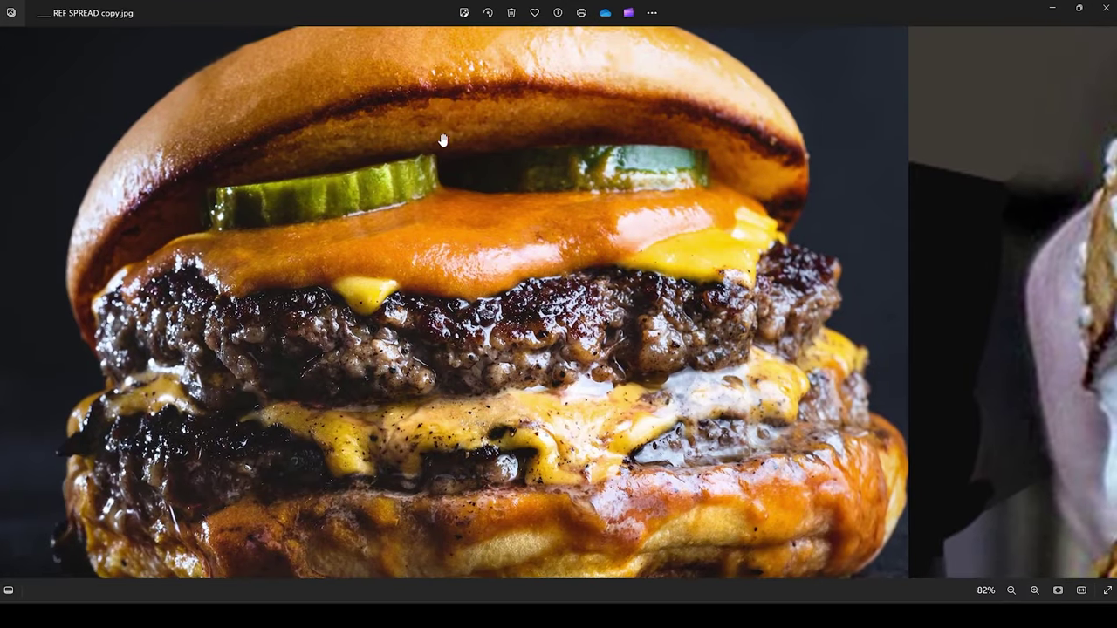
pyautogui.moveTo(364, 323); pyautogui.dragTo(438, 241)
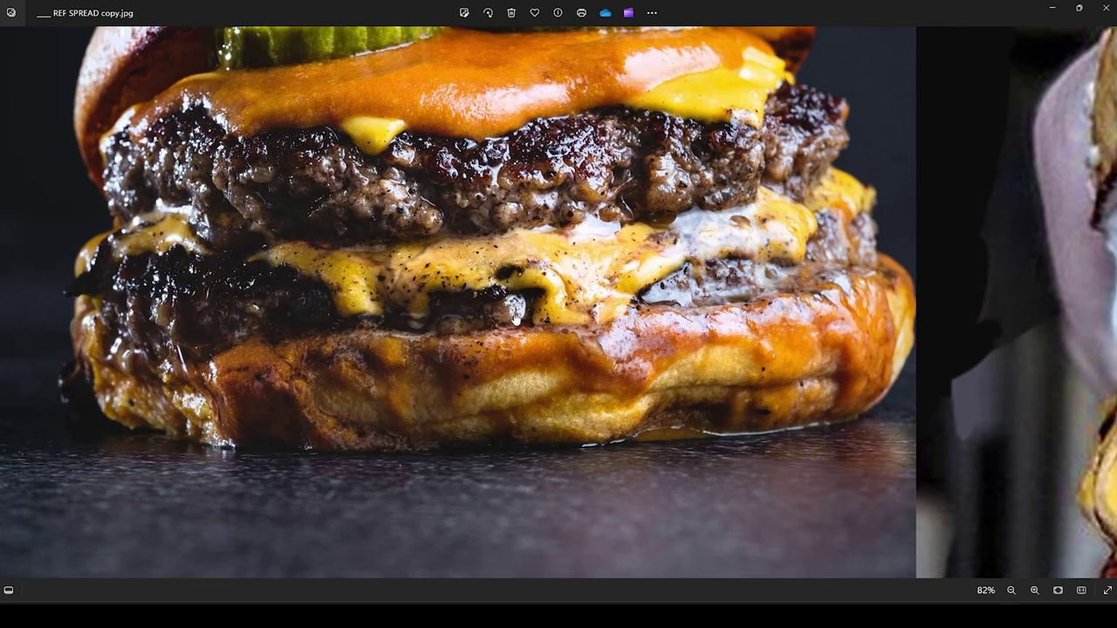
pyautogui.scroll(5, 515, 321)
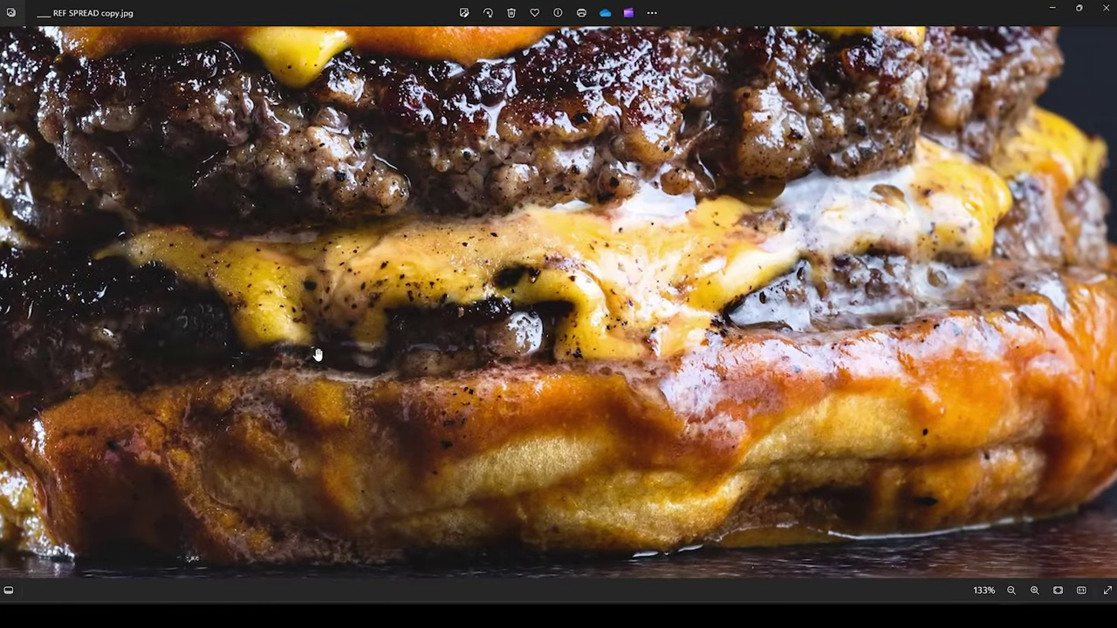
pyautogui.moveTo(316, 354); pyautogui.dragTo(462, 369)
pyautogui.scroll(-5, 516, 347)
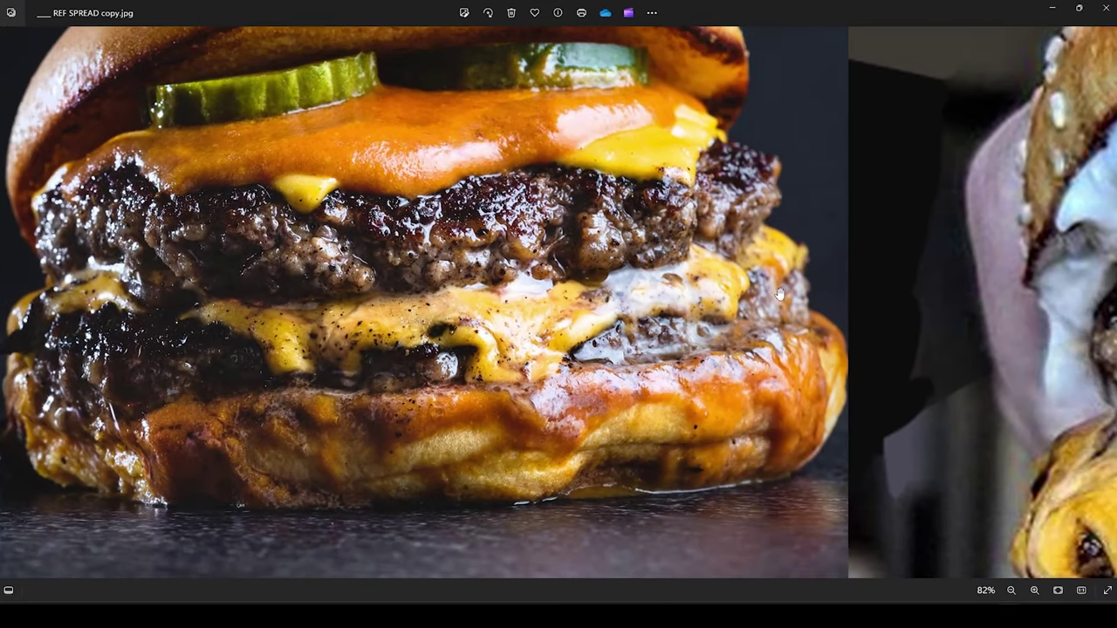
pyautogui.moveTo(229, 387); pyautogui.dragTo(297, 395)
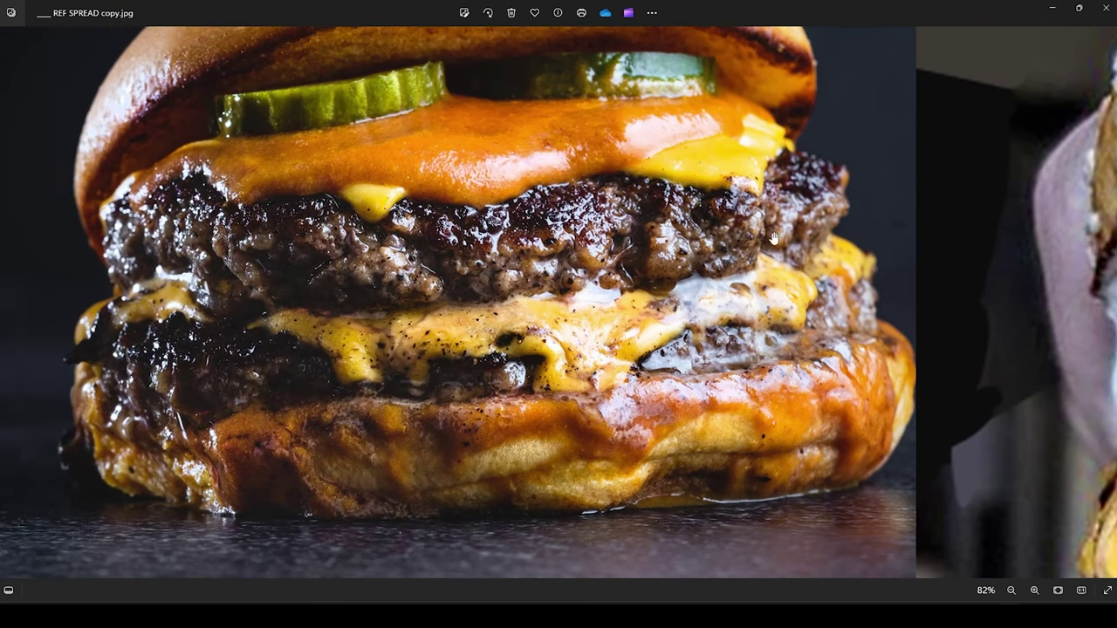
pyautogui.scroll(-5, 830, 358)
pyautogui.moveTo(881, 357); pyautogui.dragTo(850, 349)
pyautogui.click(1052, 8)
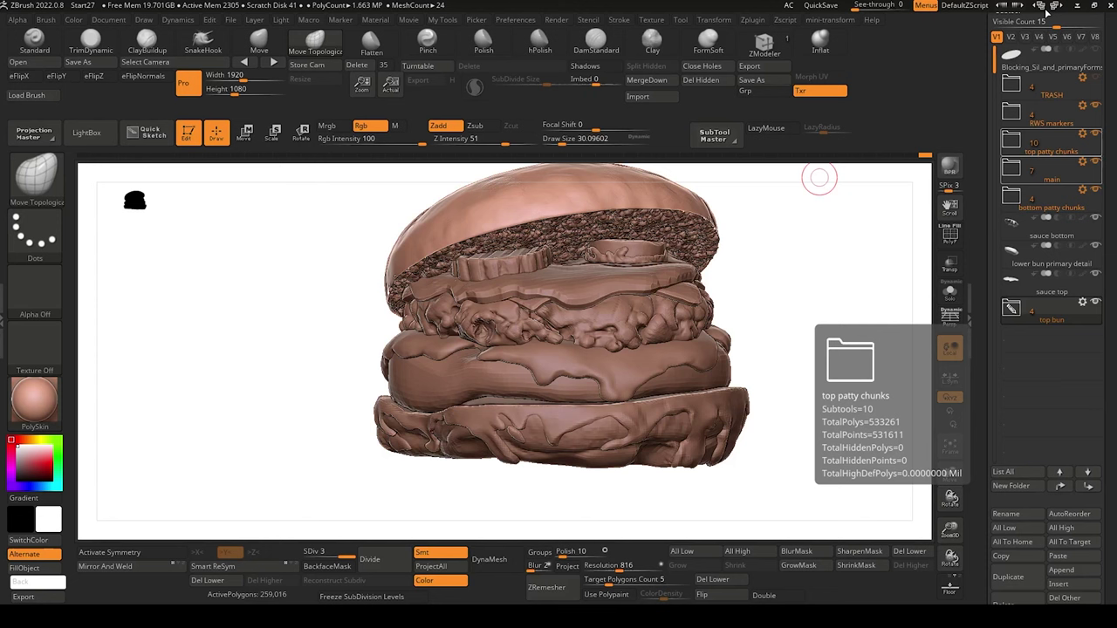
# Select a bottom patty chunk, duplicate the bottom patty chunks folder and hide the upper copy in the list.
pyautogui.moveTo(247, 279); pyautogui.dragTo(214, 316)
pyautogui.keyDown('alt'); pyautogui.moveTo(254, 359); pyautogui.dragTo(340, 376); pyautogui.keyUp('alt')
pyautogui.keyDown('alt'); pyautogui.click(387, 376); pyautogui.keyUp('alt')
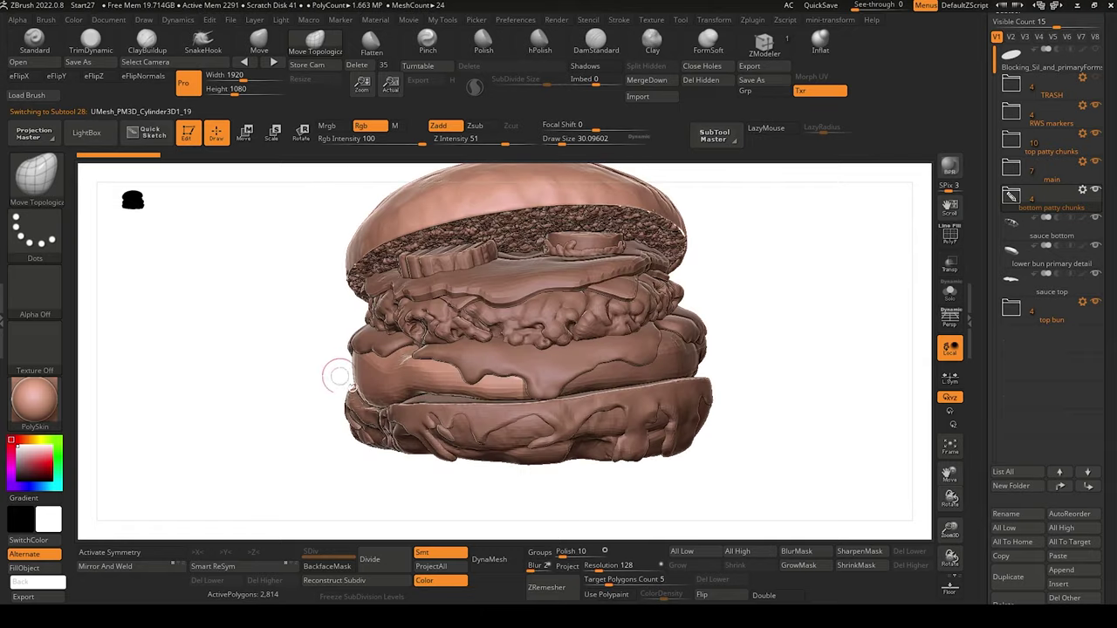
pyautogui.moveTo(269, 369)
pyautogui.mouseDown()
pyautogui.moveTo(244, 411)
pyautogui.moveTo(218, 399)
pyautogui.moveTo(282, 373)
pyautogui.moveTo(279, 353)
pyautogui.mouseUp()
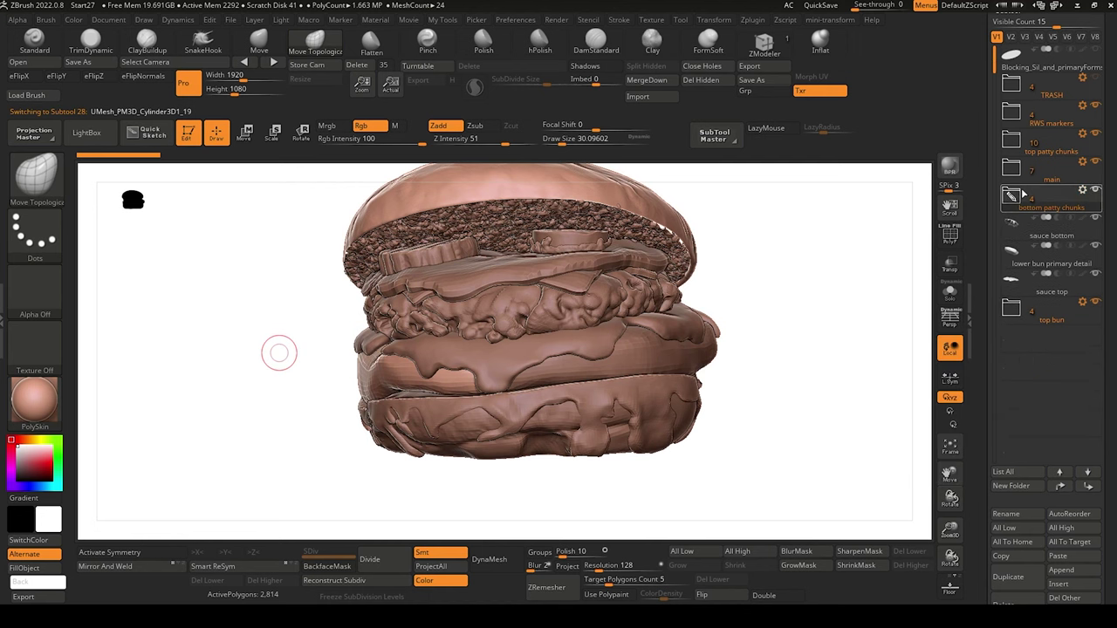
pyautogui.click(1084, 192)
pyautogui.click(995, 261)
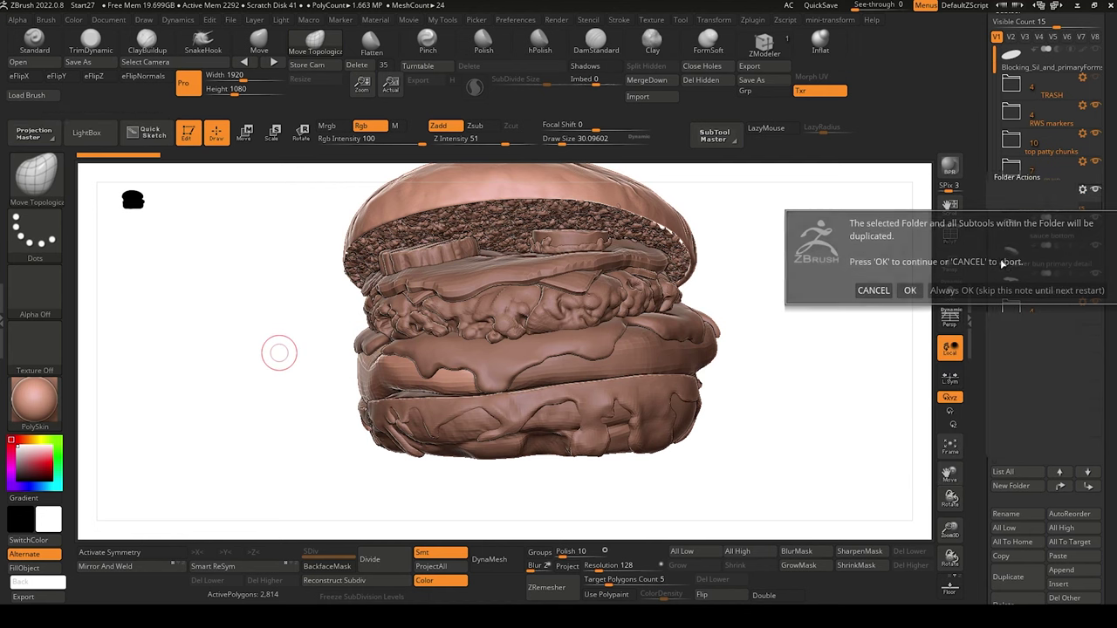
pyautogui.click(953, 292)
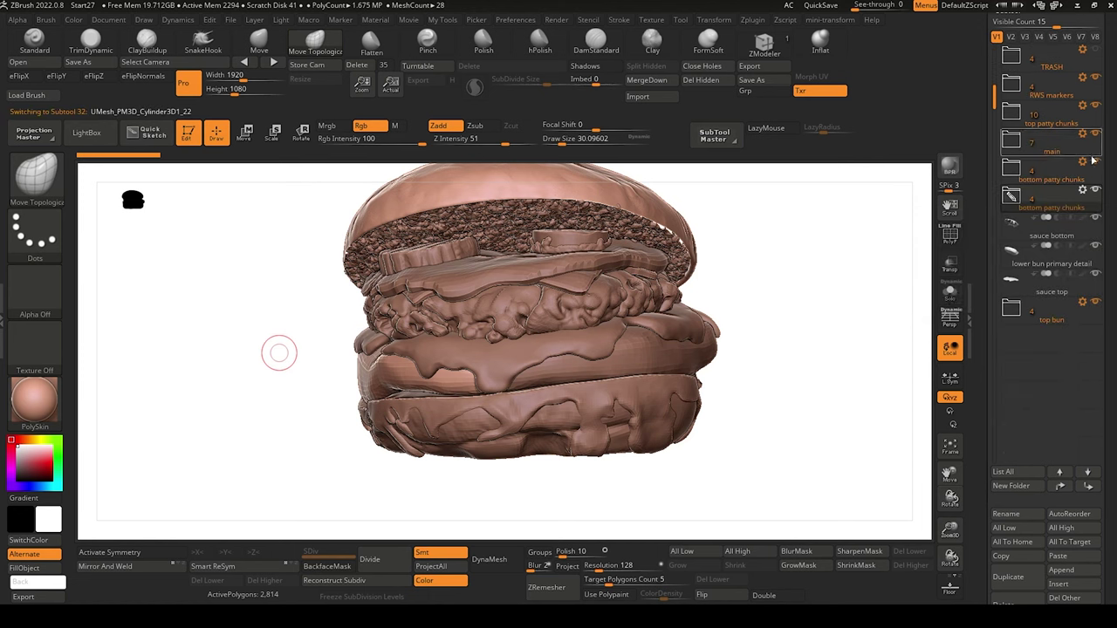
pyautogui.moveTo(1094, 156)
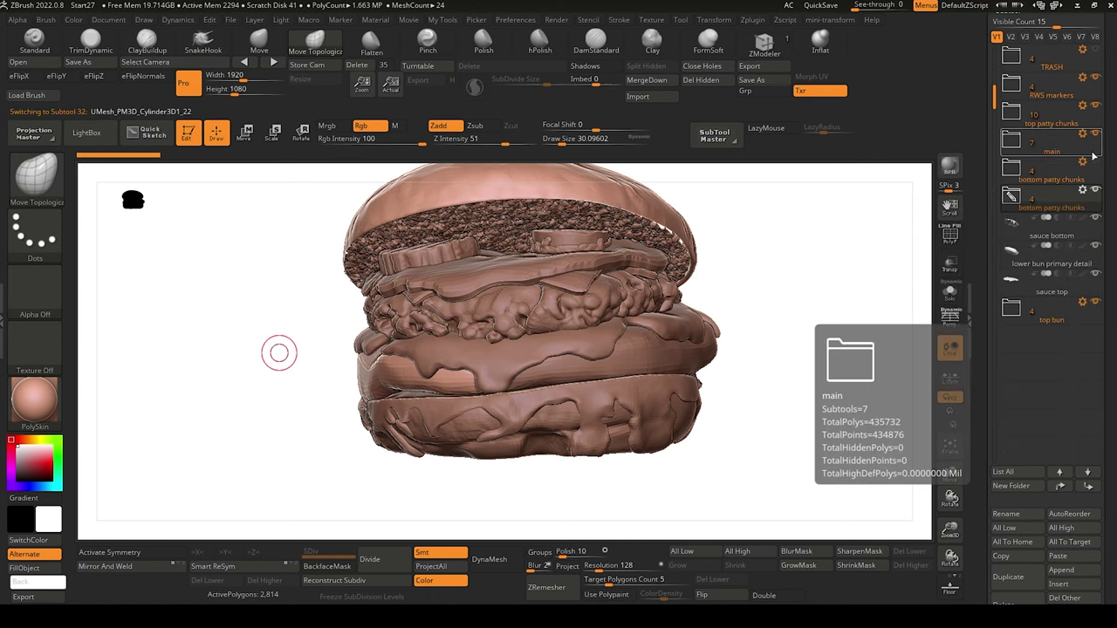
# Open the visible bottom patty chunks folder and subdivide its first chunk to SDiv 4.
pyautogui.click(1014, 199)
pyautogui.moveTo(1026, 235)
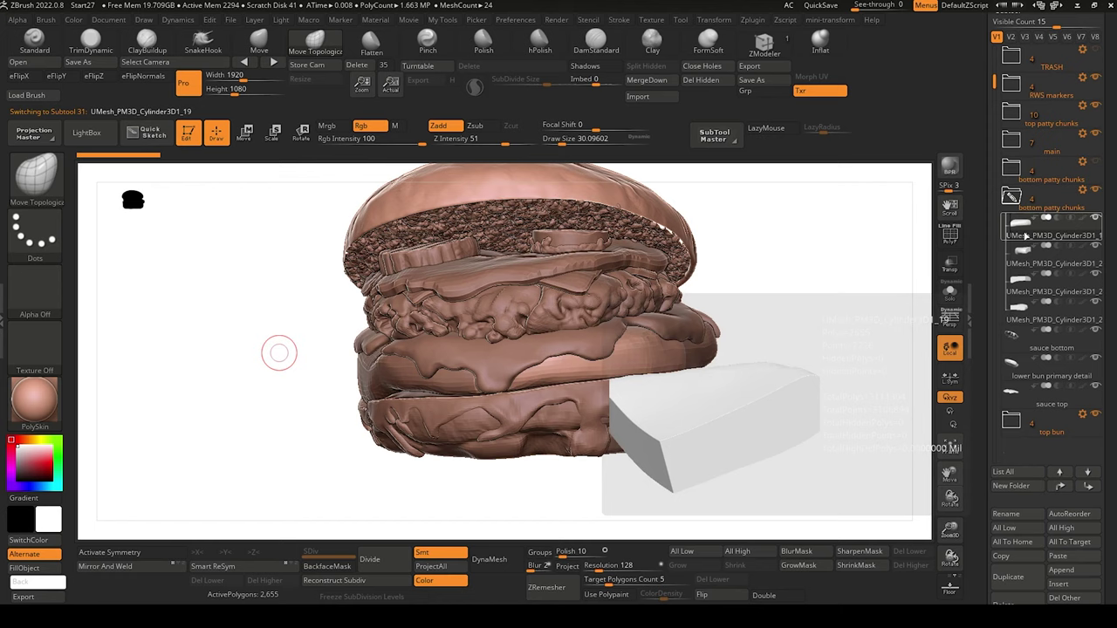
pyautogui.moveTo(232, 404)
pyautogui.mouseDown()
pyautogui.moveTo(239, 411)
pyautogui.moveTo(238, 401)
pyautogui.mouseUp()
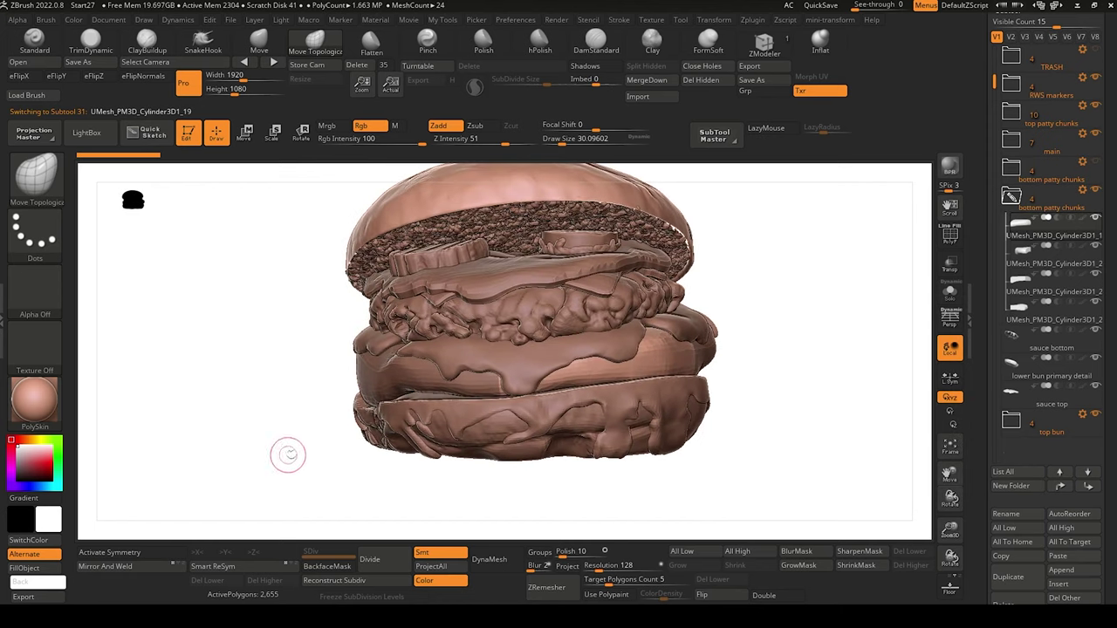
pyautogui.click(382, 564)
pyautogui.click(381, 564)
pyautogui.click(382, 564)
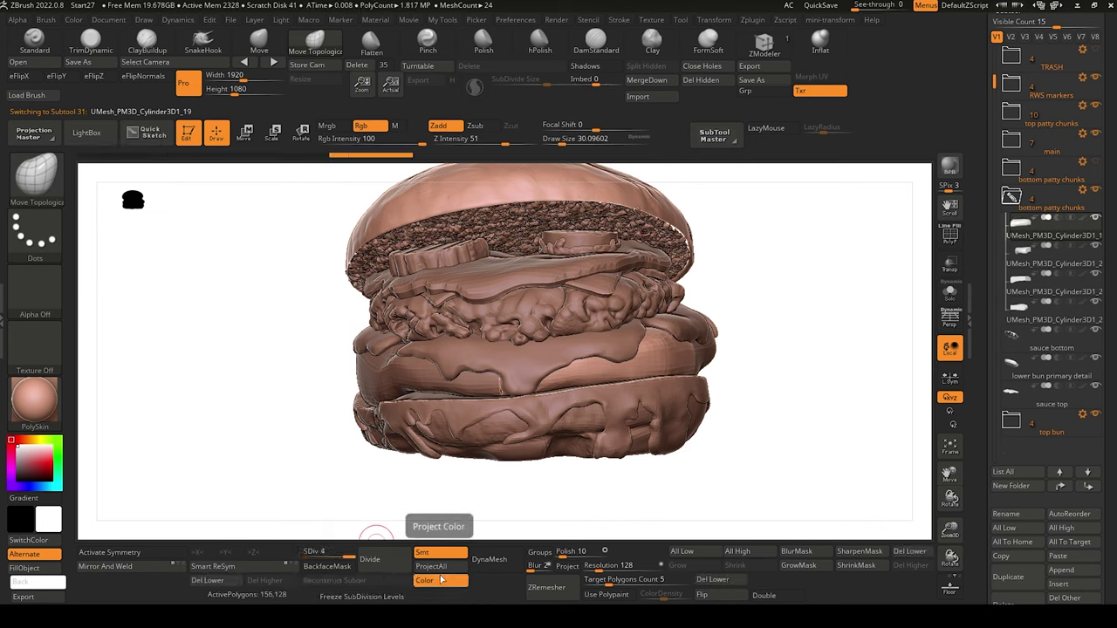
# Select the second chunk in the bottom patty chunks folder and subdivide it to SDiv 4.
pyautogui.click(1022, 252)
pyautogui.click(395, 560)
pyautogui.click(395, 560)
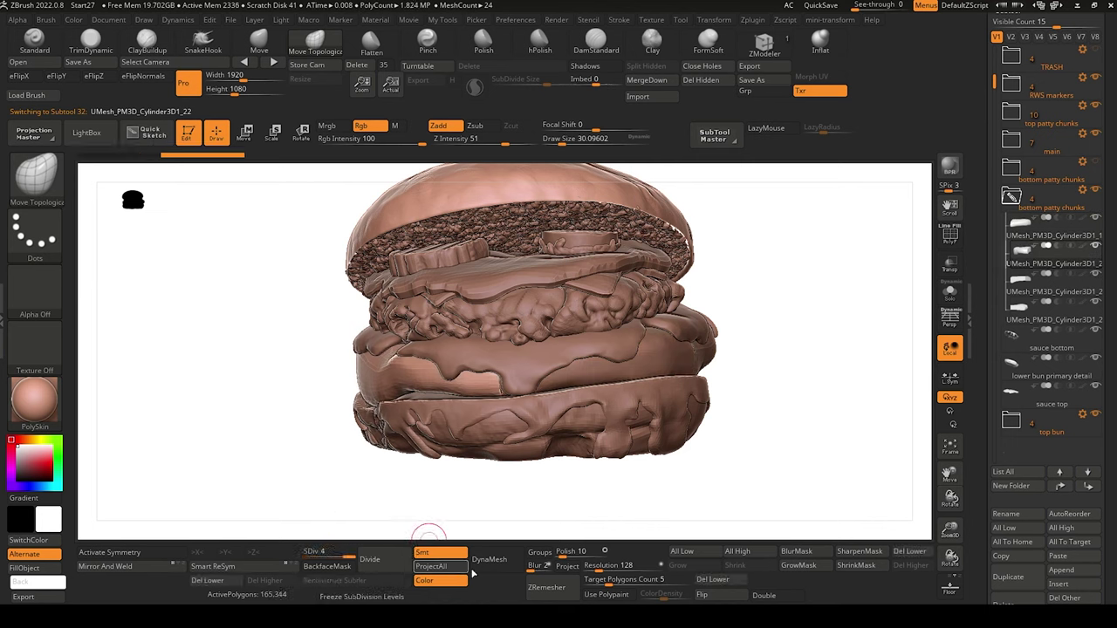
# Subdivide the third and fourth chunks in the bottom patty chunks folder to SDiv 4.
pyautogui.press('Down')
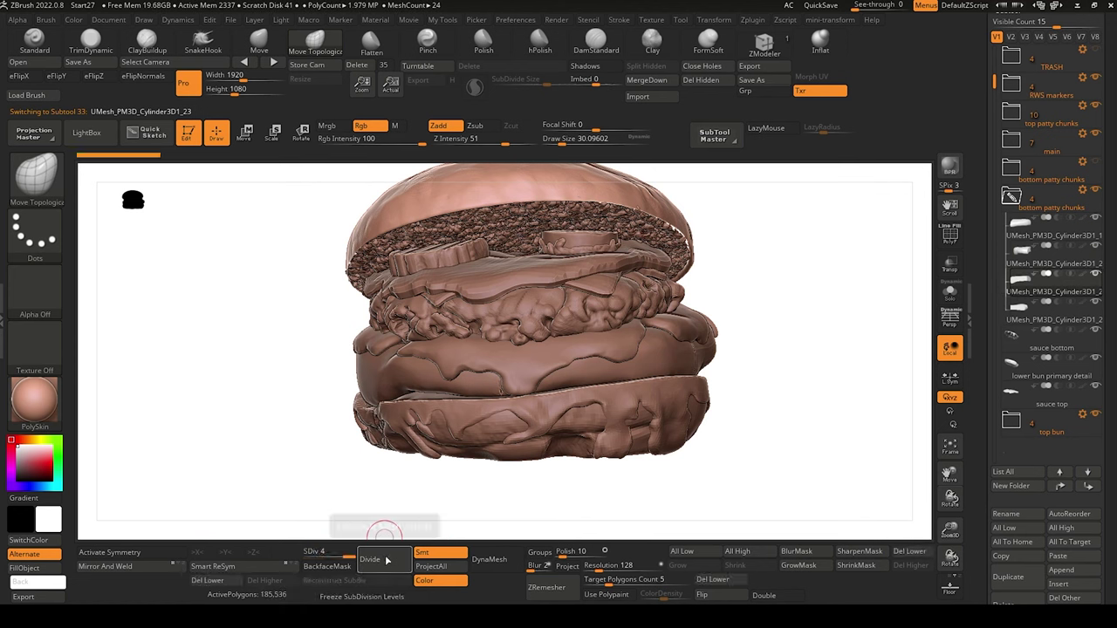
pyautogui.click(1026, 321)
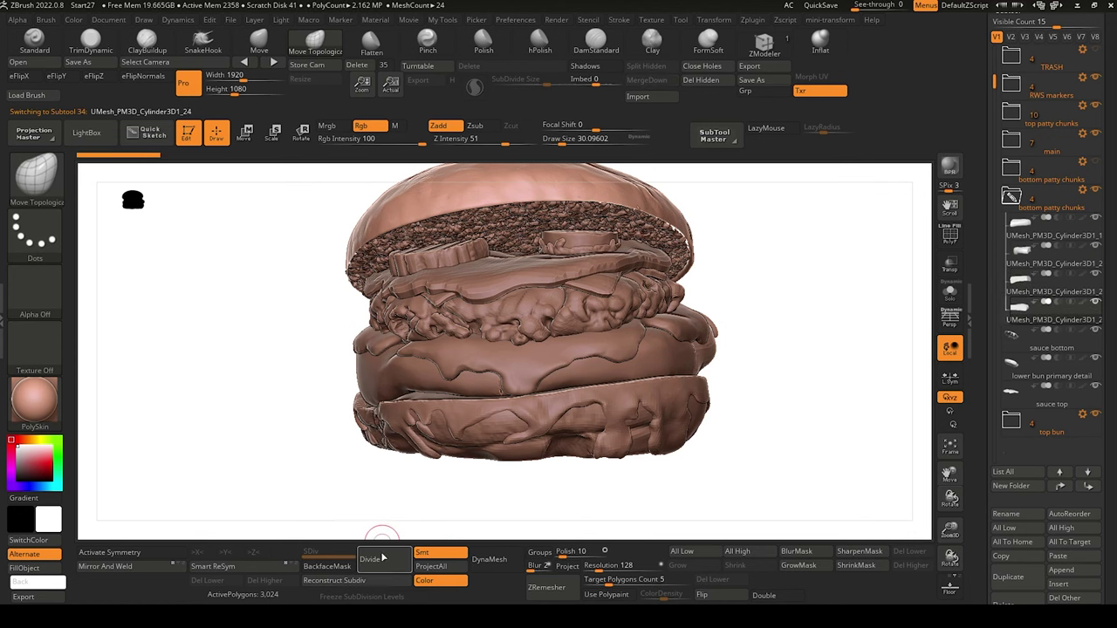
pyautogui.click(380, 559)
pyautogui.click(381, 559)
pyautogui.click(382, 559)
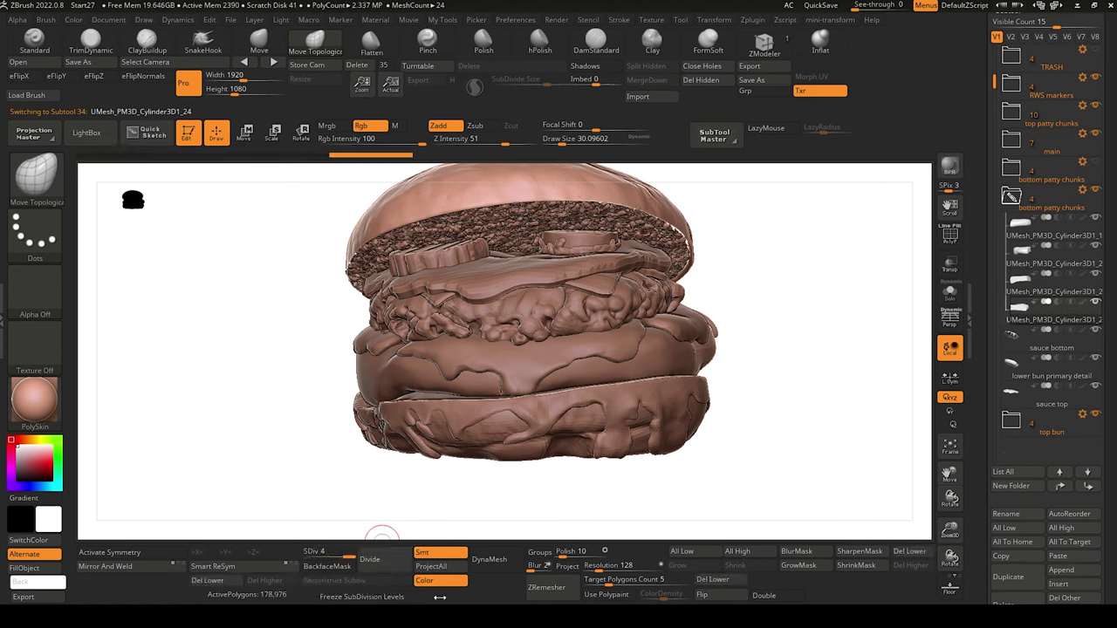
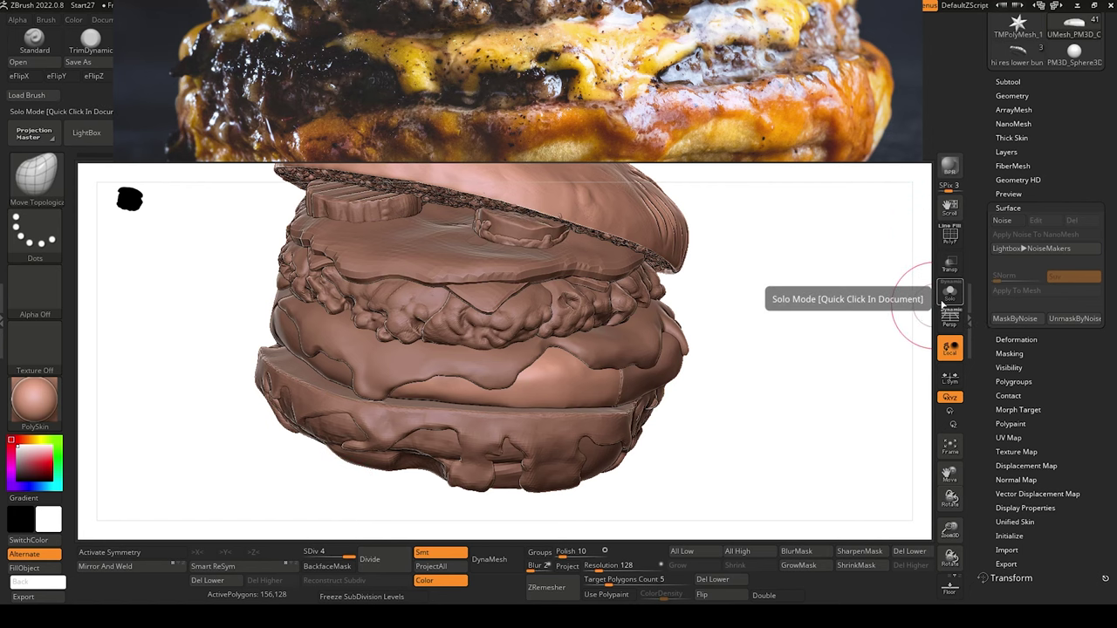
# Isolate the selected bottom patty chunk in Solo mode and paint blotchy mask patches over its top and outer side.
pyautogui.click(951, 297)
pyautogui.moveTo(282, 392); pyautogui.dragTo(281, 466)
pyautogui.moveTo(306, 423); pyautogui.dragTo(411, 461)
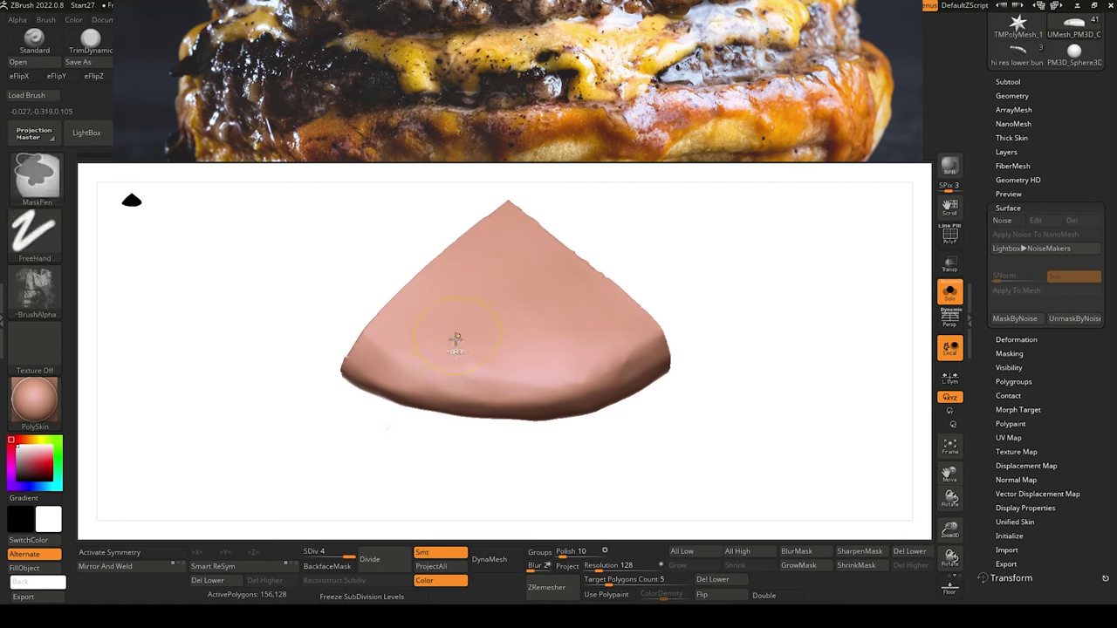
pyautogui.moveTo(451, 354)
pyautogui.keyDown('ctrl'); pyautogui.mouseDown()
pyautogui.moveTo(447, 389)
pyautogui.moveTo(448, 351)
pyautogui.moveTo(493, 336)
pyautogui.moveTo(524, 280)
pyautogui.moveTo(429, 291)
pyautogui.moveTo(584, 285)
pyautogui.moveTo(632, 368)
pyautogui.mouseUp(); pyautogui.keyUp('ctrl')
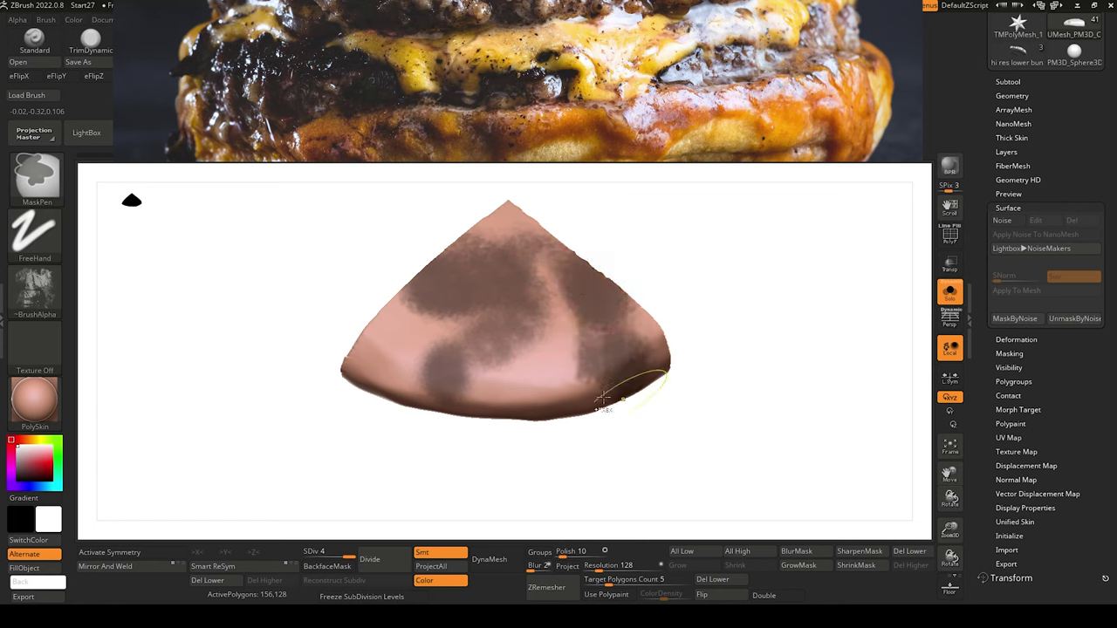
pyautogui.moveTo(461, 480); pyautogui.dragTo(440, 362)
pyautogui.keyDown('ctrl'); pyautogui.moveTo(575, 382); pyautogui.dragTo(594, 372); pyautogui.keyUp('ctrl')
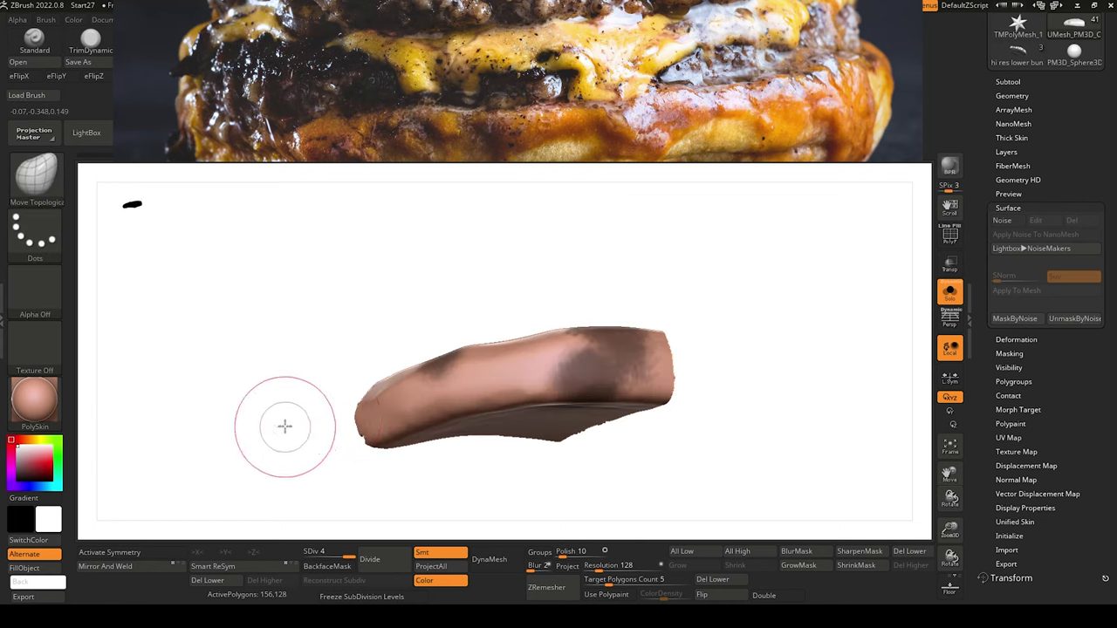
pyautogui.moveTo(285, 426); pyautogui.dragTo(301, 294)
pyautogui.moveTo(522, 447)
pyautogui.keyDown('ctrl'); pyautogui.mouseDown()
pyautogui.moveTo(602, 467)
pyautogui.moveTo(480, 488)
pyautogui.moveTo(528, 529)
pyautogui.moveTo(419, 411)
pyautogui.moveTo(411, 480)
pyautogui.mouseUp(); pyautogui.keyUp('ctrl')
pyautogui.moveTo(339, 392)
pyautogui.mouseDown()
pyautogui.moveTo(250, 498)
pyautogui.moveTo(264, 477)
pyautogui.moveTo(264, 419)
pyautogui.moveTo(244, 431)
pyautogui.moveTo(248, 392)
pyautogui.moveTo(229, 422)
pyautogui.moveTo(267, 459)
pyautogui.mouseUp()
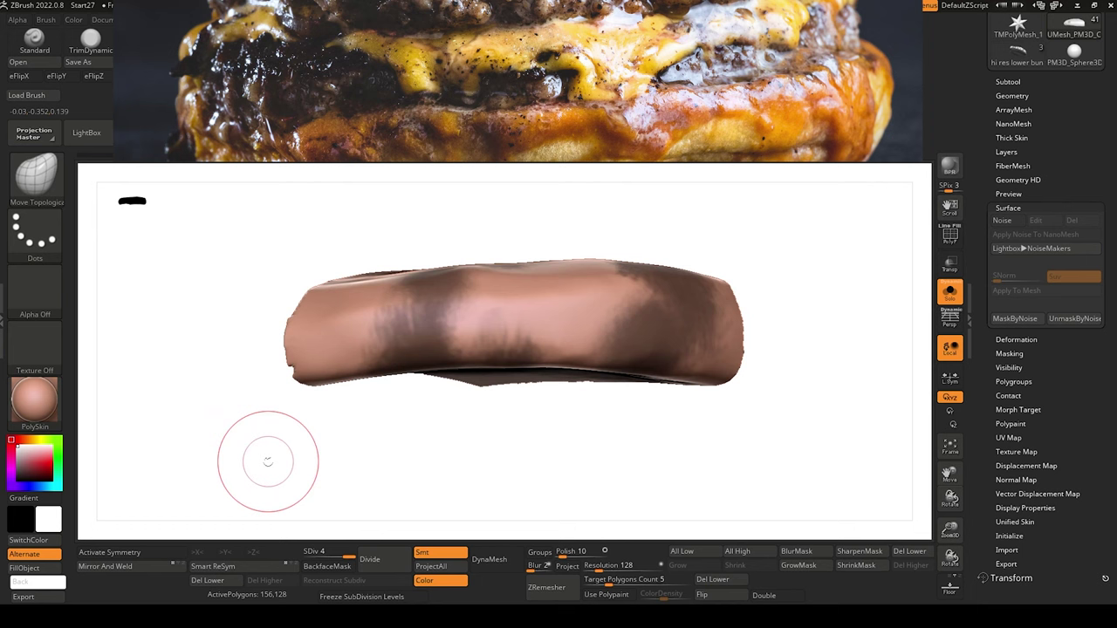
# Add surface noise with Strength -0.00292 and Noise Scale 2.10699 to the chunk's unmasked areas and apply it to the mesh.
pyautogui.click(1011, 221)
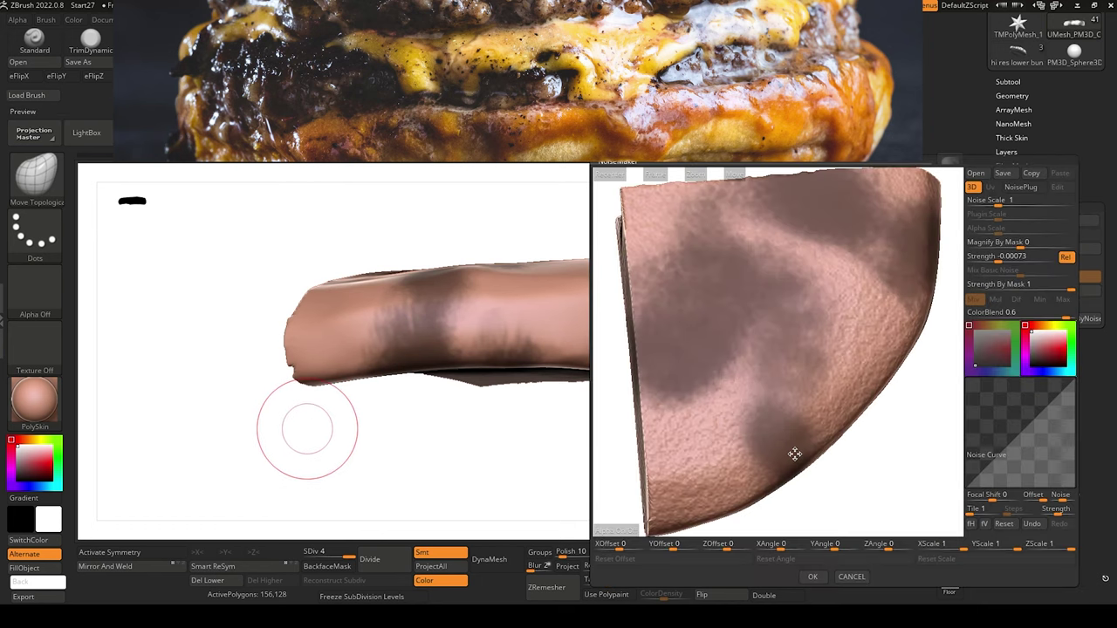
pyautogui.moveTo(1013, 256); pyautogui.dragTo(998, 258)
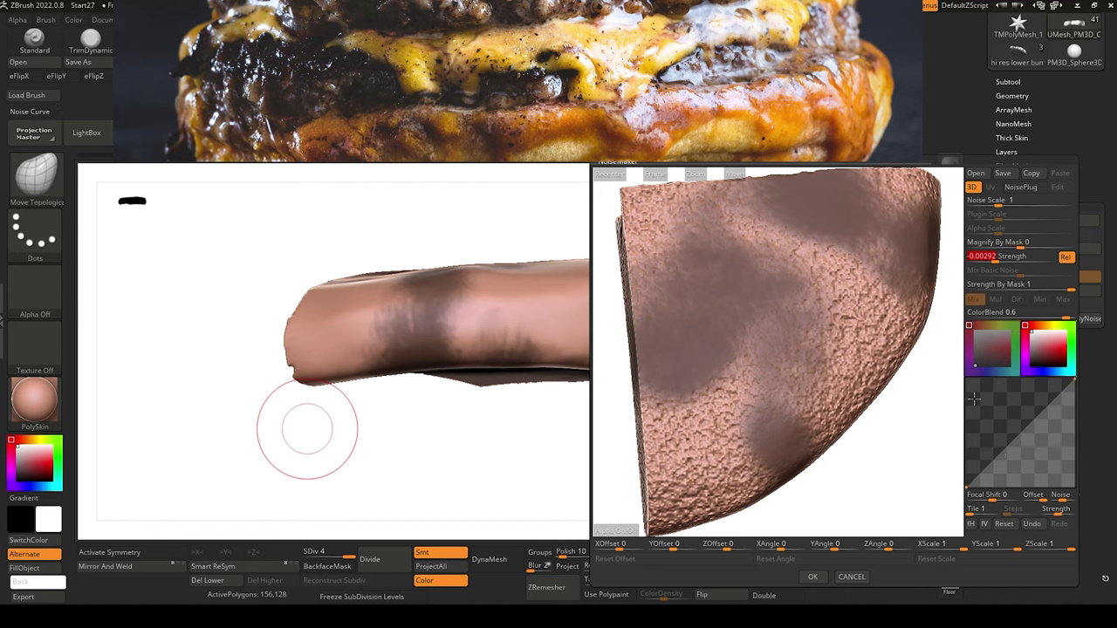
pyautogui.moveTo(995, 202); pyautogui.dragTo(1004, 203)
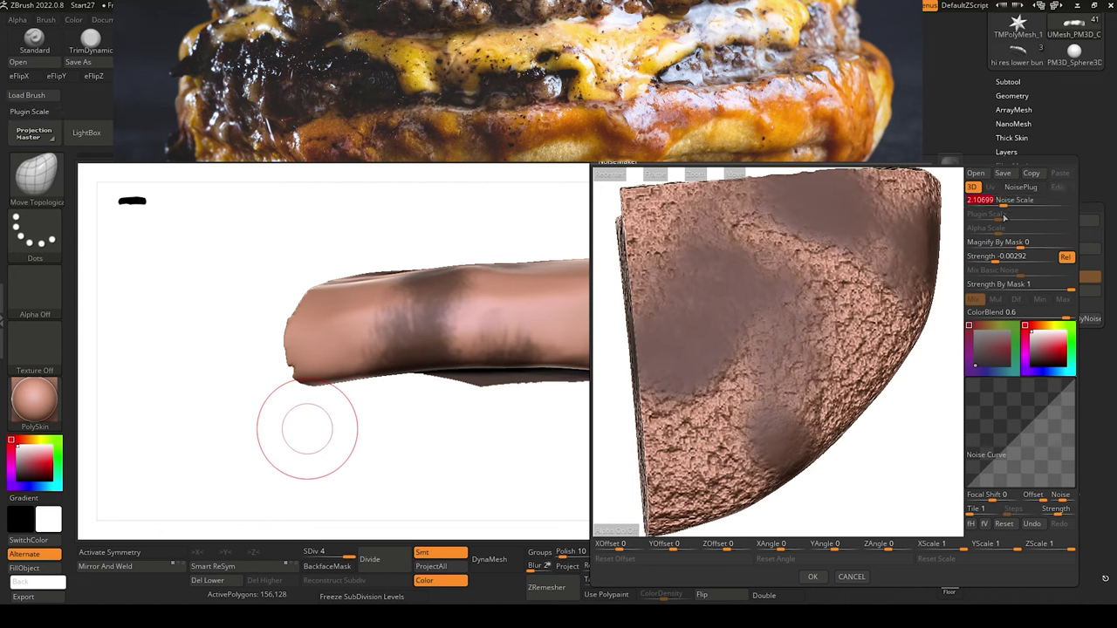
pyautogui.click(813, 577)
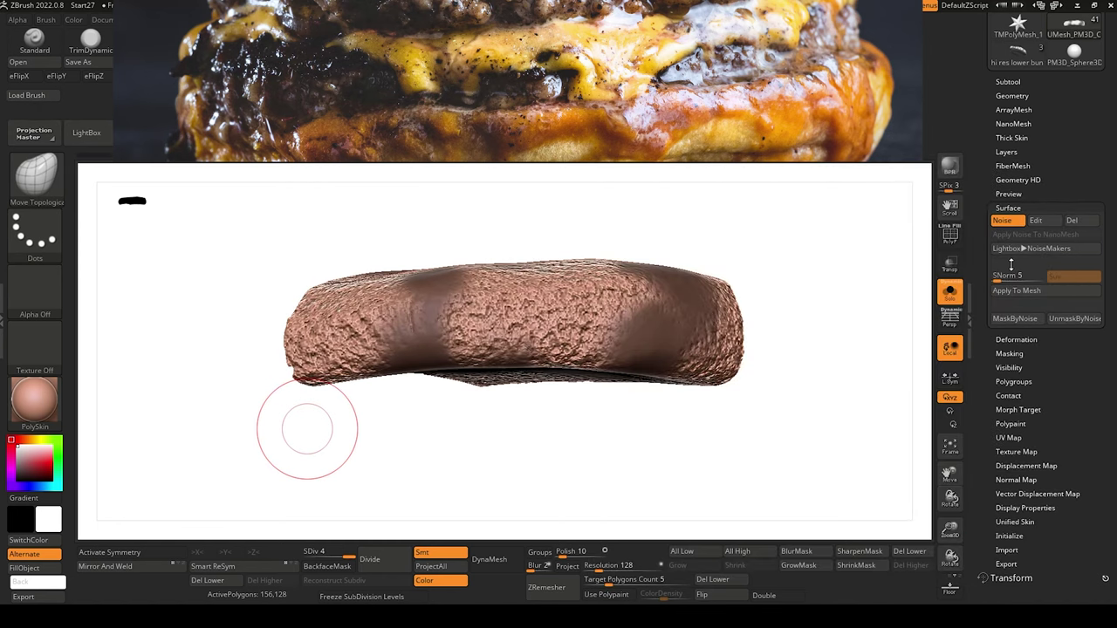
pyautogui.click(1022, 290)
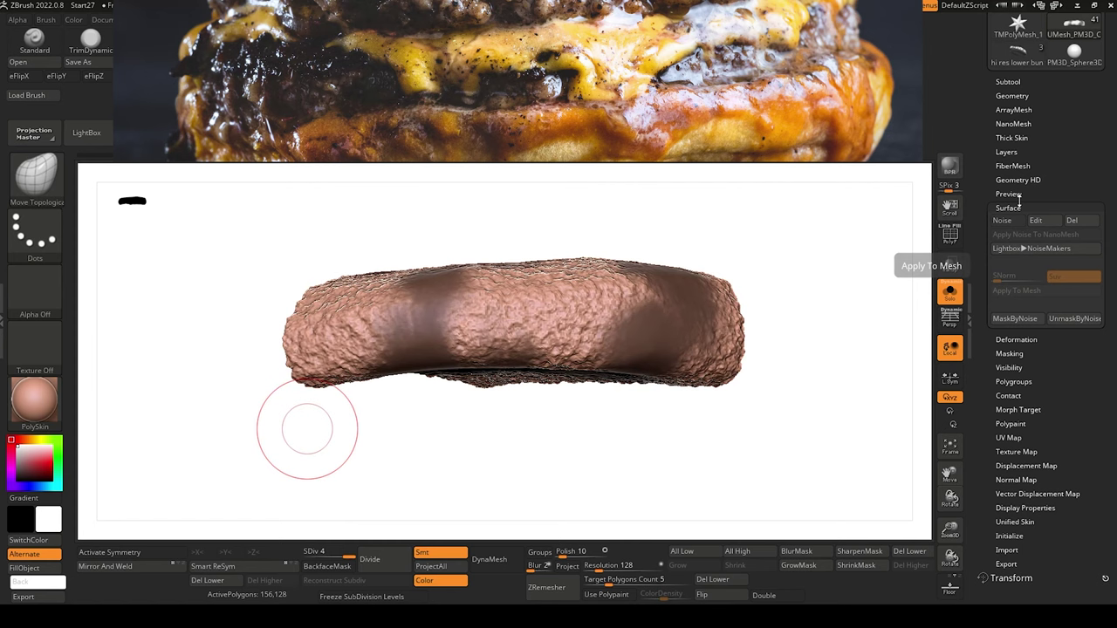
# Apply the same surface noise to the chunk's mesh once more and invert the mask.
pyautogui.click(1004, 220)
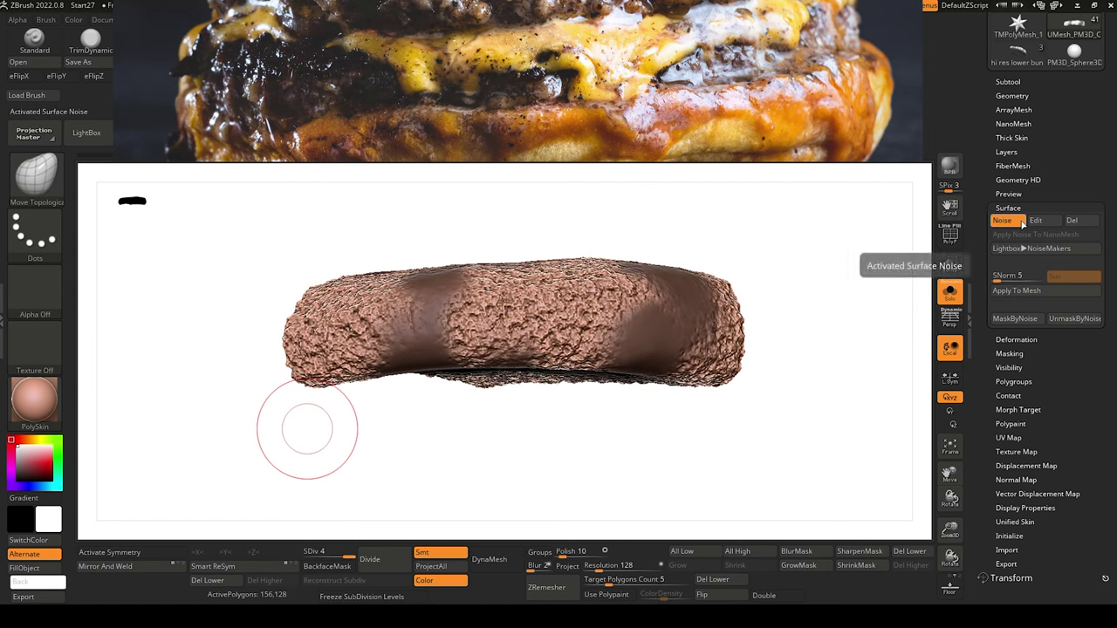
pyautogui.click(1029, 292)
pyautogui.moveTo(397, 439); pyautogui.dragTo(424, 506)
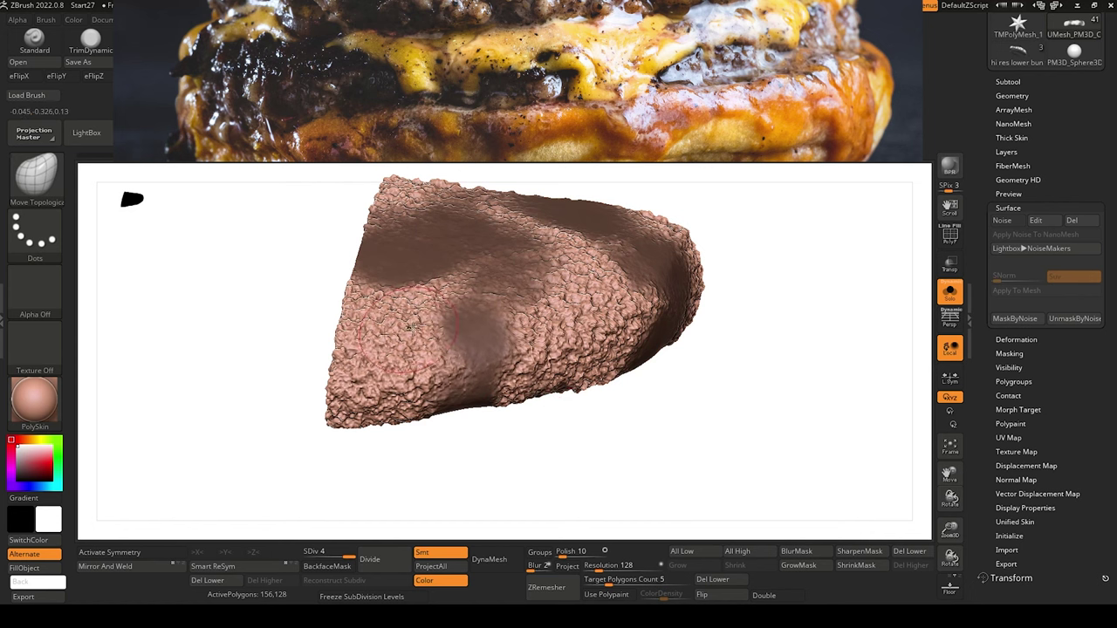
pyautogui.moveTo(619, 456)
pyautogui.mouseDown()
pyautogui.moveTo(230, 357)
pyautogui.moveTo(242, 361)
pyautogui.moveTo(219, 357)
pyautogui.moveTo(204, 374)
pyautogui.moveTo(249, 419)
pyautogui.moveTo(273, 419)
pyautogui.mouseUp()
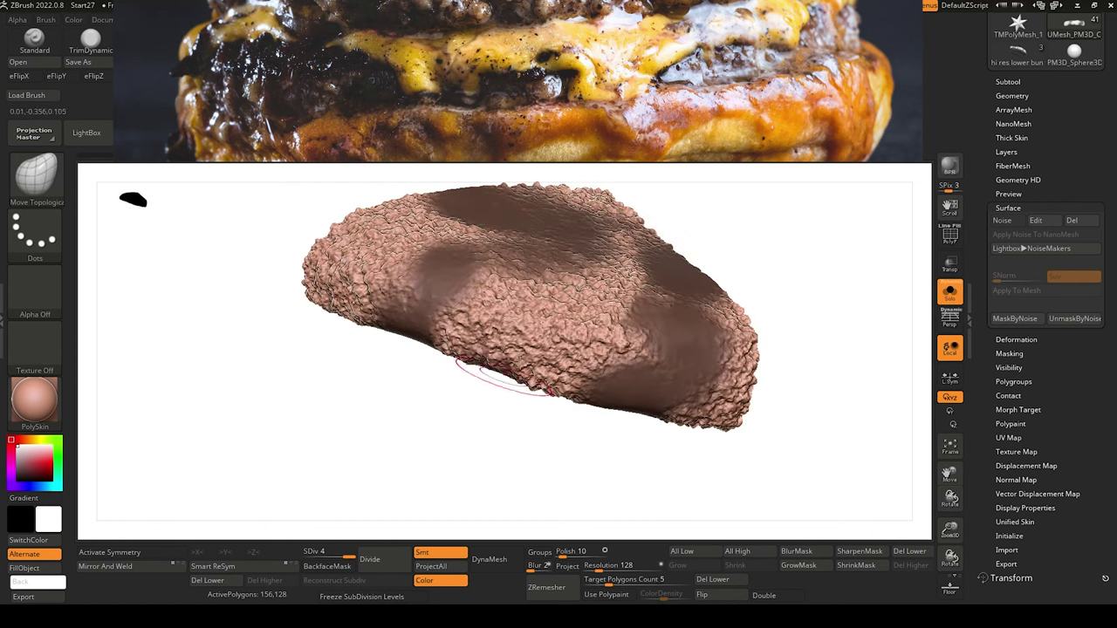
pyautogui.moveTo(369, 424)
pyautogui.mouseDown()
pyautogui.moveTo(361, 441)
pyautogui.moveTo(277, 376)
pyautogui.mouseUp()
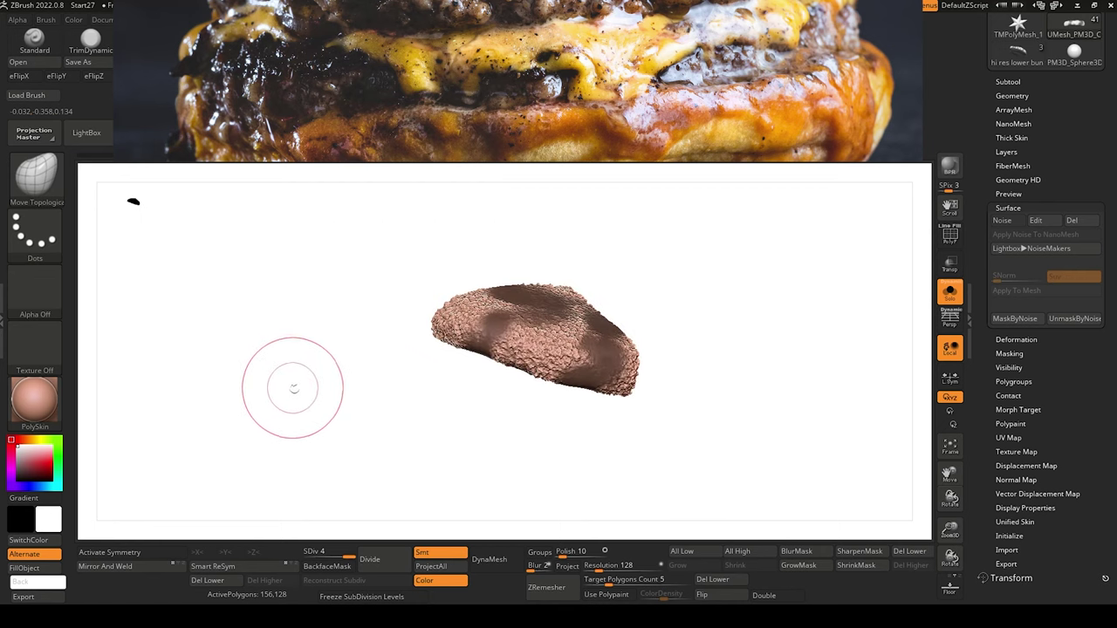
pyautogui.moveTo(359, 415)
pyautogui.keyDown('alt'); pyautogui.mouseDown()
pyautogui.moveTo(408, 462)
pyautogui.moveTo(411, 445)
pyautogui.moveTo(392, 445)
pyautogui.moveTo(389, 429)
pyautogui.mouseUp(); pyautogui.keyUp('alt')
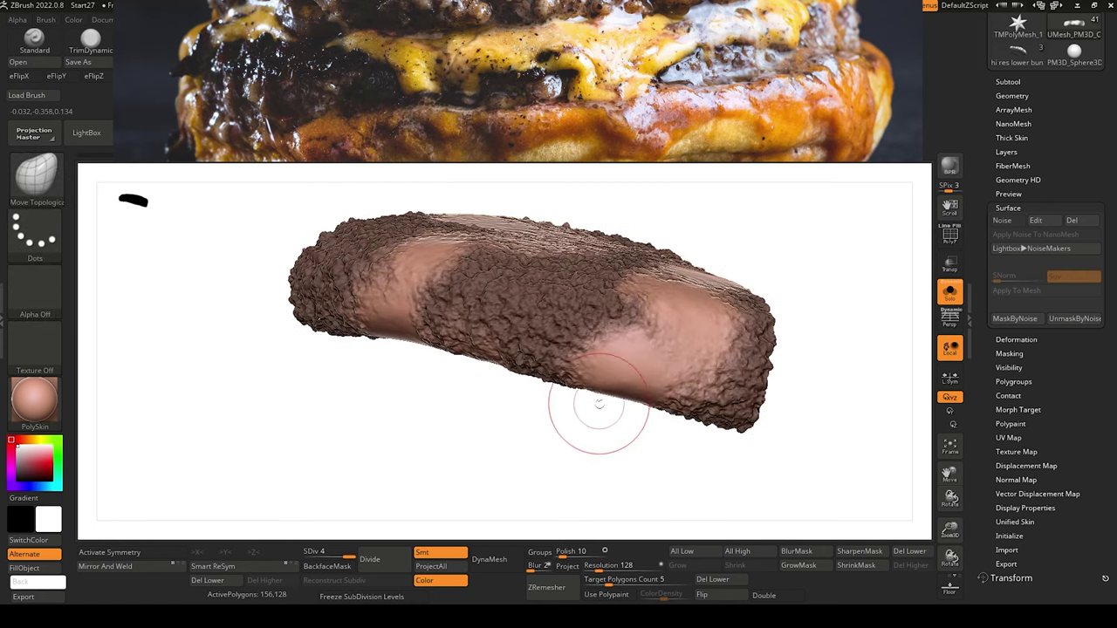
# Reactivate the surface noise, bend its noise curve downward, set Noise Scale to 3 and apply it to the unmasked smooth patches.
pyautogui.click(1017, 224)
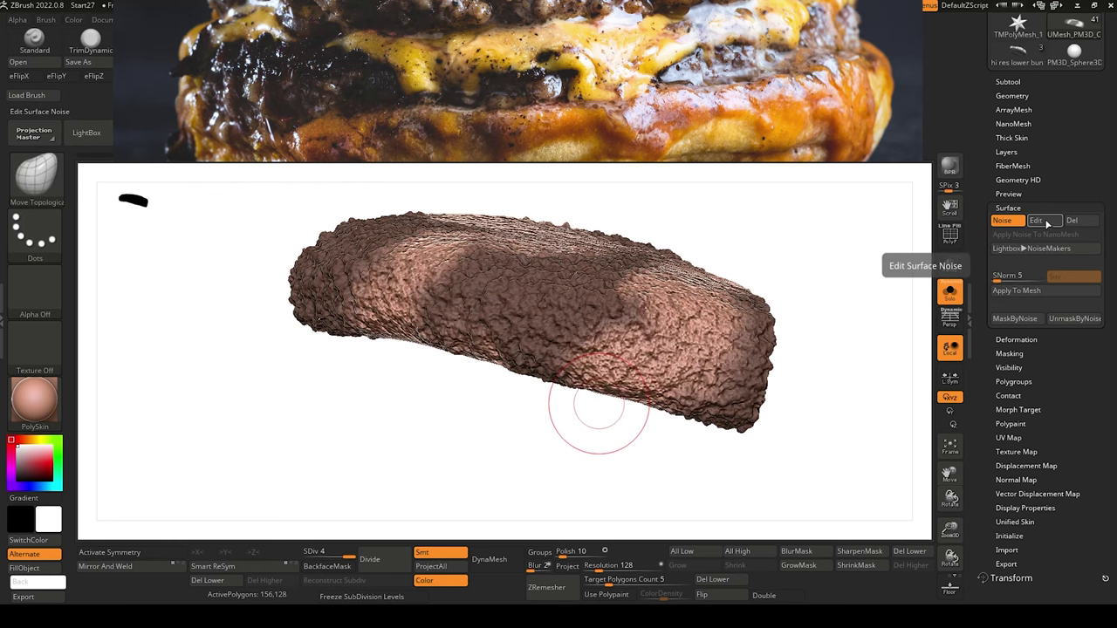
pyautogui.click(1037, 221)
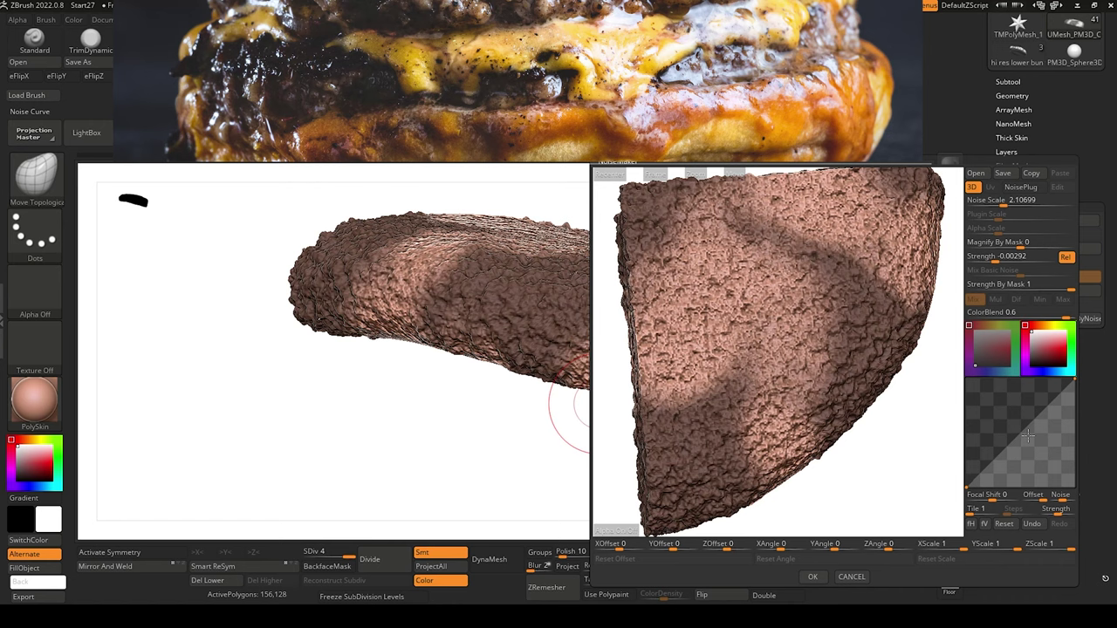
pyautogui.moveTo(1028, 437); pyautogui.dragTo(1046, 451)
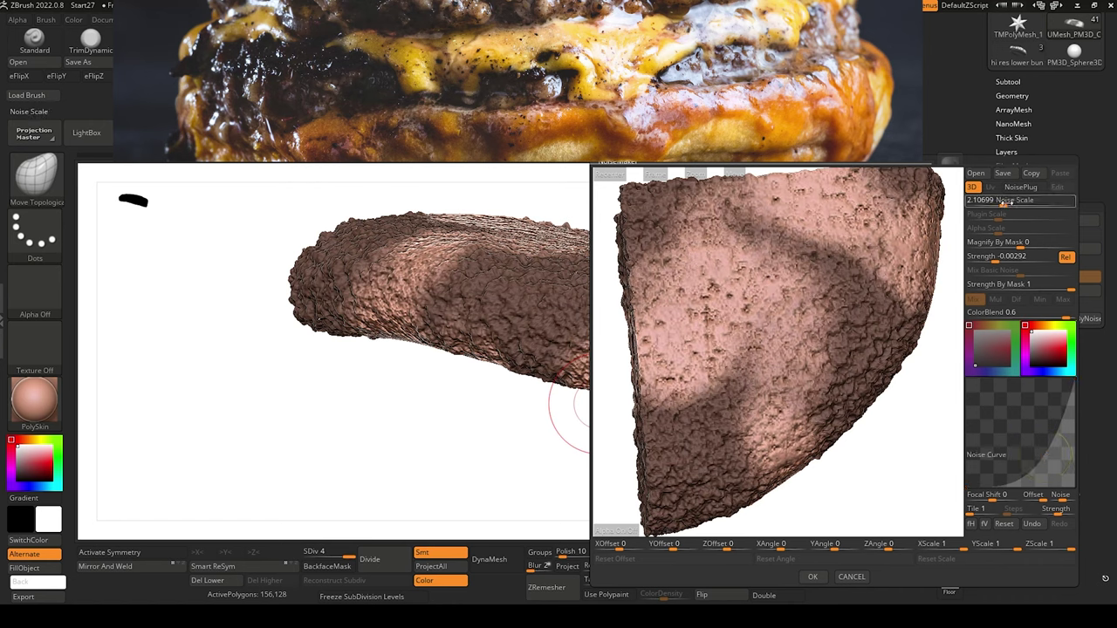
pyautogui.click(992, 201)
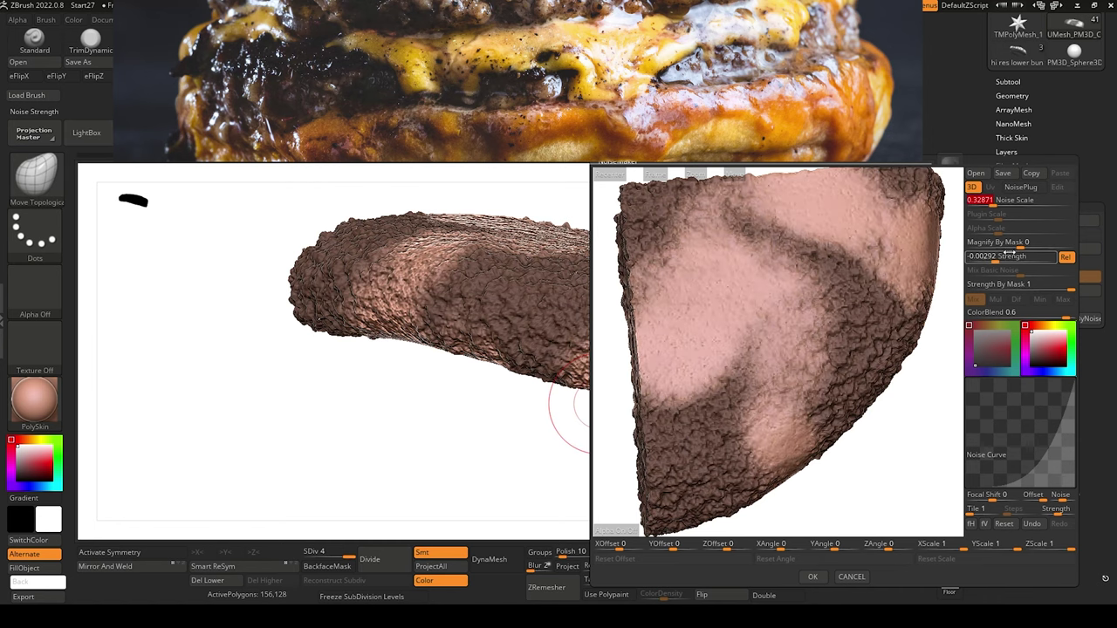
pyautogui.write('3')
pyautogui.press('Return')
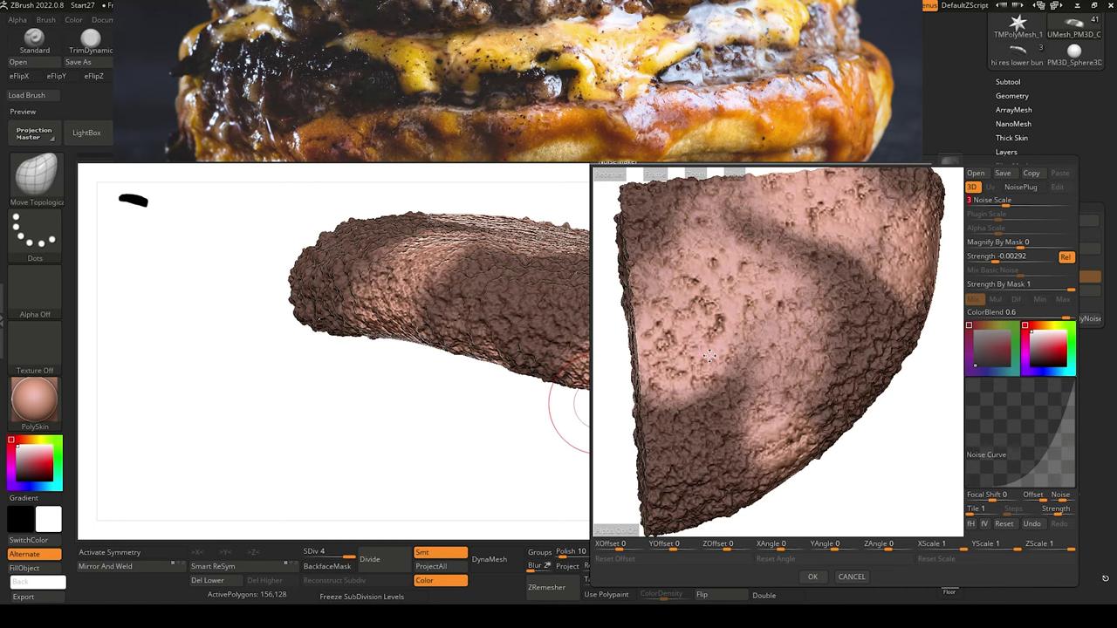
pyautogui.click(811, 577)
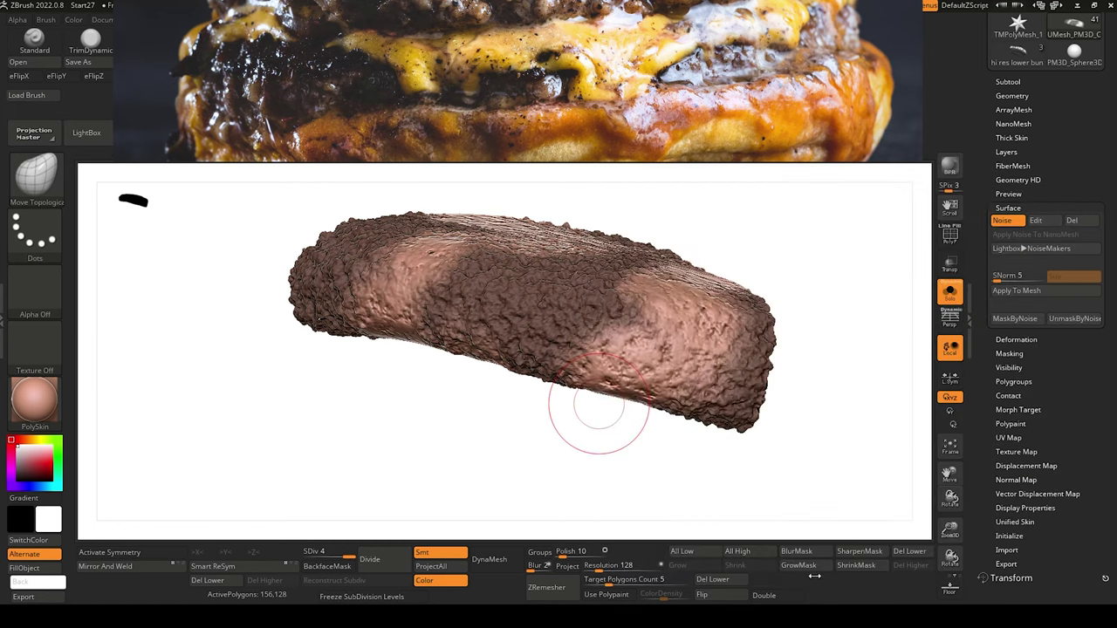
pyautogui.click(1017, 290)
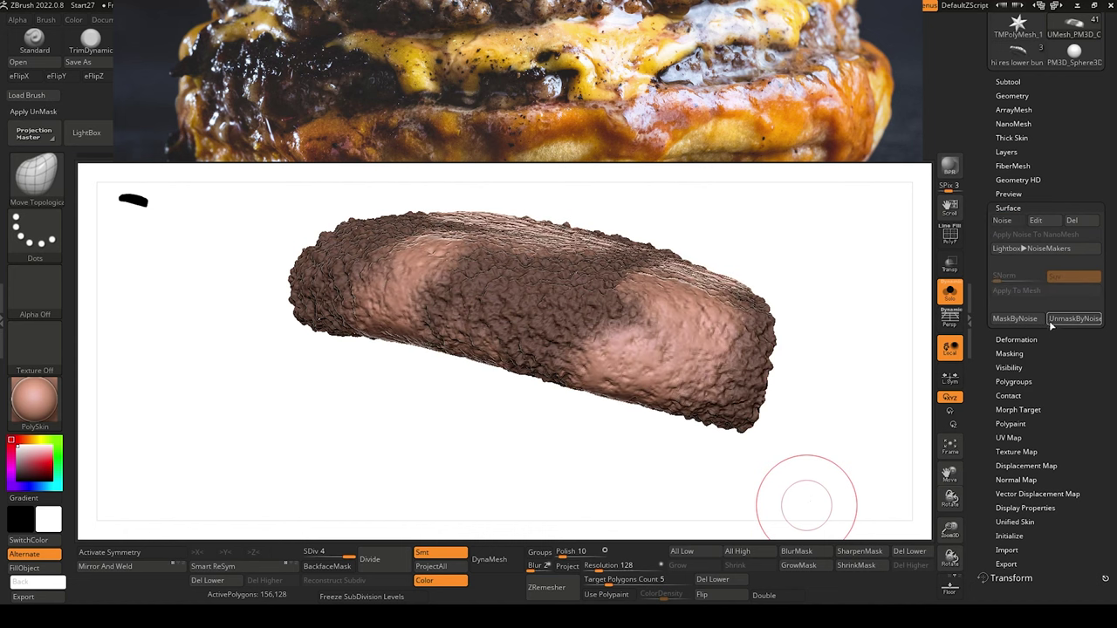
# Apply the scale 3 noise to the patches again, clear the mask and bring back the whole burger.
pyautogui.click(1010, 222)
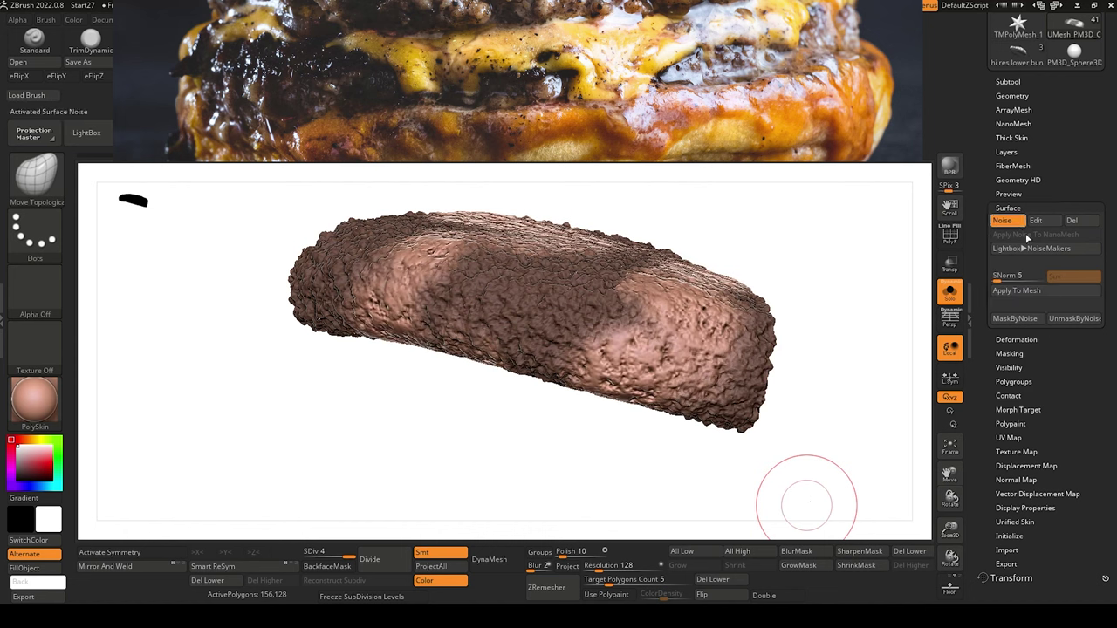
pyautogui.click(1017, 291)
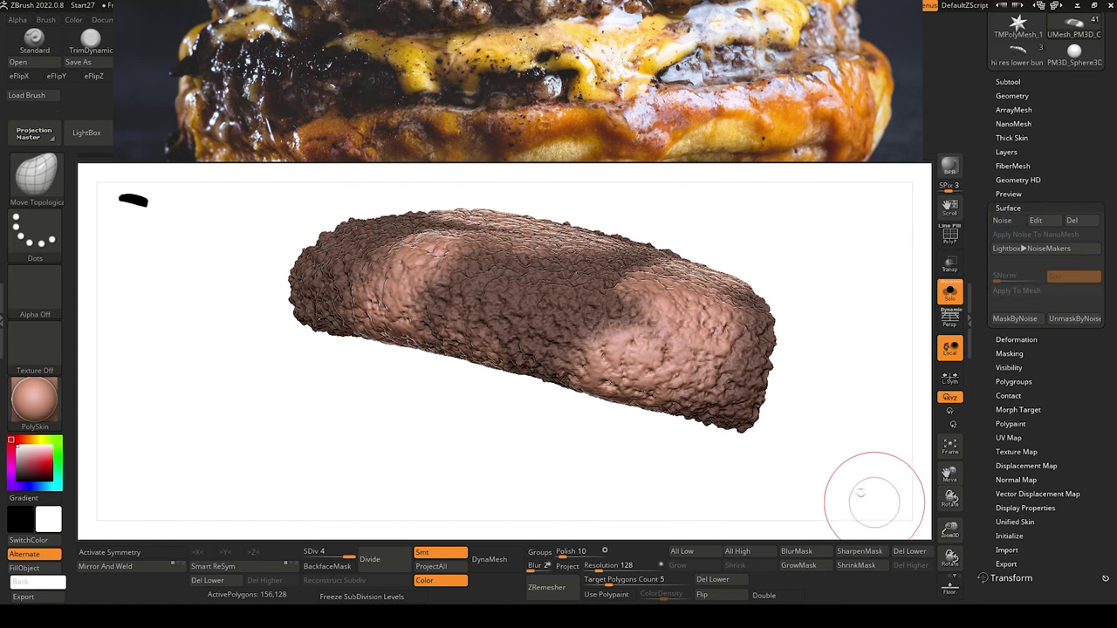
pyautogui.moveTo(485, 467); pyautogui.dragTo(479, 513)
pyautogui.moveTo(454, 477)
pyautogui.mouseDown()
pyautogui.moveTo(407, 464)
pyautogui.moveTo(362, 419)
pyautogui.moveTo(410, 419)
pyautogui.moveTo(432, 463)
pyautogui.moveTo(394, 424)
pyautogui.moveTo(405, 480)
pyautogui.moveTo(379, 462)
pyautogui.moveTo(464, 448)
pyautogui.moveTo(464, 478)
pyautogui.moveTo(409, 393)
pyautogui.mouseUp()
pyautogui.click(951, 292)
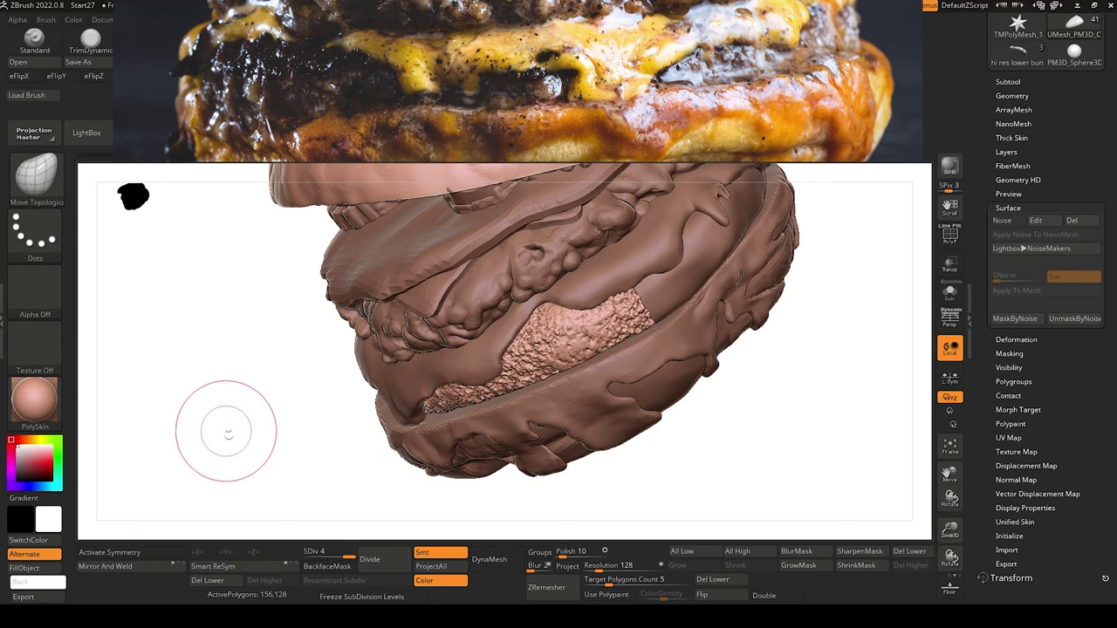
# Select the smooth bottom patty chunk next to the textured one and isolate it in Solo mode.
pyautogui.press('f')
pyautogui.moveTo(227, 400)
pyautogui.keyDown('alt'); pyautogui.mouseDown()
pyautogui.moveTo(258, 457)
pyautogui.moveTo(223, 391)
pyautogui.mouseUp(); pyautogui.keyUp('alt')
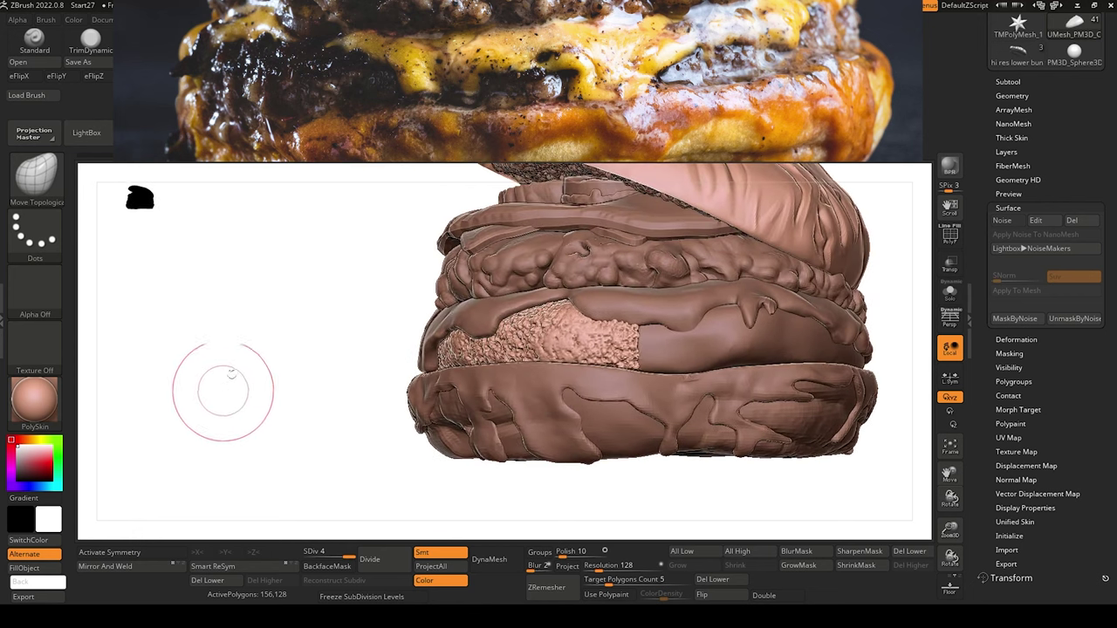
pyautogui.moveTo(311, 389); pyautogui.dragTo(302, 411)
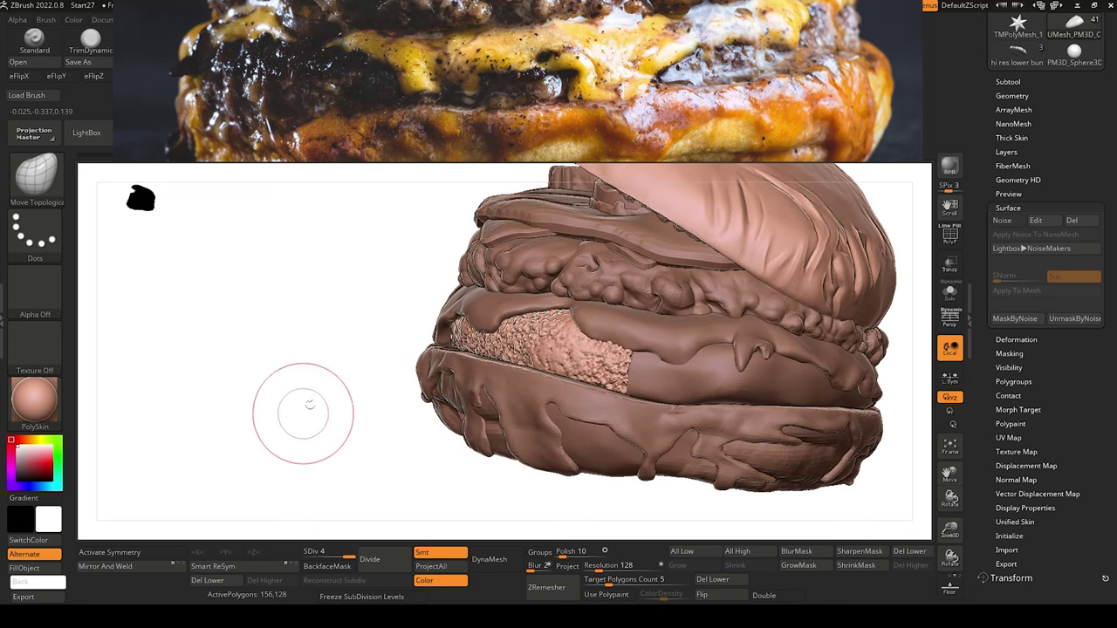
pyautogui.moveTo(323, 369)
pyautogui.mouseDown()
pyautogui.moveTo(349, 427)
pyautogui.moveTo(346, 364)
pyautogui.moveTo(281, 355)
pyautogui.moveTo(271, 366)
pyautogui.moveTo(302, 387)
pyautogui.moveTo(350, 339)
pyautogui.moveTo(250, 367)
pyautogui.moveTo(322, 437)
pyautogui.moveTo(473, 384)
pyautogui.mouseUp()
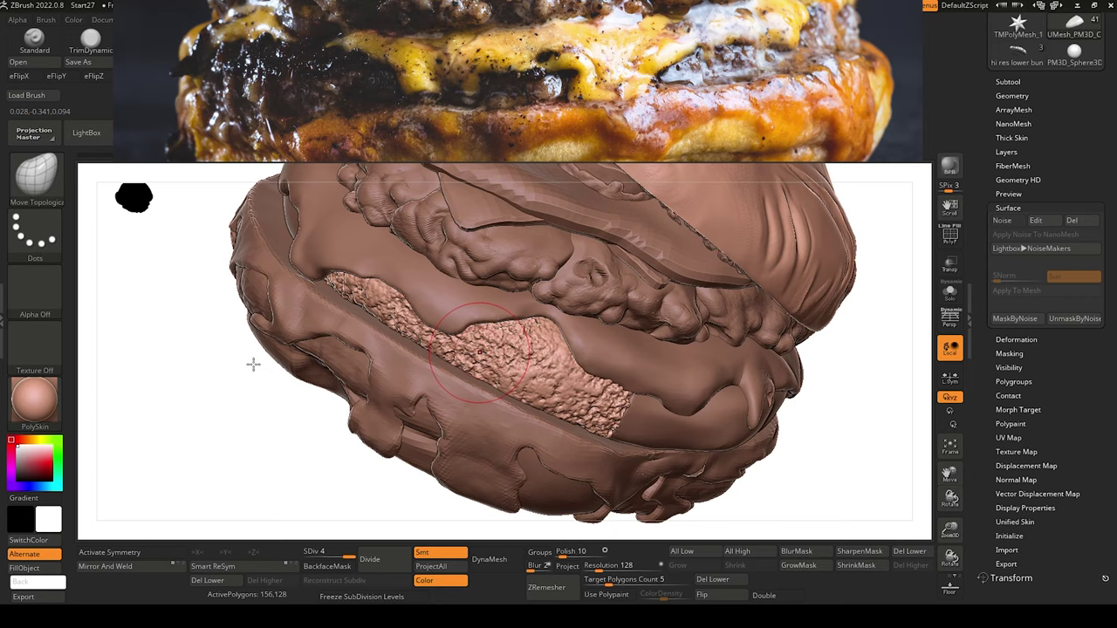
pyautogui.moveTo(253, 364)
pyautogui.mouseDown()
pyautogui.moveTo(206, 344)
pyautogui.moveTo(230, 393)
pyautogui.moveTo(212, 369)
pyautogui.moveTo(251, 357)
pyautogui.moveTo(242, 367)
pyautogui.moveTo(254, 429)
pyautogui.moveTo(225, 410)
pyautogui.moveTo(233, 405)
pyautogui.mouseUp()
pyautogui.keyDown('alt'); pyautogui.click(603, 373); pyautogui.keyUp('alt')
pyautogui.moveTo(316, 448); pyautogui.dragTo(300, 462)
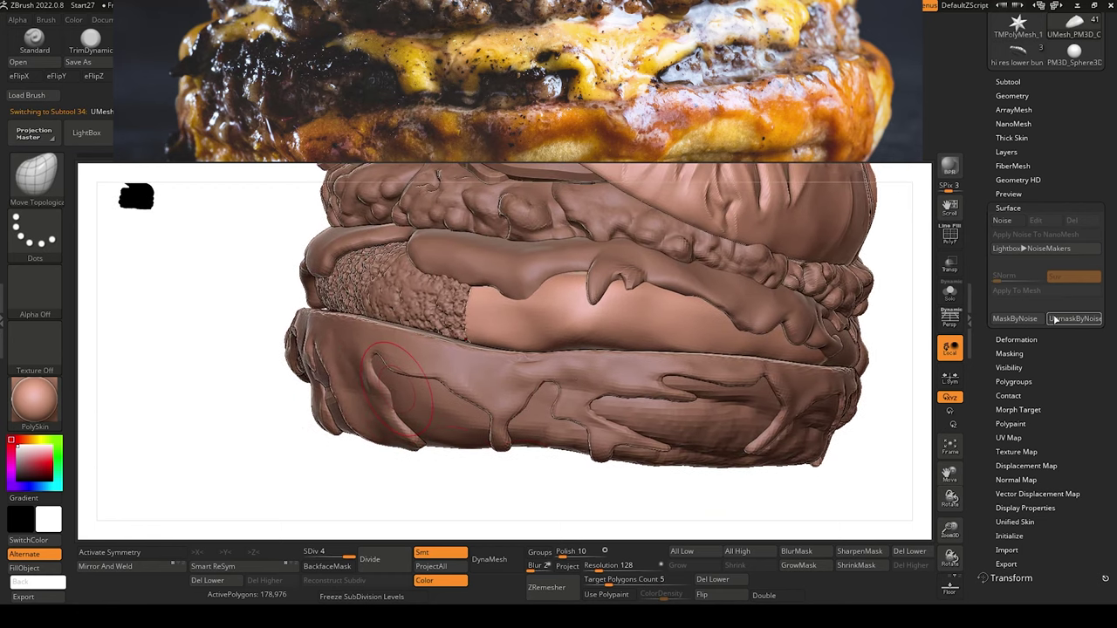
pyautogui.click(950, 292)
# Paint irregular mask patches over the top and outer edge of the isolated smooth chunk.
pyautogui.moveTo(404, 418); pyautogui.dragTo(390, 476)
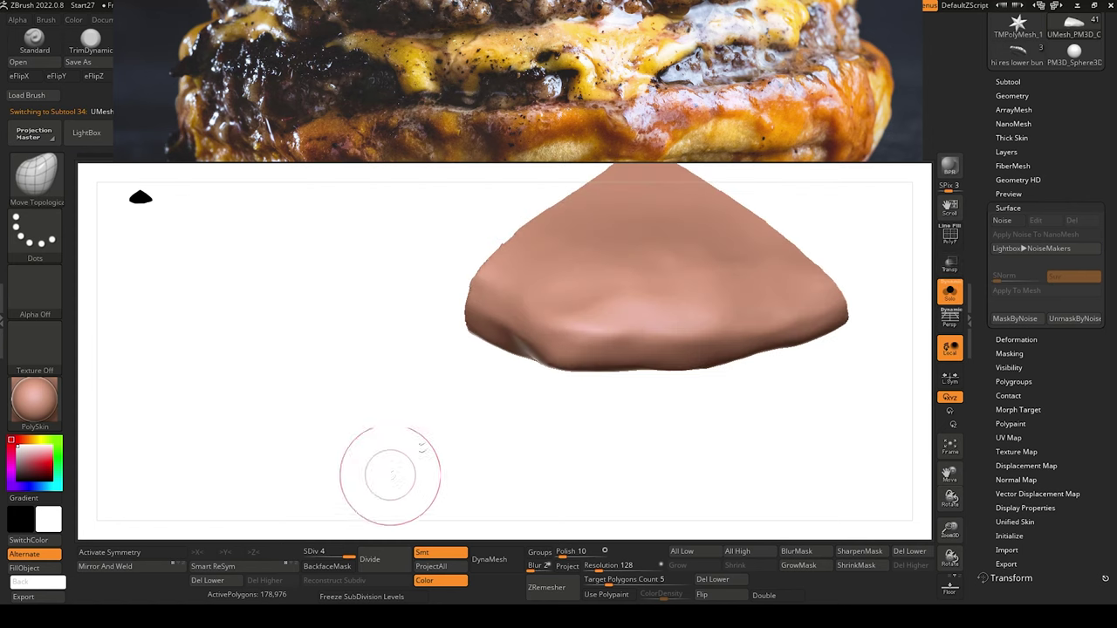
pyautogui.press('ctrl')
pyautogui.moveTo(574, 307)
pyautogui.keyDown('ctrl'); pyautogui.mouseDown()
pyautogui.moveTo(586, 319)
pyautogui.moveTo(589, 284)
pyautogui.moveTo(641, 293)
pyautogui.moveTo(751, 267)
pyautogui.moveTo(706, 374)
pyautogui.moveTo(733, 195)
pyautogui.moveTo(668, 179)
pyautogui.moveTo(640, 232)
pyautogui.mouseUp(); pyautogui.keyUp('ctrl')
pyautogui.press('ctrl')
pyautogui.moveTo(441, 404); pyautogui.dragTo(516, 457)
pyautogui.moveTo(543, 316)
pyautogui.keyDown('ctrl'); pyautogui.mouseDown()
pyautogui.moveTo(550, 288)
pyautogui.moveTo(484, 286)
pyautogui.mouseUp(); pyautogui.keyUp('ctrl')
pyautogui.press('ctrl')
pyautogui.moveTo(411, 436)
pyautogui.mouseDown()
pyautogui.moveTo(402, 253)
pyautogui.moveTo(410, 367)
pyautogui.moveTo(305, 287)
pyautogui.moveTo(376, 227)
pyautogui.moveTo(486, 220)
pyautogui.moveTo(499, 237)
pyautogui.mouseUp()
pyautogui.moveTo(485, 447)
pyautogui.mouseDown()
pyautogui.moveTo(378, 459)
pyautogui.moveTo(316, 386)
pyautogui.moveTo(327, 454)
pyautogui.moveTo(374, 474)
pyautogui.moveTo(309, 404)
pyautogui.mouseUp()
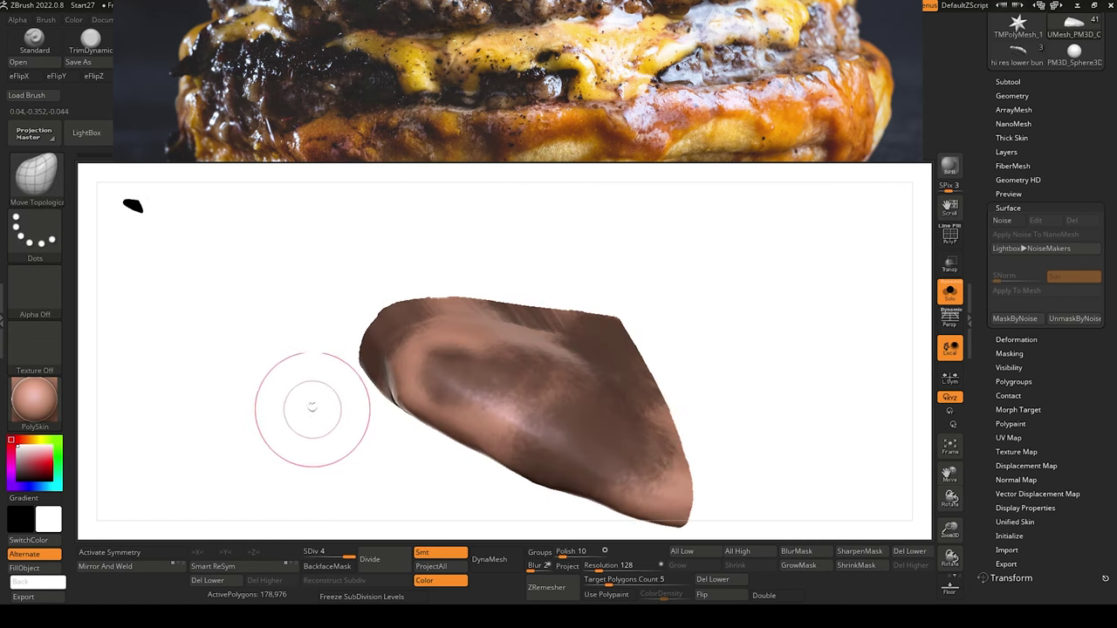
# Add surface noise to the masked patty piece with noise strength 0.01202 and noise scale 1.93151.
pyautogui.moveTo(321, 454); pyautogui.dragTo(312, 346)
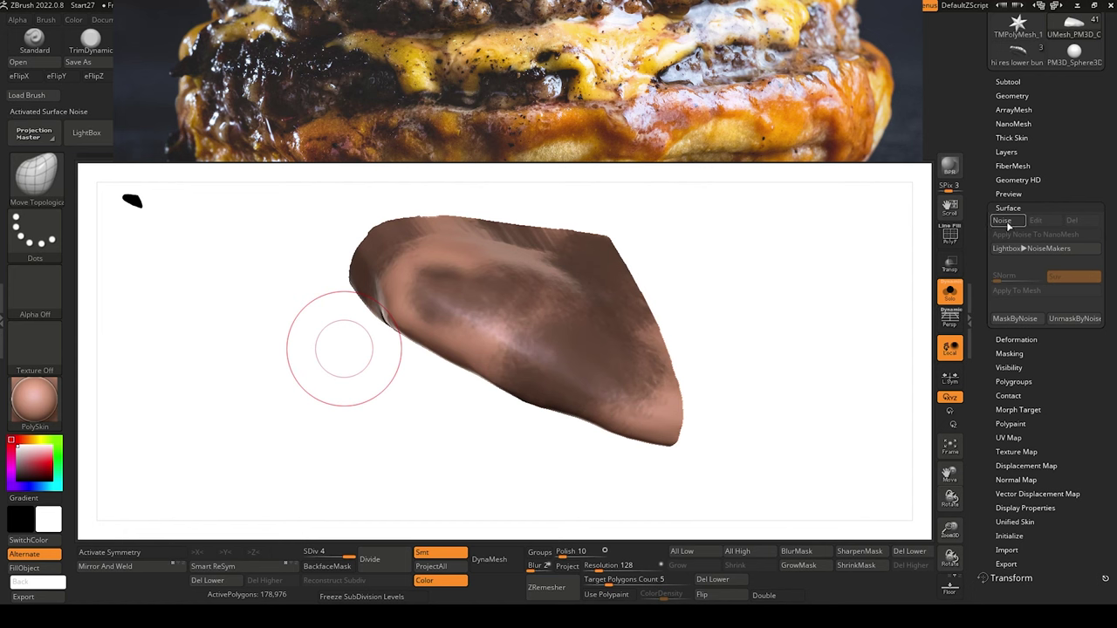
pyautogui.click(1008, 225)
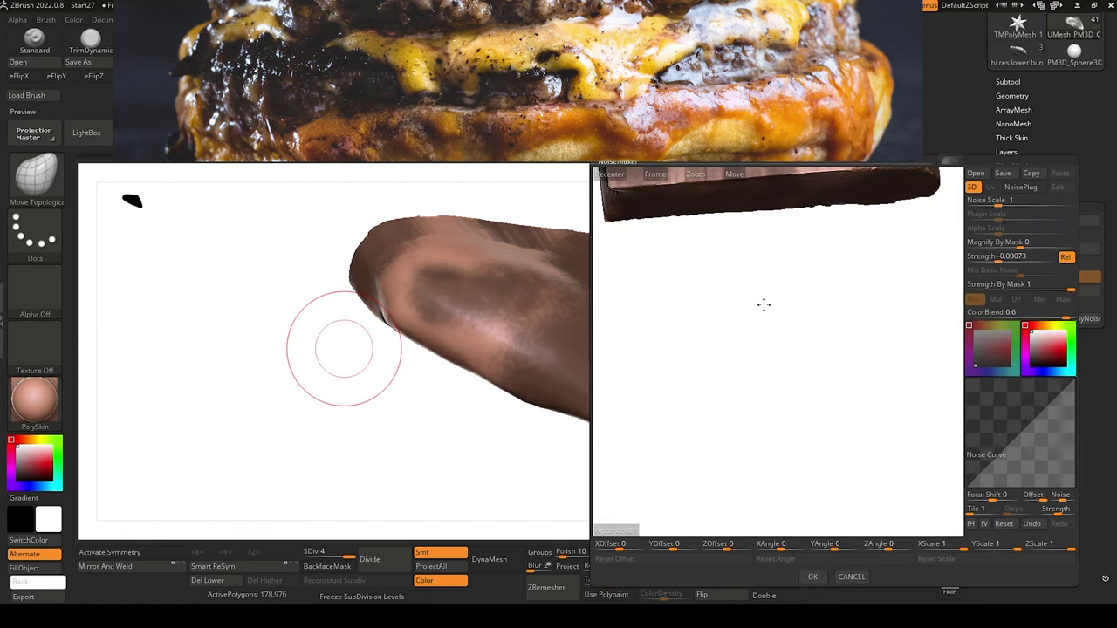
pyautogui.moveTo(734, 175); pyautogui.dragTo(746, 450)
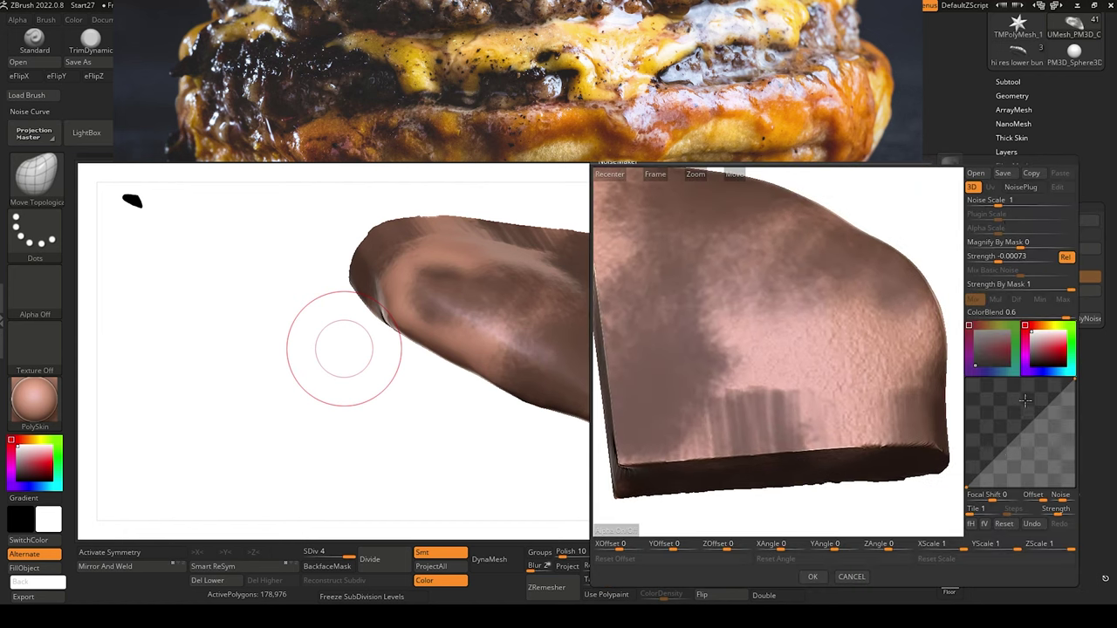
pyautogui.click(997, 257)
pyautogui.moveTo(997, 256); pyautogui.dragTo(1035, 270)
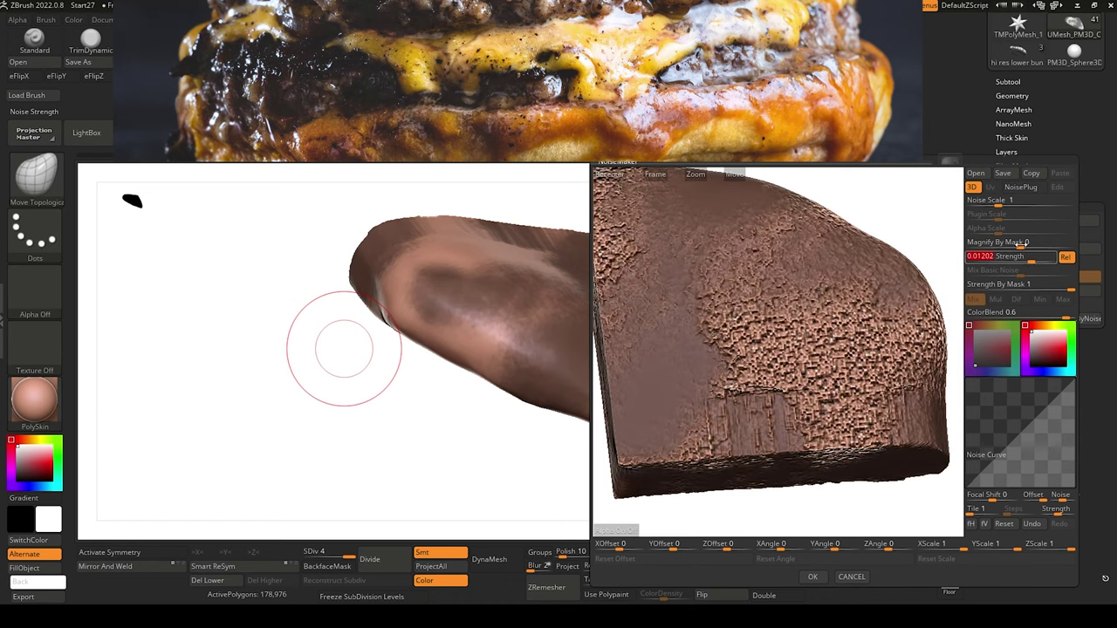
pyautogui.moveTo(999, 203); pyautogui.dragTo(1007, 204)
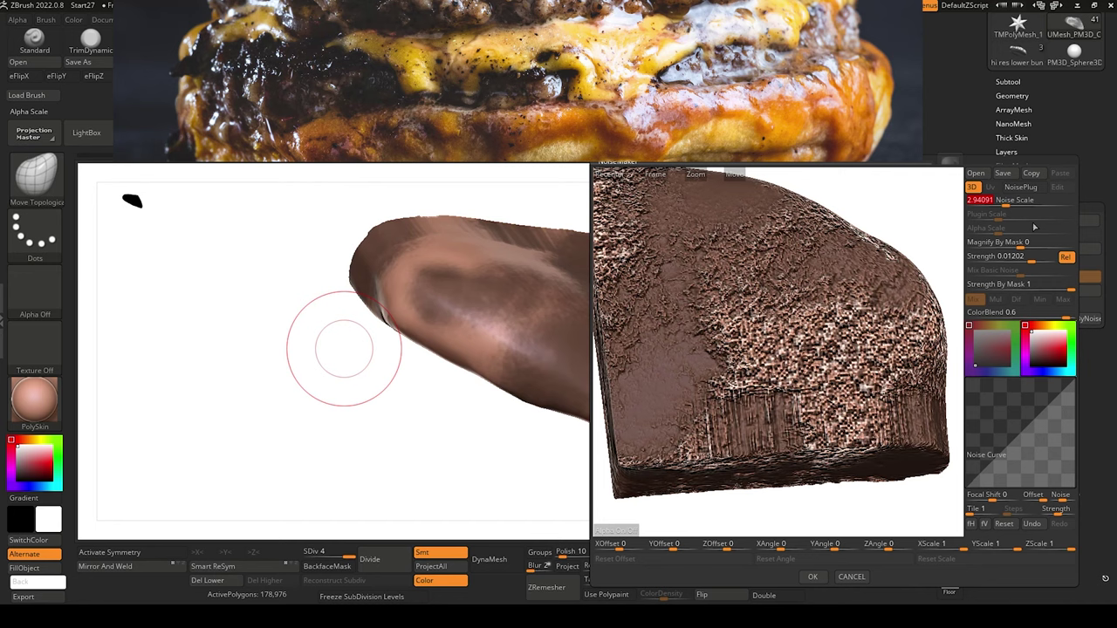
pyautogui.moveTo(1006, 204); pyautogui.dragTo(1003, 204)
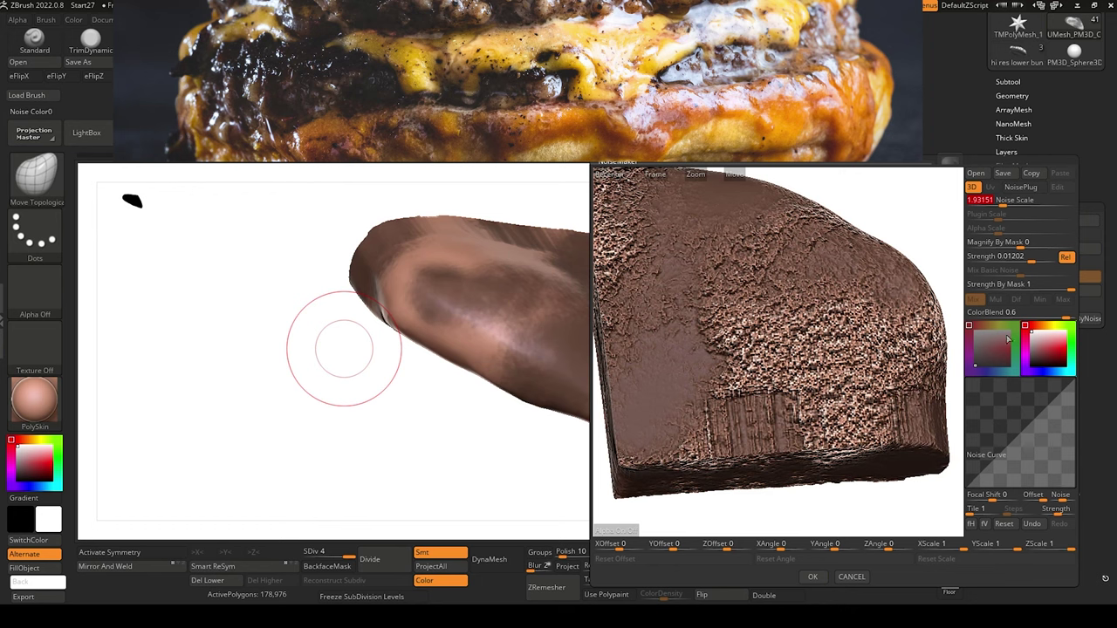
pyautogui.click(811, 577)
# Try applying the strong surface noise to the patty piece's mesh.
pyautogui.moveTo(603, 491); pyautogui.dragTo(579, 474)
pyautogui.click(1017, 291)
pyautogui.hotkey('ctrl', 'z')
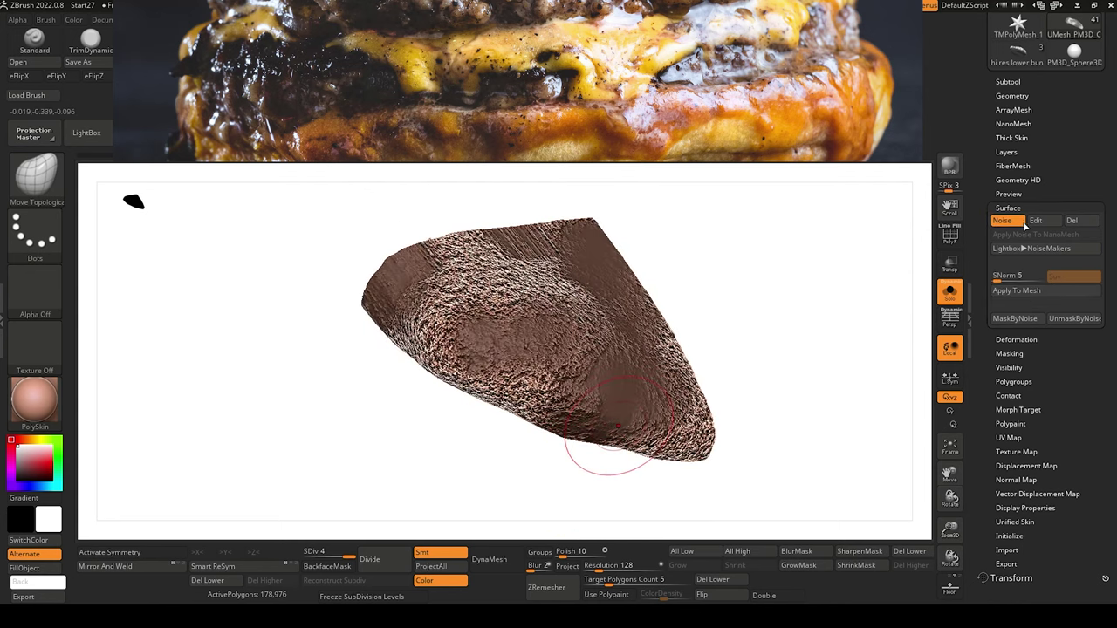
# Set the noise strength to 0.00292 and apply the noise to the patty piece's mesh.
pyautogui.click(1035, 220)
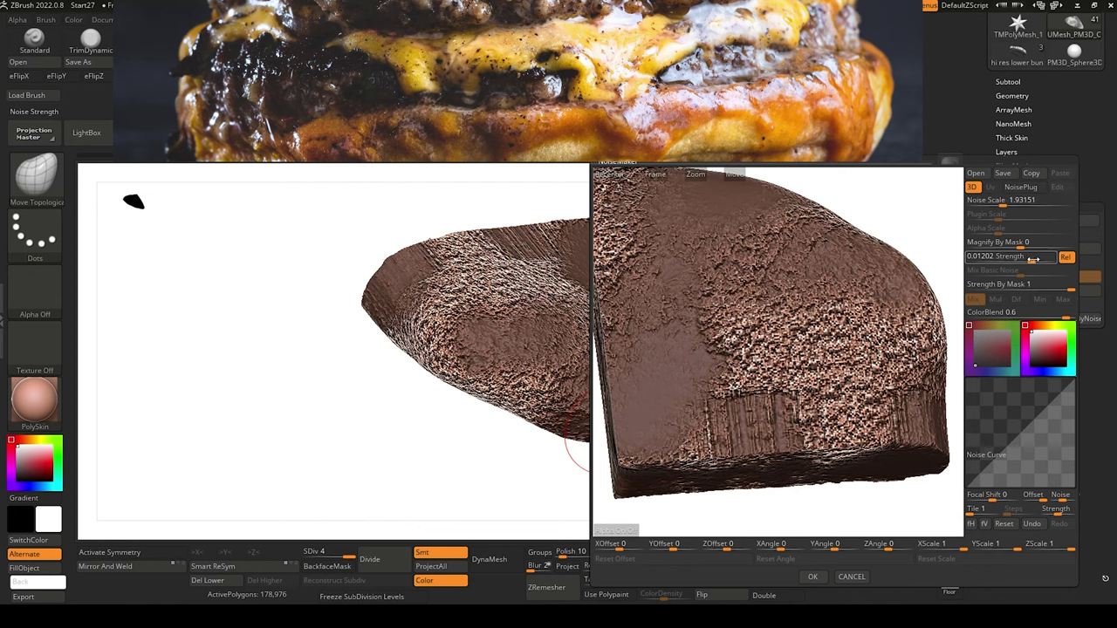
pyautogui.moveTo(1030, 260); pyautogui.dragTo(1028, 260)
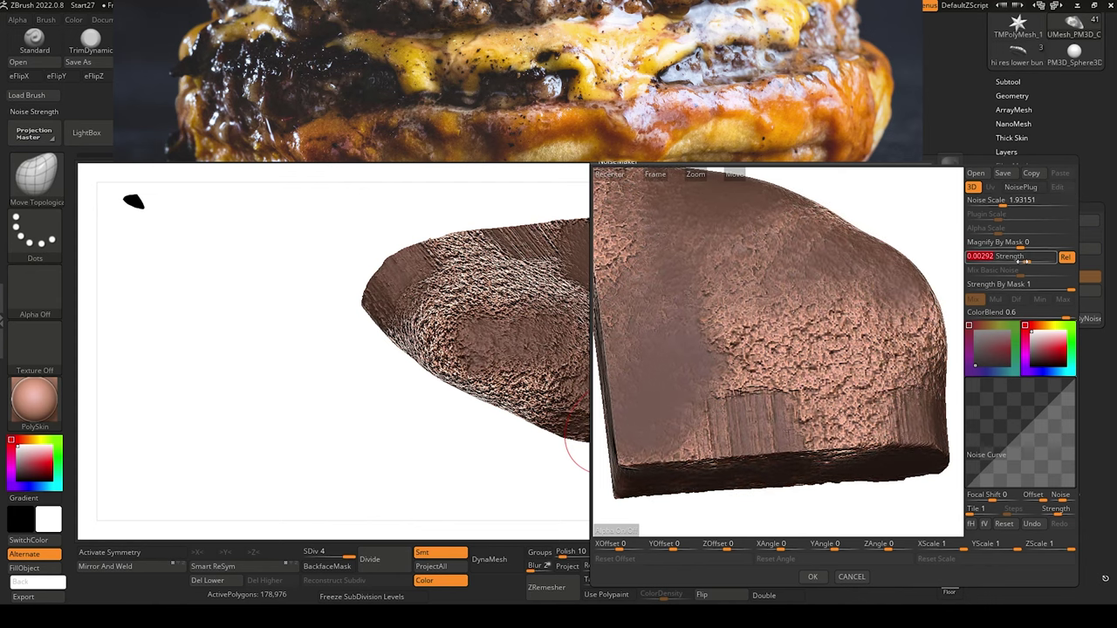
pyautogui.click(813, 578)
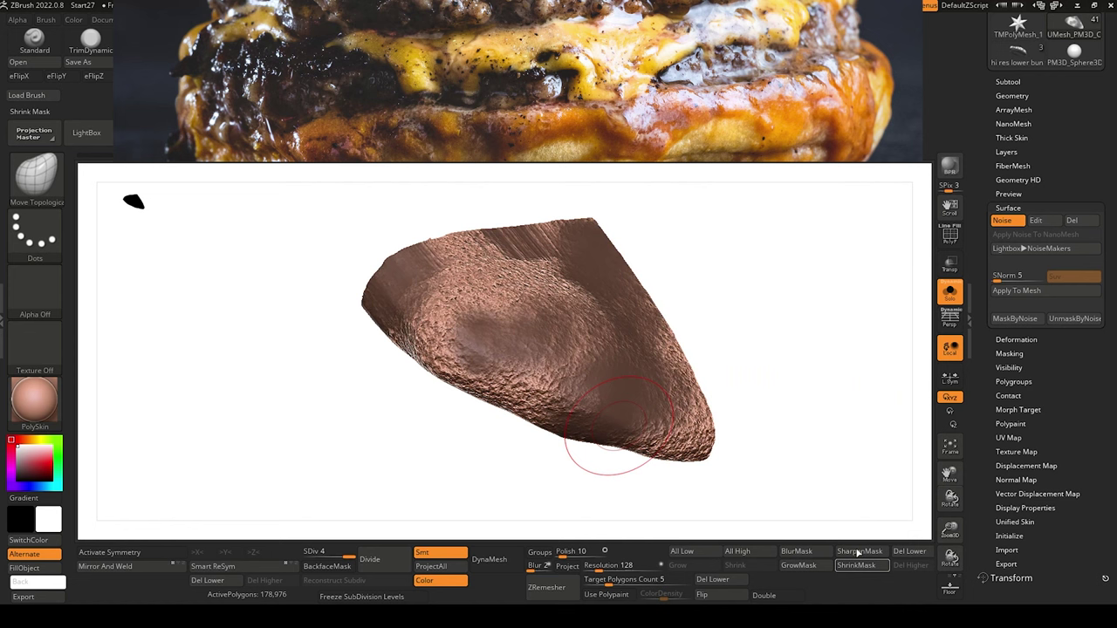
pyautogui.click(1017, 291)
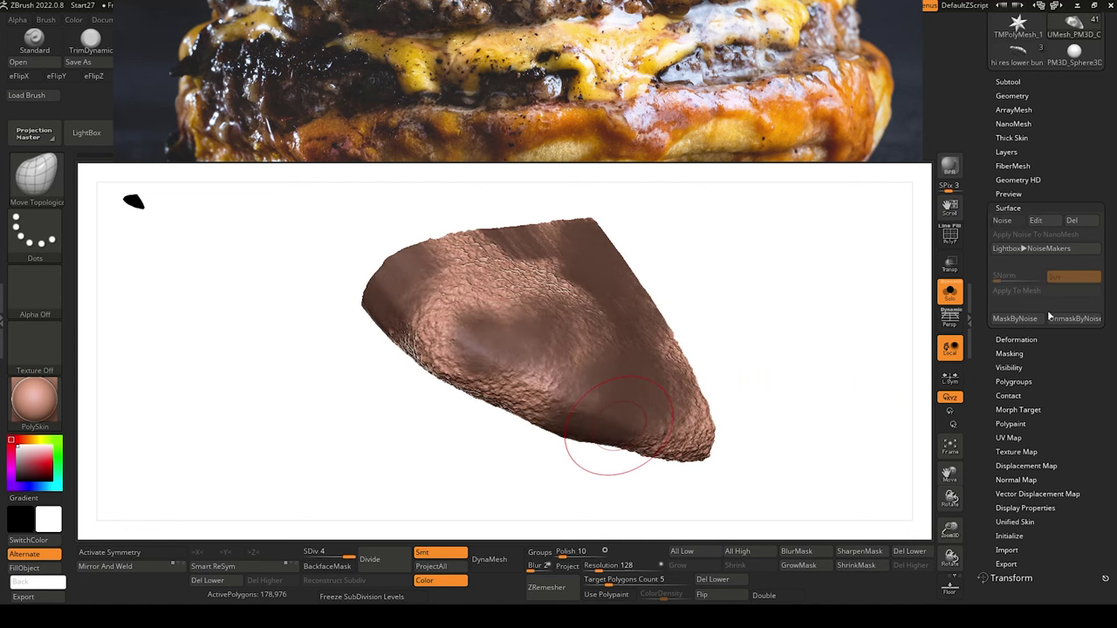
# Apply the same surface noise to the patty piece twice more and invert its mask.
pyautogui.click(1005, 221)
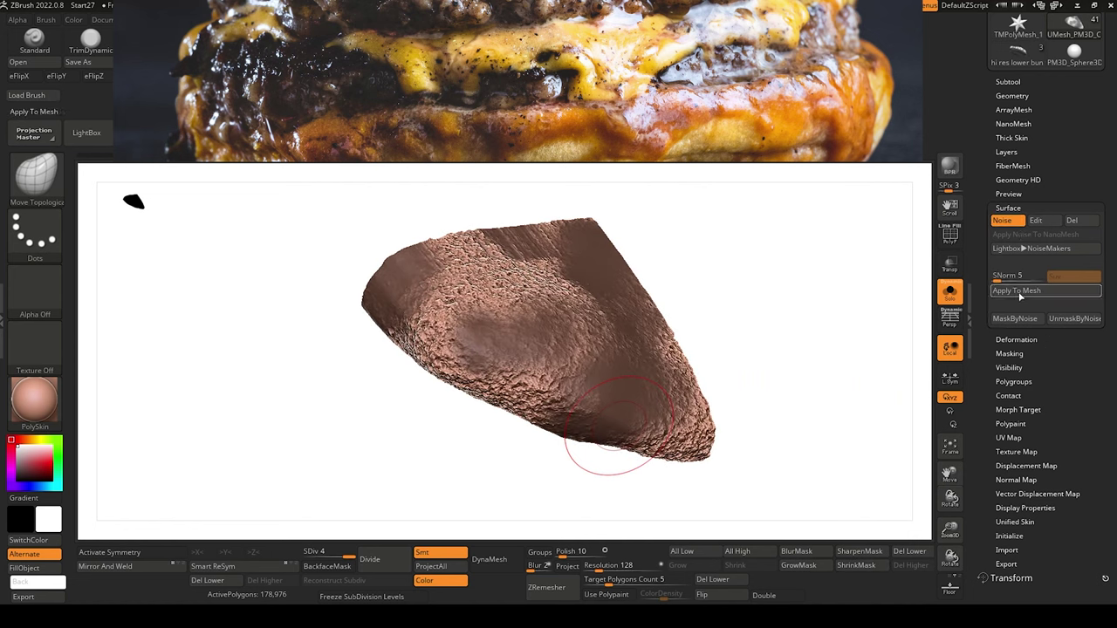
pyautogui.click(1019, 292)
pyautogui.click(1006, 222)
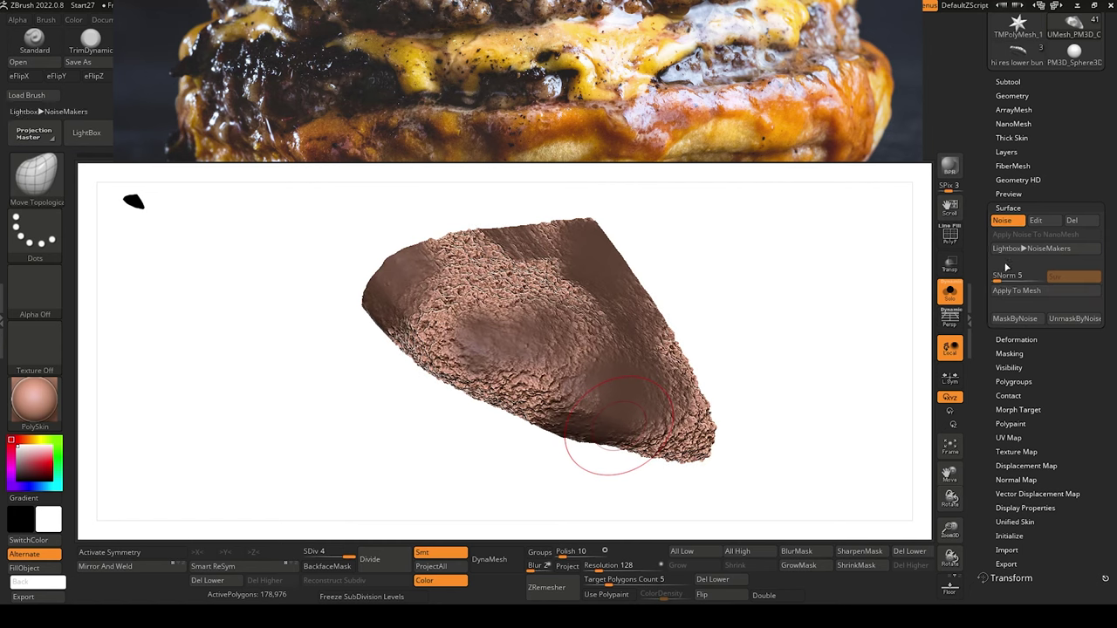
pyautogui.click(1017, 290)
pyautogui.moveTo(488, 454); pyautogui.dragTo(517, 480)
pyautogui.keyDown('ctrl'); pyautogui.click(516, 479); pyautogui.keyUp('ctrl')
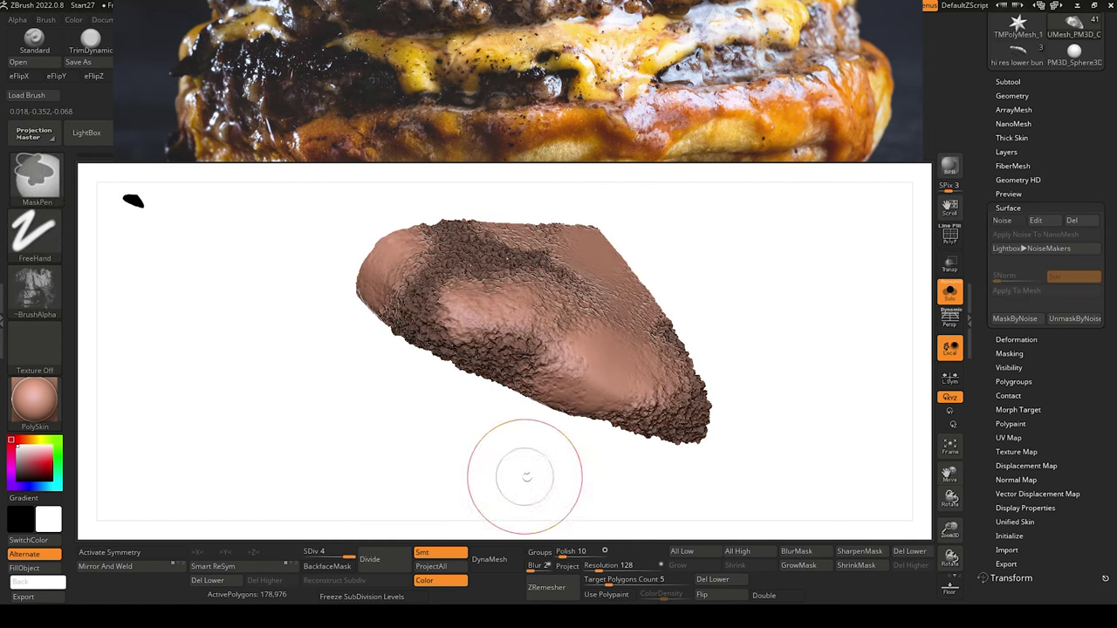
# Apply pitted noise to the unmasked patty areas using a downward-bent noise curve, strength -0.00875 and noise scale 3.44686.
pyautogui.click(1018, 220)
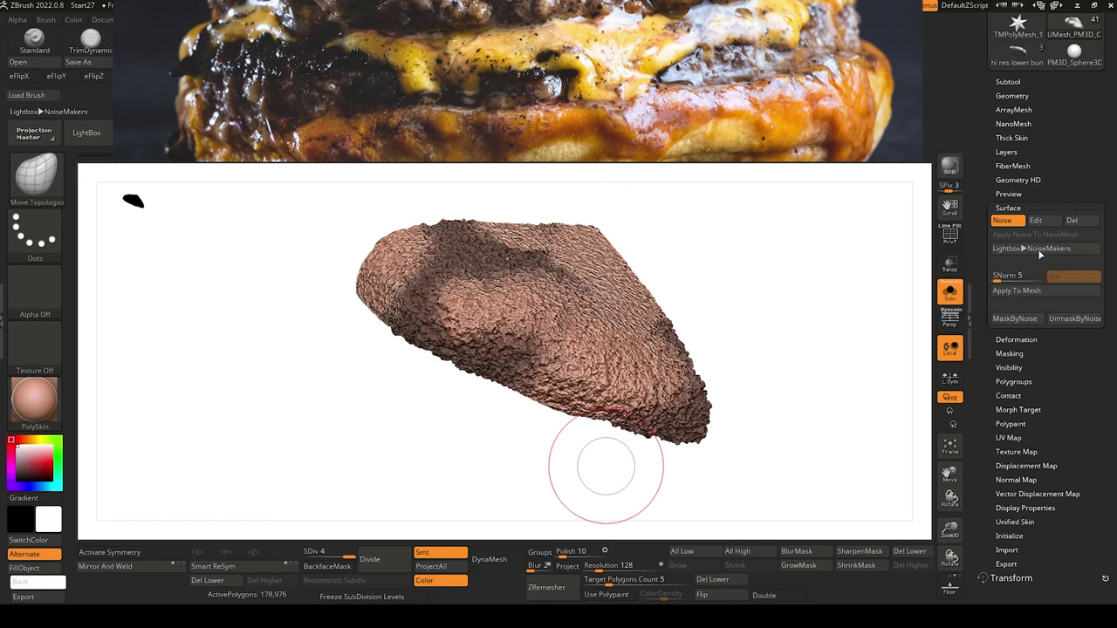
pyautogui.click(1036, 220)
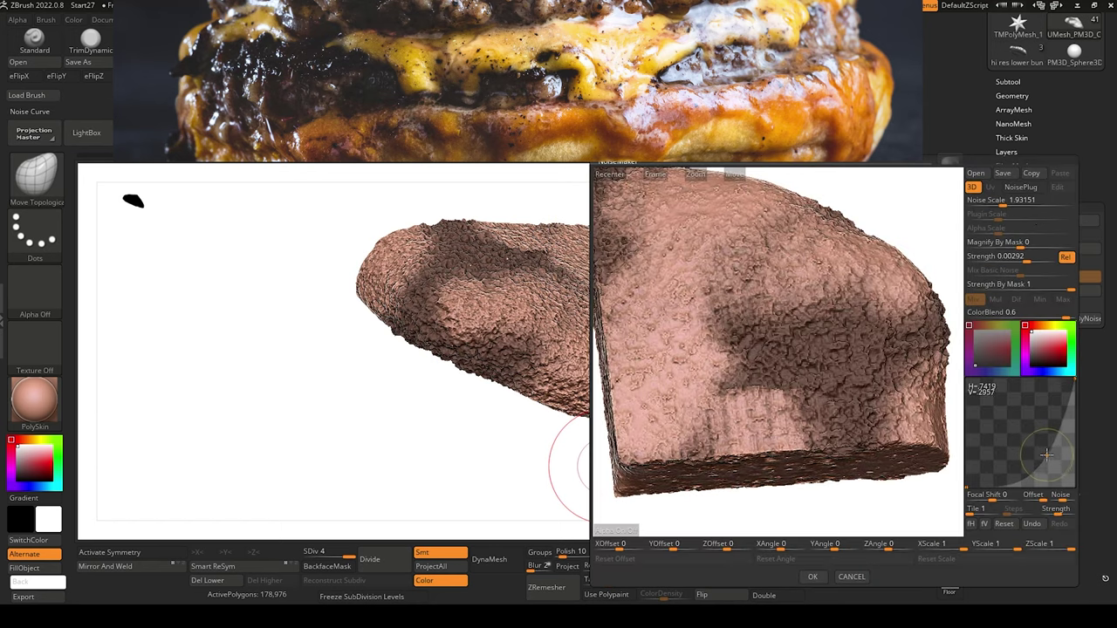
pyautogui.moveTo(1047, 453); pyautogui.dragTo(1054, 450)
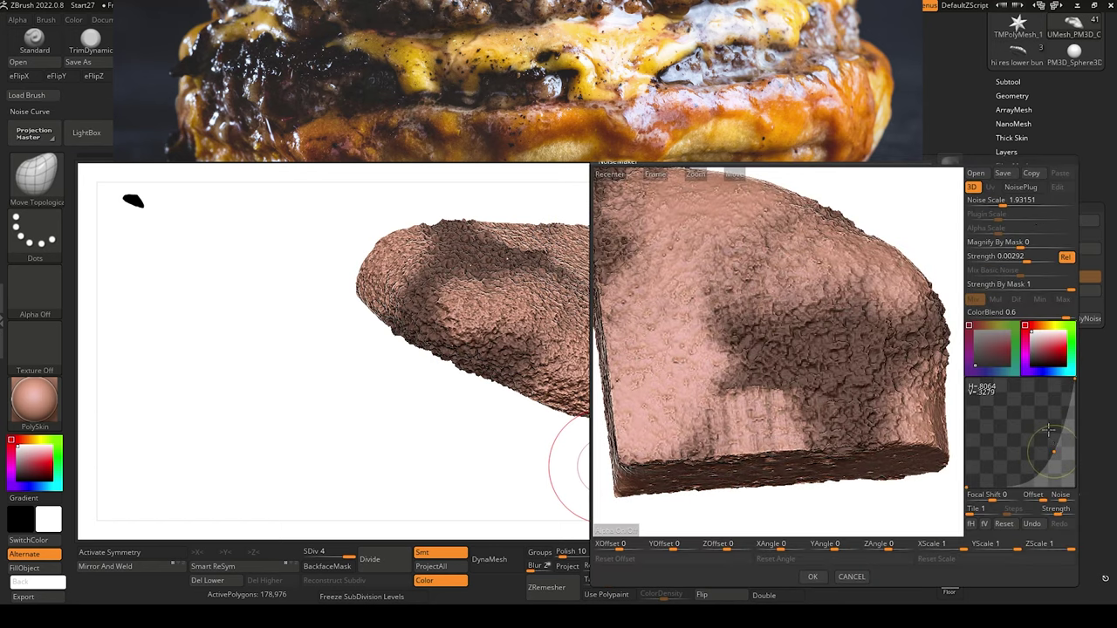
pyautogui.moveTo(1024, 257); pyautogui.dragTo(991, 261)
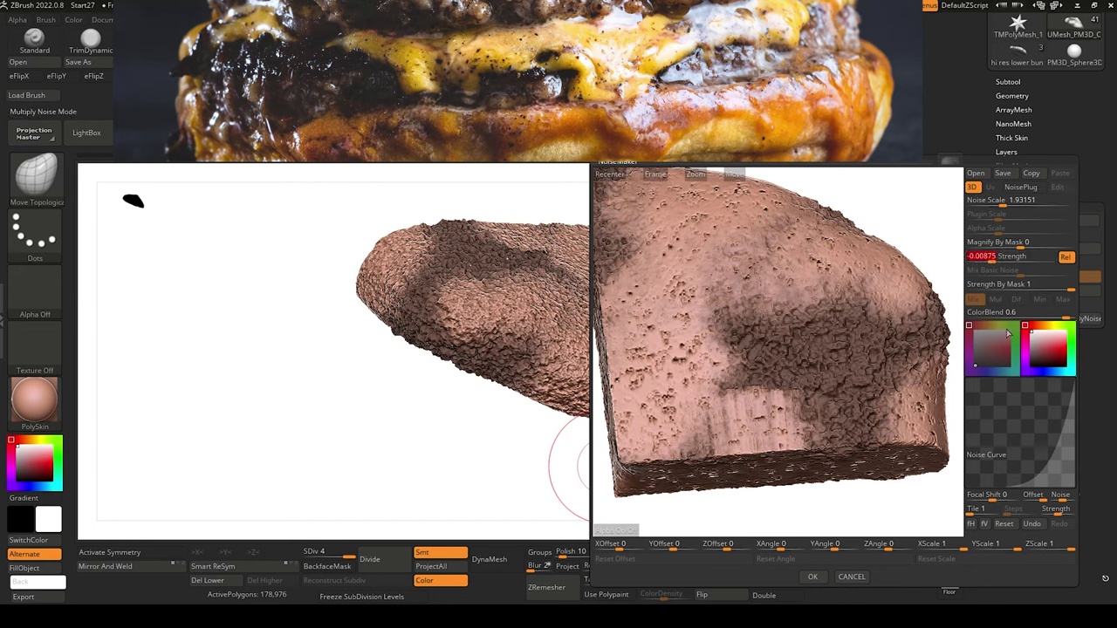
pyautogui.moveTo(1055, 453); pyautogui.dragTo(1051, 446)
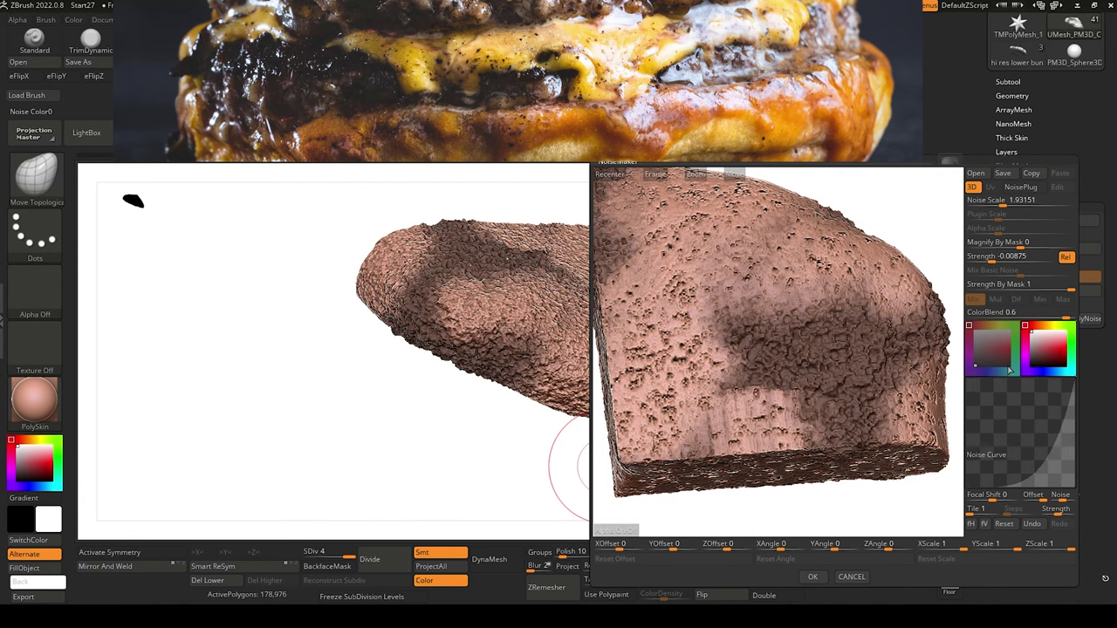
pyautogui.moveTo(1002, 201); pyautogui.dragTo(1010, 214)
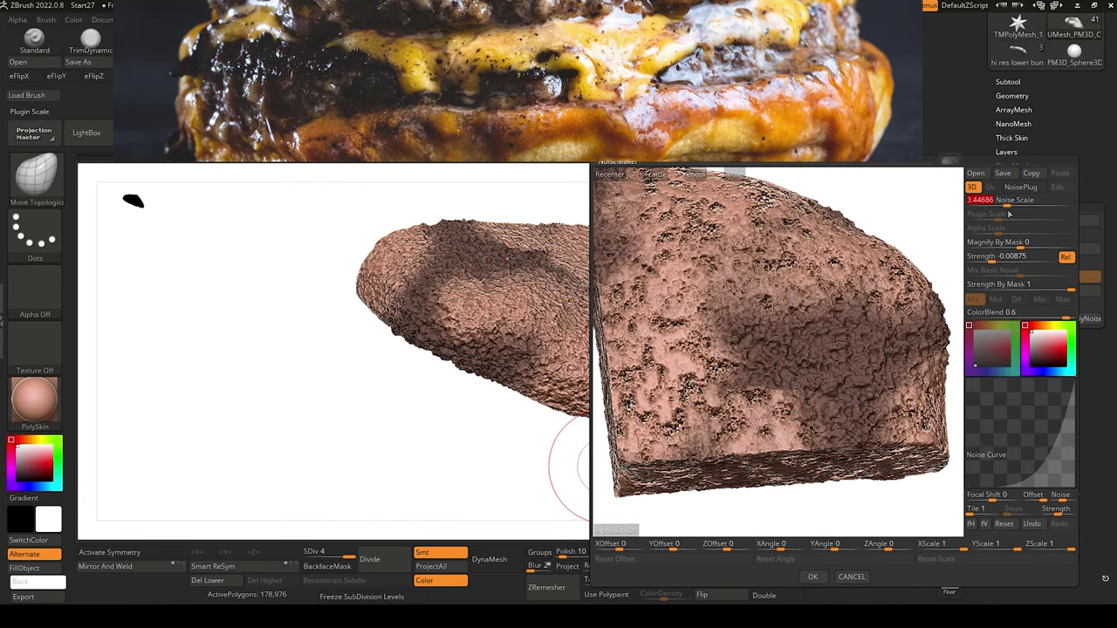
pyautogui.click(814, 577)
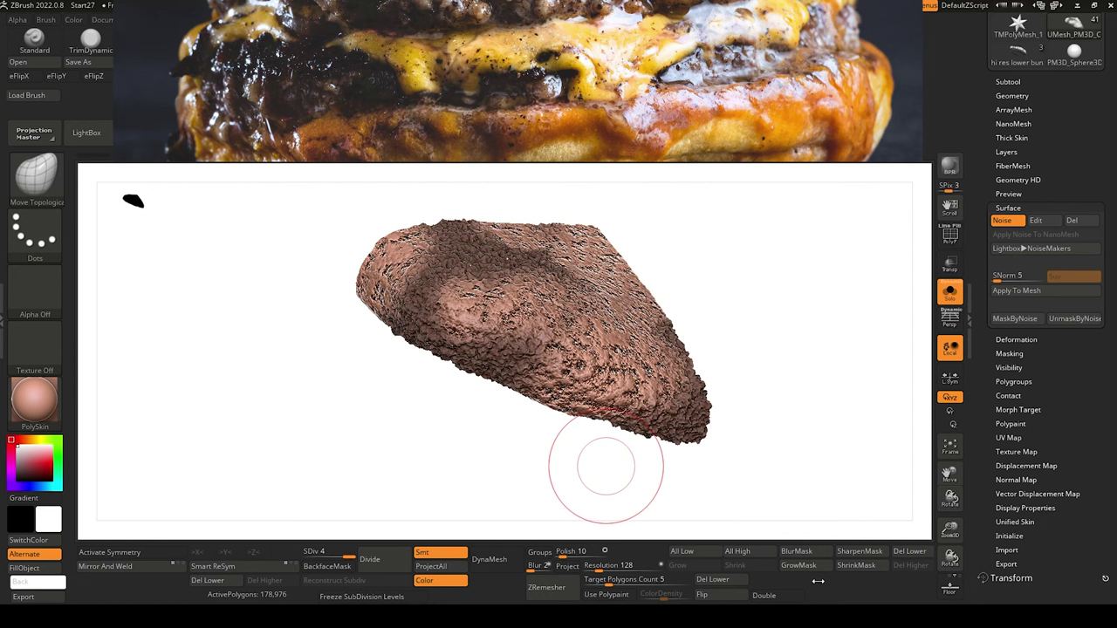
pyautogui.click(1015, 294)
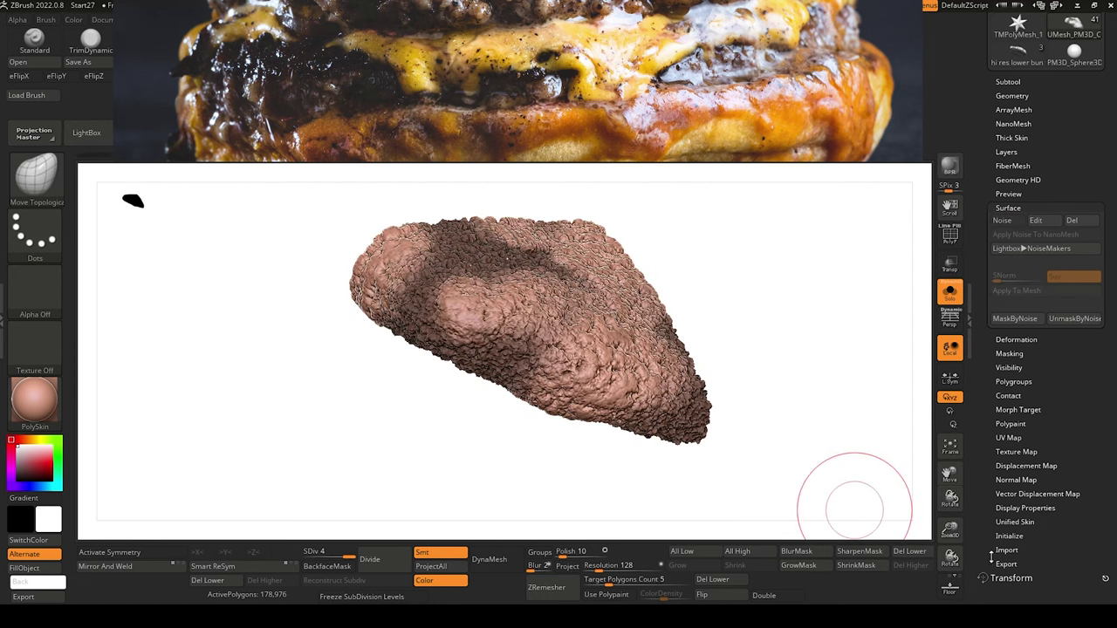
# Examine the textured patty piece on its own and with all burger parts shown.
pyautogui.moveTo(798, 482)
pyautogui.mouseDown()
pyautogui.moveTo(498, 448)
pyautogui.moveTo(516, 481)
pyautogui.moveTo(504, 454)
pyautogui.moveTo(488, 469)
pyautogui.moveTo(352, 464)
pyautogui.moveTo(325, 394)
pyautogui.mouseUp()
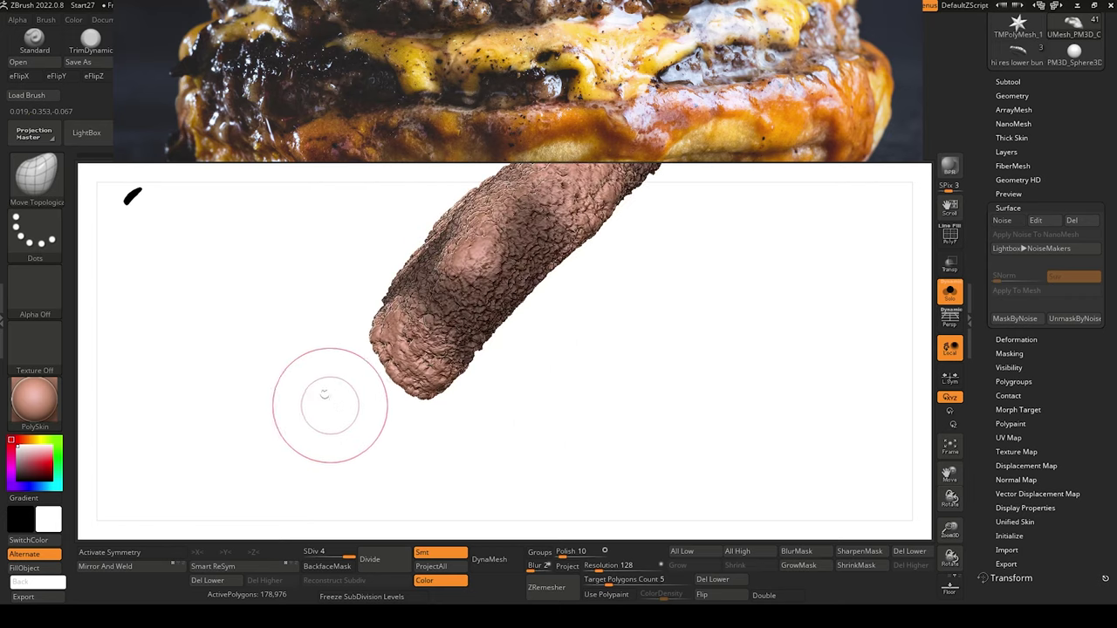
pyautogui.keyDown('alt'); pyautogui.moveTo(284, 351); pyautogui.dragTo(309, 416); pyautogui.keyUp('alt')
pyautogui.hotkey('shift', 'd')
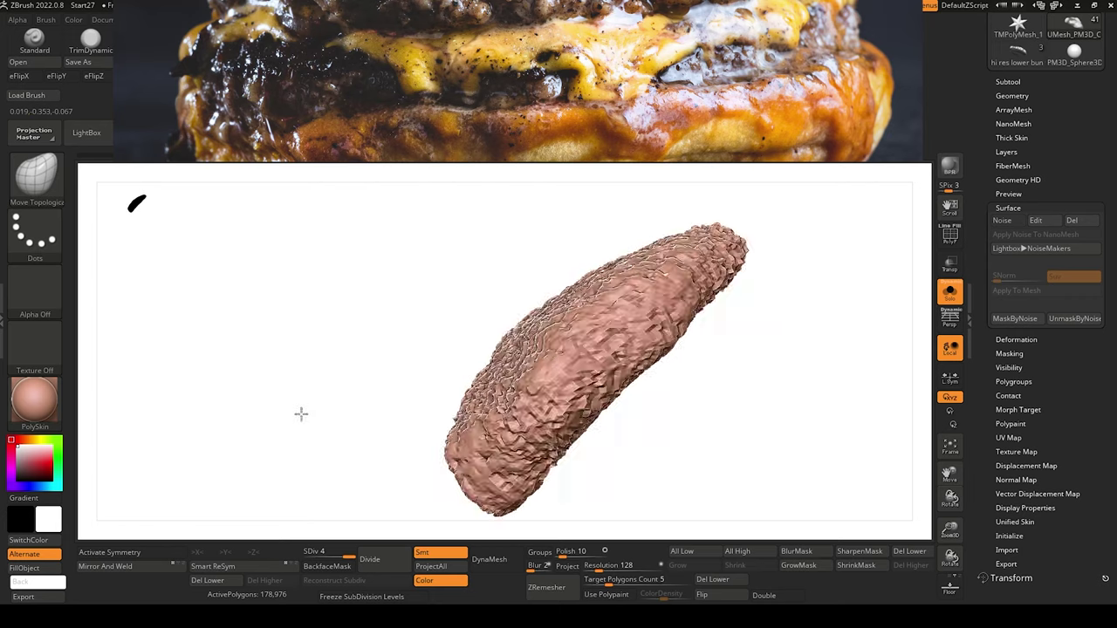
pyautogui.click(950, 293)
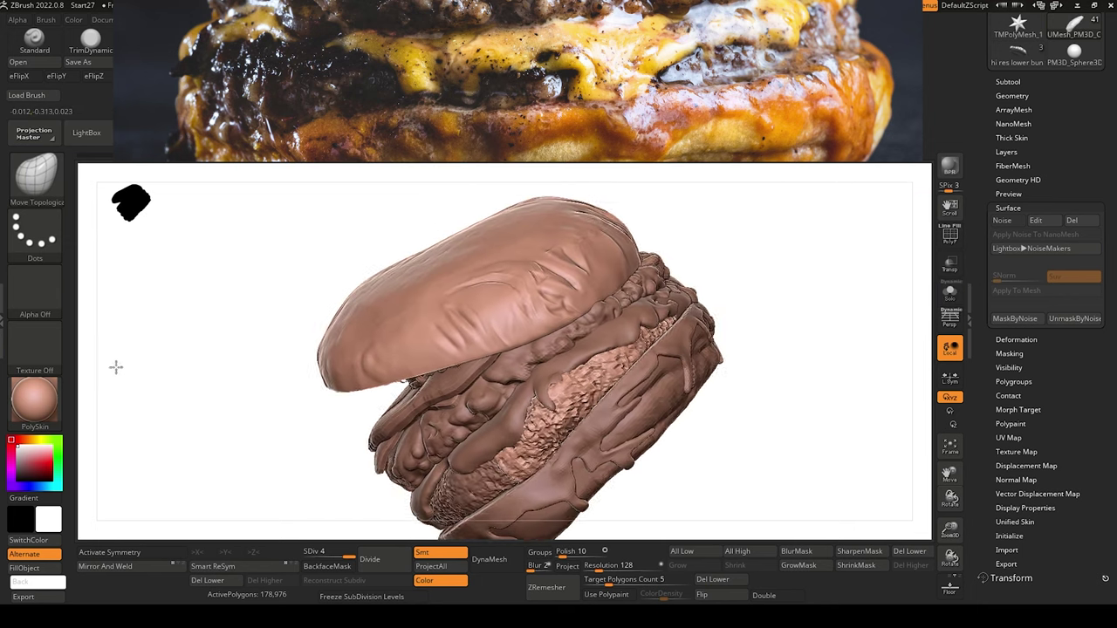
pyautogui.moveTo(116, 366); pyautogui.dragTo(167, 419)
pyautogui.moveTo(162, 379)
pyautogui.mouseDown()
pyautogui.moveTo(154, 406)
pyautogui.moveTo(232, 439)
pyautogui.moveTo(250, 428)
pyautogui.moveTo(275, 474)
pyautogui.moveTo(149, 411)
pyautogui.moveTo(180, 360)
pyautogui.mouseUp()
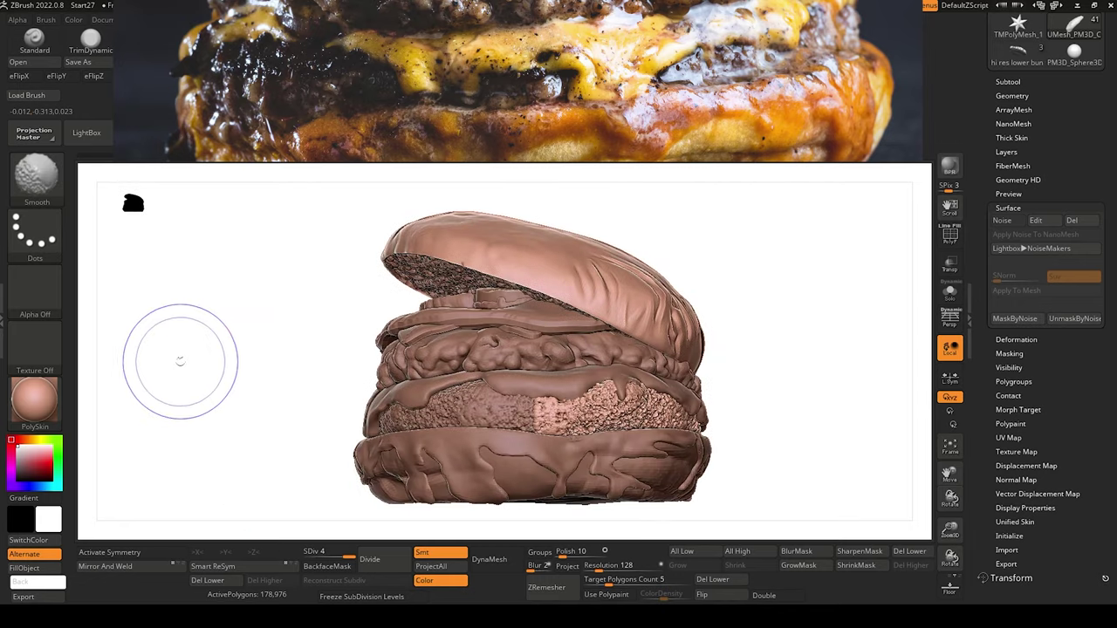
pyautogui.moveTo(201, 408); pyautogui.dragTo(207, 417)
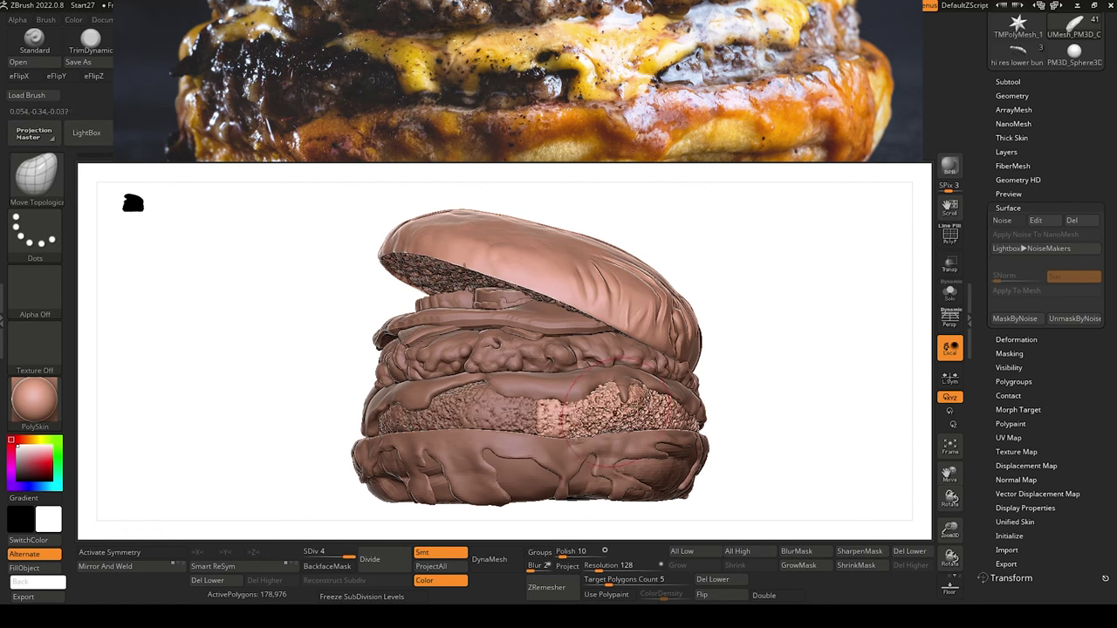
# Select the smooth lower patty piece on the burger's other side and isolate it.
pyautogui.moveTo(289, 381)
pyautogui.mouseDown()
pyautogui.moveTo(269, 381)
pyautogui.moveTo(286, 408)
pyautogui.moveTo(325, 392)
pyautogui.moveTo(284, 433)
pyautogui.moveTo(294, 424)
pyautogui.moveTo(270, 361)
pyautogui.moveTo(254, 411)
pyautogui.moveTo(167, 387)
pyautogui.moveTo(212, 386)
pyautogui.moveTo(184, 376)
pyautogui.moveTo(229, 399)
pyautogui.mouseUp()
pyautogui.keyDown('alt'); pyautogui.click(472, 394); pyautogui.keyUp('alt')
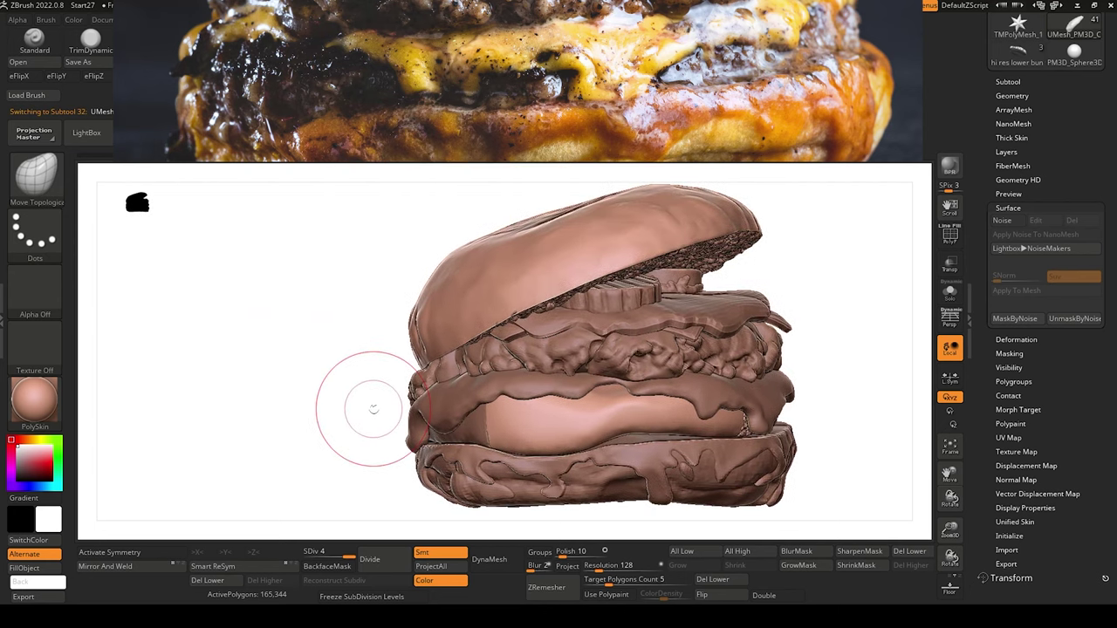
pyautogui.click(951, 293)
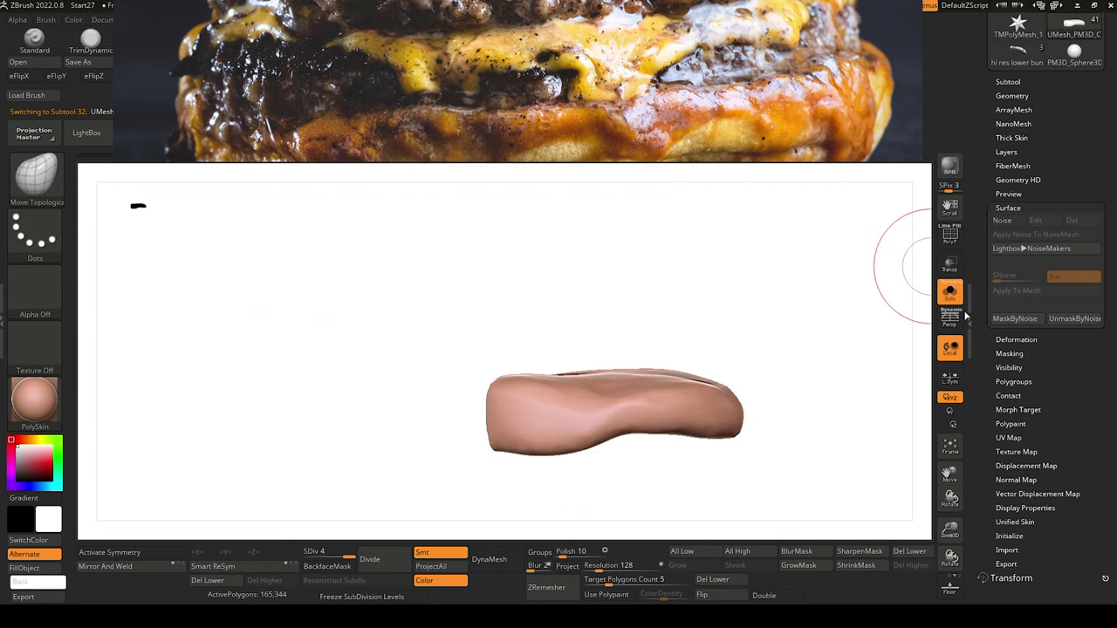
# Paint a mask in patches over the middle, top and underside of the isolated patty piece.
pyautogui.moveTo(370, 410)
pyautogui.mouseDown()
pyautogui.moveTo(364, 485)
pyautogui.moveTo(297, 363)
pyautogui.mouseUp()
pyautogui.moveTo(521, 395)
pyautogui.keyDown('ctrl'); pyautogui.mouseDown()
pyautogui.moveTo(522, 414)
pyautogui.moveTo(539, 410)
pyautogui.moveTo(585, 319)
pyautogui.moveTo(629, 366)
pyautogui.mouseUp(); pyautogui.keyUp('ctrl')
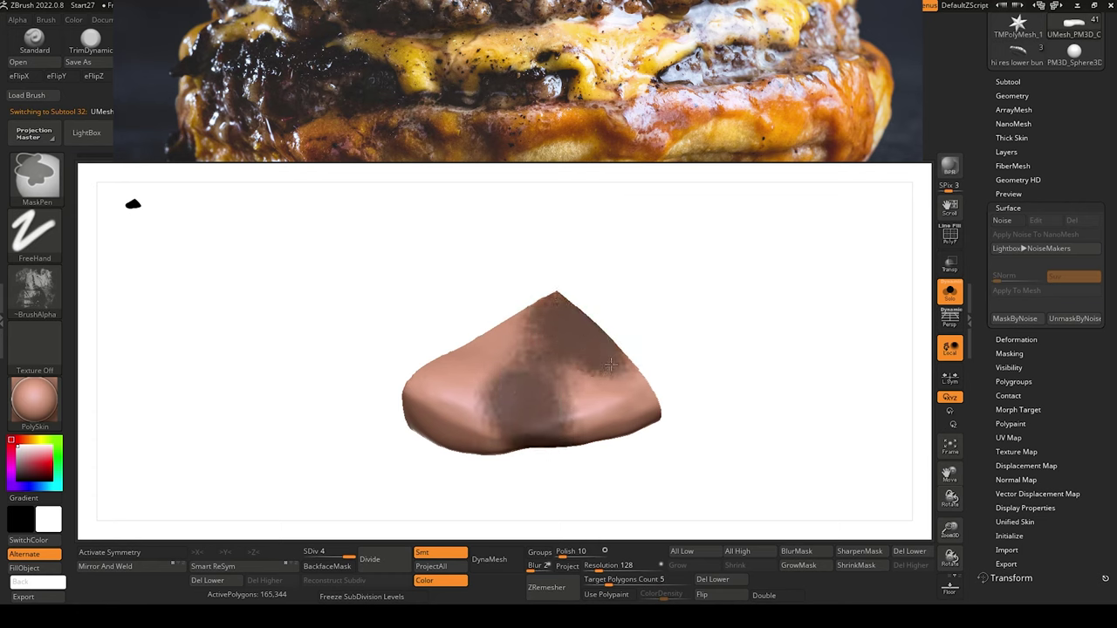
pyautogui.moveTo(297, 349); pyautogui.dragTo(512, 354)
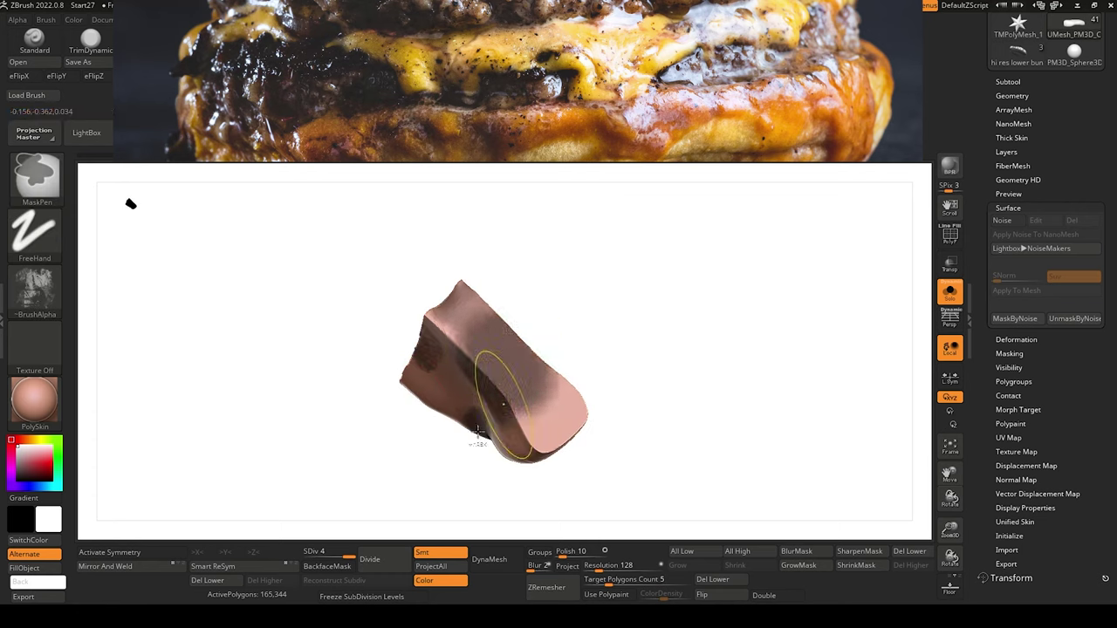
pyautogui.moveTo(375, 306)
pyautogui.mouseDown()
pyautogui.moveTo(414, 393)
pyautogui.moveTo(478, 411)
pyautogui.moveTo(419, 402)
pyautogui.moveTo(510, 419)
pyautogui.moveTo(478, 410)
pyautogui.mouseUp()
pyautogui.moveTo(276, 365)
pyautogui.mouseDown()
pyautogui.moveTo(262, 379)
pyautogui.moveTo(282, 344)
pyautogui.moveTo(294, 428)
pyautogui.moveTo(313, 429)
pyautogui.moveTo(302, 427)
pyautogui.mouseUp()
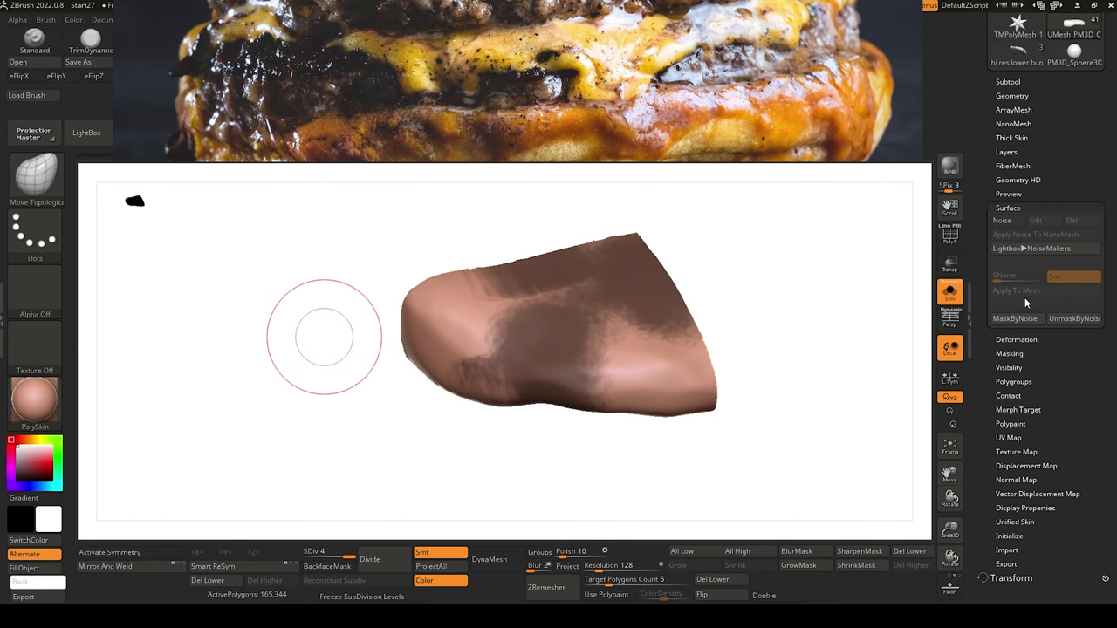
# Add surface noise to the masked patty piece with noise scale 9.26822 and strength -0.0012.
pyautogui.click(1013, 222)
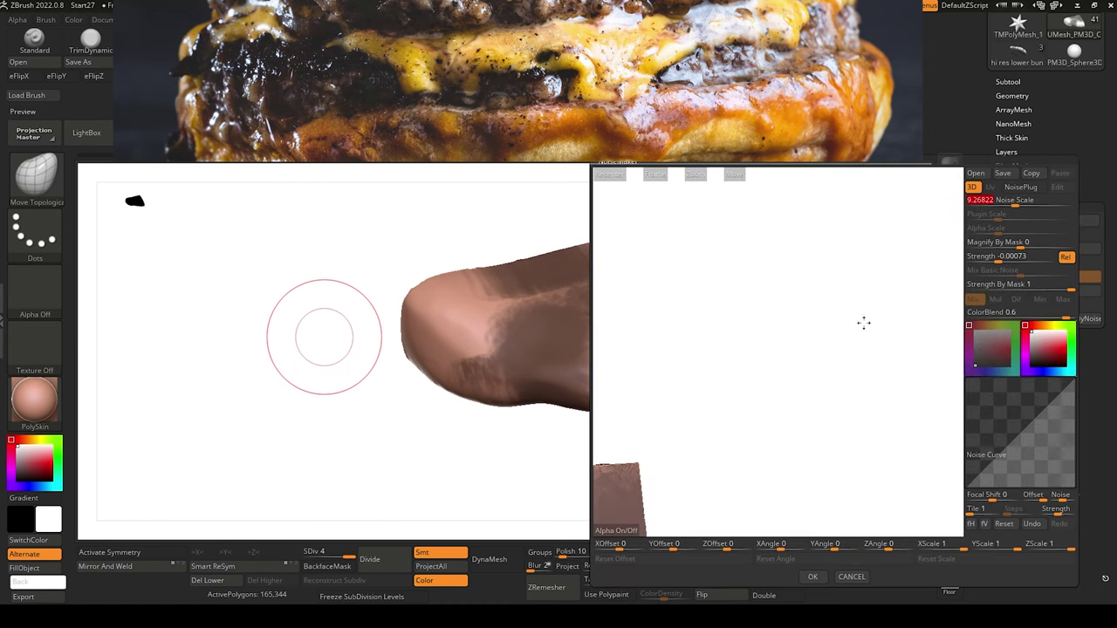
pyautogui.keyDown('alt'); pyautogui.moveTo(682, 324); pyautogui.dragTo(784, 220); pyautogui.keyUp('alt')
pyautogui.moveTo(735, 349); pyautogui.dragTo(709, 453)
pyautogui.moveTo(1000, 259); pyautogui.dragTo(997, 260)
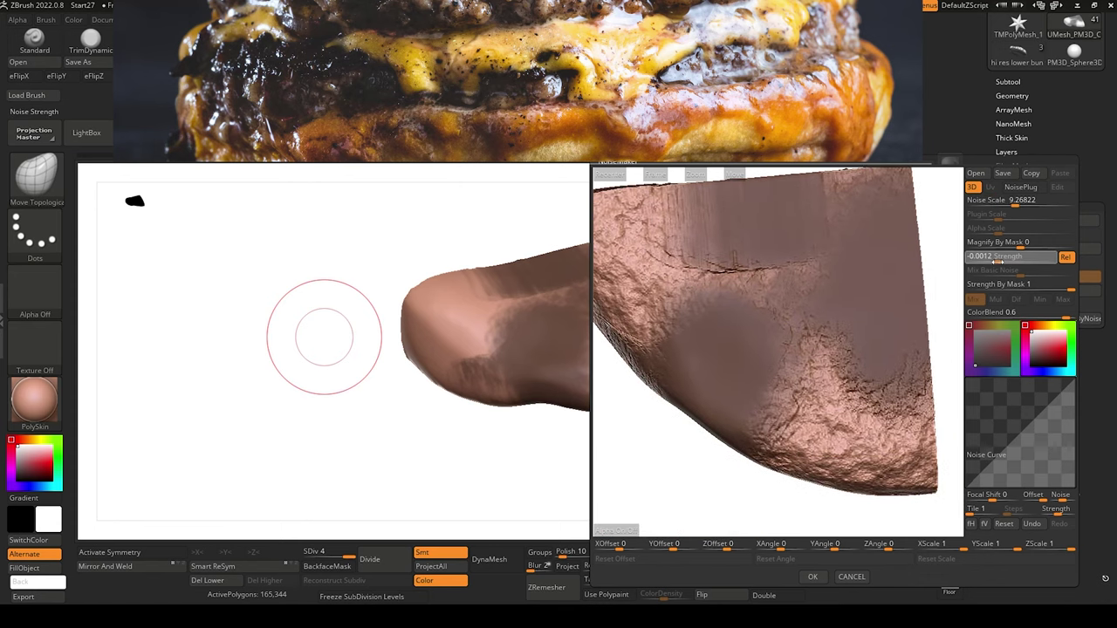
pyautogui.click(813, 577)
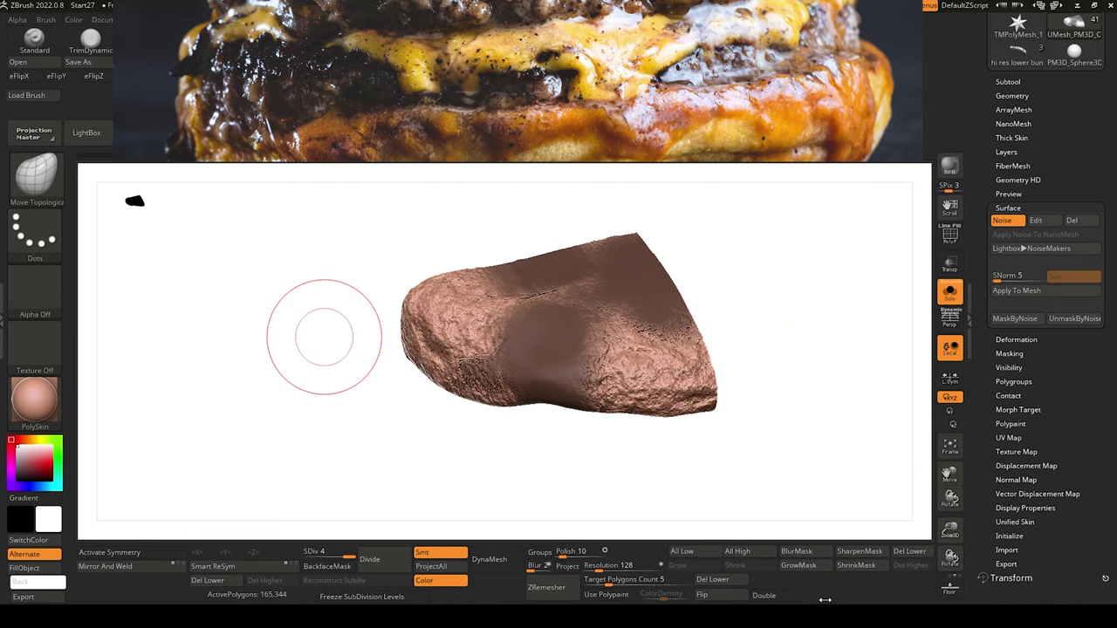
# Apply the surface noise to the patty piece's mesh twice and invert the mask.
pyautogui.click(1023, 298)
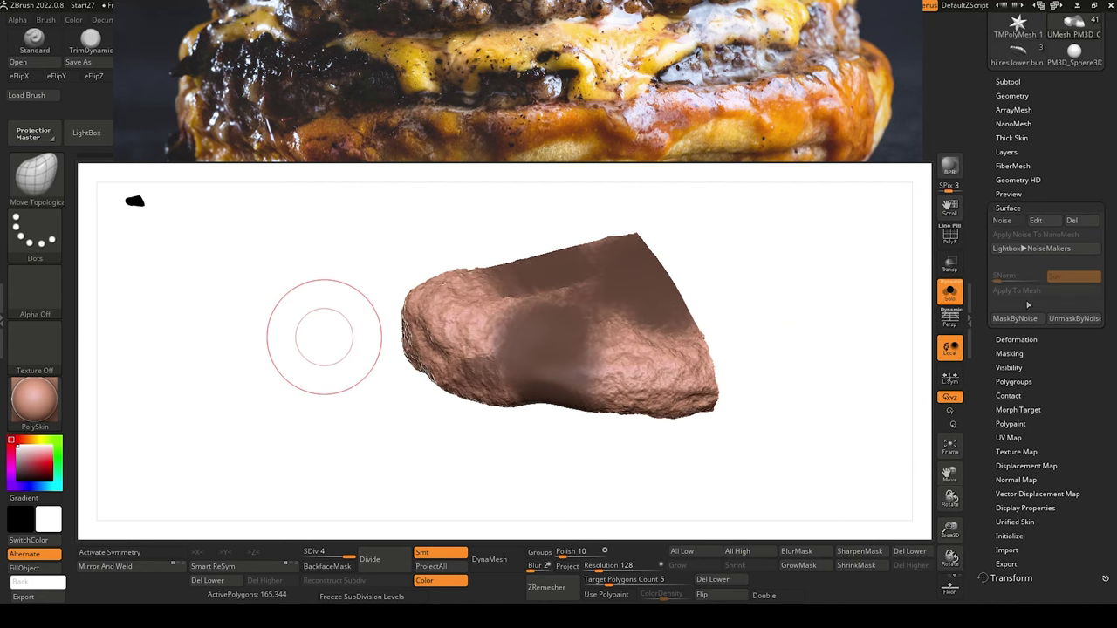
pyautogui.click(1003, 221)
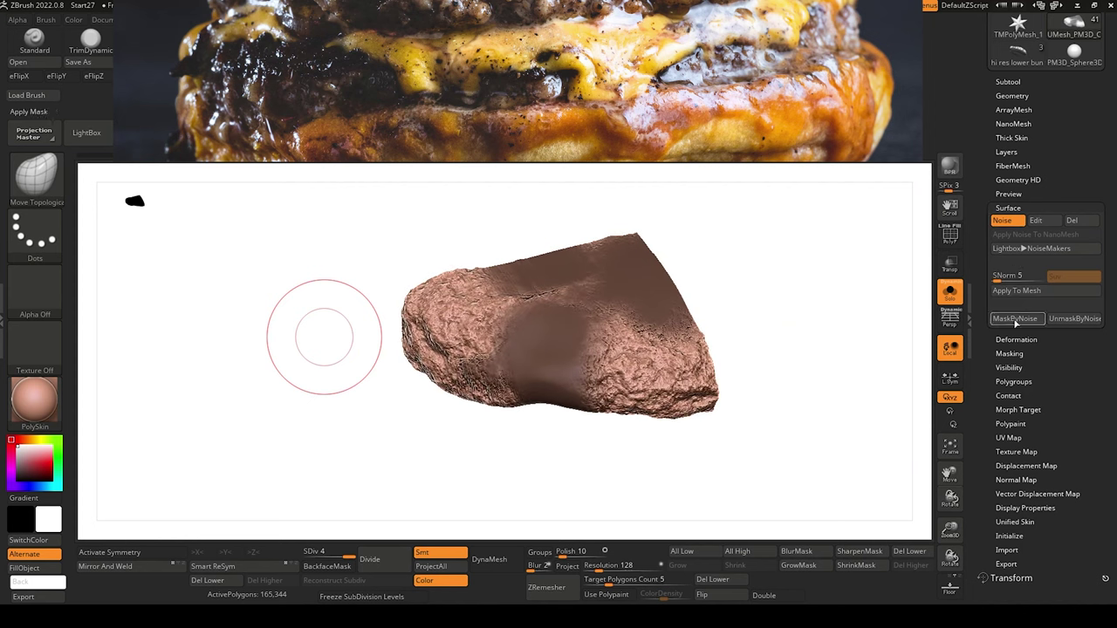
pyautogui.click(1013, 292)
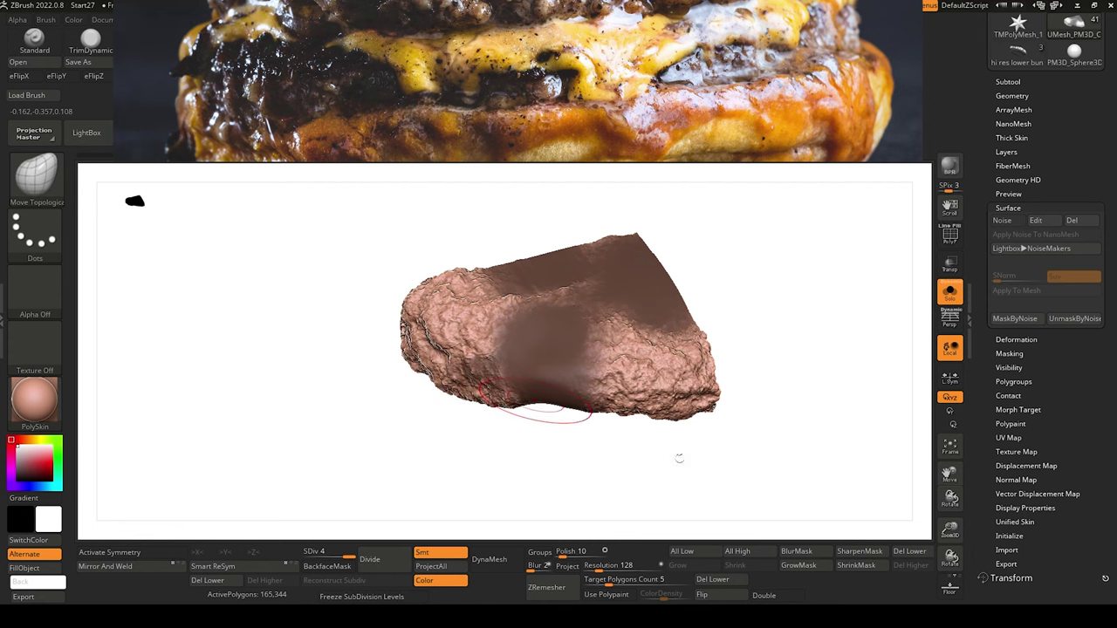
pyautogui.keyDown('ctrl'); pyautogui.click(406, 444); pyautogui.keyUp('ctrl')
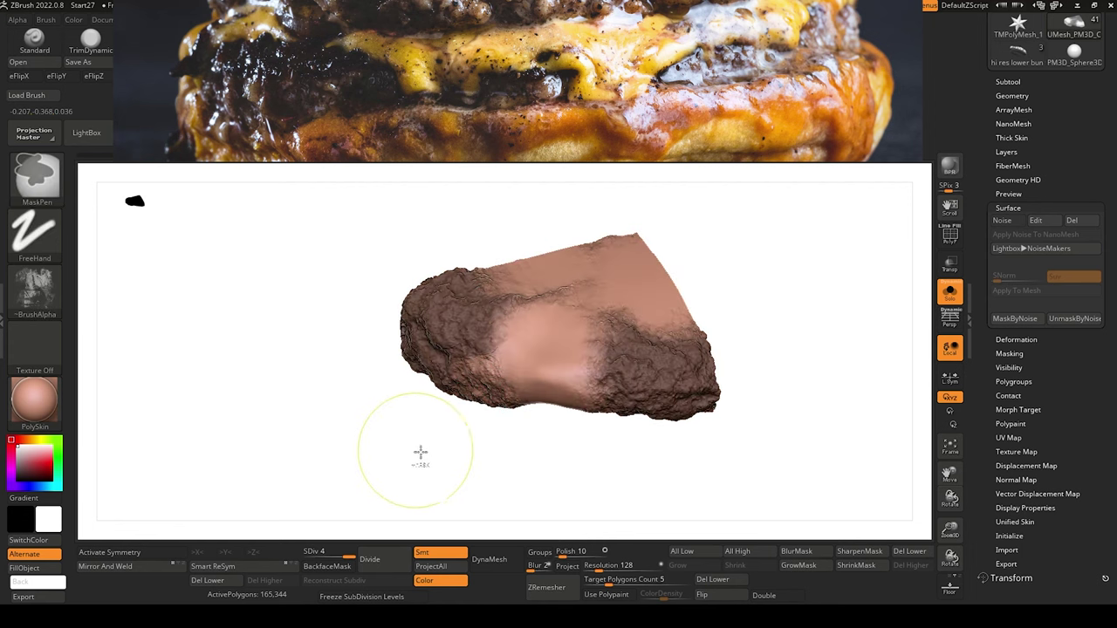
# Add surface noise with noise scale 2.71127 and strength -0.00191 to the unmasked smooth areas and apply it to the mesh.
pyautogui.click(1010, 223)
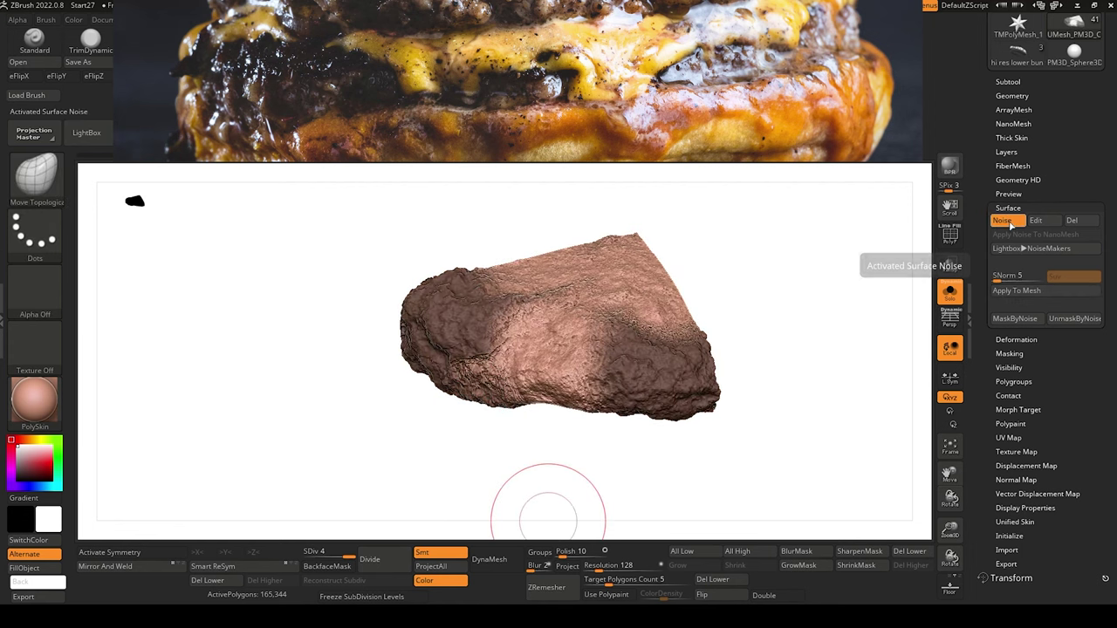
pyautogui.click(1036, 220)
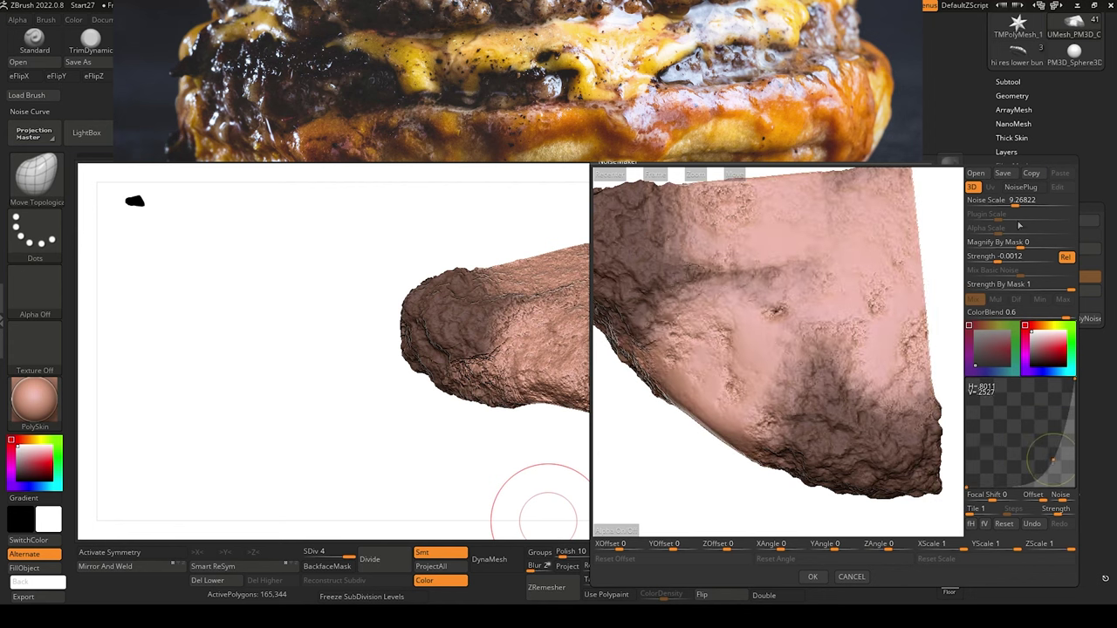
pyautogui.moveTo(1015, 206); pyautogui.dragTo(1006, 206)
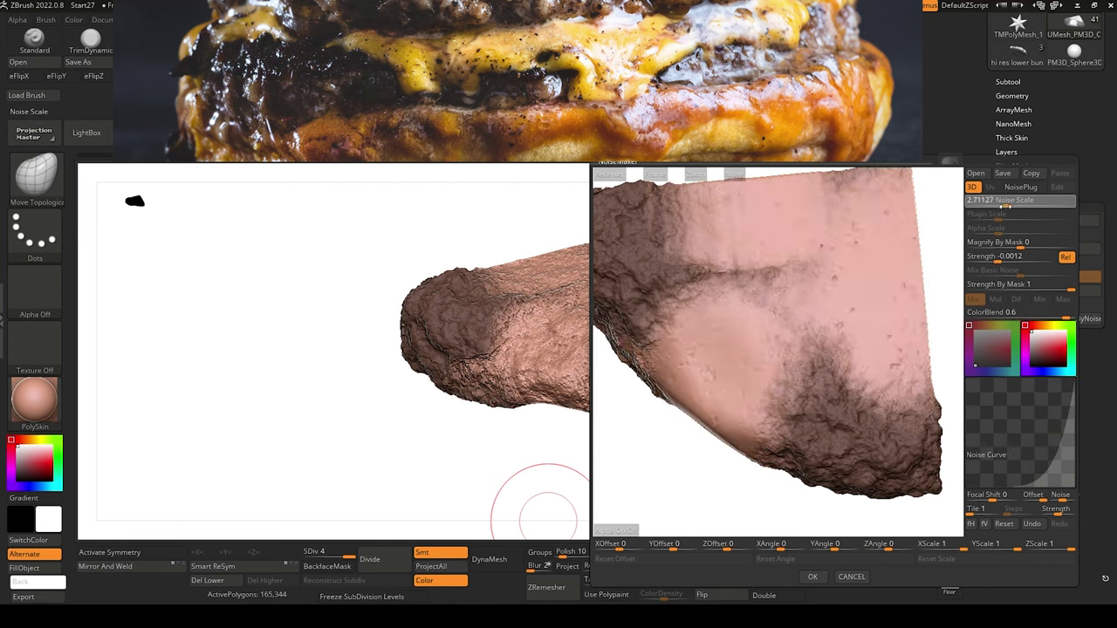
pyautogui.moveTo(996, 260); pyautogui.dragTo(995, 260)
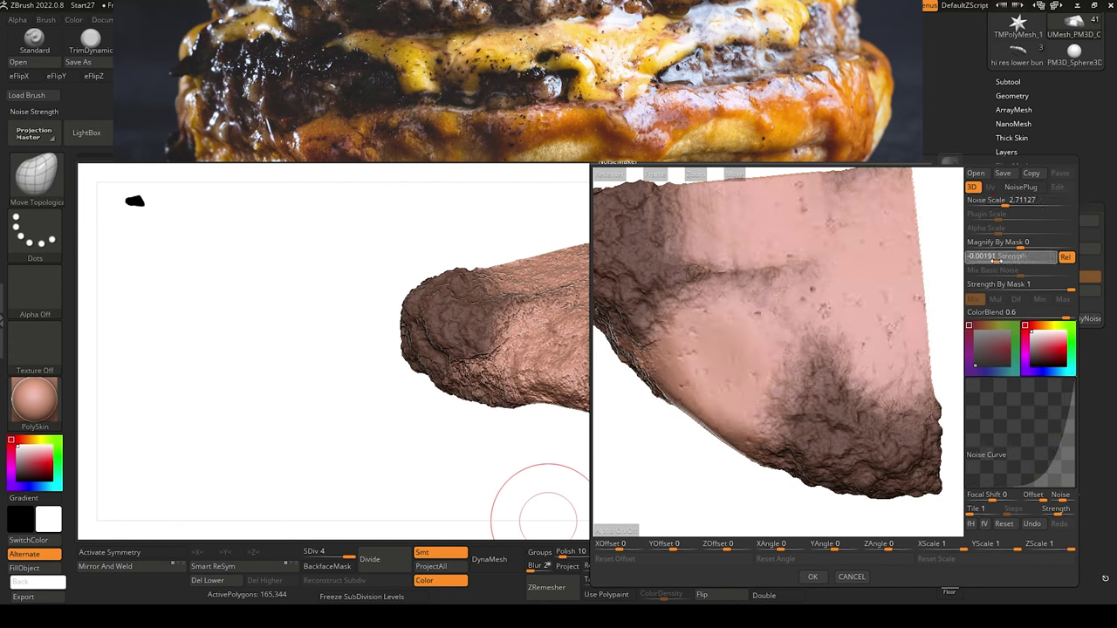
pyautogui.click(811, 576)
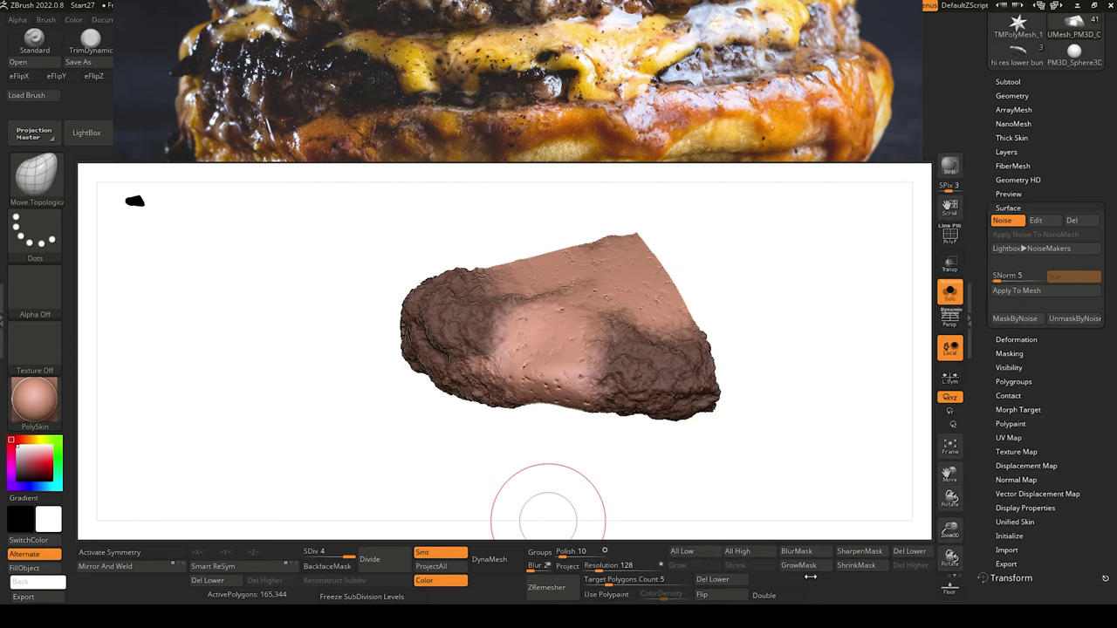
pyautogui.click(1020, 293)
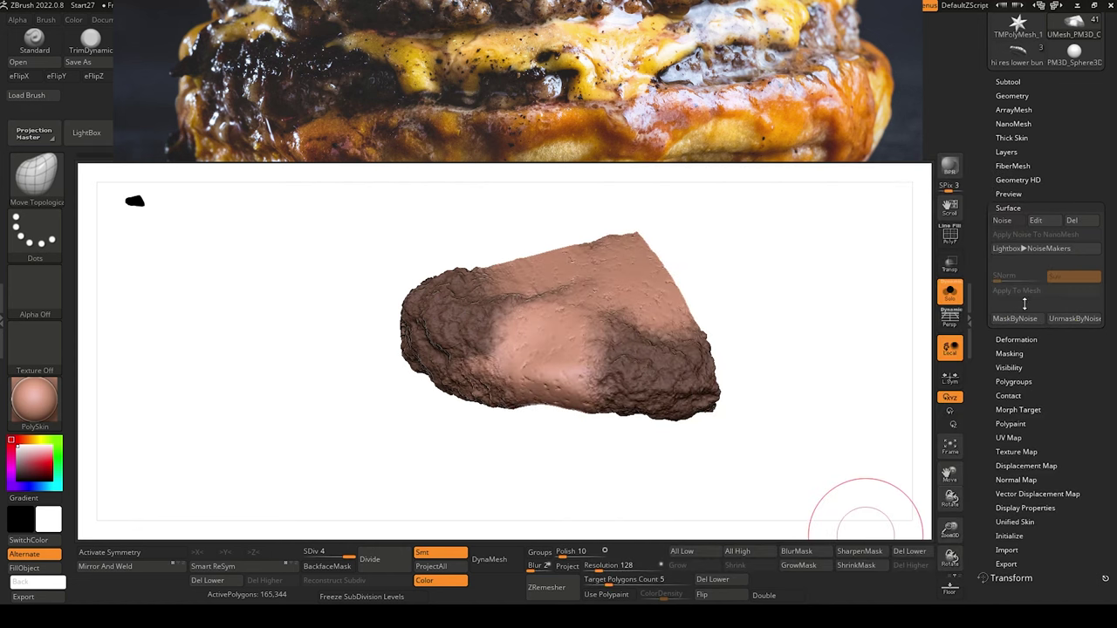
# Set the surface noise to scale 2.295 and strength -0.00433 with a raised noise curve, and apply it to the mesh twice.
pyautogui.click(1013, 222)
pyautogui.click(1036, 219)
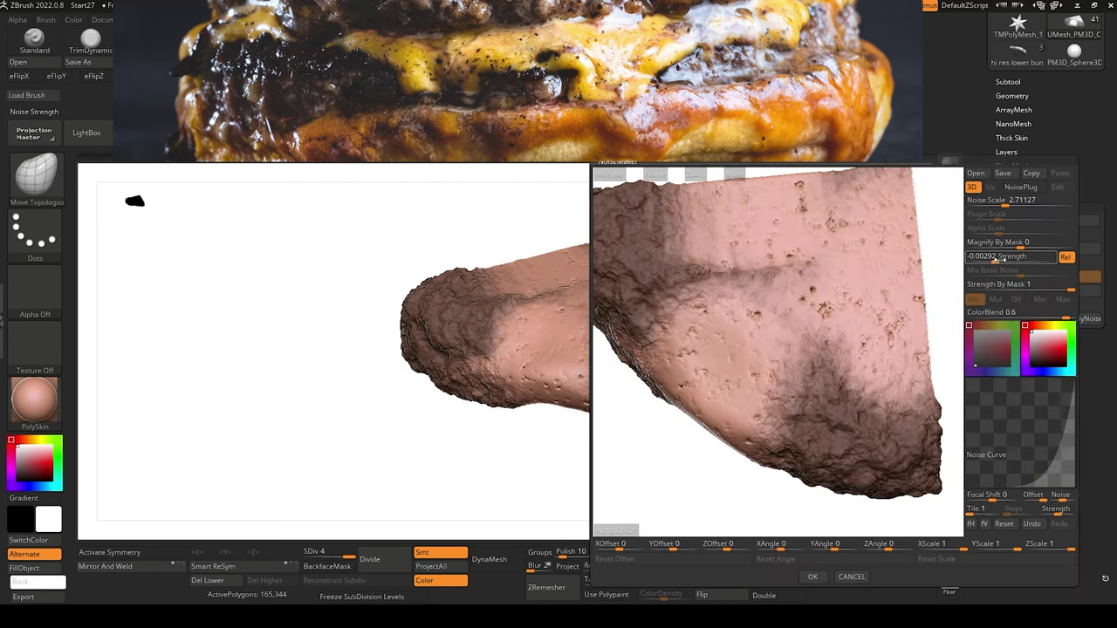
pyautogui.moveTo(998, 261); pyautogui.dragTo(993, 259)
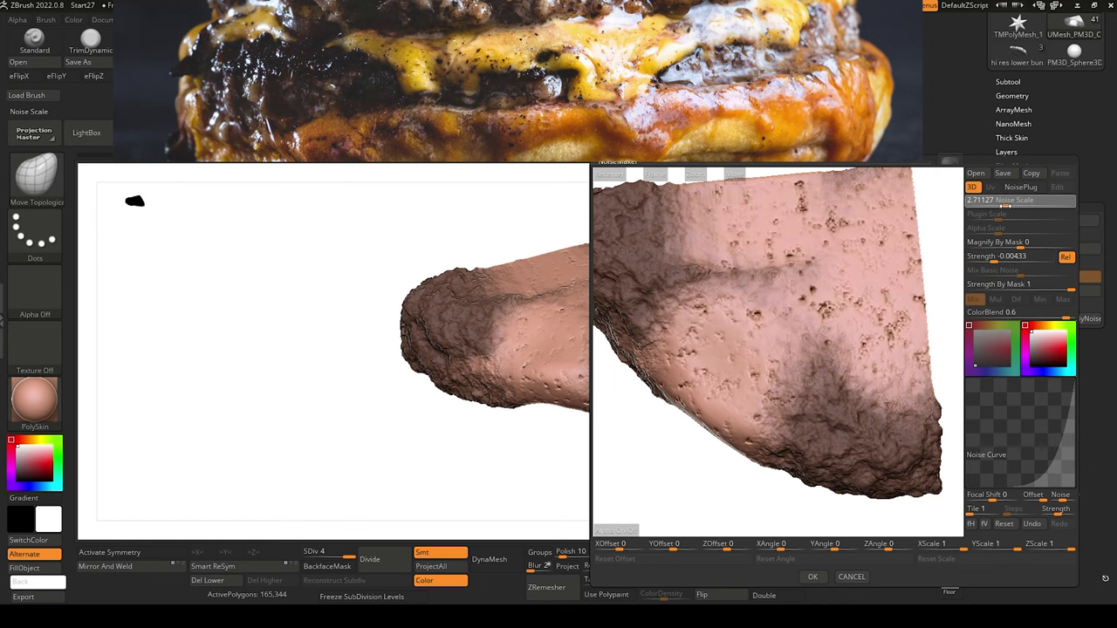
pyautogui.moveTo(1005, 206); pyautogui.dragTo(1004, 206)
pyautogui.moveTo(1054, 456); pyautogui.dragTo(1048, 450)
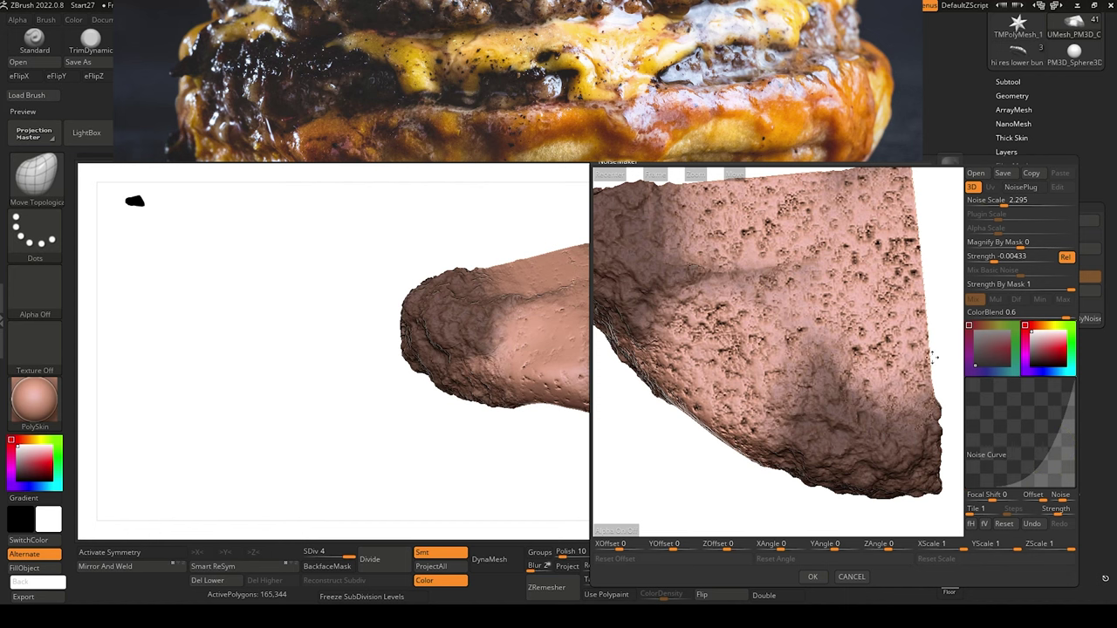
pyautogui.click(813, 577)
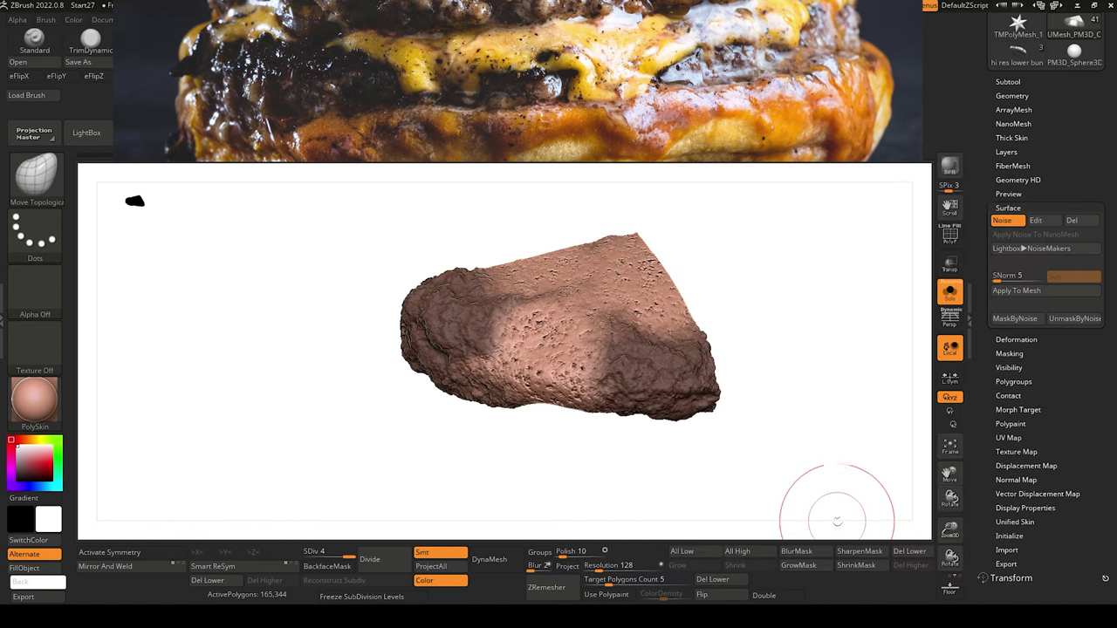
pyautogui.click(1017, 290)
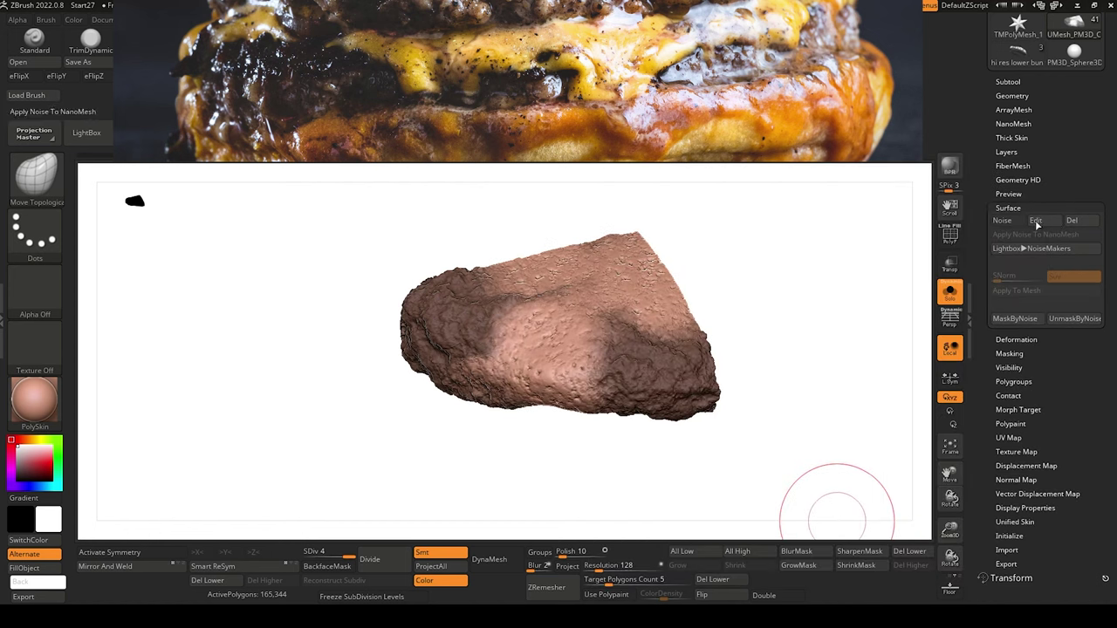
pyautogui.click(1009, 224)
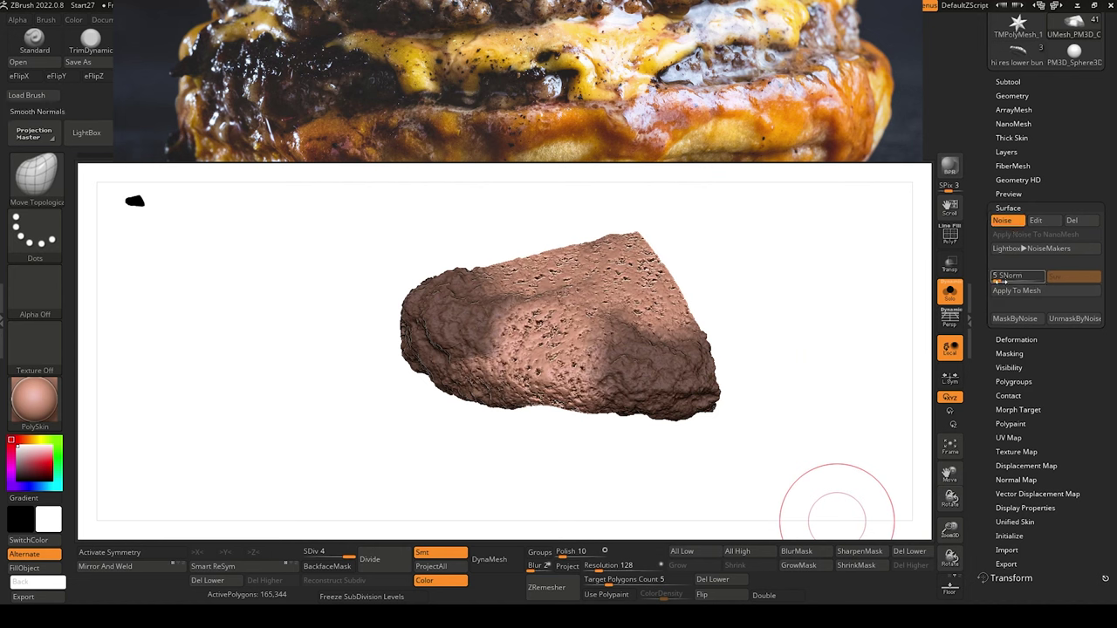
pyautogui.click(1019, 292)
# Show all burger parts, select the smooth lower patty piece beside the textured one, and isolate it.
pyautogui.moveTo(503, 464); pyautogui.dragTo(537, 452)
pyautogui.click(951, 303)
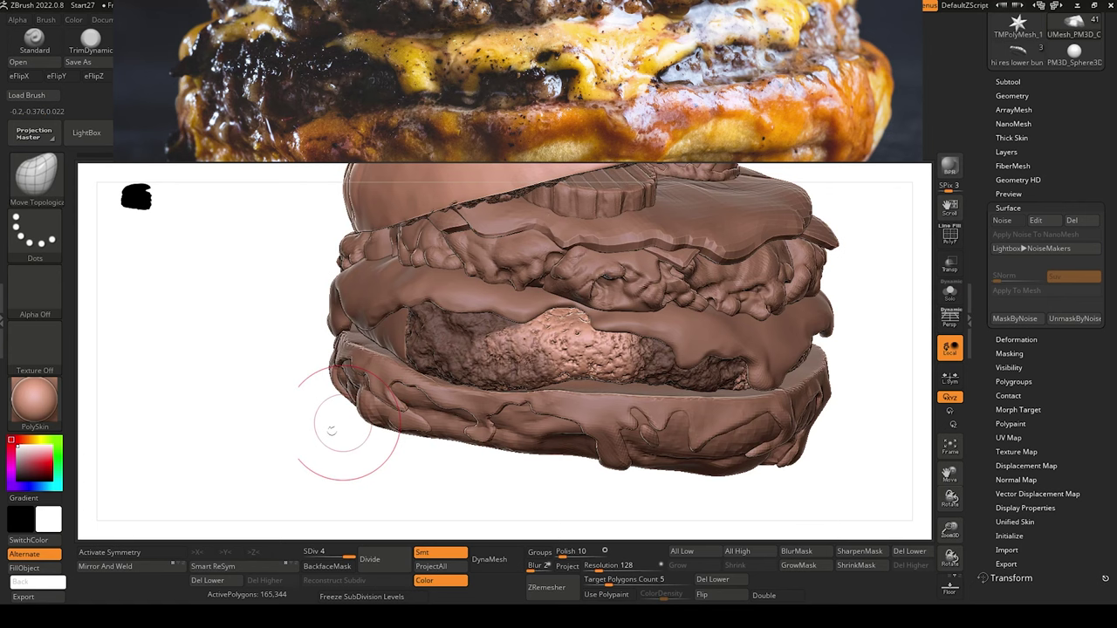
pyautogui.keyDown('alt'); pyautogui.moveTo(332, 431); pyautogui.dragTo(349, 454); pyautogui.keyUp('alt')
pyautogui.moveTo(292, 424); pyautogui.dragTo(384, 430)
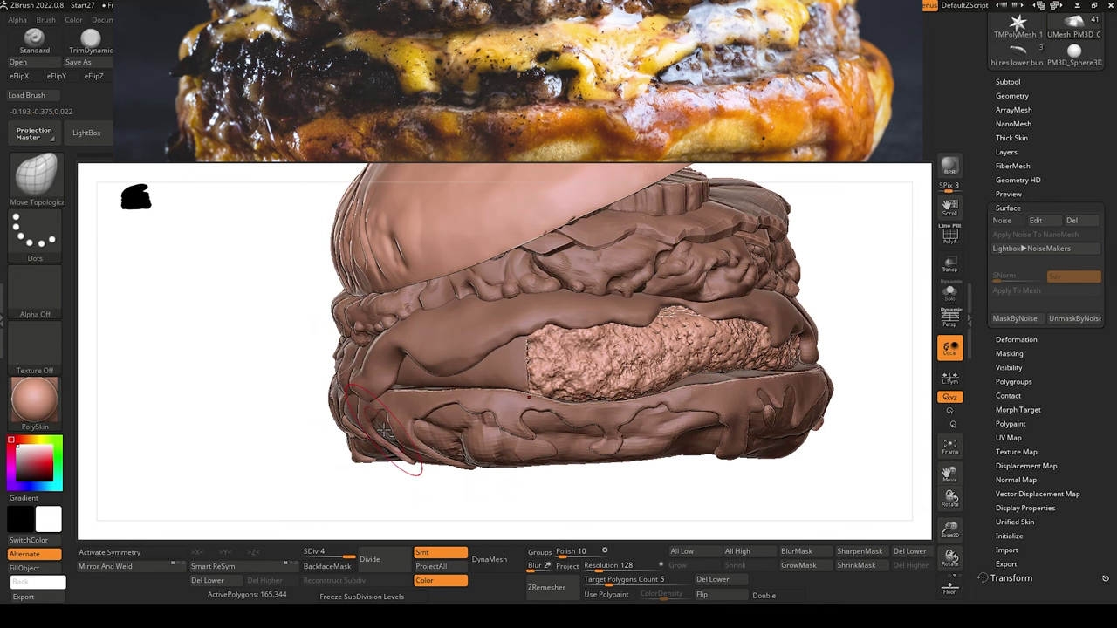
pyautogui.keyDown('alt'); pyautogui.click(478, 365); pyautogui.keyUp('alt')
pyautogui.moveTo(267, 400); pyautogui.dragTo(334, 413)
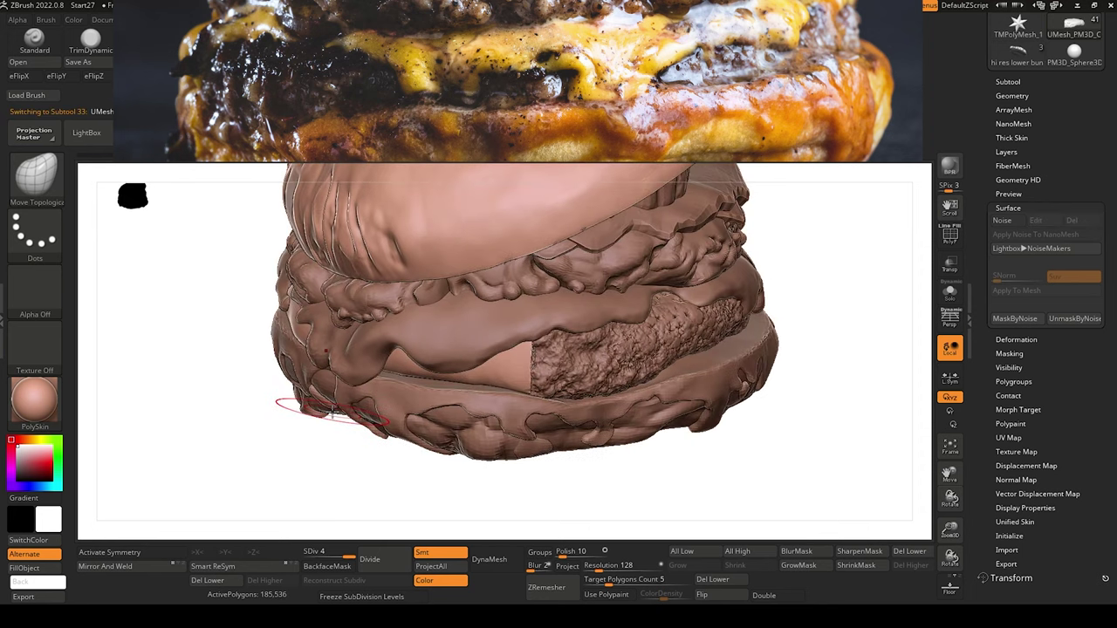
pyautogui.click(953, 297)
# Paint a mask in irregular patches over the front, top and underside of the isolated patty piece.
pyautogui.moveTo(326, 450); pyautogui.dragTo(390, 513)
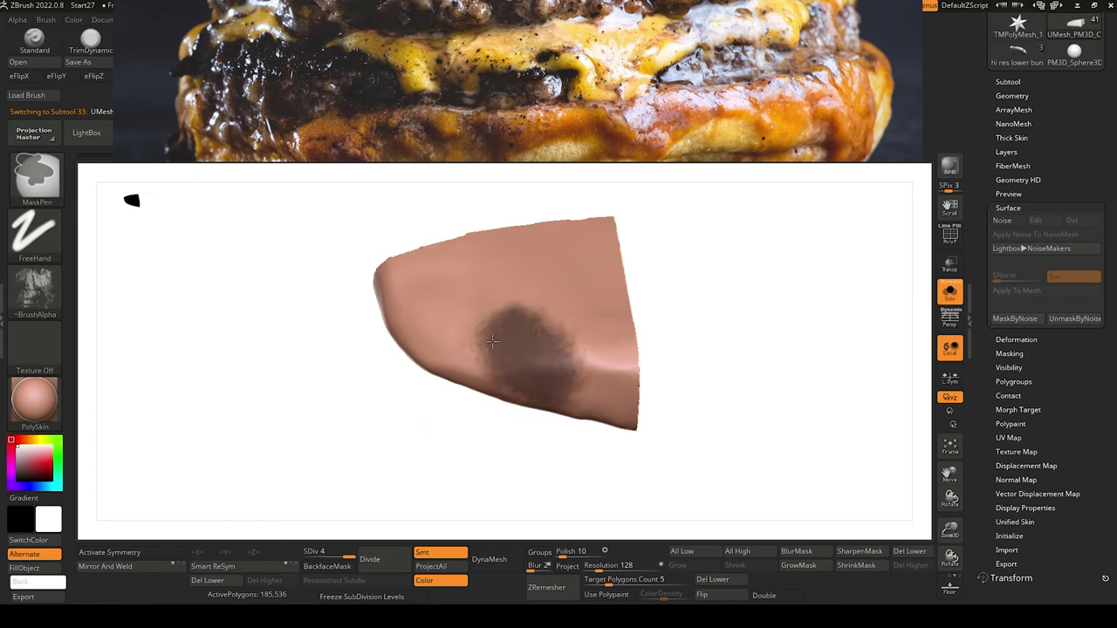
pyautogui.keyDown('ctrl'); pyautogui.moveTo(574, 326); pyautogui.dragTo(627, 305); pyautogui.keyUp('ctrl')
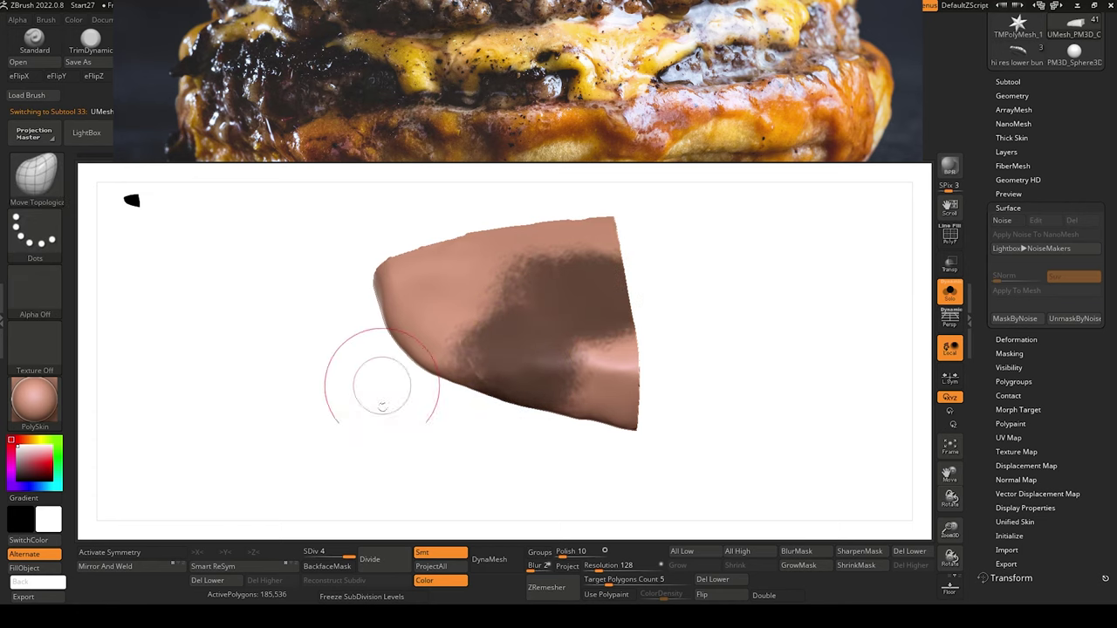
pyautogui.moveTo(379, 382); pyautogui.dragTo(379, 354)
pyautogui.moveTo(566, 329)
pyautogui.keyDown('ctrl'); pyautogui.mouseDown()
pyautogui.moveTo(607, 279)
pyautogui.moveTo(634, 320)
pyautogui.mouseUp(); pyautogui.keyUp('ctrl')
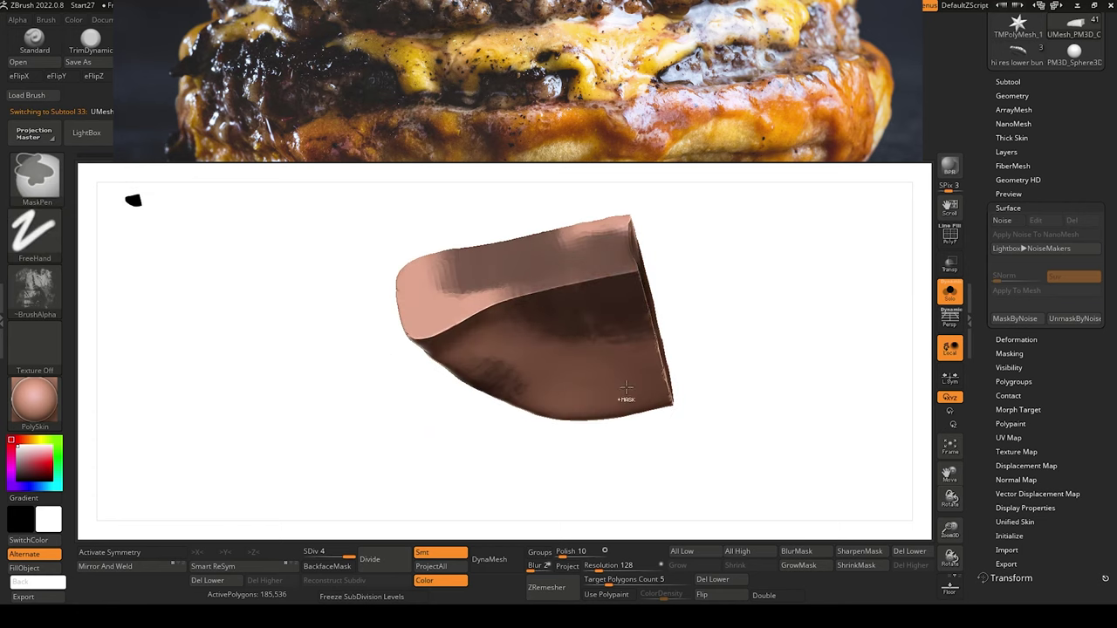
pyautogui.moveTo(362, 438); pyautogui.dragTo(362, 327)
pyautogui.moveTo(604, 333)
pyautogui.keyDown('ctrl'); pyautogui.mouseDown()
pyautogui.moveTo(632, 362)
pyautogui.moveTo(619, 397)
pyautogui.moveTo(658, 395)
pyautogui.moveTo(657, 323)
pyautogui.mouseUp(); pyautogui.keyUp('ctrl')
pyautogui.moveTo(395, 376)
pyautogui.mouseDown()
pyautogui.moveTo(272, 344)
pyautogui.moveTo(562, 324)
pyautogui.mouseUp()
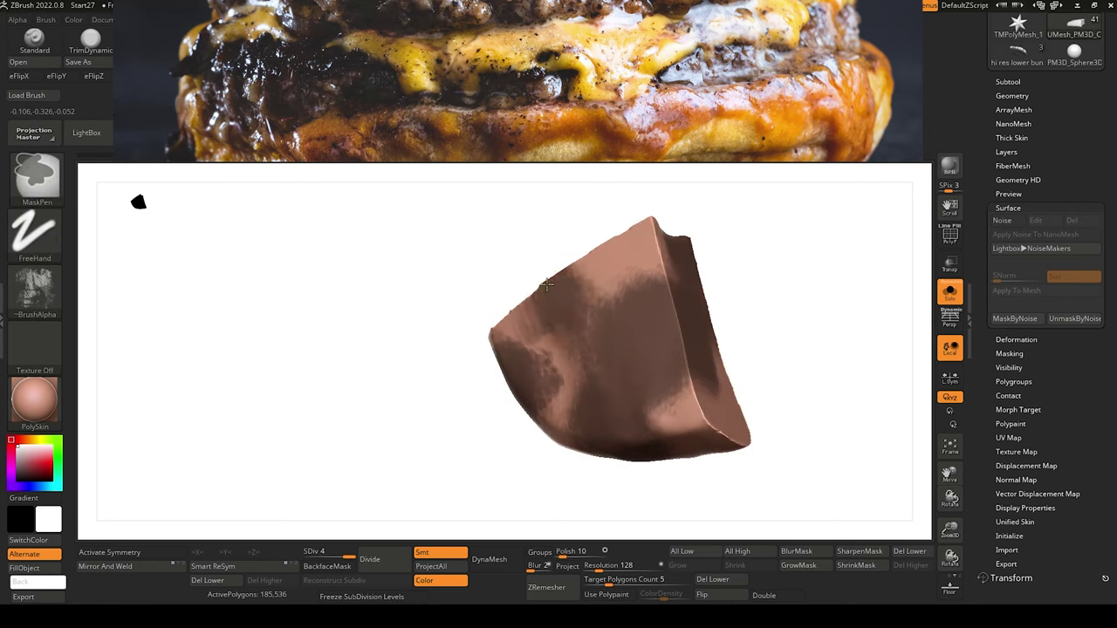
pyautogui.moveTo(376, 288)
pyautogui.mouseDown()
pyautogui.moveTo(341, 261)
pyautogui.moveTo(324, 323)
pyautogui.moveTo(323, 392)
pyautogui.moveTo(303, 387)
pyautogui.moveTo(320, 463)
pyautogui.moveTo(343, 452)
pyautogui.moveTo(323, 424)
pyautogui.moveTo(576, 446)
pyautogui.mouseUp()
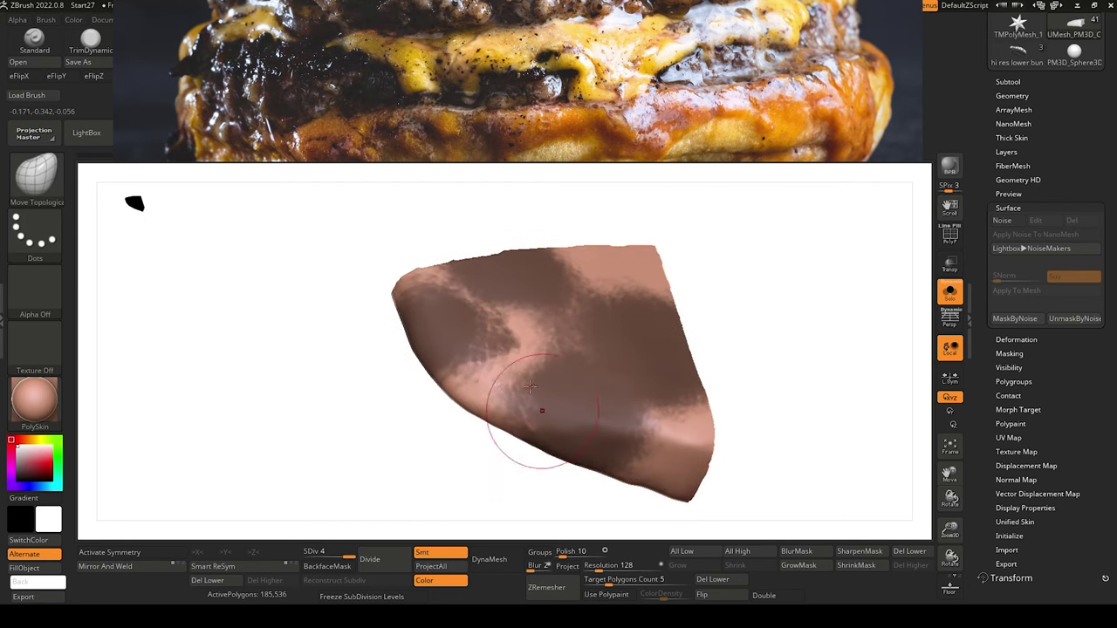
# Smooth the surface along the lower edge and corner of the masked patty piece.
pyautogui.moveTo(424, 398)
pyautogui.mouseDown()
pyautogui.moveTo(407, 404)
pyautogui.moveTo(413, 443)
pyautogui.mouseUp()
pyautogui.moveTo(529, 377)
pyautogui.keyDown('shift'); pyautogui.mouseDown()
pyautogui.moveTo(539, 395)
pyautogui.moveTo(513, 413)
pyautogui.moveTo(546, 489)
pyautogui.mouseUp(); pyautogui.keyUp('shift')
pyautogui.keyDown('shift'); pyautogui.moveTo(643, 445); pyautogui.dragTo(609, 397); pyautogui.keyUp('shift')
pyautogui.moveTo(400, 436); pyautogui.dragTo(442, 428)
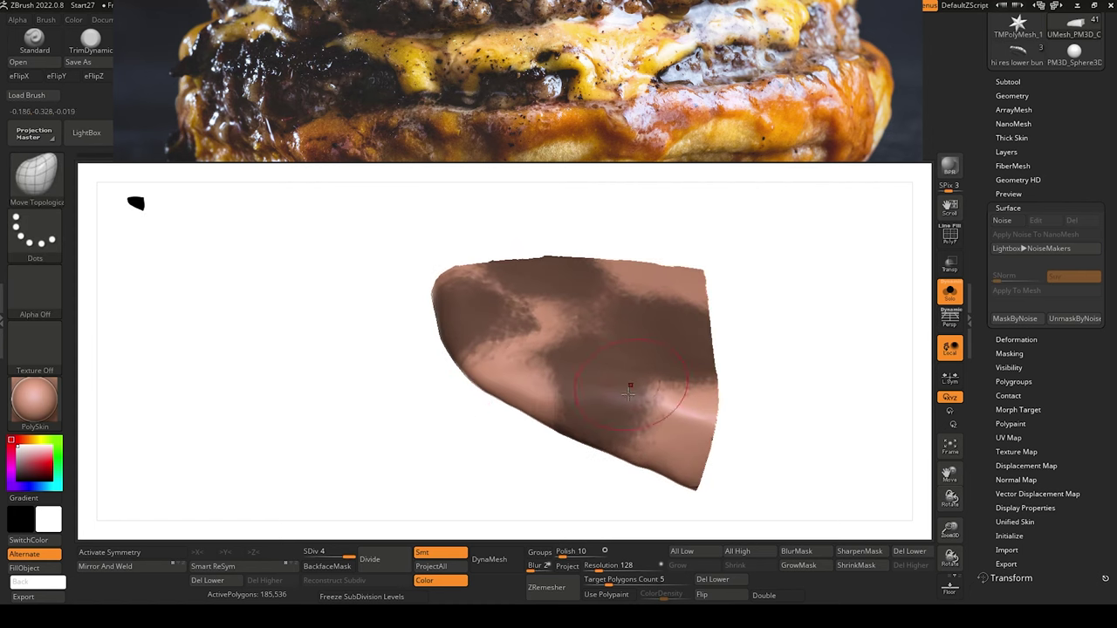
pyautogui.keyDown('shift'); pyautogui.moveTo(629, 394); pyautogui.dragTo(648, 438); pyautogui.keyUp('shift')
pyautogui.moveTo(346, 388); pyautogui.dragTo(359, 446)
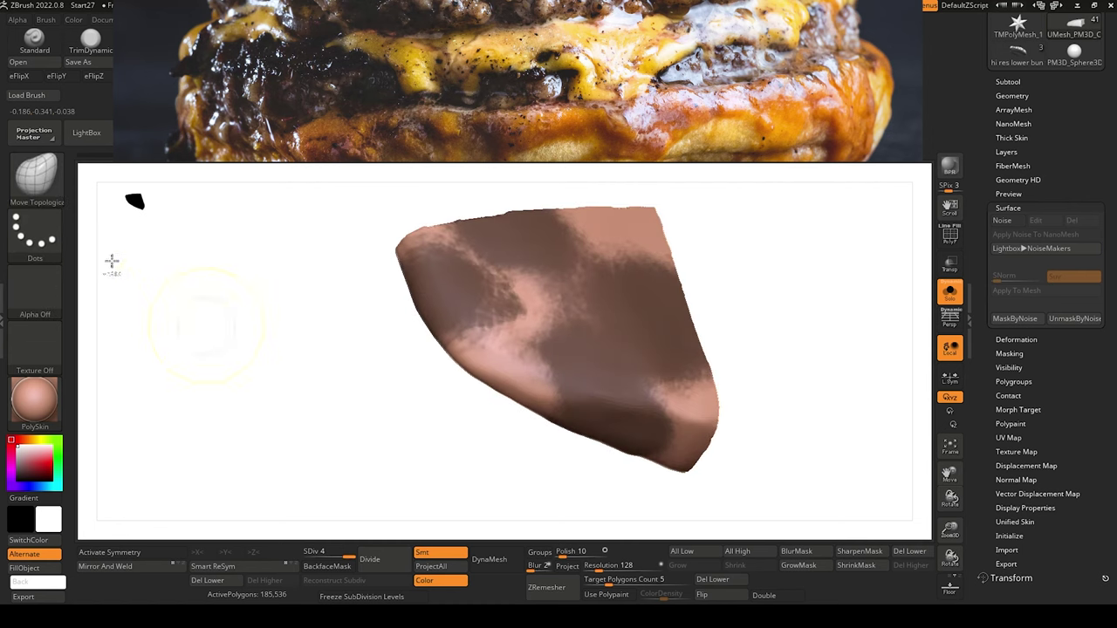
# Switch the mask brush's alpha to the solid white circle and extend the mask over the middle of the patty piece.
pyautogui.keyDown('ctrl'); pyautogui.click(37, 293); pyautogui.keyUp('ctrl')
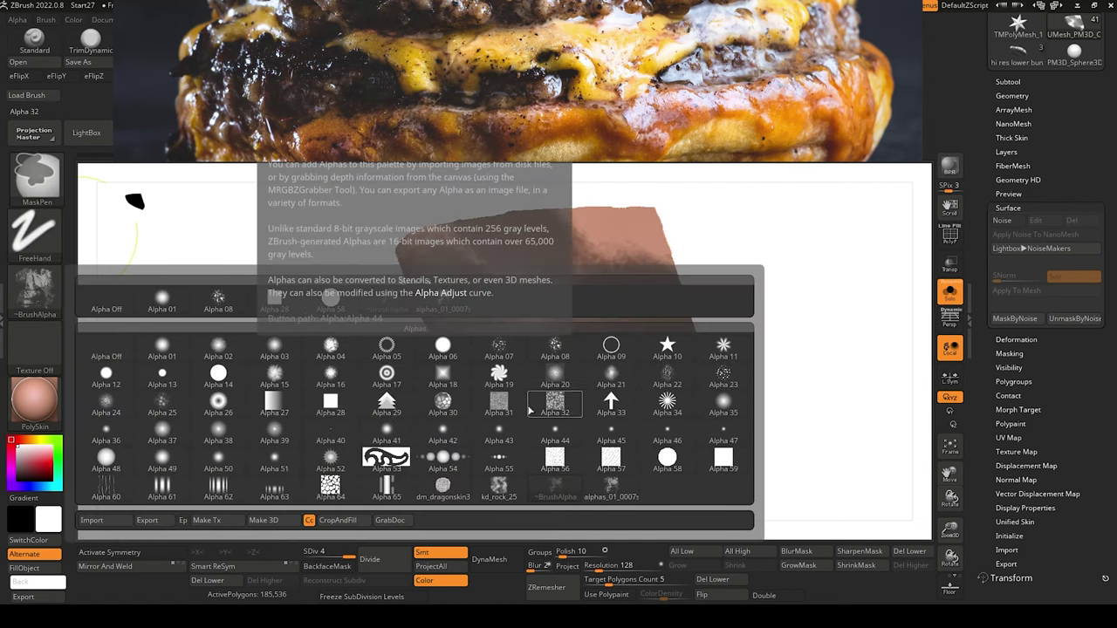
pyautogui.click(331, 304)
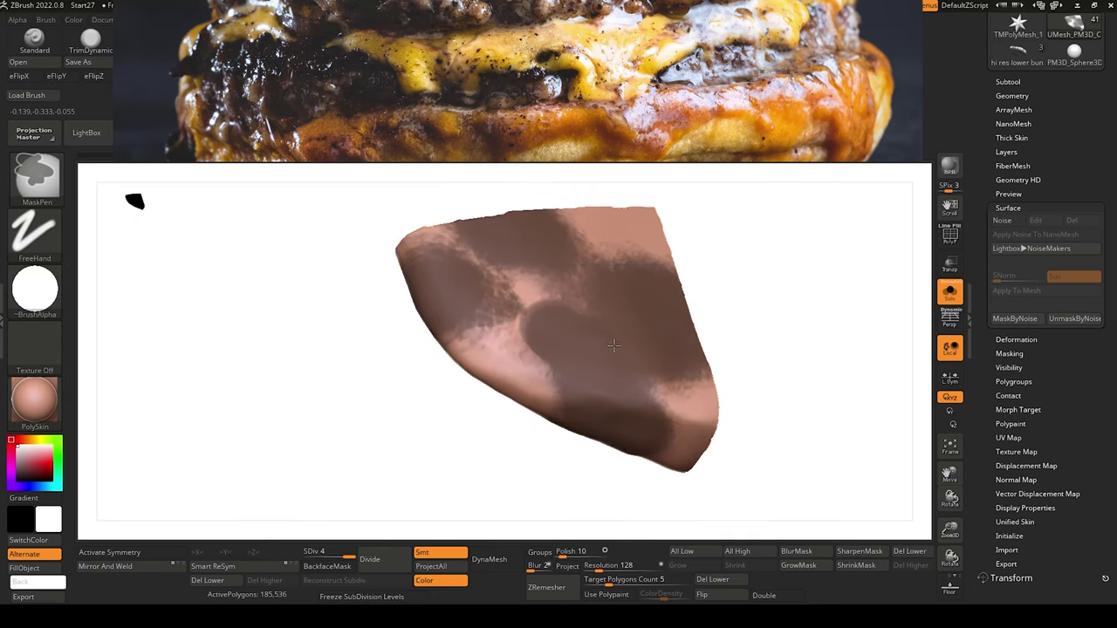
pyautogui.keyDown('ctrl'); pyautogui.moveTo(524, 437); pyautogui.dragTo(546, 517); pyautogui.keyUp('ctrl')
pyautogui.hotkey('ctrl', 'z')
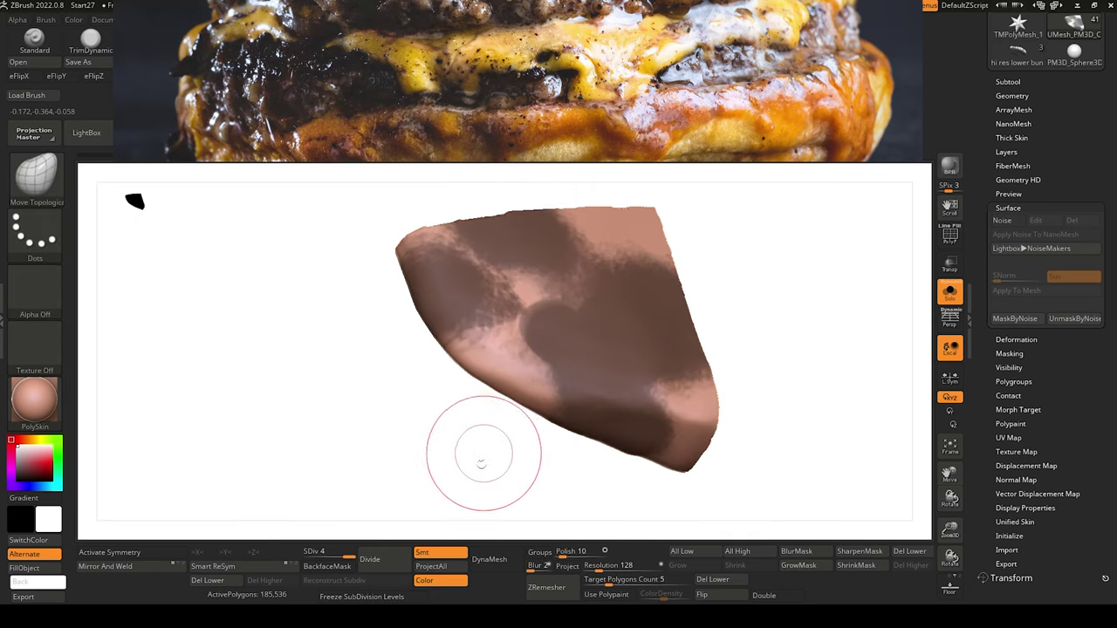
pyautogui.moveTo(481, 464)
pyautogui.mouseDown()
pyautogui.moveTo(552, 395)
pyautogui.moveTo(630, 403)
pyautogui.mouseUp()
pyautogui.moveTo(296, 423)
pyautogui.mouseDown()
pyautogui.moveTo(285, 457)
pyautogui.moveTo(282, 391)
pyautogui.moveTo(282, 419)
pyautogui.moveTo(303, 427)
pyautogui.moveTo(339, 397)
pyautogui.mouseUp()
# Add surface noise with noise scale 7.12332 and strength -0.00073 to the masked patty piece and apply it to the mesh.
pyautogui.click(1008, 223)
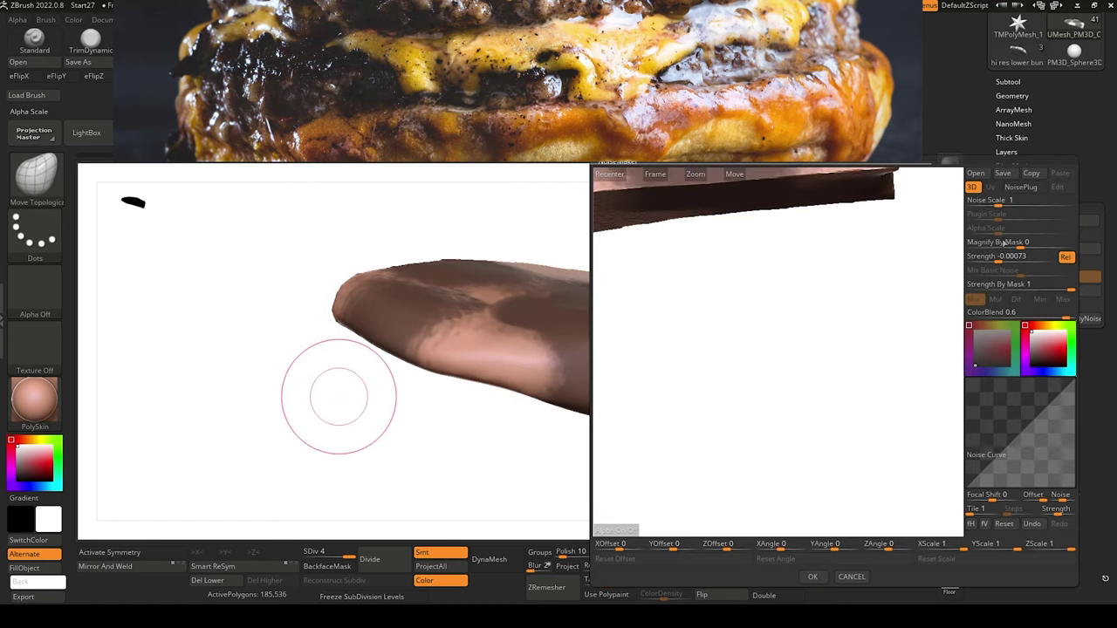
pyautogui.moveTo(1009, 201); pyautogui.dragTo(1014, 203)
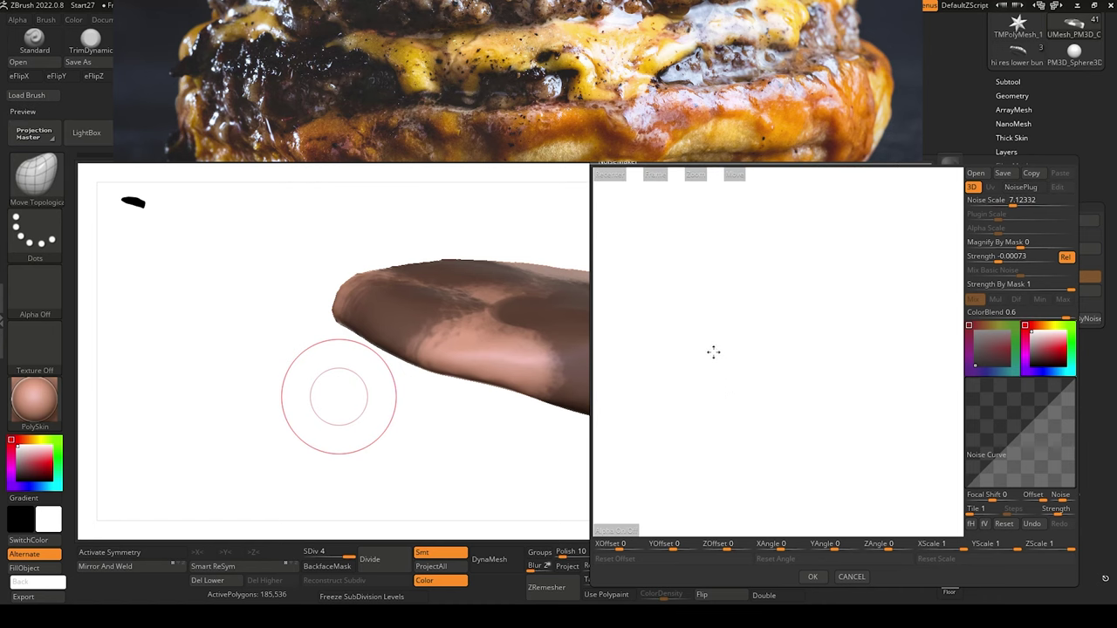
pyautogui.click(658, 175)
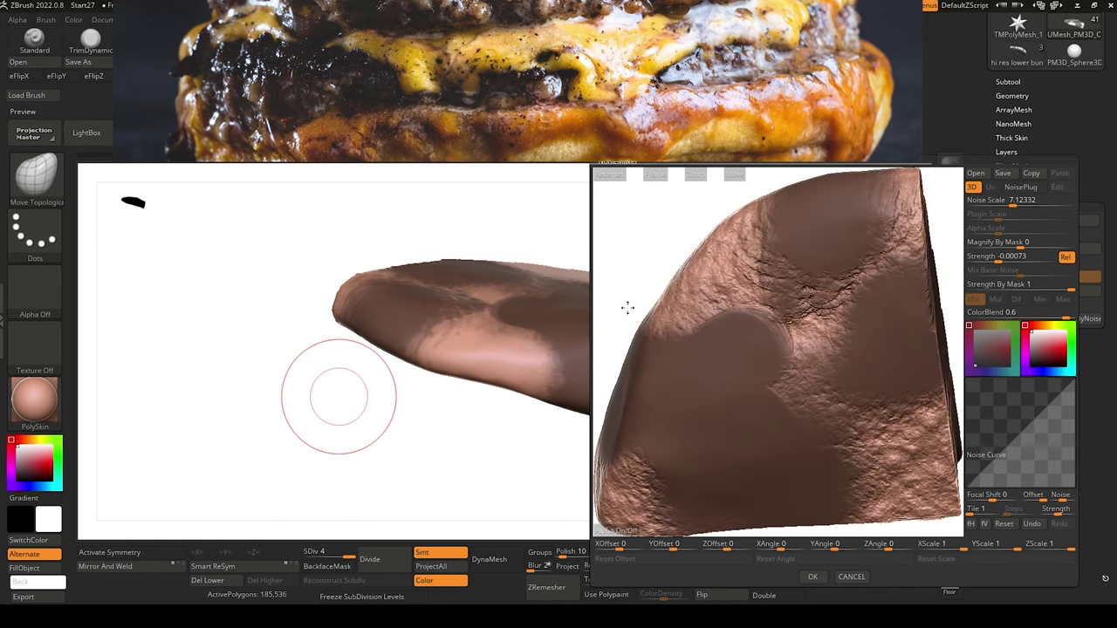
pyautogui.moveTo(627, 307); pyautogui.dragTo(687, 302)
pyautogui.click(656, 173)
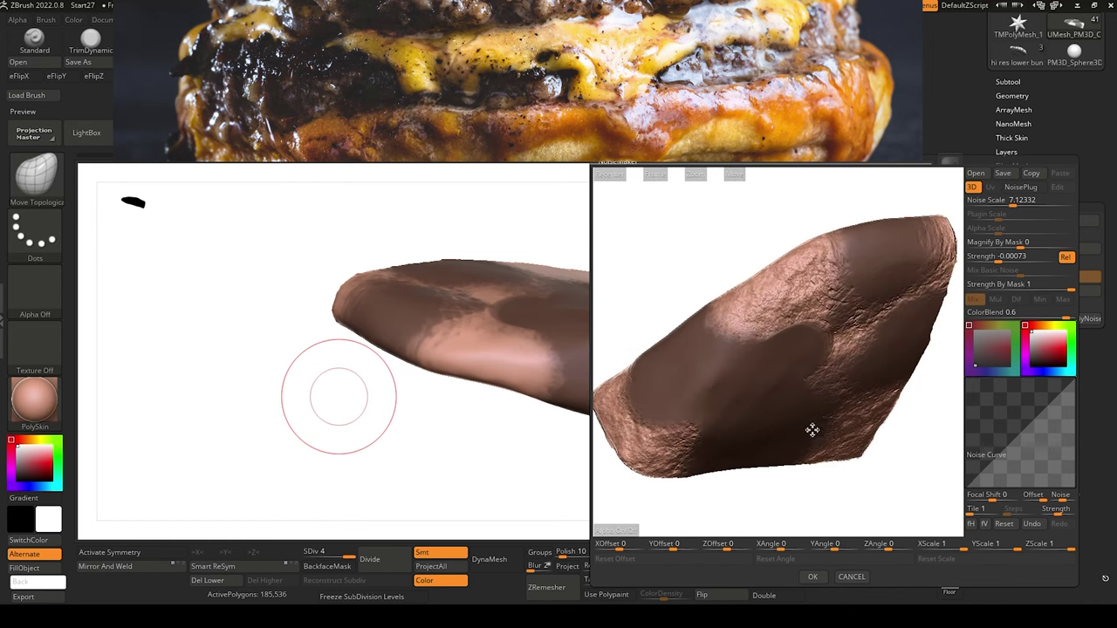
pyautogui.click(813, 577)
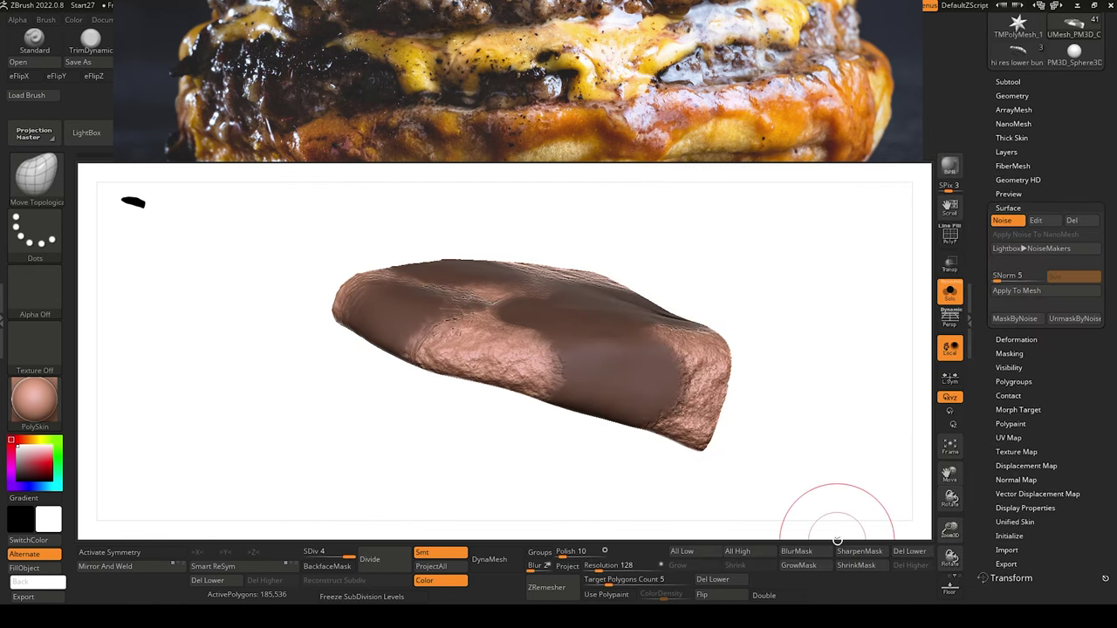
pyautogui.click(1028, 319)
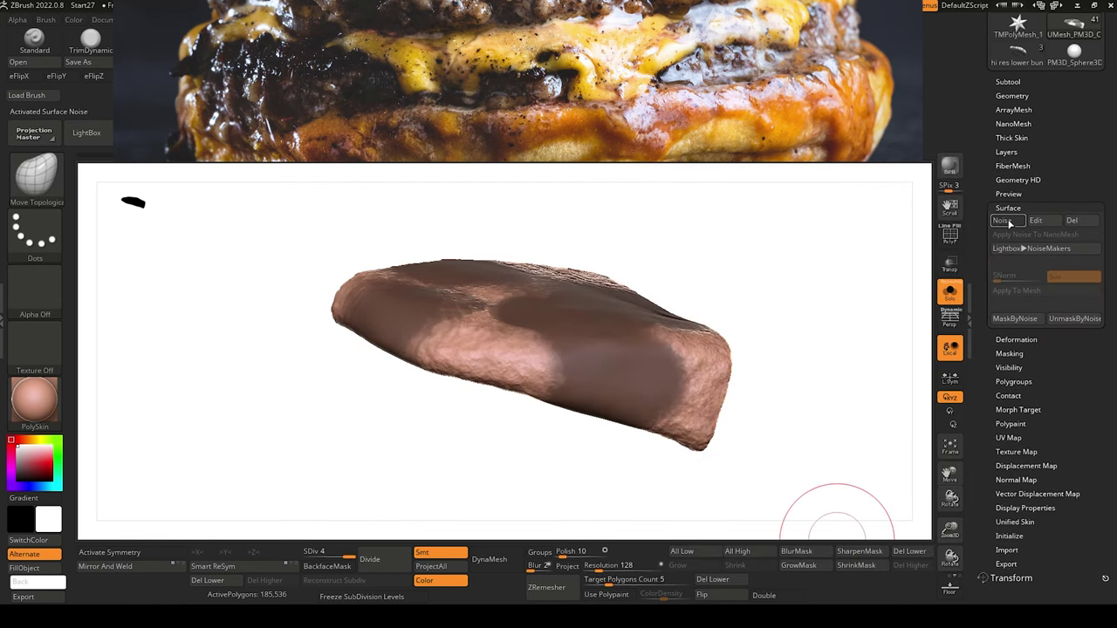
# Apply the surface noise once more to the unmasked patches of the patty piece and invert the mask.
pyautogui.click(1007, 221)
pyautogui.click(1012, 292)
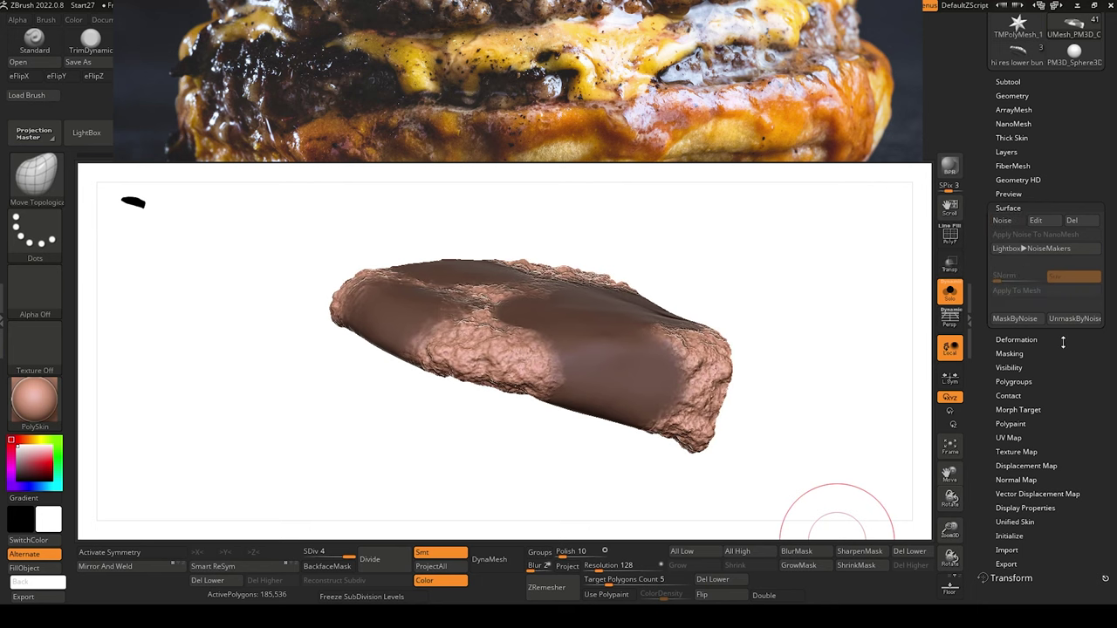
pyautogui.moveTo(458, 412); pyautogui.dragTo(457, 472)
pyautogui.keyDown('ctrl'); pyautogui.click(466, 481); pyautogui.keyUp('ctrl')
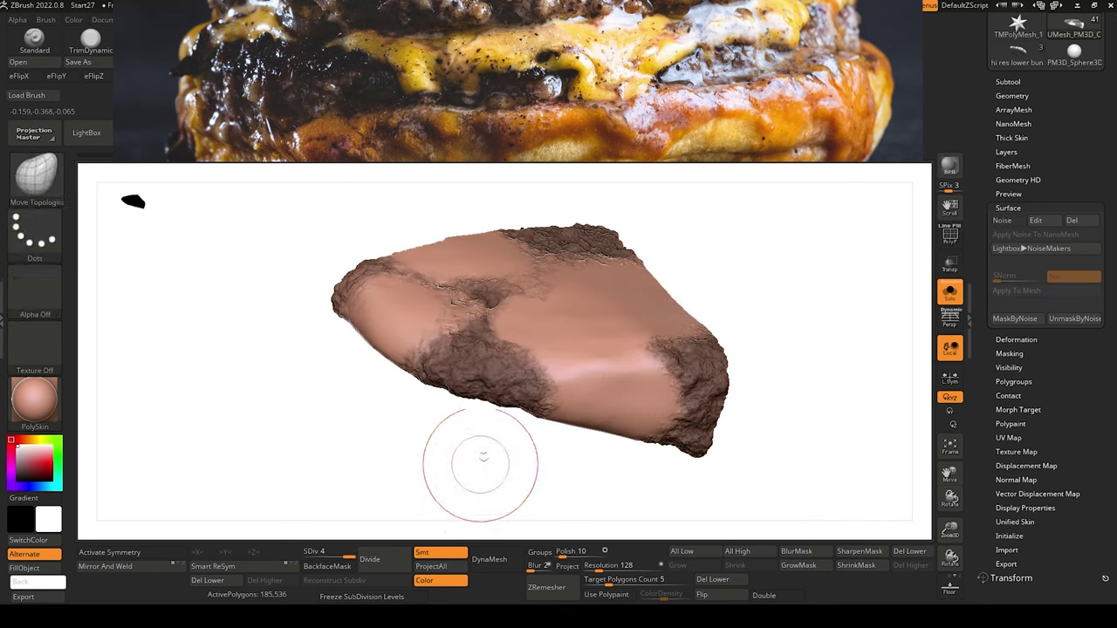
# Add surface noise with noise scale 2.71127 and strength -0.00357 to the newly unmasked areas and apply it to the mesh.
pyautogui.click(1004, 220)
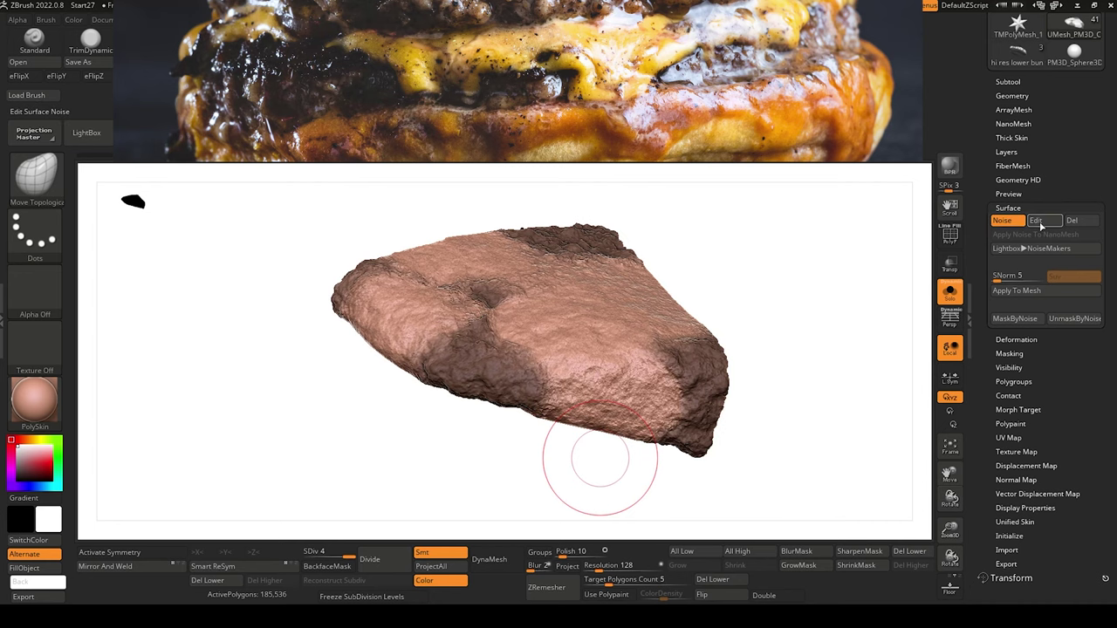
pyautogui.click(1039, 222)
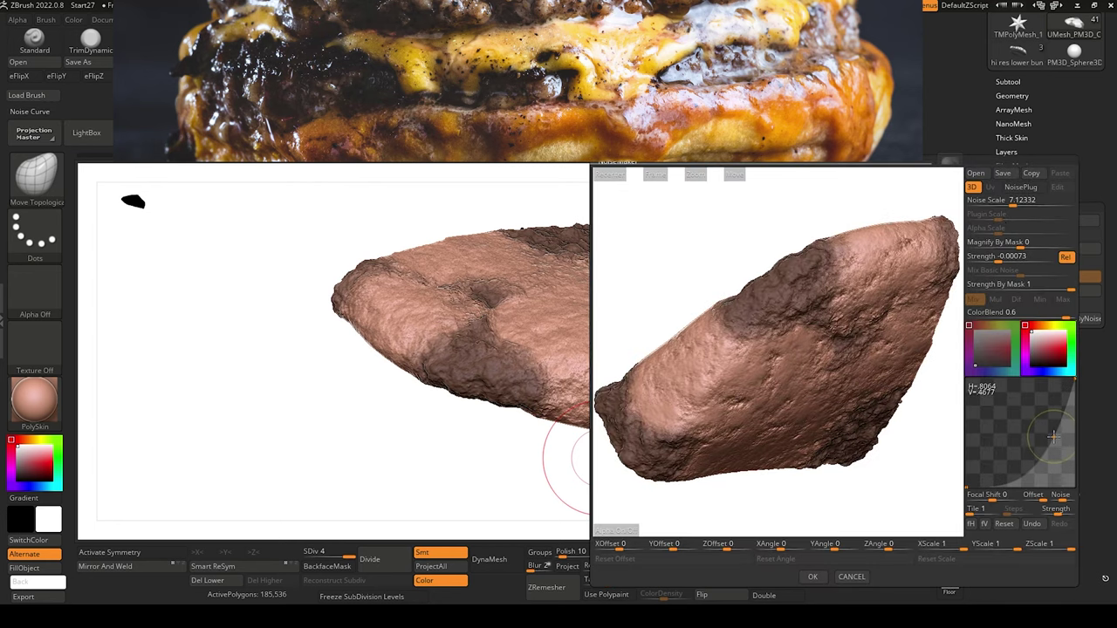
pyautogui.moveTo(1053, 436); pyautogui.dragTo(1047, 432)
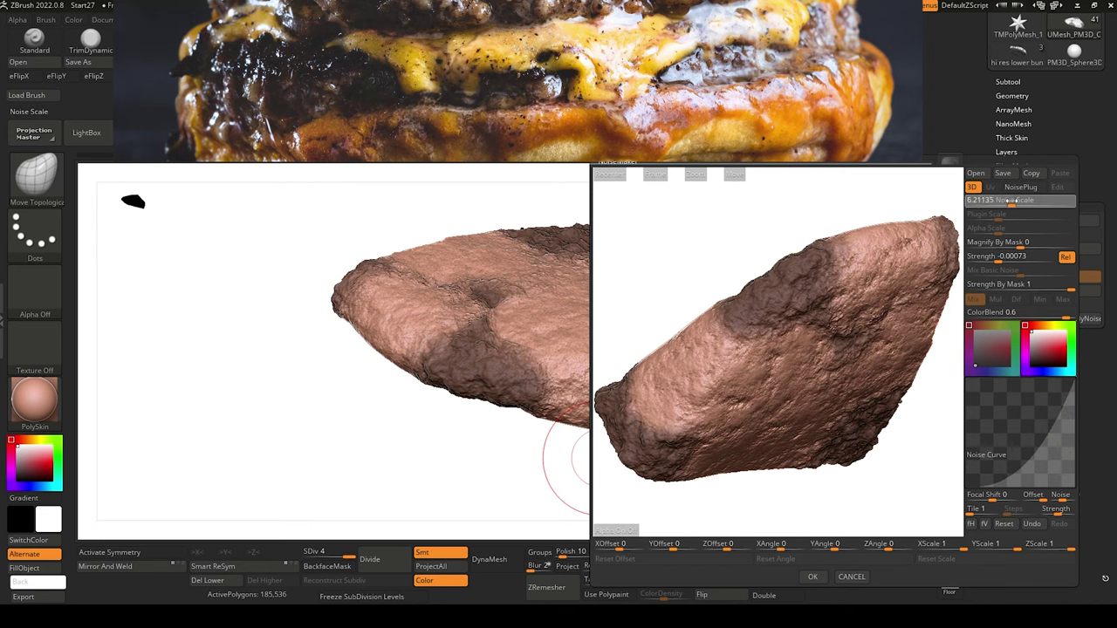
pyautogui.moveTo(1012, 201); pyautogui.dragTo(1006, 200)
pyautogui.moveTo(998, 259); pyautogui.dragTo(992, 259)
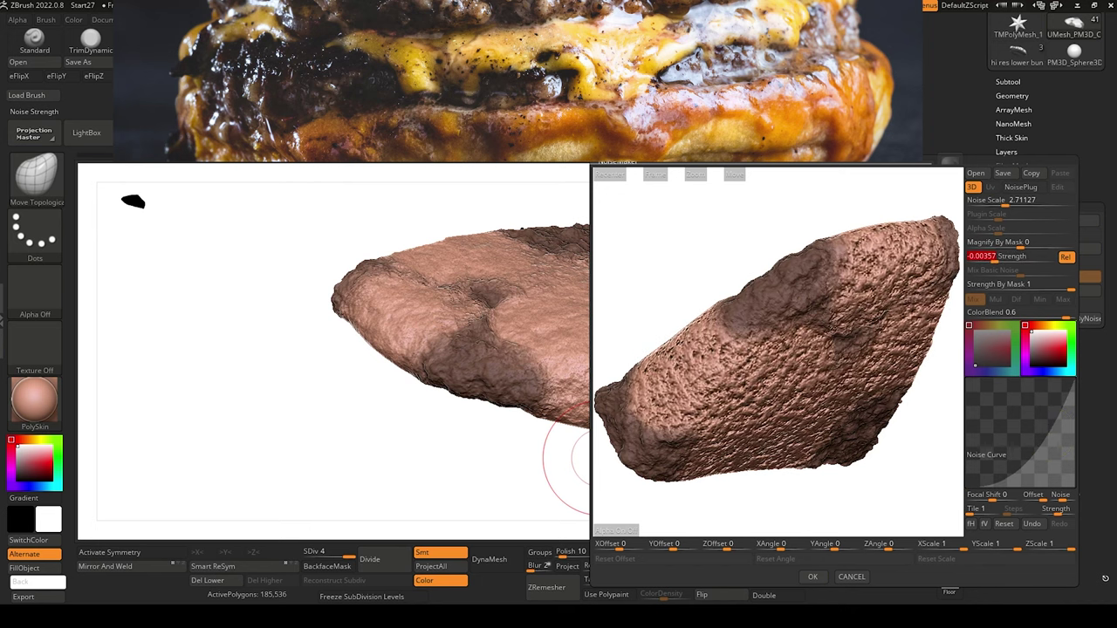
pyautogui.click(812, 578)
pyautogui.click(1016, 291)
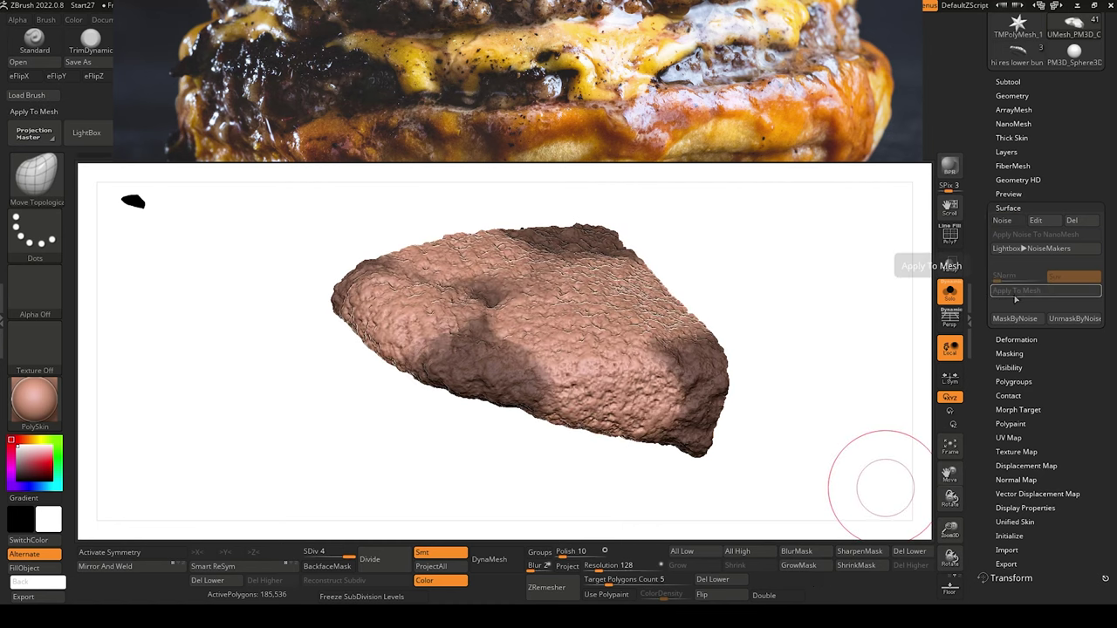
# Apply the fine surface noise to the patty piece a second time and bring back the rest of the burger.
pyautogui.click(1004, 220)
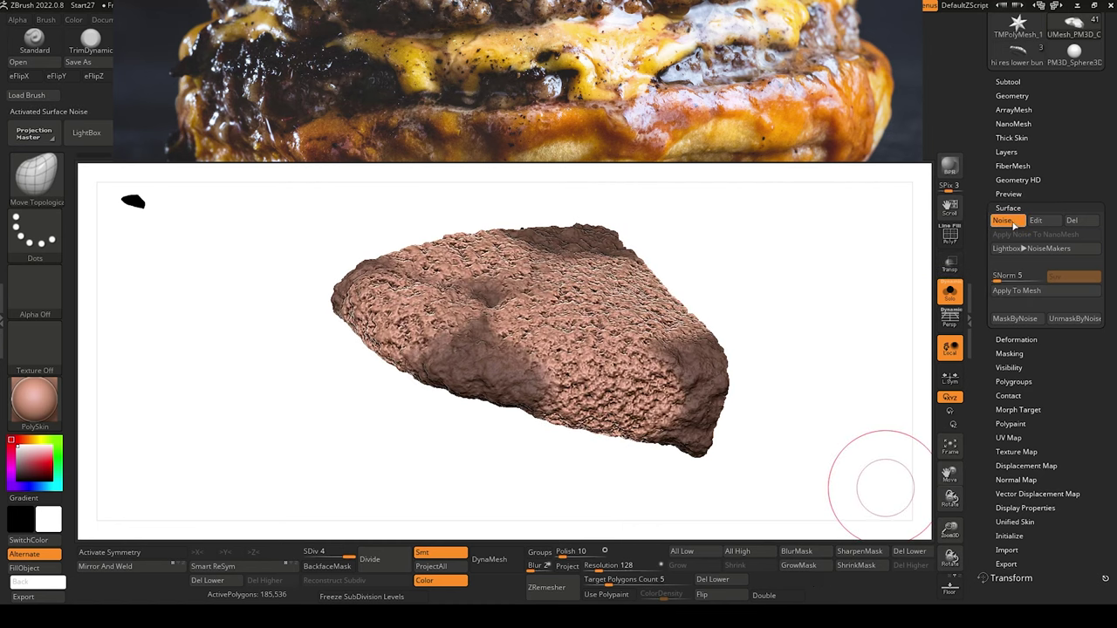
pyautogui.click(1017, 292)
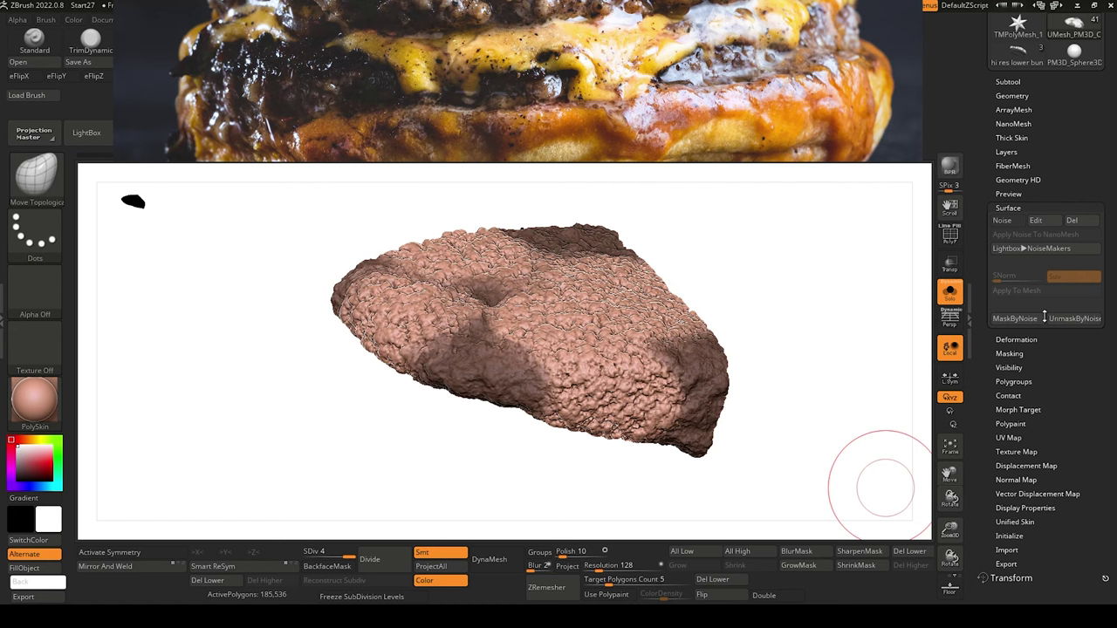
pyautogui.moveTo(380, 455)
pyautogui.mouseDown()
pyautogui.moveTo(350, 437)
pyautogui.moveTo(392, 499)
pyautogui.moveTo(389, 462)
pyautogui.mouseUp()
pyautogui.click(950, 293)
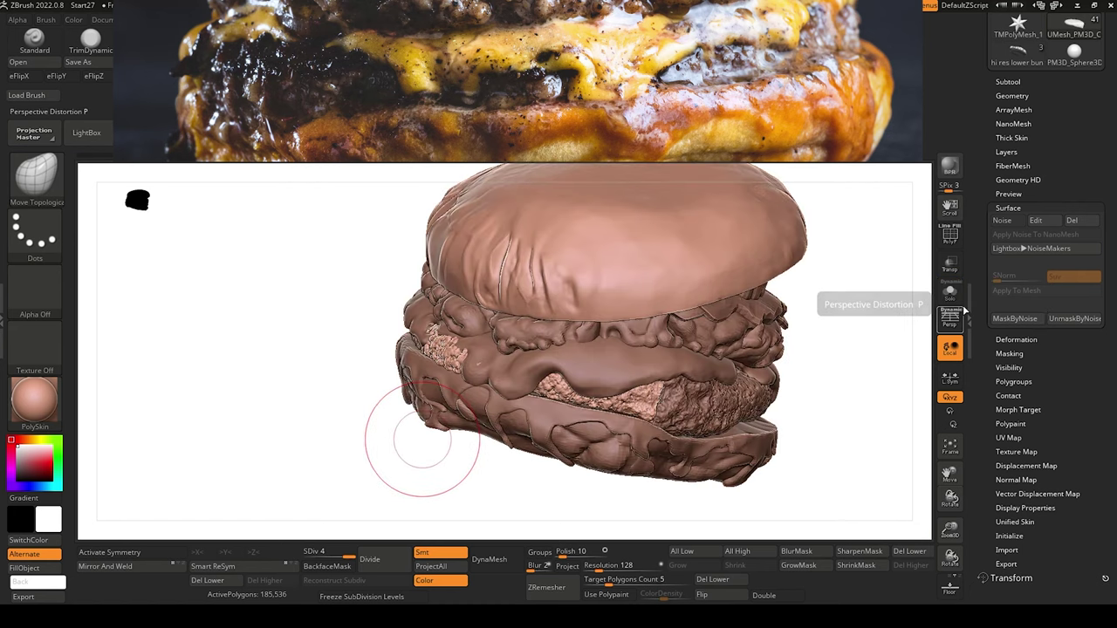
# Turn on the polyframe and examine where the newly textured patty piece meets its neighbour.
pyautogui.moveTo(269, 423)
pyautogui.keyDown('alt'); pyautogui.mouseDown()
pyautogui.moveTo(280, 434)
pyautogui.moveTo(268, 423)
pyautogui.mouseUp(); pyautogui.keyUp('alt')
pyautogui.moveTo(268, 423); pyautogui.dragTo(227, 399)
pyautogui.press('f')
pyautogui.moveTo(219, 458)
pyautogui.mouseDown()
pyautogui.moveTo(208, 451)
pyautogui.moveTo(222, 408)
pyautogui.moveTo(179, 441)
pyautogui.moveTo(197, 489)
pyautogui.moveTo(207, 498)
pyautogui.moveTo(219, 480)
pyautogui.mouseUp()
pyautogui.click(951, 236)
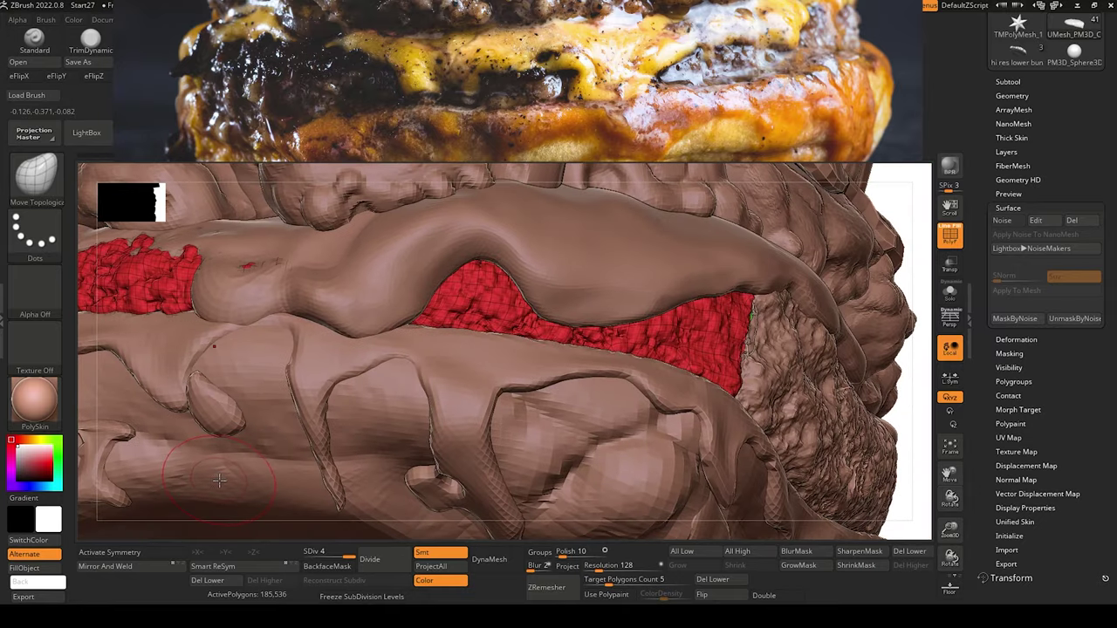
pyautogui.moveTo(915, 440); pyautogui.dragTo(707, 414)
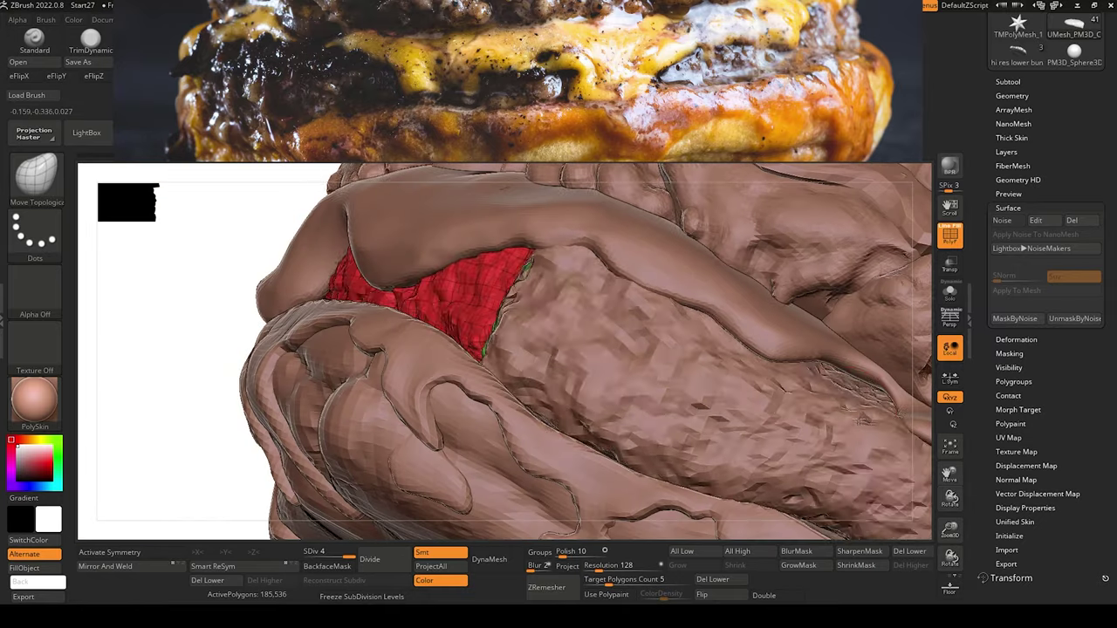
pyautogui.moveTo(204, 304); pyautogui.dragTo(187, 260)
# Select the adjoining patty piece and examine its textured faces and polygroups in isolation and within the burger.
pyautogui.keyDown('alt'); pyautogui.click(573, 382); pyautogui.keyUp('alt')
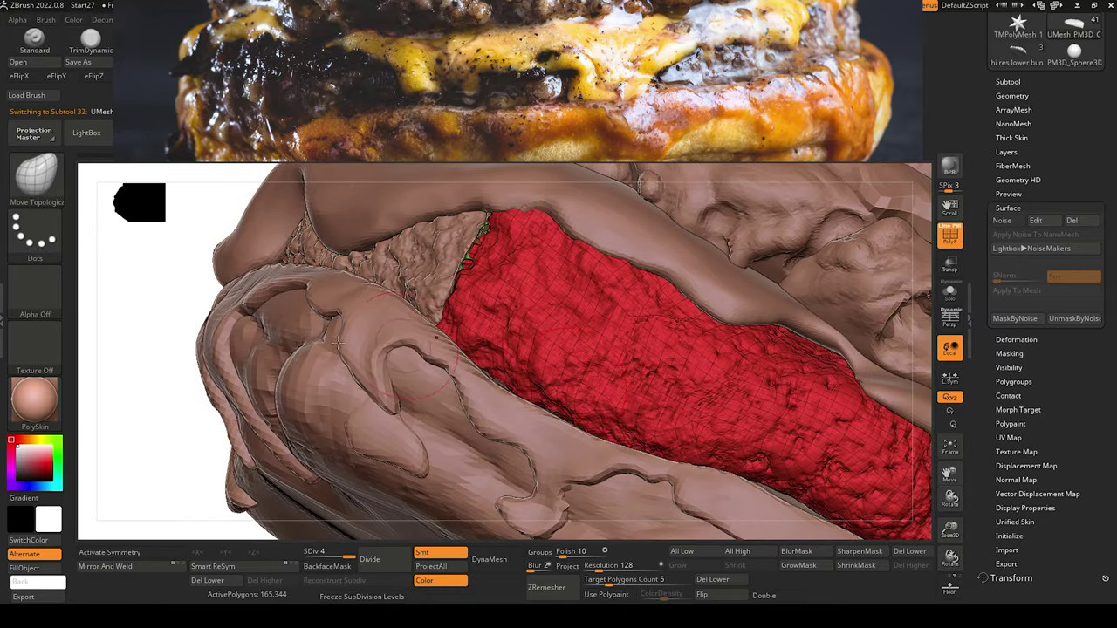
pyautogui.moveTo(172, 384); pyautogui.dragTo(174, 360)
pyautogui.moveTo(173, 359); pyautogui.dragTo(261, 361)
pyautogui.click(950, 295)
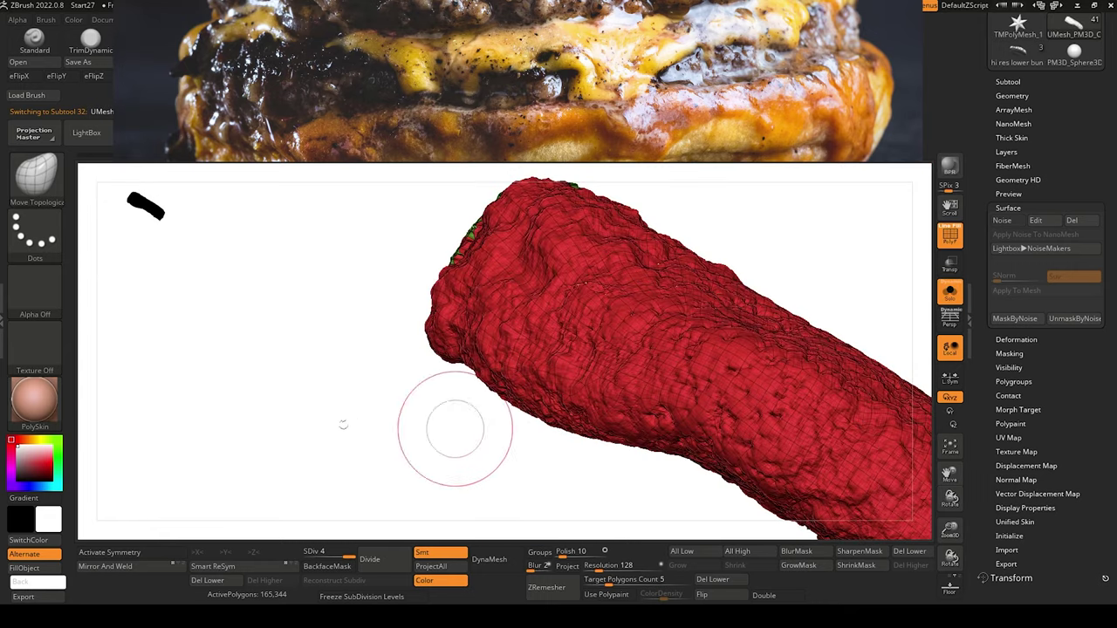
pyautogui.moveTo(449, 429); pyautogui.dragTo(321, 436)
pyautogui.keyDown('alt'); pyautogui.moveTo(326, 446); pyautogui.dragTo(298, 429); pyautogui.keyUp('alt')
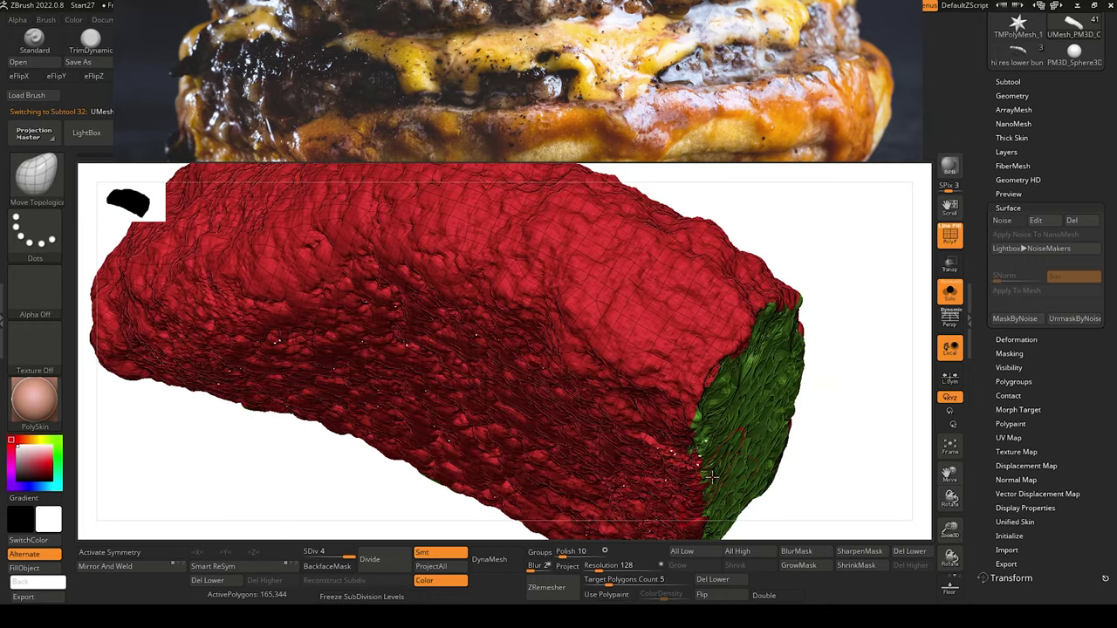
pyautogui.moveTo(234, 485); pyautogui.dragTo(294, 479)
pyautogui.click(950, 295)
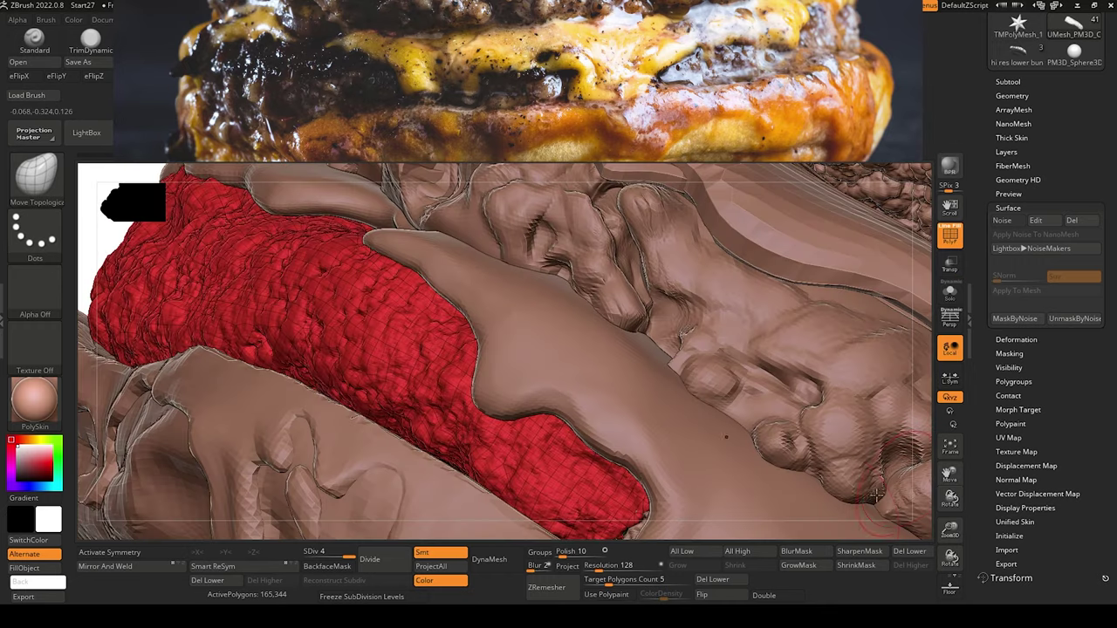
pyautogui.keyDown('alt'); pyautogui.moveTo(91, 242); pyautogui.dragTo(90, 254); pyautogui.keyUp('alt')
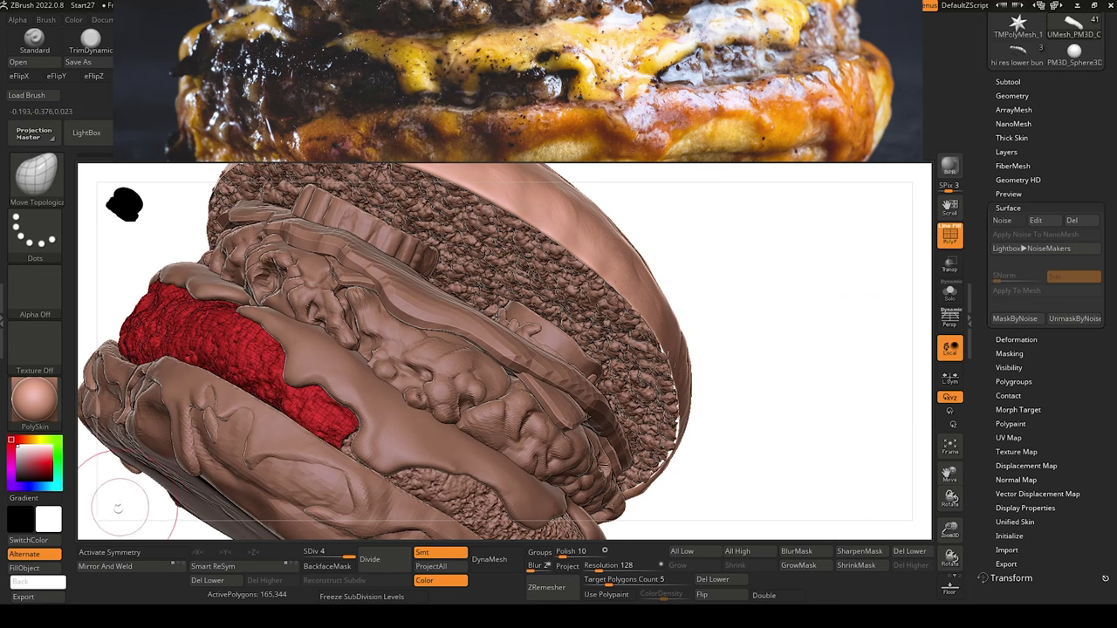
pyautogui.keyDown('alt'); pyautogui.moveTo(119, 508); pyautogui.dragTo(349, 366); pyautogui.keyUp('alt')
# Select the patty piece exposed under the wavy cheese edge and check its texture in isolation.
pyautogui.keyDown('alt'); pyautogui.click(602, 331); pyautogui.keyUp('alt')
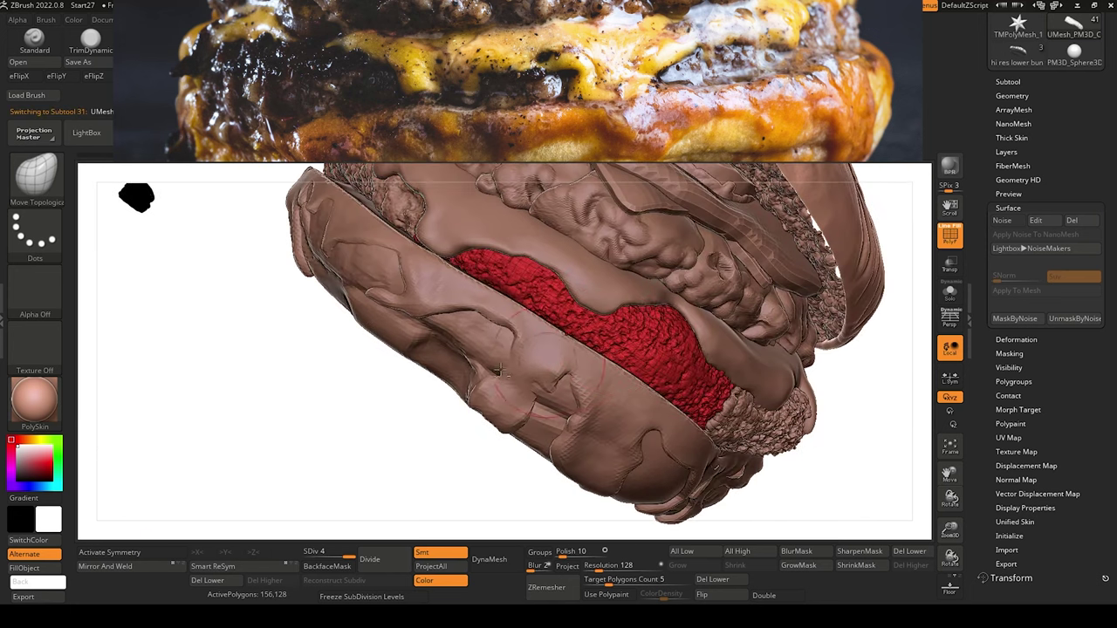
pyautogui.moveTo(499, 371); pyautogui.dragTo(450, 373)
pyautogui.click(949, 300)
pyautogui.moveTo(399, 417); pyautogui.dragTo(295, 350)
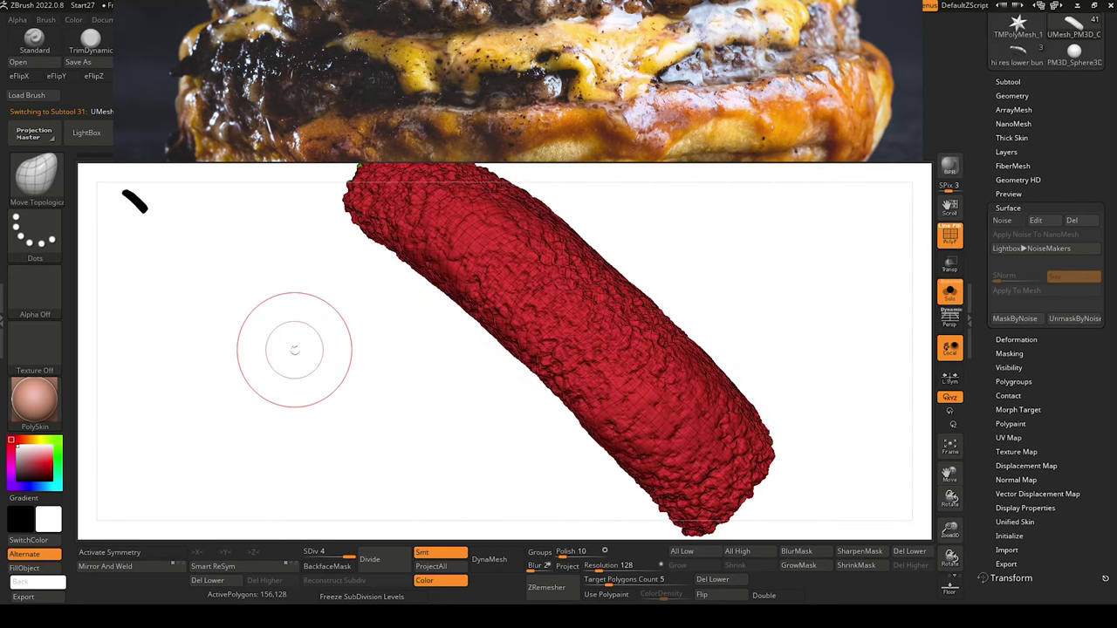
pyautogui.click(950, 295)
pyautogui.moveTo(225, 379); pyautogui.dragTo(249, 451)
pyautogui.keyDown('alt'); pyautogui.moveTo(207, 410); pyautogui.dragTo(240, 446); pyautogui.keyUp('alt')
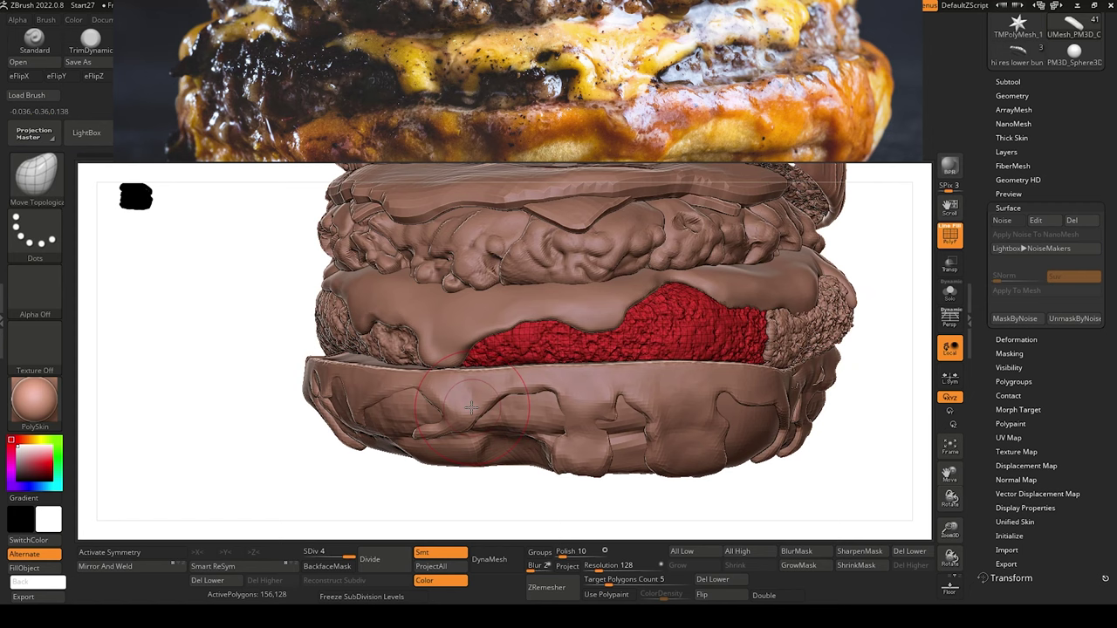
# Hide the polyframe, shrink the reference photo so the full burger is visible, and choose the ClayBuildup brush.
pyautogui.click(259, 42)
pyautogui.moveTo(220, 341); pyautogui.dragTo(241, 333)
pyautogui.click(950, 236)
pyautogui.moveTo(180, 311); pyautogui.dragTo(183, 304)
pyautogui.keyDown('alt'); pyautogui.moveTo(183, 304); pyautogui.dragTo(197, 351); pyautogui.keyUp('alt')
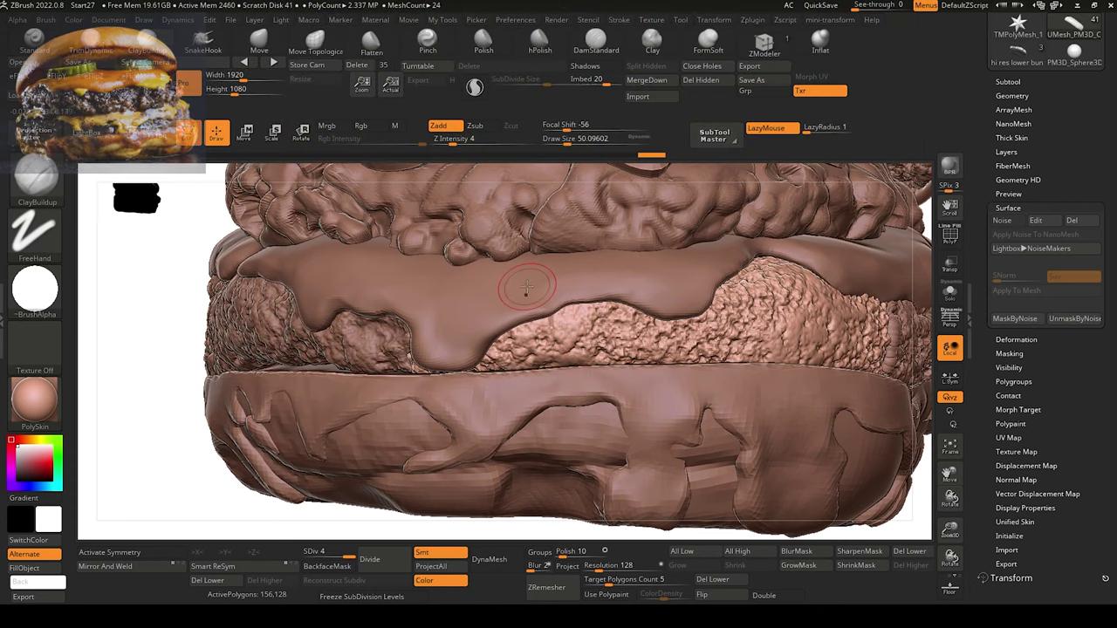
pyautogui.keyDown('alt'); pyautogui.moveTo(177, 299); pyautogui.dragTo(174, 340); pyautogui.keyUp('alt')
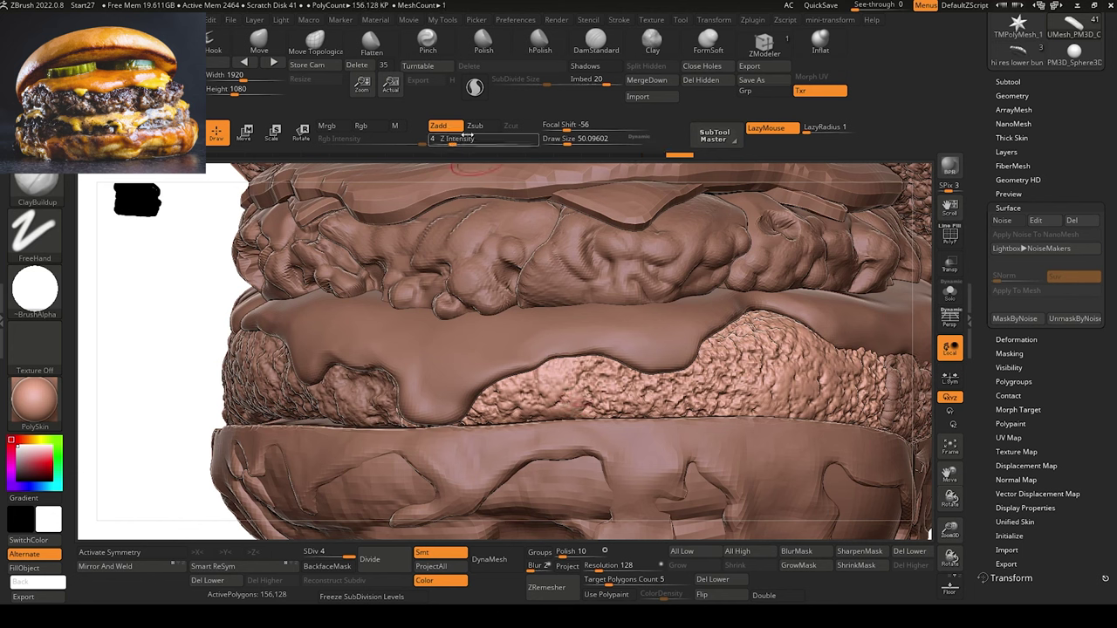
# Build up small lumps on the narrow part of the patty piece with ClayBuildup at Z Intensity 10.
pyautogui.moveTo(467, 134); pyautogui.dragTo(479, 135)
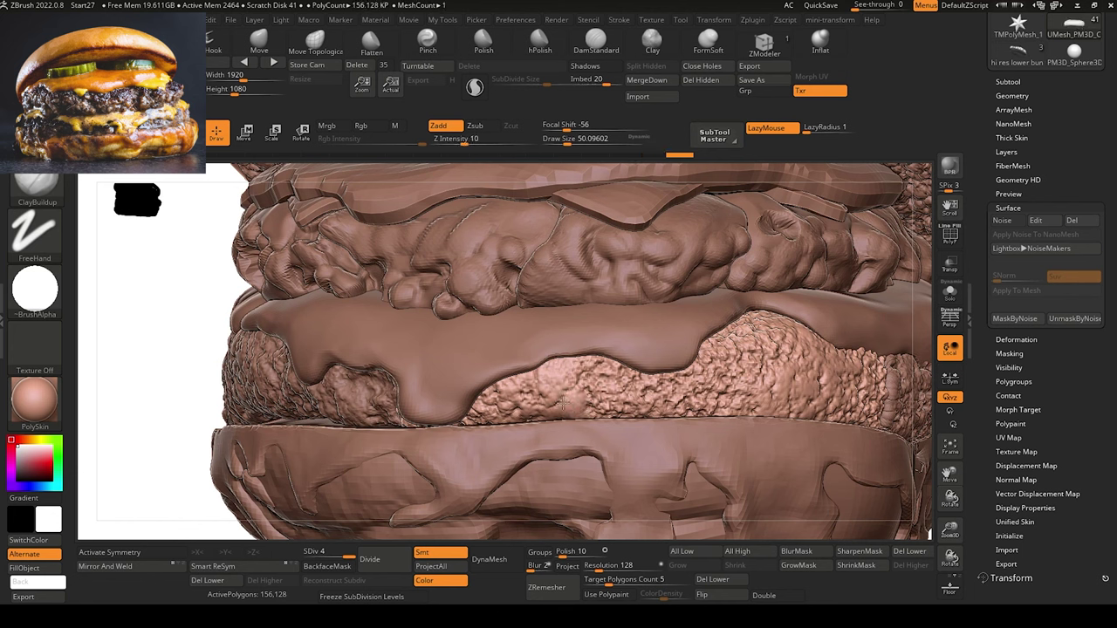
pyautogui.moveTo(554, 387); pyautogui.dragTo(574, 379)
pyautogui.press('[')
pyautogui.press('[')
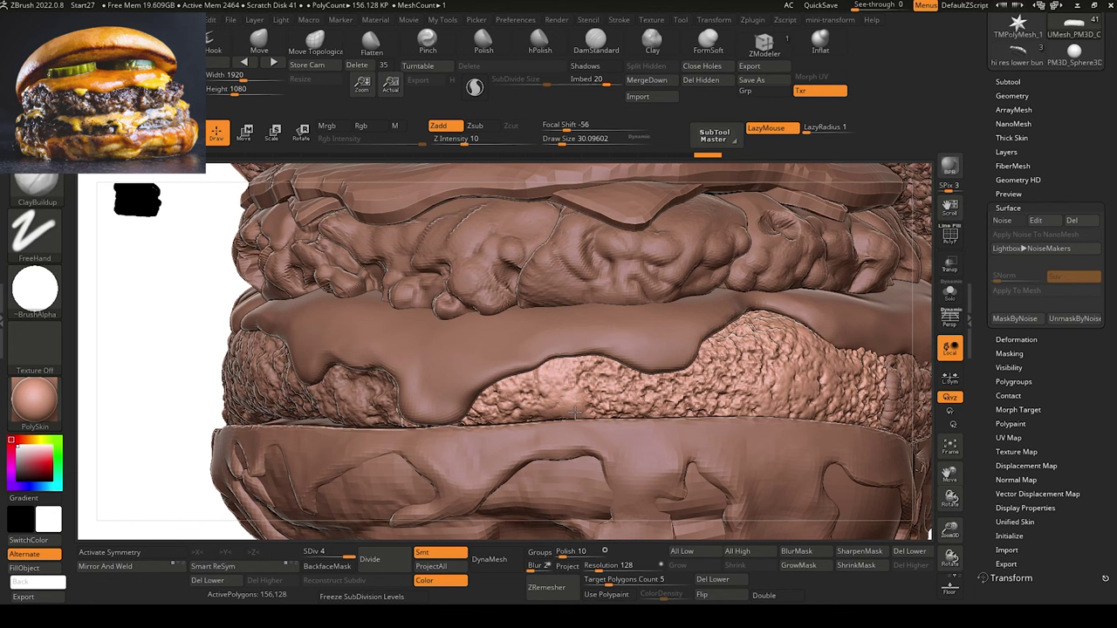
pyautogui.moveTo(572, 408)
pyautogui.mouseDown()
pyautogui.moveTo(503, 397)
pyautogui.moveTo(520, 406)
pyautogui.mouseUp()
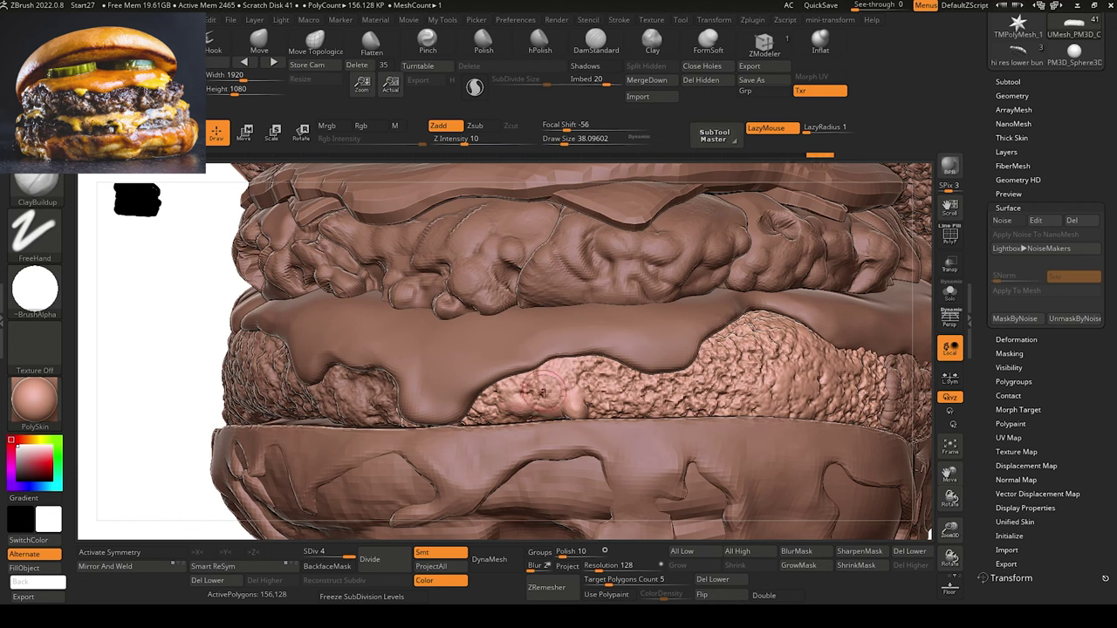
pyautogui.press(']')
# Carve creases into the patty surface beside the new lumps with the DamStandard brush.
pyautogui.click(596, 39)
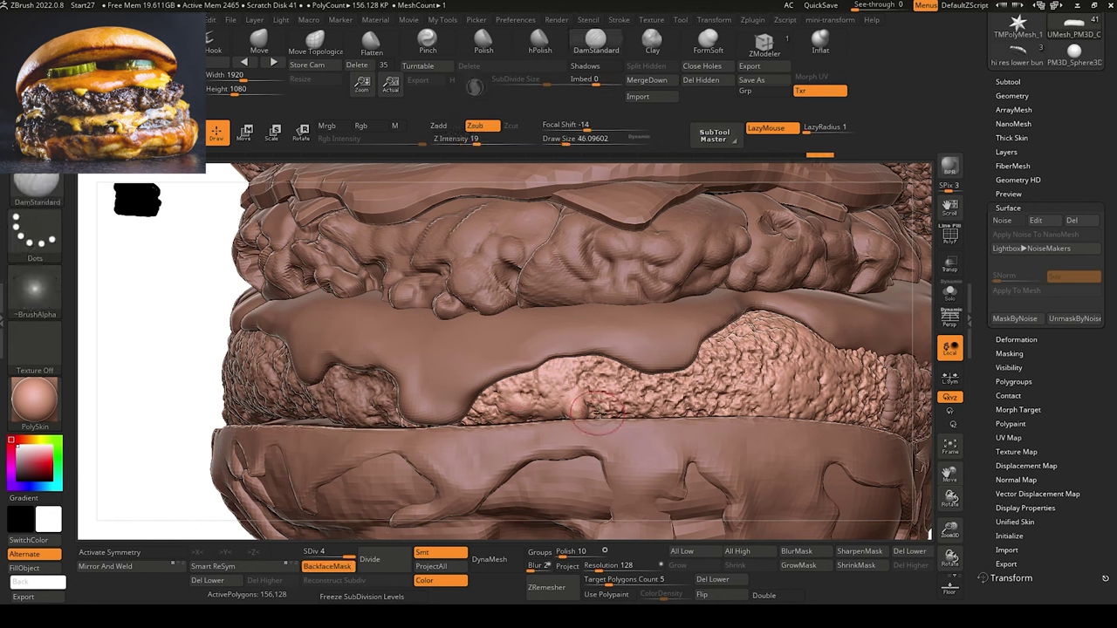
pyautogui.moveTo(639, 385)
pyautogui.mouseDown()
pyautogui.moveTo(676, 388)
pyautogui.moveTo(681, 418)
pyautogui.mouseUp()
pyautogui.press(']')
pyautogui.press(']')
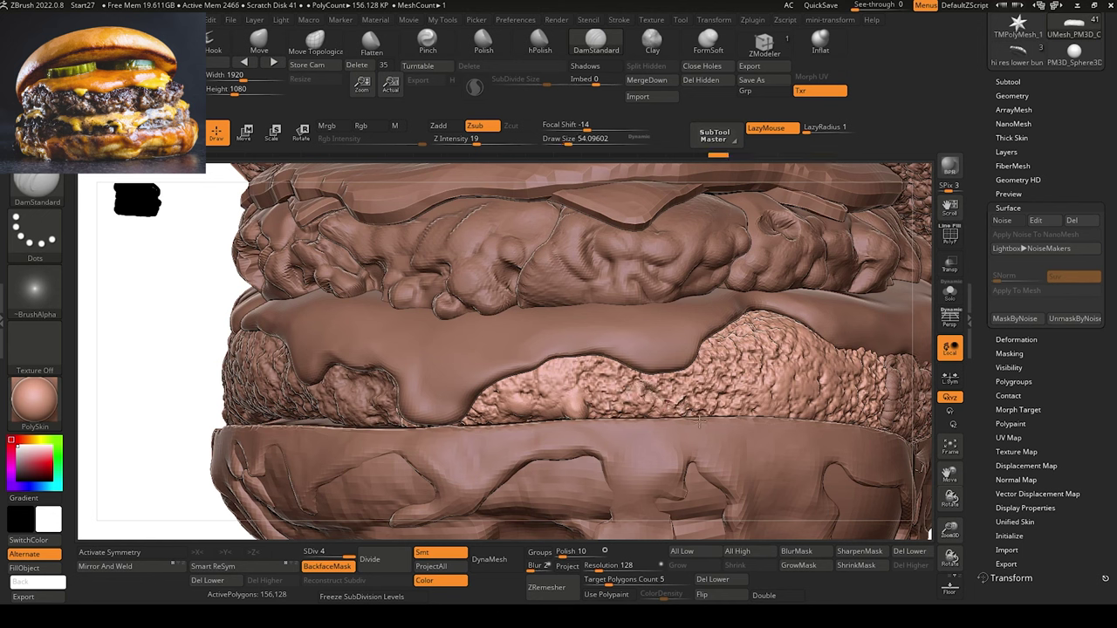
# Build up further lumps along the lower edge of the patty piece with the ClayBuildup brush.
pyautogui.click(147, 40)
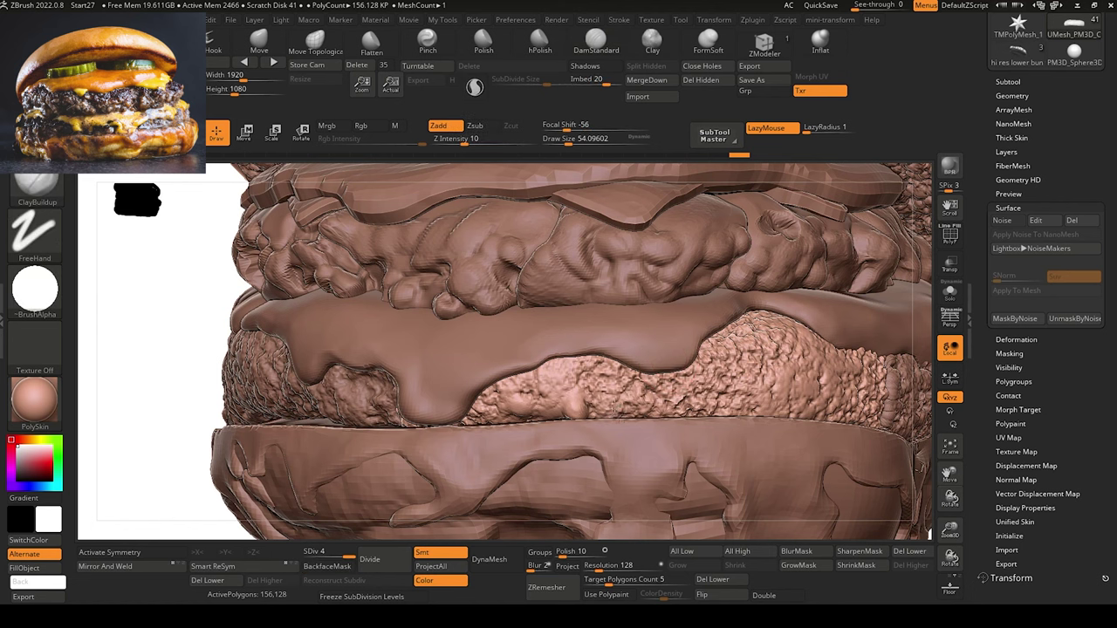
pyautogui.press('[')
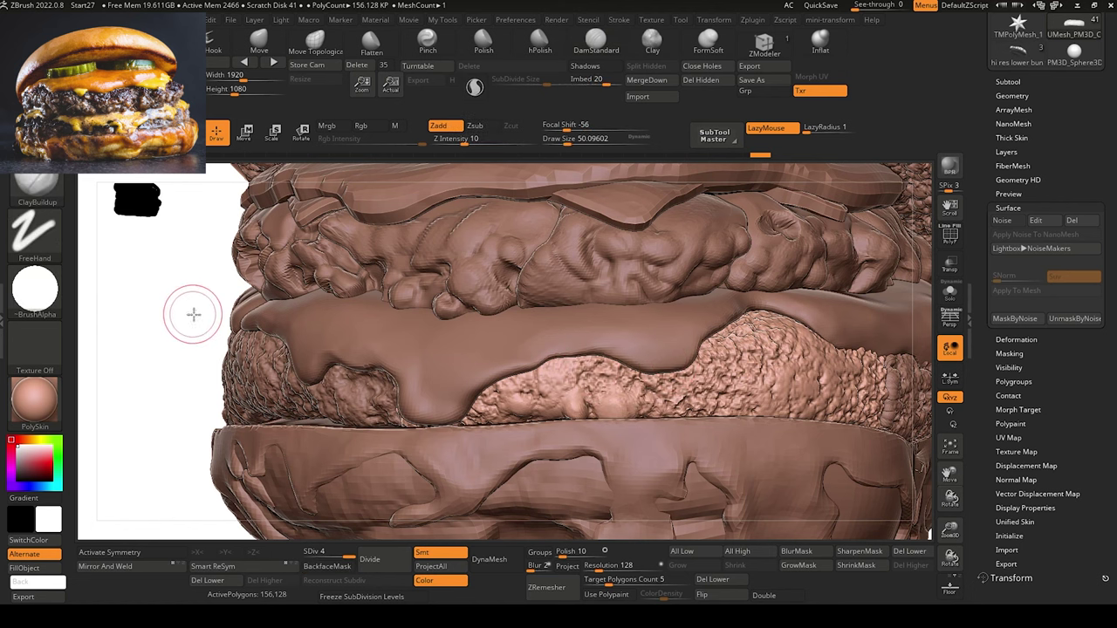
pyautogui.moveTo(192, 314)
pyautogui.mouseDown()
pyautogui.moveTo(180, 340)
pyautogui.moveTo(227, 380)
pyautogui.mouseUp()
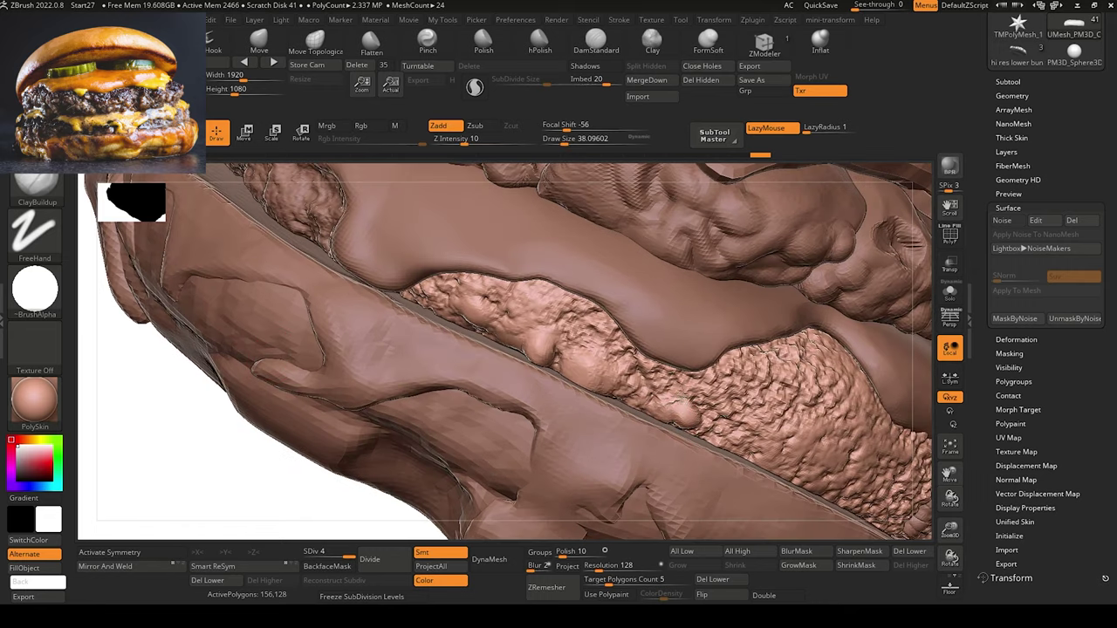
pyautogui.moveTo(712, 393); pyautogui.dragTo(716, 404)
pyautogui.moveTo(259, 461)
pyautogui.mouseDown()
pyautogui.moveTo(233, 424)
pyautogui.moveTo(271, 461)
pyautogui.moveTo(276, 442)
pyautogui.moveTo(291, 474)
pyautogui.moveTo(356, 506)
pyautogui.moveTo(187, 435)
pyautogui.mouseUp()
pyautogui.moveTo(624, 344); pyautogui.dragTo(611, 379)
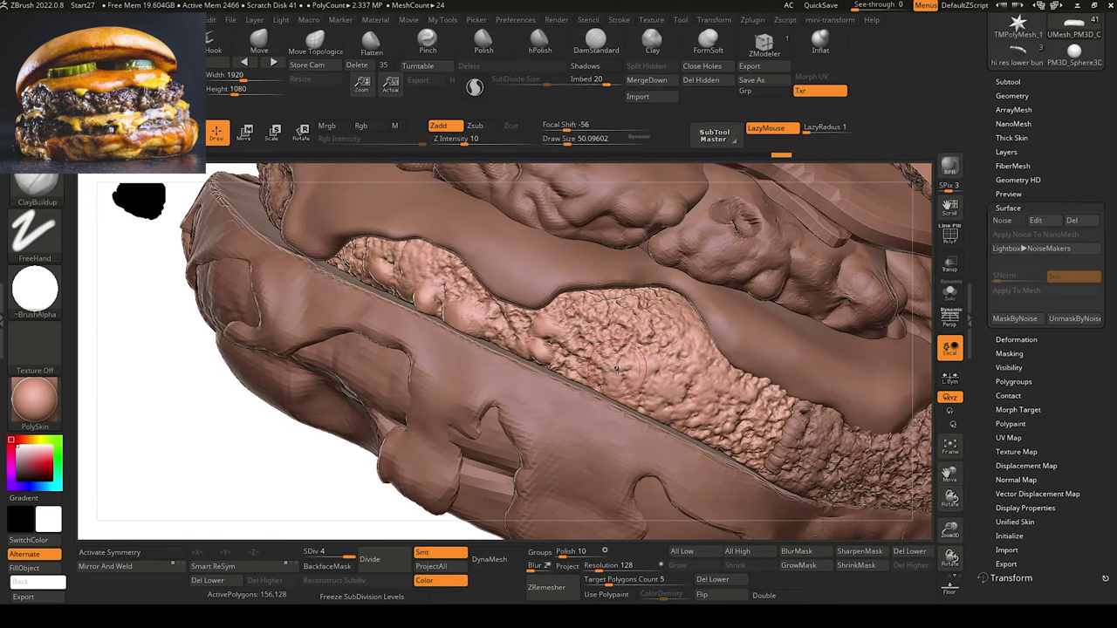
# Build up rounded meat clumps over the wide part of the patty piece using ClayBuildup at draw sizes between about 50 and 26.
pyautogui.press(']')
pyautogui.moveTo(559, 325)
pyautogui.mouseDown()
pyautogui.moveTo(726, 377)
pyautogui.moveTo(706, 384)
pyautogui.mouseUp()
pyautogui.press('[')
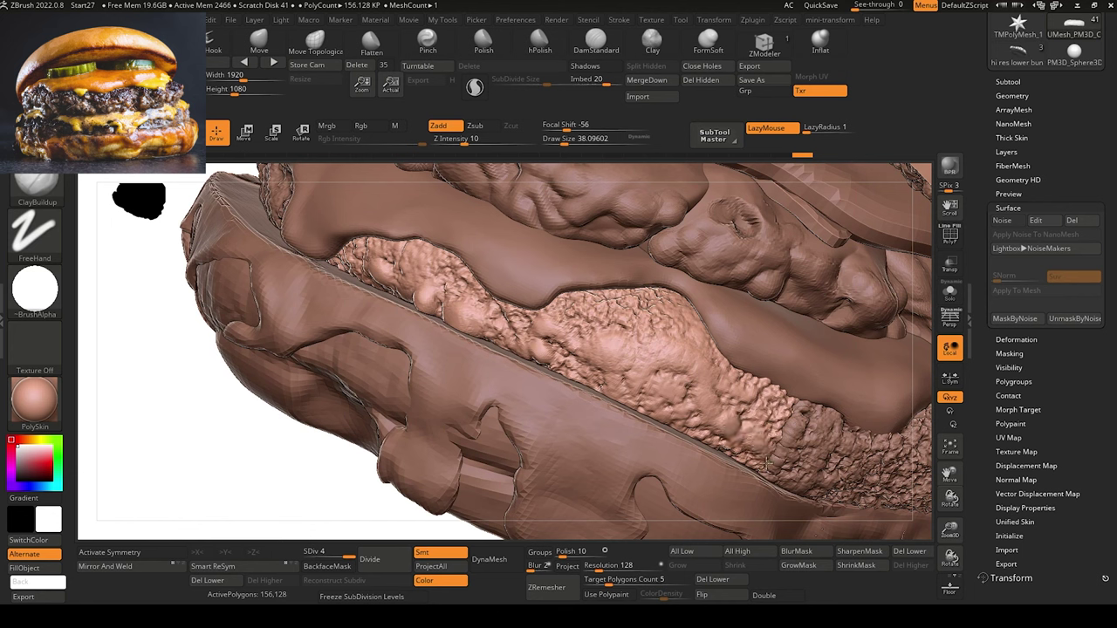
pyautogui.press(']')
pyautogui.moveTo(670, 379)
pyautogui.mouseDown()
pyautogui.moveTo(669, 394)
pyautogui.moveTo(637, 405)
pyautogui.moveTo(690, 417)
pyautogui.mouseUp()
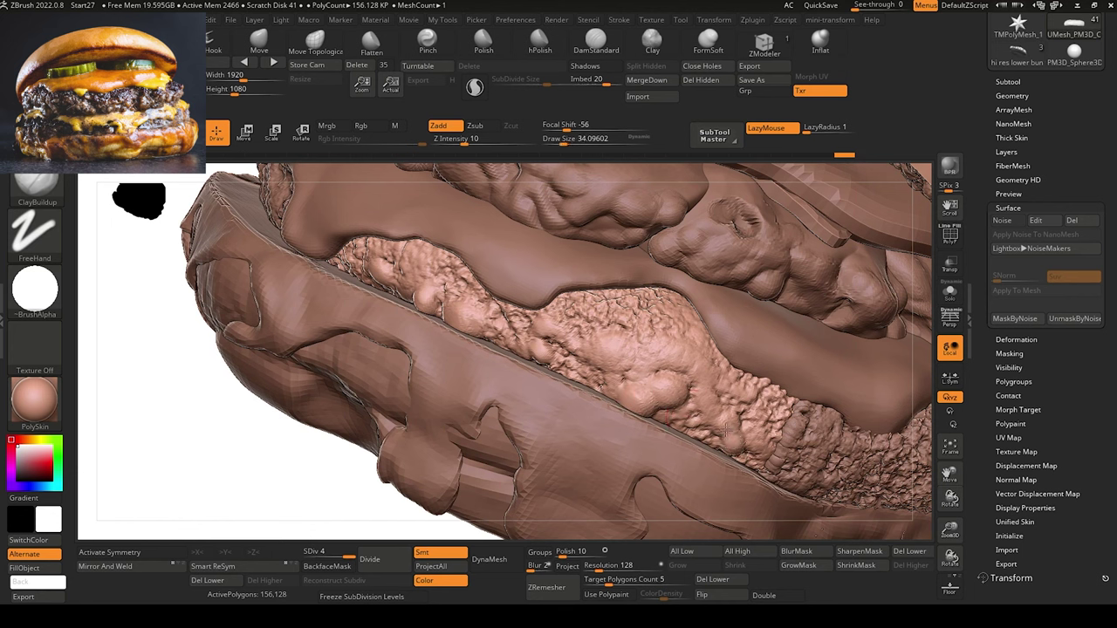
pyautogui.moveTo(727, 427); pyautogui.dragTo(711, 430)
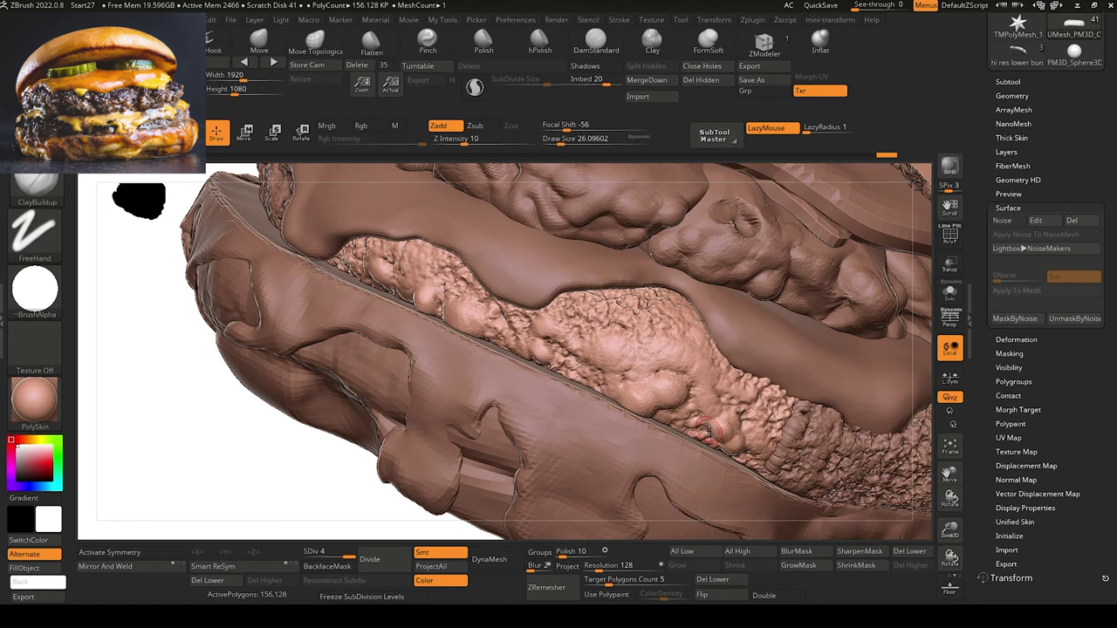
pyautogui.keyDown('ctrl'); pyautogui.moveTo(291, 462); pyautogui.dragTo(248, 358, button='right'); pyautogui.keyUp('ctrl')
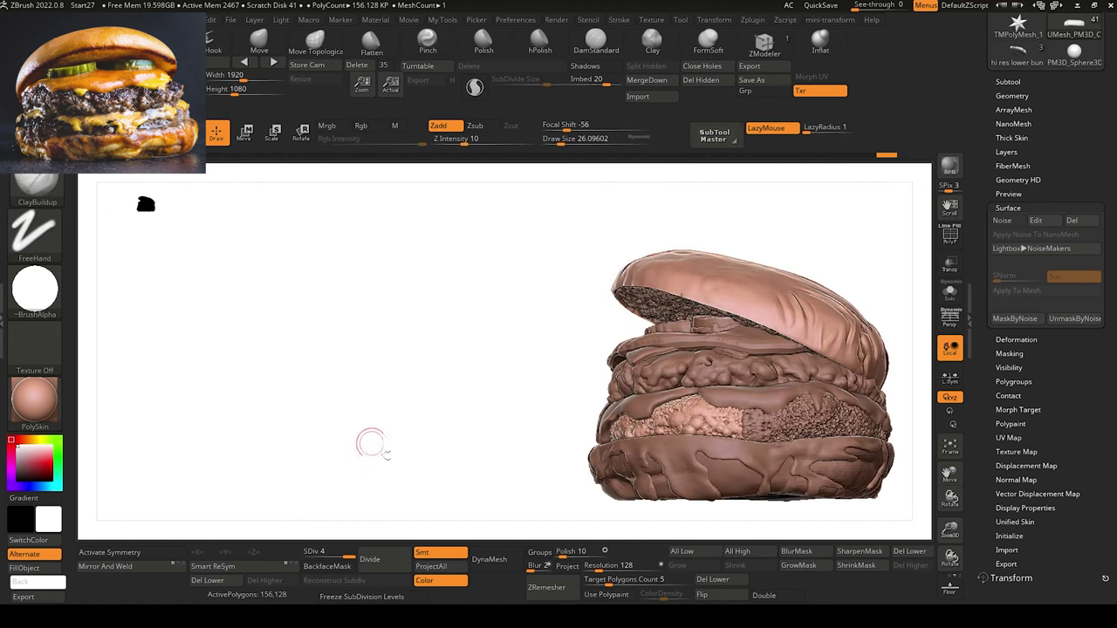
# Select the coarse-grained patty piece next to the finished one and build up lumps at its near end with ClayBuildup at draw size about 38.
pyautogui.keyDown('alt'); pyautogui.moveTo(377, 446); pyautogui.dragTo(303, 392, button='right'); pyautogui.keyUp('alt')
pyautogui.keyDown('ctrl'); pyautogui.moveTo(337, 452); pyautogui.dragTo(389, 529, button='right'); pyautogui.keyUp('ctrl')
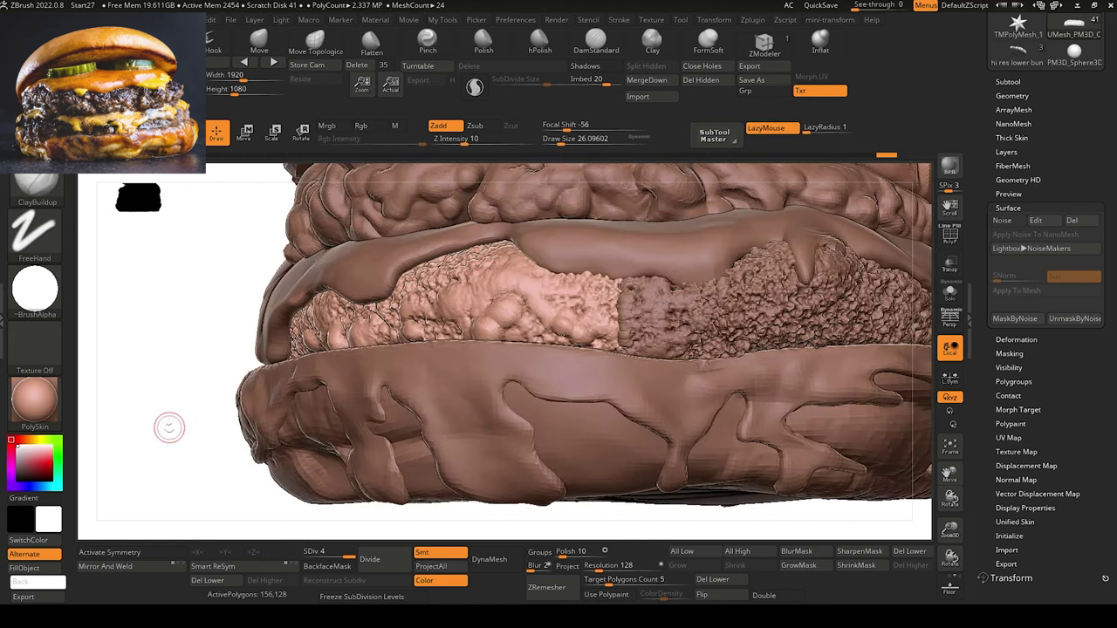
pyautogui.moveTo(160, 430)
pyautogui.keyDown('alt'); pyautogui.mouseDown(button='right')
pyautogui.moveTo(220, 426)
pyautogui.moveTo(250, 470)
pyautogui.moveTo(223, 413)
pyautogui.moveTo(182, 424)
pyautogui.moveTo(267, 462)
pyautogui.moveTo(182, 454)
pyautogui.moveTo(263, 478)
pyautogui.moveTo(259, 494)
pyautogui.moveTo(283, 469)
pyautogui.mouseUp(button='right'); pyautogui.keyUp('alt')
pyautogui.keyDown('alt'); pyautogui.click(598, 378); pyautogui.keyUp('alt')
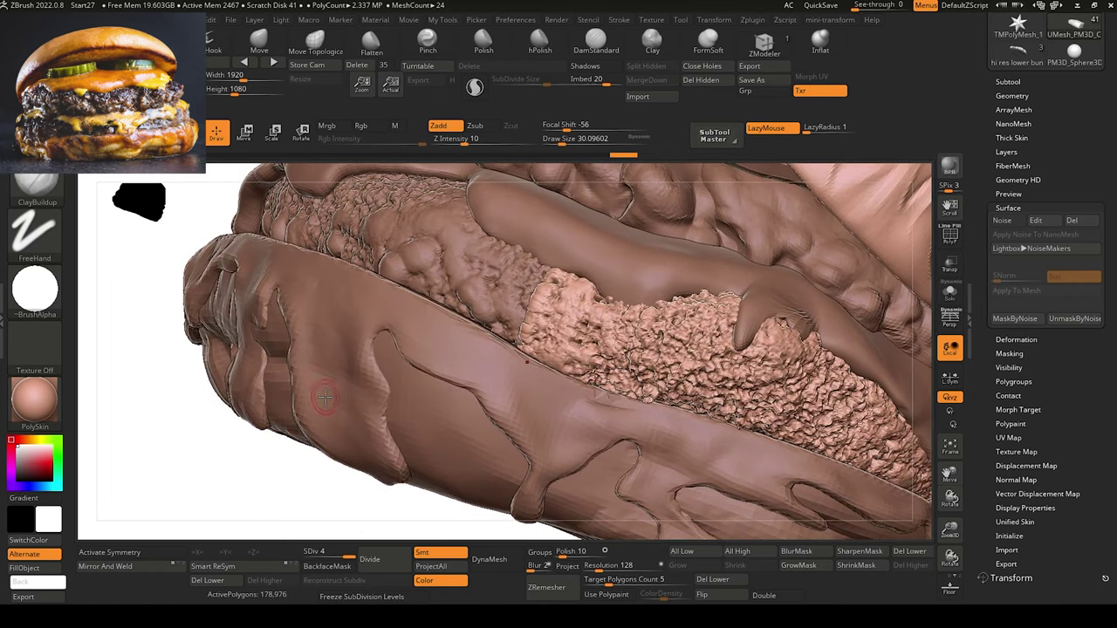
pyautogui.press(']')
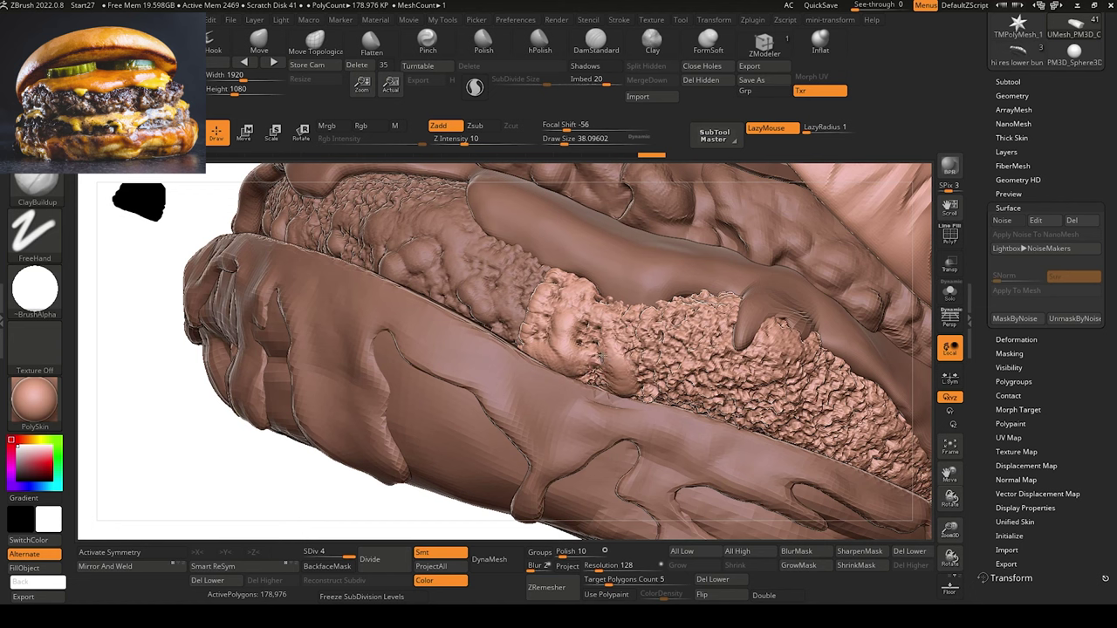
pyautogui.moveTo(608, 367); pyautogui.dragTo(595, 403)
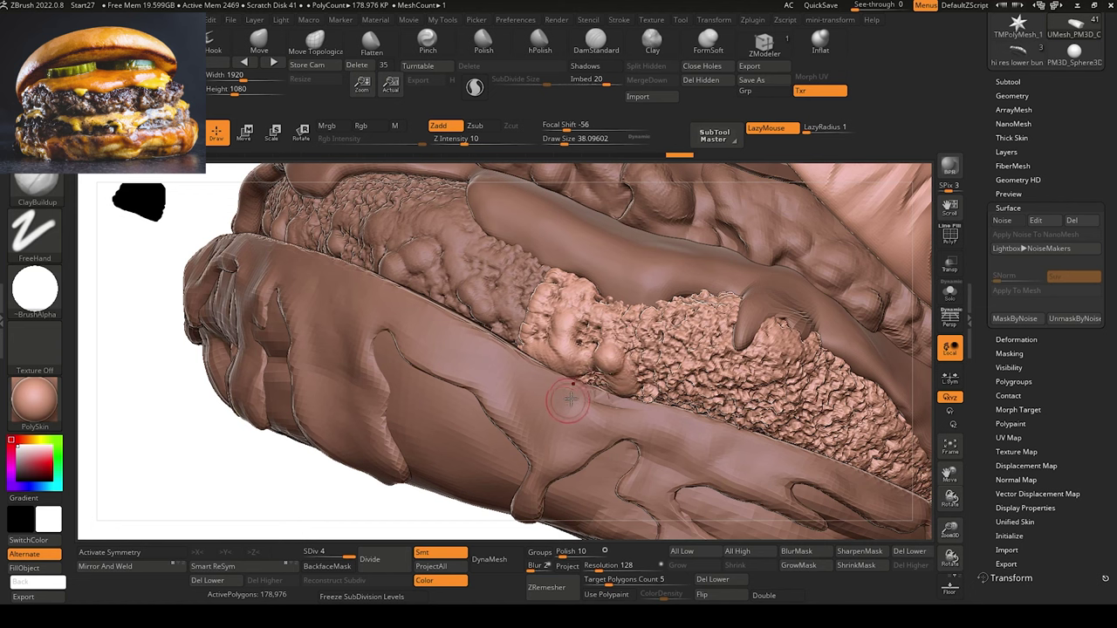
# Carve creases beside the new lumps and along the middle of the patty piece with DamStandard at draw sizes between about 54 and 74.
pyautogui.moveTo(210, 454)
pyautogui.keyDown('alt'); pyautogui.mouseDown()
pyautogui.moveTo(222, 434)
pyautogui.moveTo(212, 414)
pyautogui.moveTo(253, 471)
pyautogui.moveTo(225, 464)
pyautogui.moveTo(242, 487)
pyautogui.moveTo(259, 413)
pyautogui.mouseUp(); pyautogui.keyUp('alt')
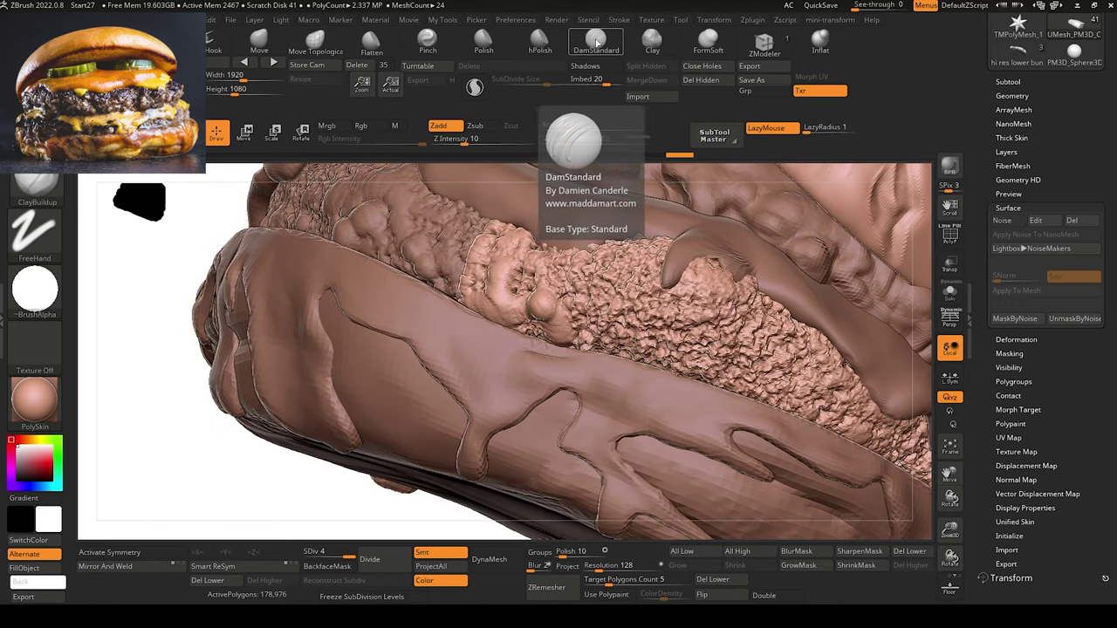
pyautogui.click(595, 44)
pyautogui.press(']')
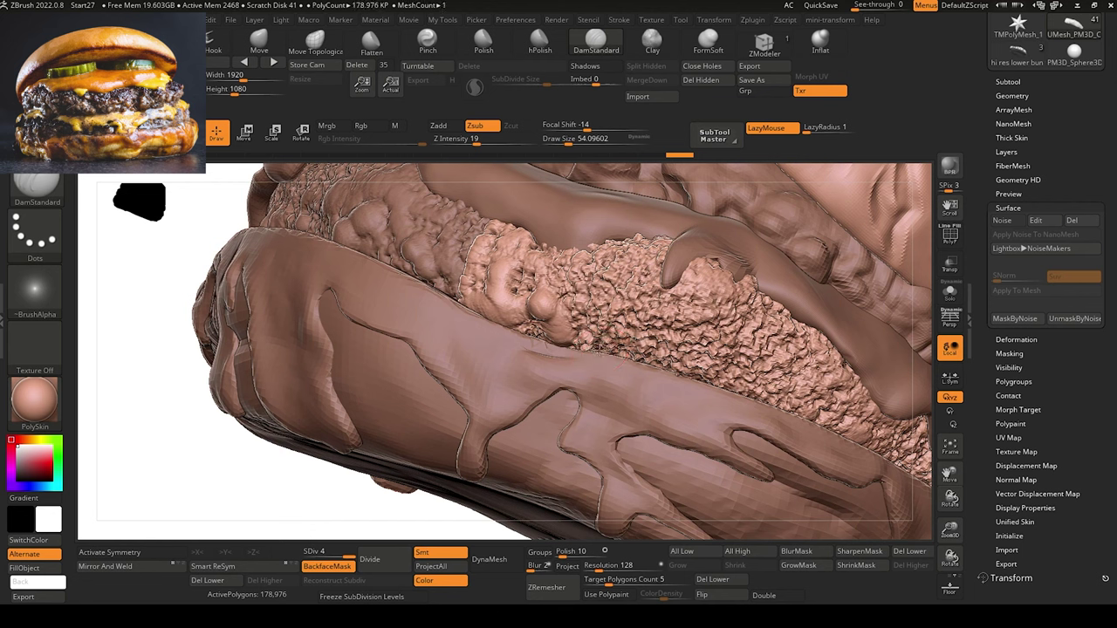
pyautogui.press(']')
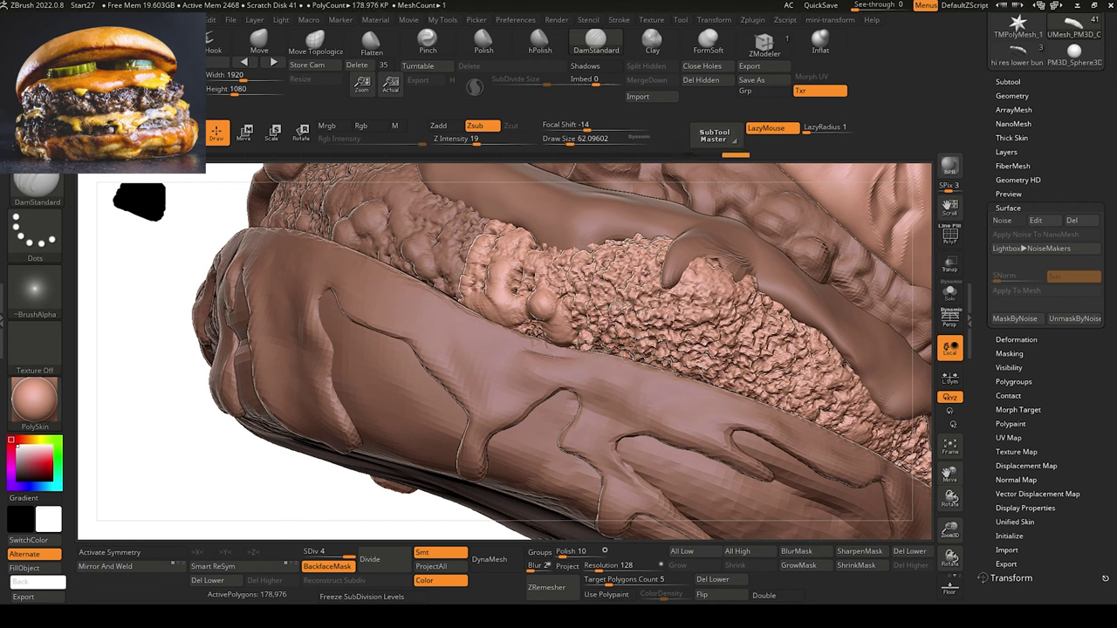
pyautogui.press(']')
pyautogui.press(']')
pyautogui.press(']')
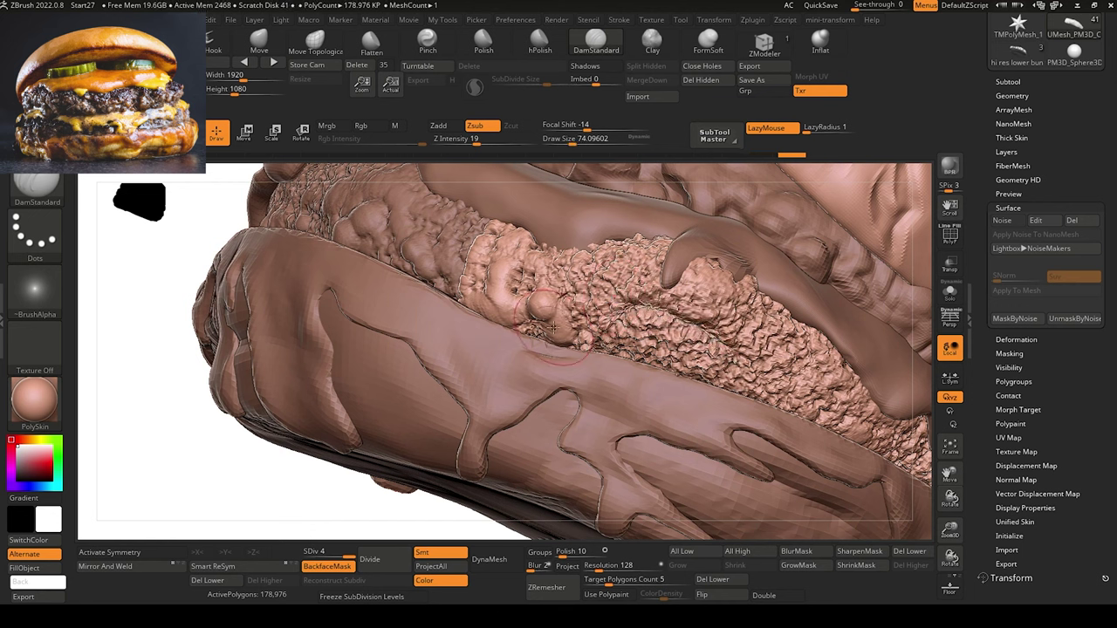
# Smooth part of the noisy surface and build up rounded meat clumps toward the far end with ClayBuildup at draw sizes between about 38 and 22.
pyautogui.press('shift')
pyautogui.moveTo(640, 327)
pyautogui.keyDown('shift'); pyautogui.mouseDown()
pyautogui.moveTo(686, 316)
pyautogui.moveTo(609, 326)
pyautogui.moveTo(690, 362)
pyautogui.moveTo(659, 320)
pyautogui.moveTo(679, 359)
pyautogui.moveTo(664, 368)
pyautogui.moveTo(657, 349)
pyautogui.mouseUp(); pyautogui.keyUp('shift')
pyautogui.press('[')
pyautogui.press('[')
pyautogui.press('[')
pyautogui.press('[')
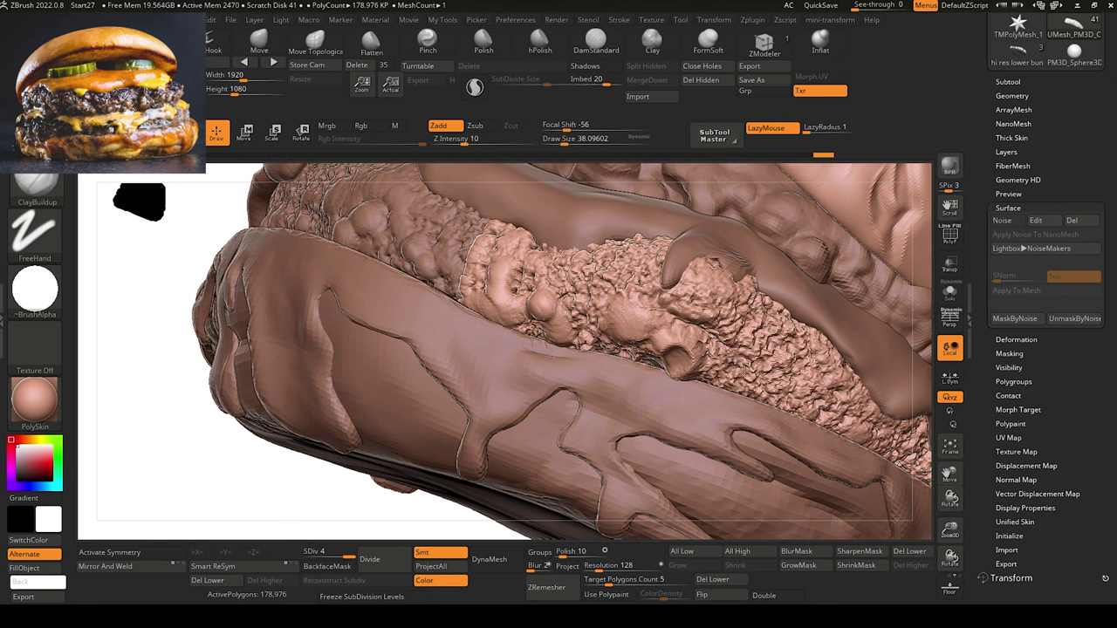
pyautogui.moveTo(743, 342); pyautogui.dragTo(869, 404)
pyautogui.moveTo(763, 393); pyautogui.dragTo(790, 400)
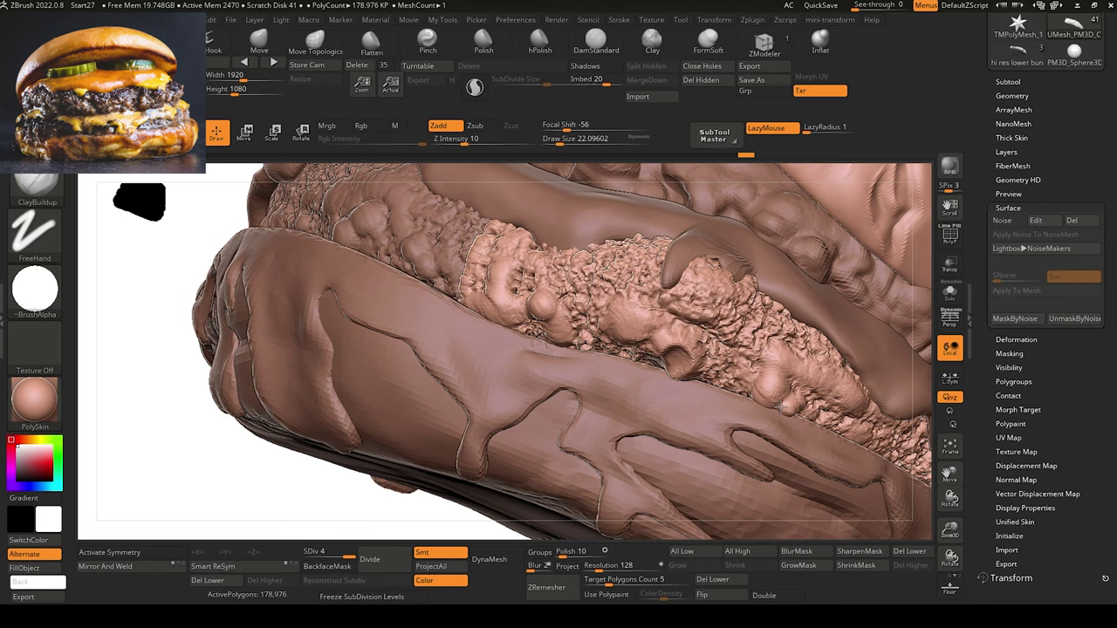
pyautogui.moveTo(778, 407); pyautogui.dragTo(764, 409)
# Build up a thick ridge and small lumps below the cheese drip with ClayBuildup at draw sizes between about 42 and 26.
pyautogui.moveTo(312, 481)
pyautogui.keyDown('alt'); pyautogui.mouseDown()
pyautogui.moveTo(269, 435)
pyautogui.moveTo(242, 354)
pyautogui.mouseUp(); pyautogui.keyUp('alt')
pyautogui.moveTo(275, 401)
pyautogui.mouseDown()
pyautogui.moveTo(256, 445)
pyautogui.moveTo(268, 468)
pyautogui.moveTo(300, 464)
pyautogui.moveTo(290, 453)
pyautogui.moveTo(312, 460)
pyautogui.moveTo(289, 453)
pyautogui.mouseUp()
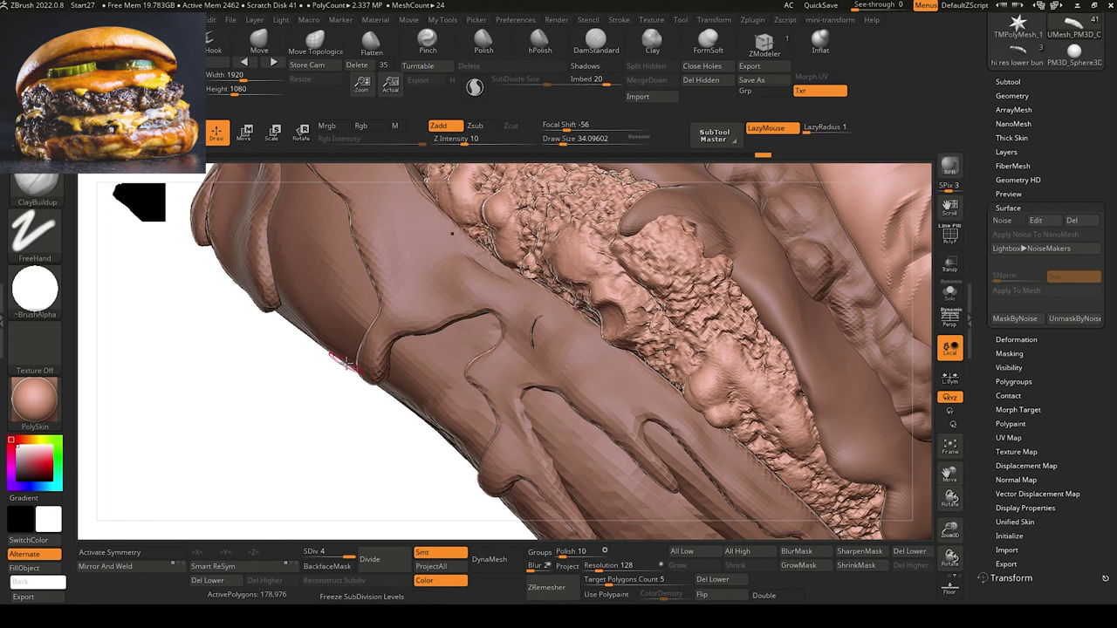
pyautogui.press(']')
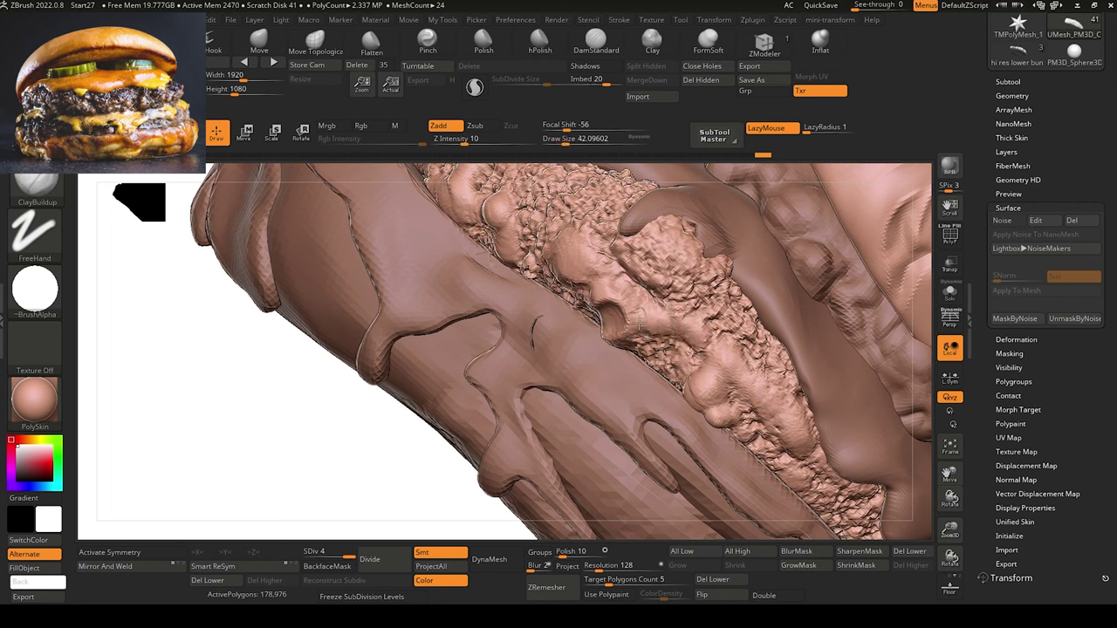
pyautogui.moveTo(639, 324); pyautogui.dragTo(635, 323)
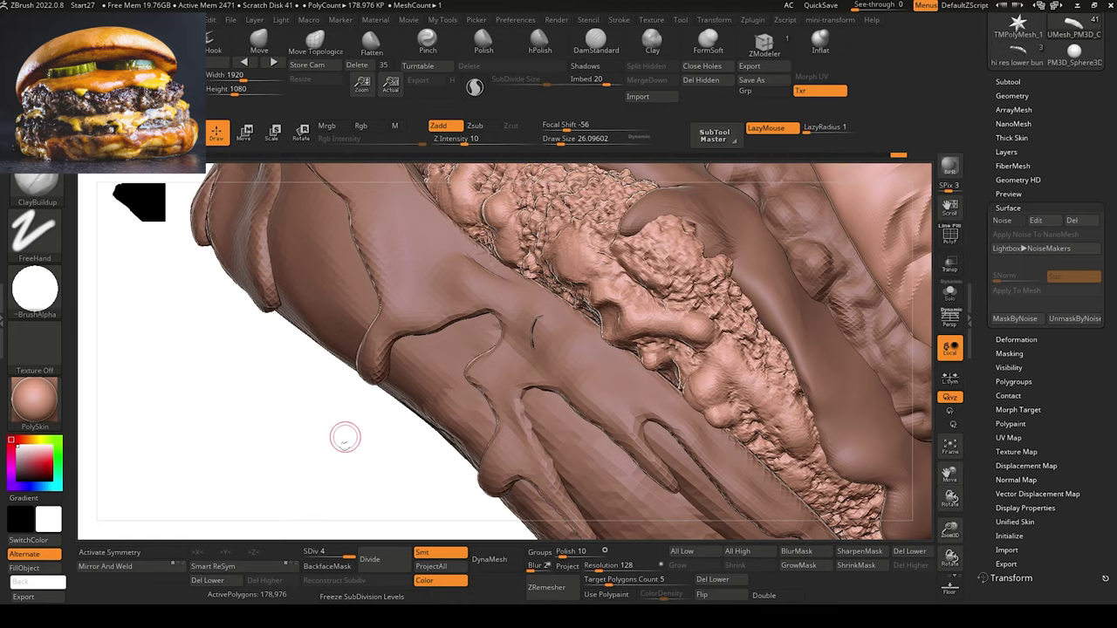
pyautogui.moveTo(344, 436)
pyautogui.mouseDown()
pyautogui.moveTo(324, 419)
pyautogui.moveTo(274, 302)
pyautogui.moveTo(200, 324)
pyautogui.moveTo(241, 339)
pyautogui.moveTo(255, 436)
pyautogui.mouseUp()
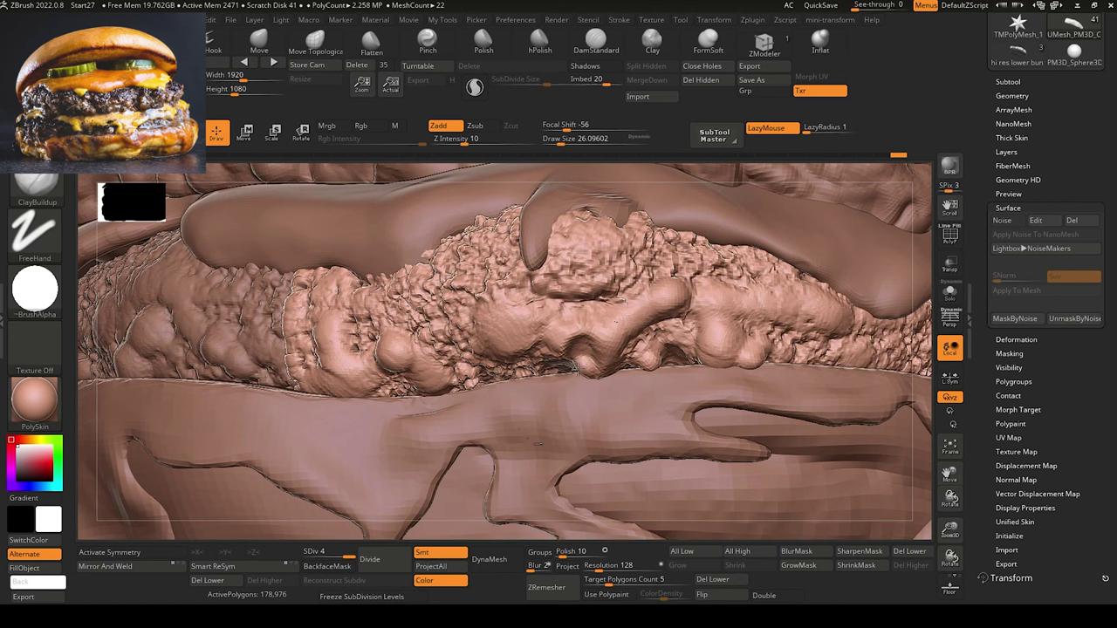
pyautogui.moveTo(585, 373); pyautogui.dragTo(579, 363)
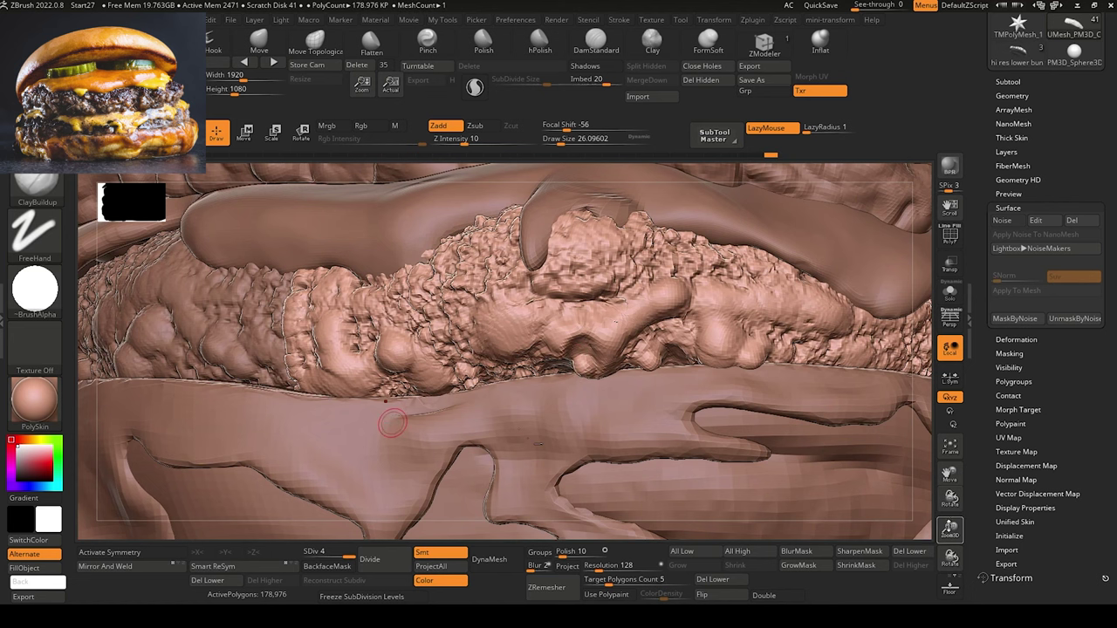
# Add small lumps along the narrow strip of the patty piece under the cheese edge with ClayBuildup at Z Intensity 36.
pyautogui.keyDown('alt'); pyautogui.moveTo(922, 419); pyautogui.dragTo(812, 376); pyautogui.keyUp('alt')
pyautogui.moveTo(346, 476)
pyautogui.mouseDown()
pyautogui.moveTo(387, 513)
pyautogui.moveTo(392, 474)
pyautogui.moveTo(351, 471)
pyautogui.moveTo(359, 476)
pyautogui.moveTo(296, 452)
pyautogui.moveTo(329, 481)
pyautogui.moveTo(349, 464)
pyautogui.moveTo(351, 482)
pyautogui.moveTo(317, 457)
pyautogui.moveTo(257, 444)
pyautogui.moveTo(299, 407)
pyautogui.mouseUp()
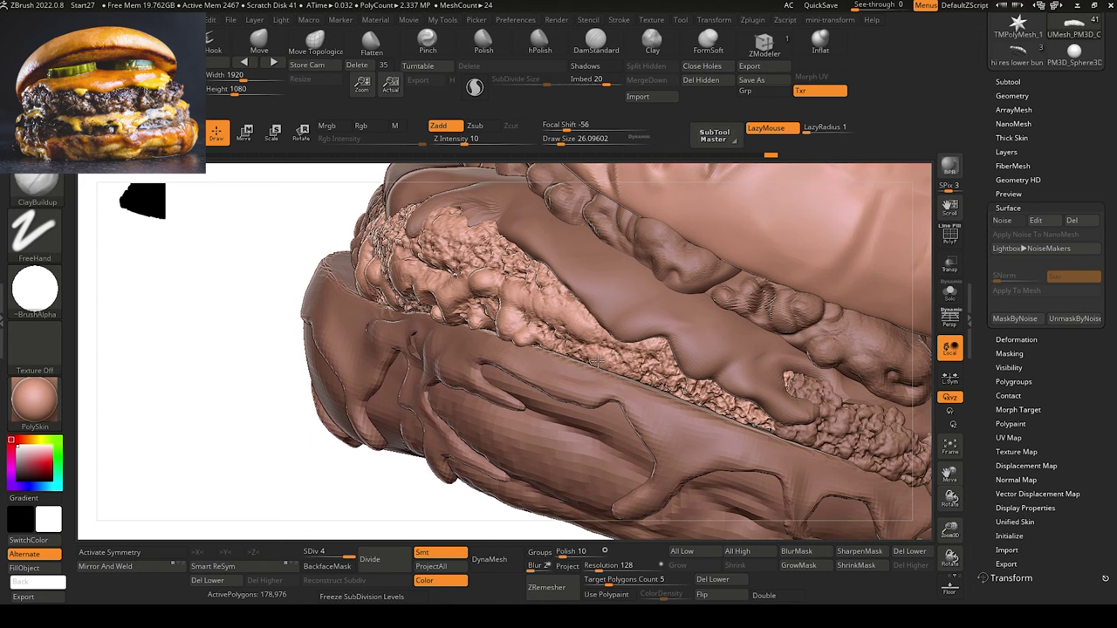
pyautogui.moveTo(595, 360); pyautogui.dragTo(606, 370)
pyautogui.click(492, 142)
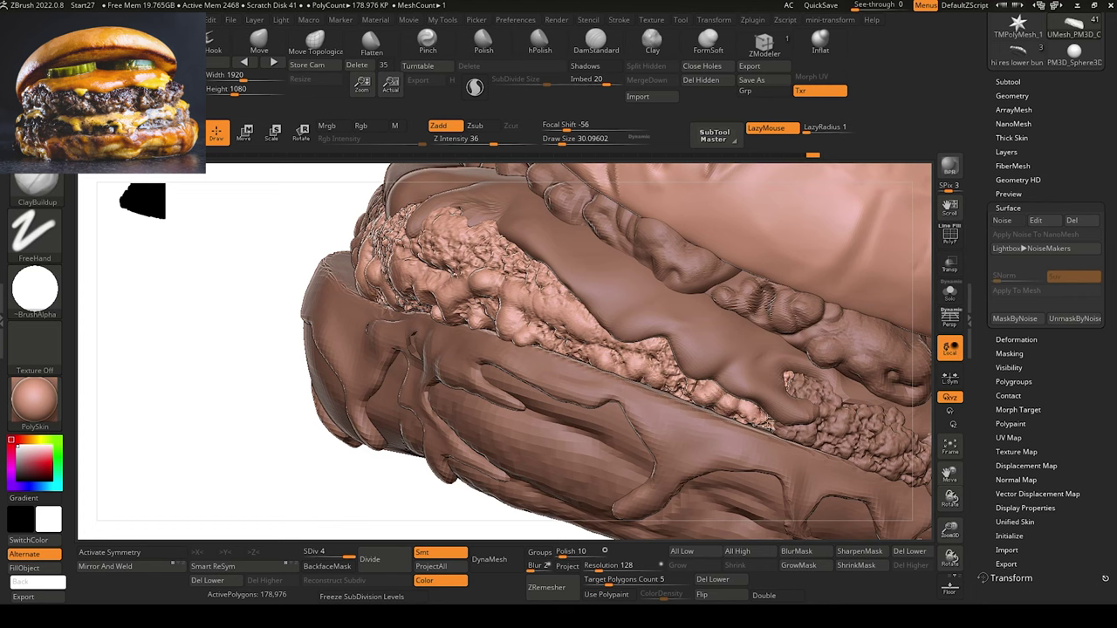
# Select the next patty piece showing between the cheese drips and build up small clumps on it with ClayBuildup at draw size about 30.
pyautogui.keyDown('alt'); pyautogui.moveTo(301, 447); pyautogui.dragTo(268, 446); pyautogui.keyUp('alt')
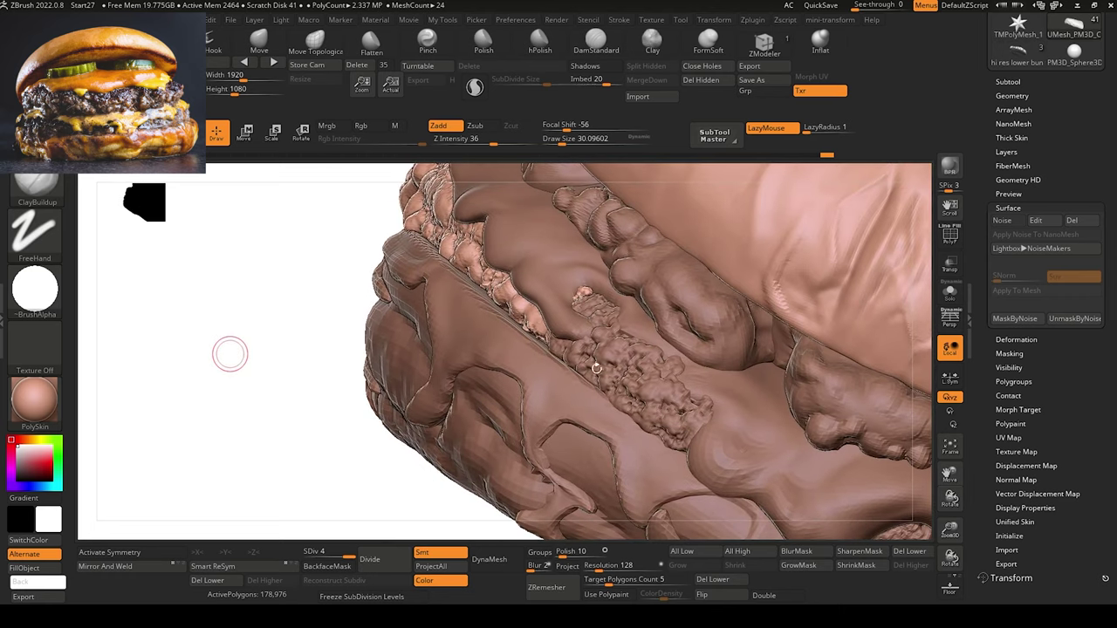
pyautogui.keyDown('alt'); pyautogui.click(645, 417); pyautogui.keyUp('alt')
pyautogui.moveTo(653, 412); pyautogui.dragTo(641, 426)
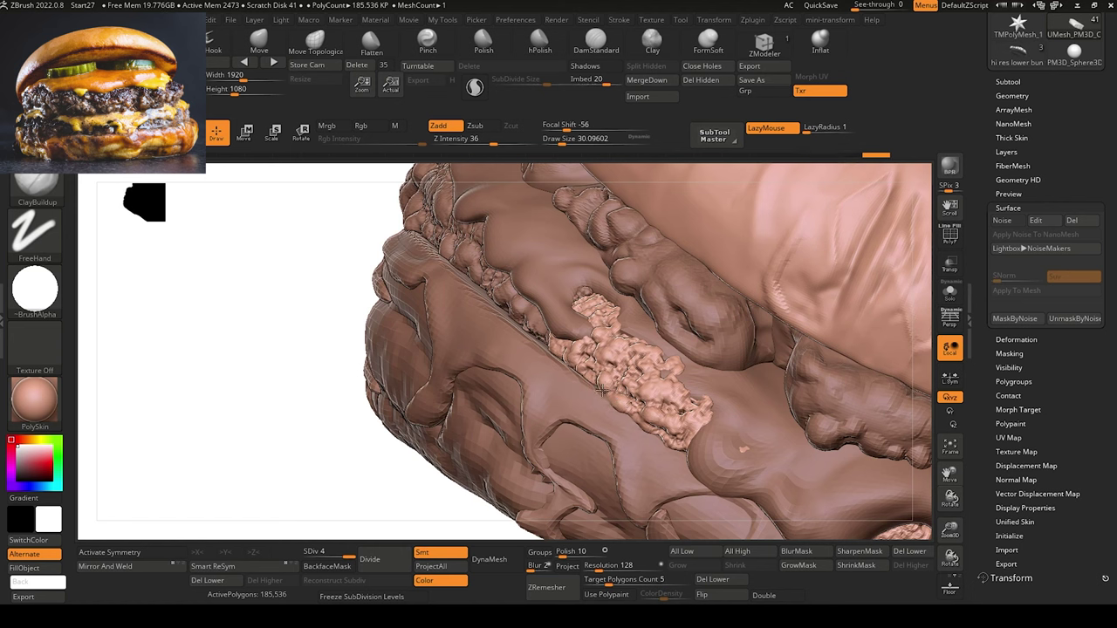
pyautogui.moveTo(601, 390); pyautogui.dragTo(586, 385)
pyautogui.moveTo(299, 343); pyautogui.dragTo(412, 350)
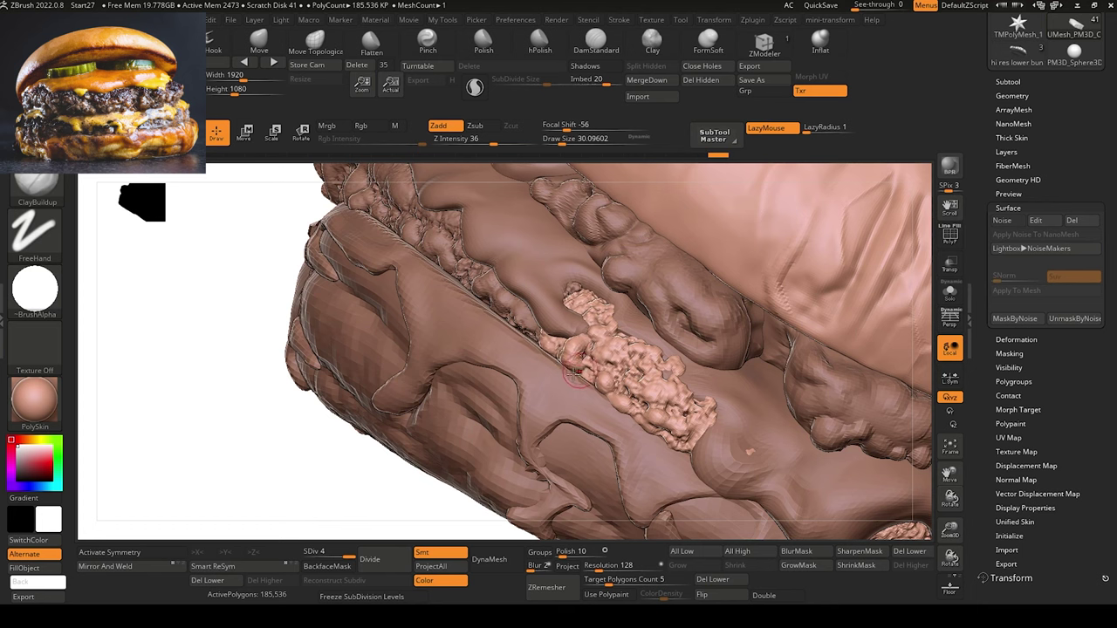
# Pull the upper edge and far end of the exposed patty piece inward with the Move brush at draw size about 66.
pyautogui.press('f')
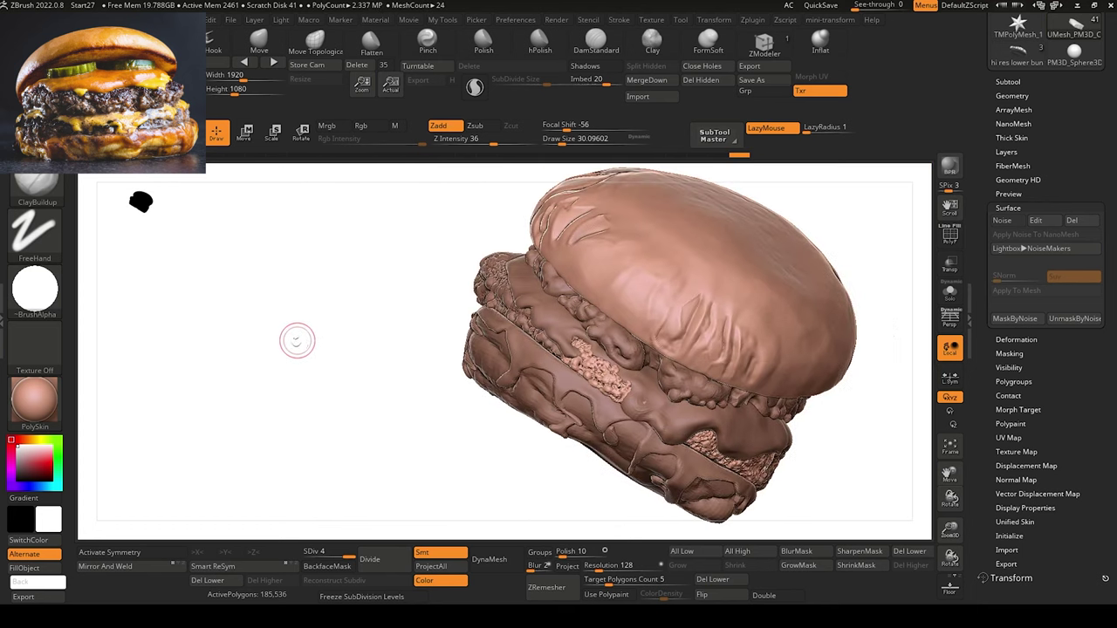
pyautogui.moveTo(344, 410)
pyautogui.mouseDown()
pyautogui.moveTo(352, 507)
pyautogui.moveTo(372, 499)
pyautogui.moveTo(335, 494)
pyautogui.moveTo(363, 435)
pyautogui.mouseUp()
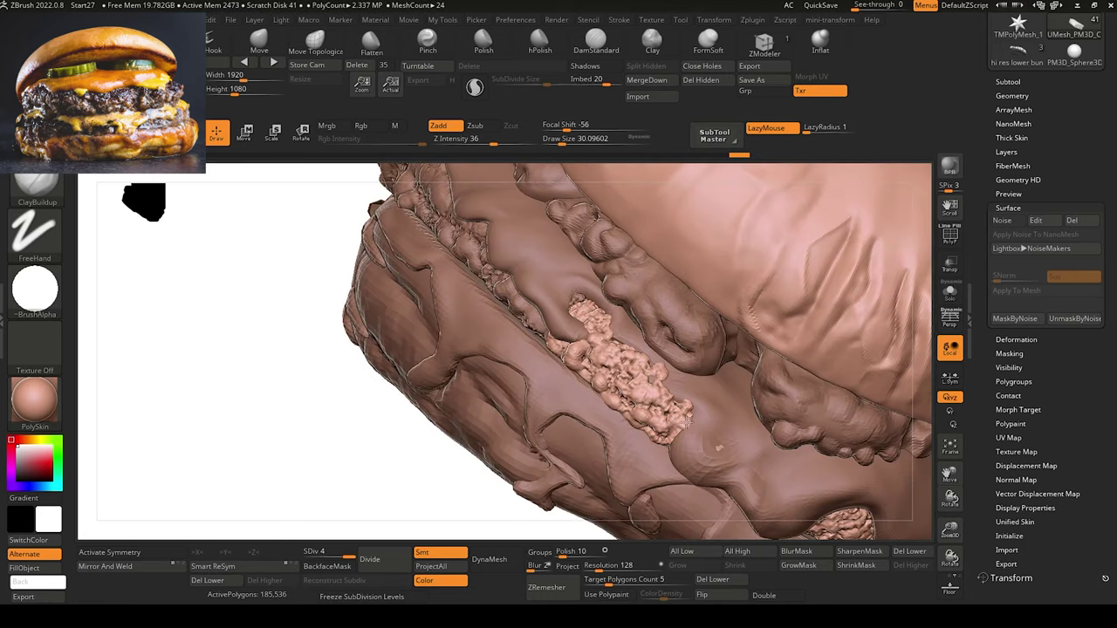
pyautogui.moveTo(436, 463); pyautogui.dragTo(432, 466, button='right')
pyautogui.press(']')
pyautogui.press(']')
pyautogui.press('[')
pyautogui.moveTo(602, 327); pyautogui.dragTo(637, 362)
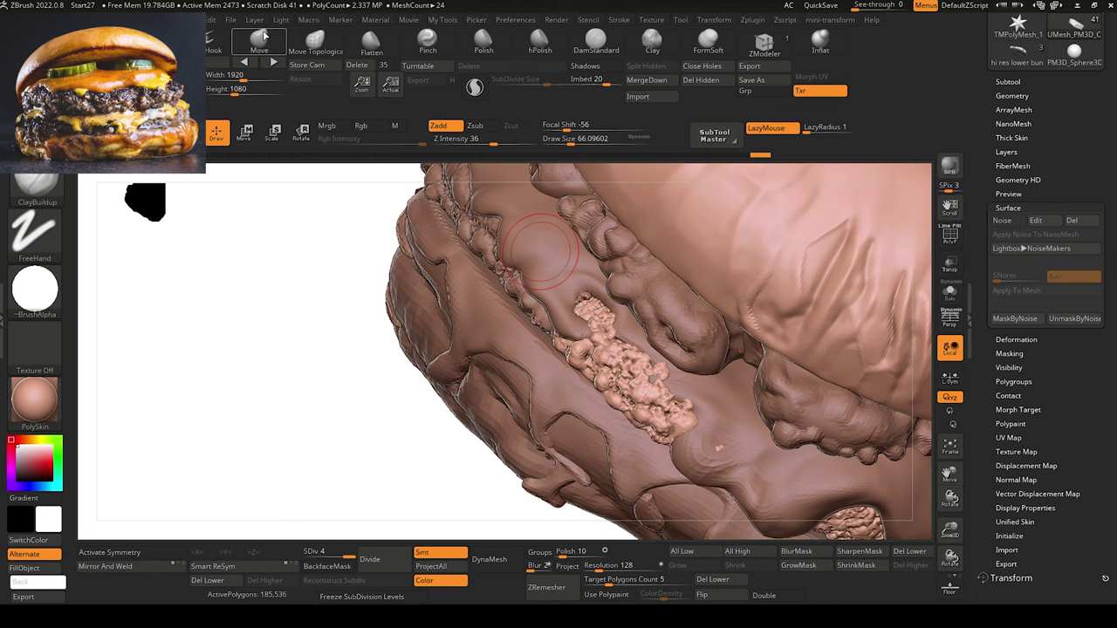
pyautogui.press('b')
pyautogui.press('m')
pyautogui.press('v')
pyautogui.moveTo(639, 356); pyautogui.dragTo(632, 361)
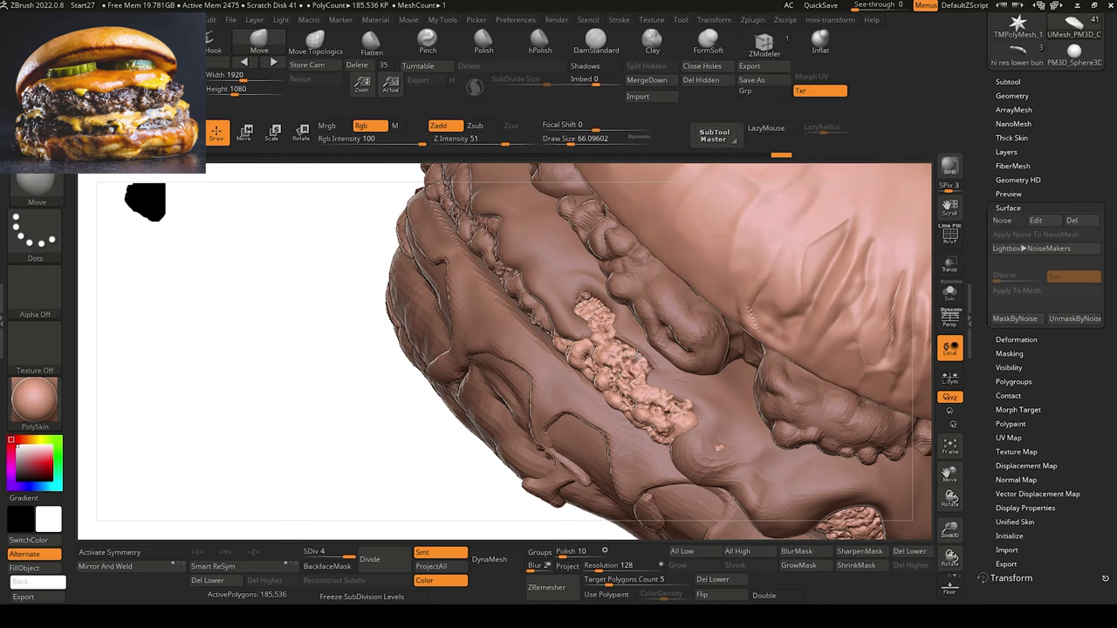
pyautogui.moveTo(685, 408); pyautogui.dragTo(675, 414)
pyautogui.moveTo(629, 361); pyautogui.dragTo(624, 365)
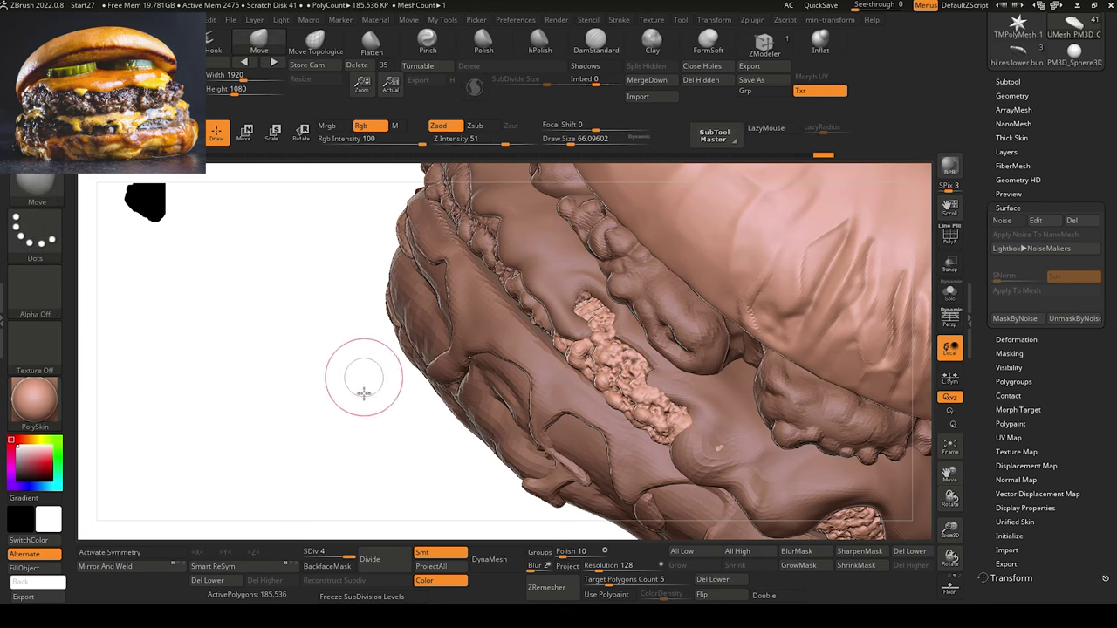
# Build up more meat clumps on the exposed parts of the same patty piece with ClayBuildup at draw size about 34.
pyautogui.keyDown('alt'); pyautogui.moveTo(364, 377); pyautogui.dragTo(358, 290); pyautogui.keyUp('alt')
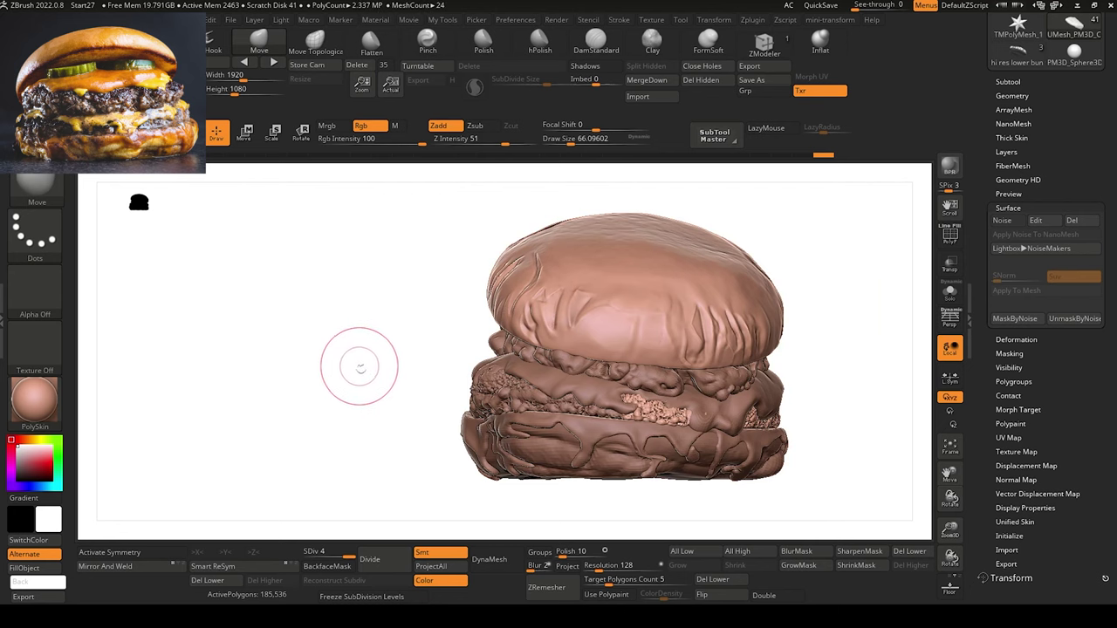
pyautogui.keyDown('alt'); pyautogui.moveTo(353, 408); pyautogui.dragTo(425, 472); pyautogui.keyUp('alt')
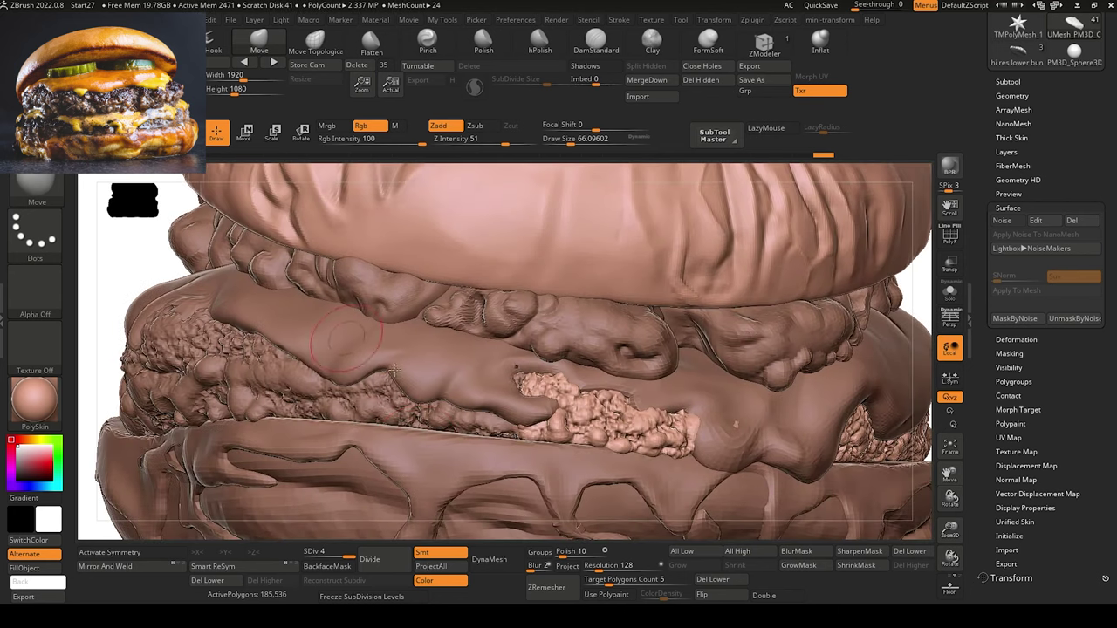
pyautogui.press('[')
pyautogui.press('b')
pyautogui.press('c')
pyautogui.press('b')
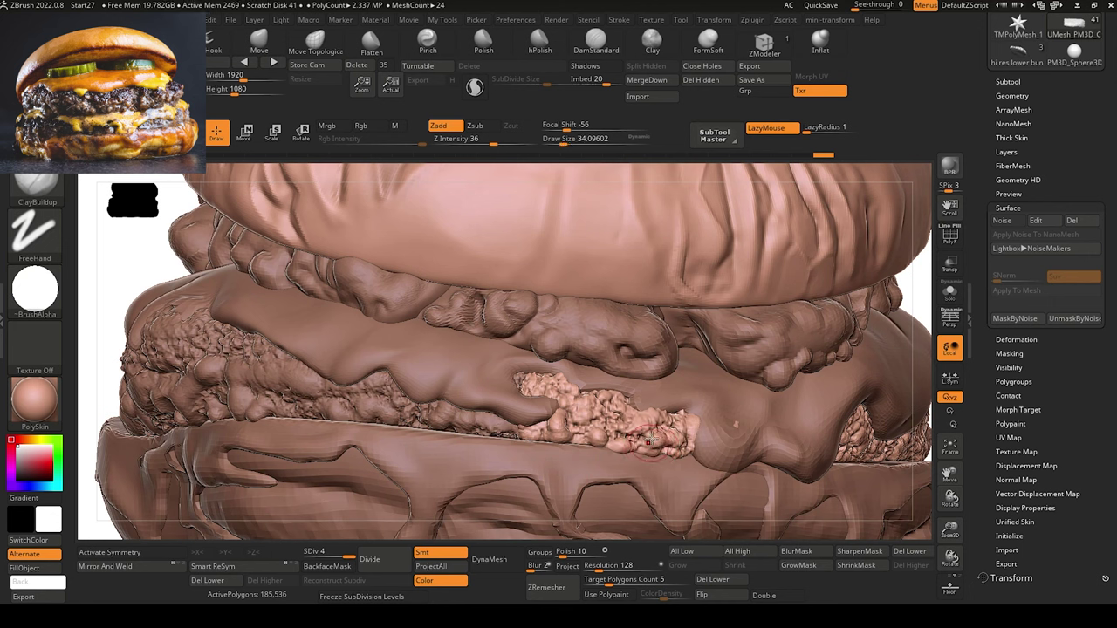
pyautogui.moveTo(649, 427)
pyautogui.mouseDown()
pyautogui.moveTo(617, 402)
pyautogui.moveTo(640, 406)
pyautogui.moveTo(621, 428)
pyautogui.moveTo(637, 411)
pyautogui.mouseUp()
pyautogui.moveTo(143, 274)
pyautogui.keyDown('alt'); pyautogui.mouseDown()
pyautogui.moveTo(59, 249)
pyautogui.moveTo(207, 376)
pyautogui.moveTo(253, 388)
pyautogui.moveTo(224, 337)
pyautogui.moveTo(219, 407)
pyautogui.moveTo(282, 394)
pyautogui.moveTo(302, 350)
pyautogui.moveTo(234, 407)
pyautogui.moveTo(252, 424)
pyautogui.moveTo(305, 402)
pyautogui.mouseUp(); pyautogui.keyUp('alt')
pyautogui.moveTo(653, 464); pyautogui.dragTo(664, 453)
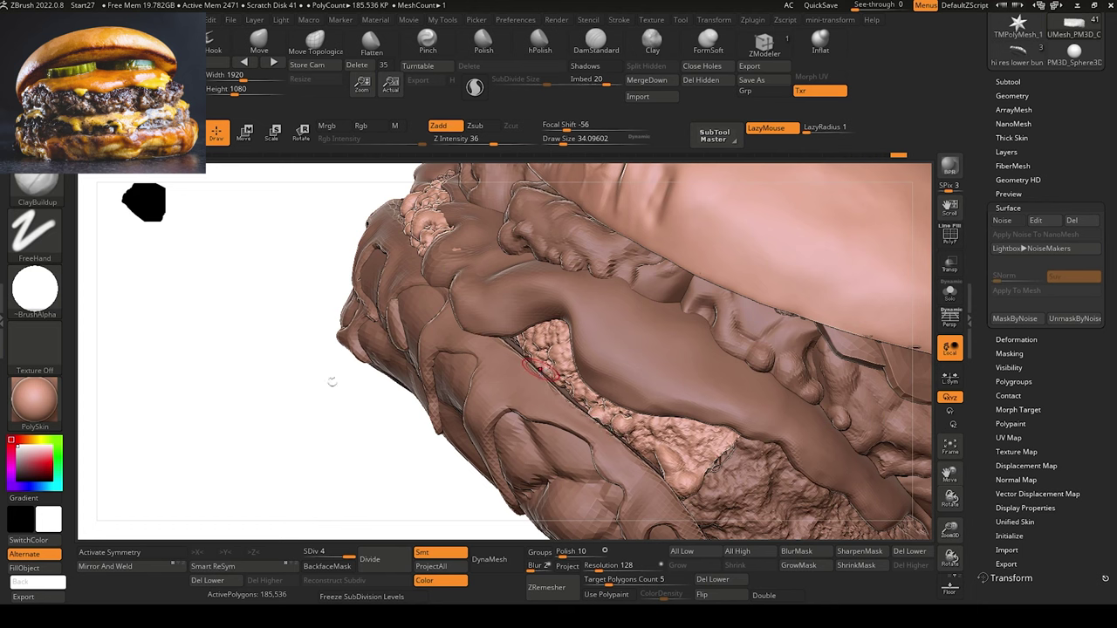
# Select the large exposed patty piece below the cheese and carve a crease into it with DamStandard at draw size about 46.
pyautogui.moveTo(333, 383); pyautogui.dragTo(344, 464)
pyautogui.moveTo(225, 436)
pyautogui.keyDown('alt'); pyautogui.mouseDown()
pyautogui.moveTo(235, 410)
pyautogui.moveTo(230, 342)
pyautogui.moveTo(177, 369)
pyautogui.mouseUp(); pyautogui.keyUp('alt')
pyautogui.moveTo(241, 392)
pyautogui.mouseDown()
pyautogui.moveTo(224, 390)
pyautogui.moveTo(257, 439)
pyautogui.moveTo(256, 407)
pyautogui.moveTo(340, 450)
pyautogui.moveTo(226, 319)
pyautogui.mouseUp()
pyautogui.keyDown('alt'); pyautogui.moveTo(261, 374); pyautogui.dragTo(350, 433); pyautogui.keyUp('alt')
pyautogui.keyDown('alt'); pyautogui.click(609, 369); pyautogui.keyUp('alt')
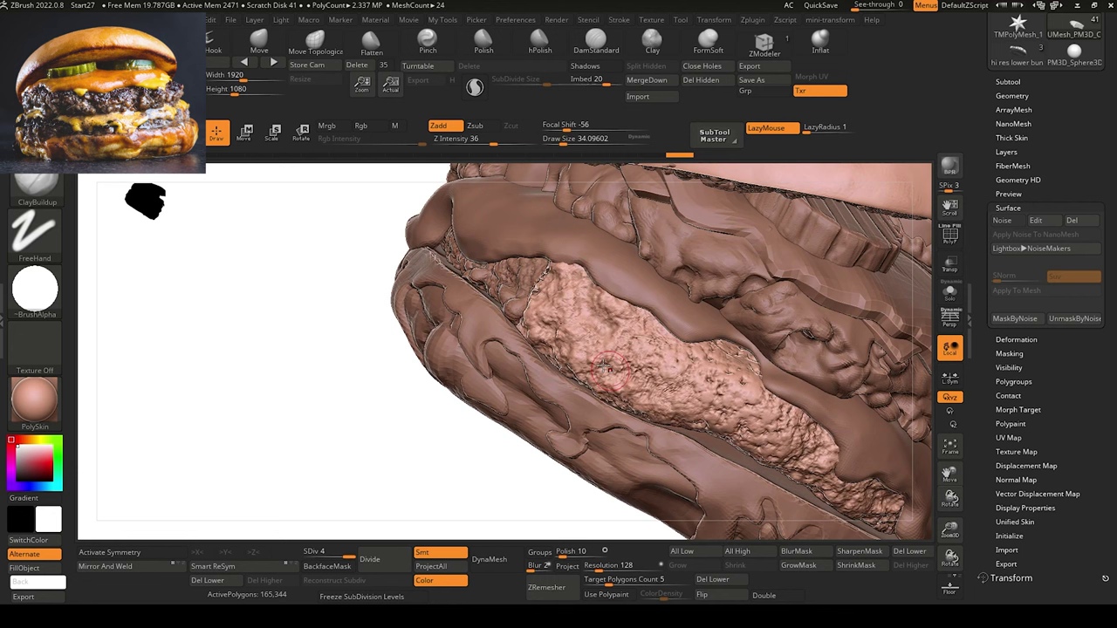
pyautogui.press(']')
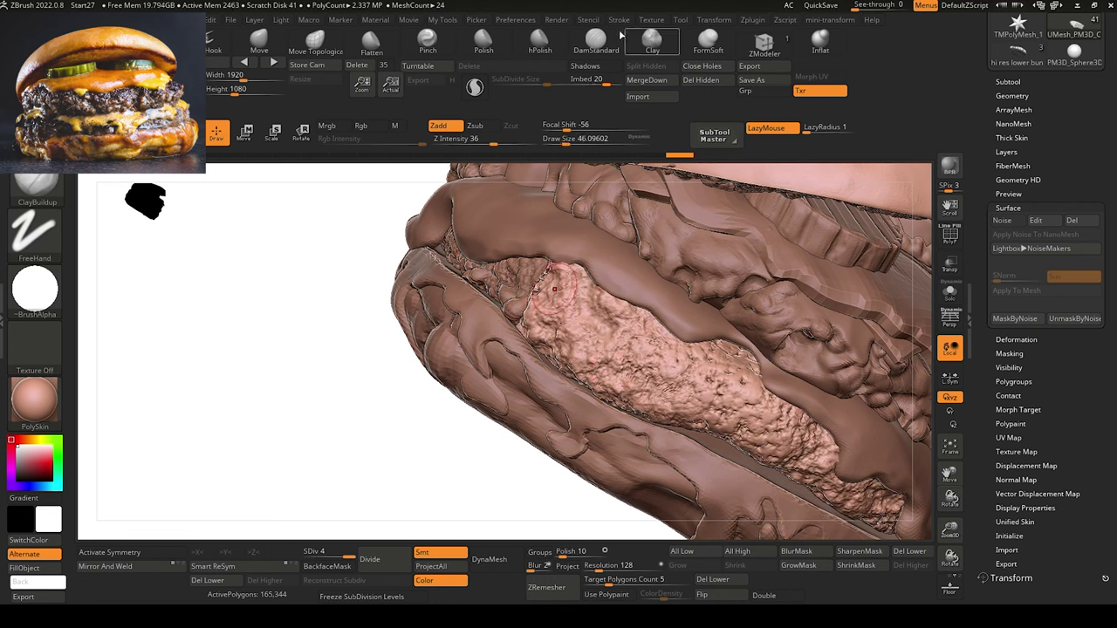
pyautogui.click(602, 38)
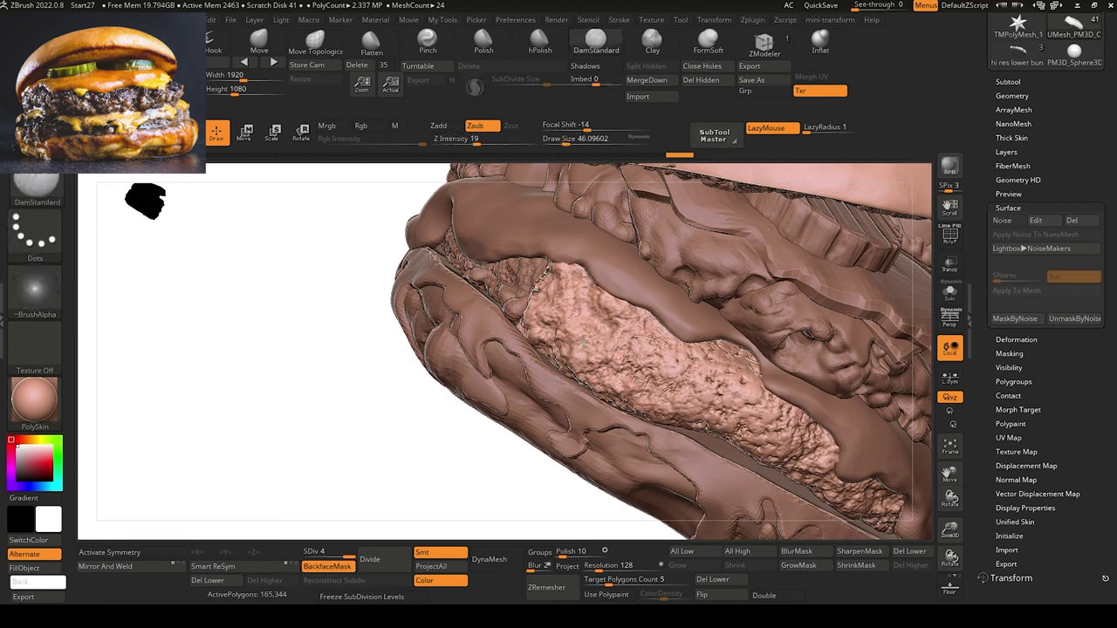
pyautogui.moveTo(604, 348); pyautogui.dragTo(658, 363)
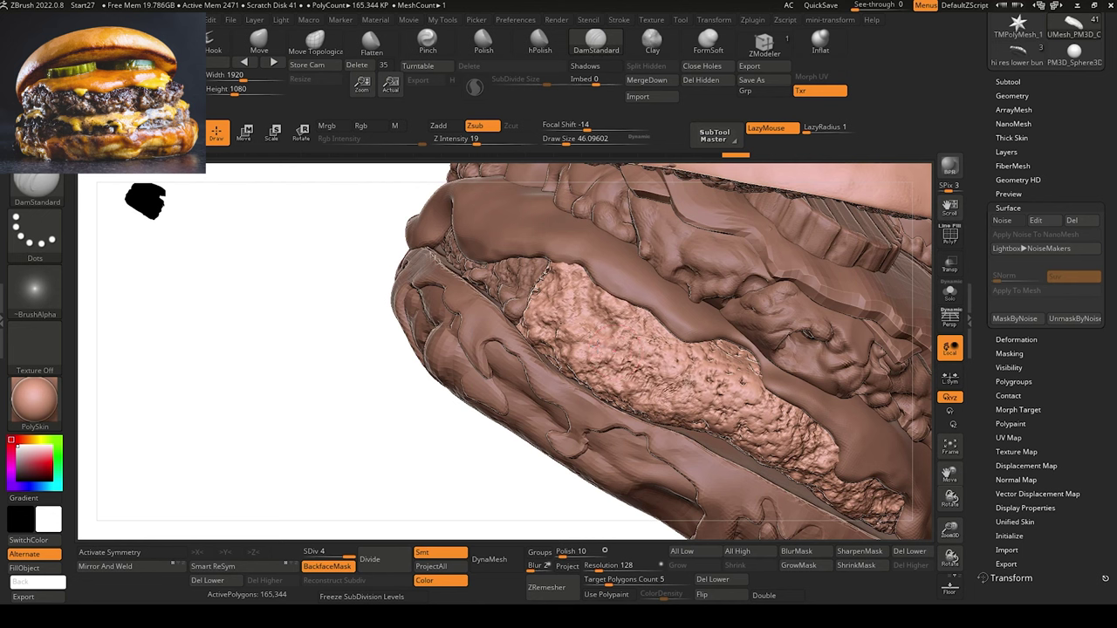
# Carve broader creases around the clumps in the middle and far half of the patty piece with DamStandard at draw size about 62.
pyautogui.press(']')
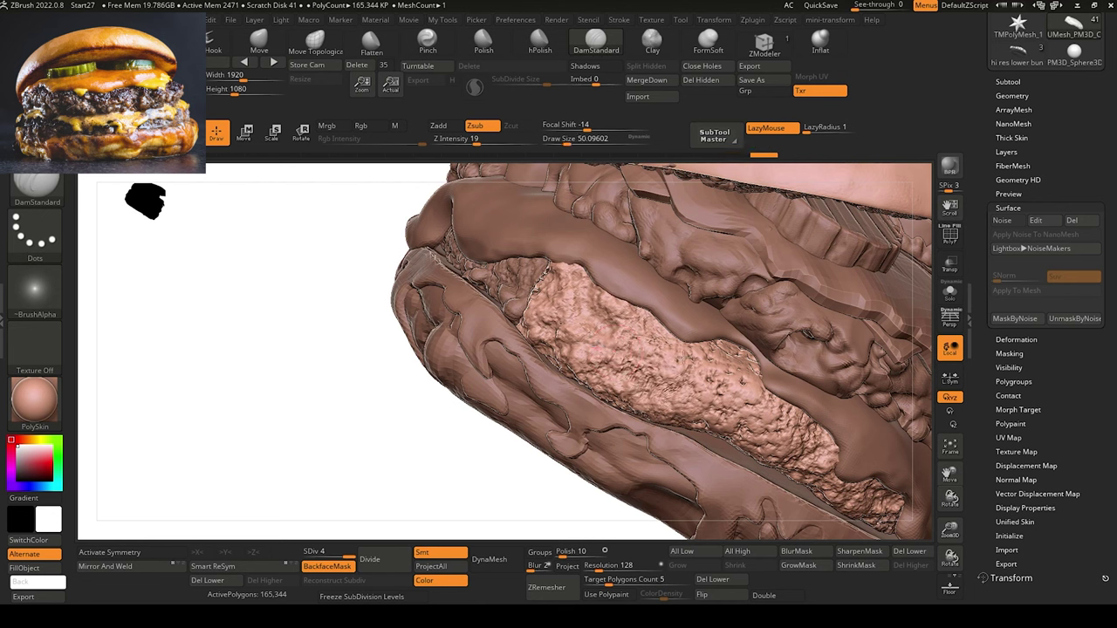
pyautogui.press(']')
pyautogui.press(']')
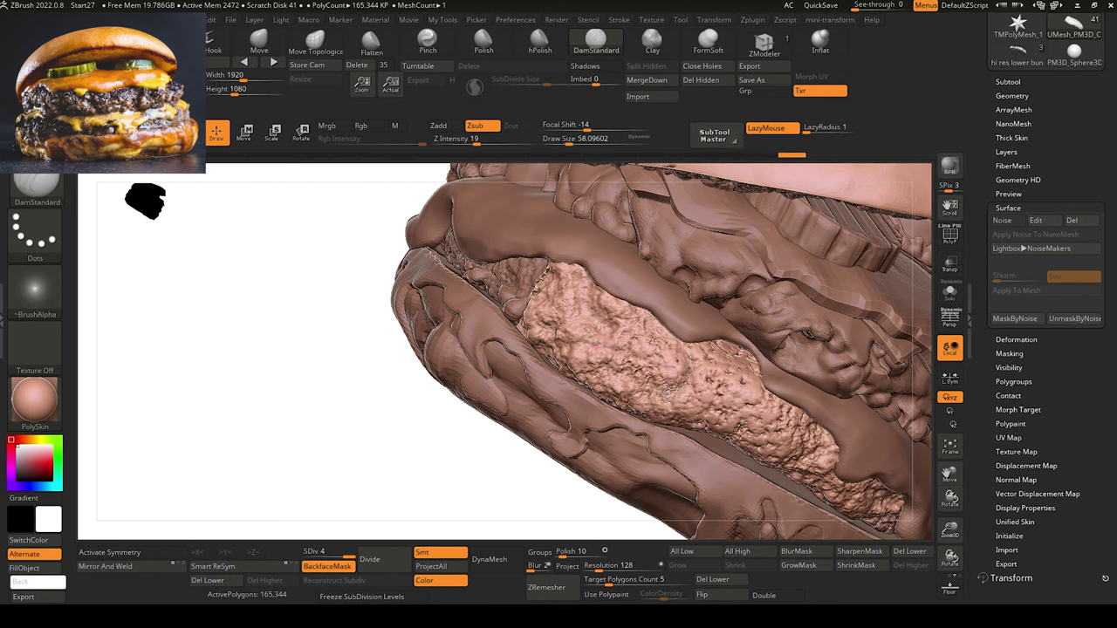
pyautogui.press(']')
pyautogui.moveTo(715, 417)
pyautogui.mouseDown()
pyautogui.moveTo(692, 382)
pyautogui.moveTo(726, 412)
pyautogui.moveTo(759, 408)
pyautogui.moveTo(728, 414)
pyautogui.mouseUp()
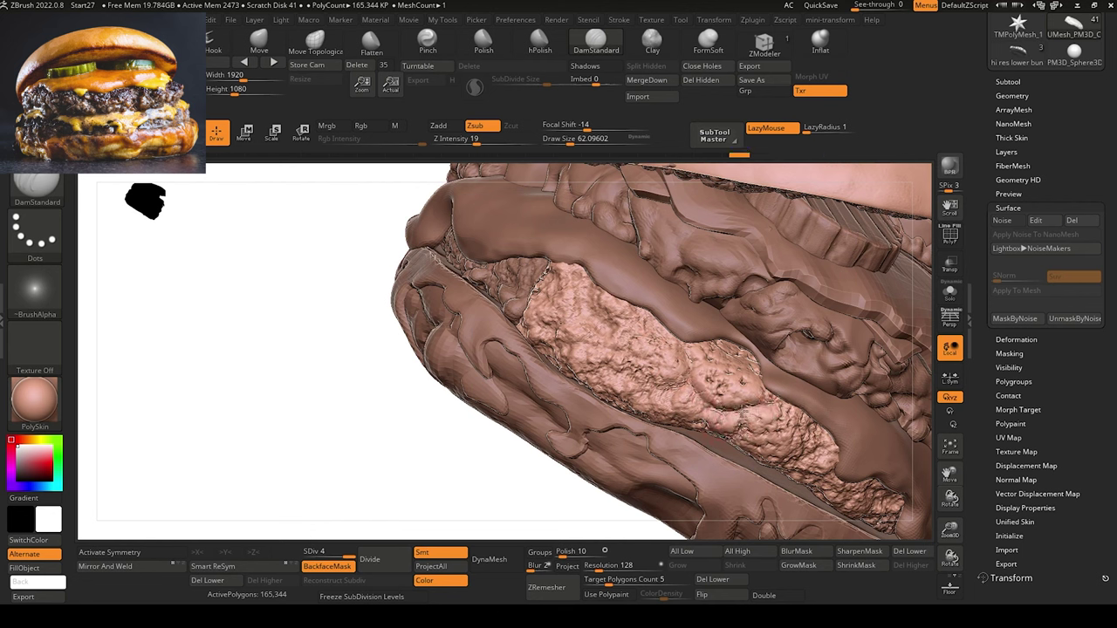
pyautogui.moveTo(349, 362); pyautogui.dragTo(367, 411)
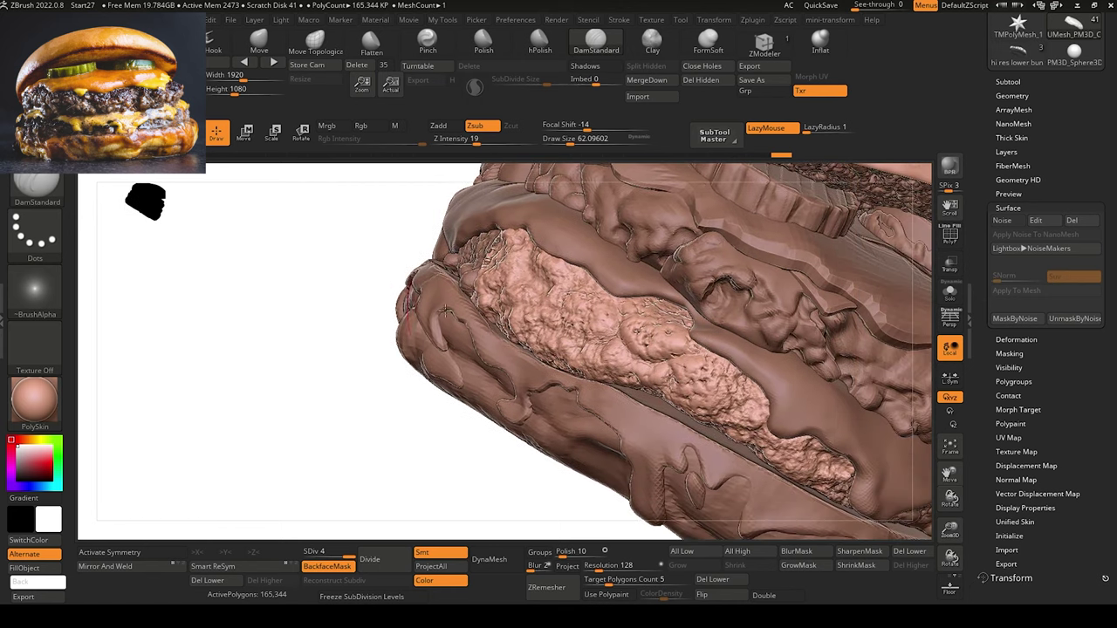
pyautogui.moveTo(740, 387); pyautogui.dragTo(726, 363)
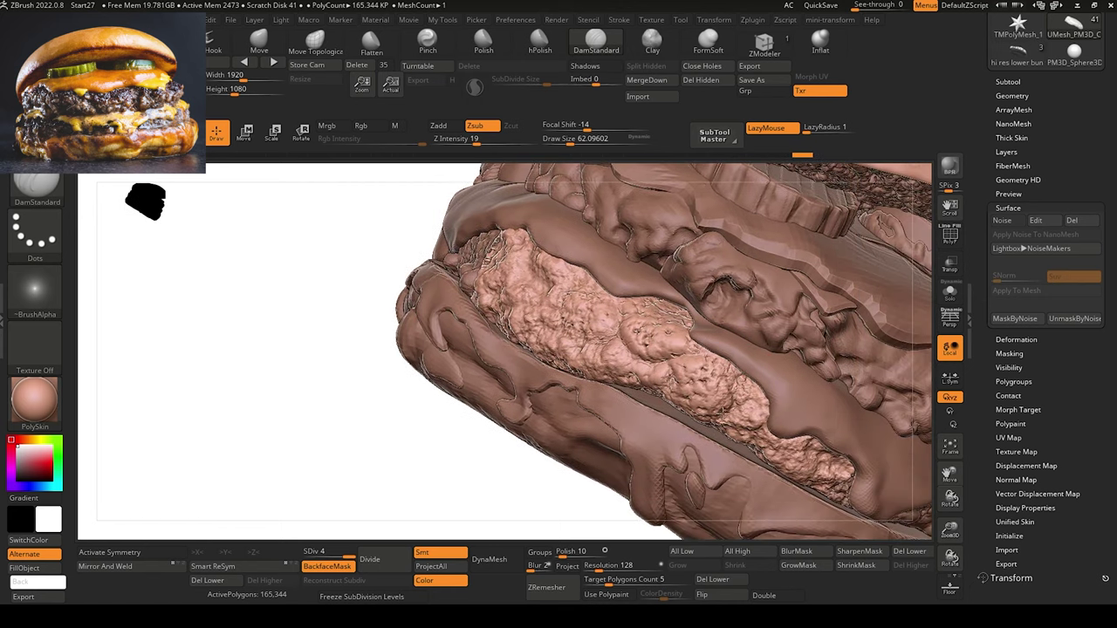
pyautogui.moveTo(777, 403); pyautogui.dragTo(759, 407)
# Build up small lumps on the narrow far end of the patty piece with ClayBuildup at draw size about 30.
pyautogui.moveTo(424, 453)
pyautogui.keyDown('alt'); pyautogui.mouseDown()
pyautogui.moveTo(376, 390)
pyautogui.moveTo(469, 514)
pyautogui.moveTo(411, 471)
pyautogui.moveTo(384, 469)
pyautogui.moveTo(407, 486)
pyautogui.moveTo(404, 429)
pyautogui.mouseUp(); pyautogui.keyUp('alt')
pyautogui.press('b')
pyautogui.press('c')
pyautogui.press('b')
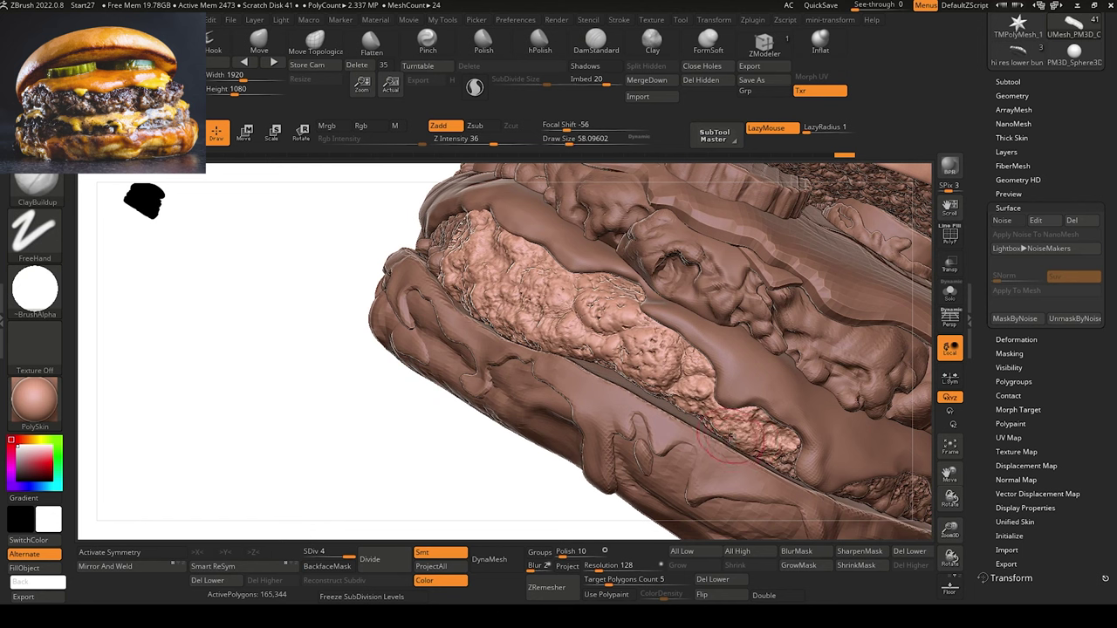
pyautogui.press('[')
pyautogui.moveTo(738, 430); pyautogui.dragTo(757, 446)
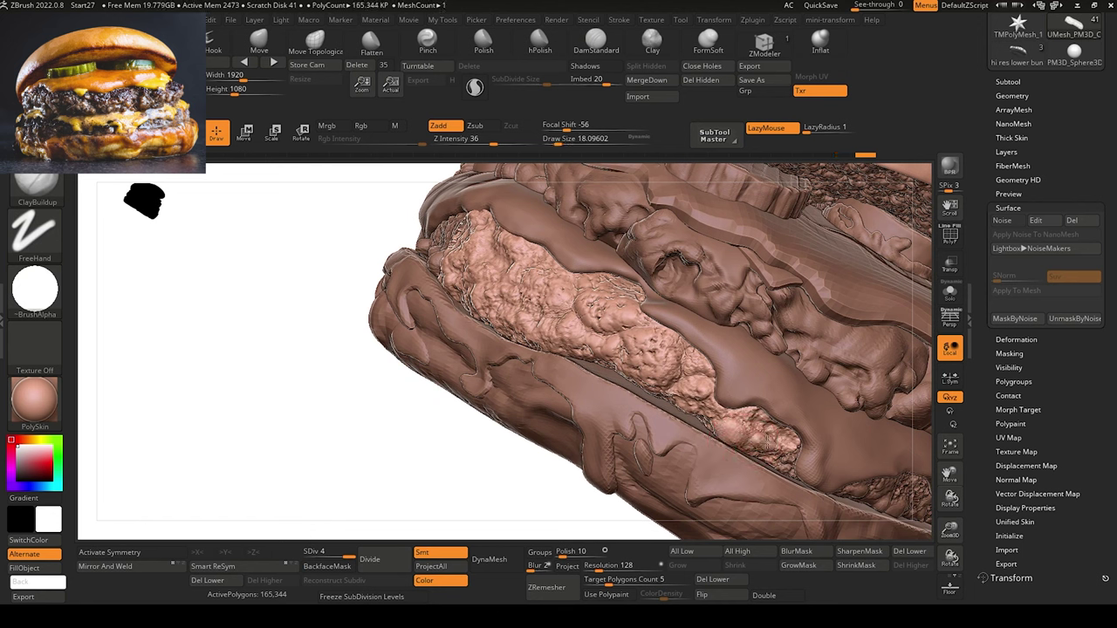
pyautogui.press(']')
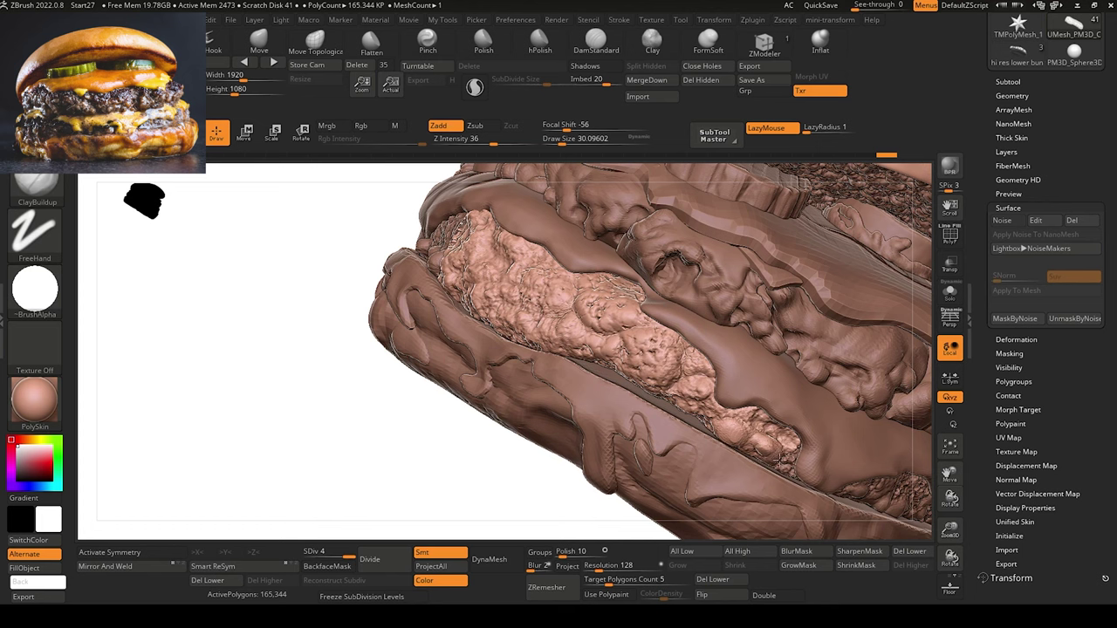
pyautogui.moveTo(780, 460); pyautogui.dragTo(772, 450)
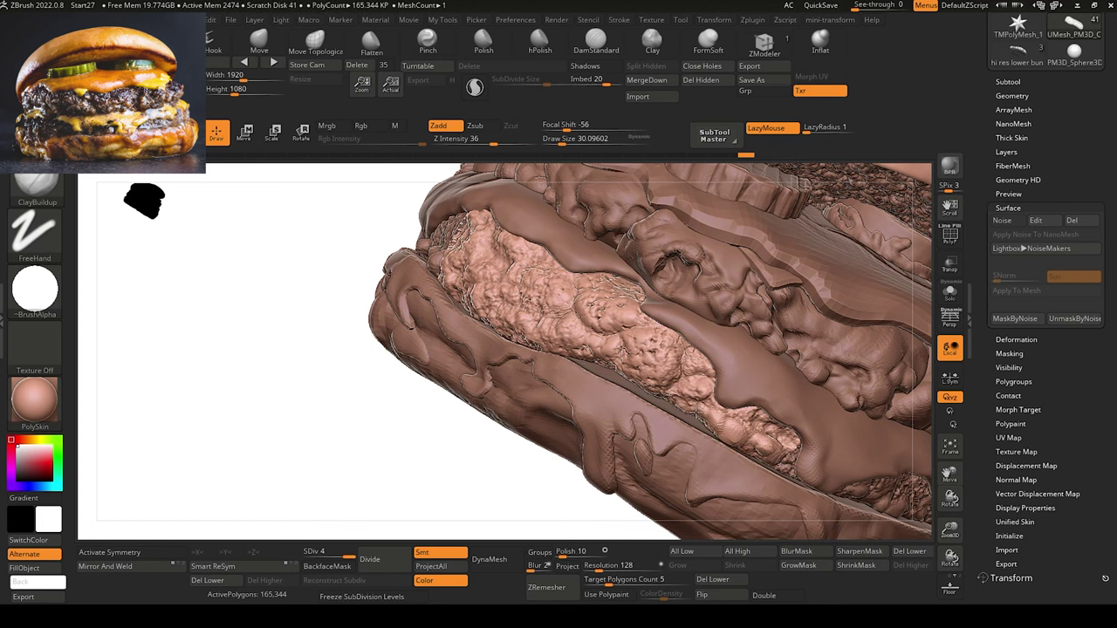
pyautogui.moveTo(696, 417); pyautogui.dragTo(679, 405)
# Build up larger clumps along the lower middle edge of the patty piece with ClayBuildup at draw size up to about 46.
pyautogui.moveTo(388, 440); pyautogui.dragTo(418, 407)
pyautogui.moveTo(342, 461); pyautogui.dragTo(349, 455)
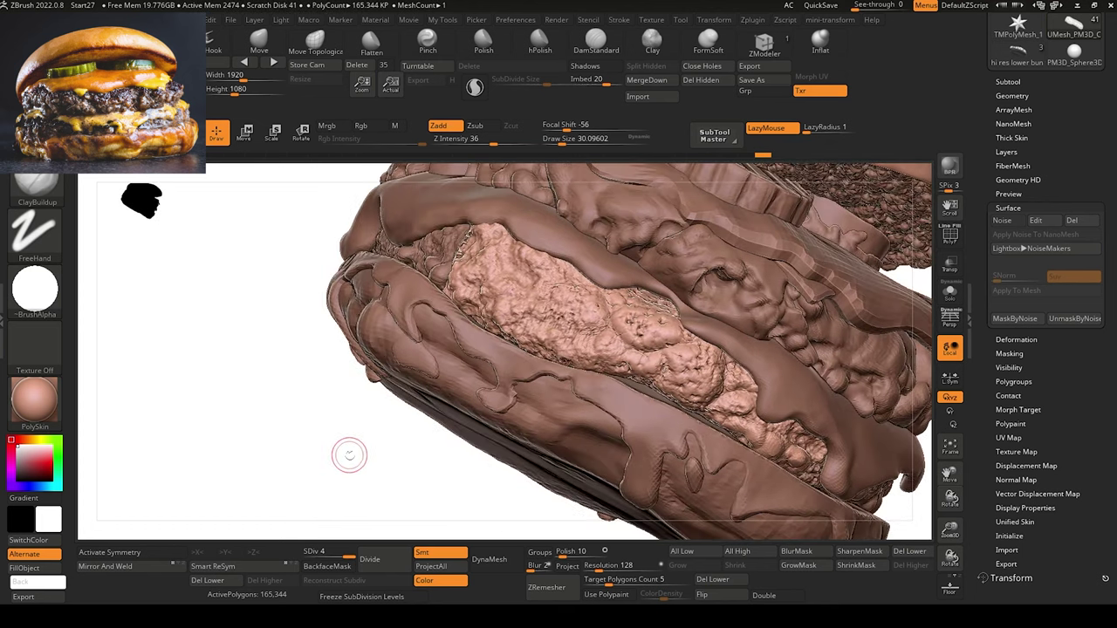
pyautogui.moveTo(671, 392)
pyautogui.mouseDown()
pyautogui.moveTo(686, 378)
pyautogui.moveTo(670, 392)
pyautogui.moveTo(621, 357)
pyautogui.moveTo(648, 368)
pyautogui.moveTo(602, 349)
pyautogui.moveTo(597, 363)
pyautogui.moveTo(626, 364)
pyautogui.mouseUp()
pyautogui.press(']')
pyautogui.press('[')
pyautogui.press(']')
pyautogui.moveTo(360, 389); pyautogui.dragTo(379, 407)
pyautogui.press(']')
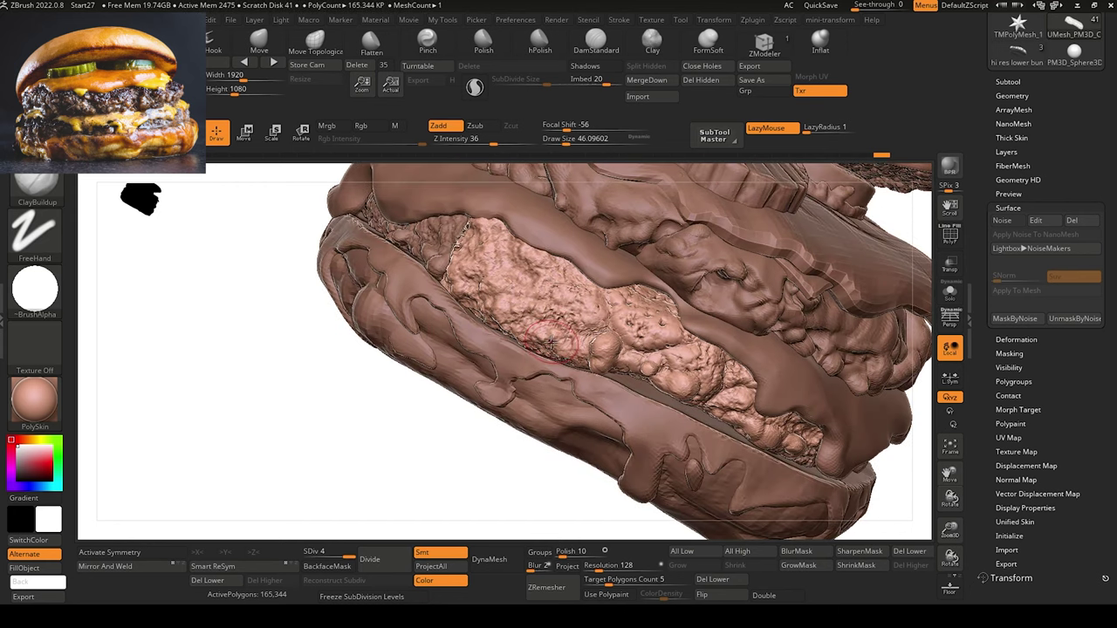
pyautogui.moveTo(550, 343); pyautogui.dragTo(545, 337)
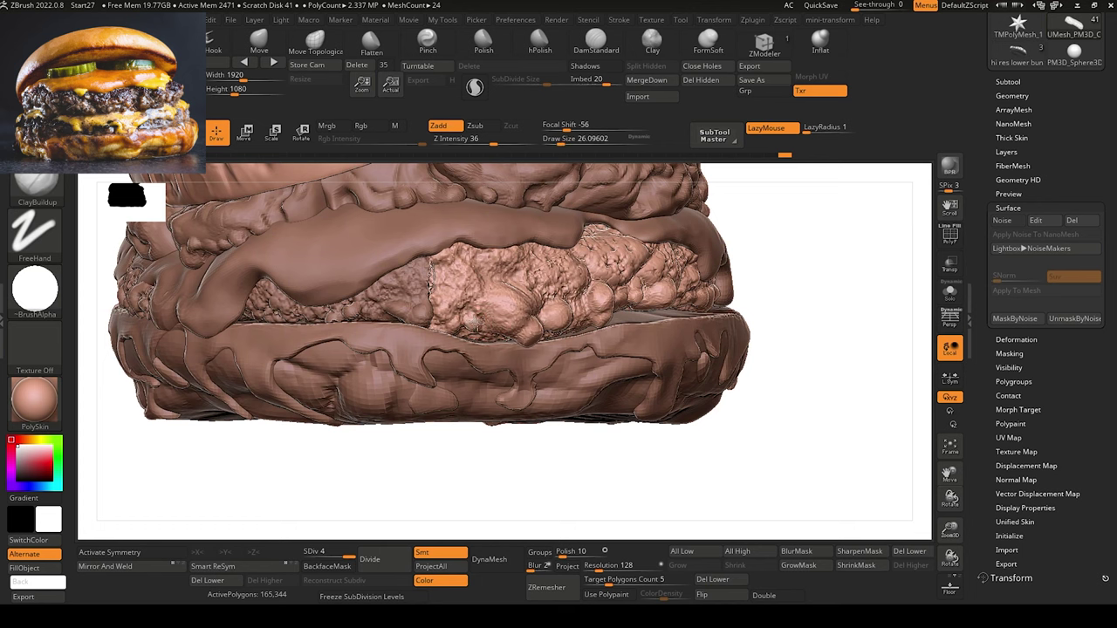
# Add smaller lumps along the patty piece's lower edge just above the bun with ClayBuildup at draw size about 26.
pyautogui.moveTo(476, 323); pyautogui.dragTo(432, 319)
pyautogui.moveTo(464, 487)
pyautogui.keyDown('alt'); pyautogui.mouseDown()
pyautogui.moveTo(374, 397)
pyautogui.moveTo(438, 486)
pyautogui.moveTo(472, 489)
pyautogui.moveTo(175, 326)
pyautogui.mouseUp(); pyautogui.keyUp('alt')
pyautogui.moveTo(236, 406); pyautogui.dragTo(314, 489)
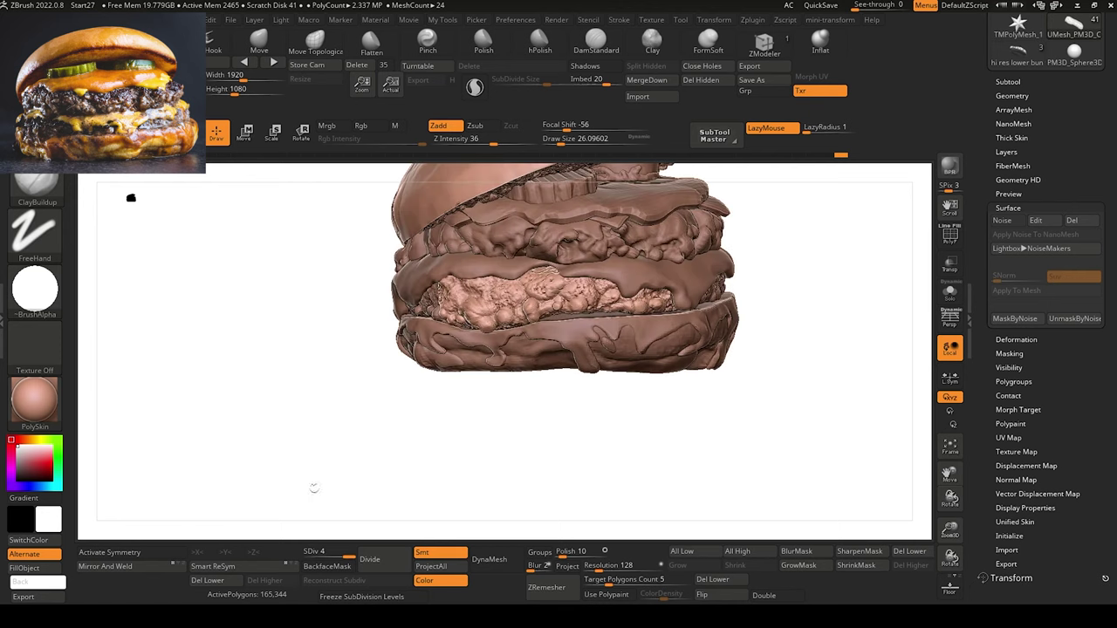
pyautogui.moveTo(283, 451); pyautogui.dragTo(329, 387)
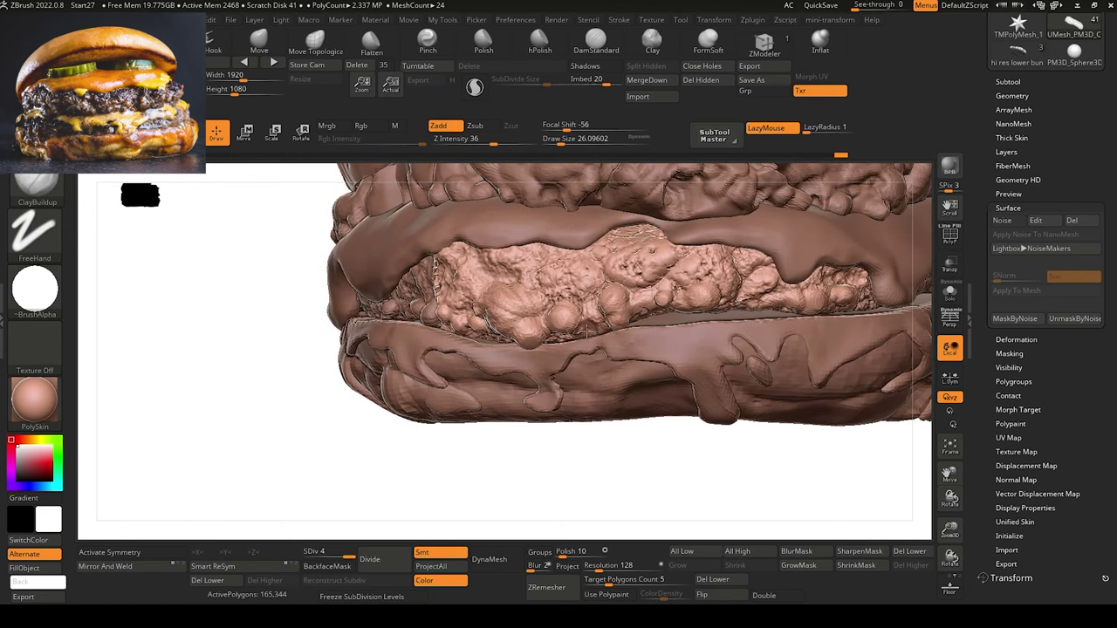
pyautogui.moveTo(605, 431); pyautogui.dragTo(673, 479)
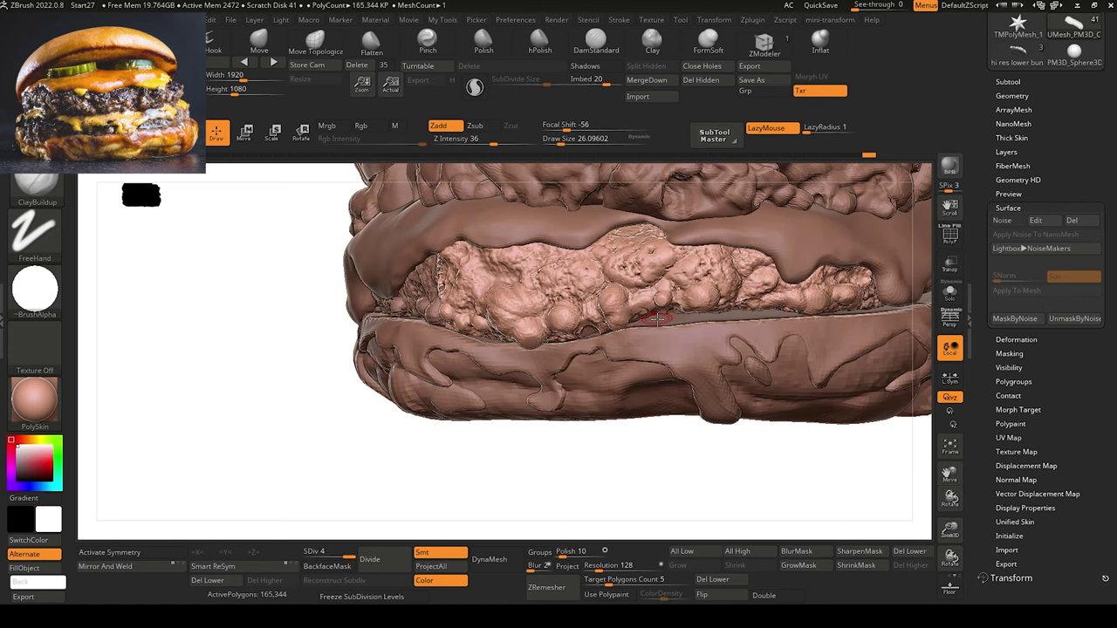
pyautogui.moveTo(530, 464); pyautogui.dragTo(563, 454)
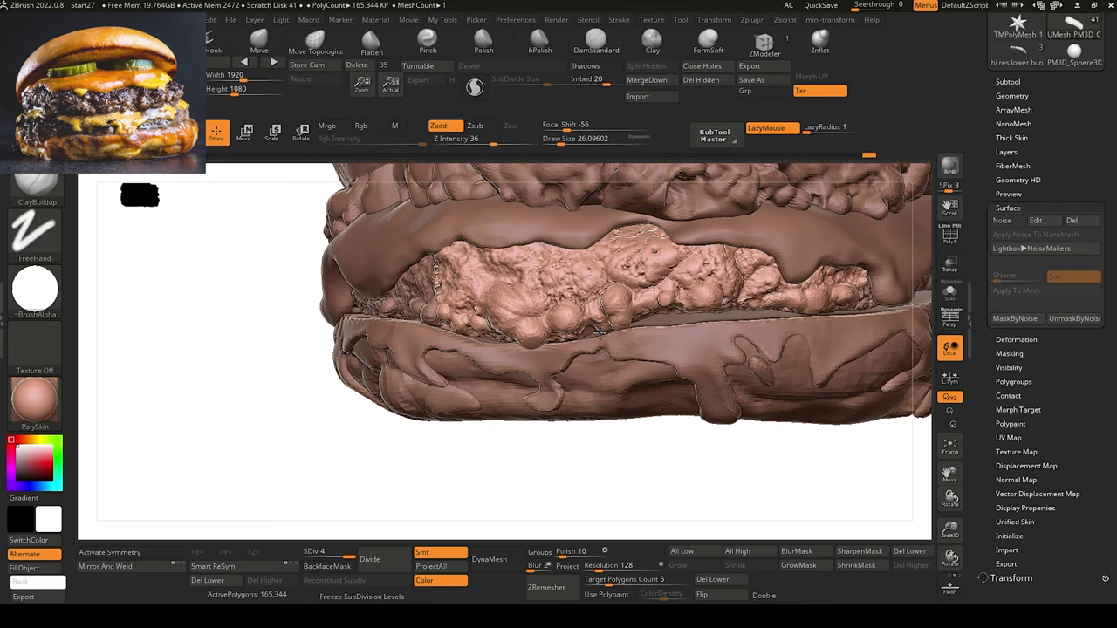
pyautogui.moveTo(491, 446)
pyautogui.mouseDown()
pyautogui.moveTo(486, 466)
pyautogui.moveTo(528, 495)
pyautogui.moveTo(496, 462)
pyautogui.mouseUp()
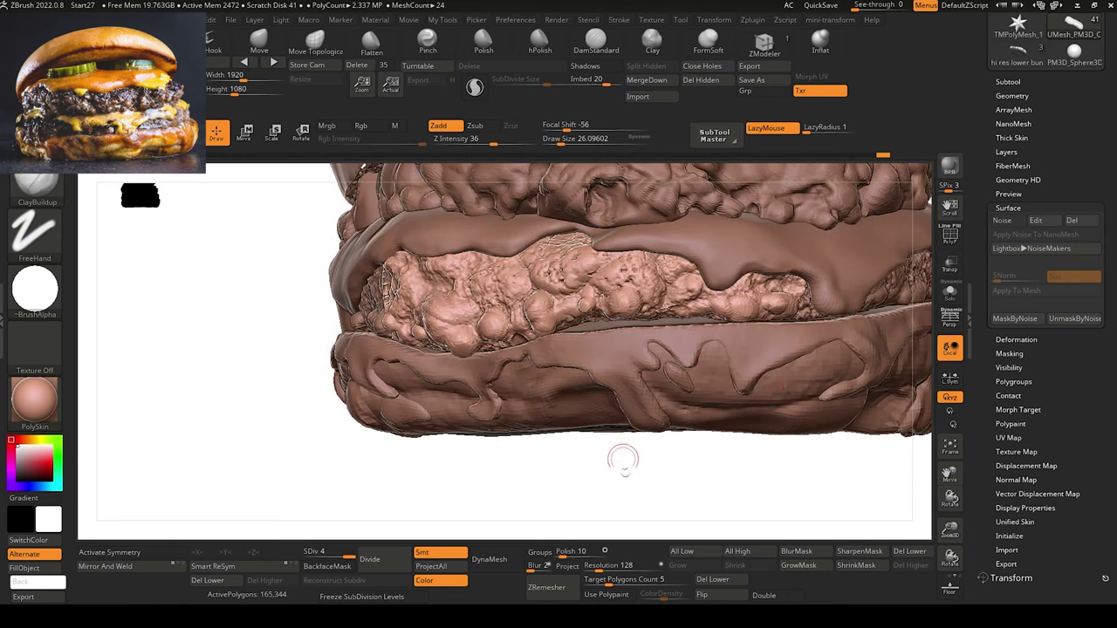
pyautogui.moveTo(623, 460); pyautogui.dragTo(720, 332)
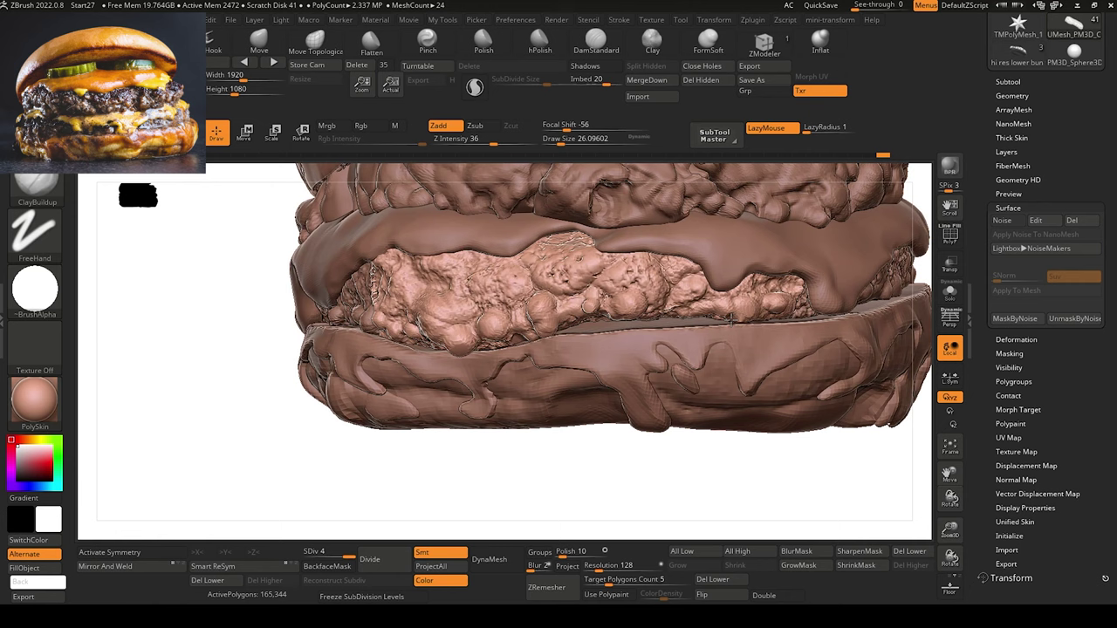
pyautogui.moveTo(577, 481)
pyautogui.mouseDown()
pyautogui.moveTo(574, 499)
pyautogui.moveTo(576, 464)
pyautogui.mouseUp()
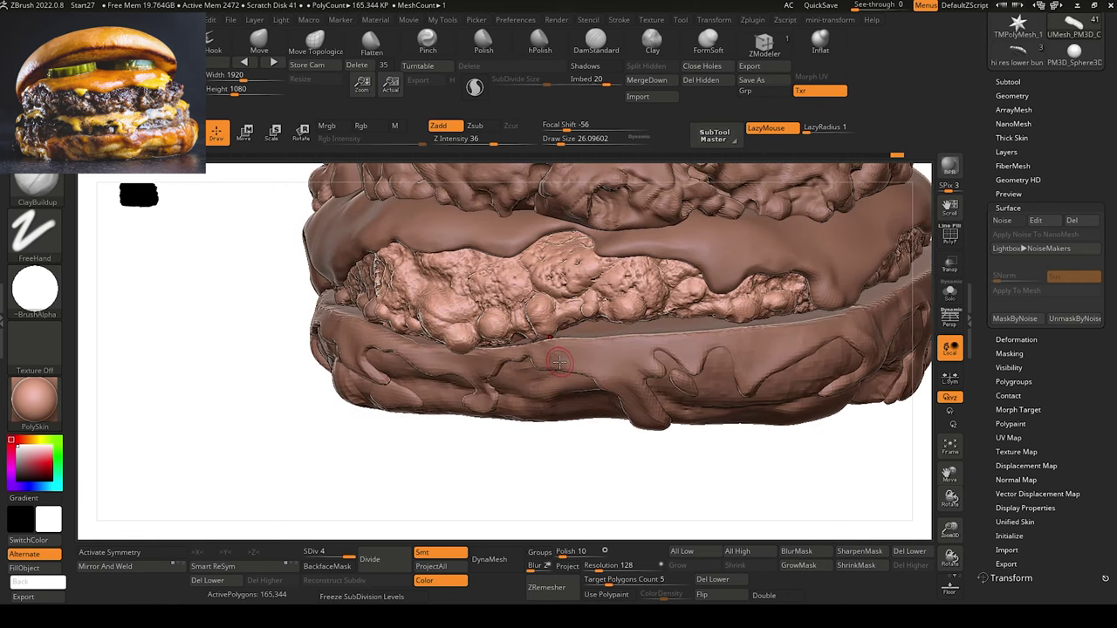
# Cut deeper creases between the patty piece's lumps with DamStandard at Z Intensity 42 and draw size about 38 to 42.
pyautogui.click(596, 40)
pyautogui.moveTo(271, 371)
pyautogui.mouseDown()
pyautogui.moveTo(234, 411)
pyautogui.moveTo(265, 380)
pyautogui.mouseUp()
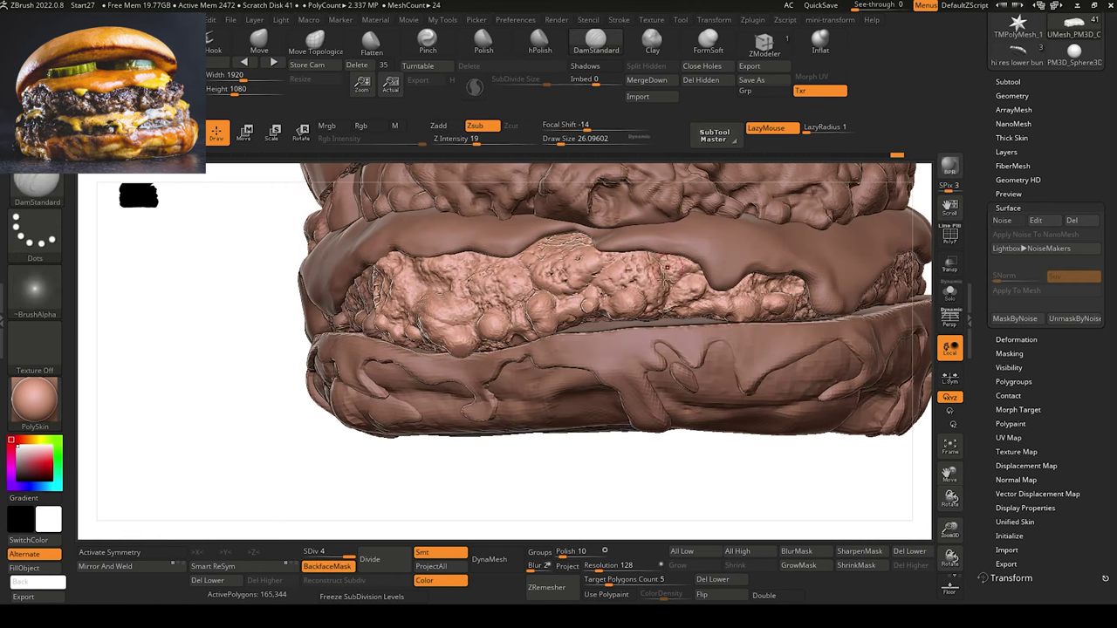
pyautogui.moveTo(667, 291)
pyautogui.mouseDown()
pyautogui.moveTo(654, 268)
pyautogui.moveTo(666, 289)
pyautogui.mouseUp()
pyautogui.press(']')
pyautogui.click(498, 140)
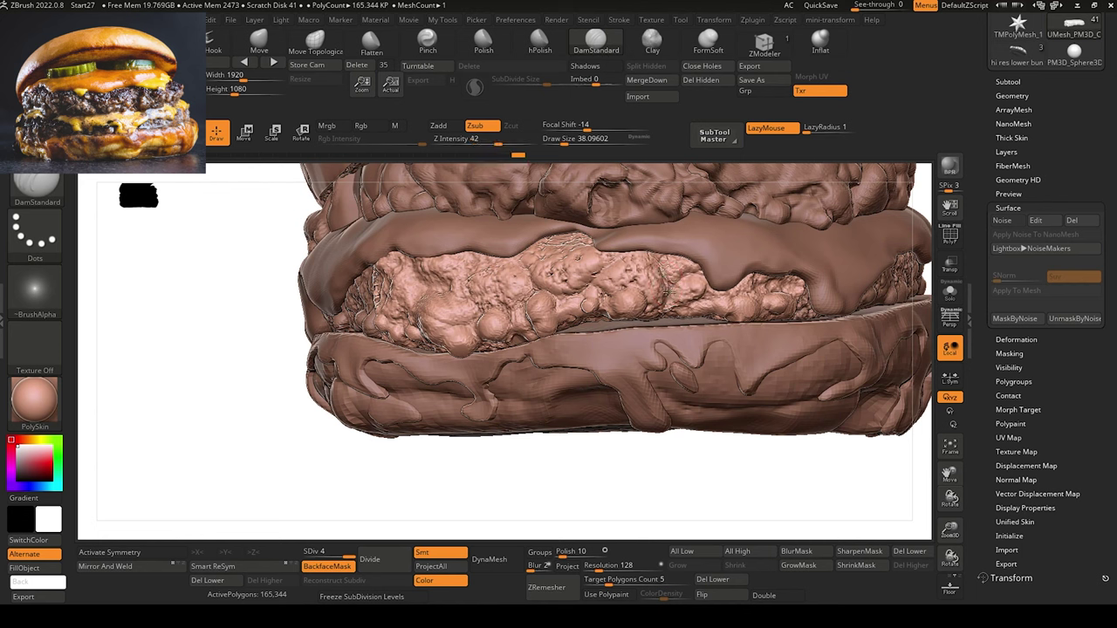
pyautogui.moveTo(662, 301); pyautogui.dragTo(672, 284)
pyautogui.moveTo(471, 466); pyautogui.dragTo(511, 481)
pyautogui.moveTo(531, 311)
pyautogui.mouseDown()
pyautogui.moveTo(539, 318)
pyautogui.moveTo(538, 276)
pyautogui.moveTo(532, 311)
pyautogui.moveTo(543, 322)
pyautogui.mouseUp()
pyautogui.press(']')
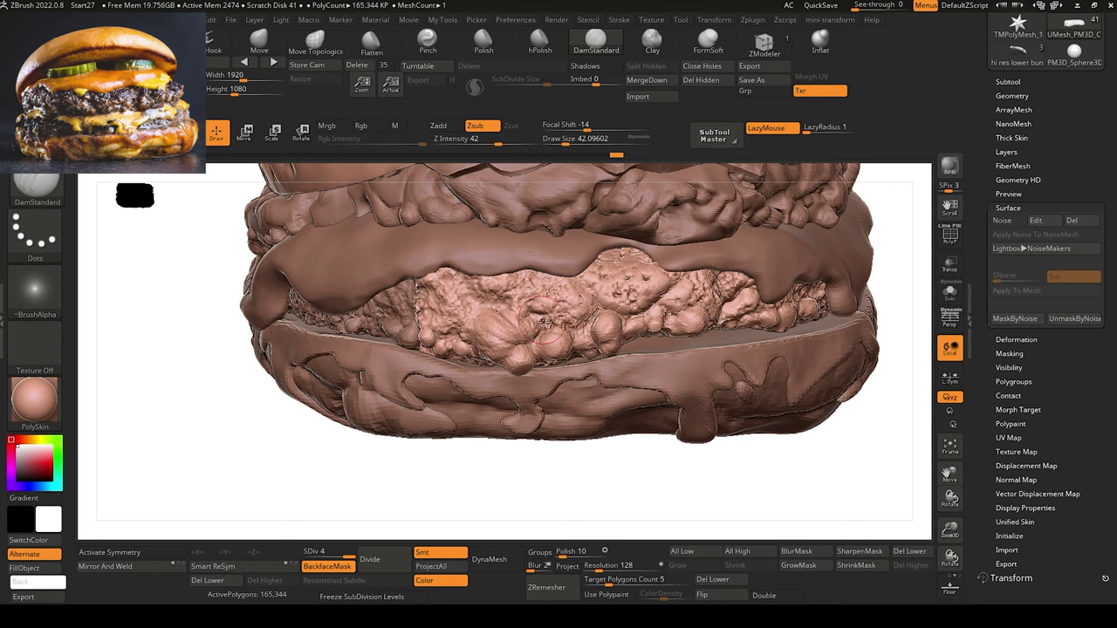
pyautogui.moveTo(419, 486)
pyautogui.mouseDown()
pyautogui.moveTo(440, 293)
pyautogui.moveTo(419, 297)
pyautogui.mouseUp()
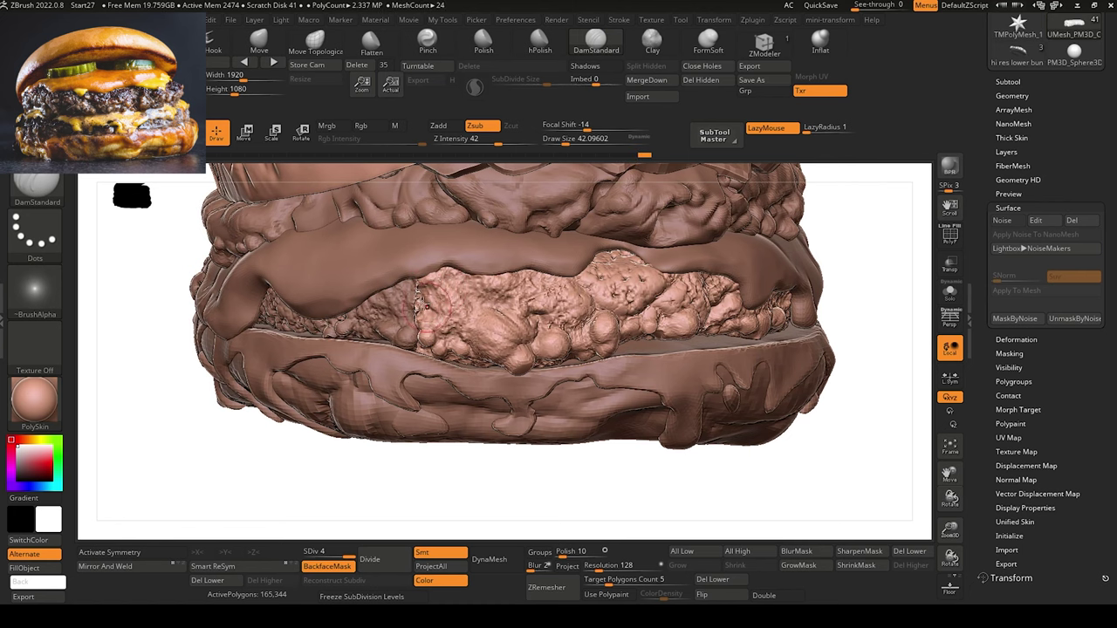
pyautogui.moveTo(393, 449)
pyautogui.mouseDown()
pyautogui.moveTo(417, 498)
pyautogui.moveTo(459, 459)
pyautogui.mouseUp()
pyautogui.press('shift')
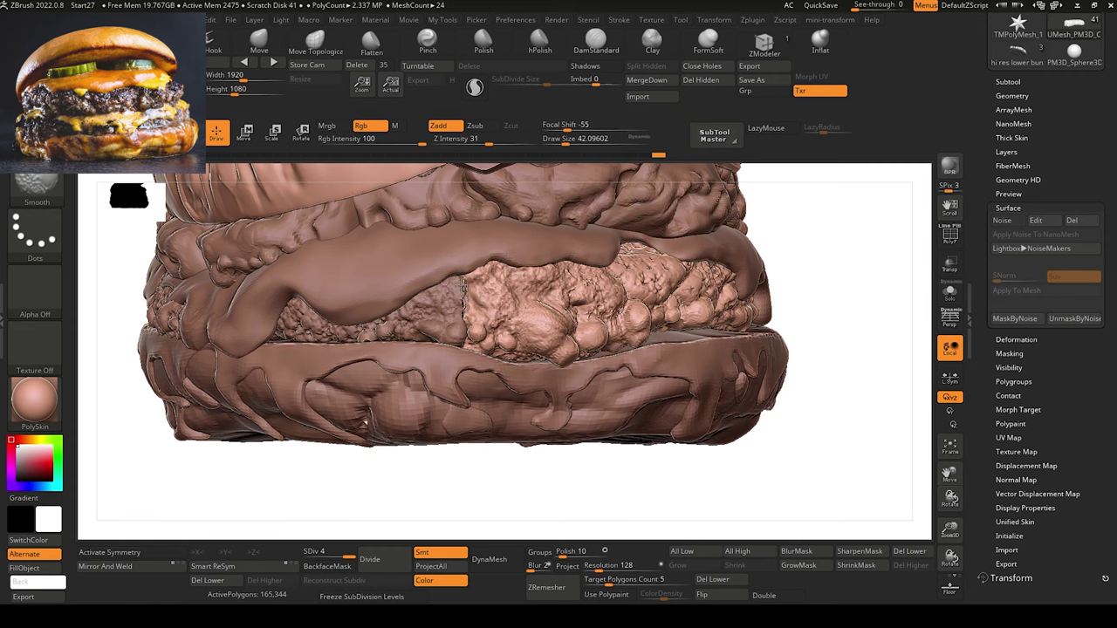
pyautogui.moveTo(568, 509)
pyautogui.mouseDown()
pyautogui.moveTo(567, 489)
pyautogui.moveTo(511, 462)
pyautogui.mouseUp()
# Select the neighbouring patty piece and reshape its end at the seam with the Move brush at draw size about 78.
pyautogui.keyDown('alt'); pyautogui.click(454, 317); pyautogui.keyUp('alt')
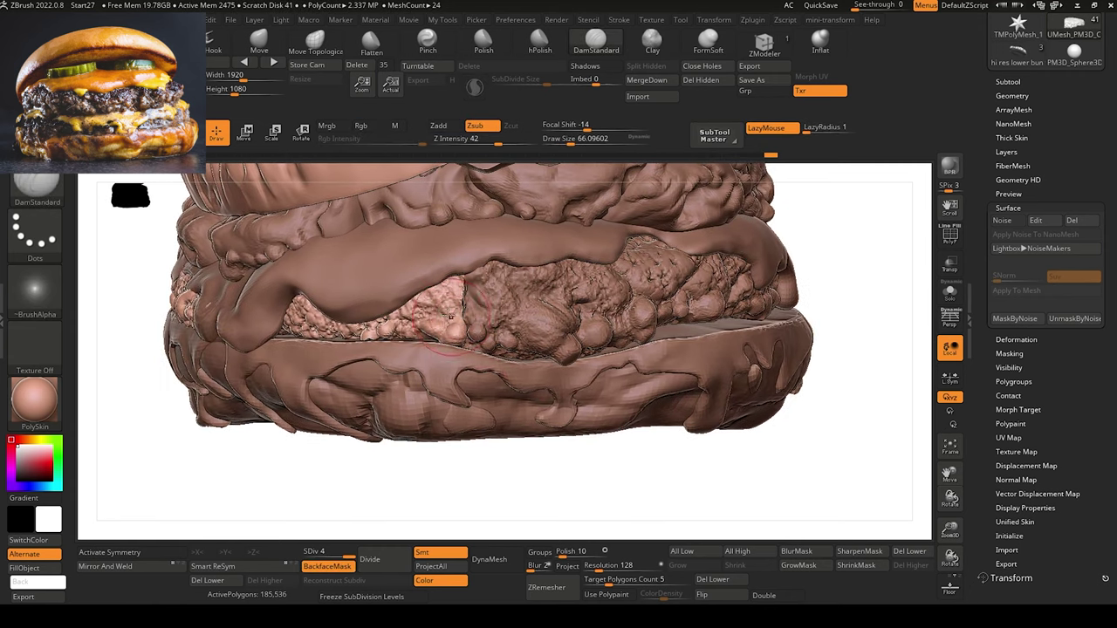
pyautogui.press('b')
pyautogui.press('m')
pyautogui.press('v')
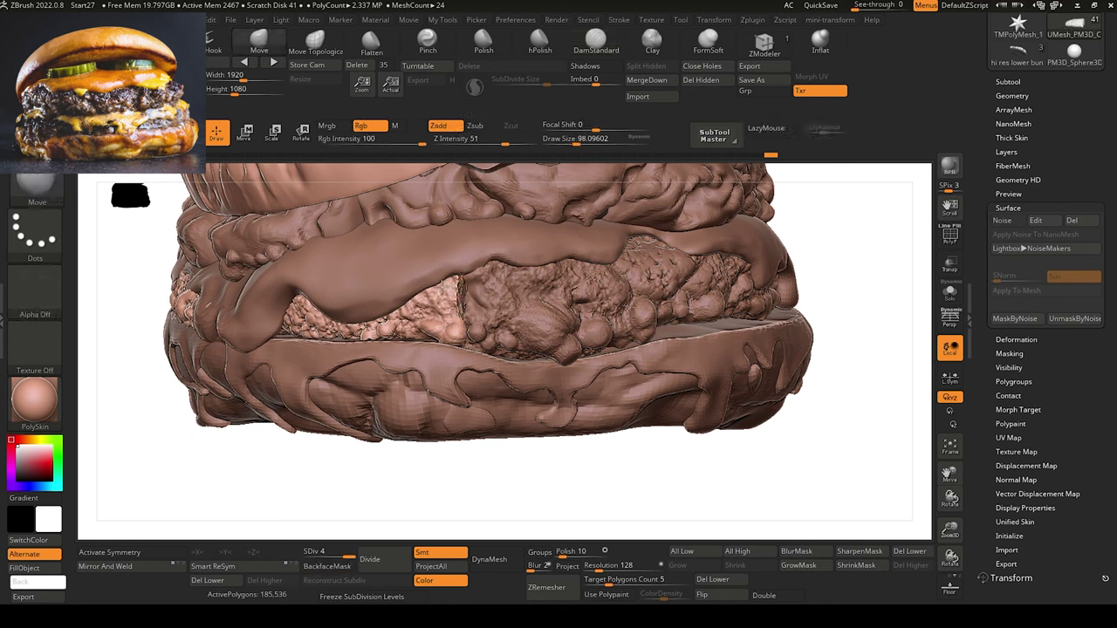
pyautogui.press('[')
pyautogui.press('[')
pyautogui.moveTo(437, 289); pyautogui.dragTo(448, 301)
# Reselect the large patty piece and swell its end at the seam with the Inflat brush at Z Intensity 10 and draw size about 50.
pyautogui.keyDown('alt'); pyautogui.click(475, 307); pyautogui.keyUp('alt')
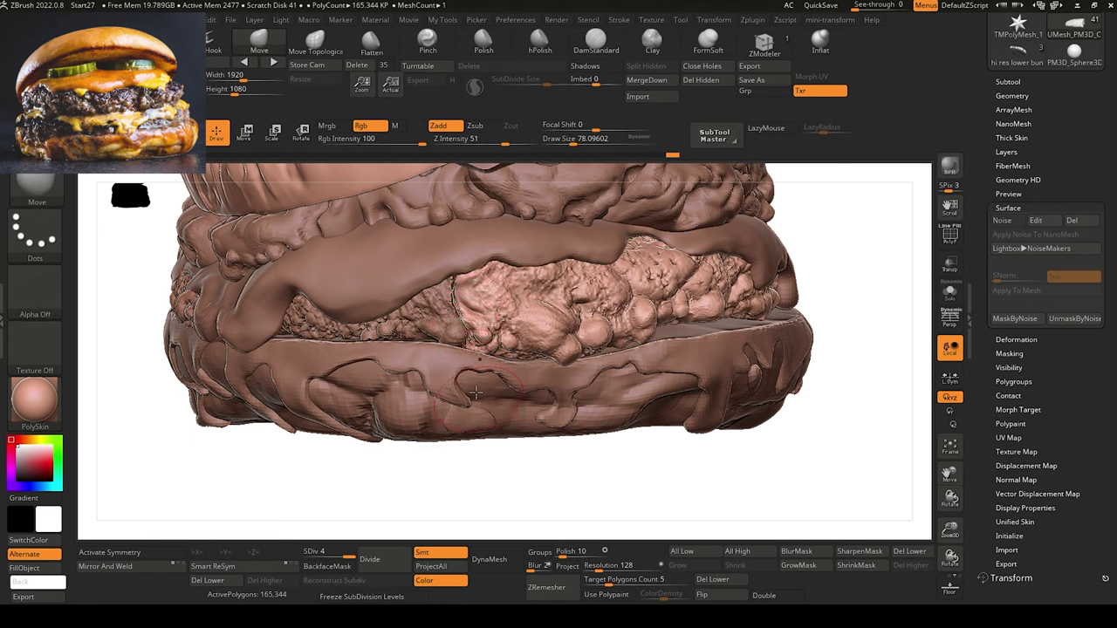
pyautogui.press('shift')
pyautogui.press('b')
pyautogui.press('c')
pyautogui.press('b')
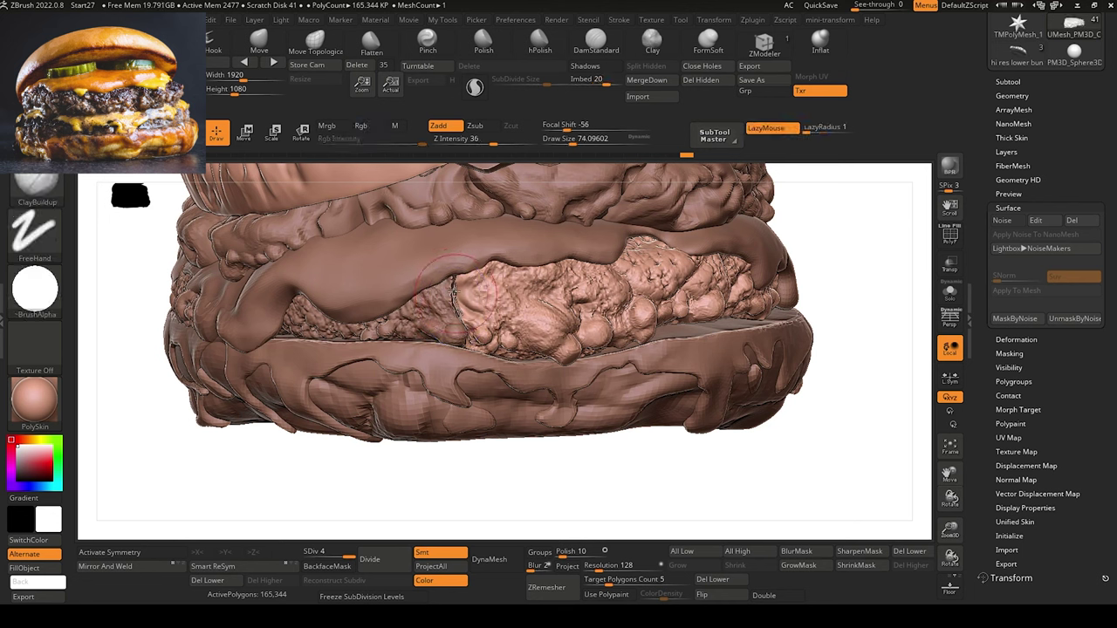
pyautogui.click(817, 44)
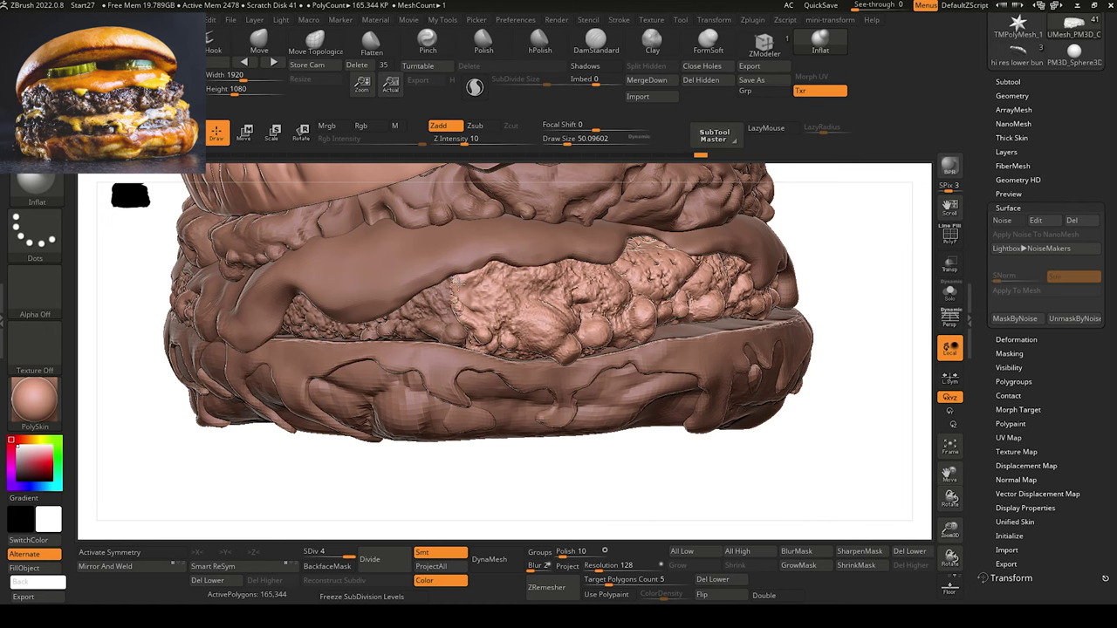
pyautogui.moveTo(510, 482); pyautogui.dragTo(499, 467)
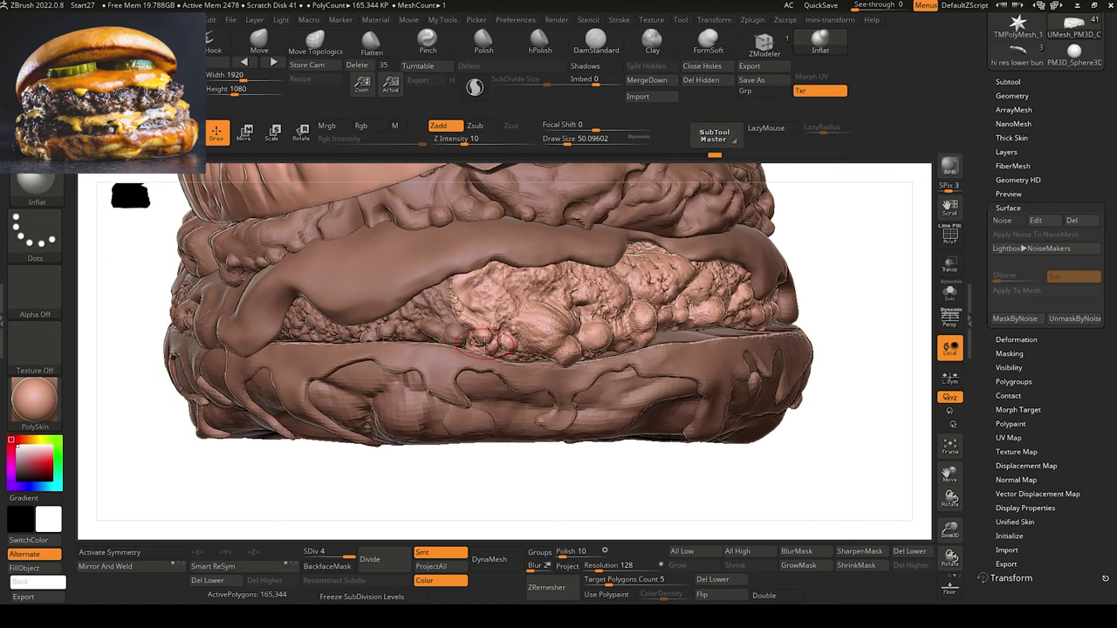
# Select the neighbouring patty piece and add a round lump beside the seam with ClayBuildup at Z Intensity 36 and draw size about 34.
pyautogui.press('b')
pyautogui.press('d')
pyautogui.press('s')
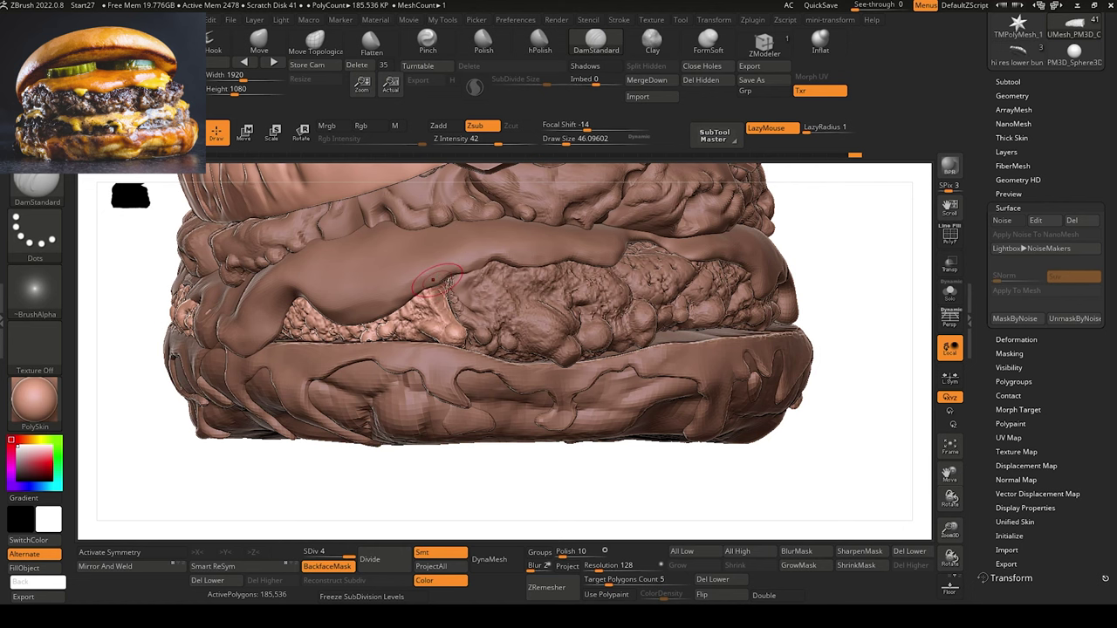
pyautogui.press('b')
pyautogui.press('c')
pyautogui.press('b')
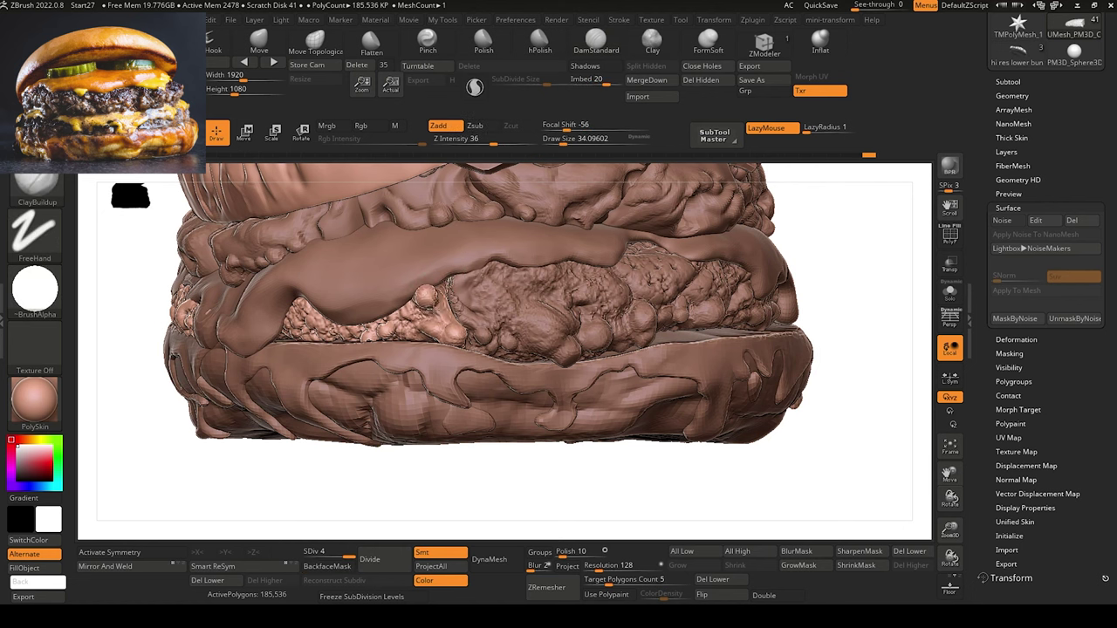
# Build up the neighbouring patty piece in the gap beneath the cheese with ClayBuildup at draw size about 38.
pyautogui.keyDown('alt'); pyautogui.moveTo(353, 480); pyautogui.dragTo(397, 517); pyautogui.keyUp('alt')
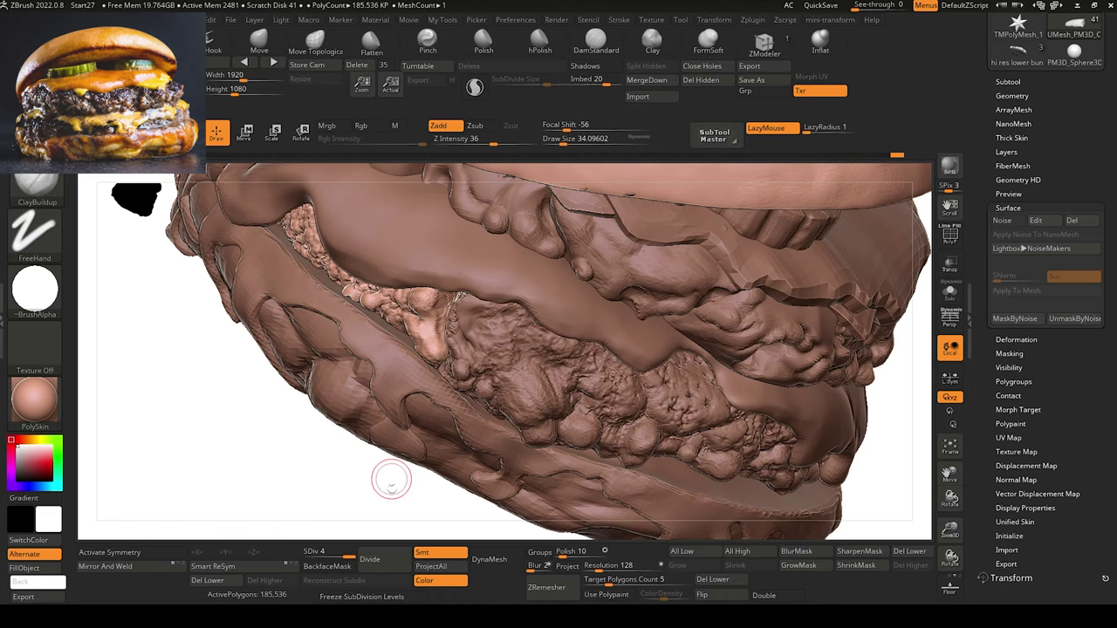
pyautogui.keyDown('alt'); pyautogui.moveTo(392, 481); pyautogui.dragTo(315, 367); pyautogui.keyUp('alt')
pyautogui.moveTo(357, 433); pyautogui.dragTo(365, 434)
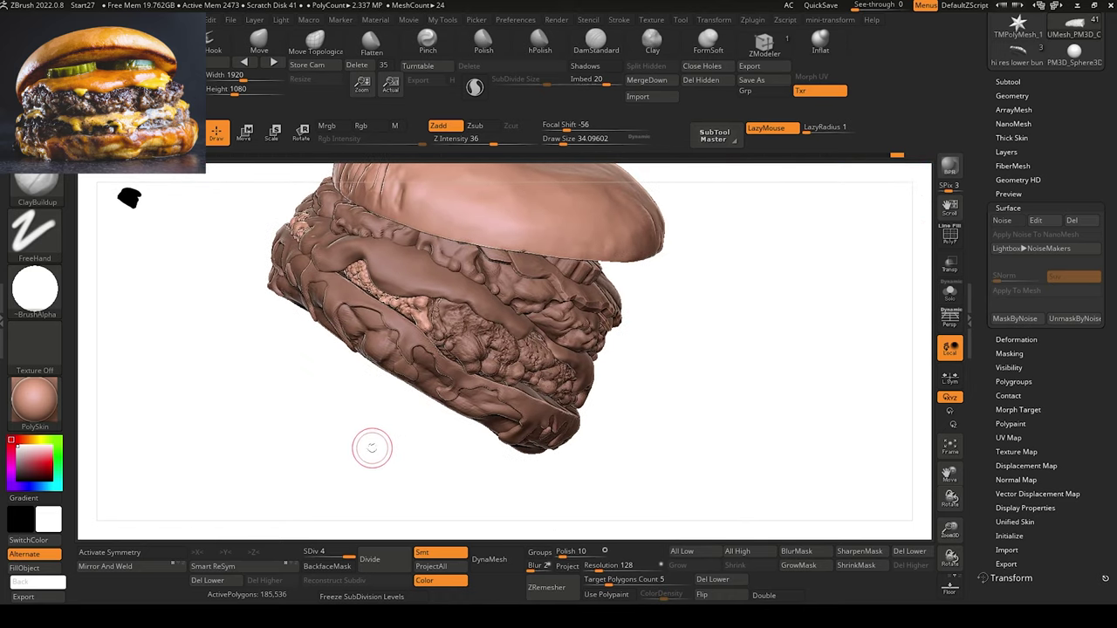
pyautogui.keyDown('alt'); pyautogui.moveTo(373, 450); pyautogui.dragTo(468, 457); pyautogui.keyUp('alt')
pyautogui.keyDown('alt'); pyautogui.moveTo(280, 442); pyautogui.dragTo(208, 371); pyautogui.keyUp('alt')
pyautogui.keyDown('shift'); pyautogui.moveTo(252, 412); pyautogui.dragTo(234, 461); pyautogui.keyUp('shift')
pyautogui.keyDown('ctrl'); pyautogui.moveTo(234, 460); pyautogui.dragTo(307, 475, button='right'); pyautogui.keyUp('ctrl')
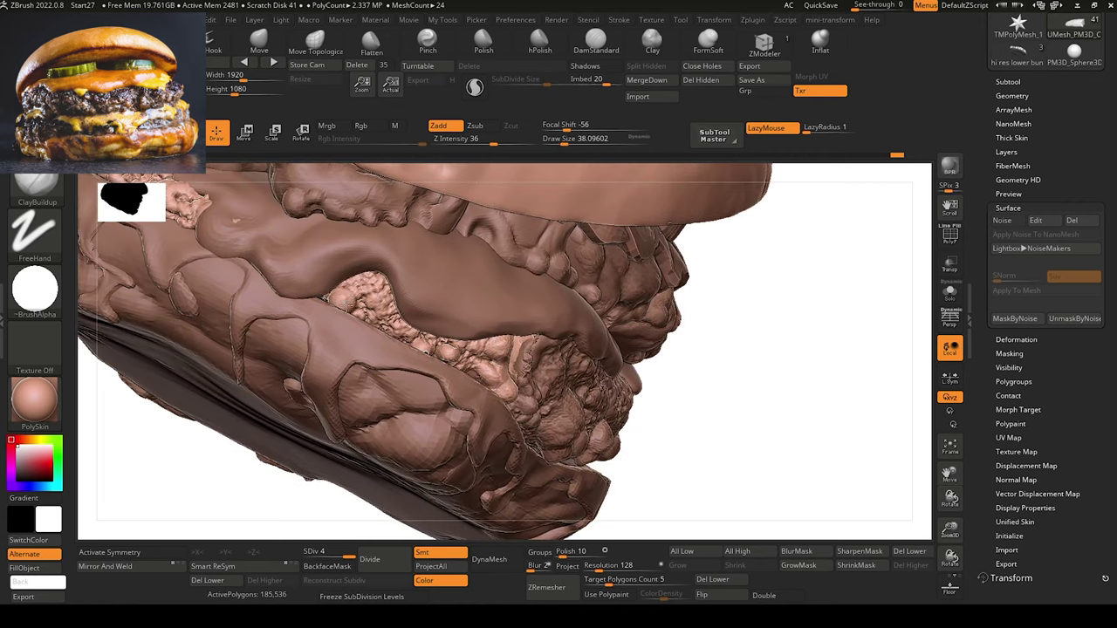
pyautogui.moveTo(371, 331); pyautogui.dragTo(391, 338)
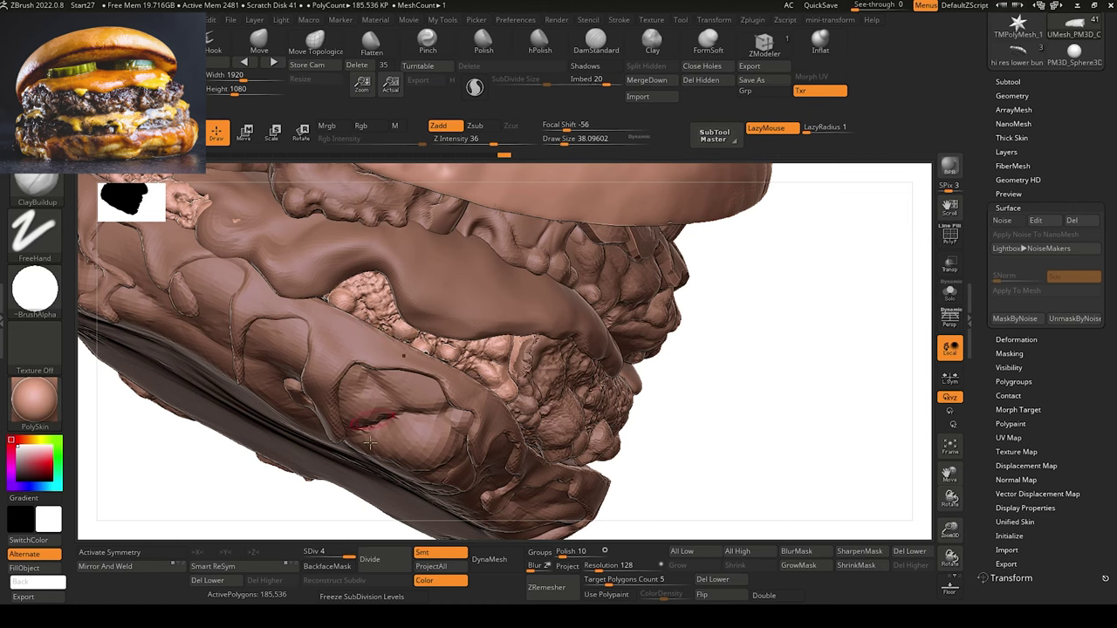
# Reselect the large patty piece and reshape its end at the seam with Move at draw size about 62, smoothing it at about 54.
pyautogui.keyDown('ctrl'); pyautogui.moveTo(295, 486); pyautogui.dragTo(247, 441, button='right'); pyautogui.keyUp('ctrl')
pyautogui.moveTo(234, 389); pyautogui.dragTo(218, 432)
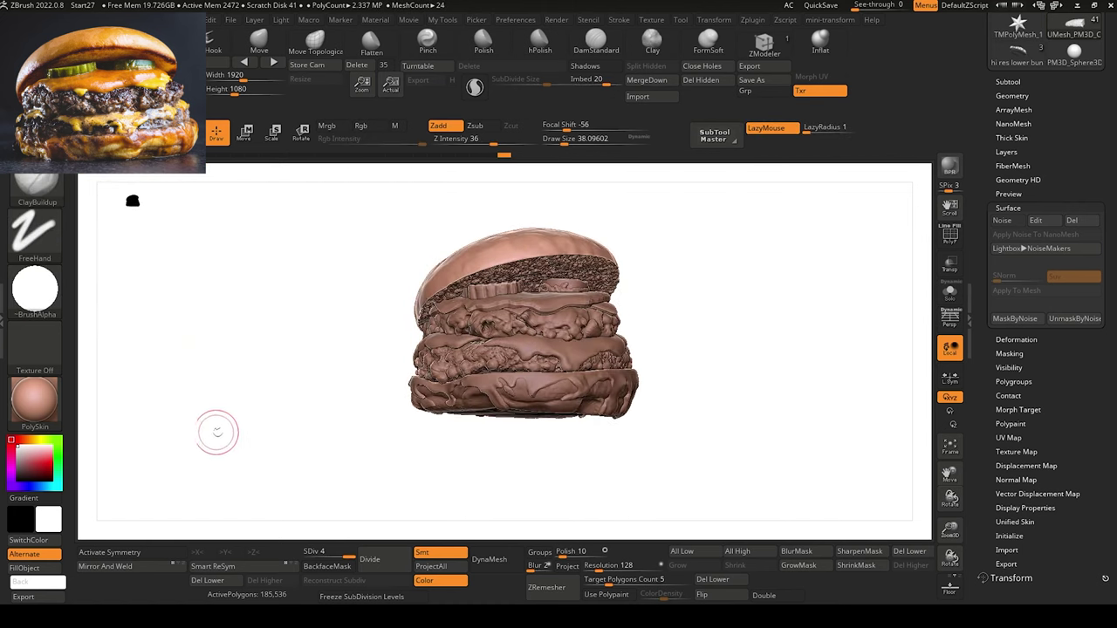
pyautogui.moveTo(242, 451)
pyautogui.mouseDown(button='right')
pyautogui.moveTo(219, 457)
pyautogui.moveTo(326, 469)
pyautogui.moveTo(309, 460)
pyautogui.moveTo(287, 462)
pyautogui.moveTo(309, 490)
pyautogui.moveTo(282, 469)
pyautogui.moveTo(326, 474)
pyautogui.moveTo(374, 501)
pyautogui.moveTo(352, 480)
pyautogui.moveTo(357, 451)
pyautogui.moveTo(352, 463)
pyautogui.moveTo(301, 350)
pyautogui.mouseUp(button='right')
pyautogui.moveTo(306, 477)
pyautogui.keyDown('ctrl'); pyautogui.mouseDown(button='right')
pyautogui.moveTo(309, 501)
pyautogui.moveTo(339, 501)
pyautogui.mouseUp(button='right'); pyautogui.keyUp('ctrl')
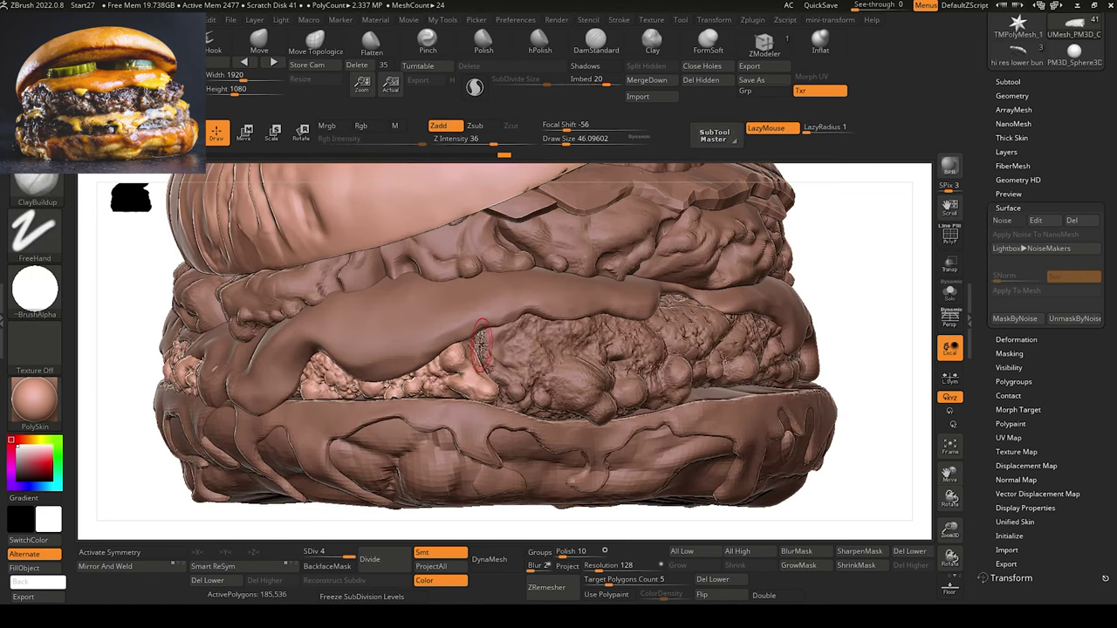
pyautogui.press(']')
pyautogui.keyDown('alt'); pyautogui.click(485, 348); pyautogui.keyUp('alt')
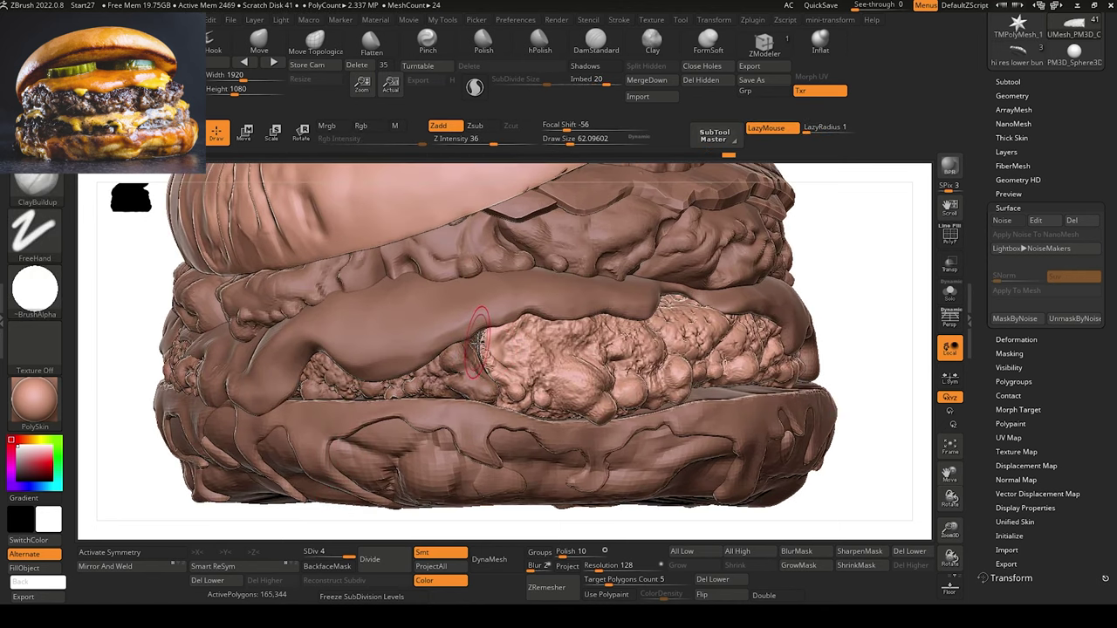
pyautogui.click(259, 41)
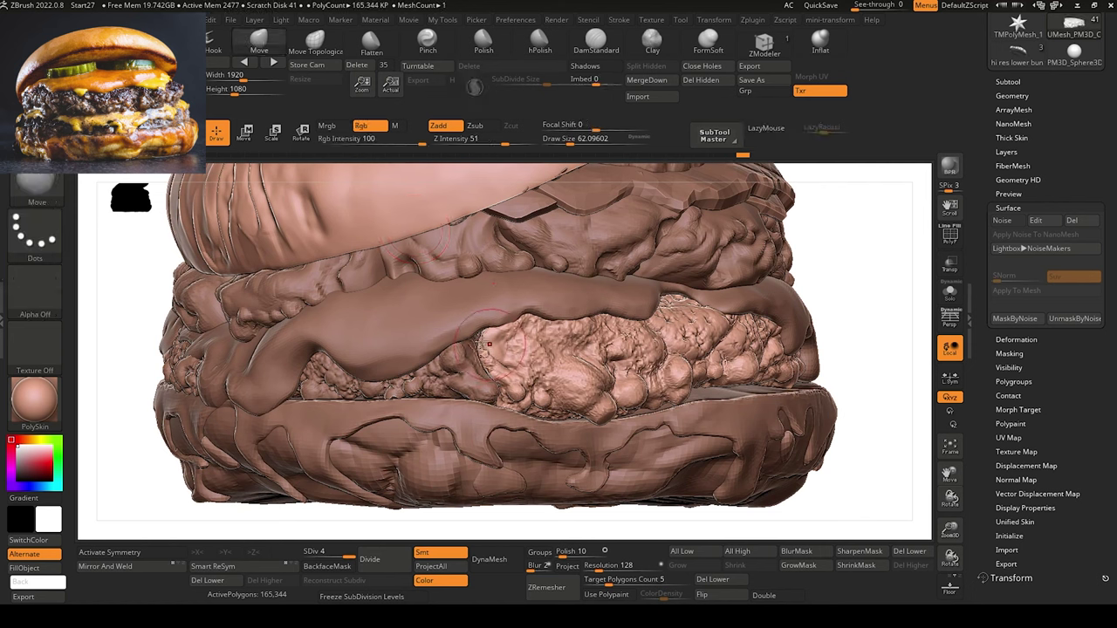
pyautogui.press('shift')
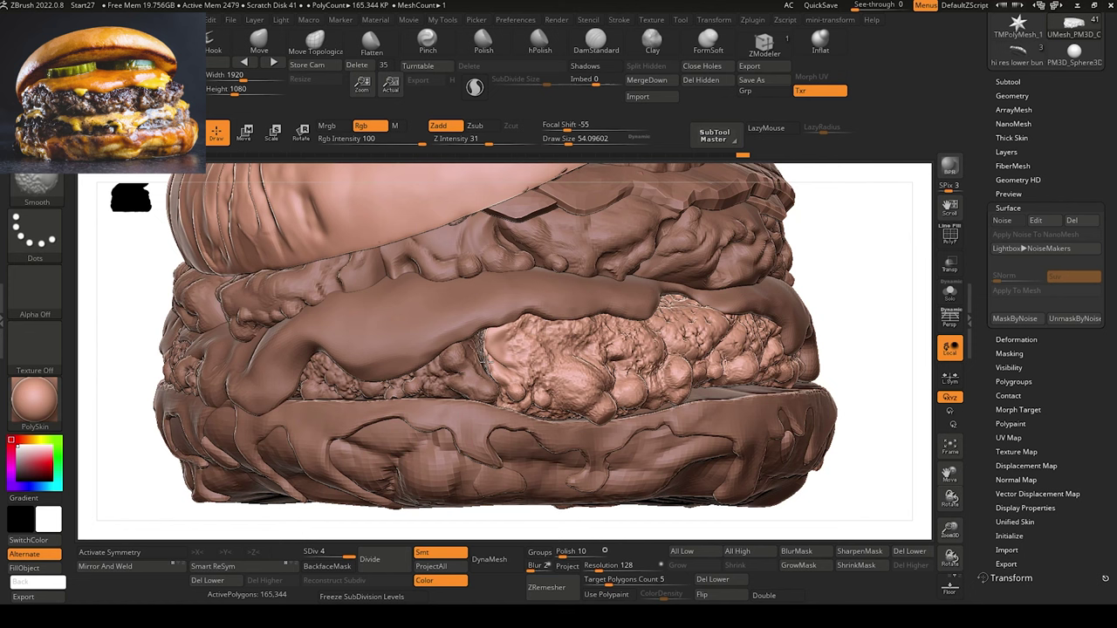
pyautogui.keyDown('shift'); pyautogui.moveTo(479, 349); pyautogui.dragTo(472, 376); pyautogui.keyUp('shift')
# Isolate the large patty piece and smooth and flatten its end edge with Smooth and TrimDynamic at draw size about 54.
pyautogui.moveTo(130, 309)
pyautogui.mouseDown()
pyautogui.moveTo(205, 306)
pyautogui.moveTo(181, 297)
pyautogui.mouseUp()
pyautogui.click(950, 294)
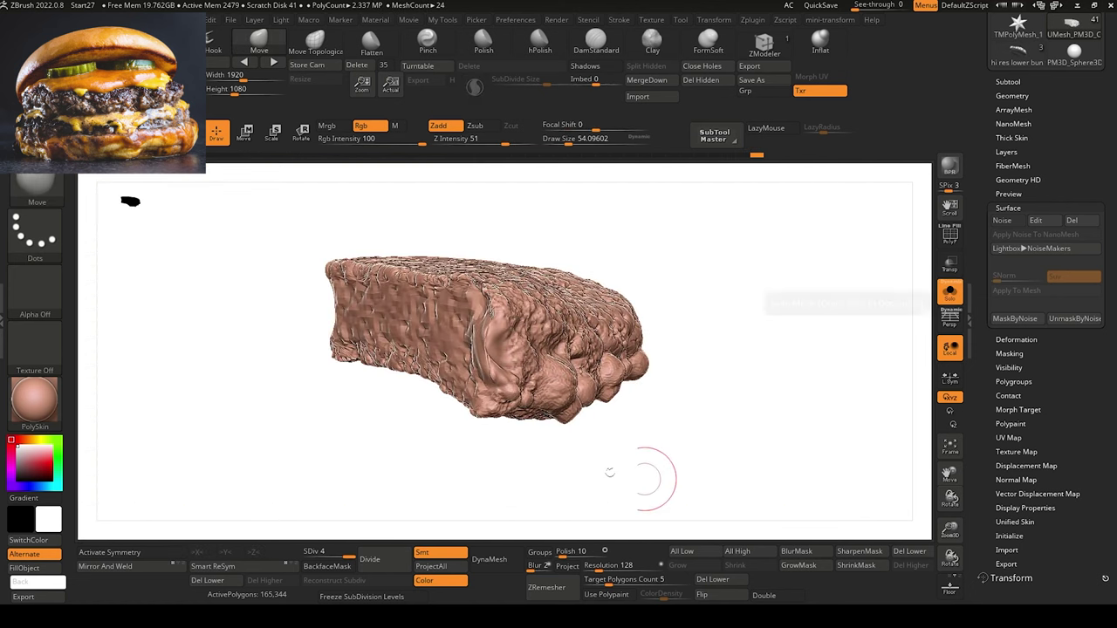
pyautogui.moveTo(612, 475); pyautogui.dragTo(559, 510)
pyautogui.press('shift')
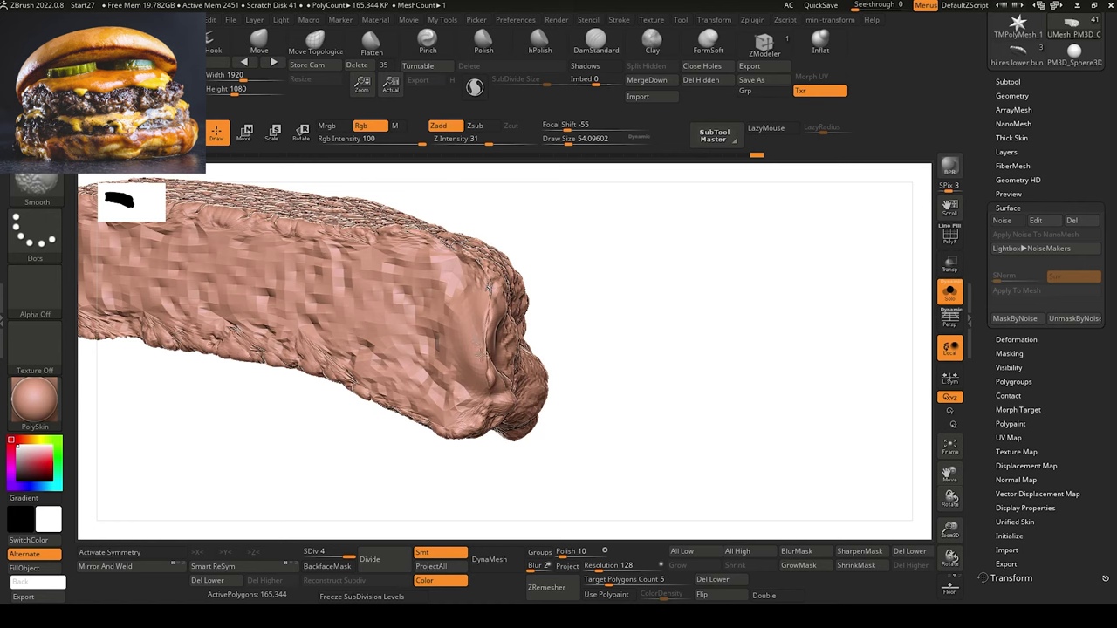
pyautogui.press('b')
pyautogui.press('c')
pyautogui.press('b')
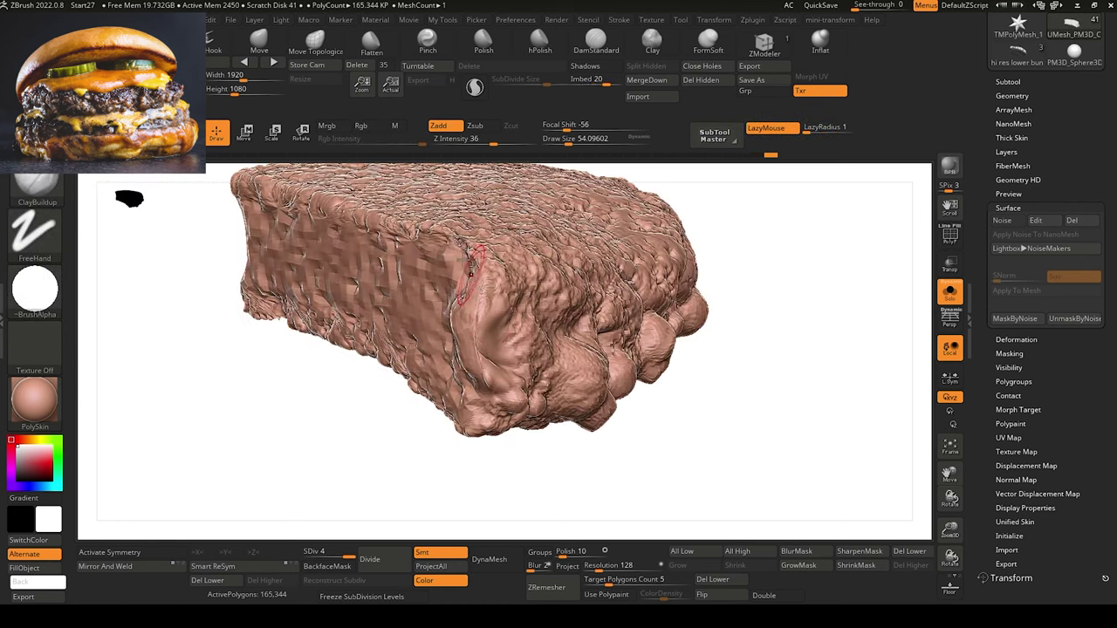
pyautogui.press('shift')
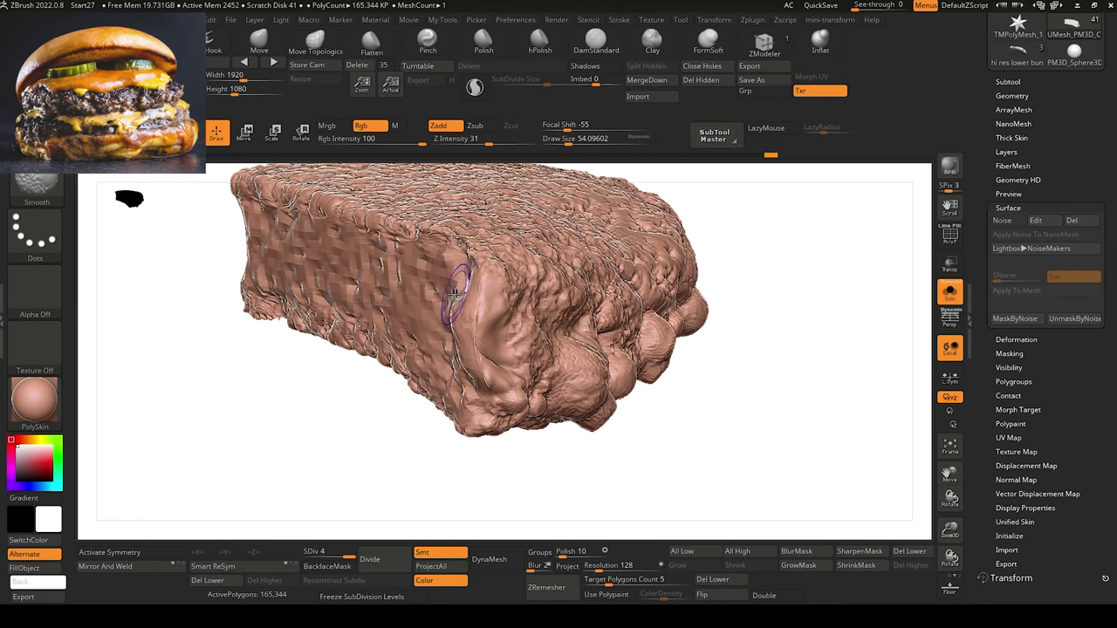
pyautogui.press('alt')
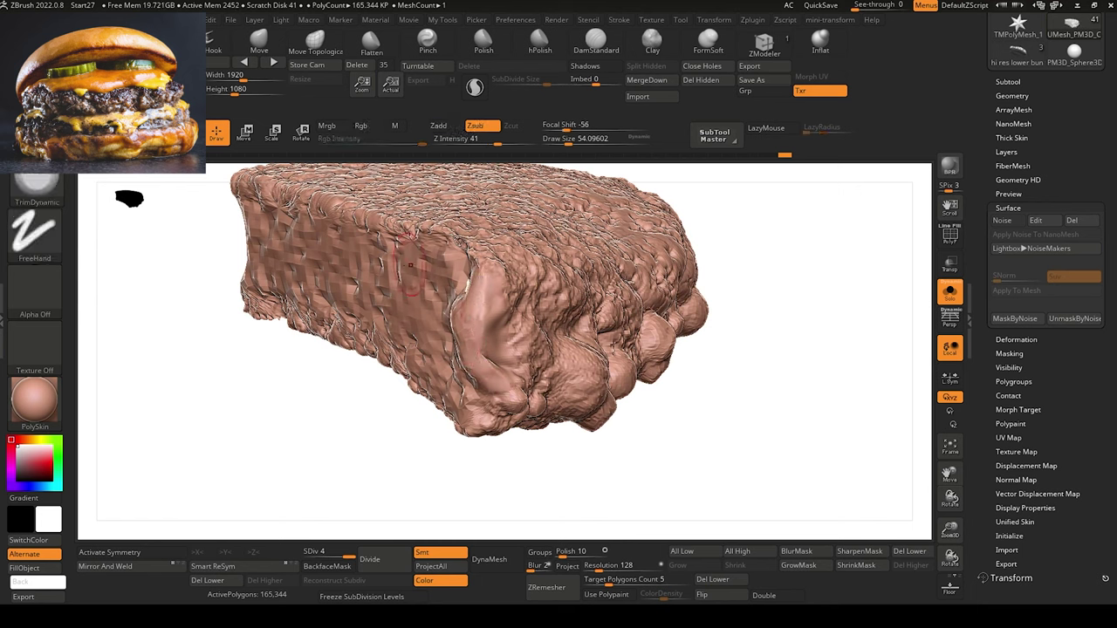
pyautogui.moveTo(346, 442)
pyautogui.mouseDown()
pyautogui.moveTo(408, 469)
pyautogui.moveTo(350, 486)
pyautogui.moveTo(341, 466)
pyautogui.moveTo(411, 423)
pyautogui.mouseUp()
pyautogui.click(951, 294)
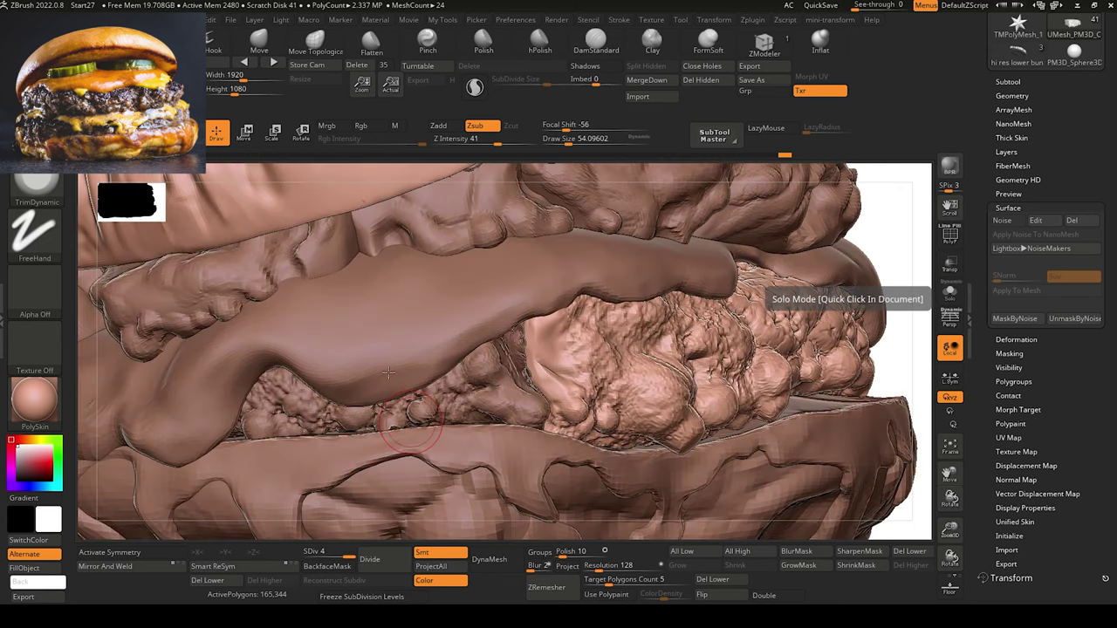
# Isolate the neighbouring patty piece and smooth and flatten its hollow end with TrimDynamic at Z Intensity 41 and draw size about 66.
pyautogui.click(951, 293)
pyautogui.moveTo(480, 484); pyautogui.dragTo(442, 512)
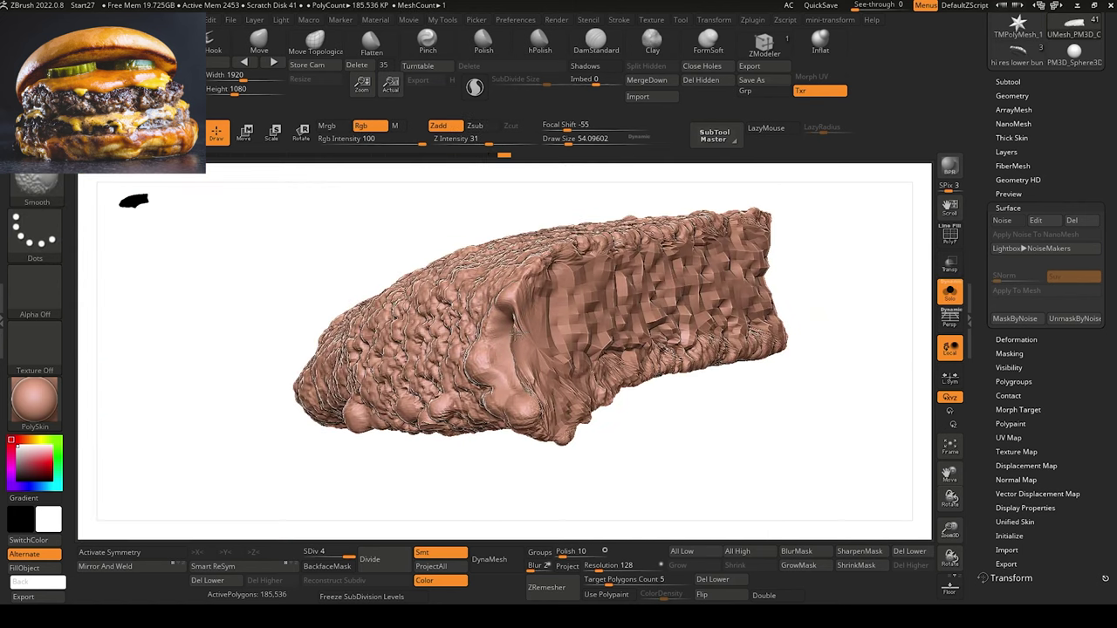
pyautogui.keyDown('shift'); pyautogui.moveTo(526, 375); pyautogui.dragTo(512, 323); pyautogui.keyUp('shift')
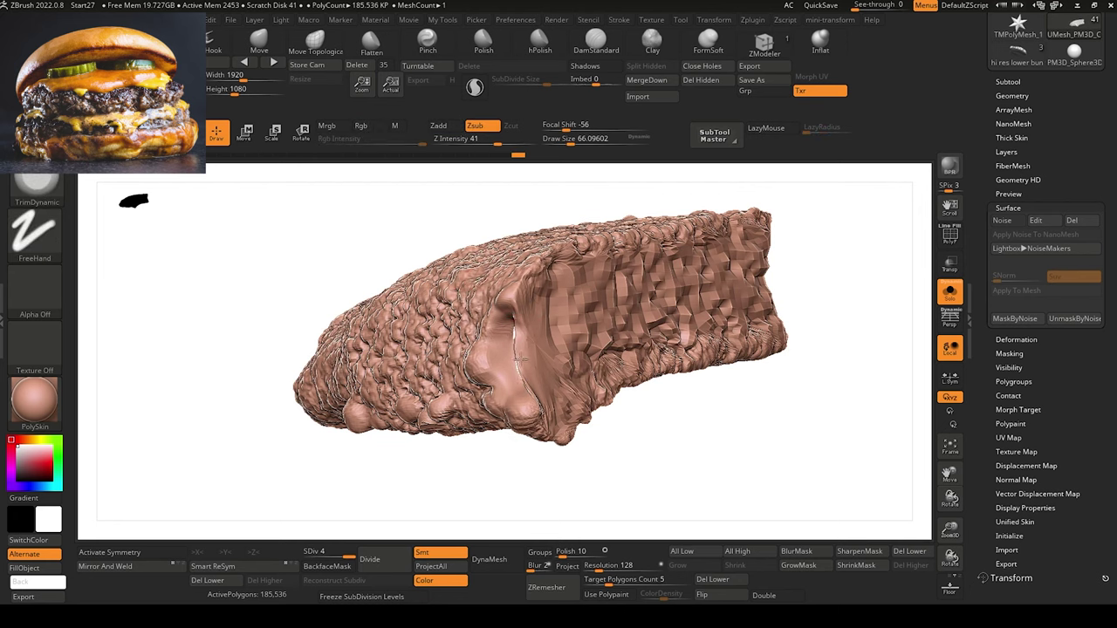
pyautogui.moveTo(527, 334); pyautogui.dragTo(524, 349)
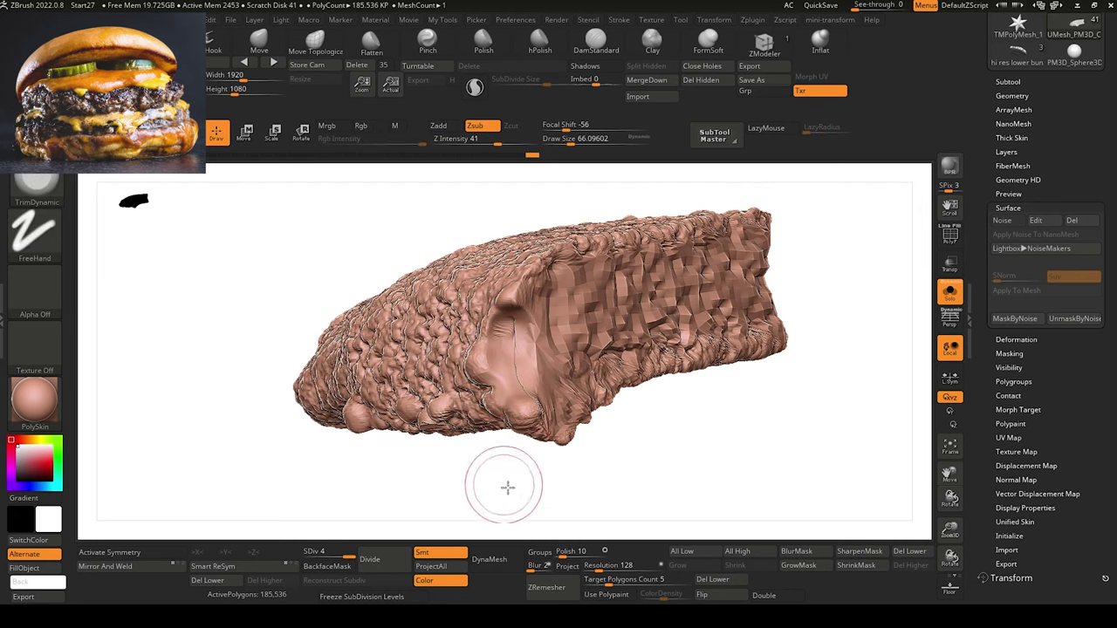
pyautogui.moveTo(506, 485); pyautogui.dragTo(568, 507)
pyautogui.keyDown('shift'); pyautogui.moveTo(521, 353); pyautogui.dragTo(523, 375); pyautogui.keyUp('shift')
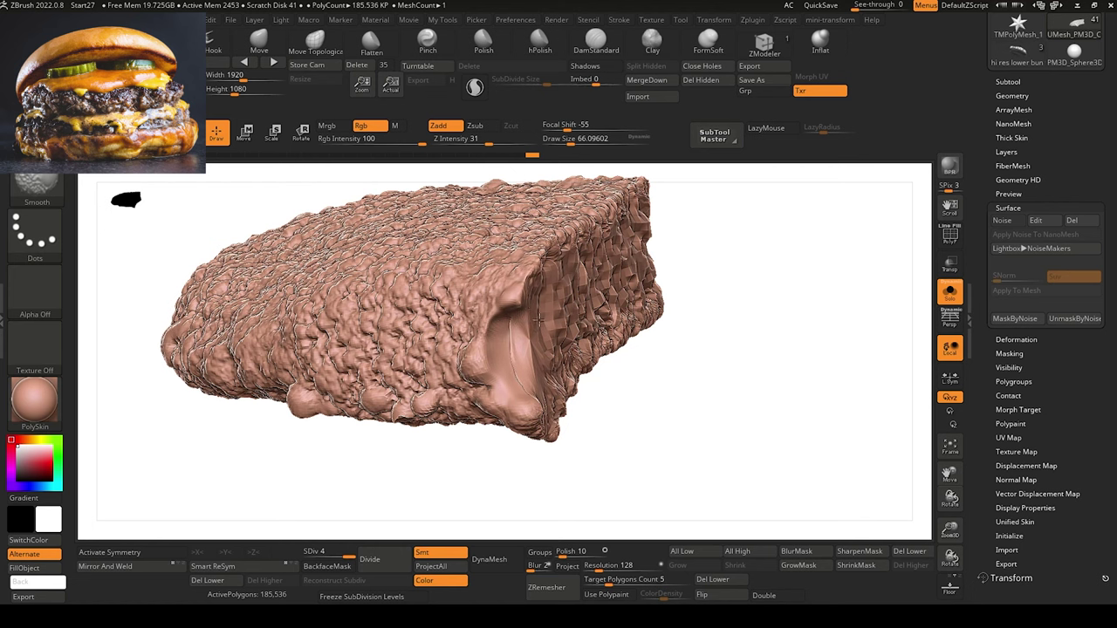
# Fill the isolated piece's end corner with ClayBuildup at draw size about 66, and even it out with Smooth and TrimDynamic.
pyautogui.moveTo(623, 399)
pyautogui.mouseDown()
pyautogui.moveTo(593, 461)
pyautogui.moveTo(515, 340)
pyautogui.mouseUp()
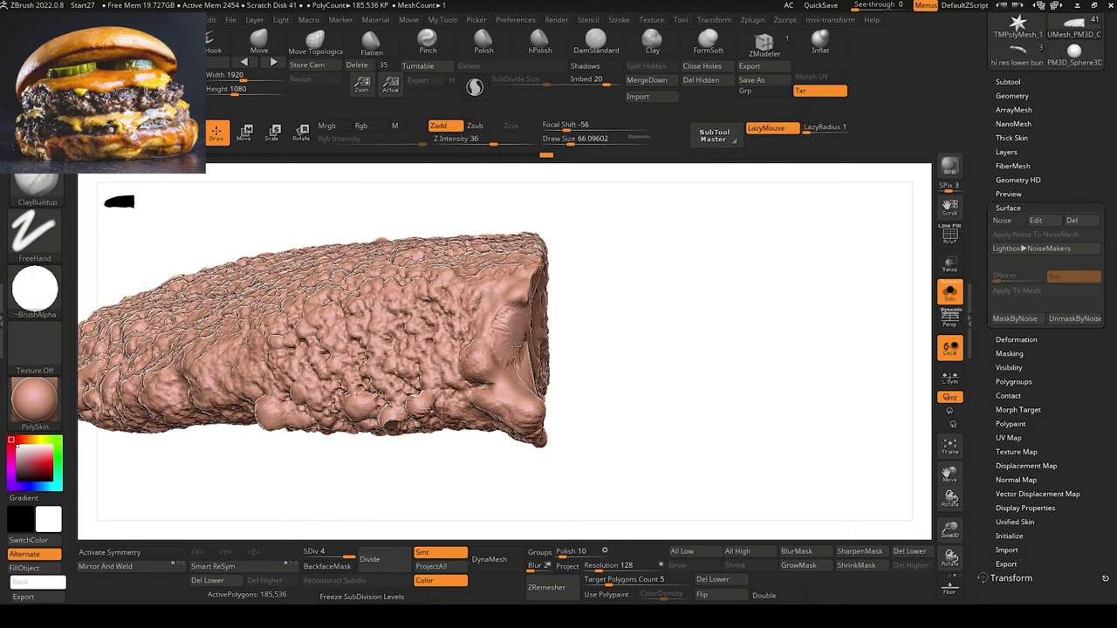
pyautogui.press('shift')
pyautogui.moveTo(513, 347)
pyautogui.keyDown('shift'); pyautogui.mouseDown()
pyautogui.moveTo(542, 384)
pyautogui.moveTo(516, 468)
pyautogui.mouseUp(); pyautogui.keyUp('shift')
pyautogui.keyDown('shift'); pyautogui.moveTo(503, 376); pyautogui.dragTo(523, 406); pyautogui.keyUp('shift')
pyautogui.click(147, 44)
pyautogui.moveTo(275, 333)
pyautogui.mouseDown()
pyautogui.moveTo(283, 357)
pyautogui.moveTo(360, 365)
pyautogui.mouseUp()
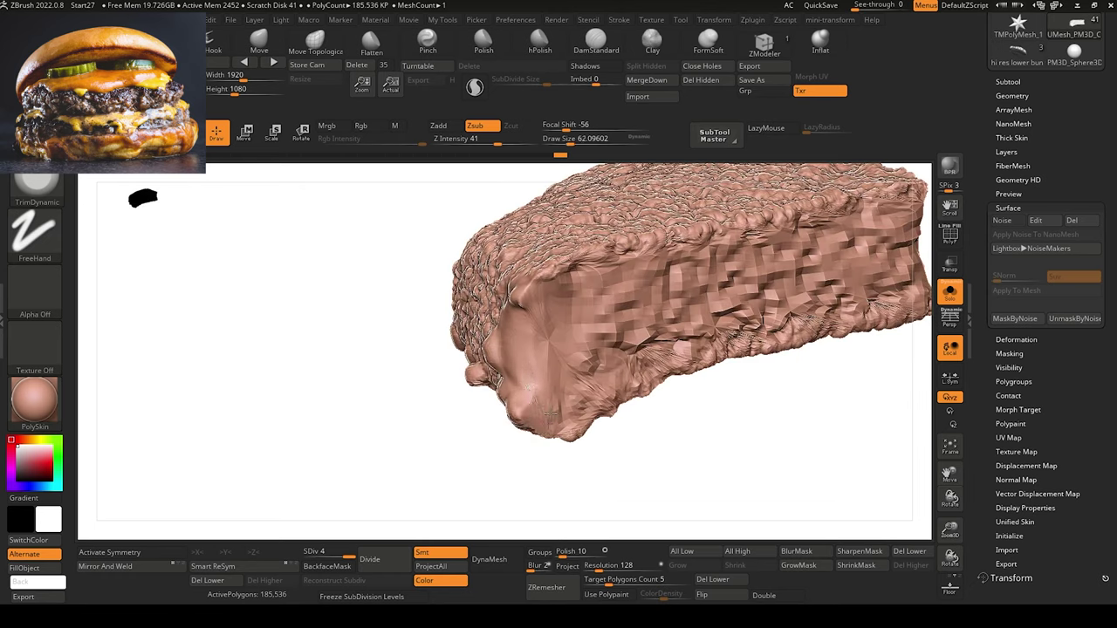
# Add raised clay strokes down the isolated piece's cut end with ClayBuildup at Z Intensity 36 and draw size about 50 to 58.
pyautogui.press('b')
pyautogui.press('c')
pyautogui.press('b')
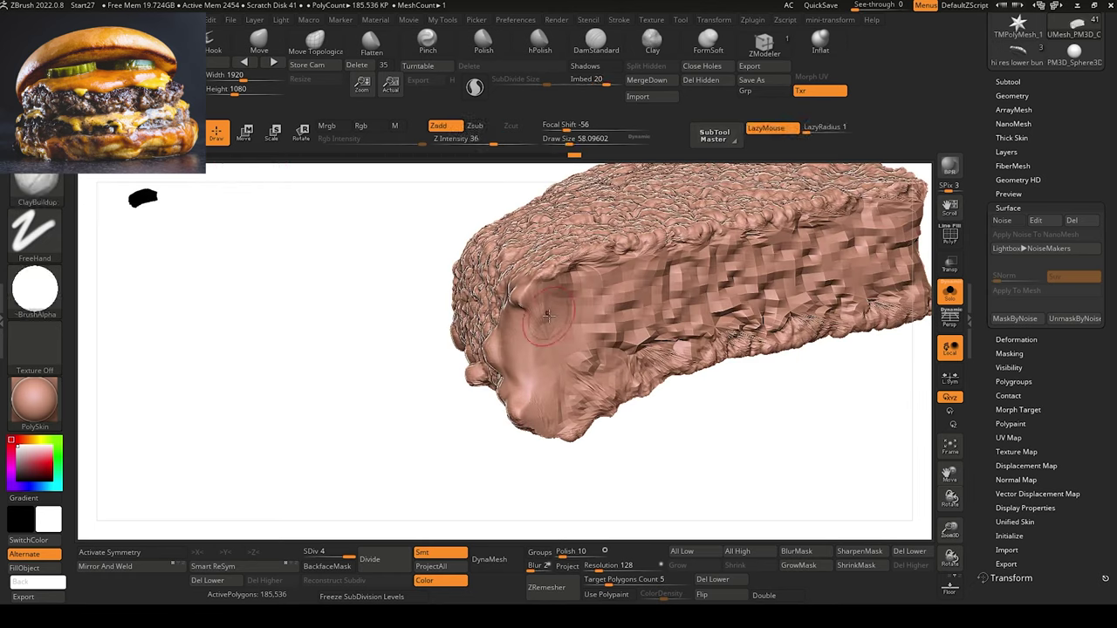
pyautogui.moveTo(536, 308)
pyautogui.mouseDown()
pyautogui.moveTo(564, 330)
pyautogui.moveTo(559, 383)
pyautogui.mouseUp()
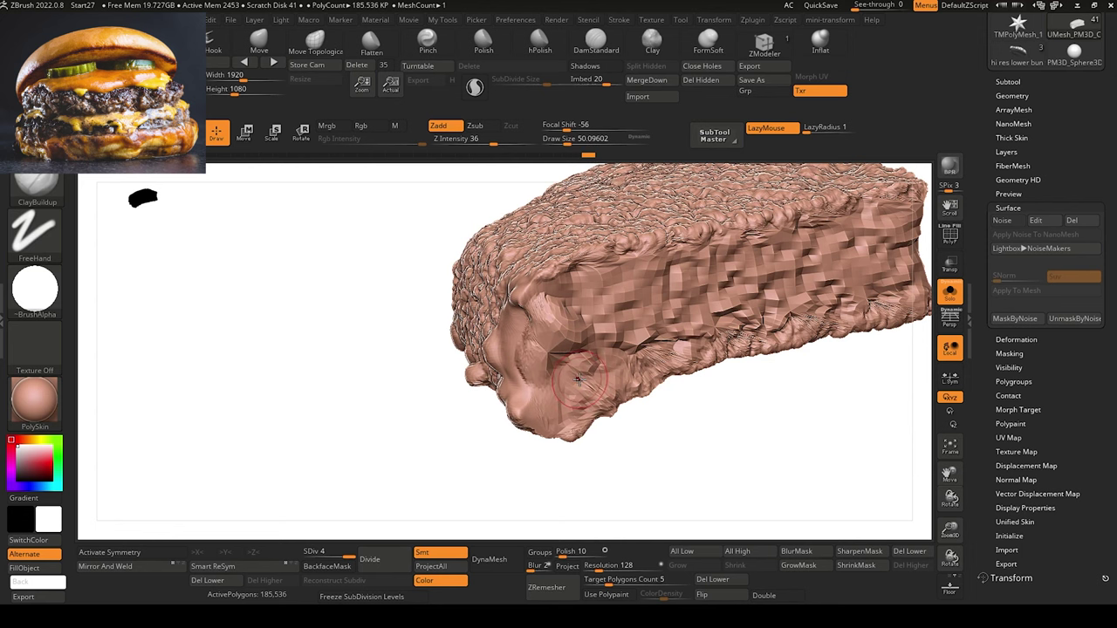
pyautogui.moveTo(371, 423)
pyautogui.mouseDown()
pyautogui.moveTo(395, 425)
pyautogui.moveTo(324, 486)
pyautogui.mouseUp()
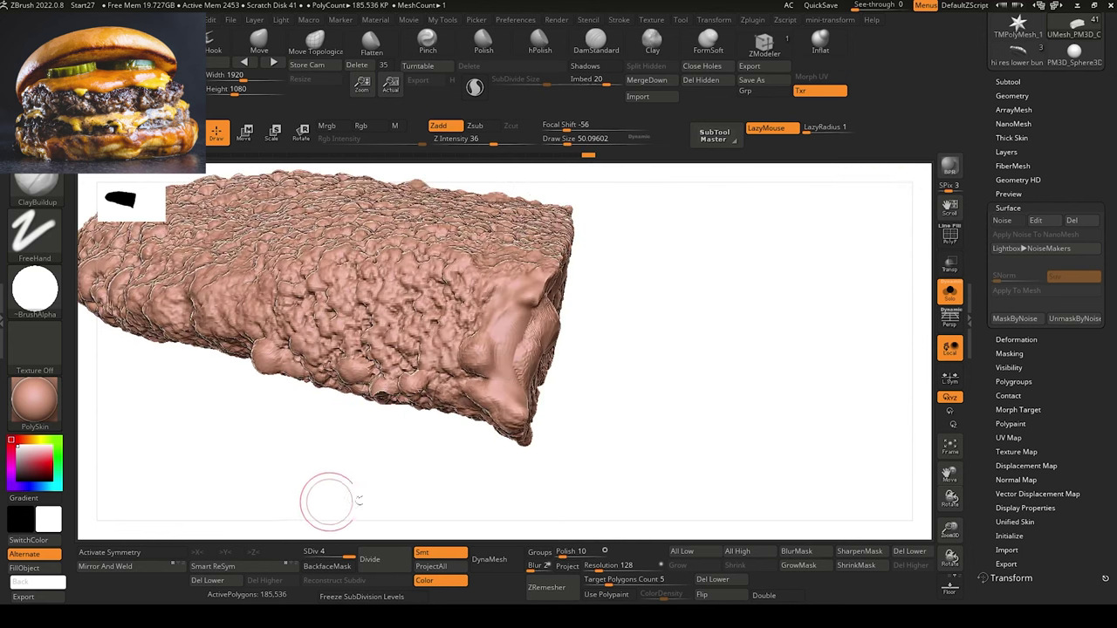
# Show the whole burger and pull the neighbouring piece's end toward the seam with Move at draw size about 90, refining it at about 54.
pyautogui.click(949, 293)
pyautogui.keyDown('alt'); pyautogui.moveTo(181, 495); pyautogui.dragTo(202, 507); pyautogui.keyUp('alt')
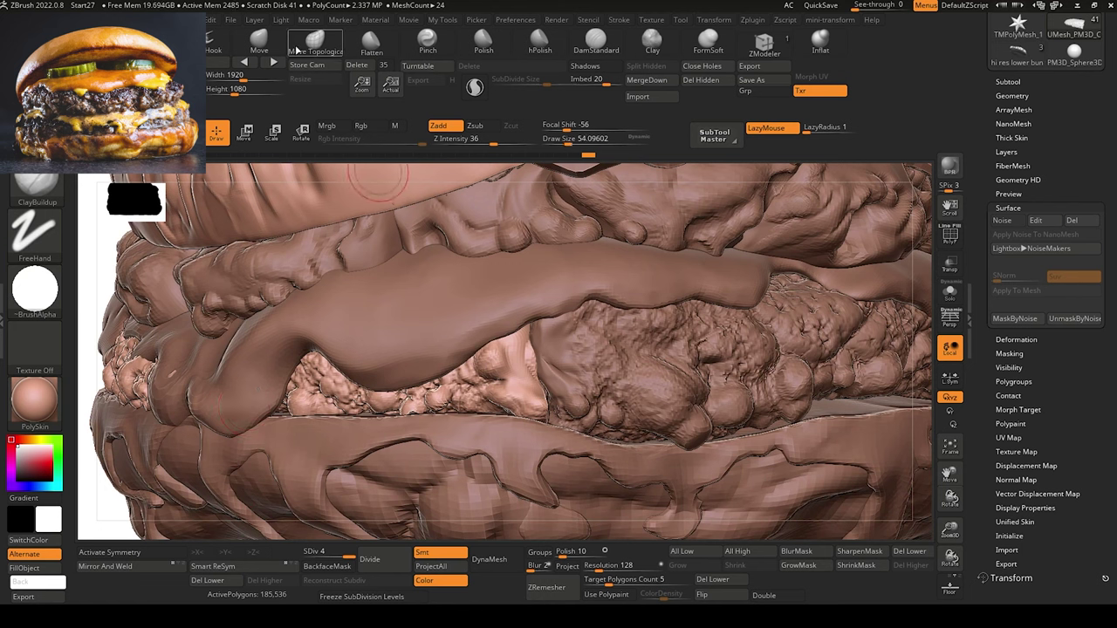
pyautogui.click(297, 50)
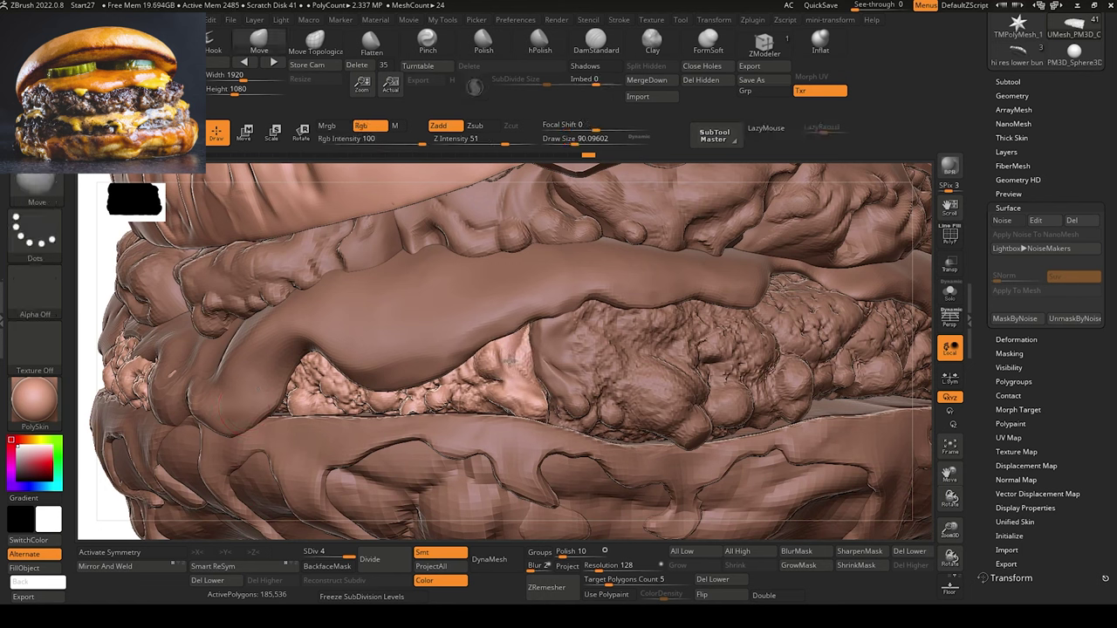
pyautogui.moveTo(509, 360); pyautogui.dragTo(531, 362)
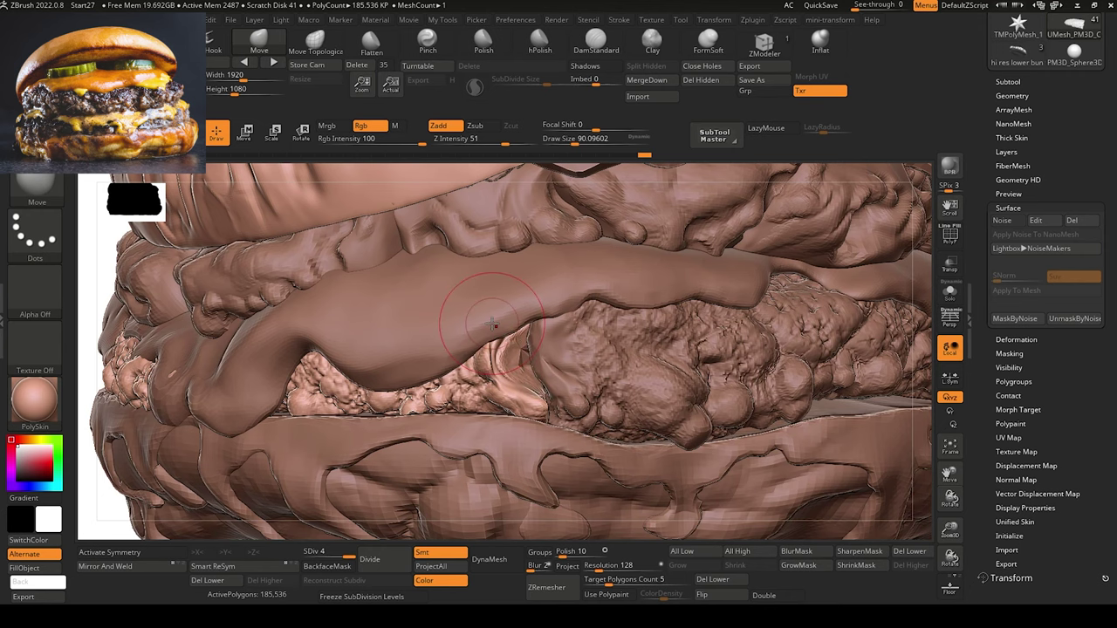
pyautogui.moveTo(86, 363)
pyautogui.keyDown('alt'); pyautogui.mouseDown()
pyautogui.moveTo(110, 312)
pyautogui.moveTo(159, 383)
pyautogui.moveTo(95, 337)
pyautogui.mouseUp(); pyautogui.keyUp('alt')
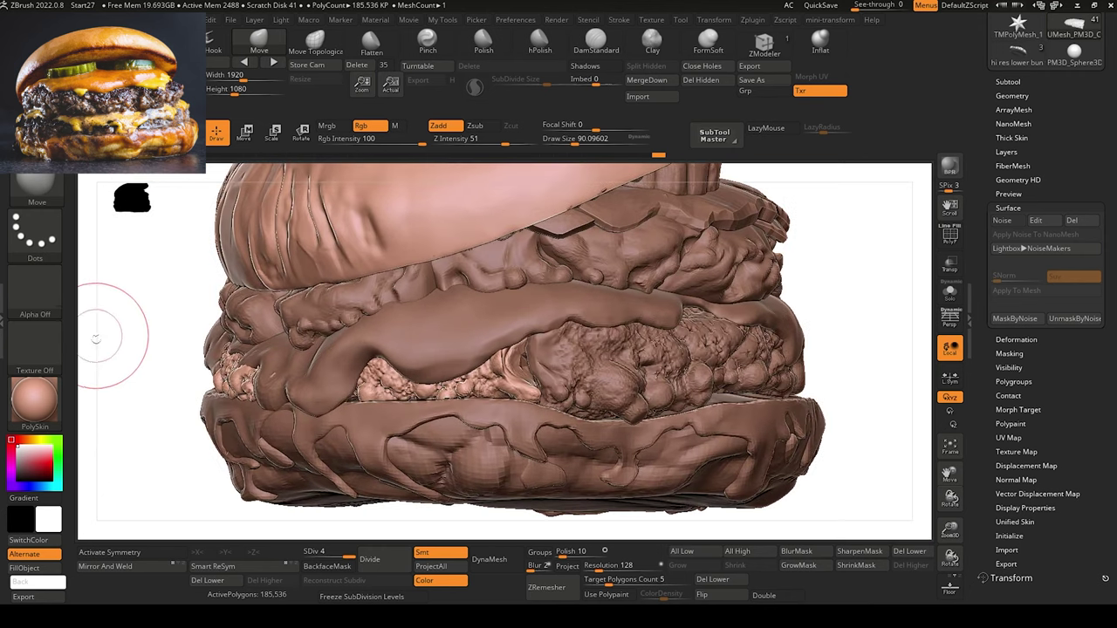
pyautogui.press('[')
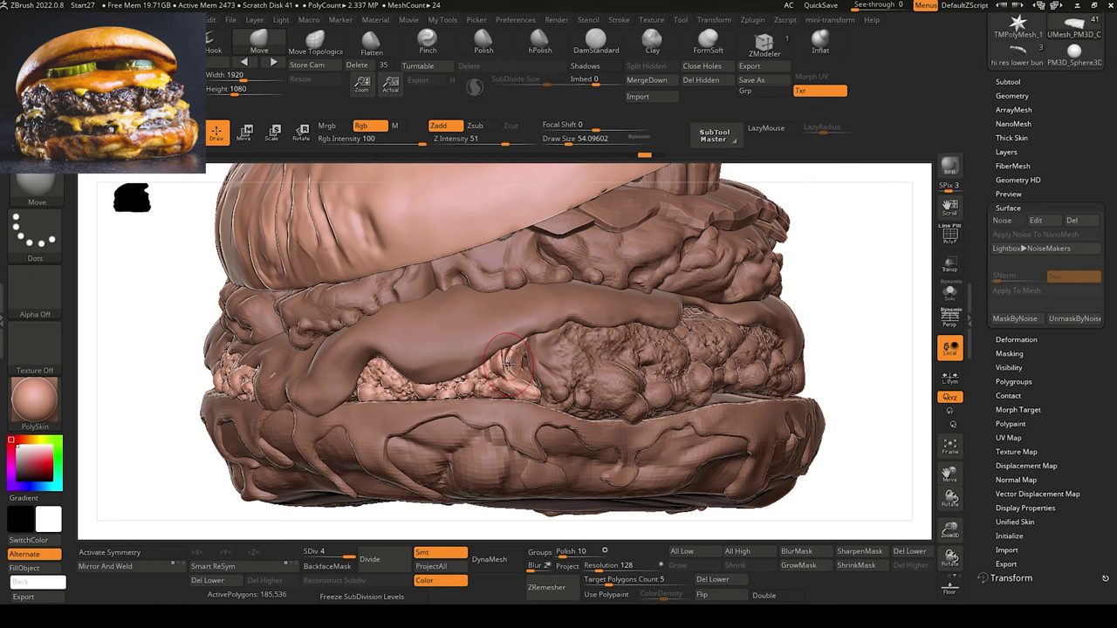
pyautogui.keyDown('shift'); pyautogui.moveTo(509, 360); pyautogui.dragTo(509, 362); pyautogui.keyUp('shift')
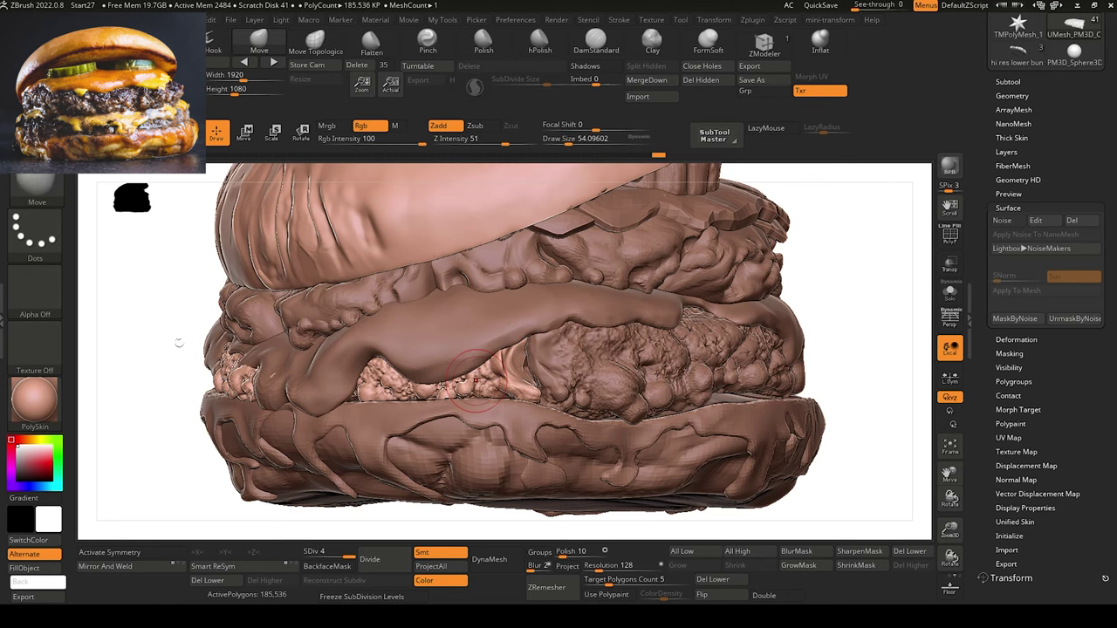
# Pull the ends of the two patty pieces toward their shared seam with Move at draw size about 86 to 98.
pyautogui.moveTo(142, 386)
pyautogui.mouseDown()
pyautogui.moveTo(205, 352)
pyautogui.moveTo(188, 393)
pyautogui.moveTo(254, 353)
pyautogui.mouseUp()
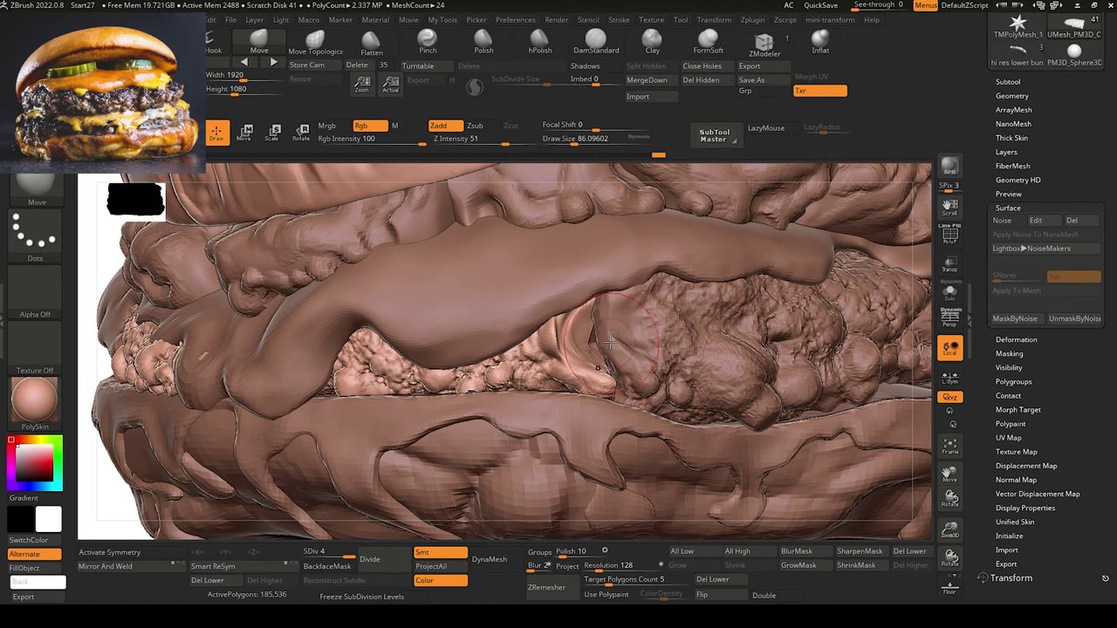
pyautogui.moveTo(614, 343); pyautogui.dragTo(625, 357)
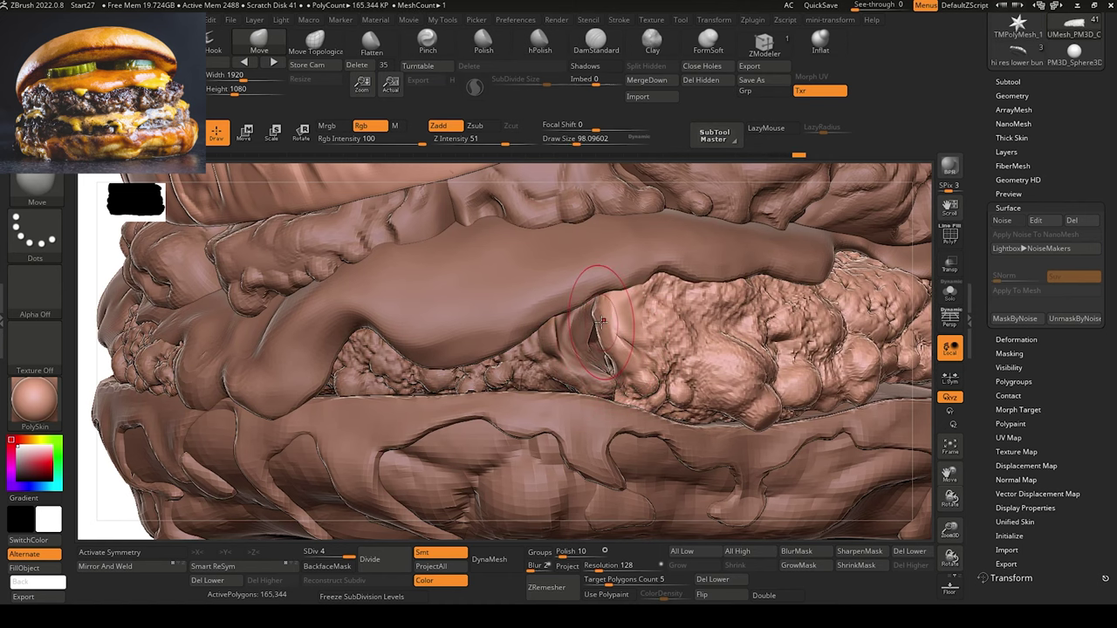
pyautogui.moveTo(79, 300)
pyautogui.keyDown('alt'); pyautogui.mouseDown()
pyautogui.moveTo(154, 262)
pyautogui.moveTo(154, 302)
pyautogui.moveTo(190, 316)
pyautogui.mouseUp(); pyautogui.keyUp('alt')
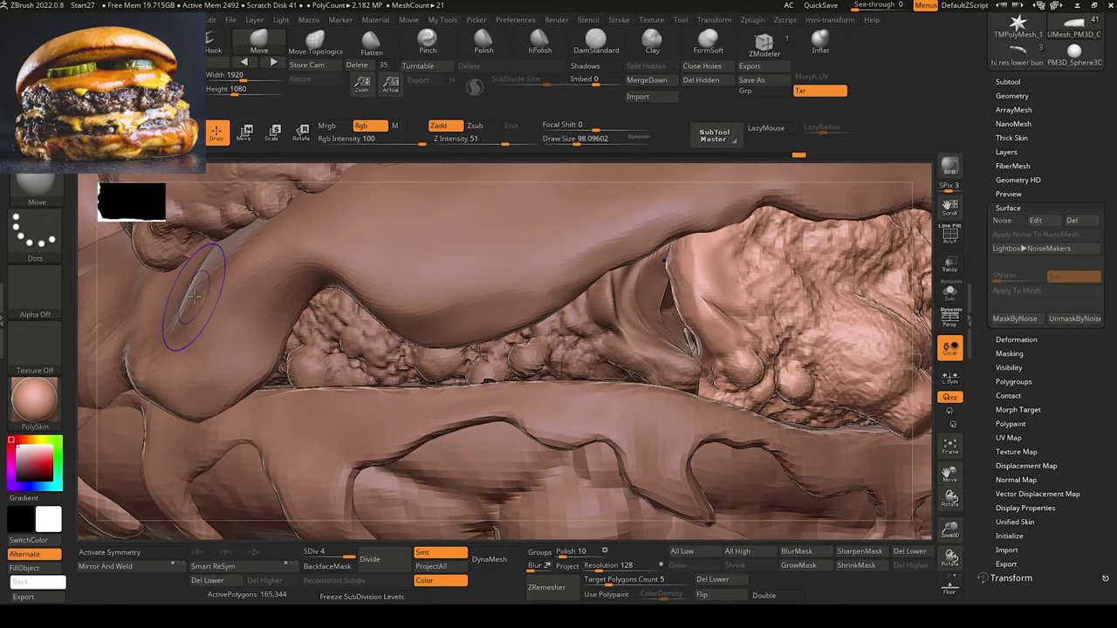
pyautogui.press('shift')
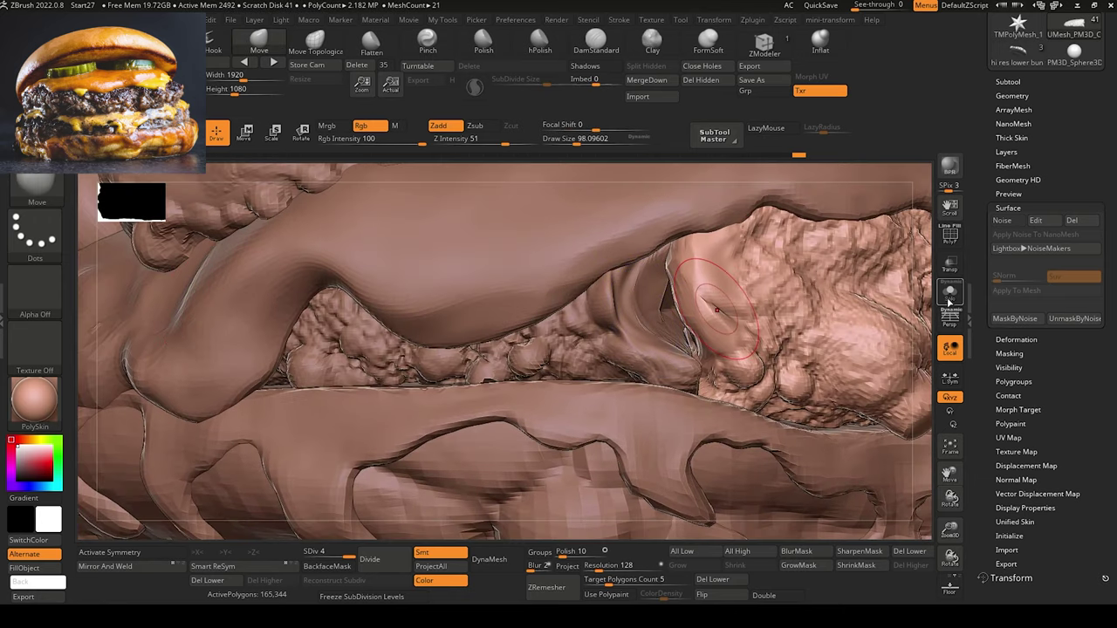
pyautogui.click(950, 295)
pyautogui.click(950, 295)
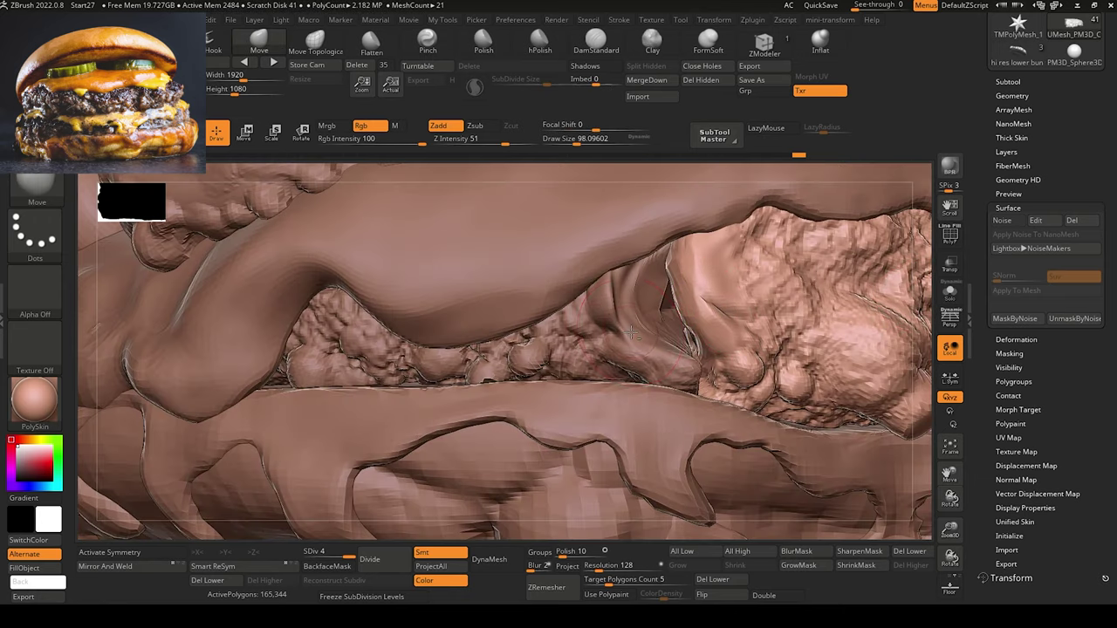
pyautogui.keyDown('shift'); pyautogui.moveTo(675, 319); pyautogui.dragTo(640, 355); pyautogui.keyUp('shift')
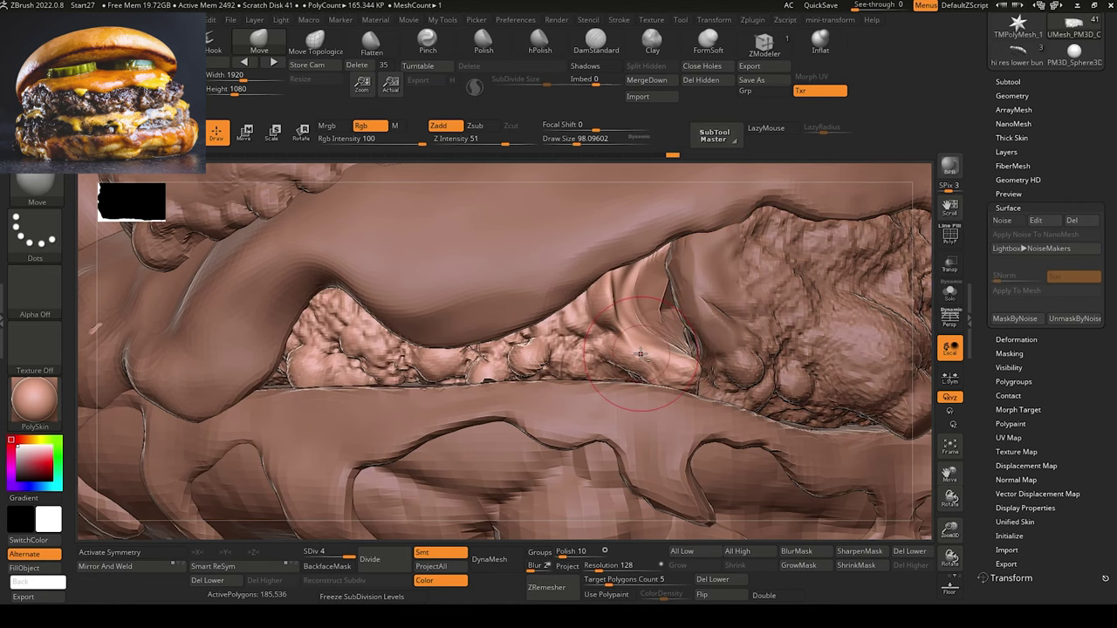
# Isolate the inner patty piece and add raised clumps to its smooth end with ClayBuildup at Z Intensity 36, reducing the draw size to about 30.
pyautogui.click(950, 293)
pyautogui.moveTo(611, 461)
pyautogui.mouseDown()
pyautogui.moveTo(643, 444)
pyautogui.moveTo(708, 479)
pyautogui.moveTo(683, 494)
pyautogui.moveTo(676, 523)
pyautogui.mouseUp()
pyautogui.click(963, 250)
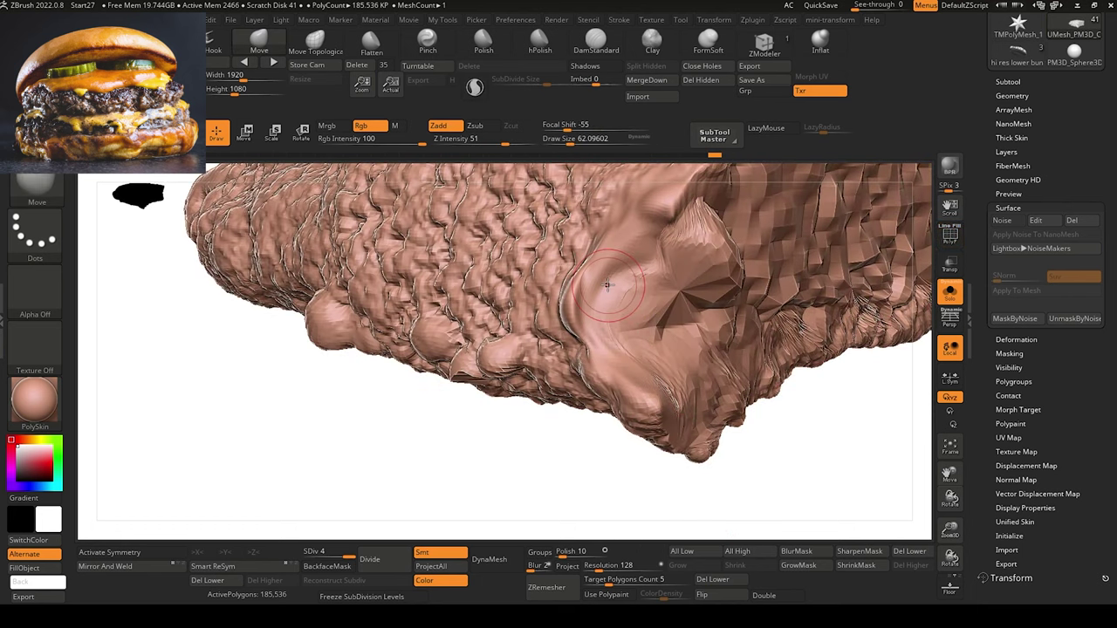
pyautogui.press('b')
pyautogui.press('c')
pyautogui.press('b')
pyautogui.moveTo(615, 281)
pyautogui.mouseDown()
pyautogui.moveTo(668, 271)
pyautogui.moveTo(661, 229)
pyautogui.moveTo(707, 240)
pyautogui.moveTo(683, 210)
pyautogui.mouseUp()
pyautogui.moveTo(621, 311)
pyautogui.mouseDown()
pyautogui.moveTo(604, 299)
pyautogui.moveTo(648, 321)
pyautogui.moveTo(675, 319)
pyautogui.moveTo(662, 367)
pyautogui.moveTo(648, 368)
pyautogui.moveTo(668, 383)
pyautogui.moveTo(620, 368)
pyautogui.mouseUp()
pyautogui.press('[')
pyautogui.press('[')
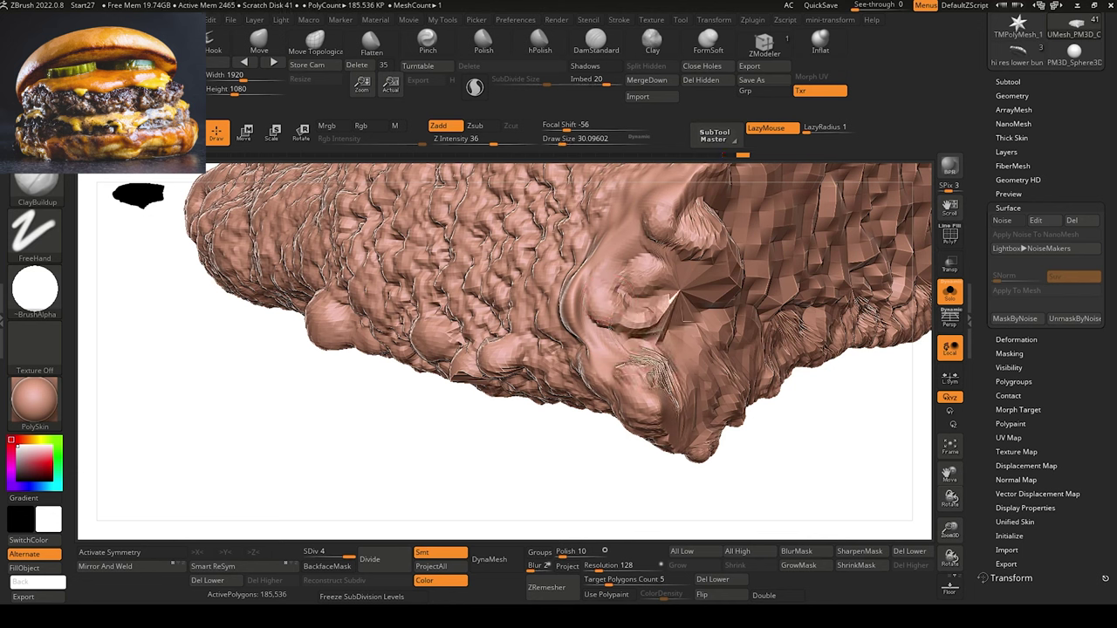
# Show the whole burger and build clay strokes over the neighbouring piece's smooth end with ClayBuildup at draw size about 30.
pyautogui.click(951, 296)
pyautogui.keyDown('alt'); pyautogui.moveTo(177, 439); pyautogui.dragTo(254, 419); pyautogui.keyUp('alt')
pyautogui.keyDown('alt'); pyautogui.moveTo(665, 480); pyautogui.dragTo(798, 538); pyautogui.keyUp('alt')
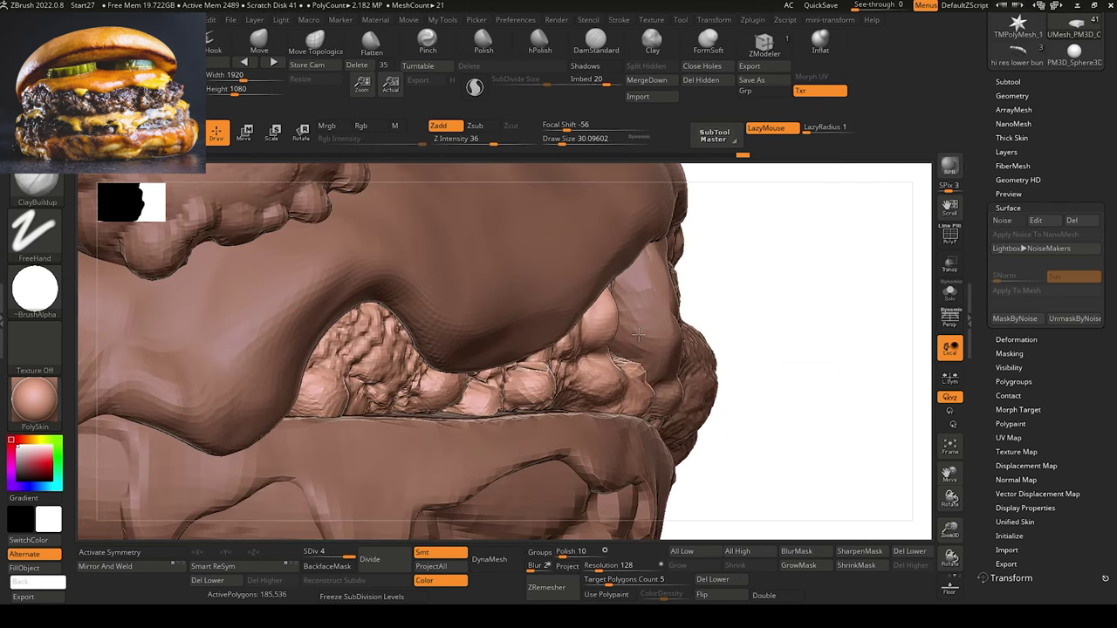
pyautogui.moveTo(632, 288); pyautogui.dragTo(652, 289)
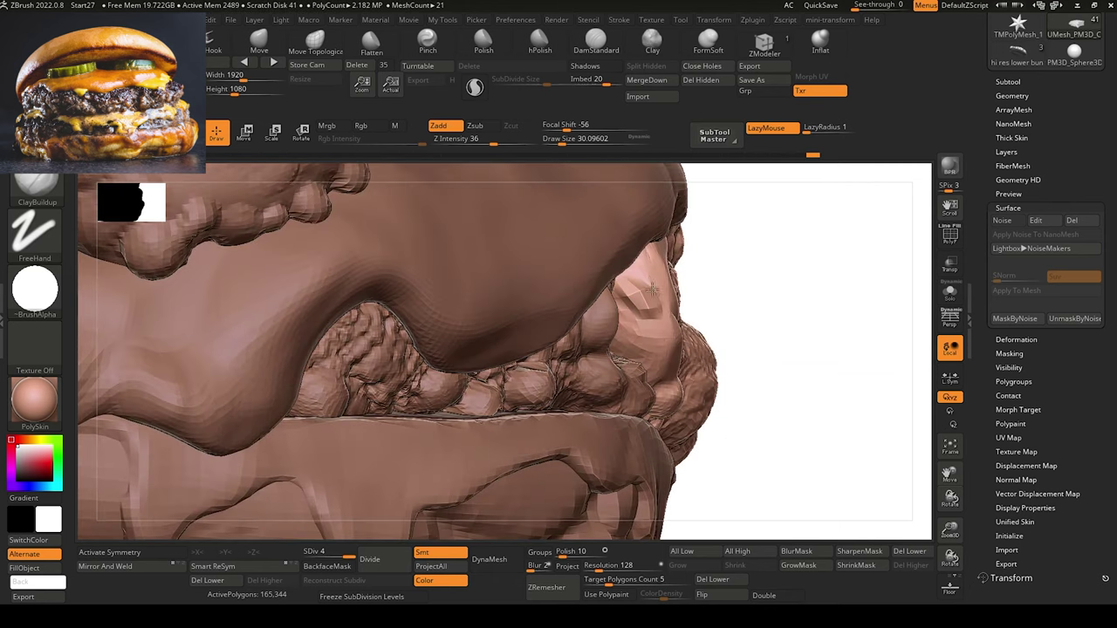
pyautogui.moveTo(730, 460); pyautogui.dragTo(635, 314)
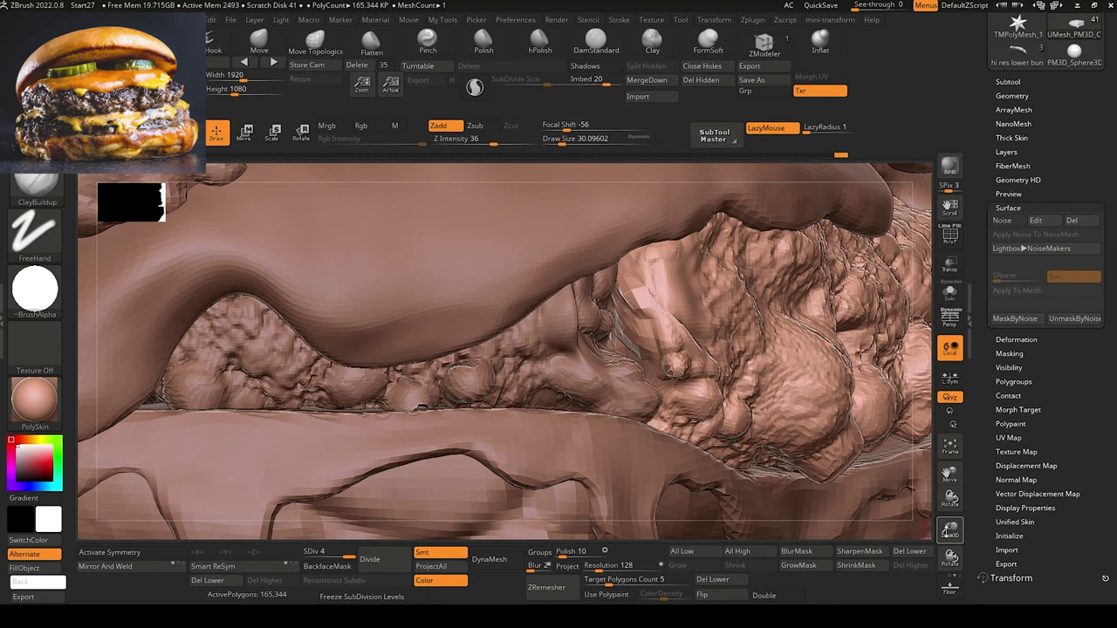
# Select the patty piece on the burger's other side and build rounded lumps along it with ClayBuildup at Z Intensity 36 and draw size about 30.
pyautogui.keyDown('ctrl'); pyautogui.moveTo(421, 408); pyautogui.dragTo(449, 287, button='right'); pyautogui.keyUp('ctrl')
pyautogui.moveTo(389, 291)
pyautogui.mouseDown()
pyautogui.moveTo(357, 384)
pyautogui.moveTo(424, 432)
pyautogui.moveTo(344, 431)
pyautogui.moveTo(375, 404)
pyautogui.moveTo(212, 466)
pyautogui.moveTo(262, 414)
pyautogui.moveTo(229, 451)
pyautogui.moveTo(302, 467)
pyautogui.moveTo(321, 495)
pyautogui.moveTo(320, 480)
pyautogui.moveTo(209, 451)
pyautogui.moveTo(292, 495)
pyautogui.moveTo(212, 324)
pyautogui.moveTo(204, 374)
pyautogui.moveTo(283, 353)
pyautogui.mouseUp()
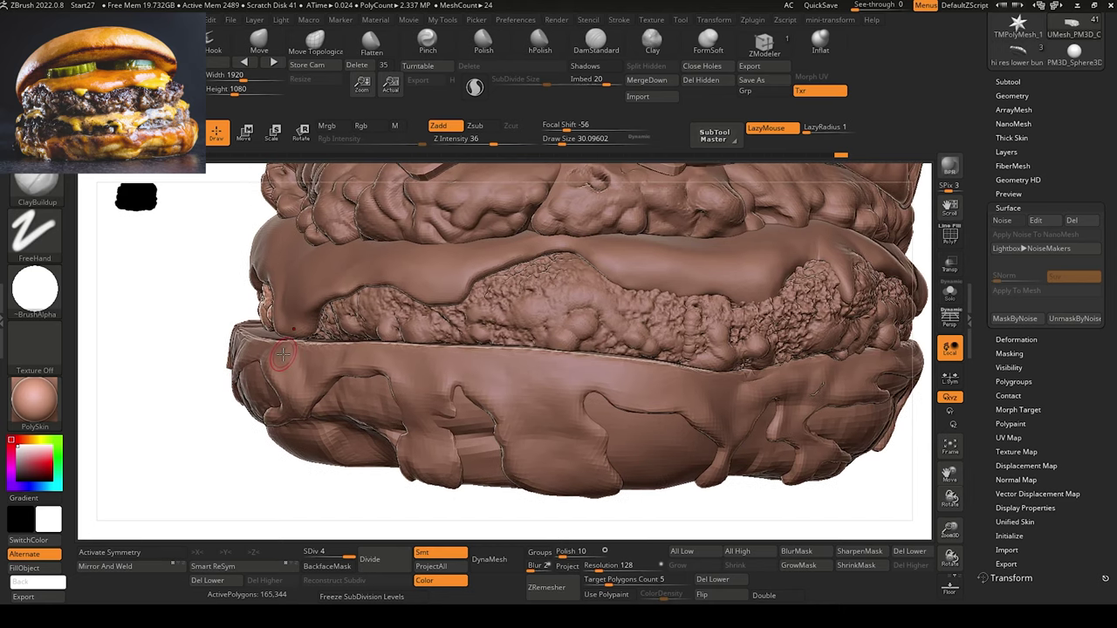
pyautogui.keyDown('alt'); pyautogui.click(521, 276); pyautogui.keyUp('alt')
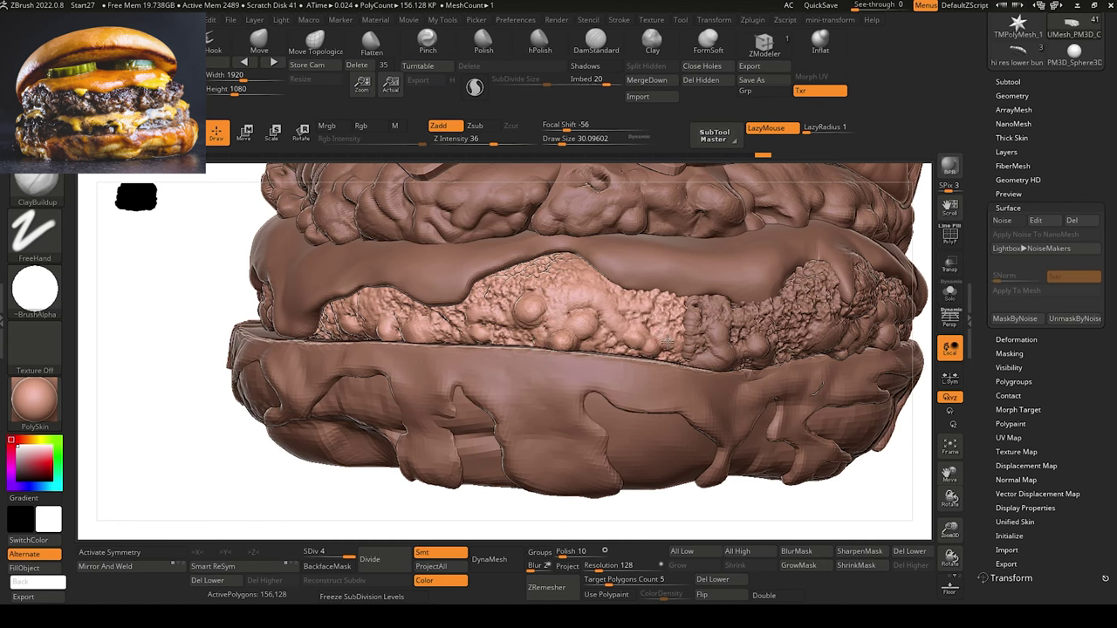
pyautogui.moveTo(344, 494); pyautogui.dragTo(370, 415)
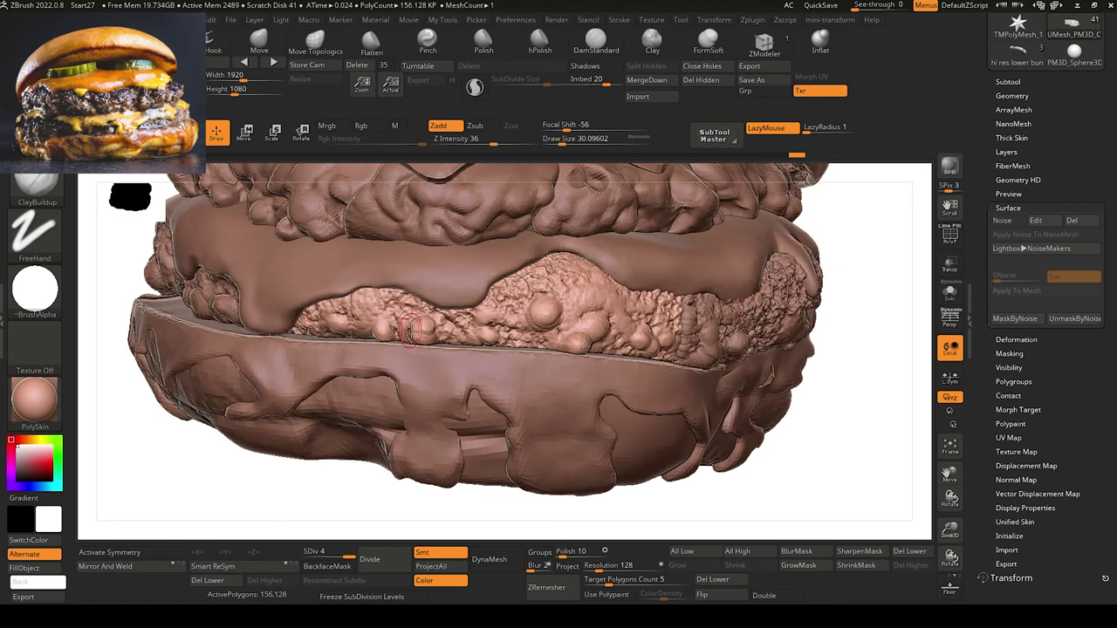
pyautogui.press('f')
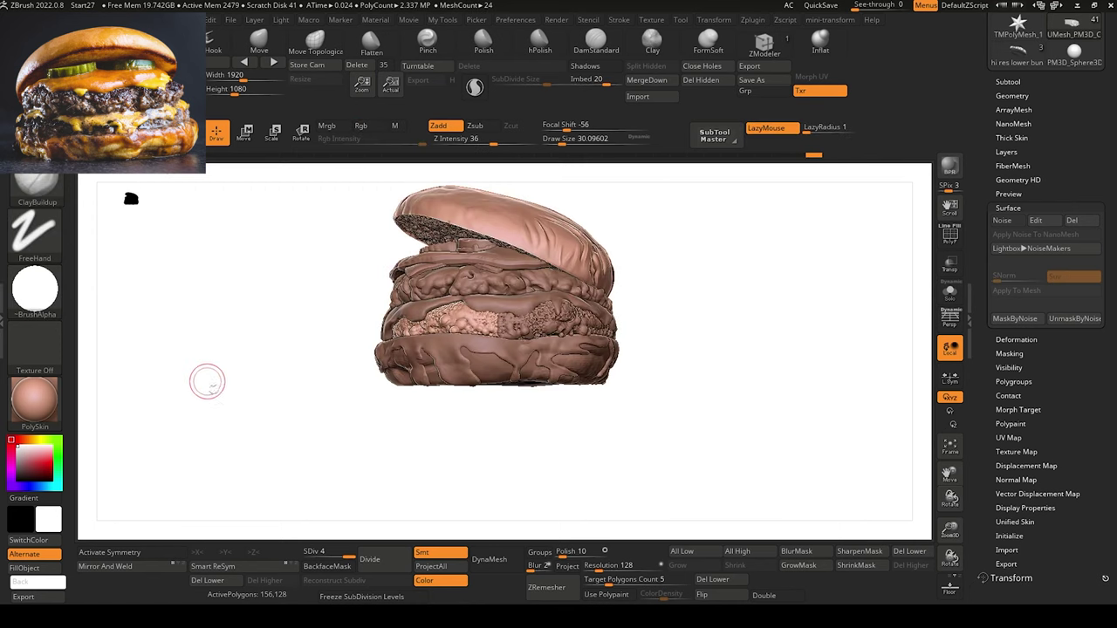
pyautogui.keyDown('alt'); pyautogui.moveTo(226, 435); pyautogui.dragTo(316, 545); pyautogui.keyUp('alt')
pyautogui.moveTo(247, 459); pyautogui.dragTo(244, 469)
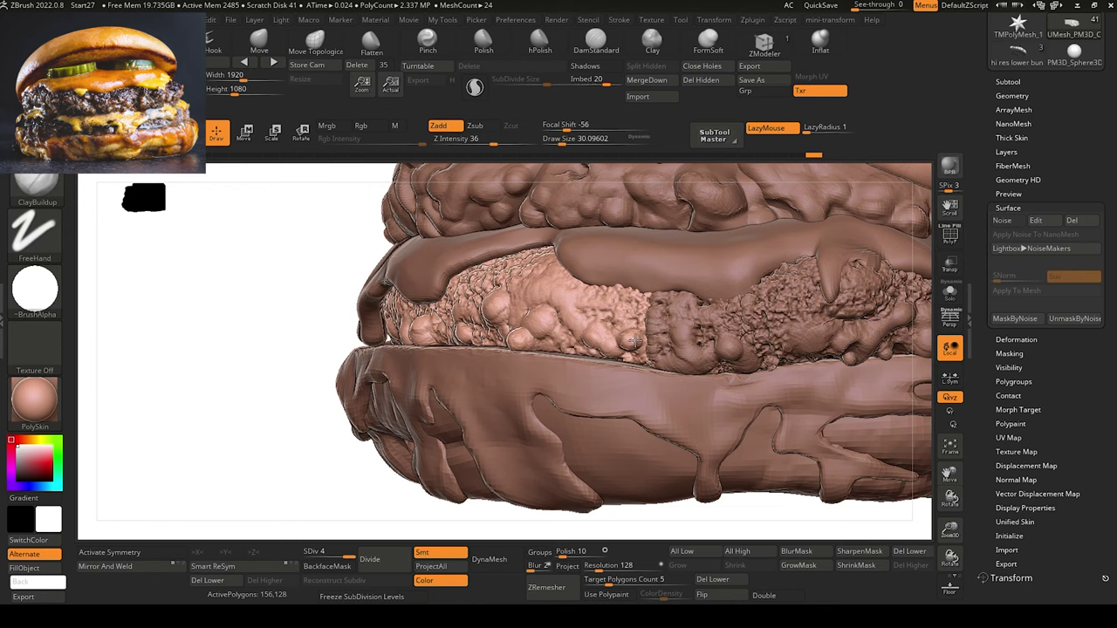
pyautogui.moveTo(635, 343); pyautogui.dragTo(639, 356)
pyautogui.moveTo(269, 454); pyautogui.dragTo(256, 444)
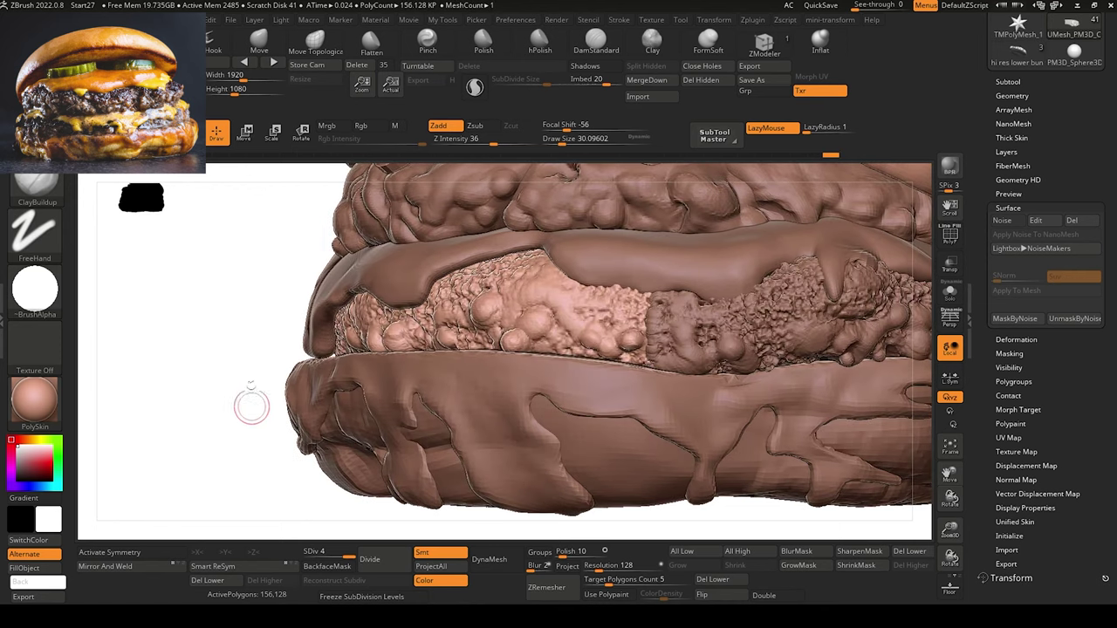
# Pull the adjoining edges of this lumpy piece and its neighbour together with Move Topological at draw size about 62.
pyautogui.keyDown('alt'); pyautogui.click(660, 346); pyautogui.keyUp('alt')
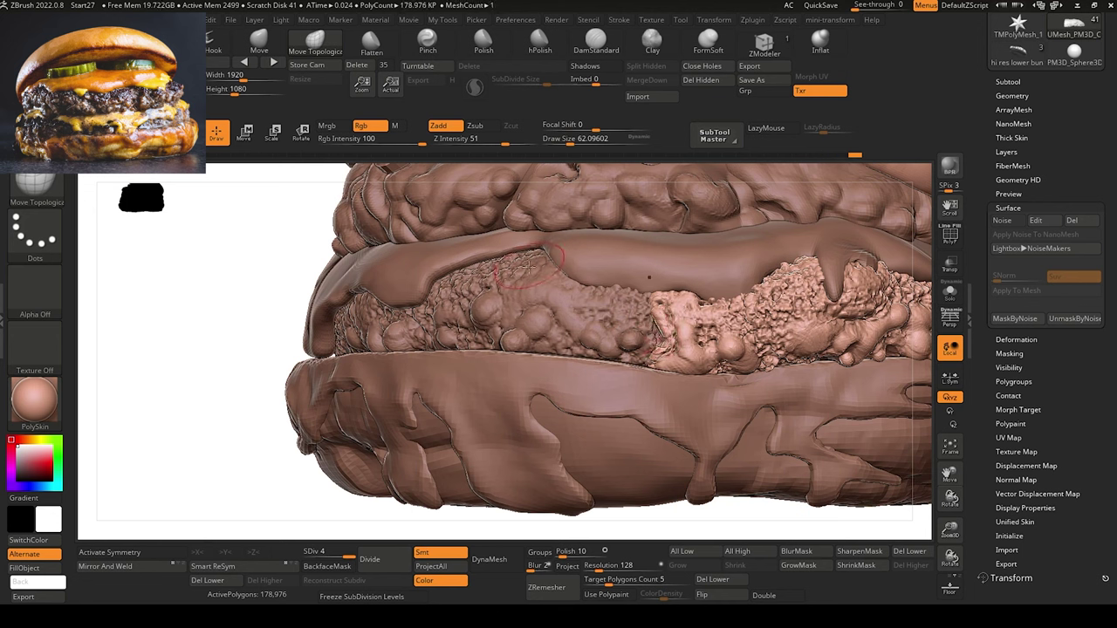
pyautogui.keyDown('alt'); pyautogui.click(648, 301); pyautogui.keyUp('alt')
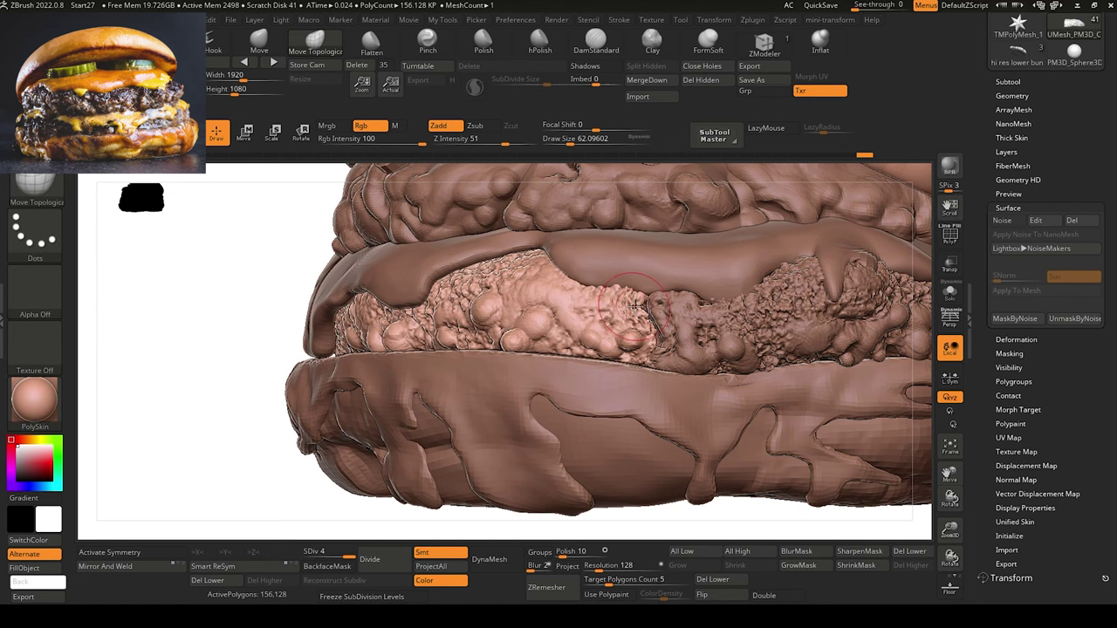
pyautogui.moveTo(210, 301)
pyautogui.keyDown('alt'); pyautogui.mouseDown()
pyautogui.moveTo(222, 306)
pyautogui.moveTo(216, 244)
pyautogui.mouseUp(); pyautogui.keyUp('alt')
pyautogui.keyDown('alt'); pyautogui.moveTo(219, 286); pyautogui.dragTo(316, 398); pyautogui.keyUp('alt')
pyautogui.moveTo(228, 311); pyautogui.dragTo(132, 281)
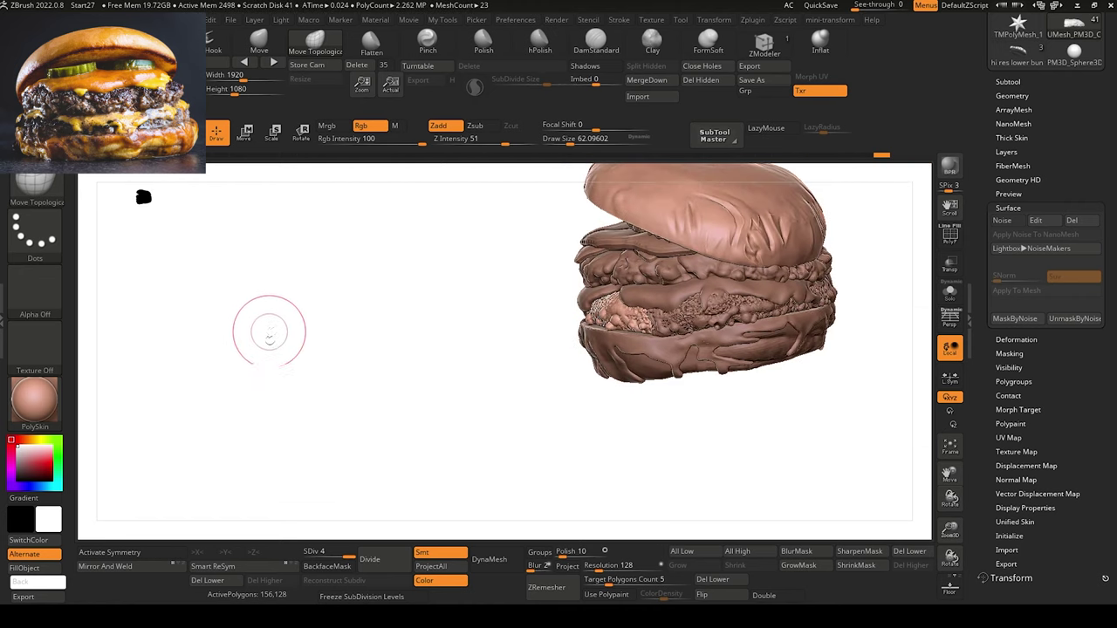
pyautogui.moveTo(269, 330); pyautogui.dragTo(312, 284)
pyautogui.keyDown('alt'); pyautogui.moveTo(304, 390); pyautogui.dragTo(298, 421); pyautogui.keyUp('alt')
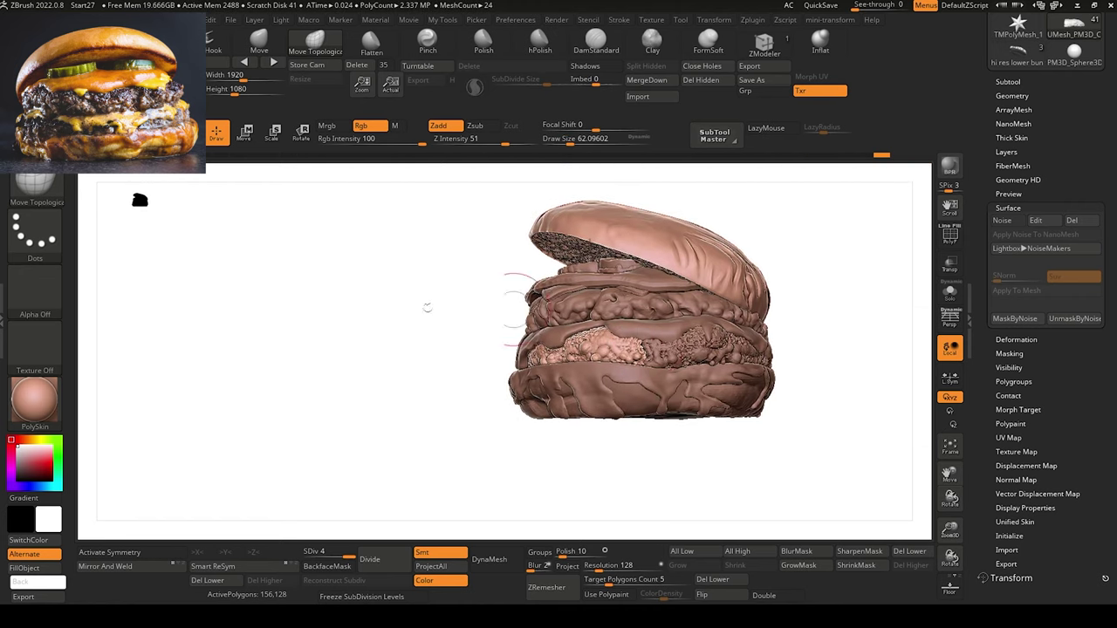
pyautogui.moveTo(374, 377); pyautogui.dragTo(375, 382)
pyautogui.moveTo(375, 382)
pyautogui.keyDown('alt'); pyautogui.mouseDown()
pyautogui.moveTo(435, 462)
pyautogui.moveTo(524, 467)
pyautogui.mouseUp(); pyautogui.keyUp('alt')
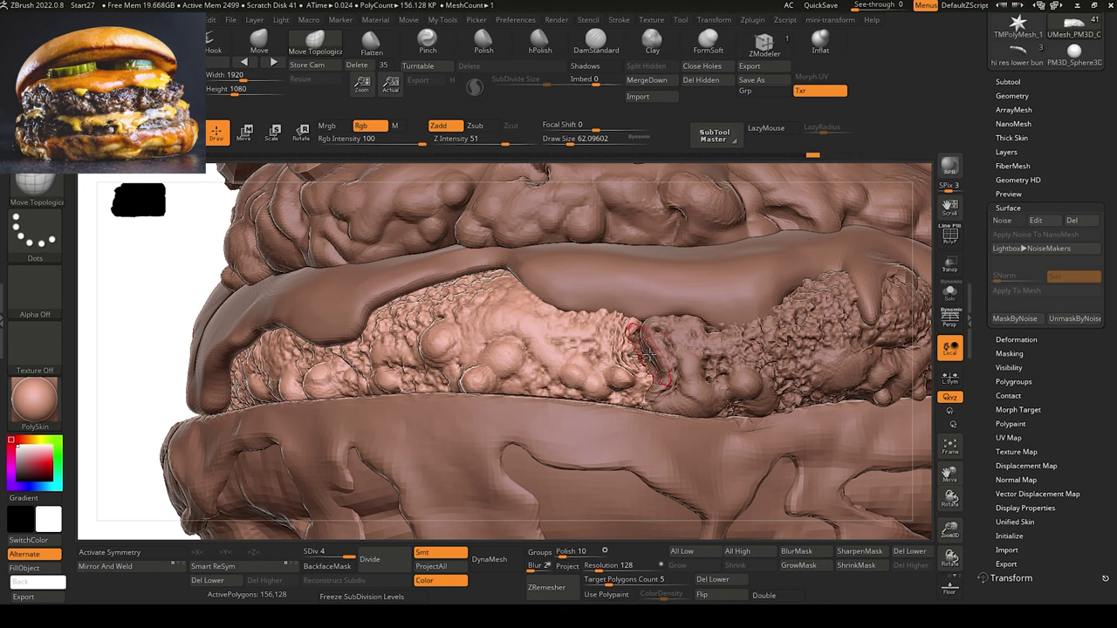
# Refine the seam from both pieces in close-up with Move Topological, reducing the draw size to about 46.
pyautogui.keyDown('alt'); pyautogui.click(648, 353); pyautogui.keyUp('alt')
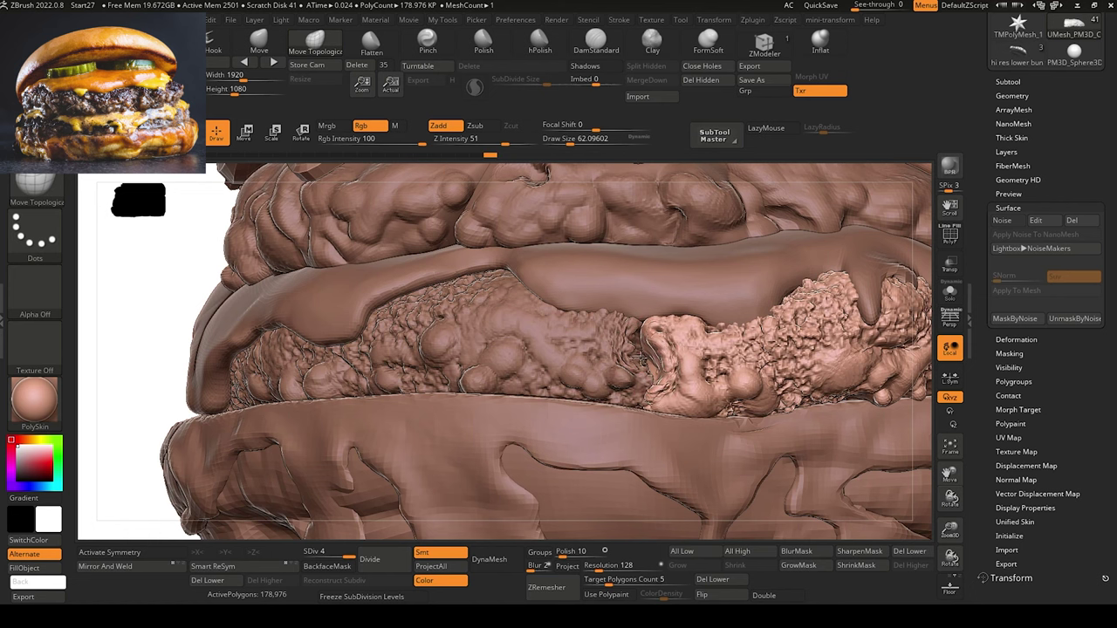
pyautogui.keyDown('alt'); pyautogui.moveTo(167, 292); pyautogui.dragTo(78, 243); pyautogui.keyUp('alt')
pyautogui.moveTo(240, 329); pyautogui.dragTo(402, 524)
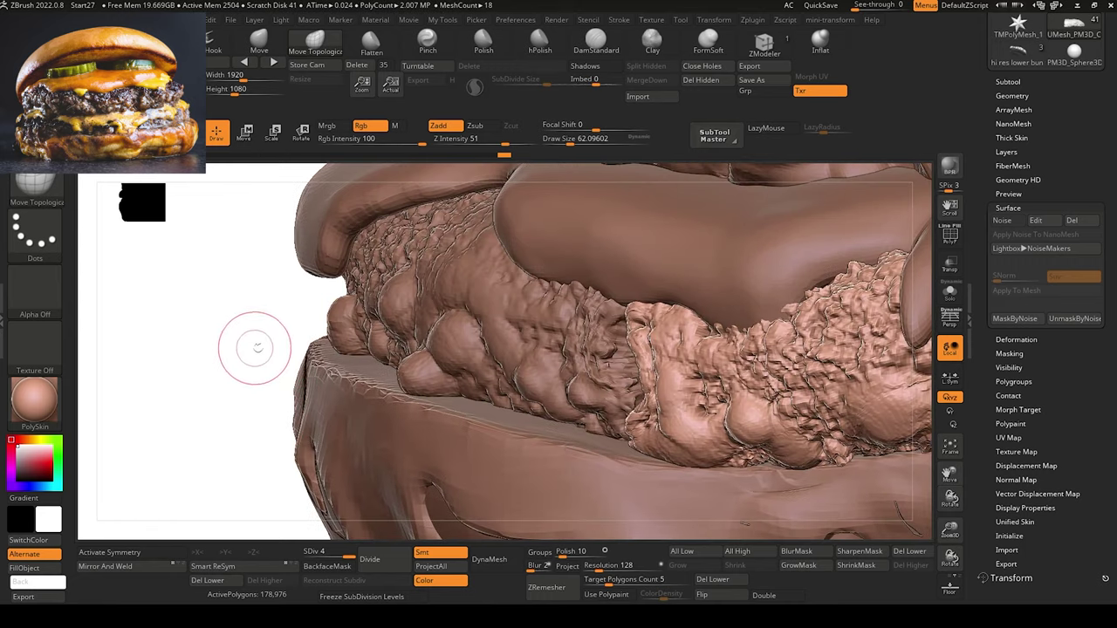
pyautogui.press('[')
pyautogui.press('[')
pyautogui.keyDown('alt'); pyautogui.click(592, 373); pyautogui.keyUp('alt')
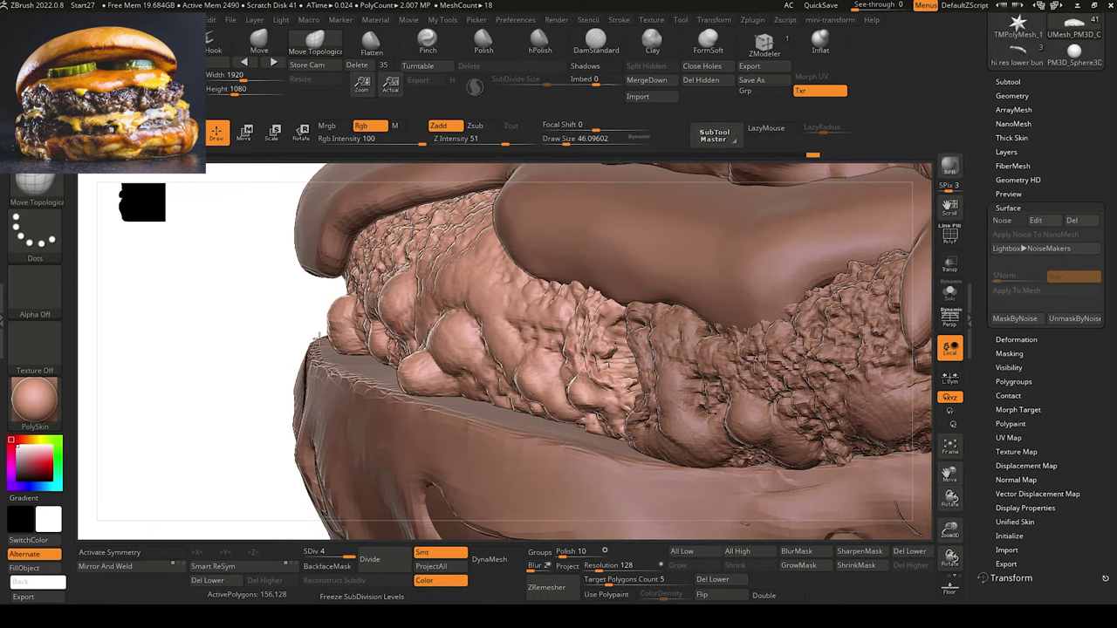
# Select the top bun and check the whole burger from several sides.
pyautogui.keyDown('alt'); pyautogui.moveTo(234, 394); pyautogui.dragTo(106, 264); pyautogui.keyUp('alt')
pyautogui.moveTo(222, 402); pyautogui.dragTo(197, 374)
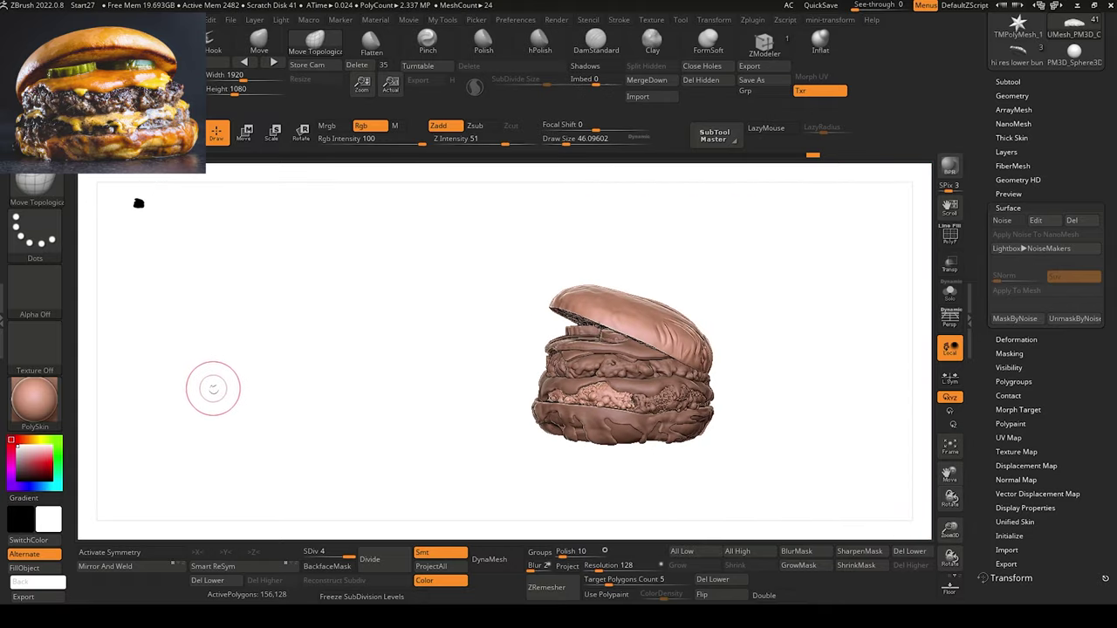
pyautogui.keyDown('alt'); pyautogui.click(584, 311); pyautogui.keyUp('alt')
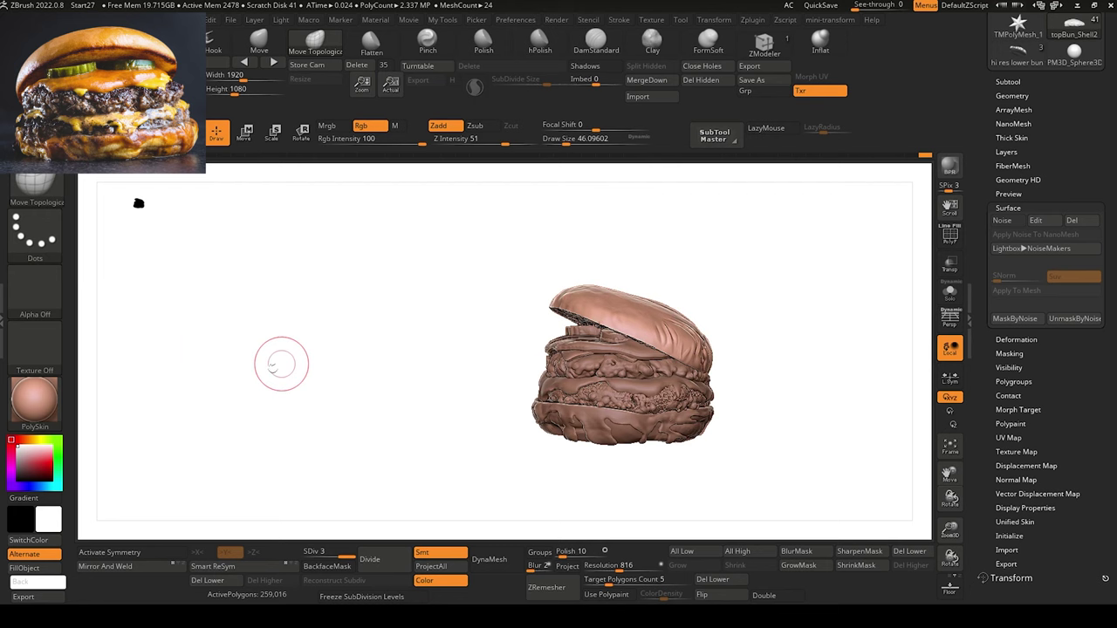
pyautogui.moveTo(271, 387); pyautogui.dragTo(317, 422)
pyautogui.press('f')
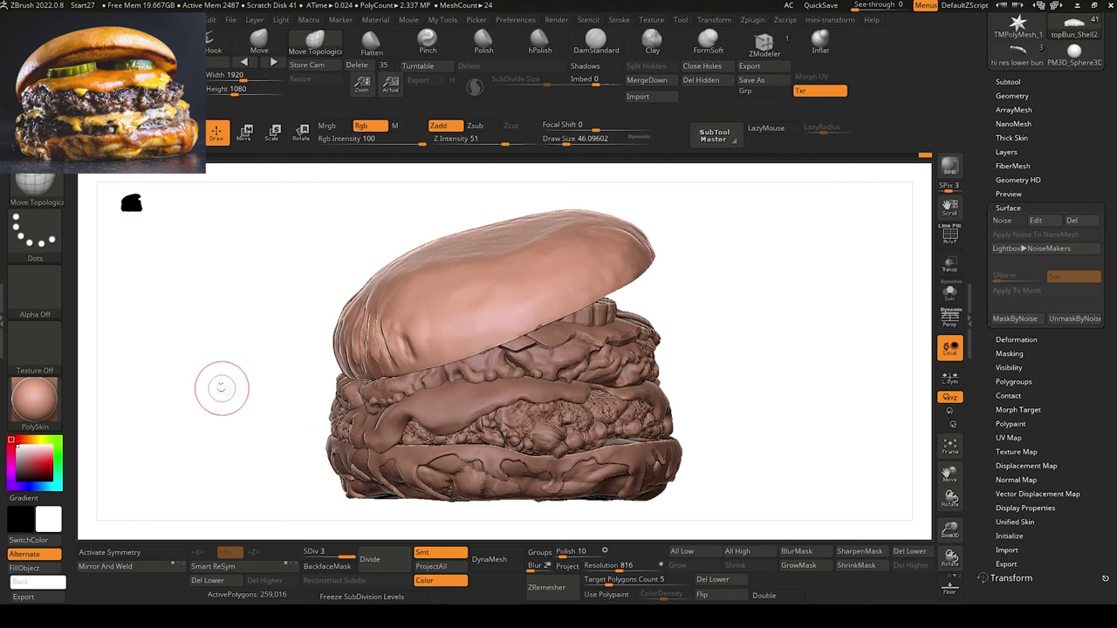
pyautogui.moveTo(220, 416); pyautogui.dragTo(237, 433)
pyautogui.keyDown('shift'); pyautogui.moveTo(234, 429); pyautogui.dragTo(220, 423); pyautogui.keyUp('shift')
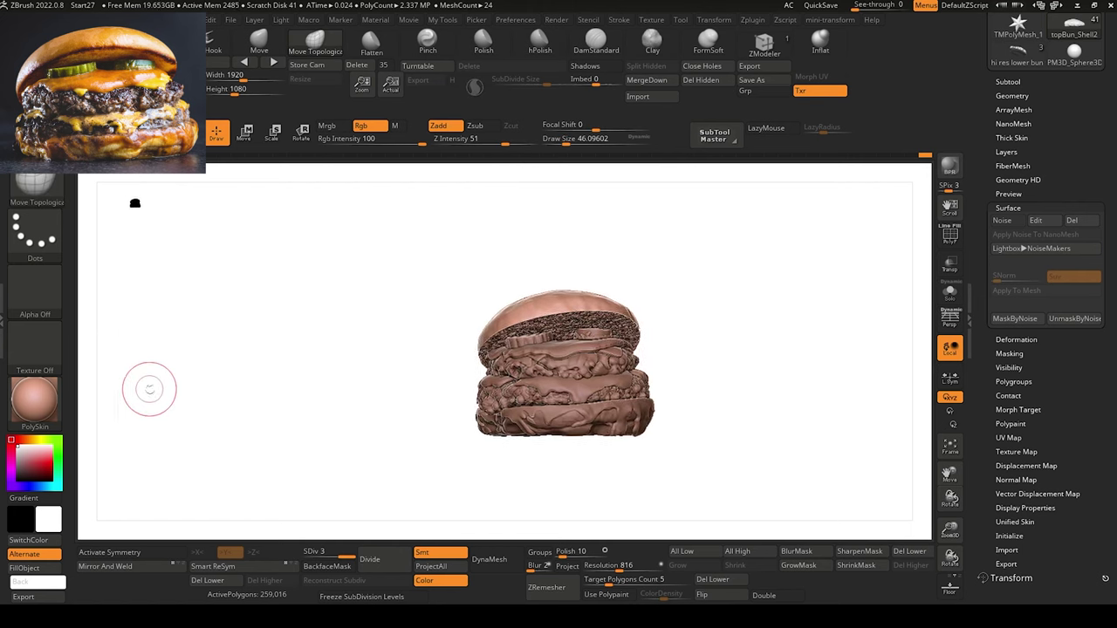
# Preview the whole burger in the MatCap Pearl Cavity material.
pyautogui.click(33, 400)
pyautogui.click(387, 278)
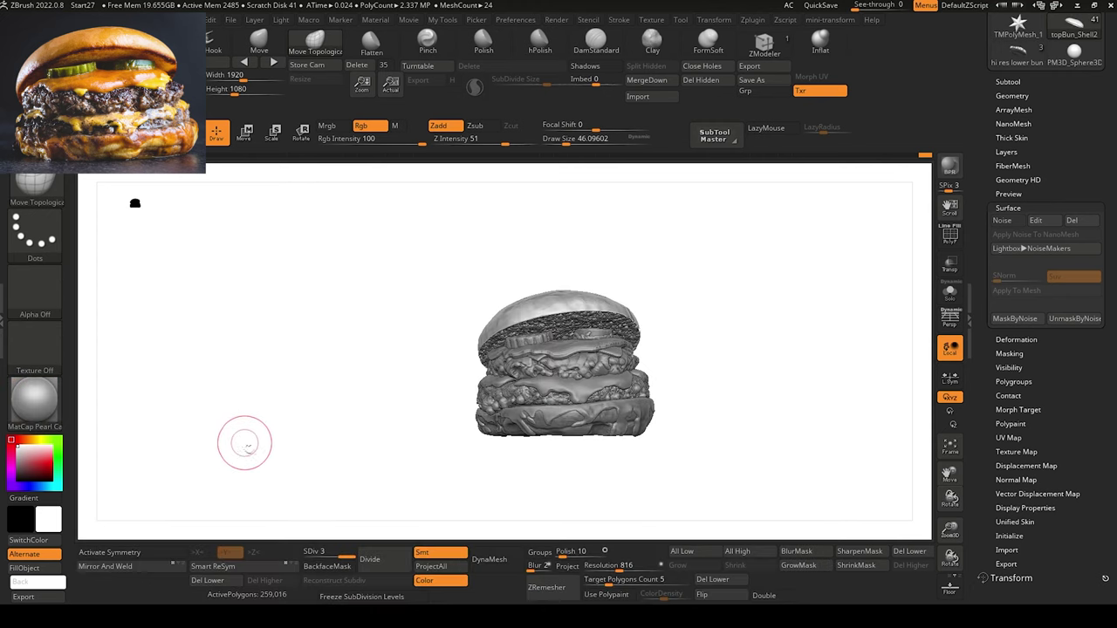
pyautogui.press('f')
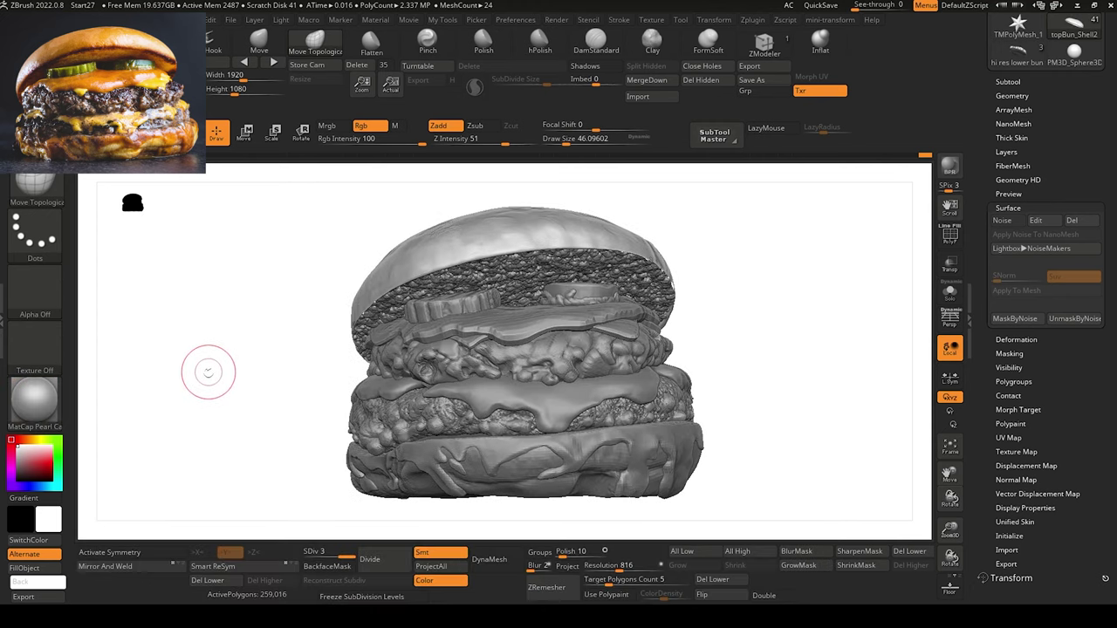
pyautogui.moveTo(210, 372); pyautogui.dragTo(155, 399)
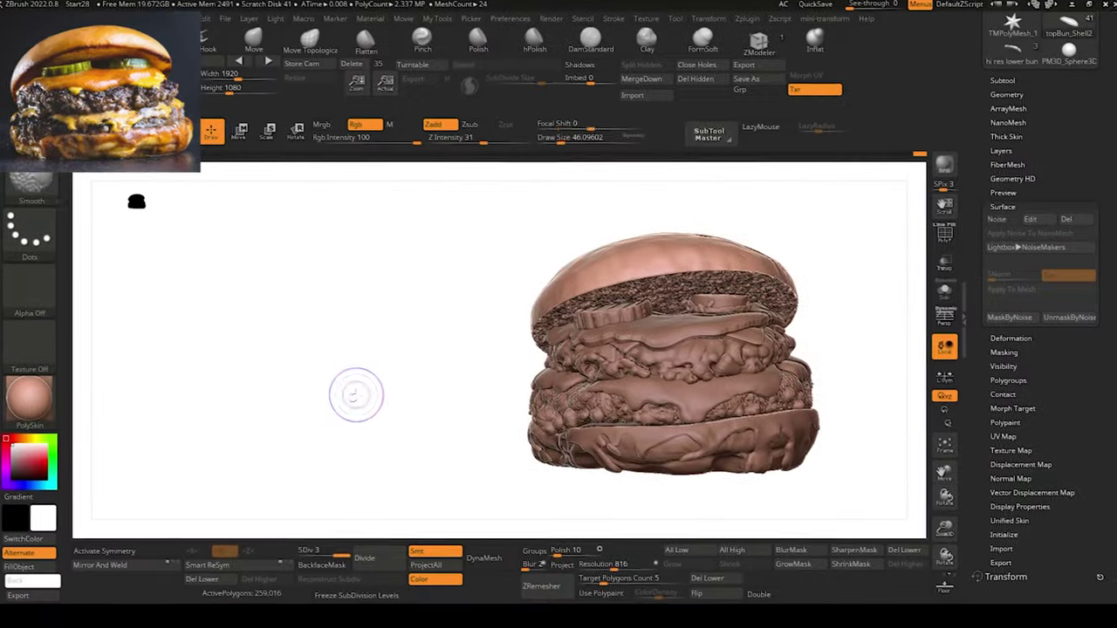
# Examine the burger from below and the lower patty up close from the front.
pyautogui.moveTo(356, 396); pyautogui.dragTo(307, 374)
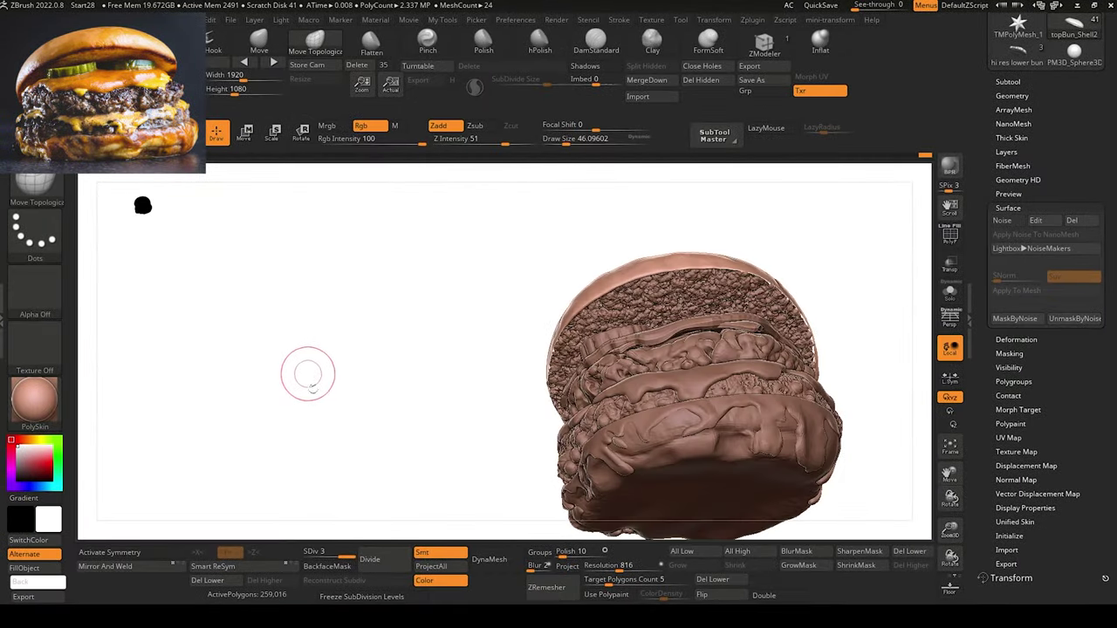
pyautogui.keyDown('alt'); pyautogui.moveTo(323, 436); pyautogui.dragTo(340, 483); pyautogui.keyUp('alt')
pyautogui.moveTo(297, 358); pyautogui.dragTo(275, 416)
pyautogui.keyDown('alt'); pyautogui.moveTo(286, 477); pyautogui.dragTo(228, 417); pyautogui.keyUp('alt')
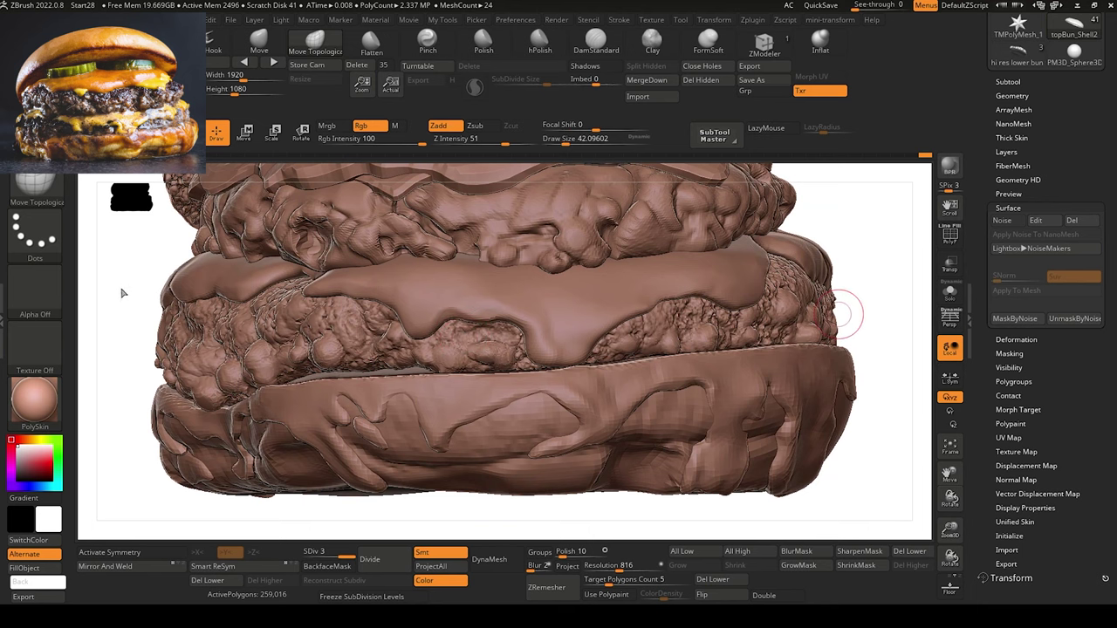
pyautogui.moveTo(123, 285); pyautogui.dragTo(122, 286)
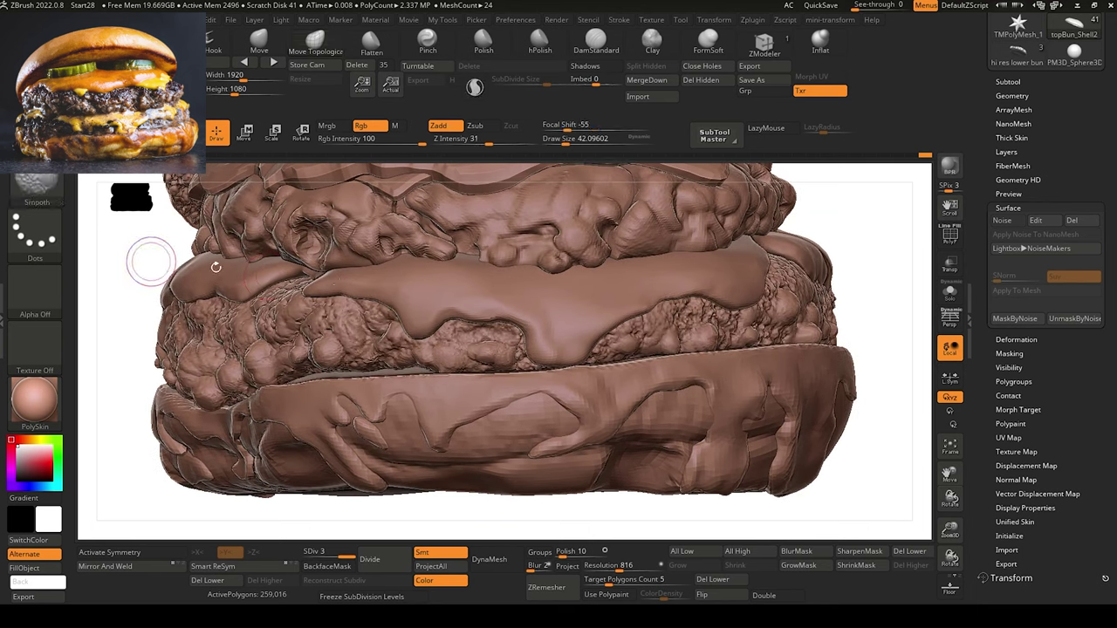
pyautogui.keyDown('alt'); pyautogui.click(481, 351); pyautogui.keyUp('alt')
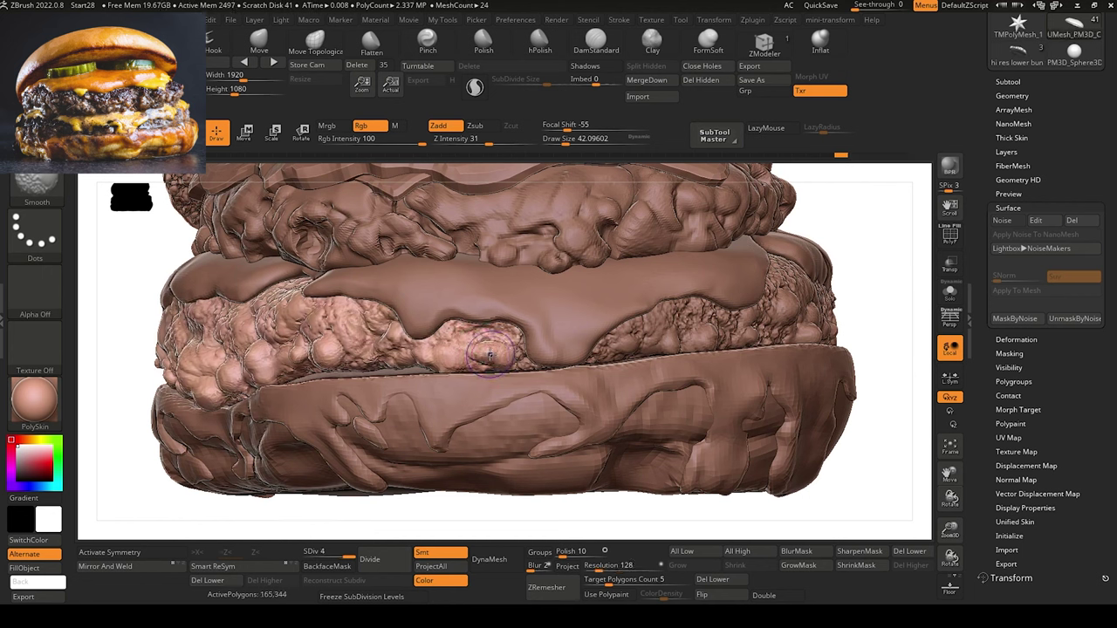
pyautogui.keyDown('shift'); pyautogui.moveTo(494, 357); pyautogui.dragTo(512, 352); pyautogui.keyUp('shift')
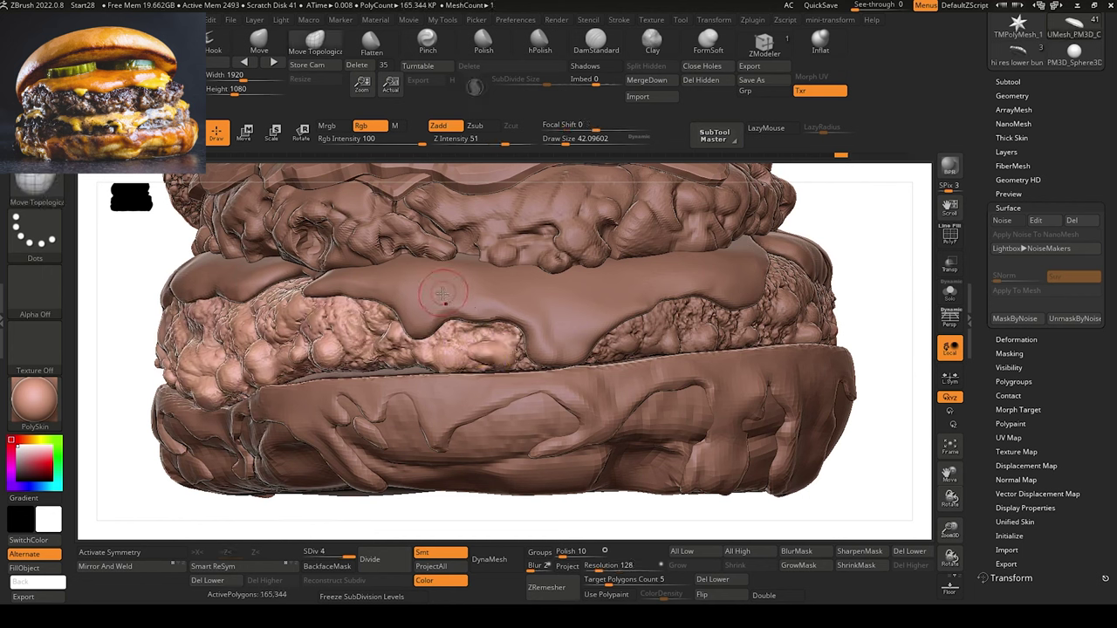
pyautogui.hotkey('ctrl', 'z')
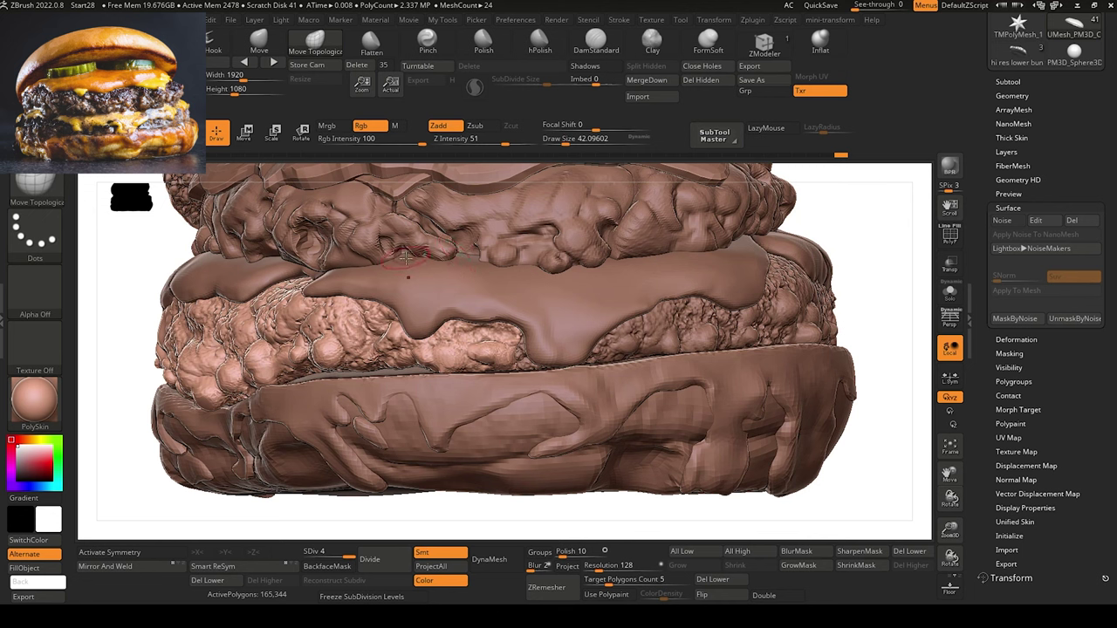
# Select the lower cheese slice and widen the tip of its central drip with Move Topological at a draw size of about 66.
pyautogui.keyDown('alt'); pyautogui.click(534, 349); pyautogui.keyUp('alt')
pyautogui.moveTo(536, 360); pyautogui.dragTo(527, 359)
pyautogui.press(']')
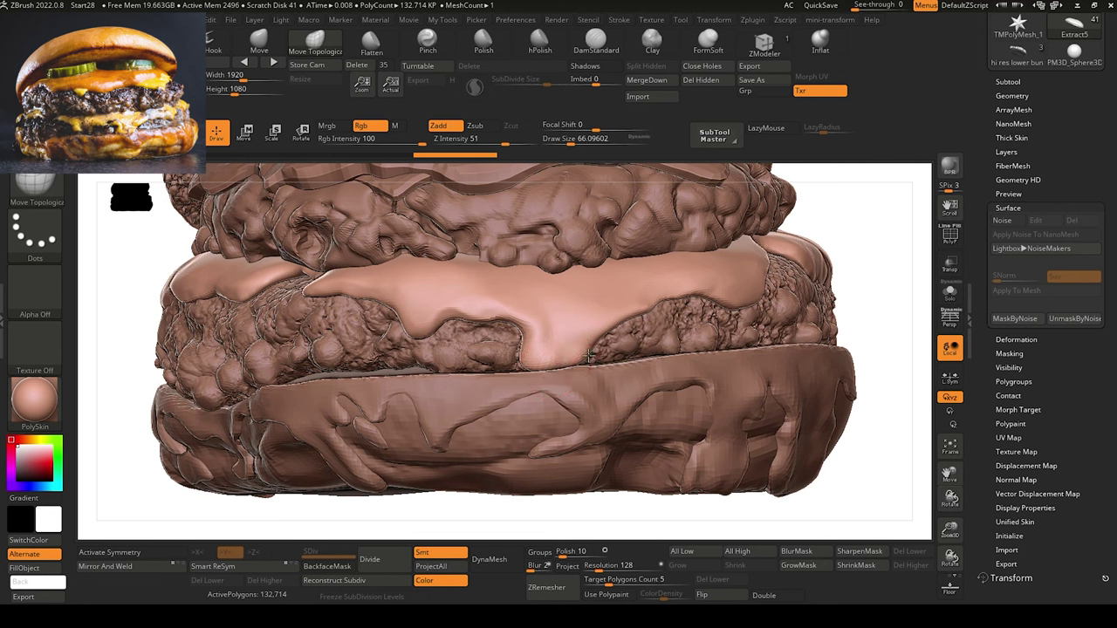
pyautogui.press('[')
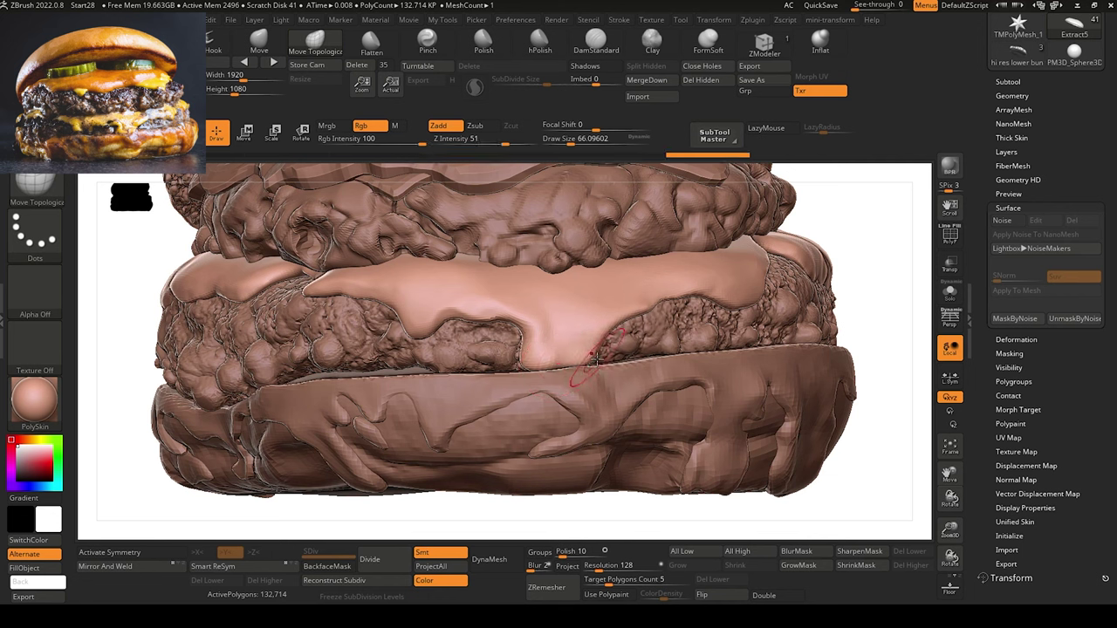
# Build up soft folds running down the cheese's central drip with a smaller ClayBuildup brush.
pyautogui.press('[')
pyautogui.press('[')
pyautogui.click(150, 45)
pyautogui.press('[')
pyautogui.press('[')
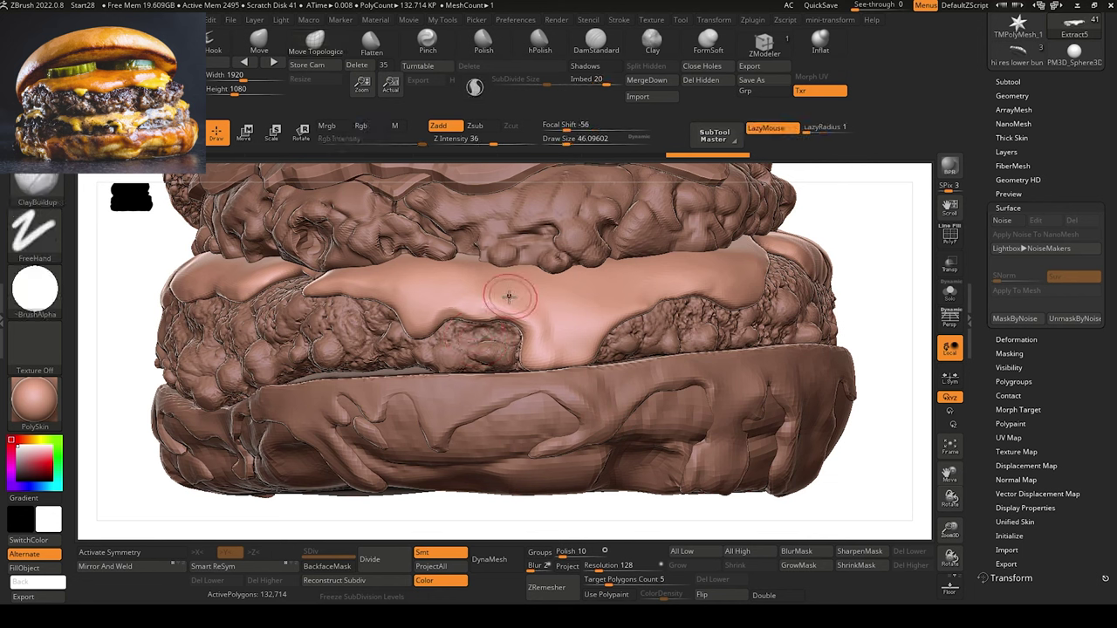
pyautogui.press('[')
pyautogui.press('[')
pyautogui.moveTo(523, 316)
pyautogui.mouseDown()
pyautogui.moveTo(541, 324)
pyautogui.moveTo(543, 342)
pyautogui.mouseUp()
pyautogui.moveTo(537, 289)
pyautogui.mouseDown()
pyautogui.moveTo(533, 332)
pyautogui.moveTo(546, 356)
pyautogui.moveTo(539, 336)
pyautogui.mouseUp()
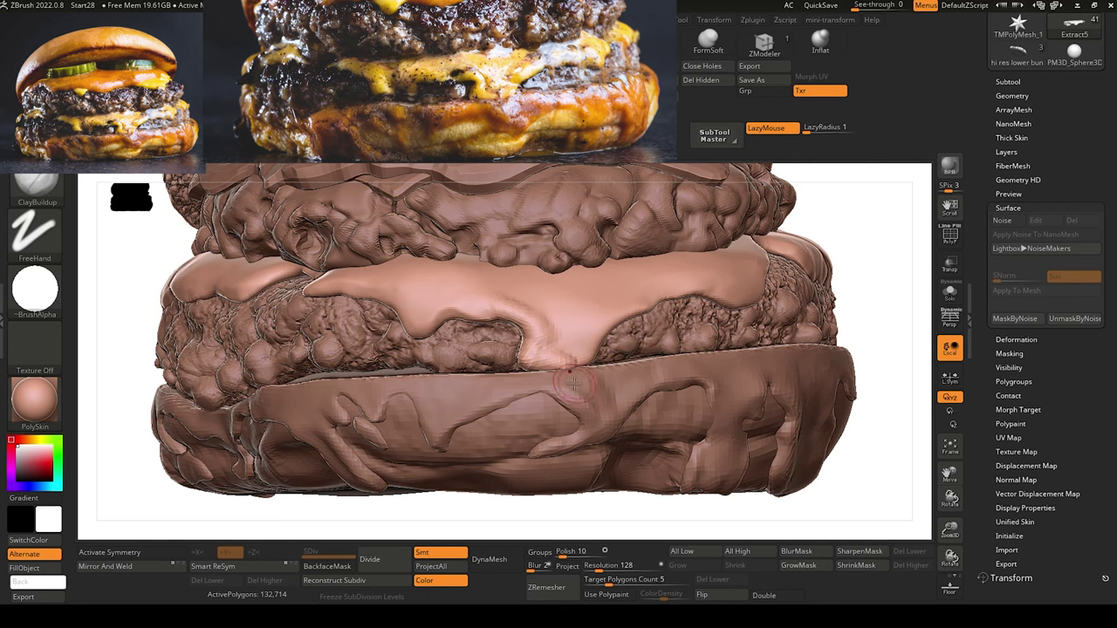
pyautogui.moveTo(548, 294); pyautogui.dragTo(541, 307)
pyautogui.moveTo(587, 327); pyautogui.dragTo(583, 338)
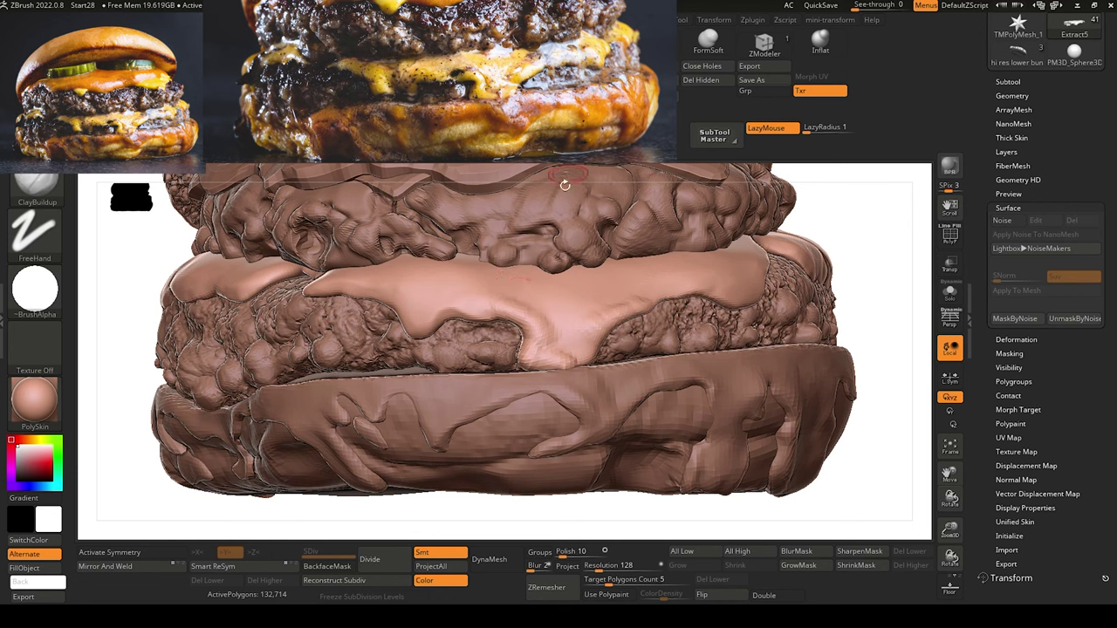
# Carve fine creases into the cheese above and along the central drip with DamStandard.
pyautogui.press('b')
pyautogui.press('d')
pyautogui.press('s')
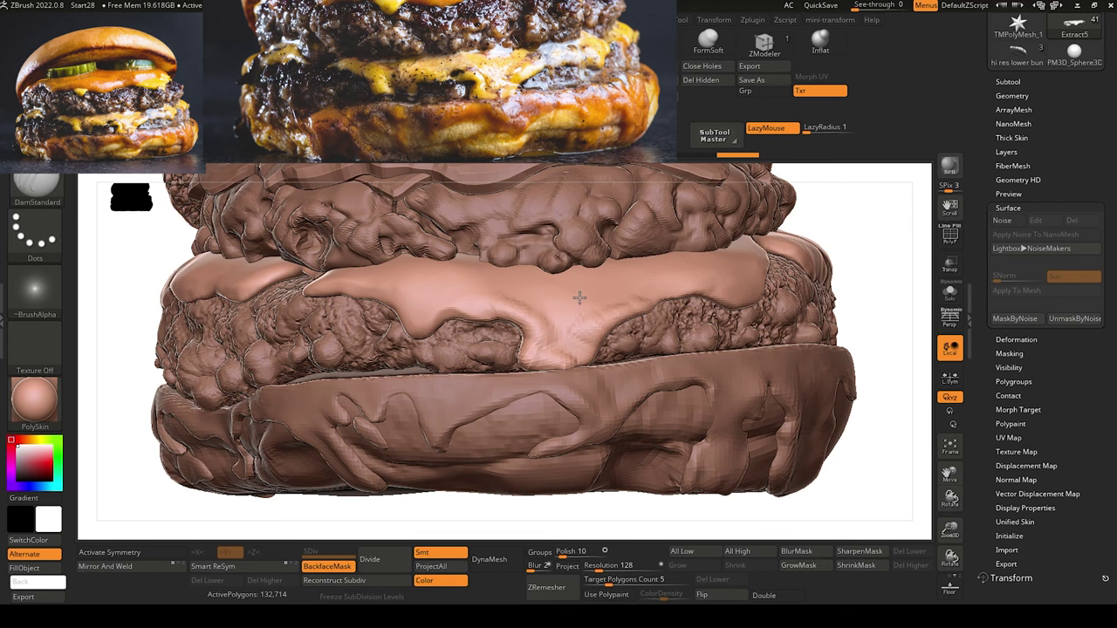
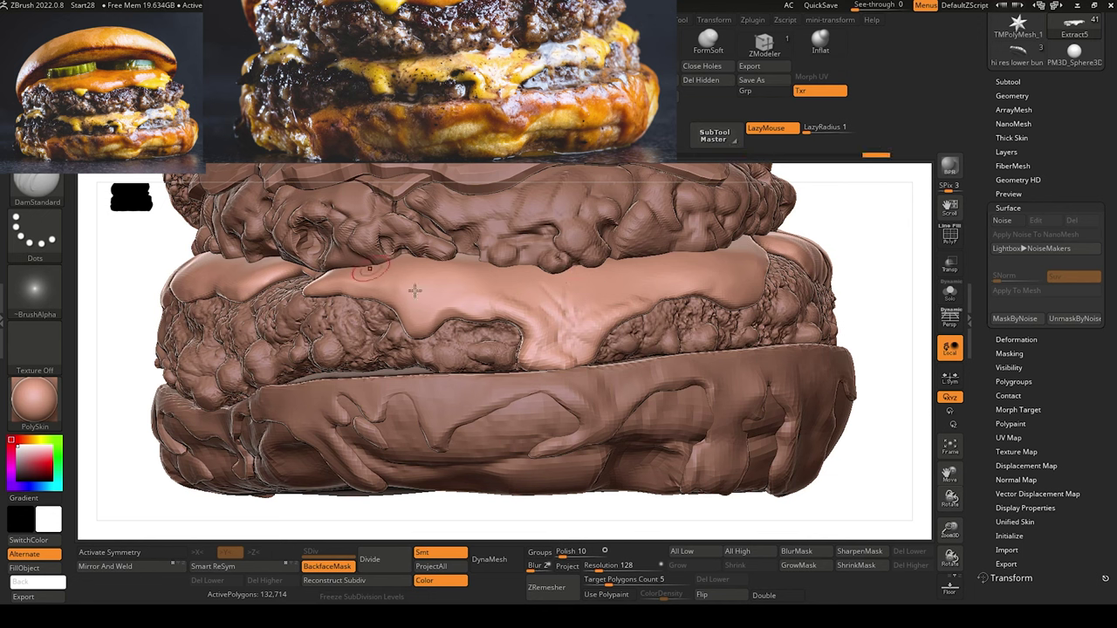
# Lower the patty piece beside the drip to subdivision level 3 and shape a rounded lump at its end.
pyautogui.moveTo(119, 323)
pyautogui.keyDown('alt'); pyautogui.mouseDown()
pyautogui.moveTo(200, 294)
pyautogui.moveTo(171, 365)
pyautogui.mouseUp(); pyautogui.keyUp('alt')
pyautogui.keyDown('alt'); pyautogui.click(496, 336); pyautogui.keyUp('alt')
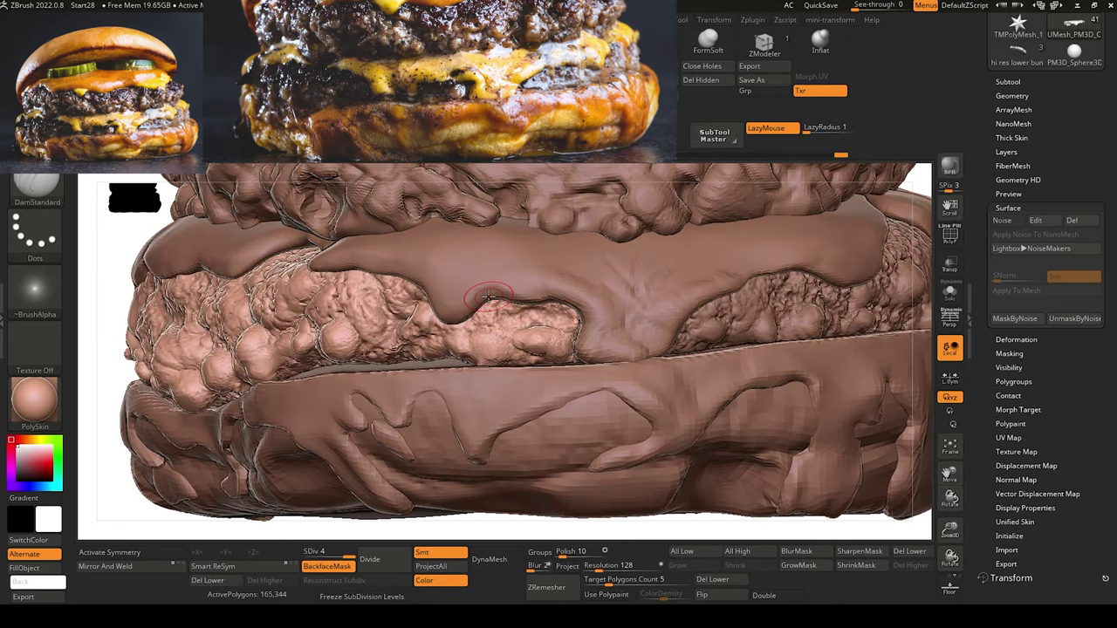
pyautogui.hotkey('shift', 'd')
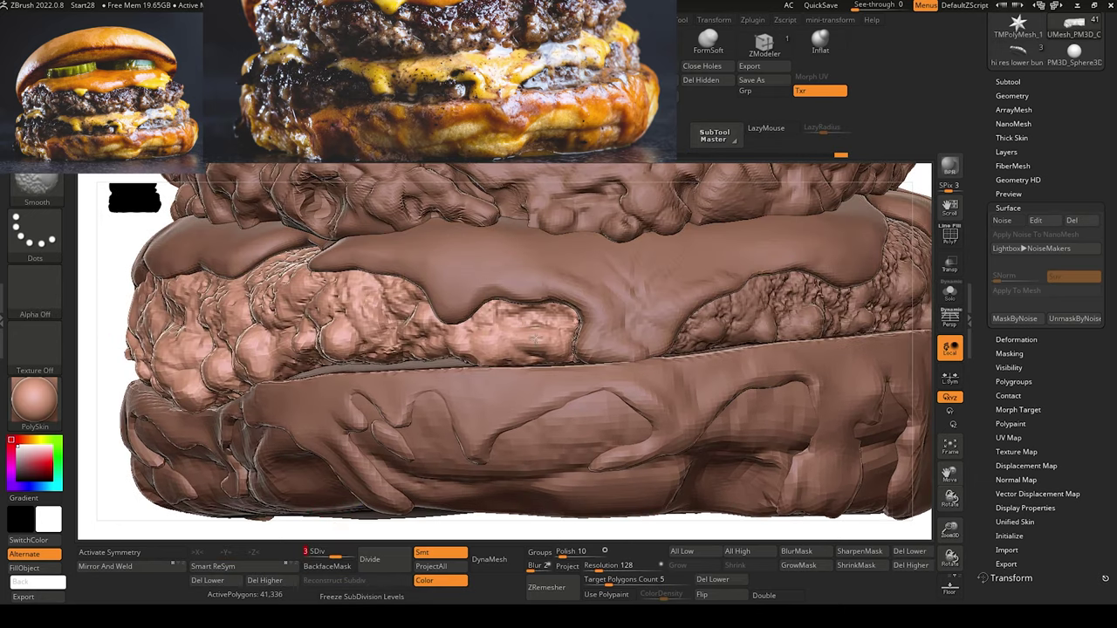
pyautogui.press('l')
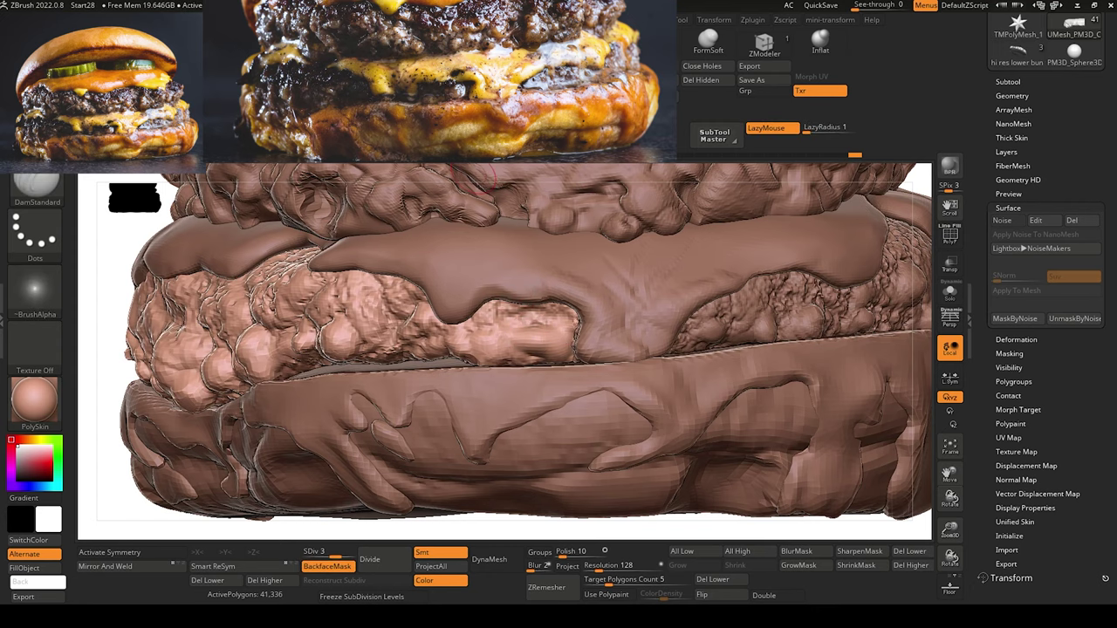
pyautogui.press('b')
pyautogui.click(486, 265)
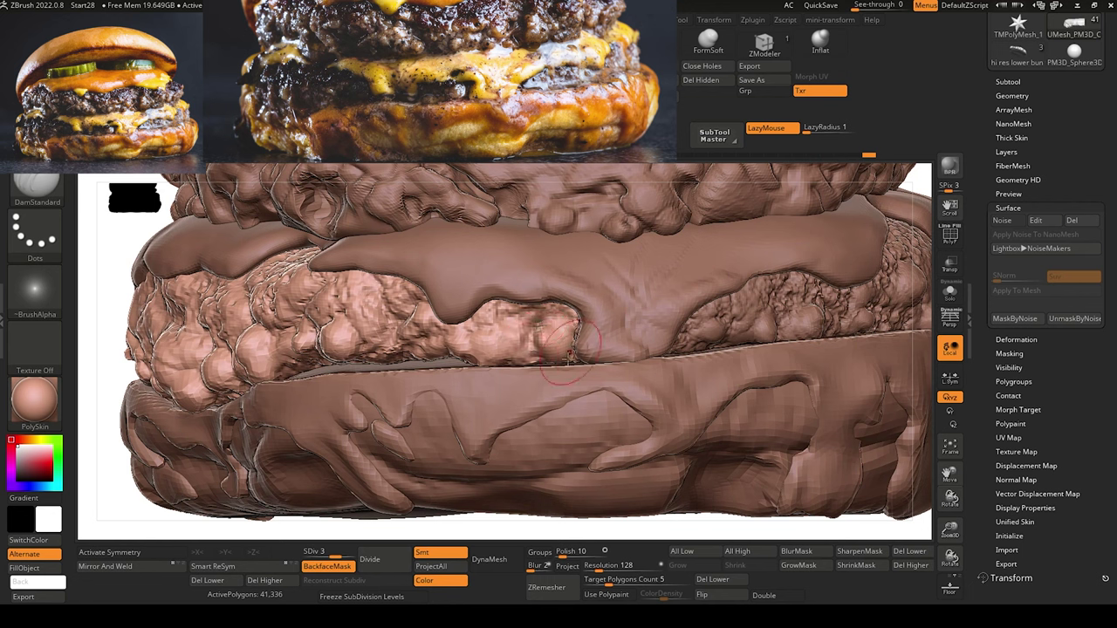
pyautogui.press('shift')
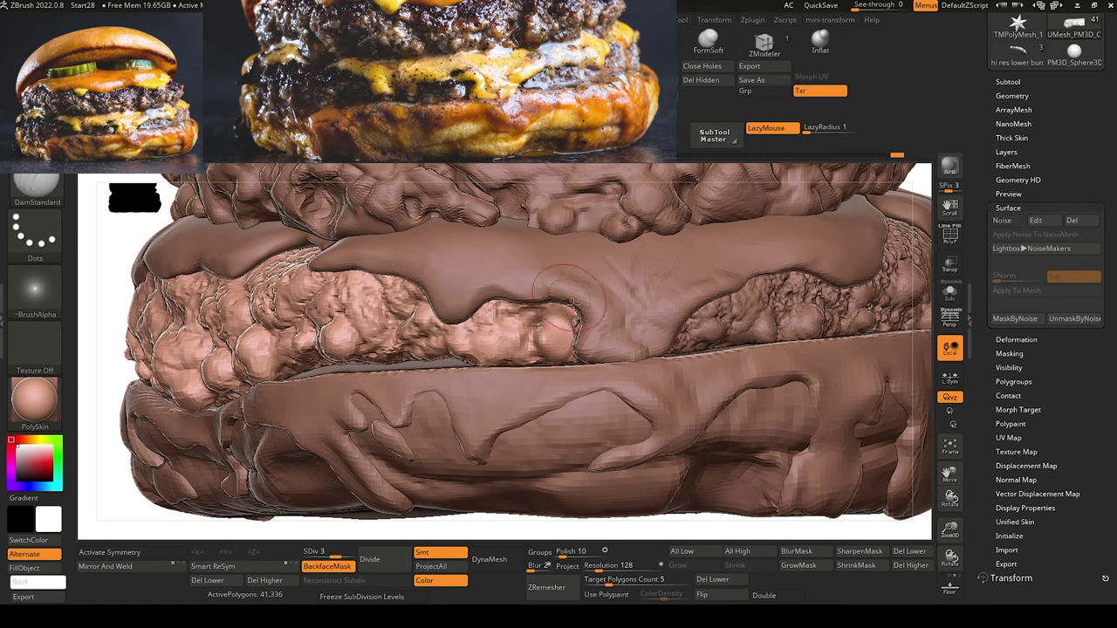
# Adjust the patty edges where they meet the cheese's central drip with Move Topological.
pyautogui.keyDown('alt'); pyautogui.click(576, 323); pyautogui.keyUp('alt')
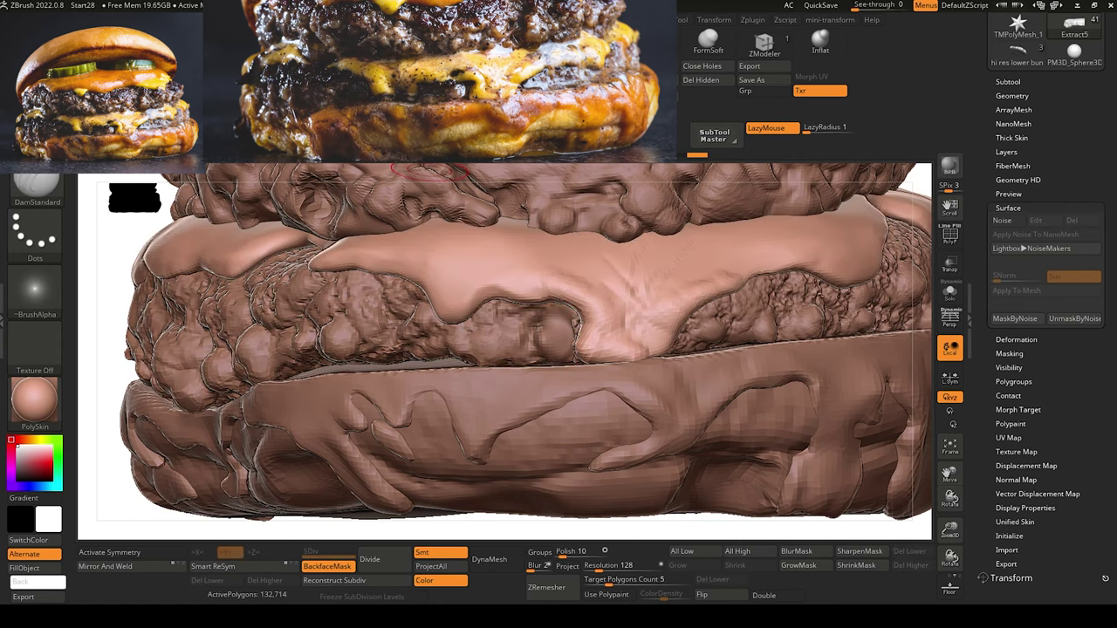
pyautogui.click(261, 48)
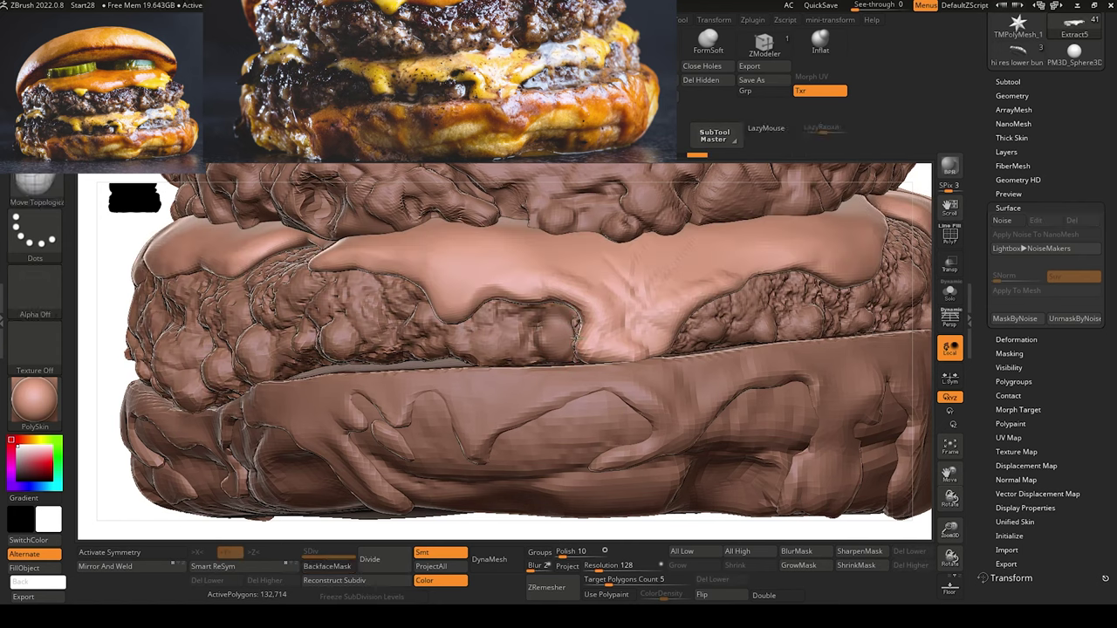
pyautogui.keyDown('alt'); pyautogui.click(556, 333); pyautogui.keyUp('alt')
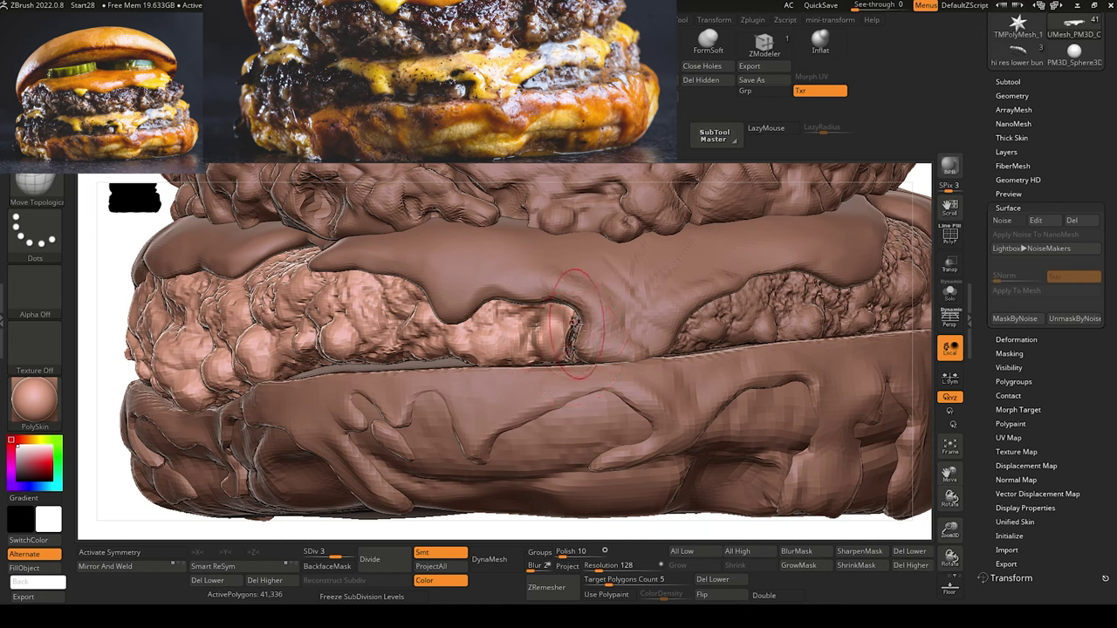
pyautogui.press('d')
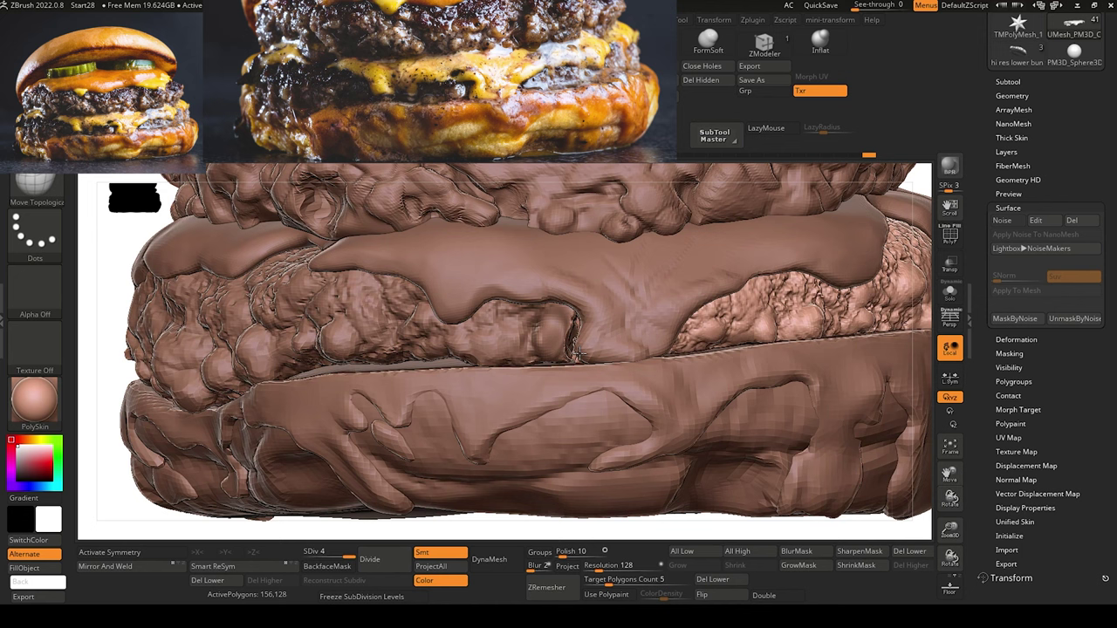
pyautogui.moveTo(578, 354); pyautogui.dragTo(571, 351)
pyautogui.hotkey('shift', 'd')
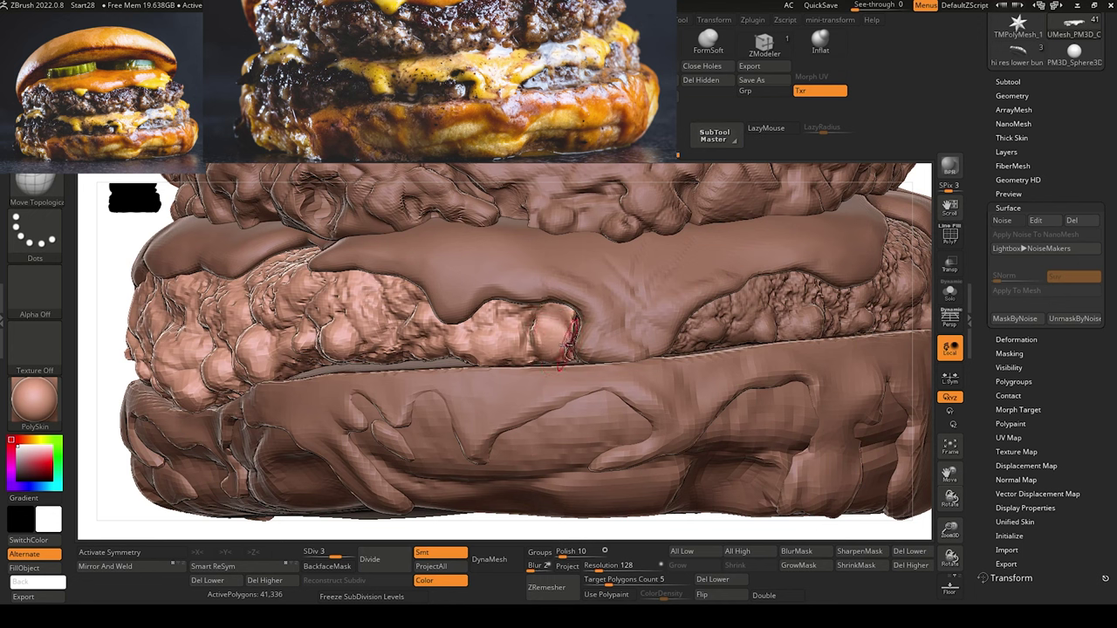
pyautogui.moveTo(566, 346); pyautogui.dragTo(556, 329)
# Build up and smooth the round meat lump next to the cheese drip with ClayBuildup.
pyautogui.press('b')
pyautogui.press('c')
pyautogui.press('b')
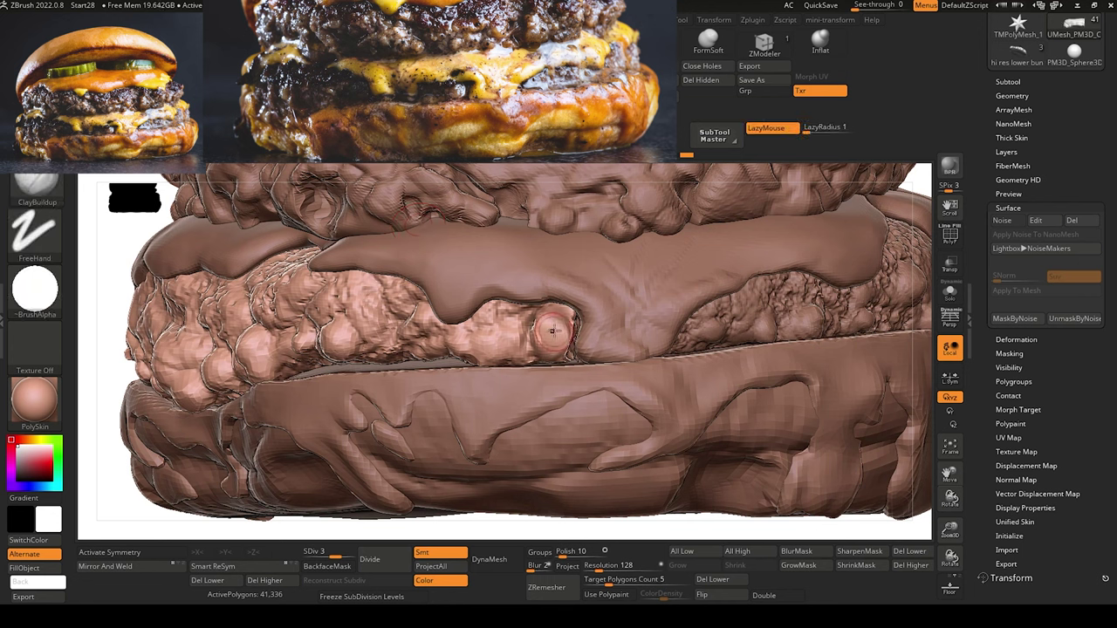
pyautogui.press('shift')
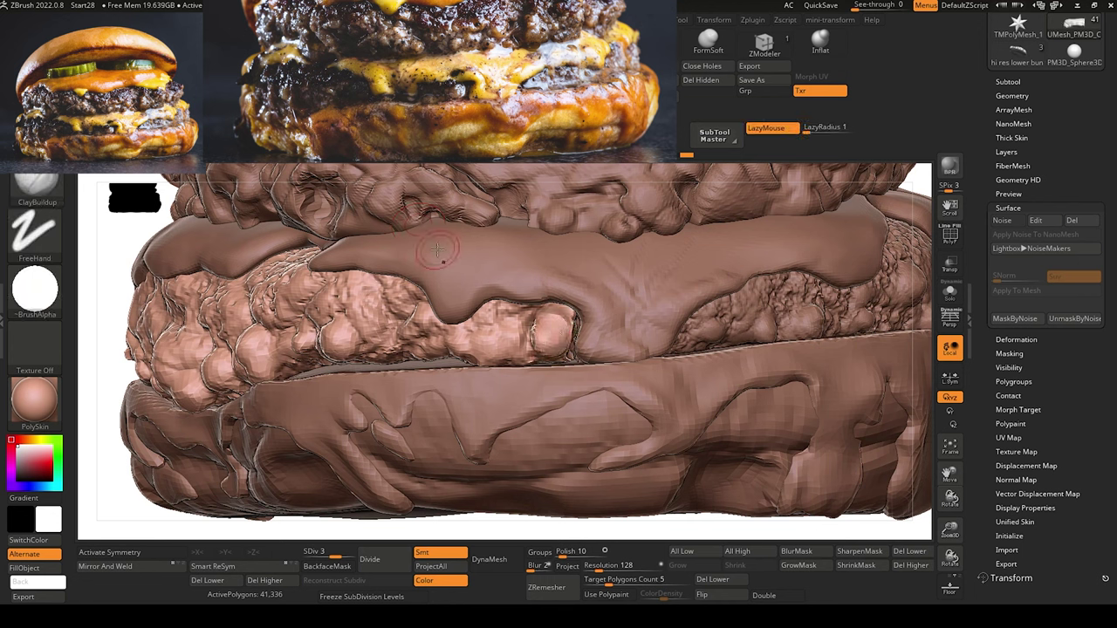
pyautogui.moveTo(438, 250); pyautogui.dragTo(424, 233)
# Carve creases between the meat lumps beneath the cheese edge with DamStandard.
pyautogui.press('b')
pyautogui.press('d')
pyautogui.press('s')
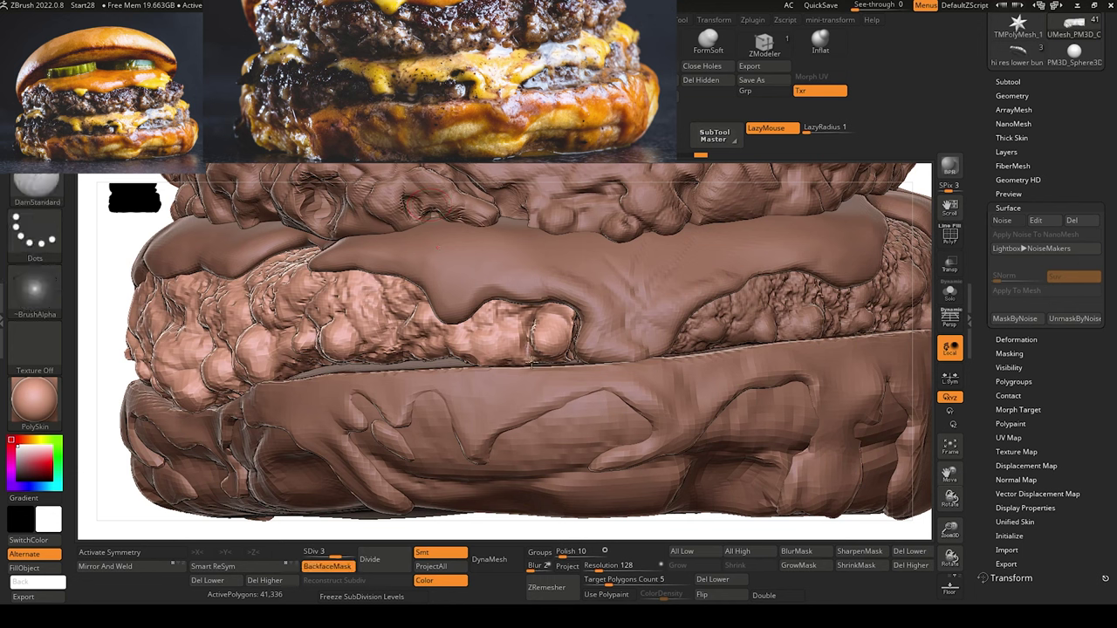
pyautogui.moveTo(499, 344); pyautogui.dragTo(486, 342)
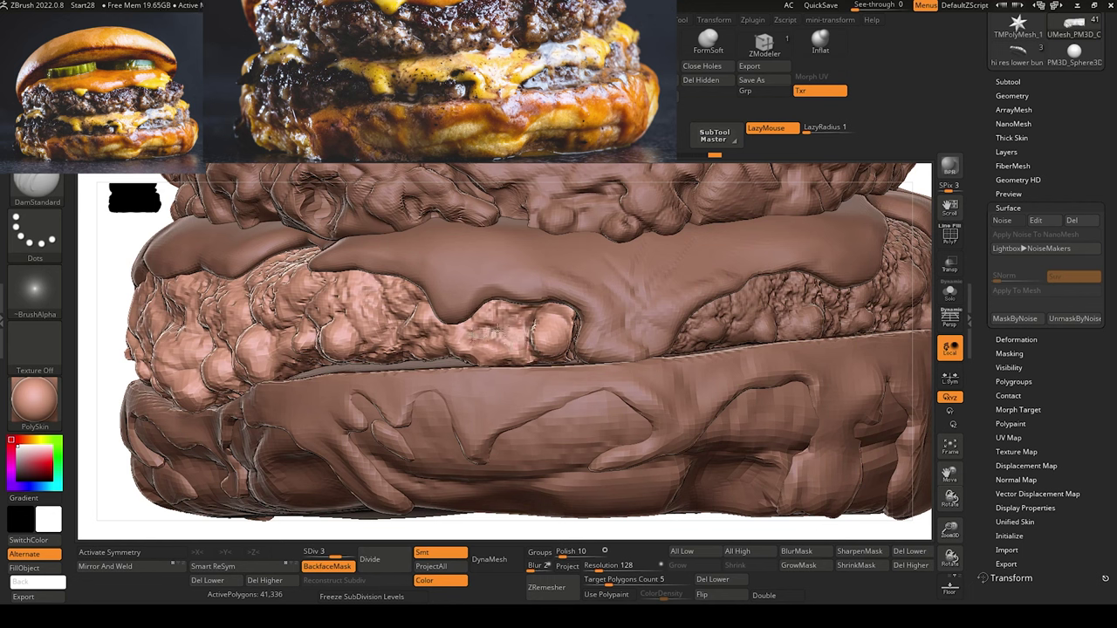
pyautogui.moveTo(514, 318); pyautogui.dragTo(499, 333)
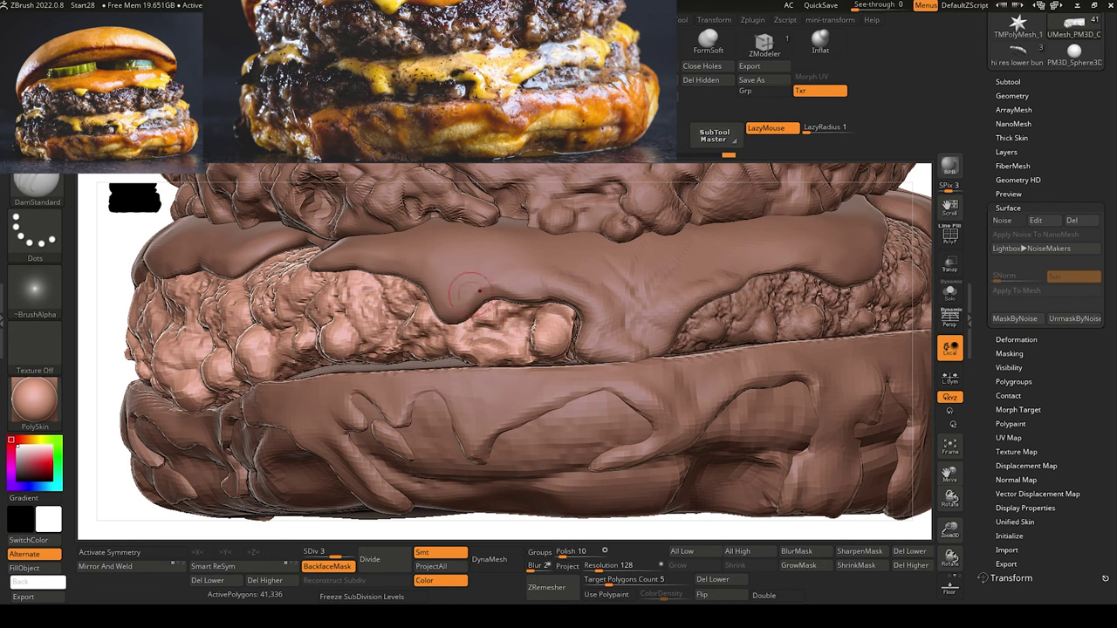
# Select the lower cheese slice and pull a second drip down over the patty with the Move brush.
pyautogui.click(122, 135)
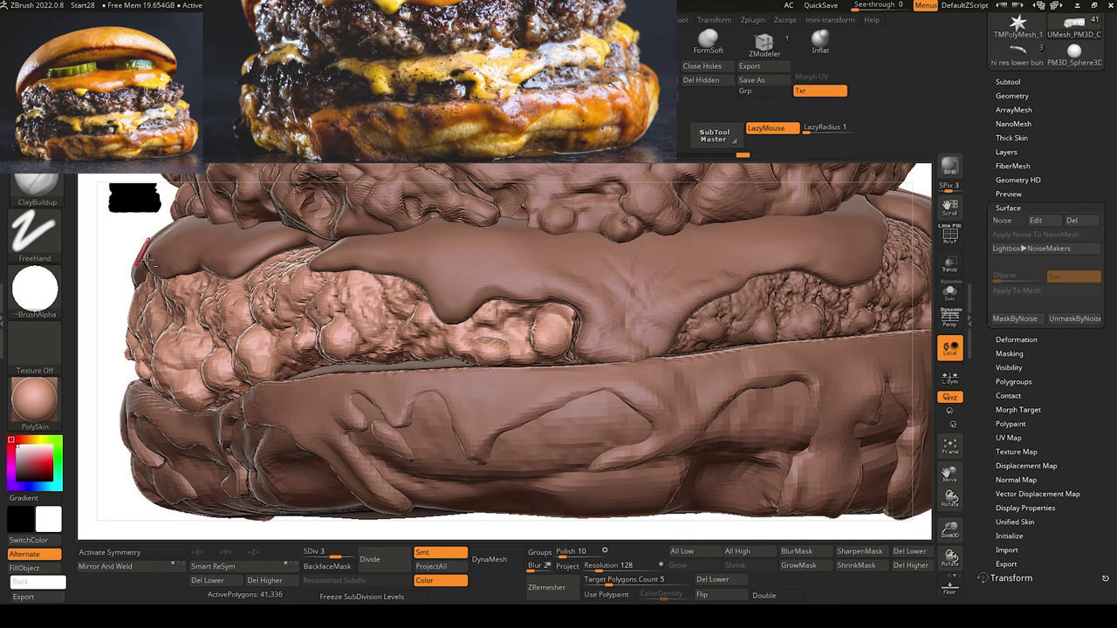
pyautogui.keyDown('alt'); pyautogui.moveTo(111, 264); pyautogui.dragTo(171, 275); pyautogui.keyUp('alt')
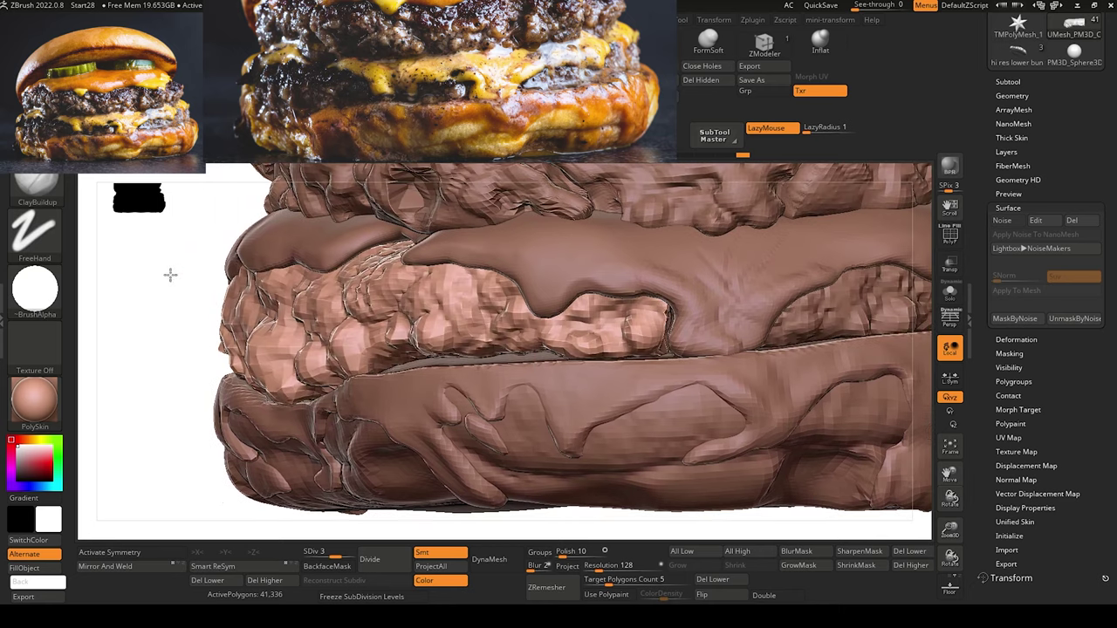
pyautogui.keyDown('alt'); pyautogui.click(541, 302); pyautogui.keyUp('alt')
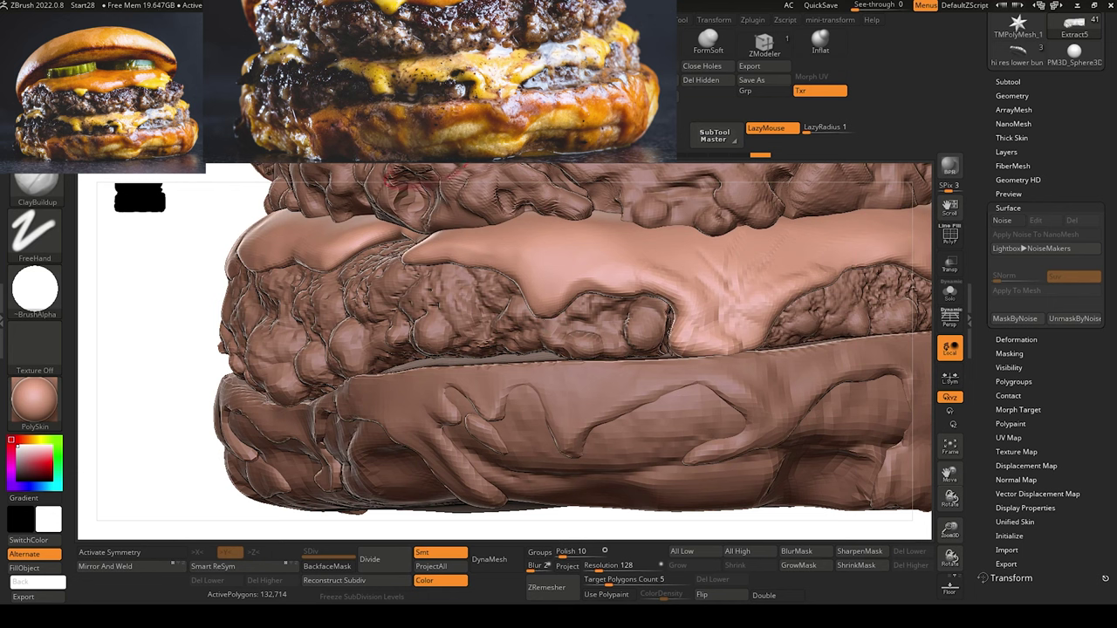
pyautogui.press('b')
pyautogui.press('m')
pyautogui.press('v')
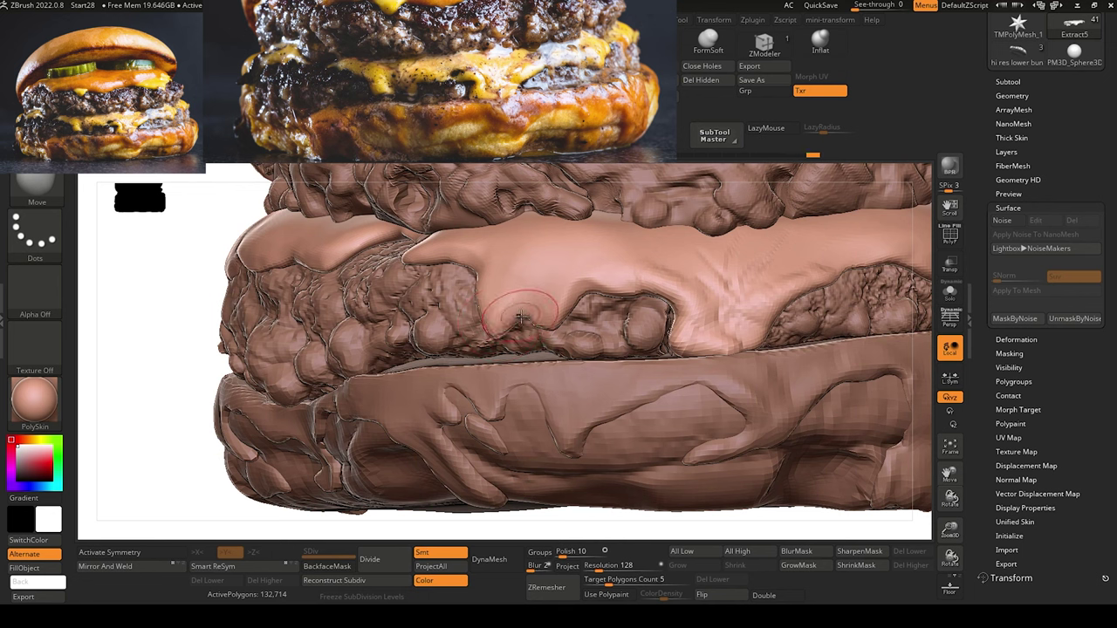
pyautogui.moveTo(516, 315)
pyautogui.mouseDown()
pyautogui.moveTo(519, 276)
pyautogui.moveTo(539, 269)
pyautogui.moveTo(524, 295)
pyautogui.mouseUp()
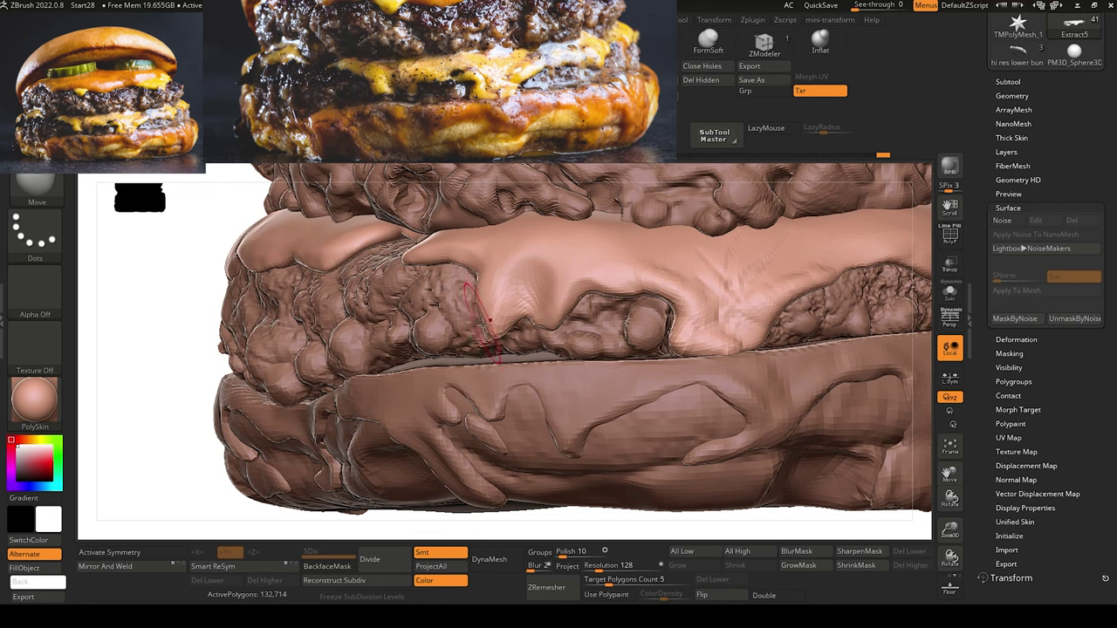
pyautogui.moveTo(457, 331); pyautogui.dragTo(489, 336)
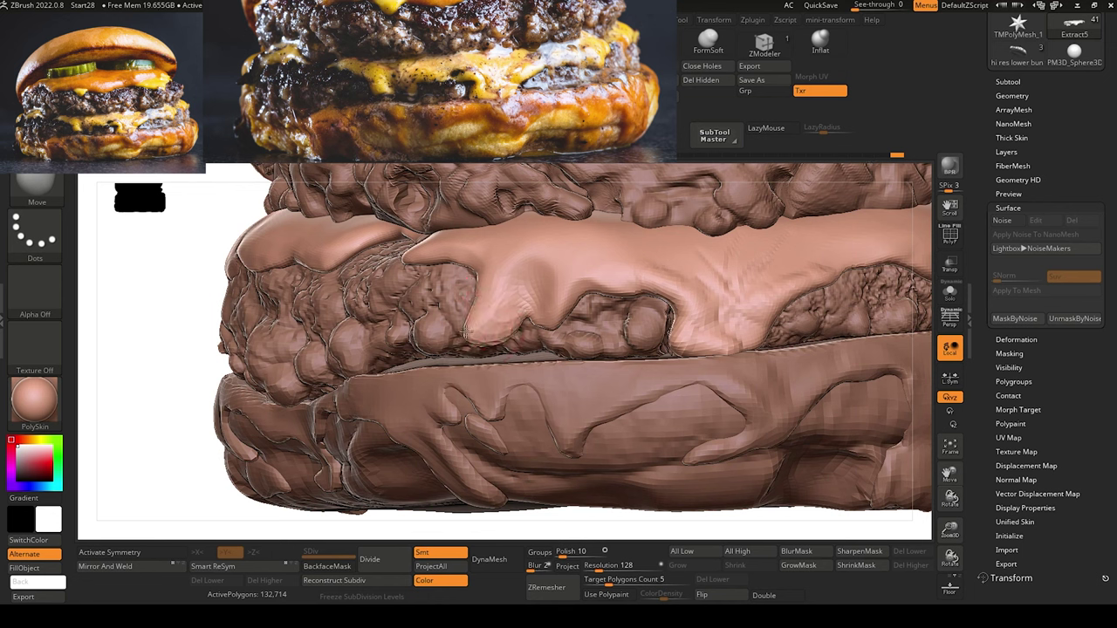
pyautogui.moveTo(480, 278); pyautogui.dragTo(466, 279)
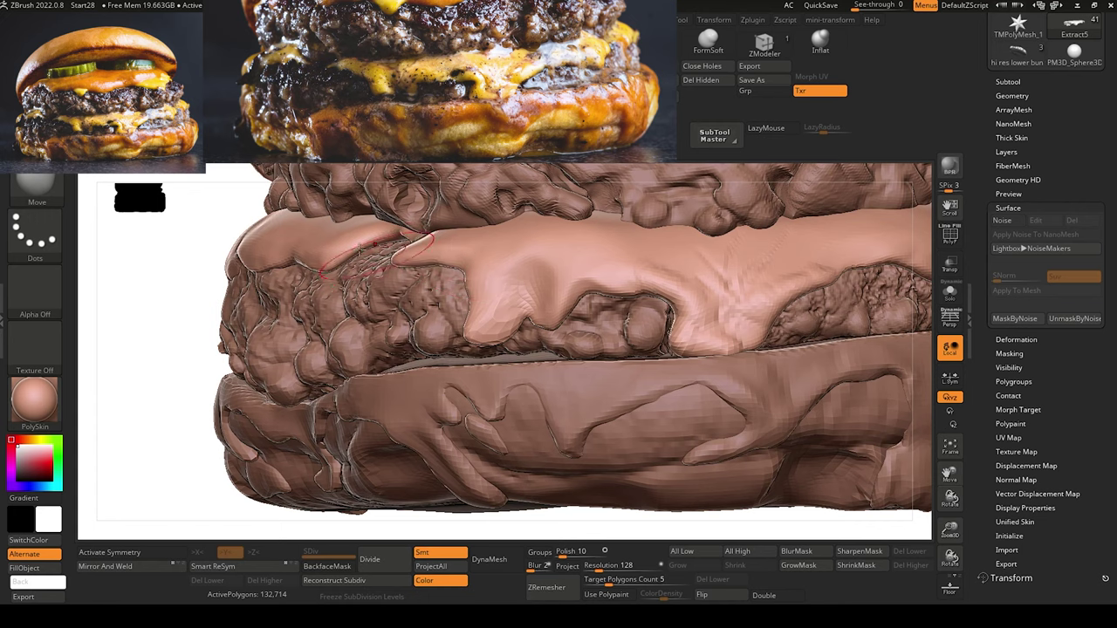
# Refine the second cheese drip's shape against the patty from several angles with the Move brush.
pyautogui.moveTo(214, 248); pyautogui.dragTo(301, 251)
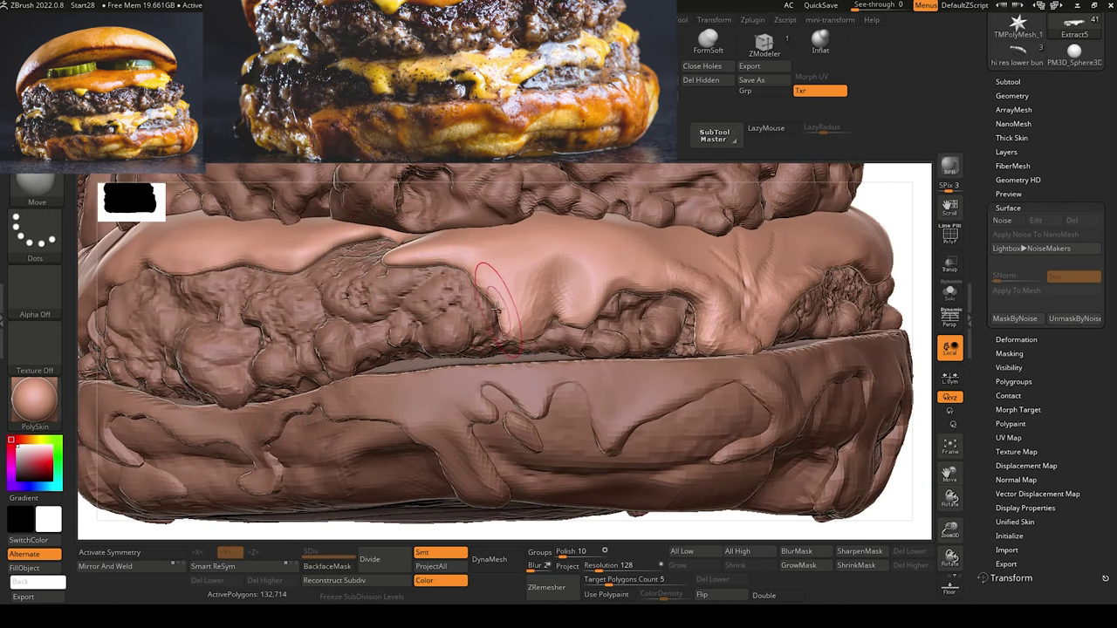
pyautogui.moveTo(737, 529); pyautogui.dragTo(696, 528)
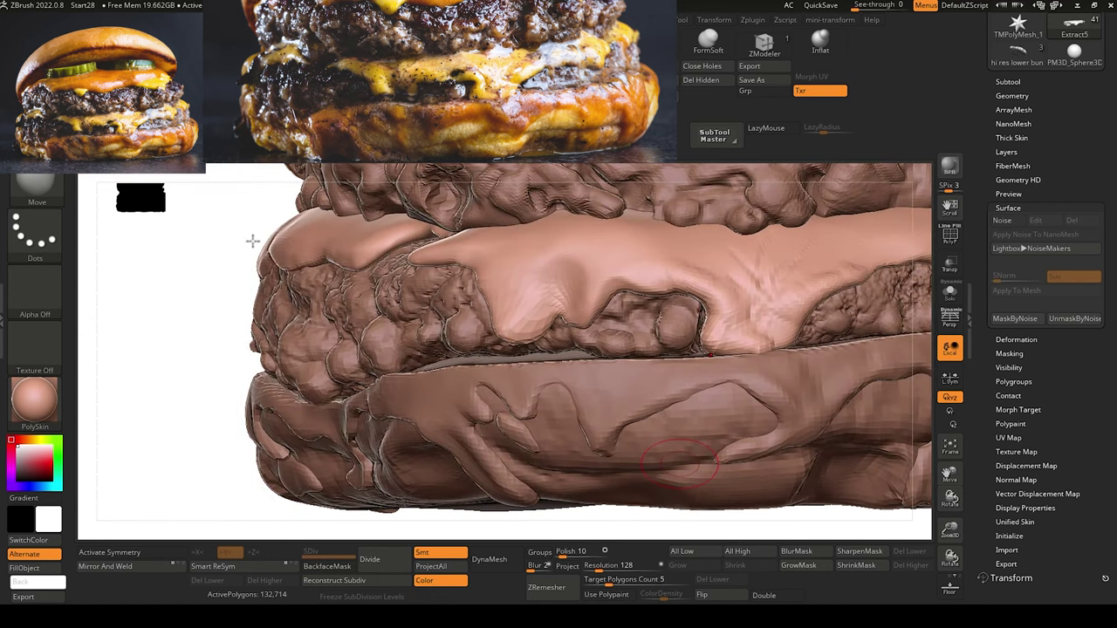
pyautogui.moveTo(205, 286); pyautogui.dragTo(325, 302)
pyautogui.moveTo(509, 341)
pyautogui.mouseDown()
pyautogui.moveTo(489, 339)
pyautogui.moveTo(510, 313)
pyautogui.mouseUp()
pyautogui.moveTo(681, 441)
pyautogui.mouseDown()
pyautogui.moveTo(625, 453)
pyautogui.moveTo(634, 443)
pyautogui.mouseUp()
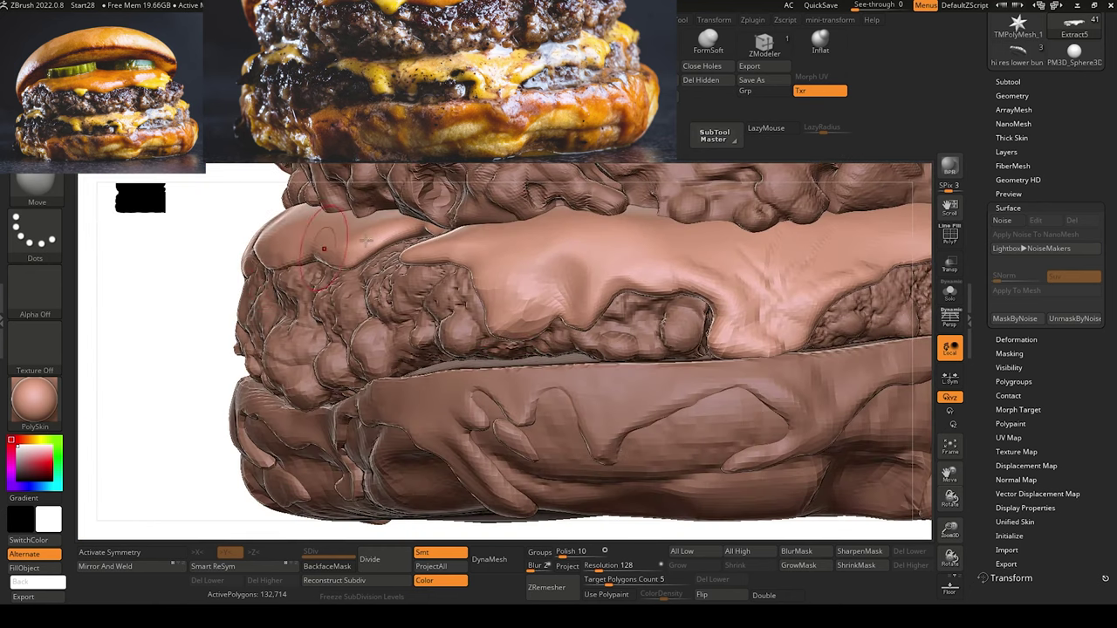
# Pull the lower cheese slice's edge into a small extra drip beside the gap over the round meat lump with the Move brush.
pyautogui.moveTo(485, 303)
pyautogui.mouseDown()
pyautogui.moveTo(548, 306)
pyautogui.moveTo(576, 336)
pyautogui.mouseUp()
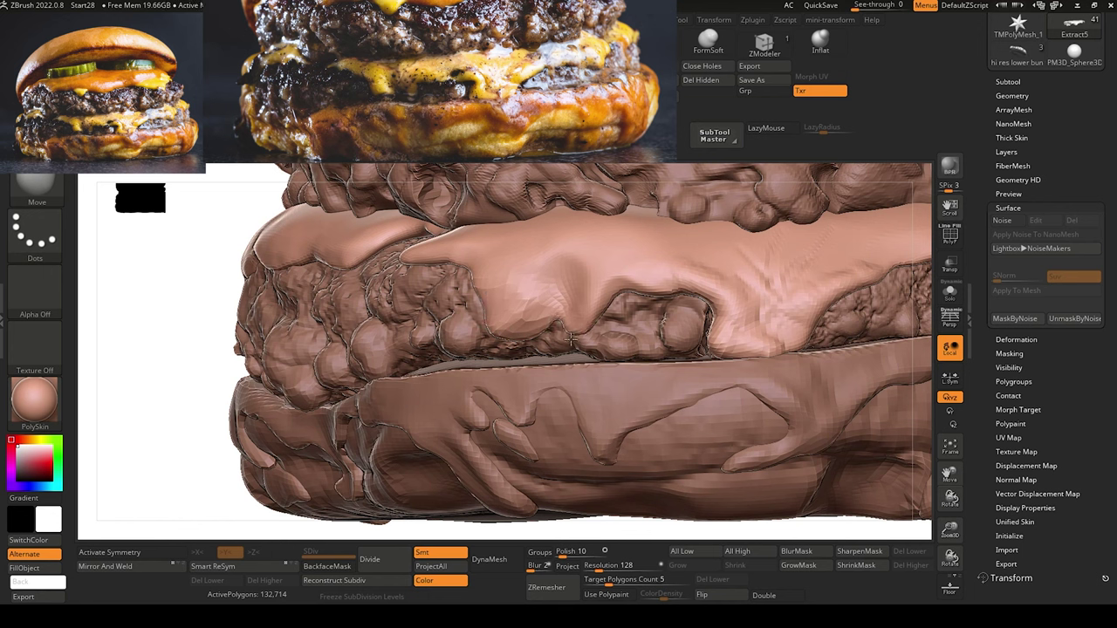
pyautogui.moveTo(592, 337); pyautogui.dragTo(593, 329)
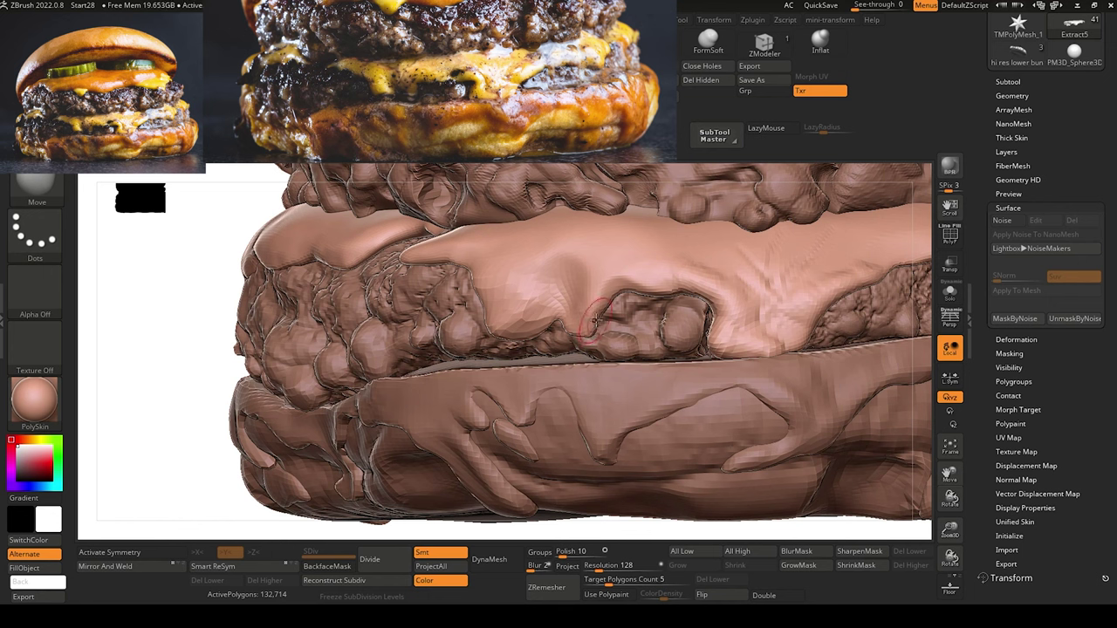
pyautogui.moveTo(565, 243); pyautogui.dragTo(578, 260)
pyautogui.moveTo(607, 297); pyautogui.dragTo(603, 289)
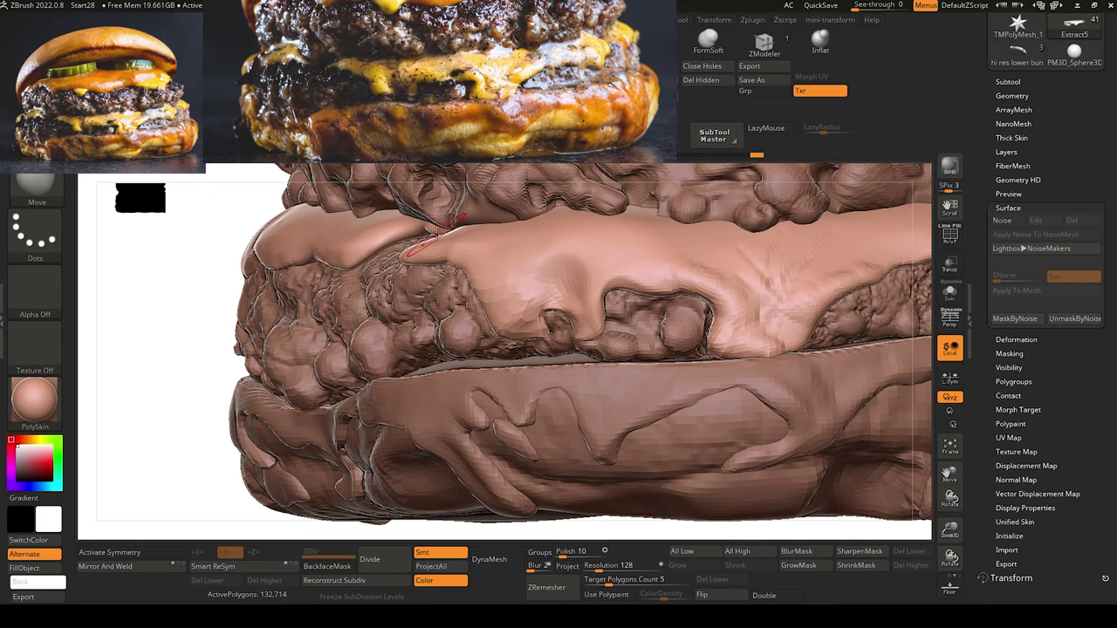
pyautogui.moveTo(185, 302); pyautogui.dragTo(192, 305)
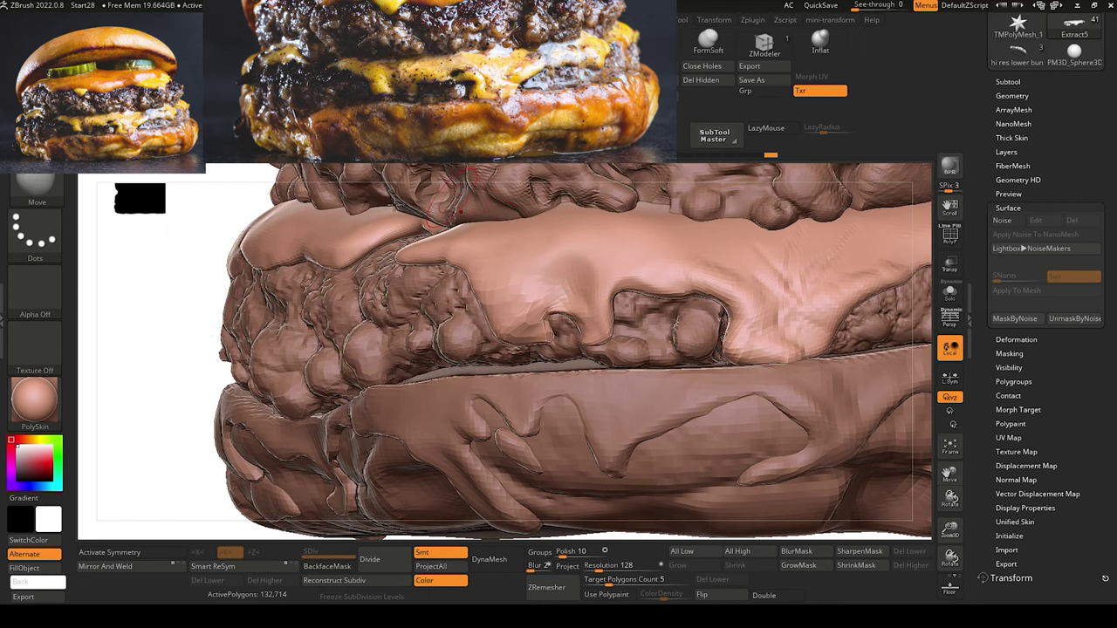
# Flatten the cheese surface above the small drip with TrimDynamic.
pyautogui.moveTo(182, 305)
pyautogui.mouseDown()
pyautogui.moveTo(130, 317)
pyautogui.moveTo(185, 343)
pyautogui.moveTo(179, 224)
pyautogui.mouseUp()
pyautogui.press('b')
pyautogui.press('t')
pyautogui.press('d')
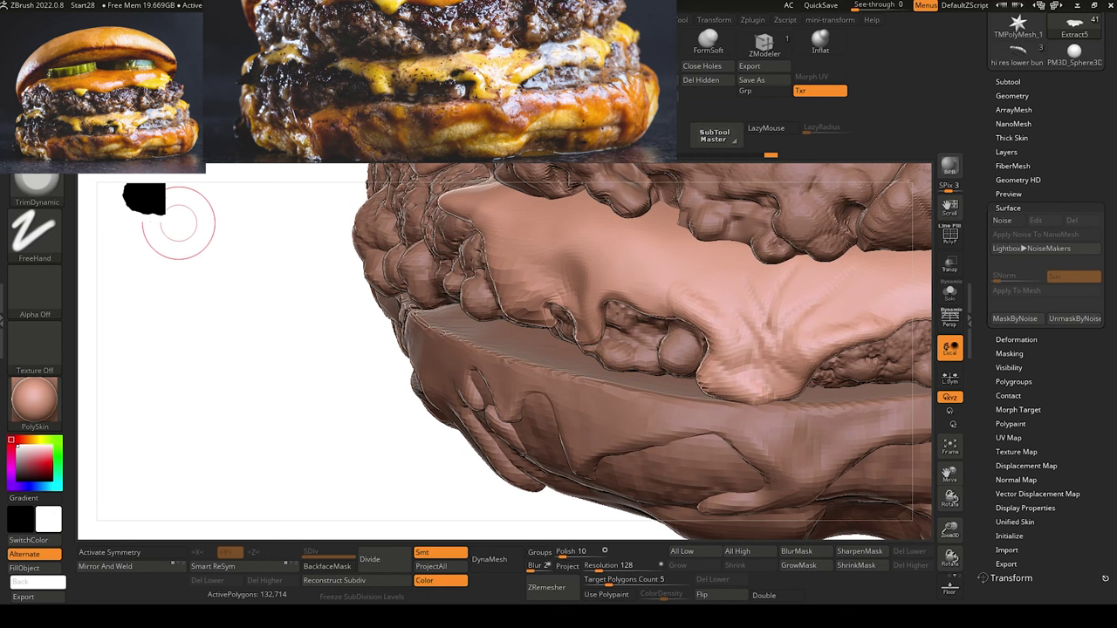
pyautogui.moveTo(584, 240); pyautogui.dragTo(610, 245)
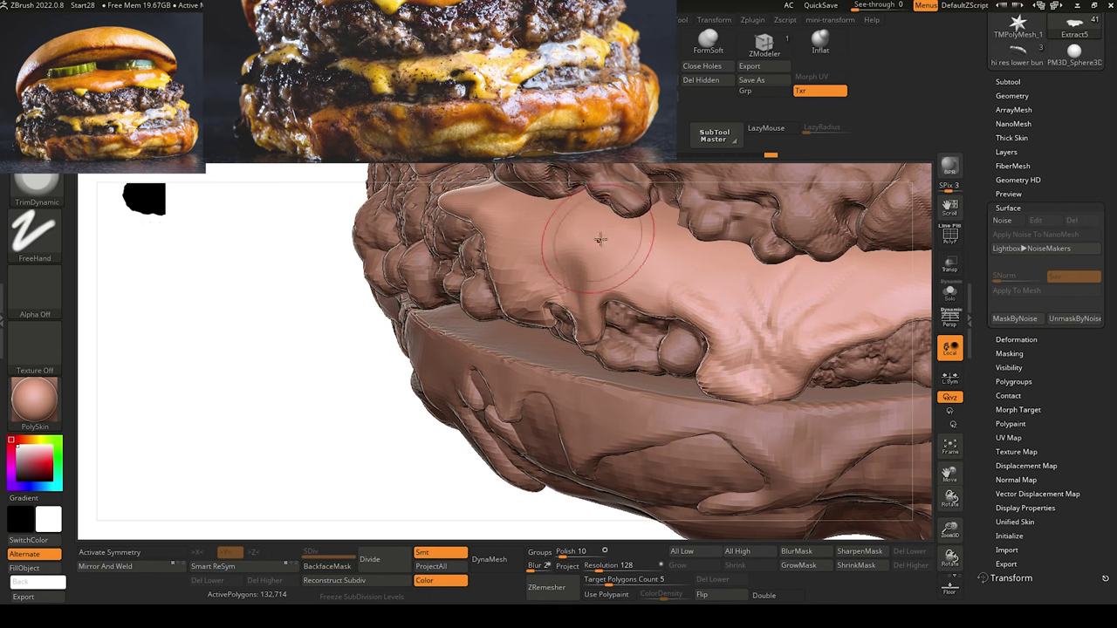
pyautogui.moveTo(592, 223); pyautogui.dragTo(612, 222)
pyautogui.moveTo(673, 241); pyautogui.dragTo(608, 234)
pyautogui.moveTo(668, 257); pyautogui.dragTo(668, 264)
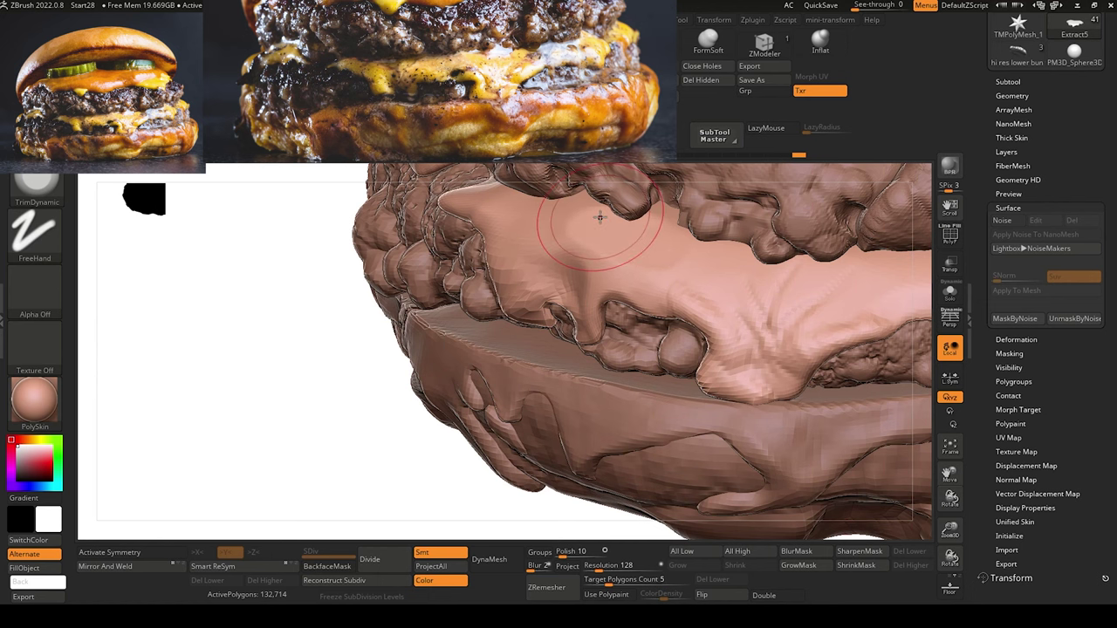
# Carve creases running down the cheese above the small drip with DamStandard, undoing one stroke along the way.
pyautogui.moveTo(275, 304)
pyautogui.mouseDown()
pyautogui.moveTo(265, 302)
pyautogui.moveTo(270, 282)
pyautogui.moveTo(204, 285)
pyautogui.moveTo(231, 301)
pyautogui.mouseUp()
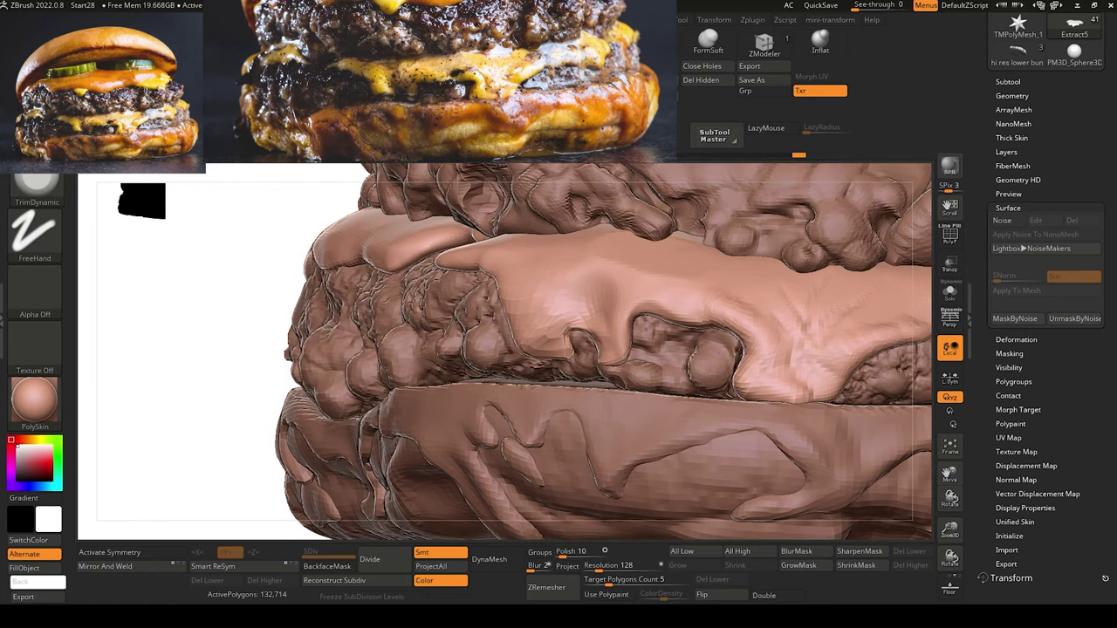
pyautogui.press('b')
pyautogui.press('d')
pyautogui.press('s')
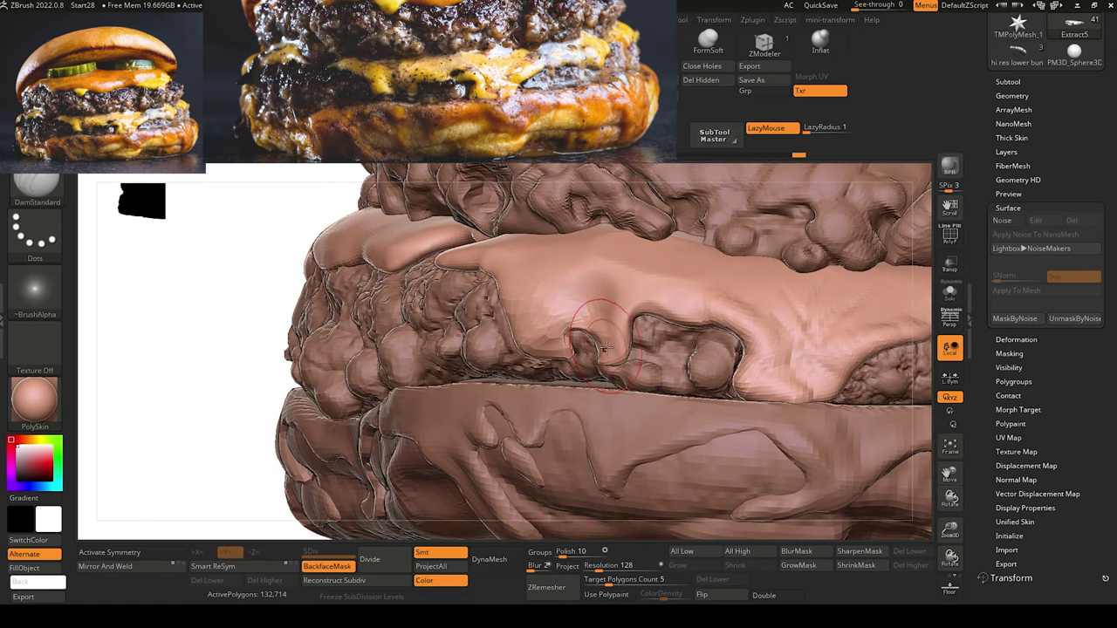
pyautogui.moveTo(602, 331)
pyautogui.mouseDown()
pyautogui.moveTo(610, 279)
pyautogui.moveTo(662, 246)
pyautogui.mouseUp()
pyautogui.hotkey('ctrl', 'z')
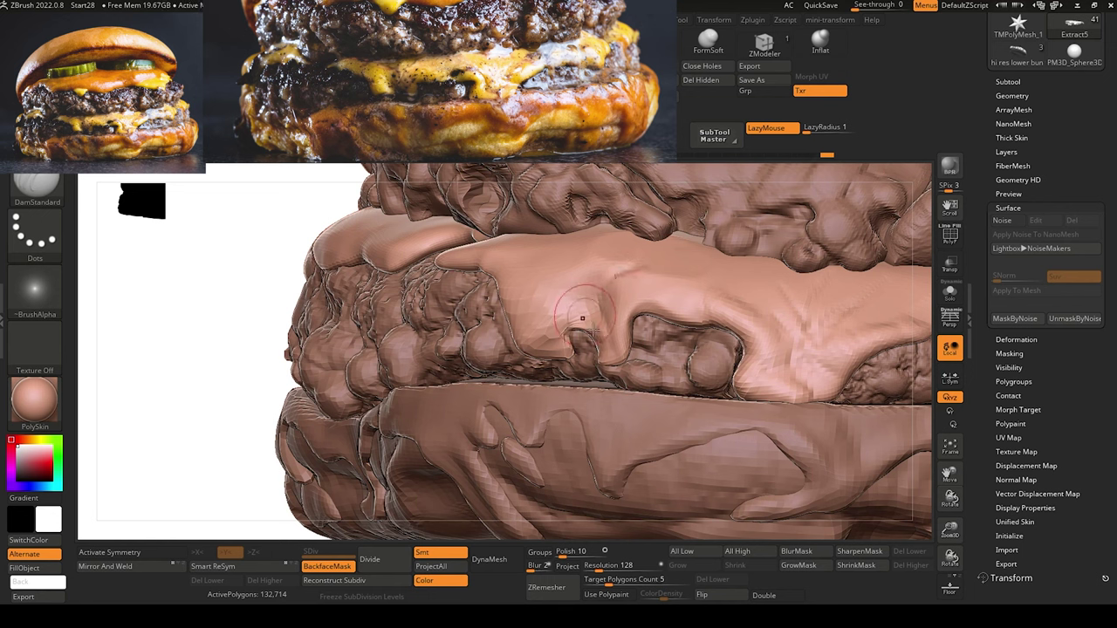
pyautogui.moveTo(572, 284)
pyautogui.mouseDown()
pyautogui.moveTo(587, 328)
pyautogui.moveTo(567, 333)
pyautogui.mouseUp()
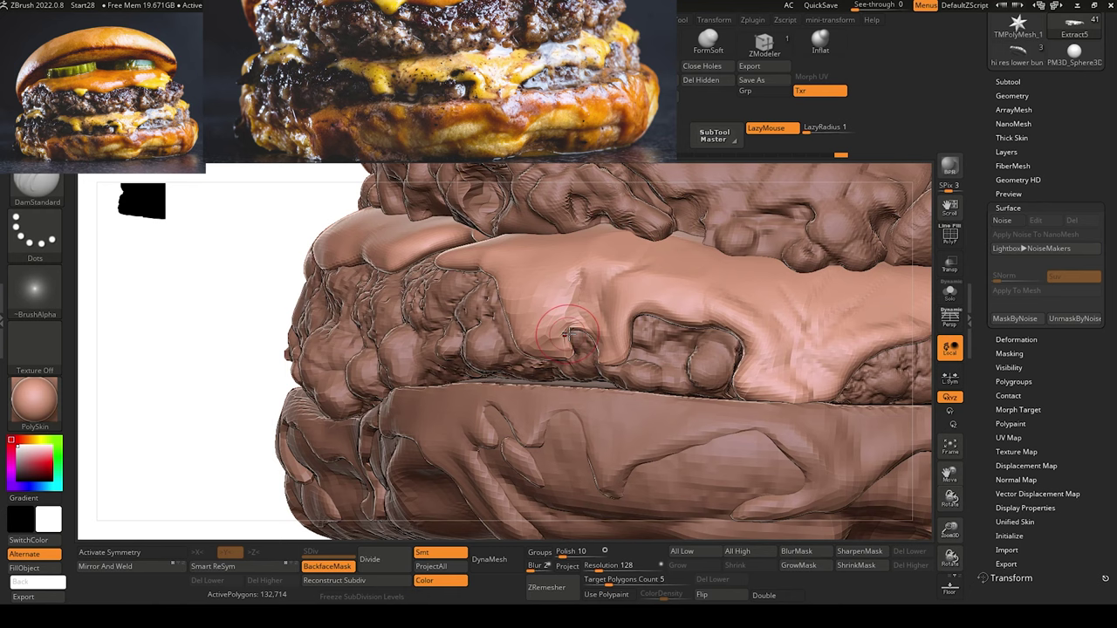
# Subdivide the lower cheese slice to level 2, then smooth and carve finer wrinkles above the small drip.
pyautogui.moveTo(370, 539); pyautogui.dragTo(381, 540)
pyautogui.click(373, 559)
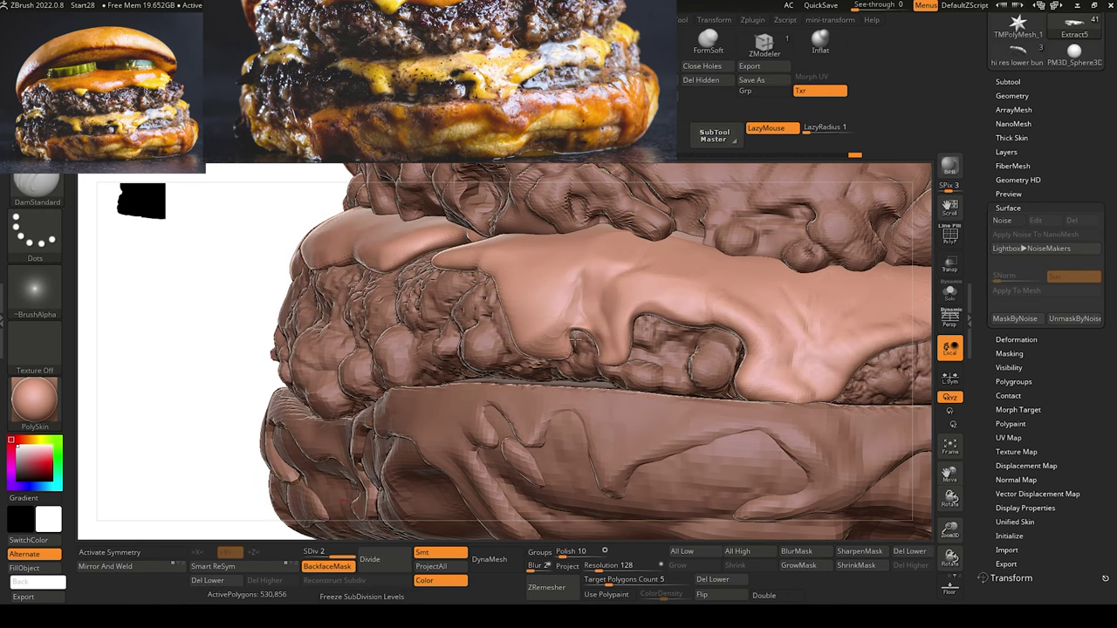
pyautogui.moveTo(566, 310)
pyautogui.keyDown('shift'); pyautogui.mouseDown()
pyautogui.moveTo(551, 286)
pyautogui.moveTo(572, 277)
pyautogui.mouseUp(); pyautogui.keyUp('shift')
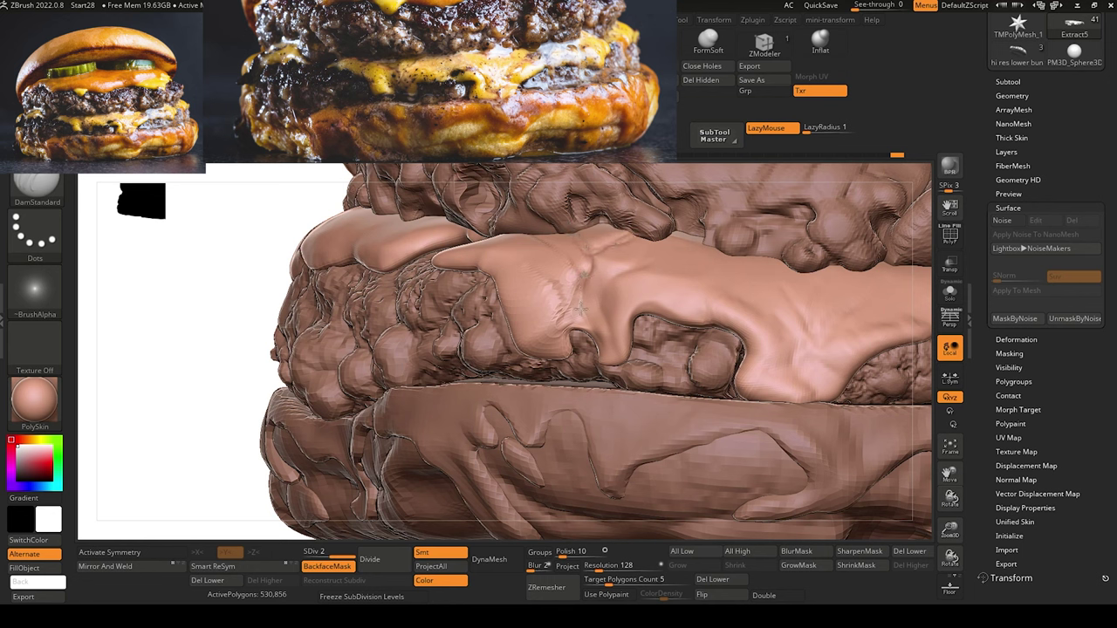
pyautogui.keyDown('shift'); pyautogui.moveTo(524, 240); pyautogui.dragTo(572, 272); pyautogui.keyUp('shift')
pyautogui.moveTo(558, 319); pyautogui.dragTo(556, 331)
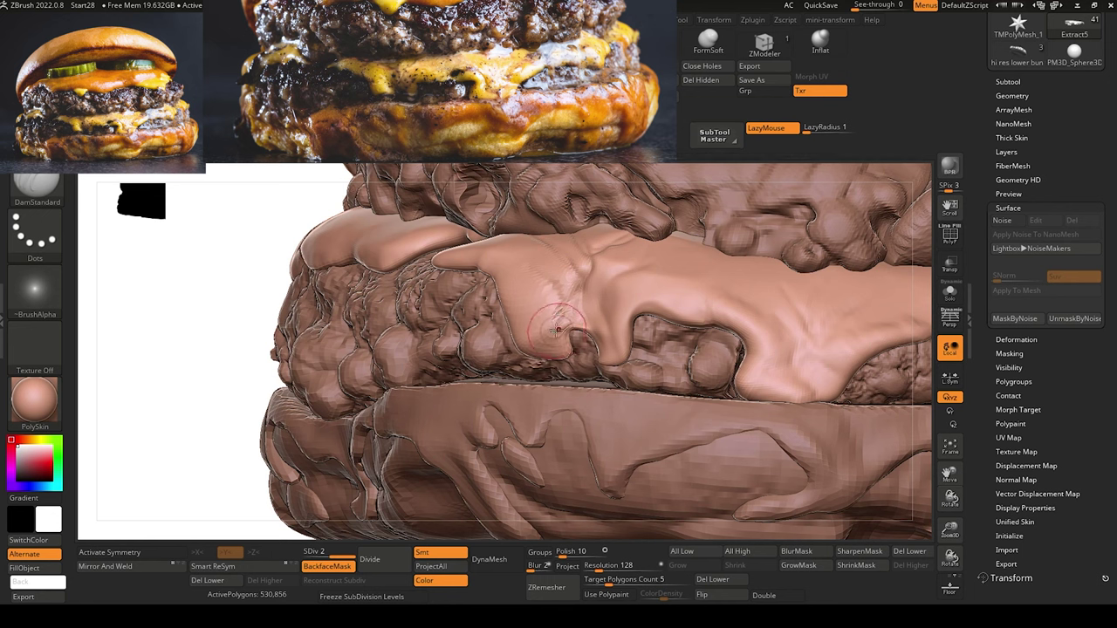
# Reshape the cheese's lower edge beside the small drip with the Move Topological brush.
pyautogui.press('b')
pyautogui.press('m')
pyautogui.press('t')
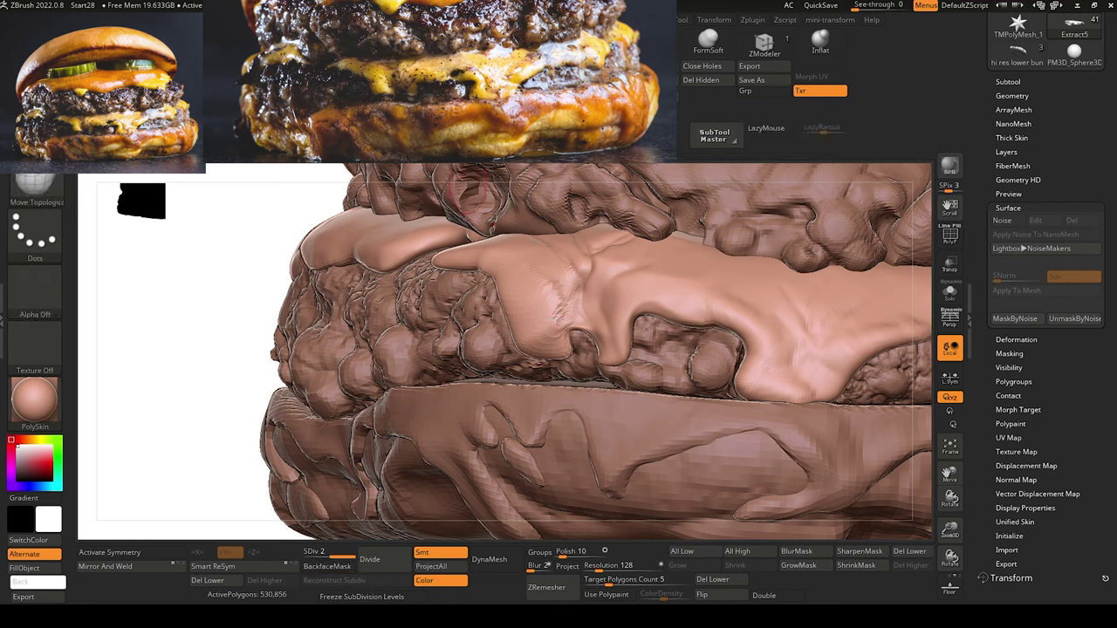
pyautogui.moveTo(532, 339)
pyautogui.mouseDown()
pyautogui.moveTo(565, 356)
pyautogui.moveTo(519, 351)
pyautogui.mouseUp()
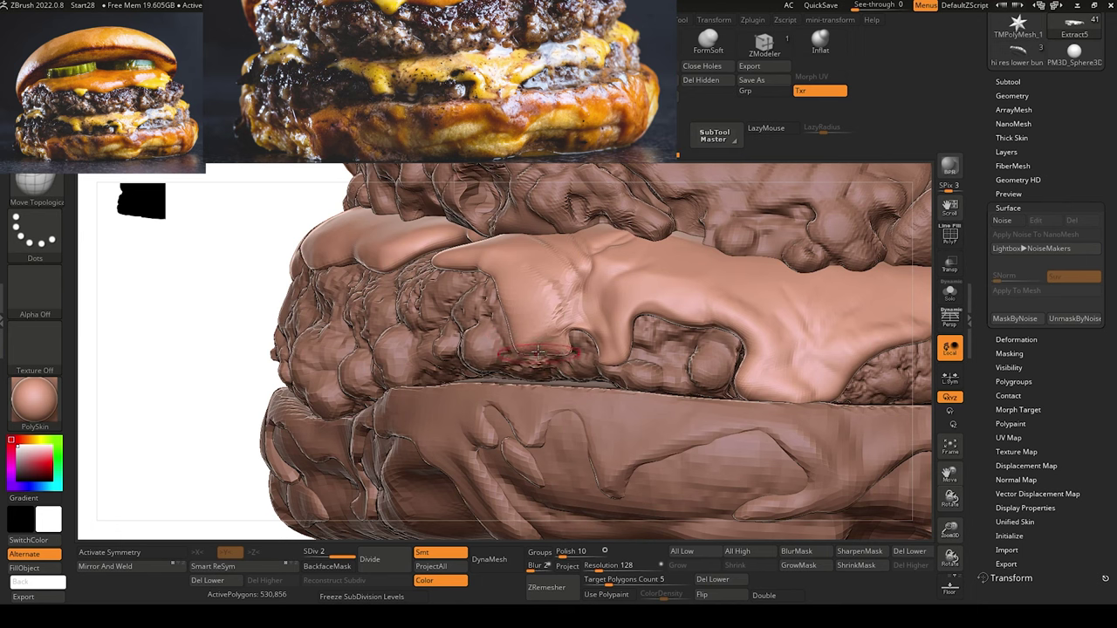
pyautogui.moveTo(230, 270); pyautogui.dragTo(218, 265)
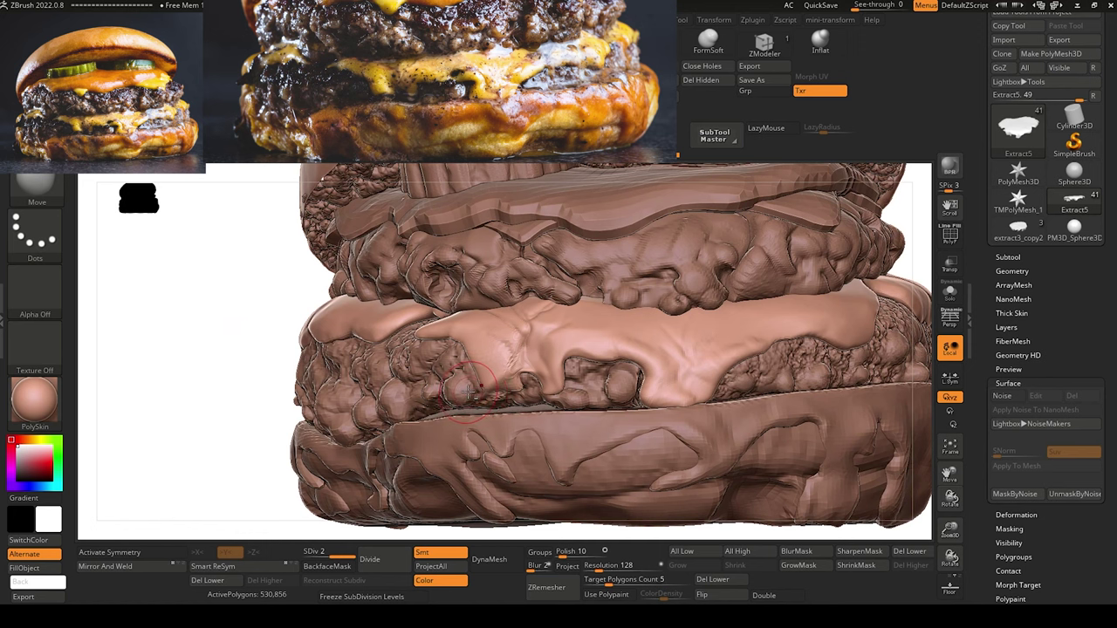
# Select the lumpy lower patty piece, adjust its bottom edge with the Move brush, and drop it to subdivision level 1.
pyautogui.hotkey('shift', 'd')
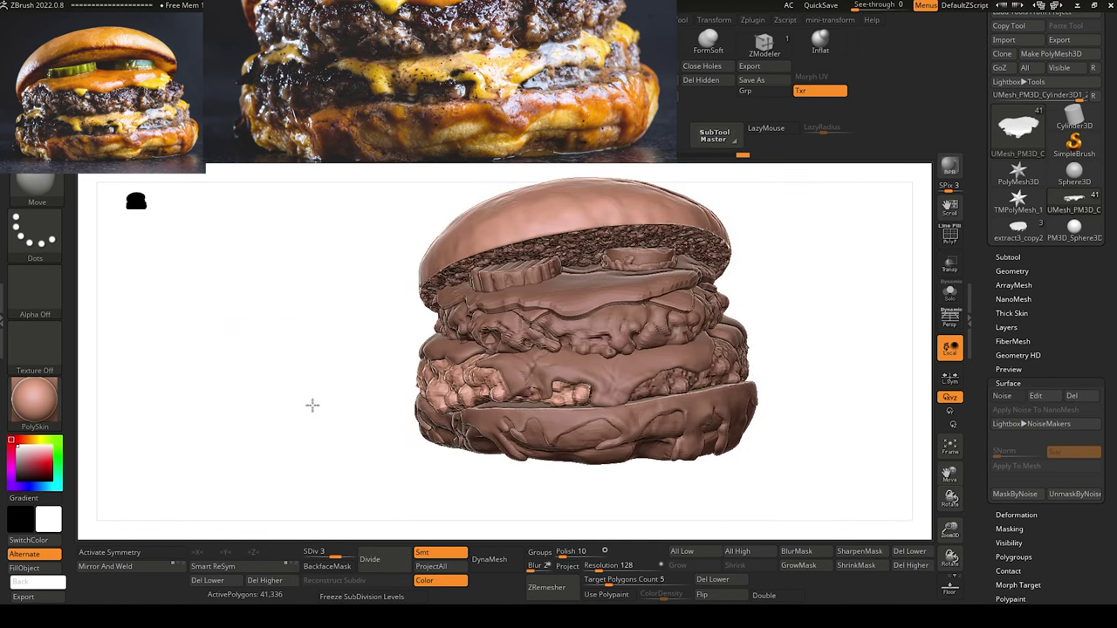
pyautogui.moveTo(311, 404)
pyautogui.mouseDown()
pyautogui.moveTo(327, 442)
pyautogui.moveTo(280, 375)
pyautogui.moveTo(315, 369)
pyautogui.mouseUp()
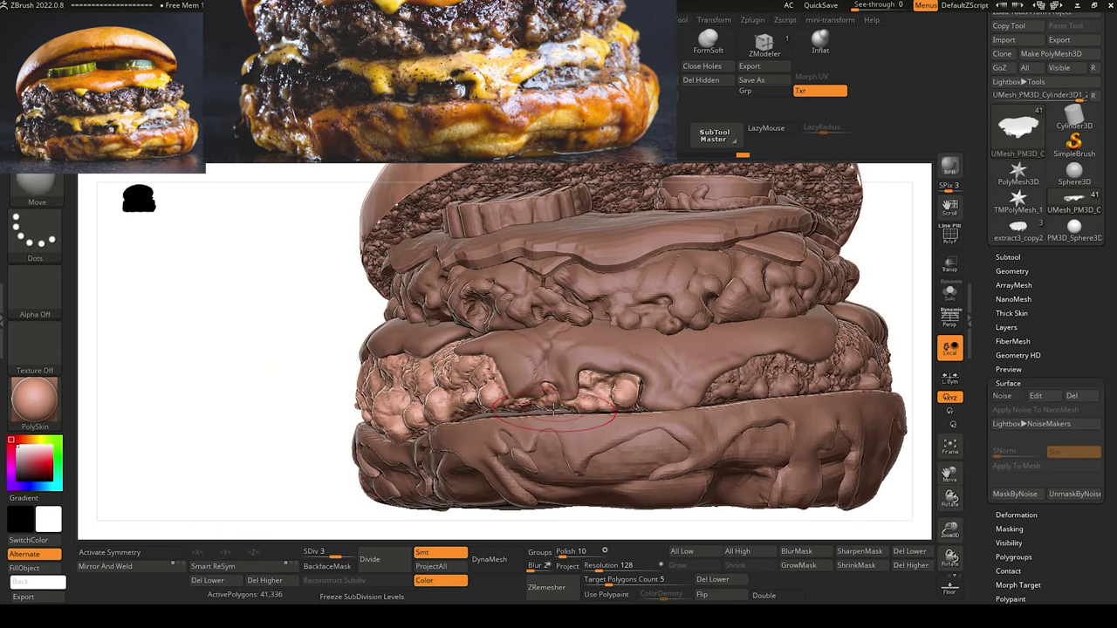
pyautogui.moveTo(551, 416); pyautogui.dragTo(554, 410)
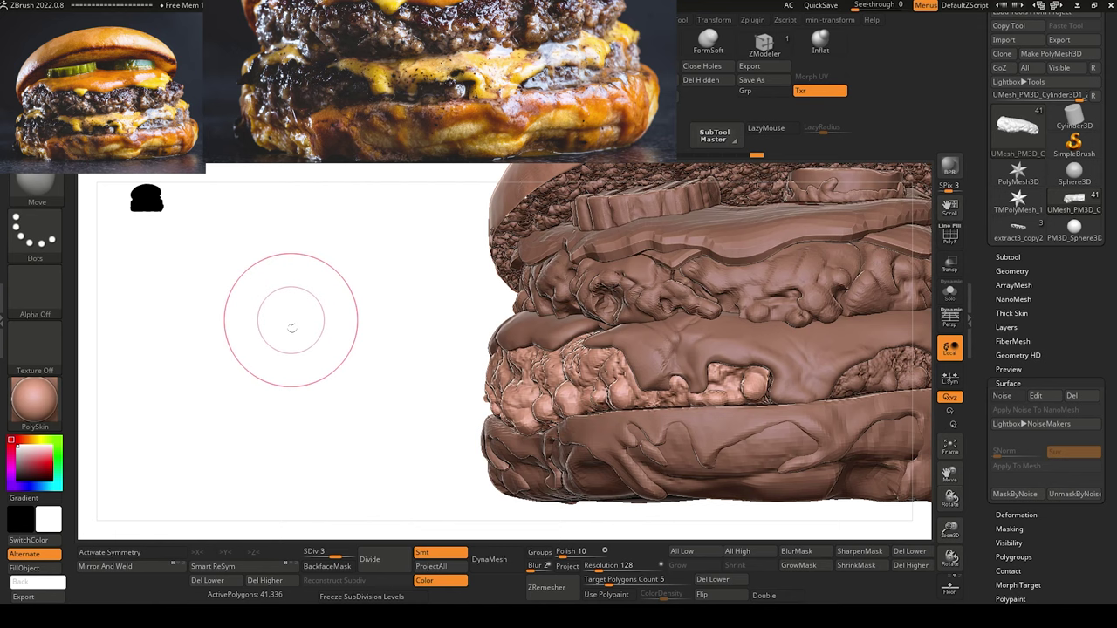
pyautogui.keyDown('alt'); pyautogui.moveTo(283, 384); pyautogui.dragTo(247, 373); pyautogui.keyUp('alt')
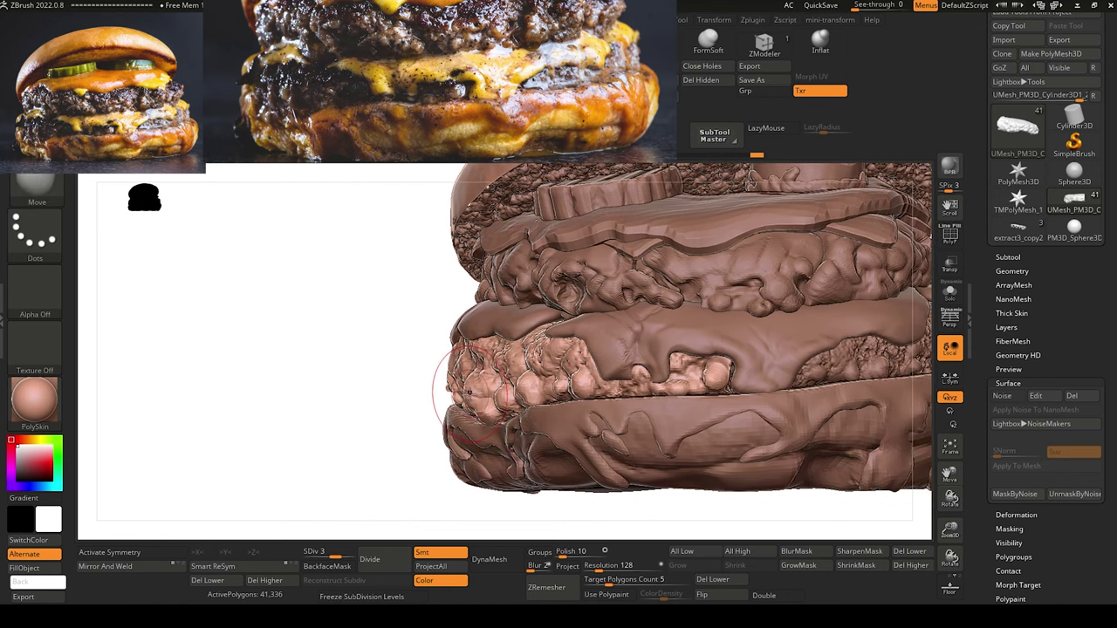
pyautogui.click(310, 553)
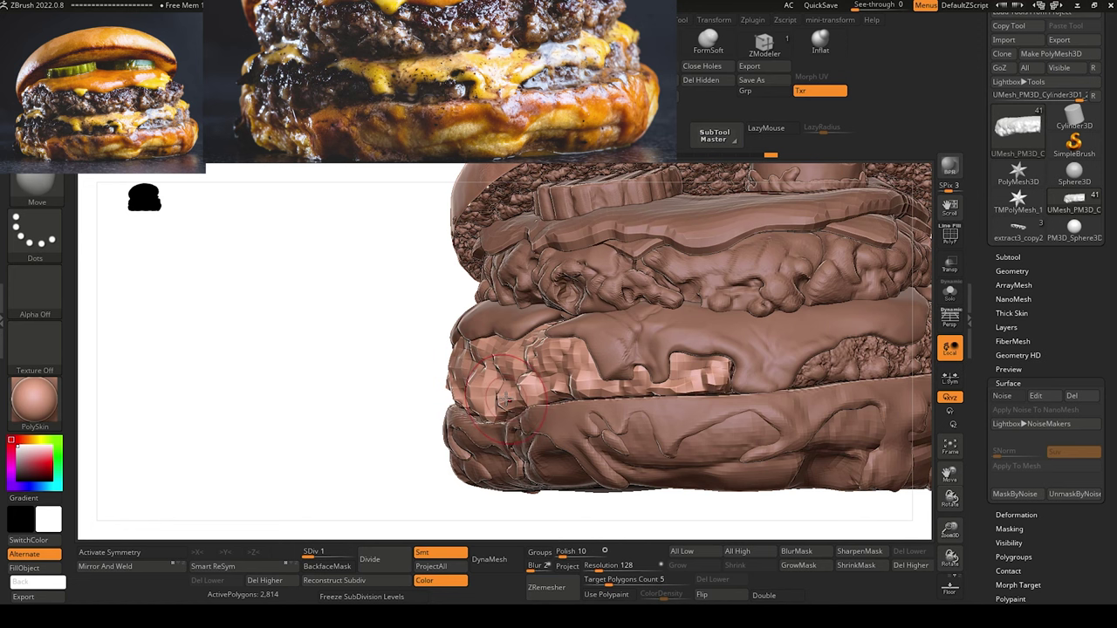
# Reshape the low-resolution patty piece's outer side with the Move brush and smooth its lower area above the bun.
pyautogui.moveTo(387, 387); pyautogui.dragTo(454, 398)
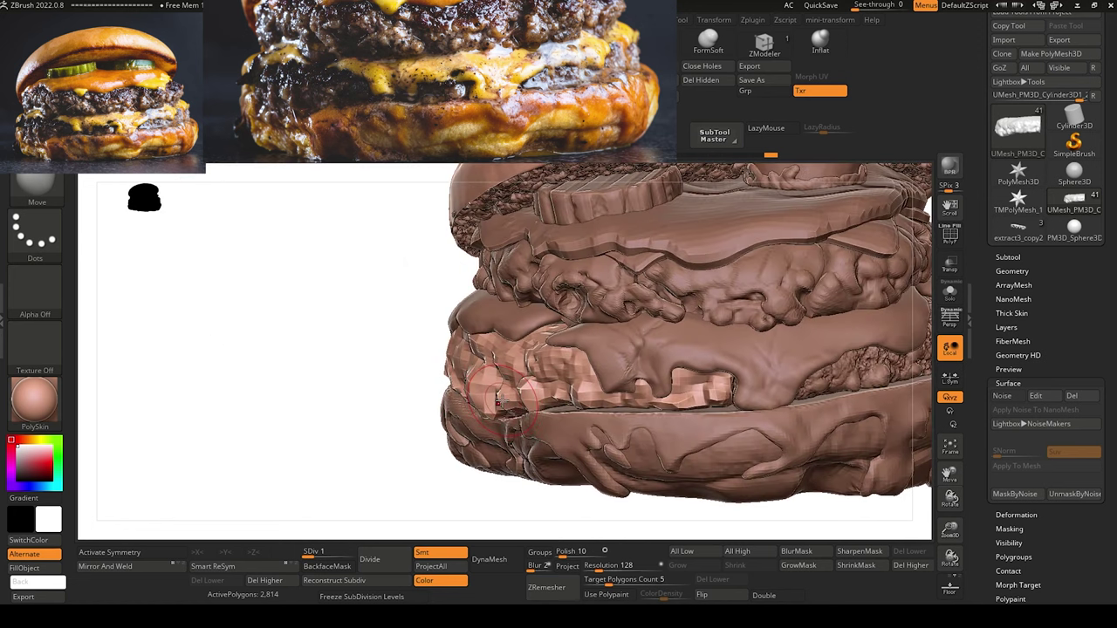
pyautogui.moveTo(349, 361)
pyautogui.mouseDown()
pyautogui.moveTo(336, 393)
pyautogui.moveTo(350, 384)
pyautogui.mouseUp()
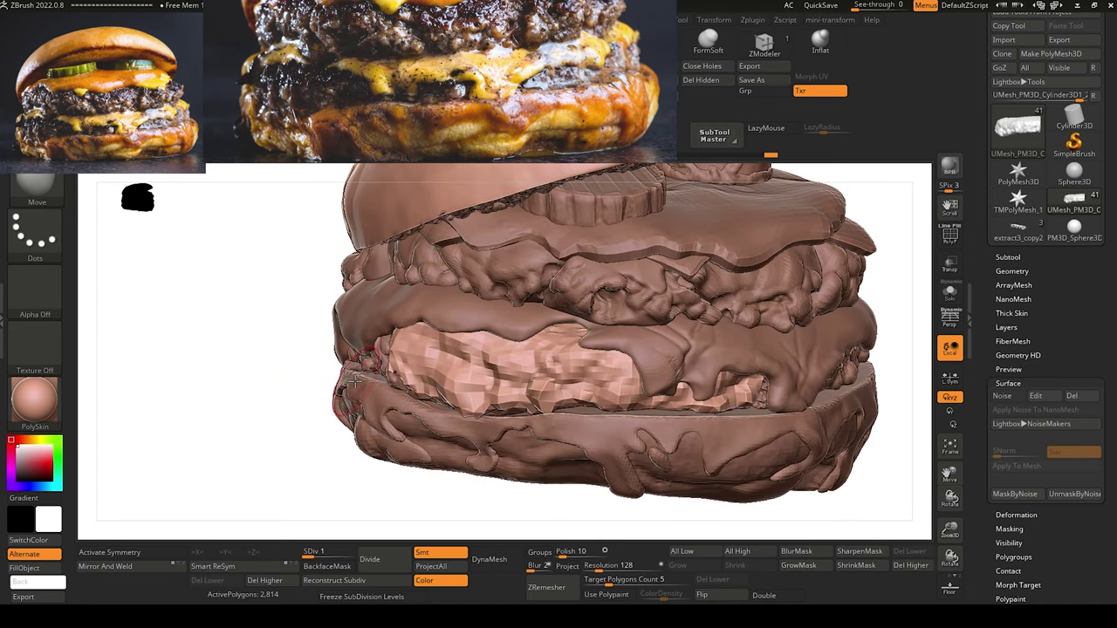
pyautogui.moveTo(306, 354)
pyautogui.mouseDown()
pyautogui.moveTo(311, 373)
pyautogui.moveTo(384, 384)
pyautogui.moveTo(279, 384)
pyautogui.moveTo(310, 378)
pyautogui.mouseUp()
pyautogui.press('shift')
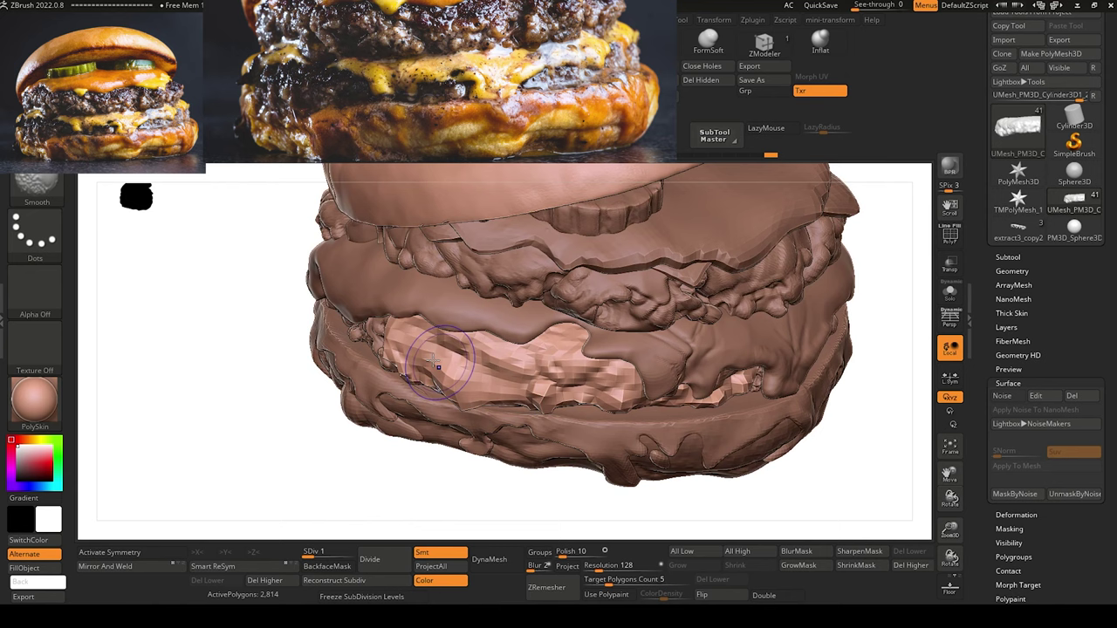
pyautogui.keyDown('shift'); pyautogui.moveTo(438, 365); pyautogui.dragTo(456, 400); pyautogui.keyUp('shift')
pyautogui.moveTo(253, 392); pyautogui.dragTo(246, 376)
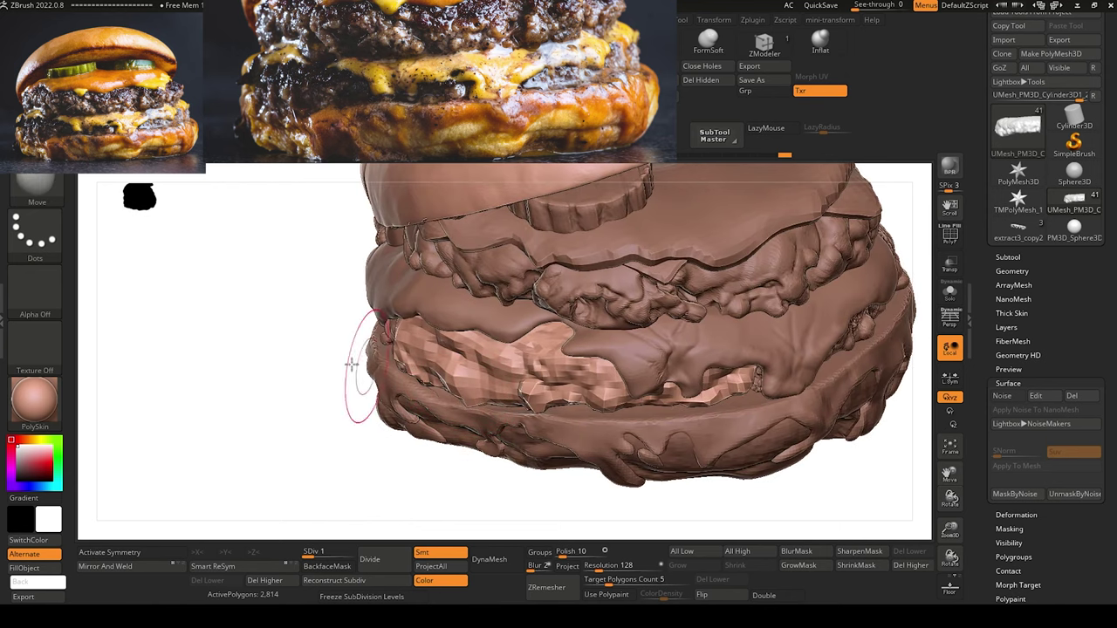
pyautogui.moveTo(357, 374); pyautogui.dragTo(305, 332)
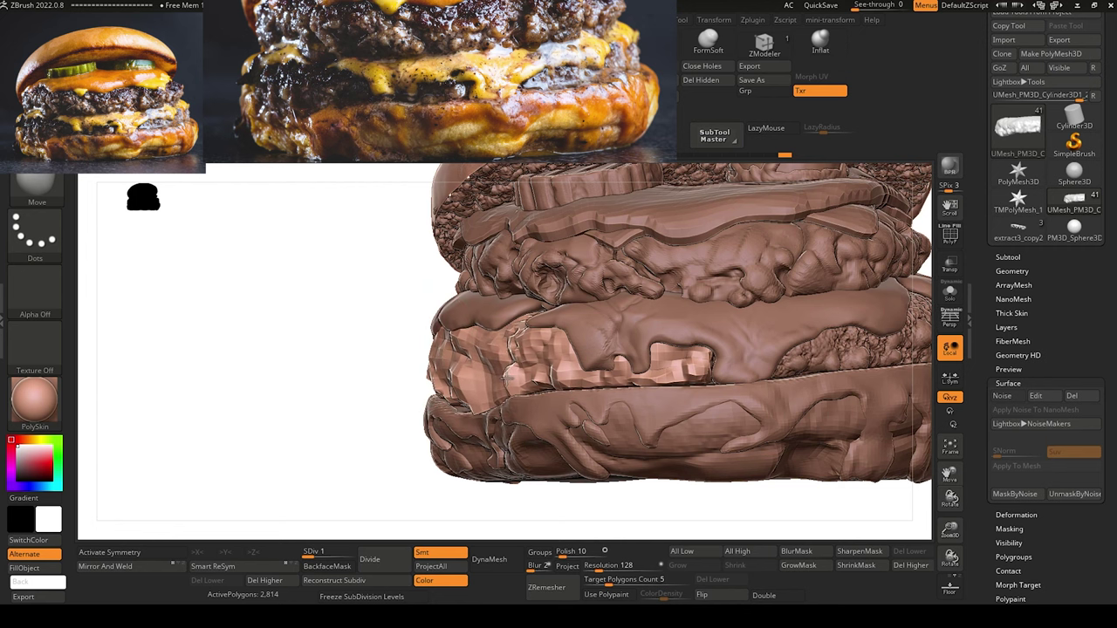
# Check the patty piece's contour from the side and rear, and raise it to subdivision level 4.
pyautogui.moveTo(315, 385); pyautogui.dragTo(447, 407)
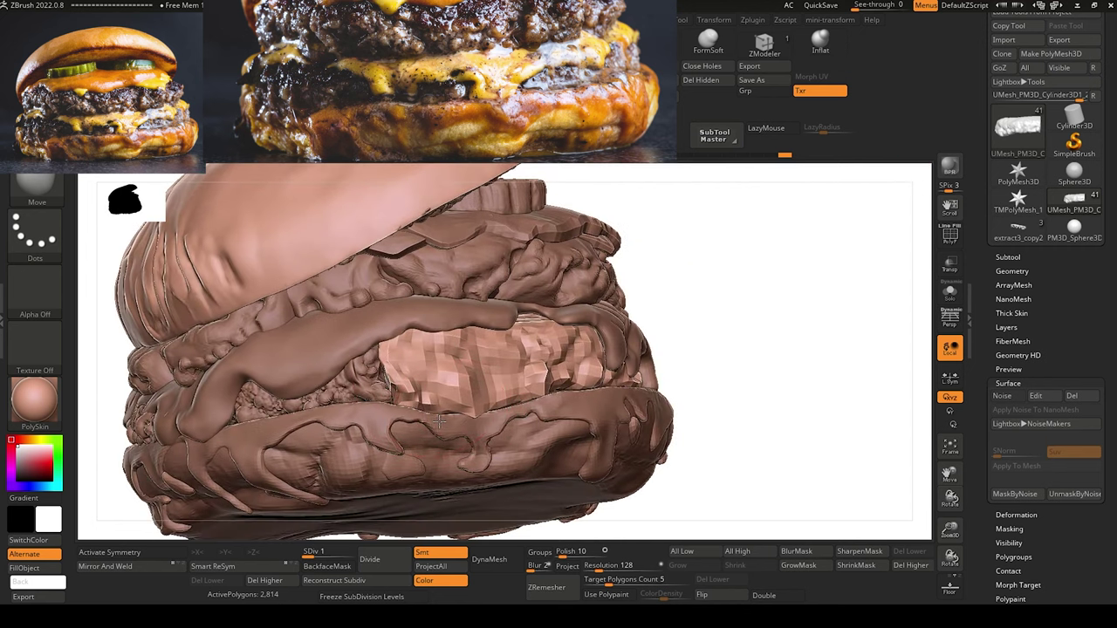
pyautogui.moveTo(706, 489); pyautogui.dragTo(463, 390, button='right')
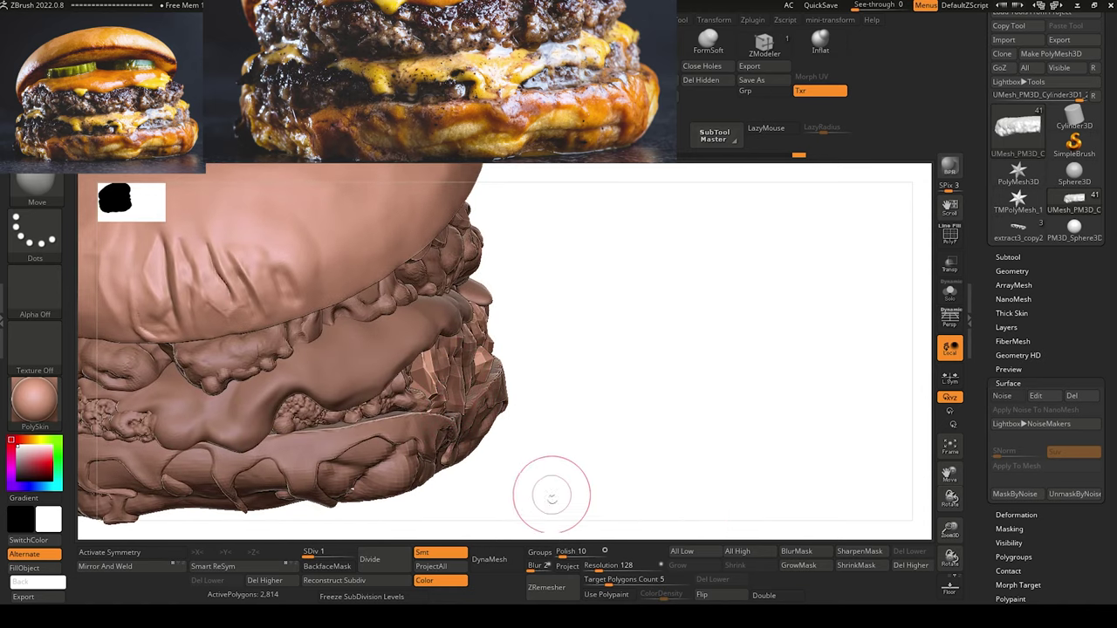
pyautogui.moveTo(550, 496)
pyautogui.mouseDown()
pyautogui.moveTo(398, 414)
pyautogui.moveTo(389, 449)
pyautogui.mouseUp()
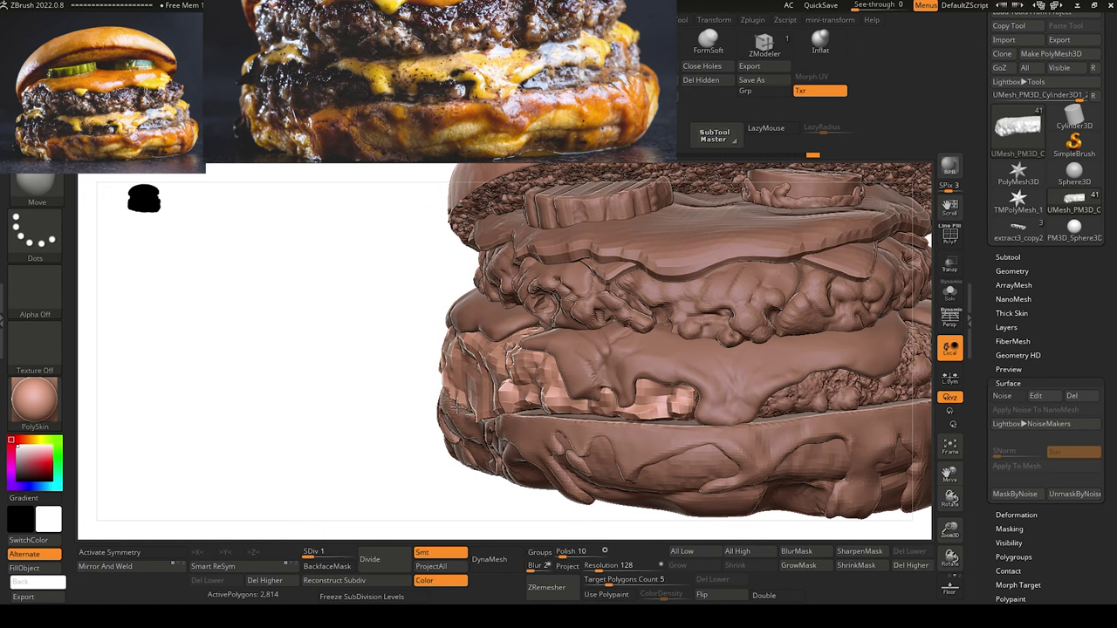
pyautogui.press('f')
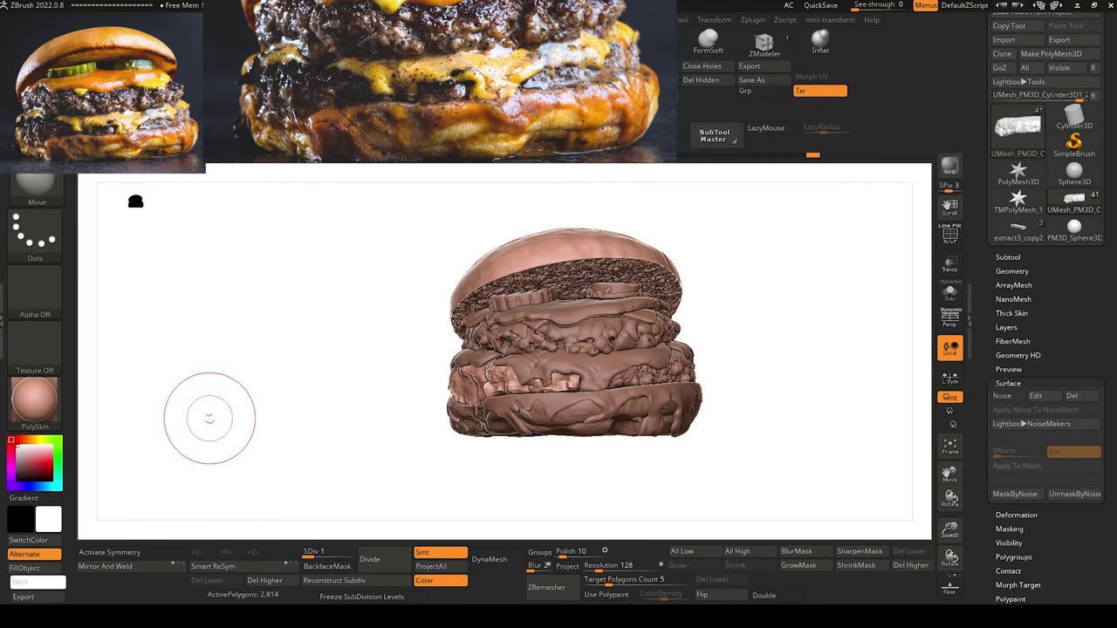
pyautogui.keyDown('alt'); pyautogui.moveTo(209, 419); pyautogui.dragTo(266, 452); pyautogui.keyUp('alt')
pyautogui.moveTo(325, 551); pyautogui.dragTo(351, 550)
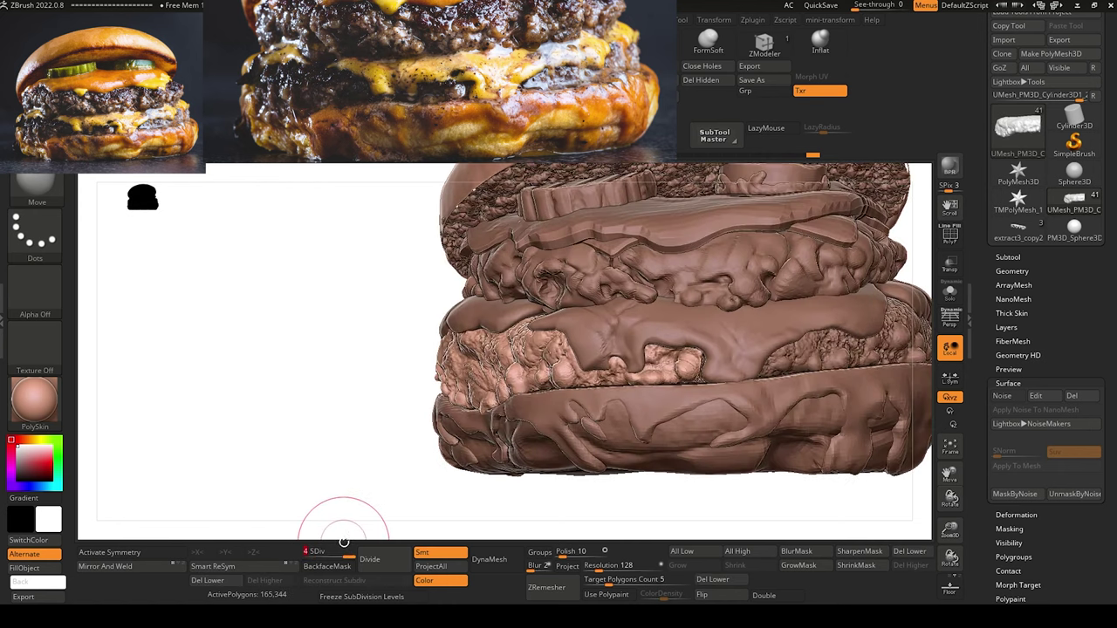
# Select the melted lower cheese and nudge its edge above the patty with the Move brush.
pyautogui.keyDown('alt'); pyautogui.moveTo(258, 370); pyautogui.dragTo(286, 401); pyautogui.keyUp('alt')
pyautogui.keyDown('alt'); pyautogui.click(718, 352); pyautogui.keyUp('alt')
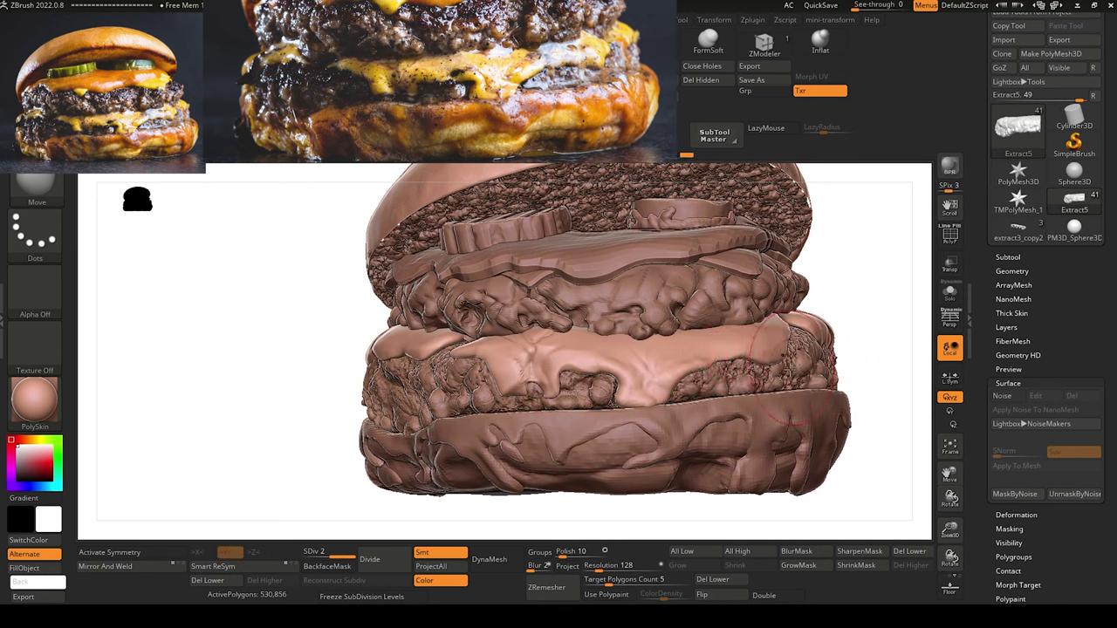
pyautogui.moveTo(777, 359); pyautogui.dragTo(783, 374)
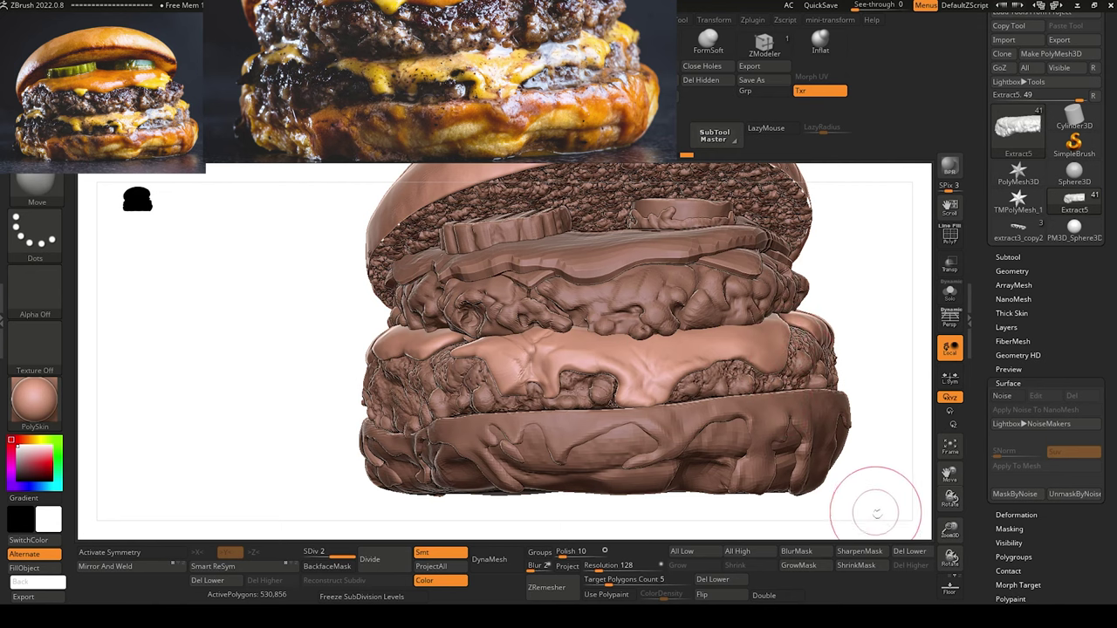
pyautogui.moveTo(876, 512); pyautogui.dragTo(847, 509)
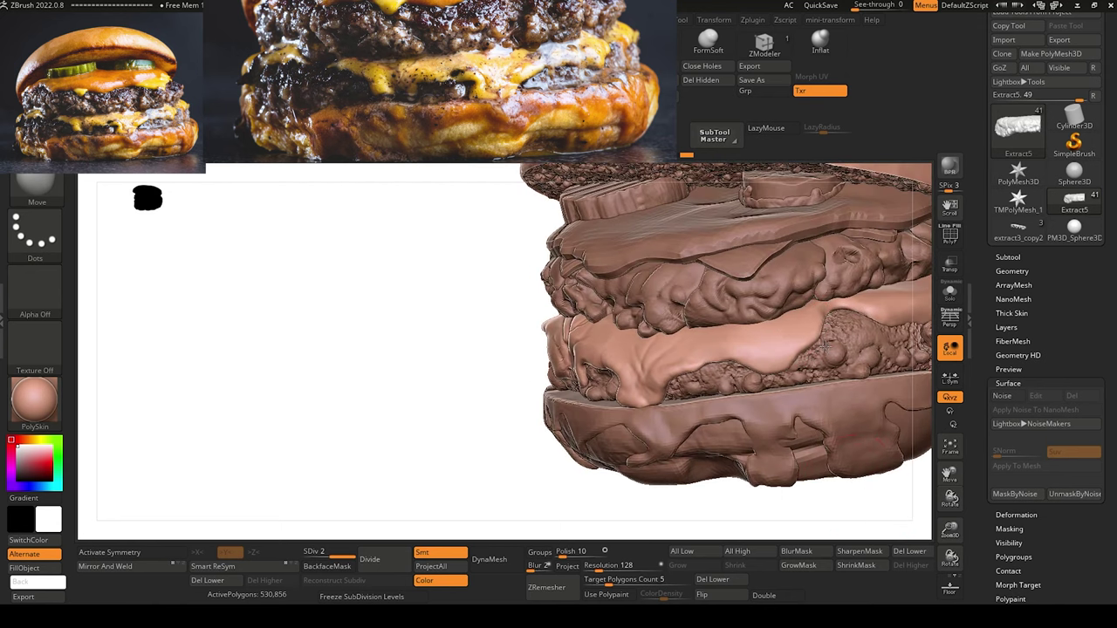
# Enable backface masking, then build up a bulge at the end of the cheese's front lip with ClayBuildup and smooth it.
pyautogui.press('b')
pyautogui.press('c')
pyautogui.press('b')
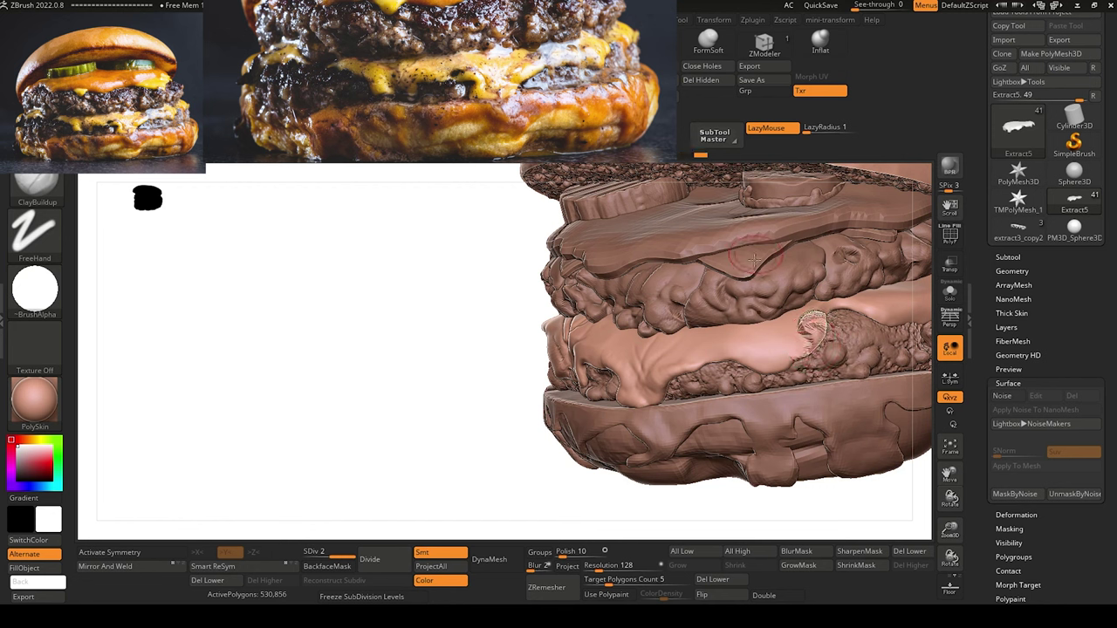
pyautogui.hotkey('ctrl', 'z')
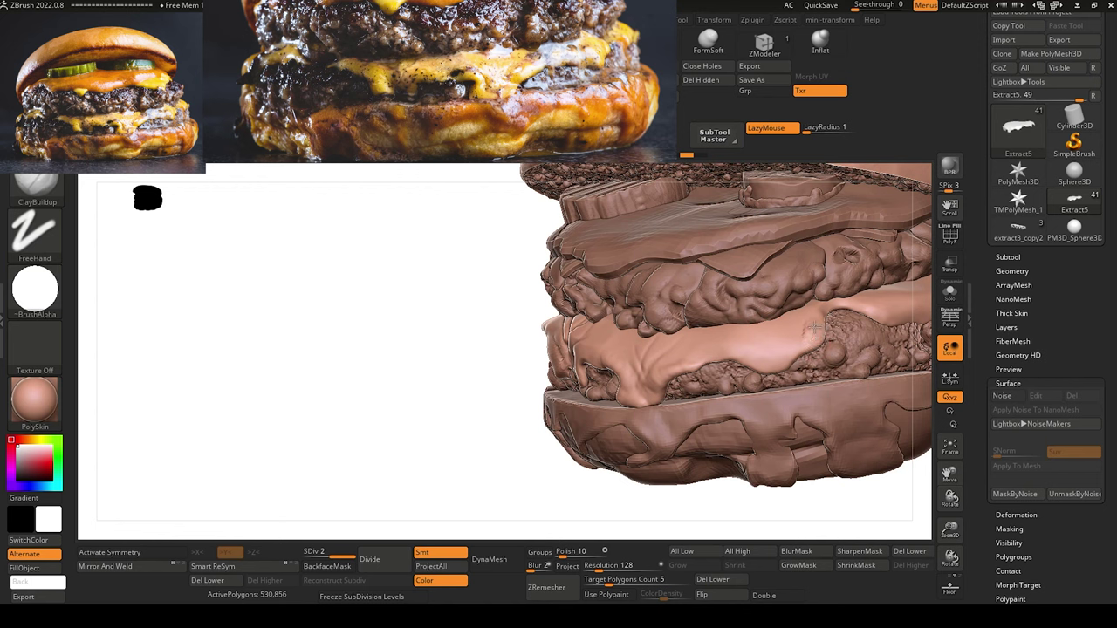
pyautogui.click(327, 567)
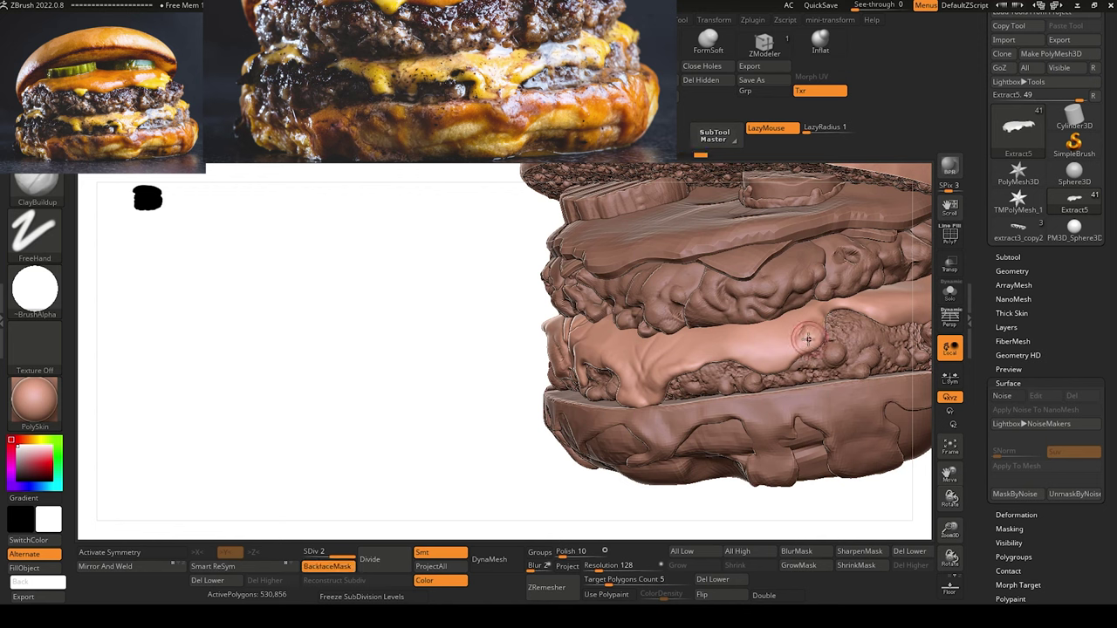
pyautogui.press('shift')
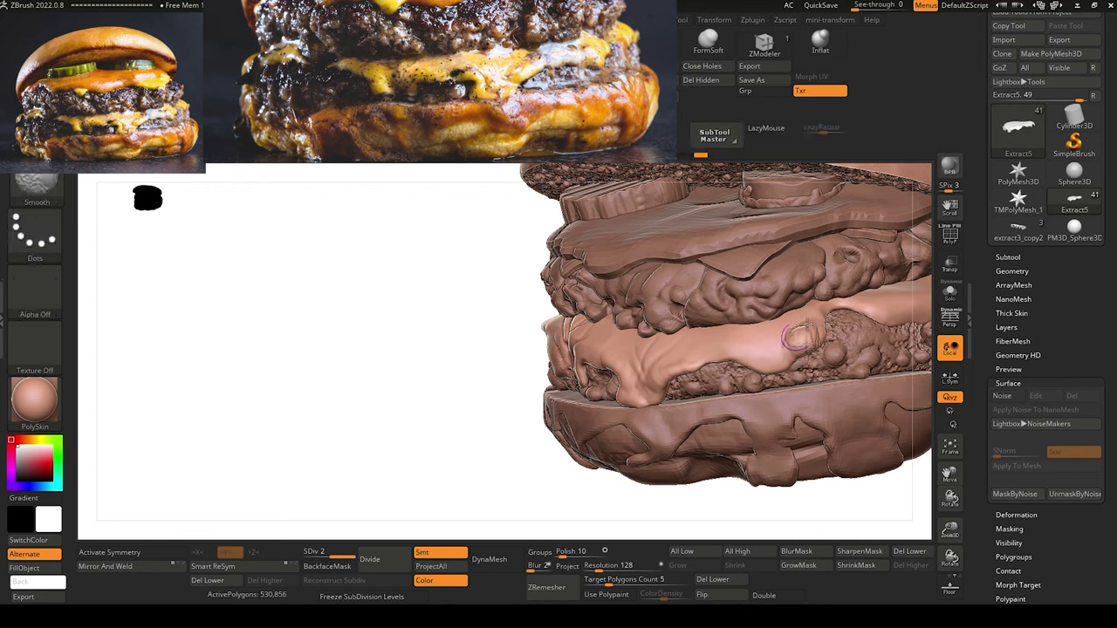
pyautogui.keyDown('shift'); pyautogui.moveTo(804, 336); pyautogui.dragTo(799, 327); pyautogui.keyUp('shift')
pyautogui.press('shift')
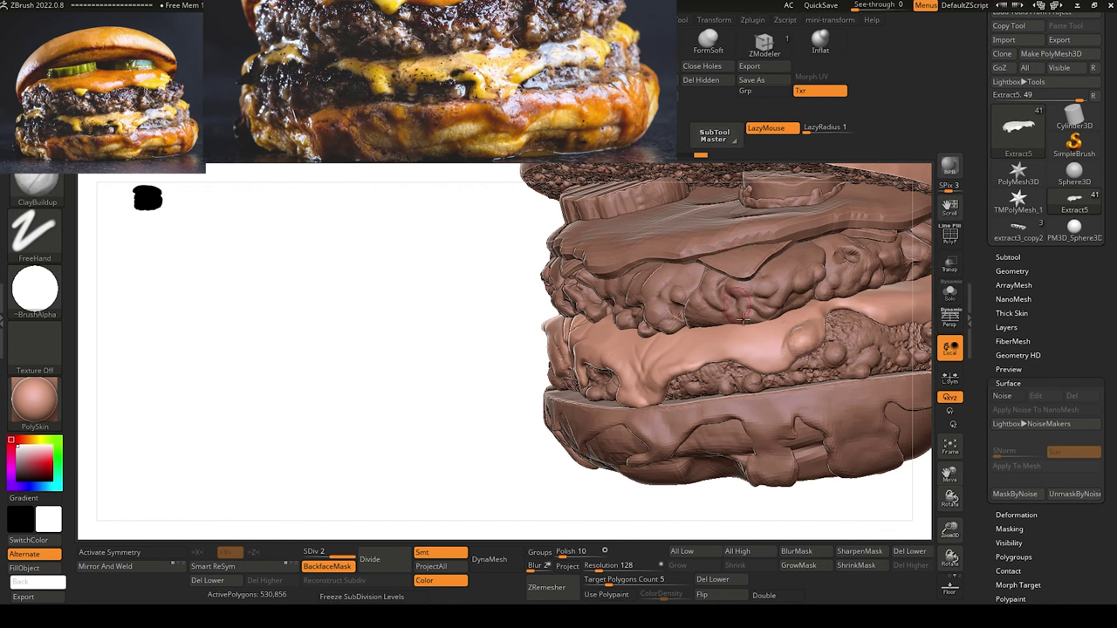
# Build up more volume along the cheese's front lip with ClayBuildup and smooth it into the surrounding surface.
pyautogui.moveTo(768, 376); pyautogui.dragTo(772, 351)
pyautogui.press('shift')
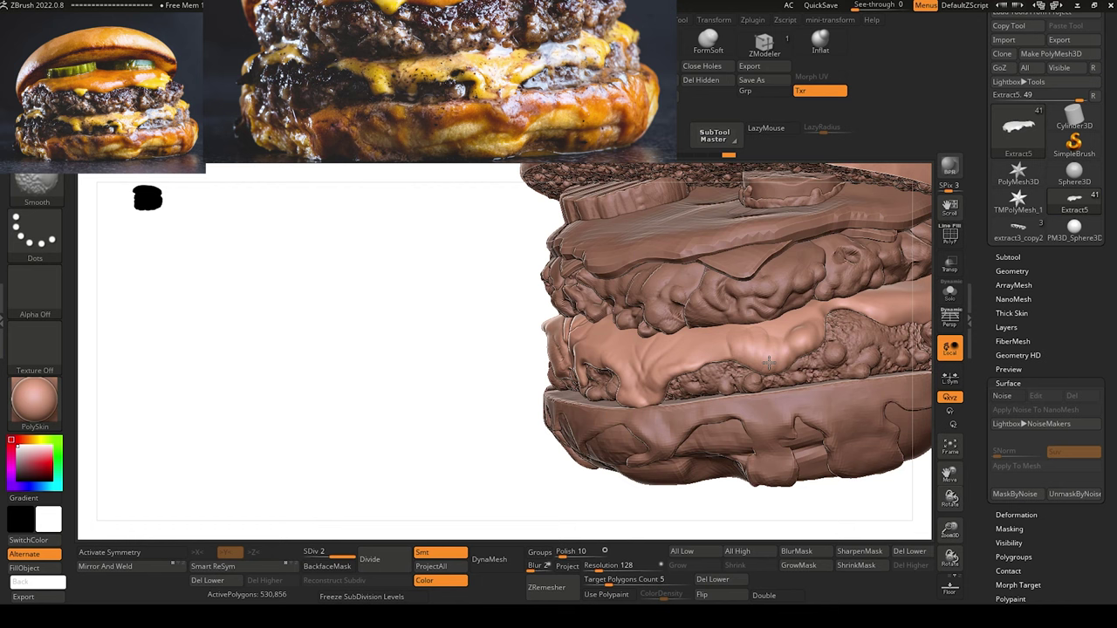
pyautogui.keyDown('shift'); pyautogui.moveTo(411, 311); pyautogui.dragTo(266, 277); pyautogui.keyUp('shift')
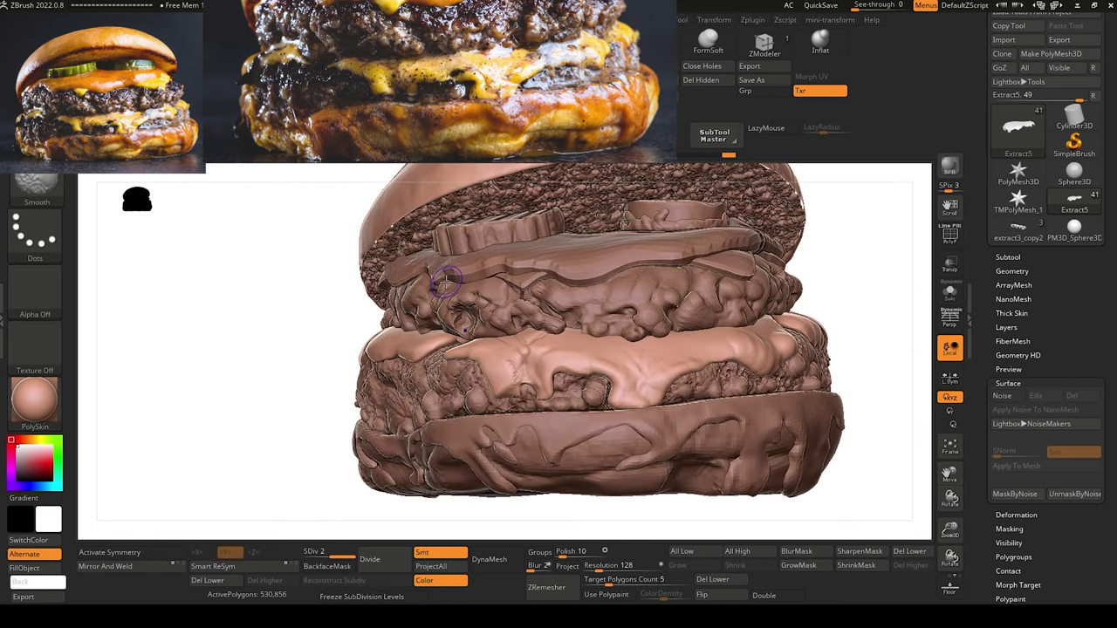
pyautogui.moveTo(257, 317); pyautogui.dragTo(279, 351)
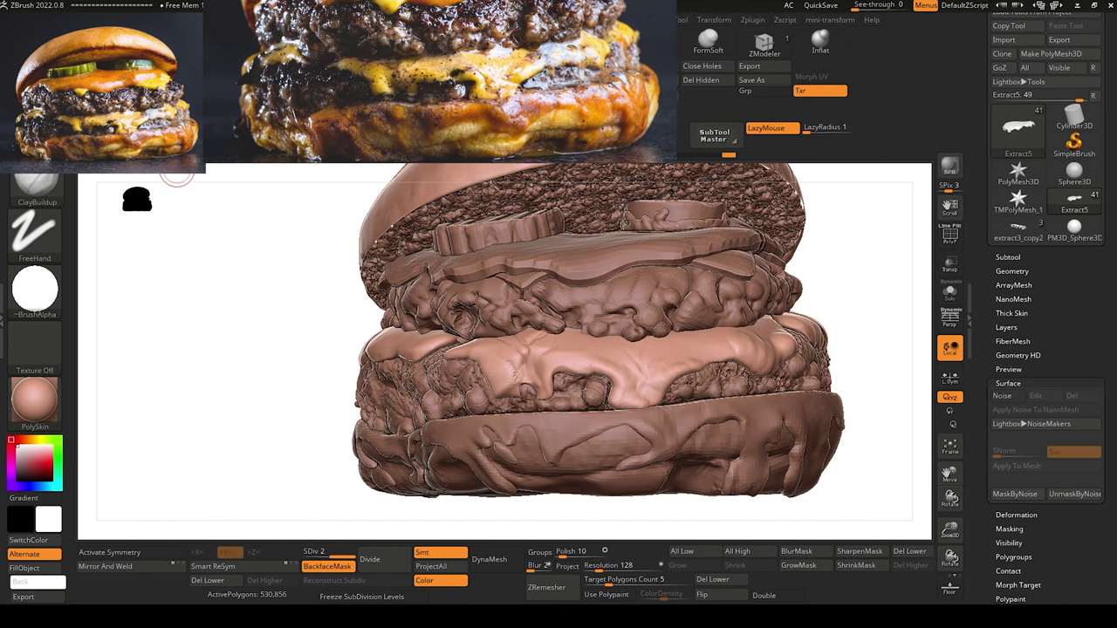
# Drop the cheese to subdivision level 1 and reshape its overhanging side drip with the Move brush.
pyautogui.press('b')
pyautogui.press('m')
pyautogui.press('v')
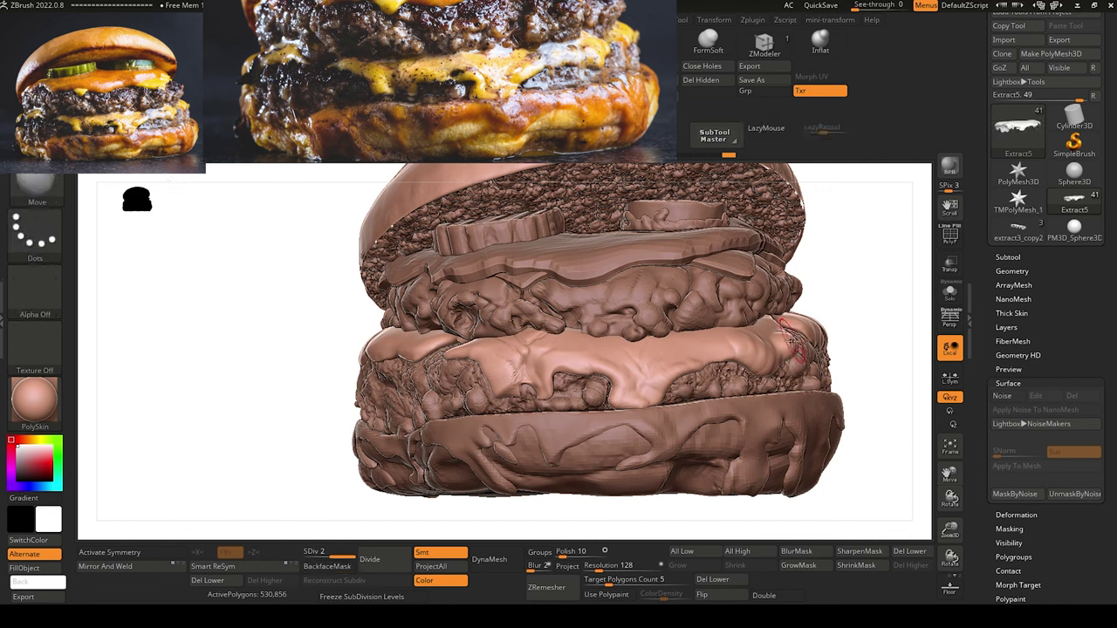
pyautogui.click(312, 552)
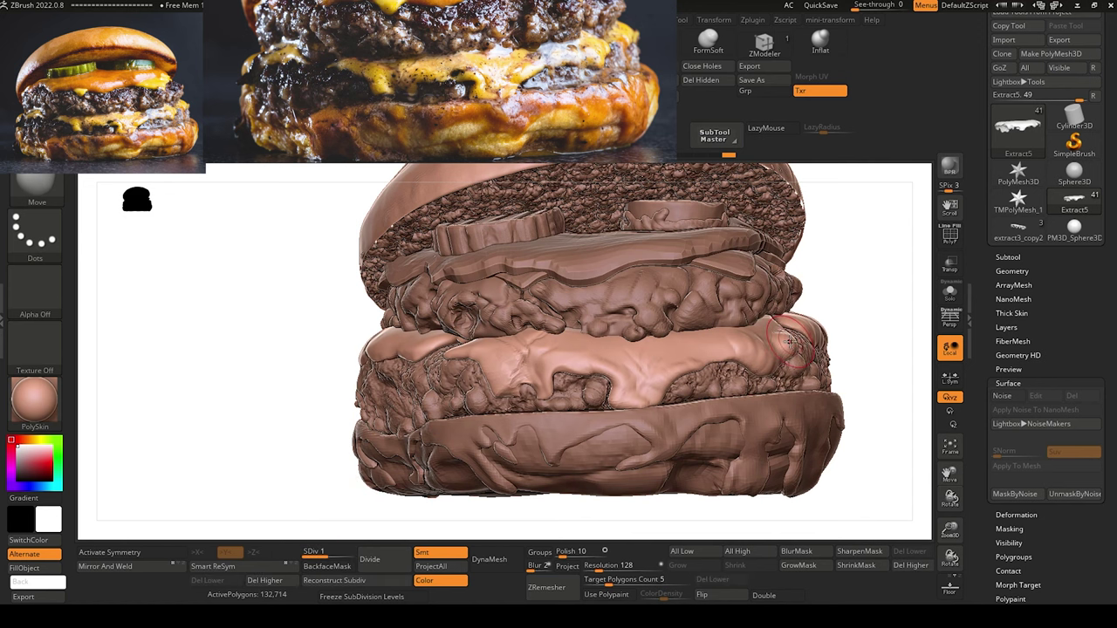
pyautogui.moveTo(857, 443); pyautogui.dragTo(768, 319)
pyautogui.moveTo(663, 358)
pyautogui.mouseDown()
pyautogui.moveTo(617, 357)
pyautogui.moveTo(643, 427)
pyautogui.moveTo(602, 410)
pyautogui.moveTo(594, 352)
pyautogui.moveTo(598, 389)
pyautogui.moveTo(605, 380)
pyautogui.moveTo(519, 396)
pyautogui.moveTo(575, 352)
pyautogui.mouseUp()
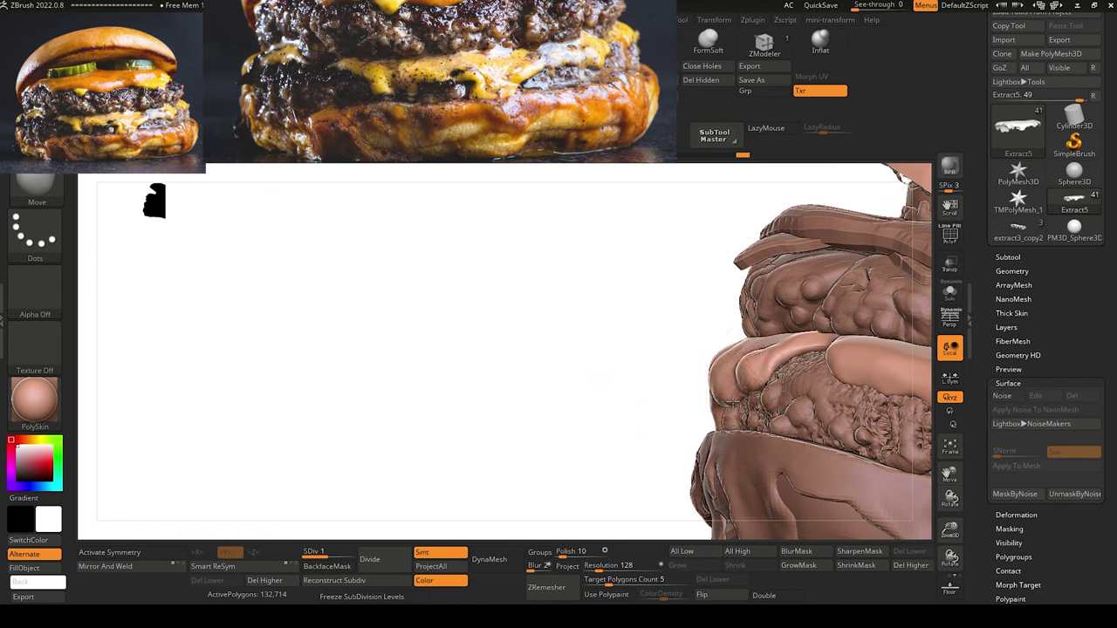
pyautogui.moveTo(742, 370)
pyautogui.mouseDown()
pyautogui.moveTo(744, 360)
pyautogui.moveTo(753, 369)
pyautogui.mouseUp()
pyautogui.moveTo(630, 359); pyautogui.dragTo(639, 348)
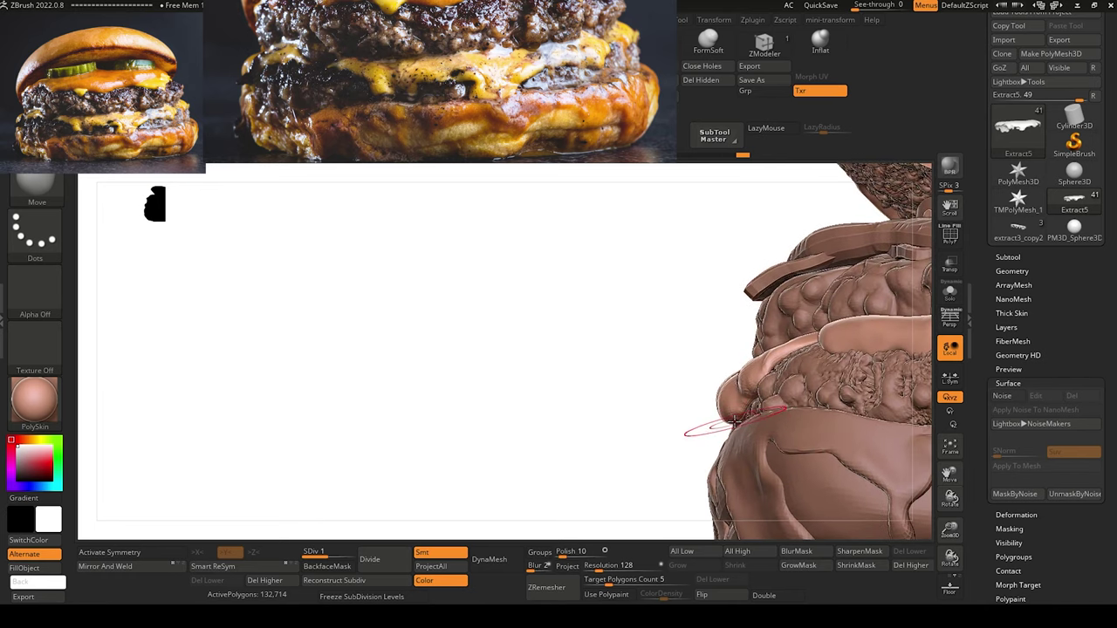
pyautogui.moveTo(634, 419); pyautogui.dragTo(860, 489)
# Select the lumpy patty piece beneath the cheese's side drip and check how it sits in the full burger.
pyautogui.keyDown('alt'); pyautogui.click(714, 425); pyautogui.keyUp('alt')
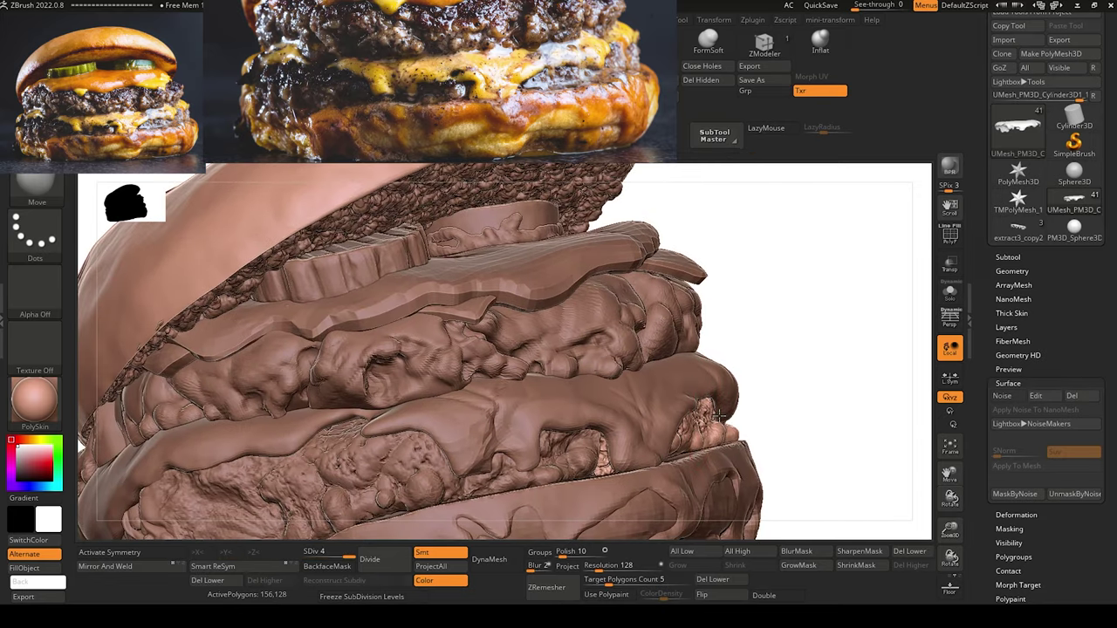
pyautogui.keyDown('alt'); pyautogui.moveTo(813, 485); pyautogui.dragTo(853, 517); pyautogui.keyUp('alt')
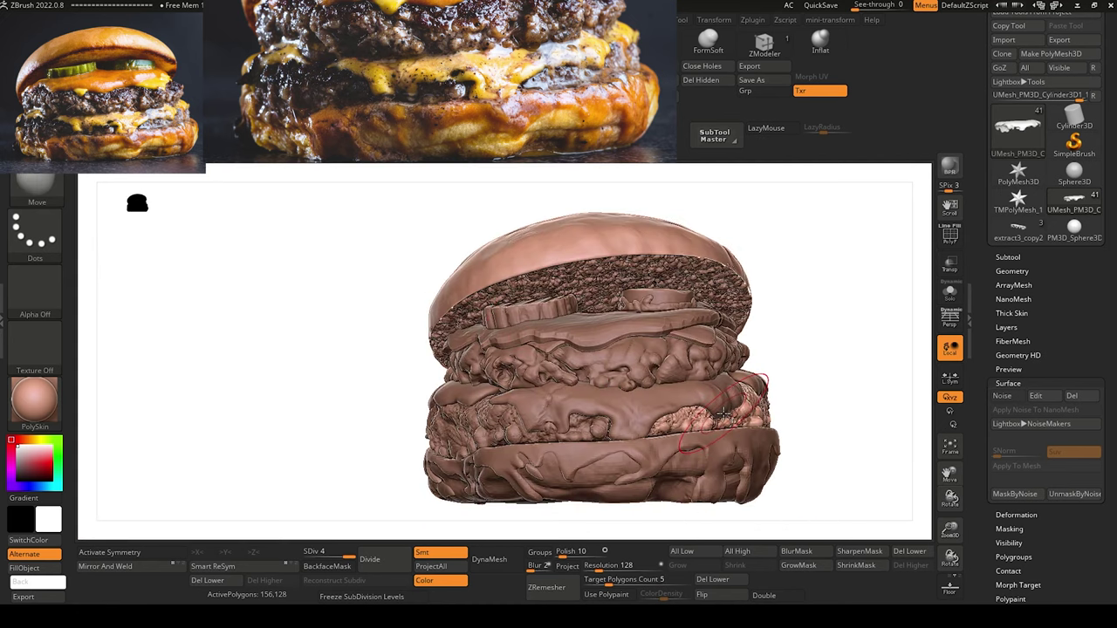
pyautogui.moveTo(357, 311); pyautogui.dragTo(377, 301)
pyautogui.moveTo(283, 328); pyautogui.dragTo(245, 274)
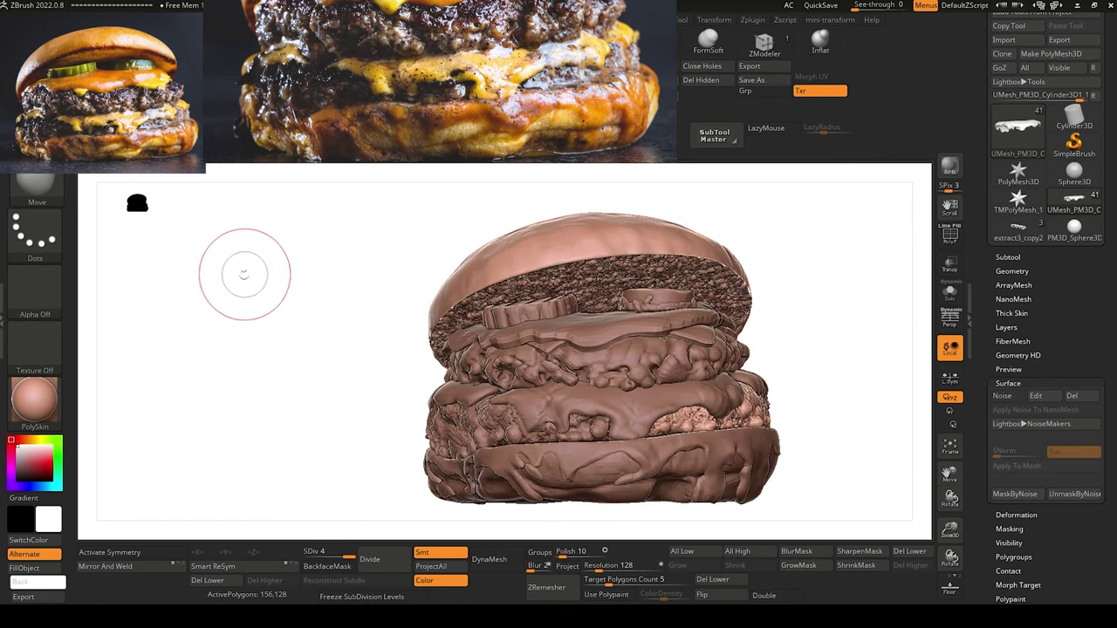
pyautogui.moveTo(278, 336); pyautogui.dragTo(279, 344)
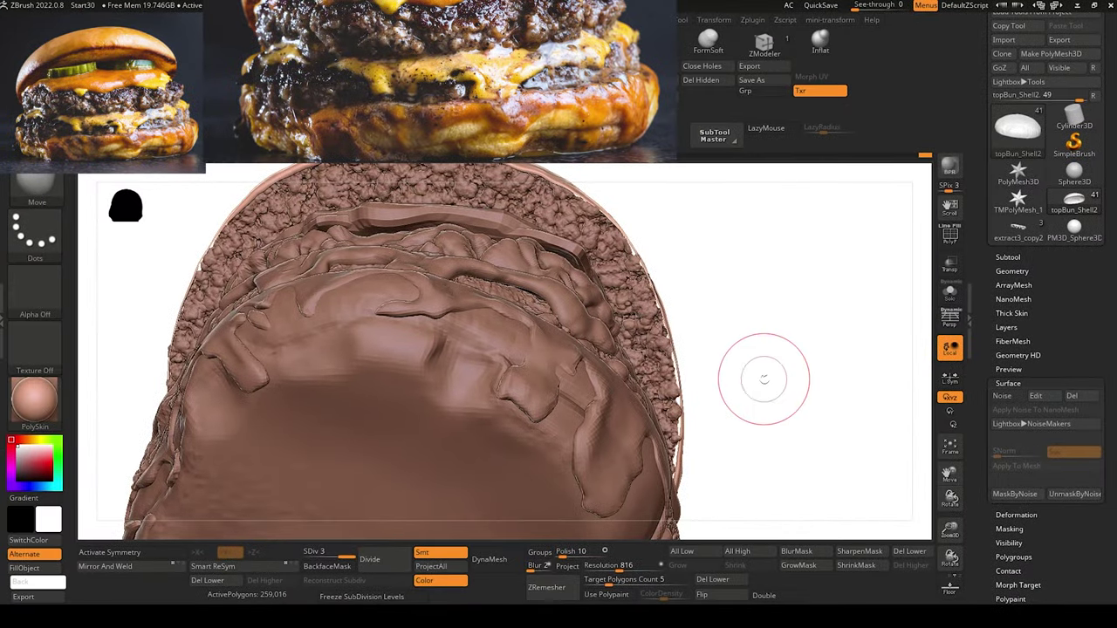
# Examine the whole burger from underneath, the sides and the front to compare its layers with the reference photos.
pyautogui.moveTo(764, 379); pyautogui.dragTo(743, 379)
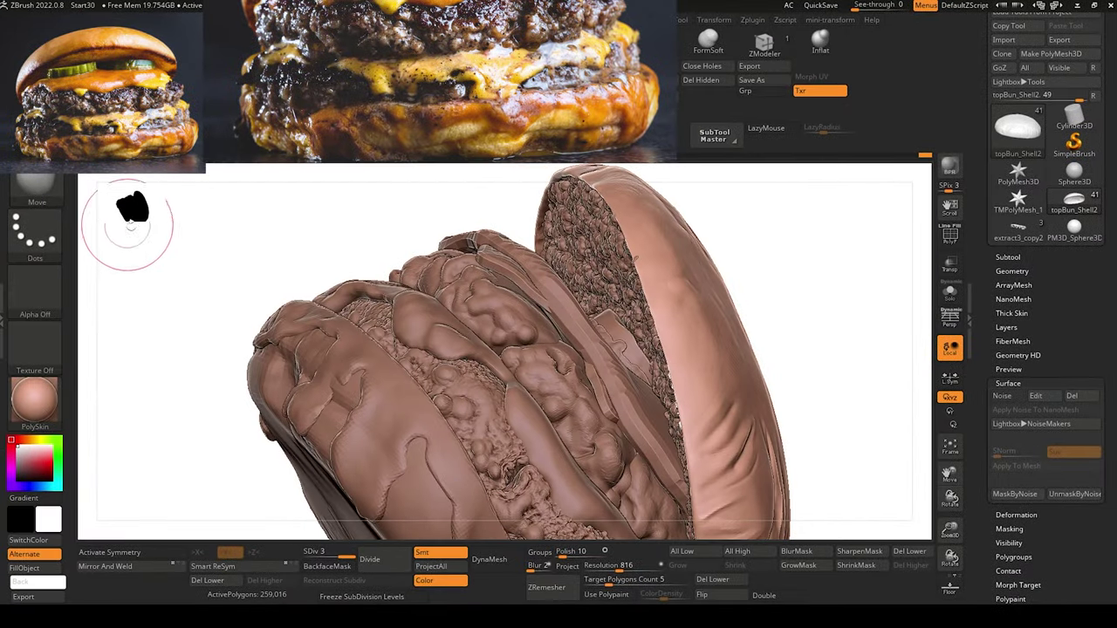
pyautogui.moveTo(129, 225)
pyautogui.mouseDown()
pyautogui.moveTo(207, 292)
pyautogui.moveTo(142, 260)
pyautogui.moveTo(267, 232)
pyautogui.mouseUp()
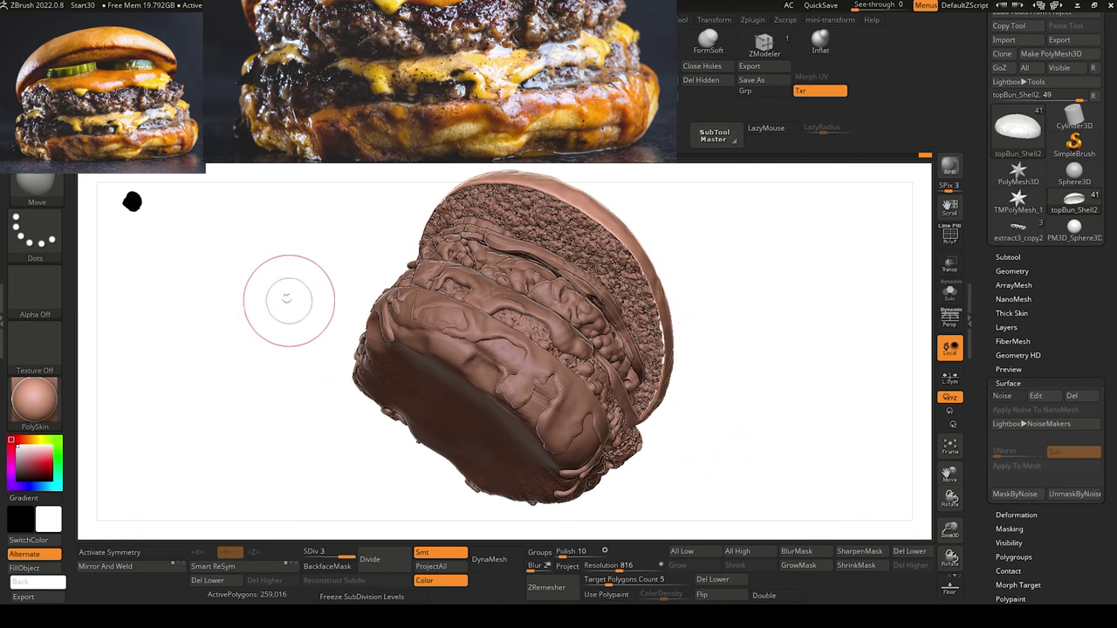
pyautogui.moveTo(287, 299)
pyautogui.mouseDown()
pyautogui.moveTo(282, 280)
pyautogui.moveTo(272, 369)
pyautogui.moveTo(275, 337)
pyautogui.moveTo(276, 364)
pyautogui.moveTo(297, 332)
pyautogui.mouseUp()
pyautogui.moveTo(278, 286); pyautogui.dragTo(255, 282)
pyautogui.moveTo(292, 319)
pyautogui.keyDown('alt'); pyautogui.mouseDown()
pyautogui.moveTo(291, 334)
pyautogui.moveTo(234, 342)
pyautogui.mouseUp(); pyautogui.keyUp('alt')
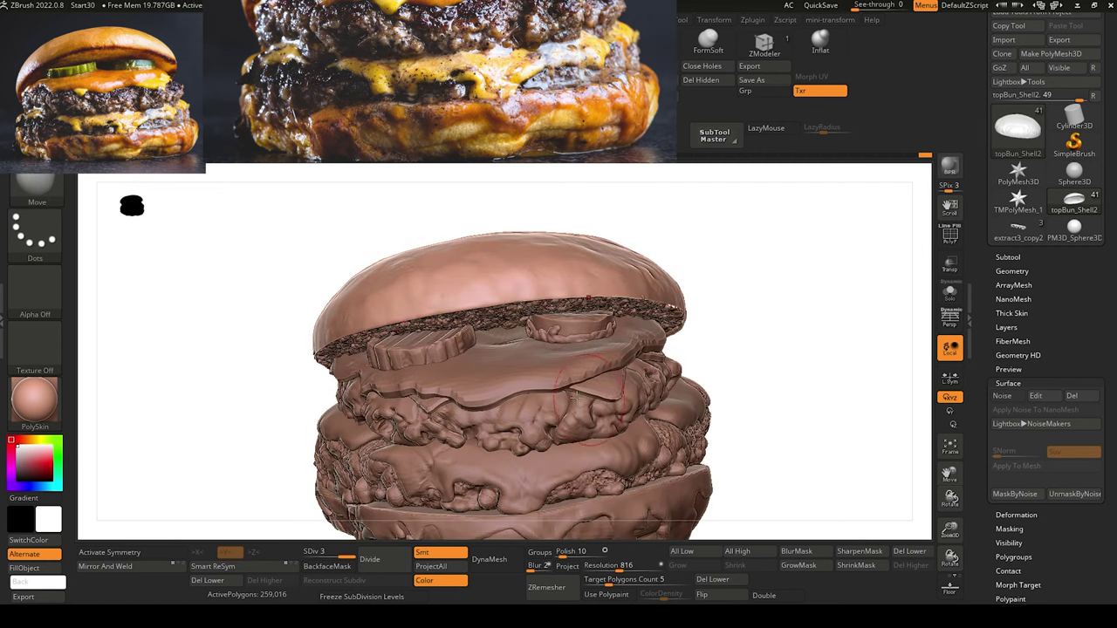
pyautogui.moveTo(256, 324)
pyautogui.mouseDown()
pyautogui.moveTo(244, 294)
pyautogui.moveTo(240, 328)
pyautogui.moveTo(200, 336)
pyautogui.moveTo(238, 335)
pyautogui.mouseUp()
pyautogui.moveTo(458, 367); pyautogui.dragTo(171, 328)
pyautogui.keyDown('alt'); pyautogui.moveTo(684, 449); pyautogui.dragTo(865, 430); pyautogui.keyUp('alt')
pyautogui.moveTo(263, 341); pyautogui.dragTo(473, 441)
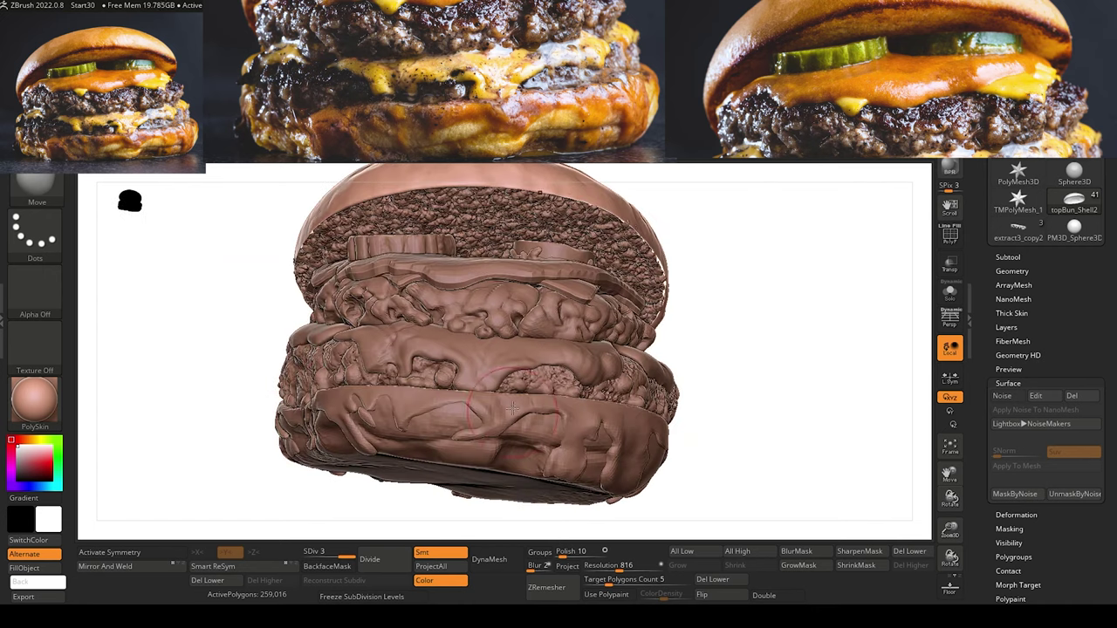
pyautogui.moveTo(267, 345); pyautogui.dragTo(175, 352)
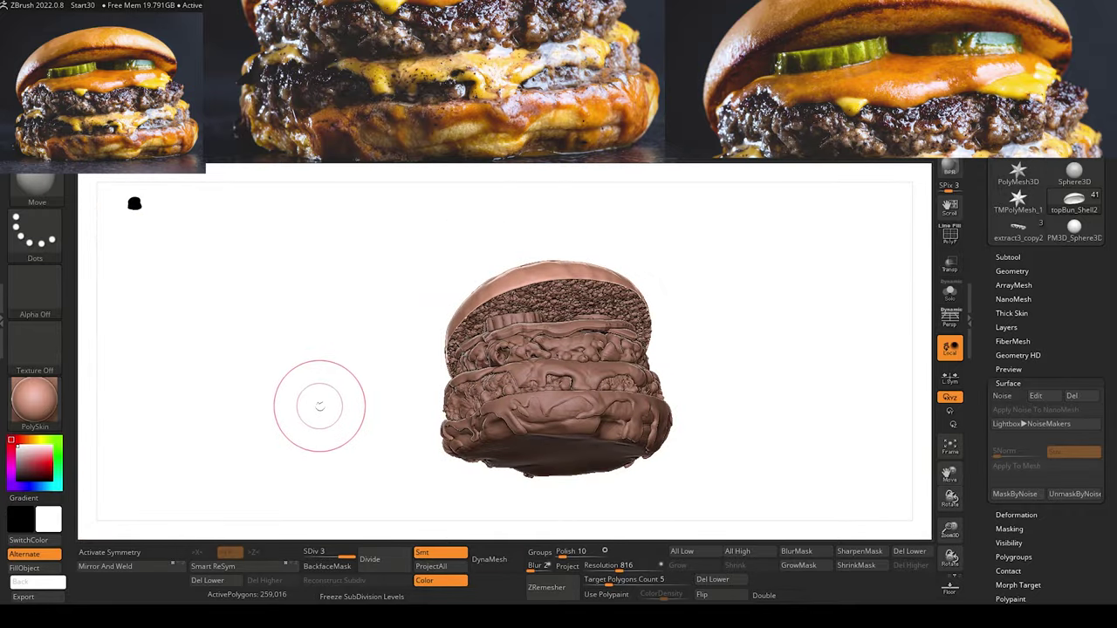
pyautogui.moveTo(320, 406); pyautogui.dragTo(734, 404)
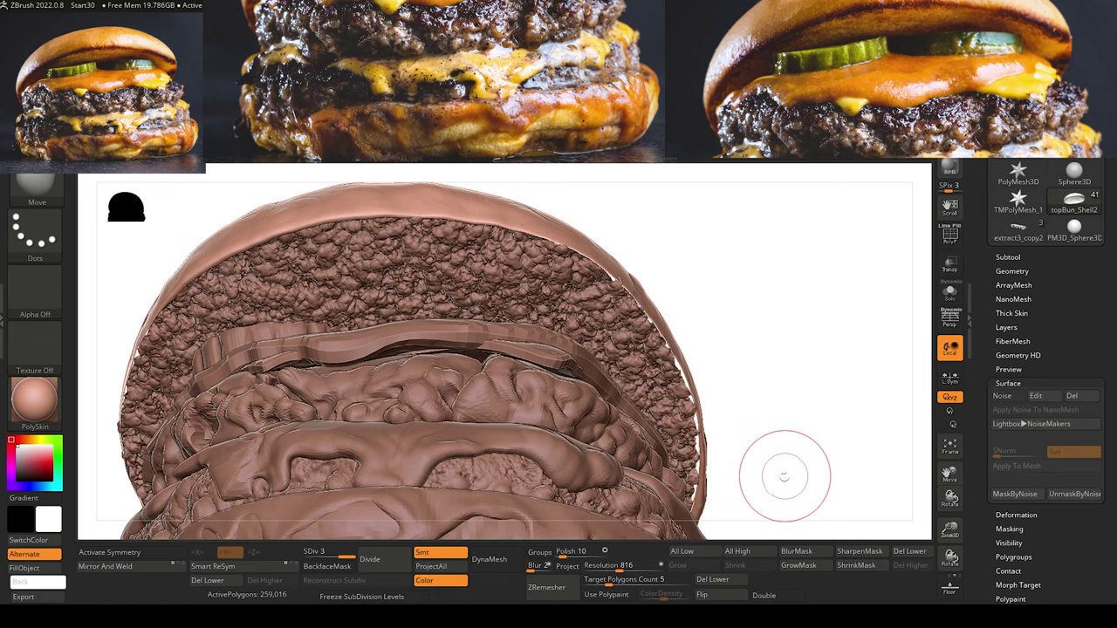
pyautogui.keyDown('alt'); pyautogui.moveTo(783, 476); pyautogui.dragTo(741, 428); pyautogui.keyUp('alt')
pyautogui.moveTo(290, 339); pyautogui.dragTo(411, 313)
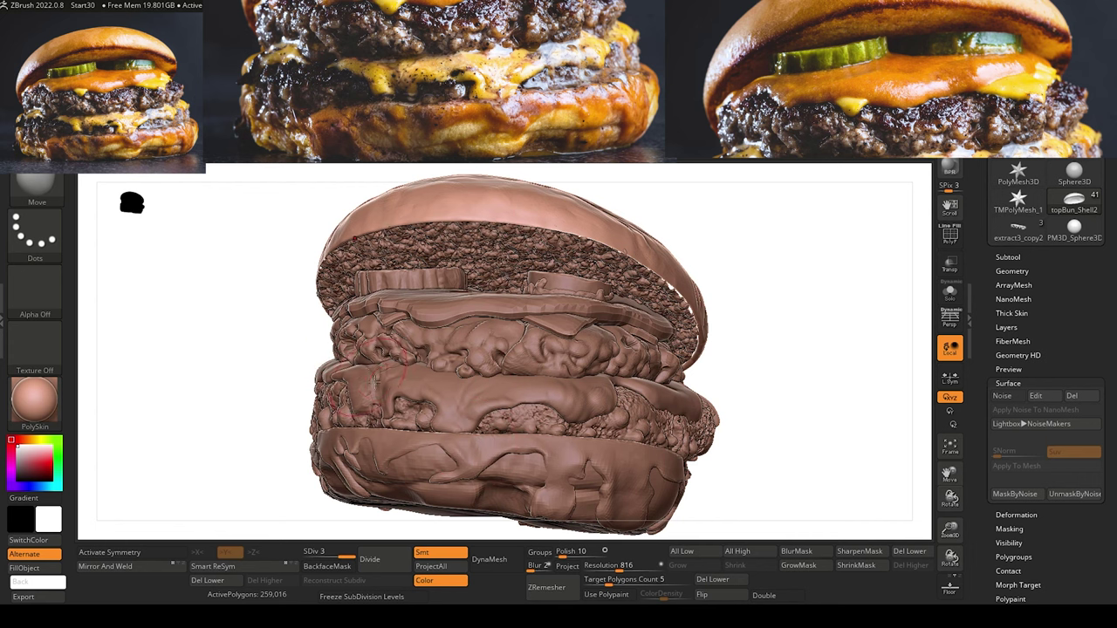
pyautogui.moveTo(247, 363); pyautogui.dragTo(196, 390)
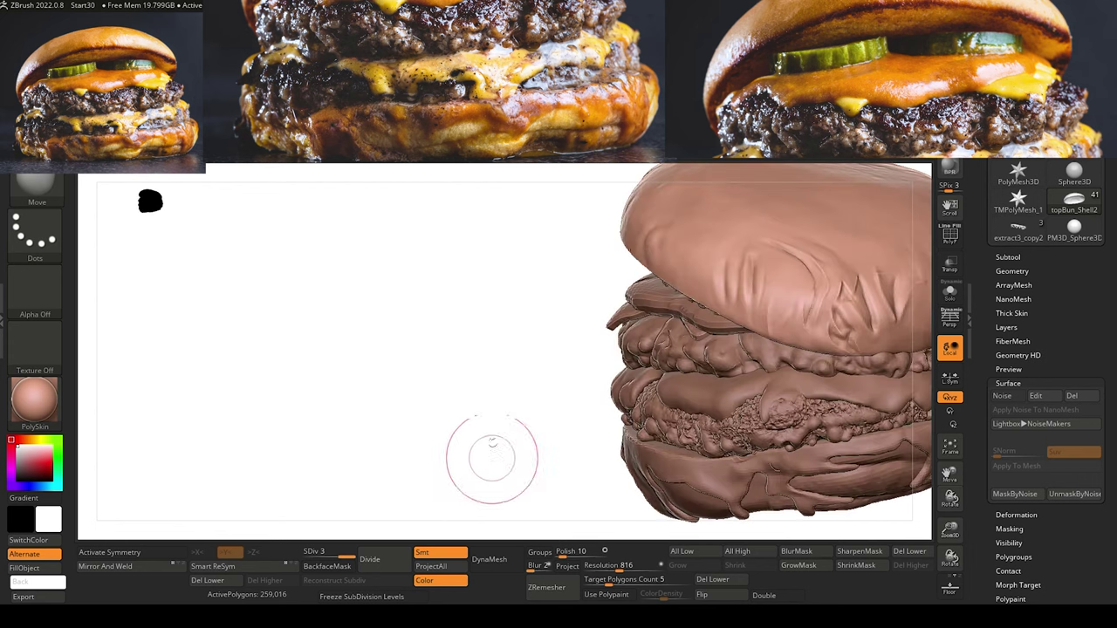
pyautogui.moveTo(308, 370); pyautogui.dragTo(320, 279)
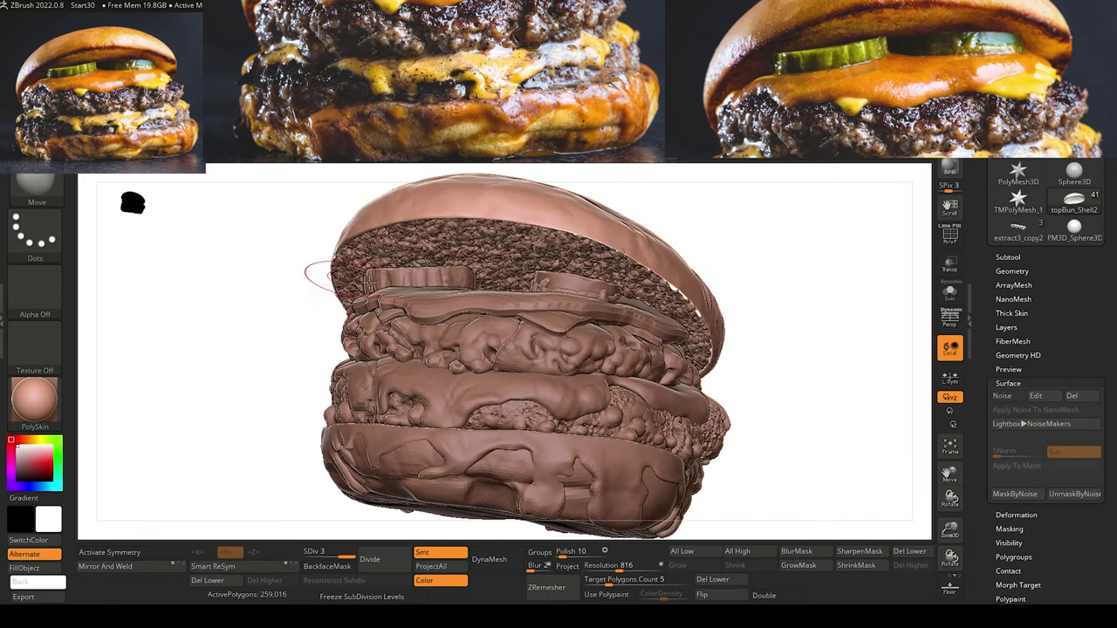
# Inspect the rim between the top bun's shell and its crumb from below, and select the inner crumb piece.
pyautogui.moveTo(256, 304); pyautogui.dragTo(477, 256)
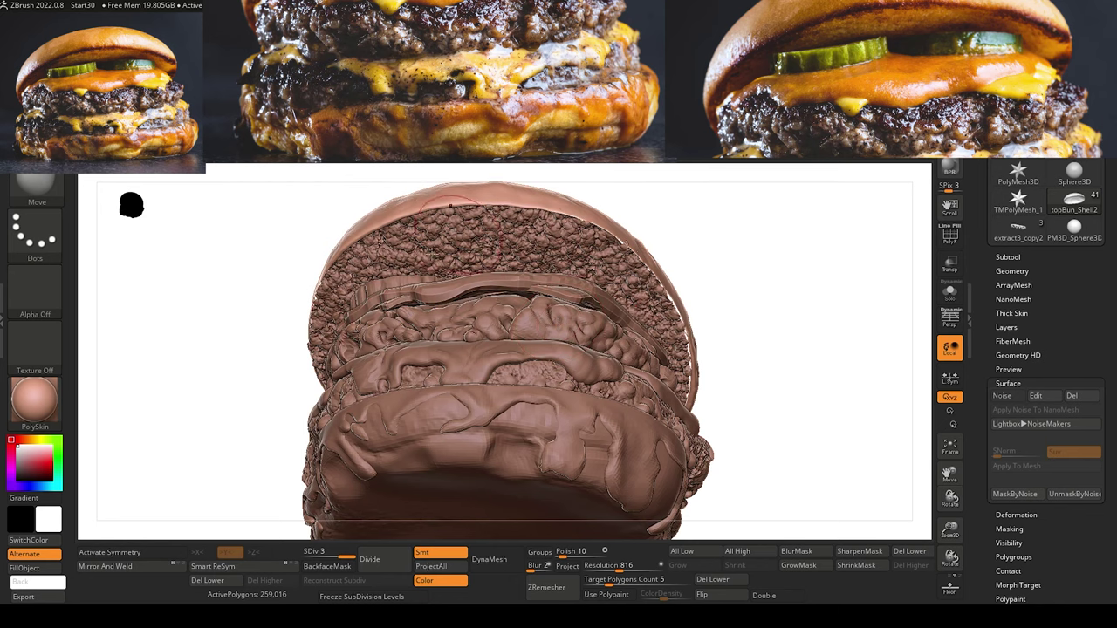
pyautogui.moveTo(250, 288); pyautogui.dragTo(306, 295)
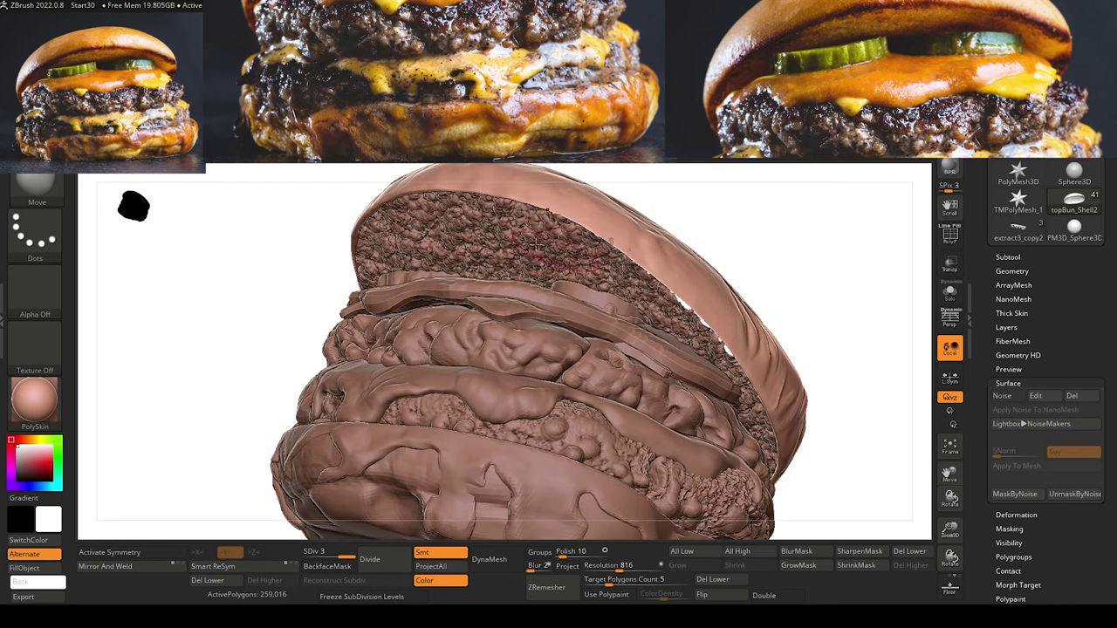
pyautogui.moveTo(239, 309)
pyautogui.mouseDown()
pyautogui.moveTo(225, 288)
pyautogui.moveTo(256, 224)
pyautogui.moveTo(238, 265)
pyautogui.moveTo(248, 325)
pyautogui.mouseUp()
pyautogui.moveTo(784, 300)
pyautogui.mouseDown()
pyautogui.moveTo(810, 302)
pyautogui.moveTo(799, 295)
pyautogui.mouseUp()
pyautogui.keyDown('alt'); pyautogui.click(636, 257); pyautogui.keyUp('alt')
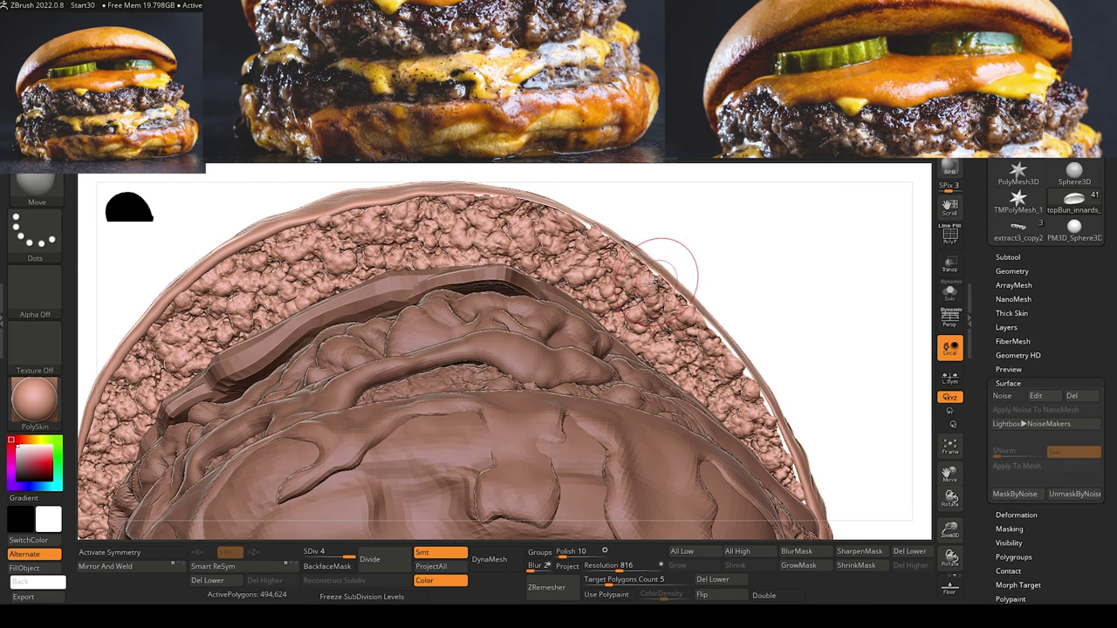
pyautogui.moveTo(760, 272)
pyautogui.mouseDown()
pyautogui.moveTo(792, 289)
pyautogui.moveTo(751, 269)
pyautogui.moveTo(685, 308)
pyautogui.mouseUp()
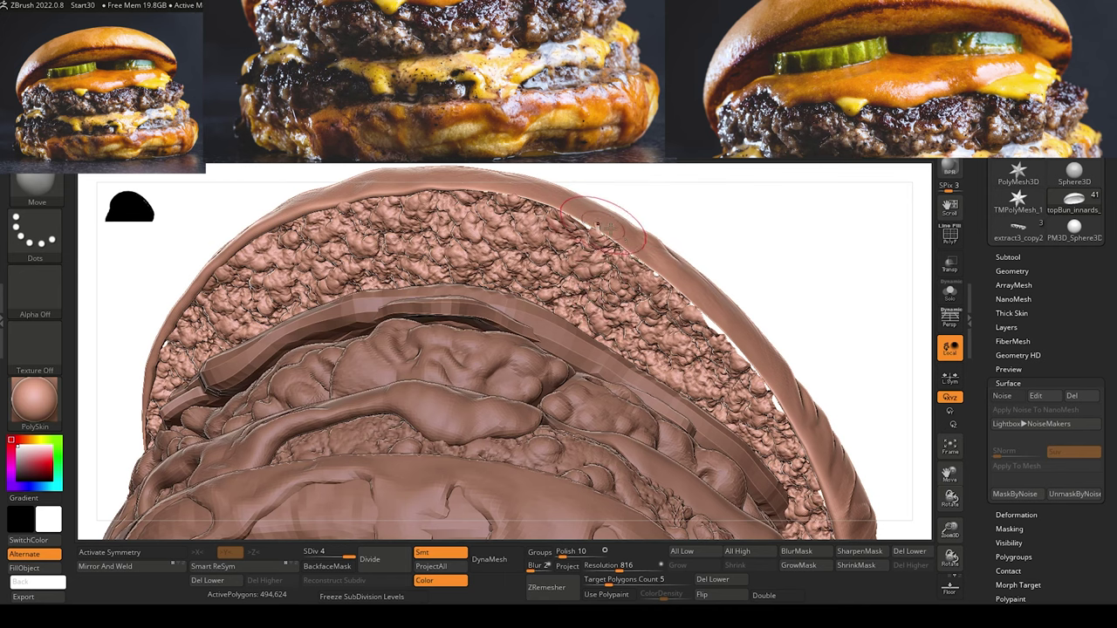
# Open the subtool list and check the inner crumb's mesh with the polyframe display briefly switched on.
pyautogui.click(1008, 257)
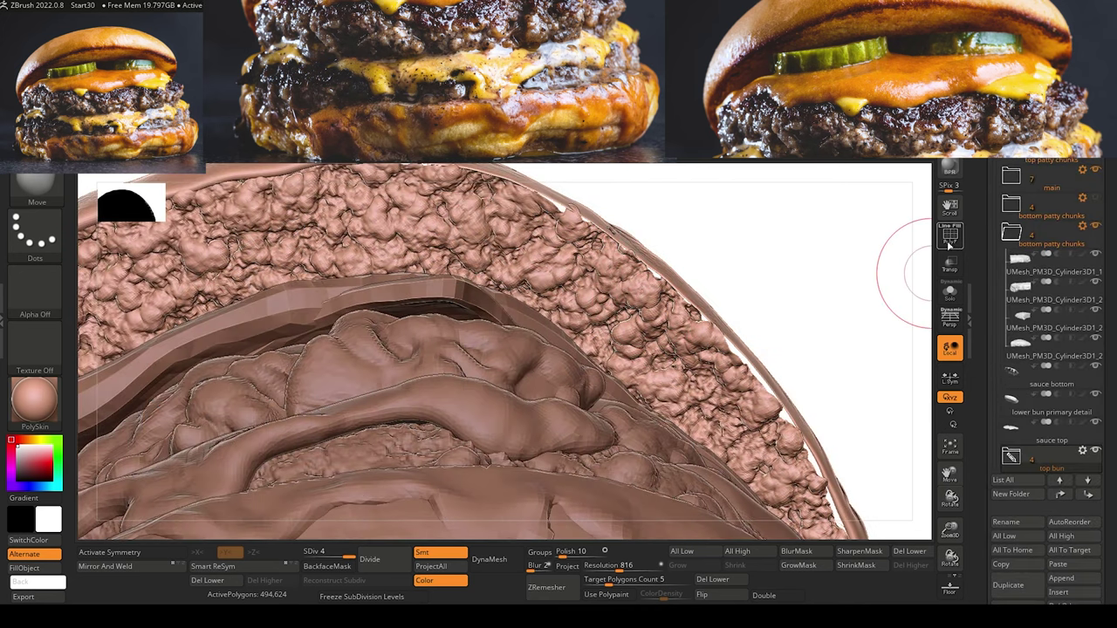
pyautogui.click(949, 237)
pyautogui.click(949, 236)
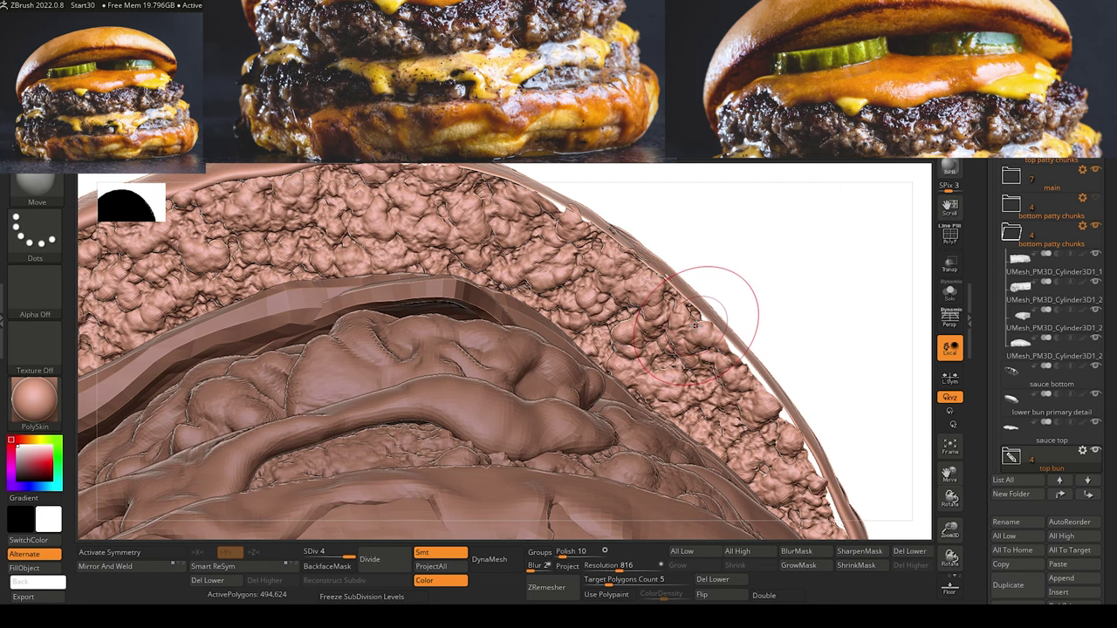
pyautogui.moveTo(804, 353)
pyautogui.mouseDown()
pyautogui.moveTo(779, 366)
pyautogui.moveTo(799, 344)
pyautogui.mouseUp()
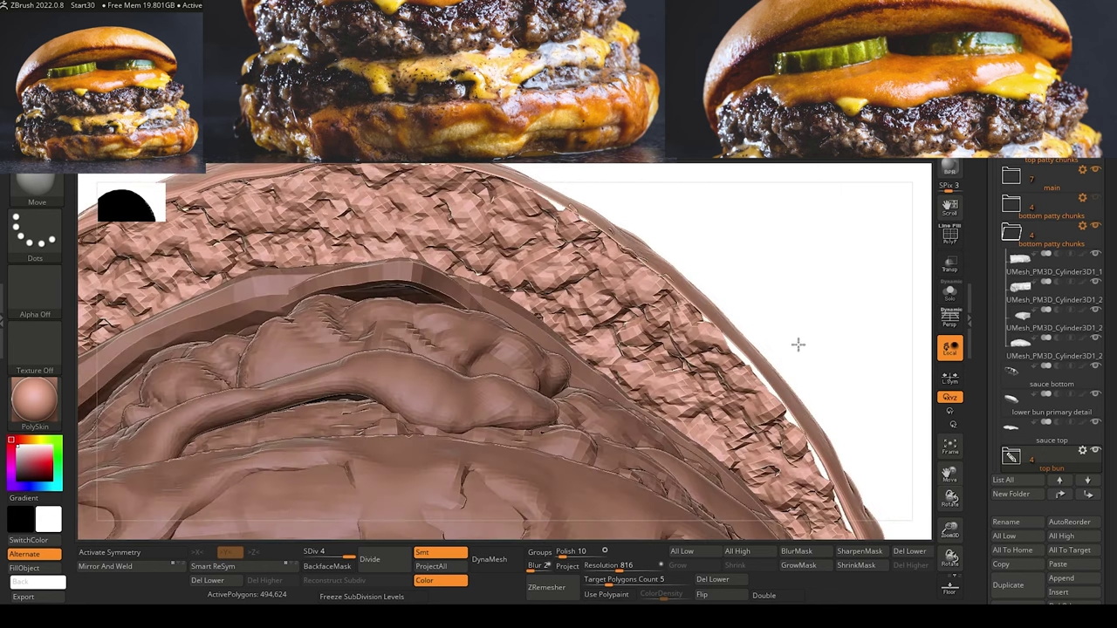
# Isolate the top bun's outer shell at subdivision level 3 and thicken a thin stretch of its rim with the Inflat brush.
pyautogui.hotkey('shift', 'd')
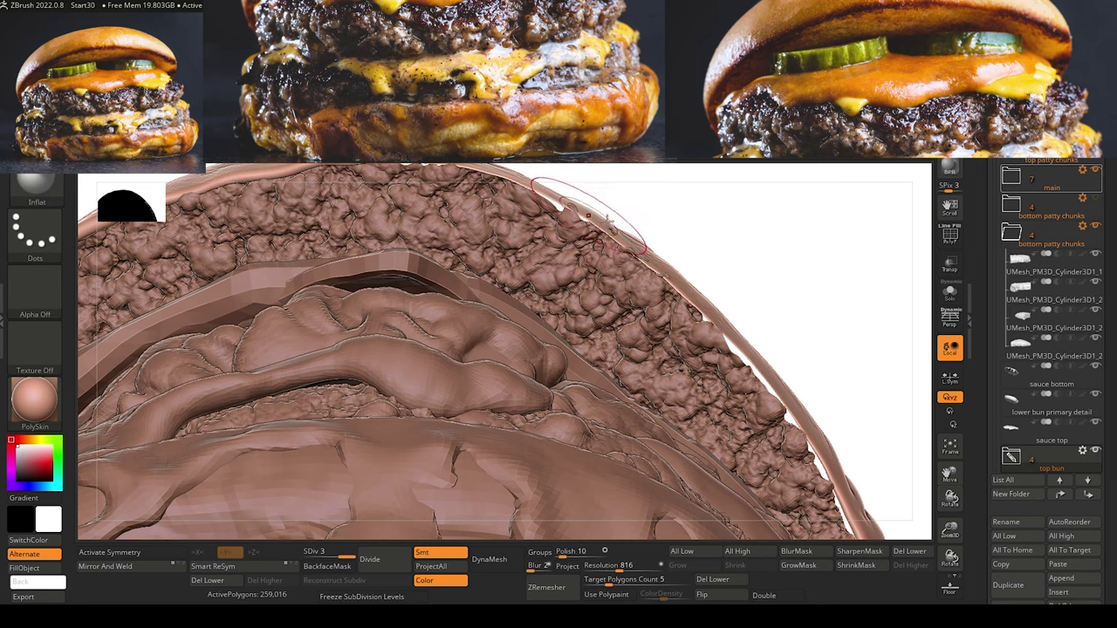
pyautogui.click(949, 293)
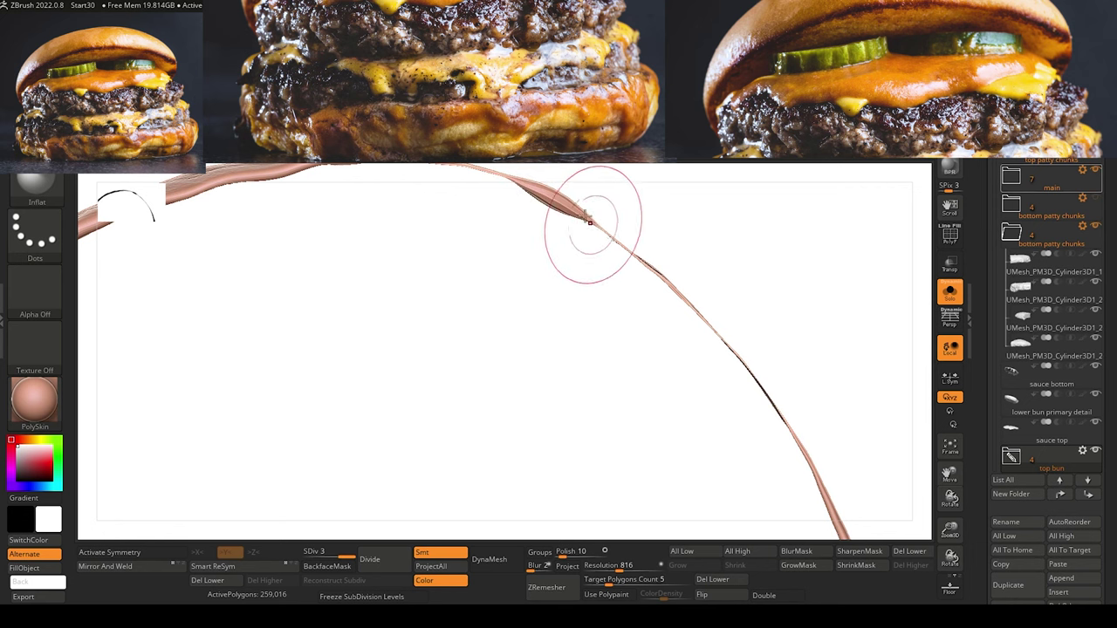
pyautogui.hotkey('ctrl', 'z')
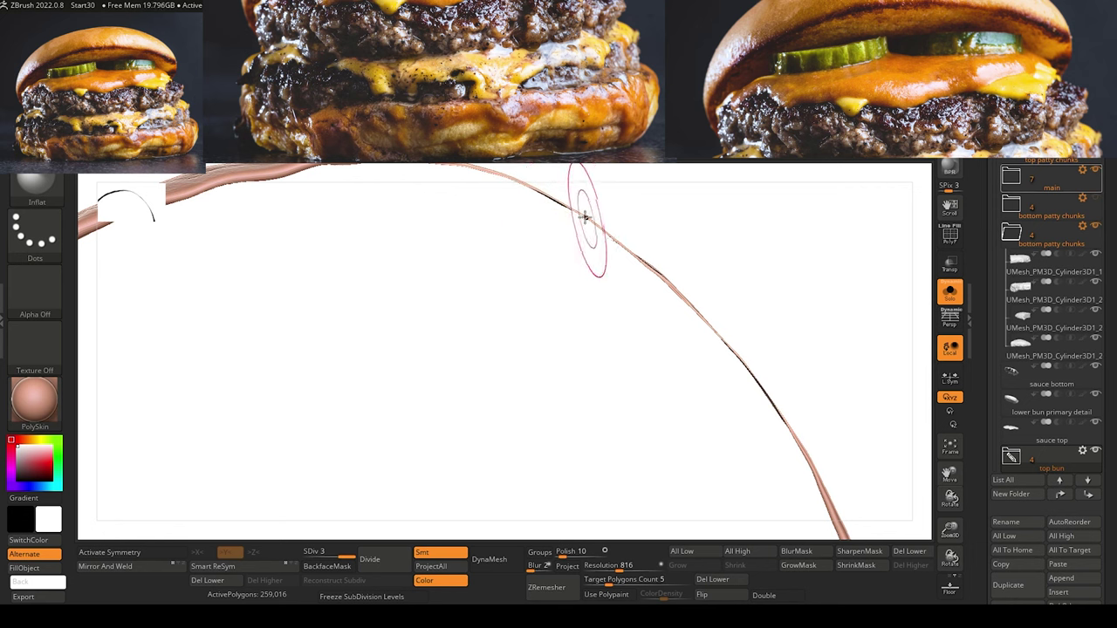
pyautogui.moveTo(565, 207)
pyautogui.mouseDown()
pyautogui.moveTo(688, 291)
pyautogui.moveTo(713, 334)
pyautogui.moveTo(760, 375)
pyautogui.moveTo(780, 419)
pyautogui.moveTo(798, 424)
pyautogui.moveTo(827, 505)
pyautogui.mouseUp()
# Inflate the remaining thin stretches around the isolated shell's rim to even out its thickness.
pyautogui.moveTo(773, 305)
pyautogui.mouseDown()
pyautogui.moveTo(843, 436)
pyautogui.moveTo(536, 424)
pyautogui.moveTo(563, 304)
pyautogui.moveTo(443, 277)
pyautogui.mouseUp()
pyautogui.moveTo(567, 311); pyautogui.dragTo(260, 264)
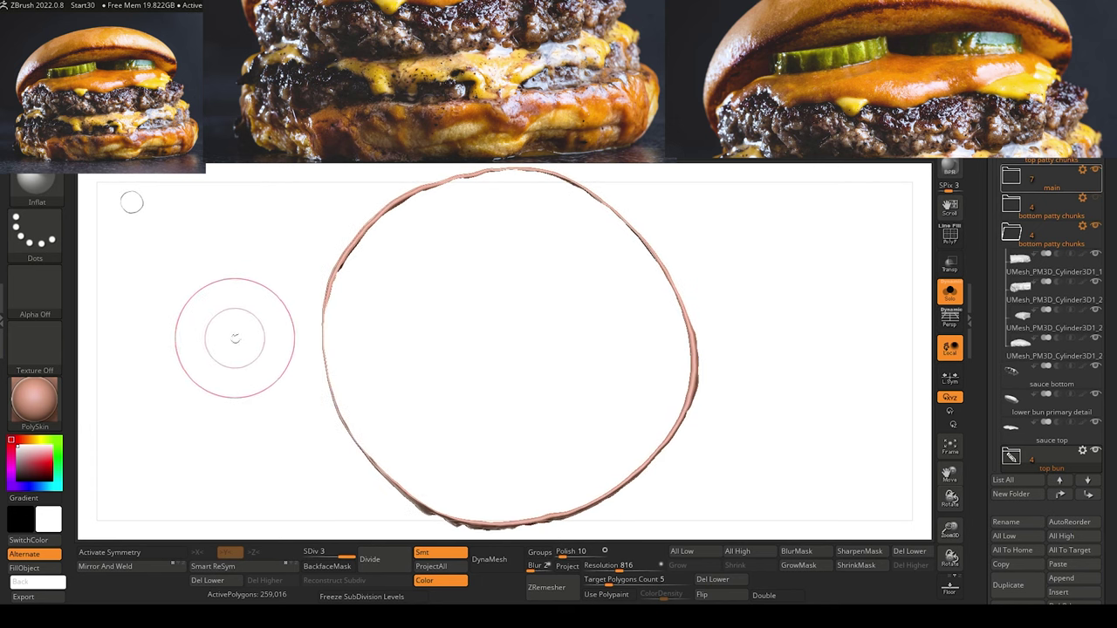
pyautogui.keyDown('alt'); pyautogui.moveTo(235, 339); pyautogui.dragTo(362, 275); pyautogui.keyUp('alt')
pyautogui.moveTo(315, 337)
pyautogui.keyDown('alt'); pyautogui.mouseDown()
pyautogui.moveTo(294, 425)
pyautogui.moveTo(282, 341)
pyautogui.mouseUp(); pyautogui.keyUp('alt')
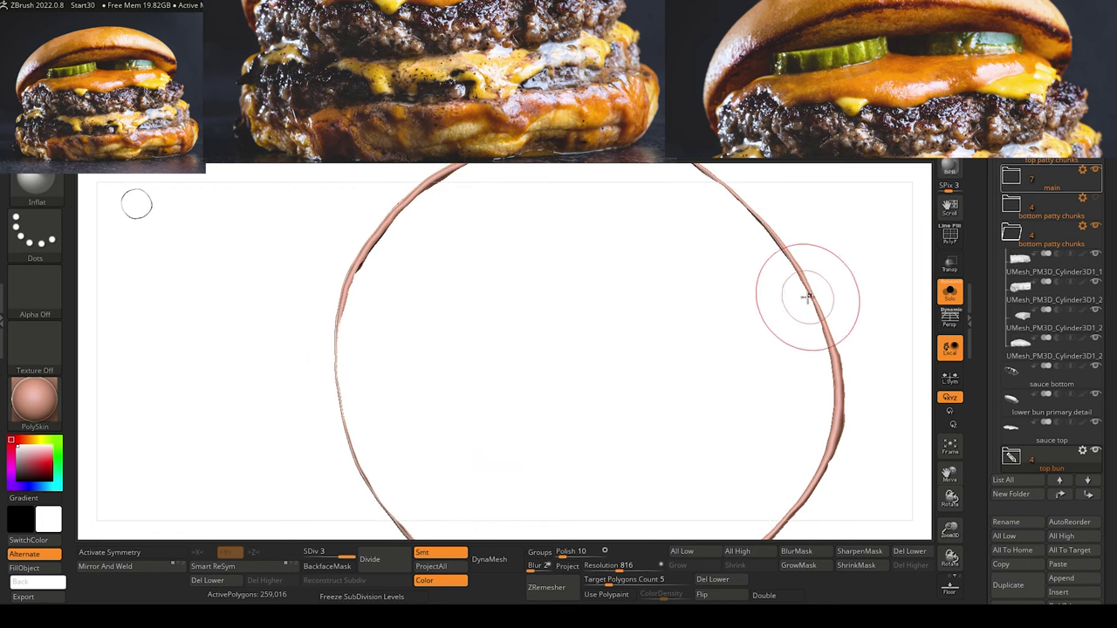
pyautogui.moveTo(813, 299)
pyautogui.mouseDown()
pyautogui.moveTo(810, 353)
pyautogui.moveTo(813, 299)
pyautogui.mouseUp()
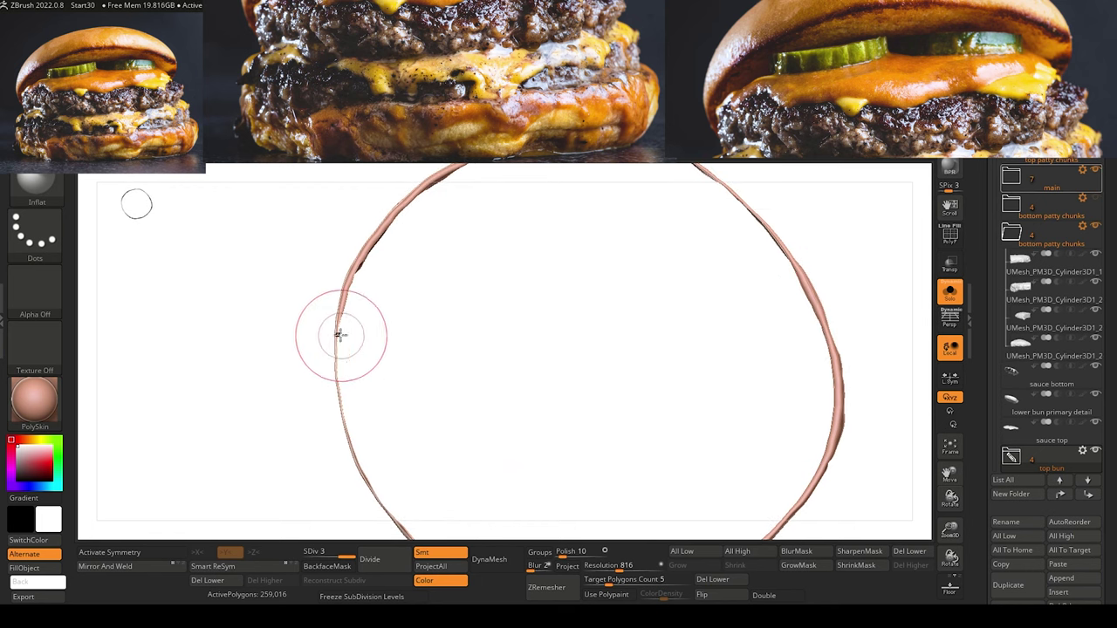
pyautogui.moveTo(339, 377); pyautogui.dragTo(346, 419)
pyautogui.keyDown('alt'); pyautogui.moveTo(282, 463); pyautogui.dragTo(302, 406); pyautogui.keyUp('alt')
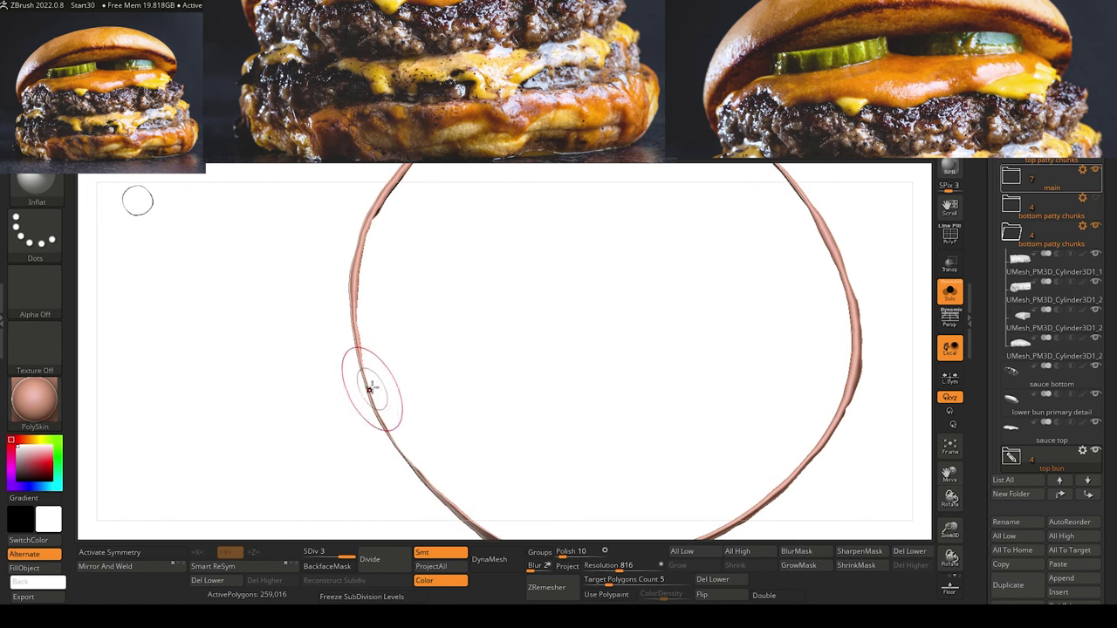
pyautogui.moveTo(367, 382); pyautogui.dragTo(384, 428)
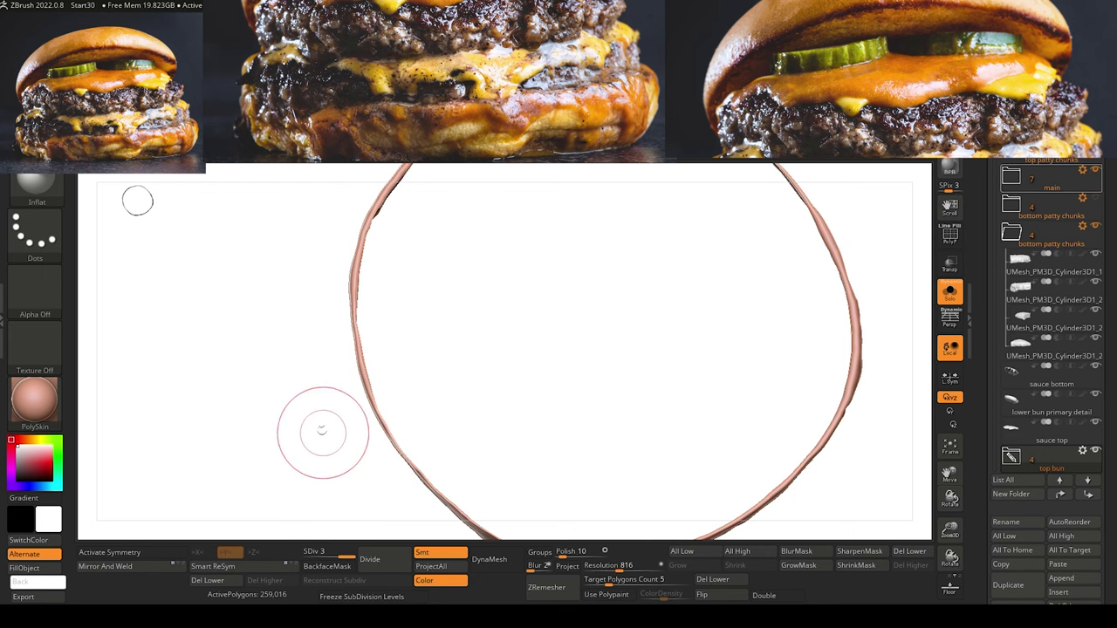
pyautogui.moveTo(320, 431)
pyautogui.mouseDown()
pyautogui.moveTo(294, 448)
pyautogui.moveTo(328, 381)
pyautogui.moveTo(357, 374)
pyautogui.mouseUp()
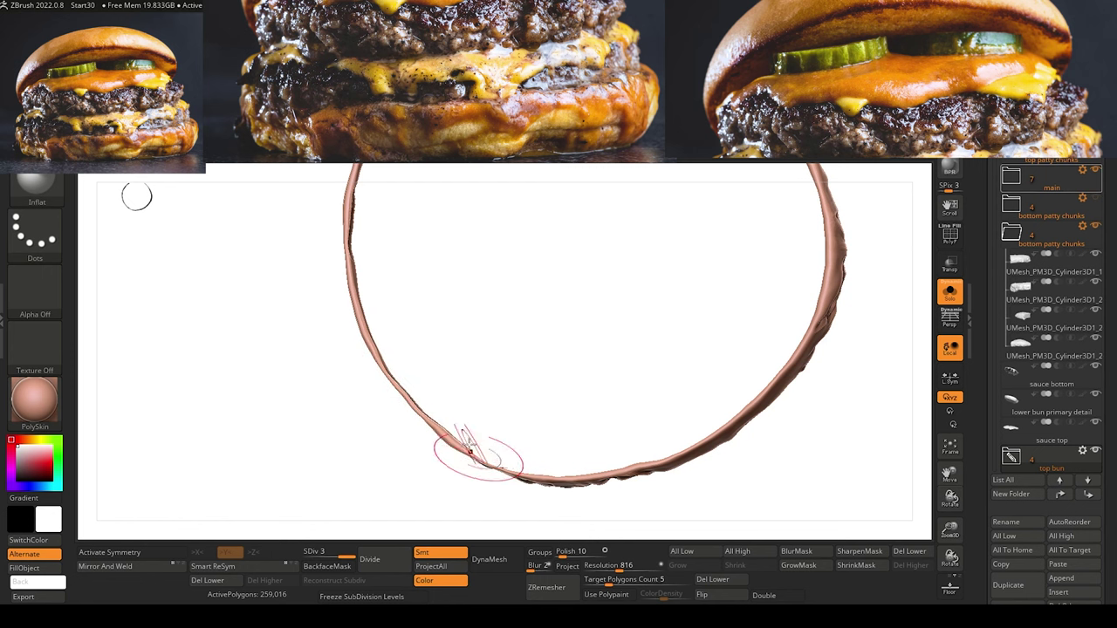
pyautogui.moveTo(336, 312)
pyautogui.mouseDown()
pyautogui.moveTo(259, 394)
pyautogui.moveTo(230, 383)
pyautogui.moveTo(341, 399)
pyautogui.mouseUp()
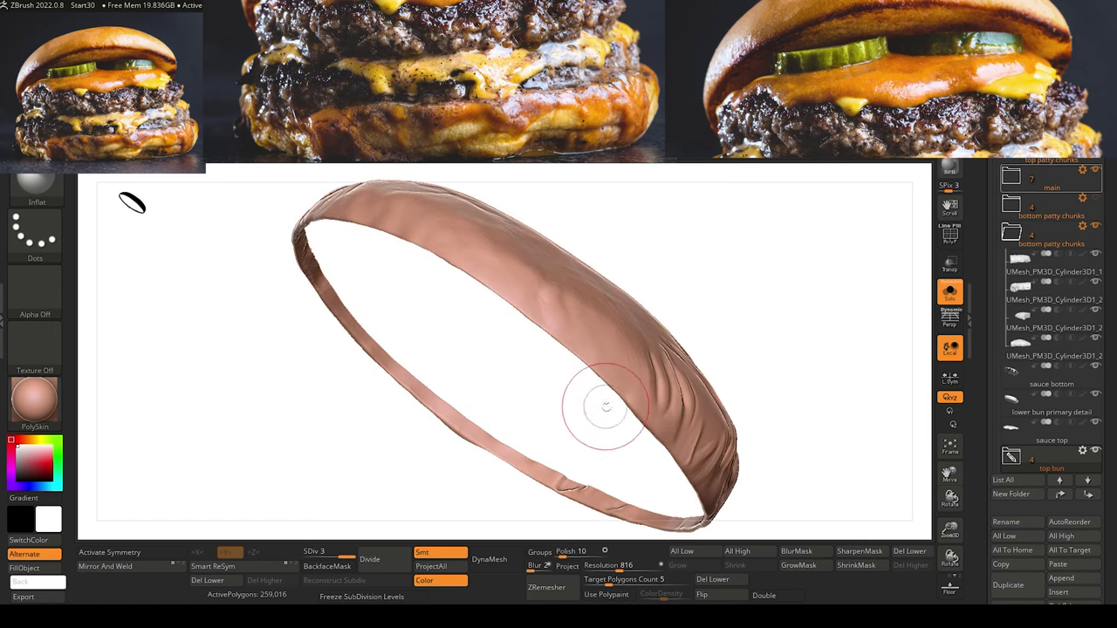
pyautogui.moveTo(279, 384)
pyautogui.mouseDown()
pyautogui.moveTo(267, 404)
pyautogui.moveTo(466, 416)
pyautogui.mouseUp()
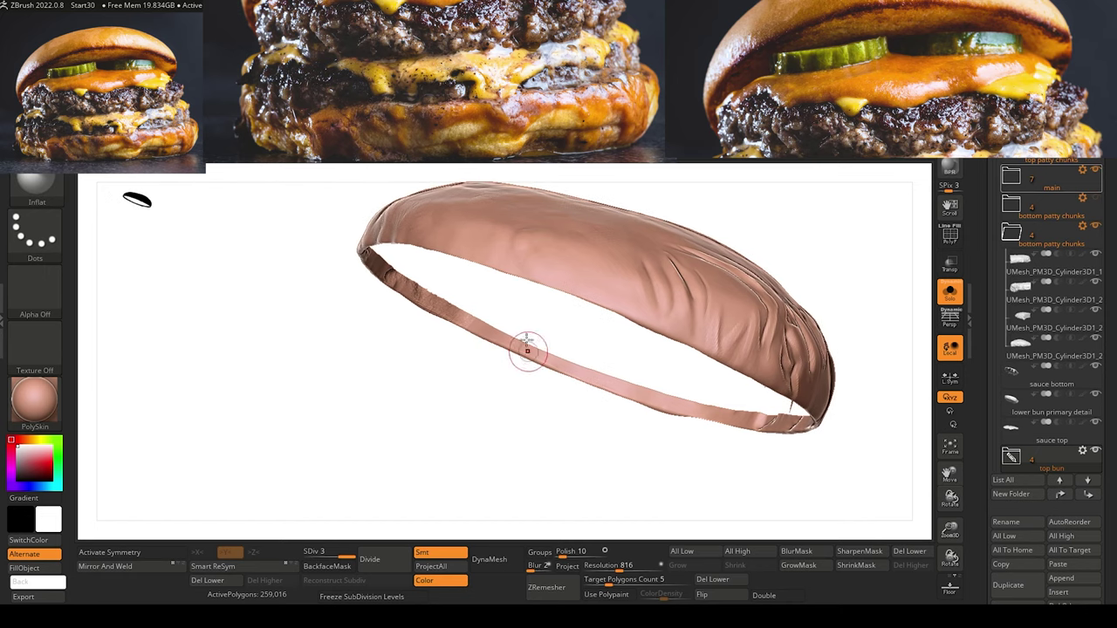
# Bring back the whole burger, inspect the shell's rim against the crumb from below, and raise the shell to subdivision level 4.
pyautogui.click(954, 297)
pyautogui.moveTo(289, 291); pyautogui.dragTo(400, 262)
pyautogui.keyDown('alt'); pyautogui.moveTo(399, 262); pyautogui.dragTo(294, 337); pyautogui.keyUp('alt')
pyautogui.press('d')
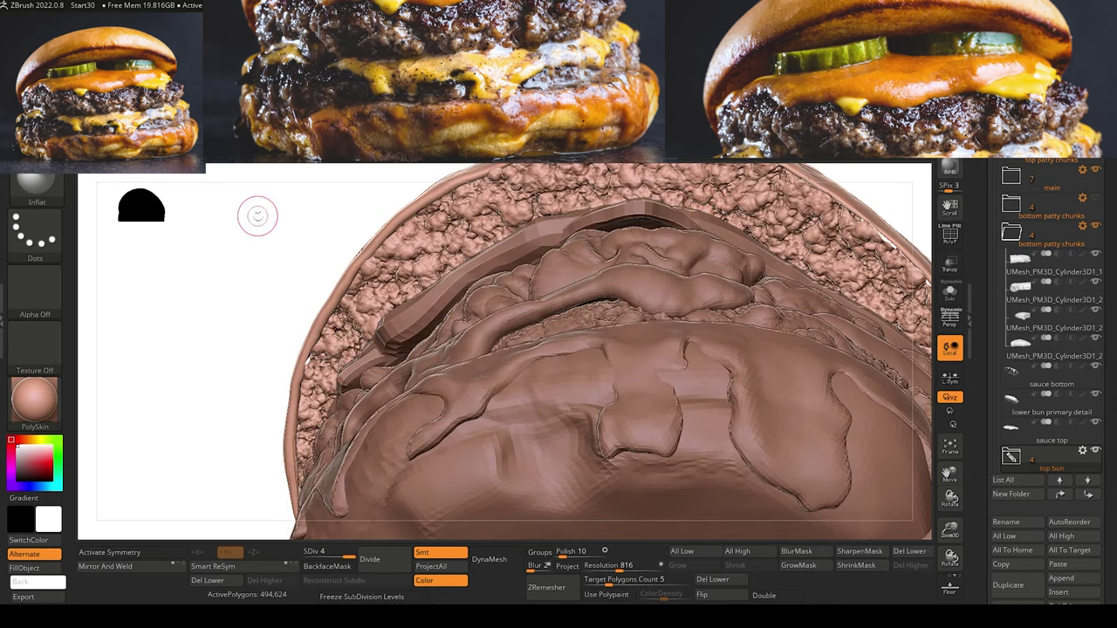
# Move the top bun's crumb surface outward to close the gaps between the crumb and the crust rim.
pyautogui.keyDown('alt'); pyautogui.moveTo(258, 216); pyautogui.dragTo(328, 245); pyautogui.keyUp('alt')
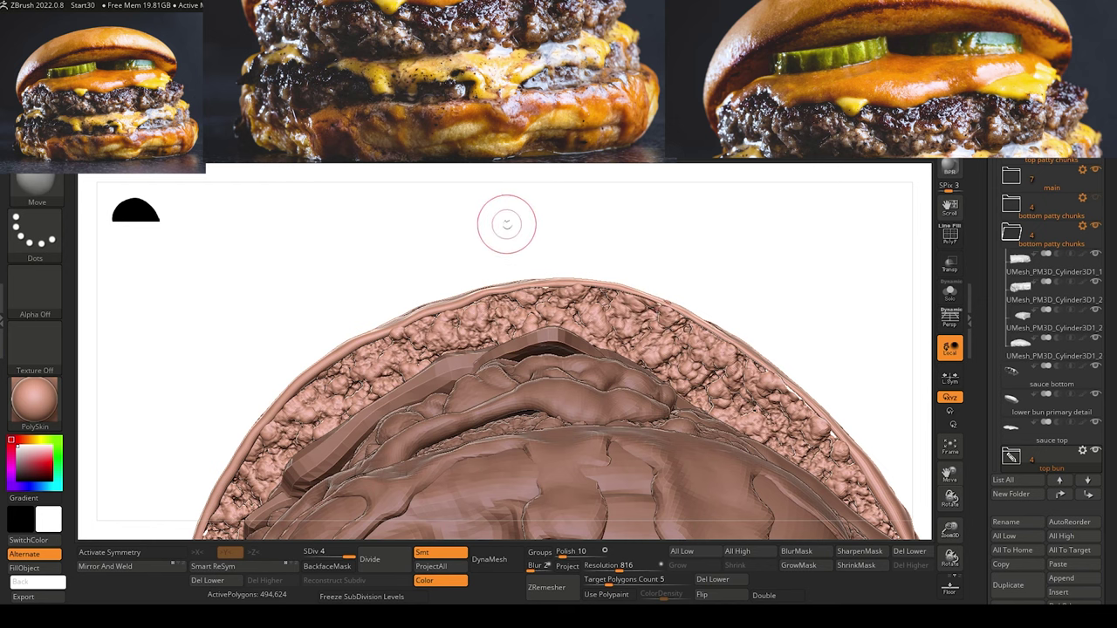
pyautogui.moveTo(506, 224); pyautogui.dragTo(676, 306)
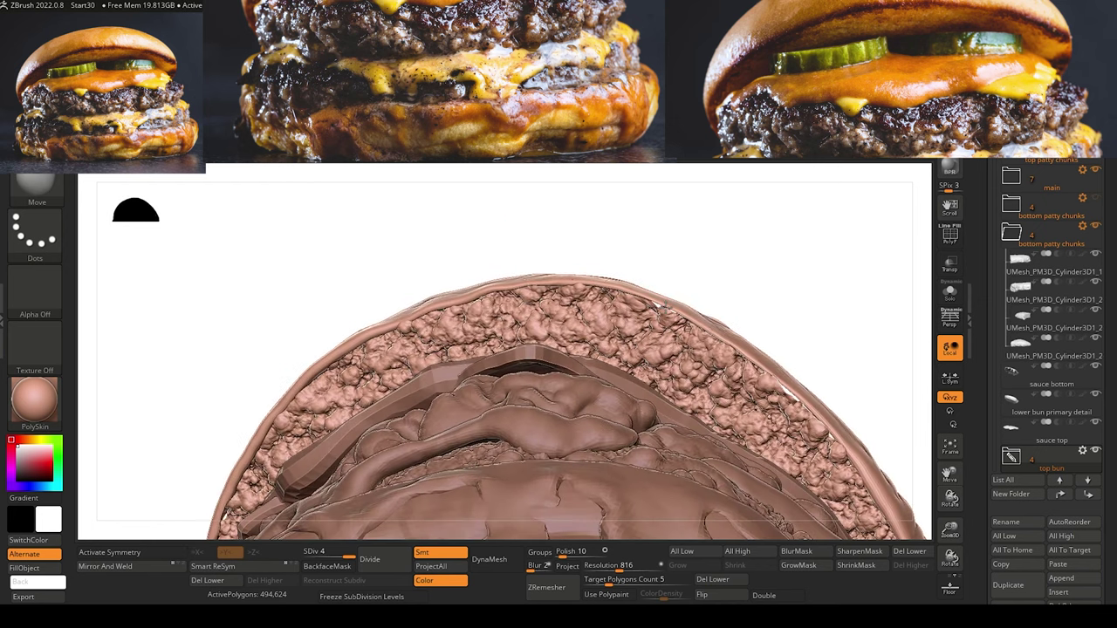
pyautogui.keyDown('ctrl'); pyautogui.moveTo(655, 309); pyautogui.dragTo(614, 342, button='right'); pyautogui.keyUp('ctrl')
pyautogui.moveTo(604, 349); pyautogui.dragTo(658, 343)
pyautogui.moveTo(609, 253); pyautogui.dragTo(673, 305, button='right')
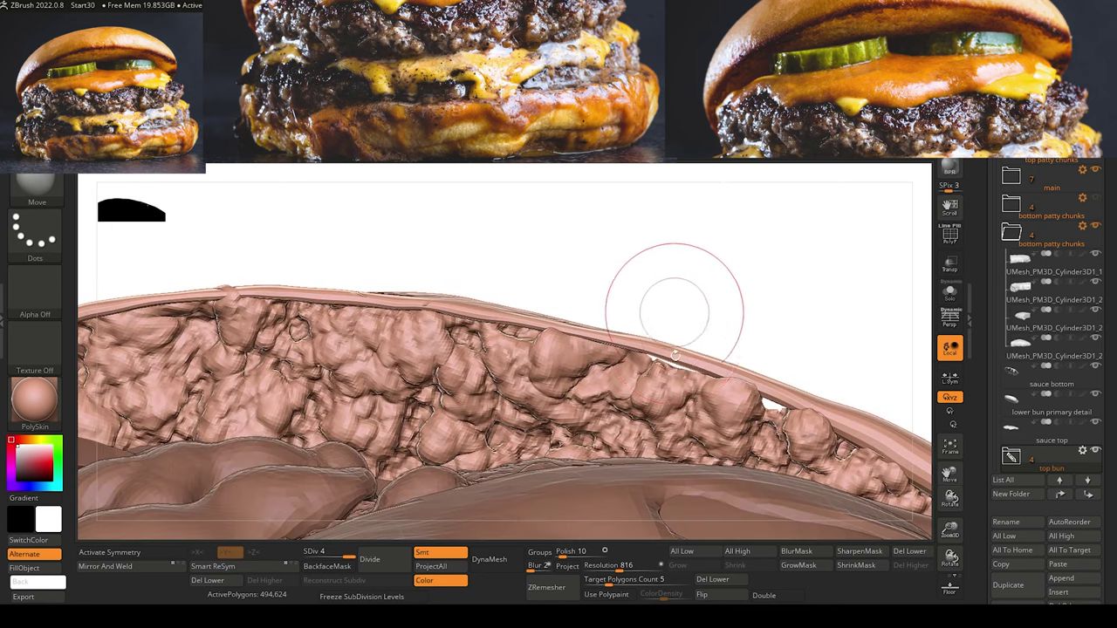
pyautogui.moveTo(778, 429); pyautogui.dragTo(773, 398)
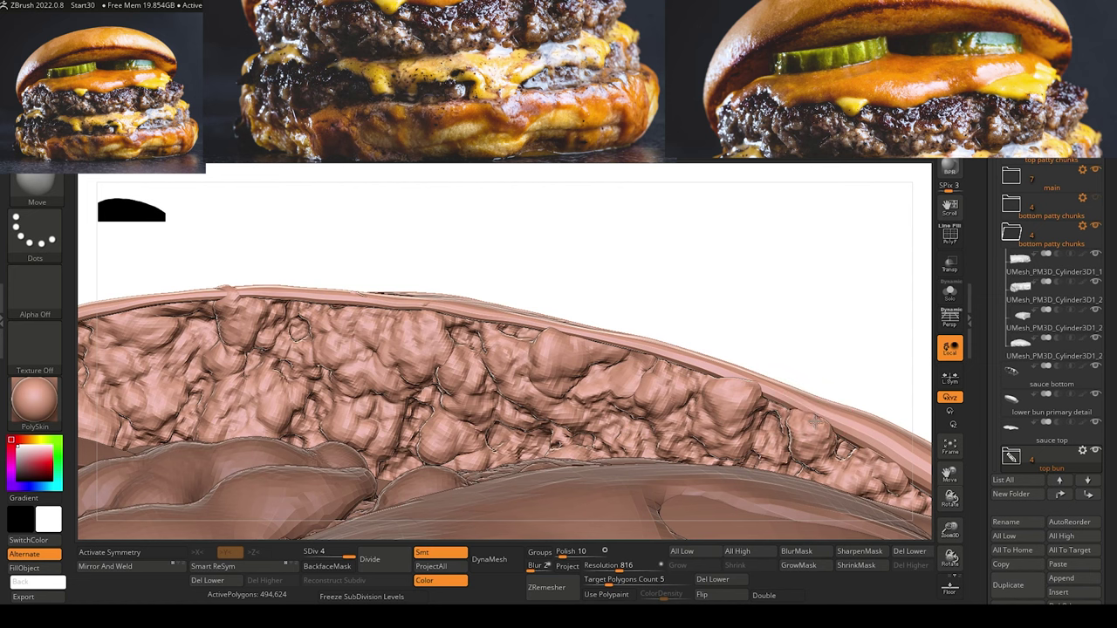
# Reshape the crumb lumps where they meet the crust rim, working along the same edge of the top bun.
pyautogui.moveTo(749, 389)
pyautogui.mouseDown(button='right')
pyautogui.moveTo(681, 296)
pyautogui.moveTo(731, 376)
pyautogui.mouseUp(button='right')
pyautogui.moveTo(728, 378); pyautogui.dragTo(747, 376)
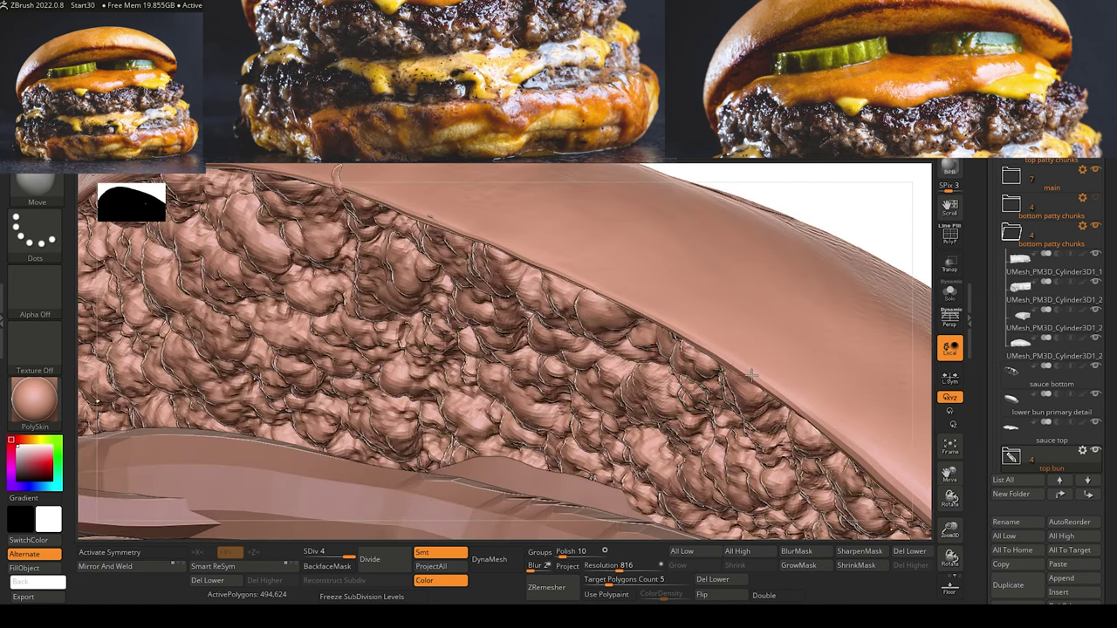
pyautogui.moveTo(847, 212); pyautogui.dragTo(298, 208, button='right')
pyautogui.moveTo(569, 229); pyautogui.dragTo(529, 247, button='right')
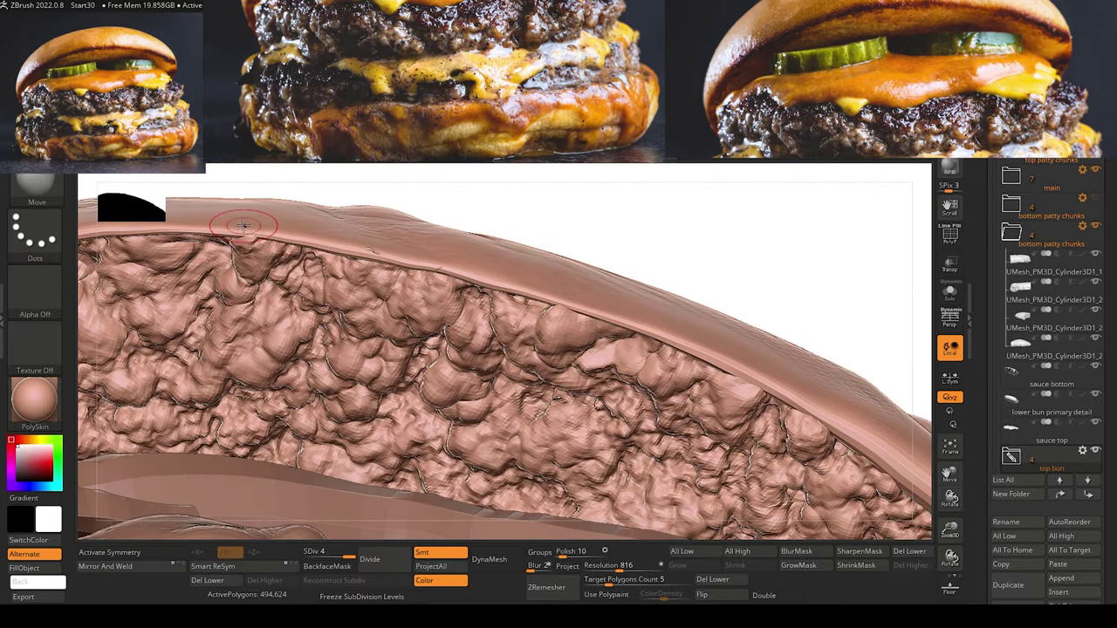
pyautogui.moveTo(661, 234); pyautogui.dragTo(591, 320, button='right')
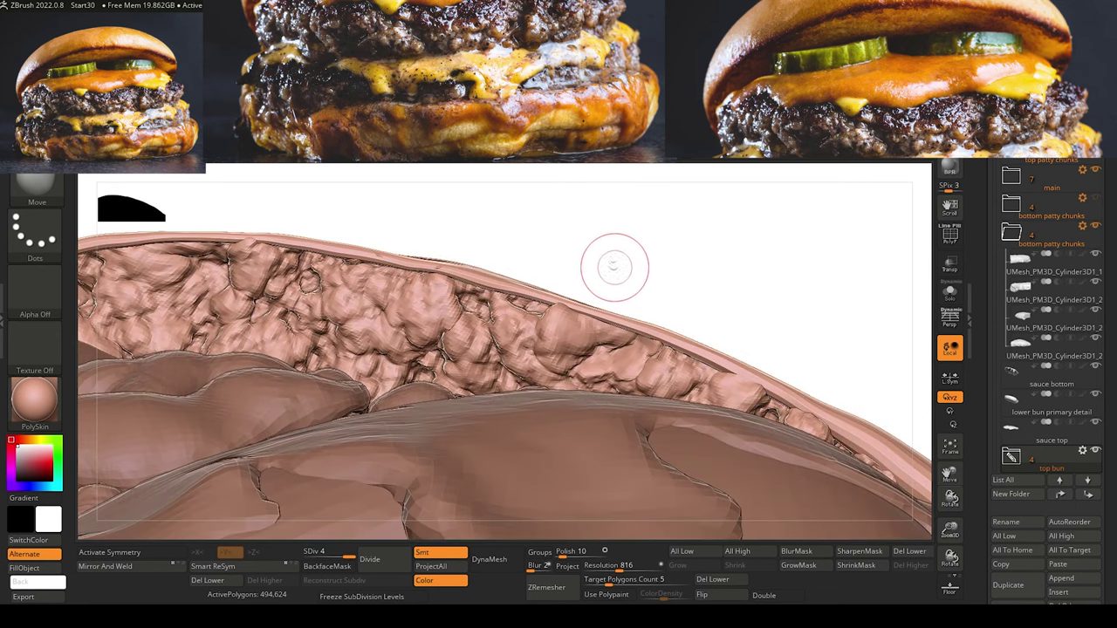
pyautogui.moveTo(615, 267); pyautogui.dragTo(844, 354, button='right')
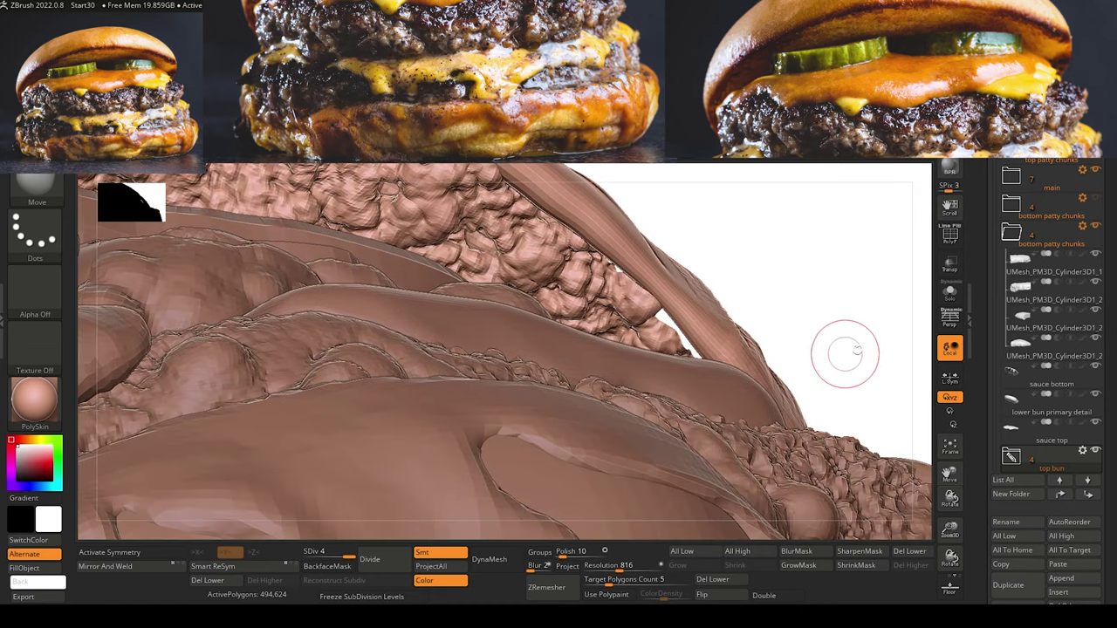
# Collapse the bottom patty chunks folder and hide the sauce top, lower bun primary detail and sauce bottom subtools.
pyautogui.click(1010, 246)
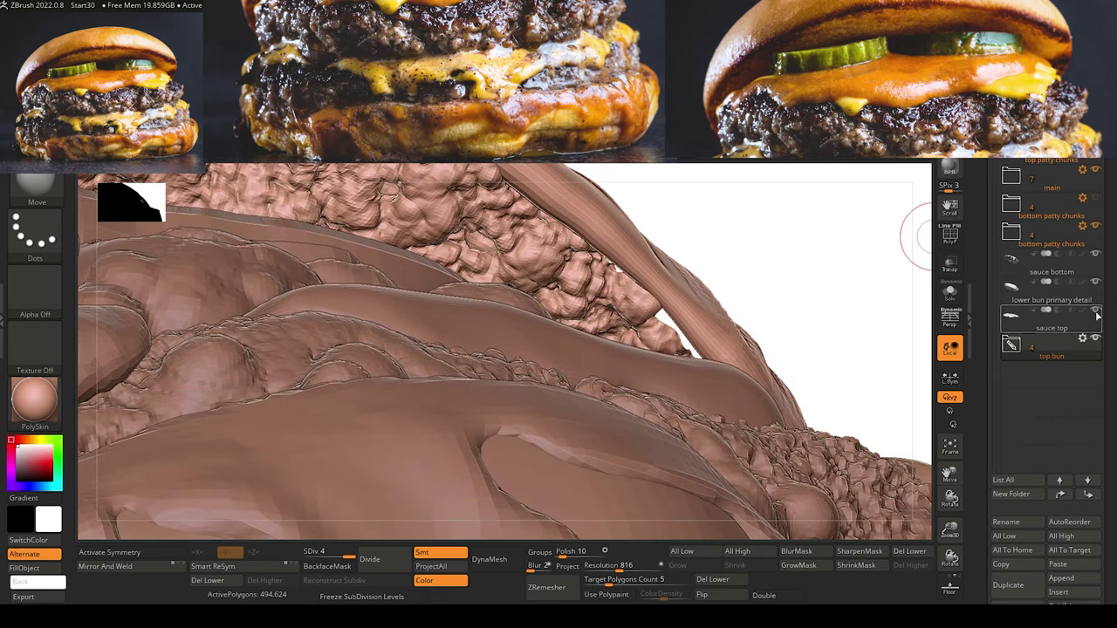
pyautogui.moveTo(1097, 316); pyautogui.dragTo(1089, 209)
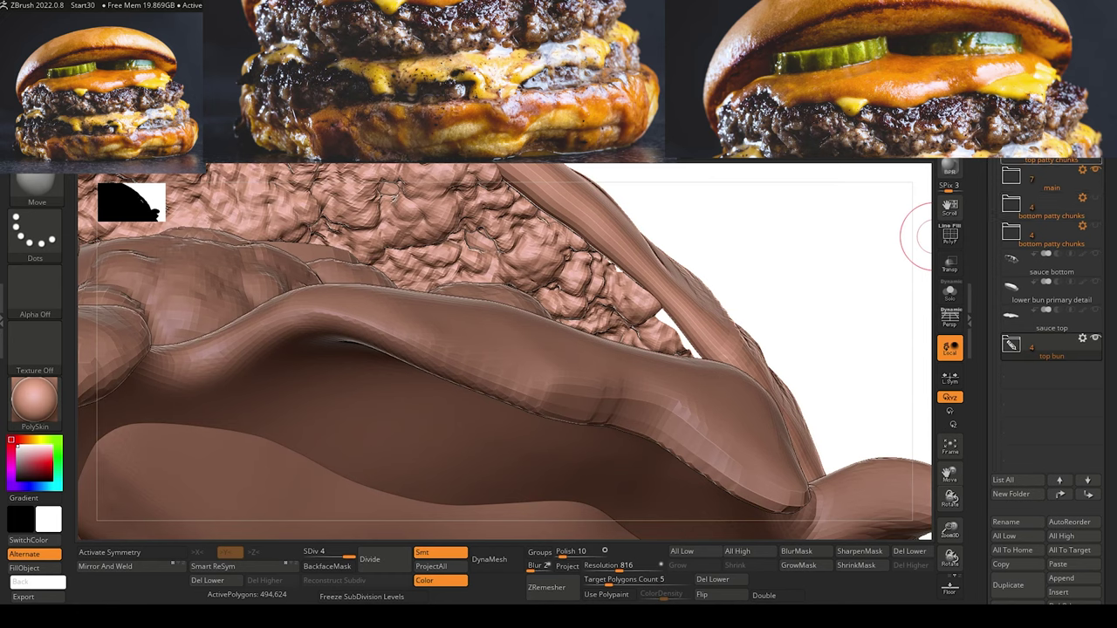
pyautogui.click(1095, 142)
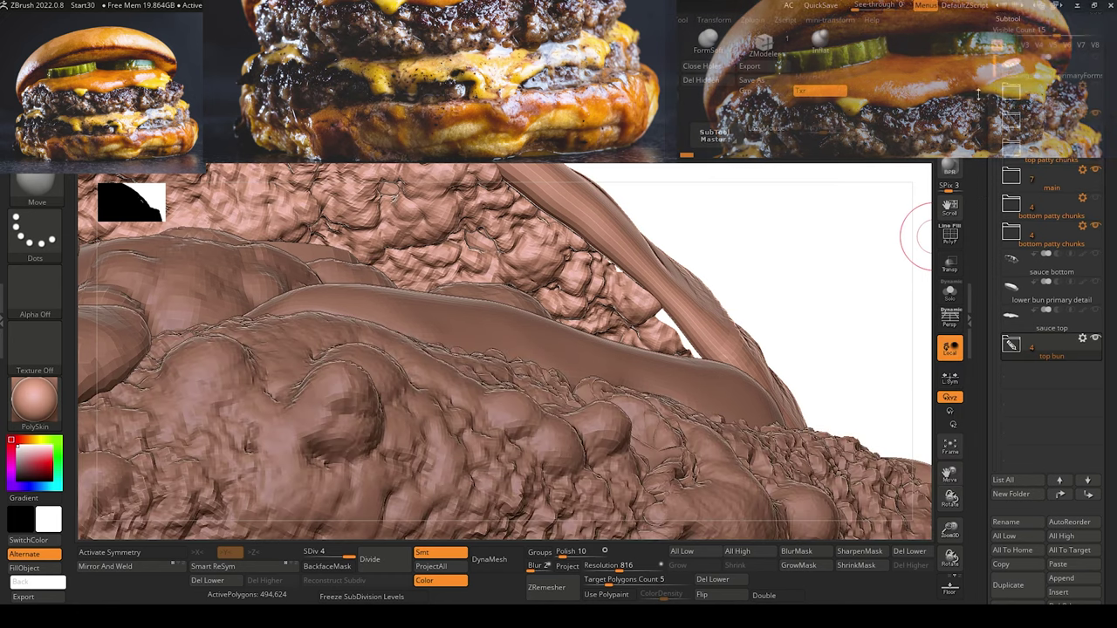
# Move the hidden upper bottom patty chunks folder into the TRASH folder.
pyautogui.moveTo(988, 78); pyautogui.dragTo(987, 158)
pyautogui.moveTo(1014, 286); pyautogui.dragTo(1015, 199)
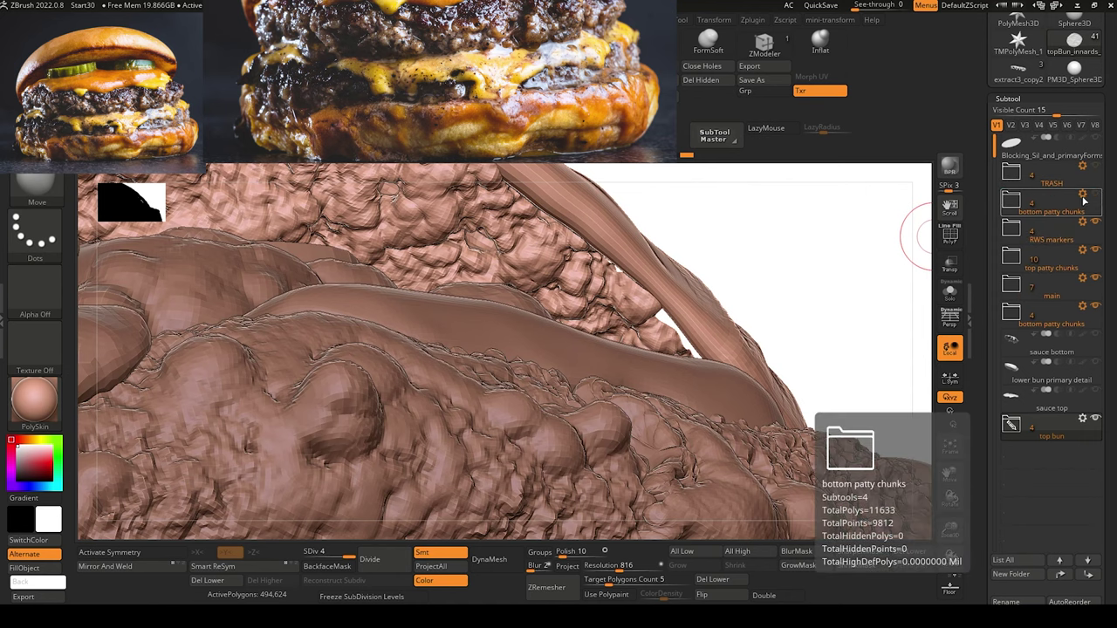
pyautogui.click(1083, 193)
pyautogui.click(1009, 256)
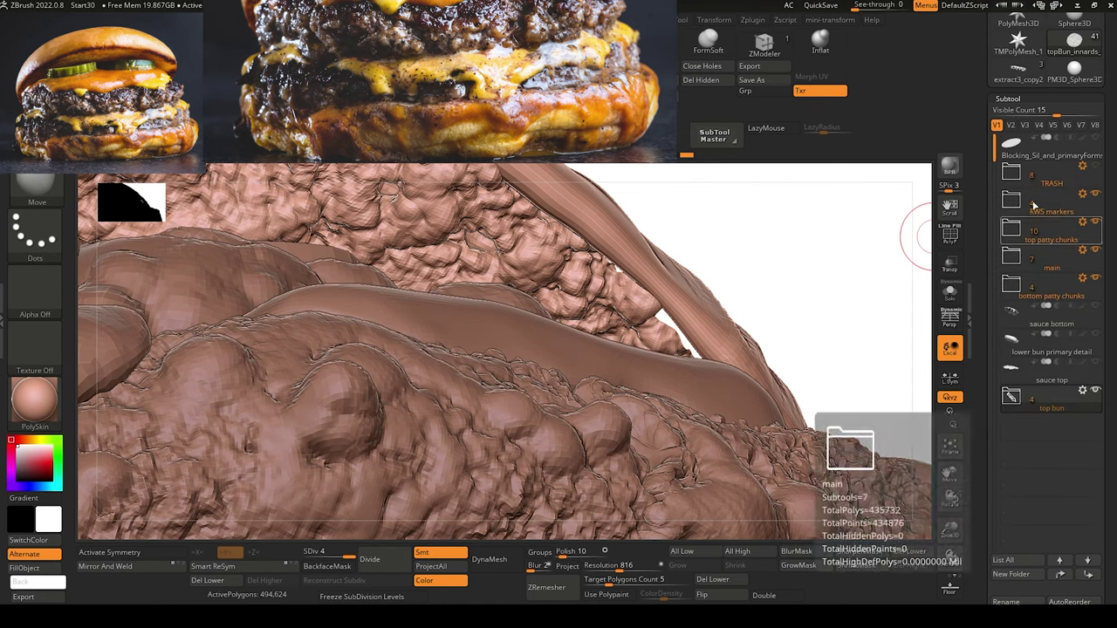
# Hide the bottom patty chunks, main, top patty chunks and RWS markers folders to isolate the top bun.
pyautogui.click(1096, 279)
pyautogui.click(1095, 250)
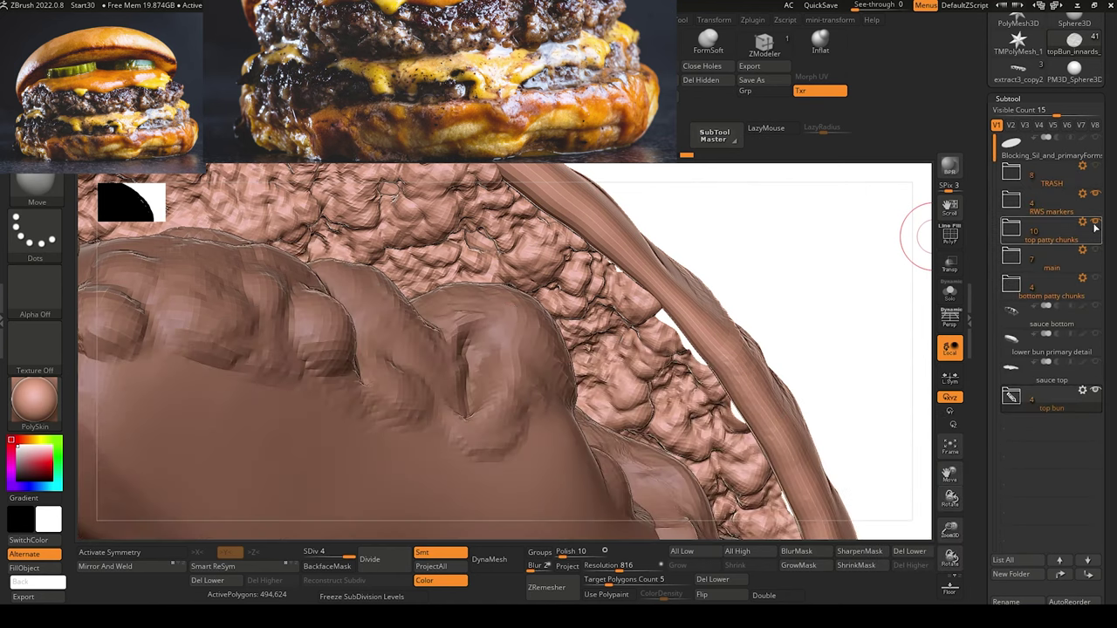
pyautogui.click(1094, 222)
pyautogui.click(1095, 196)
# Move the exposed crumb edge outward against the crust to close the remaining gaps on the bun's underside.
pyautogui.moveTo(822, 381); pyautogui.dragTo(820, 350)
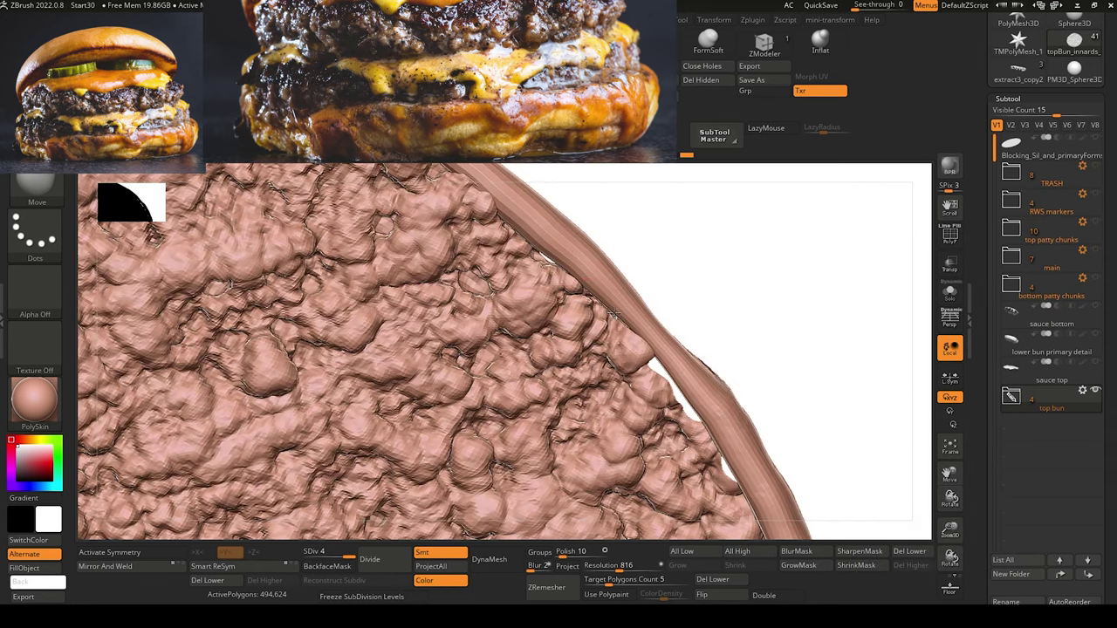
pyautogui.moveTo(649, 377)
pyautogui.mouseDown()
pyautogui.moveTo(673, 371)
pyautogui.moveTo(704, 408)
pyautogui.mouseUp()
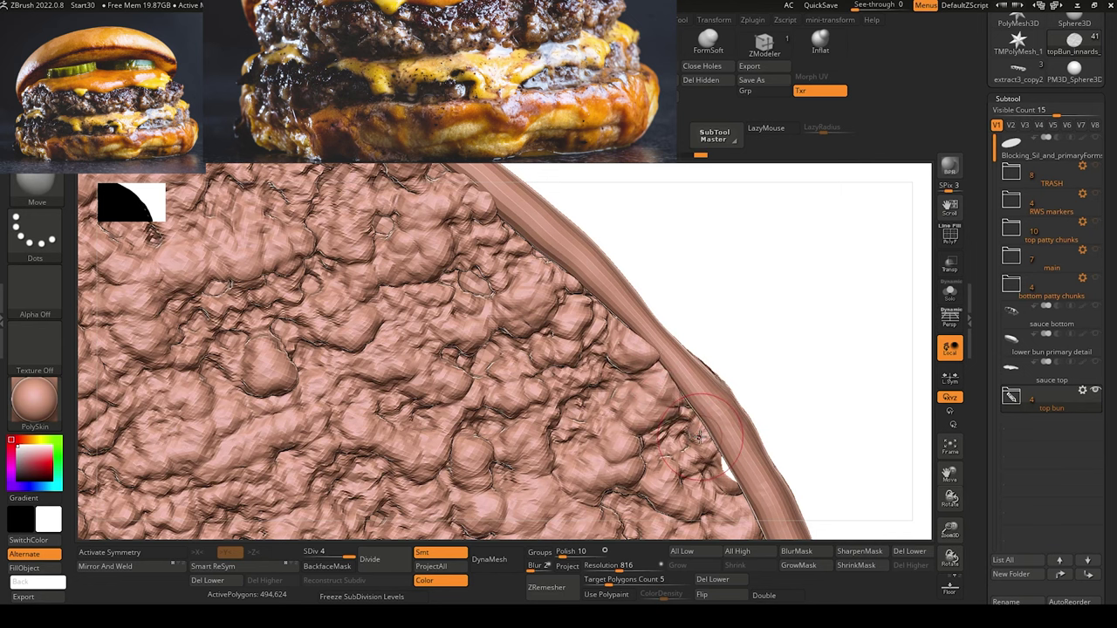
pyautogui.moveTo(815, 460)
pyautogui.mouseDown()
pyautogui.moveTo(830, 463)
pyautogui.moveTo(756, 291)
pyautogui.moveTo(806, 419)
pyautogui.moveTo(654, 280)
pyautogui.mouseUp()
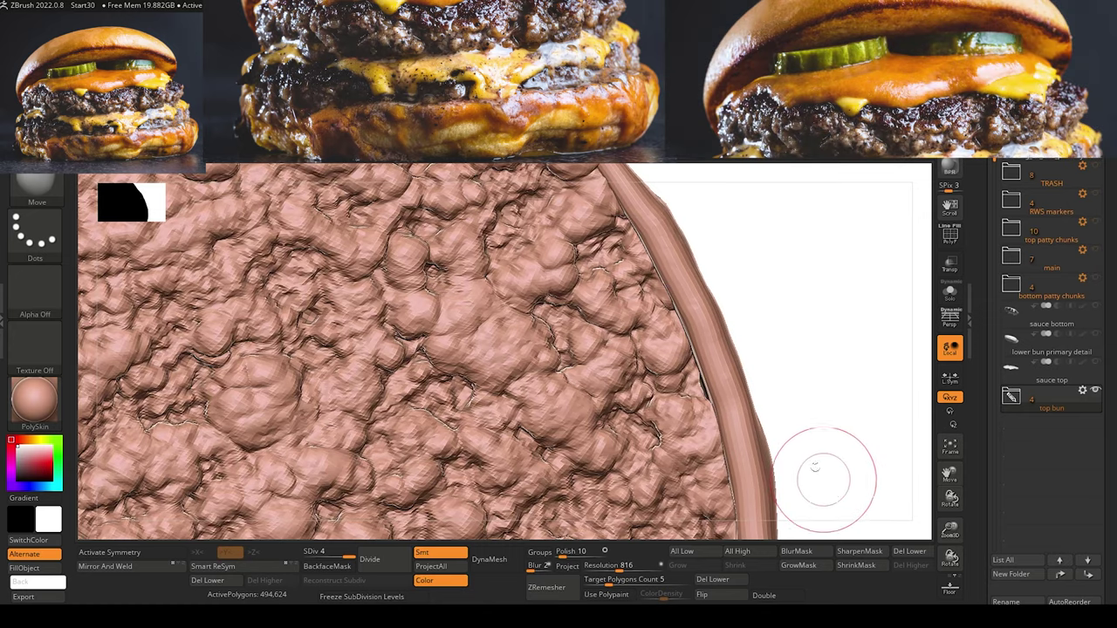
# Inspect the seam between crumb and crust around the whole underside of the top bun for gaps.
pyautogui.keyDown('alt'); pyautogui.moveTo(832, 483); pyautogui.dragTo(740, 398); pyautogui.keyUp('alt')
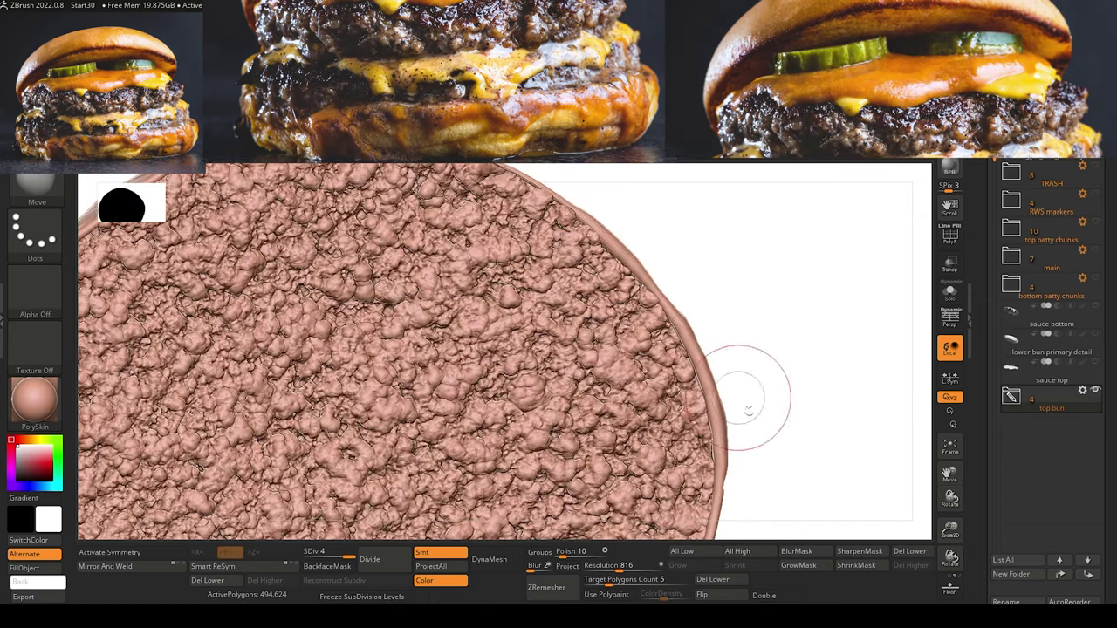
pyautogui.keyDown('alt'); pyautogui.moveTo(789, 487); pyautogui.dragTo(773, 294); pyautogui.keyUp('alt')
pyautogui.moveTo(781, 444)
pyautogui.mouseDown()
pyautogui.moveTo(773, 471)
pyautogui.moveTo(781, 428)
pyautogui.moveTo(781, 472)
pyautogui.mouseUp()
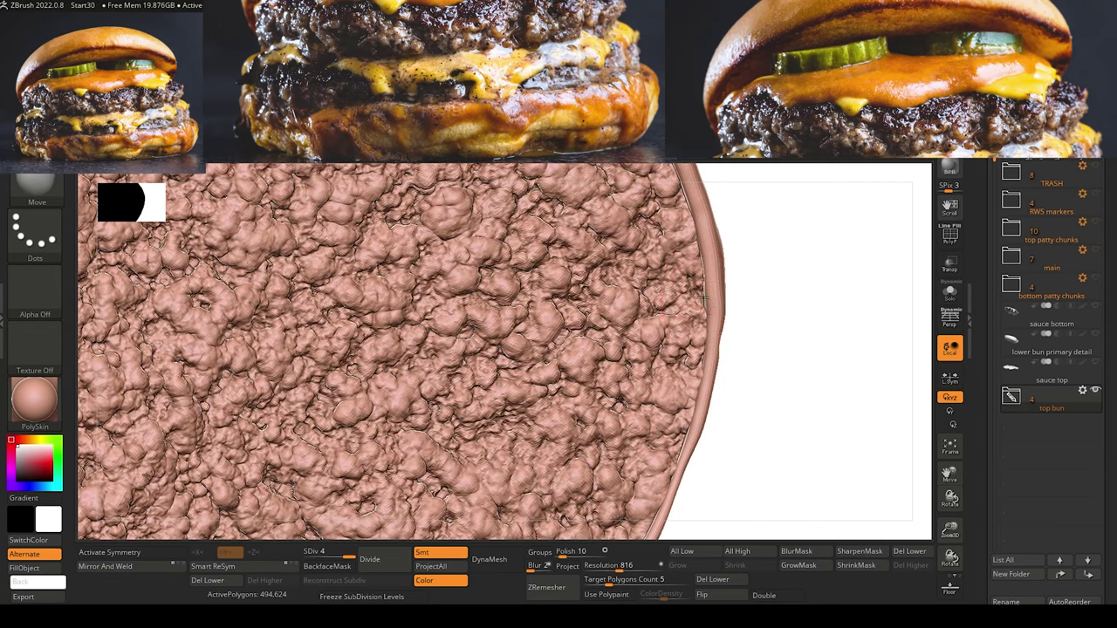
pyautogui.moveTo(787, 506)
pyautogui.mouseDown()
pyautogui.moveTo(866, 252)
pyautogui.moveTo(760, 511)
pyautogui.moveTo(741, 506)
pyautogui.moveTo(711, 461)
pyautogui.moveTo(830, 528)
pyautogui.mouseUp()
pyautogui.moveTo(551, 481)
pyautogui.mouseDown()
pyautogui.moveTo(740, 534)
pyautogui.moveTo(800, 446)
pyautogui.mouseUp()
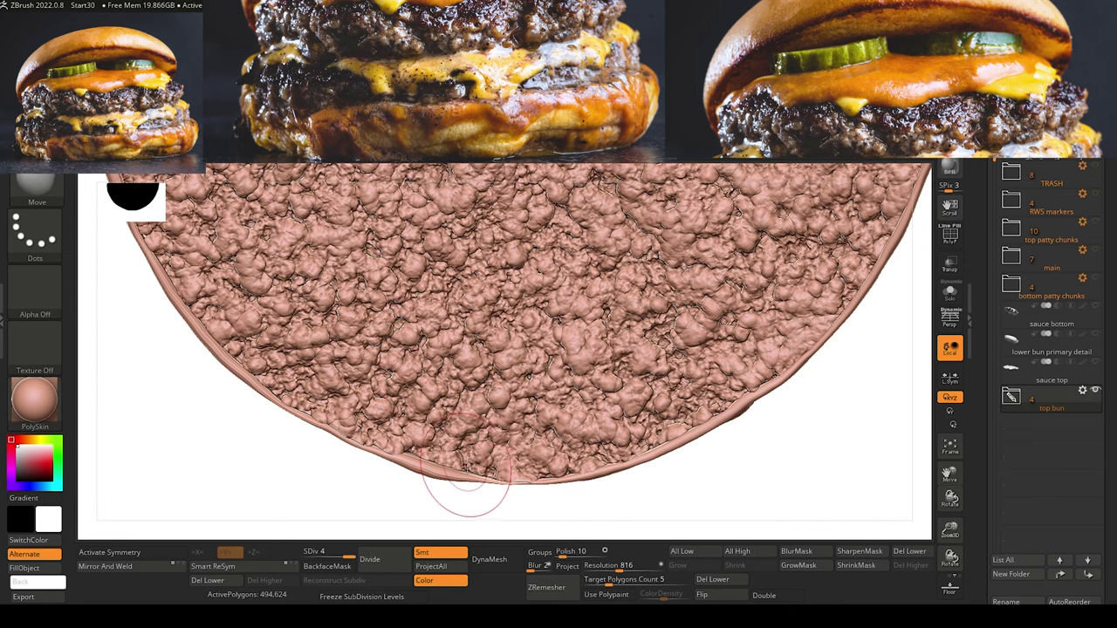
pyautogui.moveTo(501, 504); pyautogui.dragTo(496, 466)
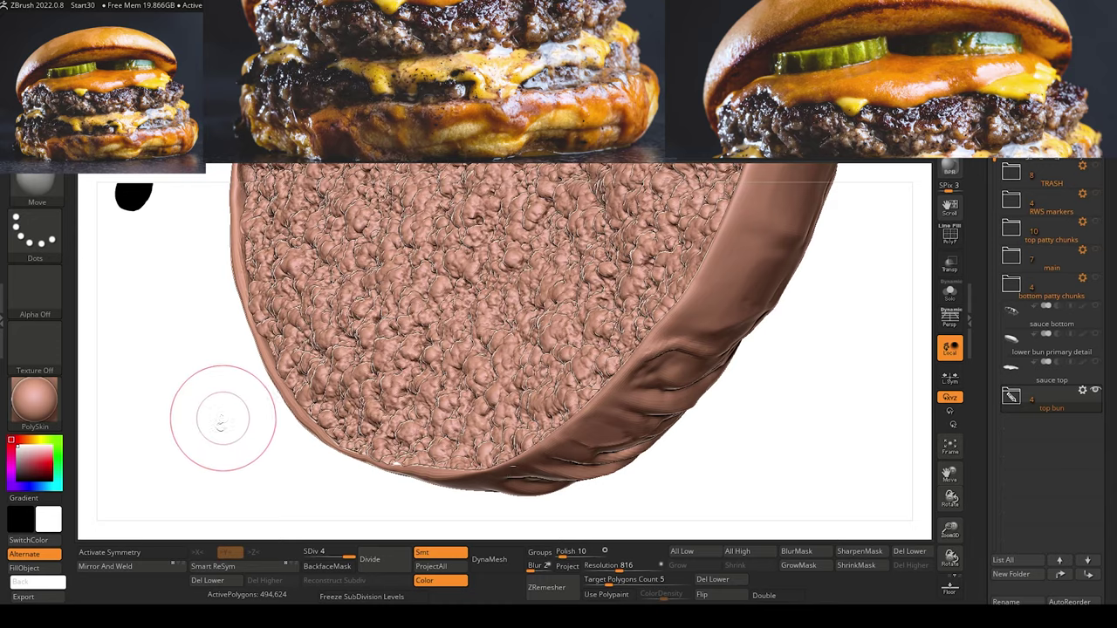
pyautogui.moveTo(222, 419); pyautogui.dragTo(276, 395)
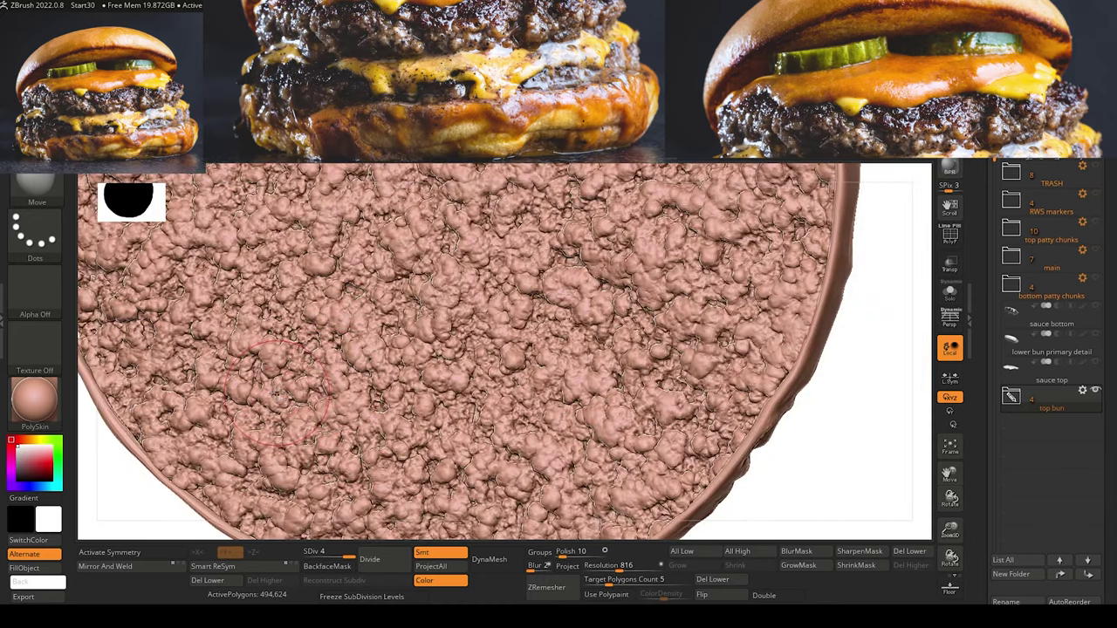
pyautogui.keyDown('alt'); pyautogui.moveTo(809, 475); pyautogui.dragTo(587, 321); pyautogui.keyUp('alt')
pyautogui.moveTo(355, 364); pyautogui.dragTo(379, 428)
pyautogui.moveTo(379, 428); pyautogui.dragTo(385, 320)
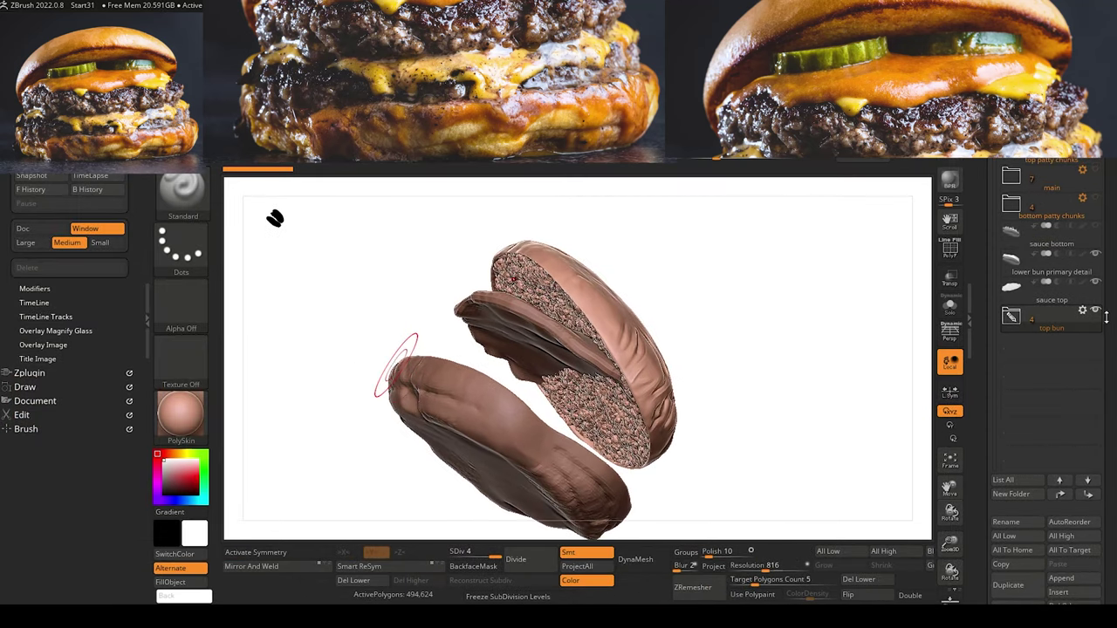
# Hide the lower bun primary detail and make the sauce top the active subtool.
pyautogui.click(1097, 255)
pyautogui.moveTo(384, 439); pyautogui.dragTo(417, 381)
pyautogui.keyDown('alt'); pyautogui.click(681, 350); pyautogui.keyUp('alt')
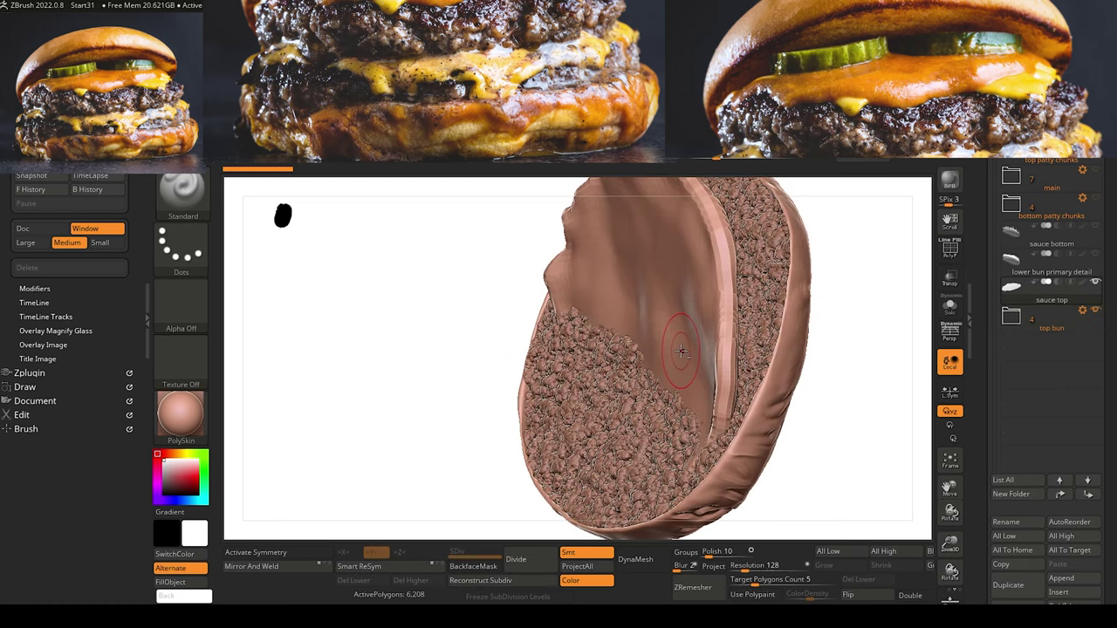
# Turn on transparency to examine how the sauce top sits against the bun's underside.
pyautogui.moveTo(516, 328); pyautogui.dragTo(482, 340)
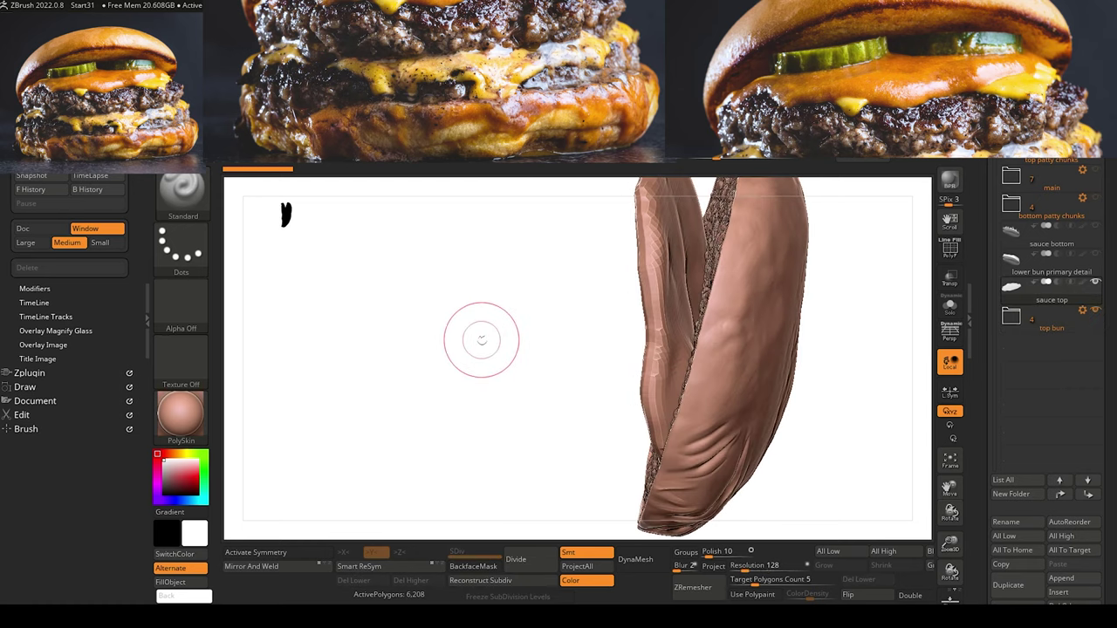
pyautogui.click(950, 277)
pyautogui.moveTo(482, 340)
pyautogui.mouseDown()
pyautogui.moveTo(419, 337)
pyautogui.moveTo(445, 342)
pyautogui.moveTo(439, 357)
pyautogui.moveTo(476, 354)
pyautogui.moveTo(479, 384)
pyautogui.moveTo(559, 407)
pyautogui.moveTo(539, 395)
pyautogui.mouseUp()
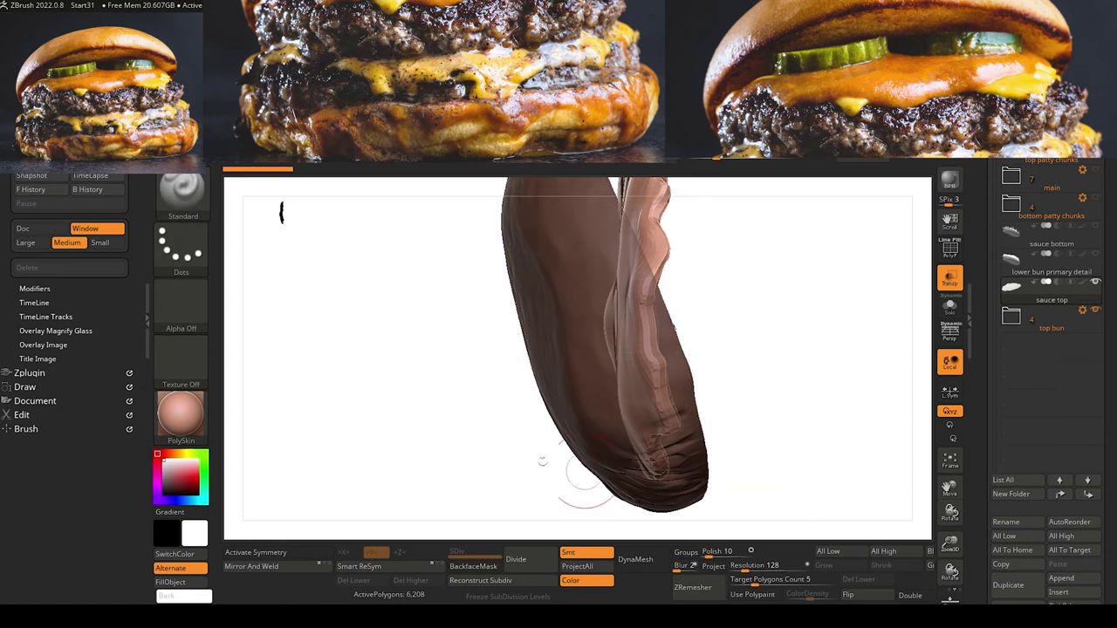
pyautogui.moveTo(574, 462)
pyautogui.mouseDown()
pyautogui.moveTo(387, 449)
pyautogui.moveTo(338, 422)
pyautogui.moveTo(344, 434)
pyautogui.mouseUp()
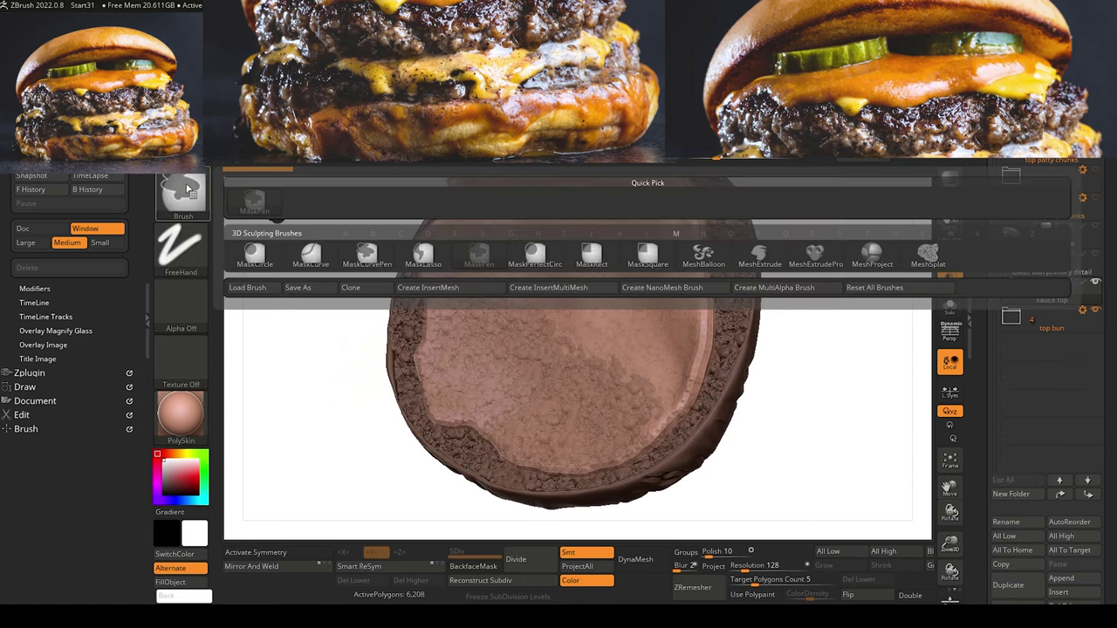
# Mask the upper part of the sauce top with MaskLasso and soften the mask's edge.
pyautogui.press('m')
pyautogui.press('l')
pyautogui.moveTo(318, 393)
pyautogui.keyDown('ctrl'); pyautogui.mouseDown()
pyautogui.moveTo(422, 495)
pyautogui.moveTo(712, 450)
pyautogui.moveTo(711, 417)
pyautogui.moveTo(419, 262)
pyautogui.mouseUp(); pyautogui.keyUp('ctrl')
pyautogui.moveTo(276, 302); pyautogui.dragTo(436, 365)
pyautogui.keyDown('ctrl'); pyautogui.click(352, 376); pyautogui.keyUp('ctrl')
pyautogui.click(933, 554)
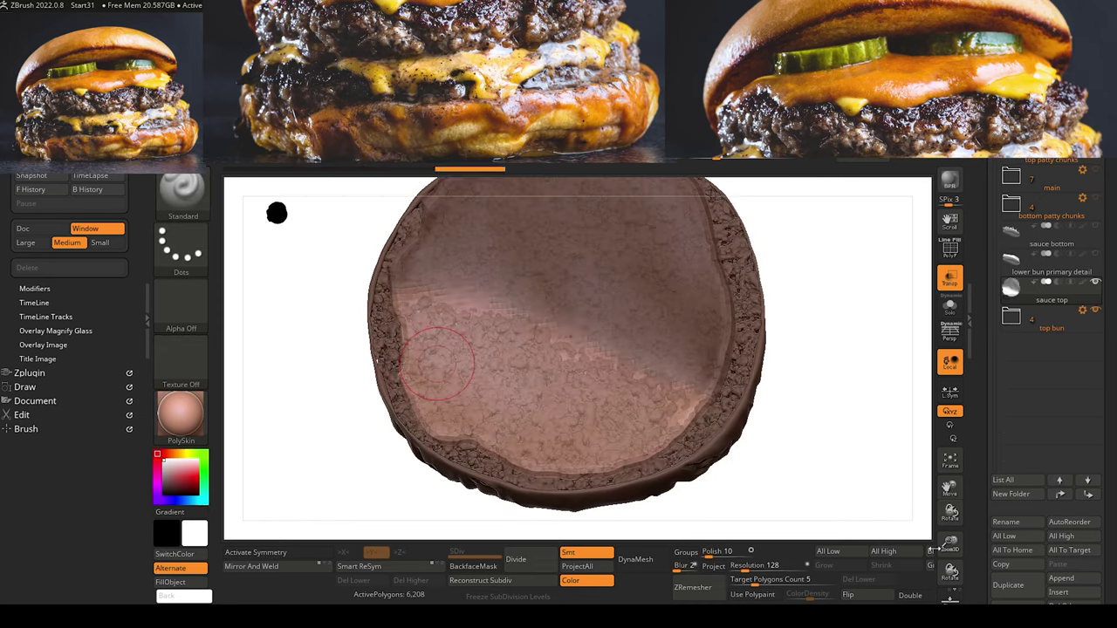
# Place the gizmo on the sauce top and rotate its unmasked lower part by about -2.65.
pyautogui.moveTo(349, 374); pyautogui.dragTo(313, 368)
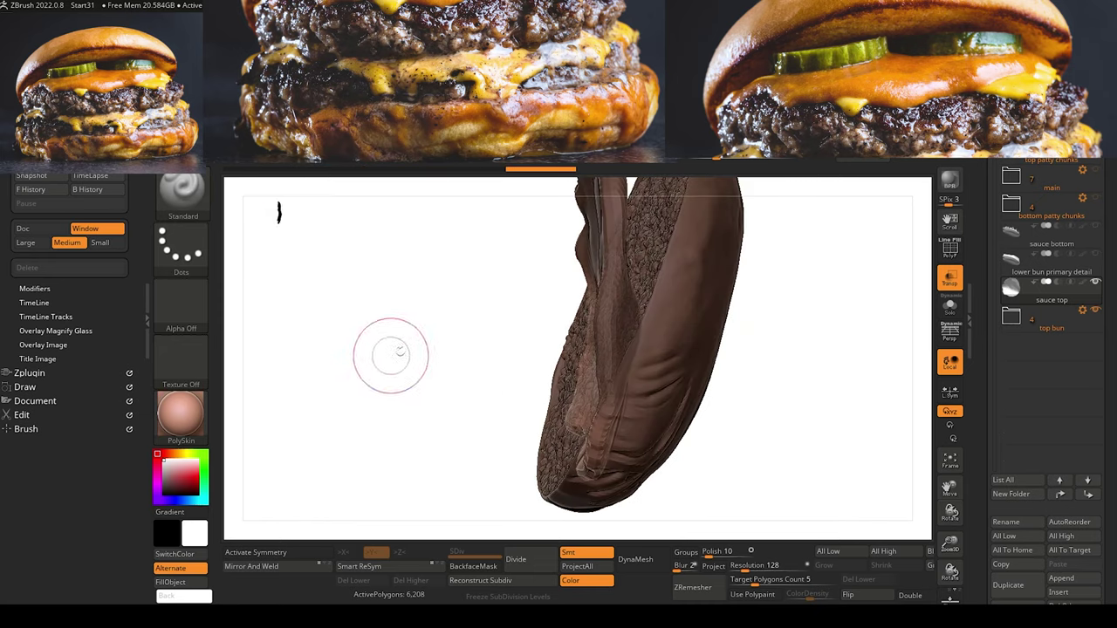
pyautogui.moveTo(387, 367); pyautogui.dragTo(433, 202)
pyautogui.press('w')
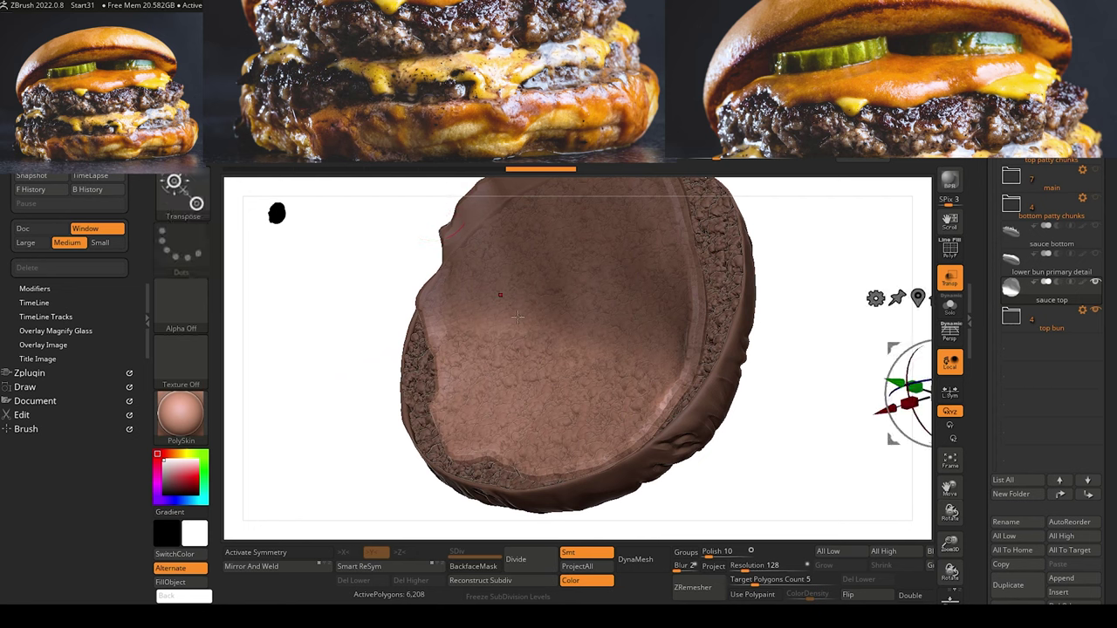
pyautogui.click(560, 336)
pyautogui.moveTo(361, 361); pyautogui.dragTo(482, 344)
pyautogui.moveTo(567, 314); pyautogui.dragTo(614, 307)
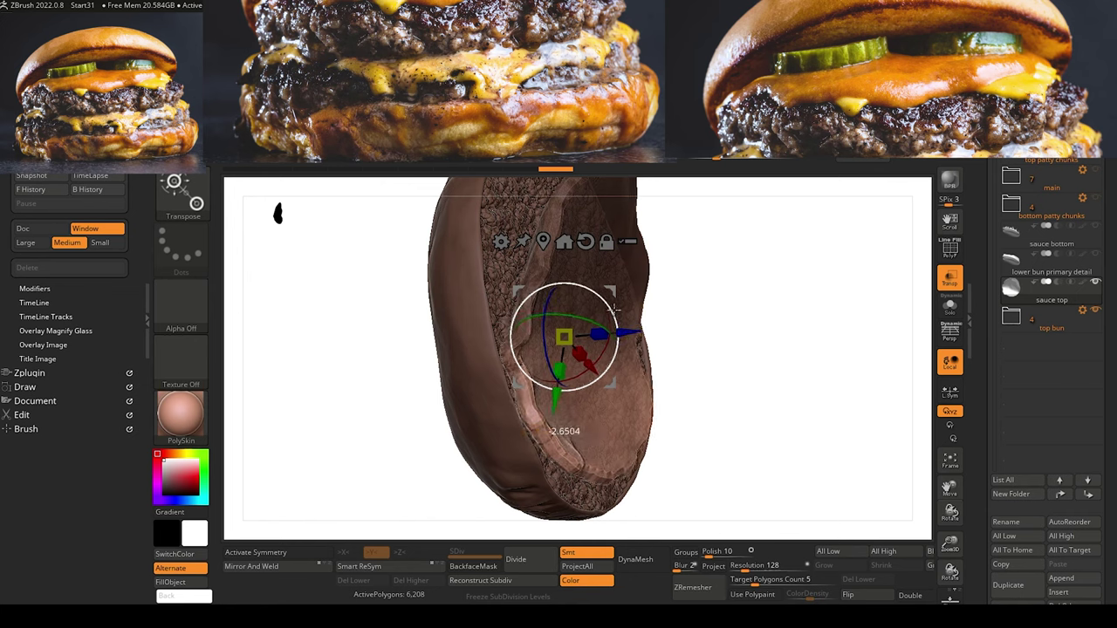
# Turn off transparency and use the Move brush to cover the crumb poking through the sauce top.
pyautogui.click(951, 281)
pyautogui.moveTo(369, 390)
pyautogui.mouseDown()
pyautogui.moveTo(335, 397)
pyautogui.moveTo(347, 352)
pyautogui.moveTo(352, 399)
pyautogui.moveTo(392, 370)
pyautogui.mouseUp()
pyautogui.press('q')
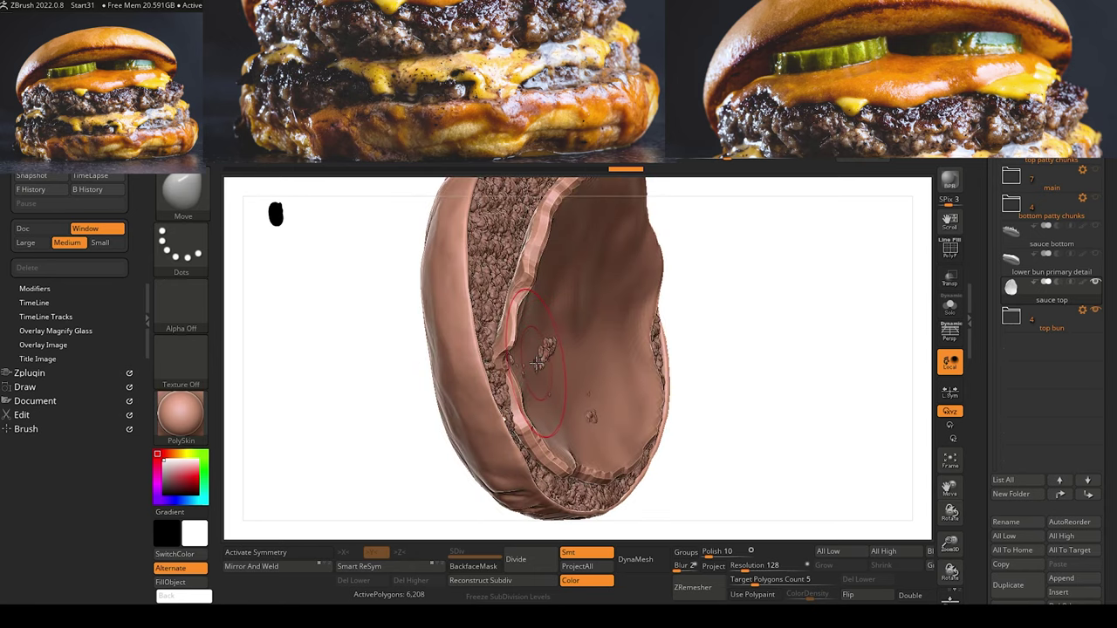
pyautogui.moveTo(600, 418); pyautogui.dragTo(590, 423)
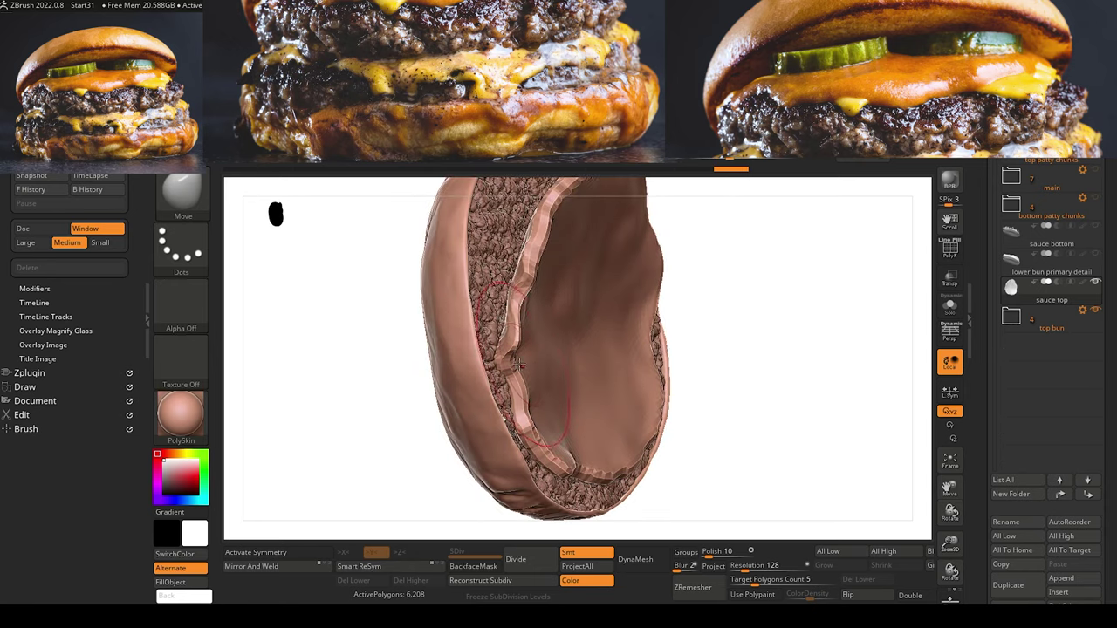
# Adjust the sauce top's rim on both sides with the Move brush so it follows the bun.
pyautogui.moveTo(524, 345); pyautogui.dragTo(501, 337)
pyautogui.moveTo(407, 370); pyautogui.dragTo(302, 375)
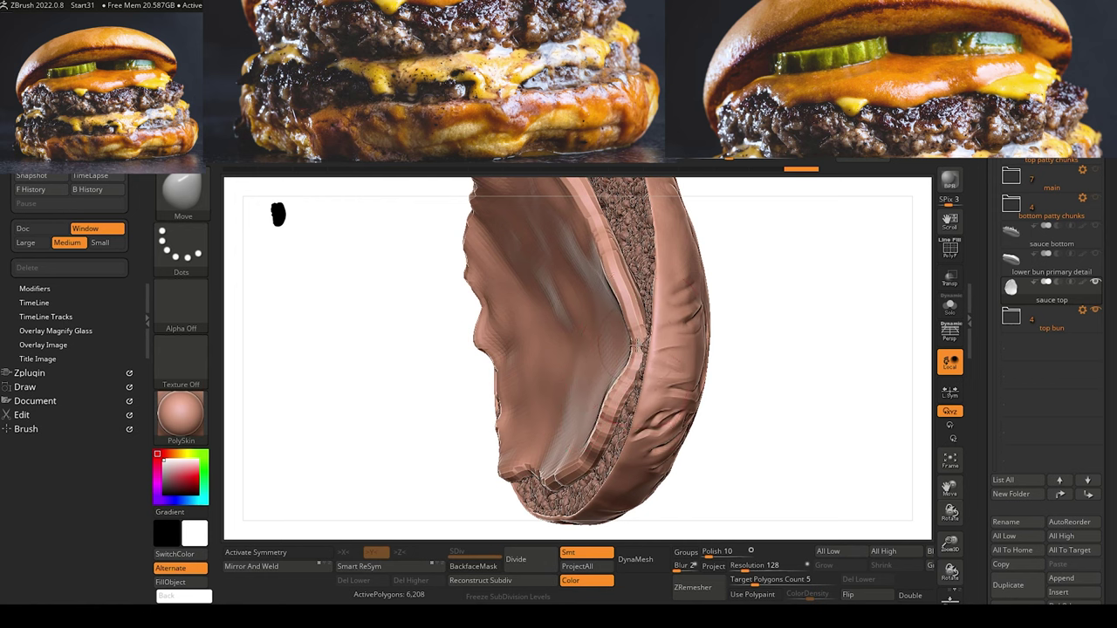
pyautogui.moveTo(620, 346); pyautogui.dragTo(610, 347)
pyautogui.moveTo(382, 406)
pyautogui.keyDown('alt'); pyautogui.mouseDown()
pyautogui.moveTo(369, 401)
pyautogui.moveTo(394, 414)
pyautogui.moveTo(346, 391)
pyautogui.moveTo(467, 438)
pyautogui.mouseUp(); pyautogui.keyUp('alt')
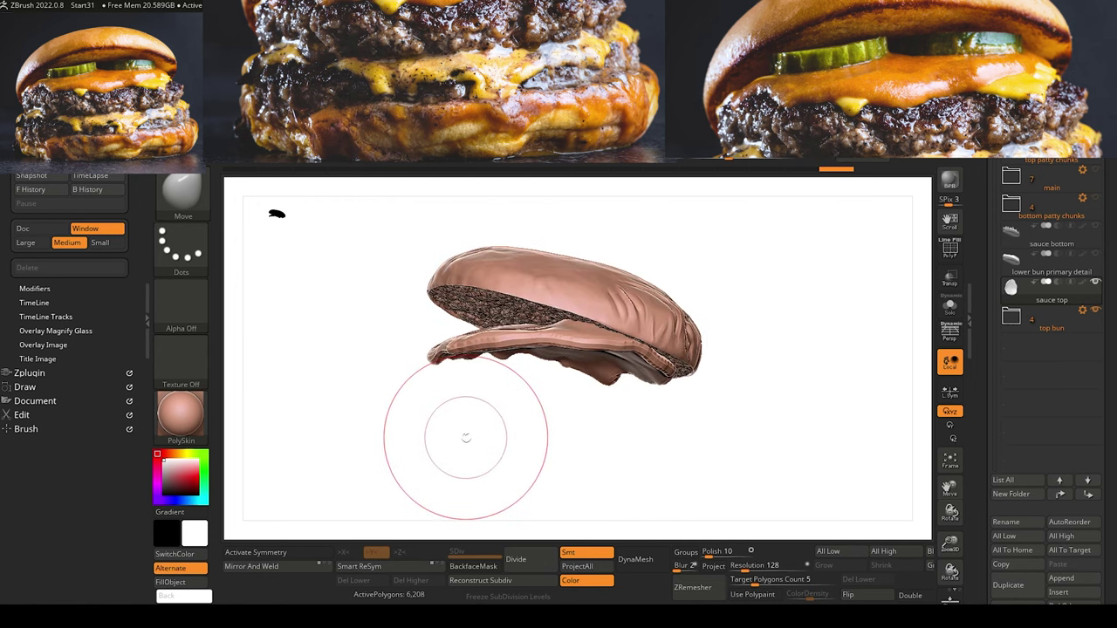
# Make the lower bun, bottom sauce, both patty chunk folders and the main folder visible again.
pyautogui.click(1096, 256)
pyautogui.click(1098, 170)
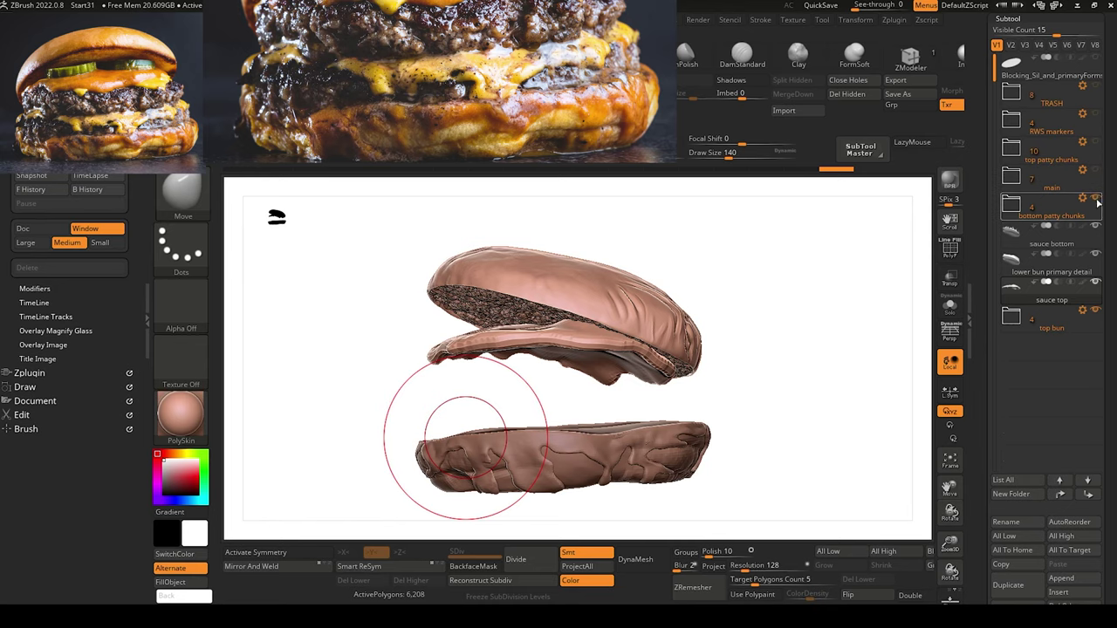
pyautogui.click(1097, 142)
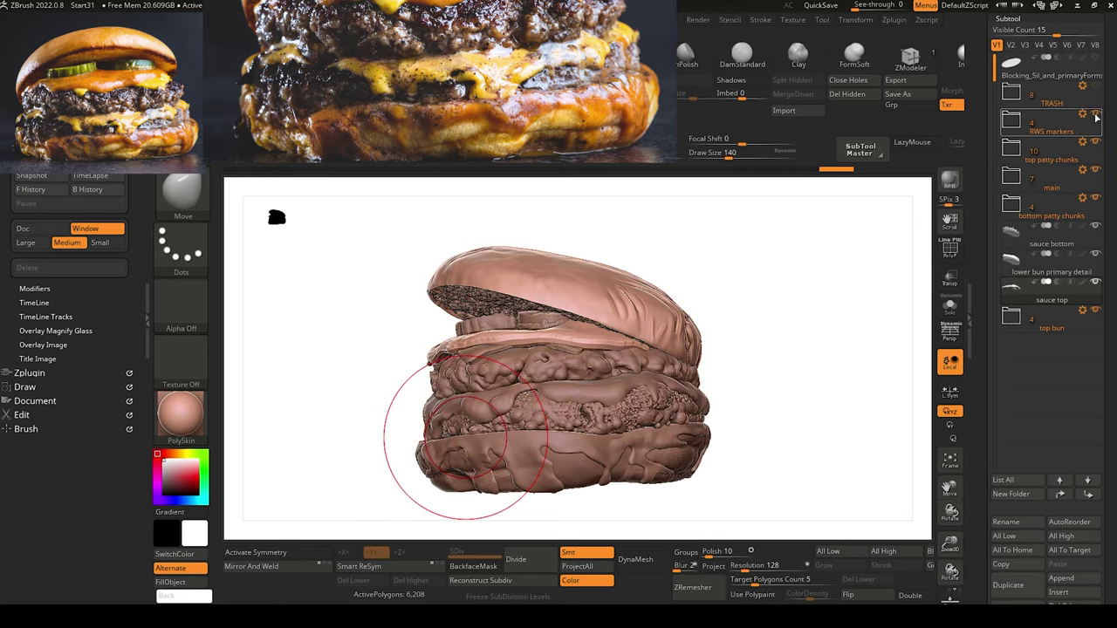
pyautogui.keyDown('alt'); pyautogui.moveTo(335, 369); pyautogui.dragTo(392, 373); pyautogui.keyUp('alt')
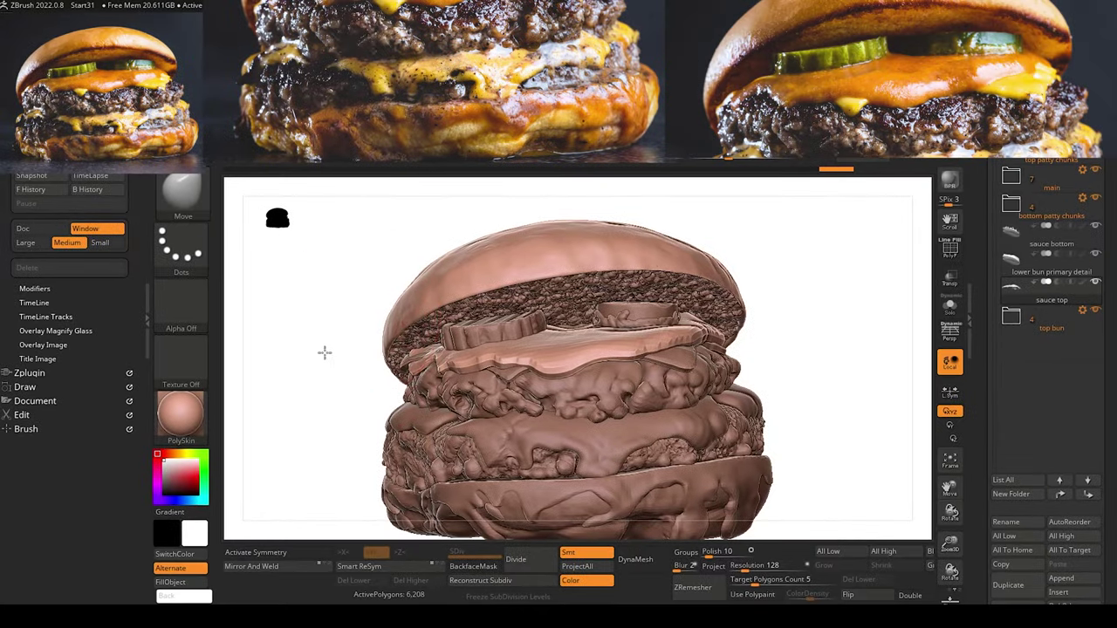
pyautogui.moveTo(324, 352); pyautogui.dragTo(400, 341)
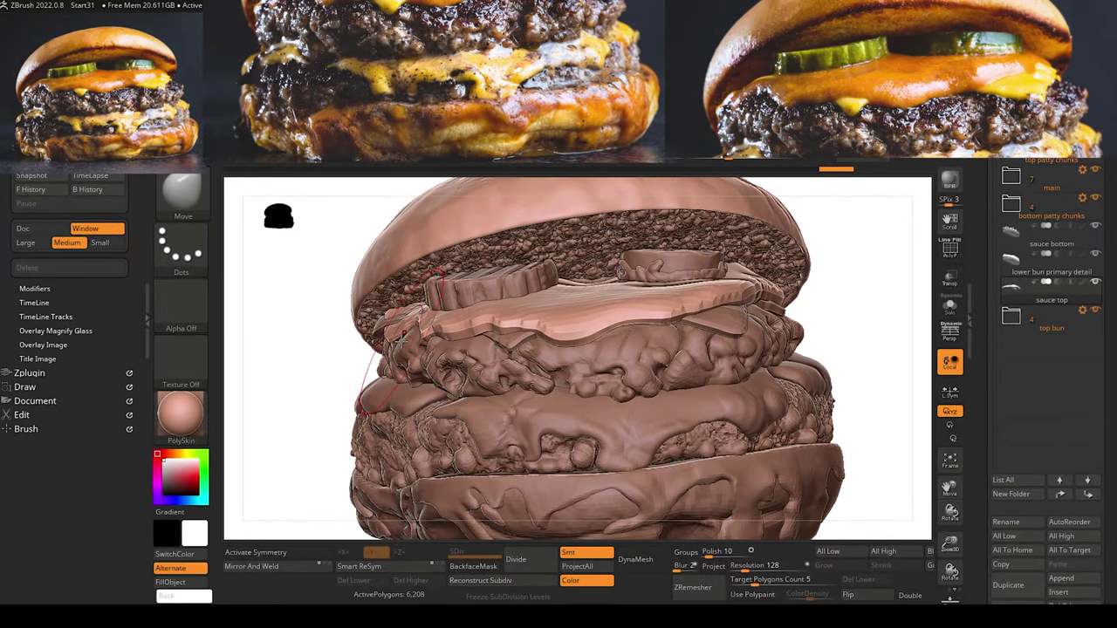
# Subdivide the sauce top to subdivision level 3.
pyautogui.keyDown('alt'); pyautogui.click(598, 353); pyautogui.keyUp('alt')
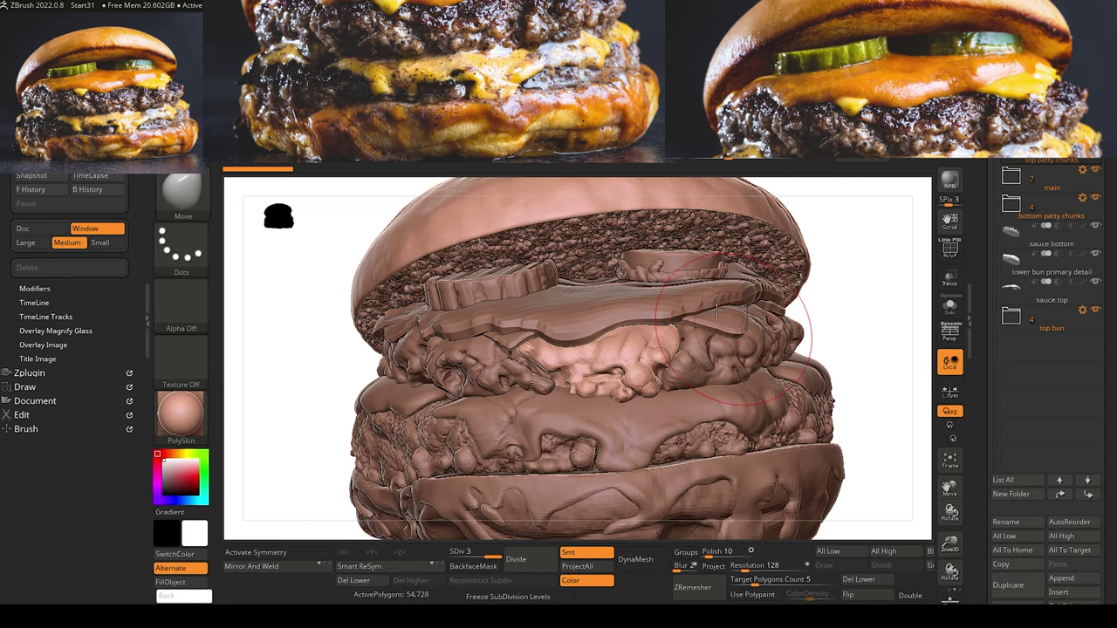
pyautogui.keyDown('alt'); pyautogui.click(595, 314); pyautogui.keyUp('alt')
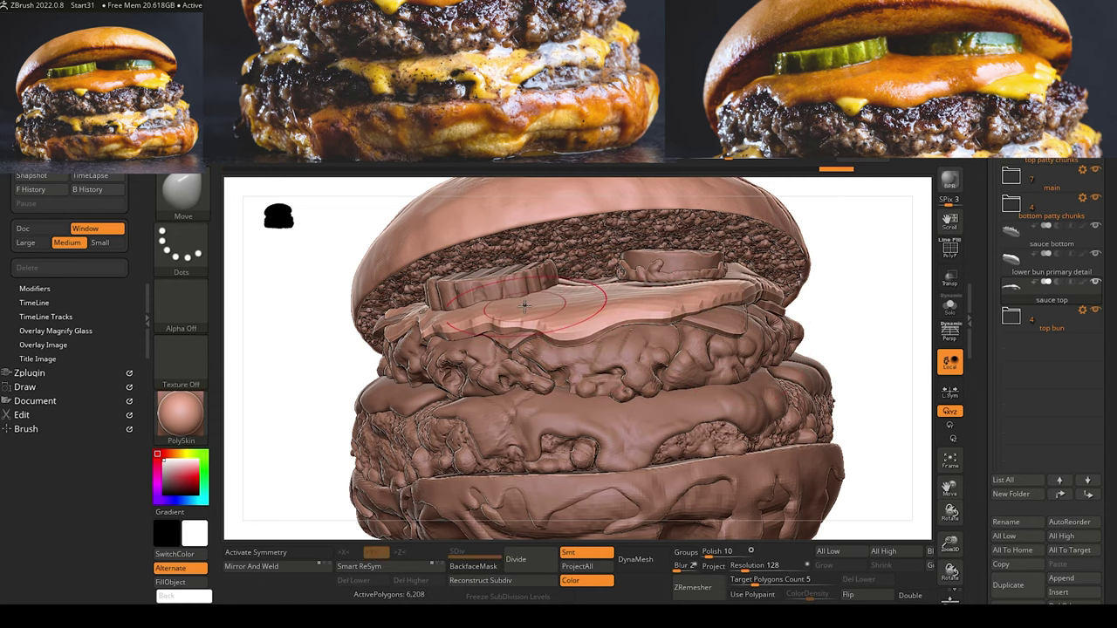
pyautogui.moveTo(294, 331); pyautogui.dragTo(319, 319)
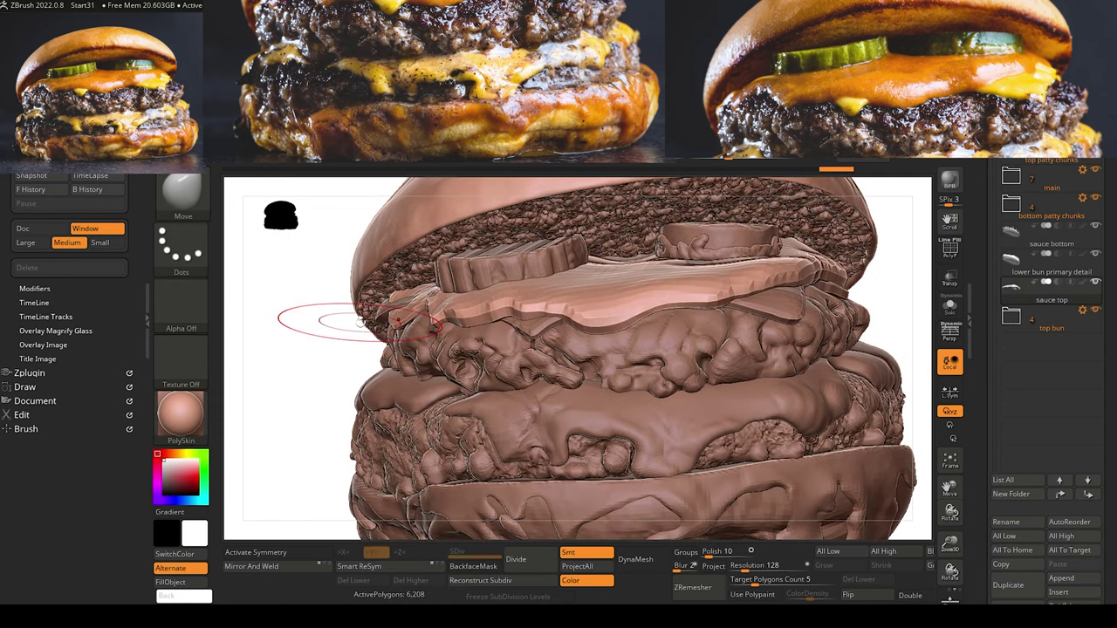
pyautogui.click(530, 563)
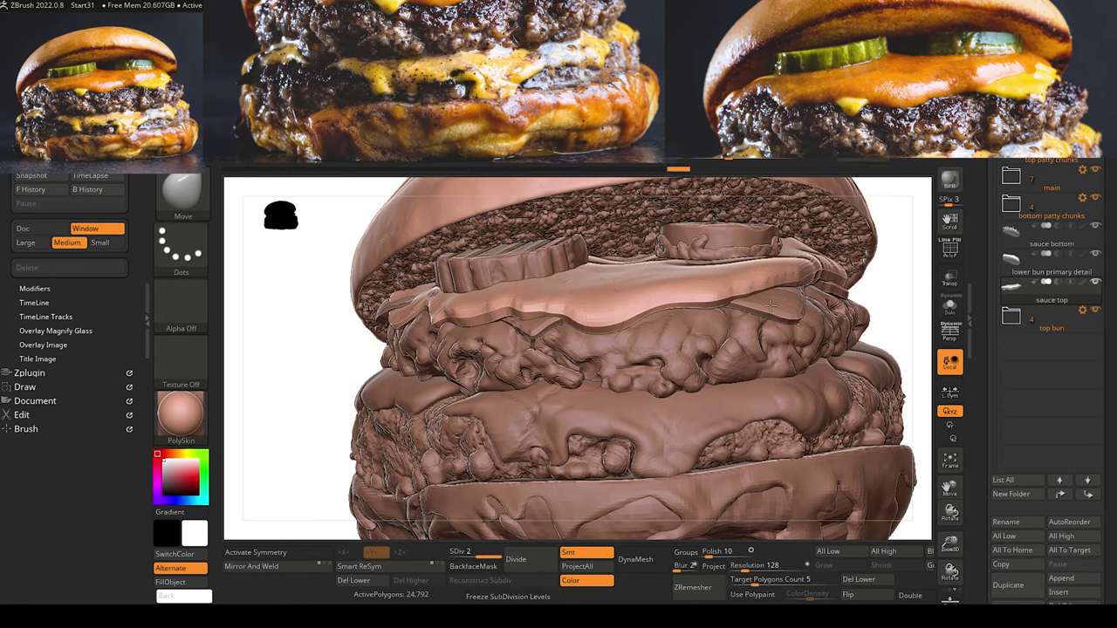
pyautogui.click(524, 562)
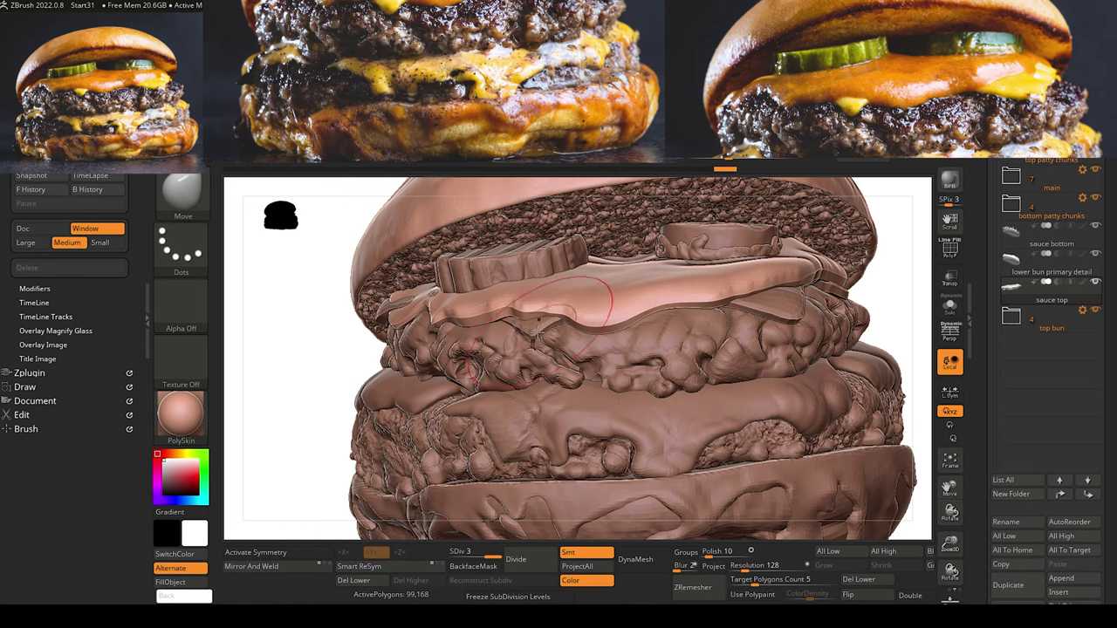
# Subdivide the cheese slice beneath the sauce top to subdivision level 3.
pyautogui.keyDown('alt'); pyautogui.click(534, 331); pyautogui.keyUp('alt')
pyautogui.click(527, 564)
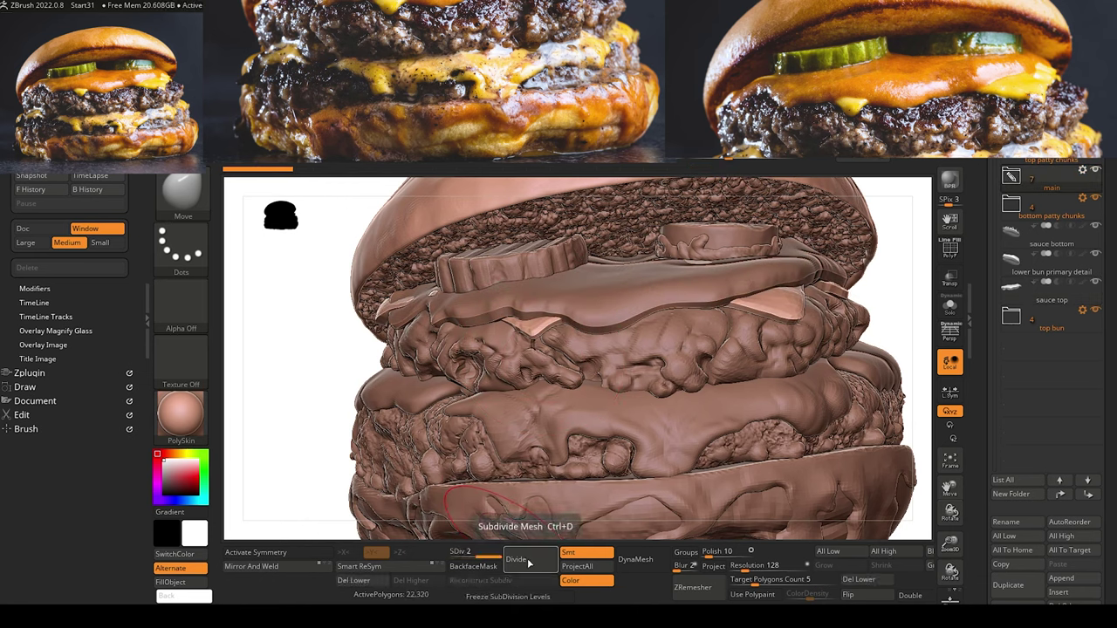
pyautogui.click(528, 564)
pyautogui.moveTo(314, 337); pyautogui.dragTo(335, 380)
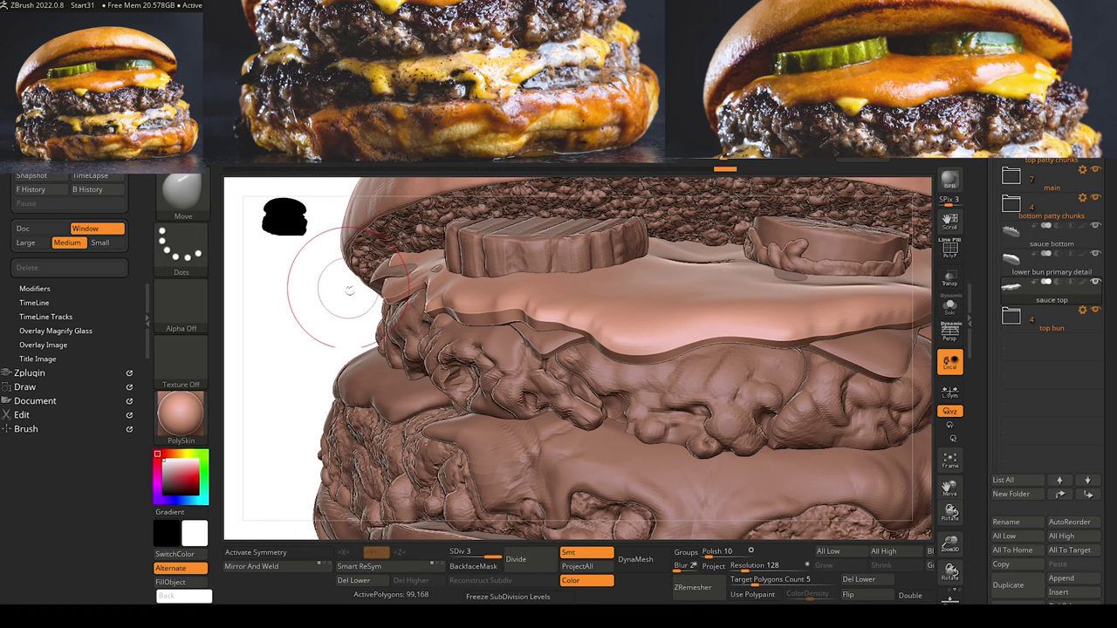
# Soften the sauce top's front lower edge with the TrimDynamic brush.
pyautogui.press('b')
pyautogui.press('t')
pyautogui.press('d')
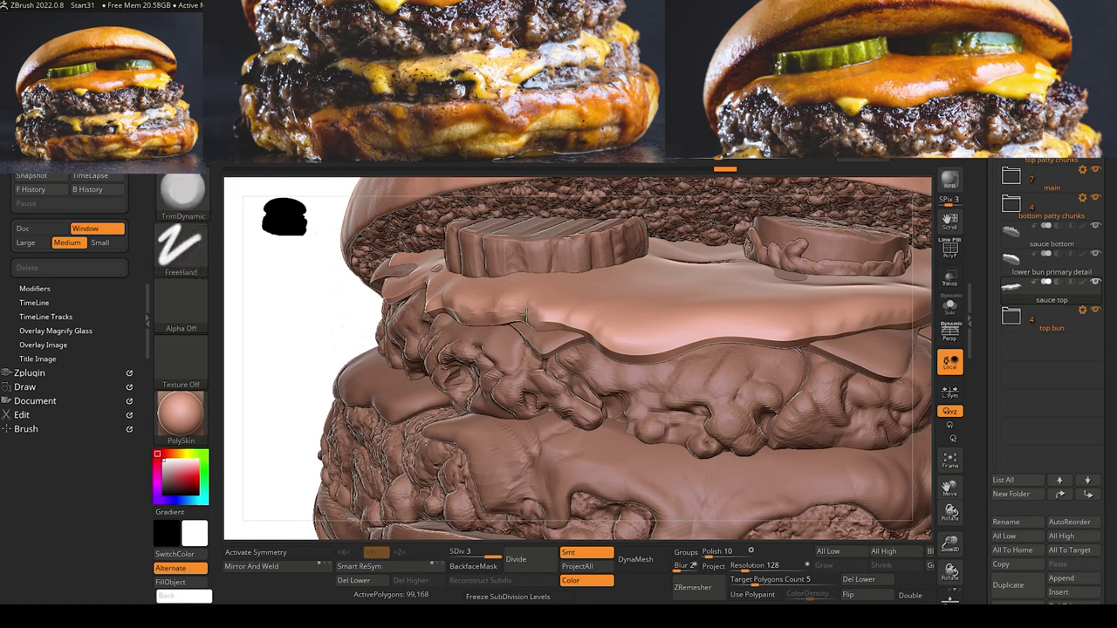
pyautogui.moveTo(608, 344); pyautogui.dragTo(674, 343)
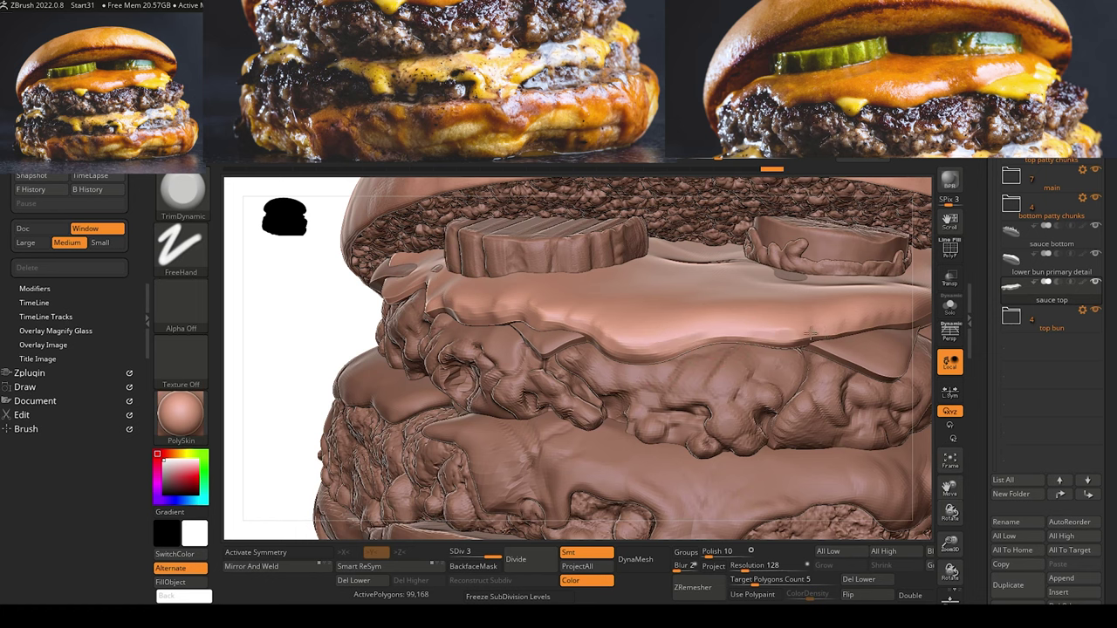
pyautogui.moveTo(906, 313); pyautogui.dragTo(855, 312)
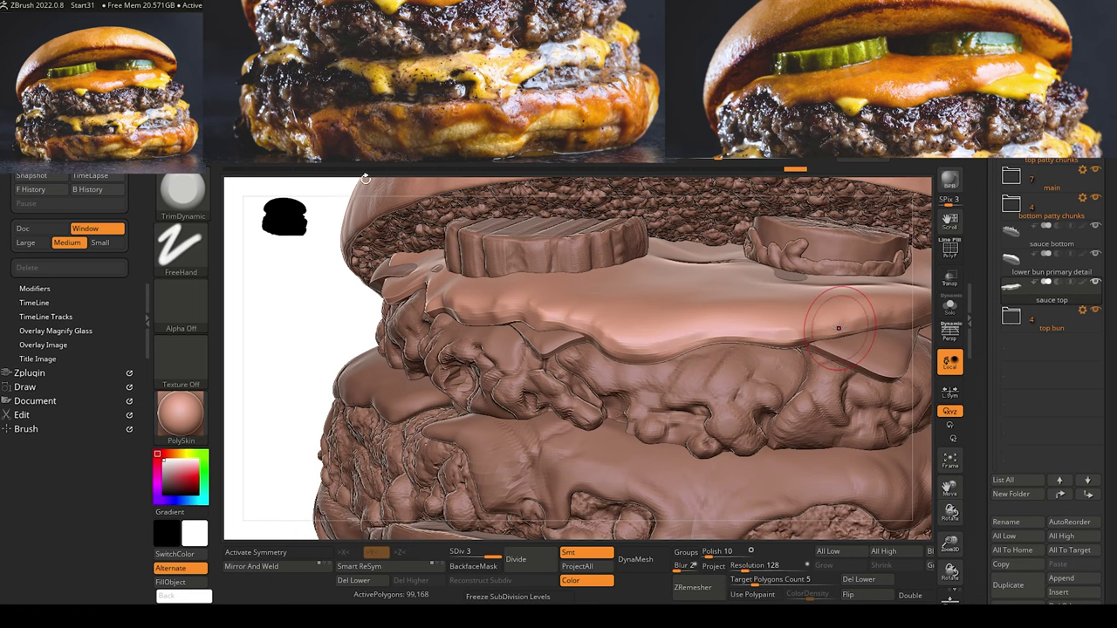
pyautogui.moveTo(275, 285)
pyautogui.keyDown('alt'); pyautogui.mouseDown()
pyautogui.moveTo(262, 300)
pyautogui.moveTo(282, 347)
pyautogui.moveTo(359, 377)
pyautogui.moveTo(323, 337)
pyautogui.moveTo(302, 355)
pyautogui.moveTo(383, 349)
pyautogui.mouseUp(); pyautogui.keyUp('alt')
# Round the exposed front corners of the cheese slice with the TrimDynamic brush and smooth their edges.
pyautogui.keyDown('alt'); pyautogui.click(517, 280); pyautogui.keyUp('alt')
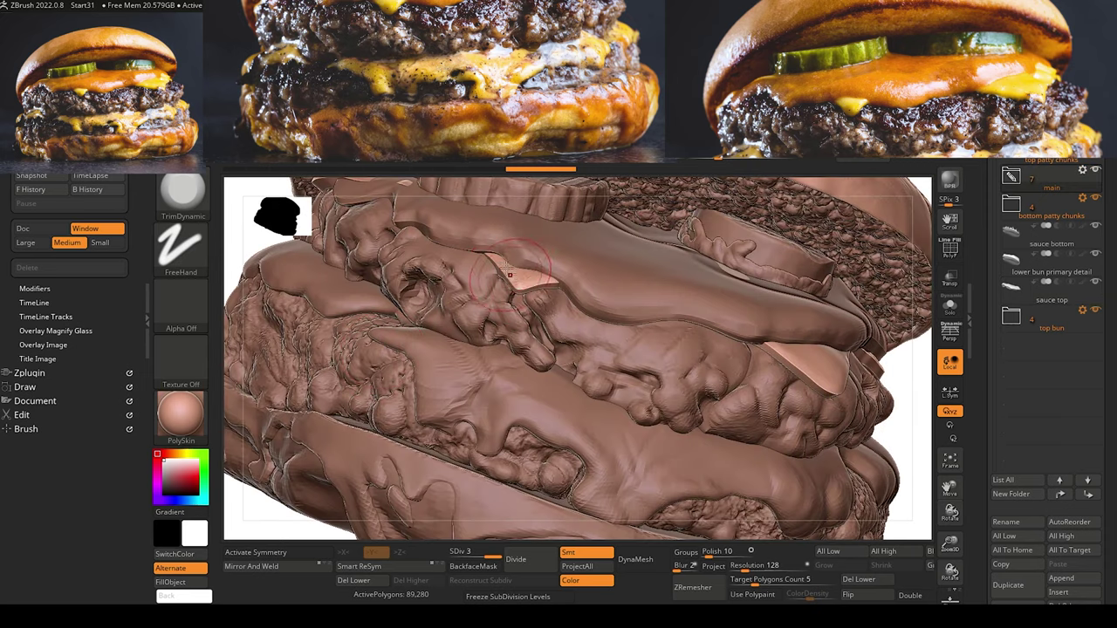
pyautogui.moveTo(500, 267)
pyautogui.mouseDown()
pyautogui.moveTo(551, 283)
pyautogui.moveTo(542, 283)
pyautogui.mouseUp()
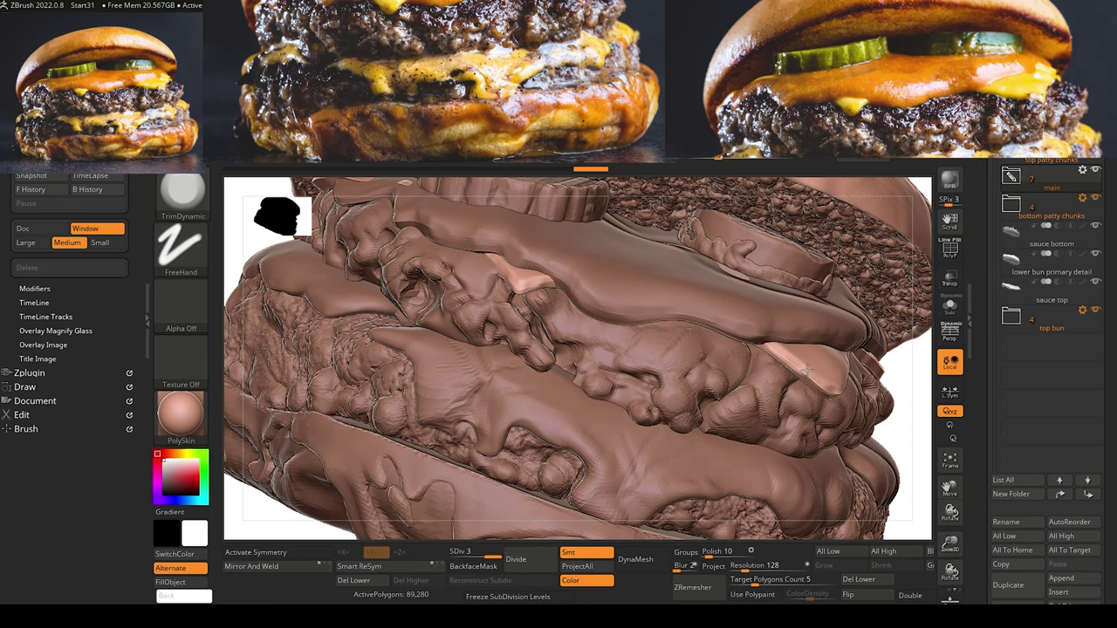
pyautogui.hotkey('ctrl', 'shift', 'z')
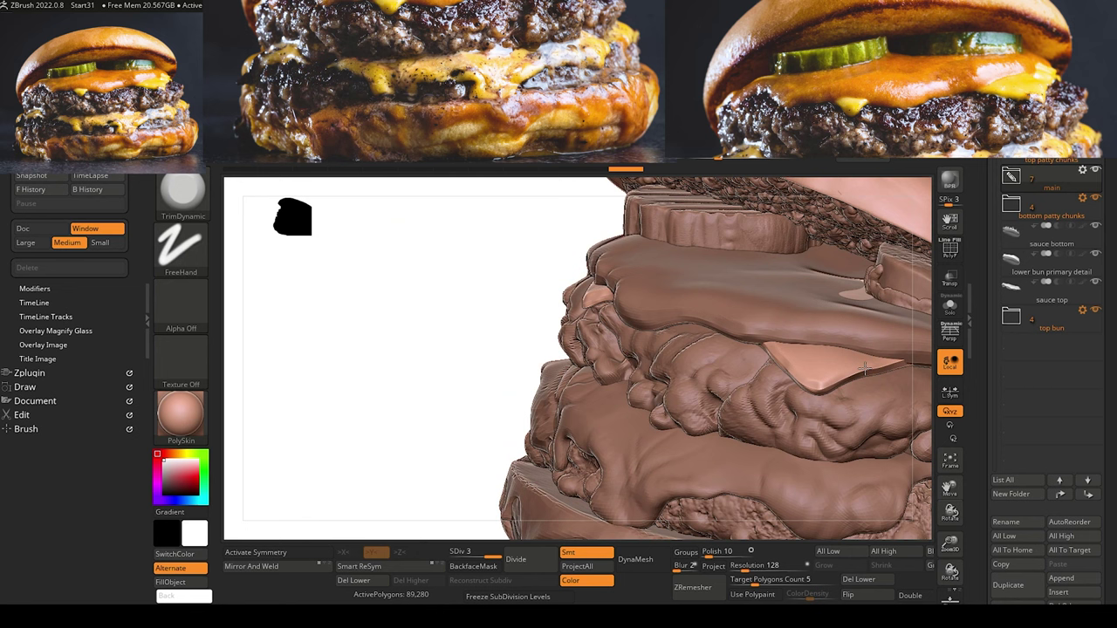
pyautogui.hotkey('ctrl', 'shift', 'z')
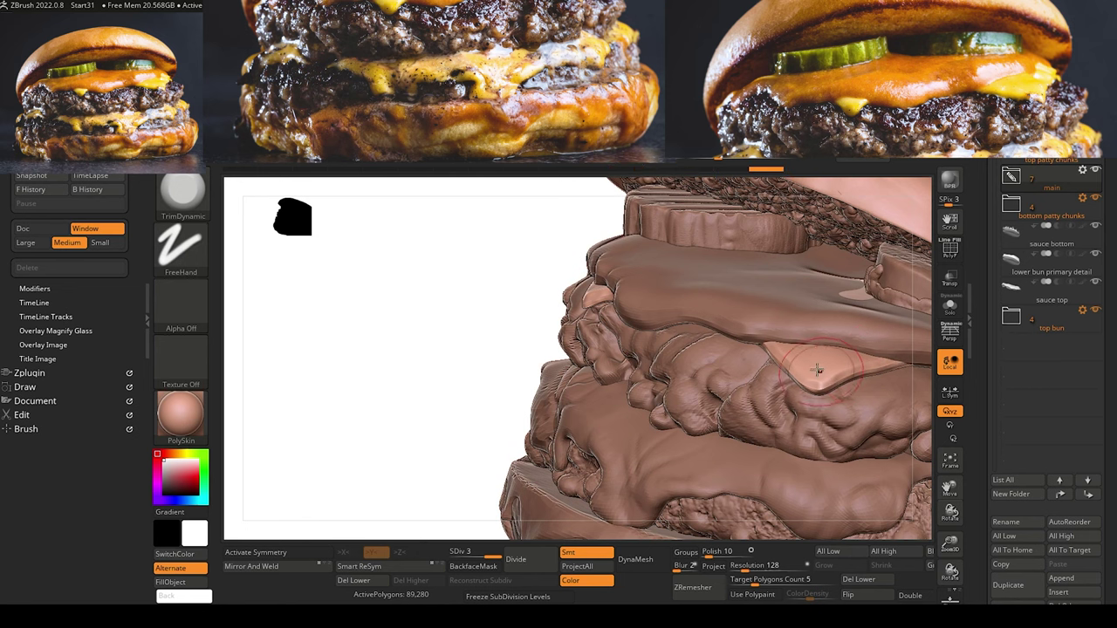
pyautogui.hotkey('ctrl', 'z')
pyautogui.press('shift')
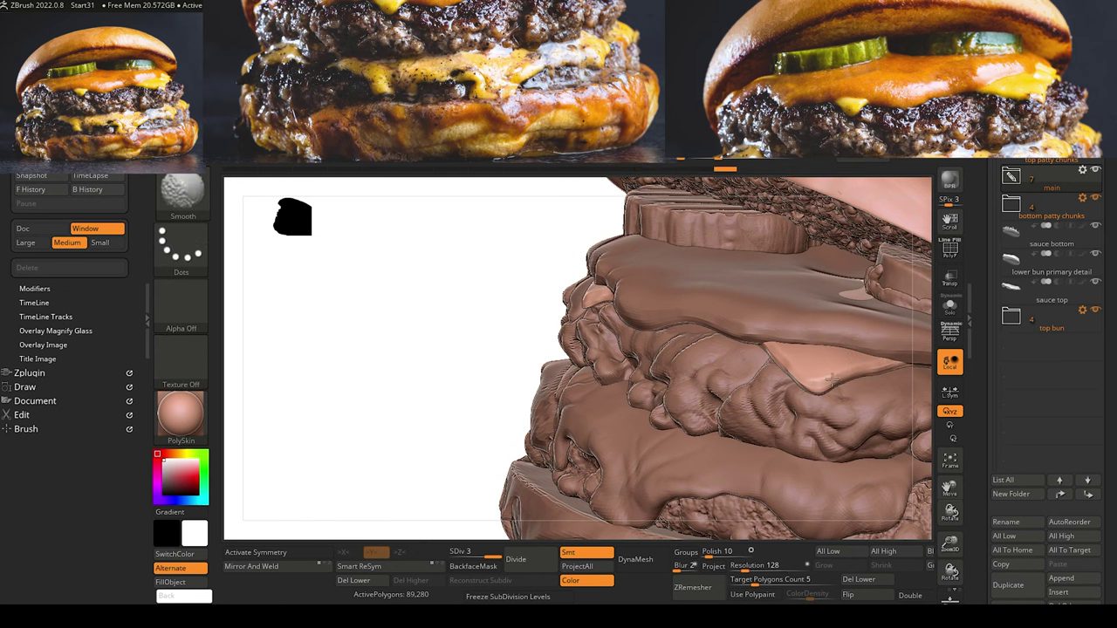
pyautogui.hotkey('ctrl', 'shift', 'z')
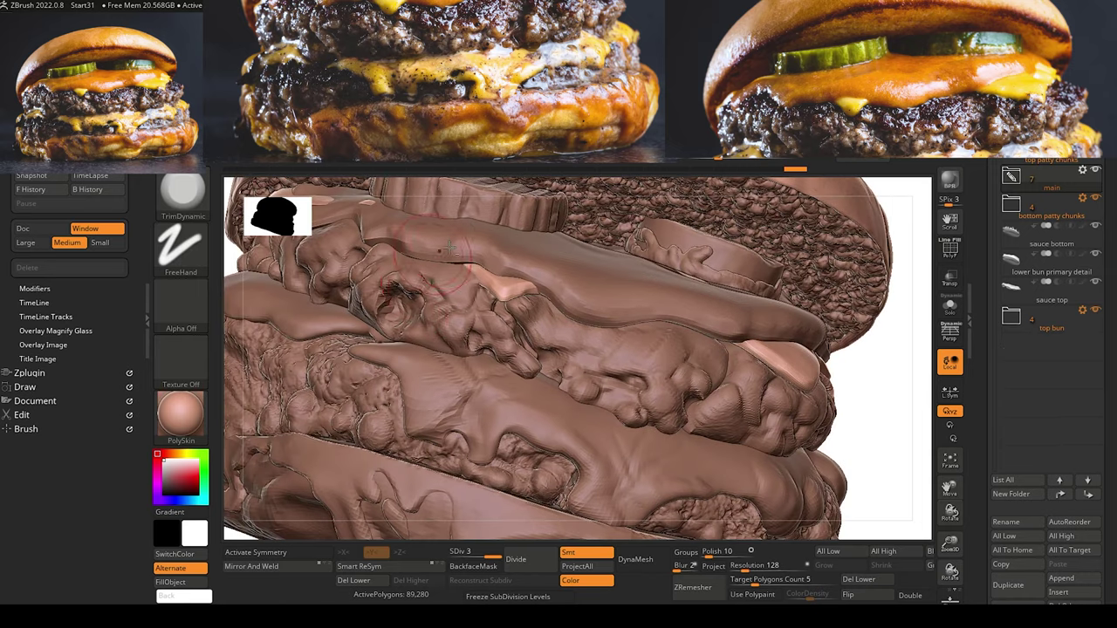
# Smooth the sauce top's front edge above the cheese corners.
pyautogui.keyDown('alt'); pyautogui.click(584, 309); pyautogui.keyUp('alt')
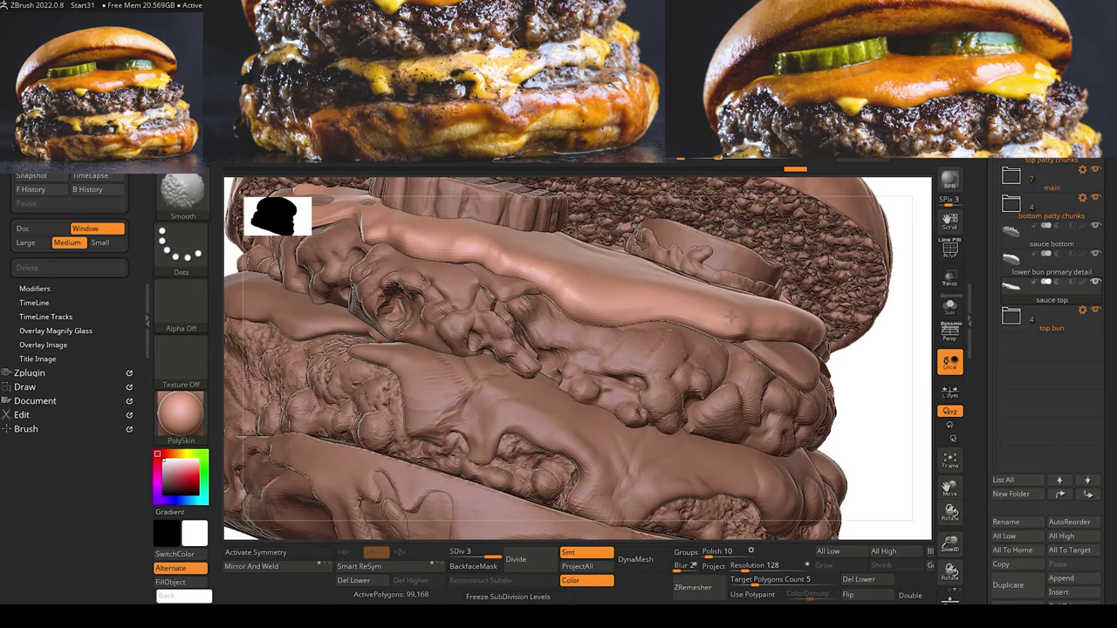
pyautogui.keyDown('shift'); pyautogui.moveTo(602, 326); pyautogui.dragTo(613, 331); pyautogui.keyUp('shift')
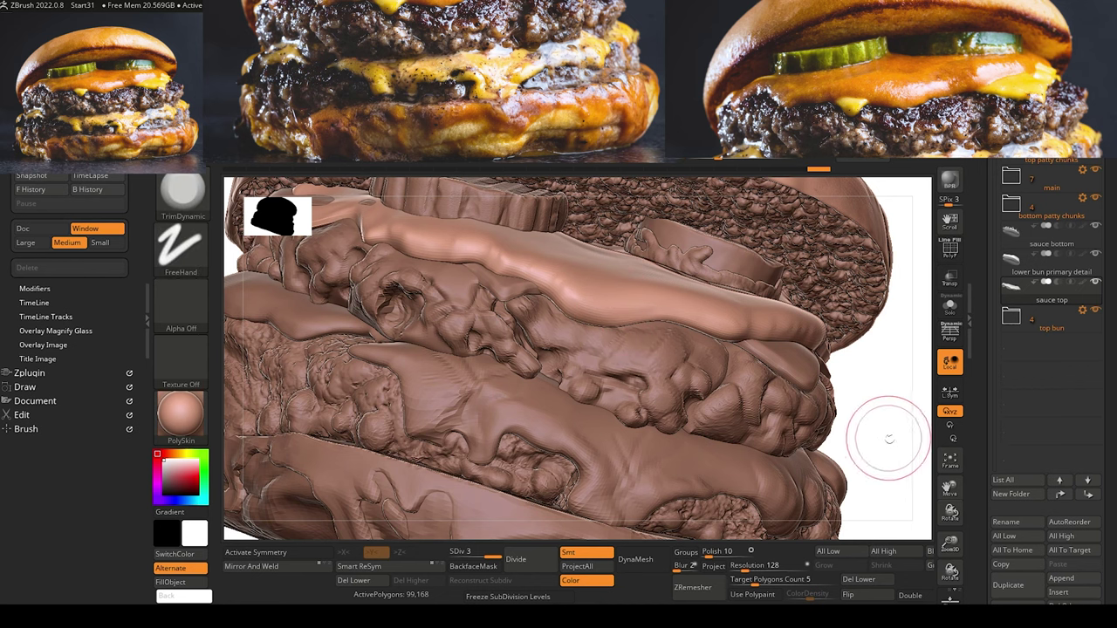
pyautogui.moveTo(888, 439)
pyautogui.keyDown('alt'); pyautogui.mouseDown()
pyautogui.moveTo(856, 413)
pyautogui.moveTo(893, 439)
pyautogui.mouseUp(); pyautogui.keyUp('alt')
pyautogui.keyDown('alt'); pyautogui.moveTo(335, 303); pyautogui.dragTo(360, 368); pyautogui.keyUp('alt')
pyautogui.keyDown('alt'); pyautogui.moveTo(266, 292); pyautogui.dragTo(319, 325); pyautogui.keyUp('alt')
# Build up the small front cheese corner with the ClayBuildup brush so it melts over the patty.
pyautogui.keyDown('alt'); pyautogui.click(552, 351); pyautogui.keyUp('alt')
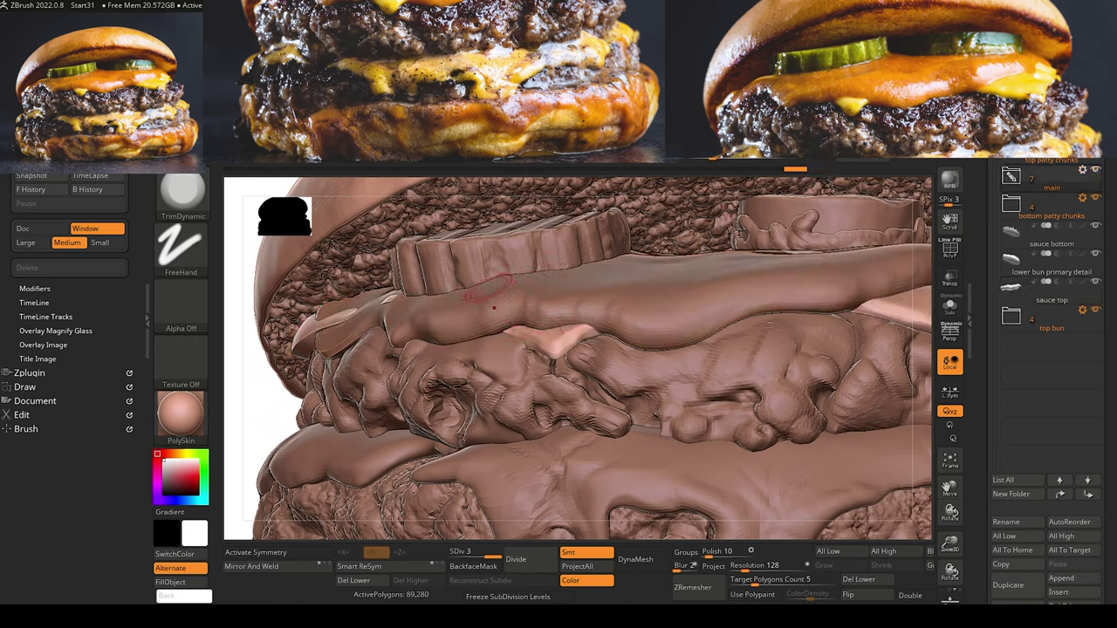
pyautogui.press('b')
pyautogui.press('c')
pyautogui.press('b')
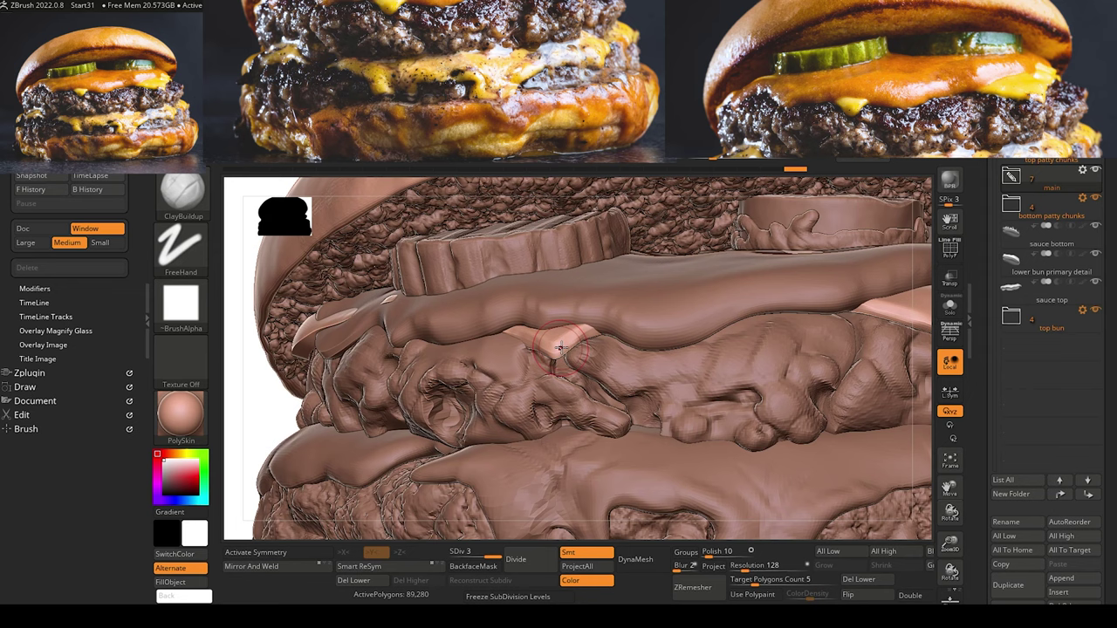
pyautogui.moveTo(552, 340)
pyautogui.mouseDown()
pyautogui.moveTo(563, 339)
pyautogui.moveTo(529, 338)
pyautogui.mouseUp()
pyautogui.moveTo(247, 338)
pyautogui.keyDown('alt'); pyautogui.mouseDown()
pyautogui.moveTo(233, 309)
pyautogui.moveTo(267, 348)
pyautogui.mouseUp(); pyautogui.keyUp('alt')
pyautogui.moveTo(266, 348)
pyautogui.keyDown('ctrl'); pyautogui.mouseDown()
pyautogui.moveTo(294, 367)
pyautogui.moveTo(311, 324)
pyautogui.moveTo(319, 344)
pyautogui.mouseUp(); pyautogui.keyUp('ctrl')
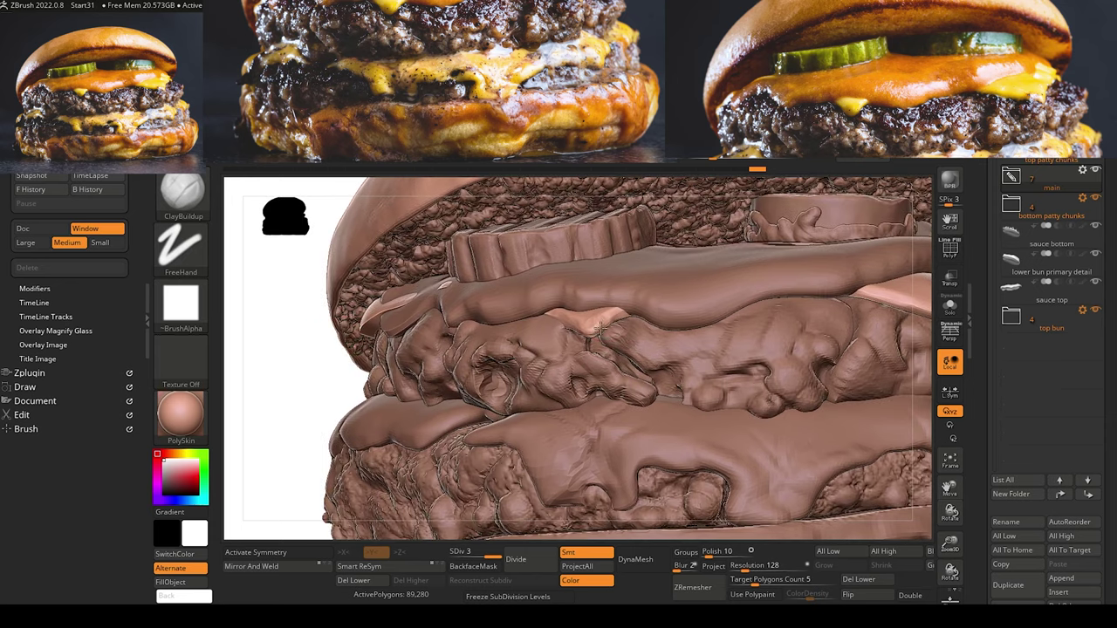
pyautogui.moveTo(589, 328); pyautogui.dragTo(597, 314)
pyautogui.moveTo(597, 315)
pyautogui.mouseDown()
pyautogui.moveTo(569, 327)
pyautogui.moveTo(555, 304)
pyautogui.moveTo(511, 298)
pyautogui.mouseUp()
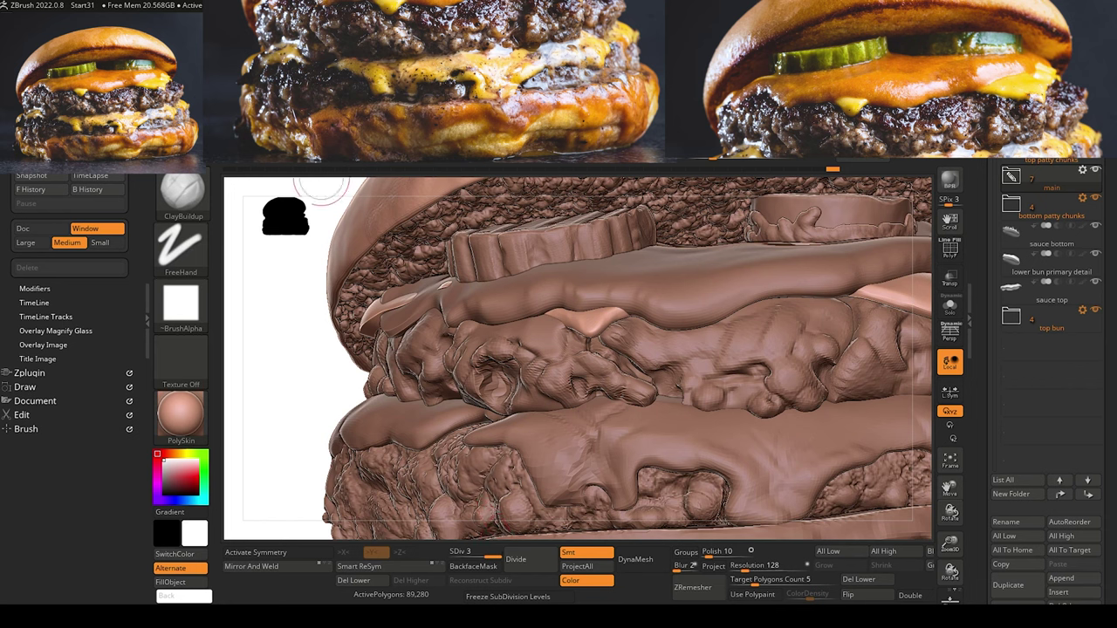
# Inflate the small cheese corner and pull its upper edge up under the sauce top with the Move brush.
pyautogui.press('shift')
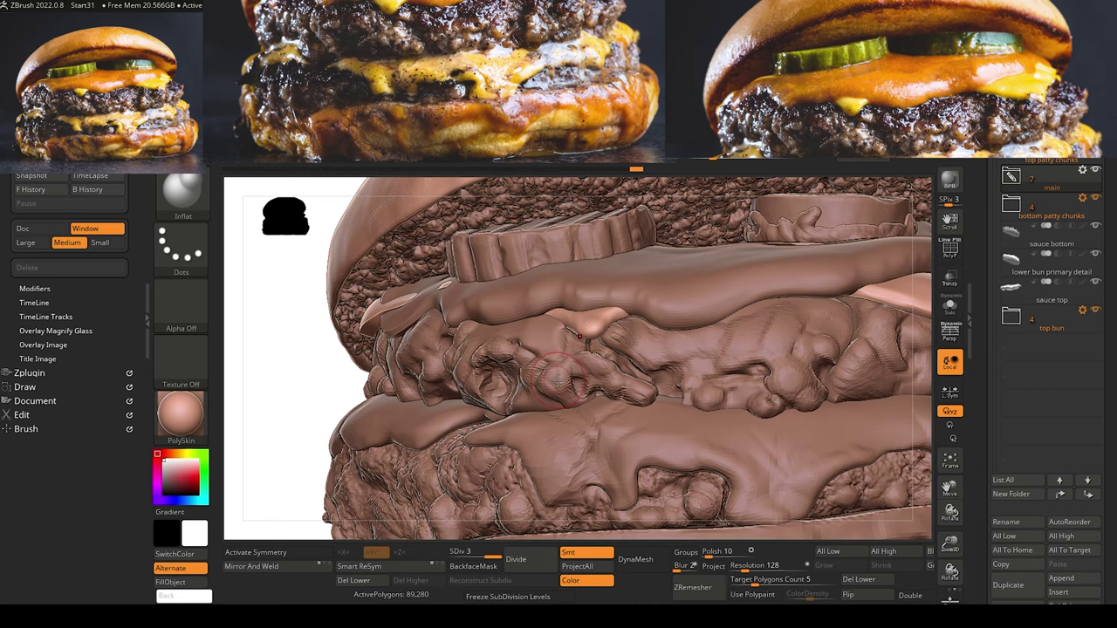
pyautogui.moveTo(308, 343)
pyautogui.keyDown('alt'); pyautogui.mouseDown()
pyautogui.moveTo(352, 333)
pyautogui.moveTo(340, 373)
pyautogui.moveTo(344, 362)
pyautogui.mouseUp(); pyautogui.keyUp('alt')
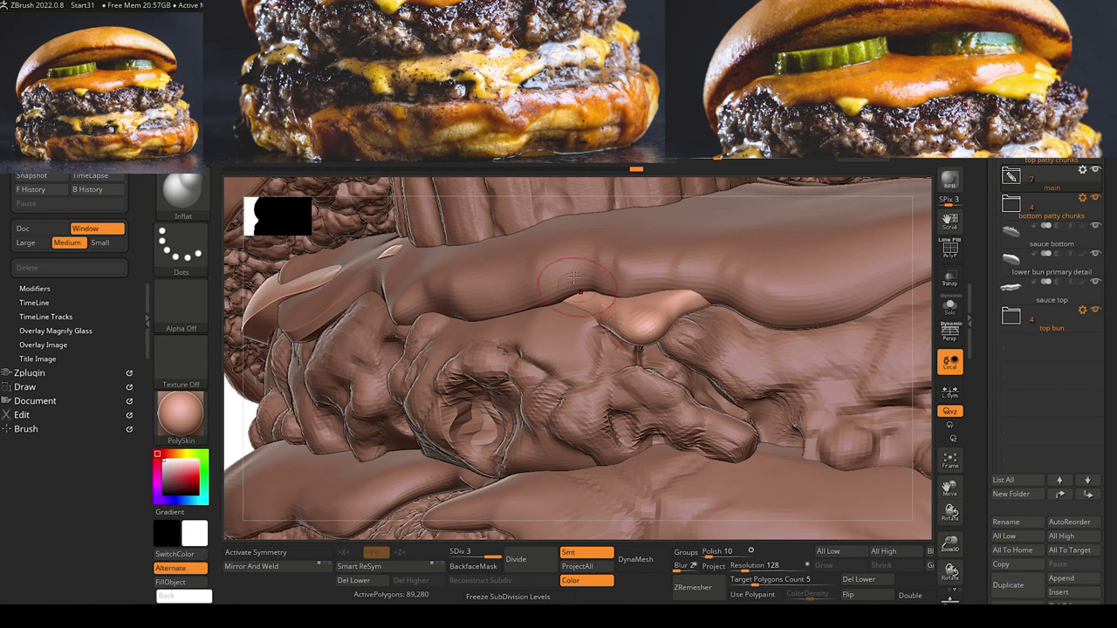
pyautogui.press('b')
pyautogui.press('m')
pyautogui.press('v')
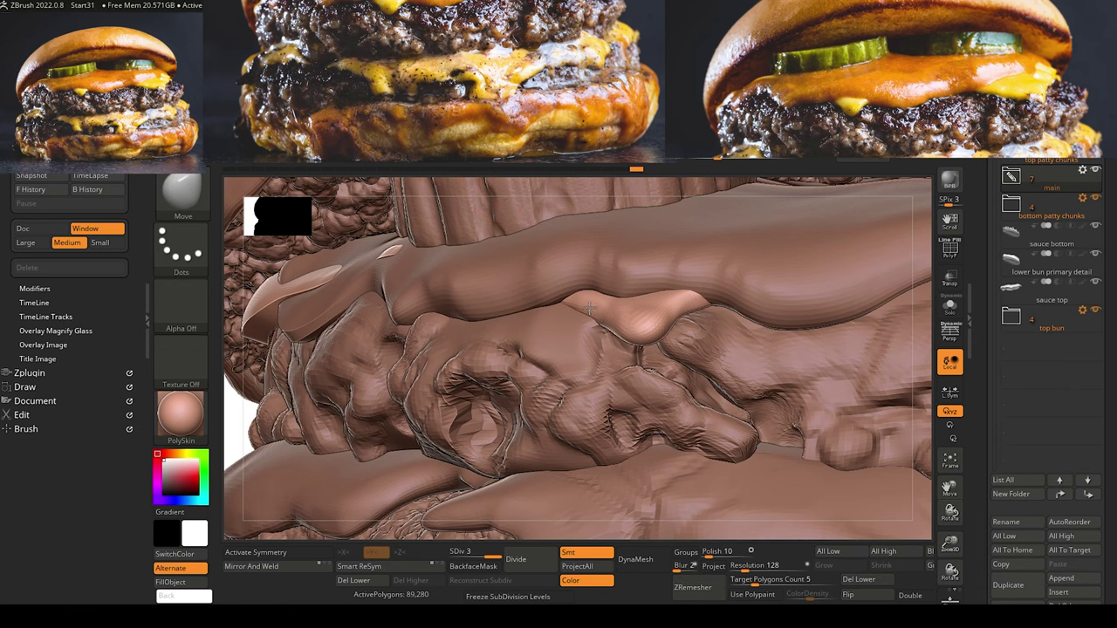
pyautogui.moveTo(695, 304); pyautogui.dragTo(684, 278)
# Refine the sauce top's front edge around the cheese corners with the Move and TrimDynamic brushes, and smooth it.
pyautogui.moveTo(256, 397)
pyautogui.keyDown('alt'); pyautogui.mouseDown()
pyautogui.moveTo(284, 370)
pyautogui.moveTo(320, 364)
pyautogui.moveTo(305, 378)
pyautogui.moveTo(312, 237)
pyautogui.mouseUp(); pyautogui.keyUp('alt')
pyautogui.keyDown('alt'); pyautogui.click(553, 315); pyautogui.keyUp('alt')
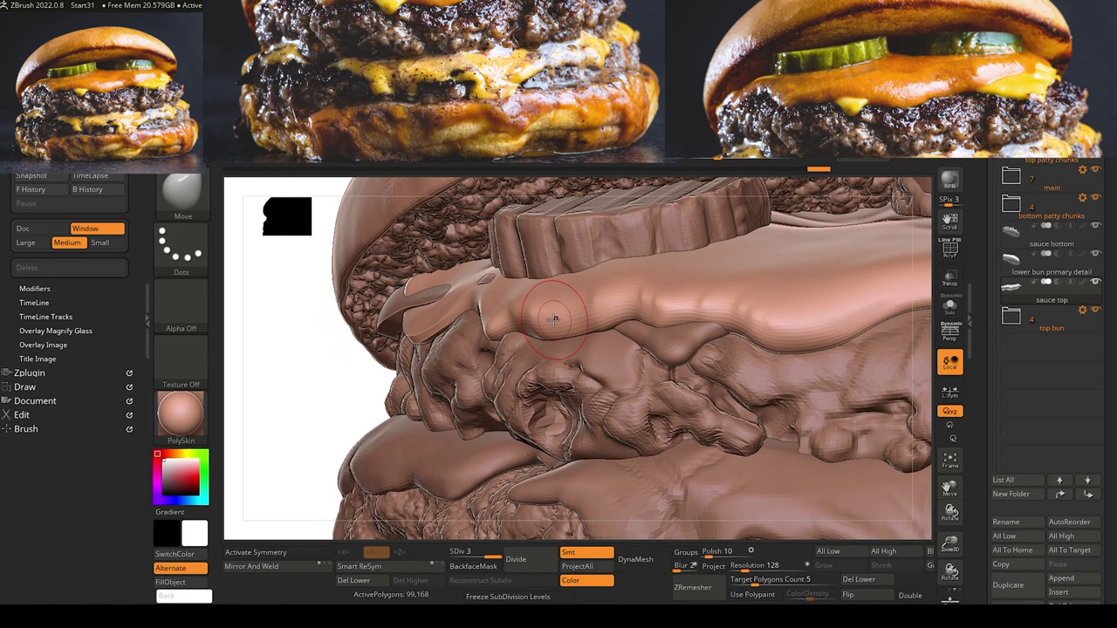
pyautogui.click(339, 164)
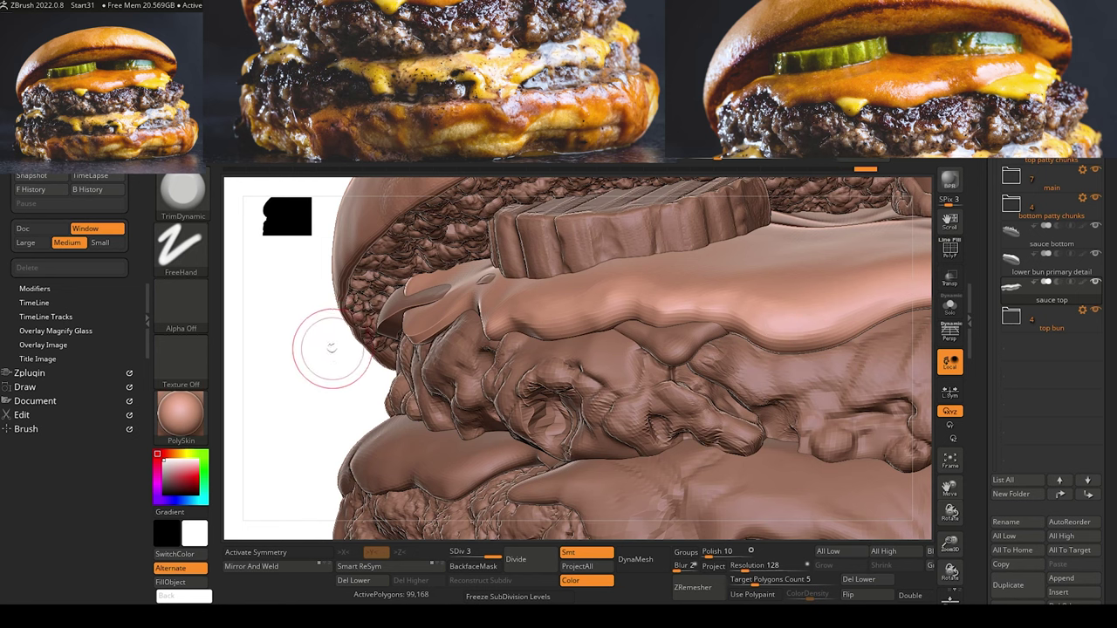
pyautogui.moveTo(332, 349)
pyautogui.keyDown('alt'); pyautogui.mouseDown()
pyautogui.moveTo(322, 315)
pyautogui.moveTo(265, 329)
pyautogui.moveTo(270, 356)
pyautogui.moveTo(329, 351)
pyautogui.moveTo(285, 348)
pyautogui.moveTo(279, 332)
pyautogui.moveTo(250, 370)
pyautogui.moveTo(263, 357)
pyautogui.mouseUp(); pyautogui.keyUp('alt')
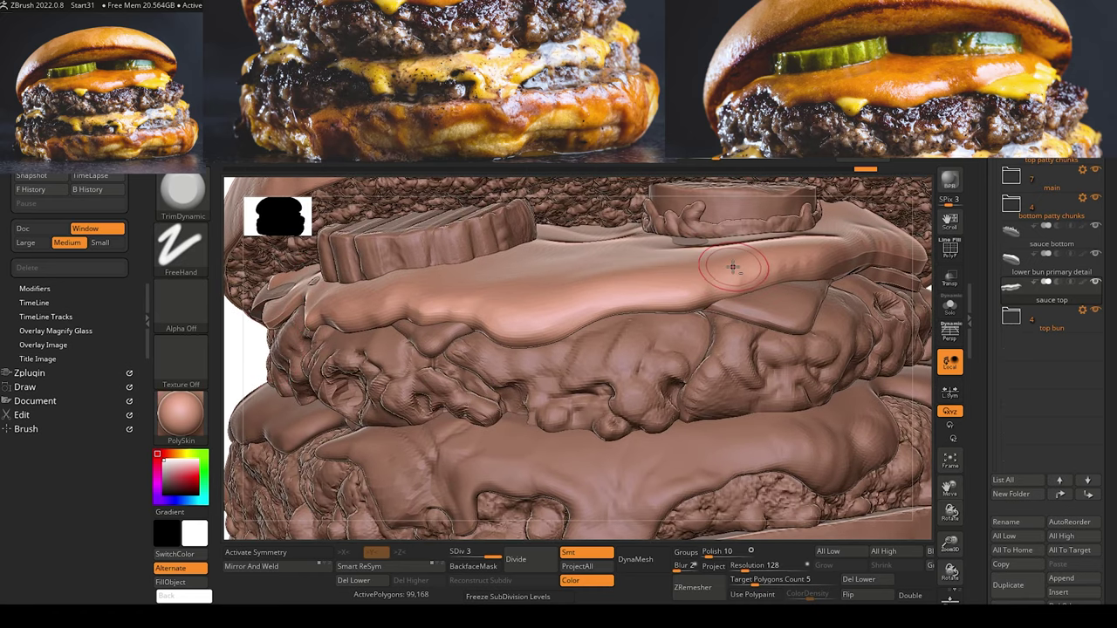
pyautogui.keyDown('shift'); pyautogui.moveTo(719, 291); pyautogui.dragTo(731, 300); pyautogui.keyUp('shift')
# Smooth the larger front cheese corner and make the sauce top the active subtool again.
pyautogui.keyDown('alt'); pyautogui.click(753, 307); pyautogui.keyUp('alt')
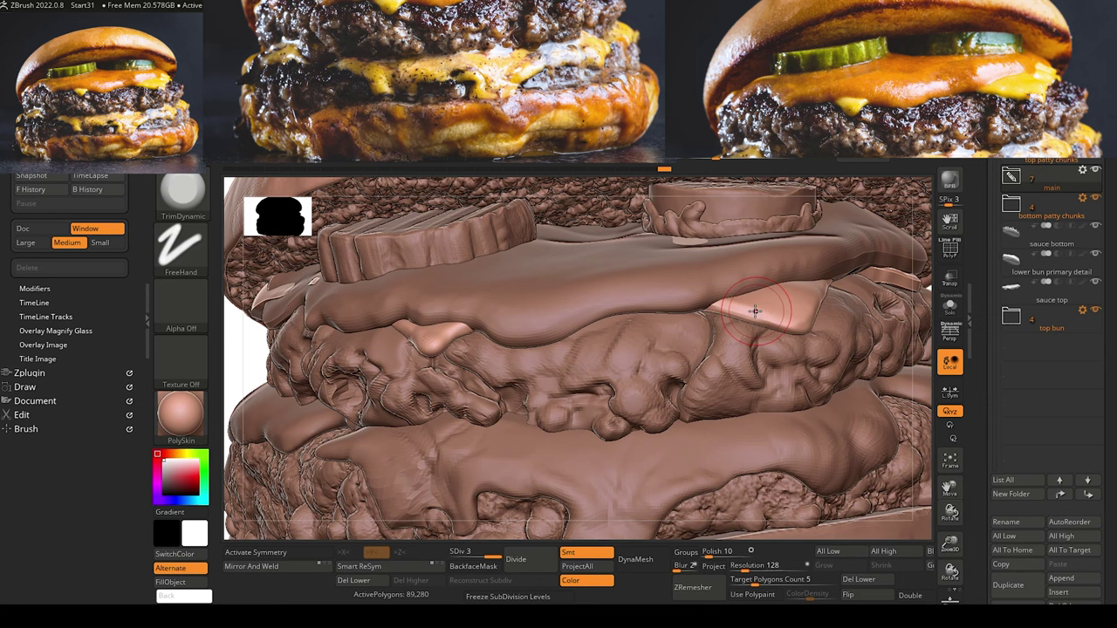
pyautogui.keyDown('shift'); pyautogui.moveTo(786, 339); pyautogui.dragTo(751, 323); pyautogui.keyUp('shift')
pyautogui.moveTo(248, 359)
pyautogui.keyDown('alt'); pyautogui.mouseDown()
pyautogui.moveTo(239, 309)
pyautogui.moveTo(285, 390)
pyautogui.moveTo(350, 386)
pyautogui.moveTo(302, 392)
pyautogui.mouseUp(); pyautogui.keyUp('alt')
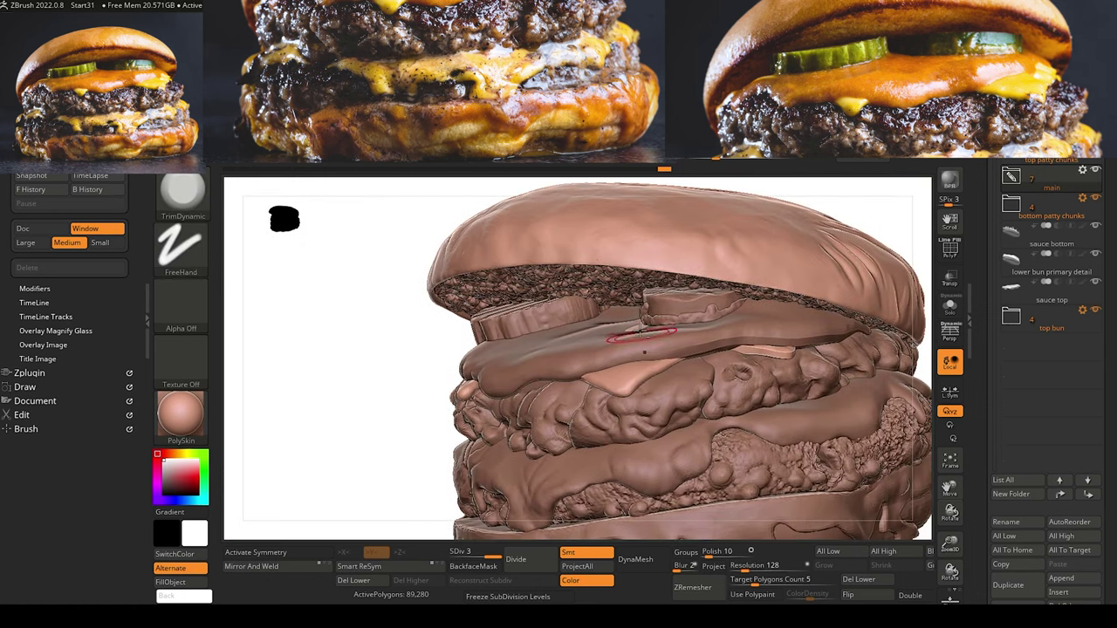
pyautogui.keyDown('alt'); pyautogui.click(694, 323); pyautogui.keyUp('alt')
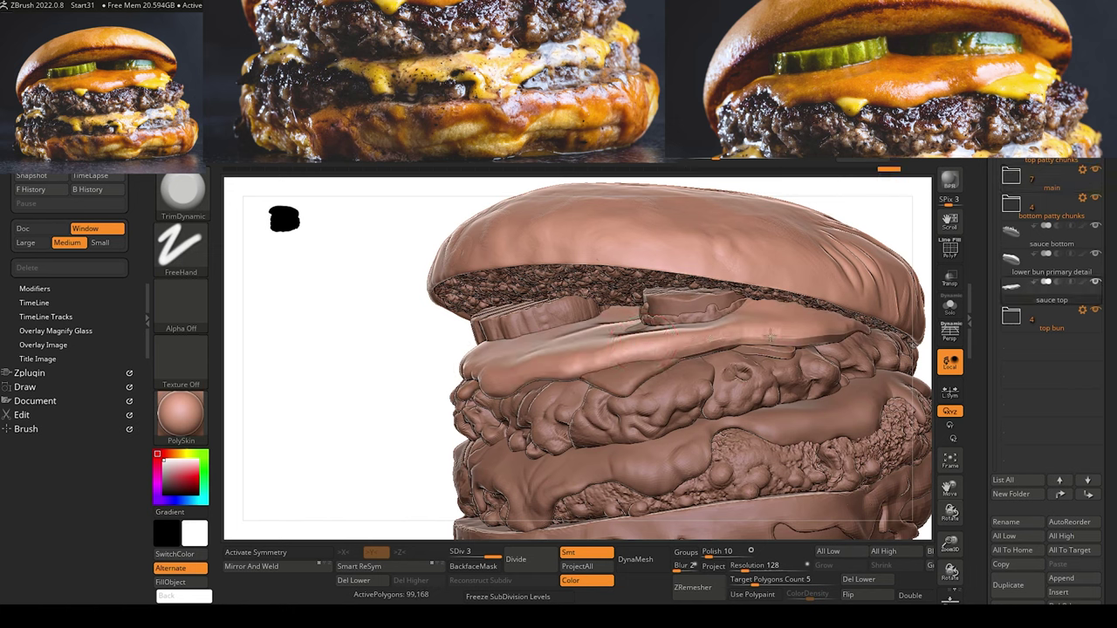
# Smooth the sauce top's front edge near the larger cheese corner and inspect the layer in isolation from several angles.
pyautogui.press('shift')
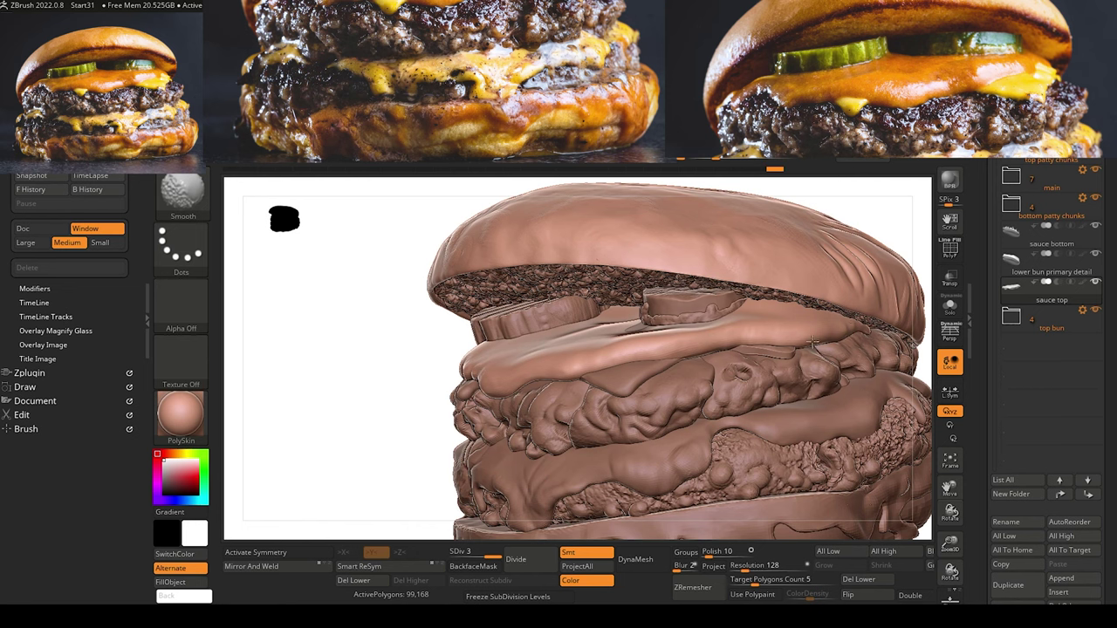
pyautogui.click(947, 306)
pyautogui.moveTo(349, 387)
pyautogui.mouseDown()
pyautogui.moveTo(300, 394)
pyautogui.moveTo(394, 471)
pyautogui.moveTo(445, 364)
pyautogui.mouseUp()
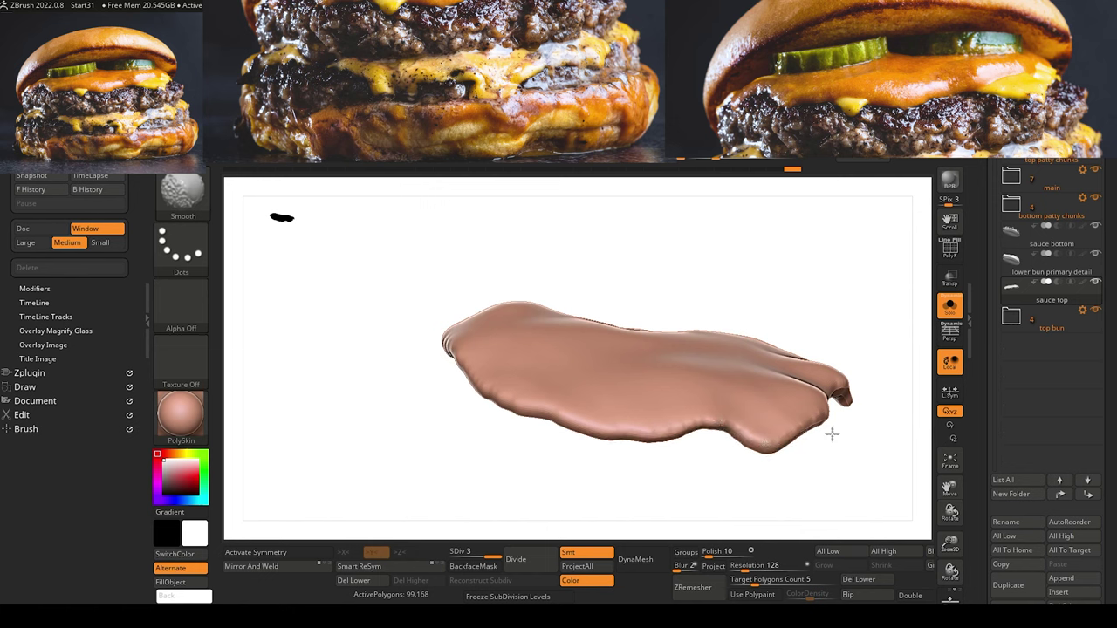
pyautogui.moveTo(719, 461); pyautogui.dragTo(654, 499)
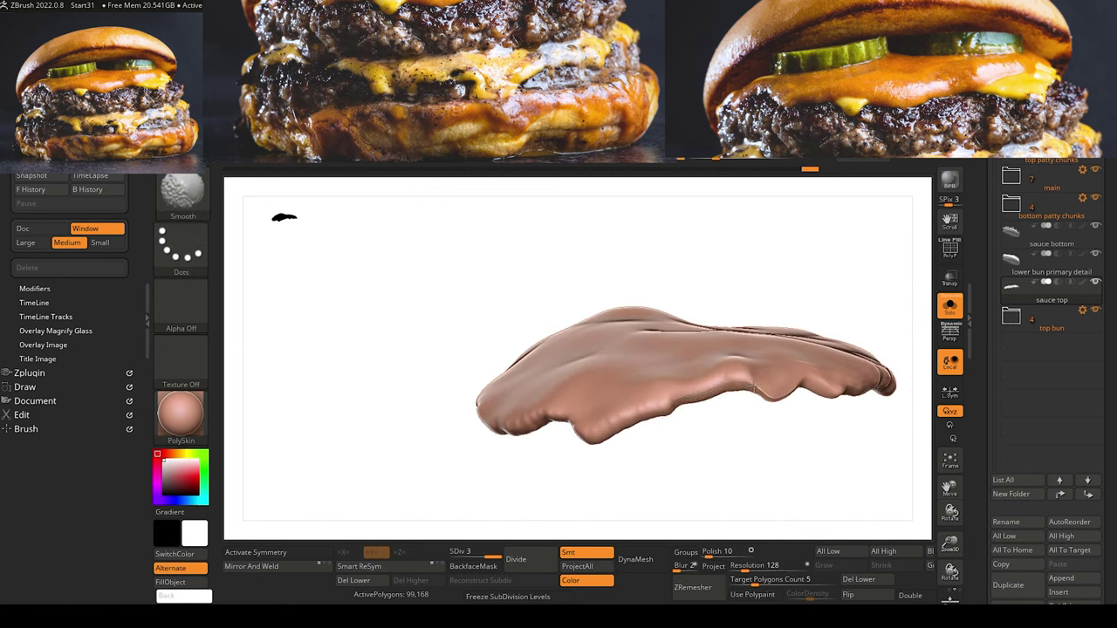
pyautogui.moveTo(456, 399)
pyautogui.mouseDown()
pyautogui.moveTo(449, 474)
pyautogui.moveTo(457, 467)
pyautogui.mouseUp()
pyautogui.click(950, 307)
# Make the top cheese active and adjust the tip of its larger front corner with the Move brush.
pyautogui.moveTo(843, 487); pyautogui.dragTo(489, 534)
pyautogui.keyDown('alt'); pyautogui.moveTo(431, 352); pyautogui.dragTo(299, 392); pyautogui.keyUp('alt')
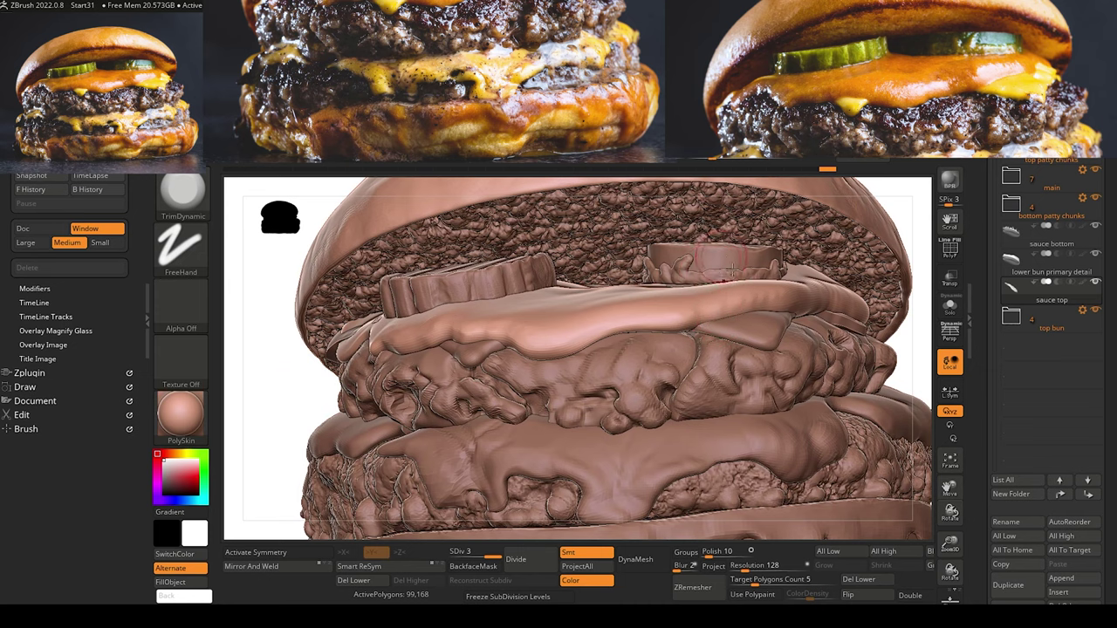
pyautogui.moveTo(283, 267); pyautogui.dragTo(295, 247)
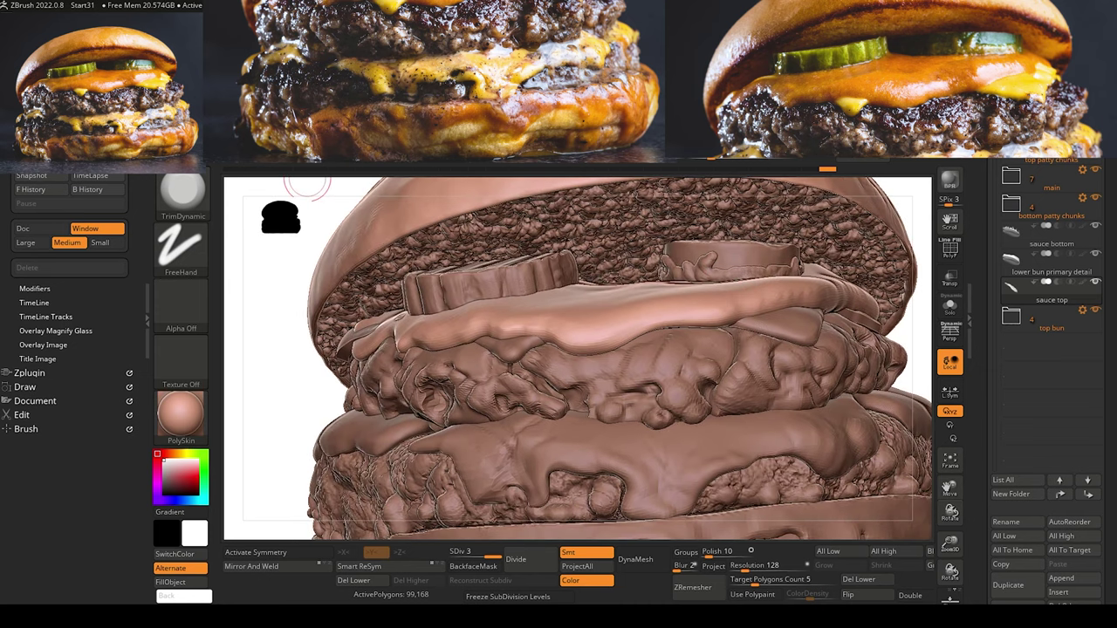
pyautogui.press('b')
pyautogui.press('m')
pyautogui.press('v')
pyautogui.keyDown('alt'); pyautogui.click(808, 342); pyautogui.keyUp('alt')
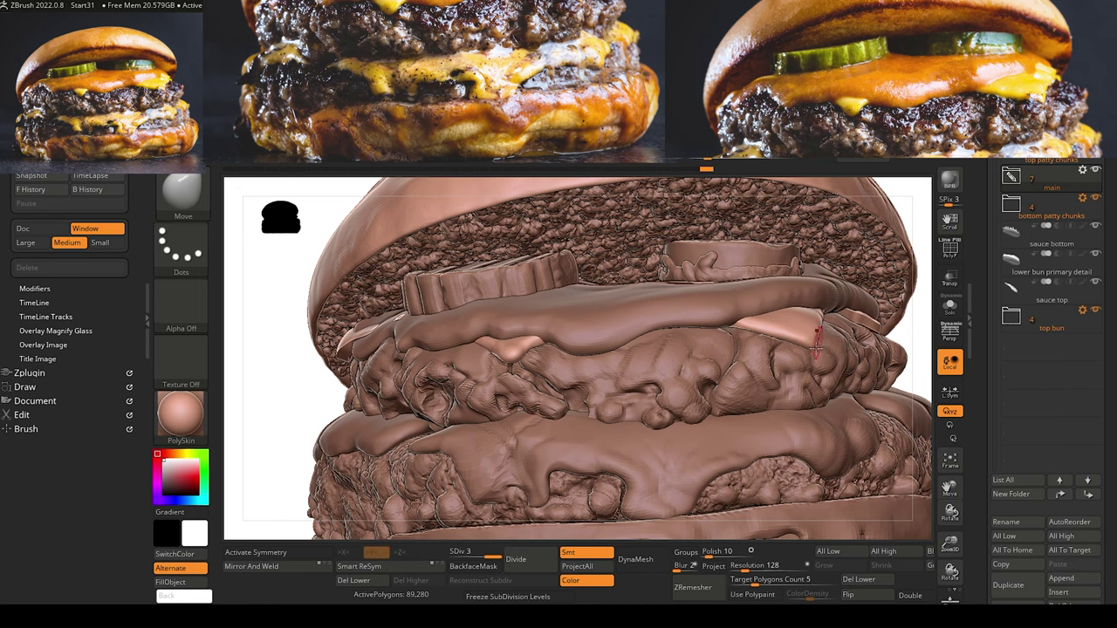
pyautogui.moveTo(814, 348); pyautogui.dragTo(811, 337)
# Make the lower cheese layer active and reduce it to subdivision level 1.
pyautogui.moveTo(305, 428); pyautogui.dragTo(459, 454)
pyautogui.moveTo(419, 424); pyautogui.dragTo(440, 428)
pyautogui.hotkey('shift', 'd')
pyautogui.hotkey('shift', 'd')
pyautogui.moveTo(370, 371)
pyautogui.mouseDown()
pyautogui.moveTo(372, 385)
pyautogui.moveTo(322, 352)
pyautogui.moveTo(374, 384)
pyautogui.moveTo(365, 388)
pyautogui.mouseUp()
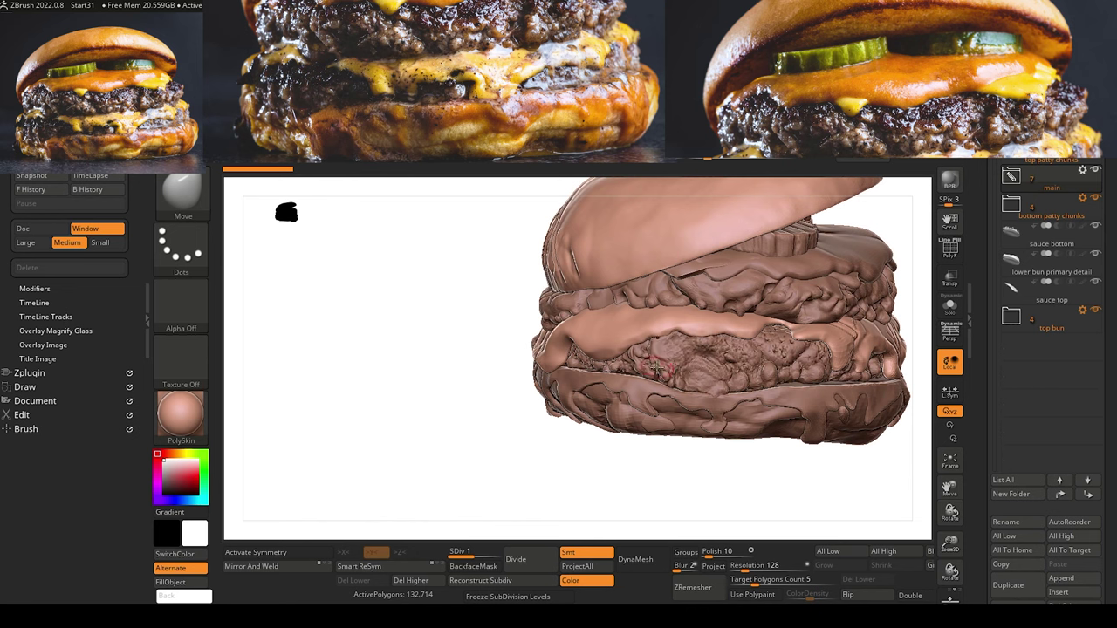
# Pull the lower cheese's front edge down over the bottom patty into a melted drip with the Move brush.
pyautogui.moveTo(952, 411)
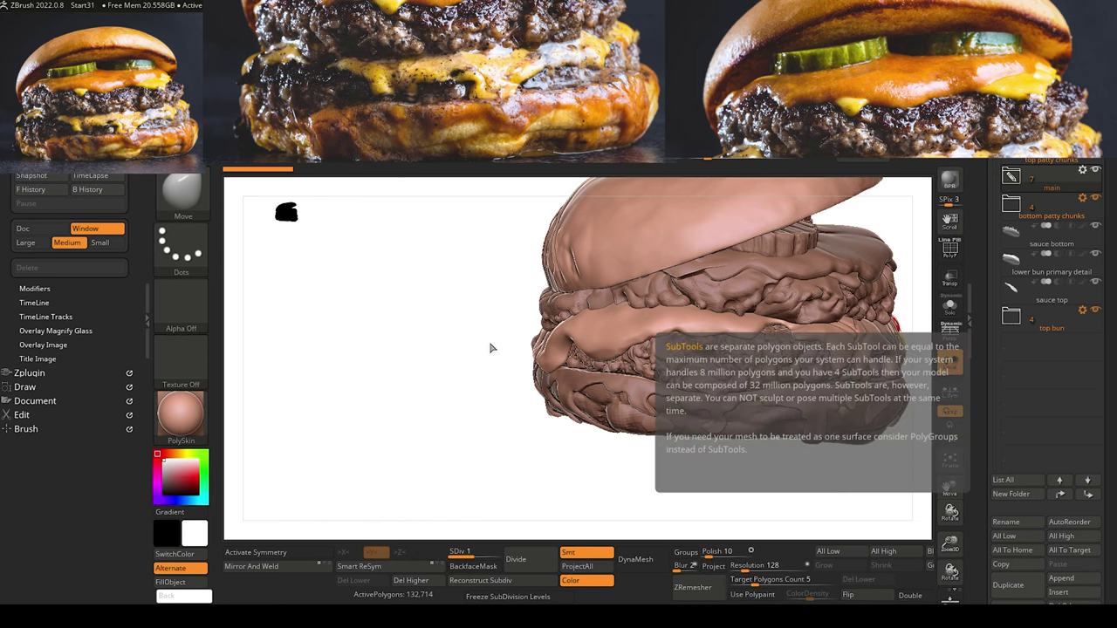
pyautogui.moveTo(491, 367); pyautogui.dragTo(462, 389)
pyautogui.moveTo(337, 322); pyautogui.dragTo(438, 443)
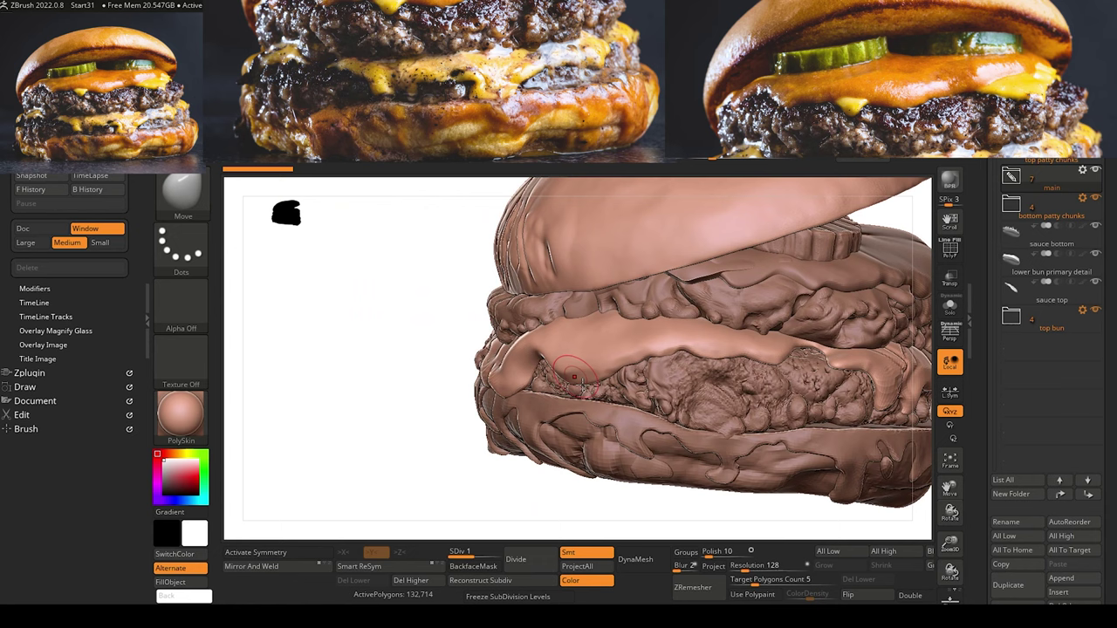
pyautogui.moveTo(397, 346); pyautogui.dragTo(421, 352)
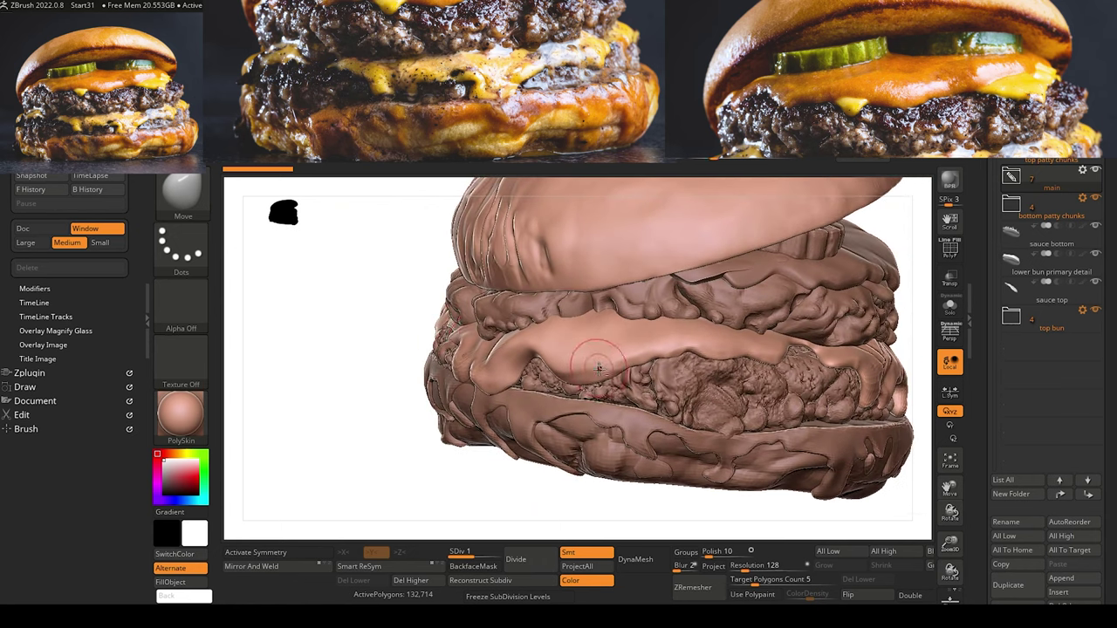
pyautogui.moveTo(379, 252); pyautogui.dragTo(467, 312)
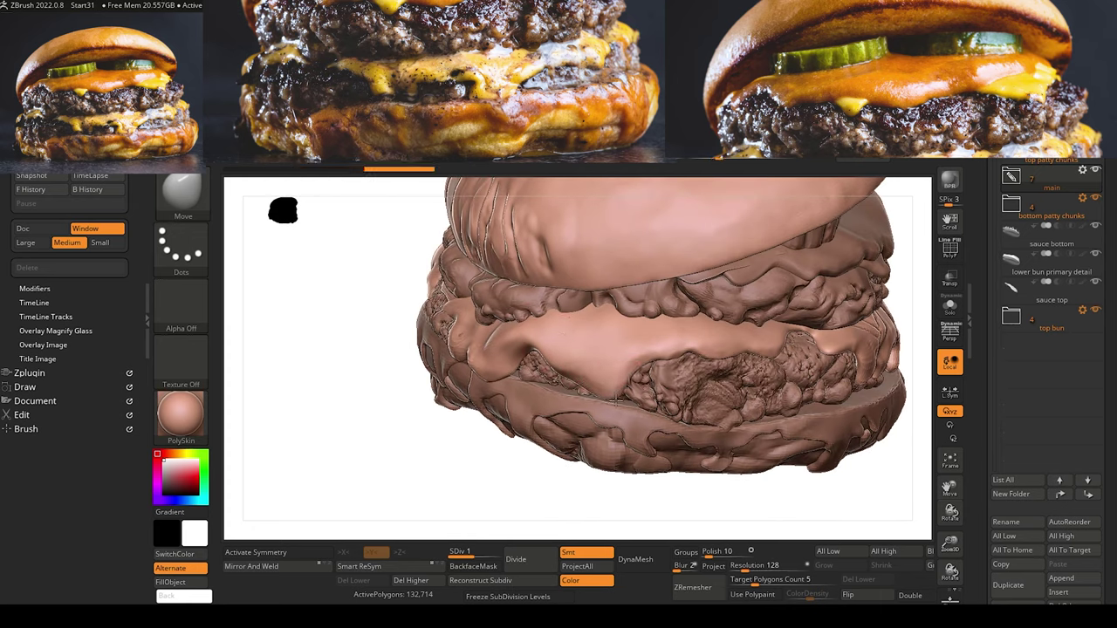
pyautogui.moveTo(477, 455); pyautogui.dragTo(572, 420)
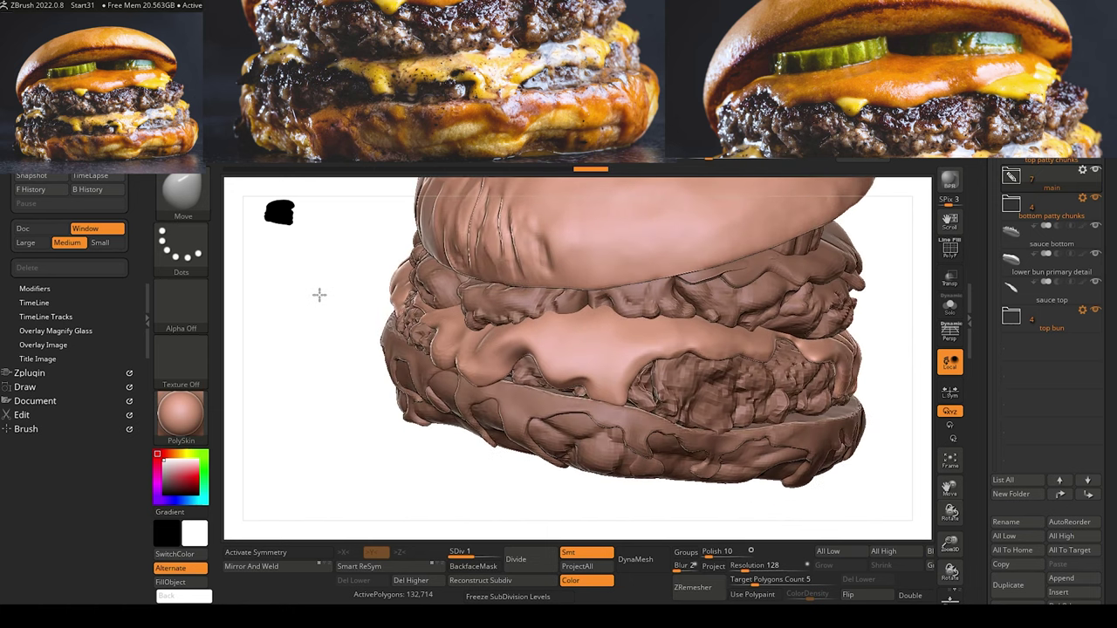
pyautogui.moveTo(345, 321); pyautogui.dragTo(338, 289)
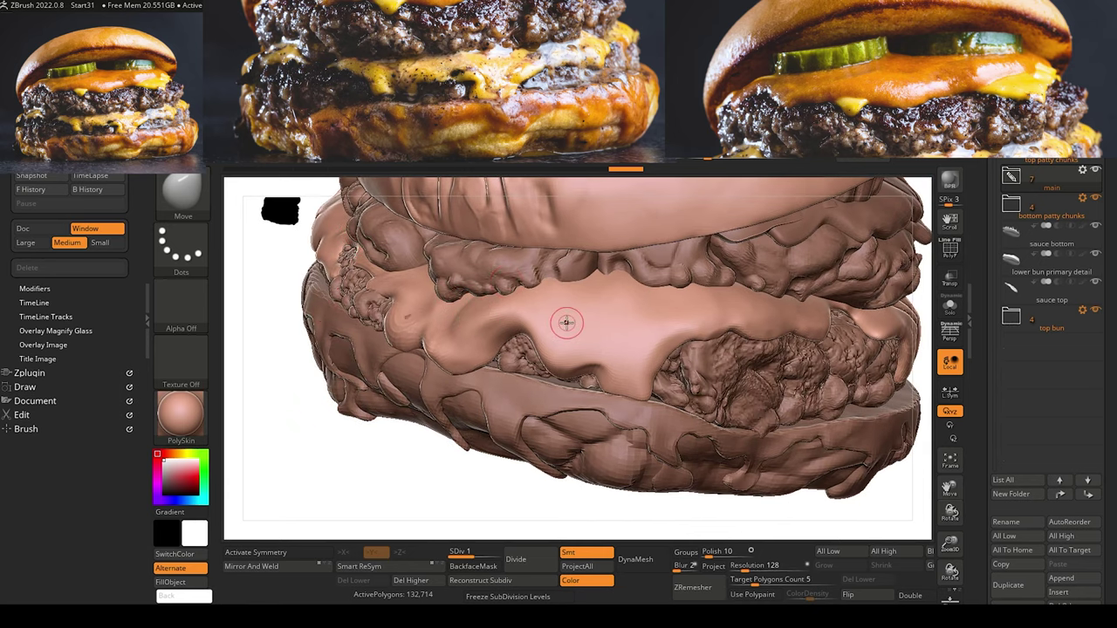
# Carve a crease down the lower cheese's large front drip with the DamStandard brush.
pyautogui.press('b')
pyautogui.press('t')
pyautogui.press('d')
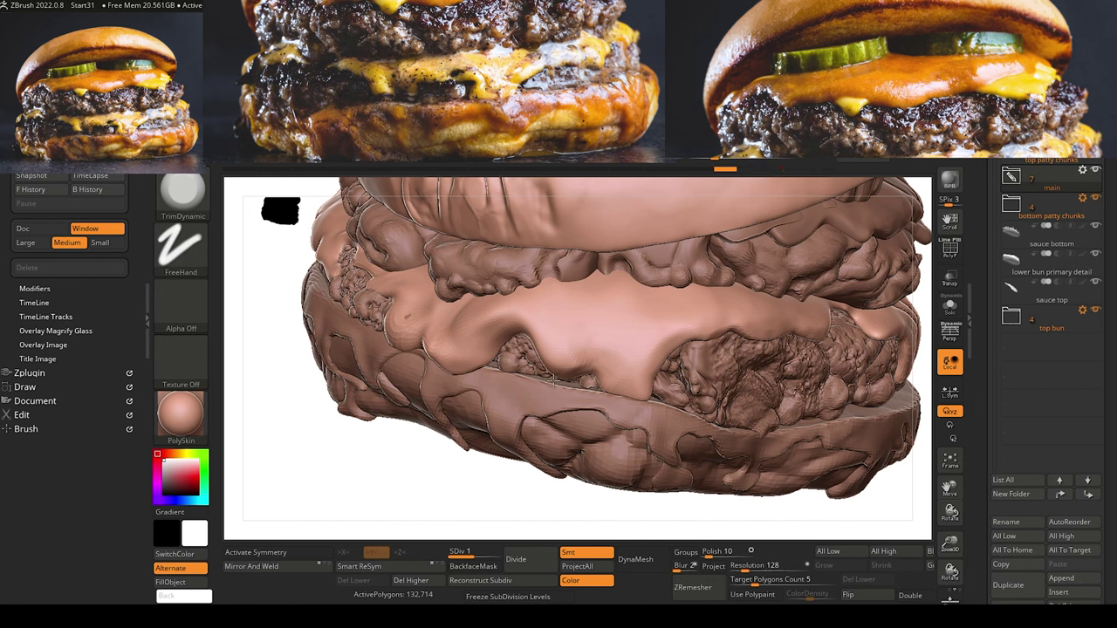
pyautogui.press('b')
pyautogui.press('d')
pyautogui.press('s')
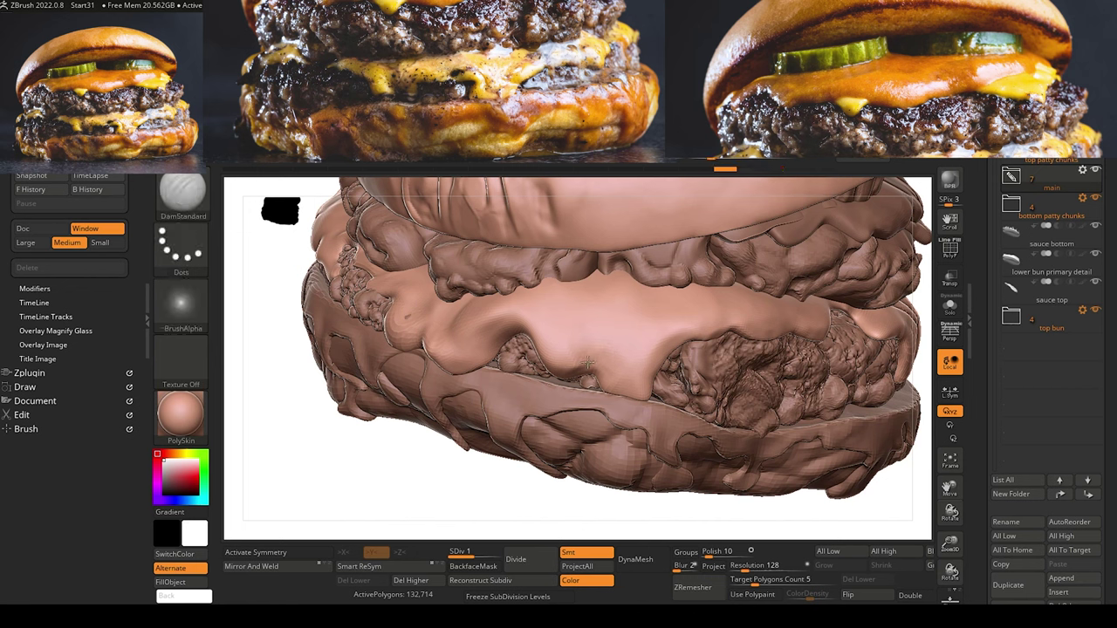
pyautogui.moveTo(598, 295)
pyautogui.mouseDown()
pyautogui.moveTo(588, 346)
pyautogui.moveTo(620, 344)
pyautogui.mouseUp()
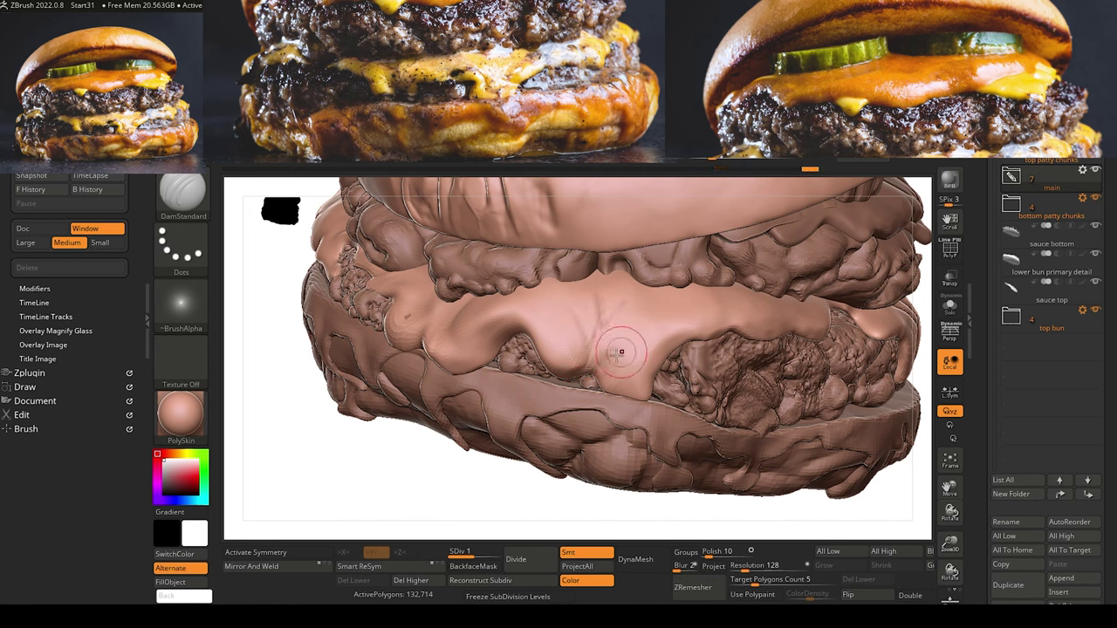
# Build up folds on the large cheese drip with the ClayBuildup brush and raise the layer to subdivision level 2.
pyautogui.press('b')
pyautogui.press('c')
pyautogui.press('b')
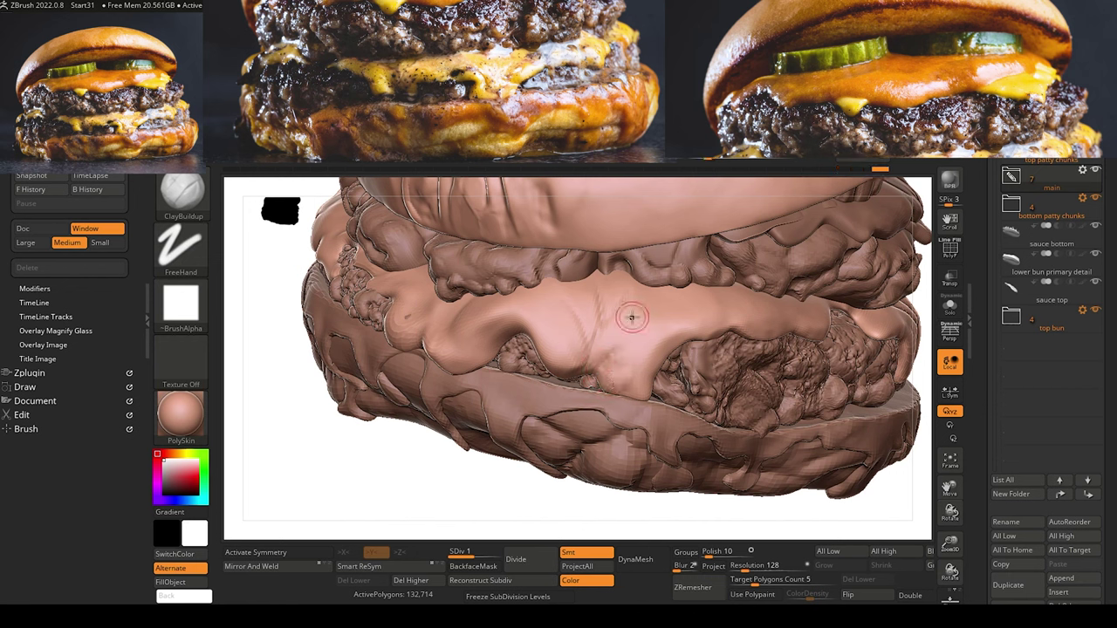
pyautogui.hotkey('ctrl', 'd')
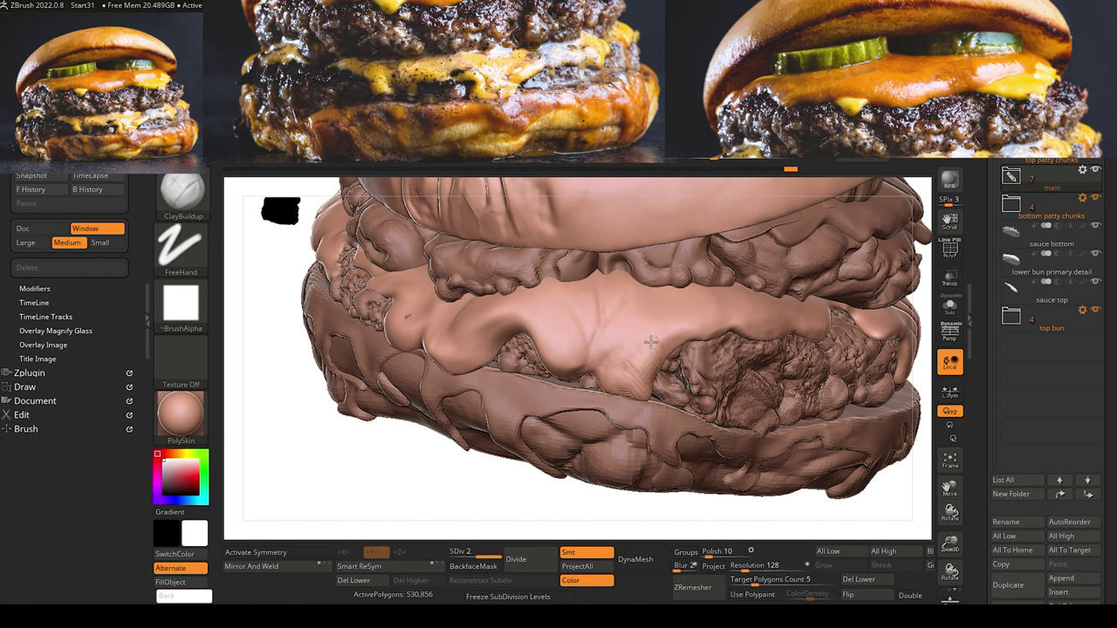
# Reshape the cheese edge beside the large drip with the Move brush so it hangs over the patty.
pyautogui.press('b')
pyautogui.press('m')
pyautogui.press('v')
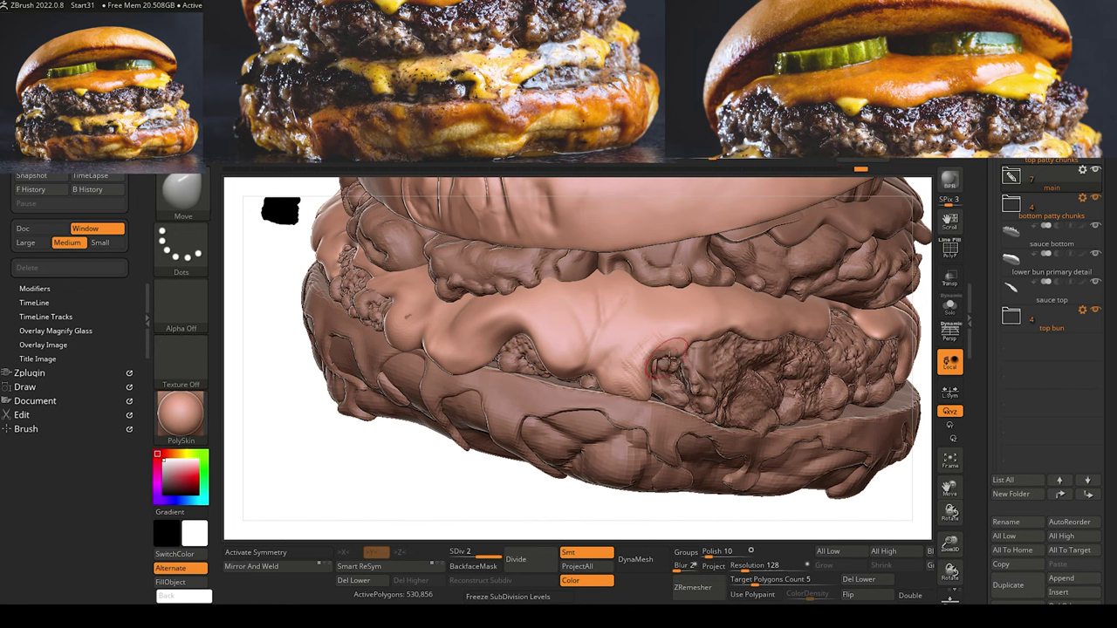
pyautogui.moveTo(669, 358); pyautogui.dragTo(673, 360)
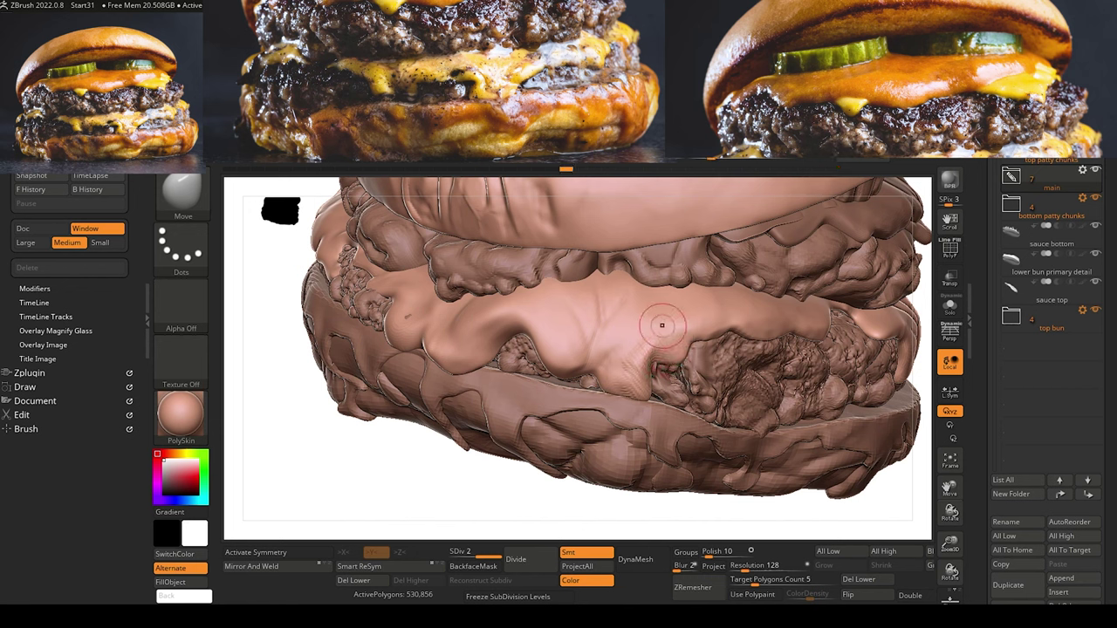
# Thicken the reshaped drip edge with the ClayBuildup brush and smooth the strokes.
pyautogui.press('b')
pyautogui.press('c')
pyautogui.press('b')
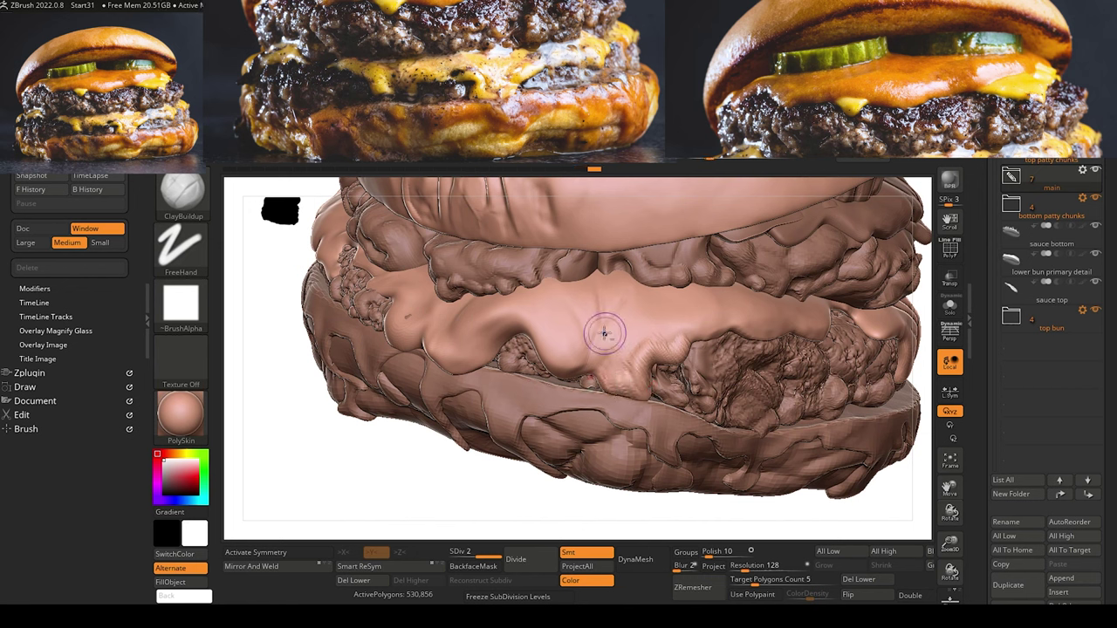
pyautogui.press('shift')
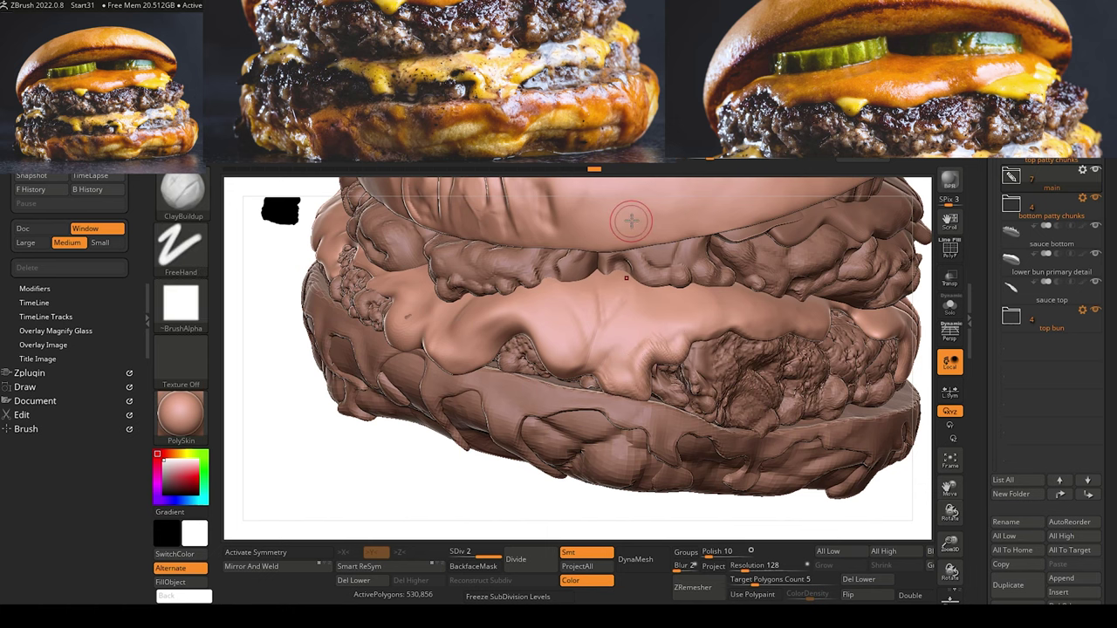
# Switch ClayBuildup to the round Alpha 58, build up soft folds along the cheese edge, and smooth the drip's tip.
pyautogui.moveTo(306, 413); pyautogui.dragTo(357, 395)
pyautogui.moveTo(357, 394)
pyautogui.mouseDown(button='right')
pyautogui.moveTo(344, 404)
pyautogui.moveTo(344, 444)
pyautogui.moveTo(347, 428)
pyautogui.moveTo(327, 439)
pyautogui.moveTo(347, 391)
pyautogui.mouseUp(button='right')
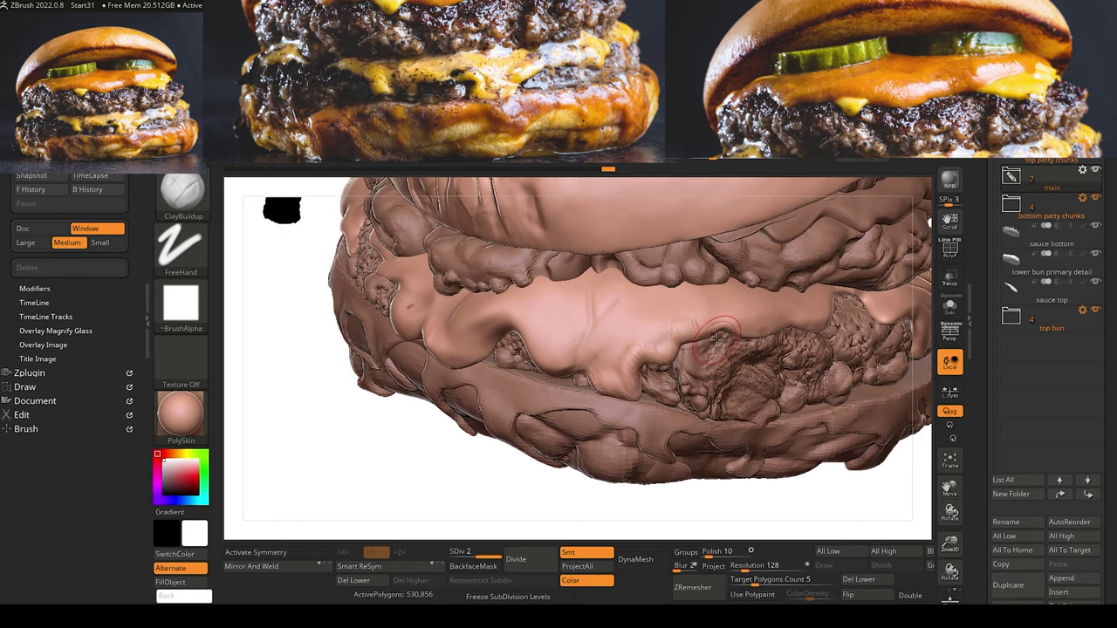
pyautogui.click(180, 303)
pyautogui.click(422, 311)
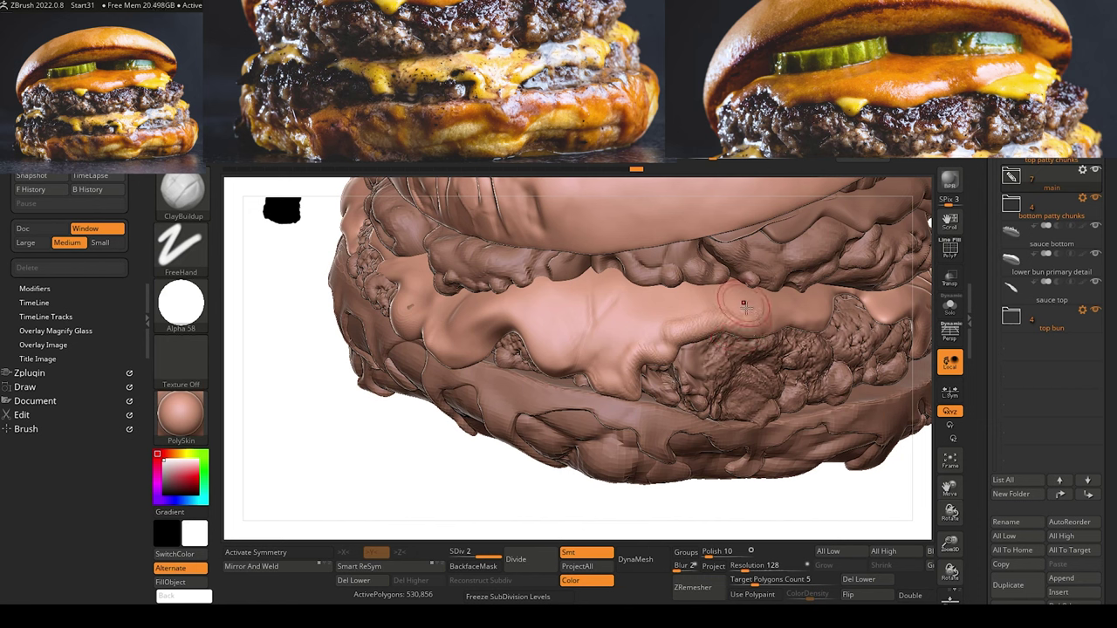
pyautogui.moveTo(749, 293)
pyautogui.mouseDown()
pyautogui.moveTo(764, 323)
pyautogui.moveTo(751, 318)
pyautogui.mouseUp()
pyautogui.press('shift')
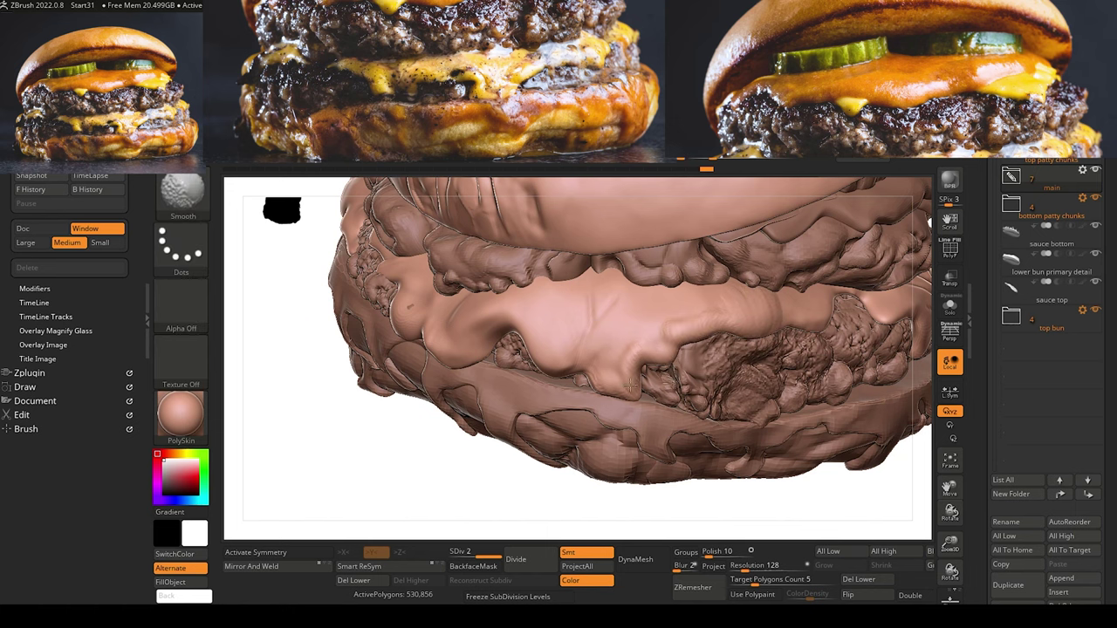
pyautogui.keyDown('shift'); pyautogui.moveTo(630, 385); pyautogui.dragTo(627, 388); pyautogui.keyUp('shift')
# Build up rounded, swollen edges on the lower cheese's neighbouring drips with the ClayBuildup brush.
pyautogui.moveTo(345, 443)
pyautogui.keyDown('alt'); pyautogui.mouseDown()
pyautogui.moveTo(354, 407)
pyautogui.moveTo(389, 433)
pyautogui.moveTo(323, 376)
pyautogui.mouseUp(); pyautogui.keyUp('alt')
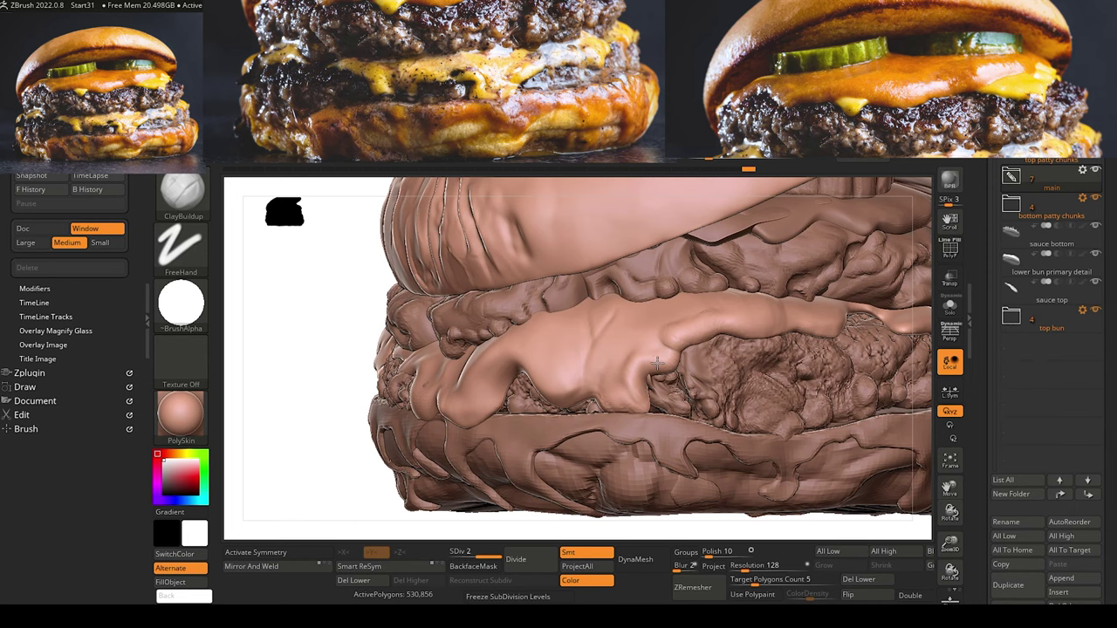
pyautogui.keyDown('alt'); pyautogui.moveTo(311, 392); pyautogui.dragTo(332, 458); pyautogui.keyUp('alt')
pyautogui.keyDown('alt'); pyautogui.moveTo(295, 499); pyautogui.dragTo(359, 512); pyautogui.keyUp('alt')
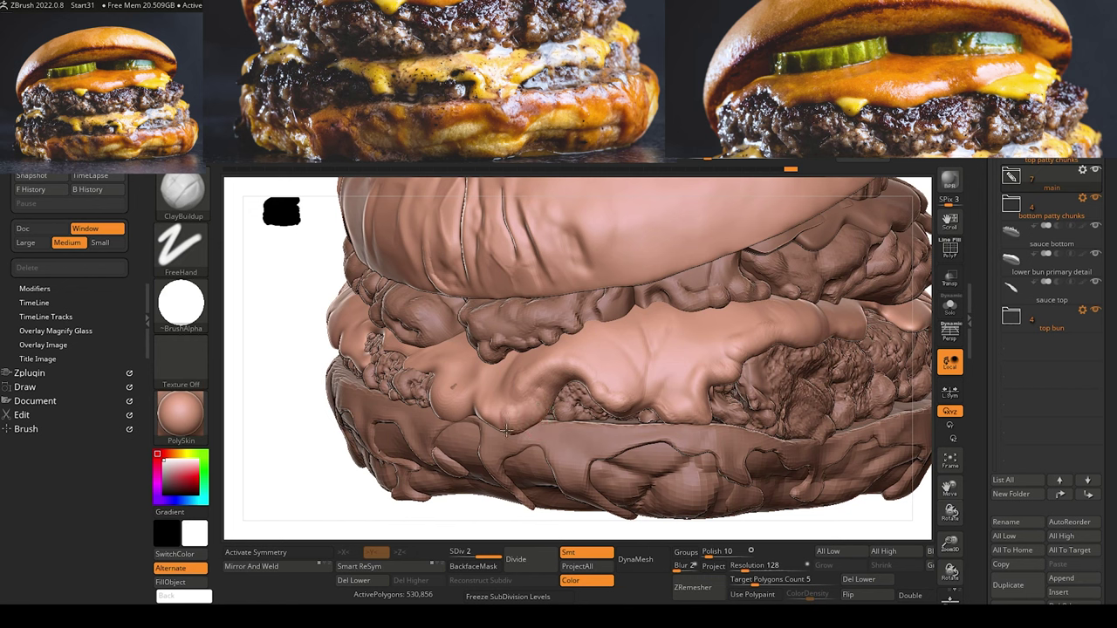
pyautogui.moveTo(492, 422); pyautogui.dragTo(495, 410)
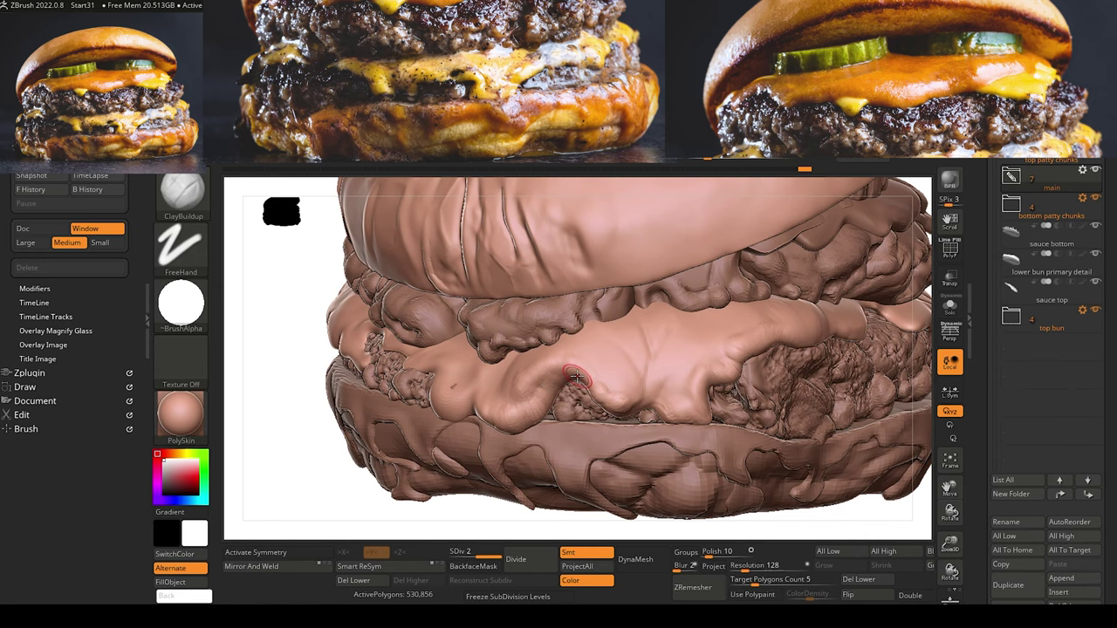
# Rework the small pit in the lower cheese with DamStandard cuts and ClayBuildup strokes around its rim.
pyautogui.press('f')
pyautogui.keyDown('alt'); pyautogui.moveTo(340, 455); pyautogui.dragTo(507, 438); pyautogui.keyUp('alt')
pyautogui.keyDown('alt'); pyautogui.moveTo(436, 464); pyautogui.dragTo(365, 485); pyautogui.keyUp('alt')
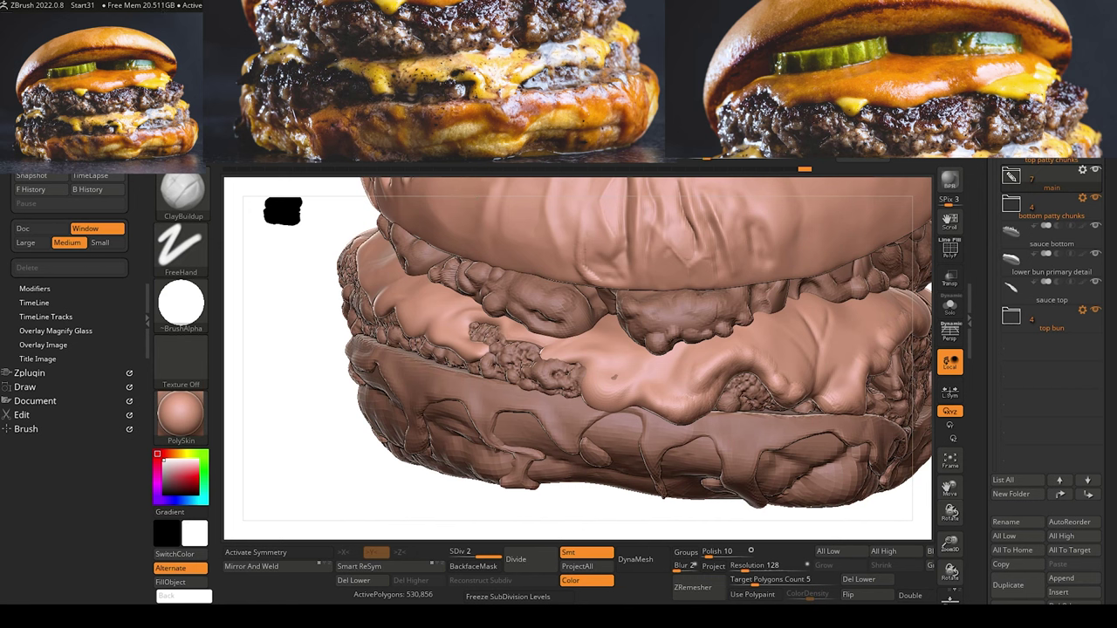
pyautogui.press('b')
pyautogui.press('d')
pyautogui.press('s')
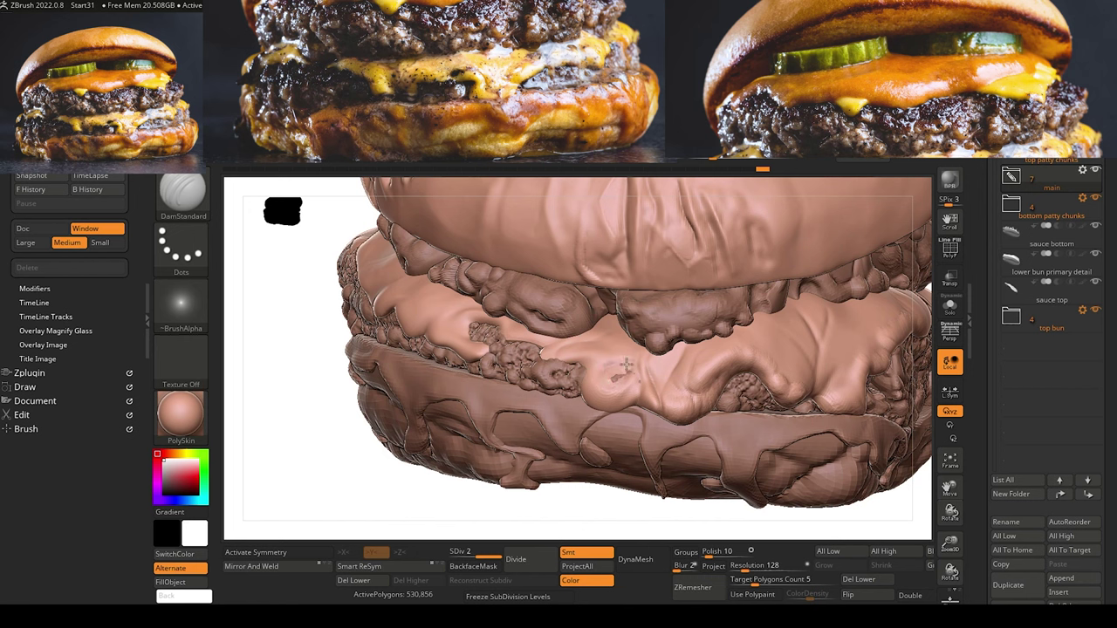
pyautogui.press('b')
pyautogui.press('c')
pyautogui.press('b')
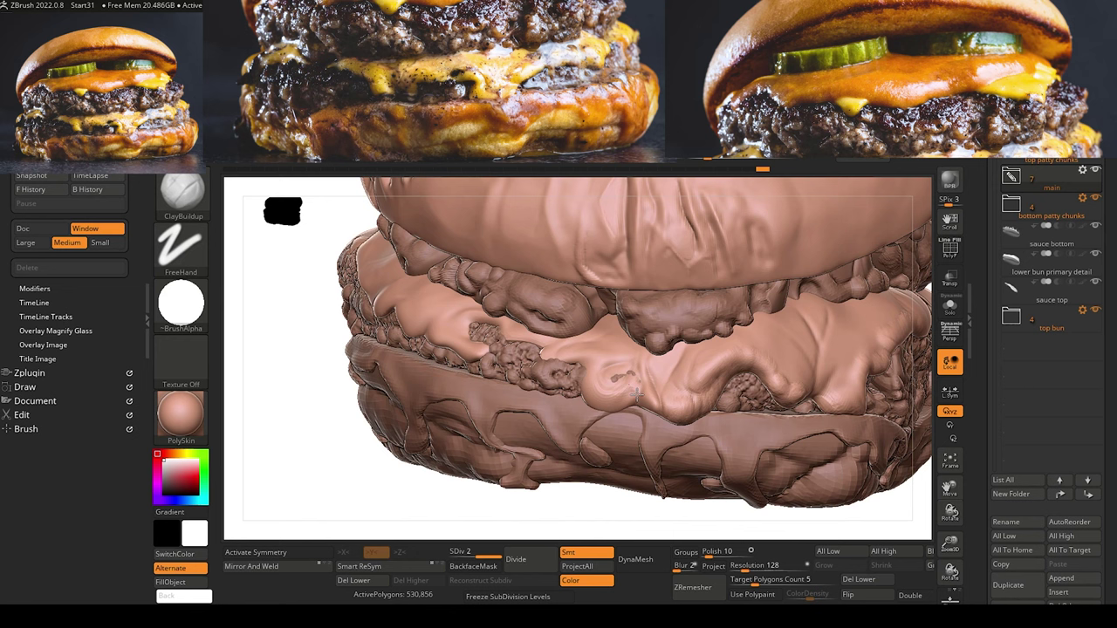
pyautogui.moveTo(612, 411); pyautogui.dragTo(601, 390)
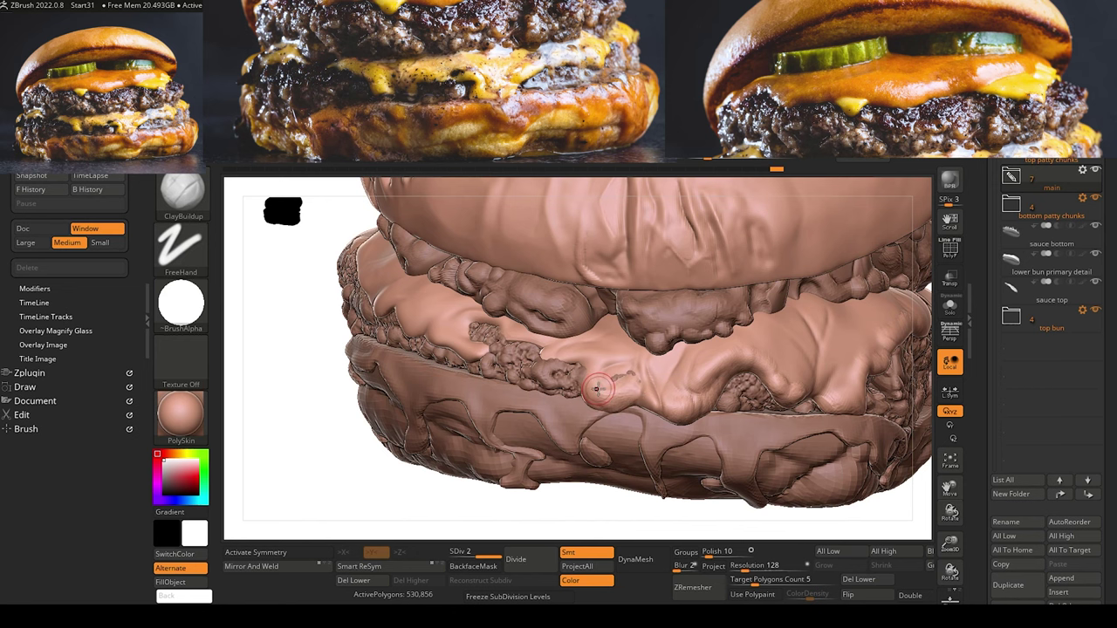
# Carve fine wrinkle creases into the lower cheese surface above the exposed patty edge with the DamStandard brush.
pyautogui.keyDown('alt'); pyautogui.moveTo(314, 416); pyautogui.dragTo(267, 289); pyautogui.keyUp('alt')
pyautogui.moveTo(342, 434); pyautogui.dragTo(354, 459)
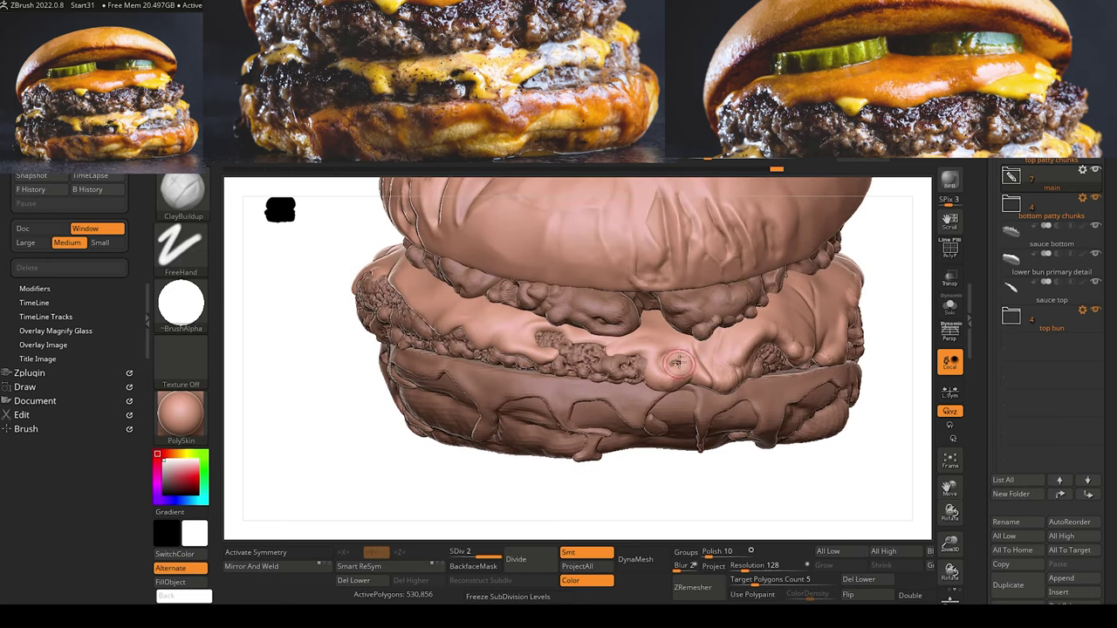
pyautogui.moveTo(329, 379); pyautogui.dragTo(370, 474)
pyautogui.press('b')
pyautogui.press('d')
pyautogui.press('s')
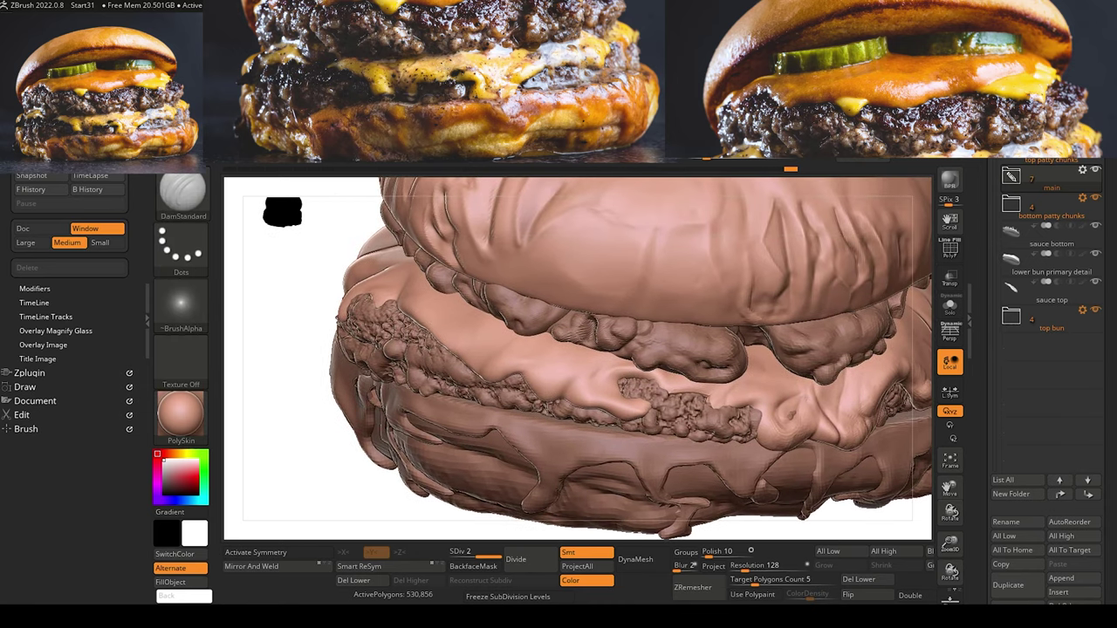
pyautogui.moveTo(589, 365)
pyautogui.mouseDown()
pyautogui.moveTo(558, 398)
pyautogui.moveTo(572, 358)
pyautogui.moveTo(592, 362)
pyautogui.mouseUp()
pyautogui.moveTo(543, 363); pyautogui.dragTo(524, 353)
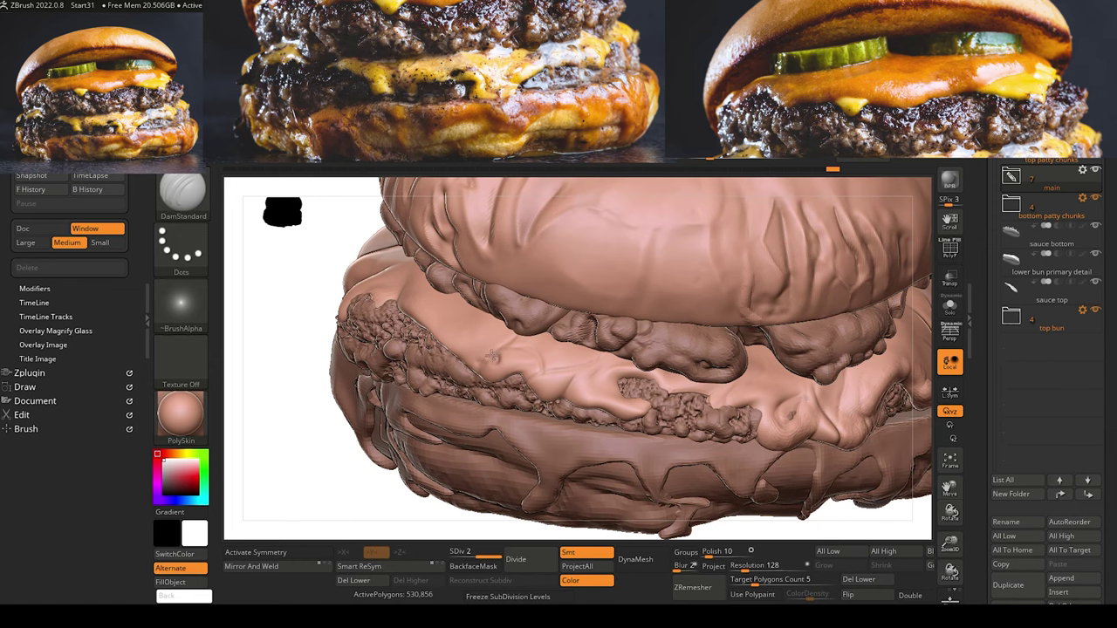
# Build up the lower cheese's soft folds above the exposed patty edge with the ClayBuildup brush.
pyautogui.press('space')
pyautogui.moveTo(280, 321)
pyautogui.mouseDown()
pyautogui.moveTo(274, 339)
pyautogui.moveTo(306, 443)
pyautogui.moveTo(405, 444)
pyautogui.mouseUp()
pyautogui.press('b')
pyautogui.press('c')
pyautogui.press('b')
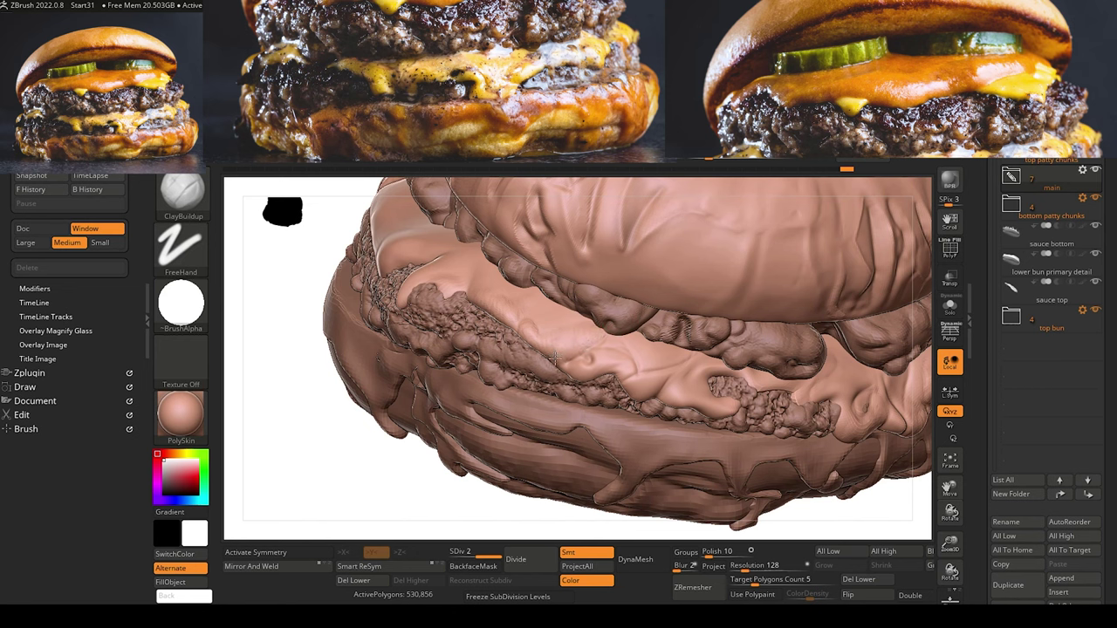
pyautogui.keyDown('alt'); pyautogui.moveTo(368, 472); pyautogui.dragTo(321, 374); pyautogui.keyUp('alt')
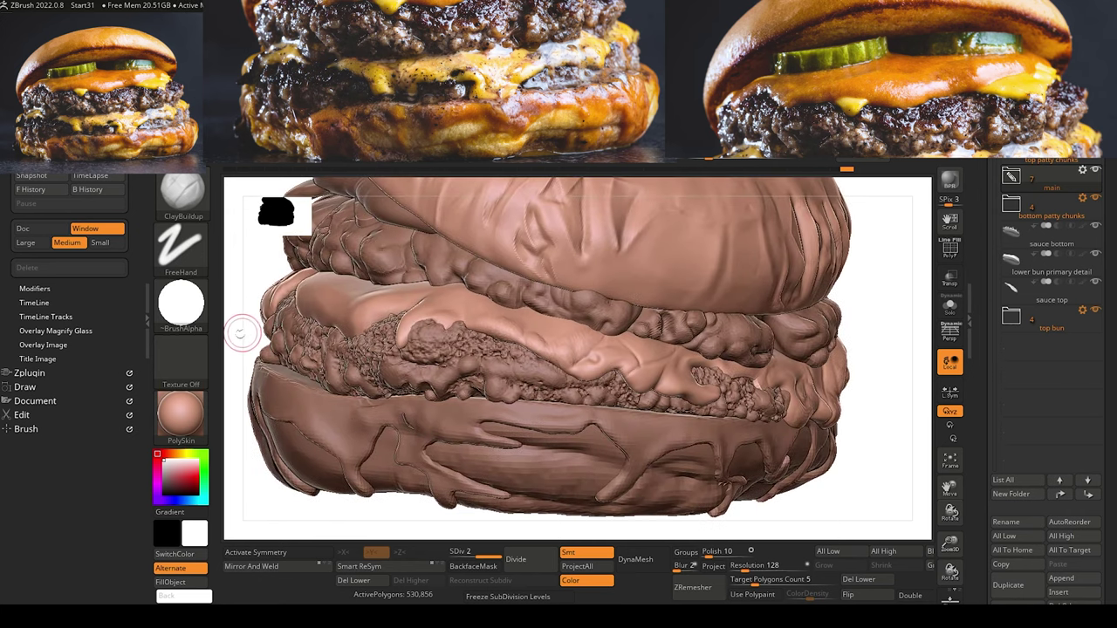
pyautogui.moveTo(242, 333)
pyautogui.mouseDown()
pyautogui.moveTo(291, 367)
pyautogui.moveTo(279, 399)
pyautogui.moveTo(340, 334)
pyautogui.mouseUp()
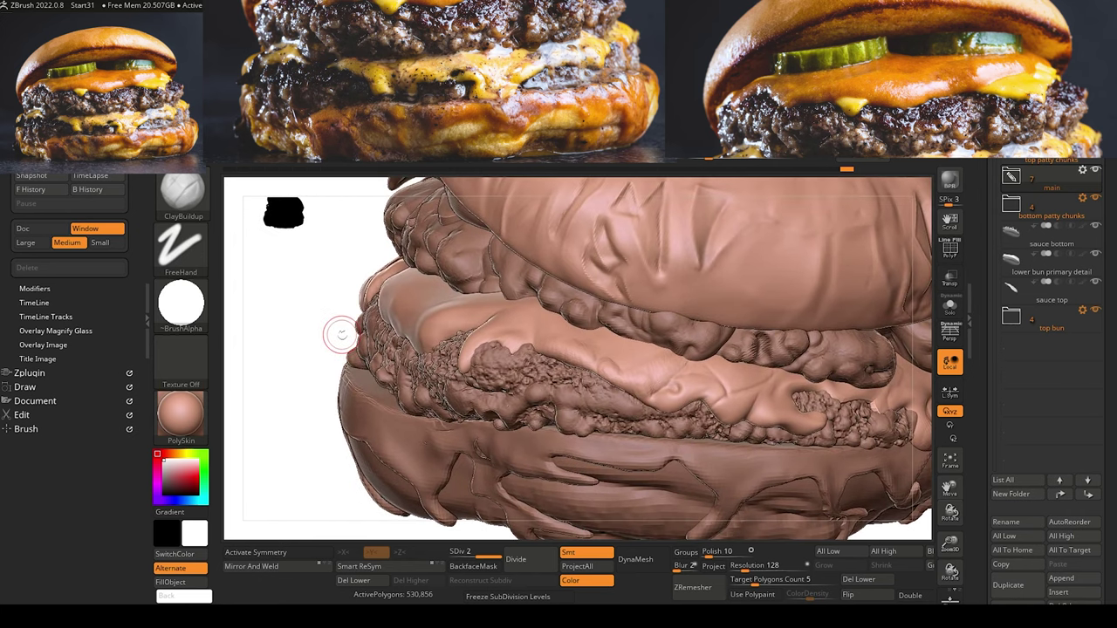
# Carve additional fine wrinkle creases across the lower cheese between the upper patty and the exposed patty edge with DamStandard.
pyautogui.press('b')
pyautogui.press('d')
pyautogui.press('s')
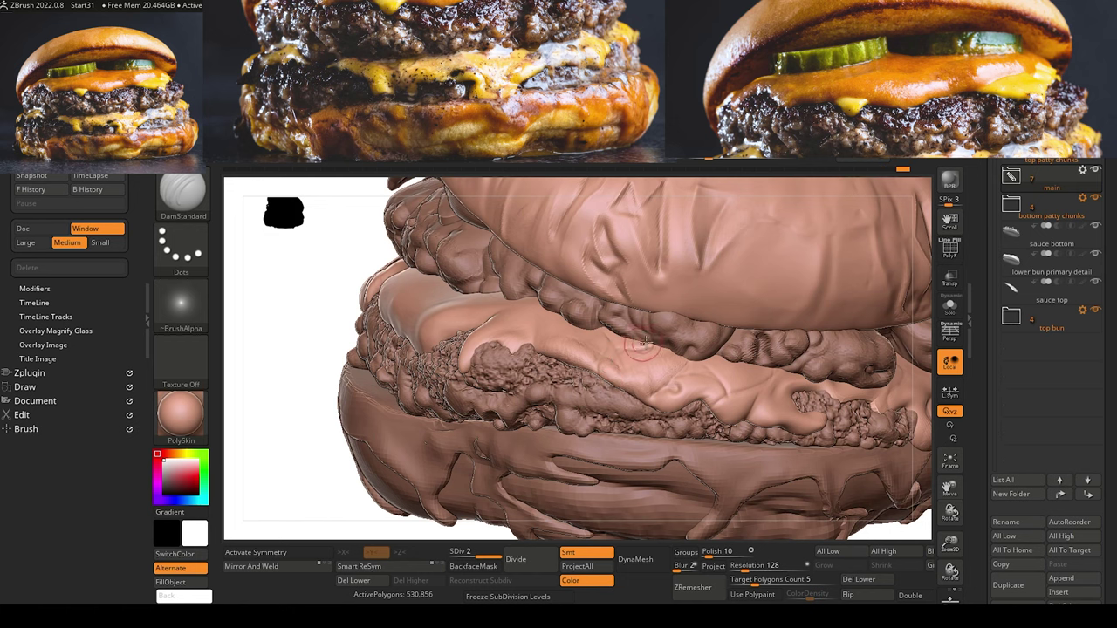
pyautogui.keyDown('alt'); pyautogui.moveTo(331, 474); pyautogui.dragTo(294, 284); pyautogui.keyUp('alt')
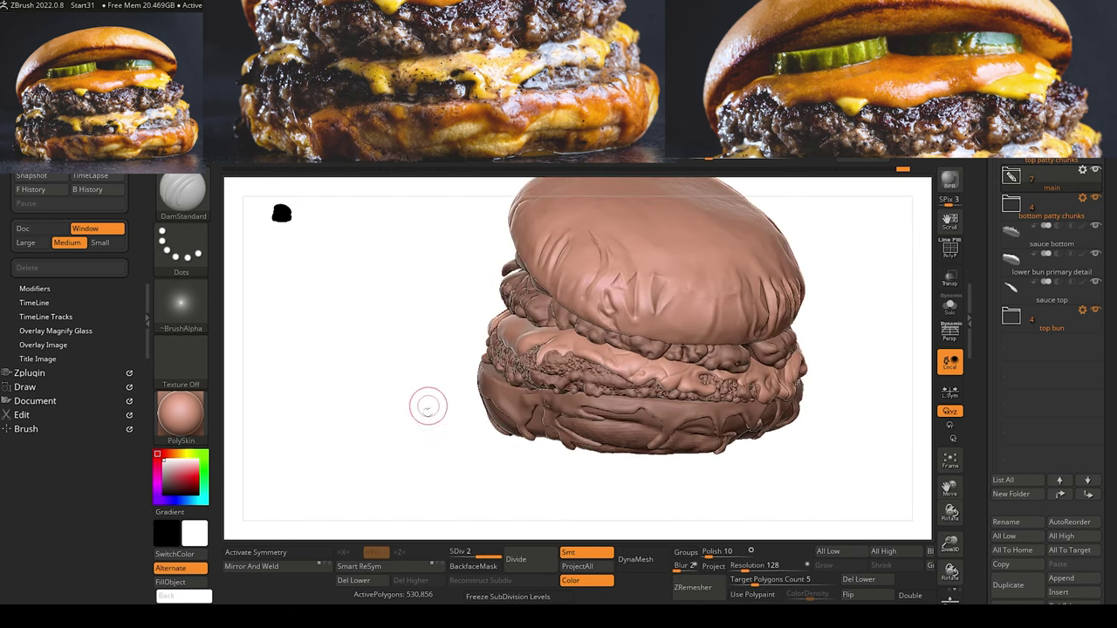
pyautogui.moveTo(427, 406); pyautogui.dragTo(374, 317)
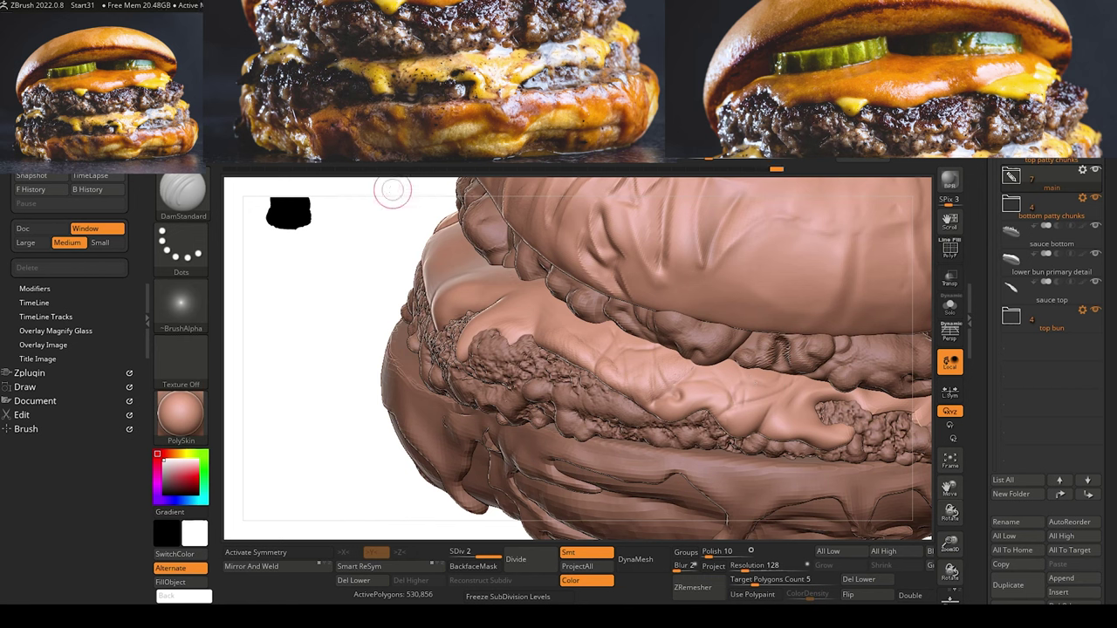
pyautogui.press('shift')
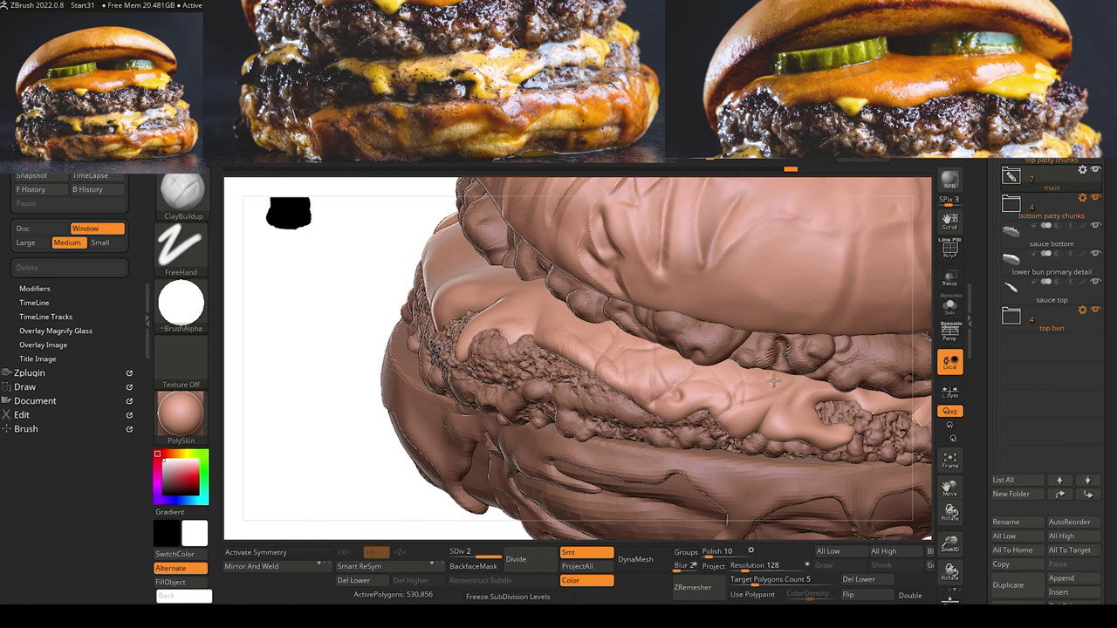
# Add volume to the lower cheese's folds beside the small pit with the ClayBuildup brush.
pyautogui.moveTo(379, 364)
pyautogui.keyDown('alt'); pyautogui.mouseDown()
pyautogui.moveTo(329, 327)
pyautogui.moveTo(356, 253)
pyautogui.mouseUp(); pyautogui.keyUp('alt')
pyautogui.moveTo(377, 341)
pyautogui.keyDown('alt'); pyautogui.mouseDown()
pyautogui.moveTo(399, 404)
pyautogui.moveTo(371, 336)
pyautogui.moveTo(394, 320)
pyautogui.moveTo(395, 281)
pyautogui.mouseUp(); pyautogui.keyUp('alt')
pyautogui.moveTo(786, 395); pyautogui.dragTo(789, 419)
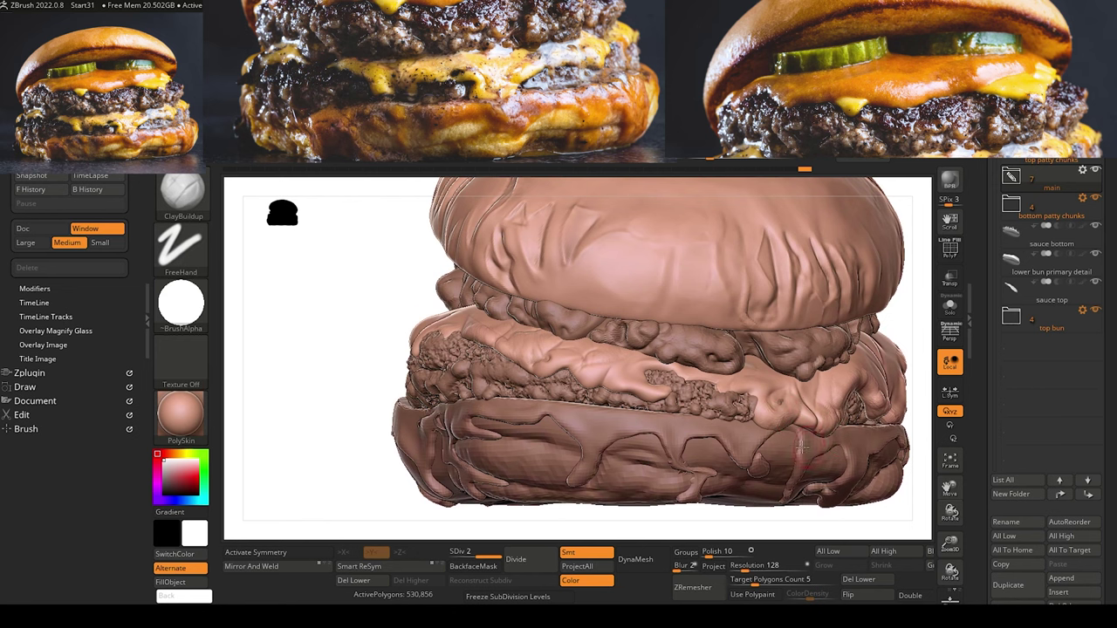
pyautogui.keyDown('alt'); pyautogui.moveTo(367, 334); pyautogui.dragTo(307, 367); pyautogui.keyUp('alt')
pyautogui.moveTo(381, 477)
pyautogui.mouseDown()
pyautogui.moveTo(481, 495)
pyautogui.moveTo(434, 436)
pyautogui.mouseUp()
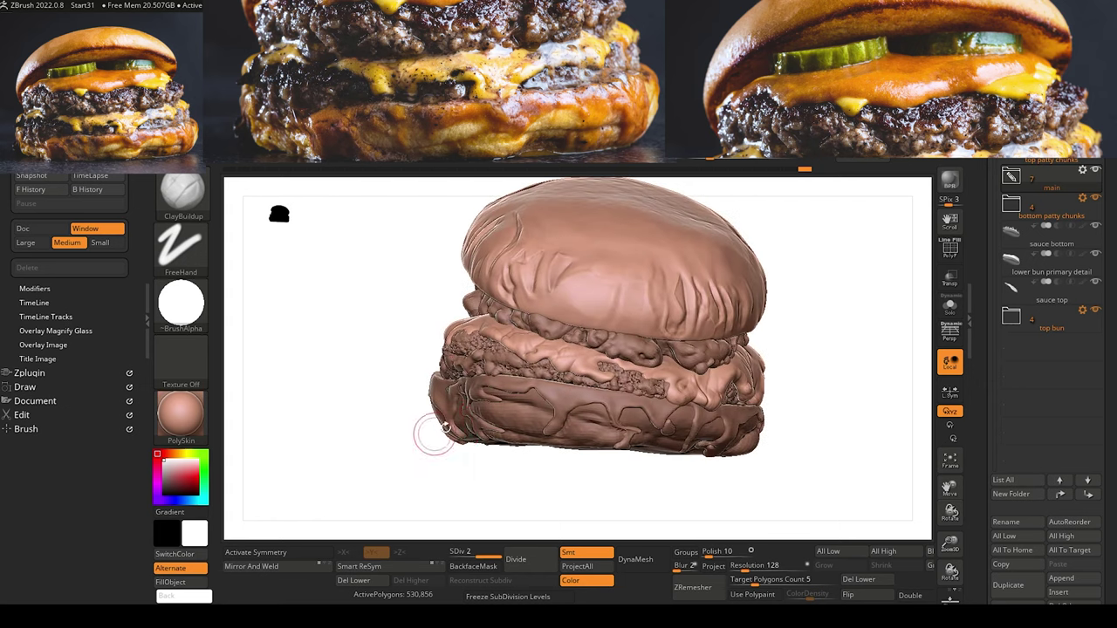
pyautogui.moveTo(372, 390)
pyautogui.keyDown('shift'); pyautogui.mouseDown()
pyautogui.moveTo(389, 387)
pyautogui.moveTo(344, 382)
pyautogui.moveTo(357, 396)
pyautogui.moveTo(324, 394)
pyautogui.moveTo(327, 371)
pyautogui.moveTo(410, 350)
pyautogui.mouseUp(); pyautogui.keyUp('shift')
pyautogui.moveTo(369, 387); pyautogui.dragTo(454, 401)
pyautogui.moveTo(349, 409)
pyautogui.mouseDown()
pyautogui.moveTo(392, 364)
pyautogui.moveTo(407, 402)
pyautogui.moveTo(414, 369)
pyautogui.moveTo(366, 360)
pyautogui.moveTo(569, 441)
pyautogui.moveTo(663, 445)
pyautogui.mouseUp()
pyautogui.keyDown('shift'); pyautogui.moveTo(515, 371); pyautogui.dragTo(411, 369); pyautogui.keyUp('shift')
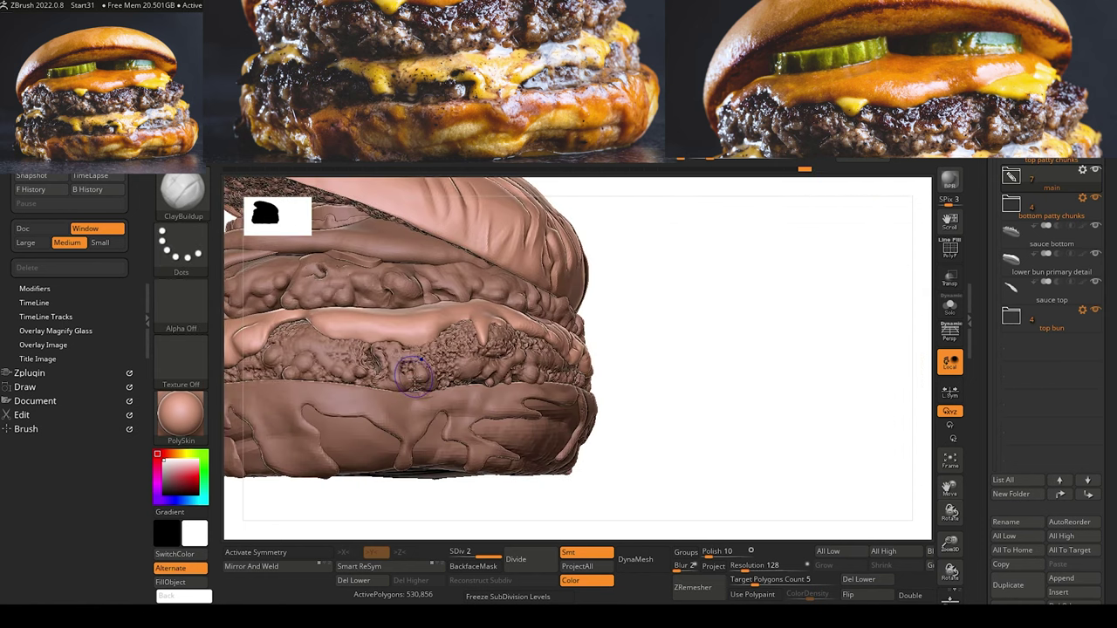
# Pull the lower cheese's edge down into a pointed drip between the two exposed patty areas with the Move brush.
pyautogui.moveTo(574, 484); pyautogui.dragTo(928, 476)
pyautogui.moveTo(306, 354); pyautogui.dragTo(350, 394)
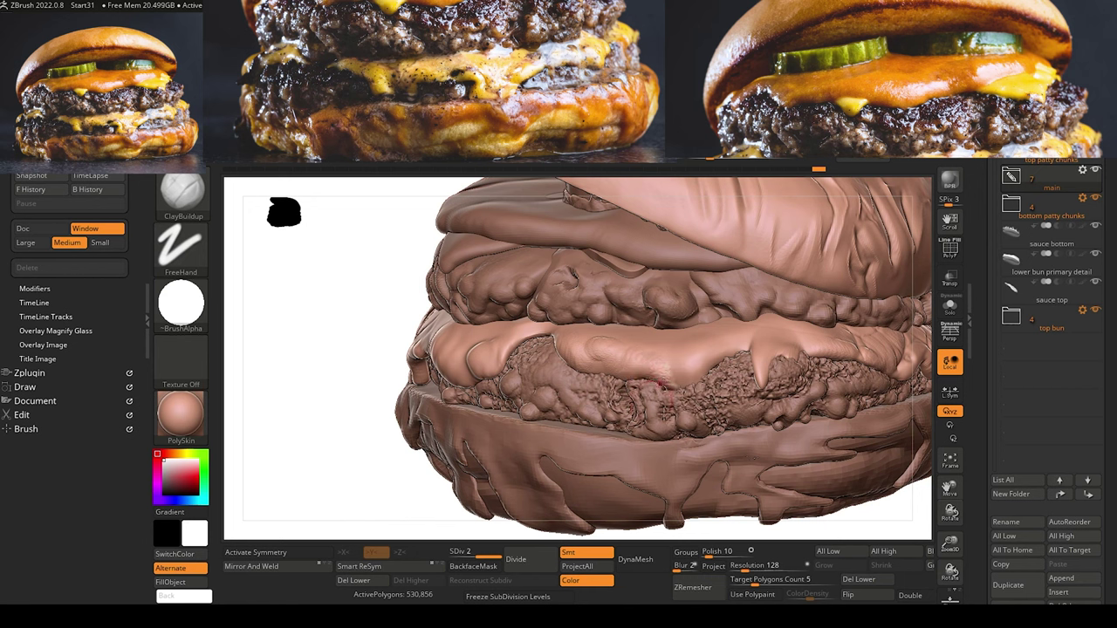
pyautogui.press('b')
pyautogui.press('m')
pyautogui.press('v')
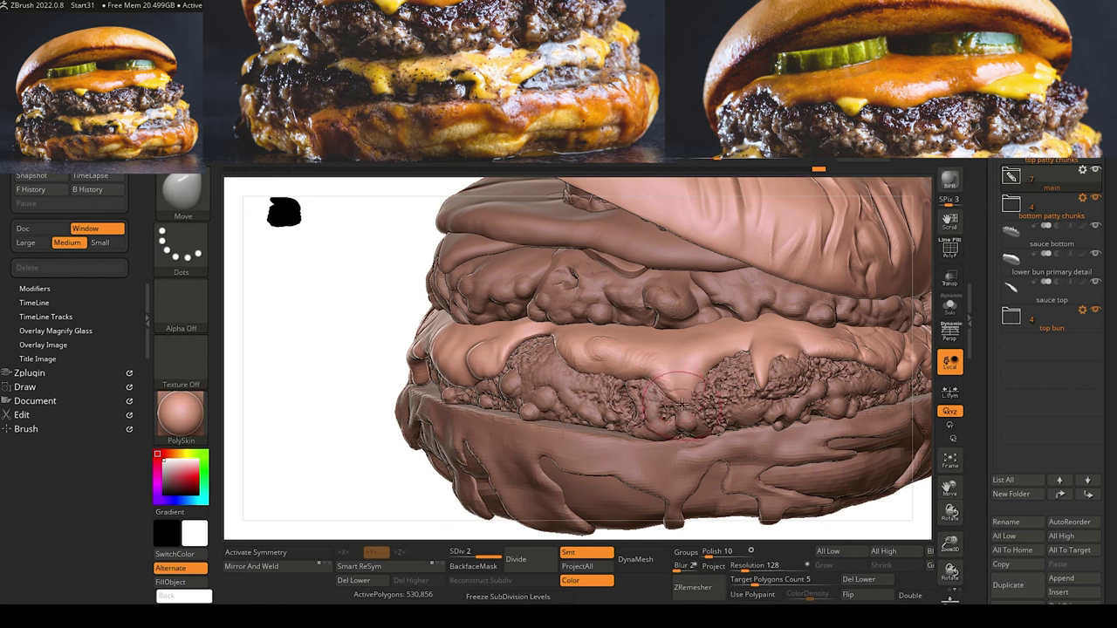
pyautogui.moveTo(690, 380); pyautogui.dragTo(679, 393)
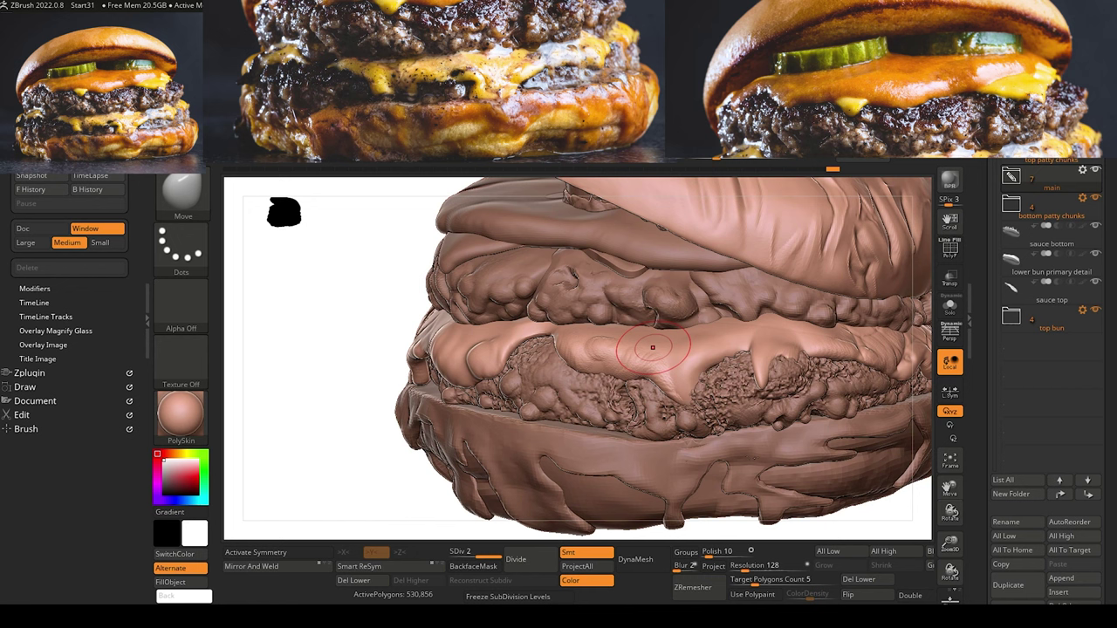
# Thicken the pulled cheese drip and neighbouring edge with ClayBuildup, and undo the last two strokes.
pyautogui.press('b')
pyautogui.press('c')
pyautogui.press('b')
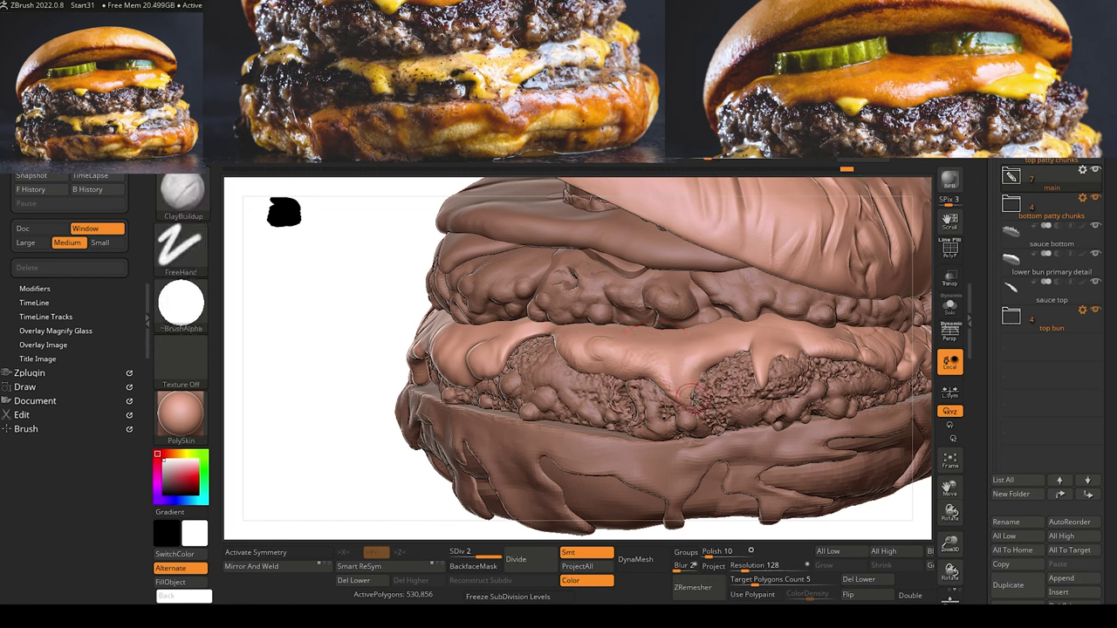
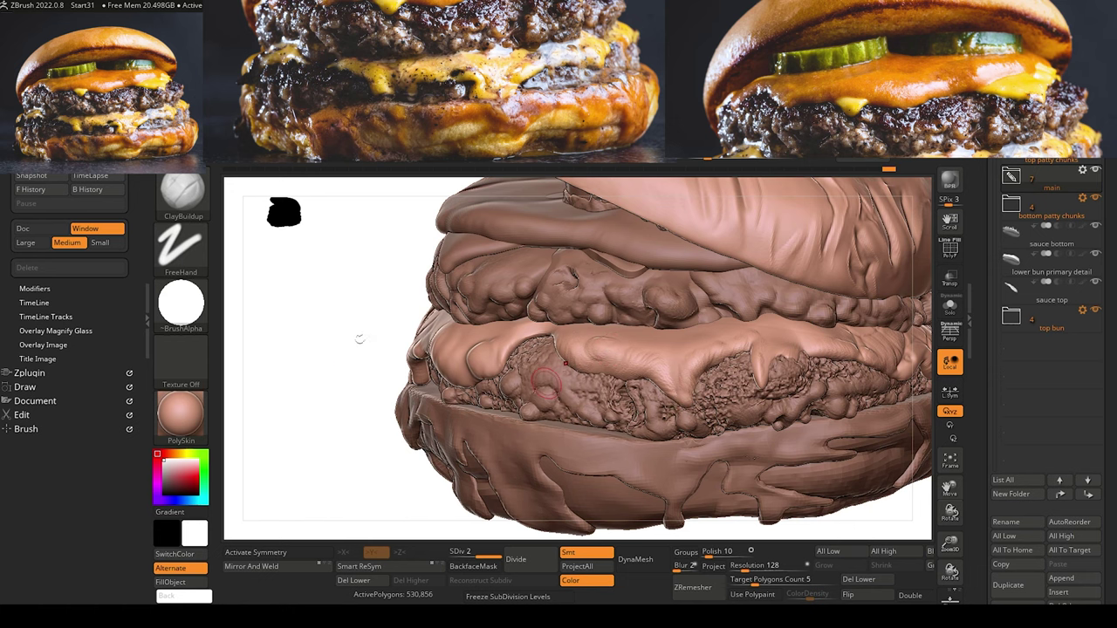
pyautogui.moveTo(358, 339)
pyautogui.keyDown('alt'); pyautogui.mouseDown()
pyautogui.moveTo(317, 299)
pyautogui.moveTo(363, 361)
pyautogui.moveTo(370, 352)
pyautogui.moveTo(428, 389)
pyautogui.mouseUp(); pyautogui.keyUp('alt')
pyautogui.hotkey('ctrl', 'z')
pyautogui.hotkey('ctrl', 'z')
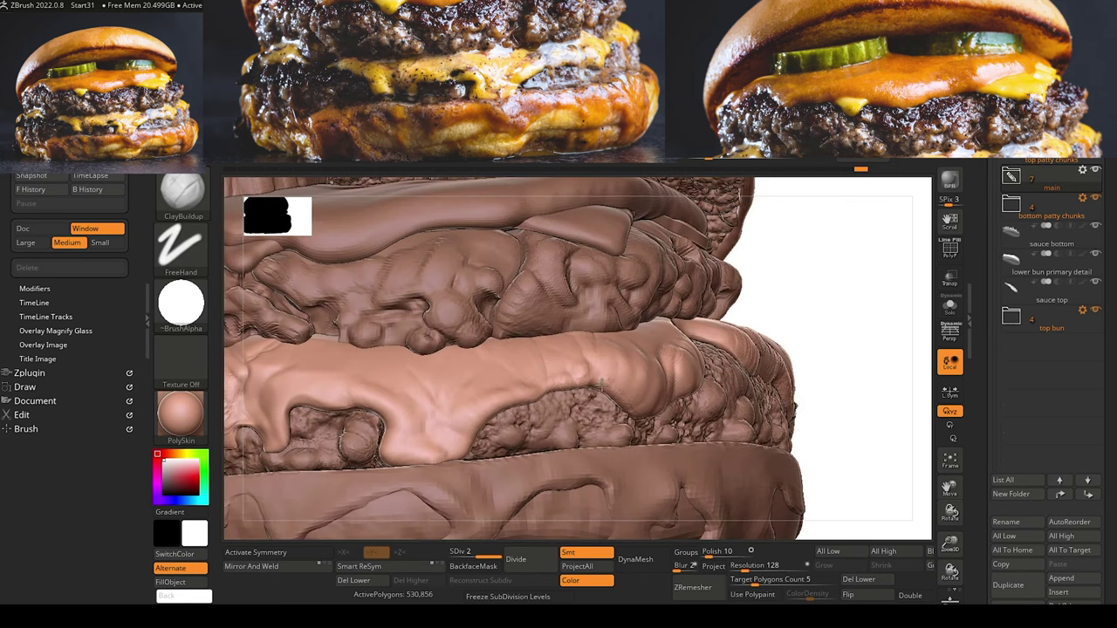
# Touch up the lower cheese's rim above the exposed patty around the burger's other sides with ClayBuildup.
pyautogui.moveTo(630, 438); pyautogui.dragTo(637, 441)
pyautogui.moveTo(855, 491)
pyautogui.keyDown('alt'); pyautogui.mouseDown()
pyautogui.moveTo(868, 492)
pyautogui.moveTo(577, 248)
pyautogui.mouseUp(); pyautogui.keyUp('alt')
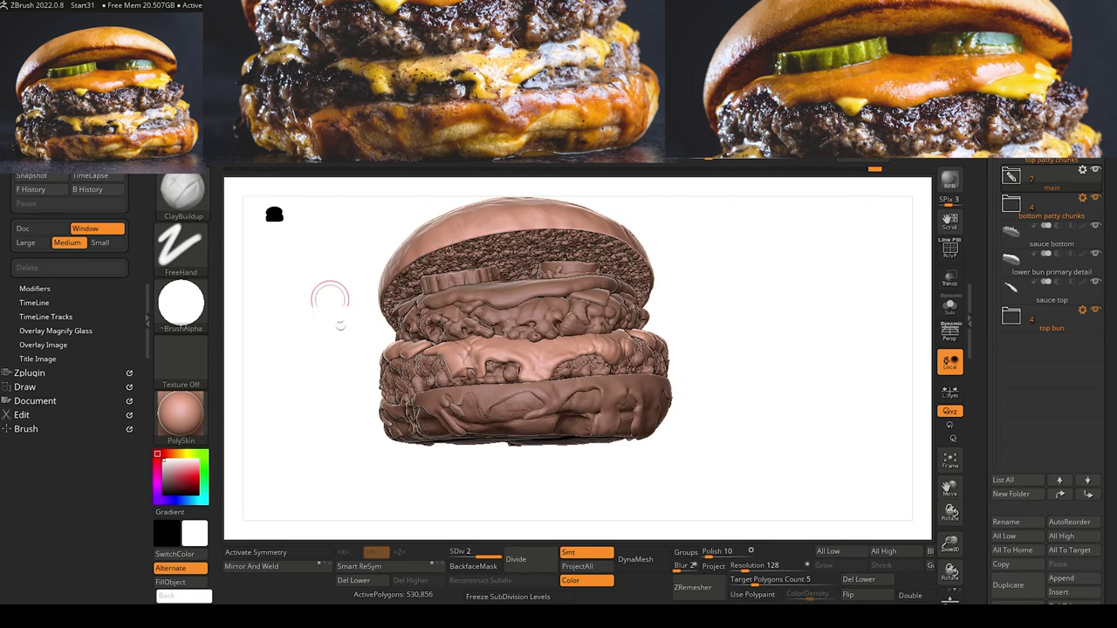
pyautogui.moveTo(331, 294); pyautogui.dragTo(331, 285)
pyautogui.keyDown('alt'); pyautogui.moveTo(308, 329); pyautogui.dragTo(446, 335); pyautogui.keyUp('alt')
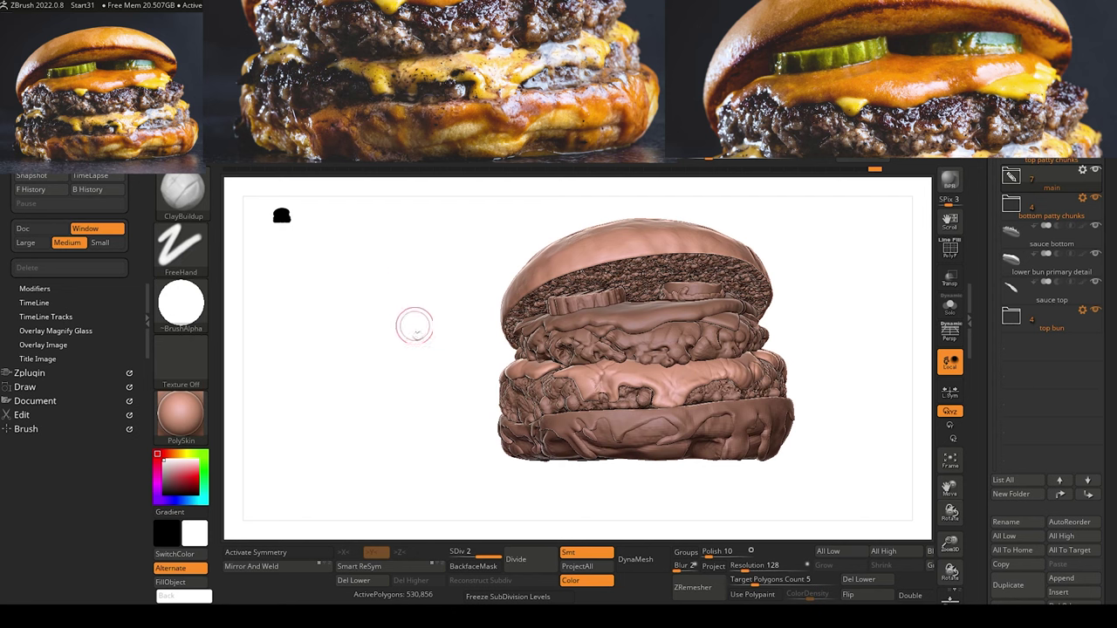
pyautogui.moveTo(407, 374)
pyautogui.keyDown('alt'); pyautogui.mouseDown()
pyautogui.moveTo(402, 382)
pyautogui.moveTo(404, 357)
pyautogui.mouseUp(); pyautogui.keyUp('alt')
pyautogui.moveTo(345, 291); pyautogui.dragTo(275, 356)
pyautogui.keyDown('alt'); pyautogui.moveTo(244, 308); pyautogui.dragTo(397, 324); pyautogui.keyUp('alt')
pyautogui.keyDown('alt'); pyautogui.moveTo(309, 349); pyautogui.dragTo(286, 365); pyautogui.keyUp('alt')
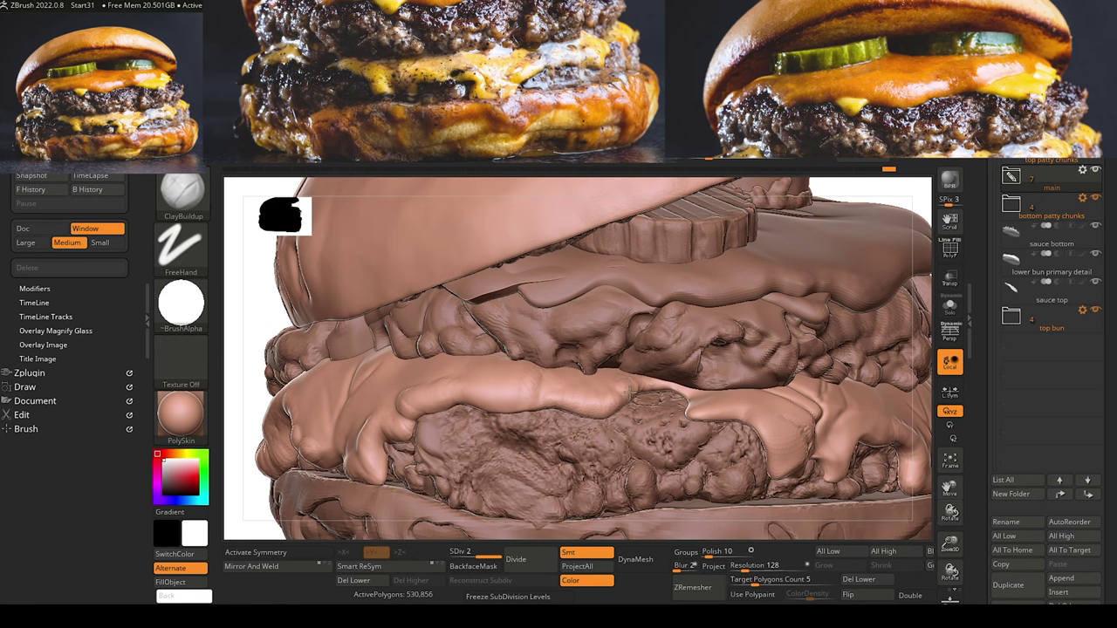
pyautogui.press('f')
pyautogui.moveTo(300, 324); pyautogui.dragTo(309, 416)
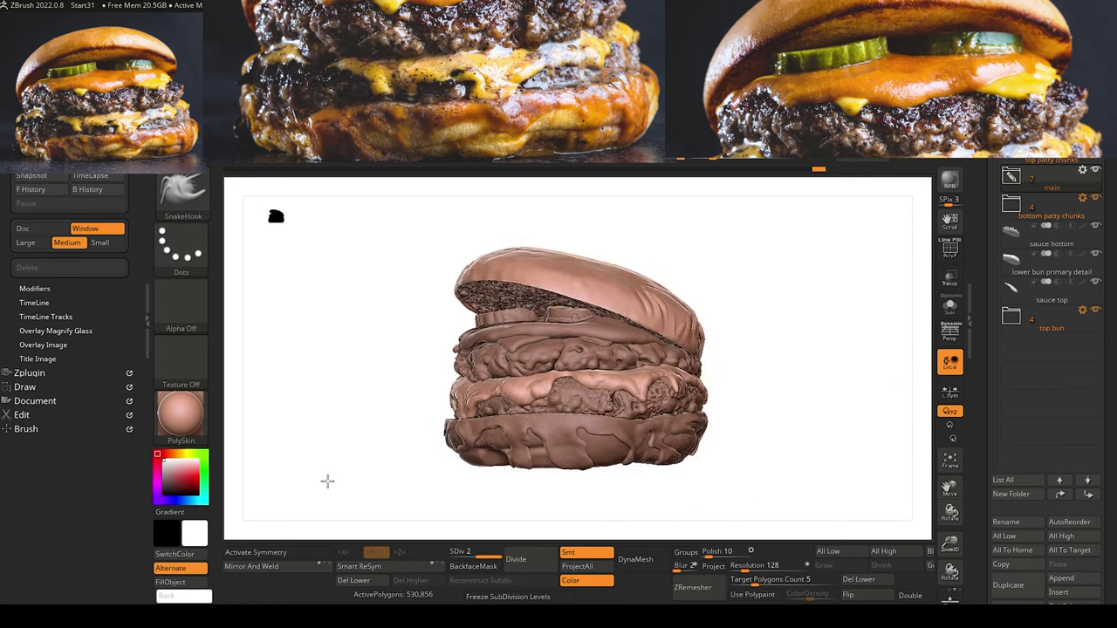
pyautogui.moveTo(326, 479); pyautogui.dragTo(339, 434)
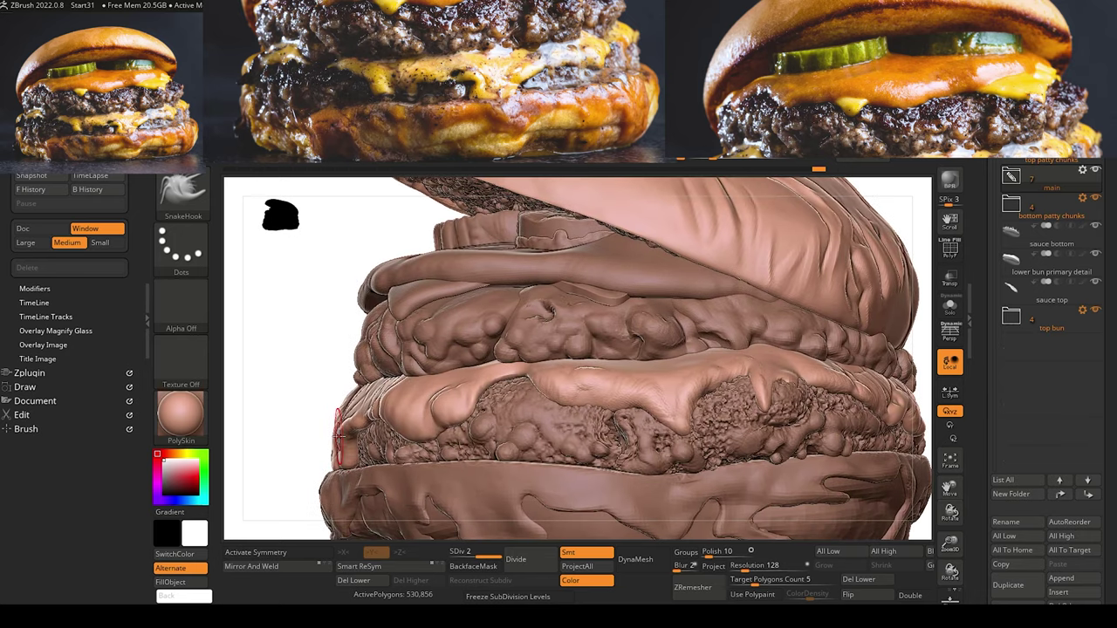
# Select the cheese slice under the top sauce and swell its hanging corner with the Inflat brush.
pyautogui.keyDown('alt'); pyautogui.click(602, 296); pyautogui.keyUp('alt')
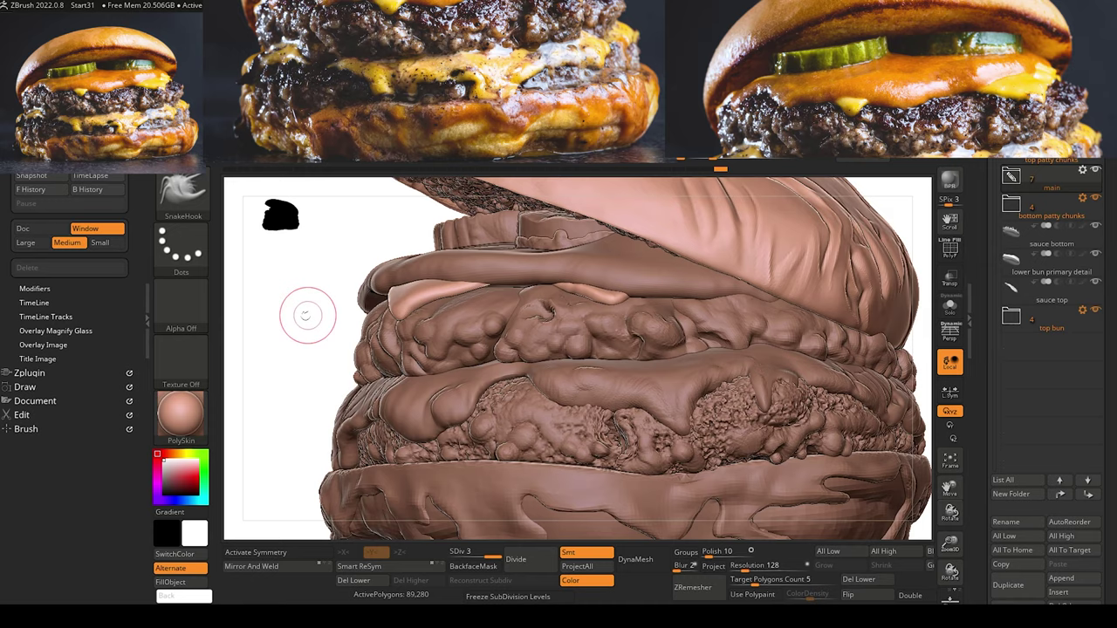
pyautogui.moveTo(308, 315)
pyautogui.mouseDown()
pyautogui.moveTo(292, 324)
pyautogui.moveTo(304, 301)
pyautogui.mouseUp()
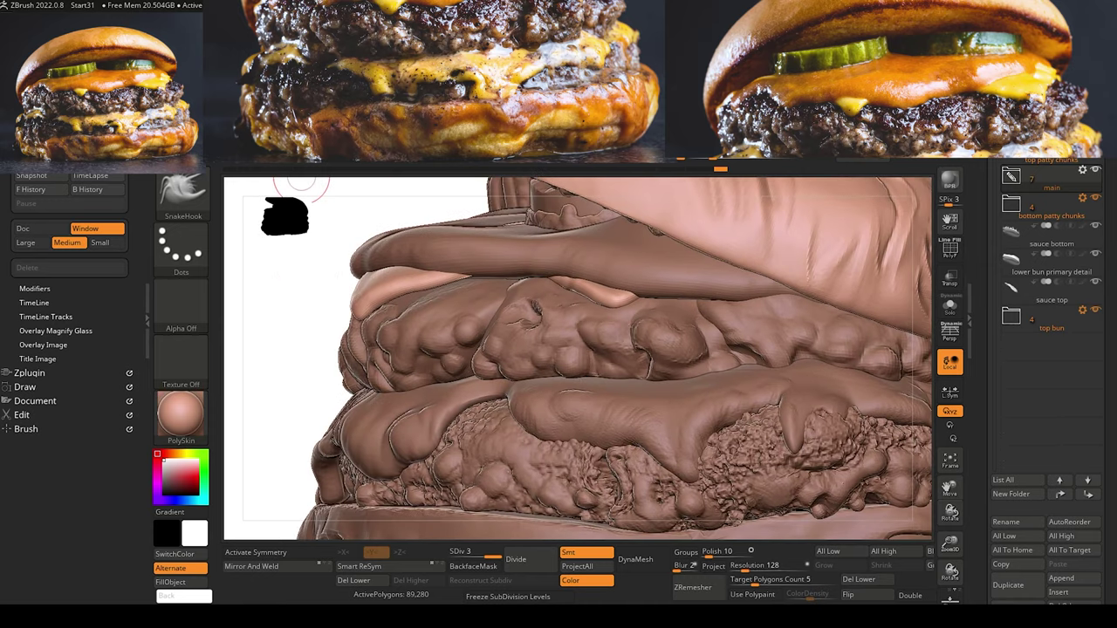
pyautogui.press('b')
pyautogui.press('i')
pyautogui.press('n')
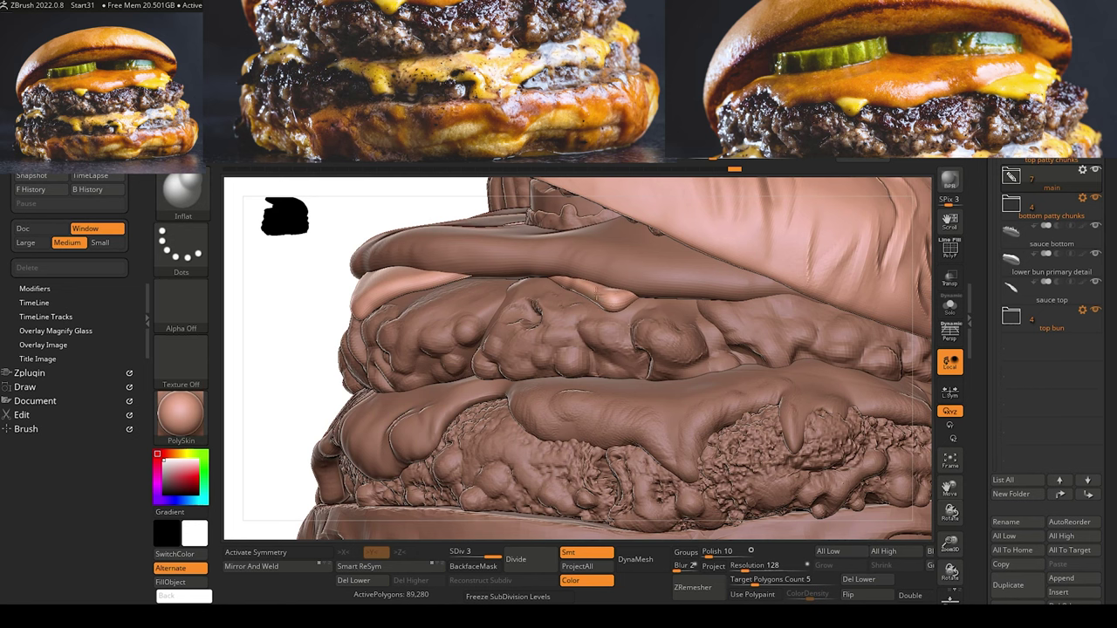
# Smooth the upper cheese slice's corner where it emerges beneath the top bun.
pyautogui.keyDown('alt'); pyautogui.moveTo(327, 278); pyautogui.dragTo(498, 349); pyautogui.keyUp('alt')
pyautogui.moveTo(357, 339)
pyautogui.mouseDown()
pyautogui.moveTo(359, 372)
pyautogui.moveTo(351, 339)
pyautogui.moveTo(376, 274)
pyautogui.moveTo(357, 260)
pyautogui.moveTo(353, 323)
pyautogui.mouseUp()
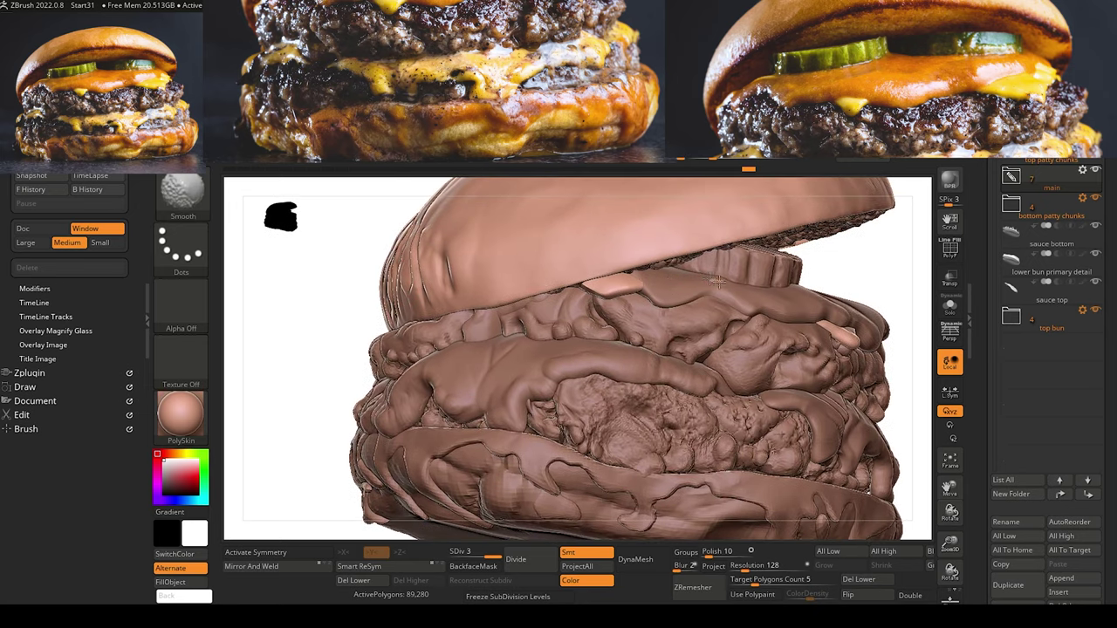
pyautogui.keyDown('shift'); pyautogui.moveTo(583, 282); pyautogui.dragTo(605, 288); pyautogui.keyUp('shift')
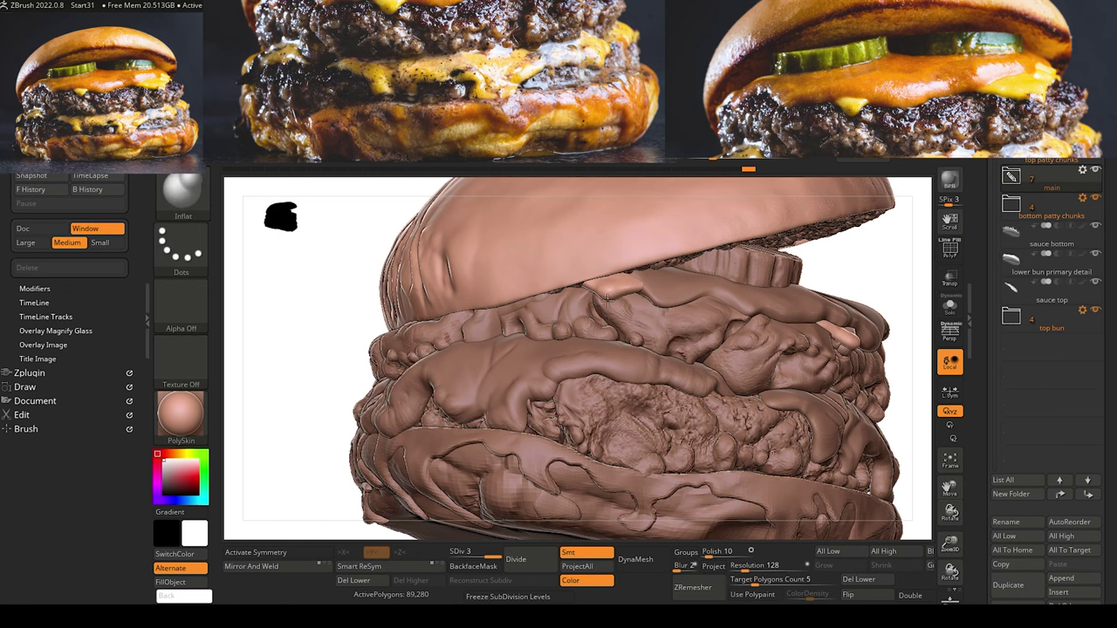
pyautogui.moveTo(343, 285)
pyautogui.keyDown('alt'); pyautogui.mouseDown()
pyautogui.moveTo(364, 307)
pyautogui.moveTo(301, 317)
pyautogui.moveTo(312, 307)
pyautogui.mouseUp(); pyautogui.keyUp('alt')
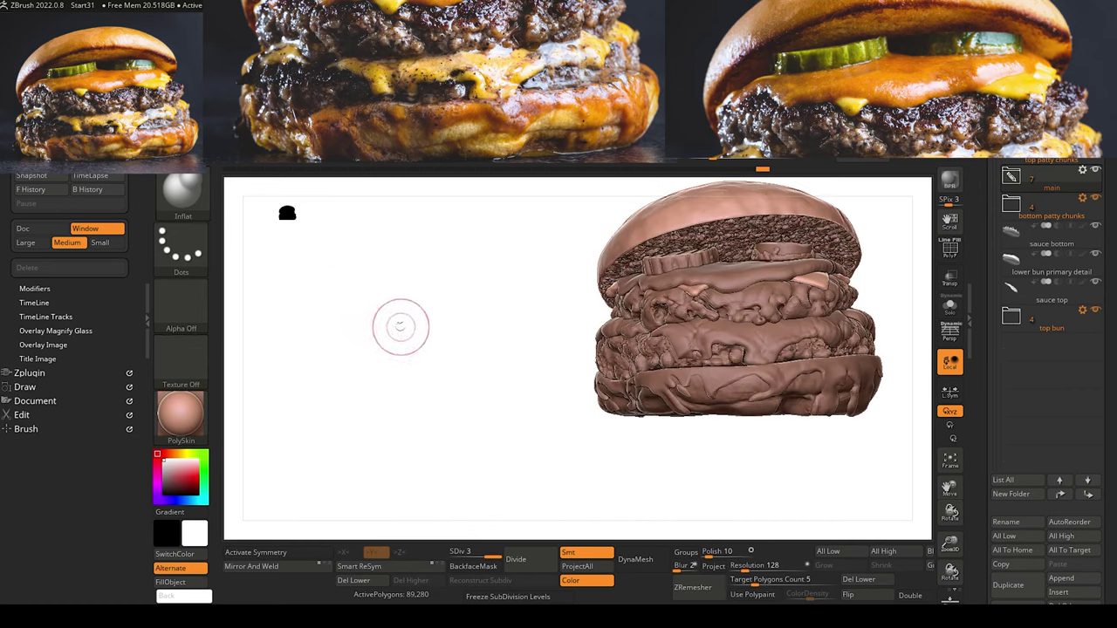
# Tuck the upper cheese slice's protruding corner in under the top sauce with the Move Topological brush.
pyautogui.moveTo(399, 326)
pyautogui.mouseDown()
pyautogui.moveTo(387, 316)
pyautogui.moveTo(427, 300)
pyautogui.moveTo(382, 314)
pyautogui.moveTo(402, 357)
pyautogui.moveTo(411, 258)
pyautogui.mouseUp()
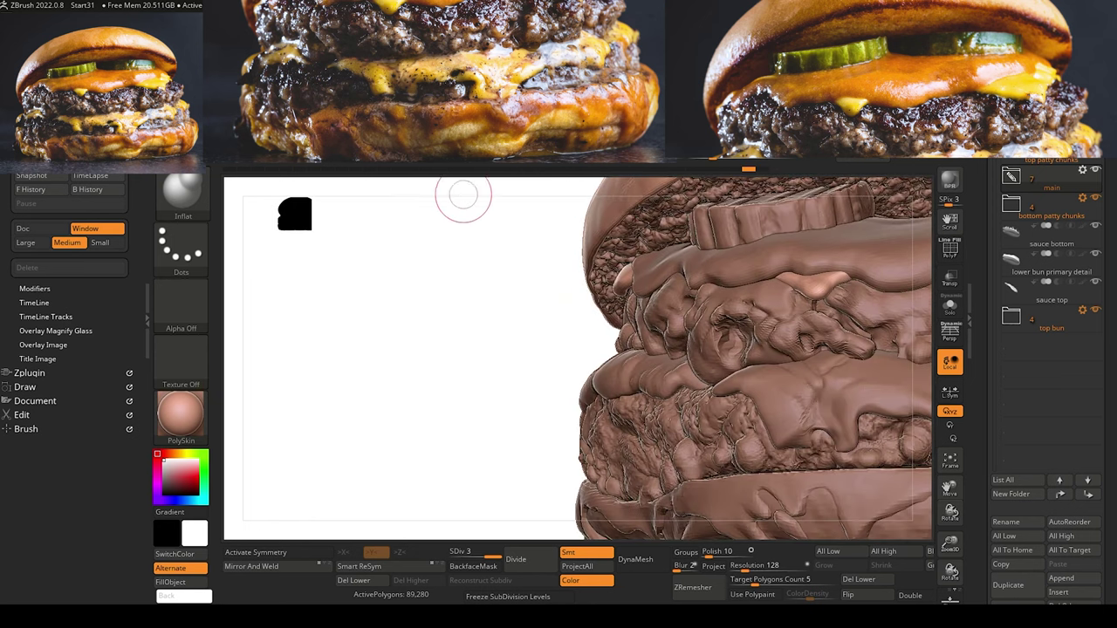
pyautogui.press('b')
pyautogui.press('m')
pyautogui.press('t')
pyautogui.moveTo(641, 270); pyautogui.dragTo(644, 284)
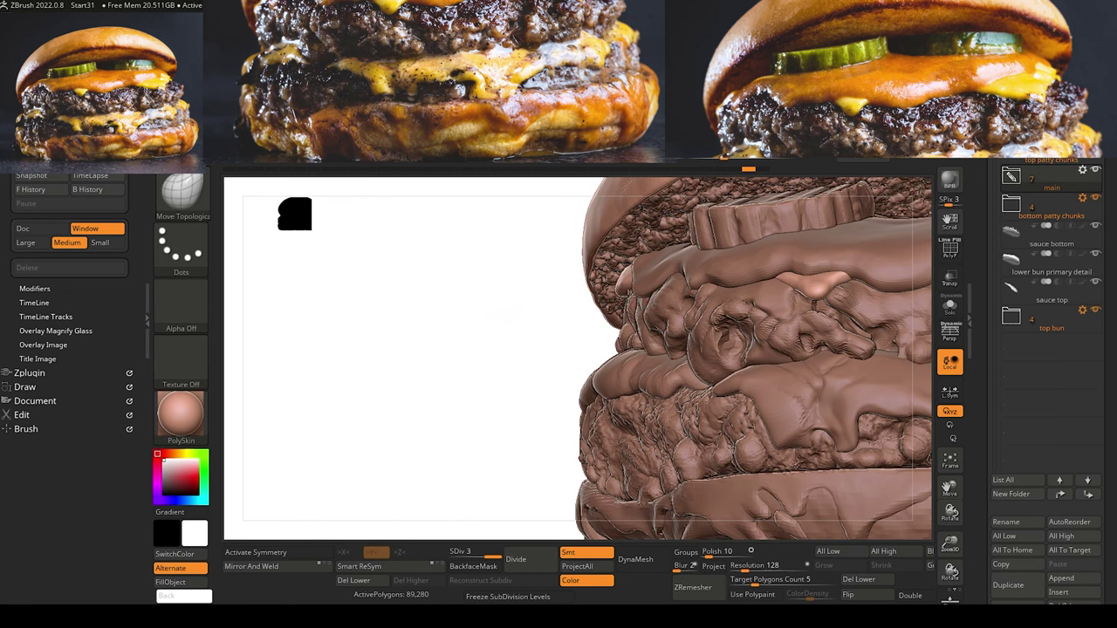
pyautogui.moveTo(512, 312); pyautogui.dragTo(644, 282)
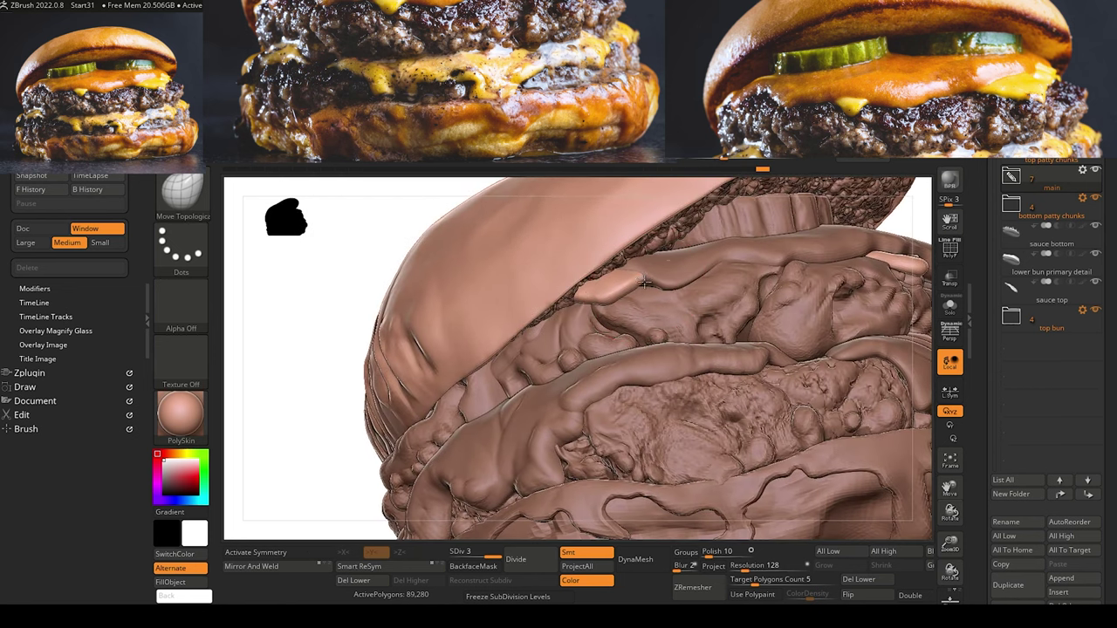
pyautogui.moveTo(357, 280)
pyautogui.mouseDown()
pyautogui.moveTo(319, 295)
pyautogui.moveTo(527, 277)
pyautogui.mouseUp()
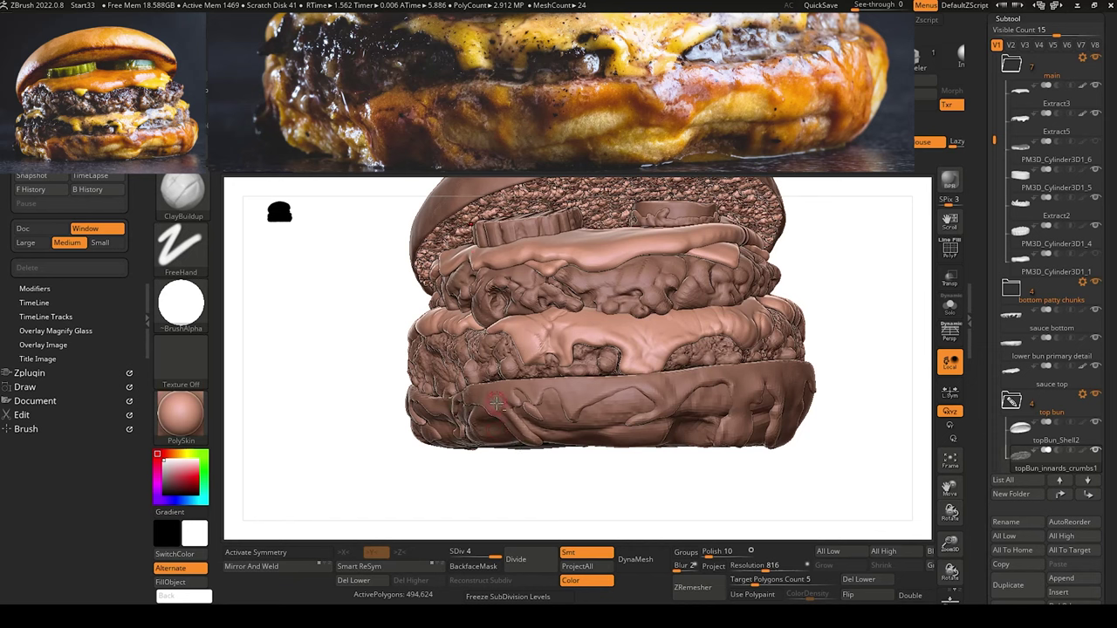
# Select the sauce bottom subtool on the lower bun and turn on BackfaceMask for sculpting it.
pyautogui.keyDown('alt'); pyautogui.click(497, 403); pyautogui.keyUp('alt')
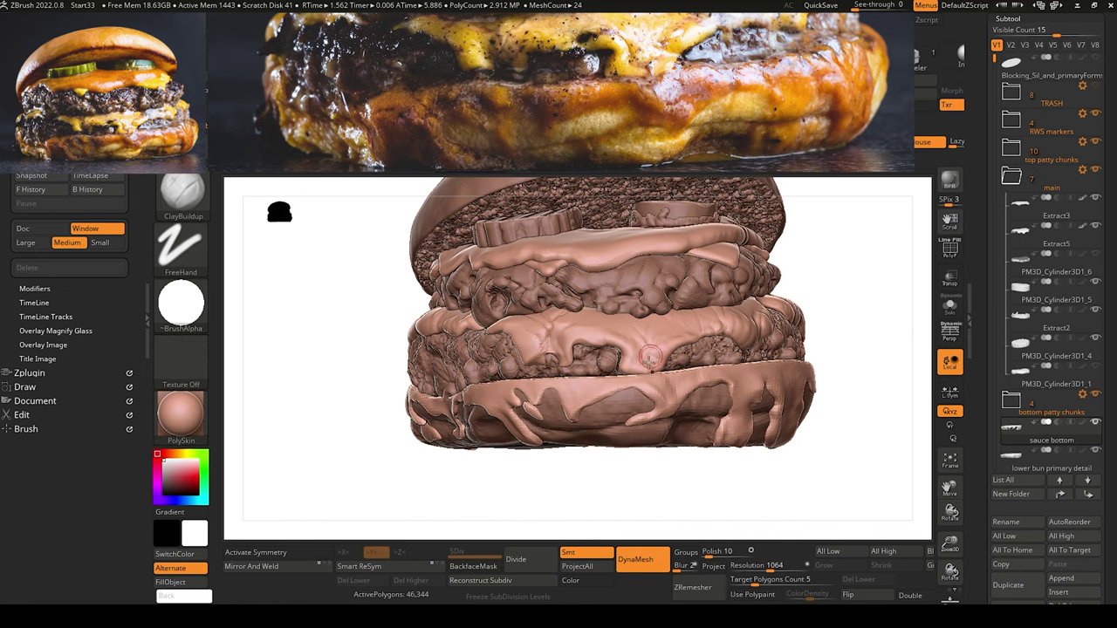
pyautogui.moveTo(361, 317)
pyautogui.mouseDown()
pyautogui.moveTo(346, 356)
pyautogui.moveTo(357, 367)
pyautogui.moveTo(314, 411)
pyautogui.moveTo(259, 249)
pyautogui.mouseUp()
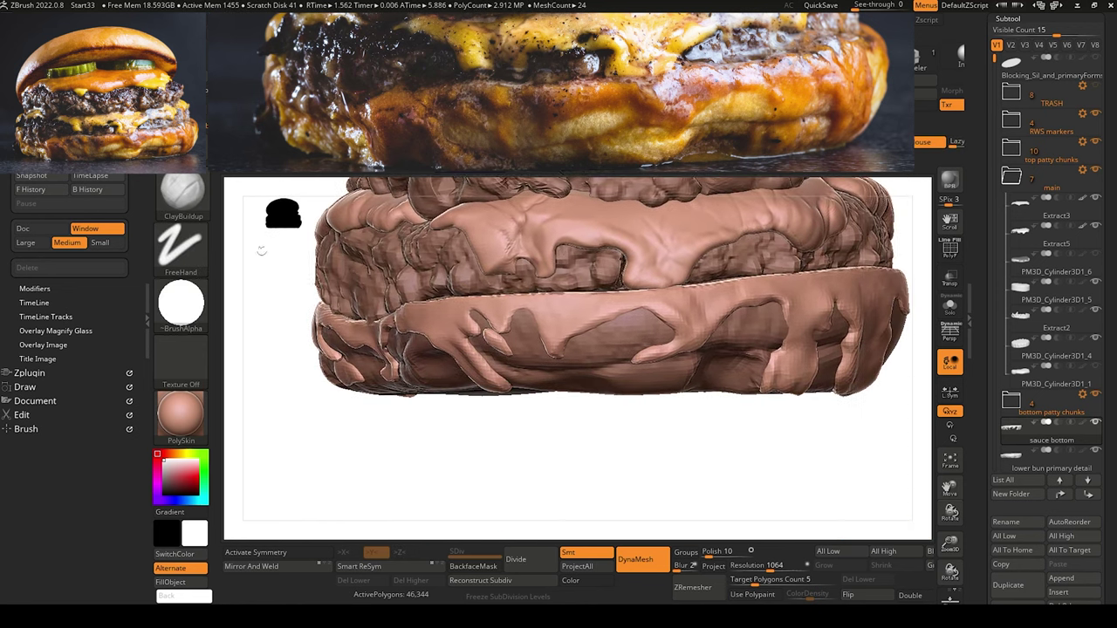
pyautogui.moveTo(428, 456)
pyautogui.keyDown('alt'); pyautogui.mouseDown()
pyautogui.moveTo(491, 524)
pyautogui.moveTo(498, 466)
pyautogui.mouseUp(); pyautogui.keyUp('alt')
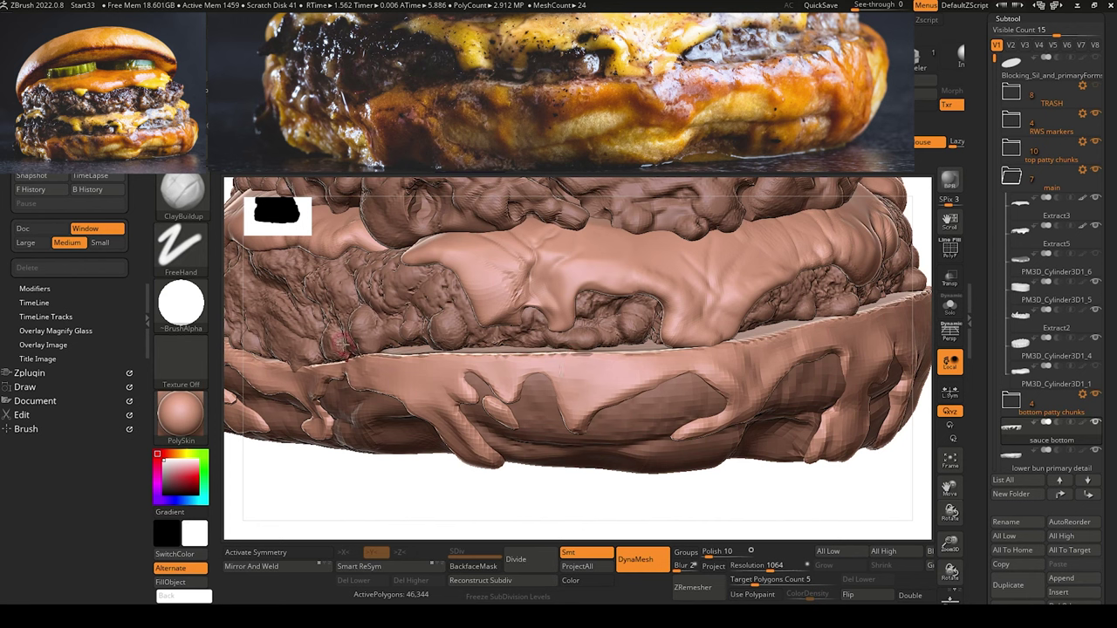
pyautogui.click(473, 568)
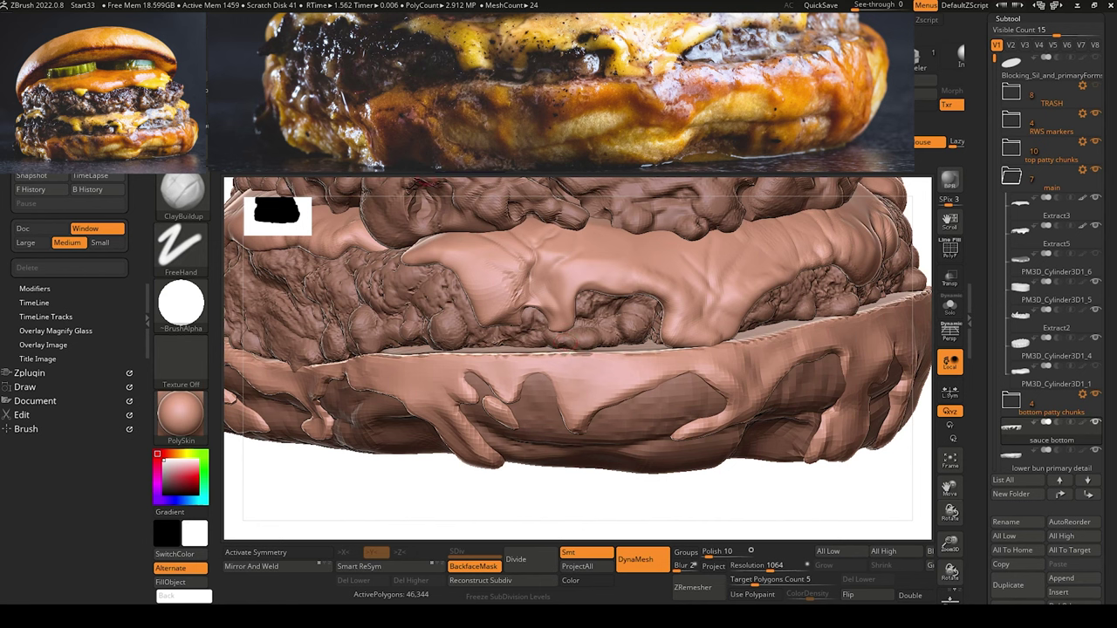
# Reshape the pointed central drip of the bottom sauce and the sauce edge around it with the Move brush.
pyautogui.press('b')
pyautogui.press('m')
pyautogui.press('v')
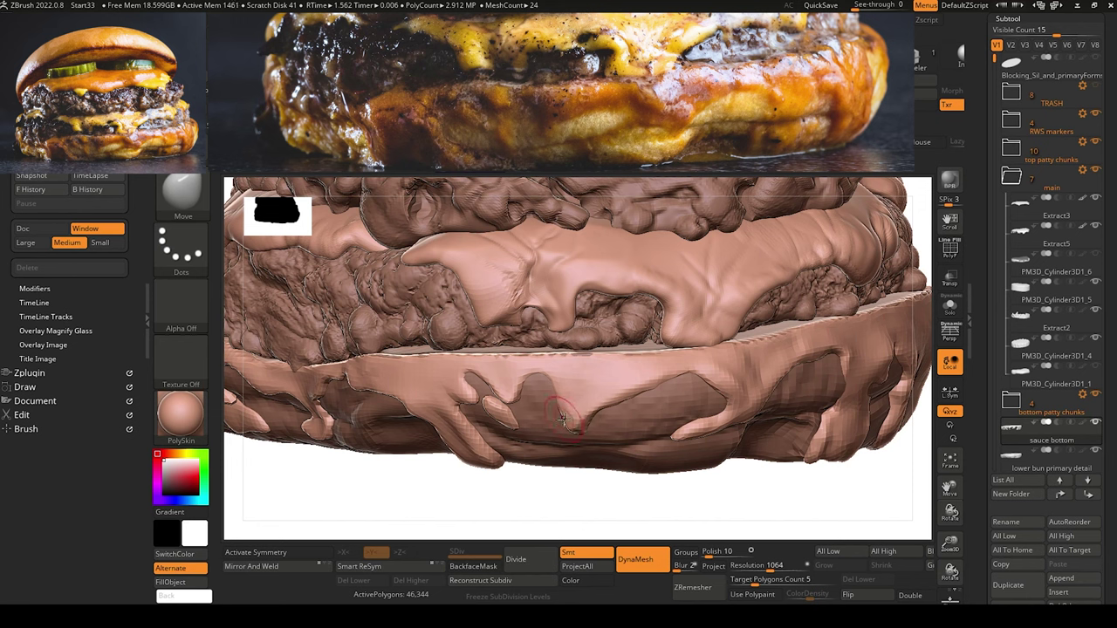
pyautogui.moveTo(568, 425); pyautogui.dragTo(575, 422)
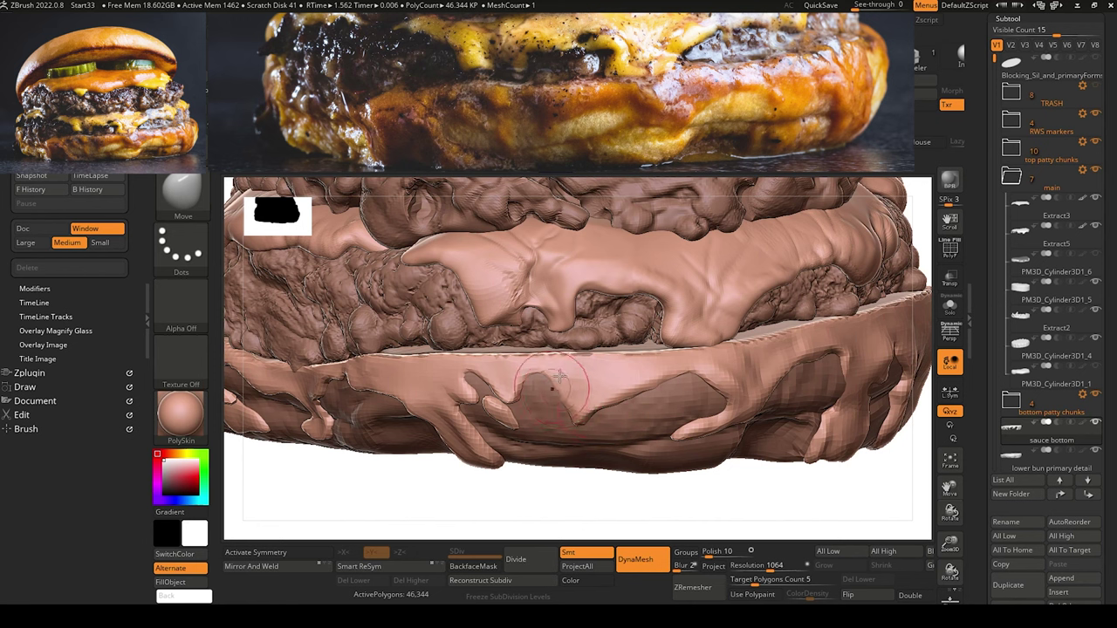
# Build up volume in the sauce above the central drip on the lower bun with the ClayBuildup brush.
pyautogui.press('b')
pyautogui.press('c')
pyautogui.press('b')
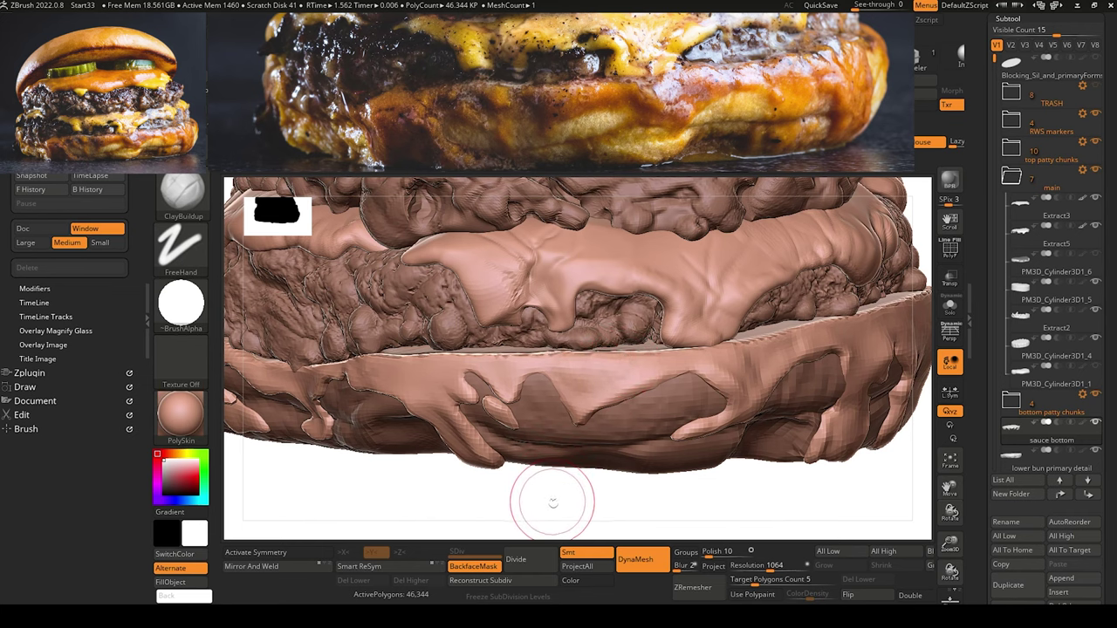
pyautogui.moveTo(561, 498); pyautogui.dragTo(555, 434)
# Flatten and even out the built-up front surface of the bottom sauce with the TrimDynamic brush.
pyautogui.press('b')
pyautogui.press('t')
pyautogui.press('d')
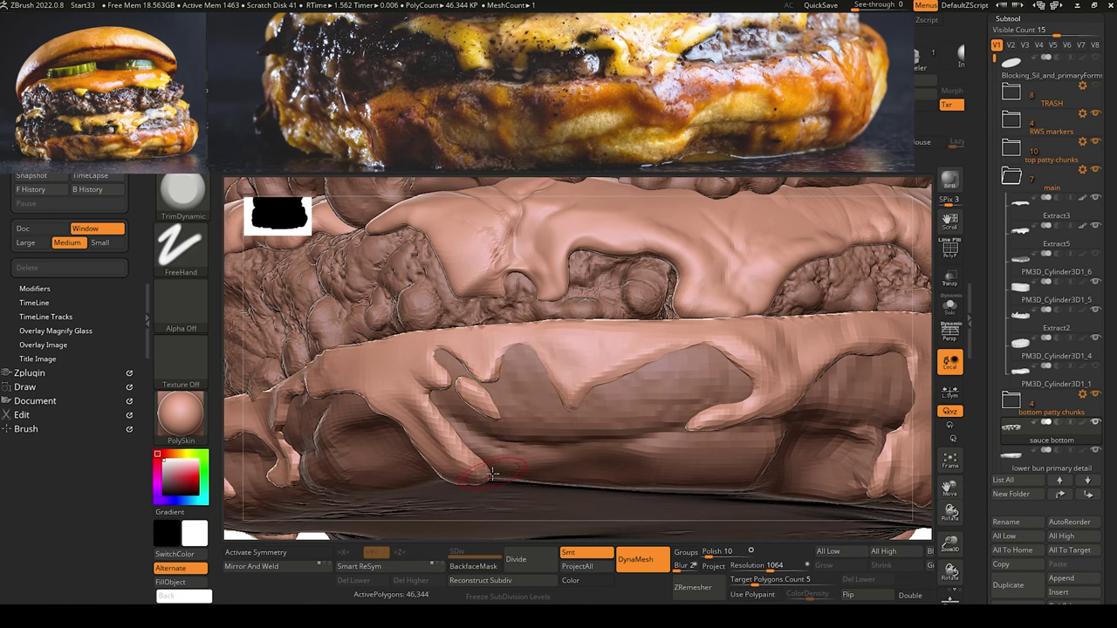
pyautogui.moveTo(951, 571); pyautogui.dragTo(946, 615)
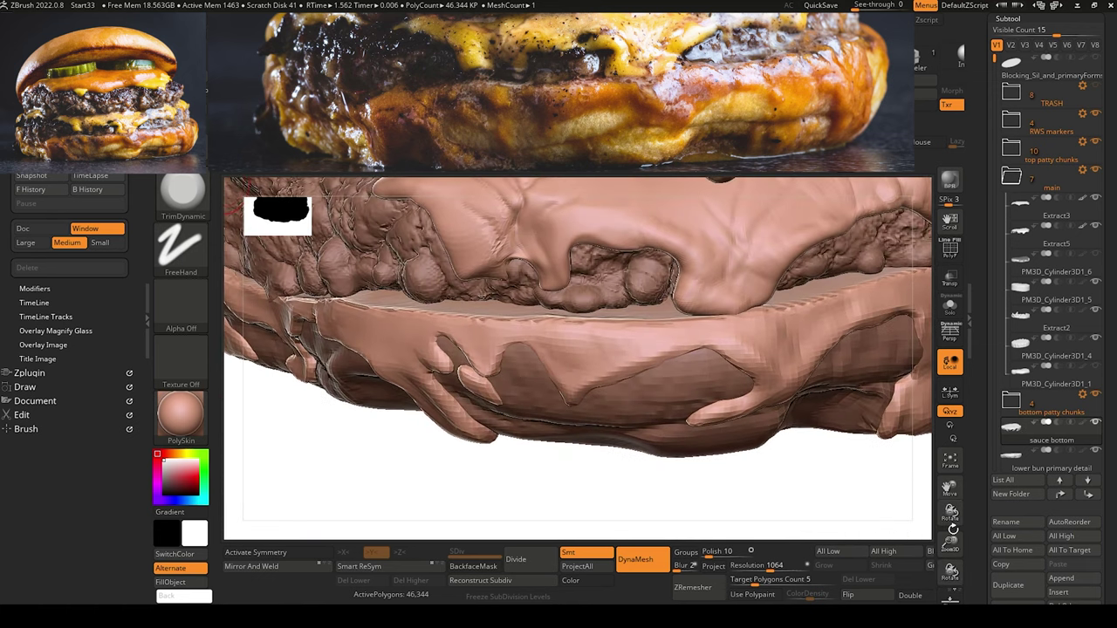
pyautogui.moveTo(410, 485); pyautogui.dragTo(450, 495)
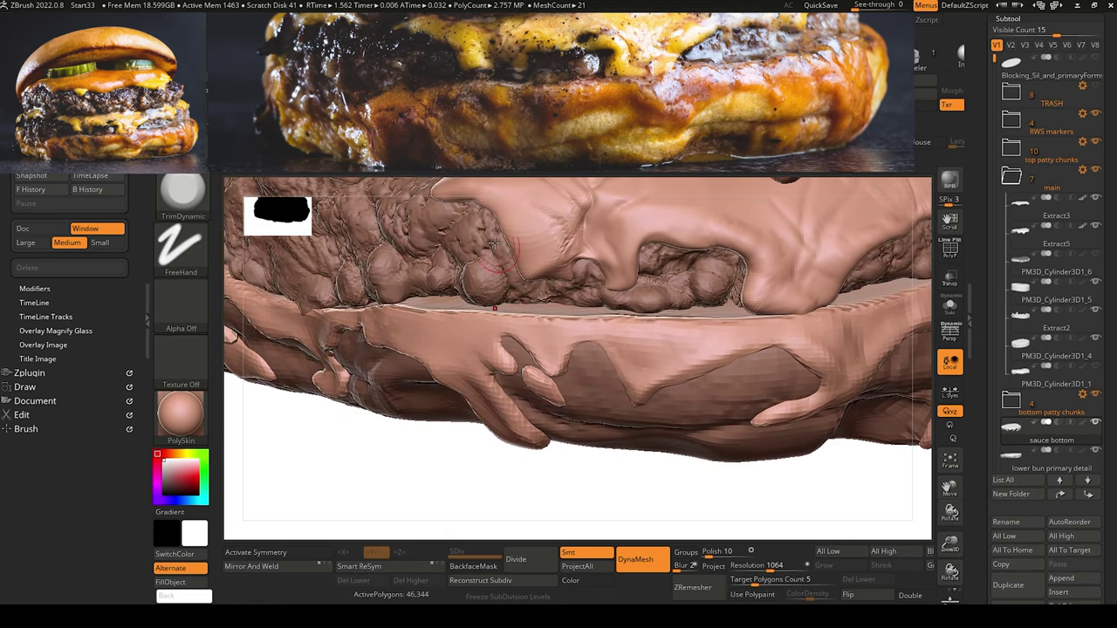
# Add volume to the front sauce drips with ClayBuildup and reshape the small detached drip with Move Topological.
pyautogui.press('b')
pyautogui.press('c')
pyautogui.press('b')
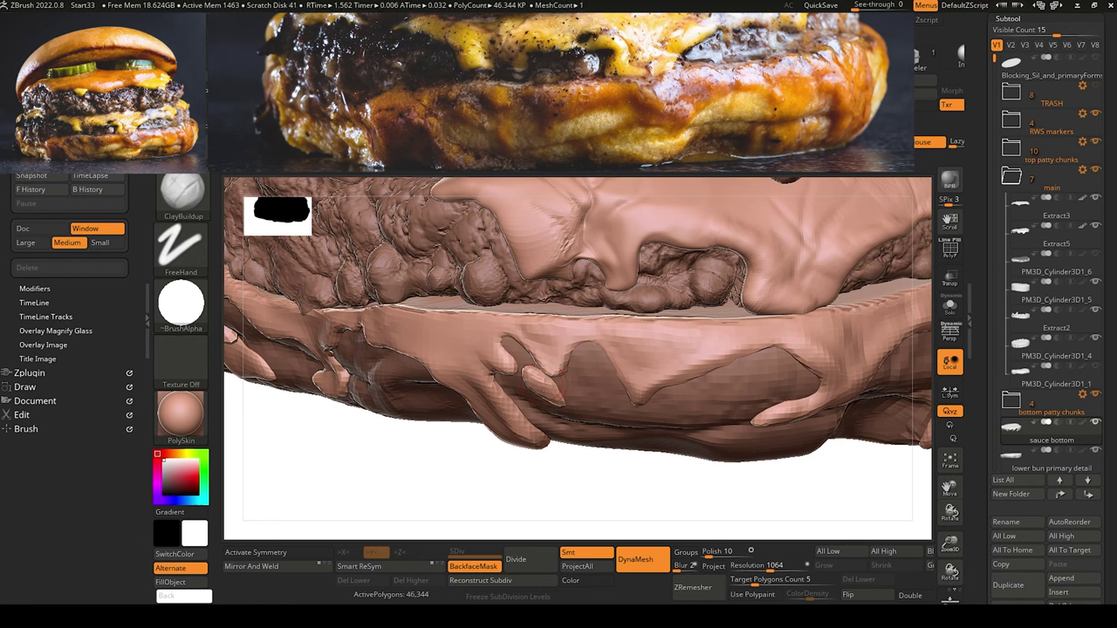
pyautogui.click(460, 58)
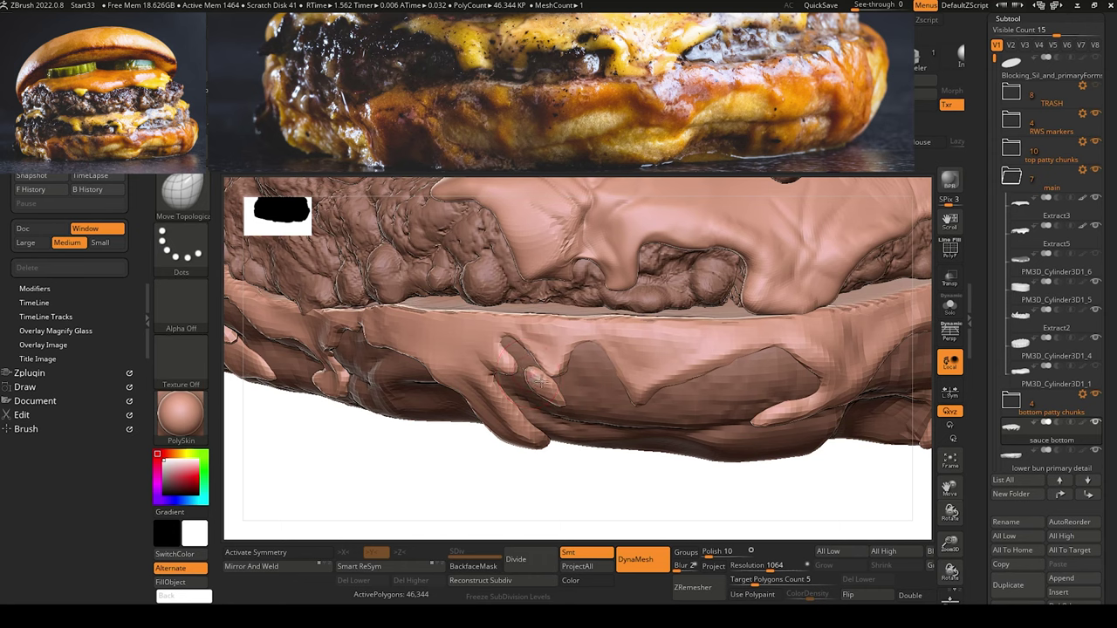
pyautogui.moveTo(530, 385); pyautogui.dragTo(567, 422, button='right')
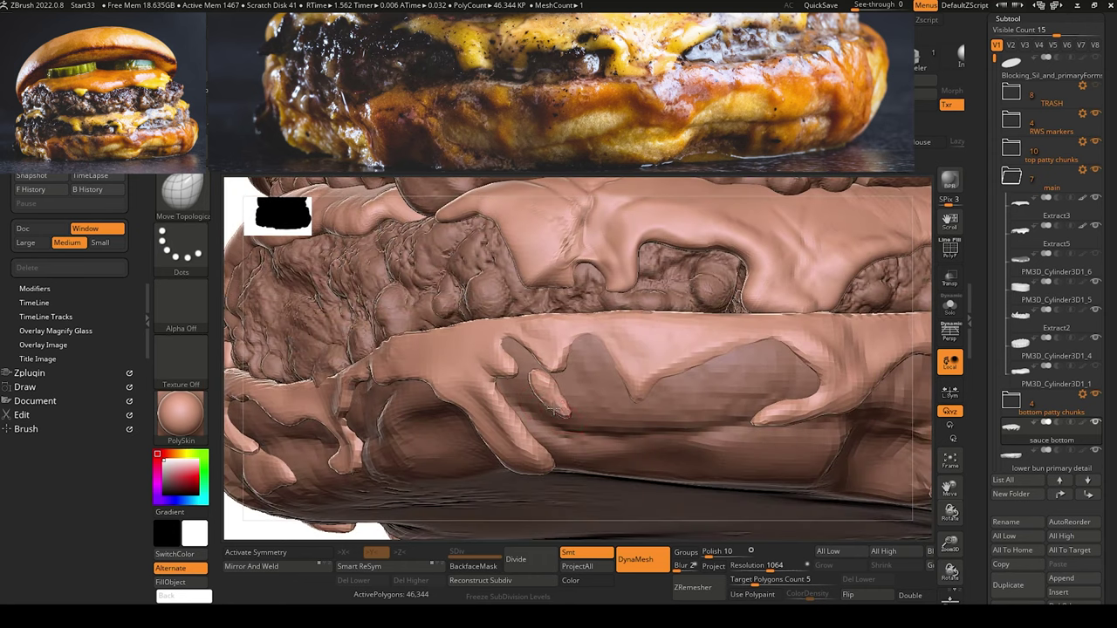
pyautogui.moveTo(559, 381); pyautogui.dragTo(545, 381)
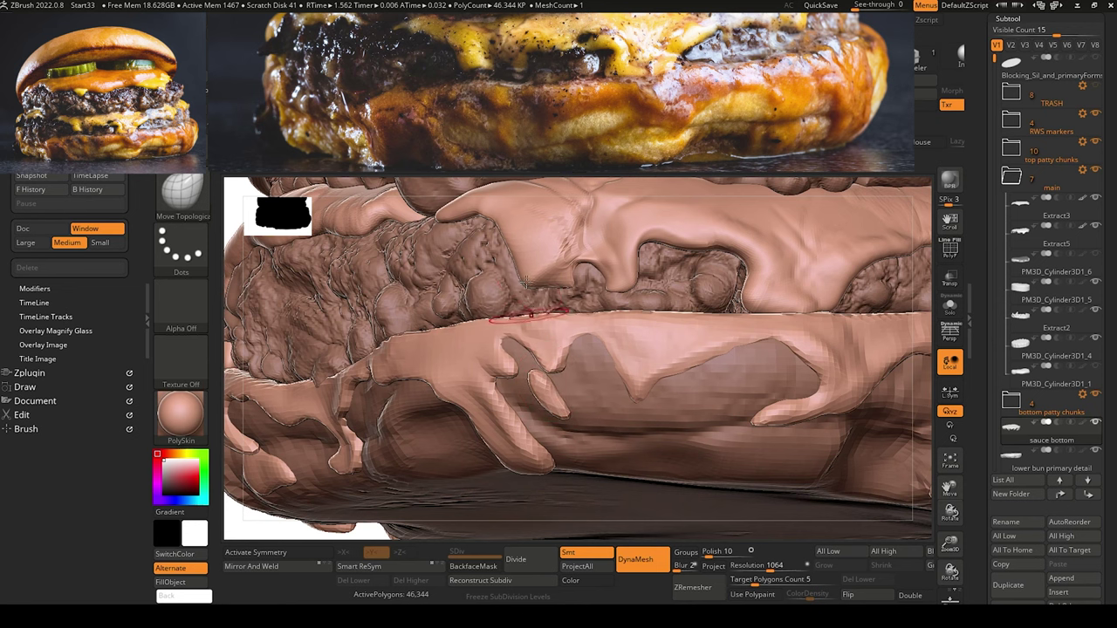
pyautogui.moveTo(460, 459); pyautogui.dragTo(514, 491, button='right')
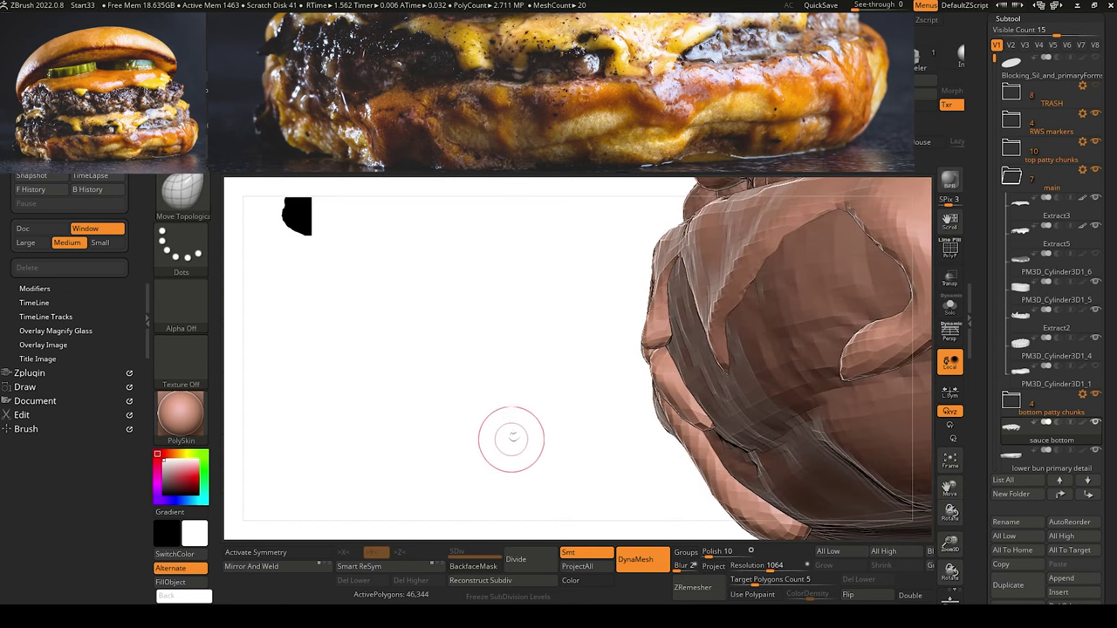
# Trim and round the short drip tip beside the small detached sauce drip with the TrimDynamic brush.
pyautogui.moveTo(502, 436)
pyautogui.keyDown('alt'); pyautogui.mouseDown(button='right')
pyautogui.moveTo(481, 439)
pyautogui.moveTo(505, 432)
pyautogui.moveTo(481, 320)
pyautogui.mouseUp(button='right'); pyautogui.keyUp('alt')
pyautogui.press('b')
pyautogui.press('t')
pyautogui.press('d')
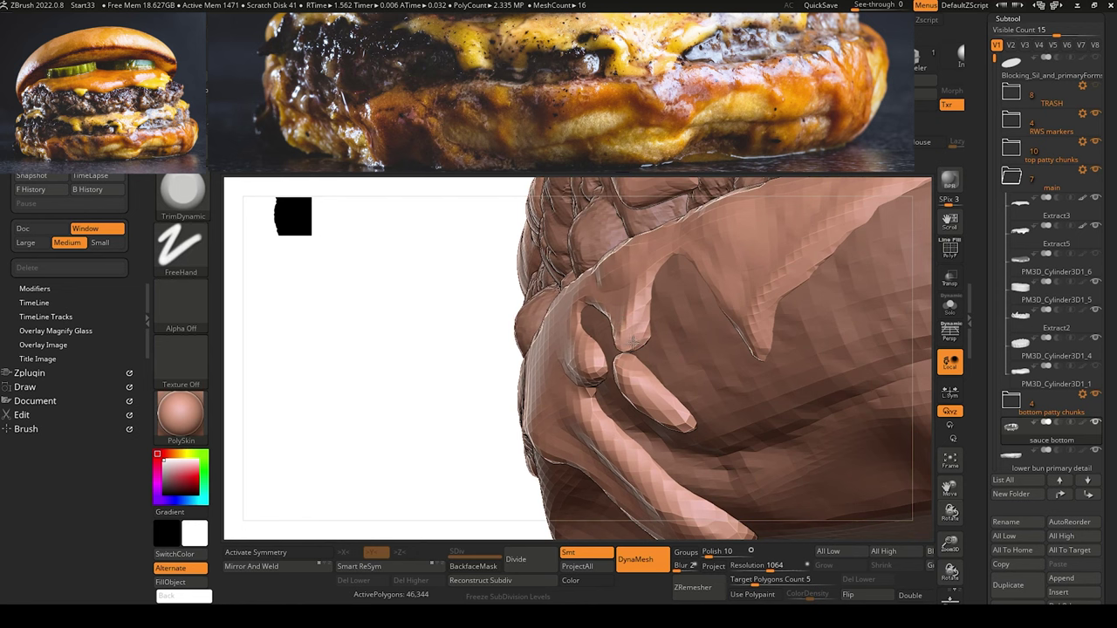
pyautogui.moveTo(633, 343); pyautogui.dragTo(627, 321)
pyautogui.moveTo(407, 357); pyautogui.dragTo(493, 353)
pyautogui.moveTo(602, 320)
pyautogui.mouseDown()
pyautogui.moveTo(615, 347)
pyautogui.moveTo(625, 330)
pyautogui.mouseUp()
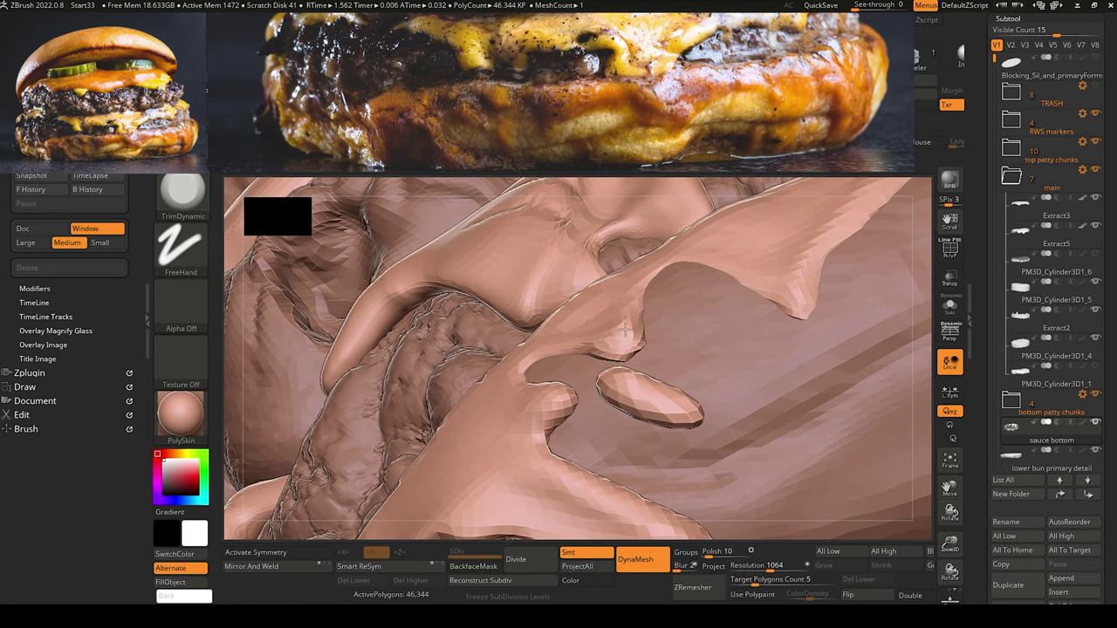
pyautogui.moveTo(626, 349); pyautogui.dragTo(602, 393, button='right')
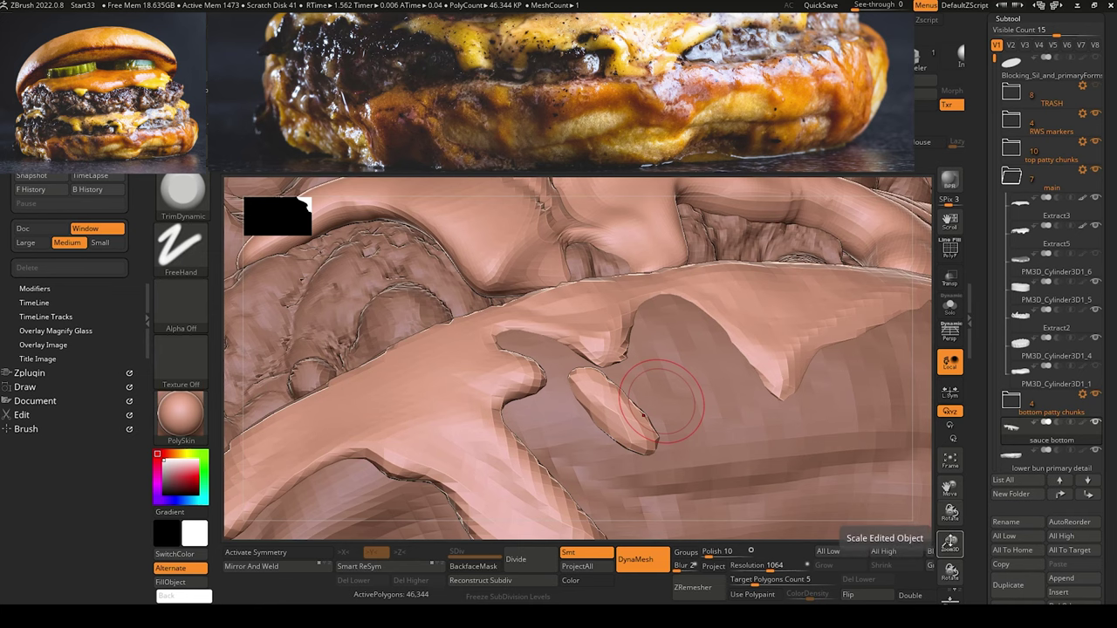
pyautogui.moveTo(945, 525); pyautogui.dragTo(926, 463)
# Select the upper cheese slice, Extract3, and push its protruding corner down against the patty with the Move brush.
pyautogui.moveTo(825, 266); pyautogui.dragTo(803, 293)
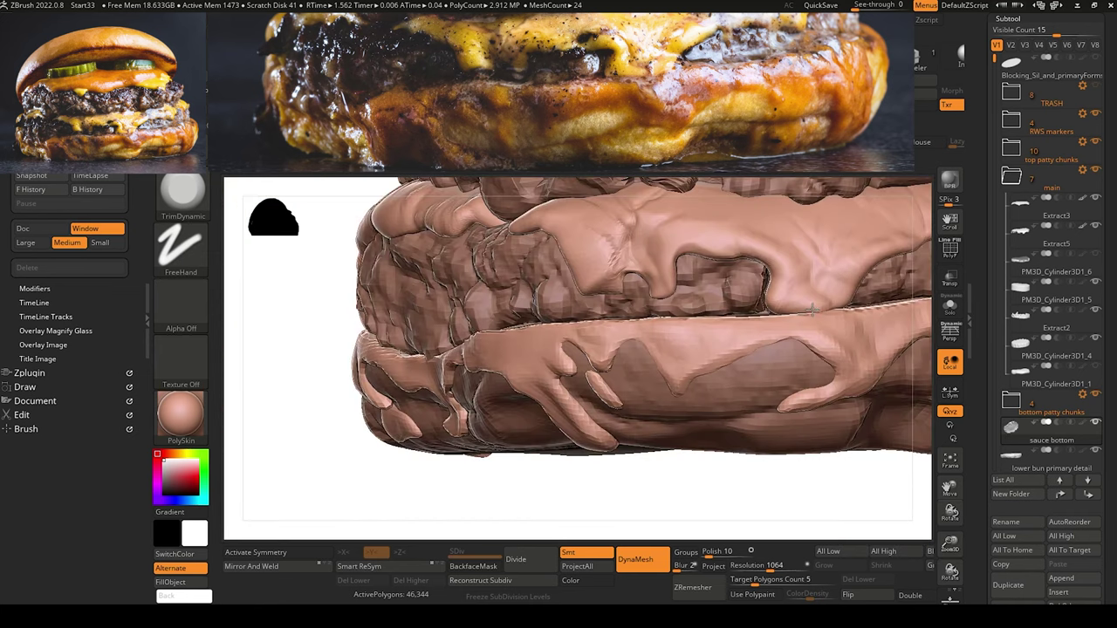
pyautogui.moveTo(309, 312)
pyautogui.keyDown('alt'); pyautogui.mouseDown()
pyautogui.moveTo(192, 390)
pyautogui.moveTo(185, 410)
pyautogui.mouseUp(); pyautogui.keyUp('alt')
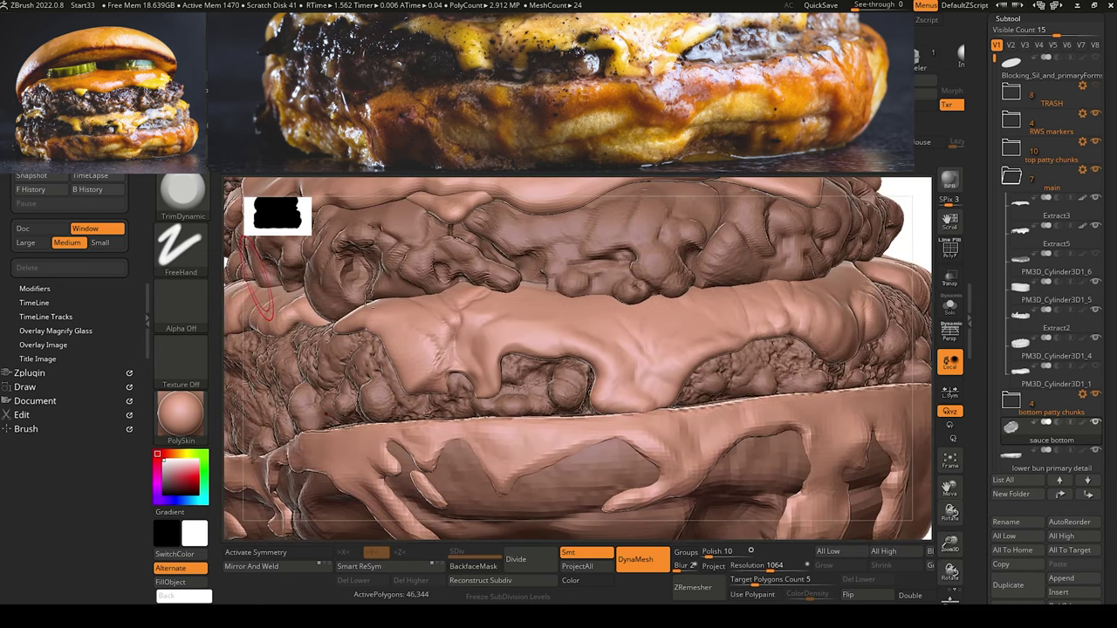
pyautogui.press('f')
pyautogui.press('f')
pyautogui.moveTo(771, 427); pyautogui.dragTo(780, 460)
pyautogui.moveTo(780, 460)
pyautogui.keyDown('alt'); pyautogui.mouseDown()
pyautogui.moveTo(803, 458)
pyautogui.moveTo(788, 451)
pyautogui.mouseUp(); pyautogui.keyUp('alt')
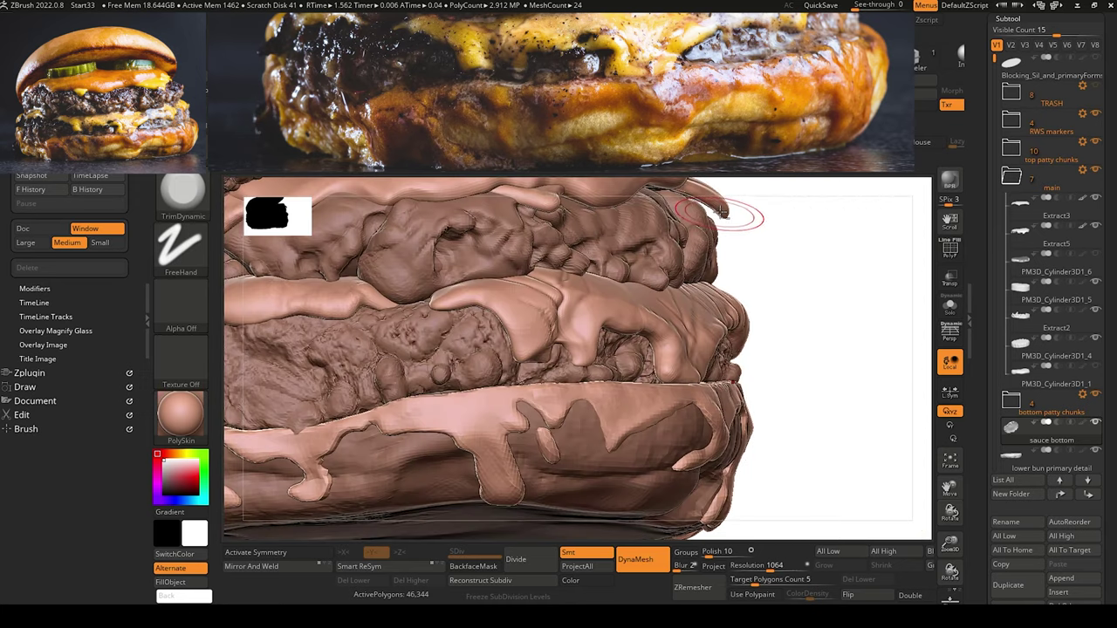
pyautogui.keyDown('alt'); pyautogui.click(721, 211); pyautogui.keyUp('alt')
pyautogui.keyDown('alt'); pyautogui.moveTo(775, 267); pyautogui.dragTo(768, 341); pyautogui.keyUp('alt')
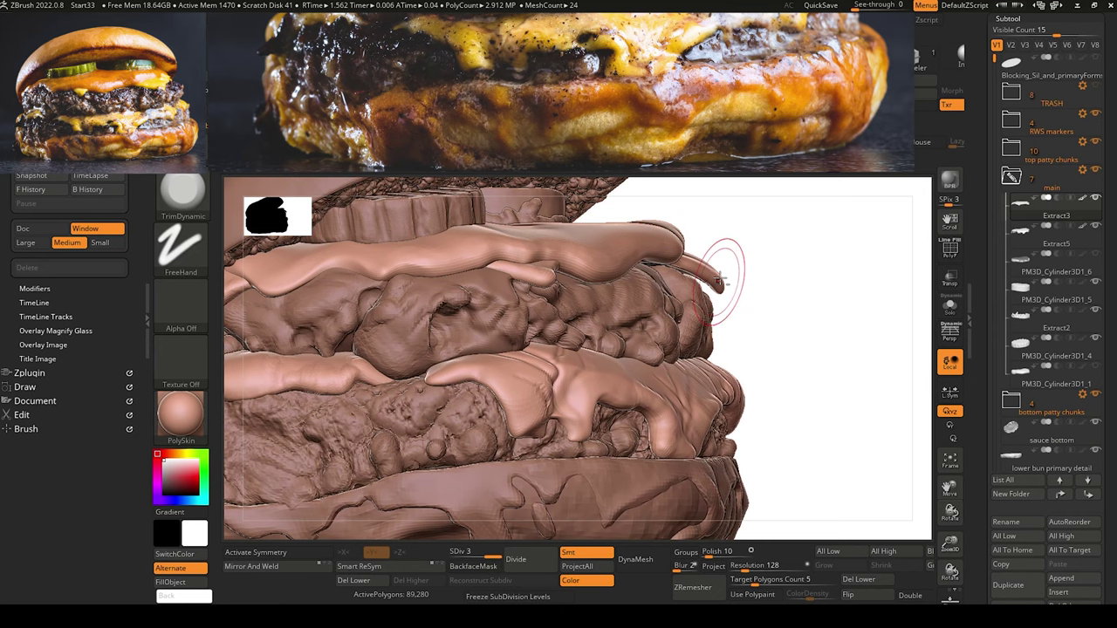
pyautogui.moveTo(721, 278); pyautogui.dragTo(717, 289)
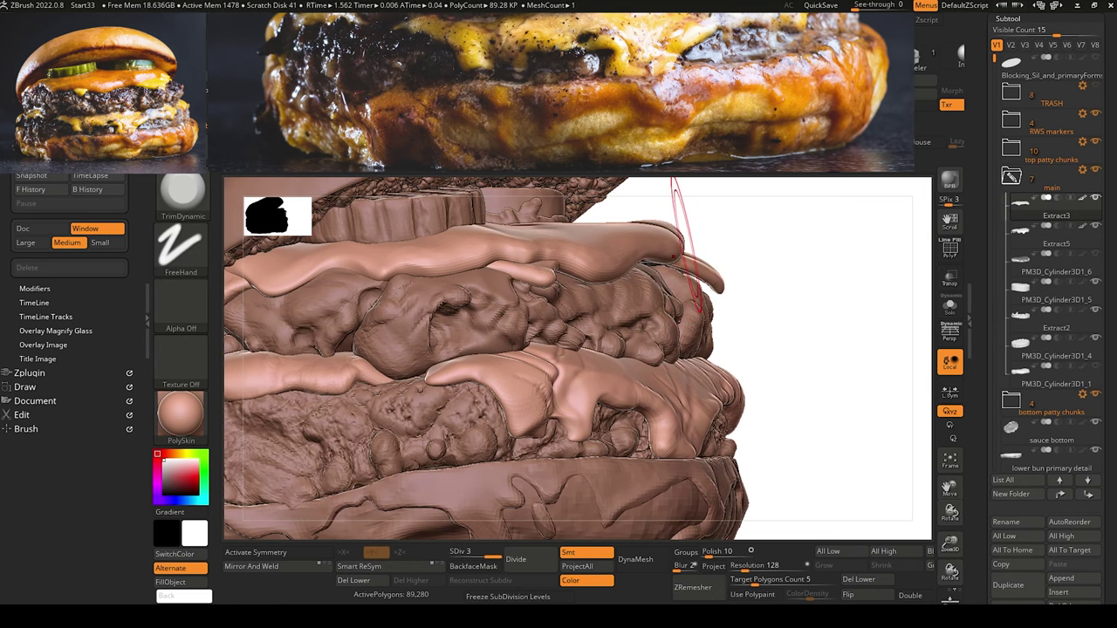
pyautogui.press('b')
pyautogui.press('m')
pyautogui.press('v')
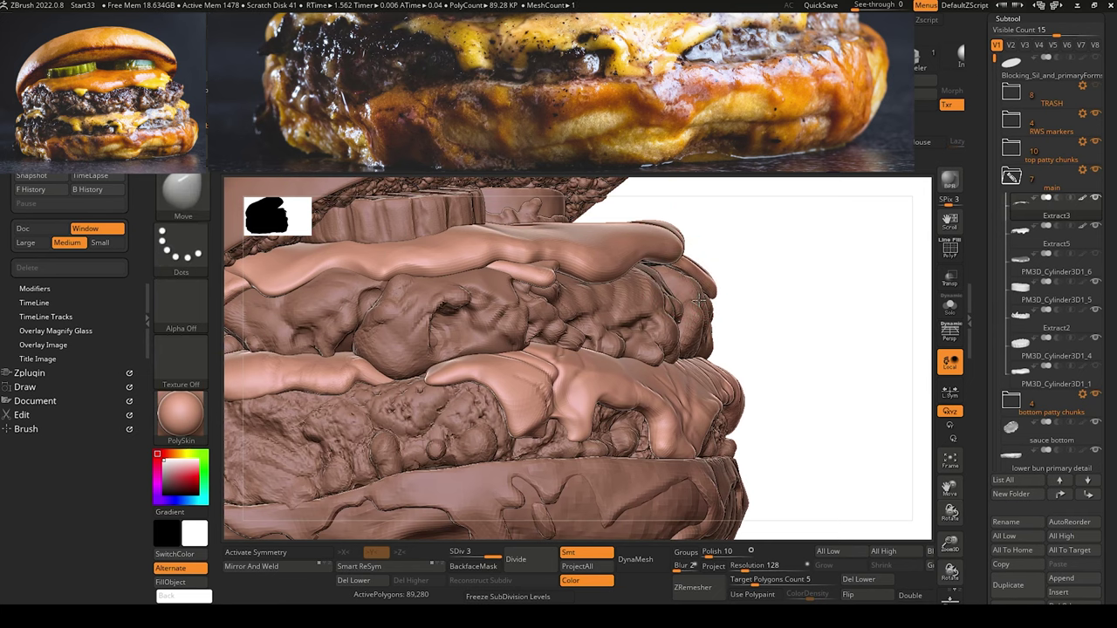
pyautogui.moveTo(800, 435); pyautogui.dragTo(740, 423)
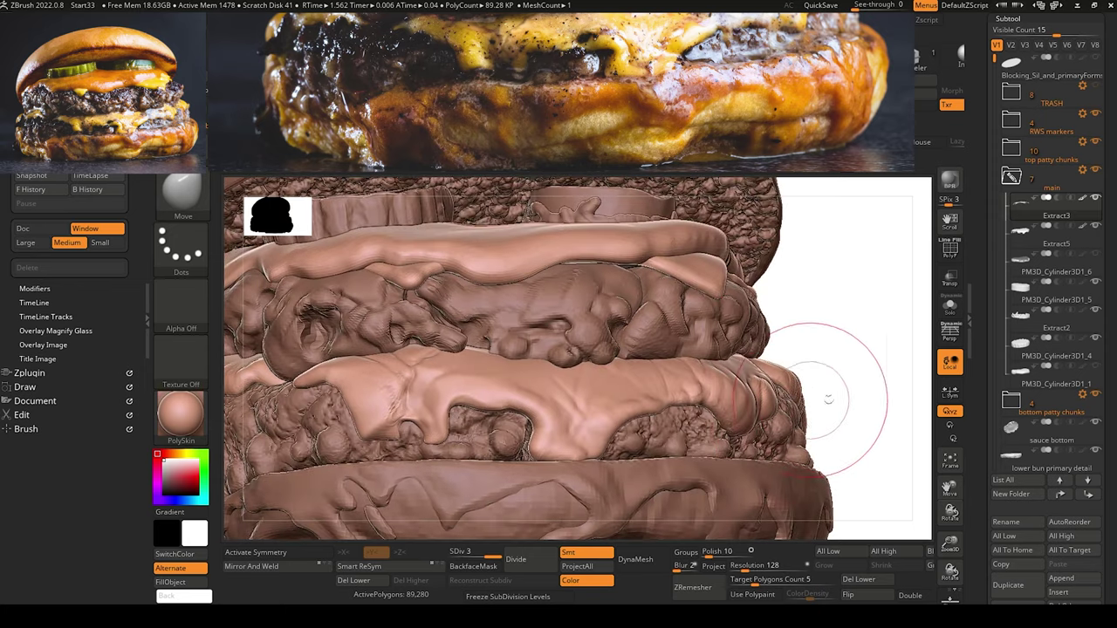
# Reselect the sauce bottom subtool and build up its surface above the long front drip with ClayBuildup.
pyautogui.keyDown('alt'); pyautogui.moveTo(863, 404); pyautogui.dragTo(756, 309); pyautogui.keyUp('alt')
pyautogui.keyDown('alt'); pyautogui.moveTo(384, 390); pyautogui.dragTo(400, 280); pyautogui.keyUp('alt')
pyautogui.keyDown('alt'); pyautogui.moveTo(466, 449); pyautogui.dragTo(502, 391); pyautogui.keyUp('alt')
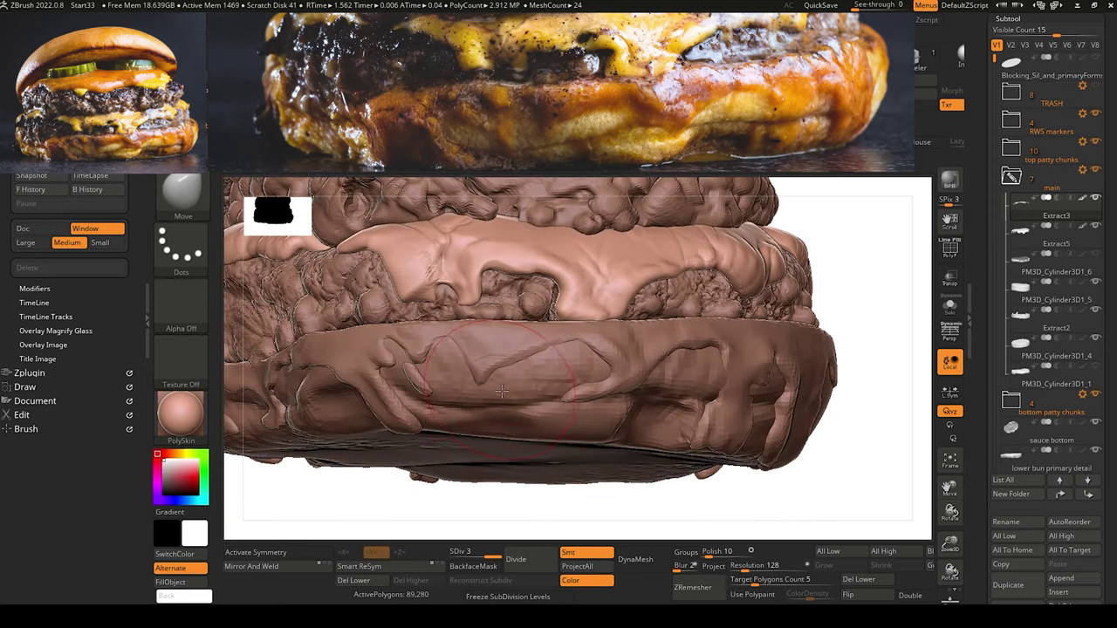
pyautogui.keyDown('alt'); pyautogui.click(376, 435); pyautogui.keyUp('alt')
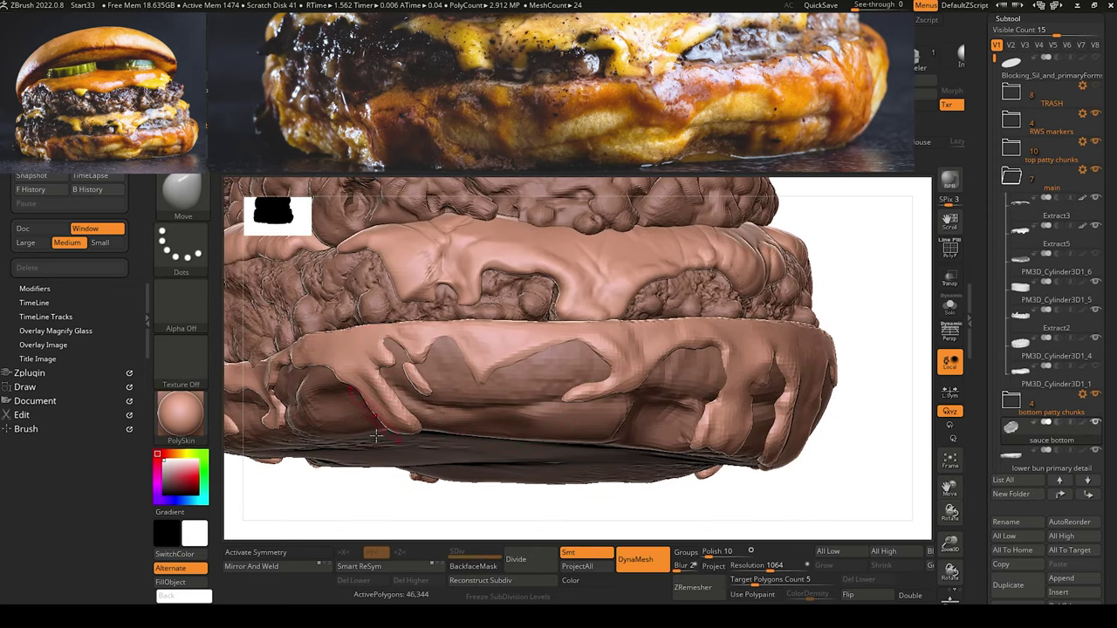
pyautogui.keyDown('alt'); pyautogui.moveTo(356, 494); pyautogui.dragTo(461, 494); pyautogui.keyUp('alt')
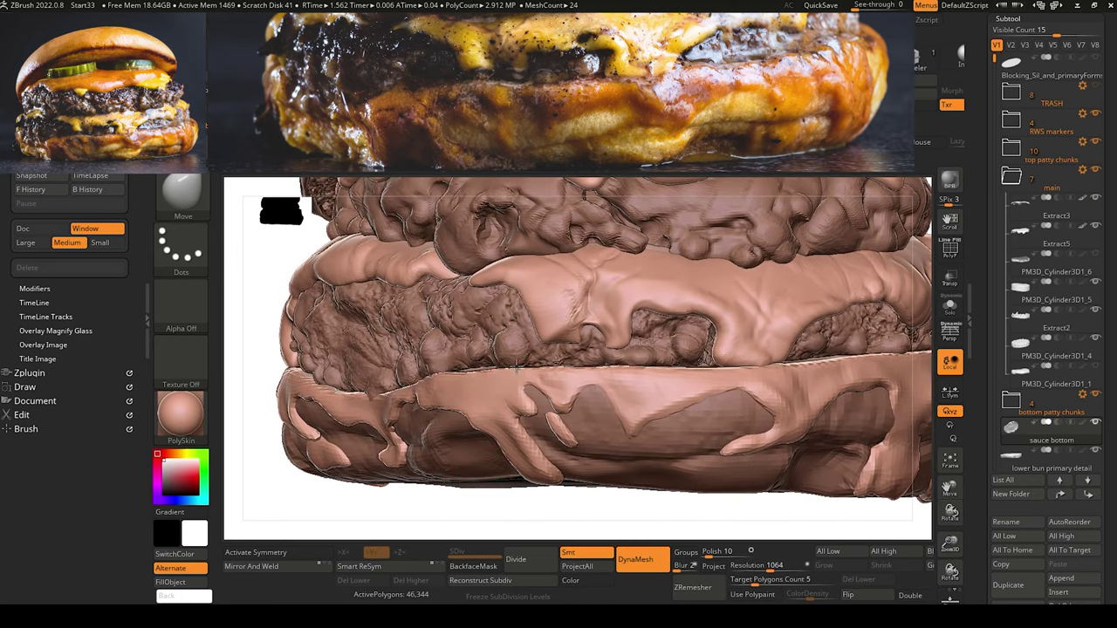
pyautogui.press('b')
pyautogui.press('c')
pyautogui.press('b')
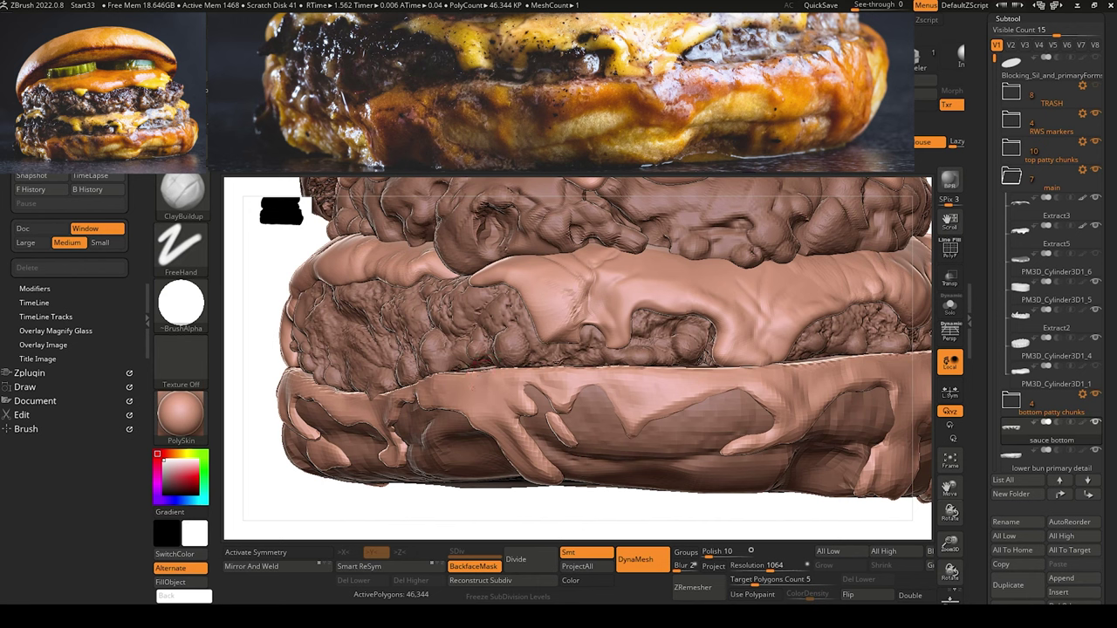
# Adjust the sauce around the long drip with Move Topological and define its creases with the DamStandard brush.
pyautogui.press('b')
pyautogui.press('m')
pyautogui.press('t')
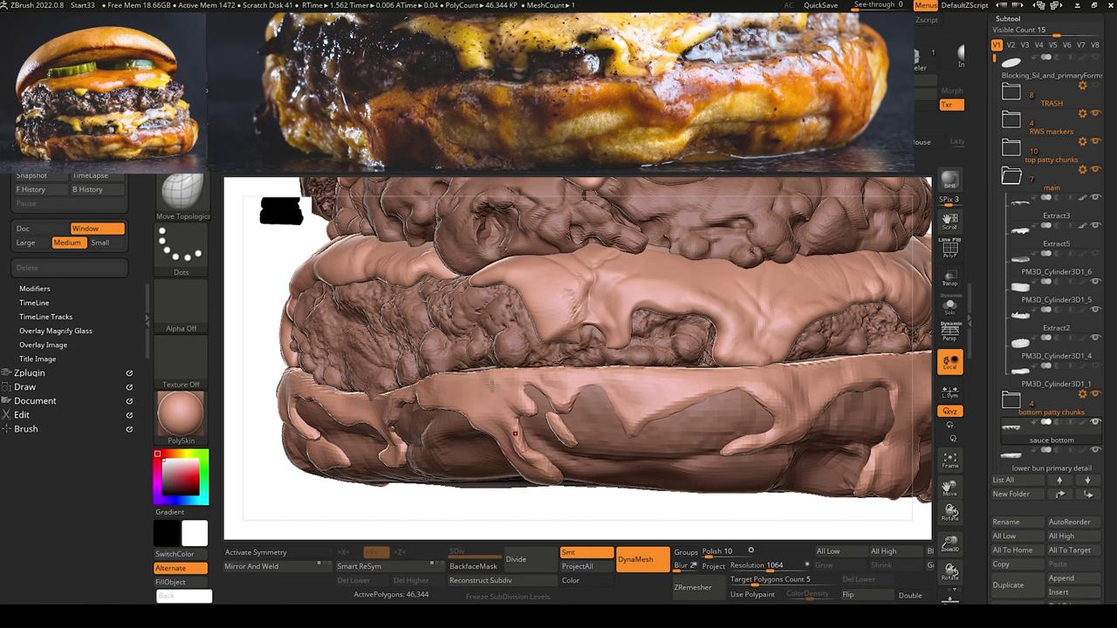
pyautogui.press('b')
pyautogui.press('d')
pyautogui.press('s')
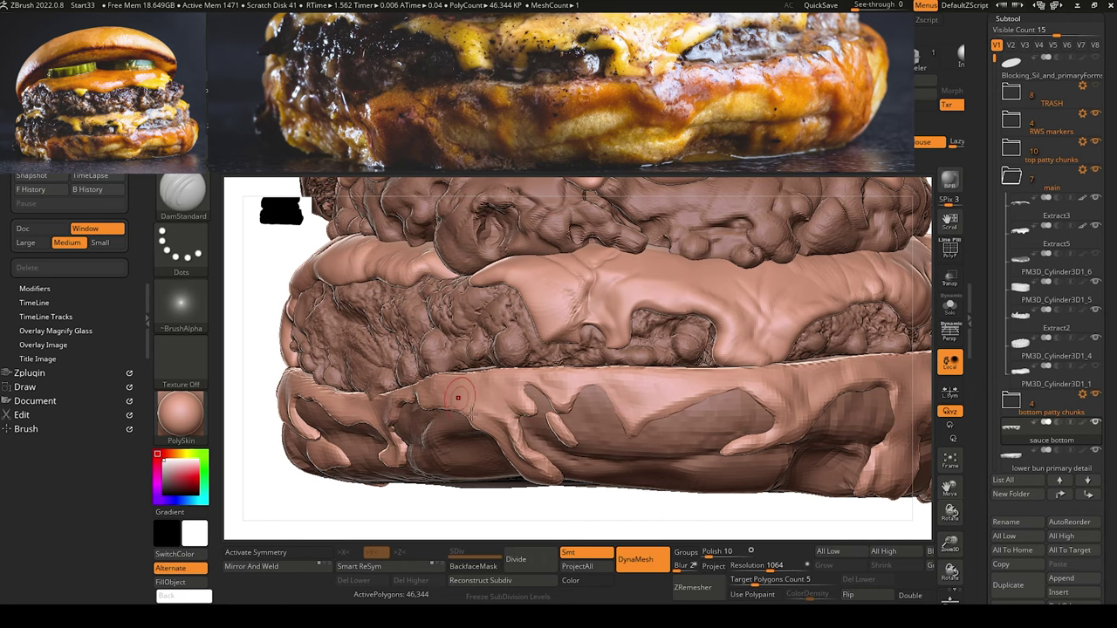
pyautogui.moveTo(474, 514); pyautogui.dragTo(494, 467)
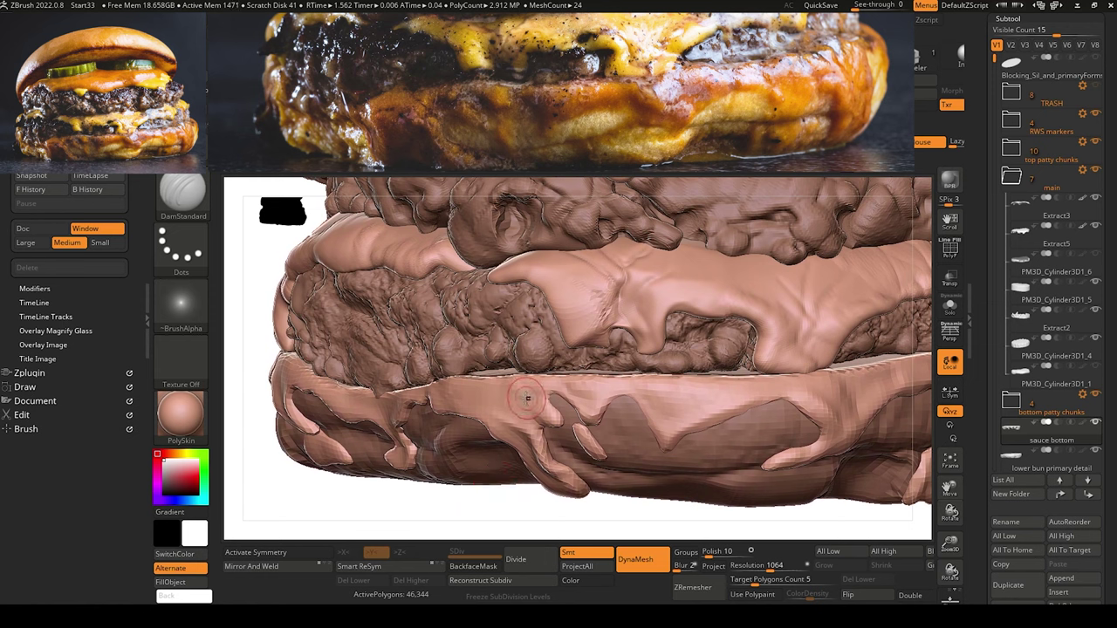
# Carve a small round opening through the sauce beside the long drip with ClayBuildup, exposing the bun.
pyautogui.press('b')
pyautogui.press('c')
pyautogui.press('b')
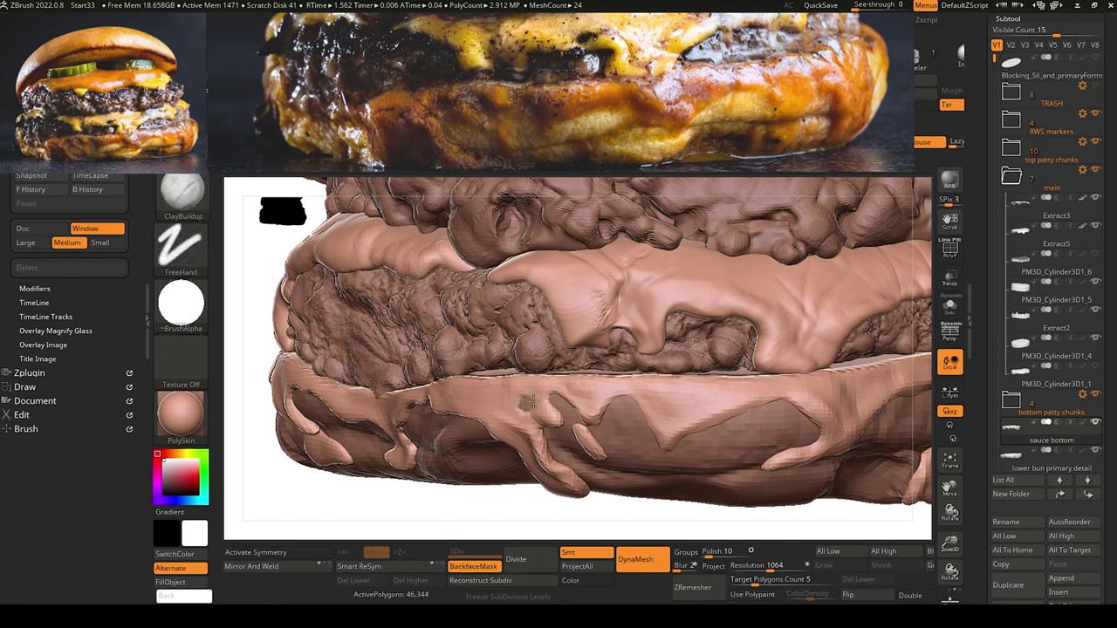
pyautogui.moveTo(535, 414); pyautogui.dragTo(530, 414)
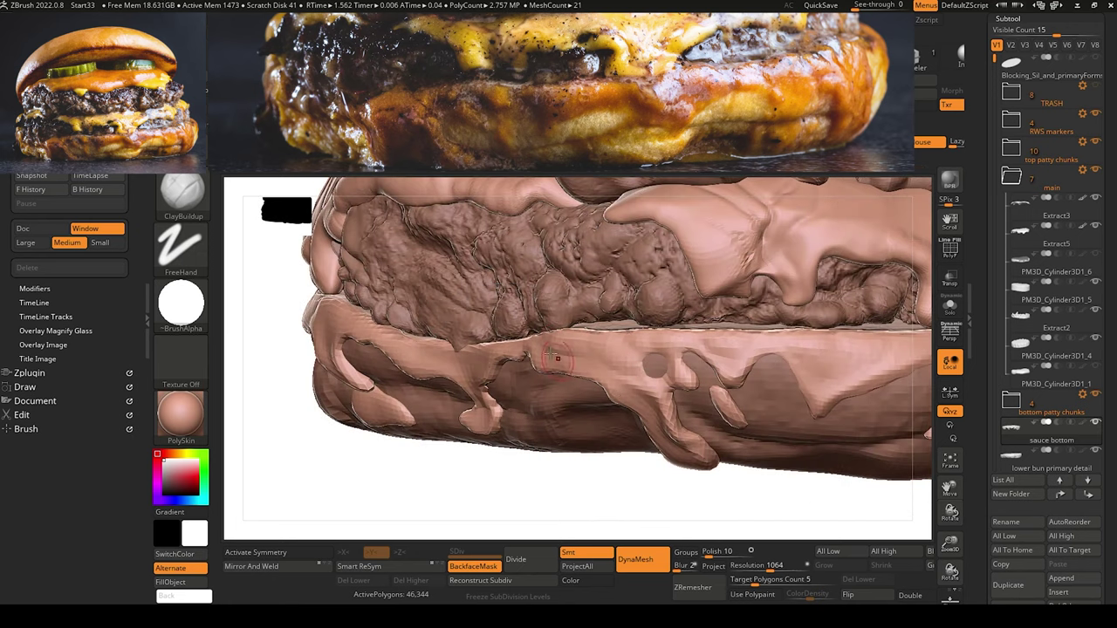
pyautogui.moveTo(504, 481)
pyautogui.mouseDown()
pyautogui.moveTo(503, 501)
pyautogui.moveTo(506, 489)
pyautogui.mouseUp()
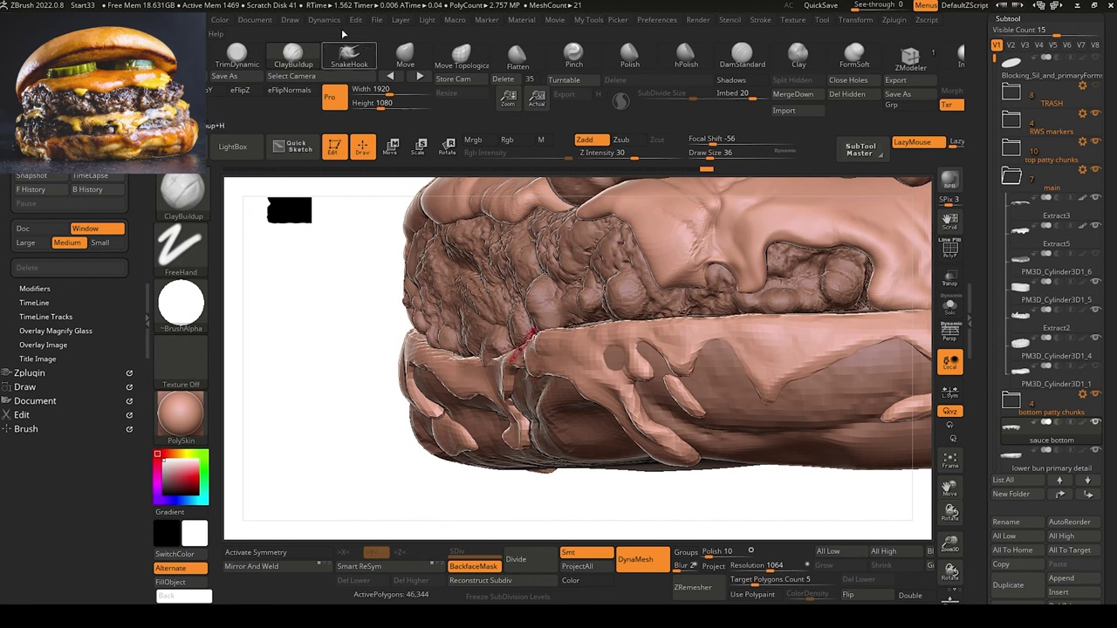
# Pull the sauce edge down over the bun beside the long drip with SnakeHook and turn on the PolyFrame display.
pyautogui.click(351, 54)
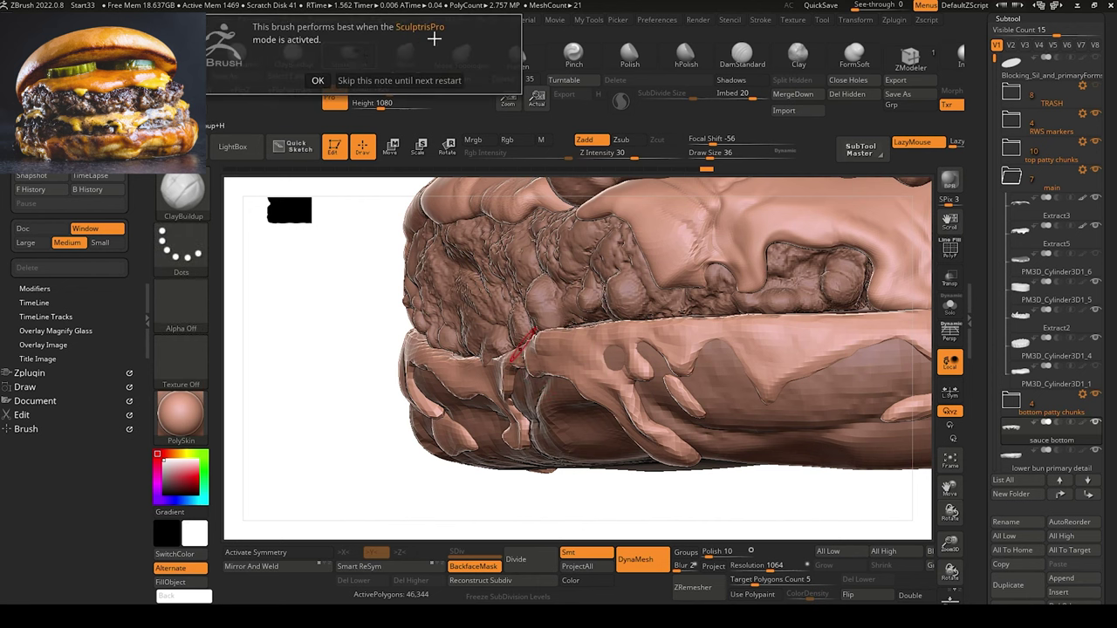
pyautogui.click(319, 78)
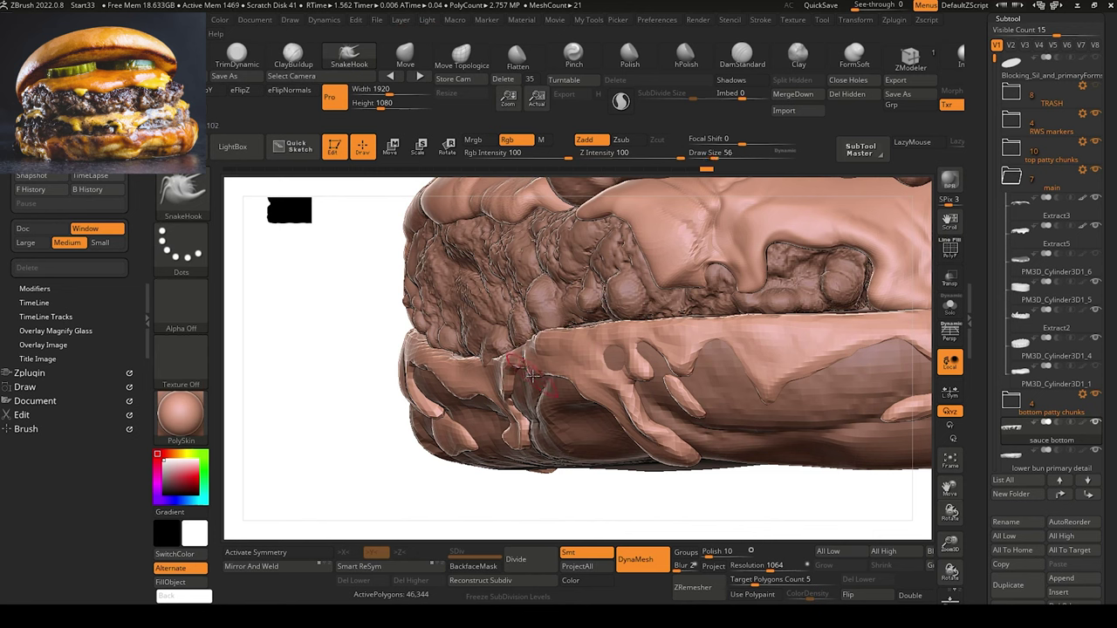
pyautogui.moveTo(534, 377); pyautogui.dragTo(537, 389)
pyautogui.moveTo(462, 498); pyautogui.dragTo(498, 455)
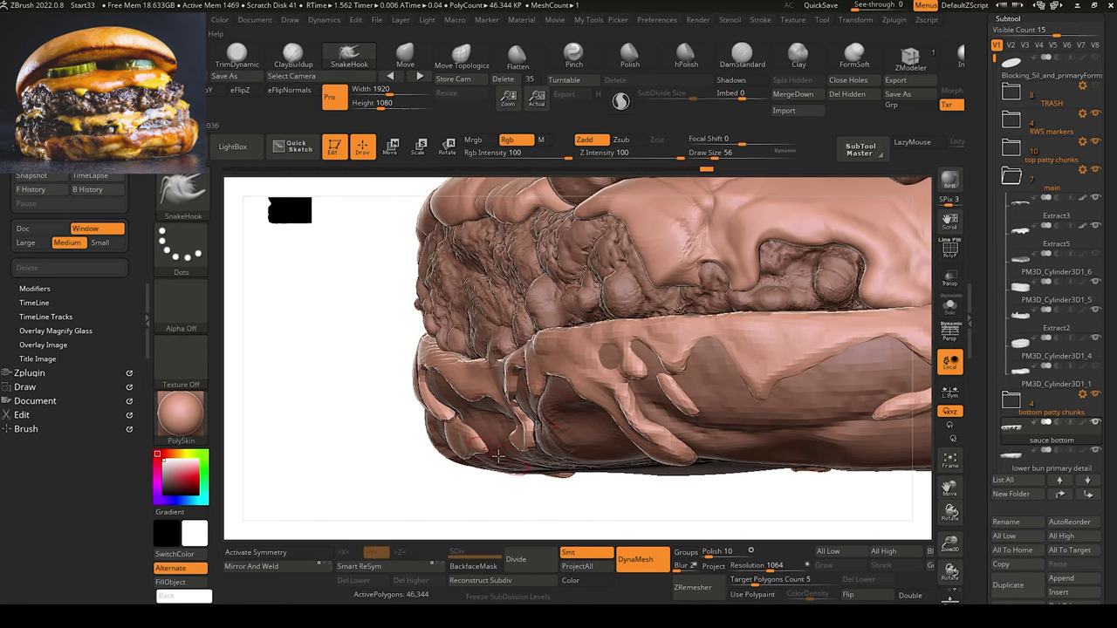
pyautogui.click(953, 260)
pyautogui.moveTo(378, 408); pyautogui.dragTo(433, 390)
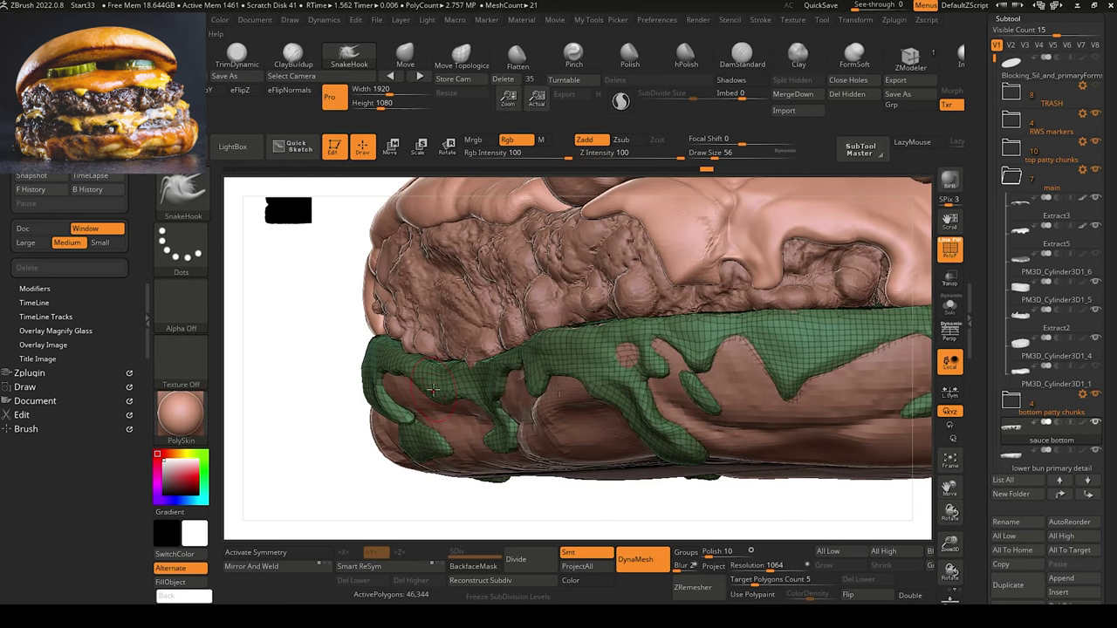
# Enable Sculptris Pro for the SnakeHook brush so the sauce mesh gains polygons as it is stretched.
pyautogui.moveTo(534, 386); pyautogui.dragTo(538, 395)
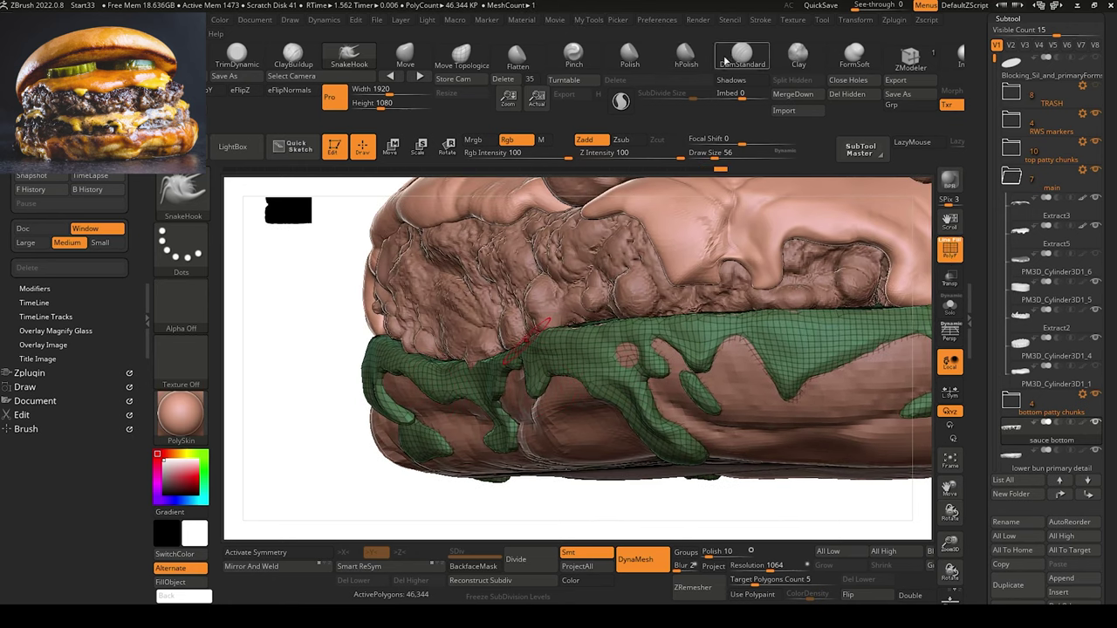
pyautogui.click(702, 21)
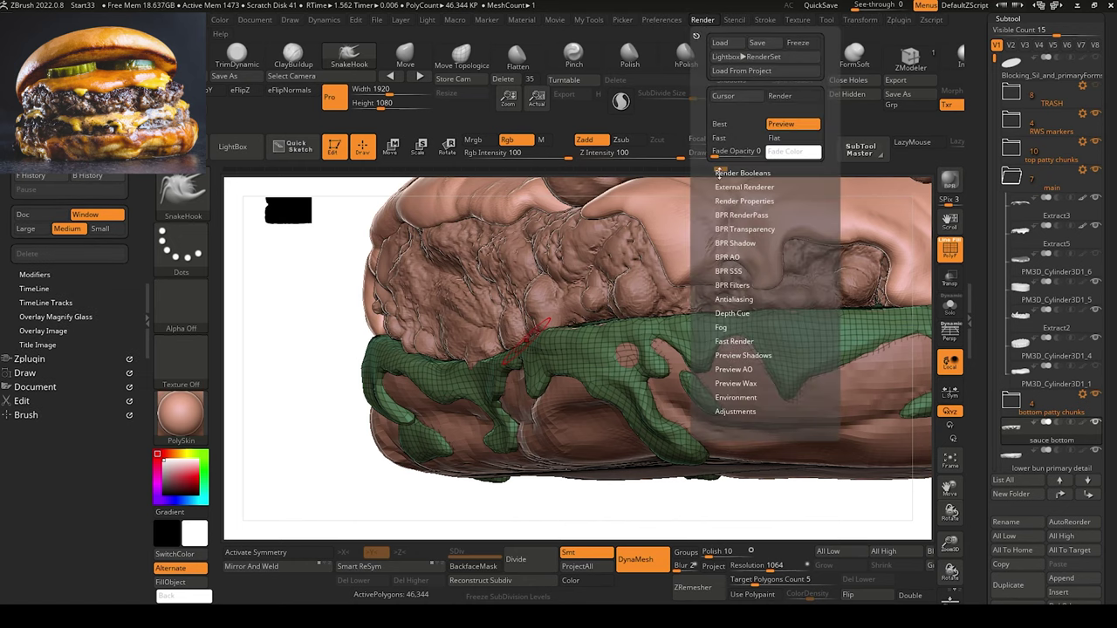
pyautogui.click(765, 20)
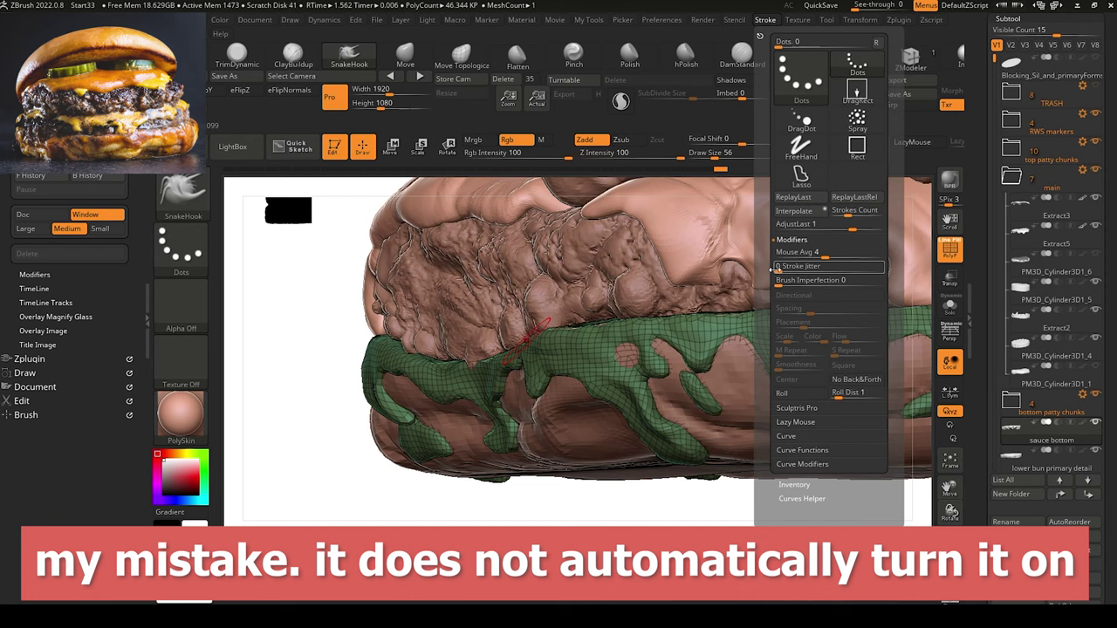
pyautogui.click(790, 407)
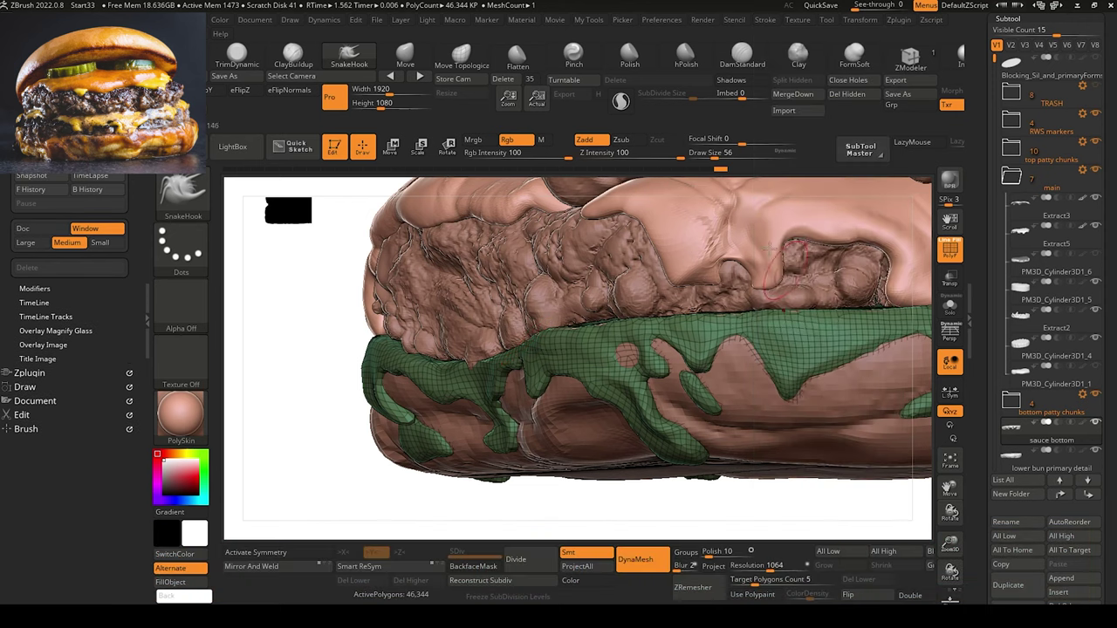
pyautogui.click(620, 100)
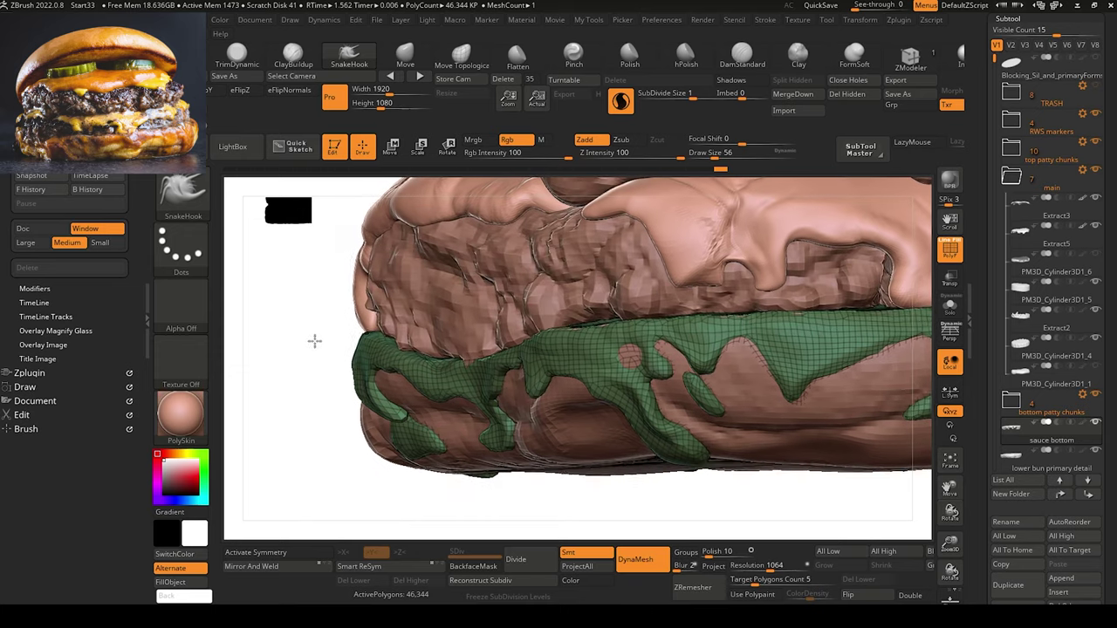
# Pull a narrow new drip down from the sauce edge over the lower bun with SnakeHook, between the two existing front drips.
pyautogui.moveTo(535, 397); pyautogui.dragTo(540, 409)
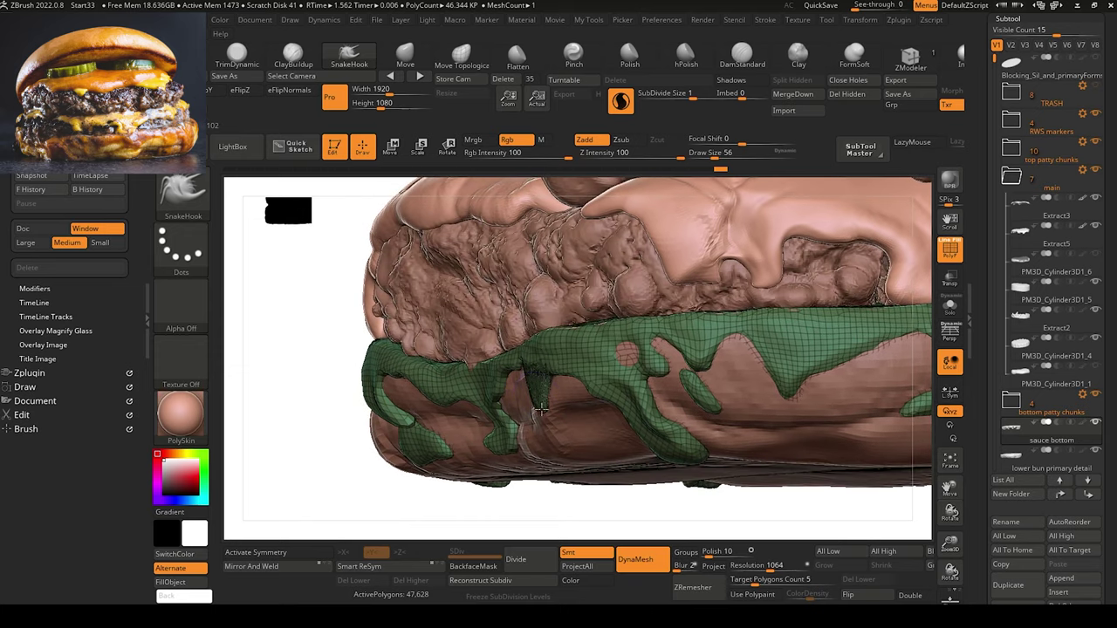
pyautogui.moveTo(299, 352); pyautogui.dragTo(298, 350)
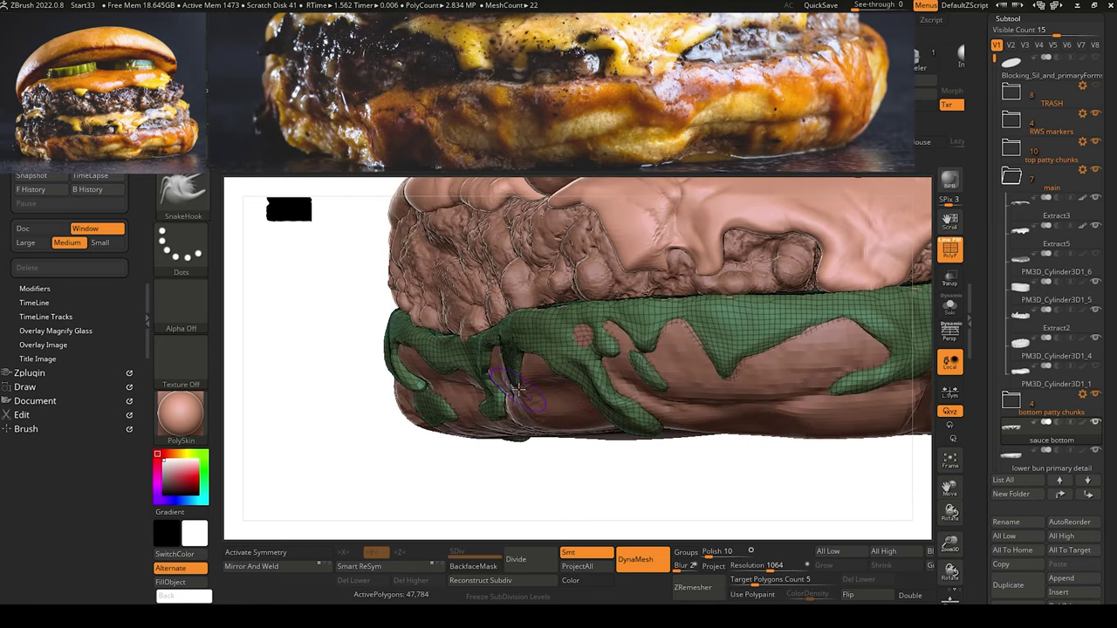
pyautogui.moveTo(533, 420); pyautogui.dragTo(519, 398)
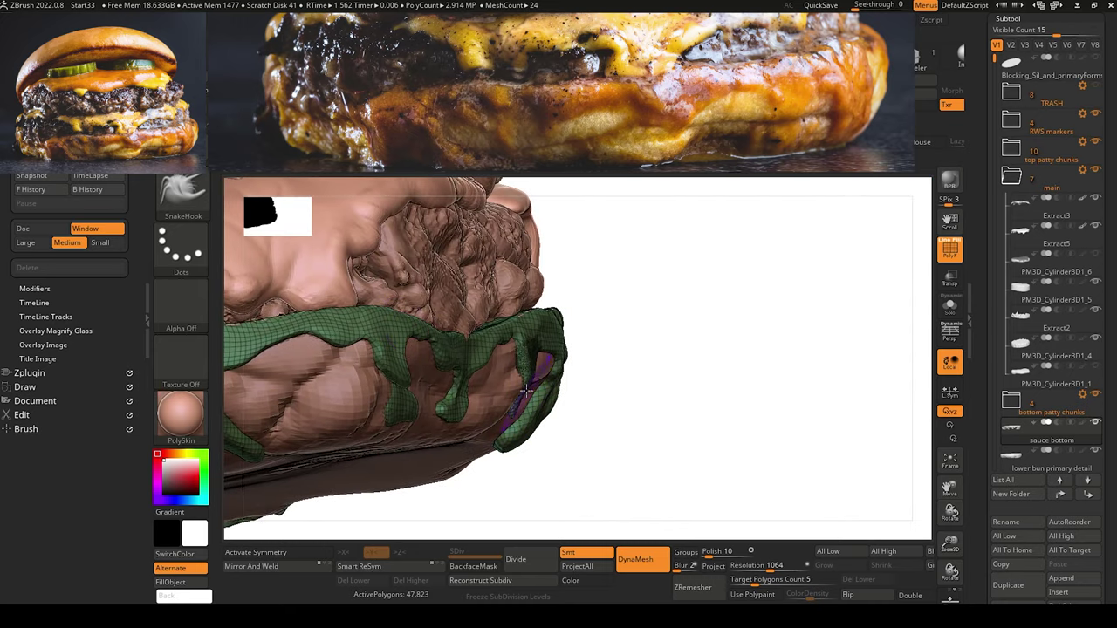
pyautogui.moveTo(526, 391); pyautogui.dragTo(514, 415)
# Widen the new pointed drip and fit it against the bun with the Move brush, lengthening its lower end.
pyautogui.press('b')
pyautogui.press('m')
pyautogui.press('v')
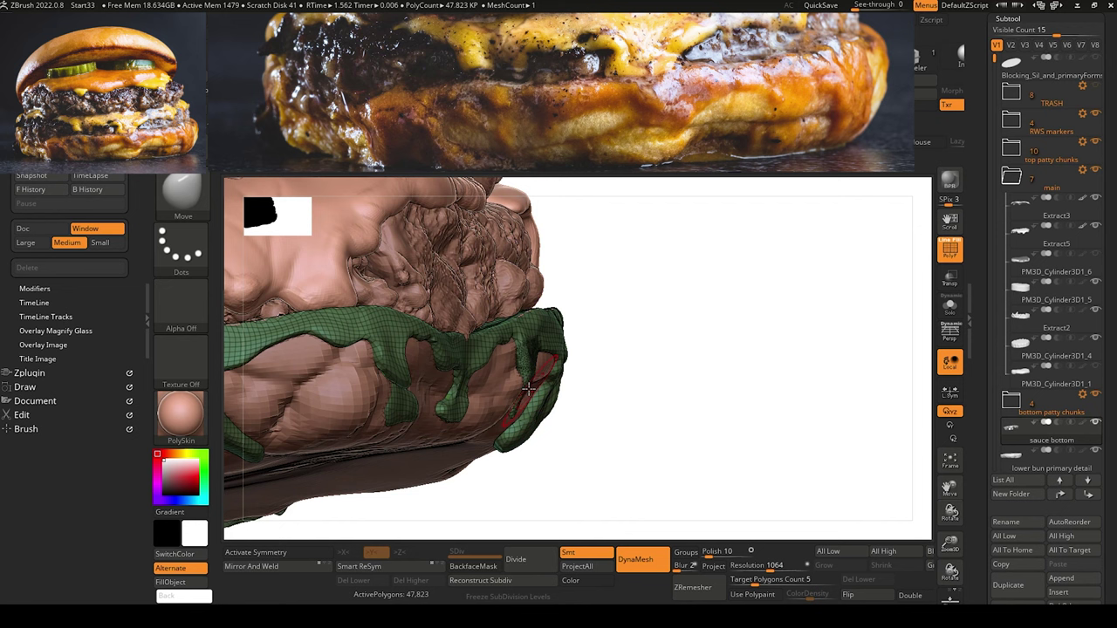
pyautogui.moveTo(581, 495); pyautogui.dragTo(527, 504)
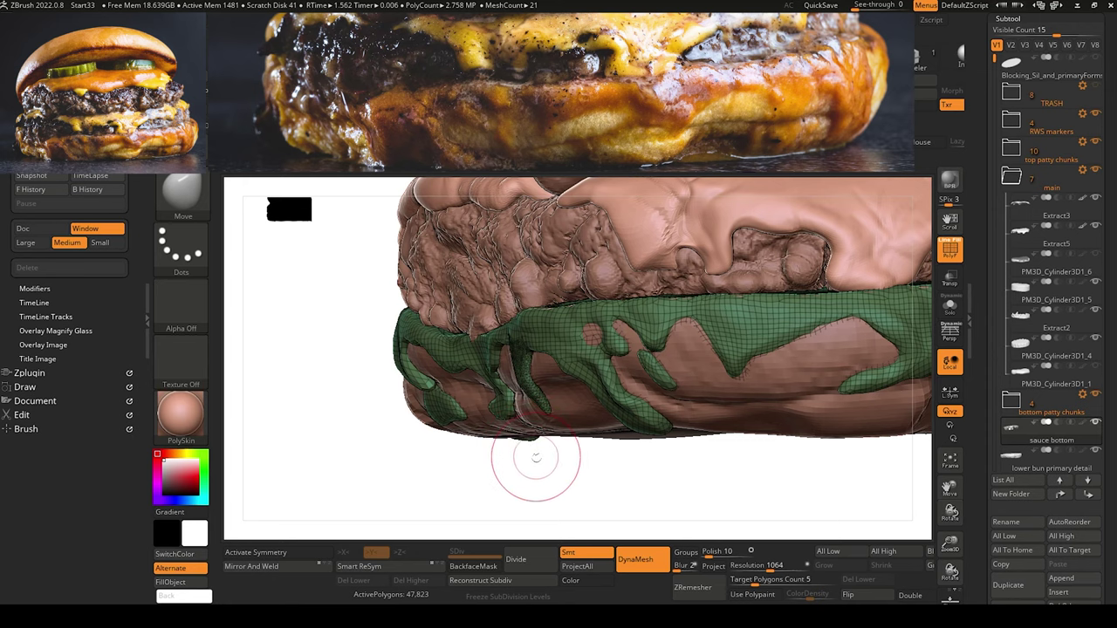
pyautogui.moveTo(529, 456)
pyautogui.mouseDown()
pyautogui.moveTo(551, 483)
pyautogui.moveTo(537, 499)
pyautogui.moveTo(577, 471)
pyautogui.mouseUp()
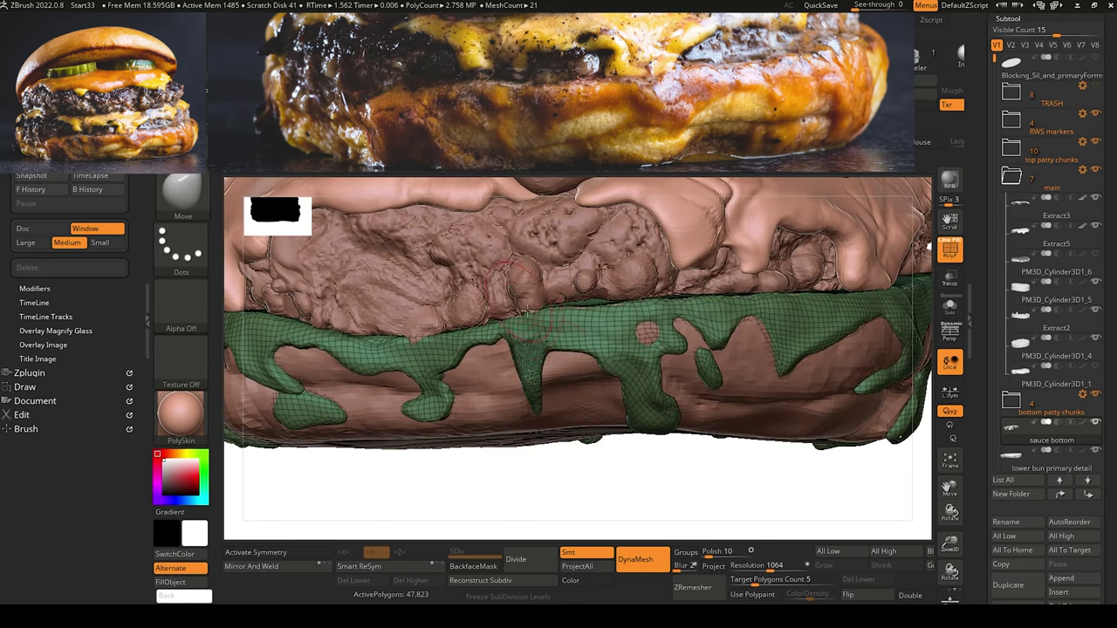
pyautogui.moveTo(546, 346); pyautogui.dragTo(555, 383)
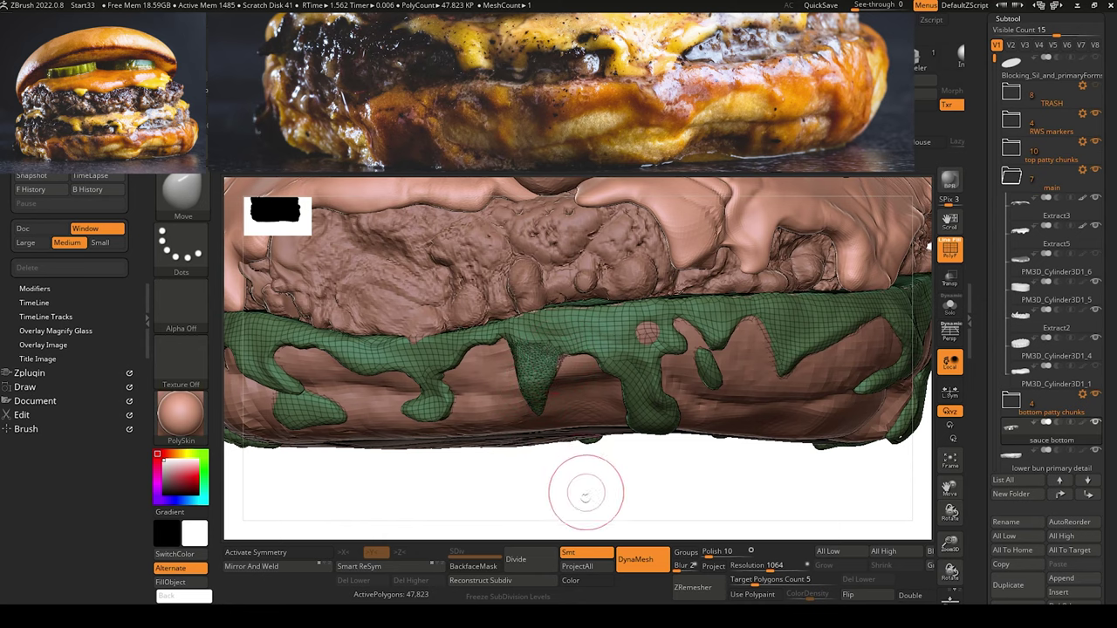
pyautogui.moveTo(588, 491); pyautogui.dragTo(577, 373)
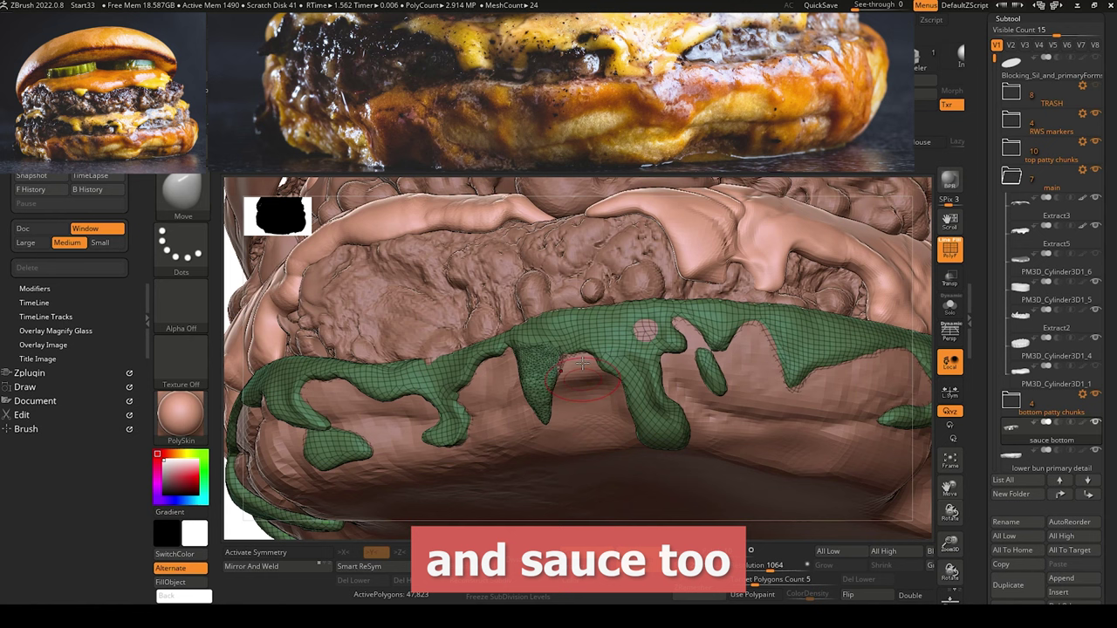
pyautogui.moveTo(550, 407)
pyautogui.mouseDown()
pyautogui.moveTo(566, 365)
pyautogui.moveTo(542, 425)
pyautogui.mouseUp()
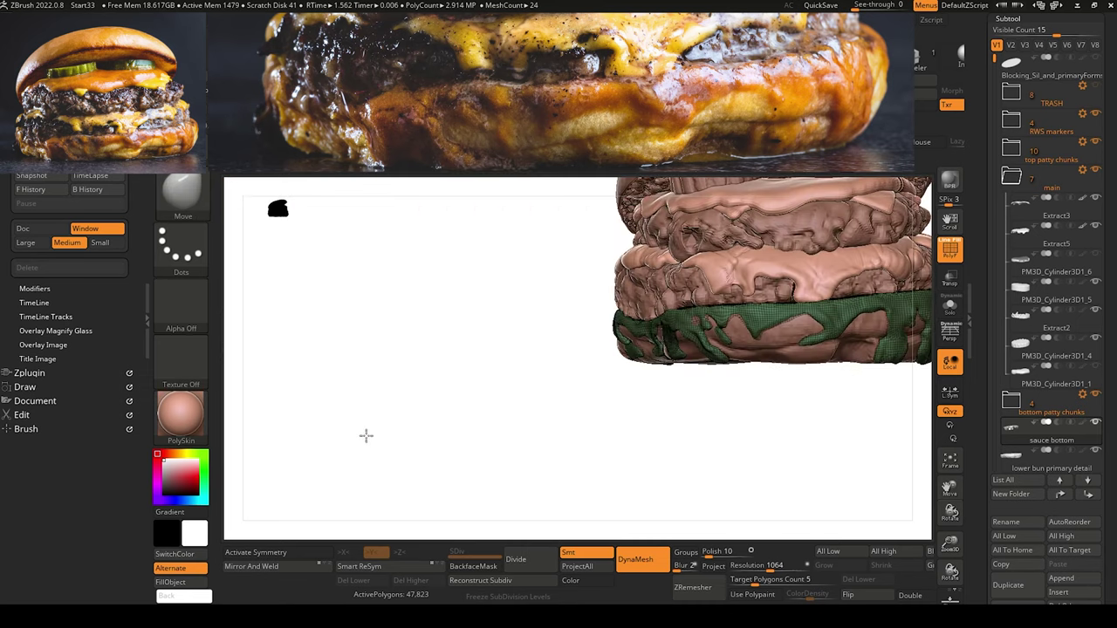
# Shorten the small blob-ended drip beside the new drip by sinking its lower part into the bun with Move Topological.
pyautogui.keyDown('alt'); pyautogui.moveTo(424, 407); pyautogui.dragTo(284, 413); pyautogui.keyUp('alt')
pyautogui.keyDown('alt'); pyautogui.moveTo(404, 415); pyautogui.dragTo(474, 436); pyautogui.keyUp('alt')
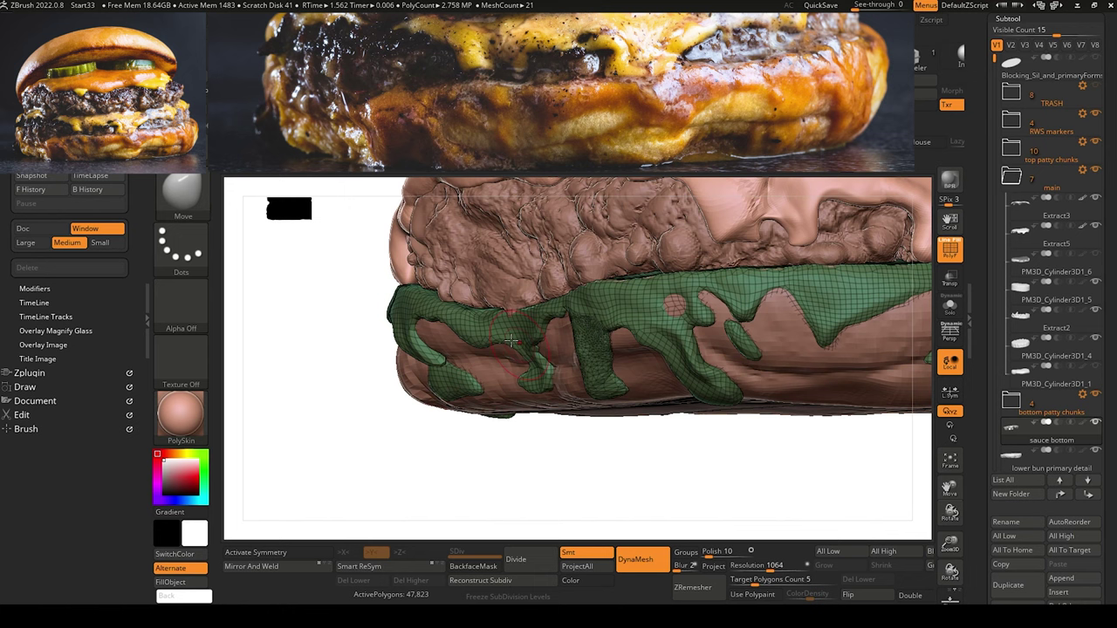
pyautogui.press('b')
pyautogui.press('m')
pyautogui.press('t')
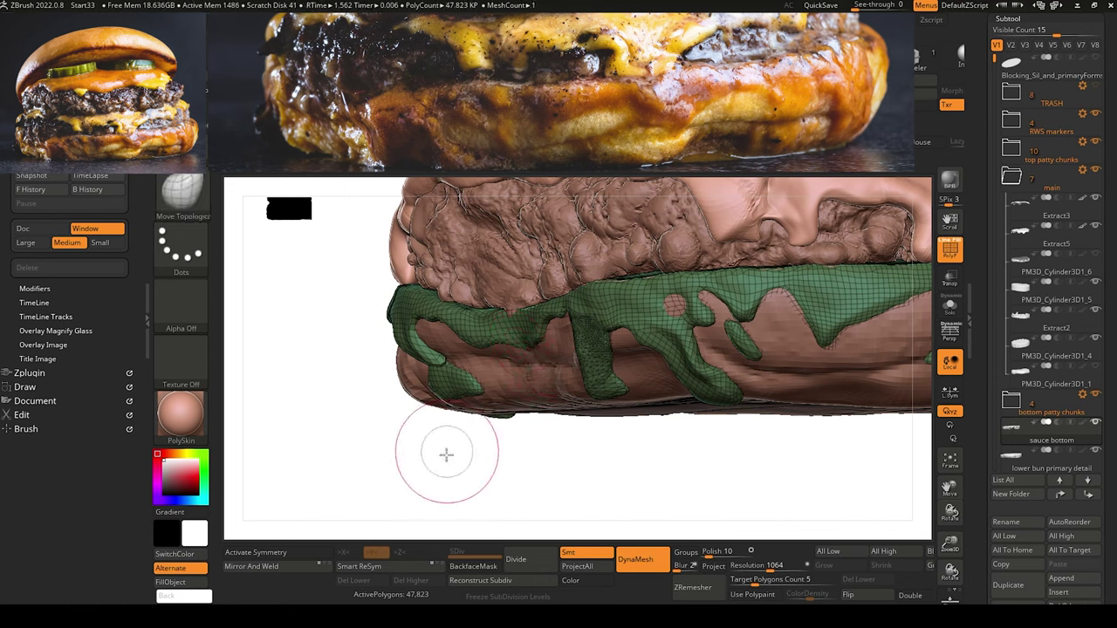
pyautogui.moveTo(444, 453); pyautogui.dragTo(451, 447)
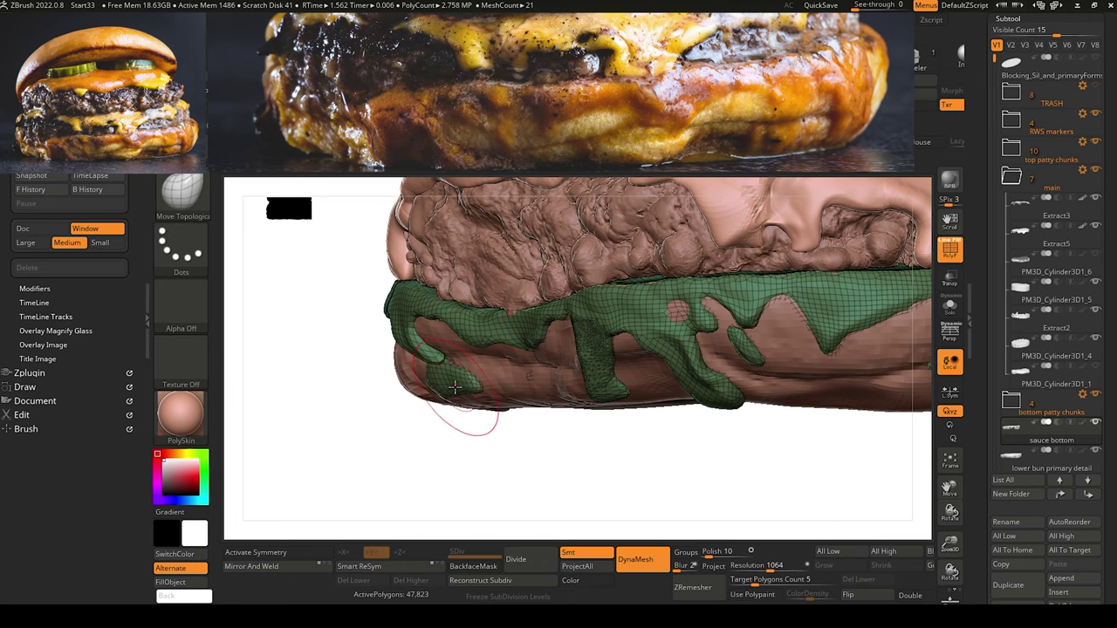
pyautogui.moveTo(417, 447); pyautogui.dragTo(399, 474)
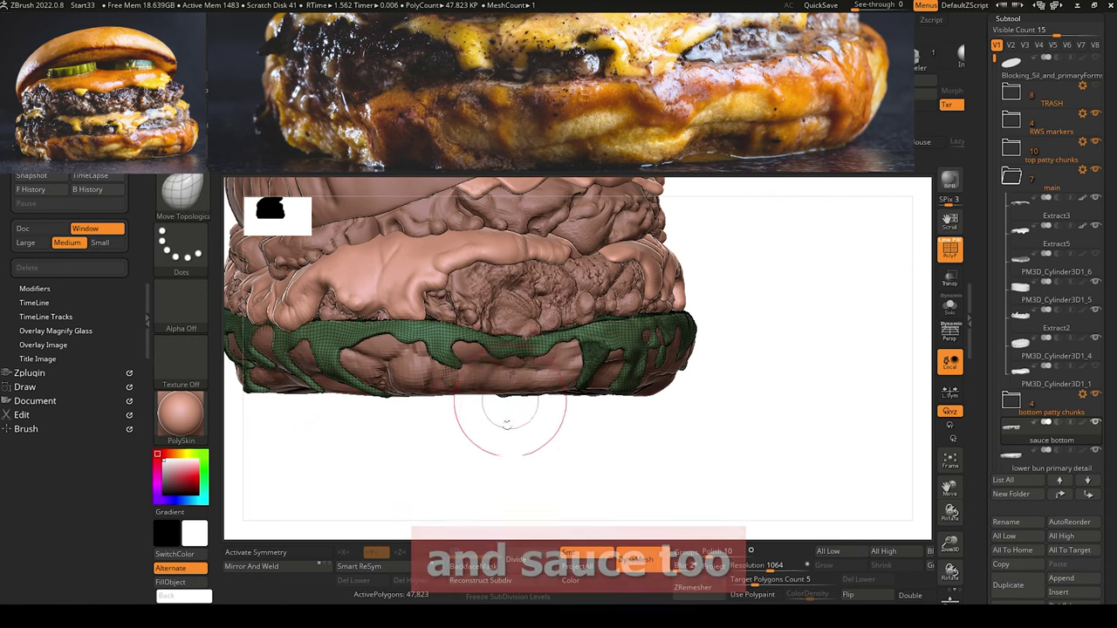
# Turn off the PolyFrame display and check the sauce shapes from the front of the burger.
pyautogui.moveTo(491, 407); pyautogui.dragTo(519, 449)
pyautogui.click(957, 258)
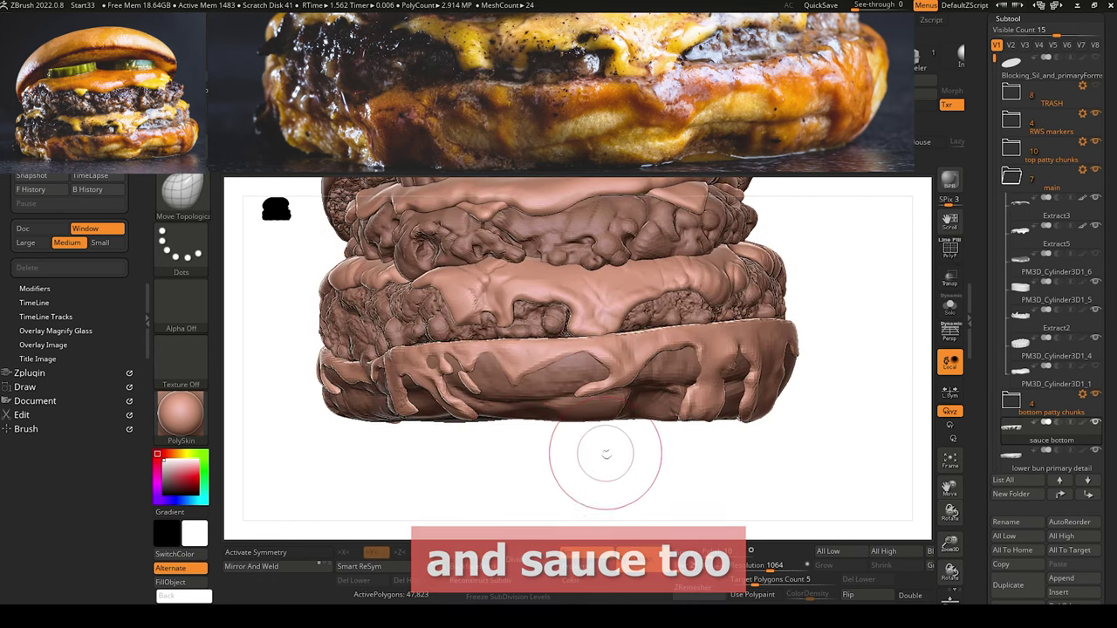
pyautogui.keyDown('alt'); pyautogui.moveTo(606, 457); pyautogui.dragTo(582, 510); pyautogui.keyUp('alt')
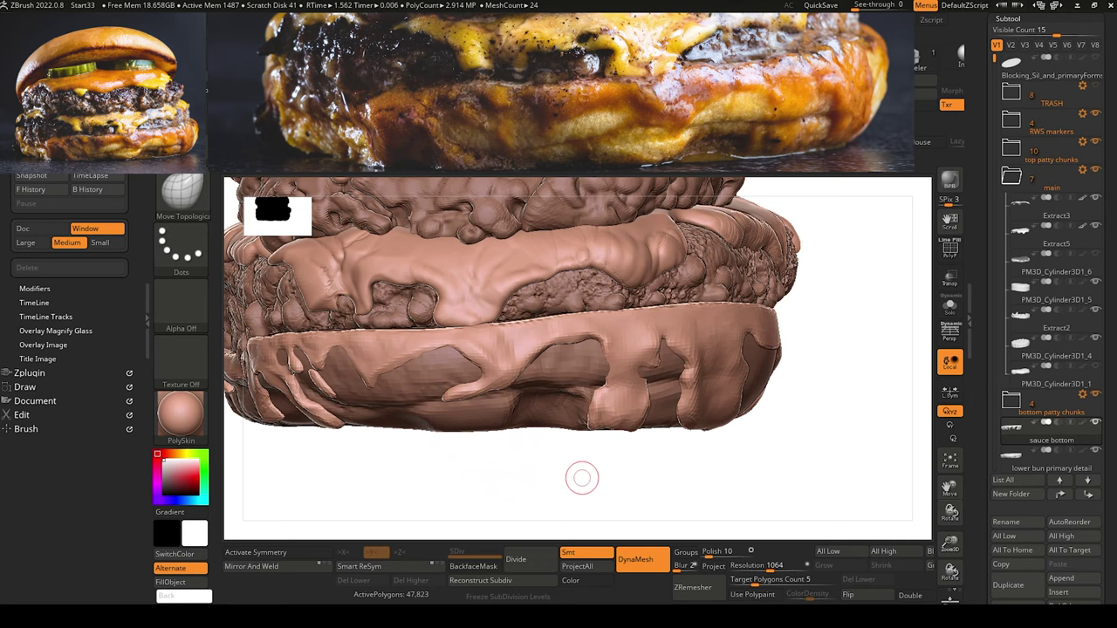
pyautogui.press('b')
pyautogui.press('c')
pyautogui.press('b')
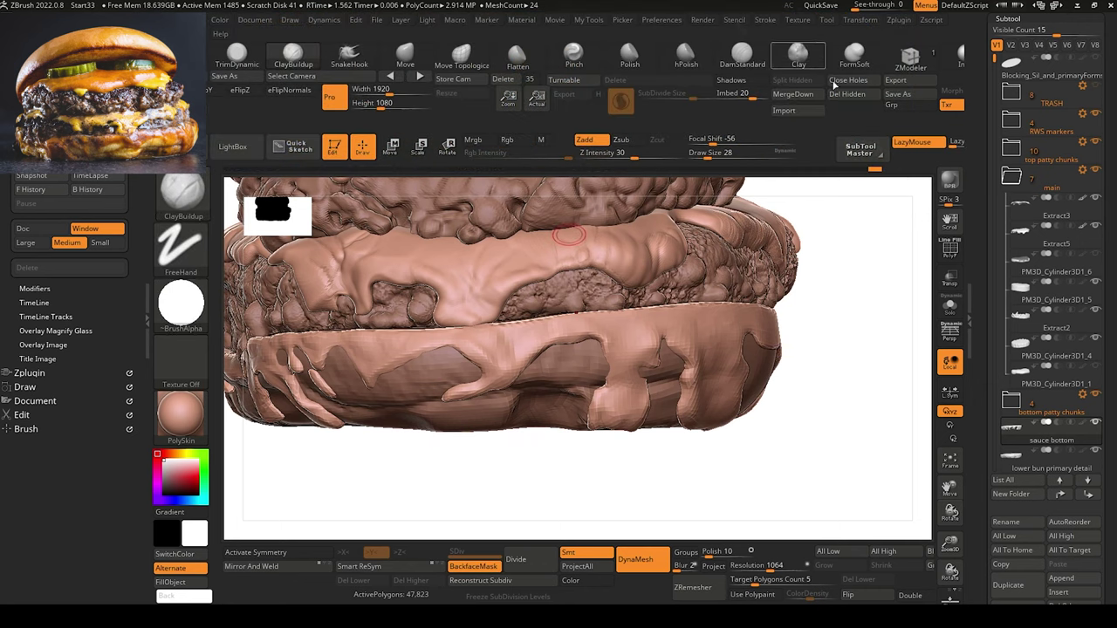
pyautogui.click(766, 20)
pyautogui.click(349, 57)
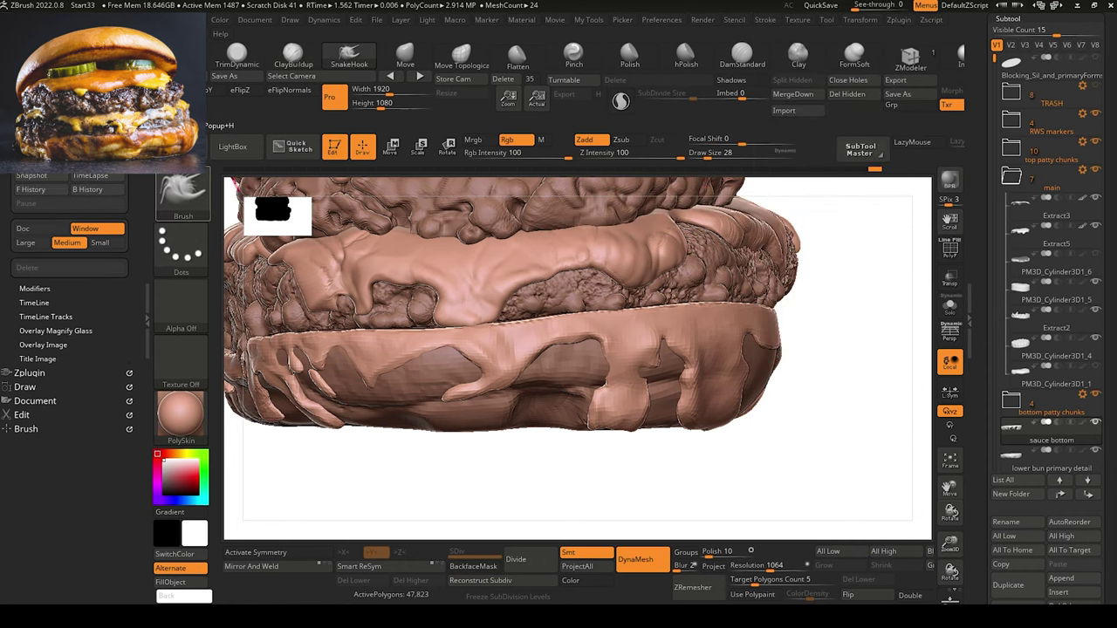
pyautogui.click(293, 55)
pyautogui.moveTo(437, 480)
pyautogui.mouseDown()
pyautogui.moveTo(511, 434)
pyautogui.moveTo(511, 476)
pyautogui.moveTo(529, 489)
pyautogui.moveTo(414, 487)
pyautogui.moveTo(449, 498)
pyautogui.mouseUp()
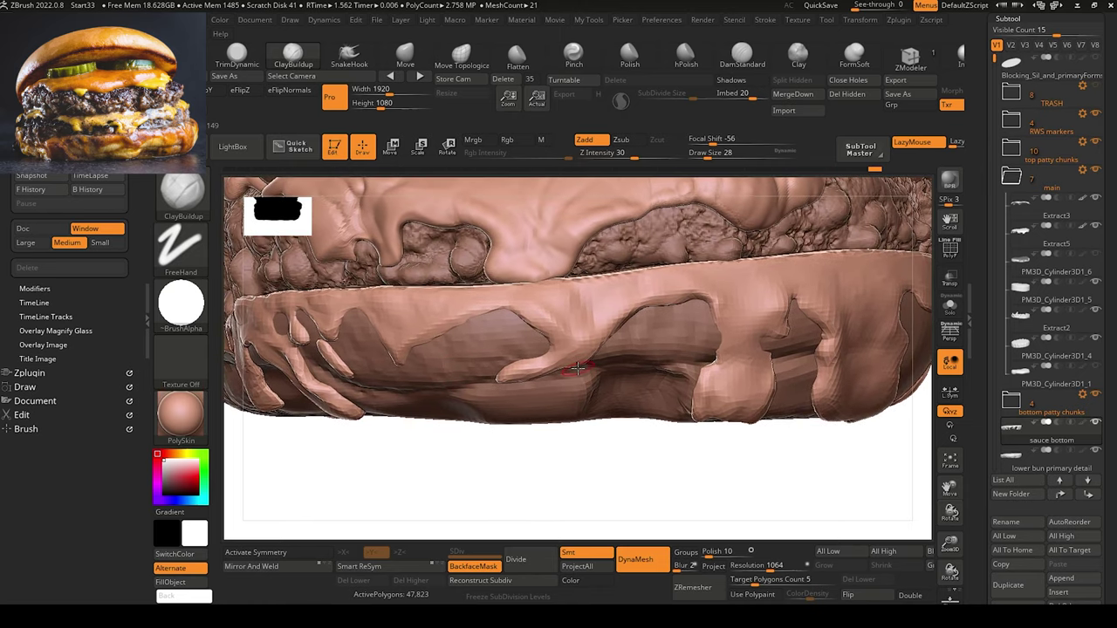
pyautogui.moveTo(523, 463); pyautogui.dragTo(506, 481)
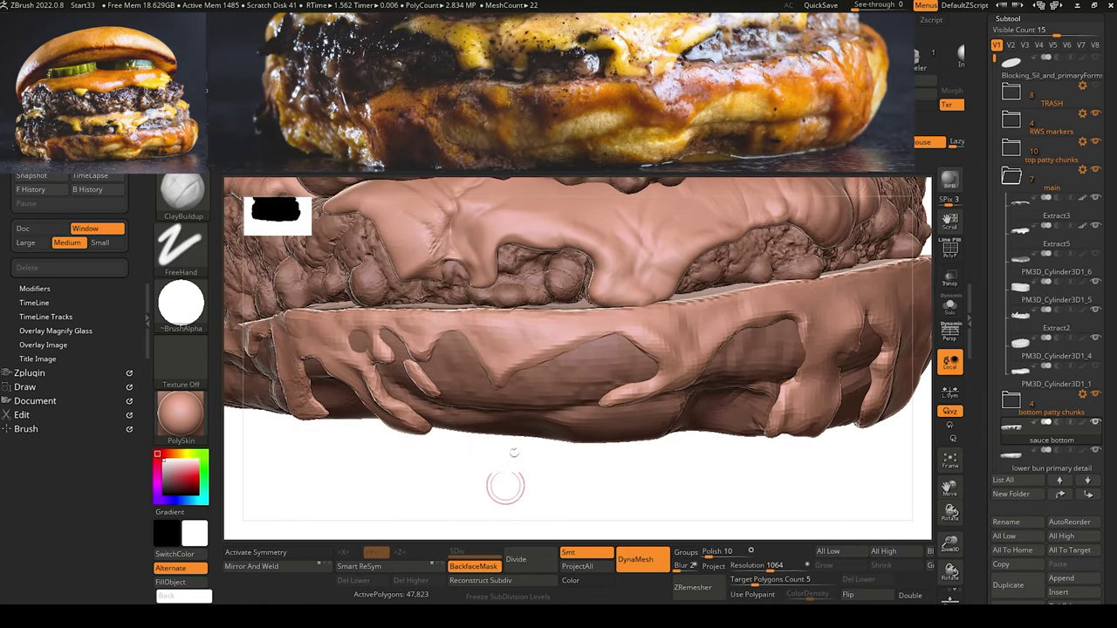
# Adjust the slanted, curved drip at the middle of the sauce front with Move Topological.
pyautogui.press('b')
pyautogui.press('m')
pyautogui.press('t')
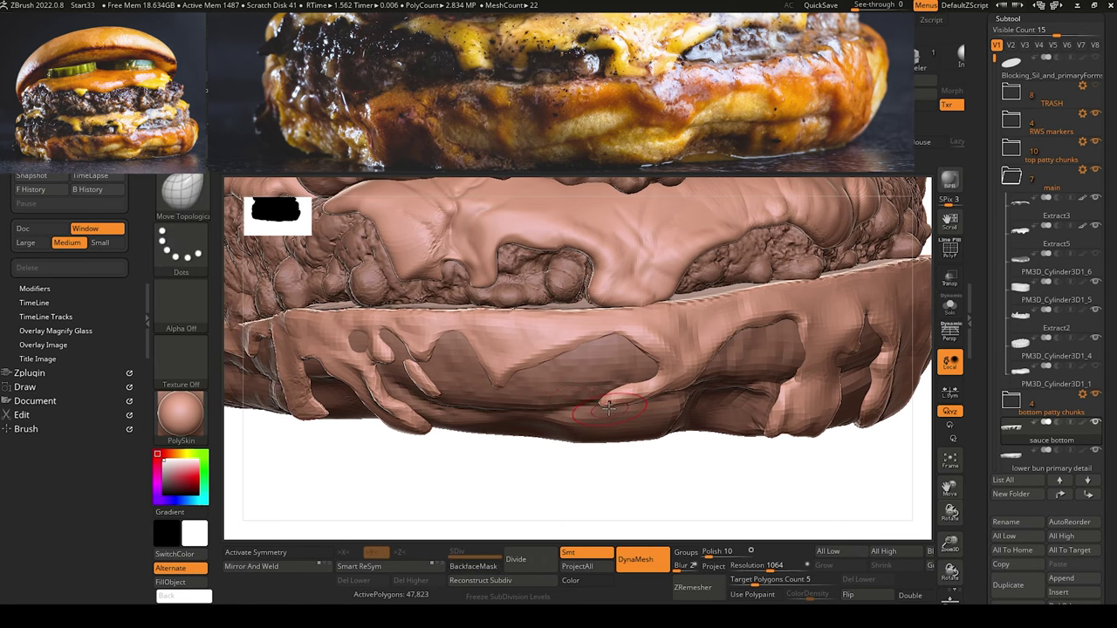
pyautogui.moveTo(604, 489); pyautogui.dragTo(630, 463)
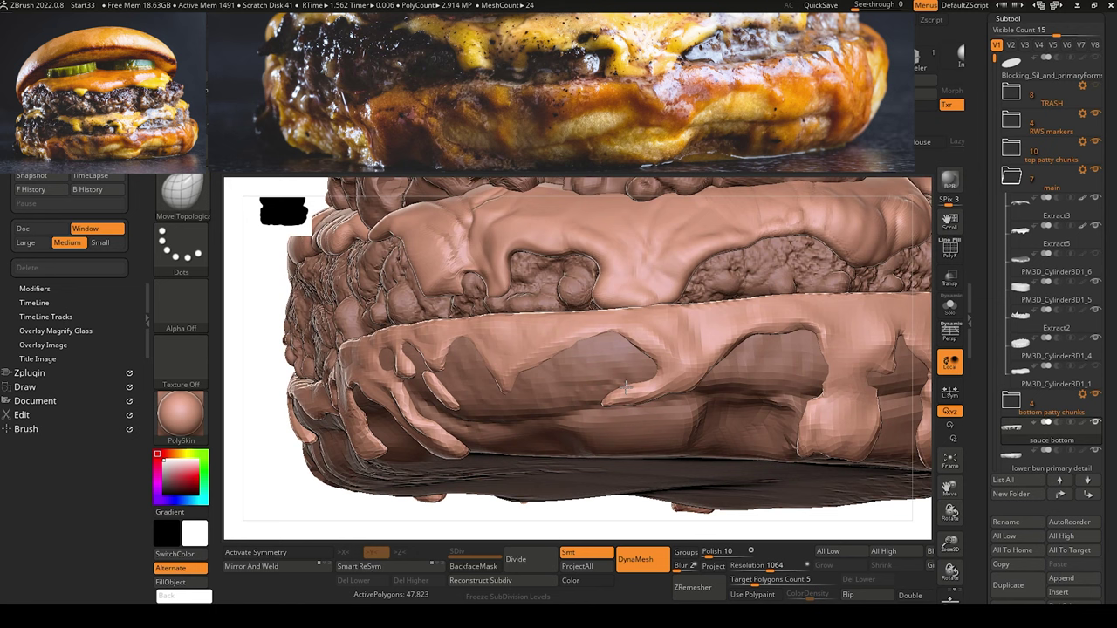
pyautogui.moveTo(625, 377); pyautogui.dragTo(629, 387)
pyautogui.moveTo(464, 521); pyautogui.dragTo(807, 488)
# Flatten the surface of the slanted middle drip with the TrimDynamic brush.
pyautogui.press('b')
pyautogui.press('t')
pyautogui.press('d')
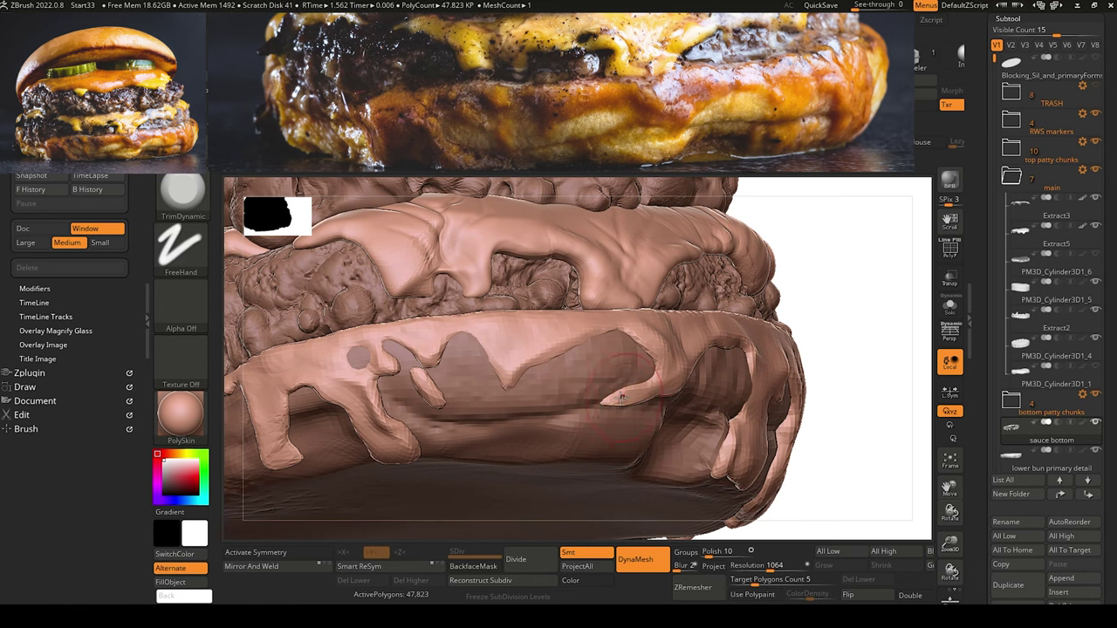
pyautogui.moveTo(833, 504); pyautogui.dragTo(714, 506)
pyautogui.moveTo(327, 349)
pyautogui.mouseDown()
pyautogui.moveTo(311, 284)
pyautogui.moveTo(319, 351)
pyautogui.moveTo(286, 378)
pyautogui.mouseUp()
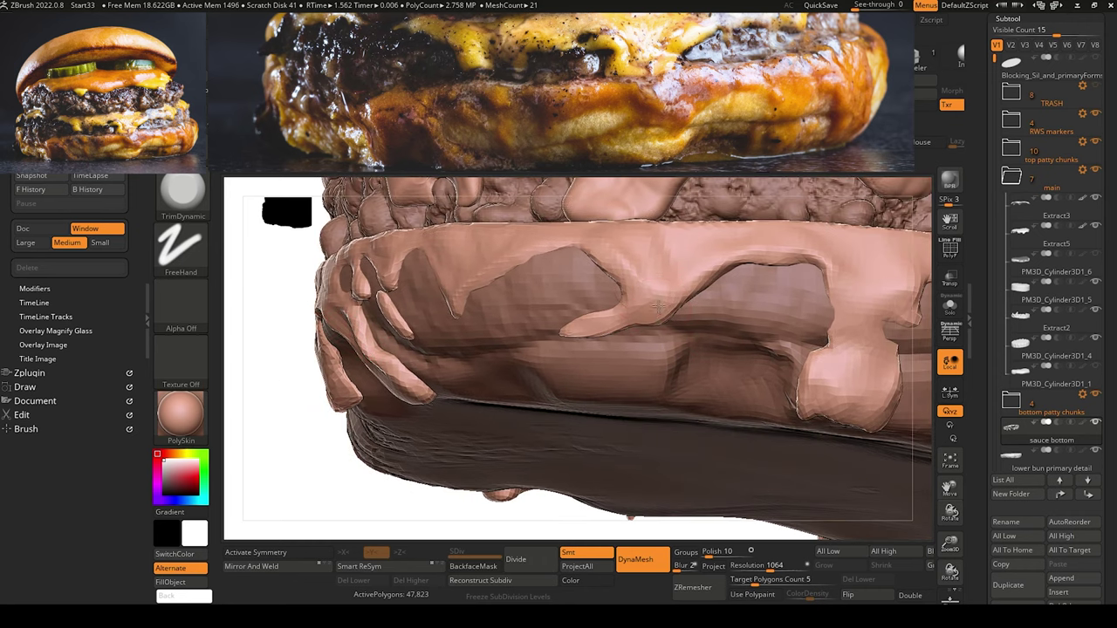
pyautogui.keyDown('alt'); pyautogui.click(682, 338); pyautogui.keyUp('alt')
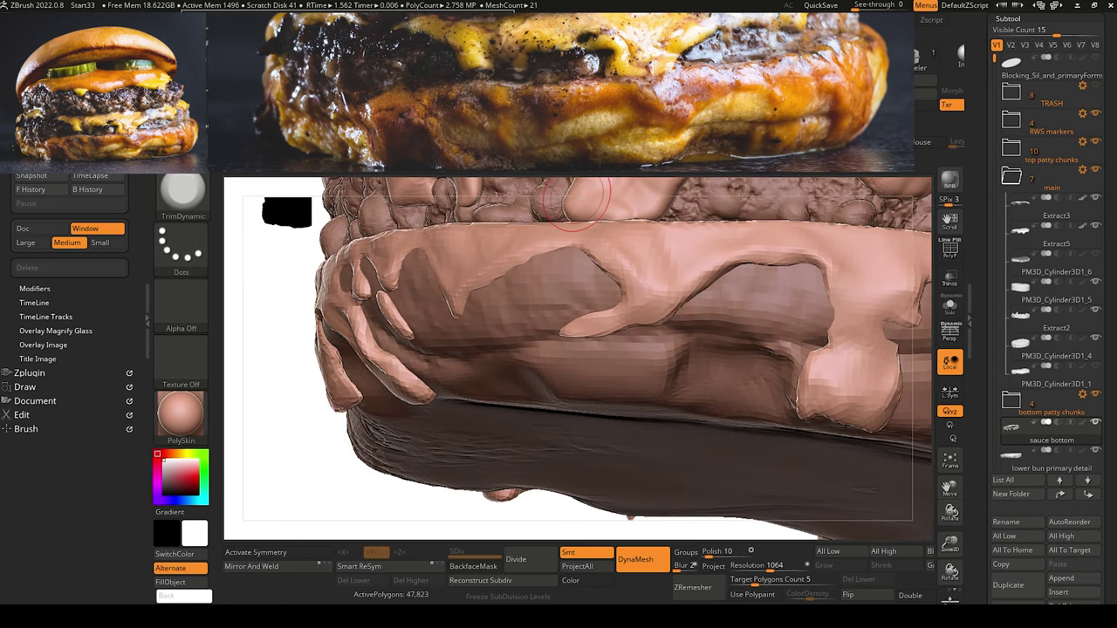
# Pull a small pointed tip out of the lower edge of the slanted middle sauce drip with the SnakeHook brush.
pyautogui.press('b')
pyautogui.press('s')
pyautogui.press('h')
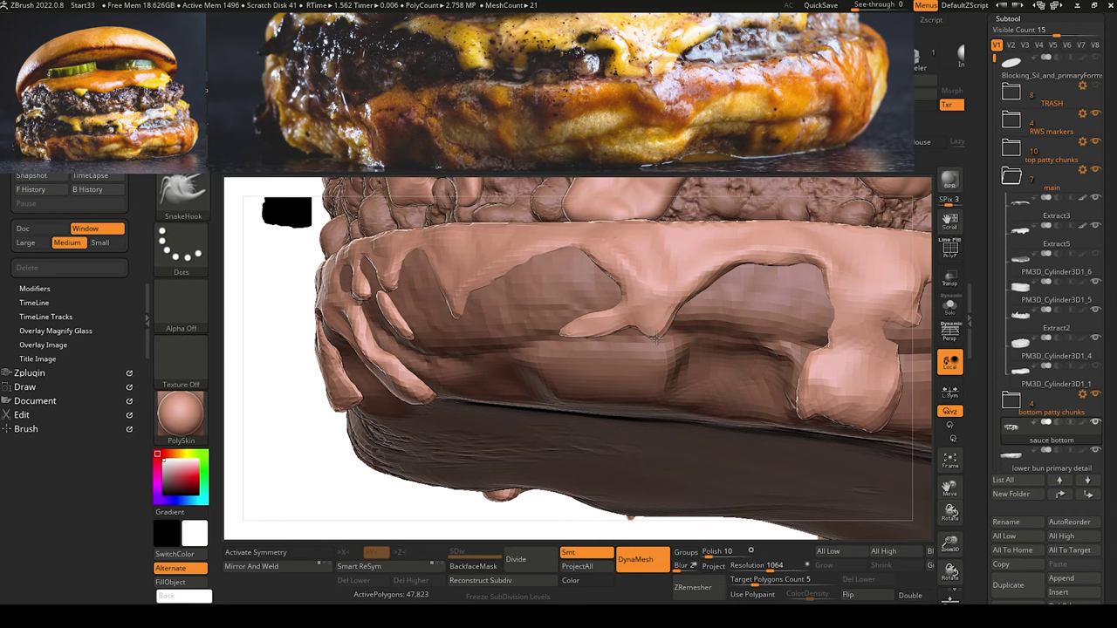
pyautogui.moveTo(656, 332); pyautogui.dragTo(663, 481)
pyautogui.moveTo(269, 302); pyautogui.dragTo(205, 292)
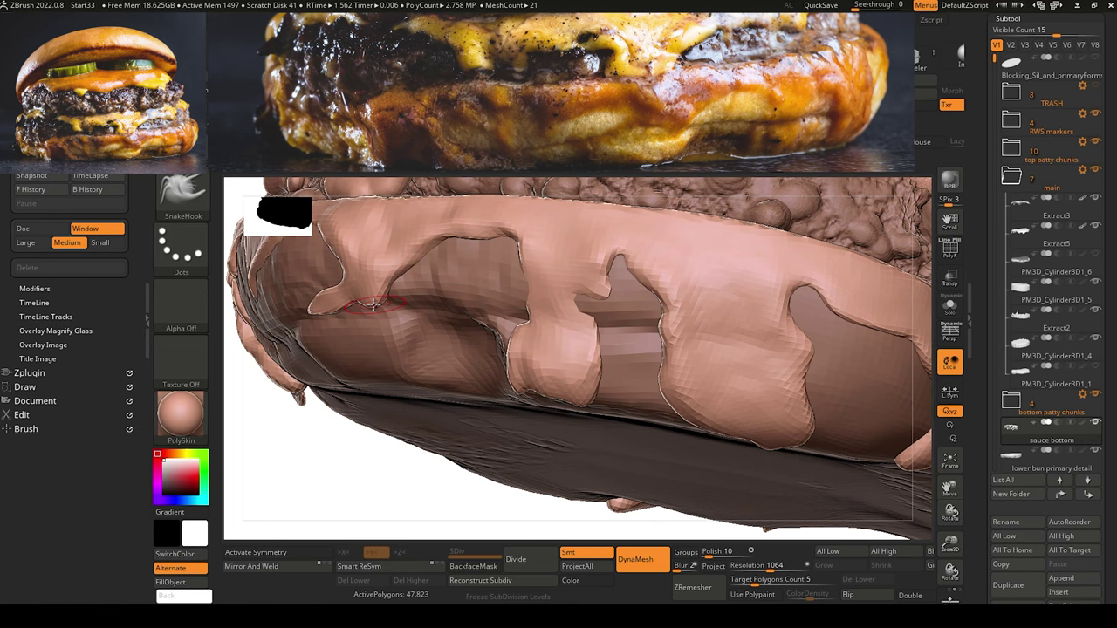
pyautogui.moveTo(341, 490); pyautogui.dragTo(362, 505)
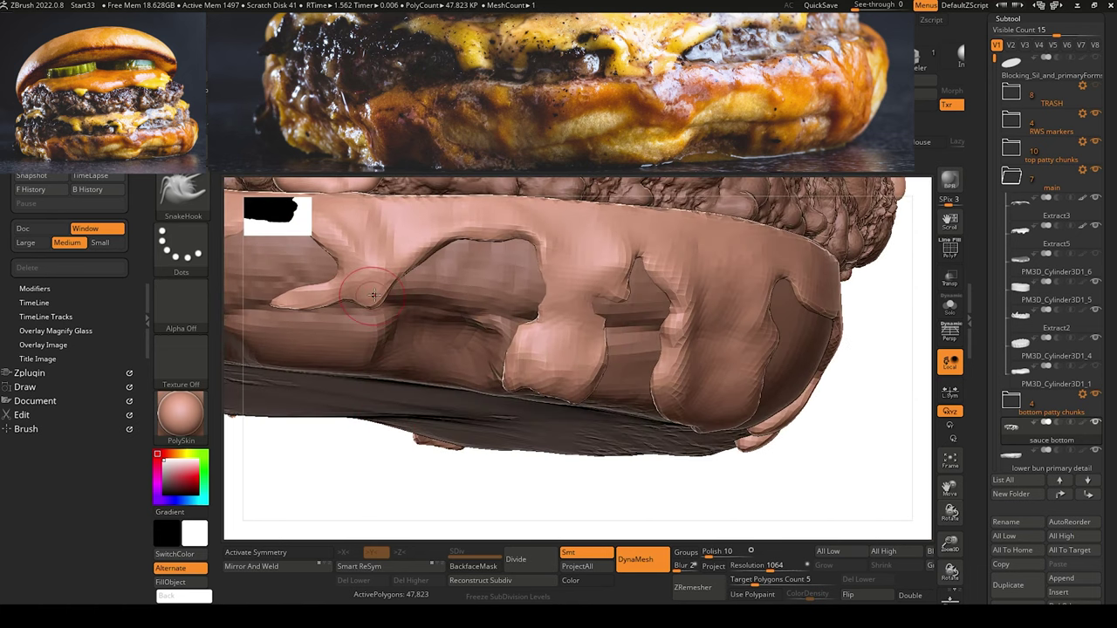
pyautogui.moveTo(374, 306); pyautogui.dragTo(371, 302)
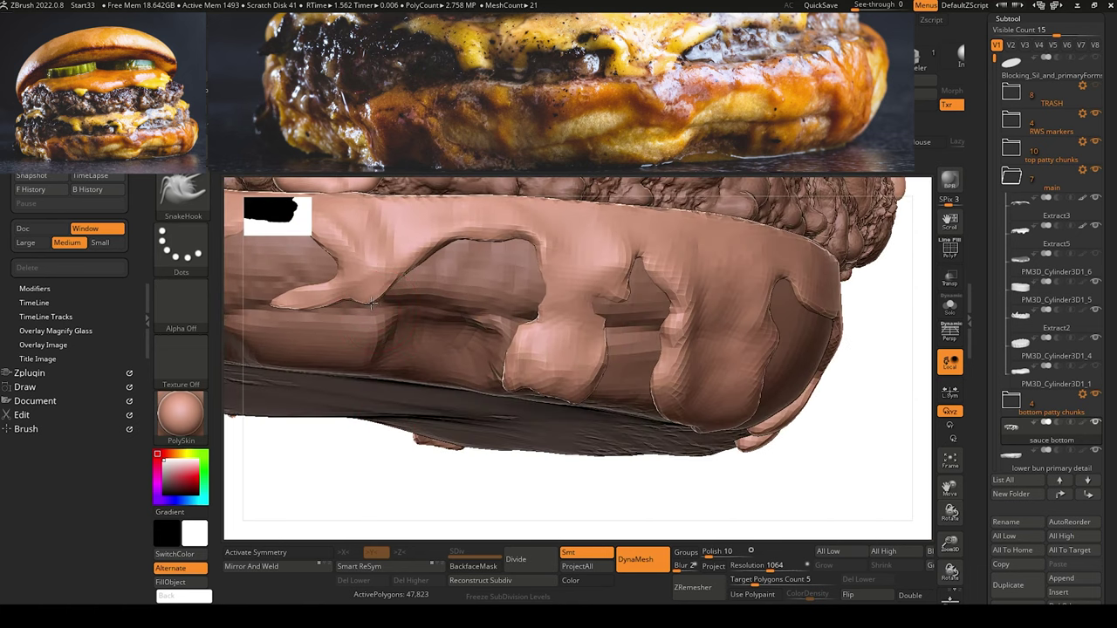
pyautogui.moveTo(374, 449); pyautogui.dragTo(345, 341, button='right')
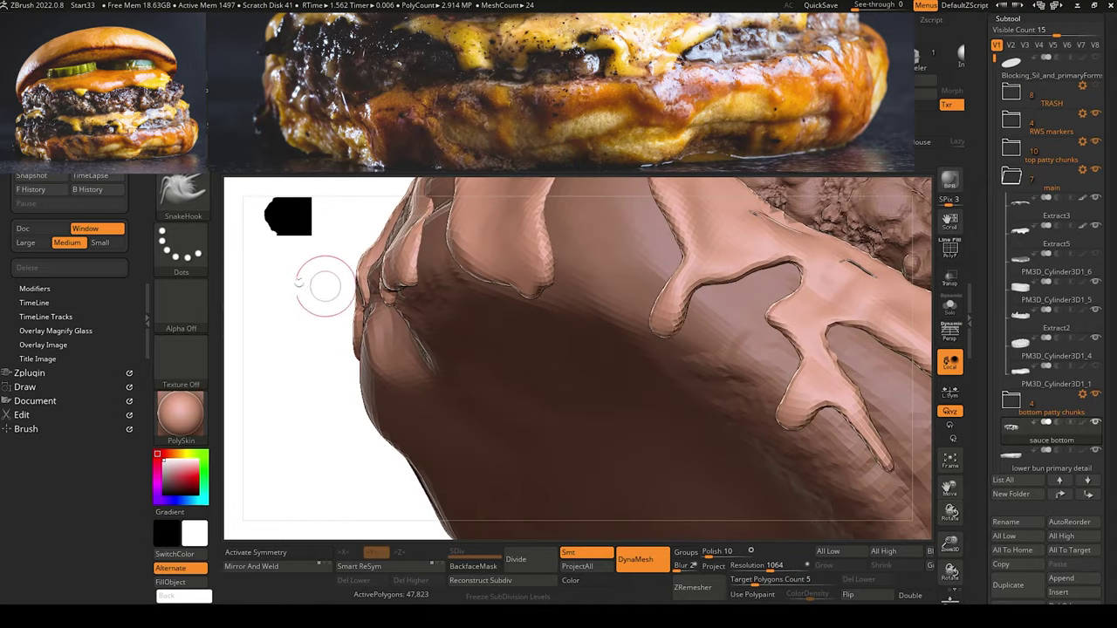
pyautogui.moveTo(324, 287); pyautogui.dragTo(504, 406, button='right')
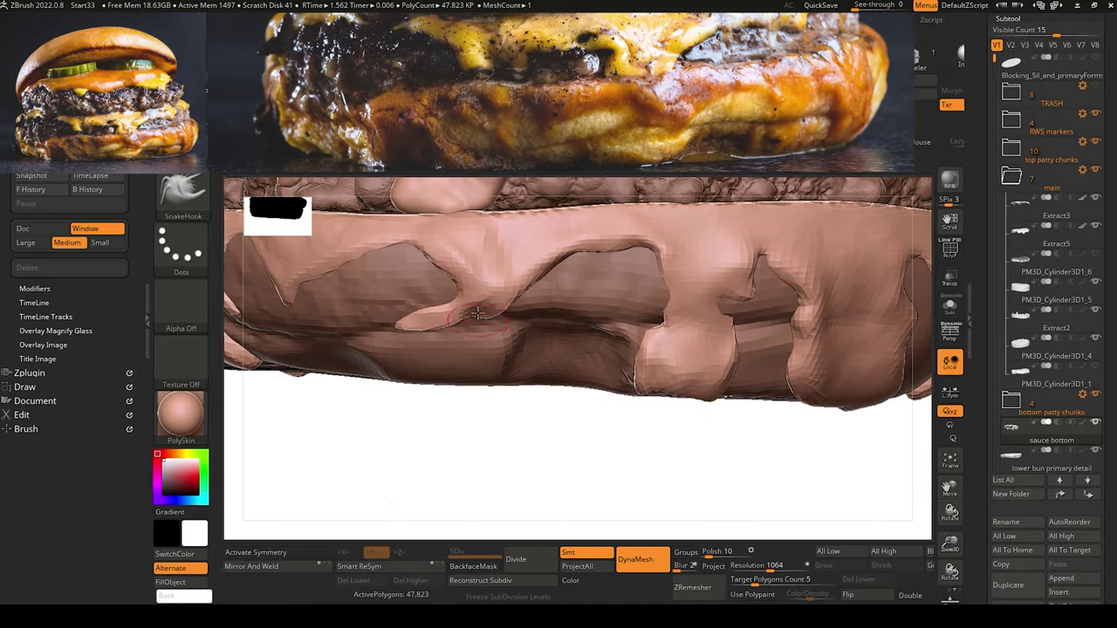
pyautogui.moveTo(484, 311); pyautogui.dragTo(496, 325)
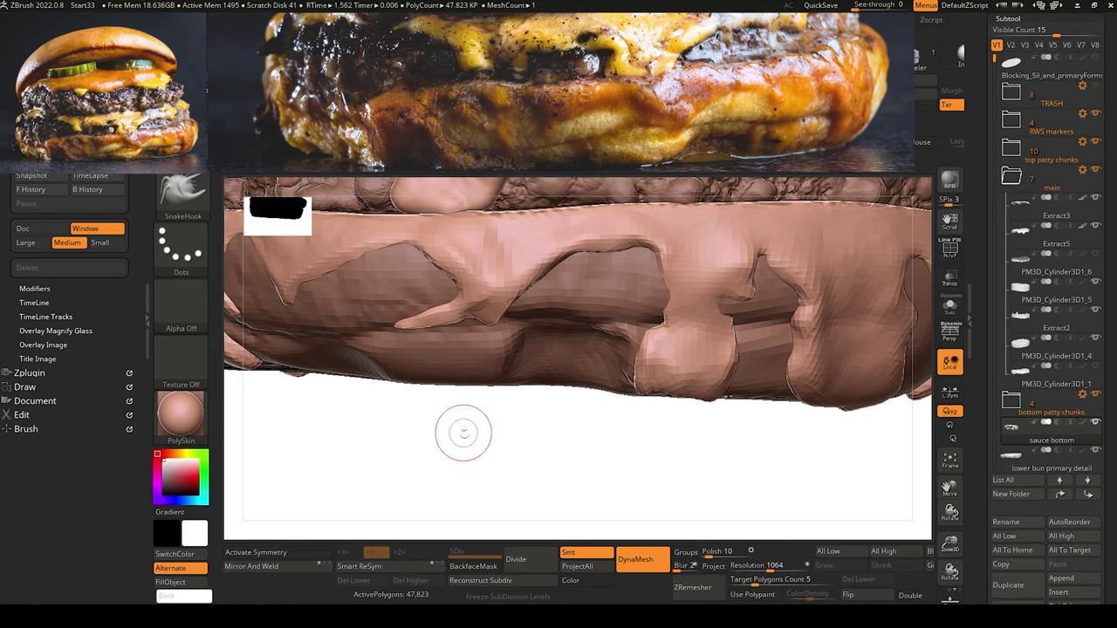
pyautogui.keyDown('alt'); pyautogui.moveTo(462, 445); pyautogui.dragTo(487, 487); pyautogui.keyUp('alt')
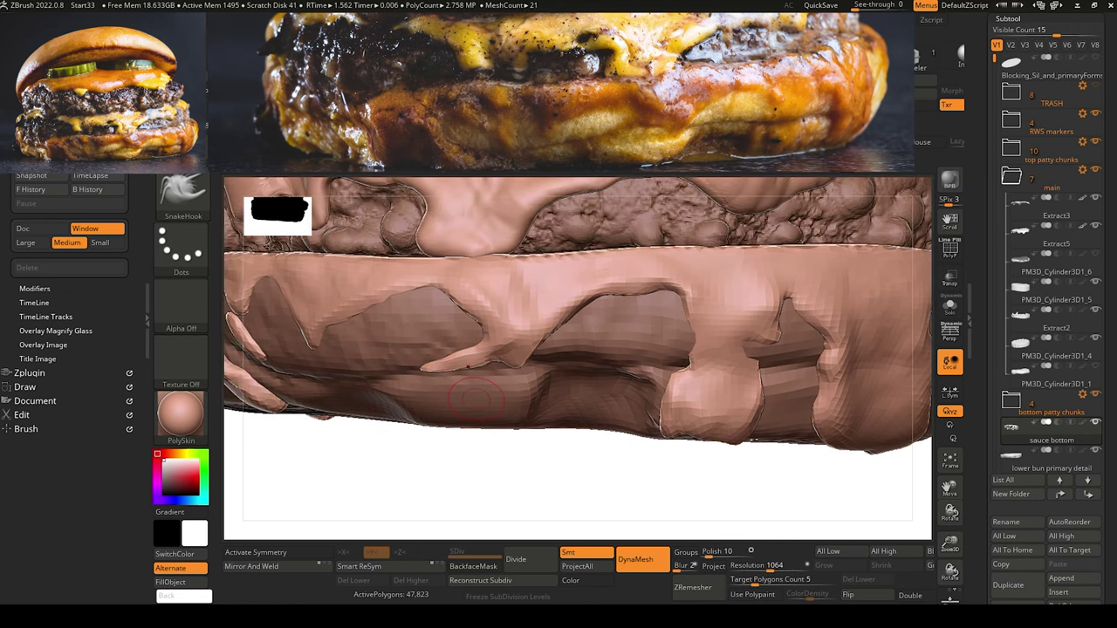
# Subdivide the bottom sauce mesh once and build up raised folds on the slanted middle drip with ClayBuildup.
pyautogui.press('b')
pyautogui.press('c')
pyautogui.press('b')
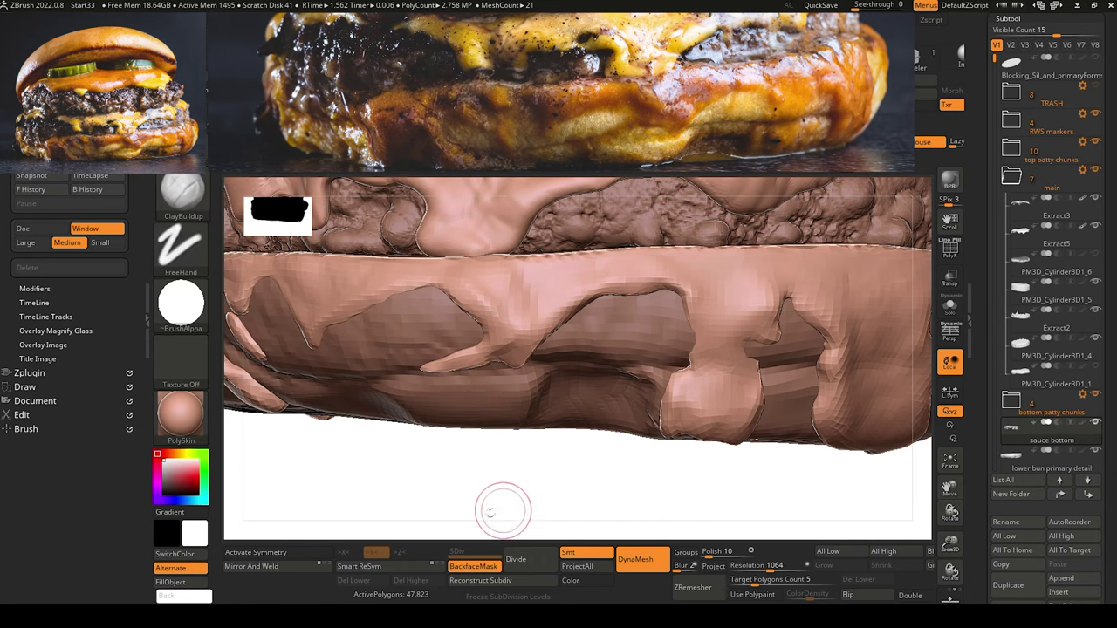
pyautogui.hotkey('ctrl', 'd')
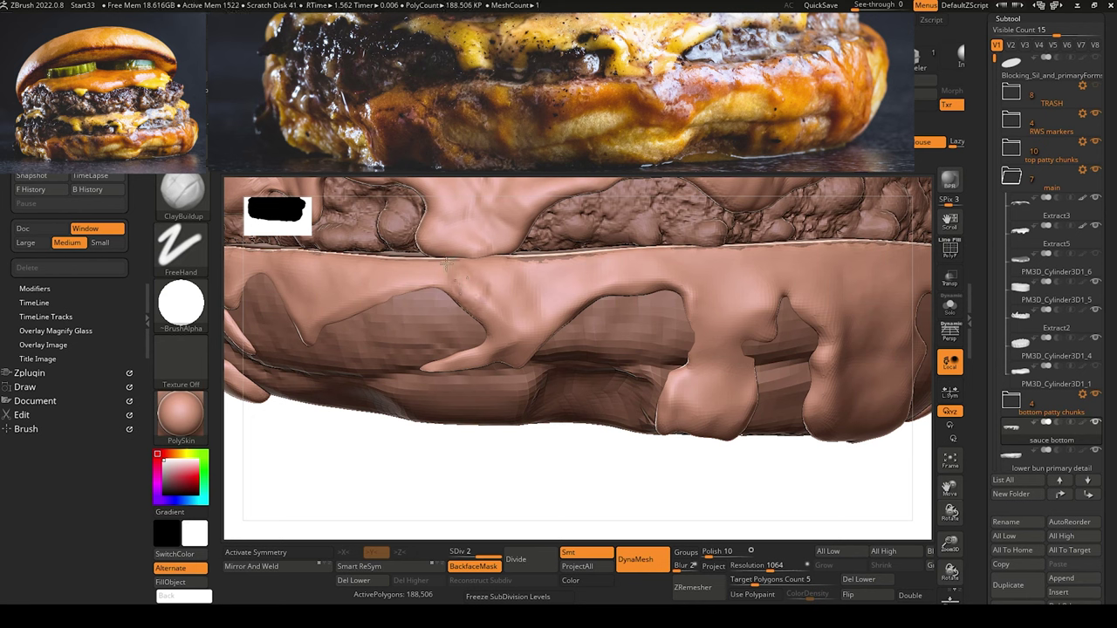
pyautogui.moveTo(445, 261)
pyautogui.mouseDown()
pyautogui.moveTo(476, 303)
pyautogui.moveTo(493, 307)
pyautogui.moveTo(487, 316)
pyautogui.mouseUp()
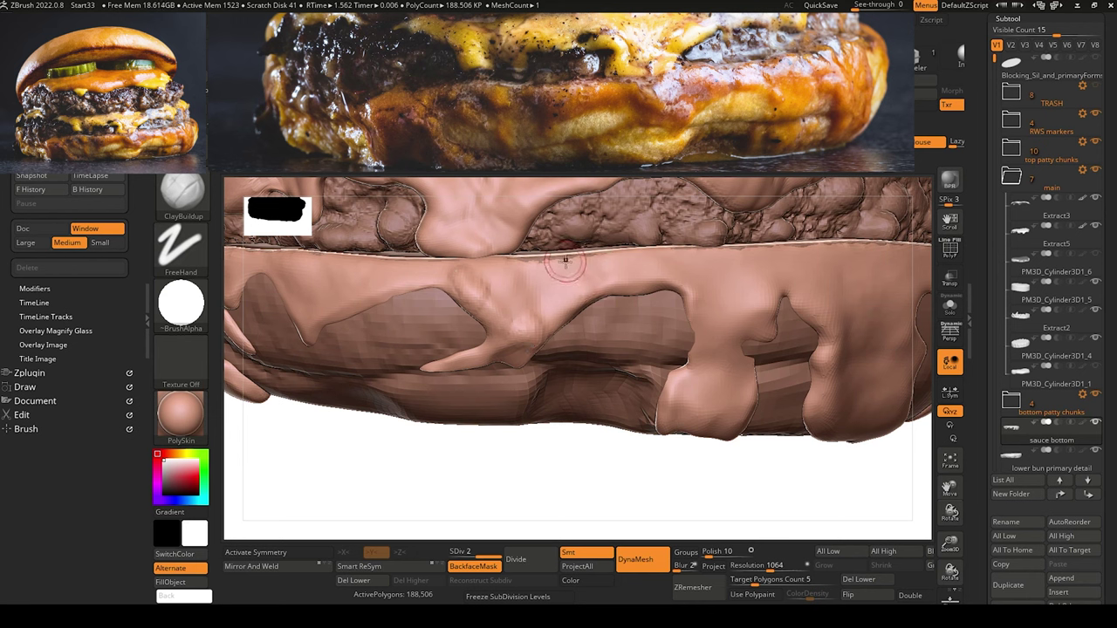
pyautogui.moveTo(600, 263)
pyautogui.mouseDown()
pyautogui.moveTo(572, 250)
pyautogui.moveTo(592, 285)
pyautogui.mouseUp()
pyautogui.moveTo(604, 473); pyautogui.dragTo(611, 424)
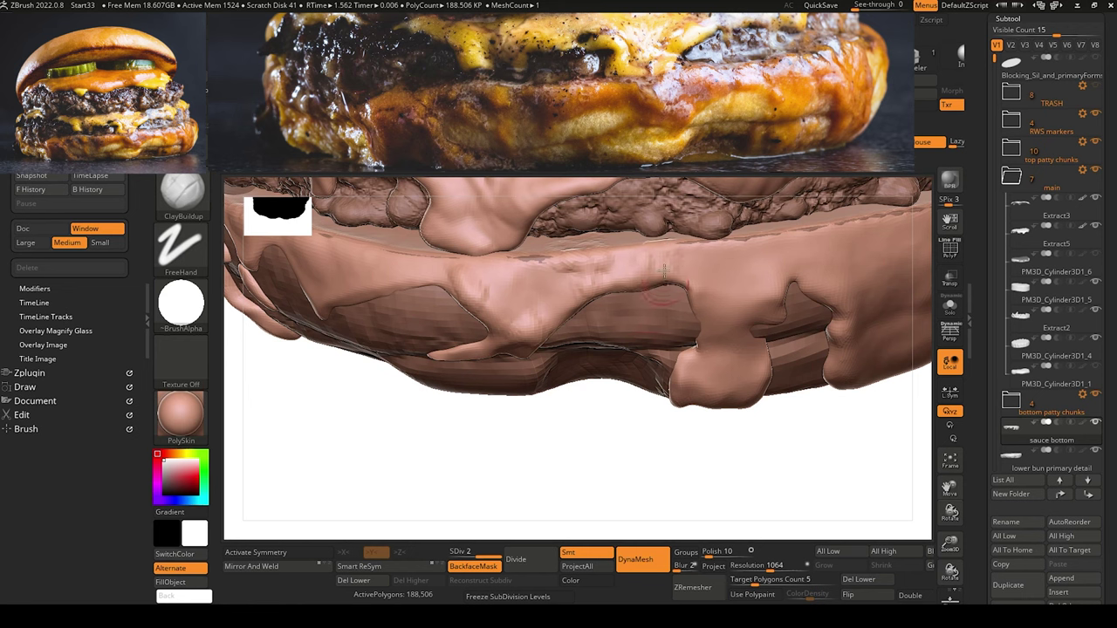
pyautogui.keyDown('alt'); pyautogui.moveTo(599, 461); pyautogui.dragTo(615, 491); pyautogui.keyUp('alt')
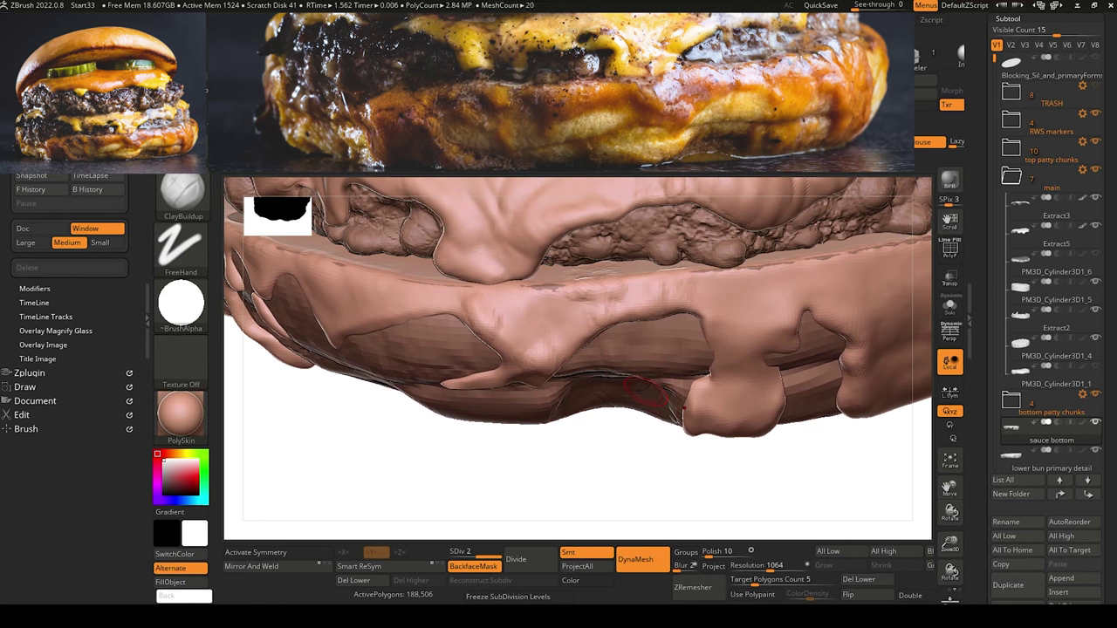
# Carve fine creases into the sauce's upper rim beside the slanted middle drip with the DamStandard brush.
pyautogui.press('b')
pyautogui.press('d')
pyautogui.press('s')
pyautogui.moveTo(645, 277); pyautogui.dragTo(642, 302)
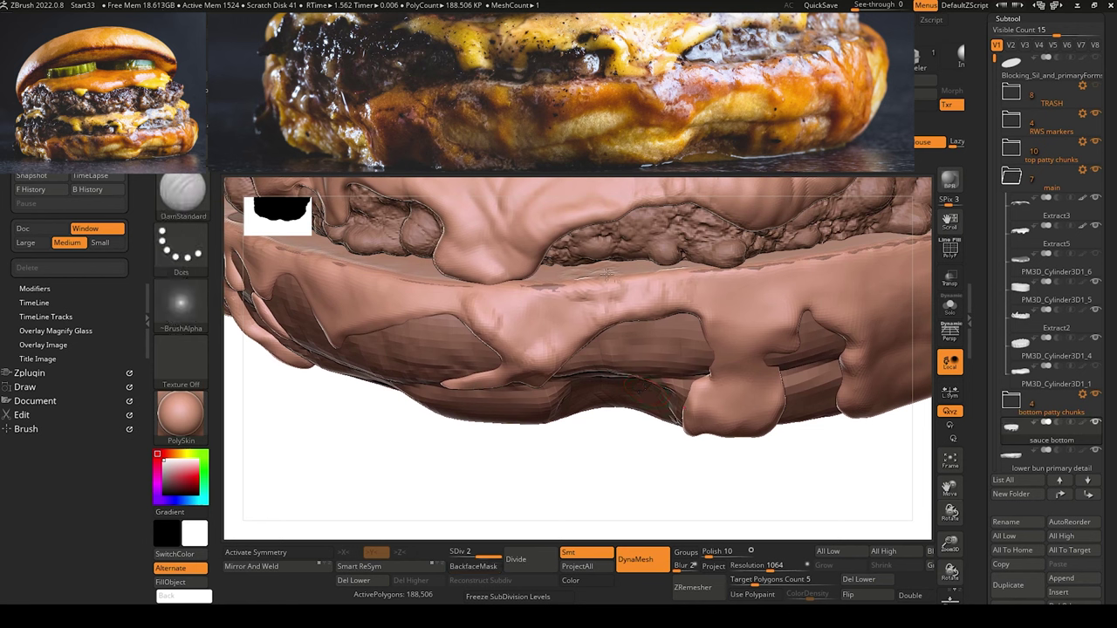
pyautogui.moveTo(618, 481); pyautogui.dragTo(631, 455)
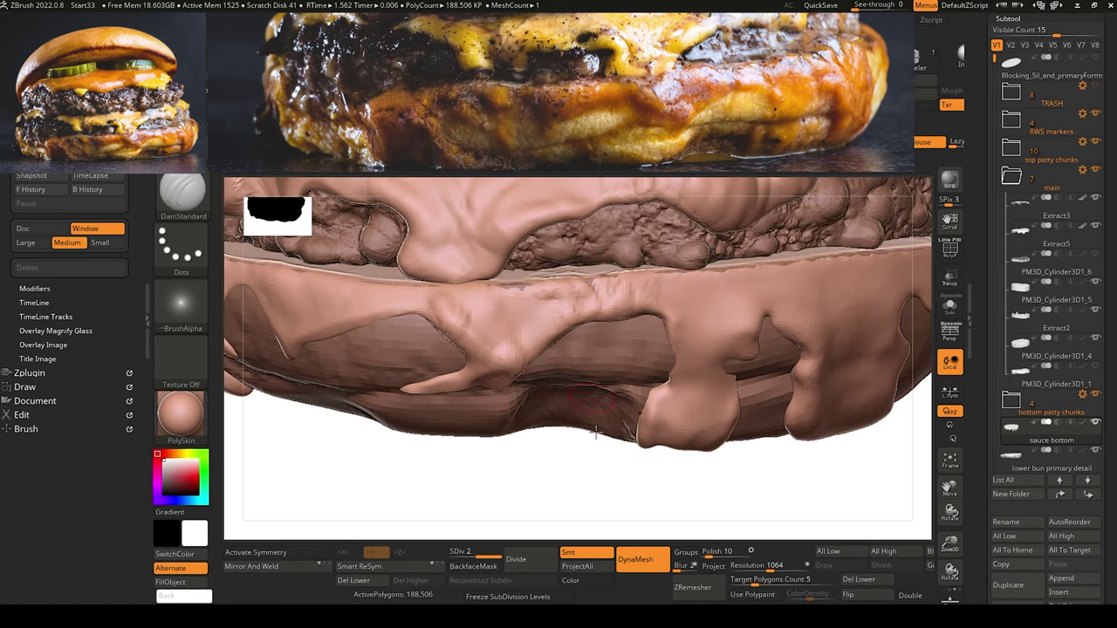
pyautogui.moveTo(610, 522); pyautogui.dragTo(609, 507)
# Shape the sauce arch leading to the blob-ended drip's neck, alternating ClayBuildup folds with DamStandard creases.
pyautogui.press('b')
pyautogui.press('c')
pyautogui.press('b')
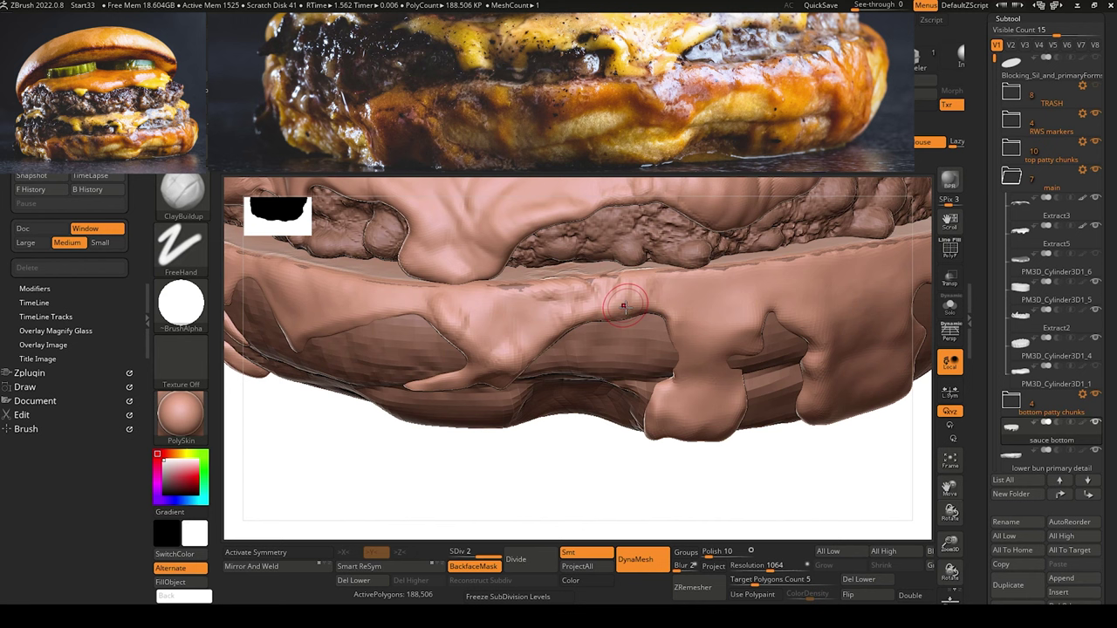
pyautogui.press('b')
pyautogui.press('d')
pyautogui.press('s')
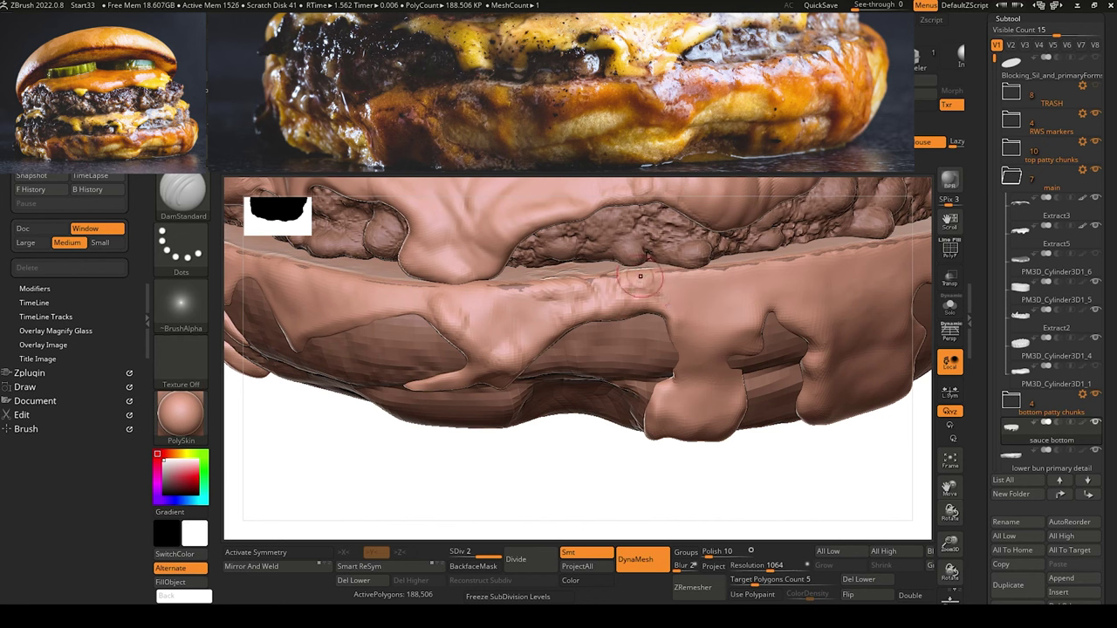
pyautogui.press('b')
pyautogui.press('c')
pyautogui.press('b')
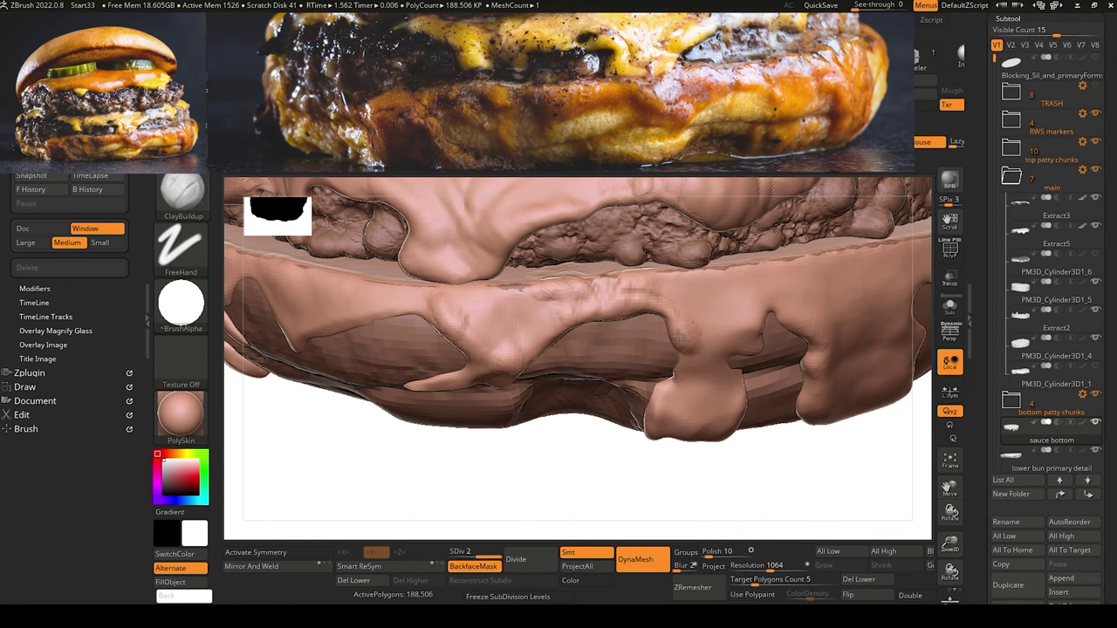
# Build up rounded lumps above the narrow opening beside the wide drip and define them with DamStandard creases.
pyautogui.moveTo(563, 496)
pyautogui.mouseDown()
pyautogui.moveTo(602, 496)
pyautogui.moveTo(585, 504)
pyautogui.moveTo(595, 485)
pyautogui.mouseUp()
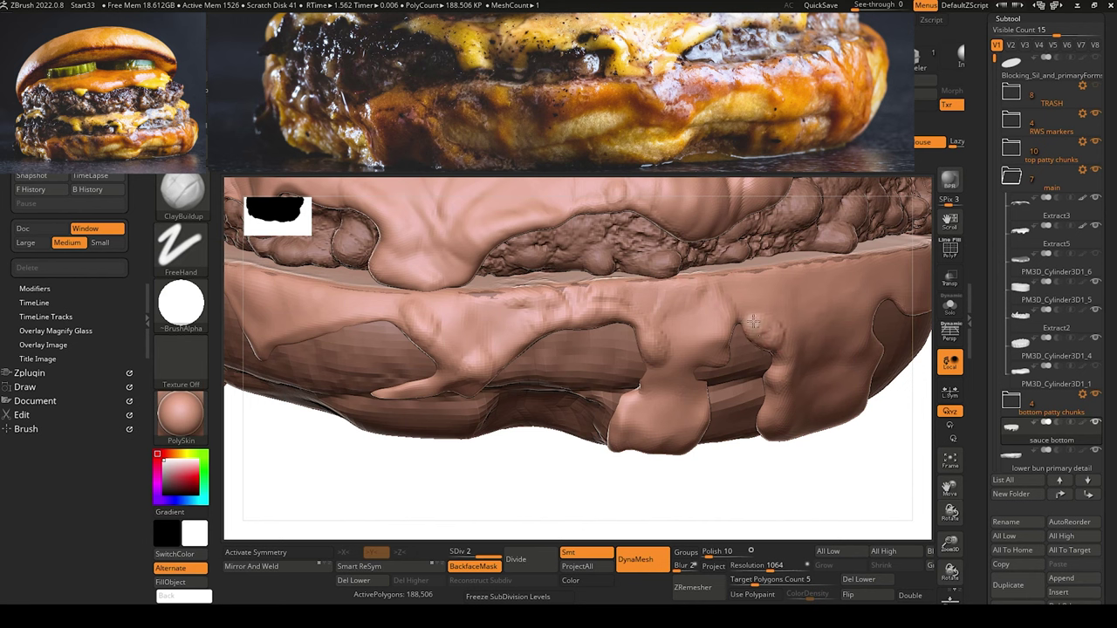
pyautogui.moveTo(755, 332); pyautogui.dragTo(749, 316)
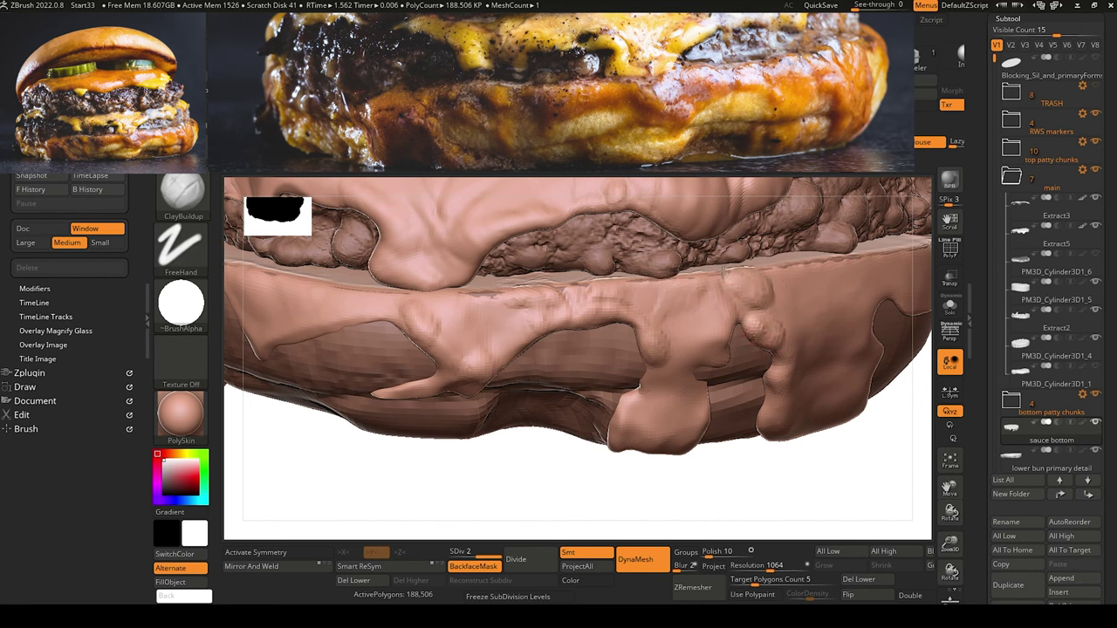
pyautogui.press('b')
pyautogui.press('d')
pyautogui.press('s')
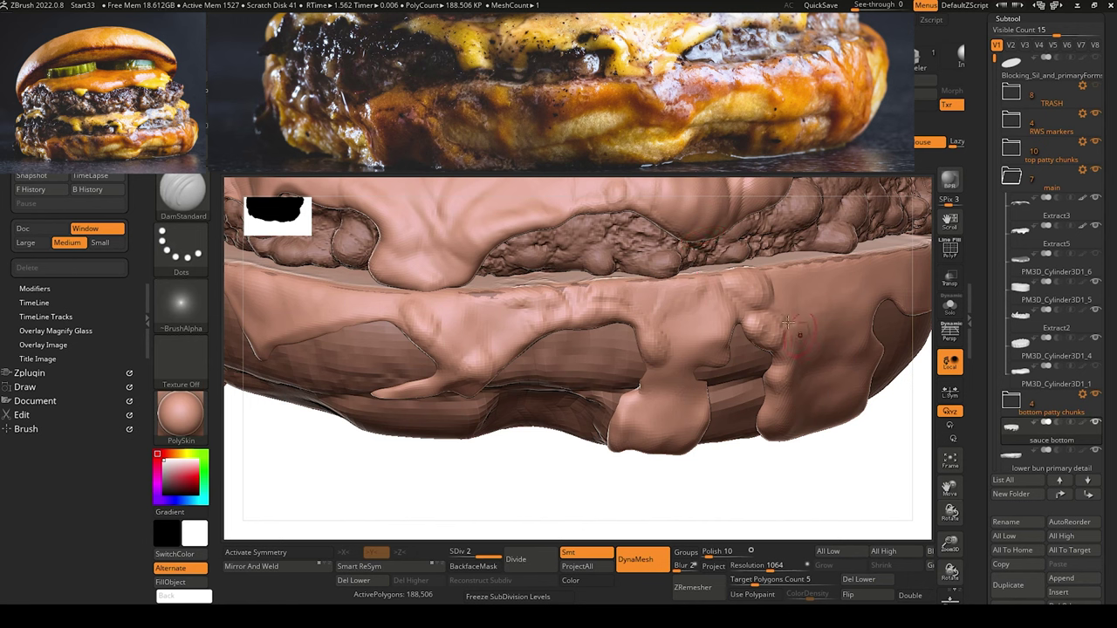
# Build up a thick, lumpy fold down the wide drip's inner edge beside the narrow opening with ClayBuildup.
pyautogui.press('b')
pyautogui.press('c')
pyautogui.press('b')
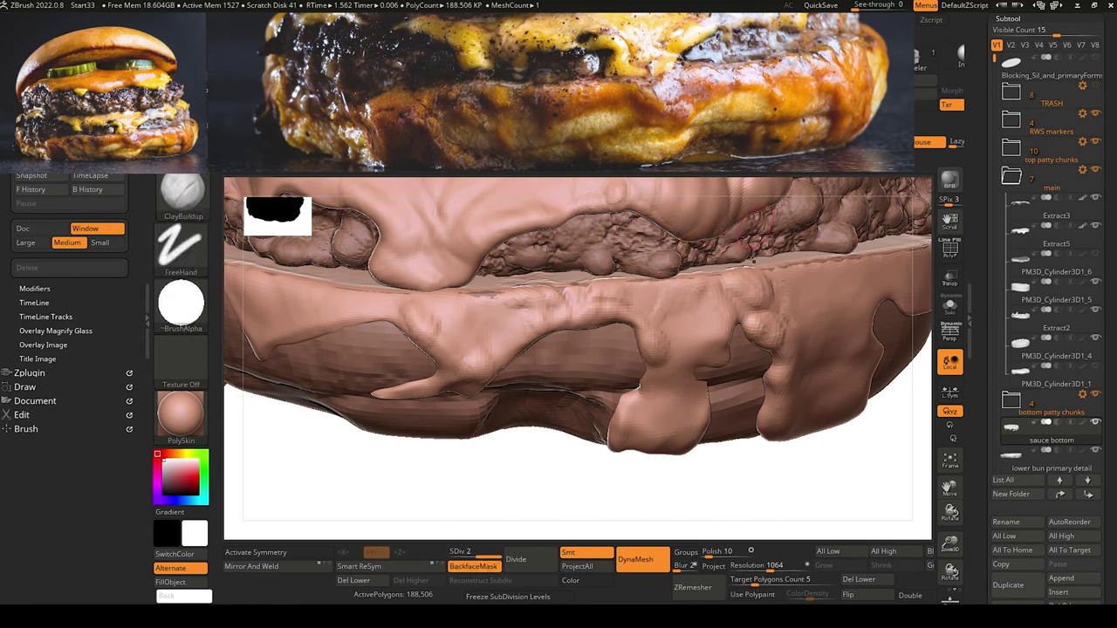
pyautogui.moveTo(792, 271)
pyautogui.mouseDown()
pyautogui.moveTo(784, 277)
pyautogui.moveTo(802, 316)
pyautogui.mouseUp()
pyautogui.moveTo(551, 506); pyautogui.dragTo(579, 474)
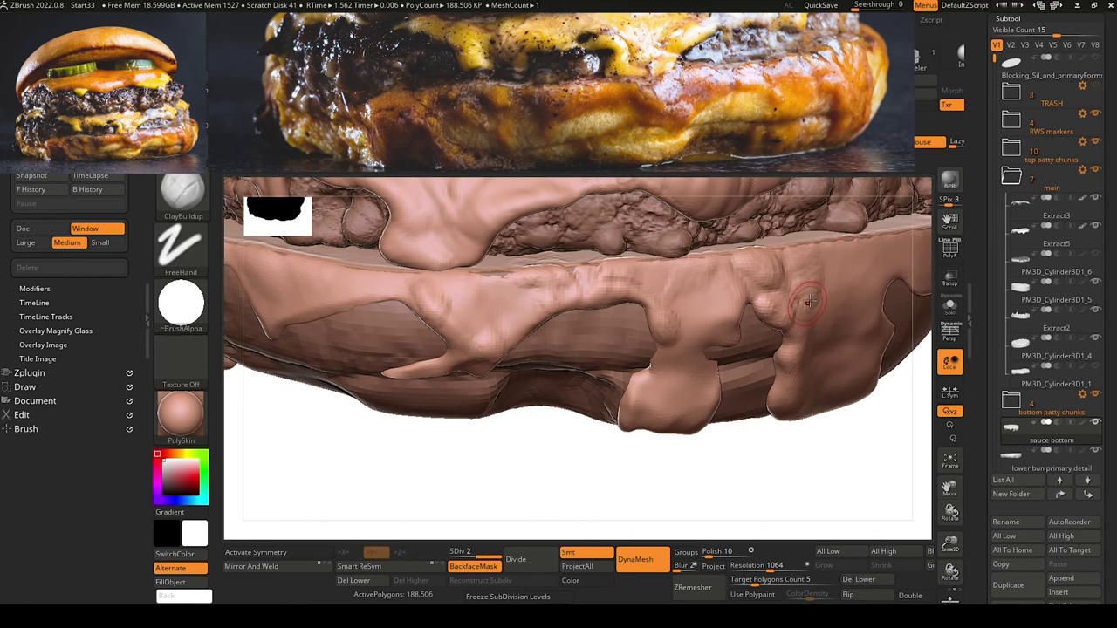
pyautogui.moveTo(797, 517); pyautogui.dragTo(796, 482)
pyautogui.moveTo(792, 358); pyautogui.dragTo(793, 409)
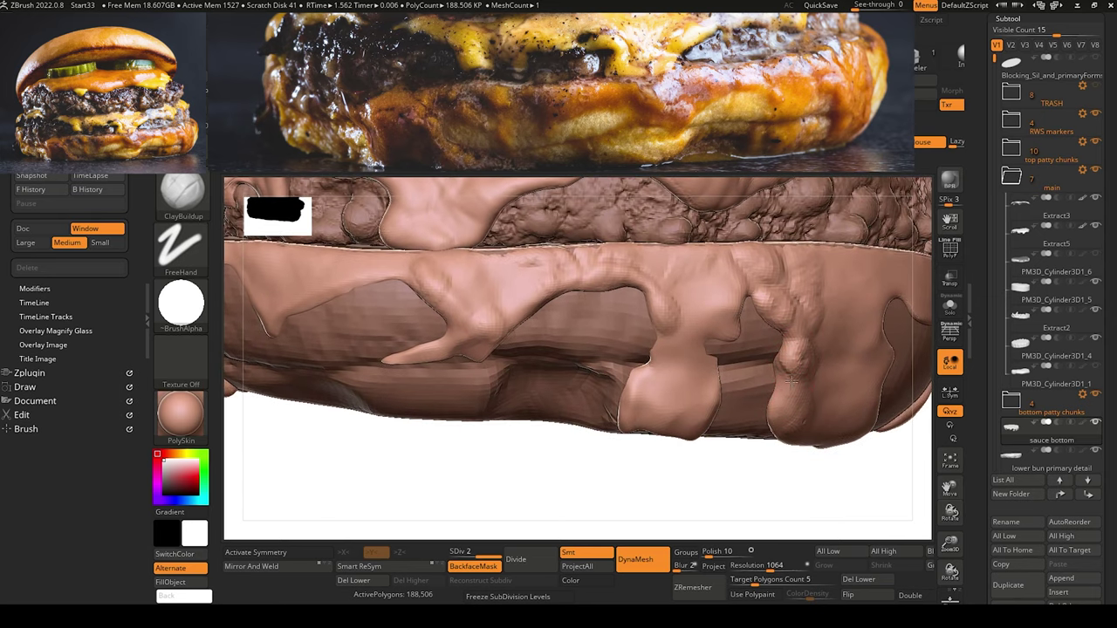
pyautogui.moveTo(760, 511); pyautogui.dragTo(711, 510)
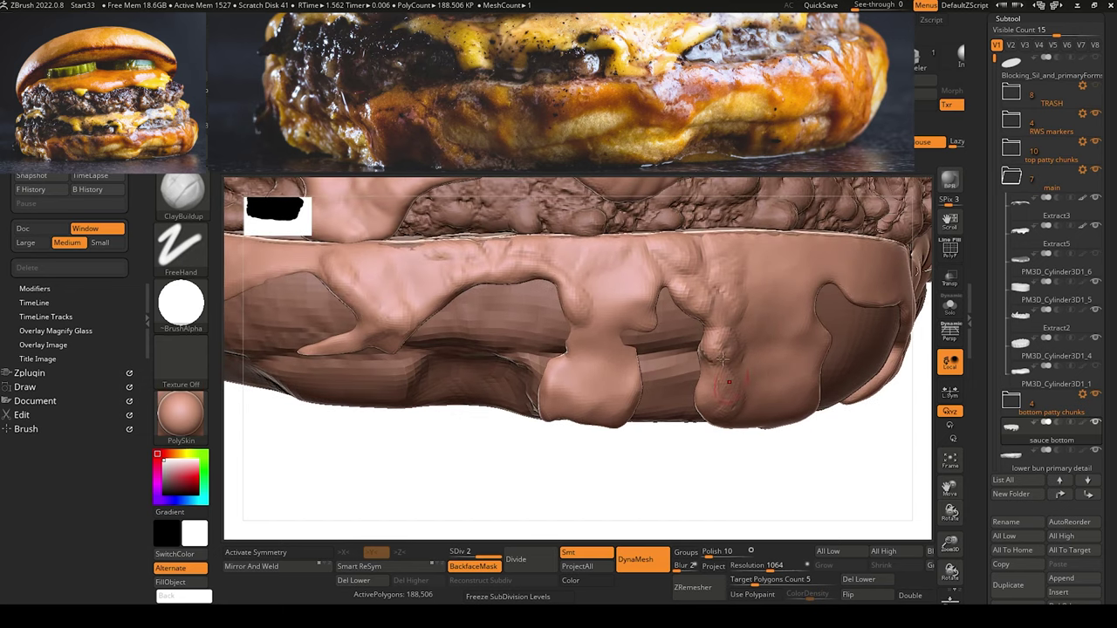
# Carve slanted flow creases across the face of the wide drip with the DamStandard brush.
pyautogui.press('b')
pyautogui.press('d')
pyautogui.press('s')
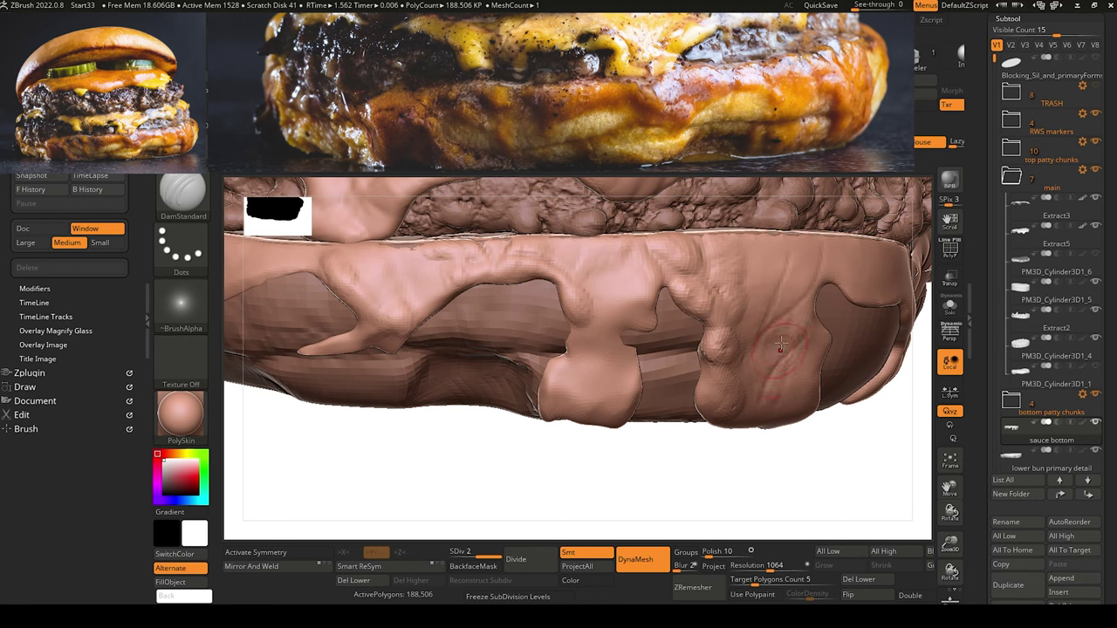
pyautogui.moveTo(775, 350); pyautogui.dragTo(763, 312)
pyautogui.moveTo(766, 315); pyautogui.dragTo(785, 302)
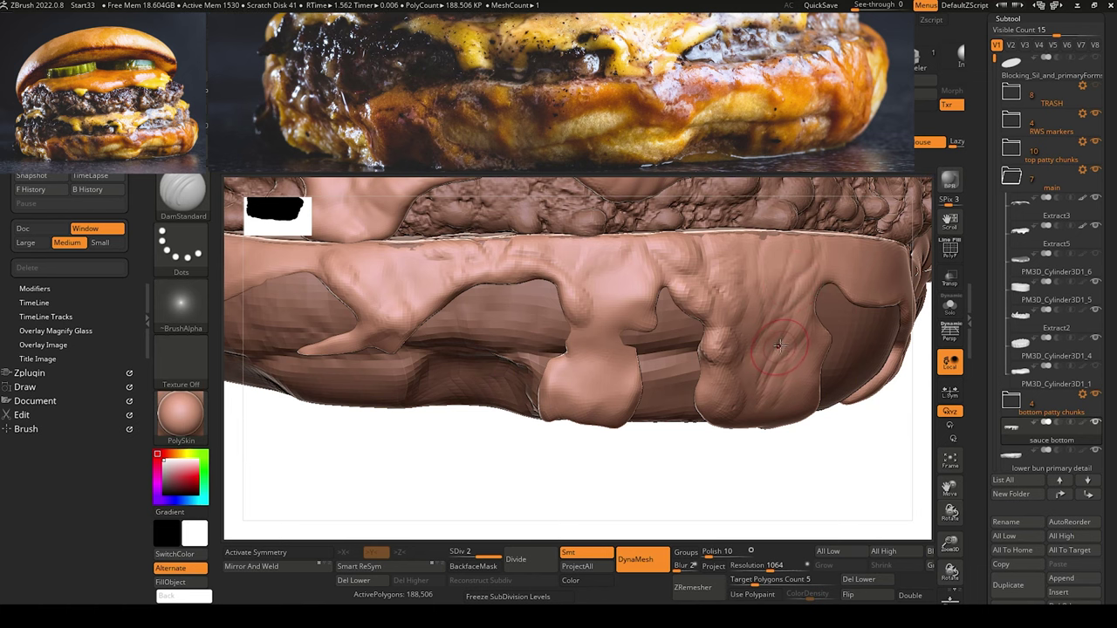
pyautogui.moveTo(780, 497); pyautogui.dragTo(780, 471)
# Build up uneven folds and a fuller lower edge on the wide drip with ClayBuildup, working from below.
pyautogui.press('b')
pyautogui.press('c')
pyautogui.press('b')
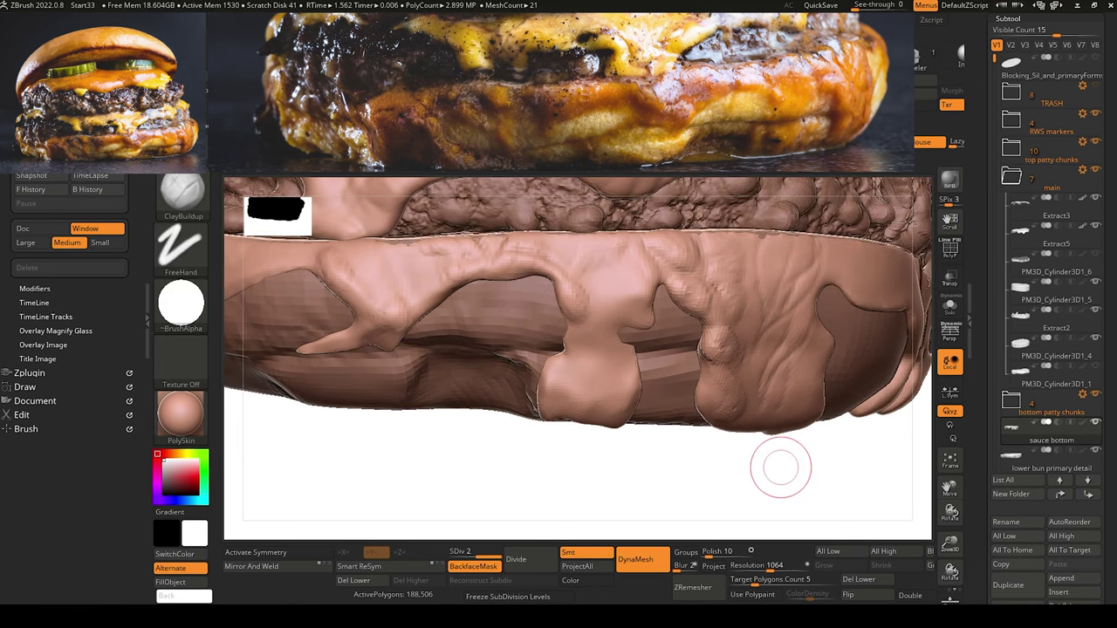
pyautogui.moveTo(805, 435); pyautogui.dragTo(812, 384)
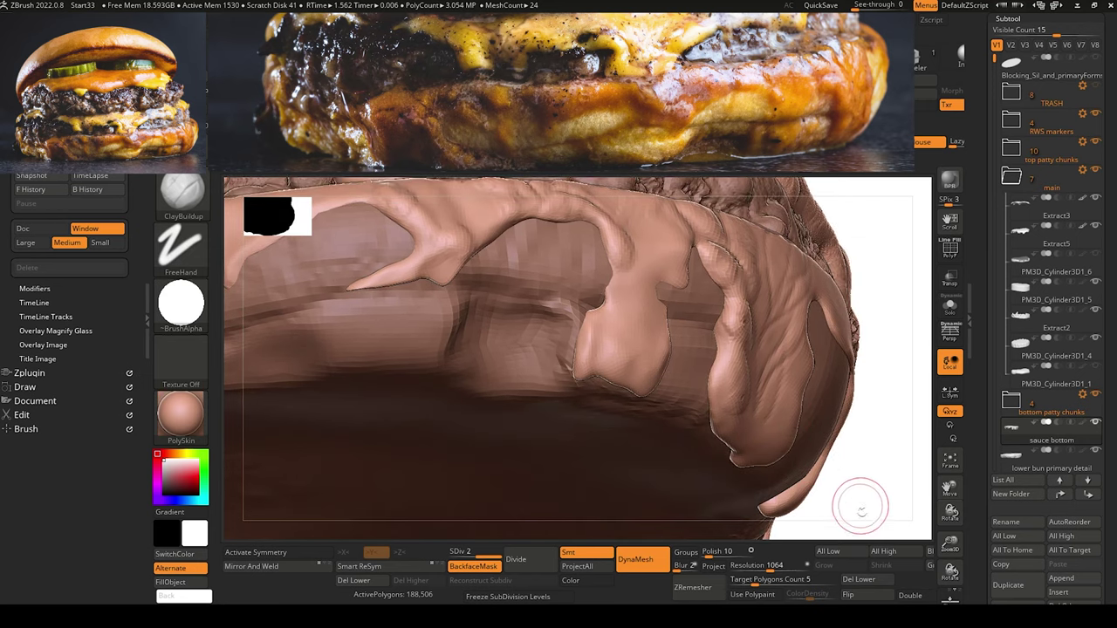
pyautogui.moveTo(861, 507); pyautogui.dragTo(777, 467)
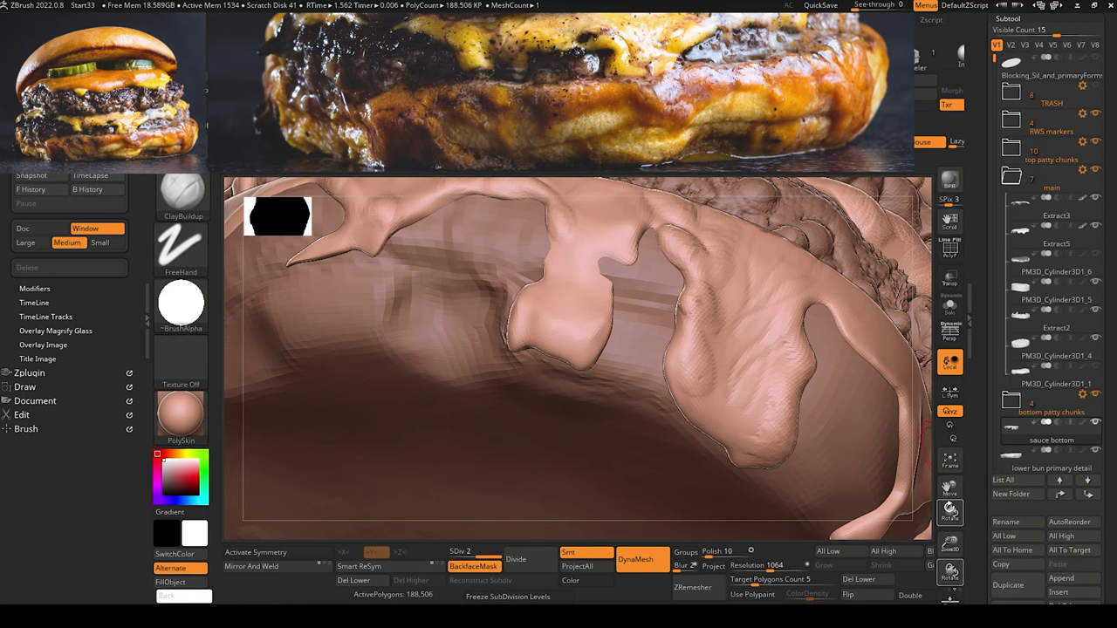
pyautogui.moveTo(950, 545); pyautogui.dragTo(927, 460)
pyautogui.keyDown('shift'); pyautogui.moveTo(479, 324); pyautogui.dragTo(461, 426); pyautogui.keyUp('shift')
pyautogui.moveTo(429, 459); pyautogui.dragTo(426, 401)
pyautogui.keyDown('alt'); pyautogui.moveTo(426, 401); pyautogui.dragTo(446, 450); pyautogui.keyUp('alt')
pyautogui.moveTo(418, 374); pyautogui.dragTo(462, 367)
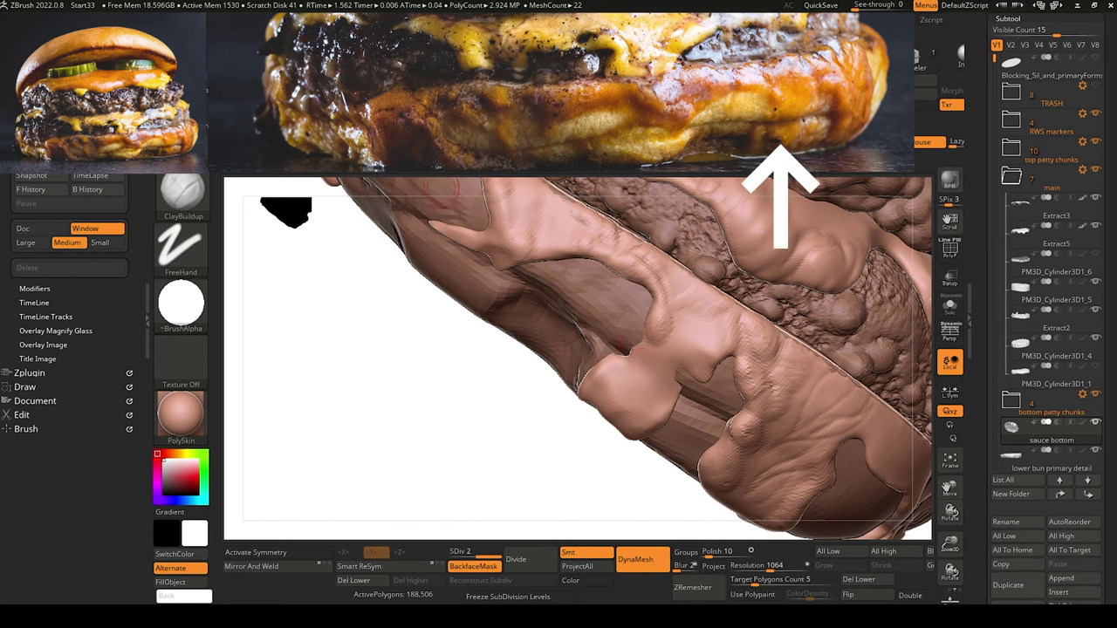
# Carve a sharp crease across the blob-ended drip where its neck meets the blob with DamStandard.
pyautogui.press('b')
pyautogui.press('d')
pyautogui.press('s')
pyautogui.moveTo(666, 384); pyautogui.dragTo(714, 404)
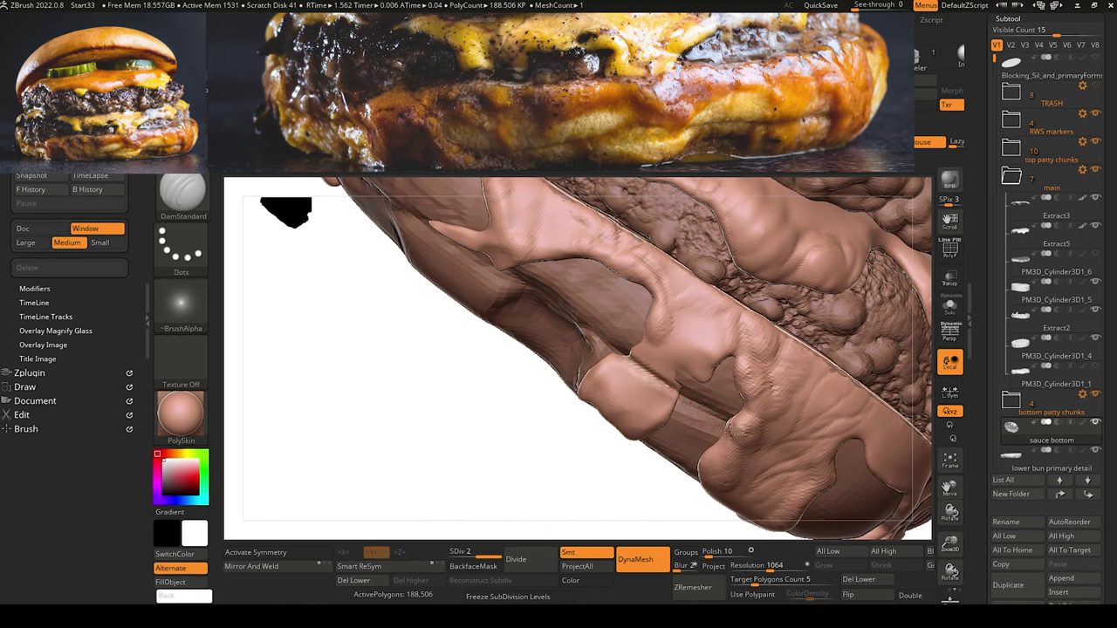
pyautogui.moveTo(454, 457); pyautogui.dragTo(463, 407)
# Build up the blob's upper edge beside the crease under the drip's neck with ClayBuildup.
pyautogui.press('b')
pyautogui.press('c')
pyautogui.press('b')
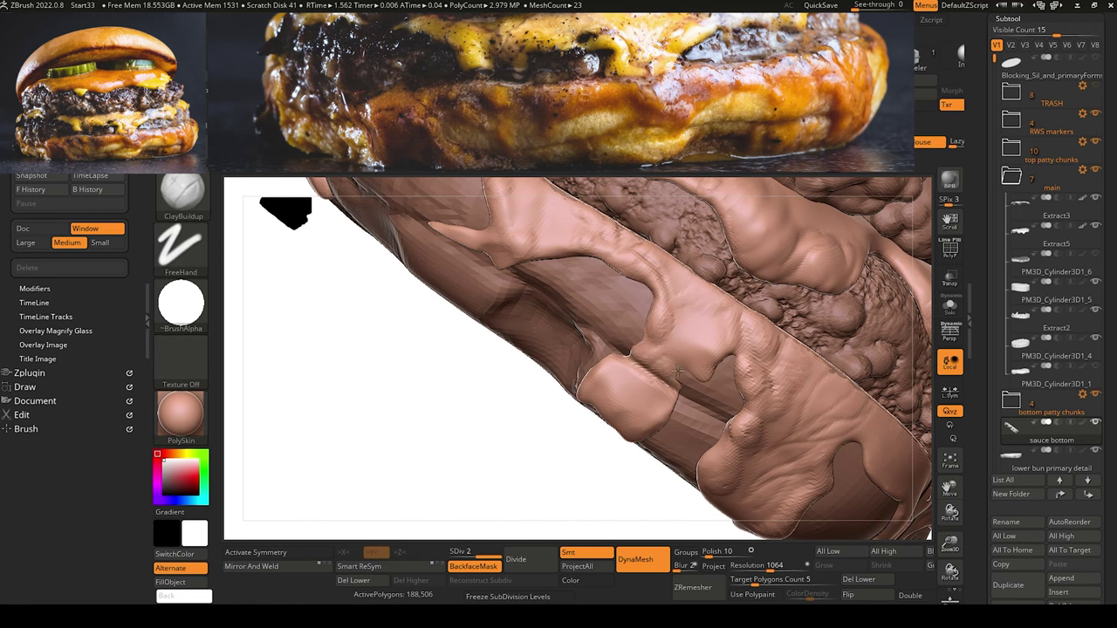
pyautogui.moveTo(678, 373)
pyautogui.mouseDown()
pyautogui.moveTo(719, 332)
pyautogui.moveTo(679, 367)
pyautogui.mouseUp()
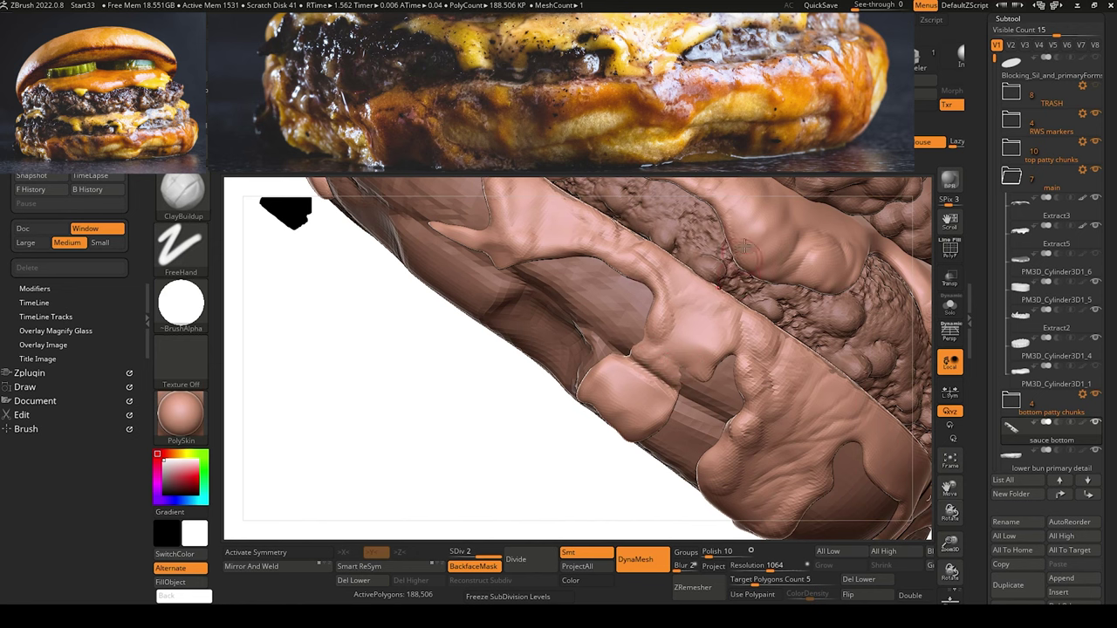
pyautogui.moveTo(561, 467)
pyautogui.mouseDown()
pyautogui.moveTo(571, 531)
pyautogui.moveTo(541, 474)
pyautogui.moveTo(567, 403)
pyautogui.moveTo(568, 456)
pyautogui.moveTo(588, 380)
pyautogui.mouseUp()
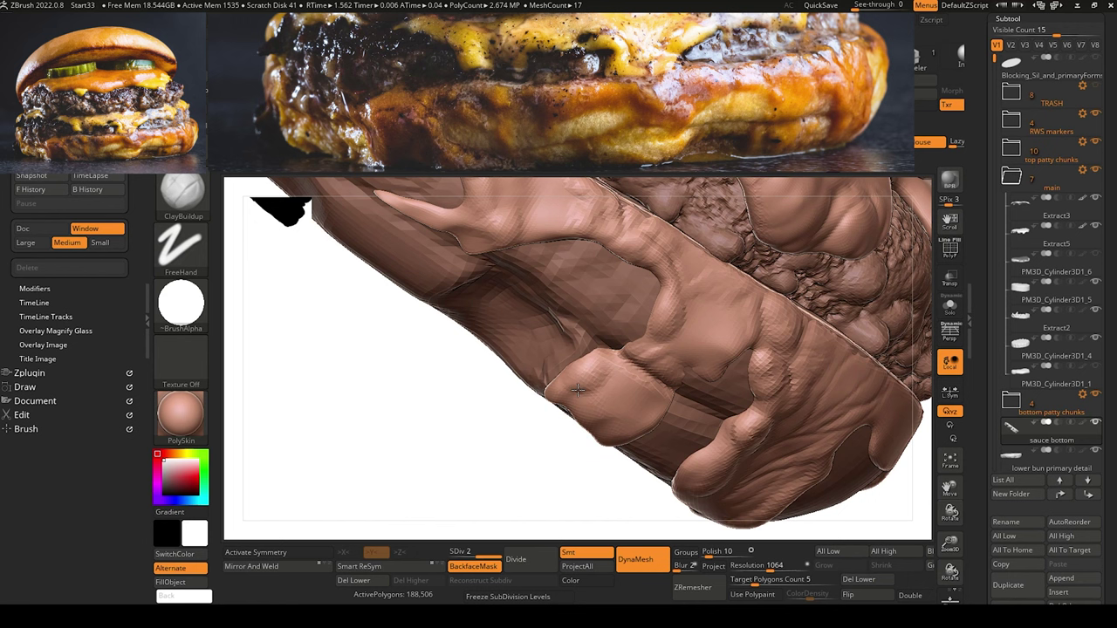
# Build up soft bumps across the face of the blob under the drip with ClayBuildup.
pyautogui.moveTo(532, 398)
pyautogui.mouseDown()
pyautogui.moveTo(549, 386)
pyautogui.moveTo(565, 422)
pyautogui.mouseUp()
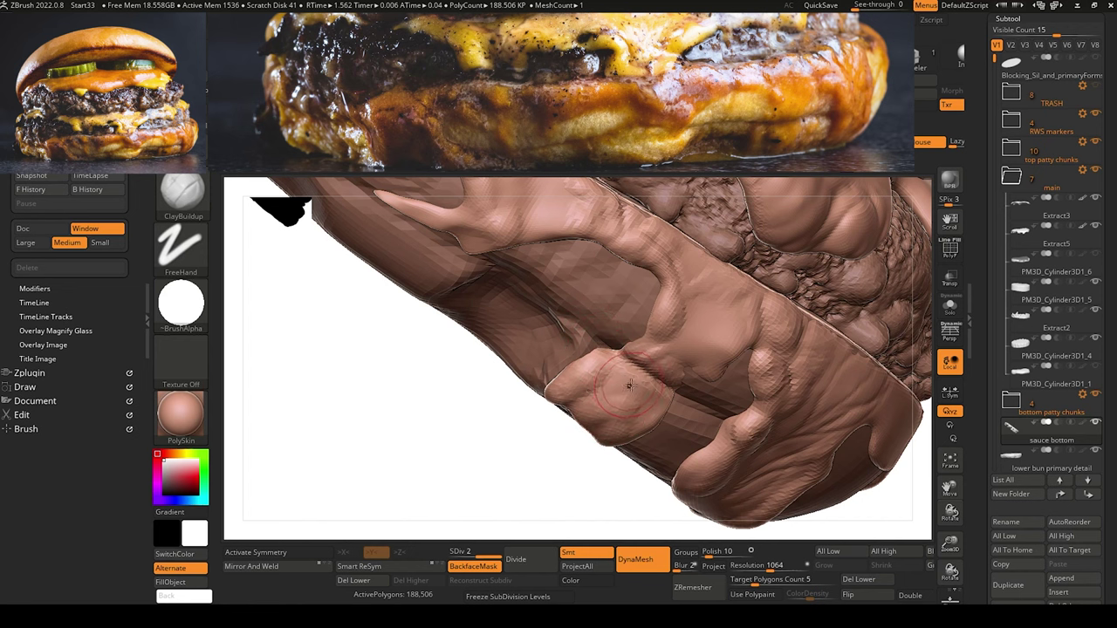
pyautogui.keyDown('shift'); pyautogui.moveTo(578, 443); pyautogui.dragTo(488, 446); pyautogui.keyUp('shift')
pyautogui.keyDown('alt'); pyautogui.moveTo(504, 491); pyautogui.dragTo(549, 414); pyautogui.keyUp('alt')
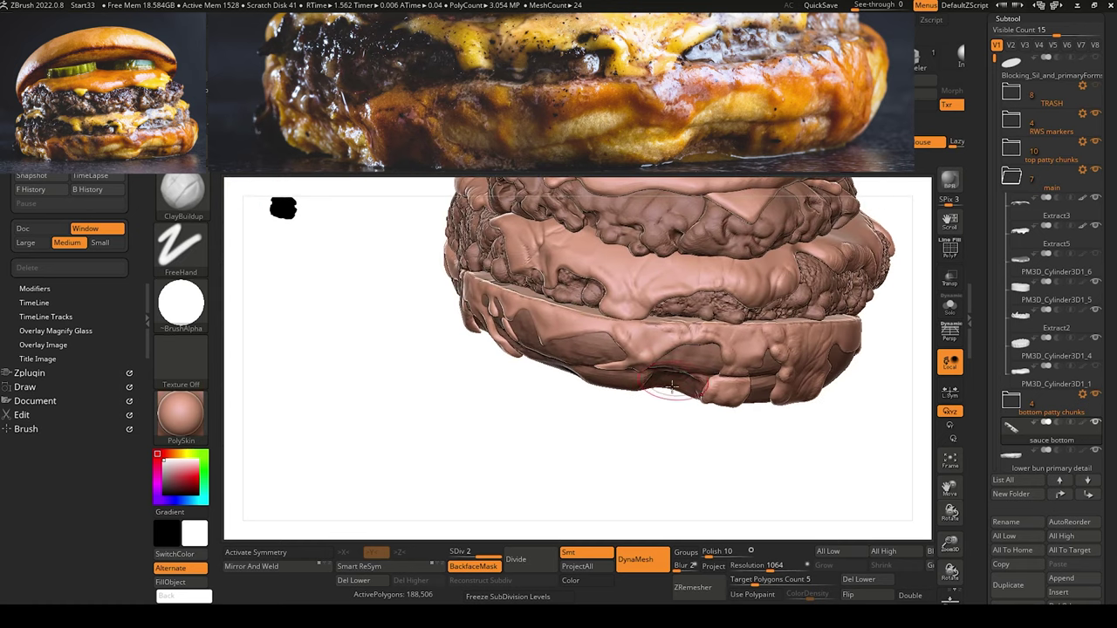
pyautogui.keyDown('alt'); pyautogui.moveTo(680, 443); pyautogui.dragTo(638, 395); pyautogui.keyUp('alt')
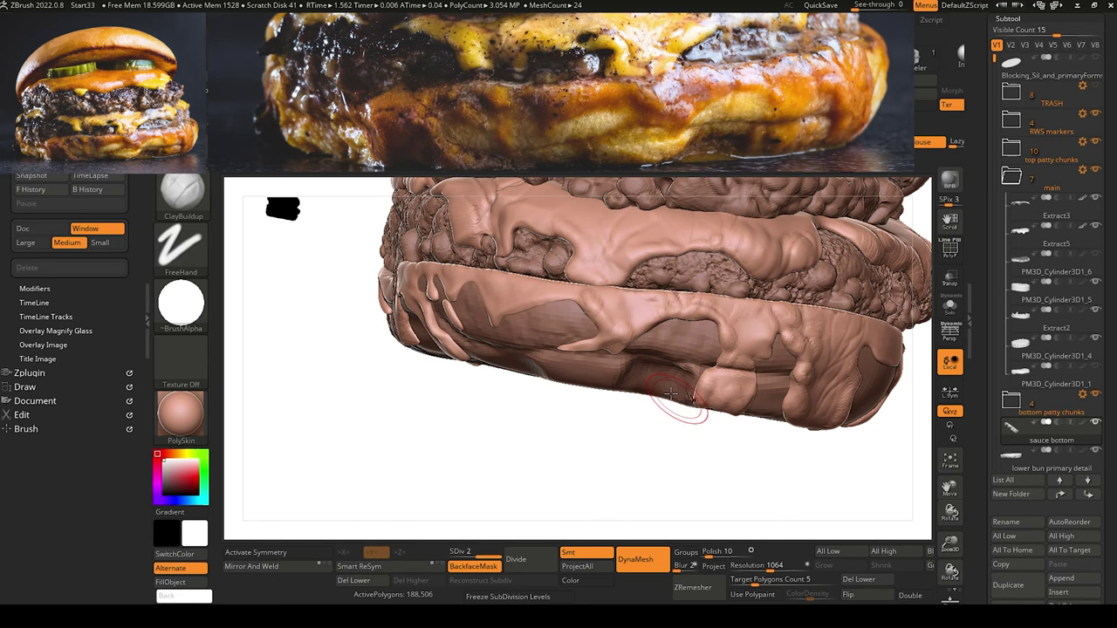
pyautogui.moveTo(598, 385); pyautogui.dragTo(699, 423)
# Append a Sphere3D as a new subtool and select it for editing.
pyautogui.click(1066, 579)
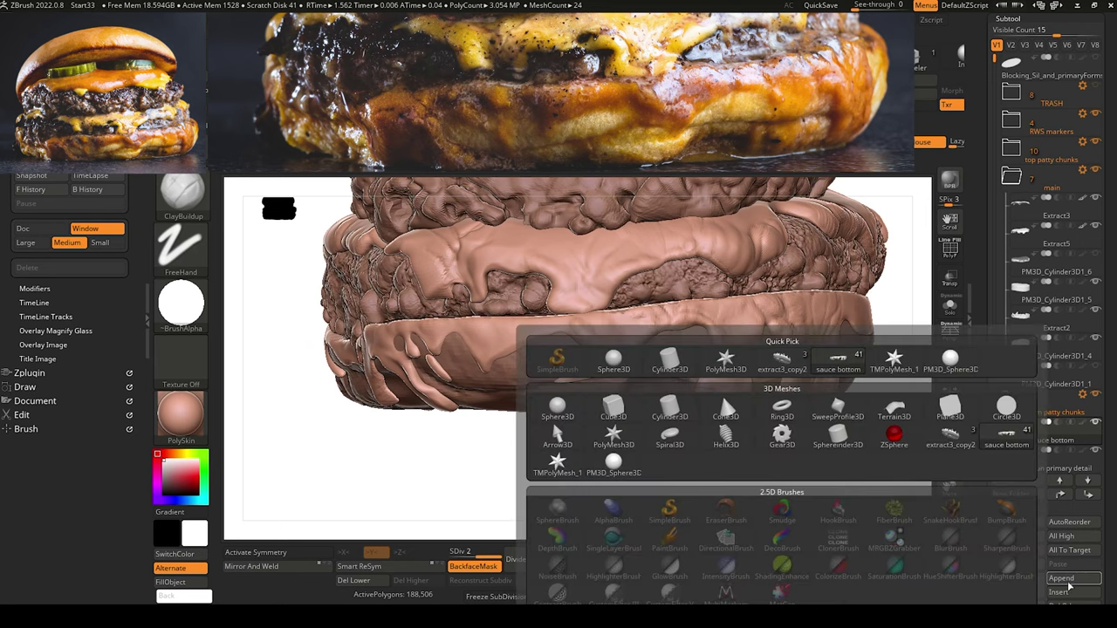
pyautogui.click(613, 370)
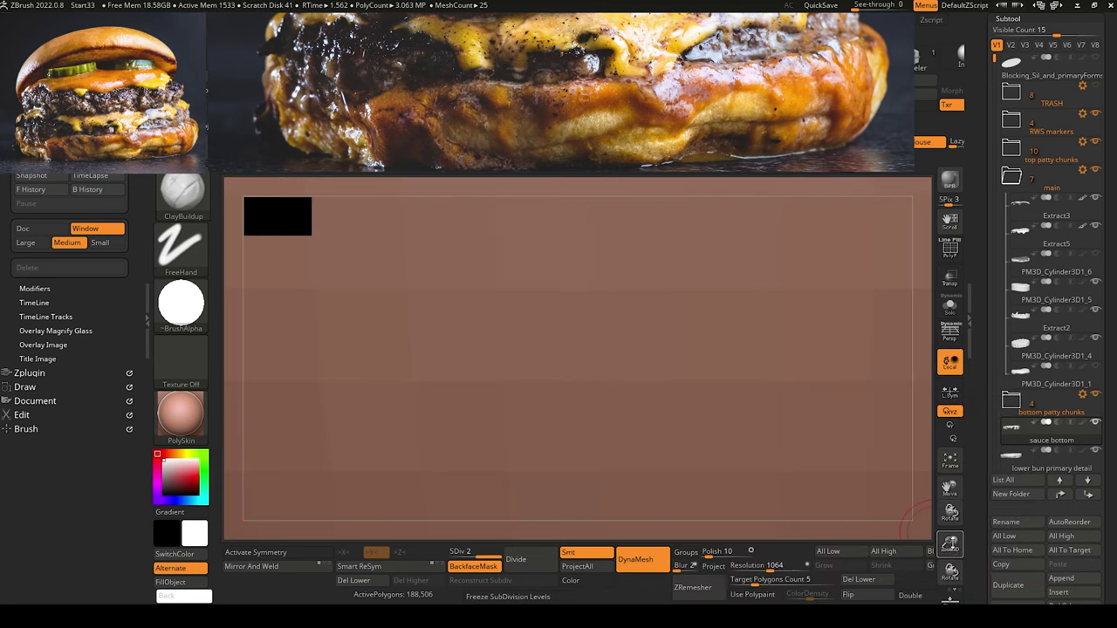
pyautogui.moveTo(951, 548); pyautogui.dragTo(538, 274)
pyautogui.keyDown('alt'); pyautogui.moveTo(500, 330); pyautogui.dragTo(451, 343); pyautogui.keyUp('alt')
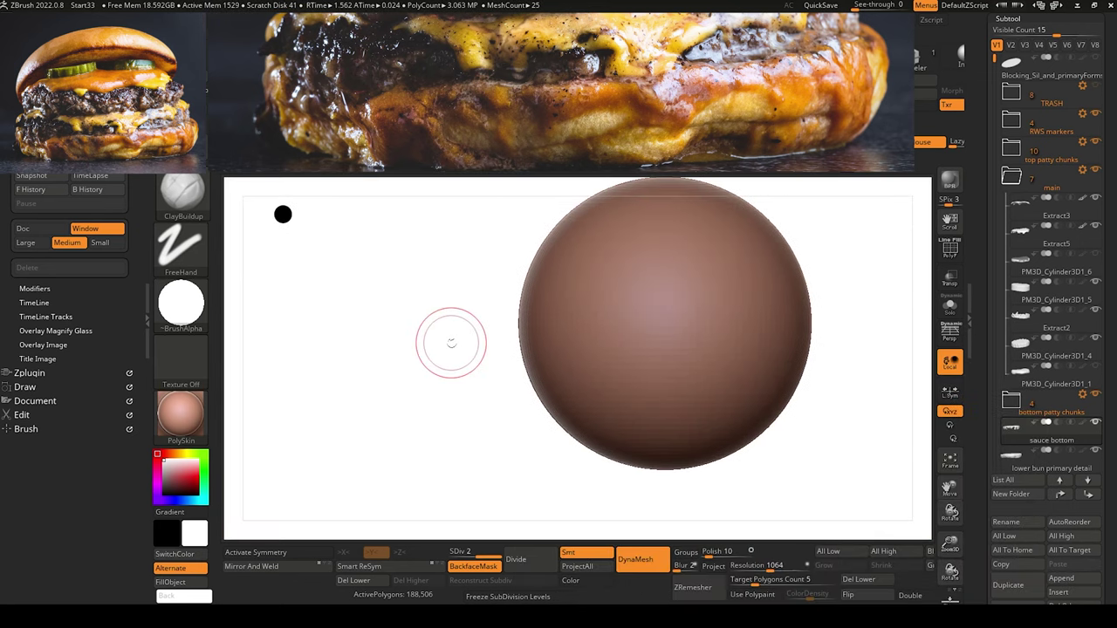
pyautogui.moveTo(997, 167); pyautogui.dragTo(997, 260)
pyautogui.click(1025, 358)
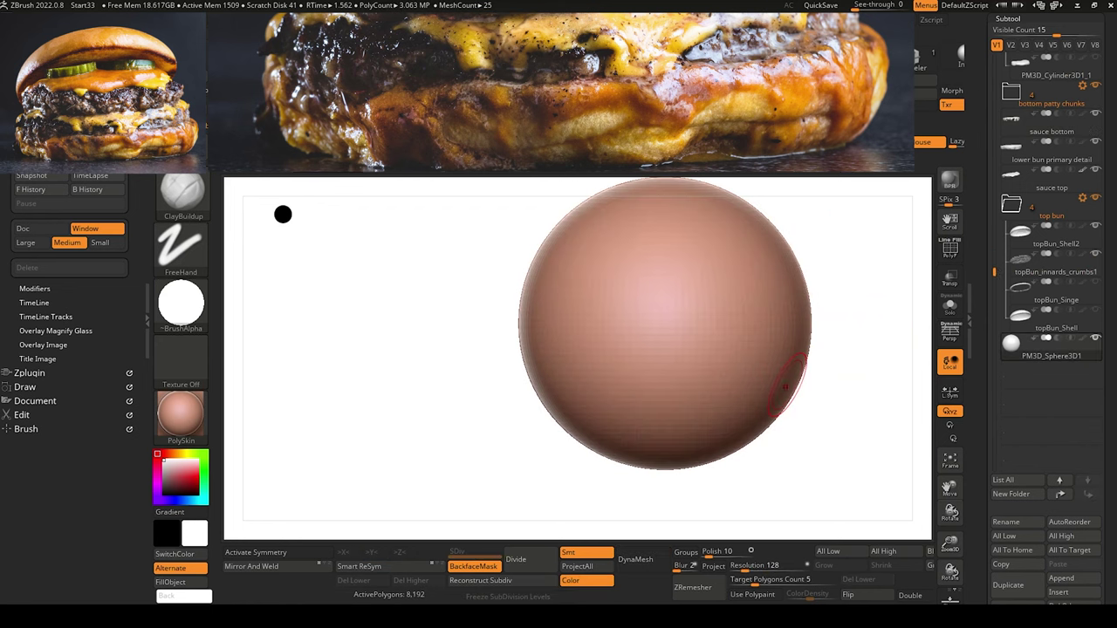
# Scale the sphere down and move it to the bun's lower front edge, beside the blob-ended drip.
pyautogui.press('w')
pyautogui.moveTo(665, 323); pyautogui.dragTo(755, 454)
pyautogui.moveTo(666, 395); pyautogui.dragTo(668, 433)
pyautogui.keyDown('alt'); pyautogui.moveTo(522, 399); pyautogui.dragTo(559, 476); pyautogui.keyUp('alt')
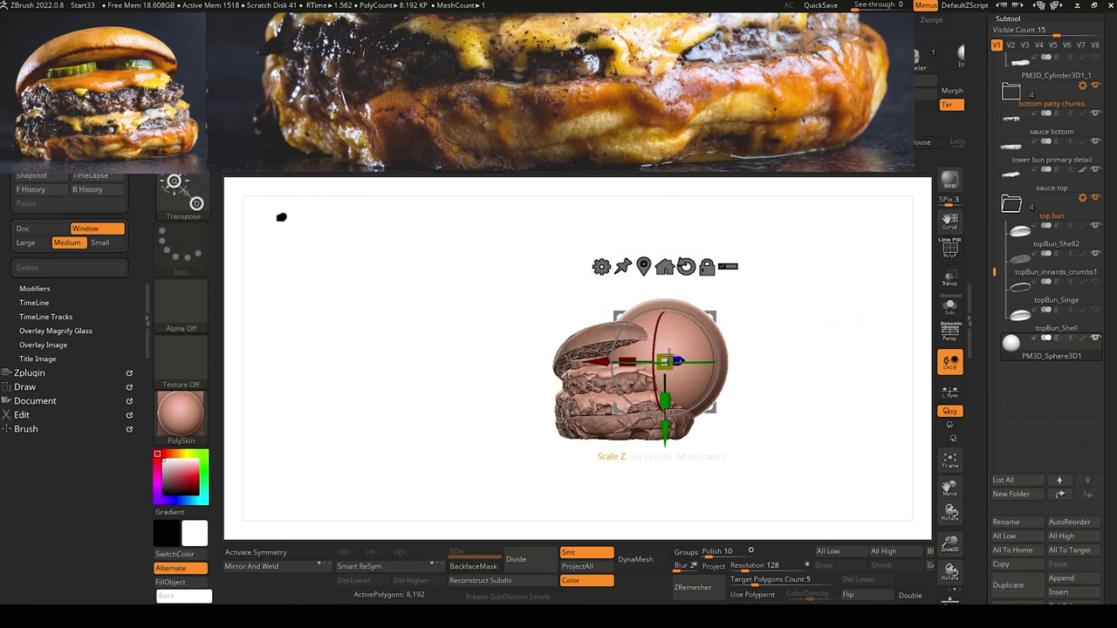
pyautogui.moveTo(666, 362); pyautogui.dragTo(695, 404)
pyautogui.moveTo(666, 447); pyautogui.dragTo(666, 522)
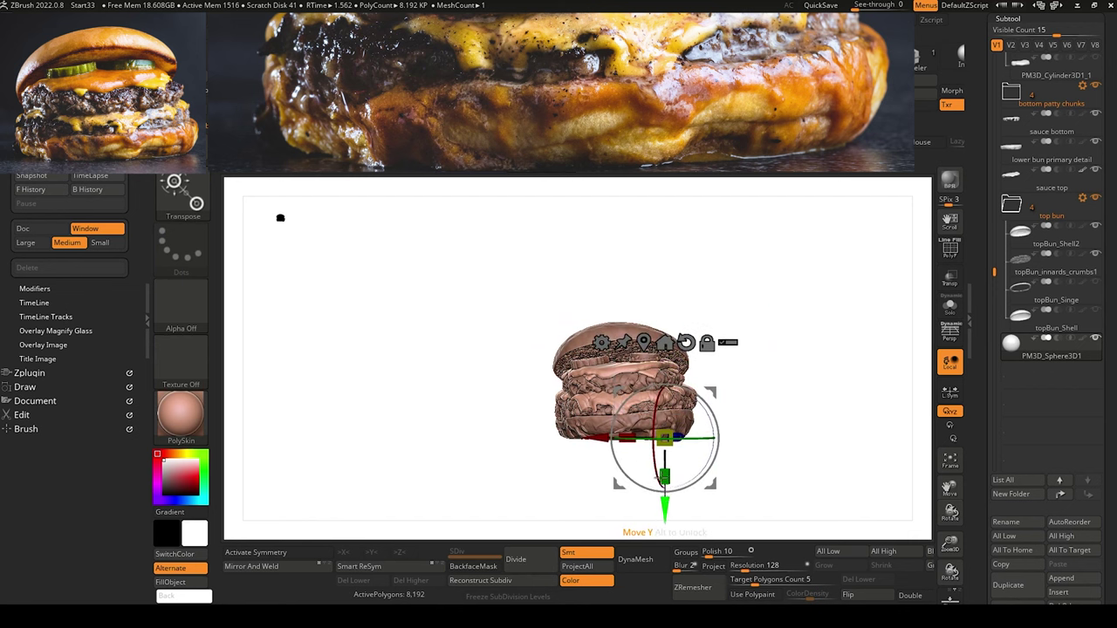
pyautogui.moveTo(592, 441); pyautogui.dragTo(561, 443)
pyautogui.keyDown('alt'); pyautogui.moveTo(474, 399); pyautogui.dragTo(419, 472); pyautogui.keyUp('alt')
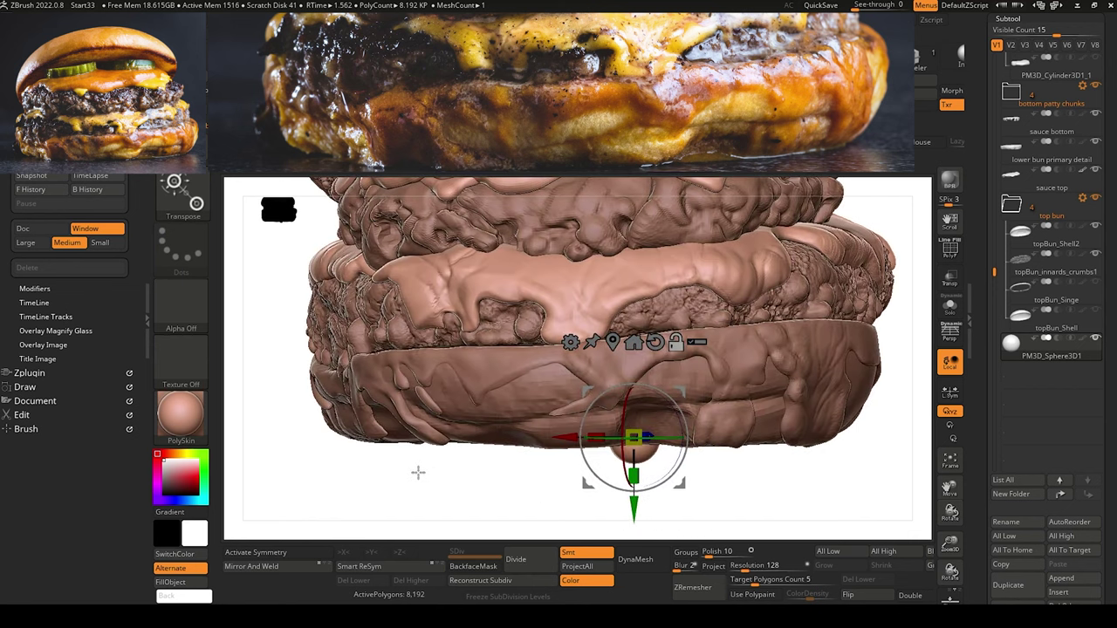
pyautogui.keyDown('alt'); pyautogui.moveTo(543, 530); pyautogui.dragTo(607, 448); pyautogui.keyUp('alt')
# Show the floor plane and reposition the small sphere so it sits partly sunk in the floor under the bun's recess.
pyautogui.moveTo(602, 321); pyautogui.dragTo(716, 404)
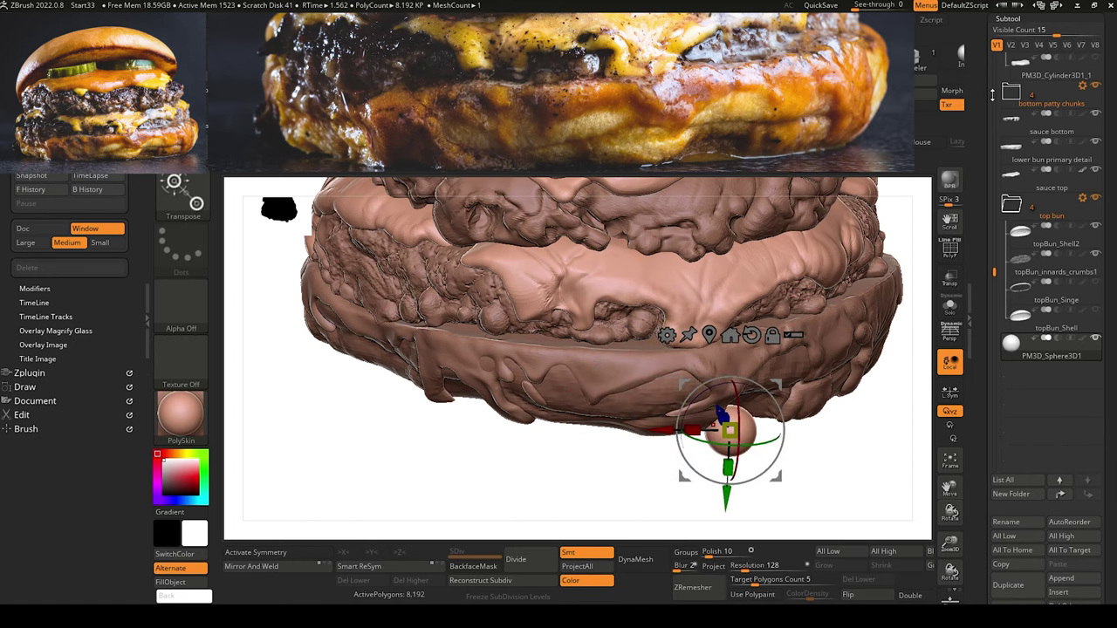
pyautogui.click(997, 45)
pyautogui.click(1098, 58)
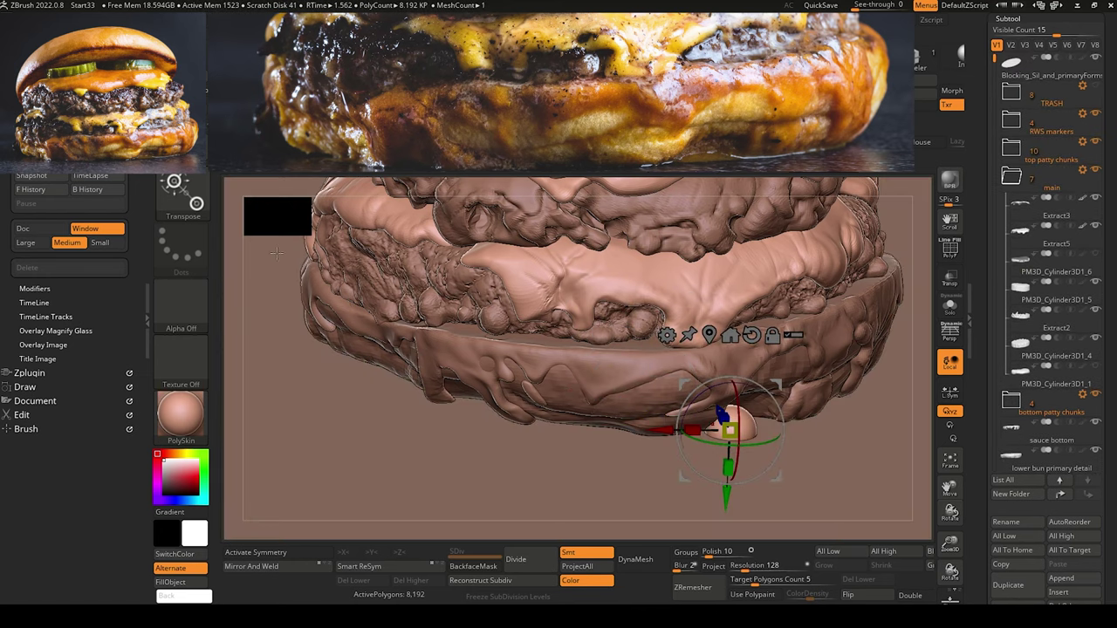
pyautogui.moveTo(949, 513); pyautogui.dragTo(938, 506)
pyautogui.moveTo(714, 425); pyautogui.dragTo(730, 457)
pyautogui.moveTo(749, 427); pyautogui.dragTo(768, 426)
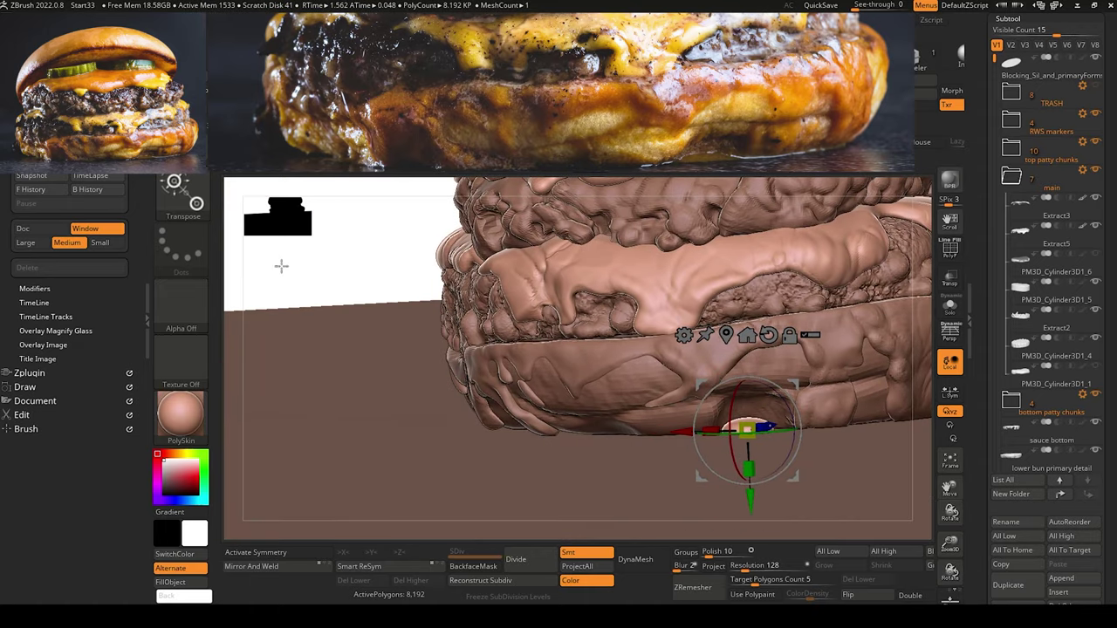
pyautogui.moveTo(340, 270); pyautogui.dragTo(349, 360)
pyautogui.moveTo(754, 388); pyautogui.dragTo(754, 364)
pyautogui.moveTo(681, 405); pyautogui.dragTo(711, 395)
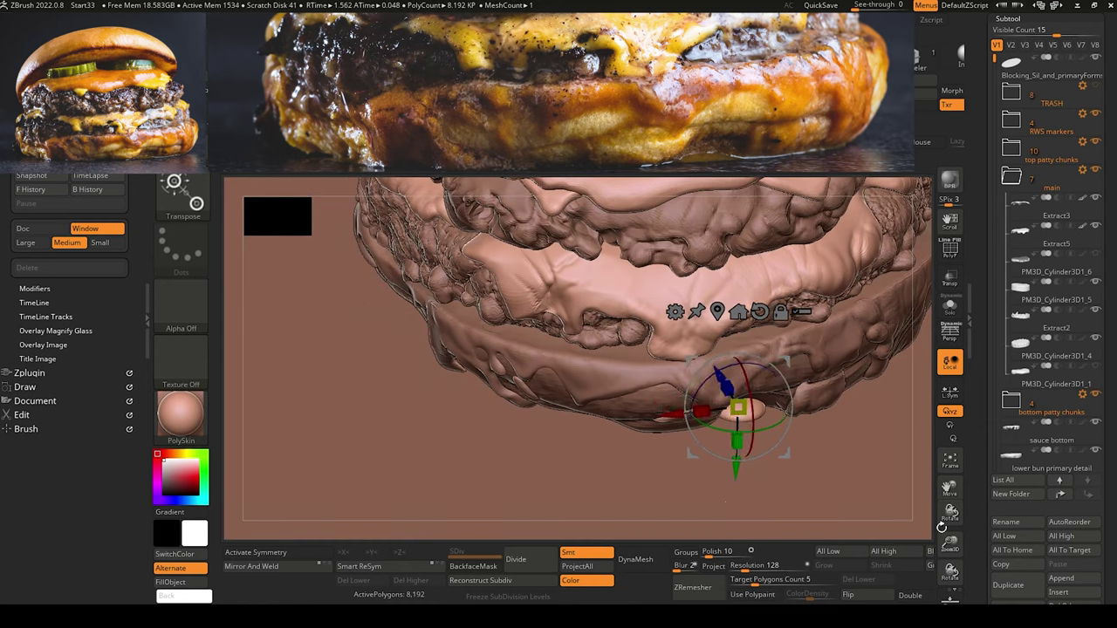
# Stretch the sphere into an oval puddle shape under the bun's edge and hide the floor plane.
pyautogui.moveTo(948, 519); pyautogui.dragTo(928, 478)
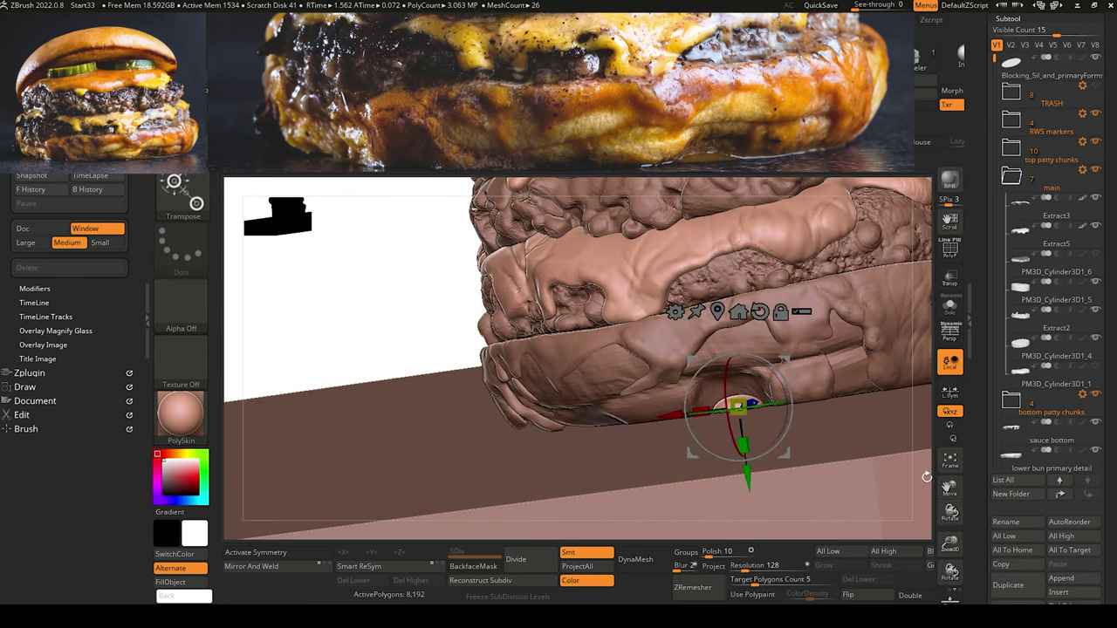
pyautogui.moveTo(377, 280)
pyautogui.keyDown('shift'); pyautogui.mouseDown()
pyautogui.moveTo(324, 252)
pyautogui.moveTo(374, 270)
pyautogui.moveTo(341, 287)
pyautogui.moveTo(372, 281)
pyautogui.mouseUp(); pyautogui.keyUp('shift')
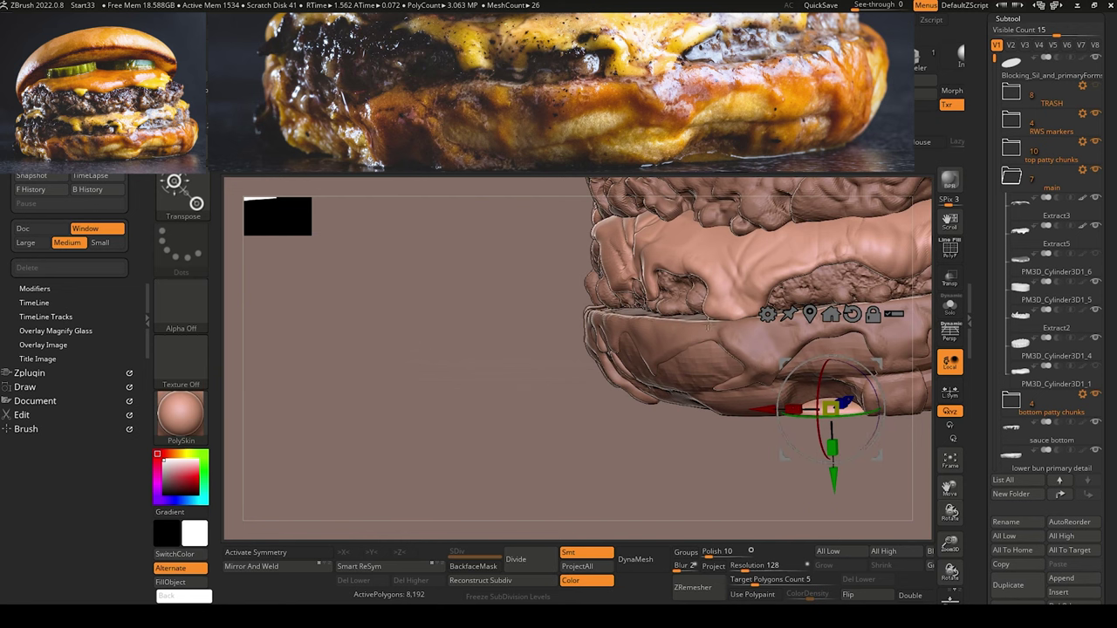
pyautogui.moveTo(949, 517); pyautogui.dragTo(961, 515)
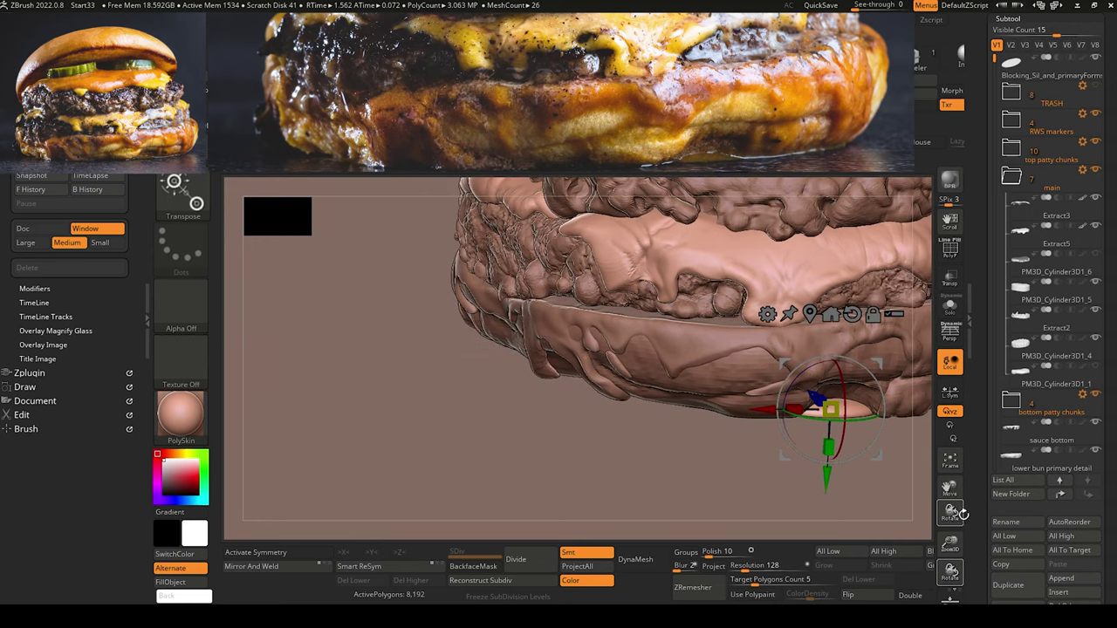
pyautogui.moveTo(761, 410); pyautogui.dragTo(761, 410)
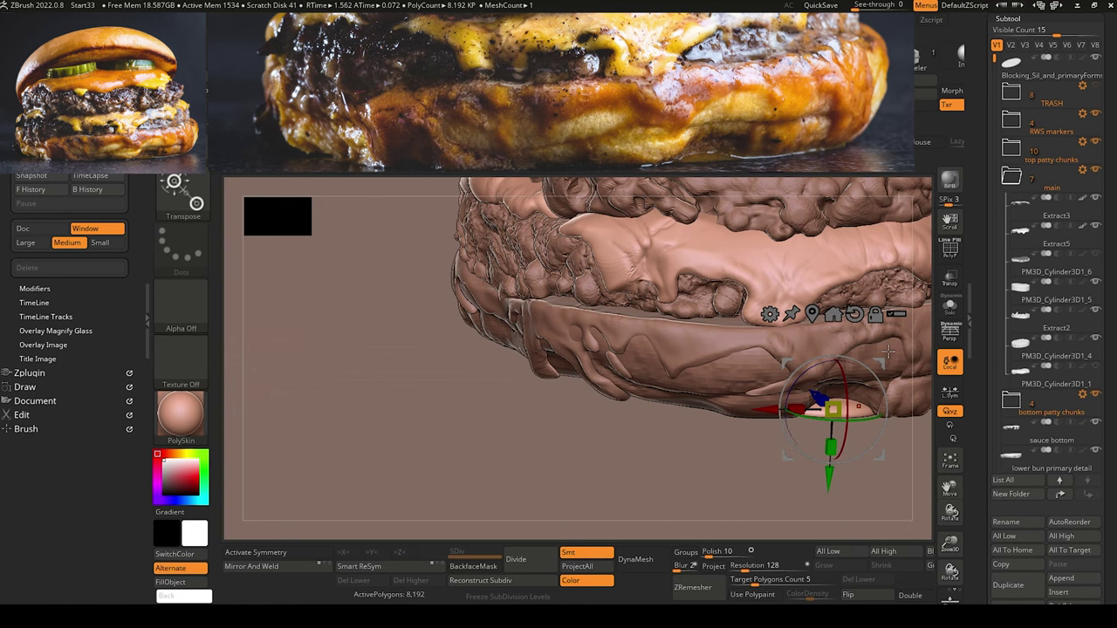
pyautogui.moveTo(951, 513); pyautogui.dragTo(842, 450)
pyautogui.moveTo(522, 312); pyautogui.dragTo(651, 325)
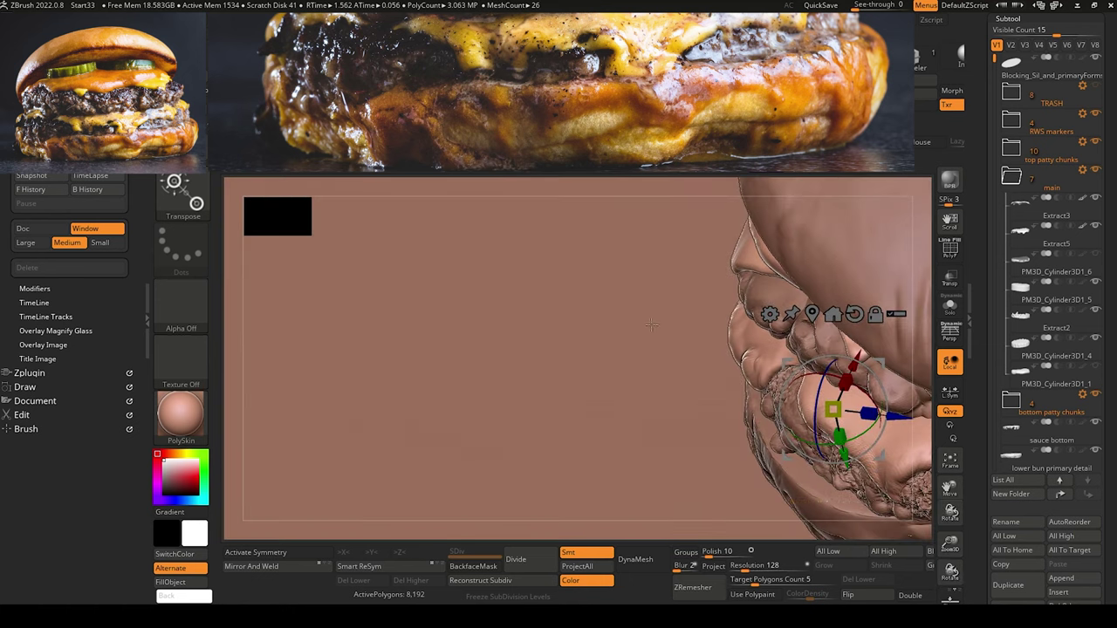
pyautogui.moveTo(952, 572); pyautogui.dragTo(964, 488)
pyautogui.click(1098, 59)
pyautogui.moveTo(728, 362); pyautogui.dragTo(489, 289)
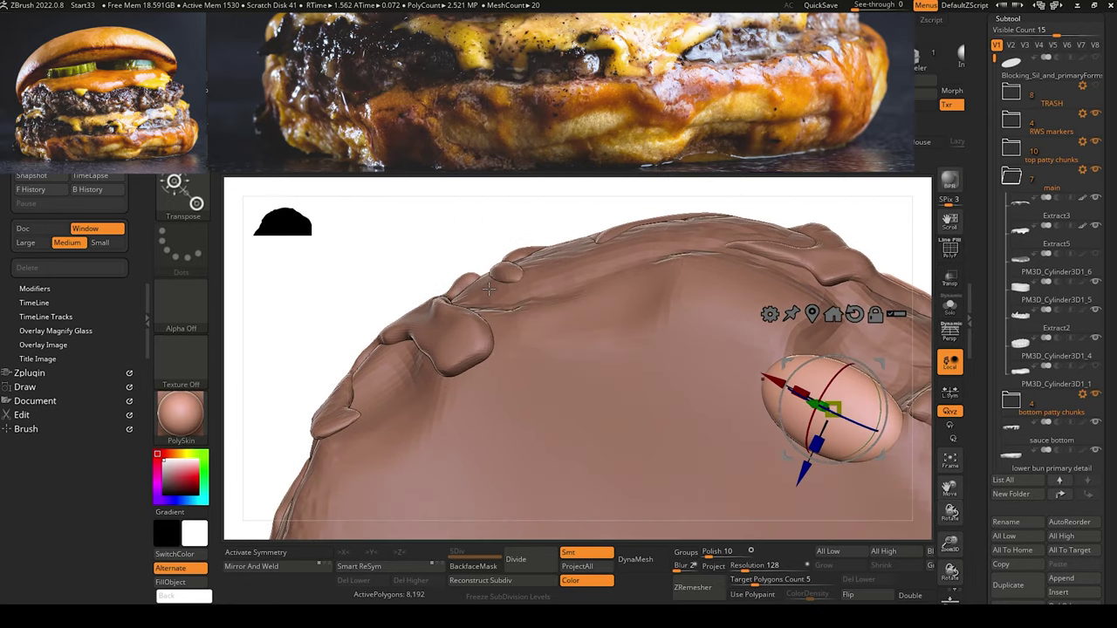
# Slice off the part of the oval projecting beyond the bun's underside with the KnifeRect brush.
pyautogui.moveTo(380, 255); pyautogui.dragTo(409, 334)
pyautogui.keyDown('ctrl'); pyautogui.keyDown('shift'); pyautogui.click(184, 191); pyautogui.keyUp('shift'); pyautogui.keyUp('ctrl')
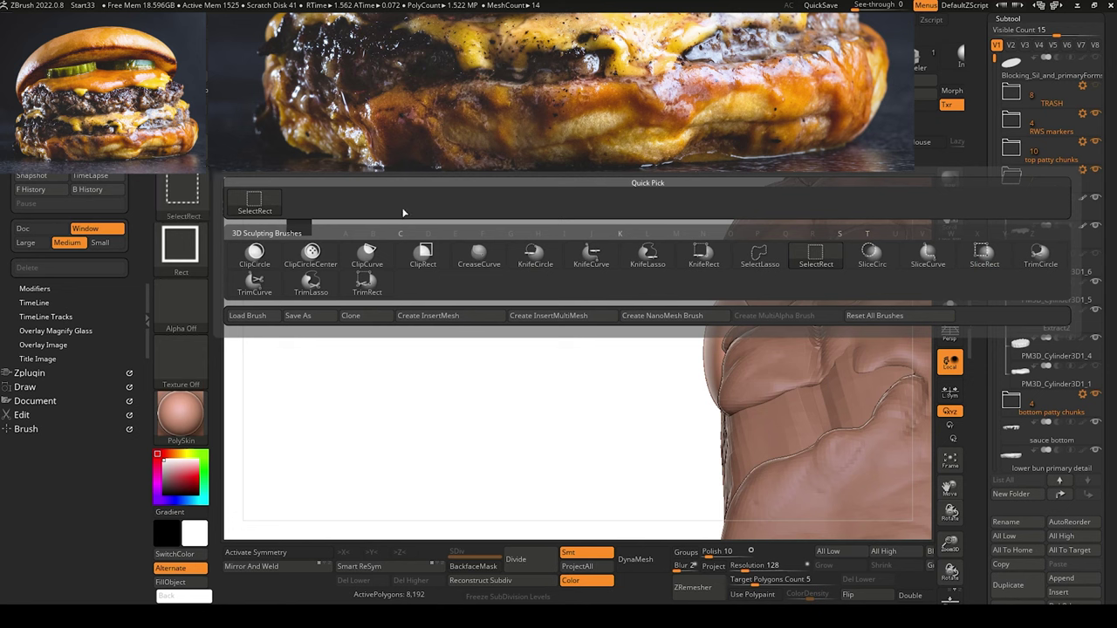
pyautogui.click(683, 273)
pyautogui.moveTo(607, 228)
pyautogui.keyDown('ctrl'); pyautogui.keyDown('shift'); pyautogui.mouseDown()
pyautogui.moveTo(705, 466)
pyautogui.moveTo(721, 471)
pyautogui.mouseUp(); pyautogui.keyUp('shift'); pyautogui.keyUp('ctrl')
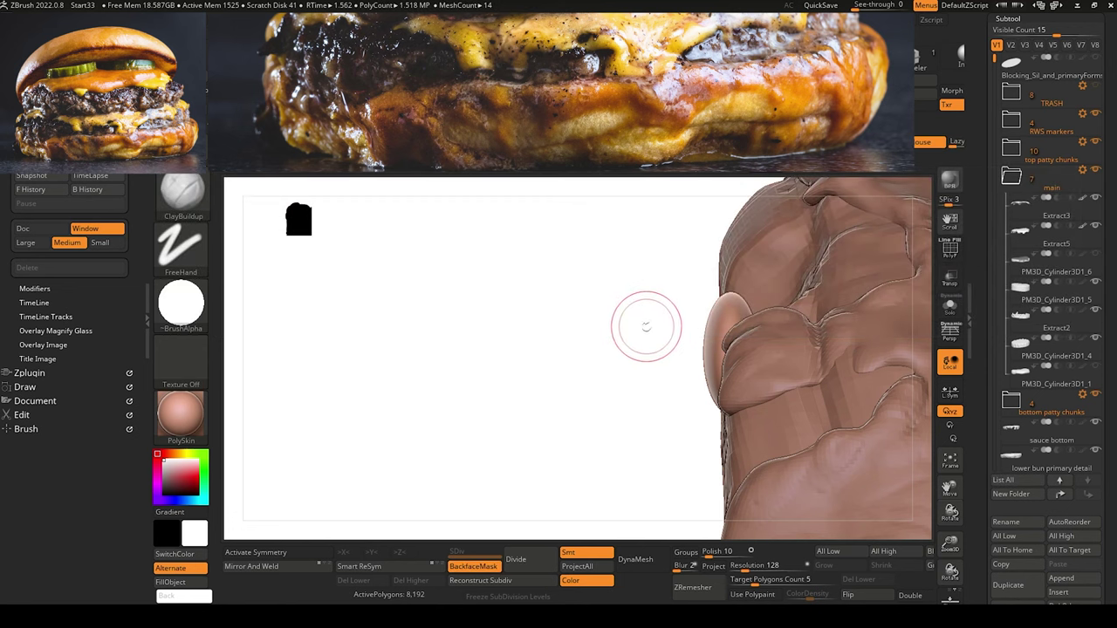
pyautogui.hotkey('ctrl', 'z')
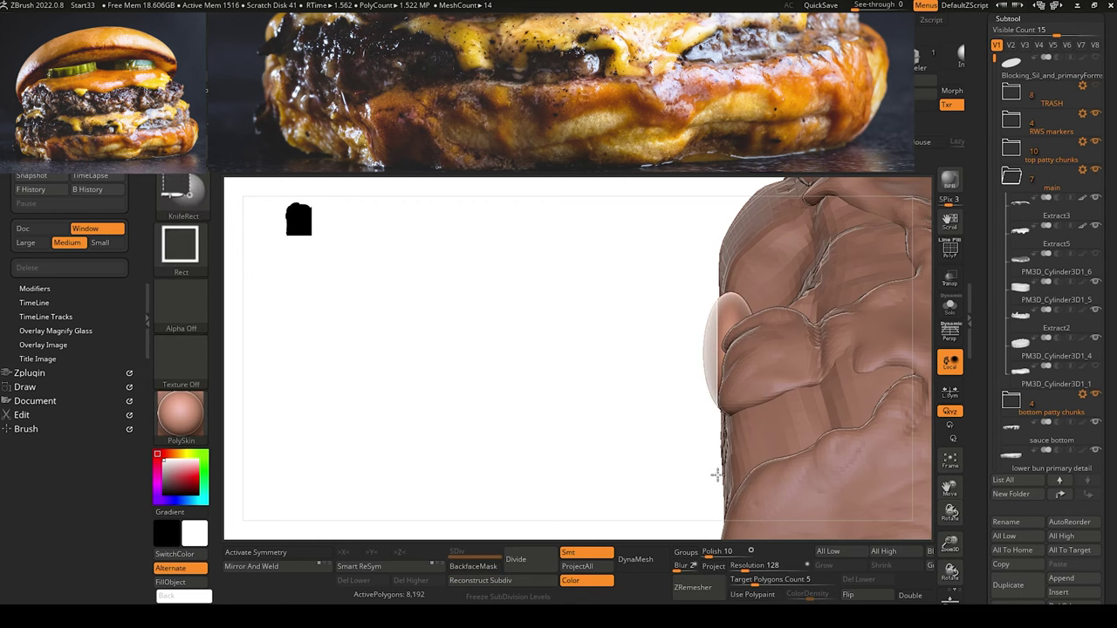
pyautogui.keyDown('ctrl'); pyautogui.keyDown('shift'); pyautogui.moveTo(721, 474); pyautogui.dragTo(721, 474); pyautogui.keyUp('shift'); pyautogui.keyUp('ctrl')
# Trim the cut oval's surface with TrimDynamic and undo the last stroke.
pyautogui.moveTo(516, 344)
pyautogui.mouseDown()
pyautogui.moveTo(563, 384)
pyautogui.moveTo(514, 396)
pyautogui.moveTo(514, 416)
pyautogui.moveTo(513, 399)
pyautogui.moveTo(526, 407)
pyautogui.moveTo(513, 359)
pyautogui.mouseUp()
pyautogui.hotkey('ctrl', 'z')
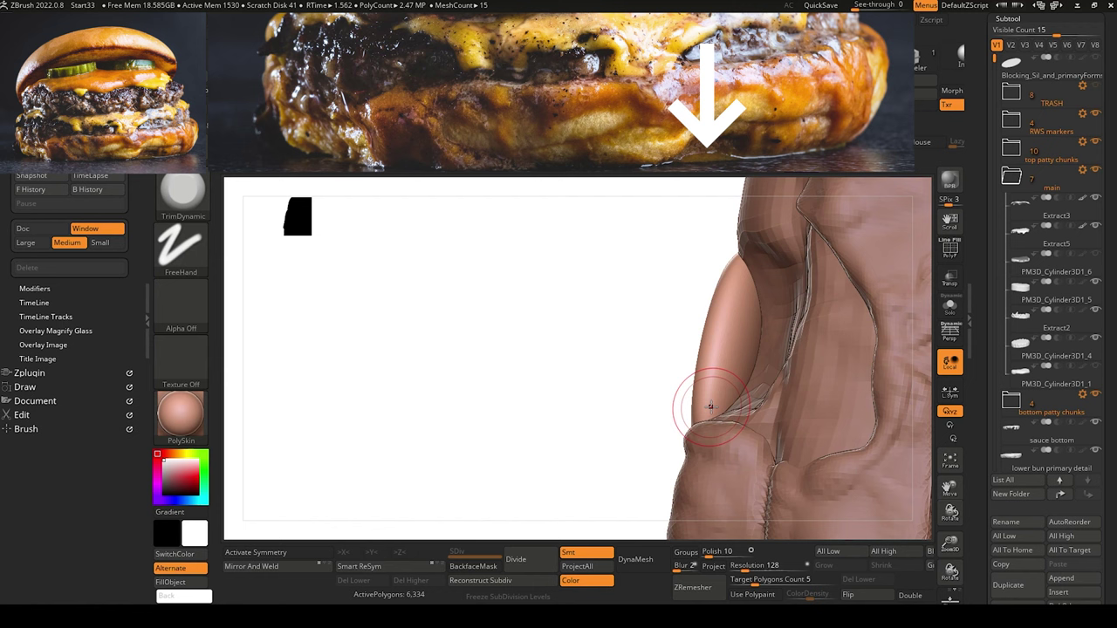
pyautogui.hotkey('ctrl', 'z')
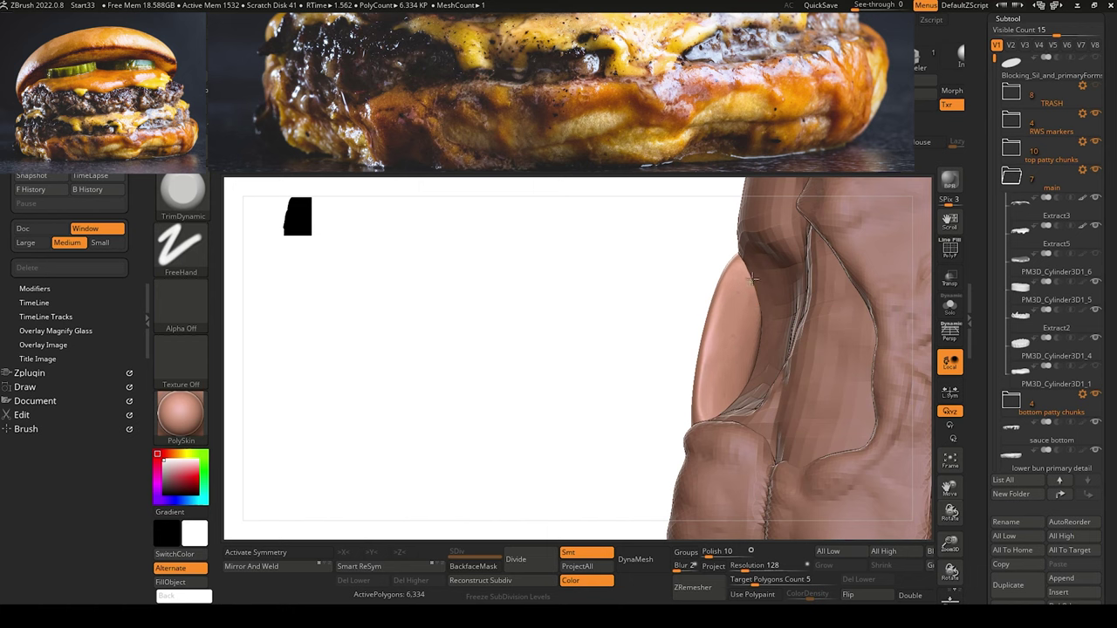
# Examine how the cut oval sits against the bun's underside, from the side, from below and with the whole burger in view.
pyautogui.keyDown('alt'); pyautogui.moveTo(616, 427); pyautogui.dragTo(579, 372); pyautogui.keyUp('alt')
pyautogui.keyDown('alt'); pyautogui.moveTo(569, 455); pyautogui.dragTo(463, 259); pyautogui.keyUp('alt')
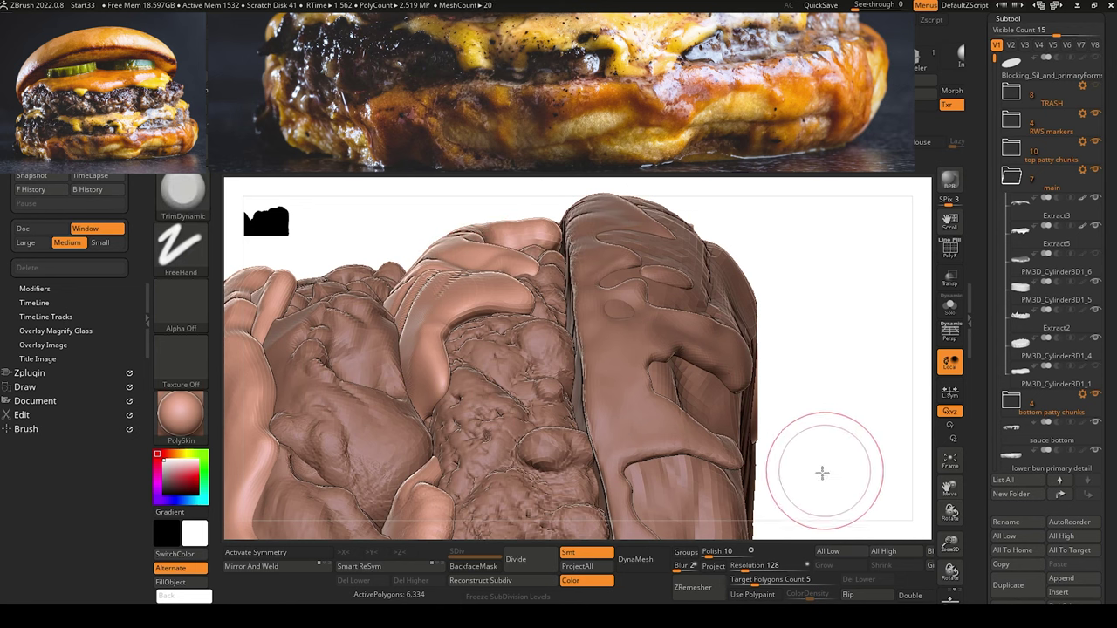
pyautogui.moveTo(820, 472); pyautogui.dragTo(773, 453)
pyautogui.press('b')
pyautogui.press('m')
pyautogui.press('t')
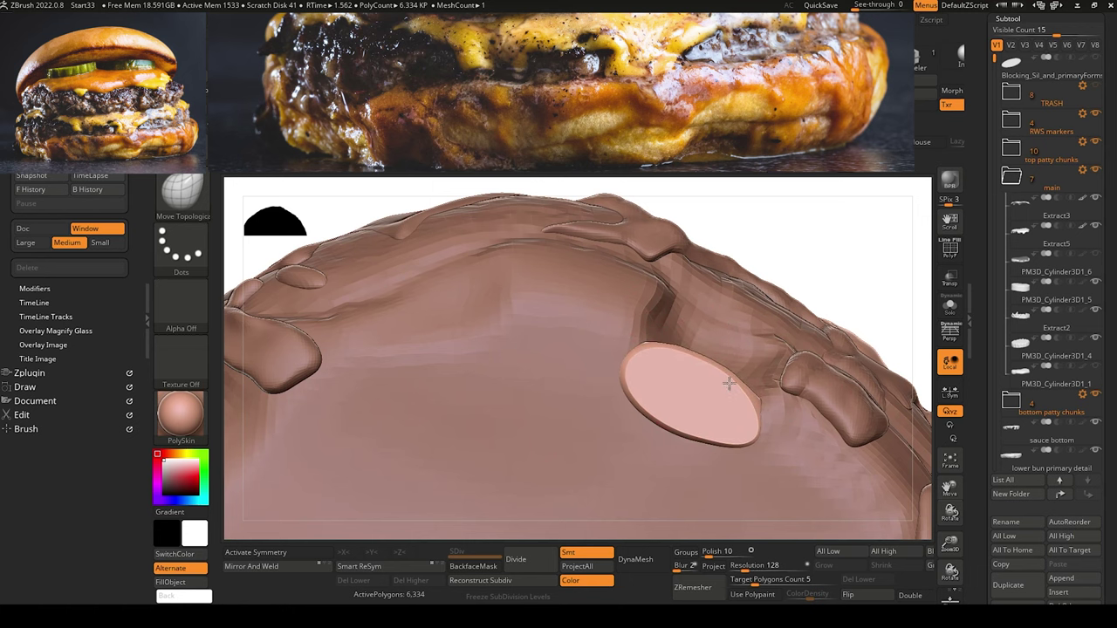
pyautogui.moveTo(821, 261); pyautogui.dragTo(681, 218)
pyautogui.moveTo(451, 212); pyautogui.dragTo(478, 336)
pyautogui.moveTo(413, 281); pyautogui.dragTo(374, 257)
pyautogui.moveTo(364, 250); pyautogui.dragTo(470, 472, button='right')
pyautogui.keyDown('alt'); pyautogui.moveTo(432, 403); pyautogui.dragTo(474, 479); pyautogui.keyUp('alt')
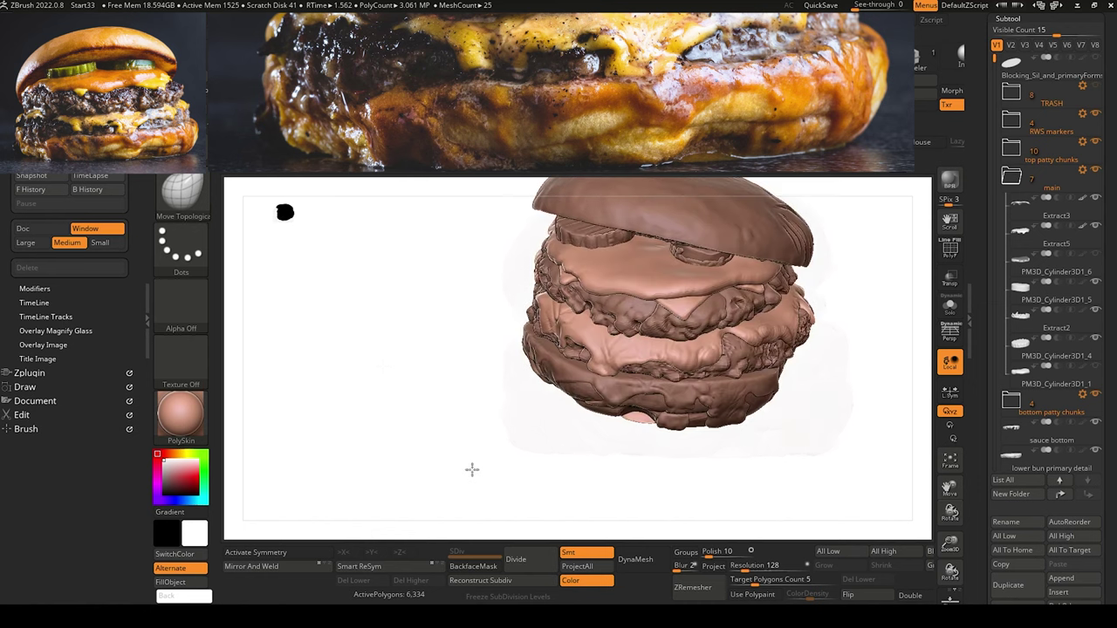
# Select the sauce bottom subtool and build up the sauce around the wide drip with ClayBuildup.
pyautogui.moveTo(472, 470); pyautogui.dragTo(602, 494)
pyautogui.keyDown('alt'); pyautogui.moveTo(602, 494); pyautogui.dragTo(419, 485); pyautogui.keyUp('alt')
pyautogui.moveTo(609, 474); pyautogui.dragTo(676, 430)
pyautogui.press('b')
pyautogui.press('c')
pyautogui.press('b')
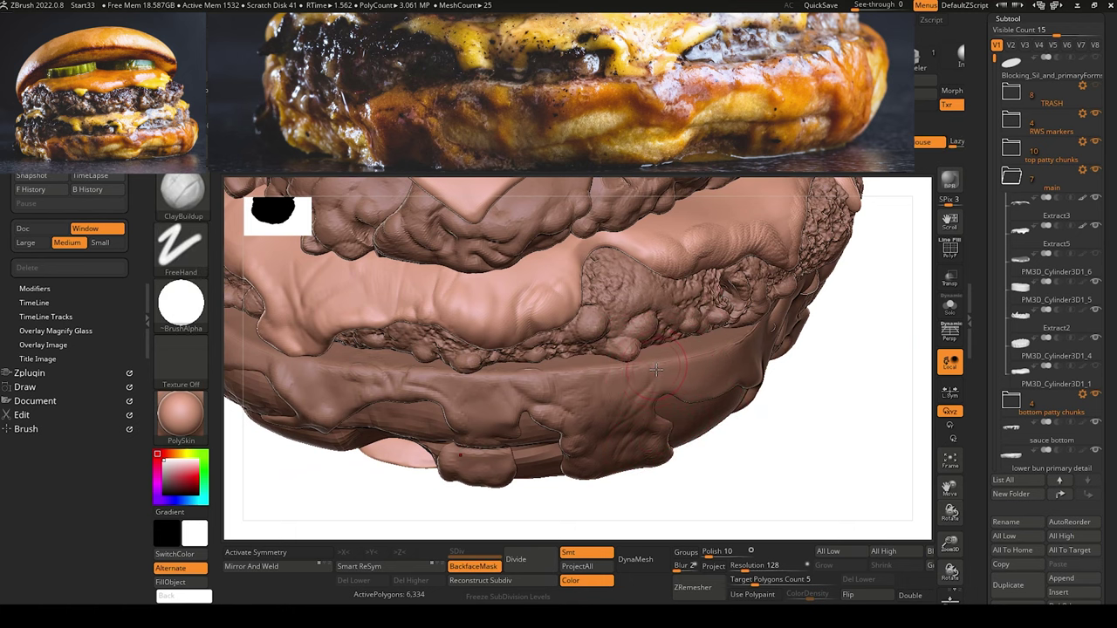
pyautogui.keyDown('alt'); pyautogui.click(655, 368); pyautogui.keyUp('alt')
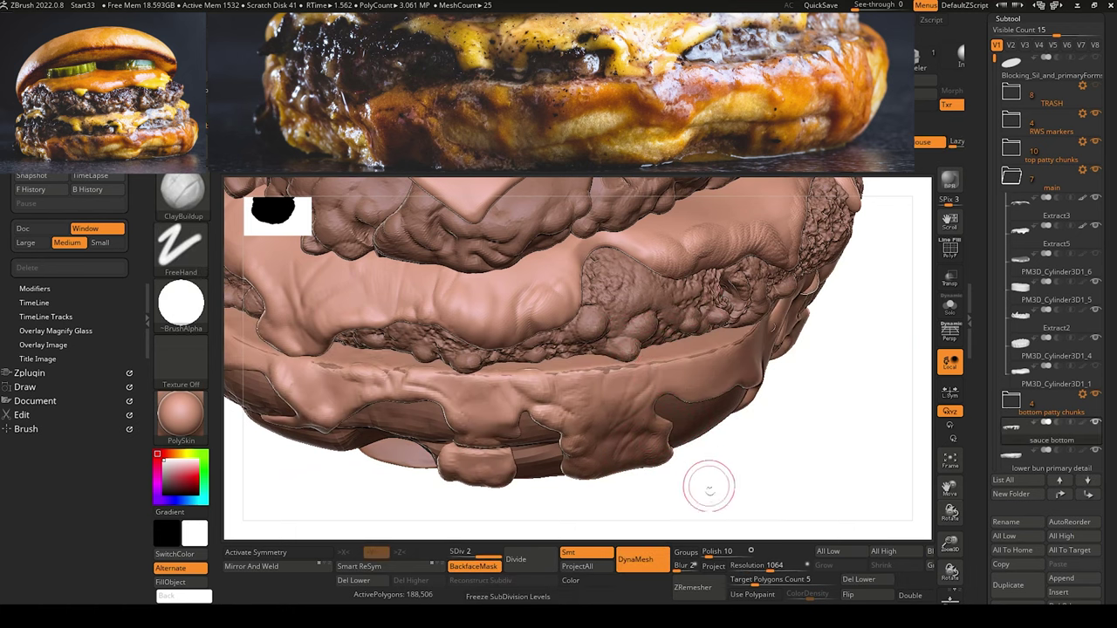
pyautogui.moveTo(709, 486); pyautogui.dragTo(711, 474)
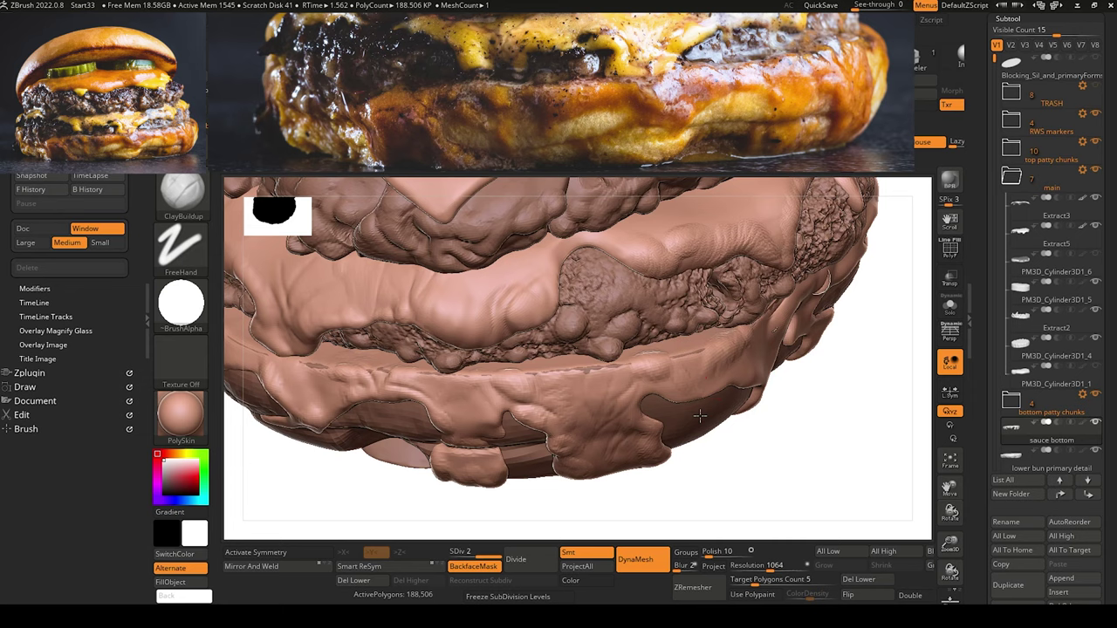
# Build up the upper sauce band between the wide drip and the neighbouring narrow drip with ClayBuildup.
pyautogui.moveTo(754, 526); pyautogui.dragTo(596, 366)
pyautogui.moveTo(367, 410); pyautogui.dragTo(417, 396)
pyautogui.moveTo(725, 463); pyautogui.dragTo(740, 417)
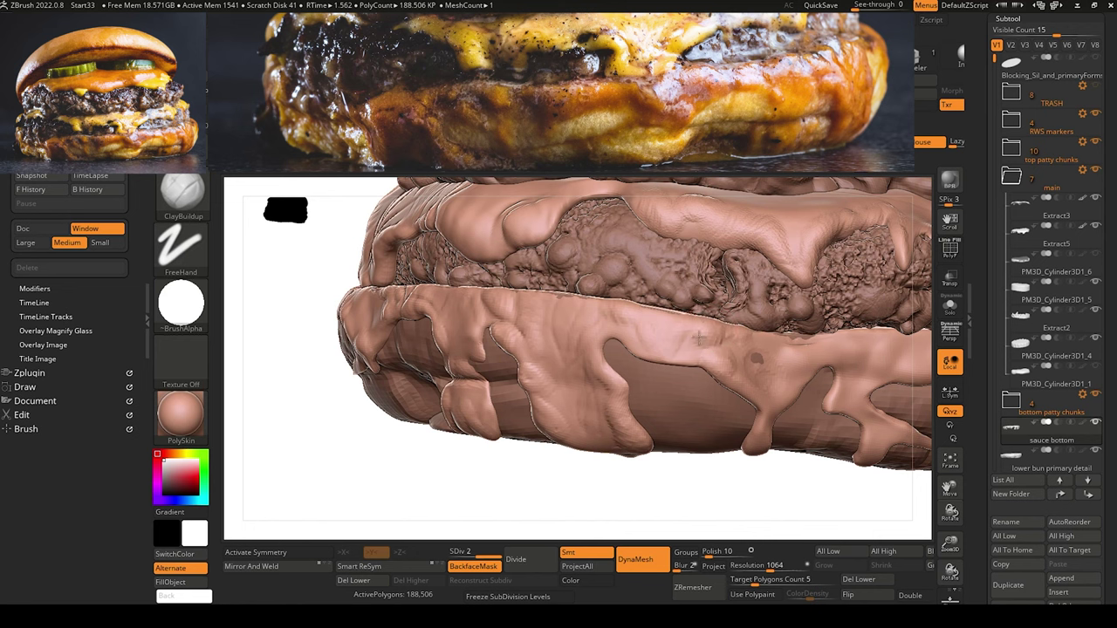
pyautogui.keyDown('alt'); pyautogui.moveTo(660, 521); pyautogui.dragTo(633, 384); pyautogui.keyUp('alt')
pyautogui.moveTo(626, 499); pyautogui.dragTo(600, 499)
pyautogui.moveTo(601, 499)
pyautogui.mouseDown()
pyautogui.moveTo(637, 489)
pyautogui.moveTo(670, 524)
pyautogui.moveTo(690, 469)
pyautogui.moveTo(683, 497)
pyautogui.moveTo(643, 527)
pyautogui.moveTo(672, 525)
pyautogui.moveTo(626, 508)
pyautogui.moveTo(663, 506)
pyautogui.moveTo(646, 507)
pyautogui.mouseUp()
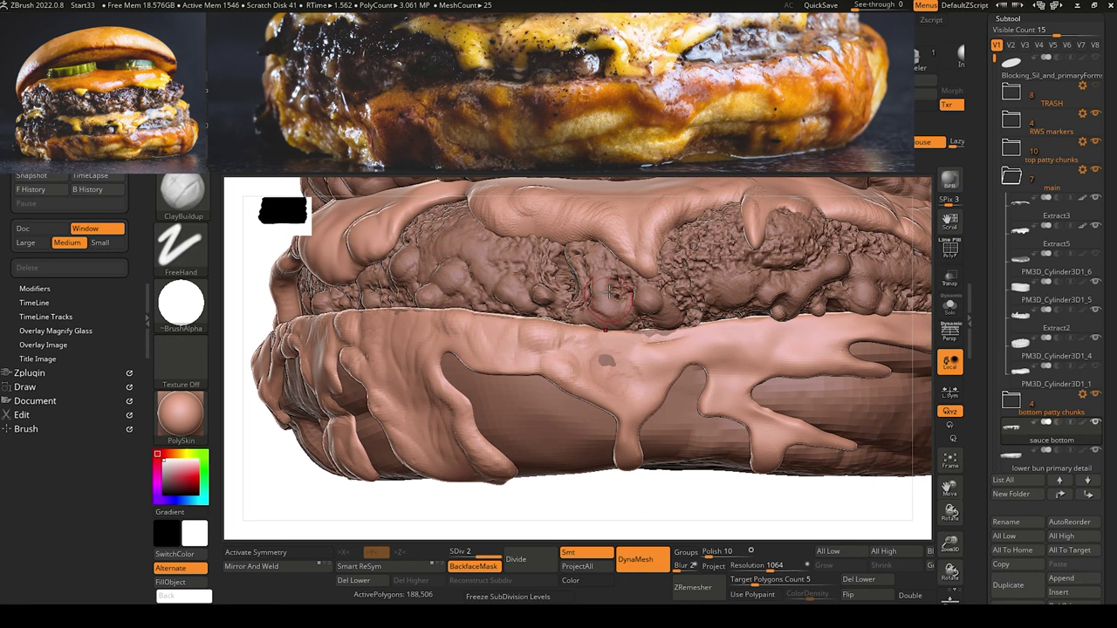
# Refine the root of the wide drip with alternating DamStandard creases and ClayBuildup strokes.
pyautogui.press('b')
pyautogui.press('d')
pyautogui.press('s')
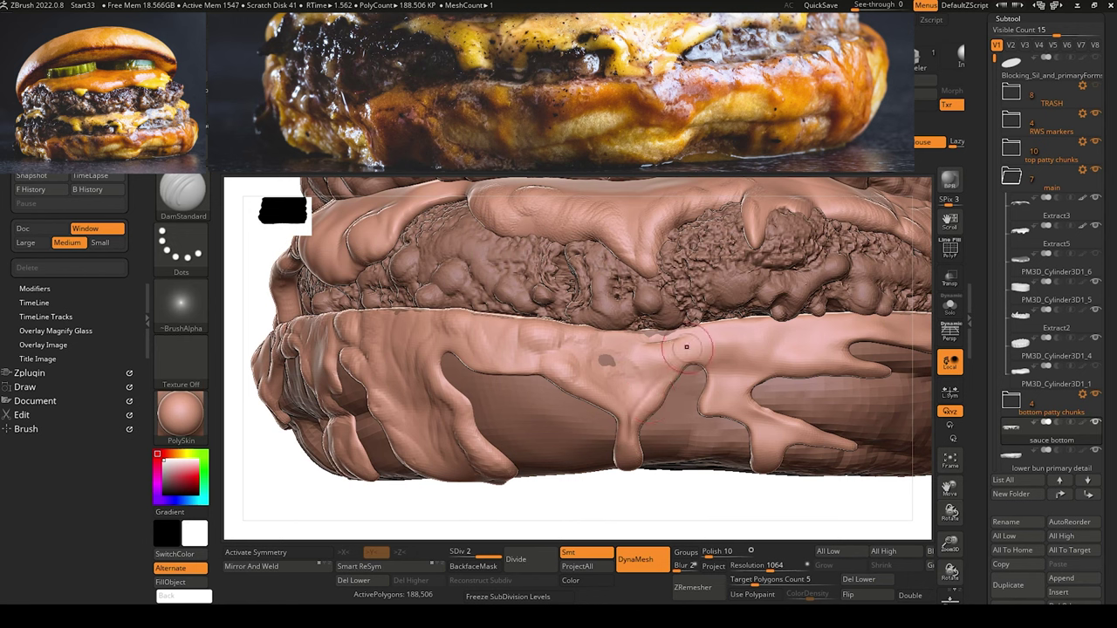
pyautogui.press('b')
pyautogui.press('c')
pyautogui.press('b')
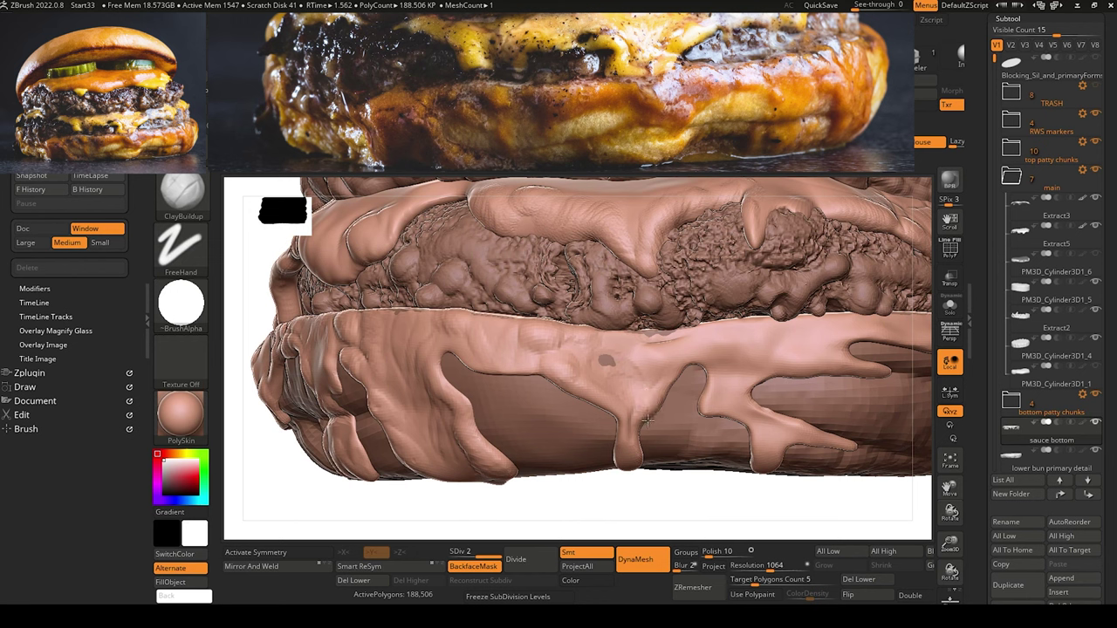
pyautogui.press('b')
pyautogui.press('d')
pyautogui.press('s')
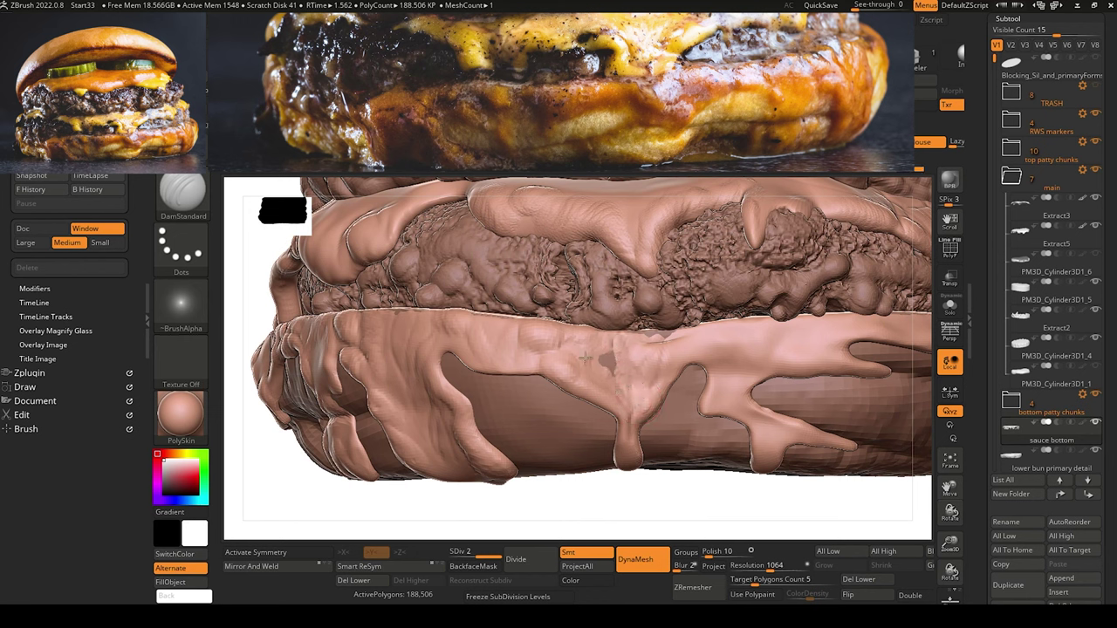
pyautogui.moveTo(619, 390); pyautogui.dragTo(631, 375)
# Build up the upper sauce band above the neighbouring branching drip with ClayBuildup.
pyautogui.moveTo(599, 519)
pyautogui.mouseDown()
pyautogui.moveTo(536, 481)
pyautogui.moveTo(613, 507)
pyautogui.moveTo(631, 501)
pyautogui.moveTo(596, 506)
pyautogui.moveTo(611, 509)
pyautogui.moveTo(608, 500)
pyautogui.mouseUp()
pyautogui.press('b')
pyautogui.press('c')
pyautogui.press('b')
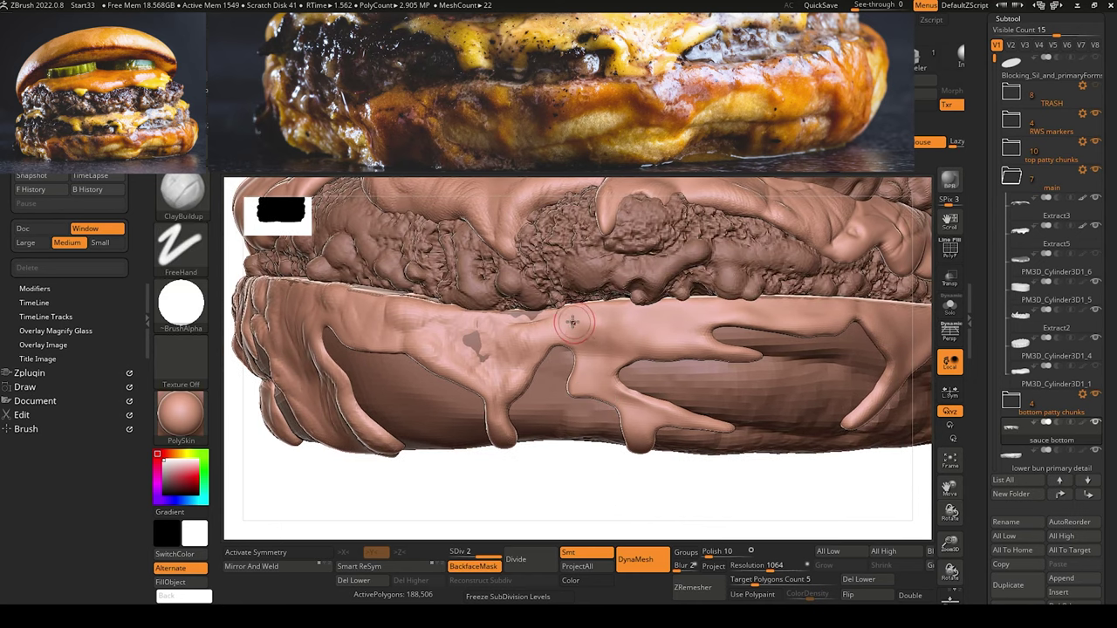
pyautogui.moveTo(574, 326)
pyautogui.mouseDown()
pyautogui.moveTo(579, 309)
pyautogui.moveTo(595, 321)
pyautogui.mouseUp()
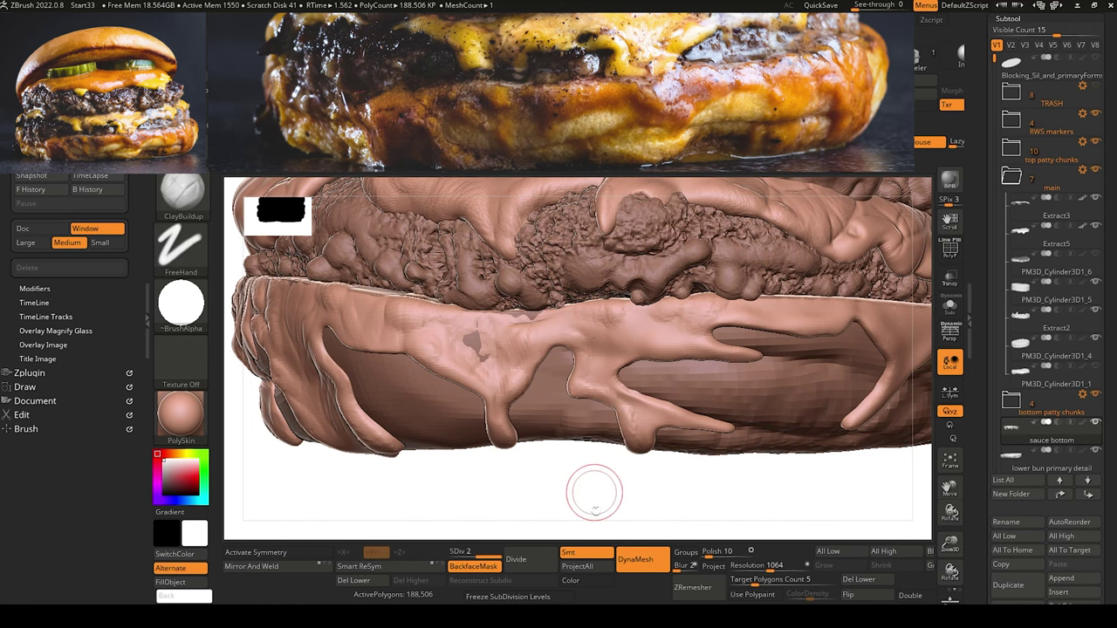
pyautogui.keyDown('alt'); pyautogui.moveTo(595, 494); pyautogui.dragTo(485, 254); pyautogui.keyUp('alt')
pyautogui.moveTo(549, 507); pyautogui.dragTo(541, 426)
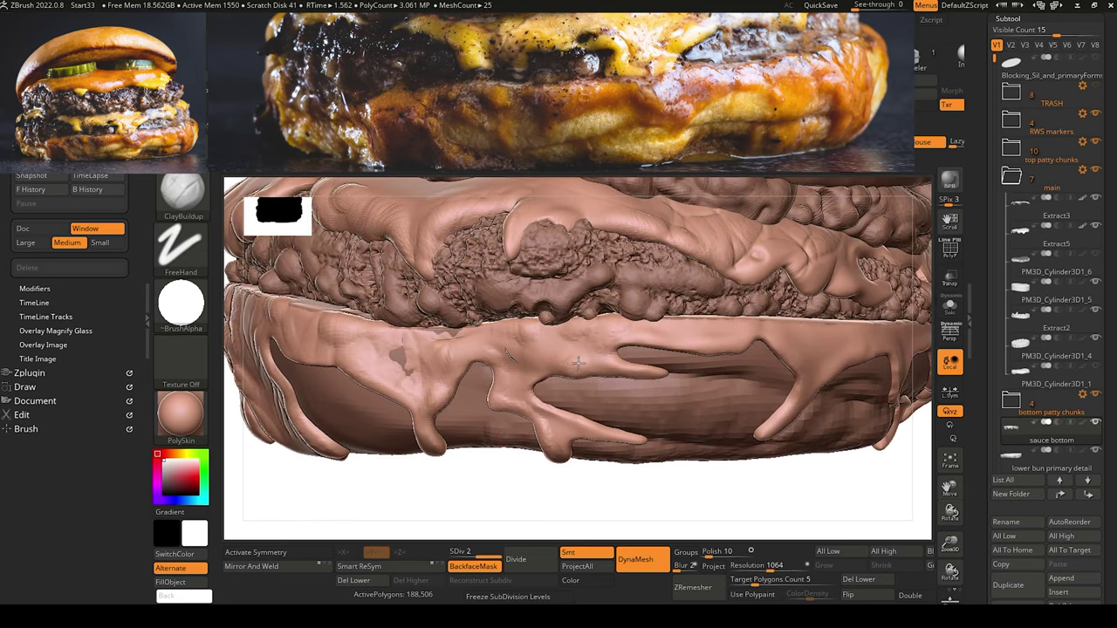
pyautogui.moveTo(678, 512); pyautogui.dragTo(673, 483)
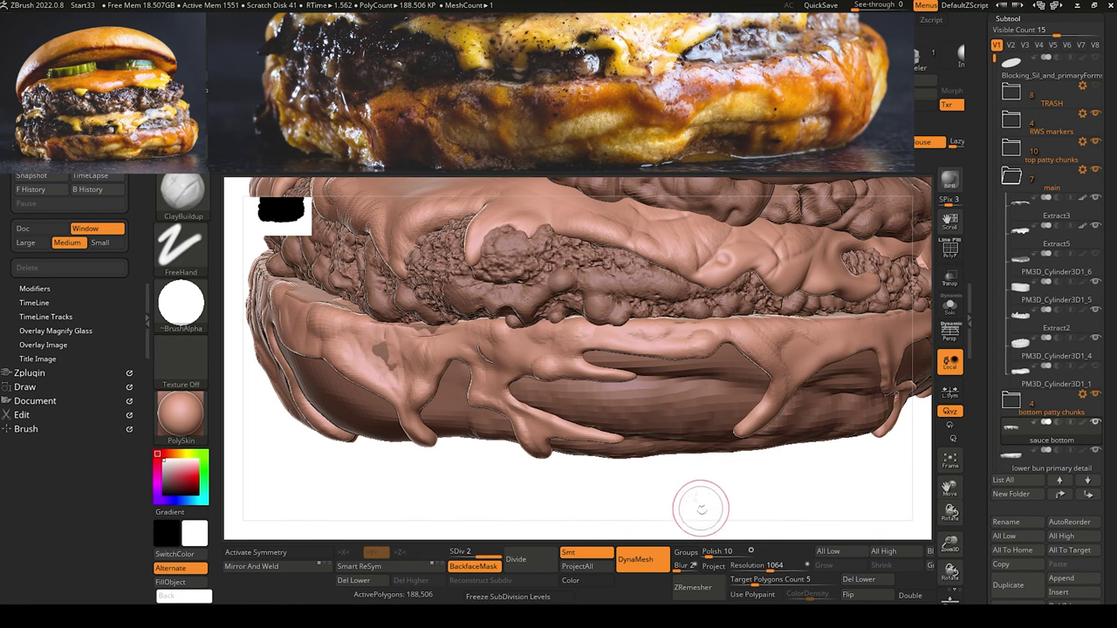
# Crease the sauce with DamStandard at the root of the single slanted drip beyond the branching drip.
pyautogui.press('f')
pyautogui.moveTo(429, 341); pyautogui.dragTo(552, 501)
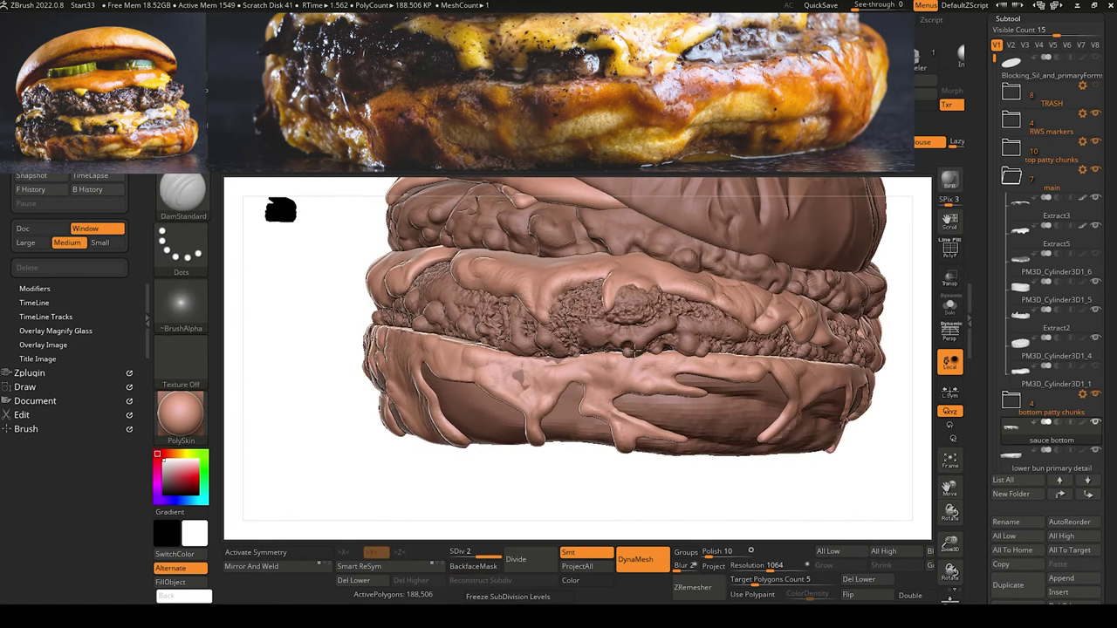
pyautogui.moveTo(669, 507)
pyautogui.mouseDown()
pyautogui.moveTo(673, 499)
pyautogui.moveTo(635, 515)
pyautogui.moveTo(676, 509)
pyautogui.moveTo(638, 513)
pyautogui.mouseUp()
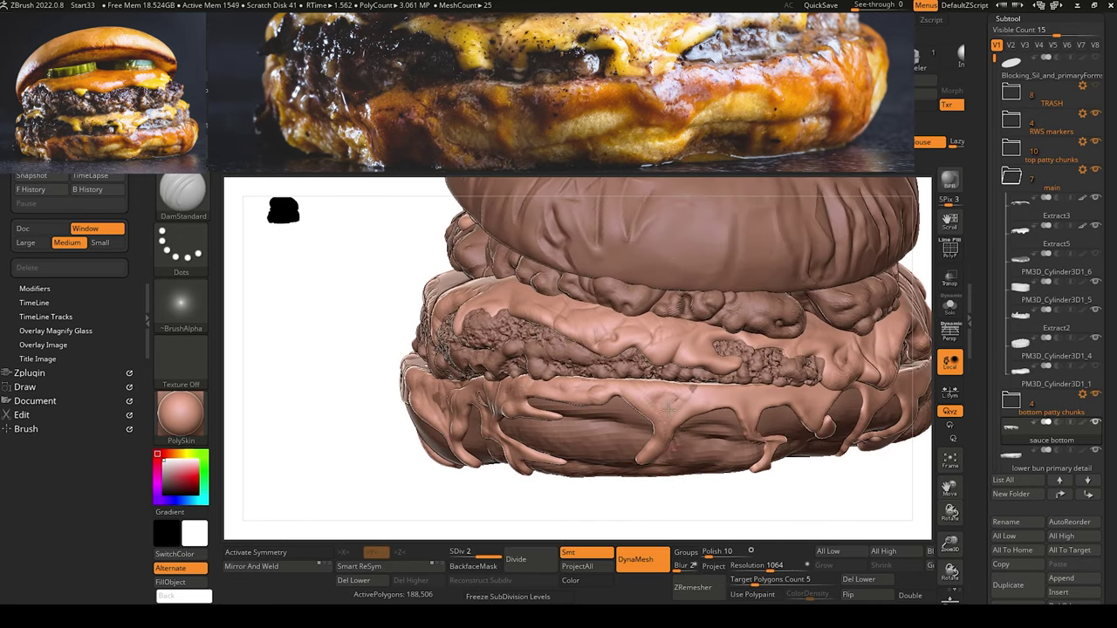
pyautogui.moveTo(669, 412); pyautogui.dragTo(673, 425)
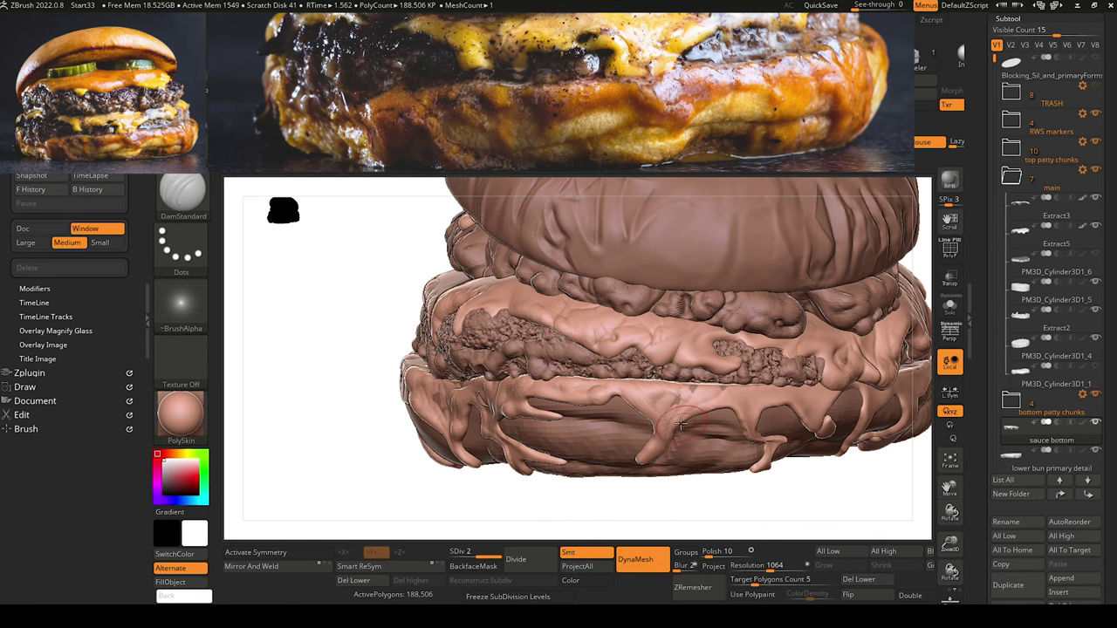
# Build up the sauce band with ClayBuildup between the slanted drip and the foot-shaped drip beside it.
pyautogui.keyDown('alt'); pyautogui.moveTo(739, 513); pyautogui.dragTo(705, 534); pyautogui.keyUp('alt')
pyautogui.moveTo(703, 534); pyautogui.dragTo(703, 486, button='right')
pyautogui.press('b')
pyautogui.press('c')
pyautogui.press('b')
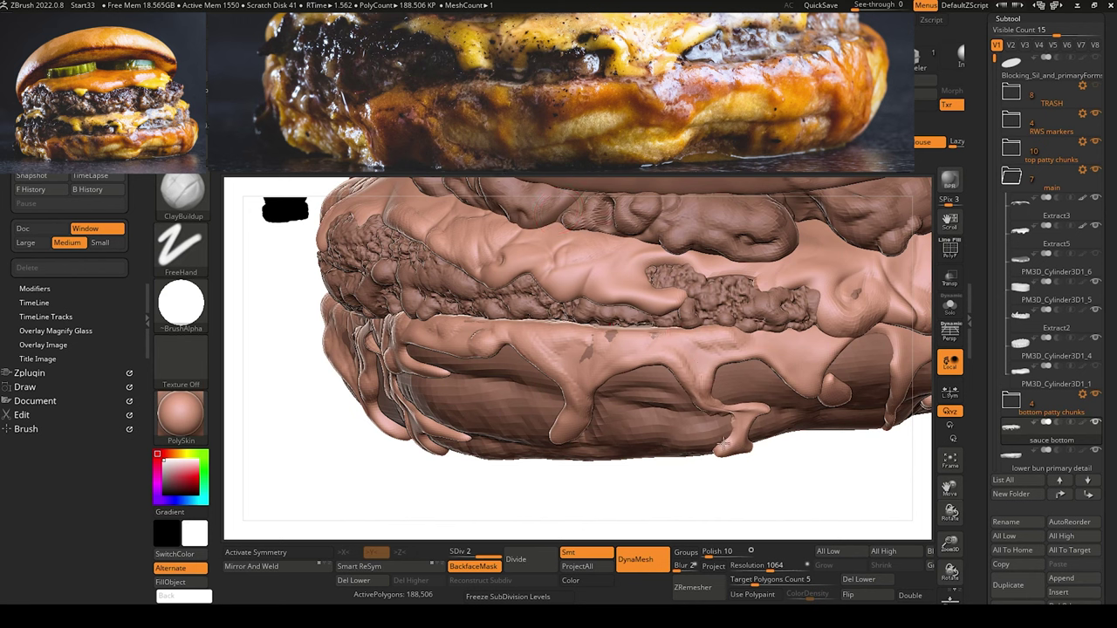
pyautogui.keyDown('alt'); pyautogui.moveTo(798, 500); pyautogui.dragTo(719, 500); pyautogui.keyUp('alt')
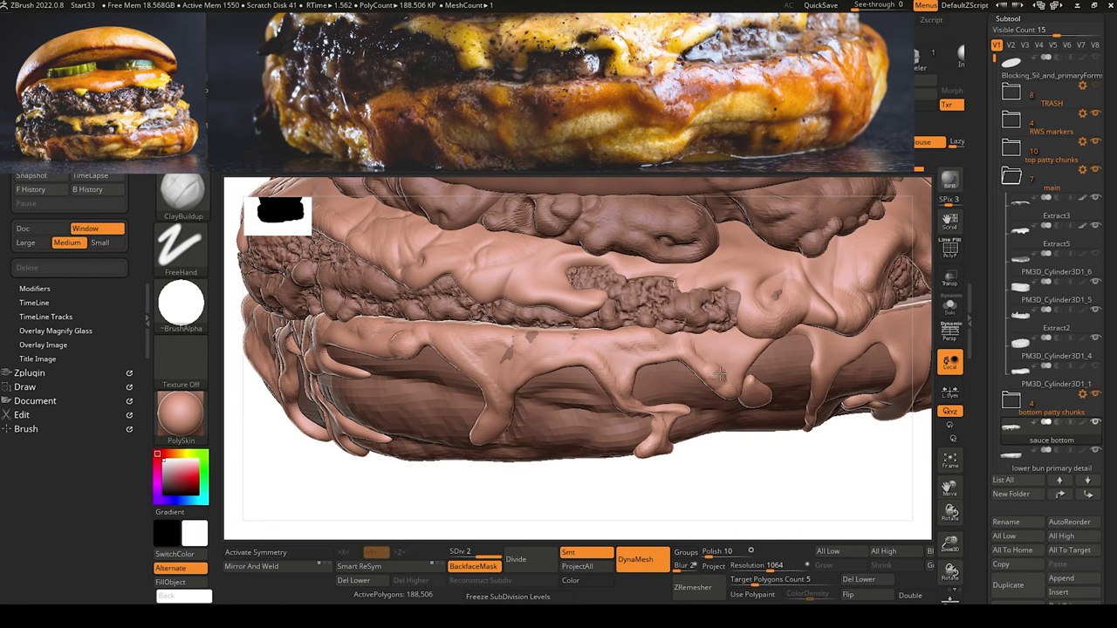
# Carve DamStandard creases into the sauce folds running down to the foot-shaped drip and its neighbour.
pyautogui.press('b')
pyautogui.press('d')
pyautogui.press('s')
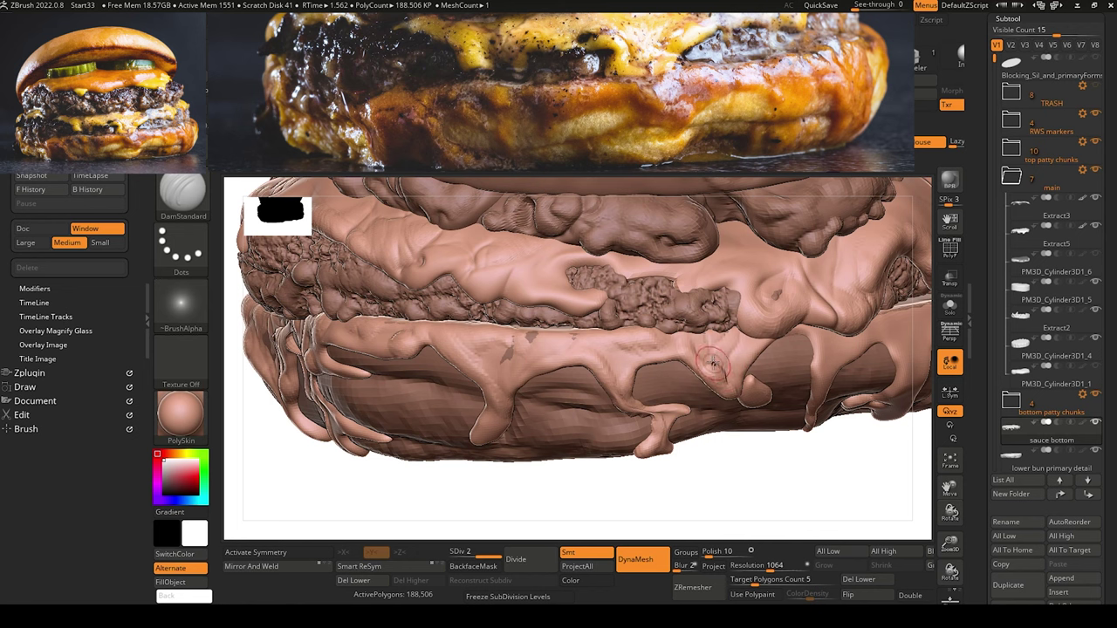
pyautogui.keyDown('alt'); pyautogui.moveTo(680, 522); pyautogui.dragTo(560, 309); pyautogui.keyUp('alt')
pyautogui.moveTo(442, 392); pyautogui.dragTo(614, 384)
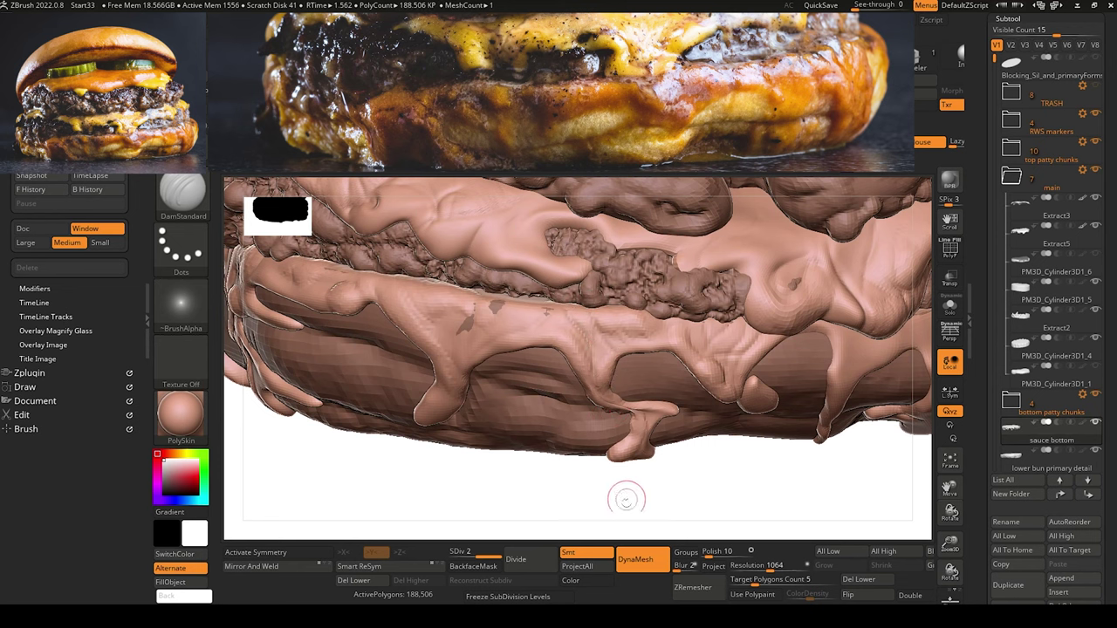
pyautogui.moveTo(596, 508); pyautogui.dragTo(446, 253)
pyautogui.moveTo(496, 445)
pyautogui.mouseDown()
pyautogui.moveTo(488, 438)
pyautogui.moveTo(536, 481)
pyautogui.moveTo(572, 448)
pyautogui.mouseUp()
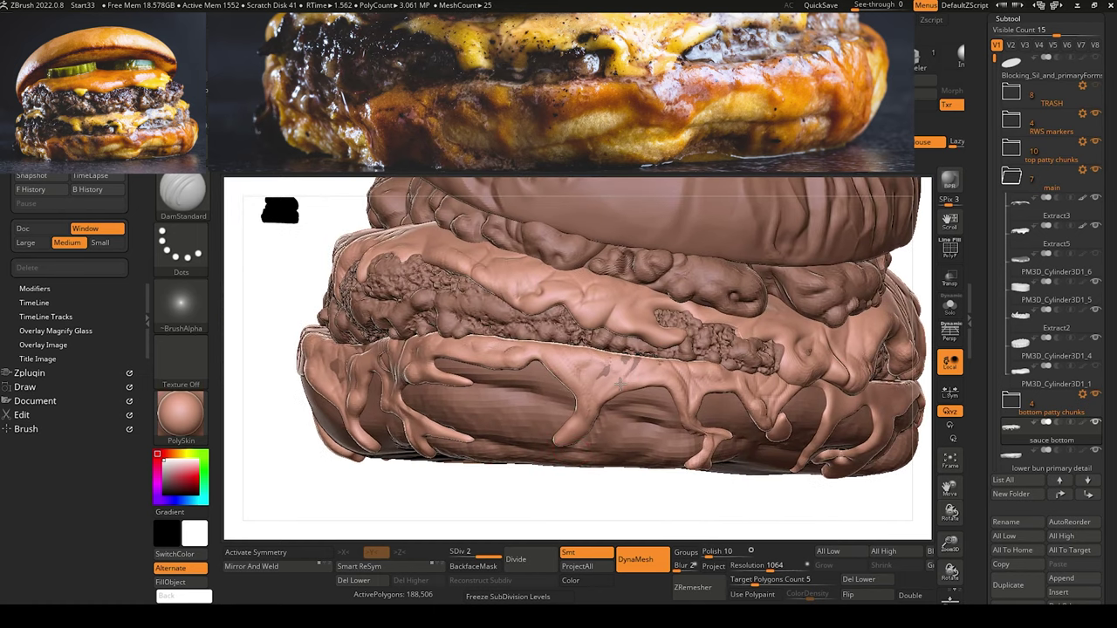
pyautogui.keyDown('alt'); pyautogui.moveTo(622, 511); pyautogui.dragTo(646, 522); pyautogui.keyUp('alt')
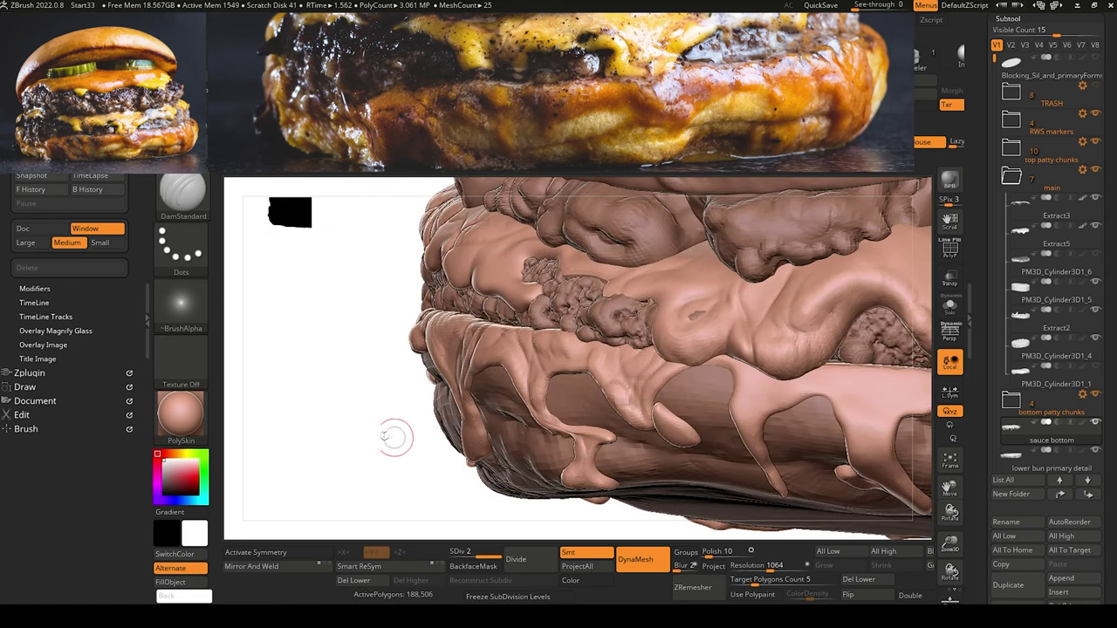
# Reshape the sauce drips near the burger's corner with the Move Topological brush.
pyautogui.moveTo(397, 437); pyautogui.dragTo(370, 338)
pyautogui.moveTo(387, 263)
pyautogui.mouseDown()
pyautogui.moveTo(332, 350)
pyautogui.moveTo(361, 186)
pyautogui.mouseUp()
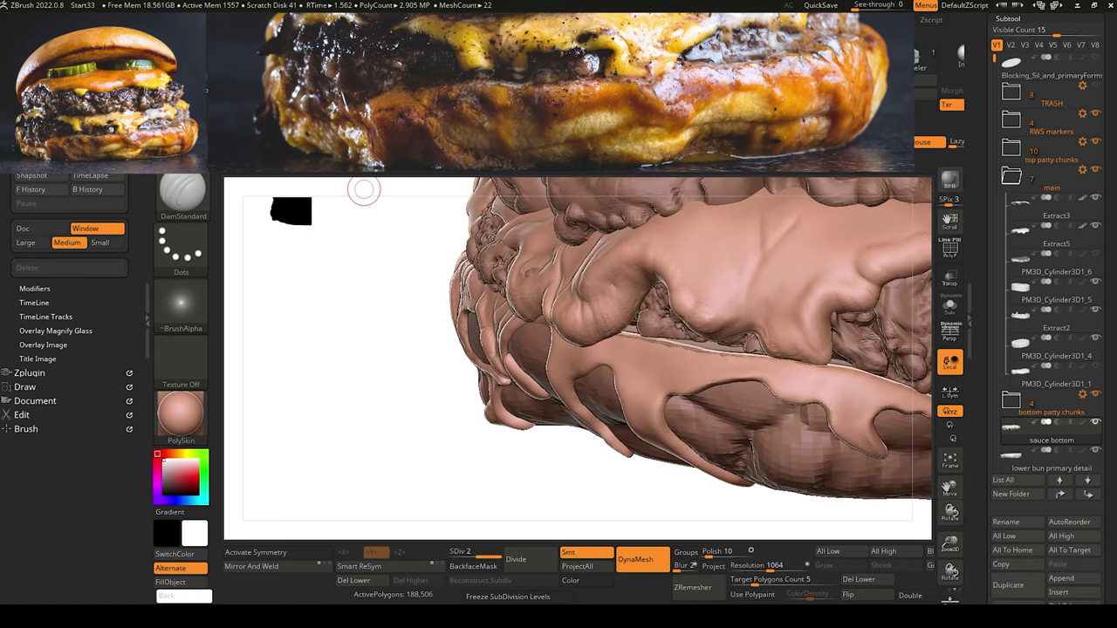
pyautogui.press('b')
pyautogui.press('m')
pyautogui.press('t')
pyautogui.moveTo(506, 368); pyautogui.dragTo(509, 361)
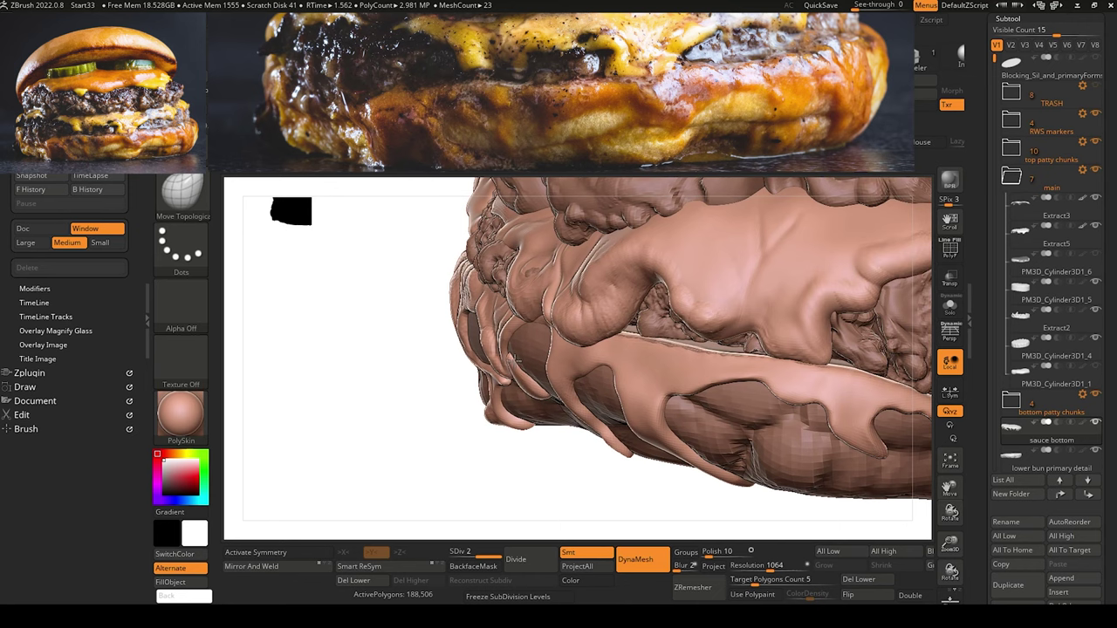
pyautogui.moveTo(534, 397); pyautogui.dragTo(535, 399)
pyautogui.moveTo(475, 480)
pyautogui.mouseDown()
pyautogui.moveTo(568, 491)
pyautogui.moveTo(564, 419)
pyautogui.mouseUp()
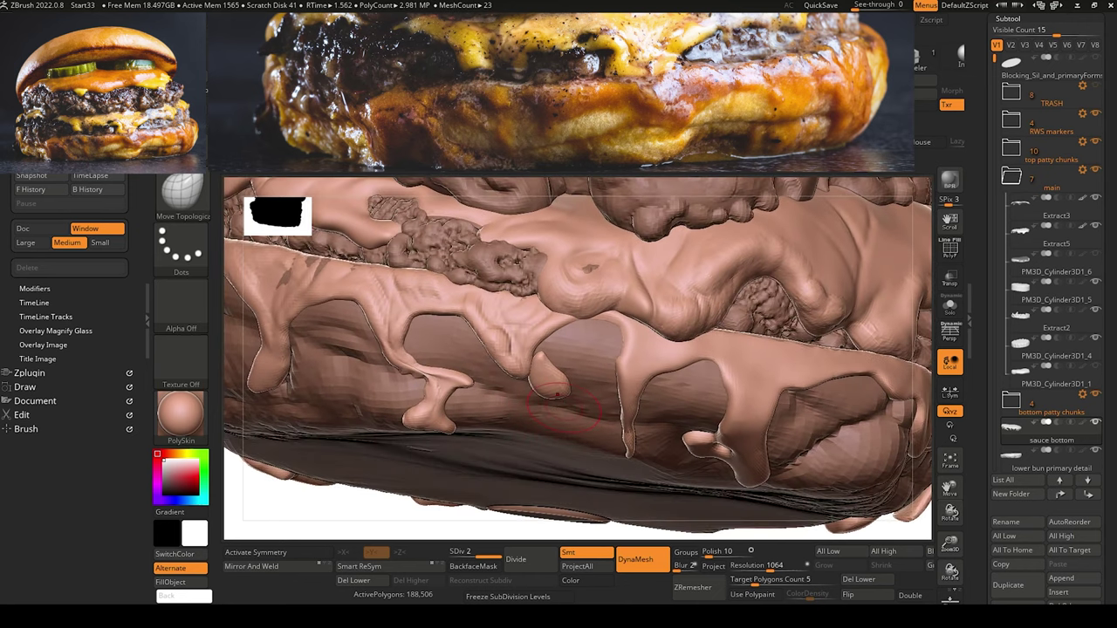
# Carve a dent into the small rounded drop beside the drips with DamStandard.
pyautogui.press('b')
pyautogui.press('d')
pyautogui.press('s')
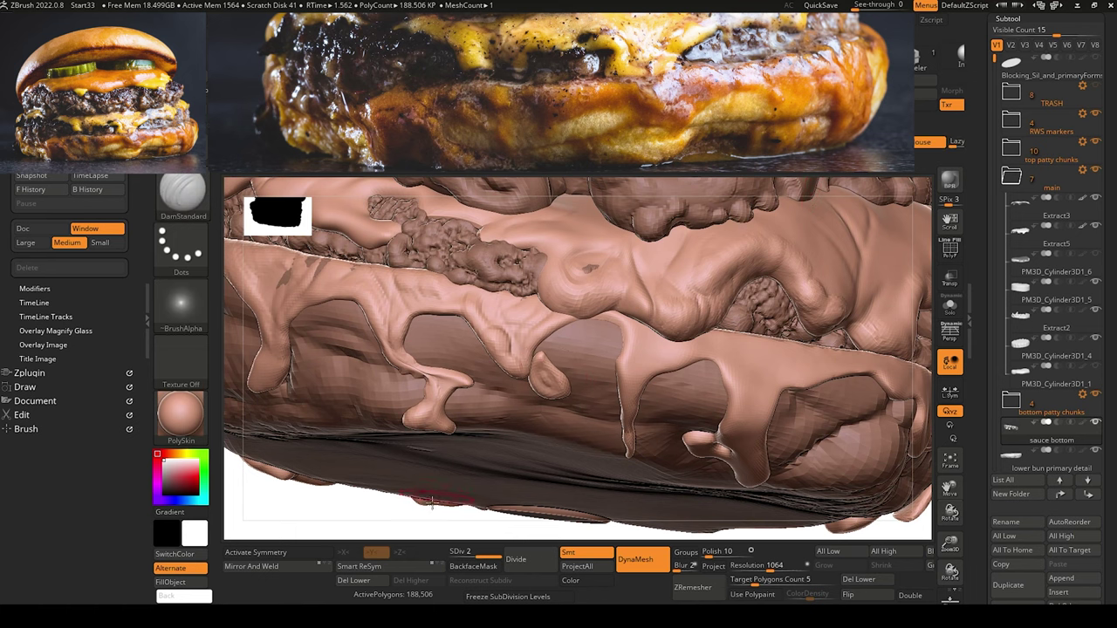
pyautogui.moveTo(433, 504); pyautogui.dragTo(432, 451)
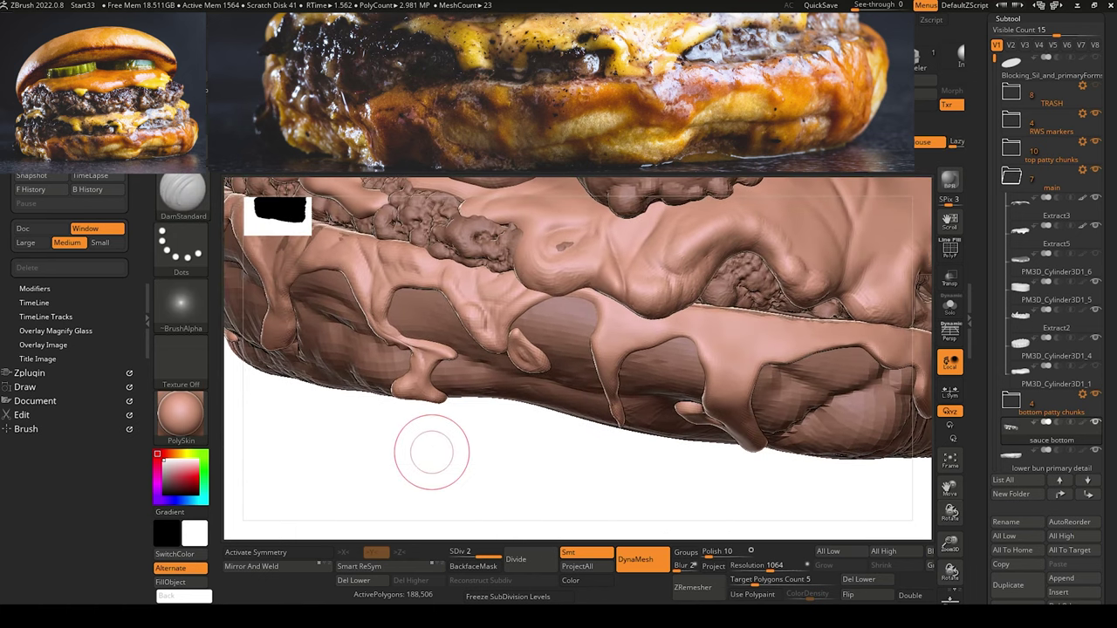
# Build up the root and length of the thin pointed drip with a smaller ClayBuildup brush.
pyautogui.press('b')
pyautogui.press('c')
pyautogui.press('b')
pyautogui.press('[')
pyautogui.press('[')
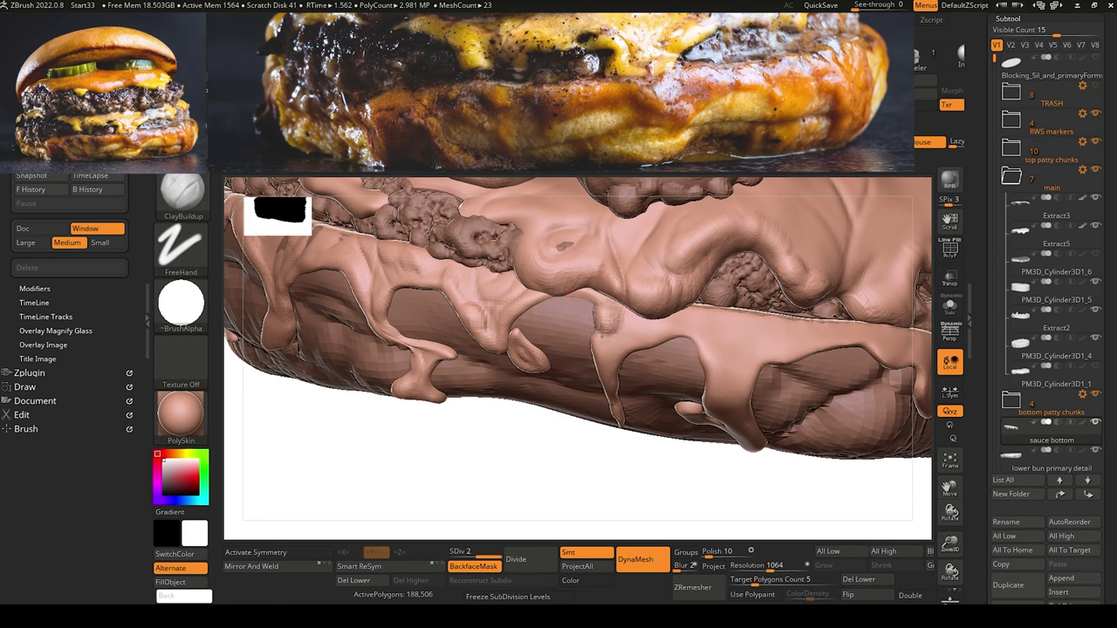
pyautogui.moveTo(605, 320); pyautogui.dragTo(607, 342)
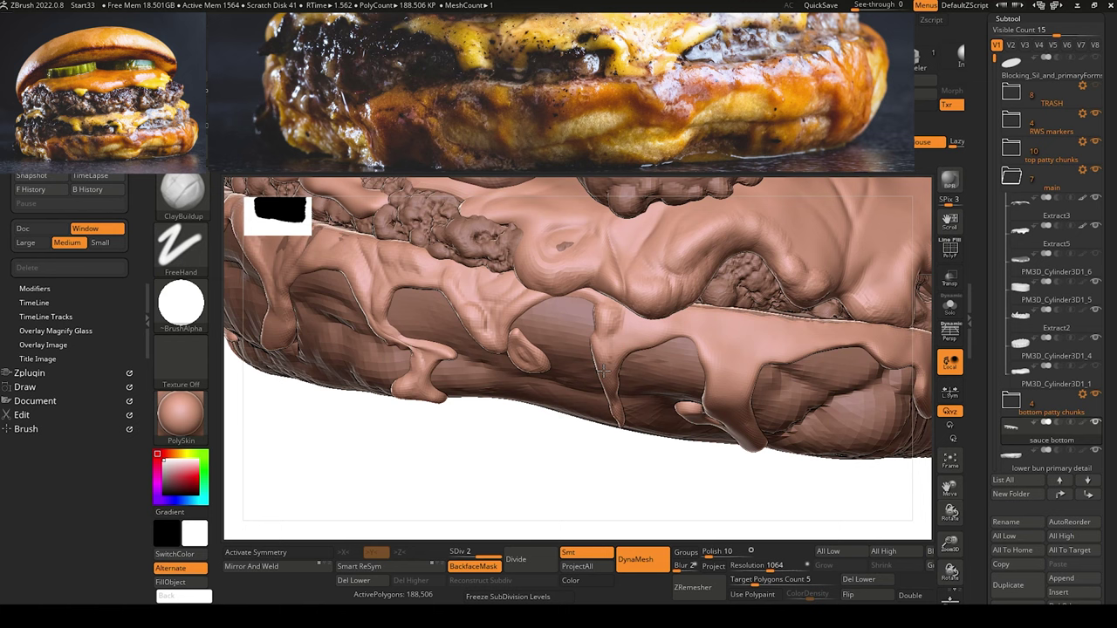
pyautogui.moveTo(628, 498); pyautogui.dragTo(643, 416)
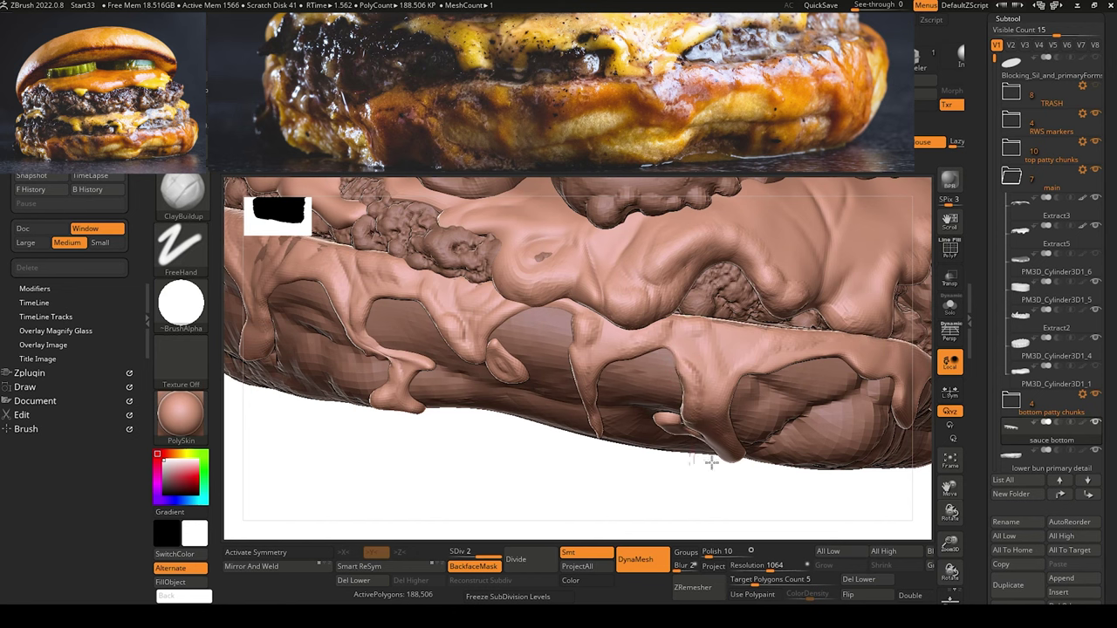
# Build up raised folds on the sauce band around the burger's corner with ClayBuildup.
pyautogui.moveTo(712, 462)
pyautogui.mouseDown()
pyautogui.moveTo(541, 487)
pyautogui.moveTo(495, 521)
pyautogui.moveTo(498, 485)
pyautogui.moveTo(439, 464)
pyautogui.moveTo(382, 301)
pyautogui.mouseUp()
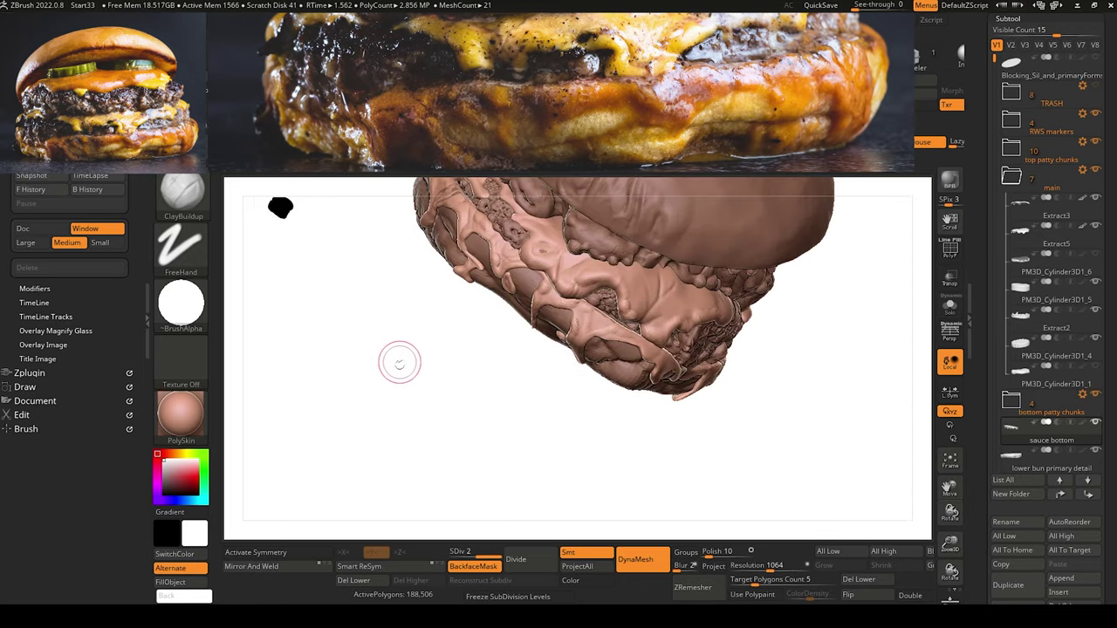
pyautogui.moveTo(400, 363)
pyautogui.keyDown('alt'); pyautogui.mouseDown()
pyautogui.moveTo(451, 478)
pyautogui.moveTo(426, 484)
pyautogui.mouseUp(); pyautogui.keyUp('alt')
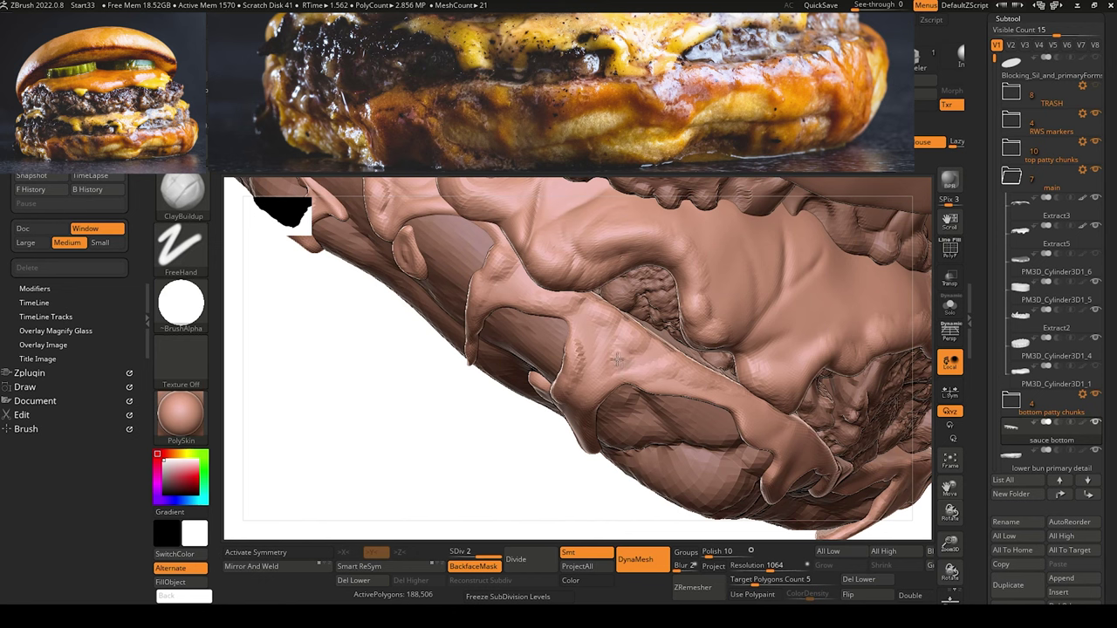
pyautogui.moveTo(555, 442)
pyautogui.mouseDown()
pyautogui.moveTo(433, 452)
pyautogui.moveTo(426, 442)
pyautogui.moveTo(481, 456)
pyautogui.moveTo(454, 462)
pyautogui.moveTo(479, 471)
pyautogui.moveTo(451, 464)
pyautogui.moveTo(469, 484)
pyautogui.moveTo(651, 367)
pyautogui.mouseUp()
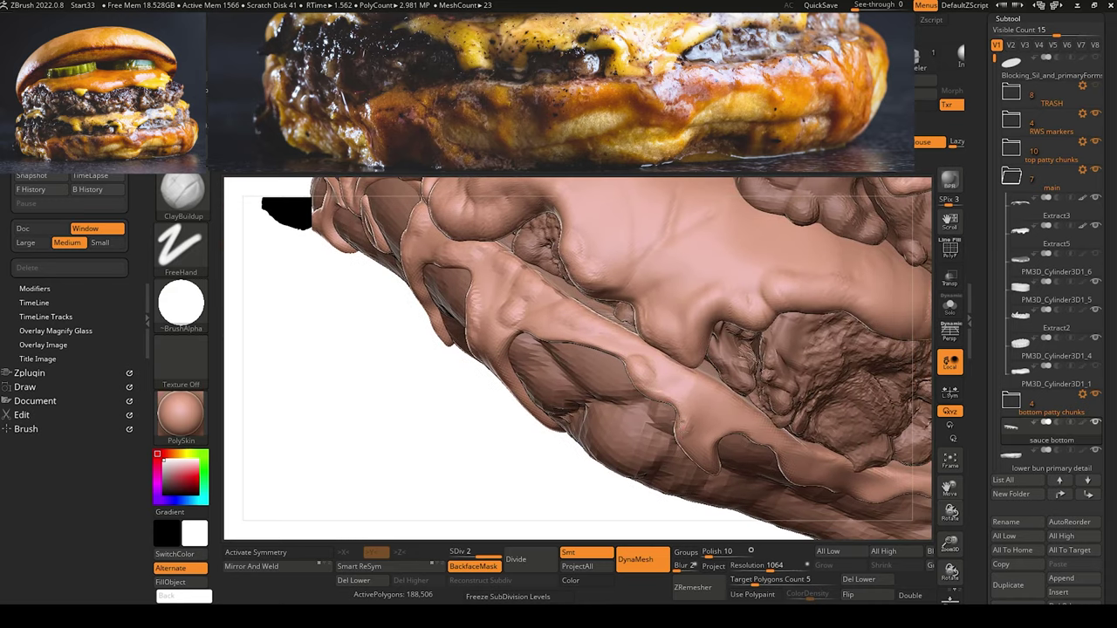
pyautogui.moveTo(690, 404); pyautogui.dragTo(688, 409)
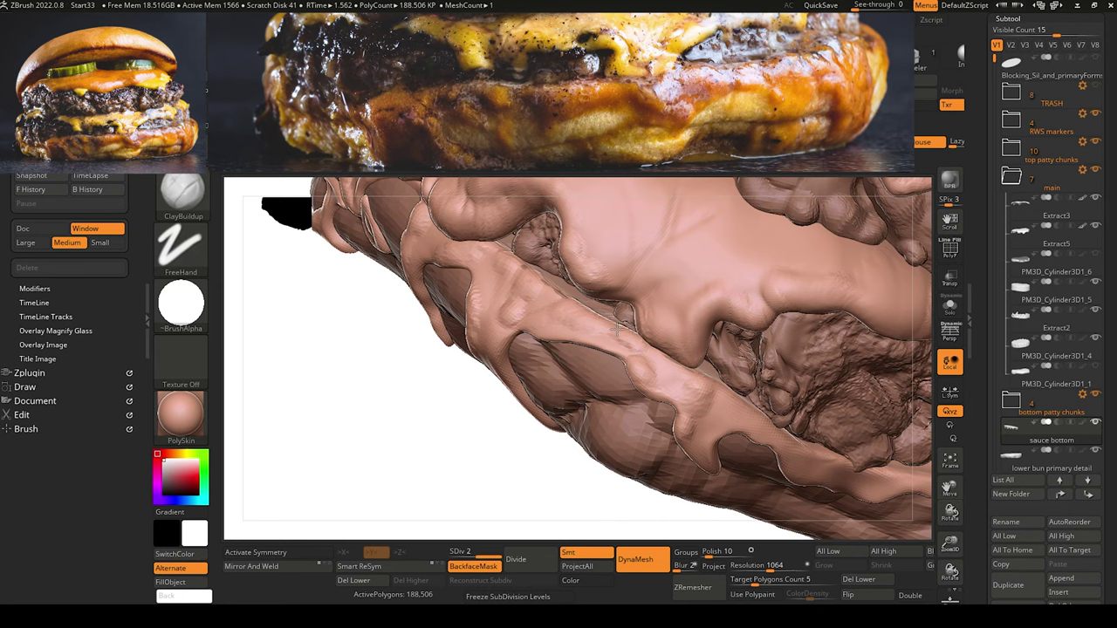
pyautogui.moveTo(529, 467)
pyautogui.mouseDown()
pyautogui.moveTo(499, 504)
pyautogui.moveTo(531, 450)
pyautogui.mouseUp()
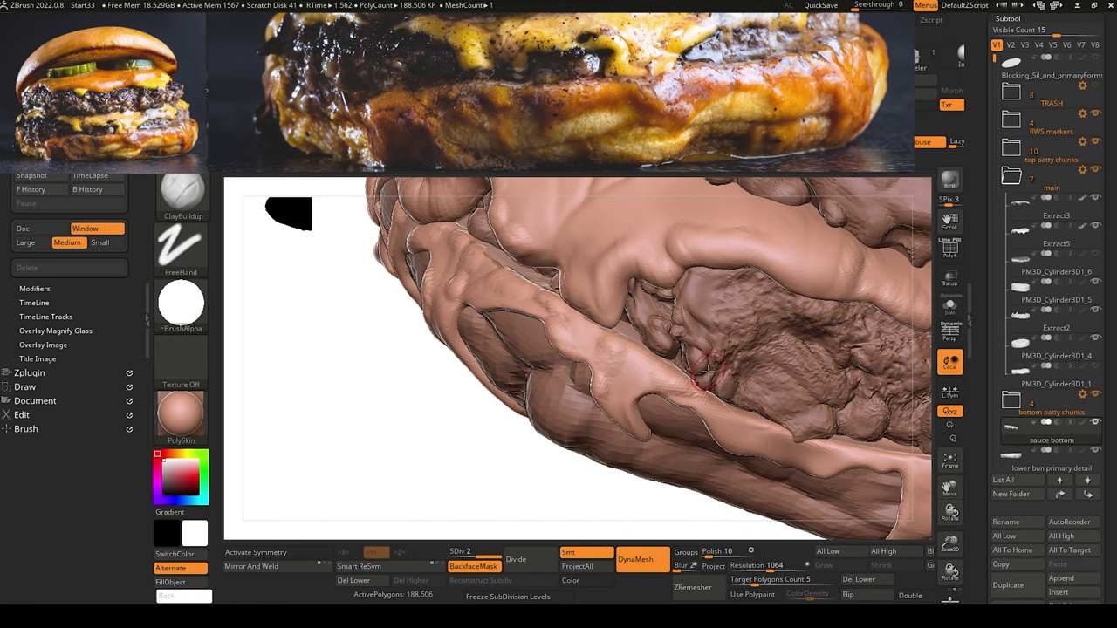
pyautogui.moveTo(504, 477); pyautogui.dragTo(604, 492)
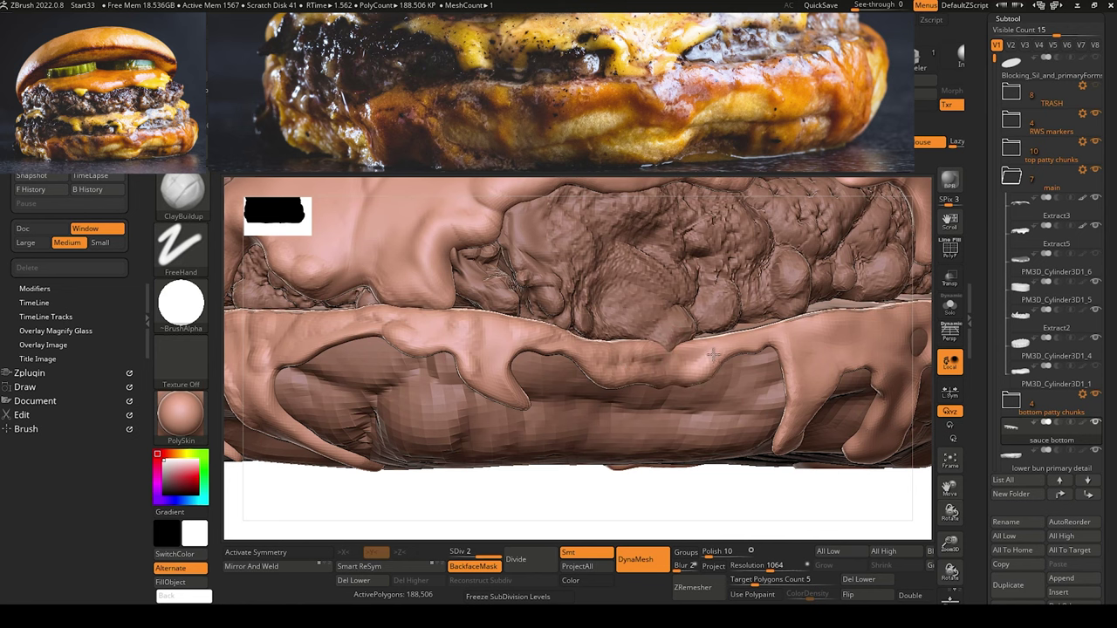
# Carve DamStandard creases into the back sauce band around the wide drips, plus a dent beside the existing round hole.
pyautogui.moveTo(676, 477)
pyautogui.mouseDown()
pyautogui.moveTo(644, 521)
pyautogui.moveTo(633, 491)
pyautogui.moveTo(630, 505)
pyautogui.moveTo(632, 413)
pyautogui.mouseUp()
pyautogui.press('b')
pyautogui.press('d')
pyautogui.press('s')
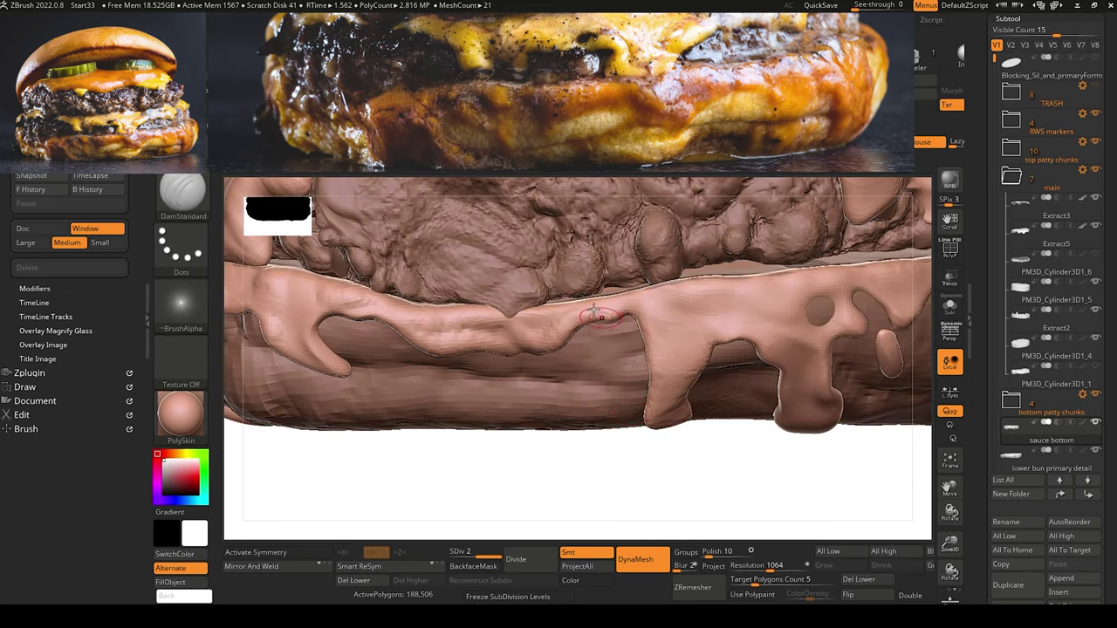
pyautogui.moveTo(592, 315); pyautogui.dragTo(625, 308)
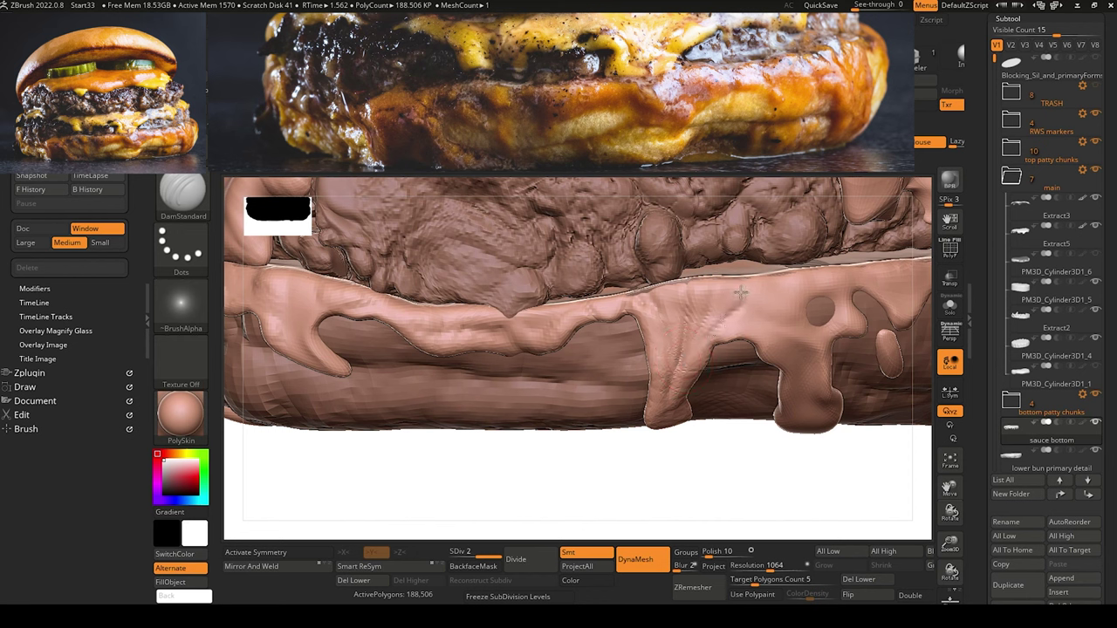
pyautogui.click(731, 301)
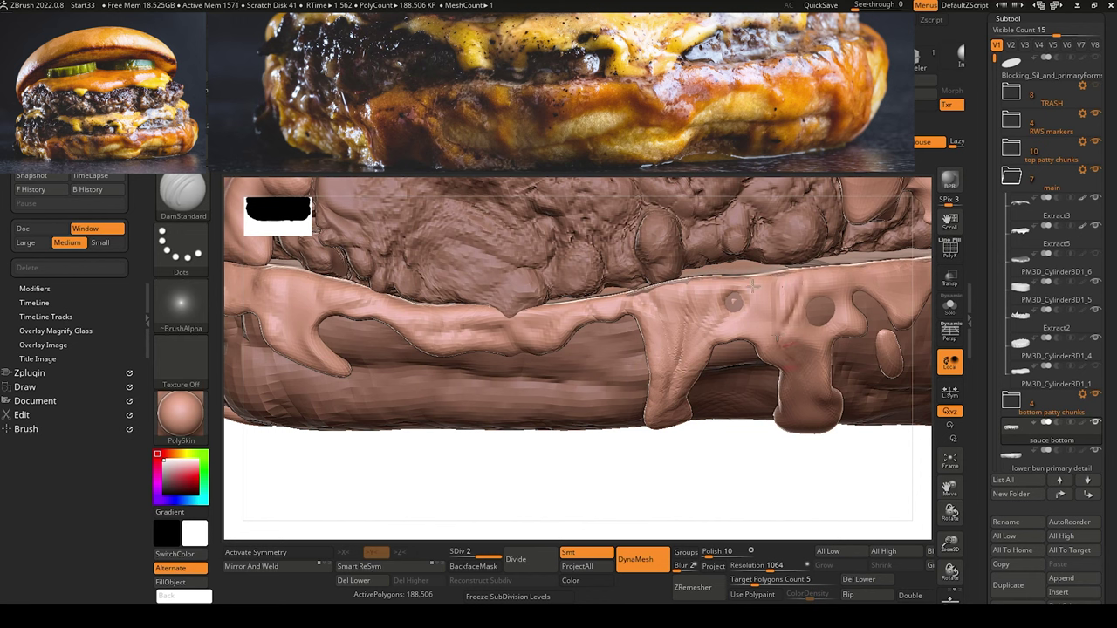
pyautogui.moveTo(736, 513); pyautogui.dragTo(428, 303)
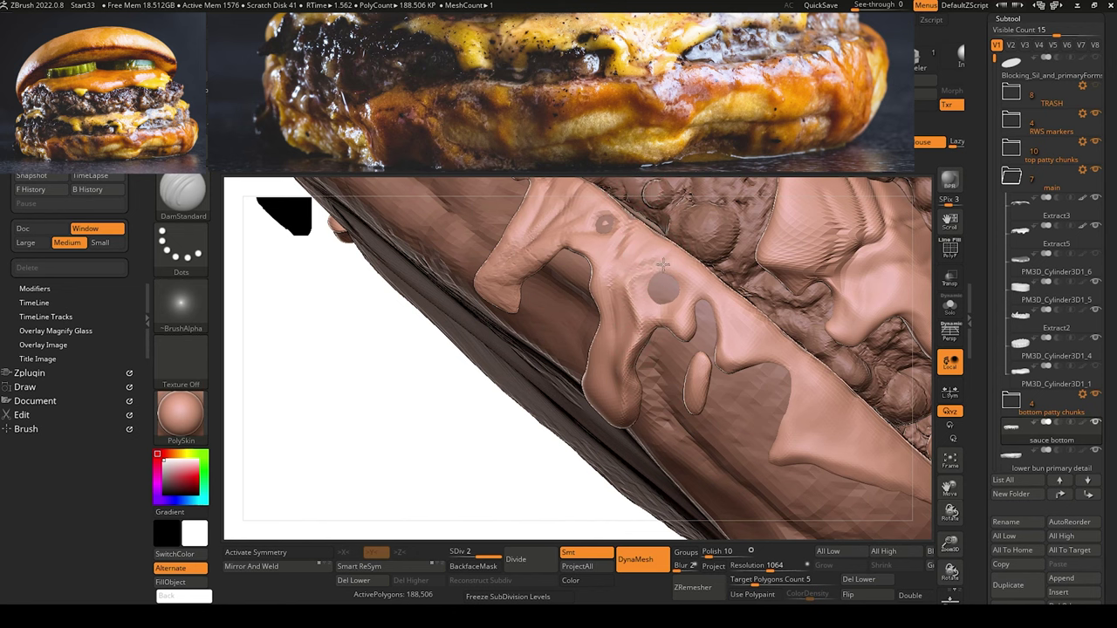
pyautogui.moveTo(479, 447); pyautogui.dragTo(496, 392)
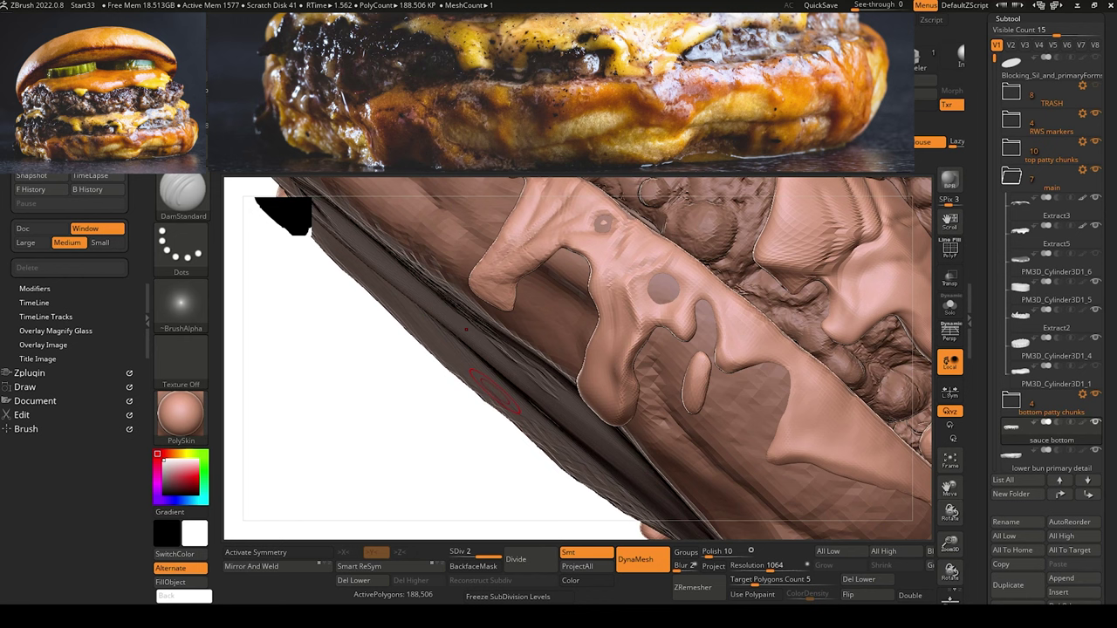
# Build up the outer side of the wide sauce drip with ClayBuildup.
pyautogui.press('b')
pyautogui.press('c')
pyautogui.press('b')
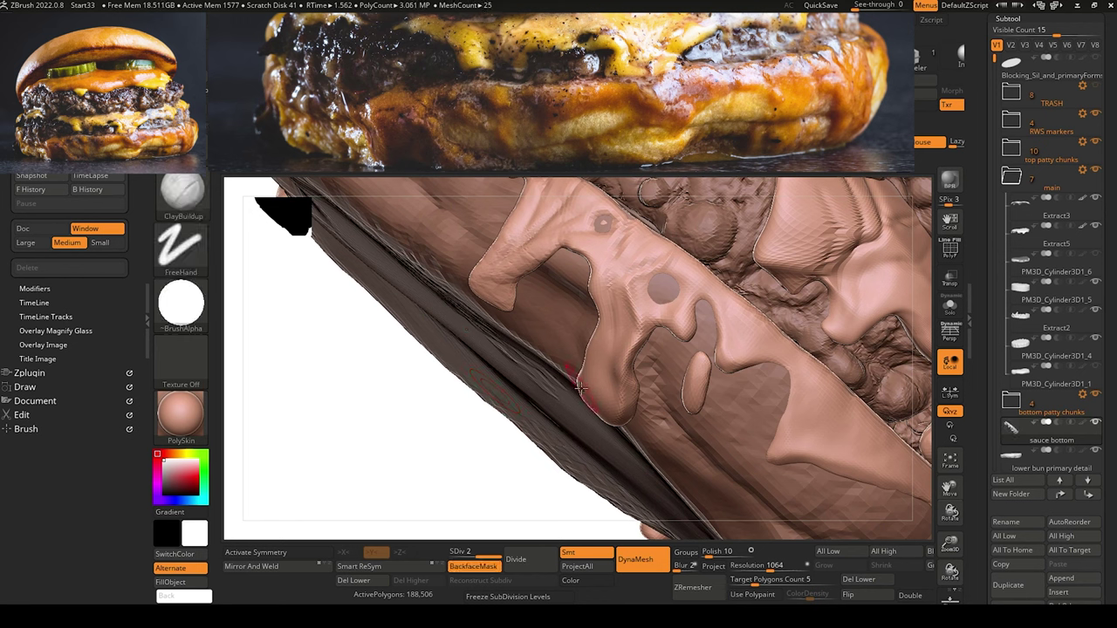
pyautogui.moveTo(581, 388); pyautogui.dragTo(584, 396)
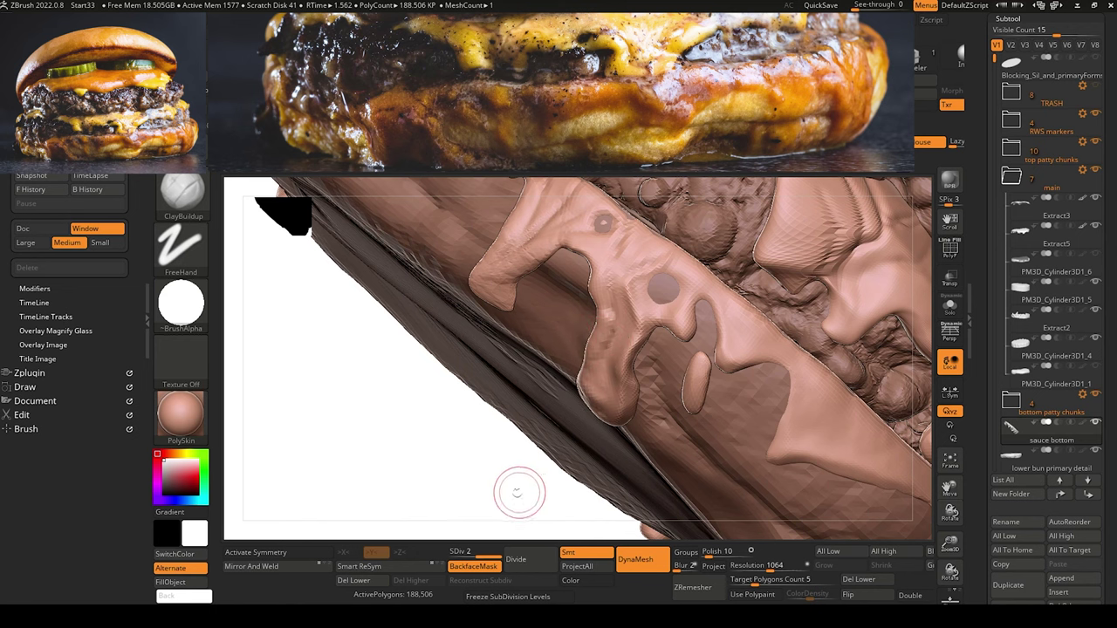
# Carve DamStandard creases into the smooth sauce band above the large openings beside the wide drips.
pyautogui.moveTo(519, 493); pyautogui.dragTo(349, 248)
pyautogui.moveTo(512, 411)
pyautogui.mouseDown()
pyautogui.moveTo(502, 432)
pyautogui.moveTo(509, 425)
pyautogui.moveTo(532, 471)
pyautogui.moveTo(501, 462)
pyautogui.moveTo(512, 466)
pyautogui.mouseUp()
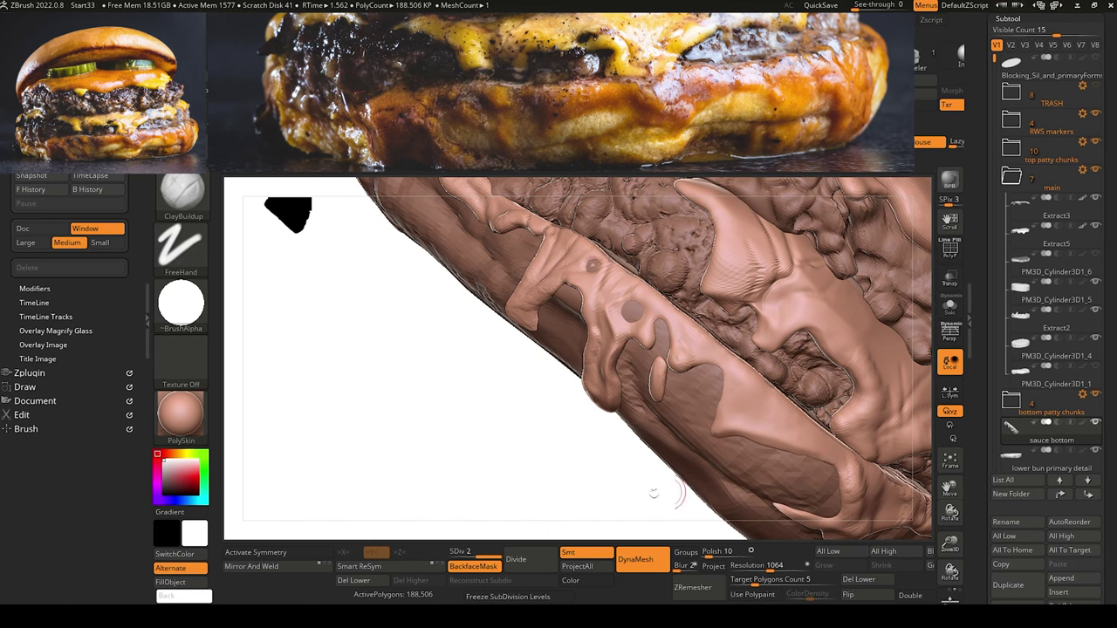
pyautogui.moveTo(655, 493)
pyautogui.mouseDown()
pyautogui.moveTo(529, 407)
pyautogui.moveTo(665, 326)
pyautogui.mouseUp()
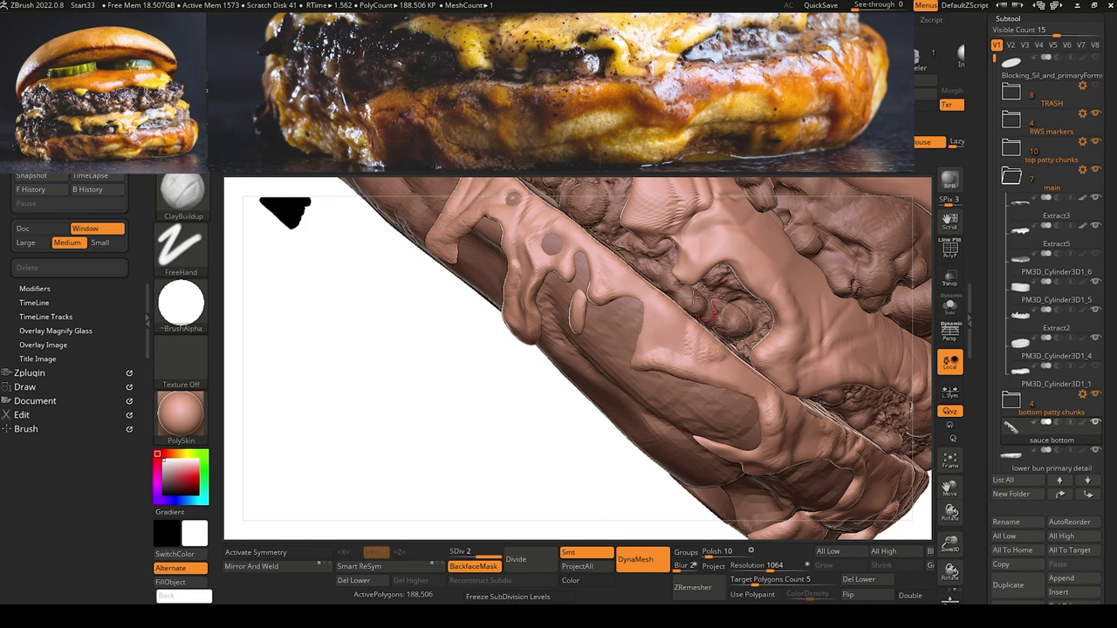
pyautogui.moveTo(631, 462)
pyautogui.mouseDown()
pyautogui.moveTo(621, 478)
pyautogui.moveTo(576, 477)
pyautogui.moveTo(594, 462)
pyautogui.mouseUp()
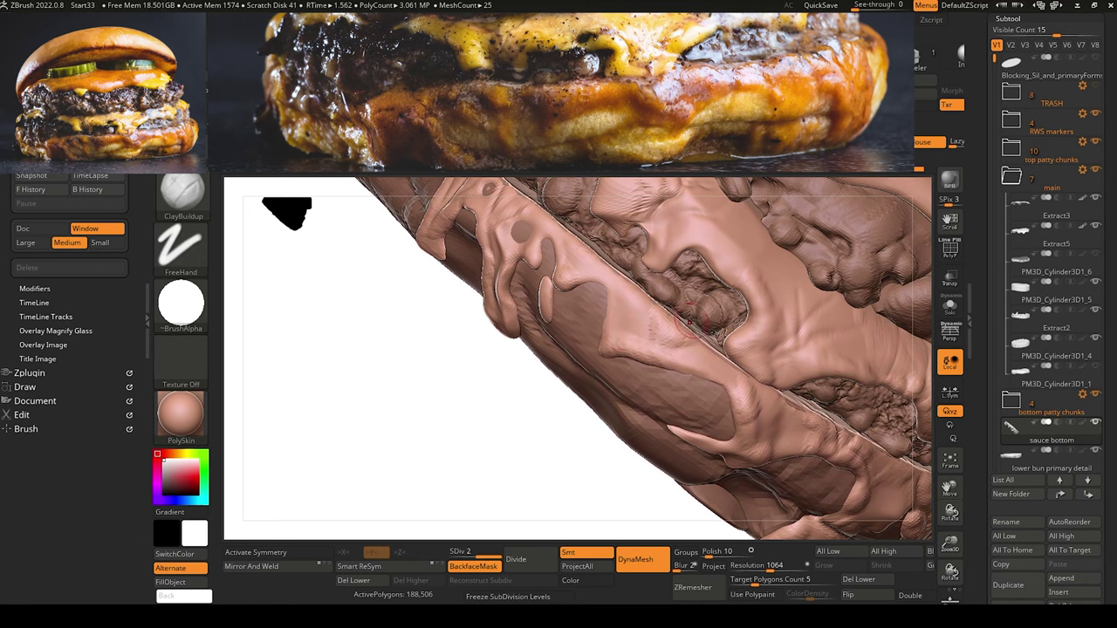
pyautogui.press('b')
pyautogui.press('d')
pyautogui.press('s')
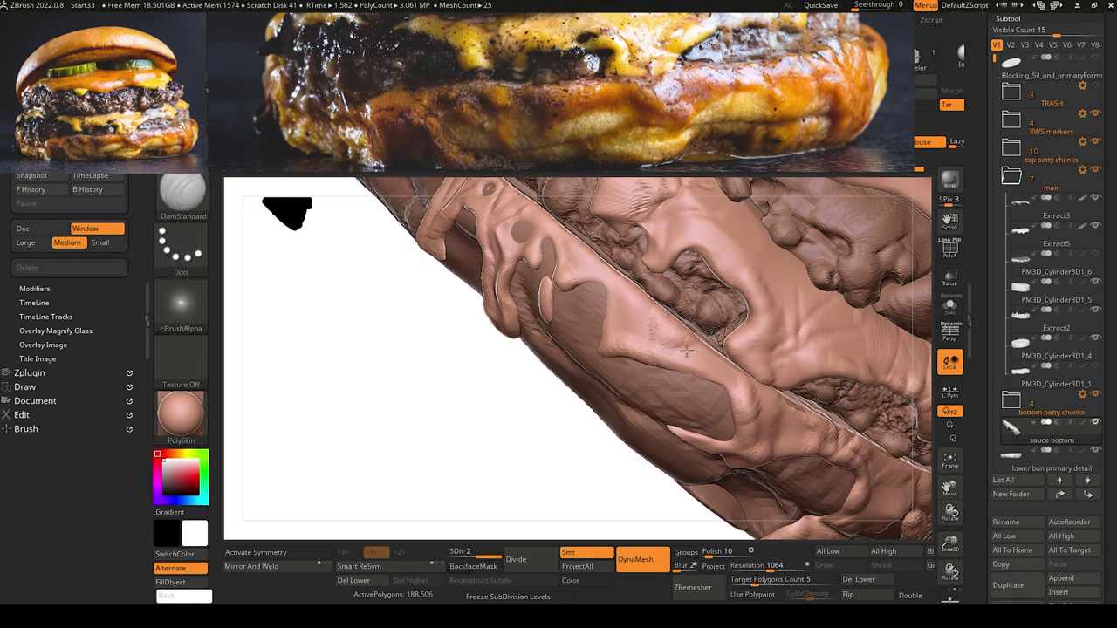
pyautogui.moveTo(647, 344); pyautogui.dragTo(644, 258)
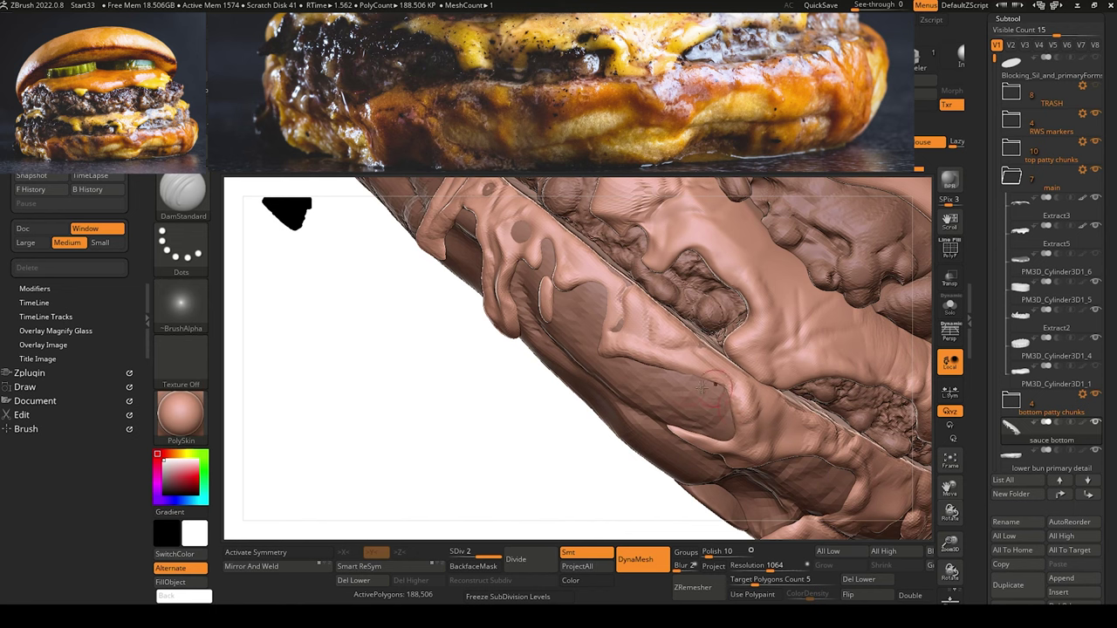
# Flatten the sauce surface around the two small round holes with TrimDynamic.
pyautogui.moveTo(512, 434)
pyautogui.mouseDown()
pyautogui.moveTo(486, 446)
pyautogui.moveTo(509, 452)
pyautogui.moveTo(481, 428)
pyautogui.moveTo(479, 389)
pyautogui.moveTo(494, 429)
pyautogui.moveTo(468, 468)
pyautogui.moveTo(481, 501)
pyautogui.moveTo(674, 516)
pyautogui.moveTo(512, 499)
pyautogui.moveTo(623, 469)
pyautogui.moveTo(581, 486)
pyautogui.moveTo(601, 461)
pyautogui.moveTo(588, 506)
pyautogui.moveTo(581, 498)
pyautogui.moveTo(572, 514)
pyautogui.moveTo(577, 491)
pyautogui.mouseUp()
pyautogui.press('b')
pyautogui.press('t')
pyautogui.press('d')
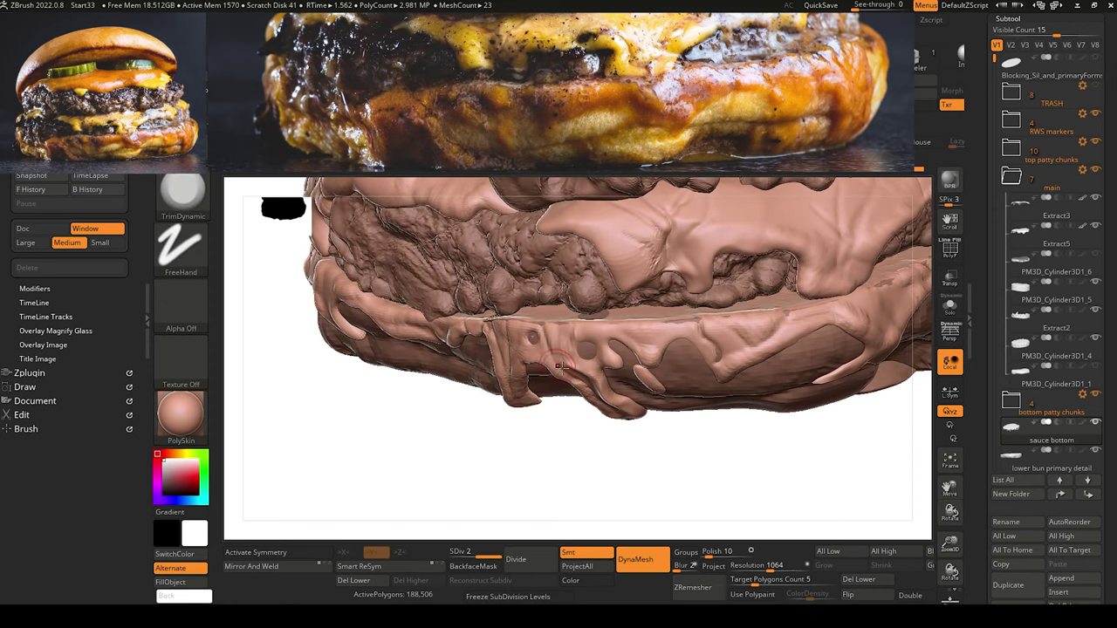
pyautogui.moveTo(563, 353); pyautogui.dragTo(573, 364)
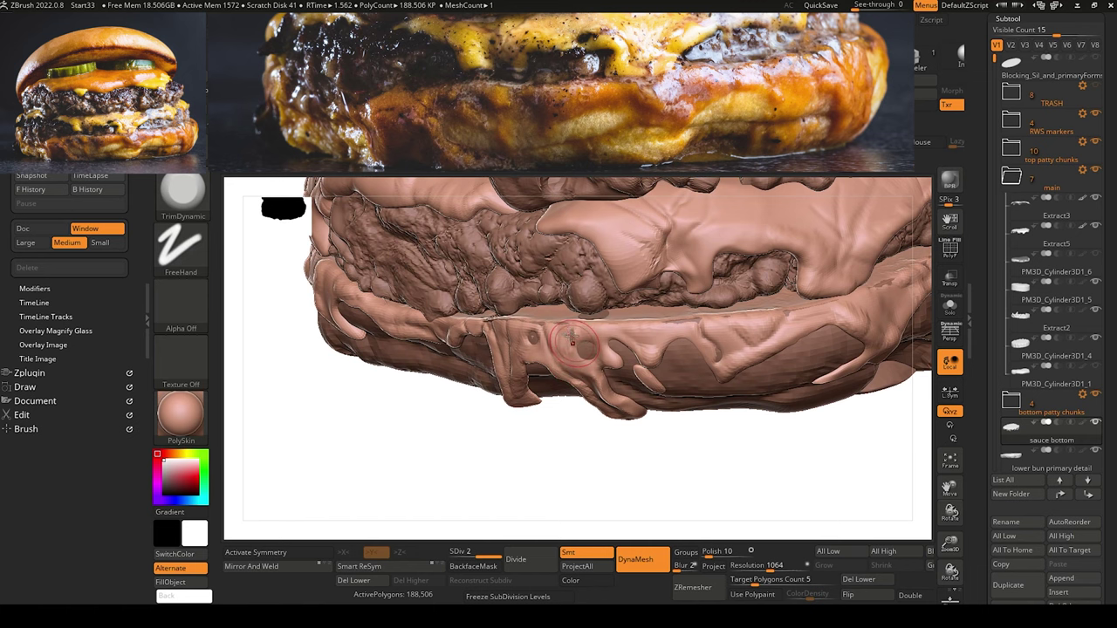
# Carve additional DamStandard creases into the sauce band leading around the burger's corner.
pyautogui.moveTo(576, 499); pyautogui.dragTo(536, 337)
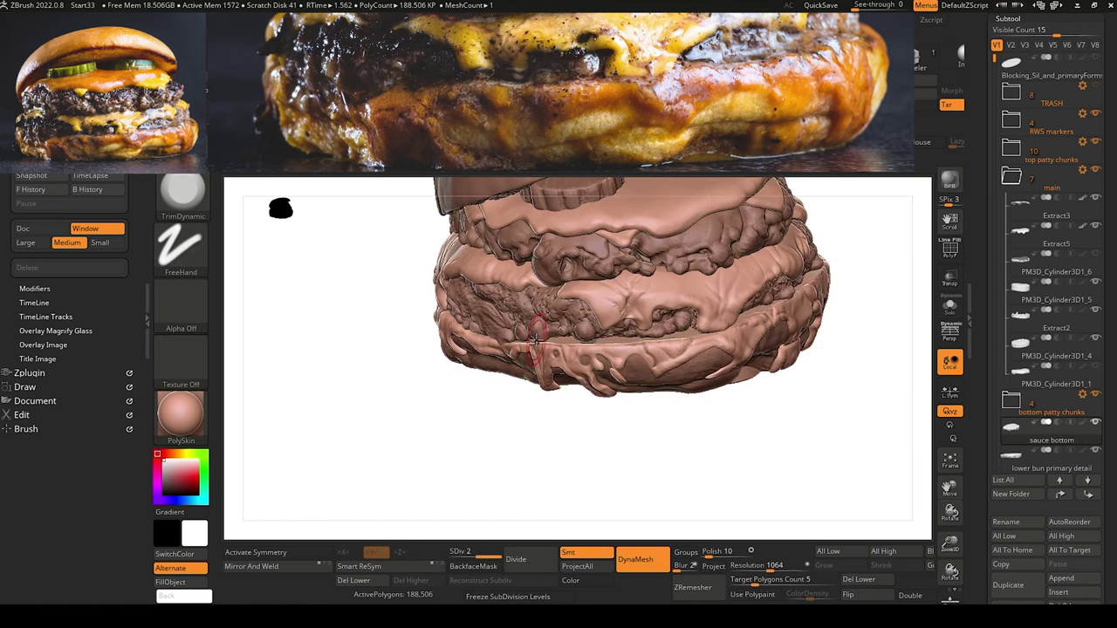
pyautogui.moveTo(506, 448)
pyautogui.keyDown('shift'); pyautogui.mouseDown()
pyautogui.moveTo(506, 430)
pyautogui.moveTo(467, 450)
pyautogui.moveTo(488, 463)
pyautogui.moveTo(531, 455)
pyautogui.moveTo(550, 495)
pyautogui.moveTo(660, 502)
pyautogui.moveTo(396, 442)
pyautogui.moveTo(411, 446)
pyautogui.moveTo(401, 404)
pyautogui.moveTo(516, 435)
pyautogui.moveTo(536, 489)
pyautogui.moveTo(459, 420)
pyautogui.moveTo(477, 357)
pyautogui.mouseUp(); pyautogui.keyUp('shift')
pyautogui.press('b')
pyautogui.press('d')
pyautogui.press('s')
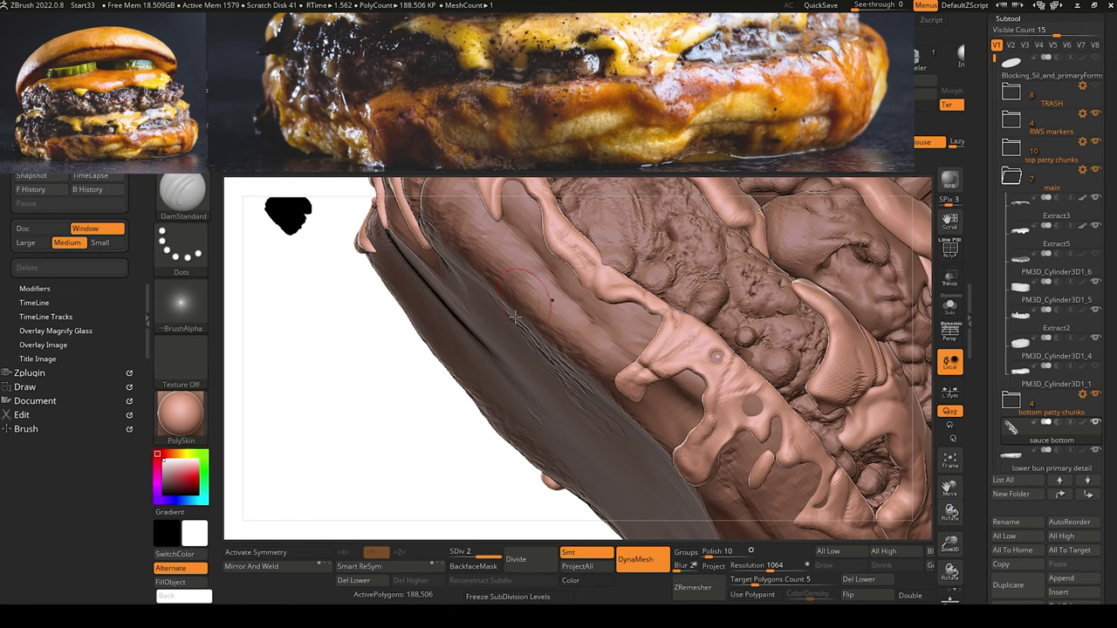
pyautogui.moveTo(395, 392); pyautogui.dragTo(527, 434)
pyautogui.moveTo(629, 493); pyautogui.dragTo(625, 526)
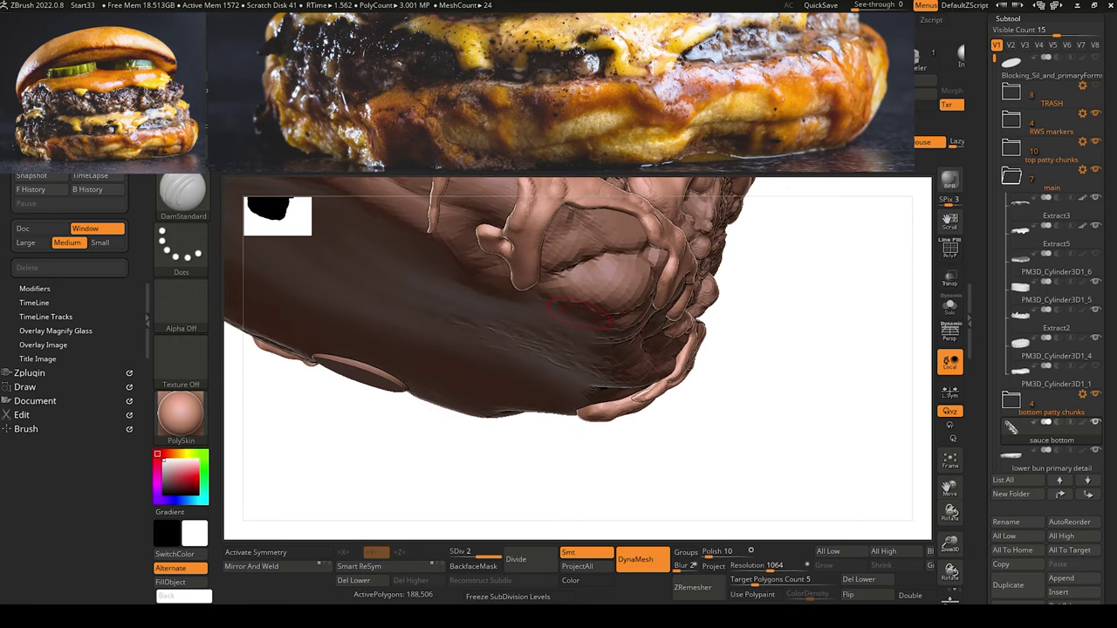
# Adjust the shape of the sauce drips hanging over the lower bun's corner with Move Topological.
pyautogui.press('b')
pyautogui.press('m')
pyautogui.press('t')
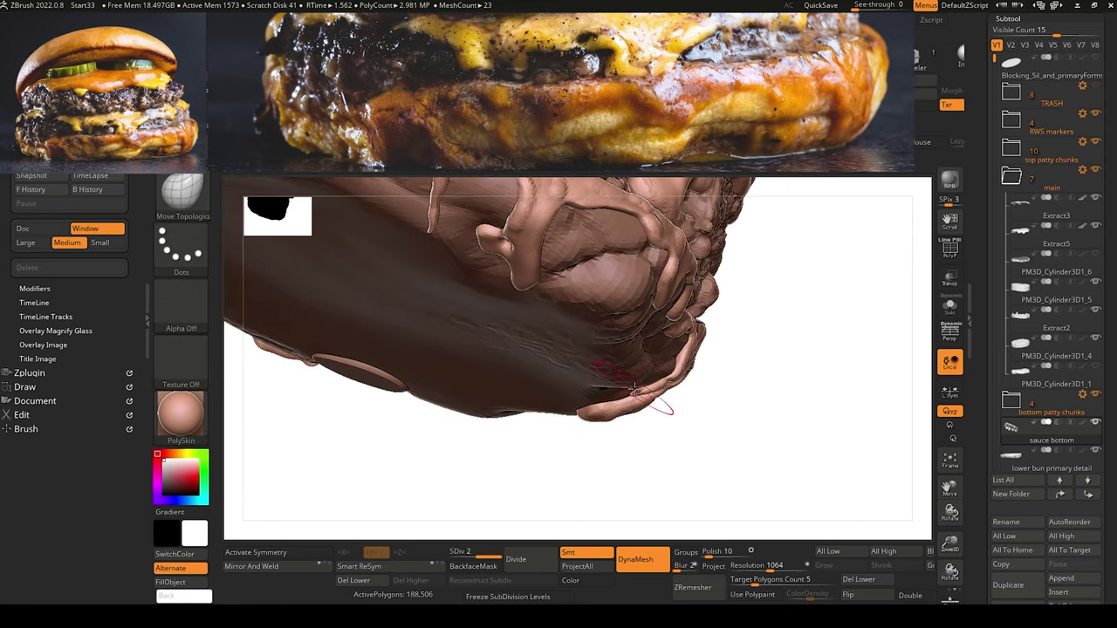
pyautogui.moveTo(634, 475); pyautogui.dragTo(536, 413)
pyautogui.moveTo(330, 355); pyautogui.dragTo(472, 457)
pyautogui.moveTo(470, 449); pyautogui.dragTo(583, 404)
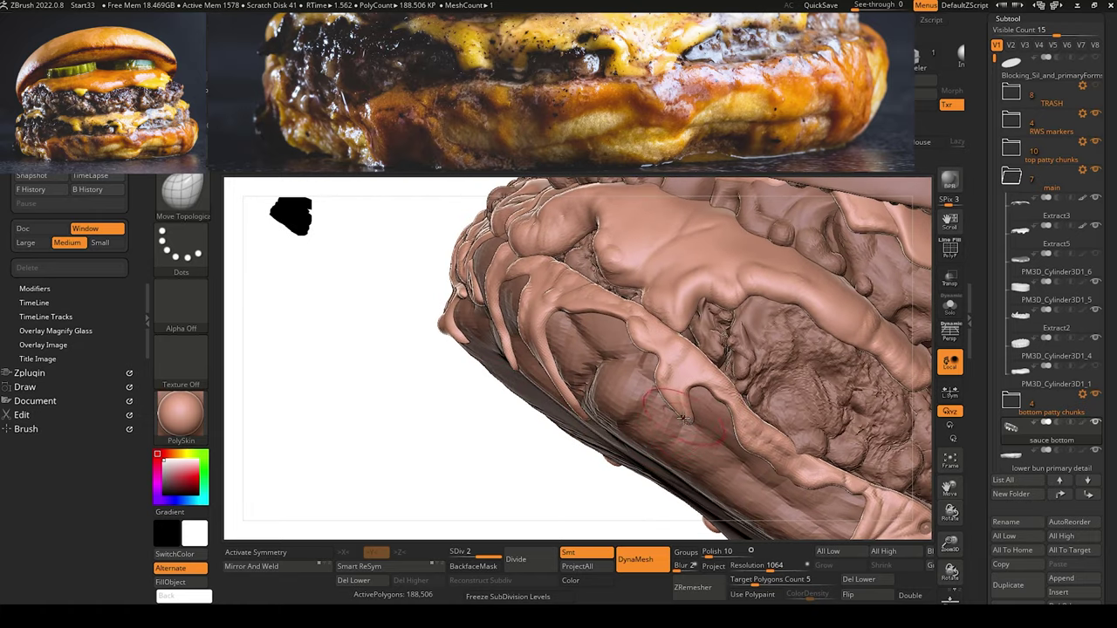
pyautogui.moveTo(352, 376)
pyautogui.mouseDown()
pyautogui.moveTo(376, 411)
pyautogui.moveTo(477, 479)
pyautogui.moveTo(454, 472)
pyautogui.moveTo(460, 463)
pyautogui.moveTo(356, 458)
pyautogui.moveTo(426, 509)
pyautogui.moveTo(497, 513)
pyautogui.mouseUp()
pyautogui.moveTo(421, 490)
pyautogui.mouseDown()
pyautogui.moveTo(439, 516)
pyautogui.moveTo(419, 488)
pyautogui.moveTo(438, 432)
pyautogui.mouseUp()
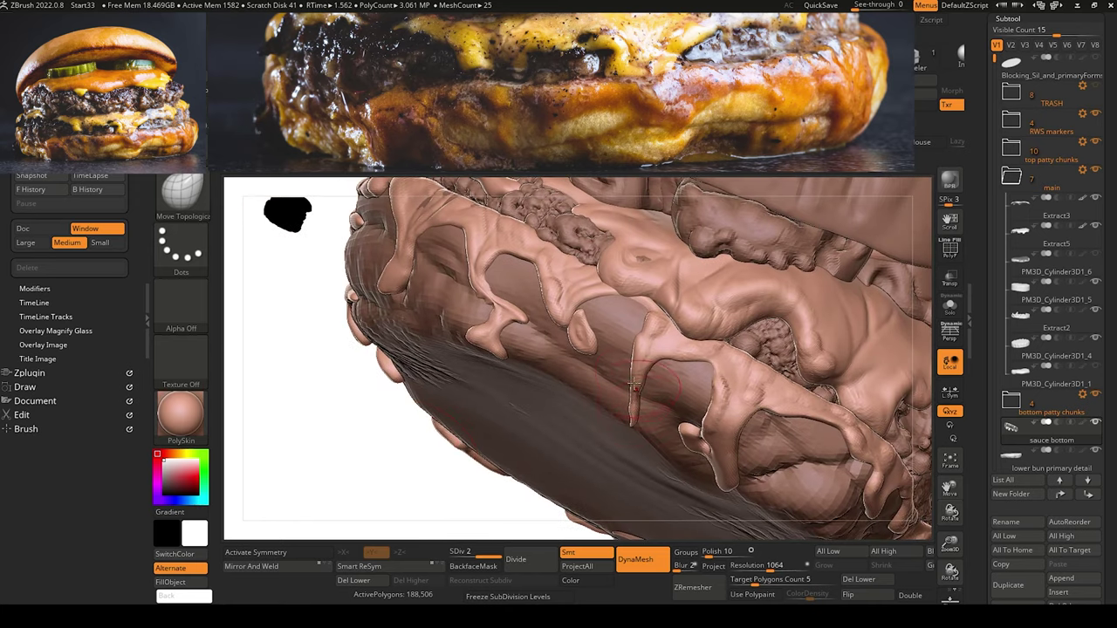
# Carve DamStandard creases into the sauce band and drip roots on the burger's back side.
pyautogui.press('b')
pyautogui.press('d')
pyautogui.press('s')
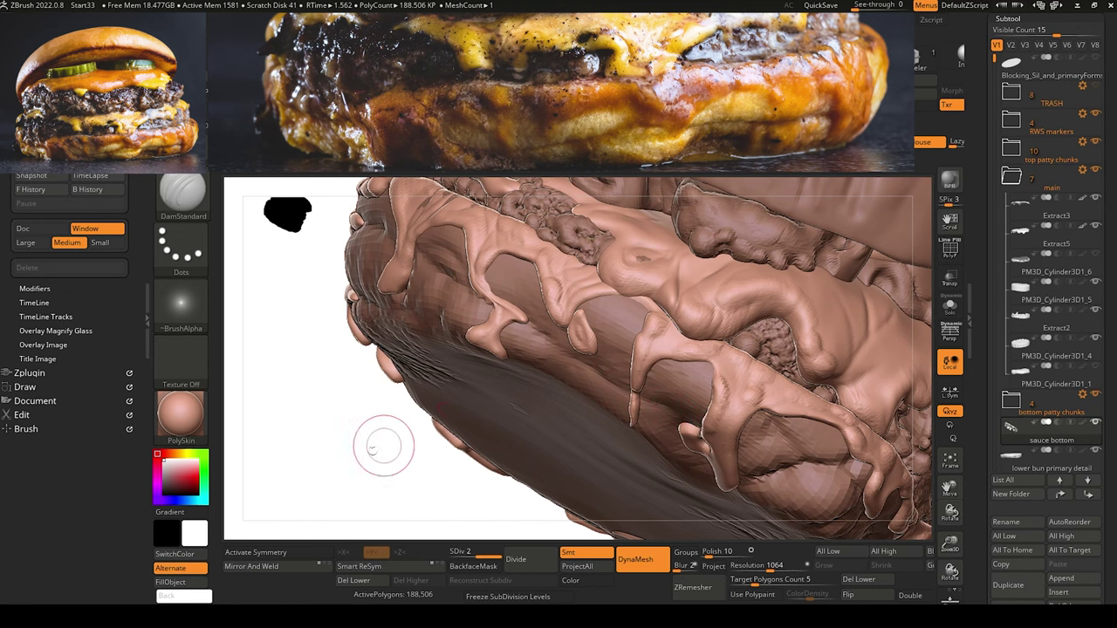
pyautogui.moveTo(373, 450)
pyautogui.mouseDown()
pyautogui.moveTo(369, 477)
pyautogui.moveTo(357, 434)
pyautogui.moveTo(500, 451)
pyautogui.moveTo(457, 443)
pyautogui.moveTo(431, 494)
pyautogui.moveTo(441, 437)
pyautogui.mouseUp()
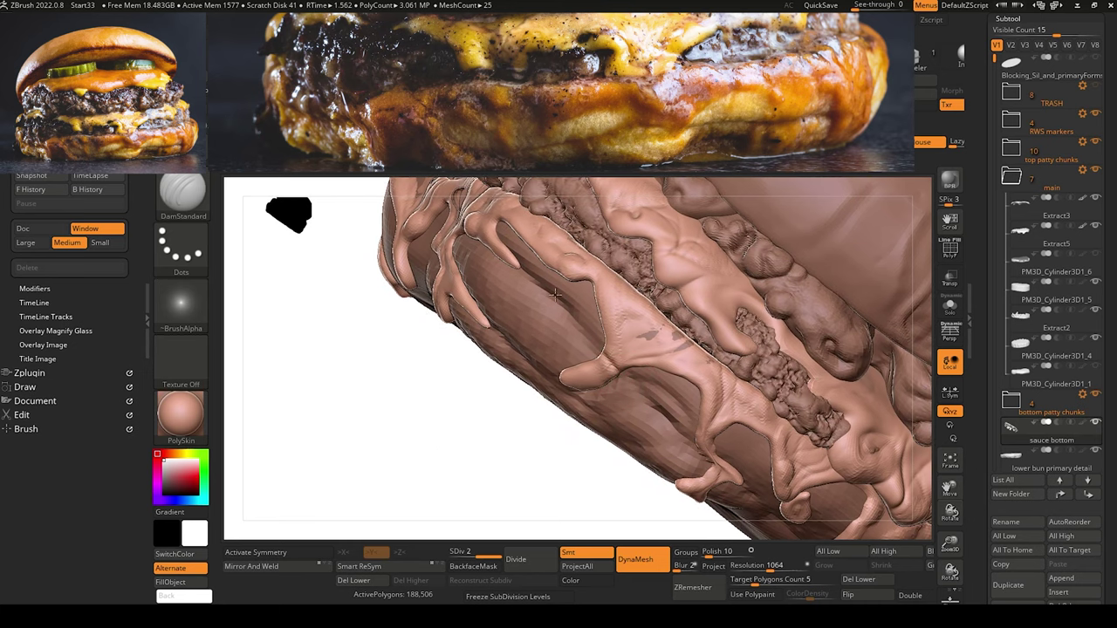
pyautogui.keyDown('alt'); pyautogui.moveTo(527, 460); pyautogui.dragTo(472, 408); pyautogui.keyUp('alt')
pyautogui.moveTo(436, 315)
pyautogui.mouseDown()
pyautogui.moveTo(441, 344)
pyautogui.moveTo(419, 324)
pyautogui.moveTo(454, 317)
pyautogui.moveTo(494, 456)
pyautogui.moveTo(494, 447)
pyautogui.moveTo(539, 466)
pyautogui.moveTo(431, 411)
pyautogui.moveTo(459, 386)
pyautogui.moveTo(449, 416)
pyautogui.moveTo(469, 399)
pyautogui.moveTo(463, 424)
pyautogui.moveTo(439, 423)
pyautogui.moveTo(469, 399)
pyautogui.mouseUp()
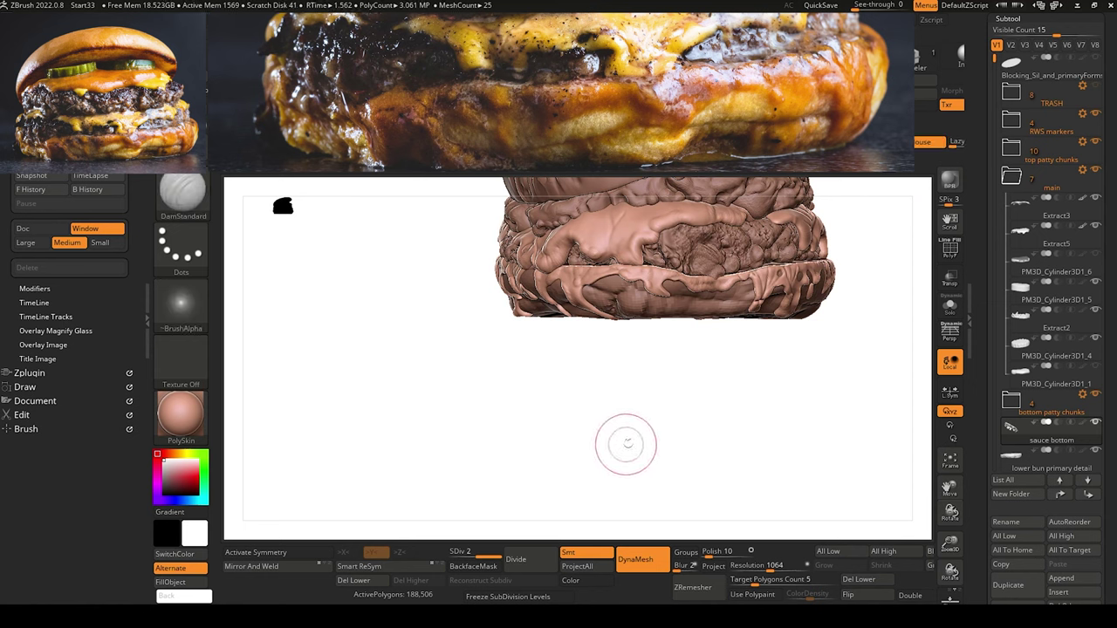
# Flatten the sauce folds around the long back drips with TrimDynamic.
pyautogui.moveTo(626, 445)
pyautogui.mouseDown()
pyautogui.moveTo(579, 461)
pyautogui.moveTo(537, 438)
pyautogui.moveTo(638, 471)
pyautogui.moveTo(593, 501)
pyautogui.moveTo(427, 397)
pyautogui.mouseUp()
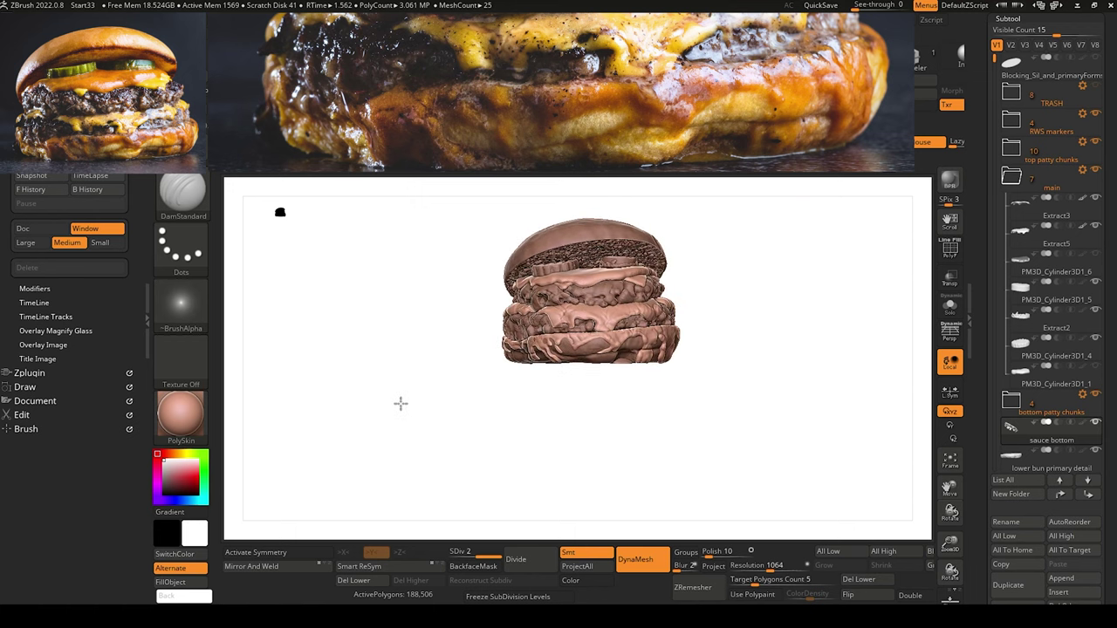
pyautogui.keyDown('alt'); pyautogui.moveTo(399, 334); pyautogui.dragTo(448, 467); pyautogui.keyUp('alt')
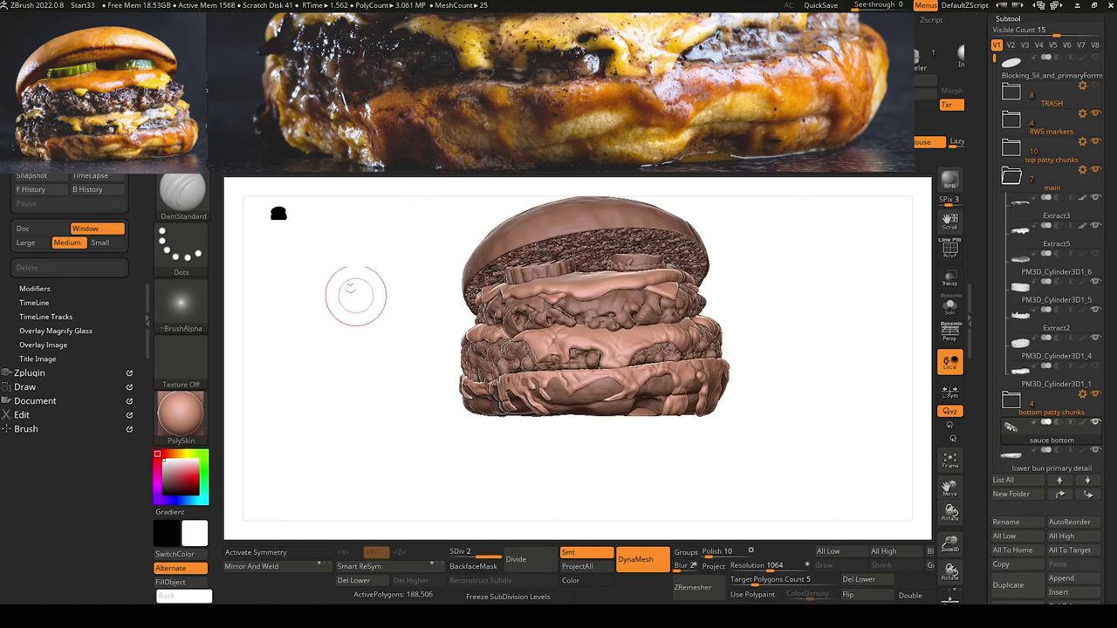
pyautogui.moveTo(353, 353); pyautogui.dragTo(419, 404)
pyautogui.moveTo(419, 404)
pyautogui.mouseDown(button='right')
pyautogui.moveTo(420, 435)
pyautogui.moveTo(377, 344)
pyautogui.mouseUp(button='right')
pyautogui.press('b')
pyautogui.press('t')
pyautogui.press('d')
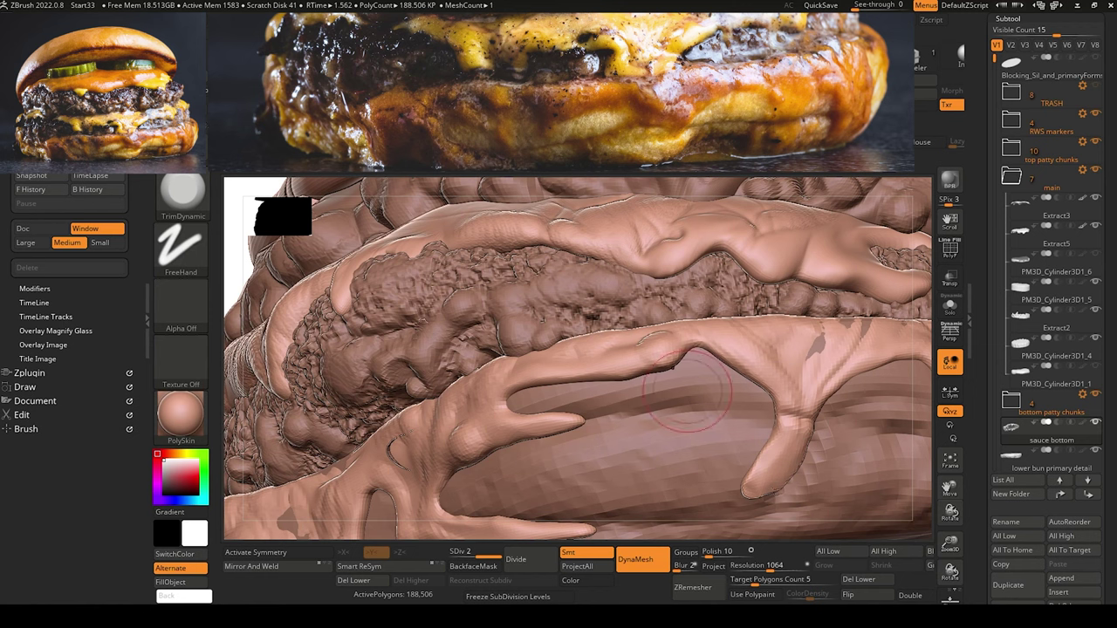
# Build up the sauce around the branching back drips with ClayBuildup.
pyautogui.press('b')
pyautogui.press('c')
pyautogui.press('b')
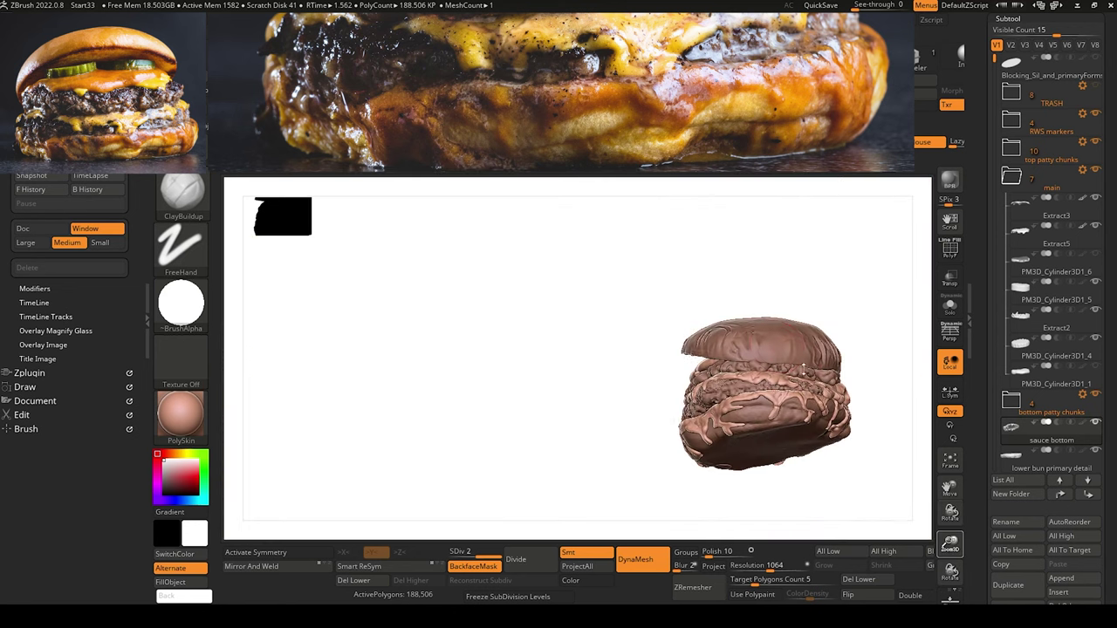
pyautogui.moveTo(529, 429)
pyautogui.mouseDown()
pyautogui.moveTo(556, 381)
pyautogui.moveTo(427, 350)
pyautogui.moveTo(487, 330)
pyautogui.mouseUp()
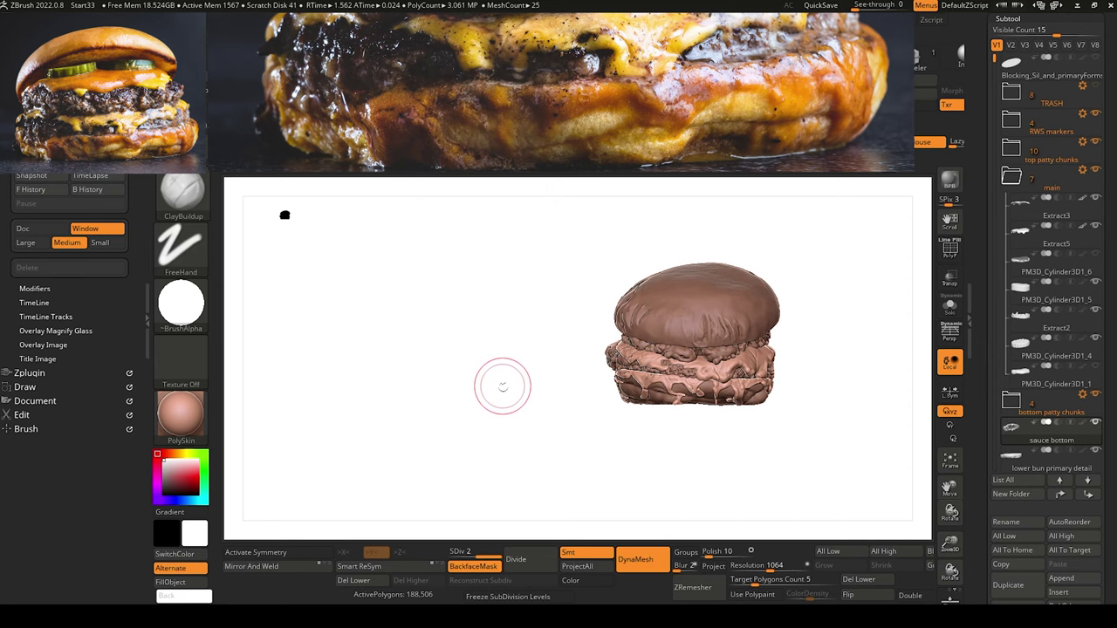
pyautogui.moveTo(484, 388); pyautogui.dragTo(454, 421)
pyautogui.moveTo(454, 420)
pyautogui.mouseDown()
pyautogui.moveTo(435, 425)
pyautogui.moveTo(445, 376)
pyautogui.mouseUp()
# Reshape the end of the long corner drip with Move Topological.
pyautogui.press('b')
pyautogui.press('m')
pyautogui.press('t')
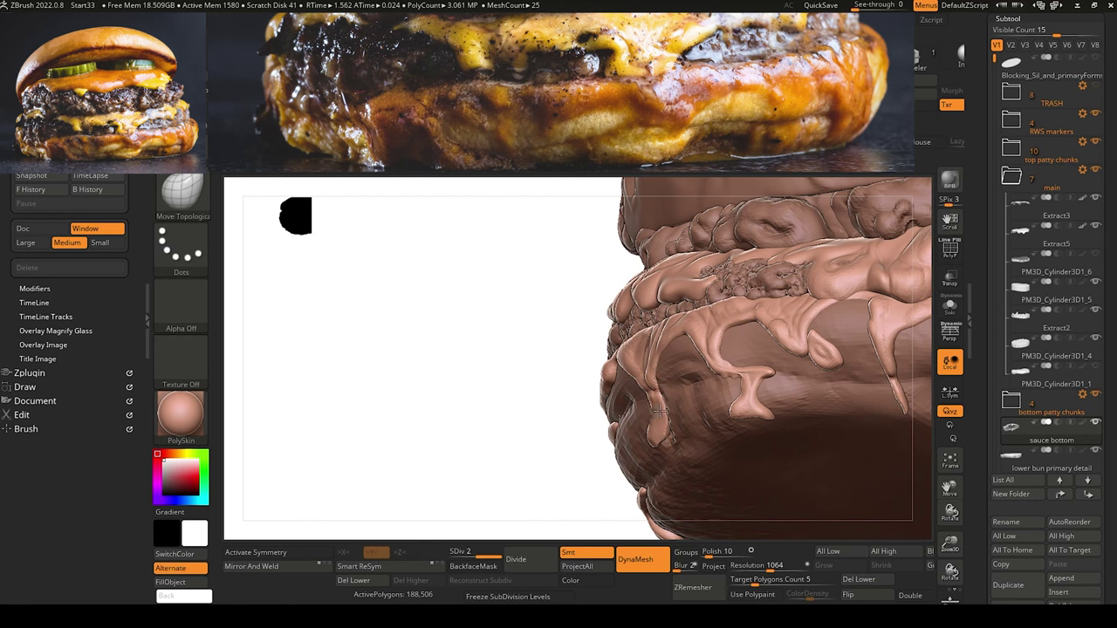
pyautogui.moveTo(661, 412); pyautogui.dragTo(651, 396)
# Compare the whole burger's bottom sauce and silhouette with the reference photos from several angles.
pyautogui.moveTo(468, 362)
pyautogui.mouseDown()
pyautogui.moveTo(476, 424)
pyautogui.moveTo(452, 309)
pyautogui.moveTo(469, 257)
pyautogui.moveTo(394, 262)
pyautogui.mouseUp()
pyautogui.keyDown('alt'); pyautogui.moveTo(417, 311); pyautogui.dragTo(574, 477); pyautogui.keyUp('alt')
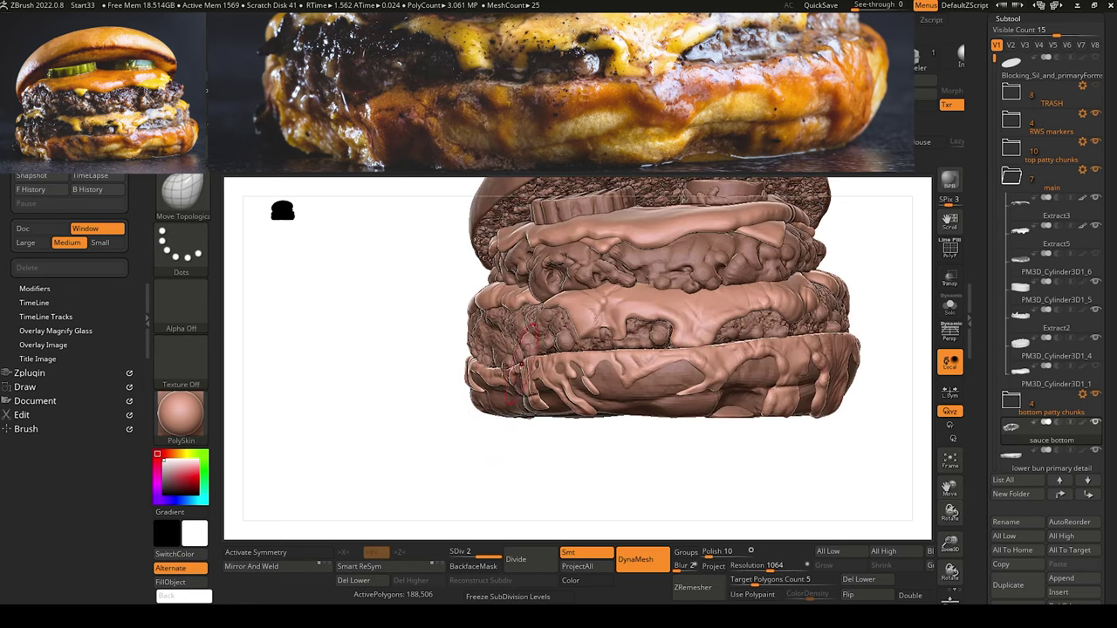
pyautogui.moveTo(445, 337); pyautogui.dragTo(499, 384)
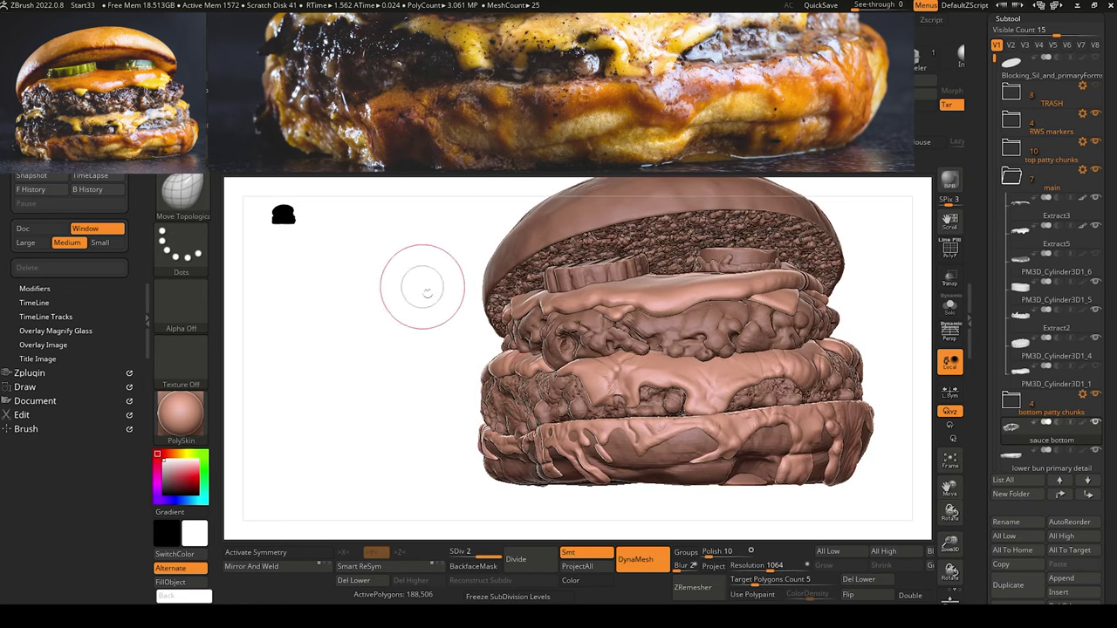
pyautogui.moveTo(404, 379)
pyautogui.mouseDown()
pyautogui.moveTo(437, 368)
pyautogui.moveTo(425, 392)
pyautogui.moveTo(407, 394)
pyautogui.mouseUp()
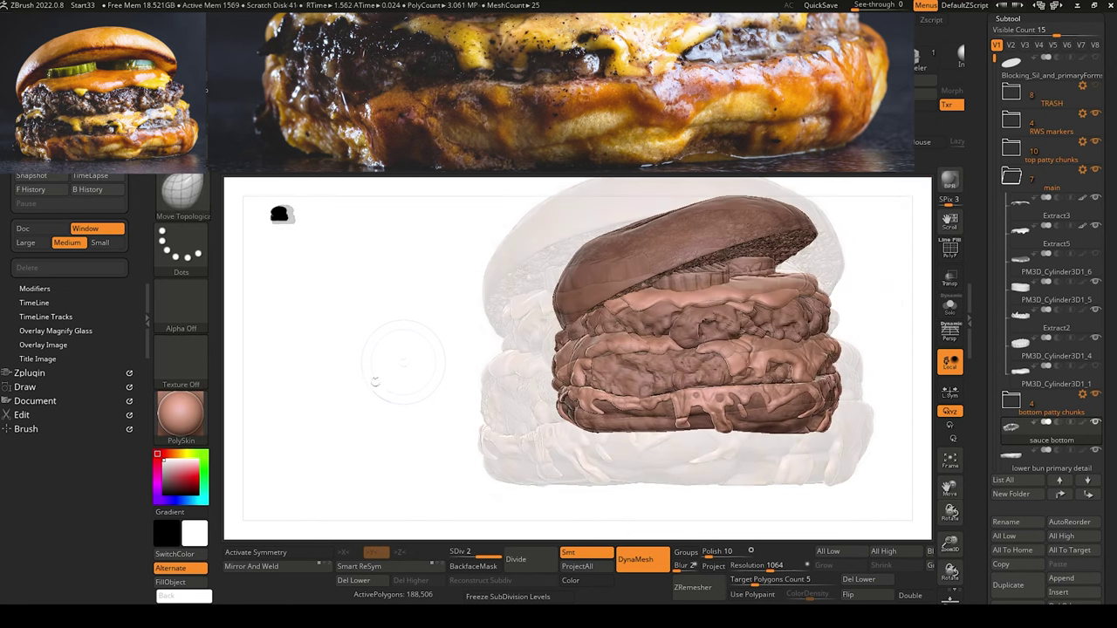
pyautogui.moveTo(387, 369); pyautogui.dragTo(449, 339)
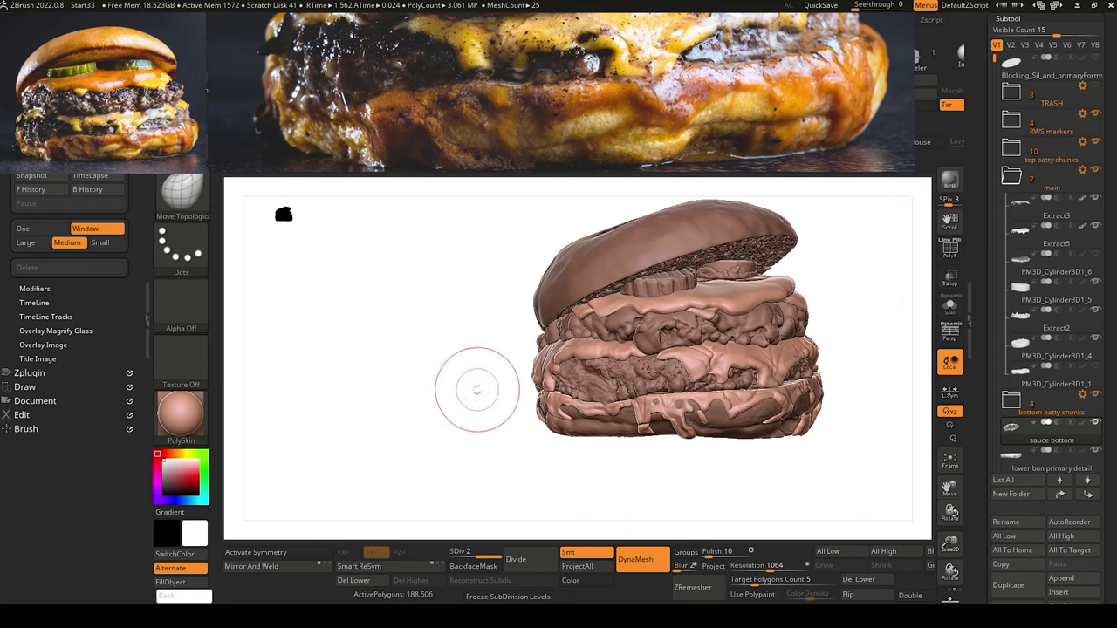
pyautogui.moveTo(477, 390); pyautogui.dragTo(421, 378)
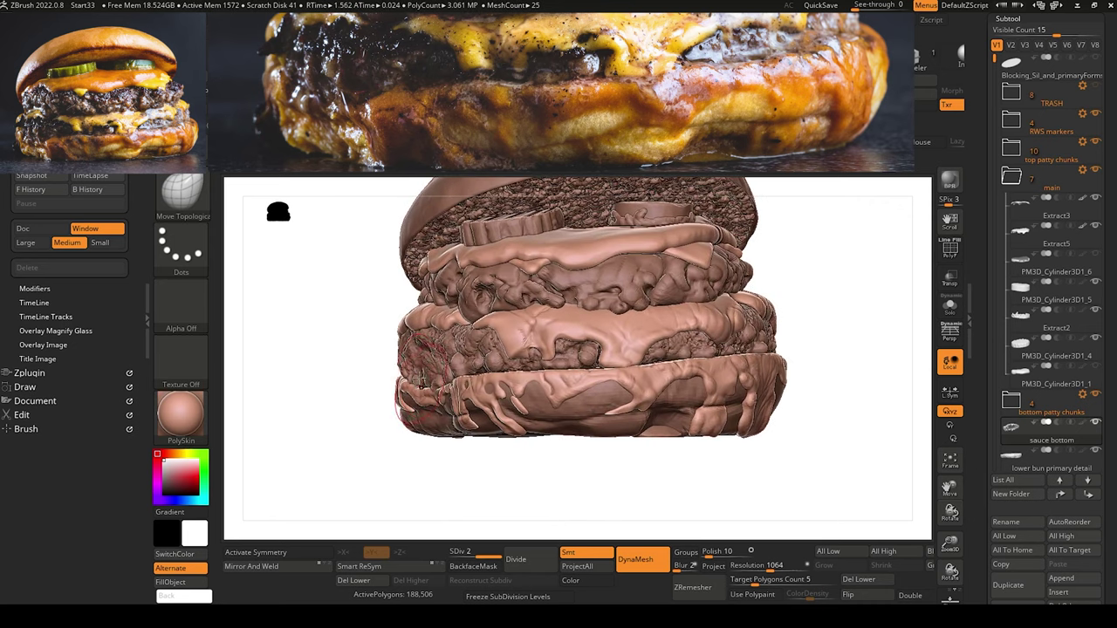
pyautogui.moveTo(354, 328)
pyautogui.mouseDown()
pyautogui.moveTo(424, 392)
pyautogui.moveTo(414, 326)
pyautogui.moveTo(424, 402)
pyautogui.moveTo(367, 323)
pyautogui.mouseUp()
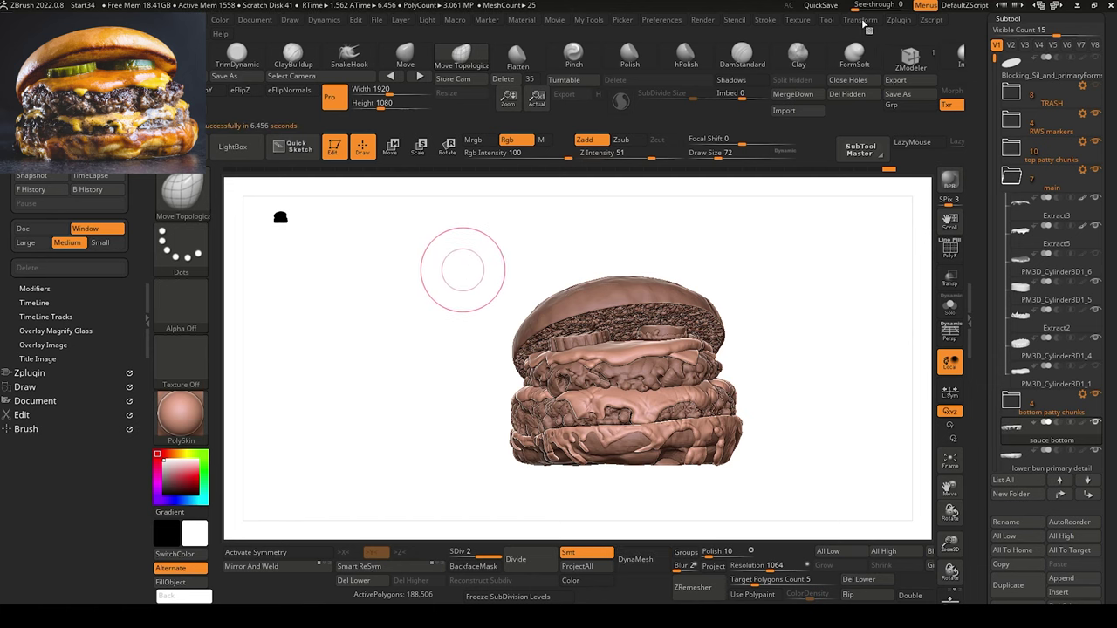
# Create a combined TPoseMesh of the visible burger subtools with Transpose Master.
pyautogui.click(864, 24)
pyautogui.moveTo(897, 25)
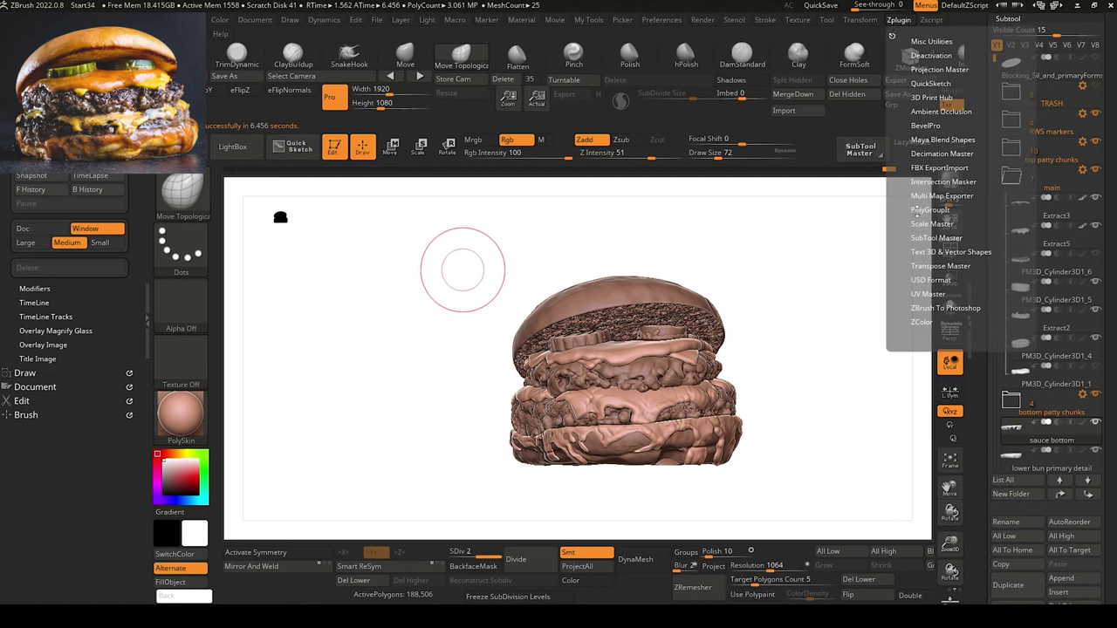
pyautogui.click(922, 266)
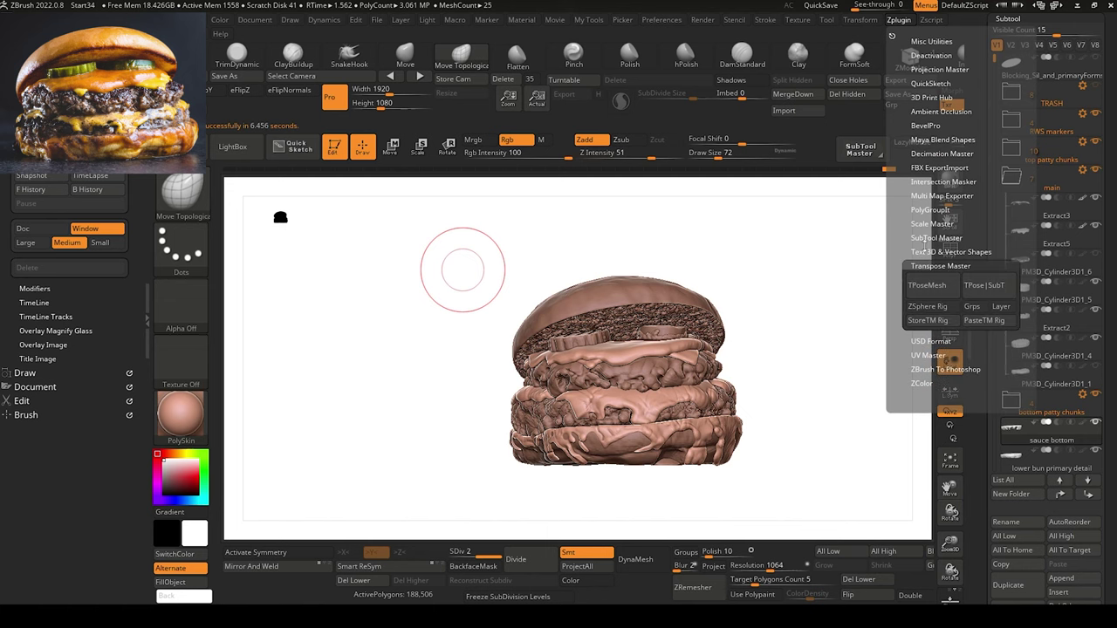
pyautogui.click(927, 286)
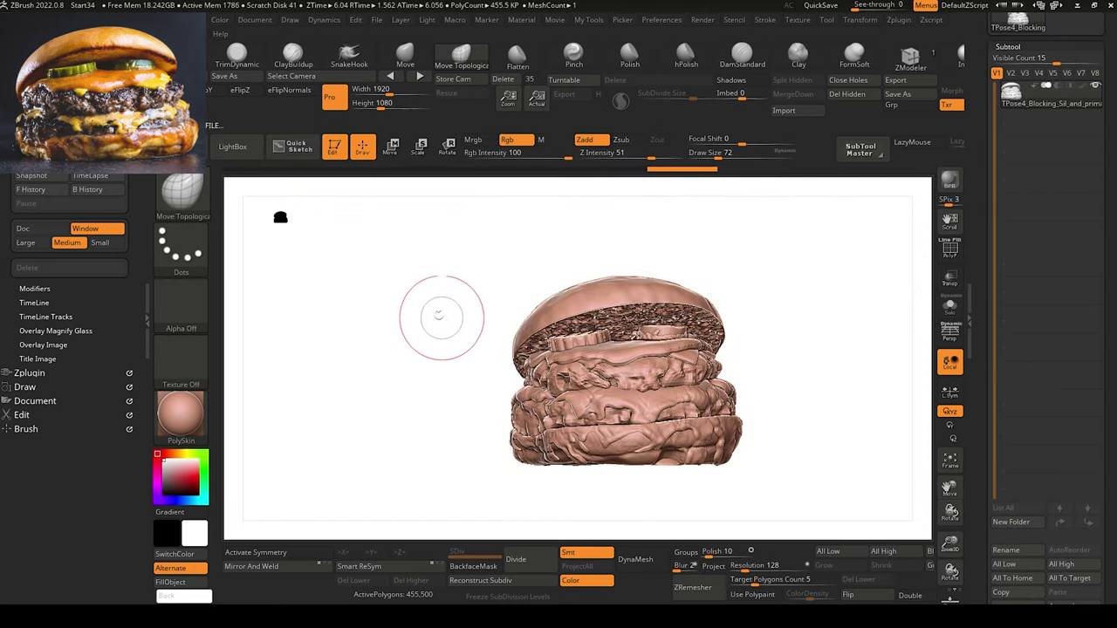
# Mask all the burger layers above the bottom bun and its sauce, leaving only that bottom layer unmasked and every part visible.
pyautogui.press('b')
pyautogui.press('k')
pyautogui.press('r')
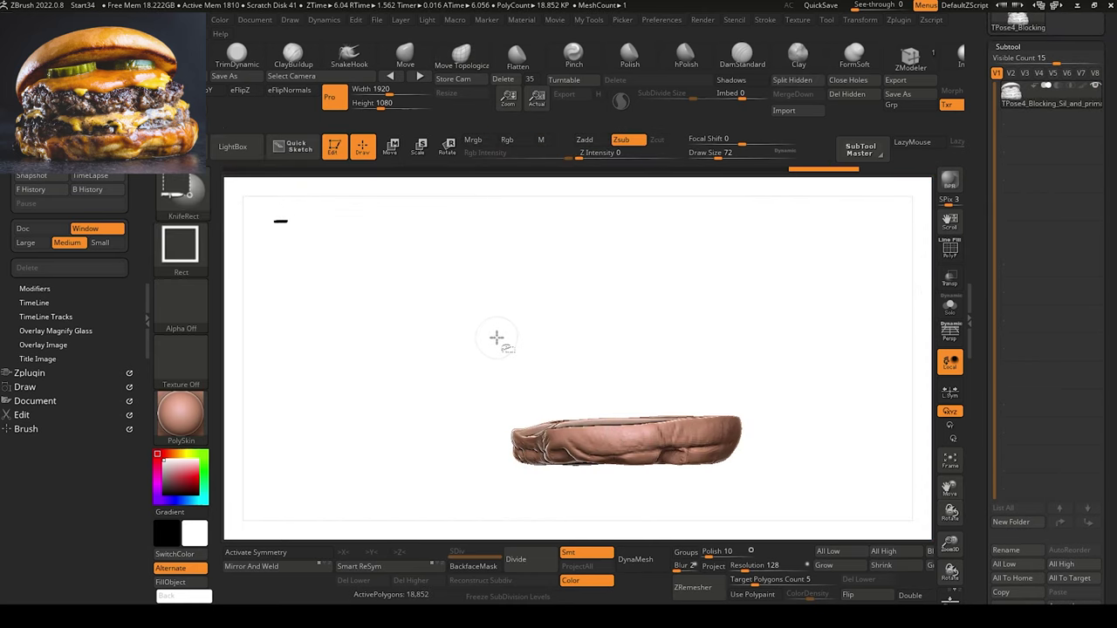
pyautogui.click(184, 188)
pyautogui.click(309, 202)
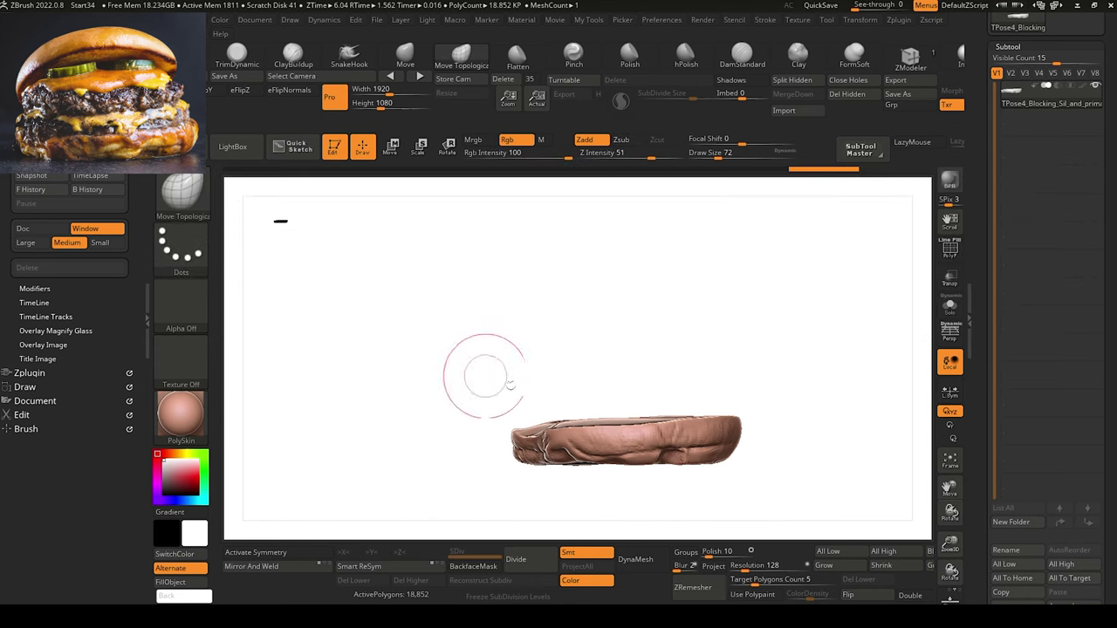
pyautogui.keyDown('ctrl'); pyautogui.keyDown('shift'); pyautogui.click(532, 369); pyautogui.keyUp('shift'); pyautogui.keyUp('ctrl')
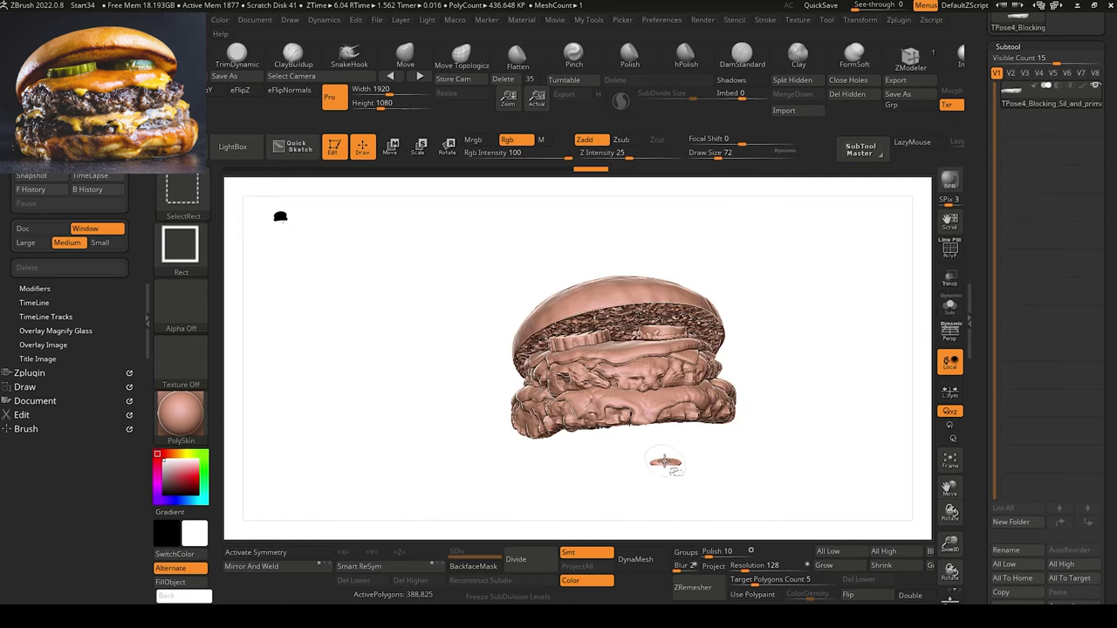
pyautogui.keyDown('ctrl'); pyautogui.click(423, 373); pyautogui.keyUp('ctrl')
pyautogui.keyDown('ctrl'); pyautogui.keyDown('shift'); pyautogui.click(422, 372); pyautogui.keyUp('shift'); pyautogui.keyUp('ctrl')
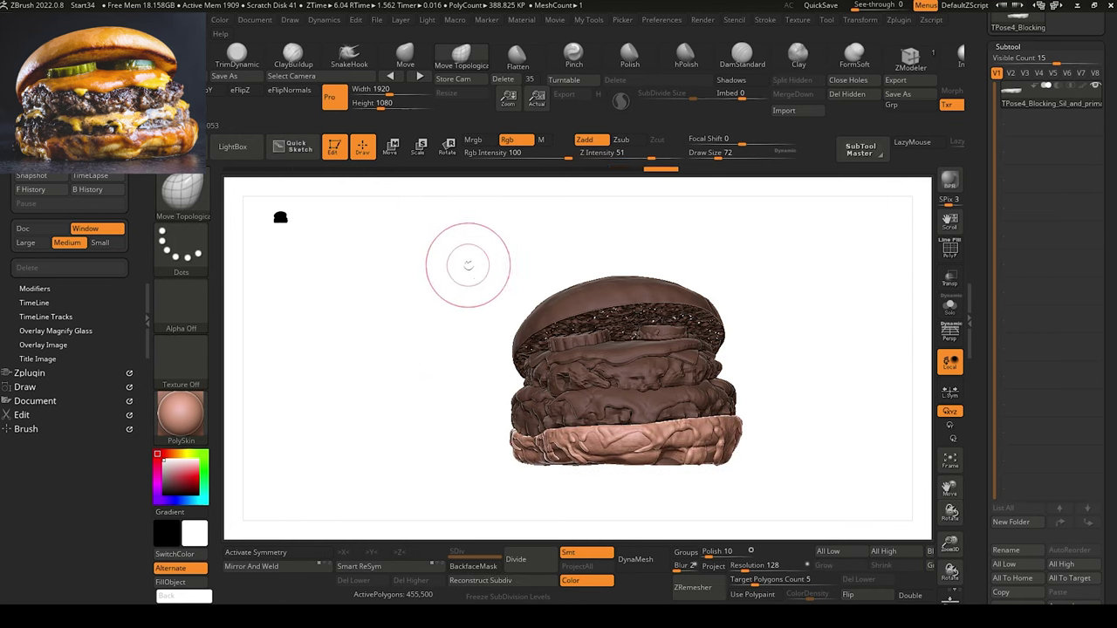
# Pull the right edge of the unmasked bottom bun slightly outward with the Move brush at draw size 160.
pyautogui.click(405, 55)
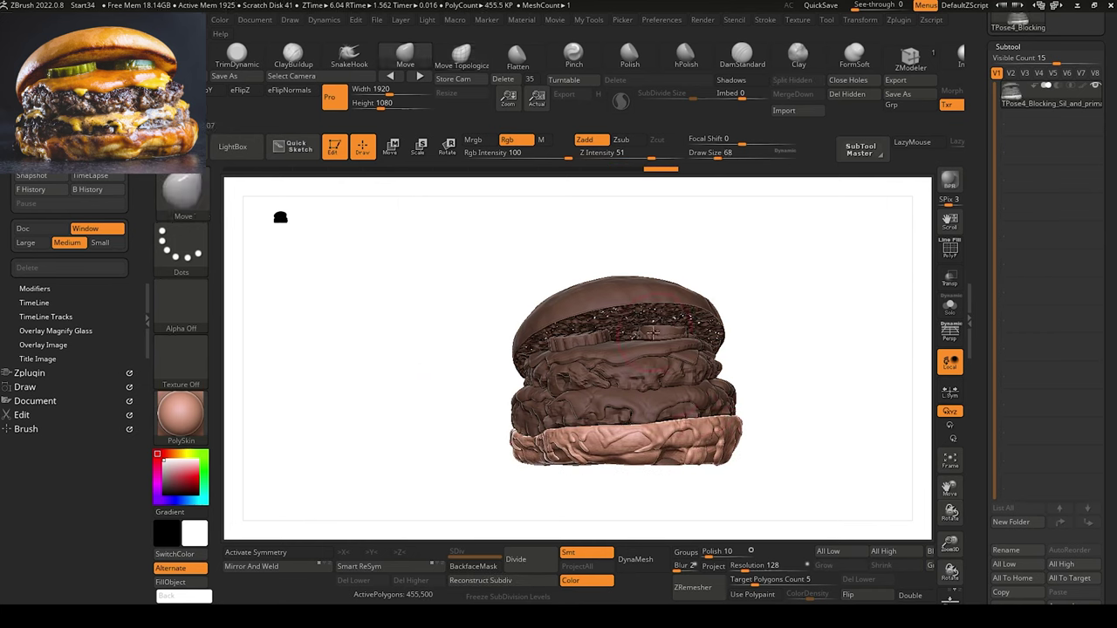
pyautogui.press(']')
pyautogui.press(']')
pyautogui.press(']')
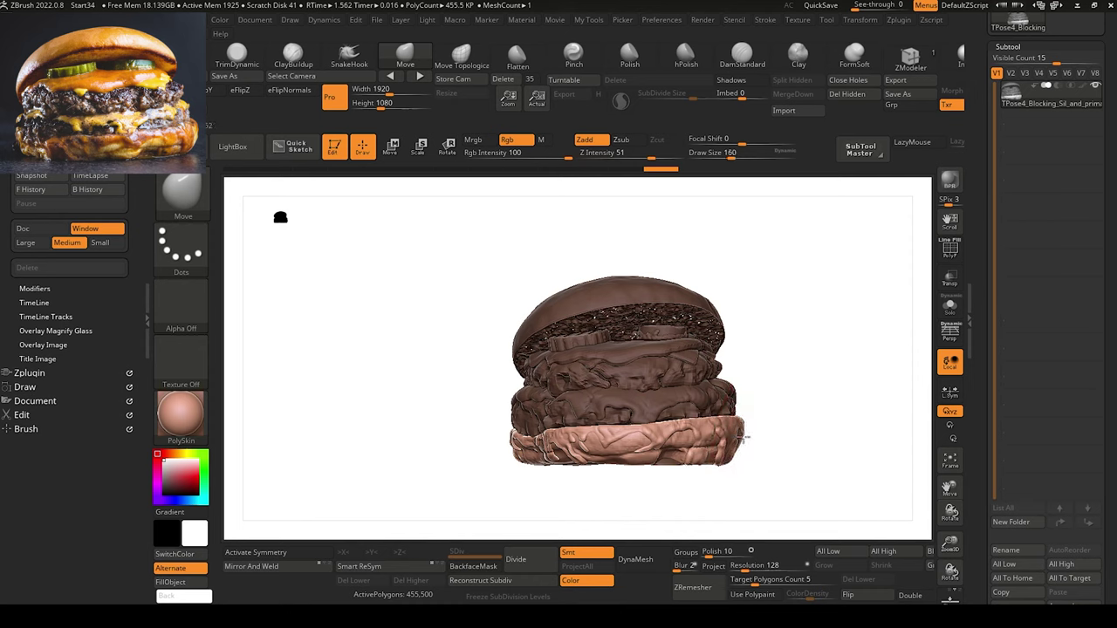
pyautogui.moveTo(745, 436); pyautogui.dragTo(742, 436)
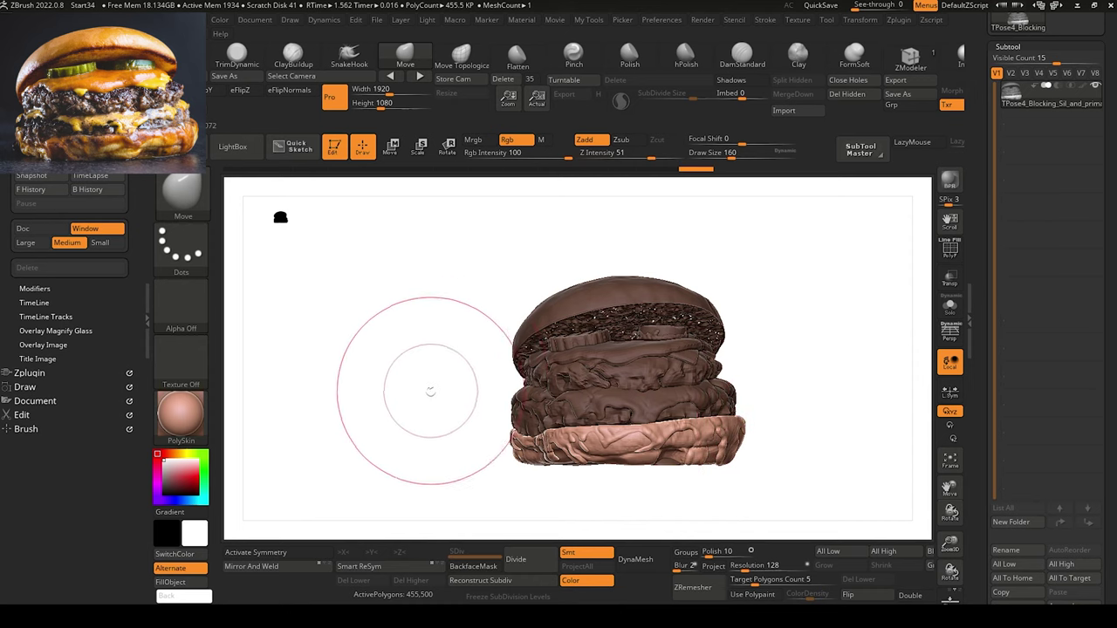
# Transfer the adjusted TPoseMesh back to the burger's original subtools with Transpose Master.
pyautogui.moveTo(430, 391)
pyautogui.mouseDown()
pyautogui.moveTo(419, 446)
pyautogui.moveTo(401, 431)
pyautogui.moveTo(443, 427)
pyautogui.mouseUp()
pyautogui.click(898, 20)
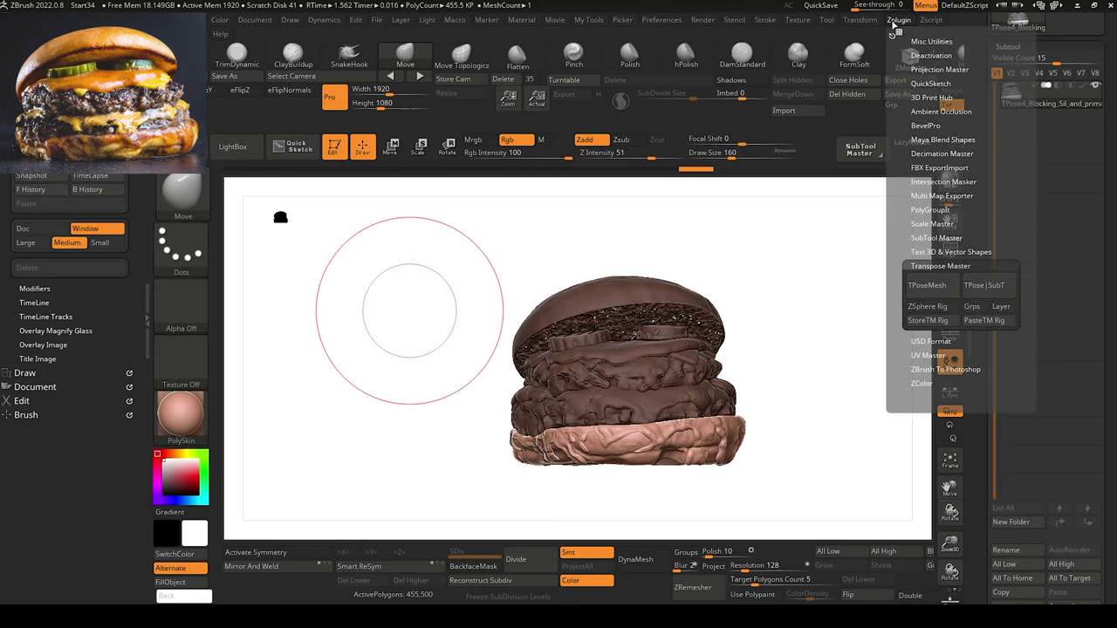
pyautogui.click(984, 285)
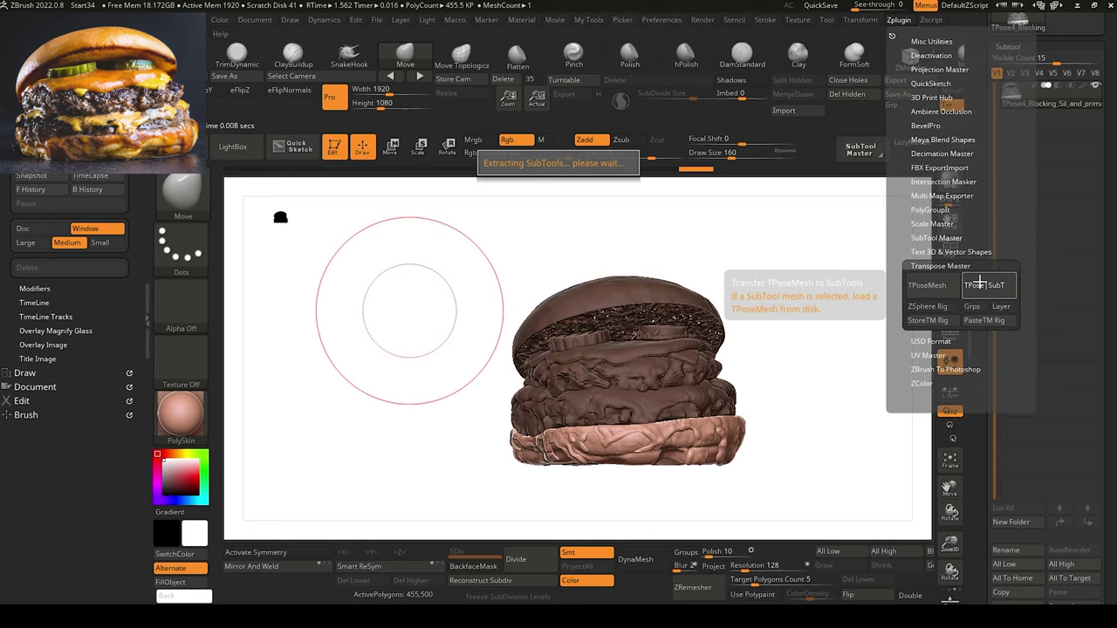